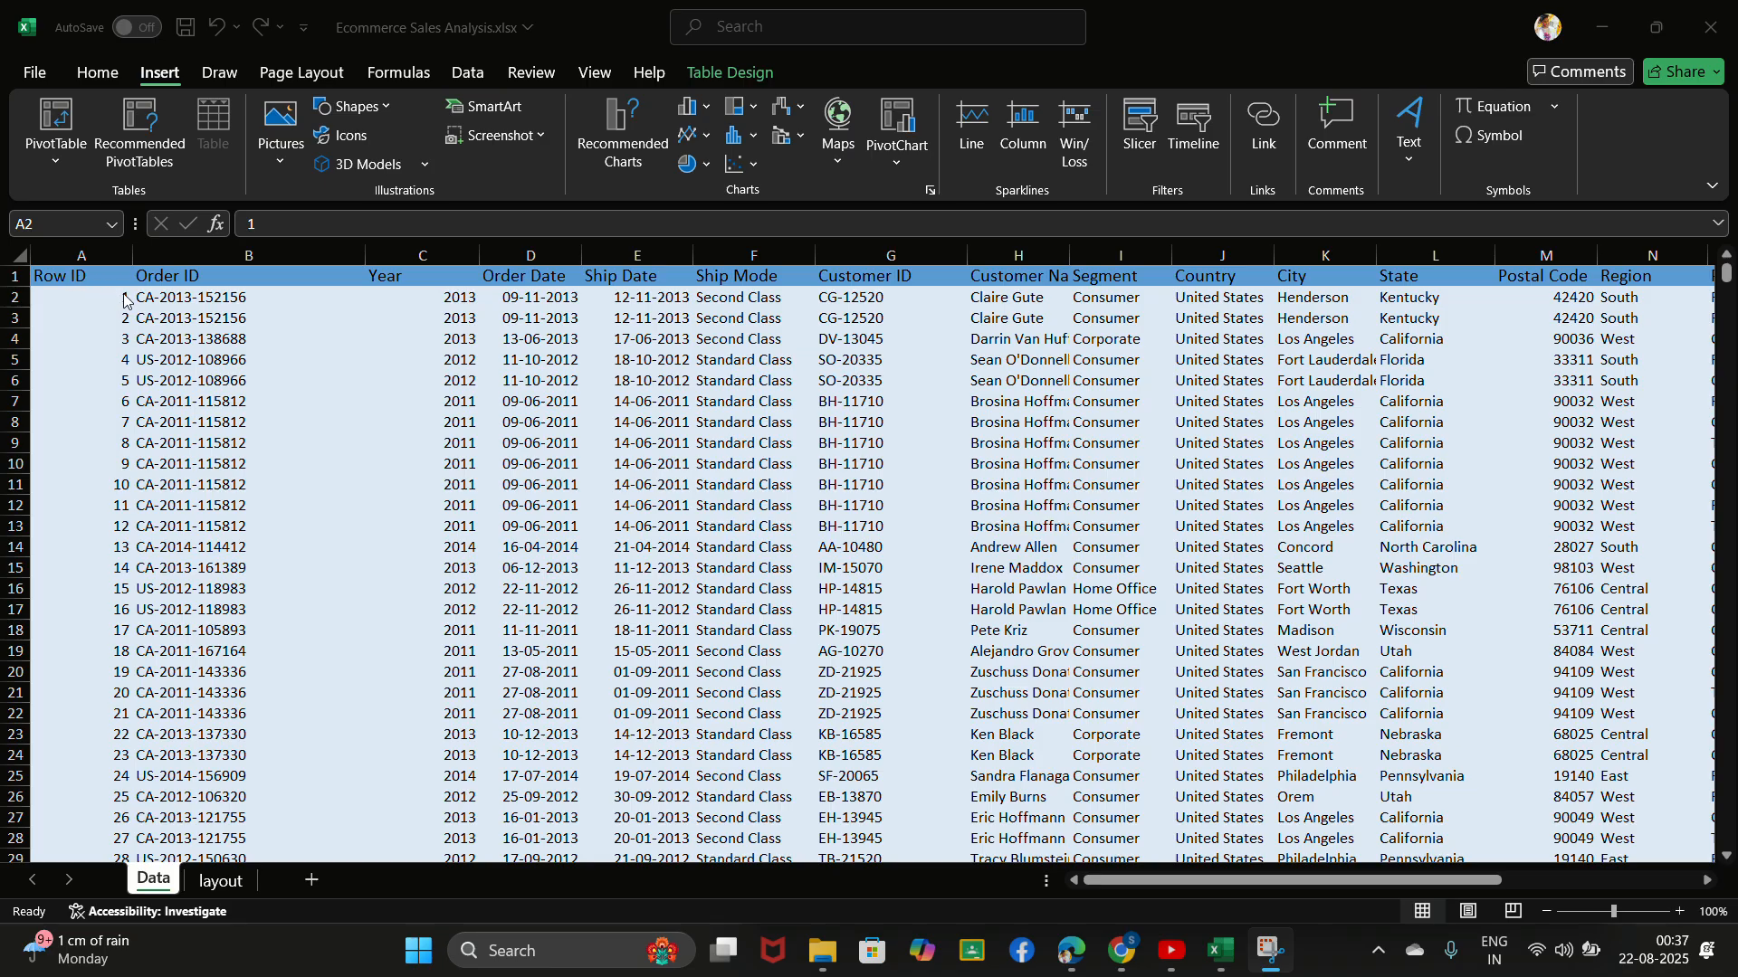
- Look over the sales table's columns and select the Row ID values down to the last record to check the data's extent
scroll(312, 384, "right", 3)
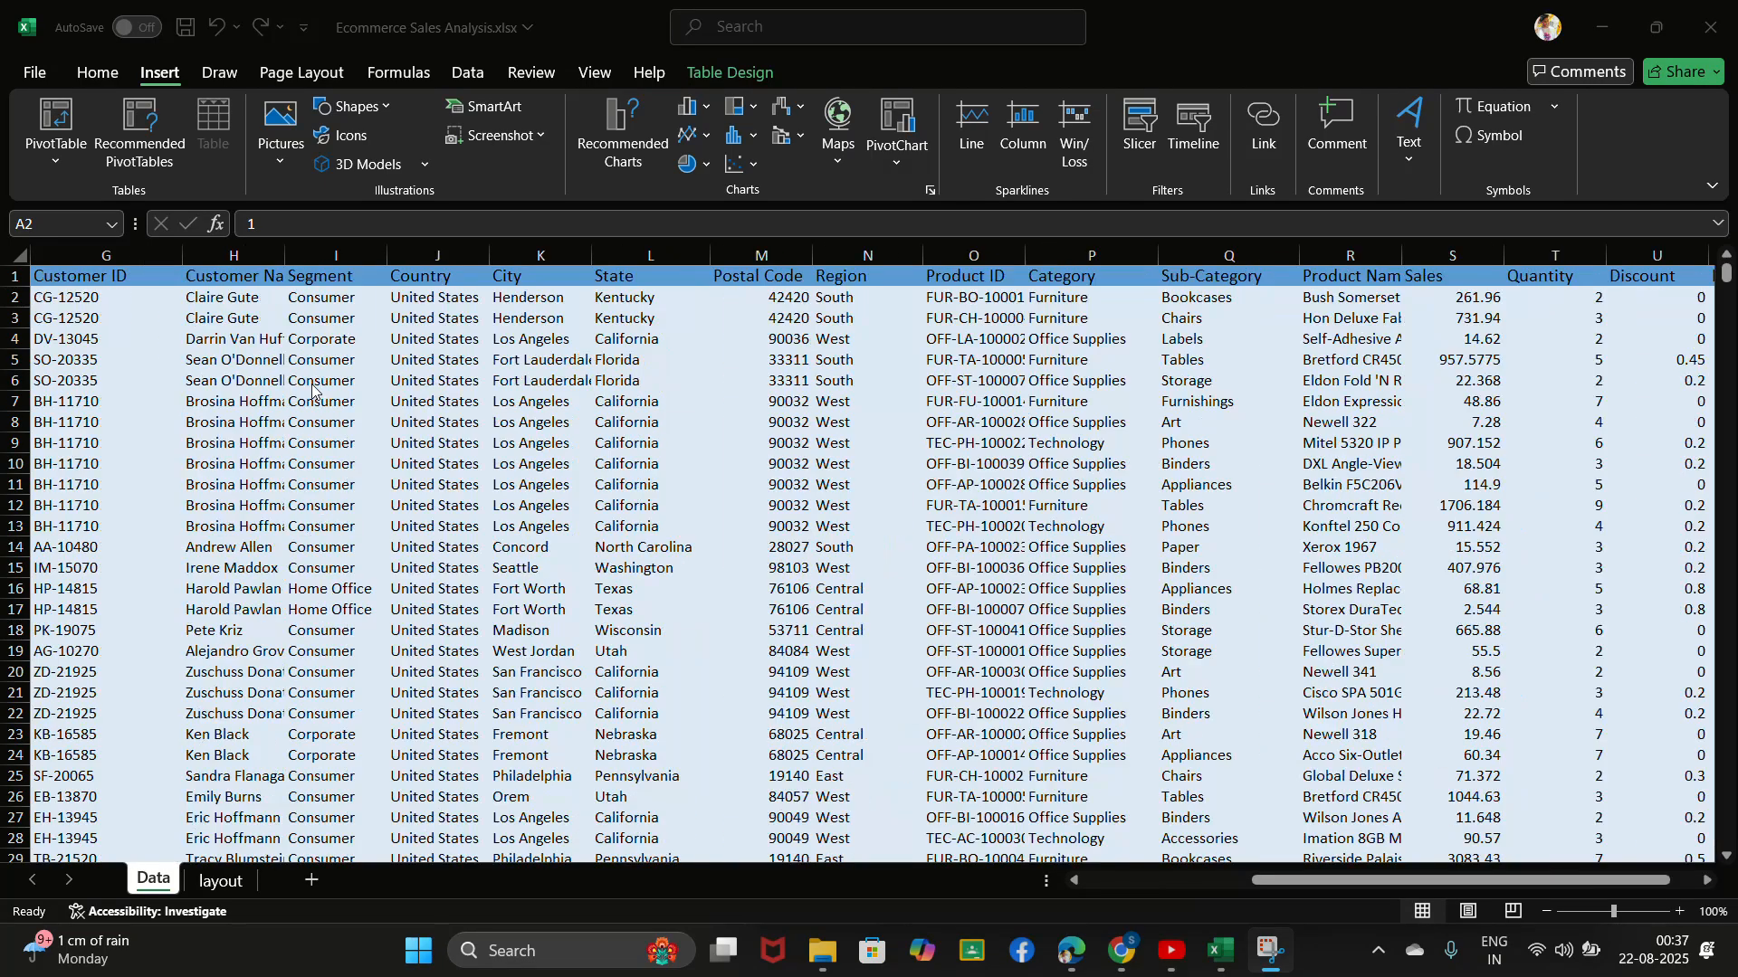
scroll(326, 407, "left", 3)
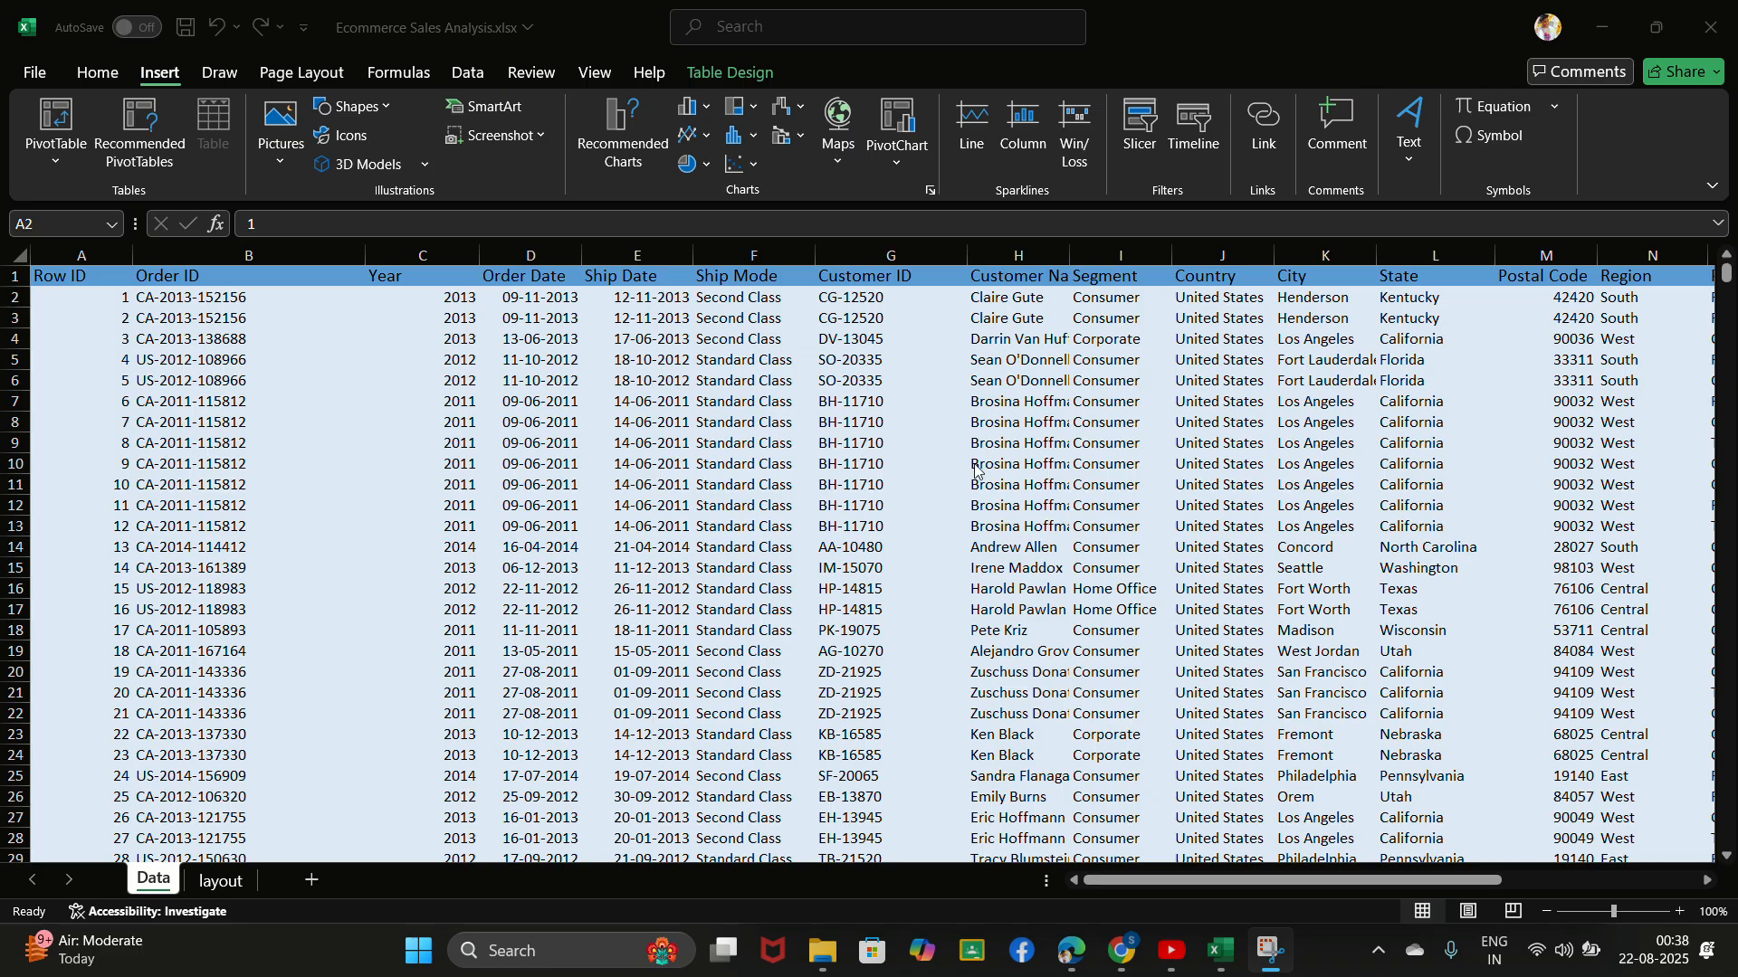
scroll(973, 471, "down", 1)
scroll(964, 470, "up", 1)
left_click(86, 277)
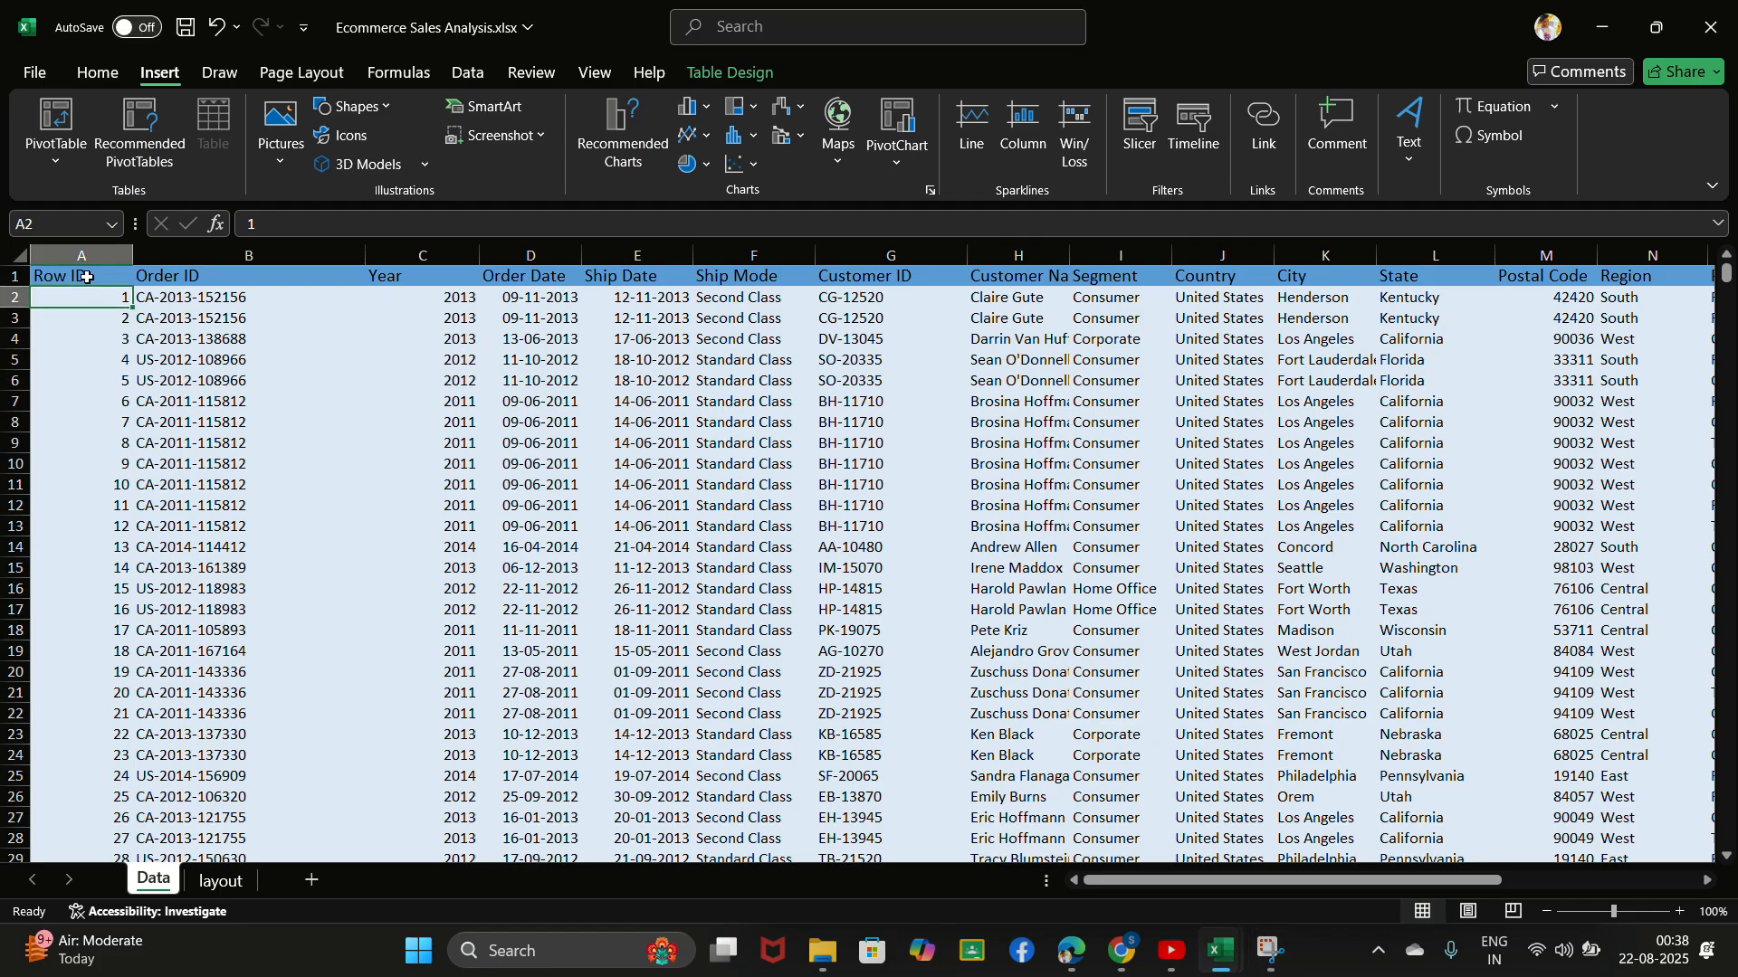
key("ctrl+shift+Down")
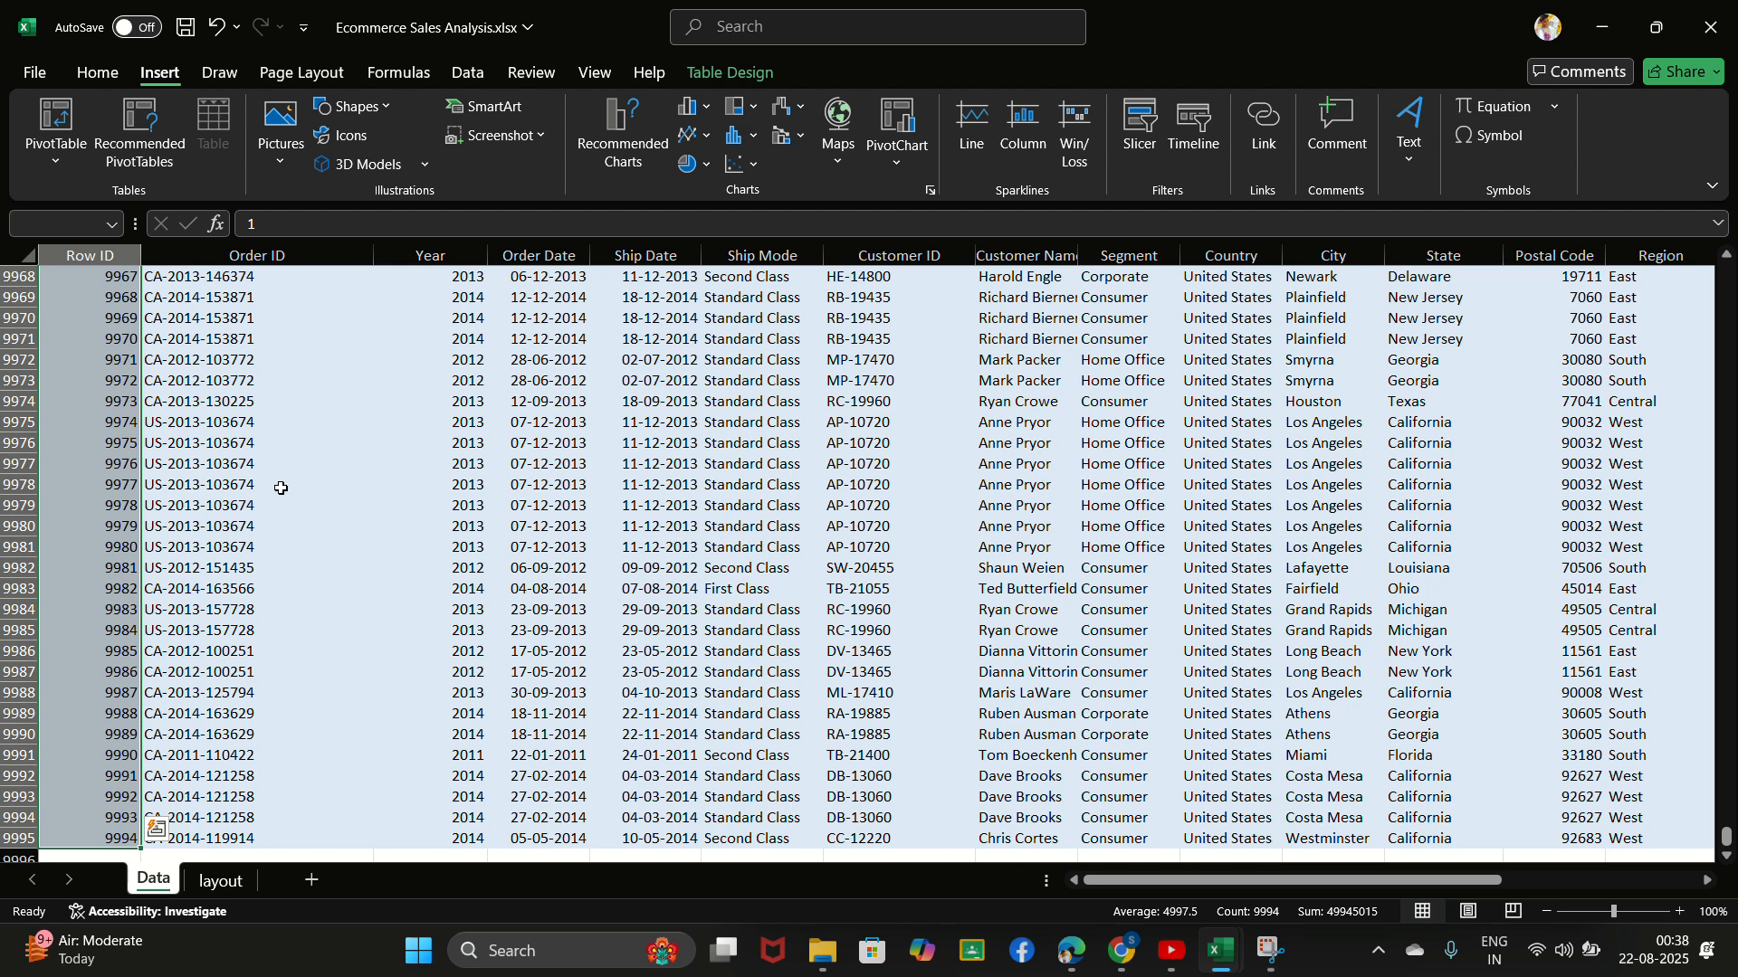
key("ctrl+q")
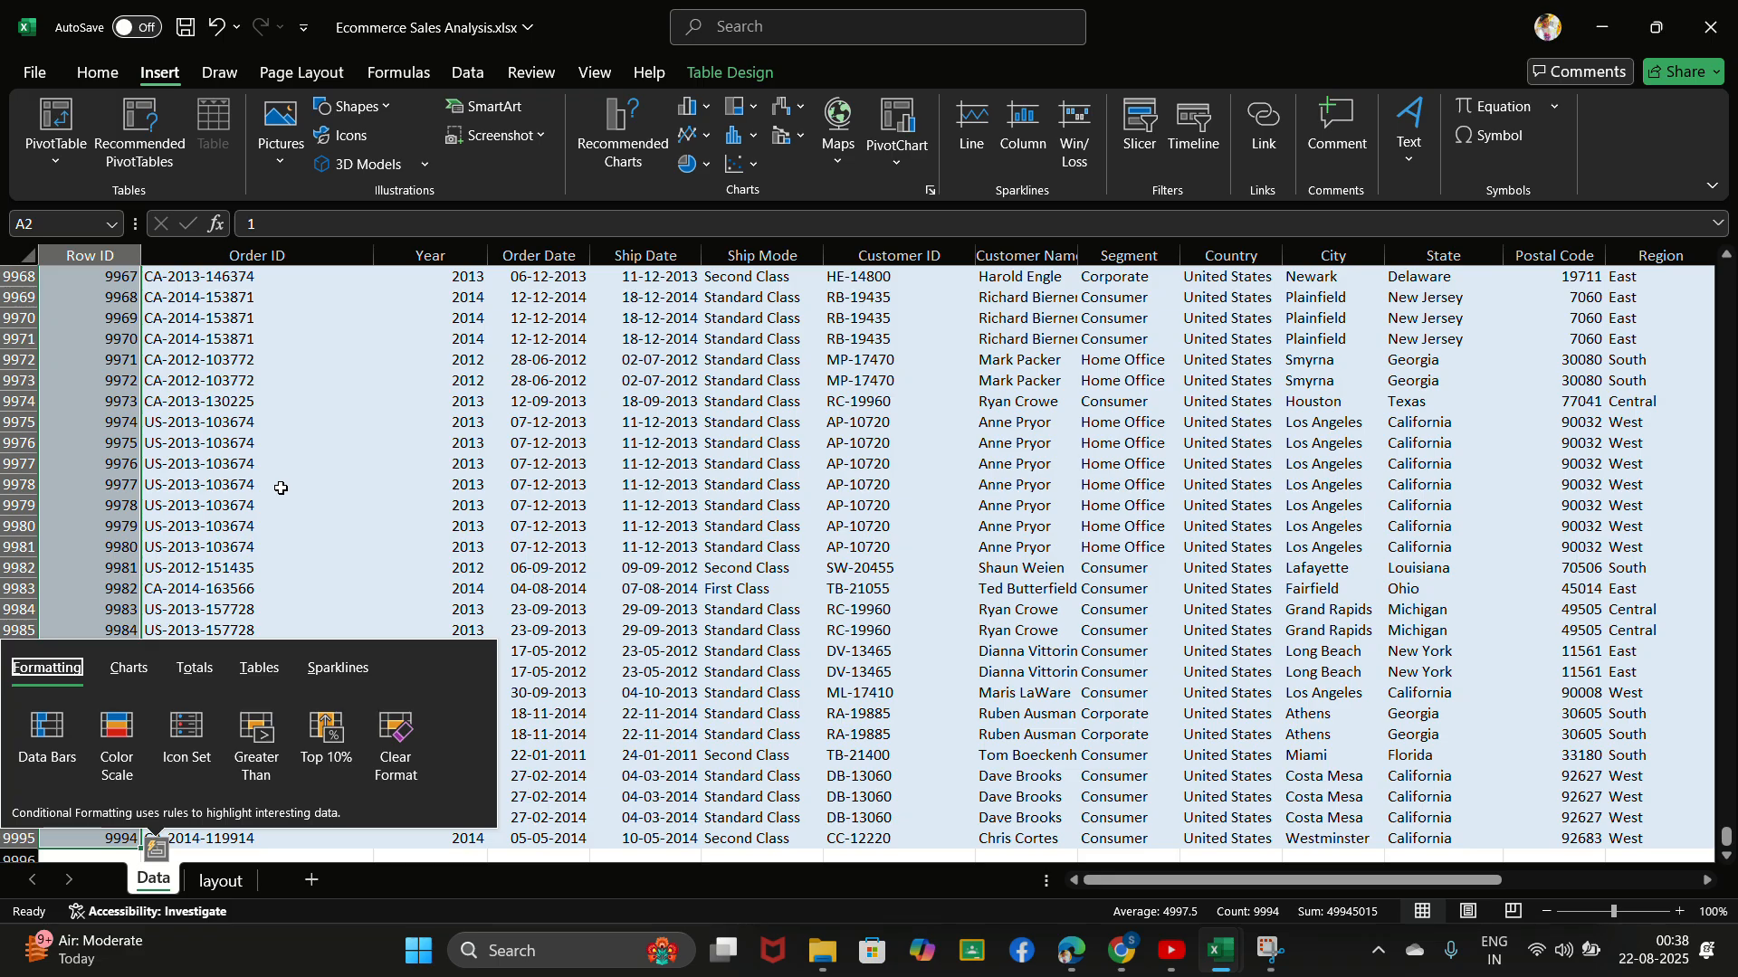
left_click(281, 488)
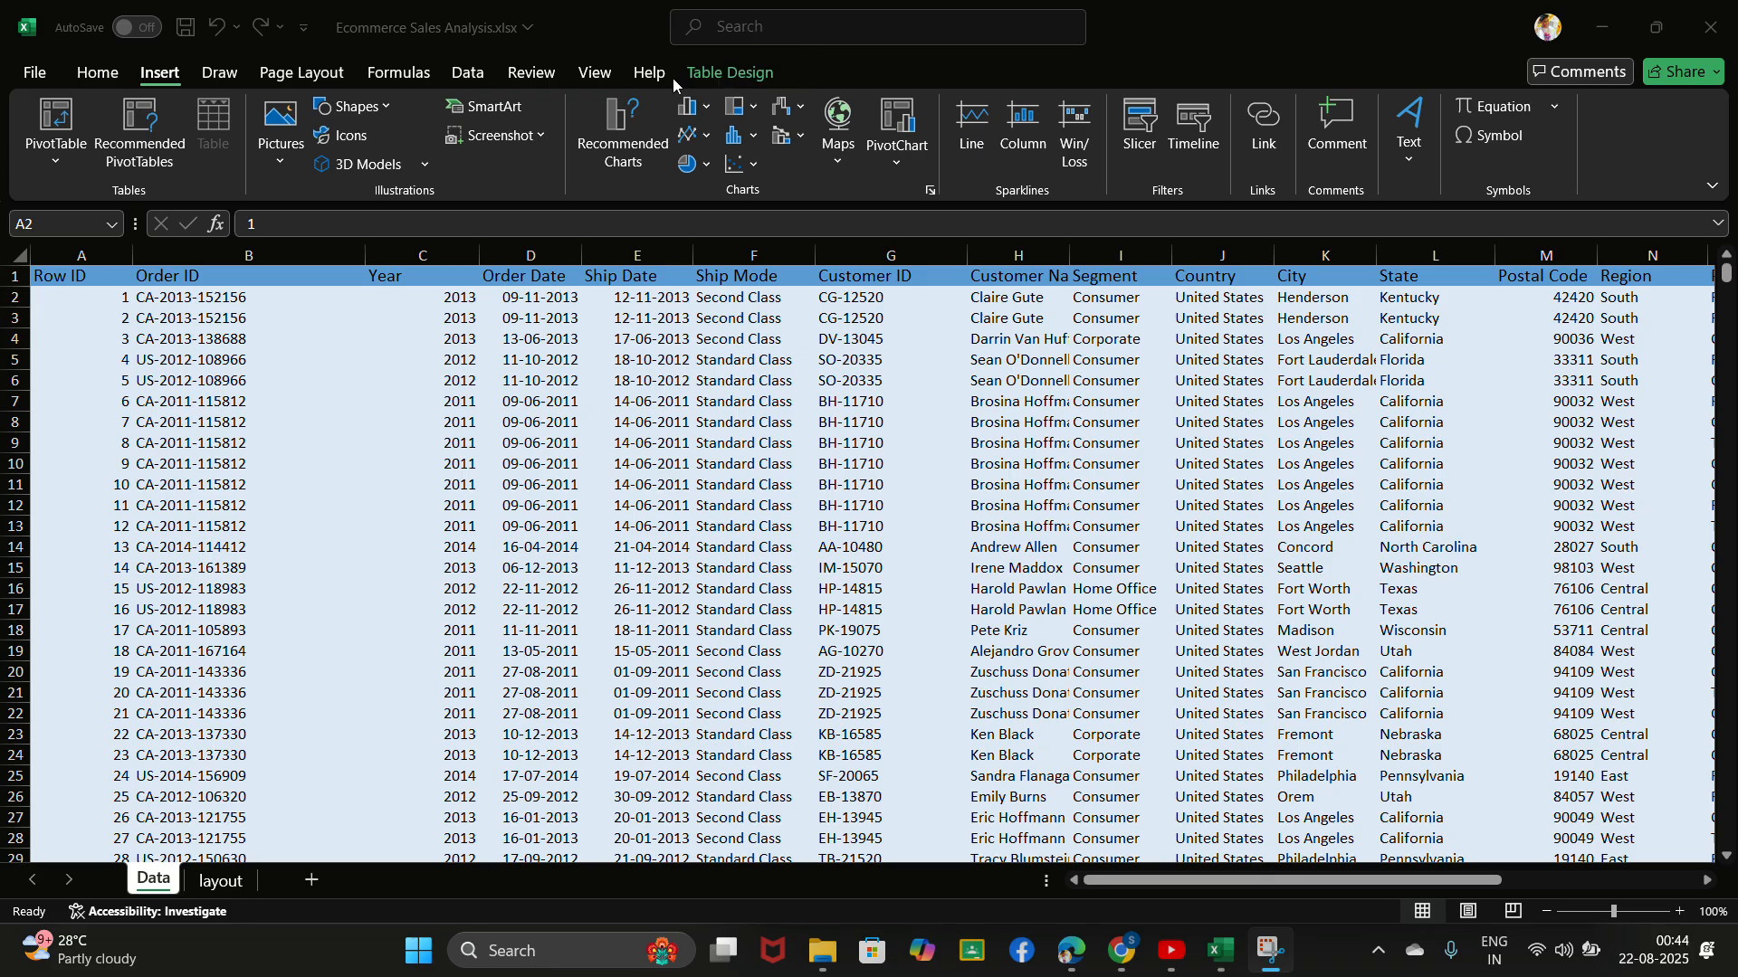
- Create a PivotTable from Table_1 on a new worksheet
left_click(164, 80)
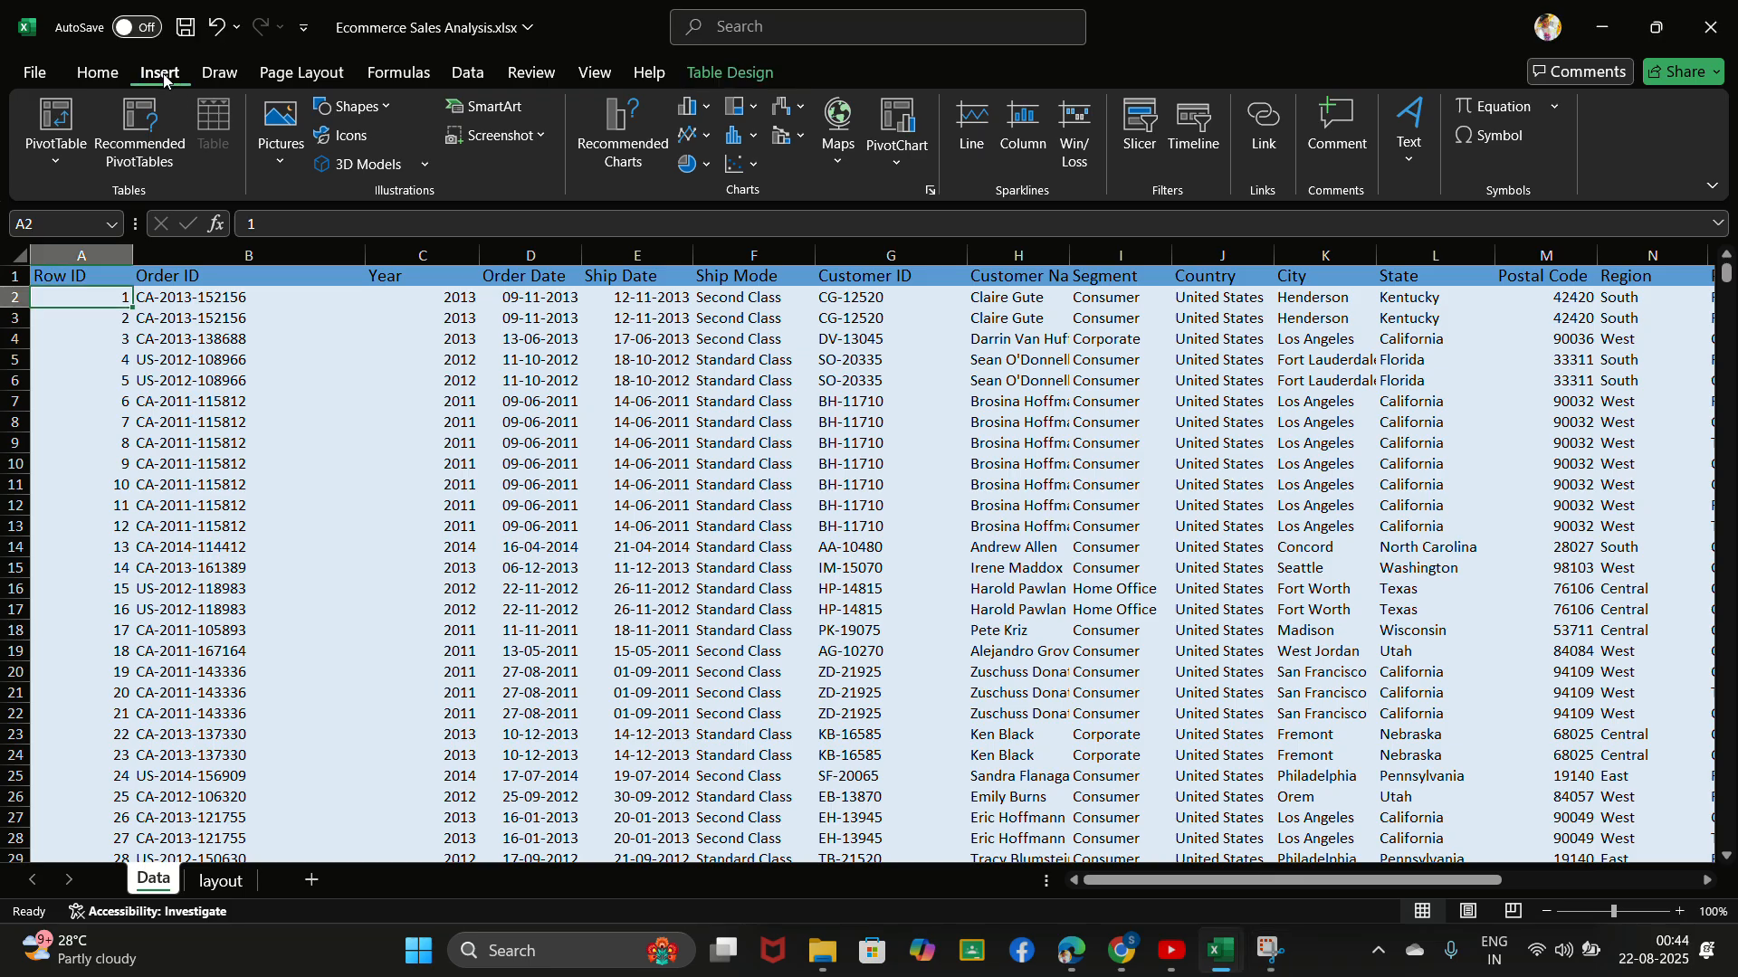
left_click(64, 119)
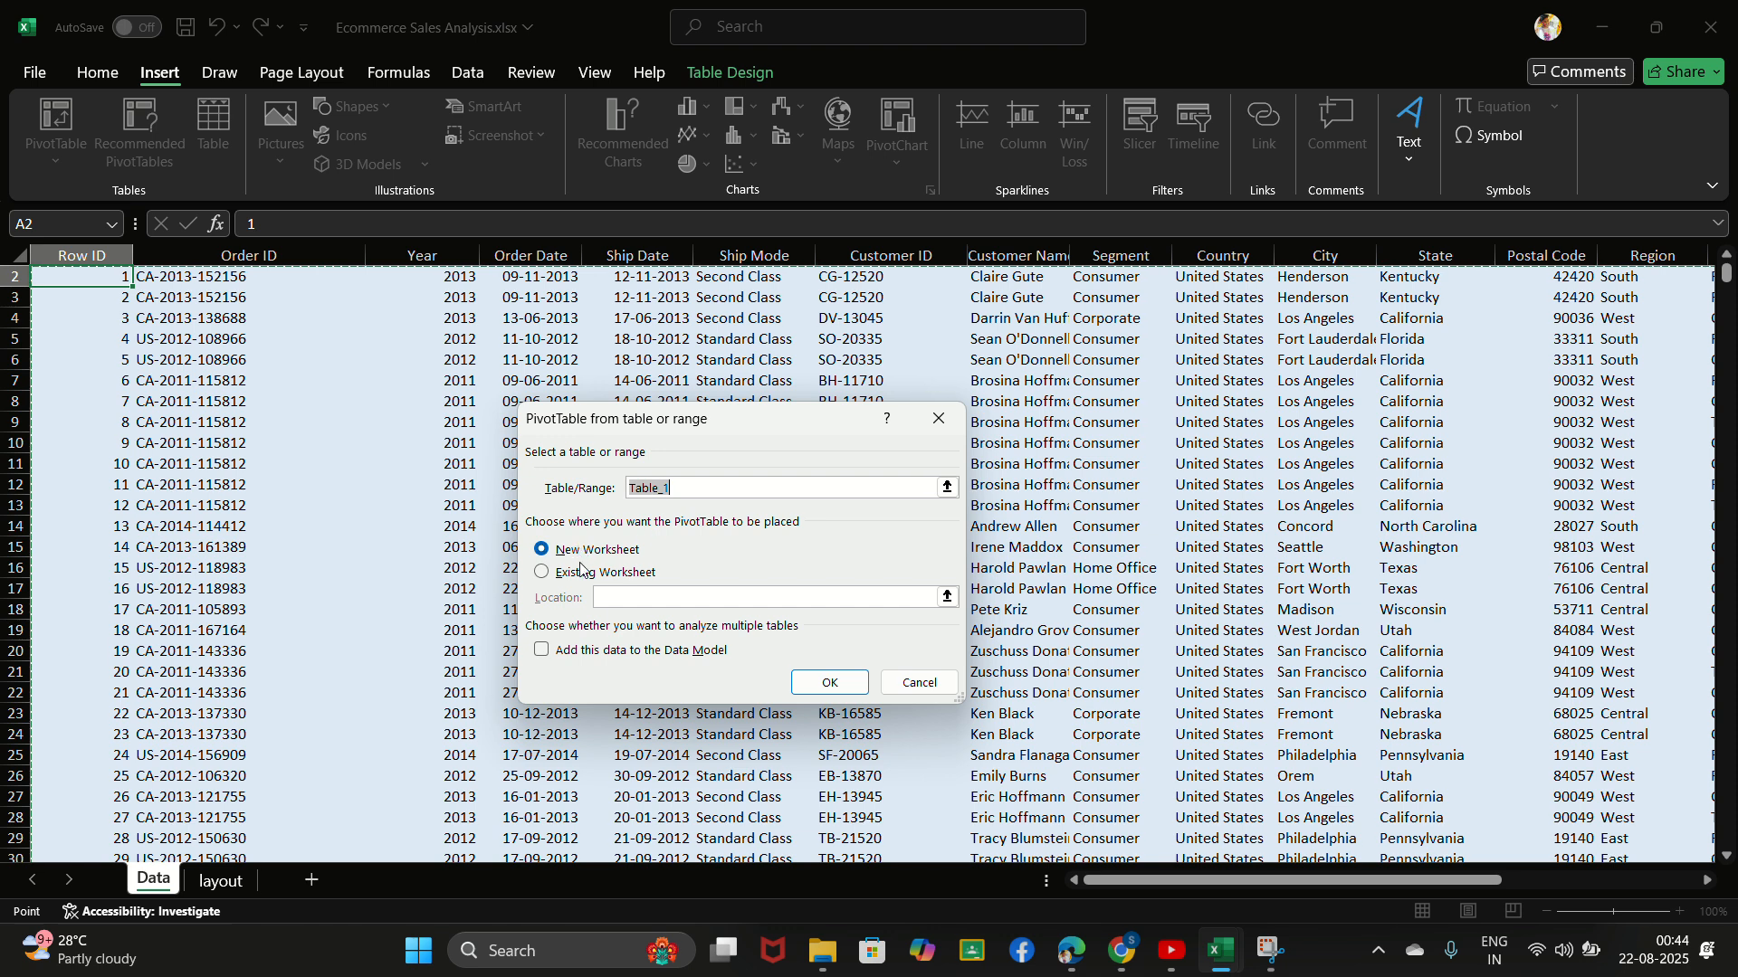
left_click(829, 690)
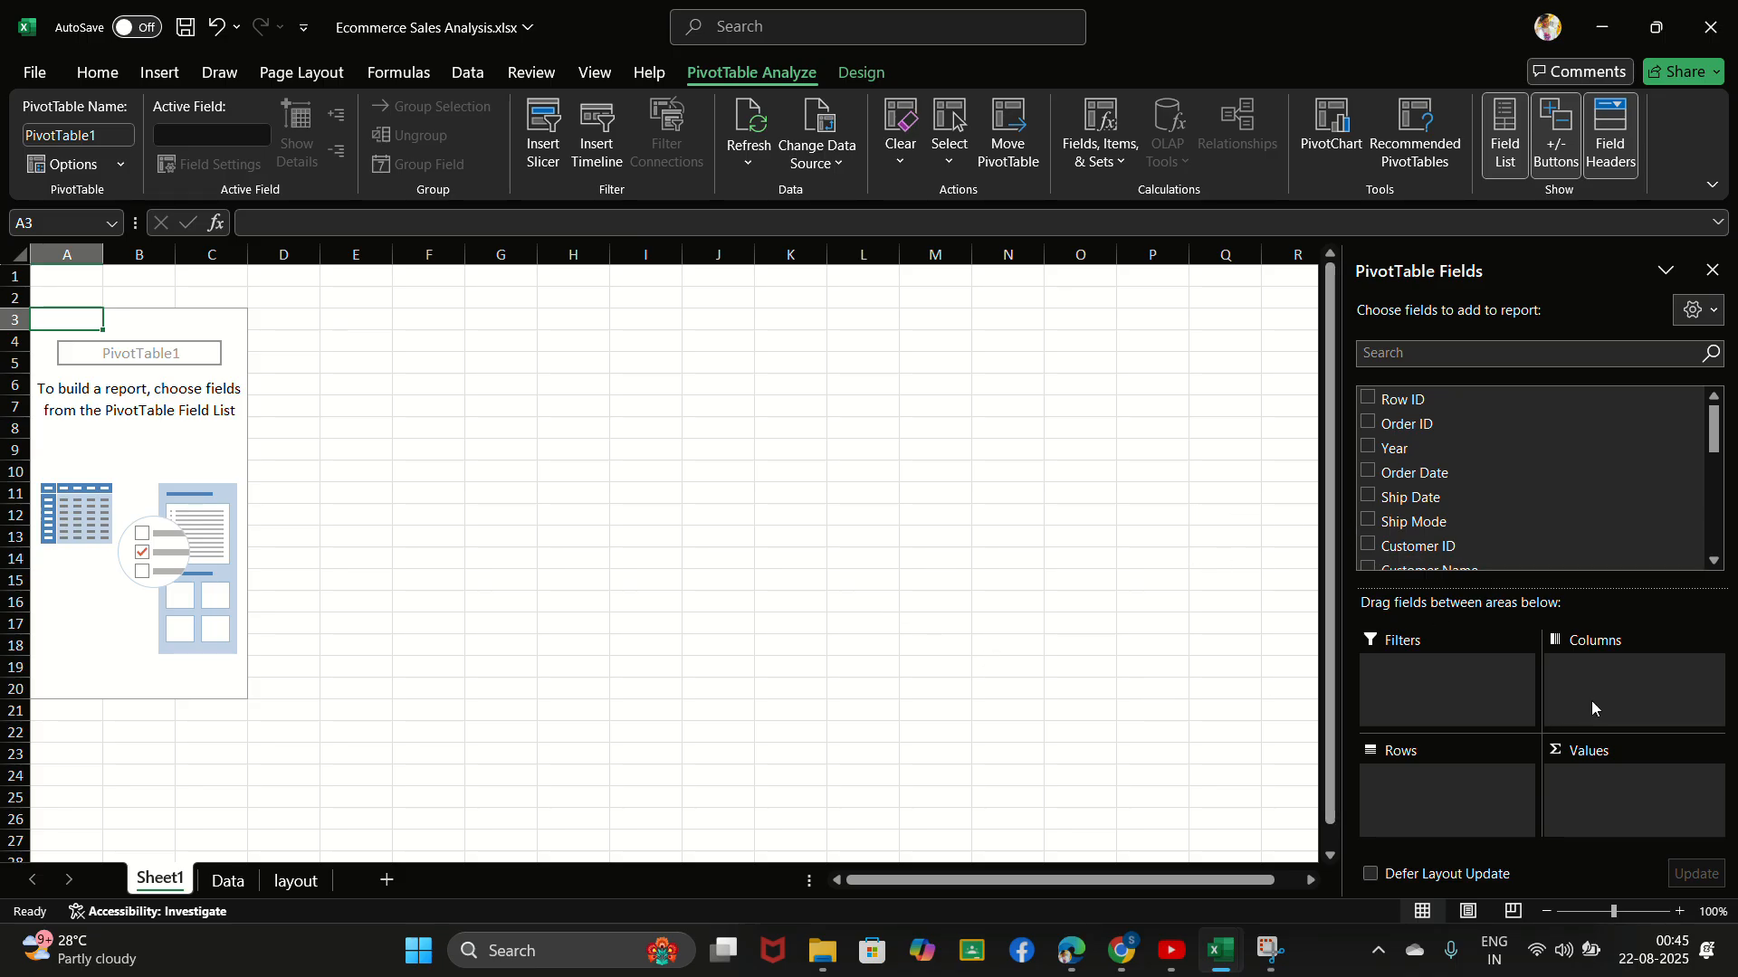
- Add Order Date to the PivotTable's rows and Sales as a summed value
left_click(1442, 357)
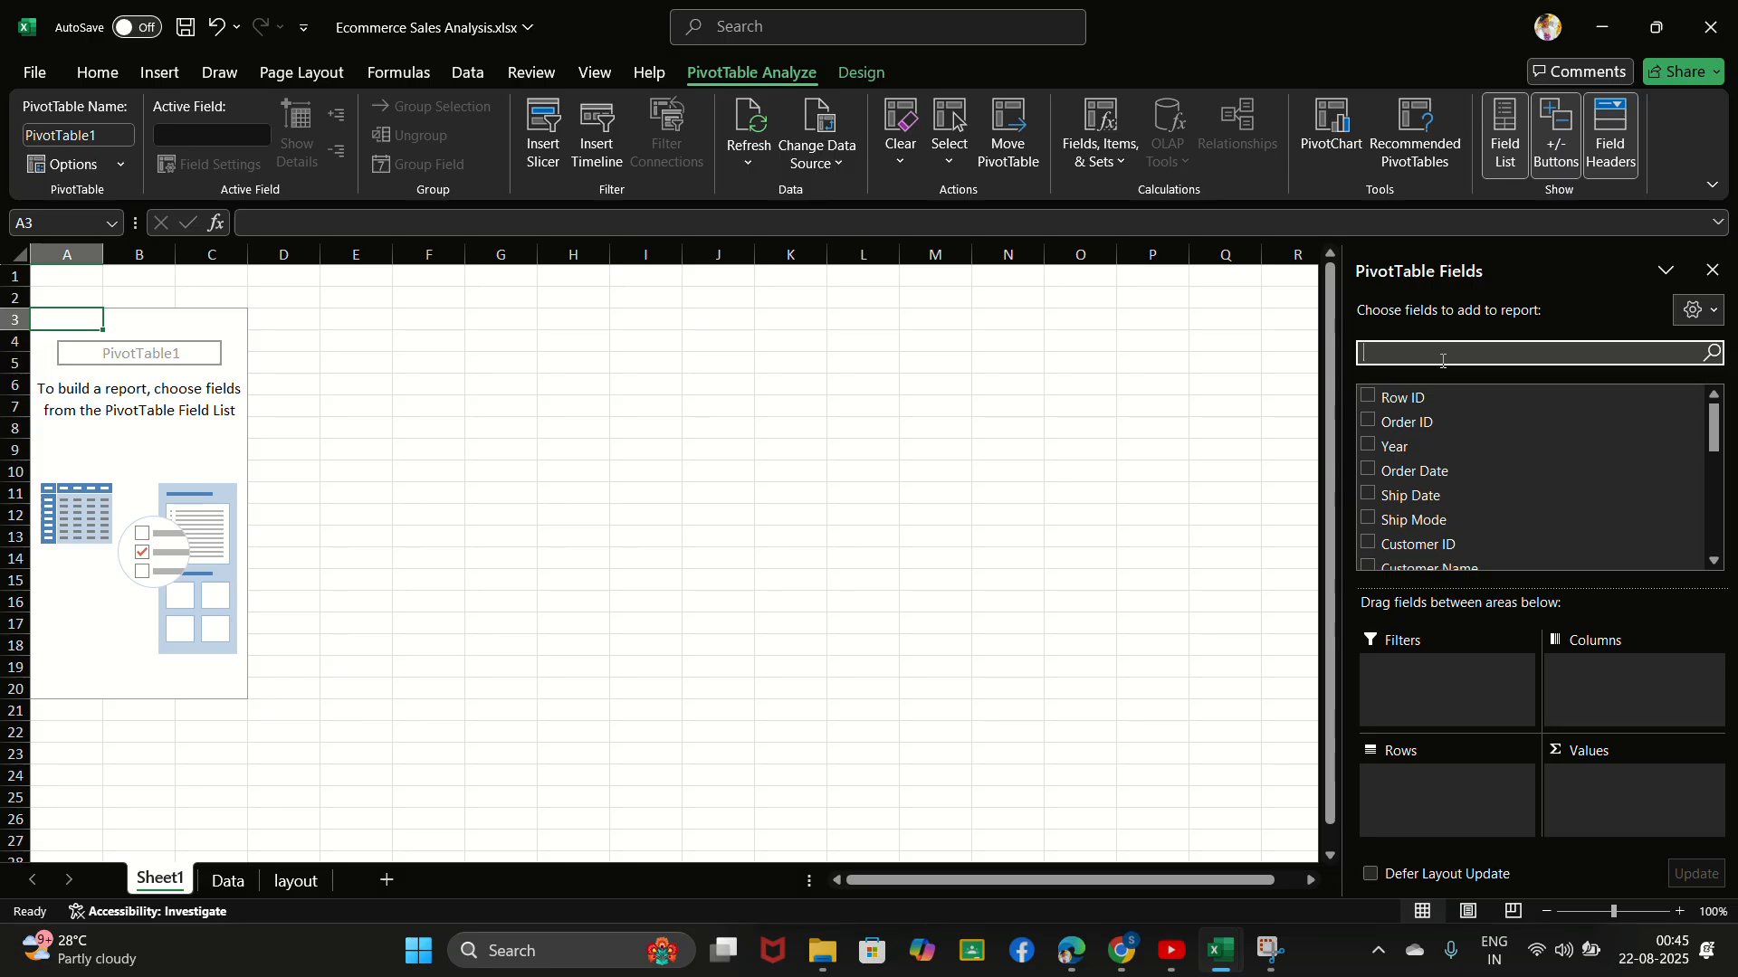
left_click(1366, 470)
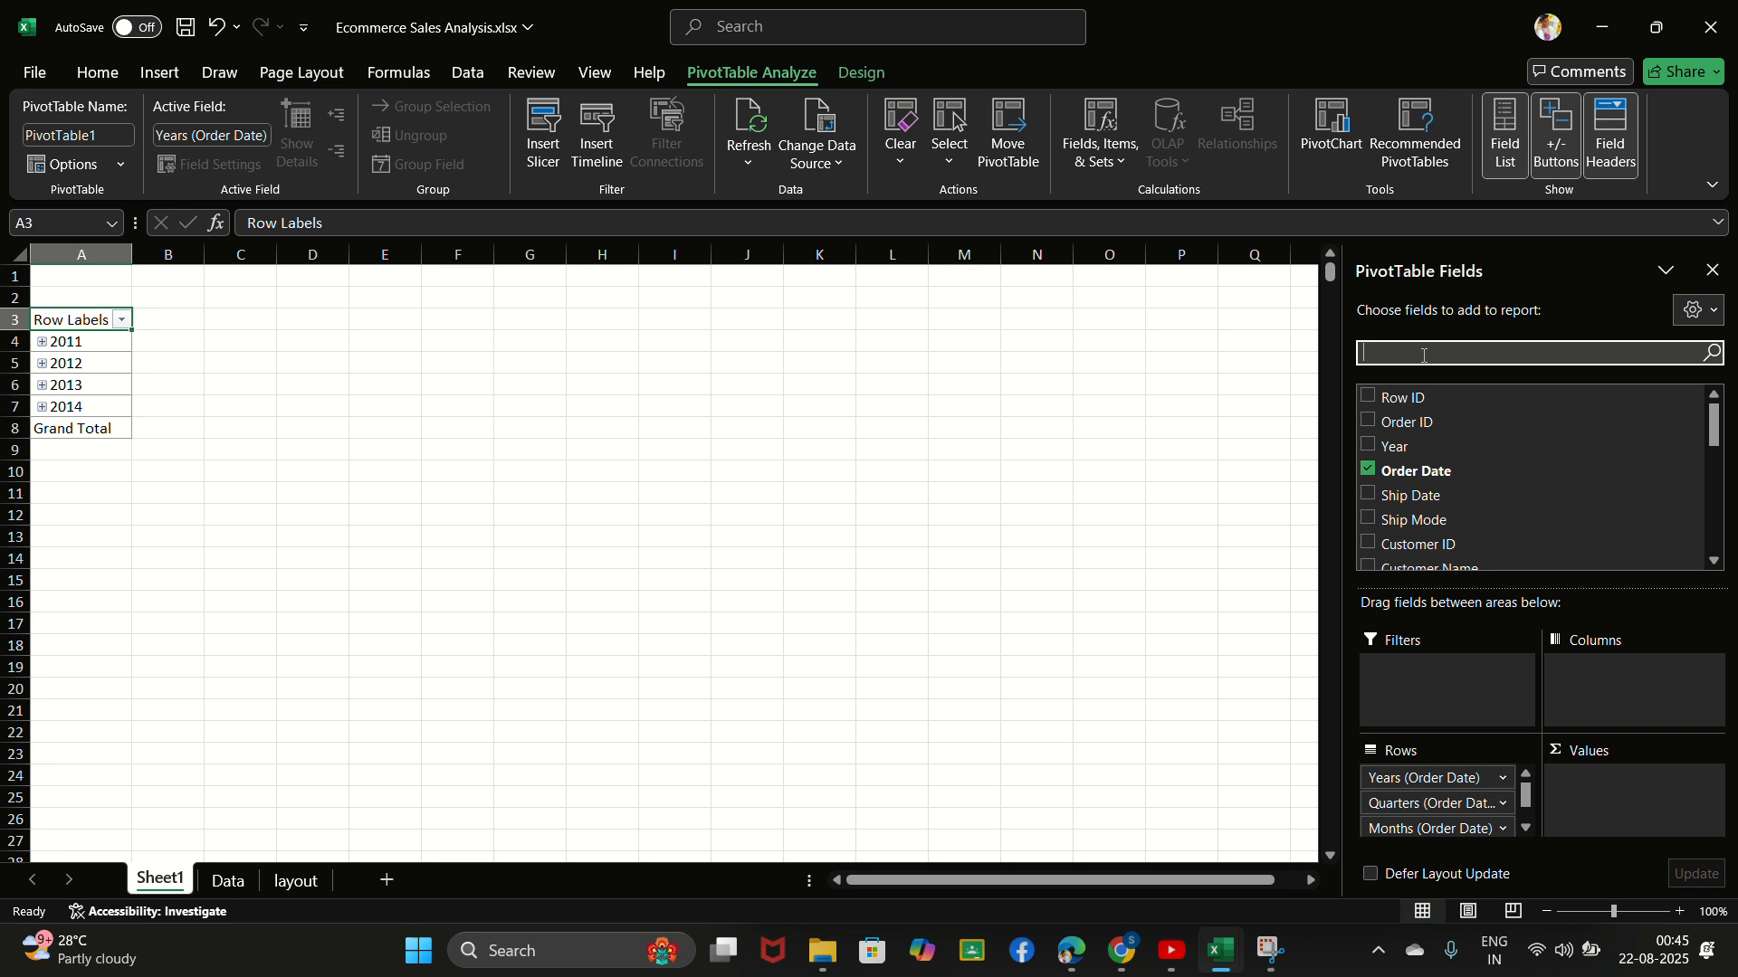
type("Sa")
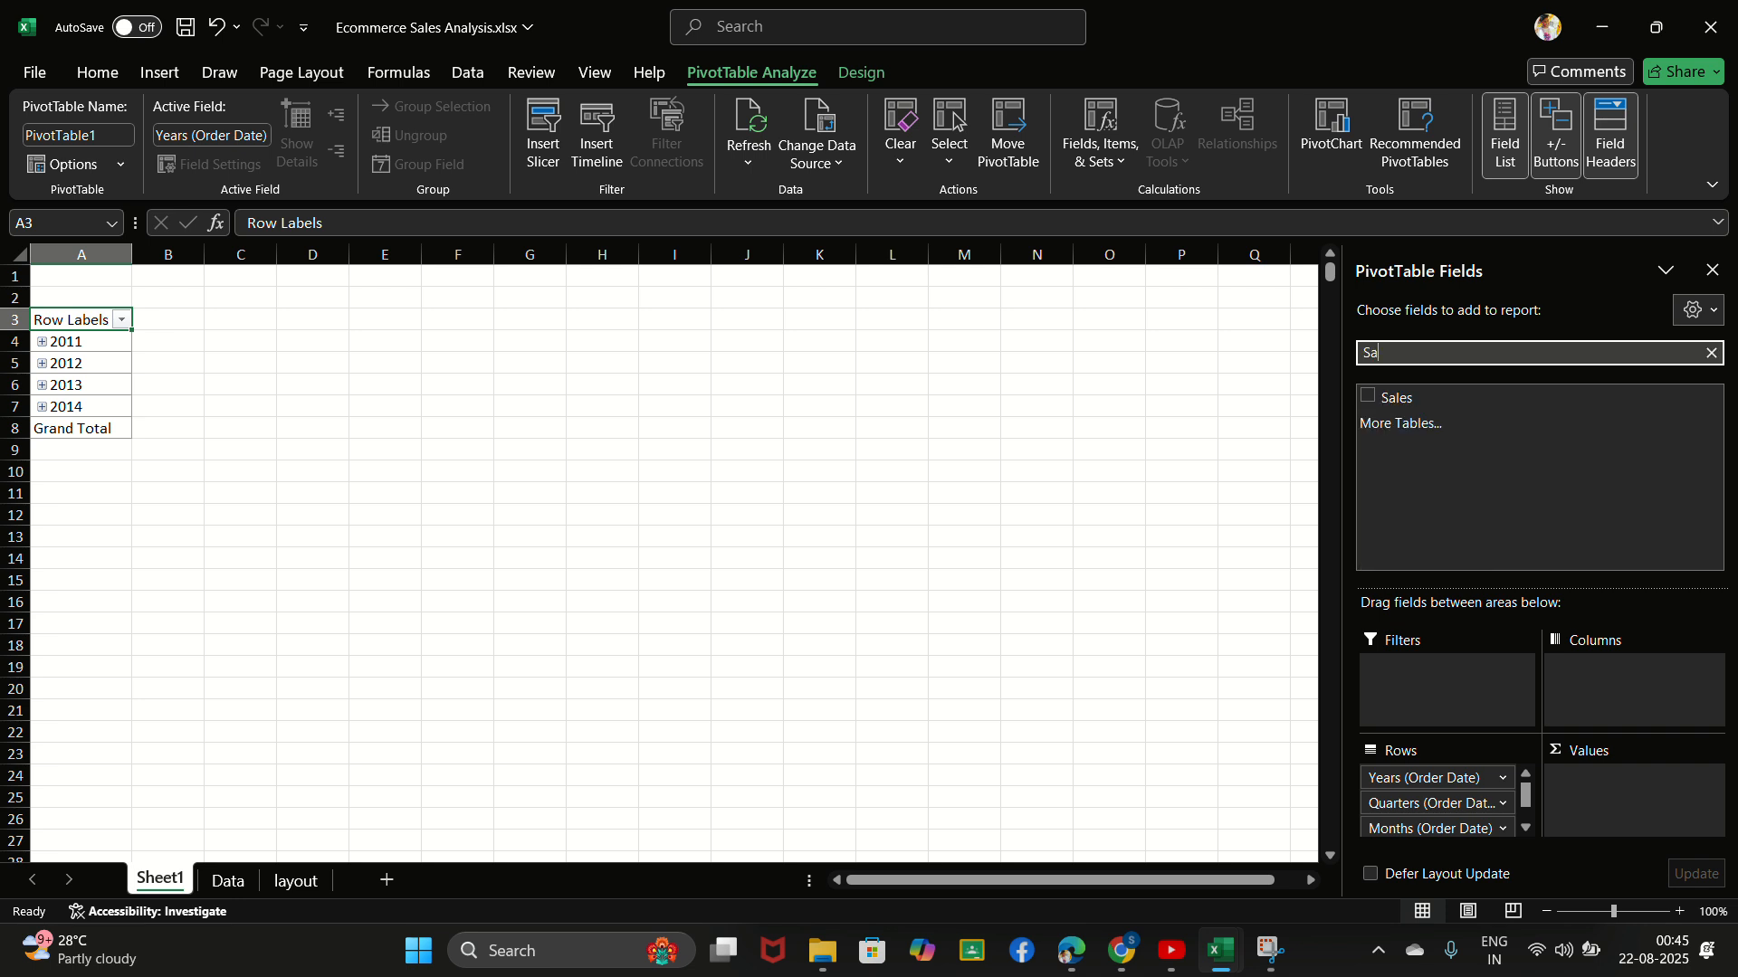
left_click(1367, 396)
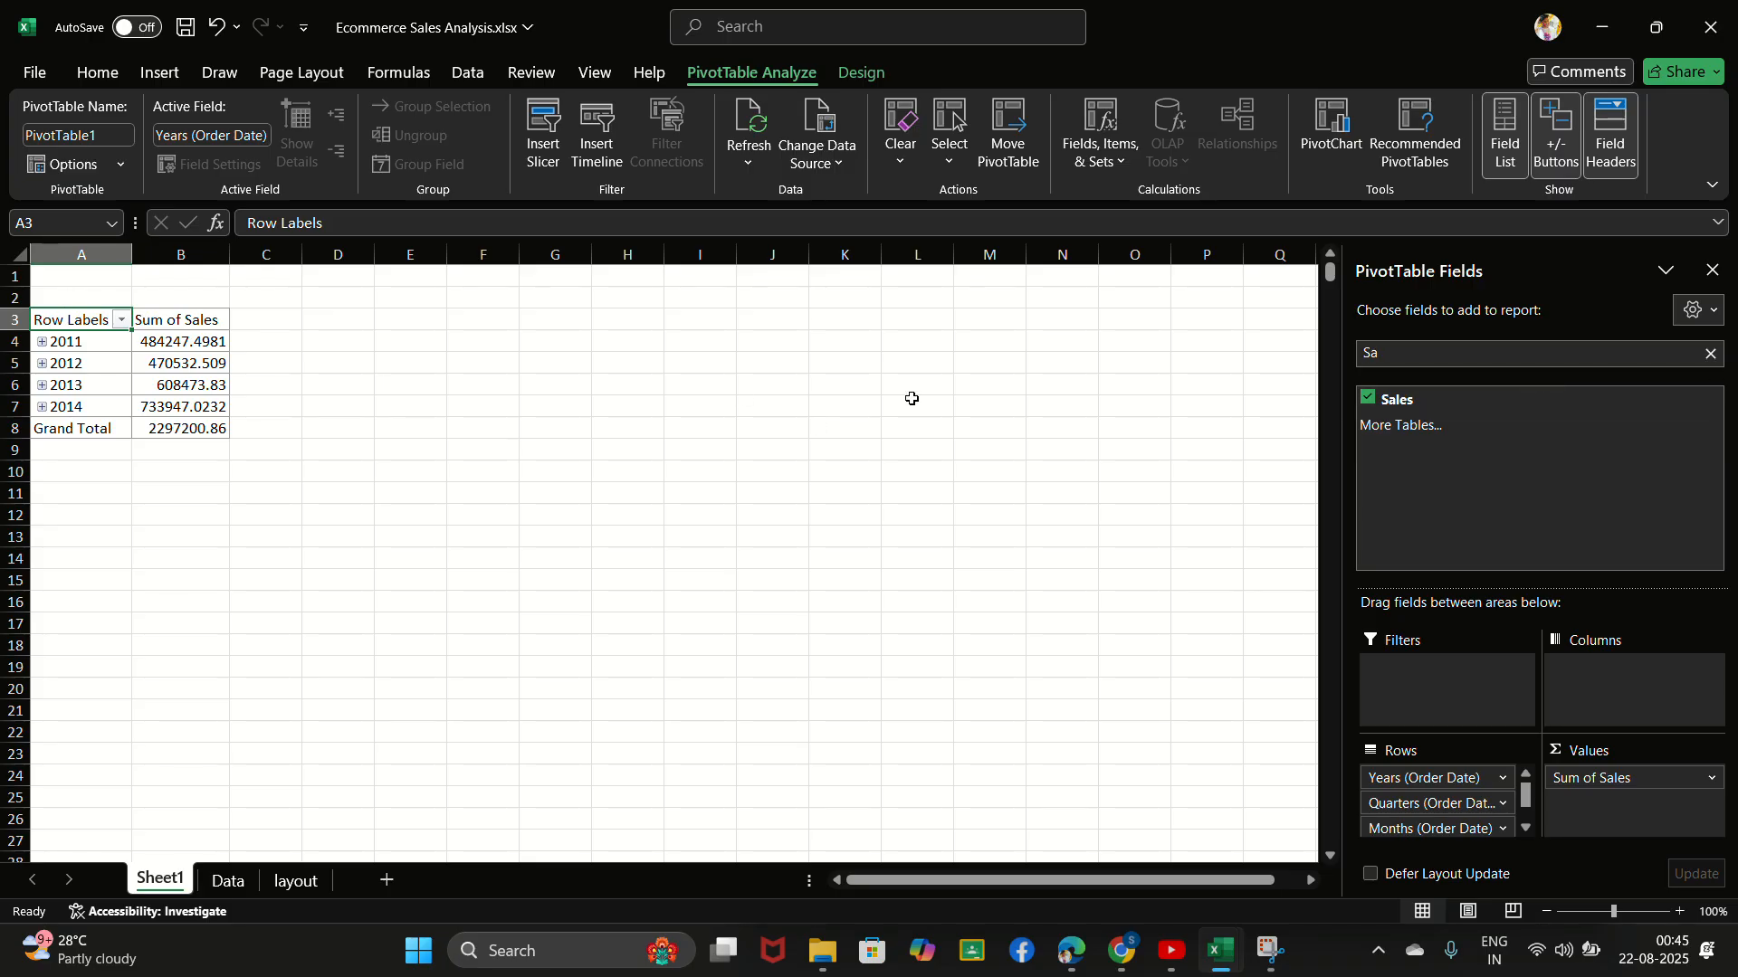
- Find the Profit field and add it as a second summed value
left_click(1712, 355)
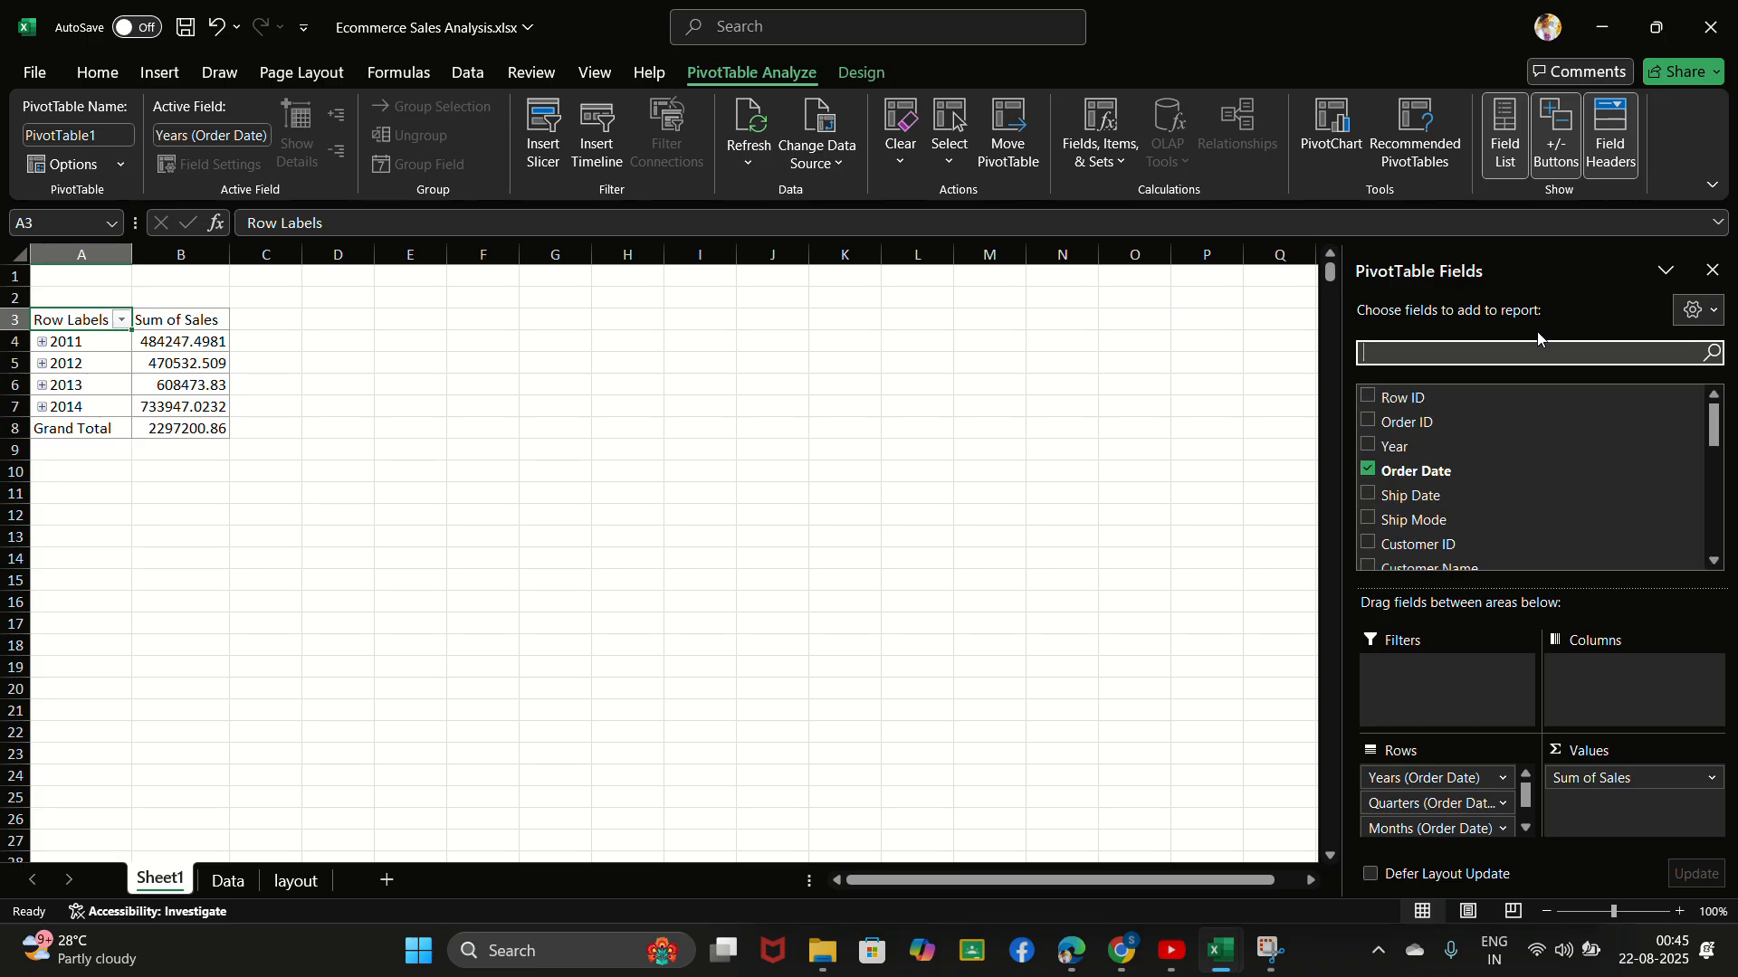
type("profi")
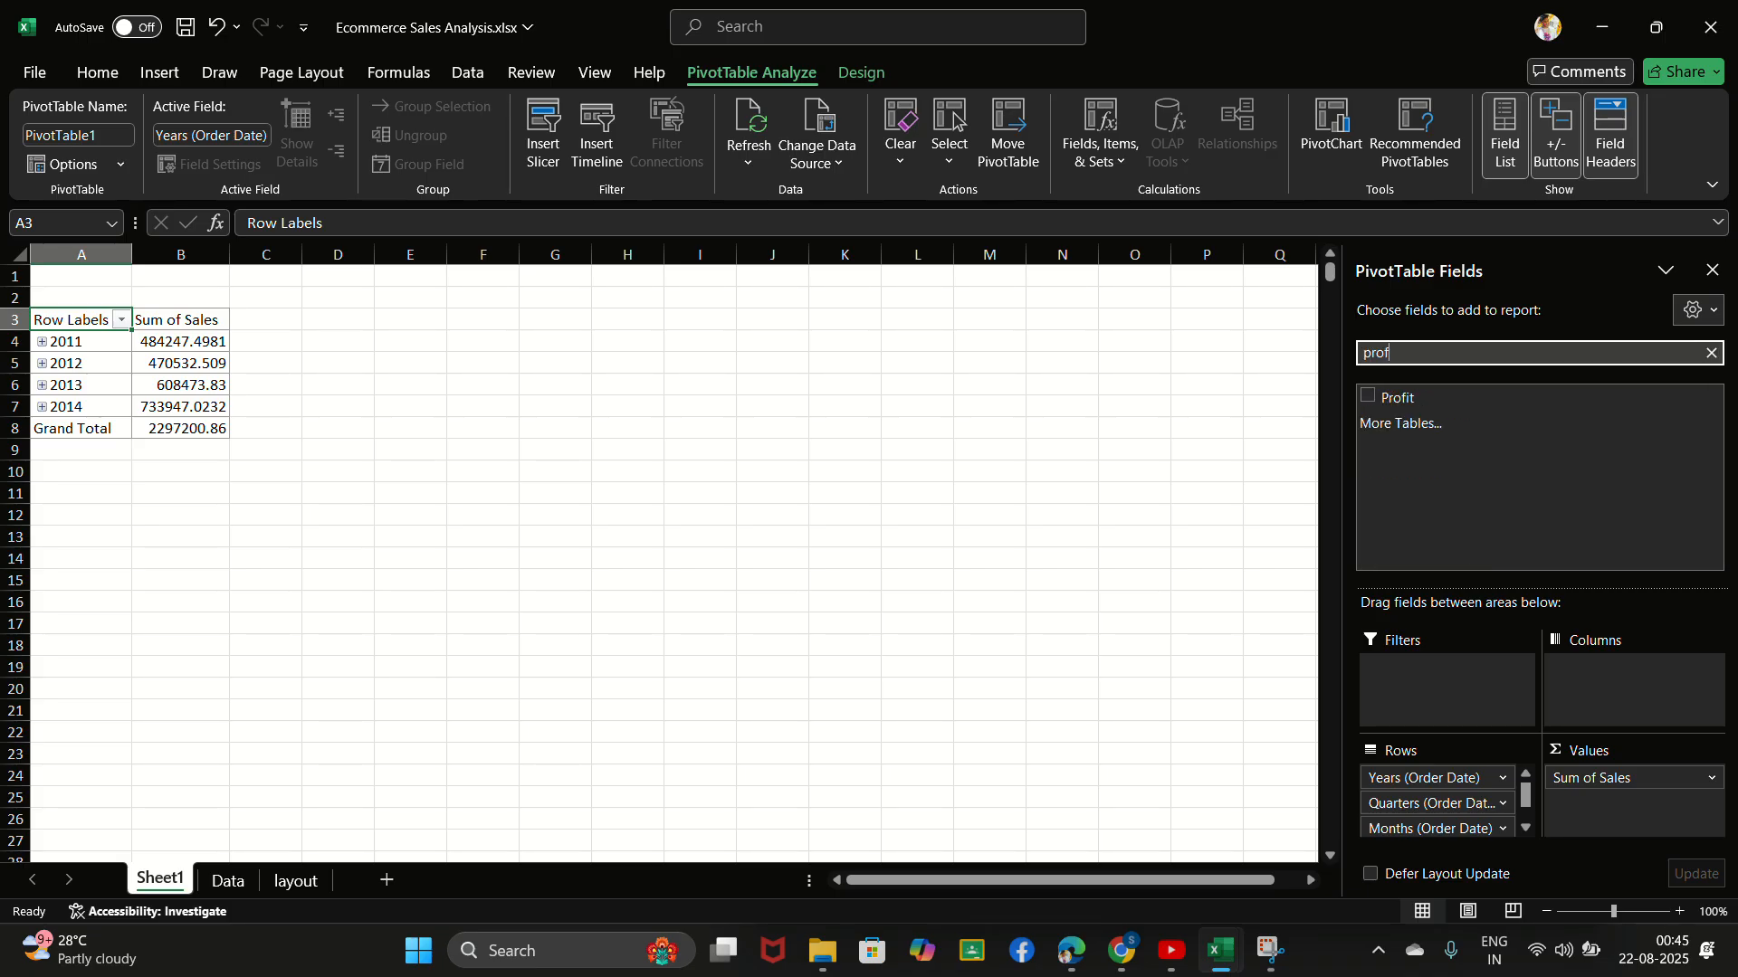
left_click(1386, 403)
left_click(1386, 402)
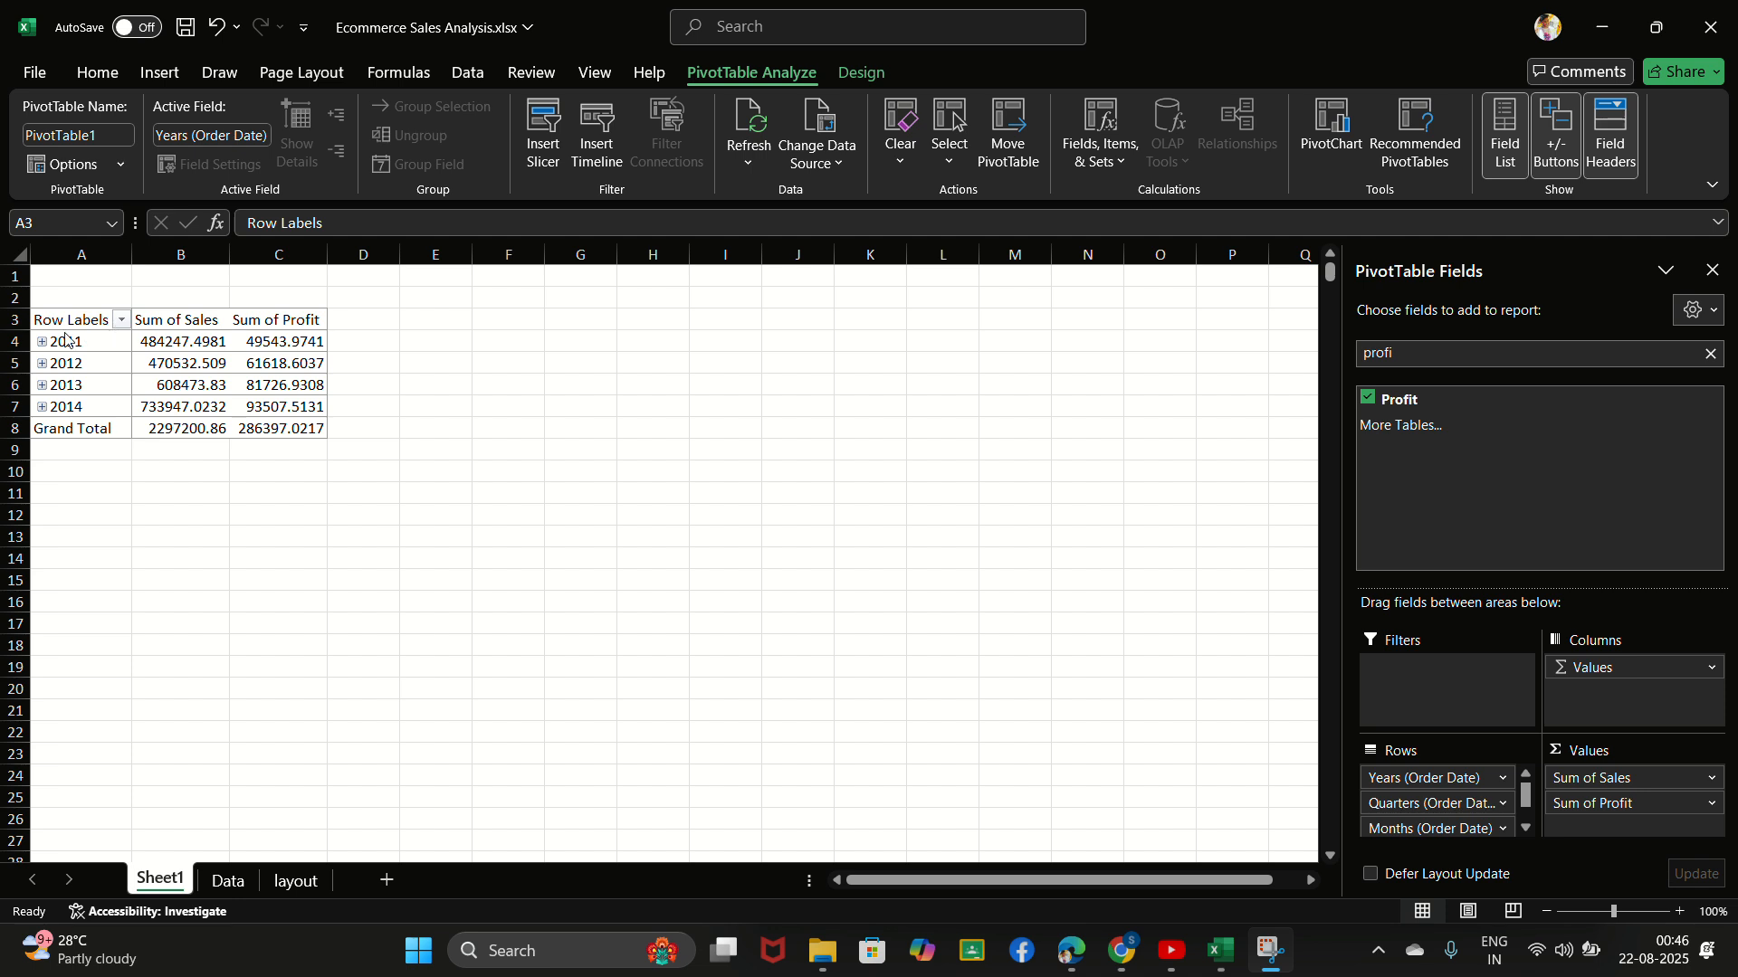
- Expand the 2011 row to inspect its quarterly sales and profit
left_click(124, 326)
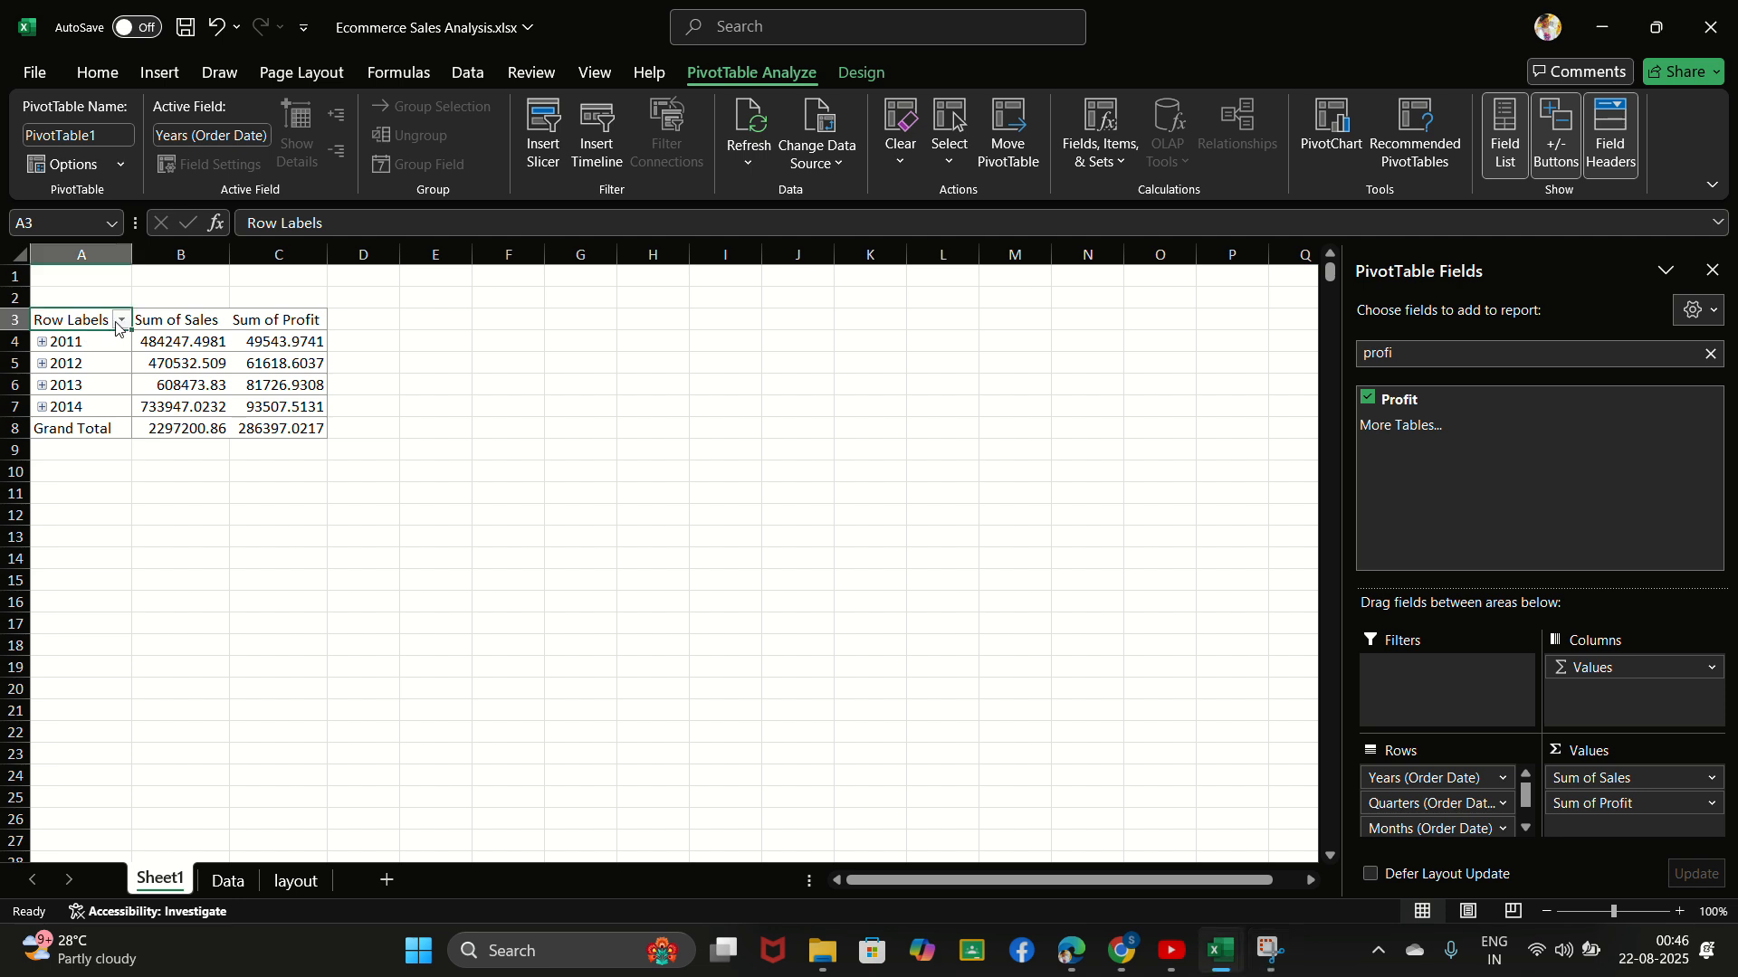
left_click(42, 341)
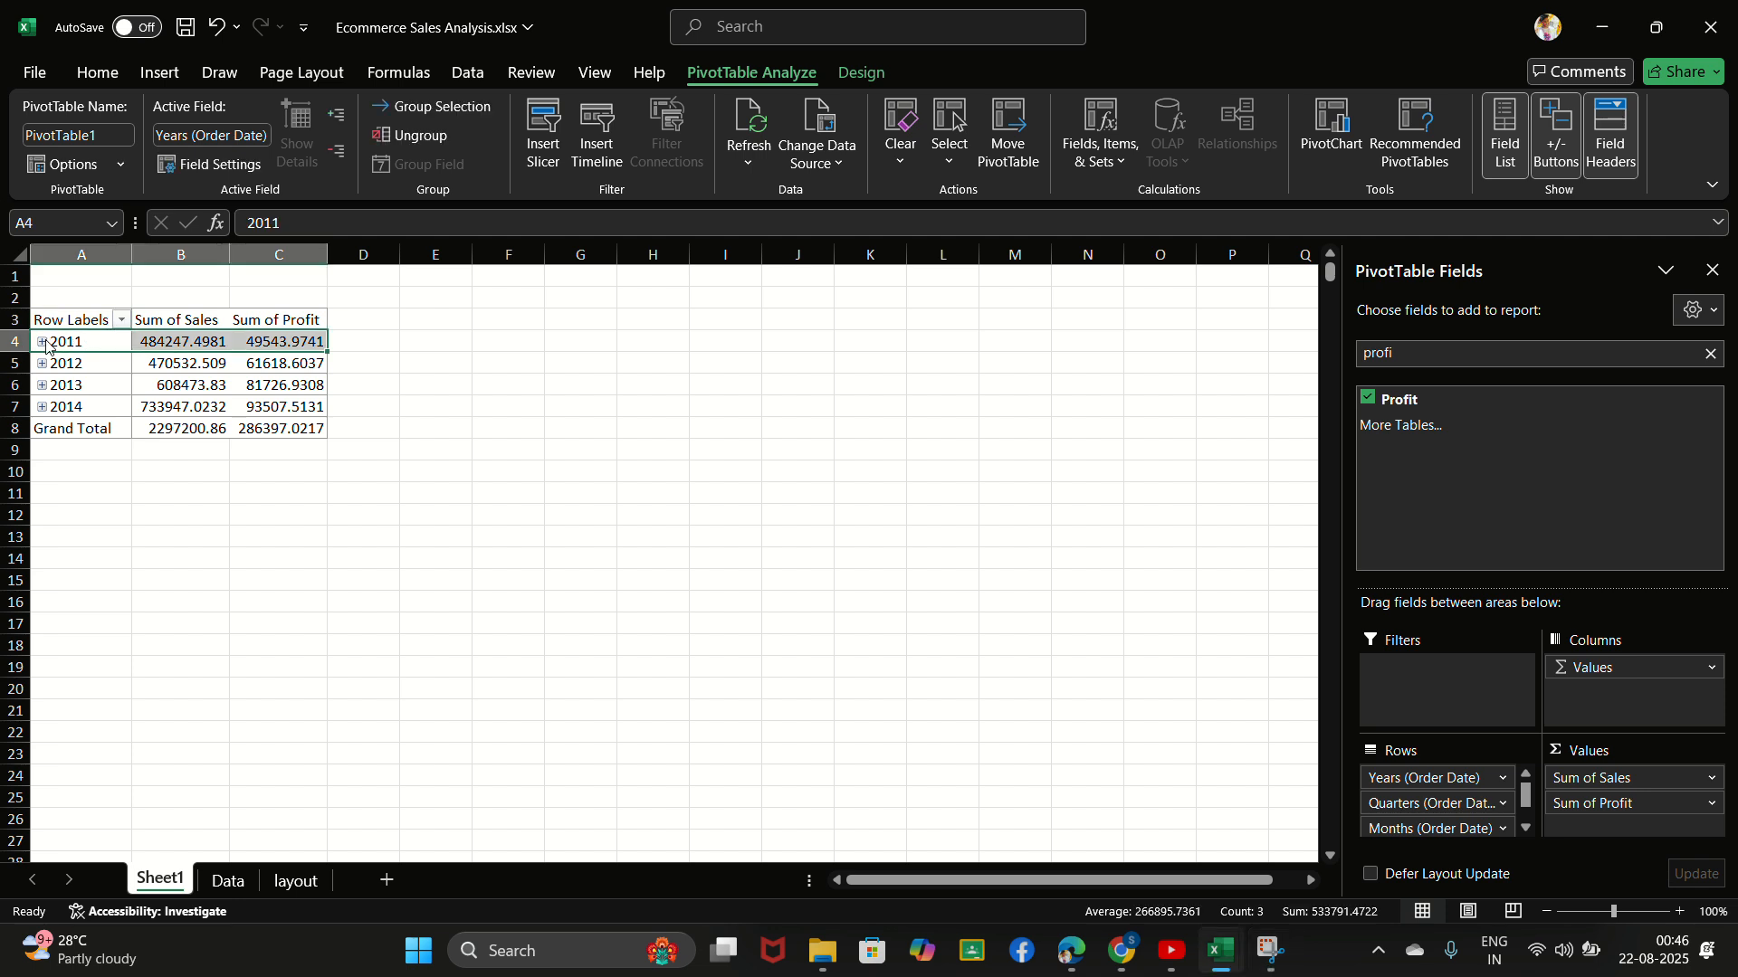
left_click(42, 341)
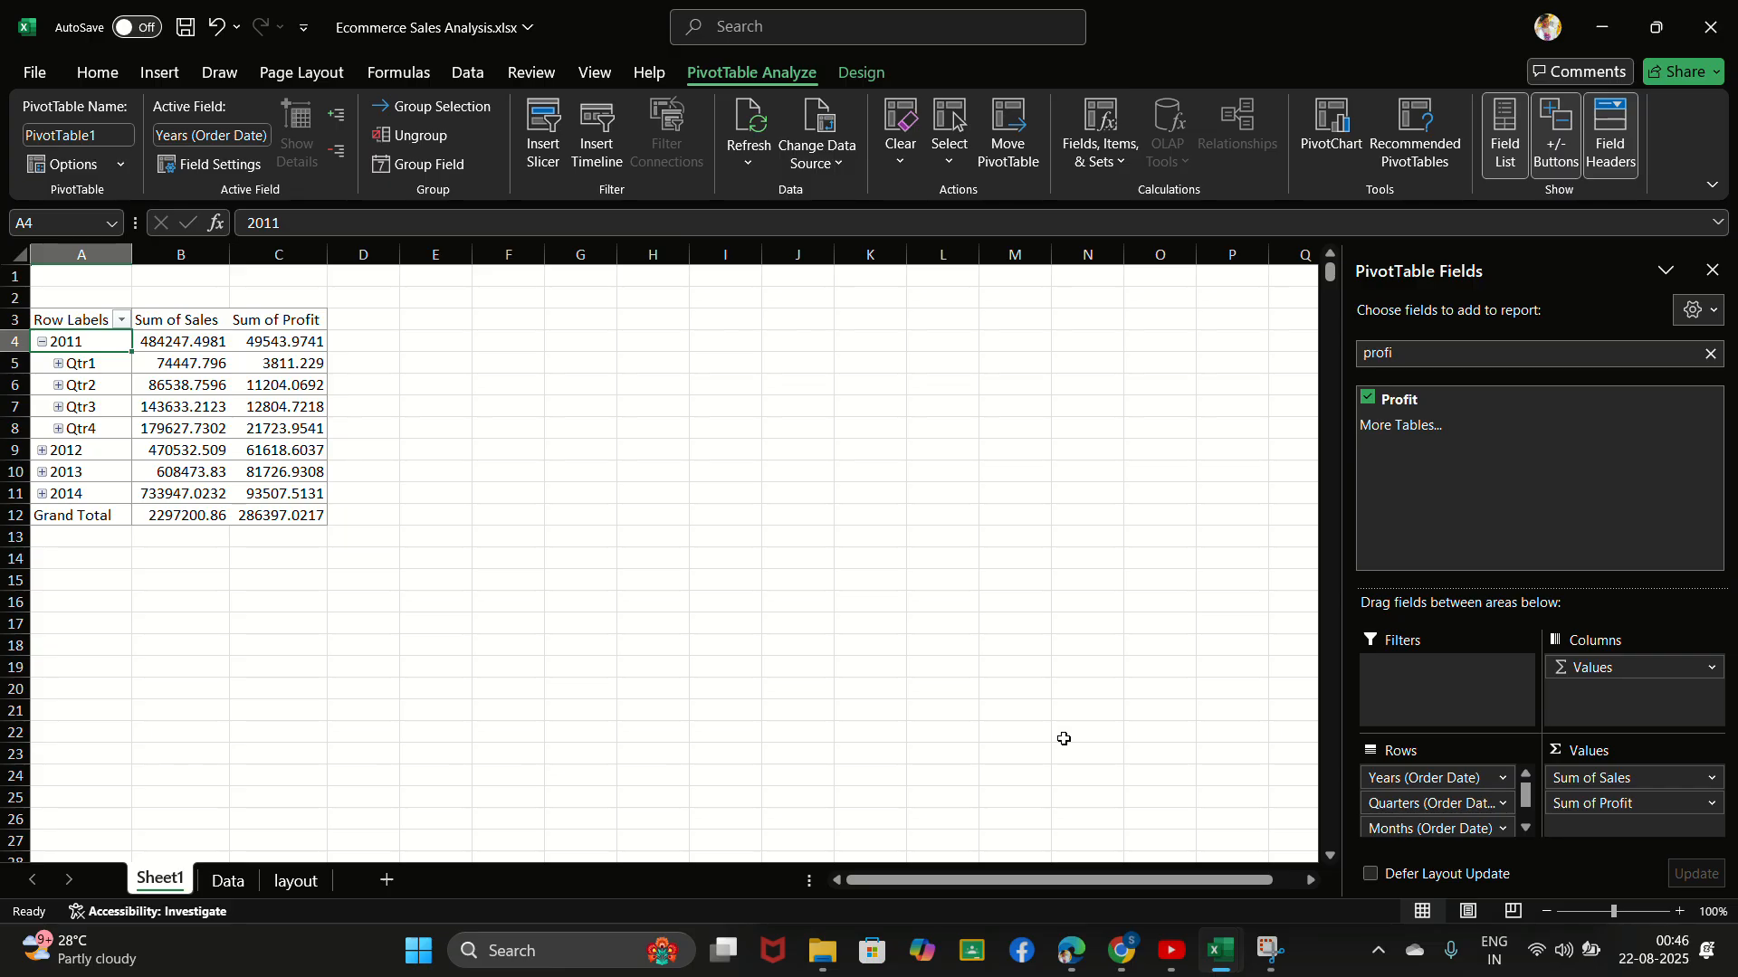
- Remove the Quarters (Order Date) and Years (Order Date) fields from the PivotTable's rows
left_click(1502, 804)
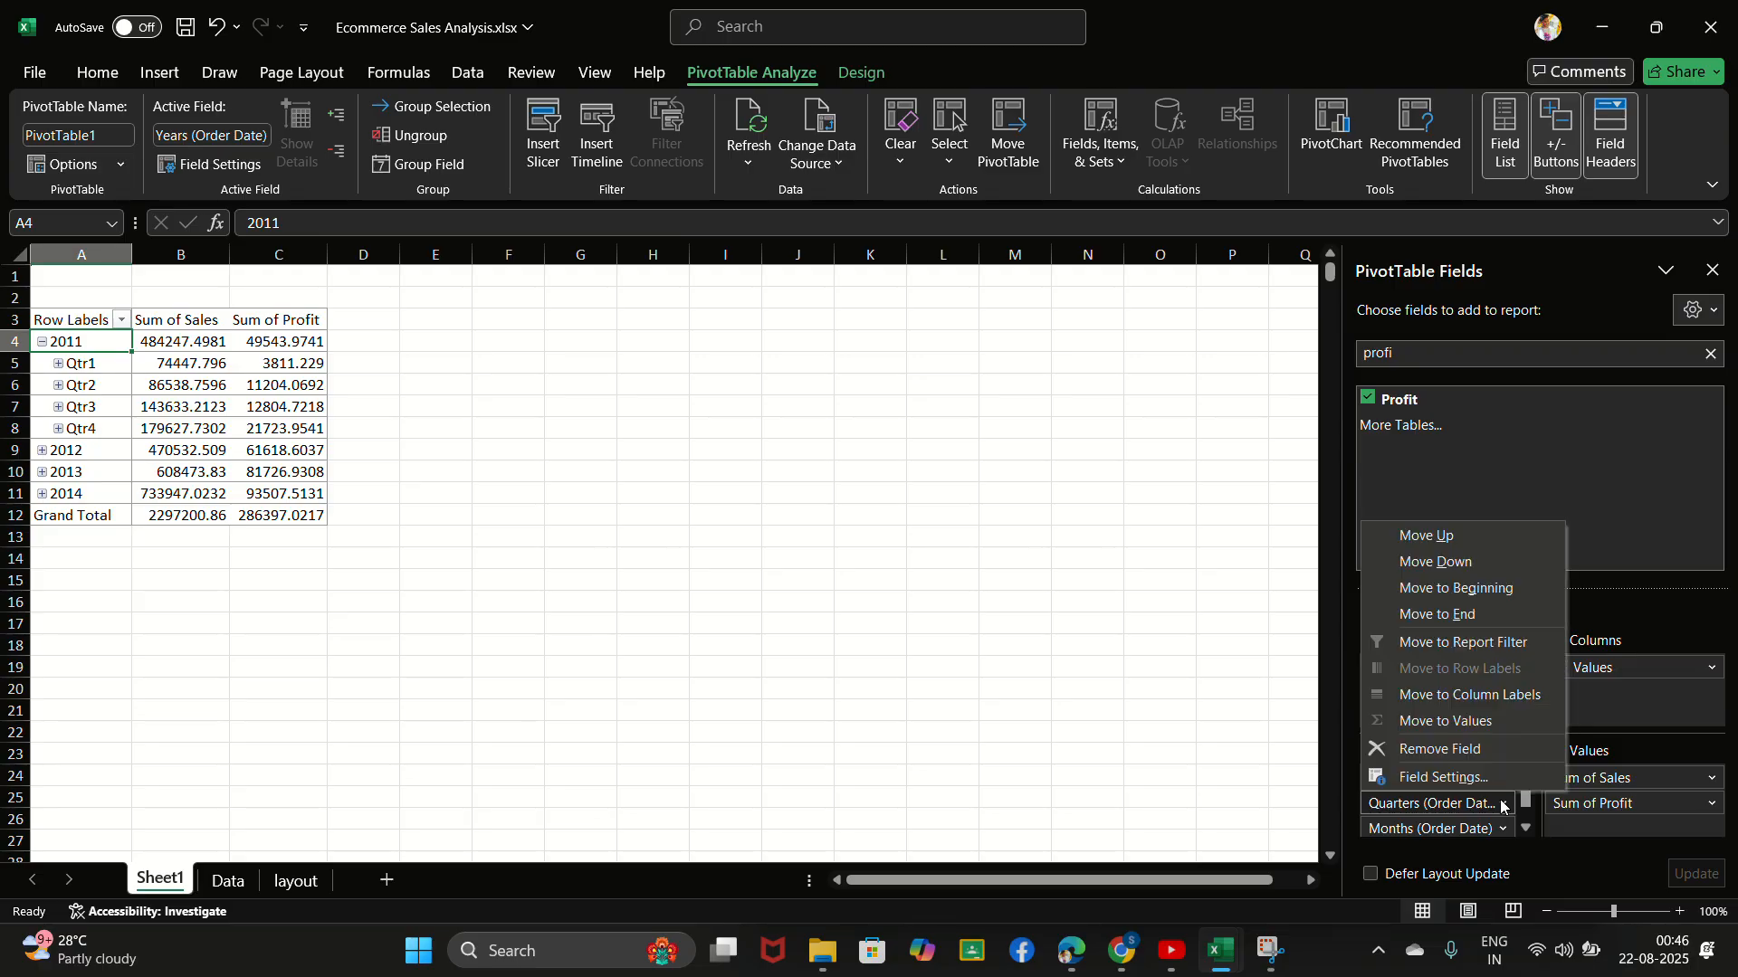
left_click(1455, 749)
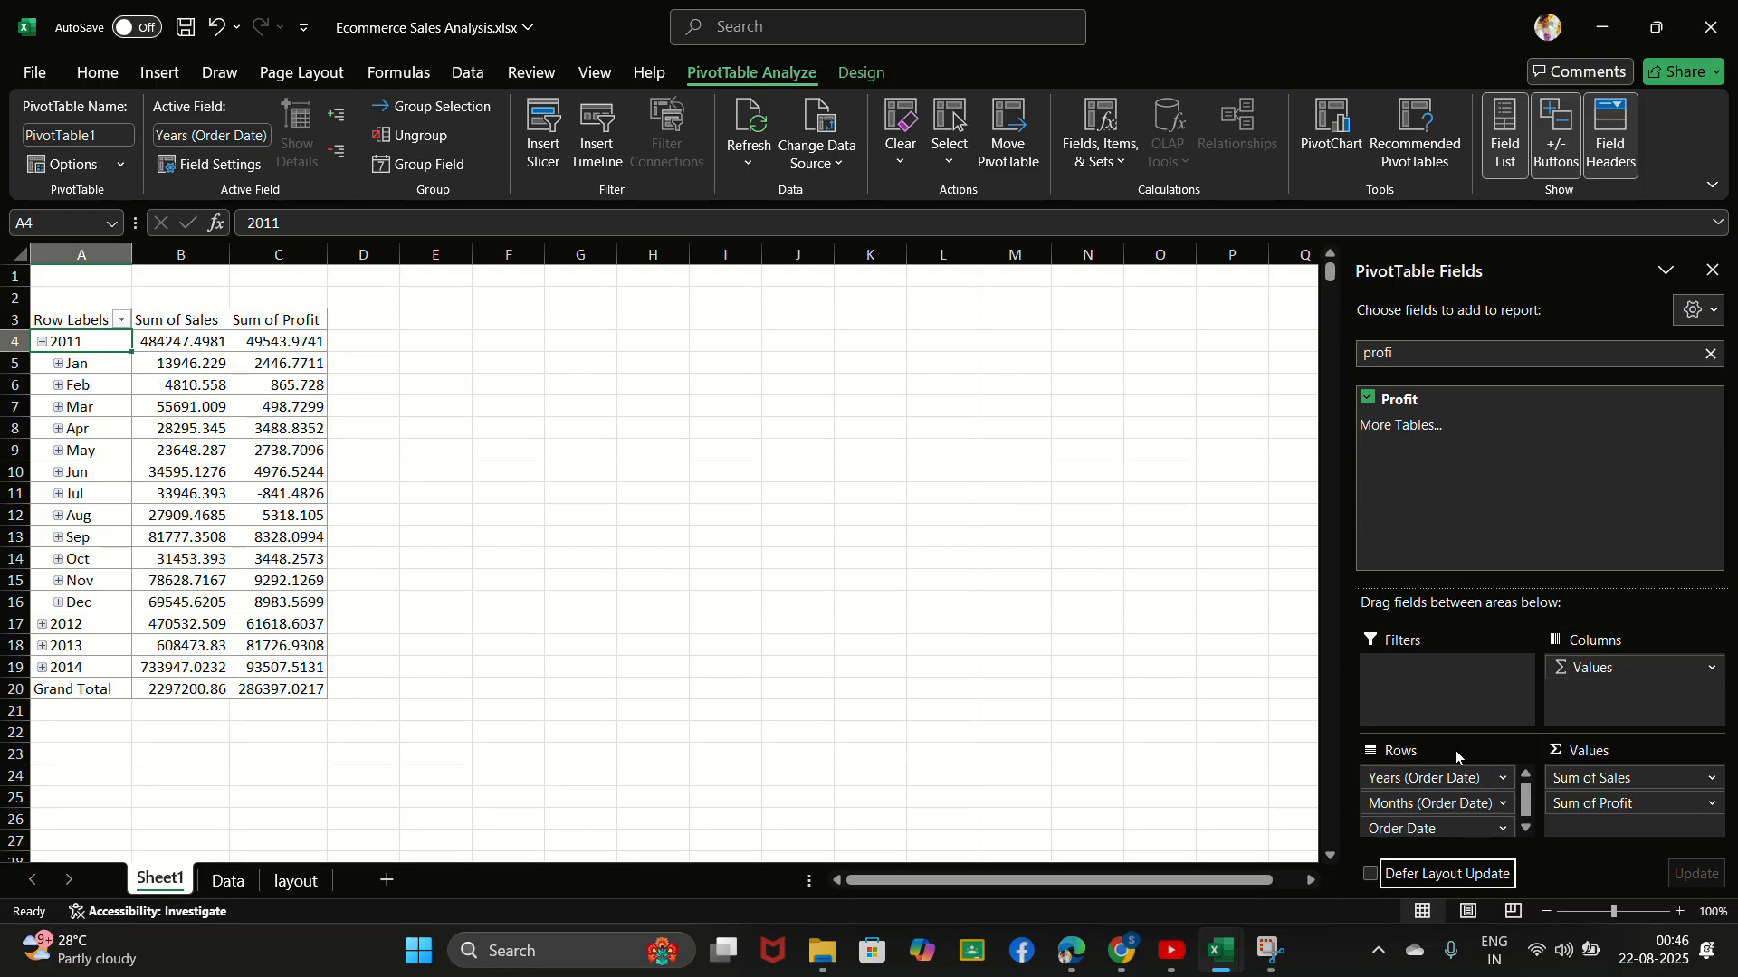
left_click(1504, 781)
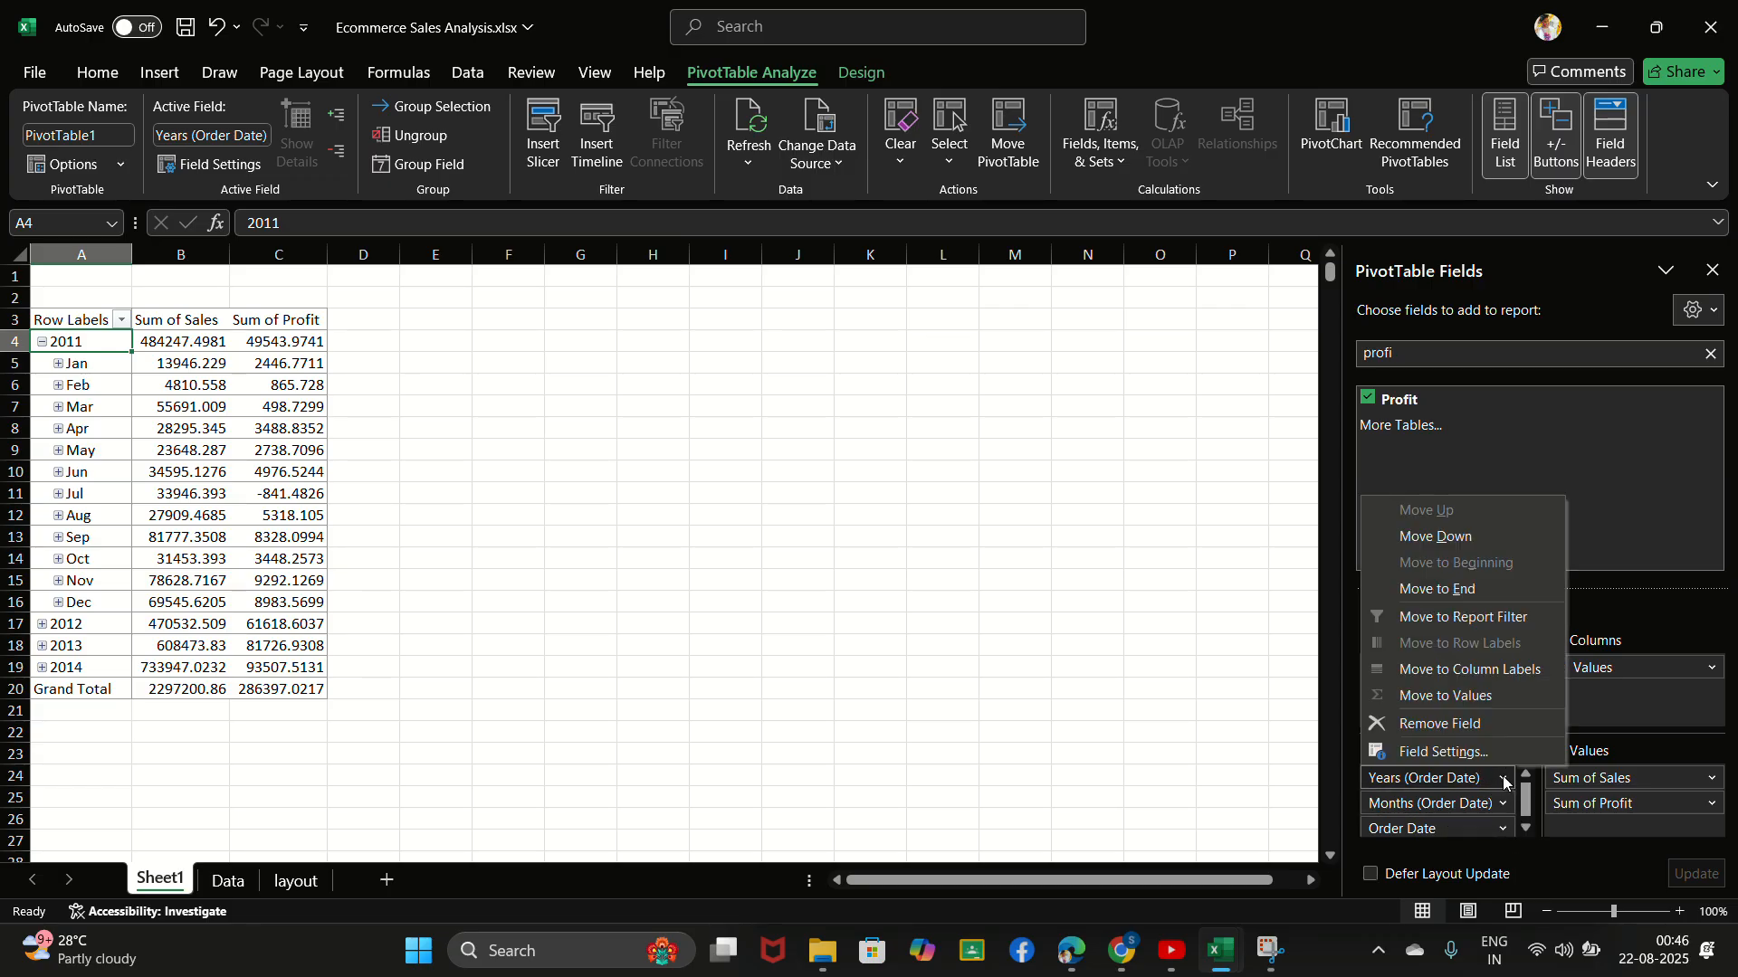
left_click(1482, 726)
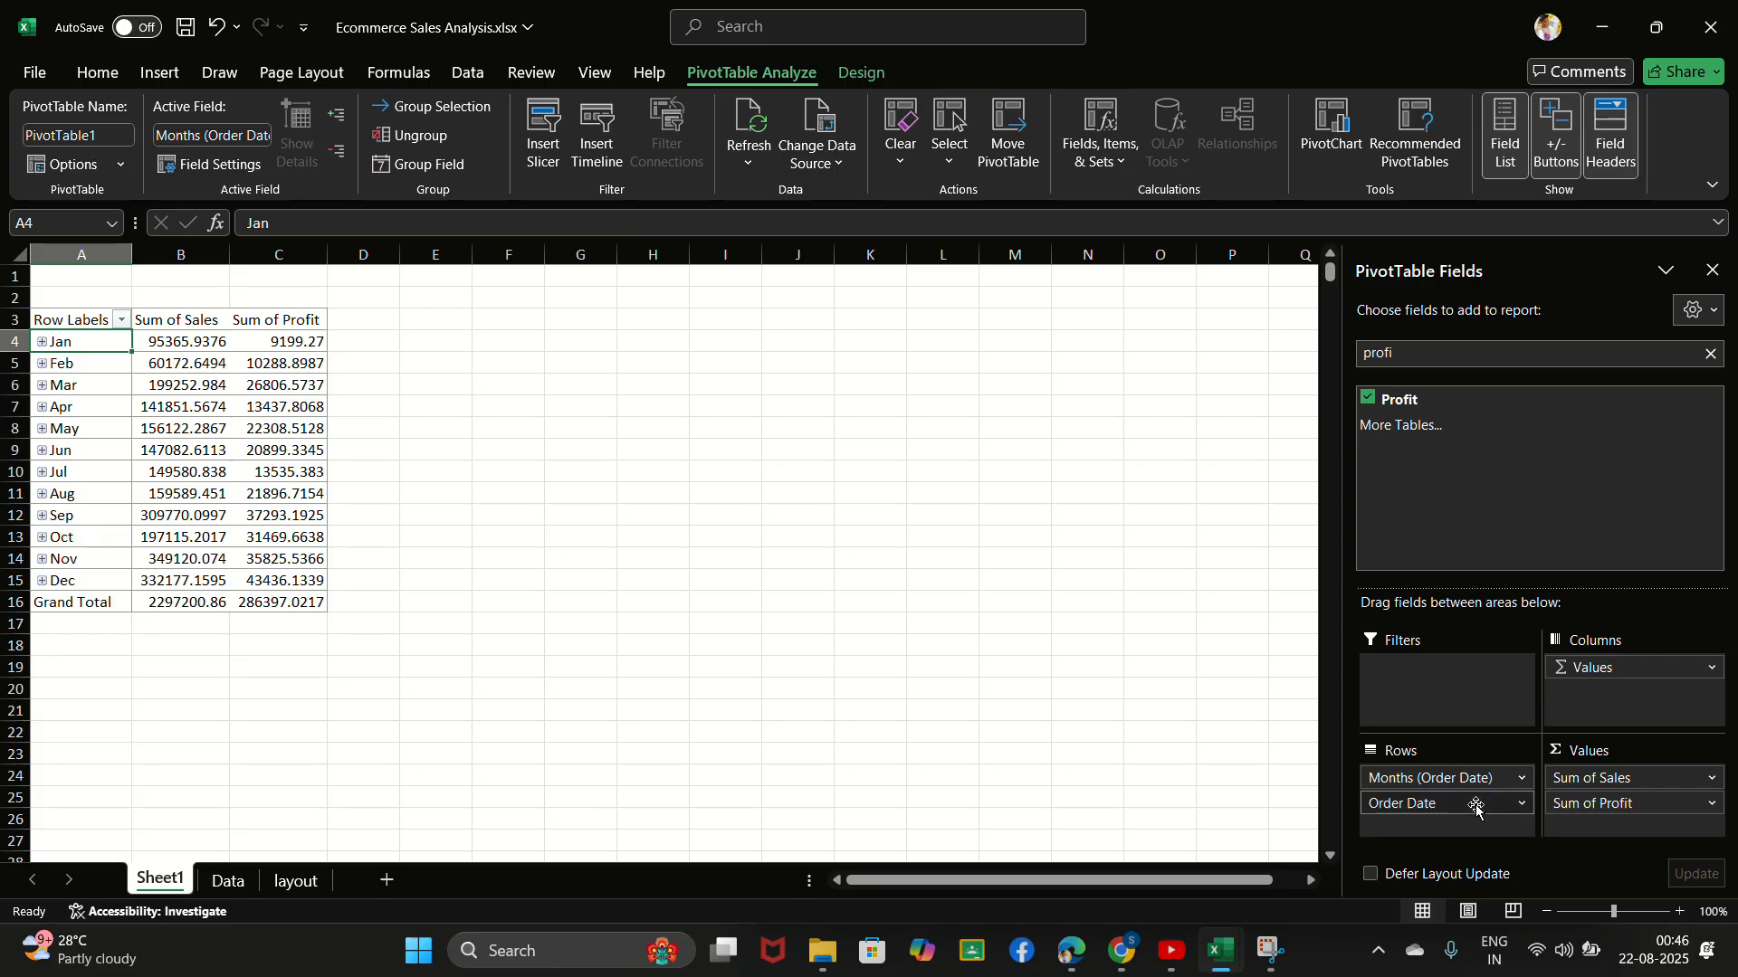
- Expand January to see its individual dates and remove the Months (Order Date) field from the rows
left_click(1475, 804)
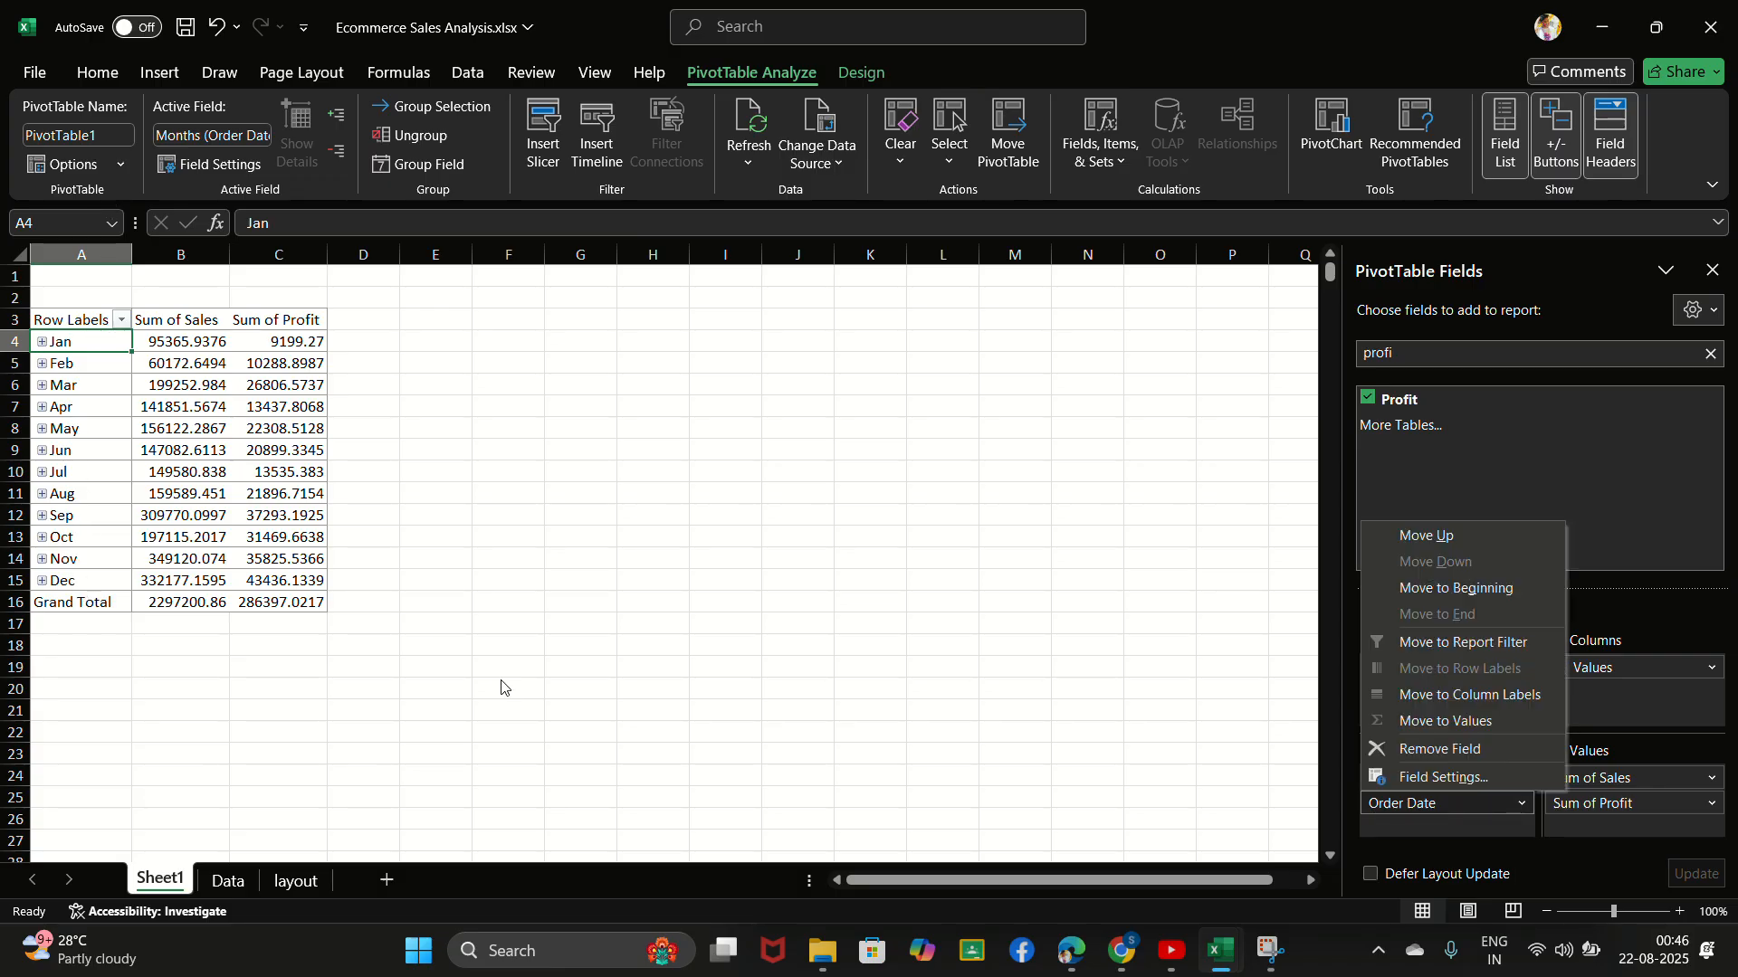
left_click(42, 342)
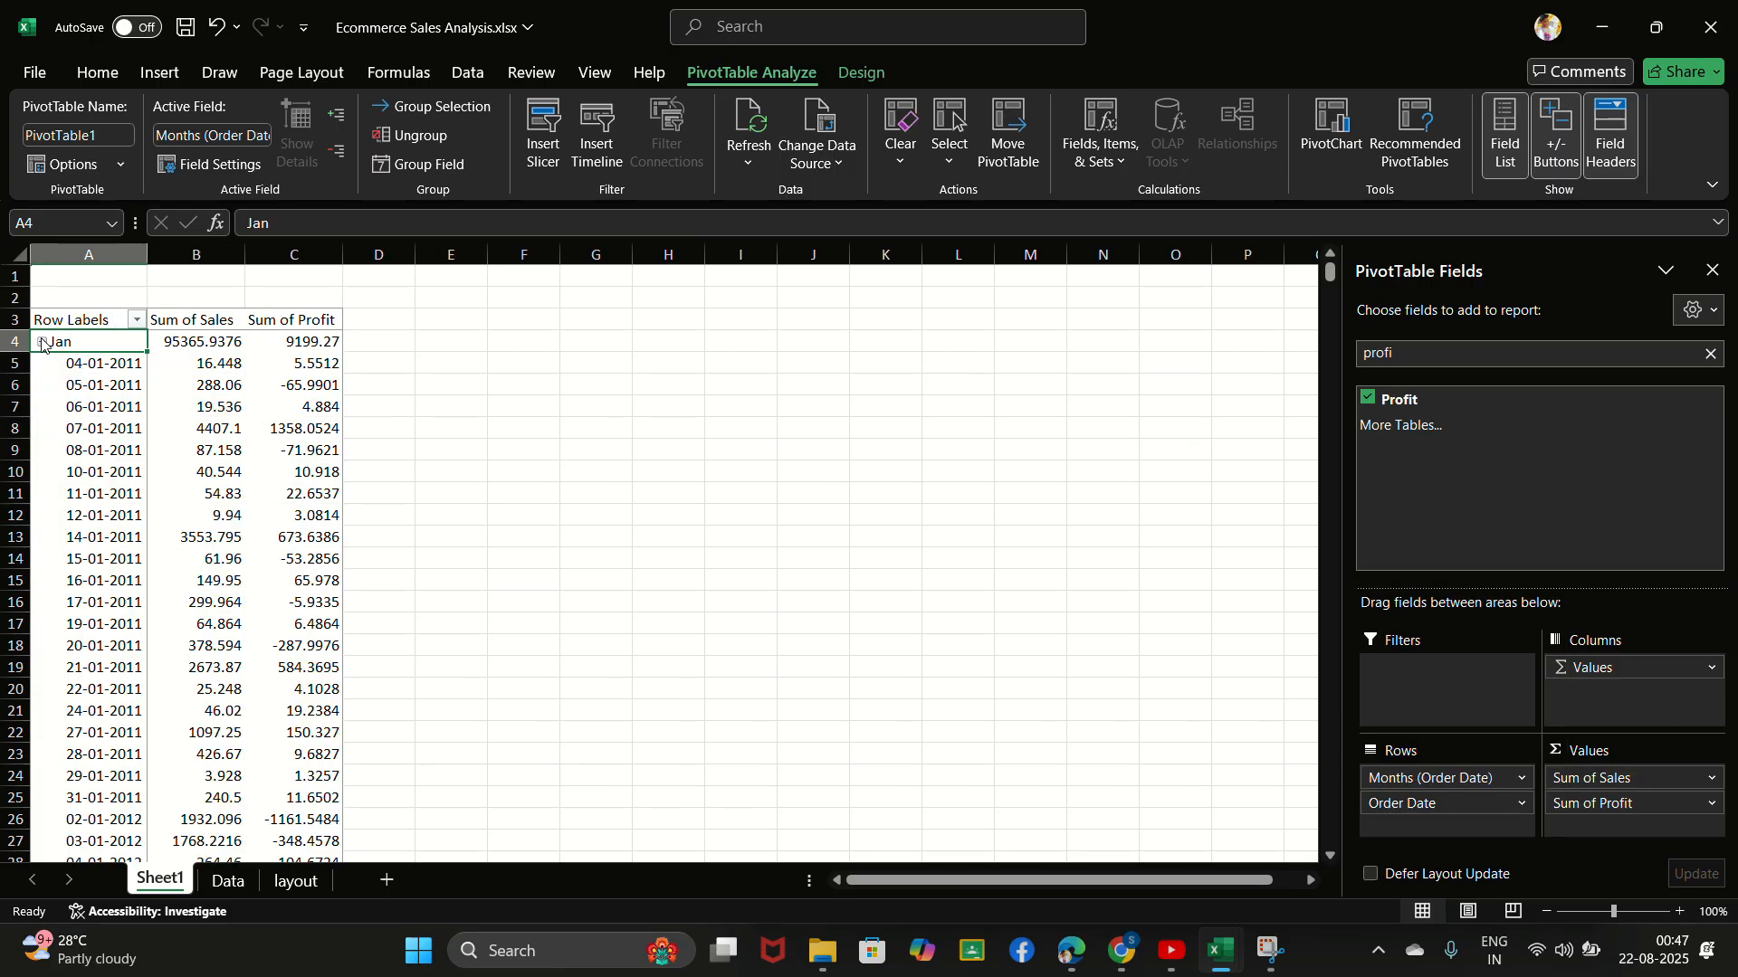
left_click(1523, 780)
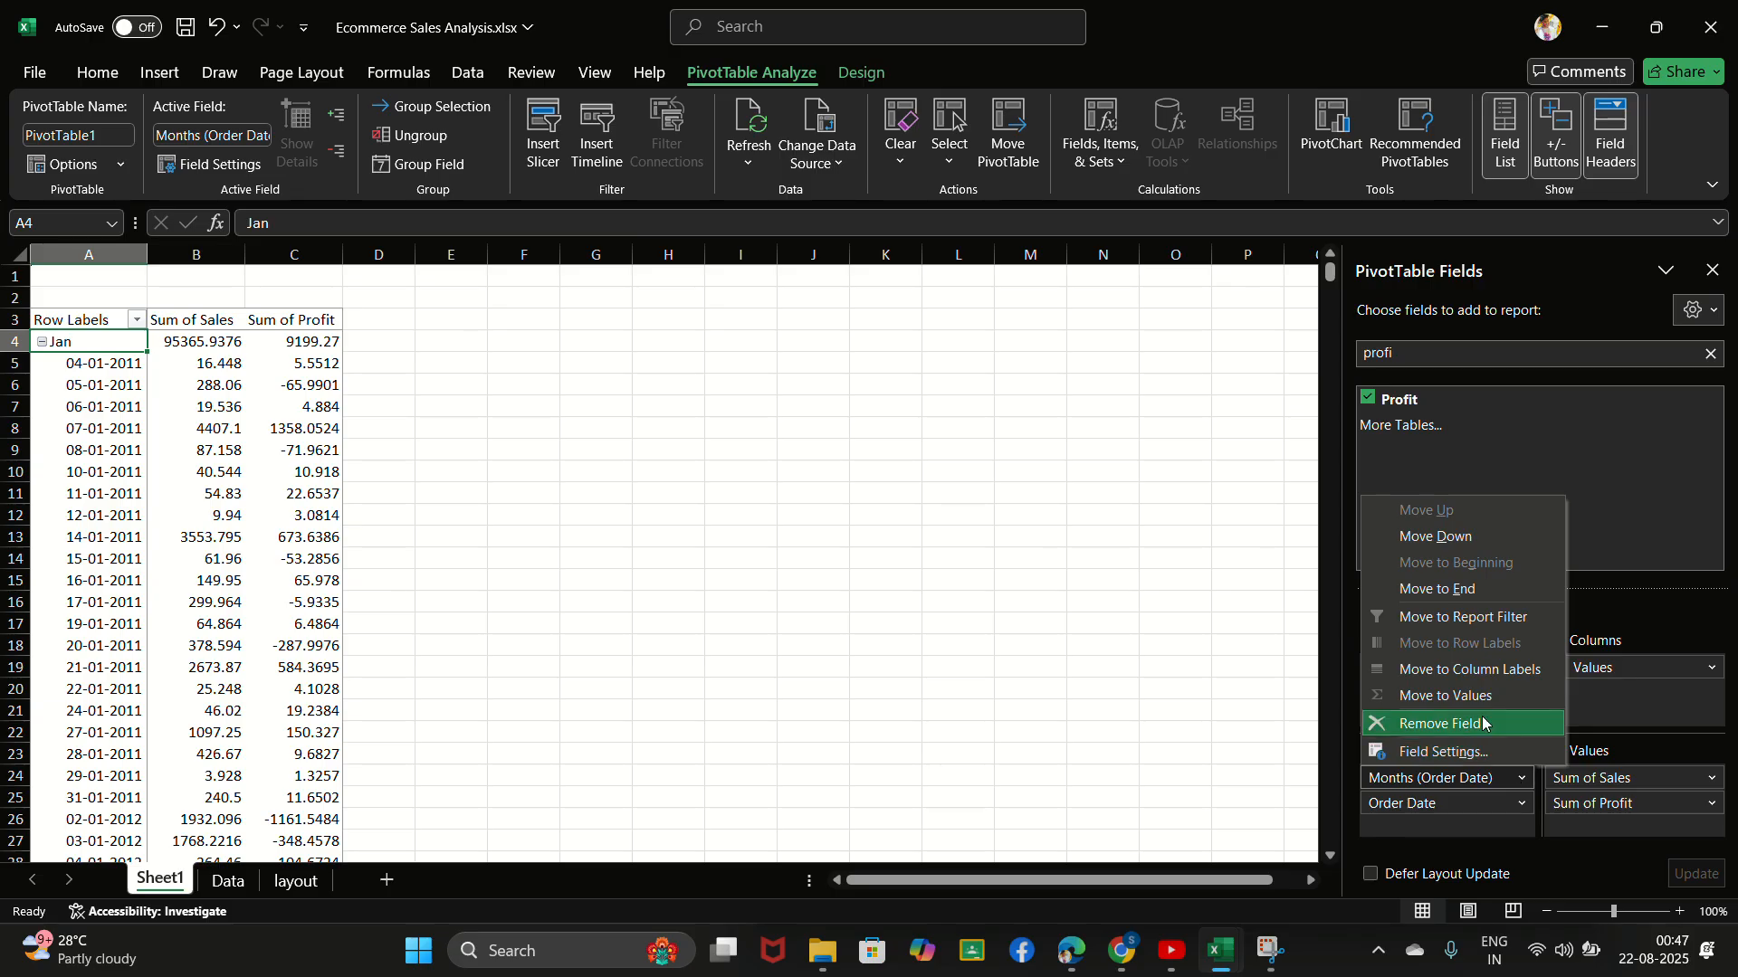
left_click(1484, 723)
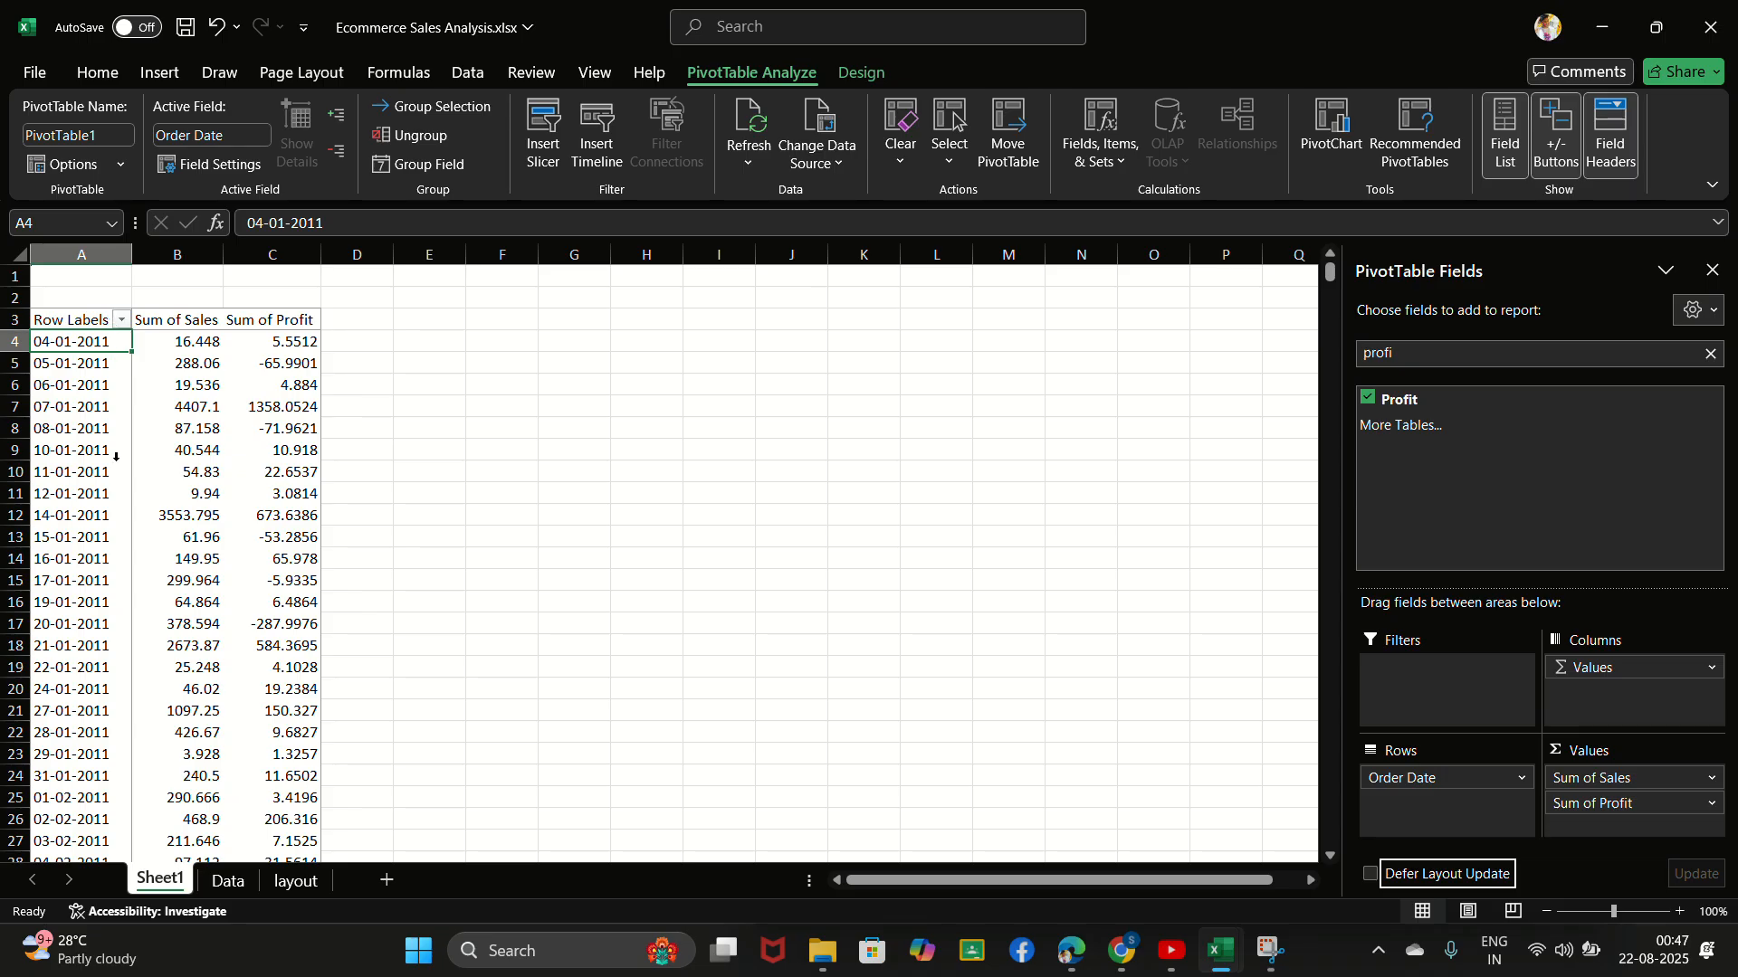
- Review the daily sales and profit rows and remove the Order Date field from the rows
scroll(115, 559, "down", 2)
scroll(116, 559, "down", 6)
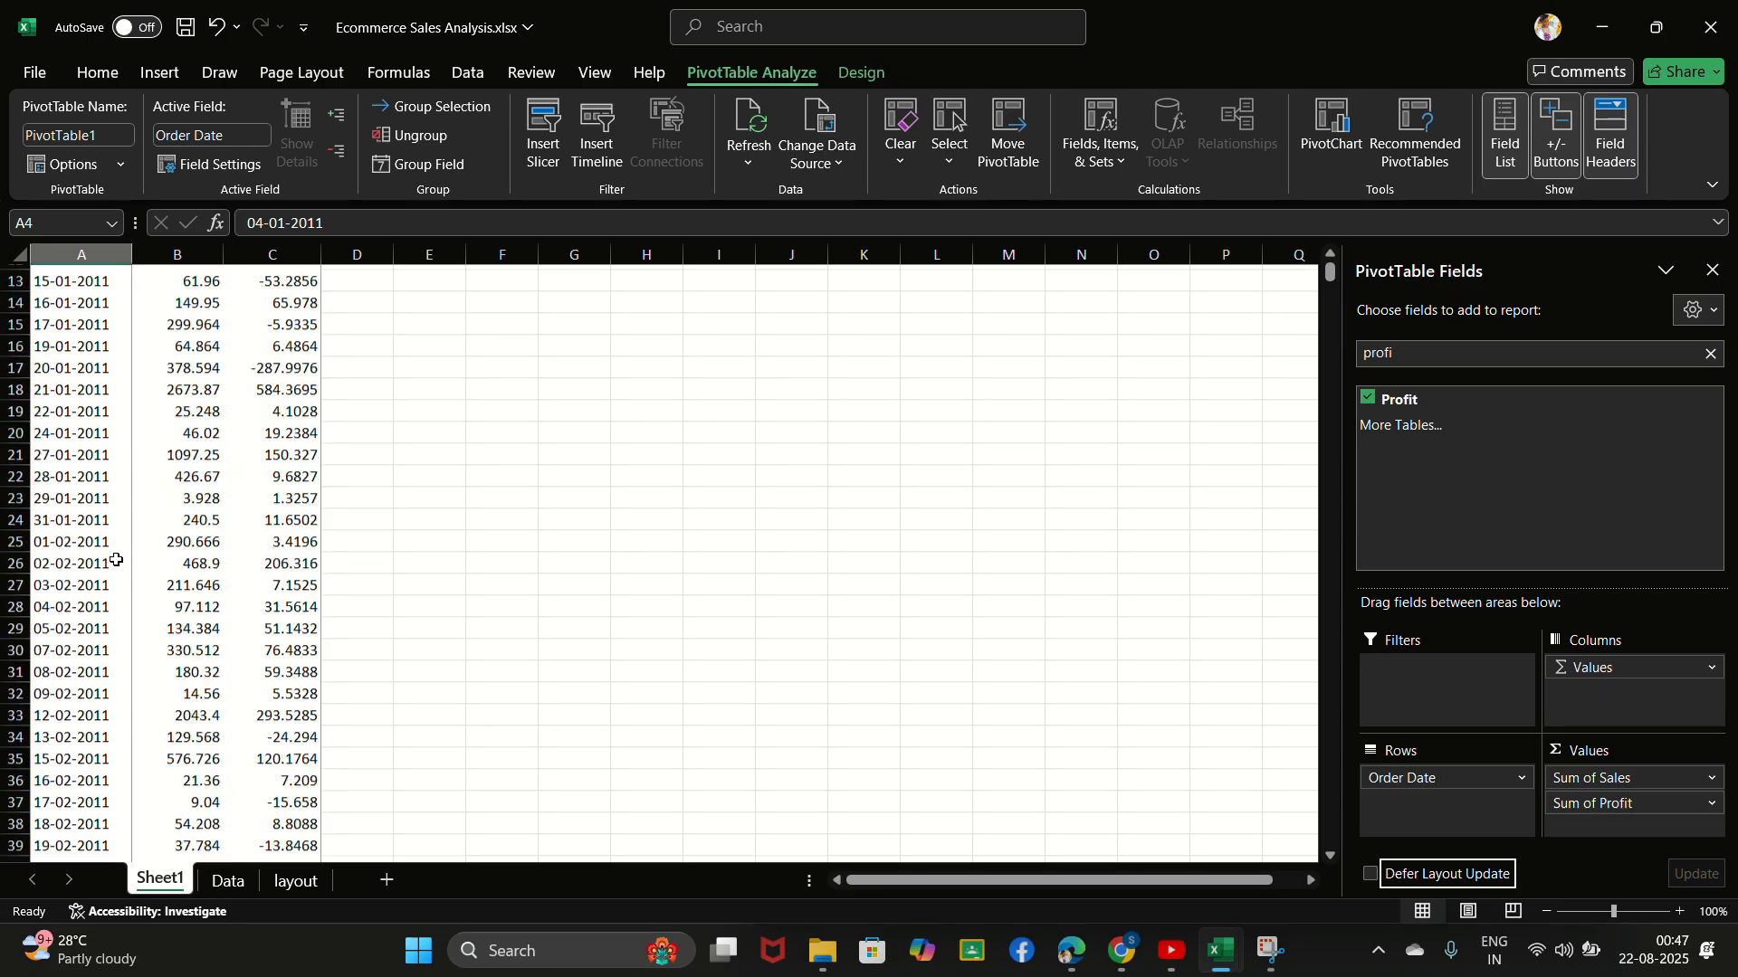
scroll(116, 559, "up", 7)
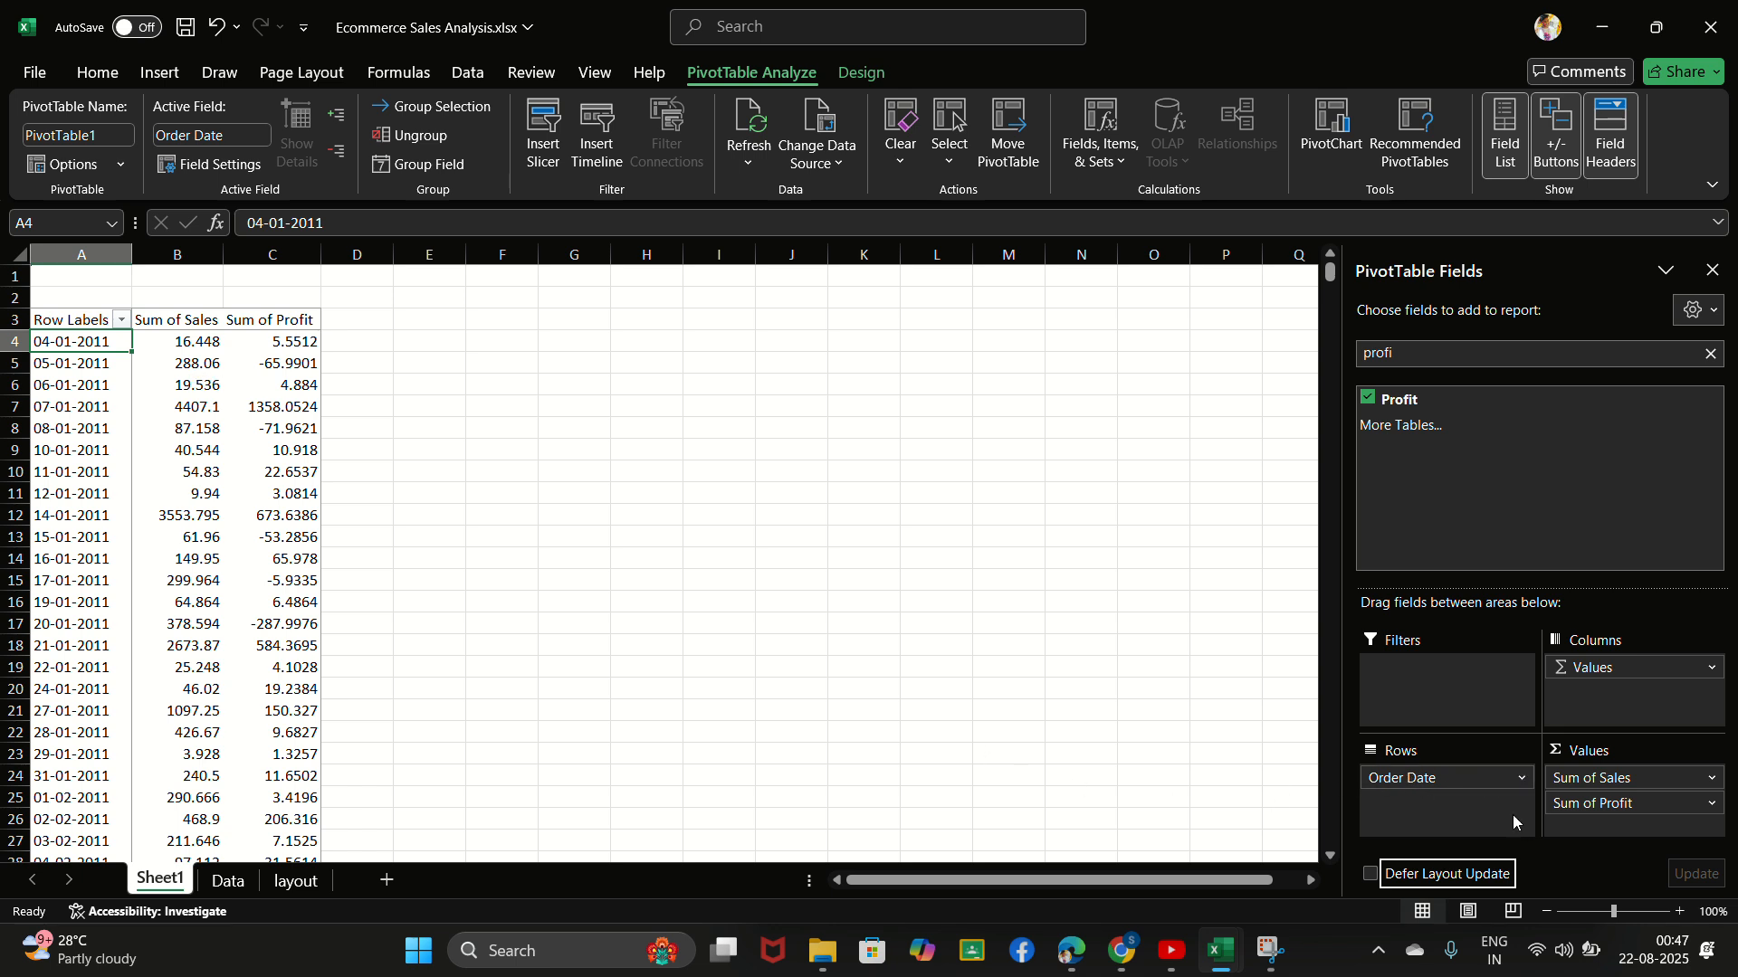
left_click(1521, 781)
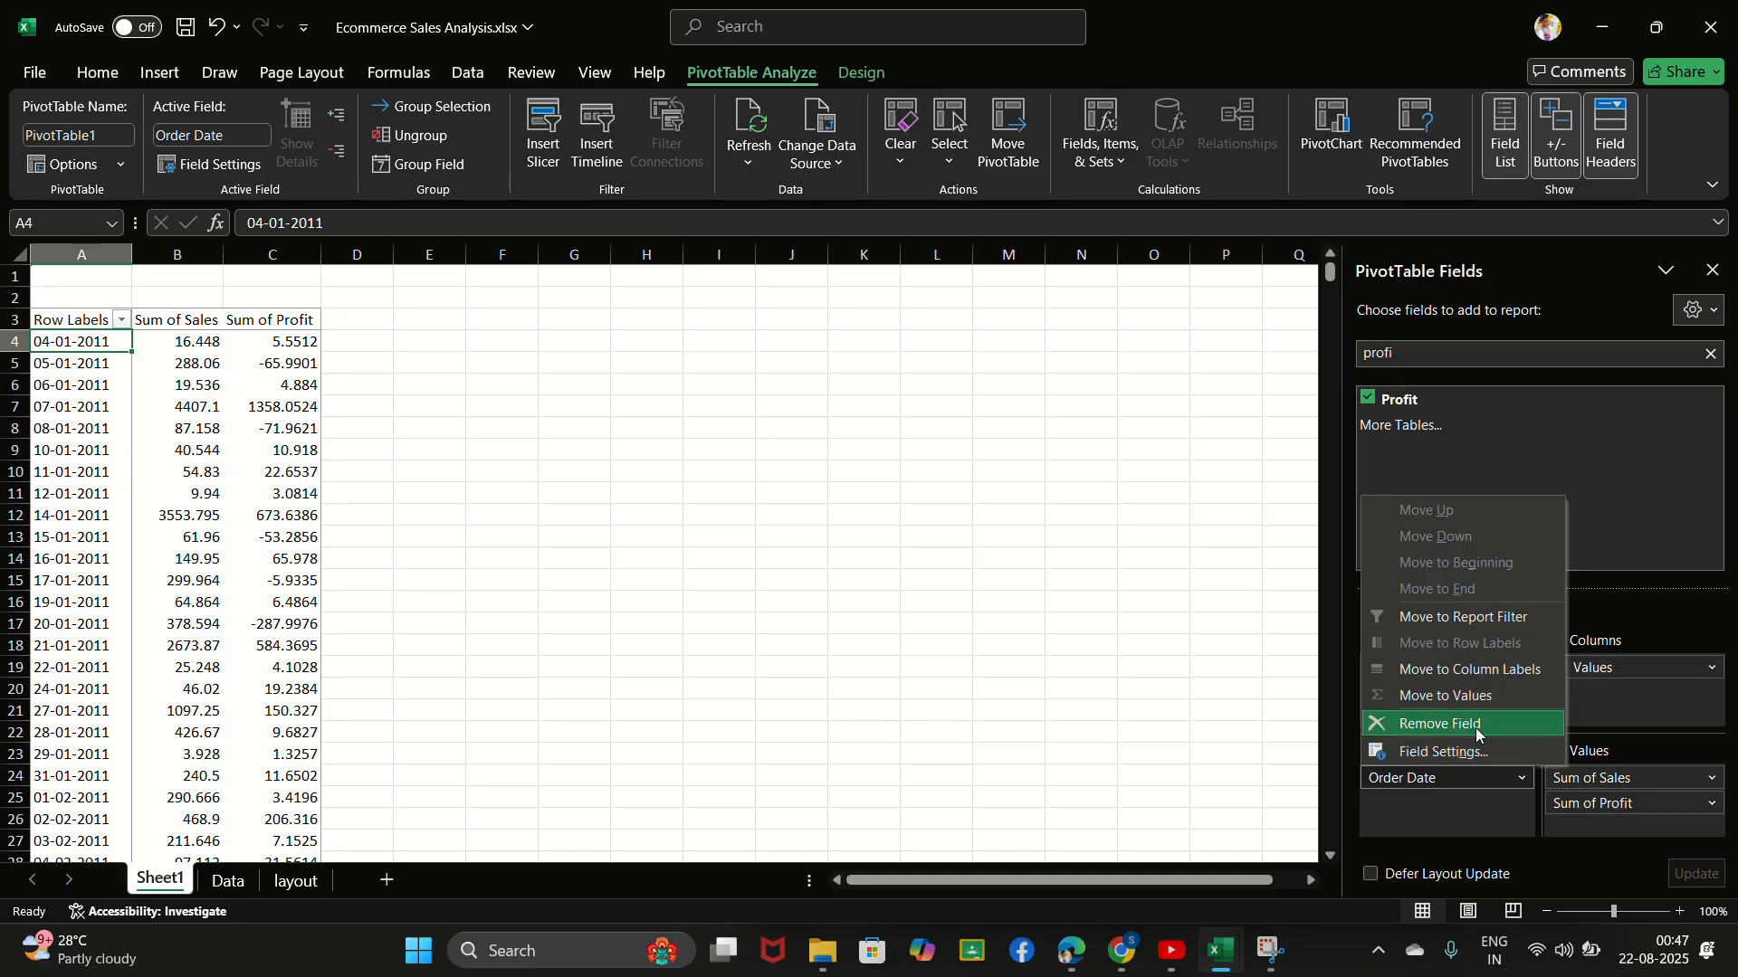
left_click(1492, 725)
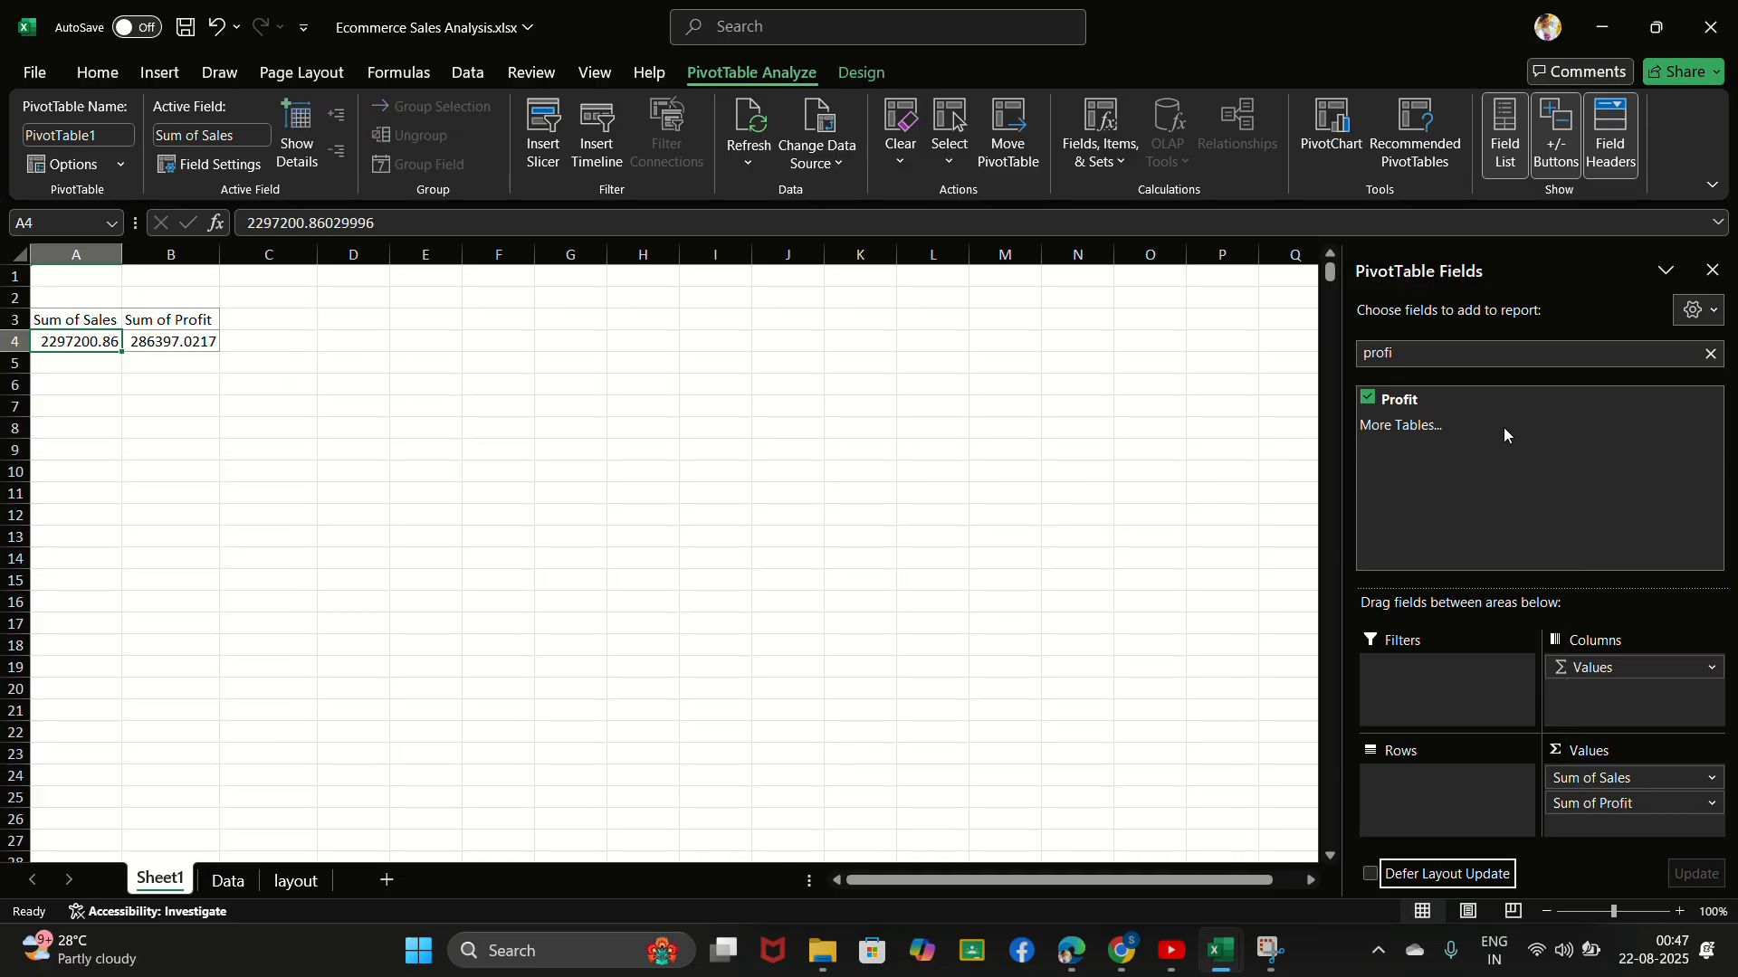
- Clear the field search and place the Year field in the PivotTable's rows
left_click(1710, 353)
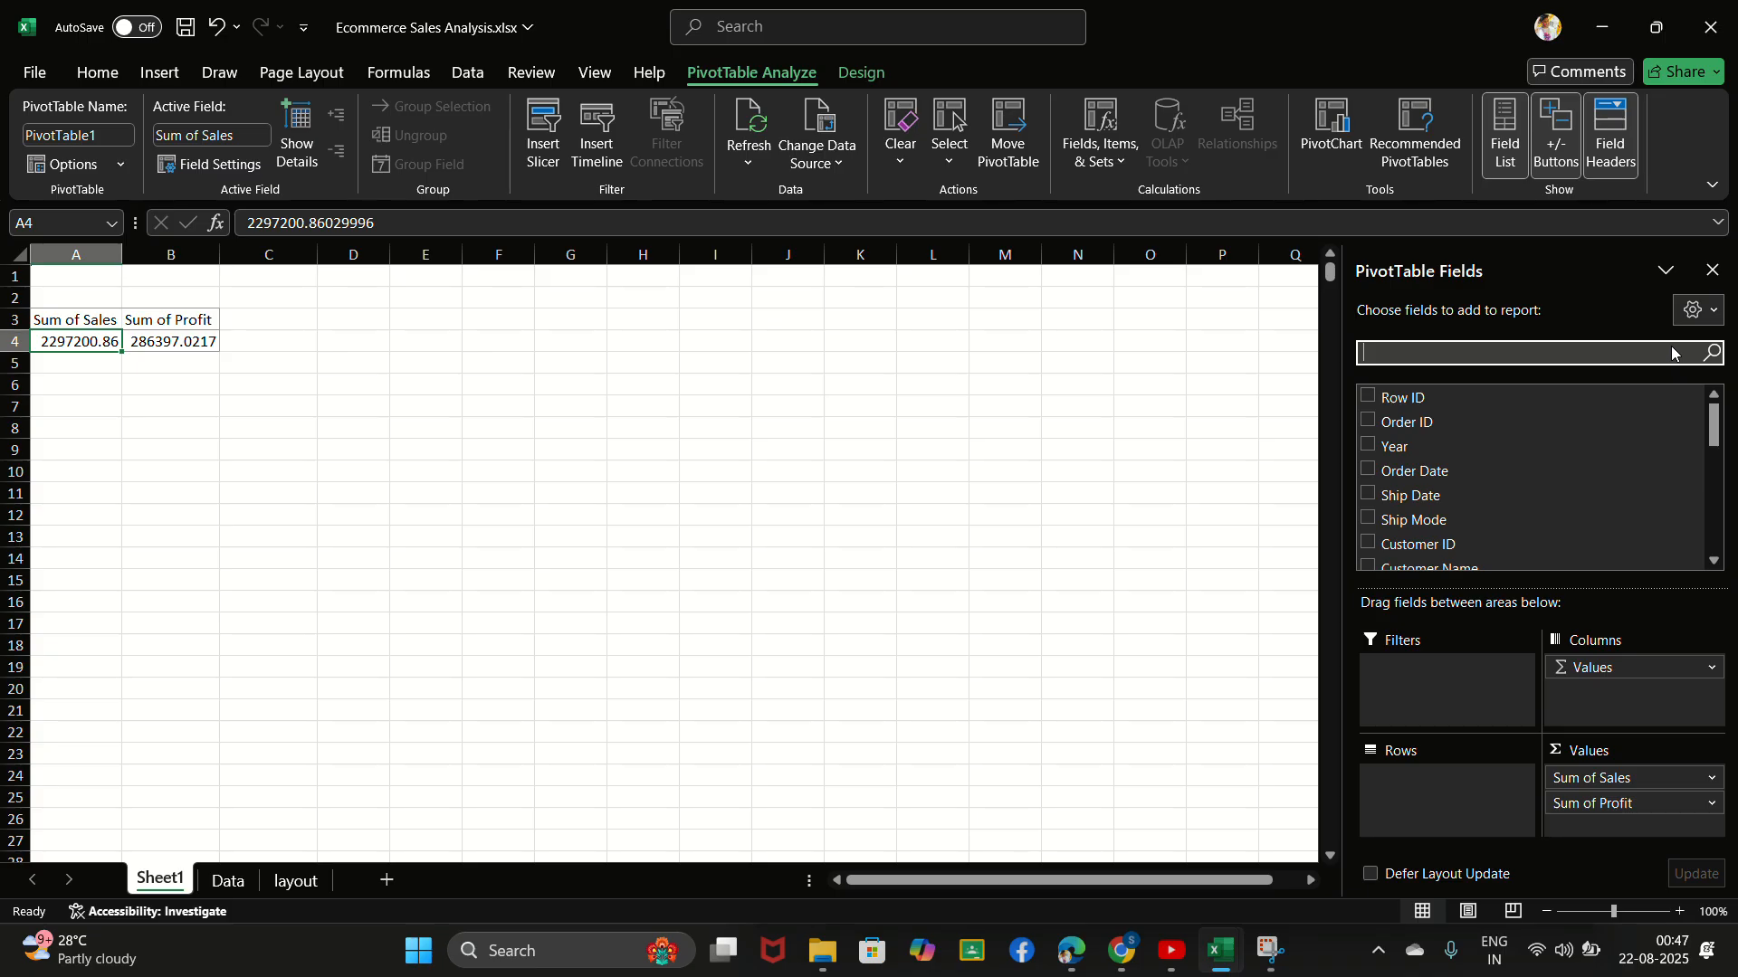
left_click_drag(1394, 452, 1425, 789)
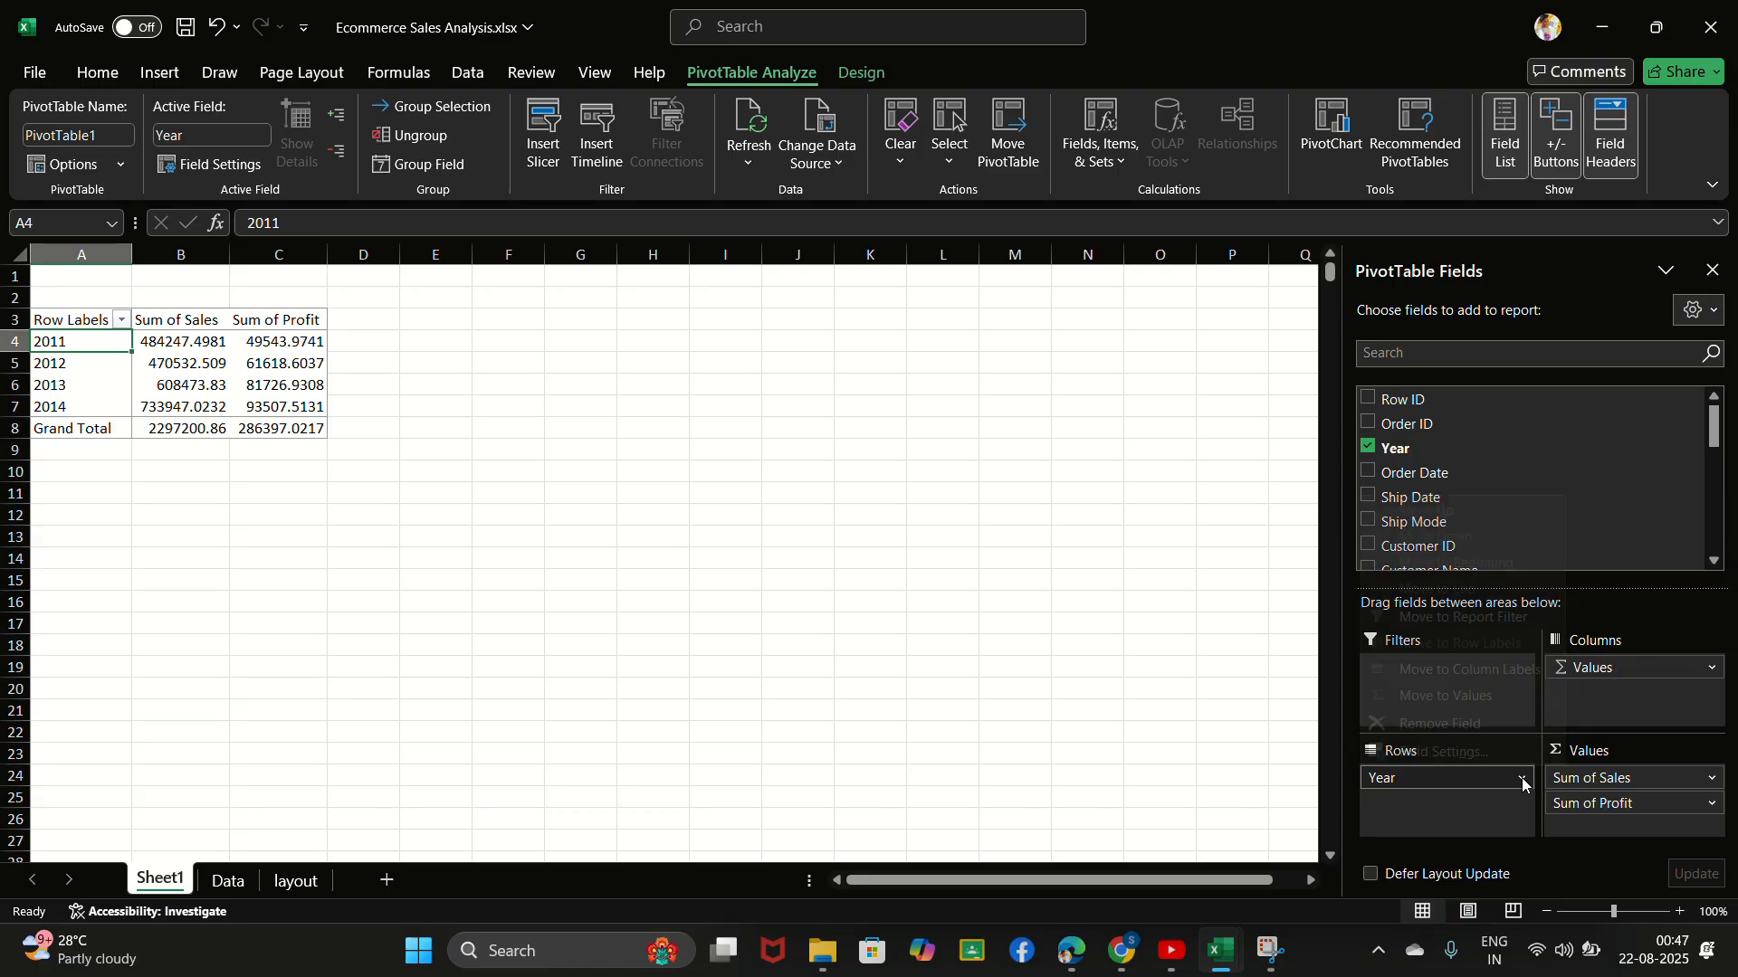
left_click(1524, 783)
left_click(1433, 807)
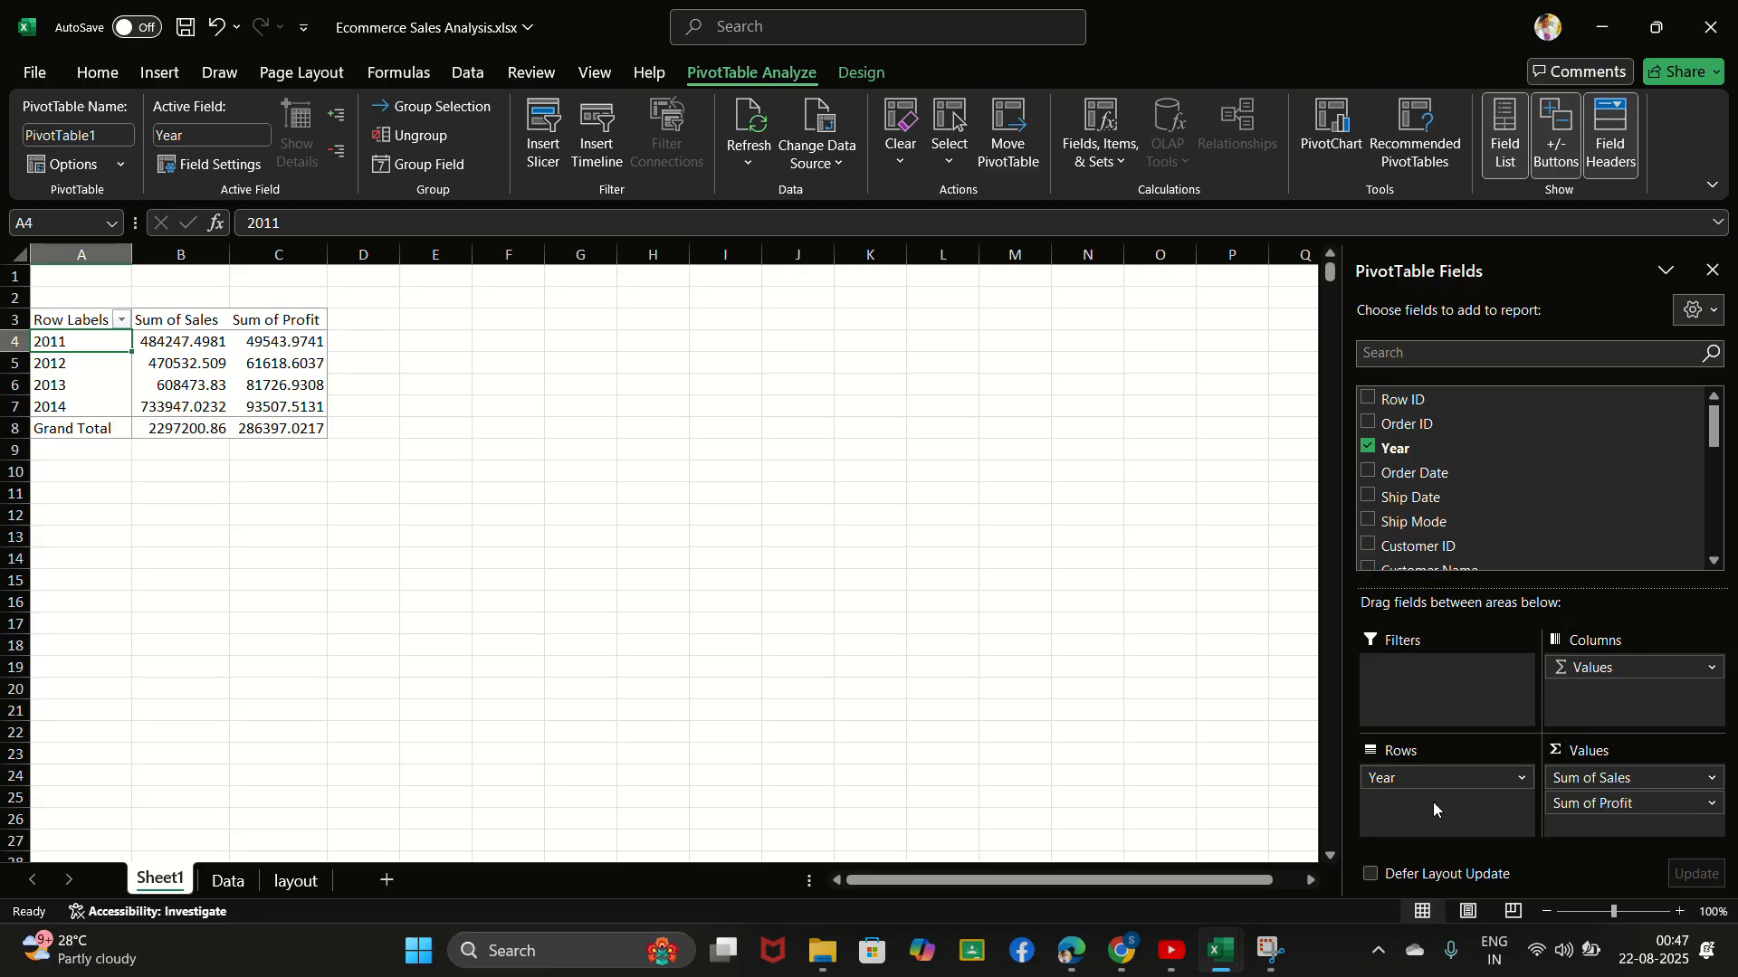
scroll(1417, 480, "down", 1)
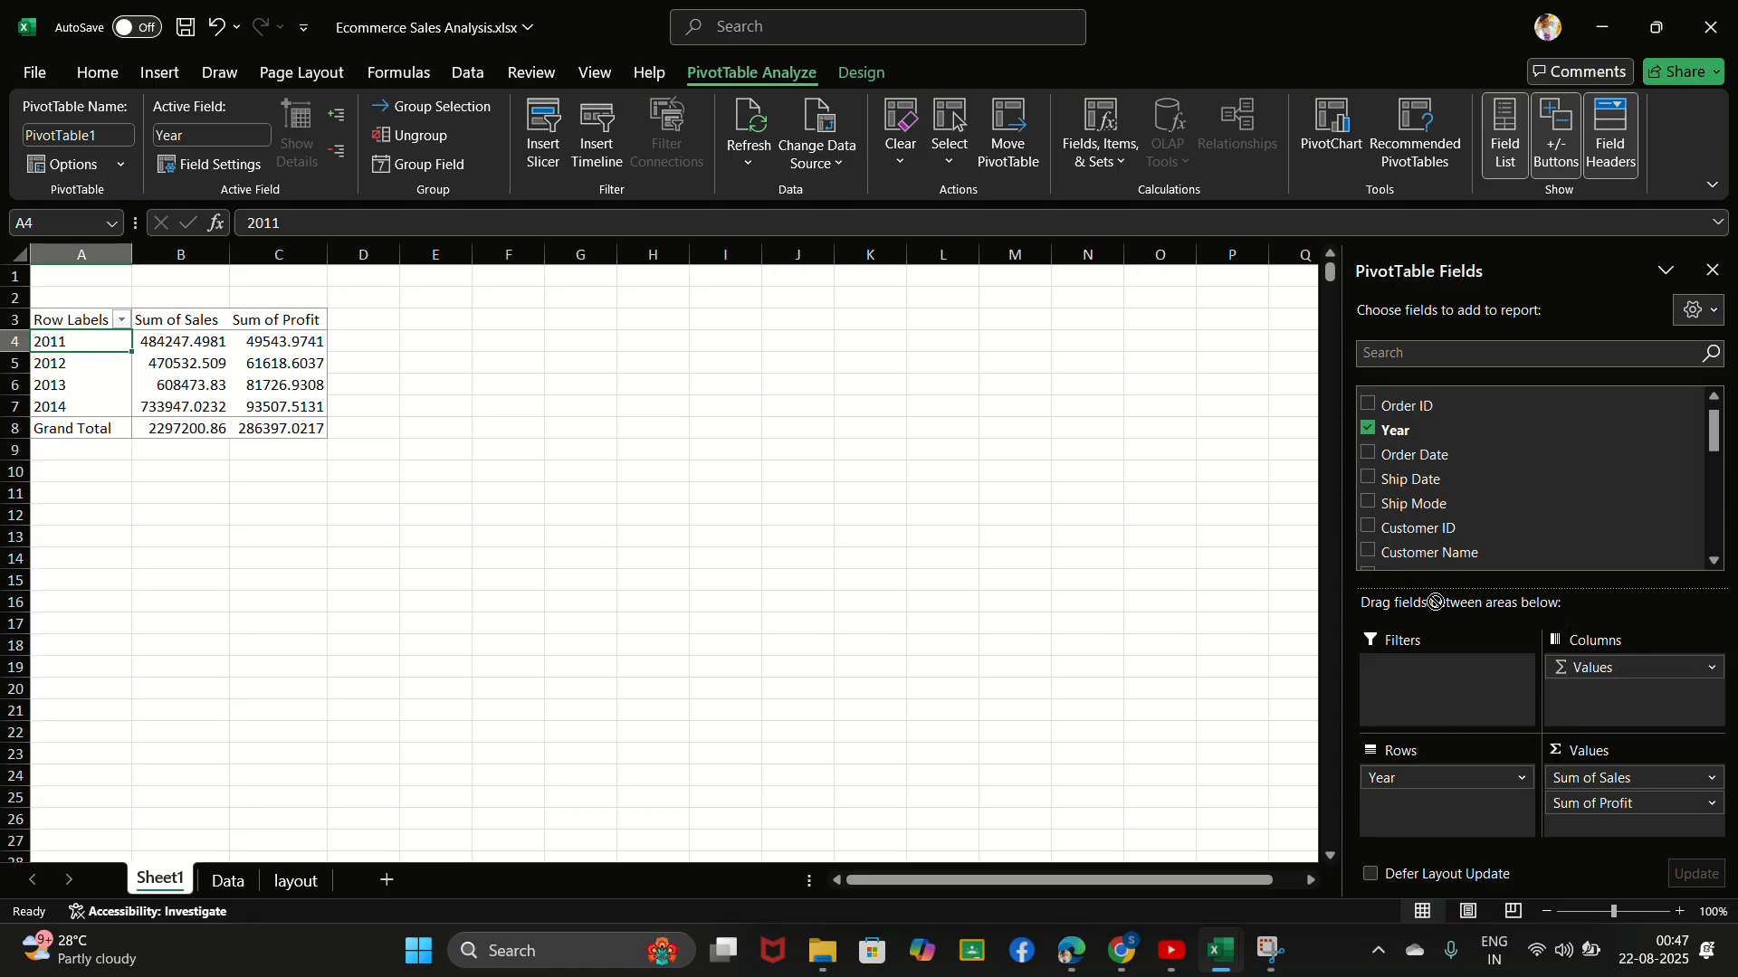
- Add the Order Date field to the PivotTable's rows and remove its Years (Order Date) and Quarters (Order Date) fields
left_click_drag(1435, 602, 1461, 819)
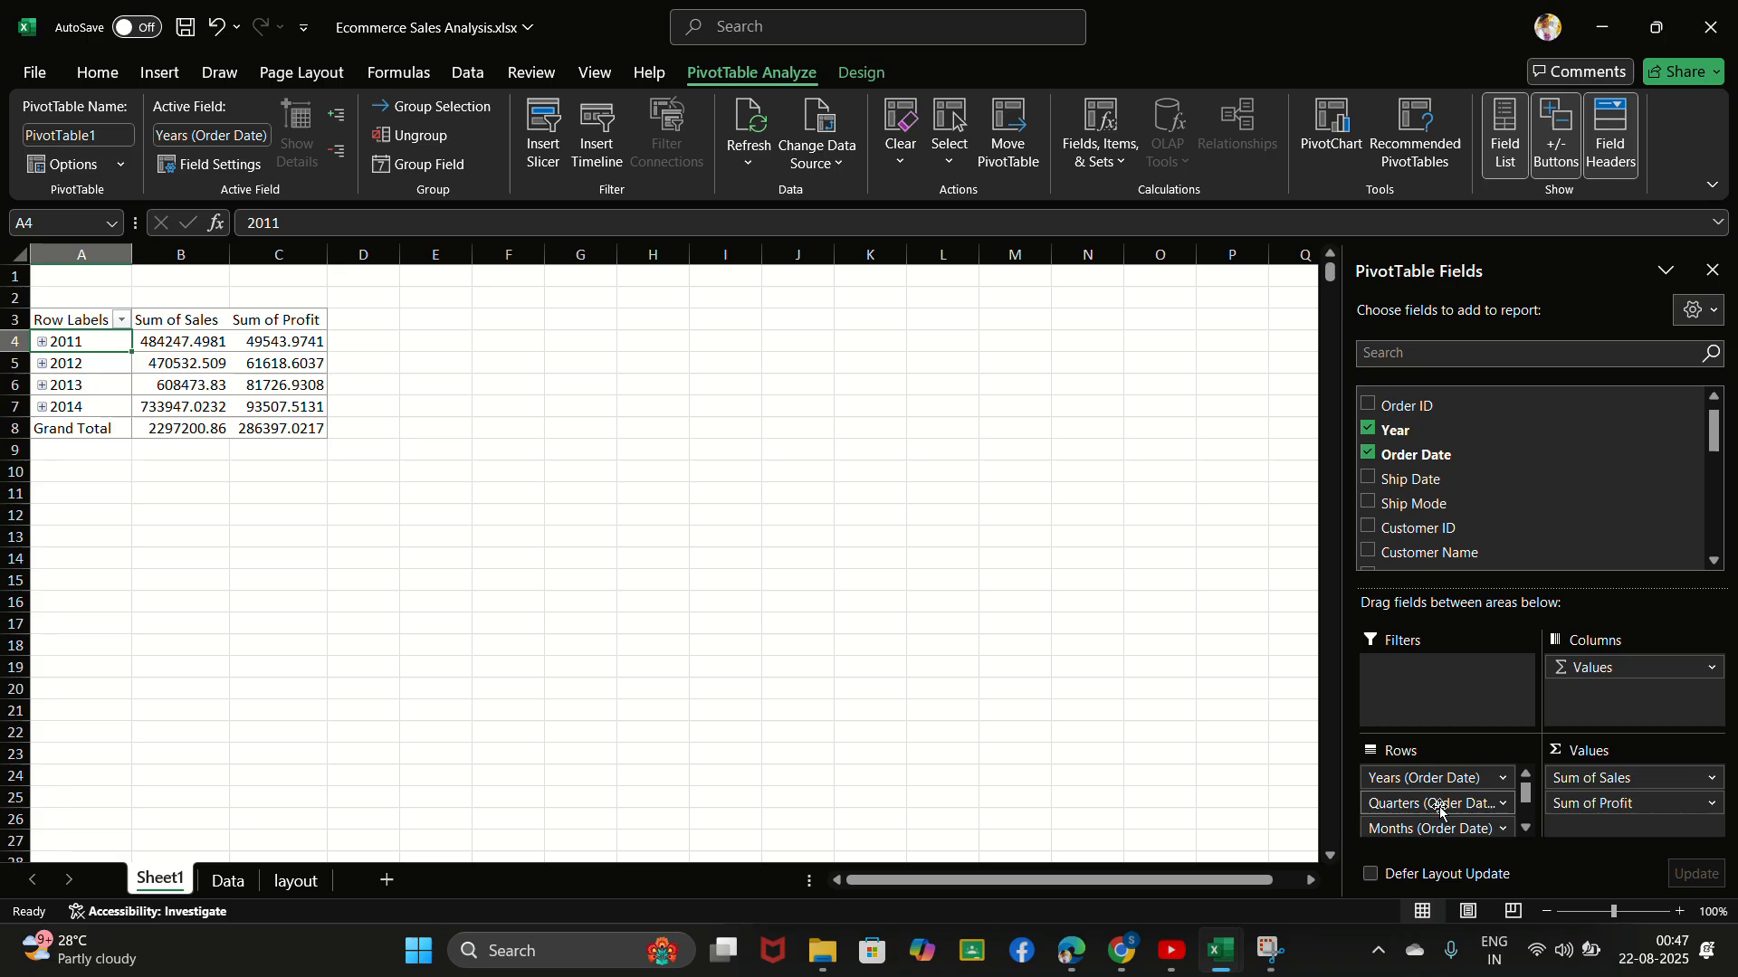
left_click(1503, 778)
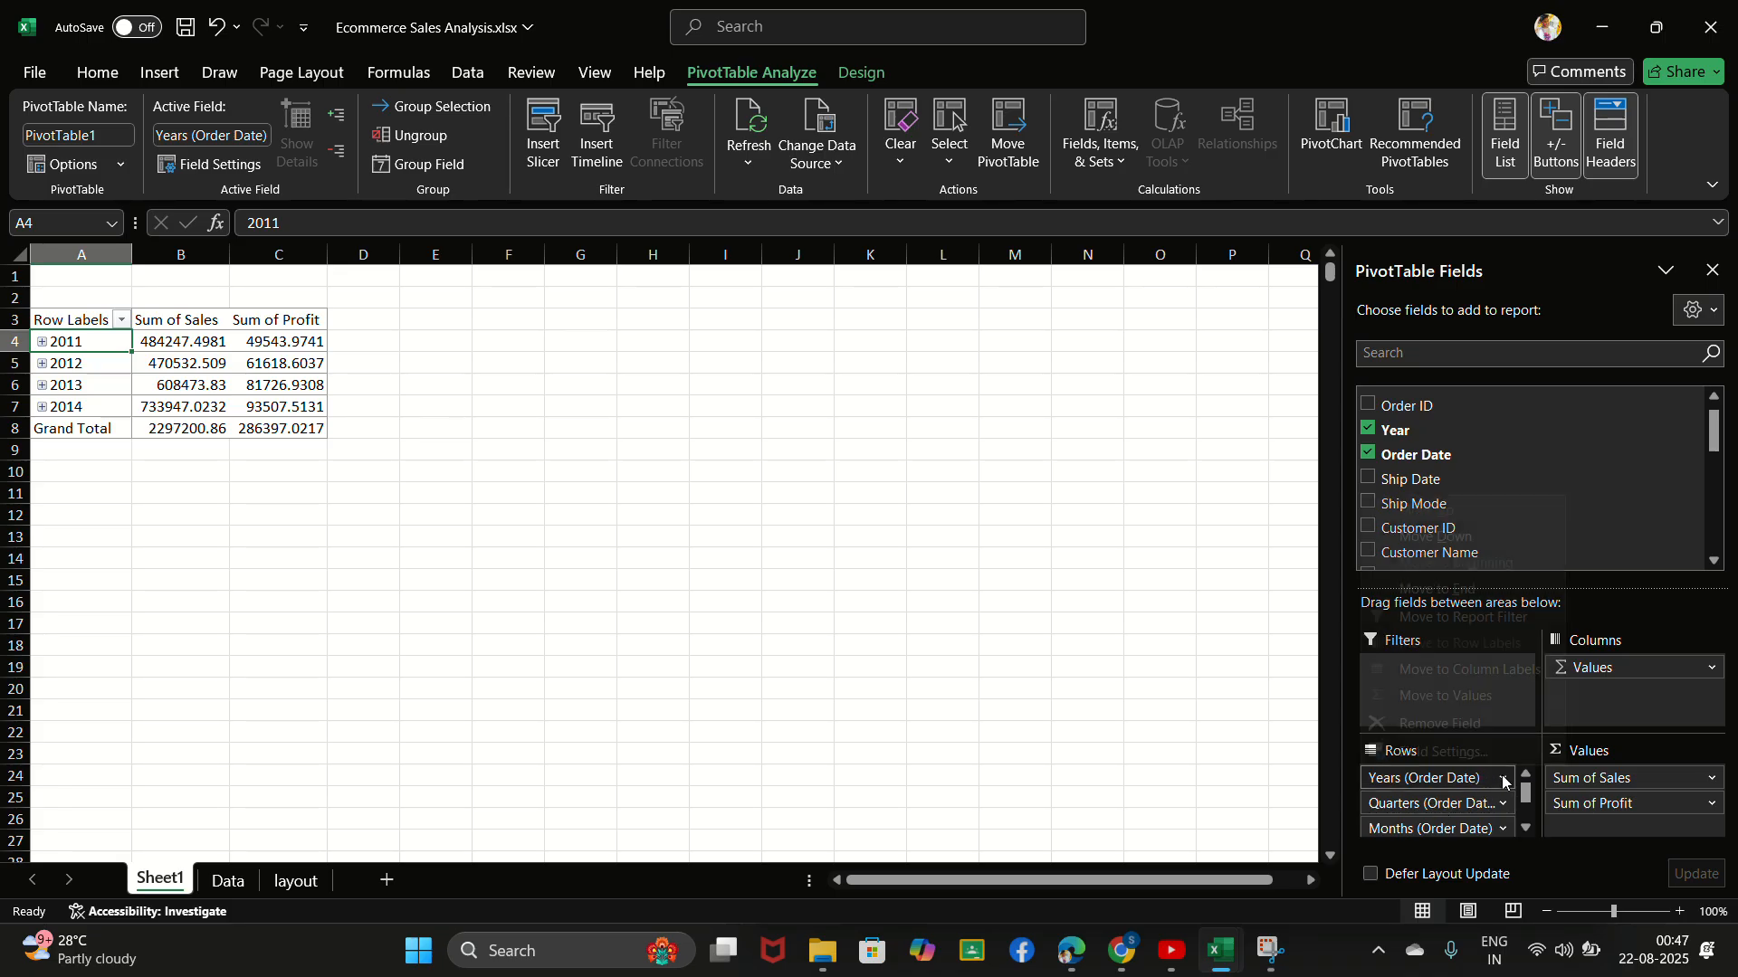
left_click(1482, 724)
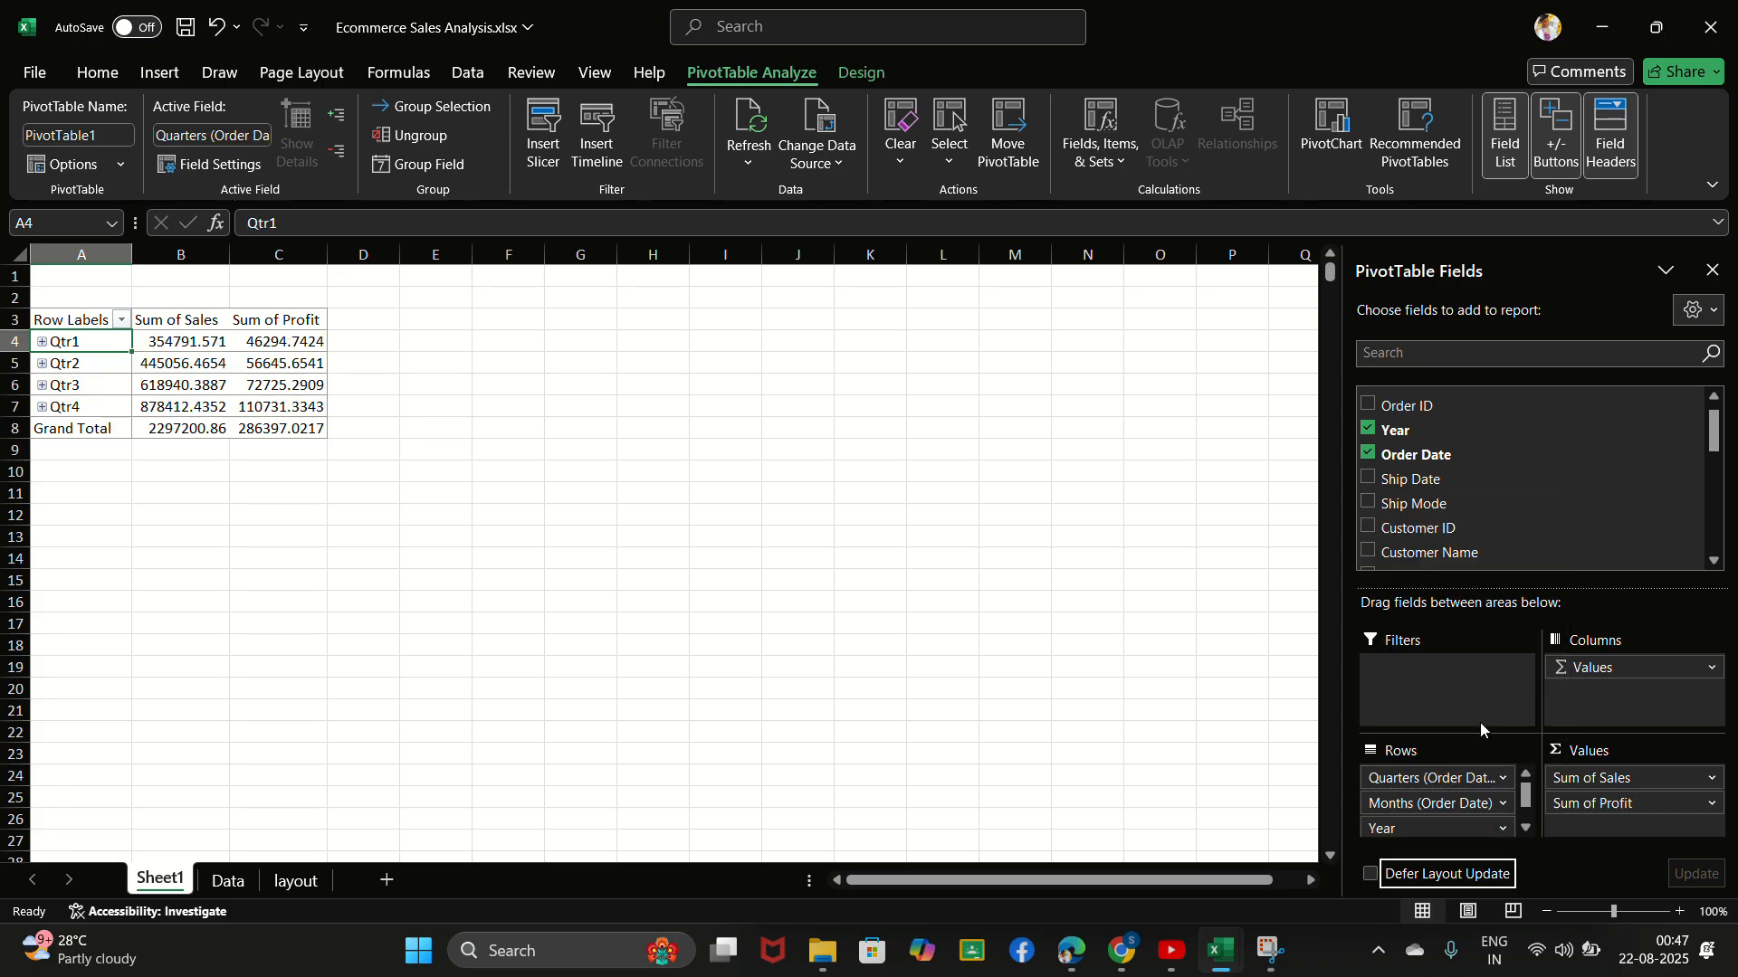
left_click(1491, 775)
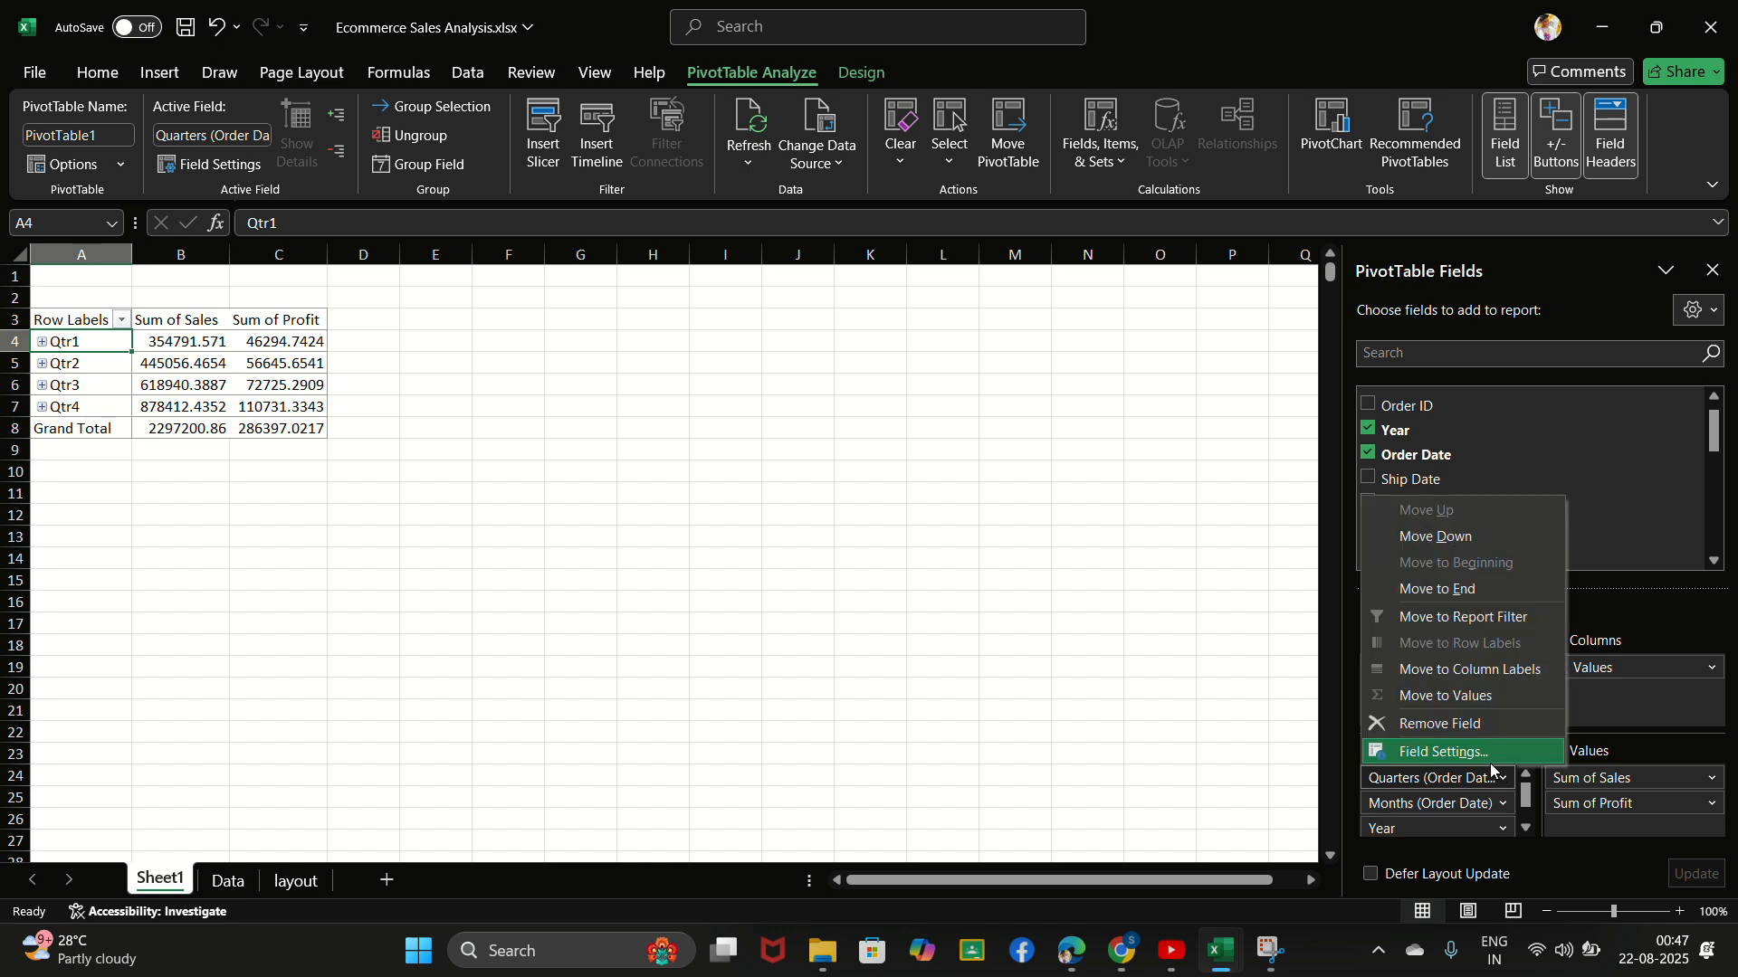
left_click(1484, 727)
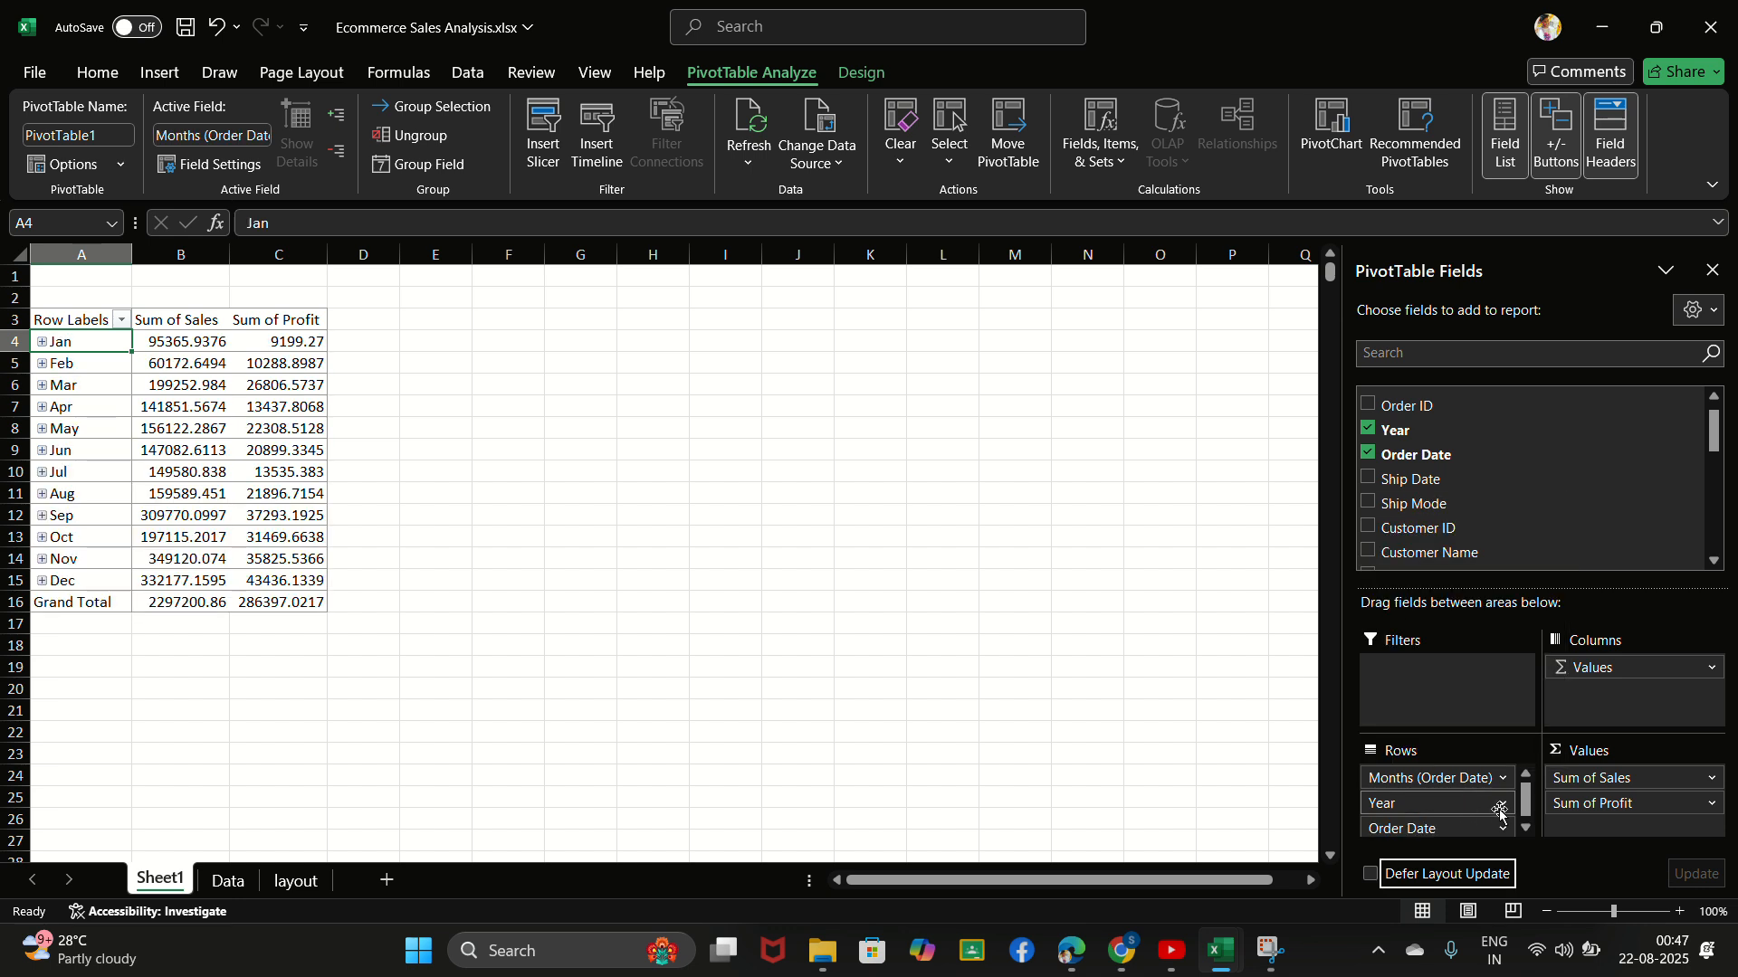
- Remove the Year and Order Date fields from the rows, keeping only Months (Order Date)
left_click(1500, 811)
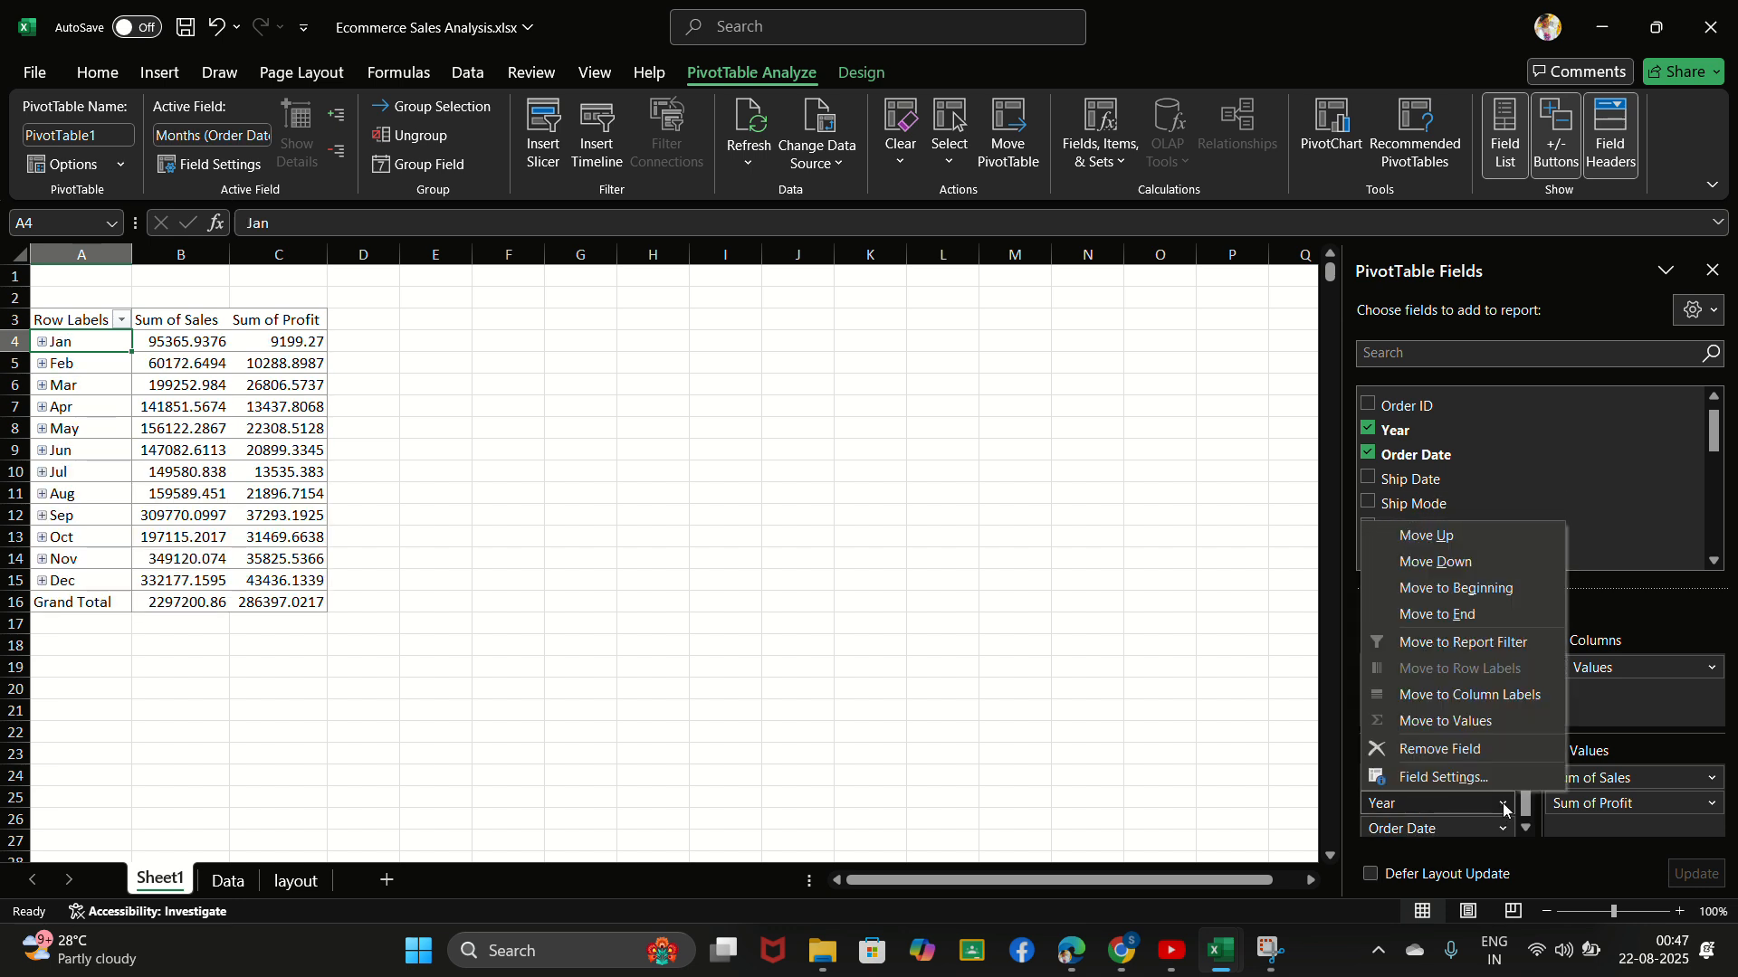
left_click(1475, 755)
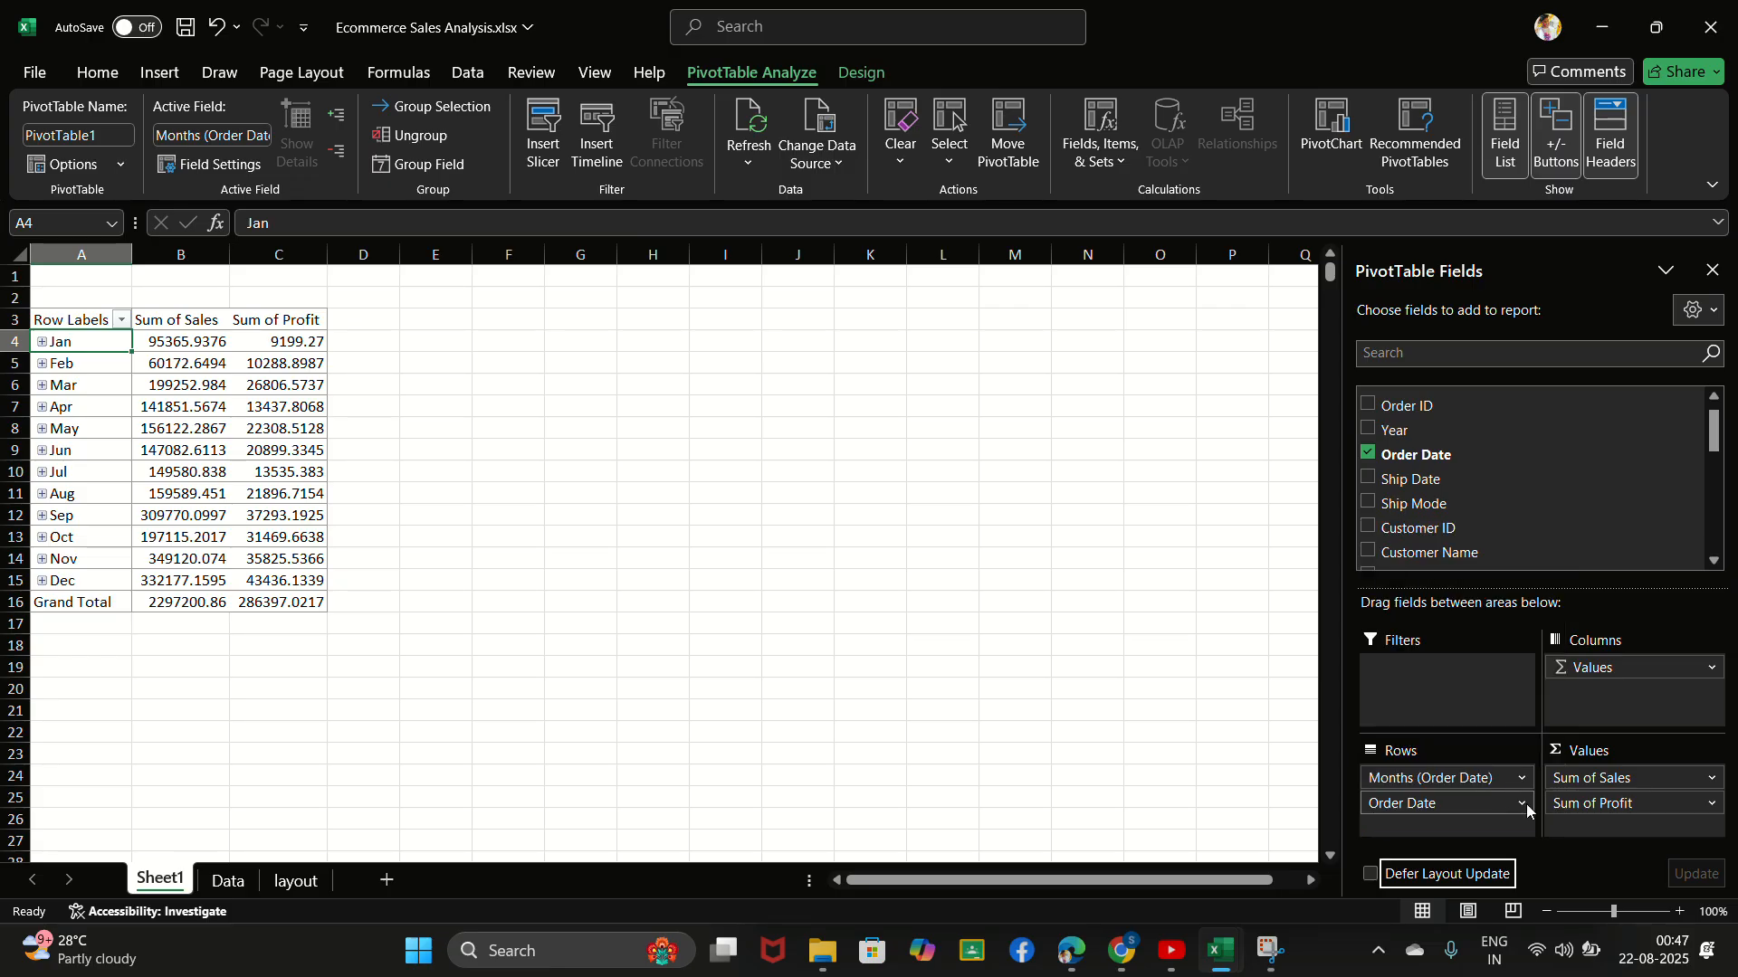
left_click(1521, 803)
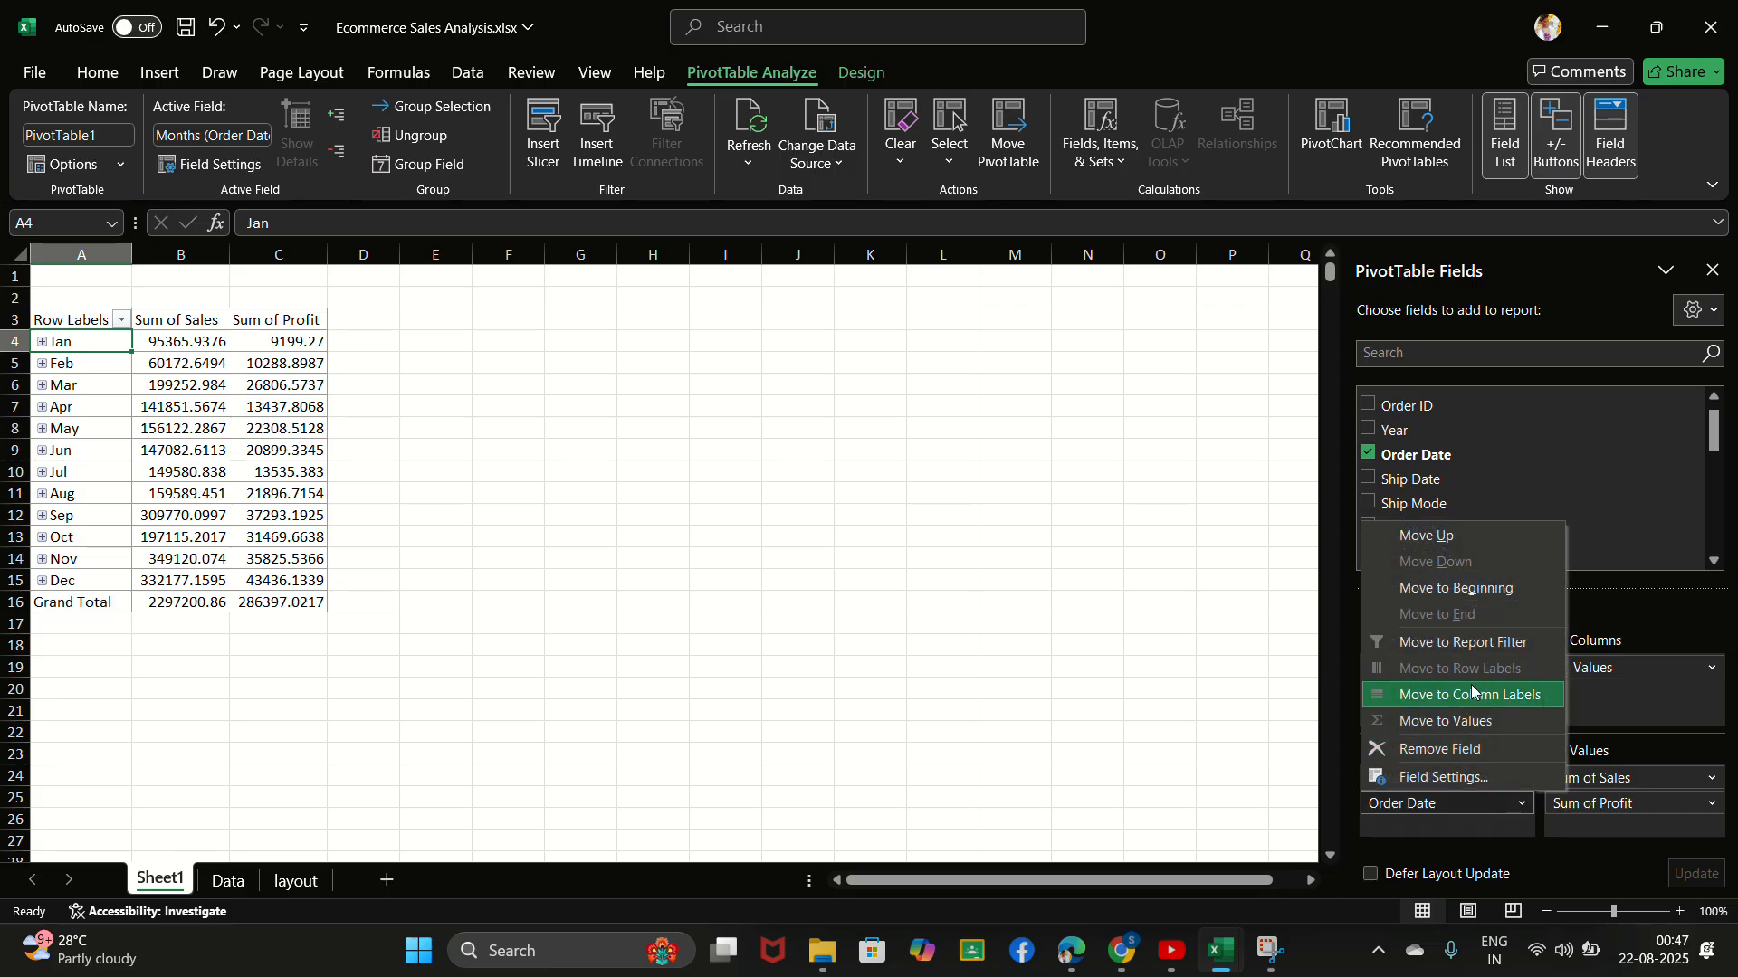
left_click(1472, 748)
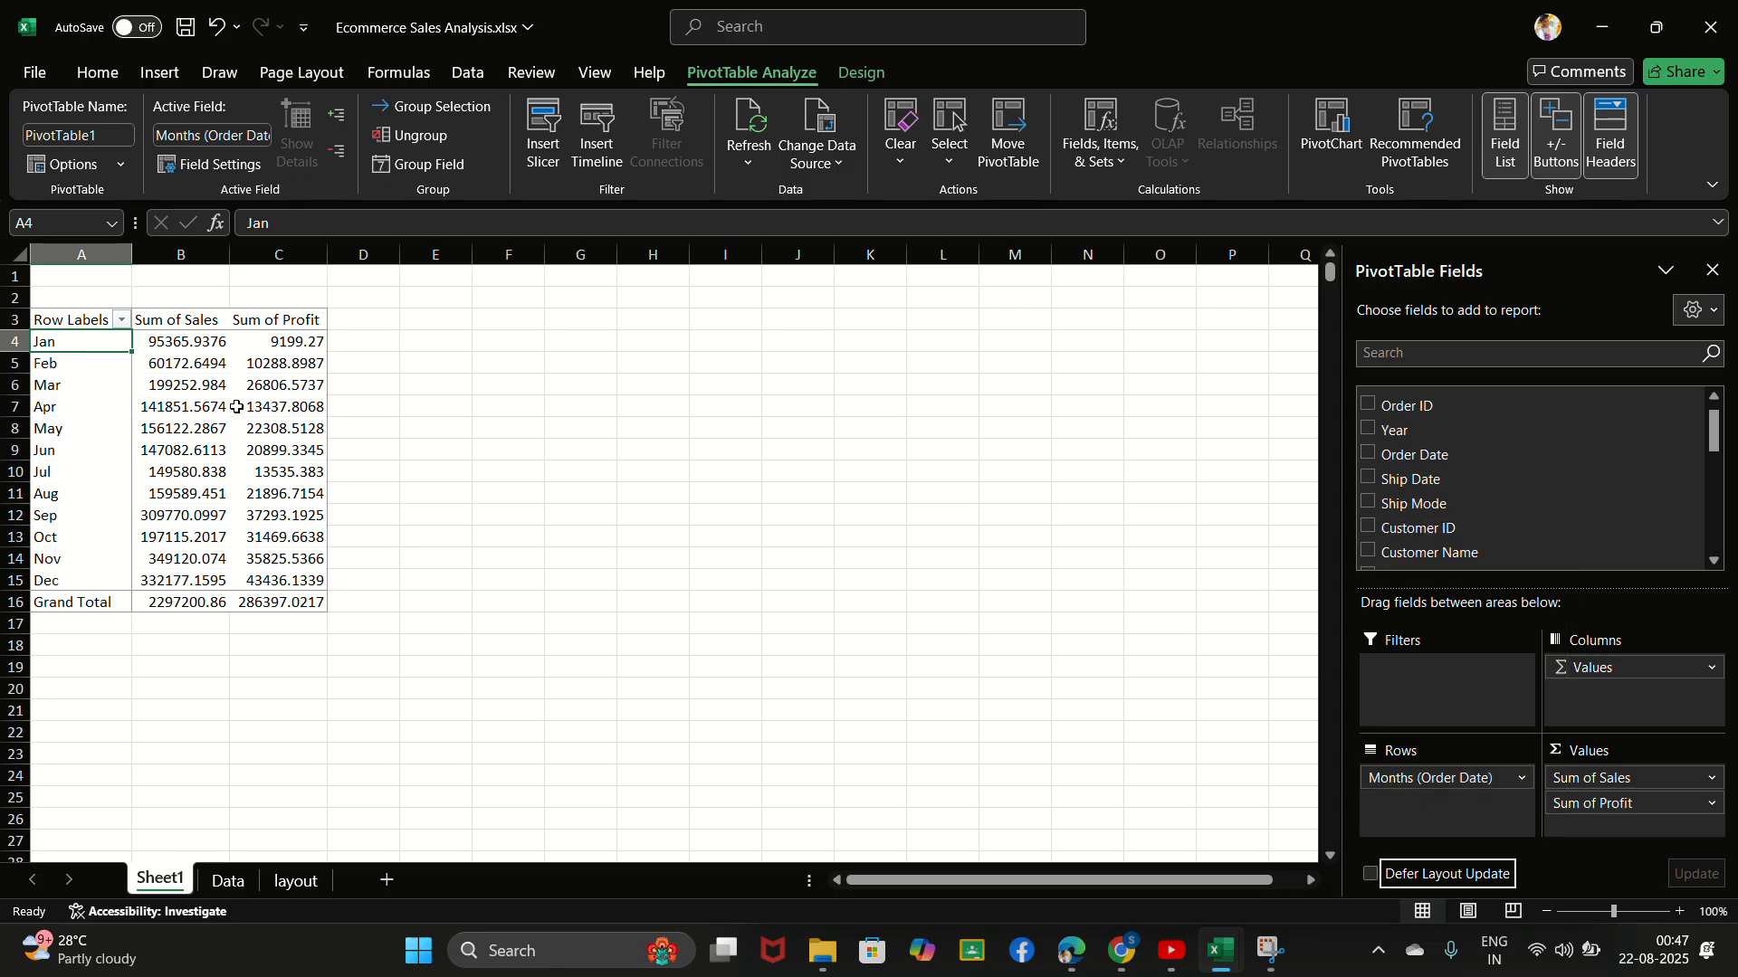
left_click(744, 34)
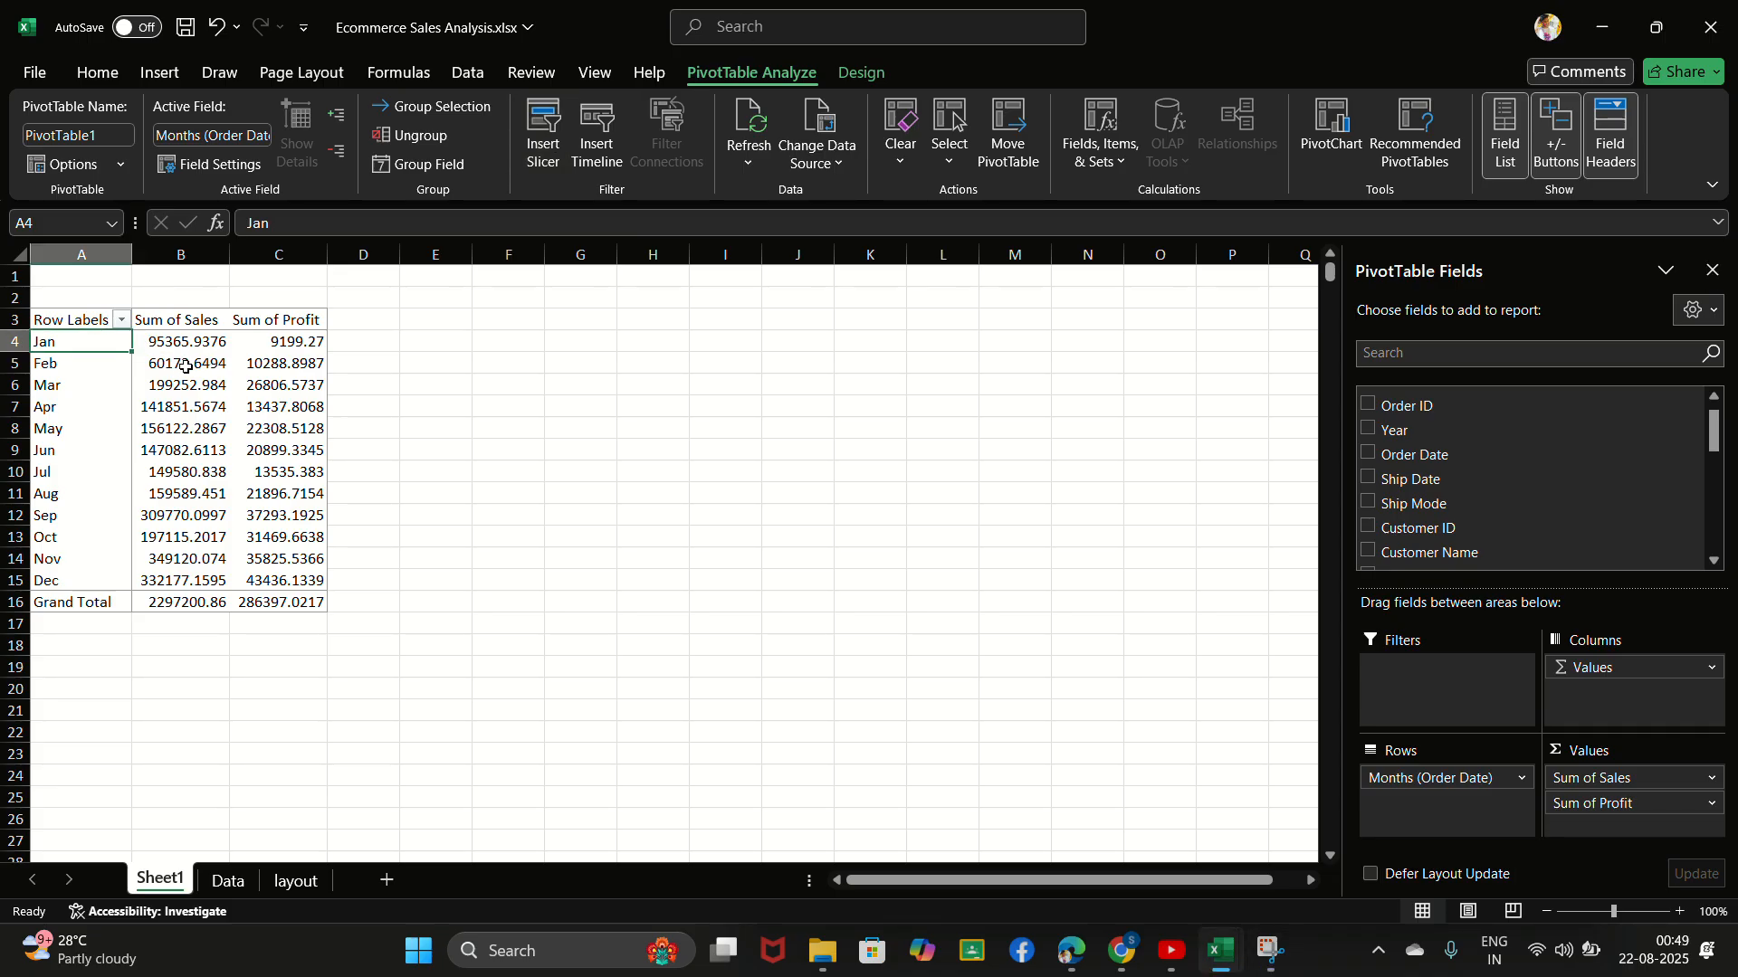
left_click(168, 343)
left_click_drag(167, 343, 288, 477)
left_click(156, 383)
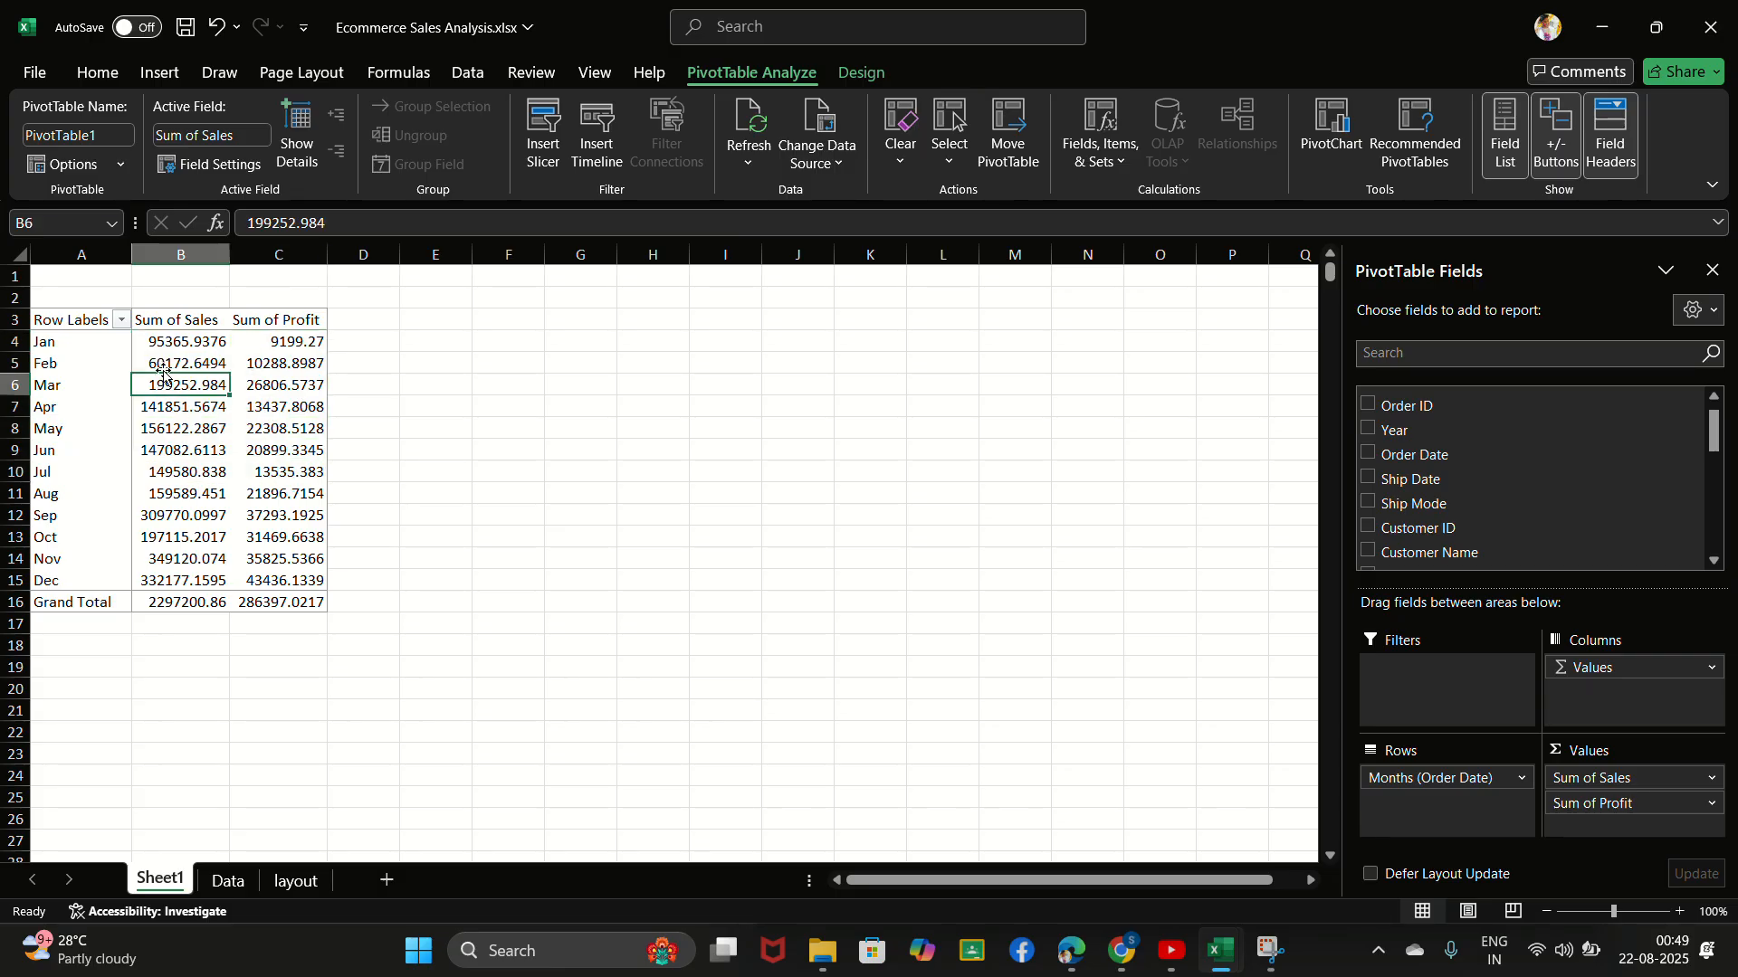
left_click(177, 343)
left_click_drag(177, 343, 306, 500)
left_click(271, 426)
left_click(174, 341)
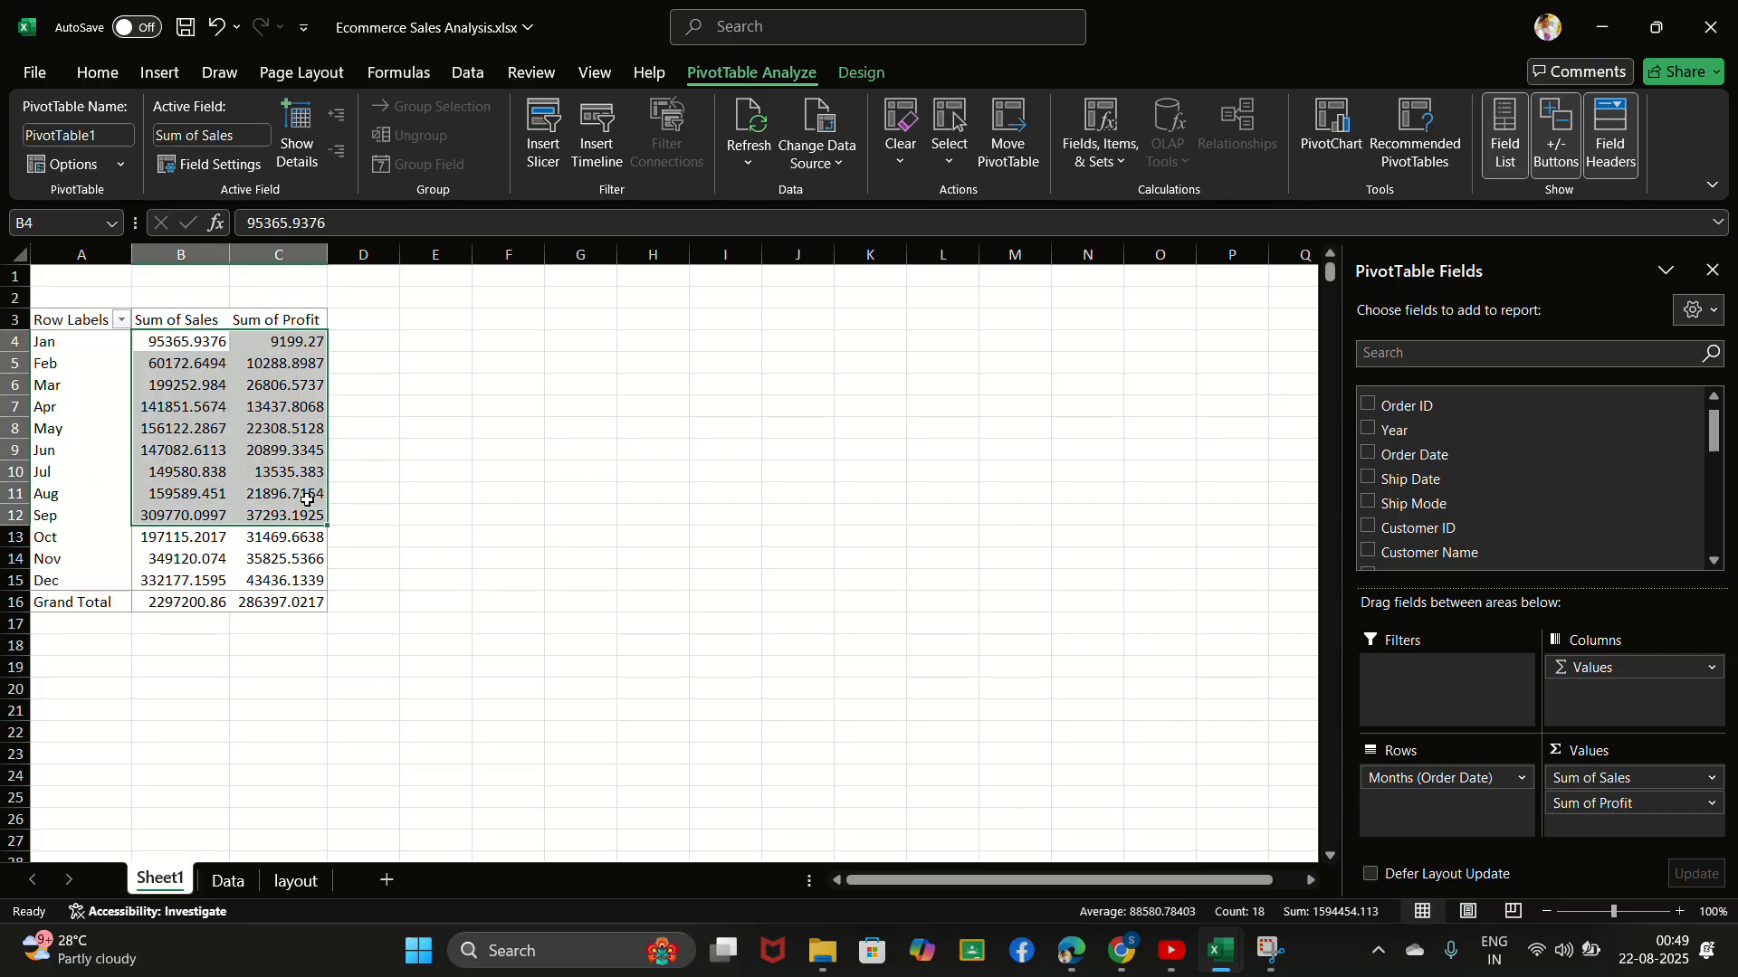
left_click(281, 406)
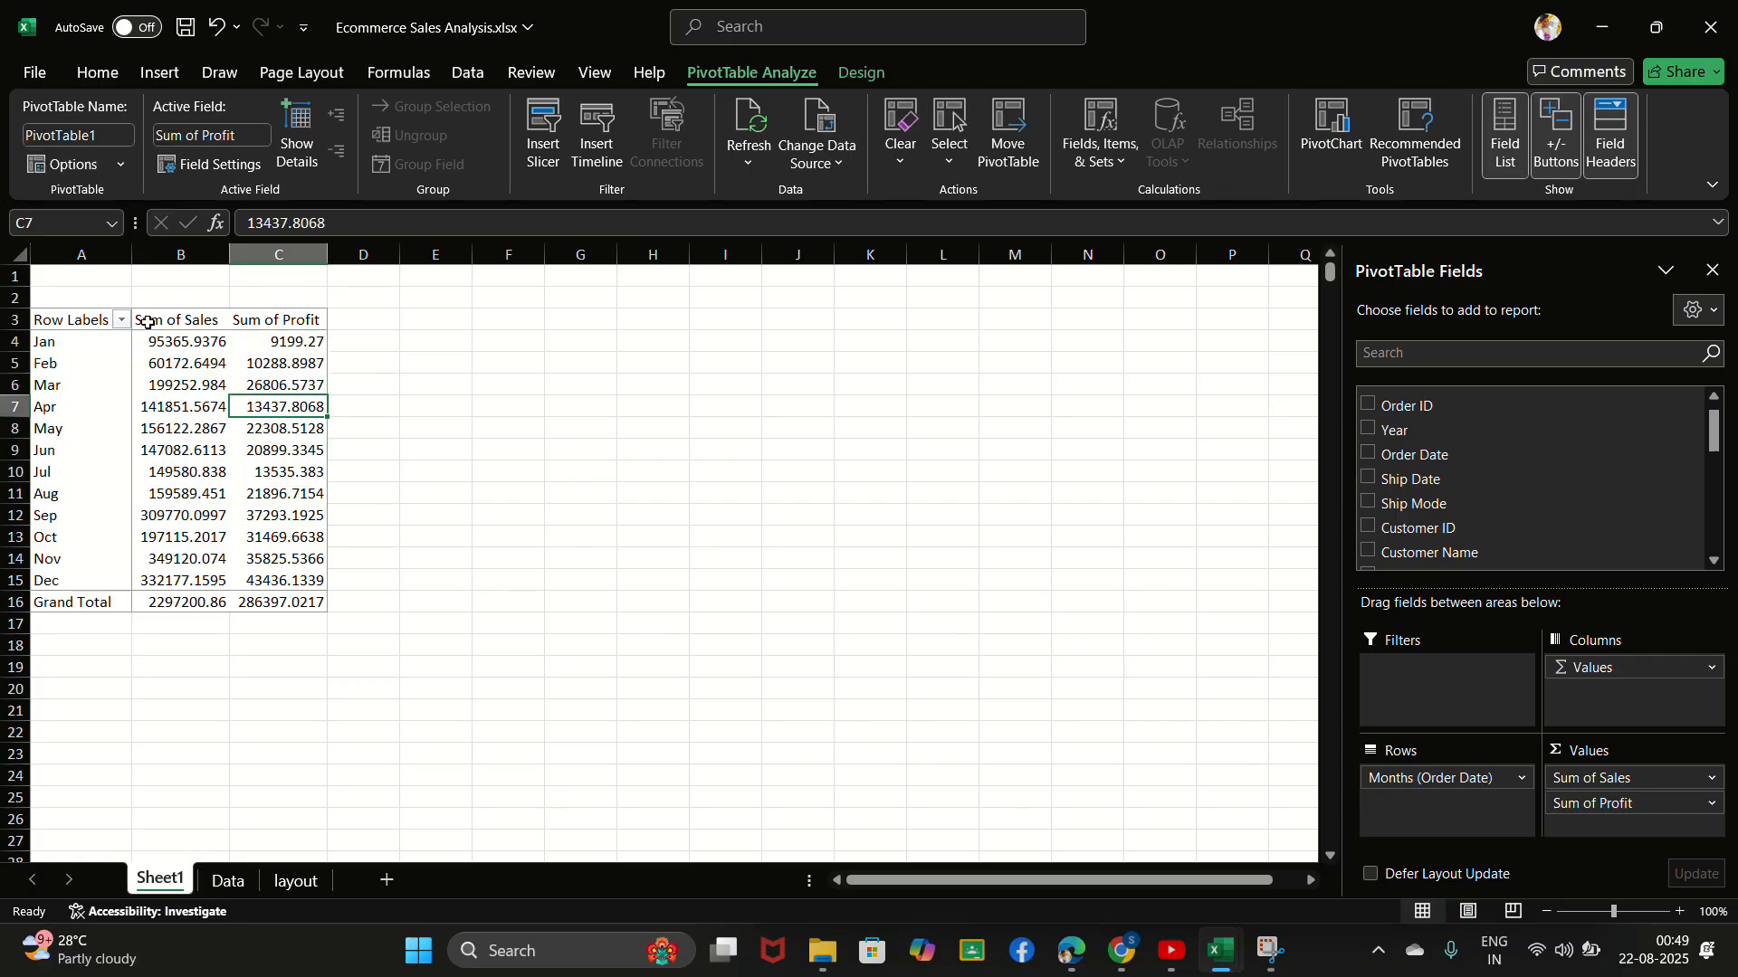
double_click(163, 345)
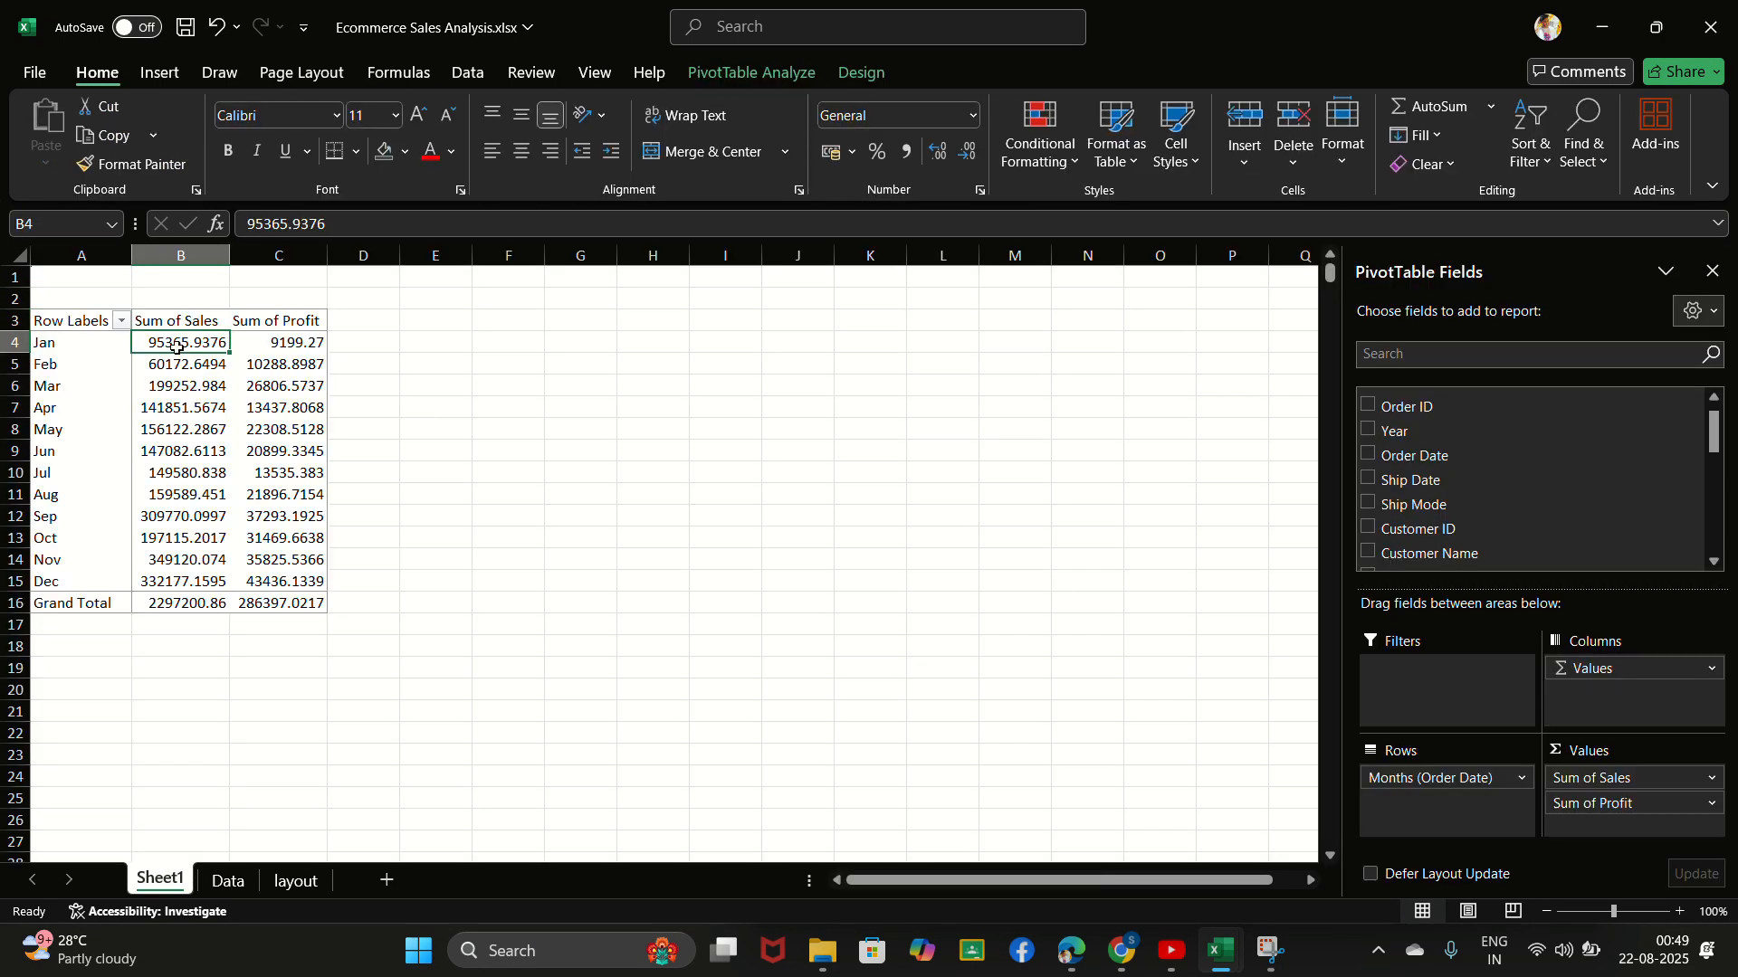
double_click(171, 341)
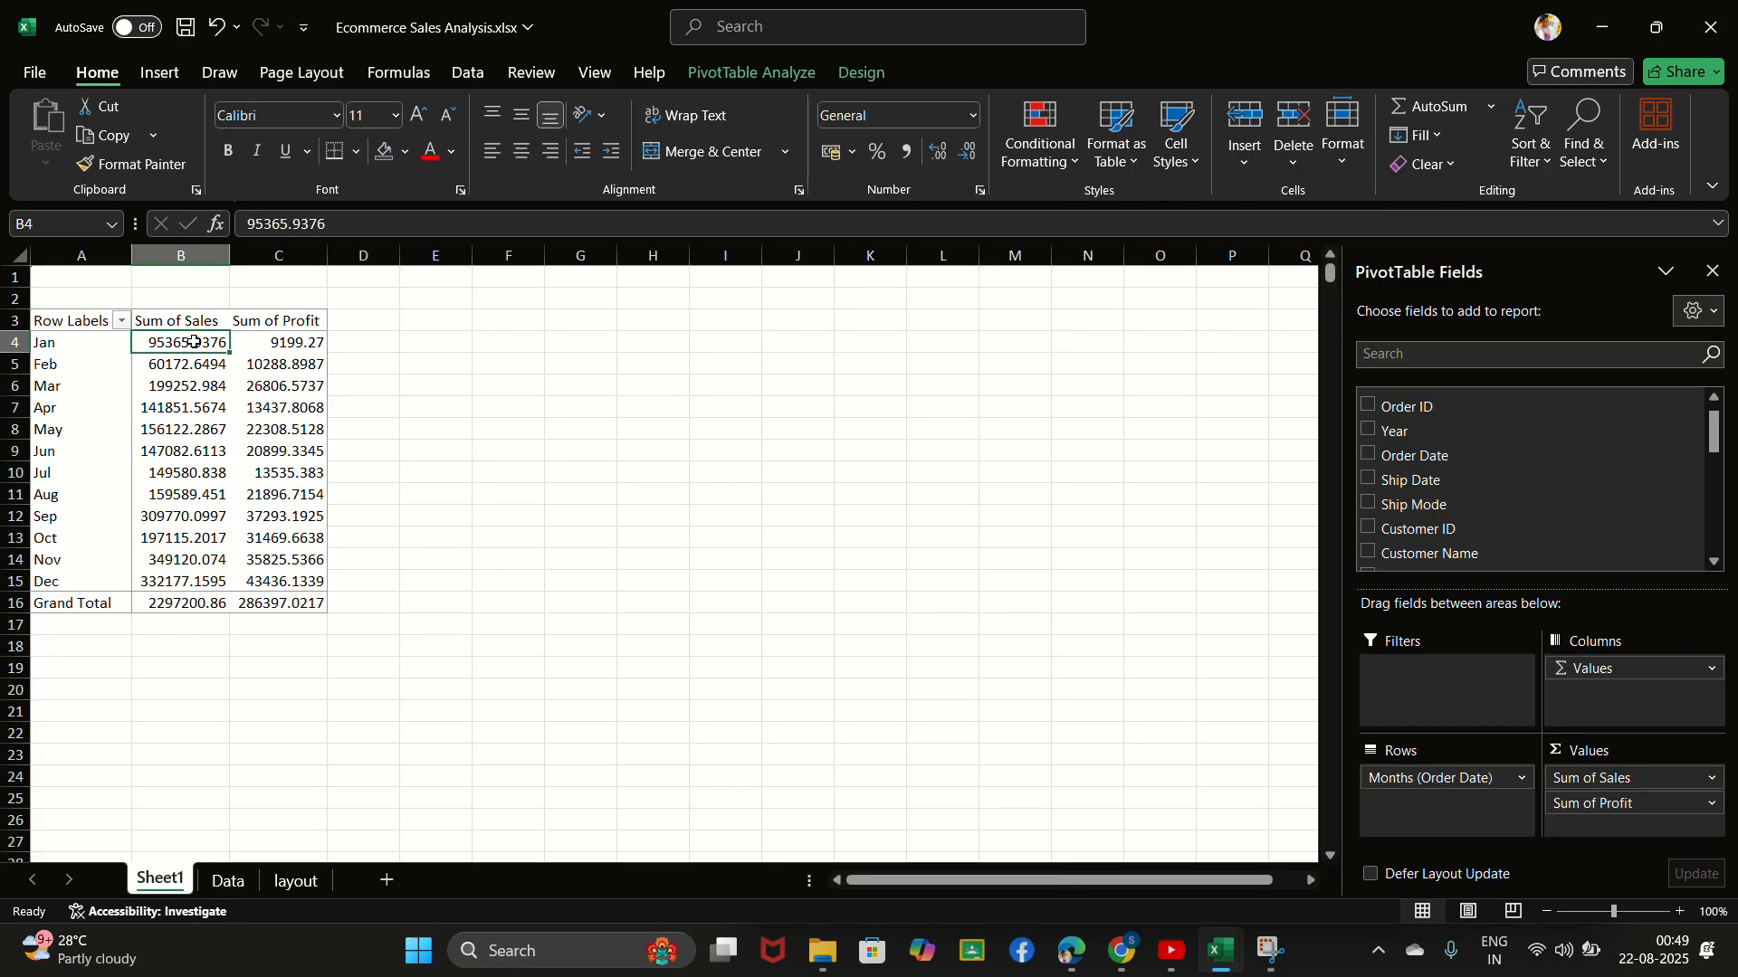
- Select the January to December sales and profit values in B4:C15 and browse the Custom number formats in Format Cells
left_click_drag(194, 342, 319, 576)
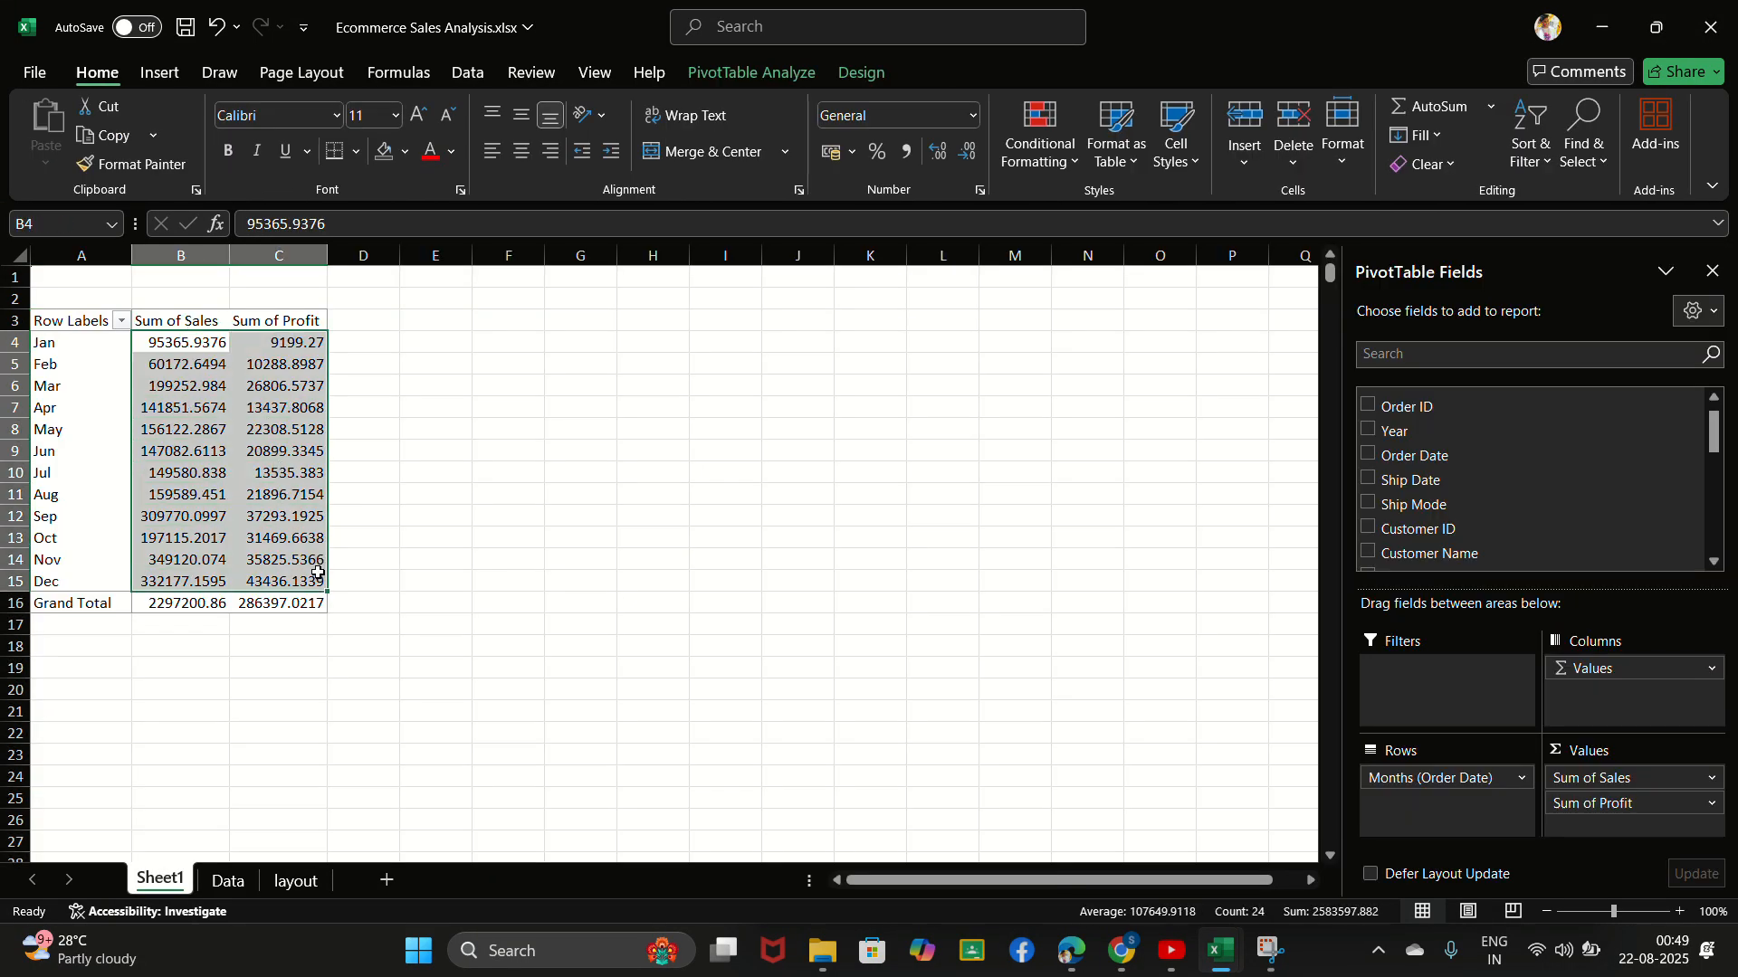
left_click(740, 33)
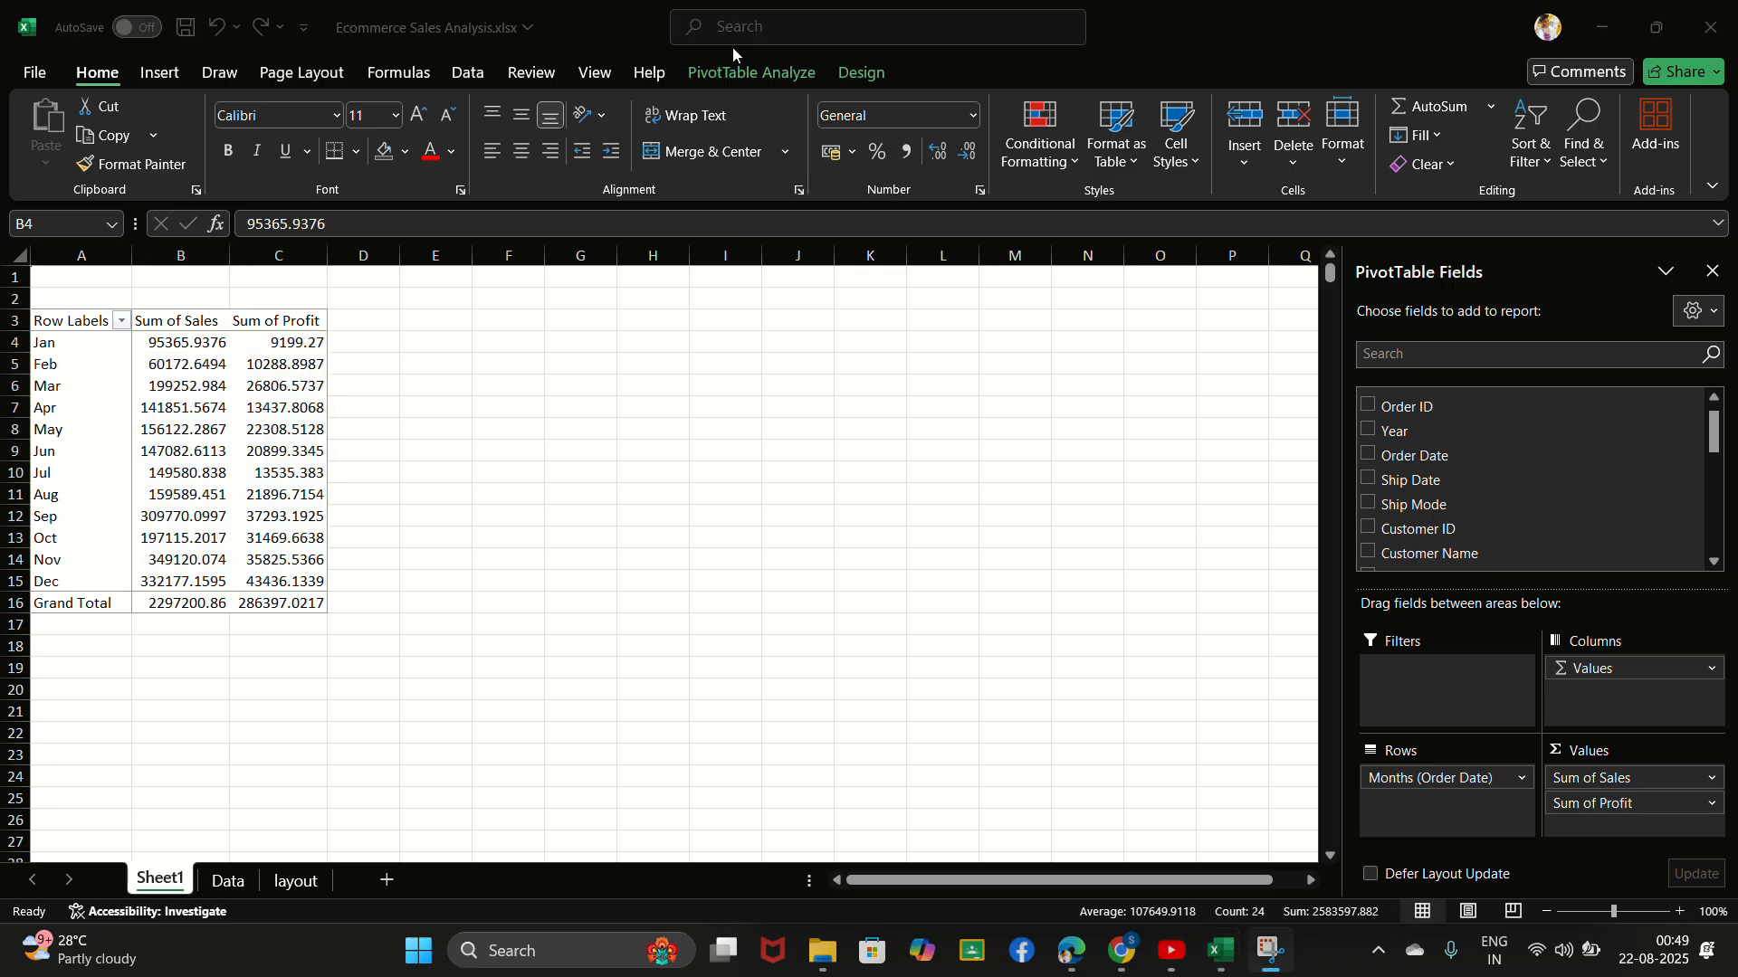
left_click(155, 342)
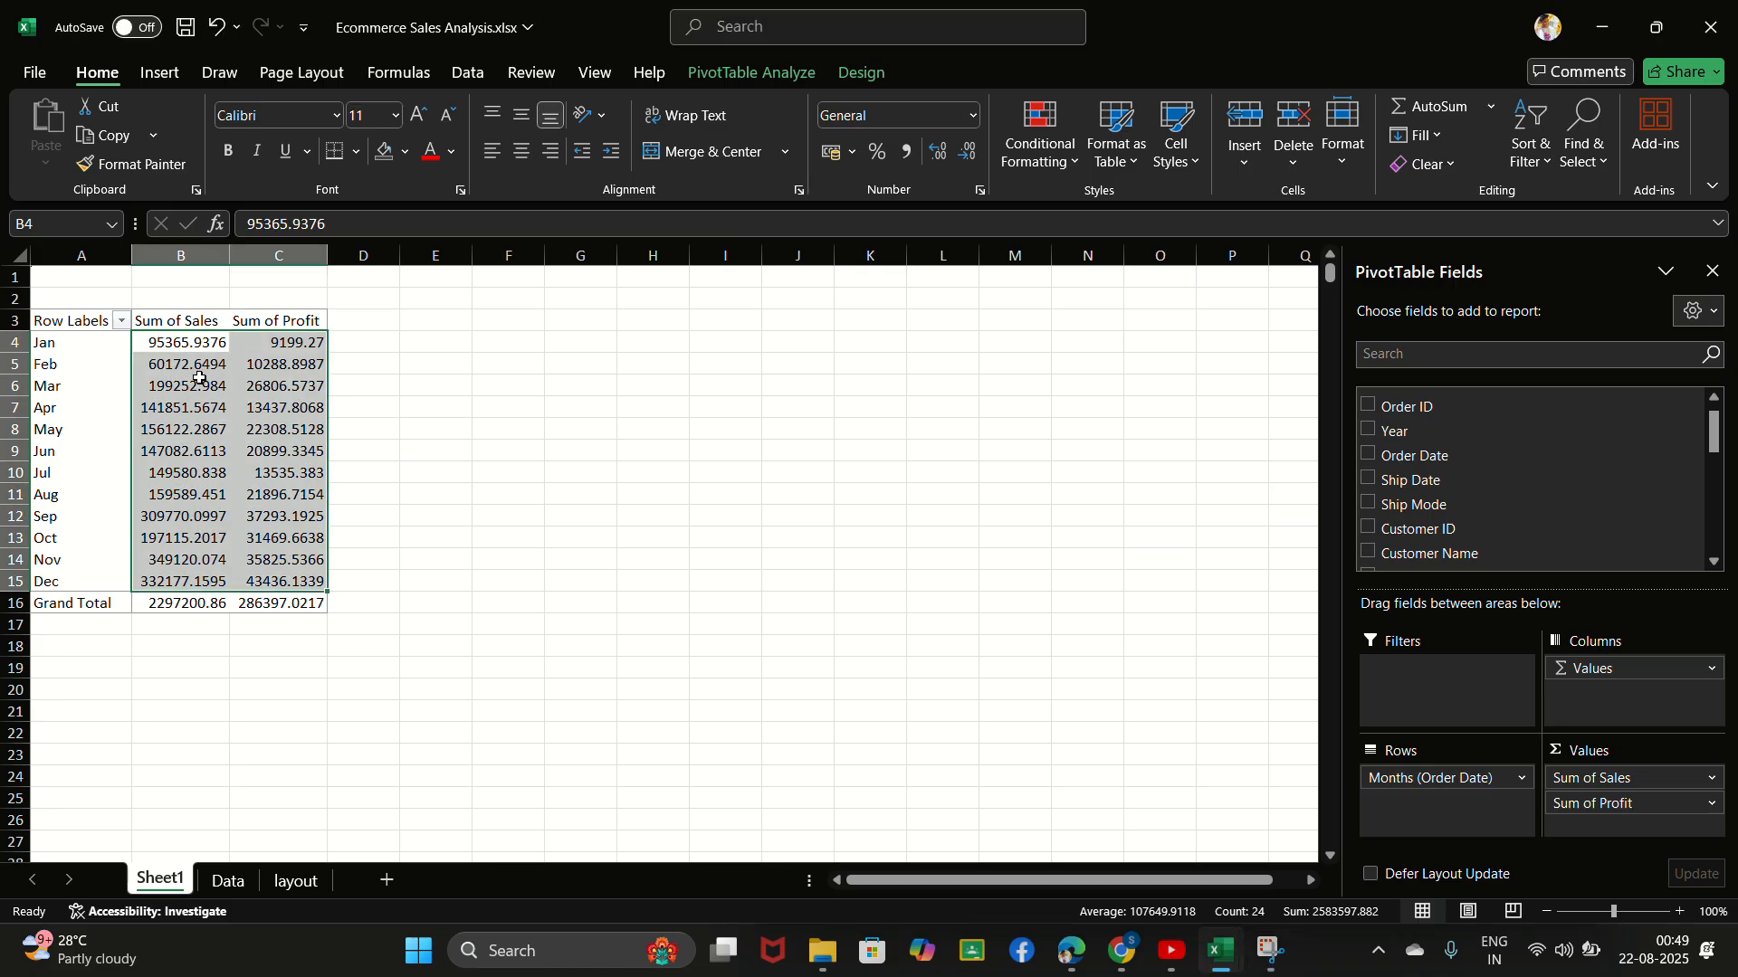
key("ctrl+1")
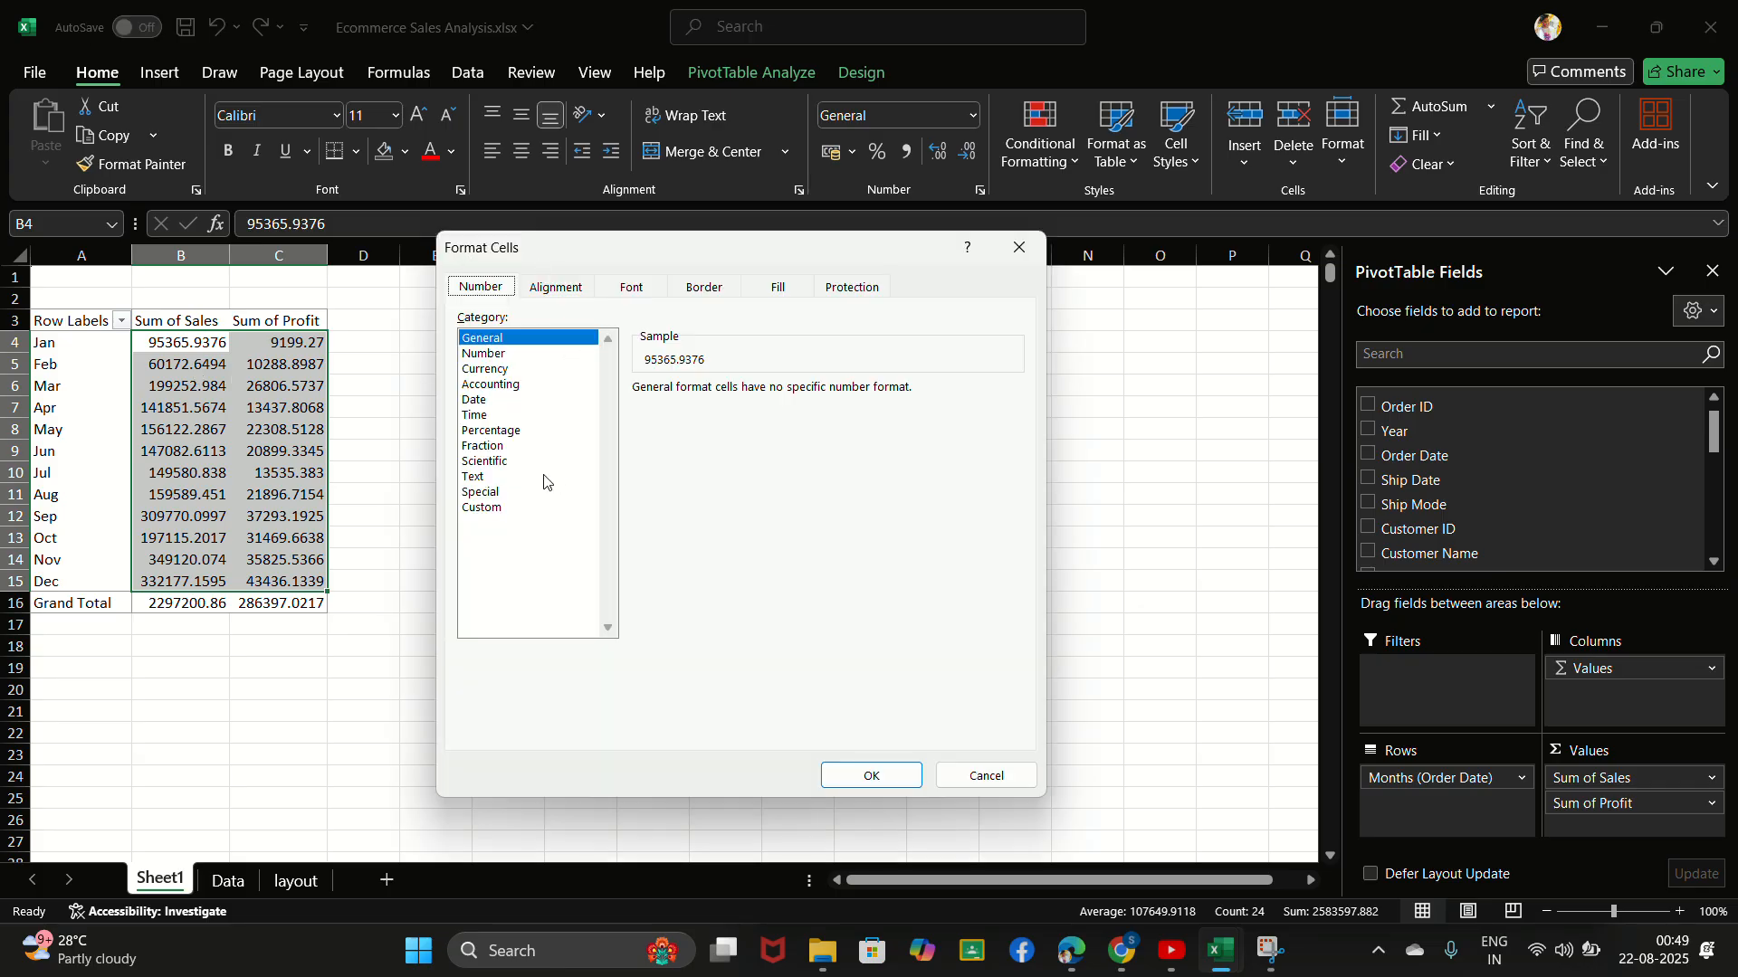
left_click(491, 508)
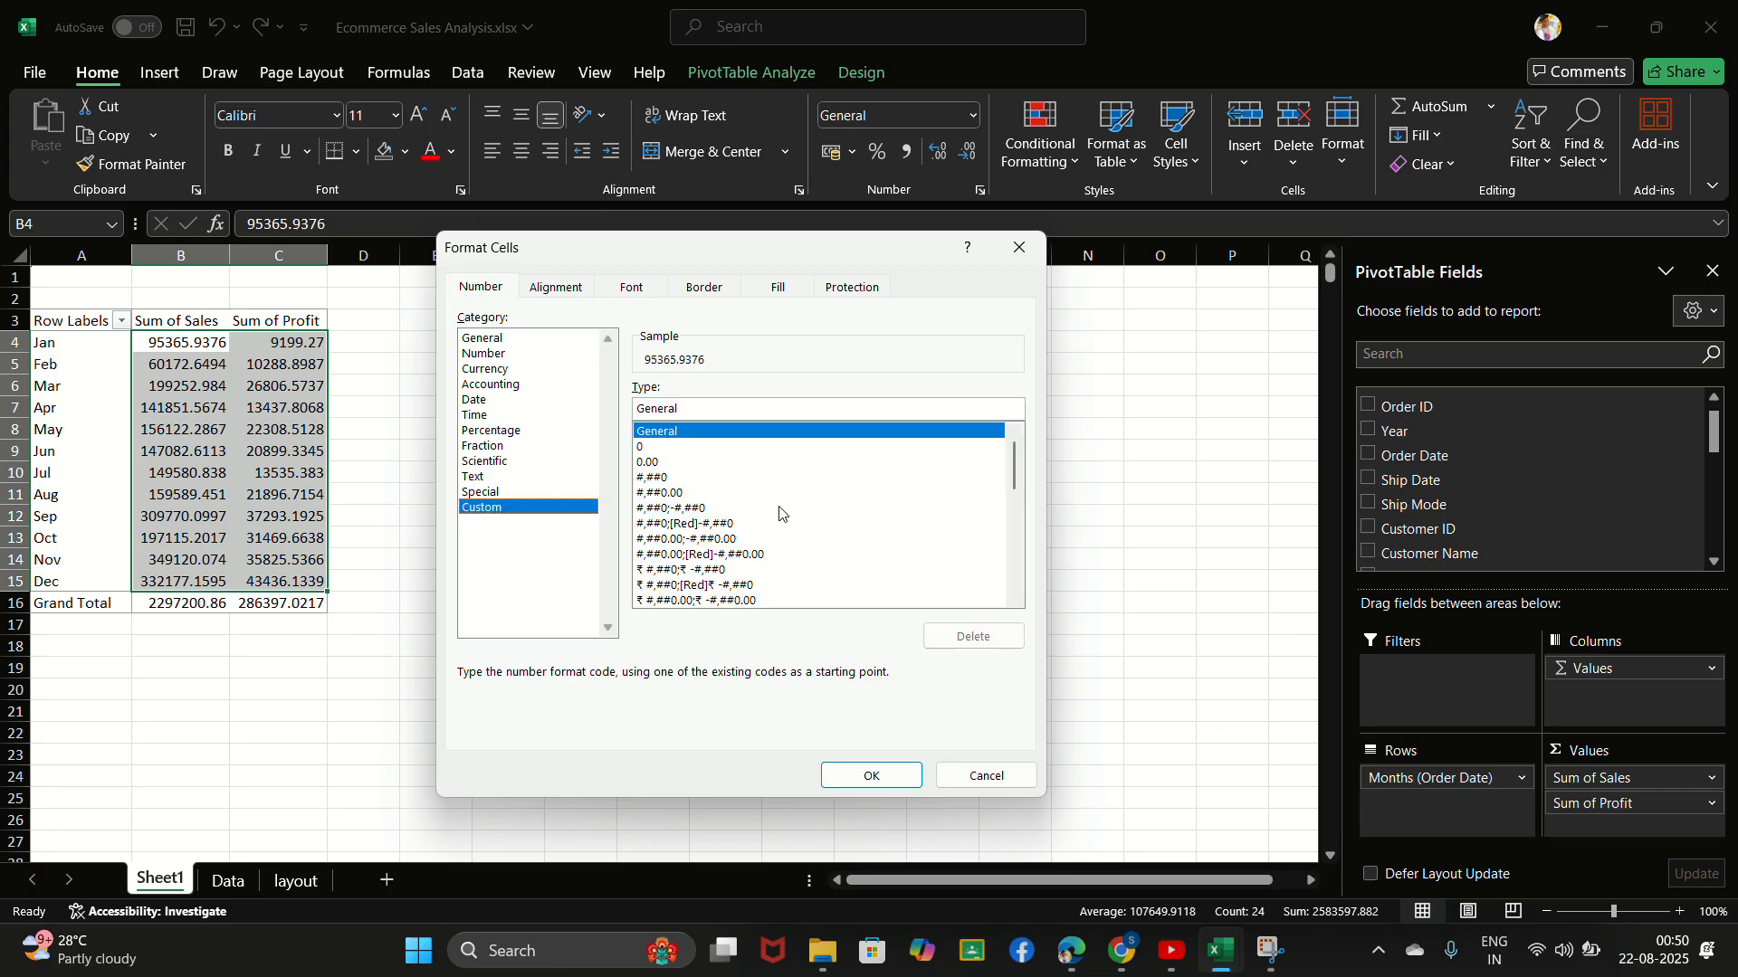
left_click_drag(1018, 460, 1018, 568)
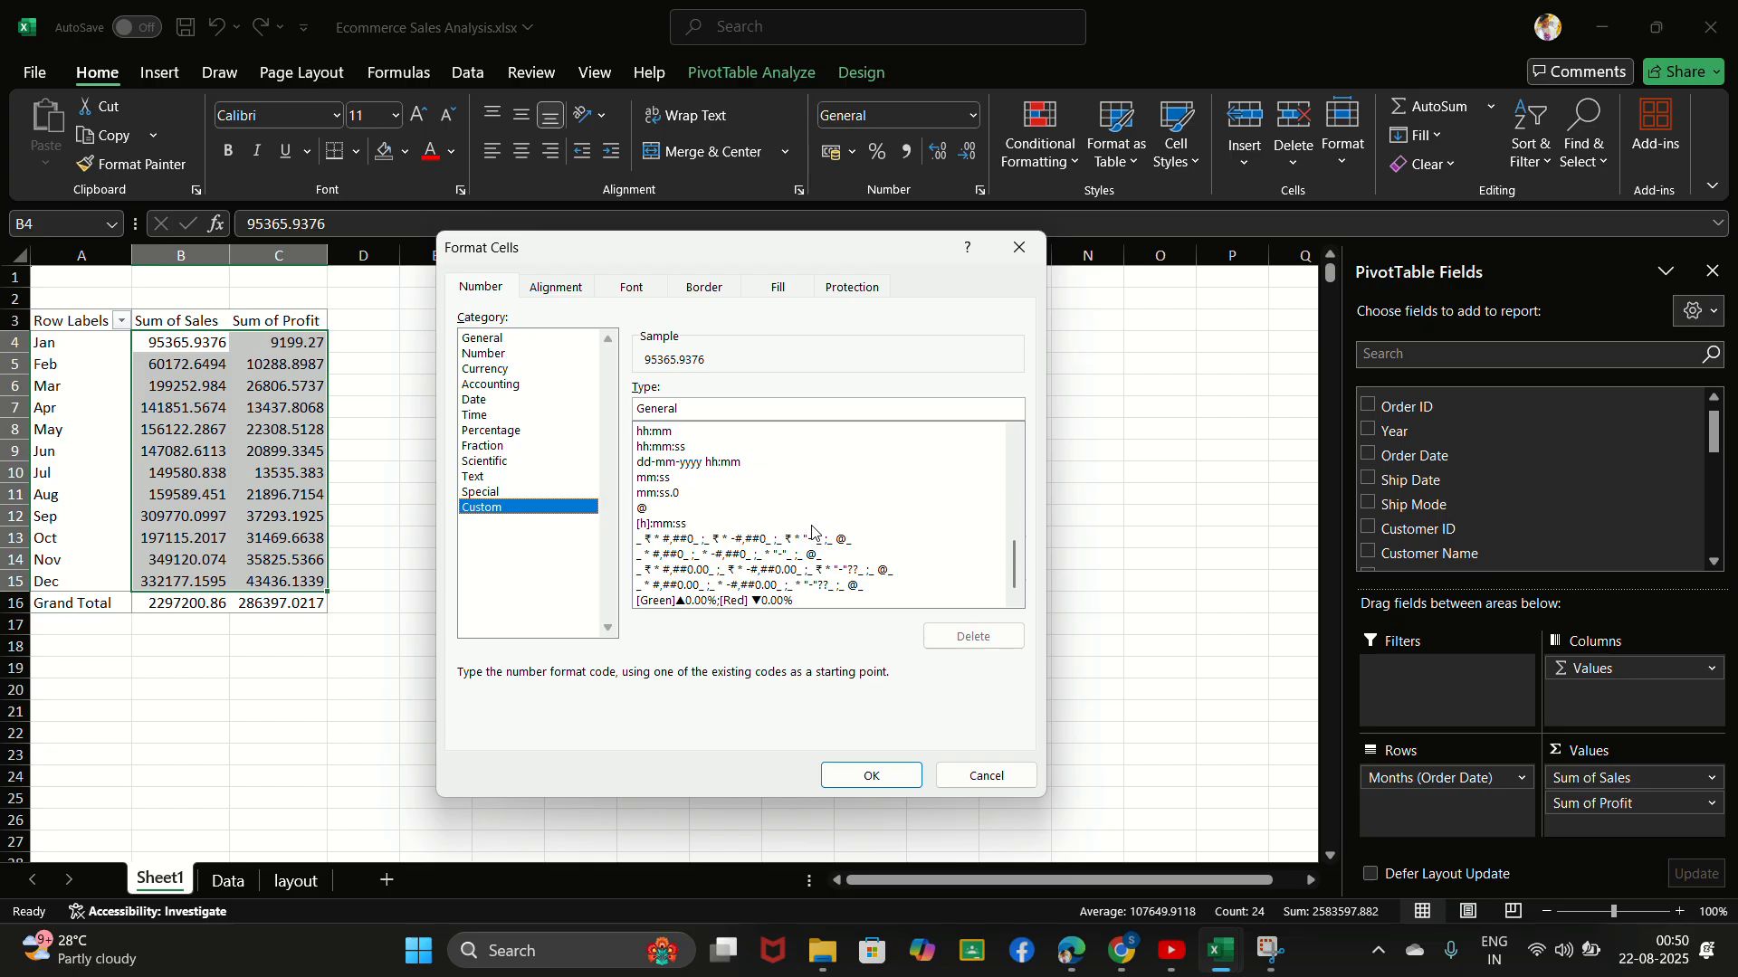
left_click_drag(1014, 565, 1016, 448)
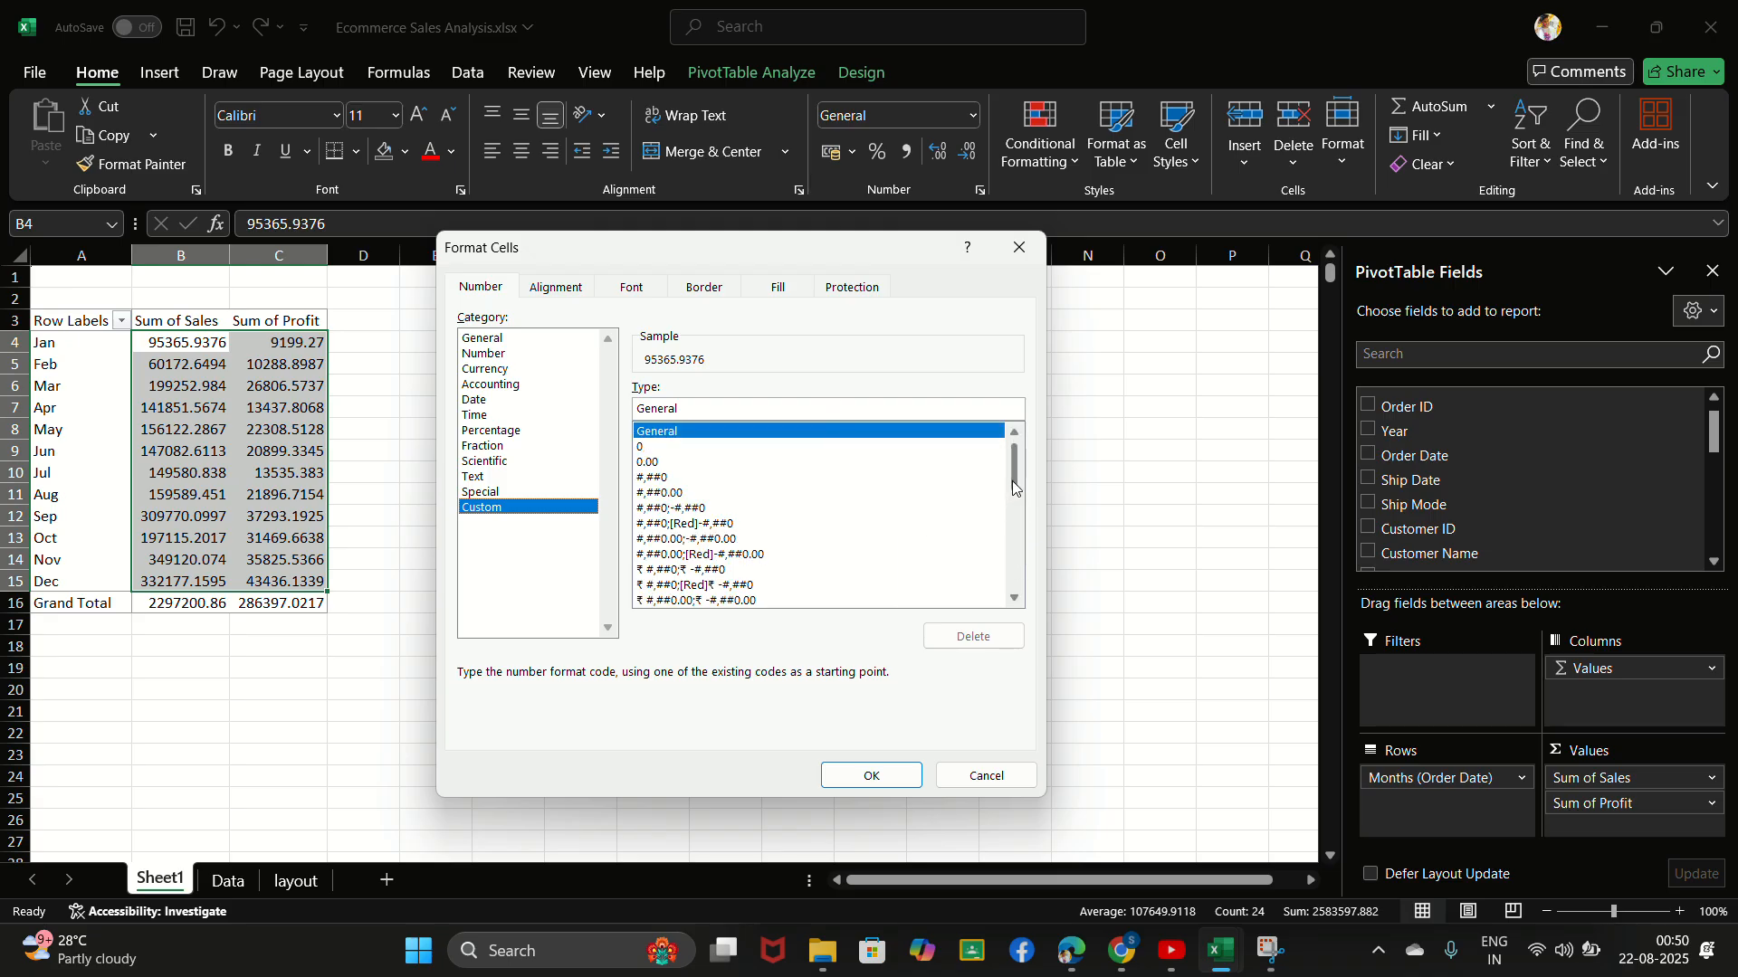
left_click_drag(1012, 481, 1014, 510)
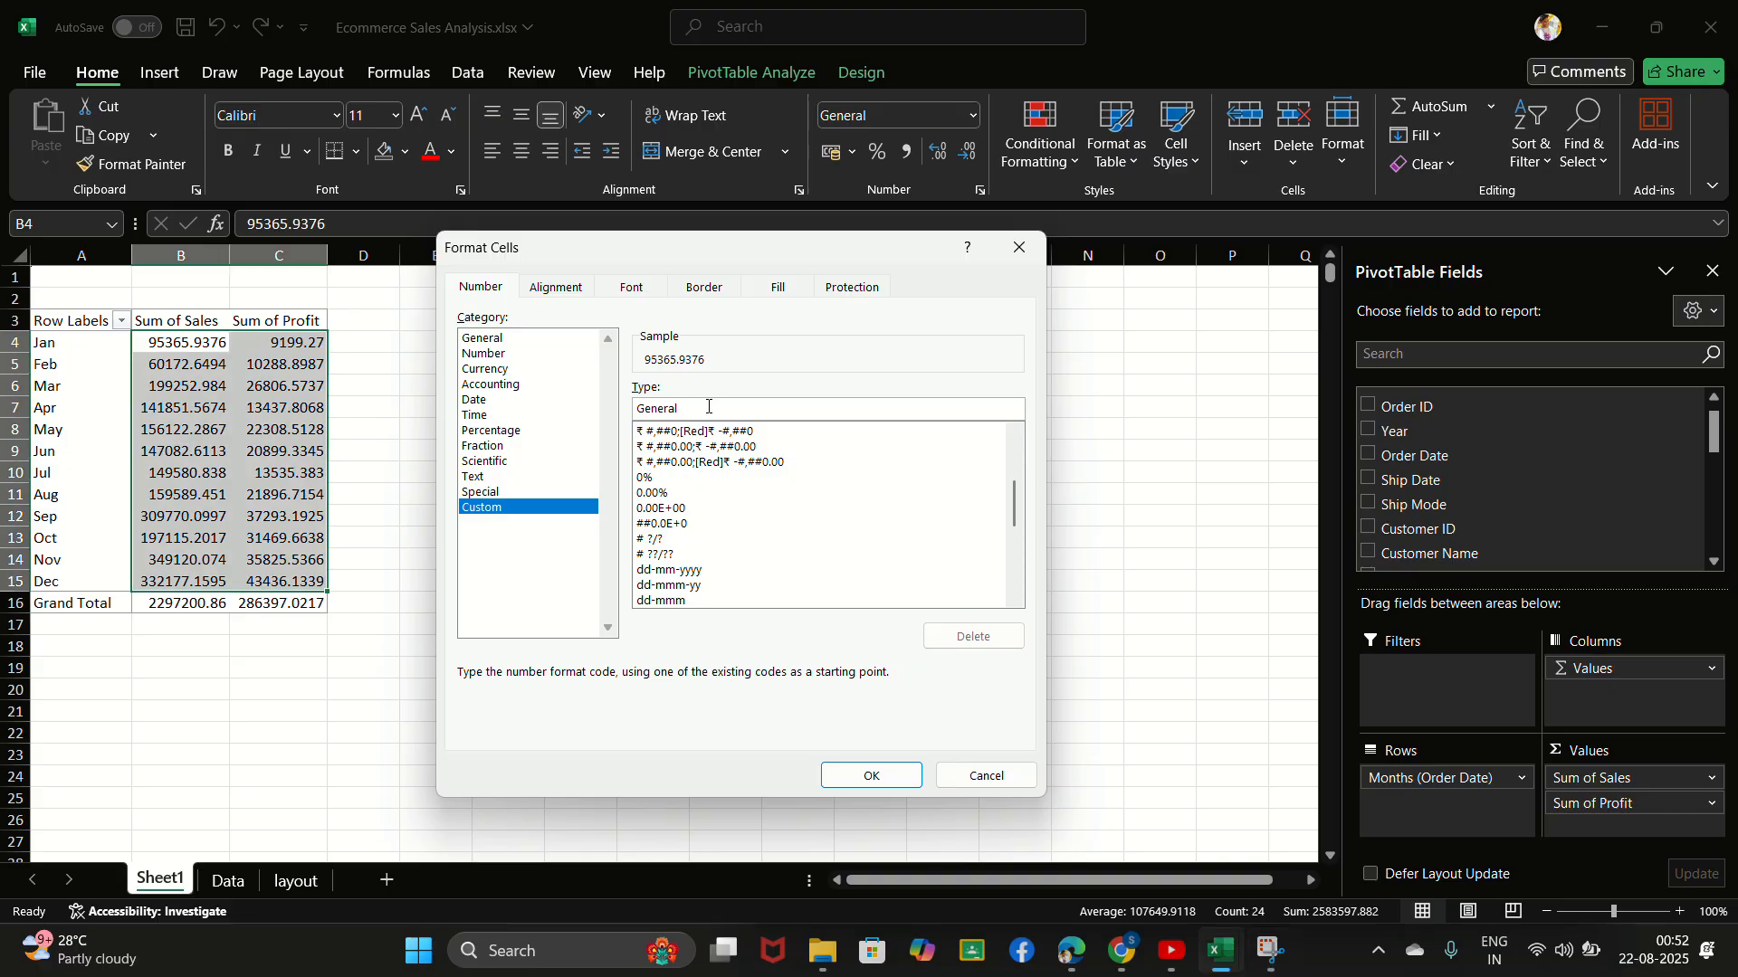
- Apply the custom number format $ 0.00, "K" to the selected monthly sales and profit values
key("BackSpace")
key("BackSpace")
key("BackSpace")
key("BackSpace")
key("BackSpace")
key("BackSpace")
key("BackSpace")
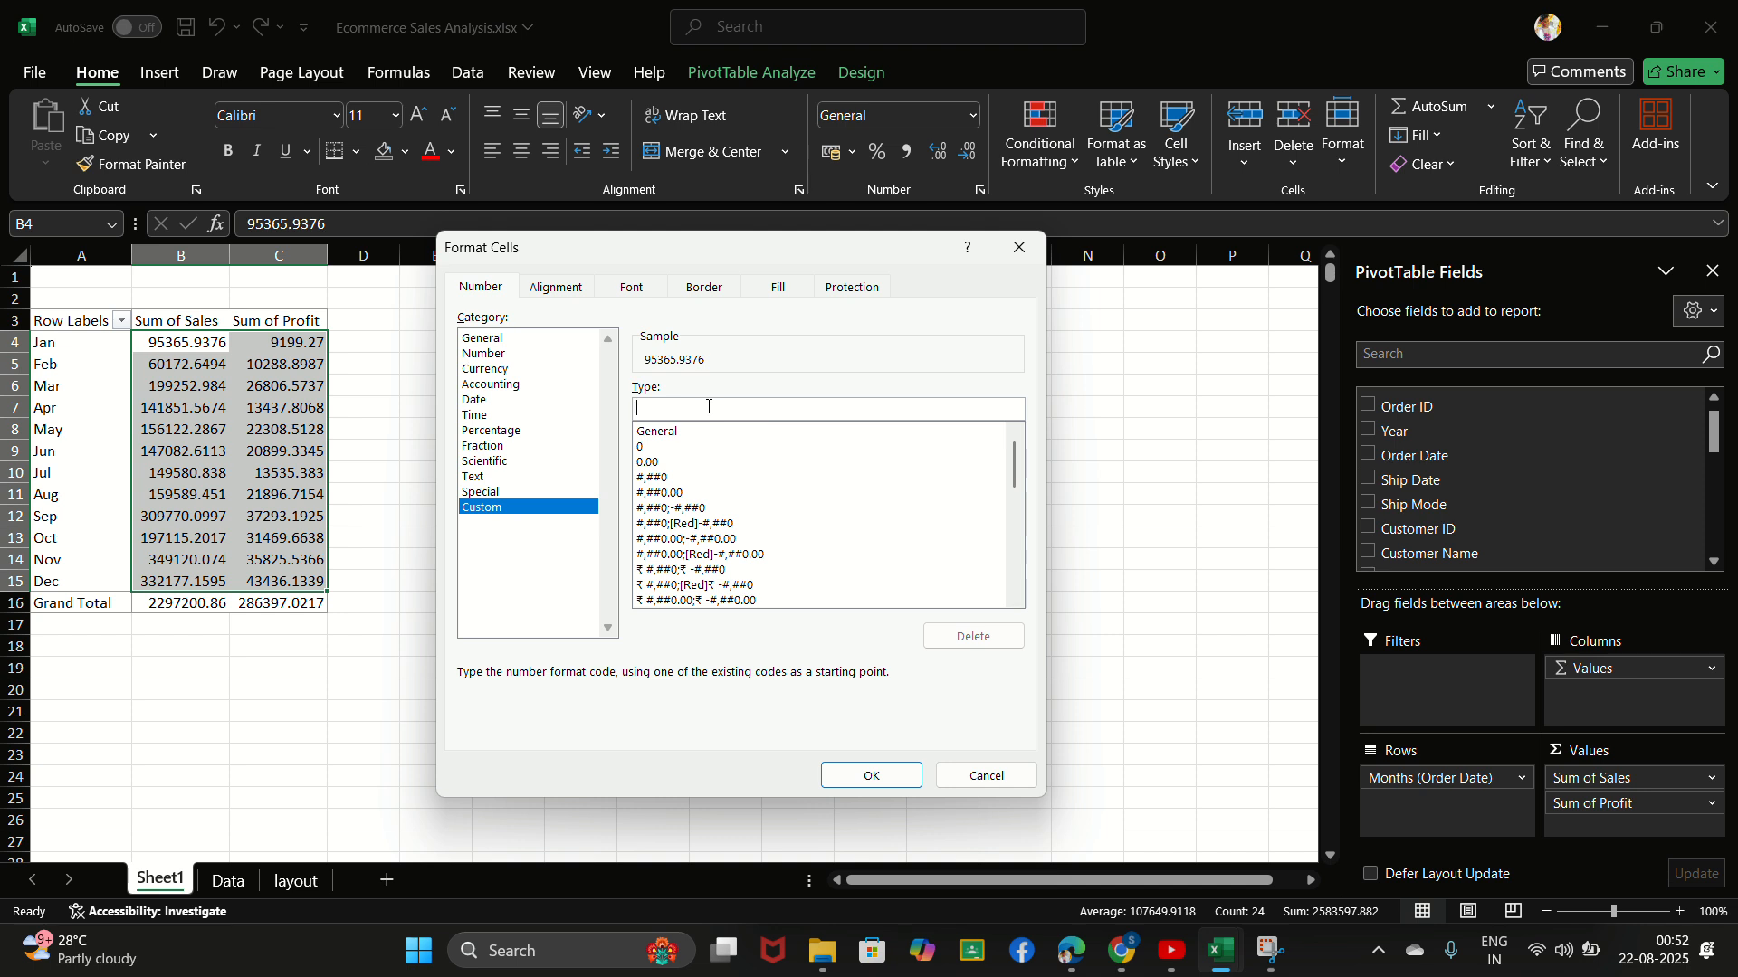
type("$ 0.0")
type(", \"K")
left_click(867, 775)
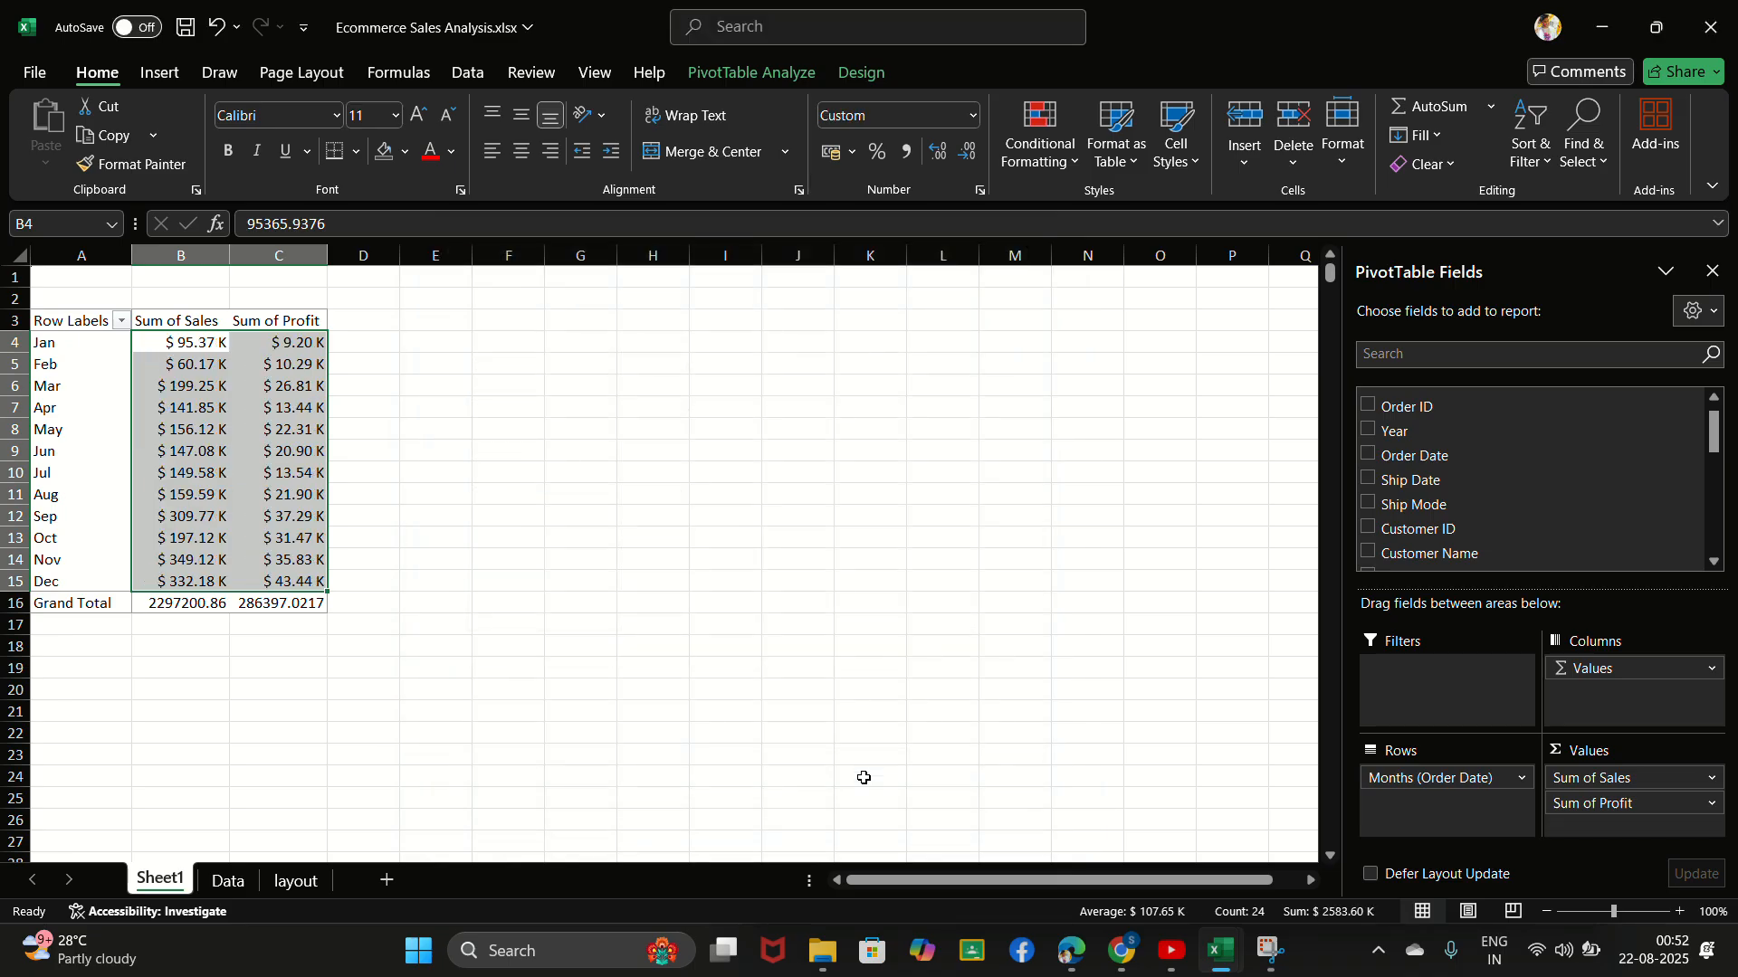
left_click(262, 481)
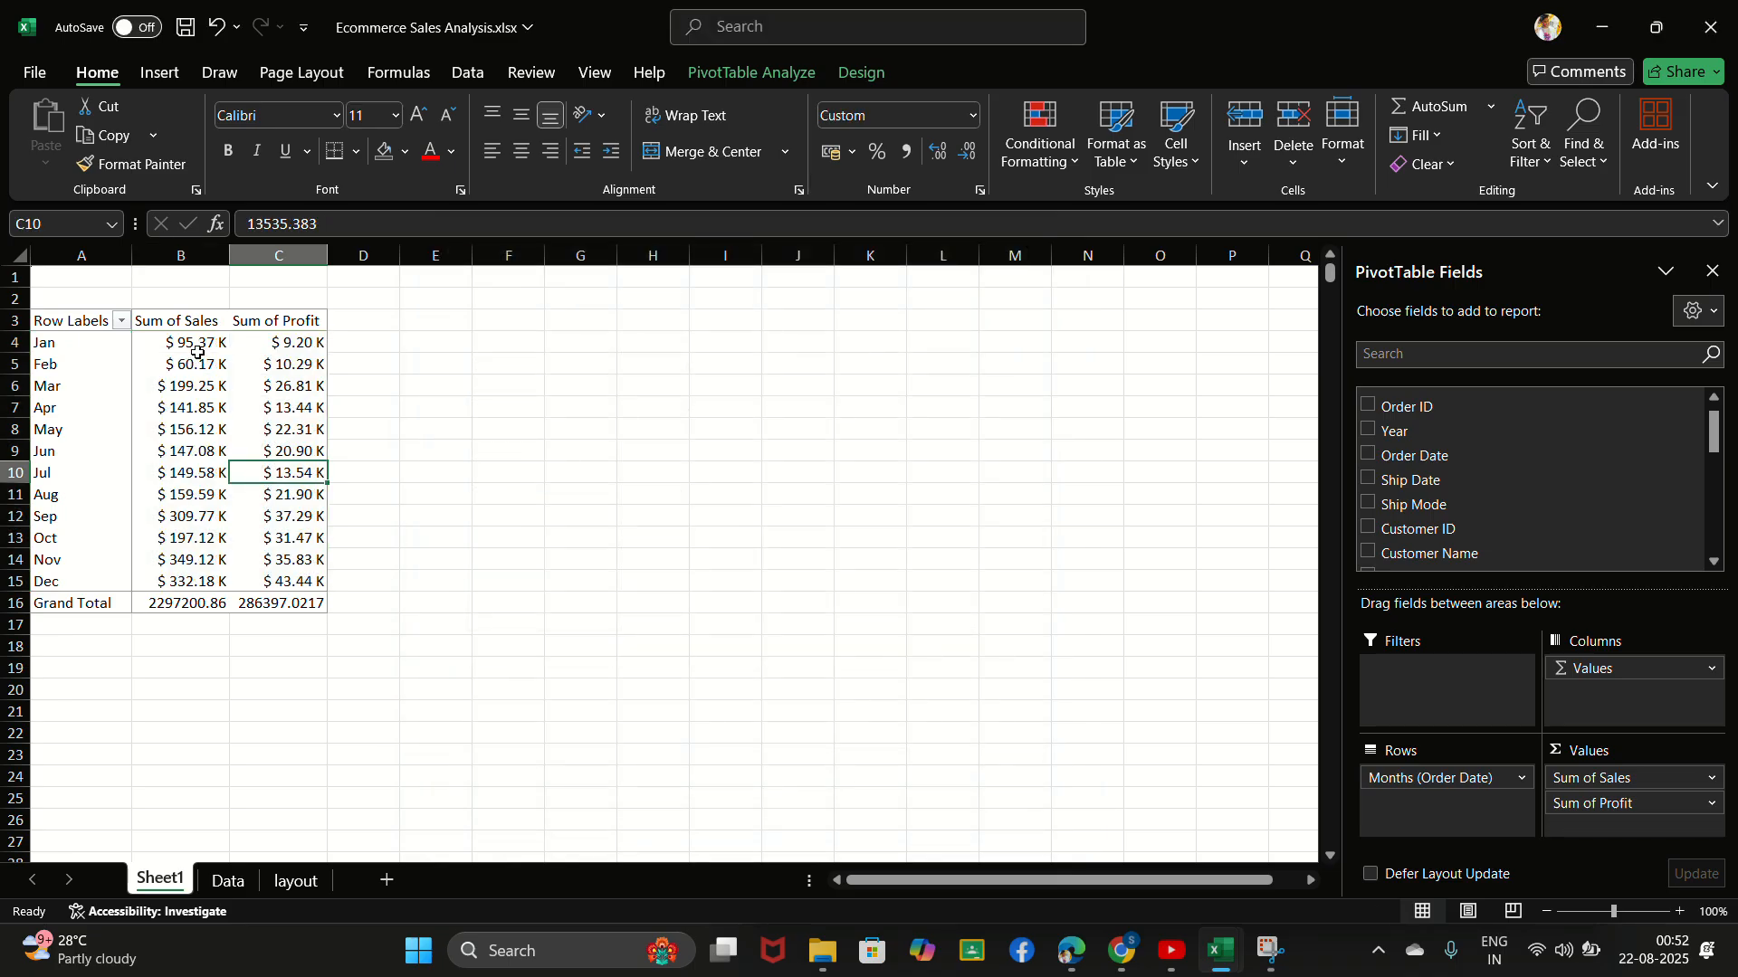
left_click_drag(198, 344, 307, 556)
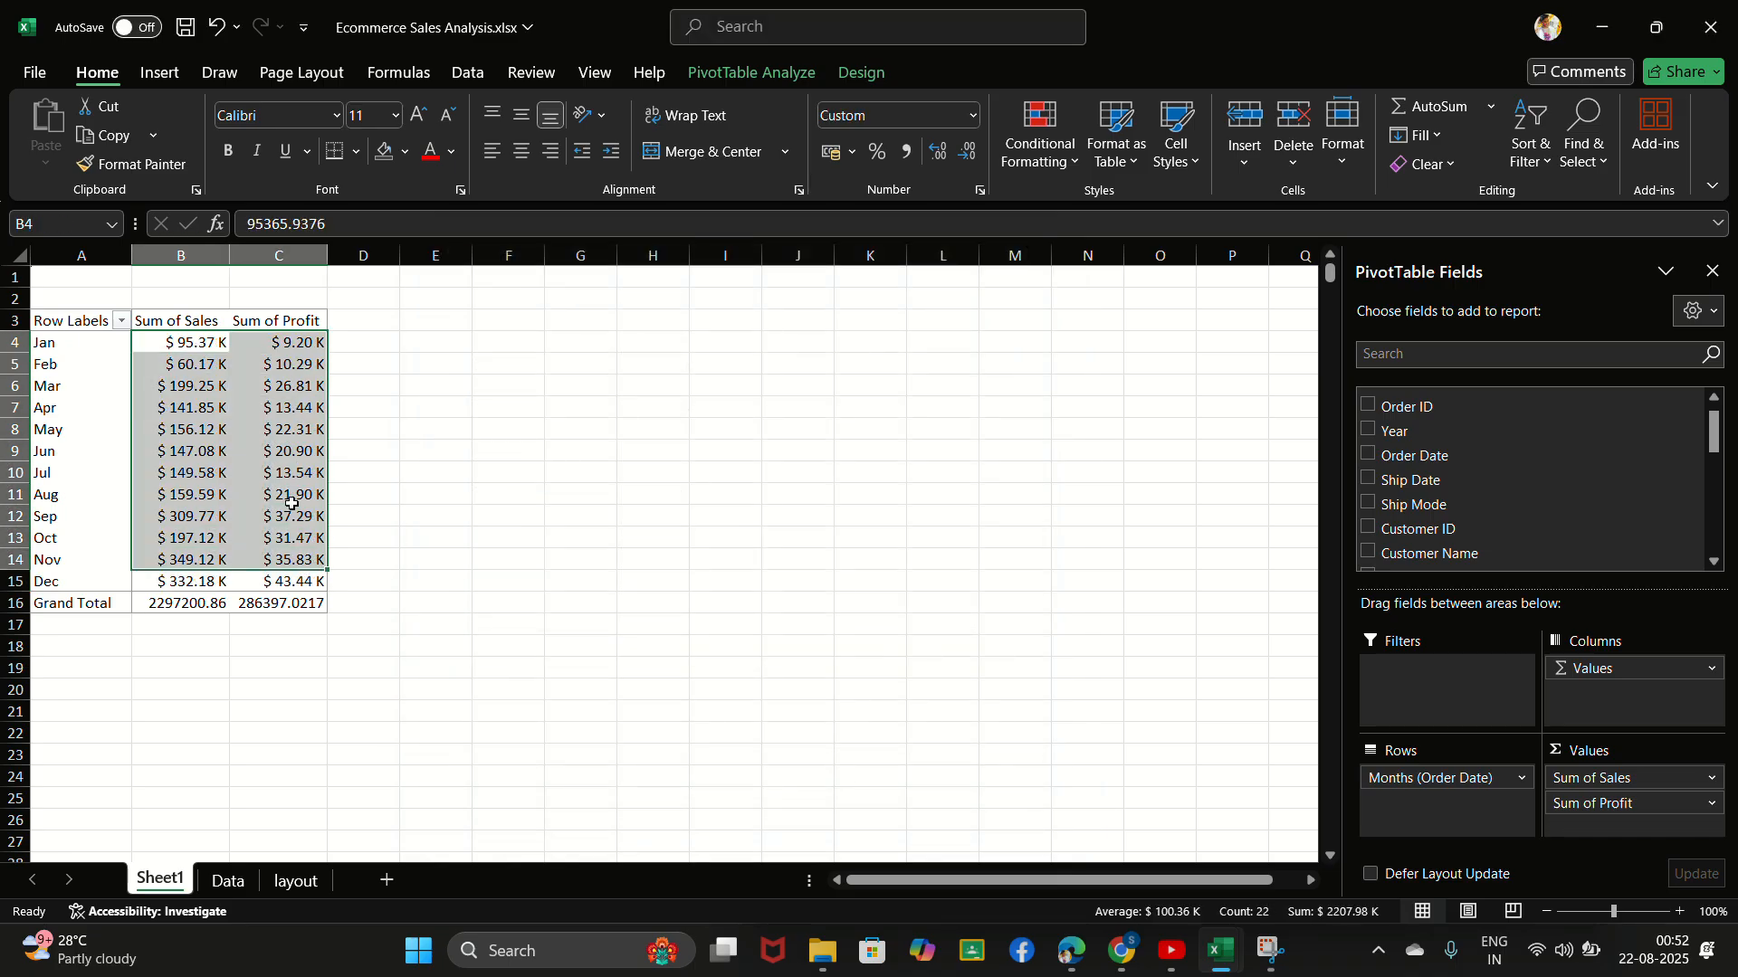
left_click(291, 502)
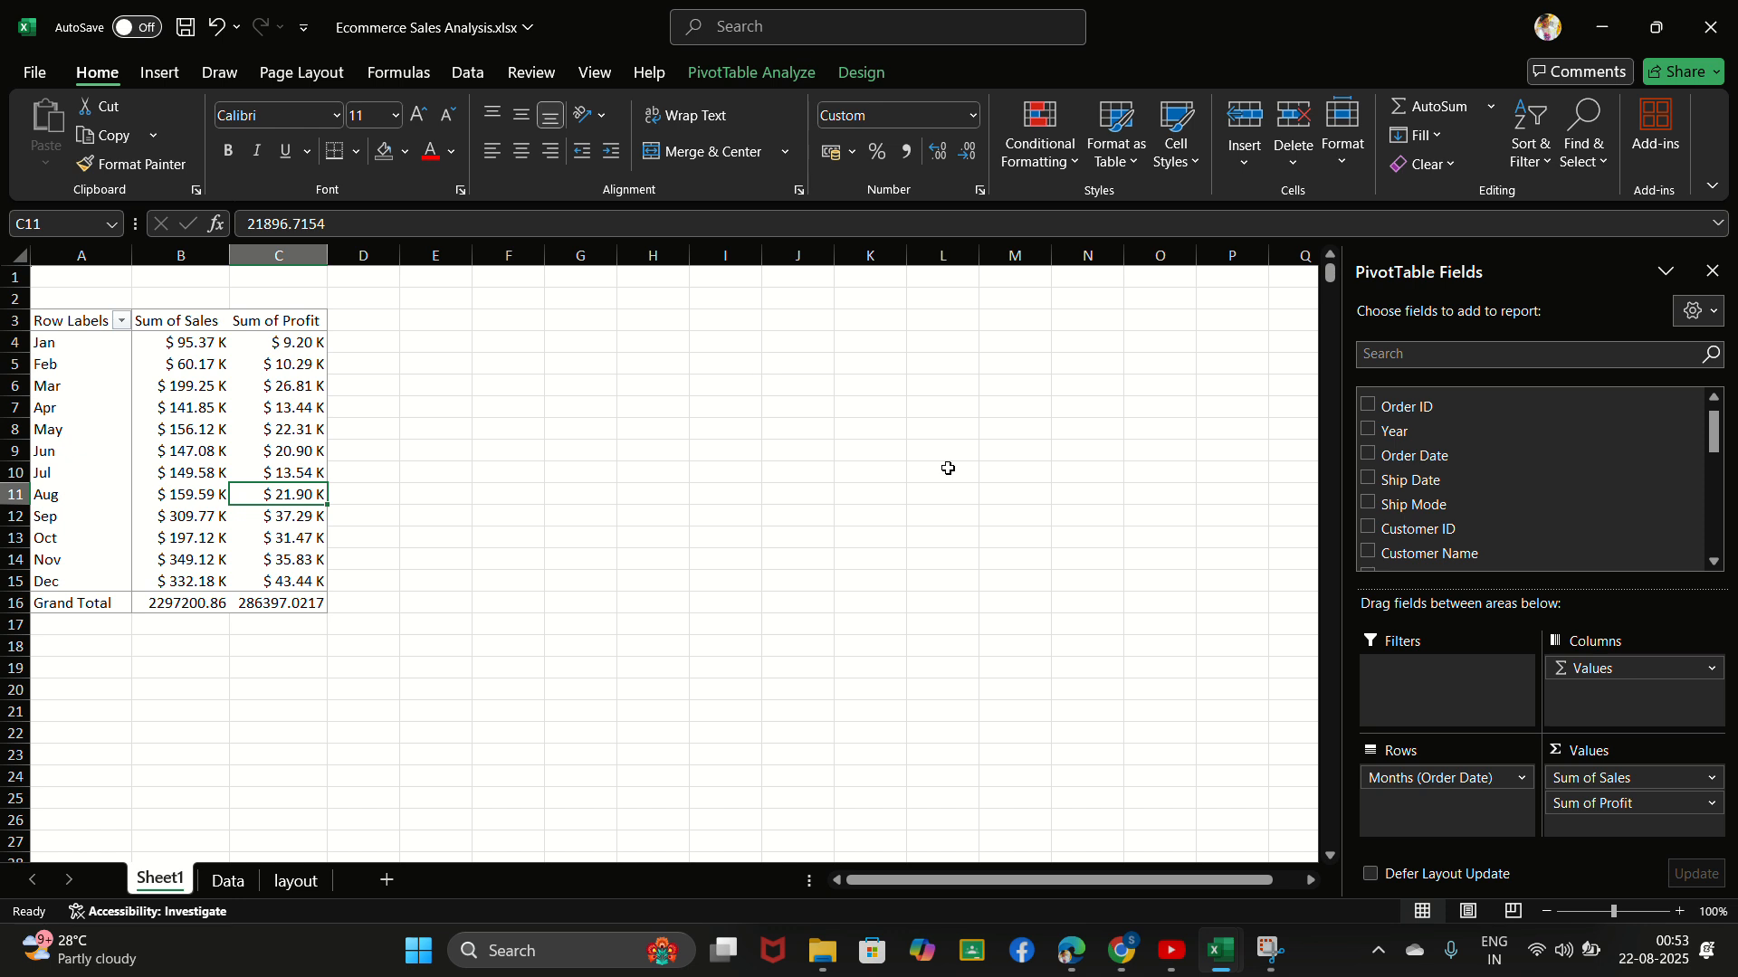
left_click(237, 453)
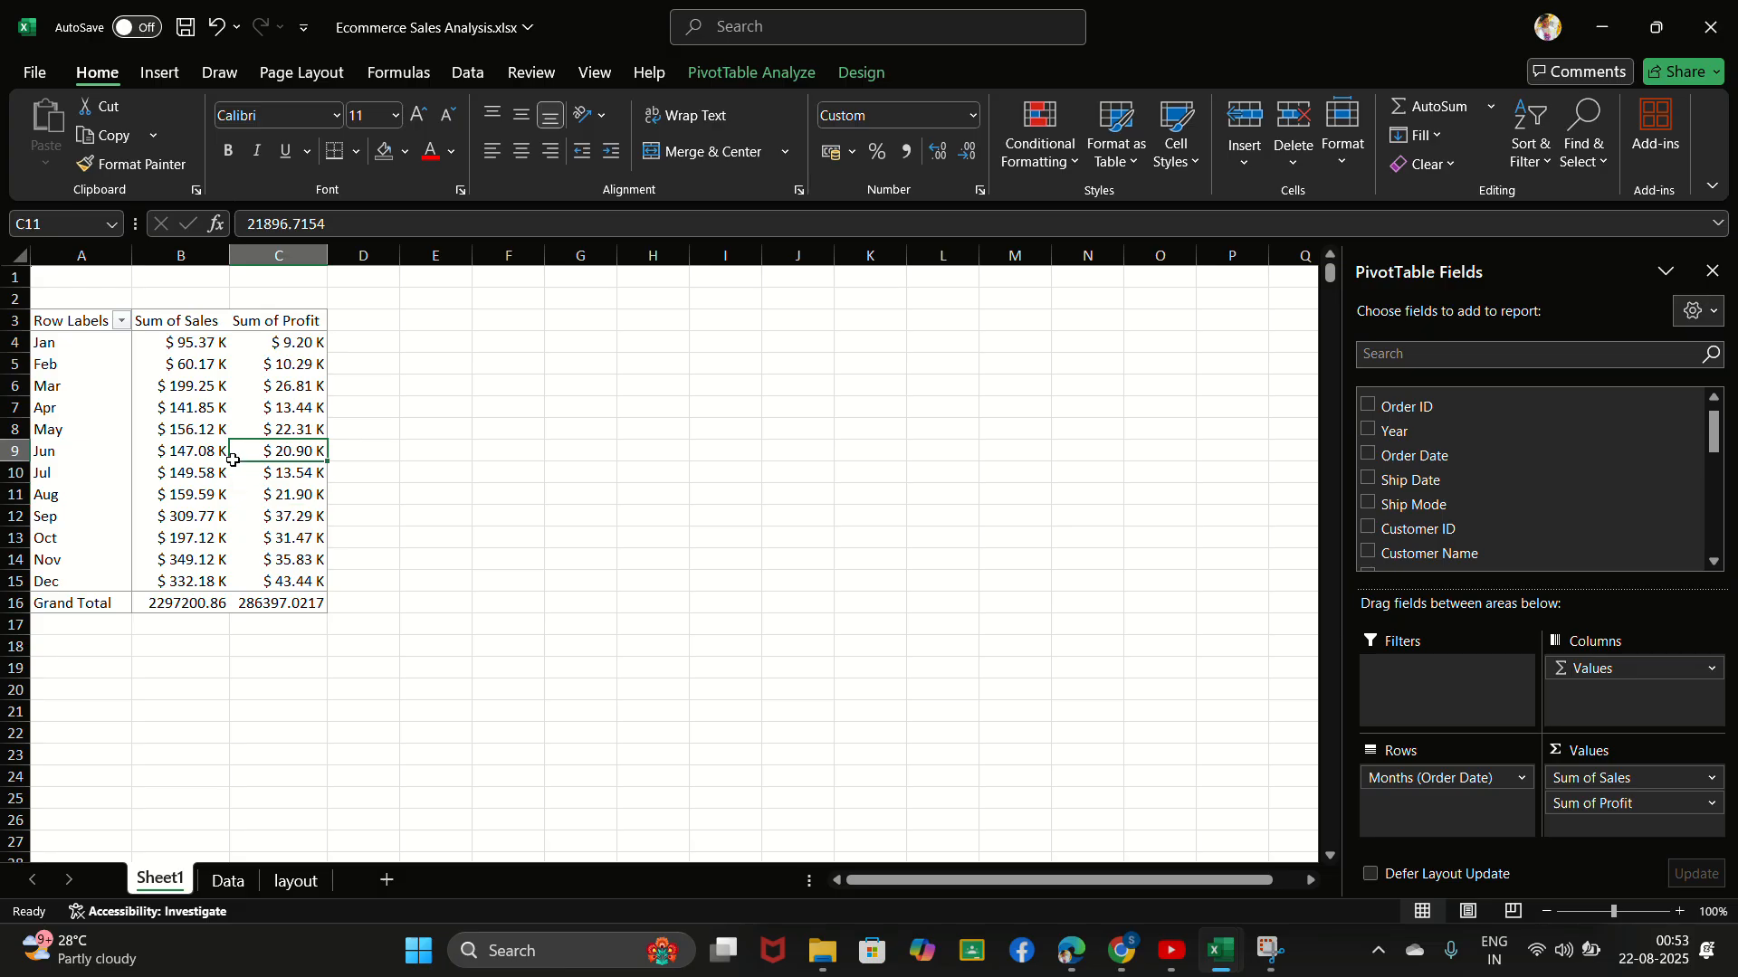
- Start a PivotChart from the monthly sales and profit PivotTable and choose the Combo chart type
left_click(204, 446)
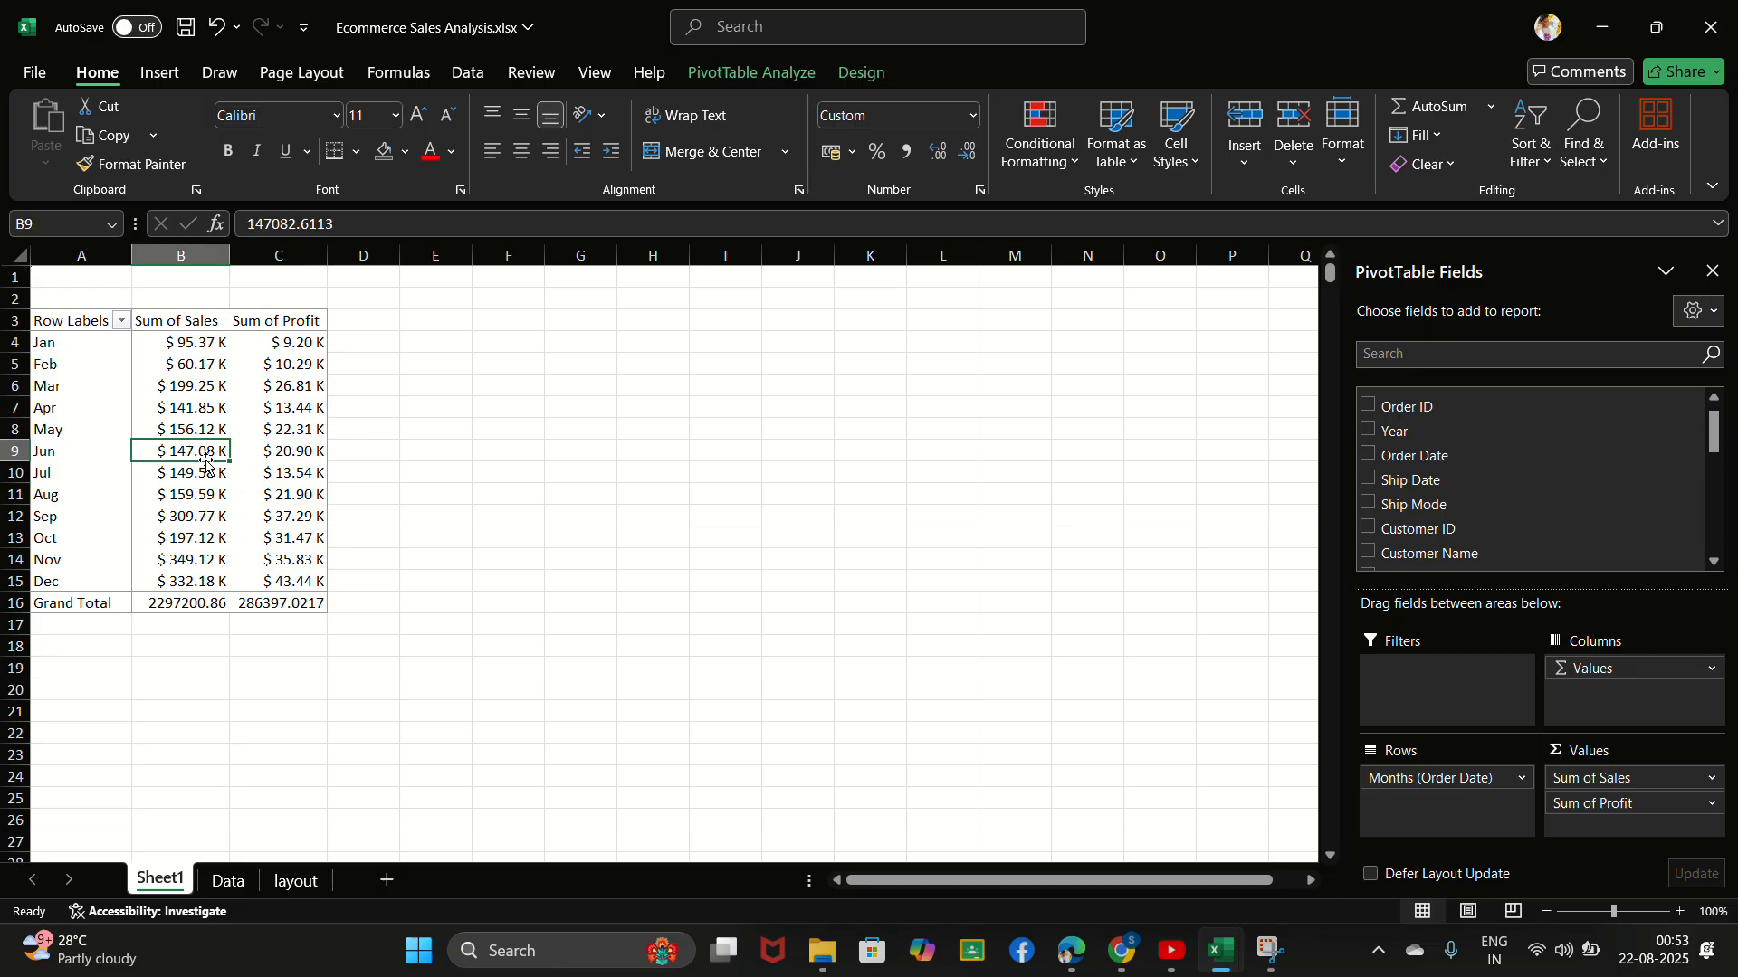
left_click(741, 73)
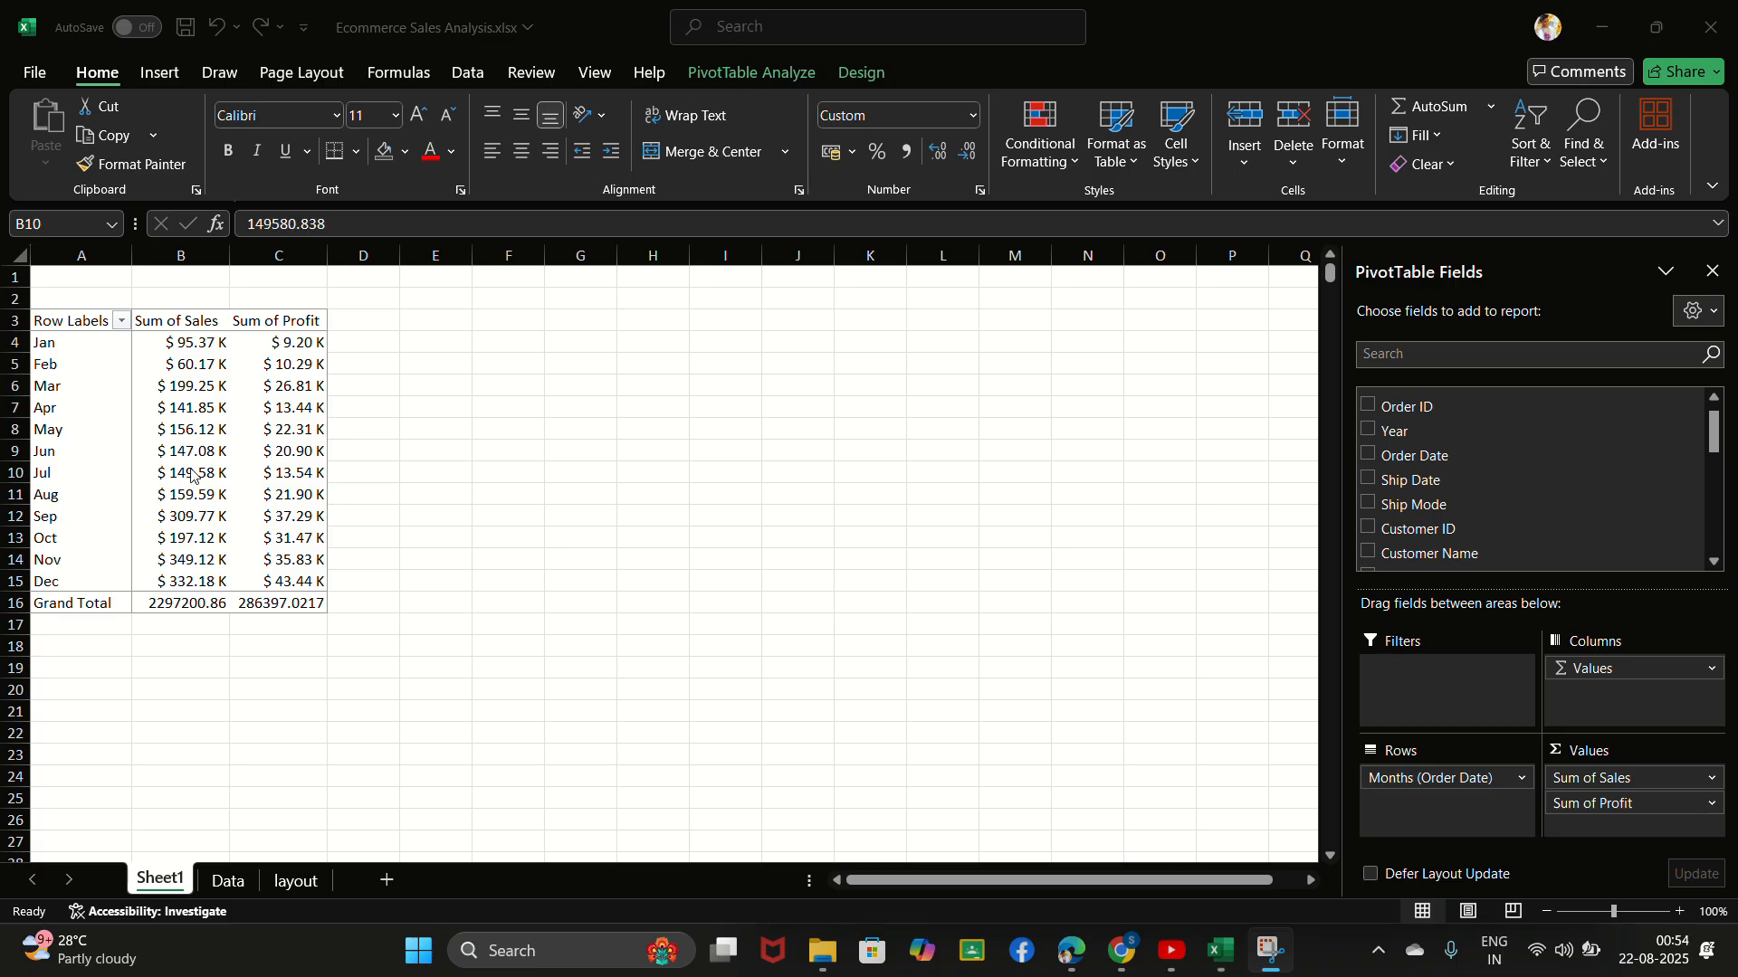
left_click(192, 475)
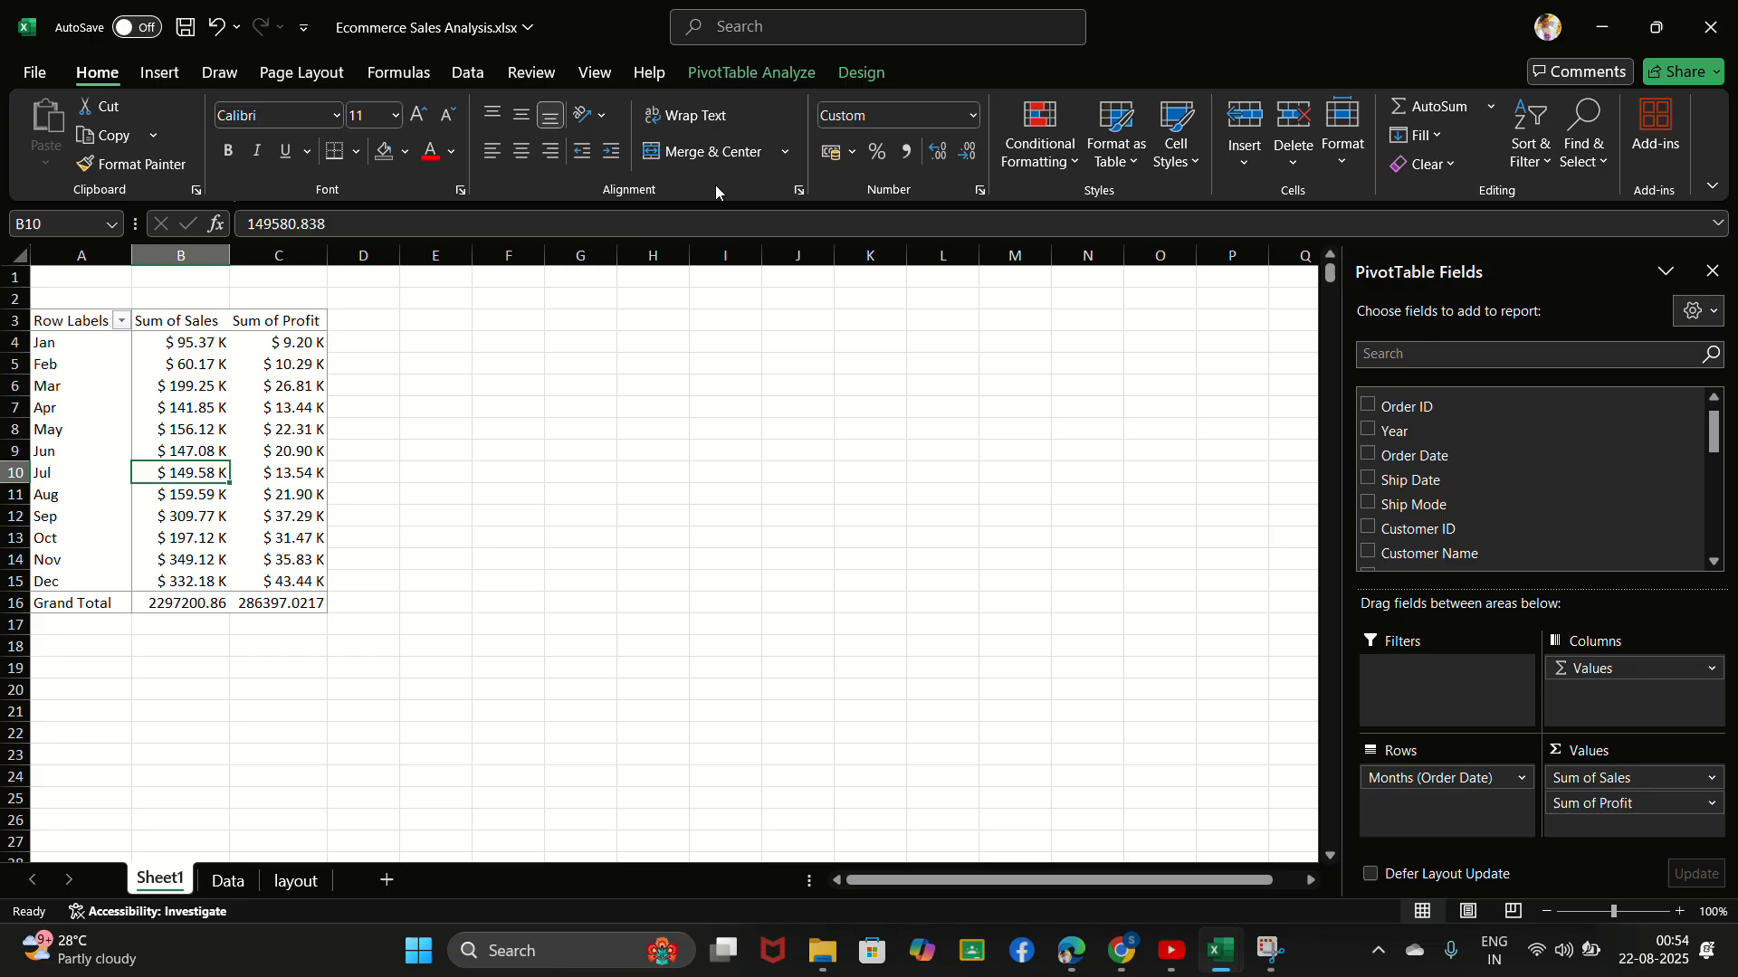
left_click(748, 80)
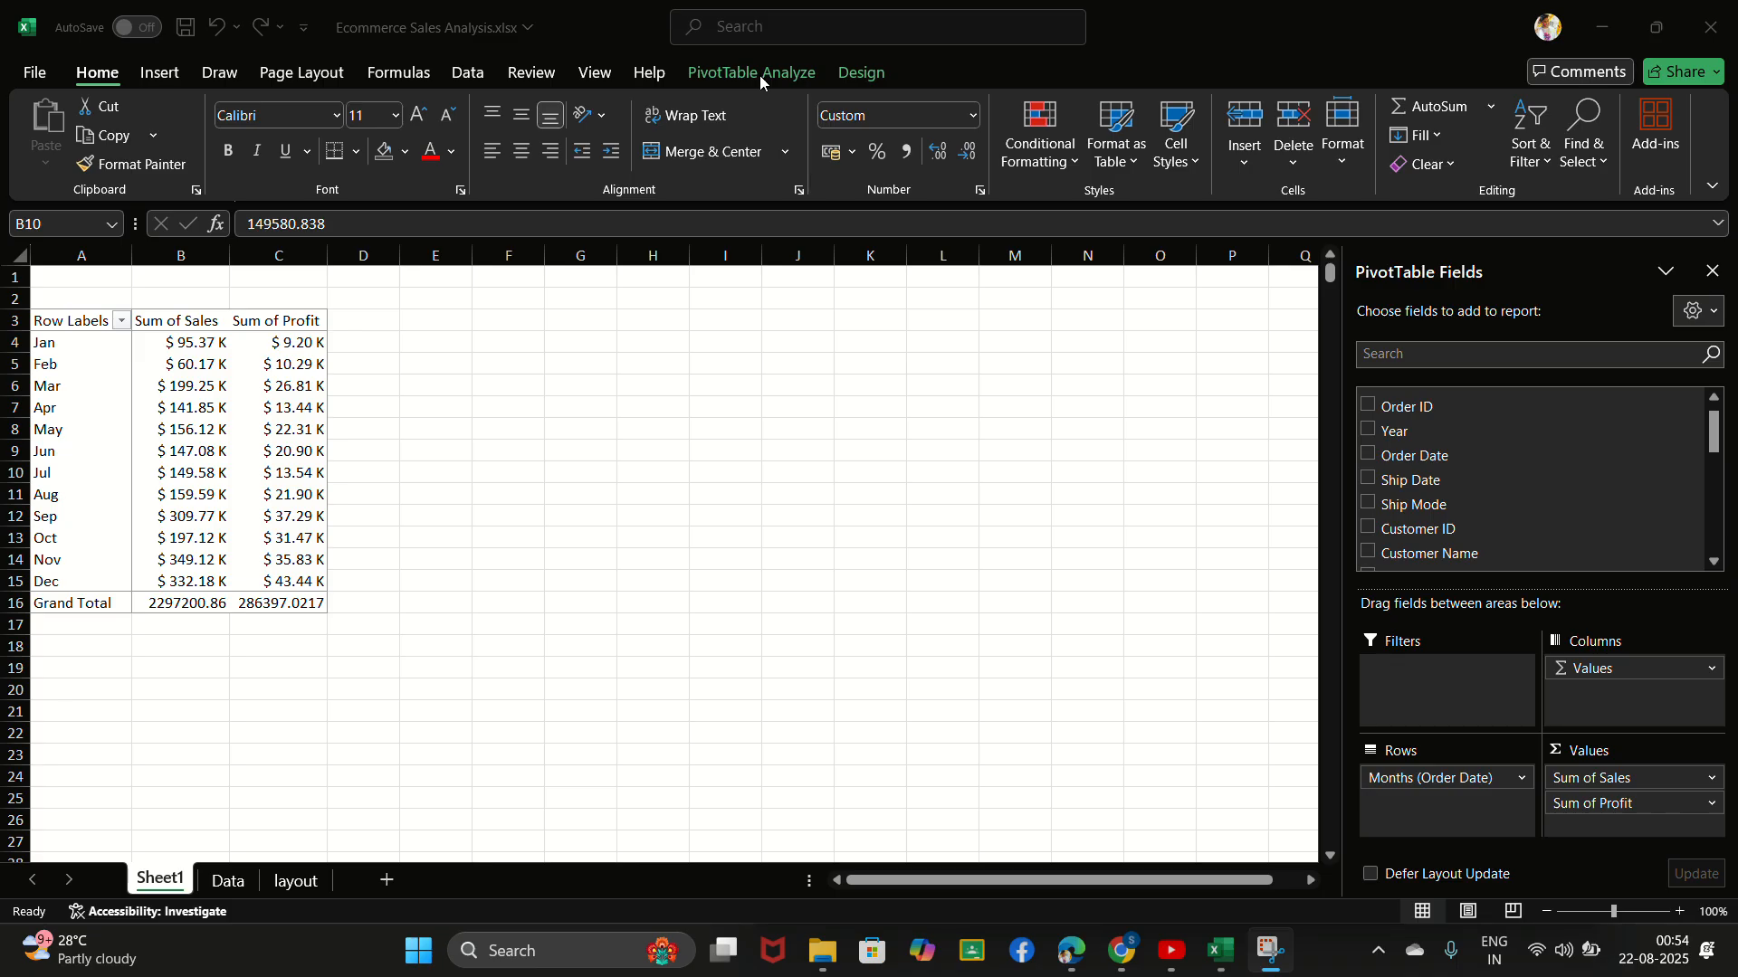
left_click(175, 467)
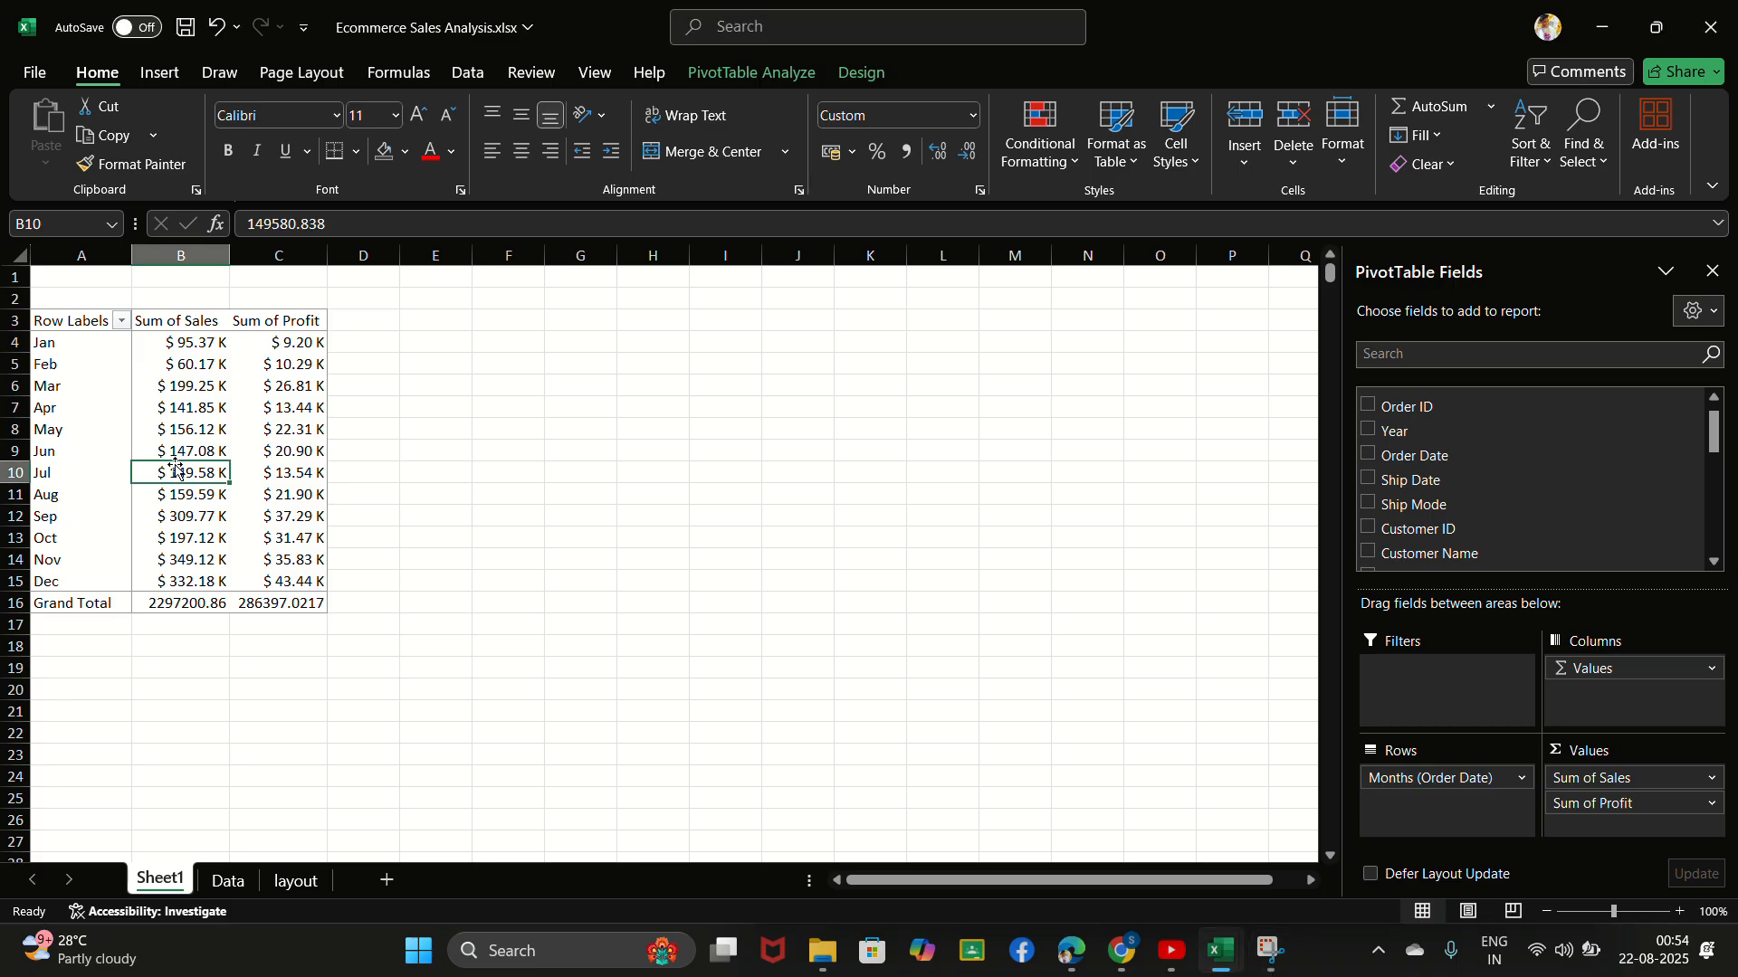
left_click(731, 84)
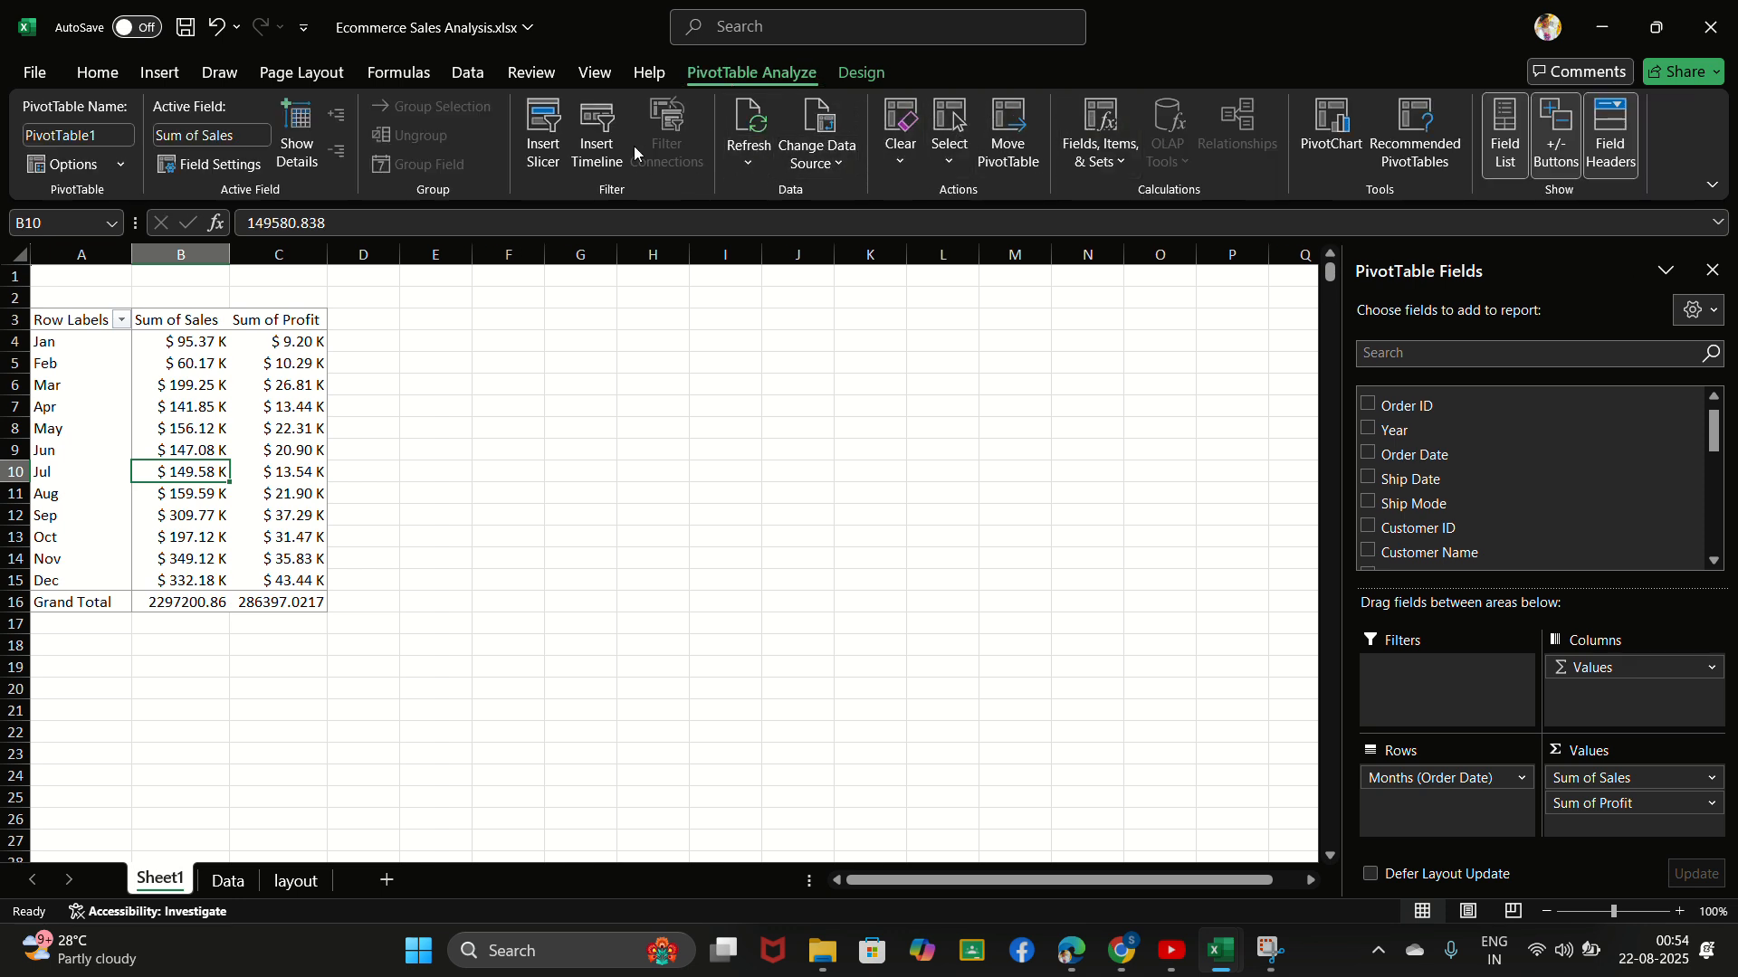
left_click(1336, 150)
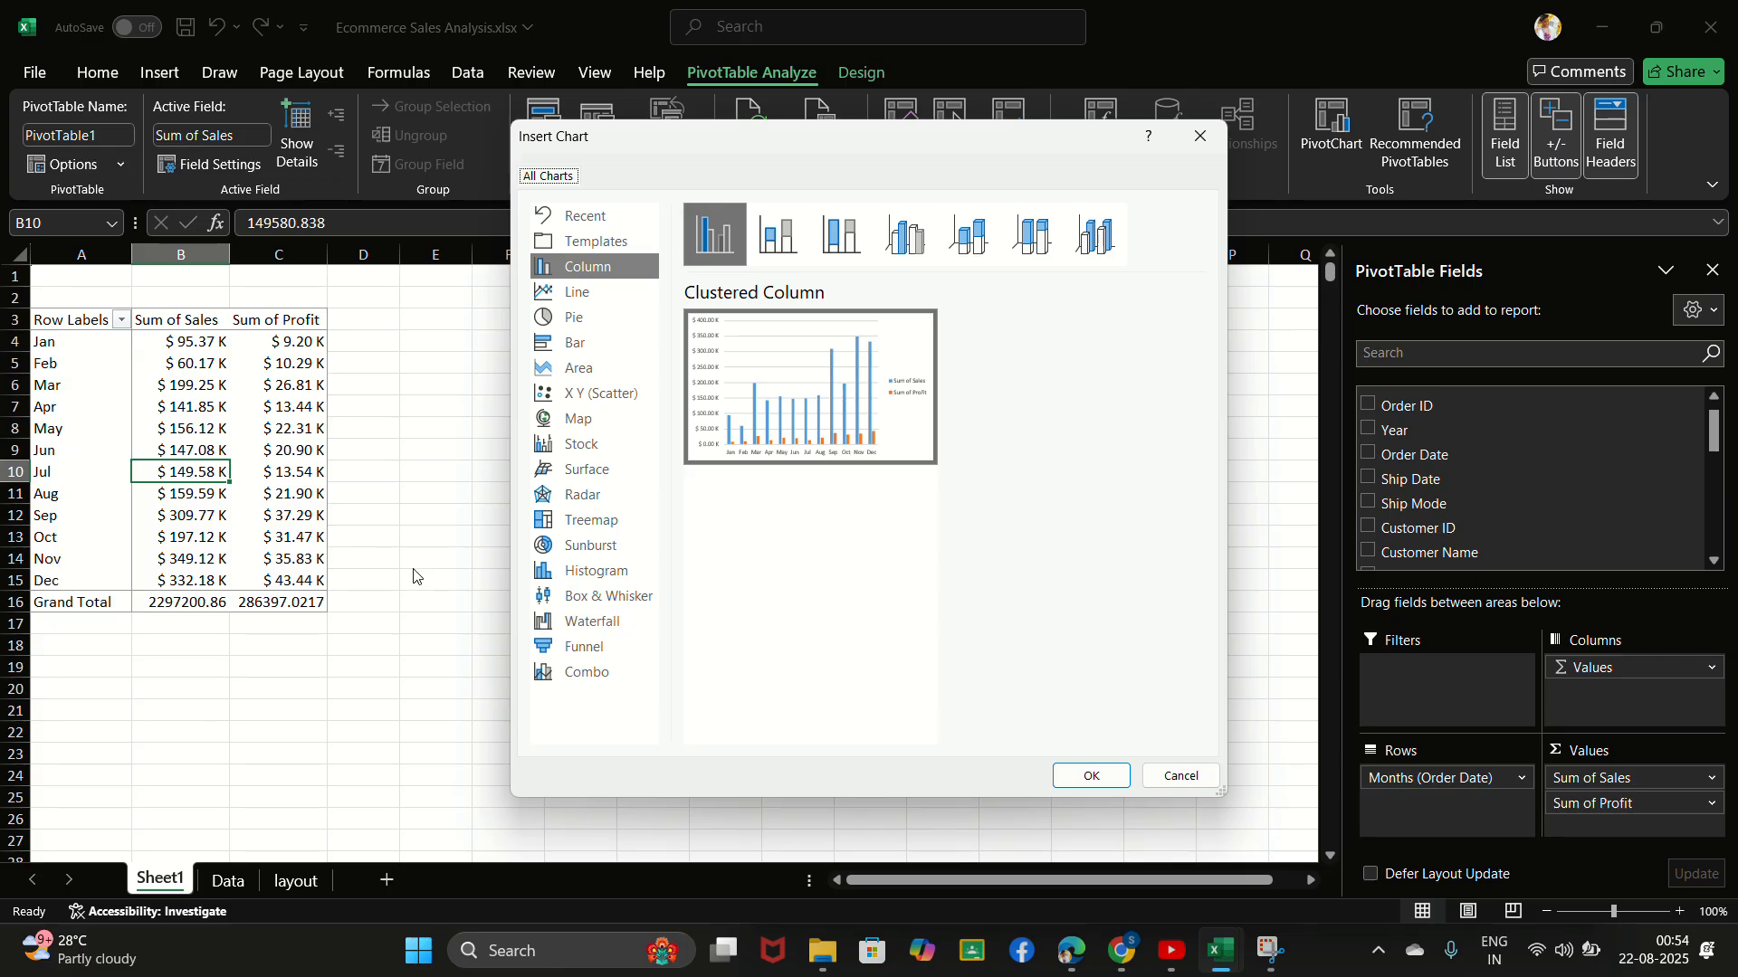
left_click(590, 682)
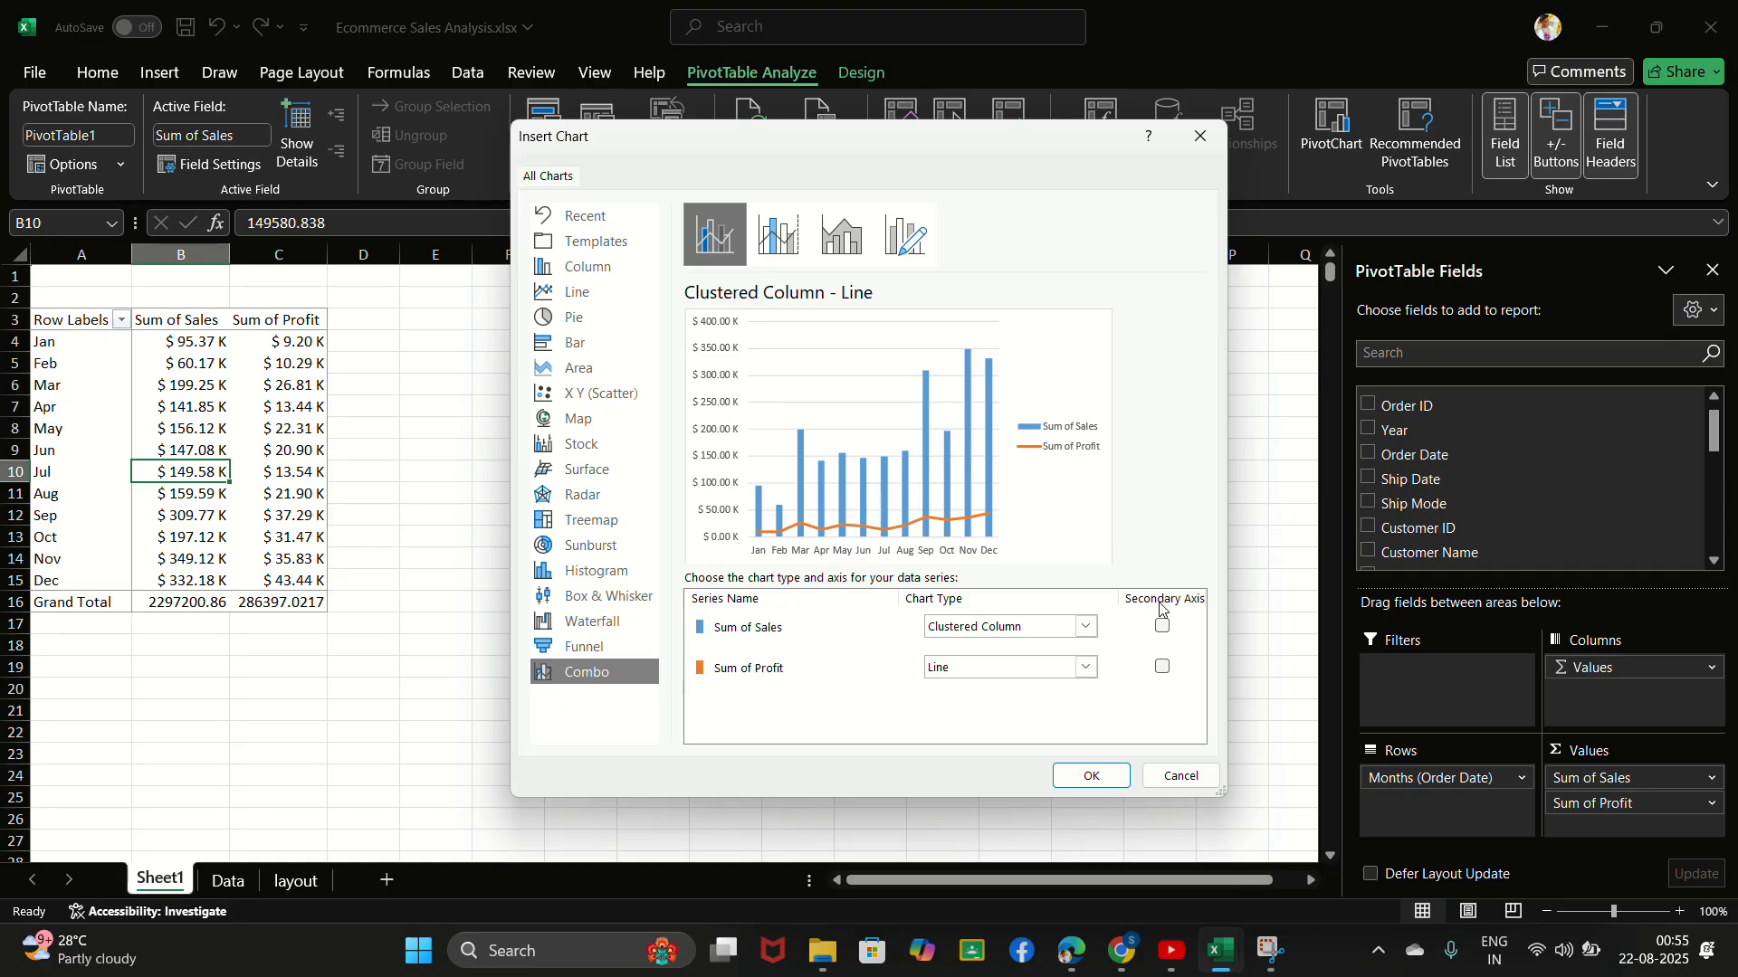
- Assign the Sum of Profit series to the secondary axis of the combo chart
left_click(1164, 668)
left_click(1163, 668)
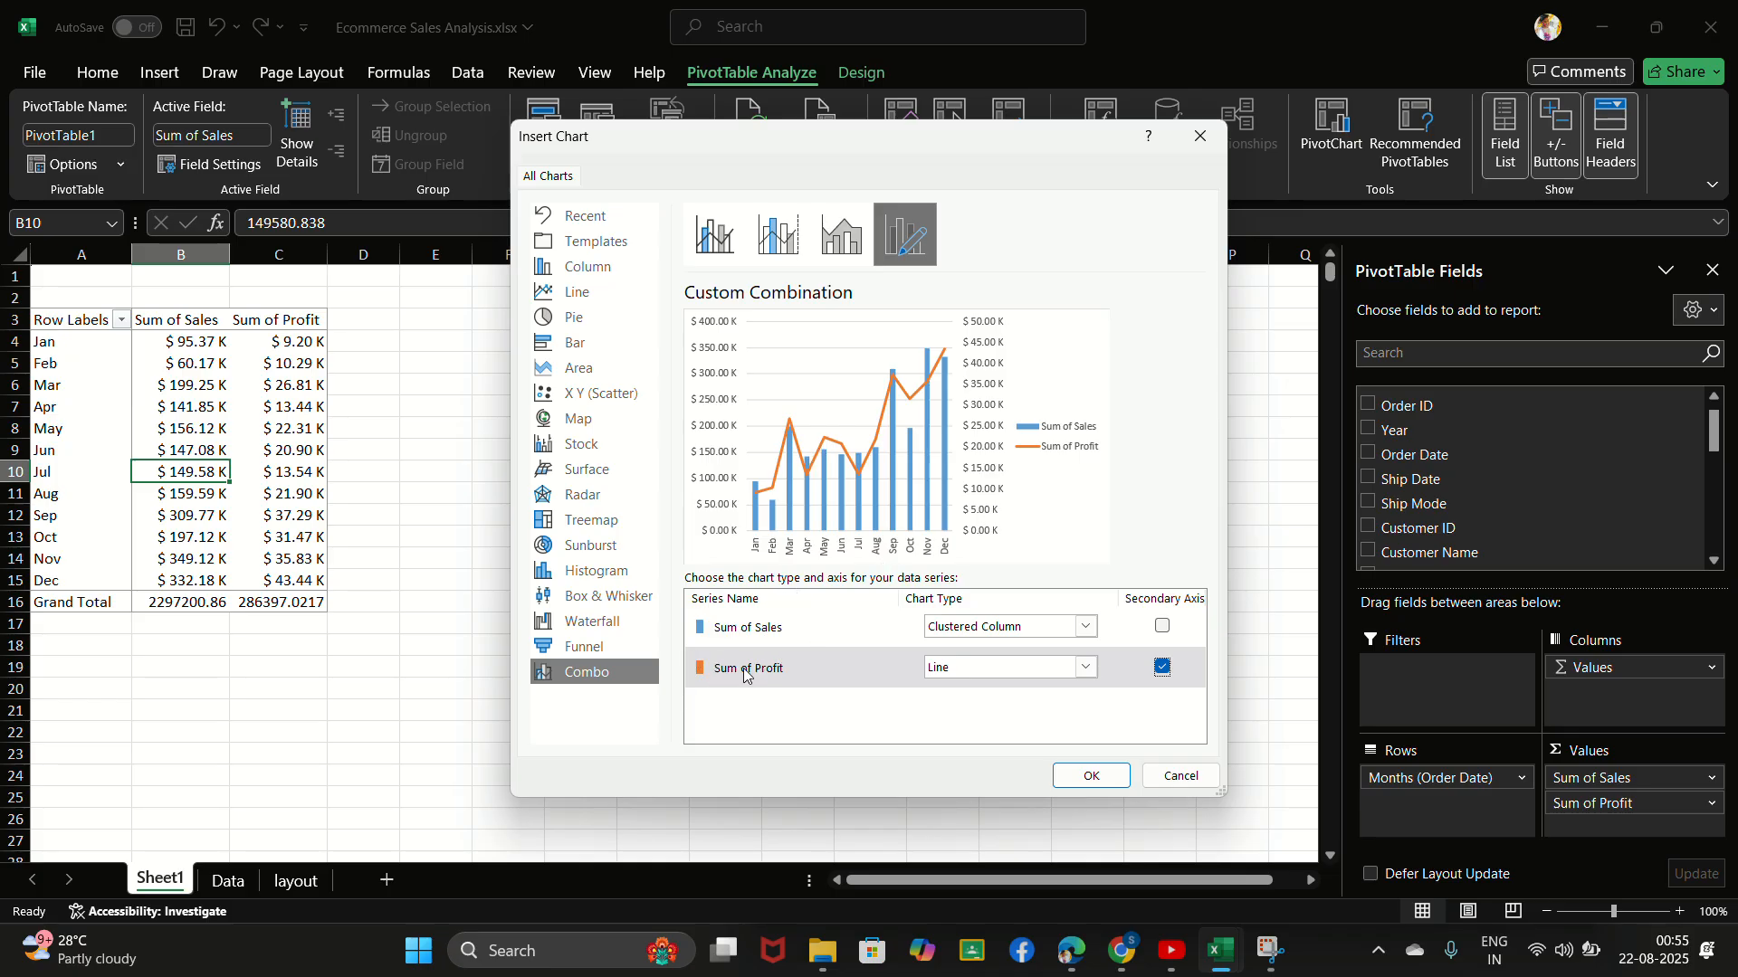
left_click(753, 630)
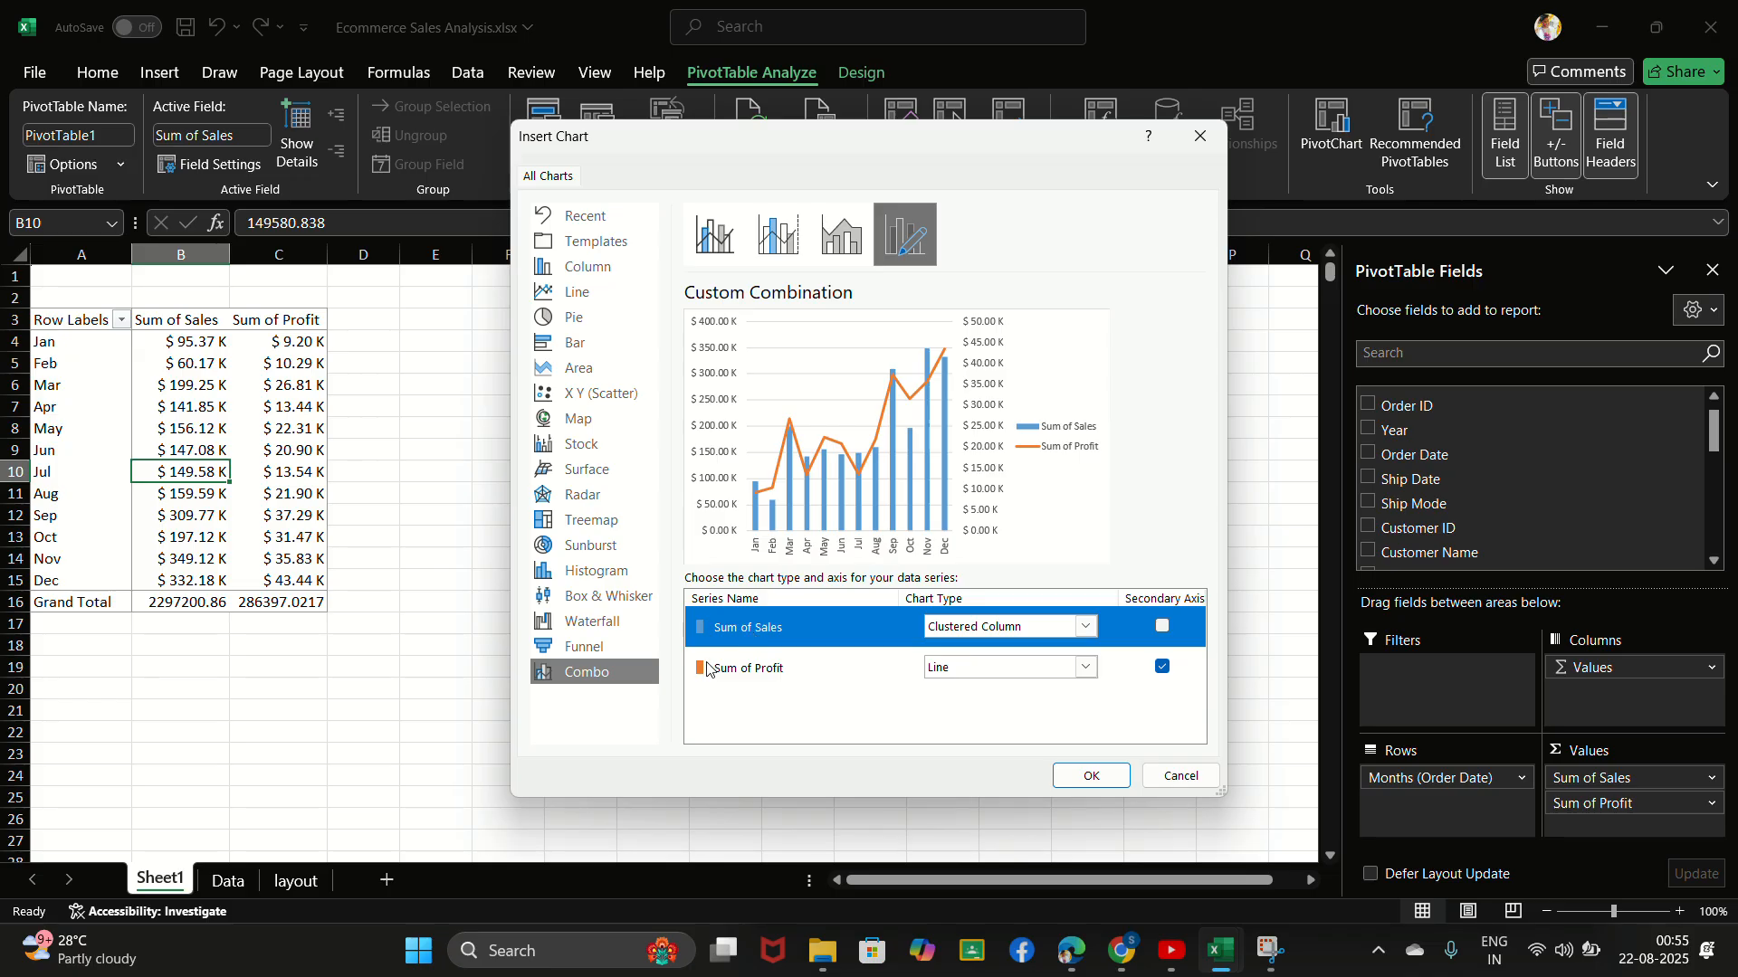
left_click(746, 671)
left_click(746, 634)
left_click(752, 669)
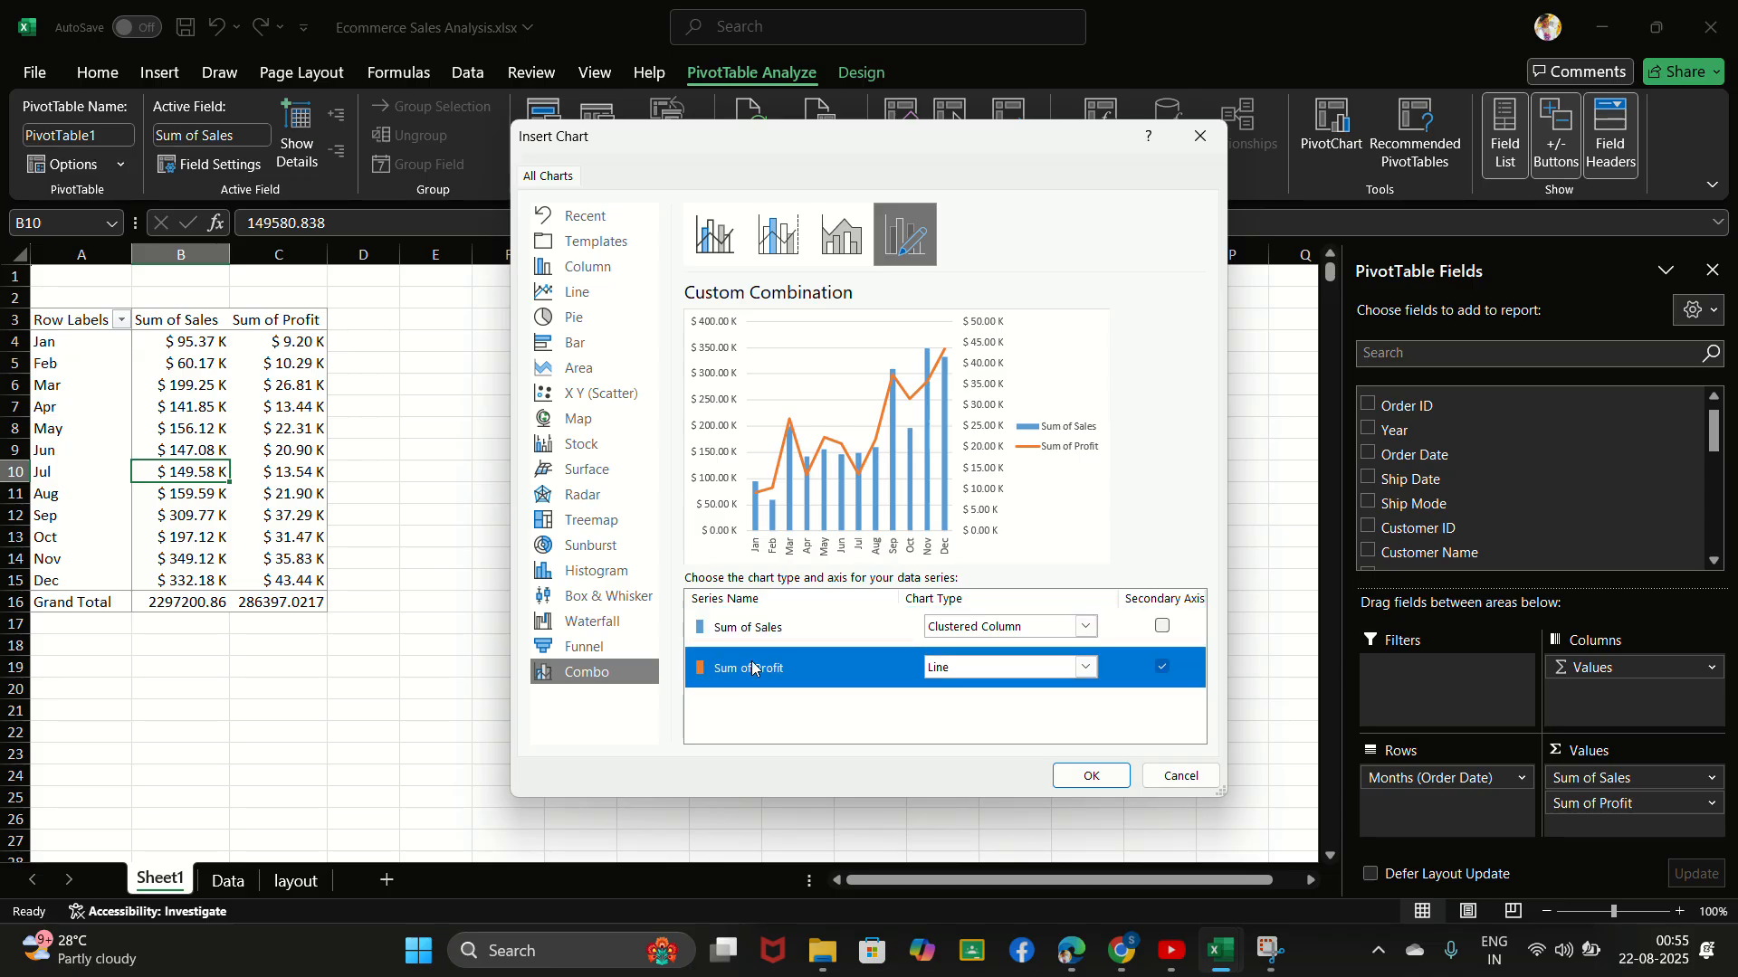
left_click(758, 628)
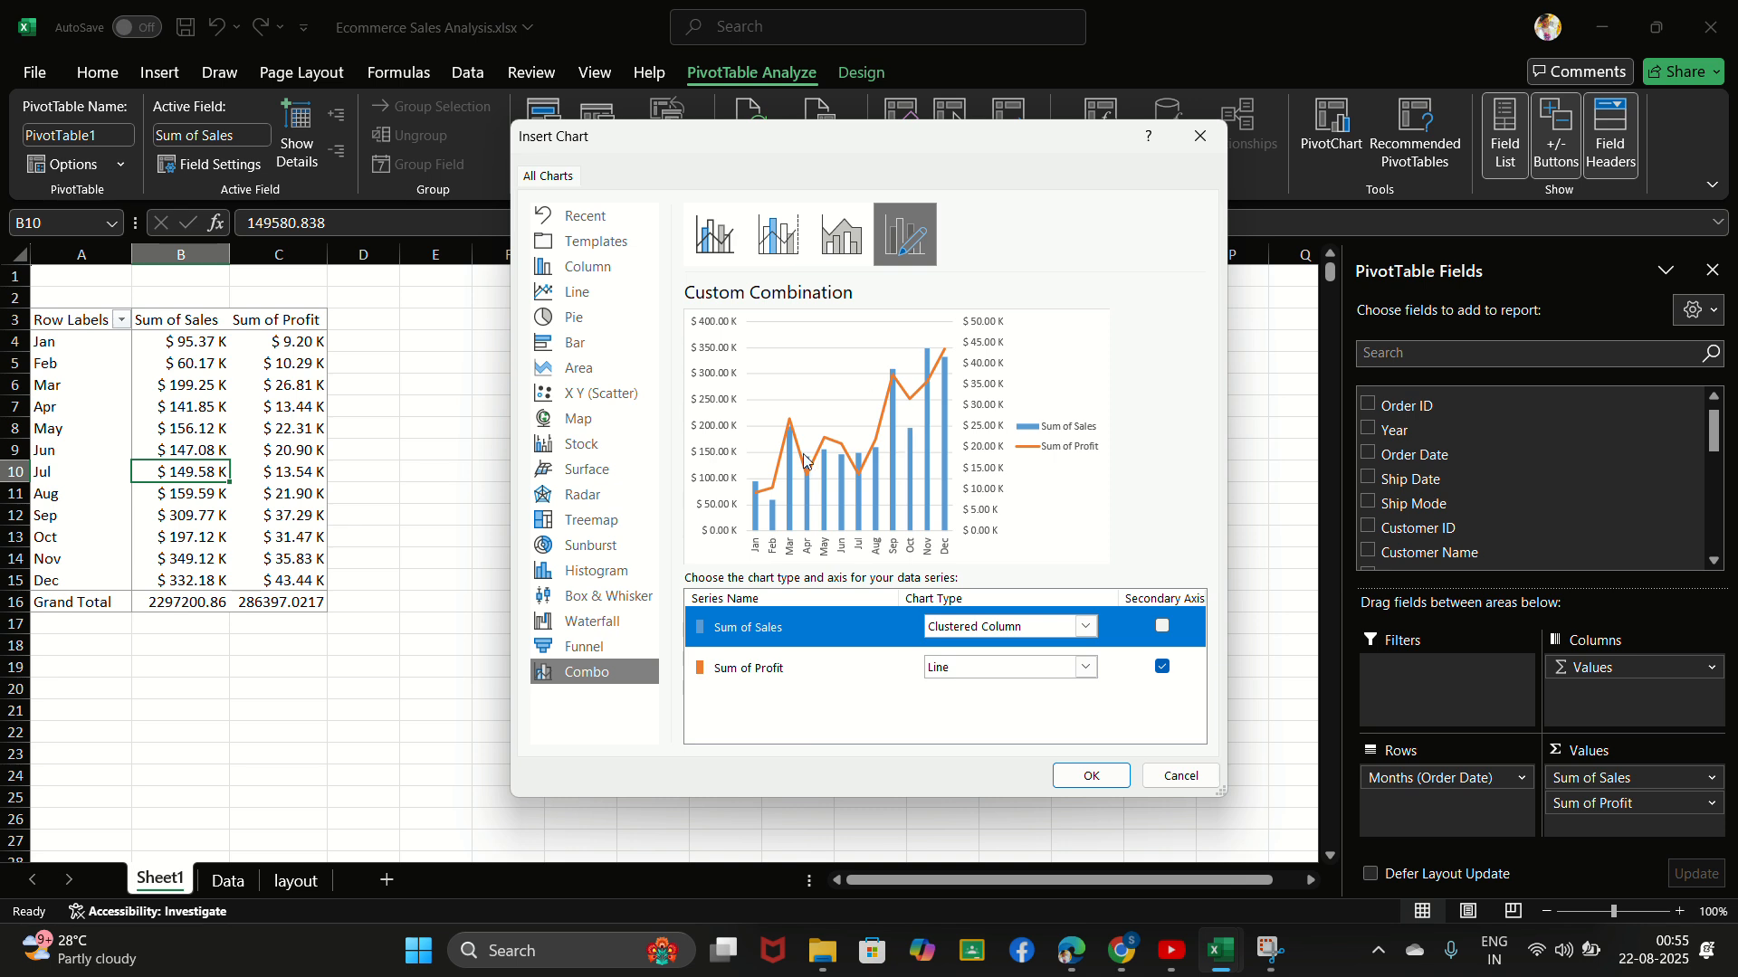
left_click(793, 678)
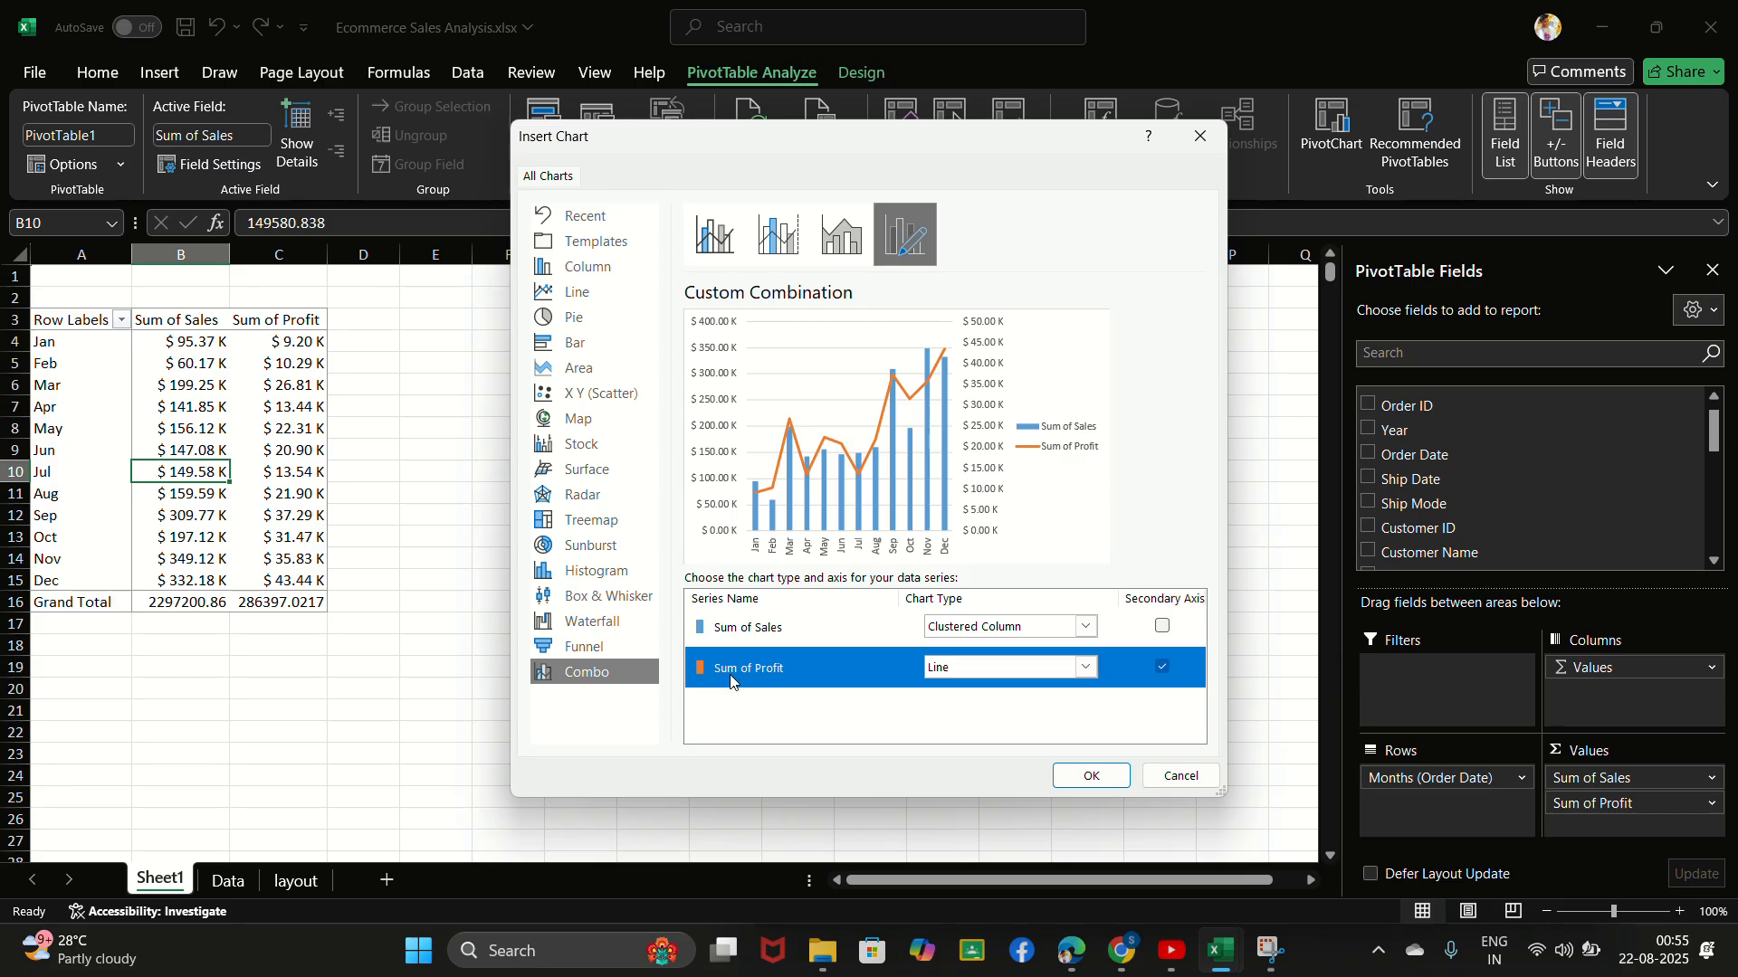
- Set the Sum of Profit series to the Stacked Area chart type and insert the combo chart
left_click(1039, 669)
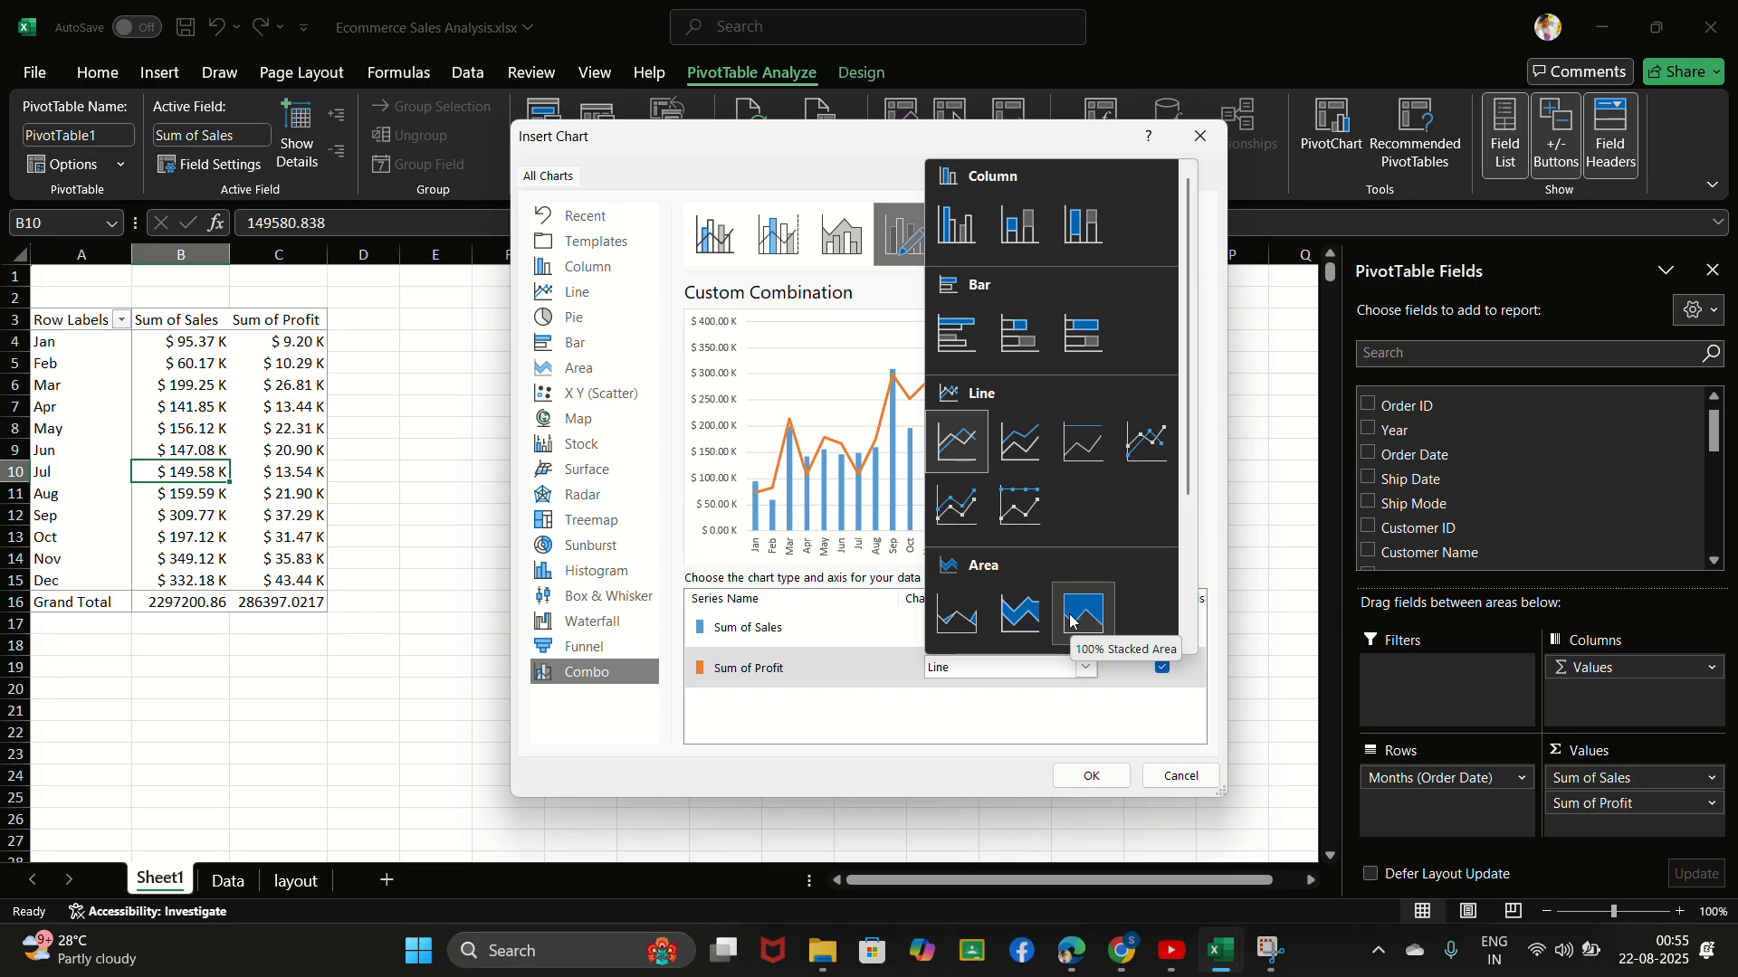
left_click(1072, 621)
left_click(1016, 670)
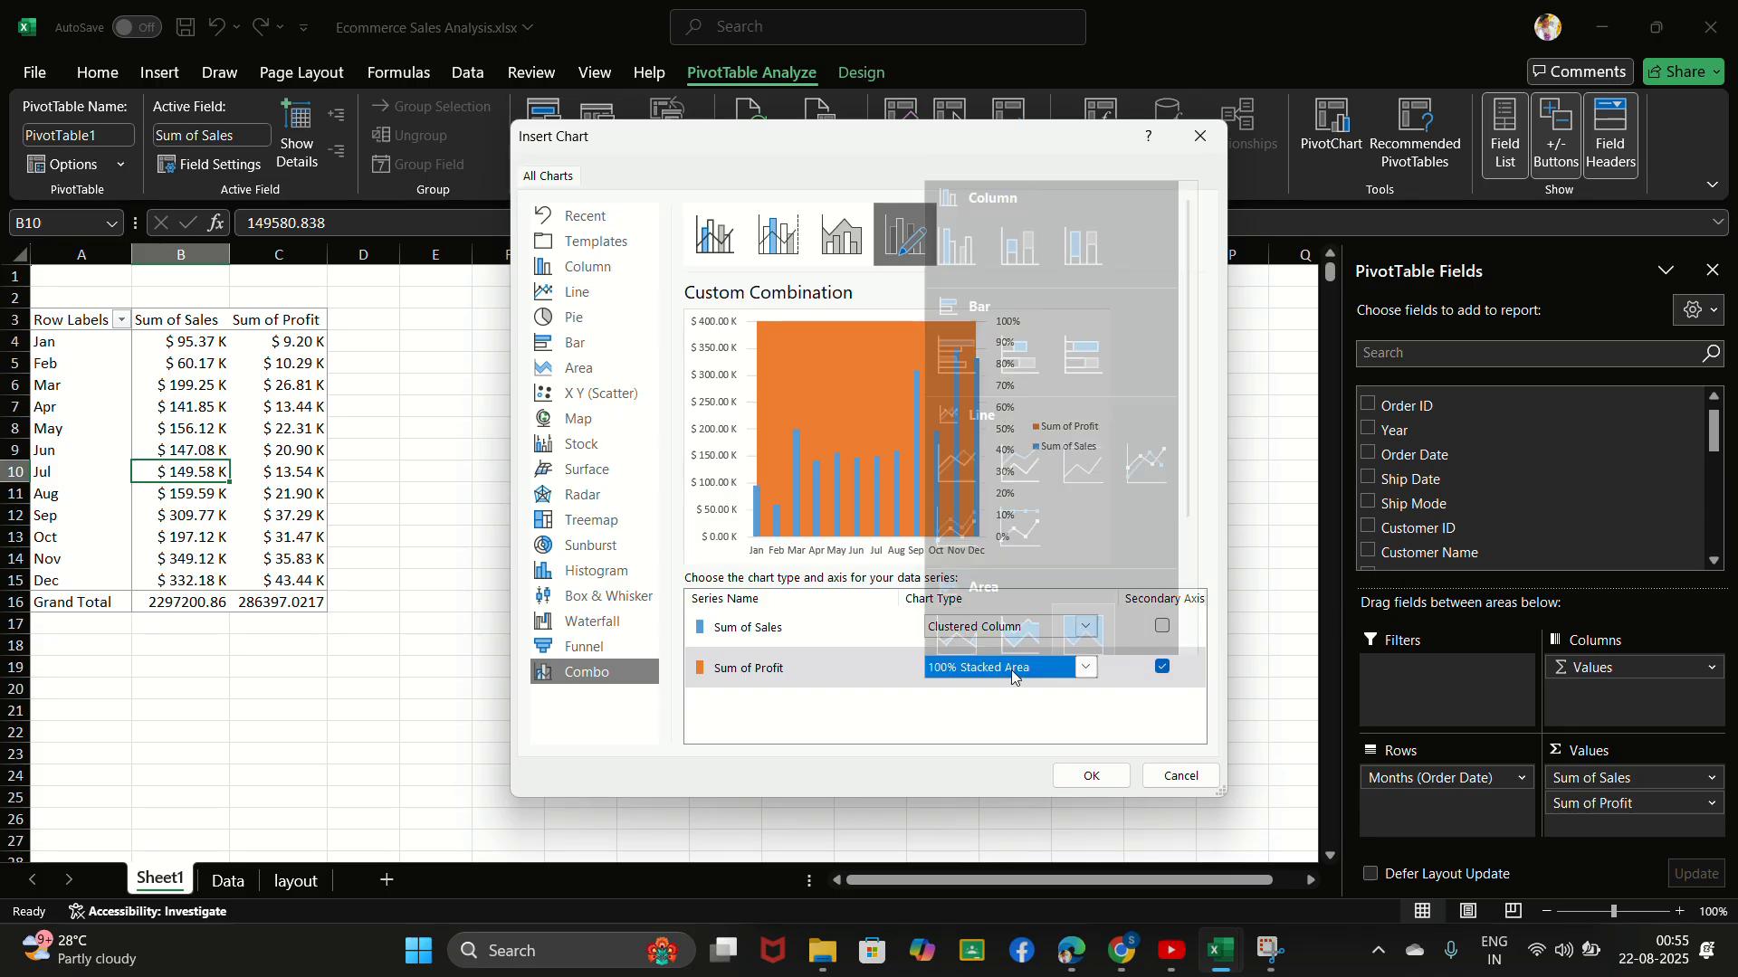
left_click(1012, 629)
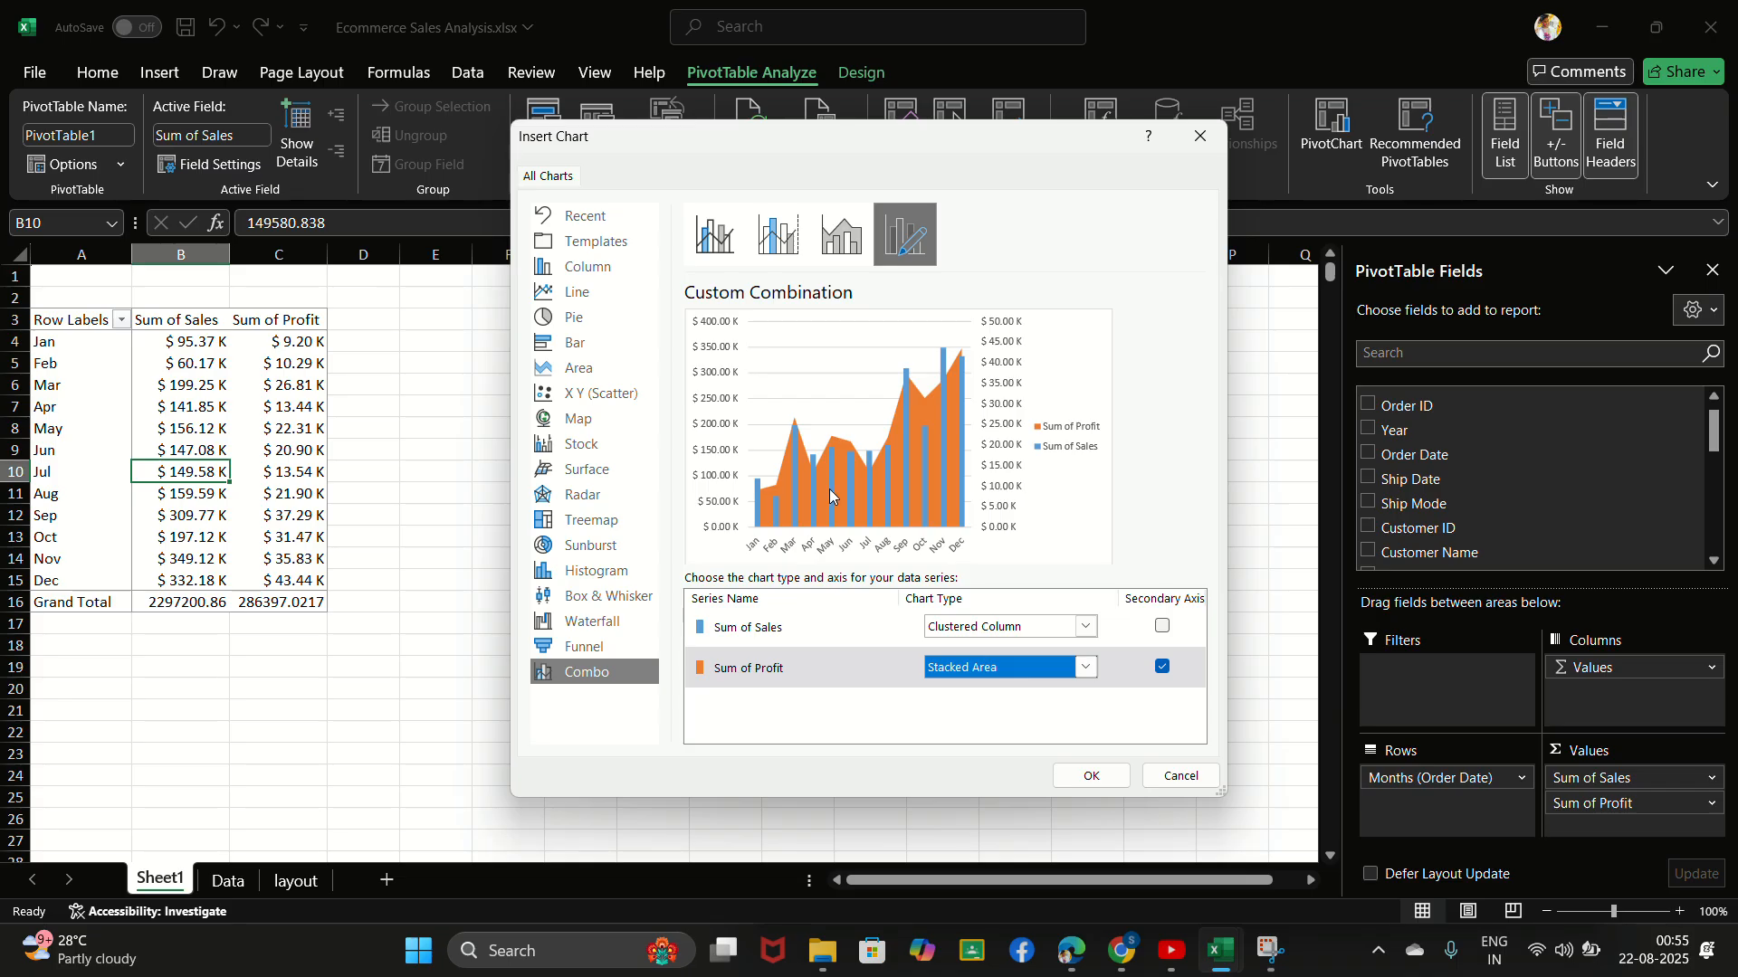
left_click(1097, 775)
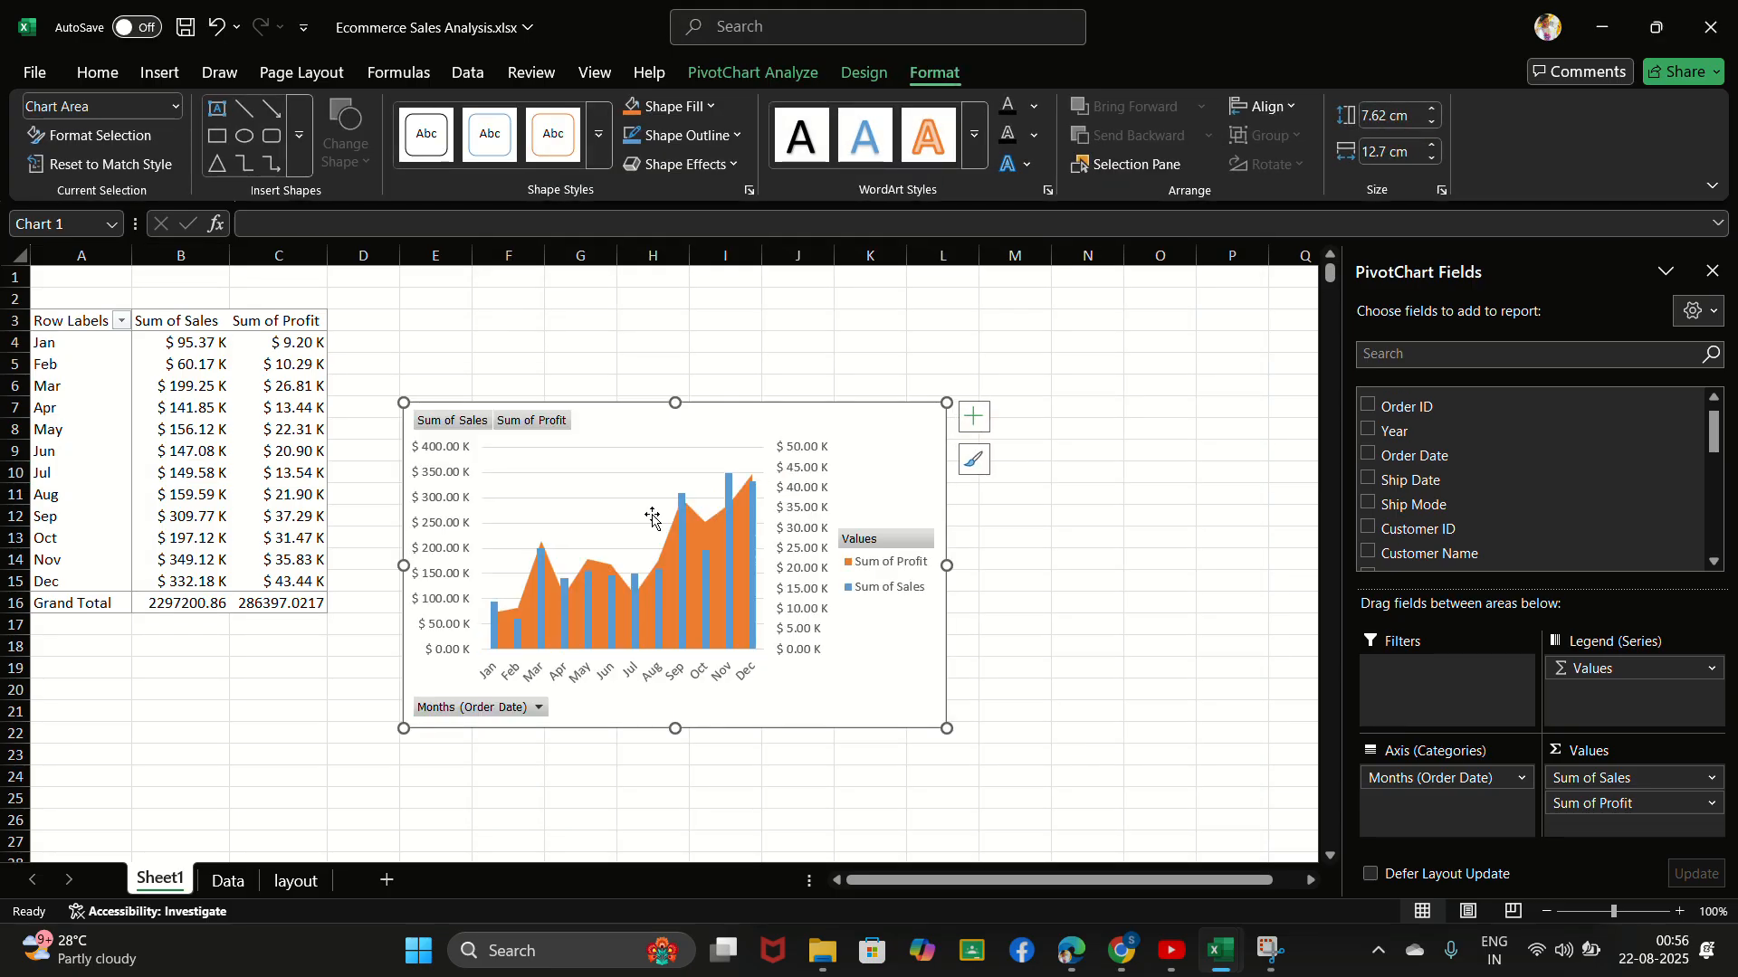
- Hide all field buttons on the combo PivotChart
left_click(457, 419)
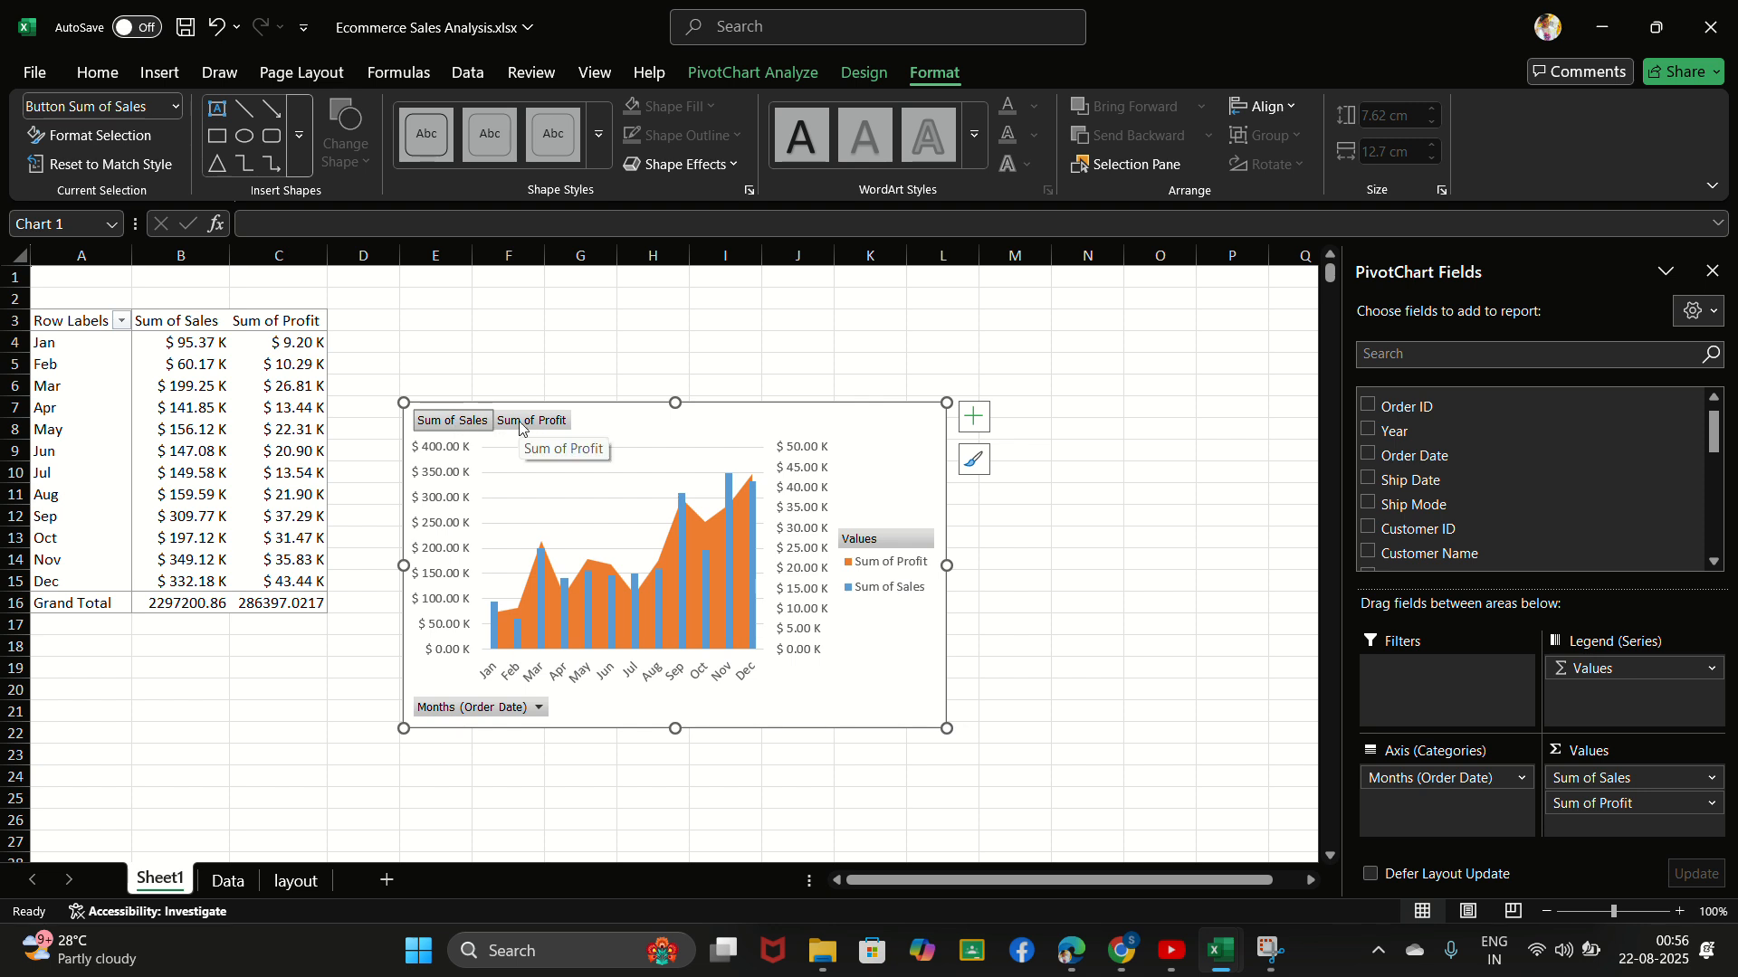
left_click(860, 541)
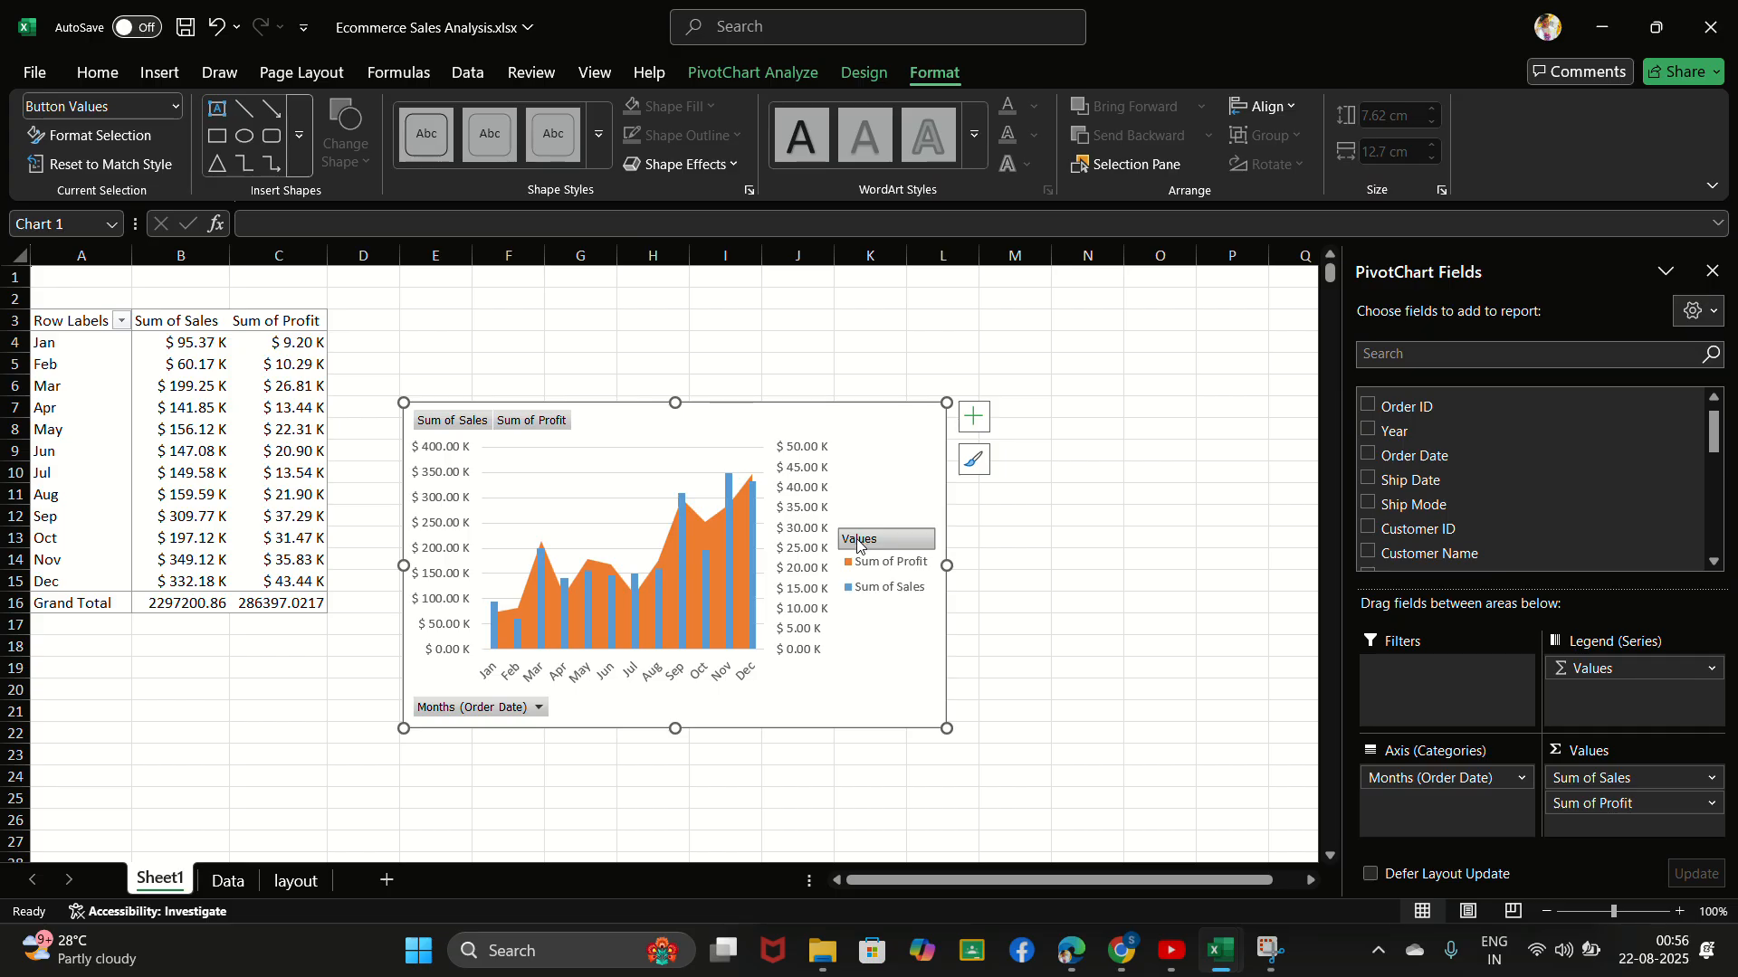
right_click(463, 426)
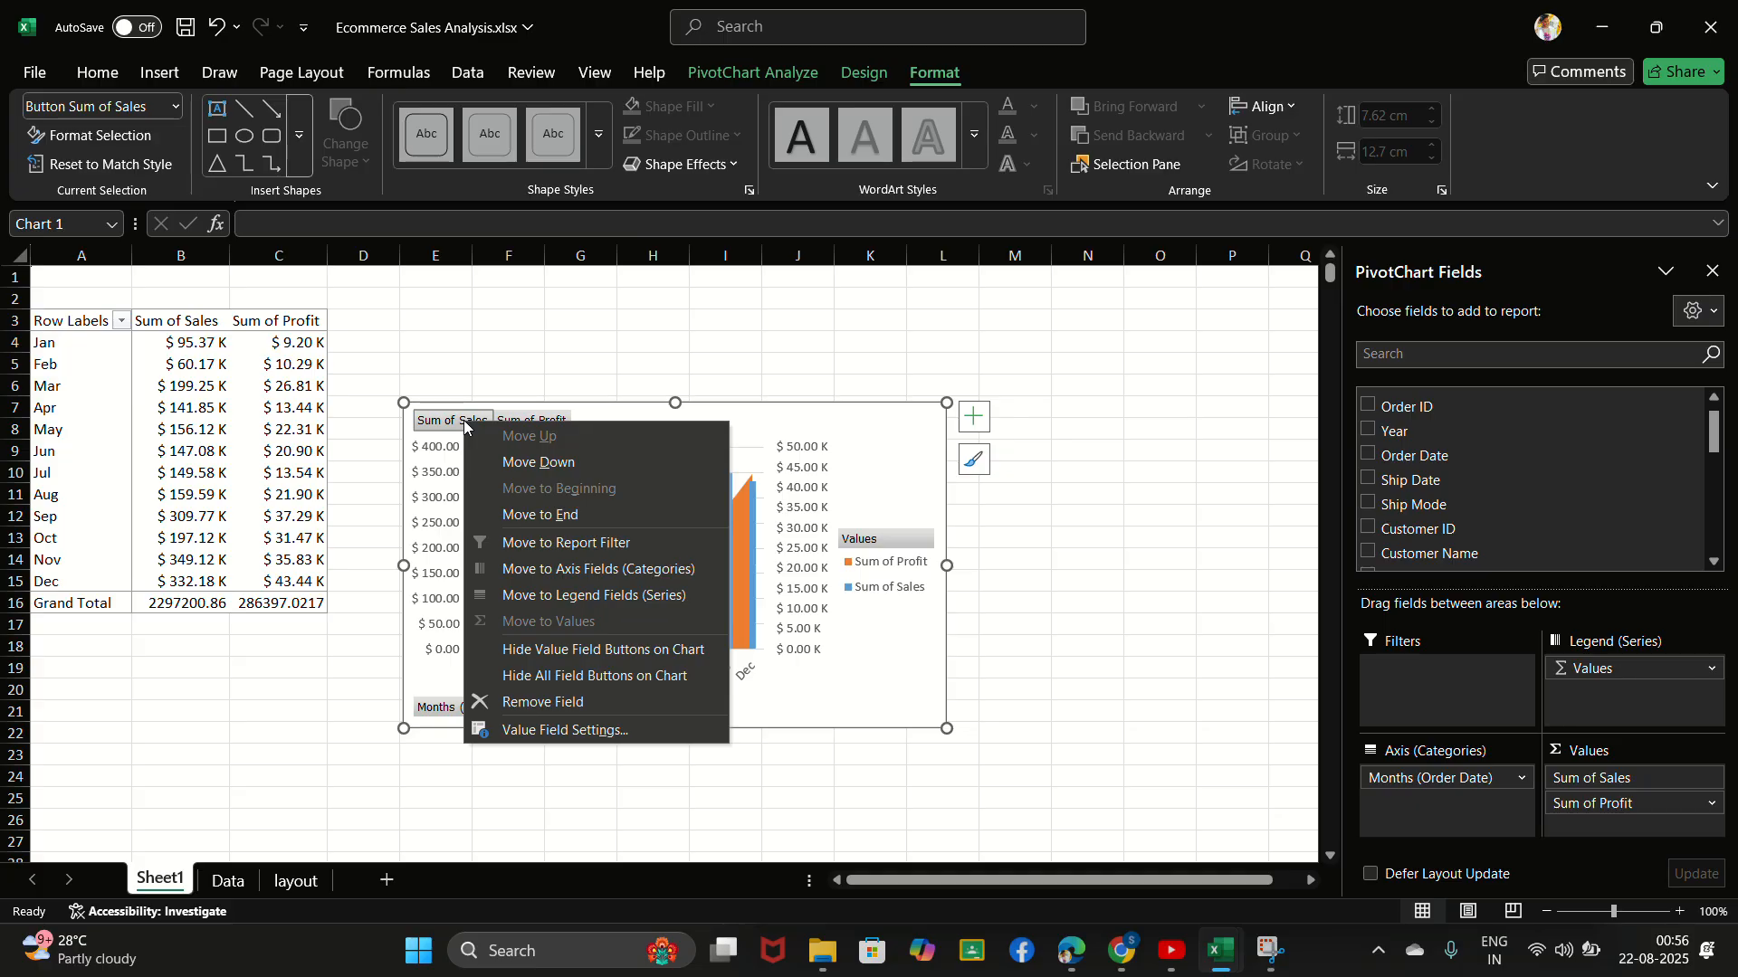
left_click(600, 679)
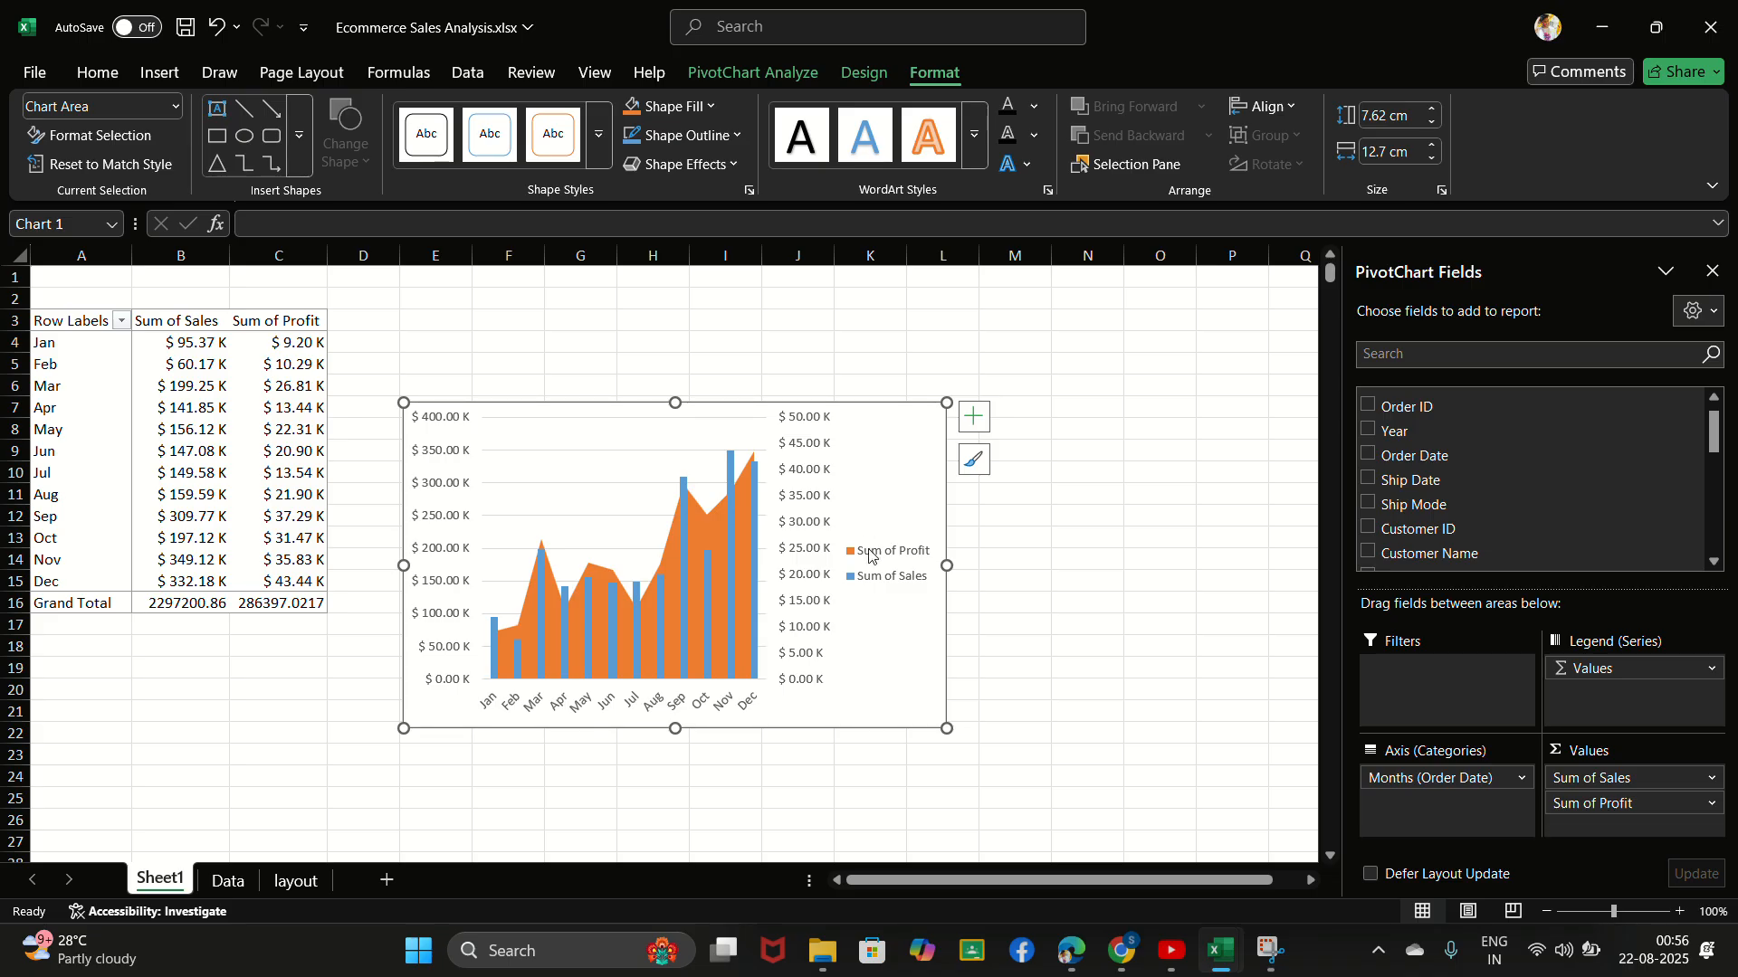
- Resize the combo chart to about 7.87 cm high and 14.9 cm wide
left_click(744, 34)
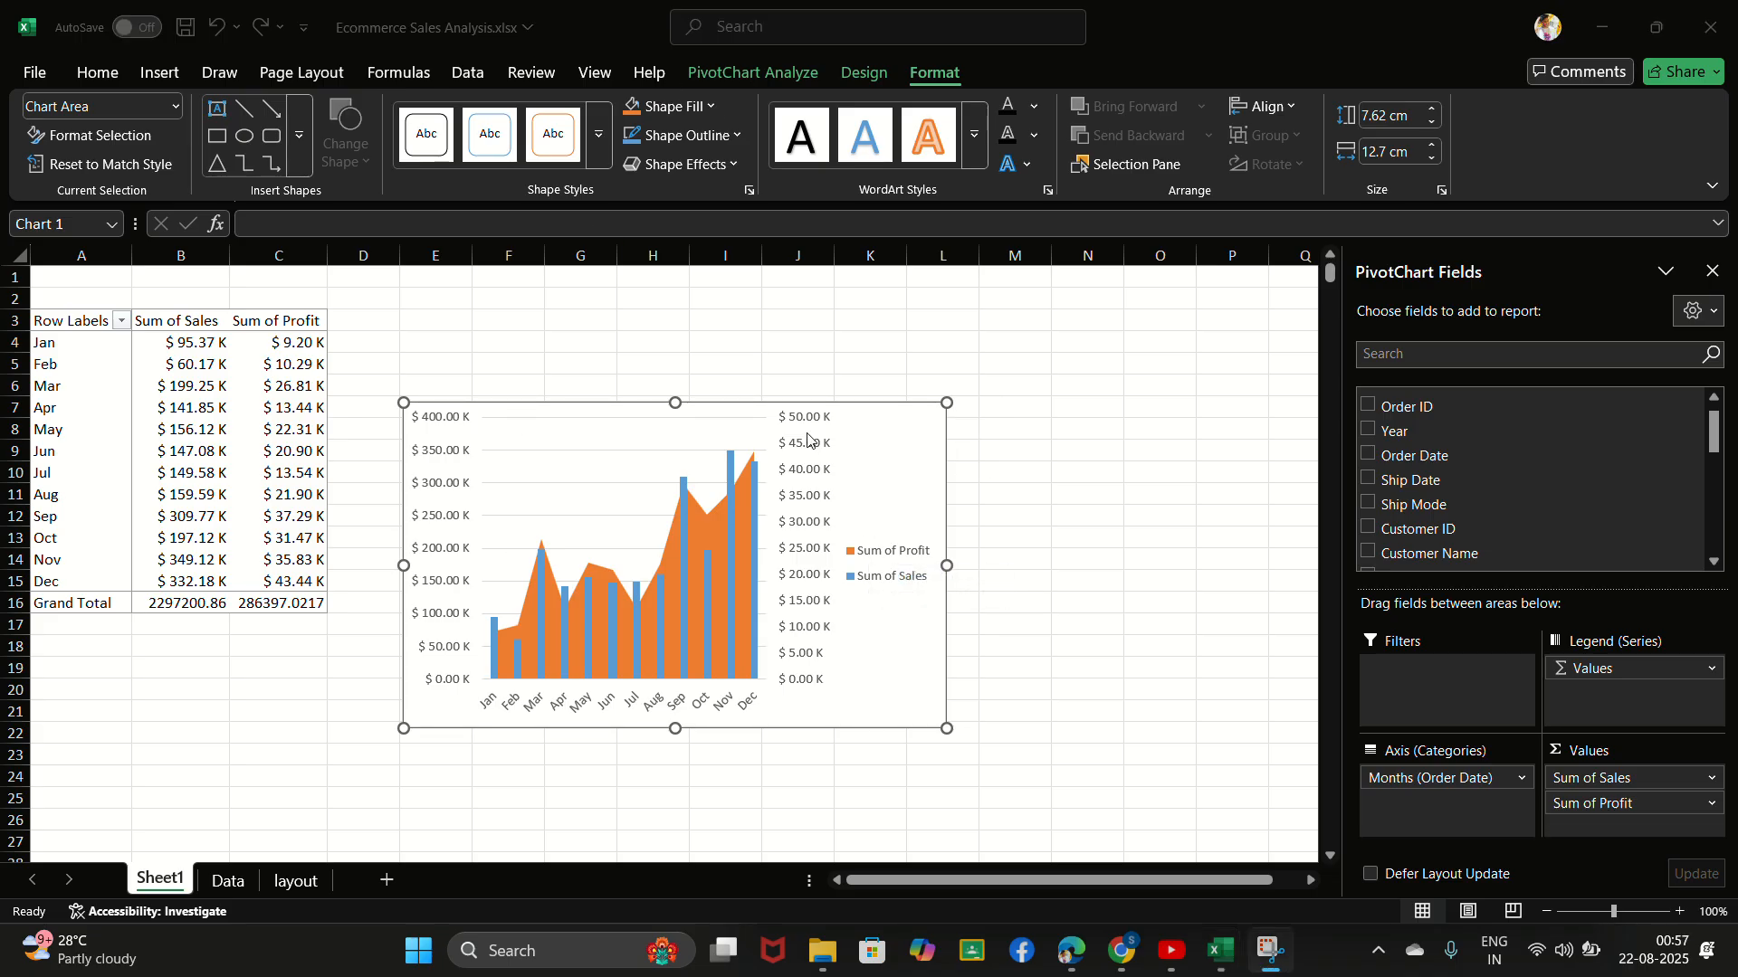
left_click(941, 561)
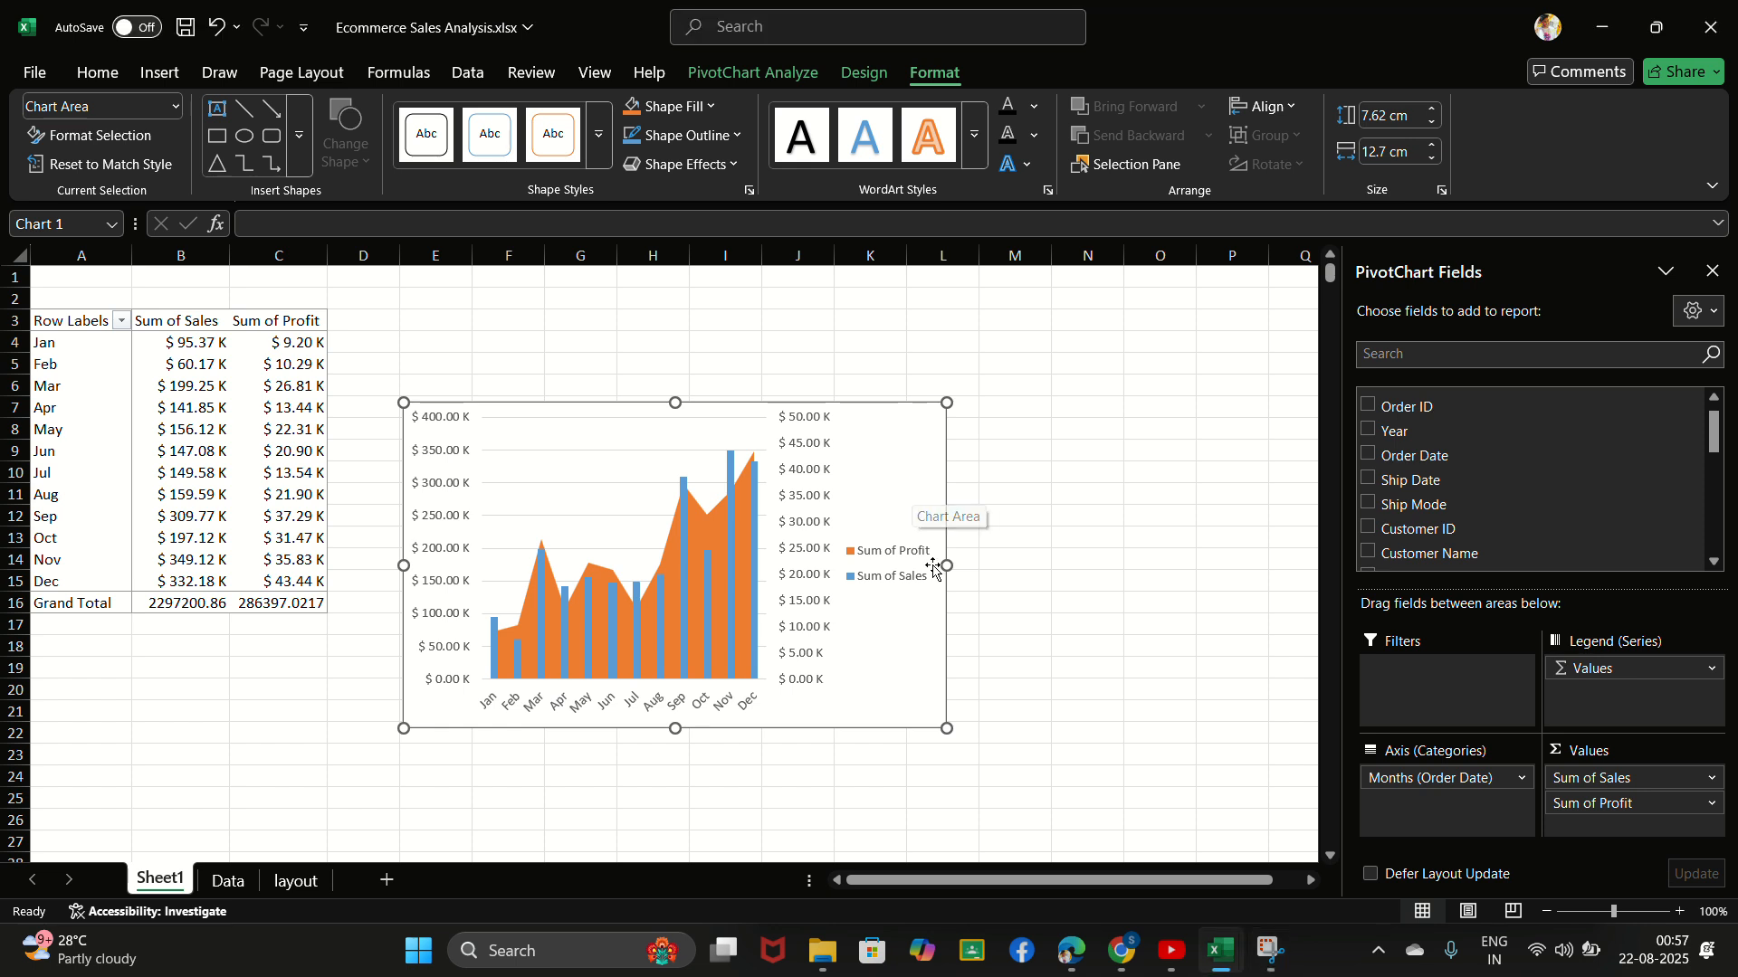
left_click_drag(946, 565, 1083, 564)
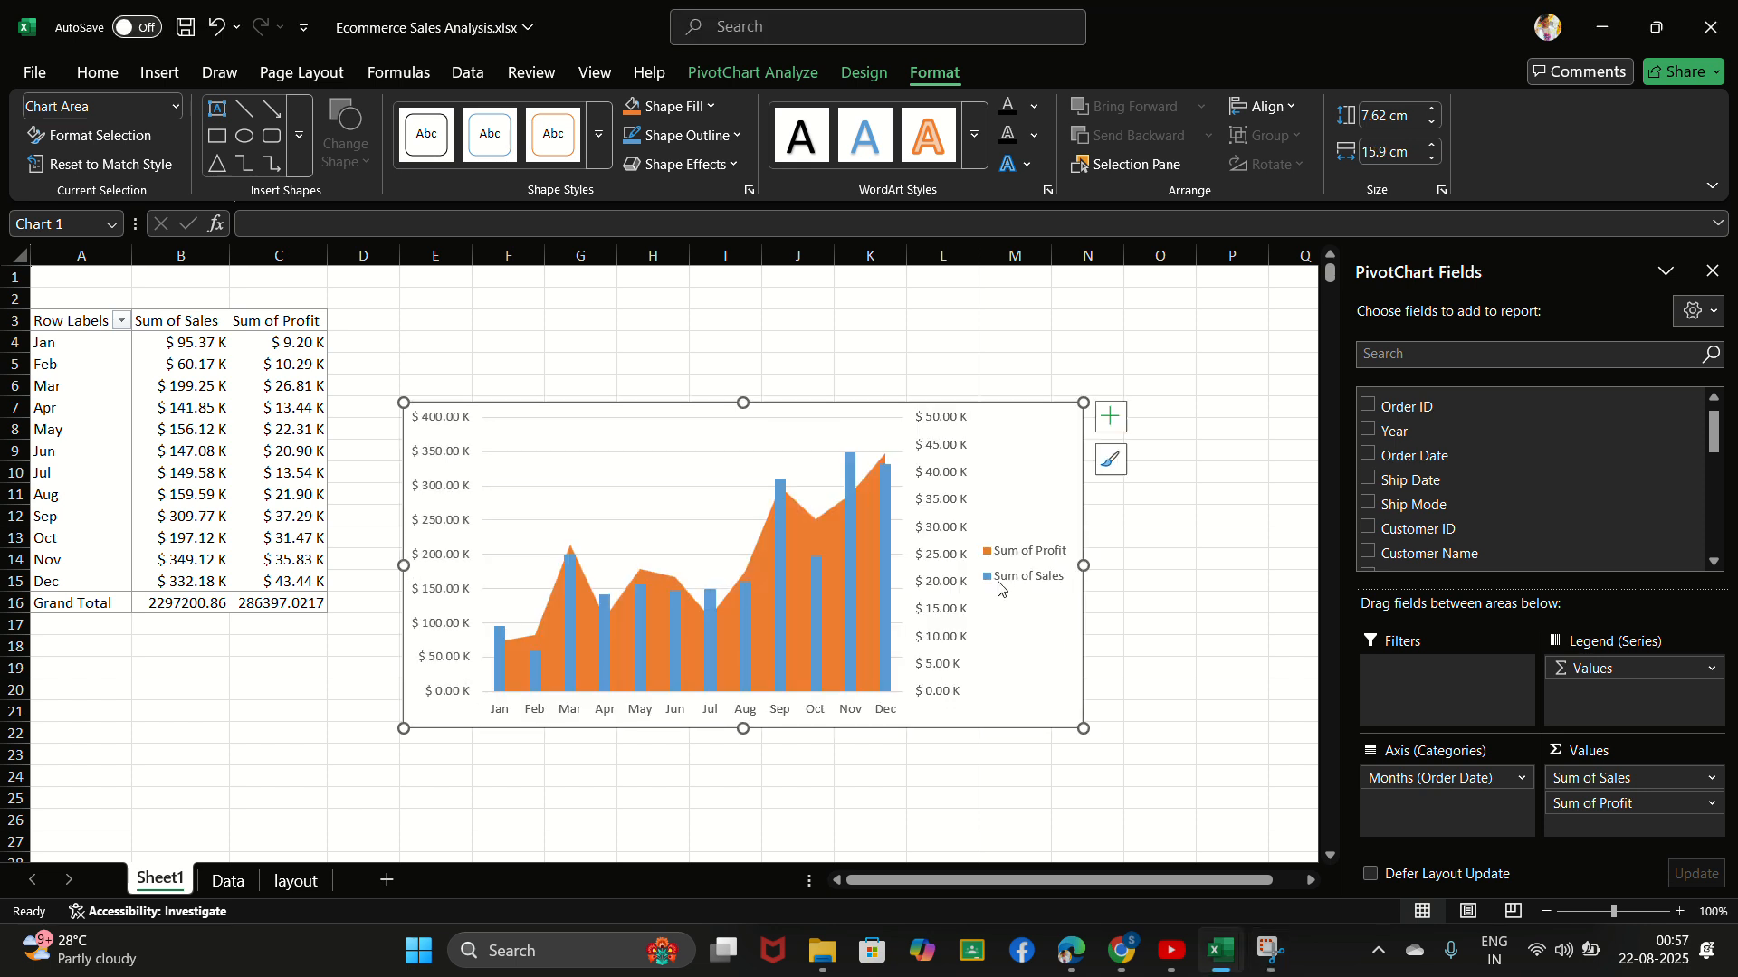
mouse_move(743, 403)
left_mouse_down()
mouse_move(743, 331)
mouse_move(744, 392)
left_mouse_up()
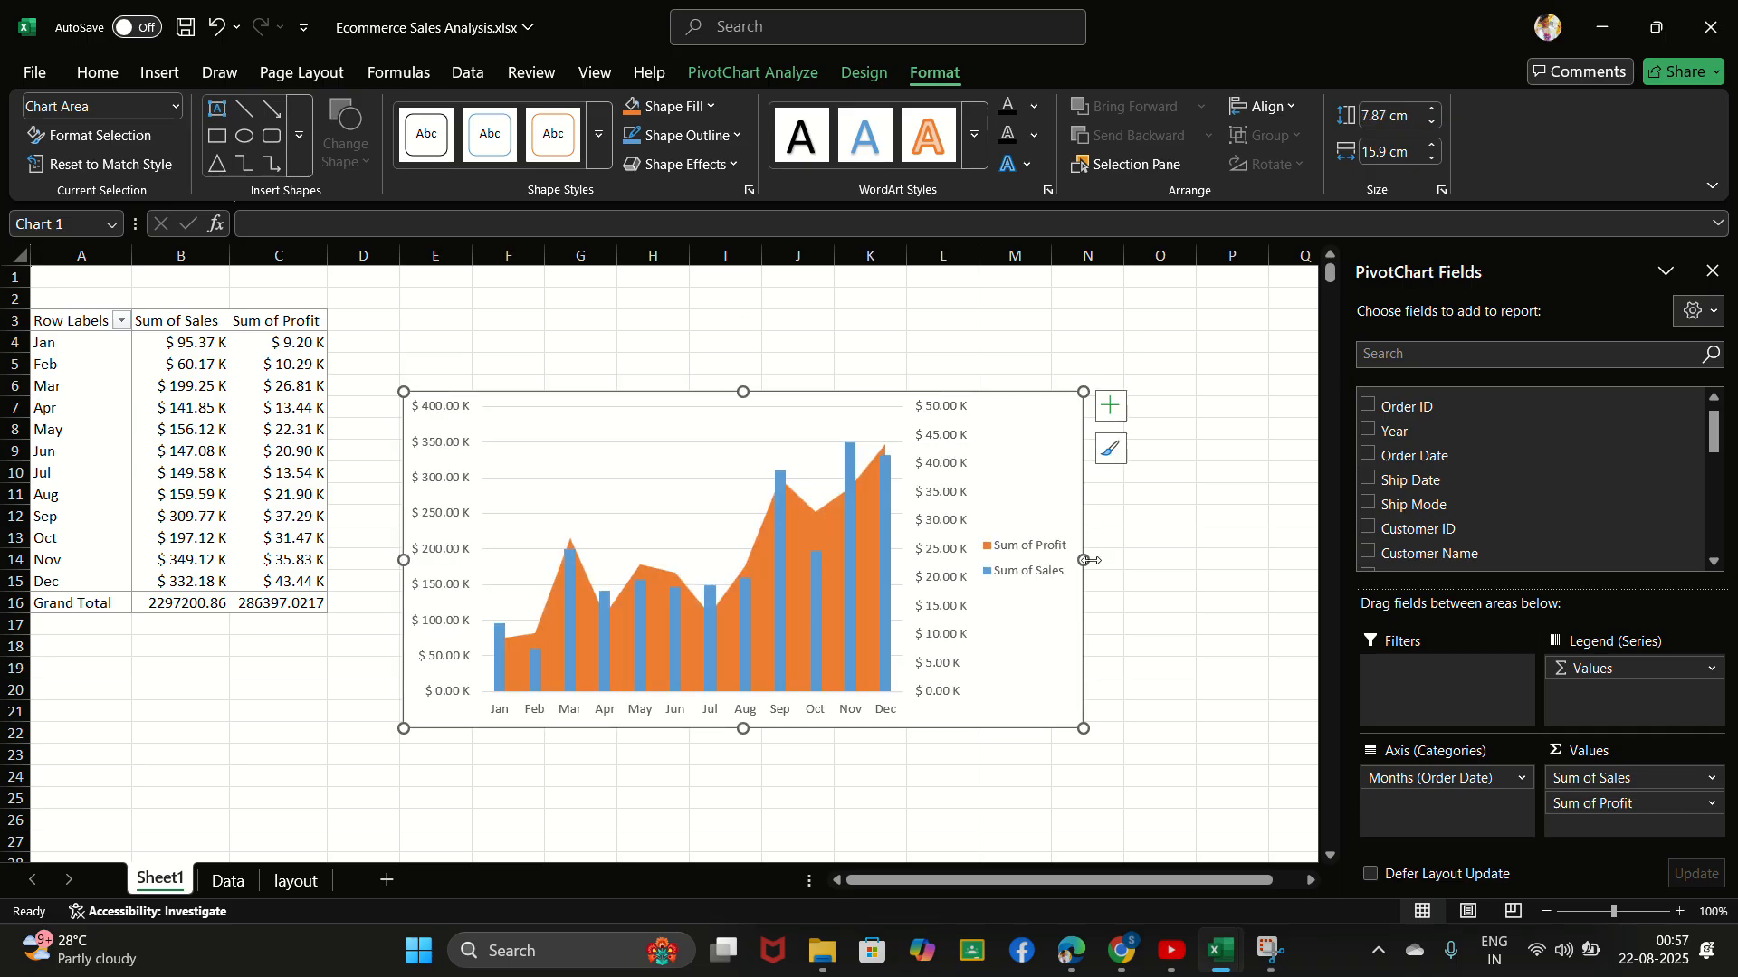
left_click_drag(1079, 560, 1041, 560)
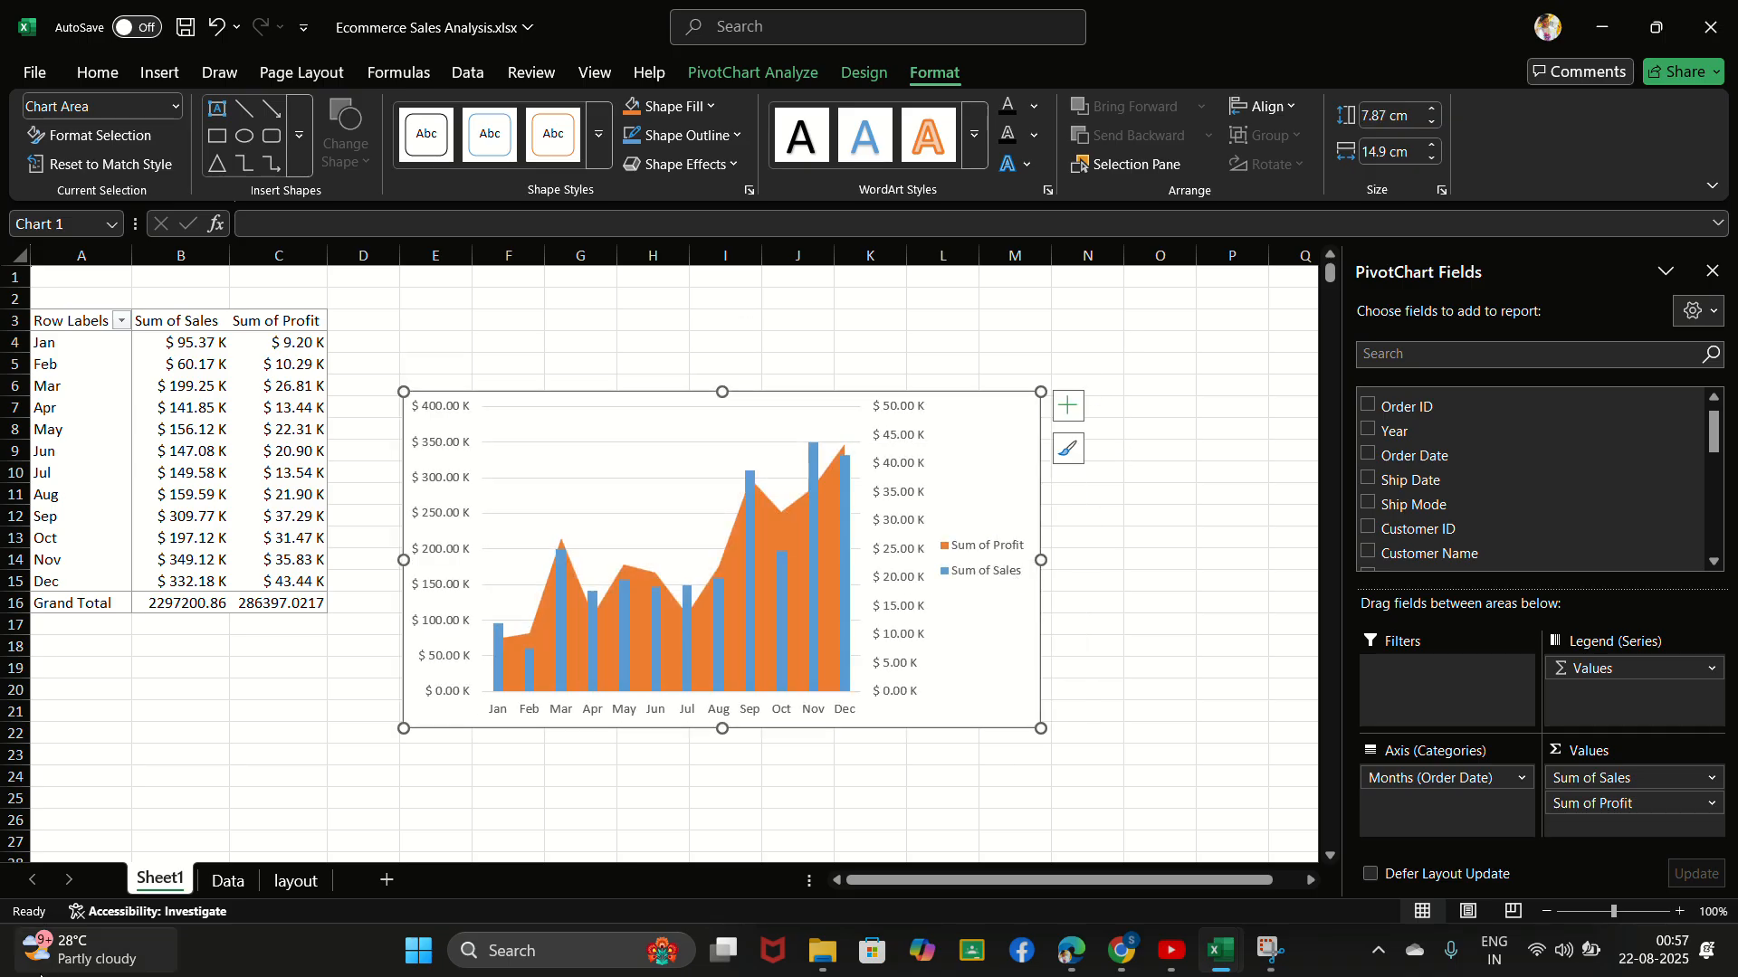
- Rename Sheet1 as "Combo chart" and deselect the chart
double_click(172, 878)
key("BackSpace")
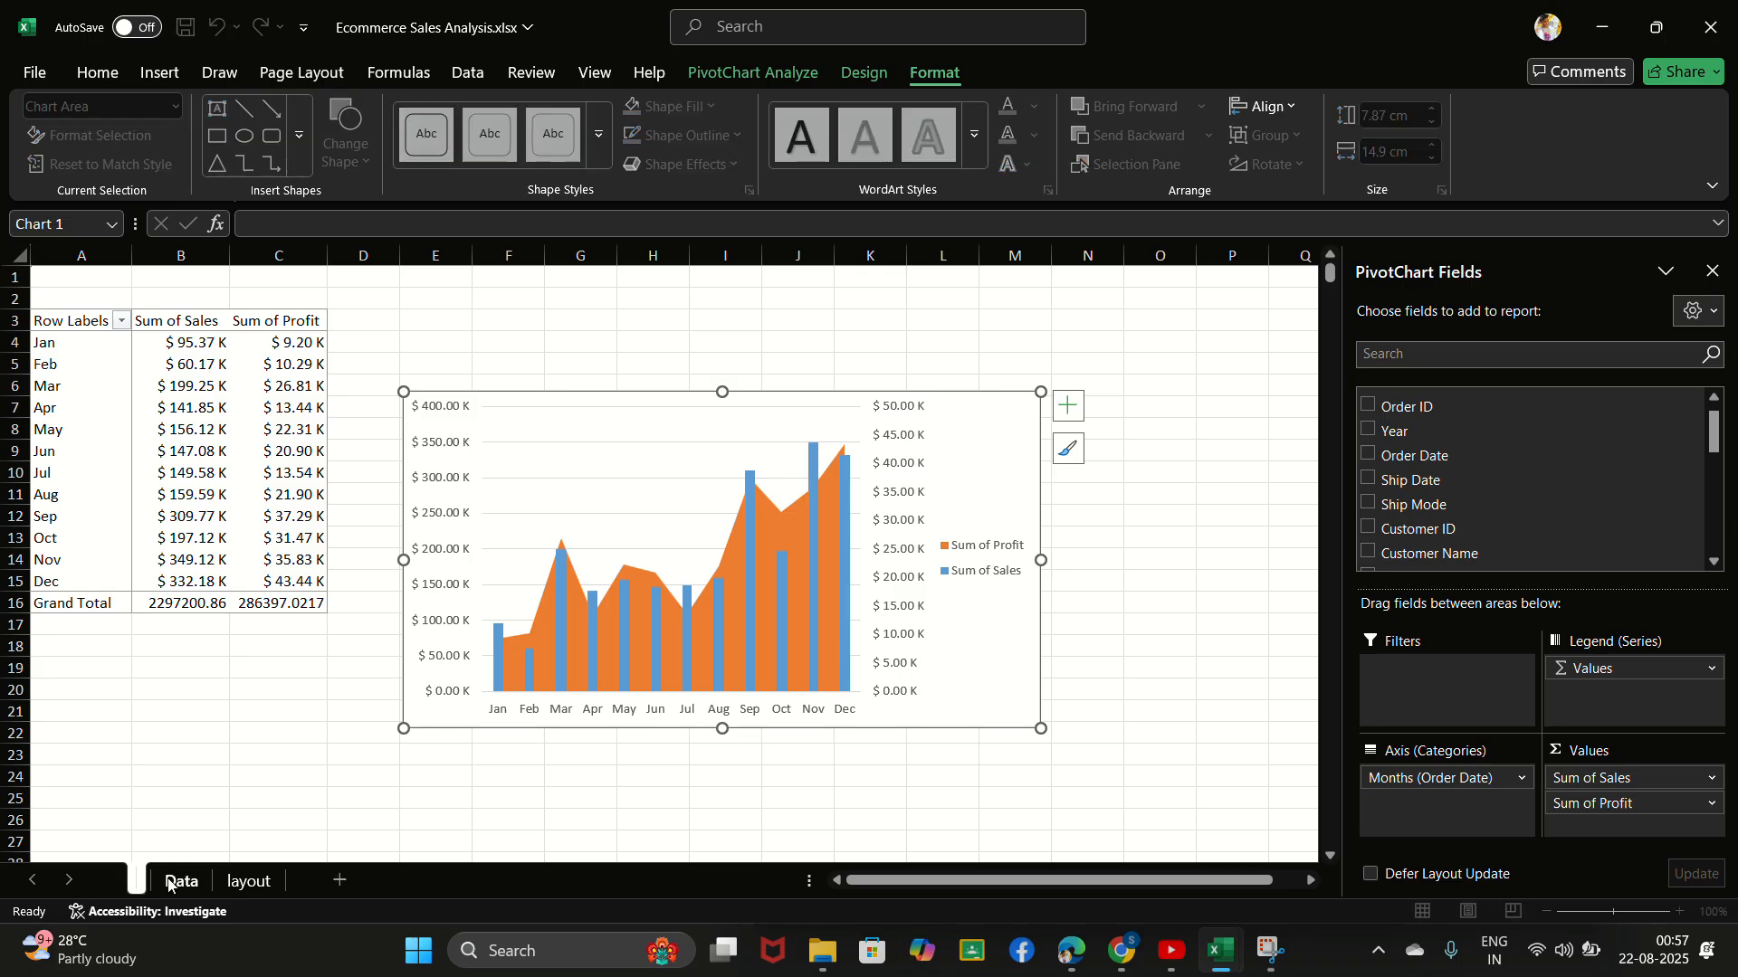
type("Com")
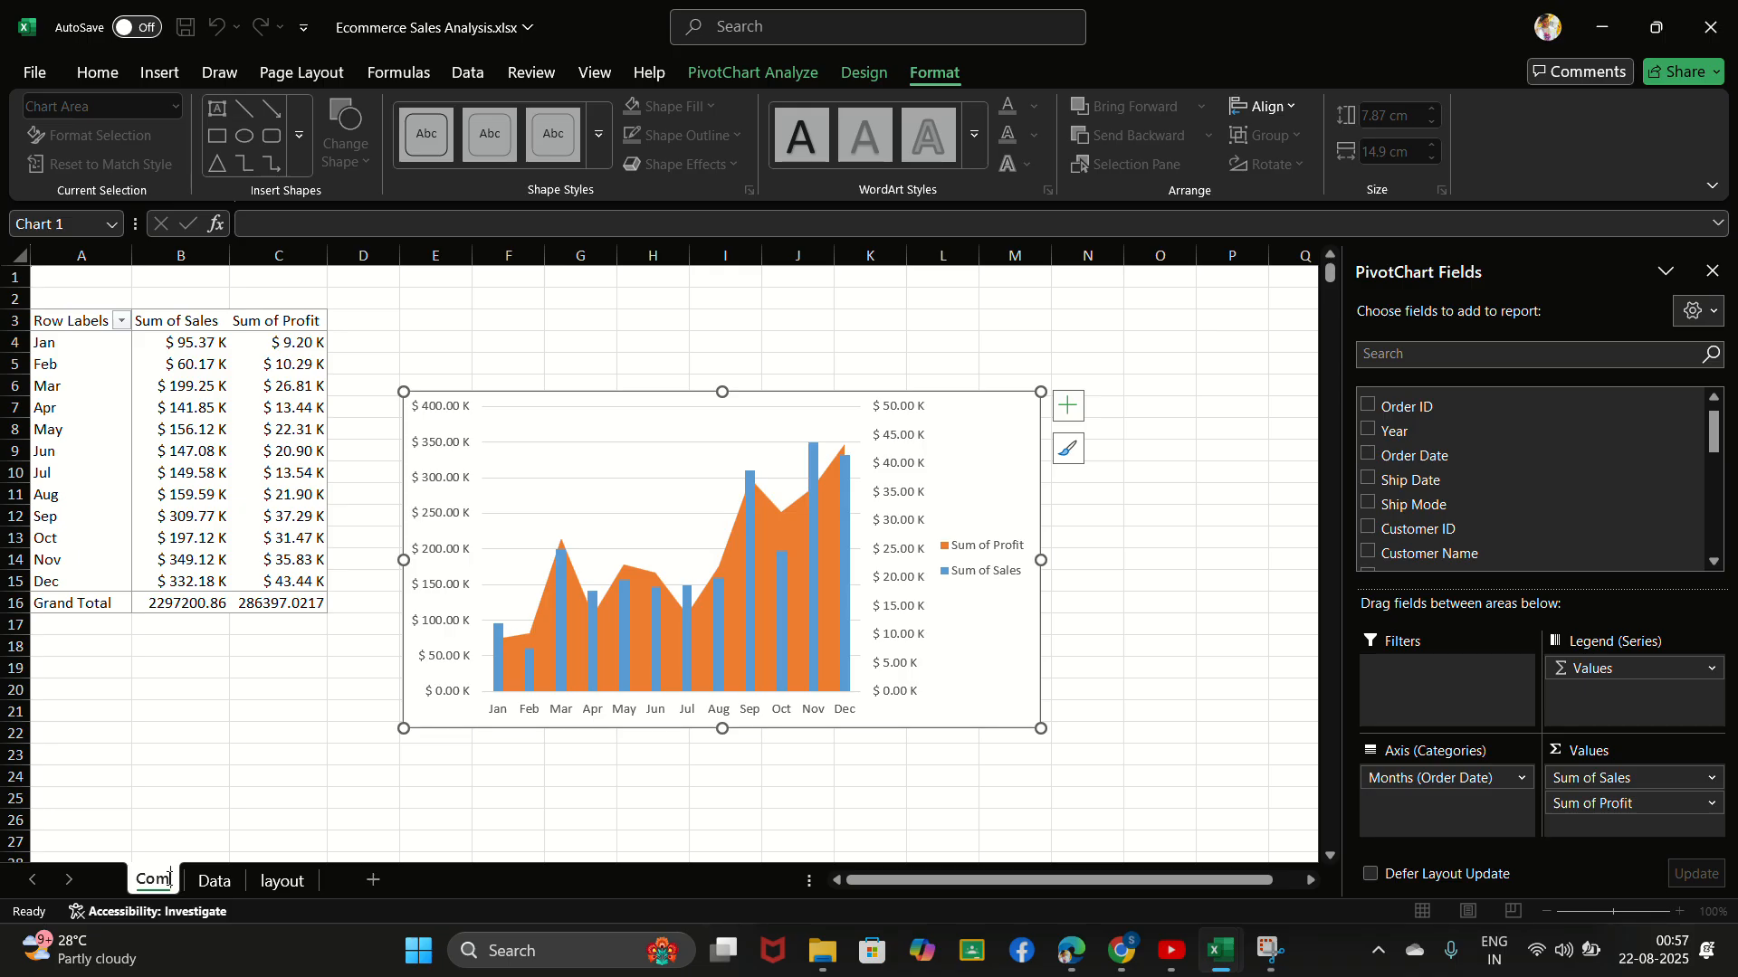
type("bo chart")
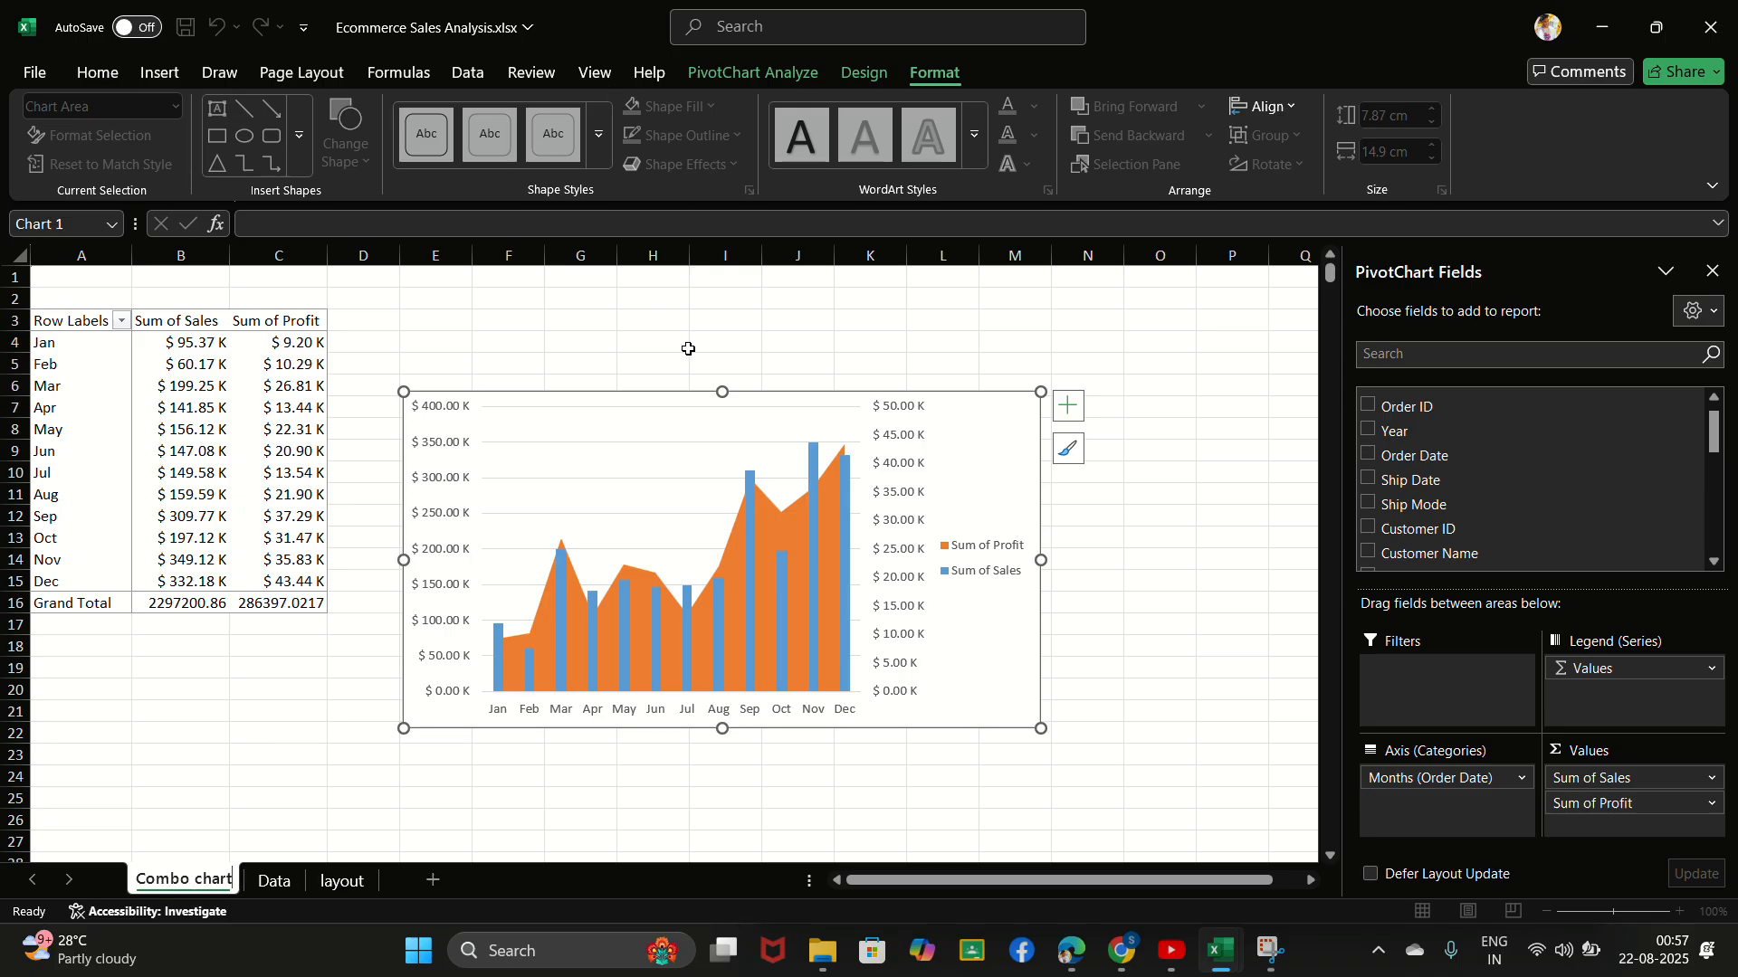
left_click(672, 534)
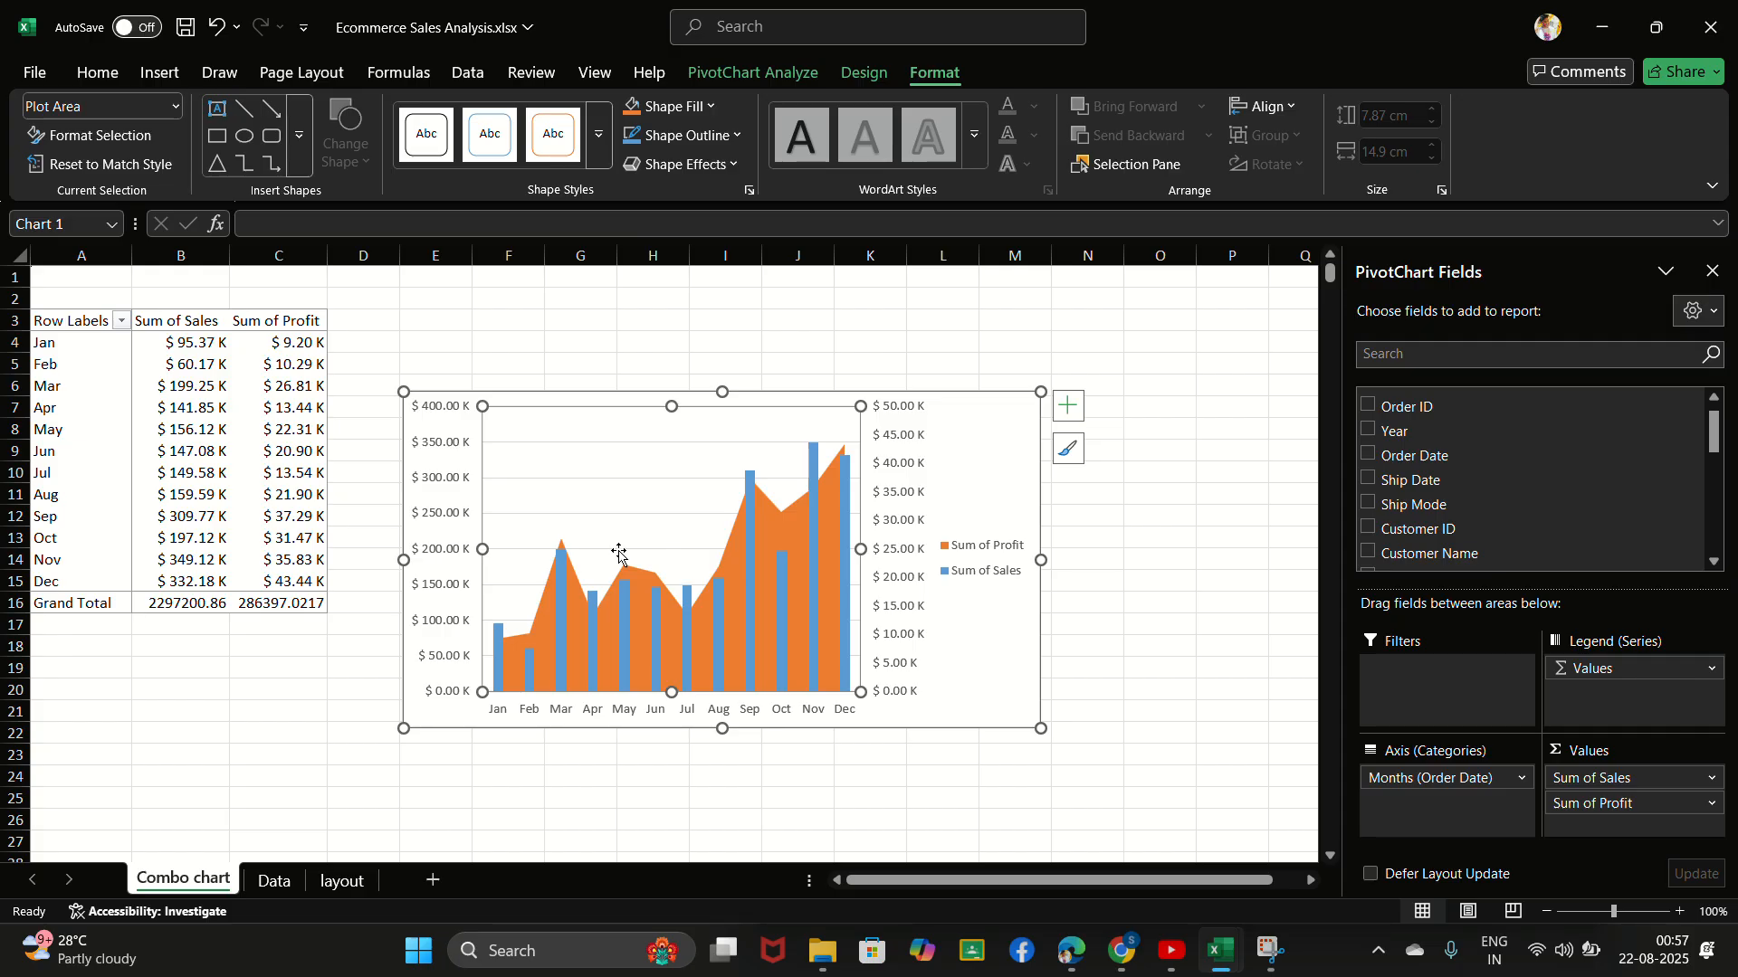
left_click(295, 711)
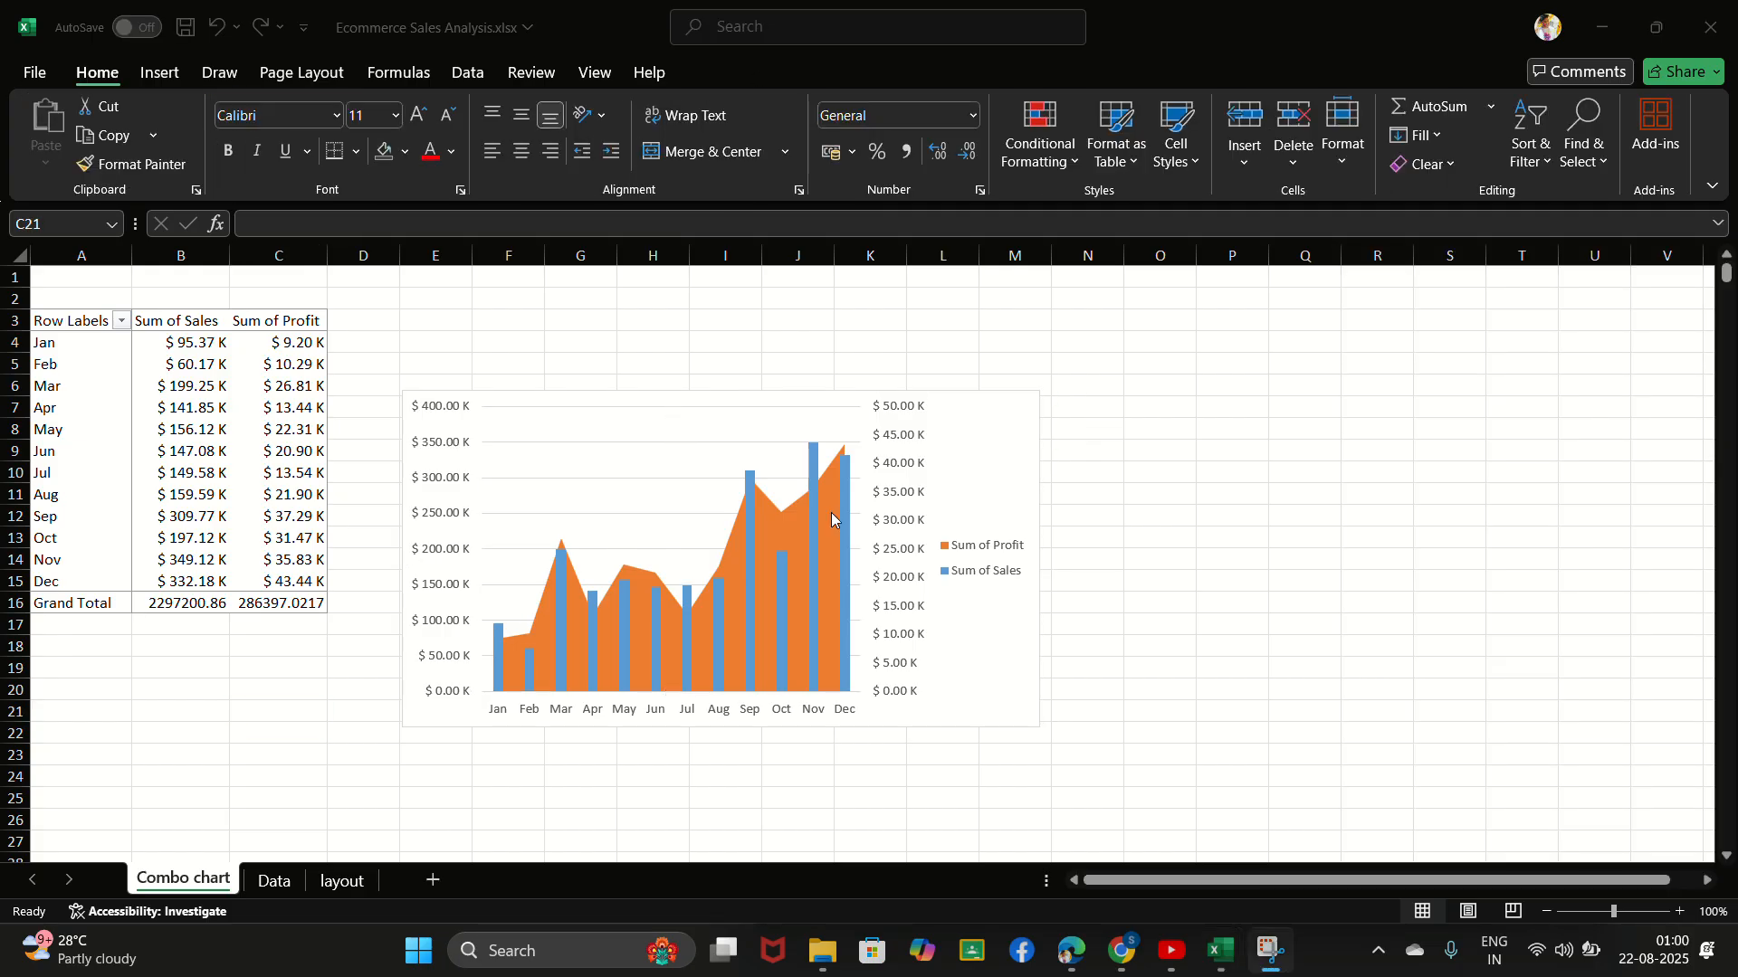
- Switch to the Data sheet containing the source sales table
scroll(833, 519, "down", 1)
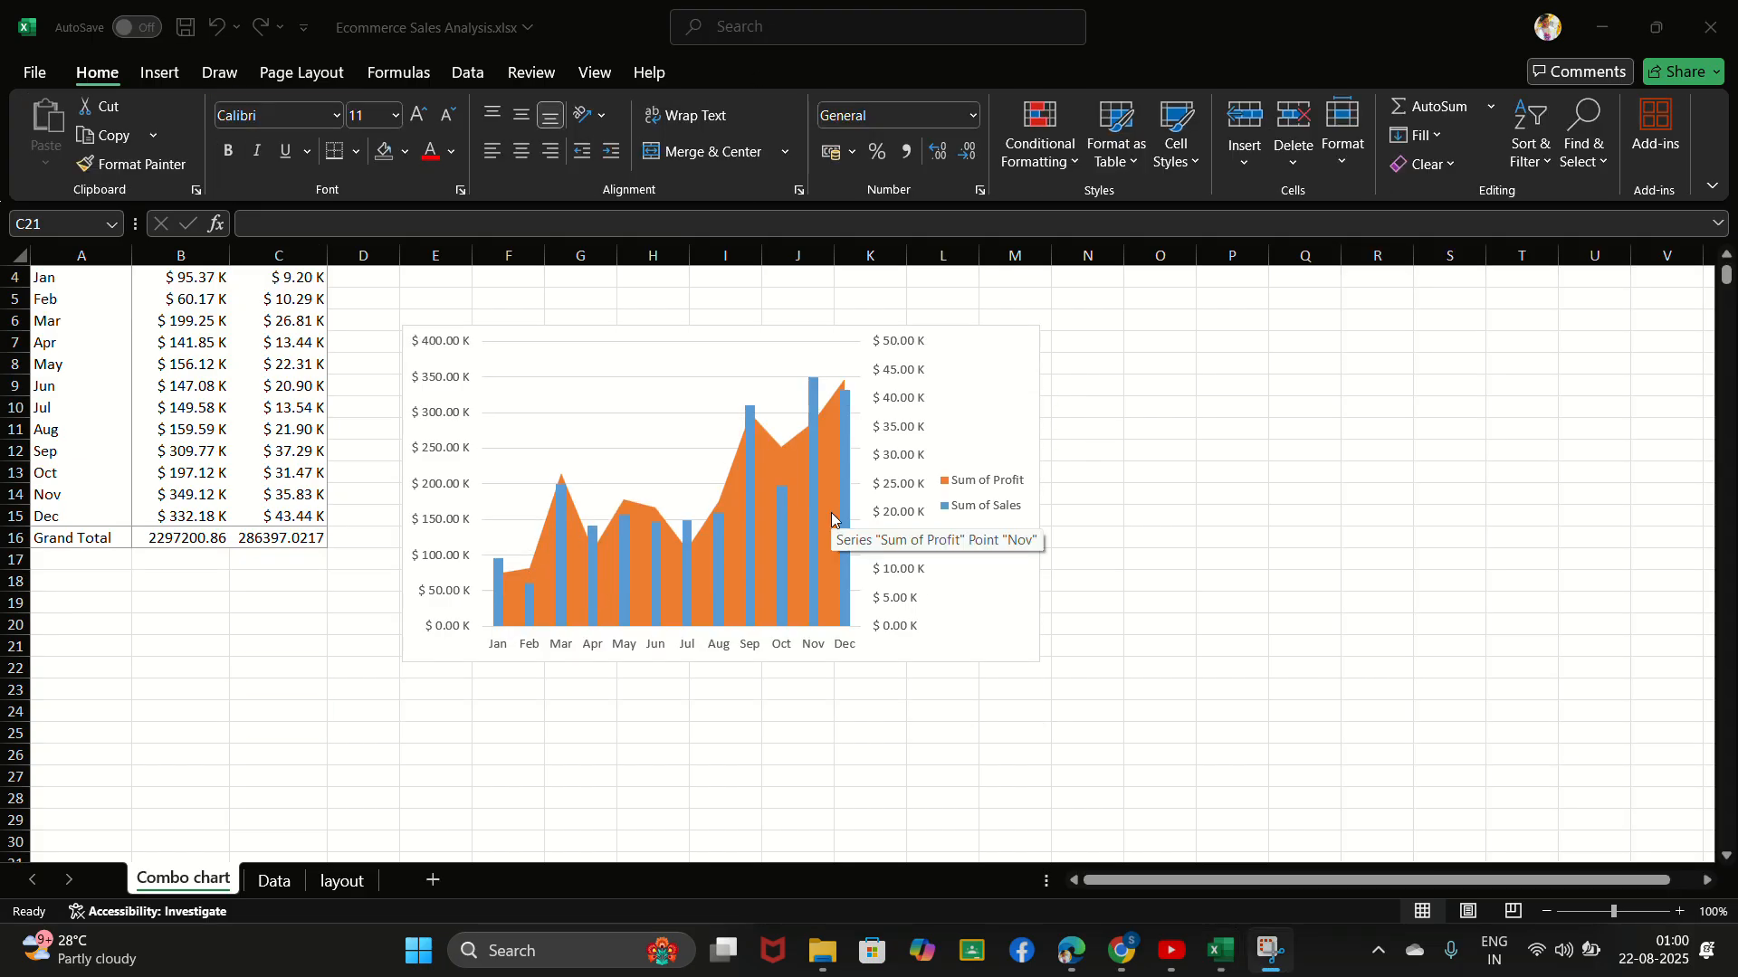
scroll(833, 519, "up", 1)
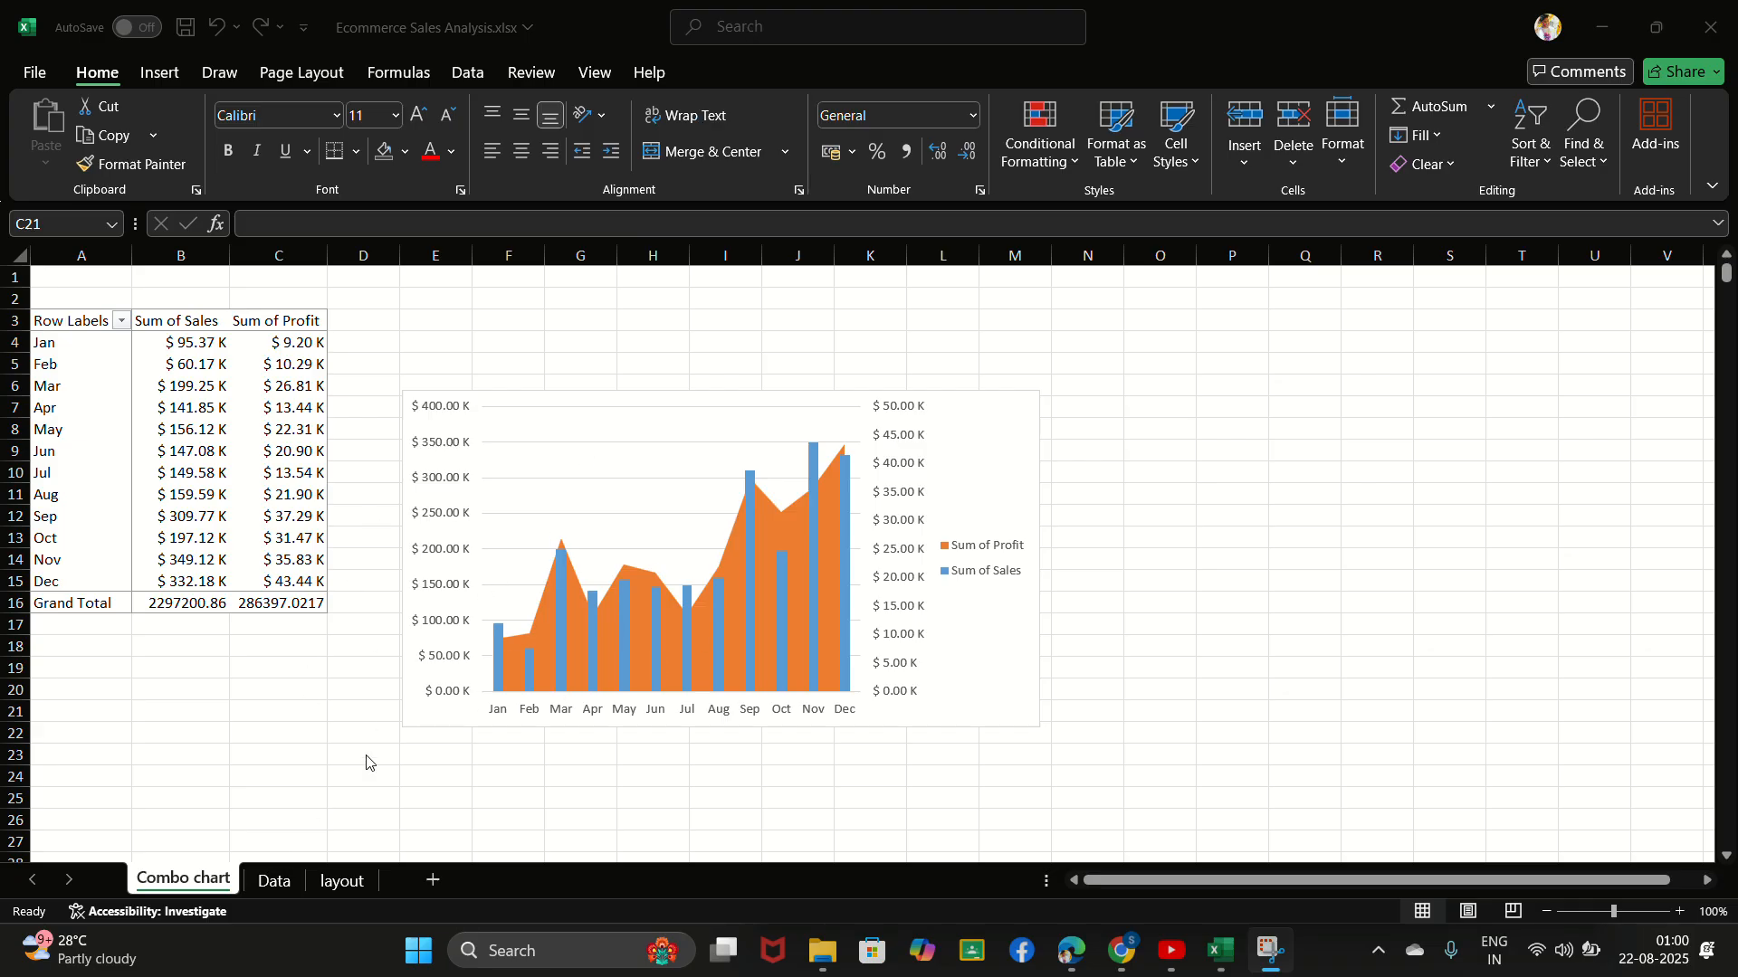
left_click(280, 883)
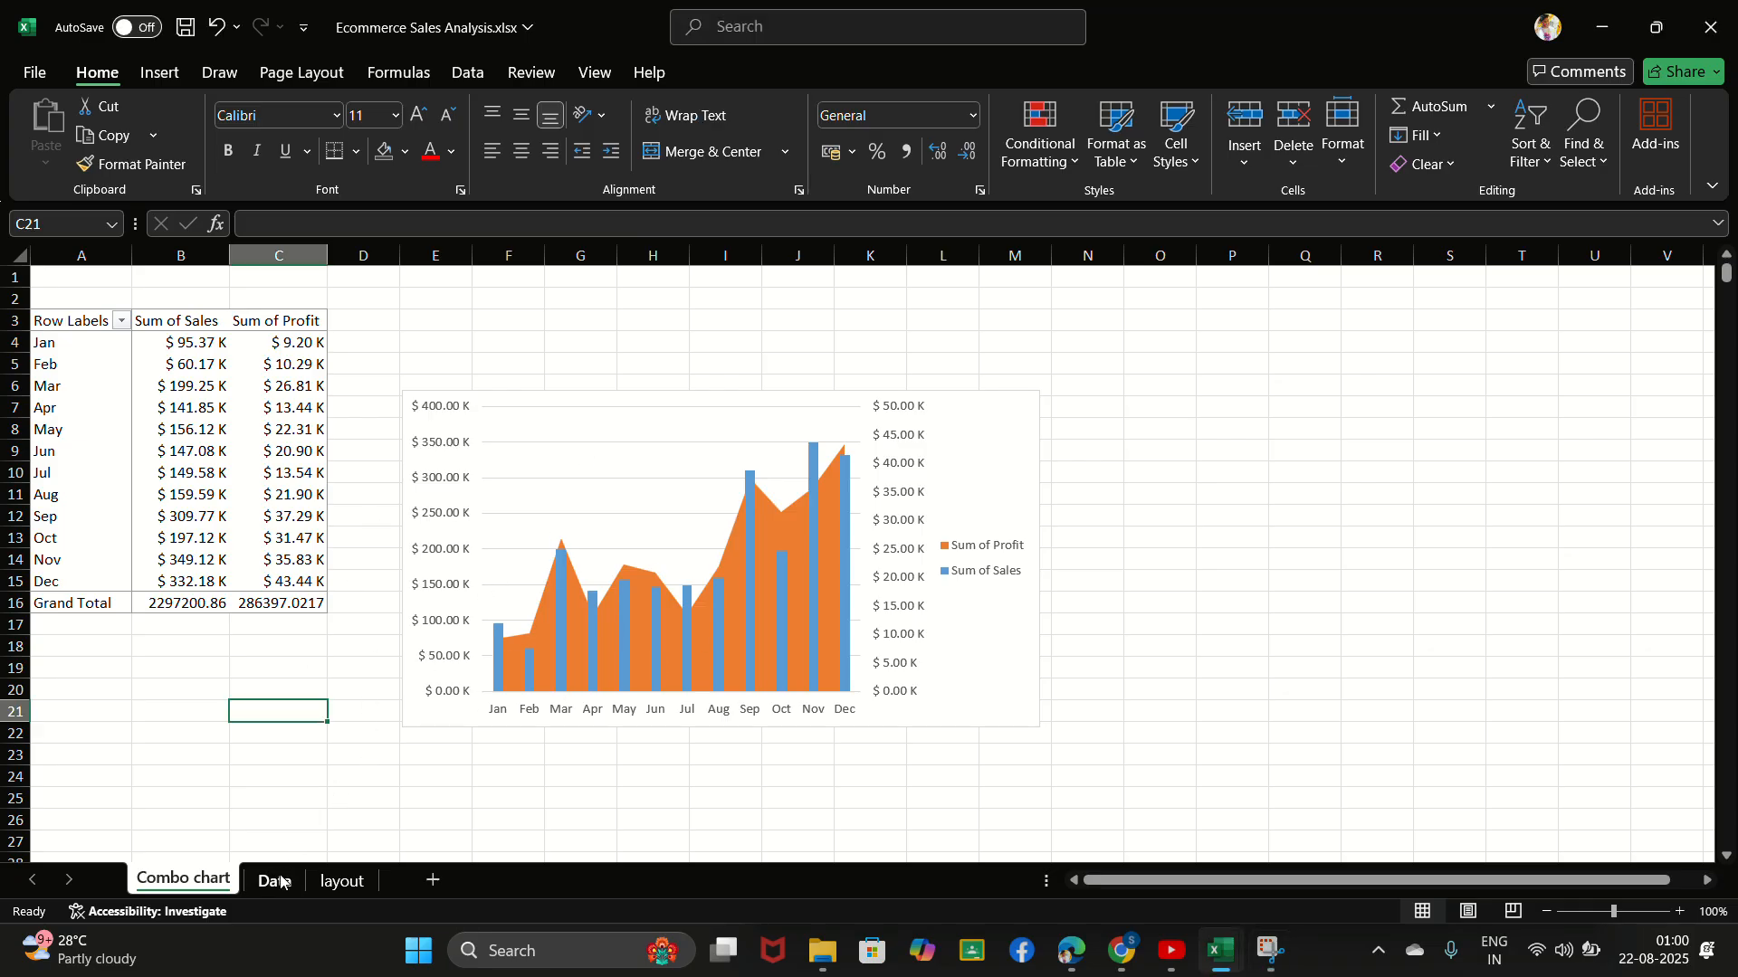
left_click(275, 880)
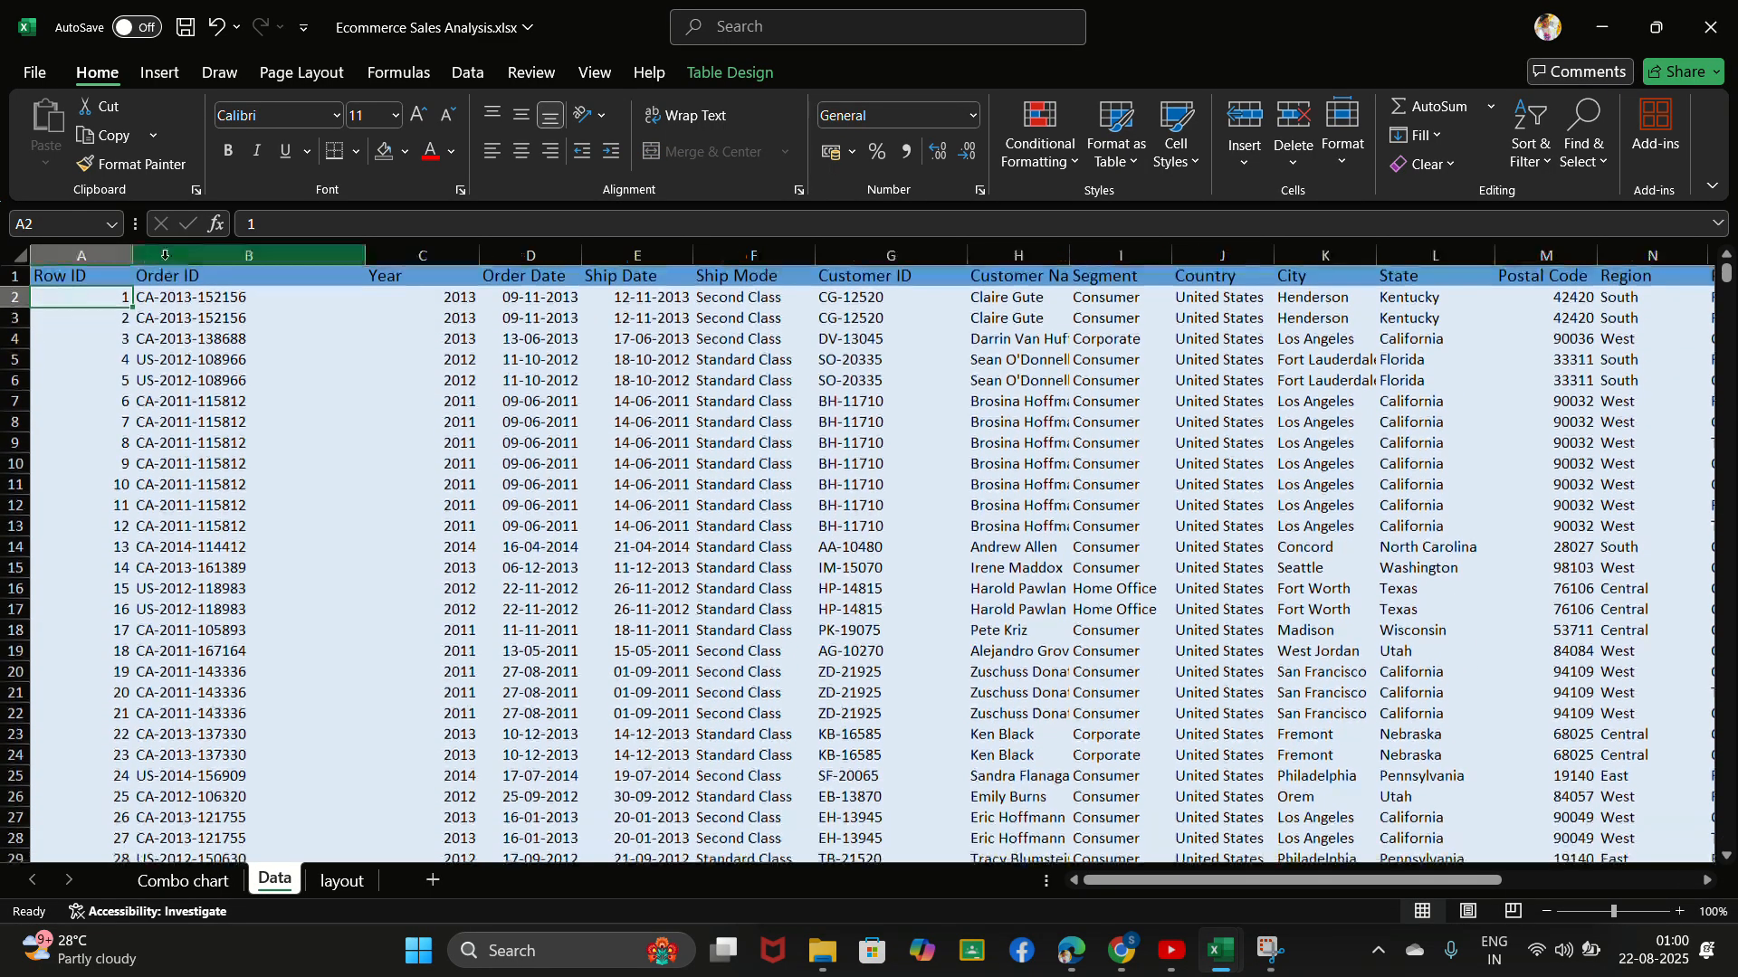
- Insert a PivotTable from Table_1 on a new worksheet
left_click(157, 74)
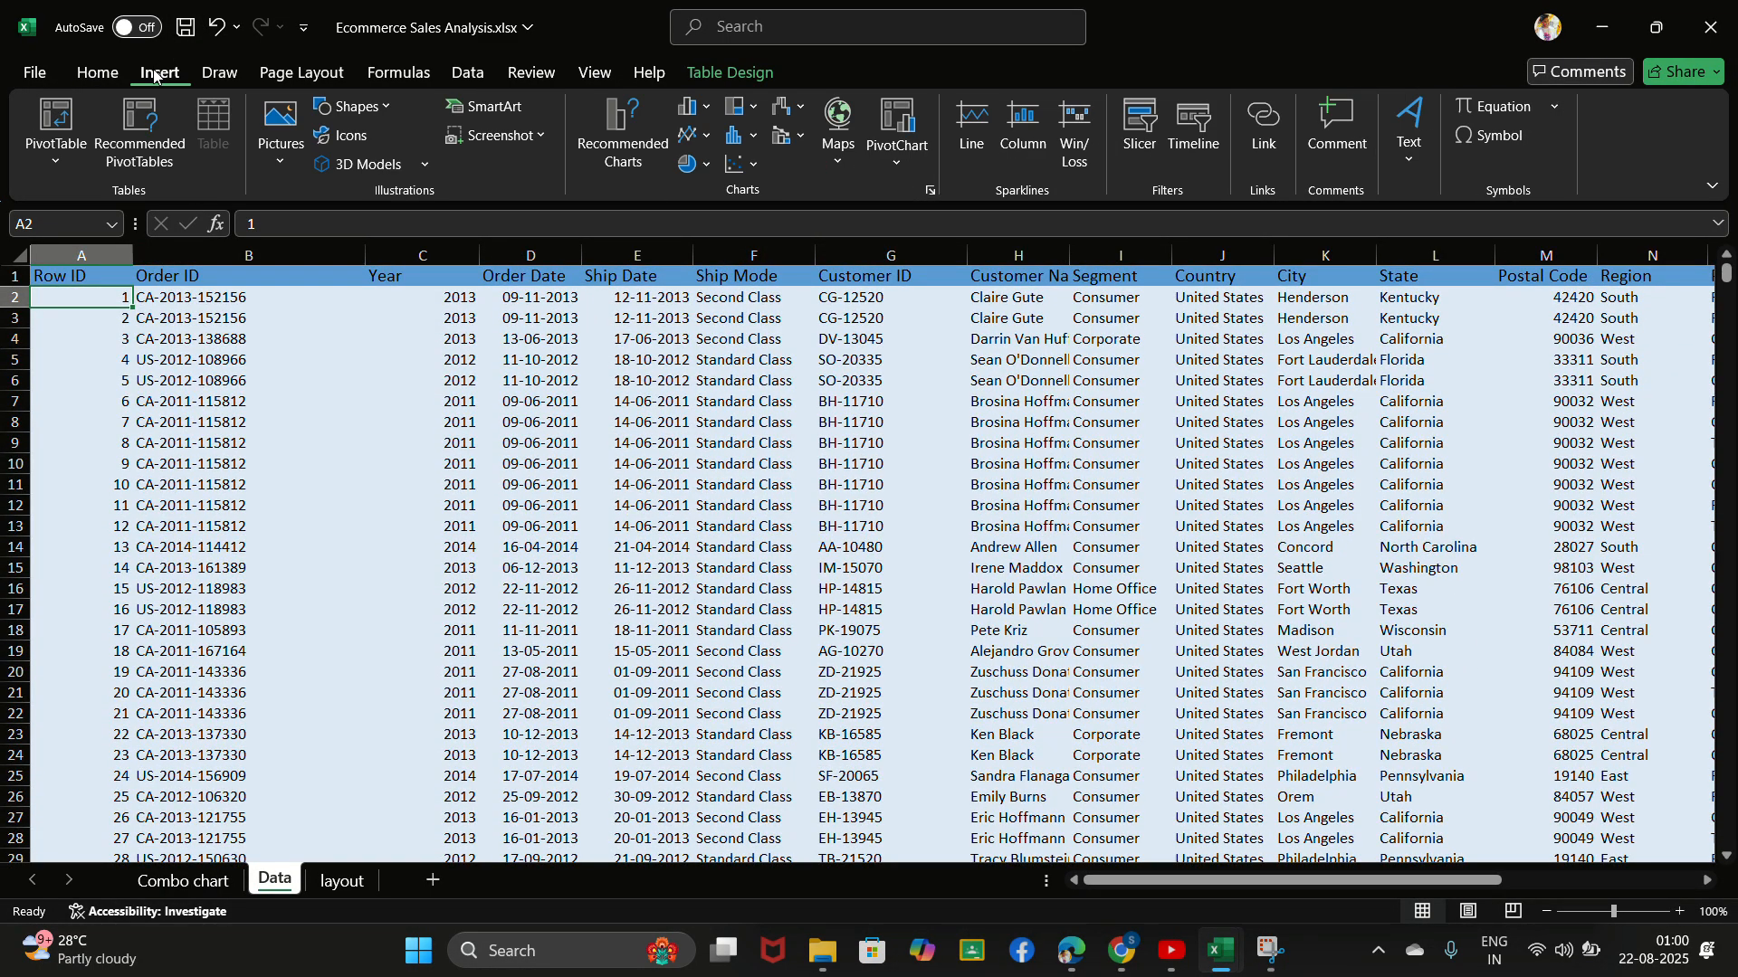
left_click(56, 122)
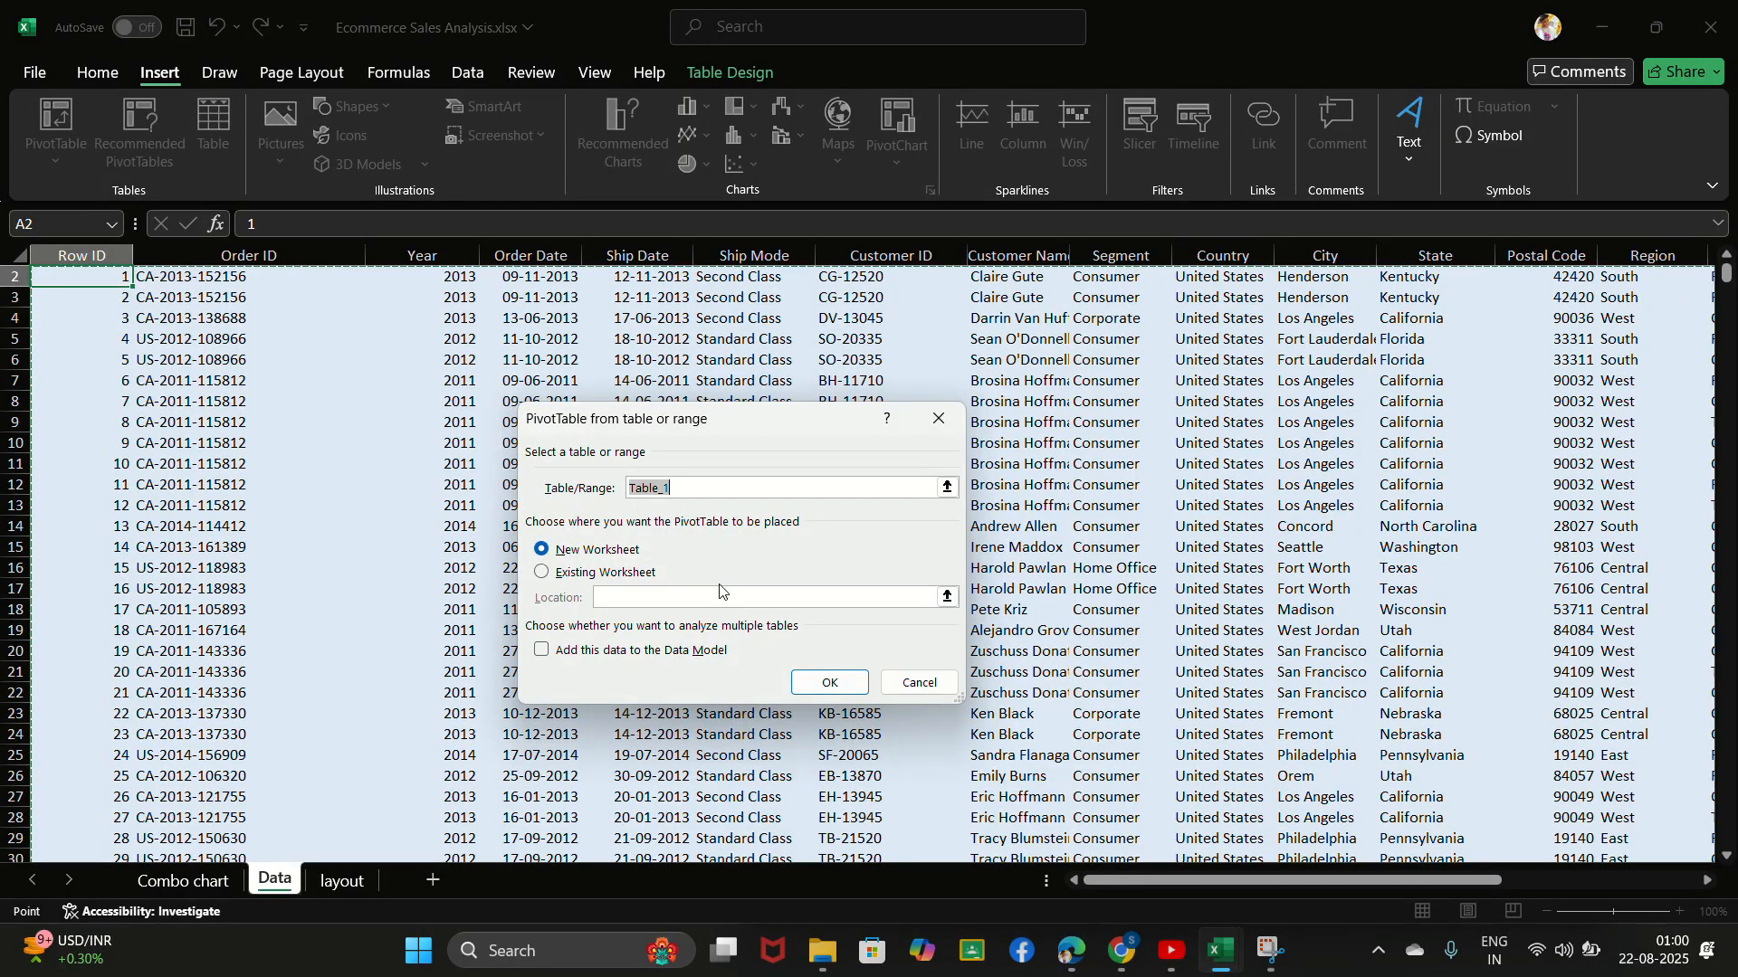
left_click(842, 685)
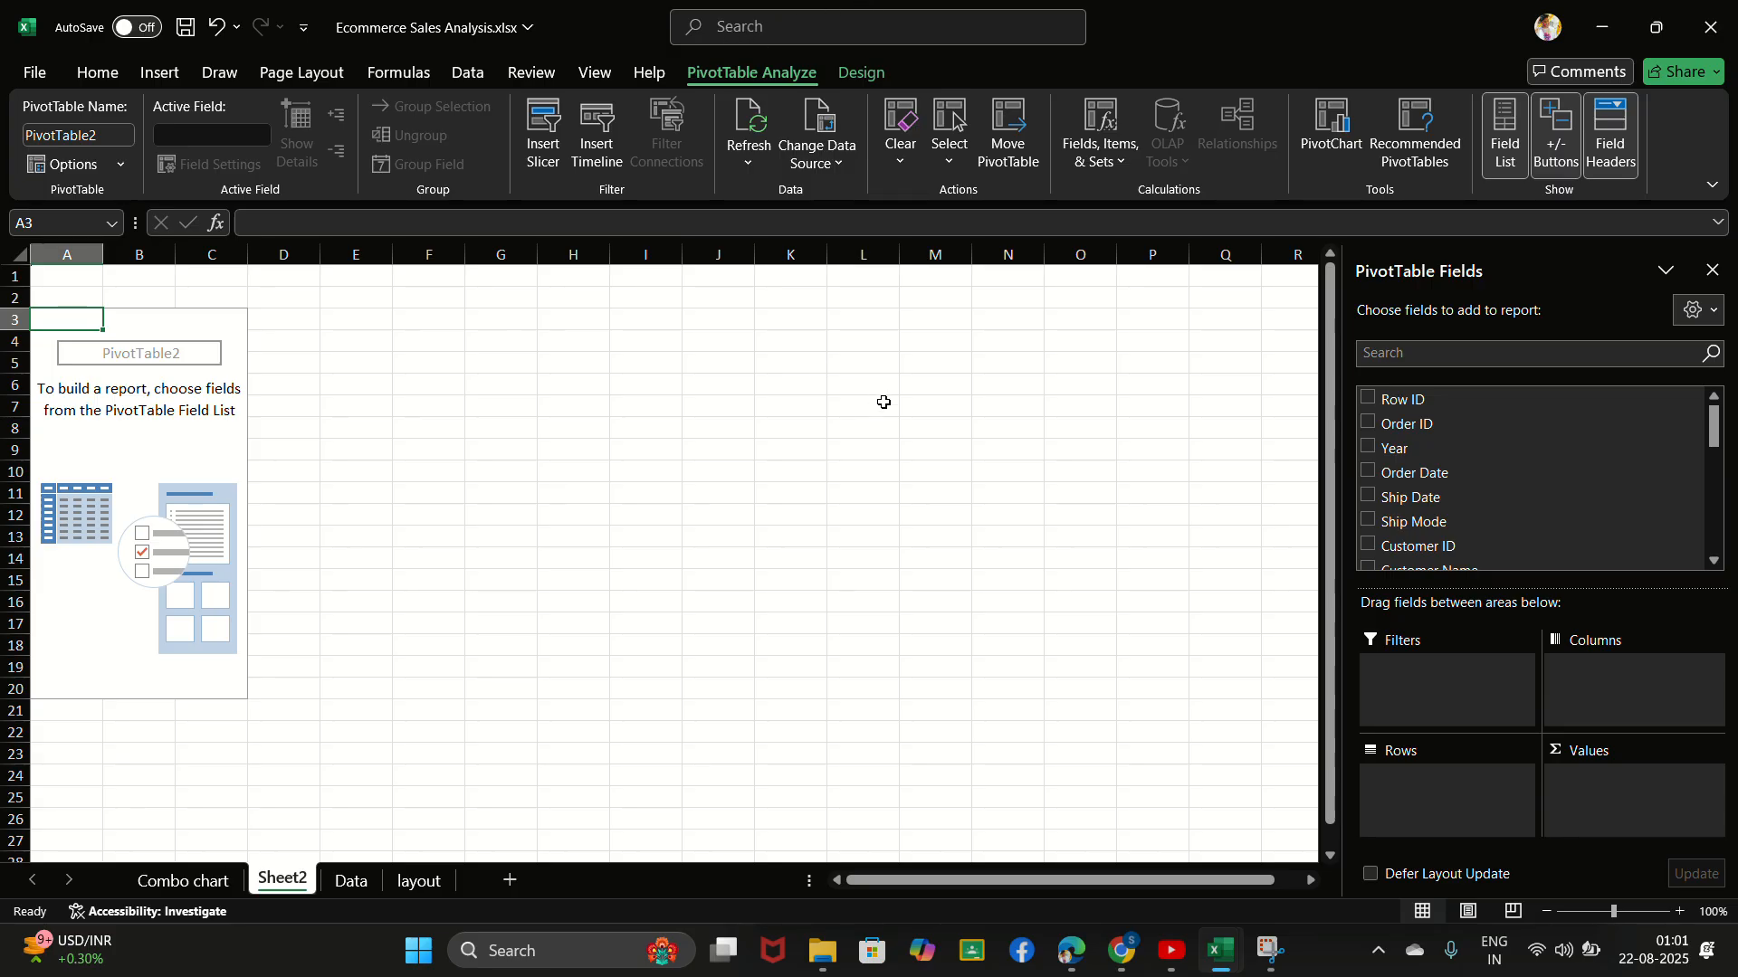
left_click(749, 32)
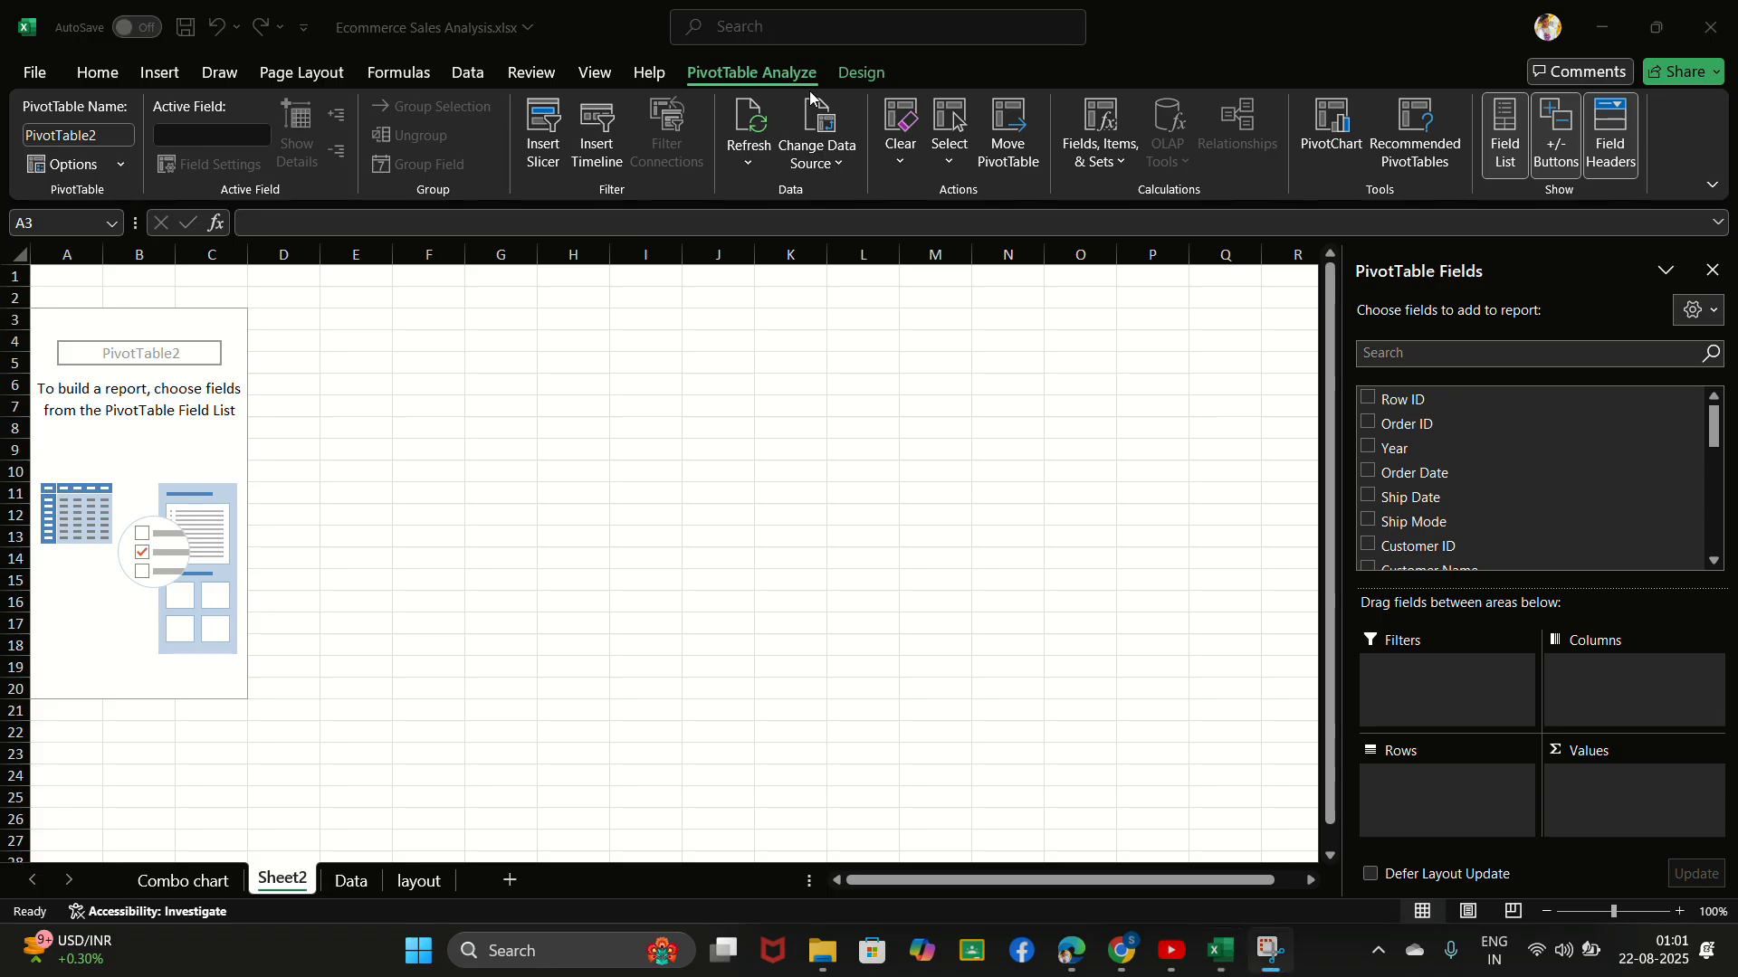
- Find the Category field and add it to the rows of the new PivotTable
left_click(1480, 354)
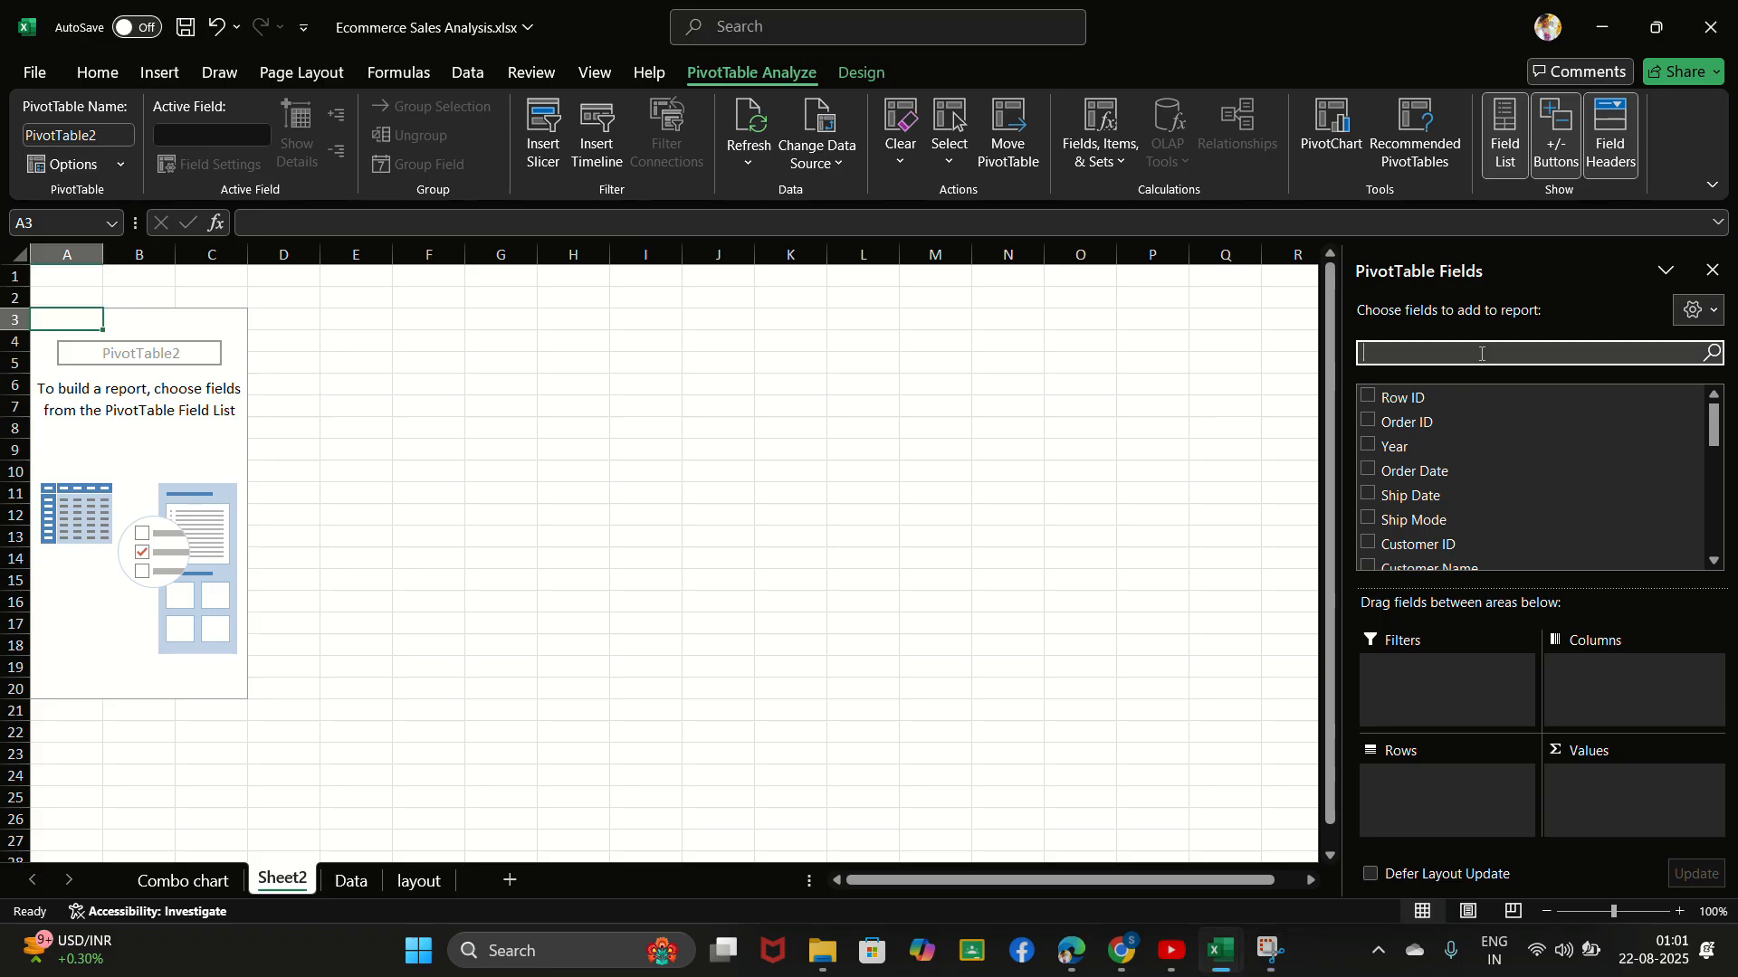
type("ca")
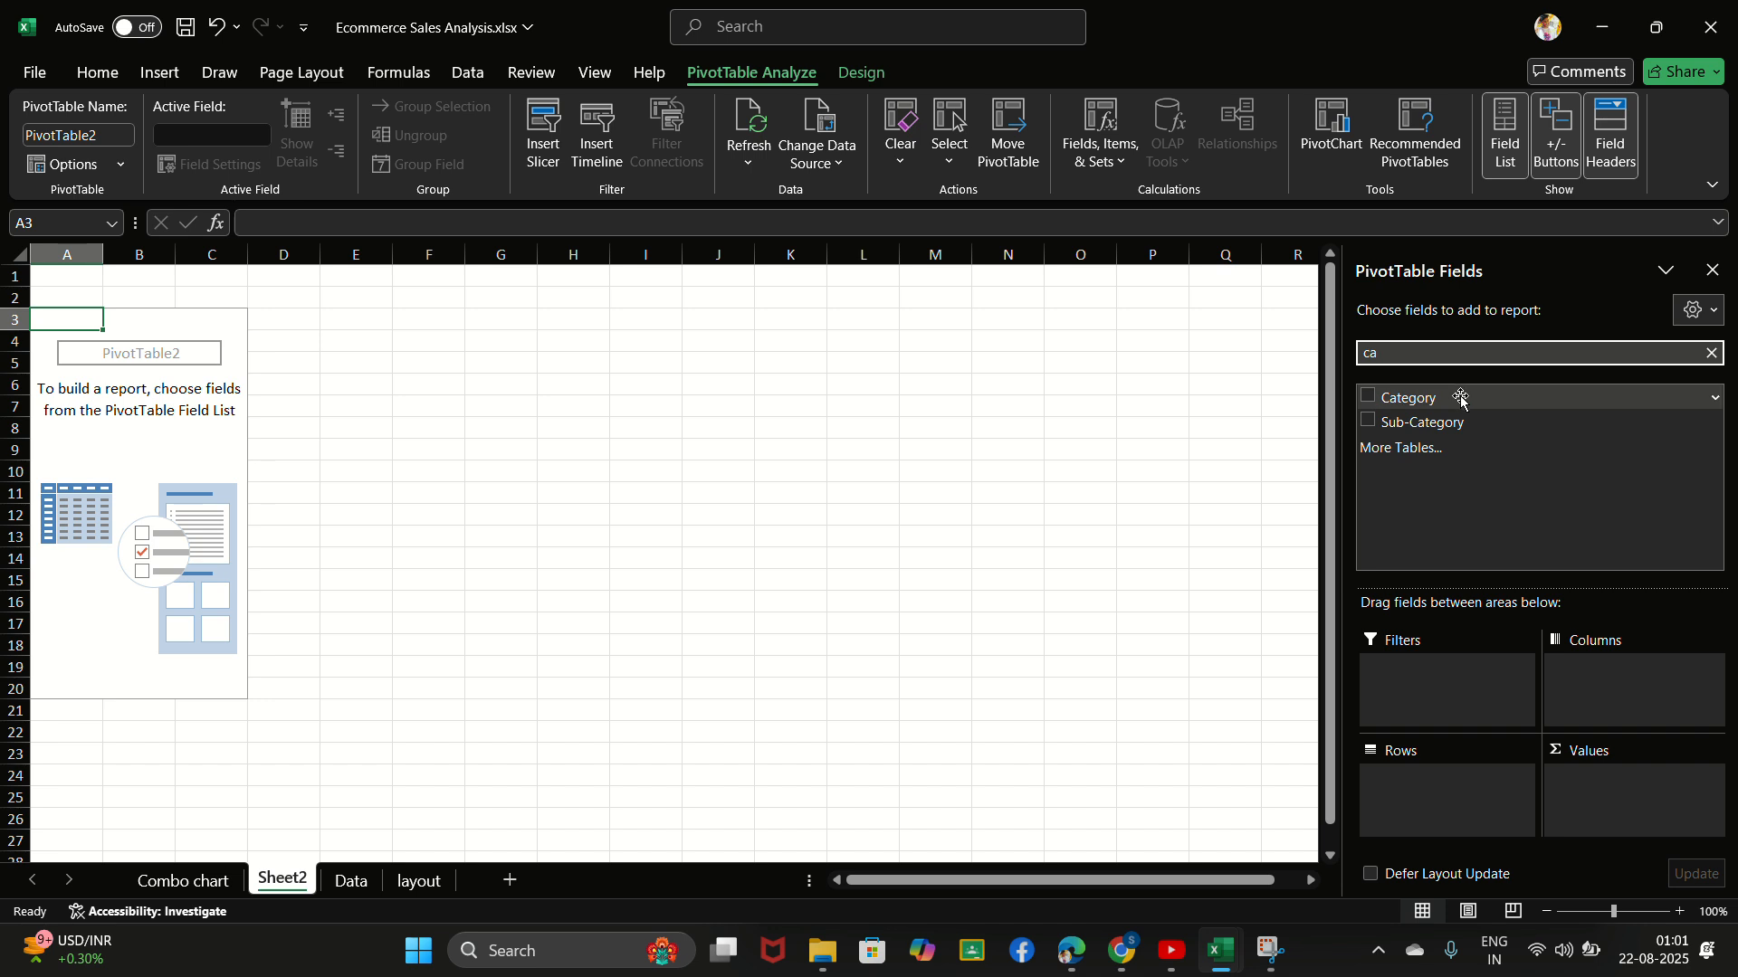
left_click_drag(1458, 399, 1371, 407)
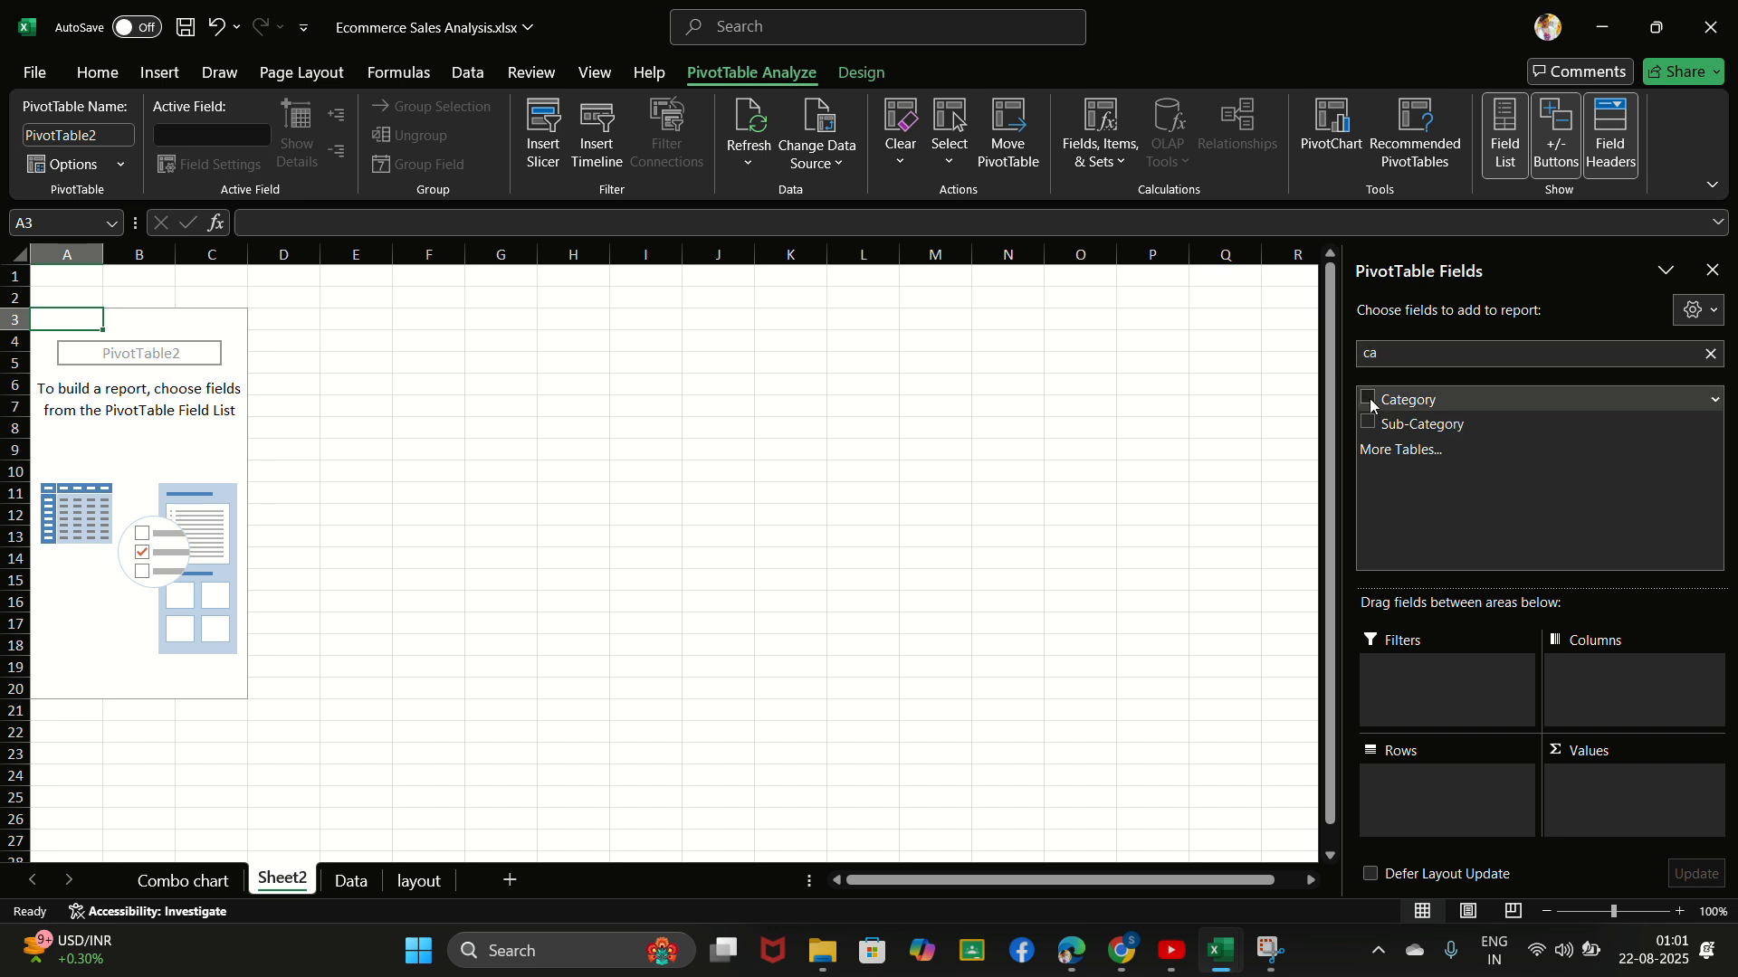
left_click(1368, 399)
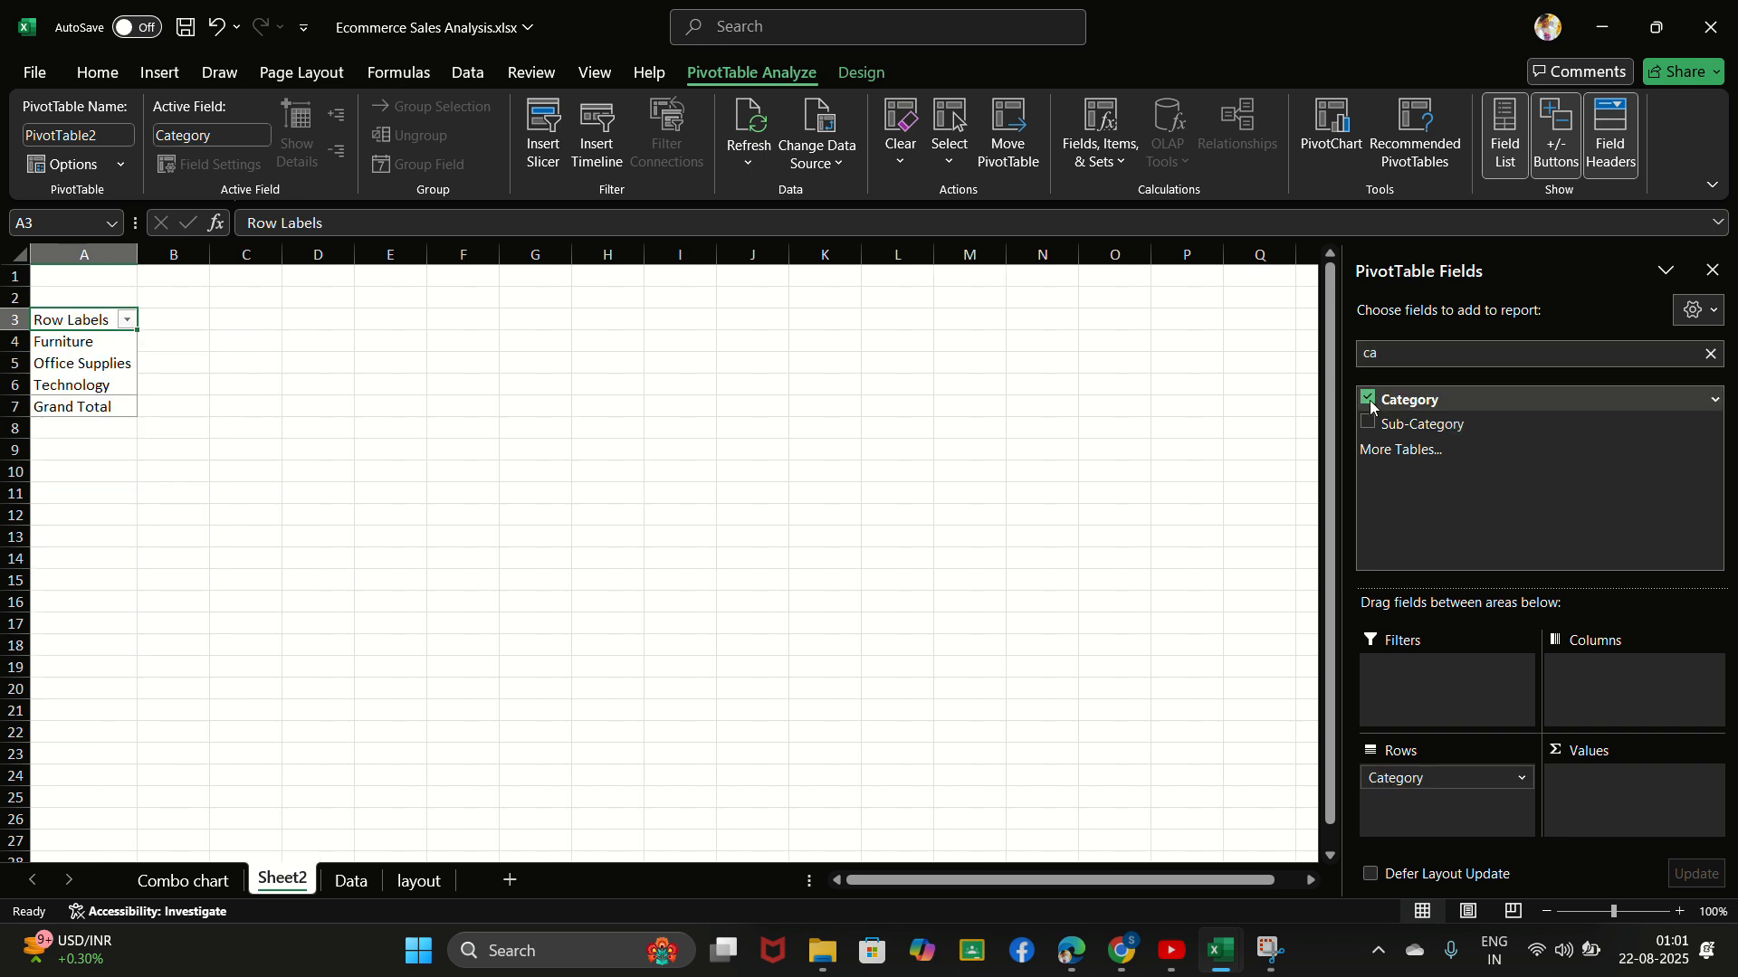
- Find the Profit field and add it to the PivotTable values as Sum of Profit
left_click(1709, 354)
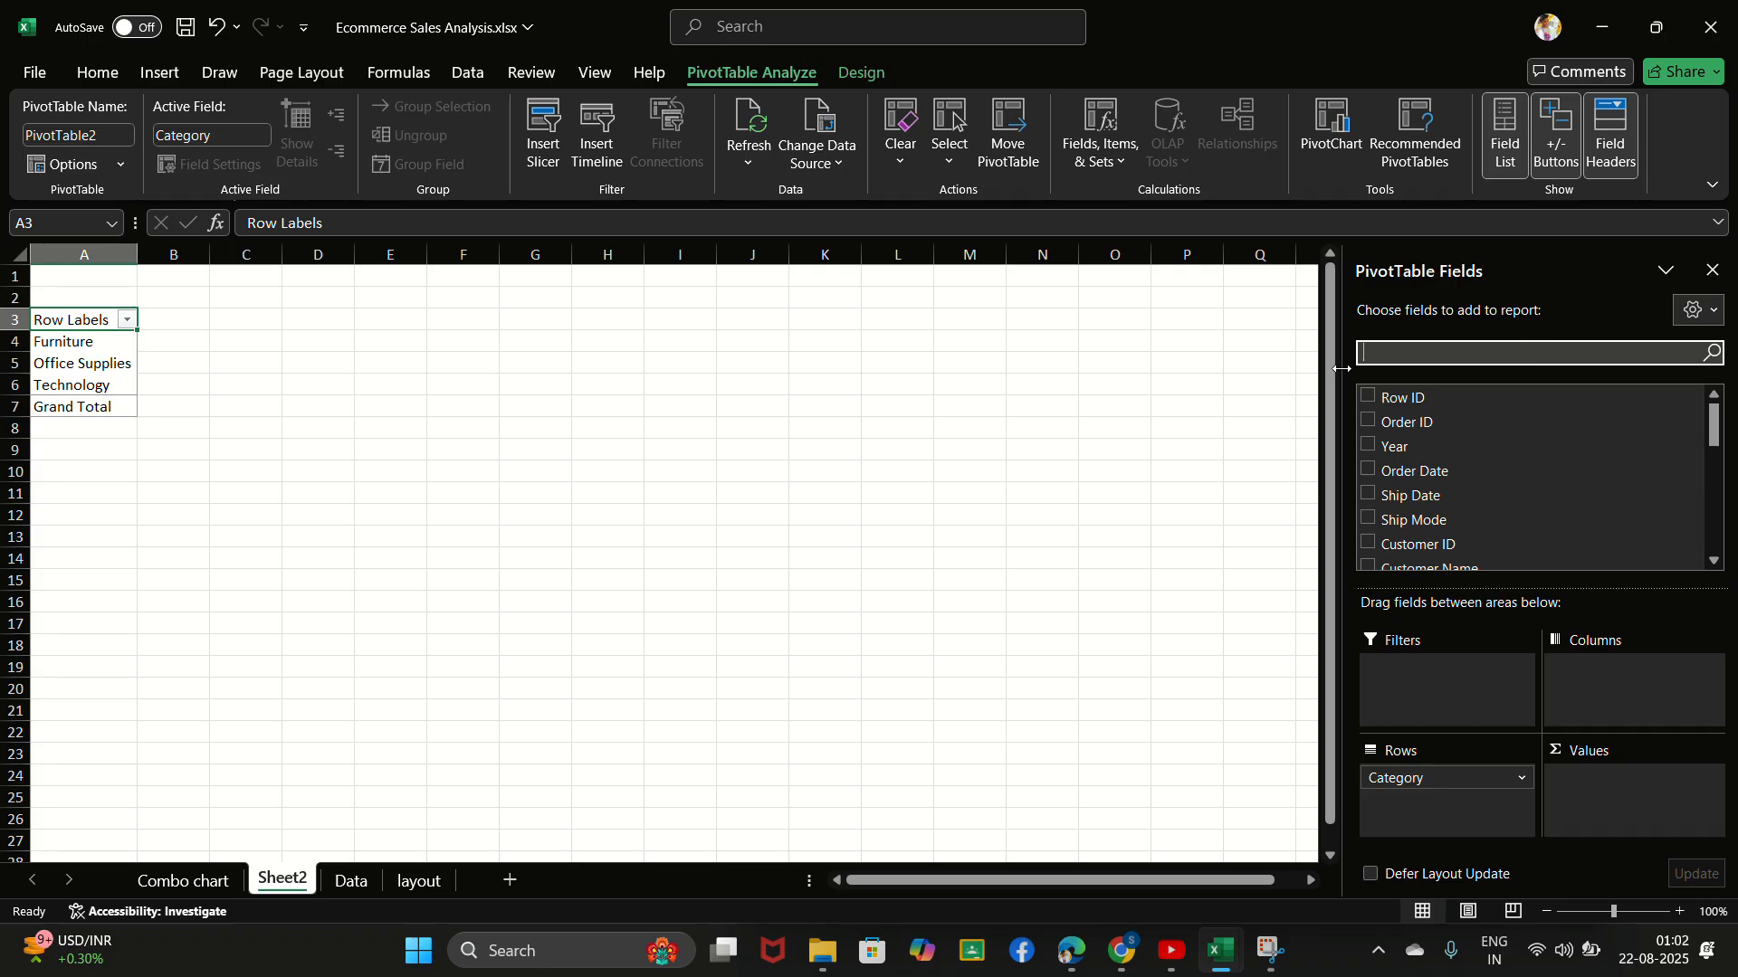
type("profit")
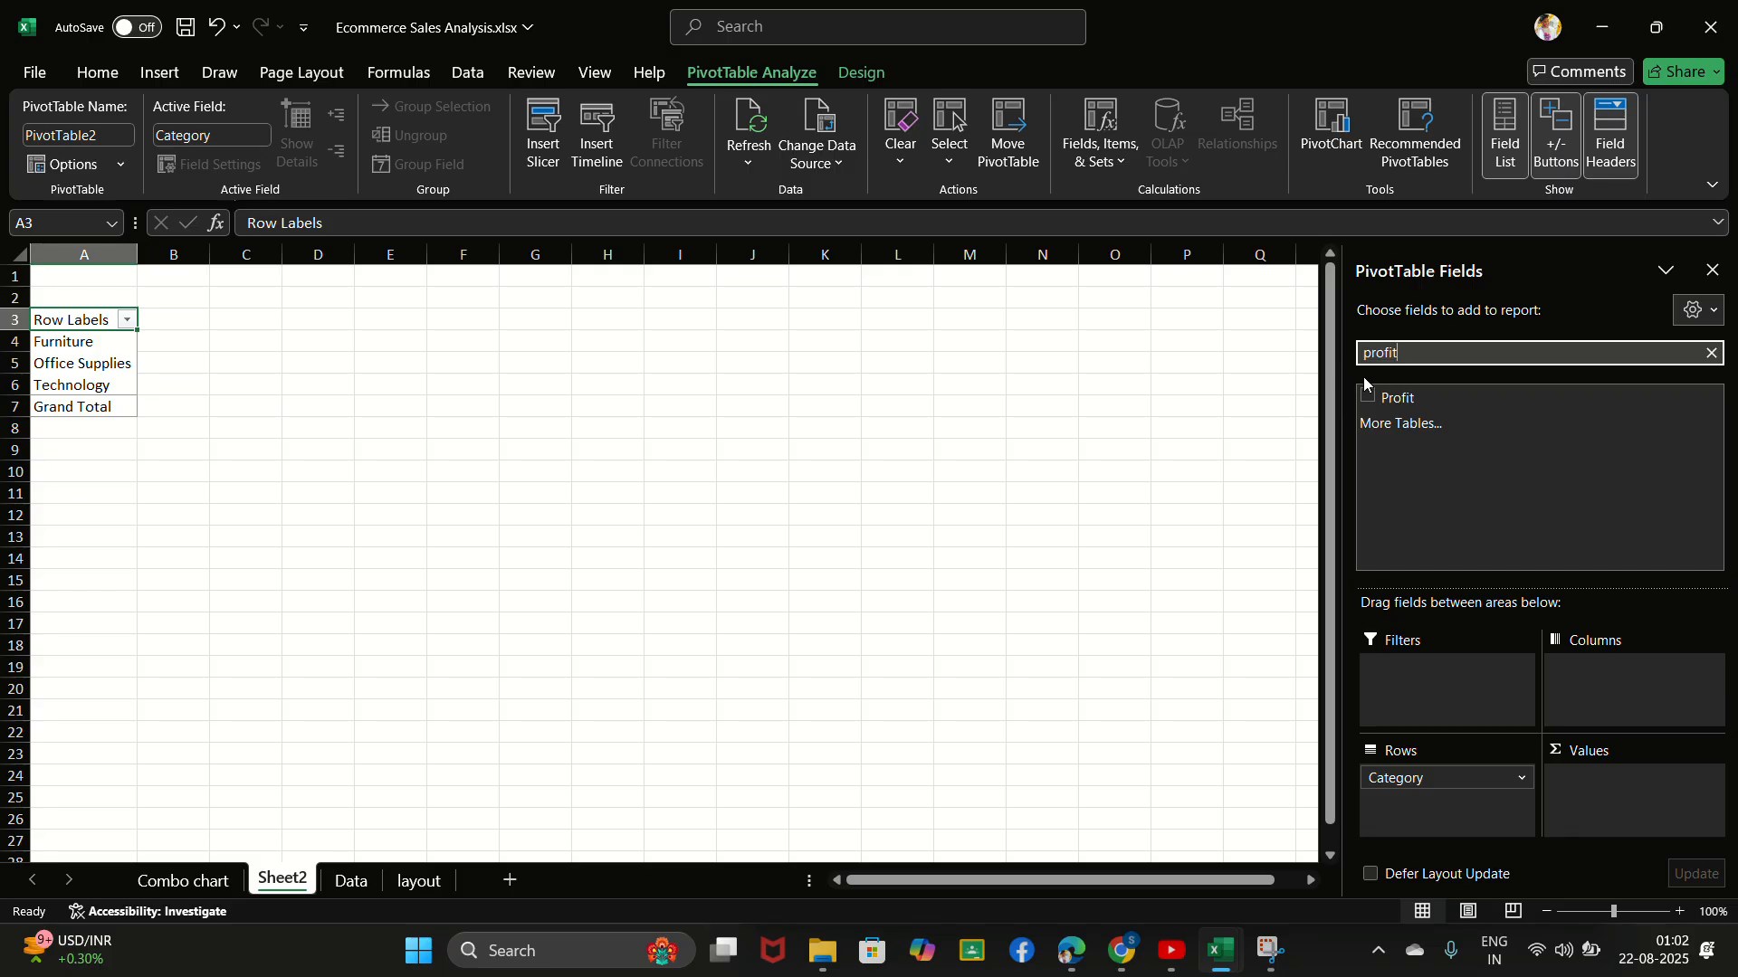
left_click(1367, 398)
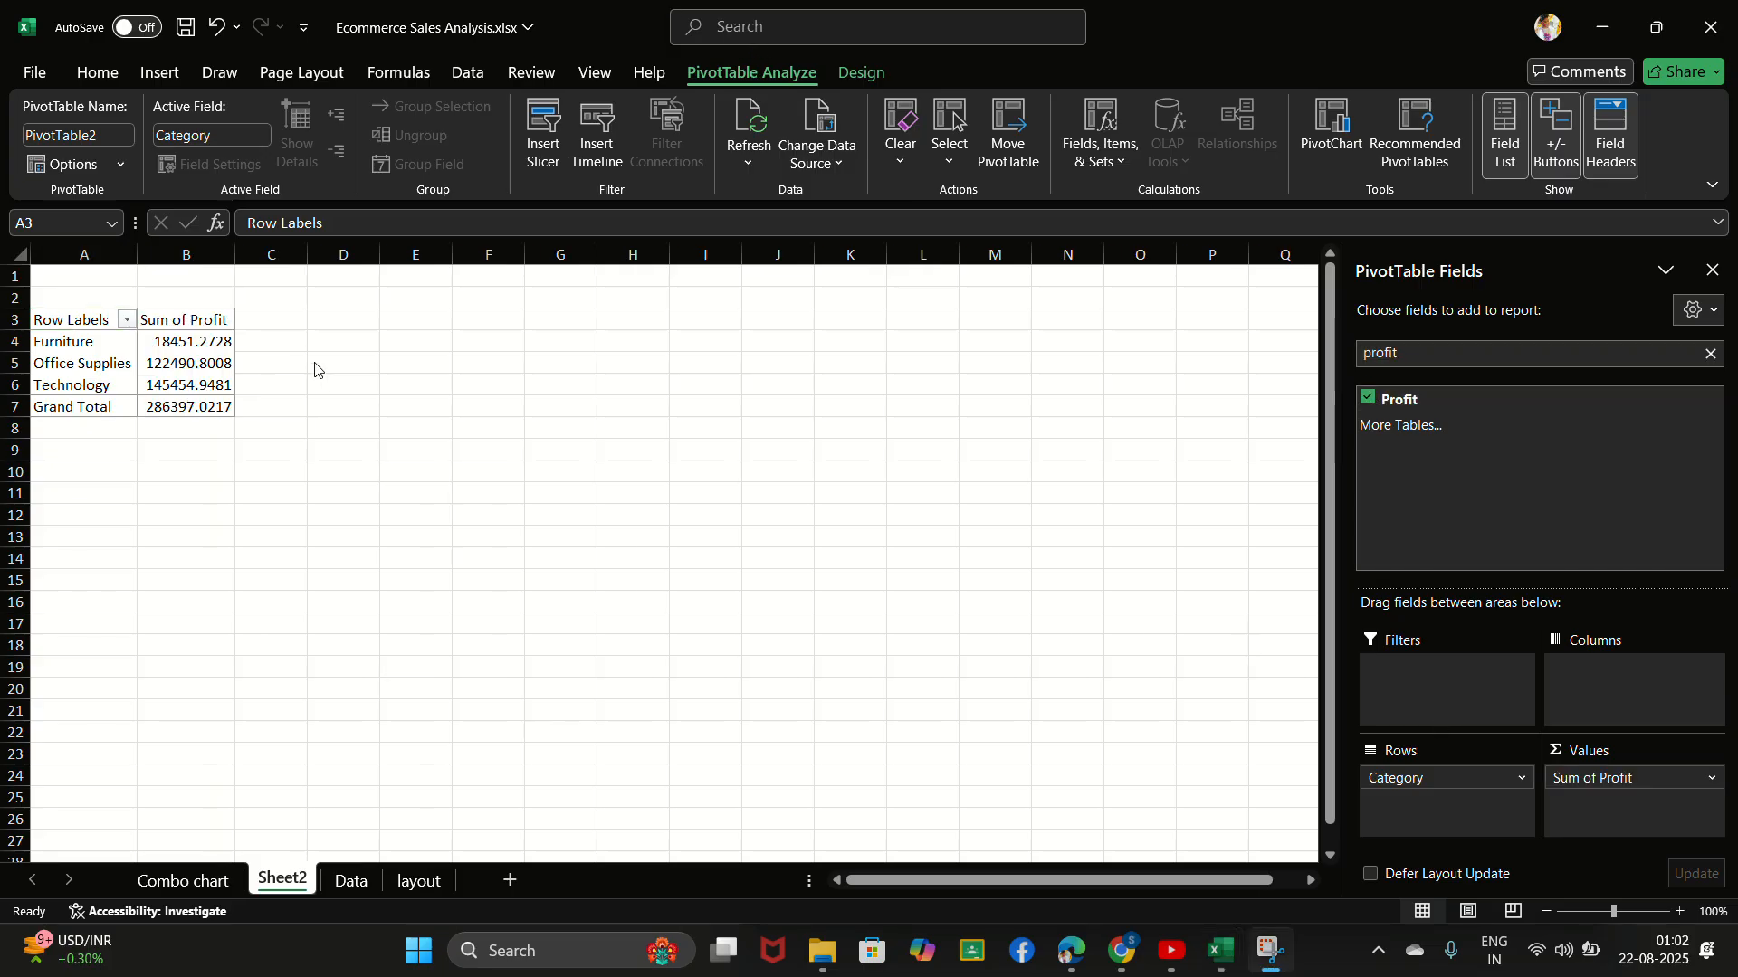
- Try to insert a Waterfall PivotChart from the PivotTable of profit by category
left_click(178, 359)
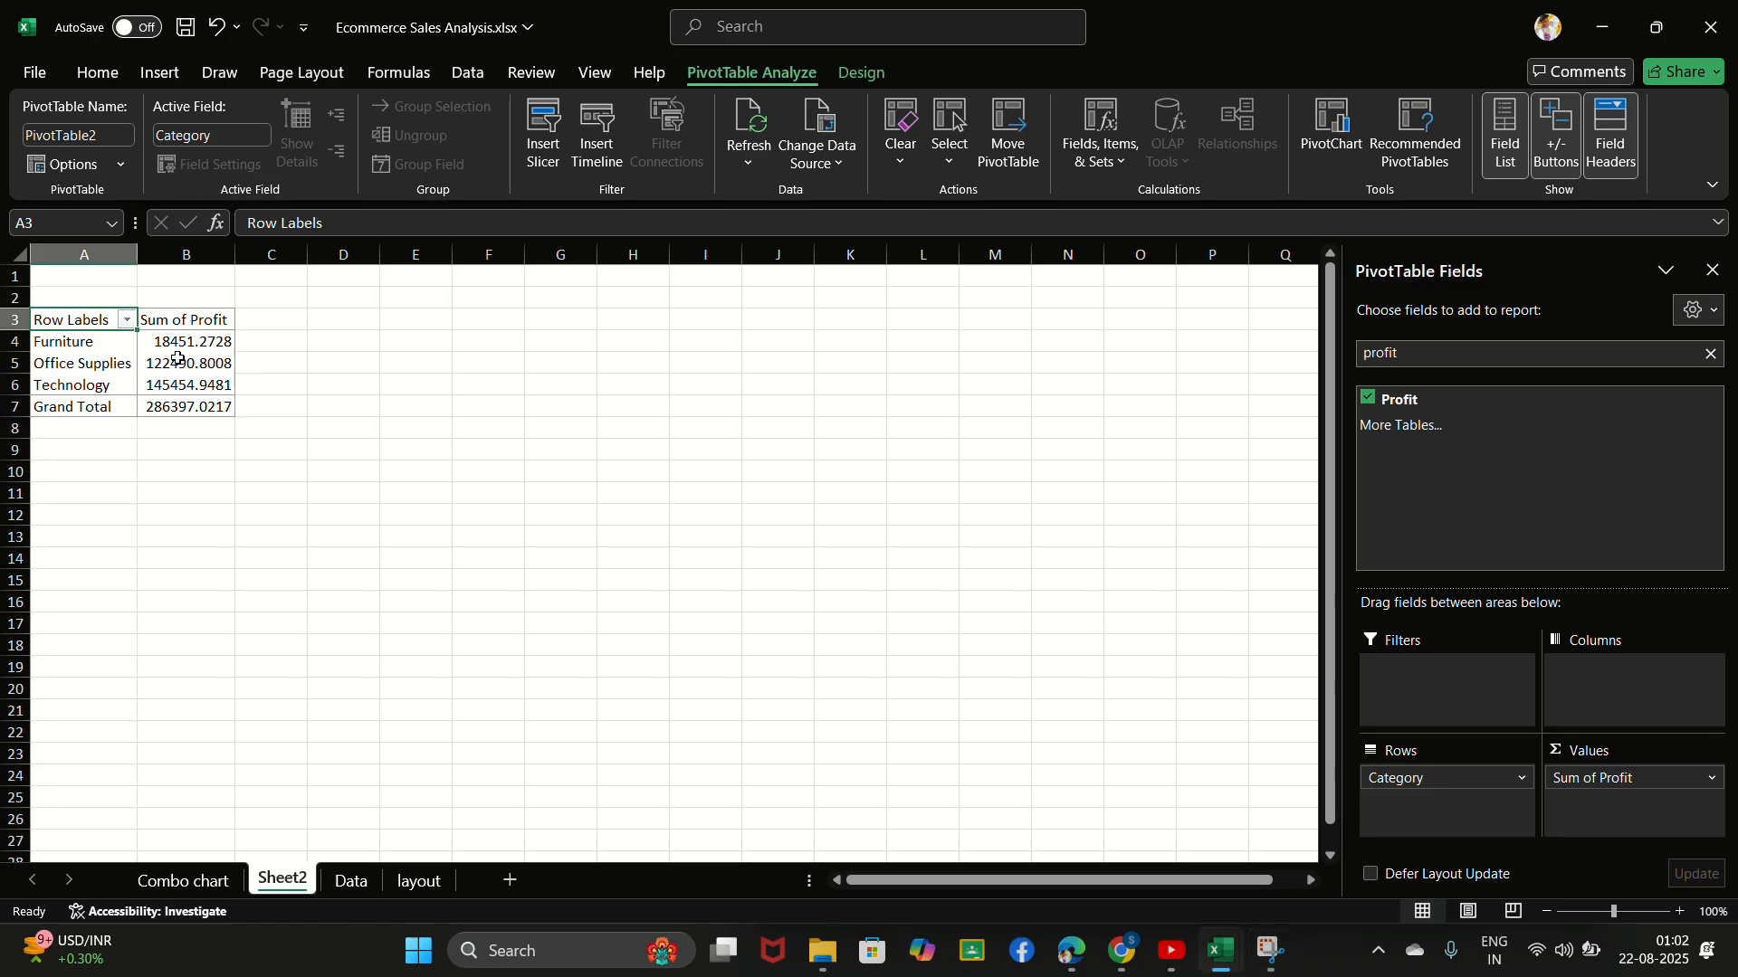
left_click(178, 360)
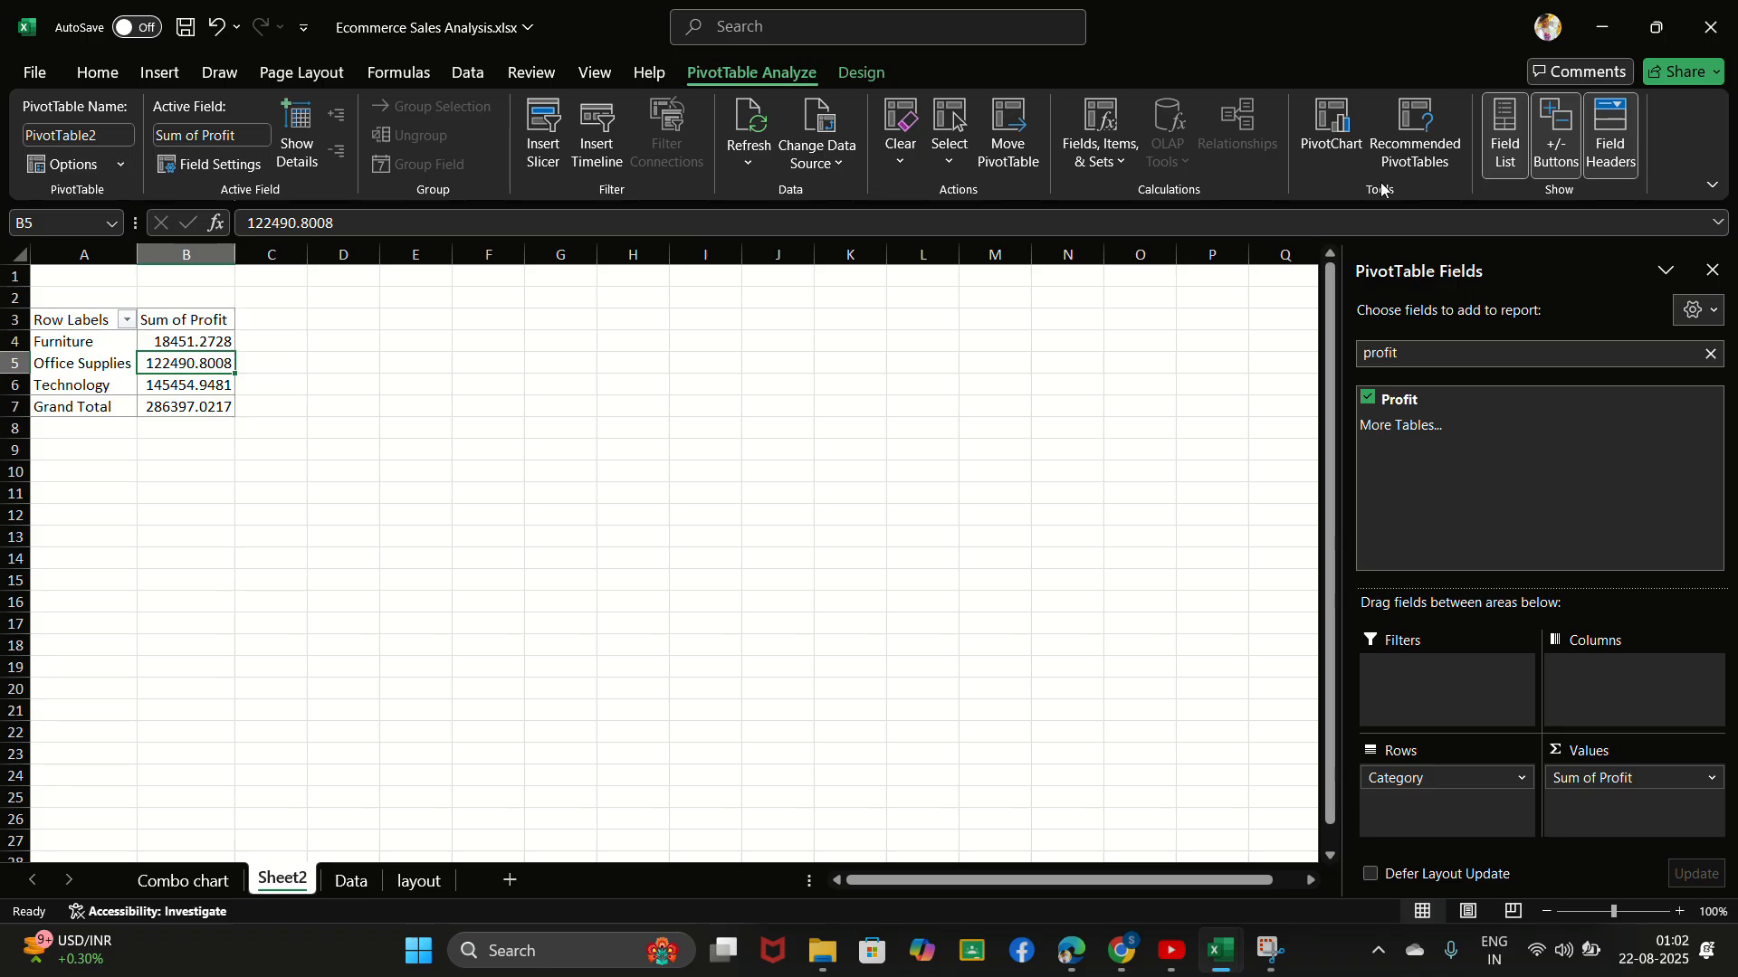
left_click(1336, 134)
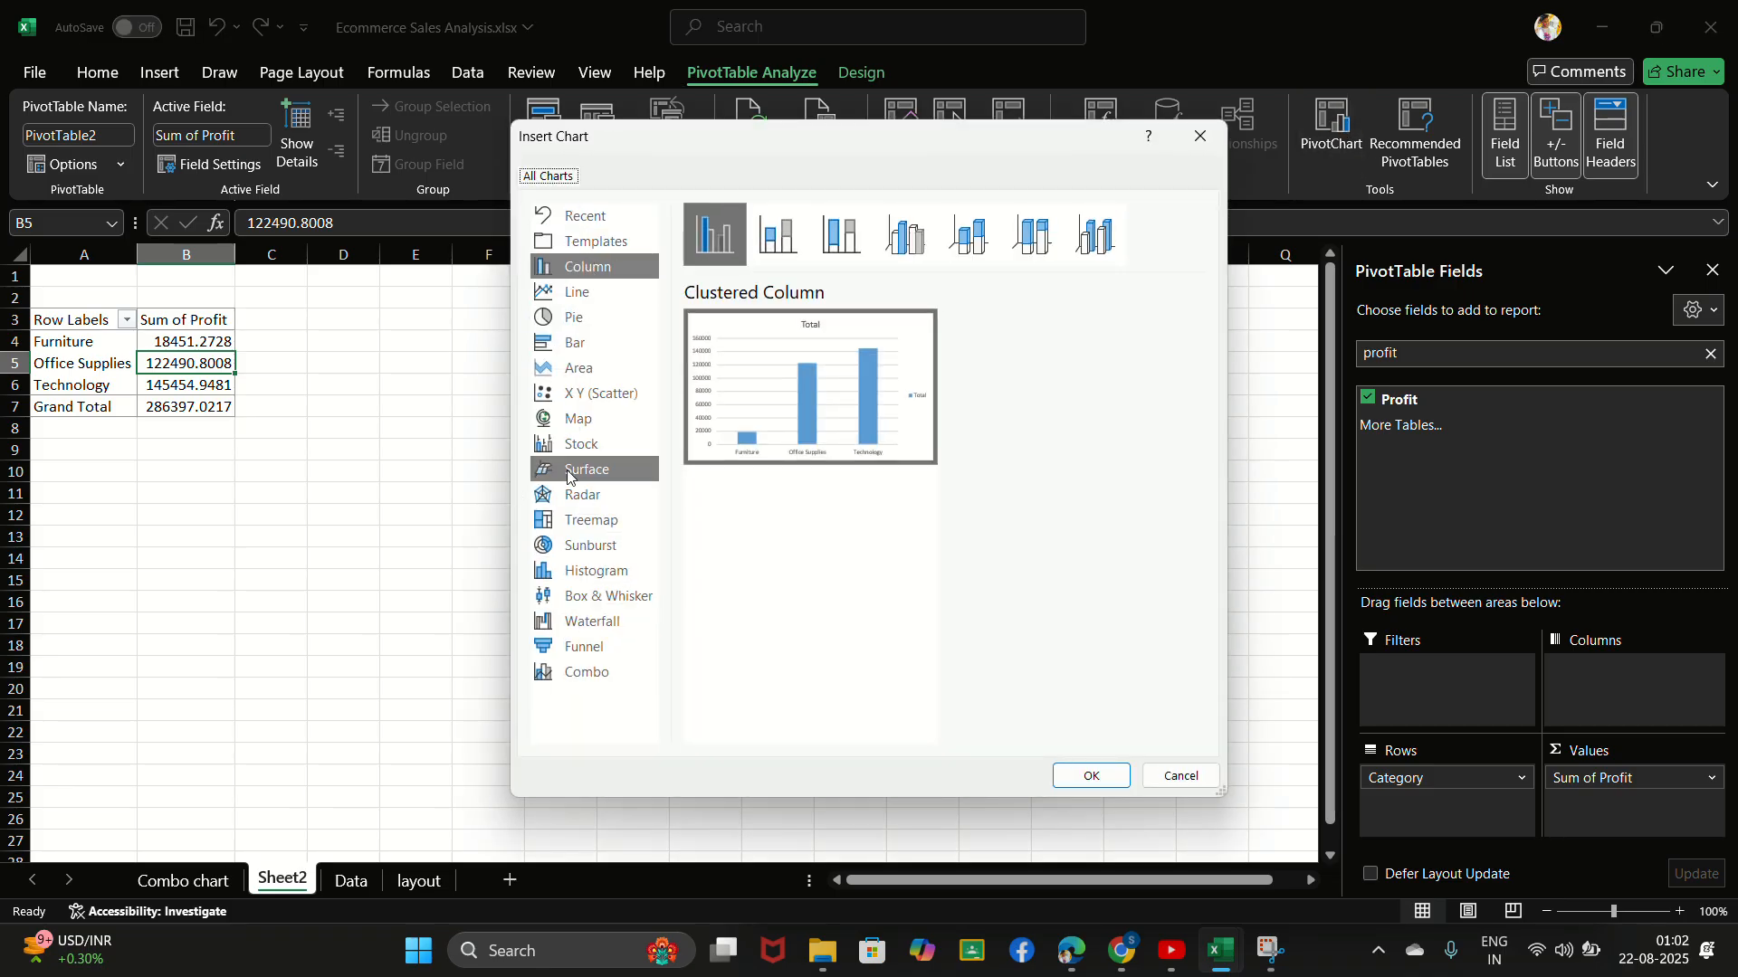
left_click(585, 623)
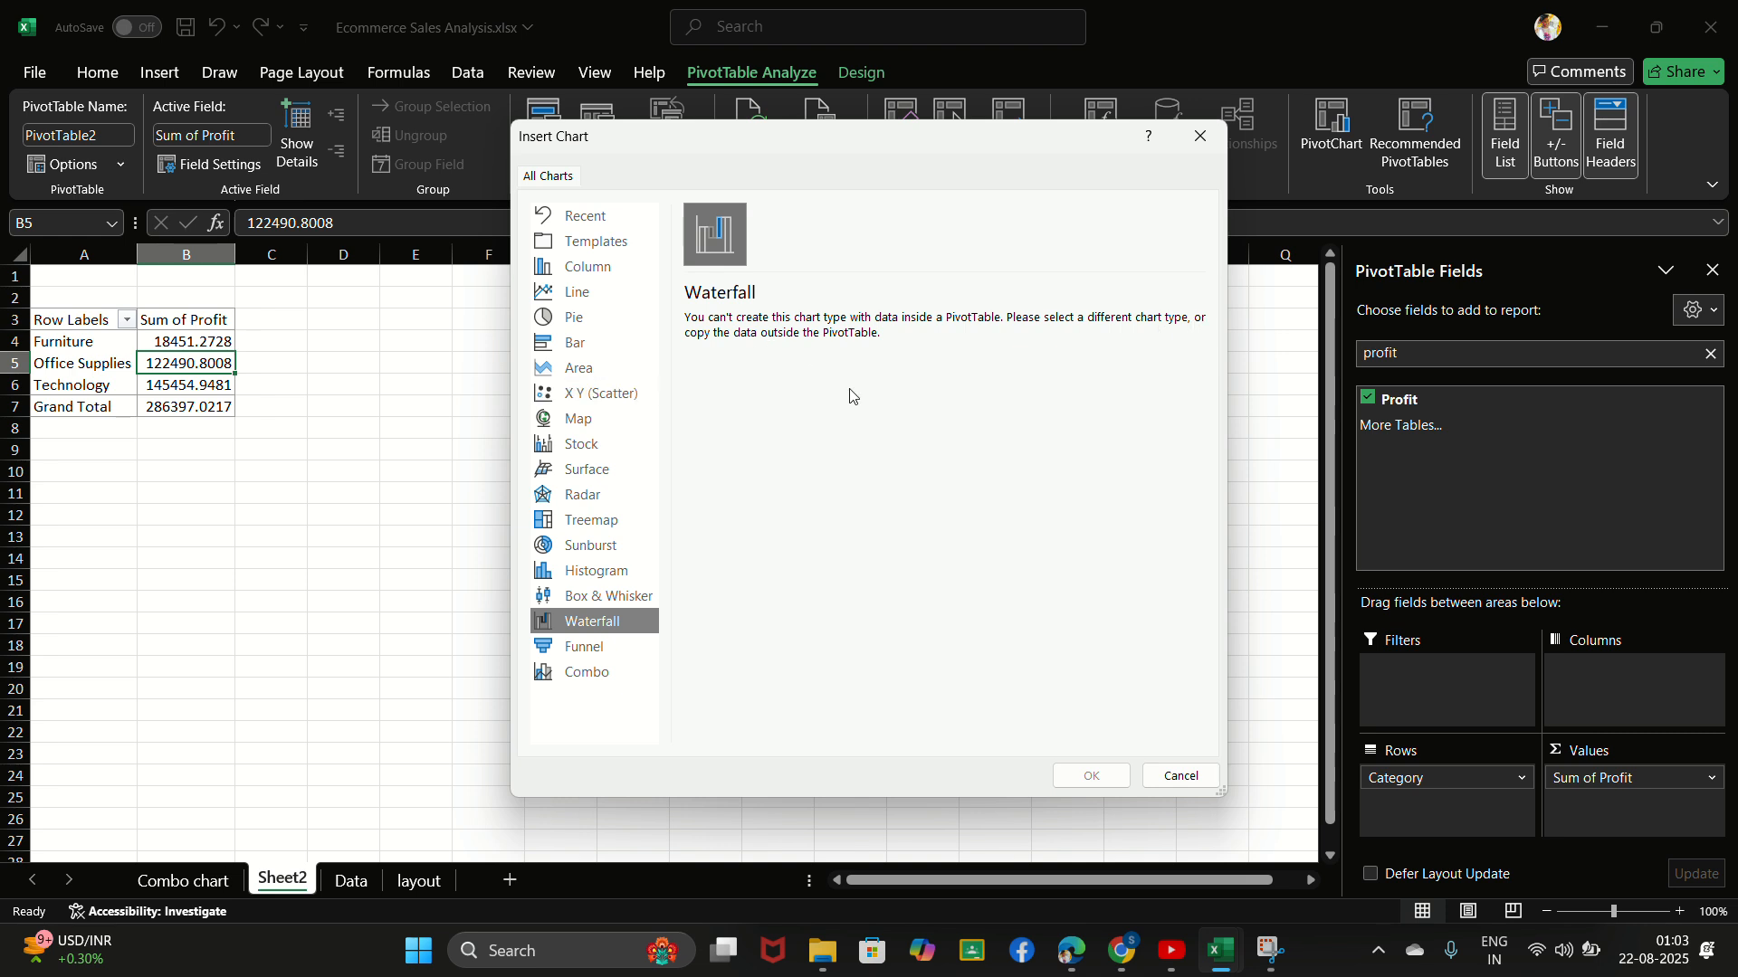
left_click(1201, 138)
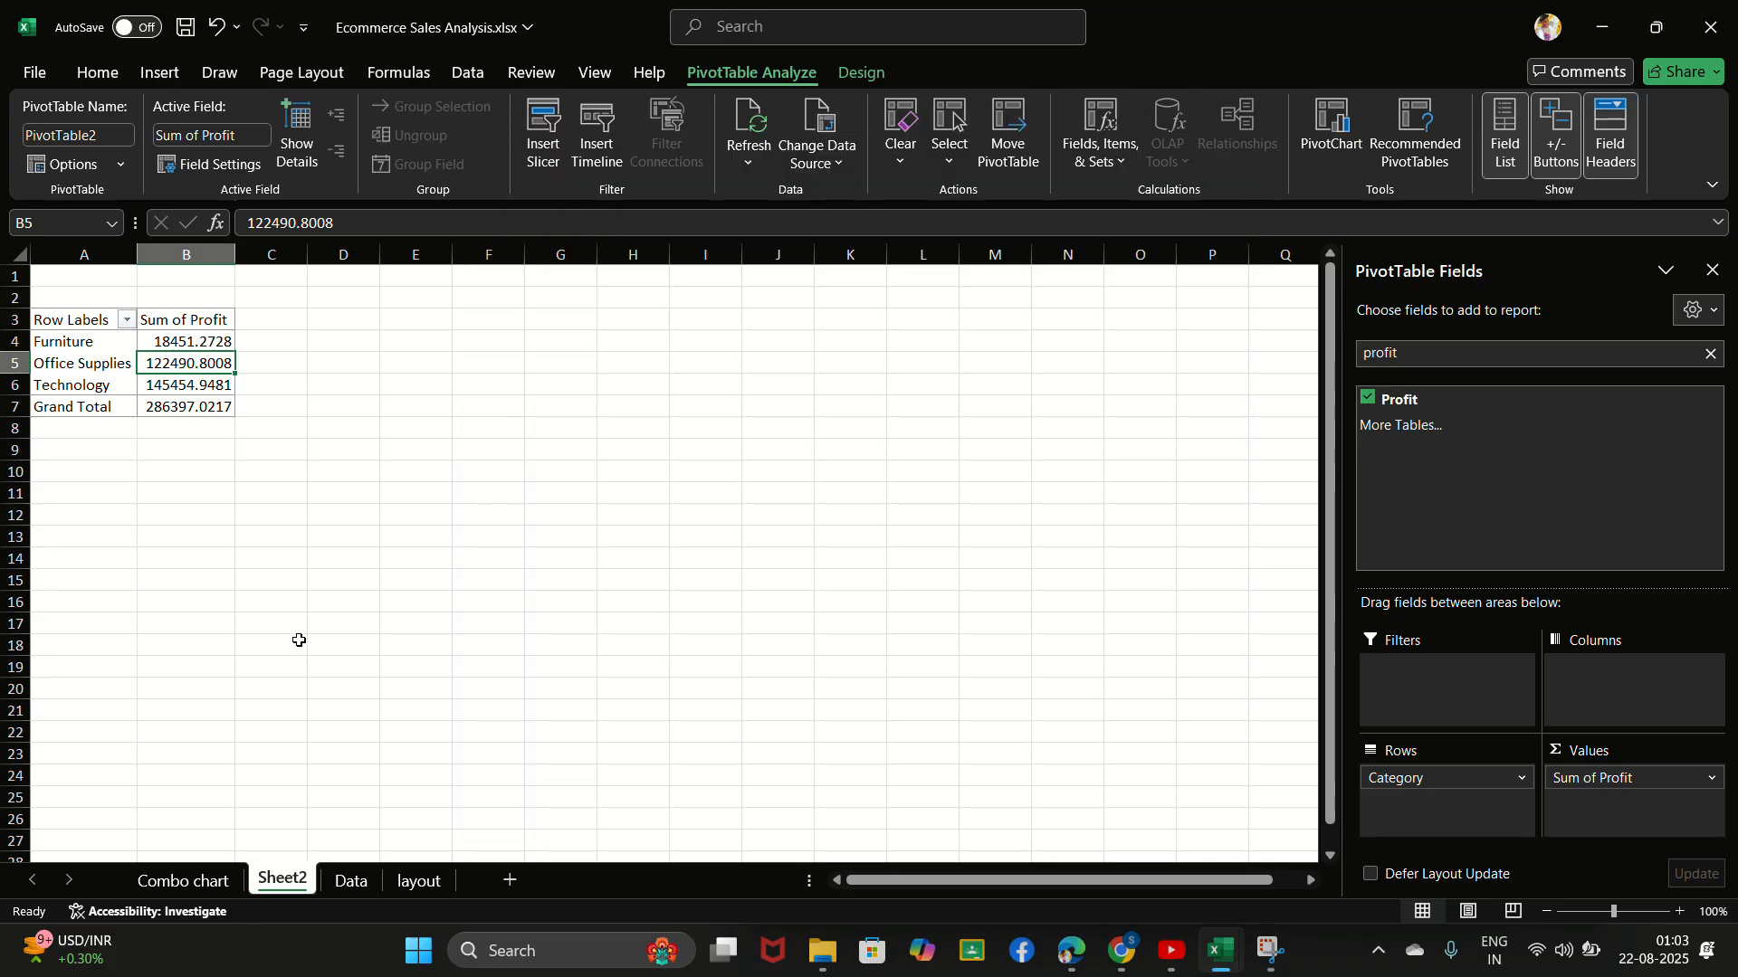
left_click(746, 29)
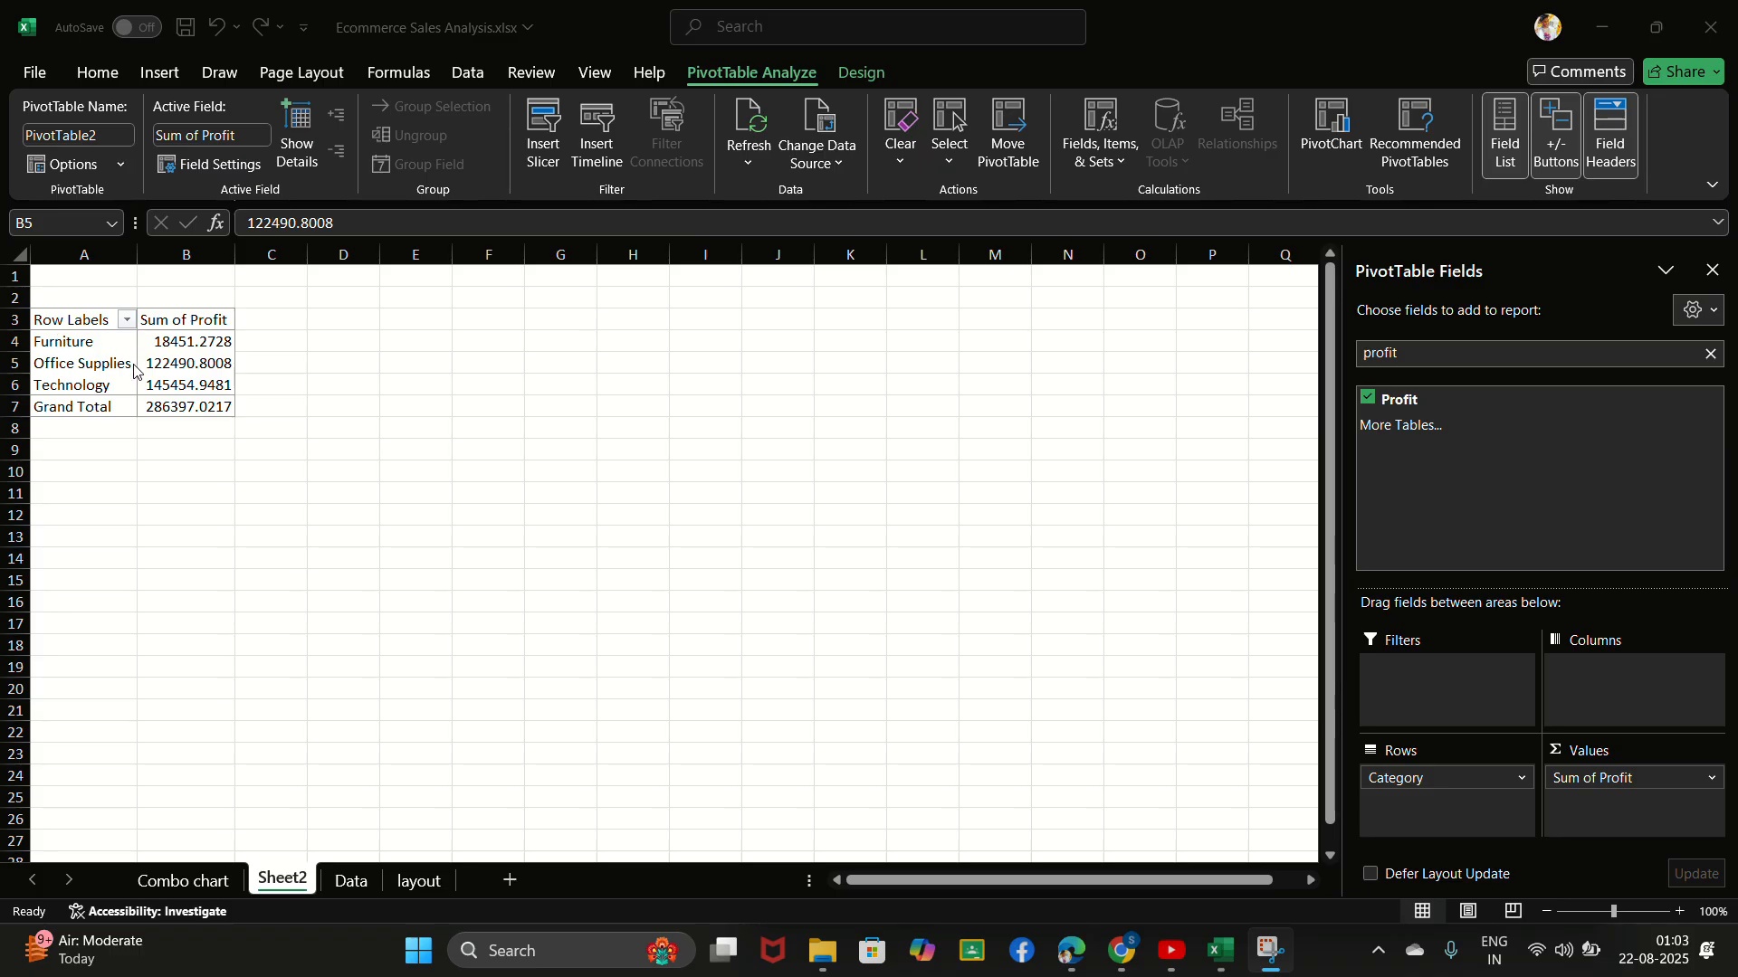
left_click_drag(77, 342, 168, 389)
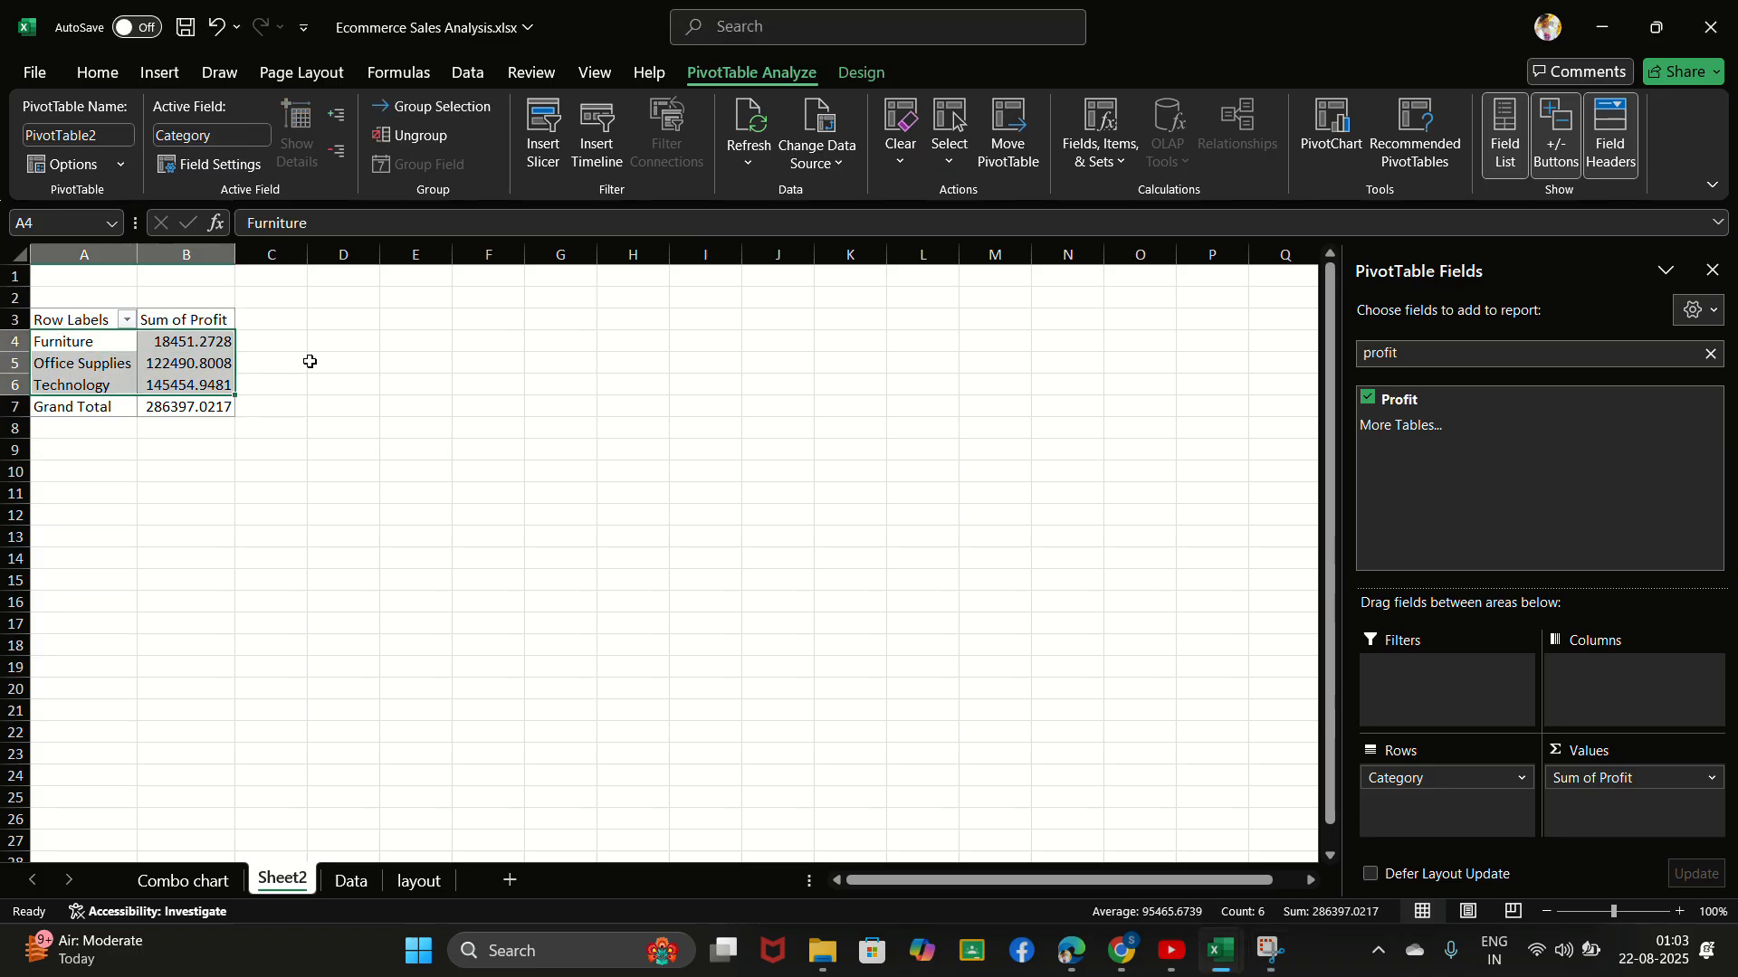
left_click(152, 345)
- Enter the header "Row Labels" in cell D3, beside the PivotTable
left_click(349, 320)
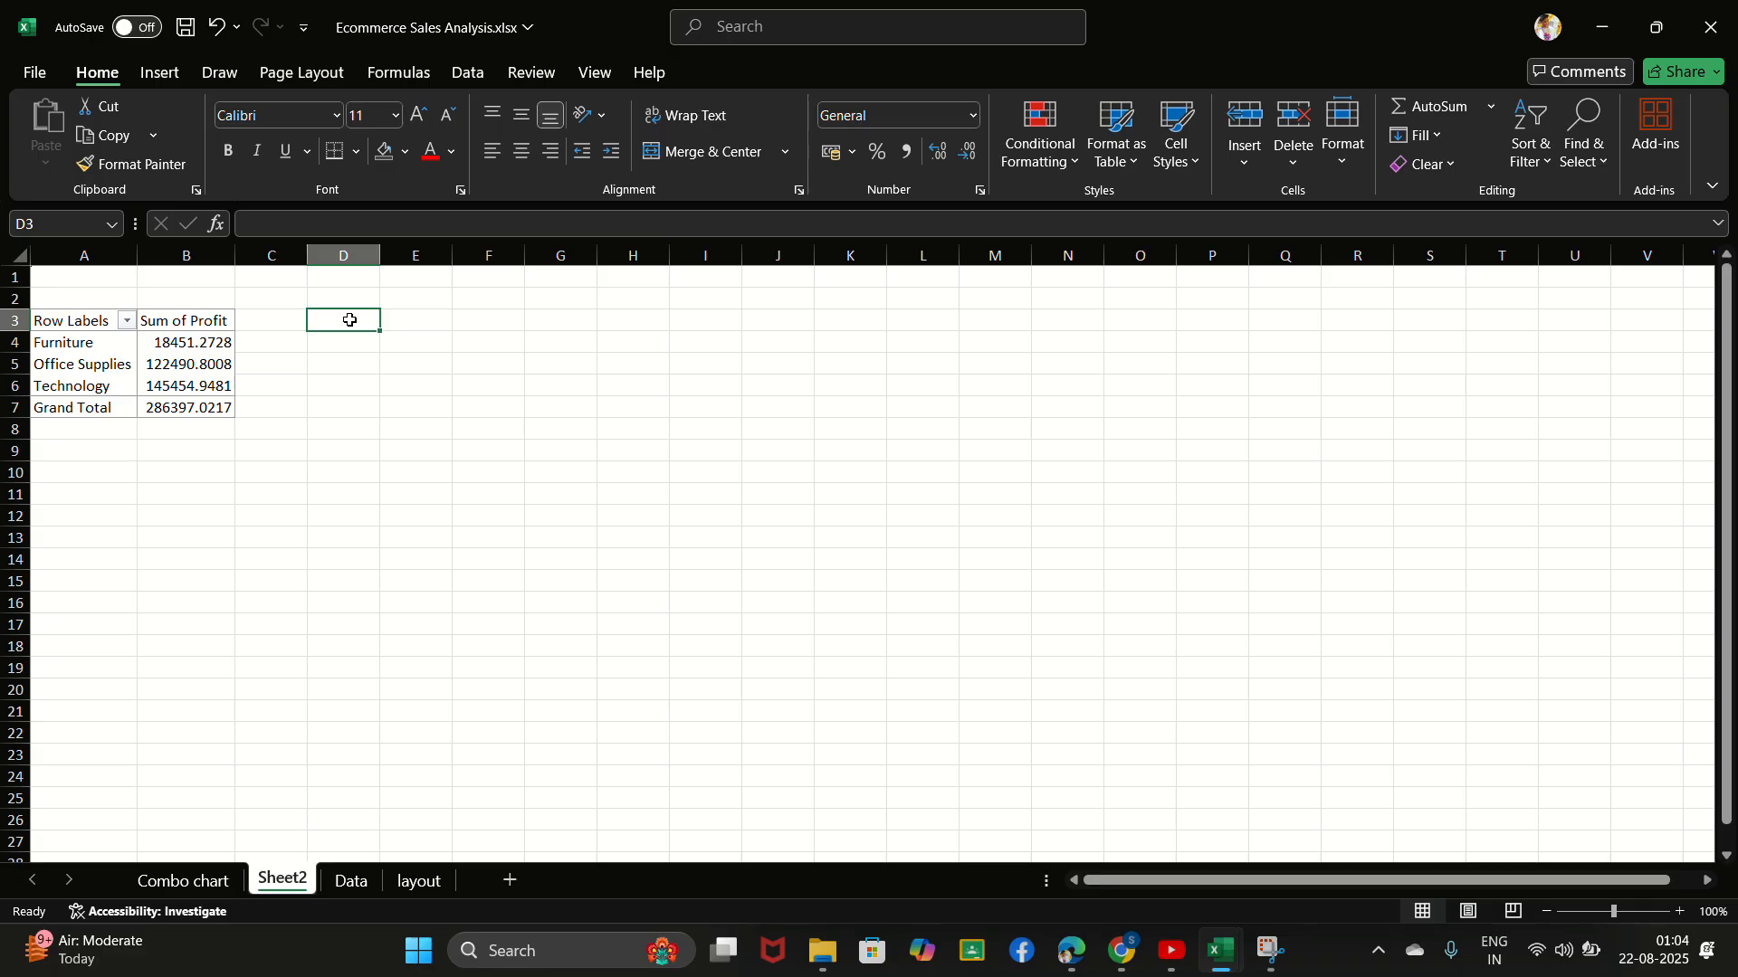
type("Row")
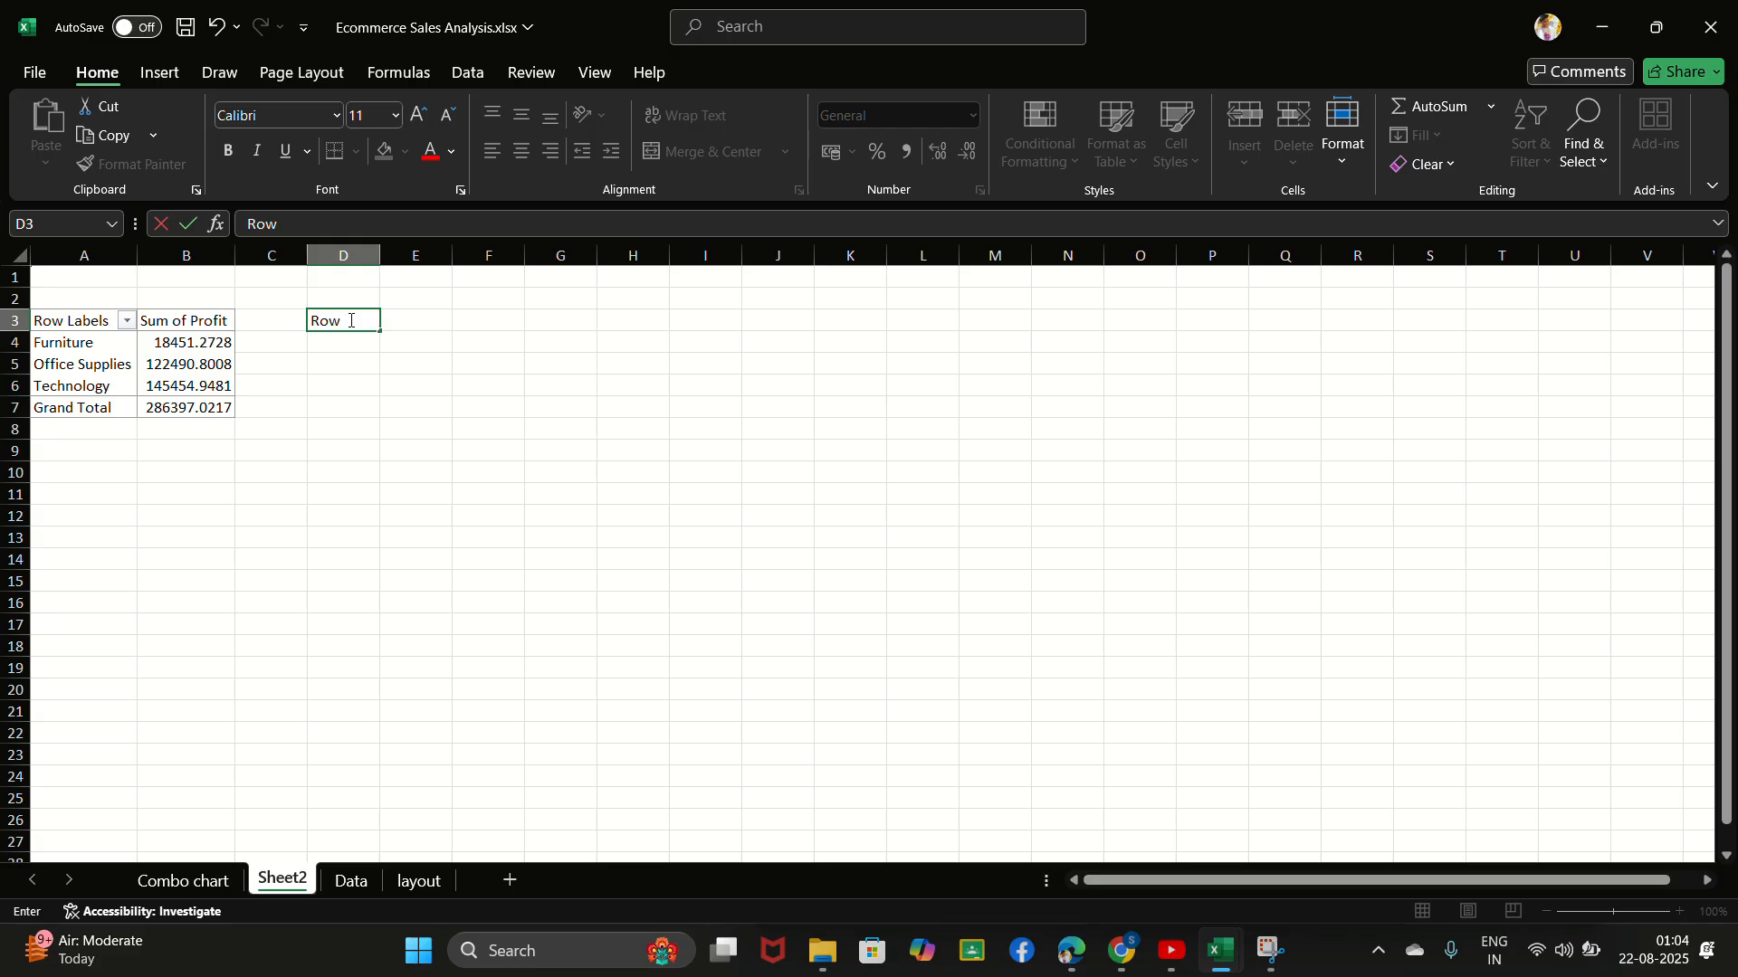
type(" Labels")
key("F2")
key("Return")
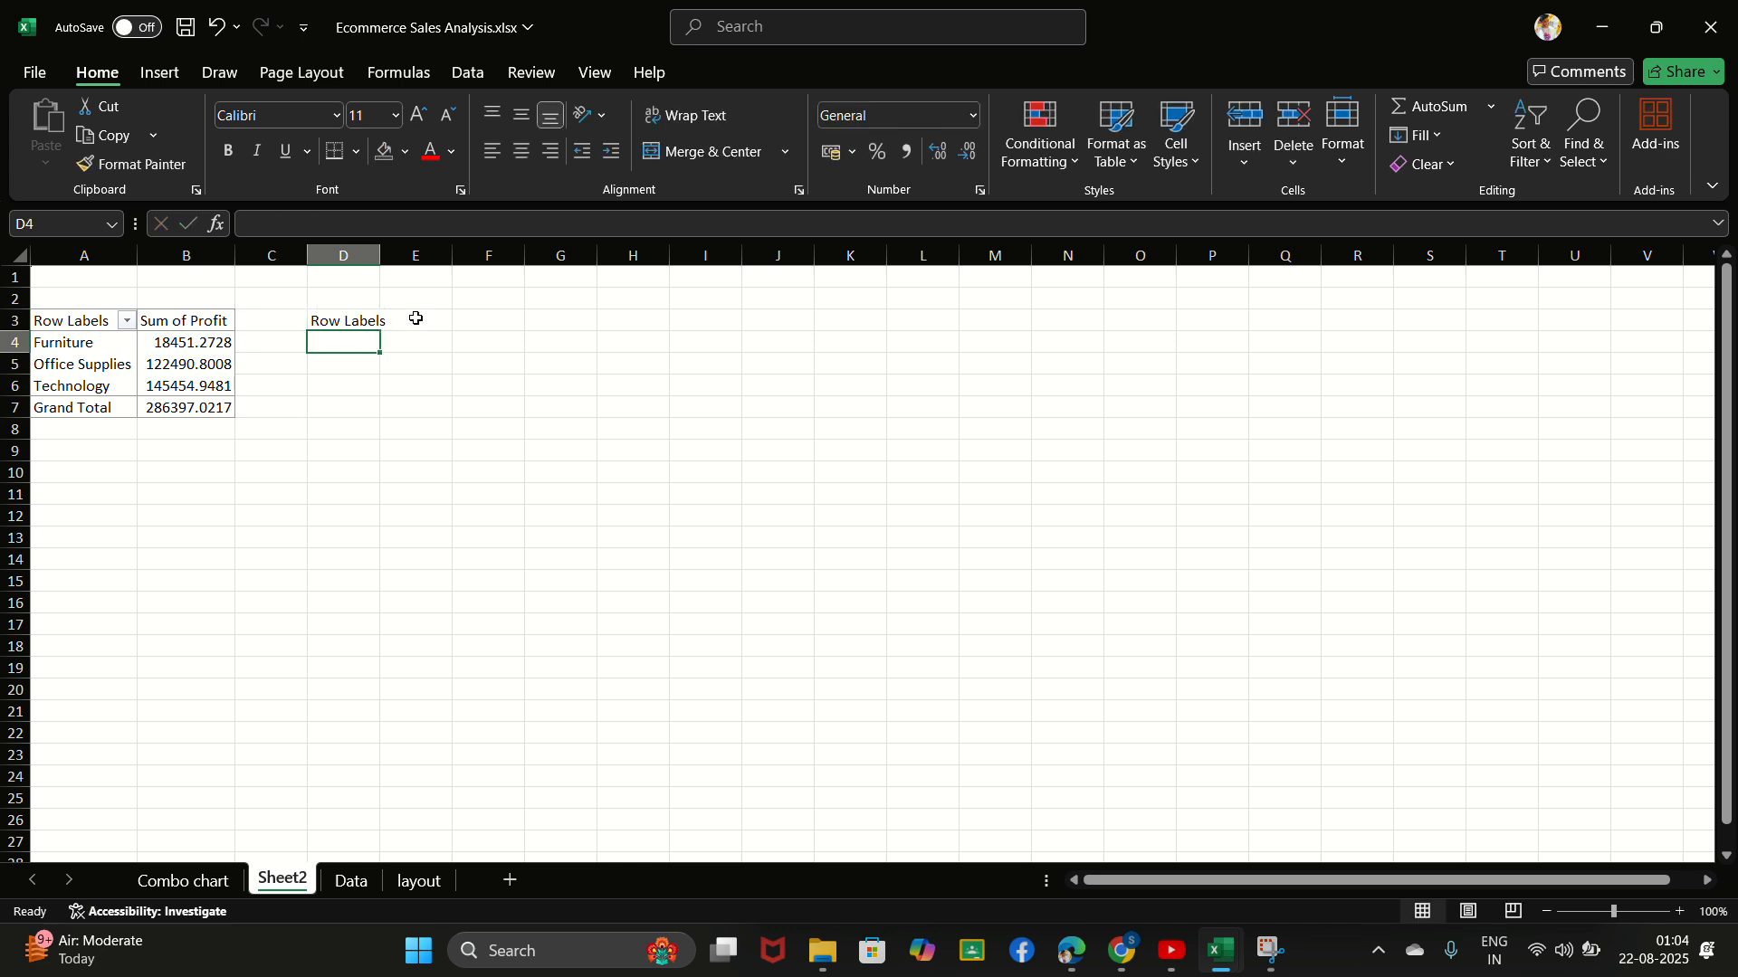
- Enter the header "Sum of profit" in cell E3 and widen column D to fit its header
left_click(416, 319)
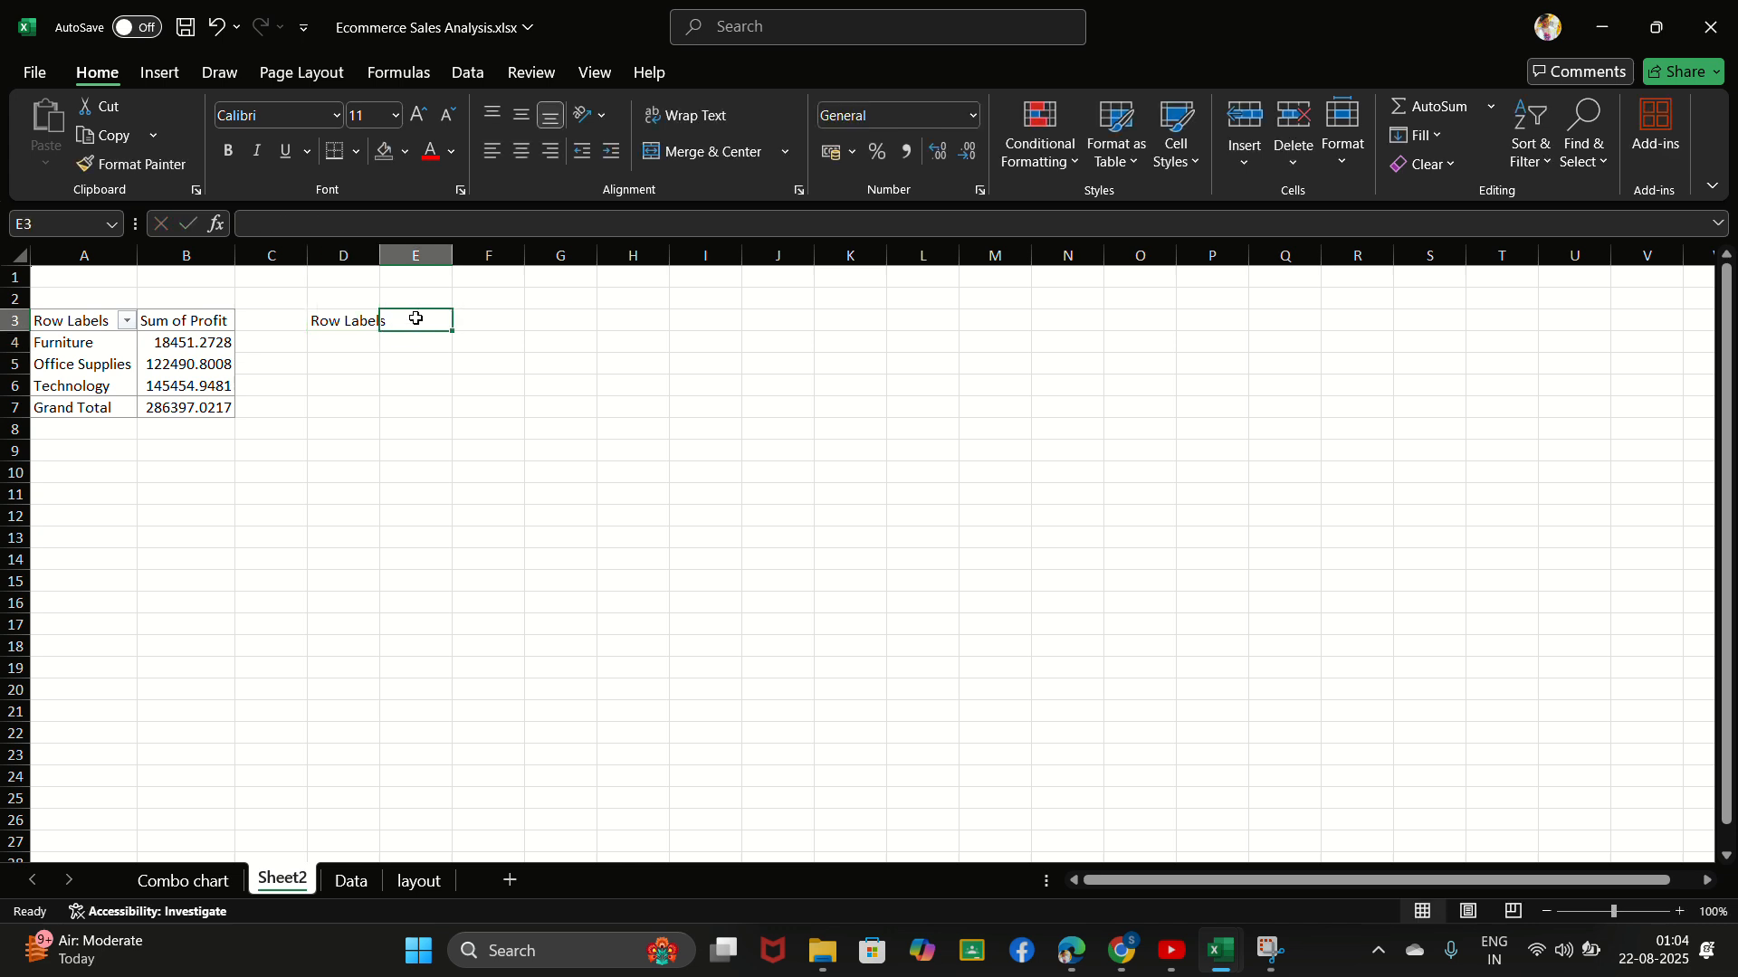
type("Sum of")
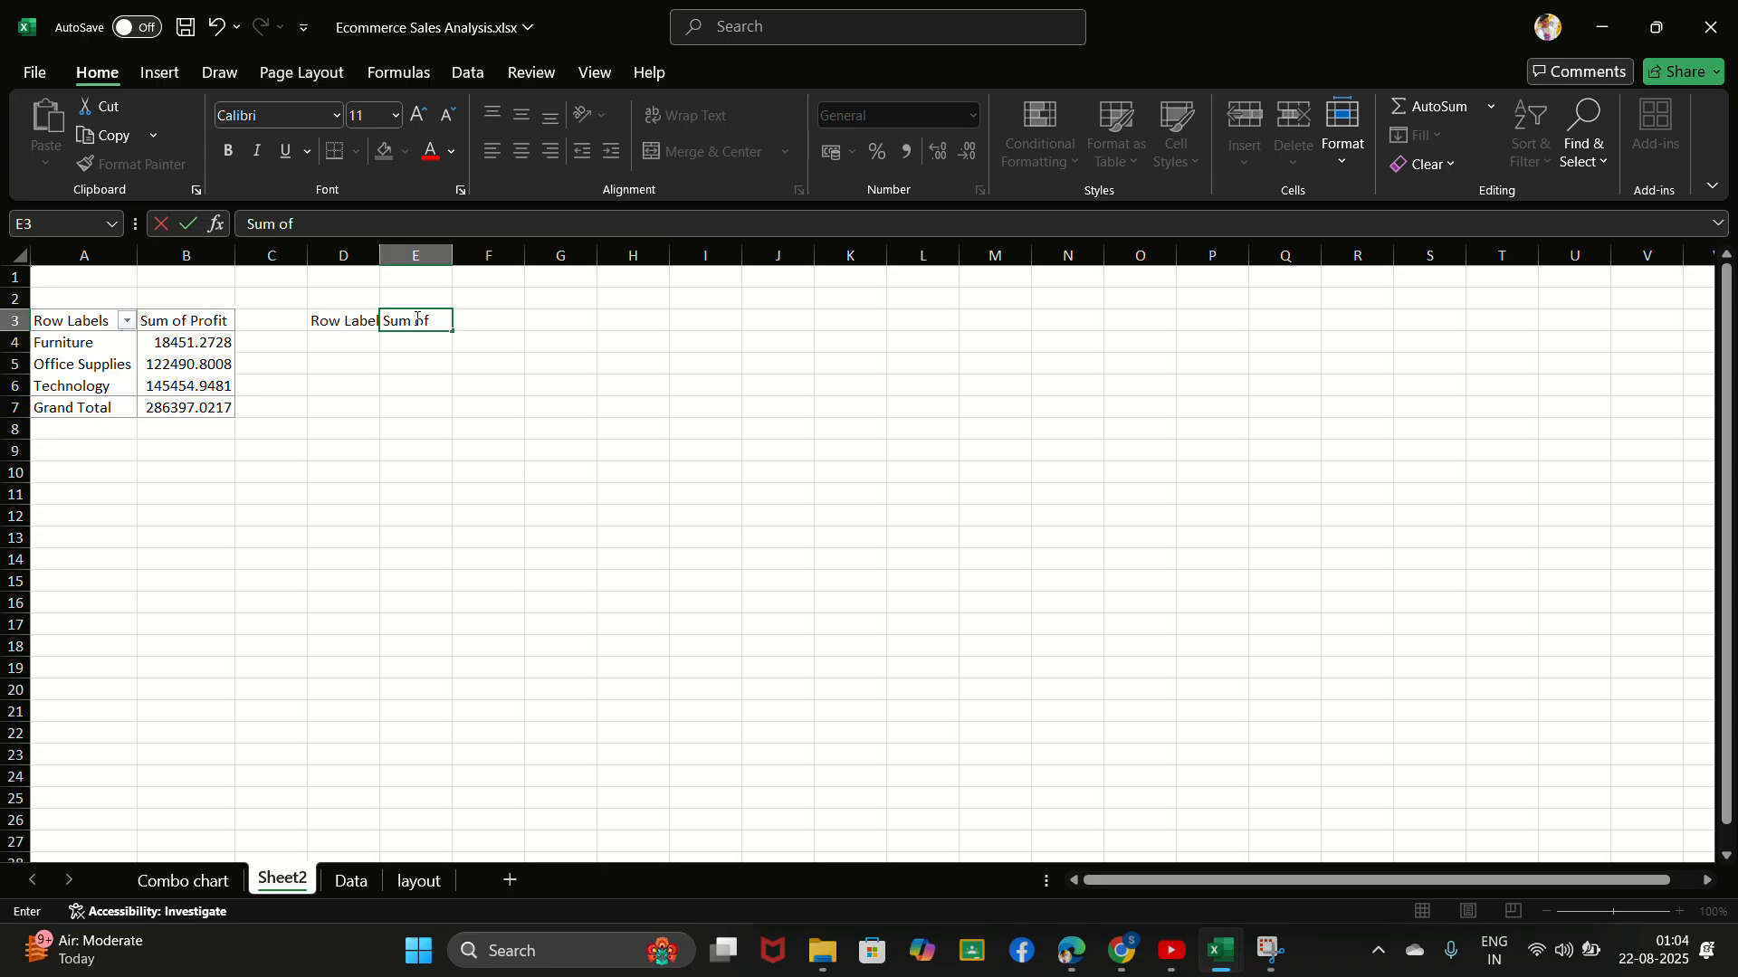
type(" profit")
left_click(440, 321)
key("Return")
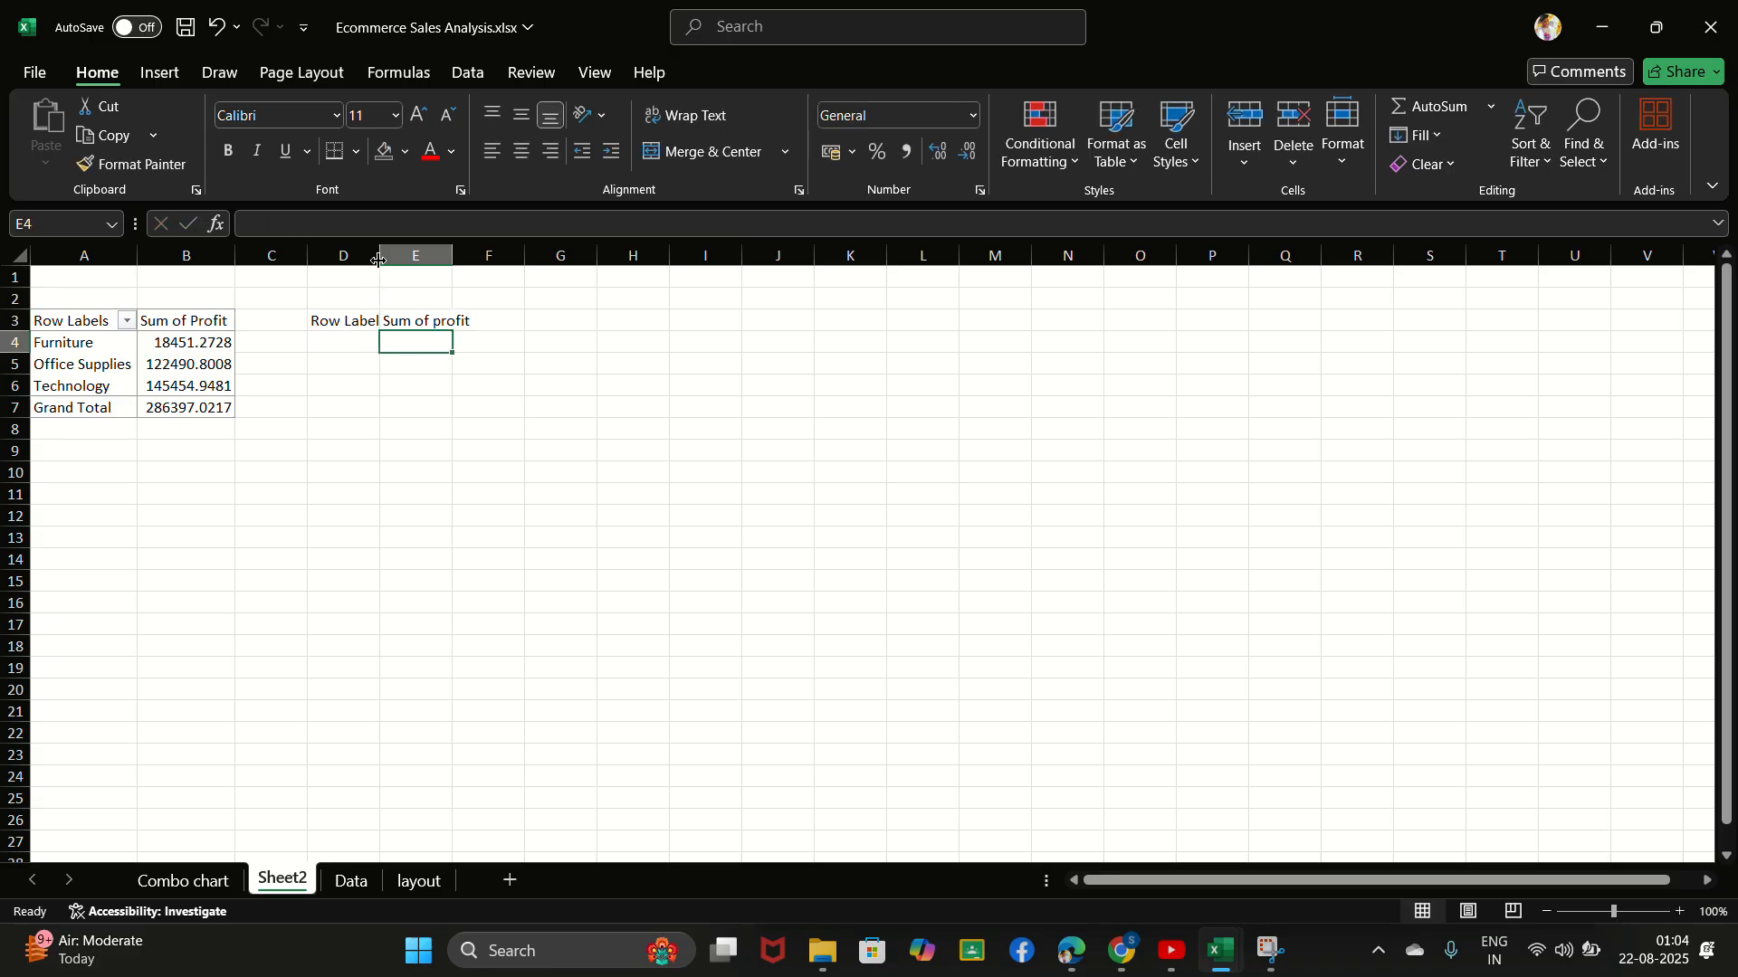
left_click_drag(378, 256, 395, 256)
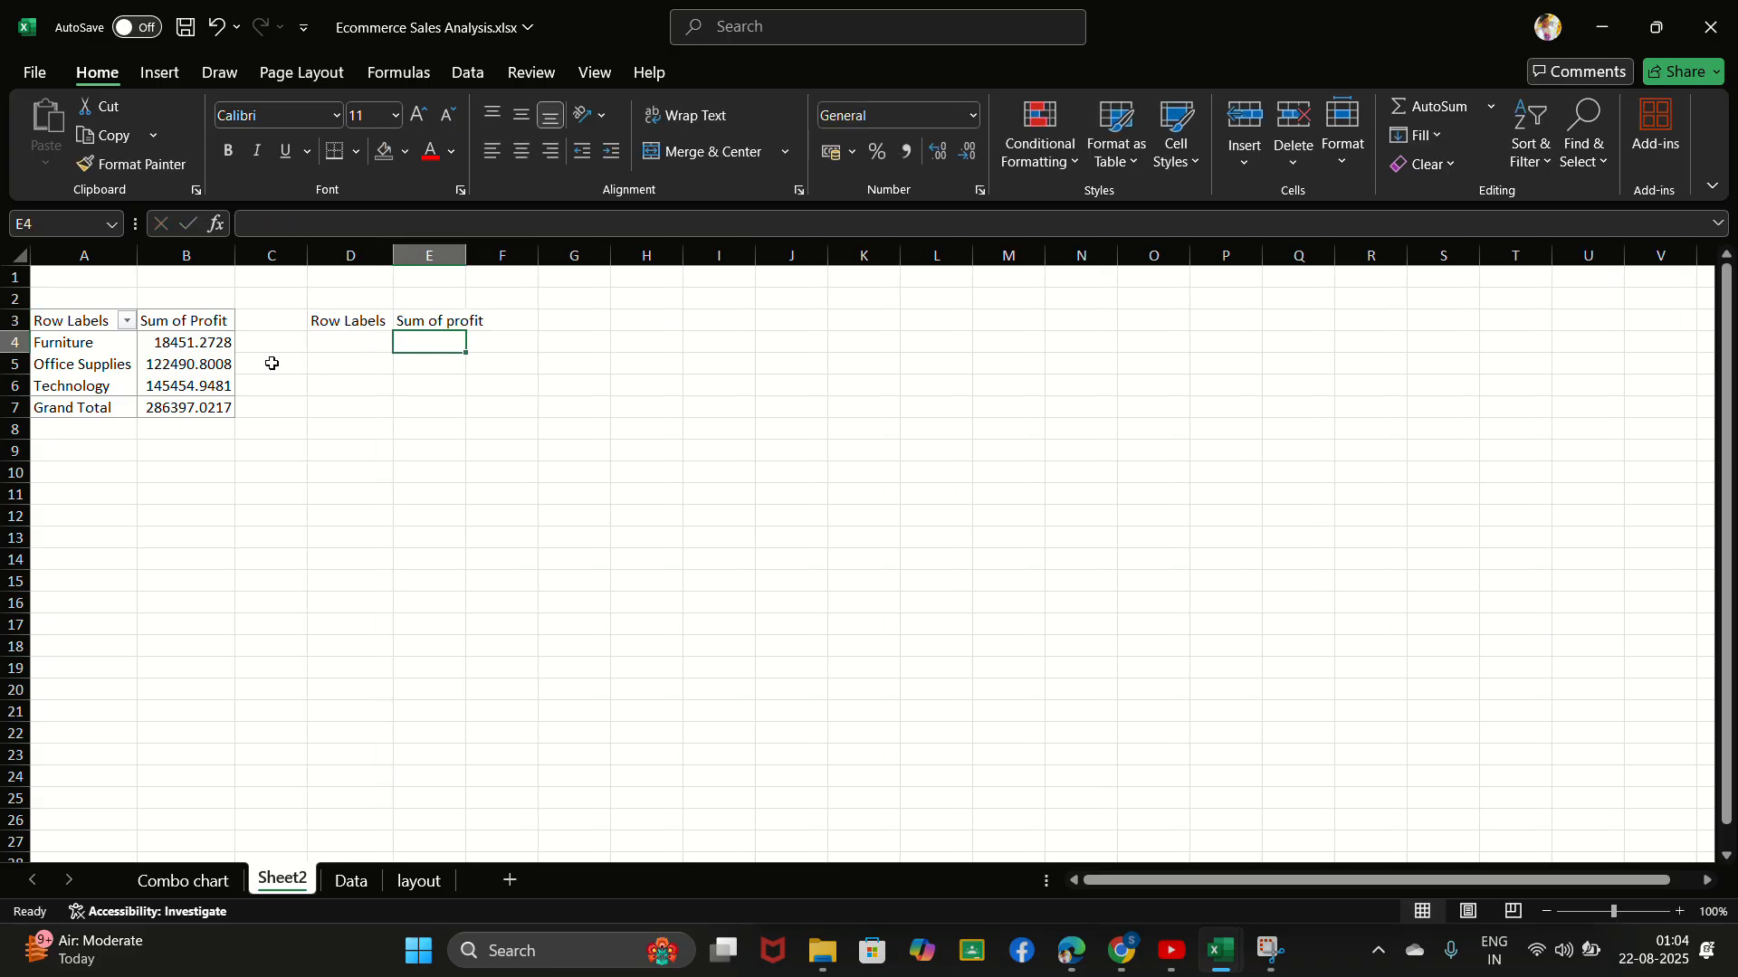
- Link D4 to the PivotTable label with =A4, fill it down to D7, and widen column D to fit the labels
left_click(329, 341)
type("=")
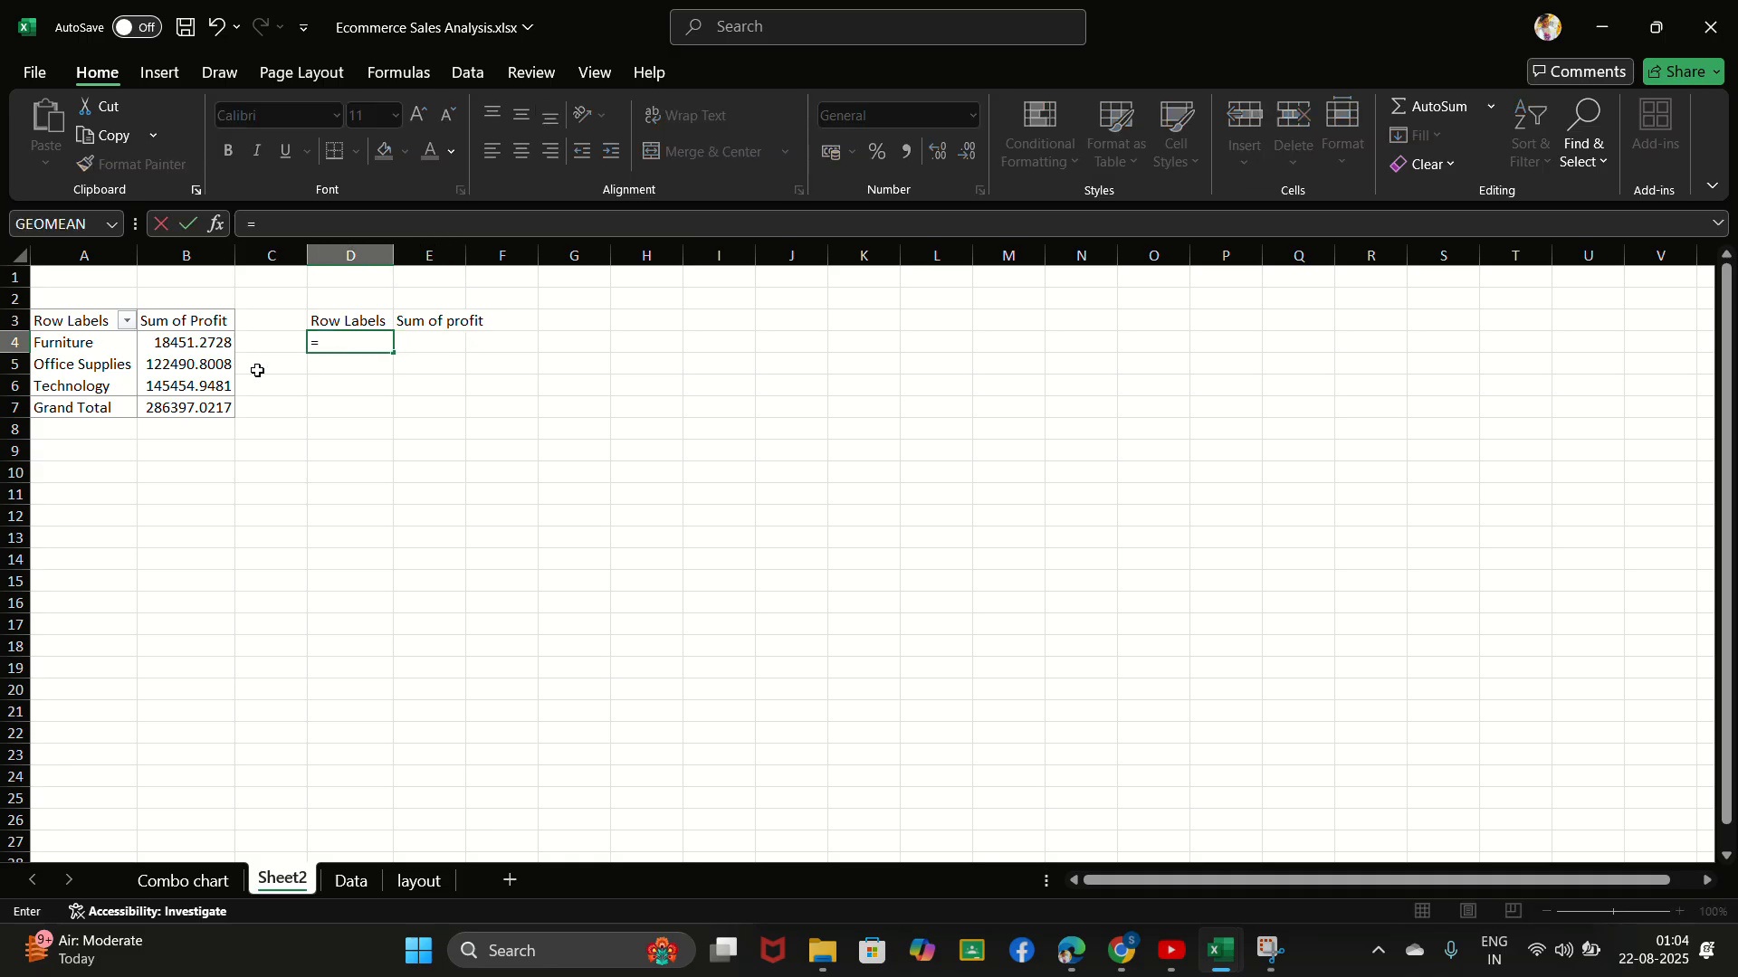
left_click(107, 343)
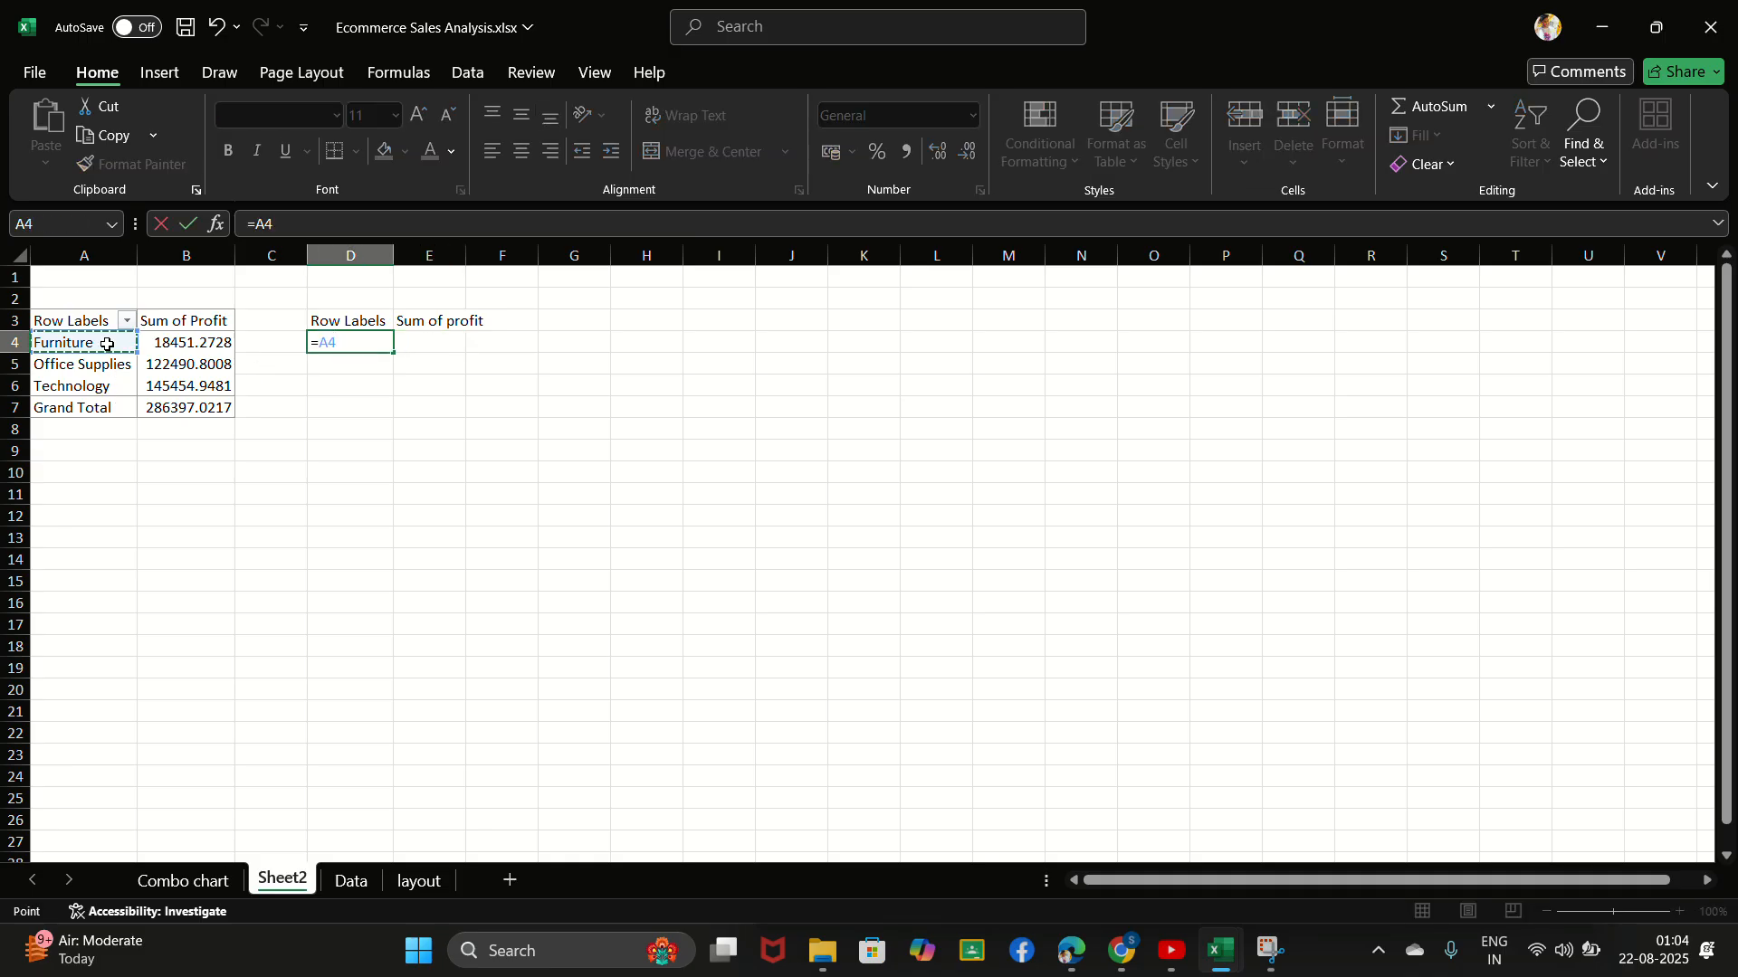
key("Return")
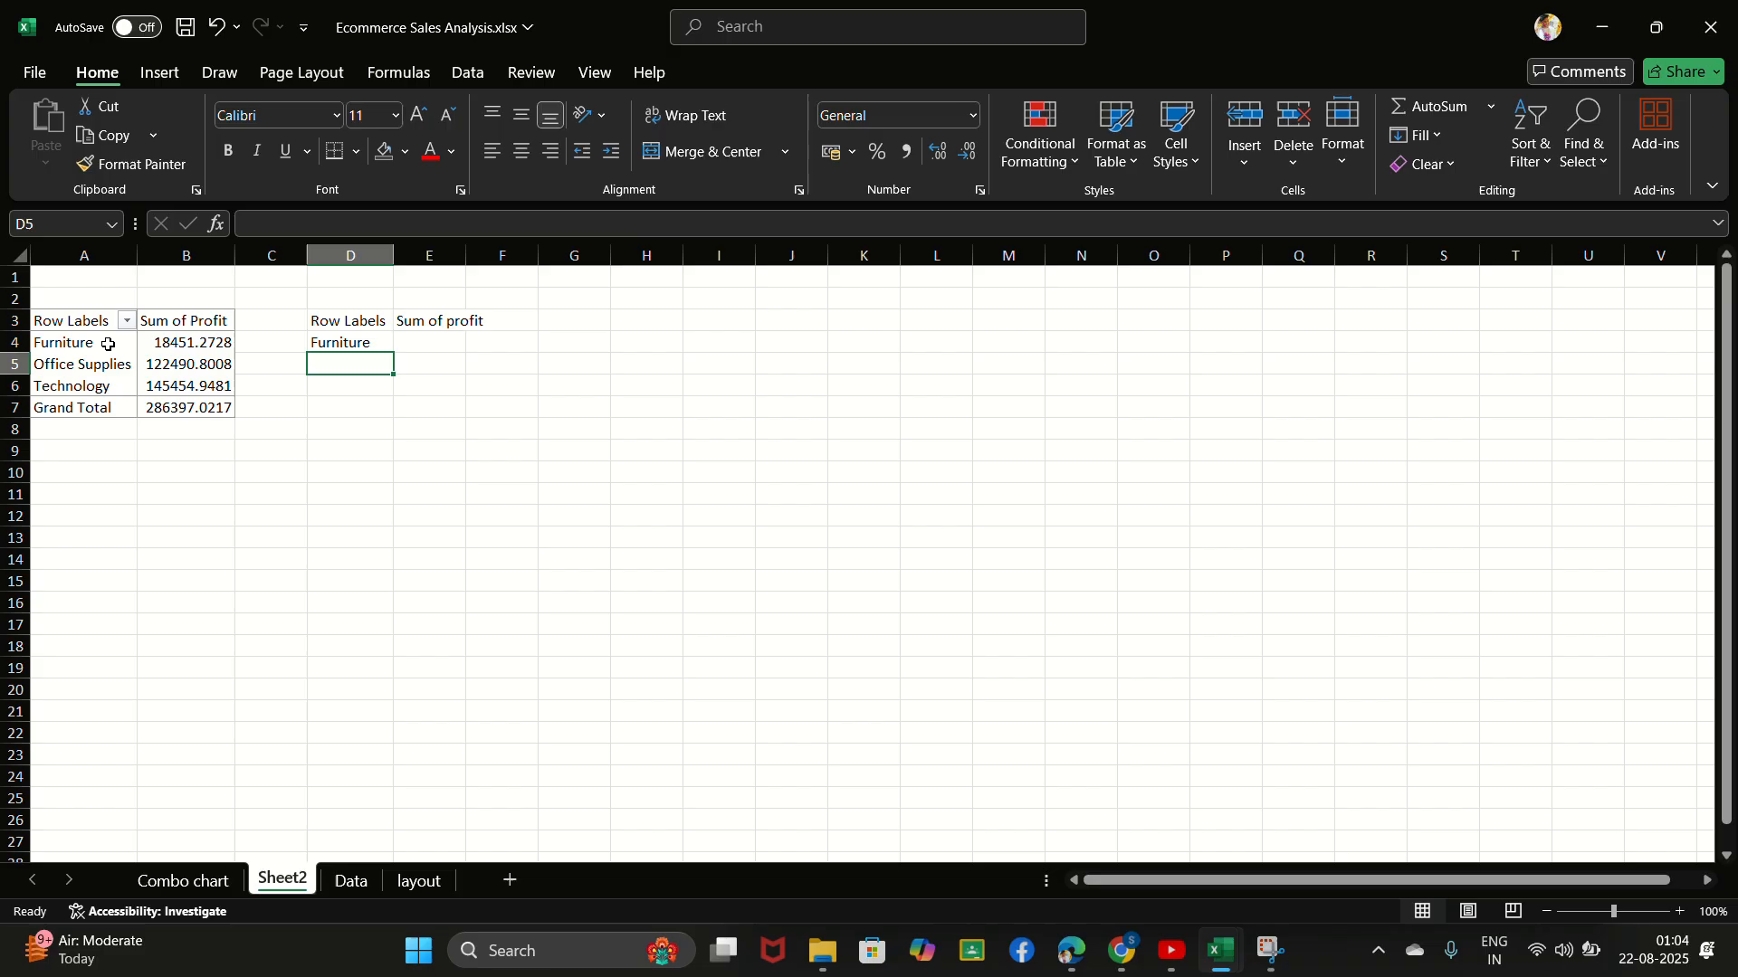
left_click(348, 343)
left_click_drag(393, 352, 390, 418)
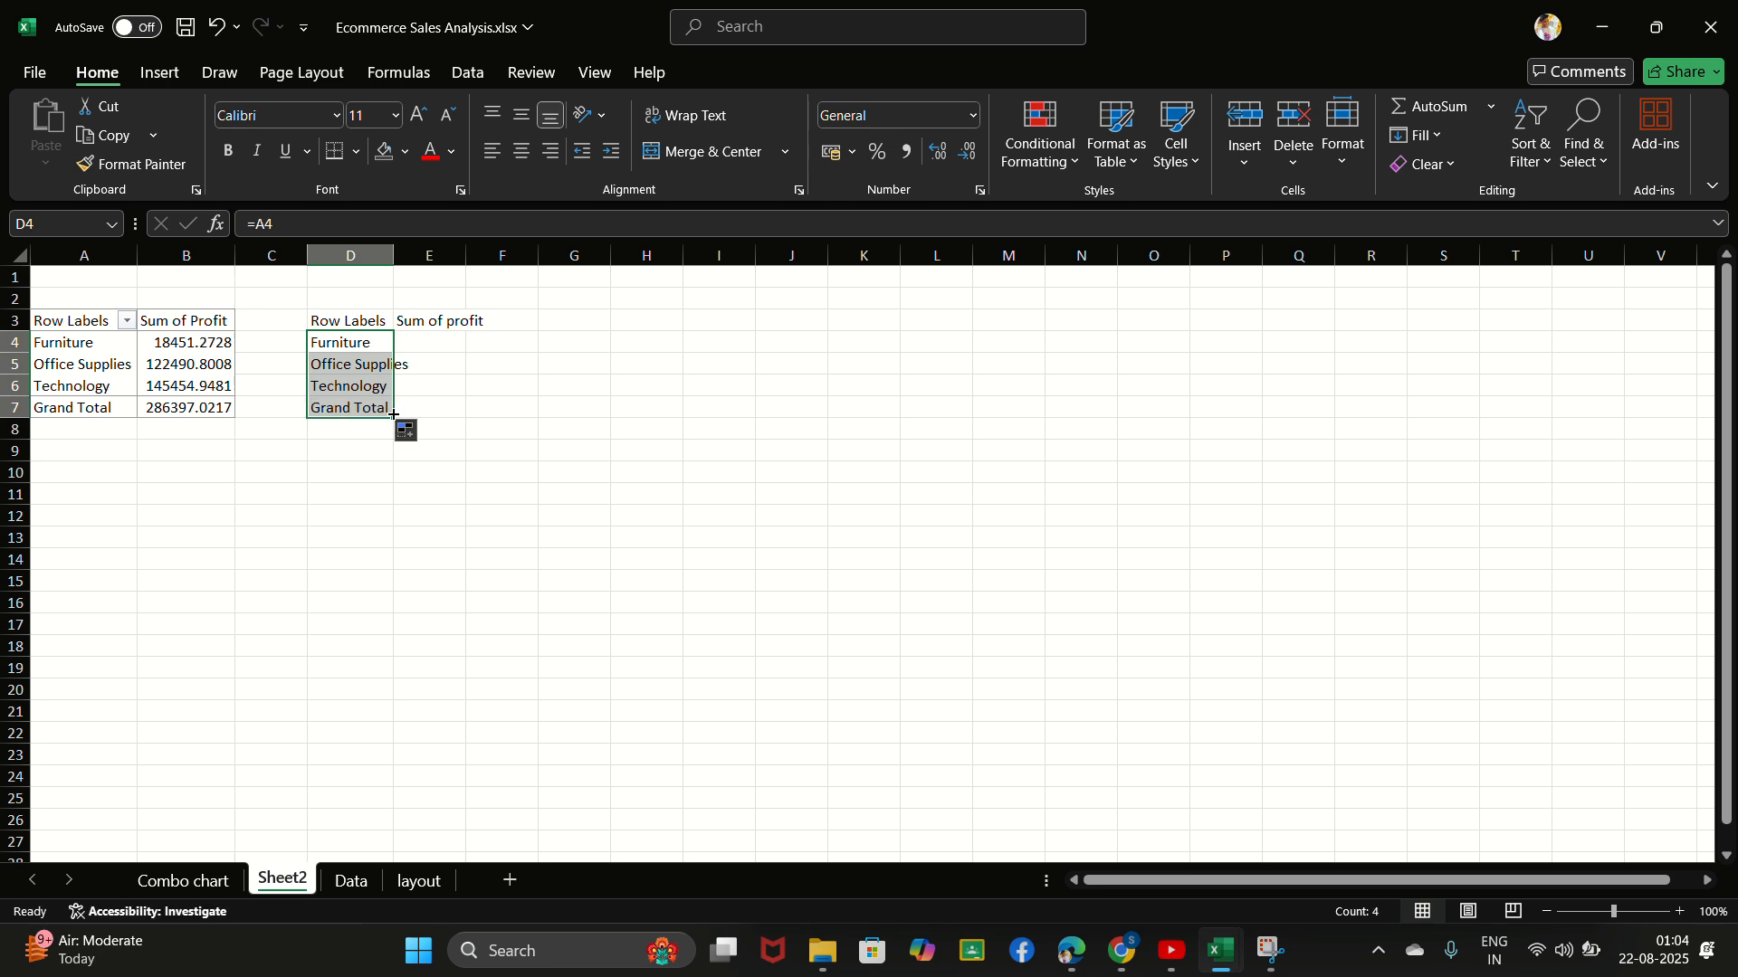
left_click_drag(394, 257, 416, 257)
- Reference the PivotTable's Furniture profit in E4 with =GETPIVOTDATA("Profit",$A$3,"Category","Furniture") and fill the formula down to E7
left_click(424, 345)
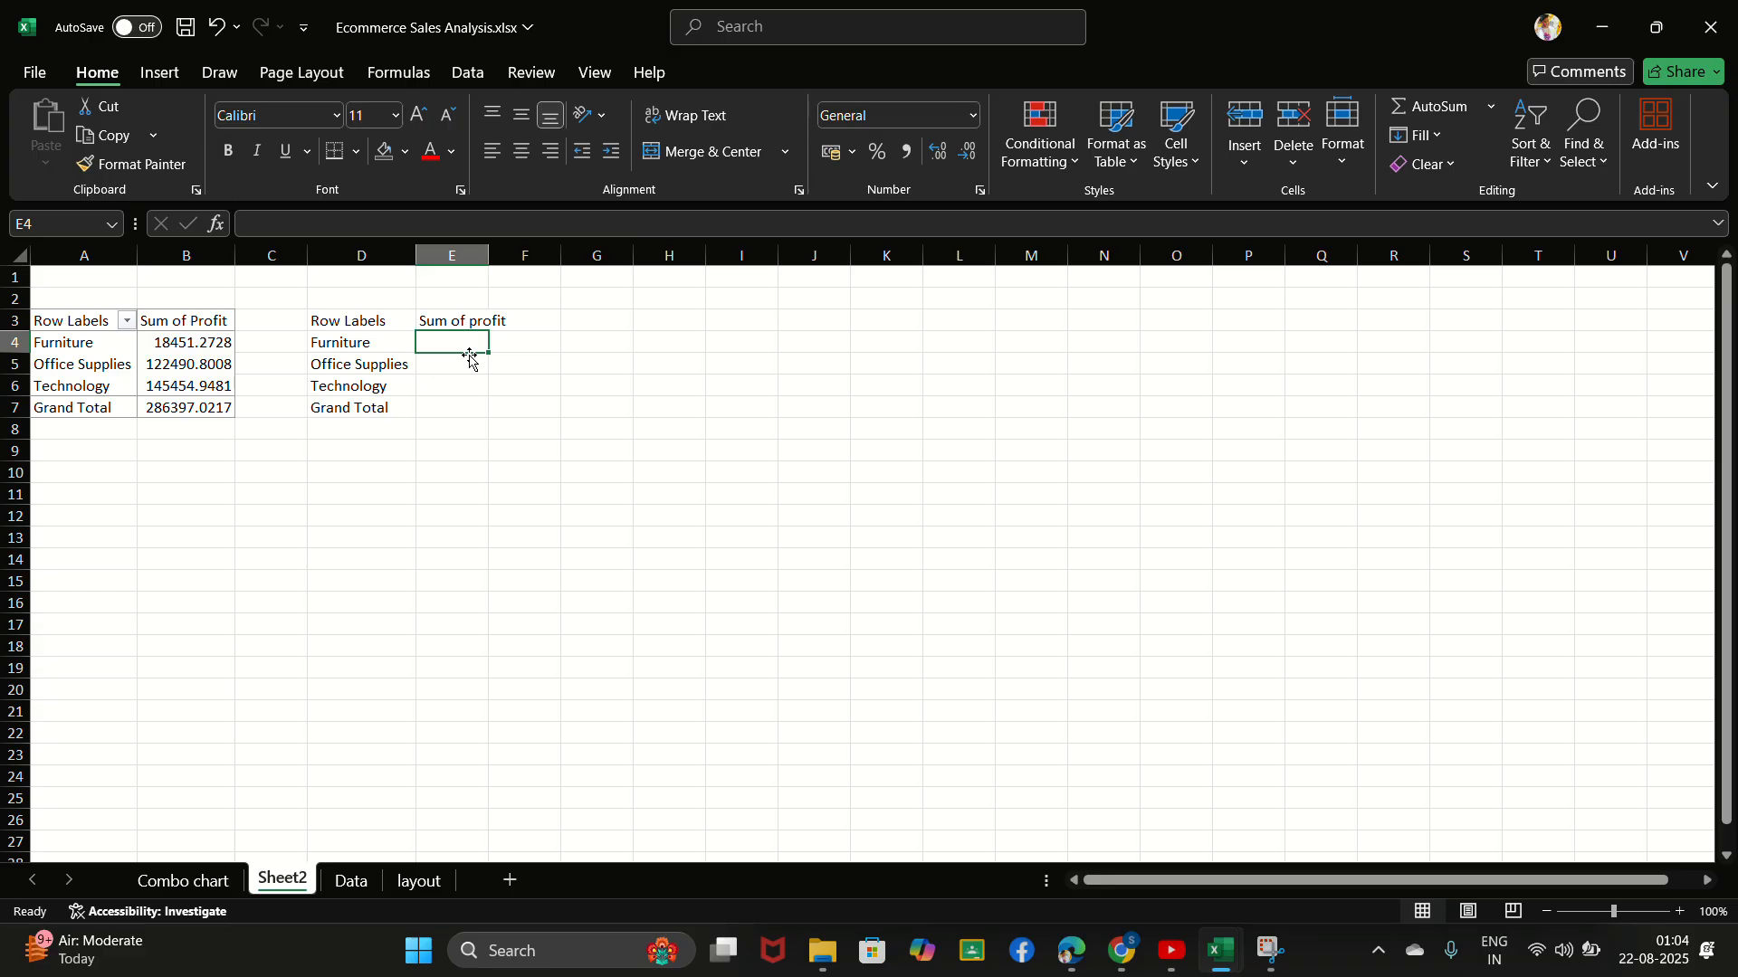
type("=")
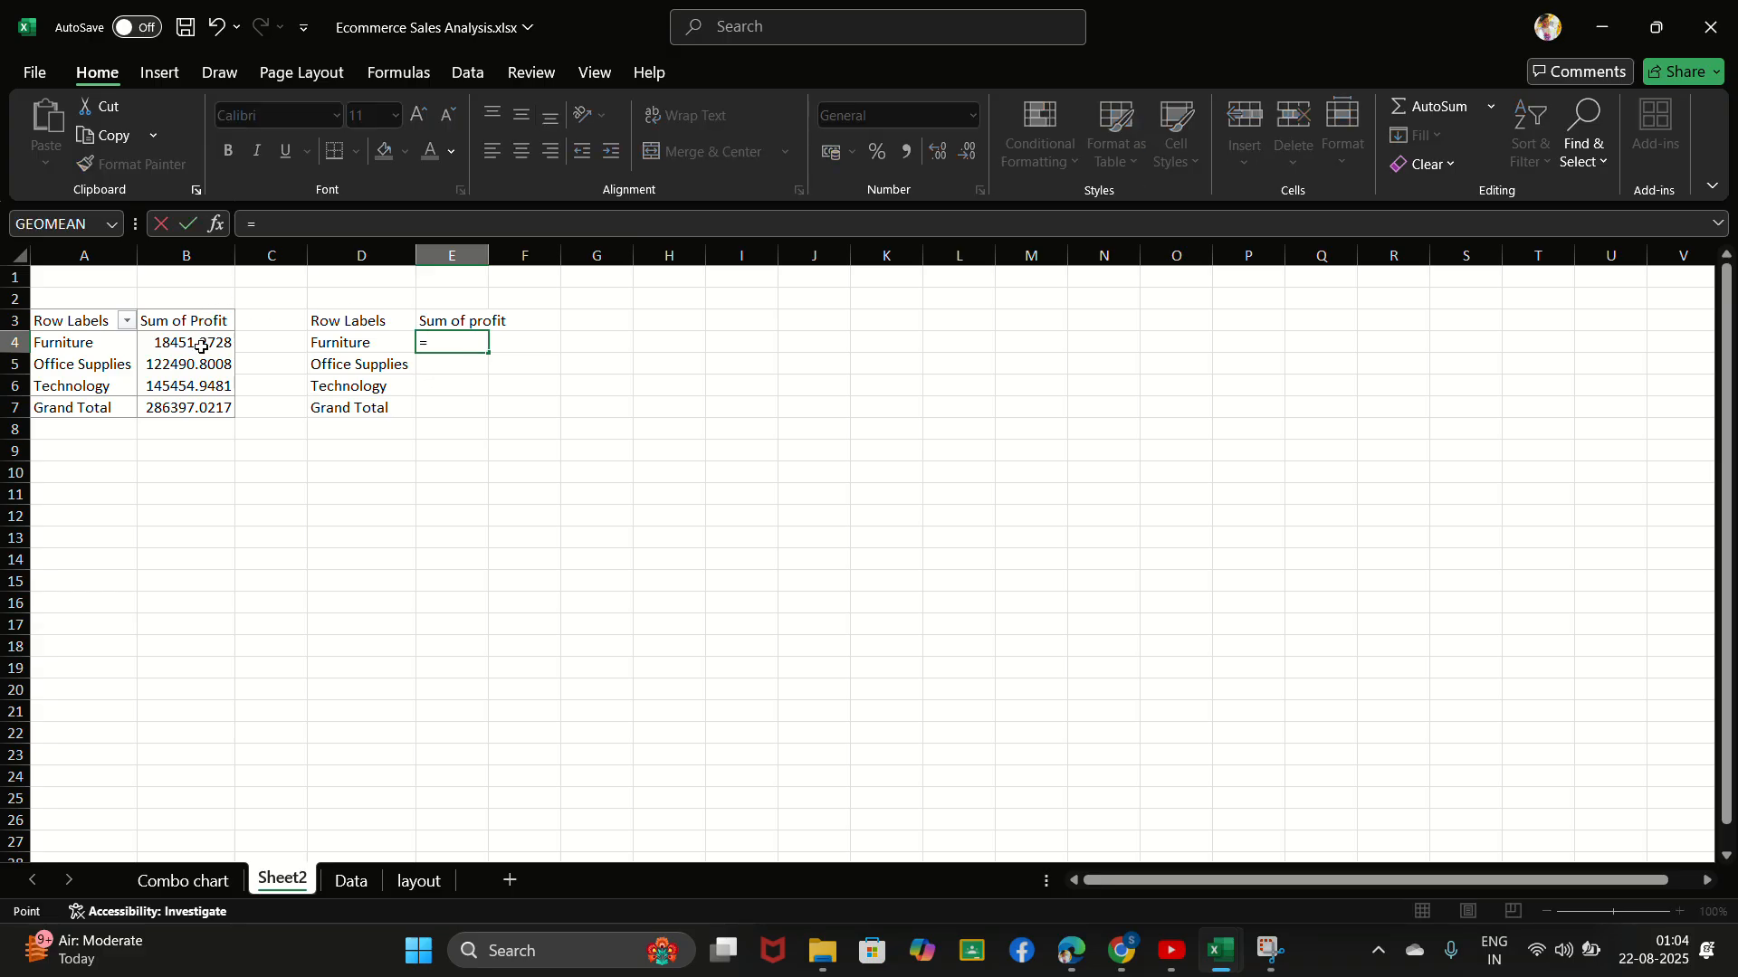
left_click(200, 347)
key("Return")
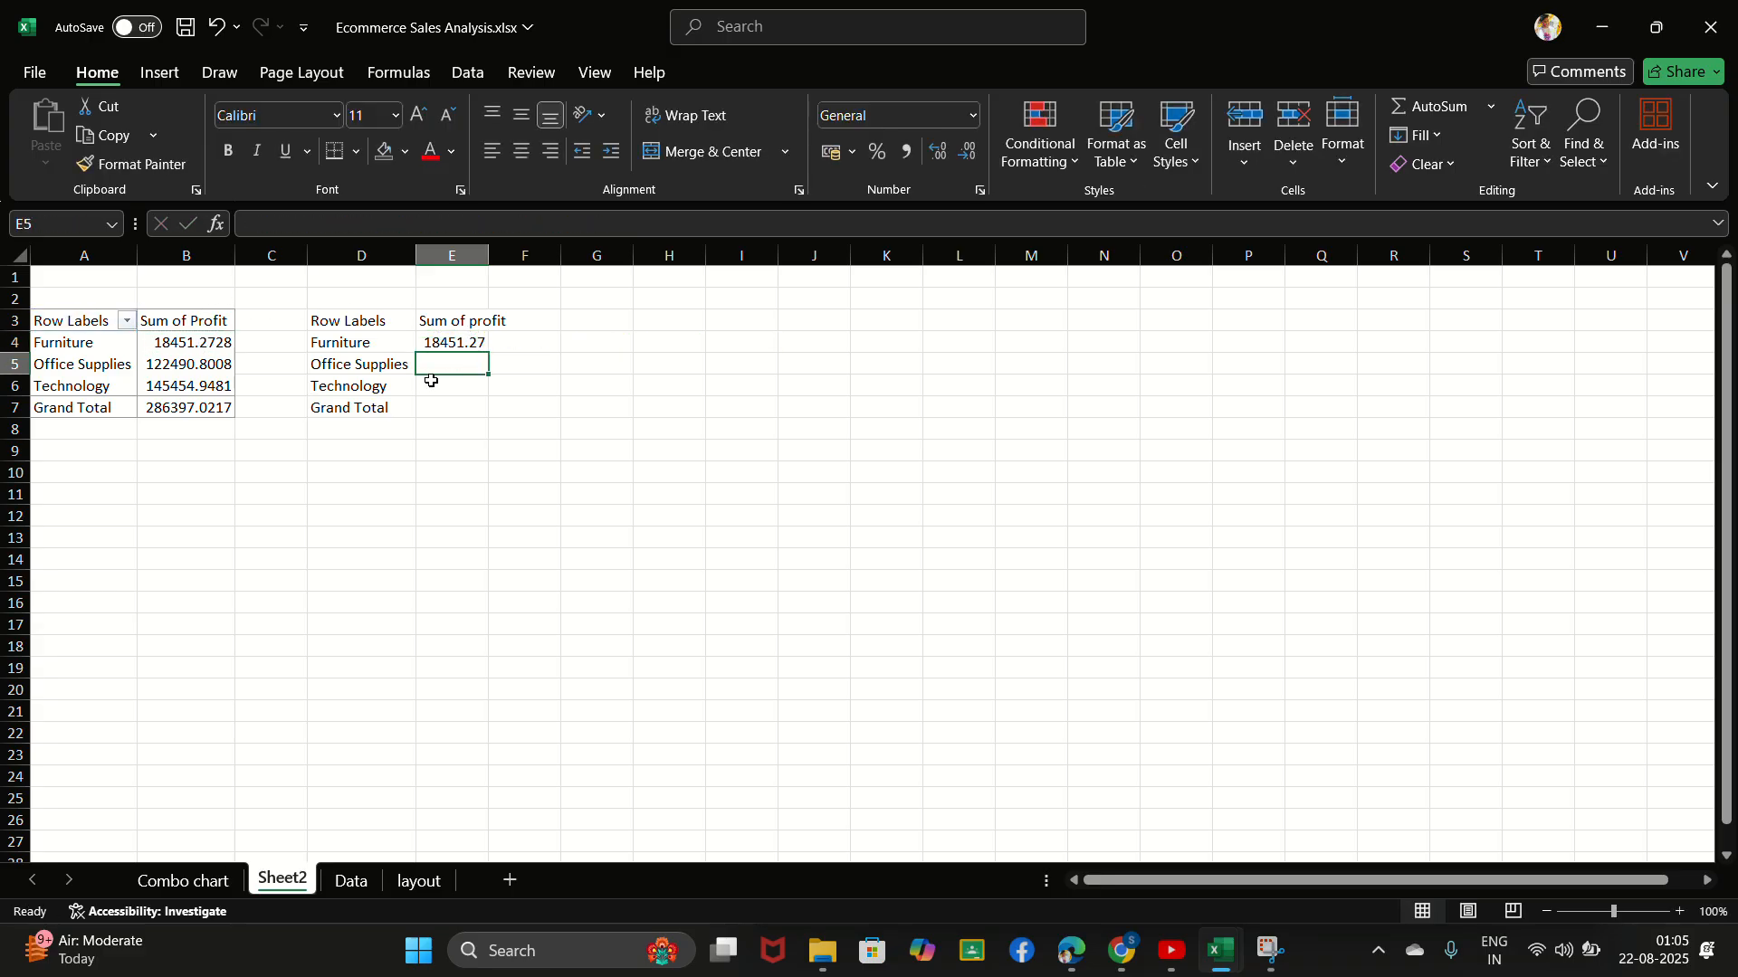
left_click(468, 346)
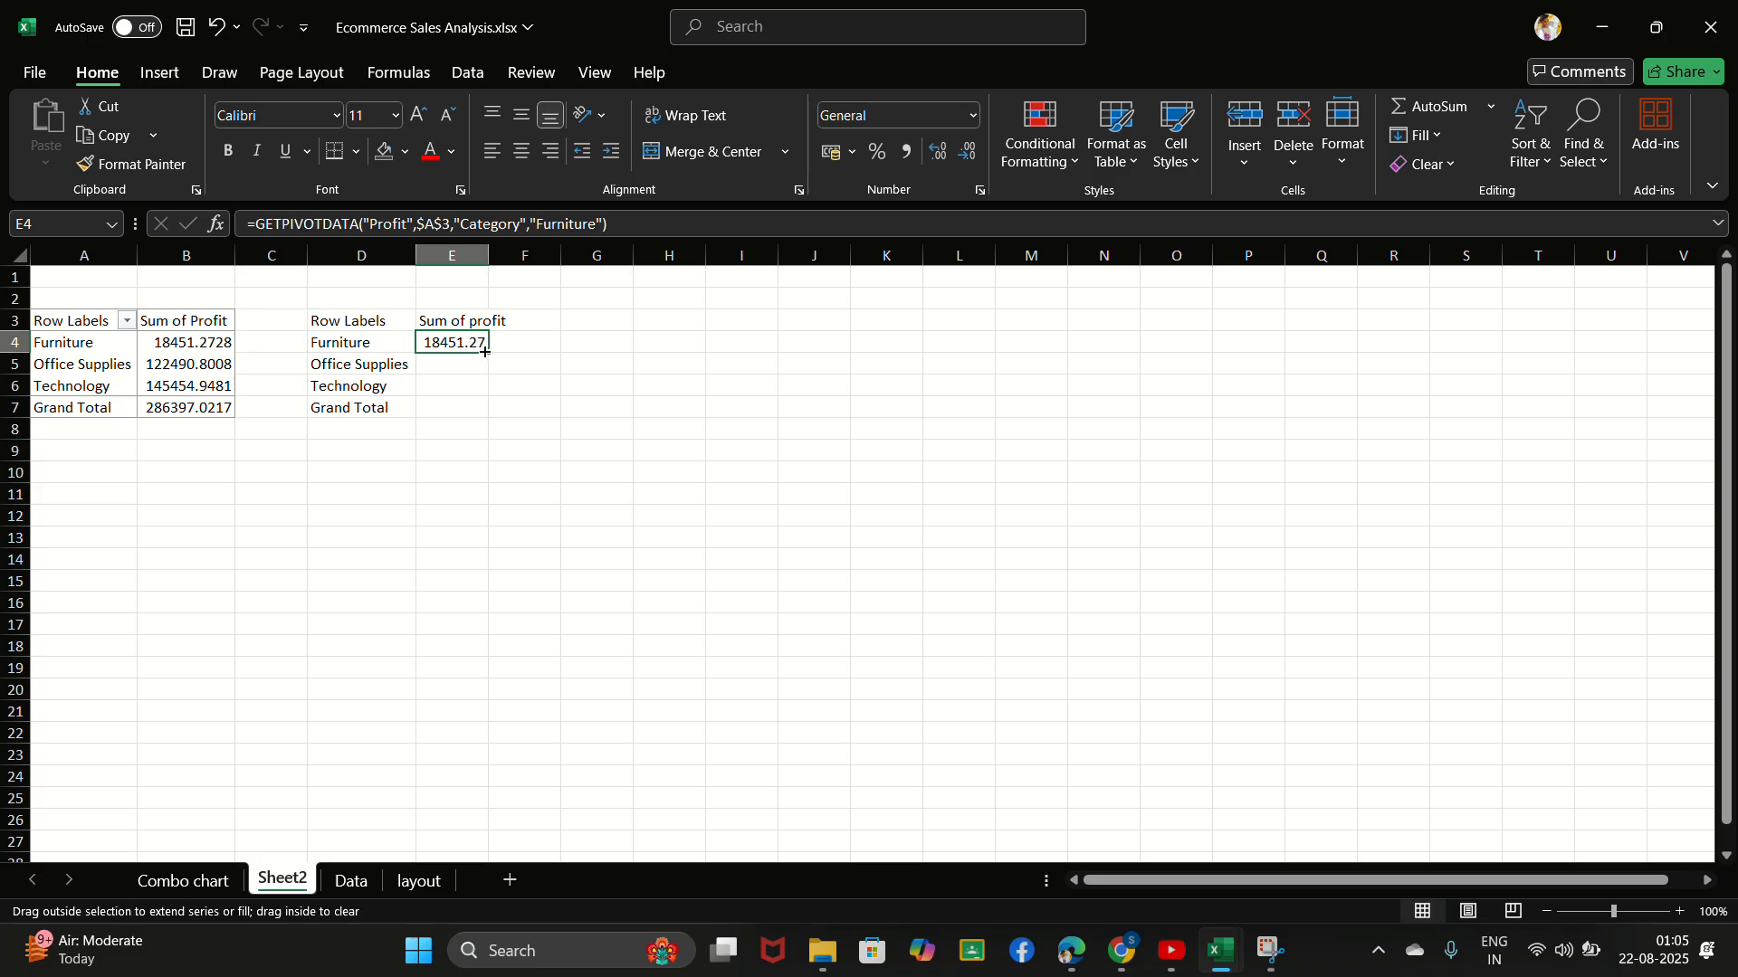
left_click_drag(484, 353, 488, 413)
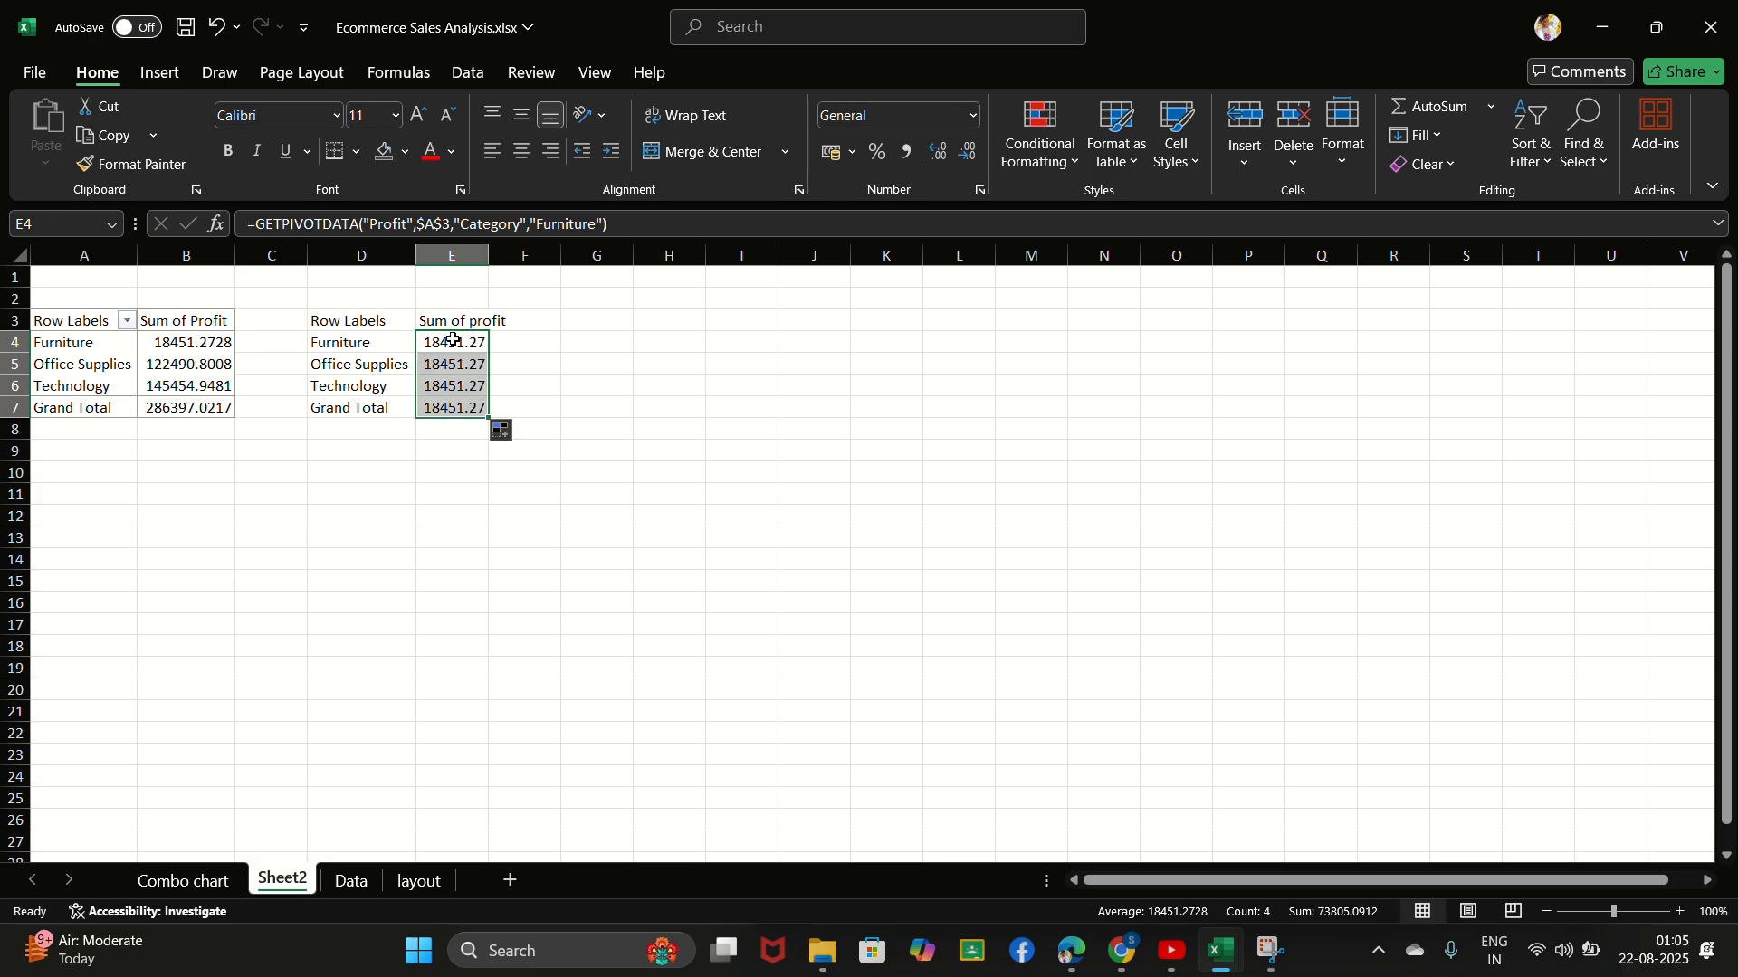
left_click(454, 380)
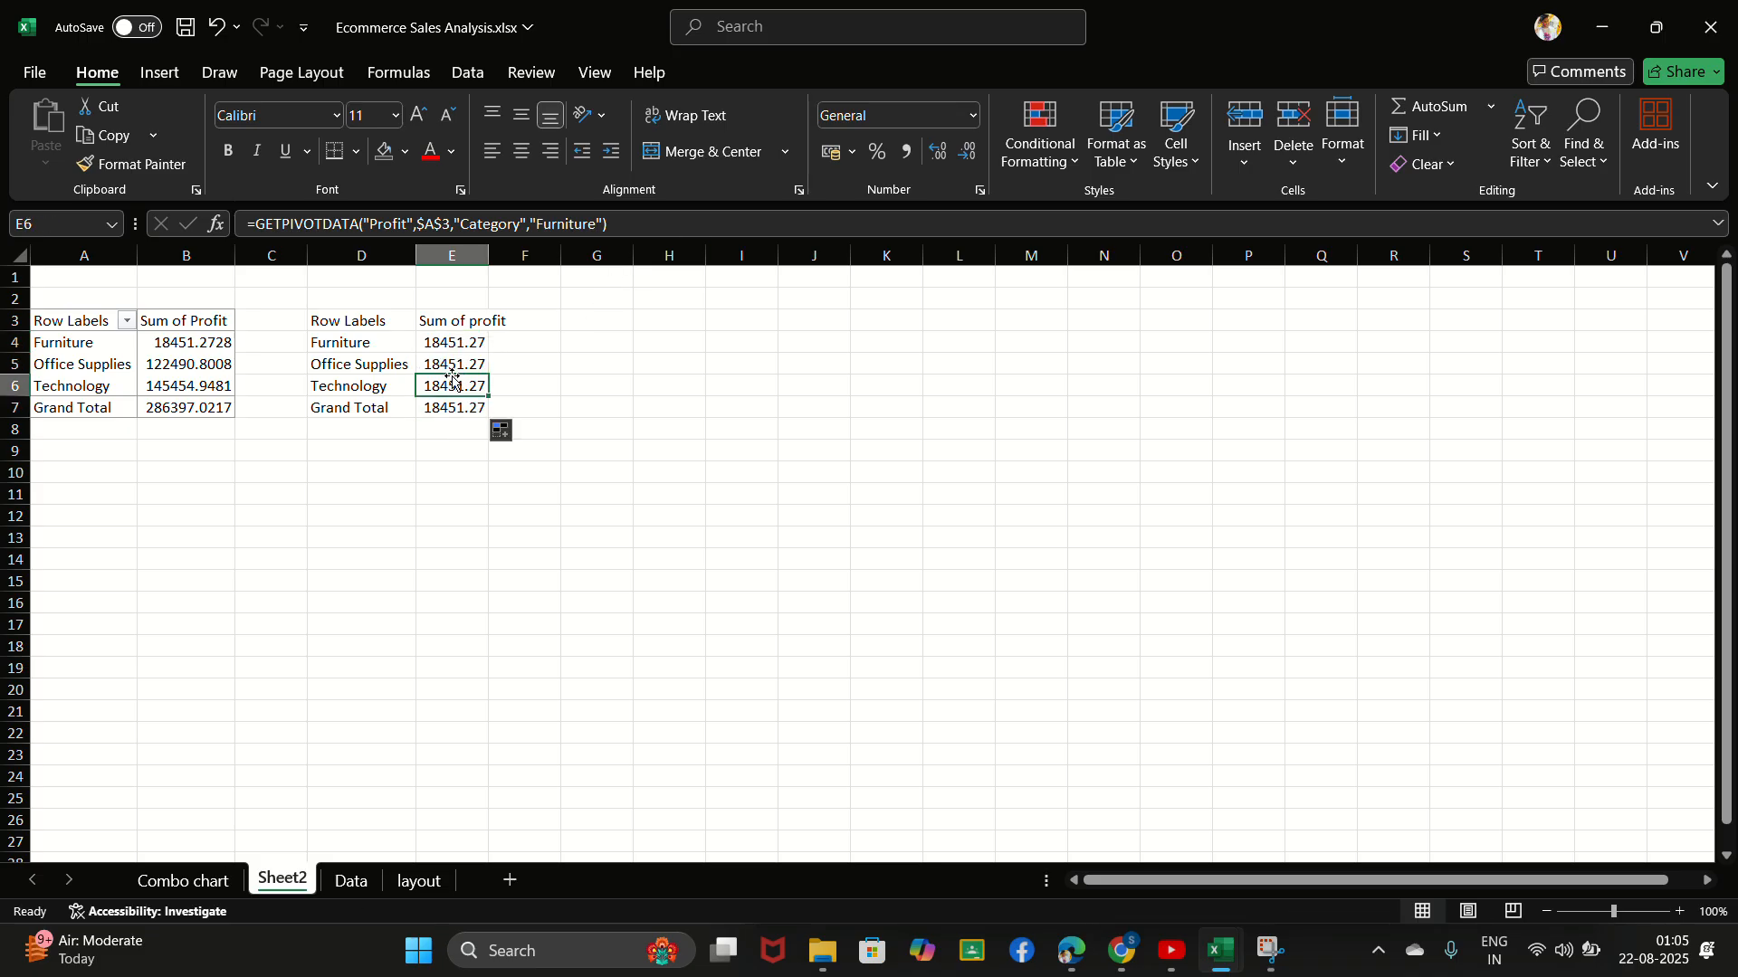
- Examine the GETPIVOTDATA formulas in E4:E7, in particular their category item argument
left_click_drag(425, 364, 496, 406)
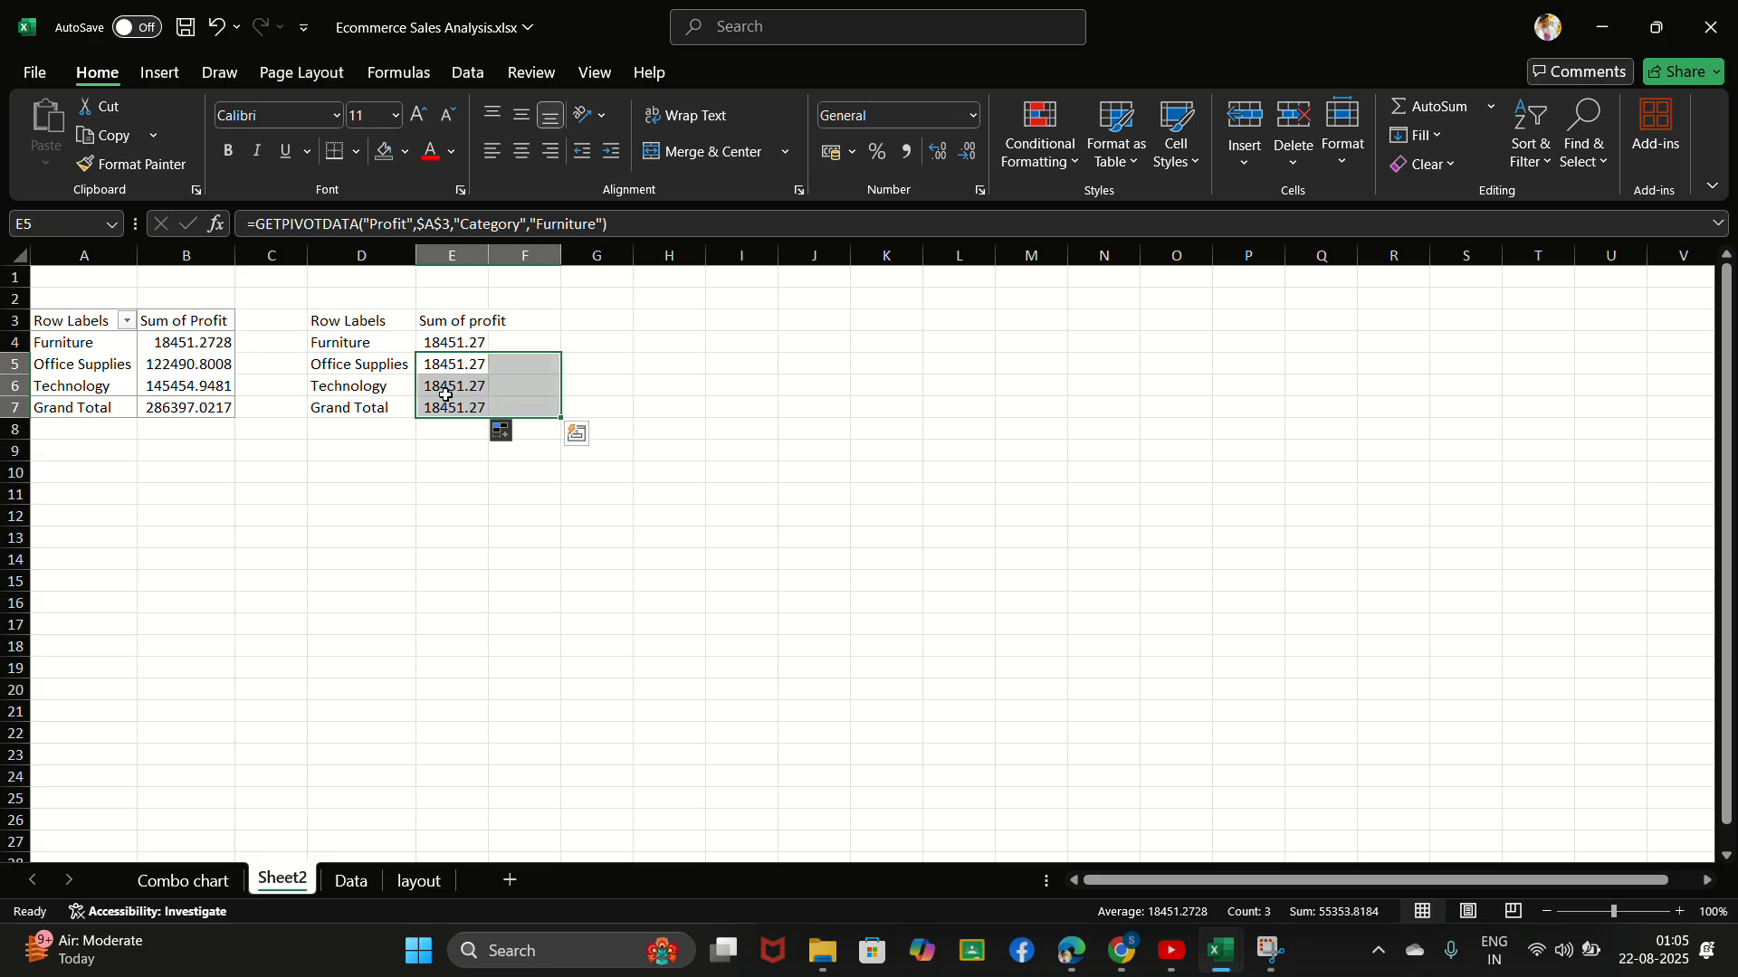
left_click(452, 367)
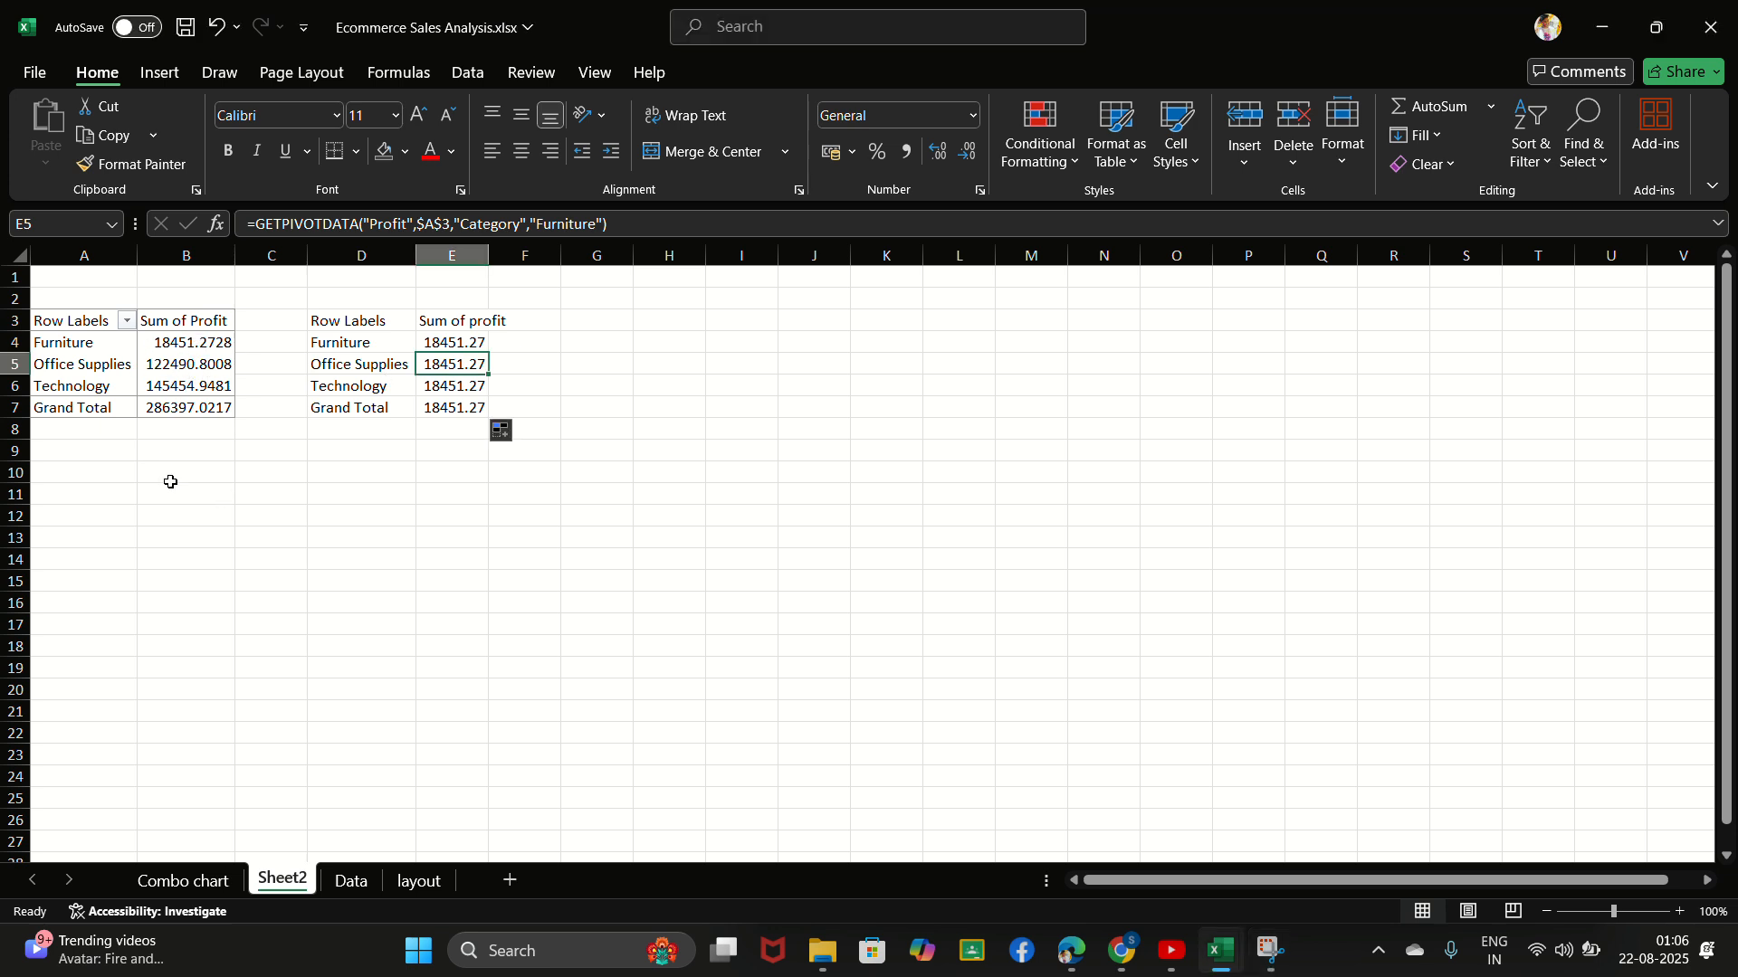
left_click_drag(169, 390, 480, 366)
left_click(464, 367)
left_click(464, 345)
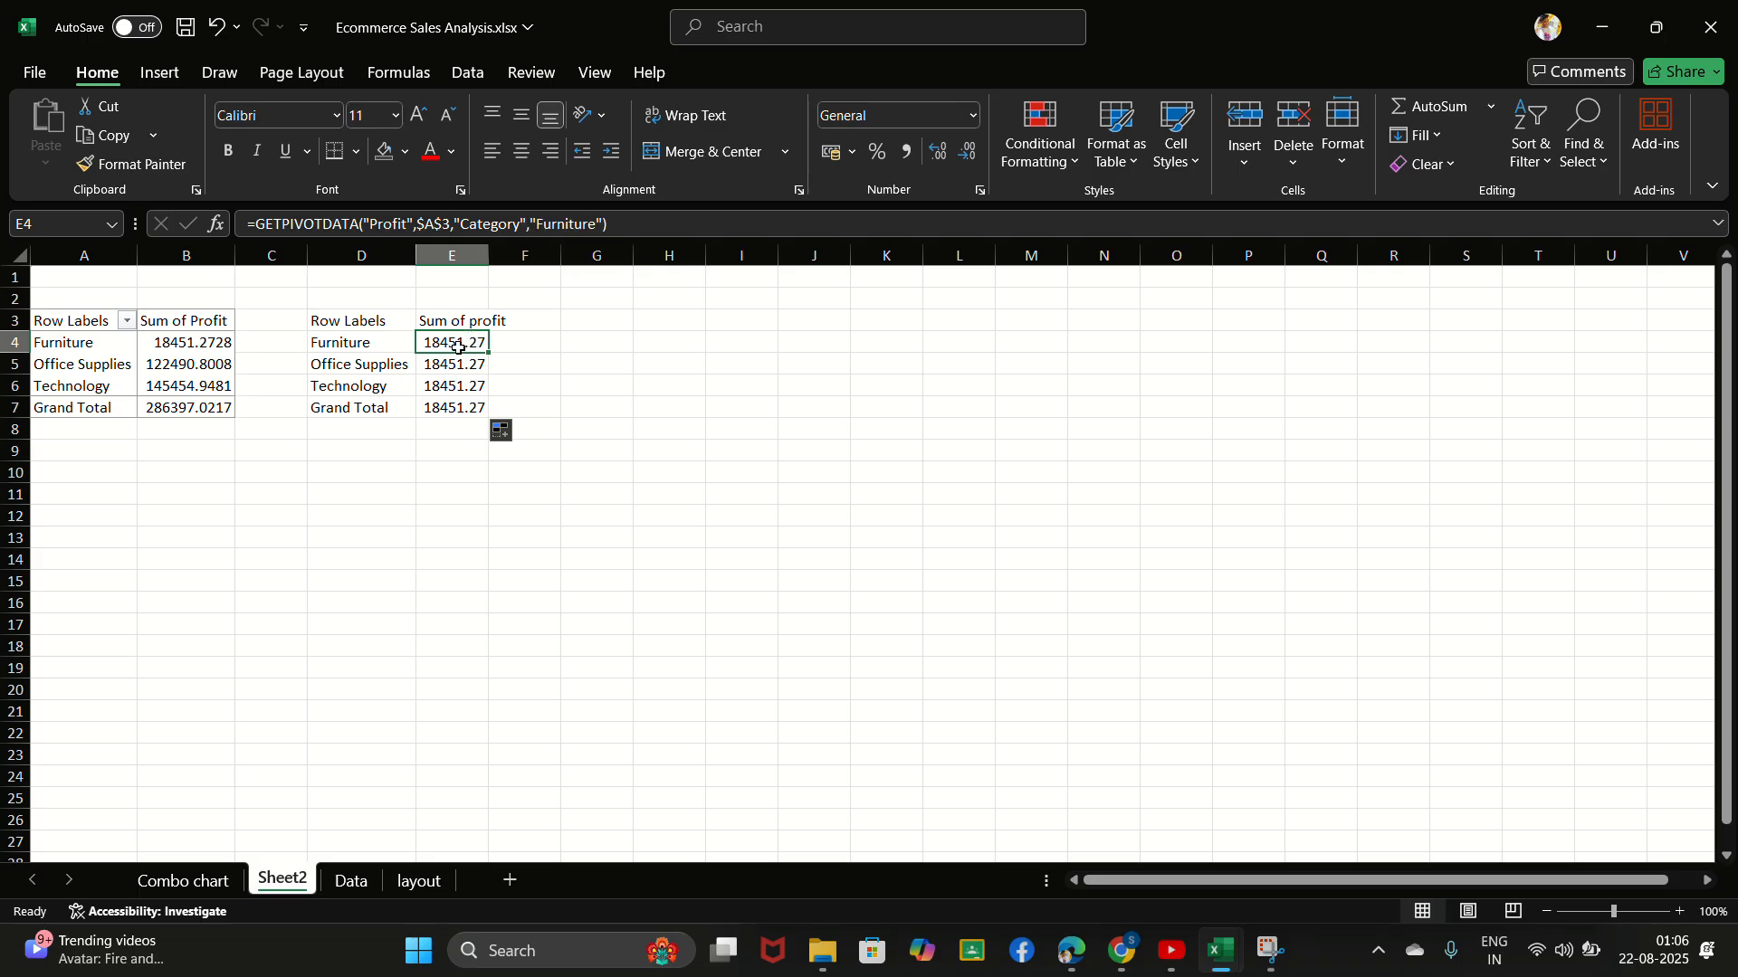
left_click_drag(467, 340, 546, 226)
left_click(547, 224)
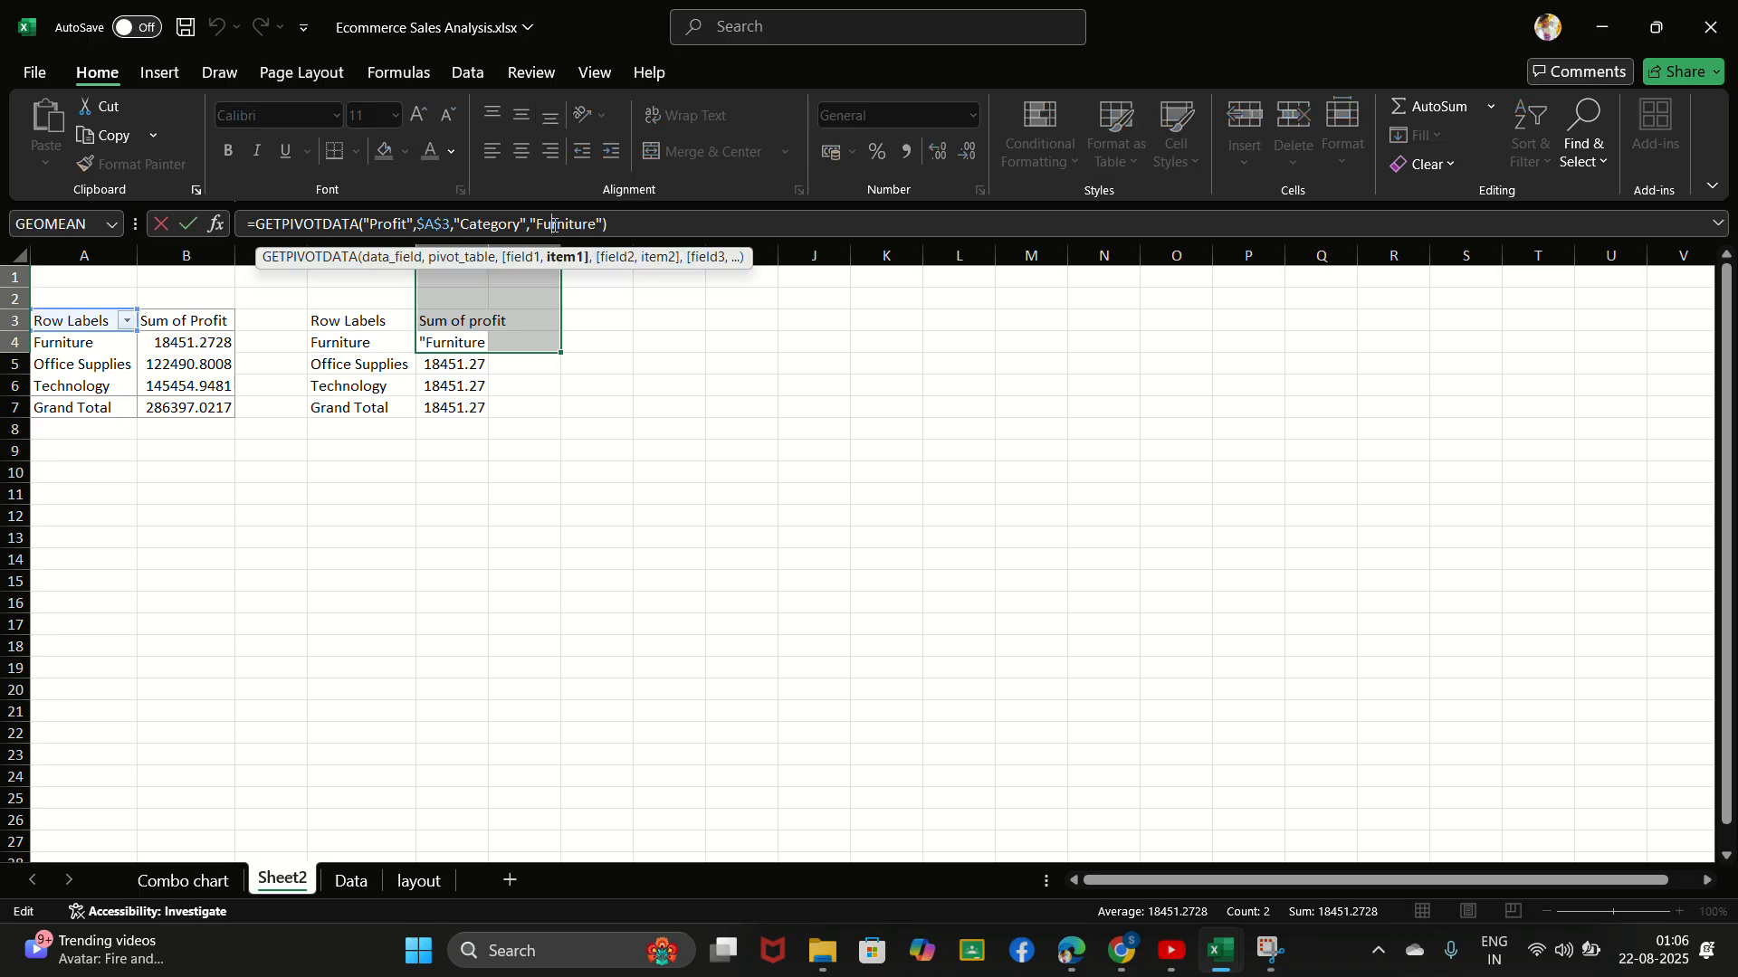
left_click(453, 386)
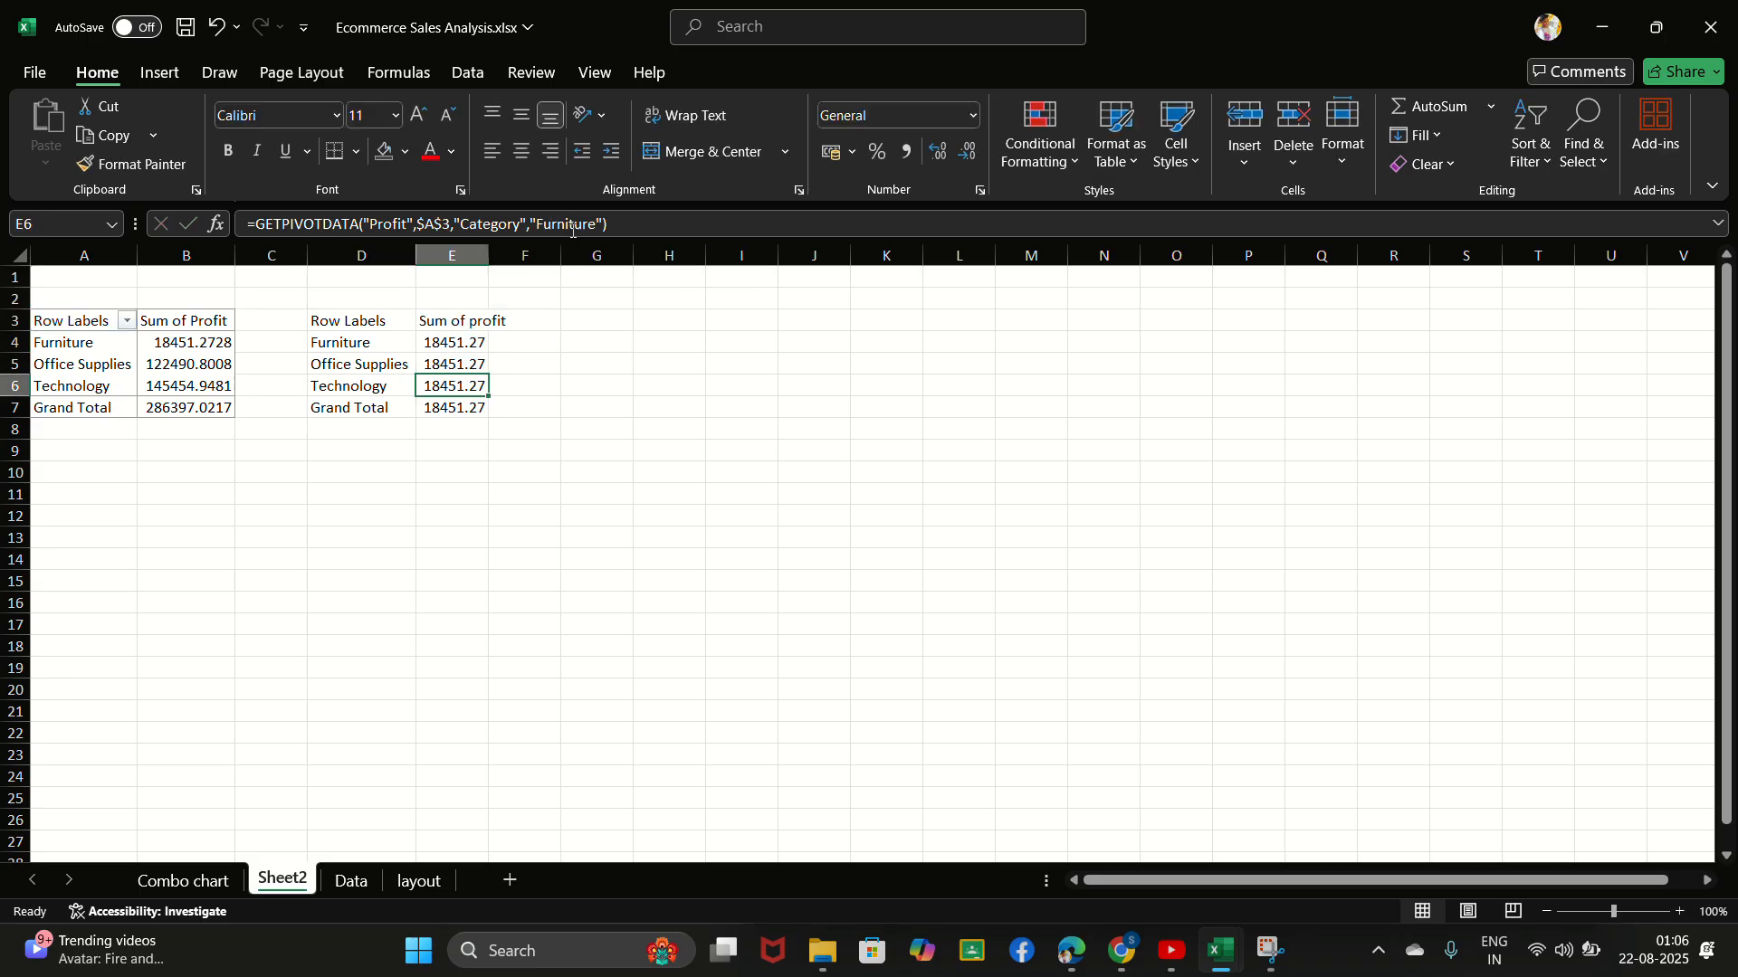
left_click(540, 223)
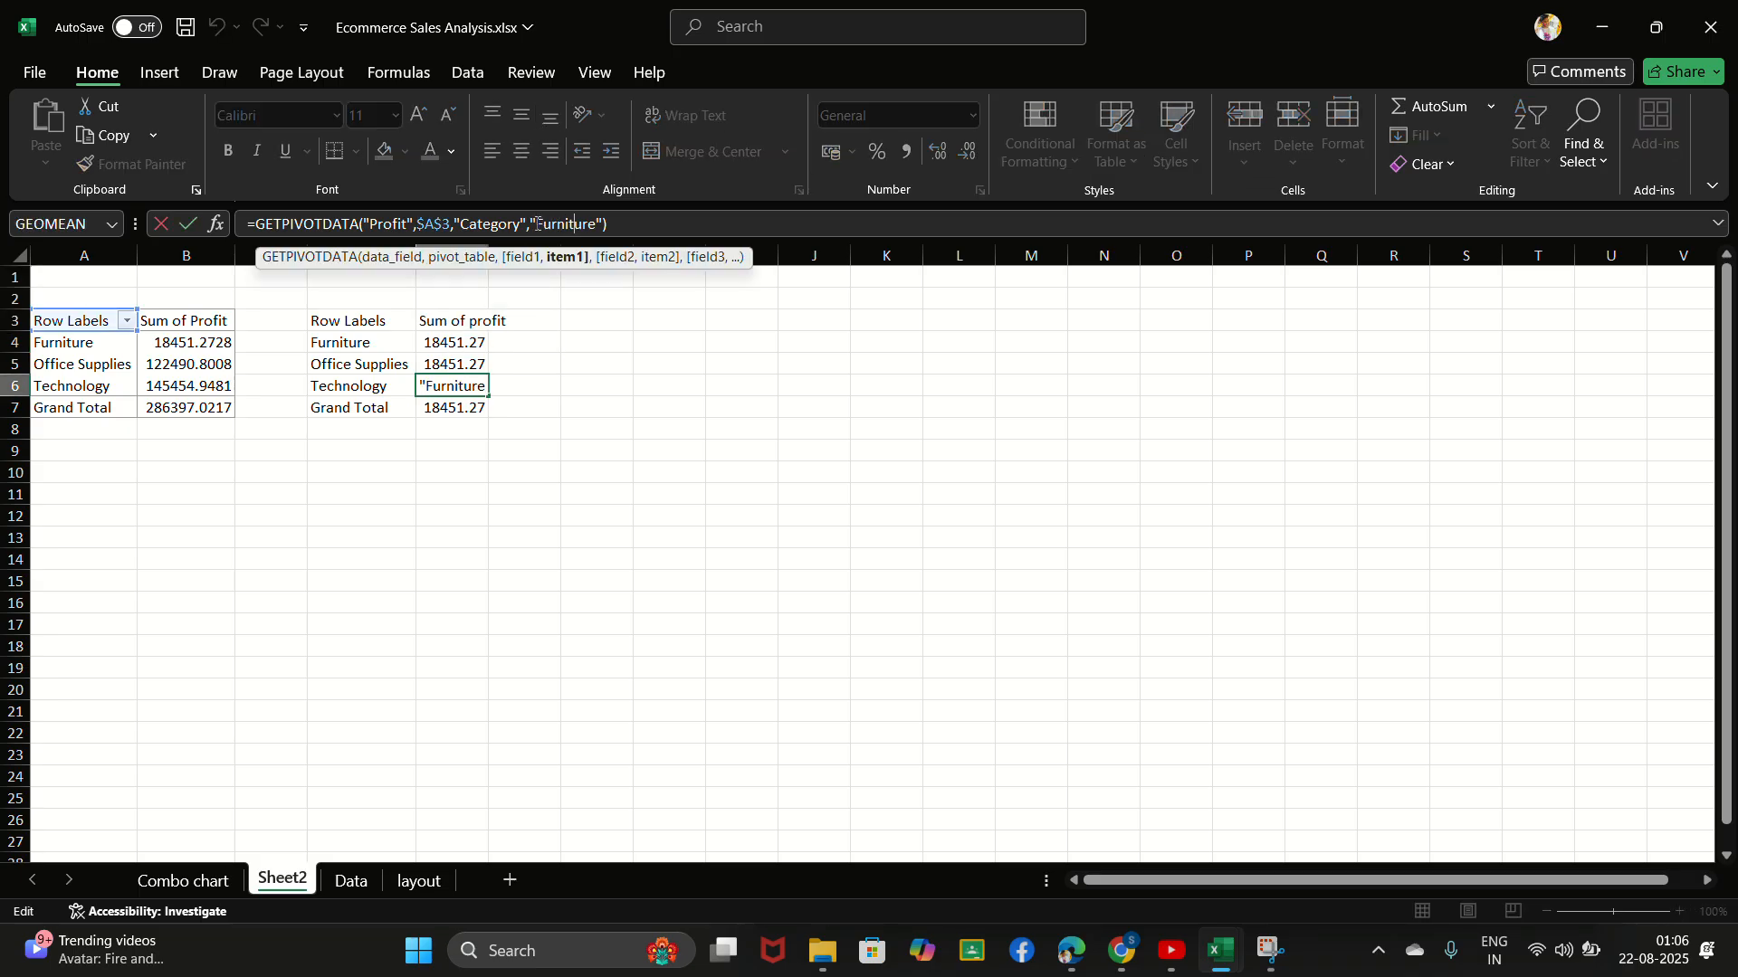
left_click_drag(537, 224, 596, 225)
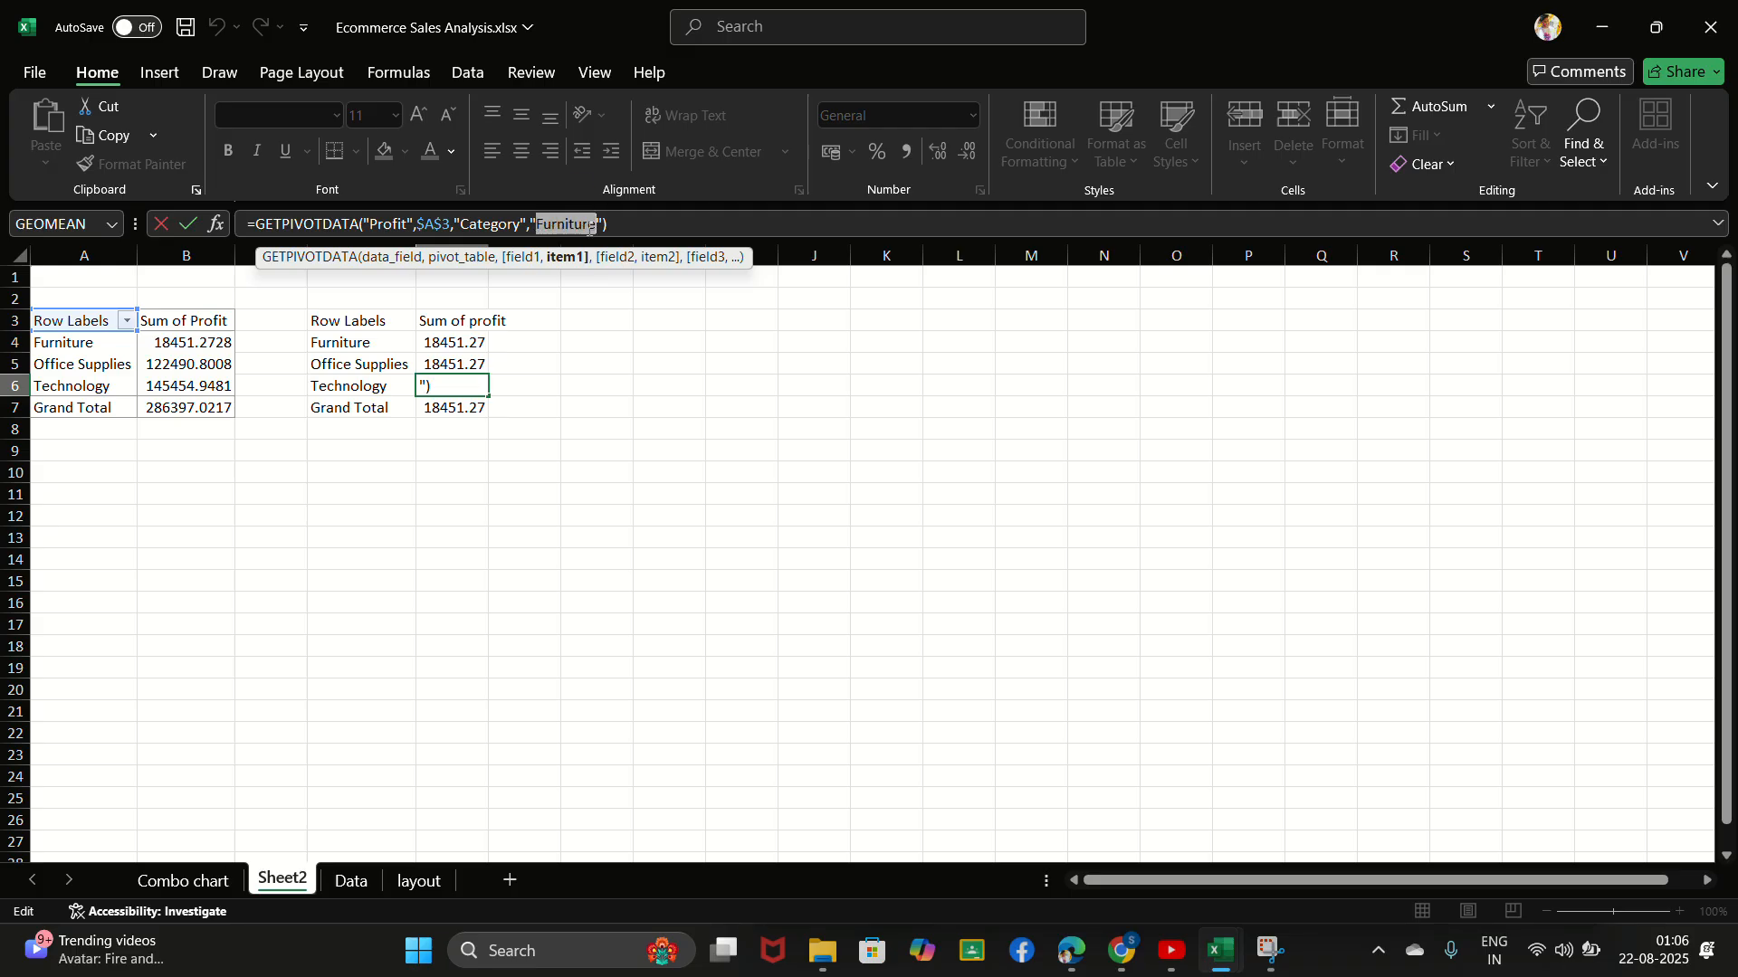
left_click(470, 360)
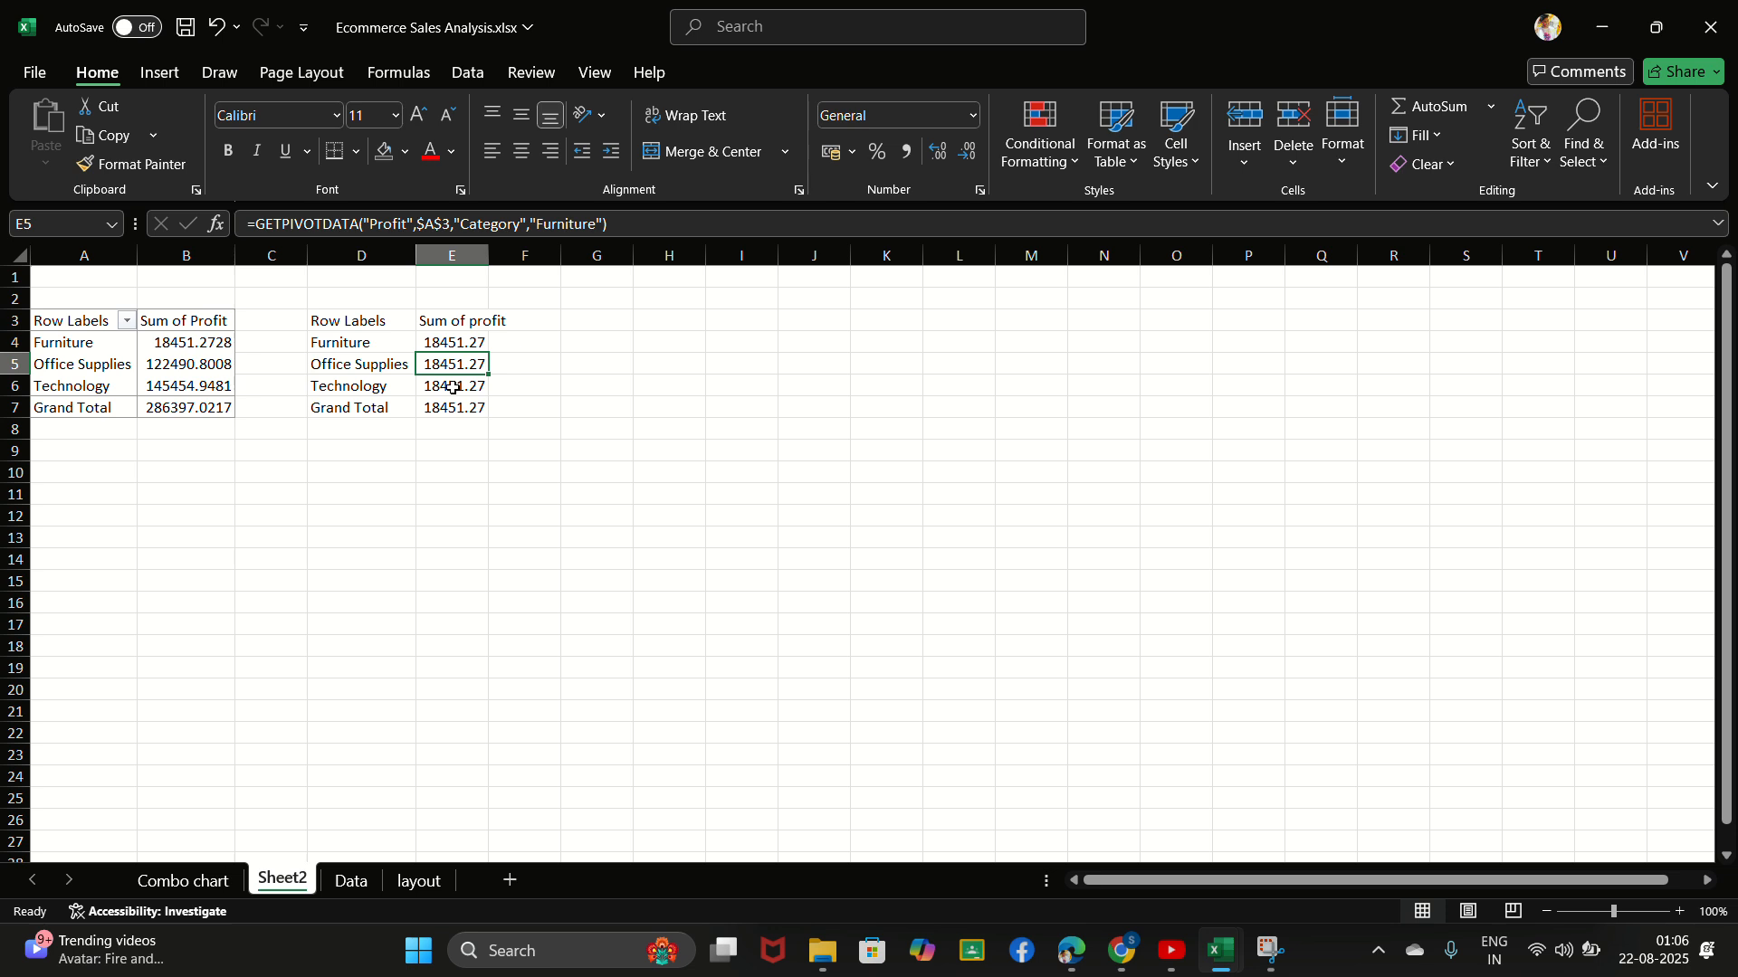
left_click(453, 387)
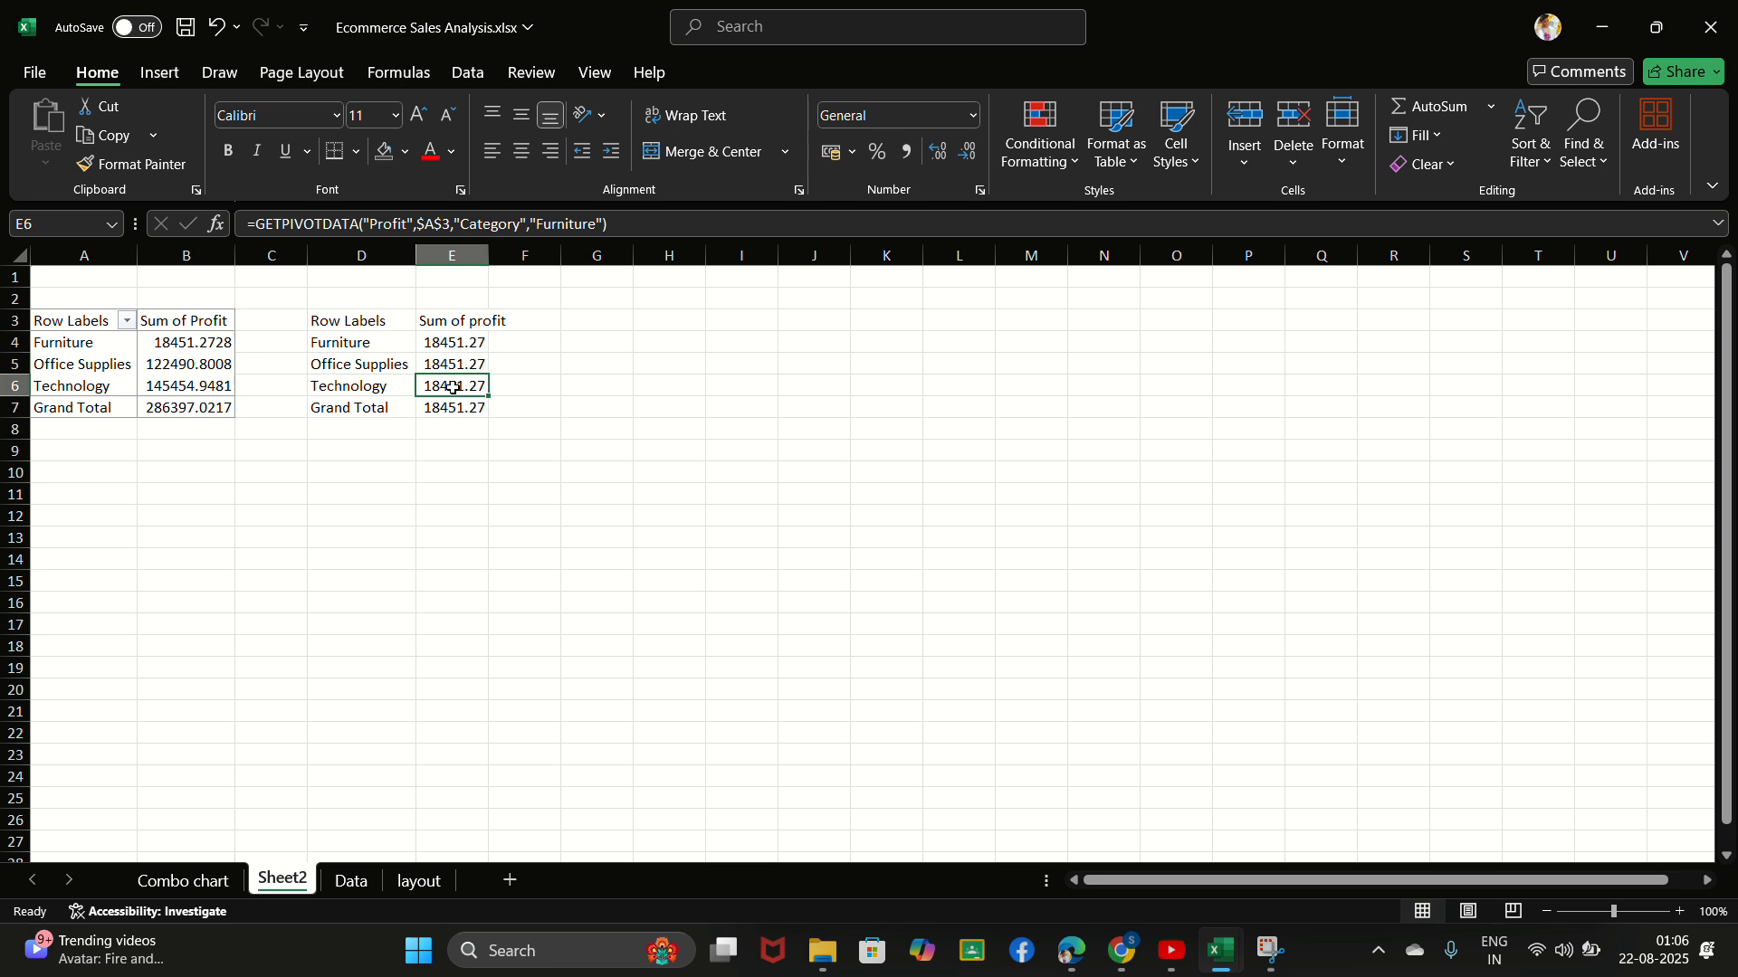
- Replace the "Furniture" argument in E4's GETPIVOTDATA formula with a reference to A4 and fill the formula down to E7
left_click(453, 342)
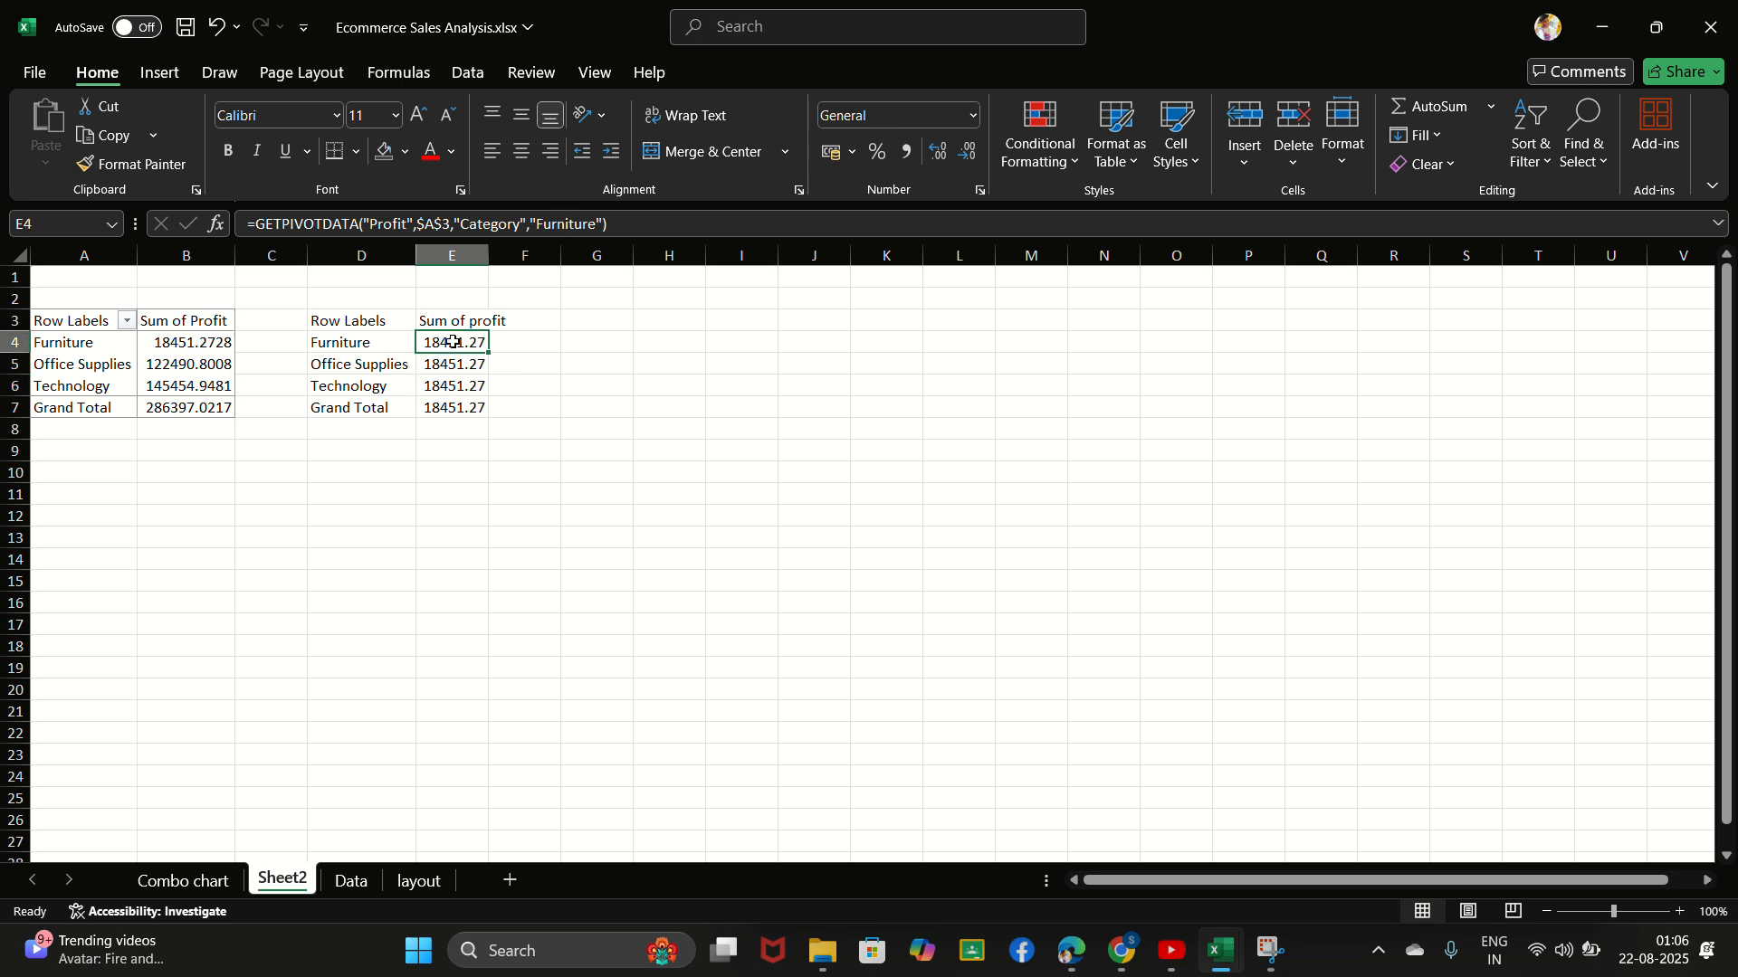
left_click(567, 229)
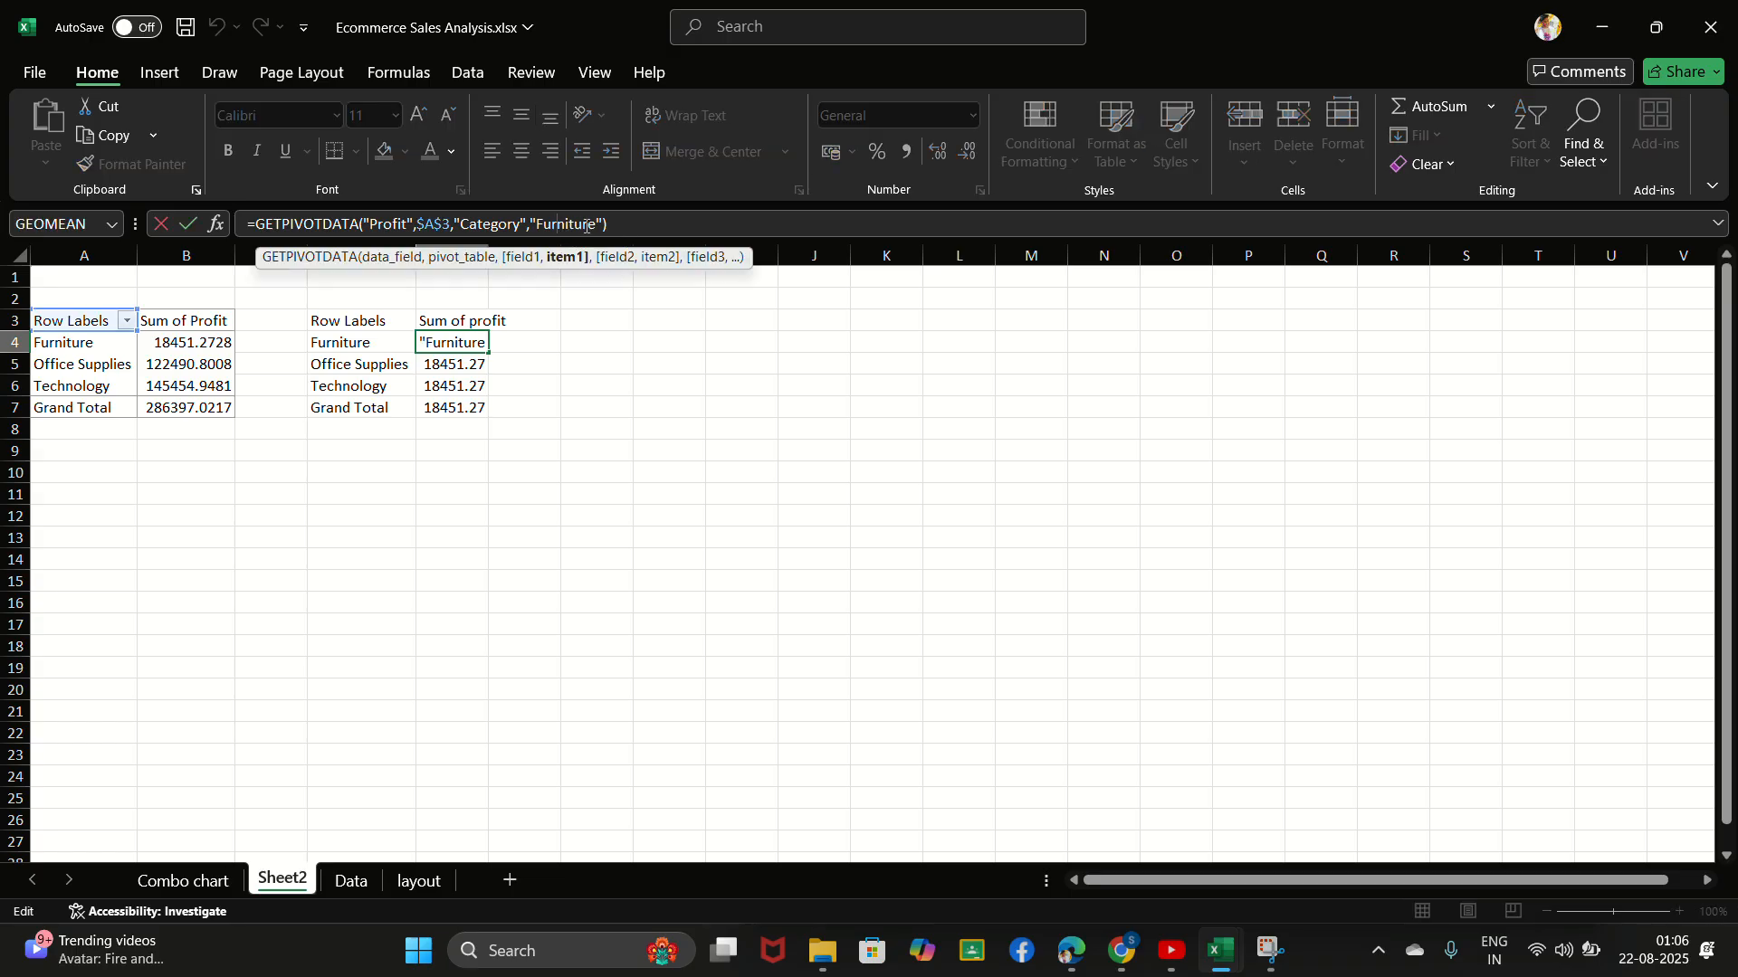
left_click(597, 224)
key("BackSpace")
key("BackSpace")
key("BackSpace")
key("BackSpace")
key("BackSpace")
key("BackSpace")
key("BackSpace")
key("BackSpace")
key("BackSpace")
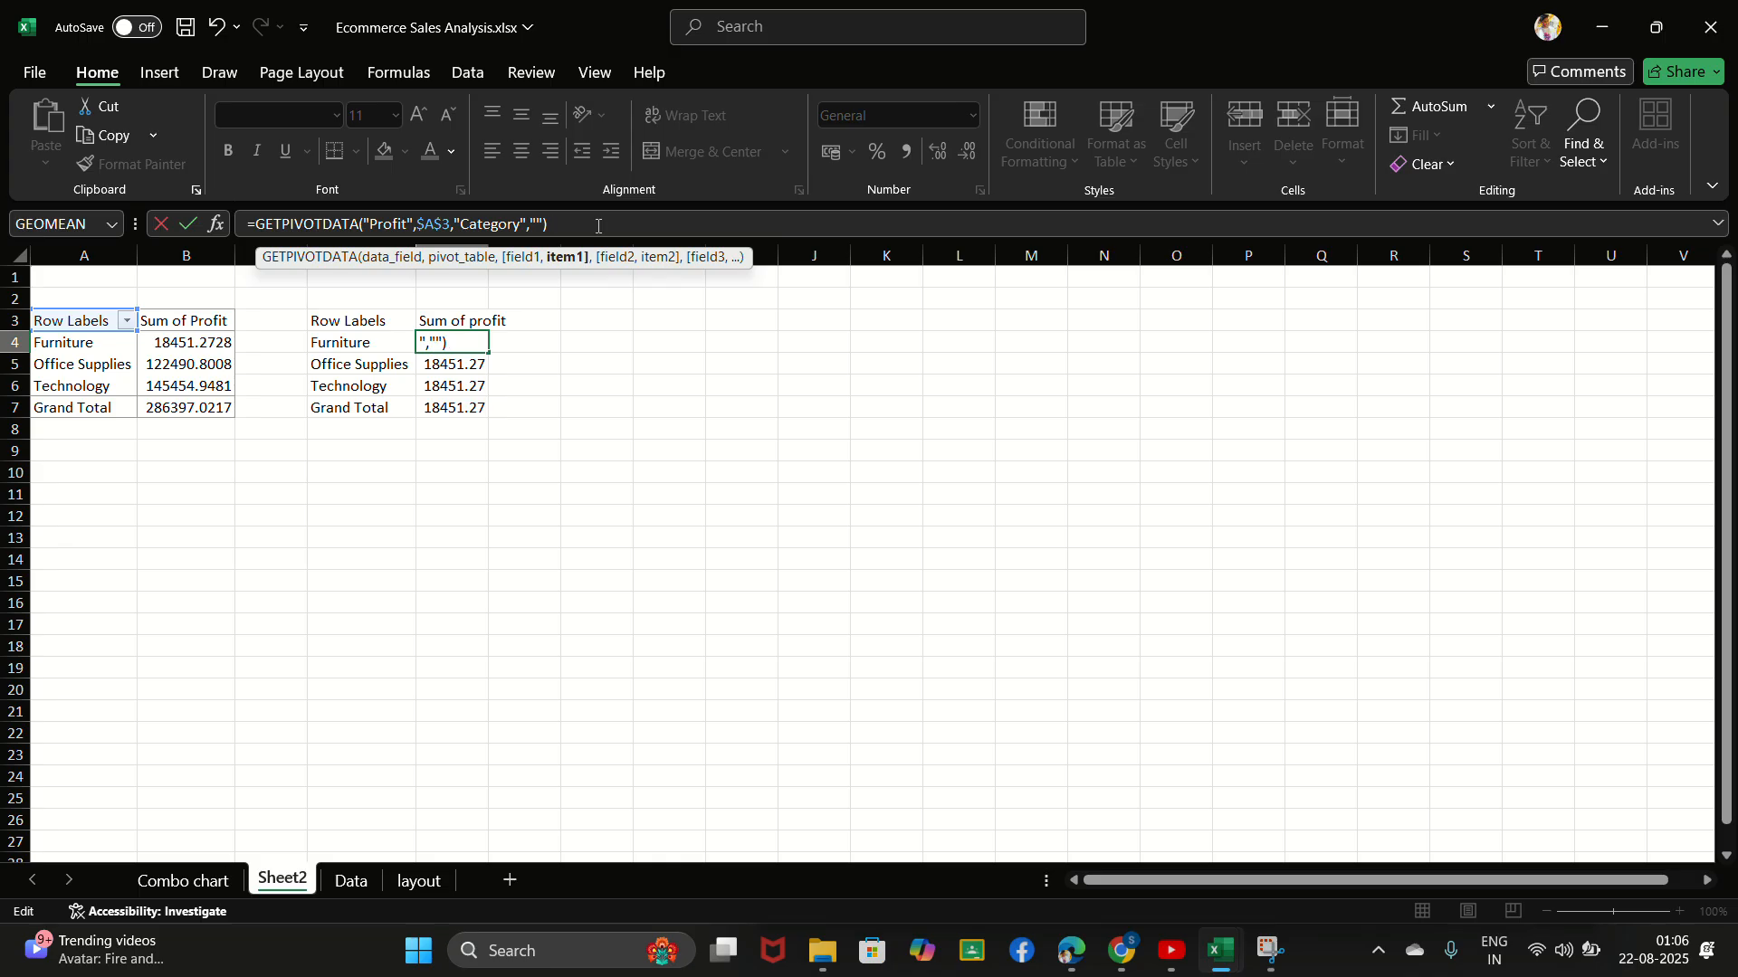
key("BackSpace")
key("BackSpace")
key("BackSpace")
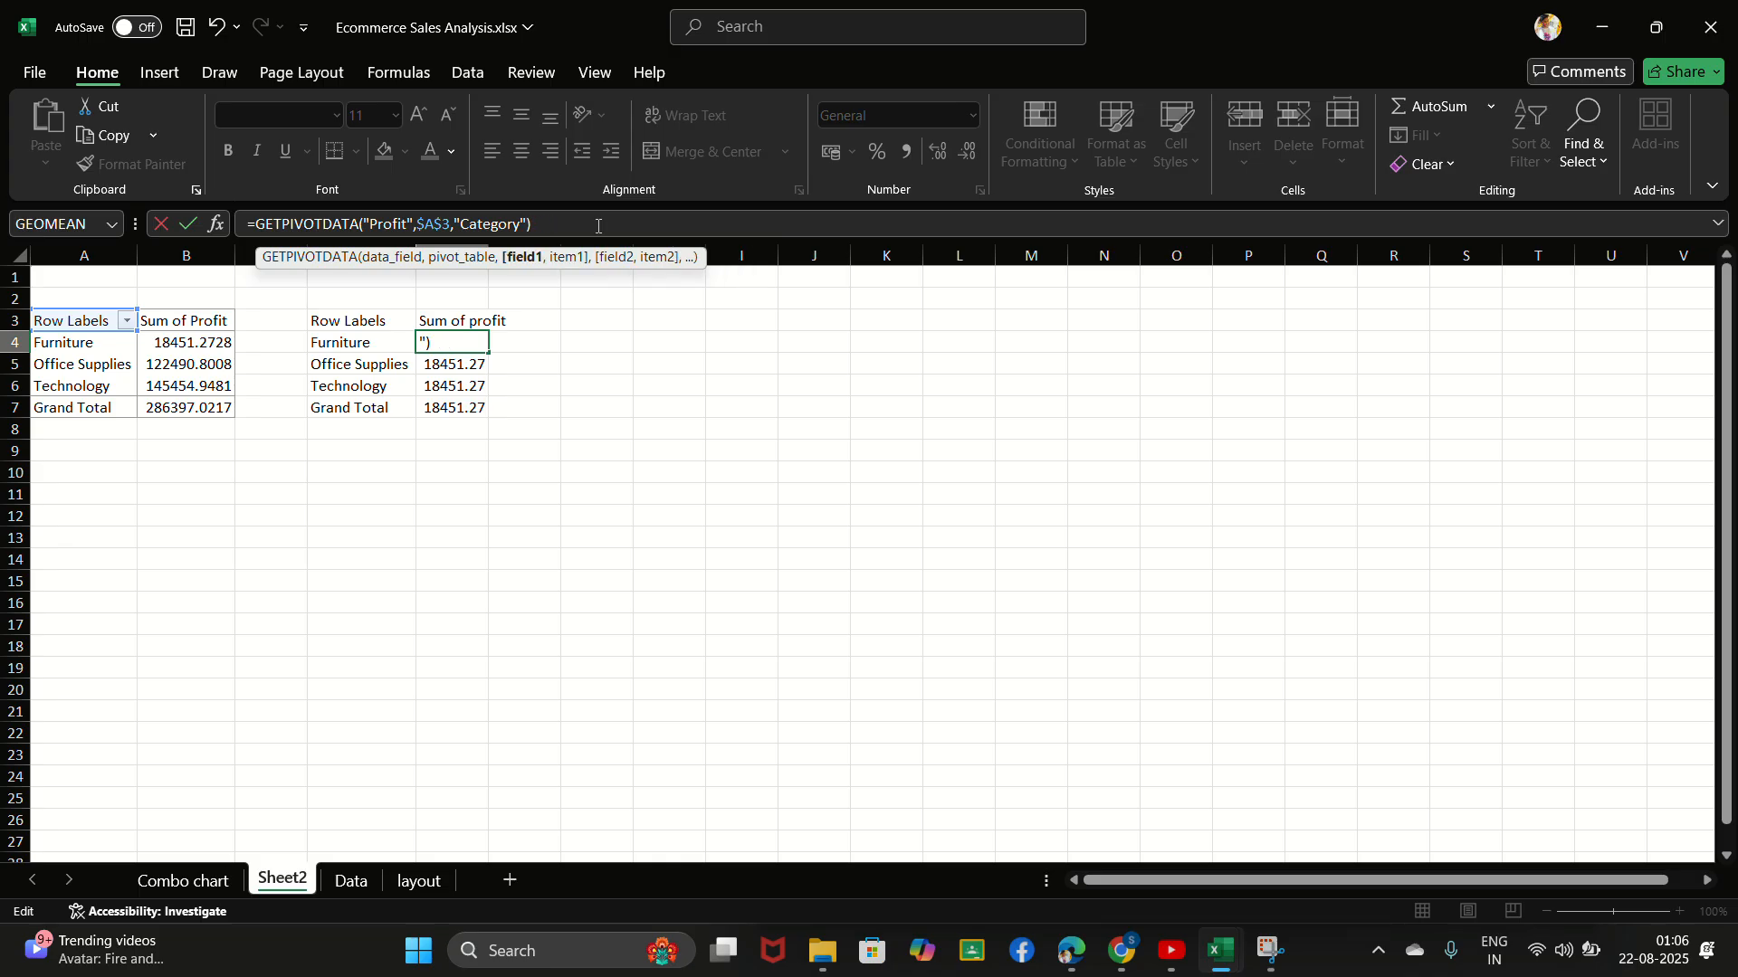
type(",")
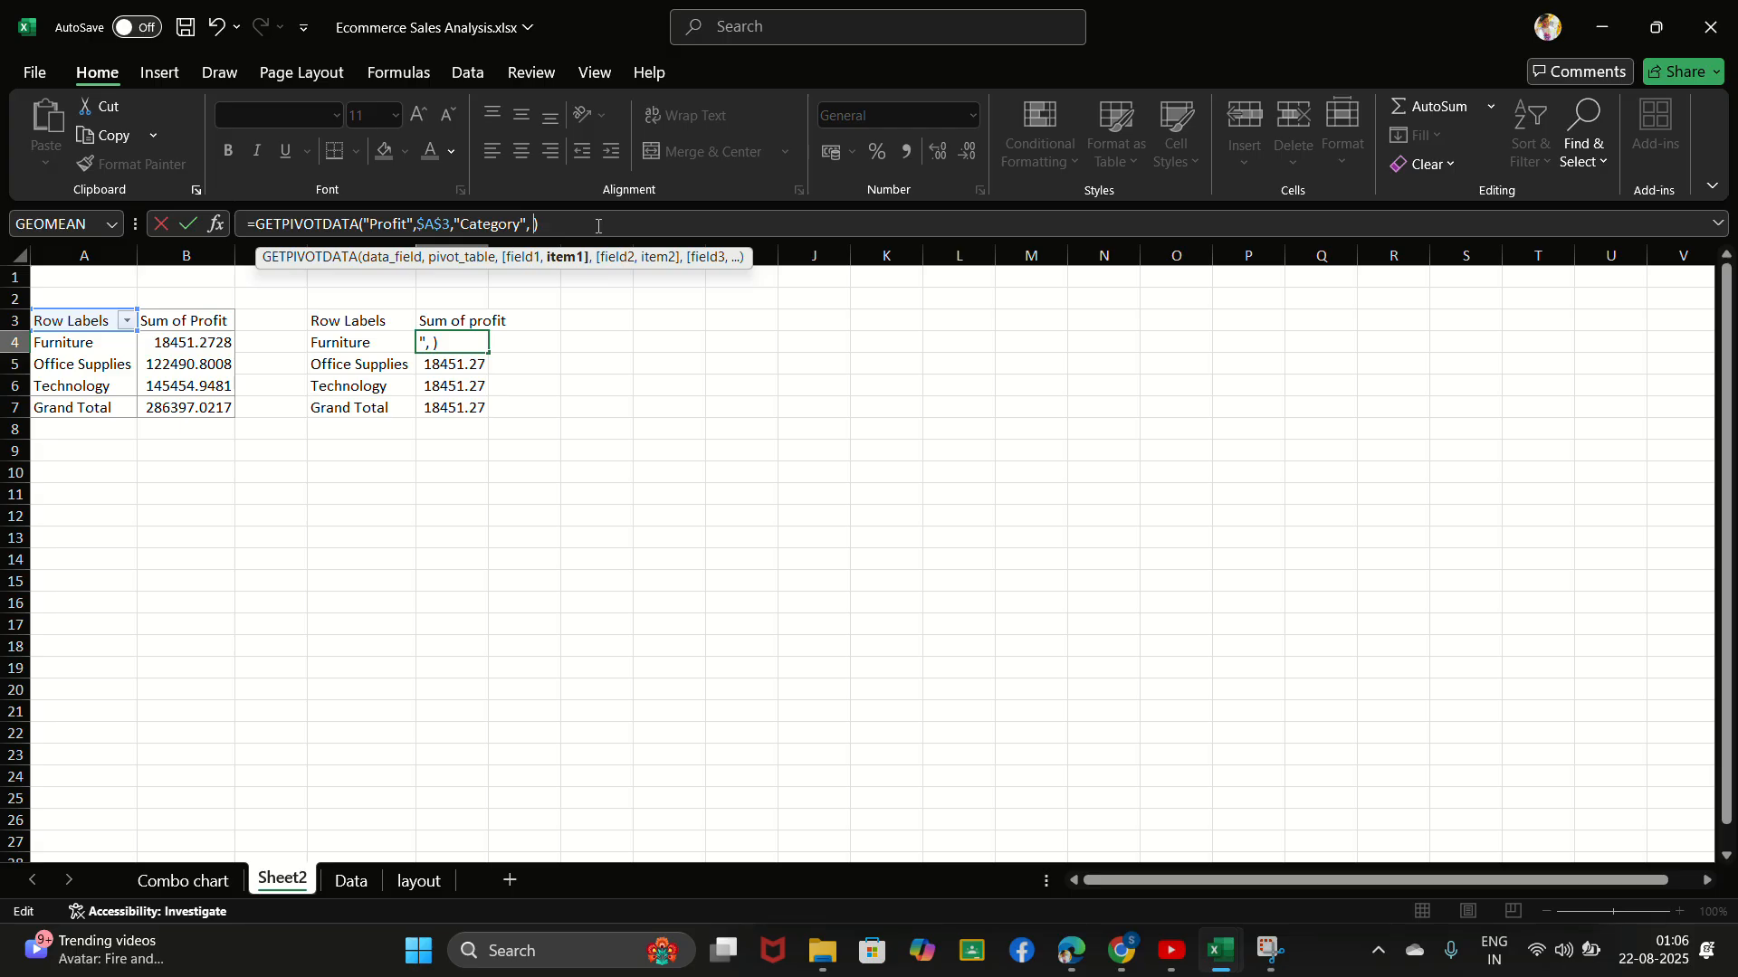
left_click(76, 349)
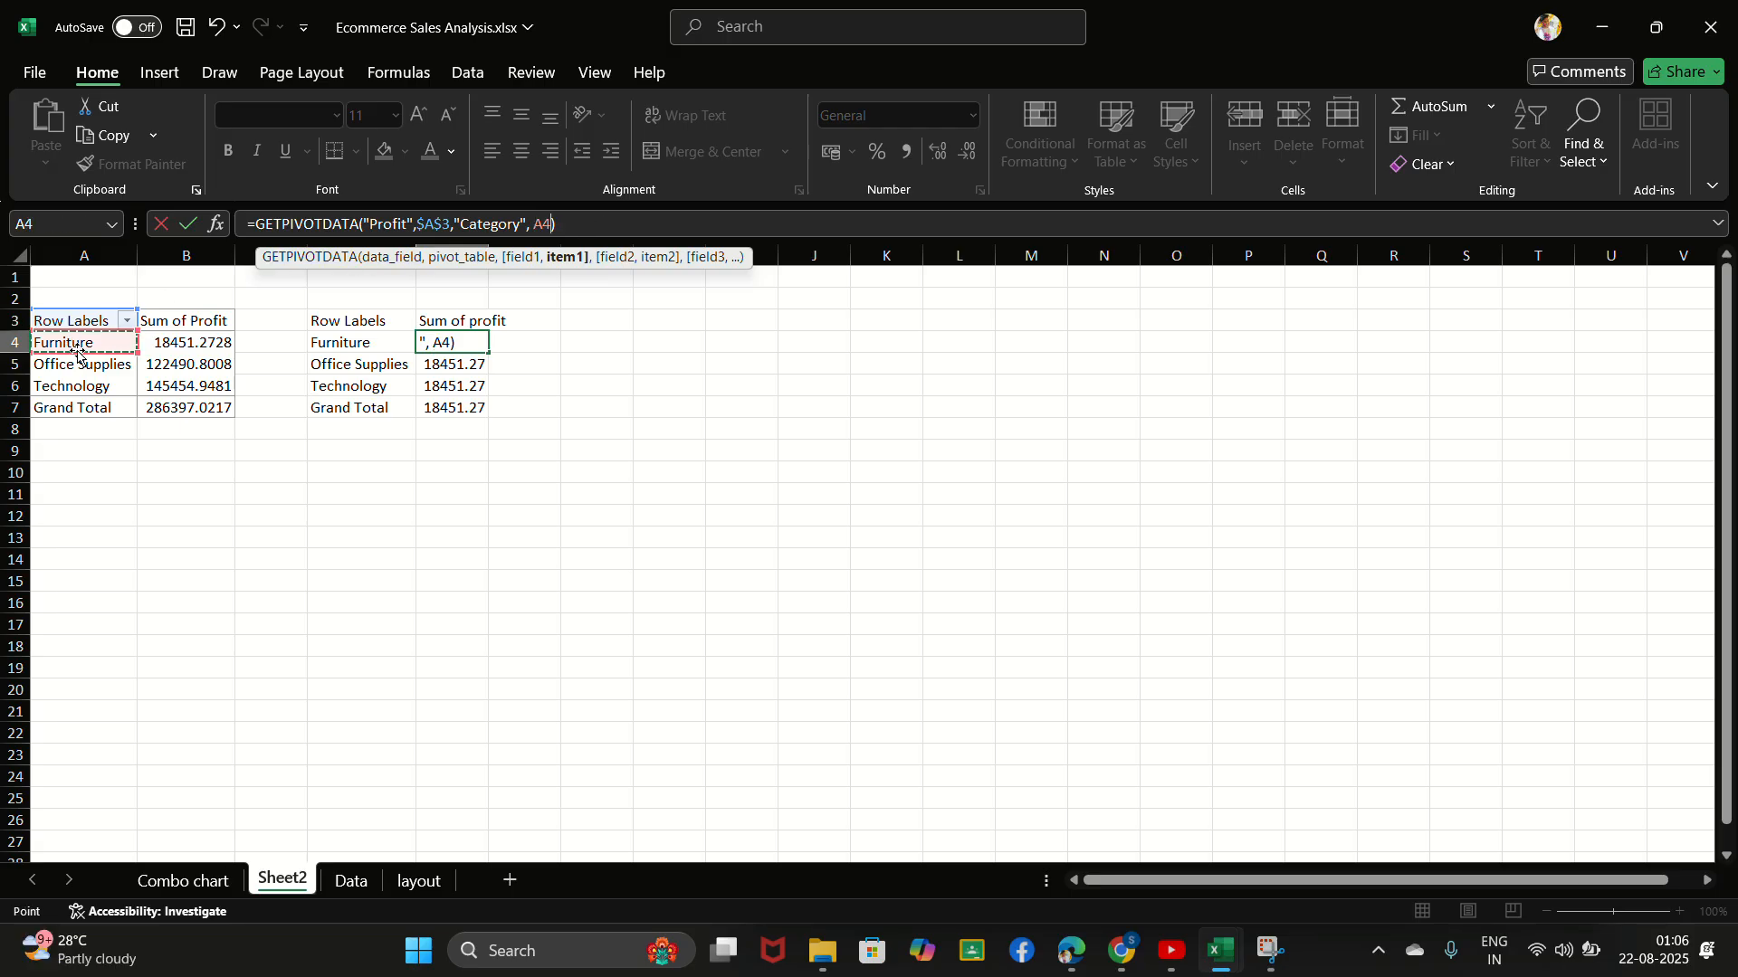
key("Return")
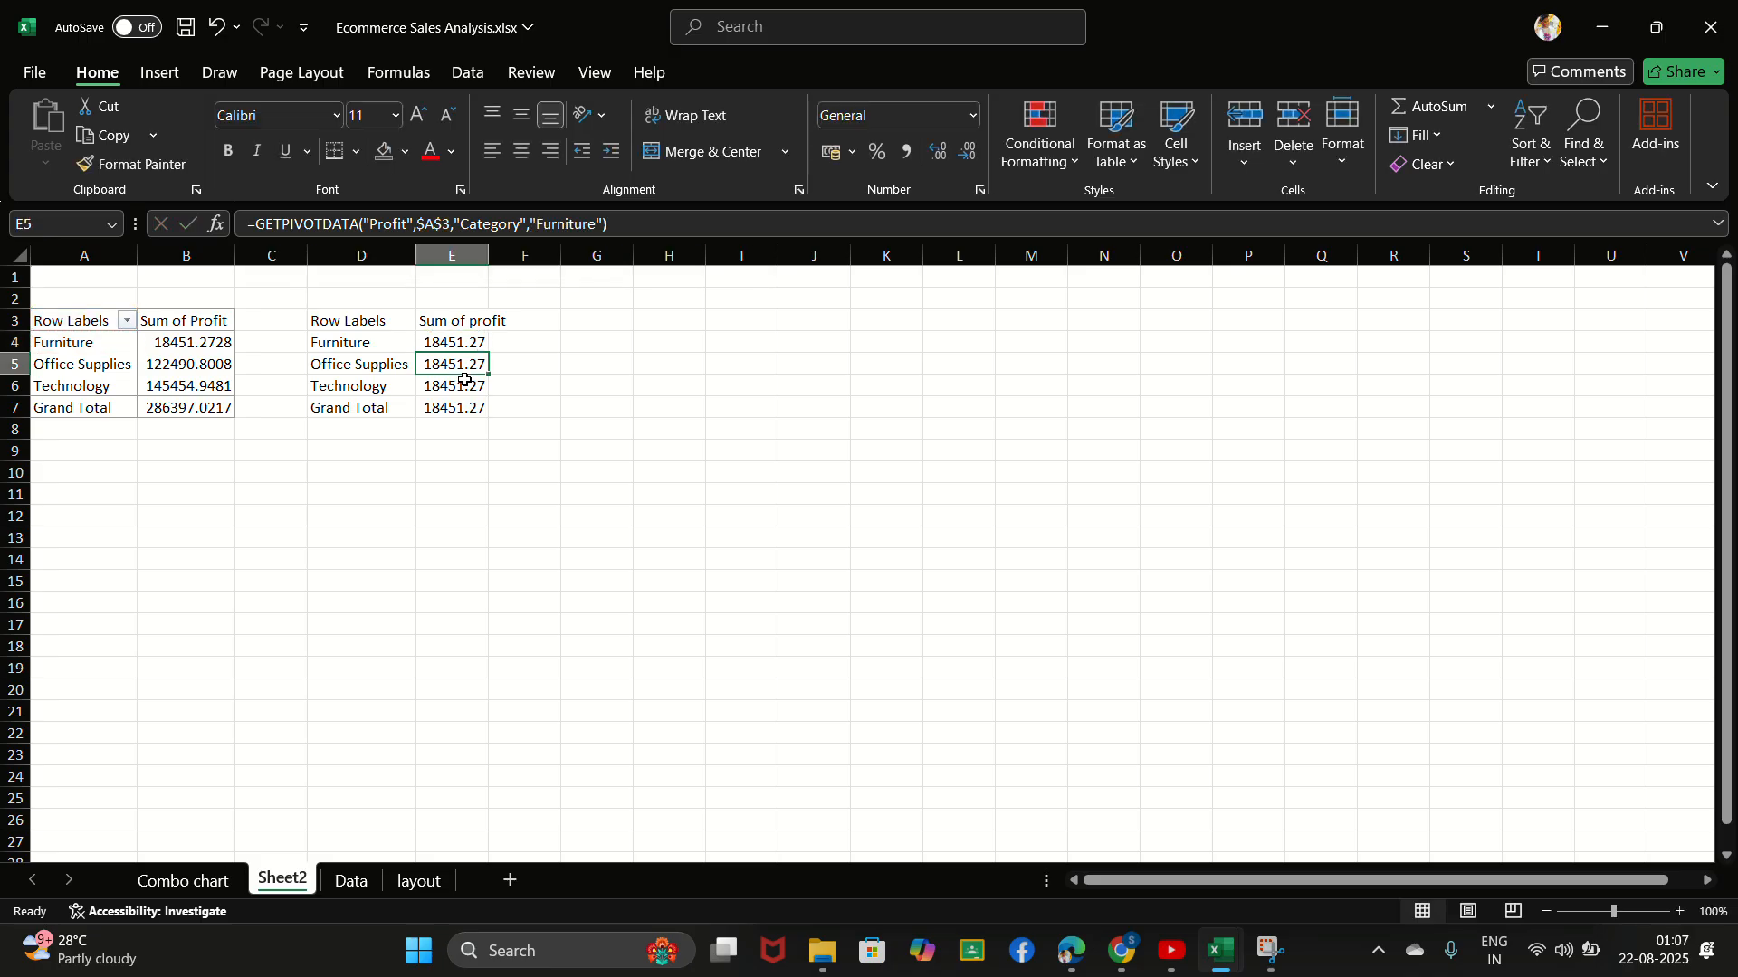
left_click(468, 343)
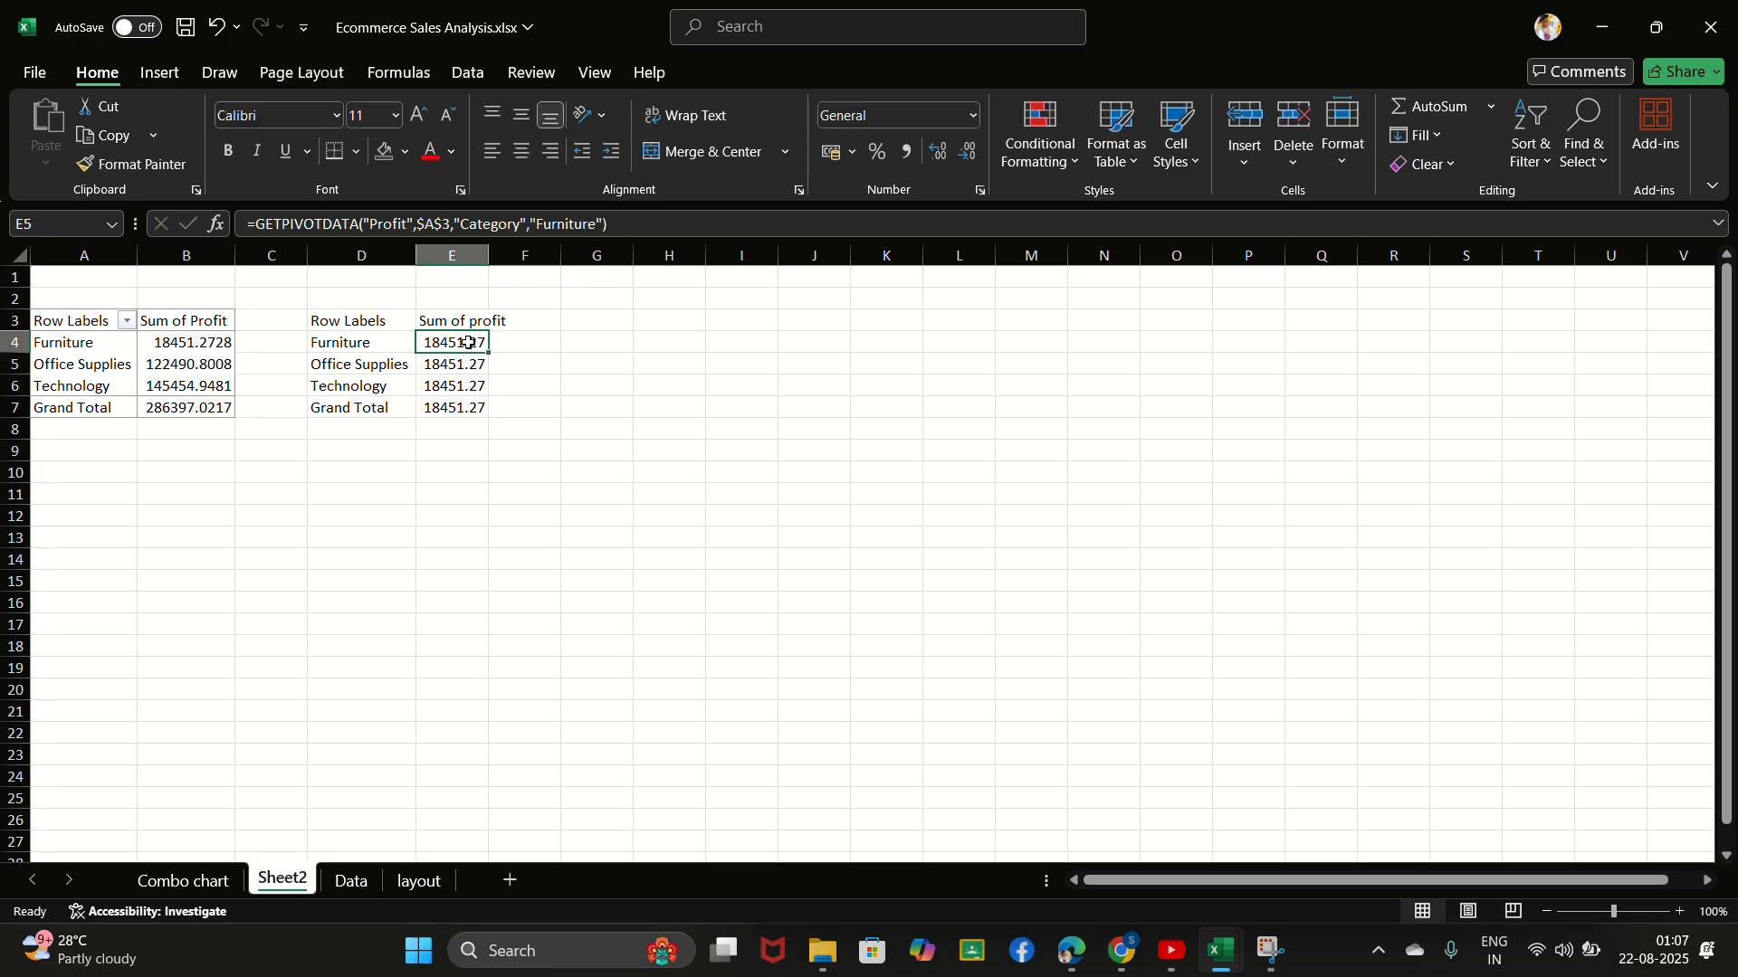
left_click_drag(489, 355, 486, 417)
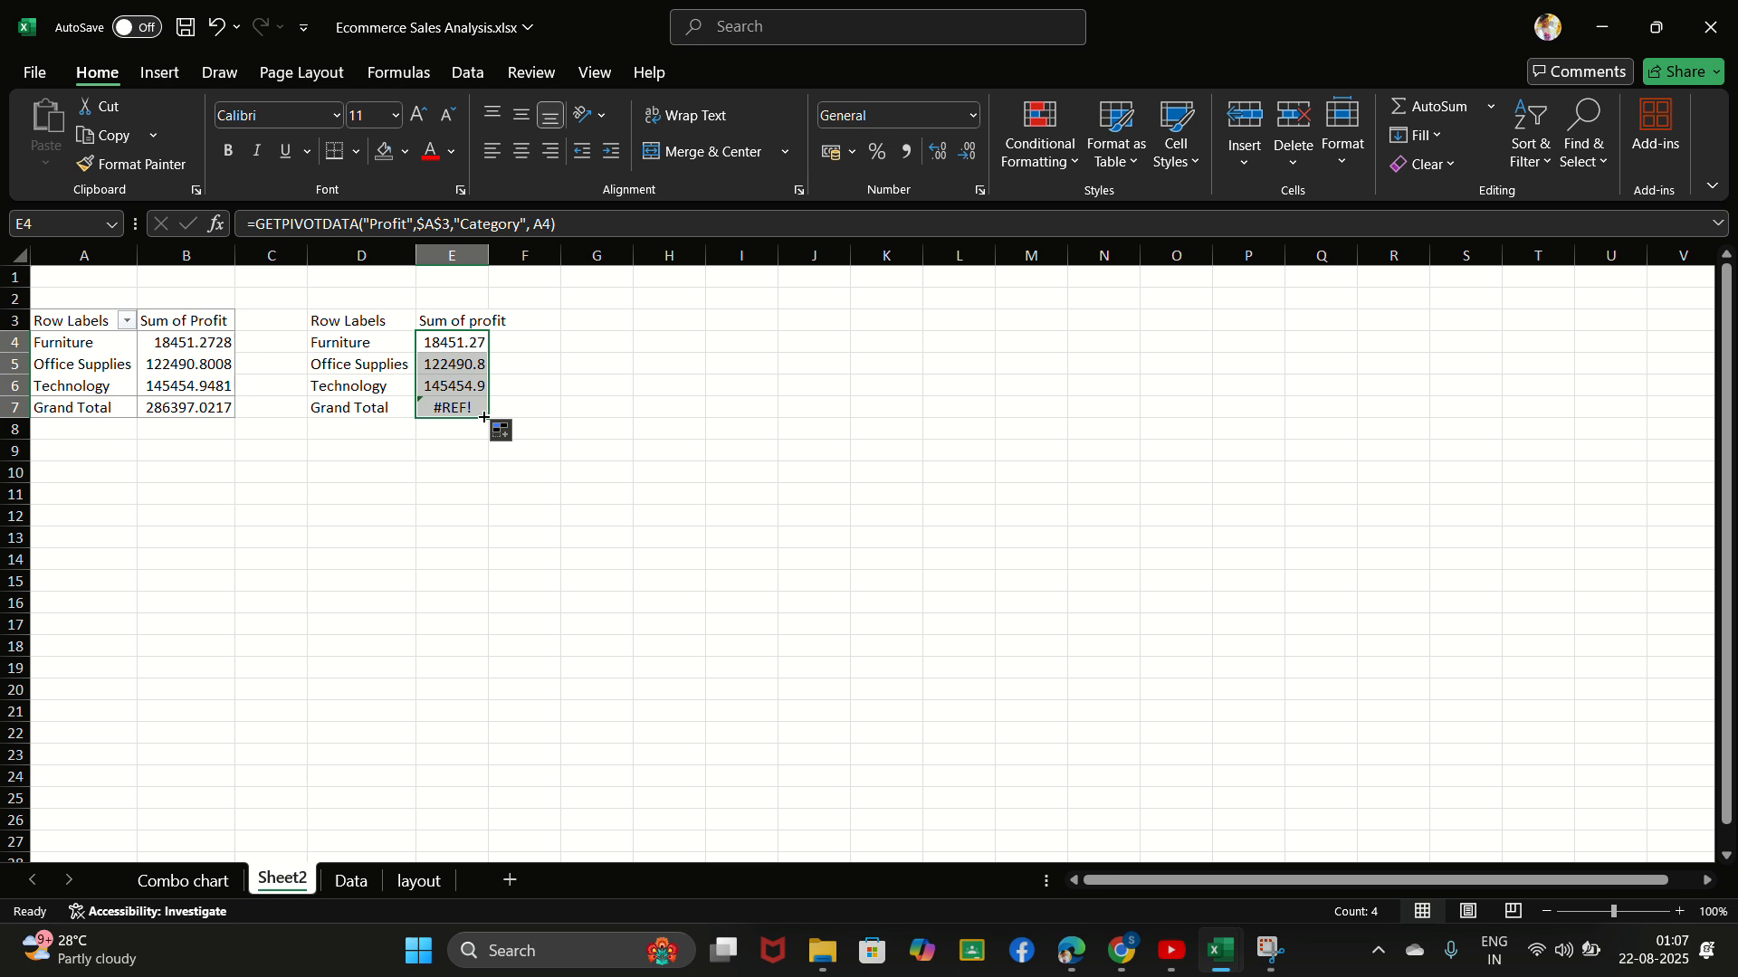
- Check the Grand Total formula in E7 against the category rows in D4:E6
left_click(457, 407)
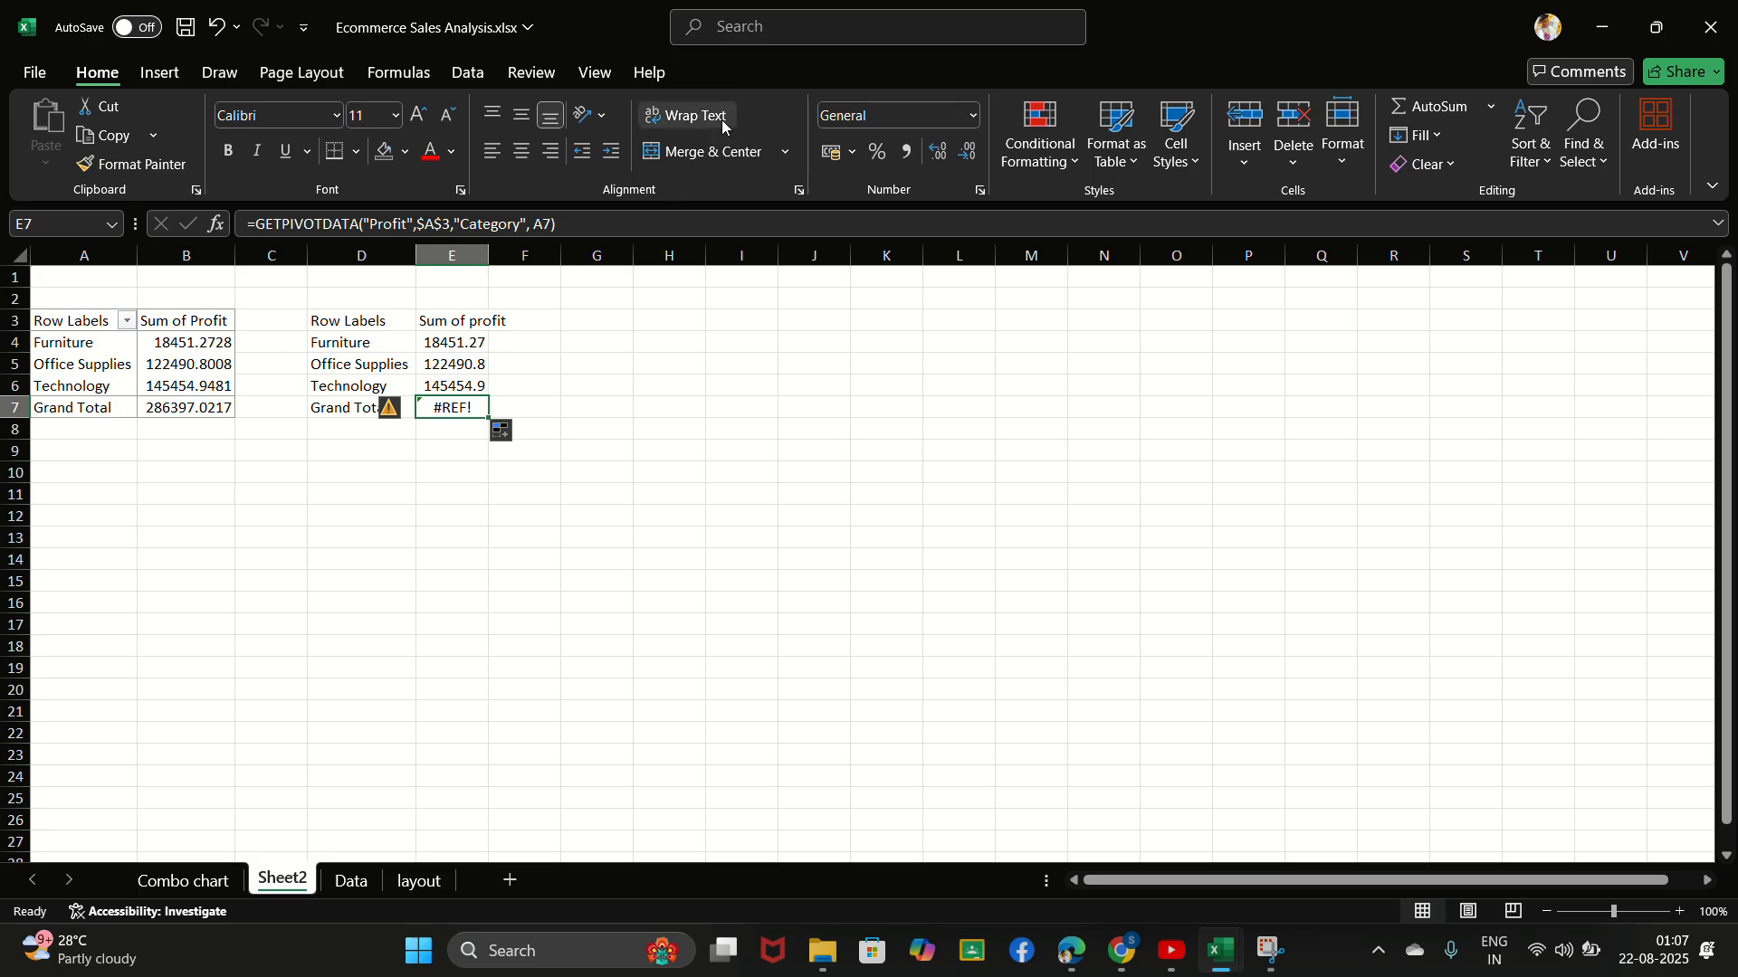
left_click(737, 41)
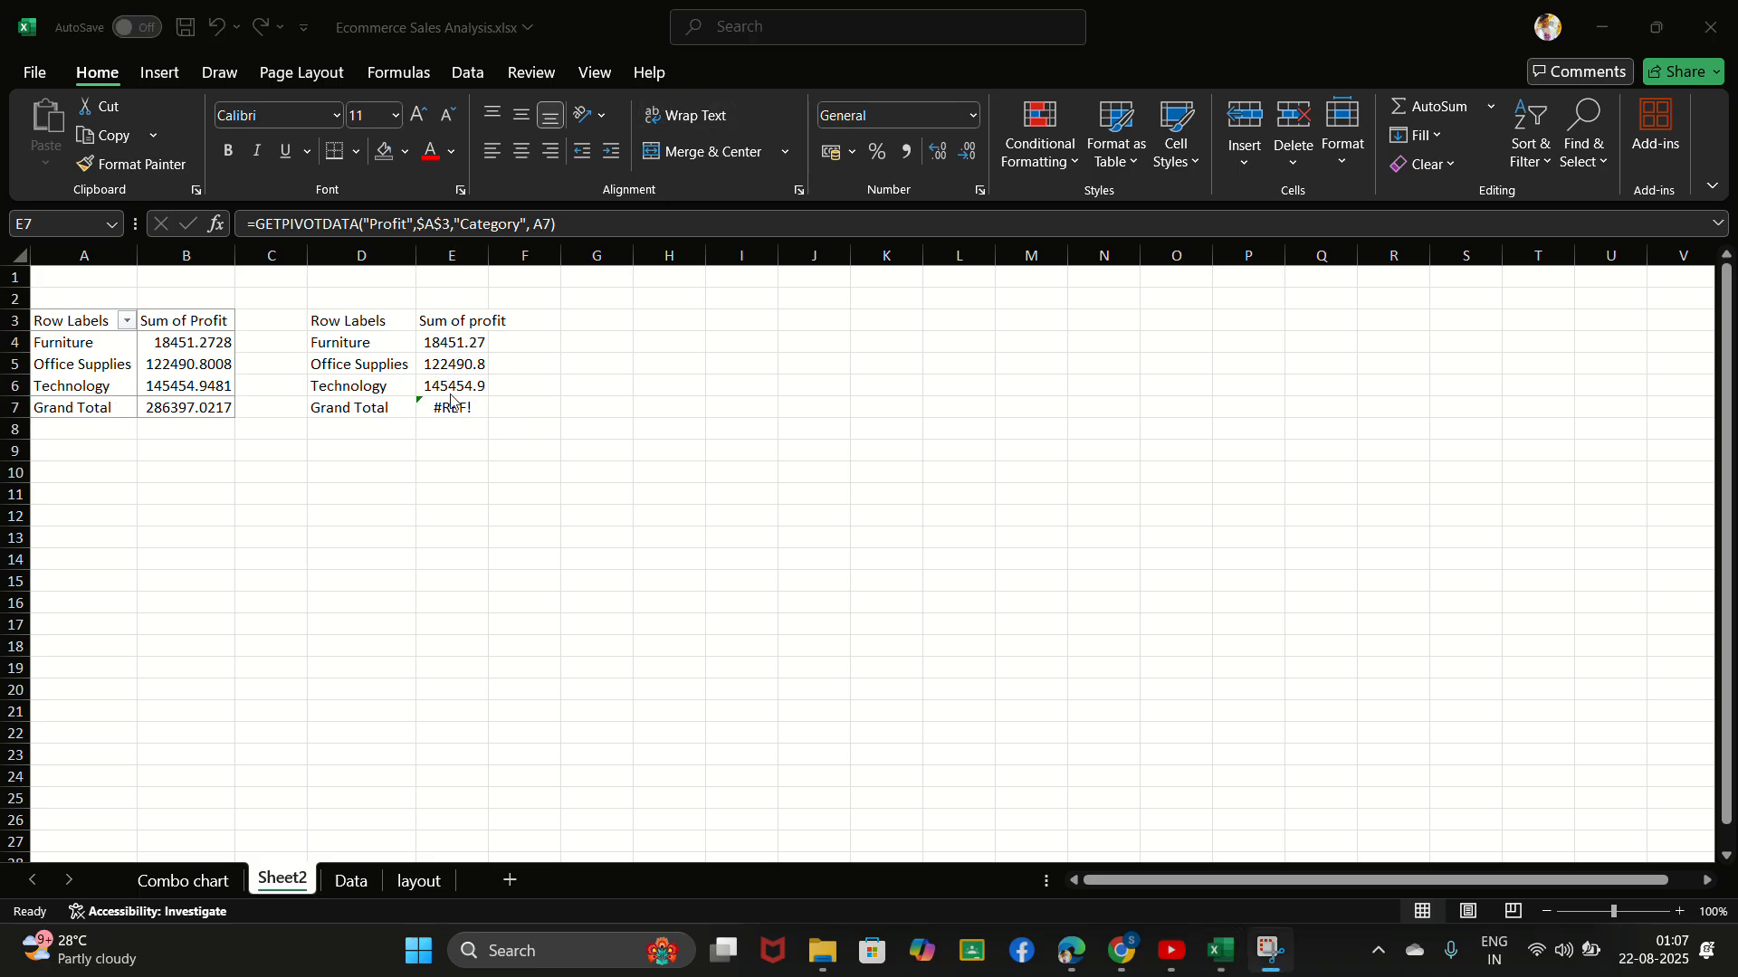
left_click(453, 401)
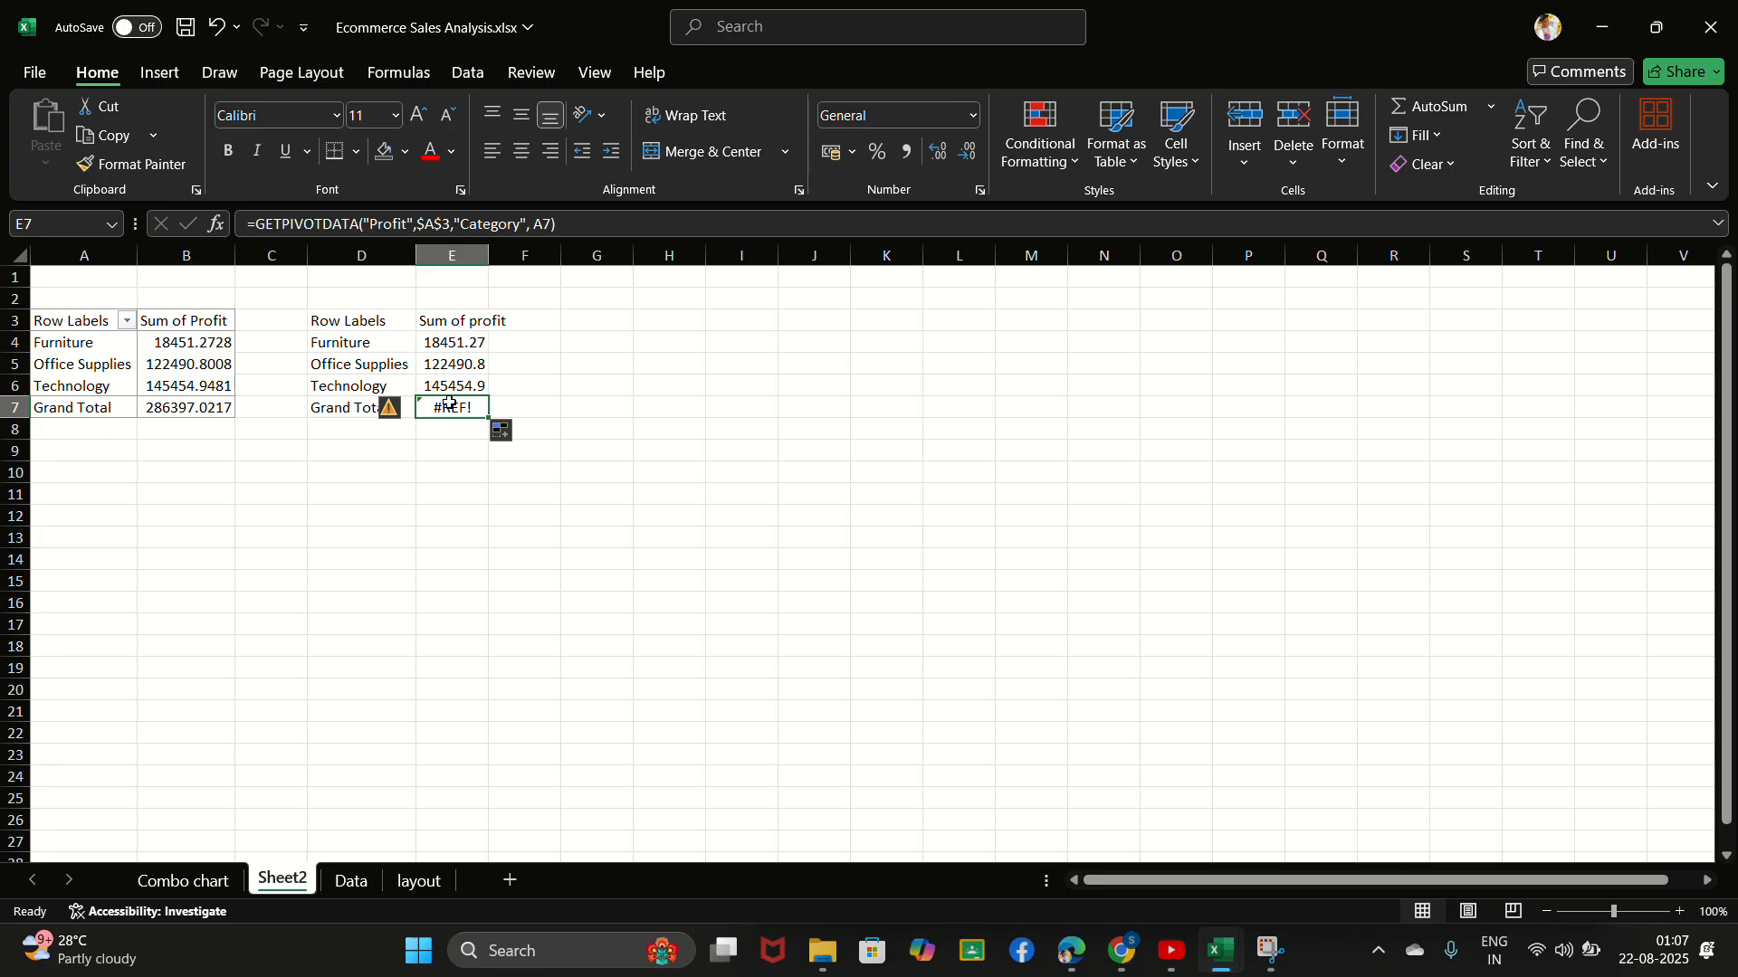
left_click(365, 406)
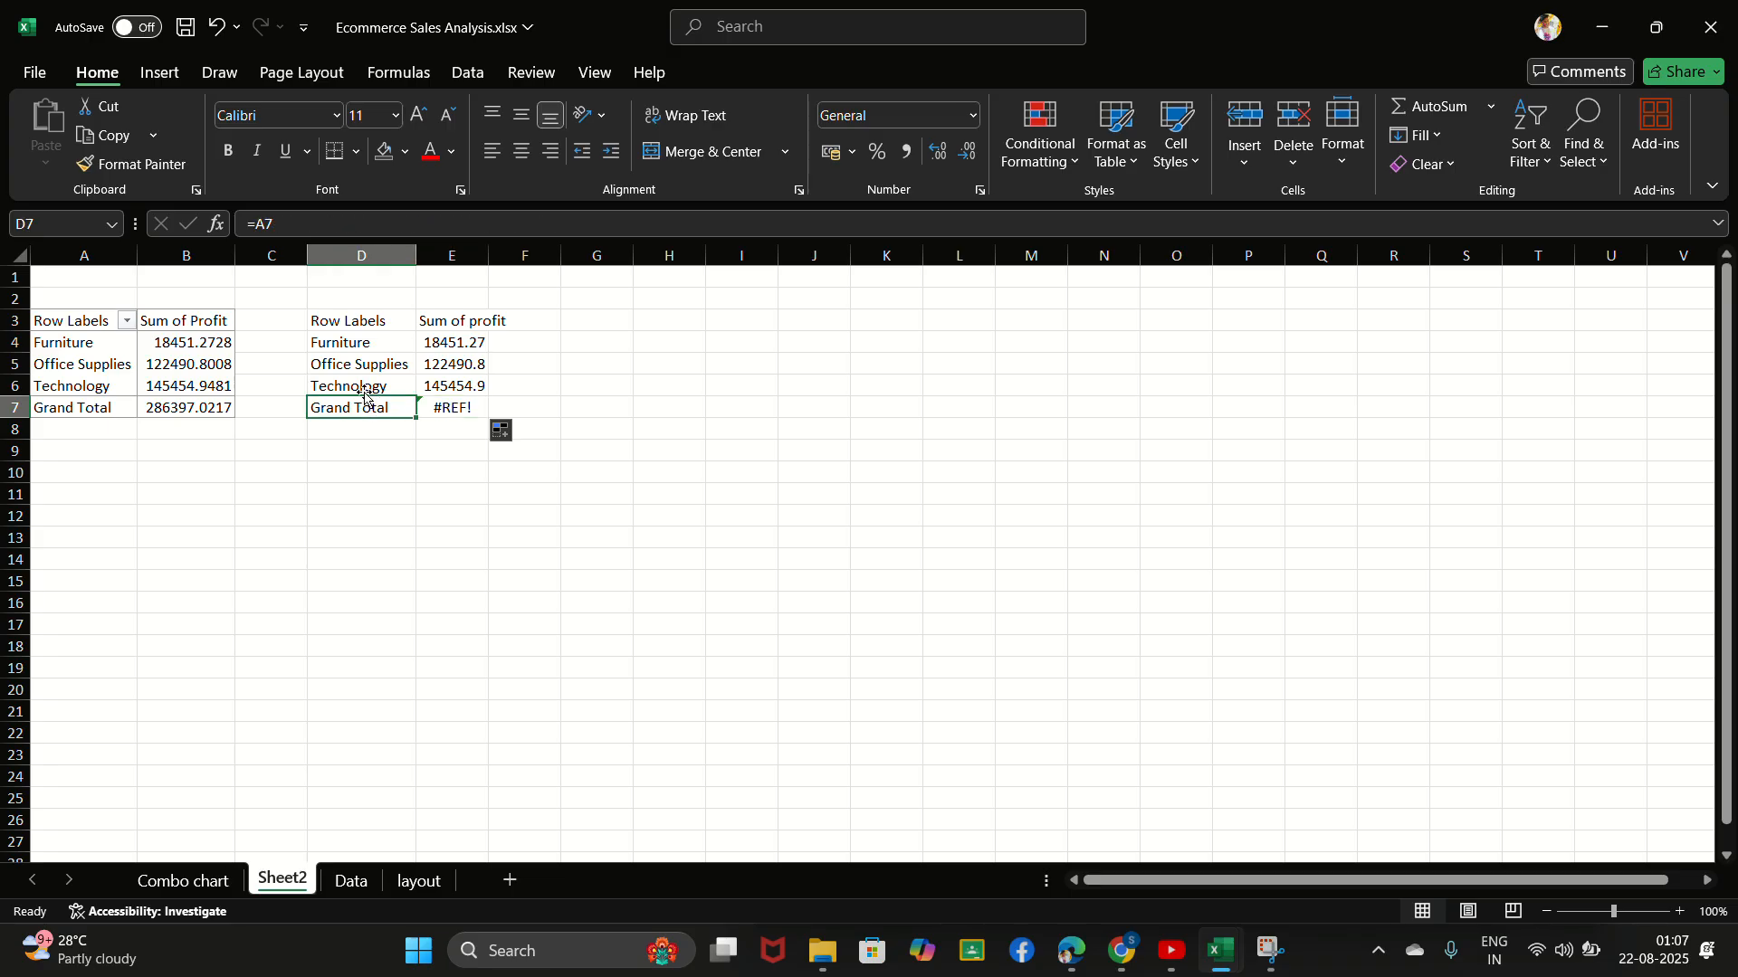
left_click_drag(323, 343, 461, 385)
left_click(345, 363)
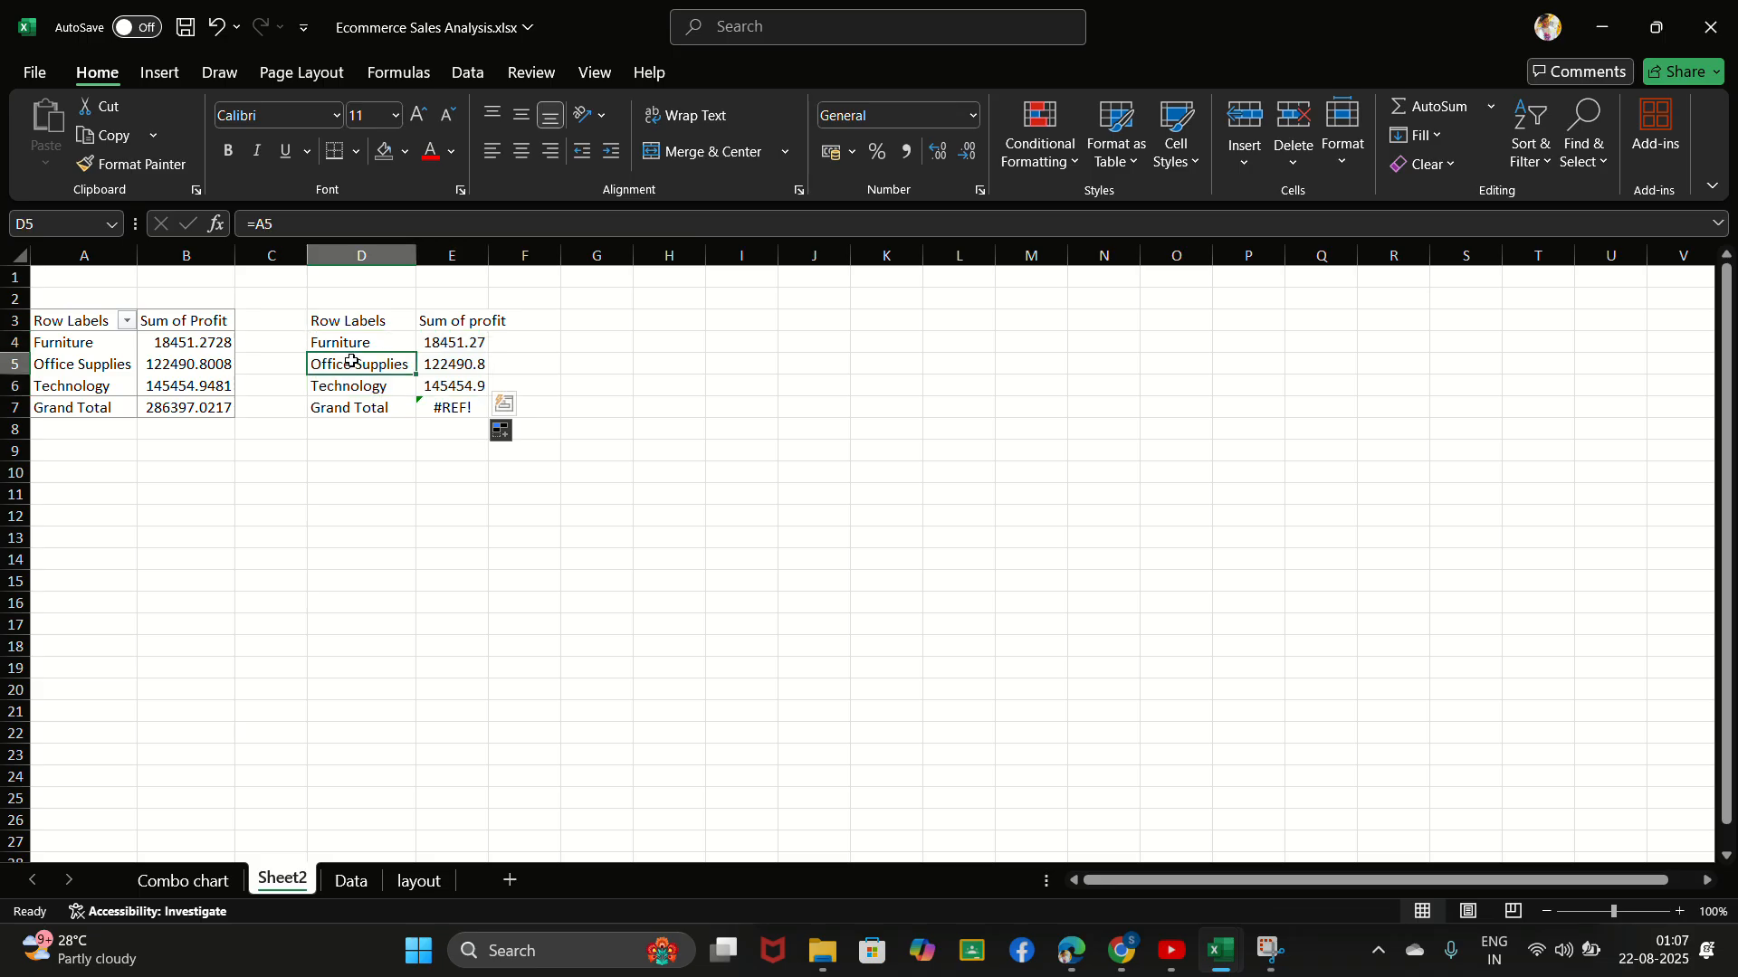
left_click(343, 342)
left_click_drag(343, 342, 458, 385)
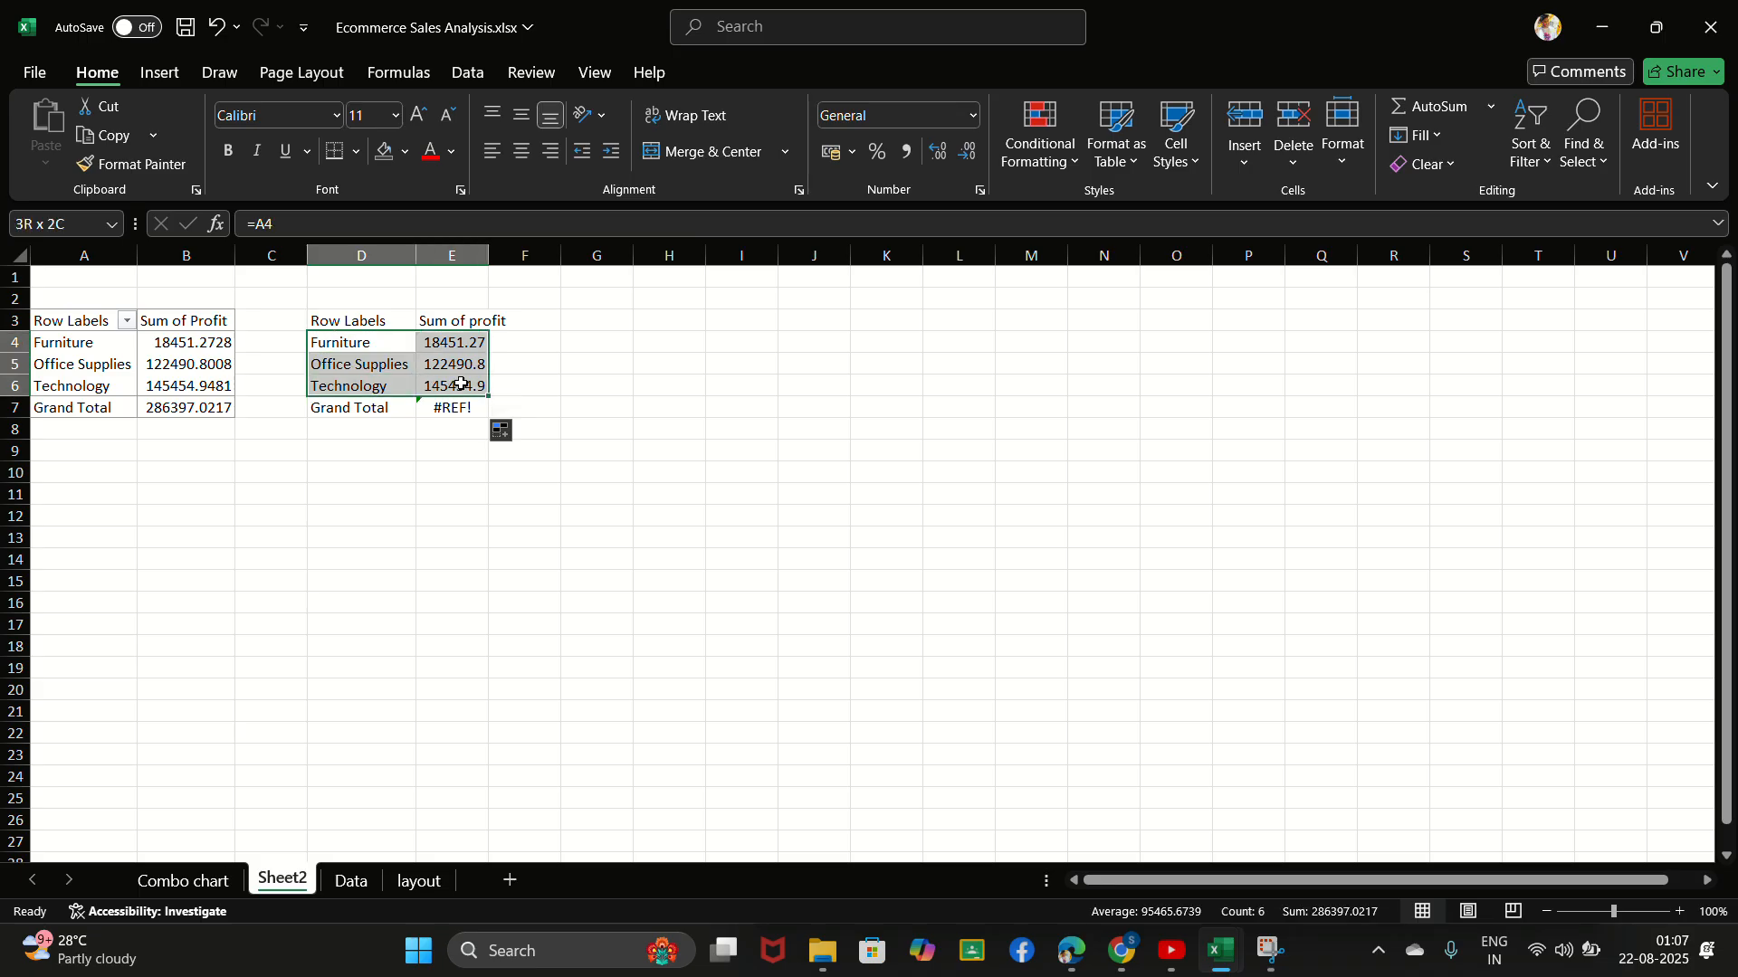
- Clear E7 and reference the PivotTable's grand total there with =GETPIVOTDATA("Profit",$A$3)
left_click(443, 407)
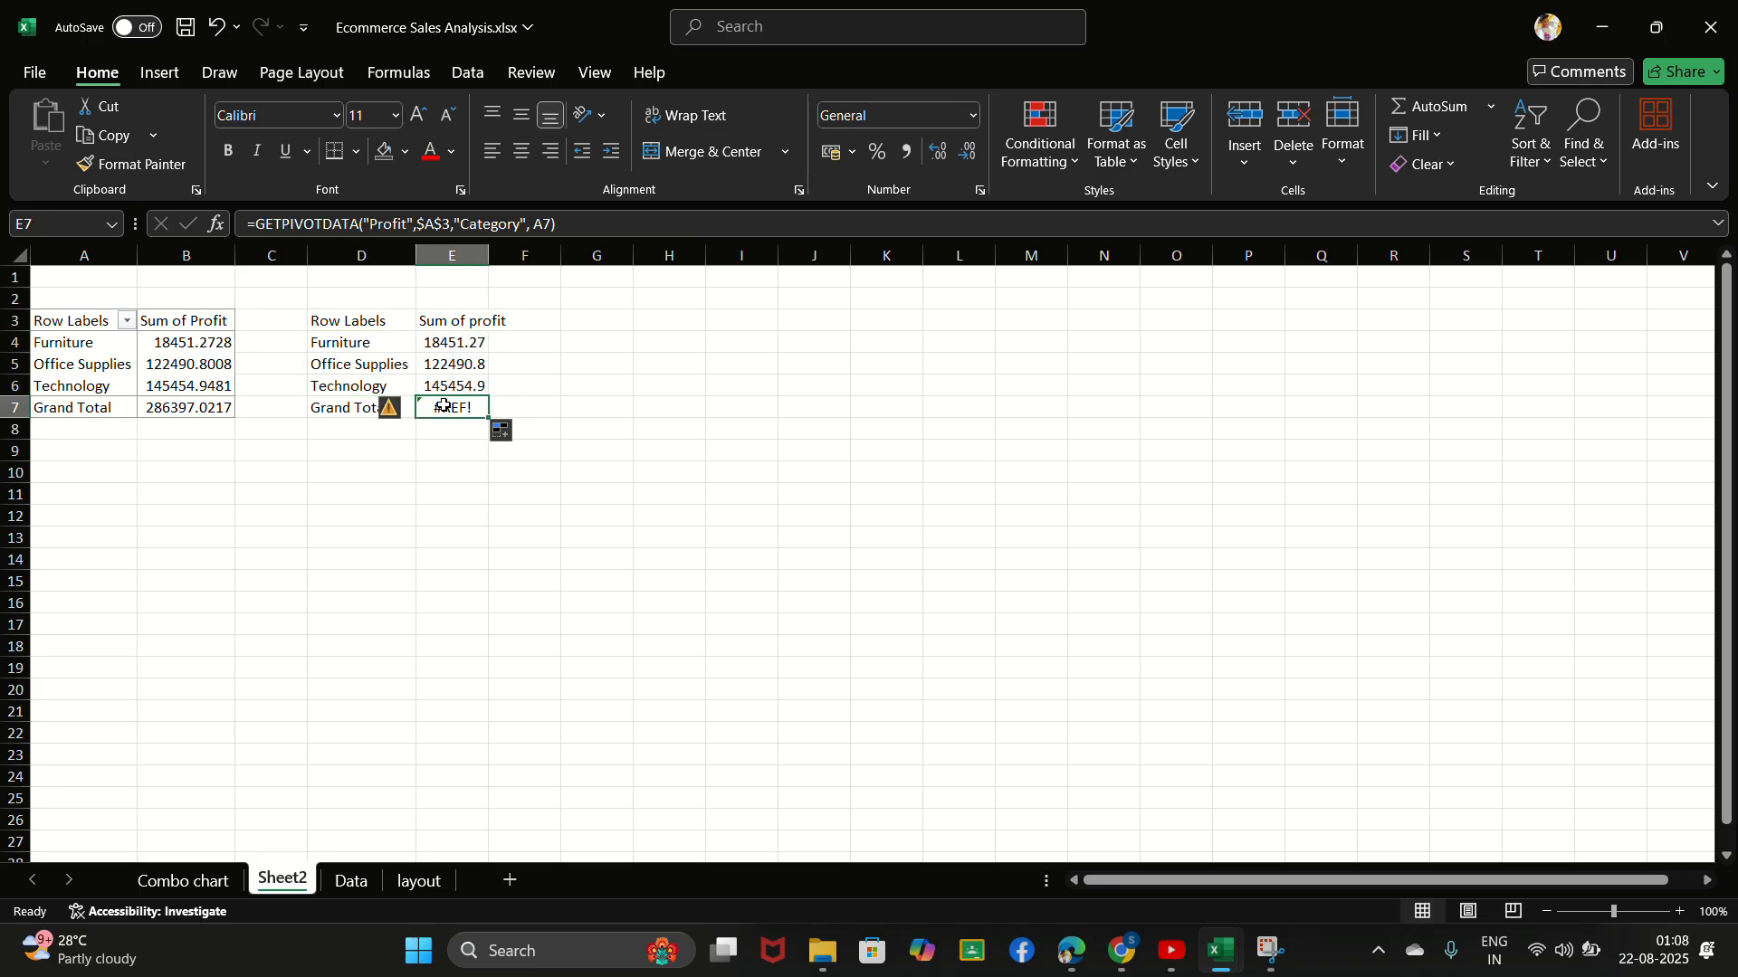
key("Delete")
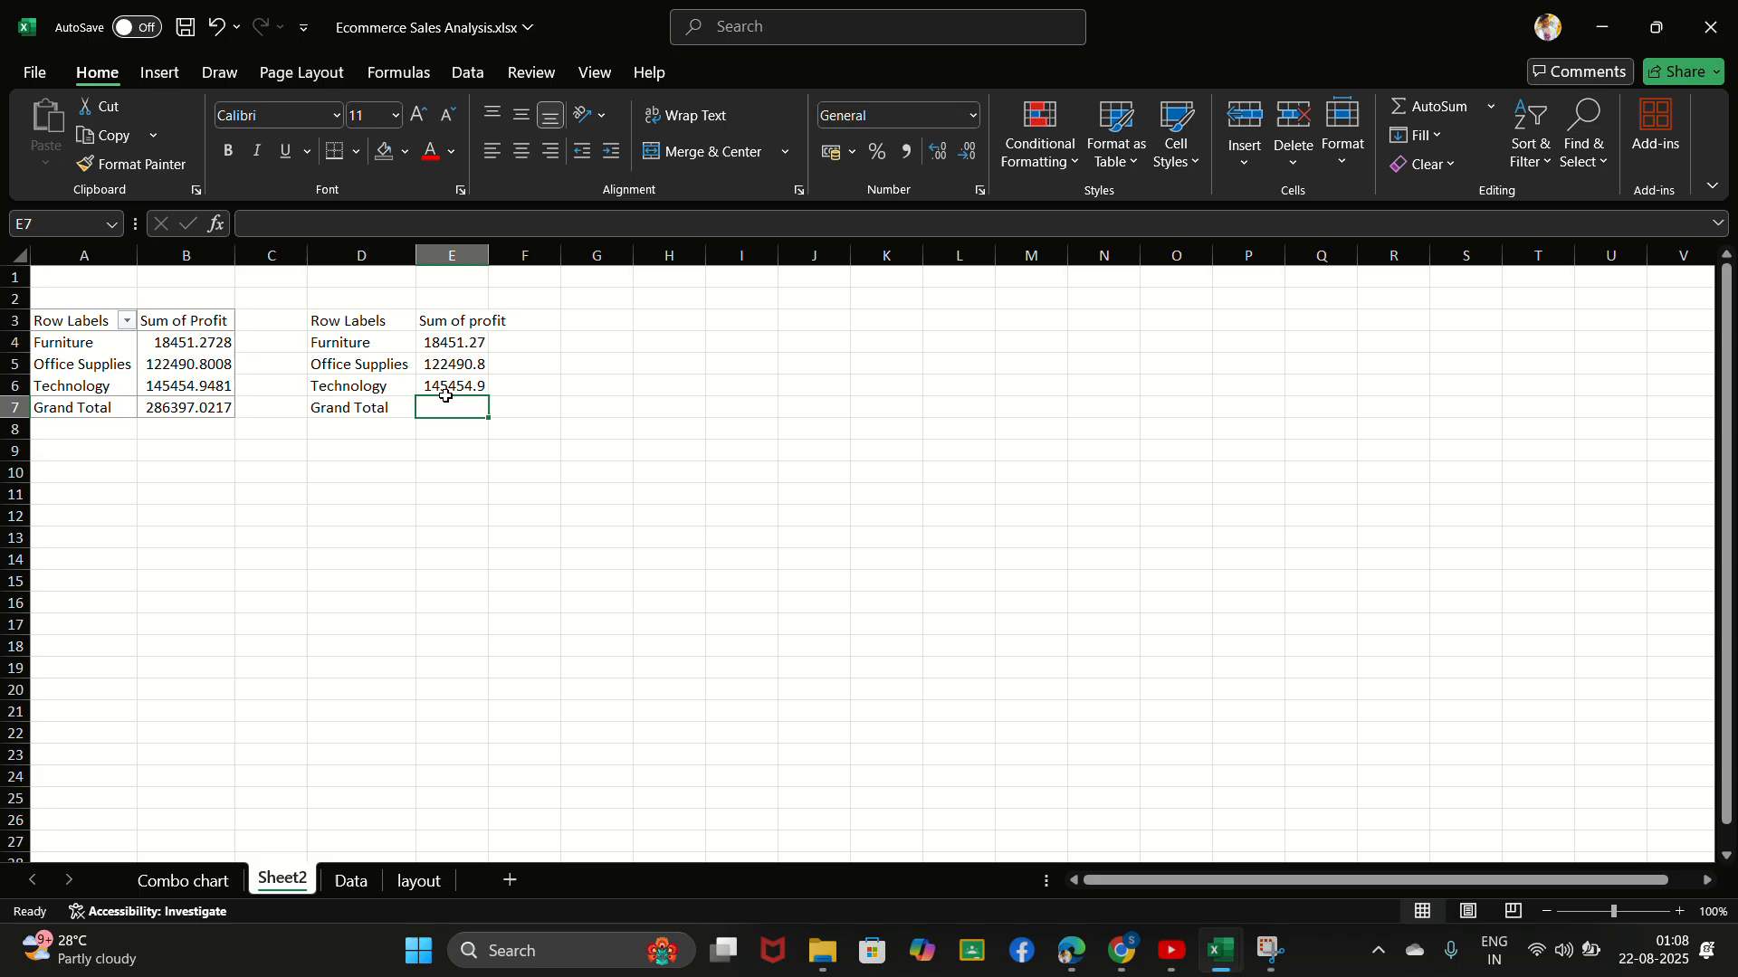
left_click(746, 37)
left_click(441, 405)
type("=")
left_click(192, 413)
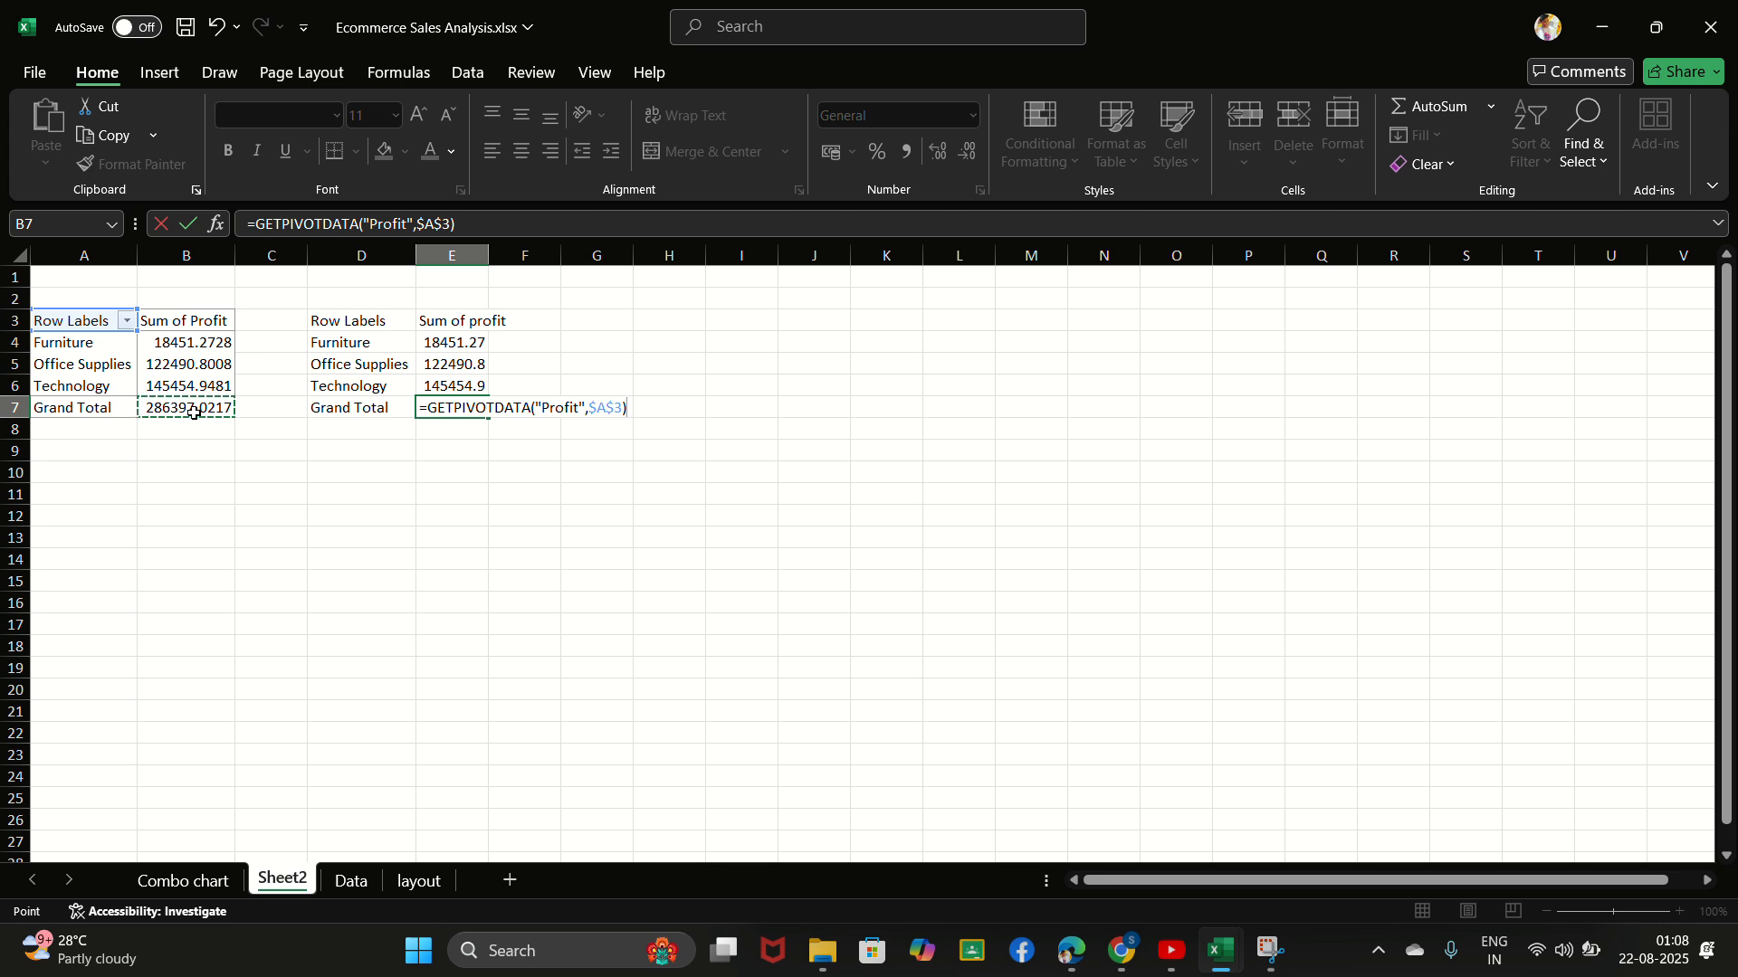
key("Return")
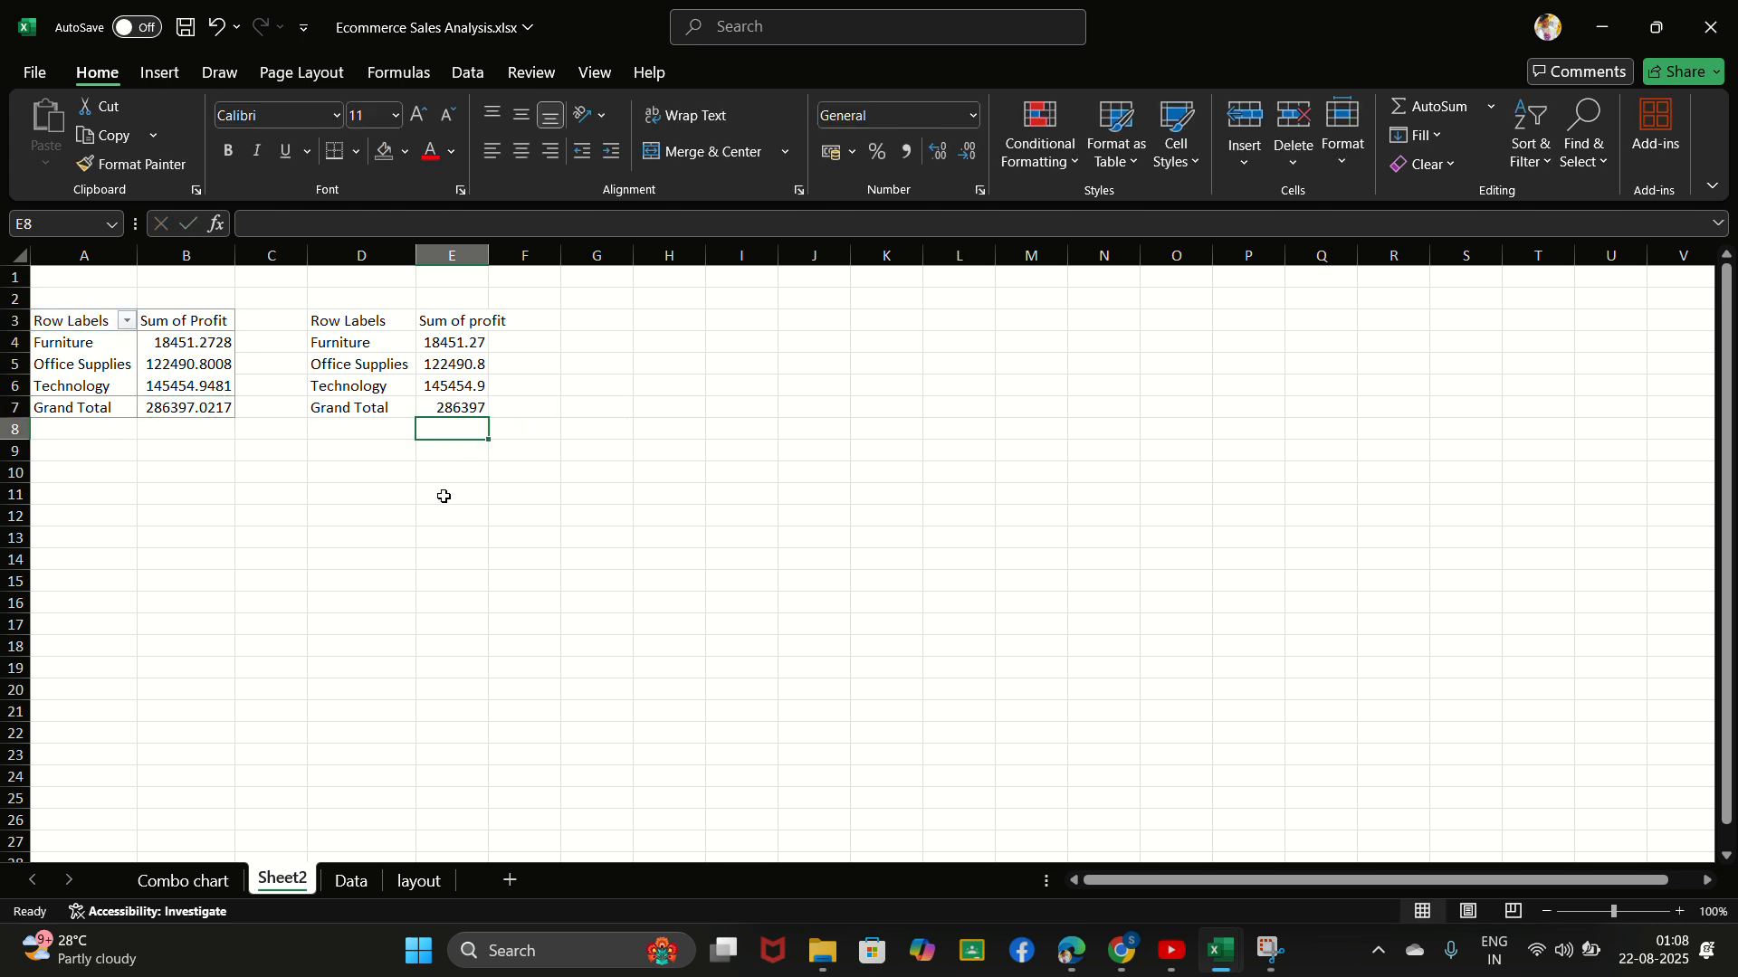
- Widen column E so the profit values fit with all their decimals
left_click(516, 400)
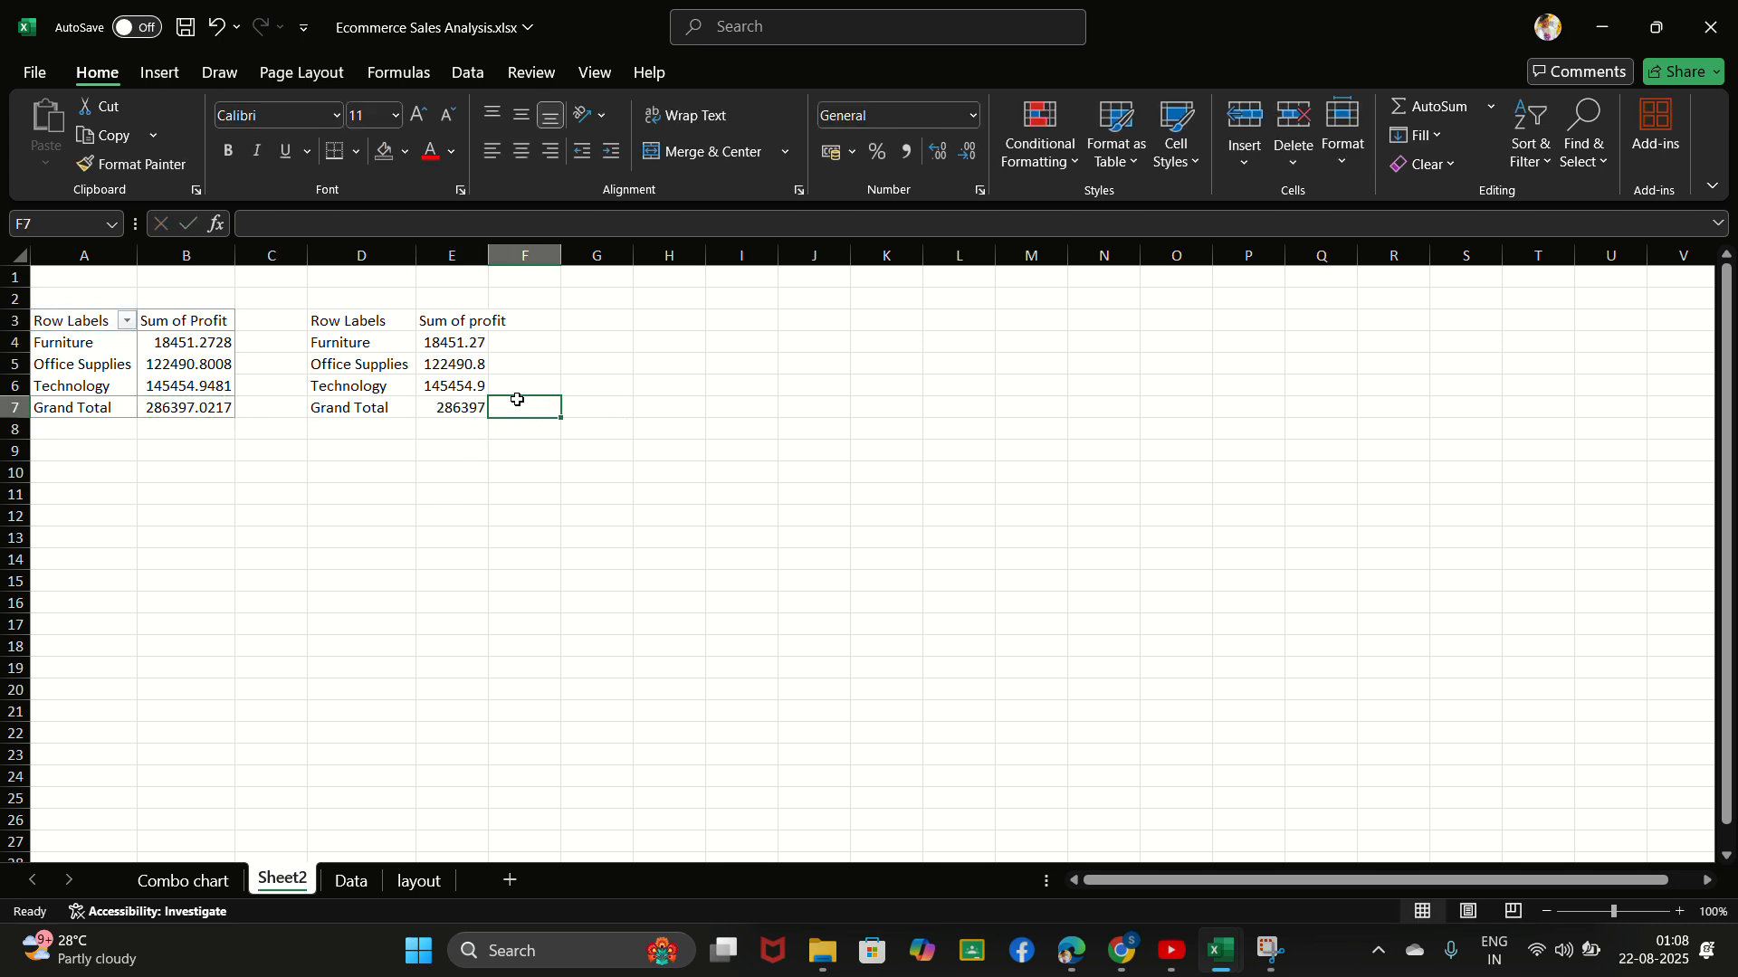
left_click(455, 405)
left_click(742, 20)
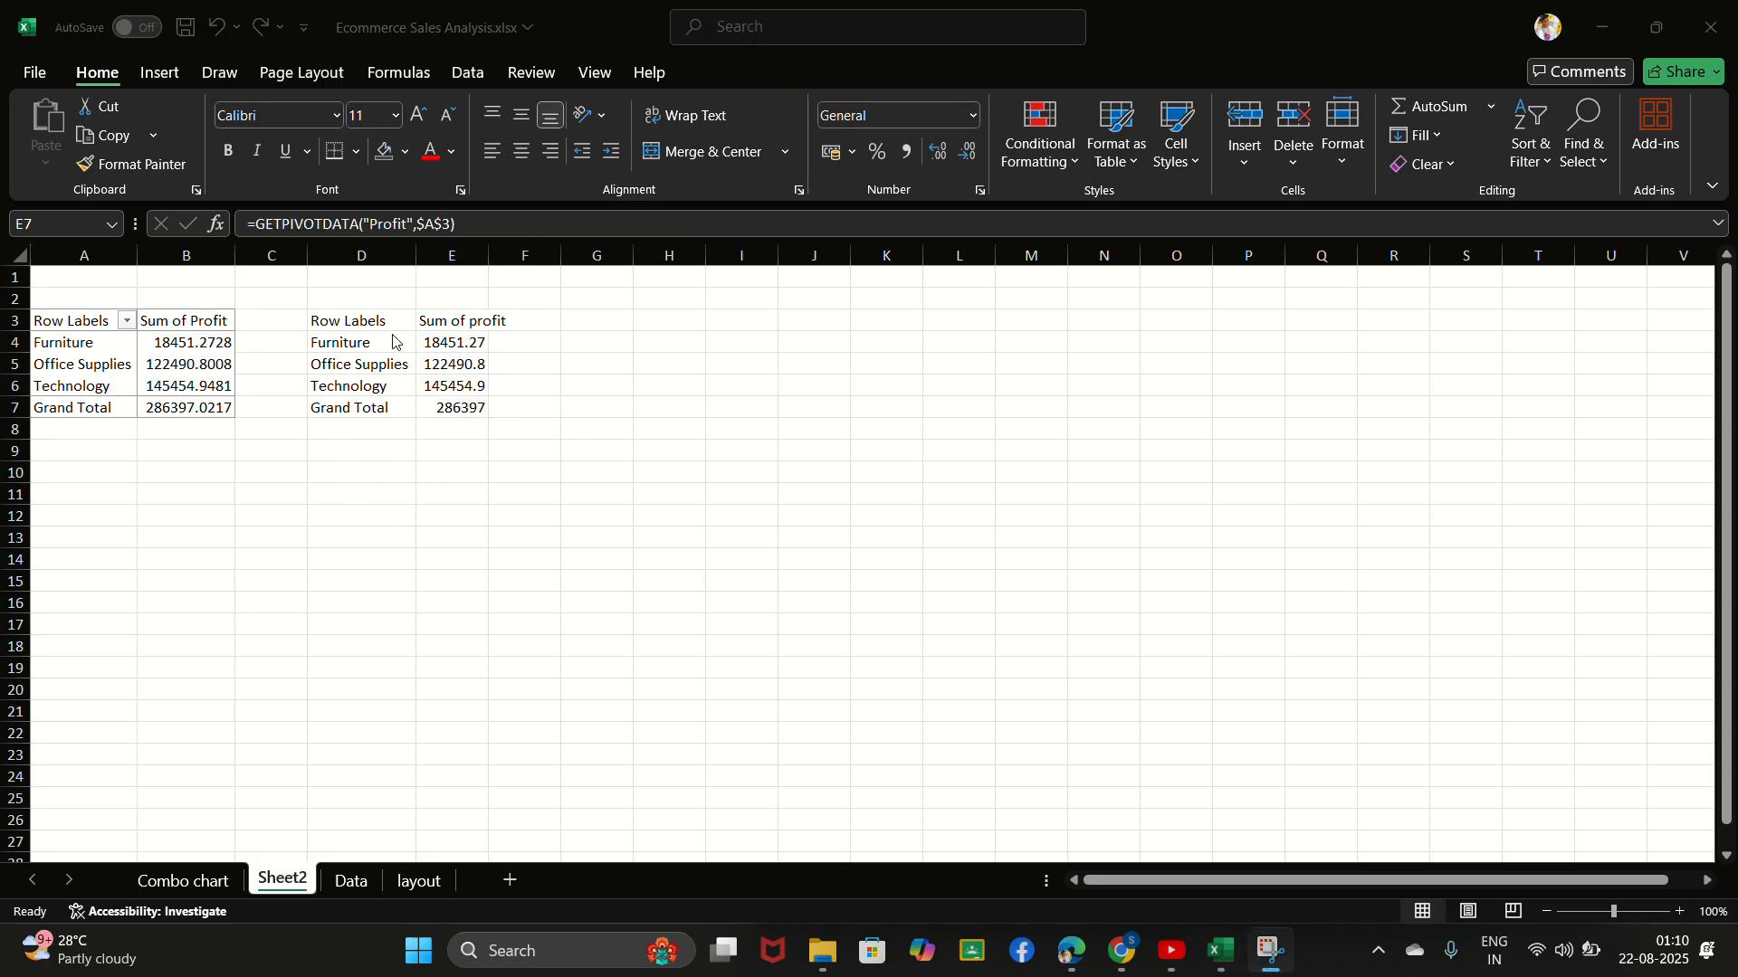
left_click(484, 255)
left_click_drag(484, 255, 516, 258)
- Replace the header in cell D3 with "Category"
left_click(346, 324)
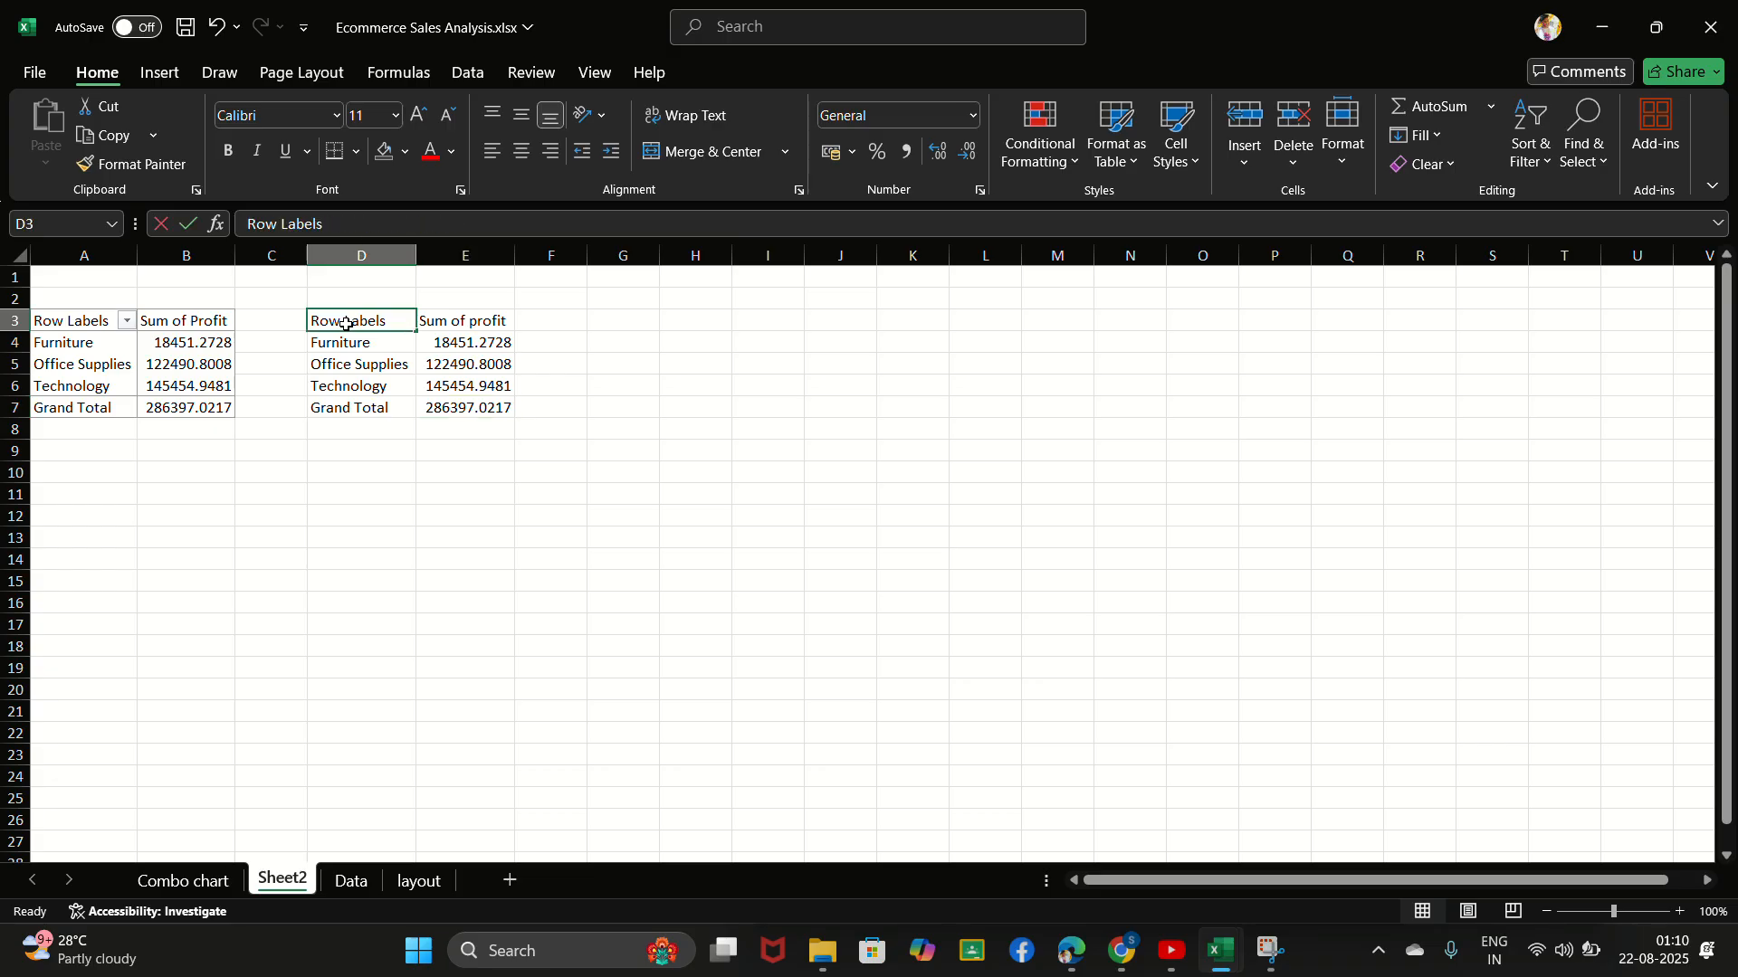
key("BackSpace")
type("C")
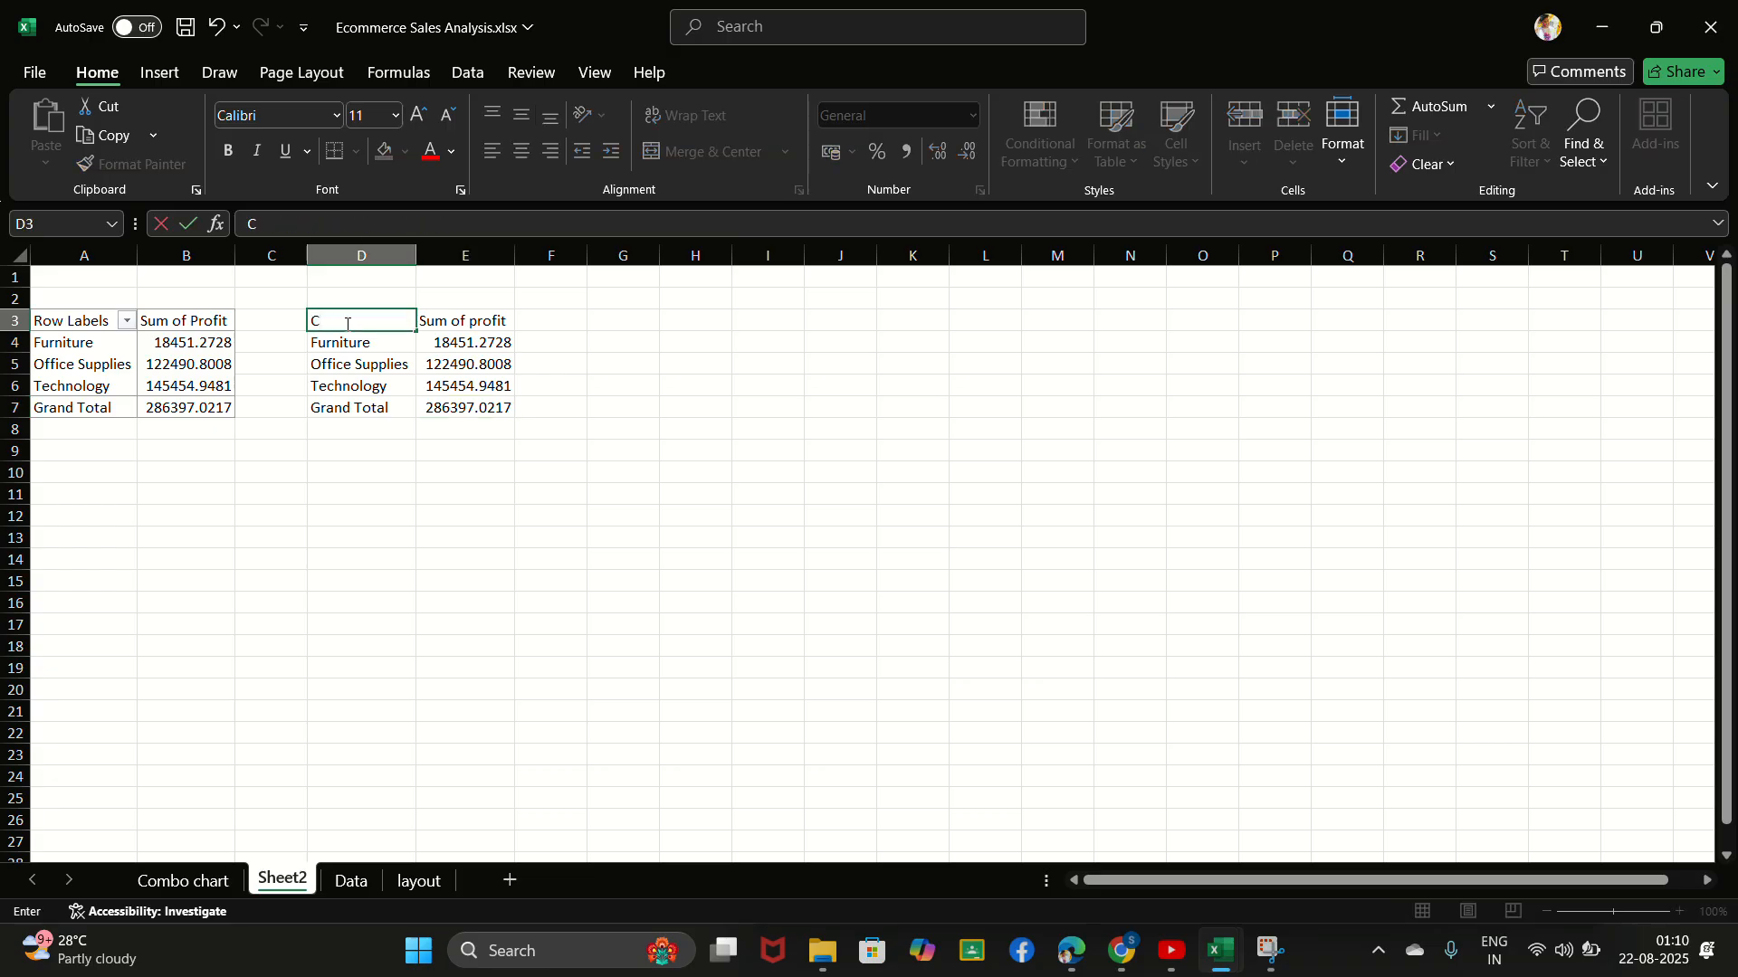
type("ategory")
- Shorten the header in cell E3 to "Profit"
left_click(465, 322)
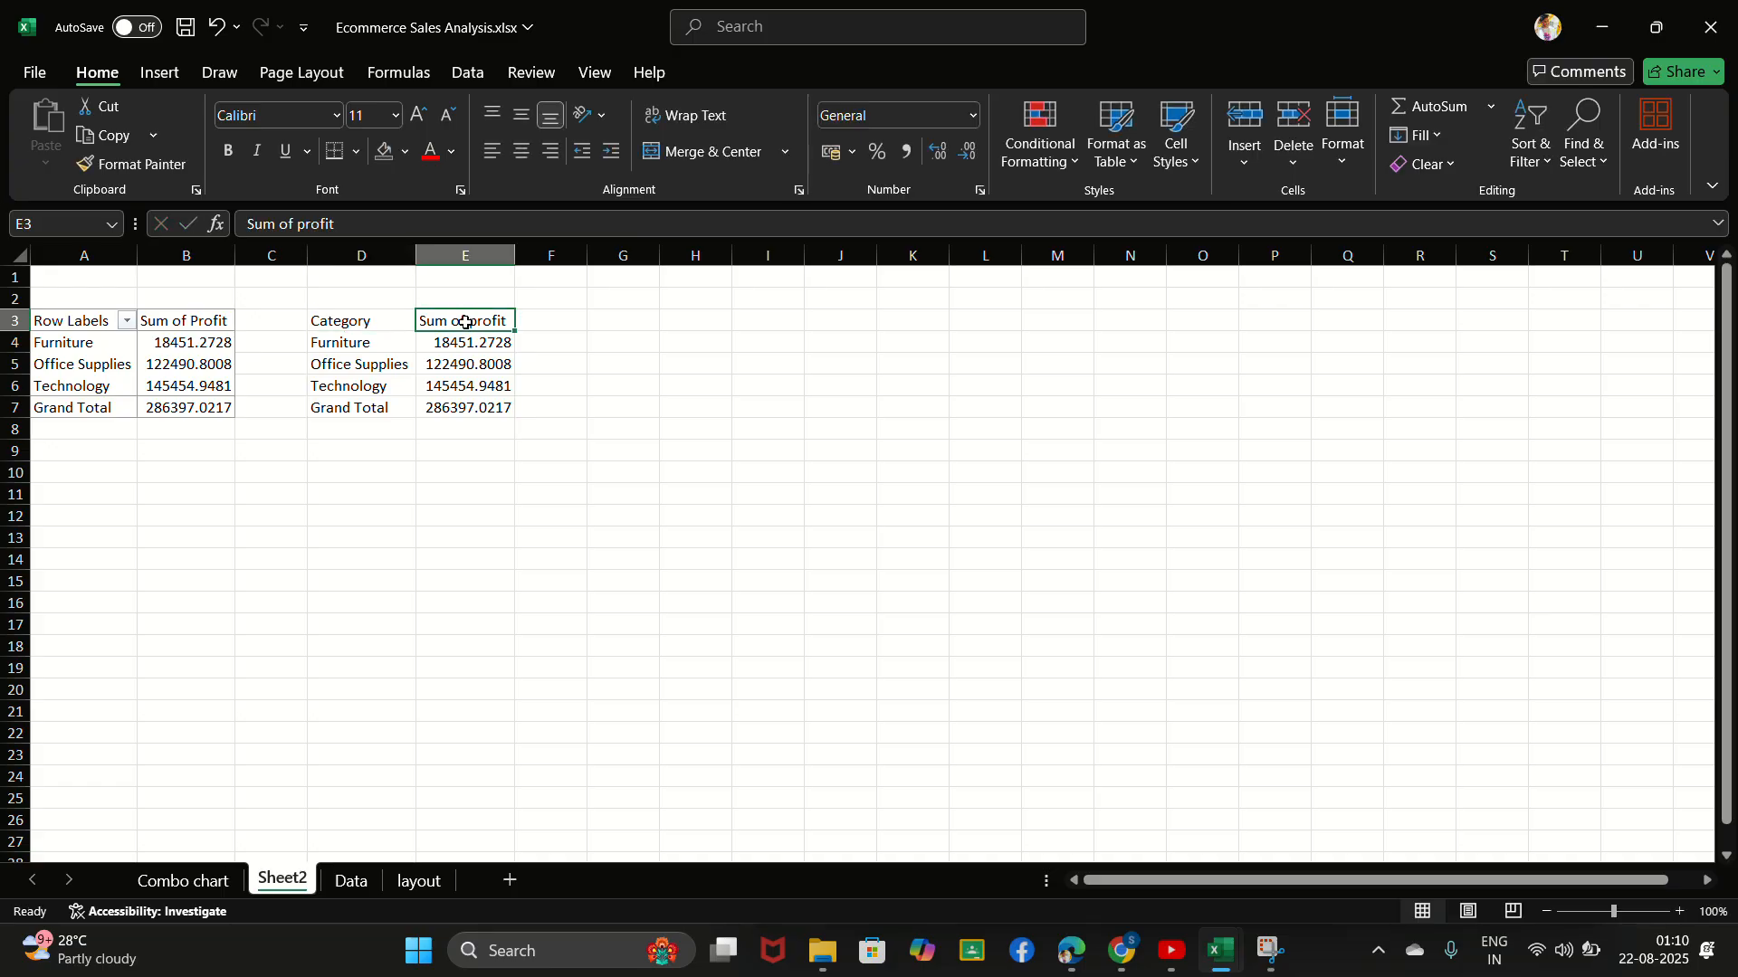
double_click(465, 322)
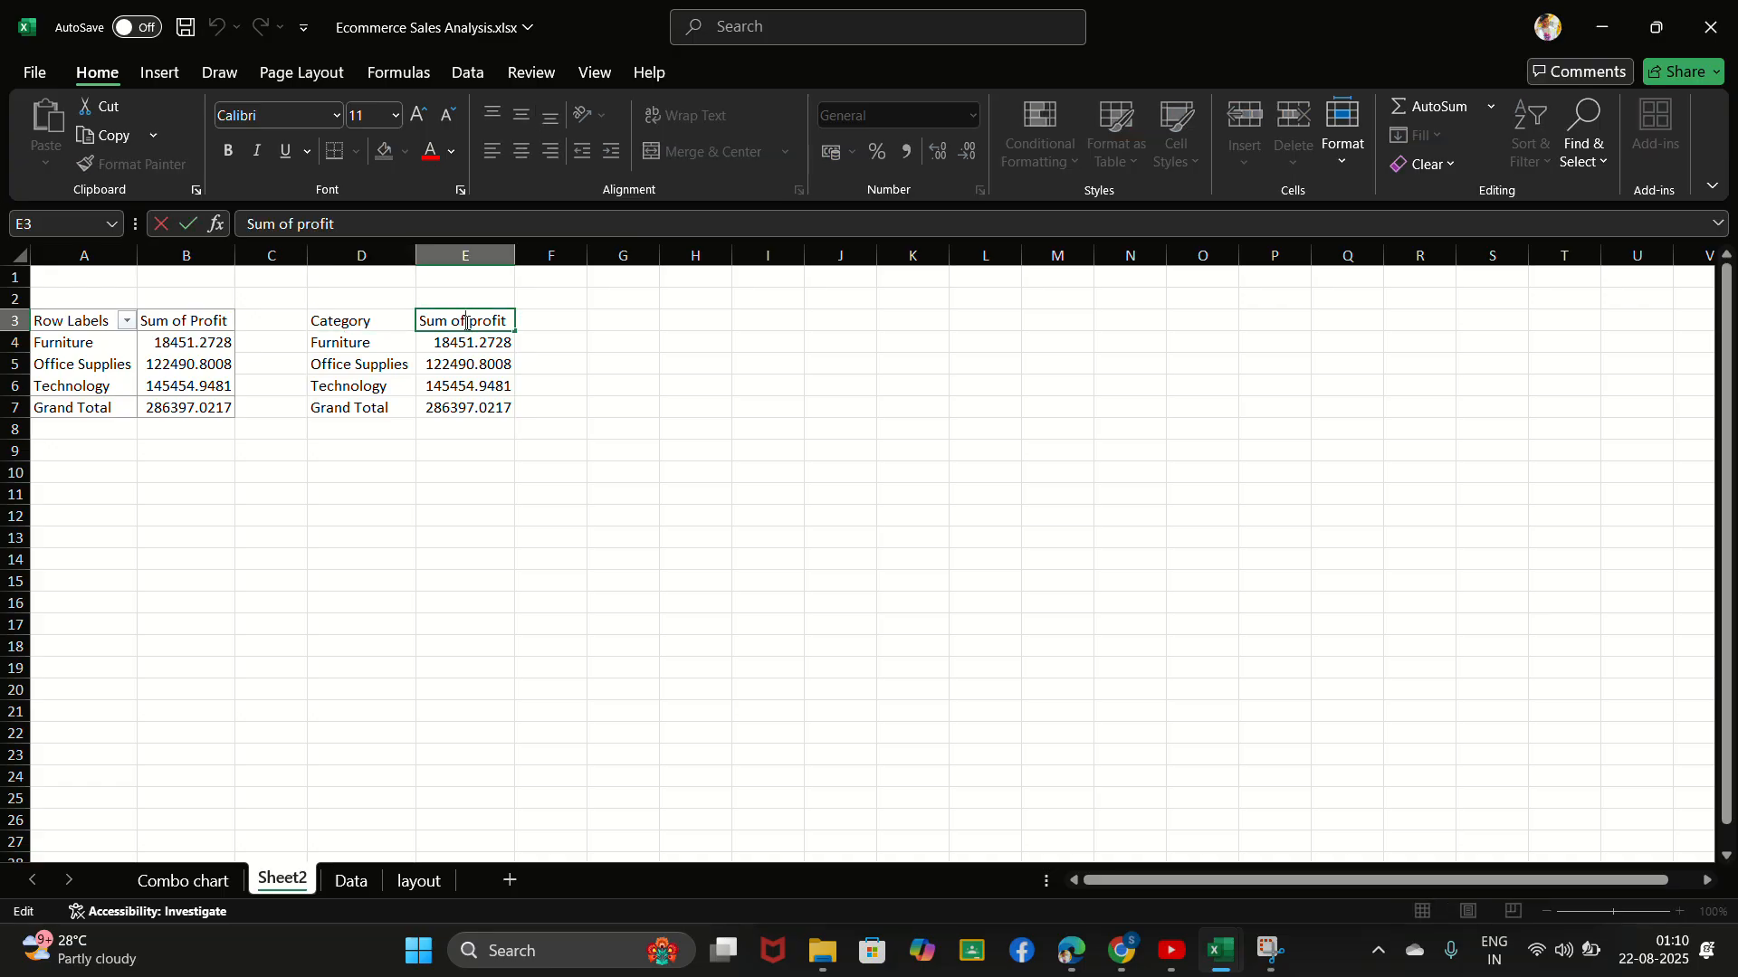
key("BackSpace")
key("BackSpace")
key("BackSpace")
key("BackSpace")
key("BackSpace")
key("BackSpace")
key("BackSpace")
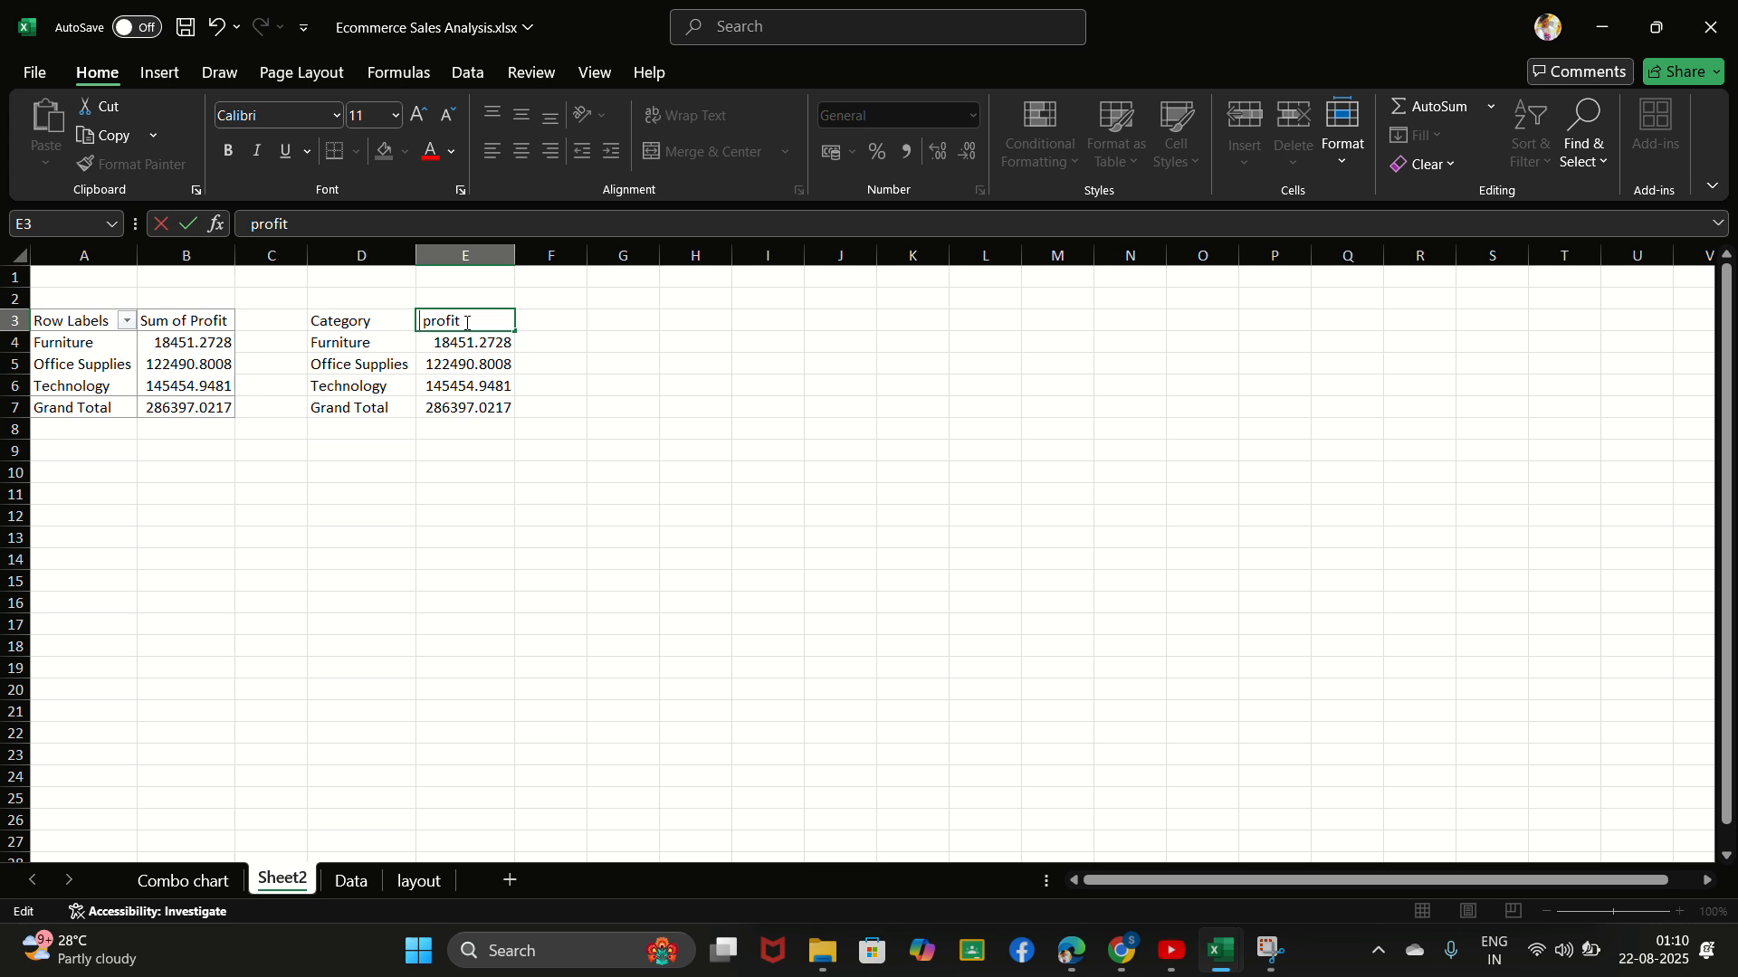
key("Delete")
type("P")
left_click(467, 383)
- Insert a waterfall chart based on the category and profit table in D3:E7
left_click(323, 326)
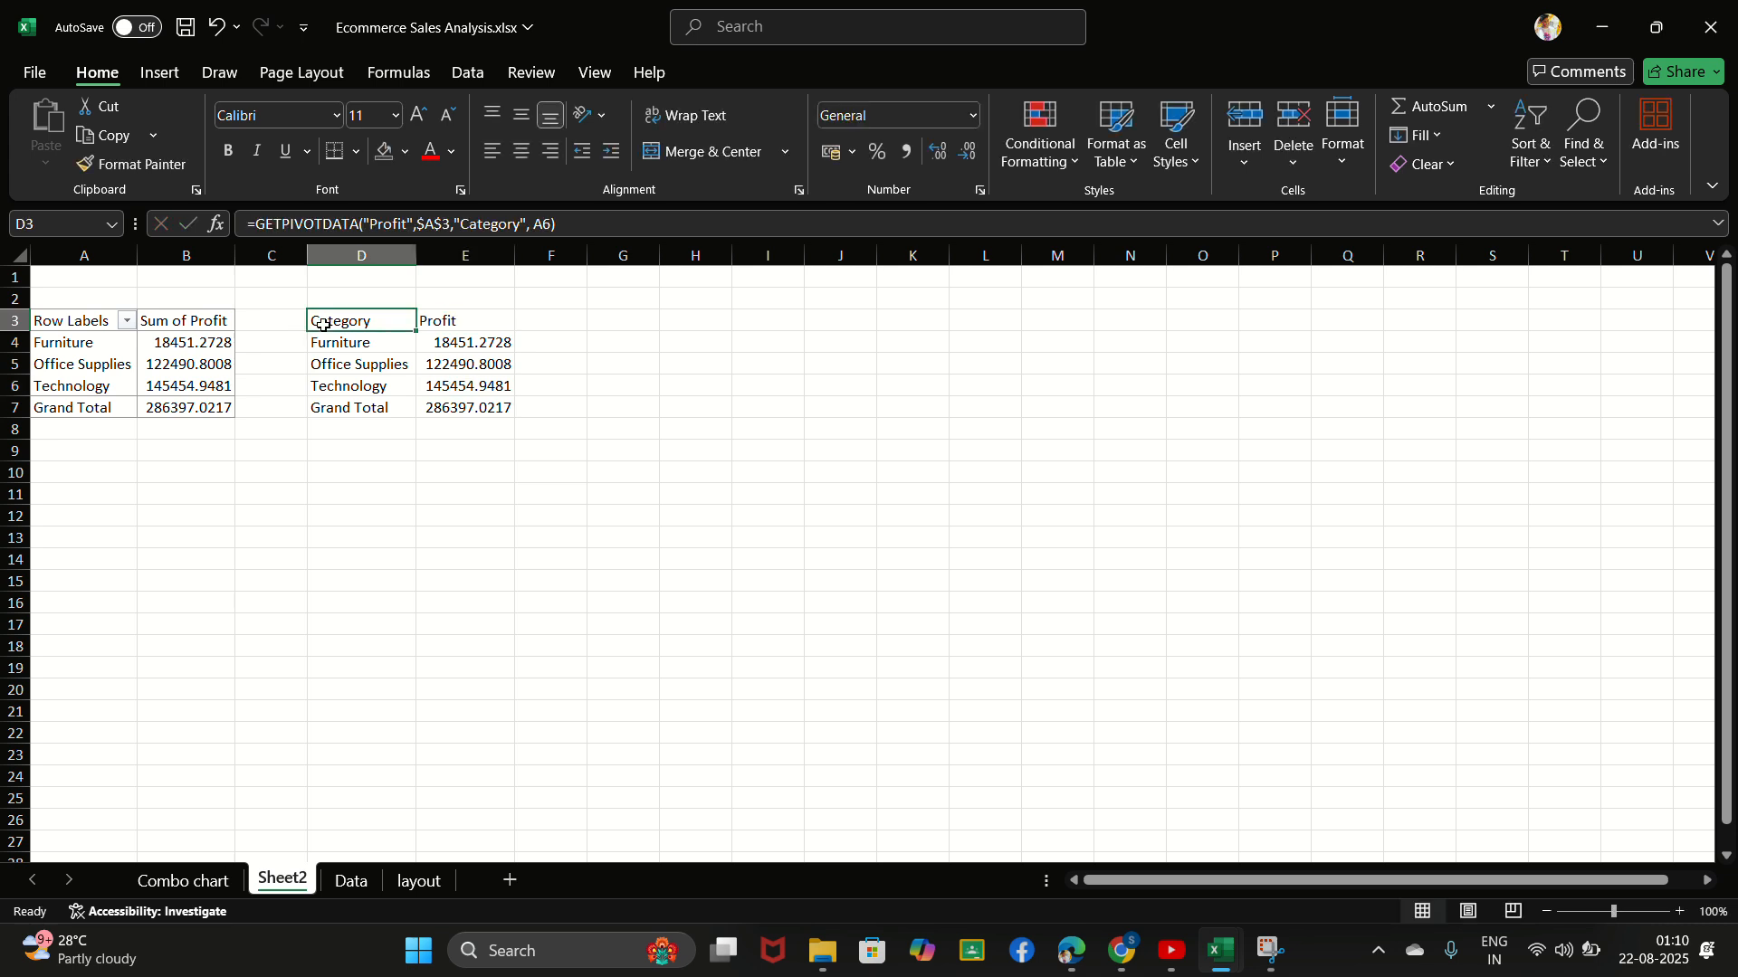
left_click_drag(323, 325, 473, 403)
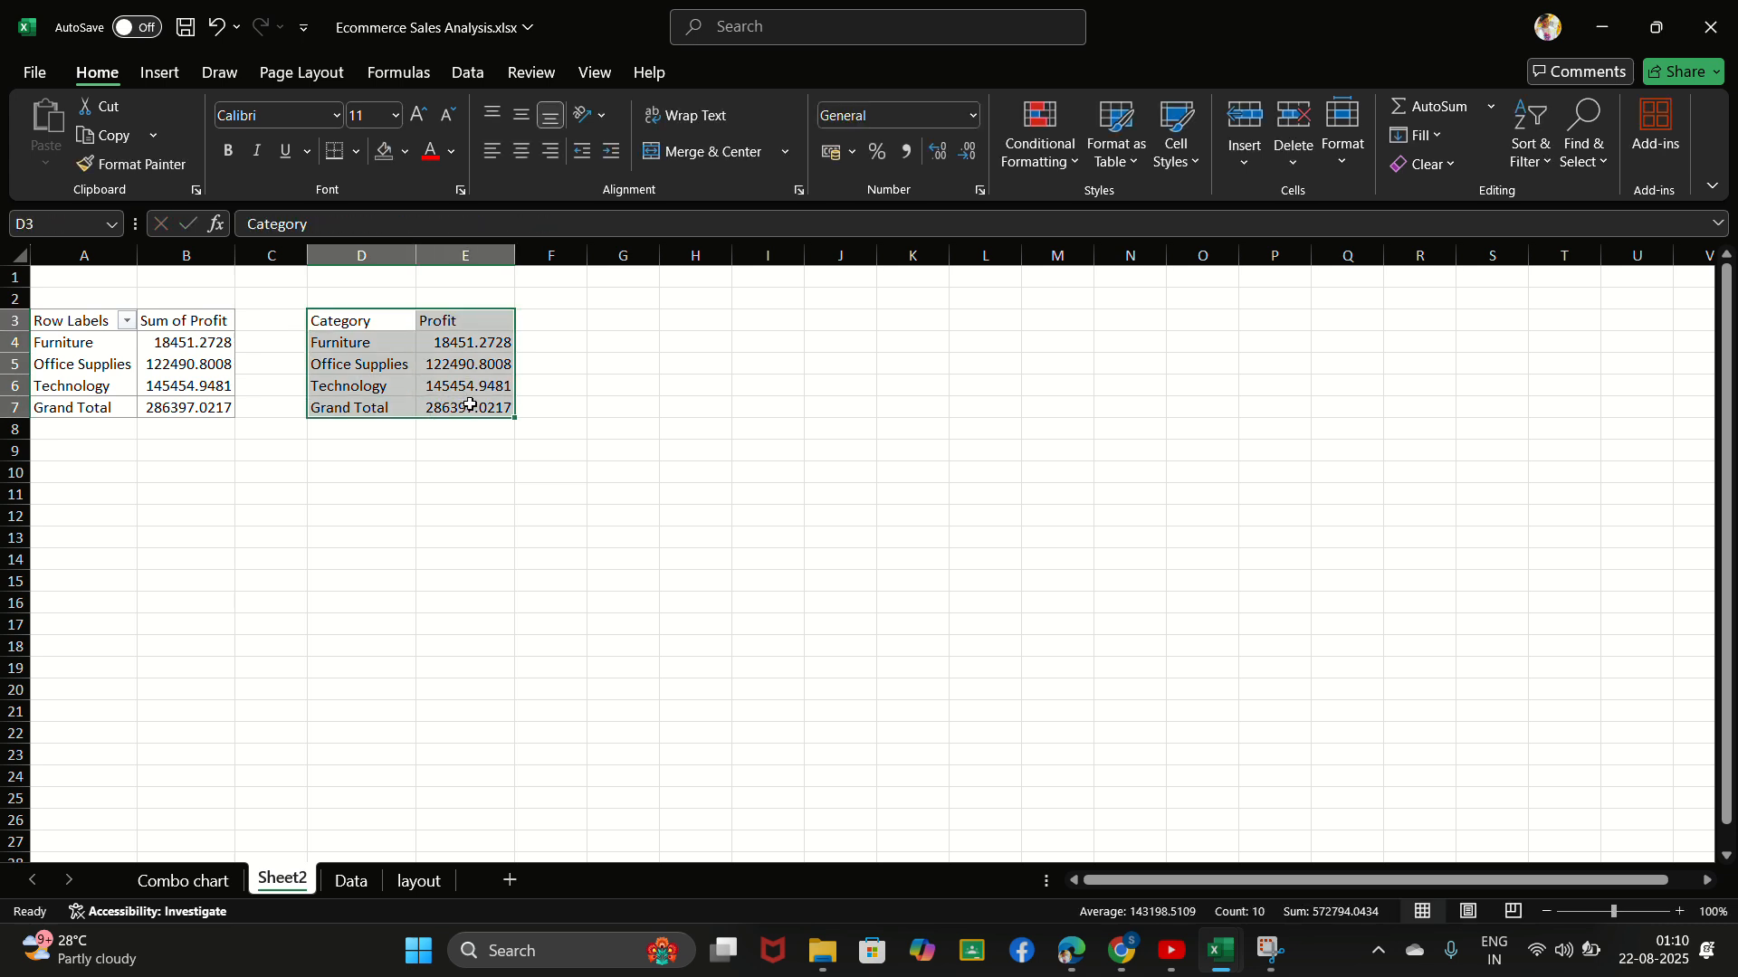
left_click(158, 72)
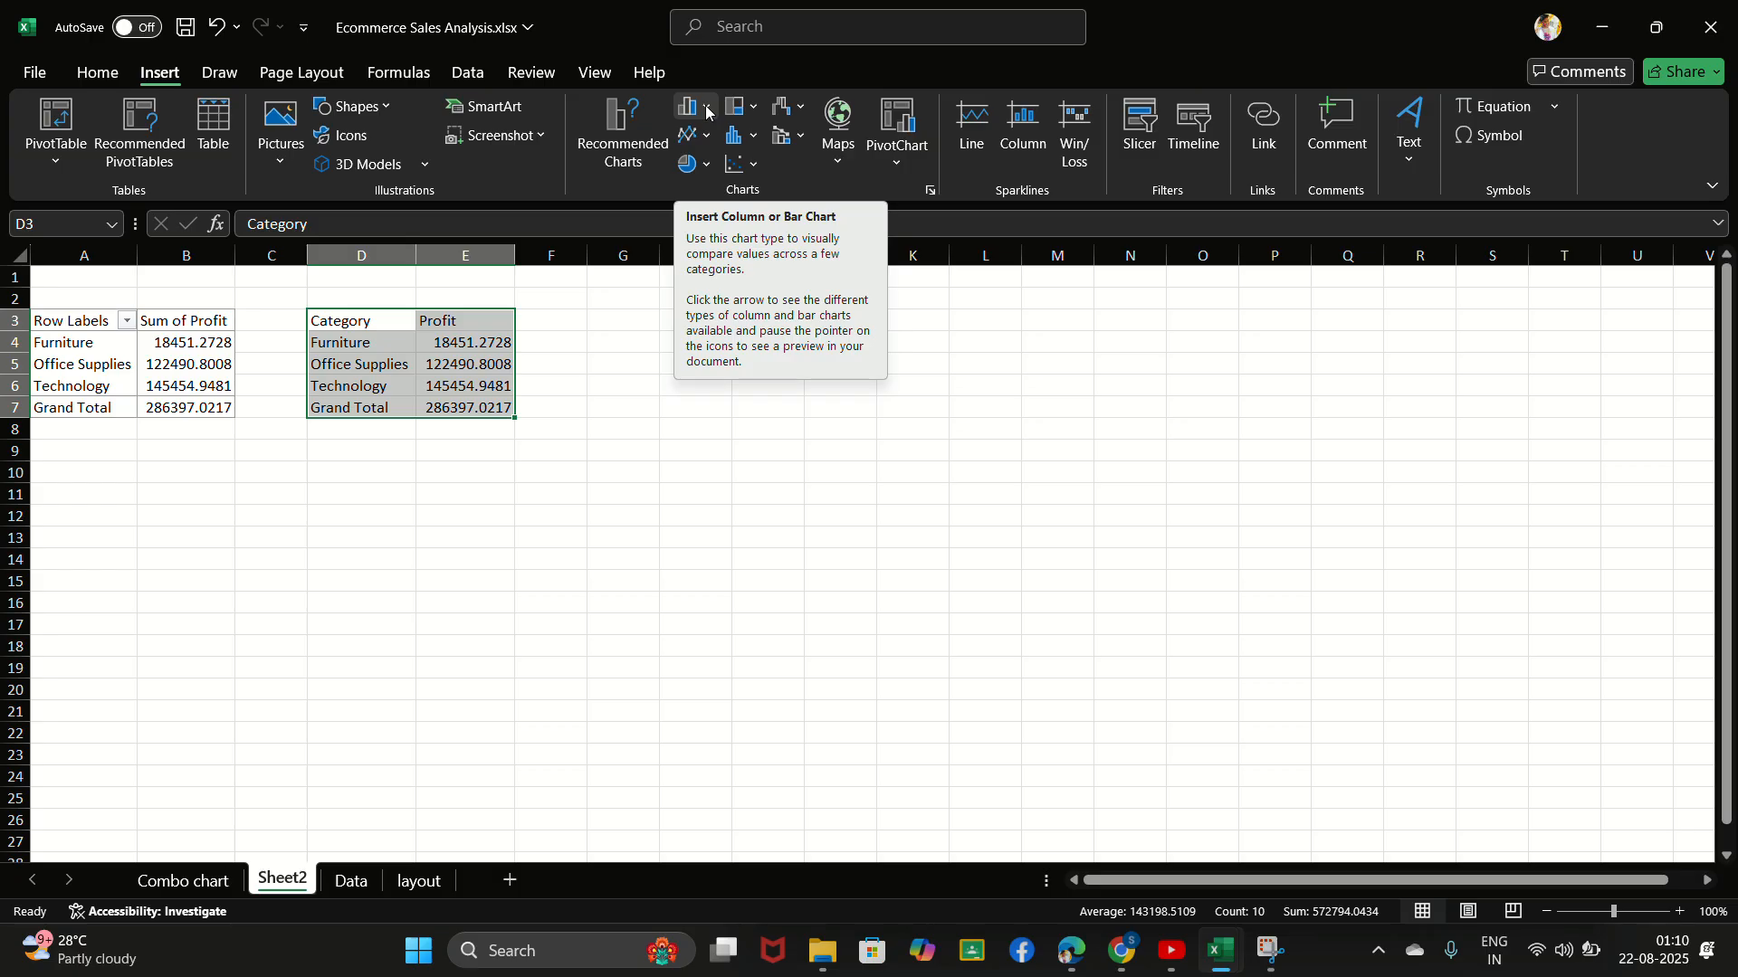
left_click(782, 110)
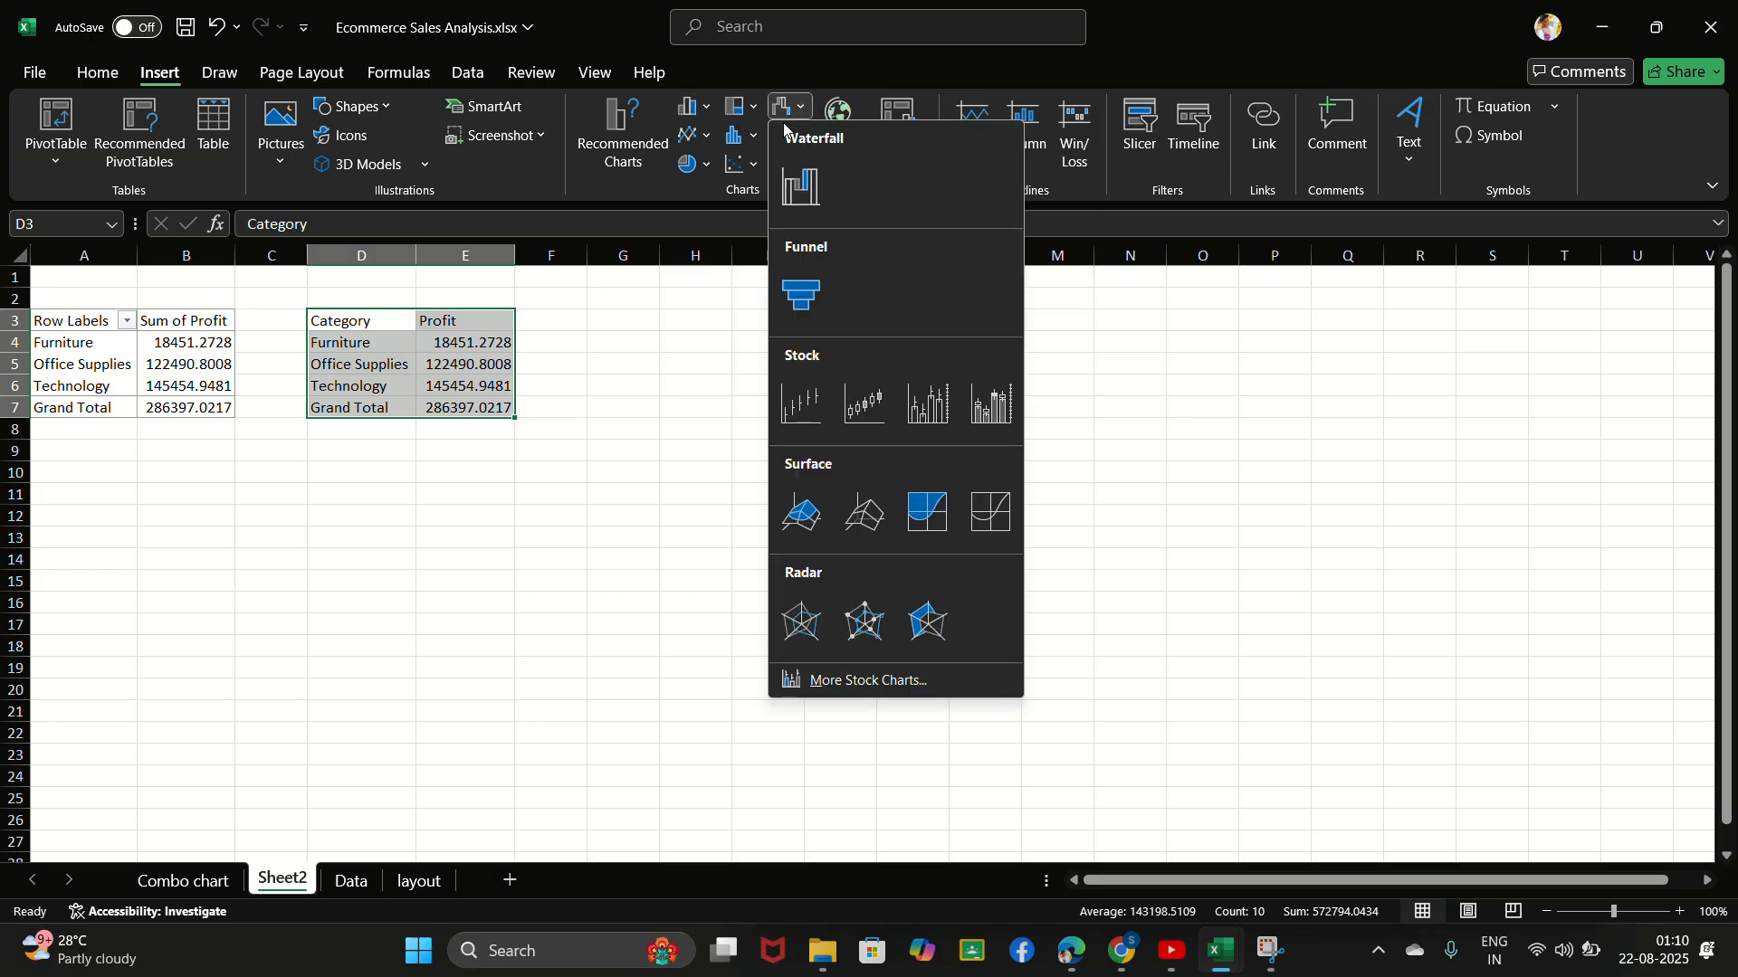
left_click(799, 186)
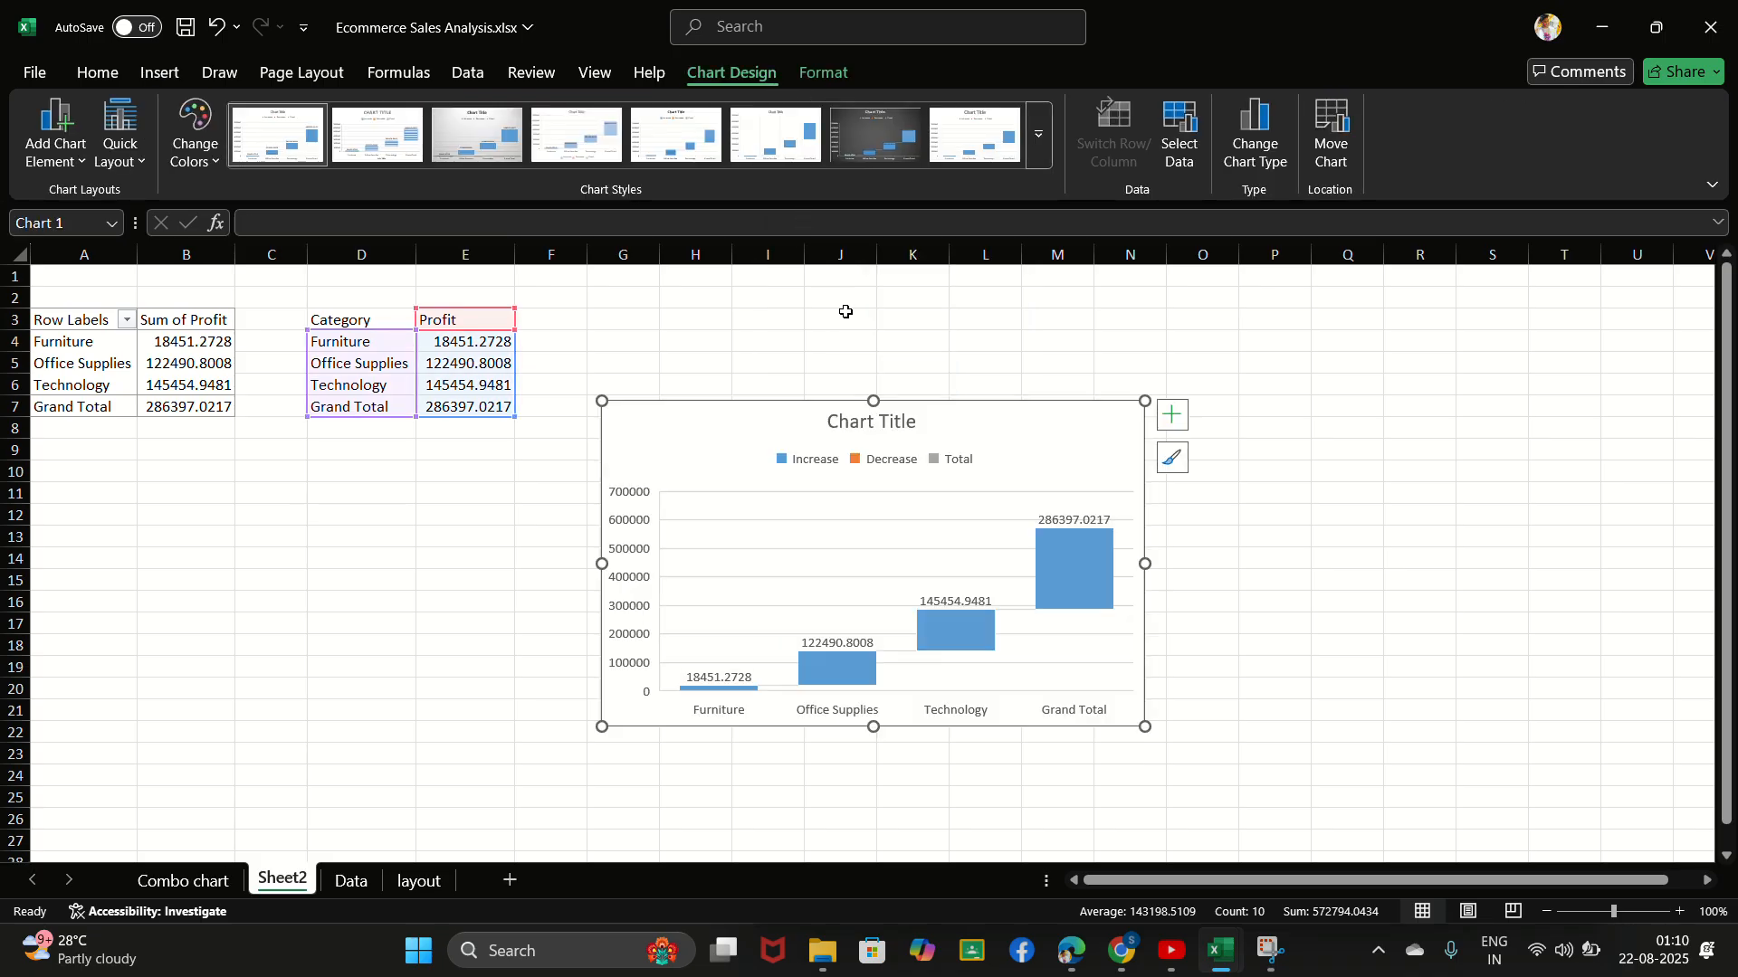
left_click(1062, 561)
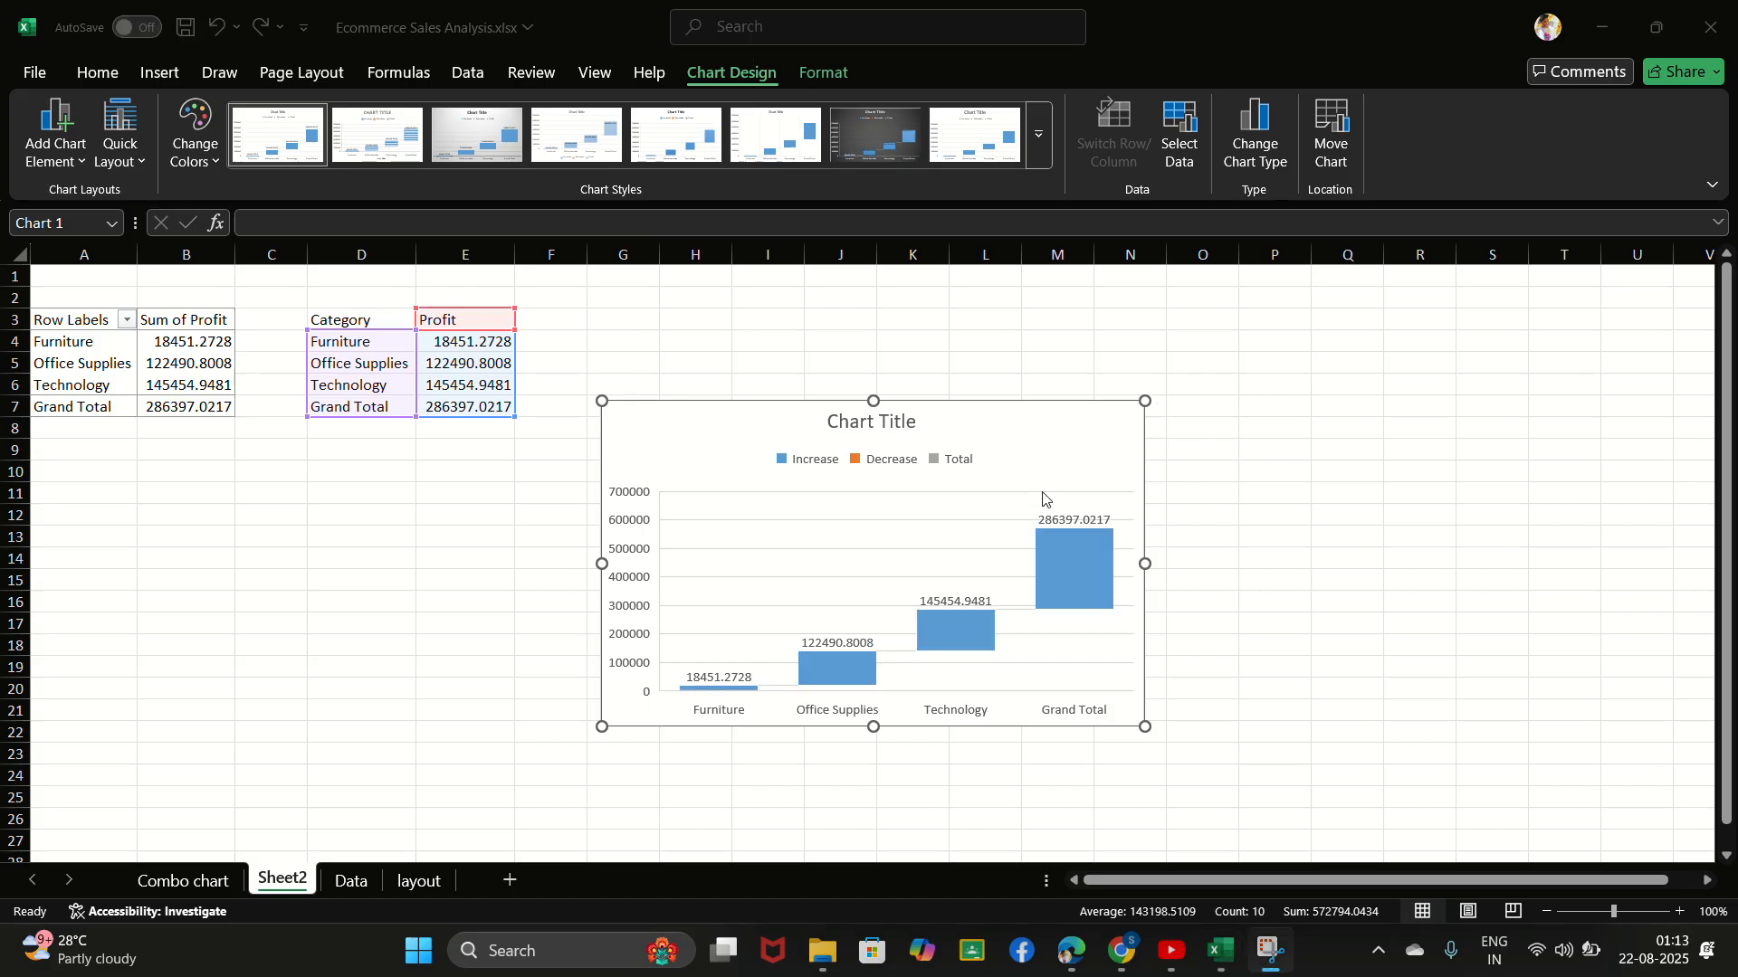
left_click(1067, 563)
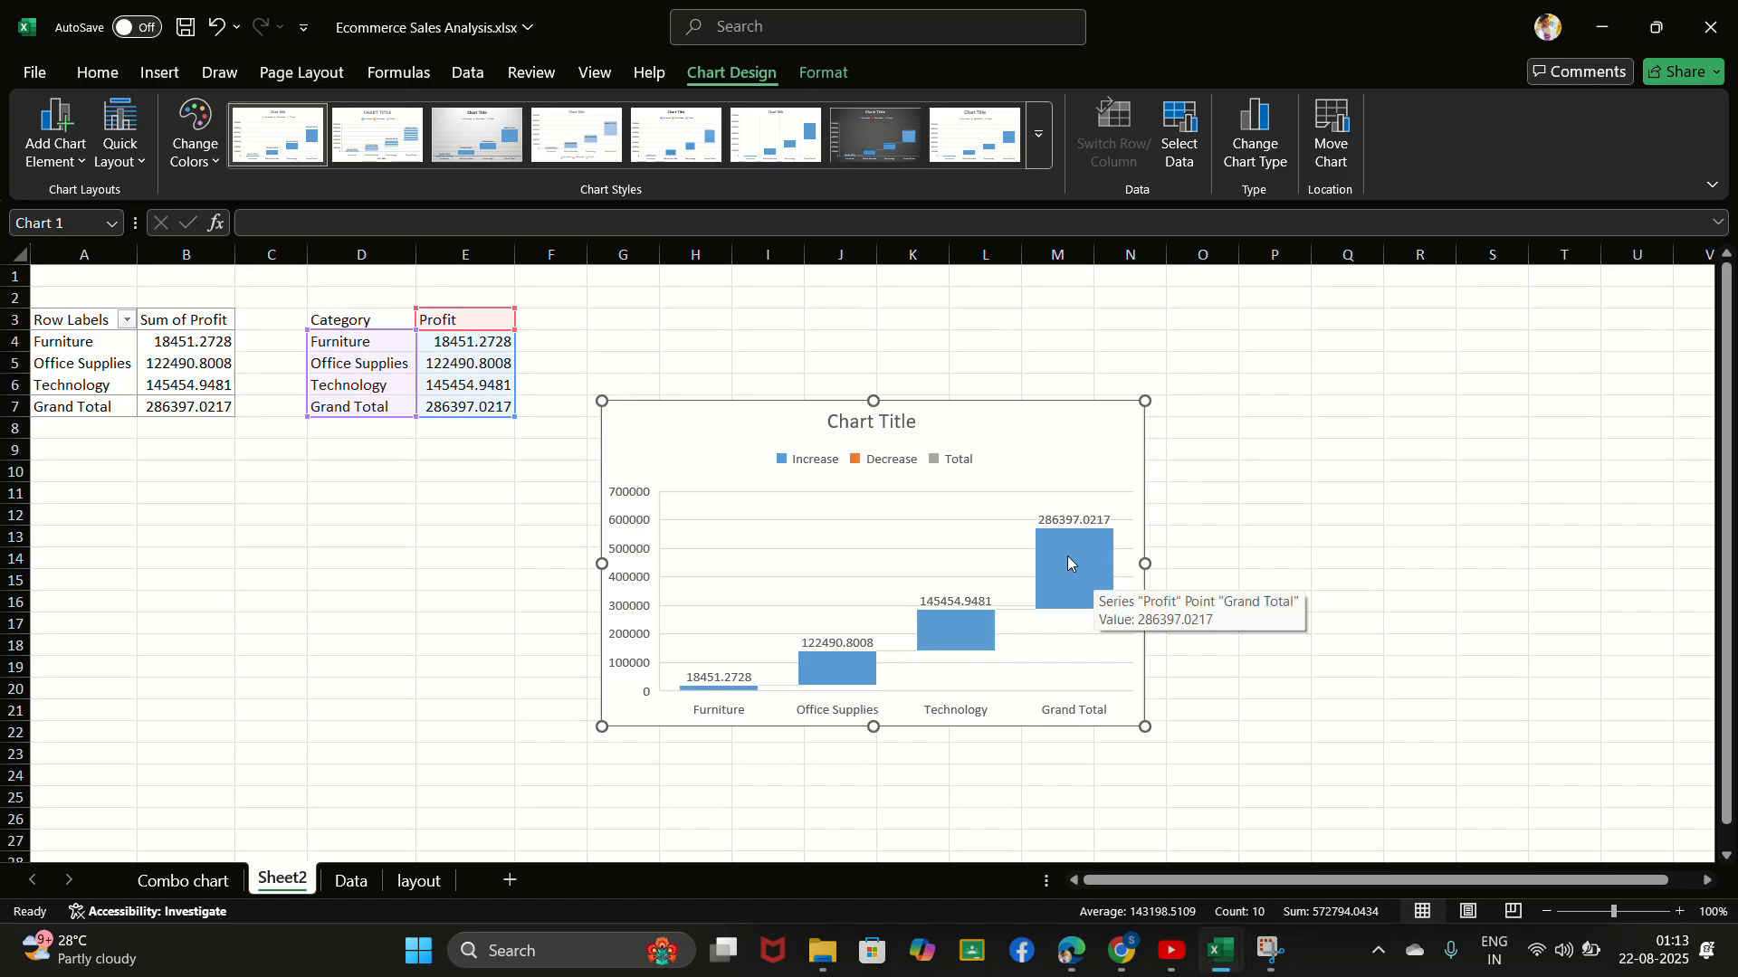
left_click(1067, 559)
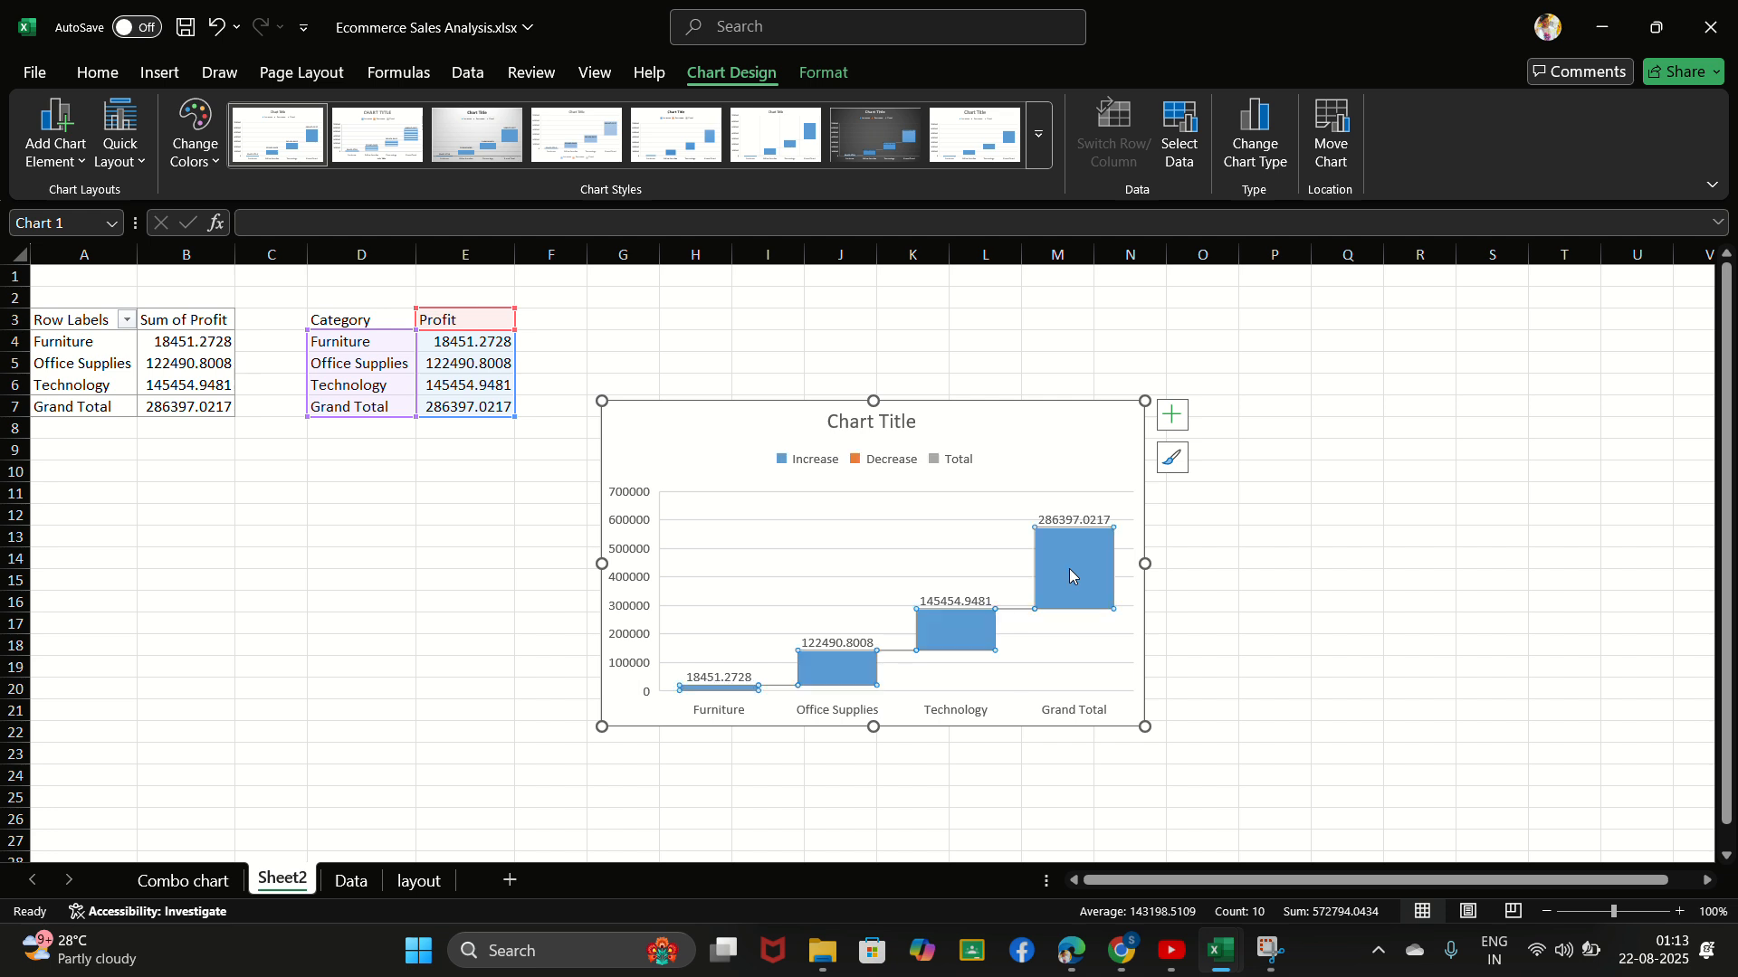
mouse_move(1073, 571)
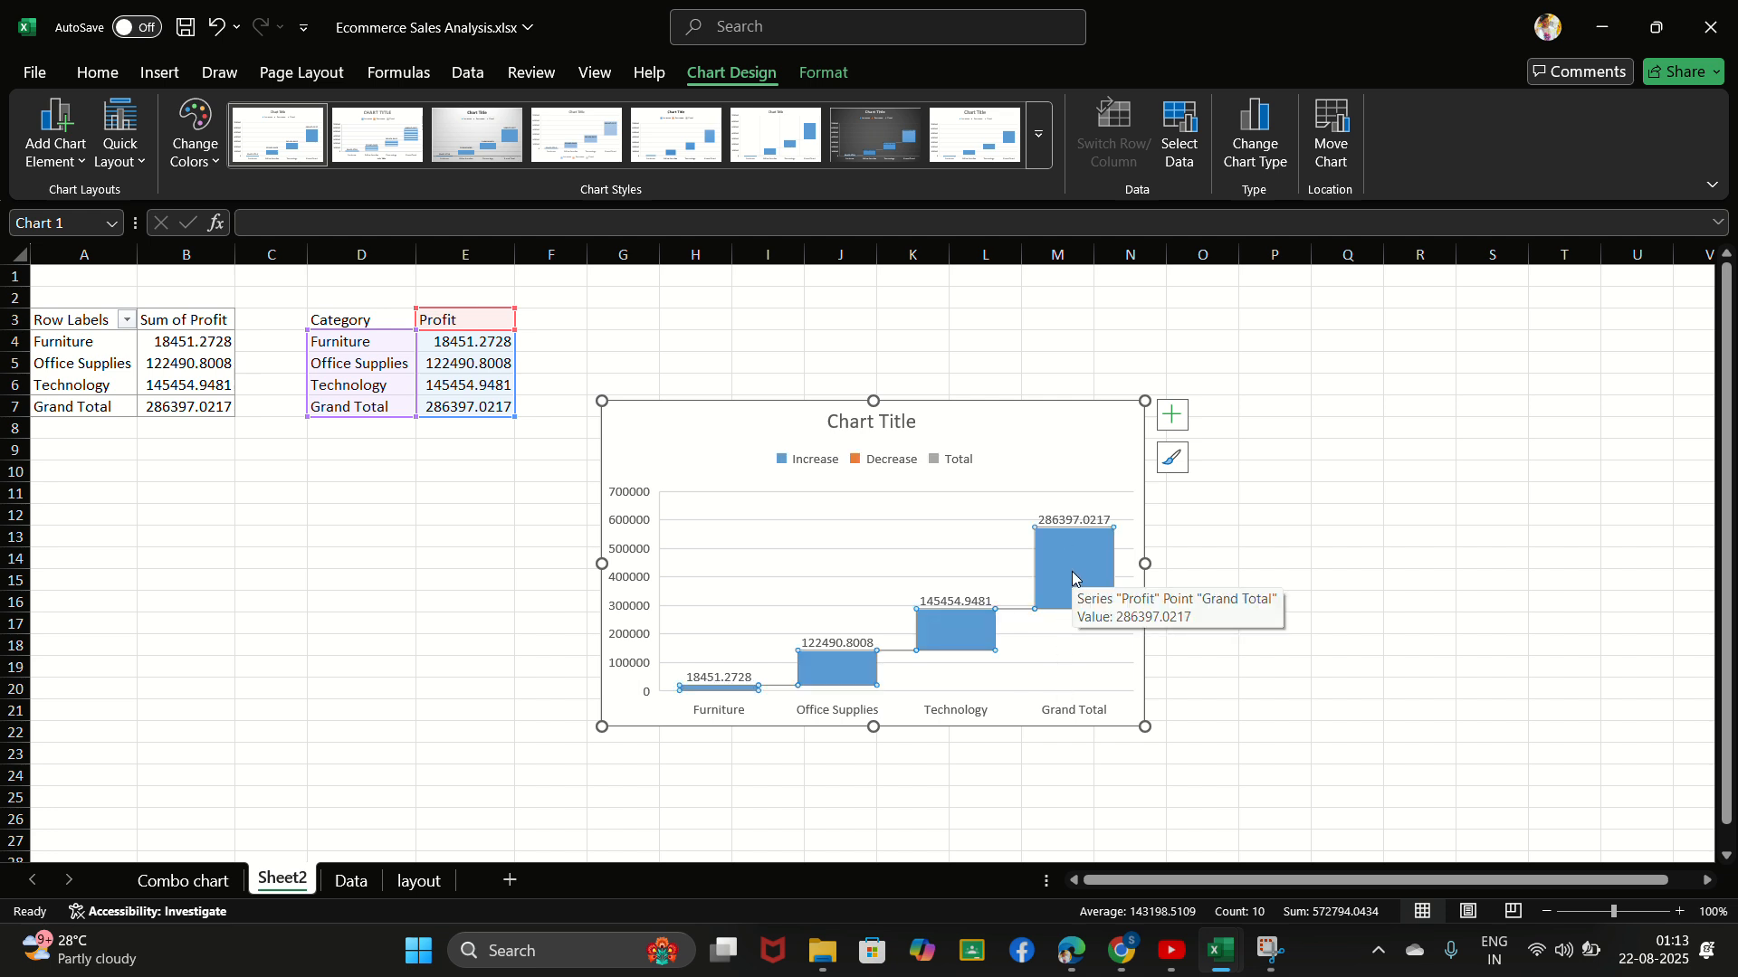
right_click(1073, 572)
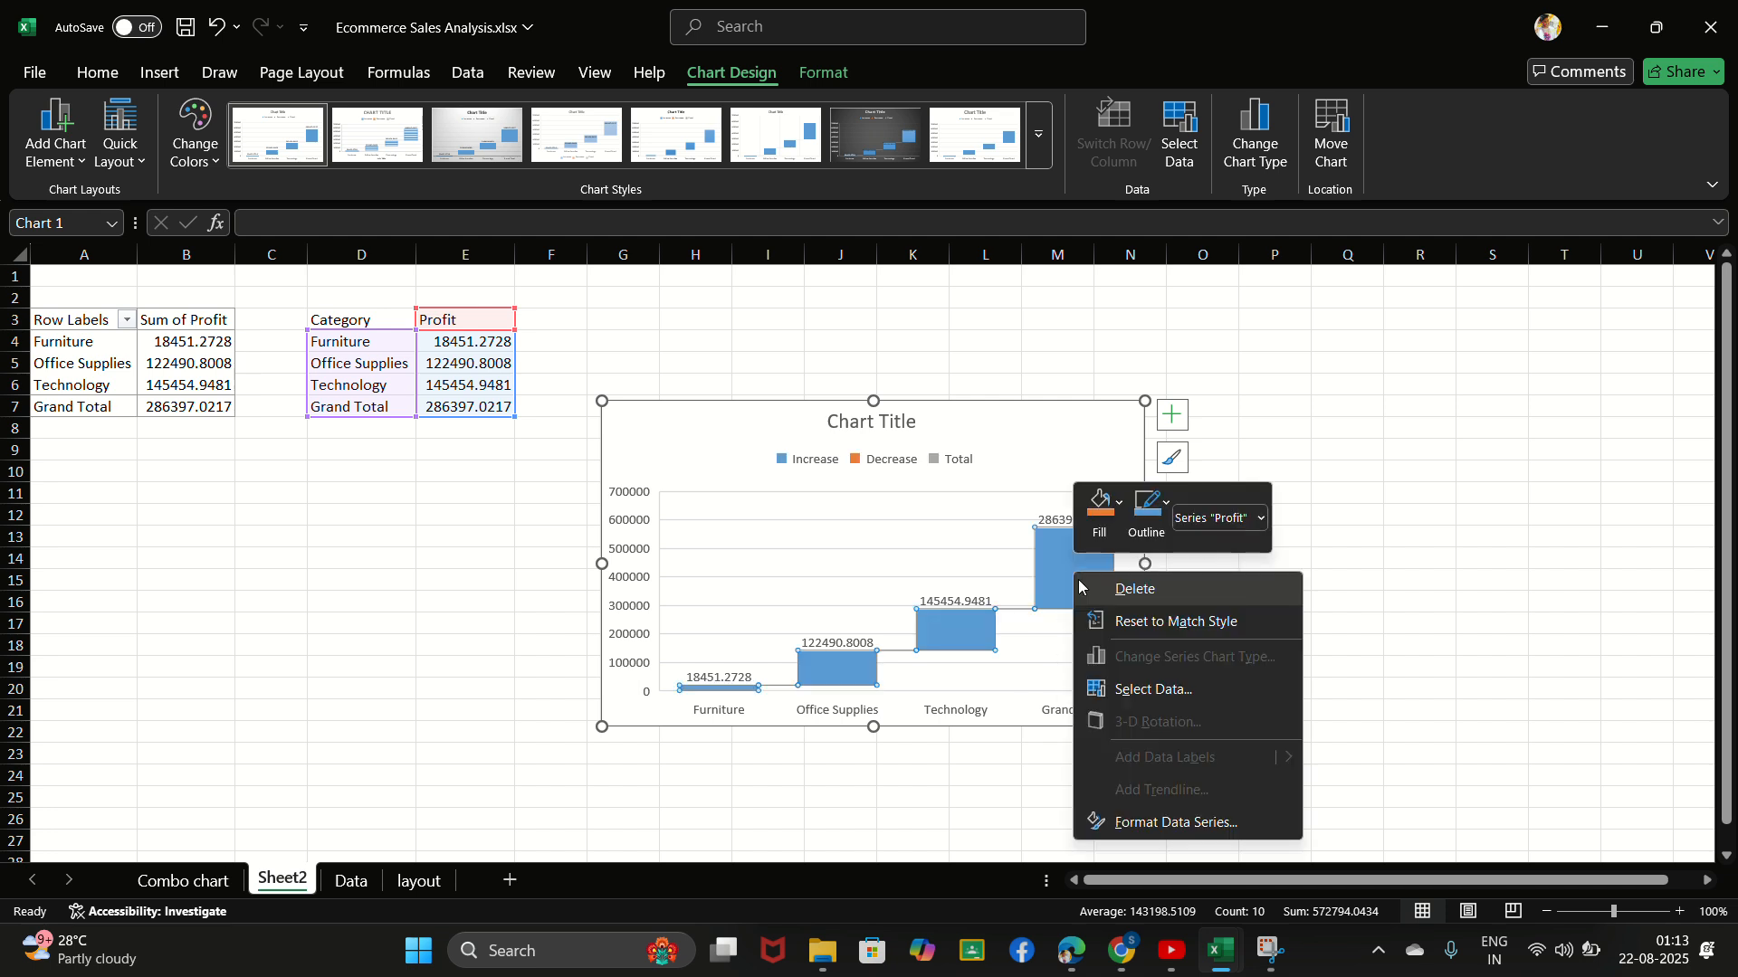
left_click(1142, 830)
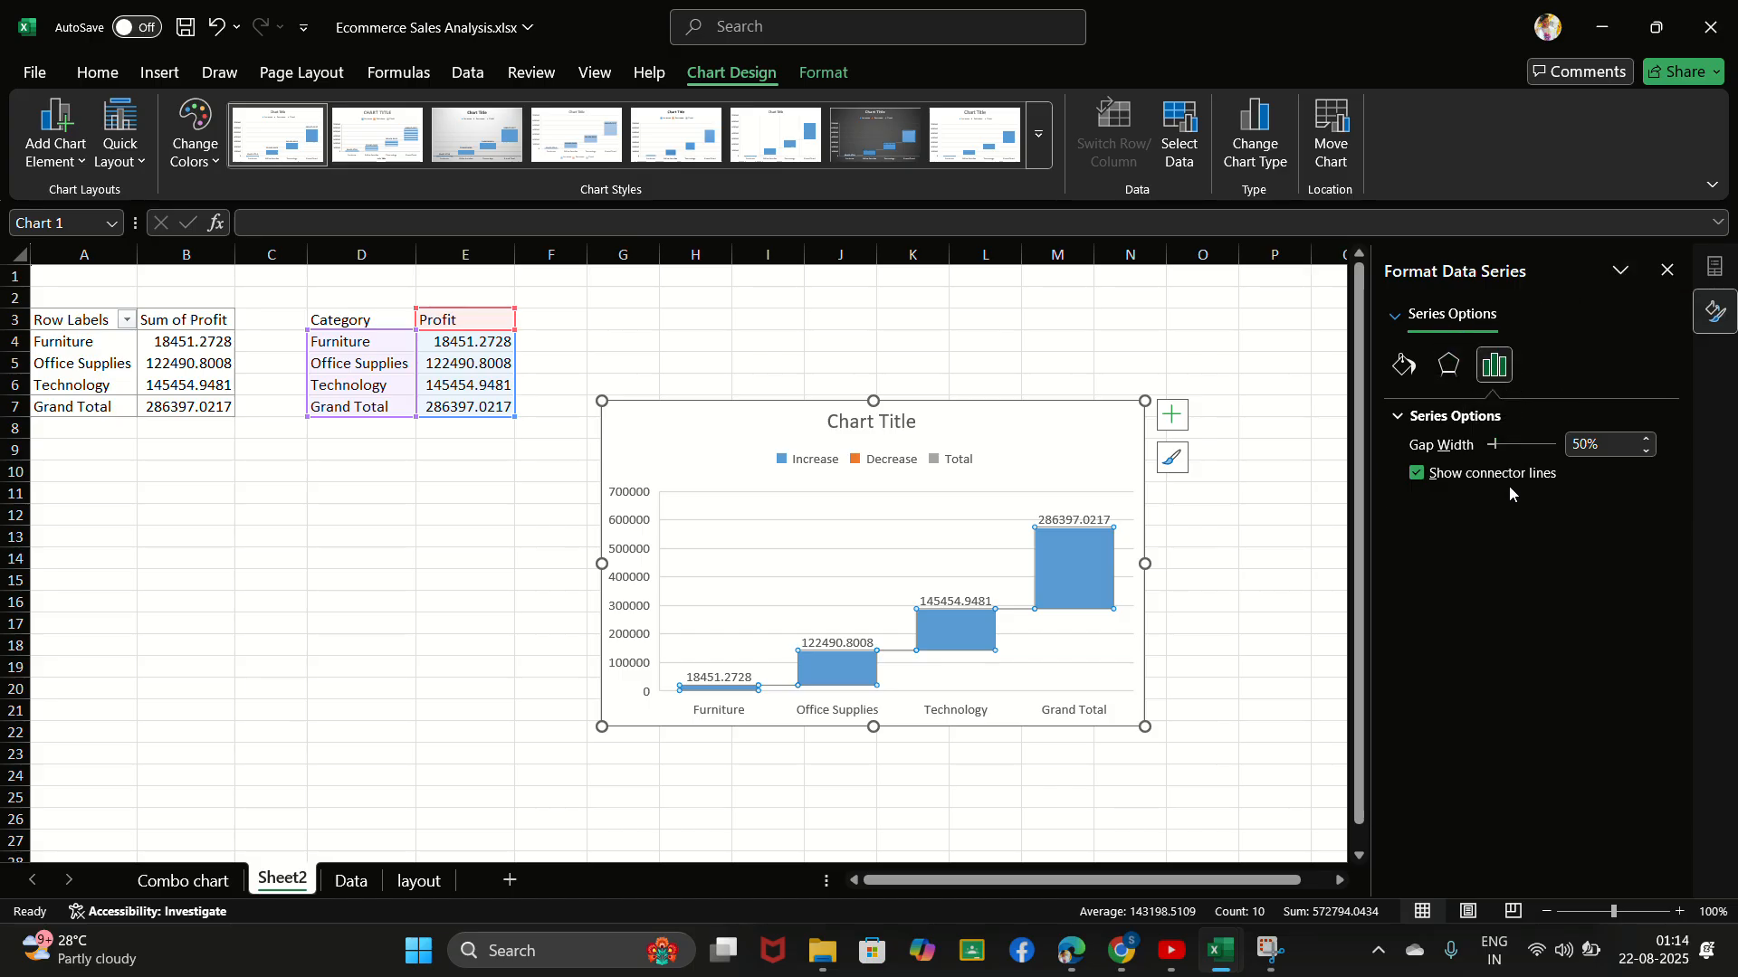
left_click(1666, 270)
- Set the Grand Total column of the waterfall chart as a total
left_click(1061, 567)
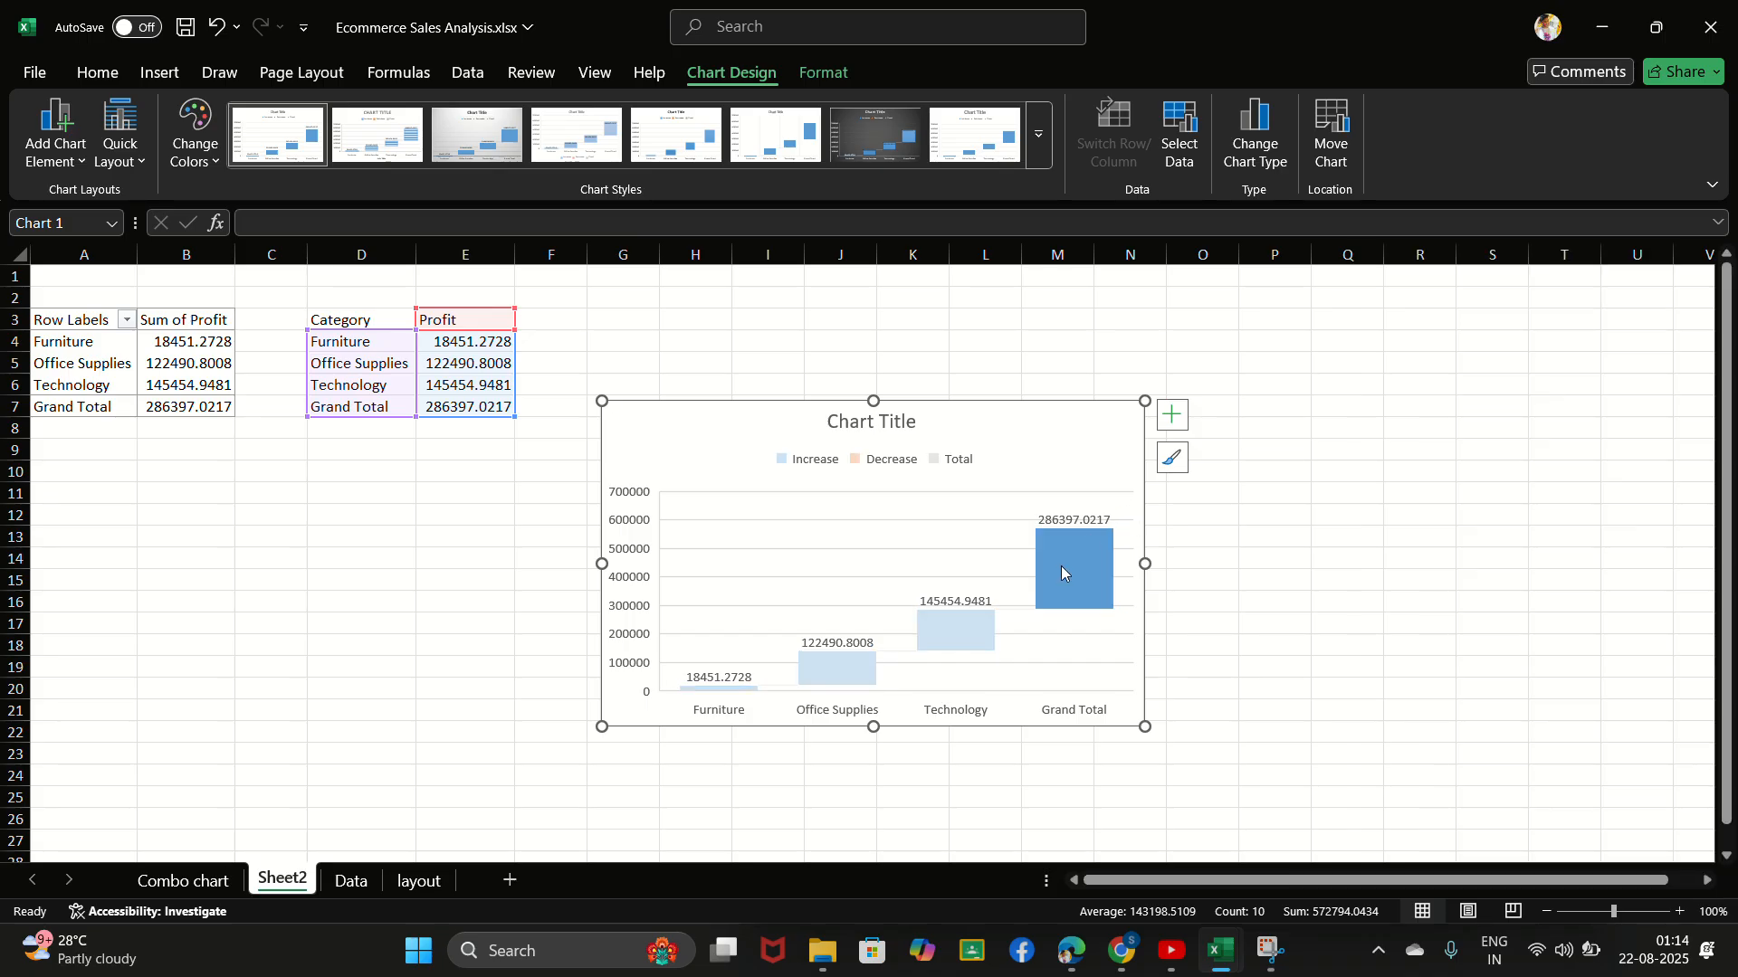
right_click(1061, 566)
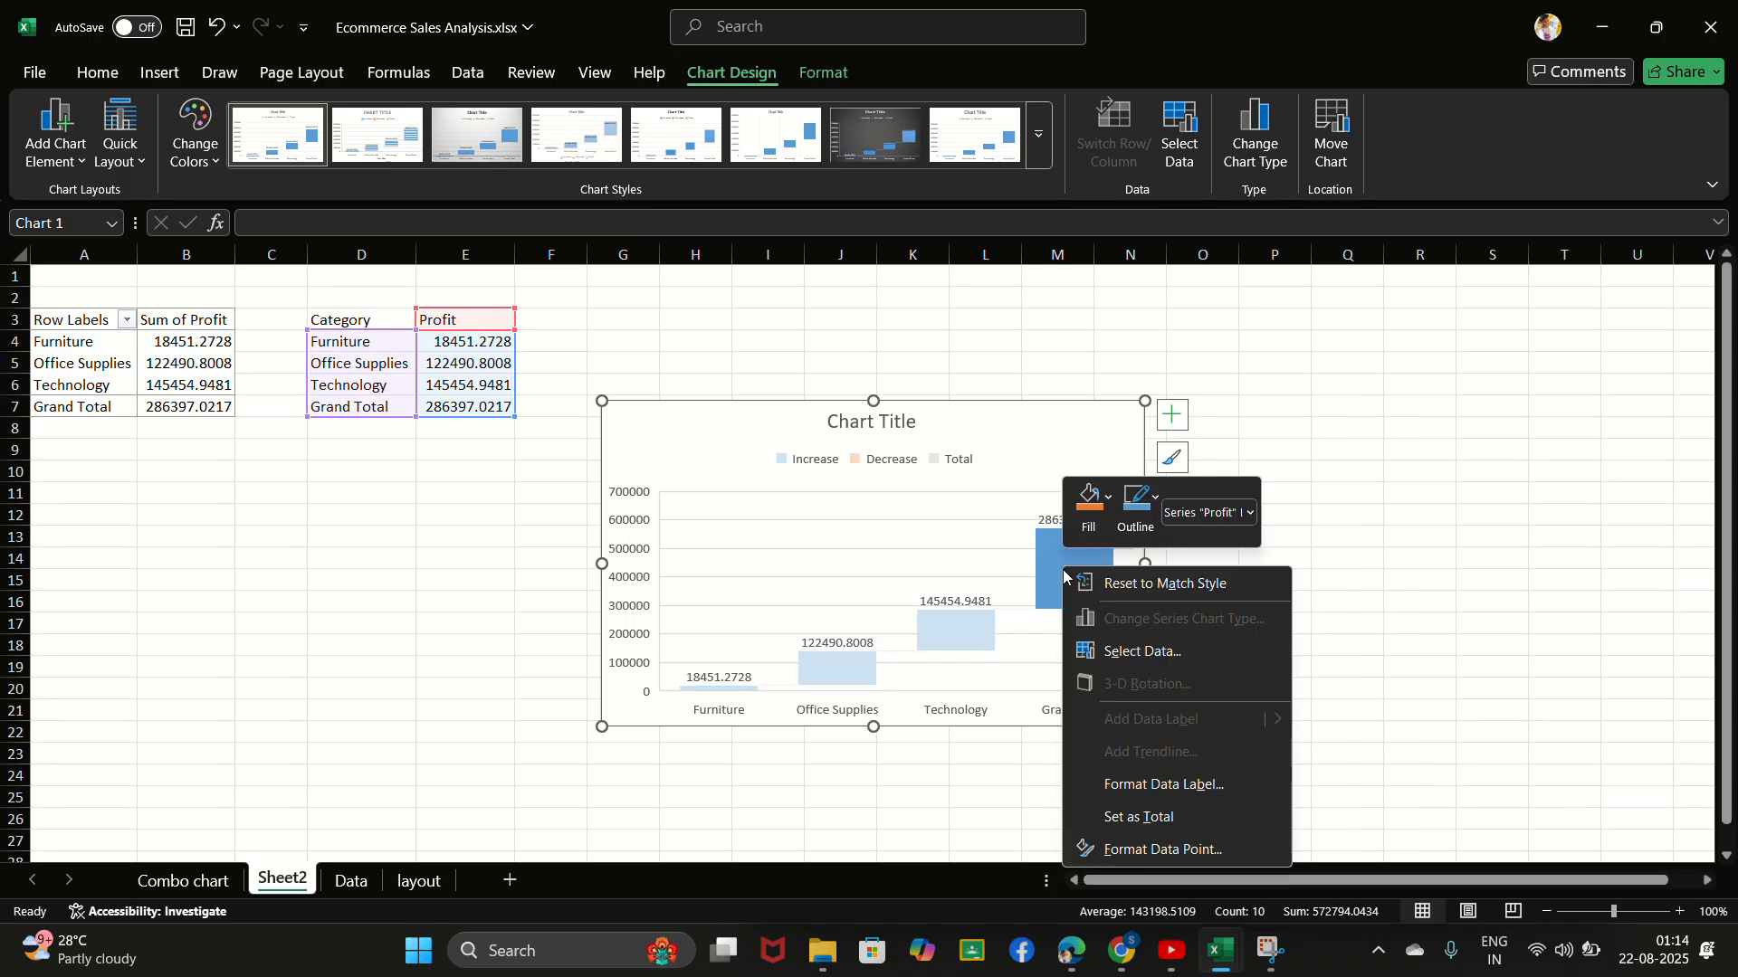
left_click(1122, 819)
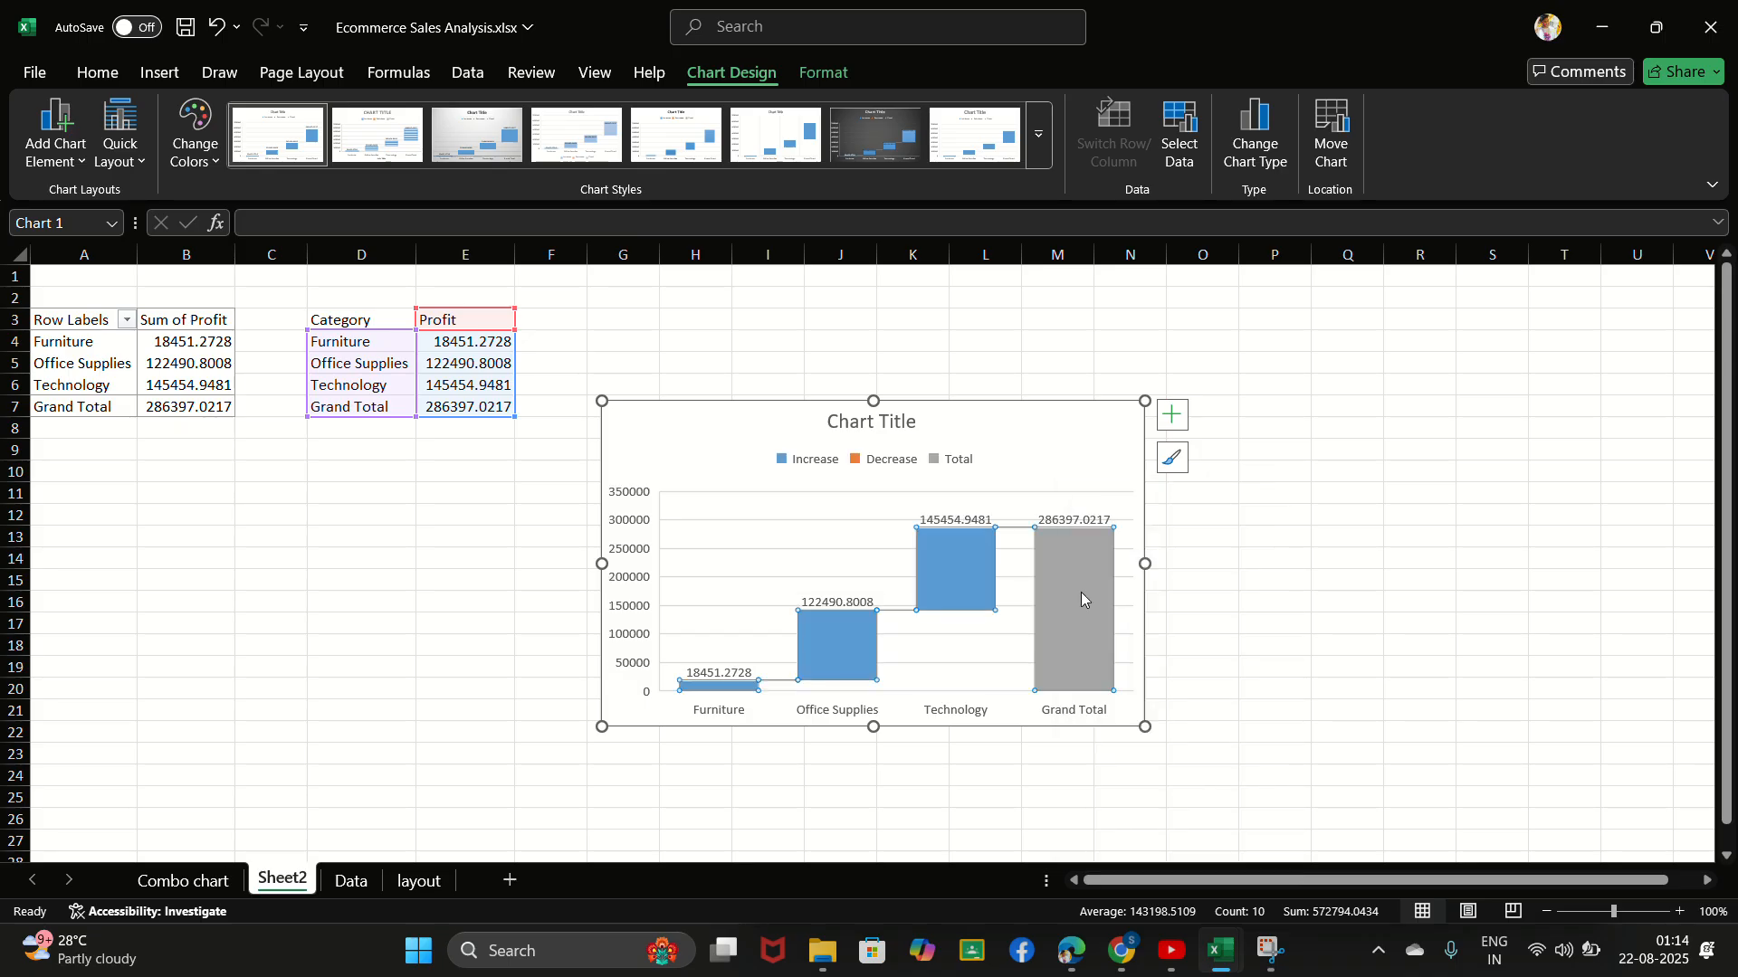
left_click(1289, 602)
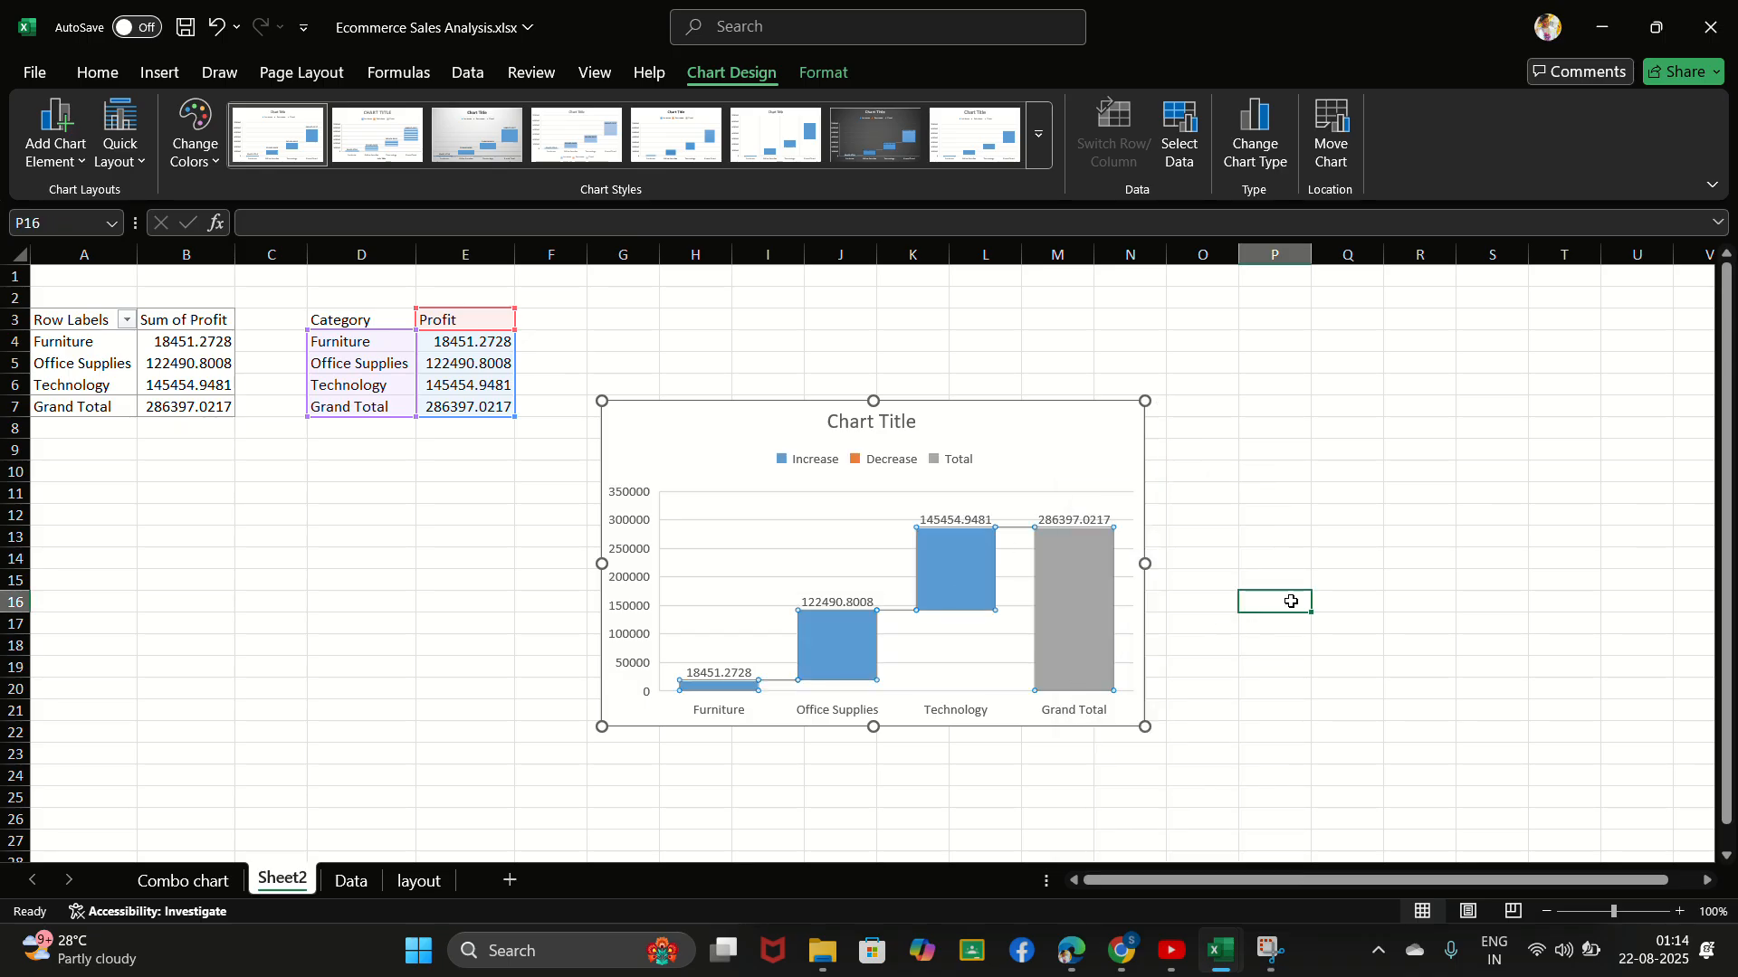
left_click(747, 30)
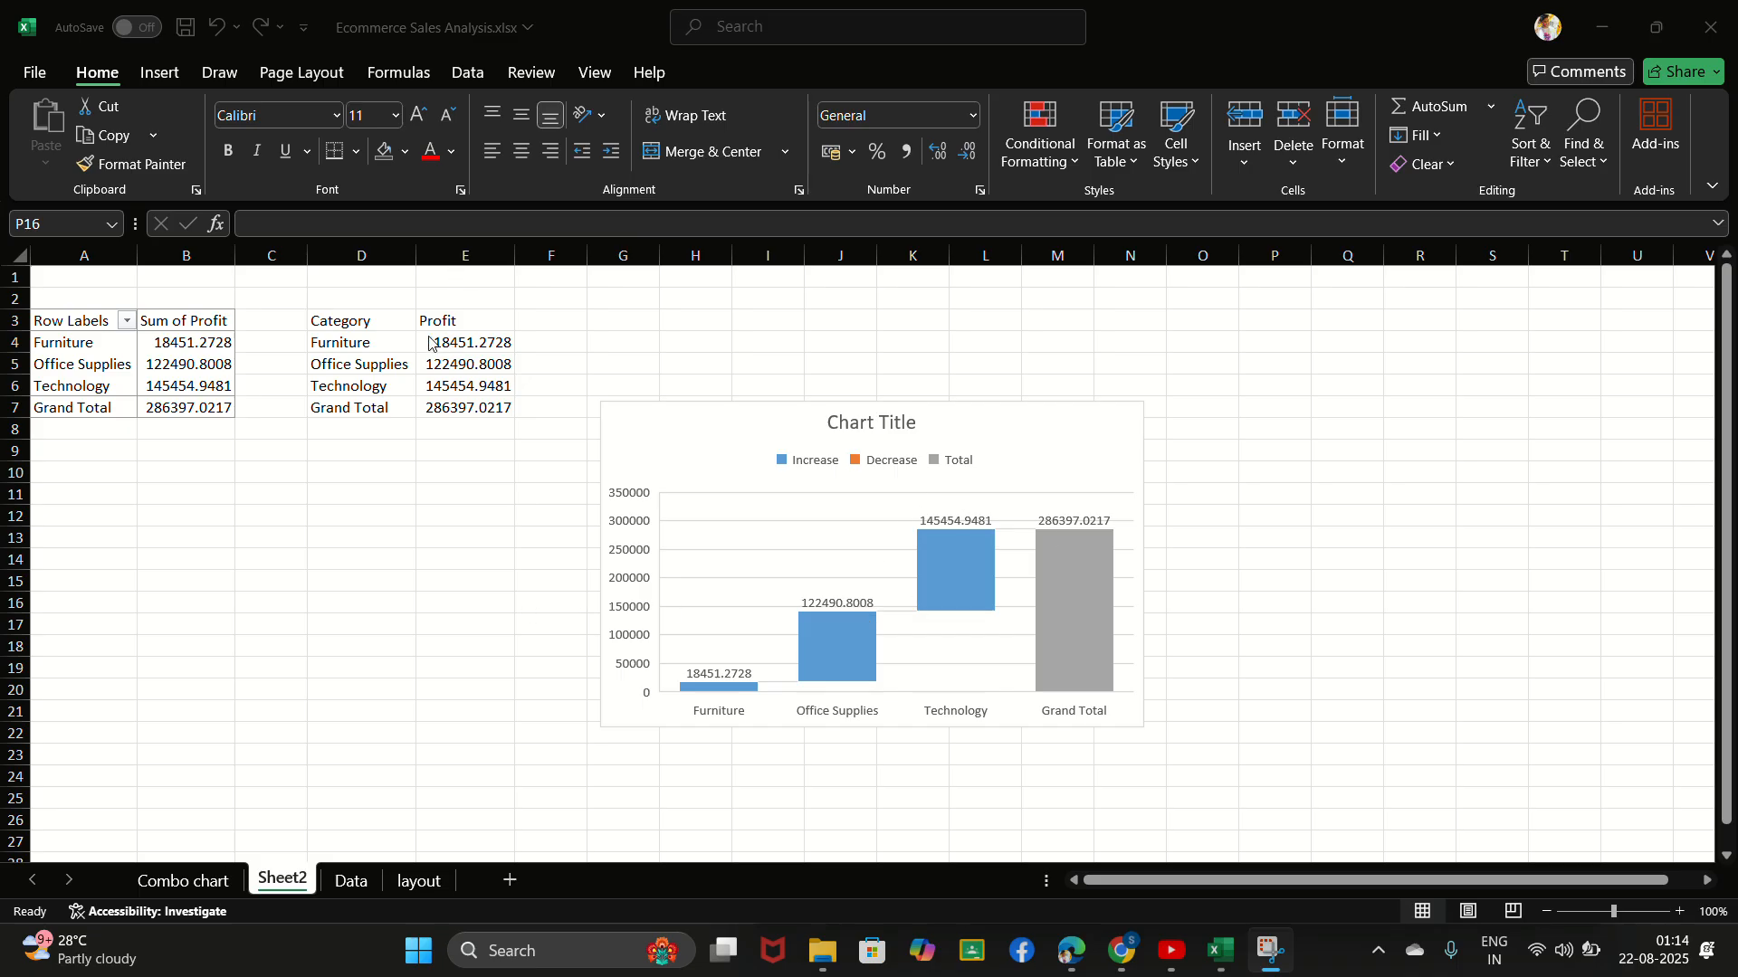
- Apply a custom number format to E4:E7 that shows profits in thousands with a dollar sign, two decimals and a K suffix
left_click_drag(431, 344, 485, 404)
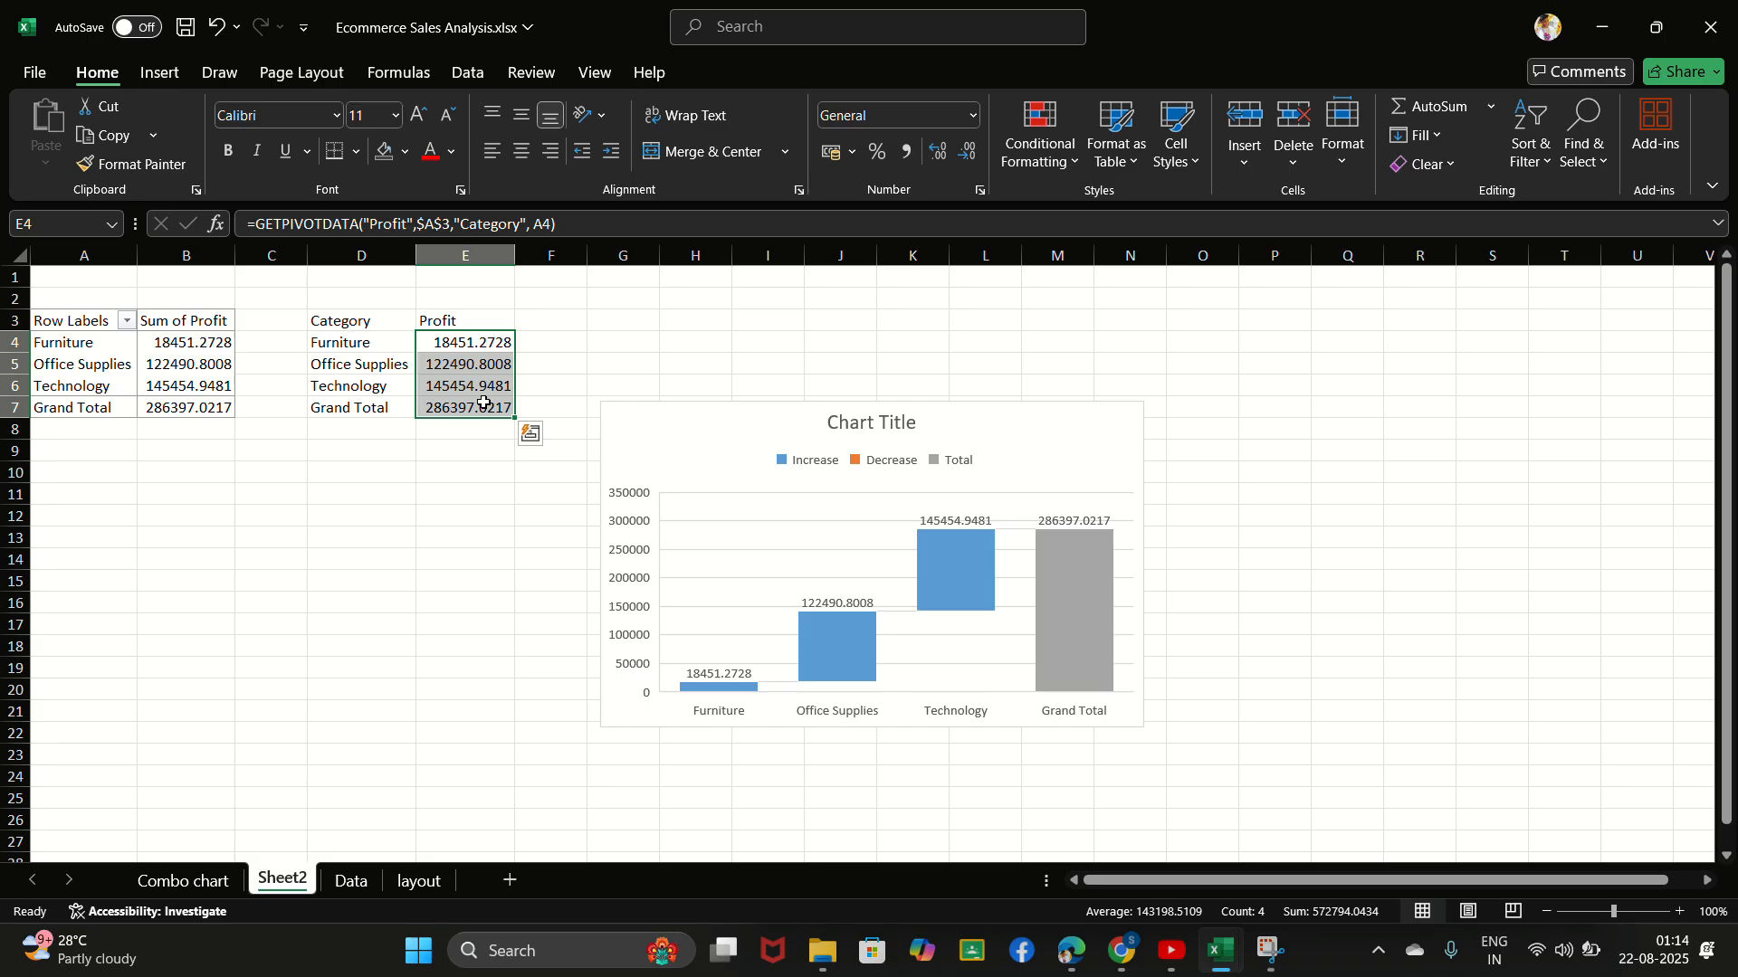
key("ctrl+1")
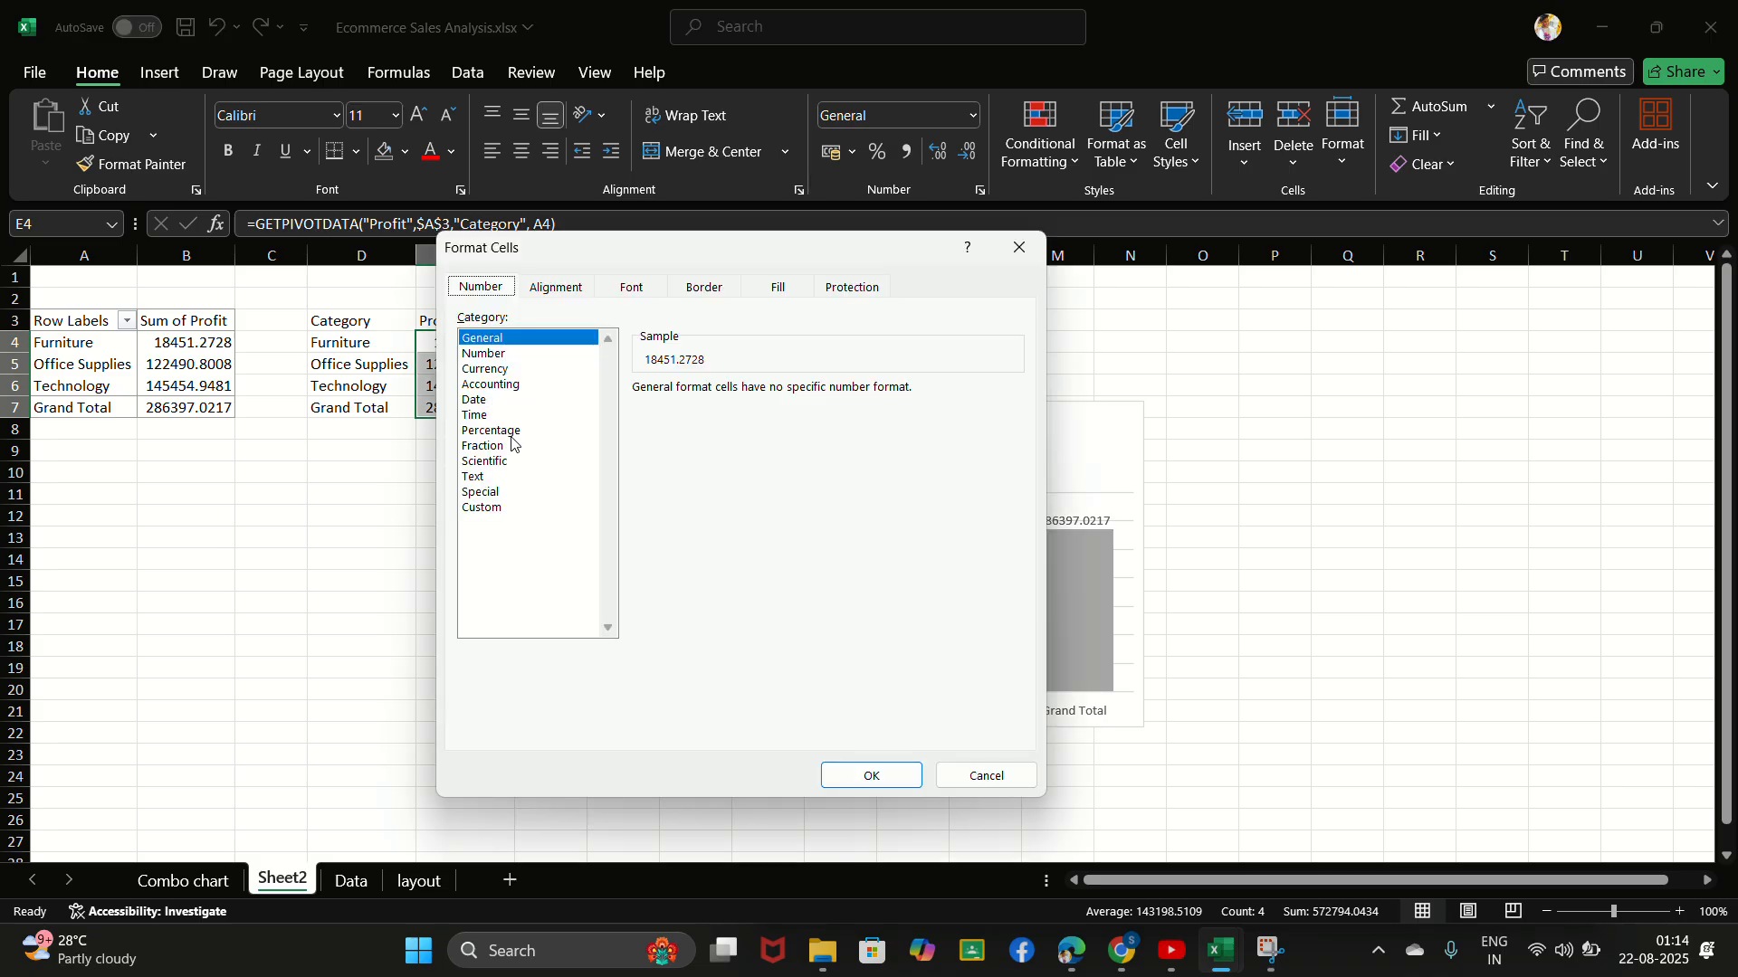
left_click(482, 508)
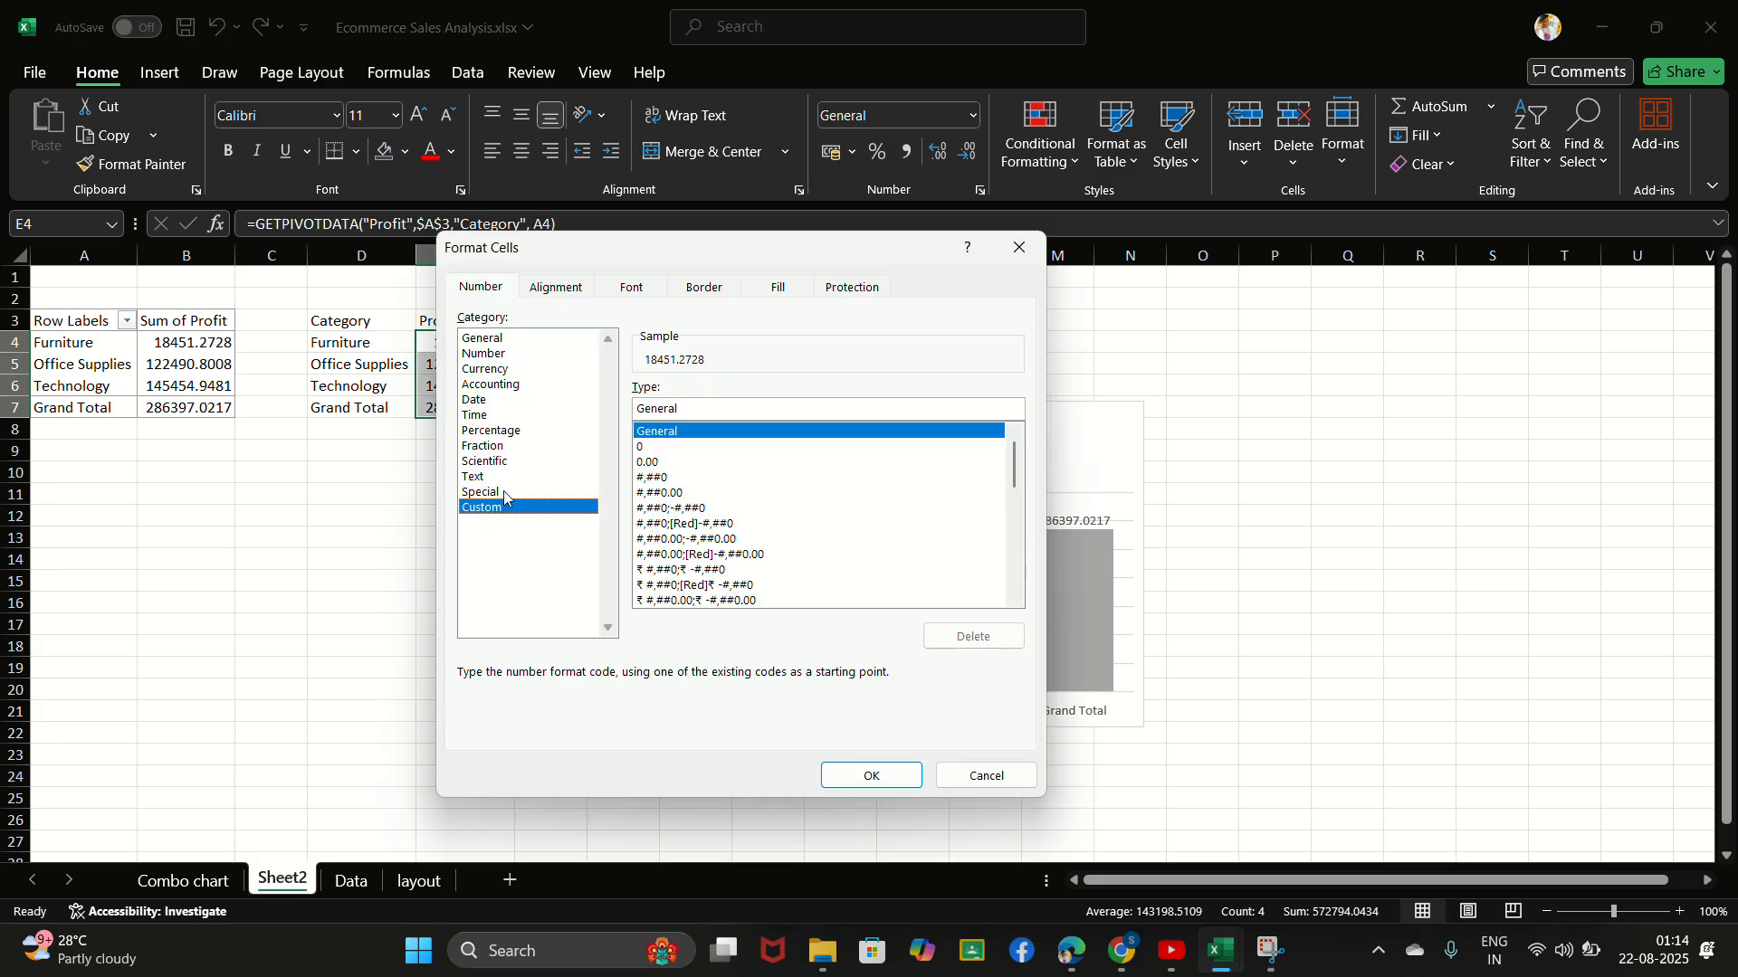
key("BackSpace")
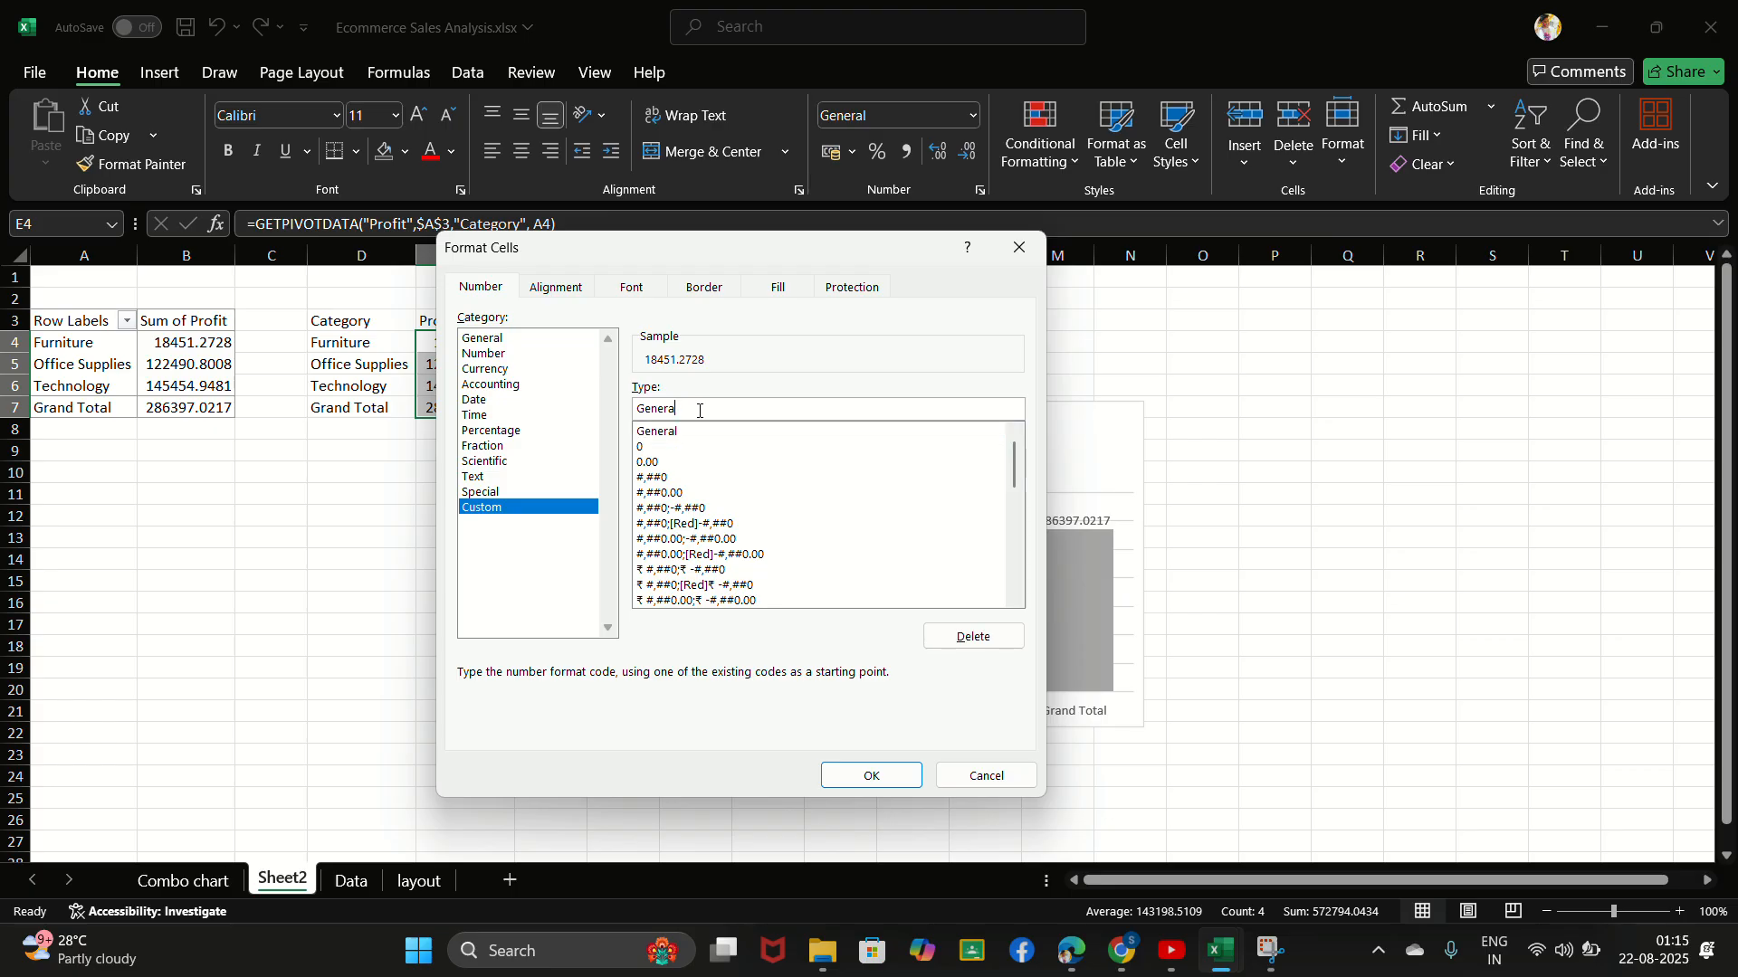
key("BackSpace")
key("BackSpace")
key("BackSpace")
key("BackSpace")
key("BackSpace")
key("BackSpace")
type("$ 0")
type("00")
key("Return")
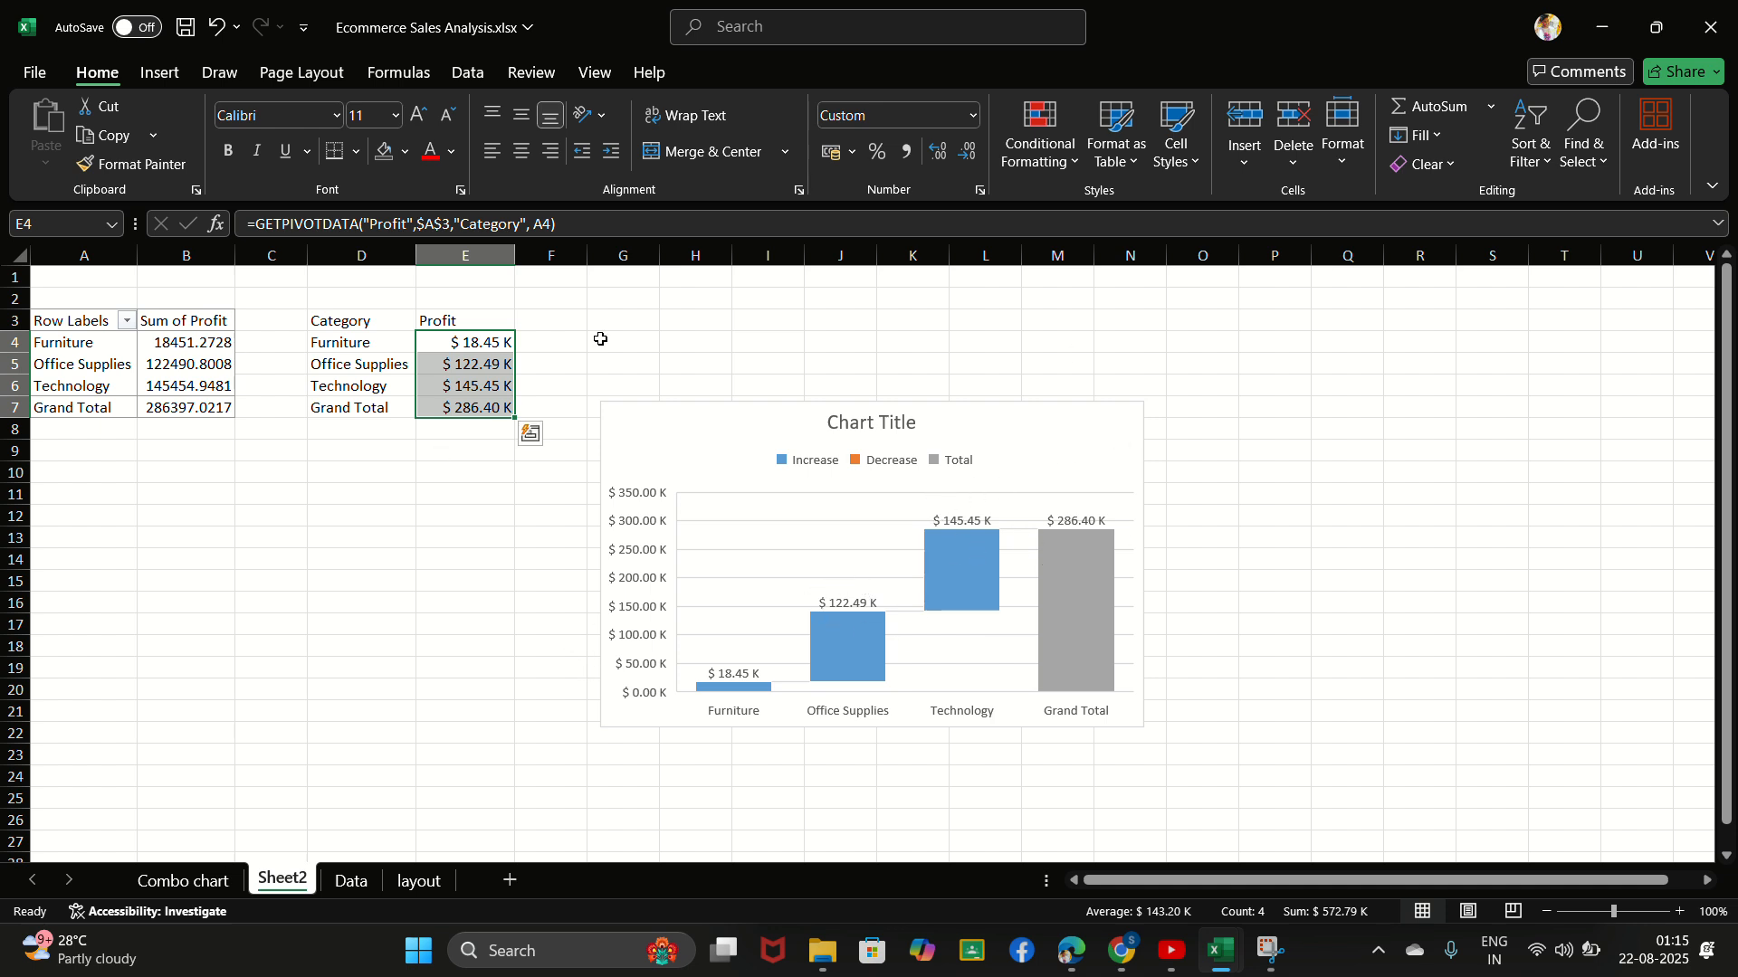
left_click(446, 477)
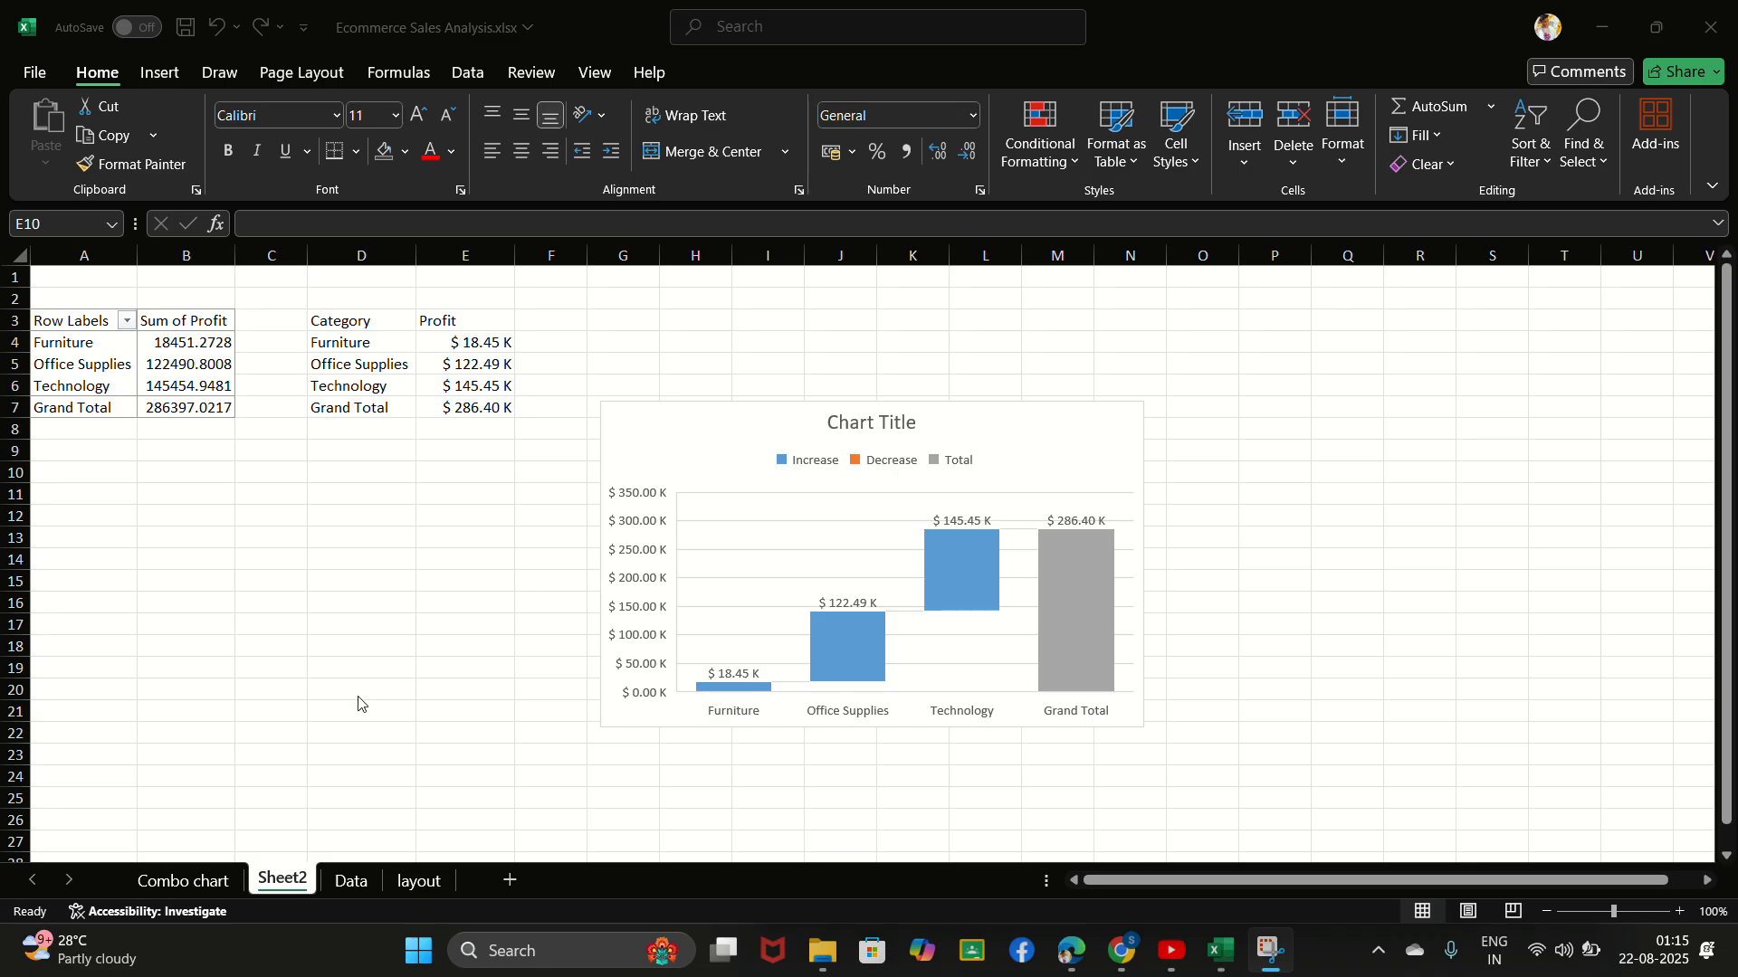
- Rename Sheet2 as "Waterfall Chart"
left_click(299, 876)
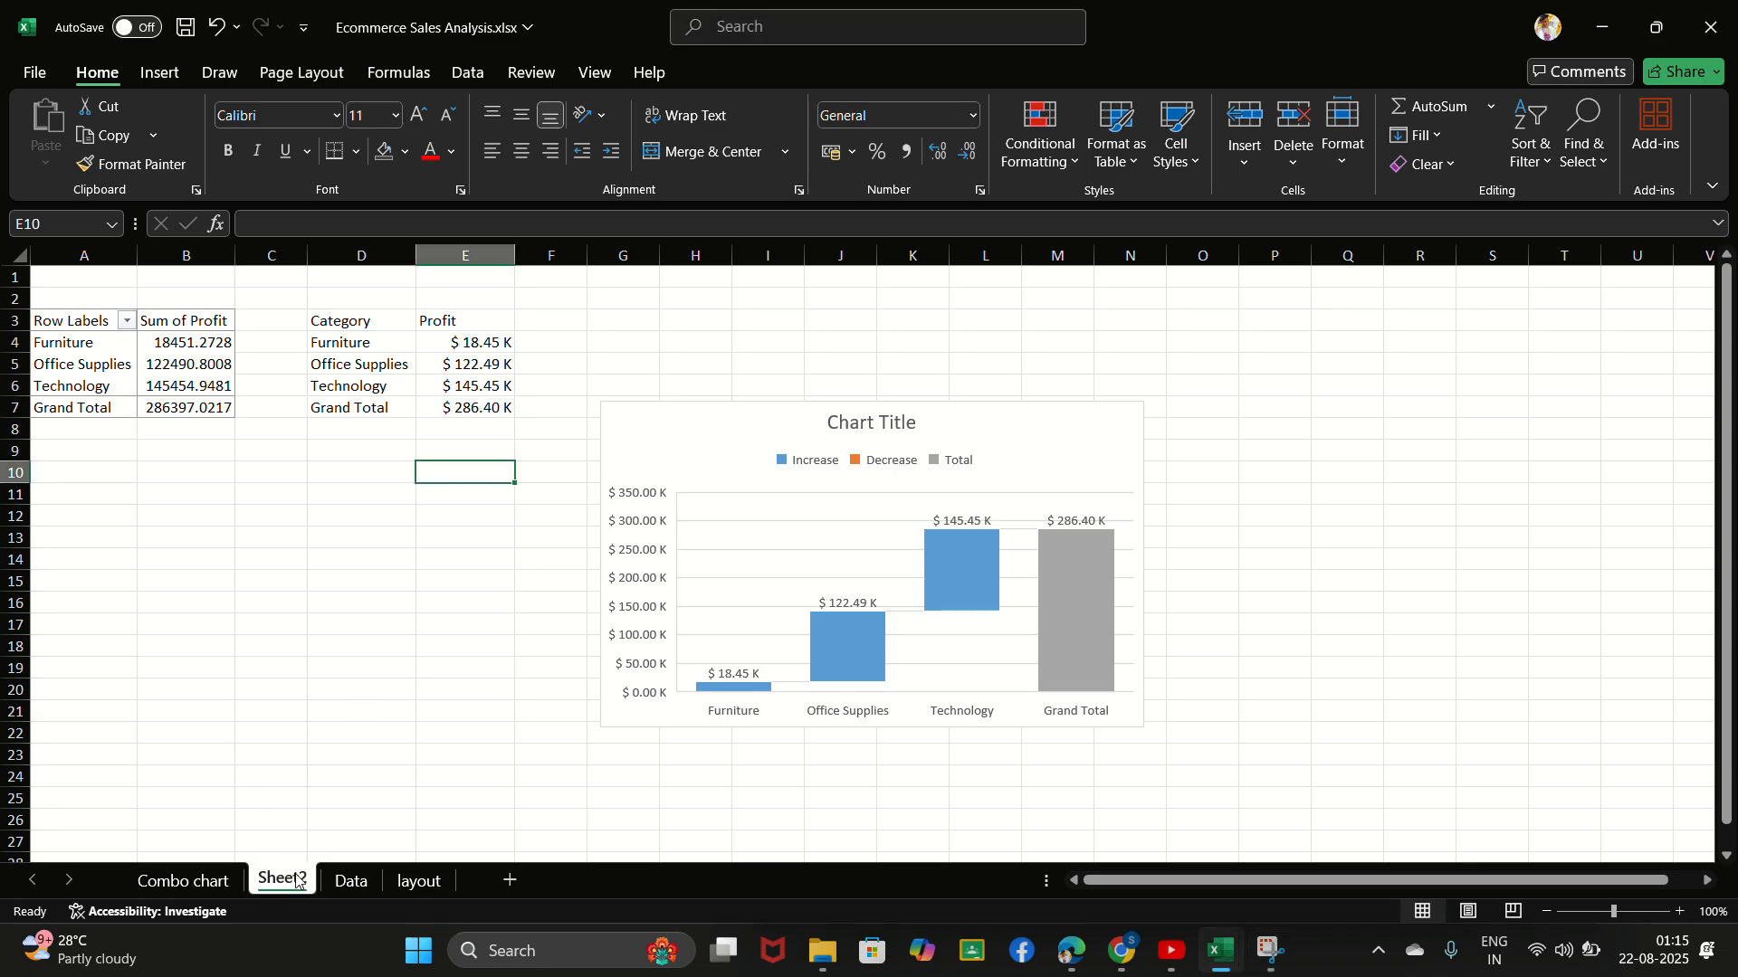
double_click(280, 879)
key("BackSpace")
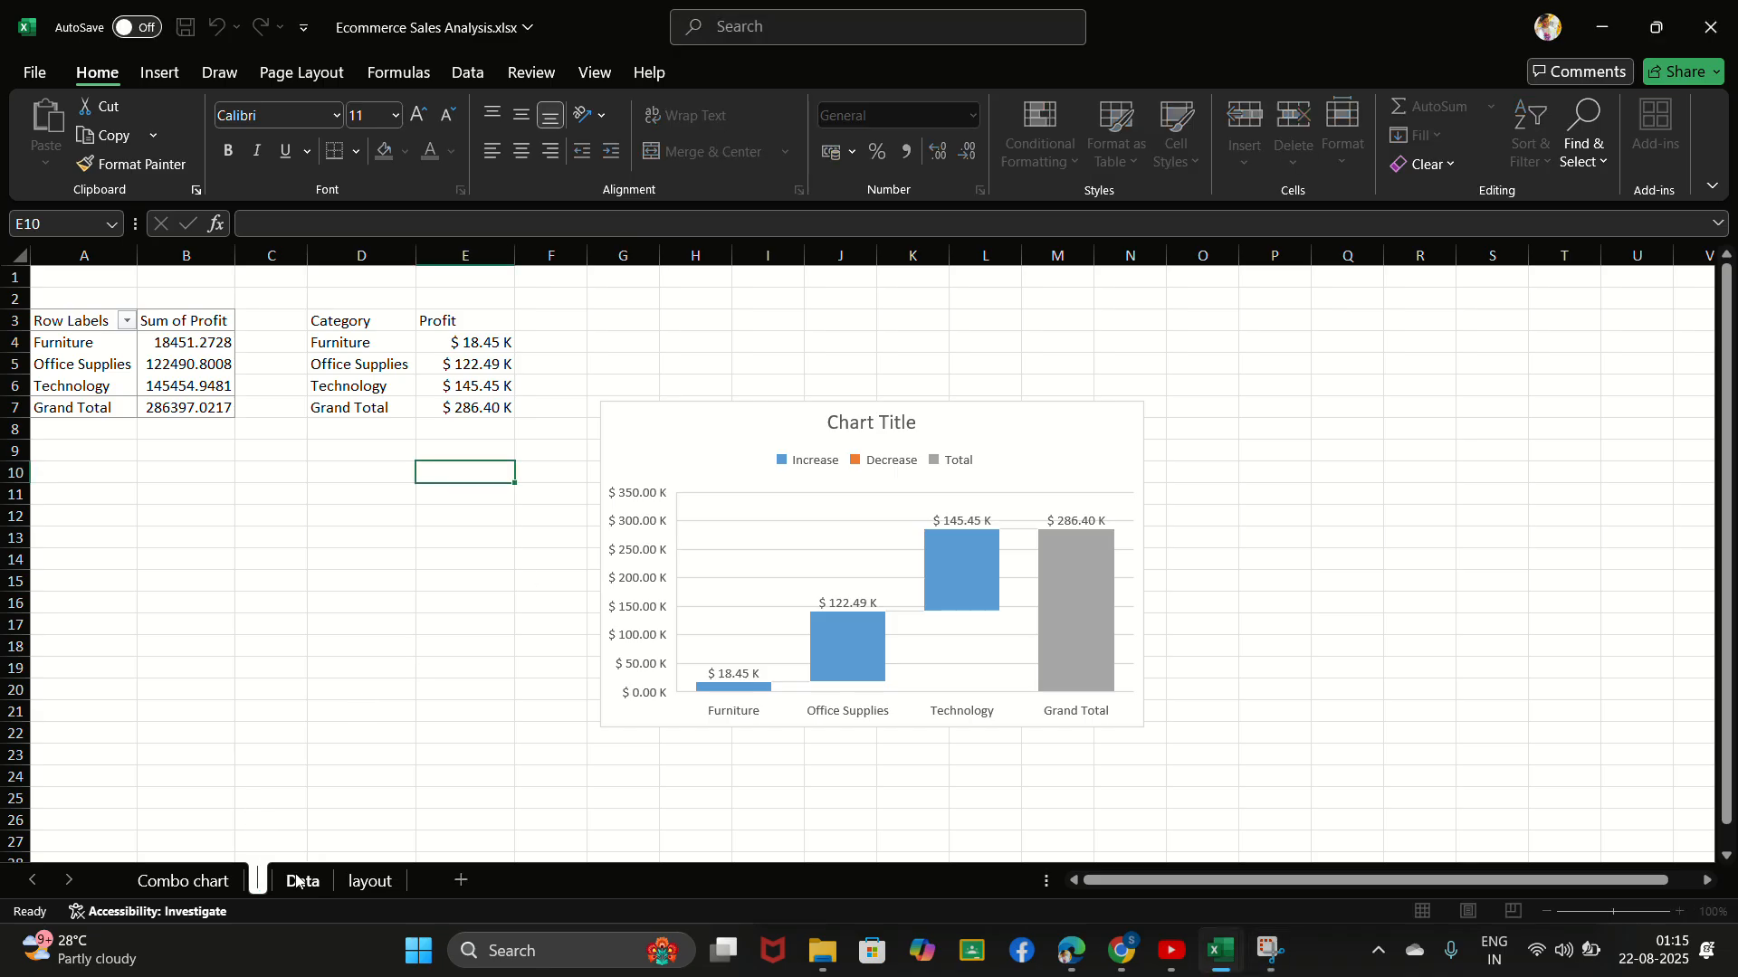
type("Waterfall")
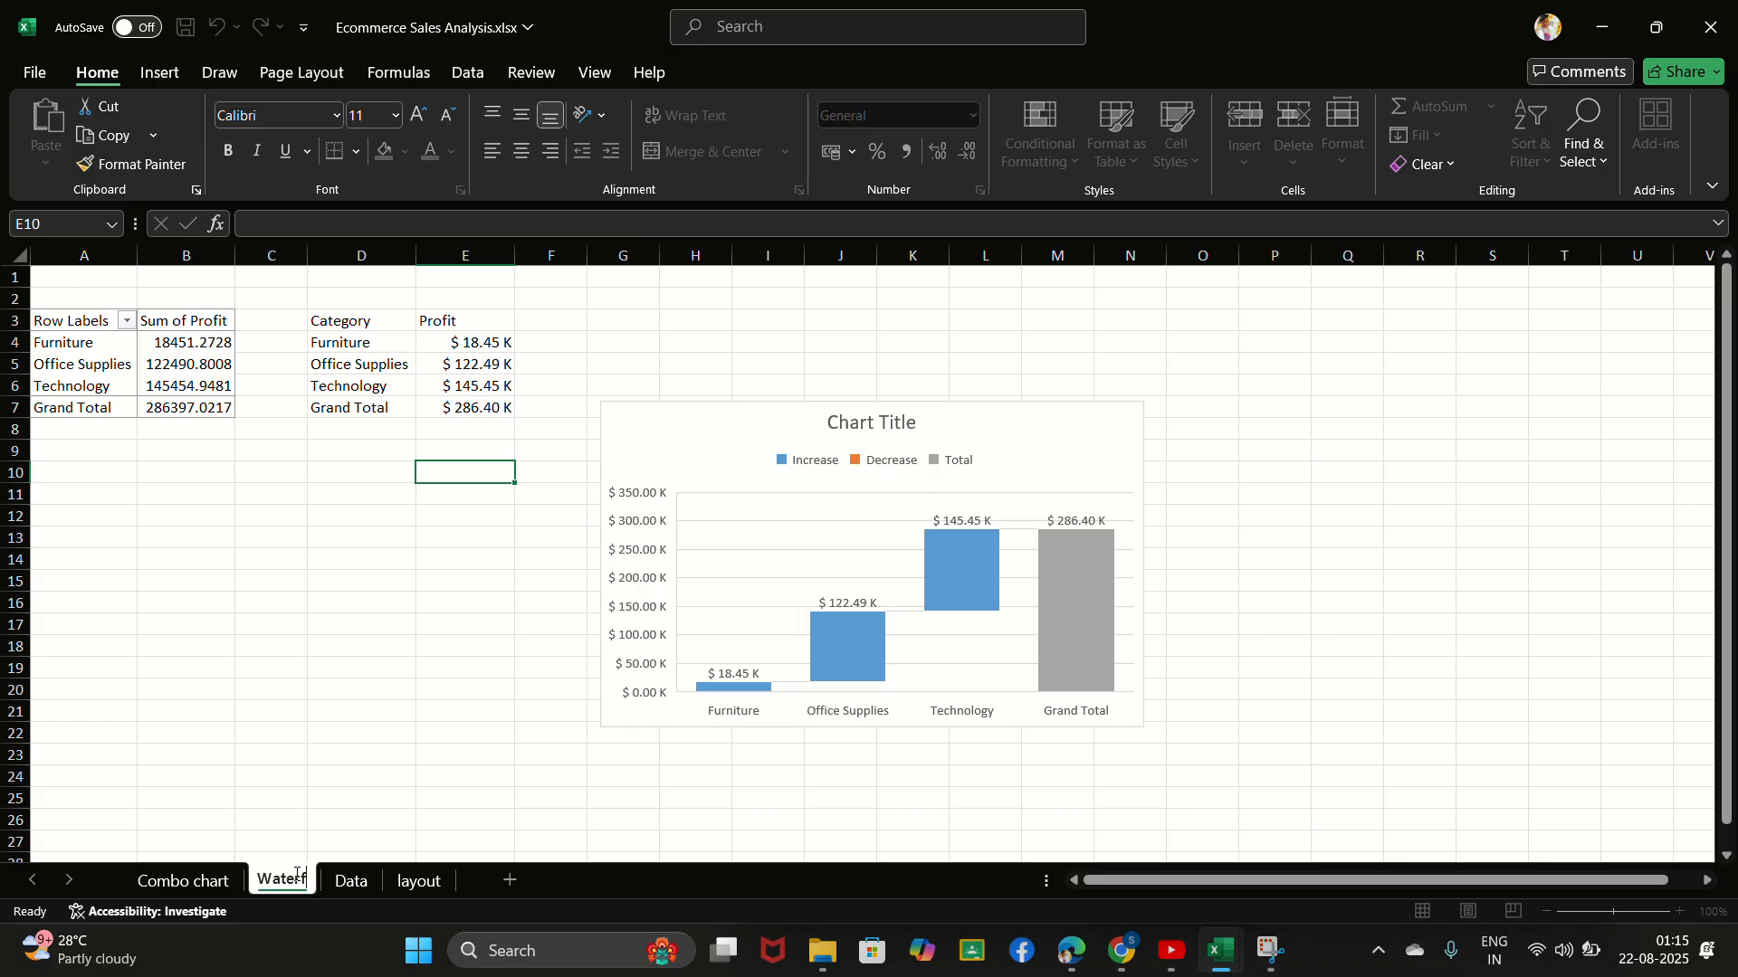
key("Return")
type("Chart")
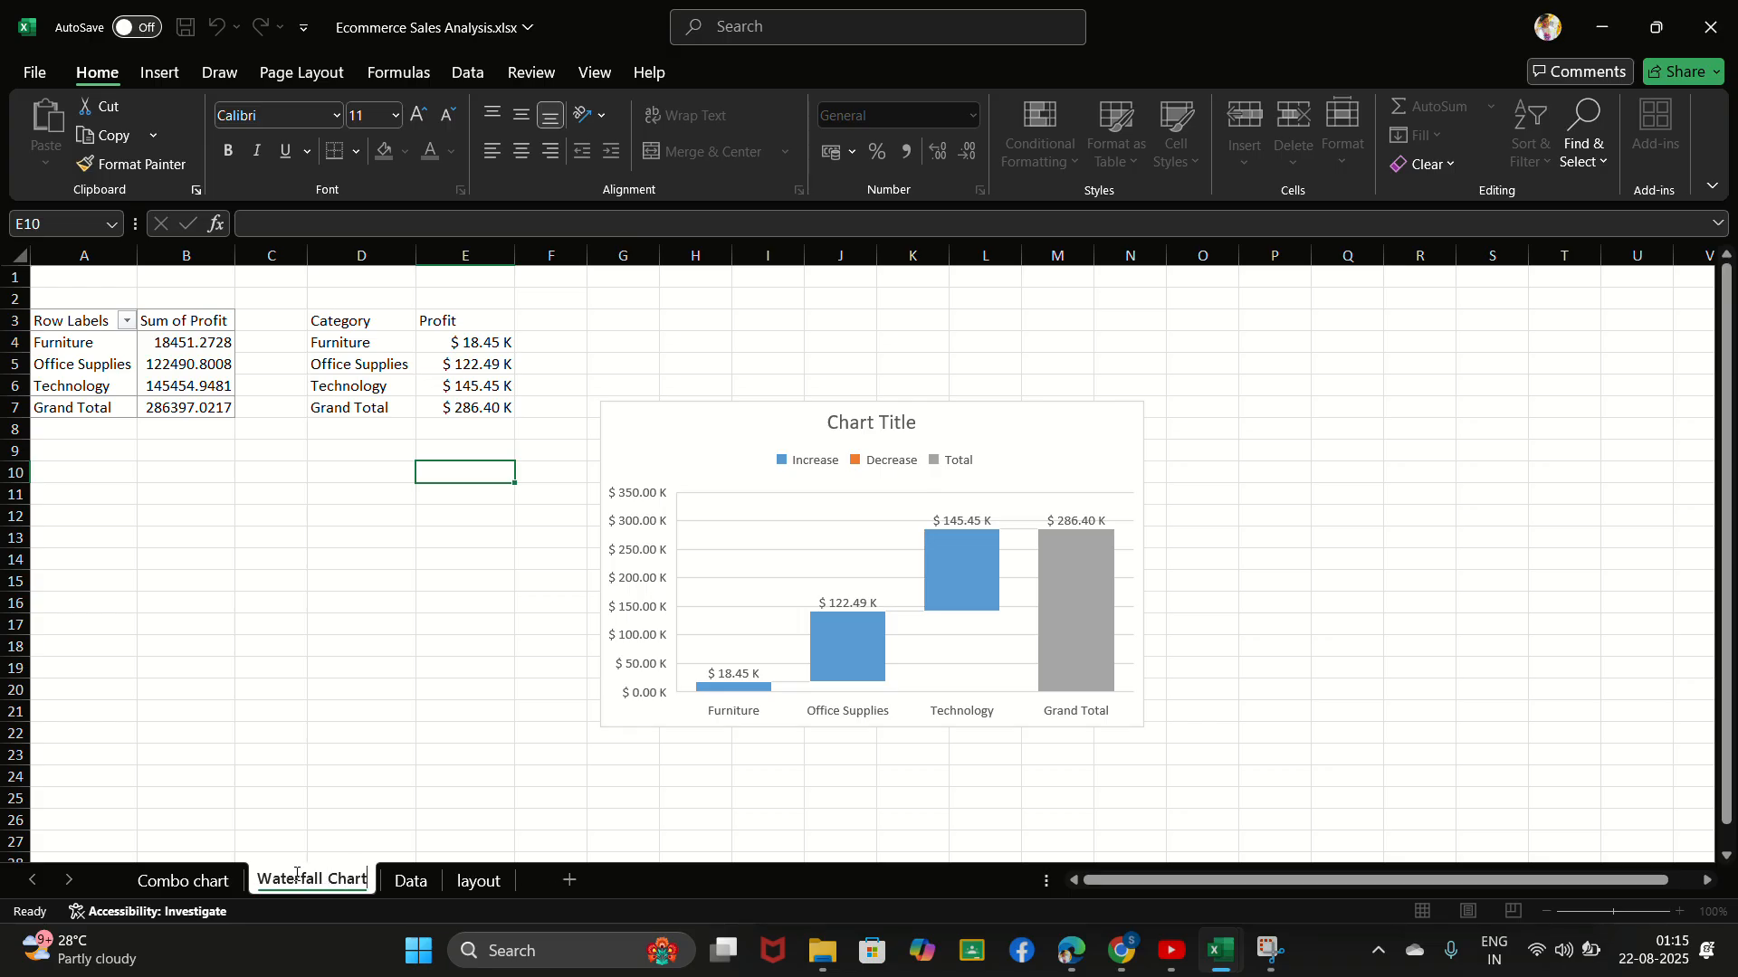
key("Return")
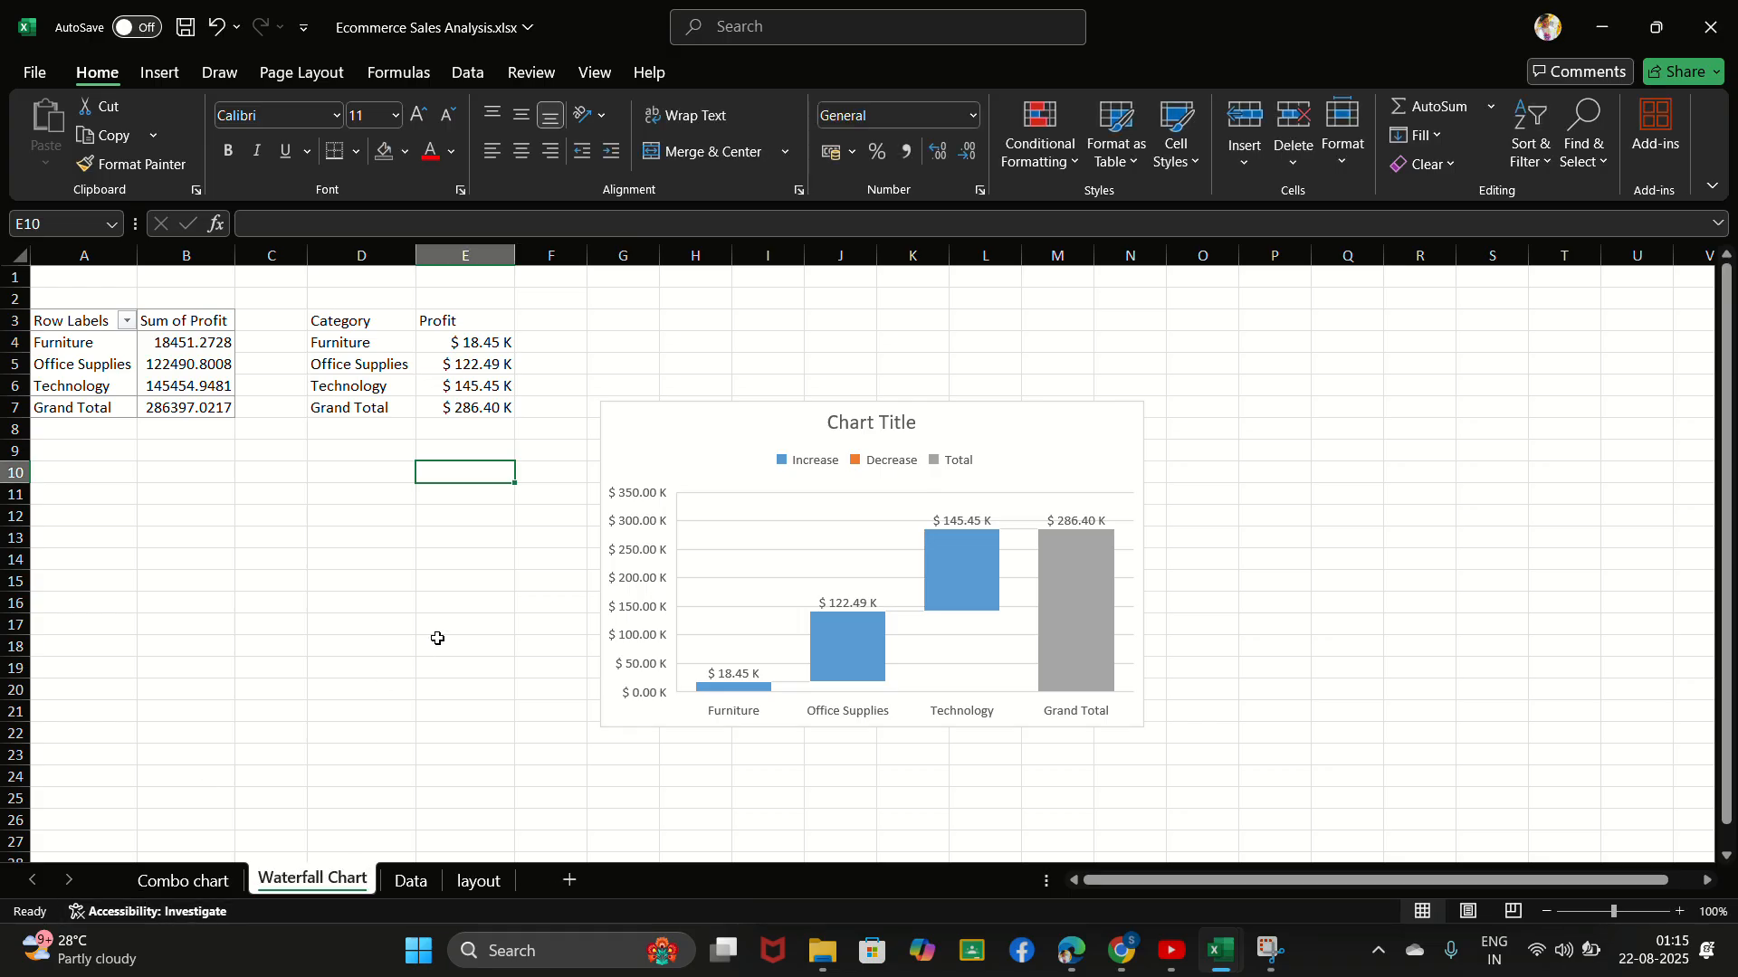
left_click(437, 639)
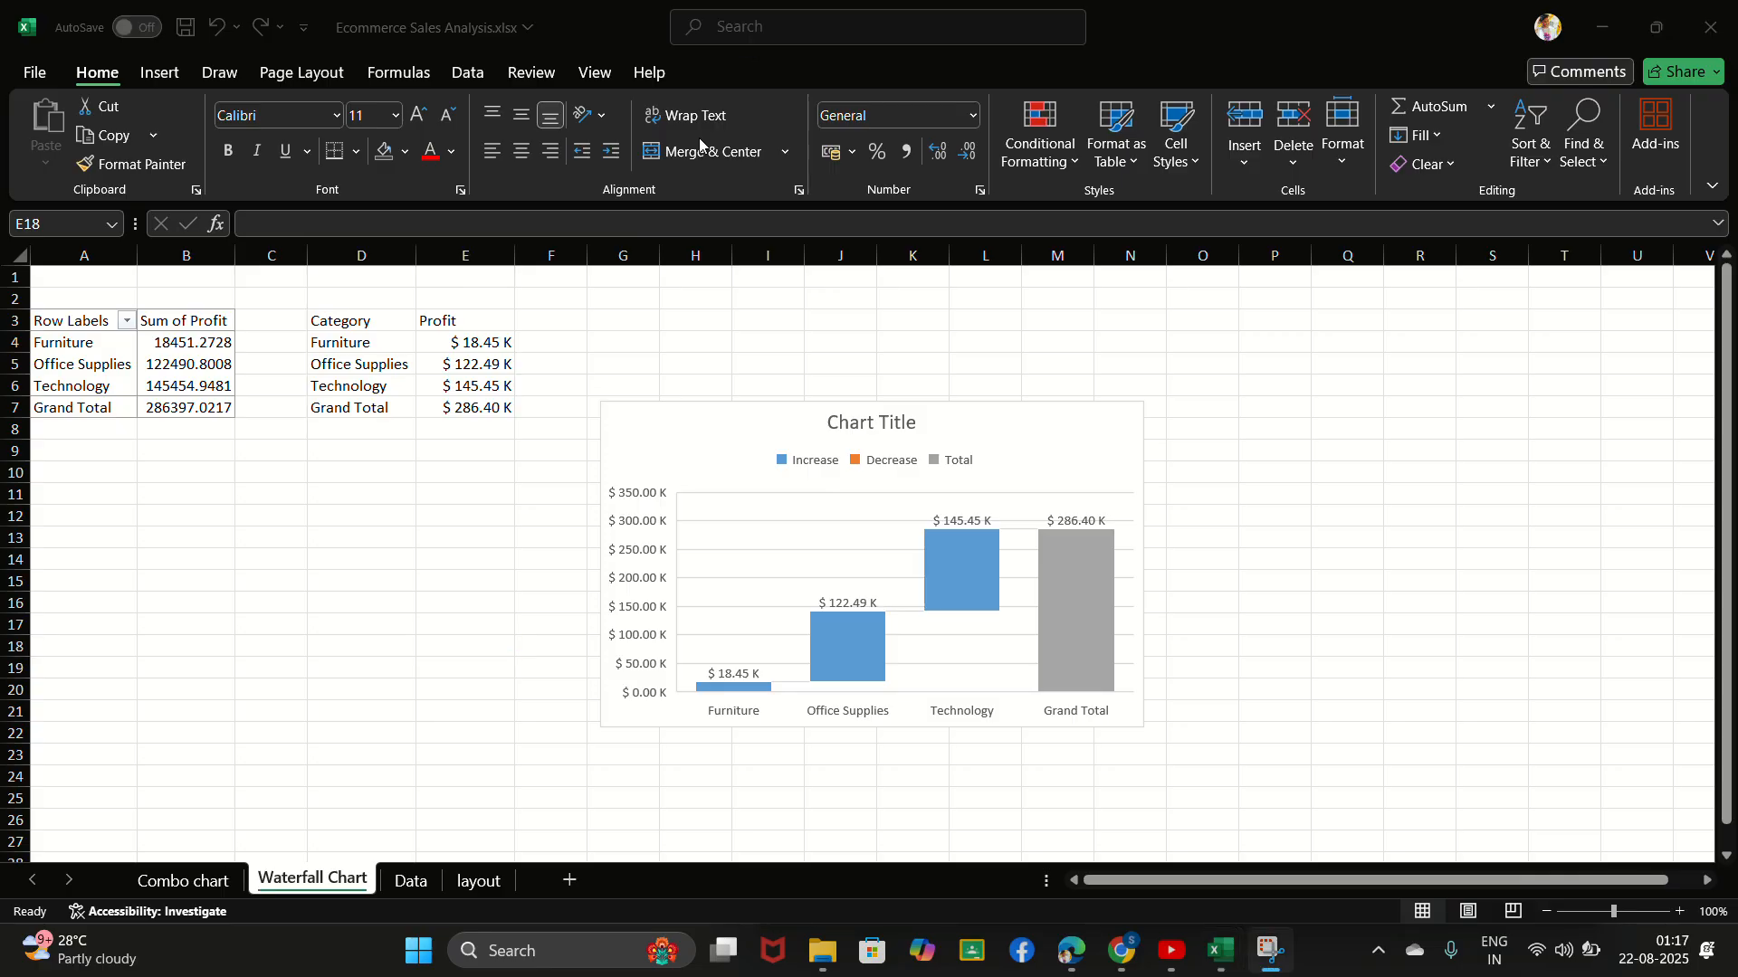
- Review the Combo chart sheet and return to the Waterfall Chart sheet
left_click(188, 891)
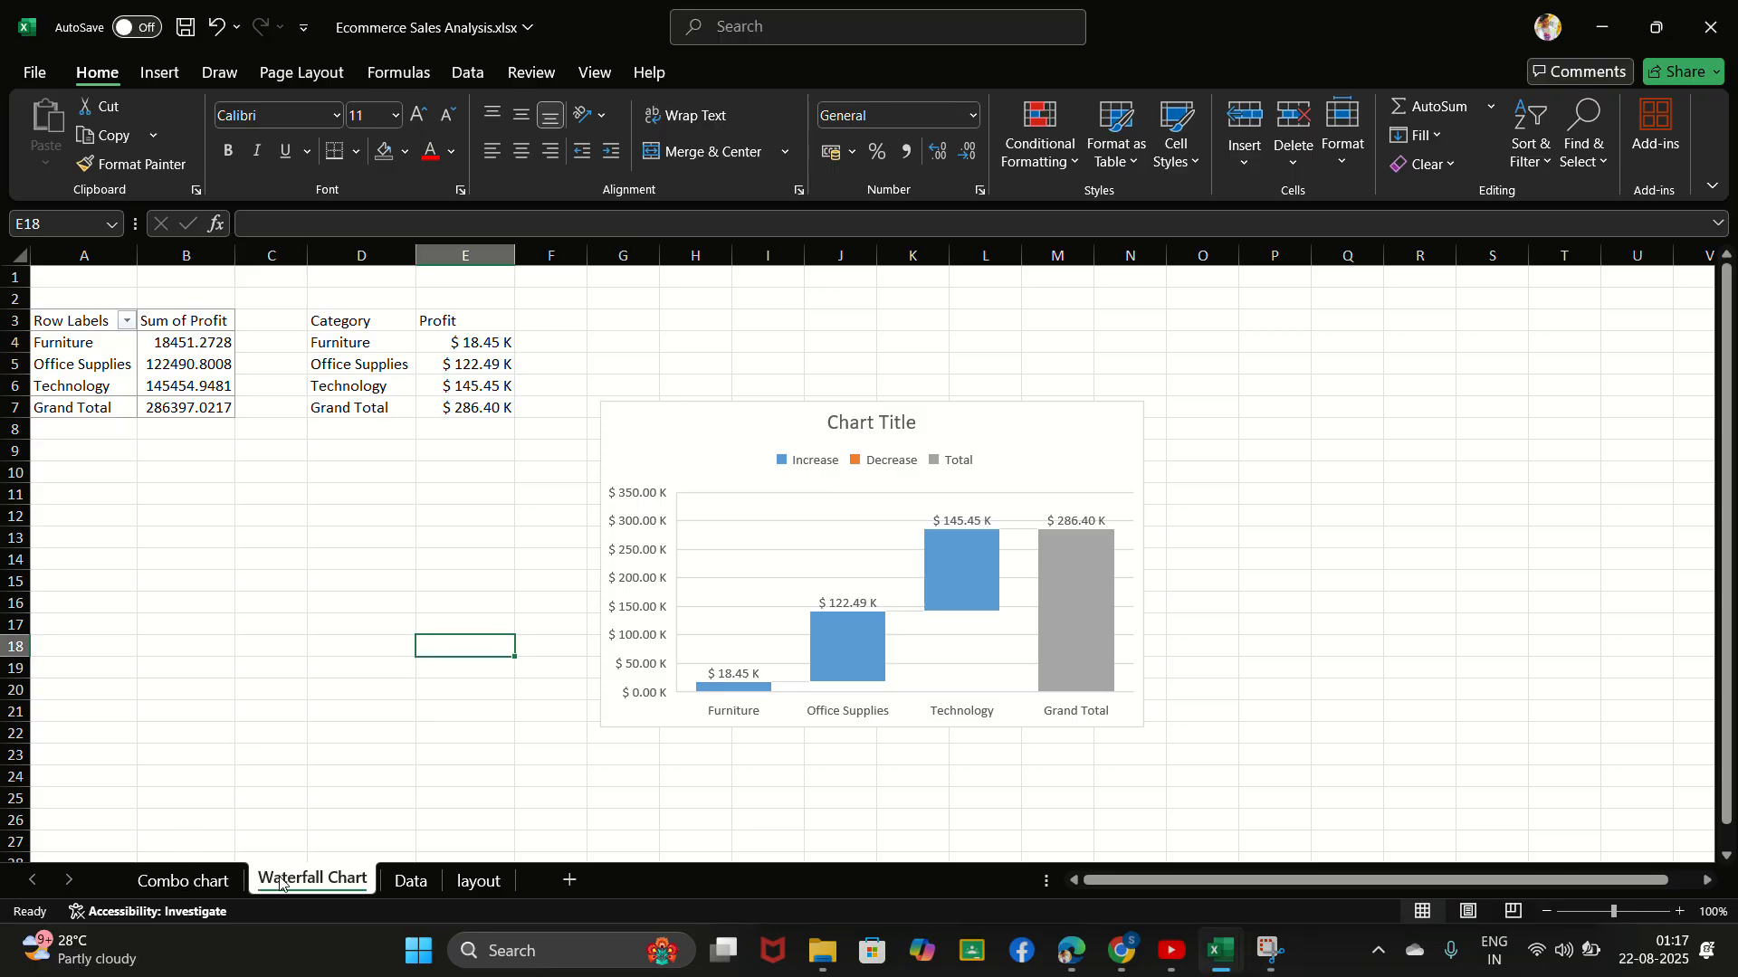
left_click(218, 884)
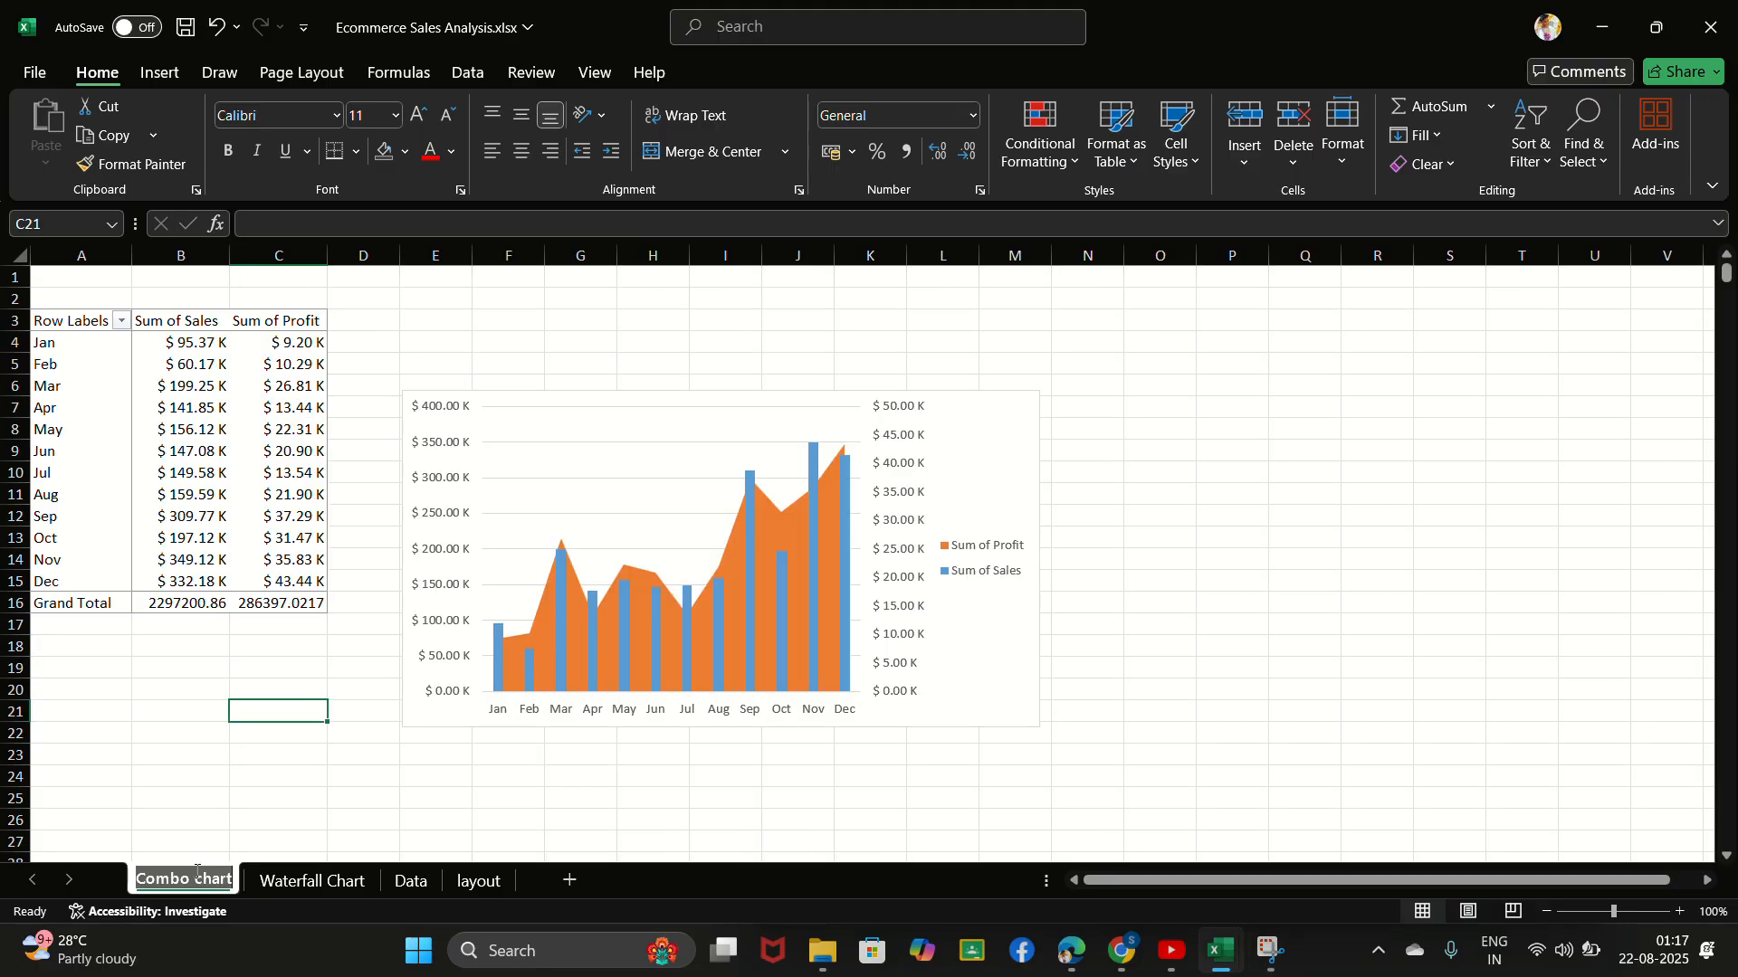
left_click(262, 881)
left_click(454, 603)
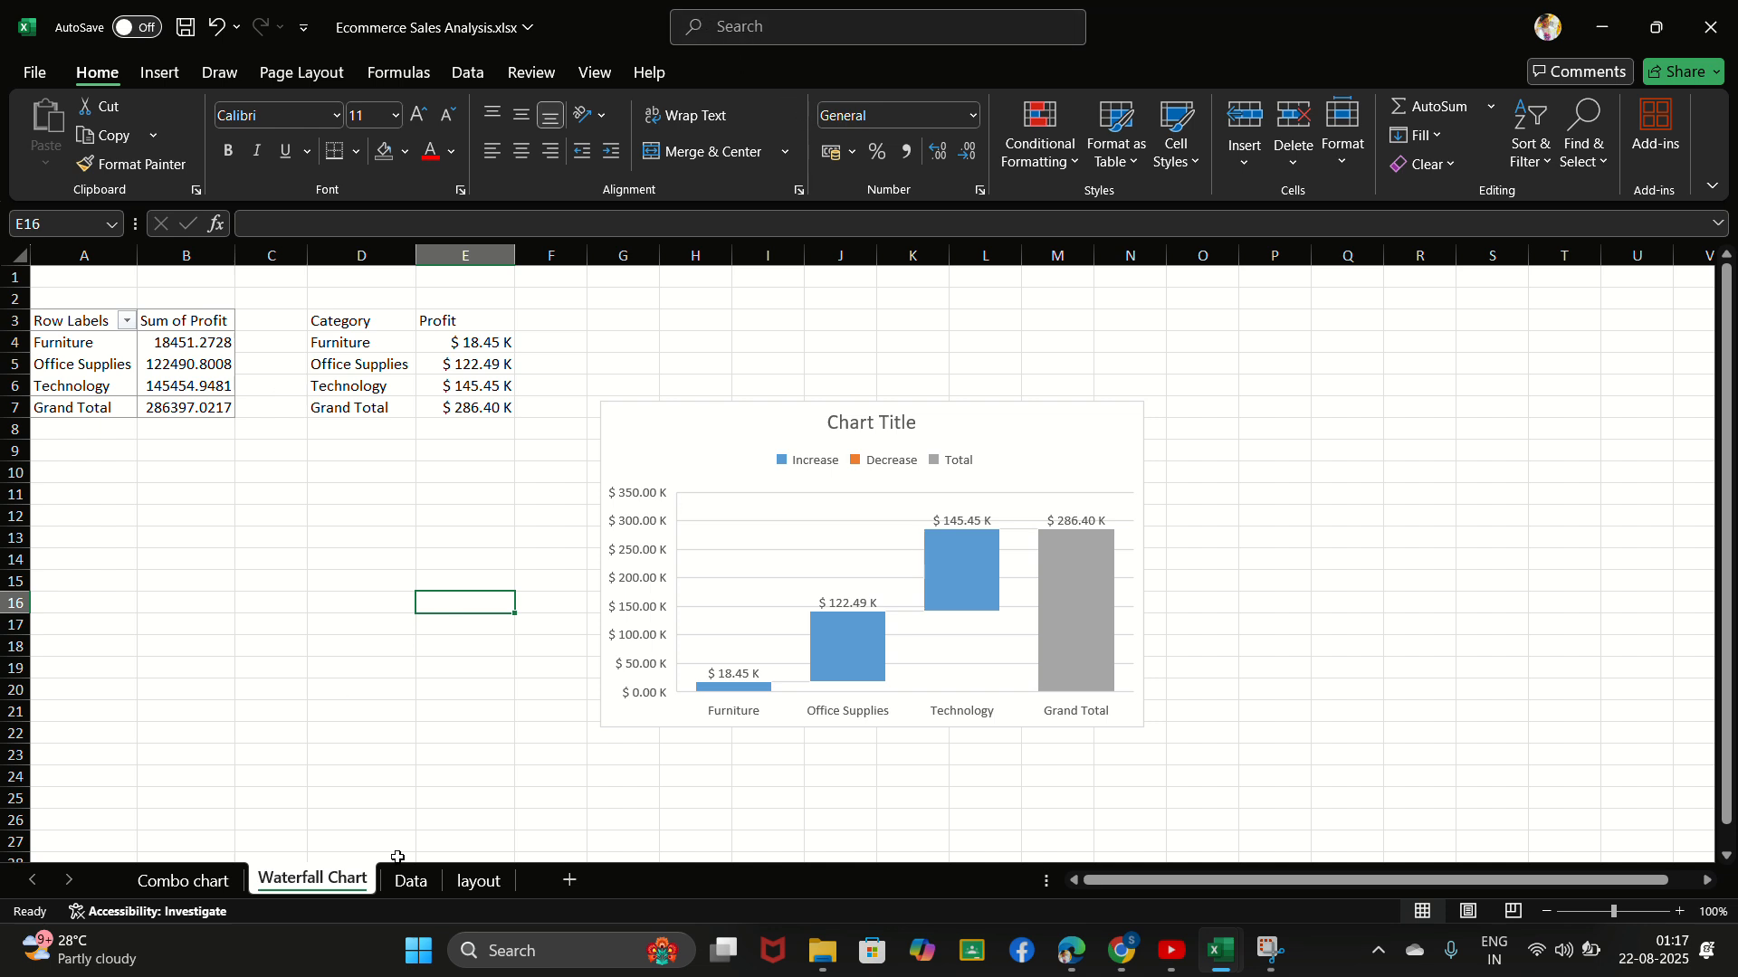
- Create a PivotTable from Table_1 on the Data sheet, placed in a new worksheet
left_click(414, 883)
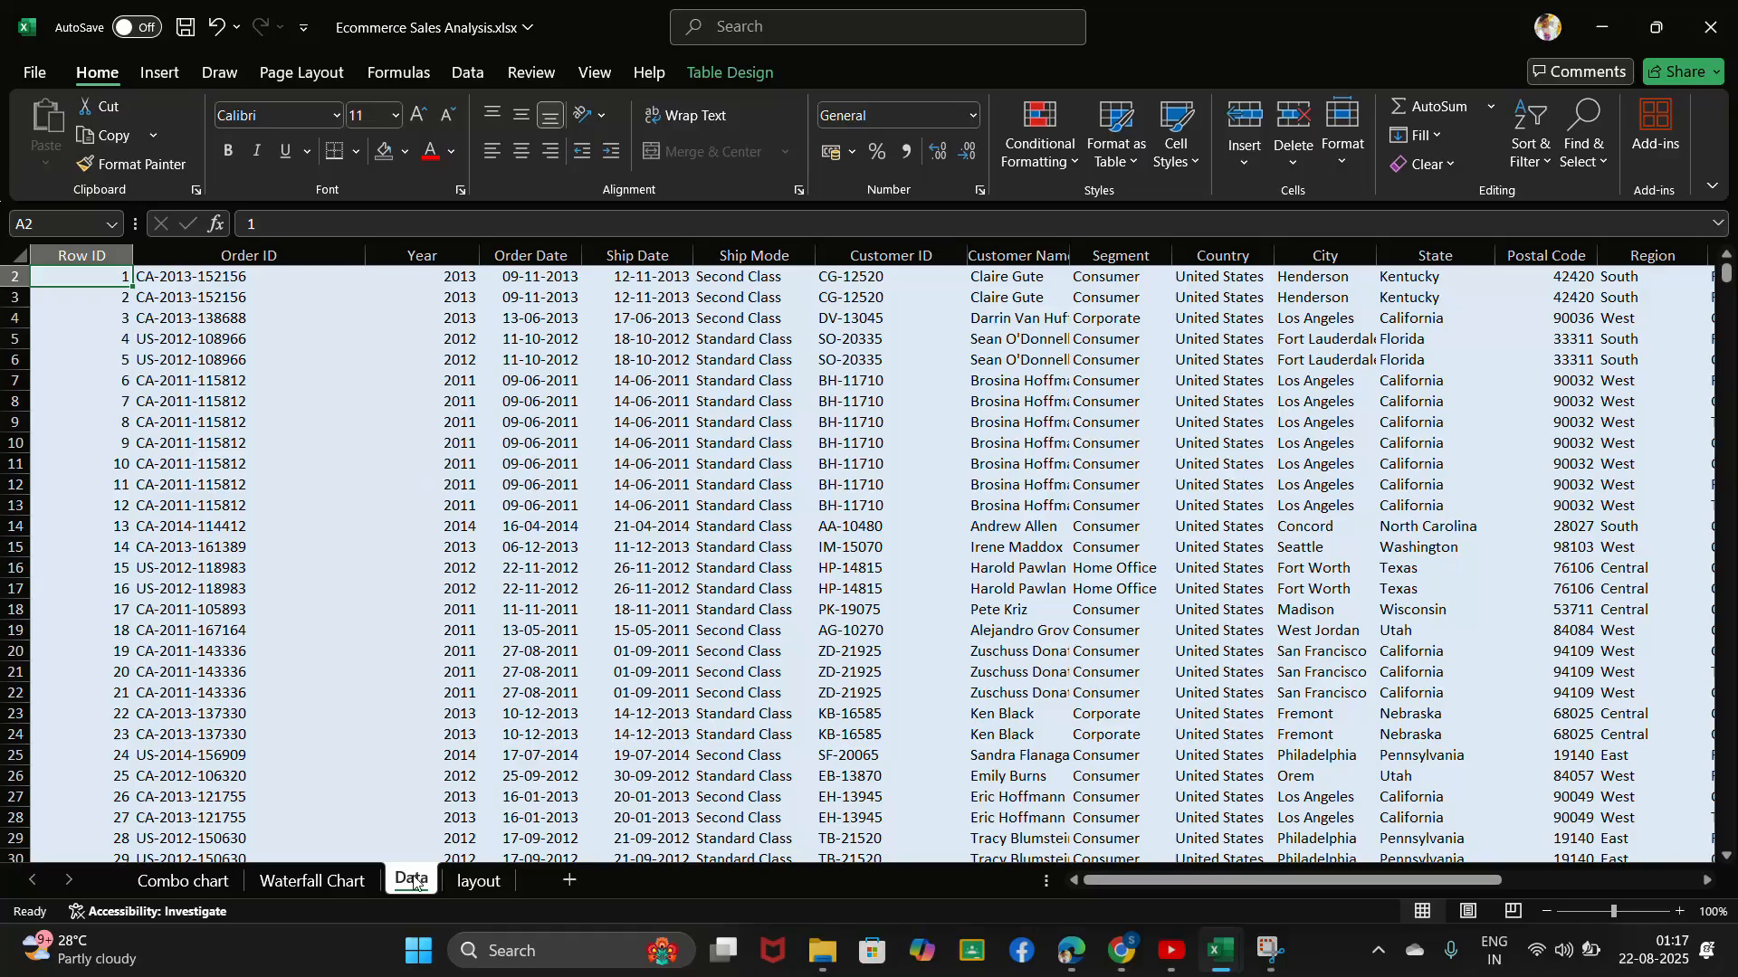
left_click(161, 74)
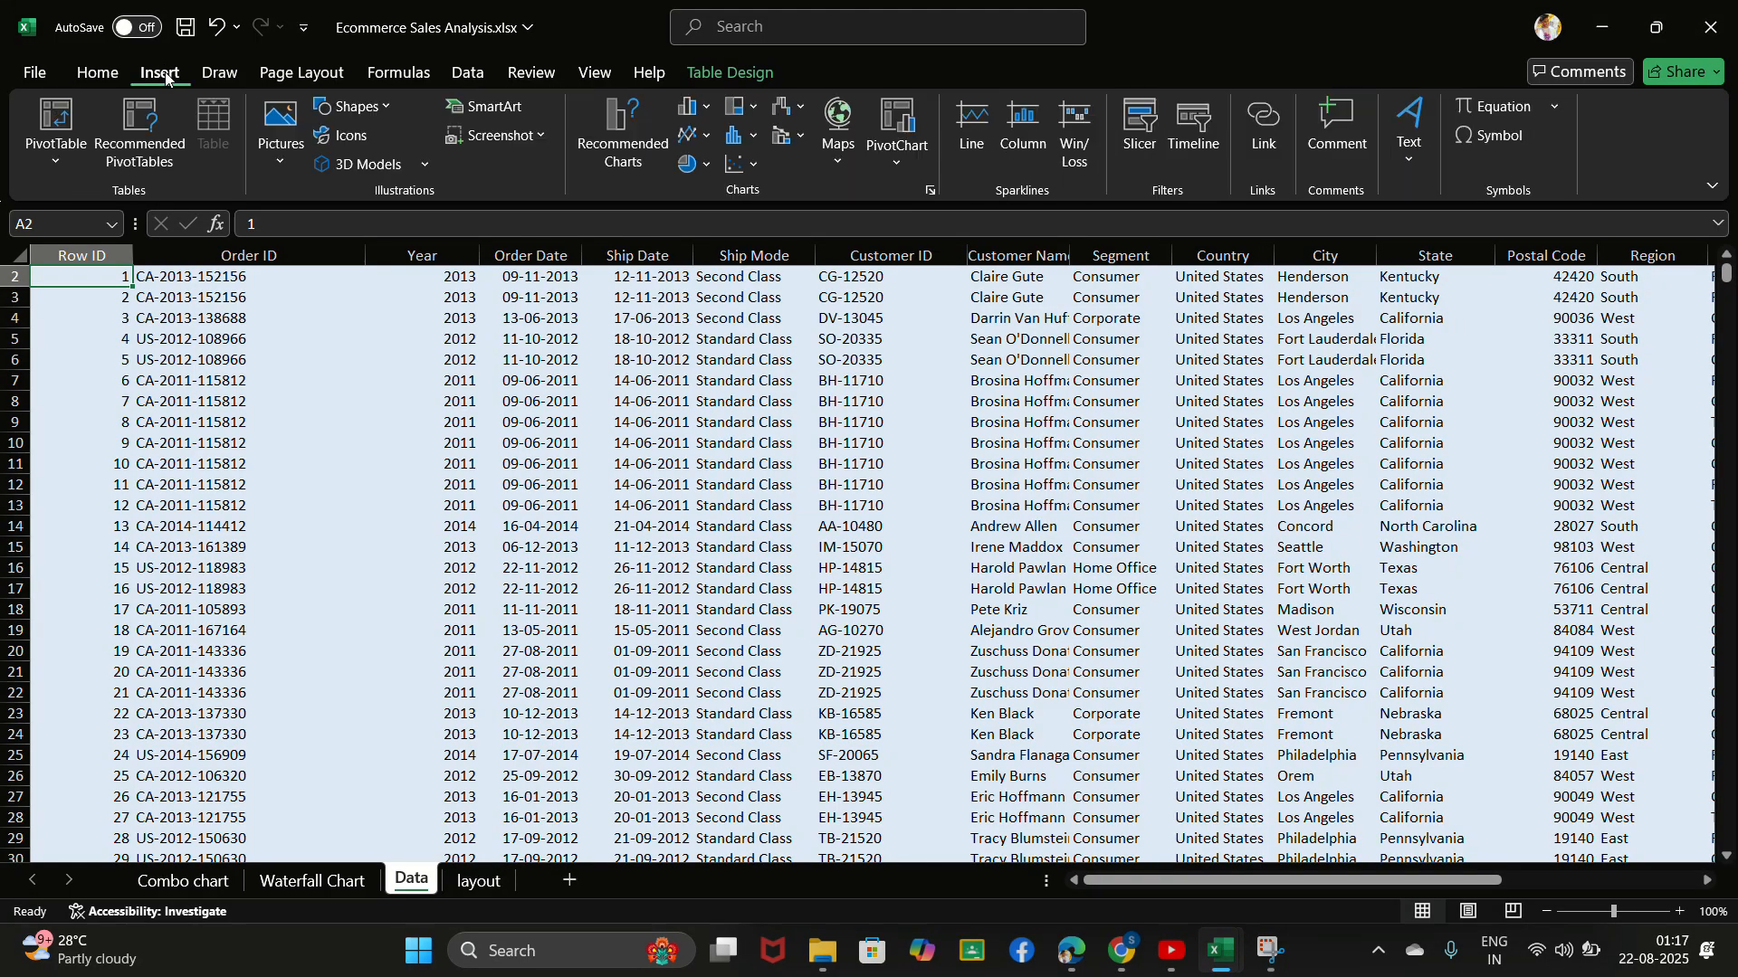
left_click(54, 126)
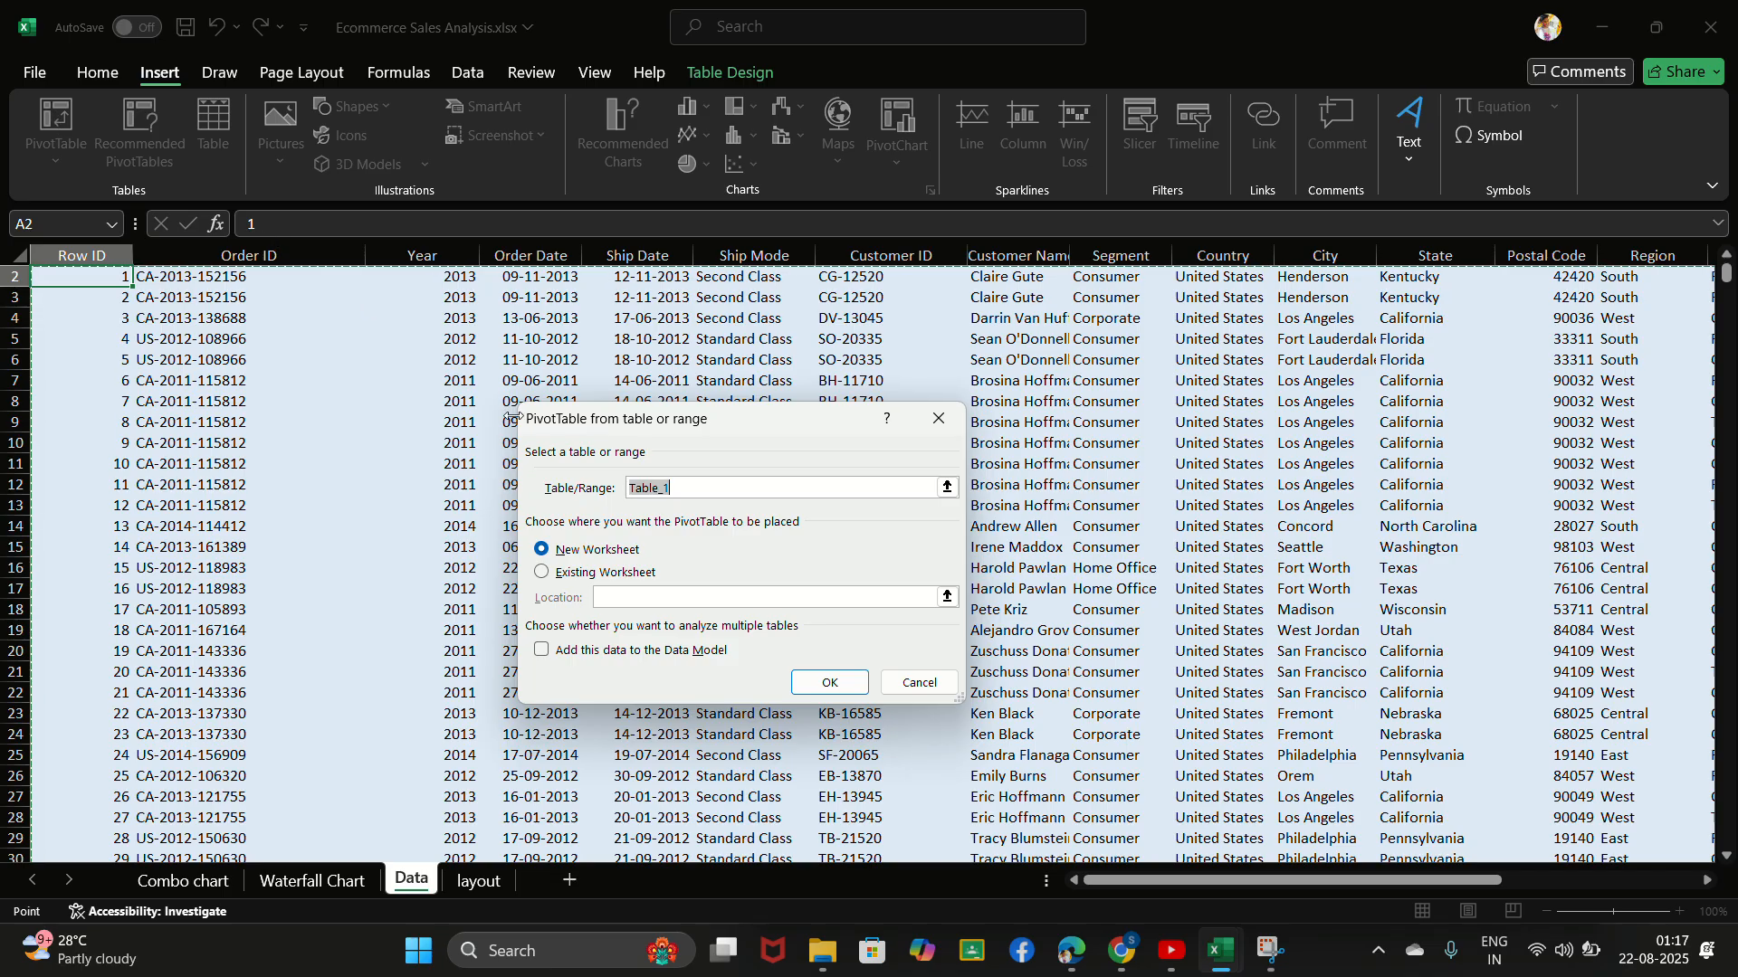
left_click(835, 686)
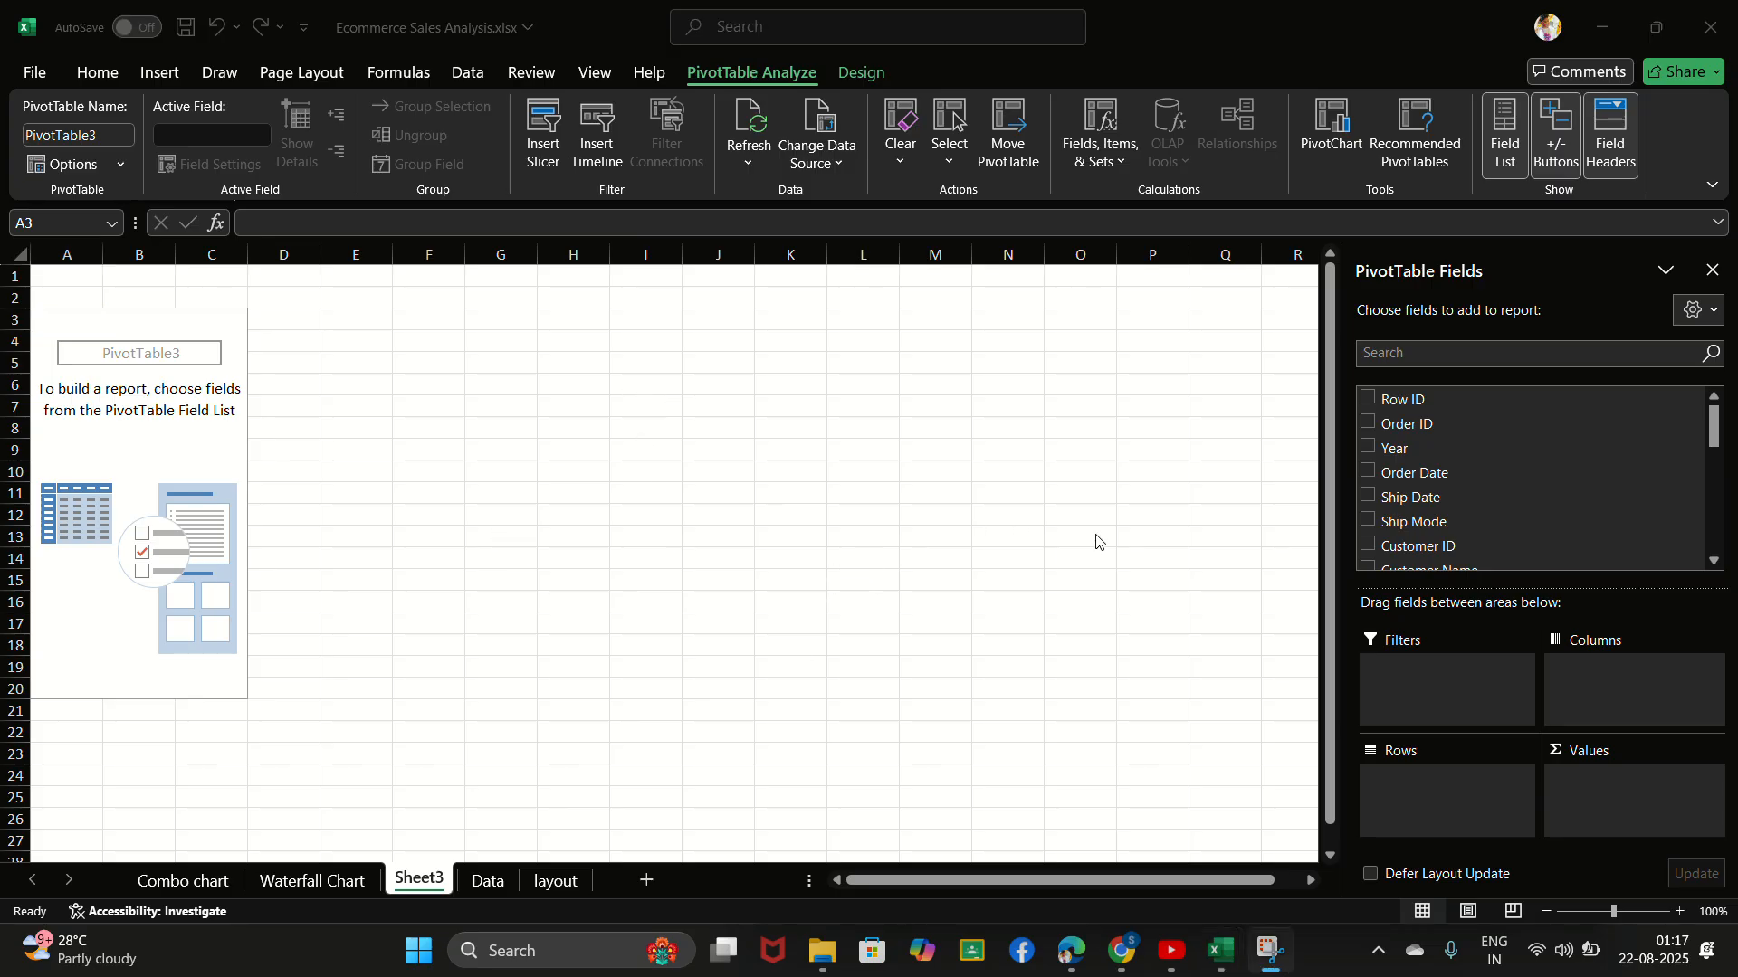
- Add the Category field as rows and the Sales field as summed values in the new PivotTable
left_click(1443, 354)
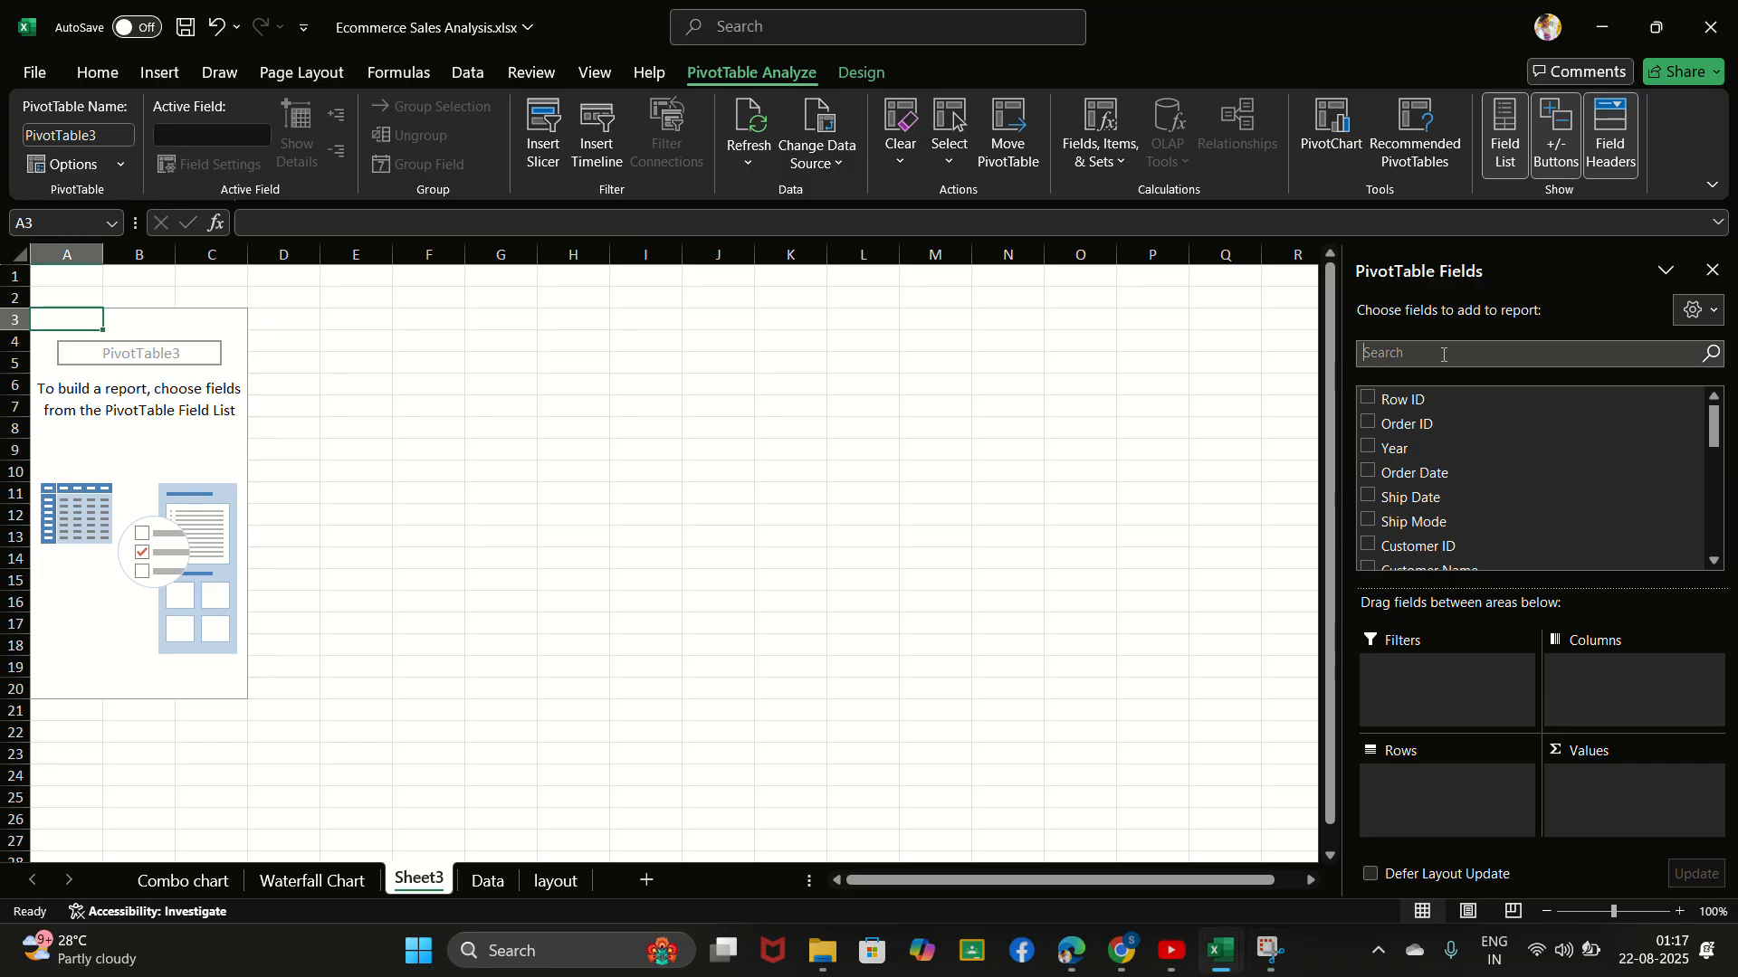
type("ca")
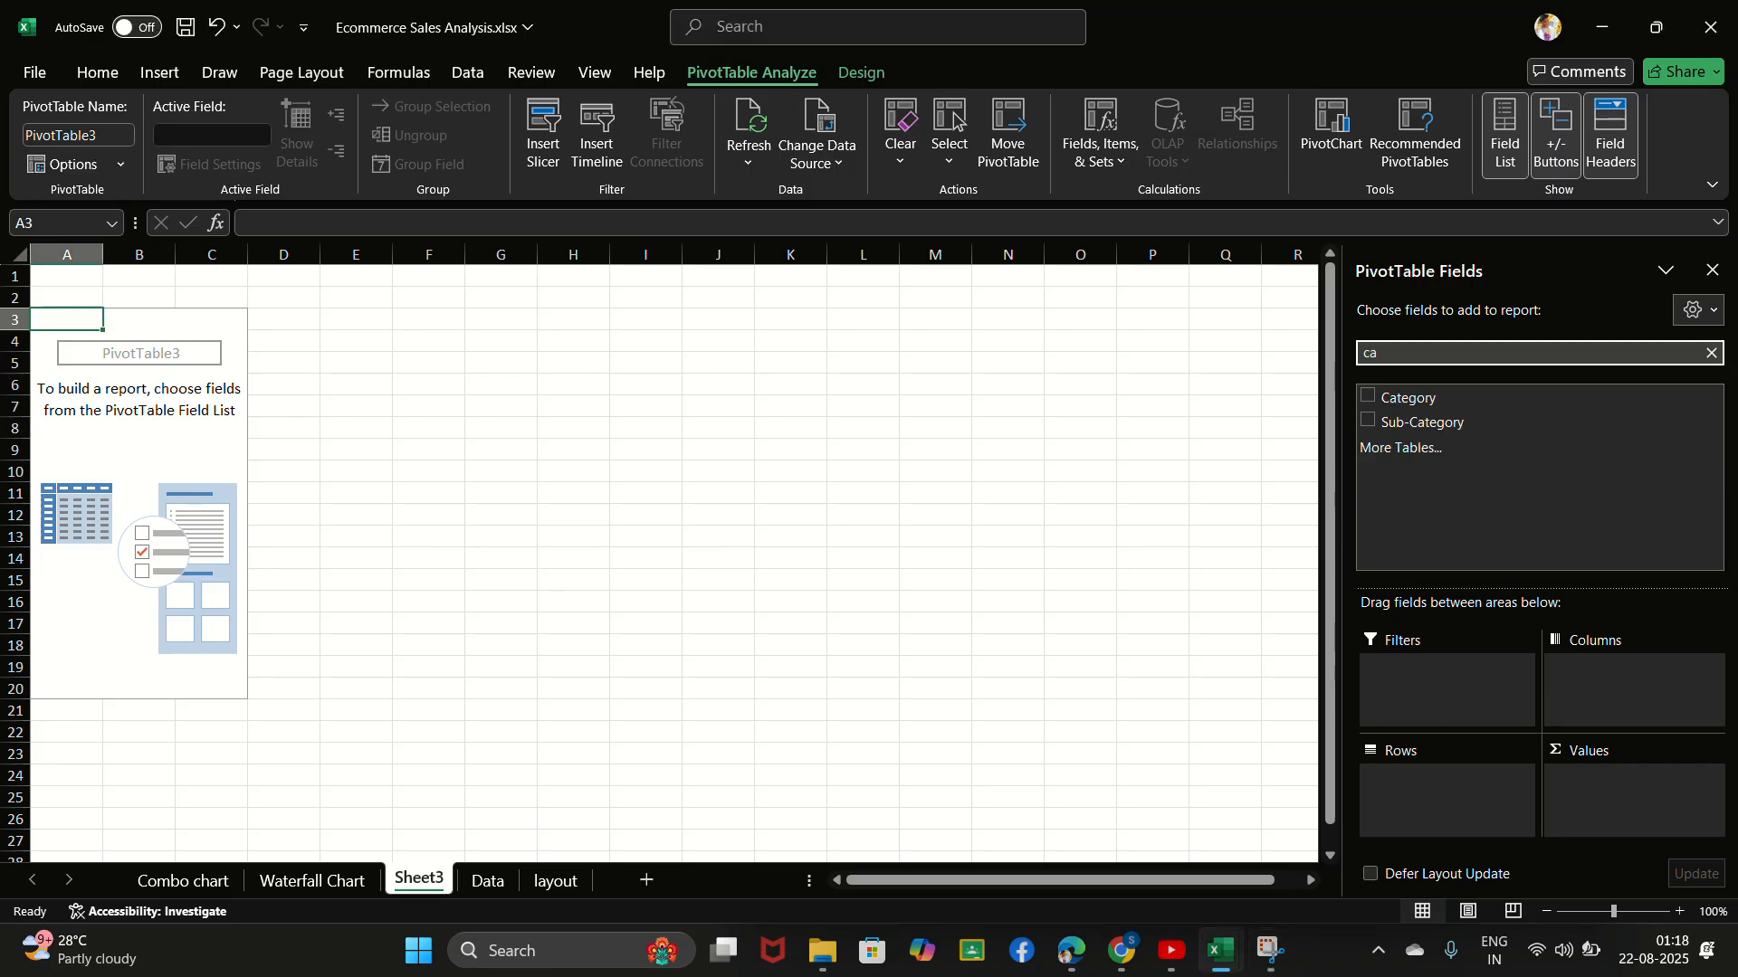
left_click(1369, 398)
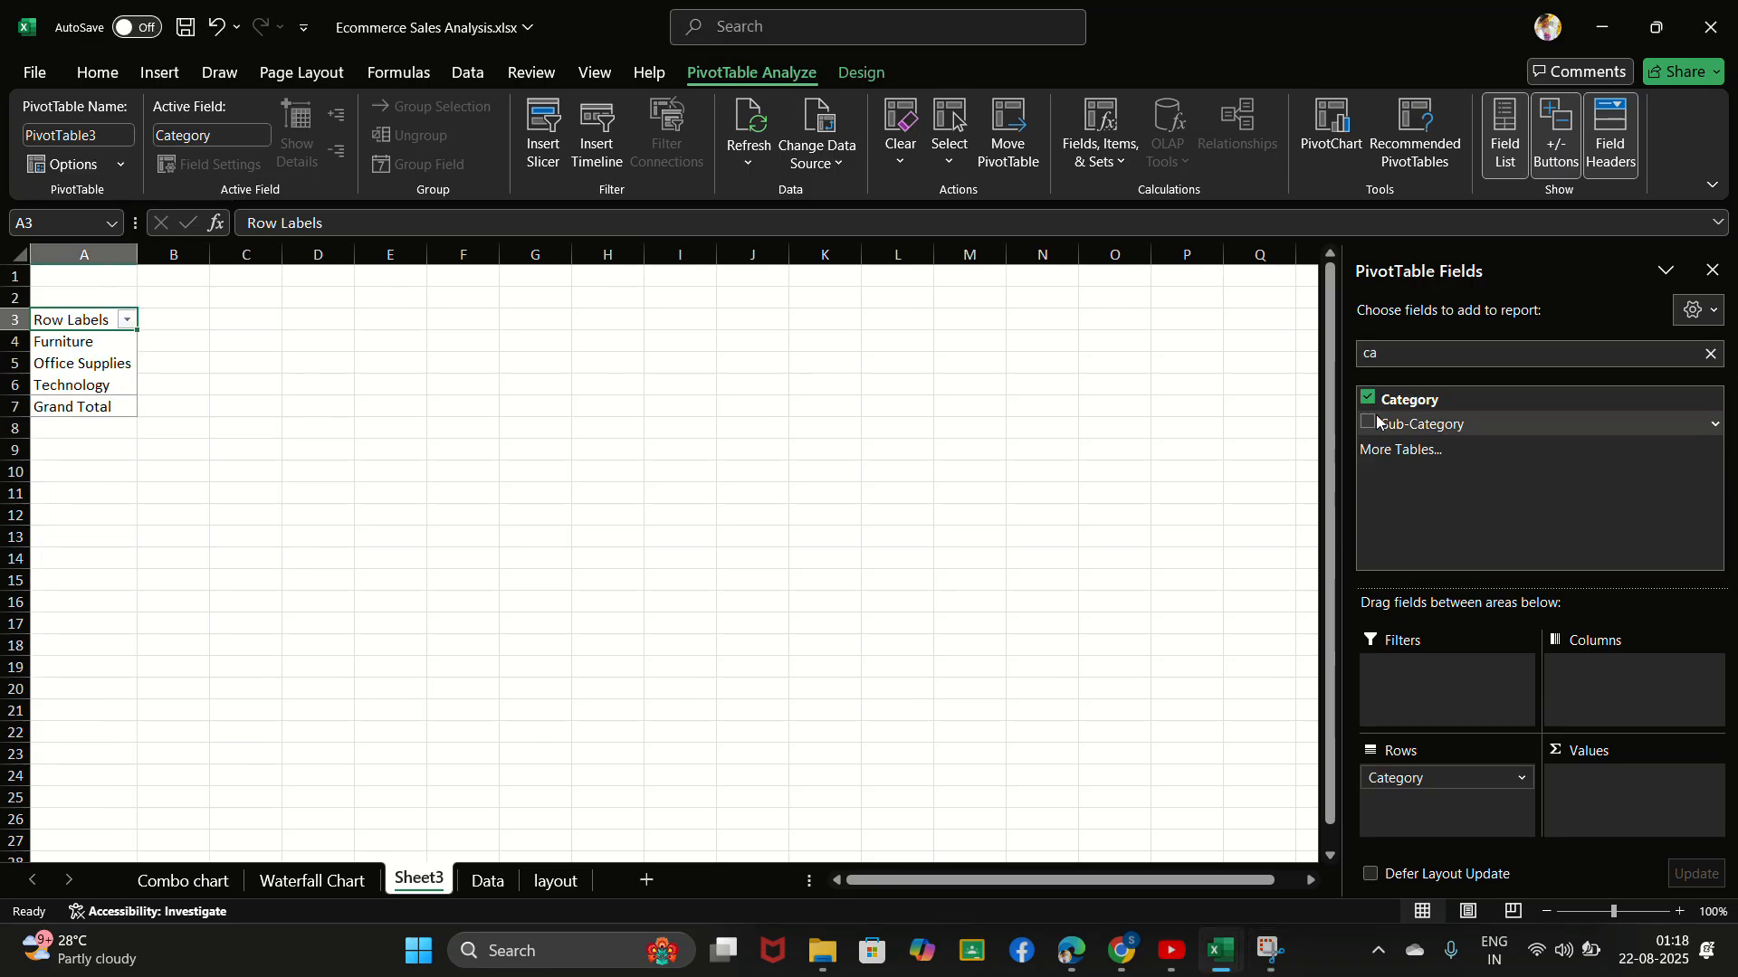
left_click(1712, 354)
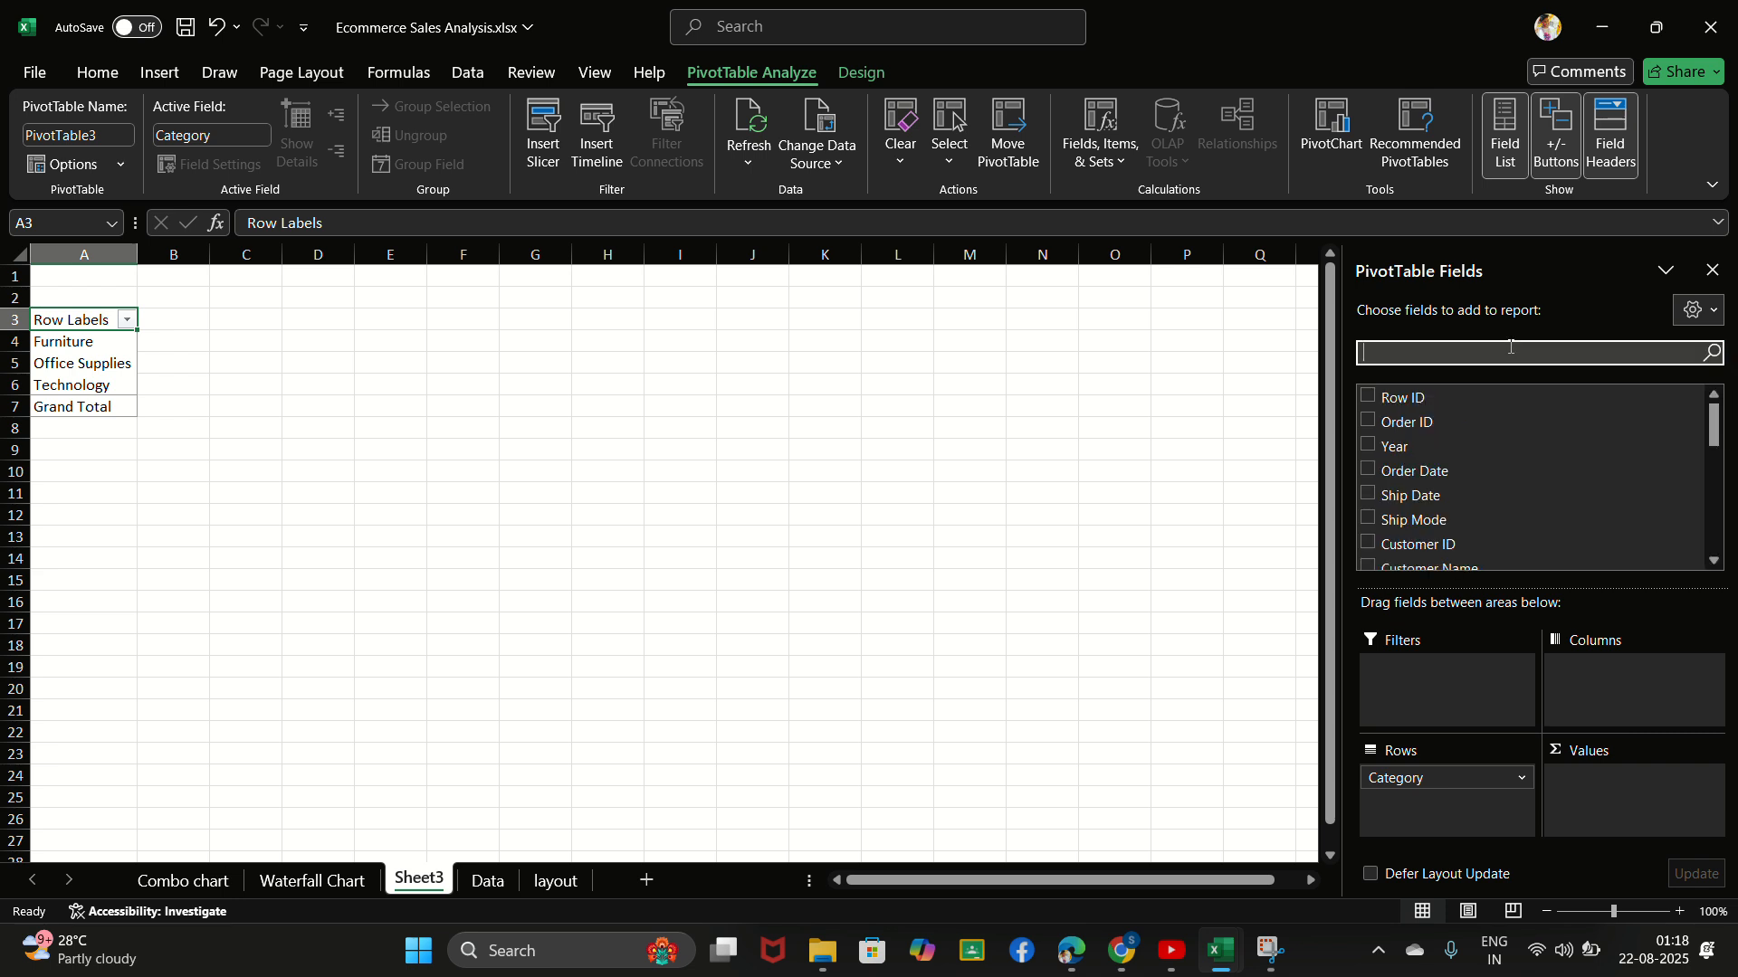
type("sal")
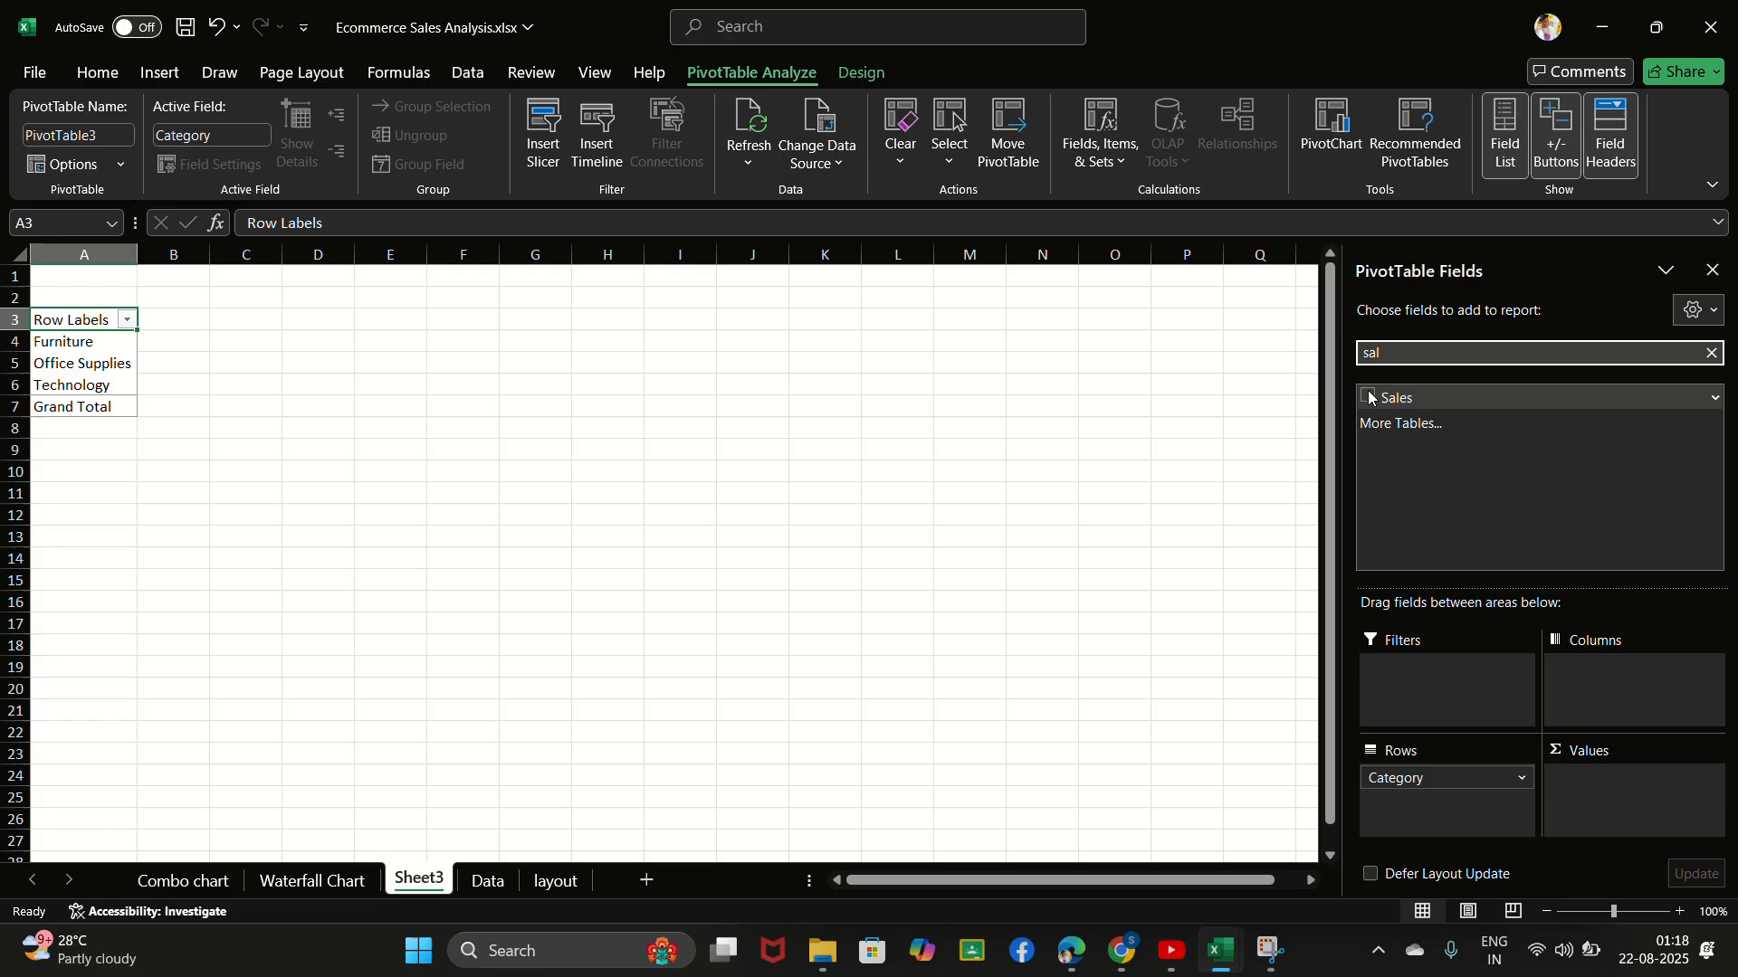
left_click(1368, 397)
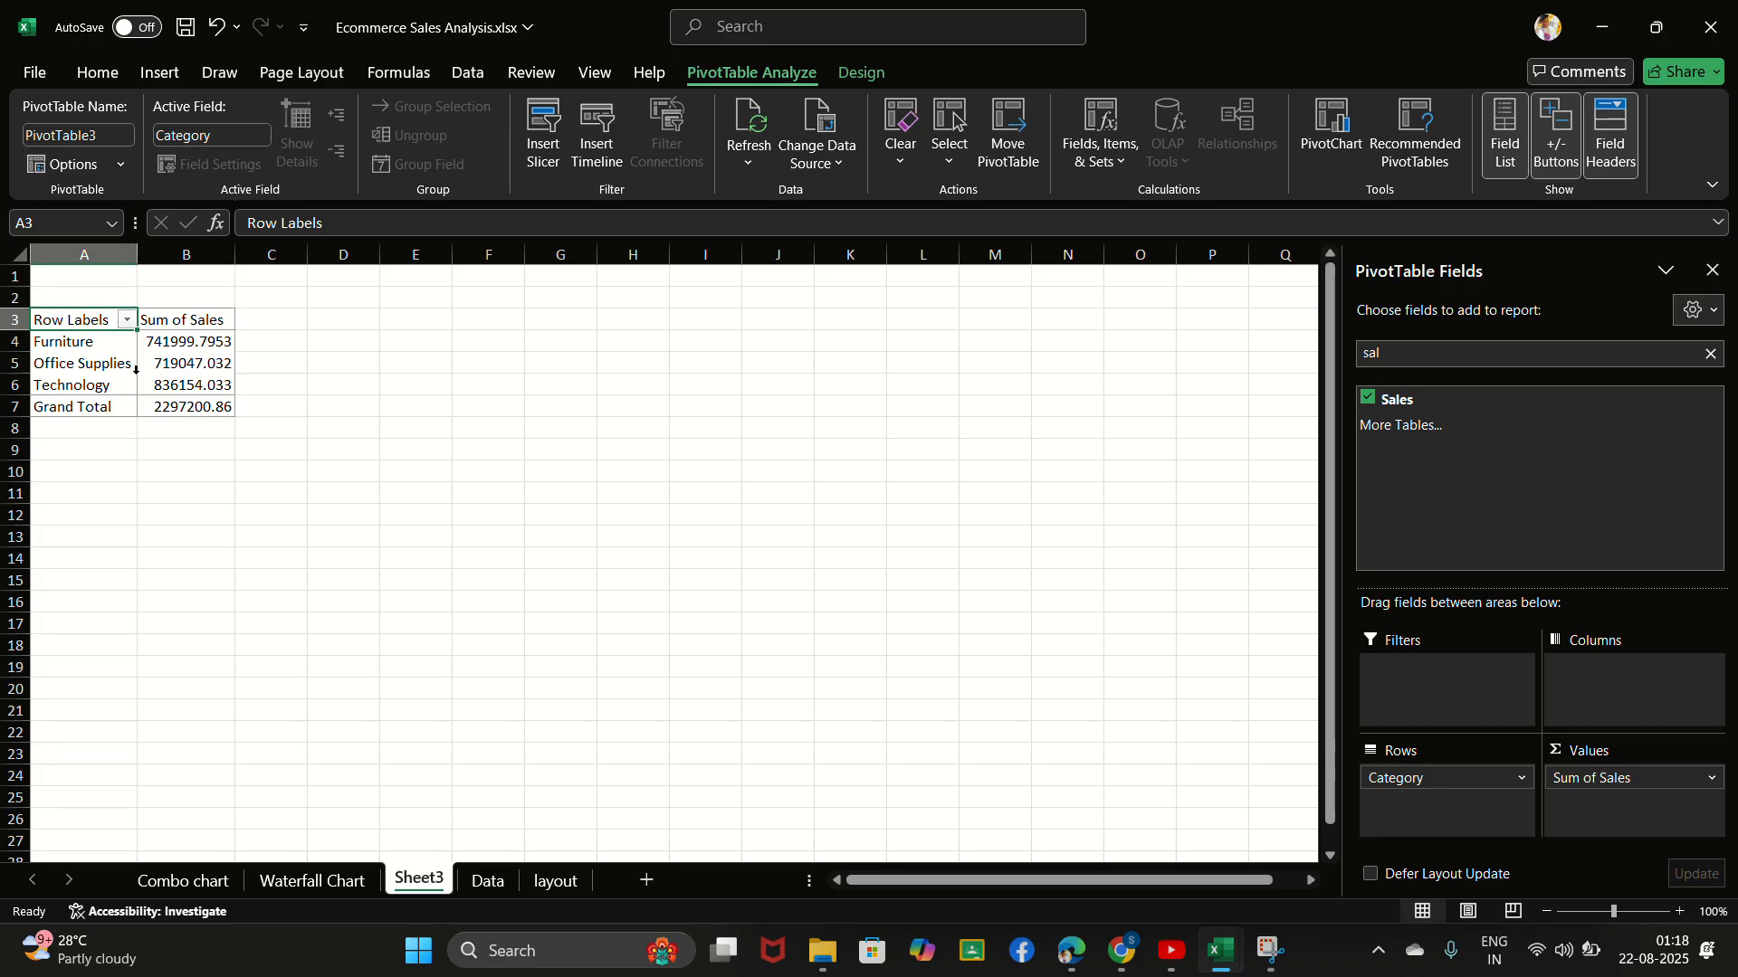
left_click_drag(119, 375, 126, 348)
left_click(205, 366)
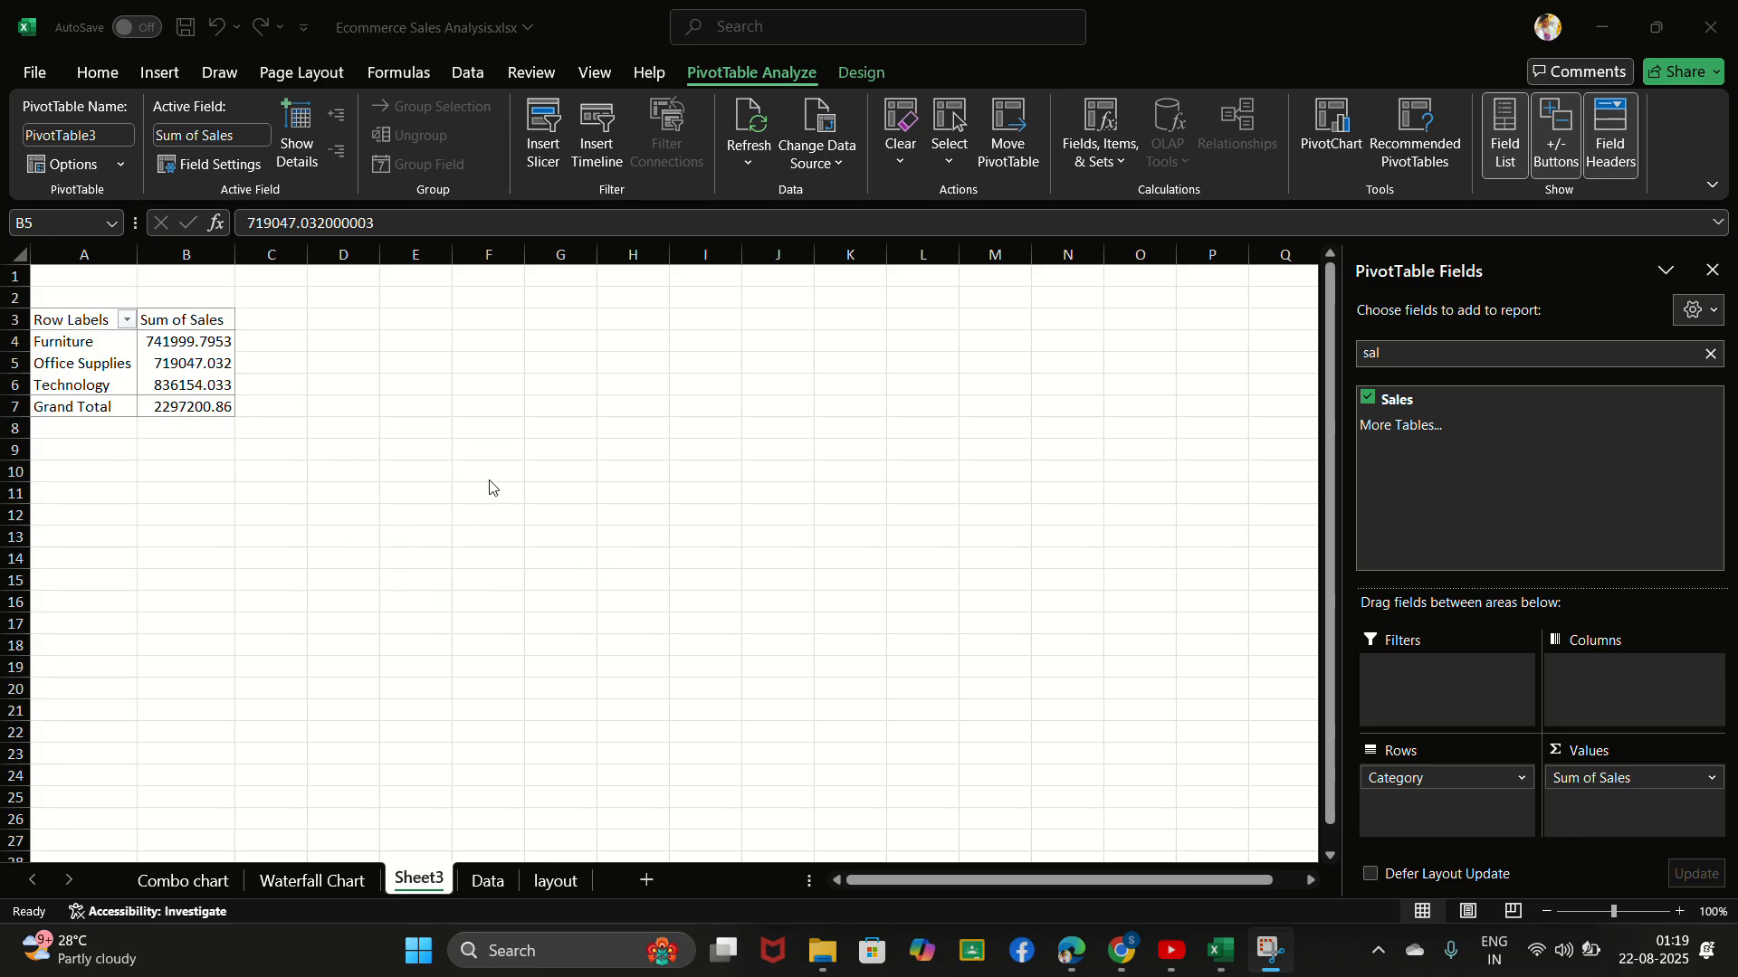
left_click(185, 360)
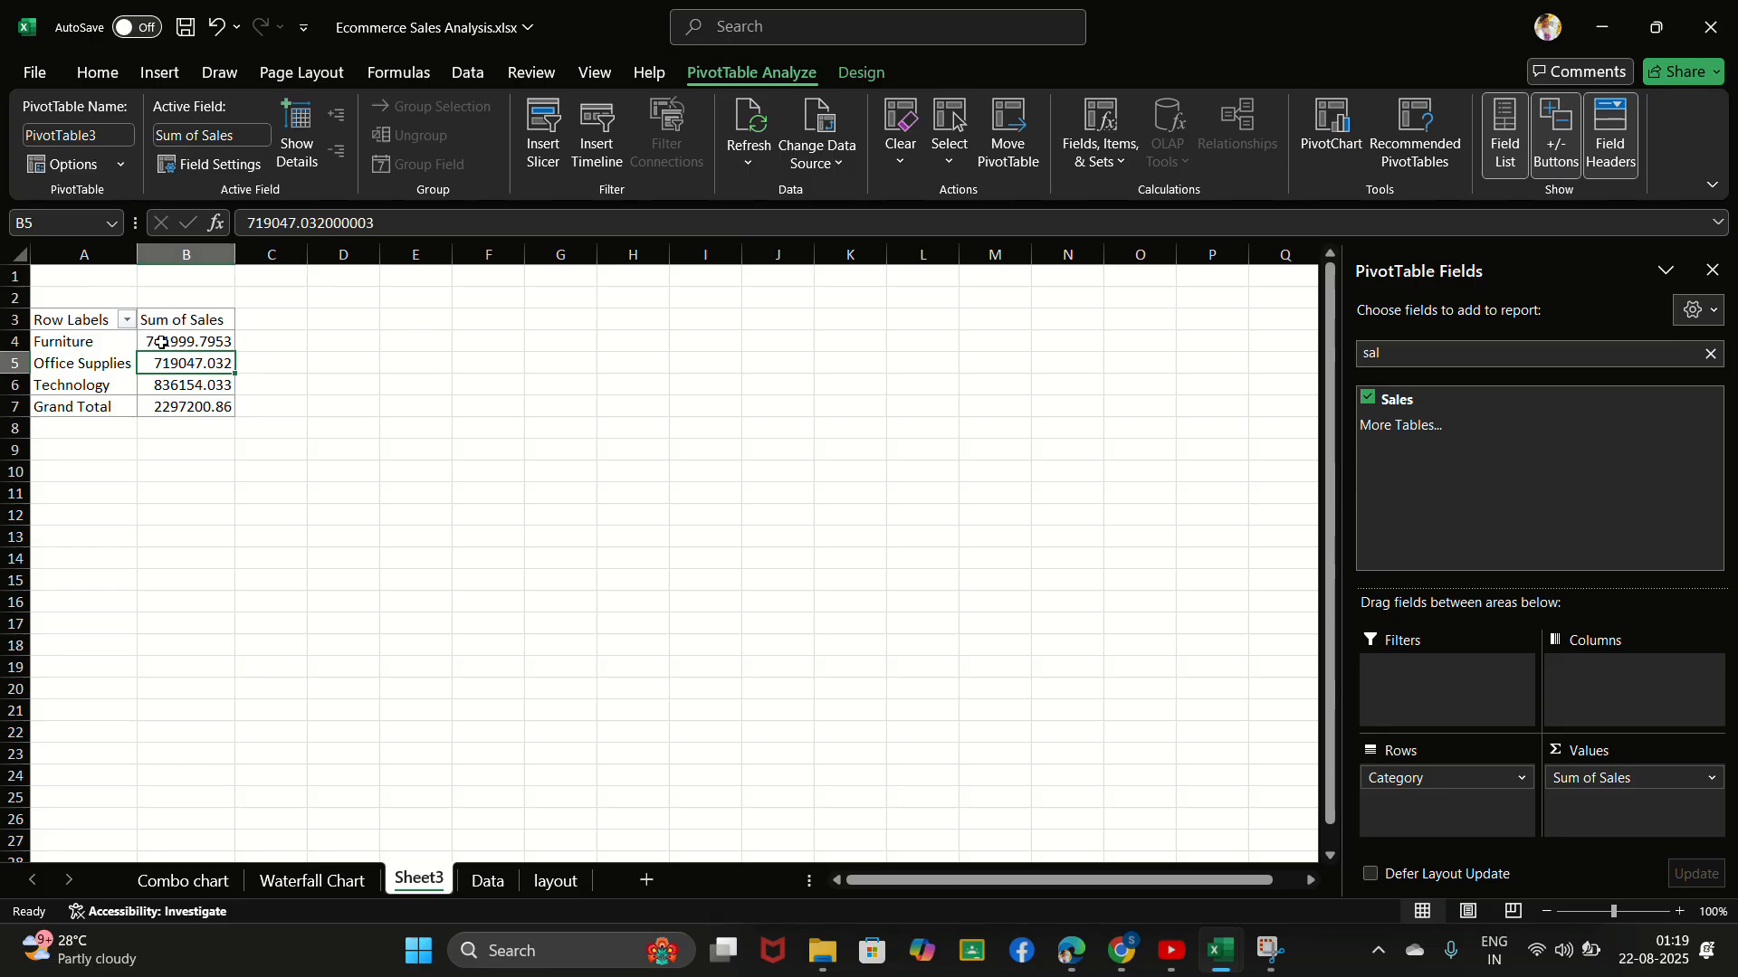
left_click(165, 349)
left_click(176, 363)
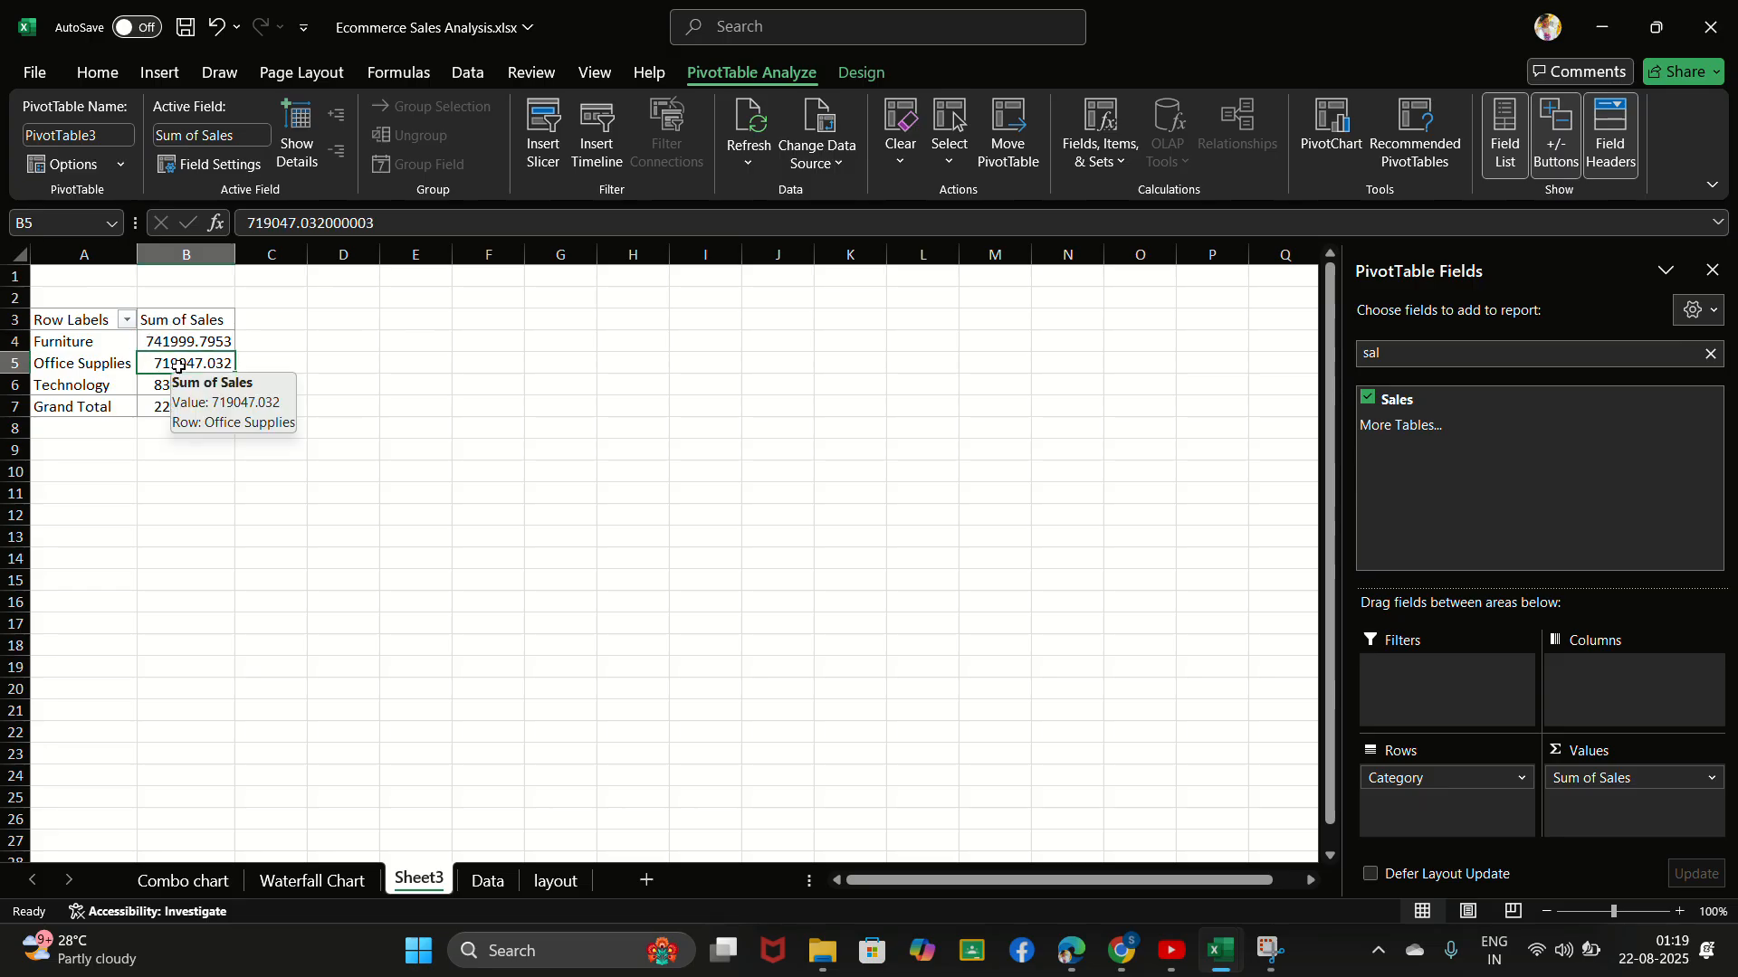
left_click_drag(177, 344, 191, 385)
right_click(196, 386)
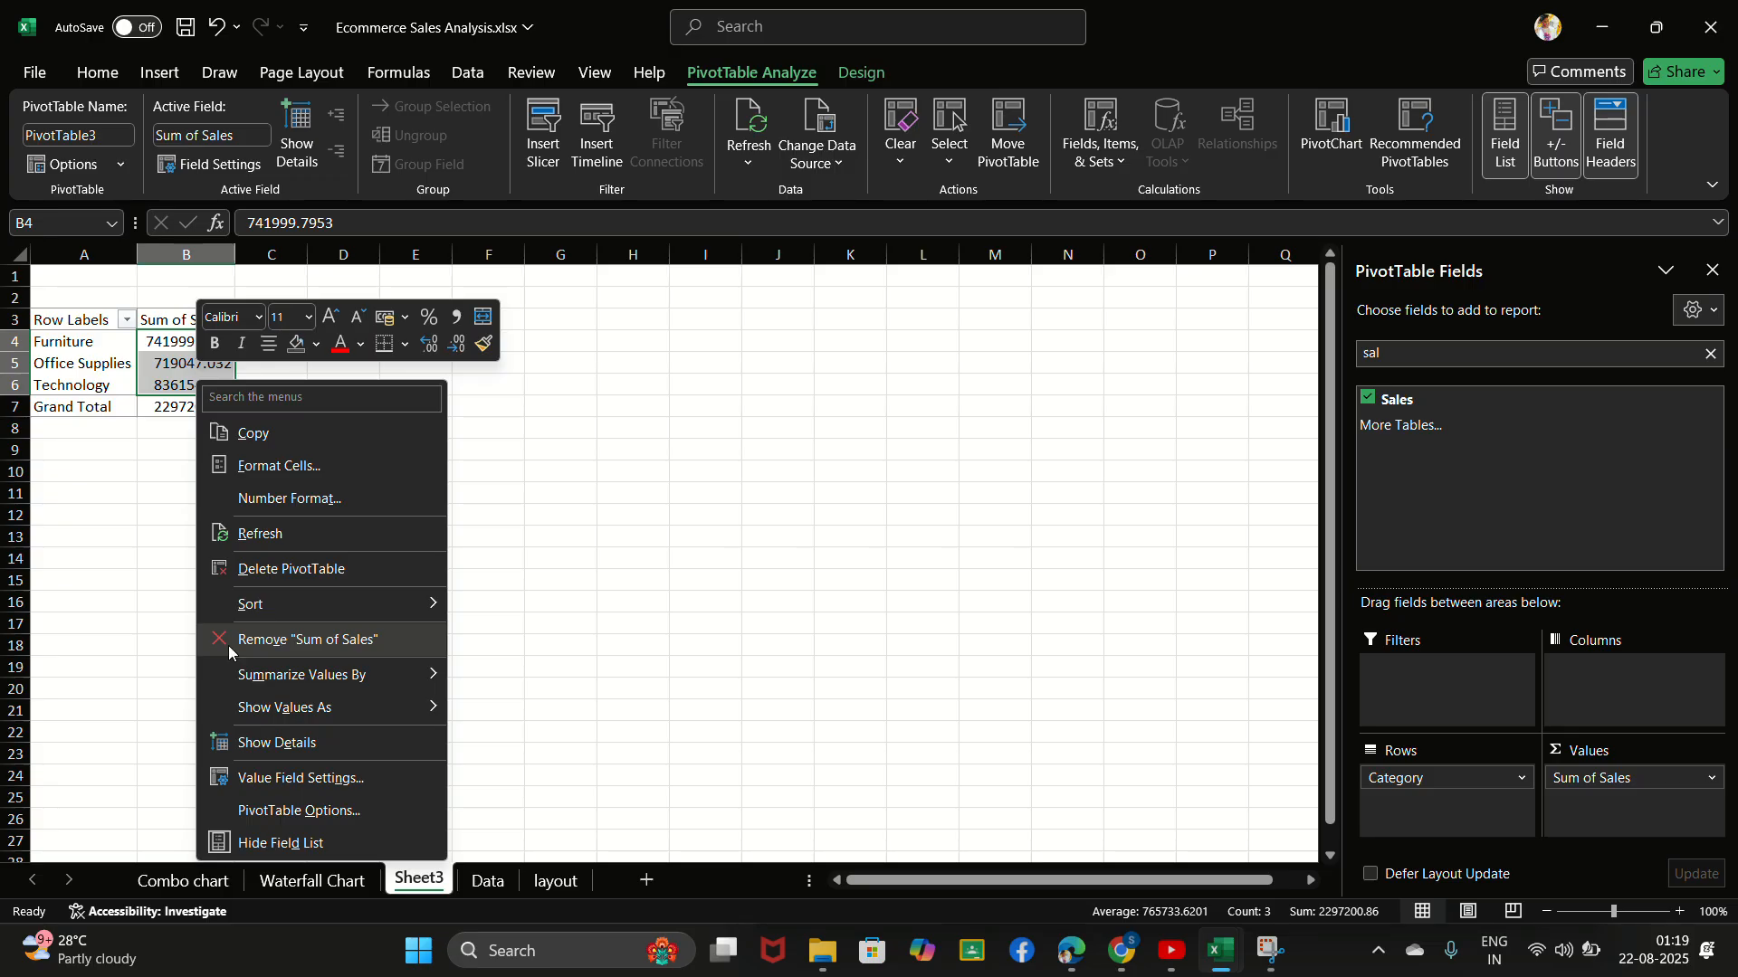
key("Escape")
left_click(201, 361)
right_click(202, 362)
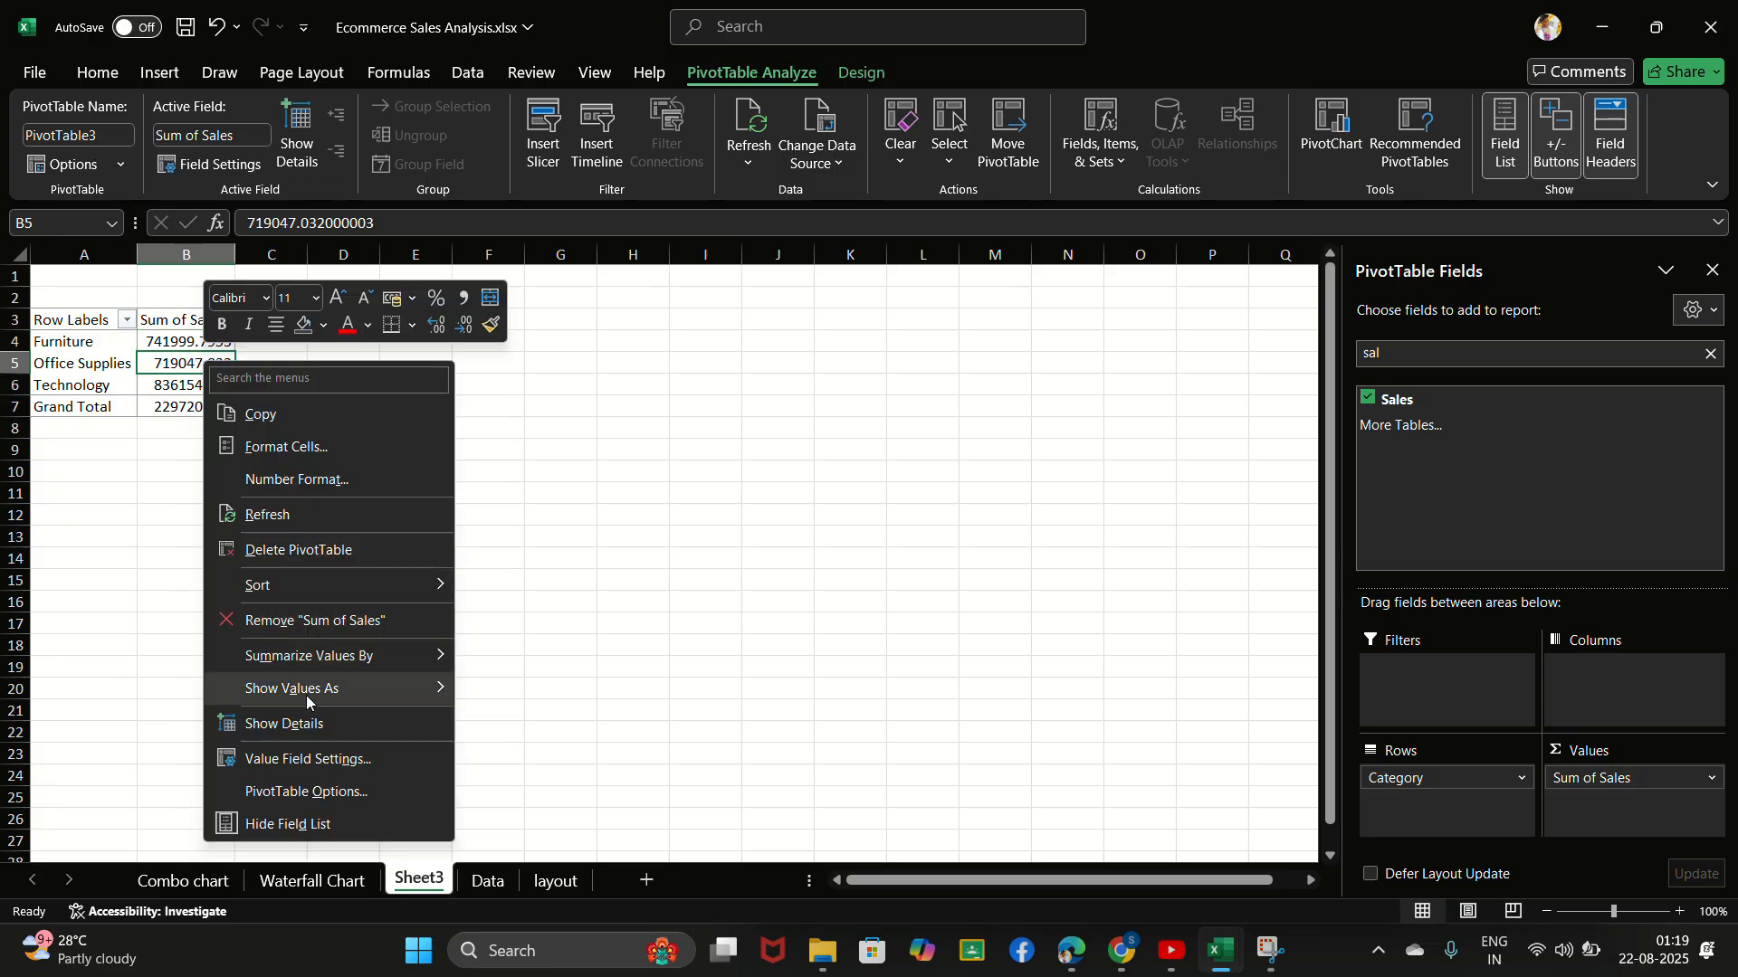
left_click(324, 487)
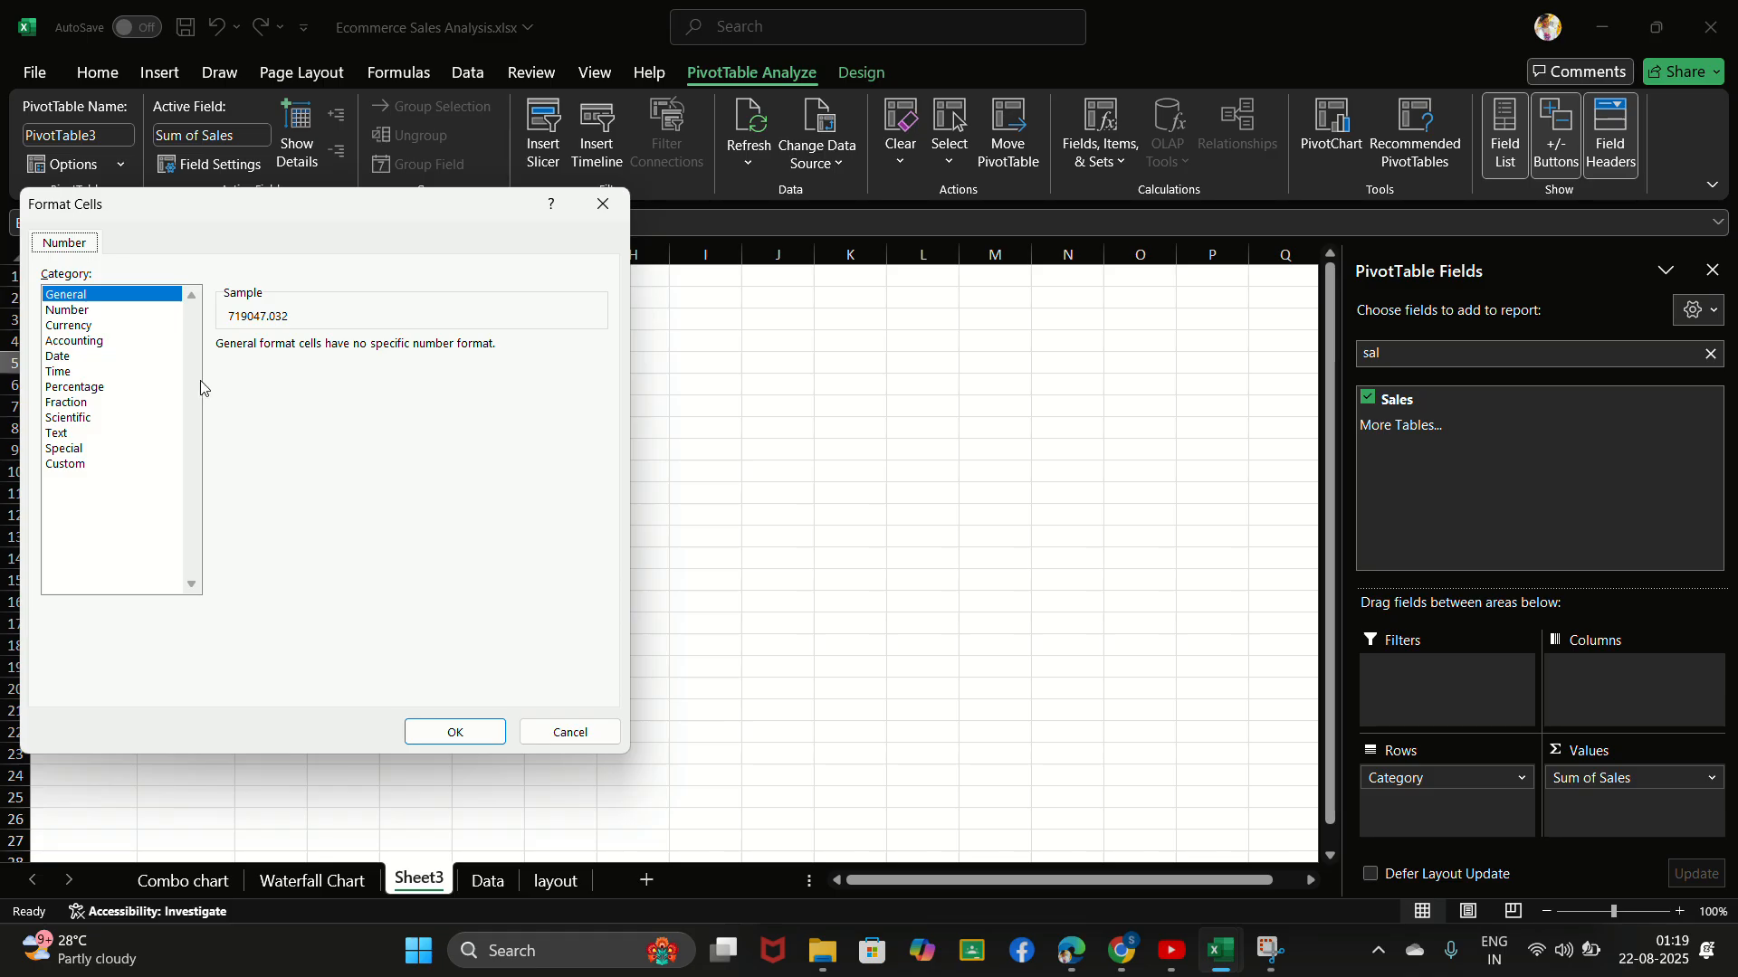
left_click(100, 388)
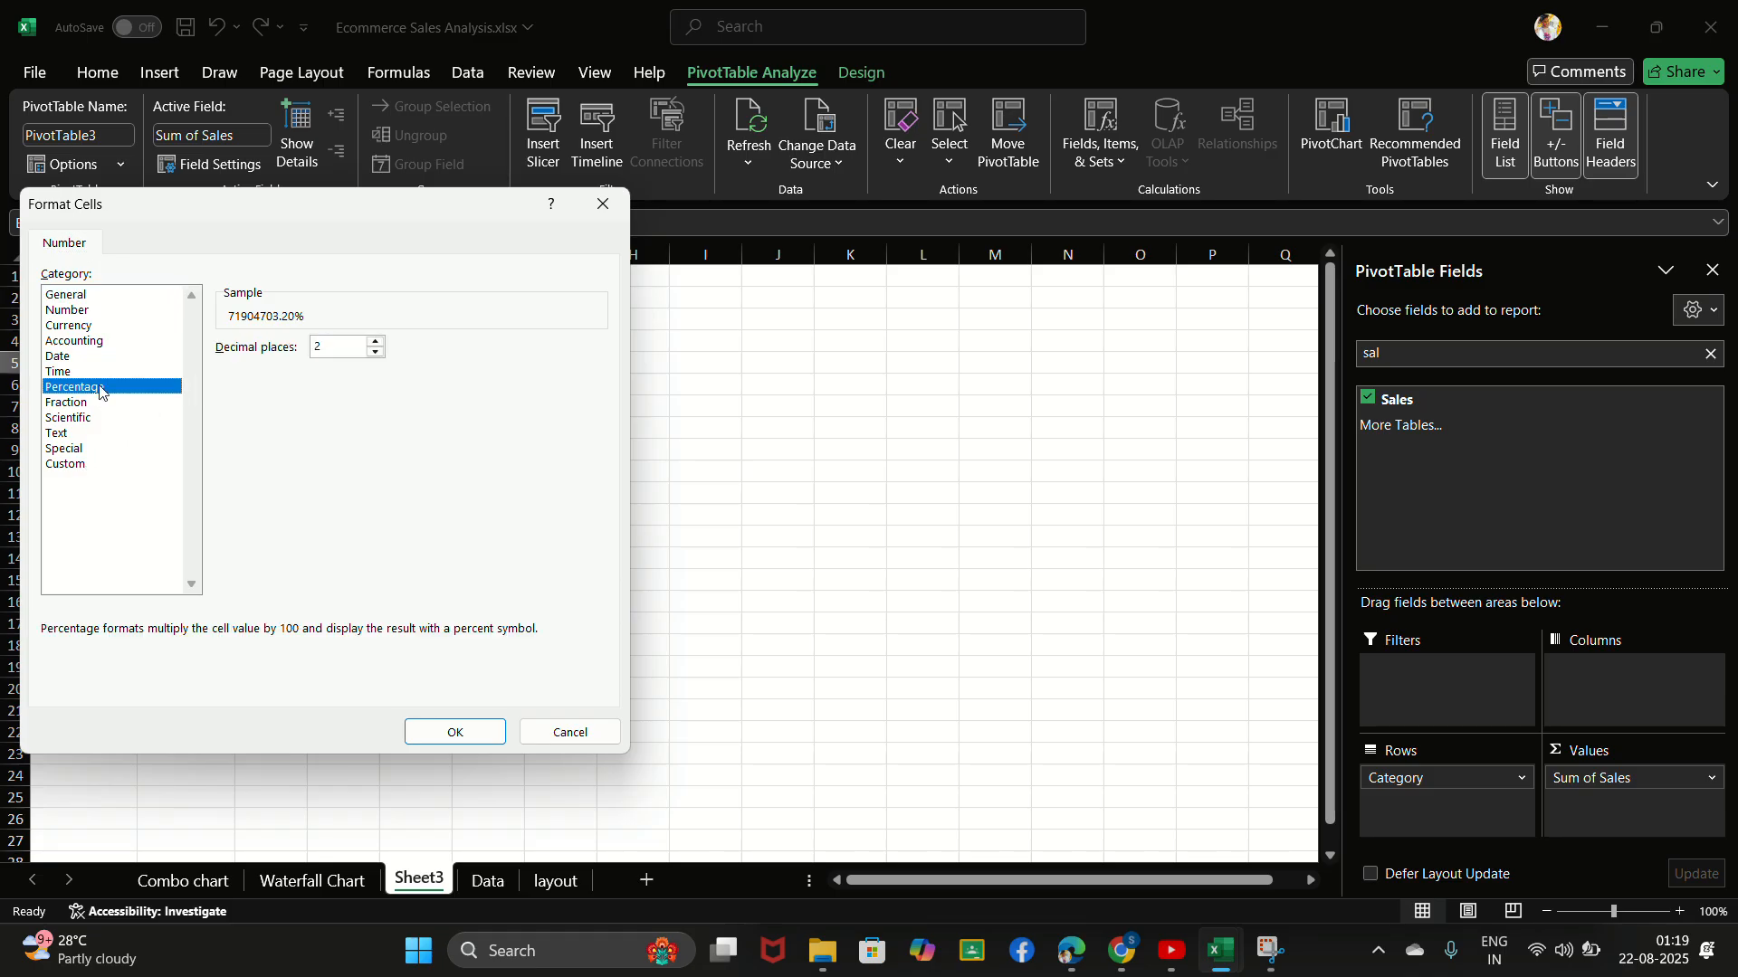
left_click(603, 204)
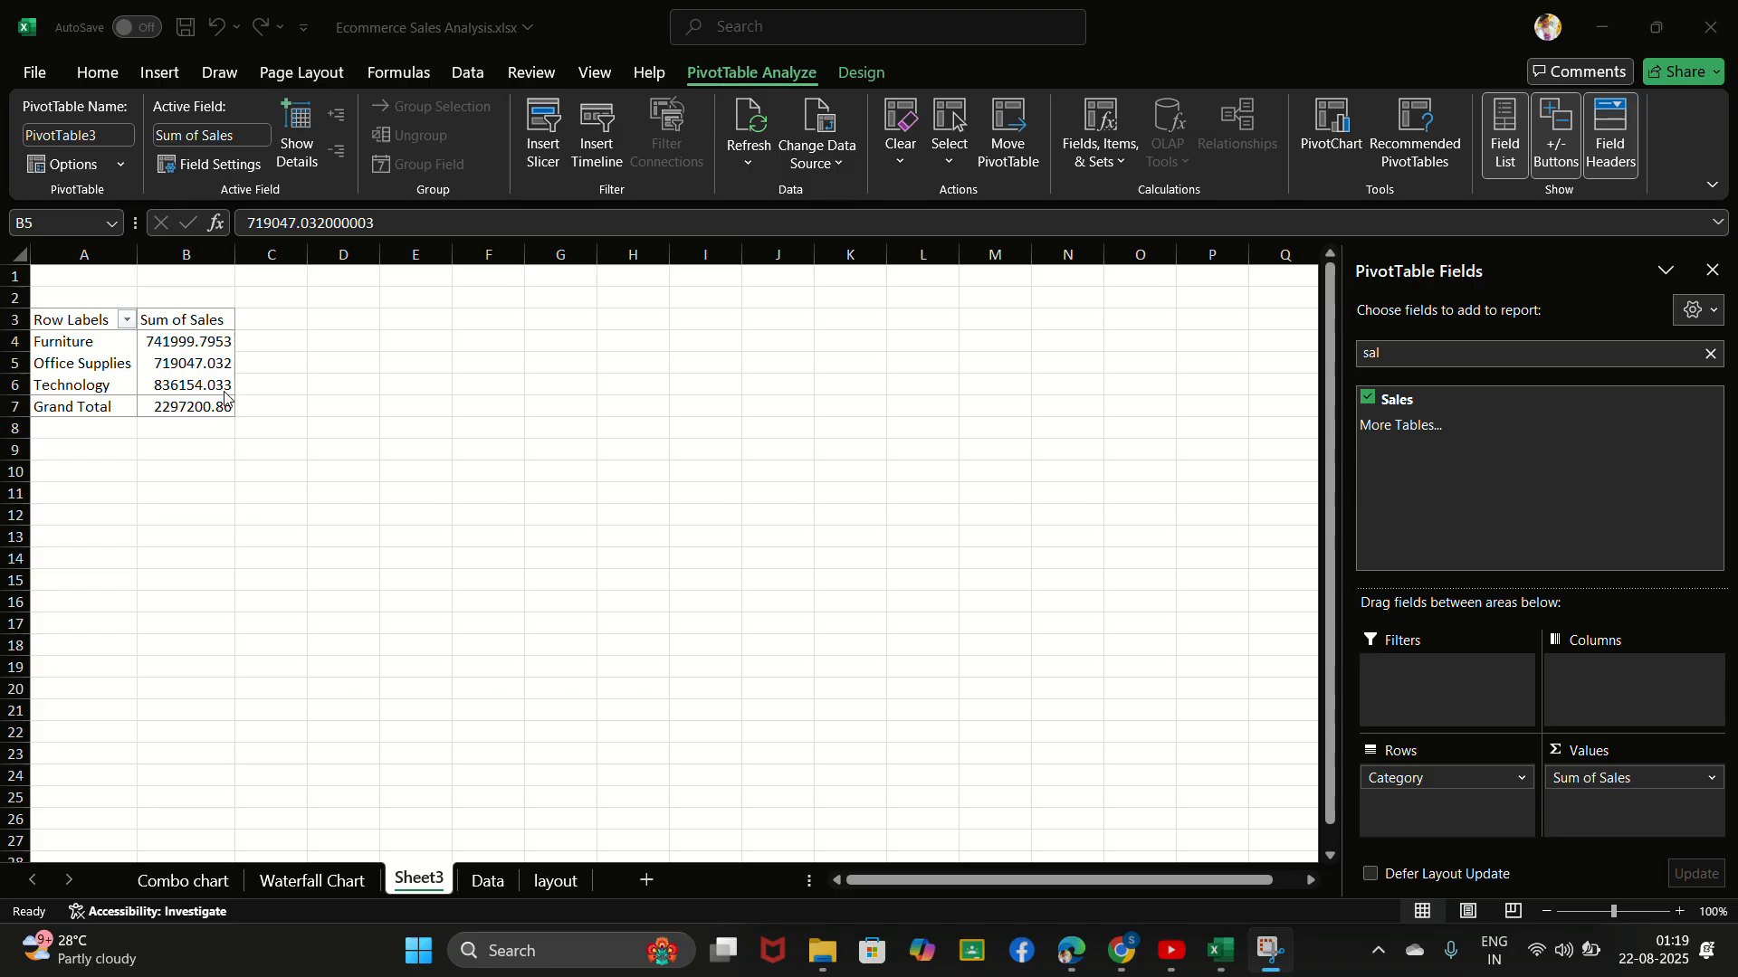
- Show the Sum of Sales values in the PivotTable as % of Grand Total
left_click(183, 362)
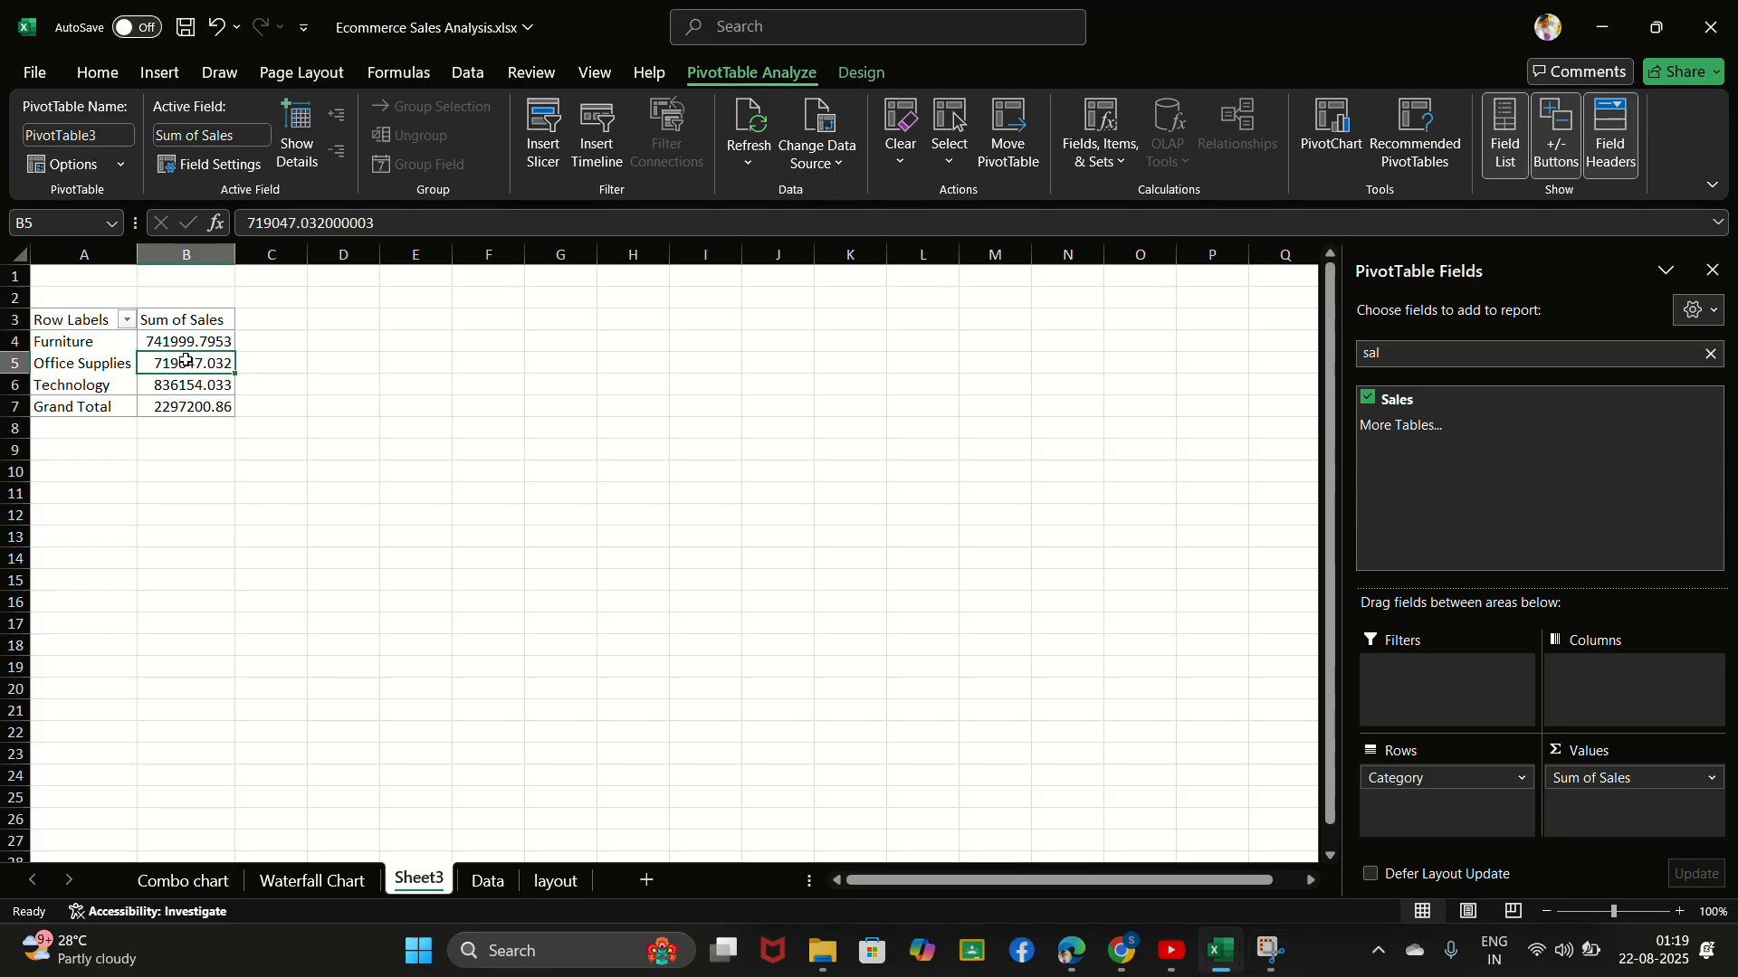
right_click(189, 369)
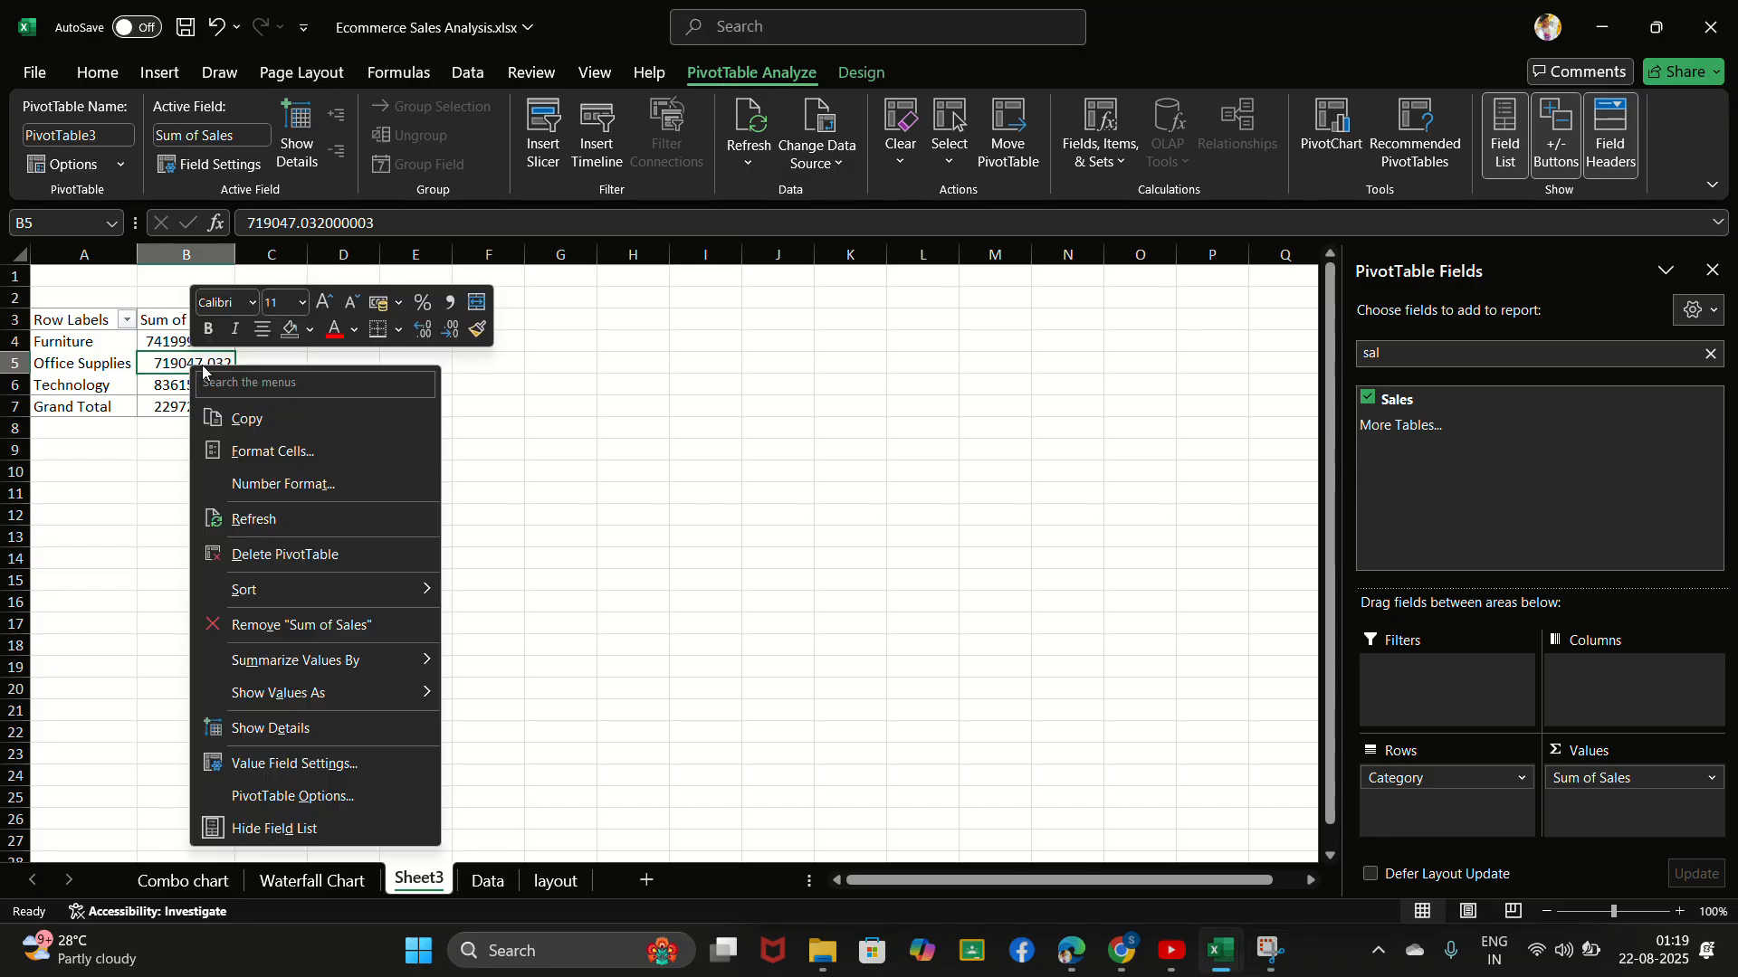
mouse_move(306, 693)
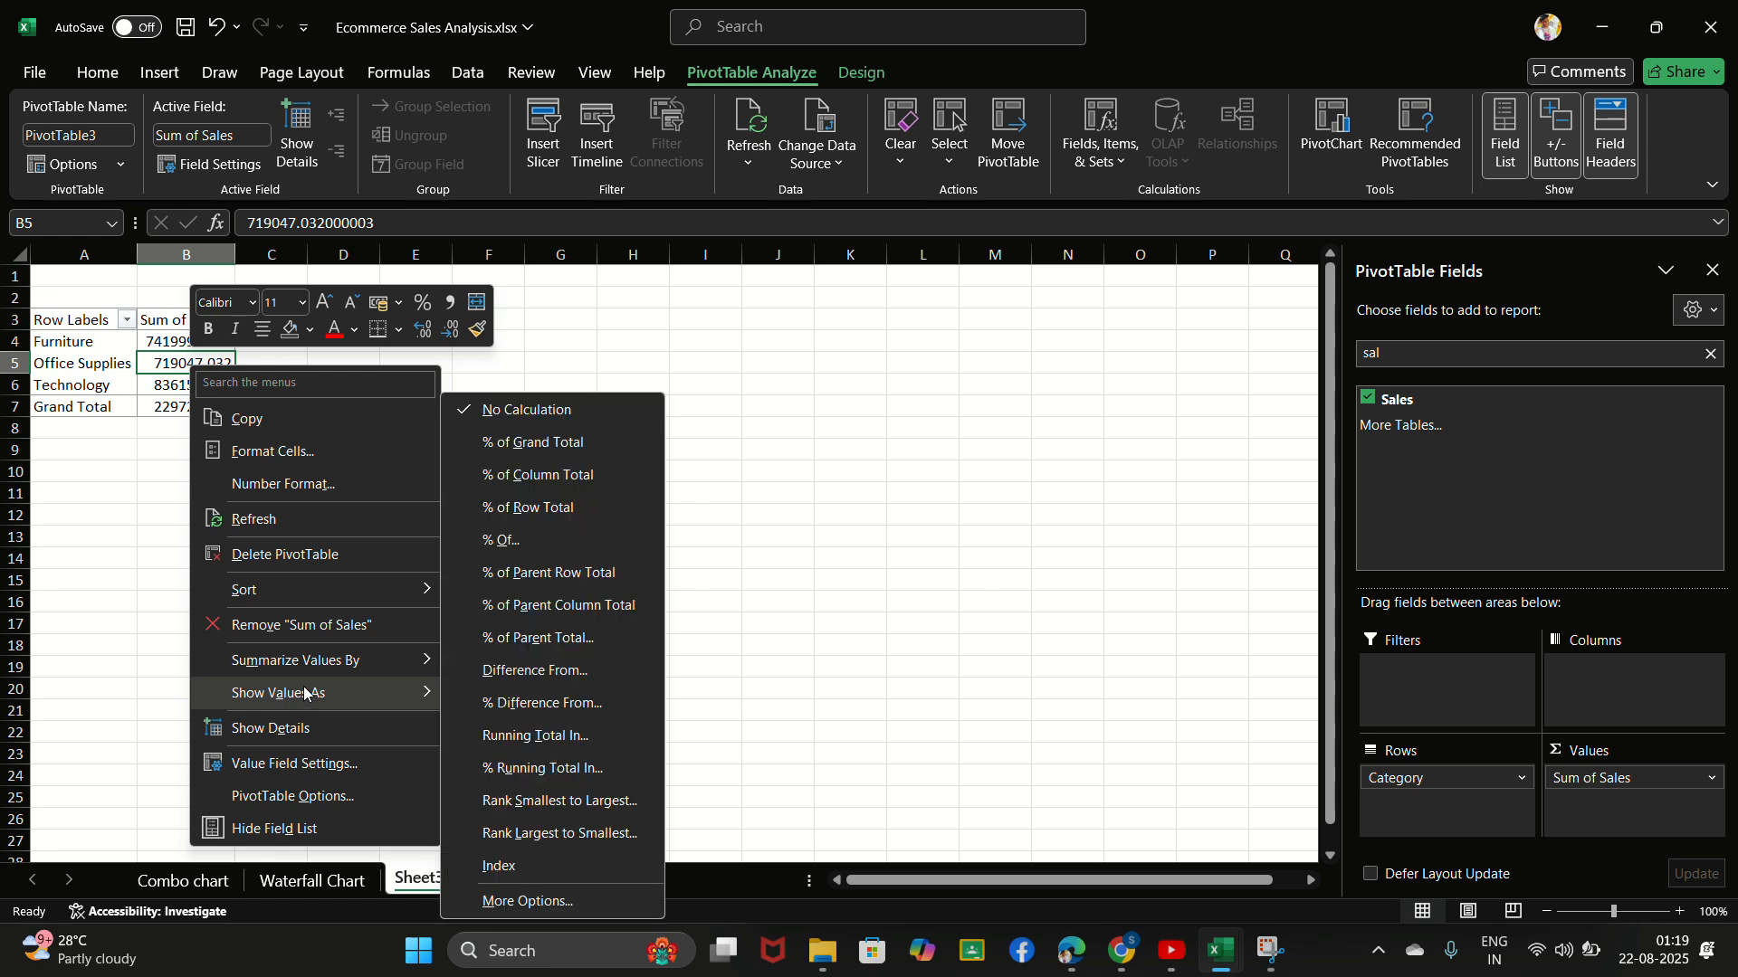
left_click(546, 443)
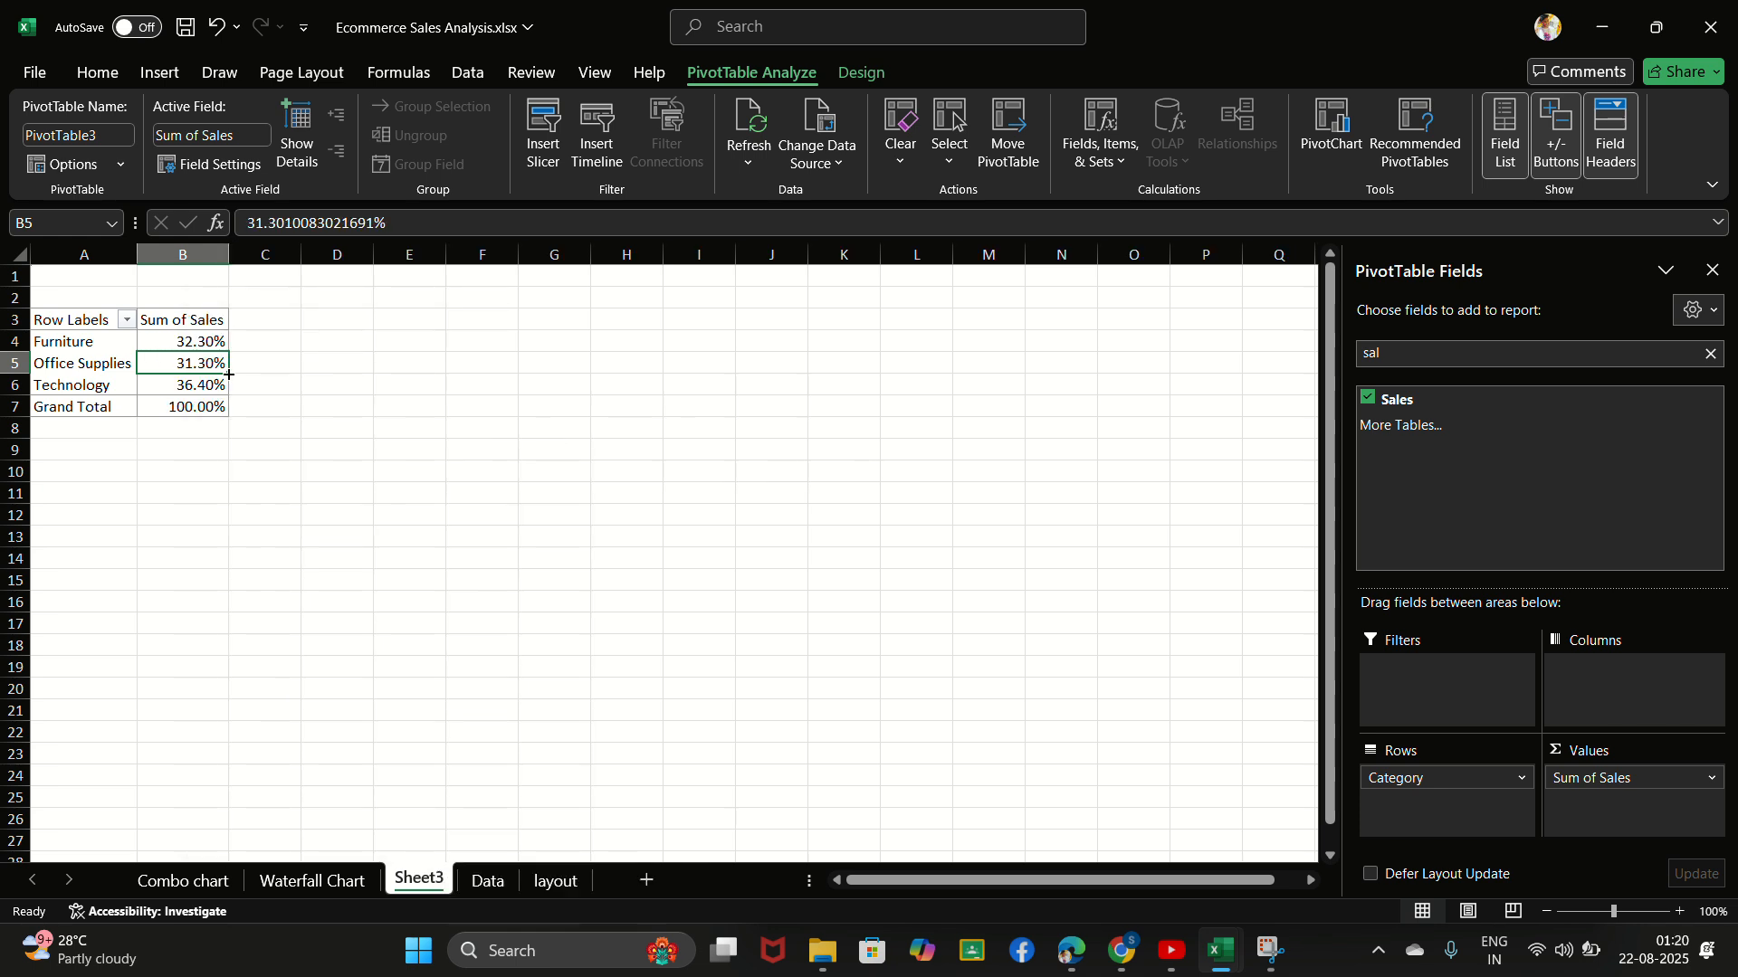
left_click(170, 342)
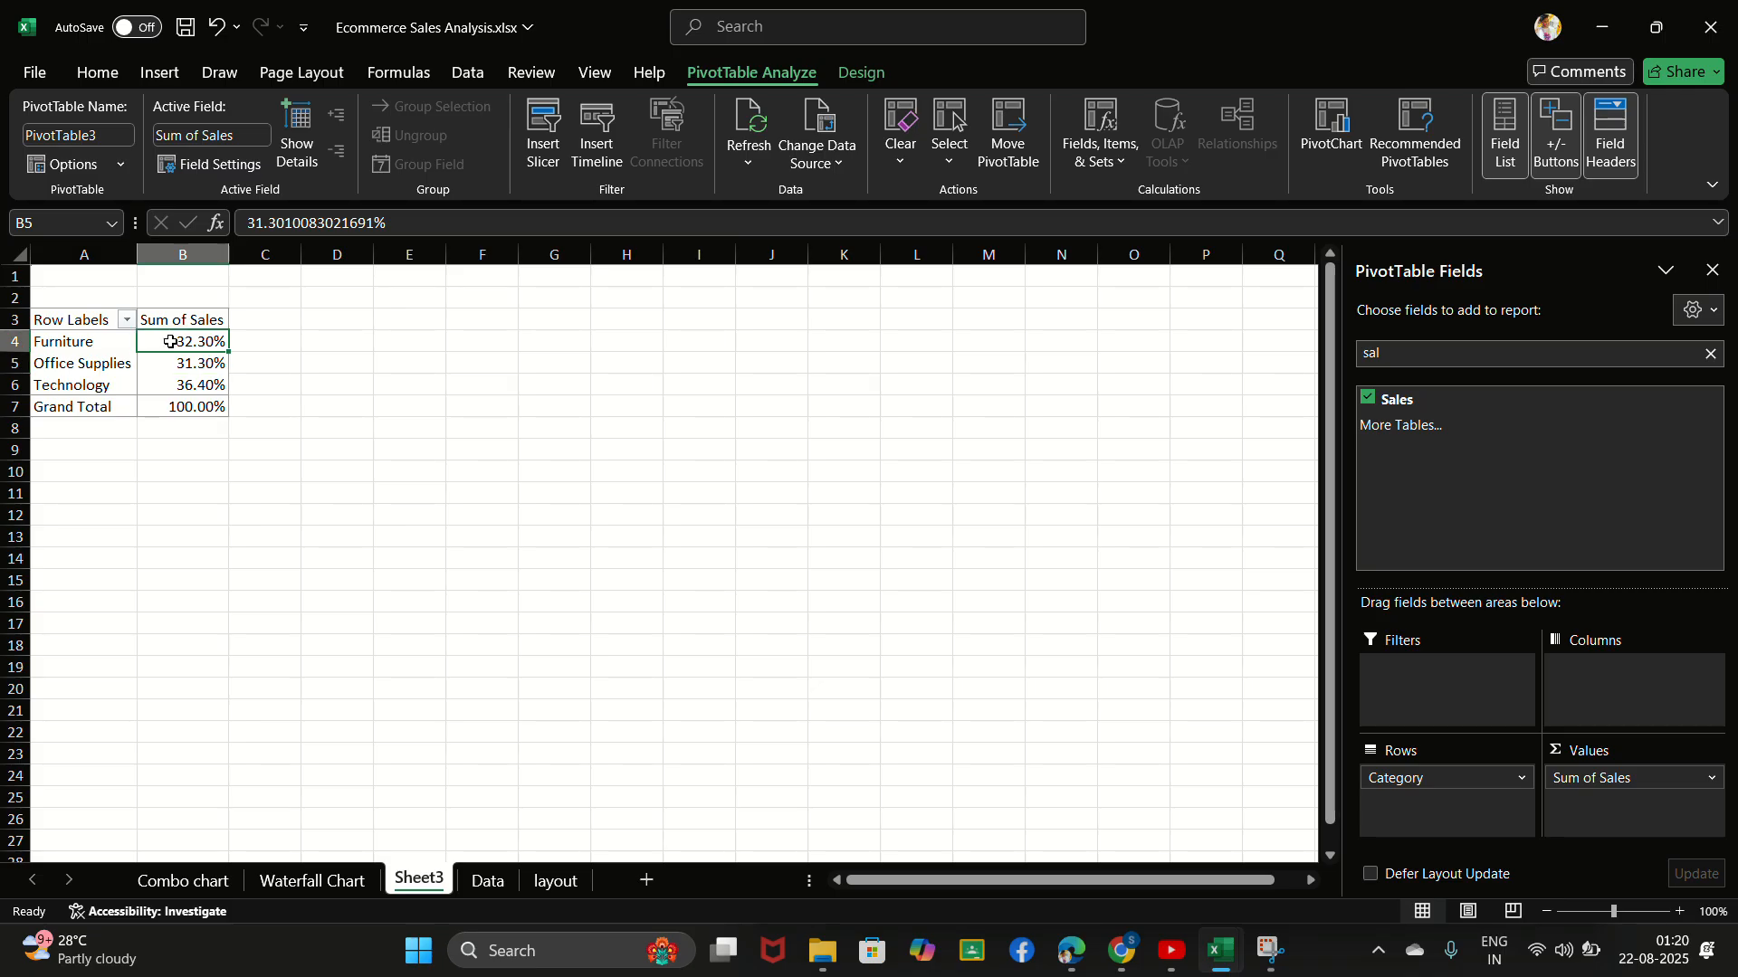
left_click(144, 445)
left_click(344, 381)
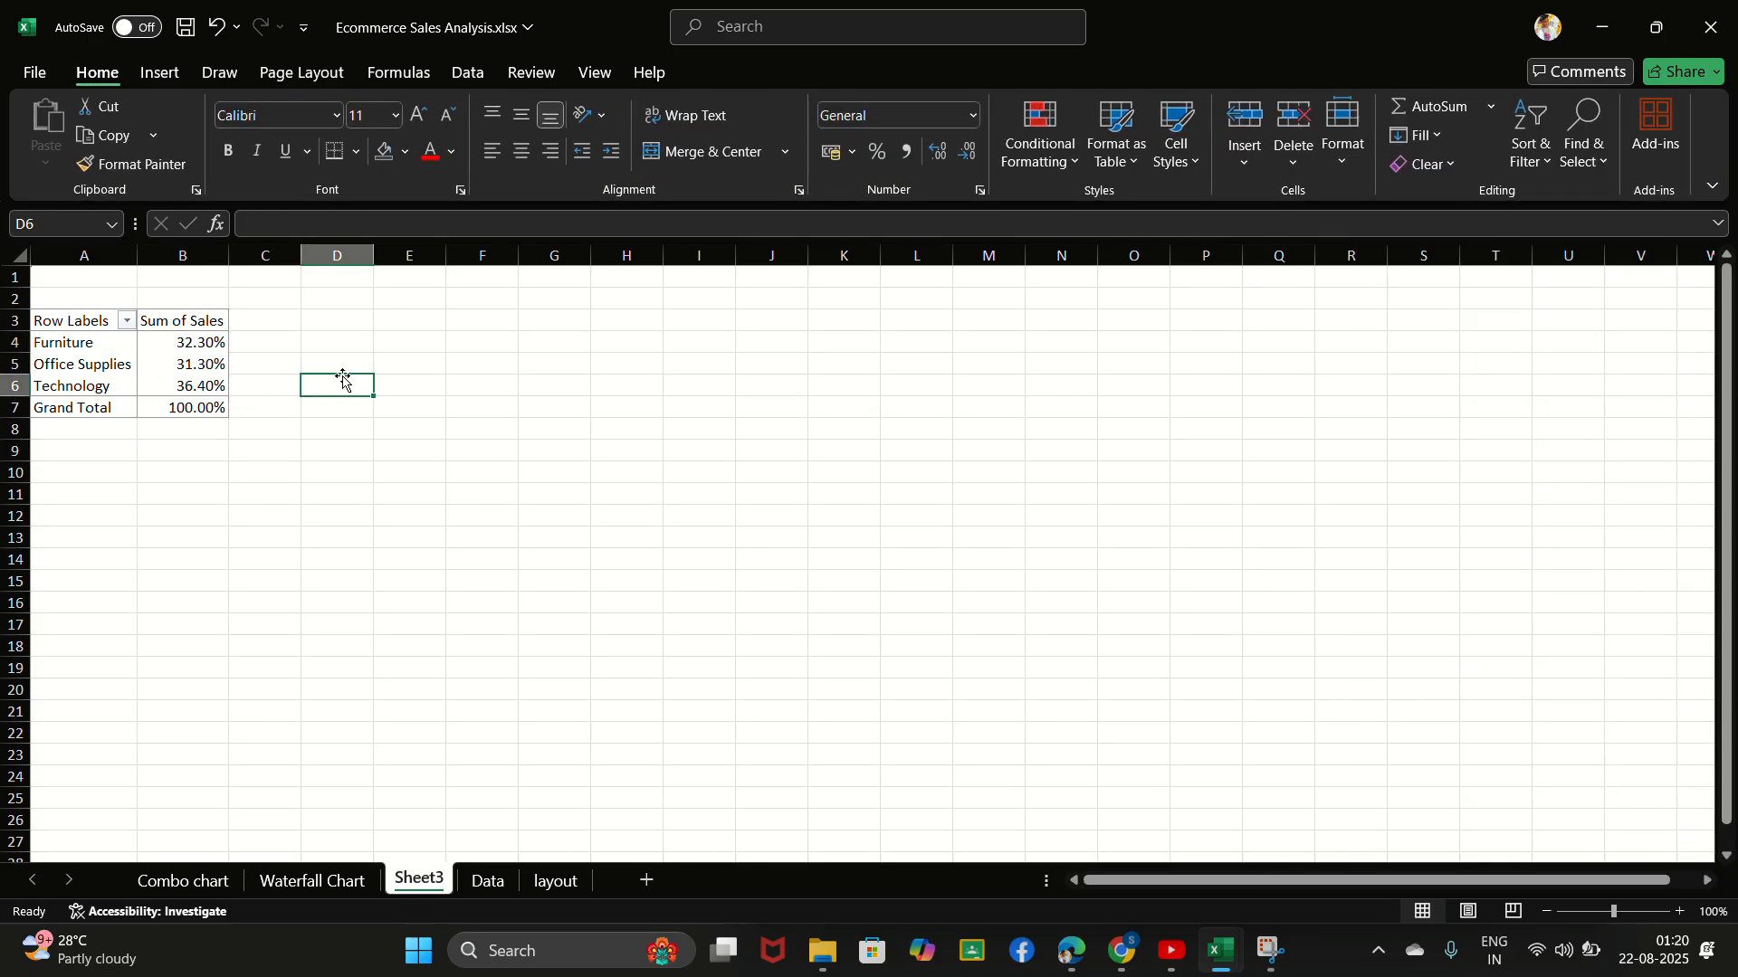
- Insert a Doughnut PivotChart of the sales share by category from the PivotTable
left_click(201, 364)
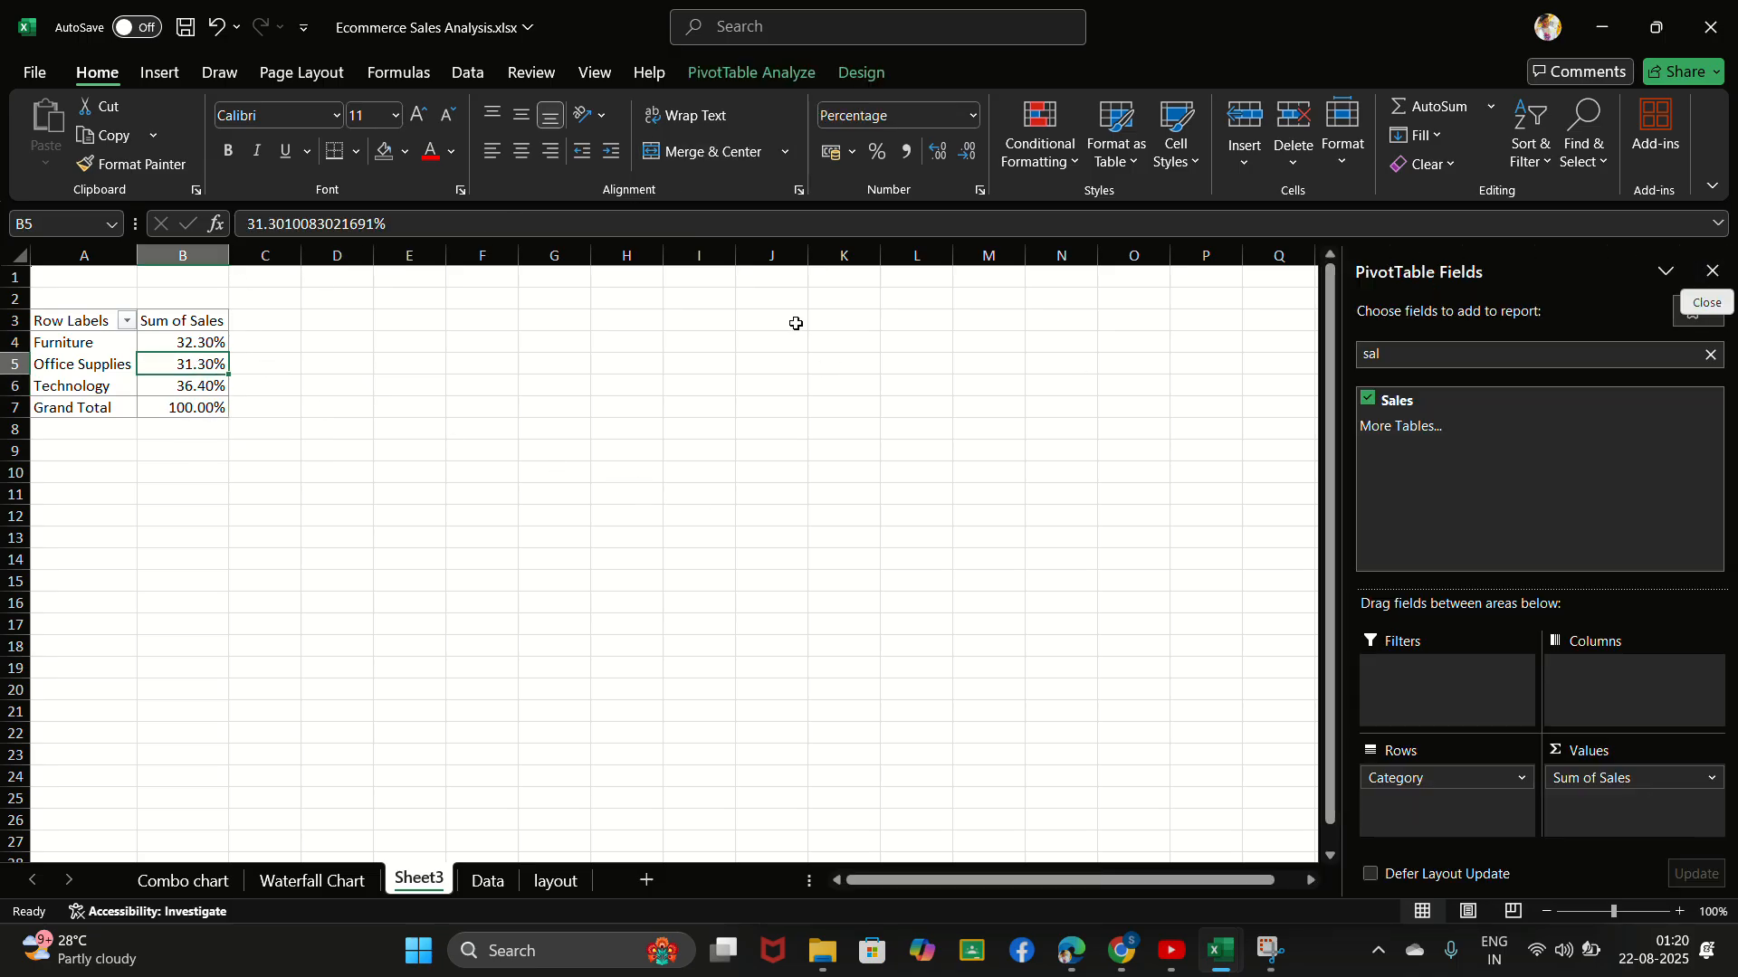
left_click(750, 83)
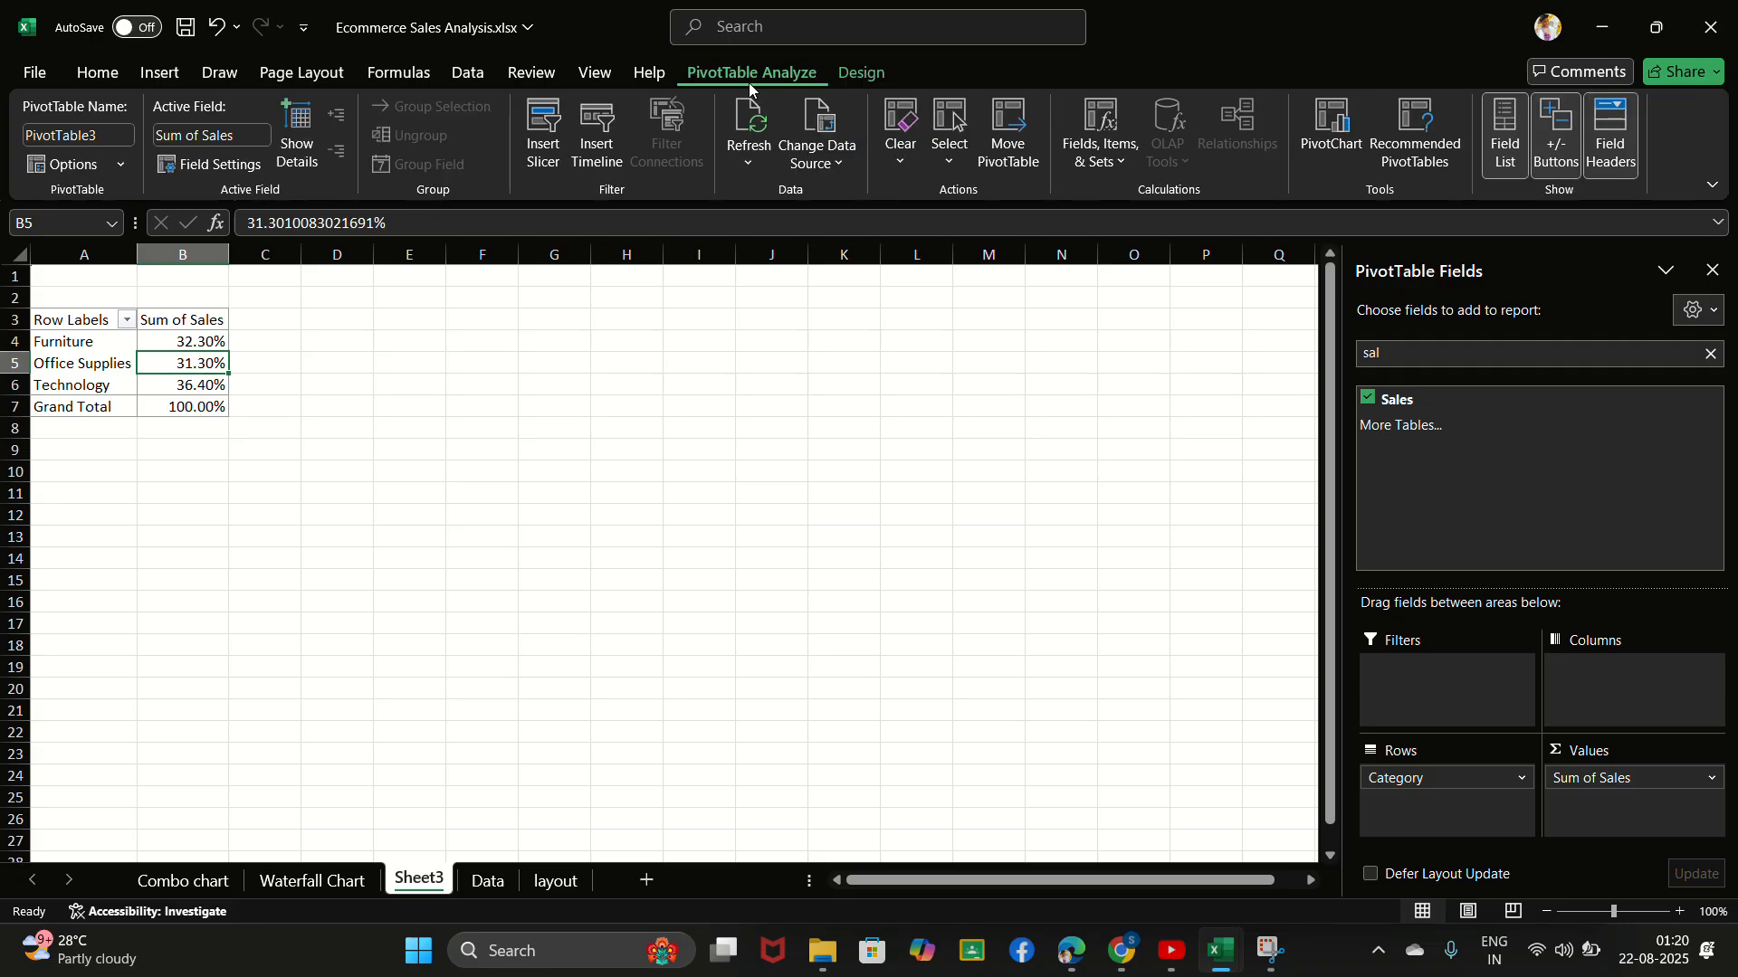
left_click(1325, 145)
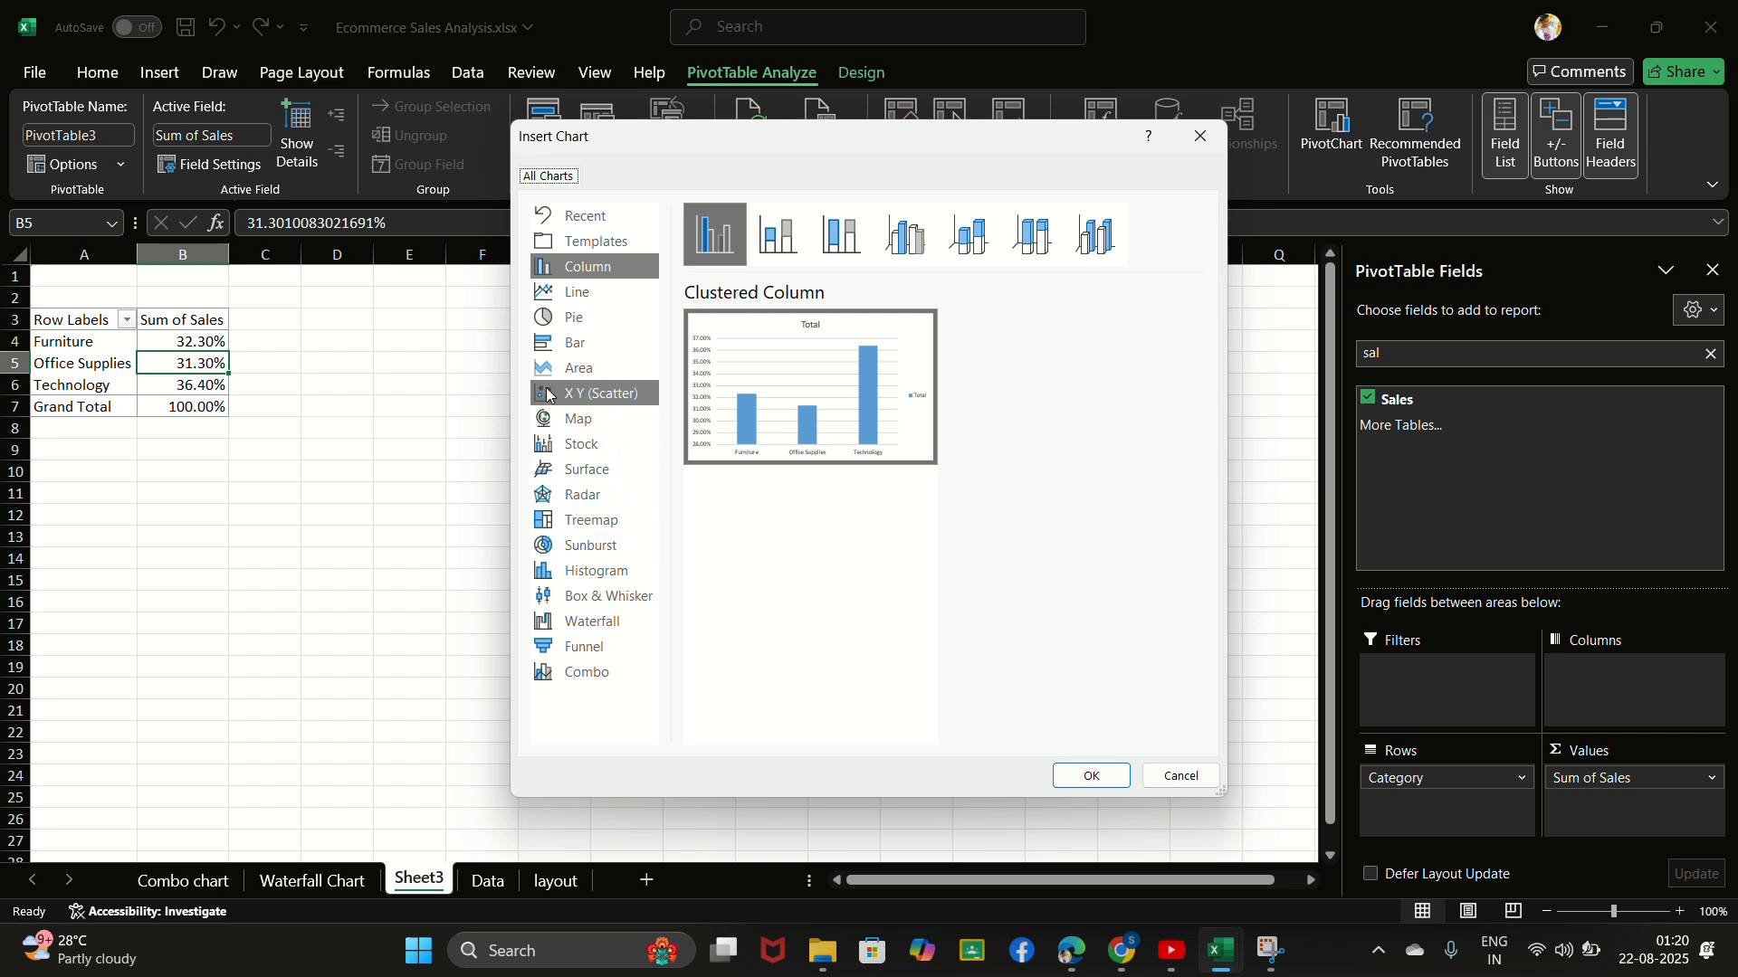
left_click(564, 329)
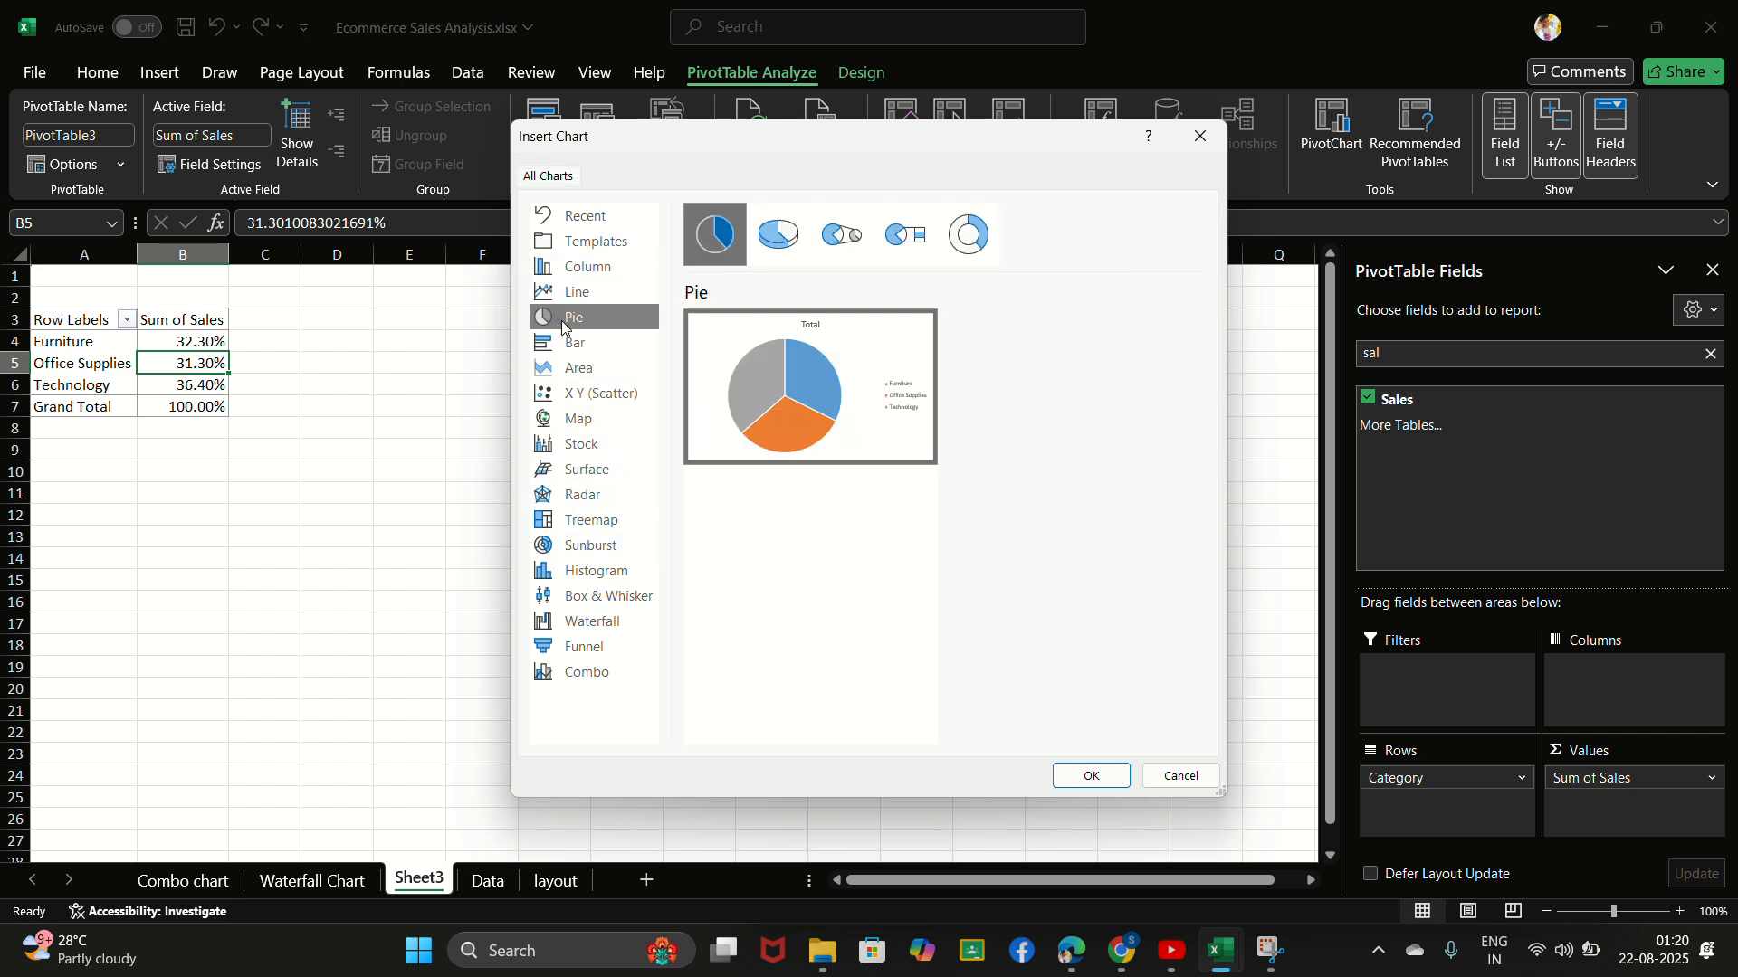
mouse_move(820, 331)
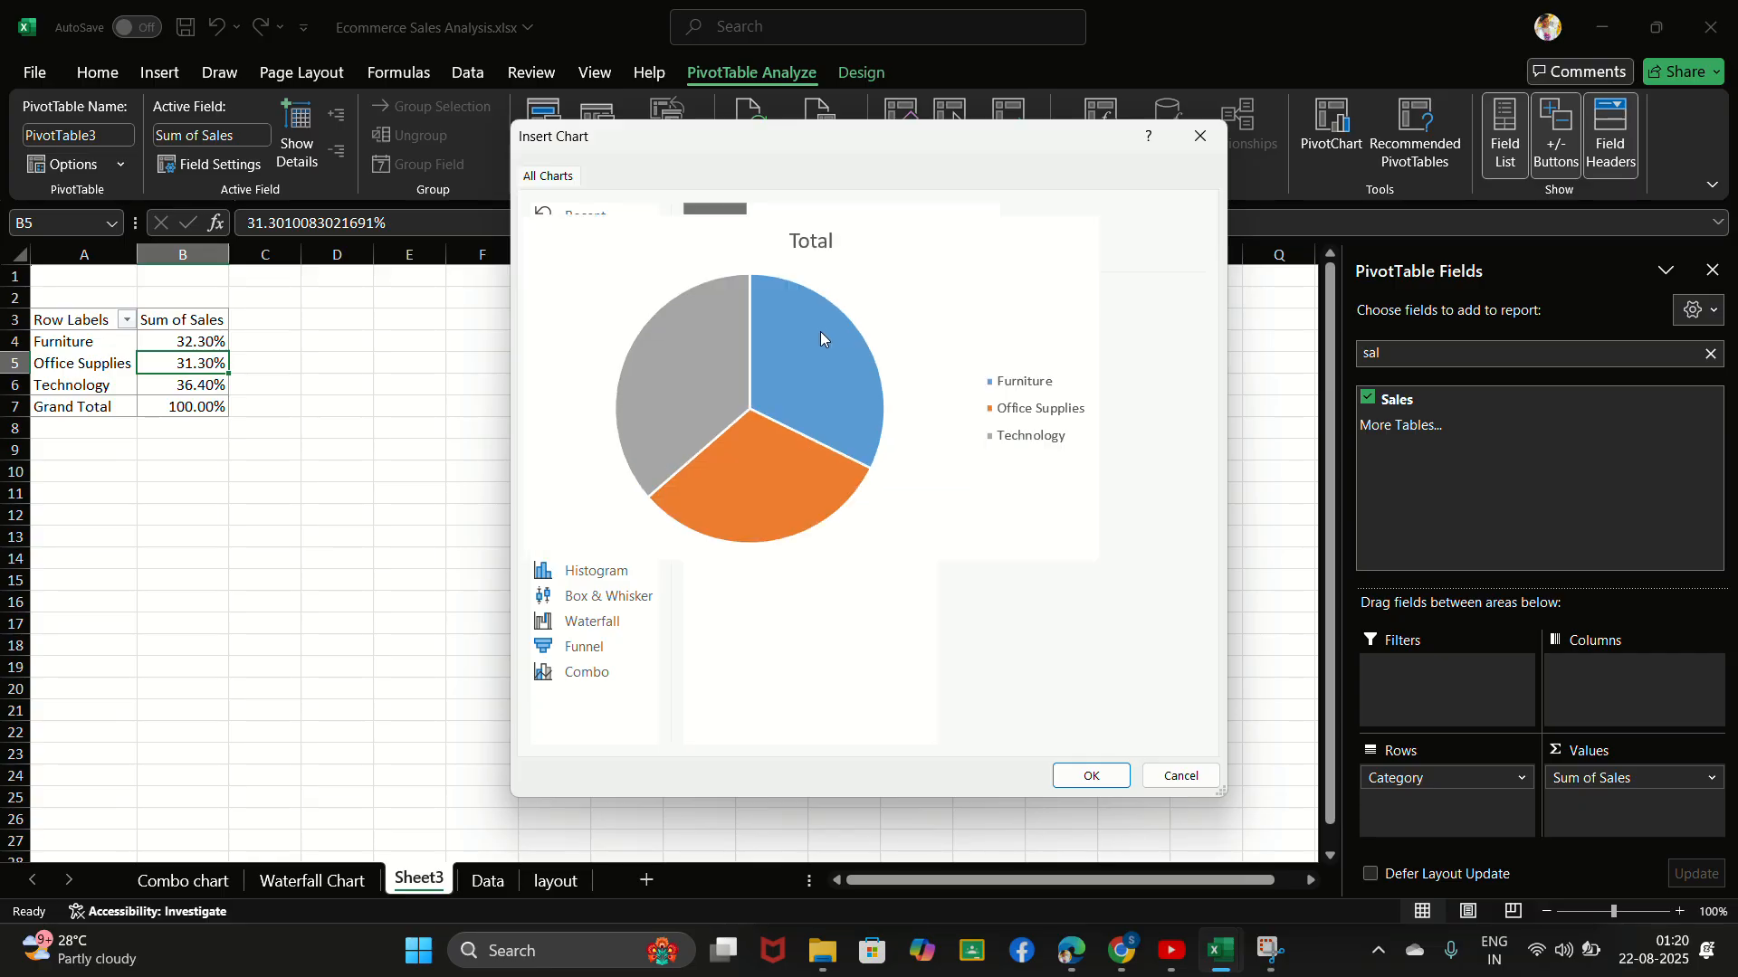
left_click(984, 230)
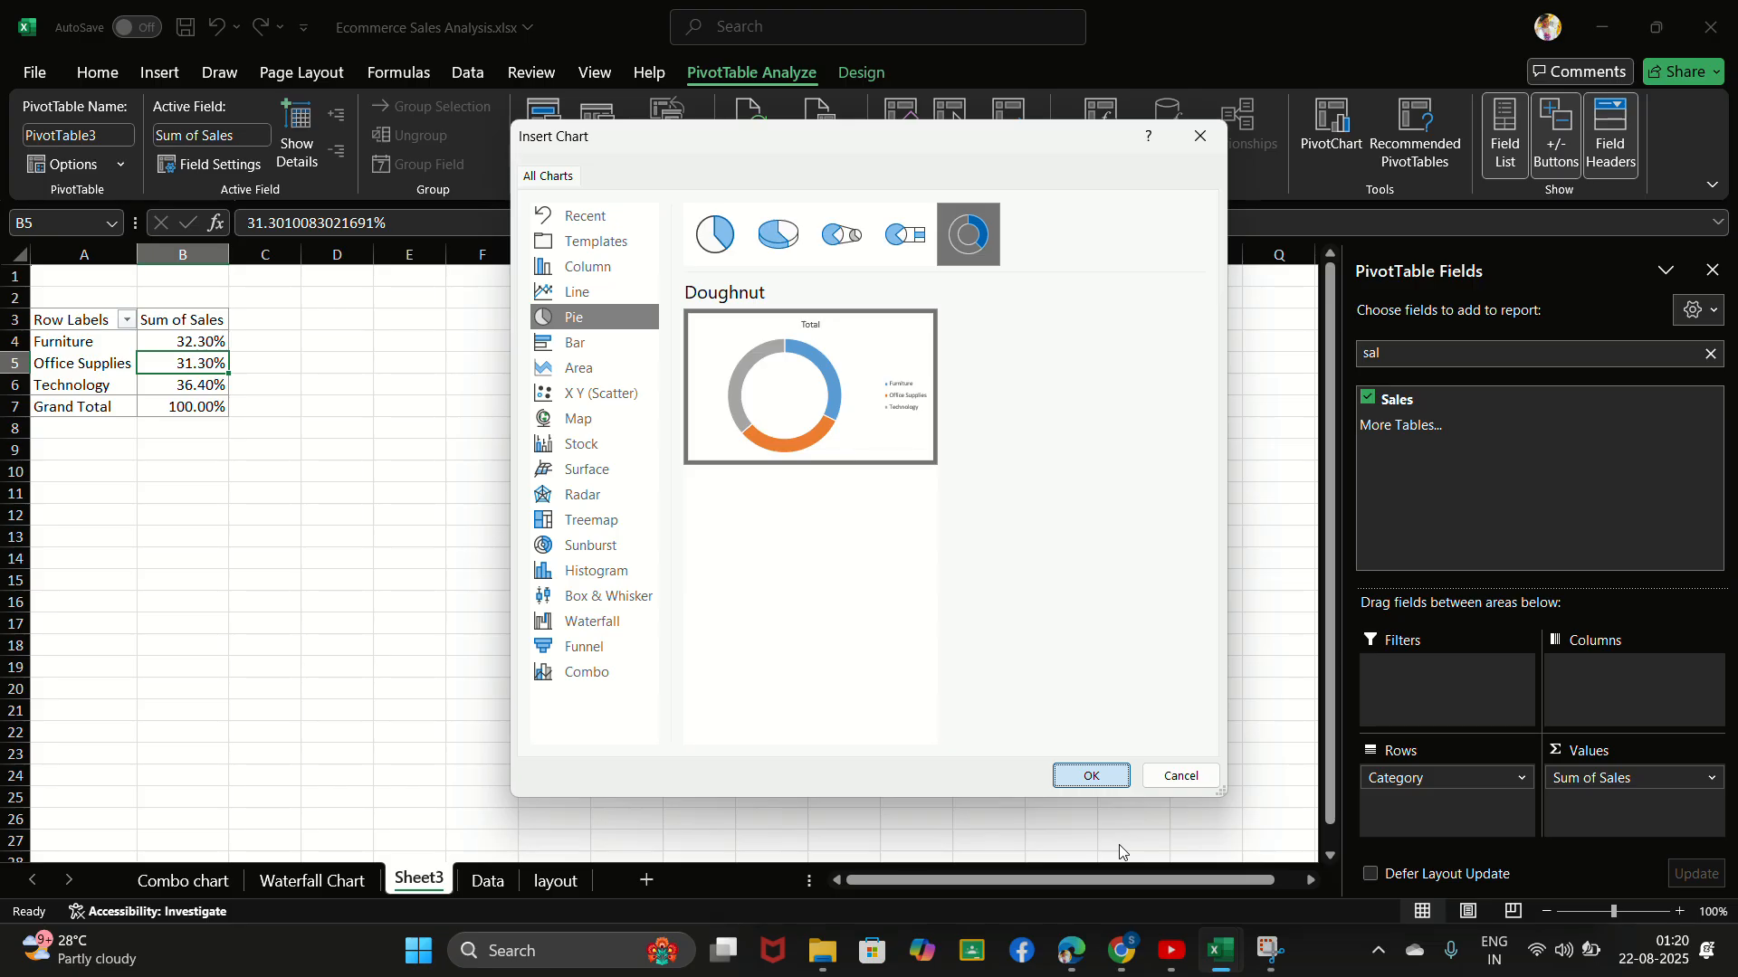
left_click(1091, 776)
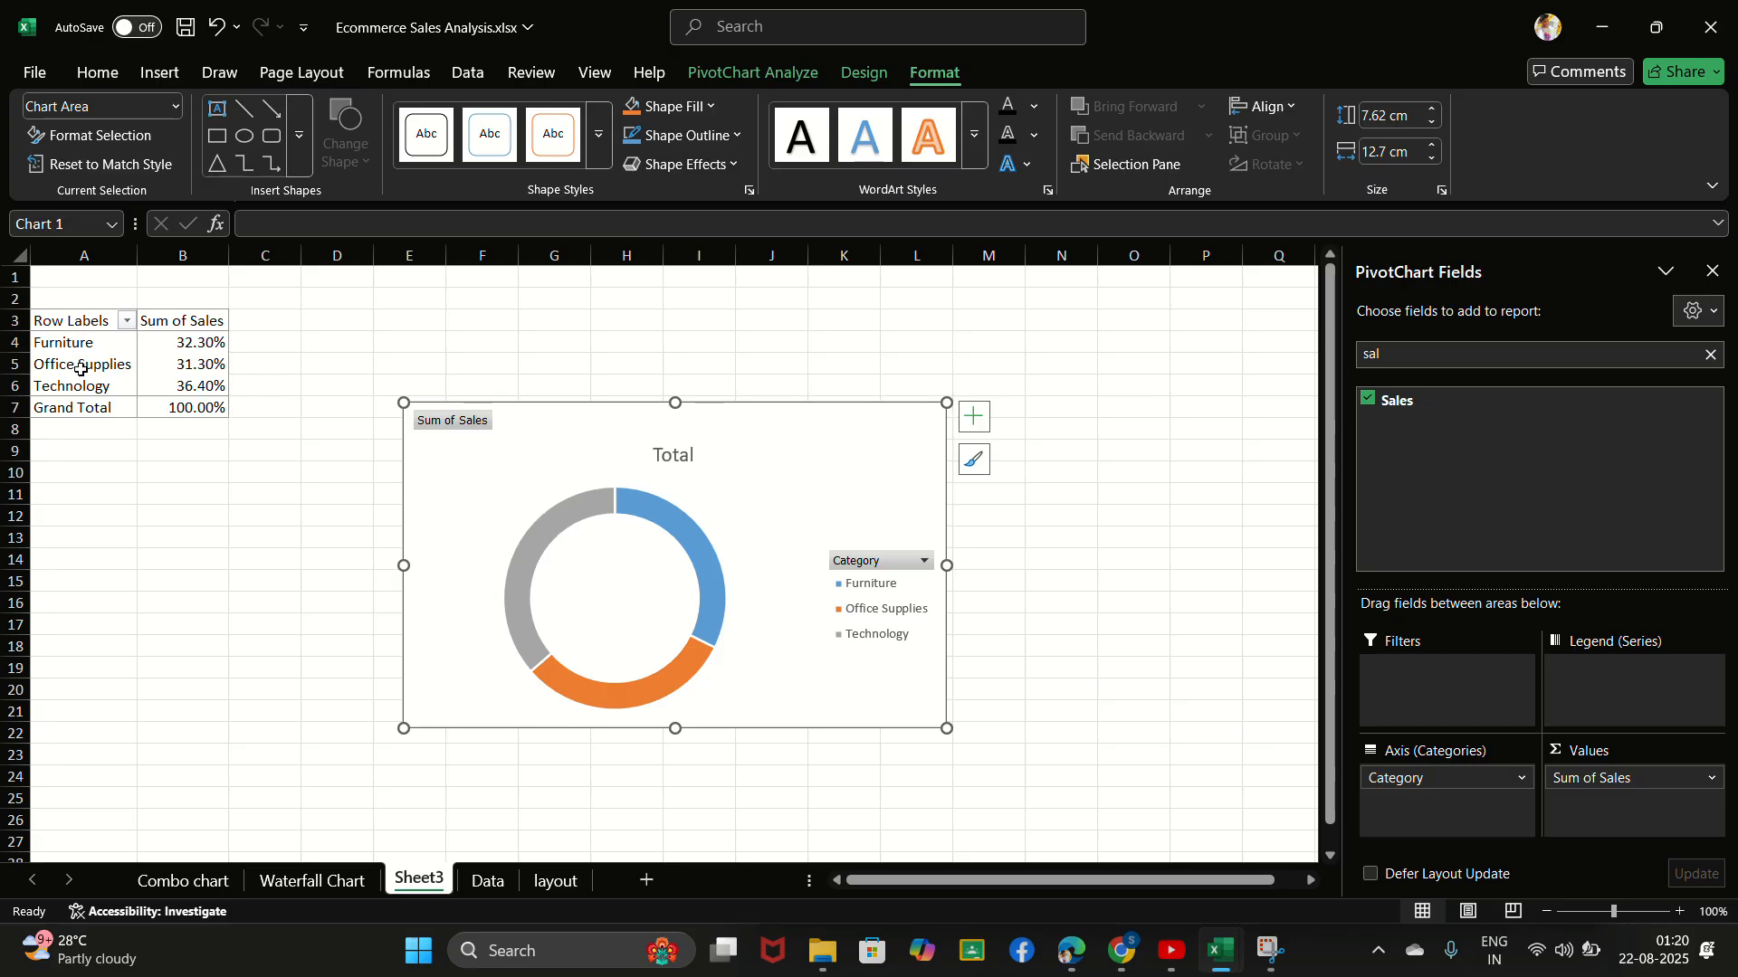
- Add data labels to the doughnut chart
left_click(974, 418)
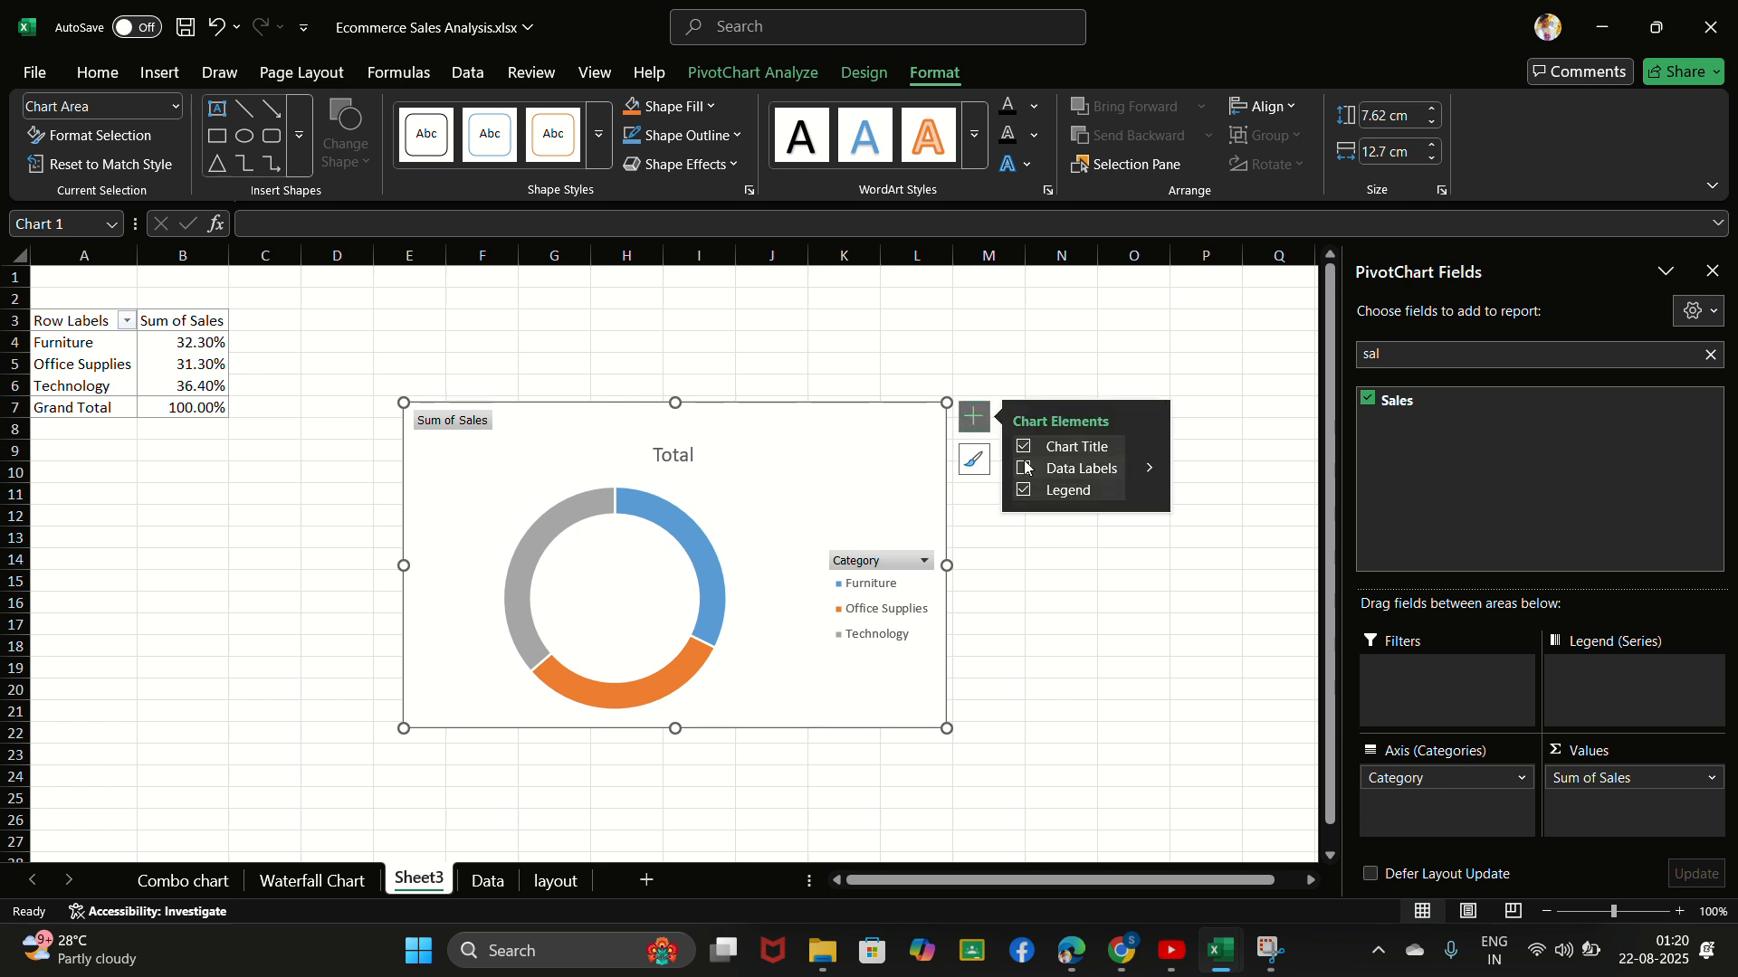
left_click(1024, 468)
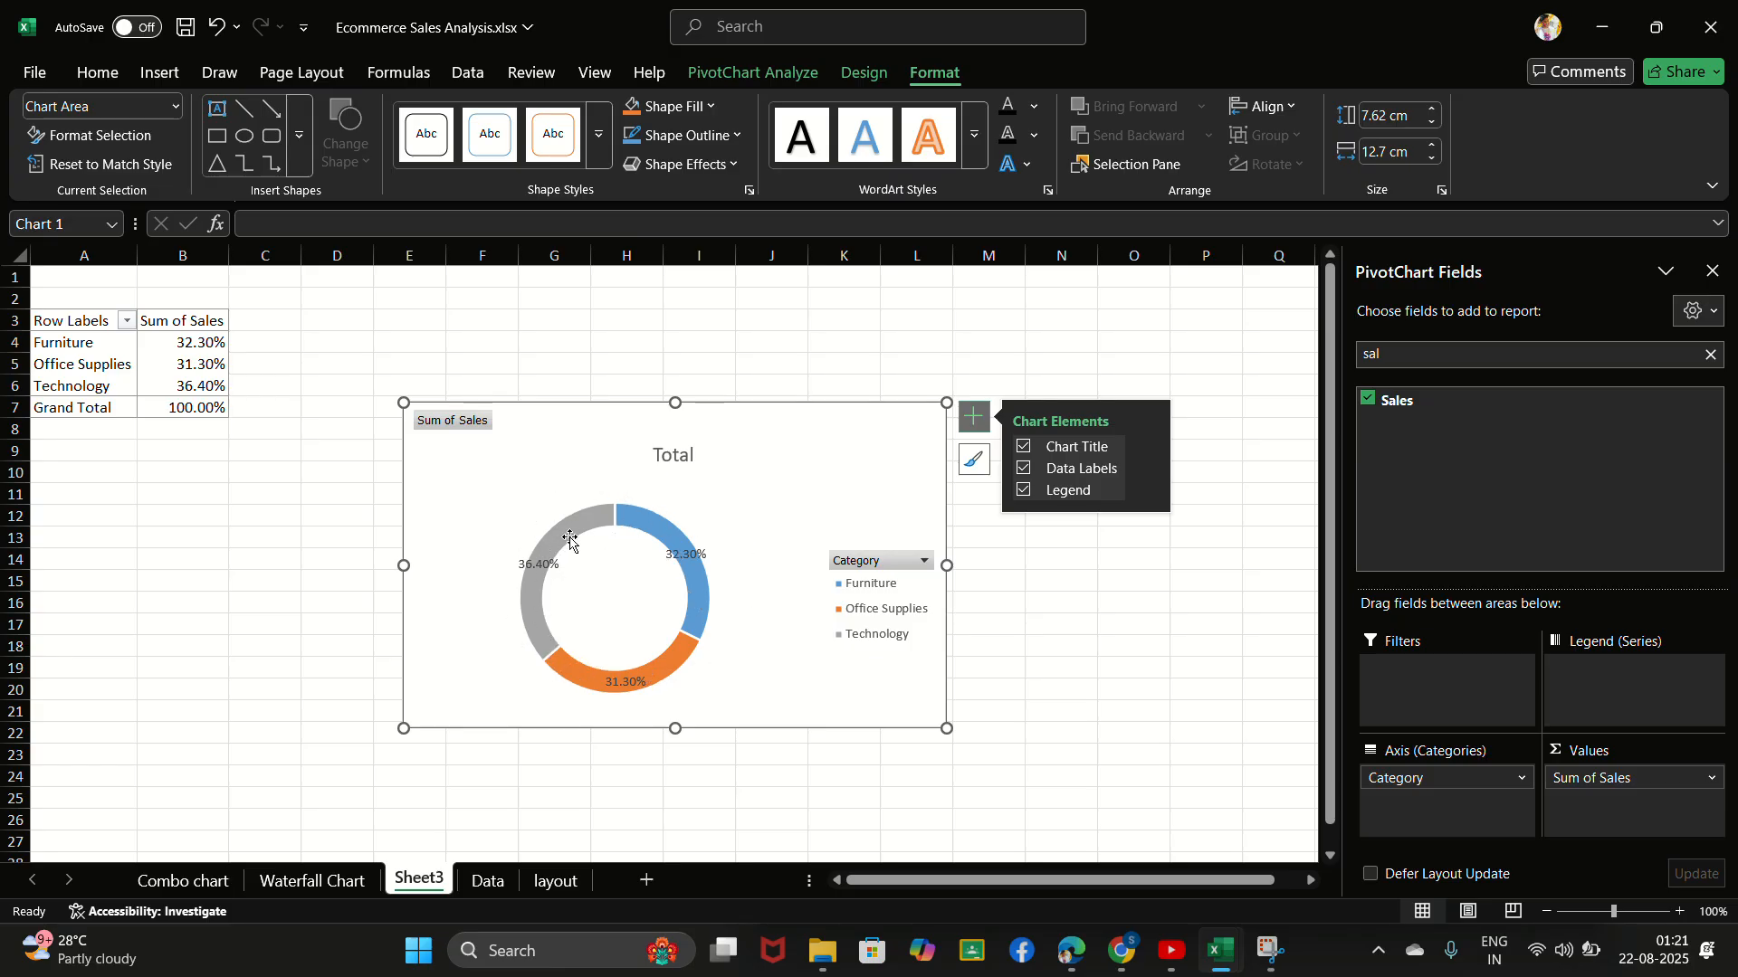
- Thicken the doughnut chart's ring by setting its doughnut hole size to 54%
mouse_move(570, 540)
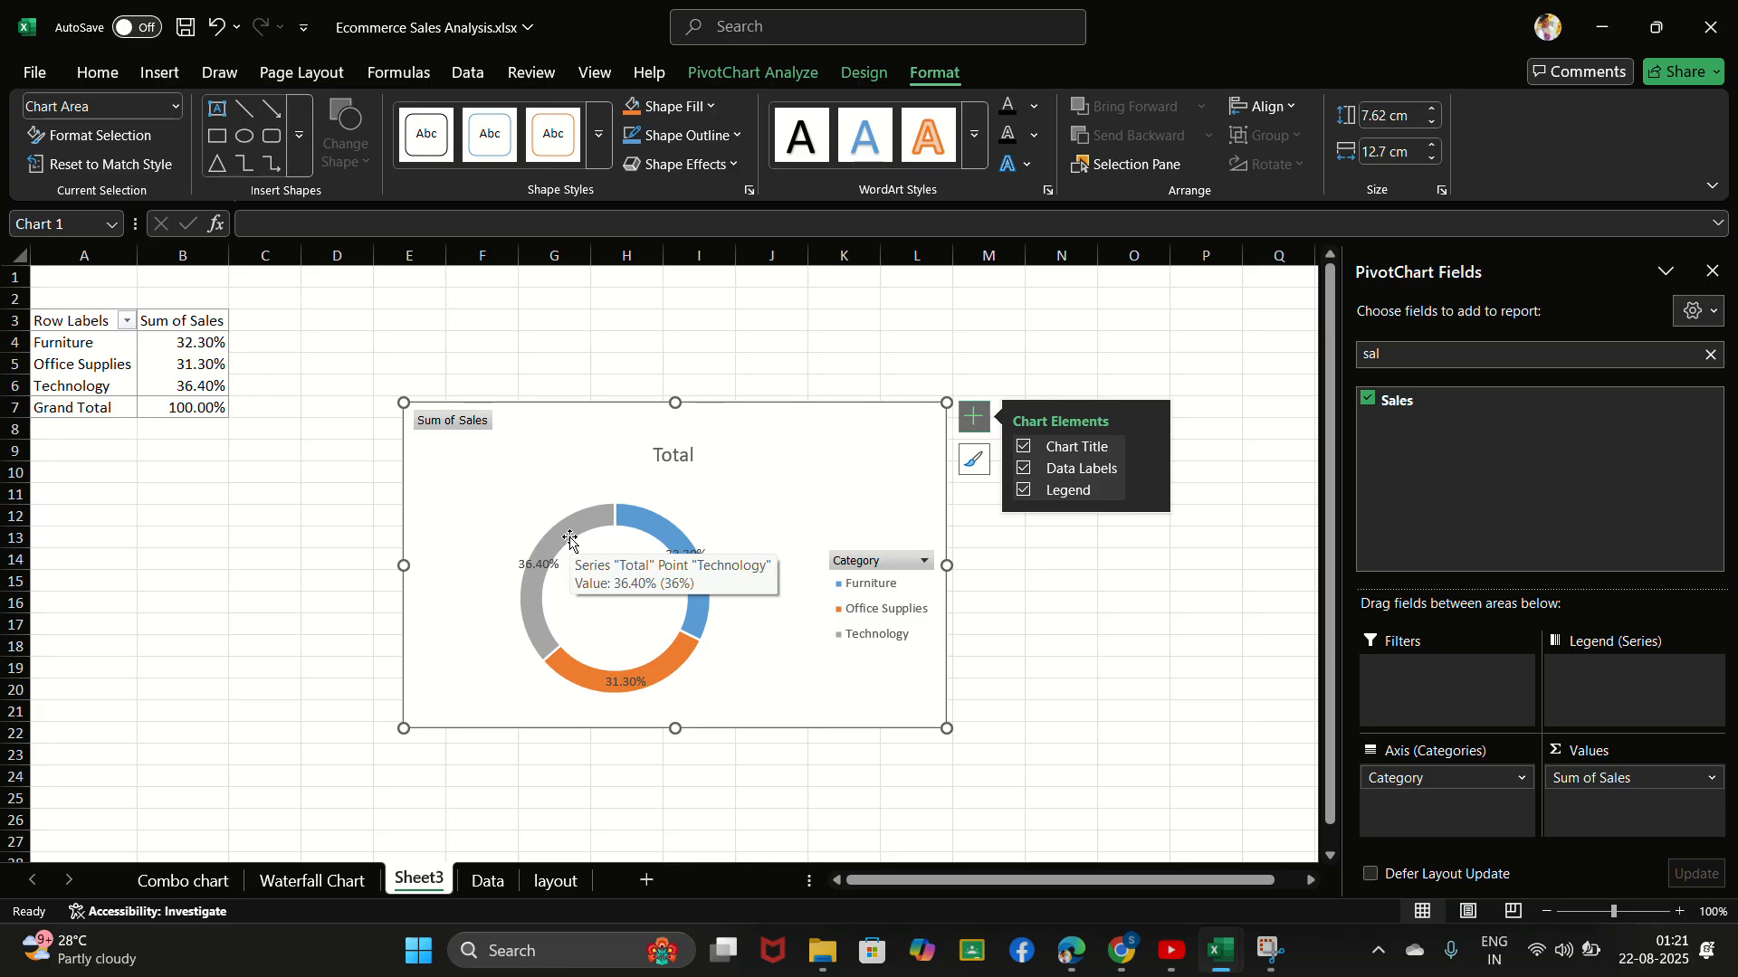
left_click(570, 539)
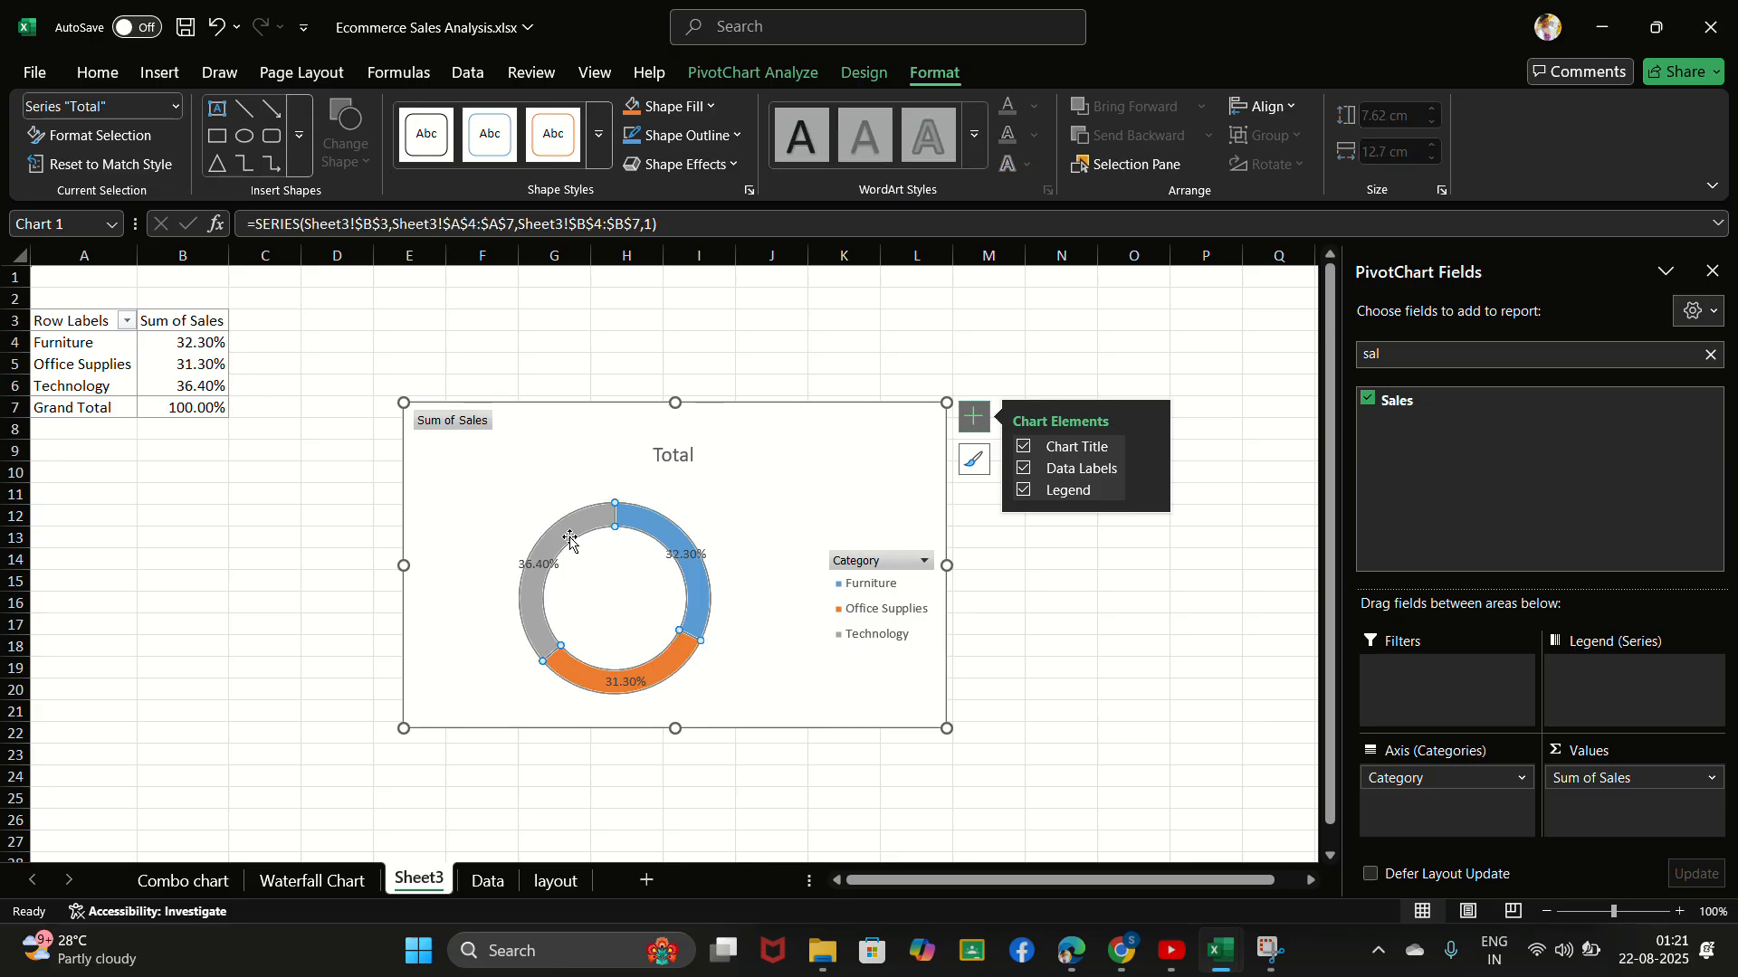
left_click(586, 533)
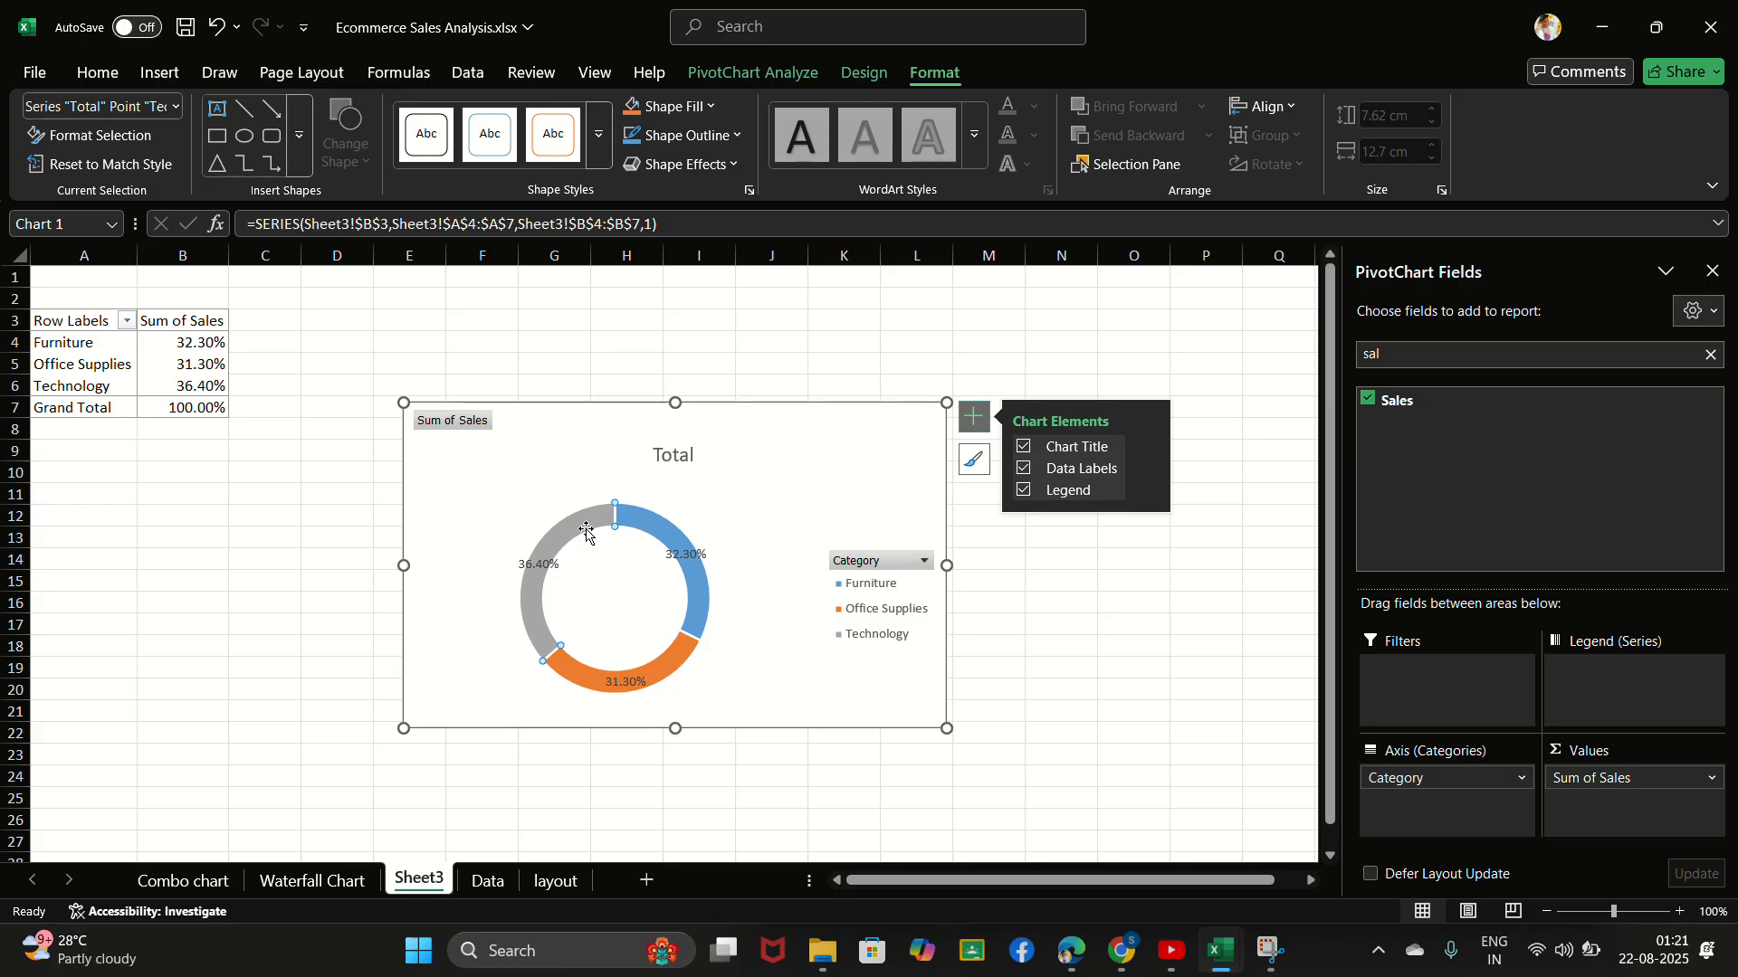
right_click(587, 533)
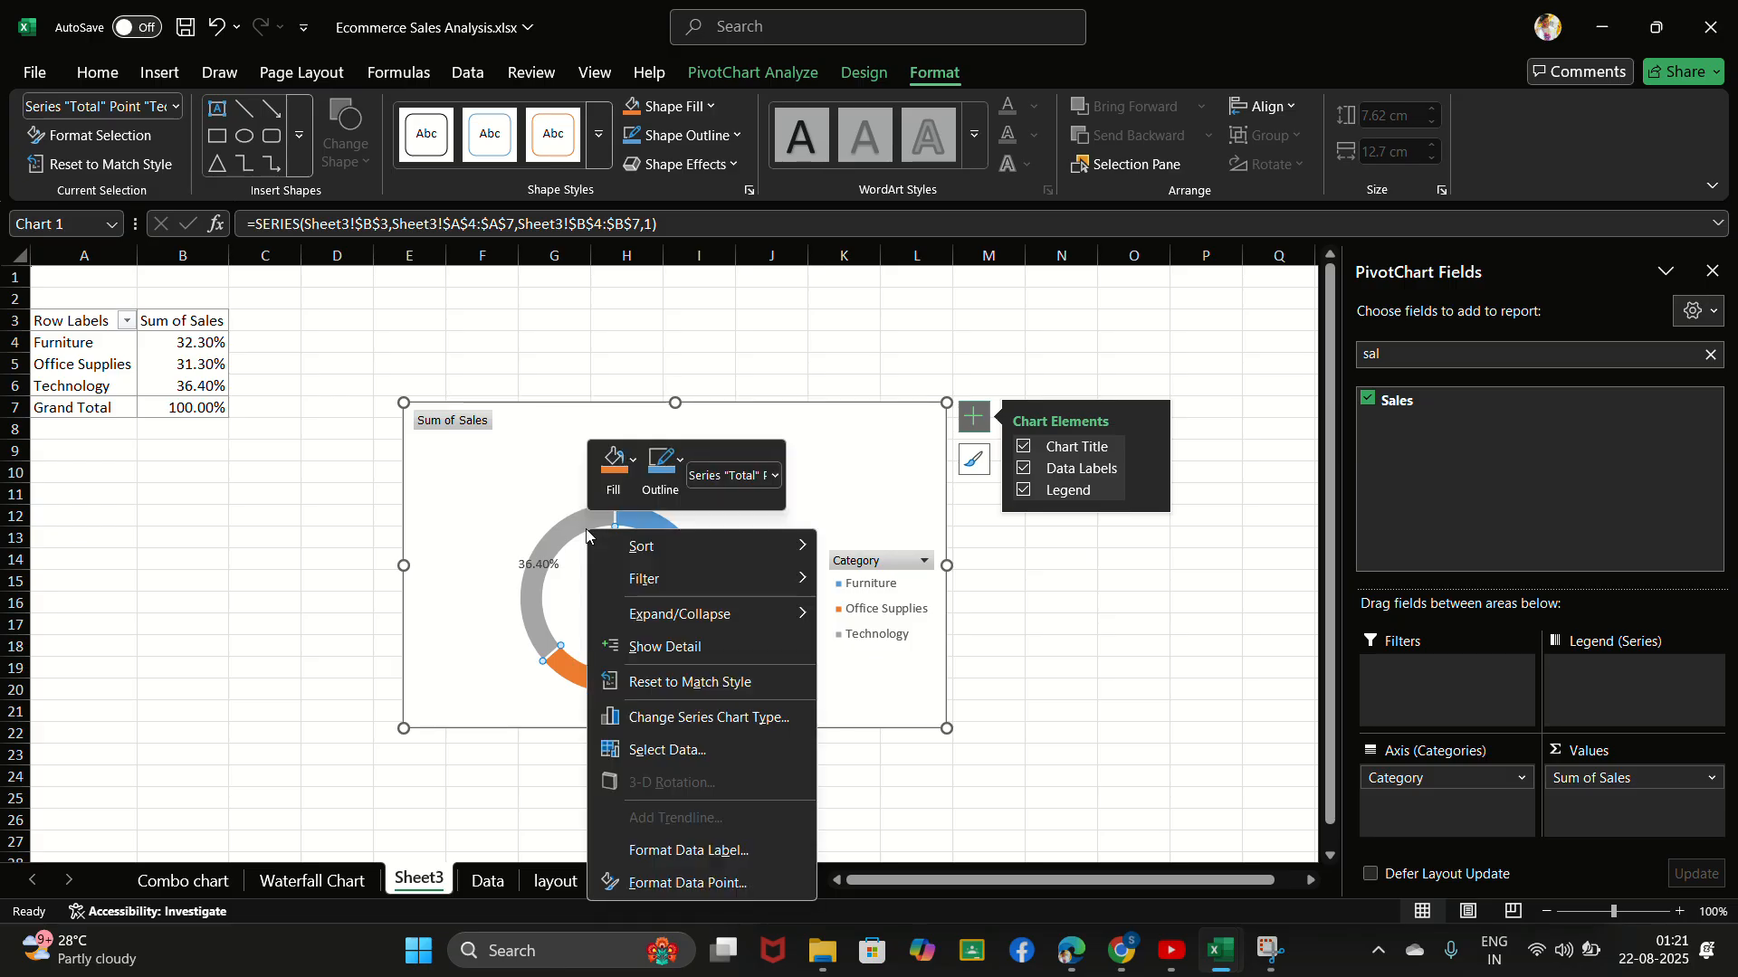
mouse_move(592, 546)
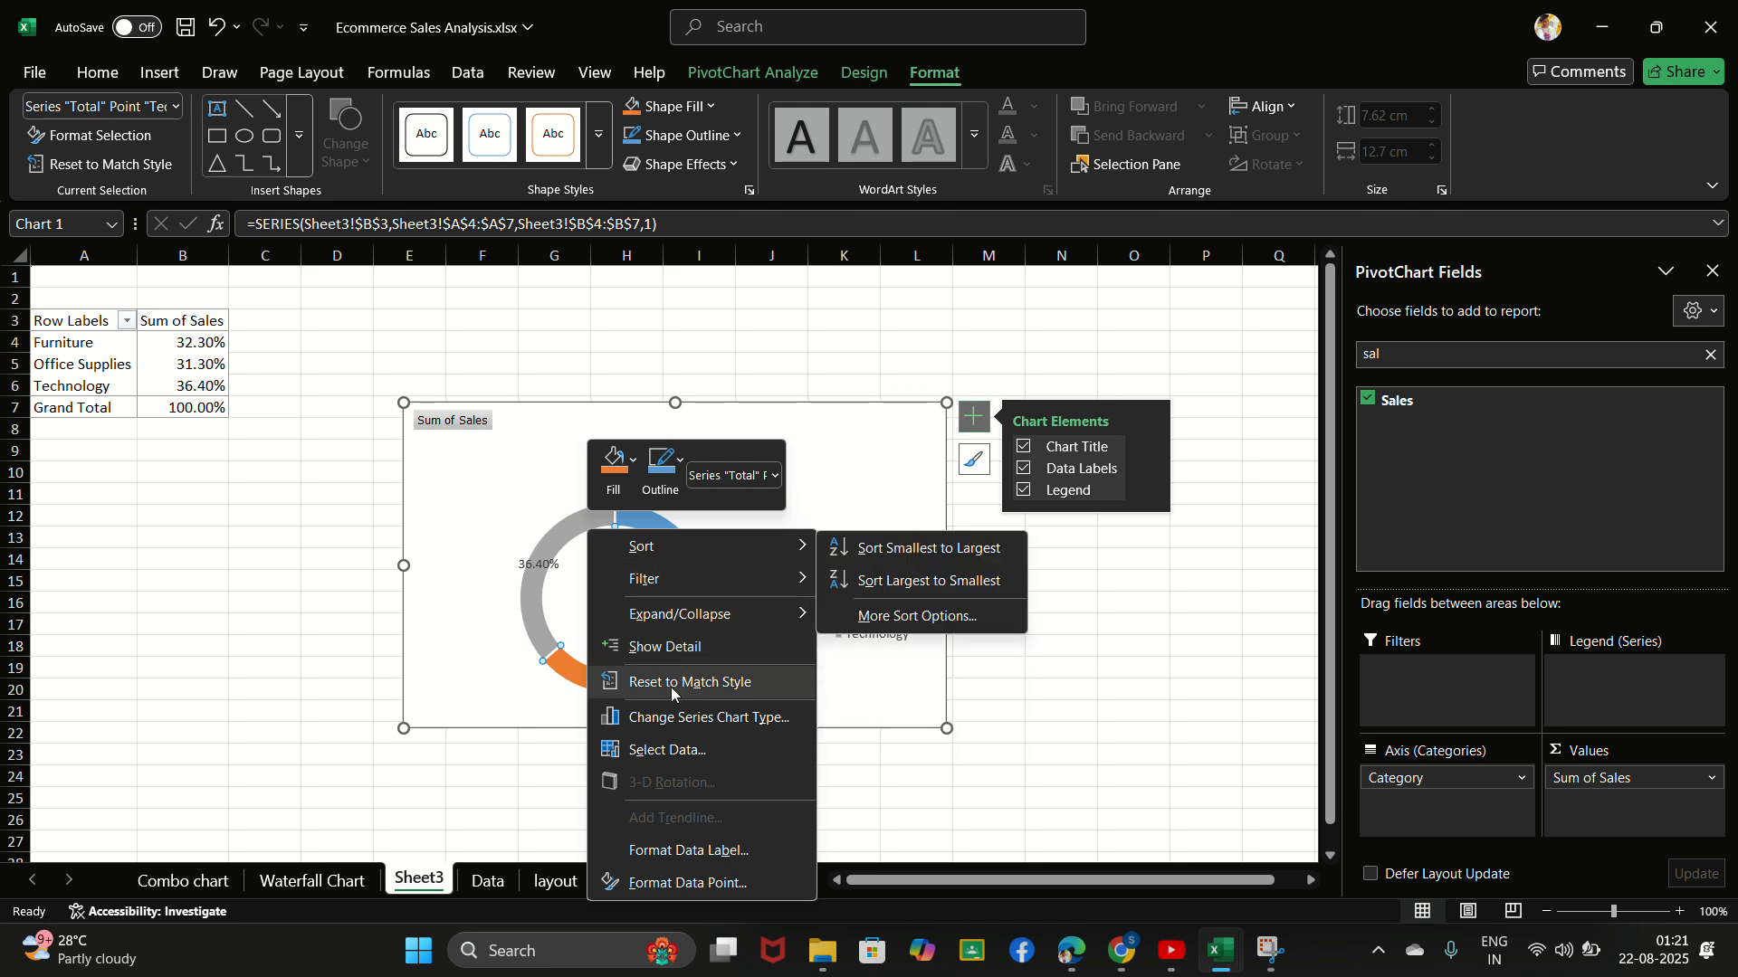
left_click(674, 882)
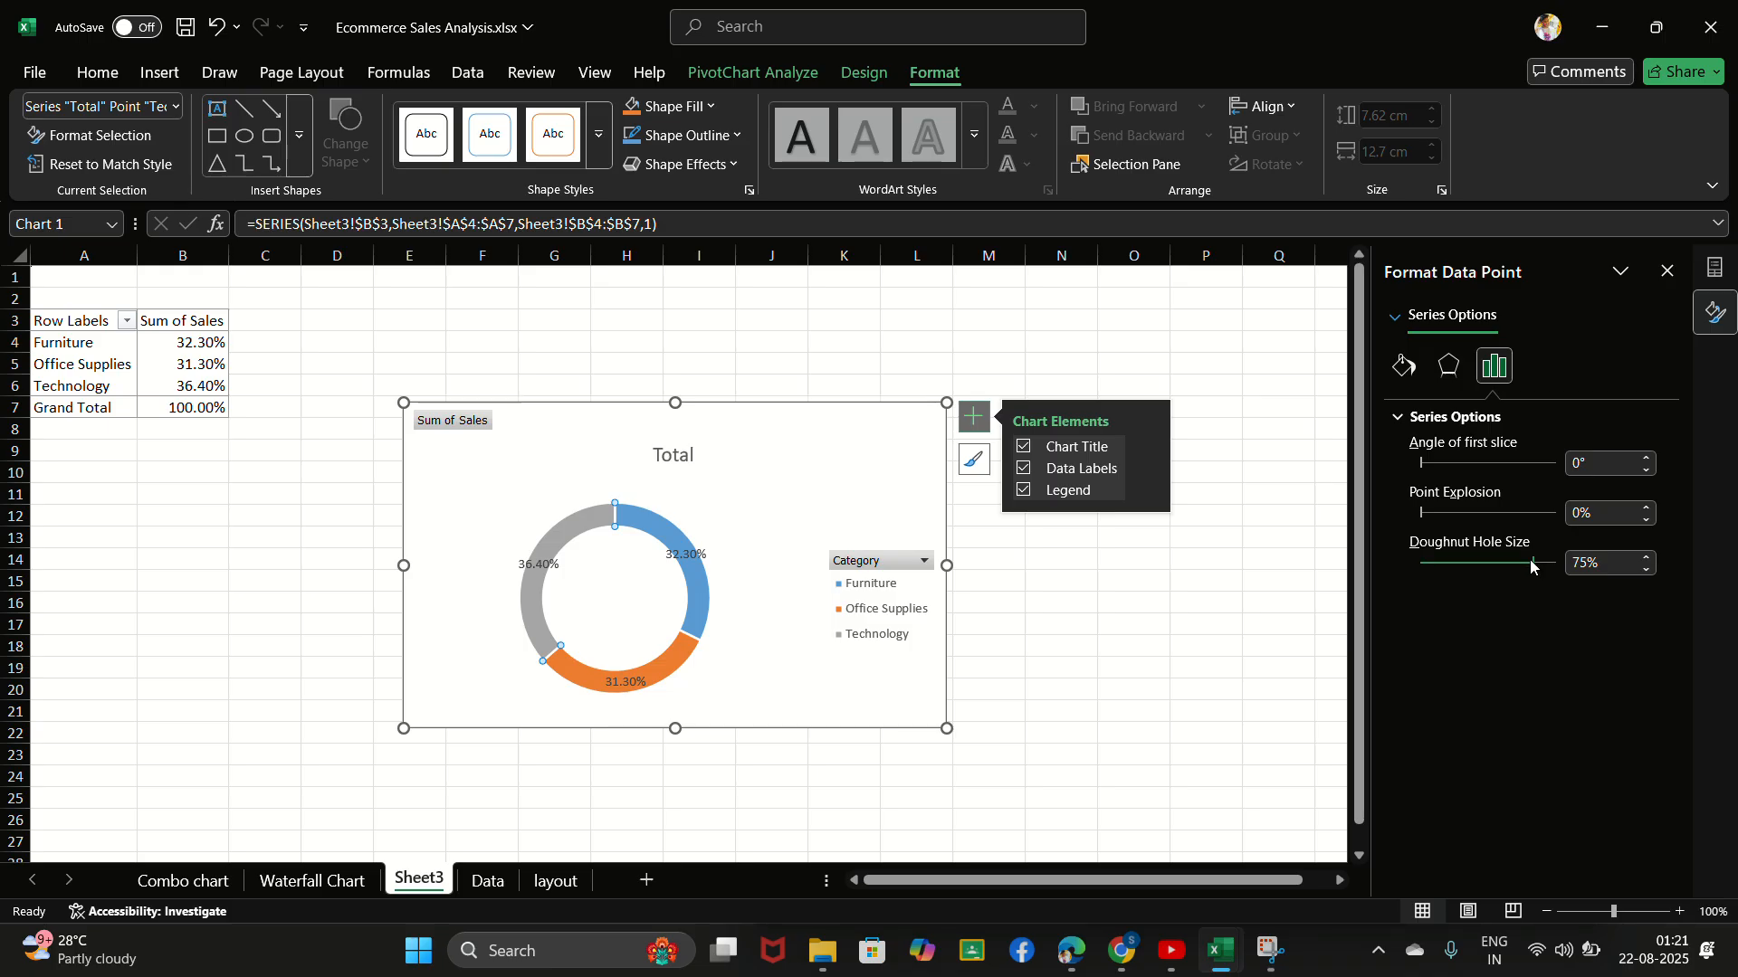
left_click_drag(1531, 565, 1492, 566)
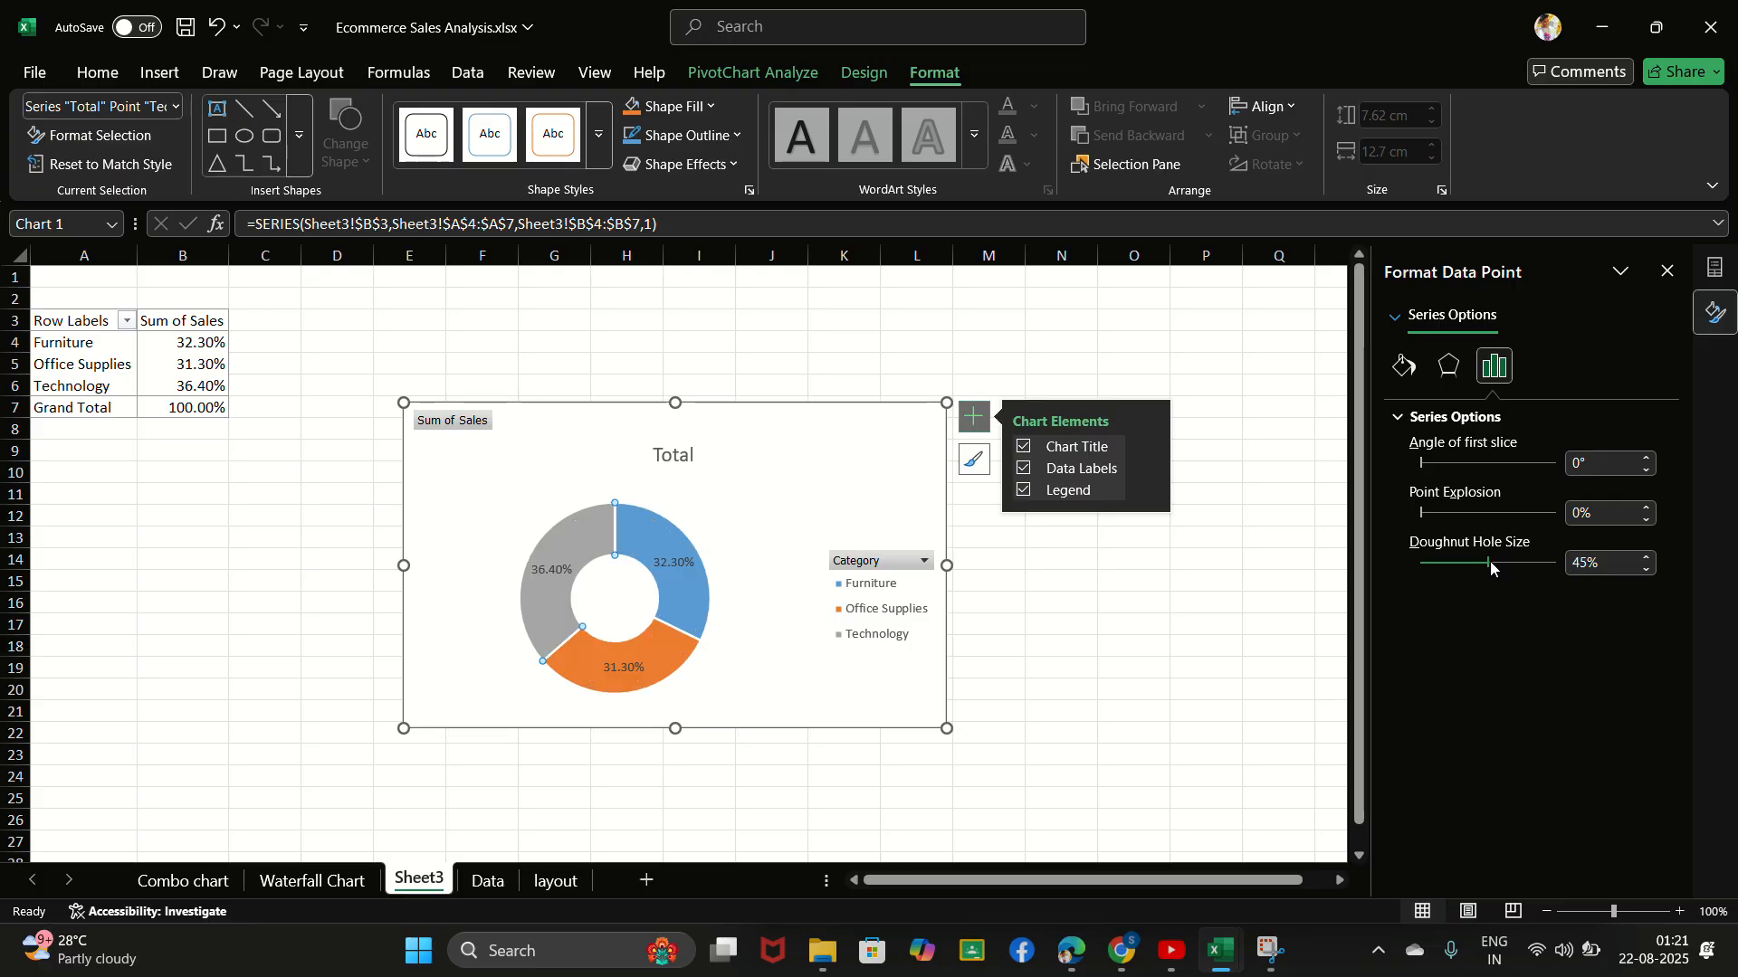
left_click_drag(1492, 568, 1502, 568)
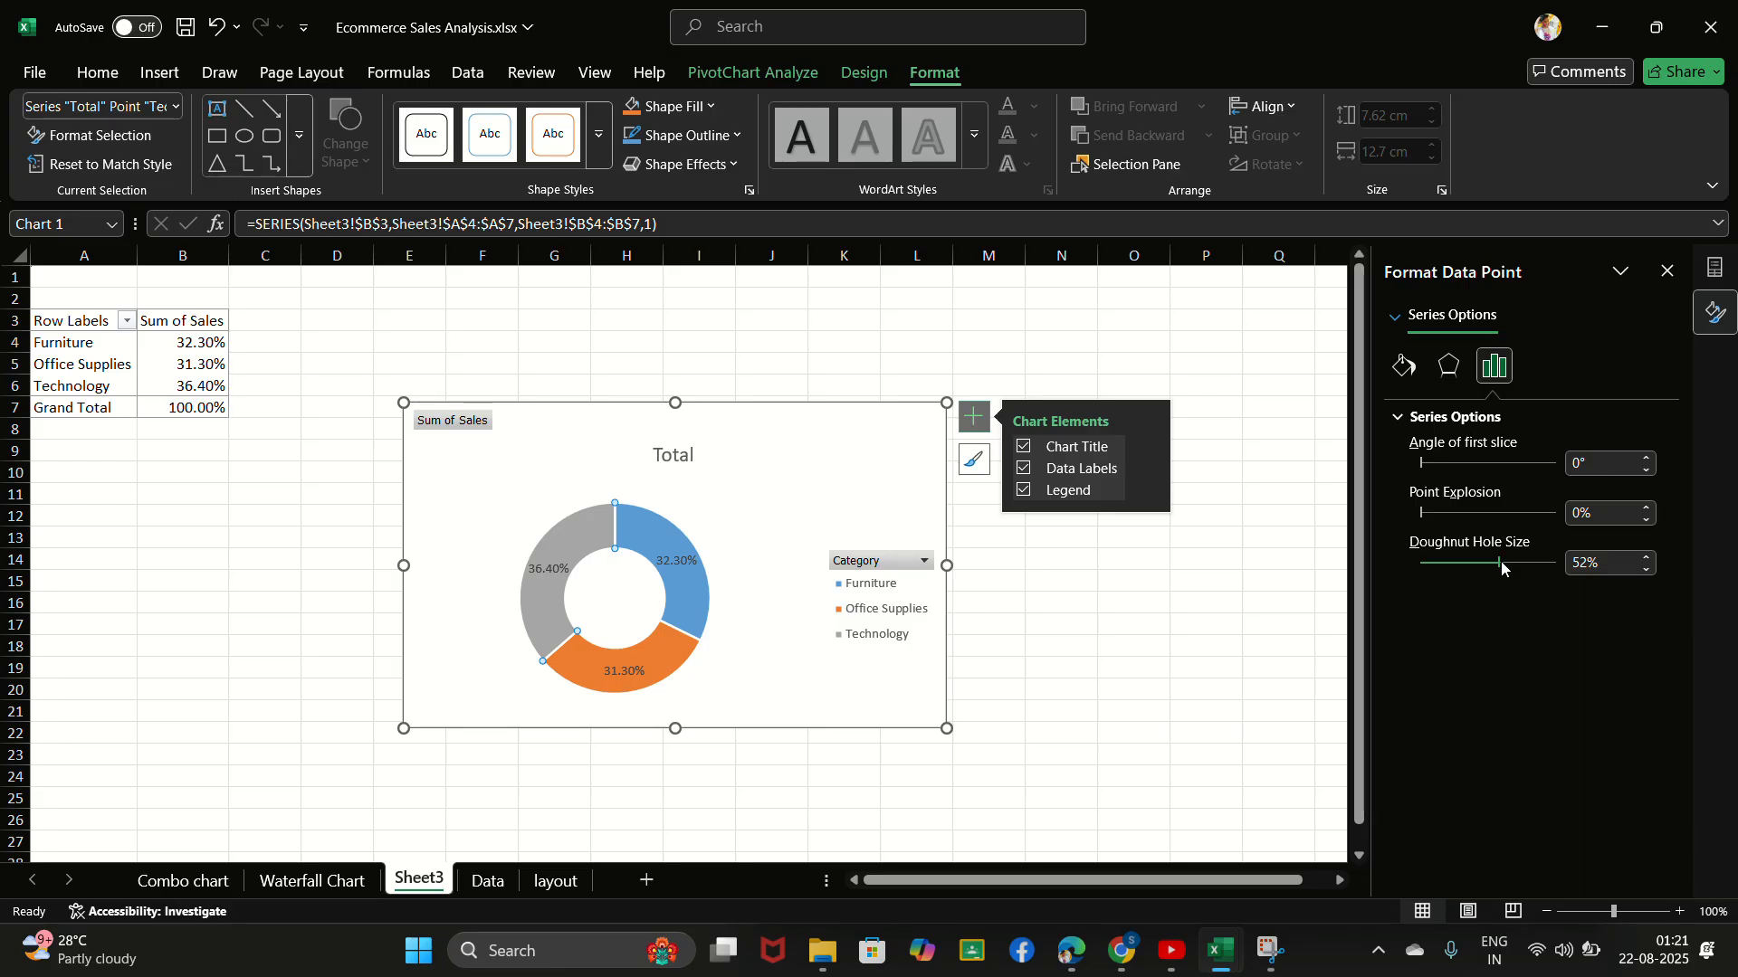
left_click(742, 35)
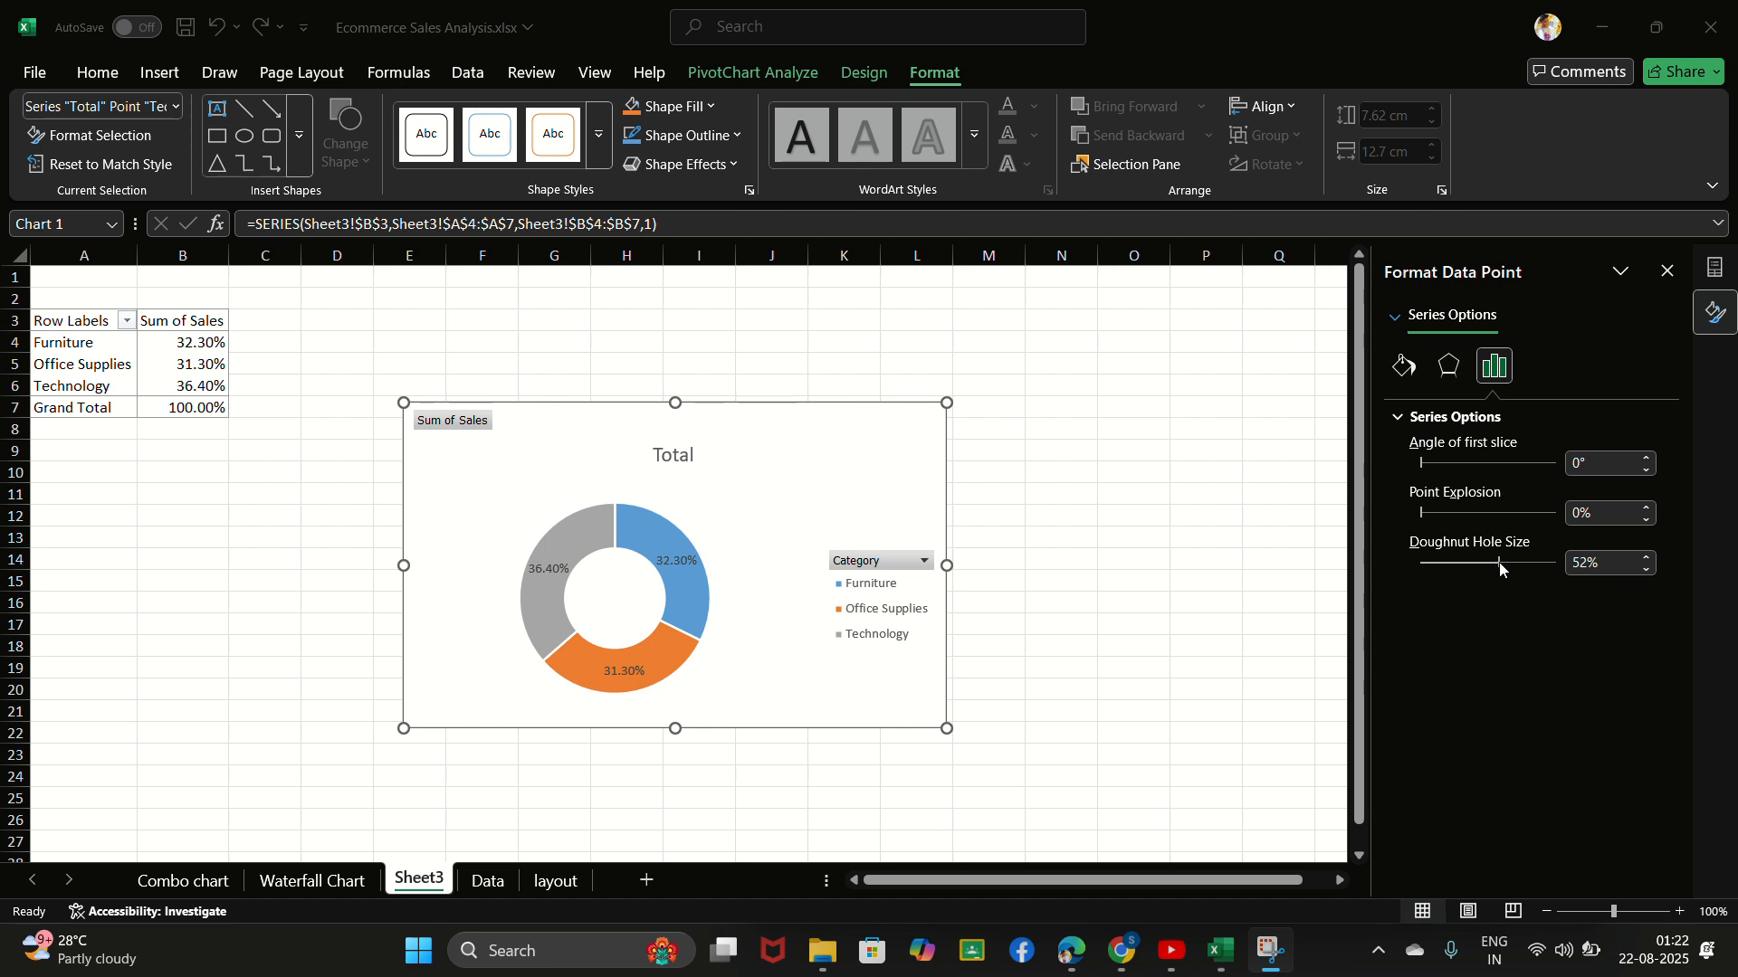
left_click(1647, 559)
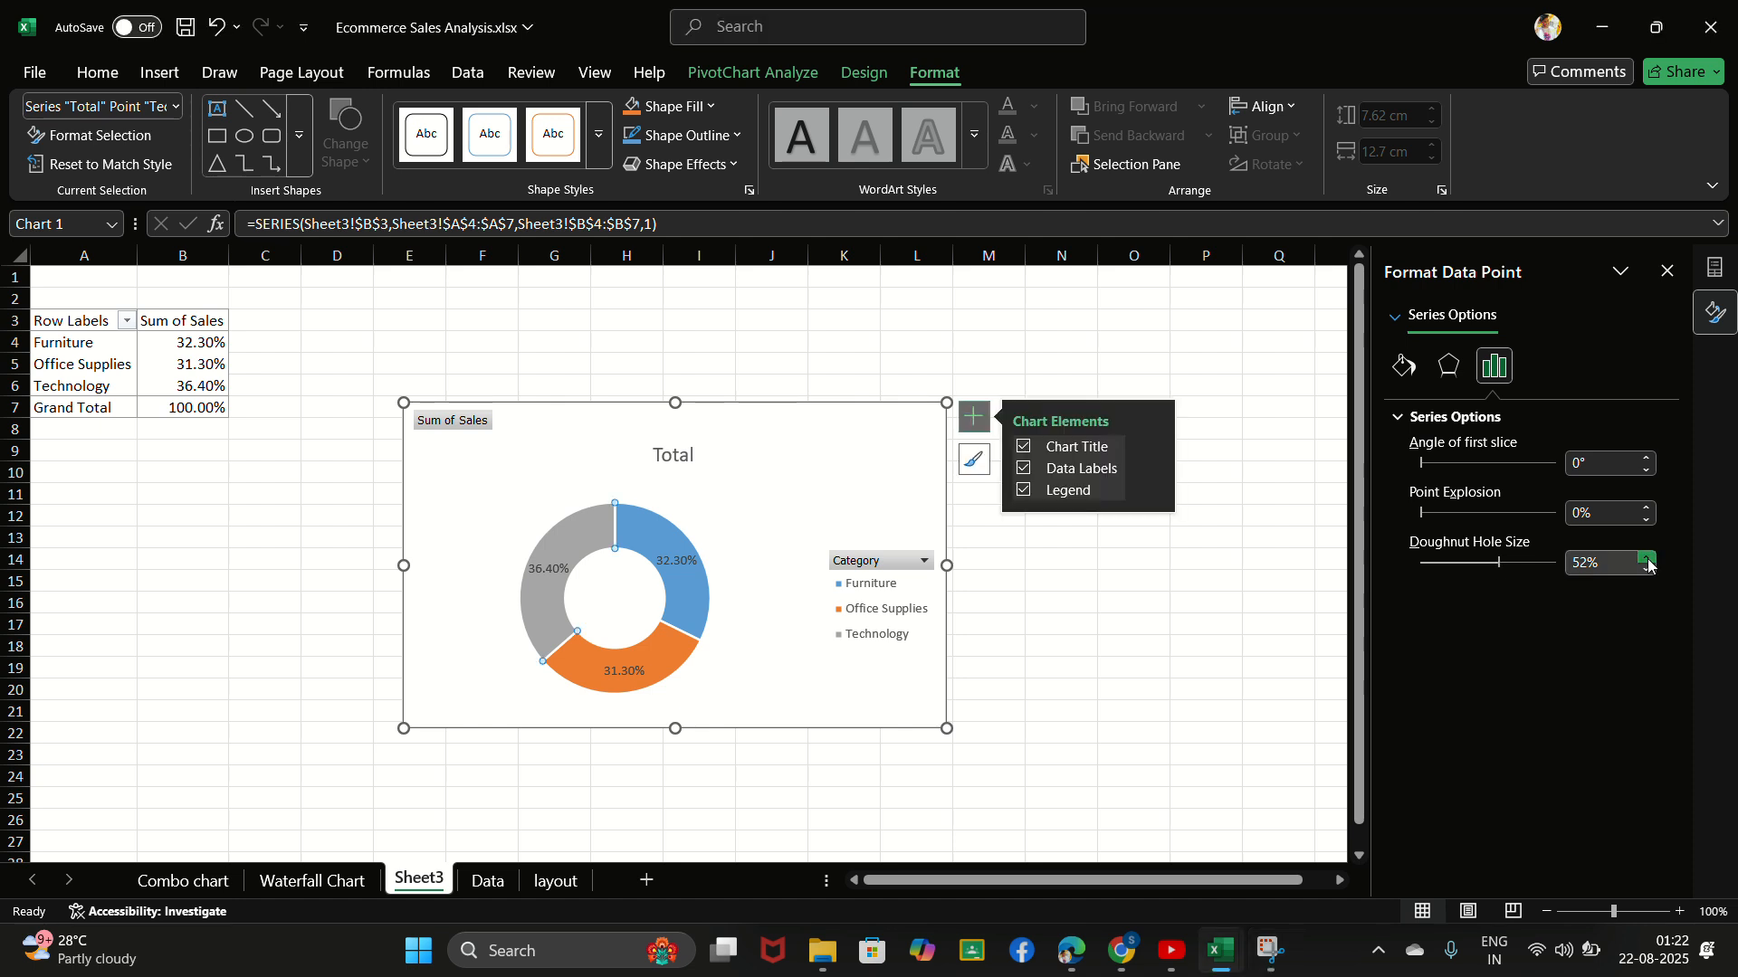
left_click(1647, 560)
left_click(1647, 561)
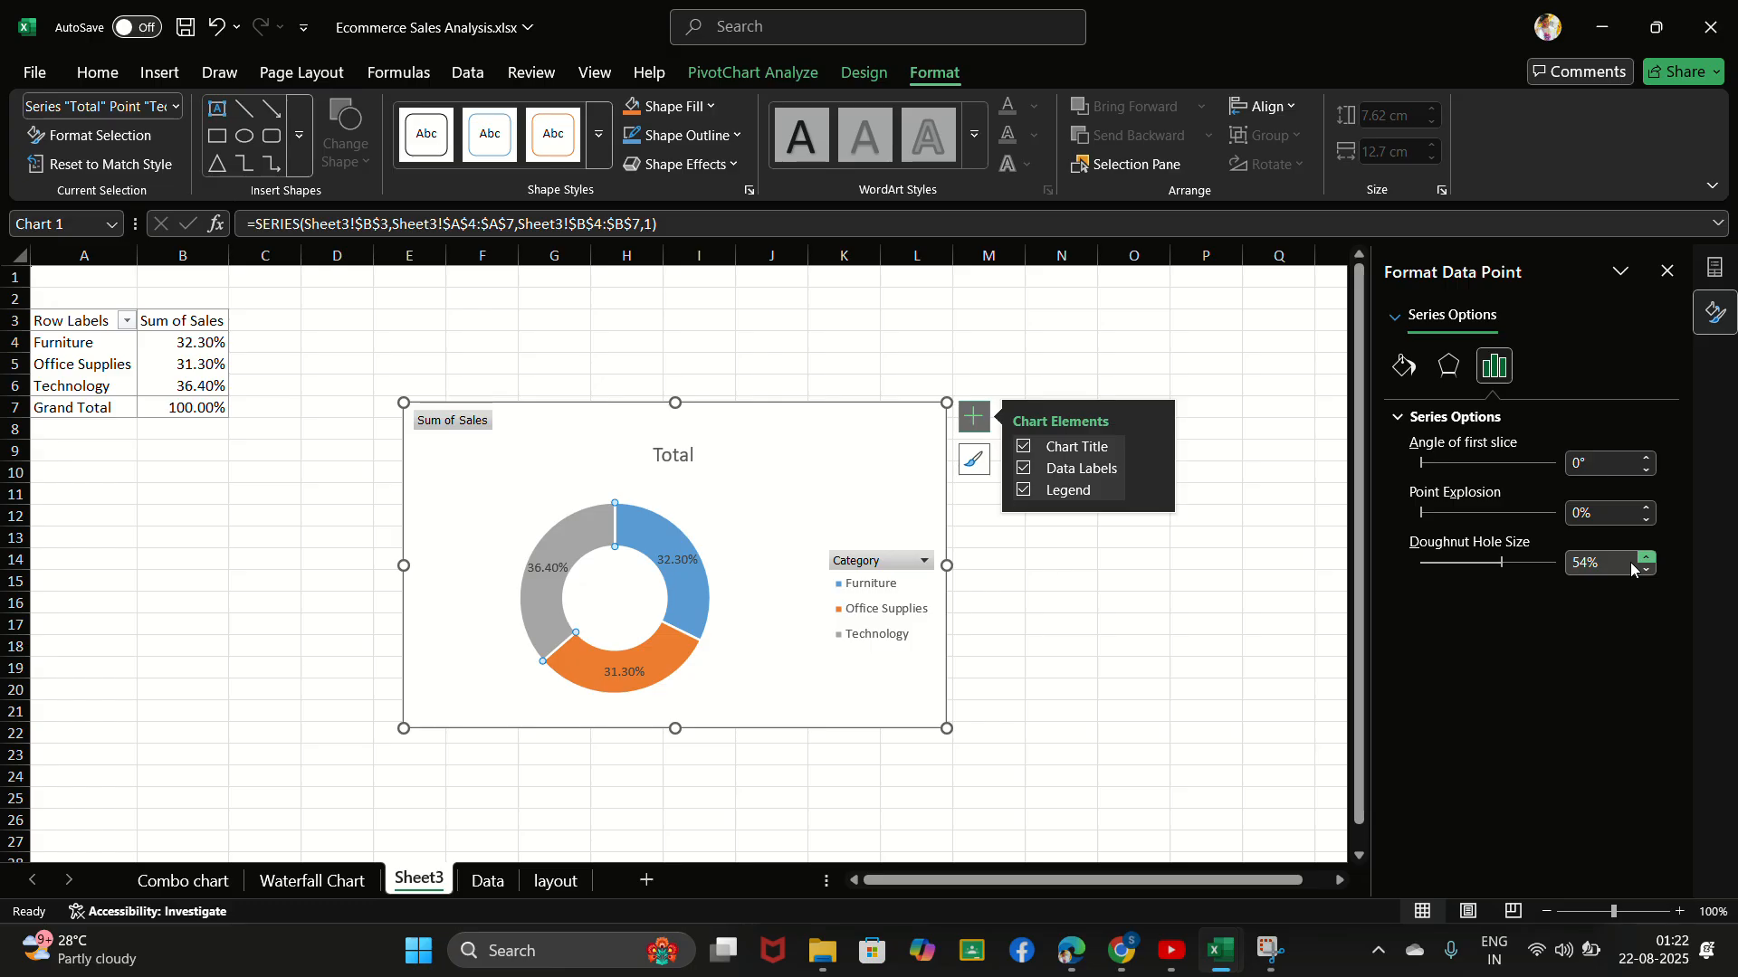
left_click(1101, 733)
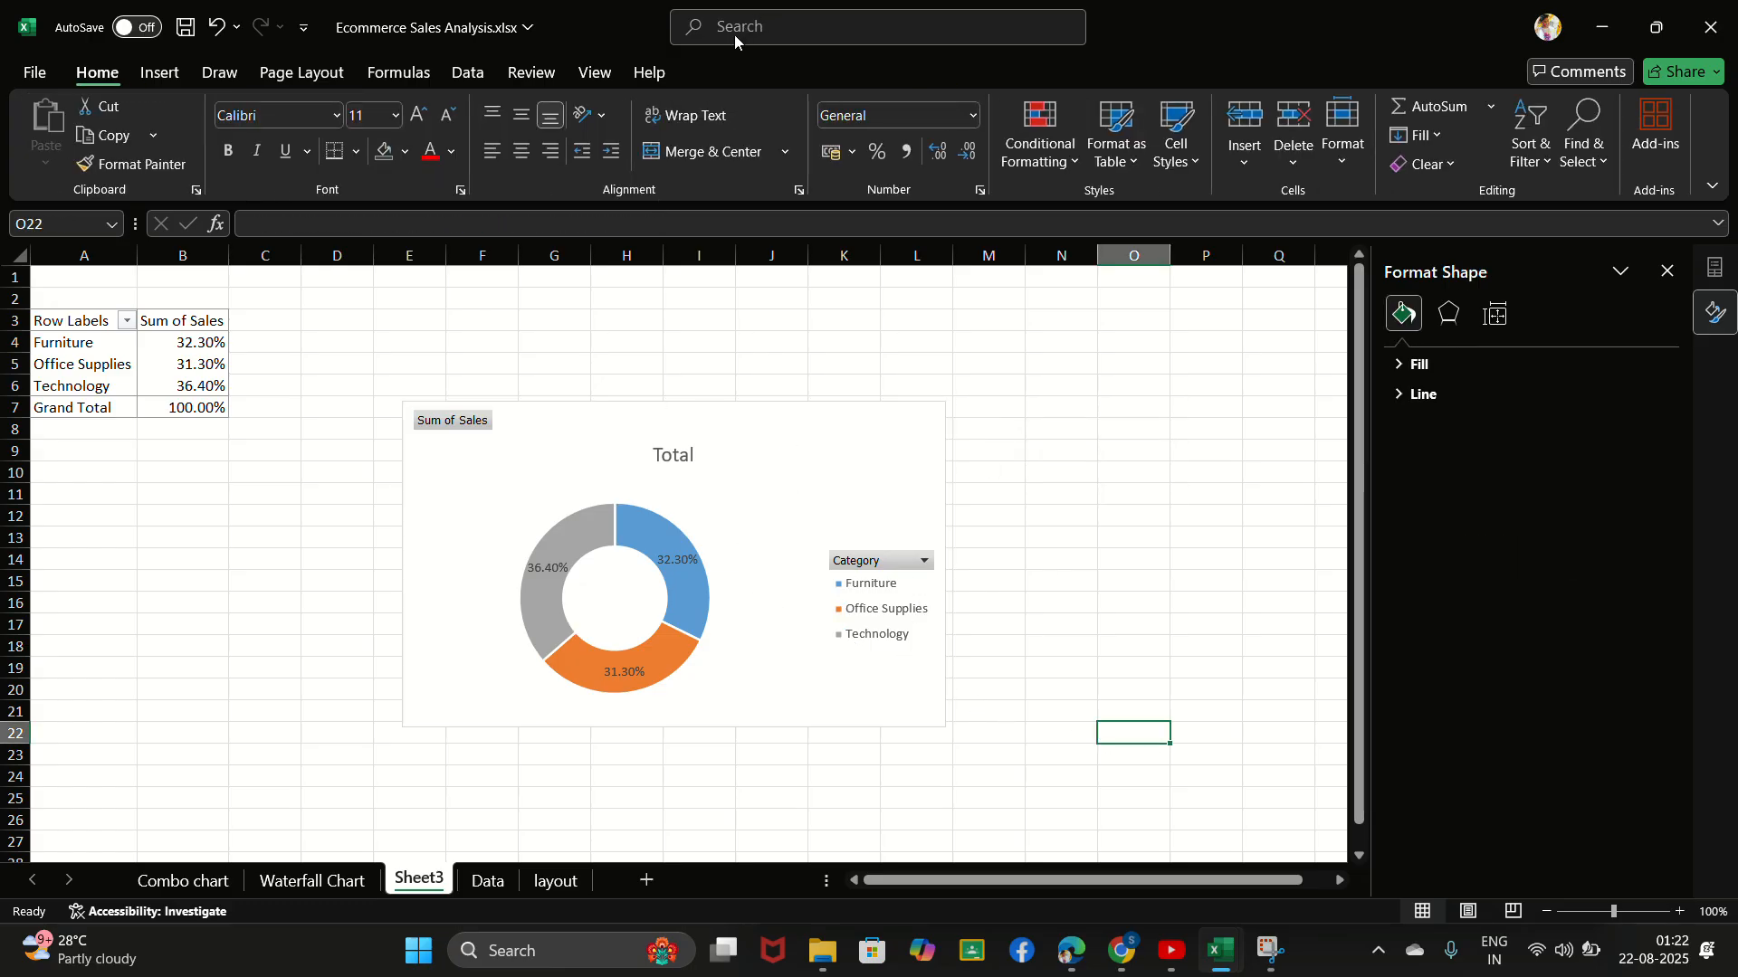
- Hide all field buttons on the doughnut chart and delete its chart title
left_click(448, 424)
right_click(448, 424)
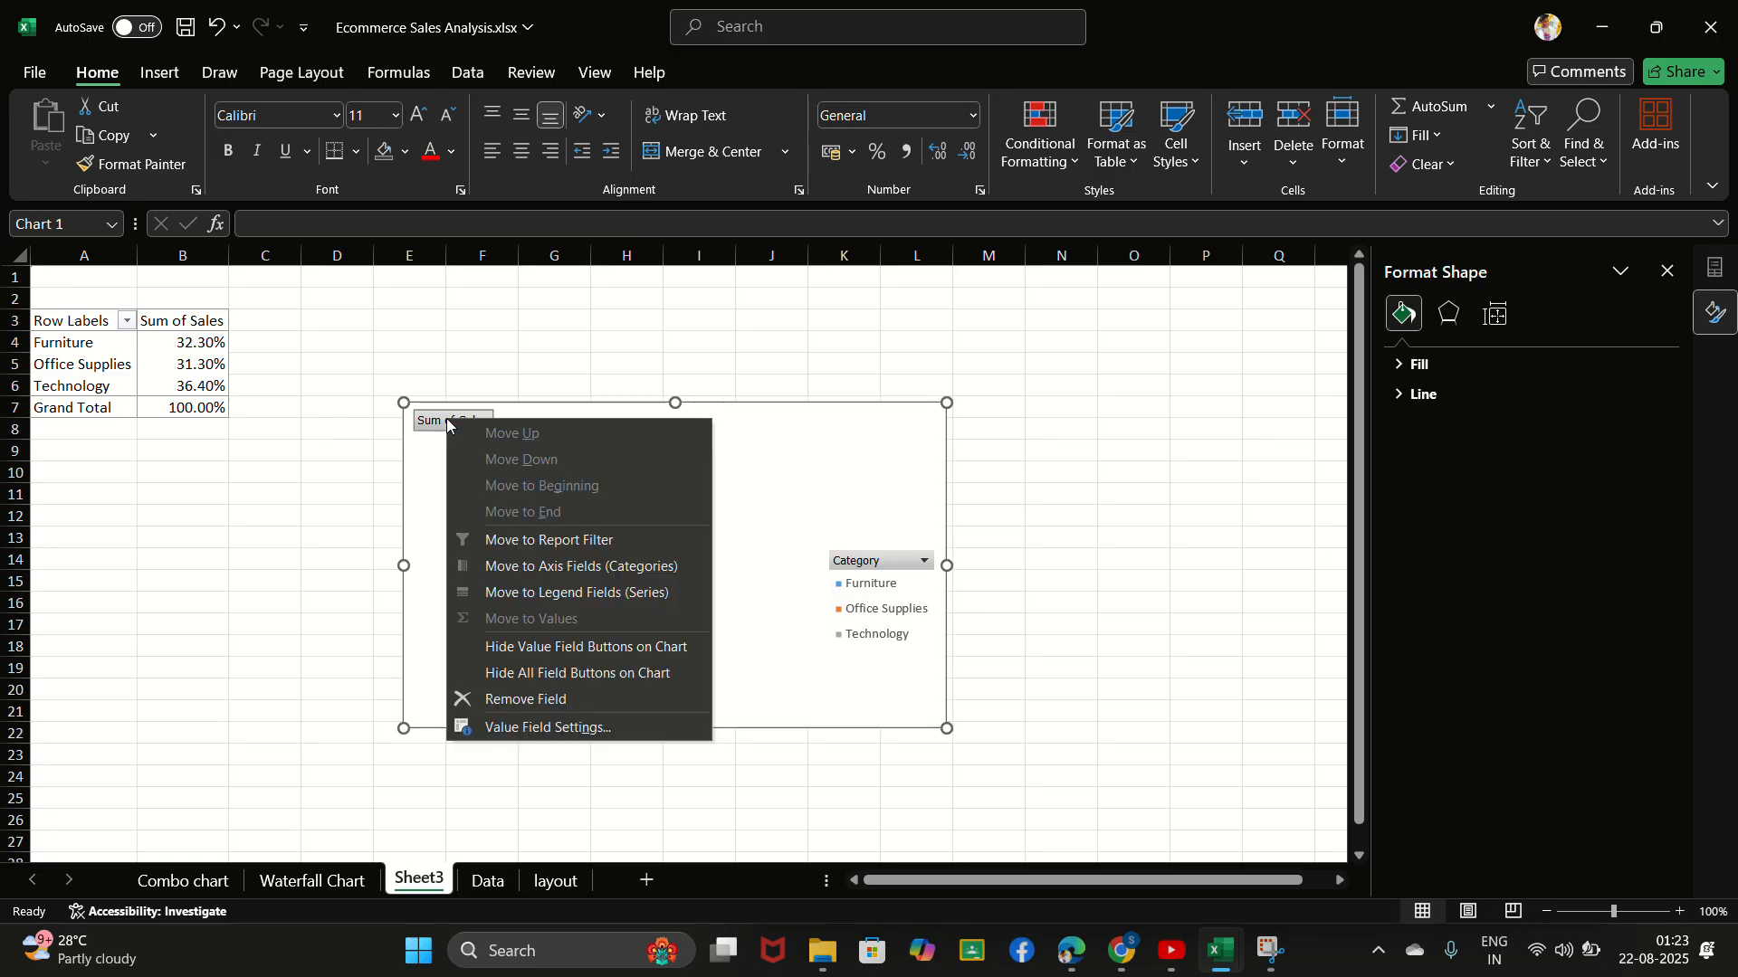
left_click(520, 674)
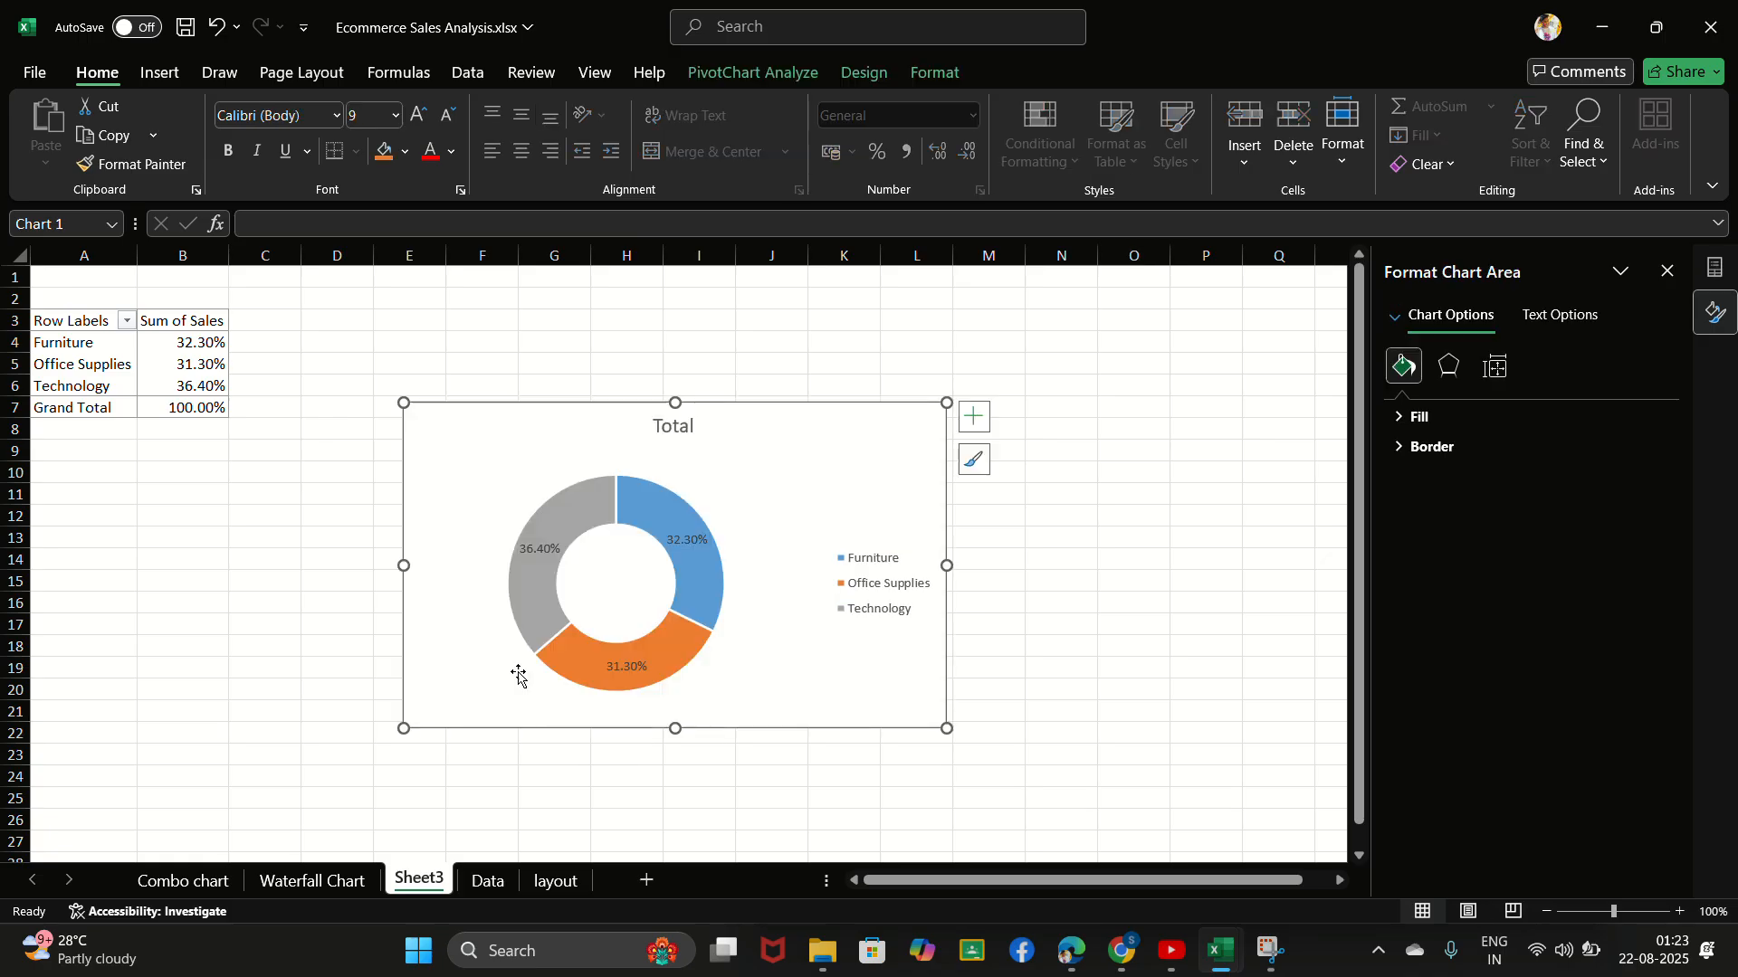
left_click(681, 427)
right_click(682, 427)
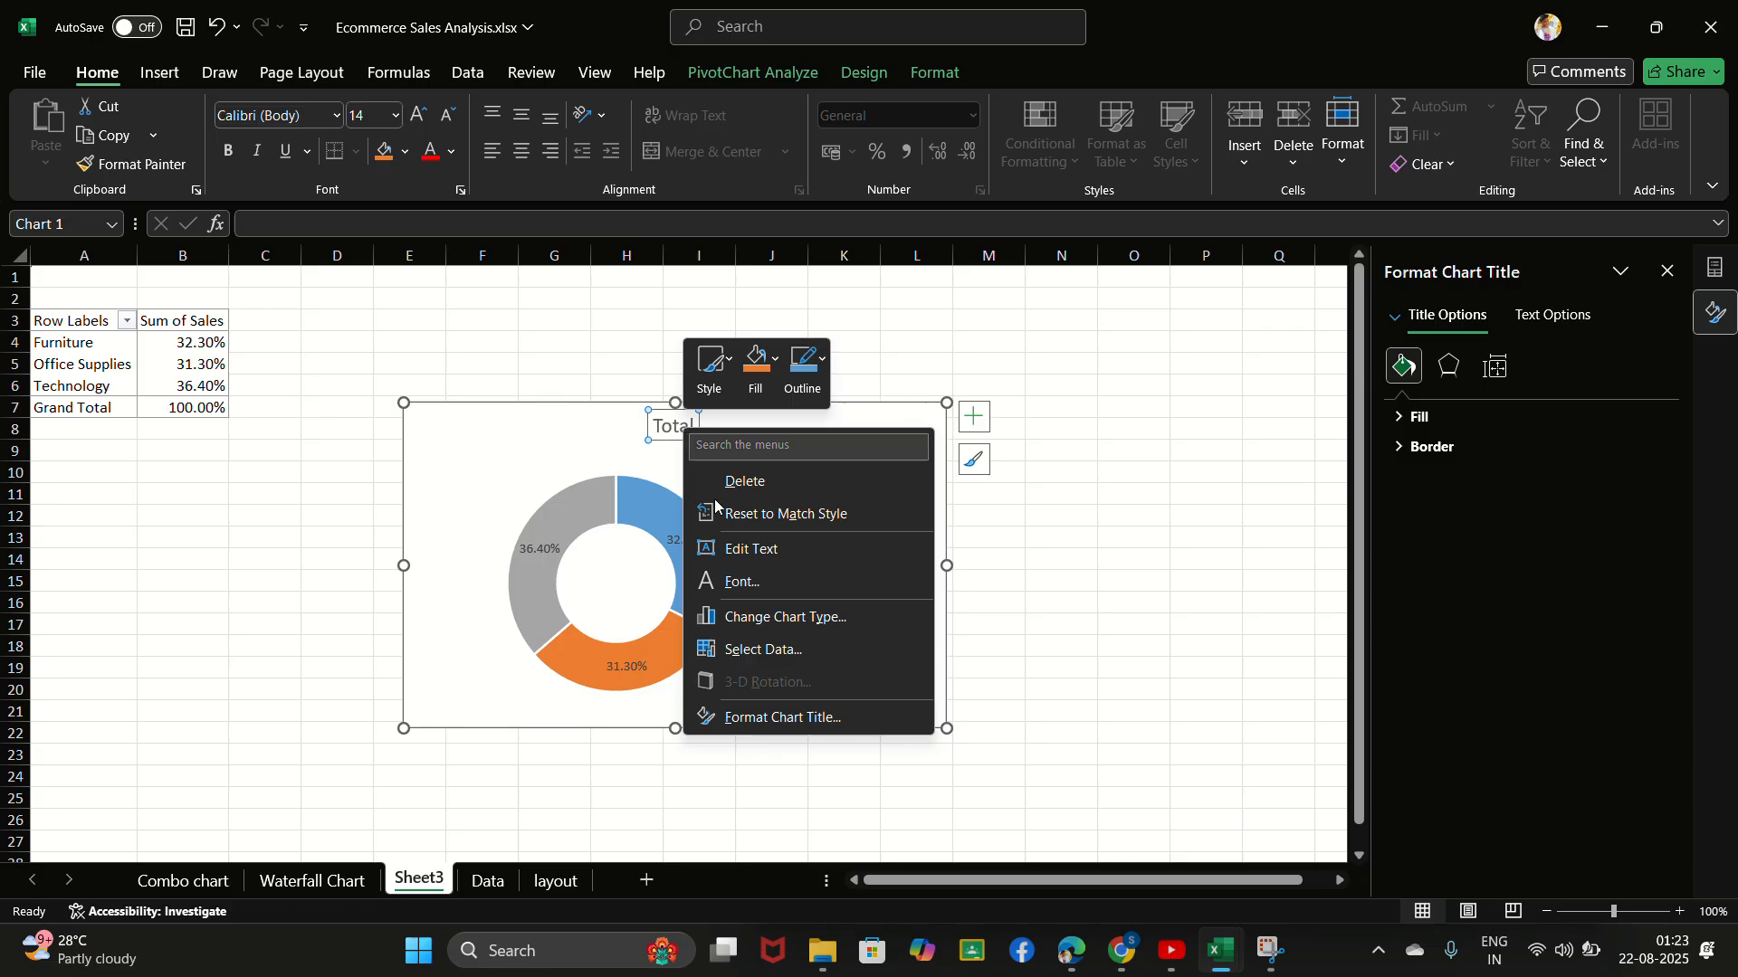
left_click(760, 480)
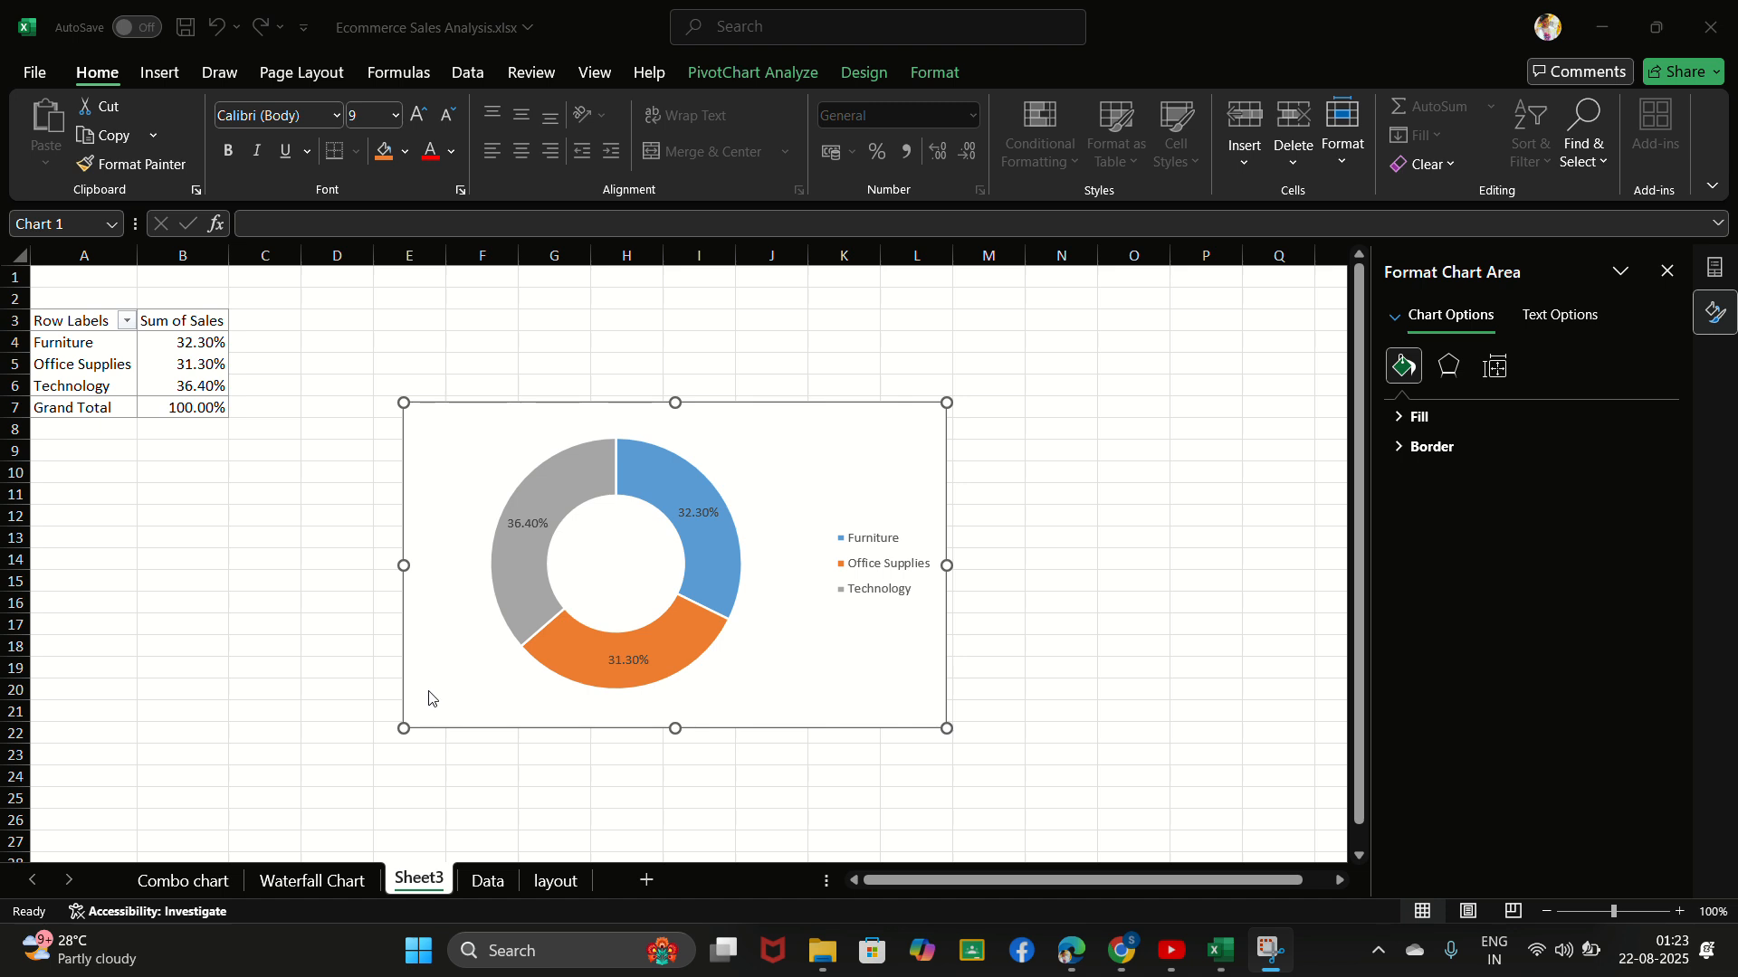
- Rename the sheet containing the doughnut chart as Pie Chart
double_click(430, 883)
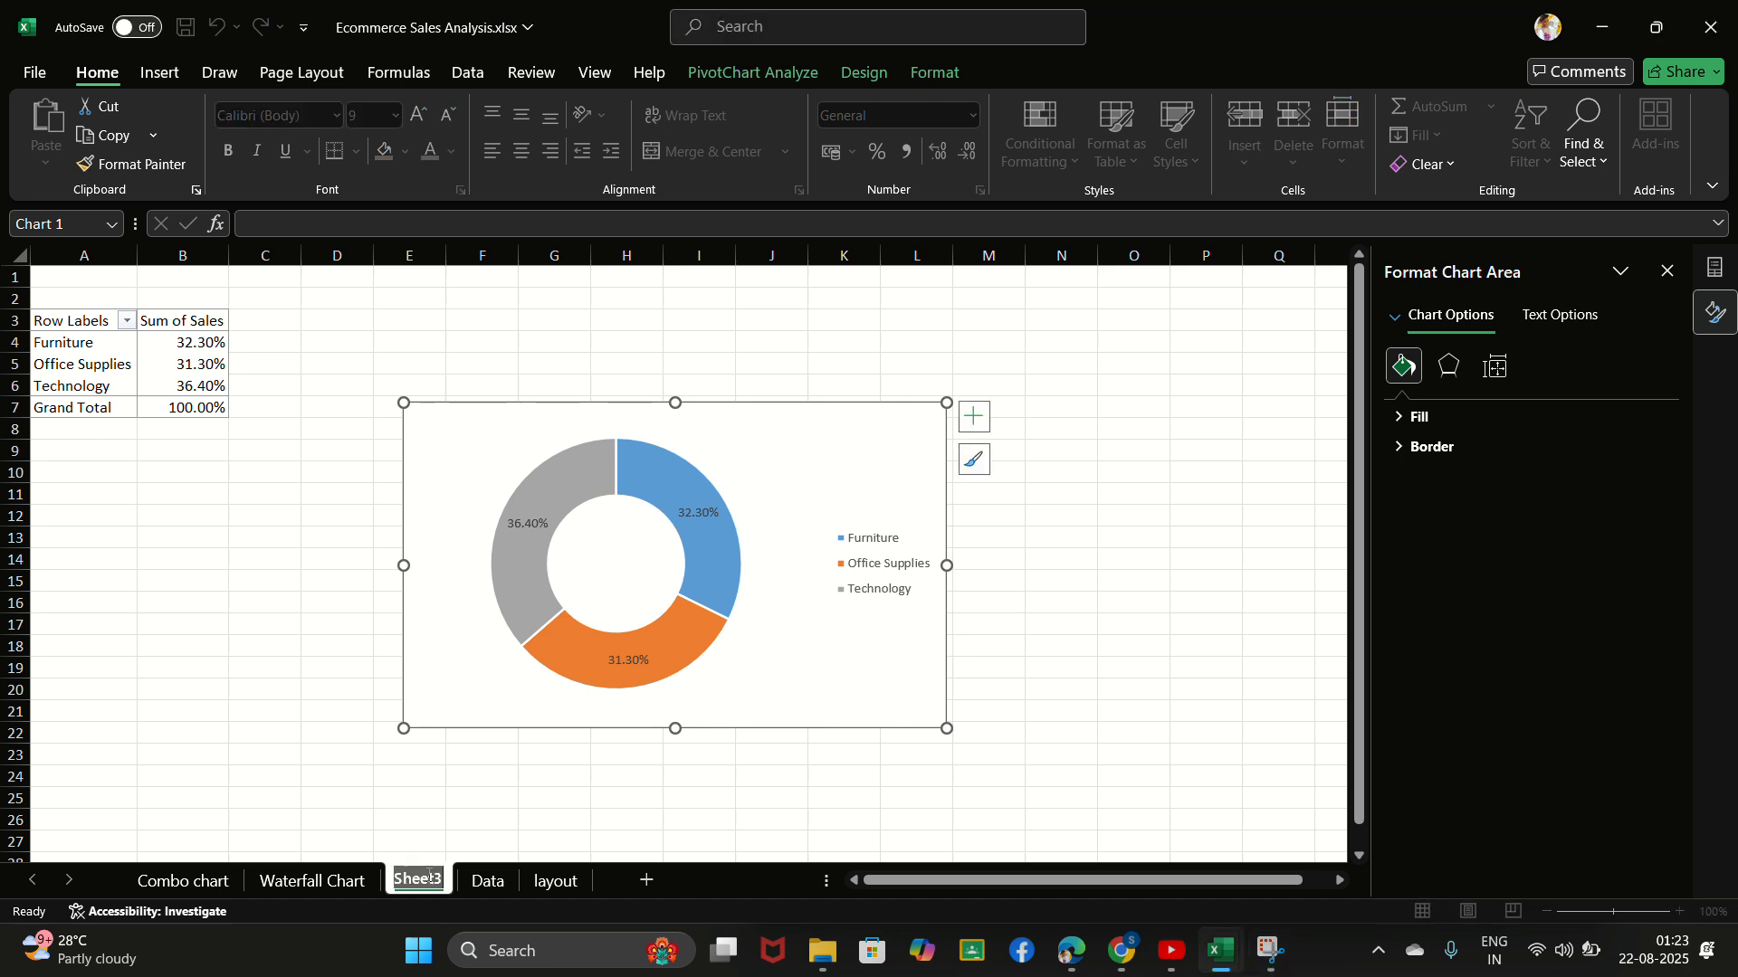
key("BackSpace")
type("Pie")
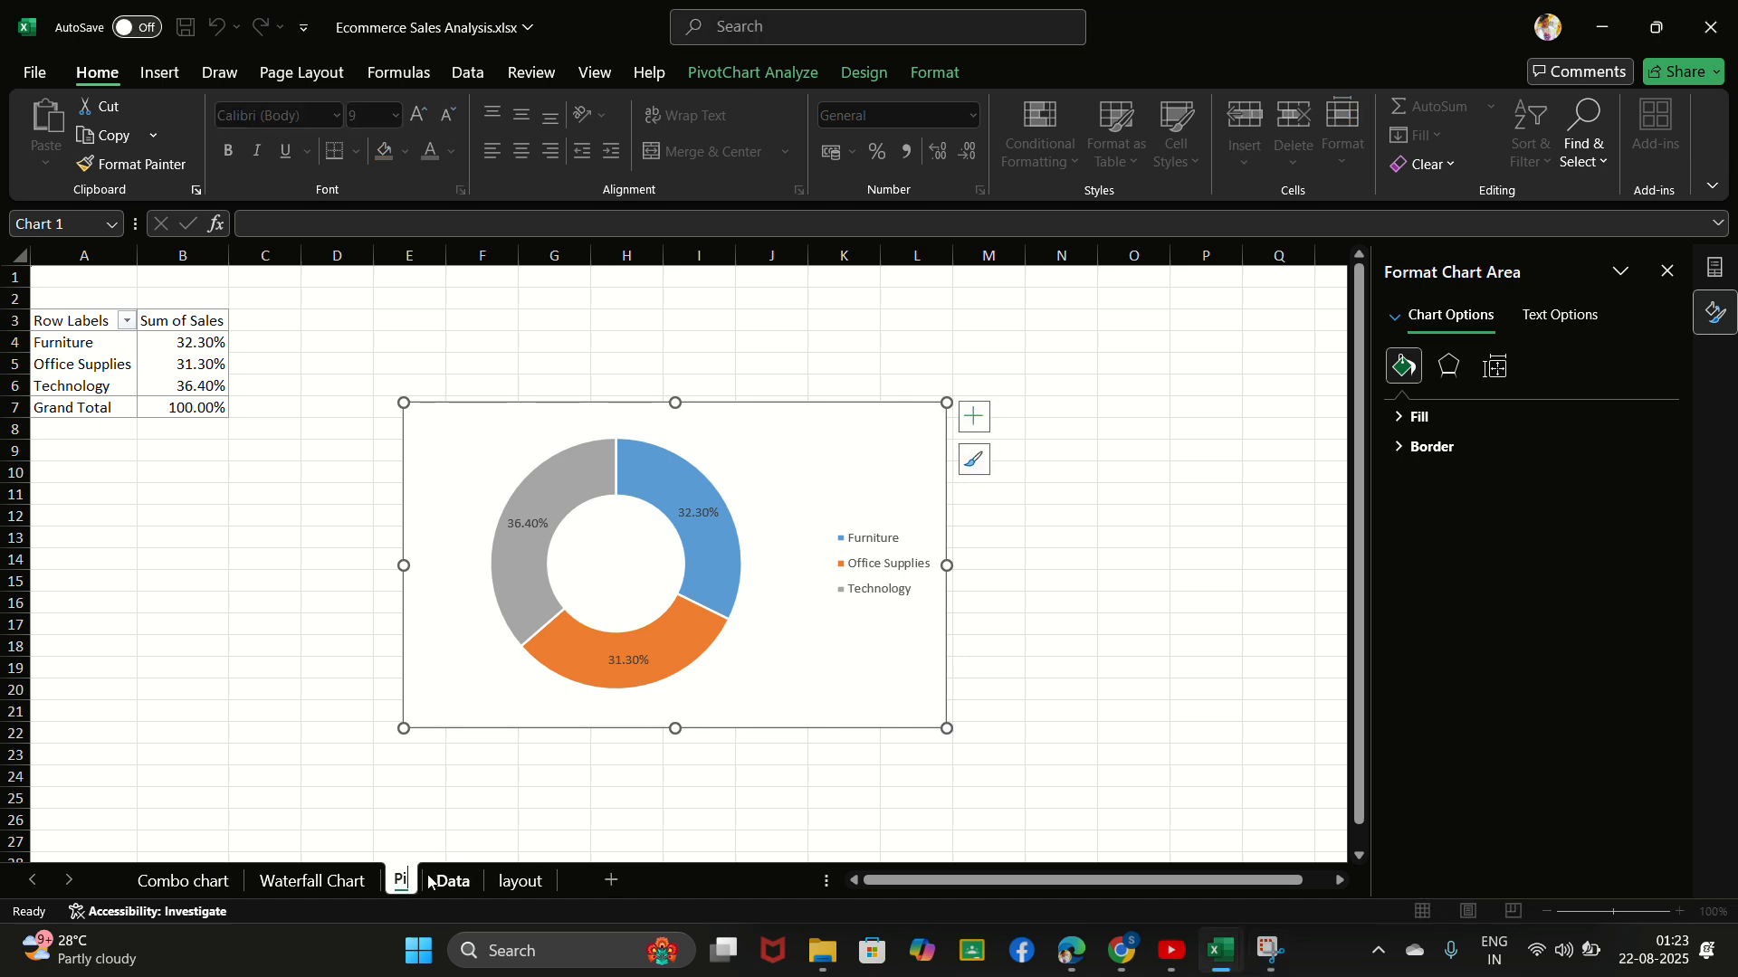
key("Return")
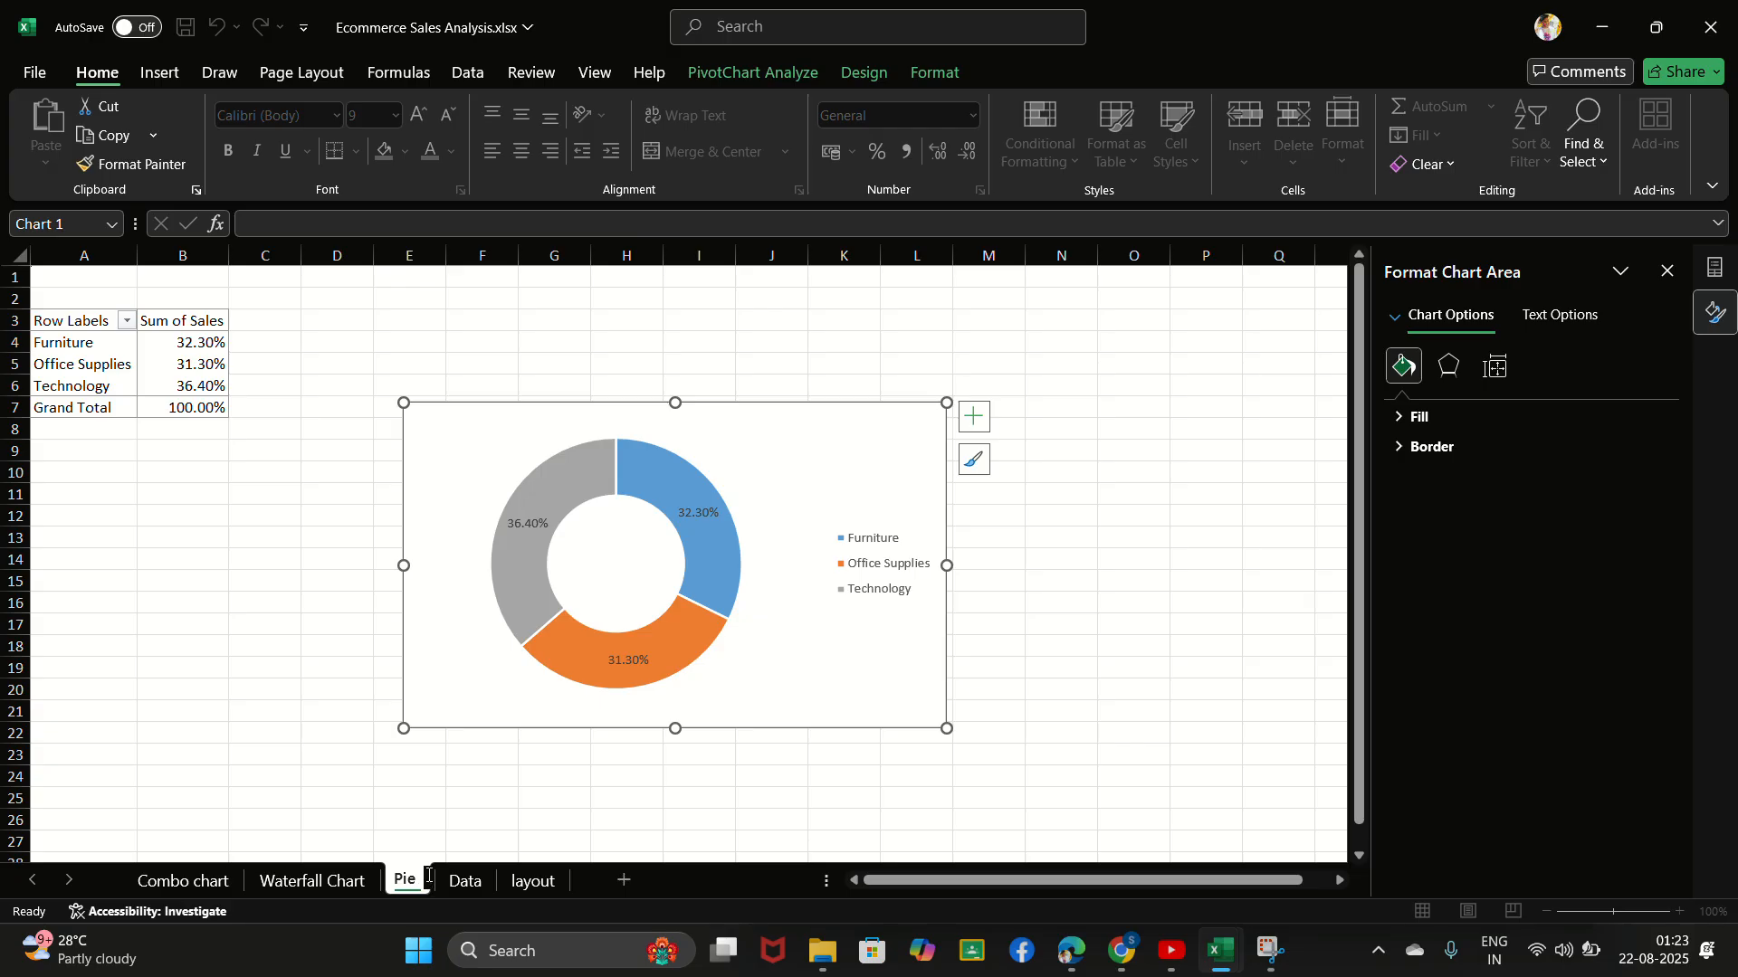
type("Chart")
key("Return")
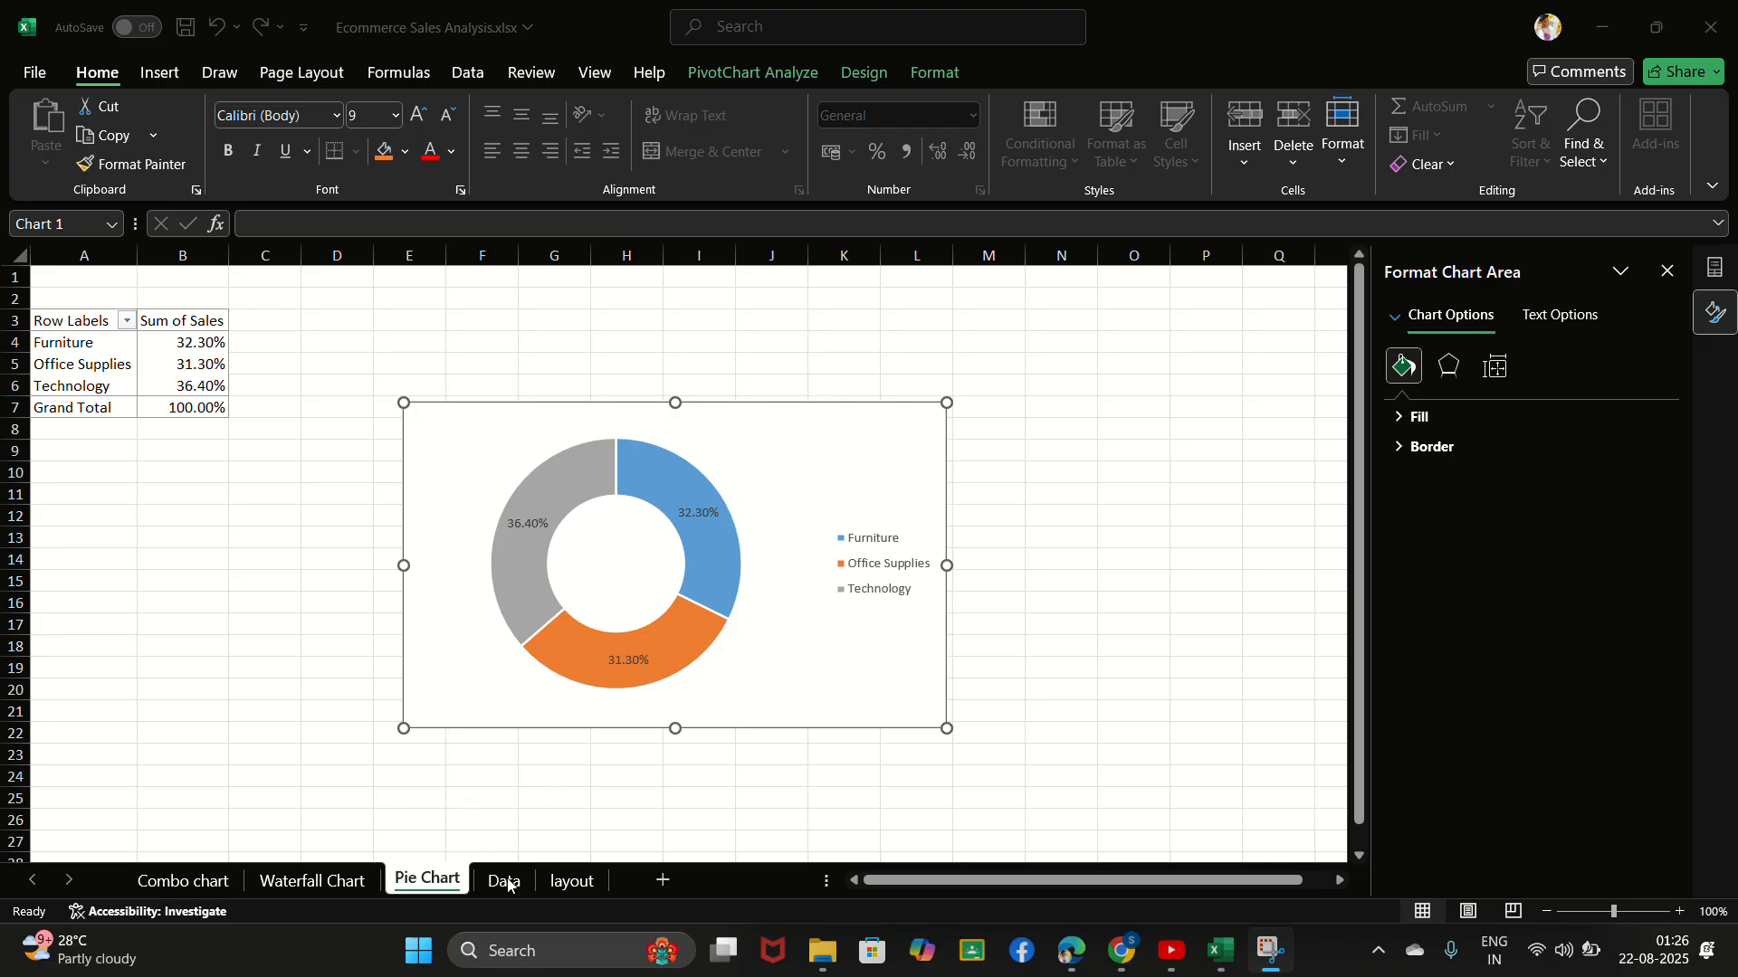
- Create another PivotTable from Table_1 on the Data sheet, placed in a new worksheet
left_click(510, 886)
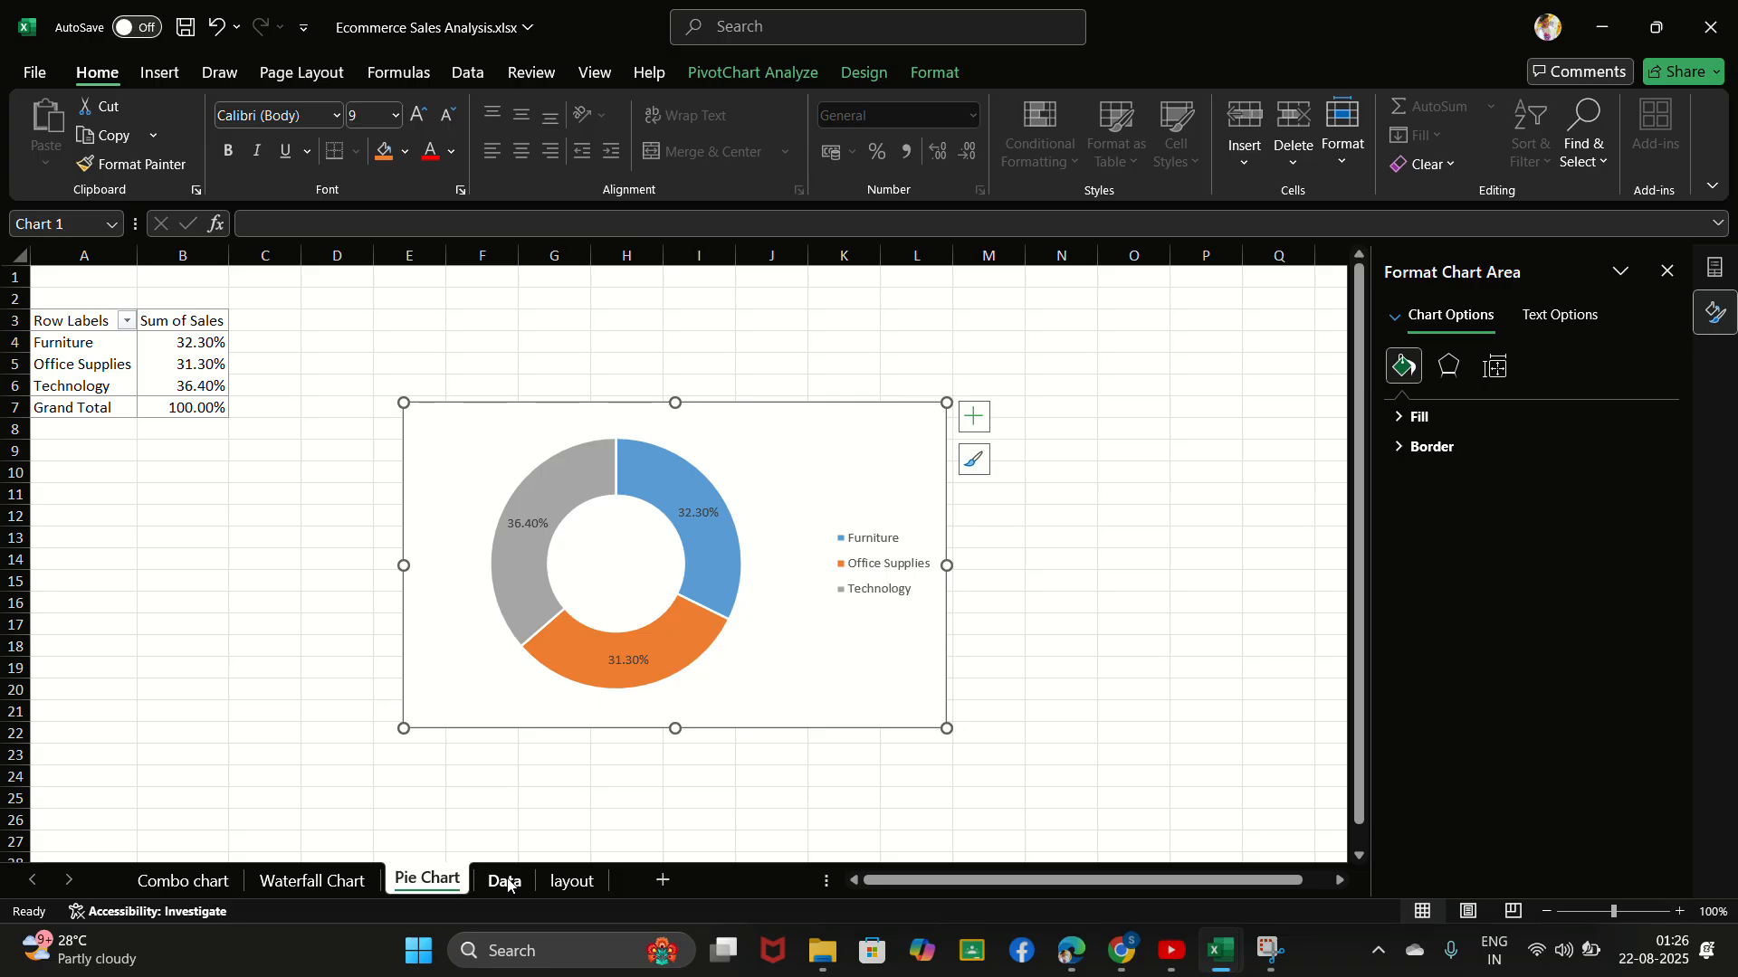
left_click(507, 882)
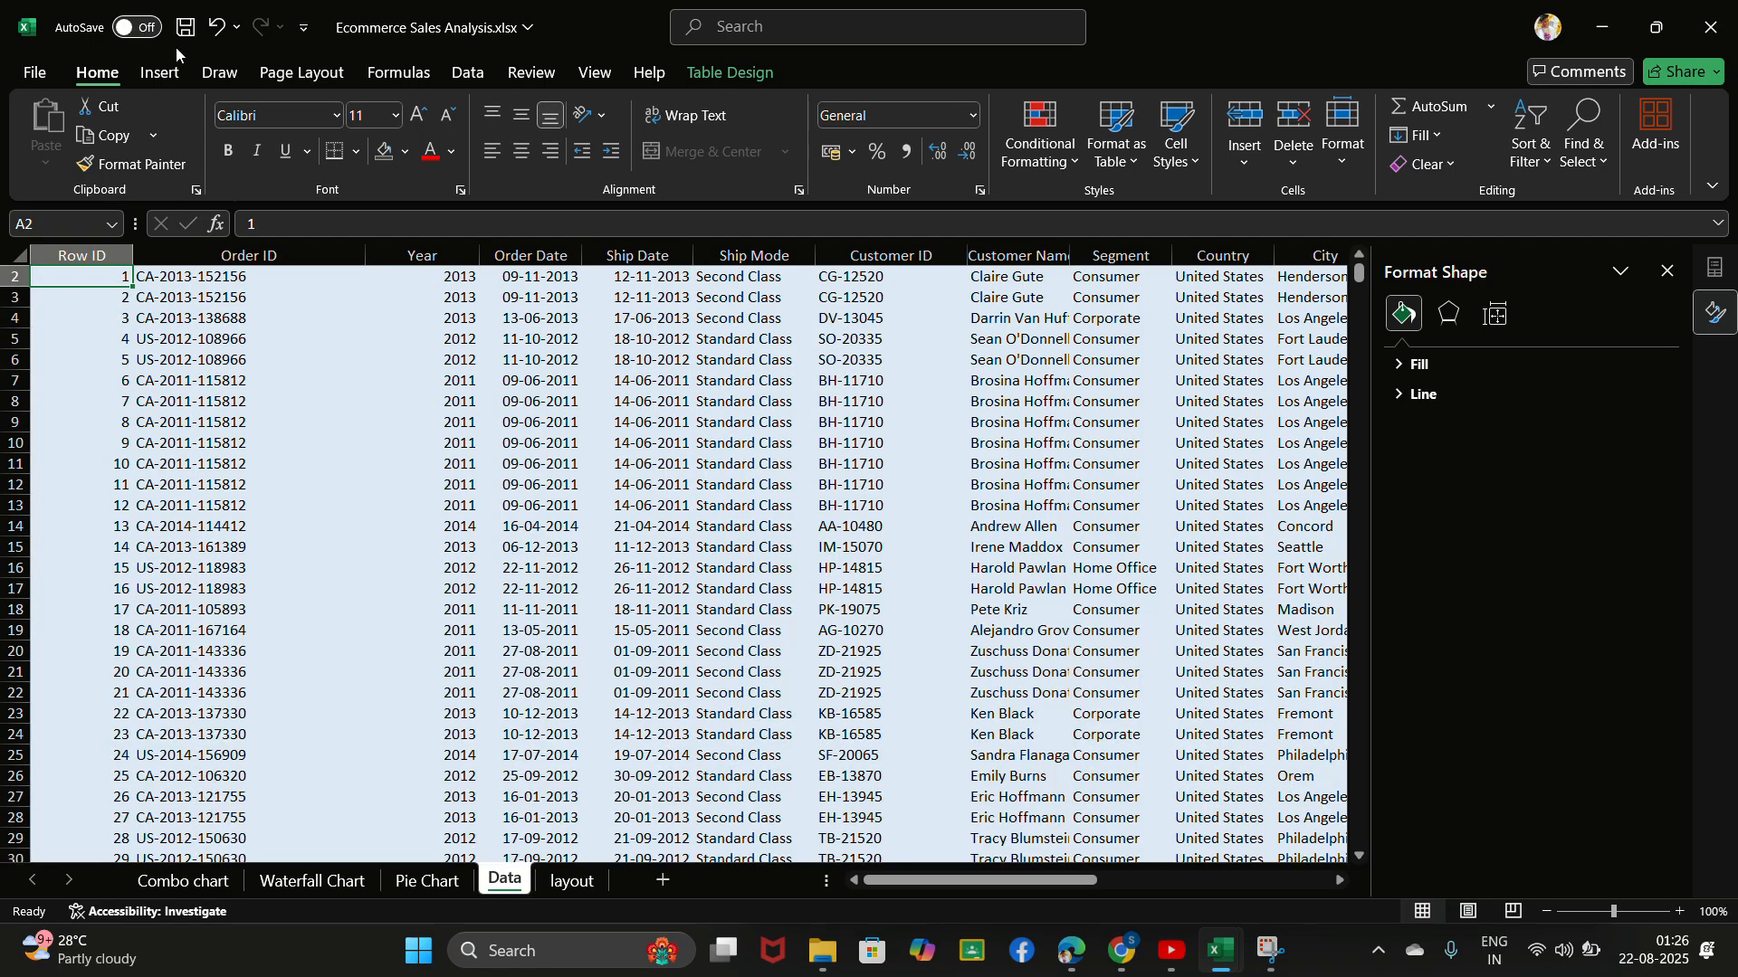
left_click(158, 74)
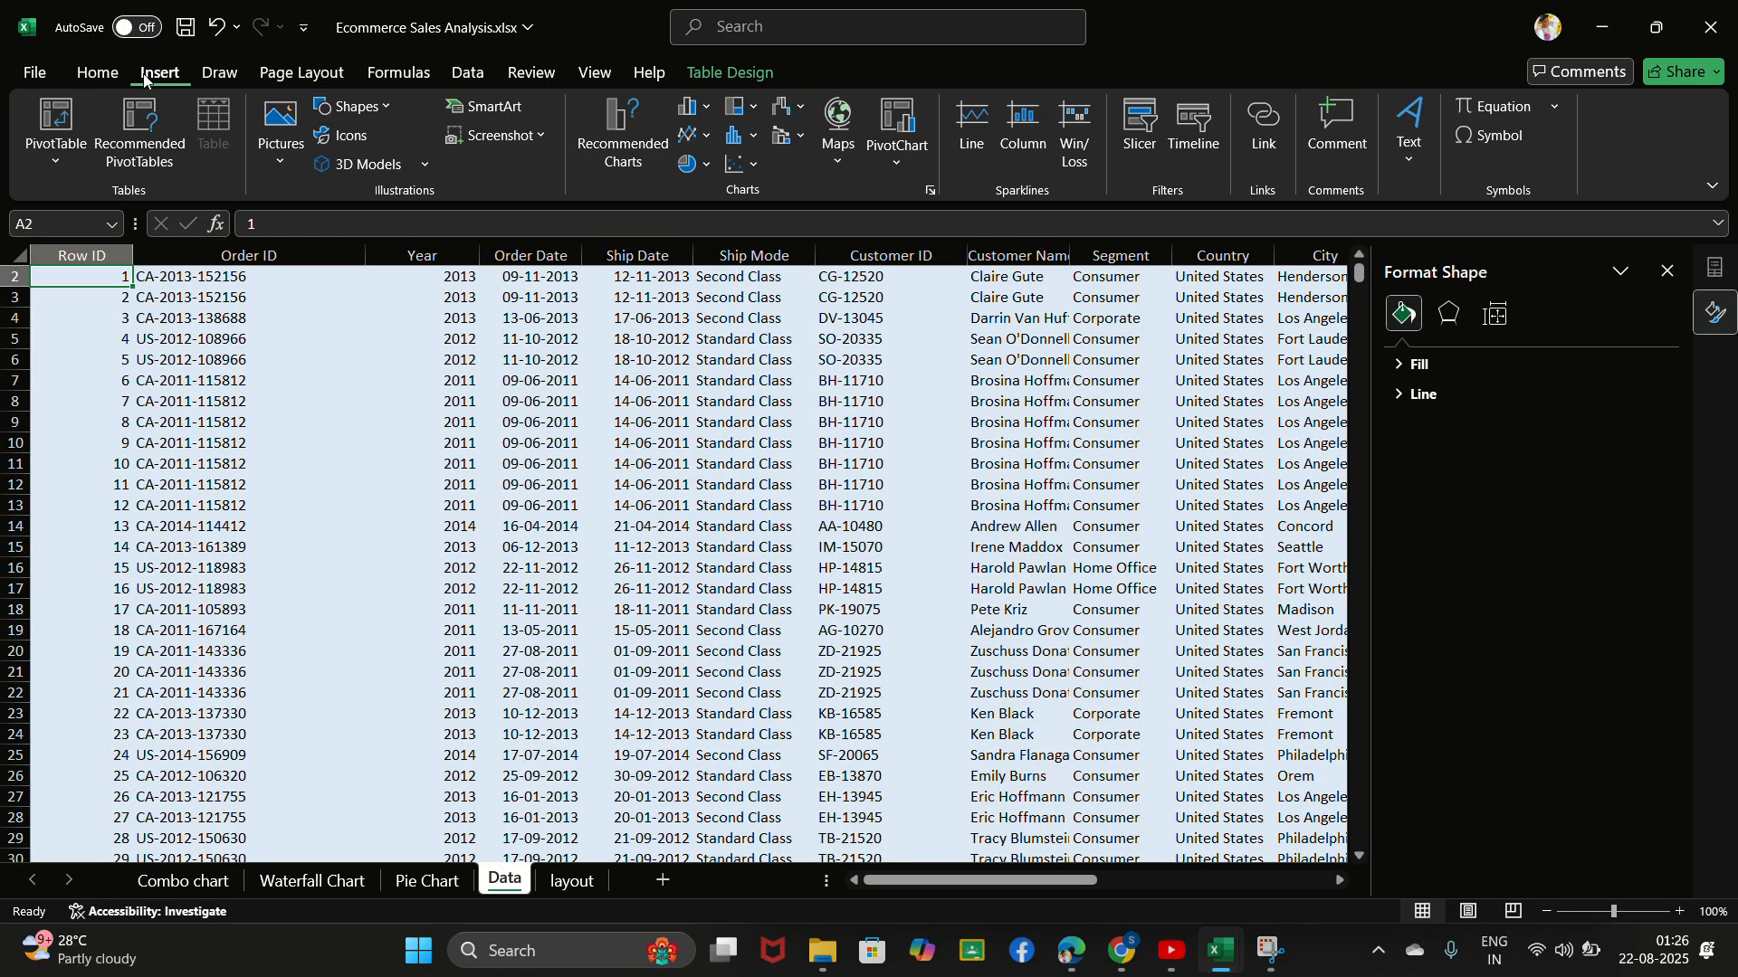
left_click(62, 118)
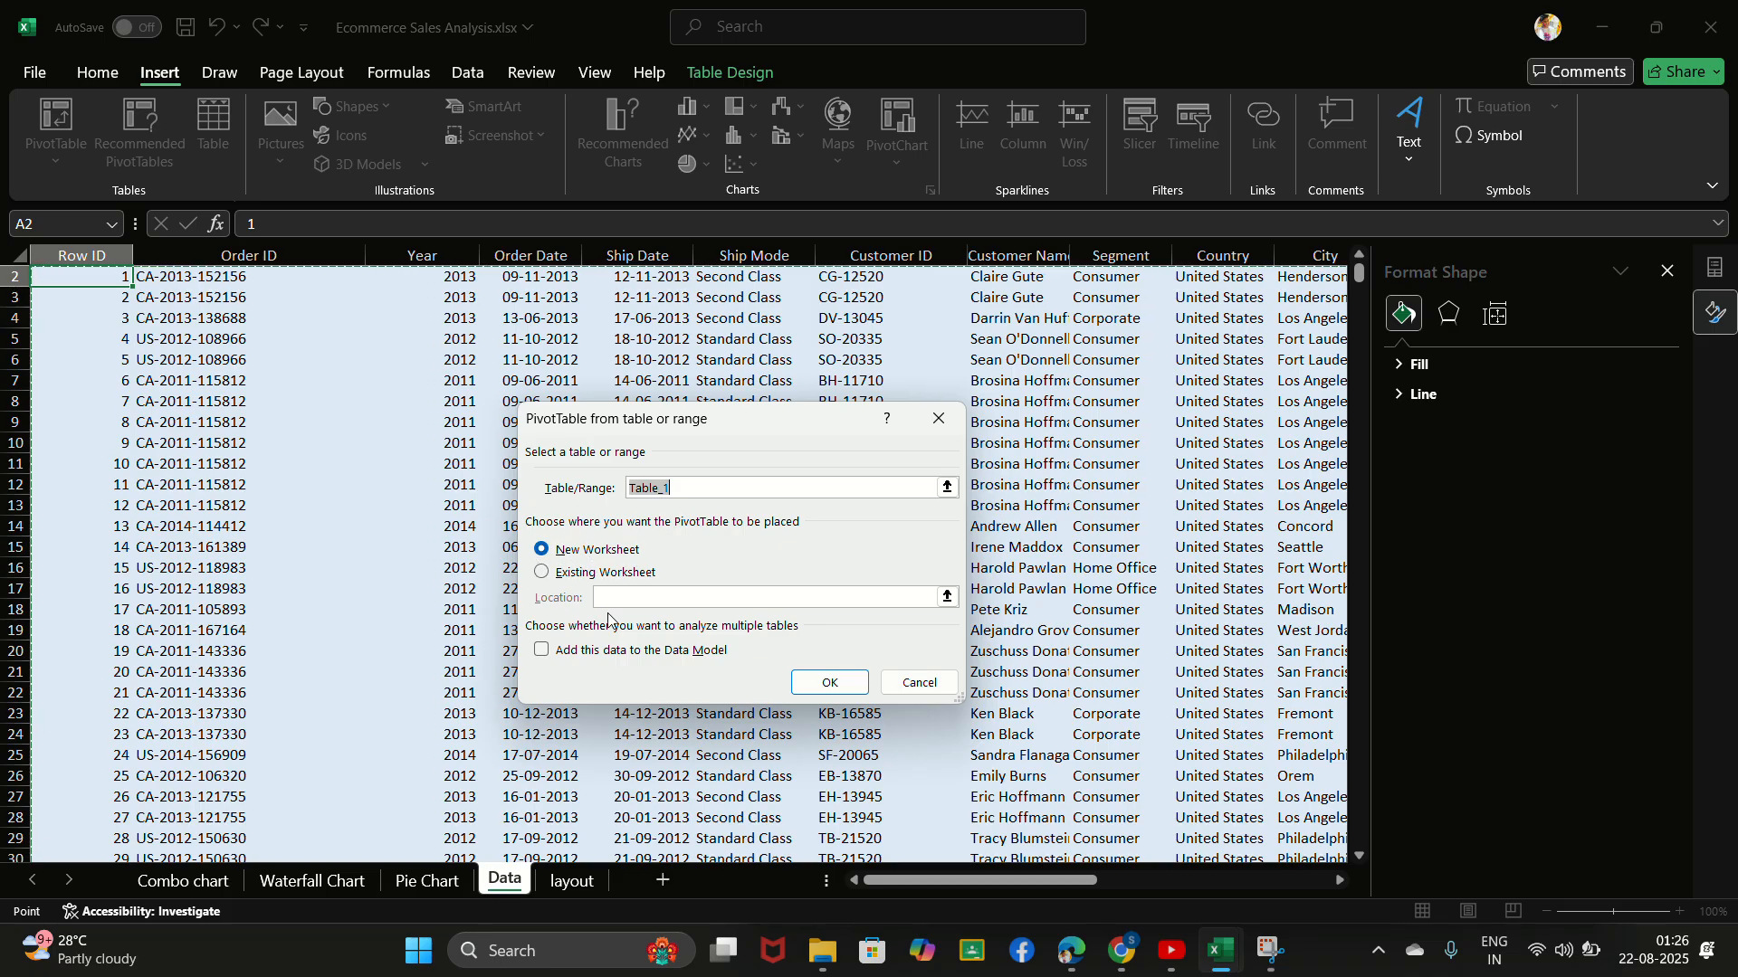
left_click(827, 682)
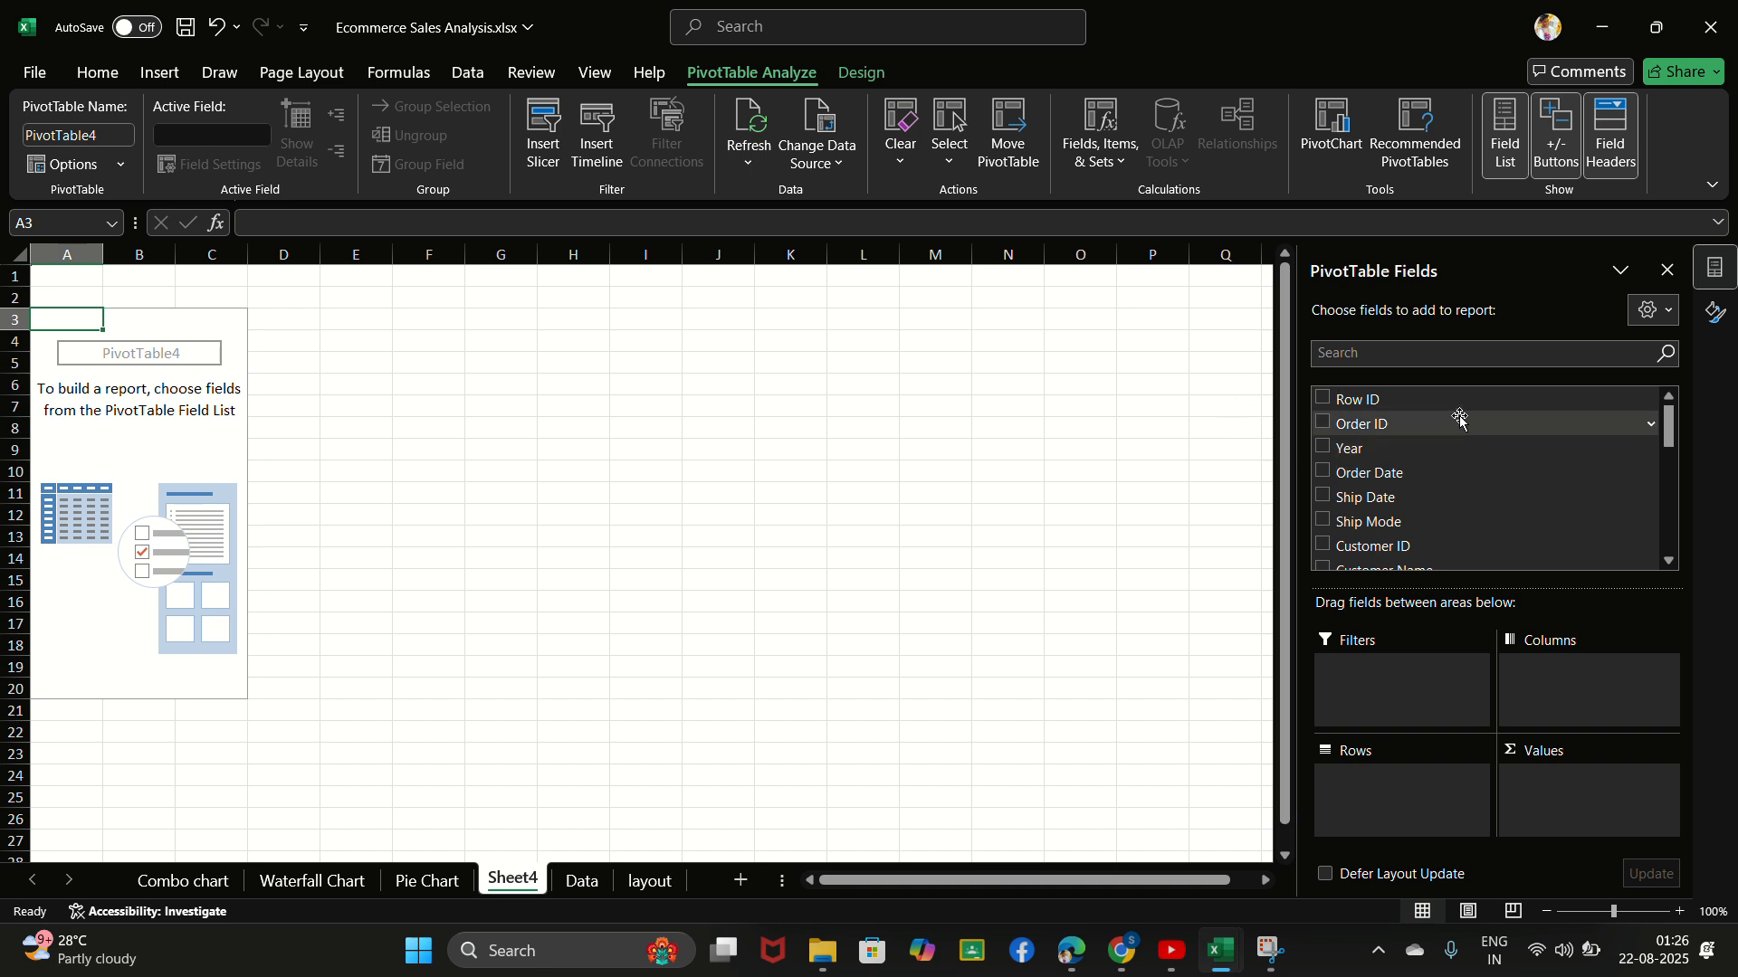
- Add the State field as rows and the Sales field as summed values in the new PivotTable
left_click(1411, 358)
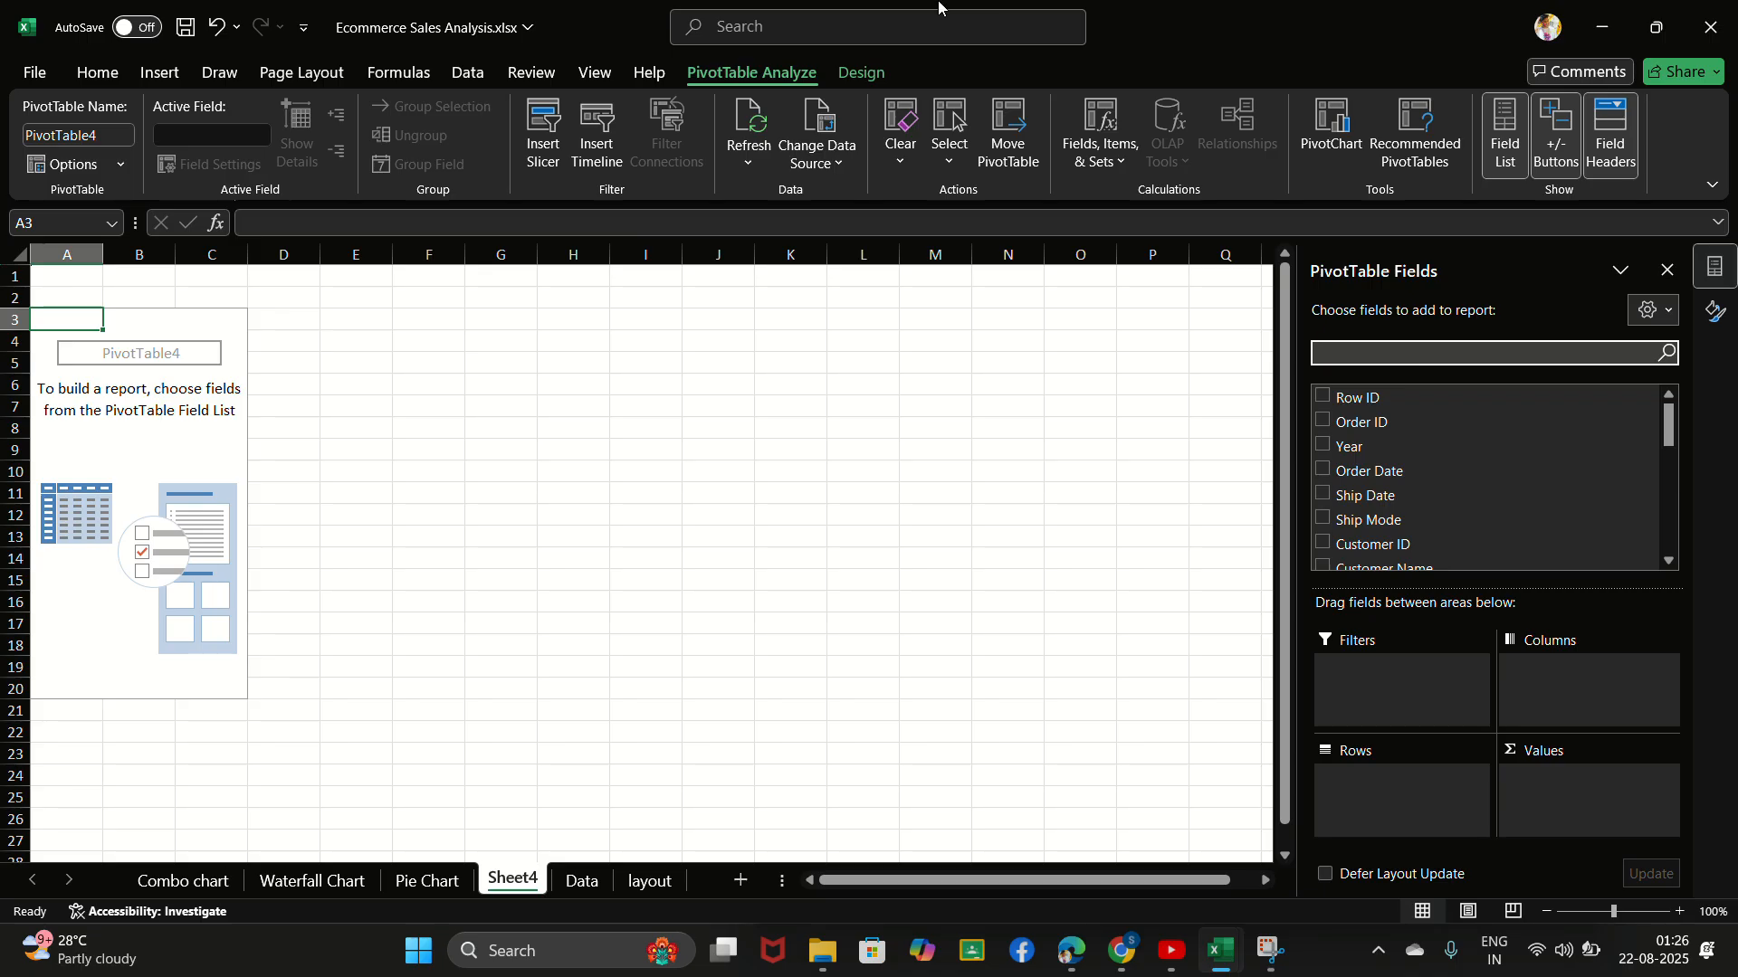
left_click(746, 35)
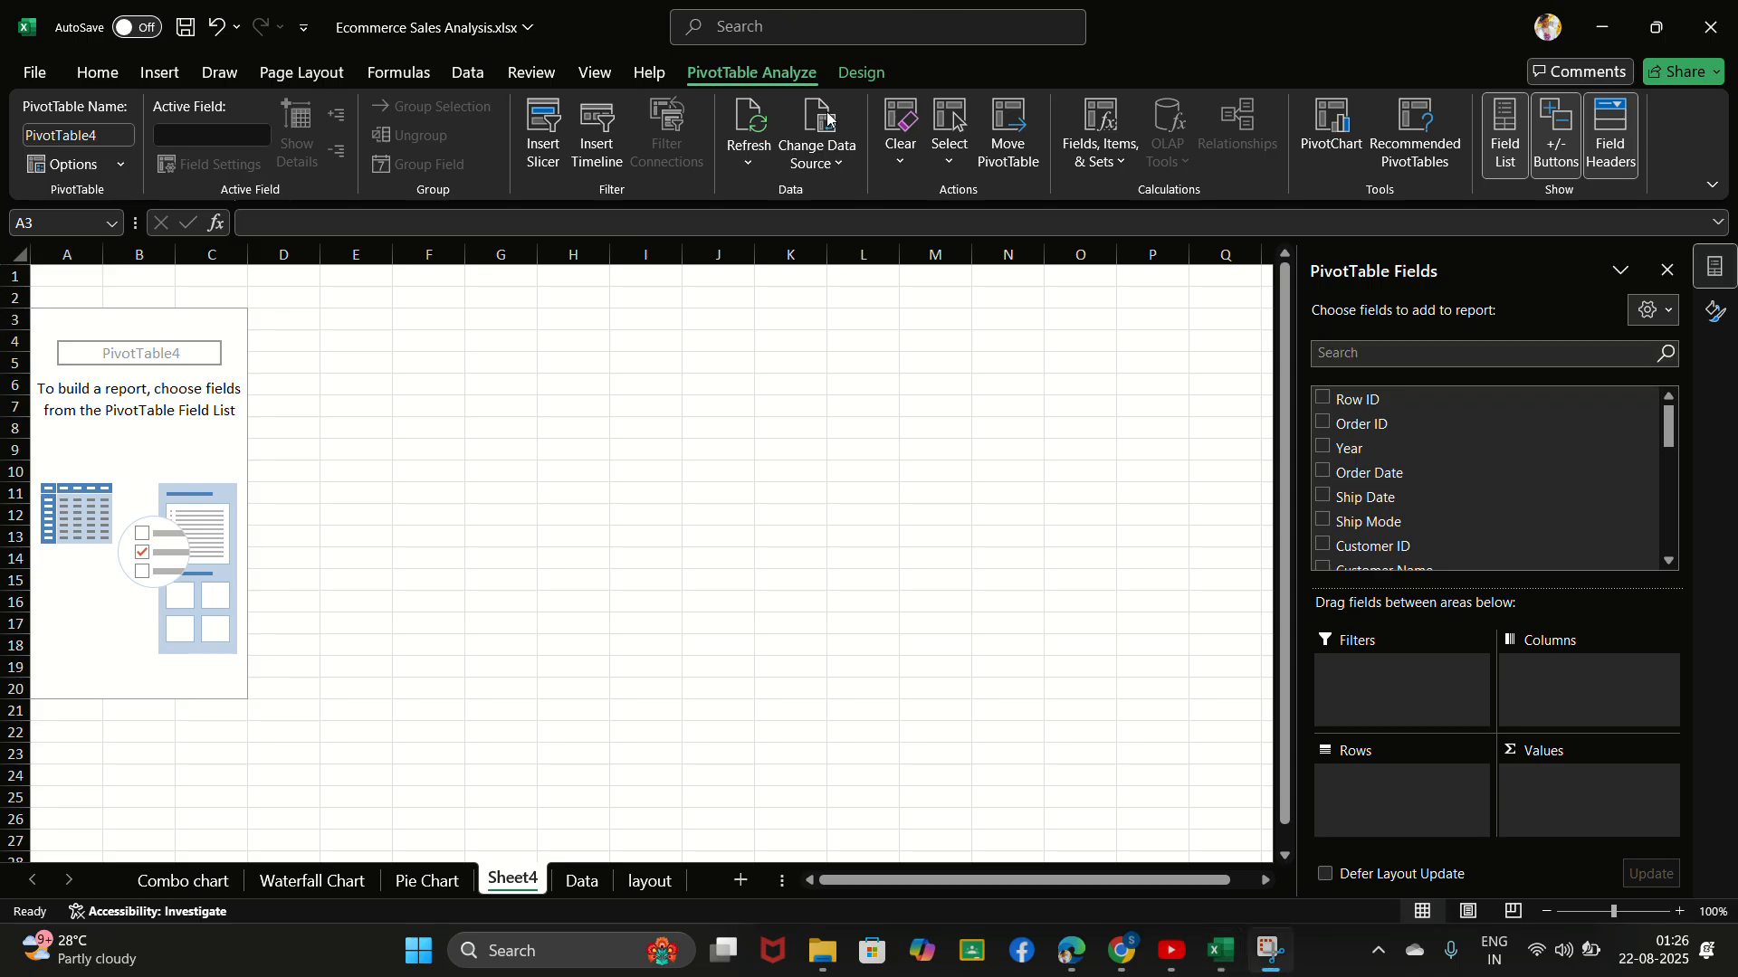
left_click(1355, 350)
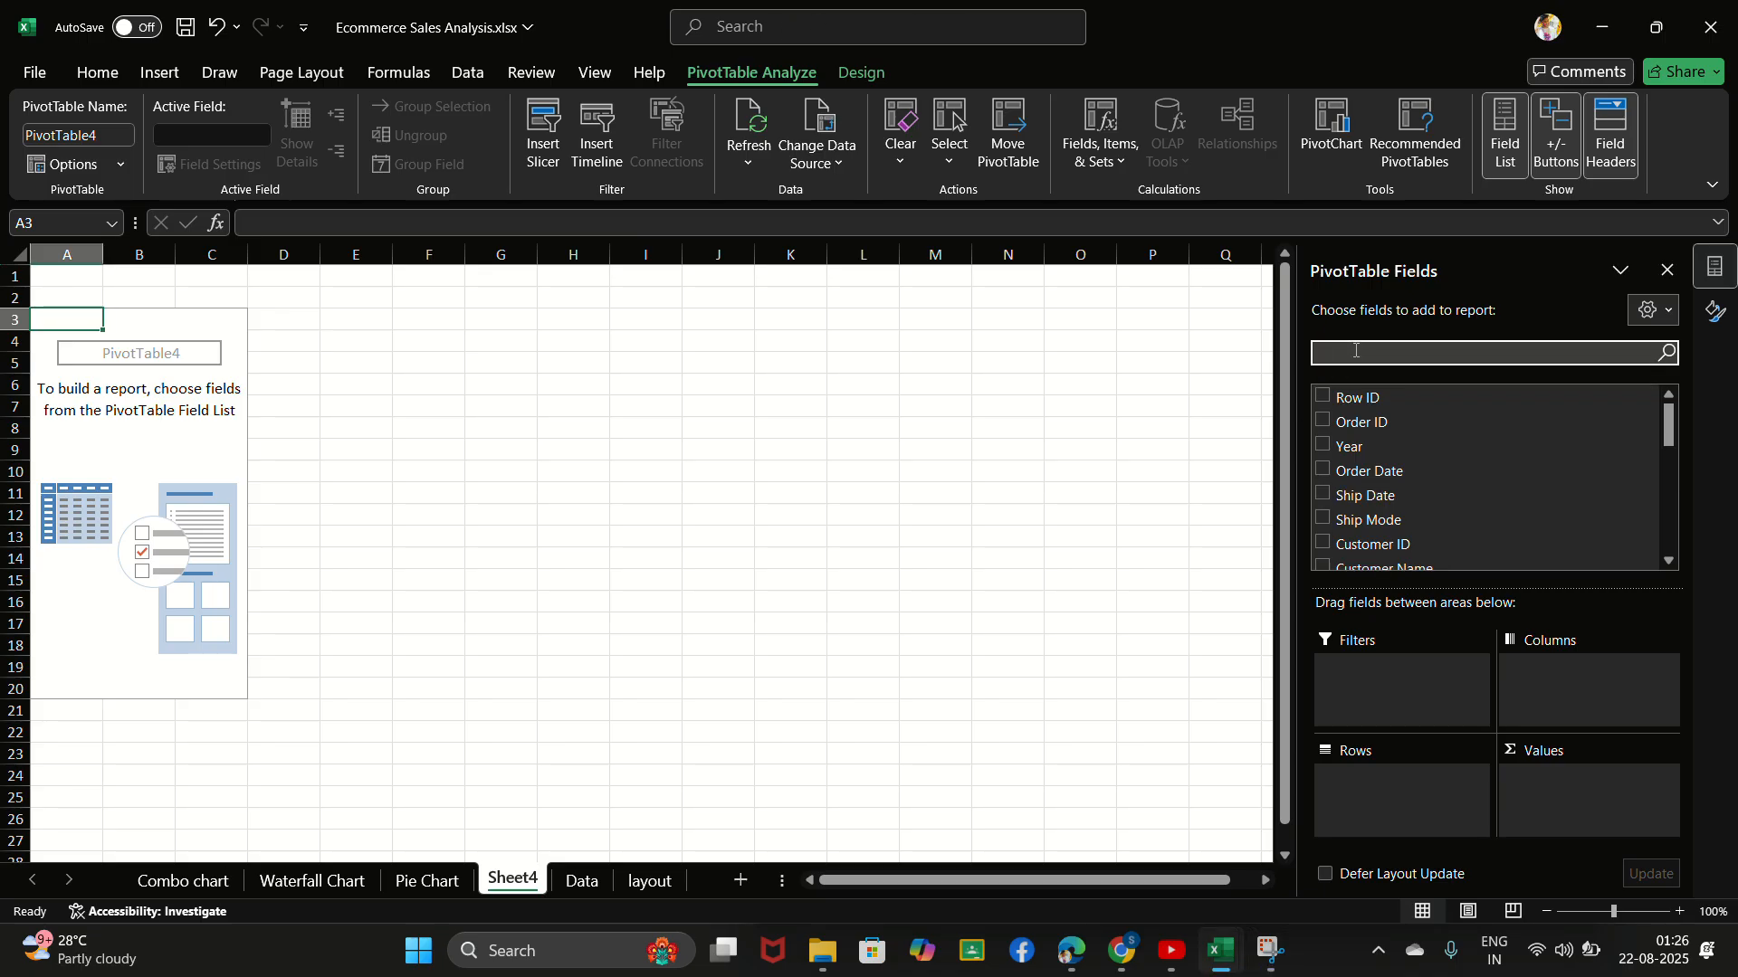
type("state")
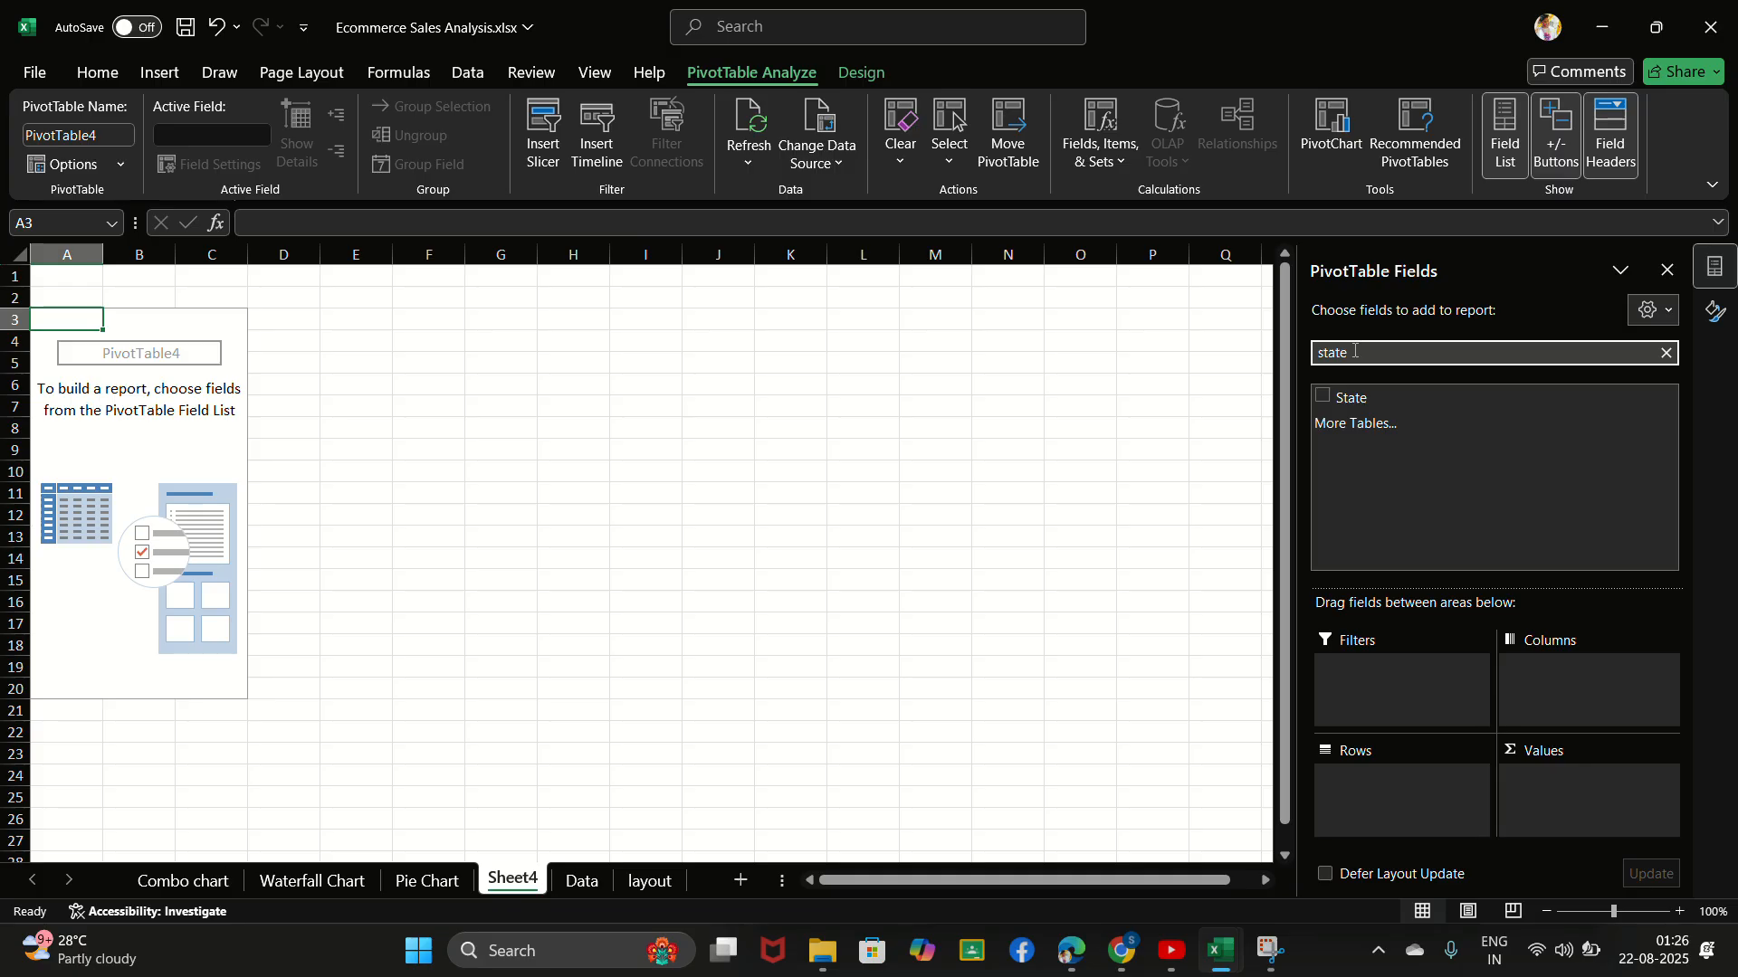
left_click(1322, 397)
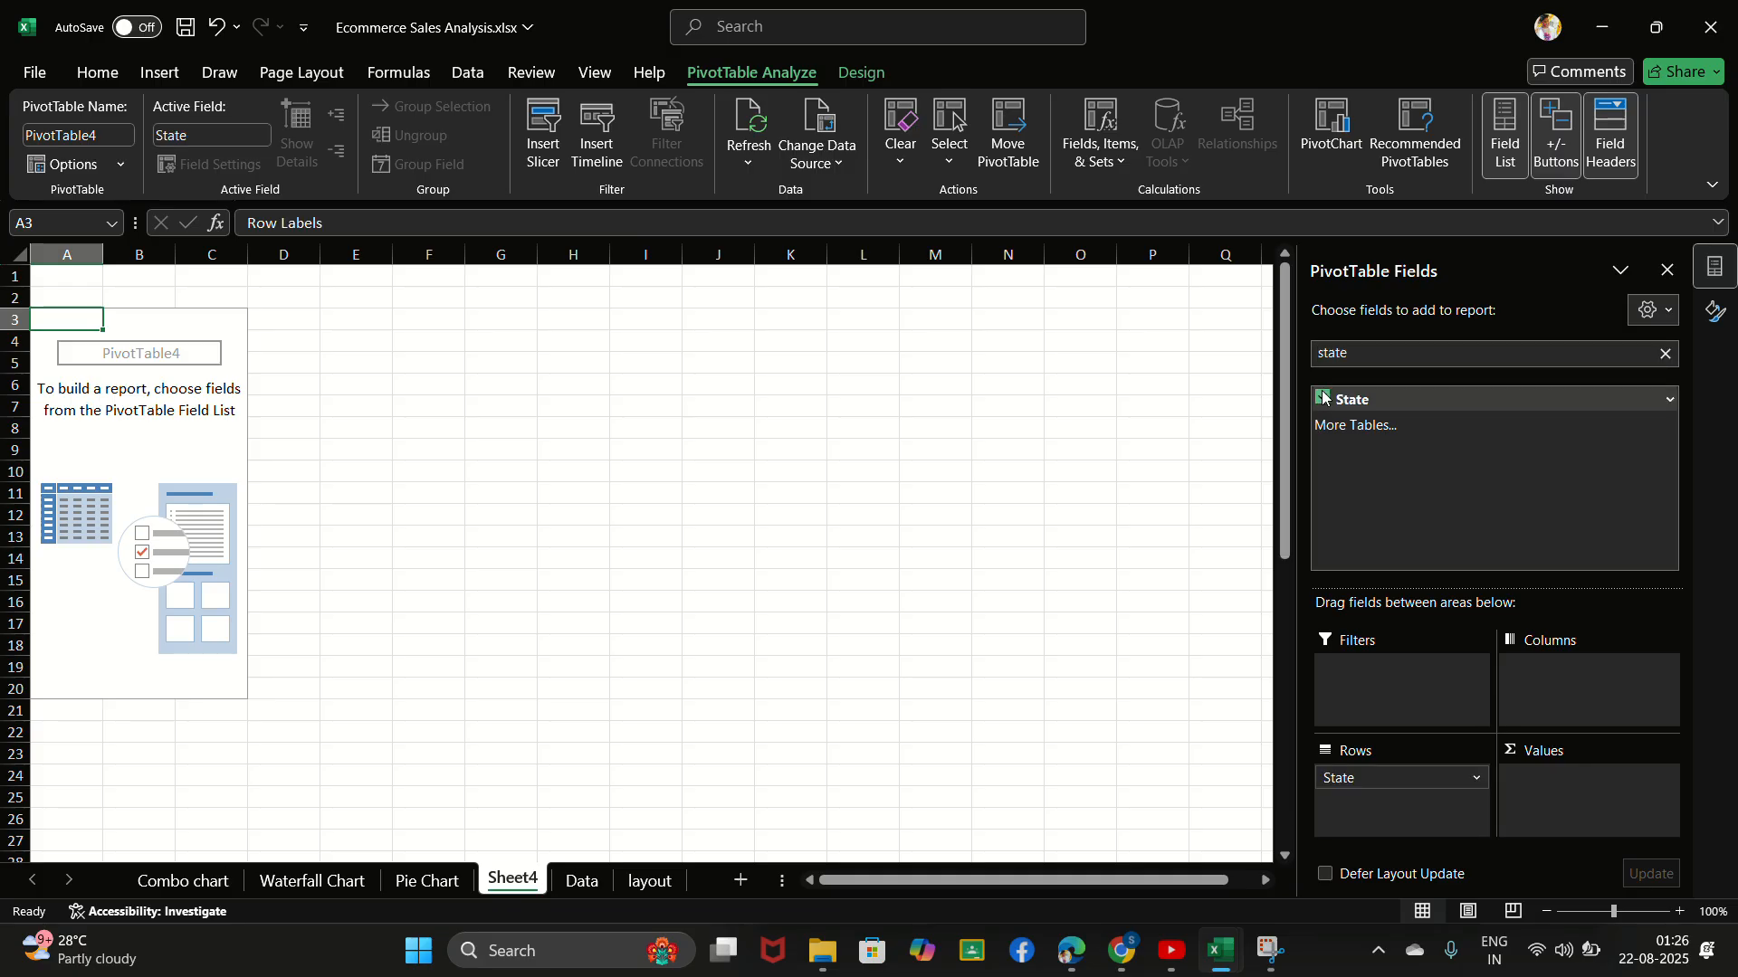
left_click(1675, 358)
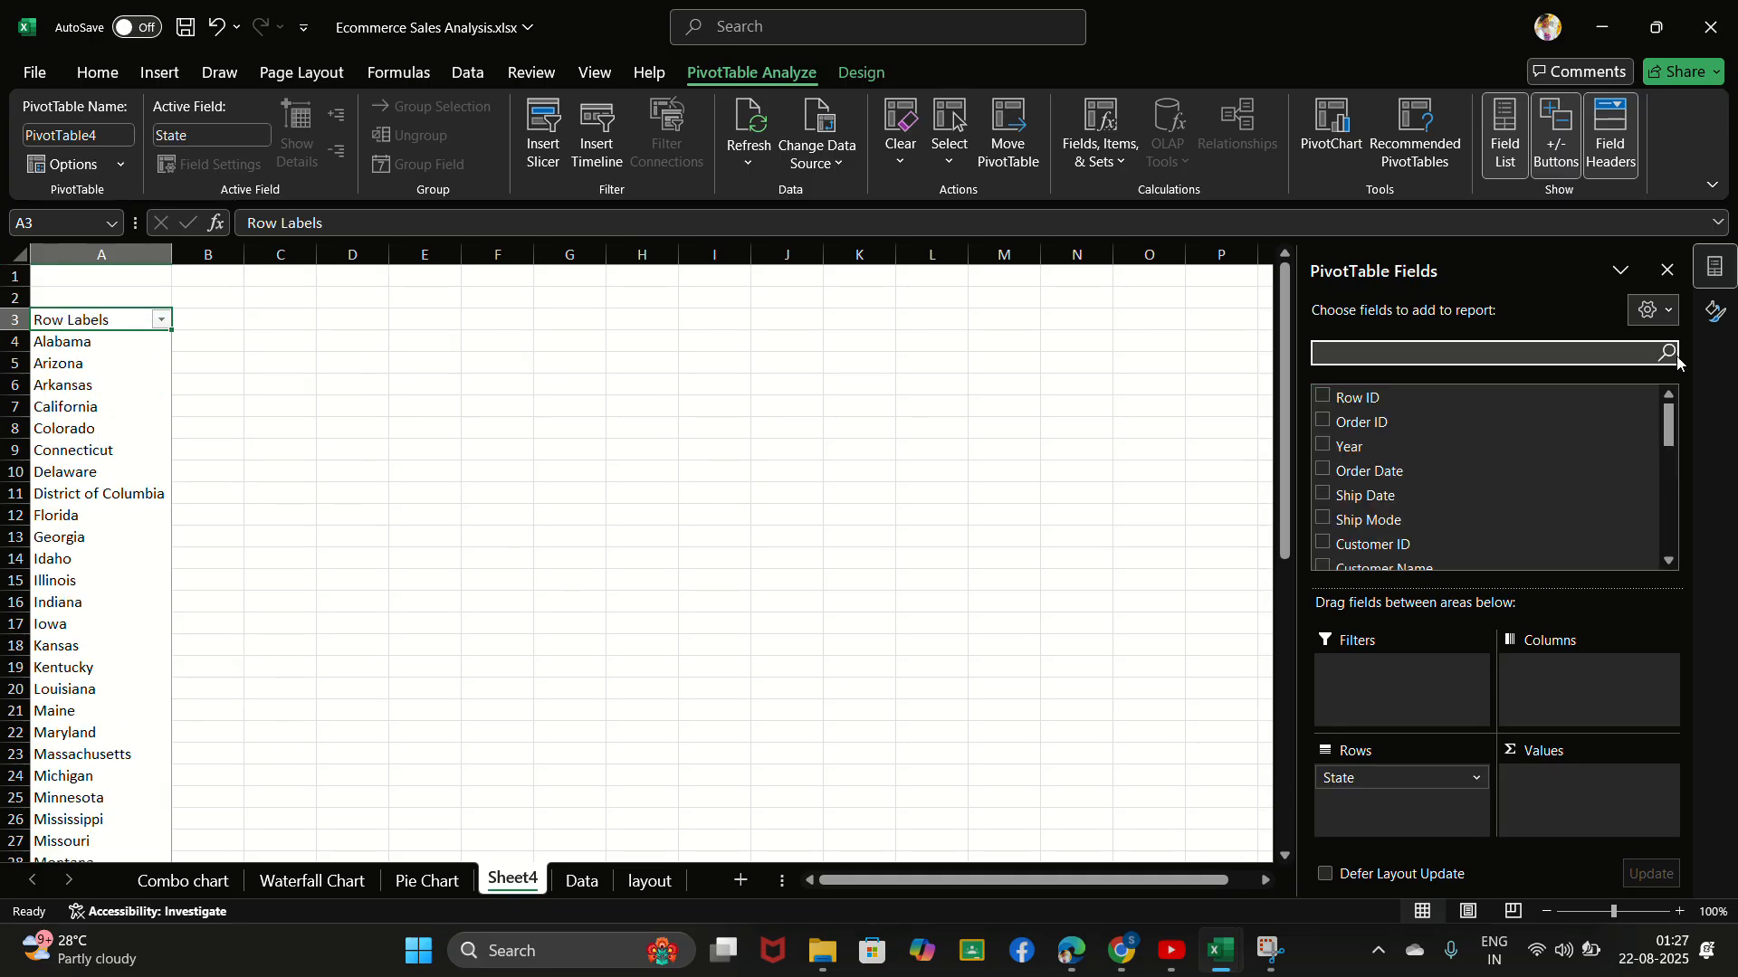
type("sale")
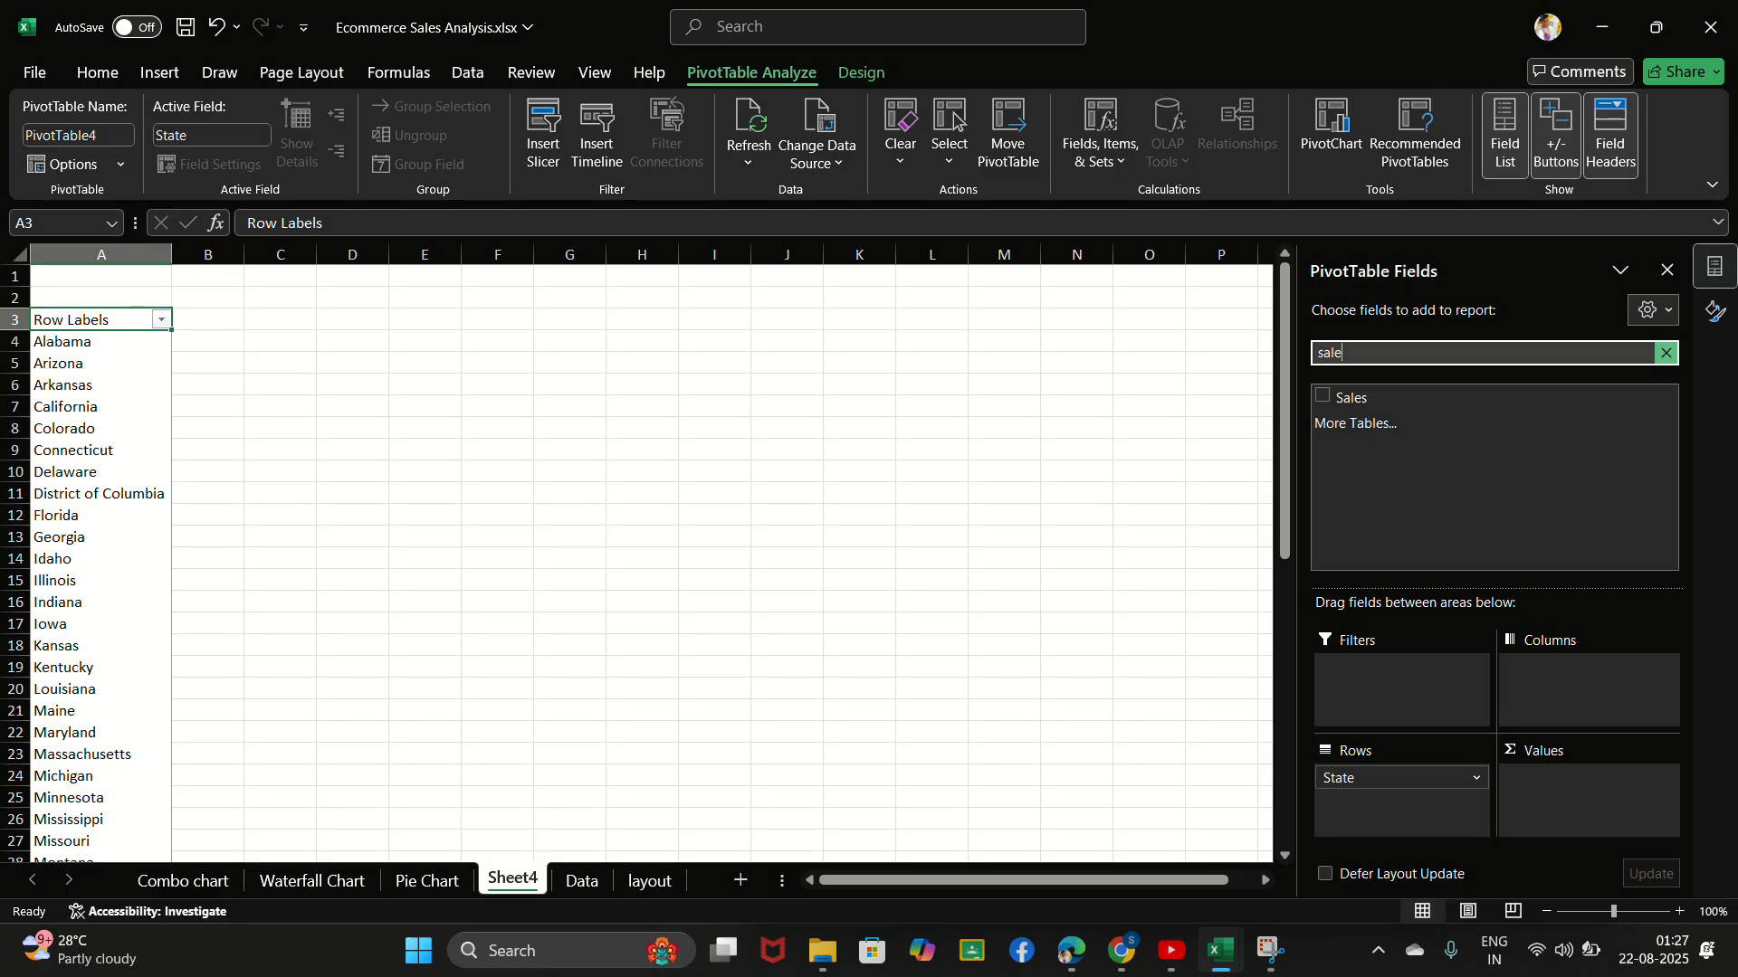
left_click(1323, 397)
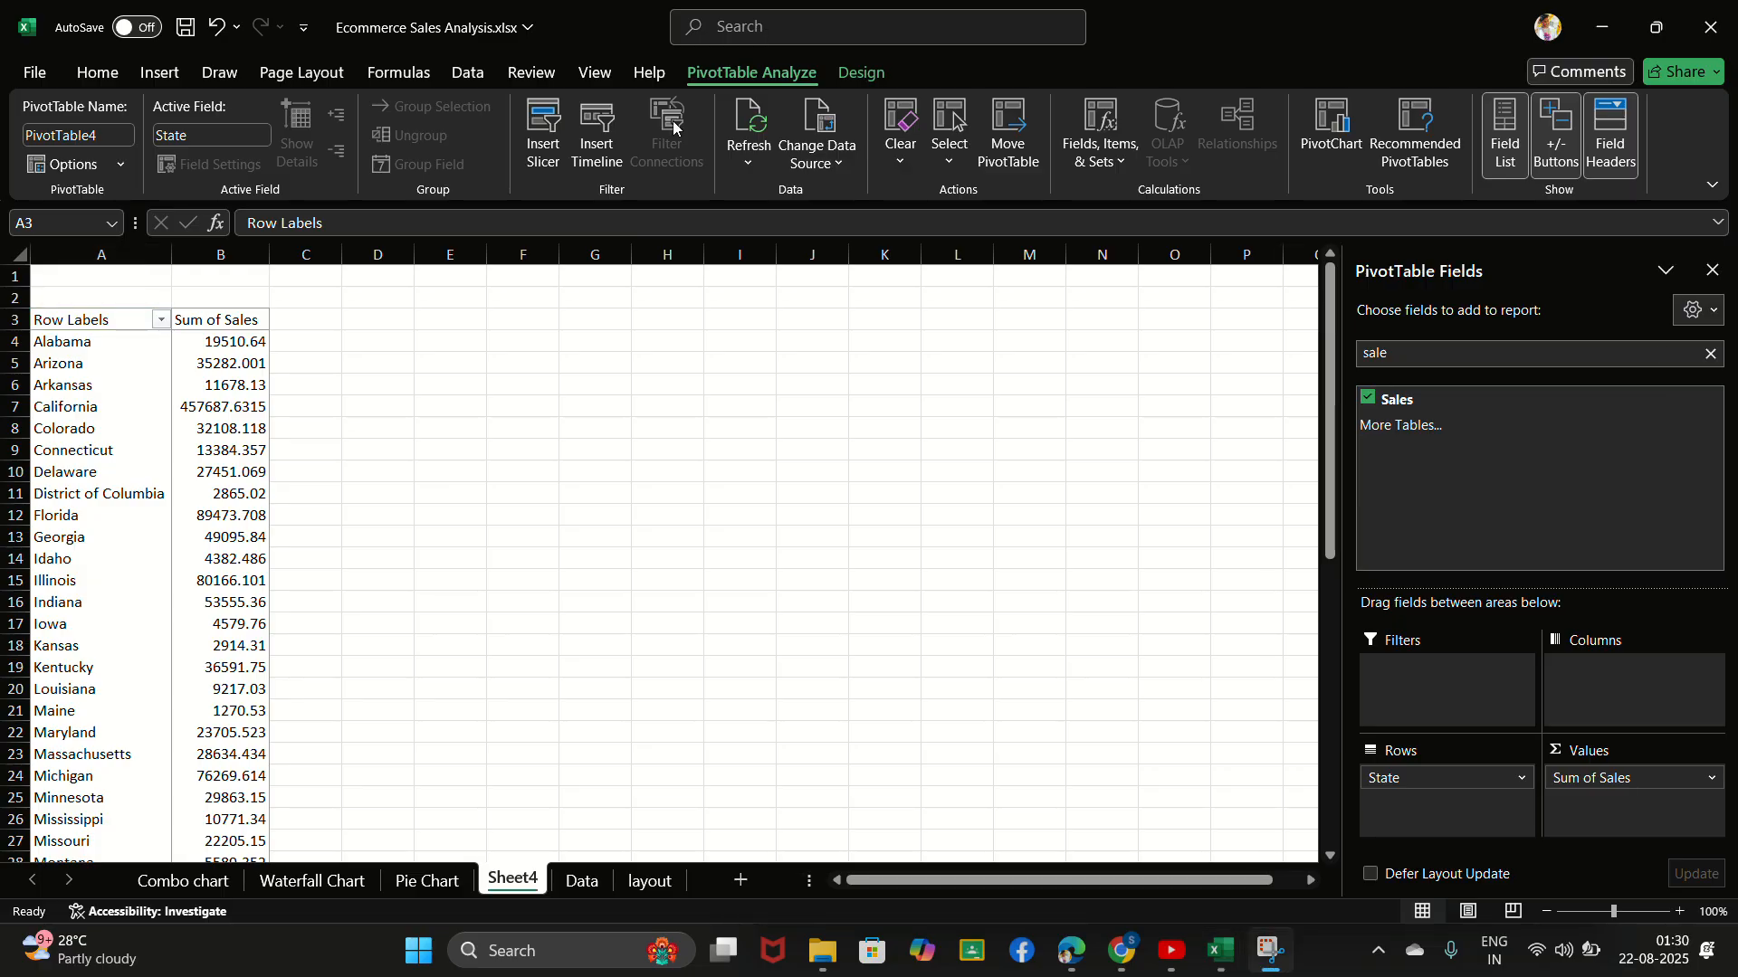
left_click(204, 582)
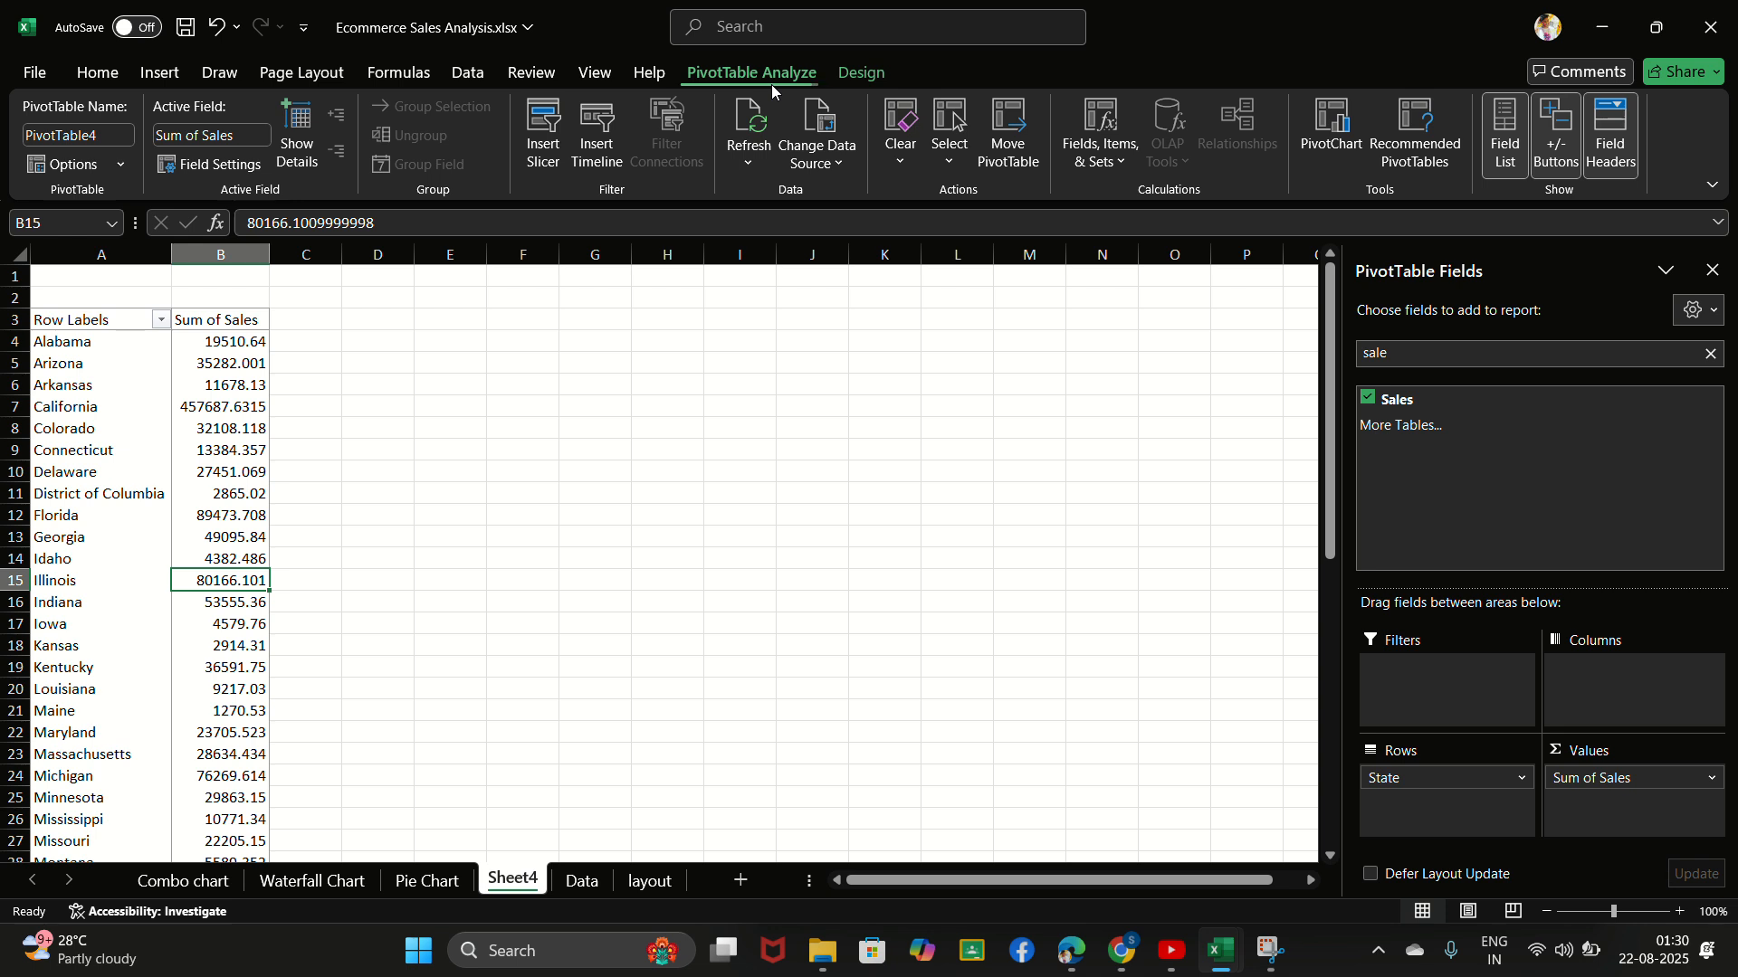
left_click(1306, 143)
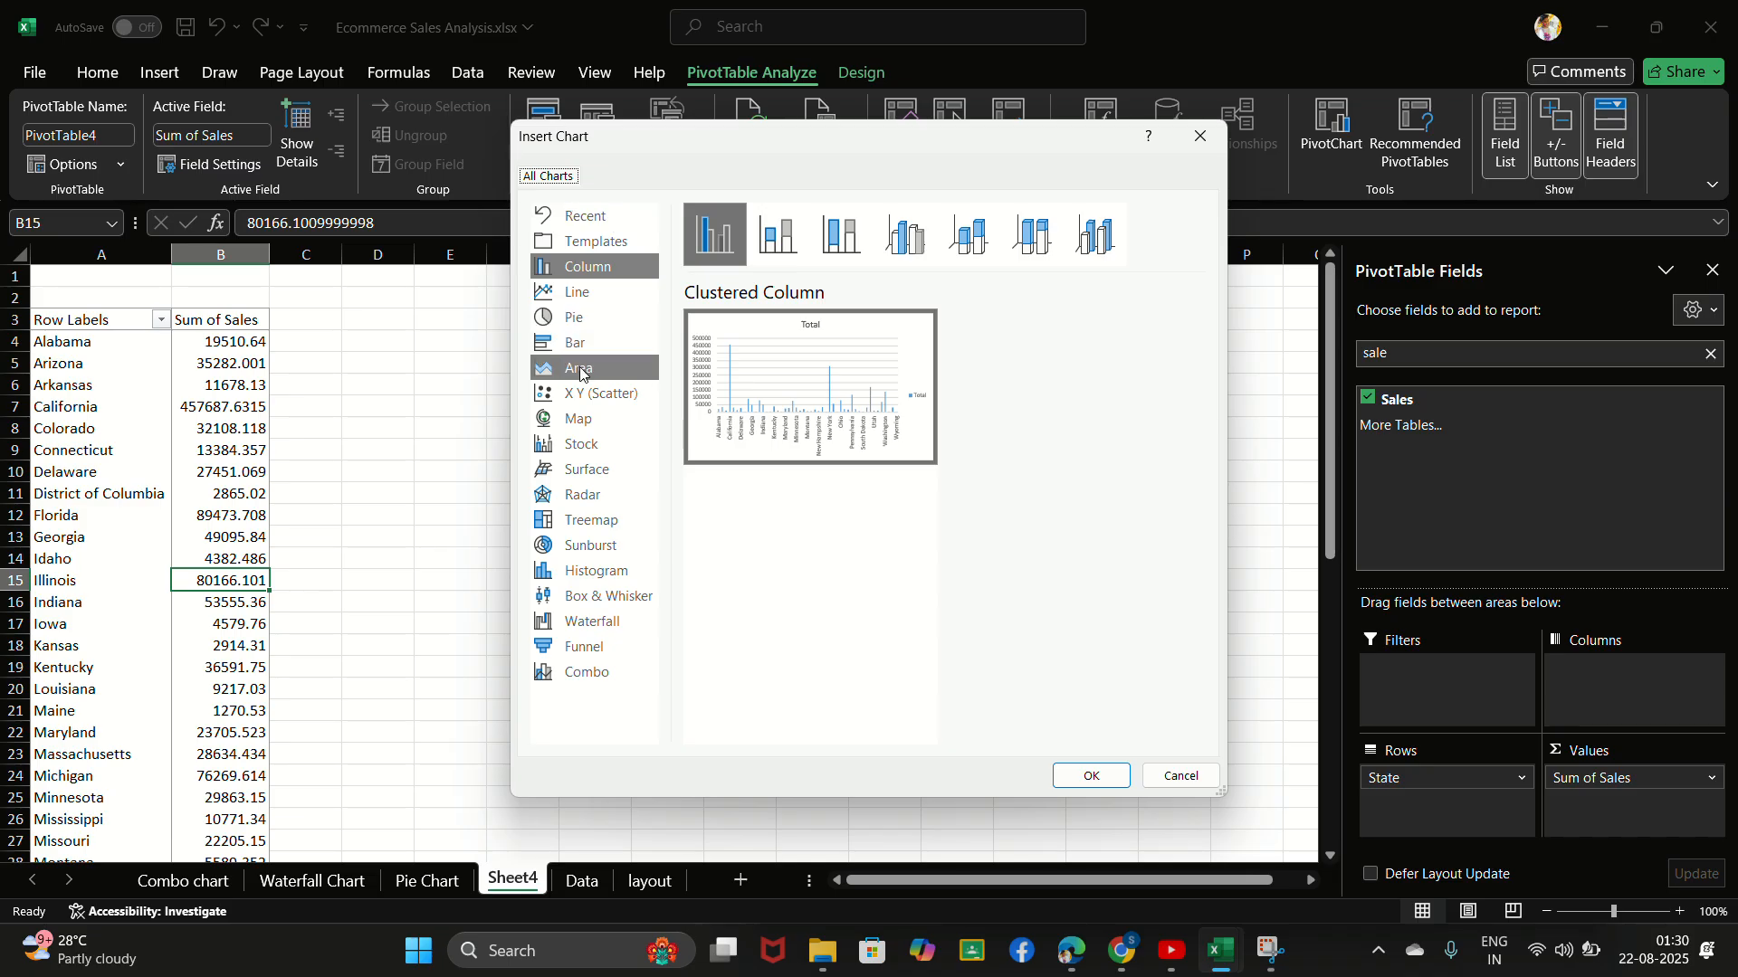
left_click(589, 429)
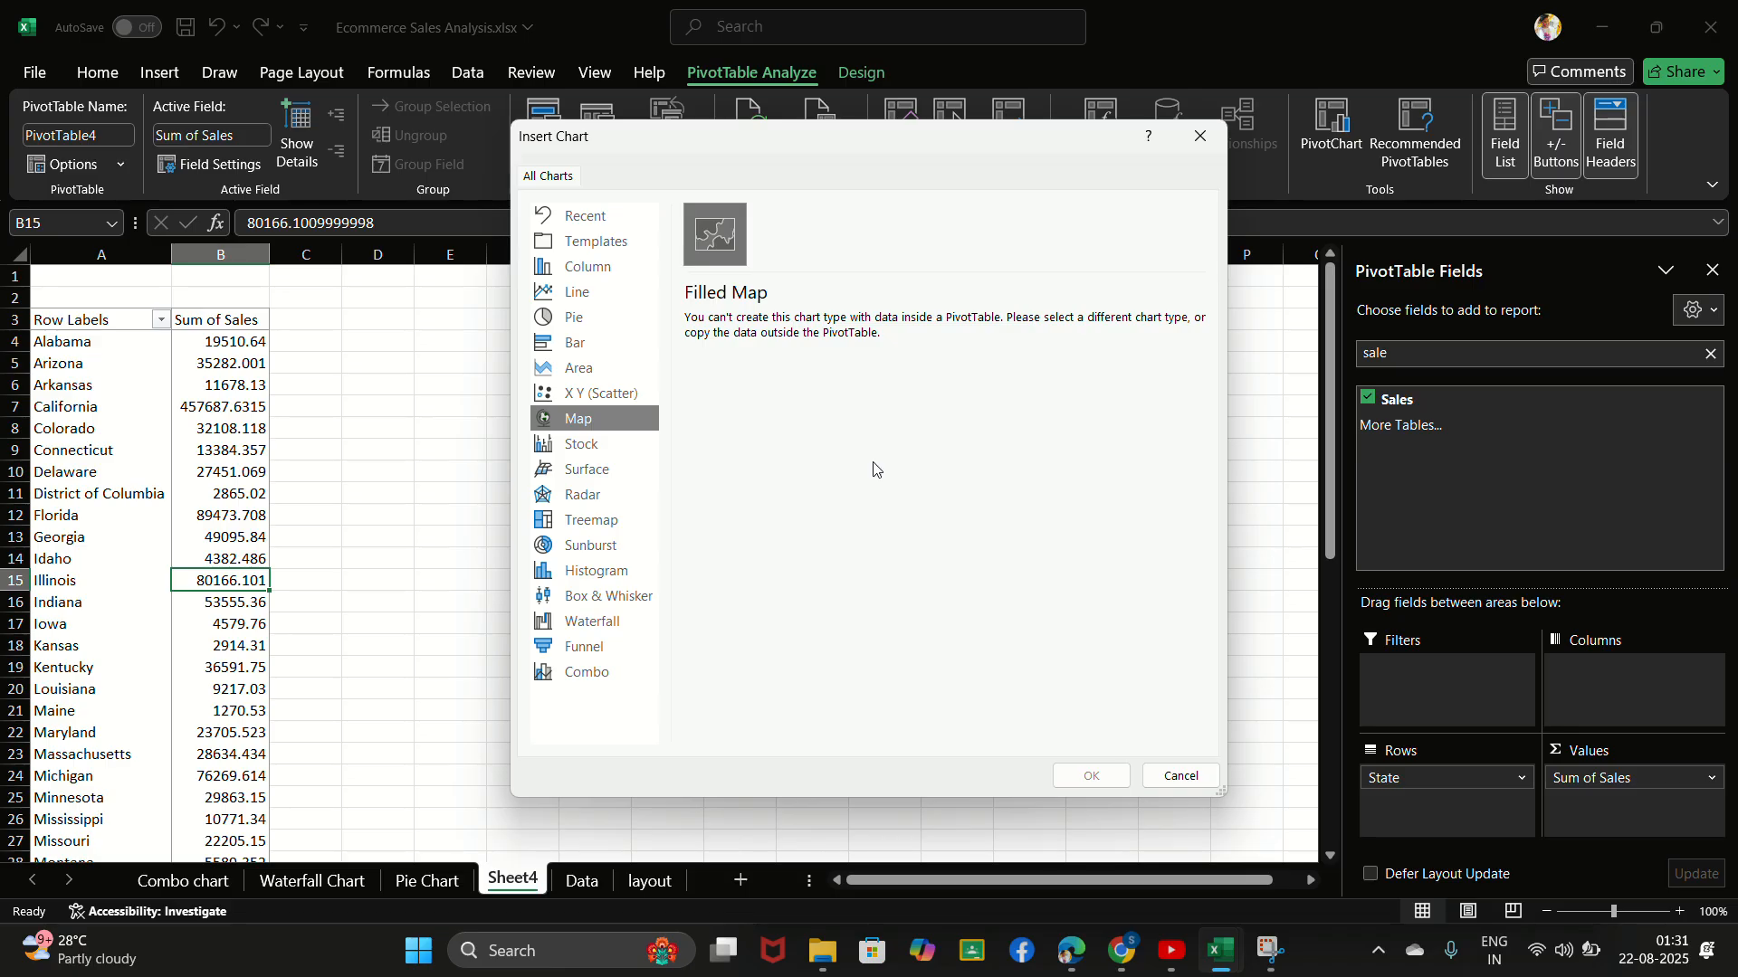
left_click(1172, 780)
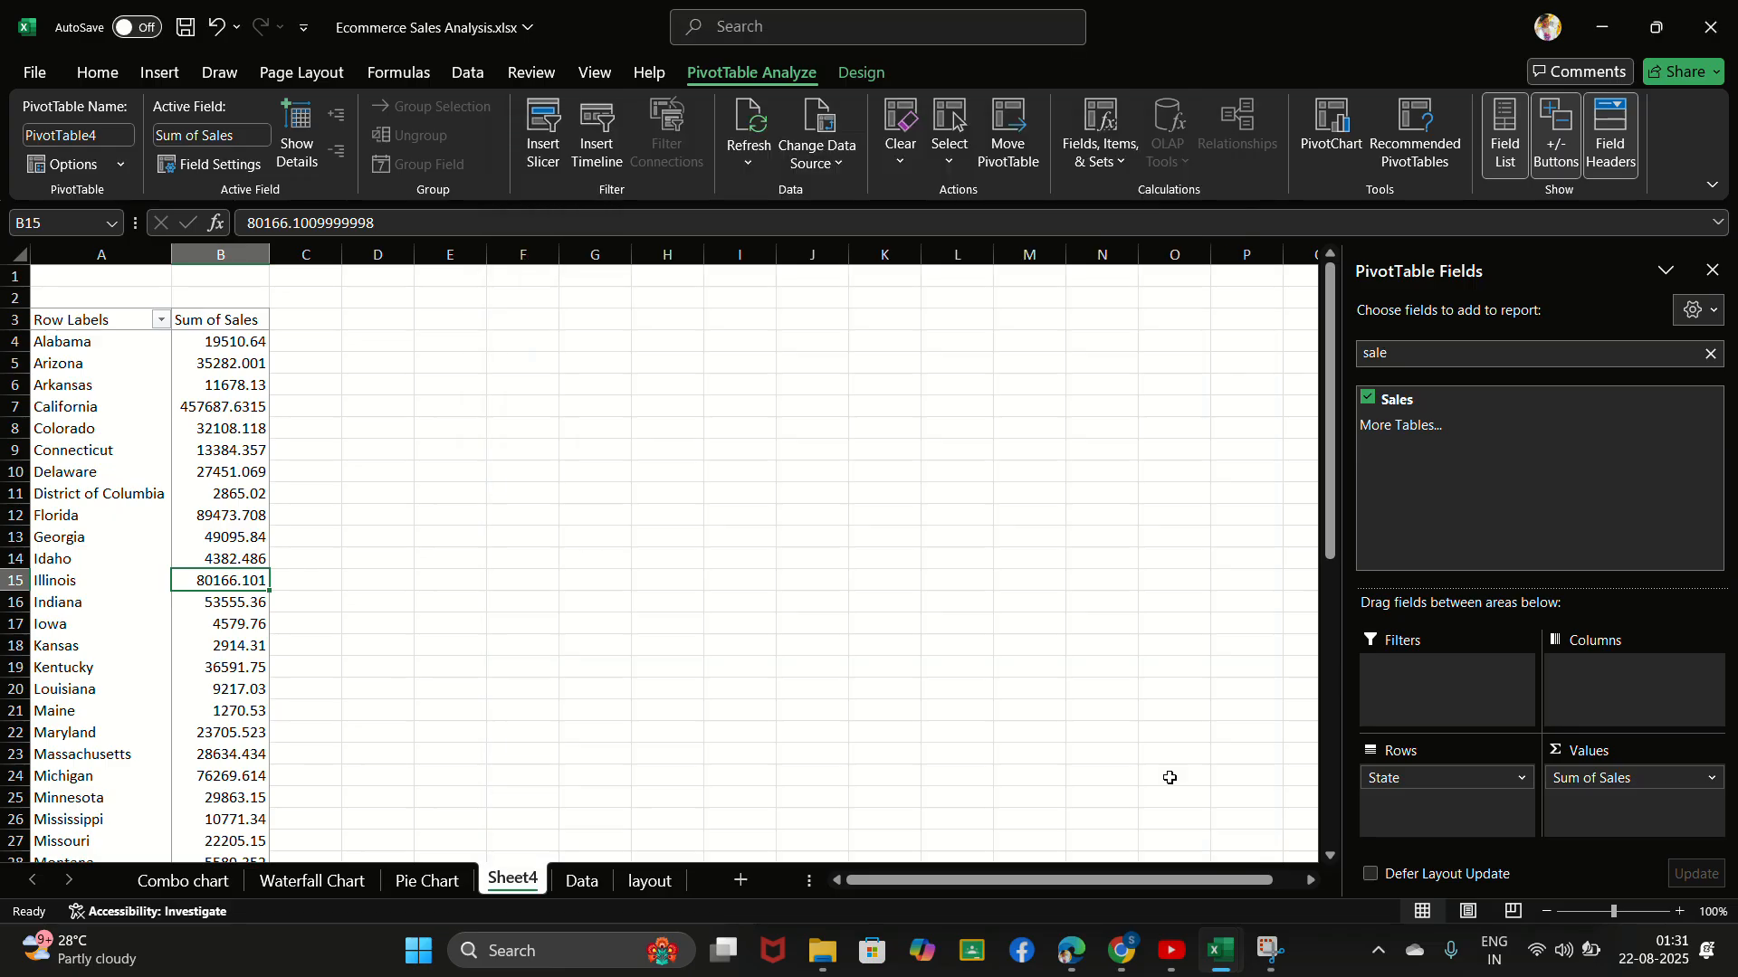
- Enter the headers States in D3 and Sales in E3 beside the PivotTable
left_click(386, 323)
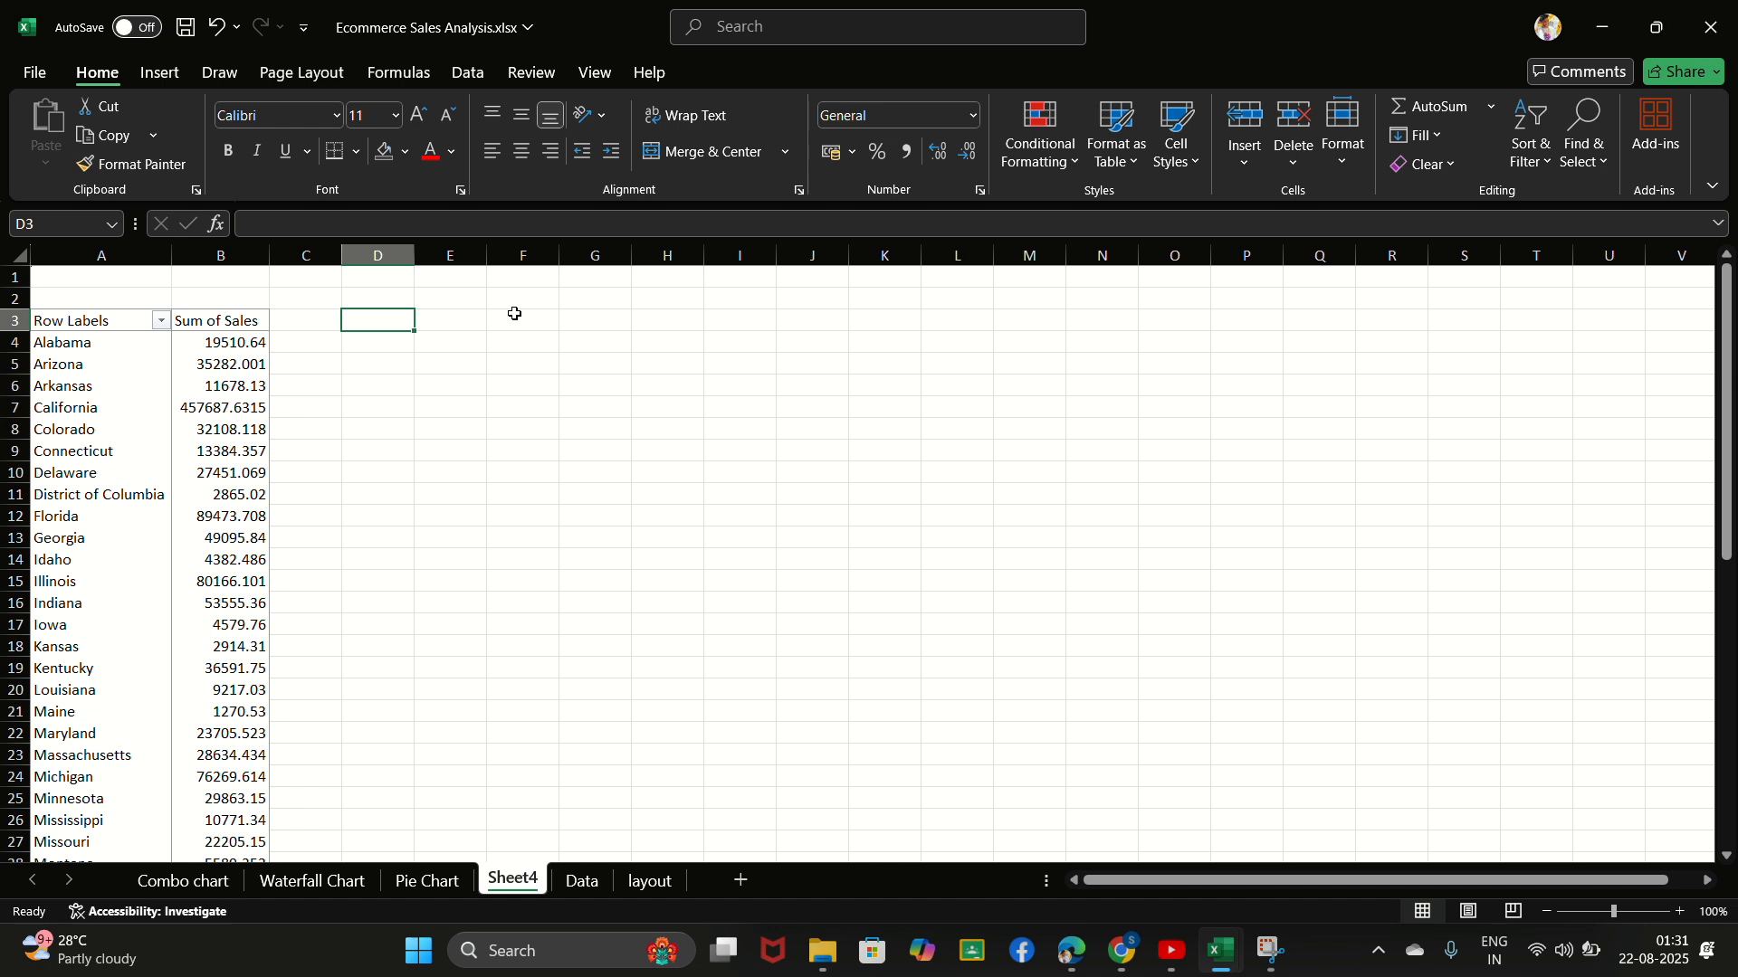
type("States")
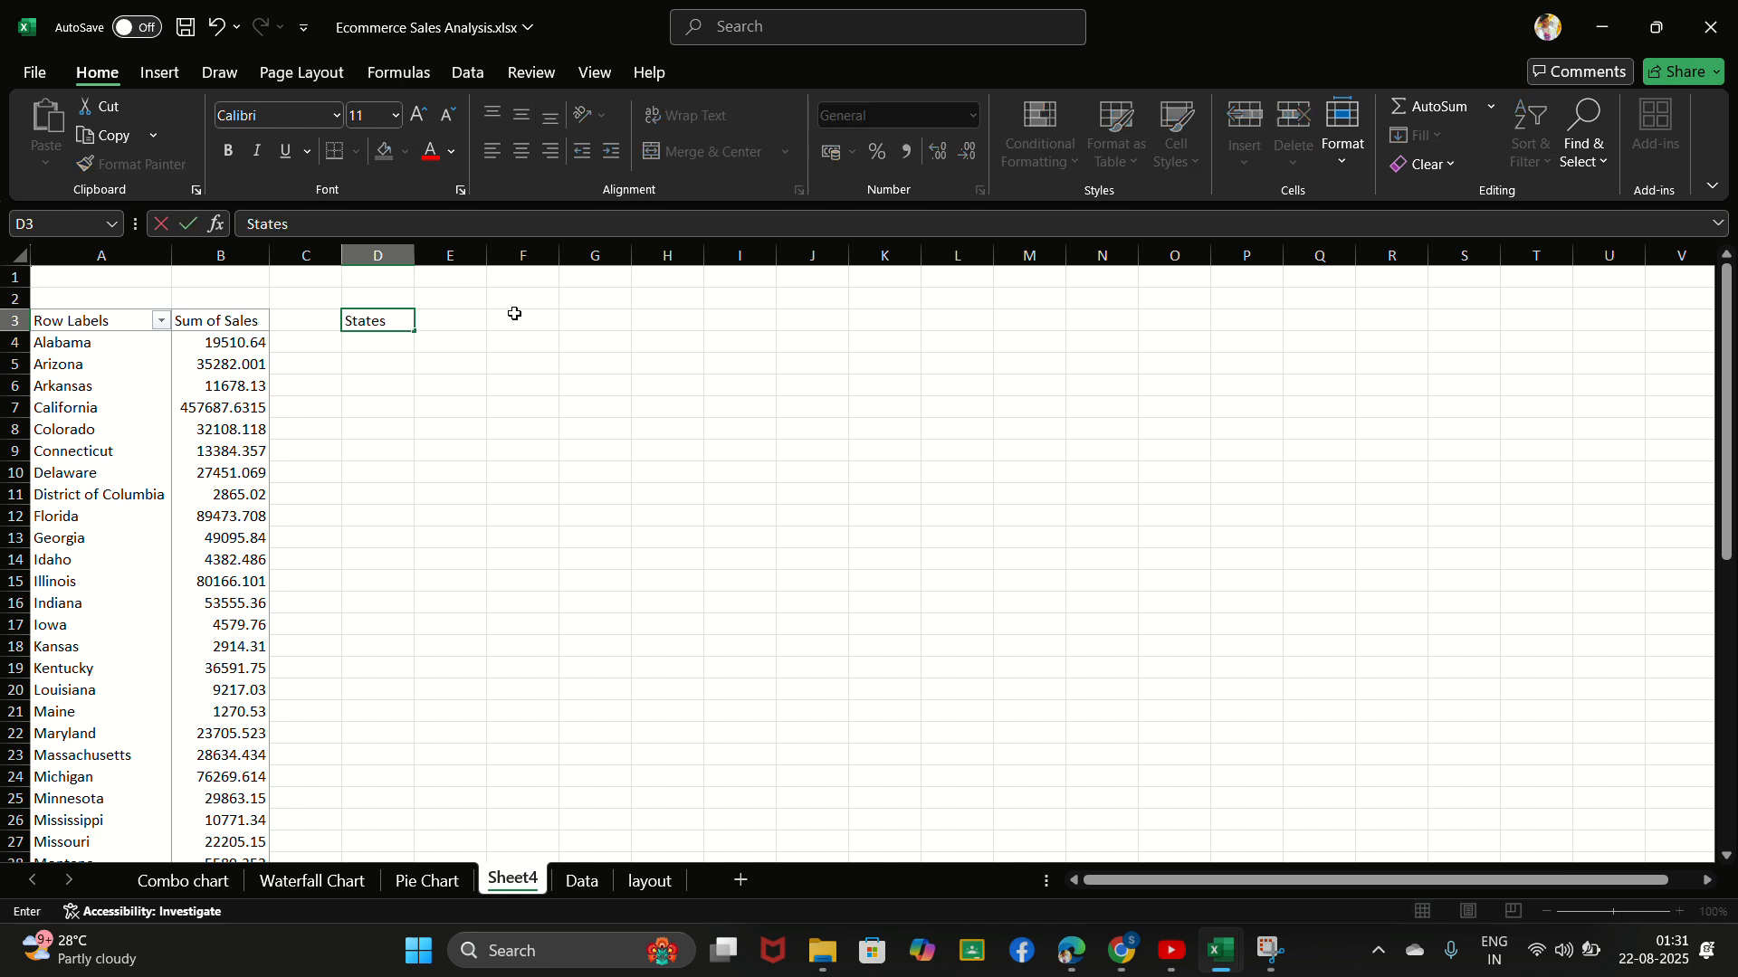
left_click(453, 320)
type("Sales")
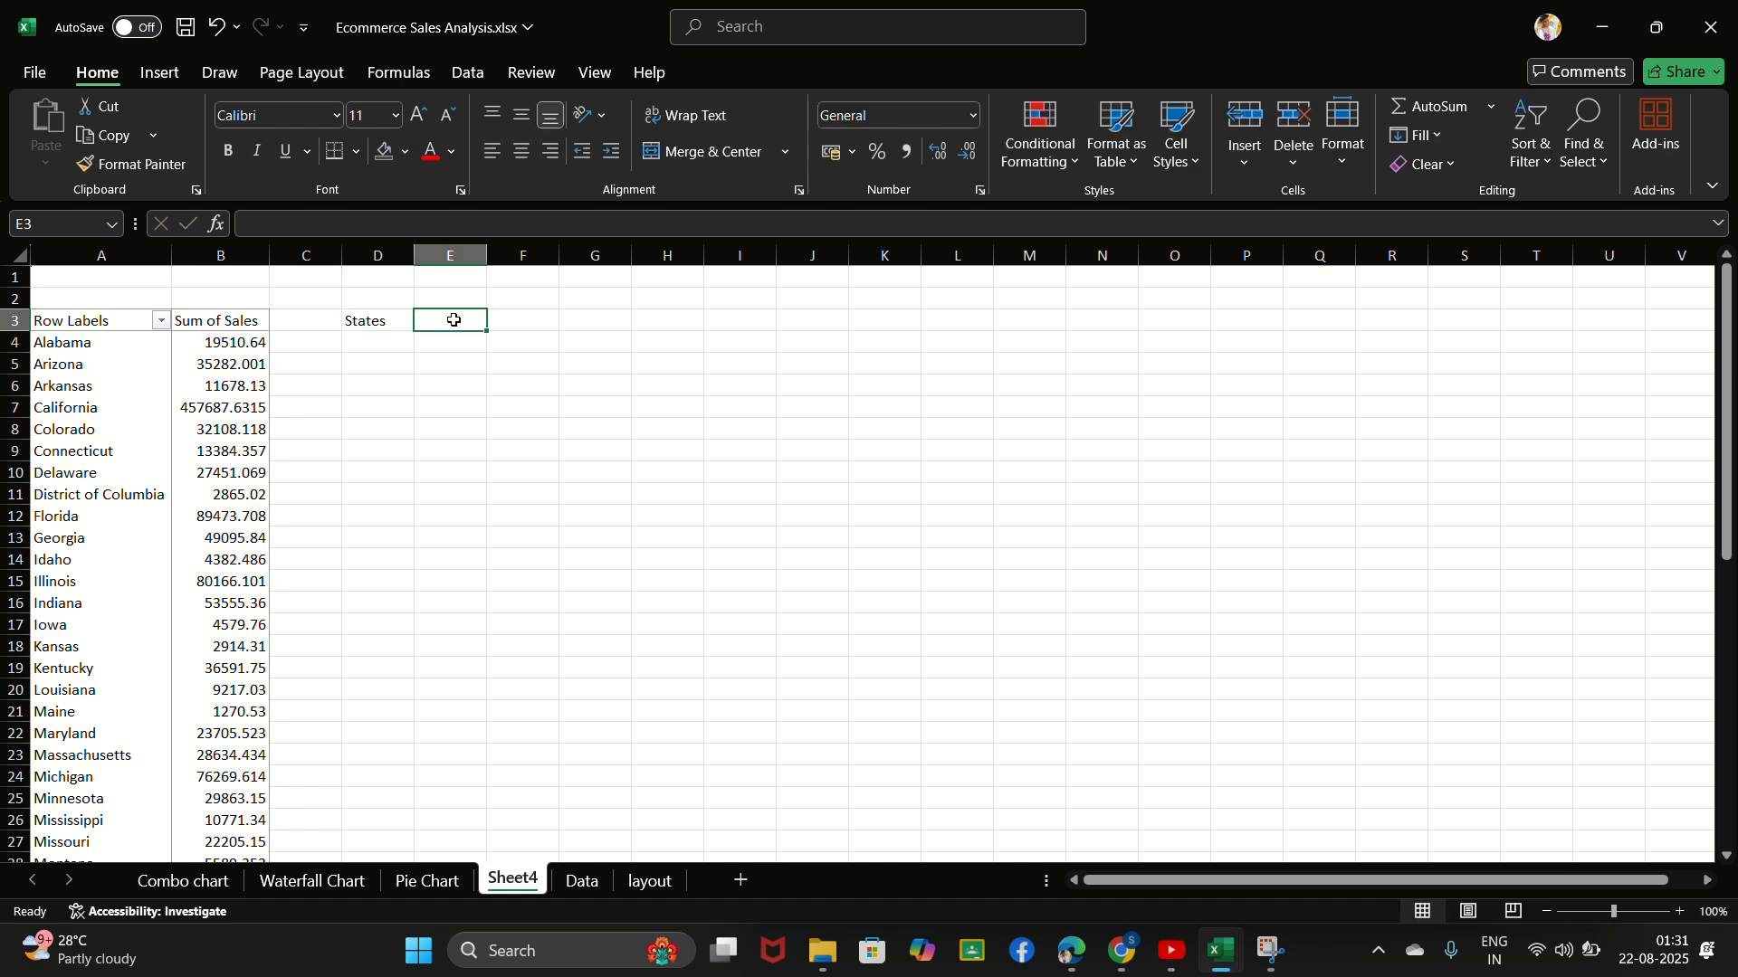
- Link D4 to the first state with =A4, fill it down through the Grand Total row, and widen column D to fit the names
left_click(372, 347)
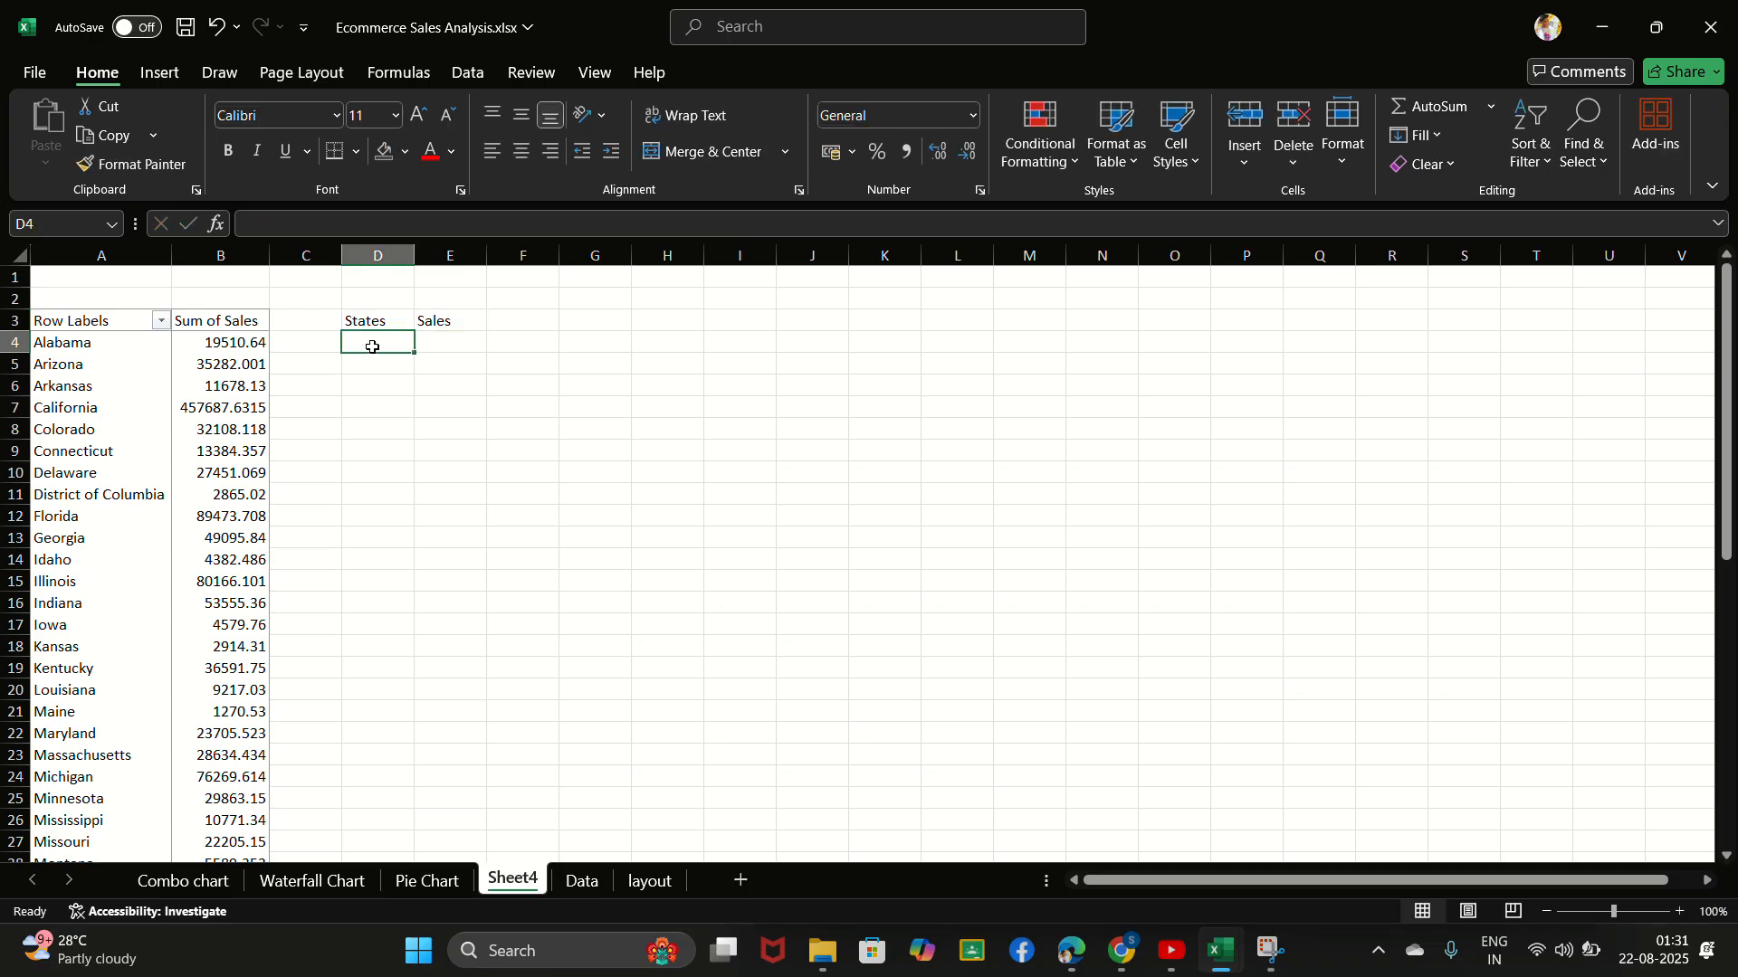
type("=")
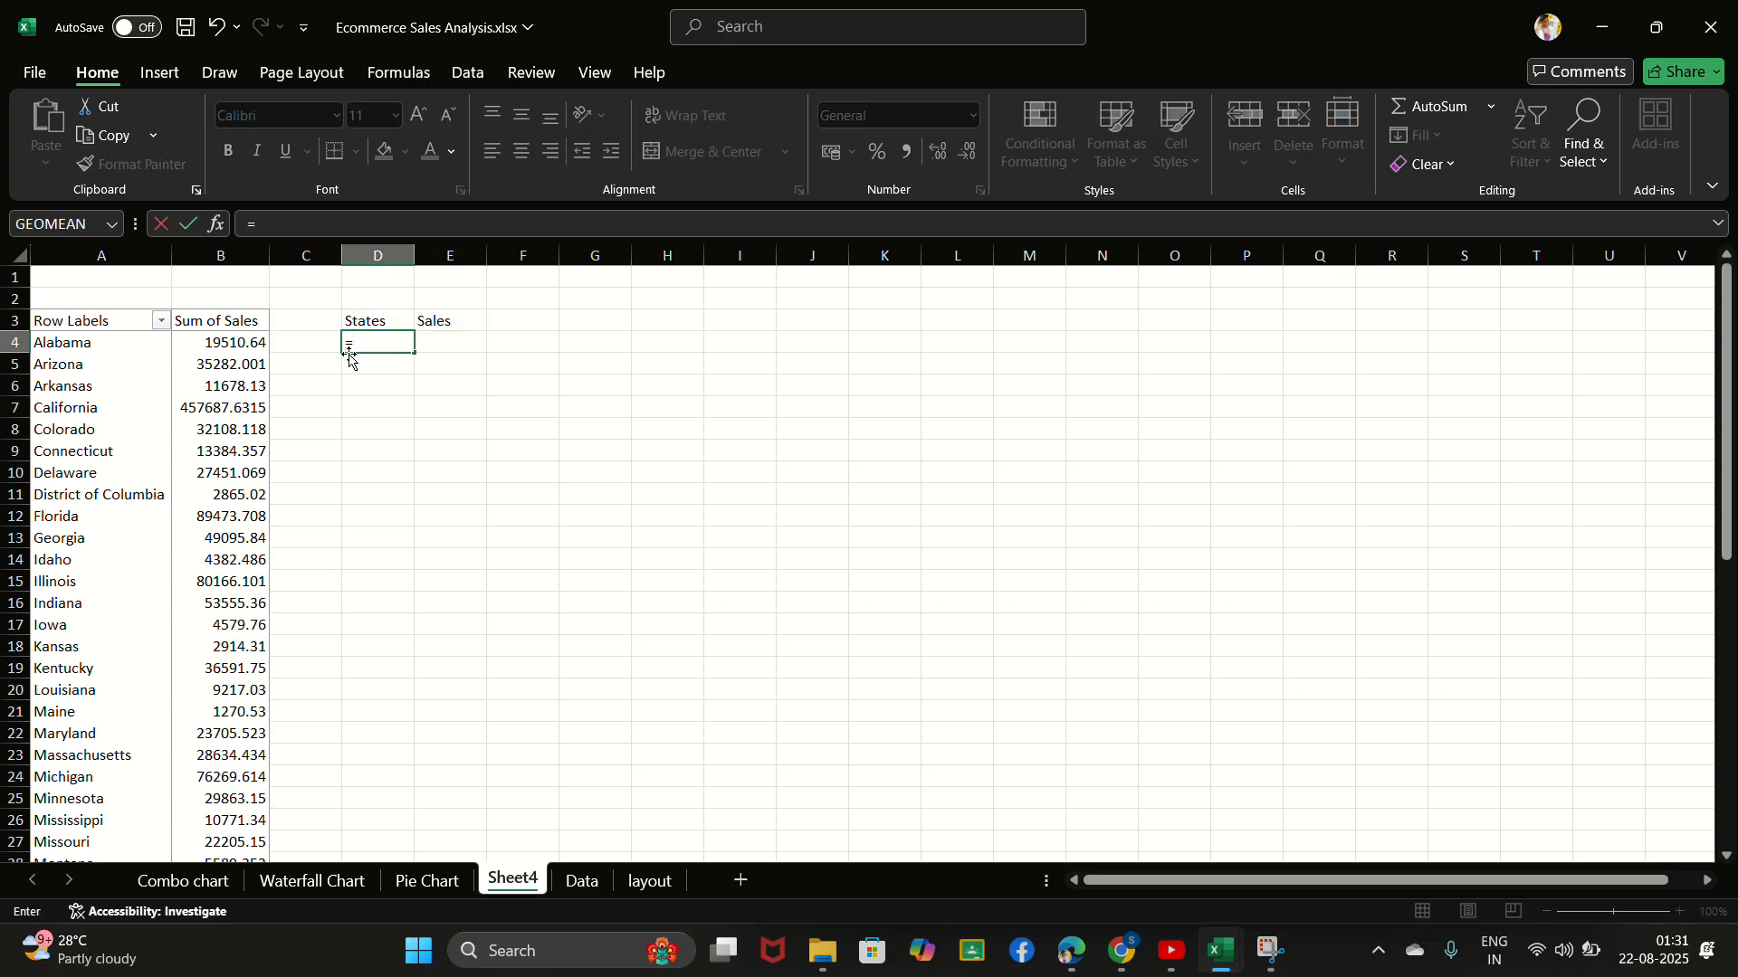
left_click(102, 348)
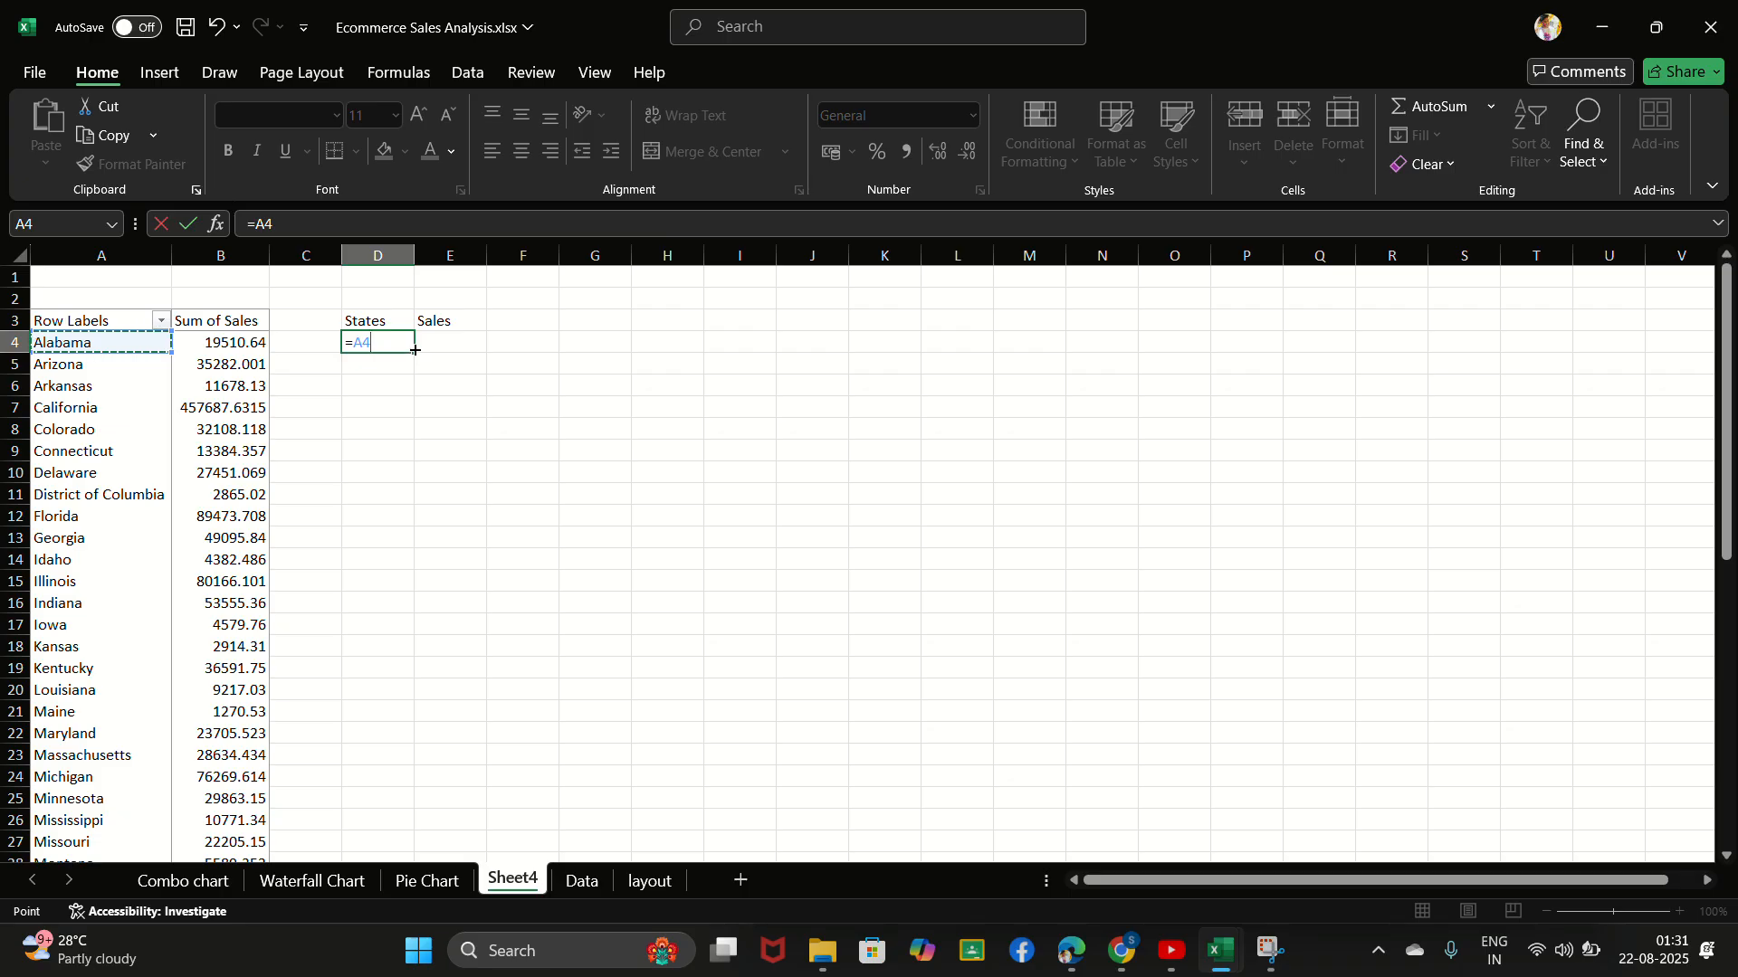
key("ctrl+Return")
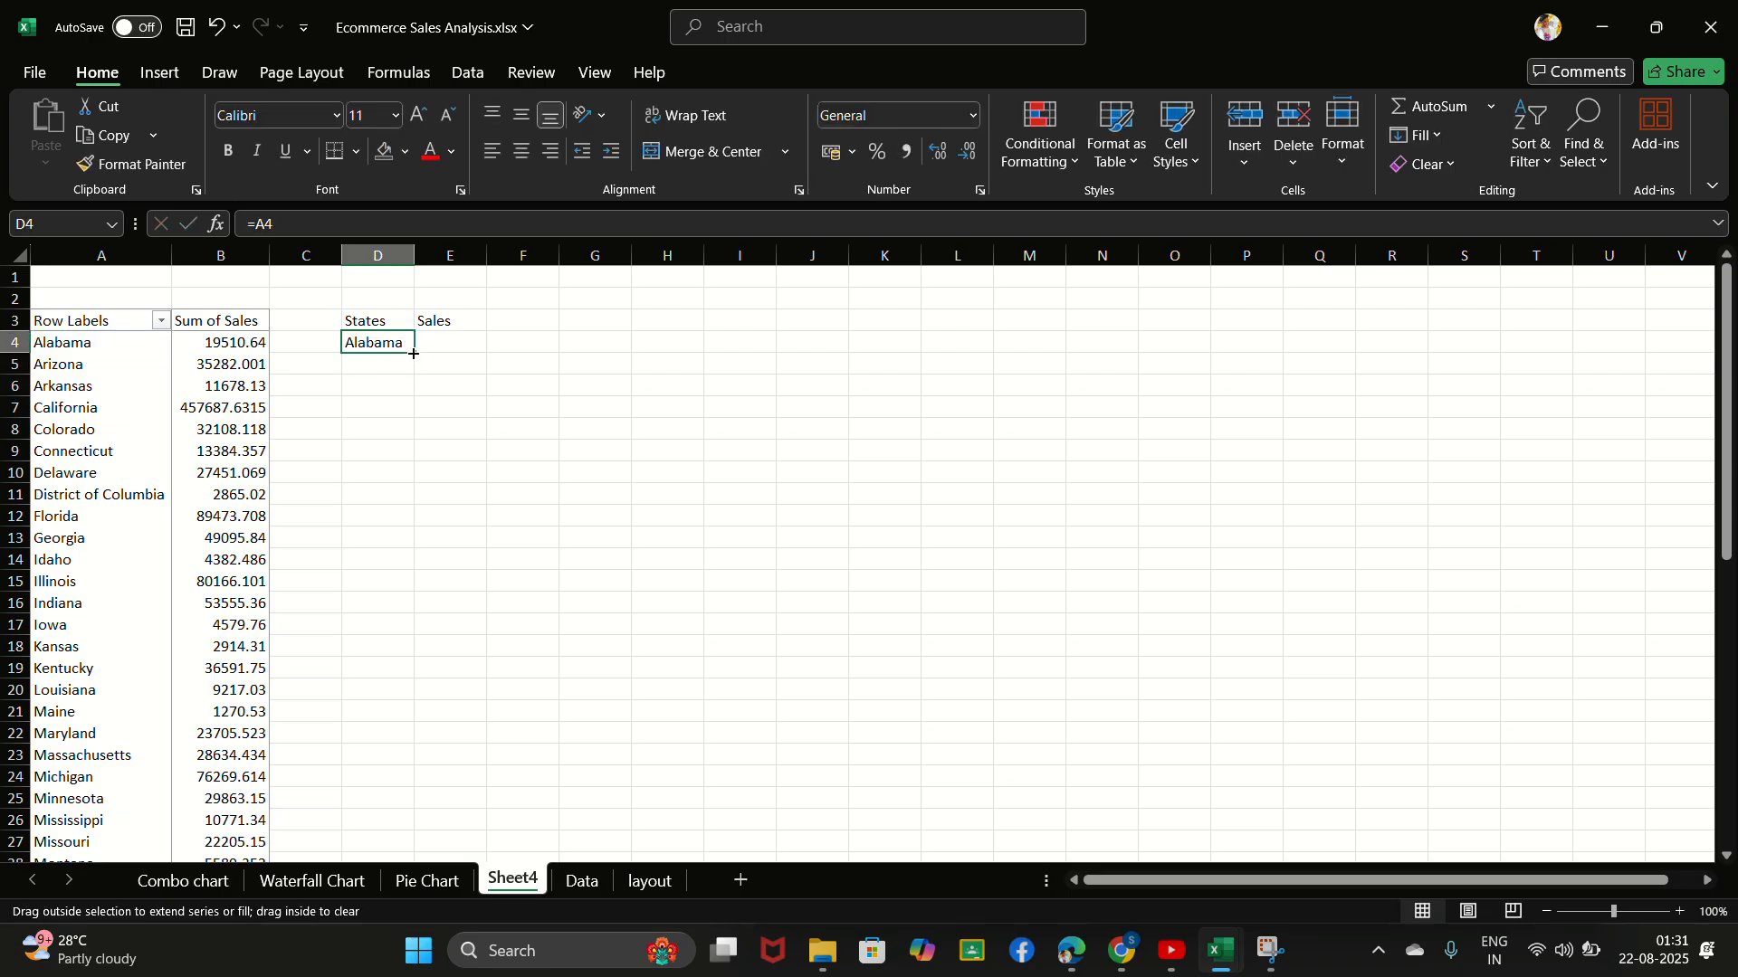
left_click_drag(414, 353, 416, 842)
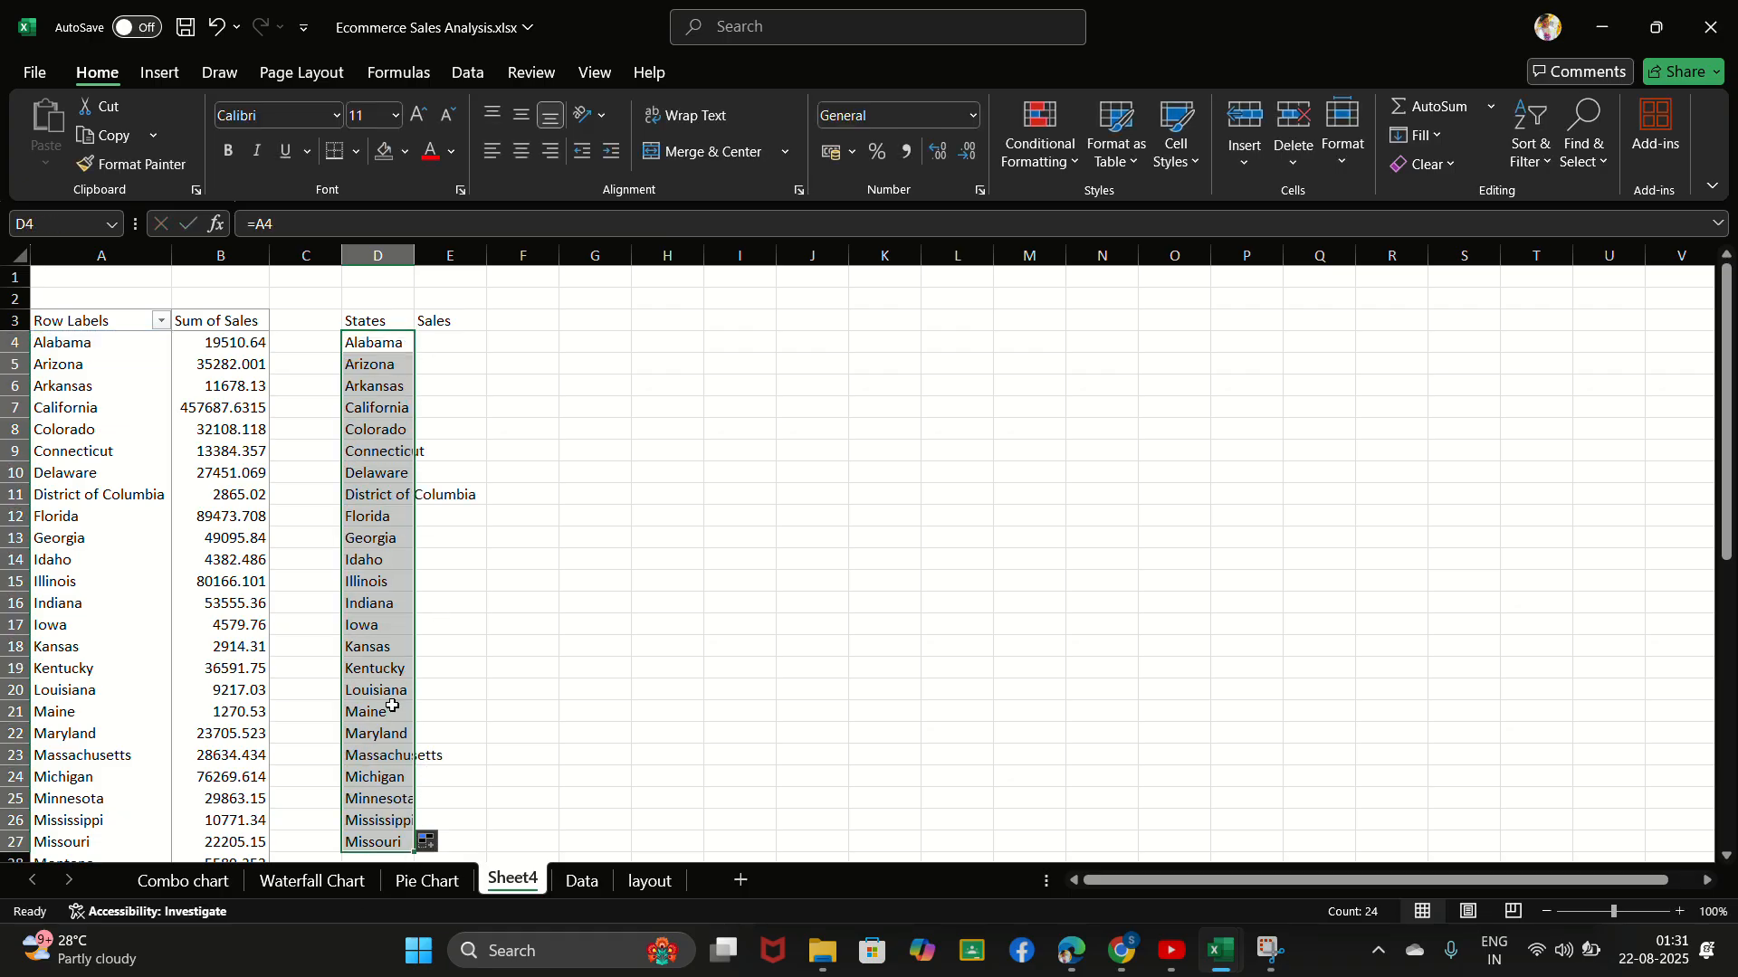
scroll(219, 682, "down", 1)
scroll(220, 682, "down", 6)
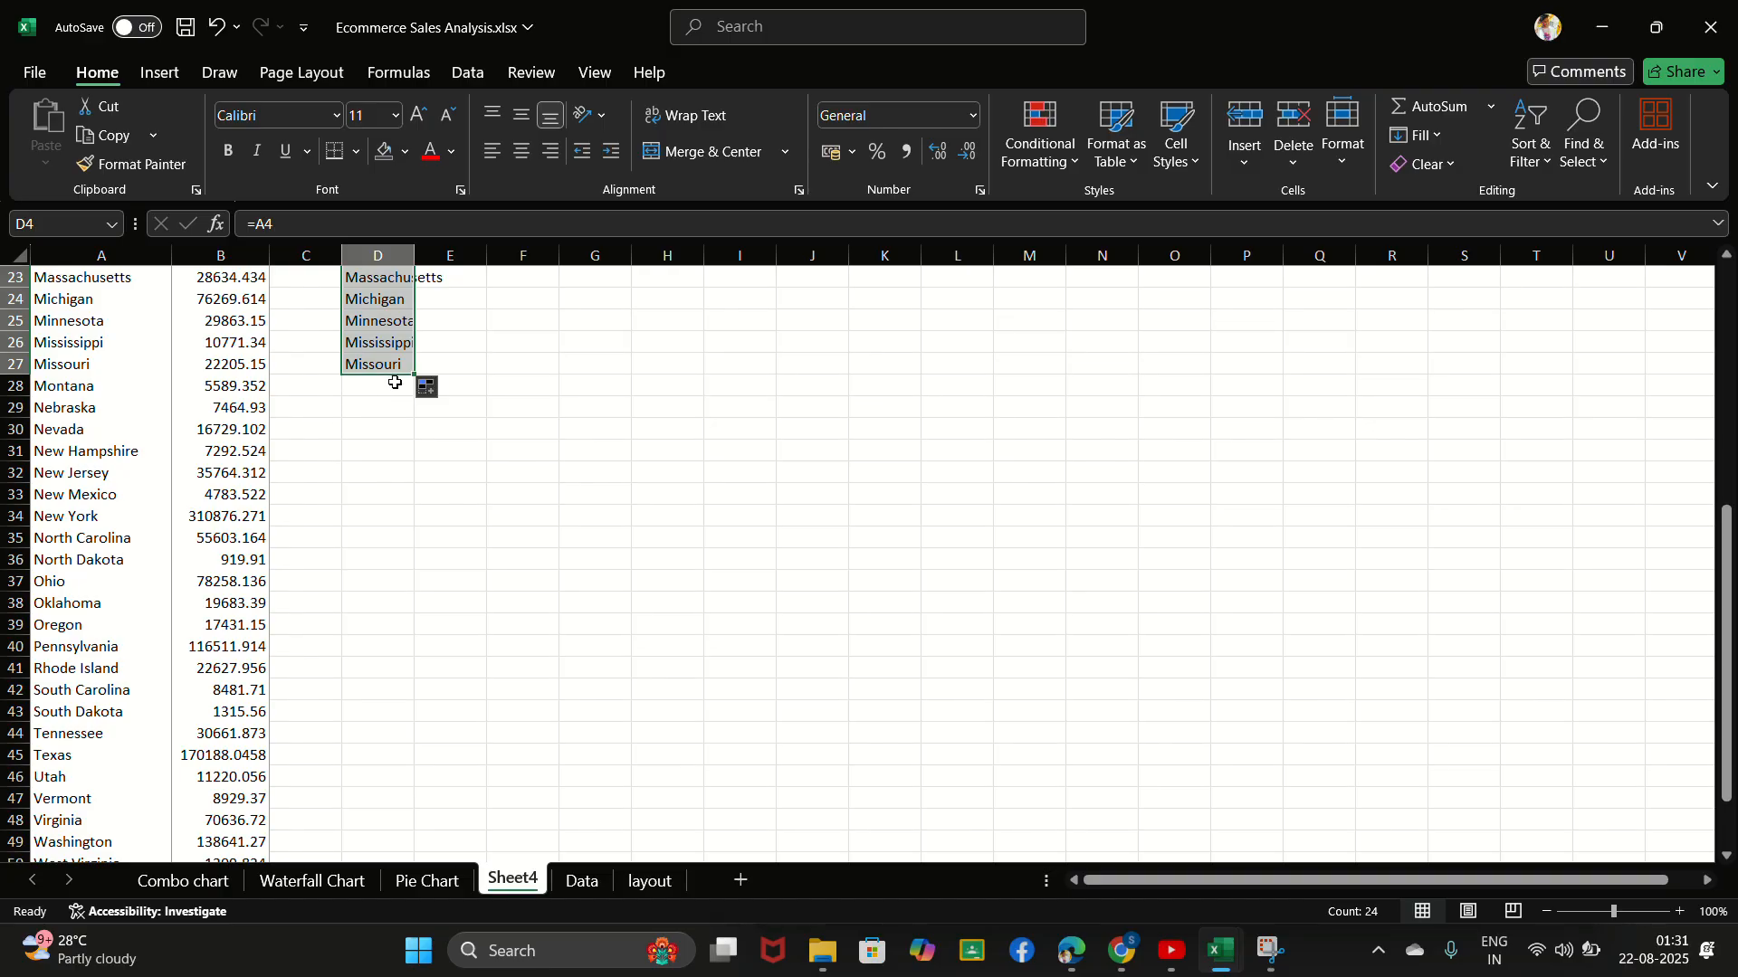
left_click_drag(414, 373, 412, 829)
left_click(473, 624)
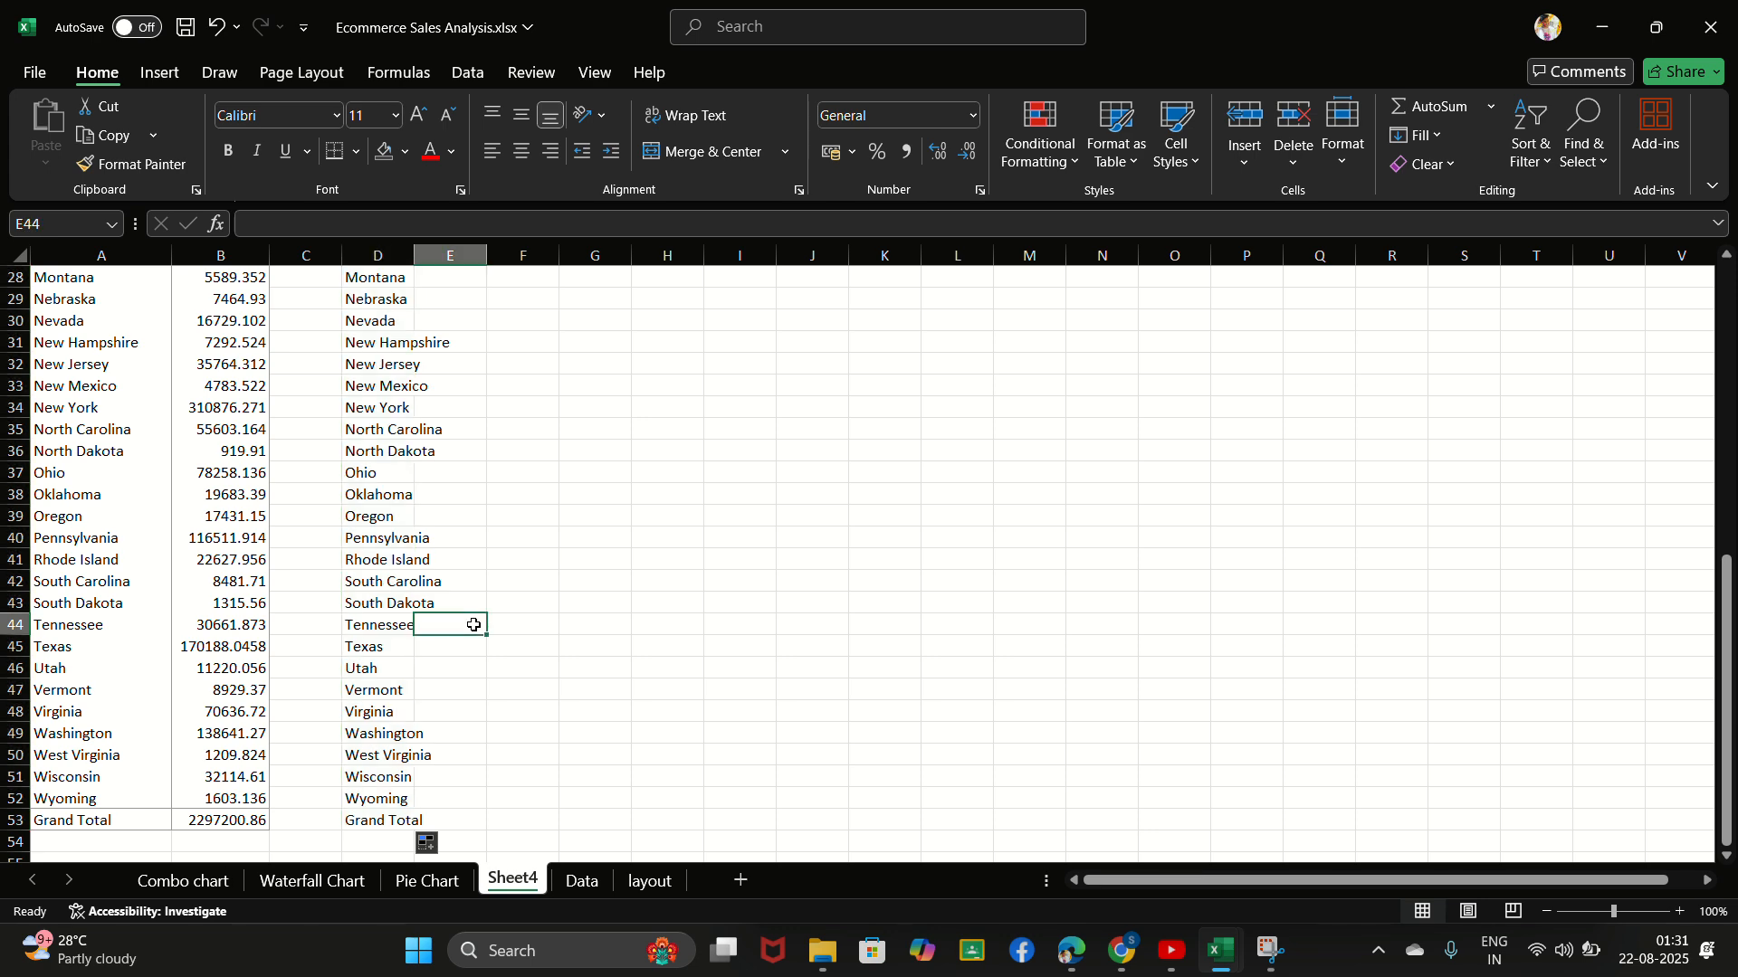
scroll(473, 625, "up", 9)
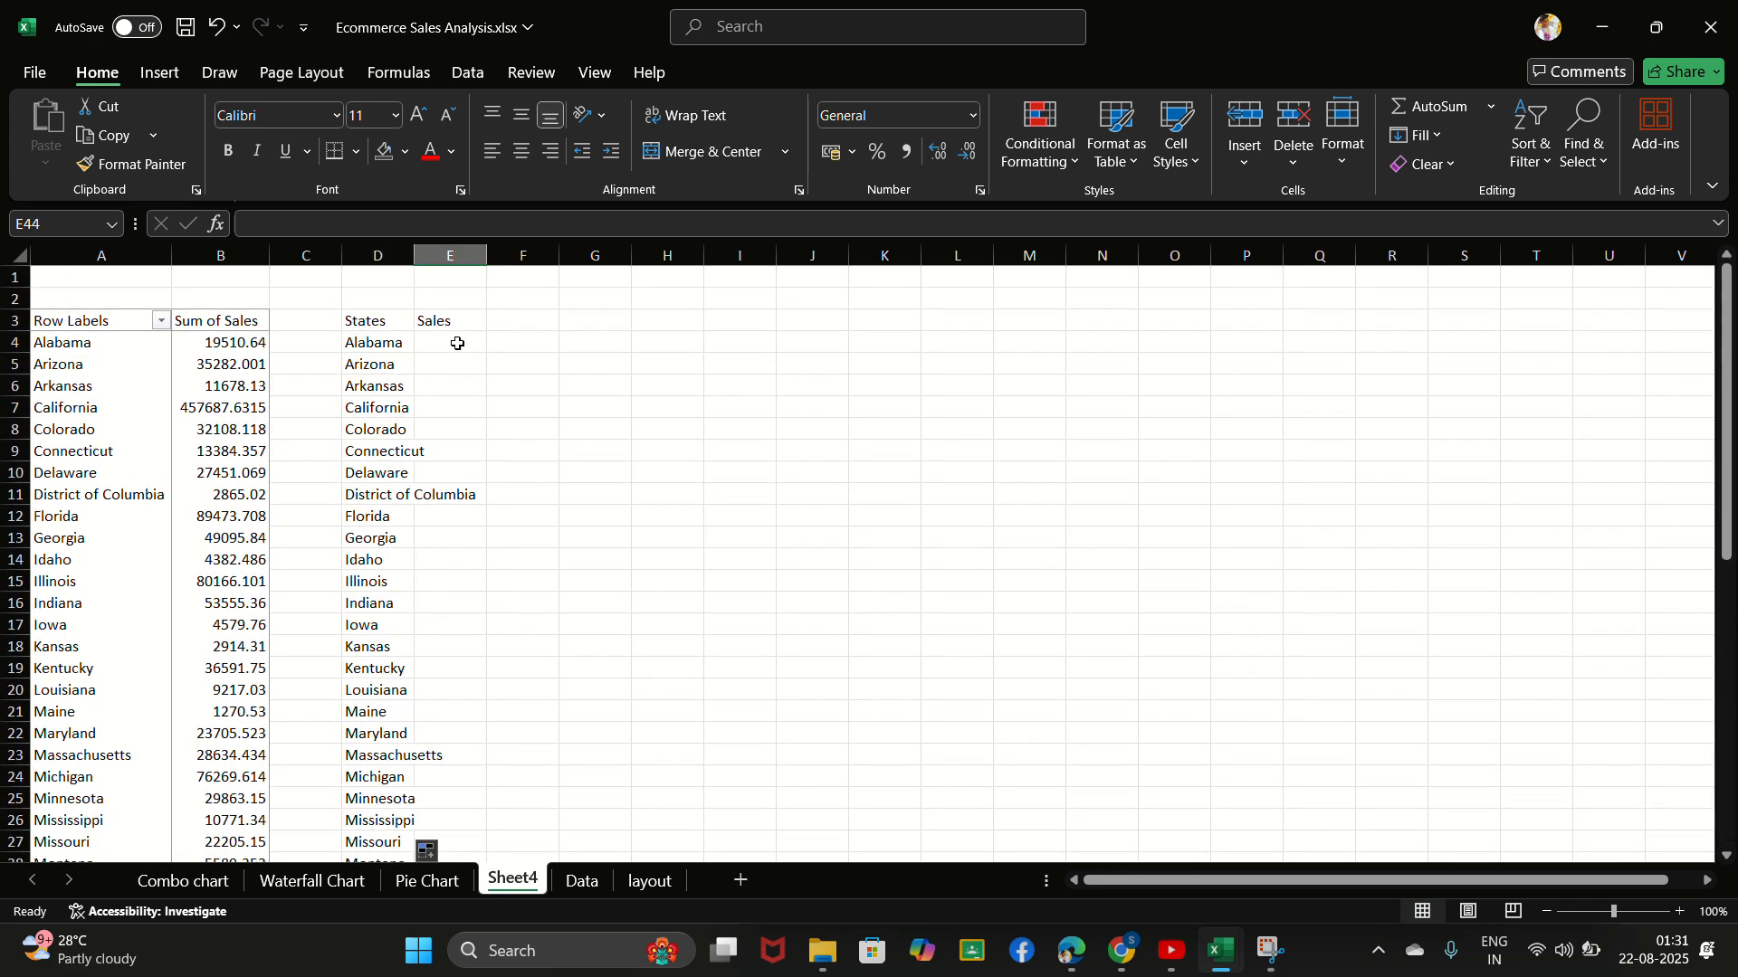
left_click_drag(414, 254, 489, 254)
- Reference Alabama's sales in E4 with =GETPIVOTDATA("Sales",$A$3,"State","Alabama") and fill the formula down through row 53
left_click(527, 323)
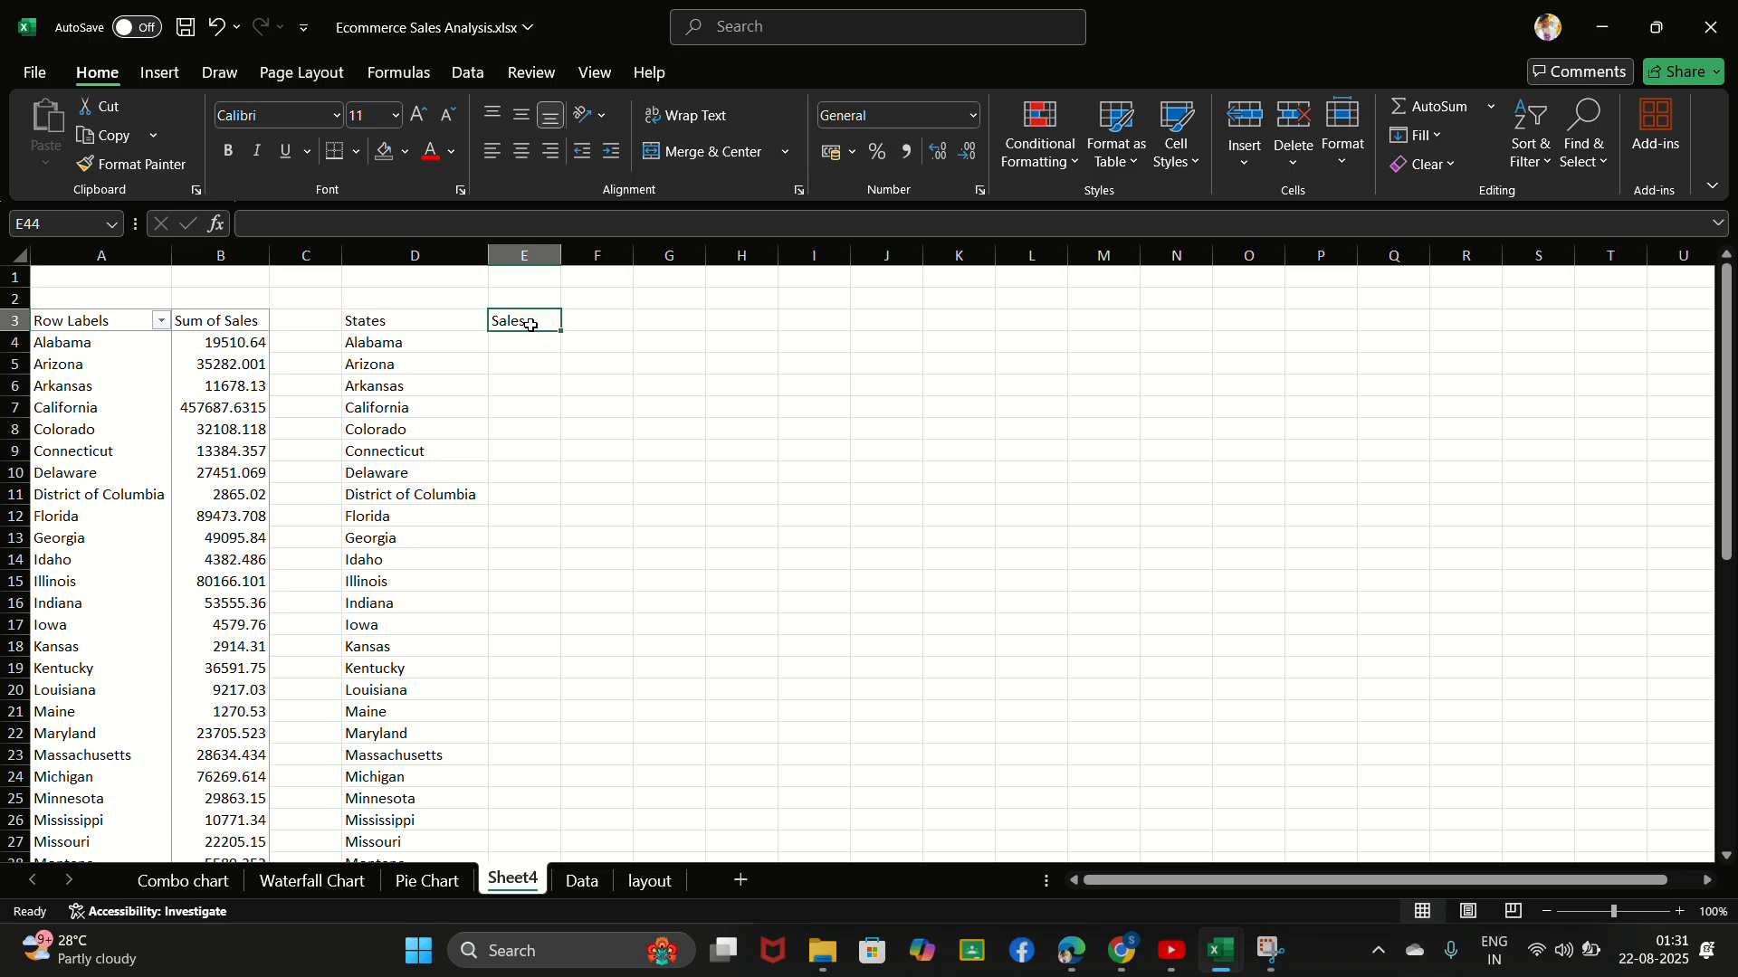
left_click(529, 352)
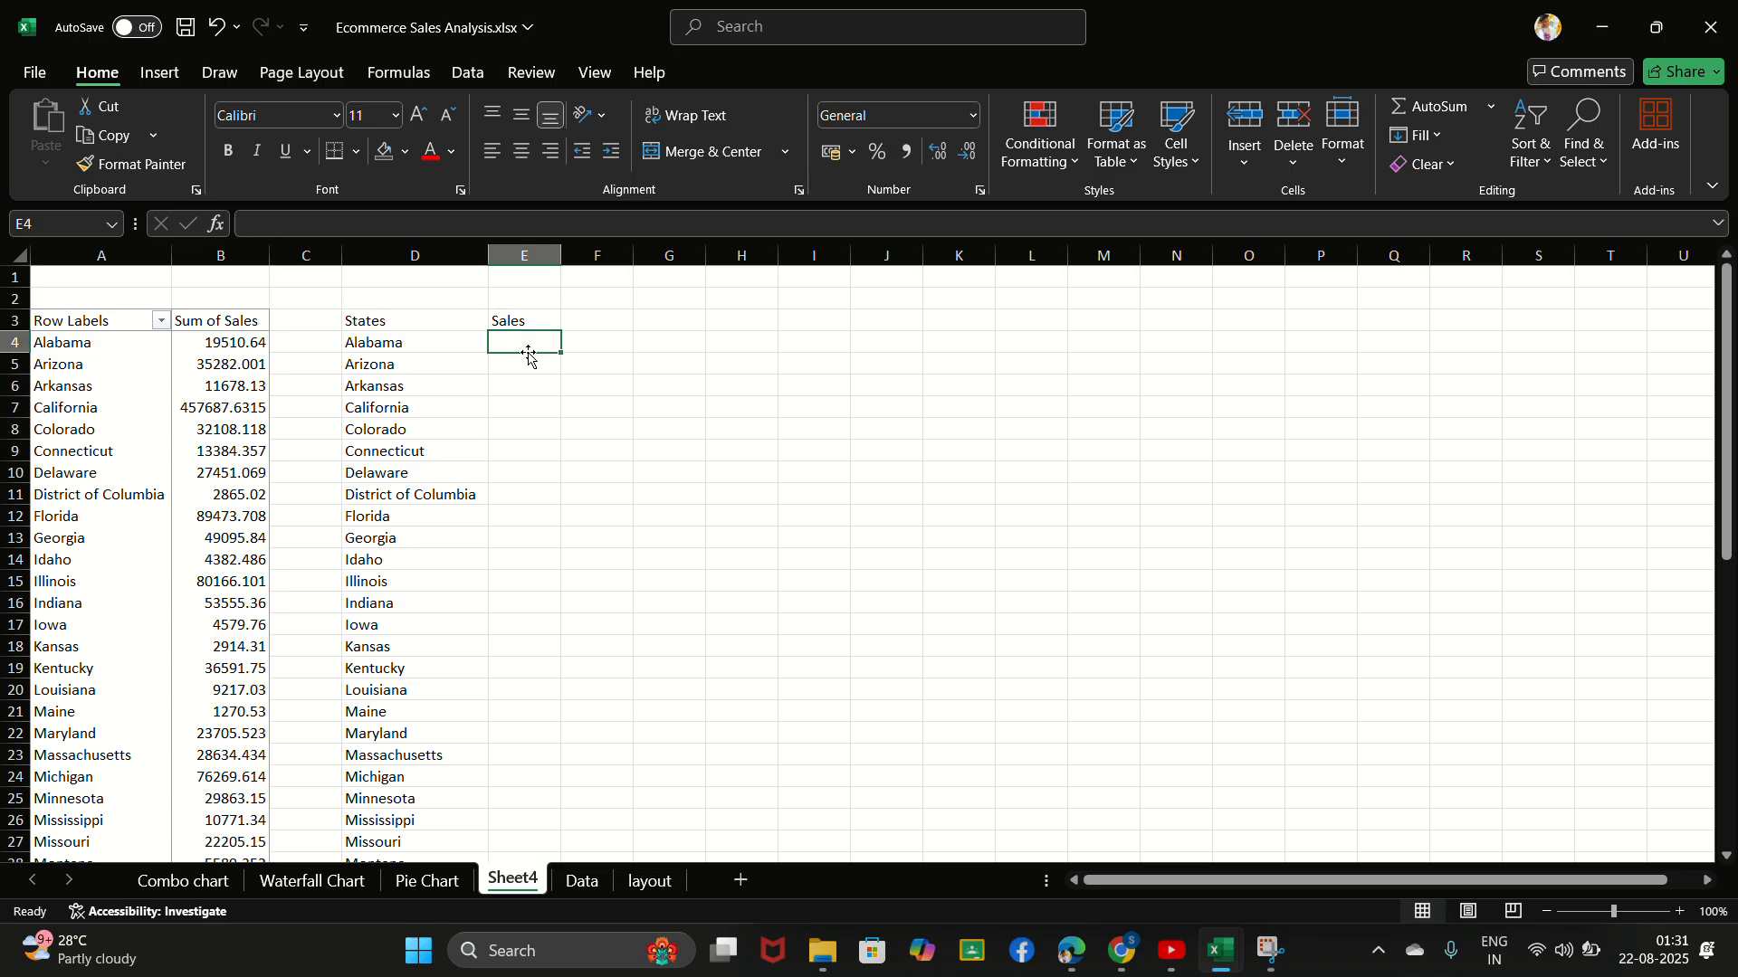
type("=")
left_click(226, 346)
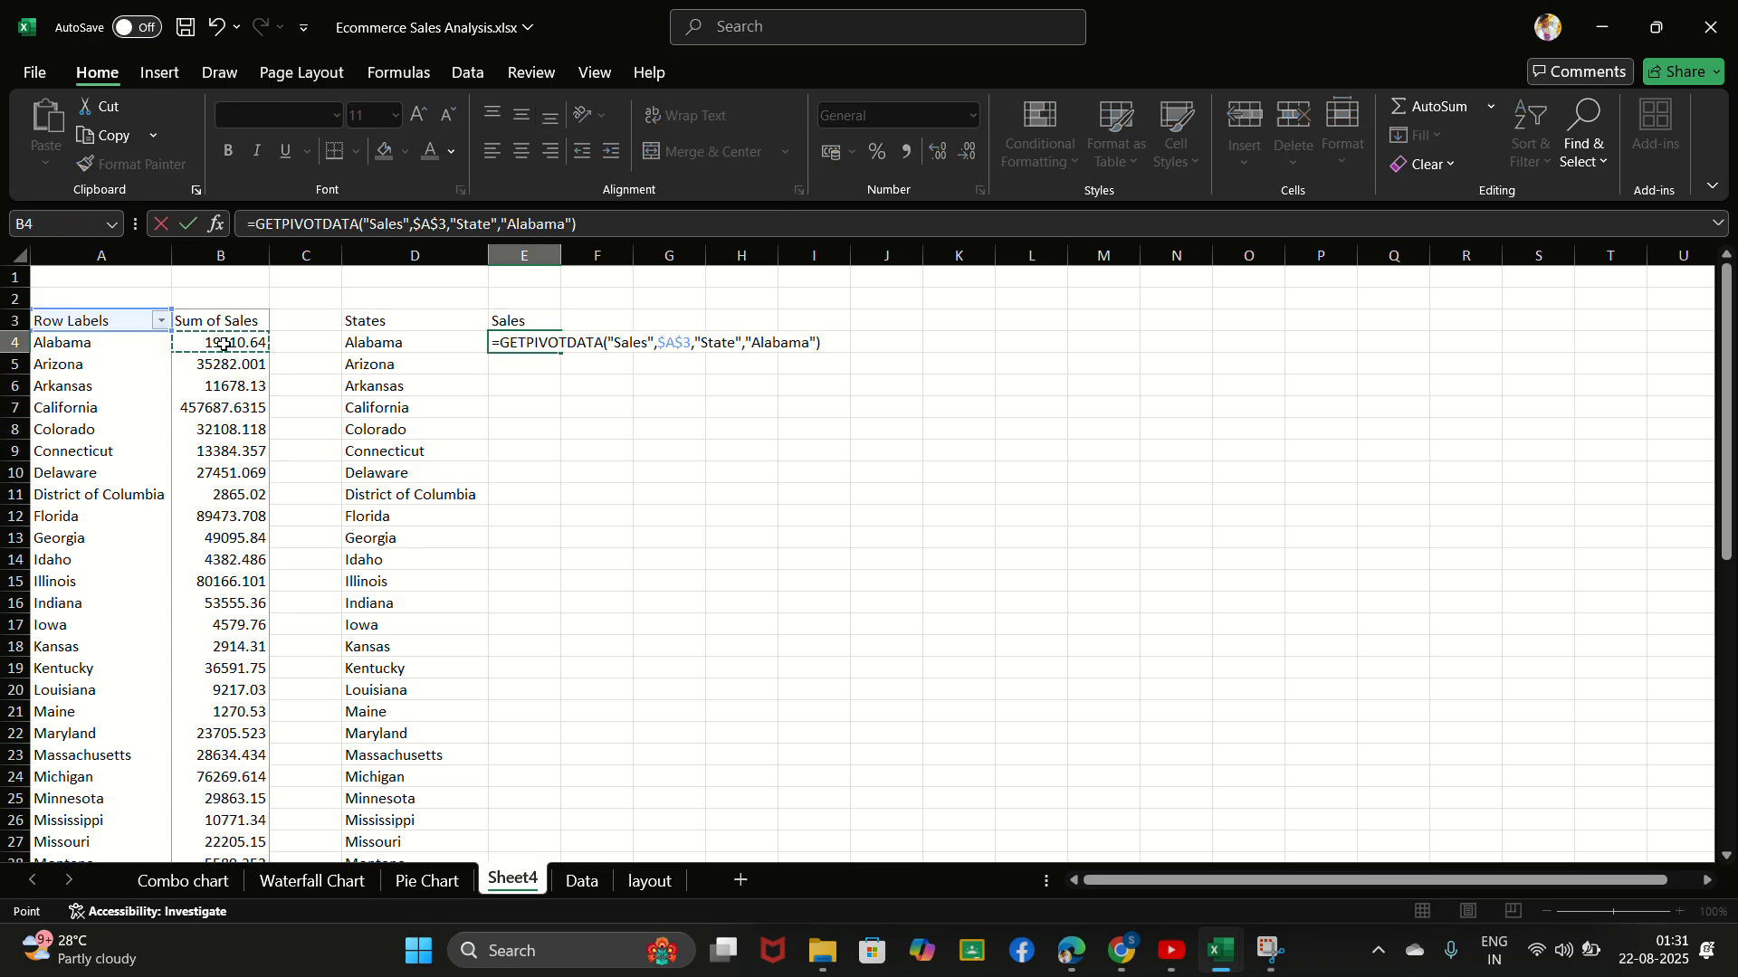
key("Return")
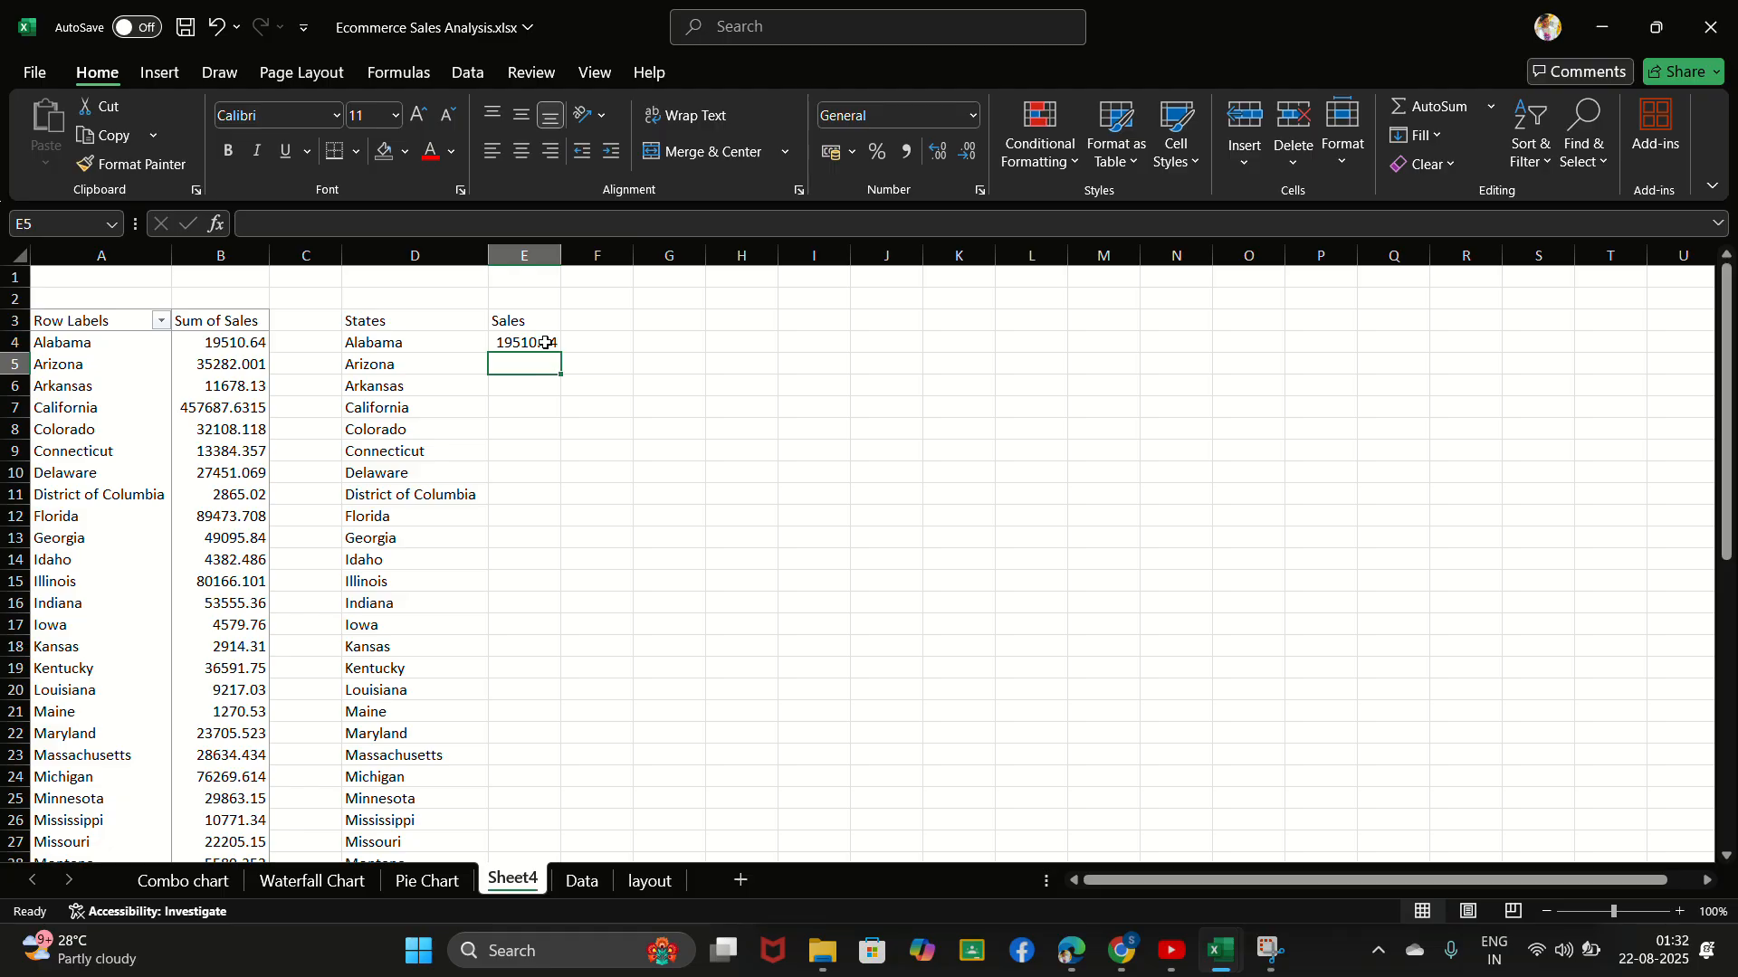
mouse_move(544, 343)
left_mouse_down()
mouse_move(569, 356)
mouse_move(553, 347)
left_mouse_up()
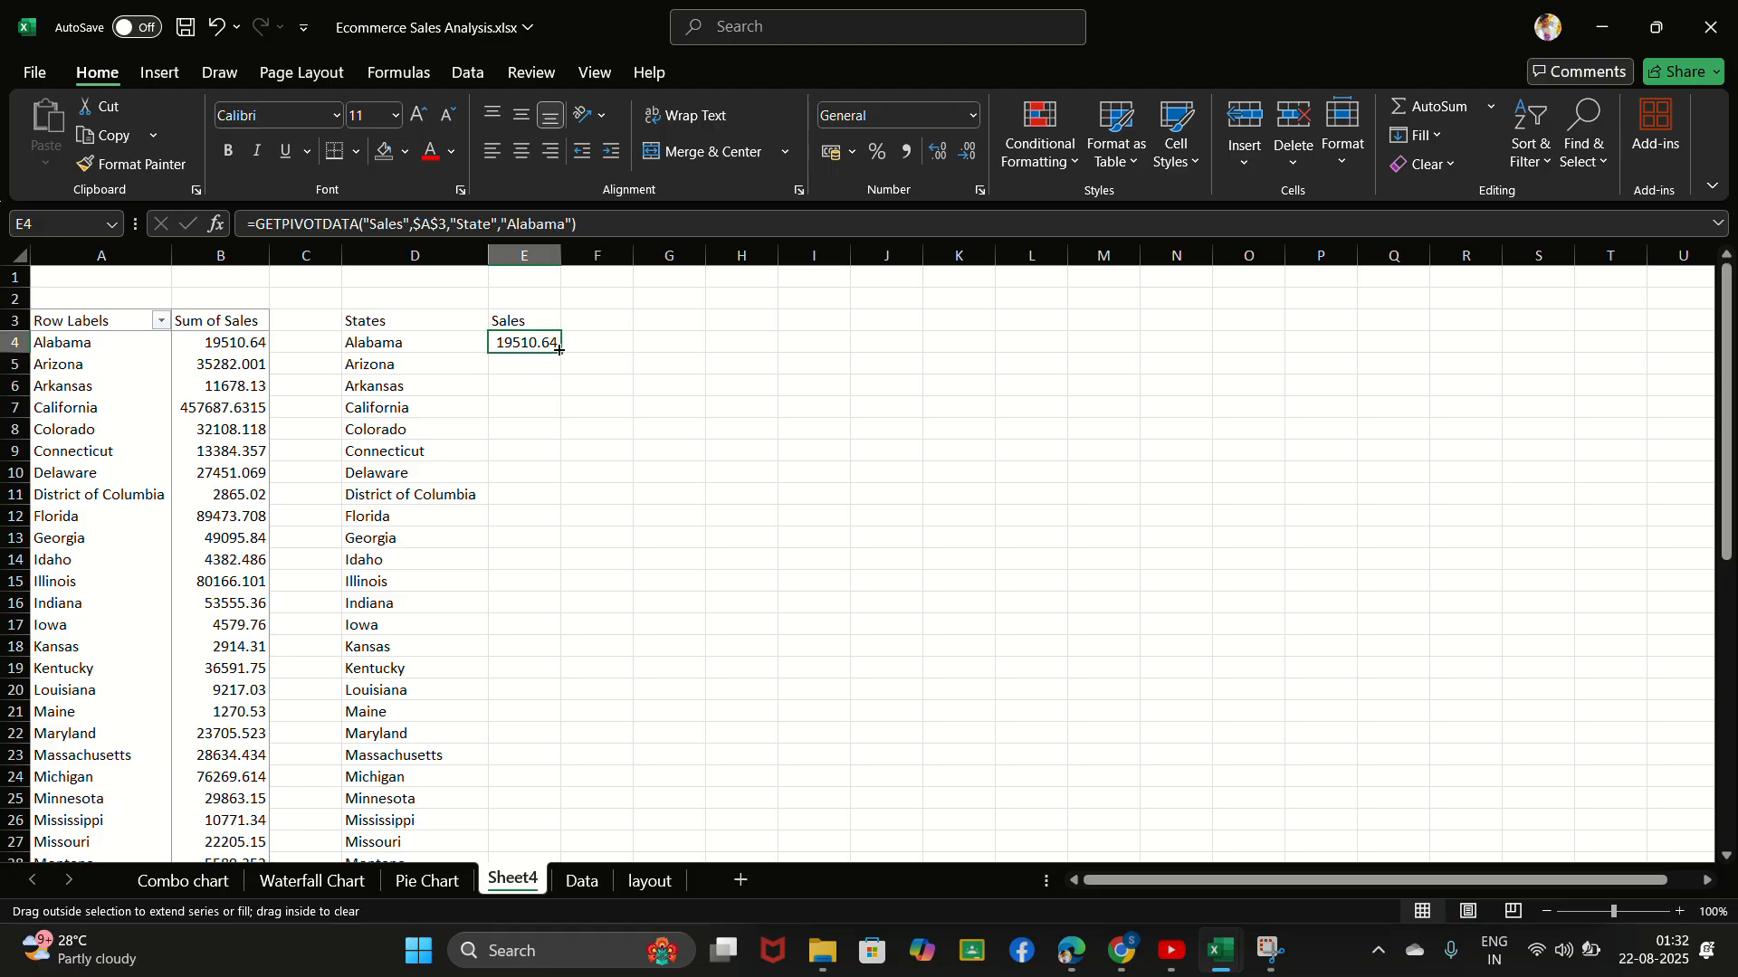
double_click(559, 351)
scroll(530, 601, "down", 13)
scroll(529, 602, "up", 13)
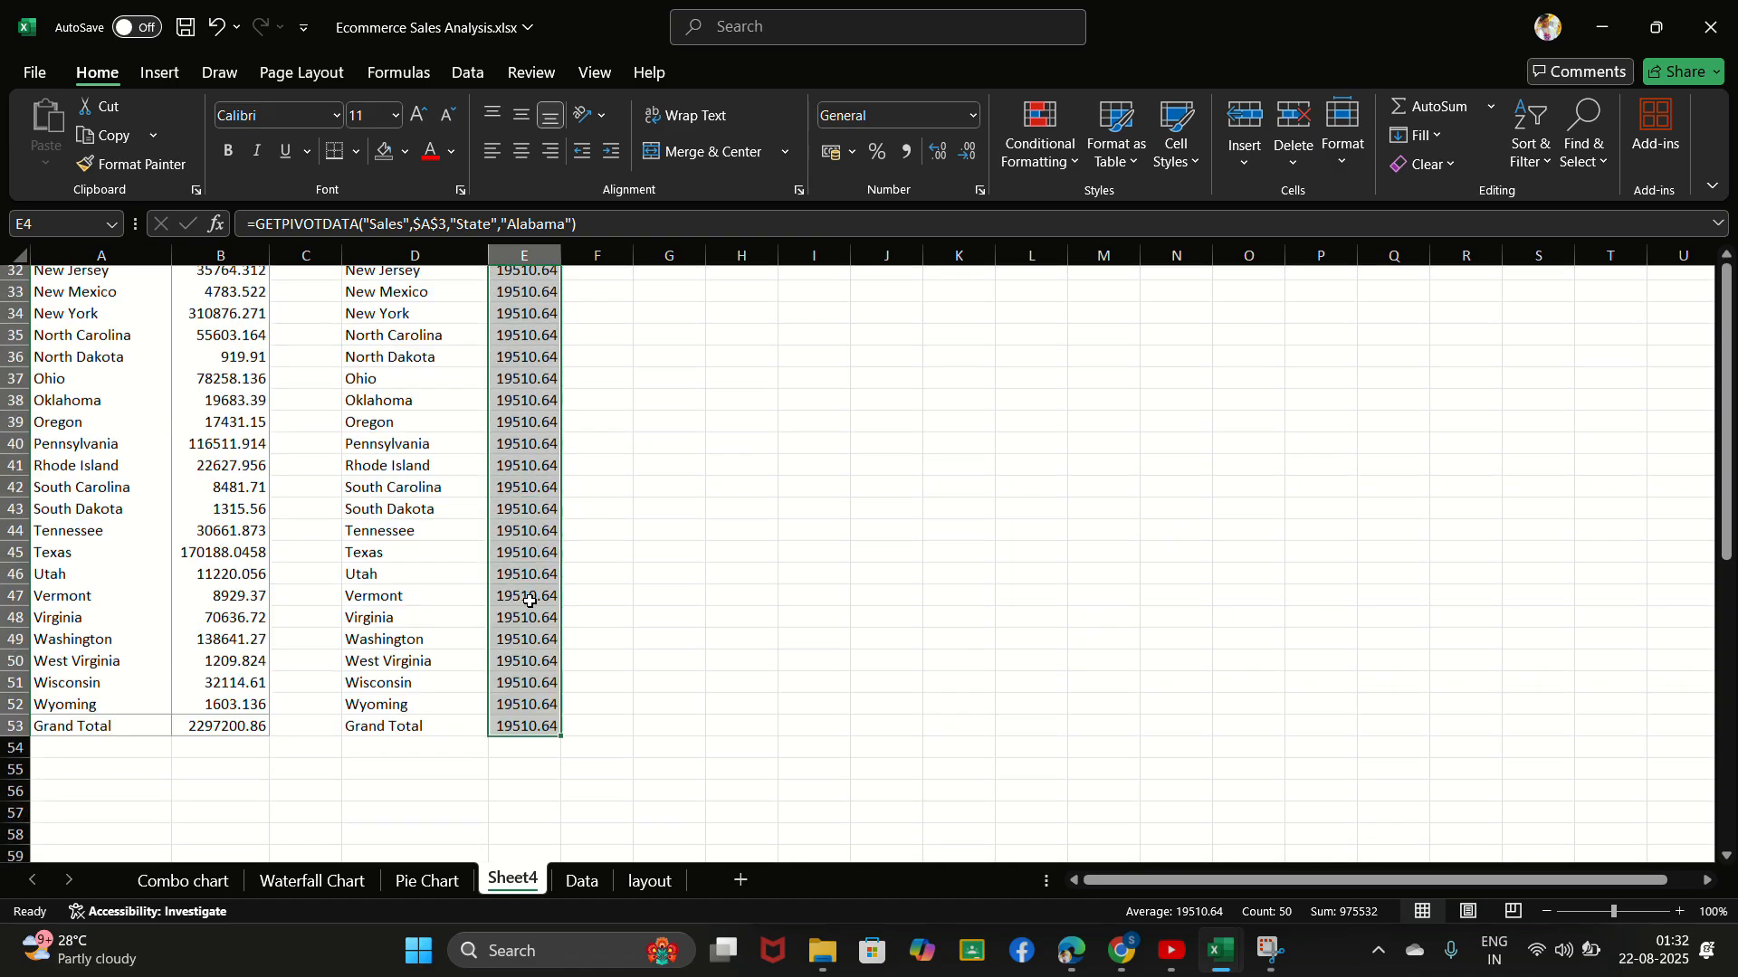
- Inspect the GETPIVOTDATA formulas in the upper cells of the Sales column, comparing their state argument
left_click(540, 405)
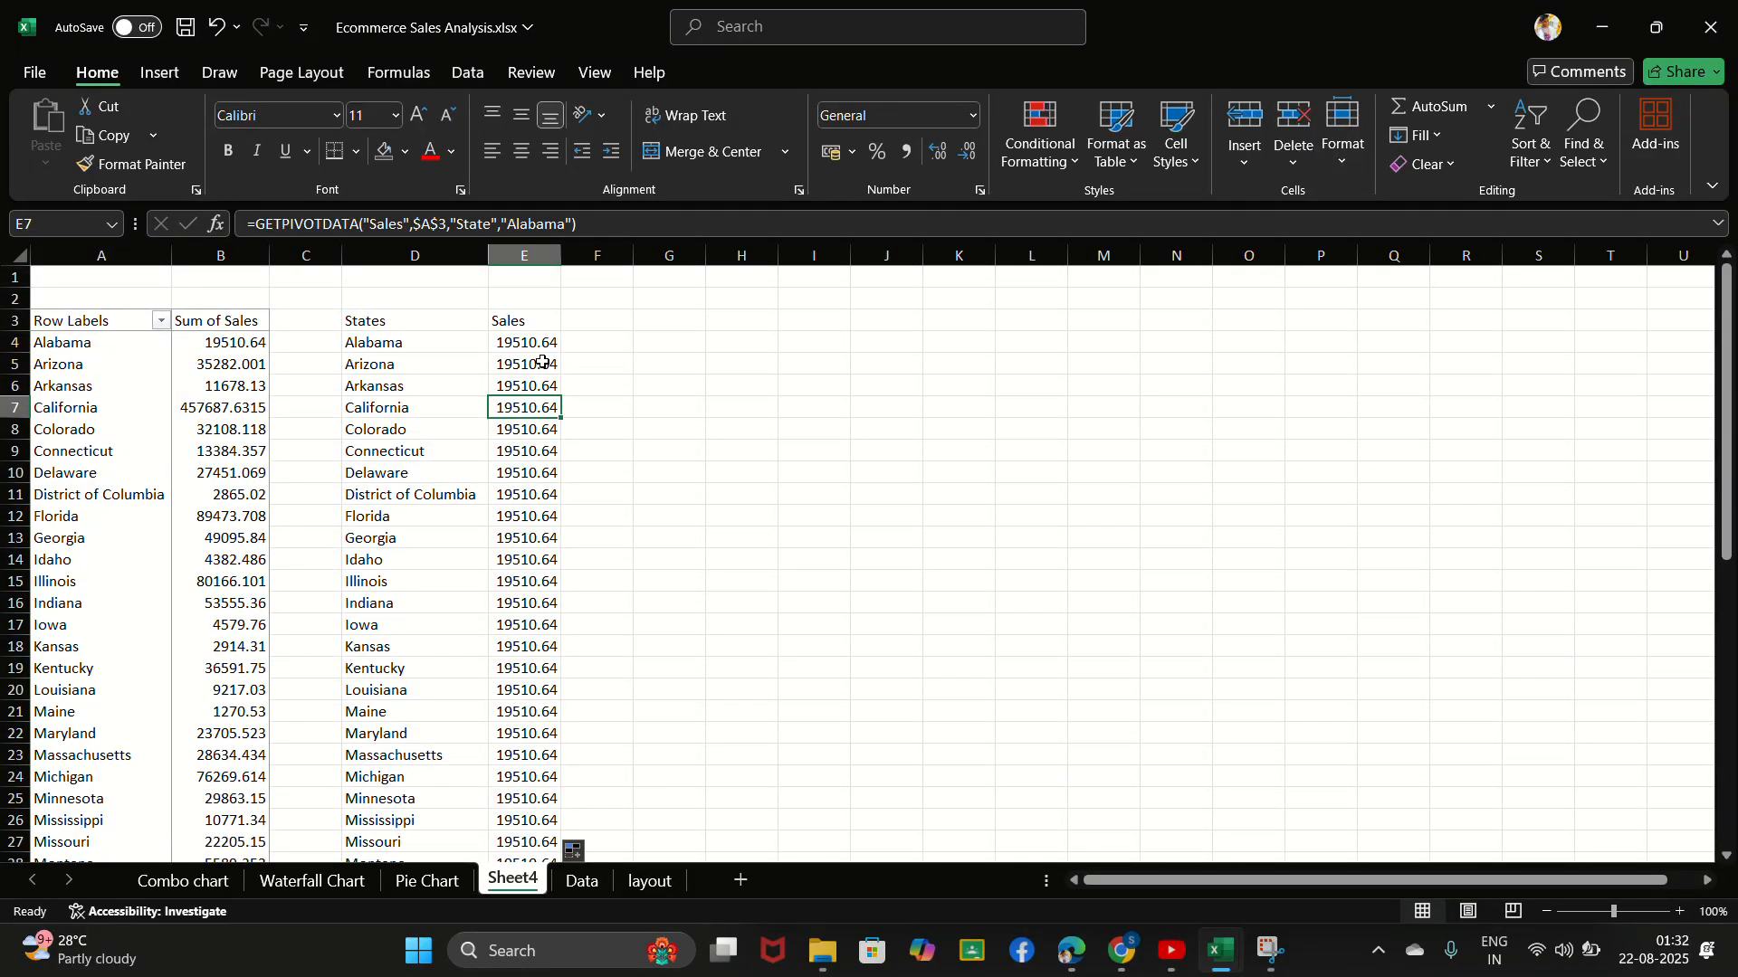
left_click(538, 367)
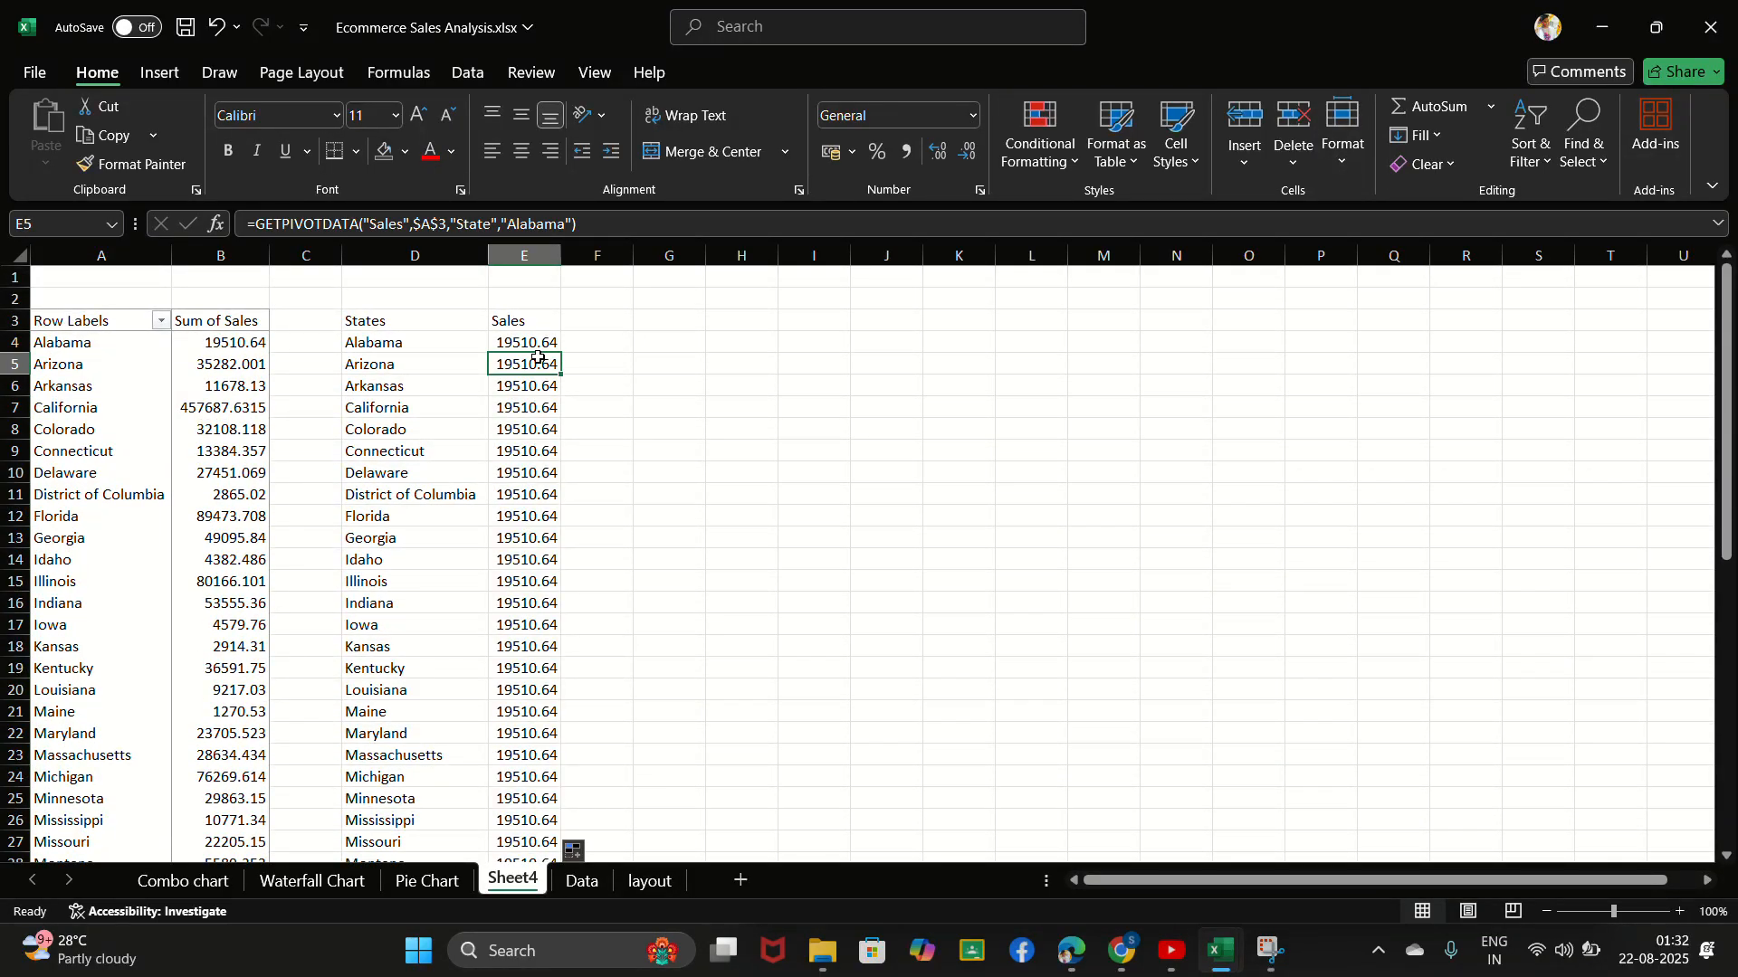
left_click(539, 350)
left_click(525, 403)
left_click(543, 351)
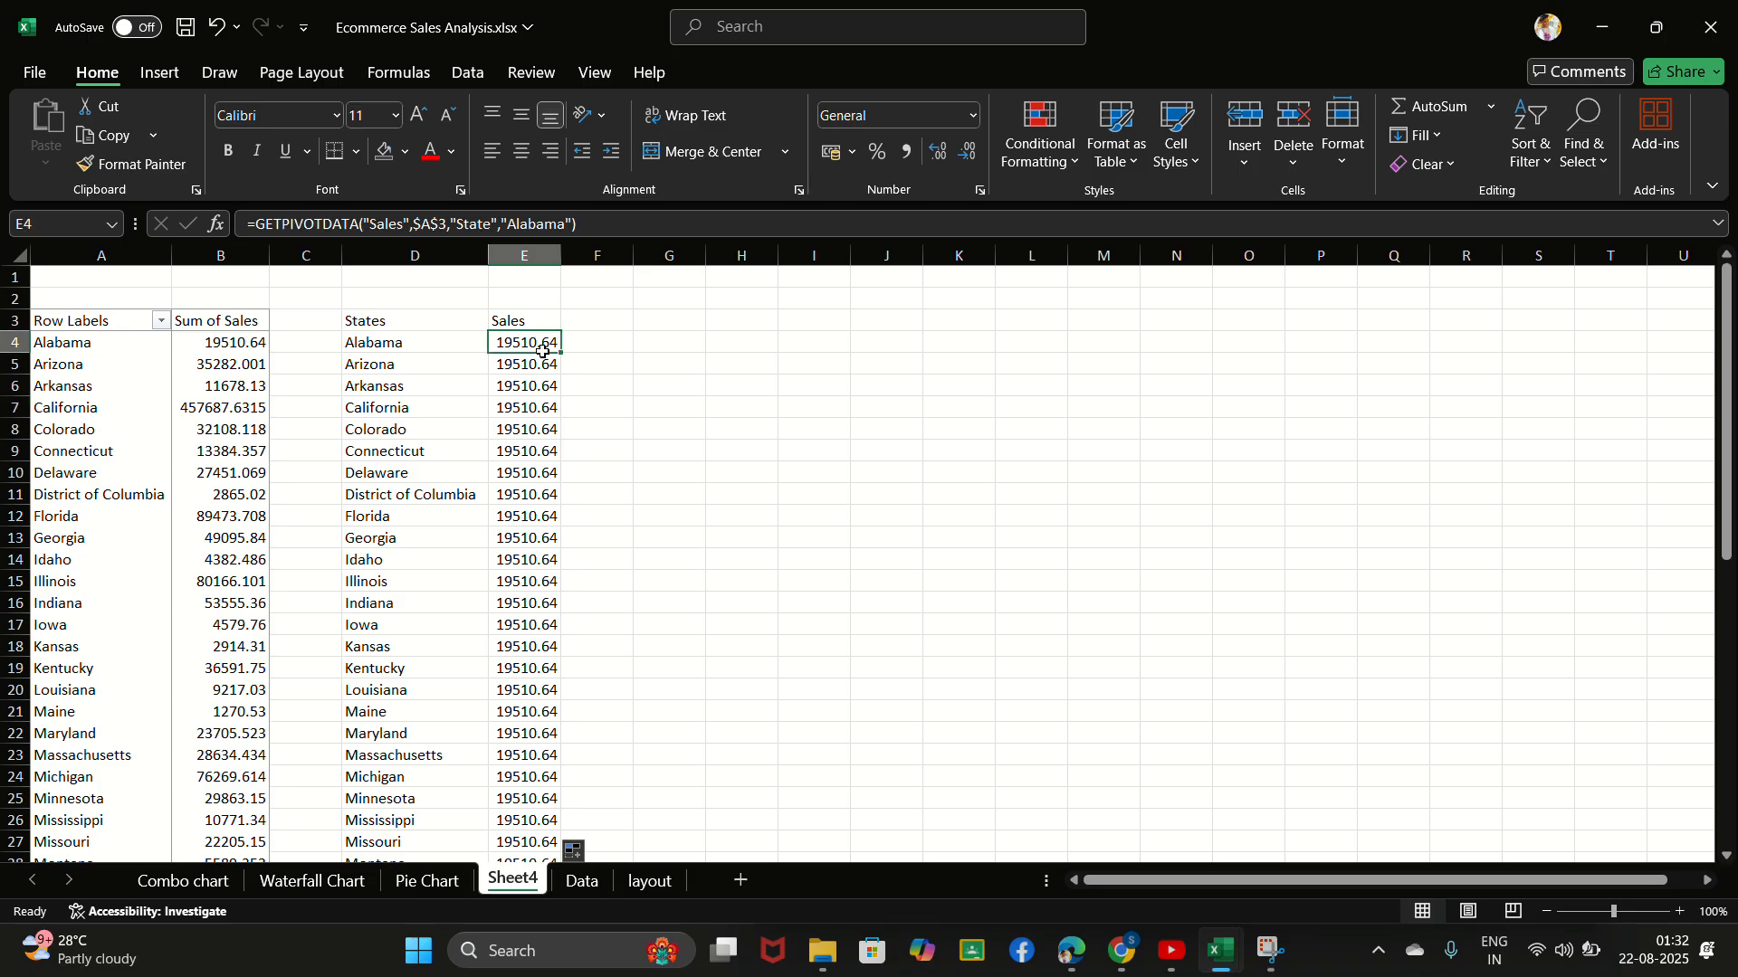
left_click(536, 365)
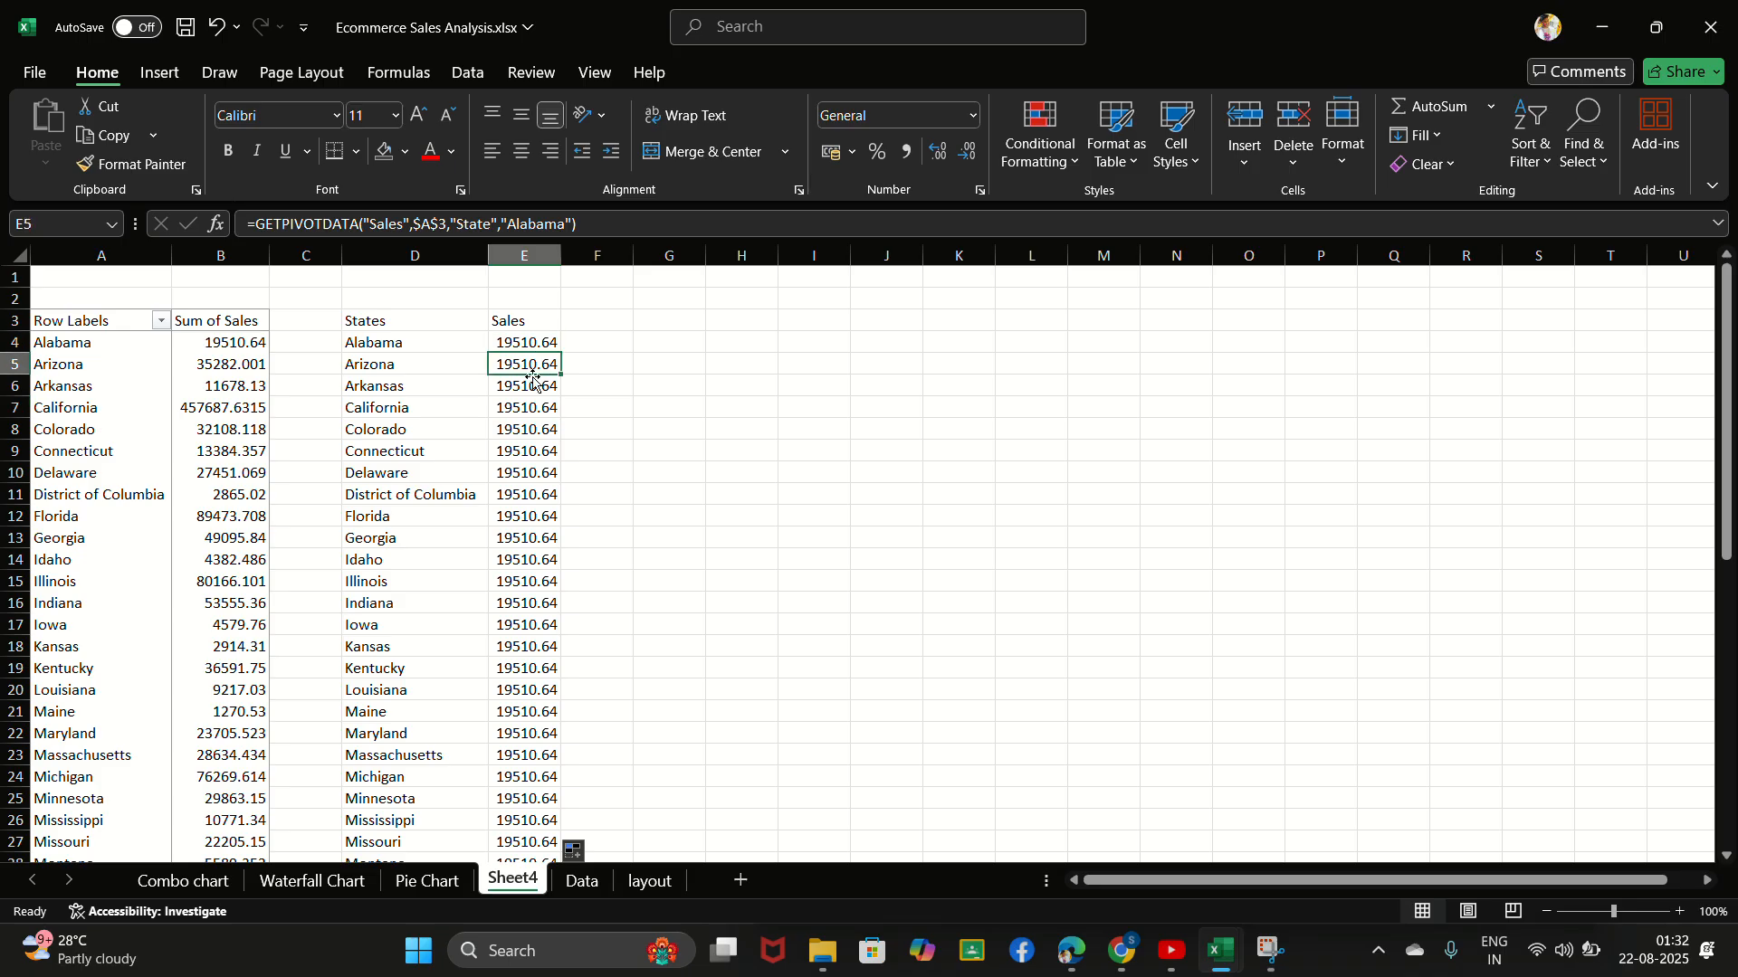
left_click(540, 405)
left_click(536, 350)
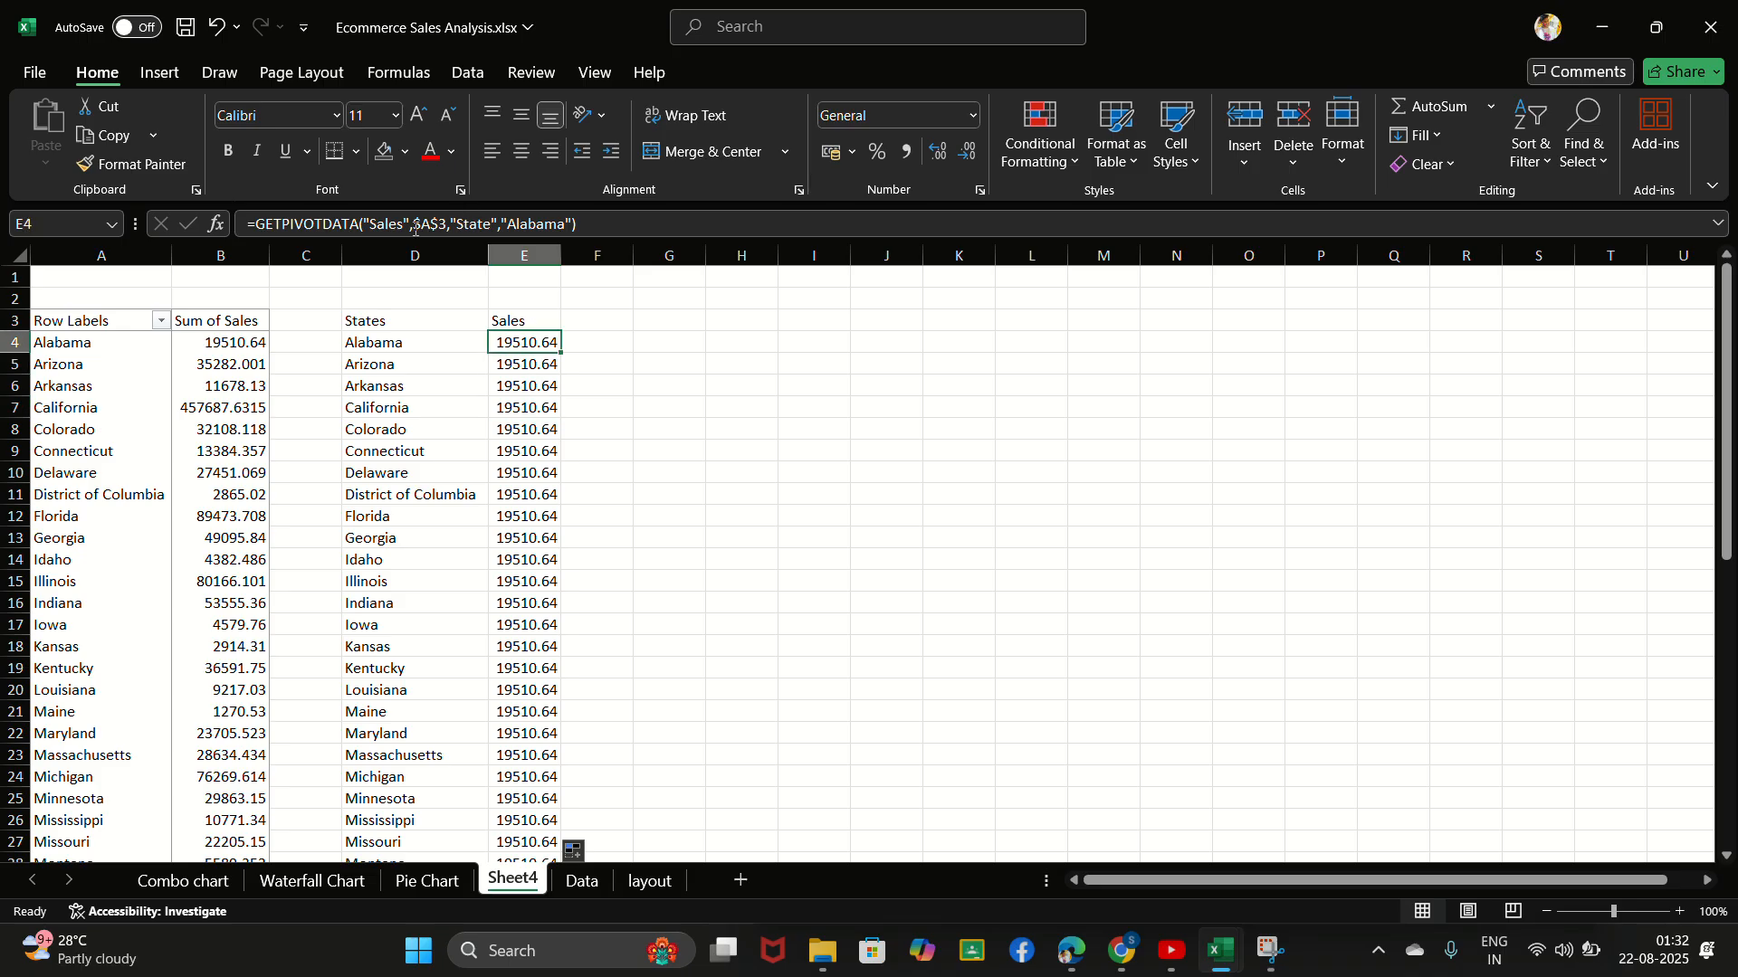
left_click(548, 225)
left_click(564, 226)
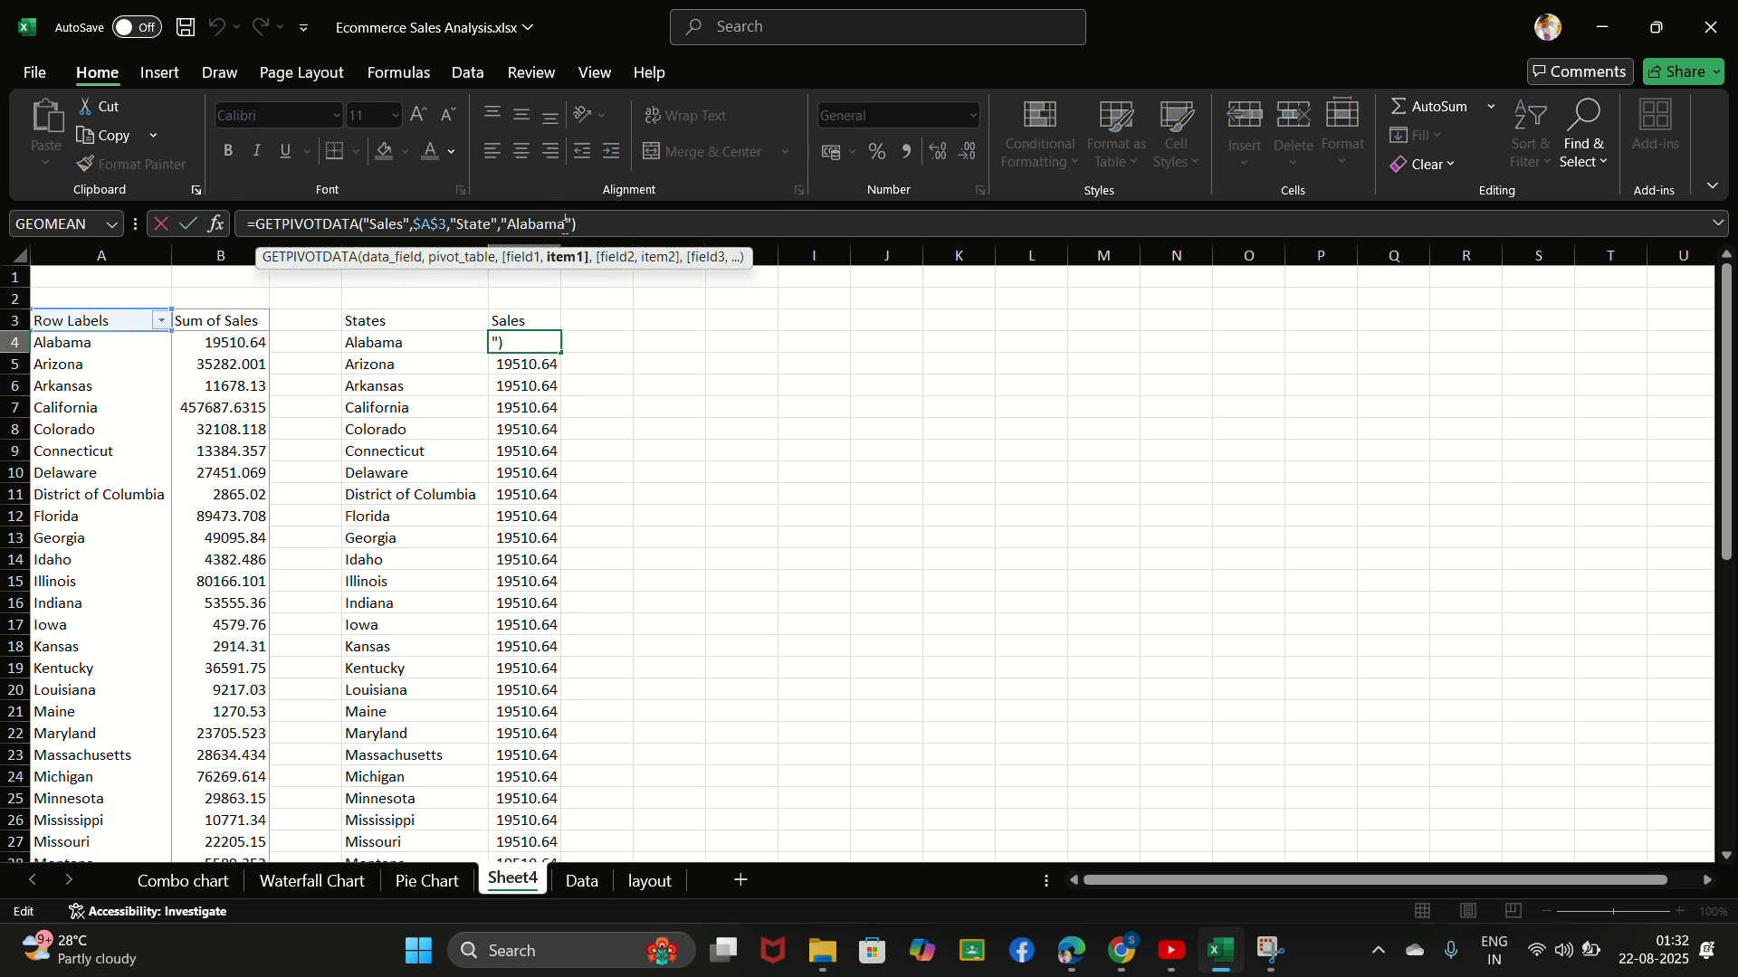
left_click(537, 433)
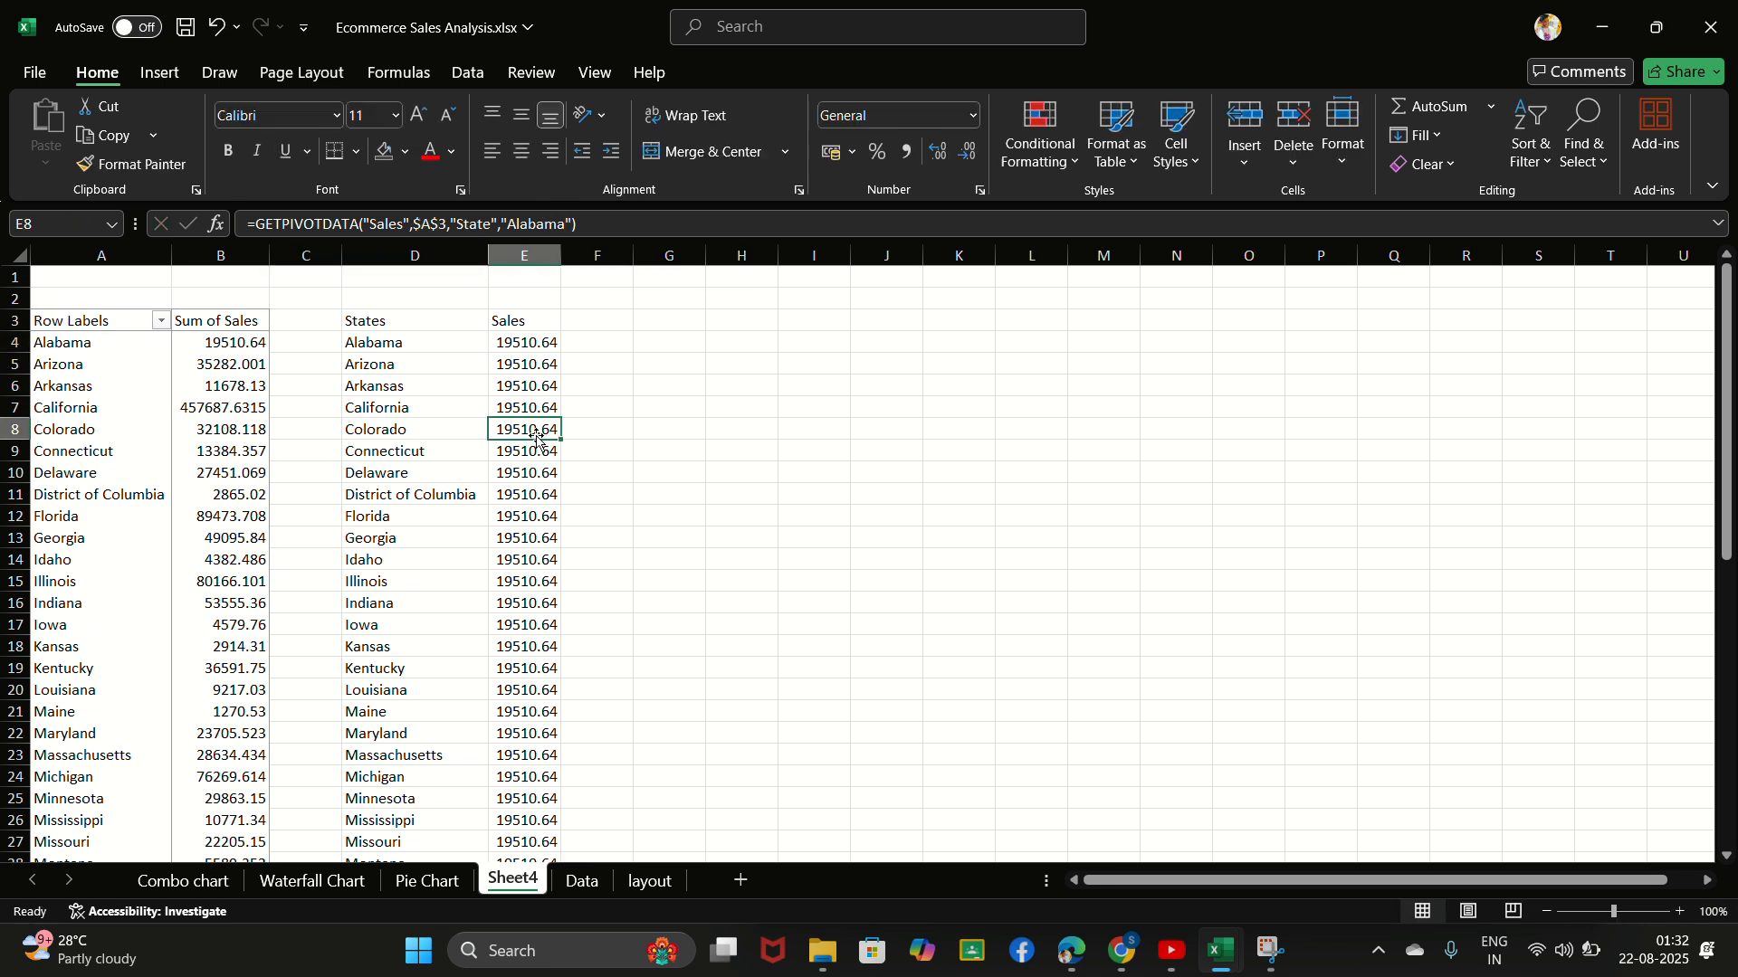
left_click(527, 345)
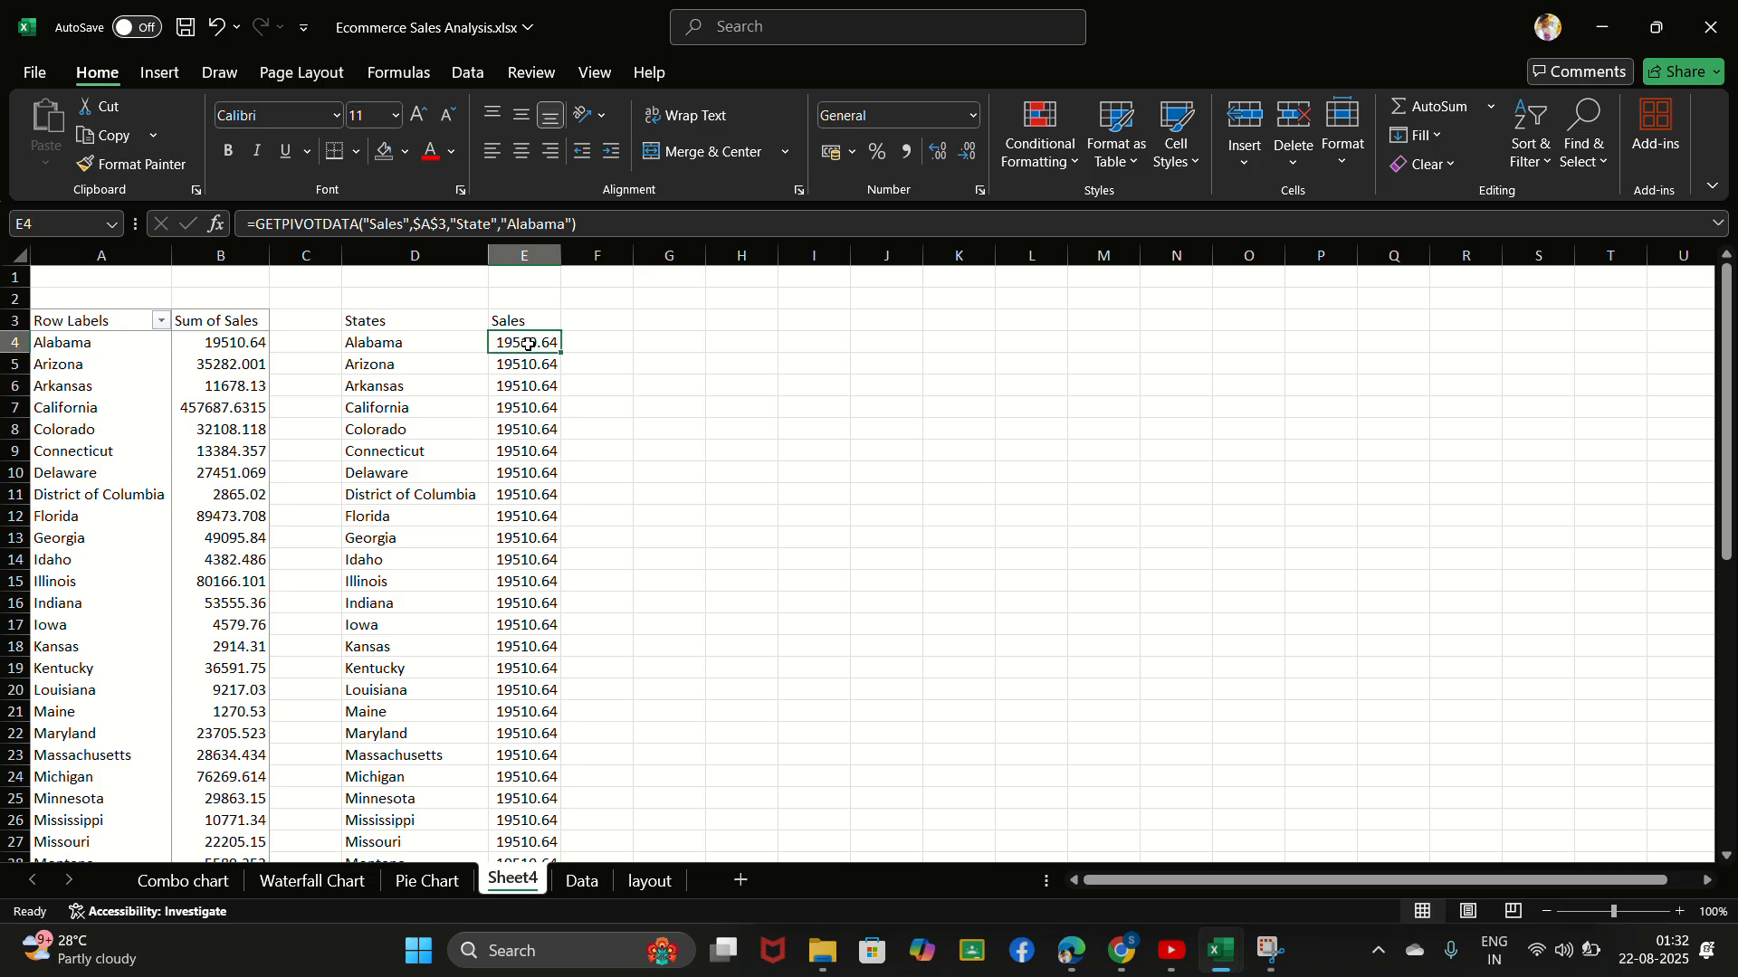
left_click(545, 224)
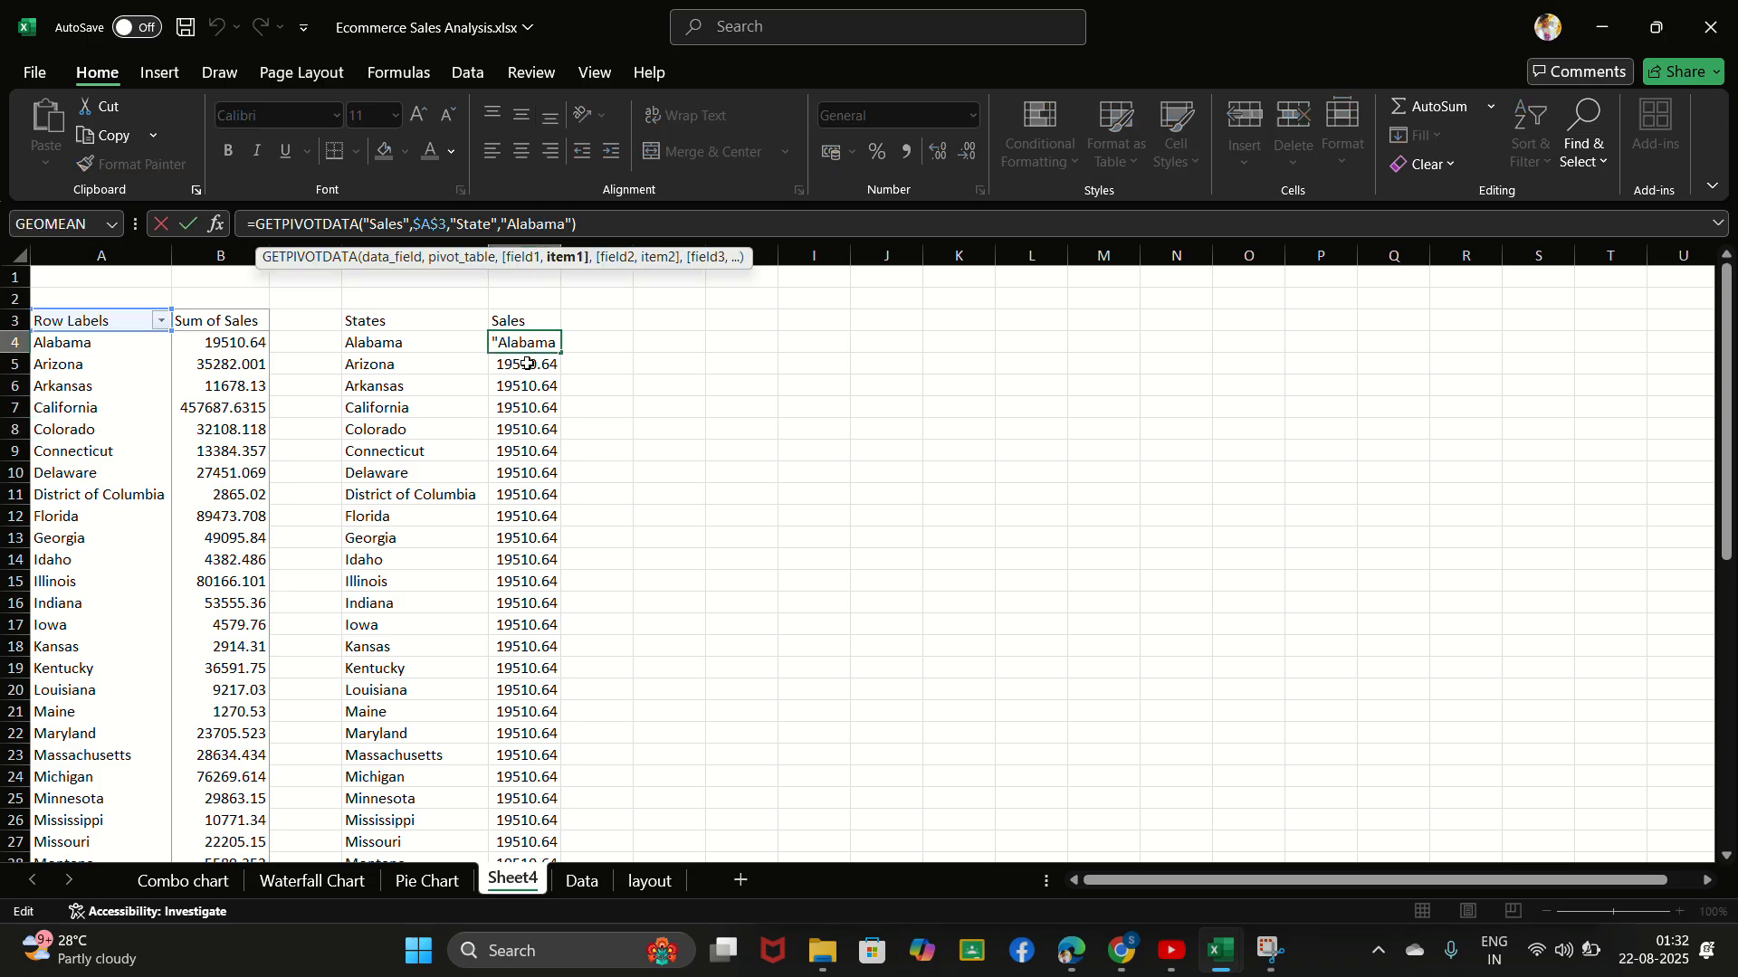
key("Return")
left_click(537, 224)
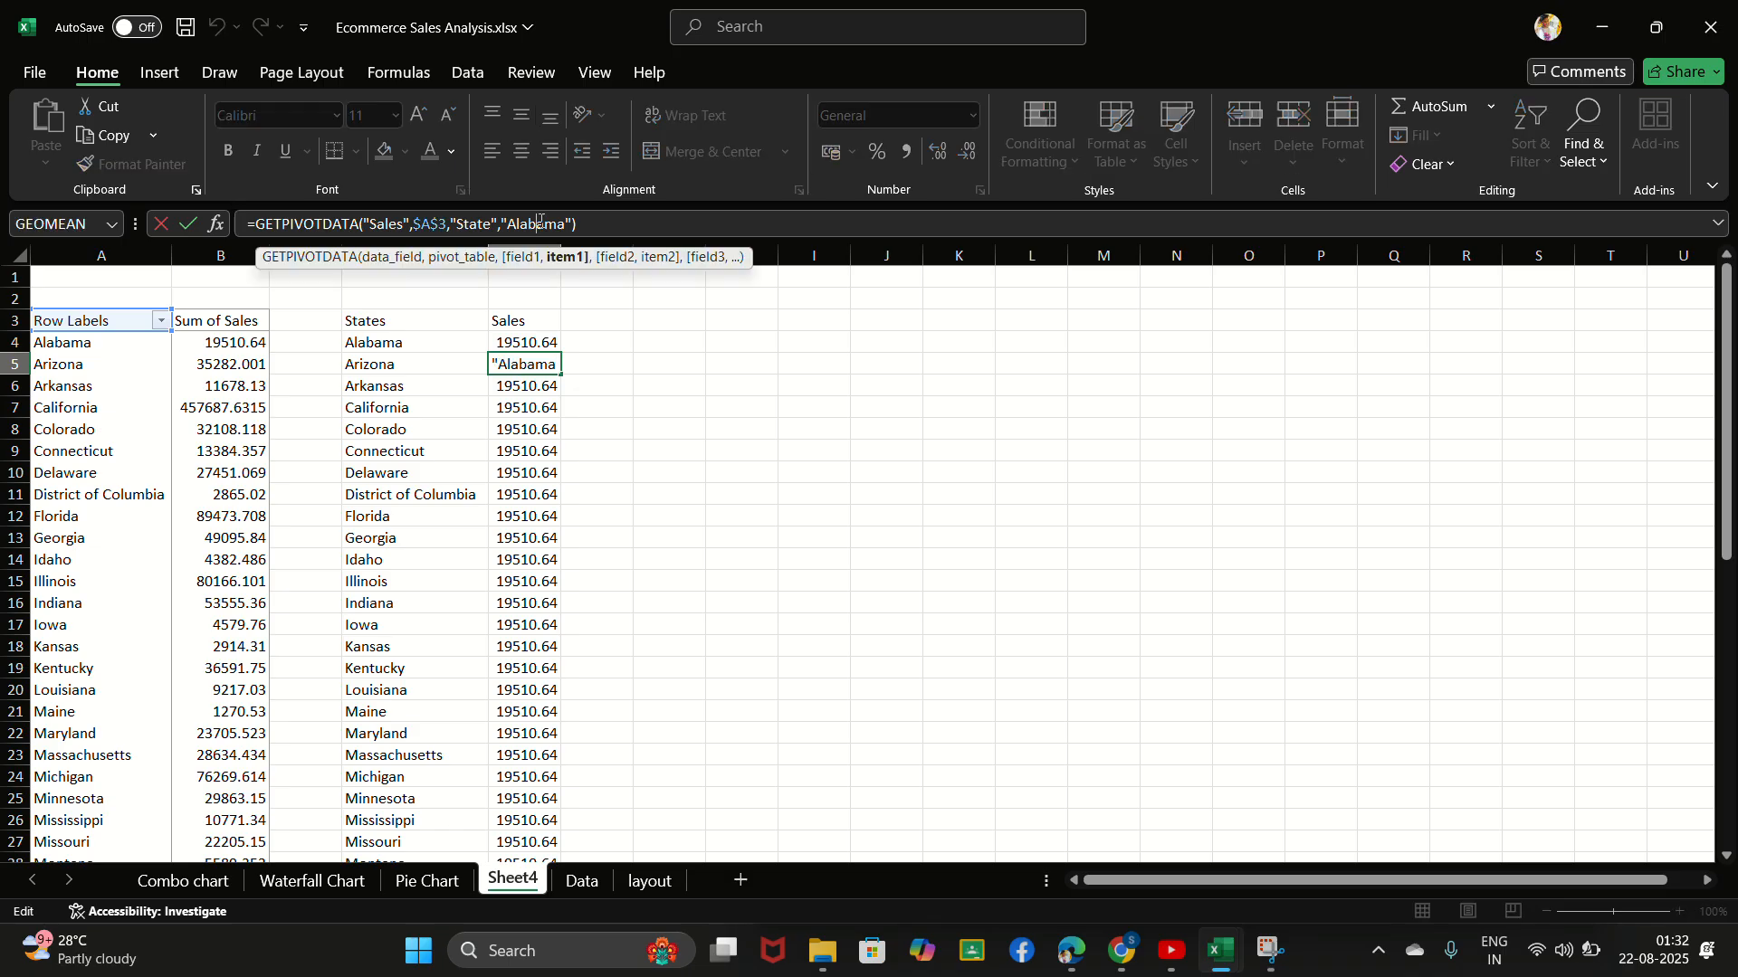
left_click(533, 347)
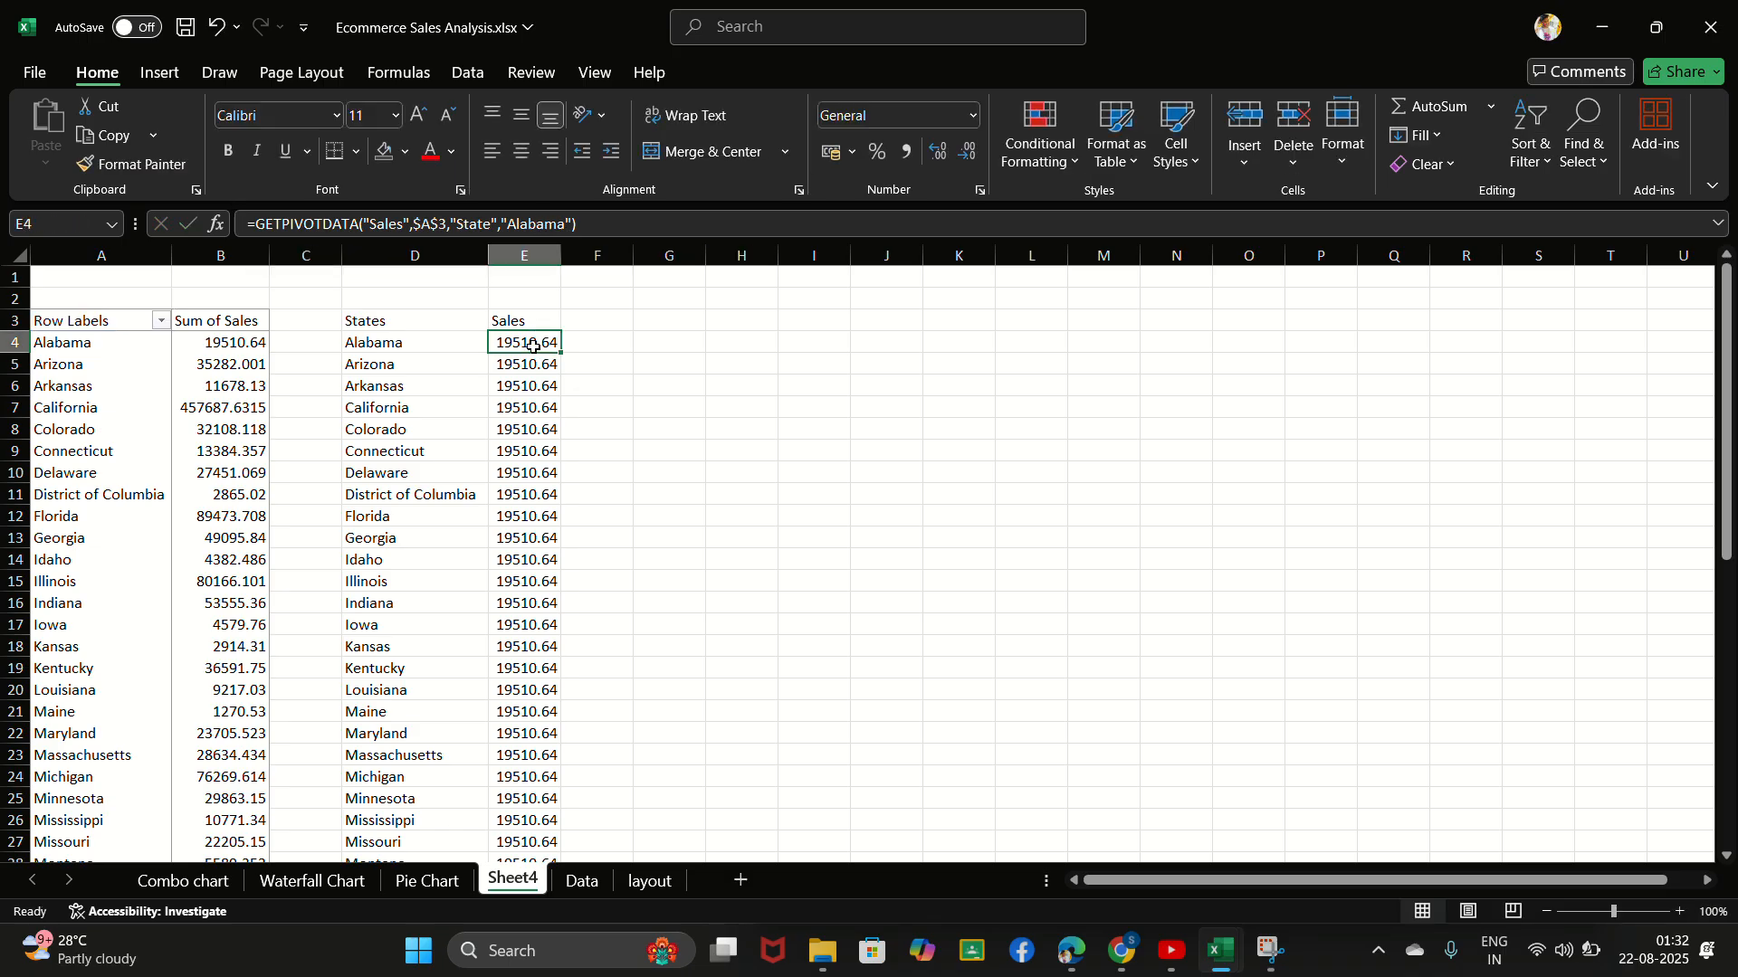
- Replace the "Alabama" text in E4's GETPIVOTDATA formula with a reference to cell A4
left_click(568, 226)
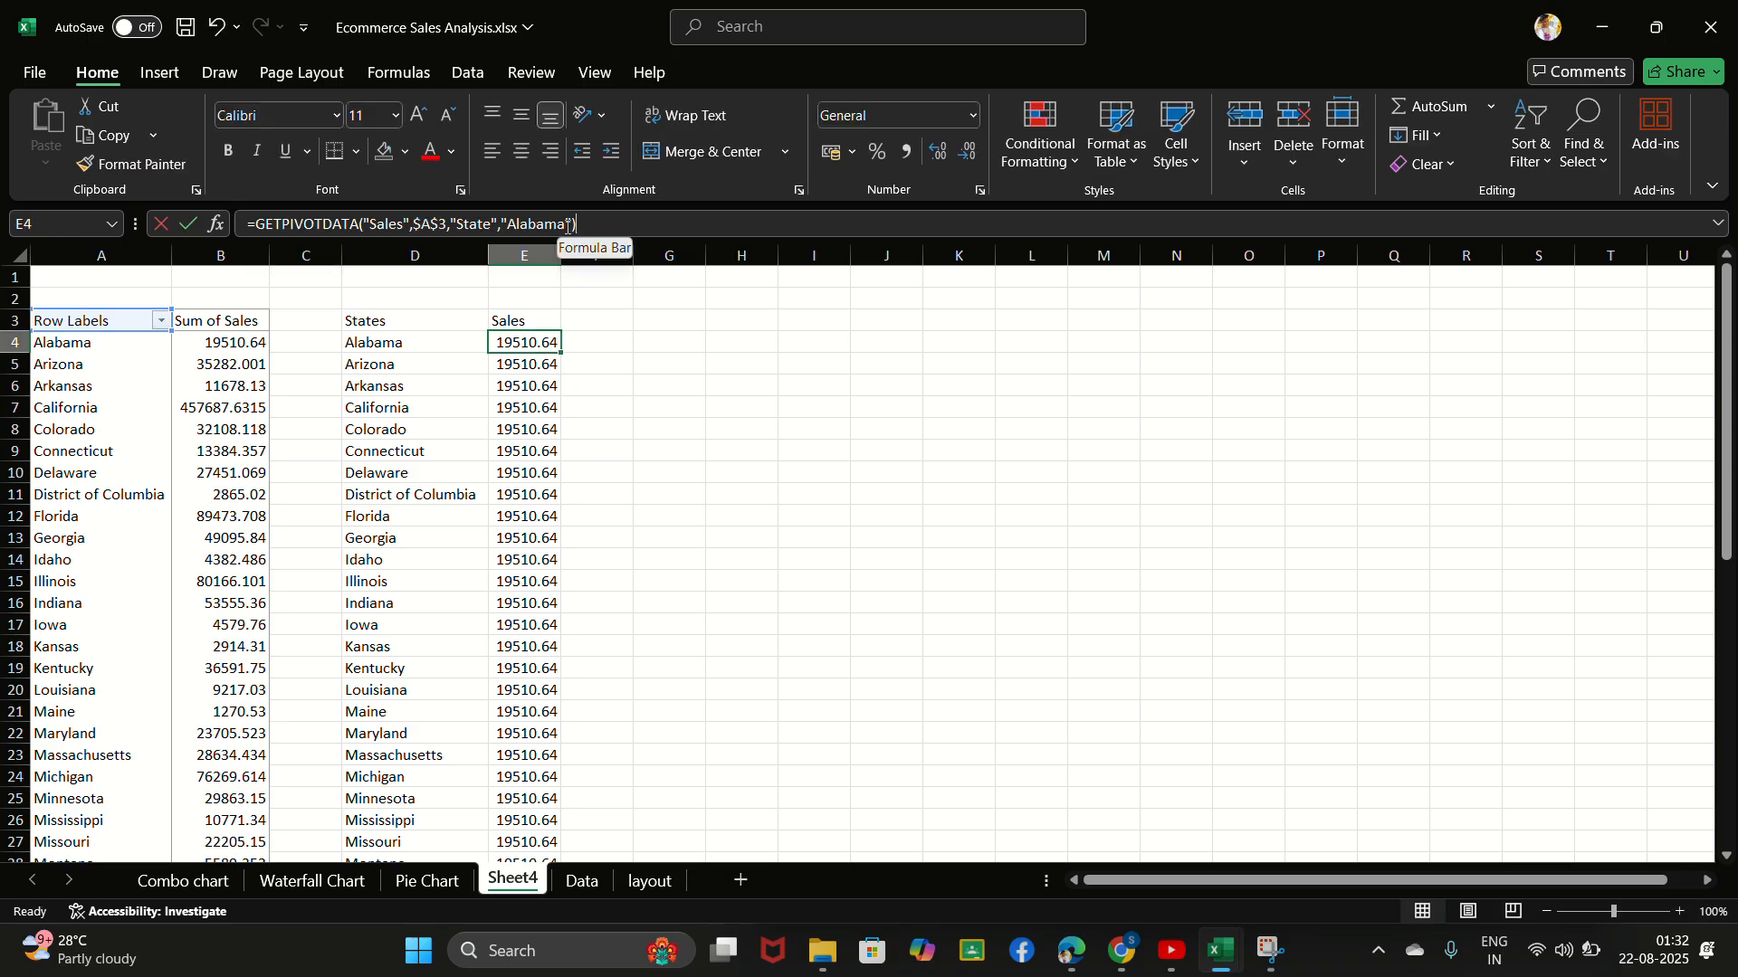
left_click(567, 226)
key("BackSpace")
key("BackSpace")
key("BackSpace")
key("BackSpace")
key("BackSpace")
key("BackSpace")
key("BackSpace")
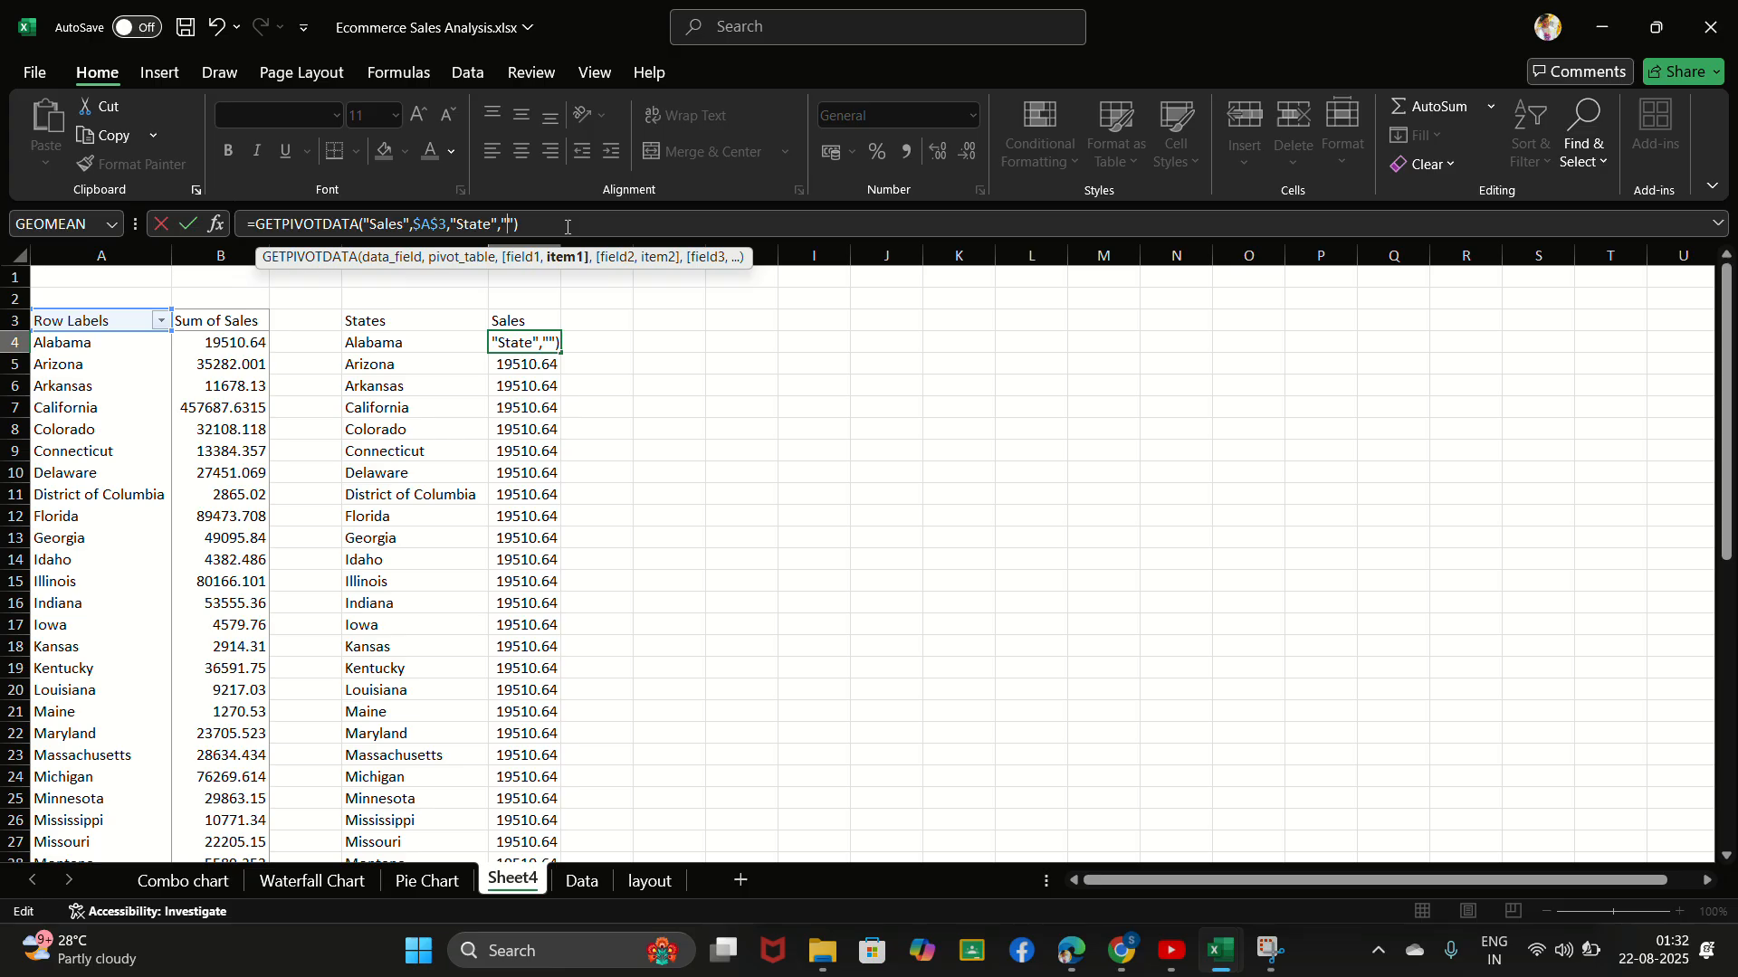
key("BackSpace")
key("BackSpace")
left_click(90, 346)
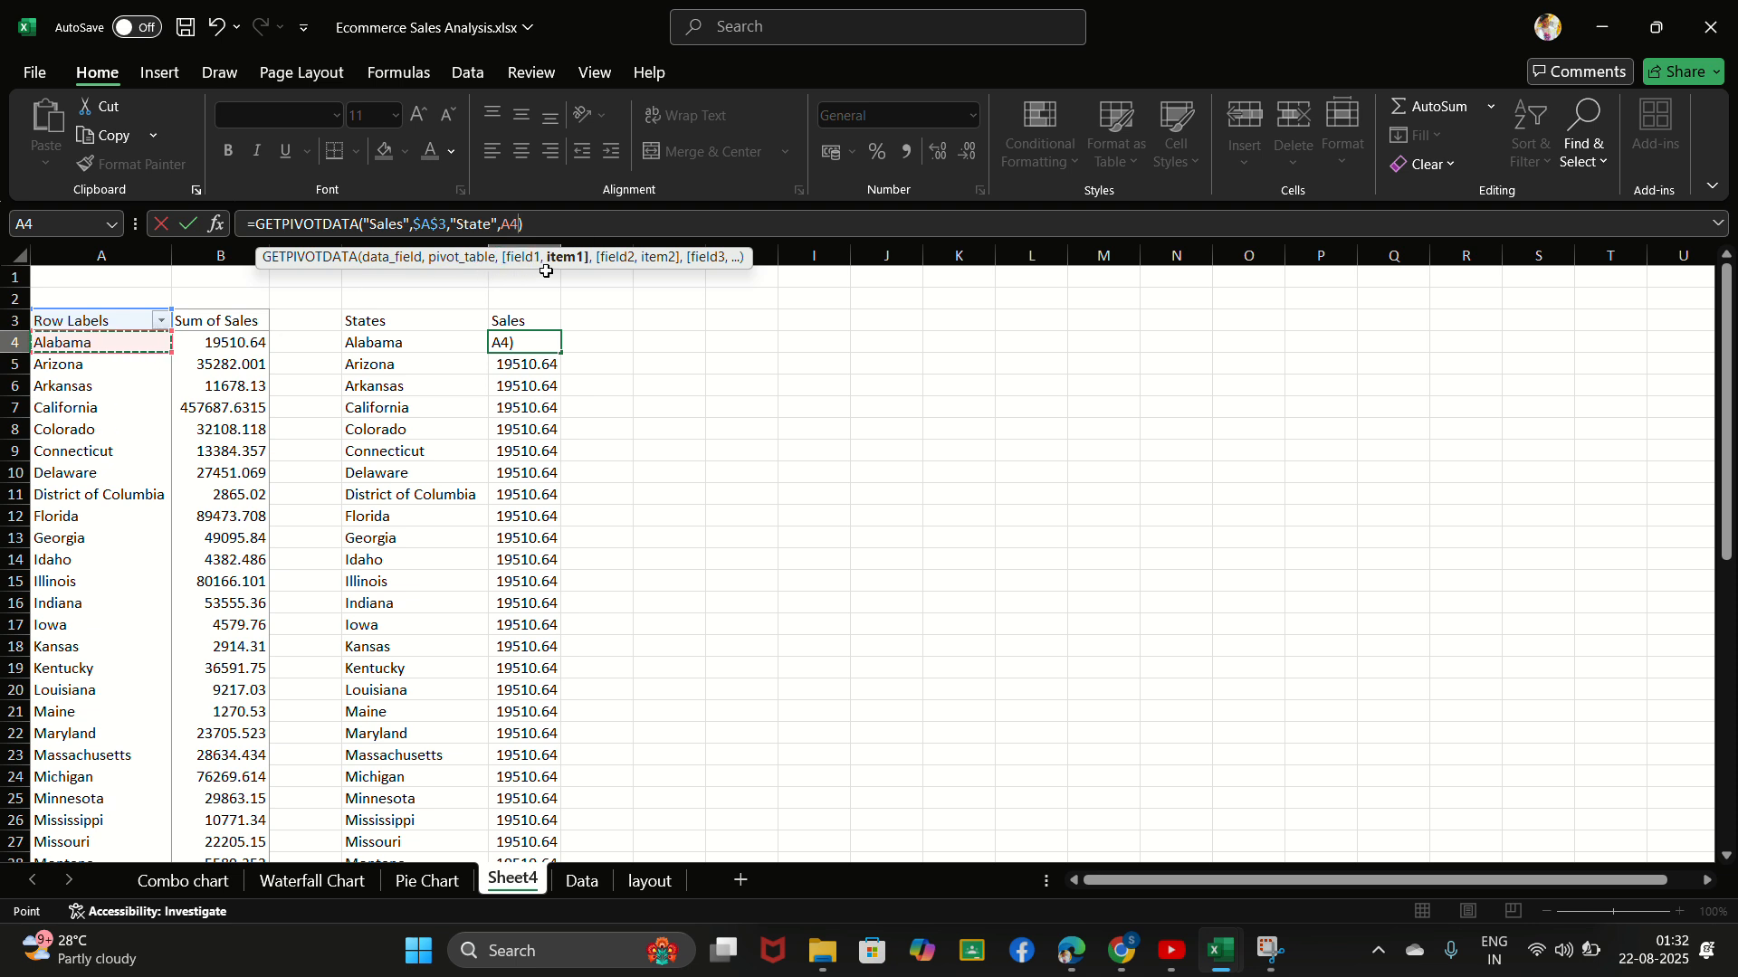
key("Return")
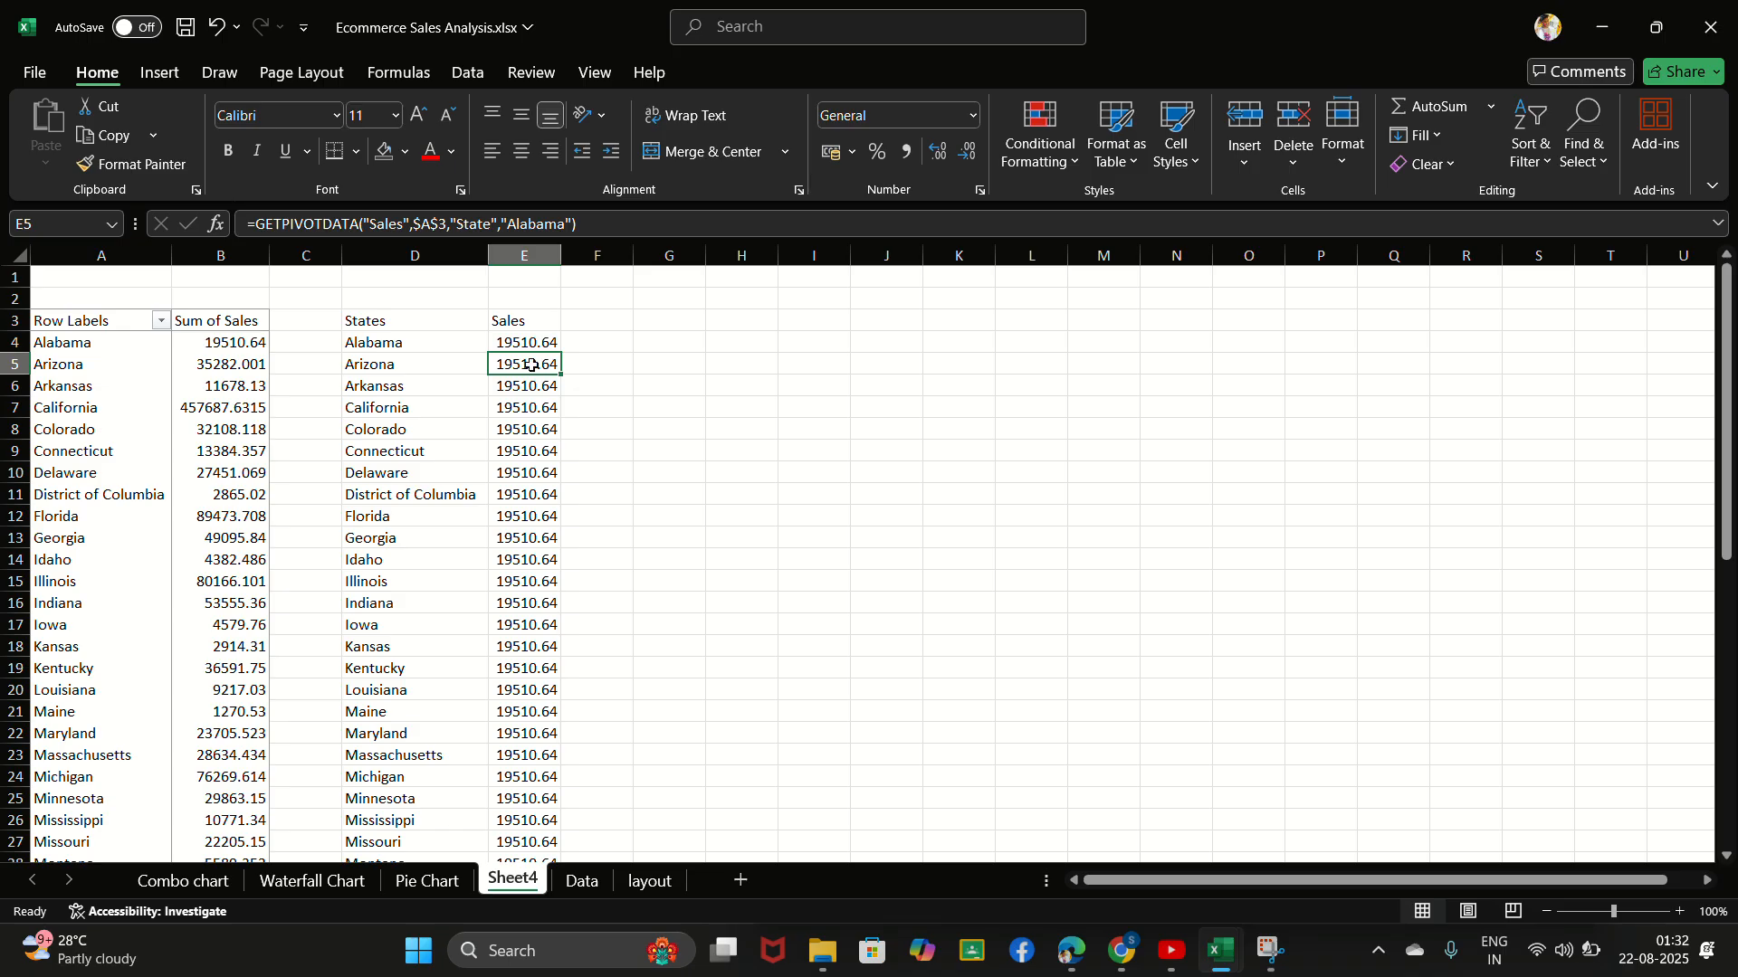
- Fill E4's corrected GETPIVOTDATA formula down the Sales column through row 53
left_click(534, 344)
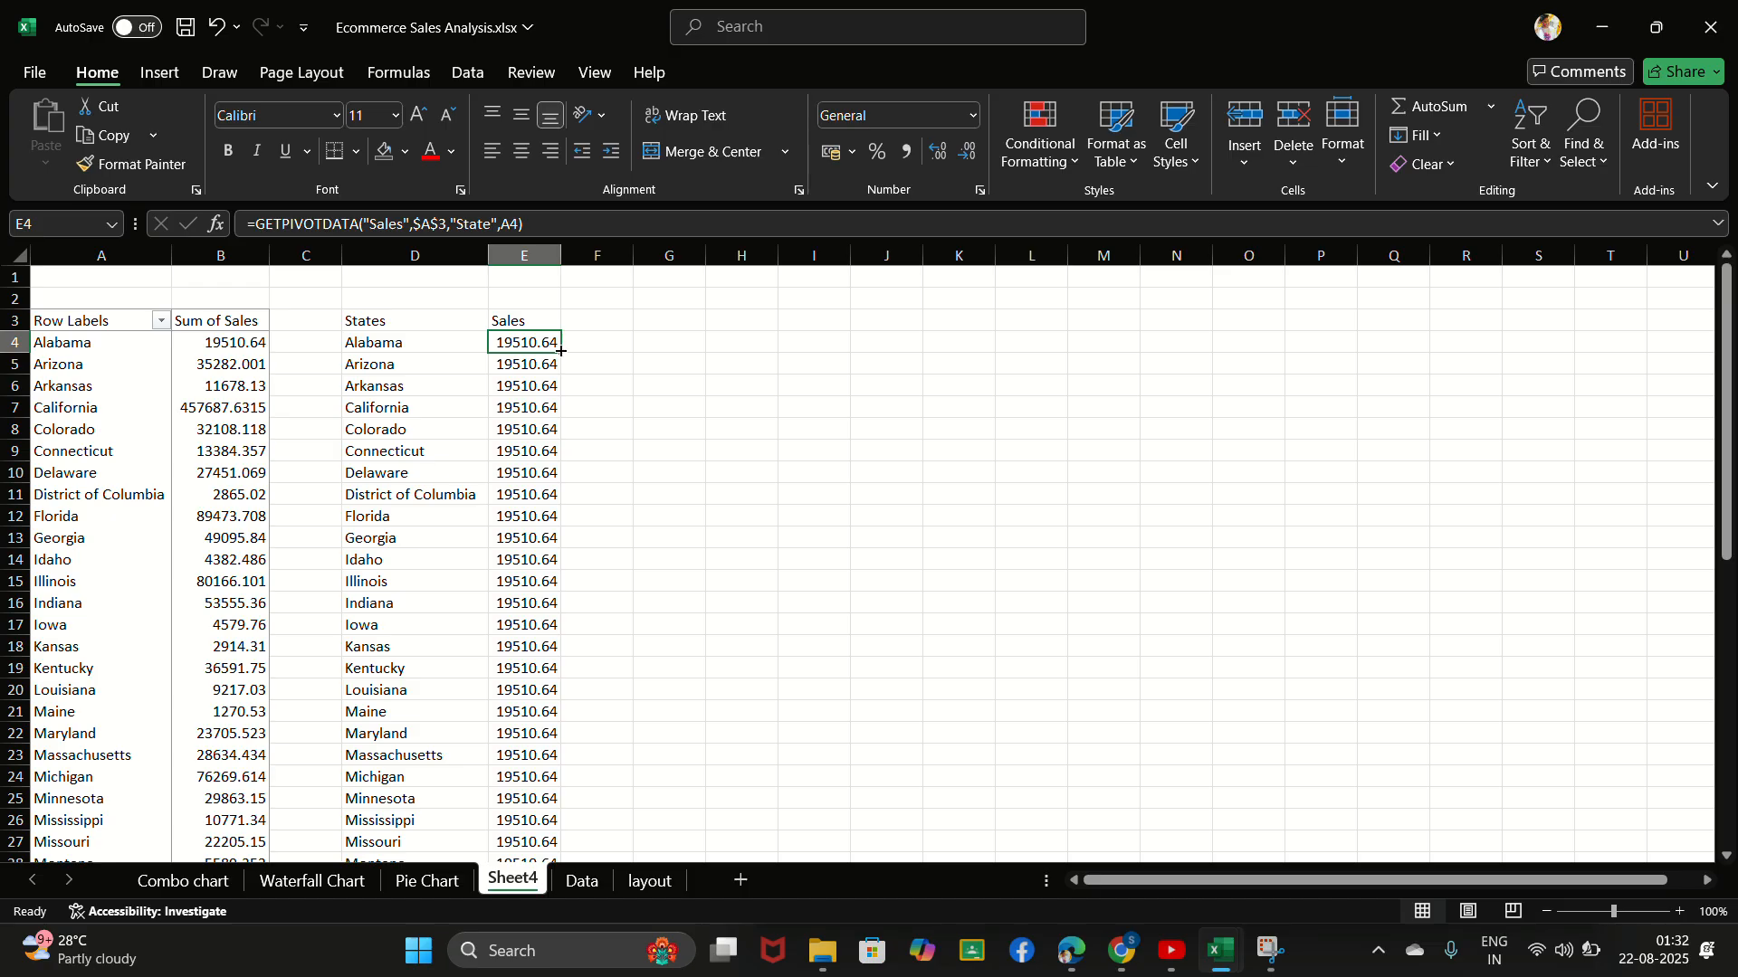
double_click(561, 351)
scroll(539, 592, "down", 5)
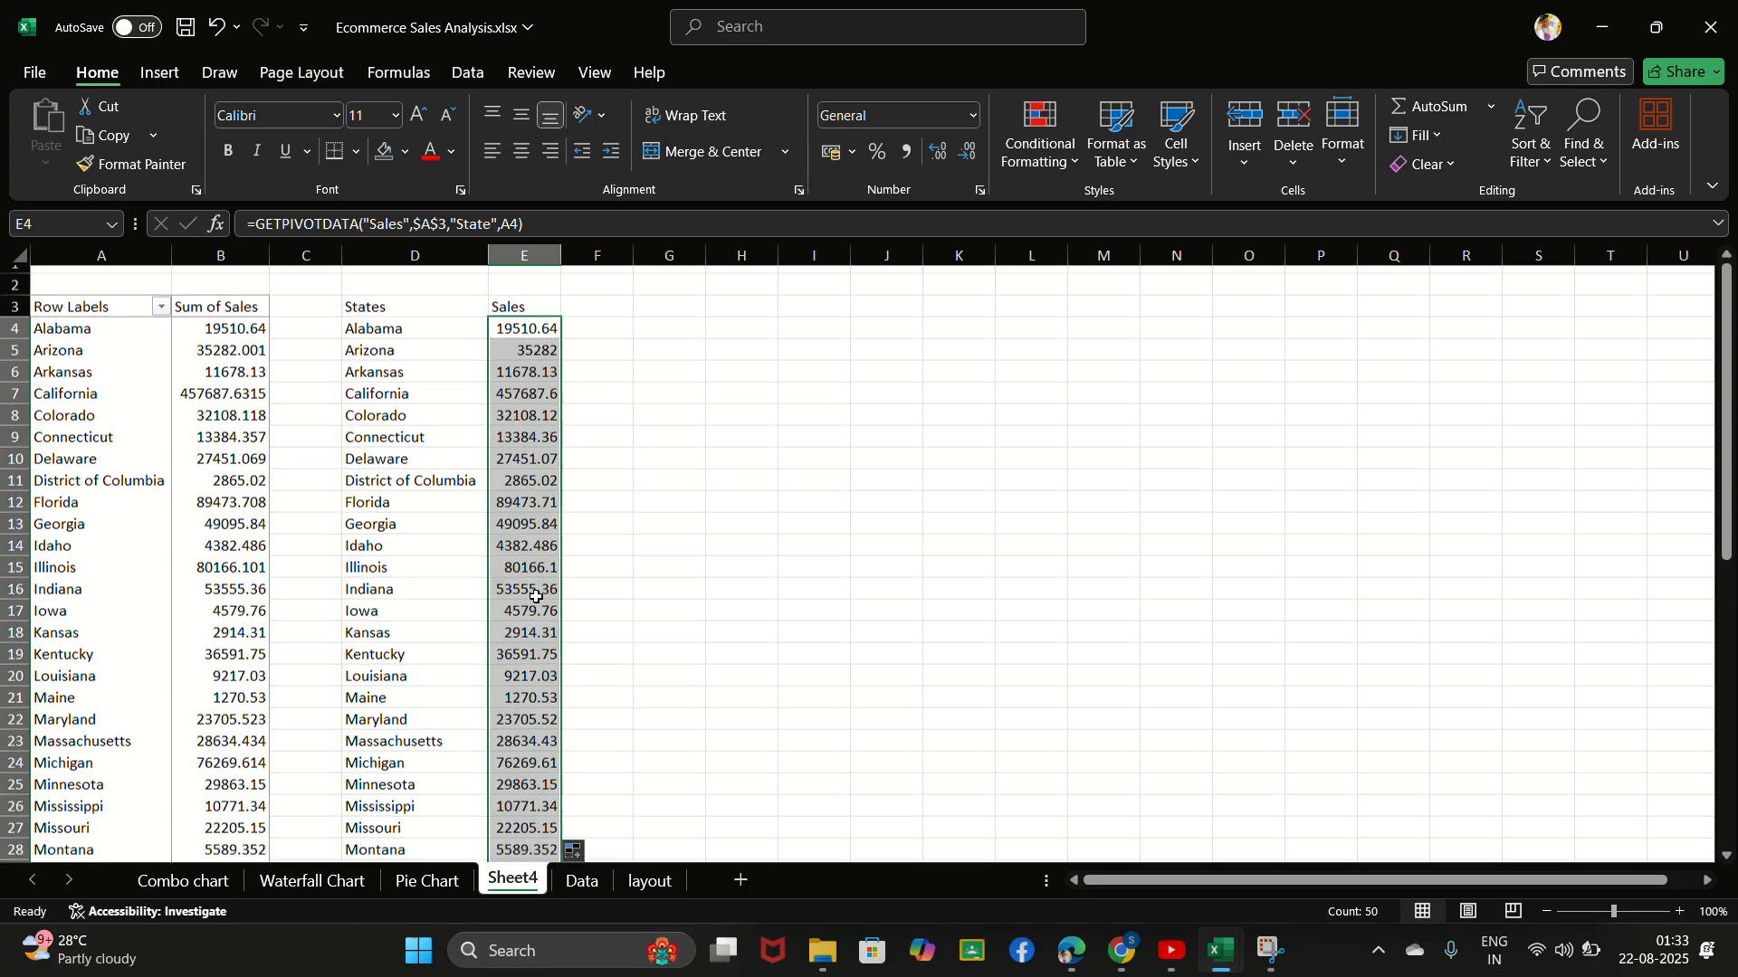
scroll(536, 597, "down", 7)
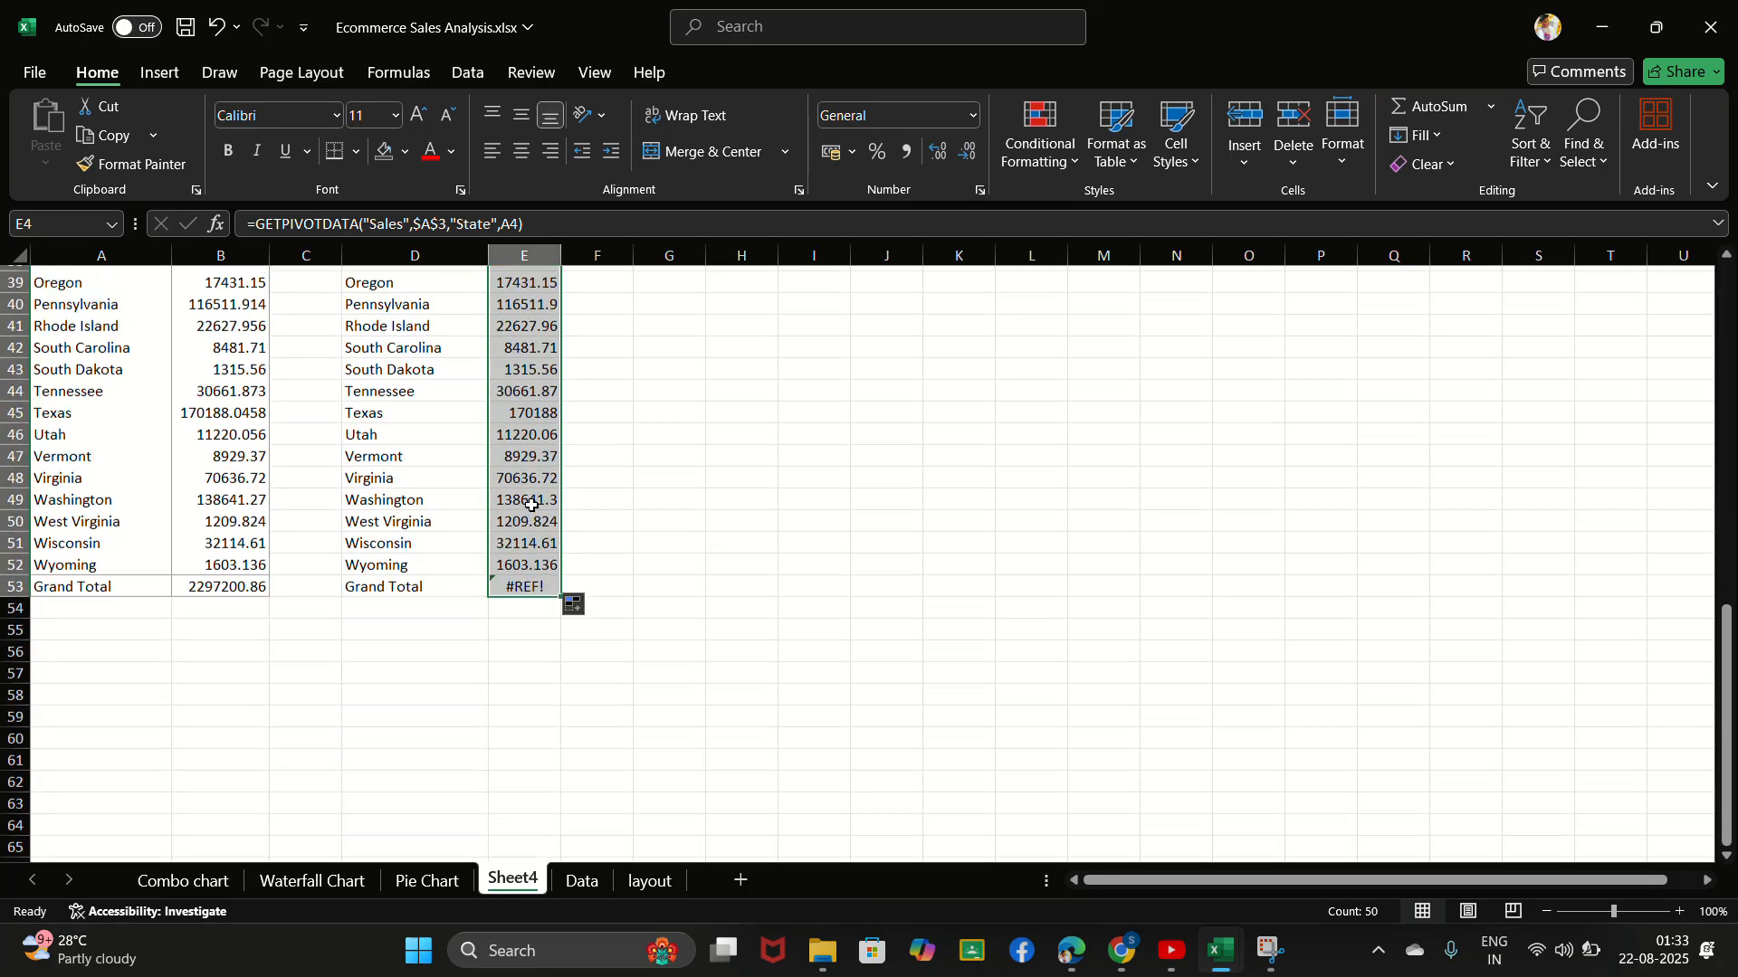
scroll(519, 603, "up", 1)
- Replace the Grand Total formula in E53 with =GETPIVOTDATA("Sales",$A$3), referencing the PivotTable's total in B53
left_click(508, 622)
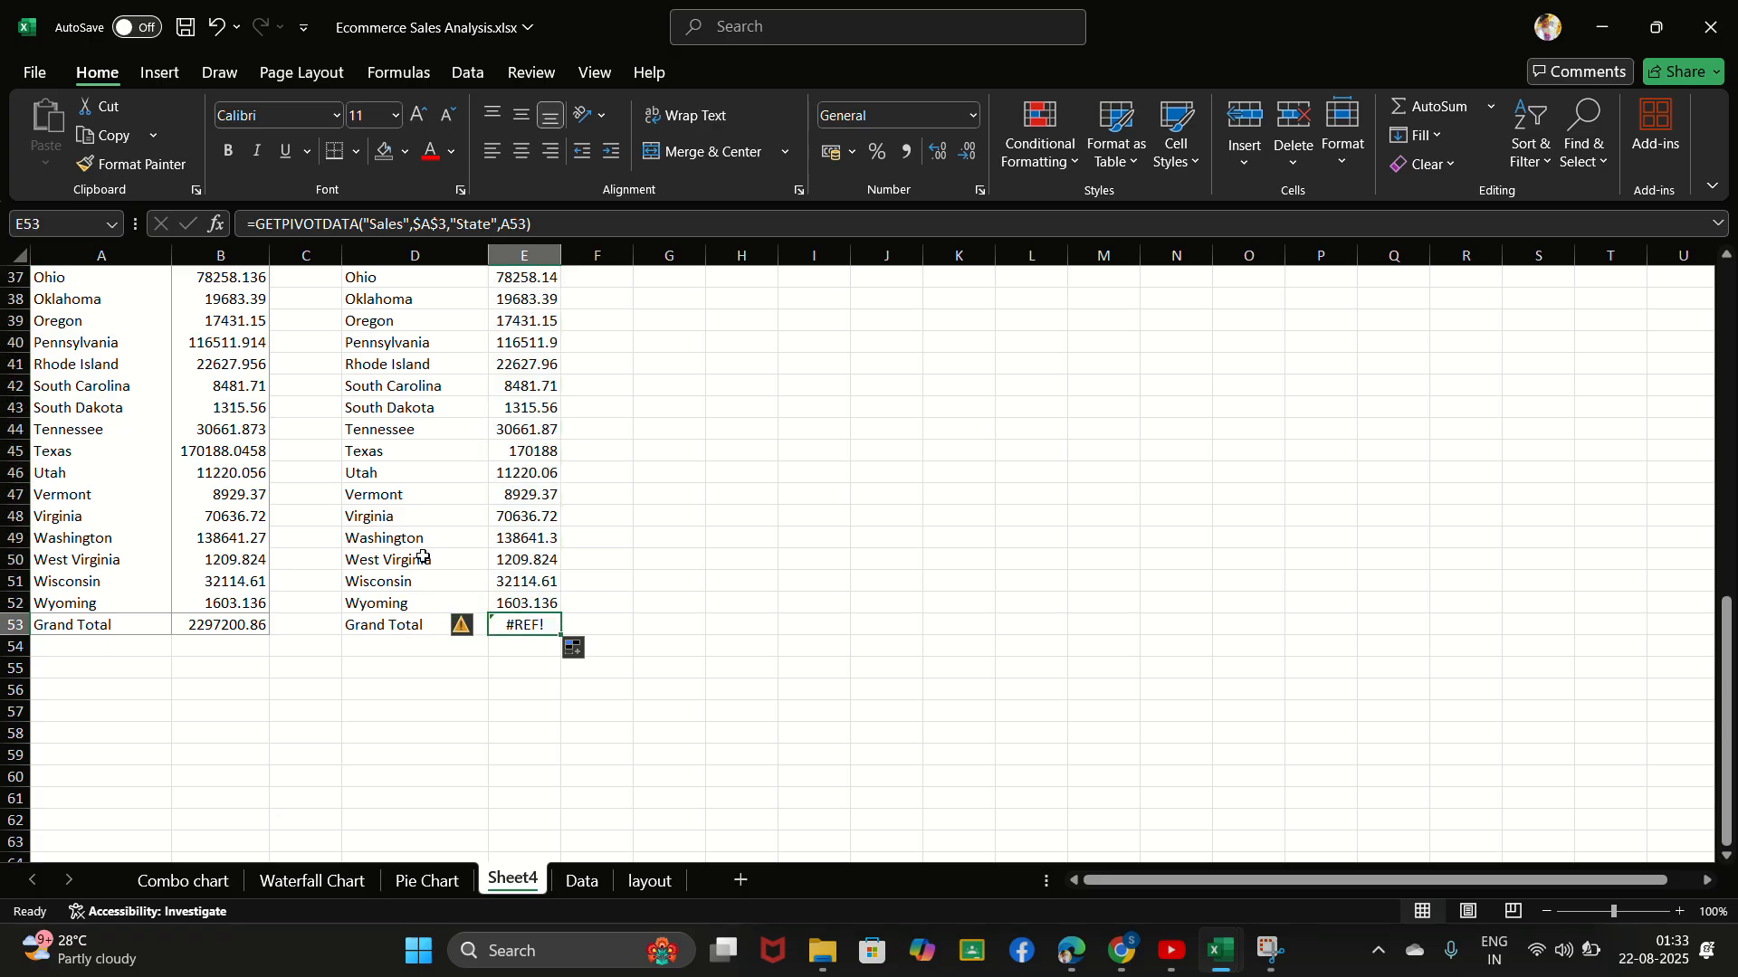
scroll(412, 547, "up", 1)
scroll(412, 543, "up", 10)
scroll(415, 543, "down", 12)
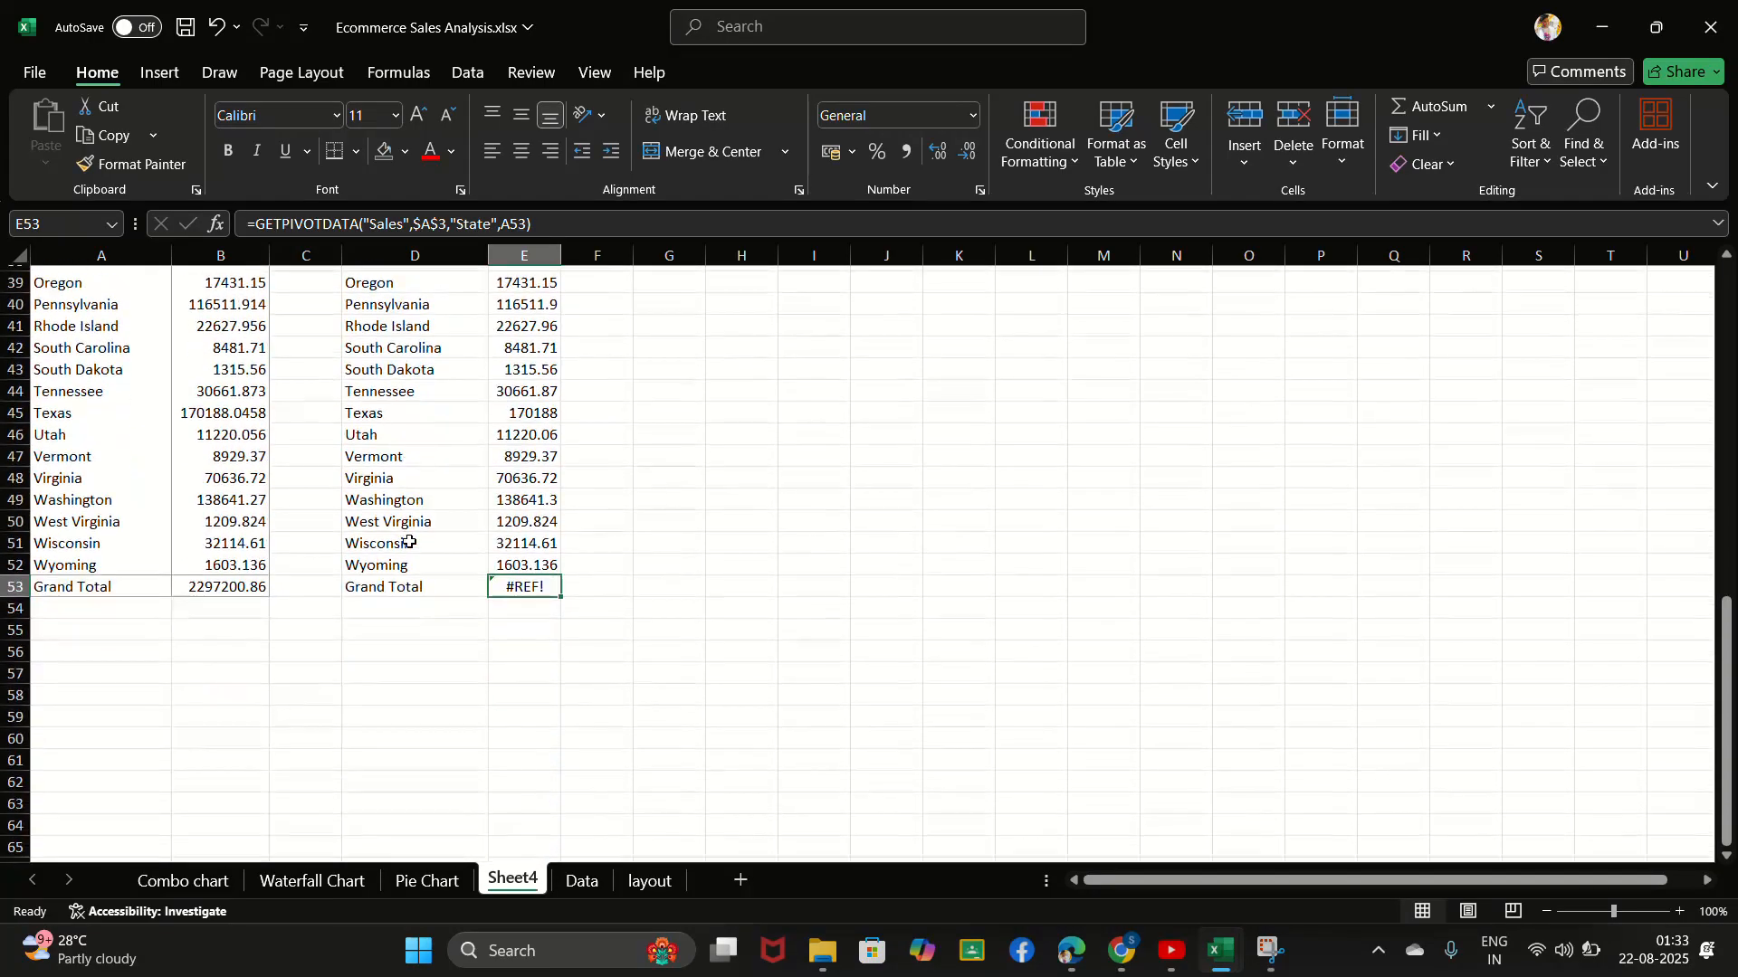
right_click(542, 582)
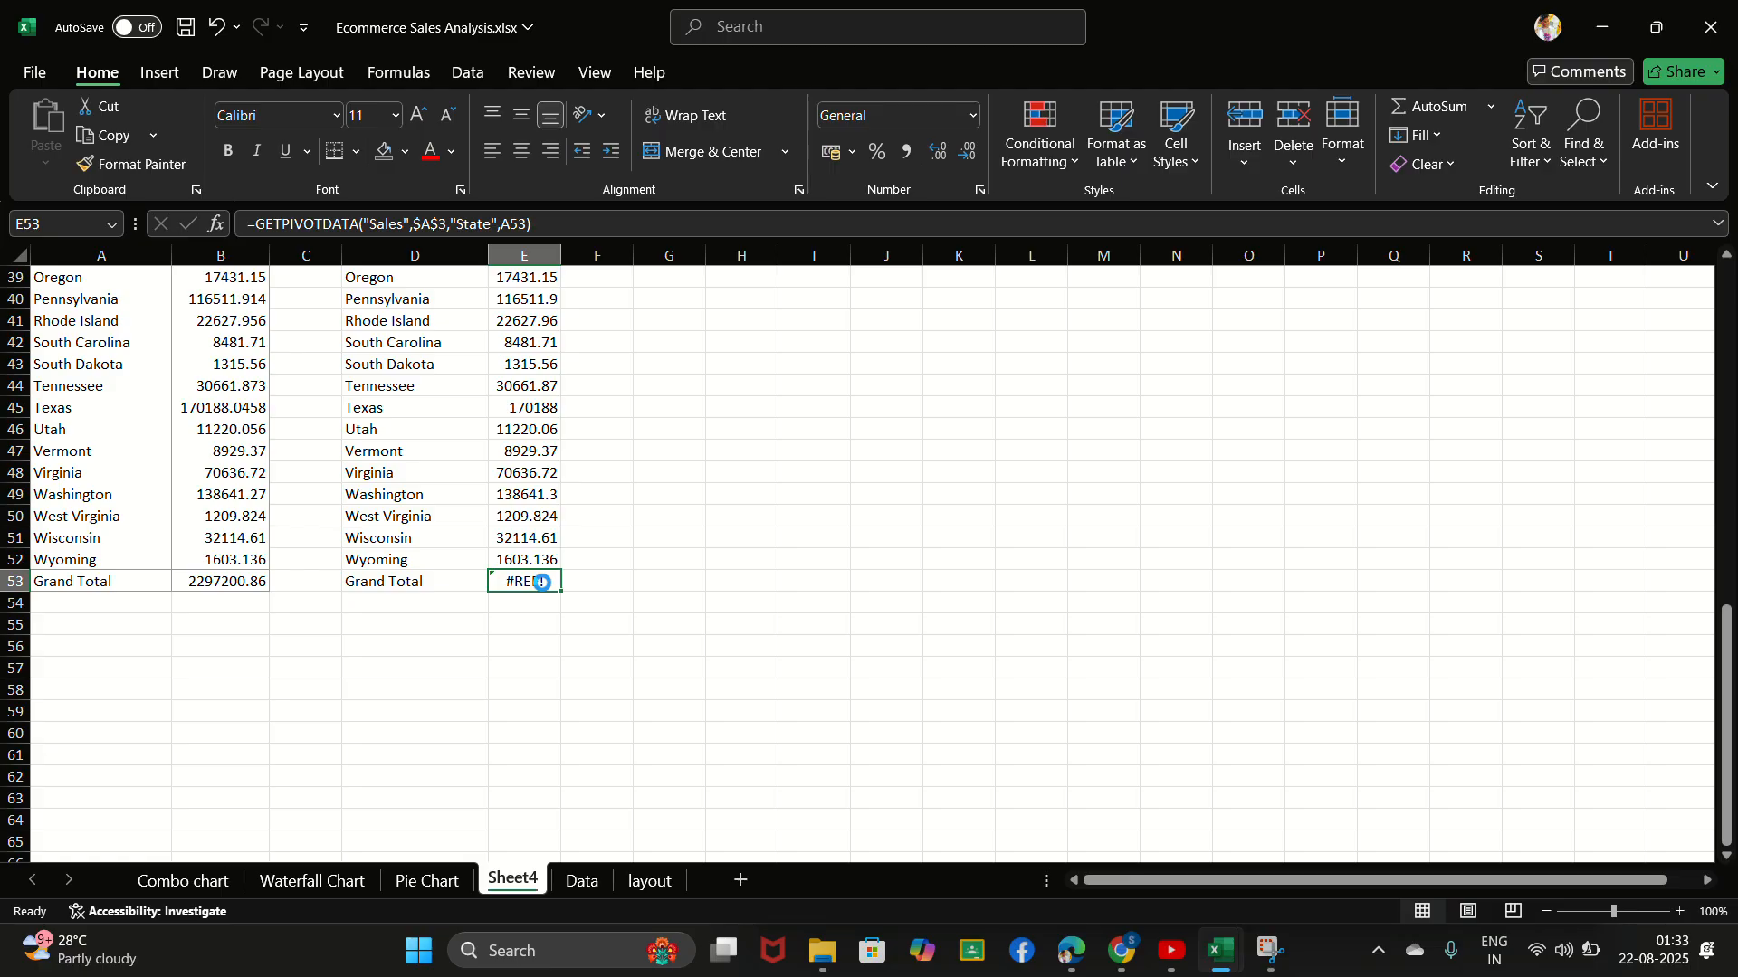
key("BackSpace")
type("=")
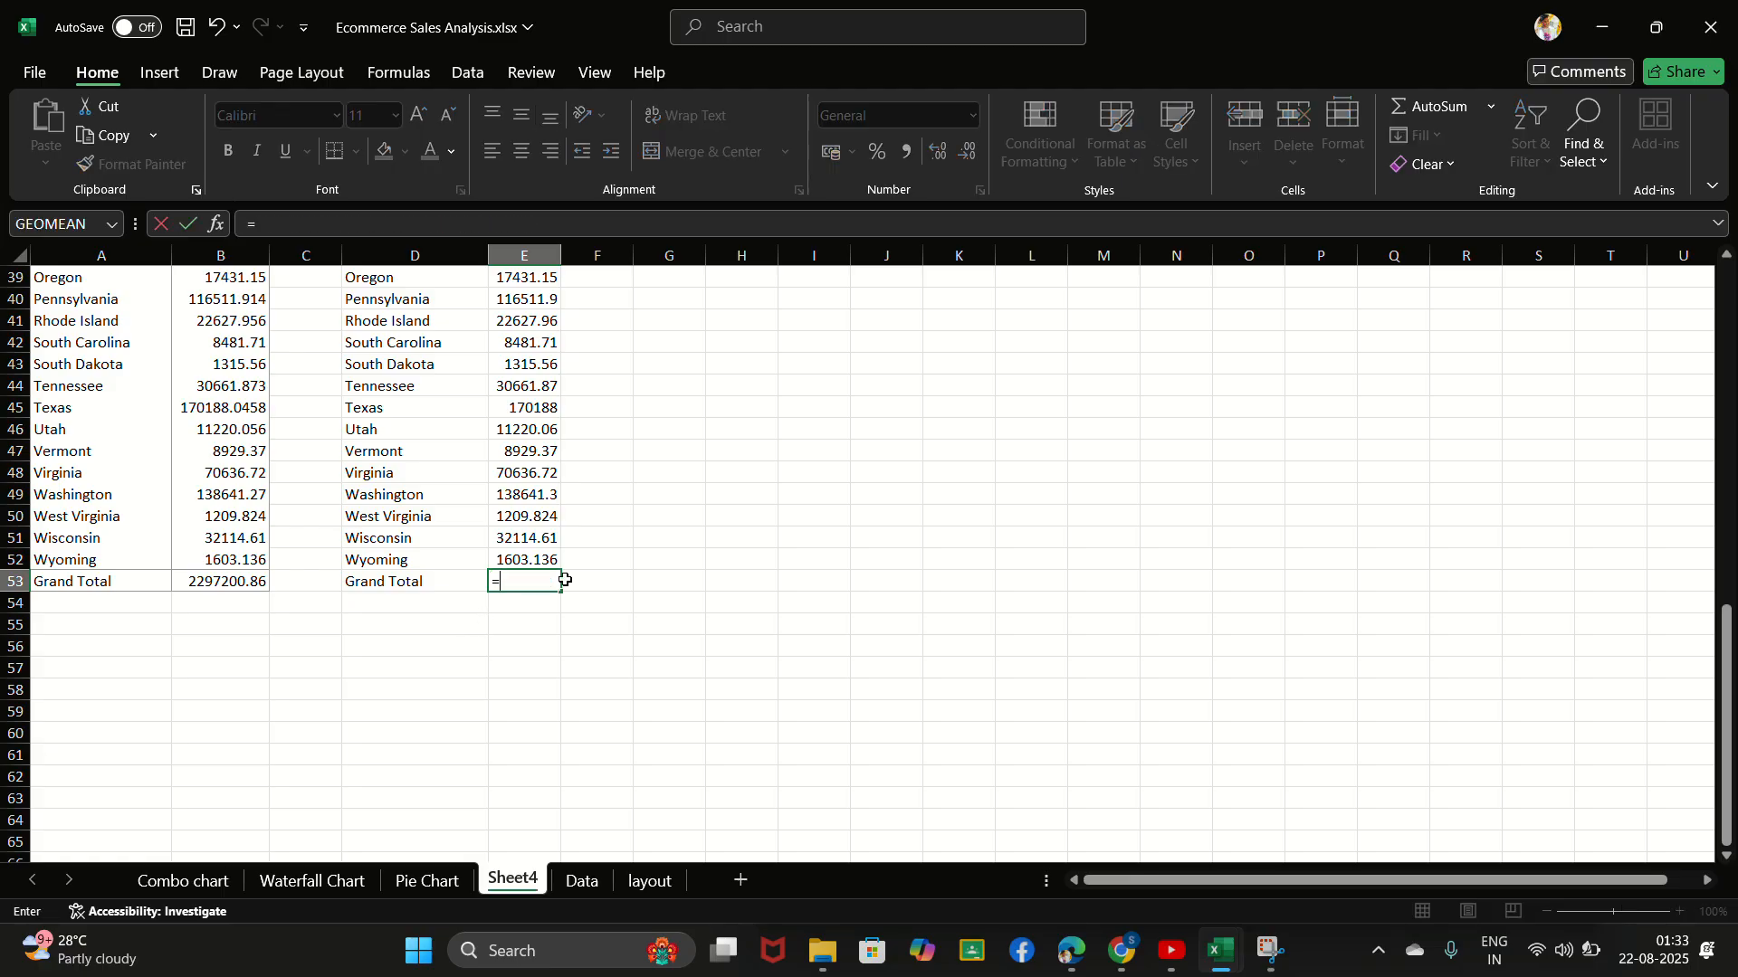
left_click(233, 581)
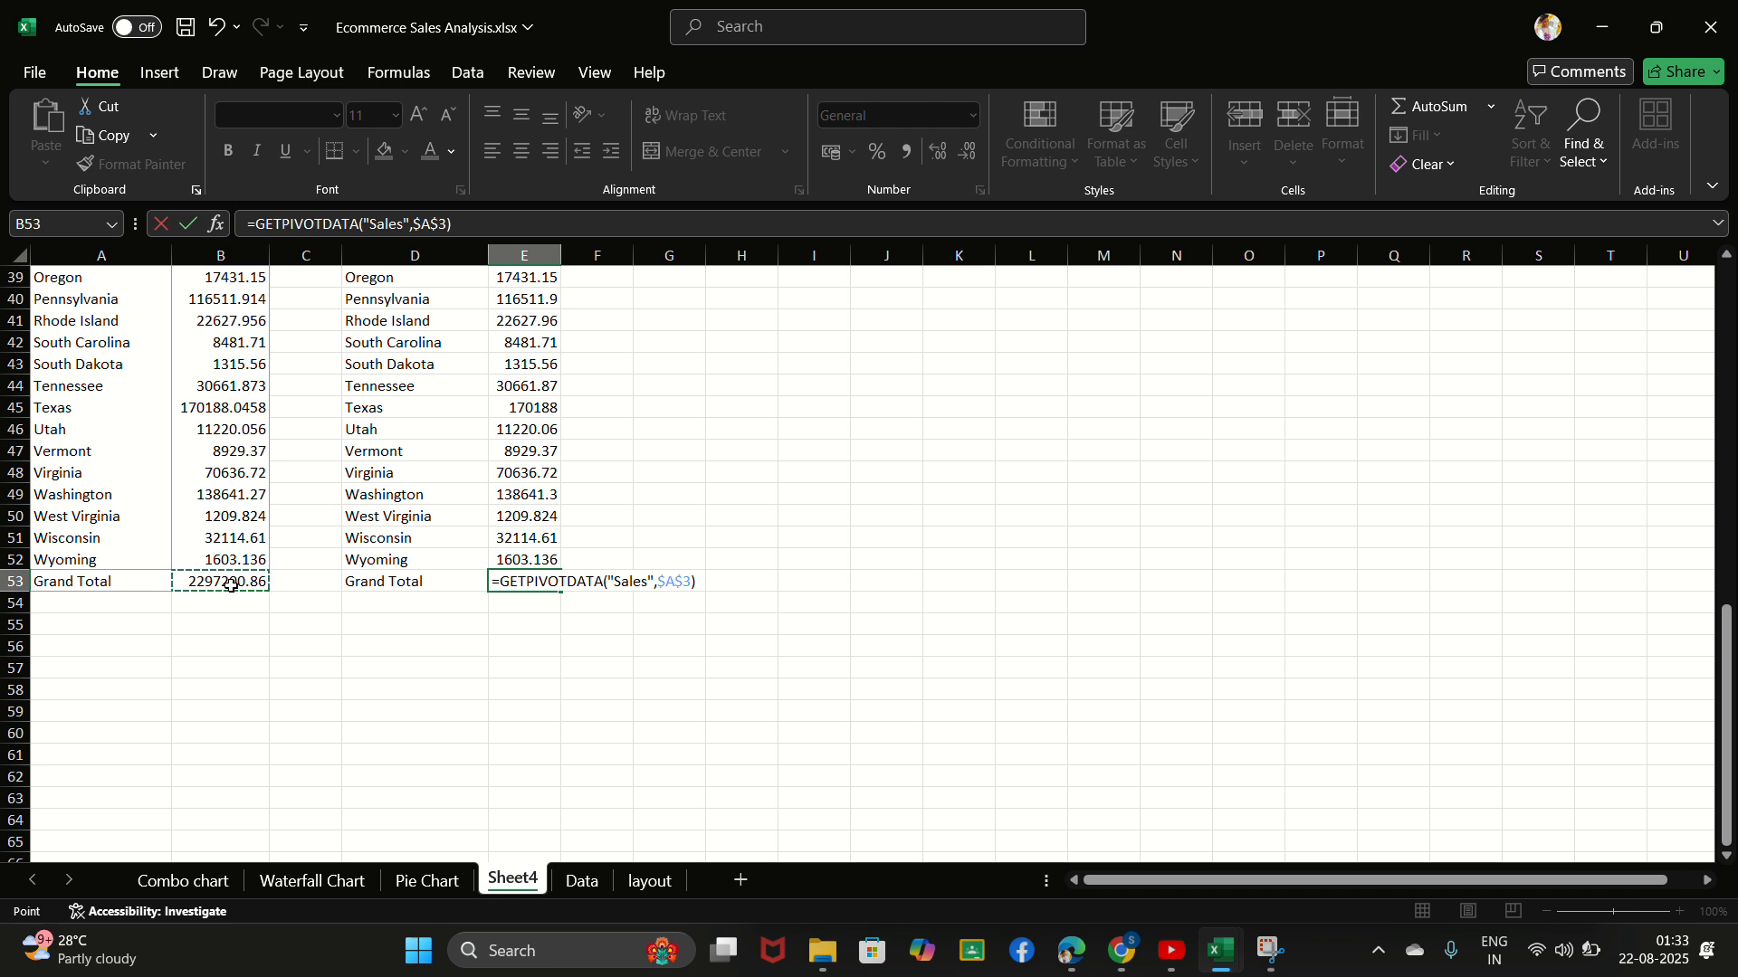
key("Return")
- Apply the custom number format $ 0.00, "K" to the sales values in E4:E53
scroll(597, 543, "up", 13)
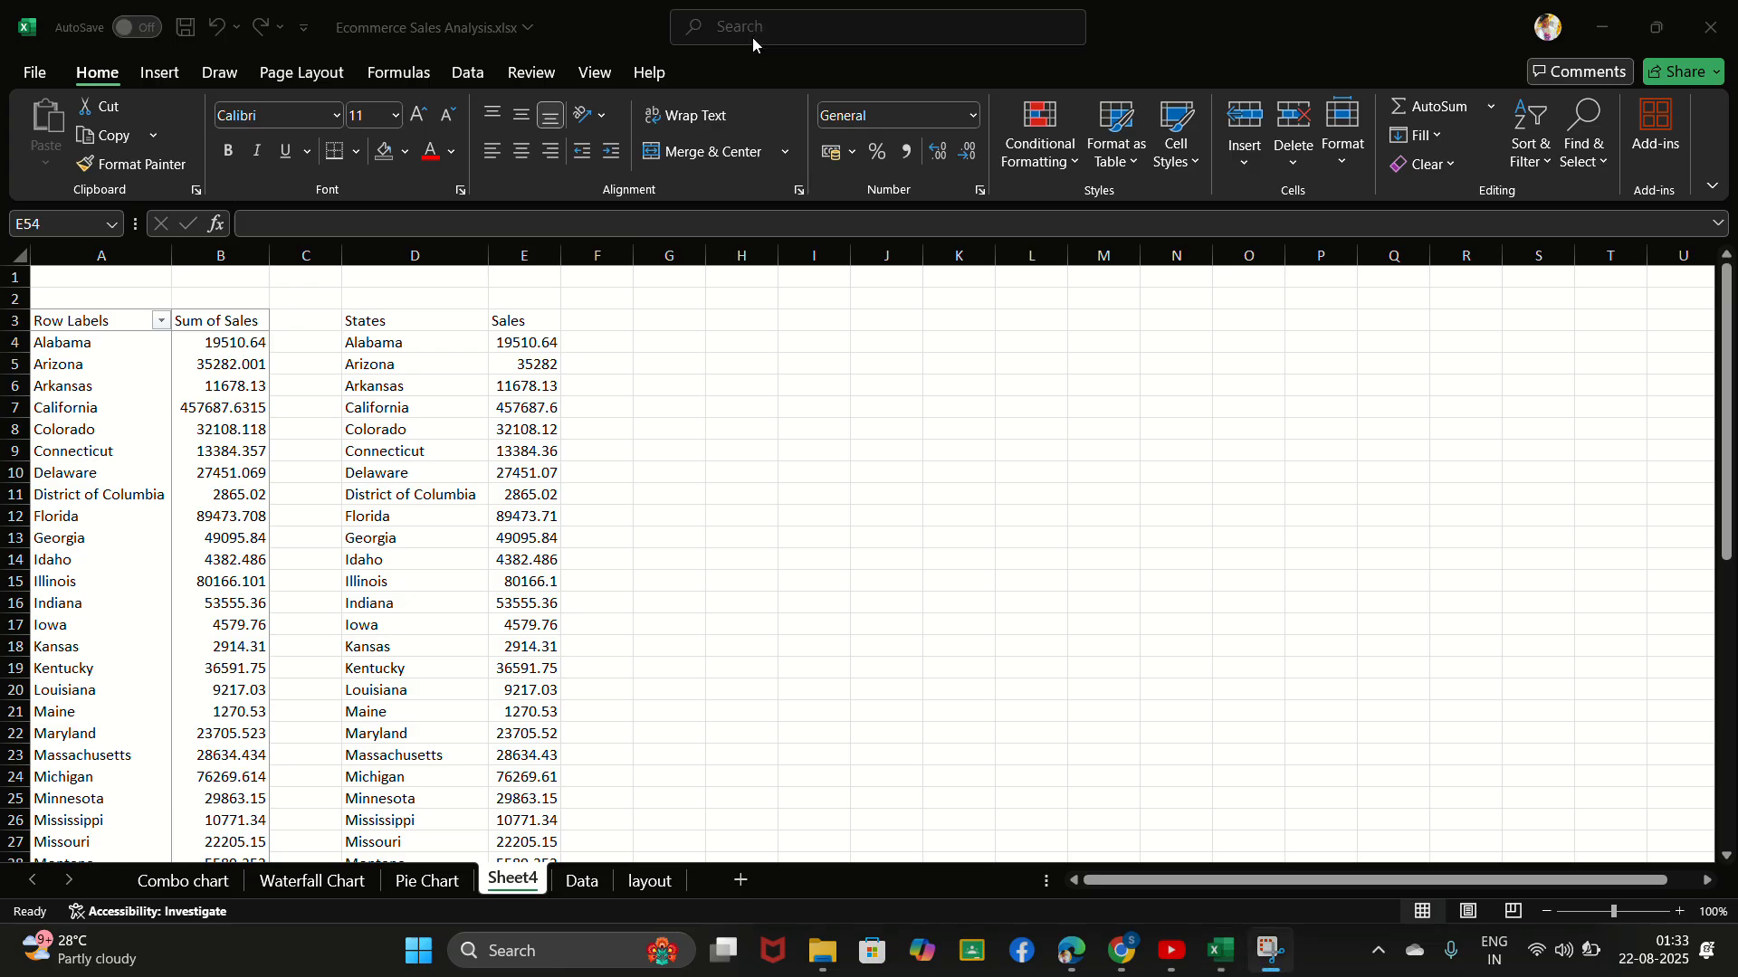
scroll(433, 482, "down", 1)
scroll(433, 481, "down", 1)
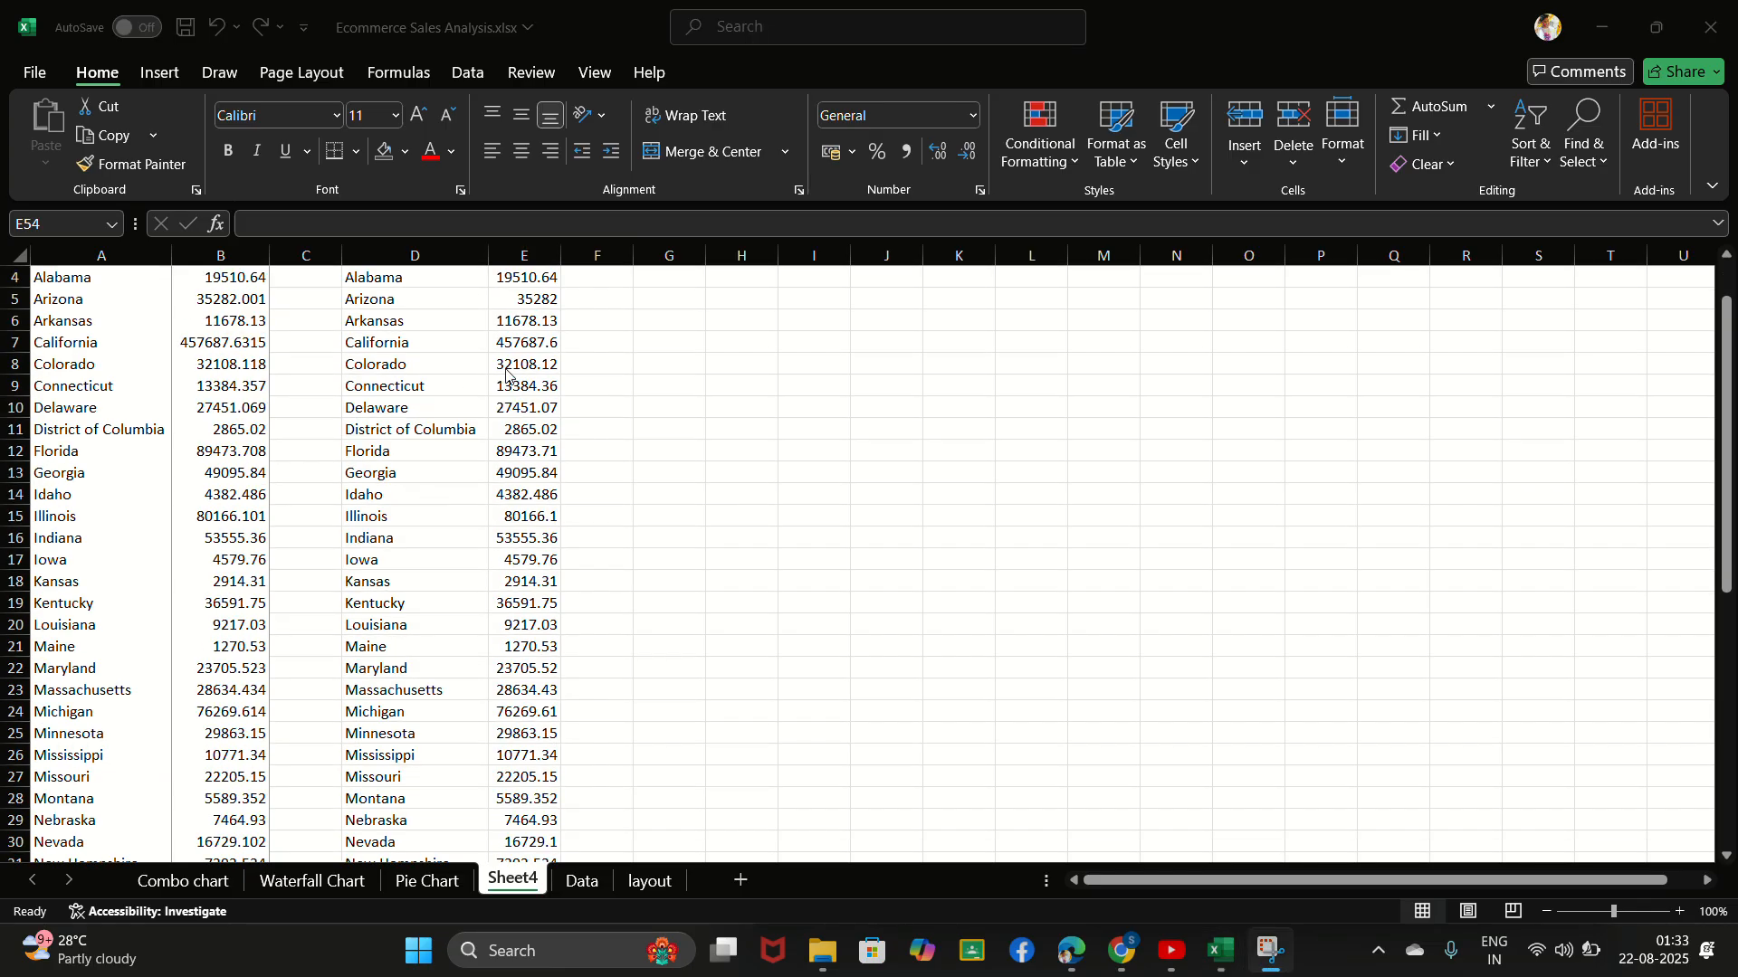
scroll(510, 378, "up", 1)
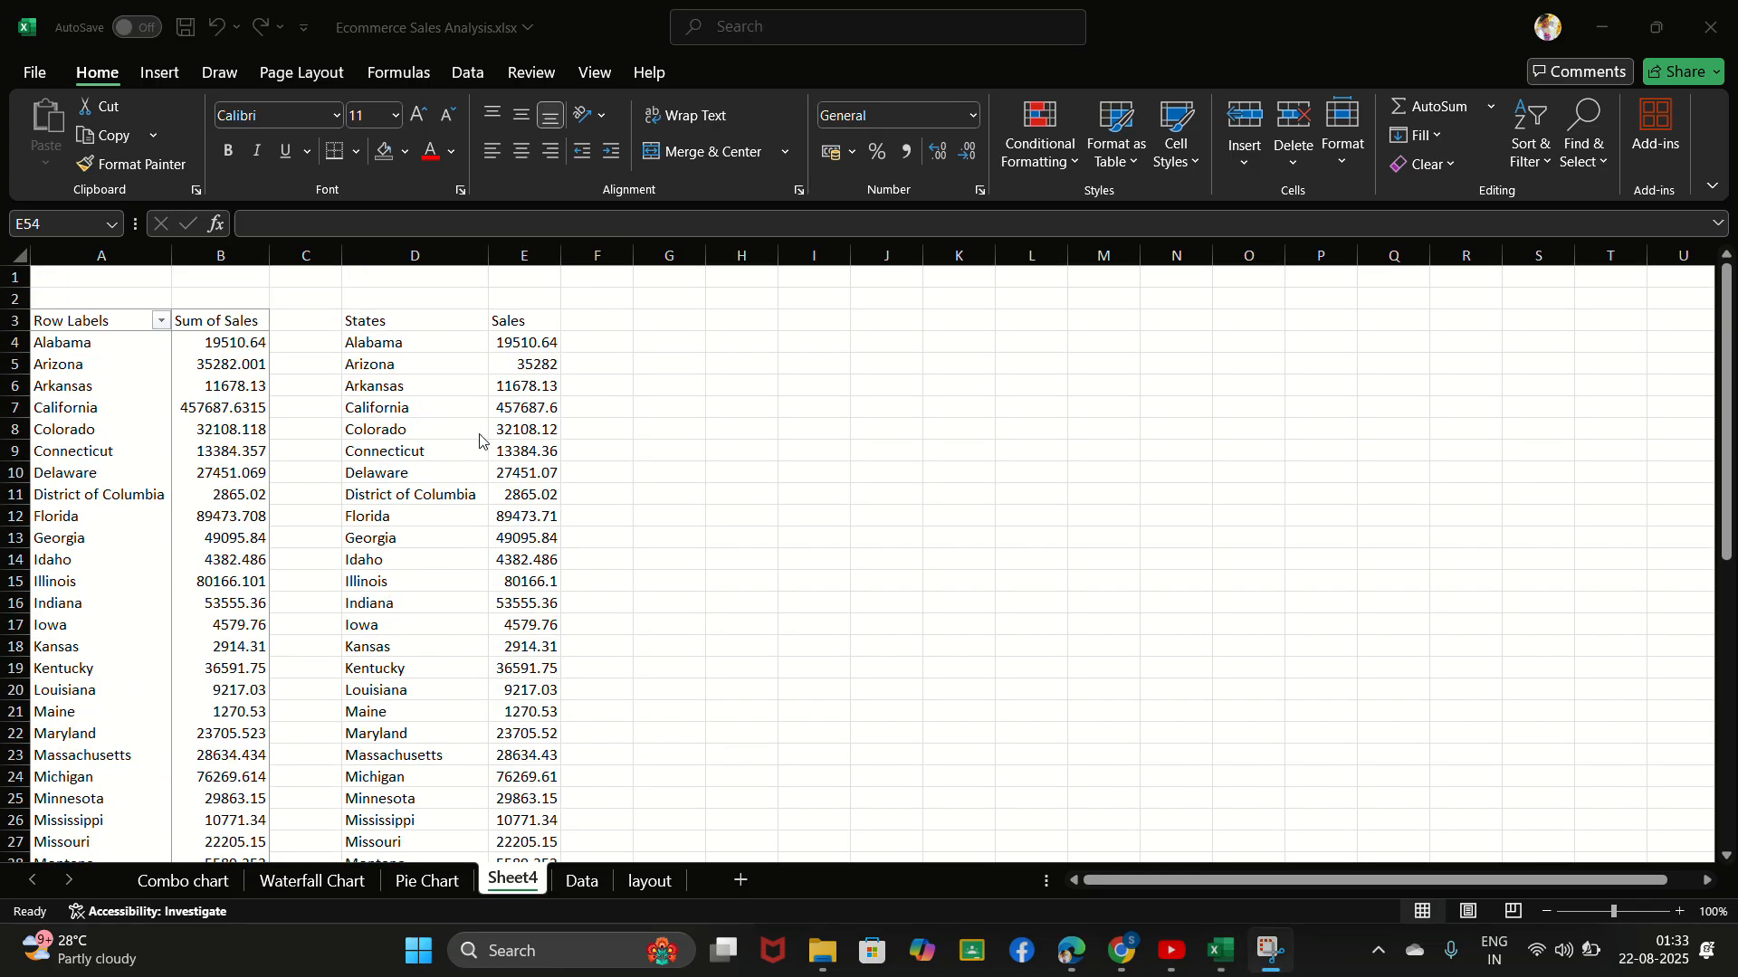
left_click(527, 346)
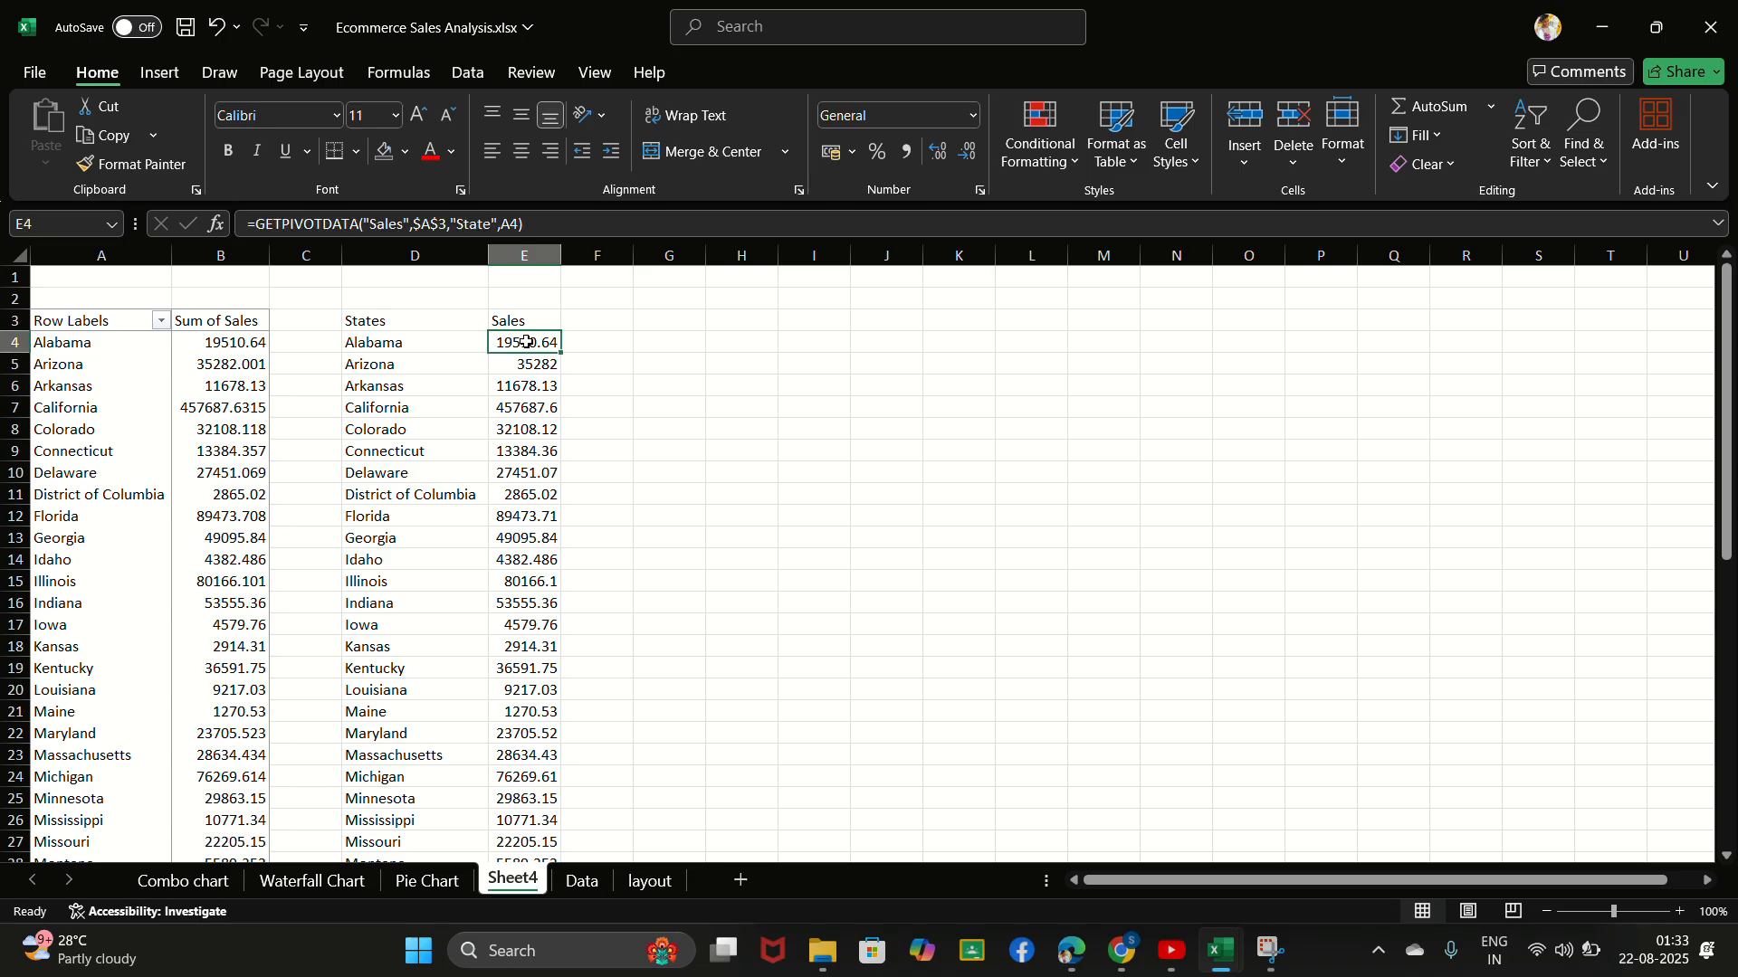
key("ctrl+shift+Down")
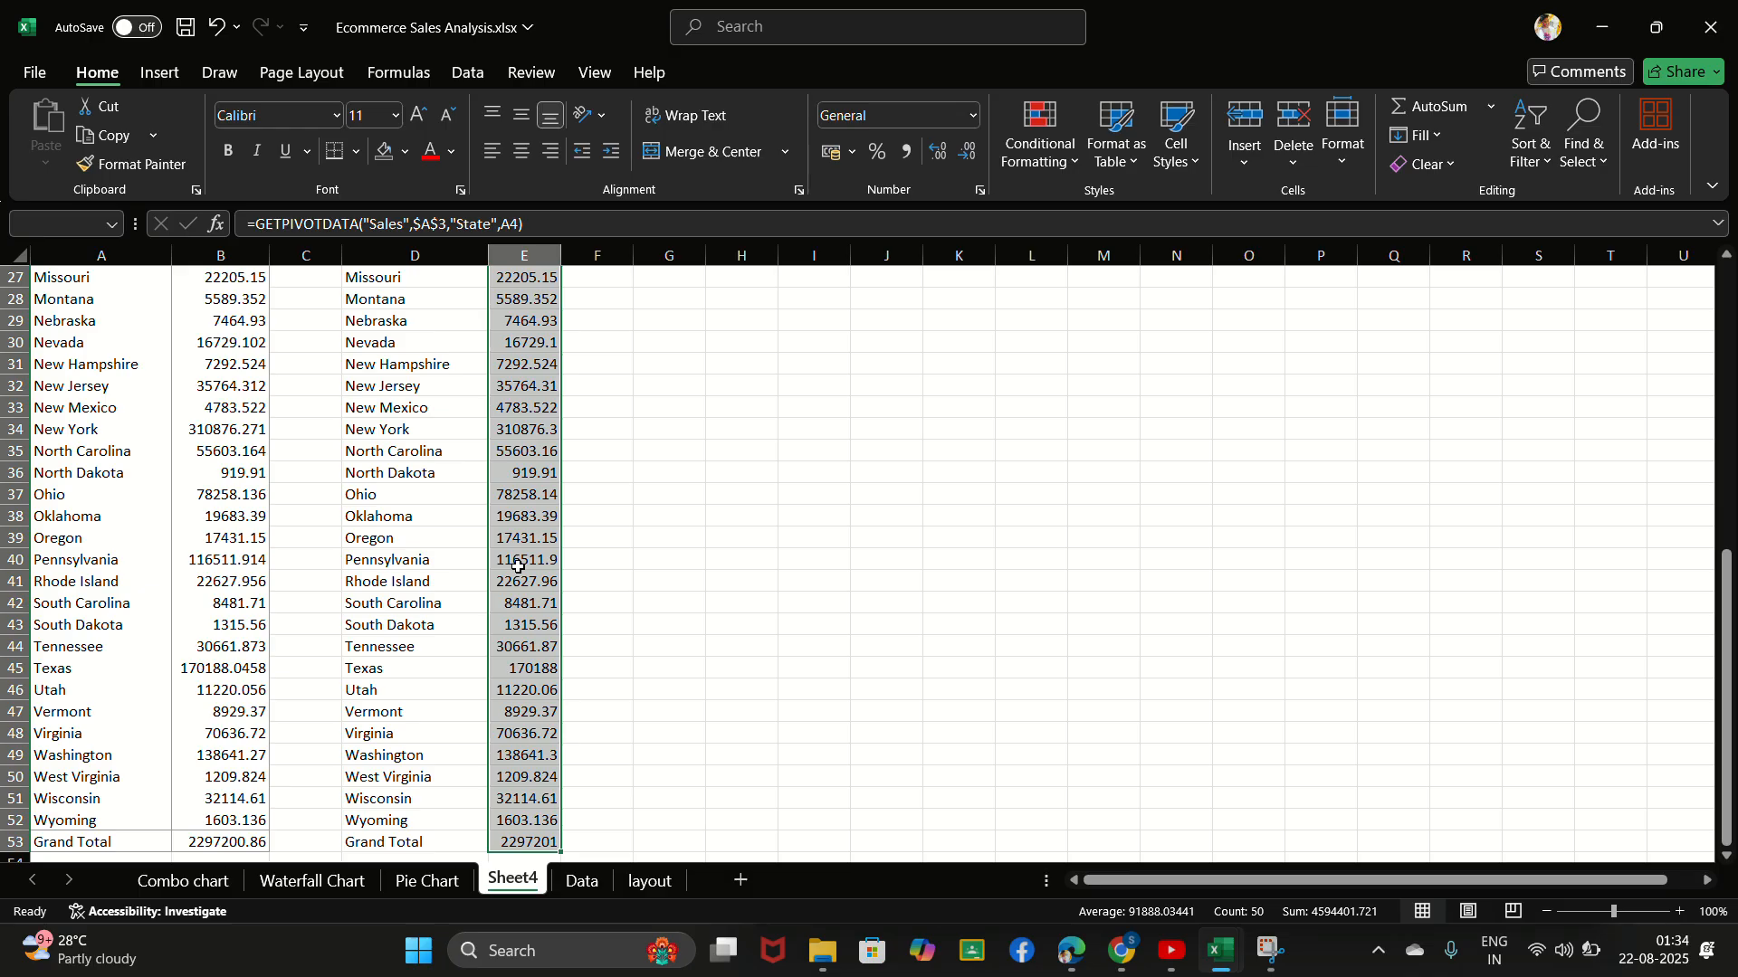
key("ctrl+1")
left_click(486, 508)
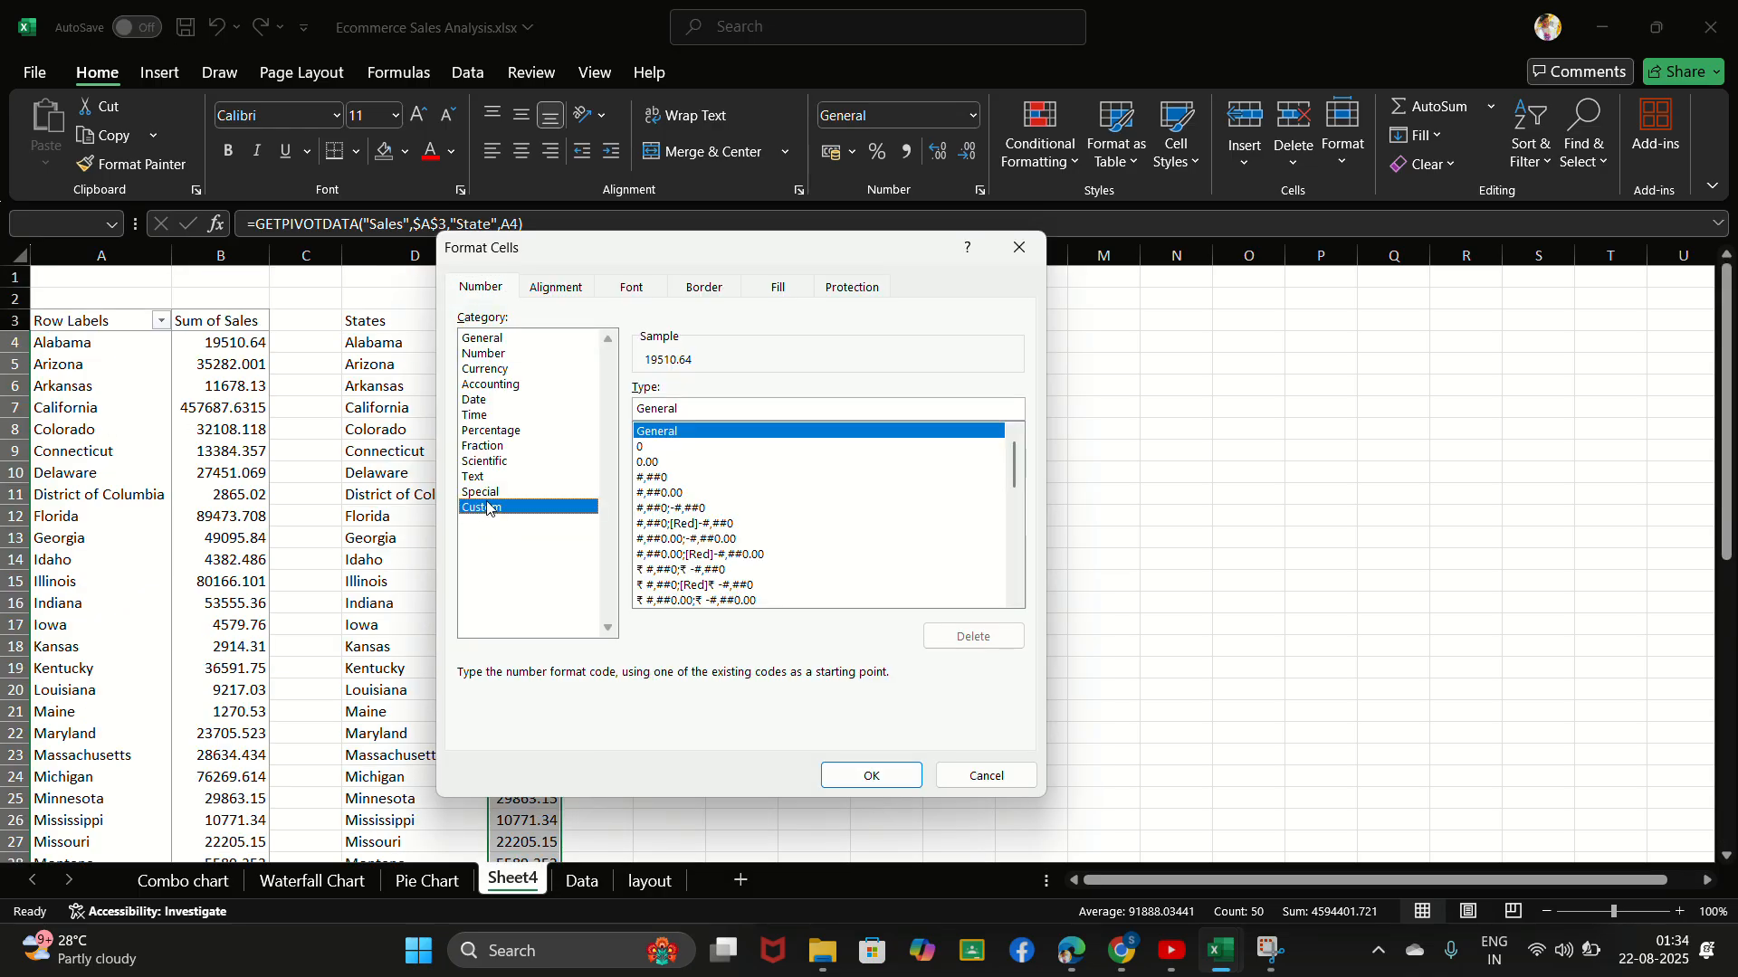
key("BackSpace")
key("BackSpace")
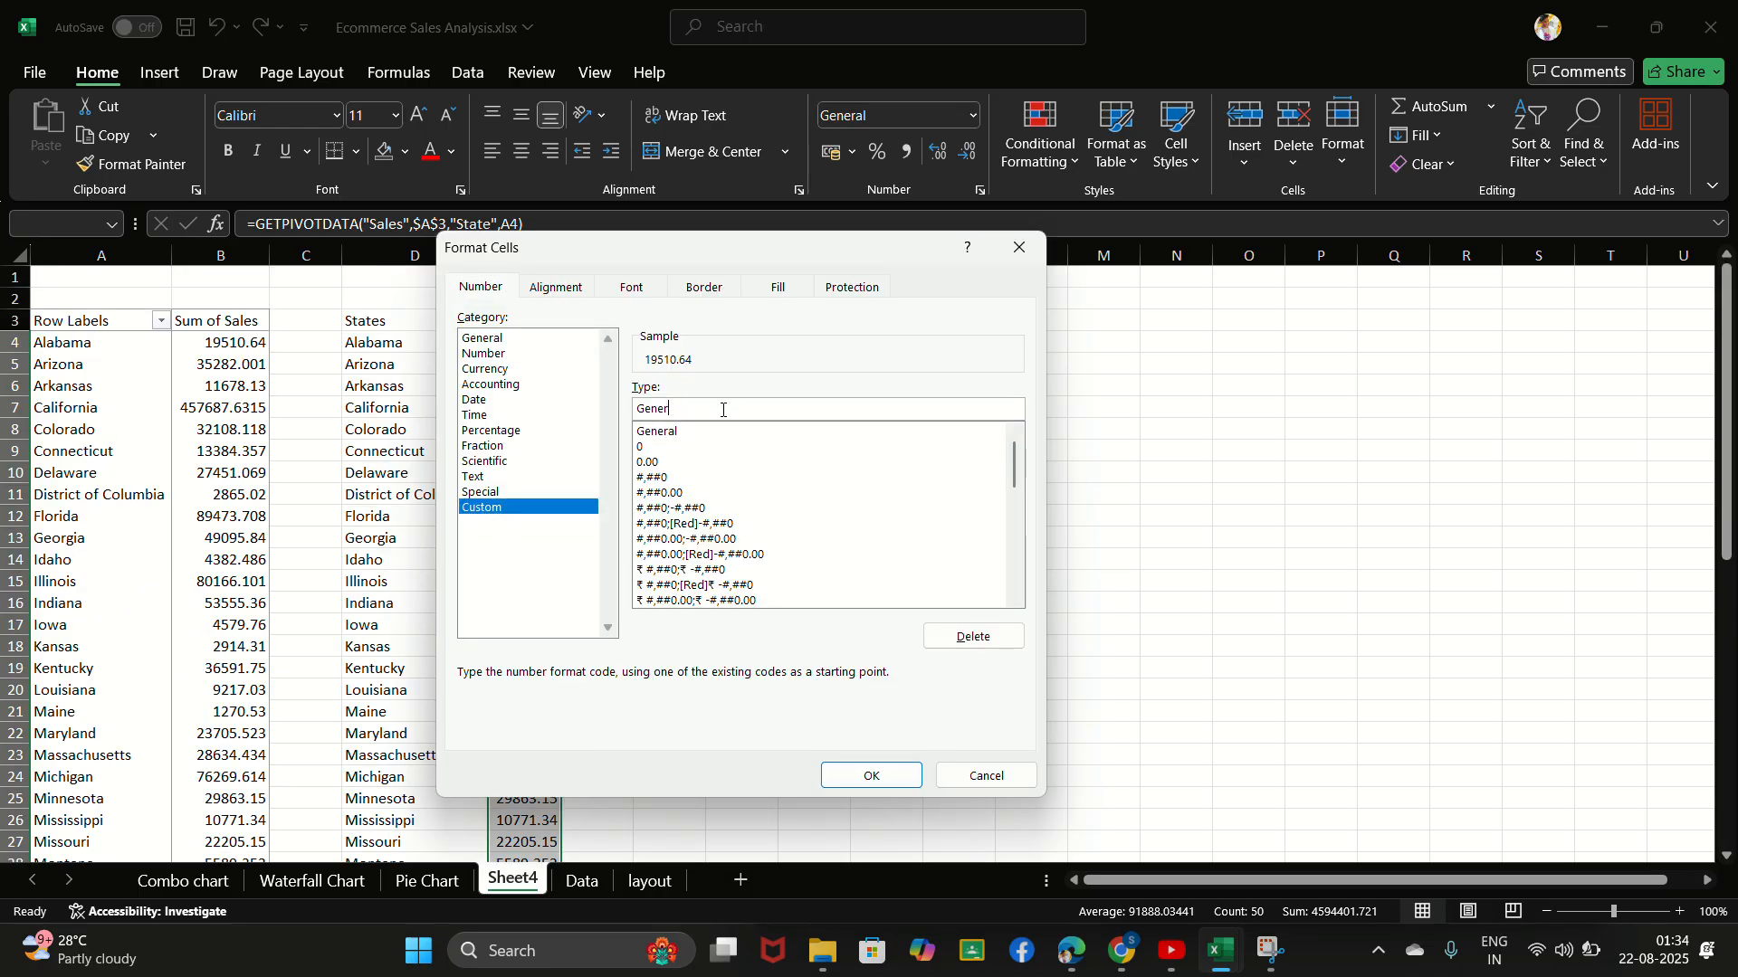
key("BackSpace")
key("BackSpace")
key("BackSpace")
key("BackSpace")
key("BackSpace")
type("$ 0.00, \"K\"")
key("Return")
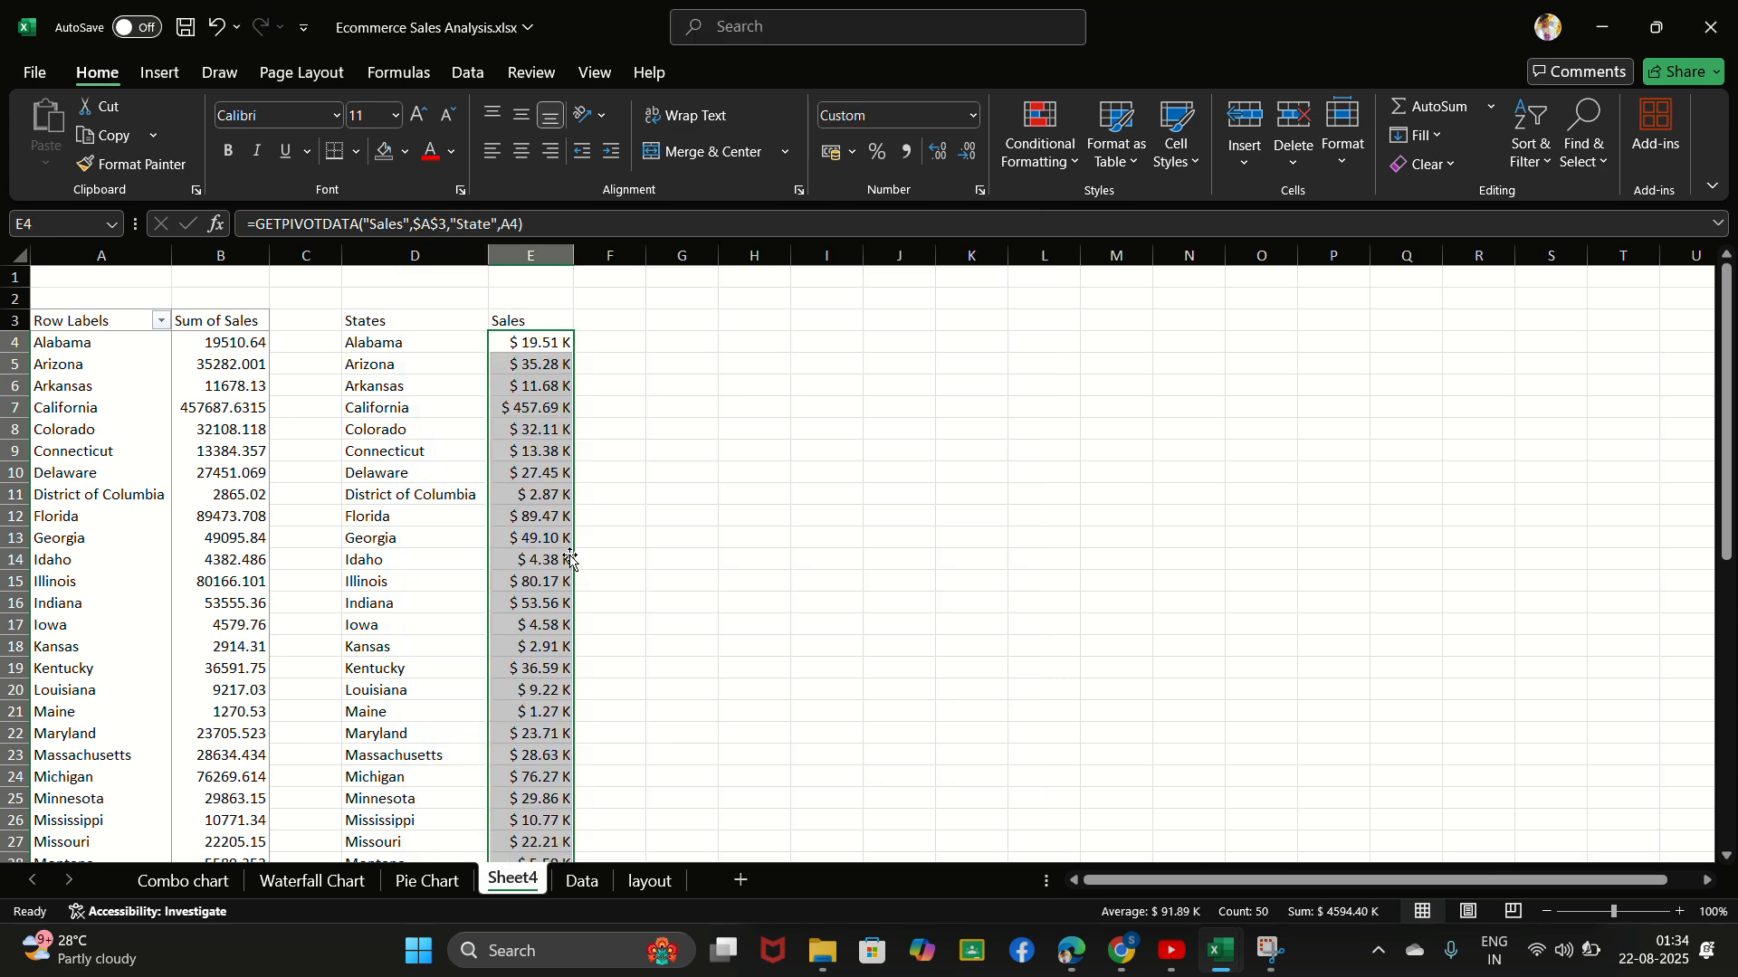
scroll(566, 530, "down", 14)
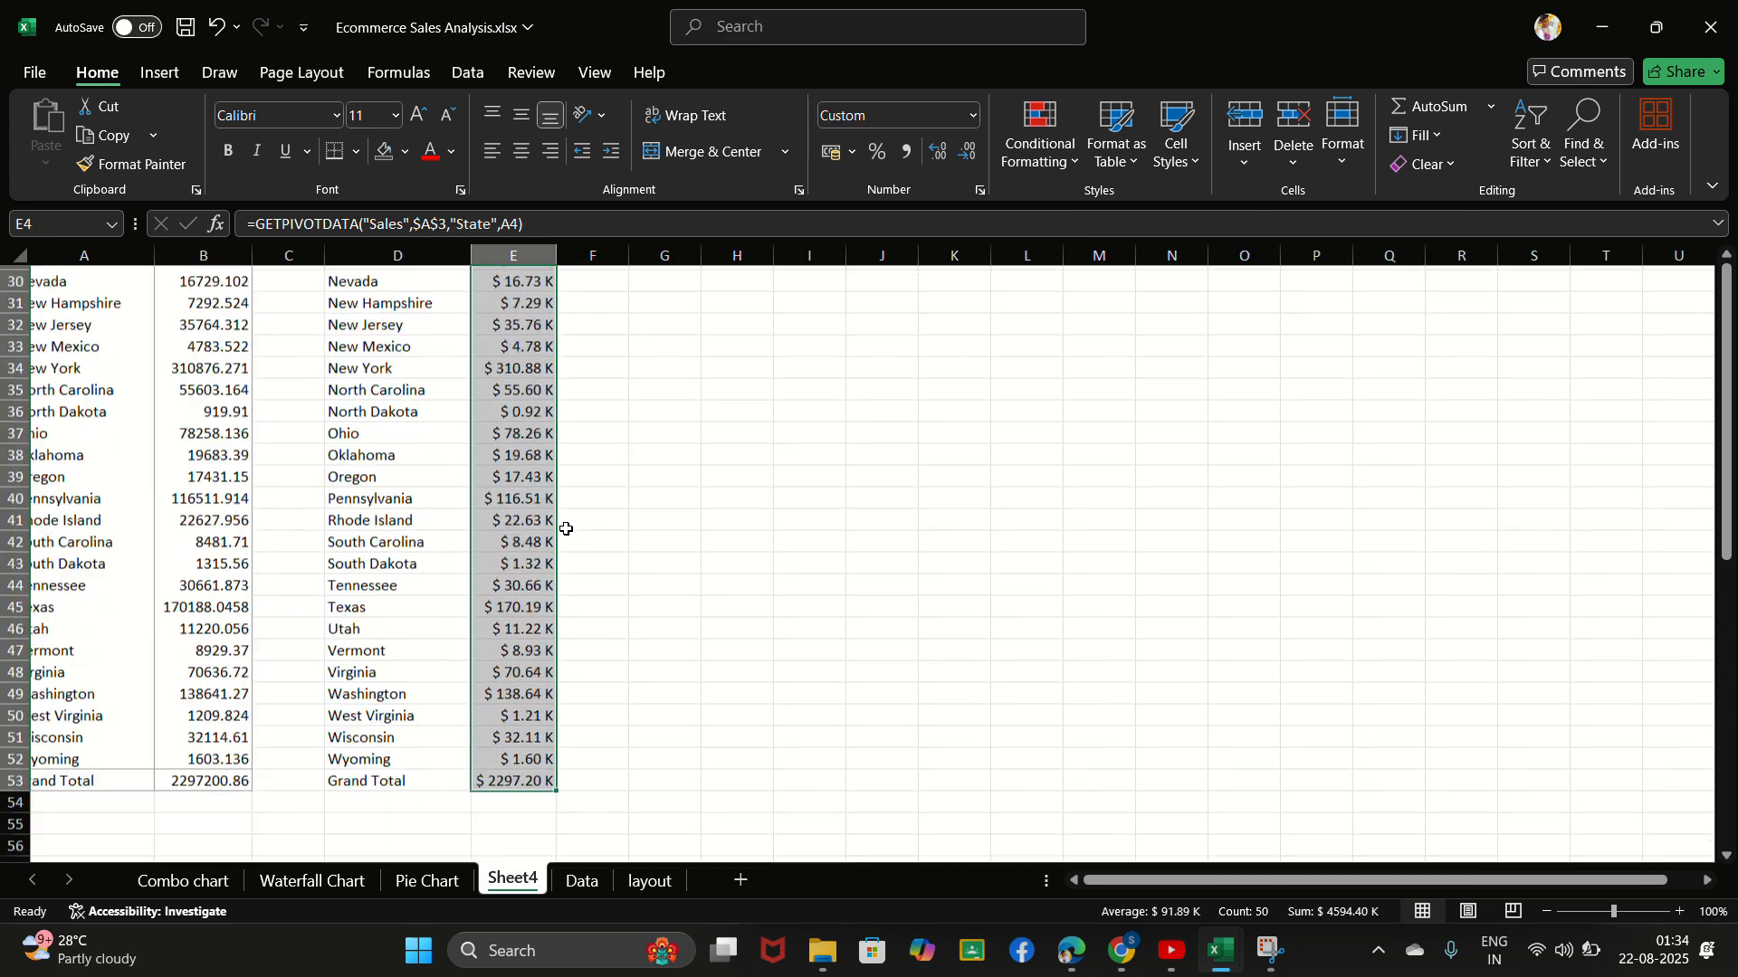
scroll(566, 530, "up", 14)
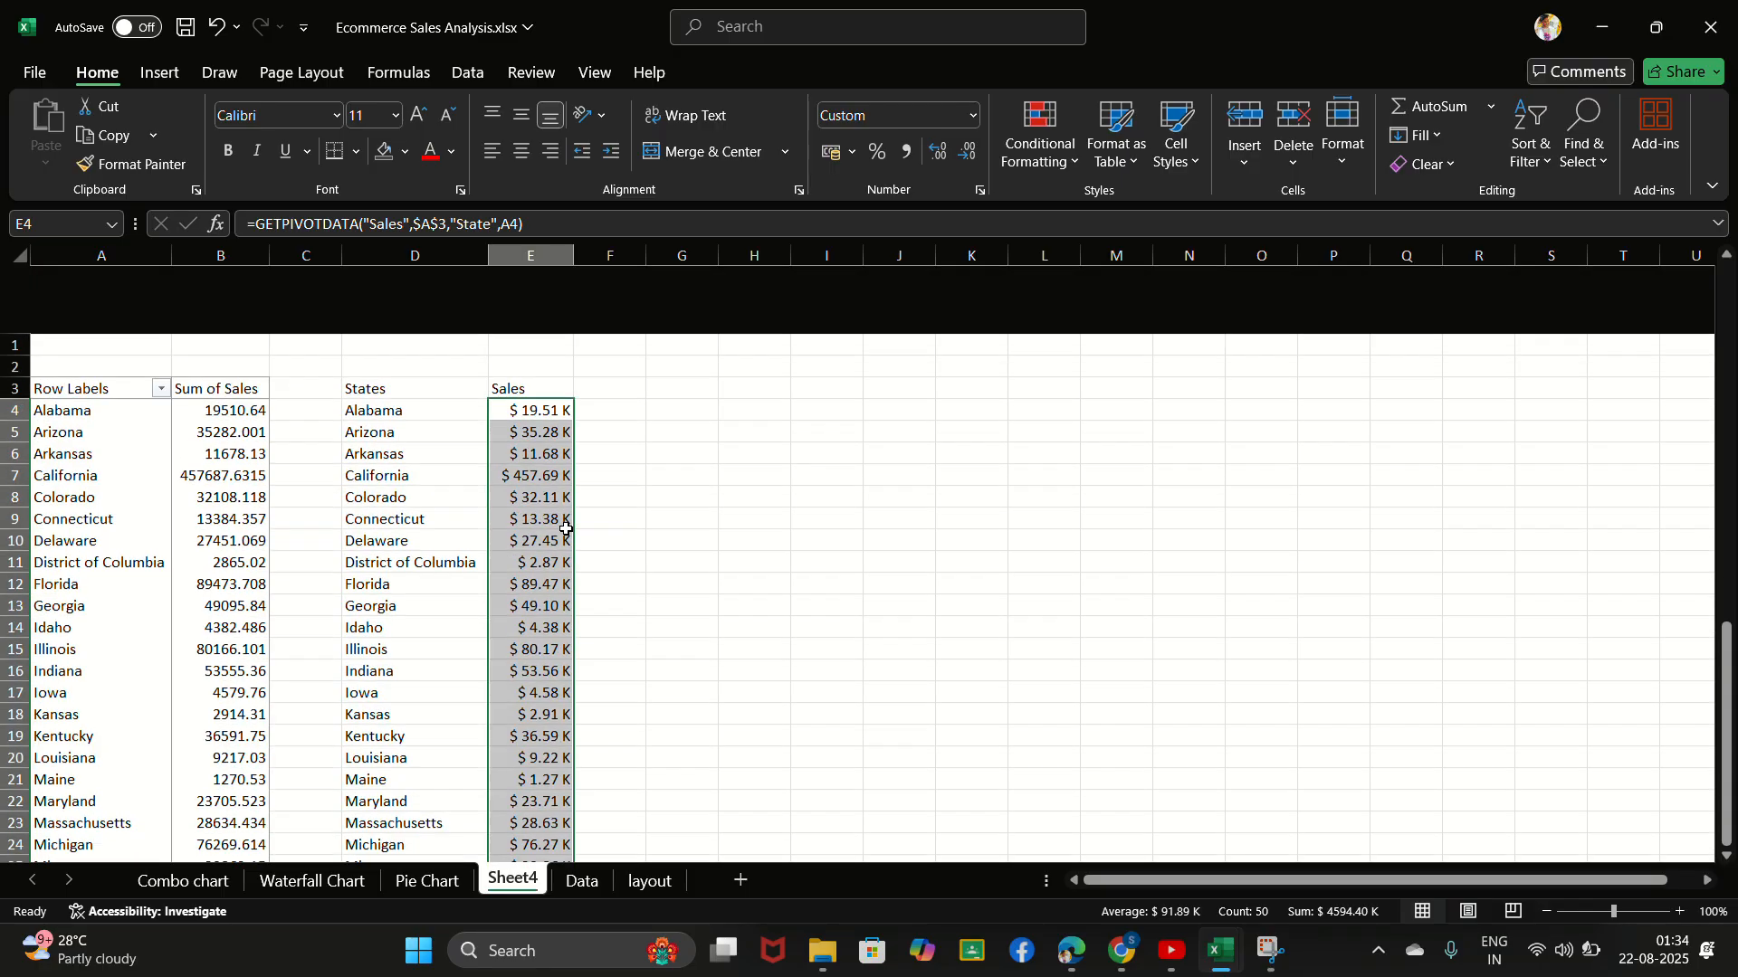
left_click(554, 427)
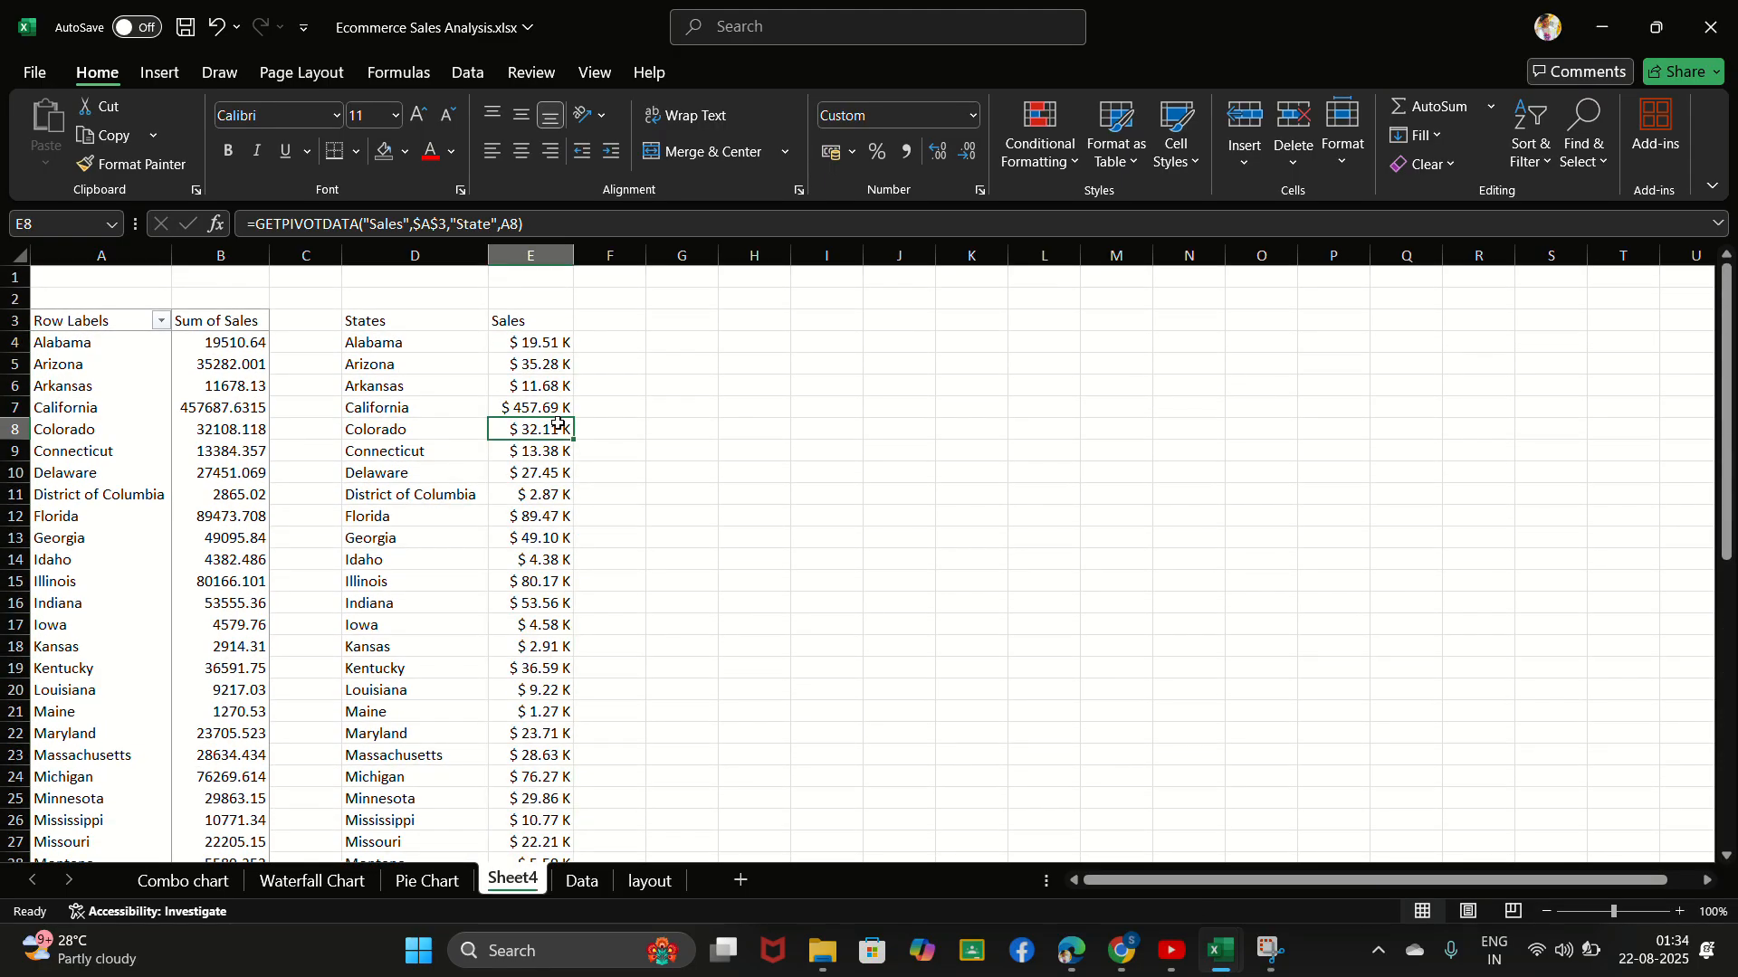
- Insert a Filled Map chart from the States and Sales range D3:E53
left_click(755, 44)
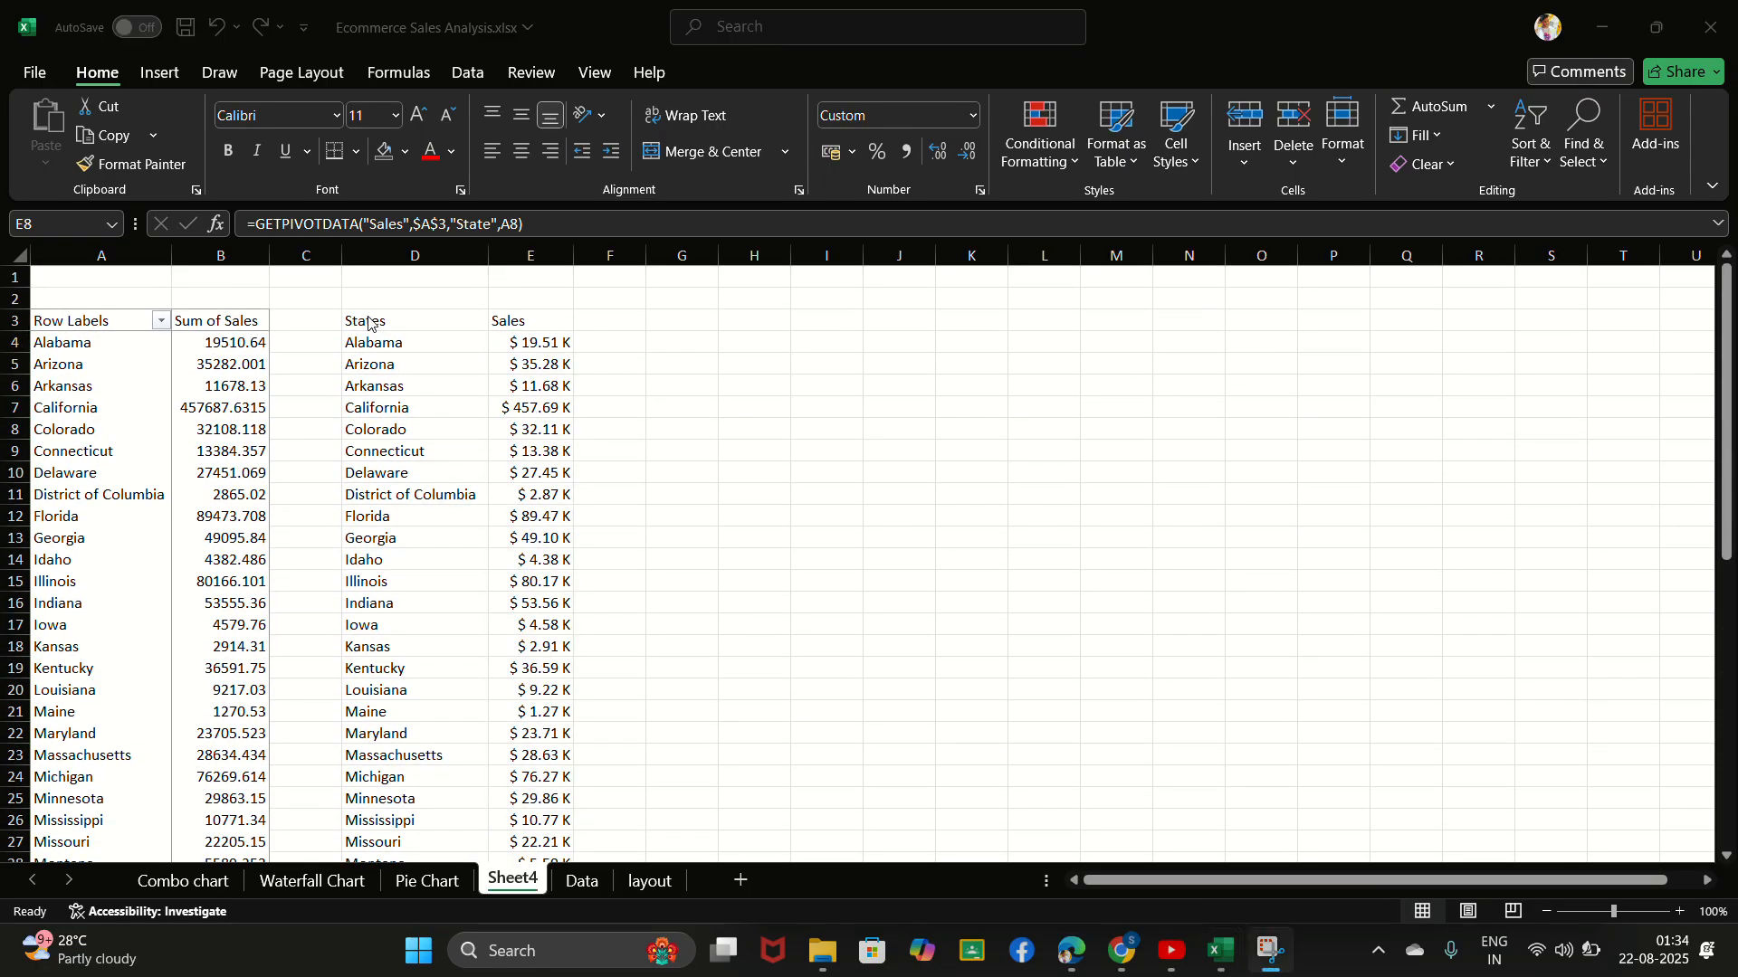
left_click(646, 410)
left_click_drag(647, 411, 549, 797)
left_click(375, 318)
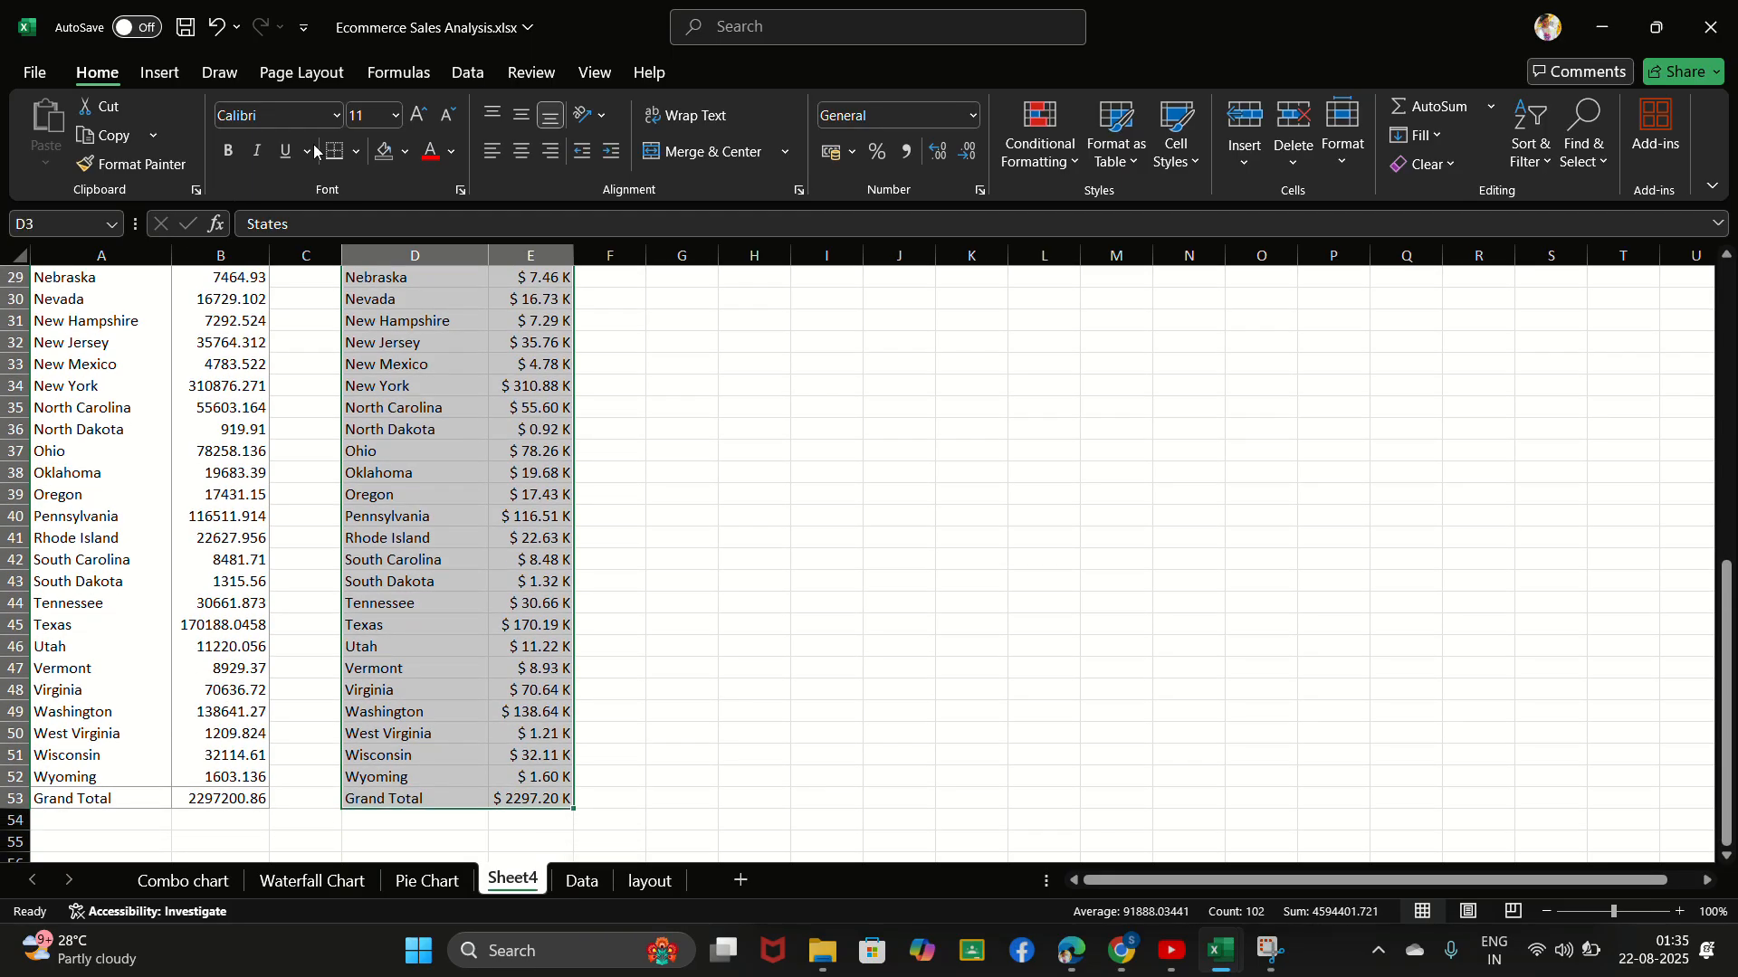
left_click(163, 74)
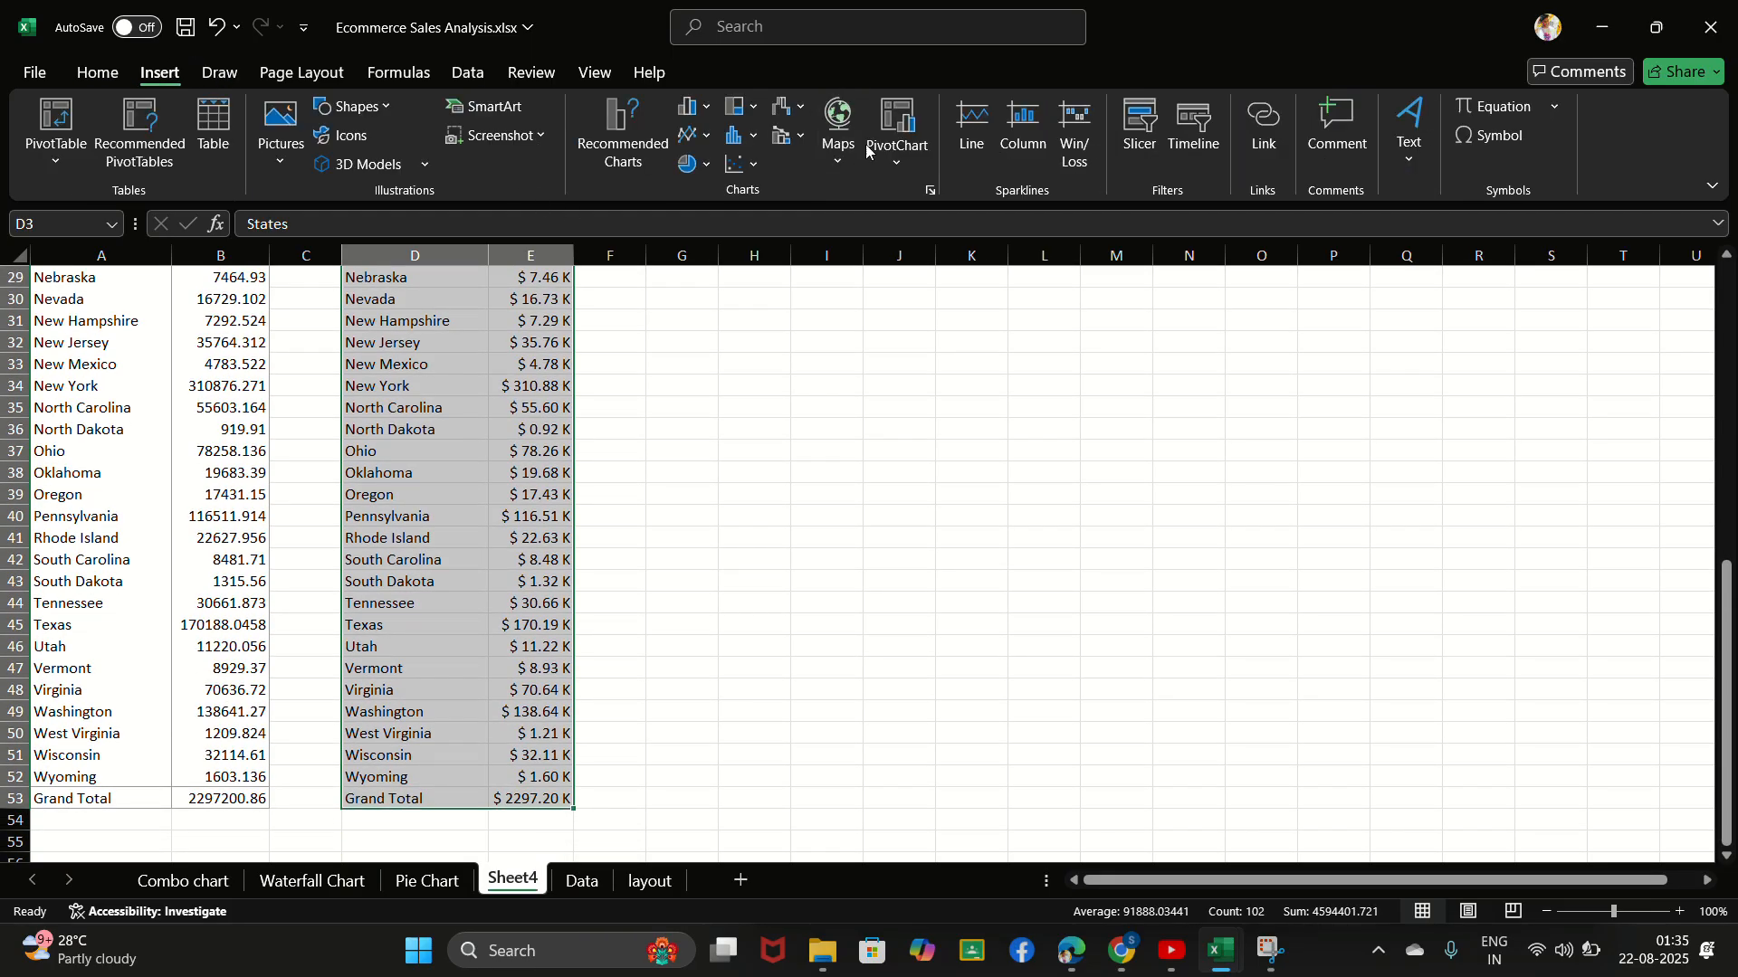
left_click(837, 156)
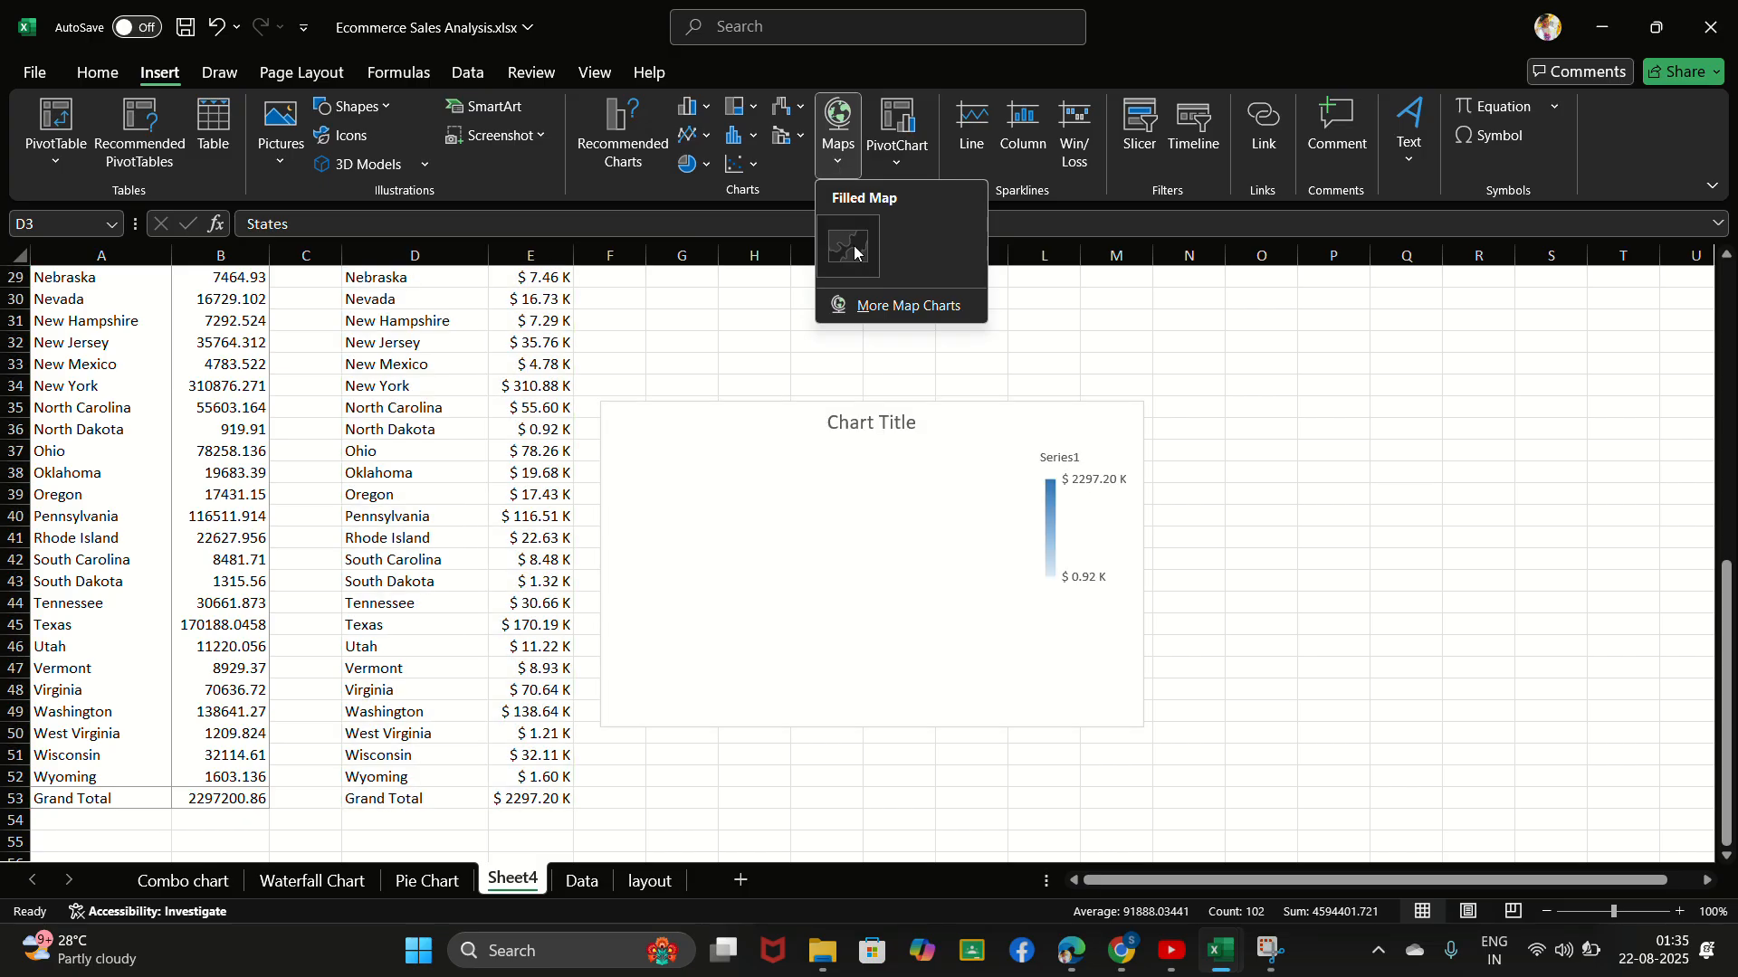
left_click(854, 252)
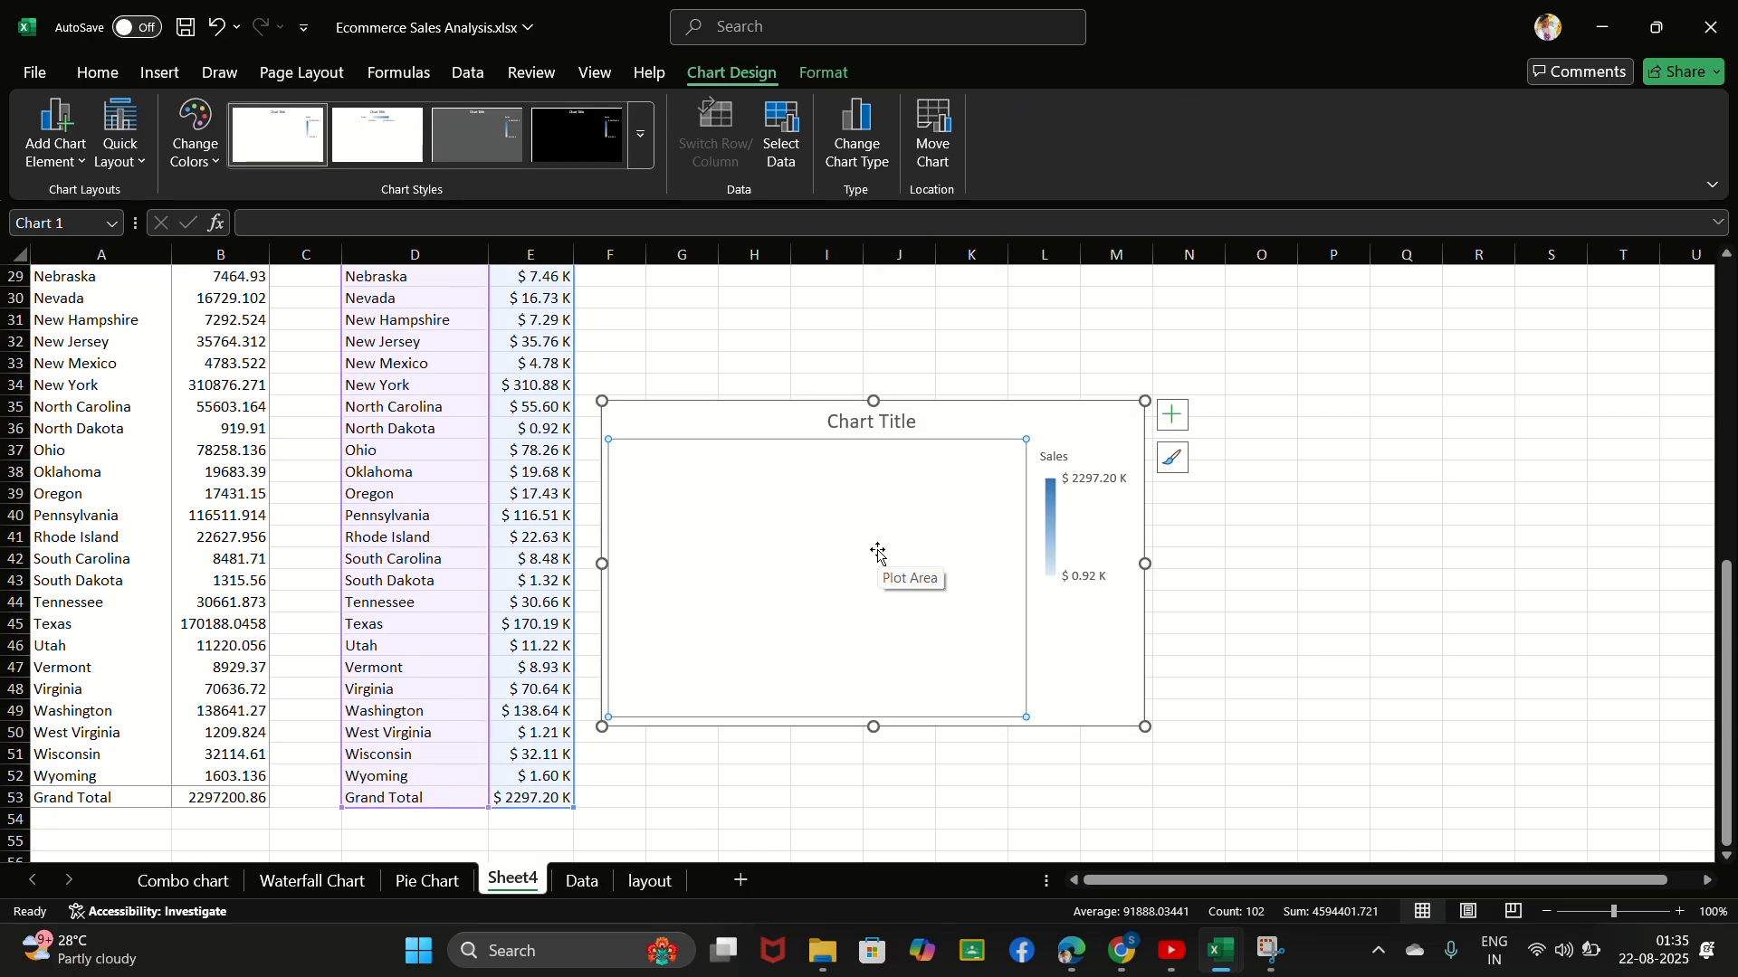
- Preview Style 3 and Style 2 on the map chart, keeping the first style
left_click(1172, 458)
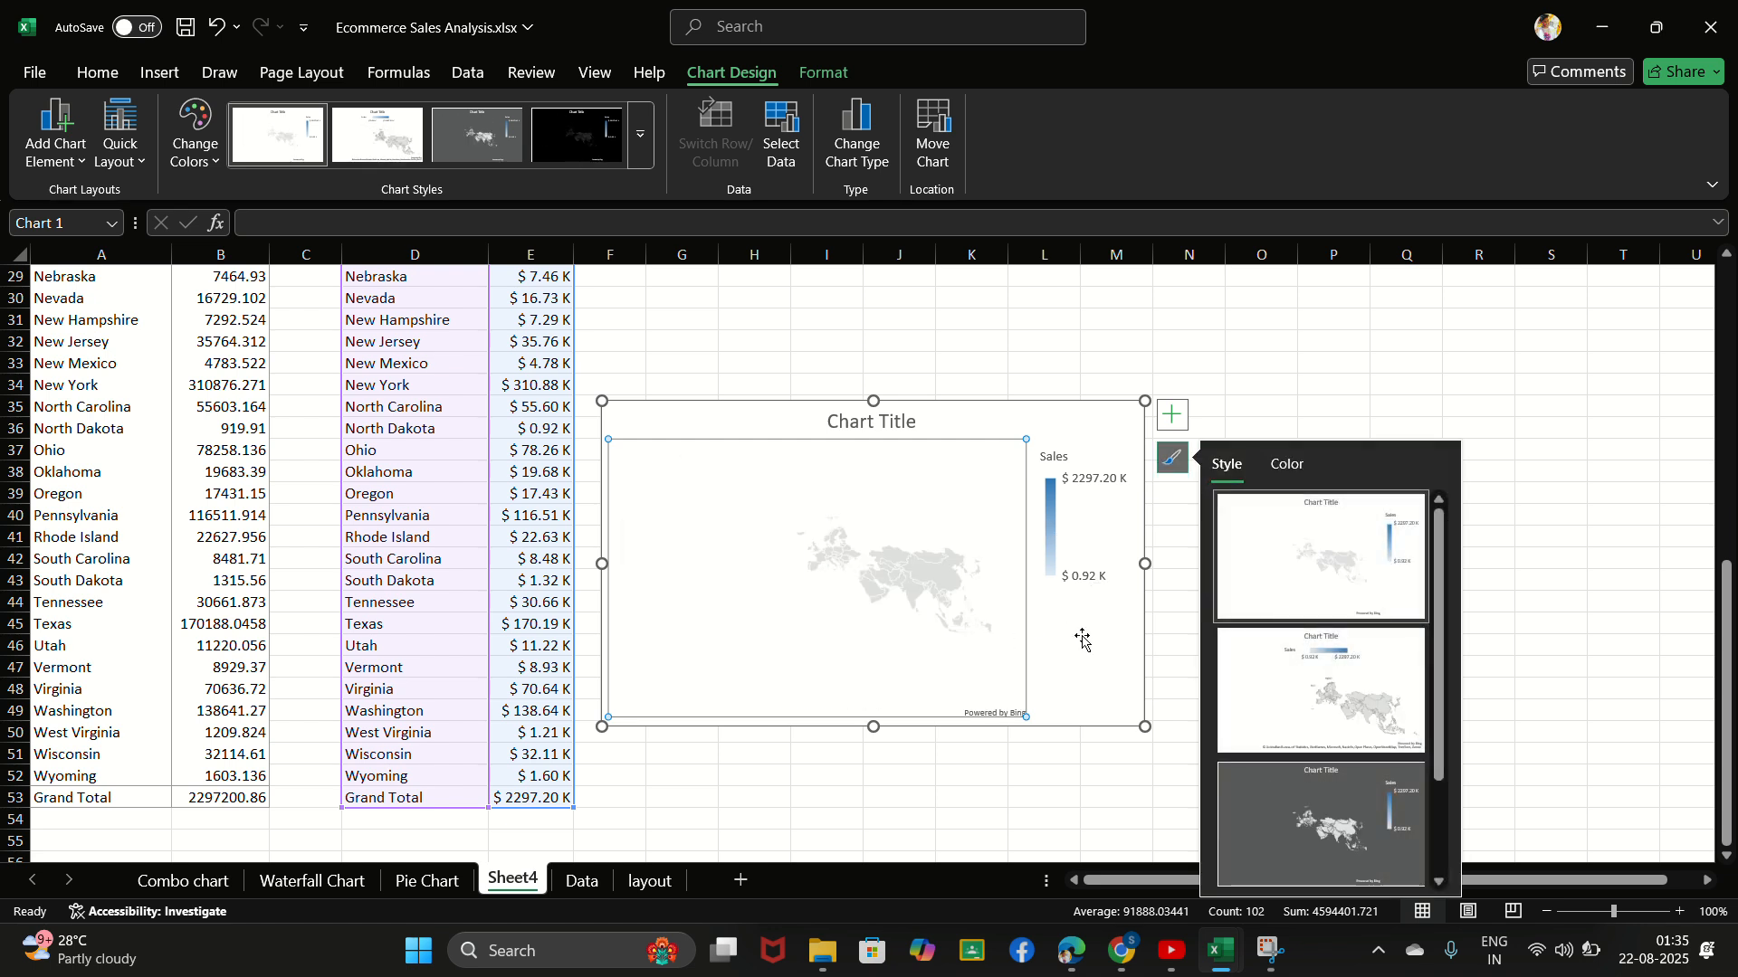
left_click(1312, 814)
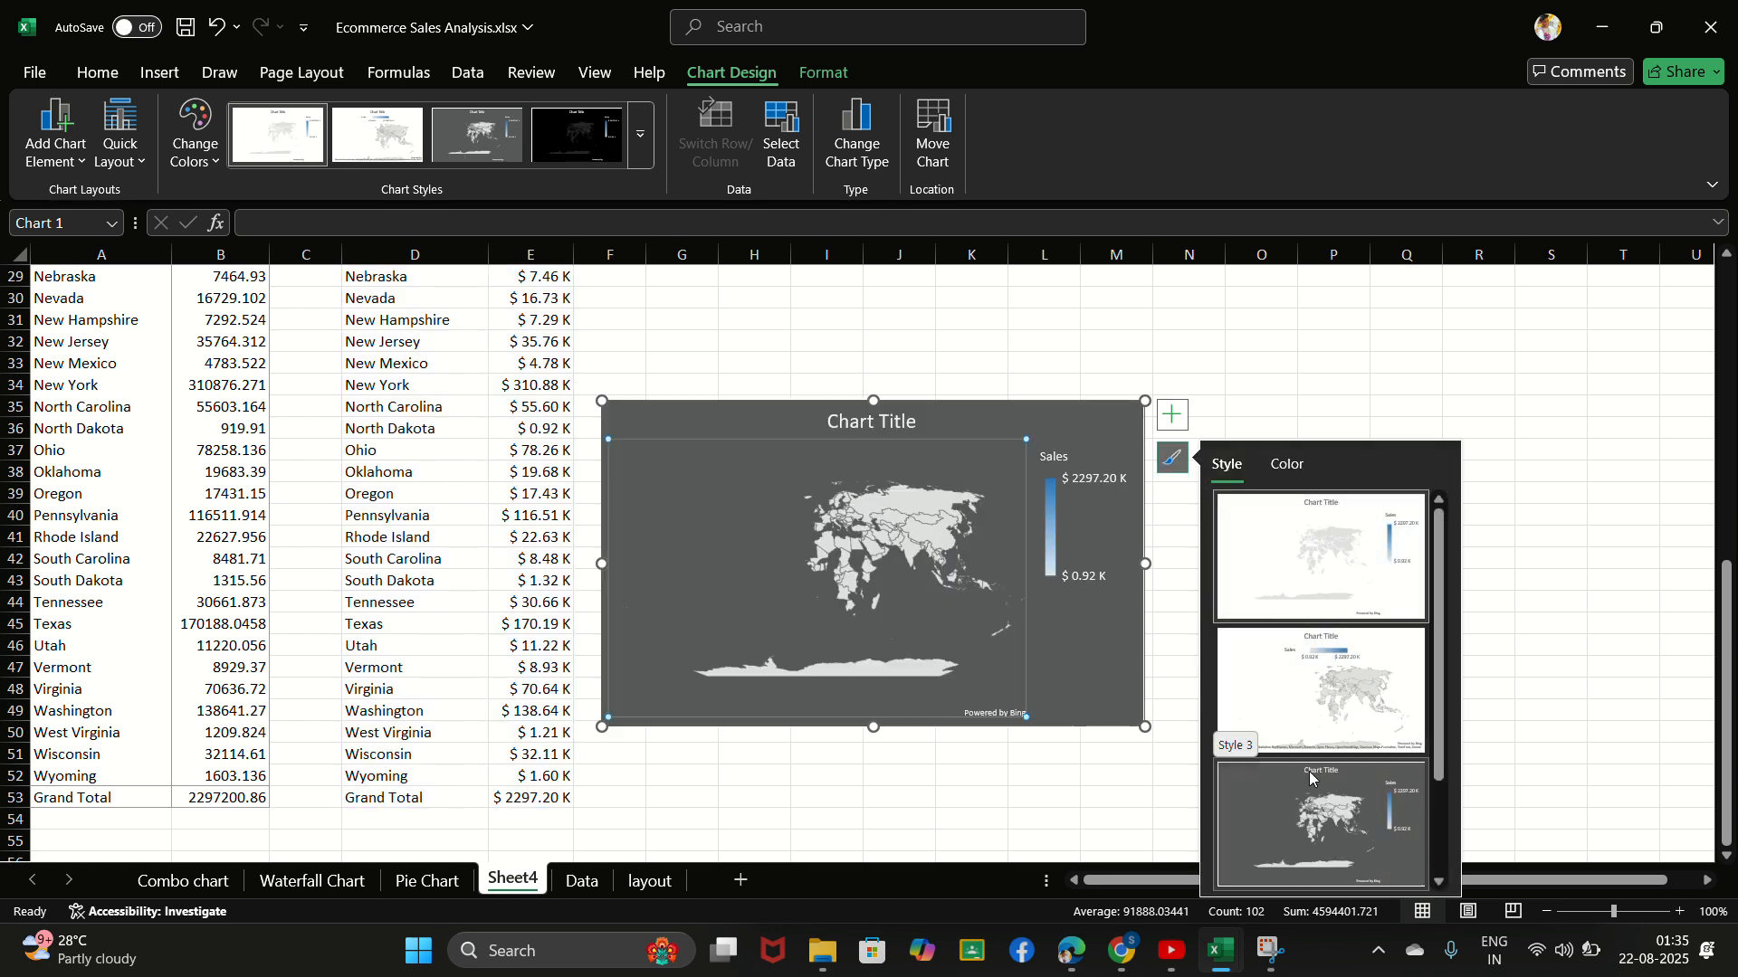
left_click(1325, 563)
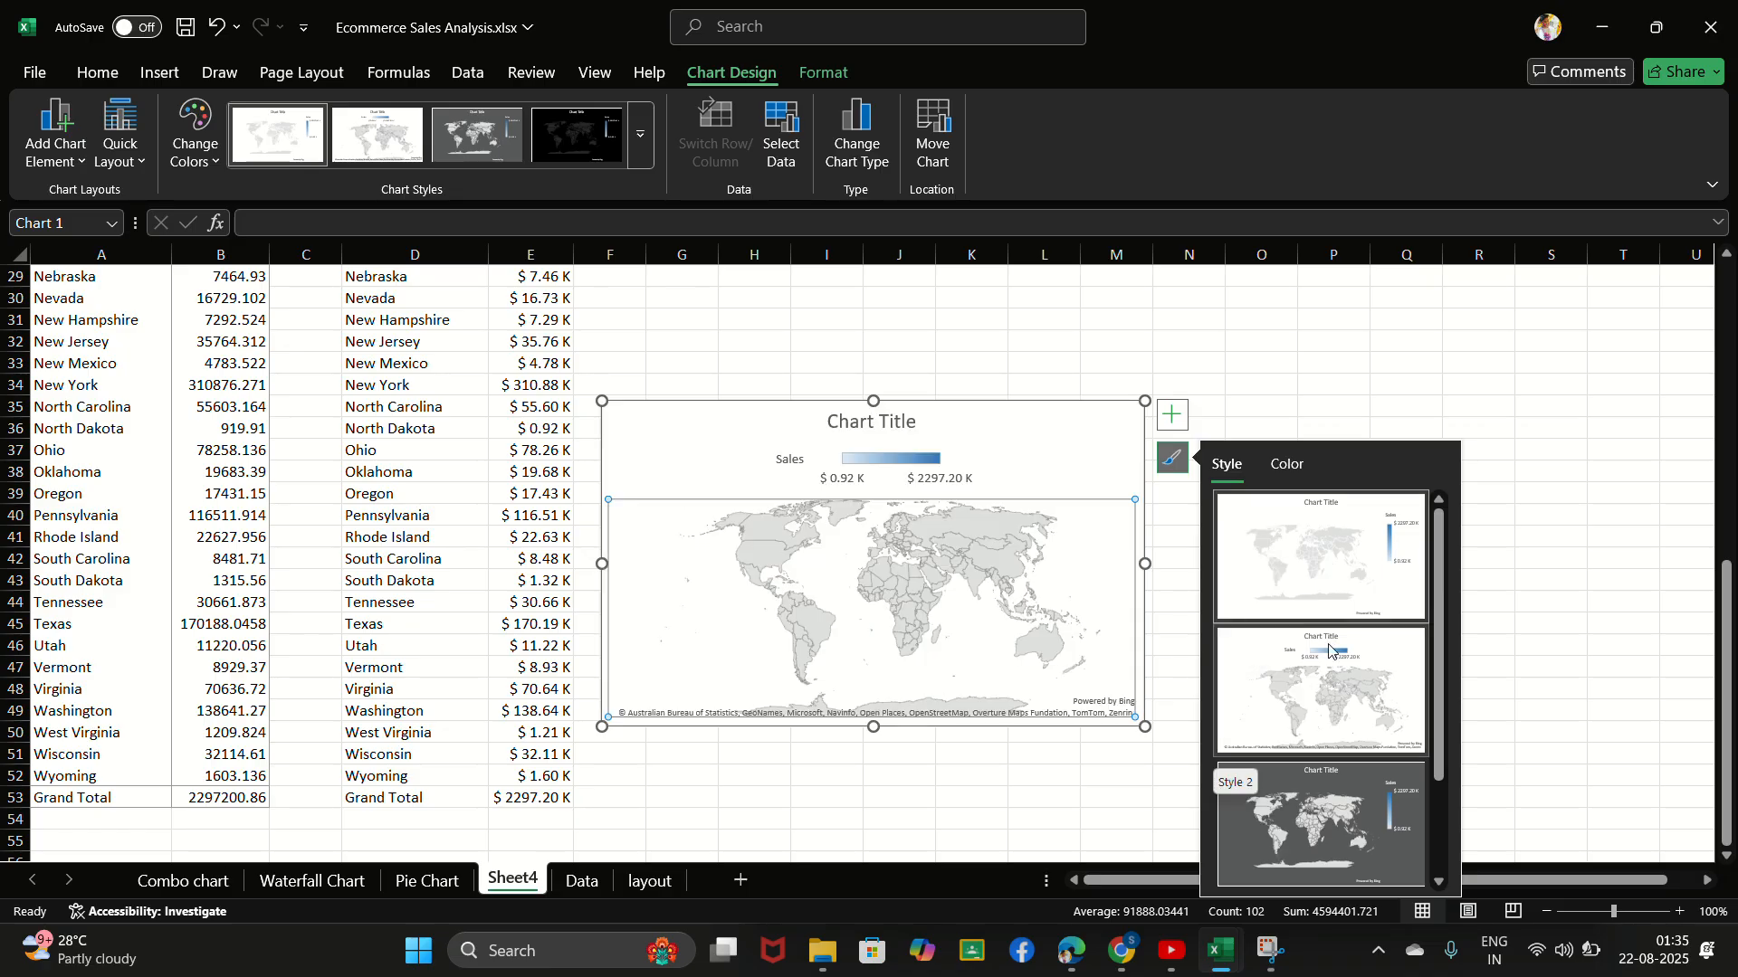
left_click(1324, 530)
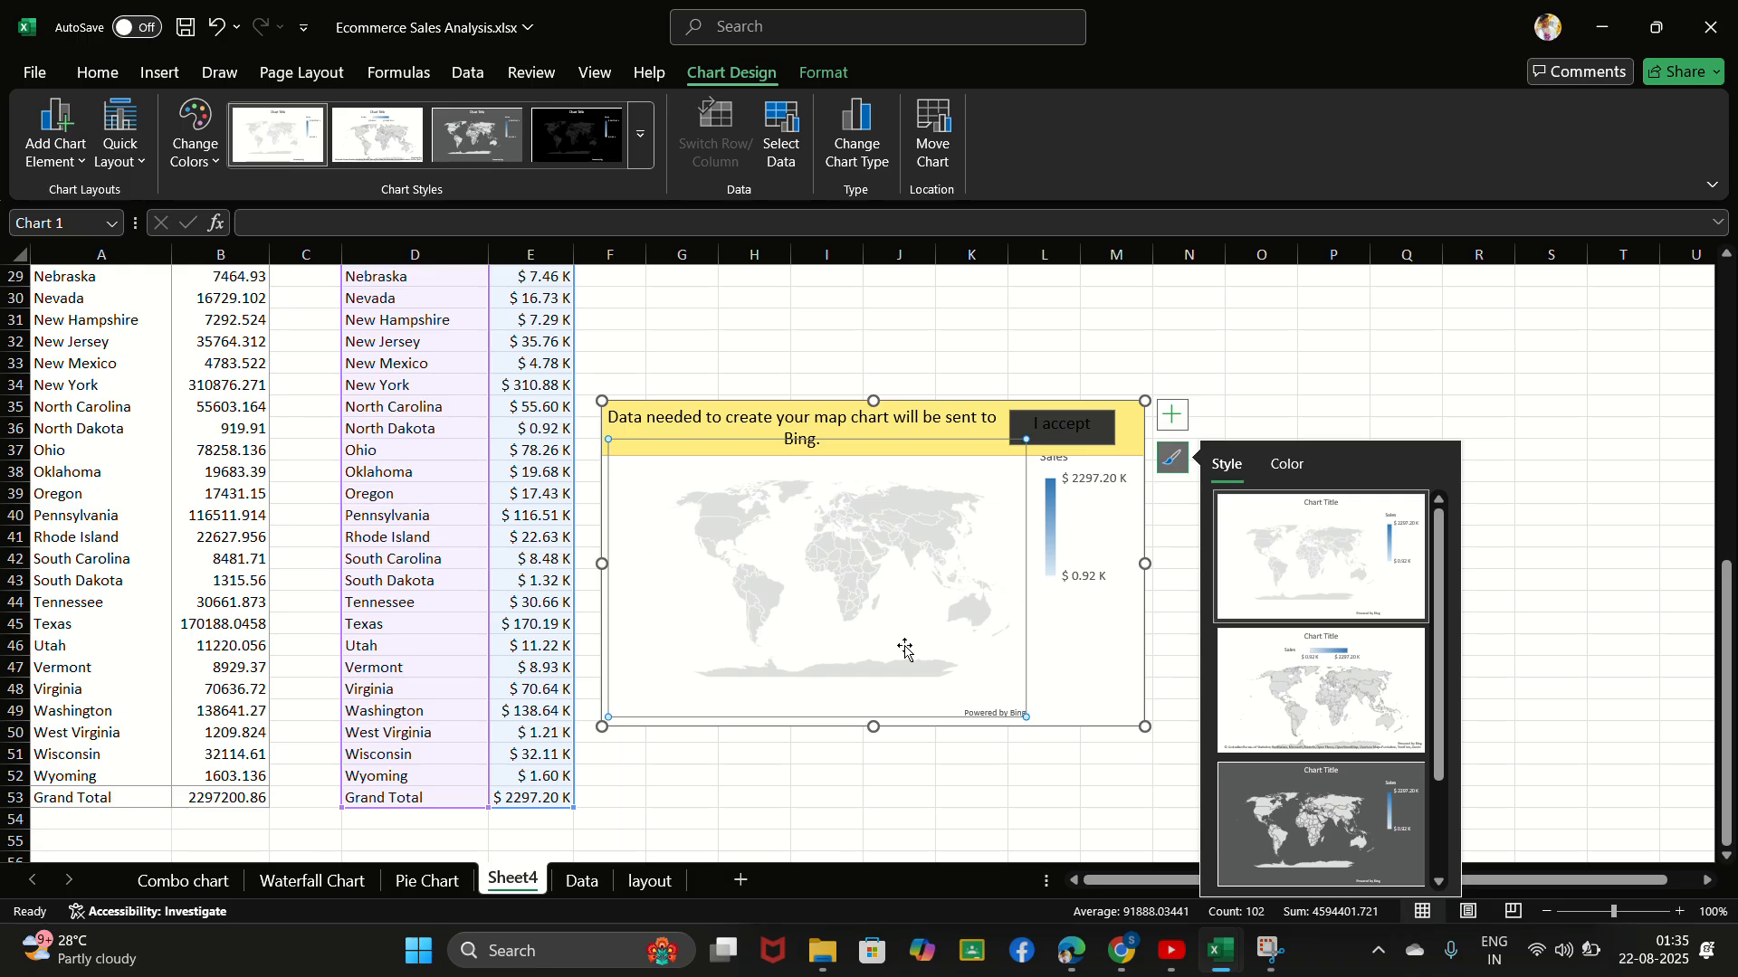
- Accept sending the map chart's data to Bing and deselect the chart
left_click(1068, 436)
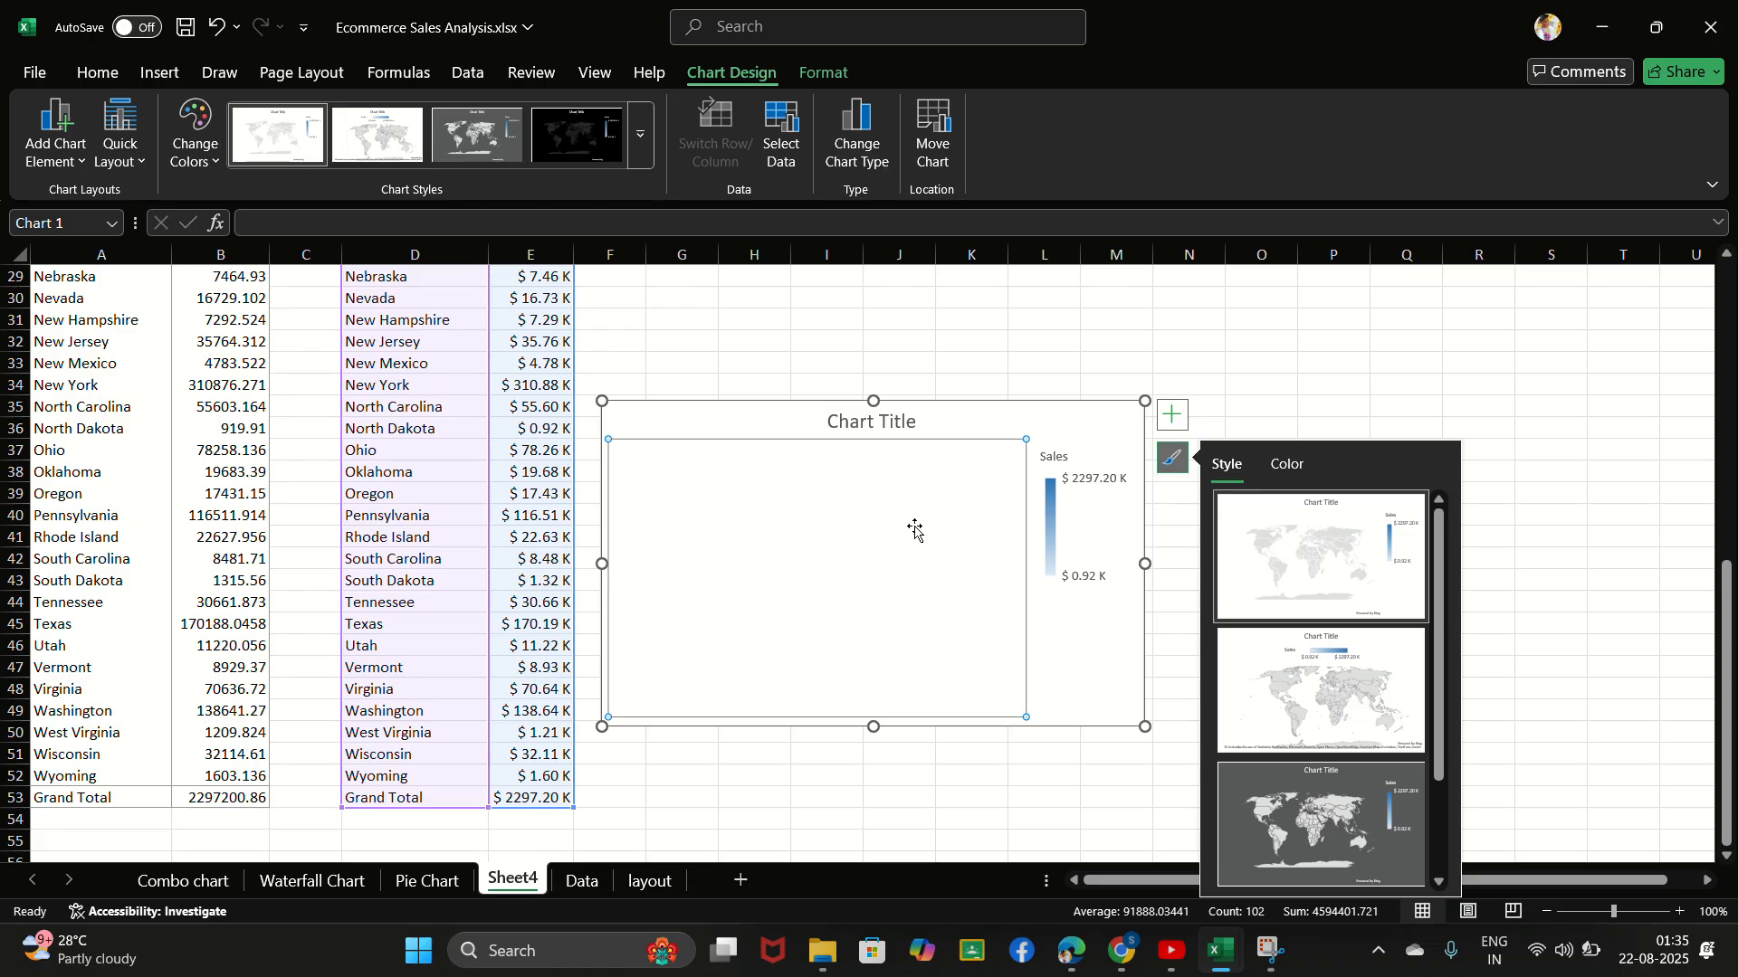
left_click(961, 310)
left_click(789, 506)
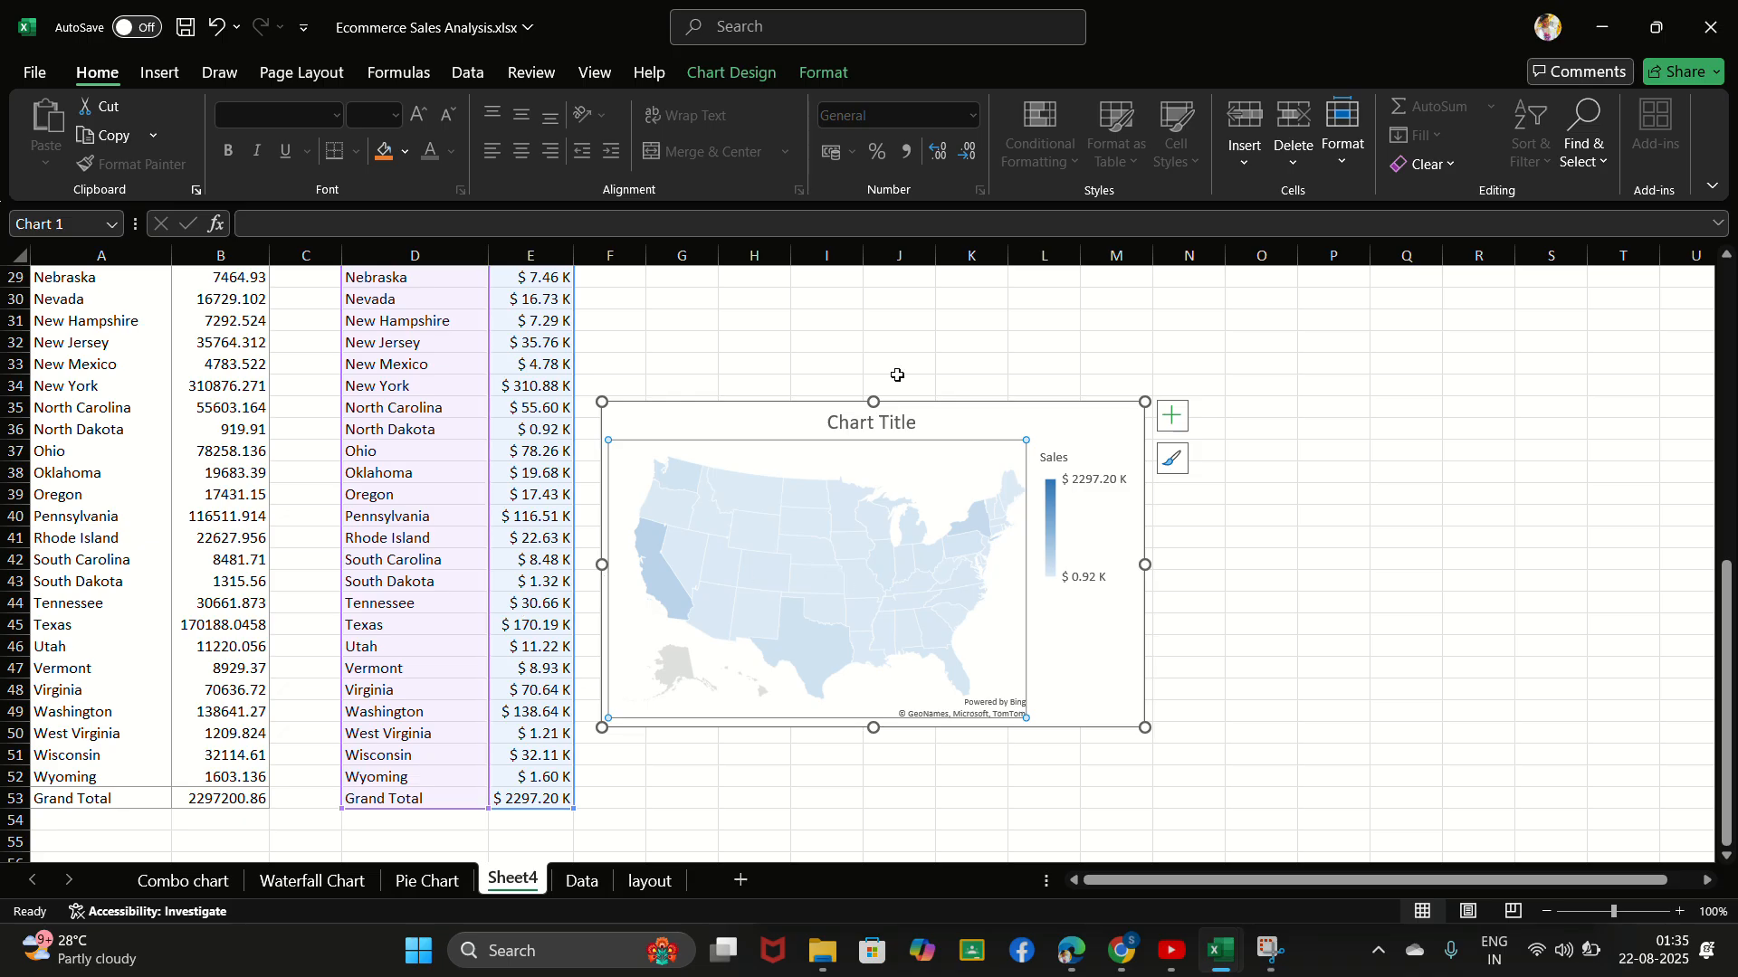
left_click(893, 337)
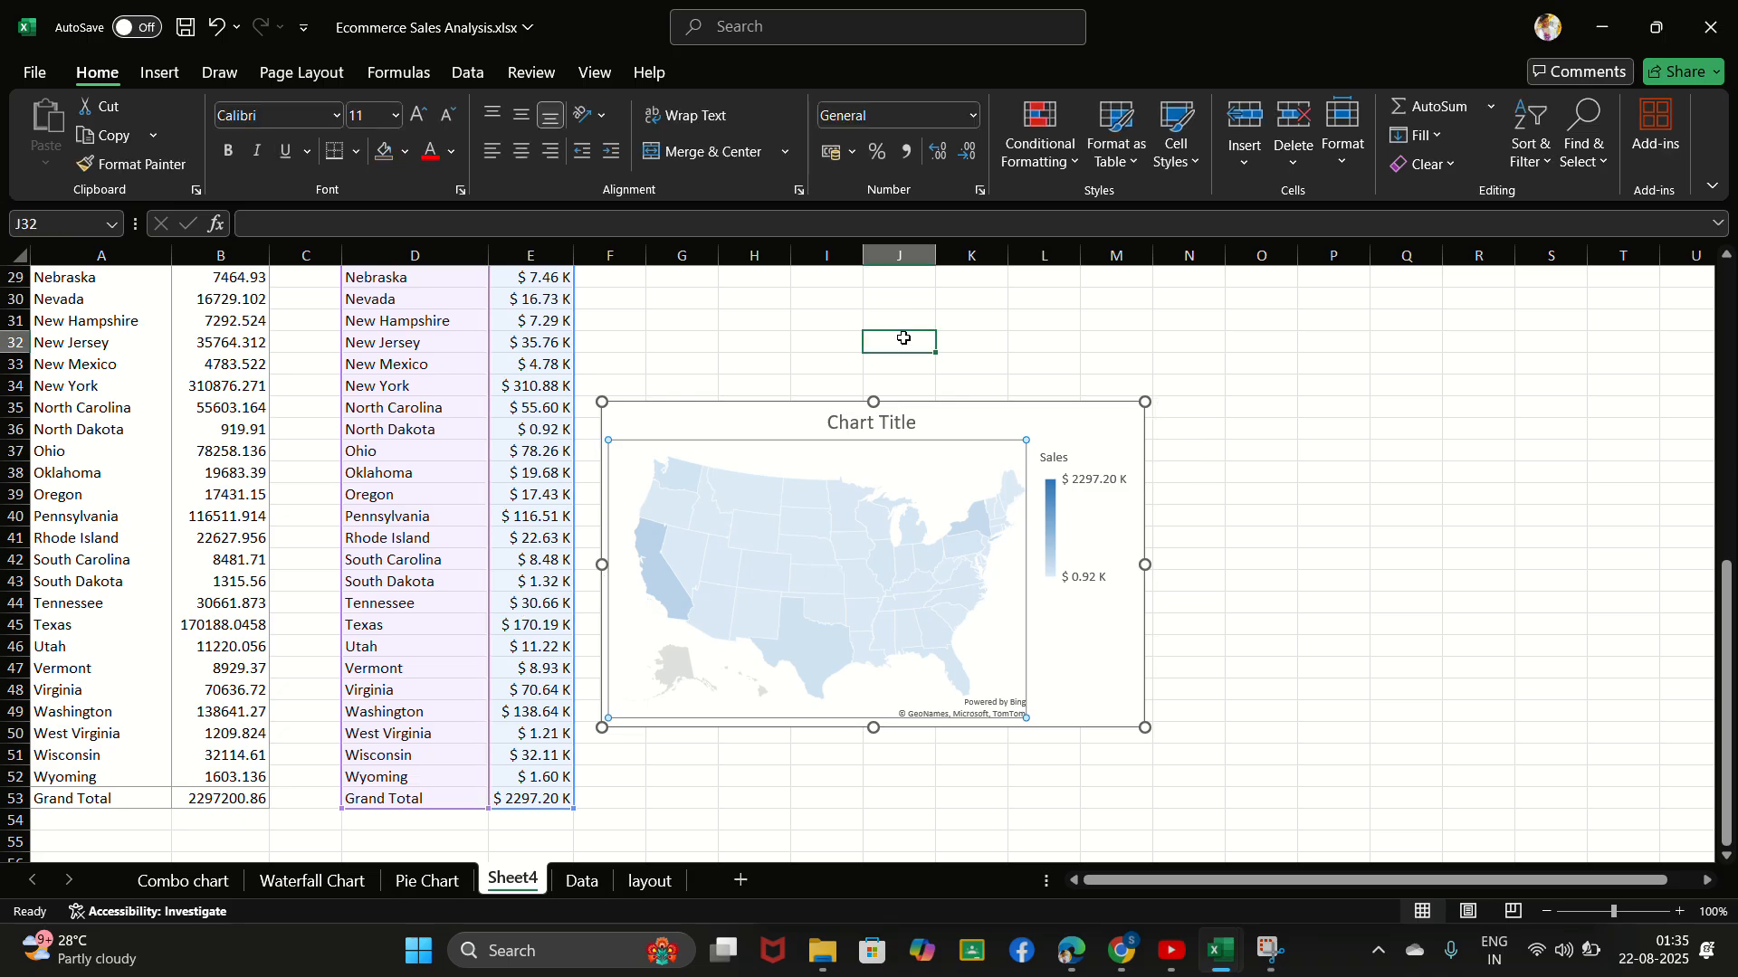
- Move the map chart slightly up and away from the sales table, then deselect it
left_click(748, 30)
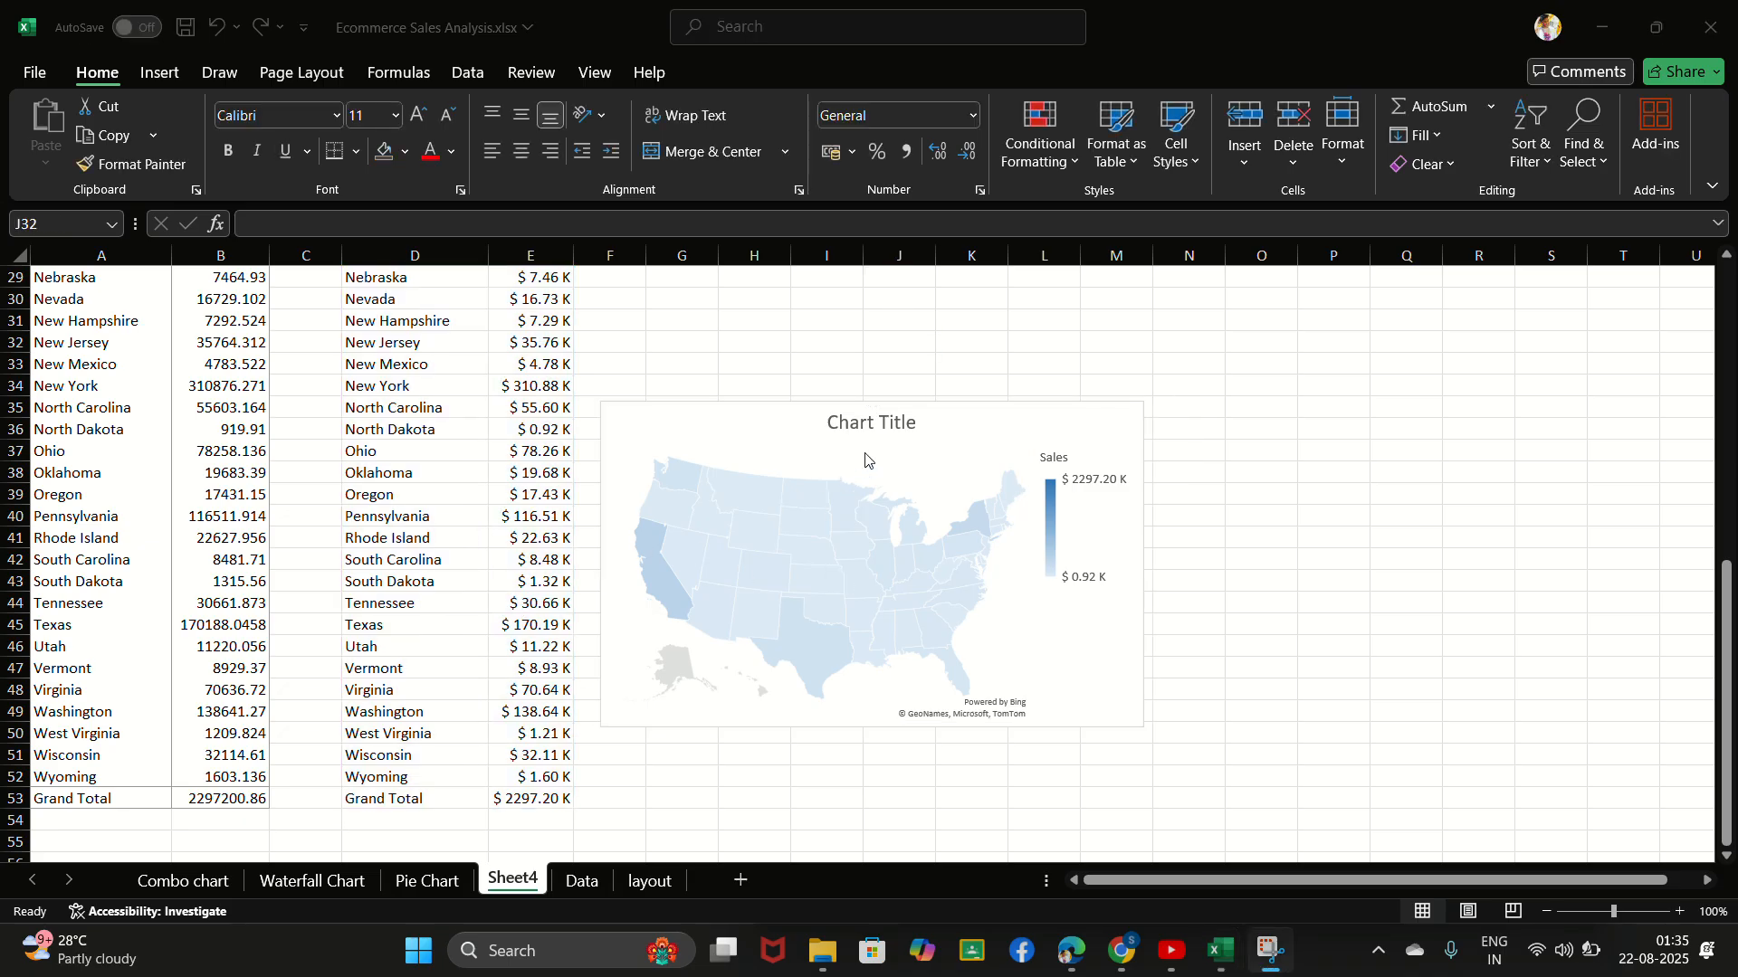
left_click(950, 448)
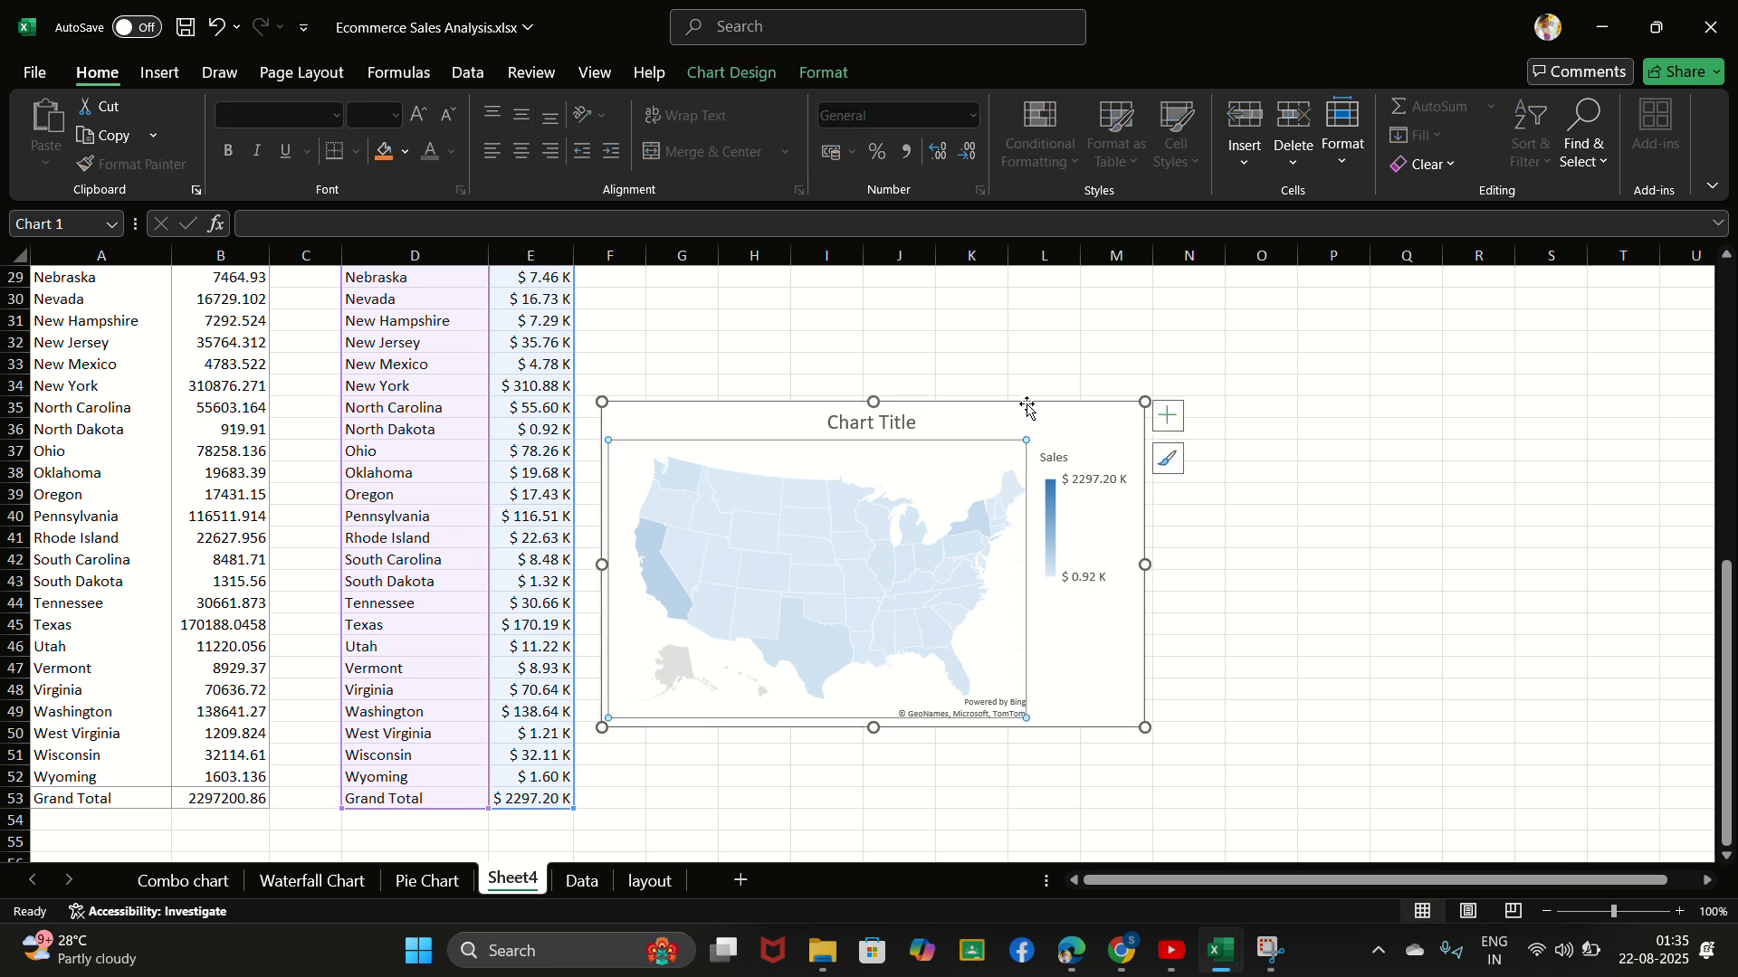
left_click_drag(973, 425, 1051, 375)
left_click(634, 424)
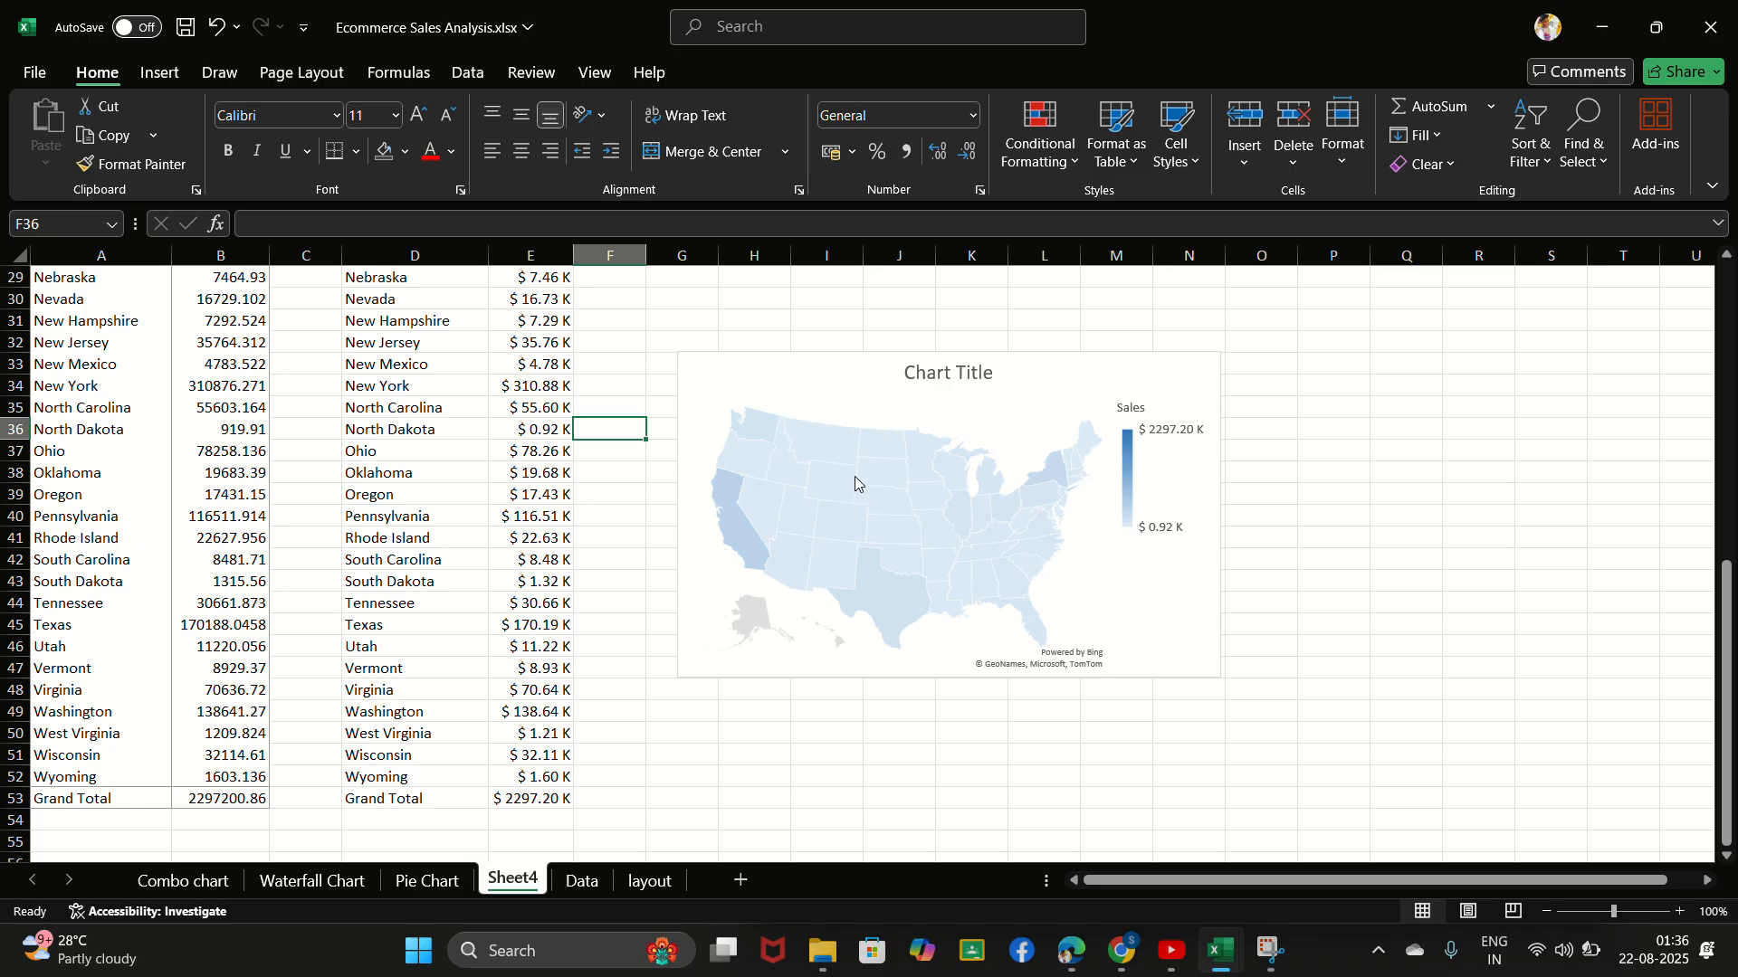
left_click(950, 322)
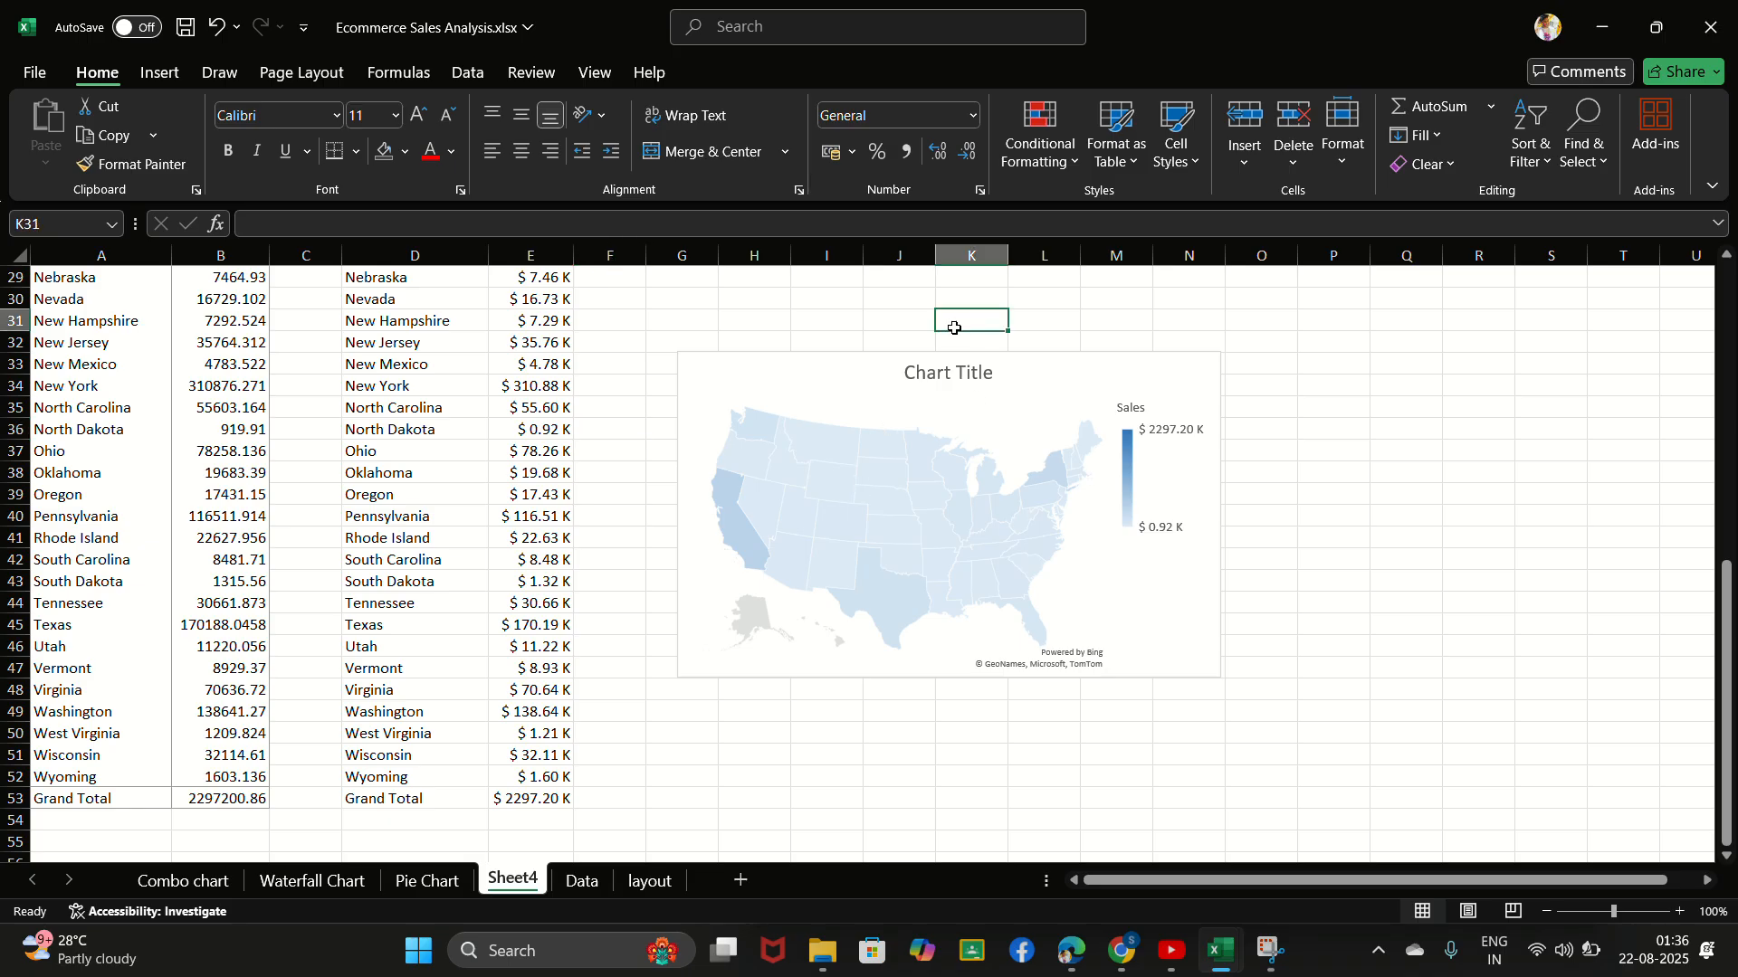
left_click(839, 299)
left_click(742, 38)
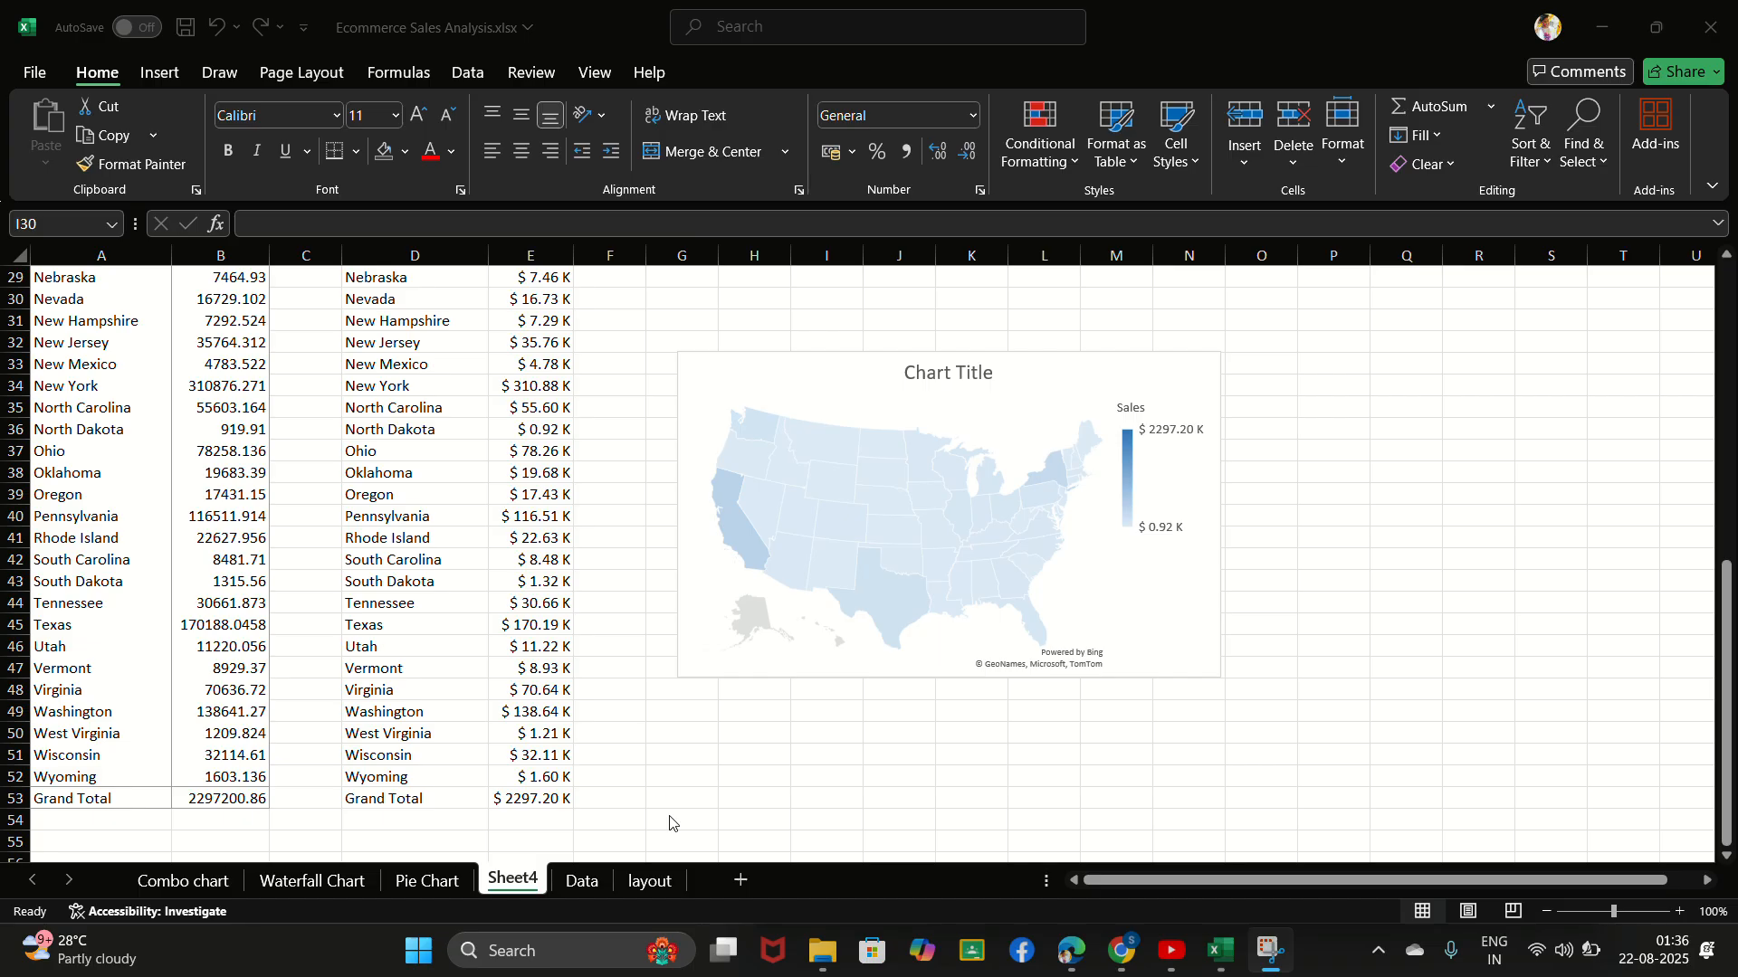
- Rename the Sheet4 worksheet as Map Chart
double_click(520, 876)
key("BackSpace")
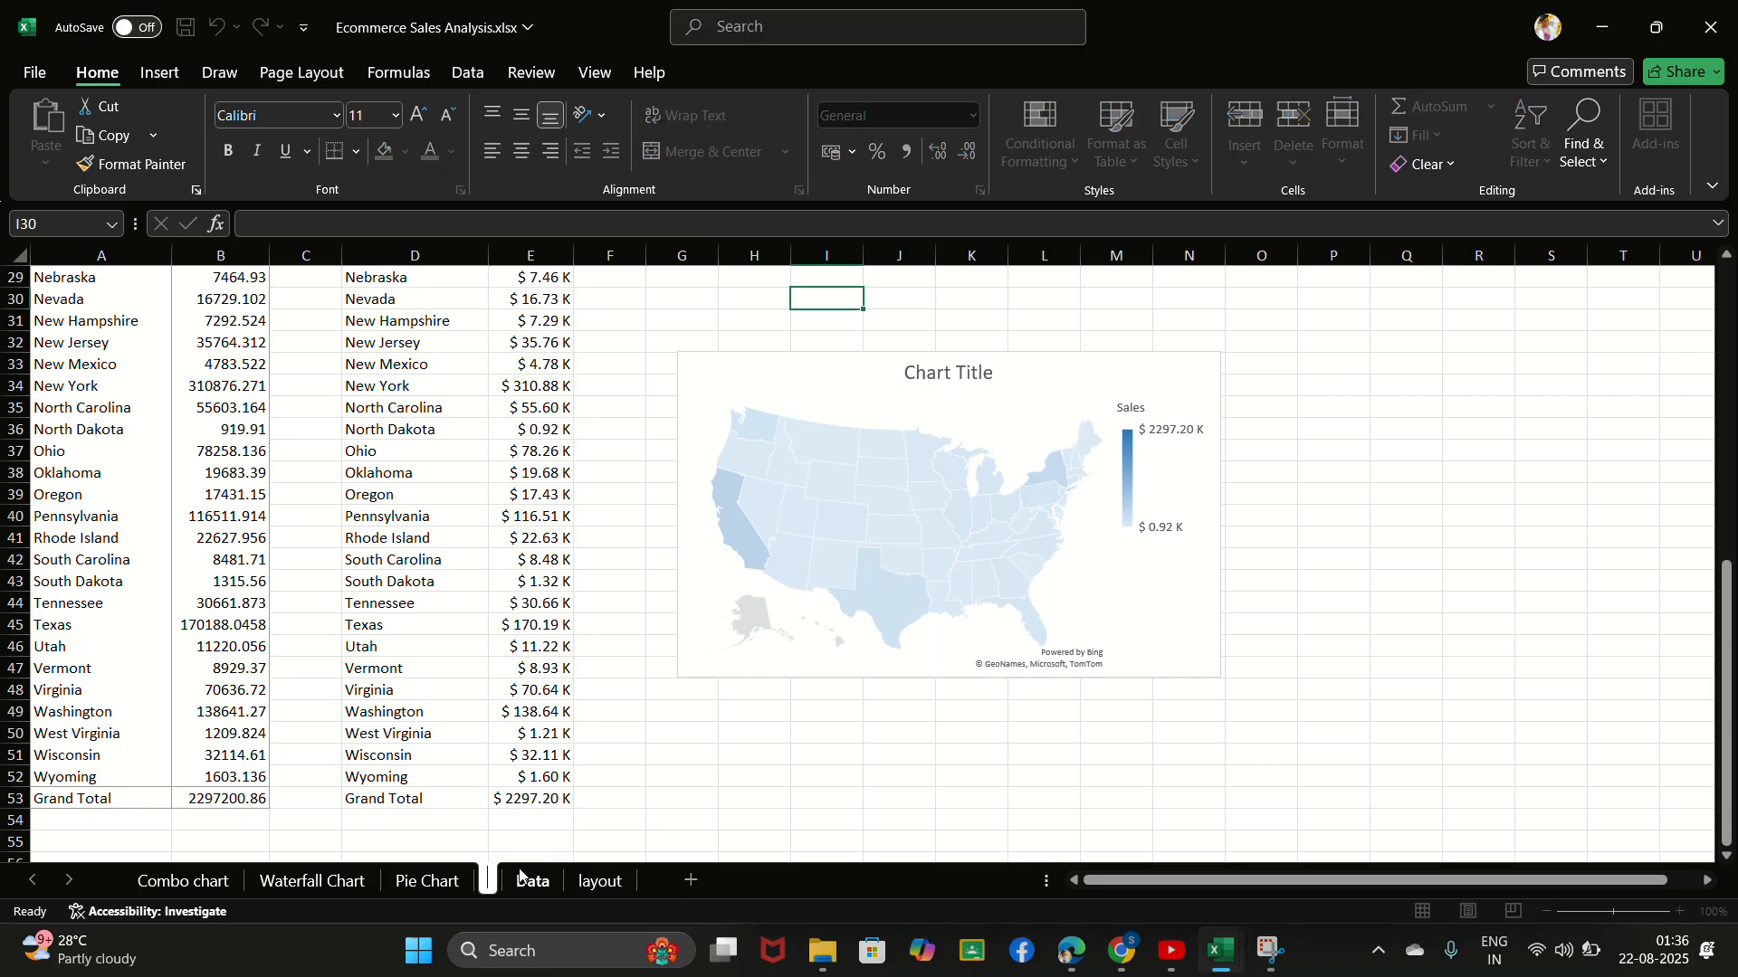
type("Ma")
key("BackSpace")
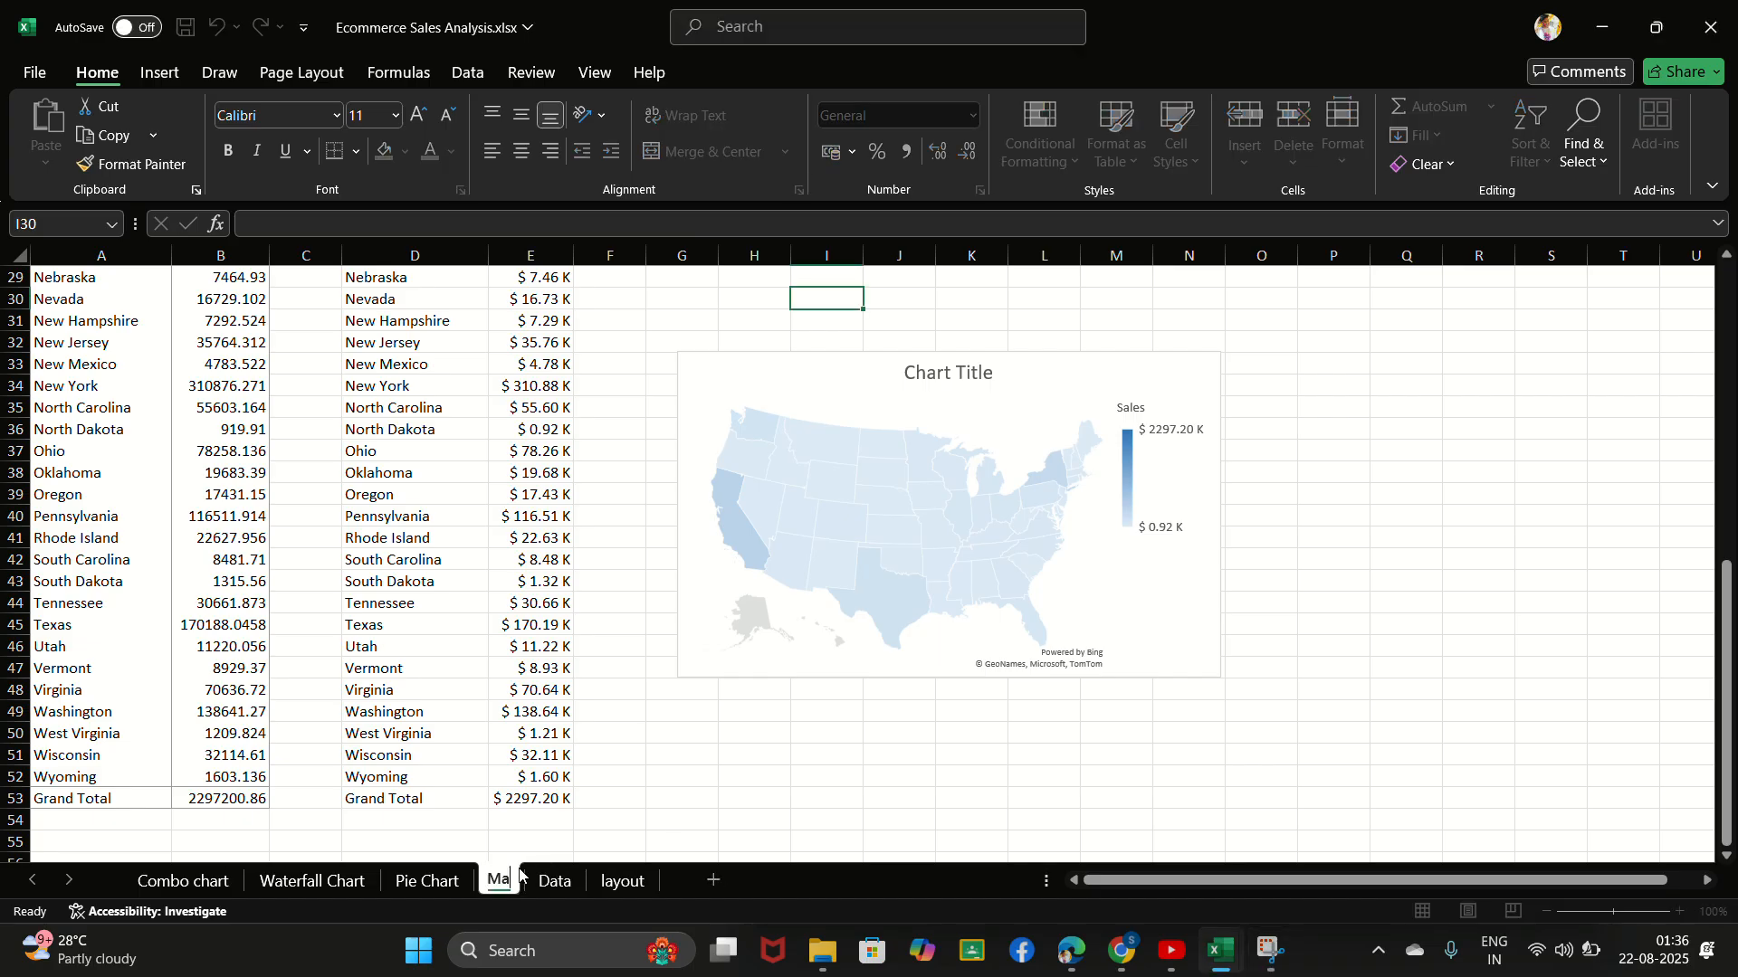
type("p Chart")
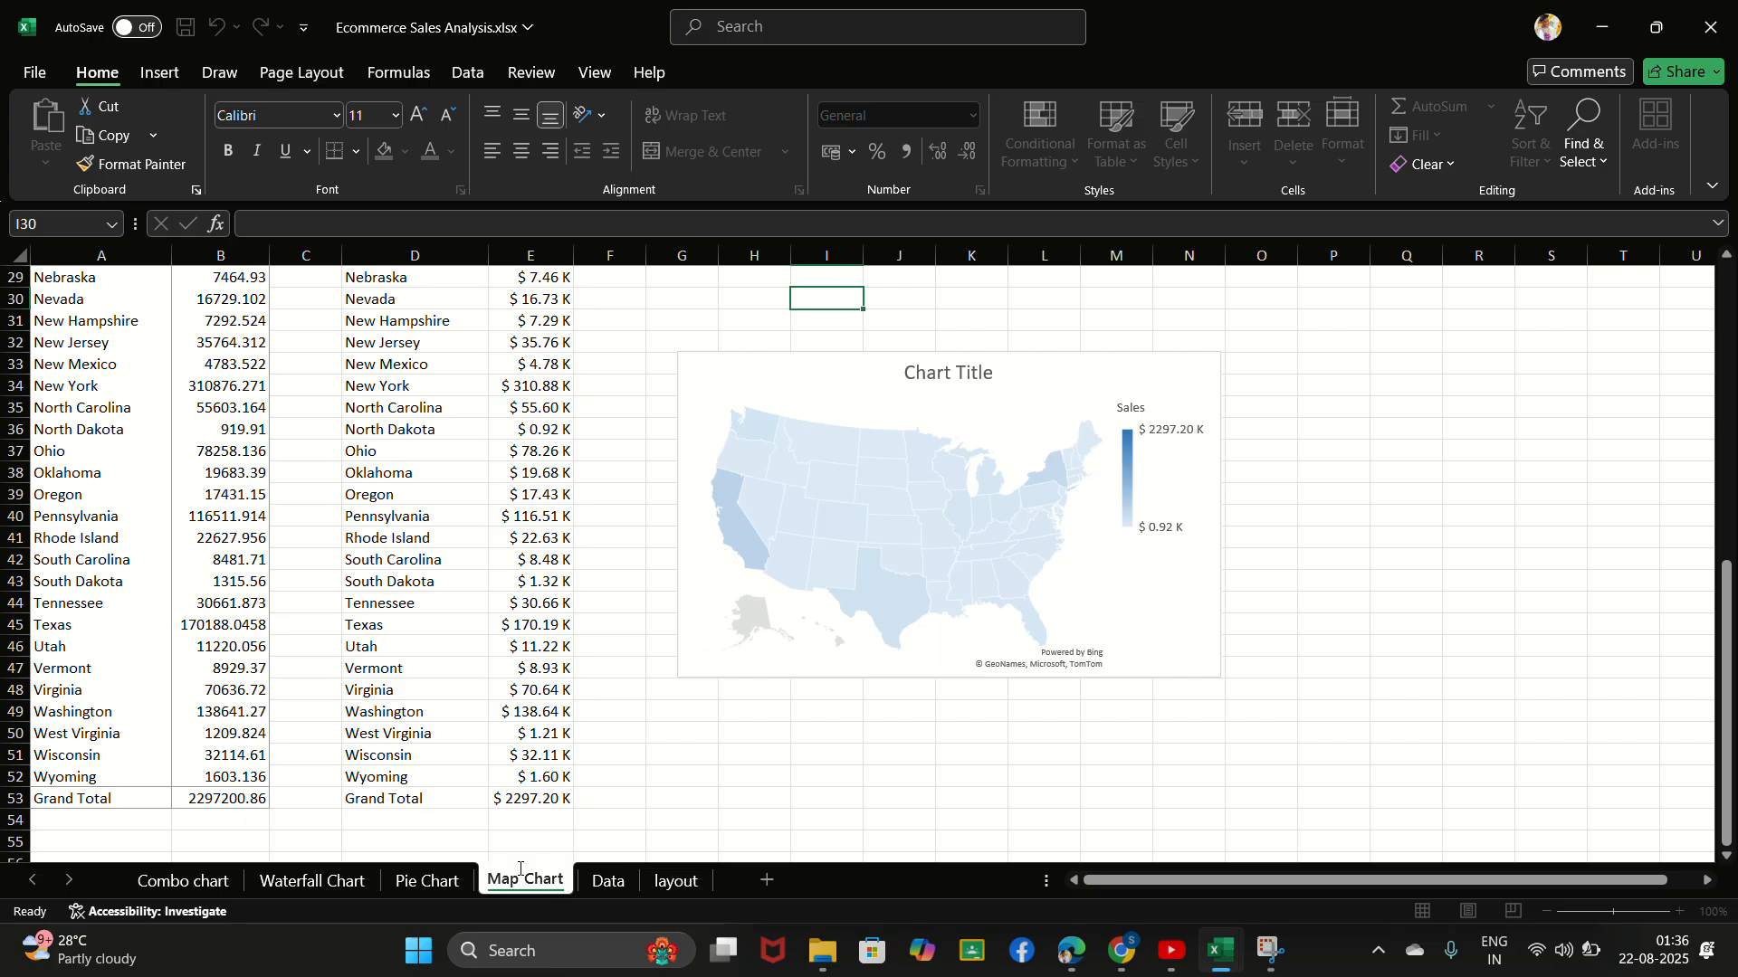
key("Return")
left_click(683, 753)
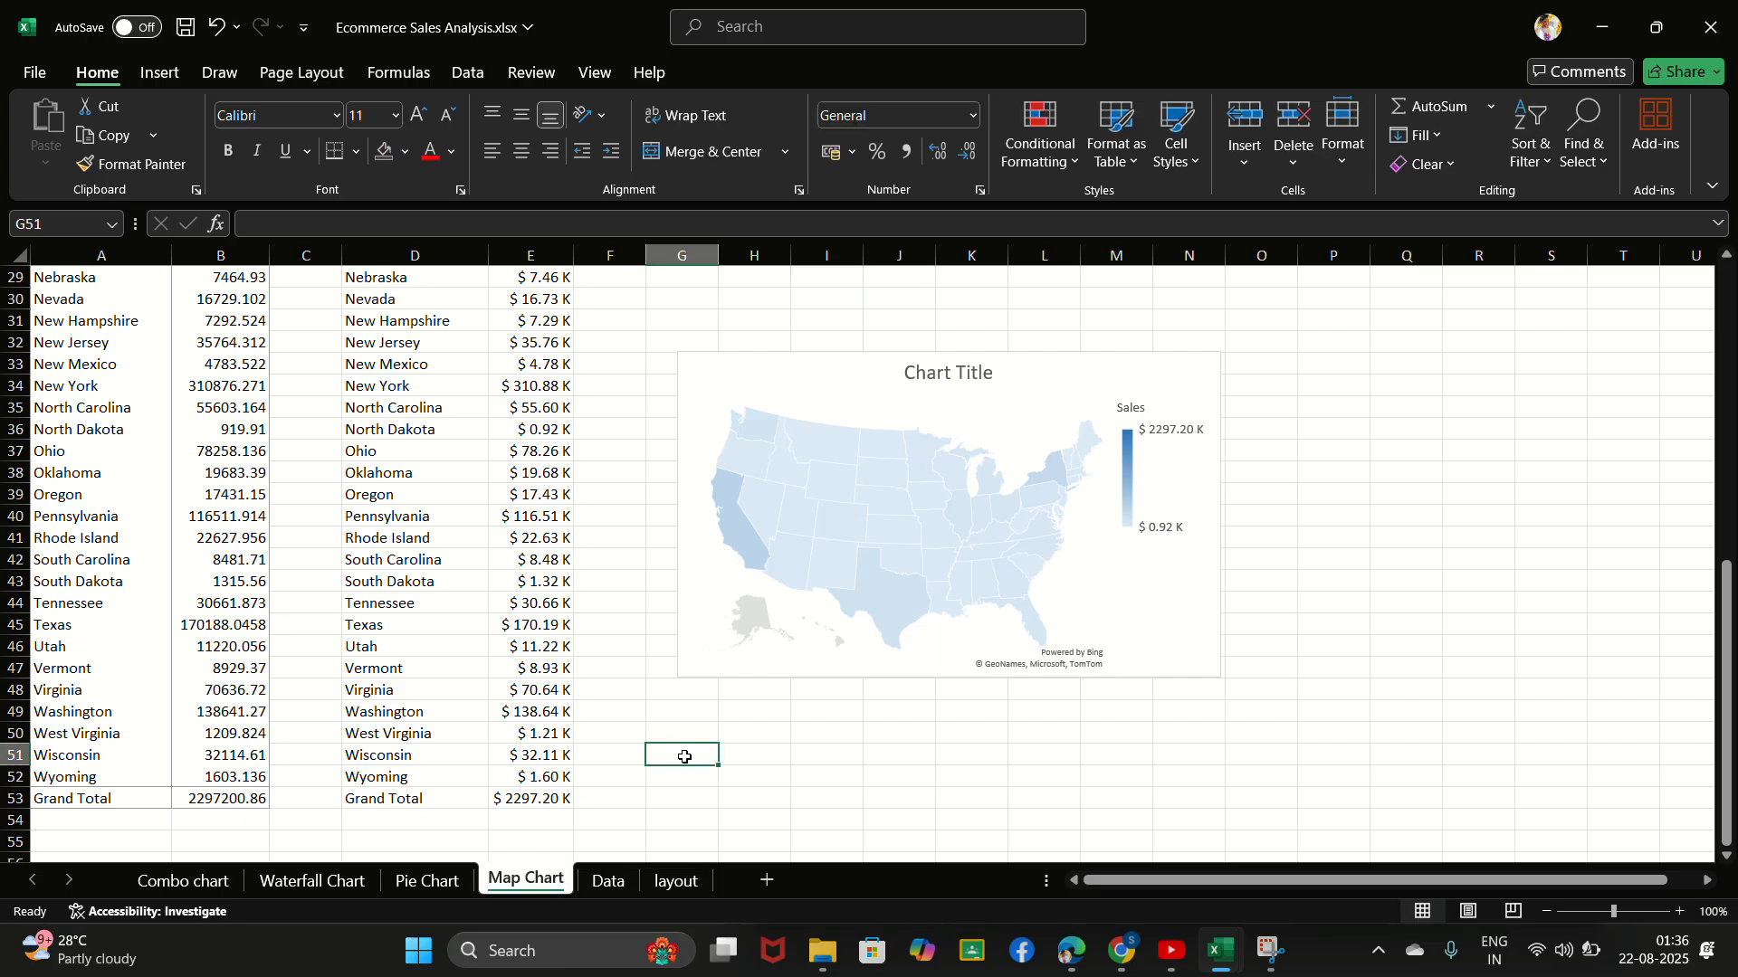
left_click(643, 720)
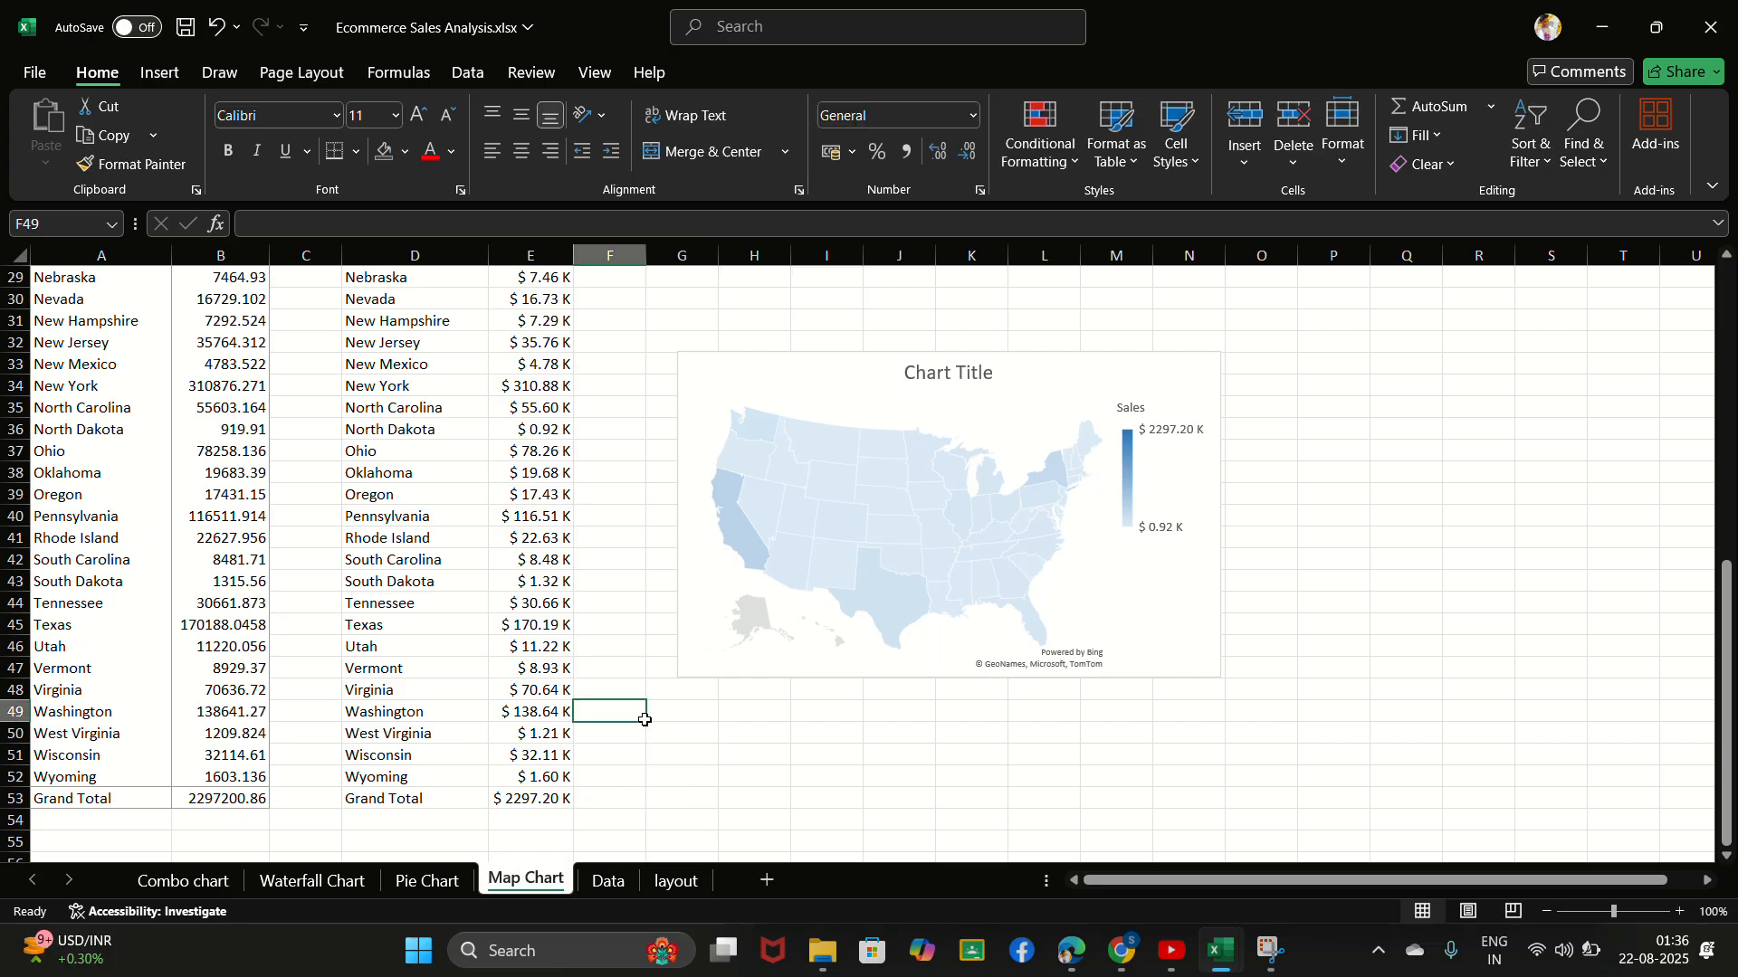
- Create a PivotTable from Table_1 on the Data sheet, placed in a new worksheet
left_click(749, 34)
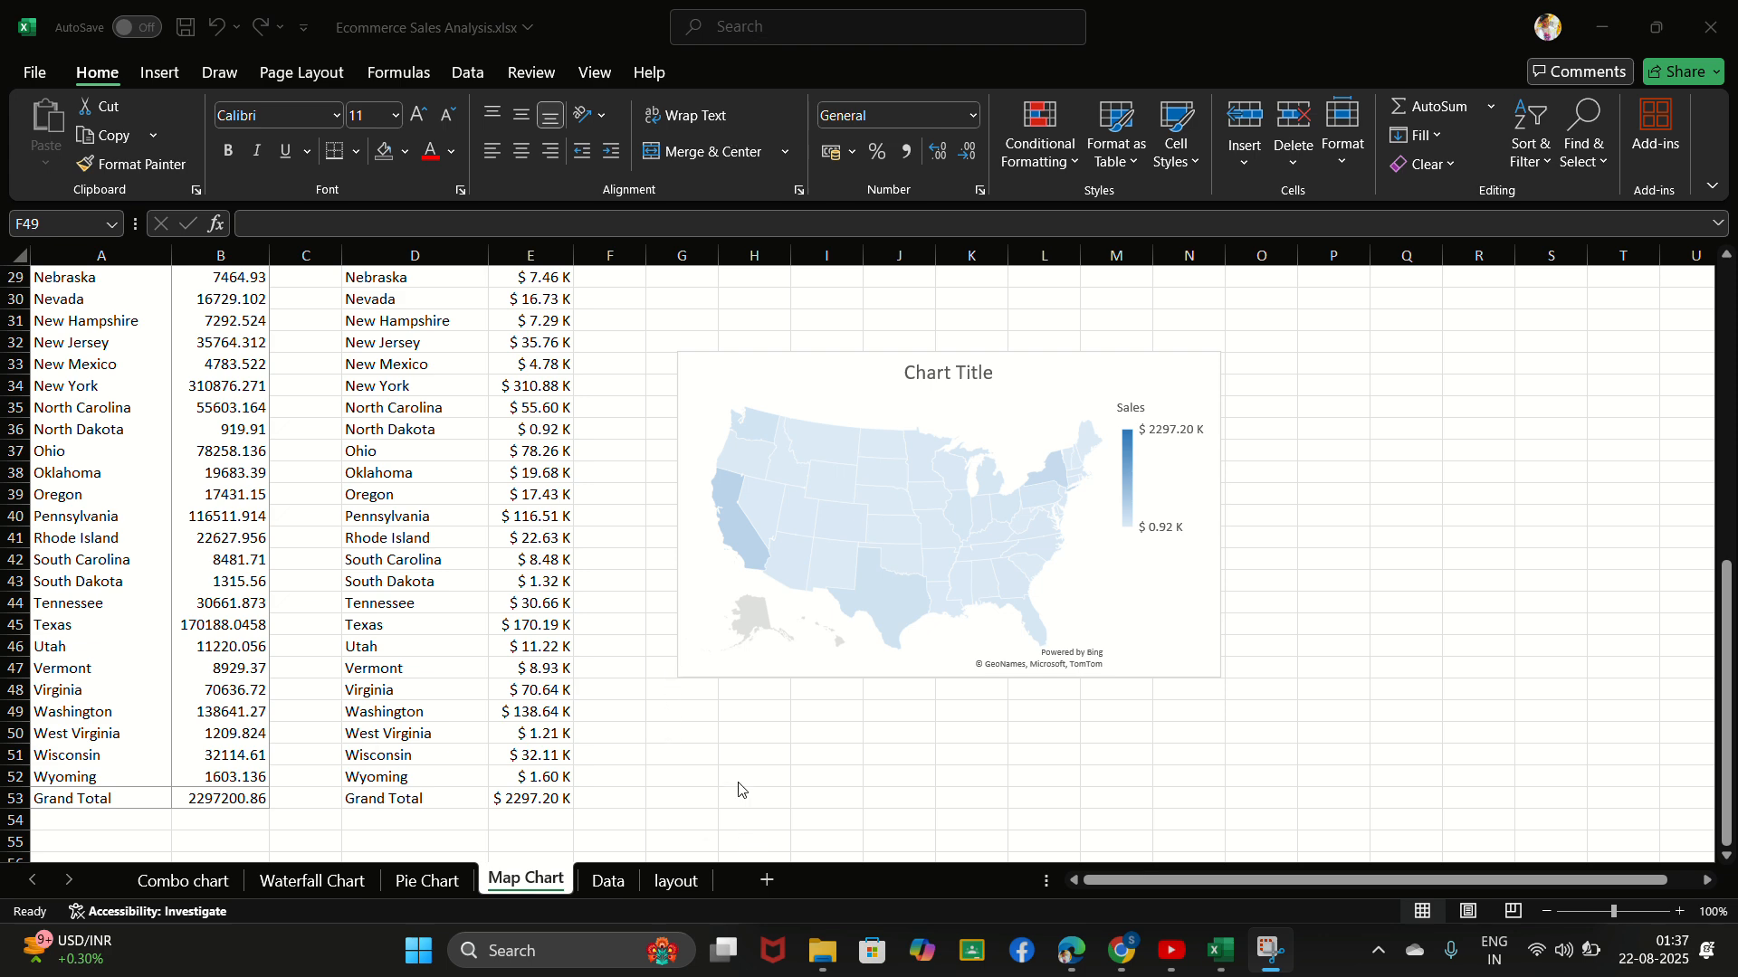
scroll(738, 790, "up", 2)
scroll(643, 713, "down", 7)
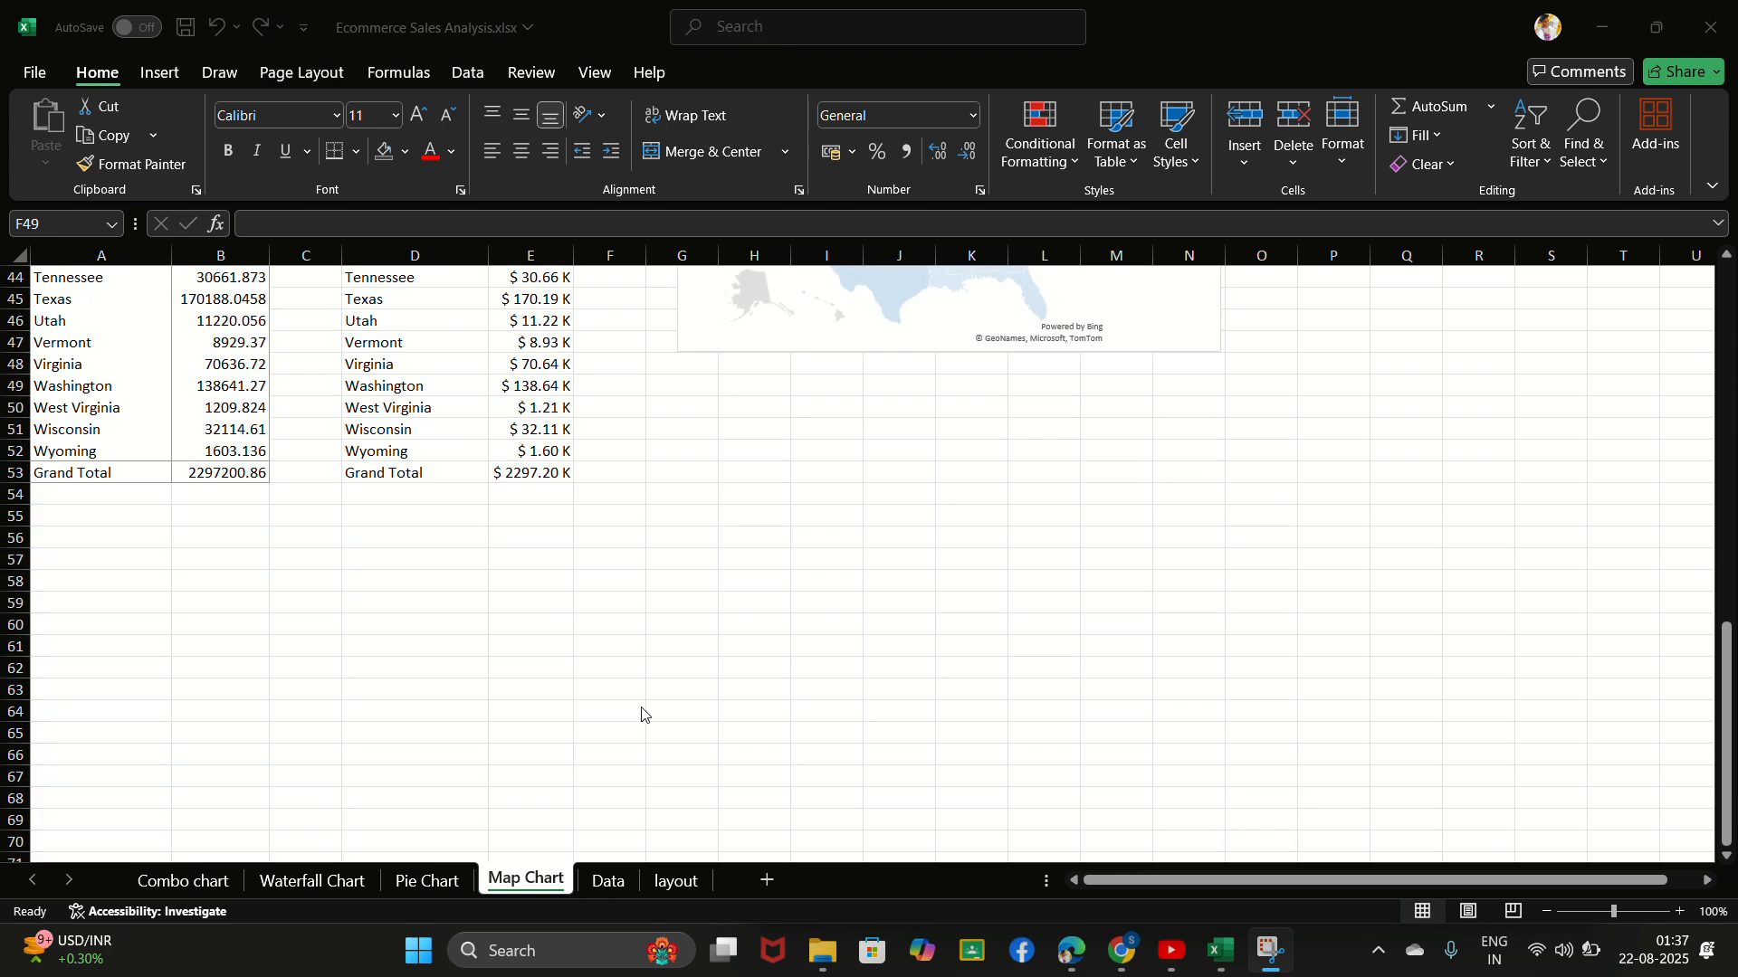
scroll(667, 625, "up", 13)
left_click(613, 889)
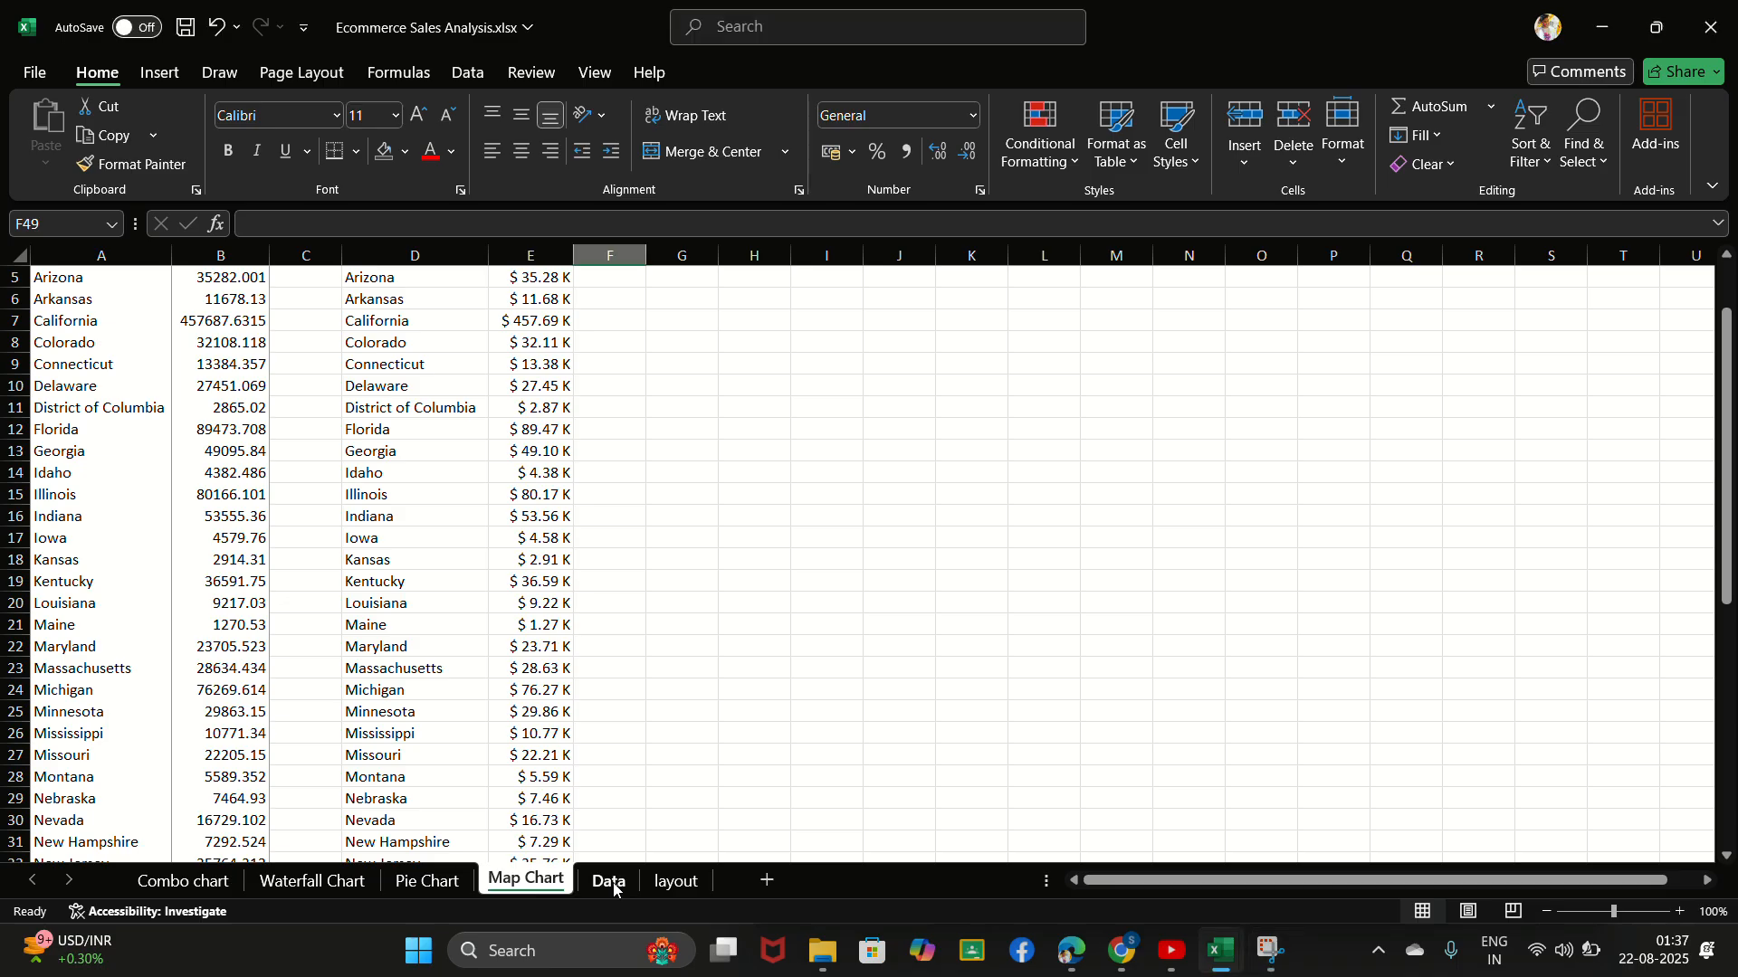
left_click(614, 889)
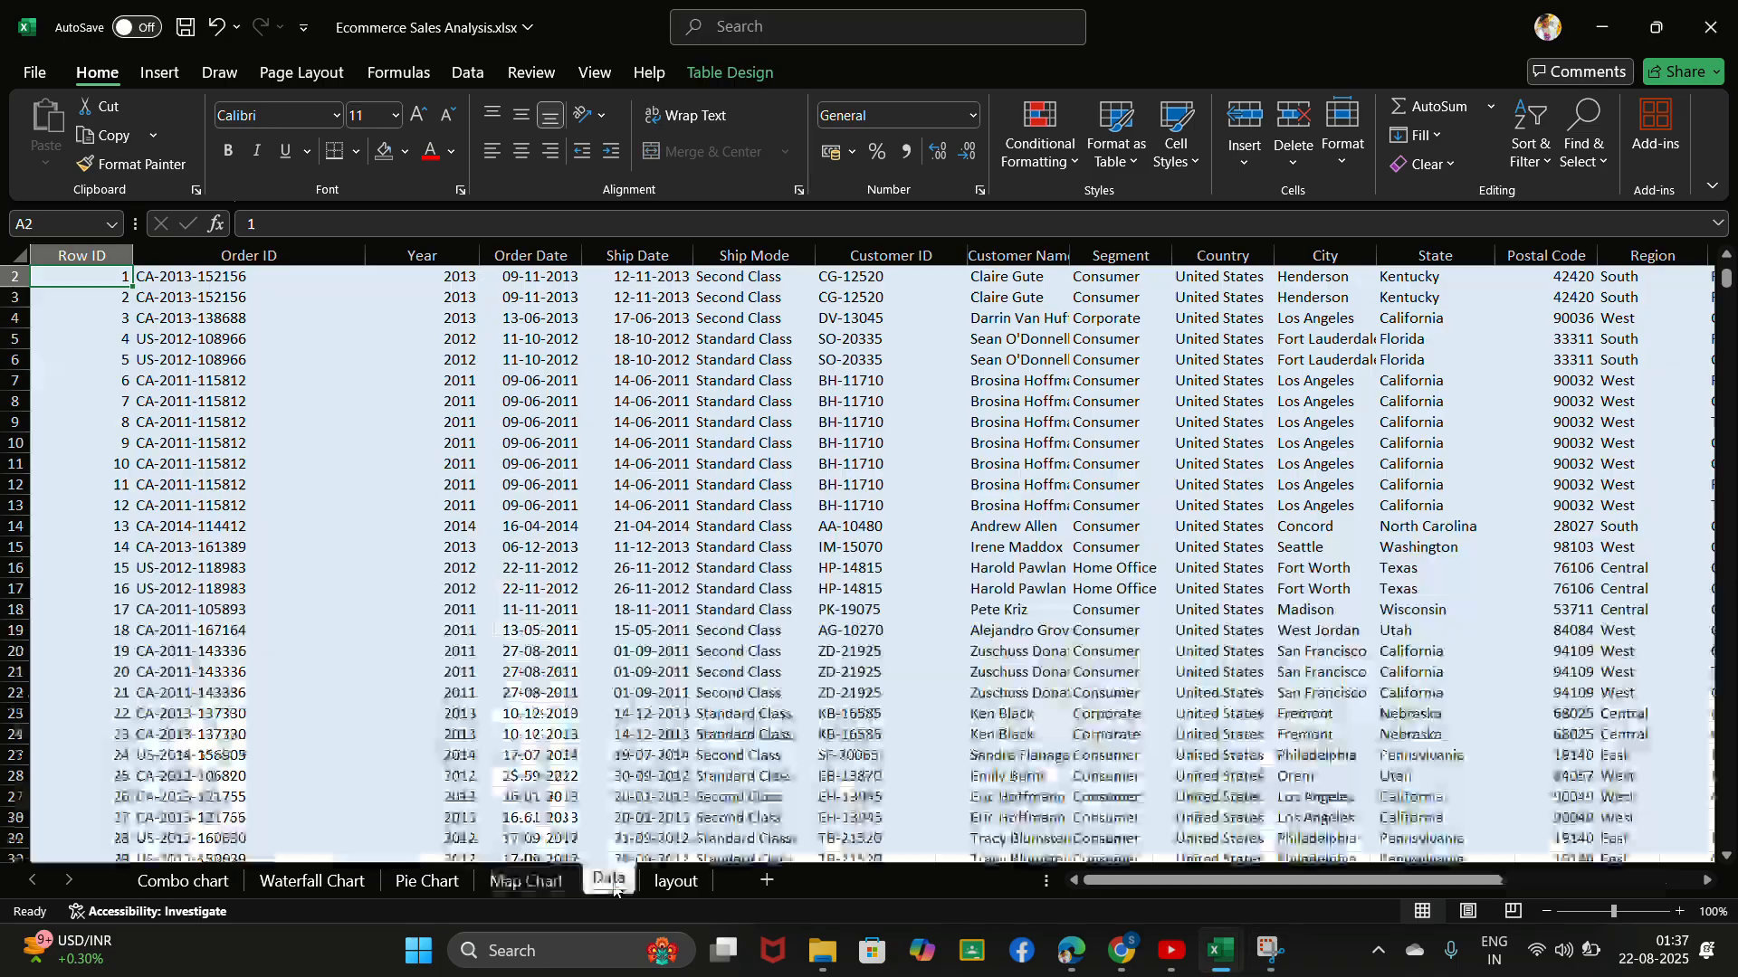
left_click(166, 76)
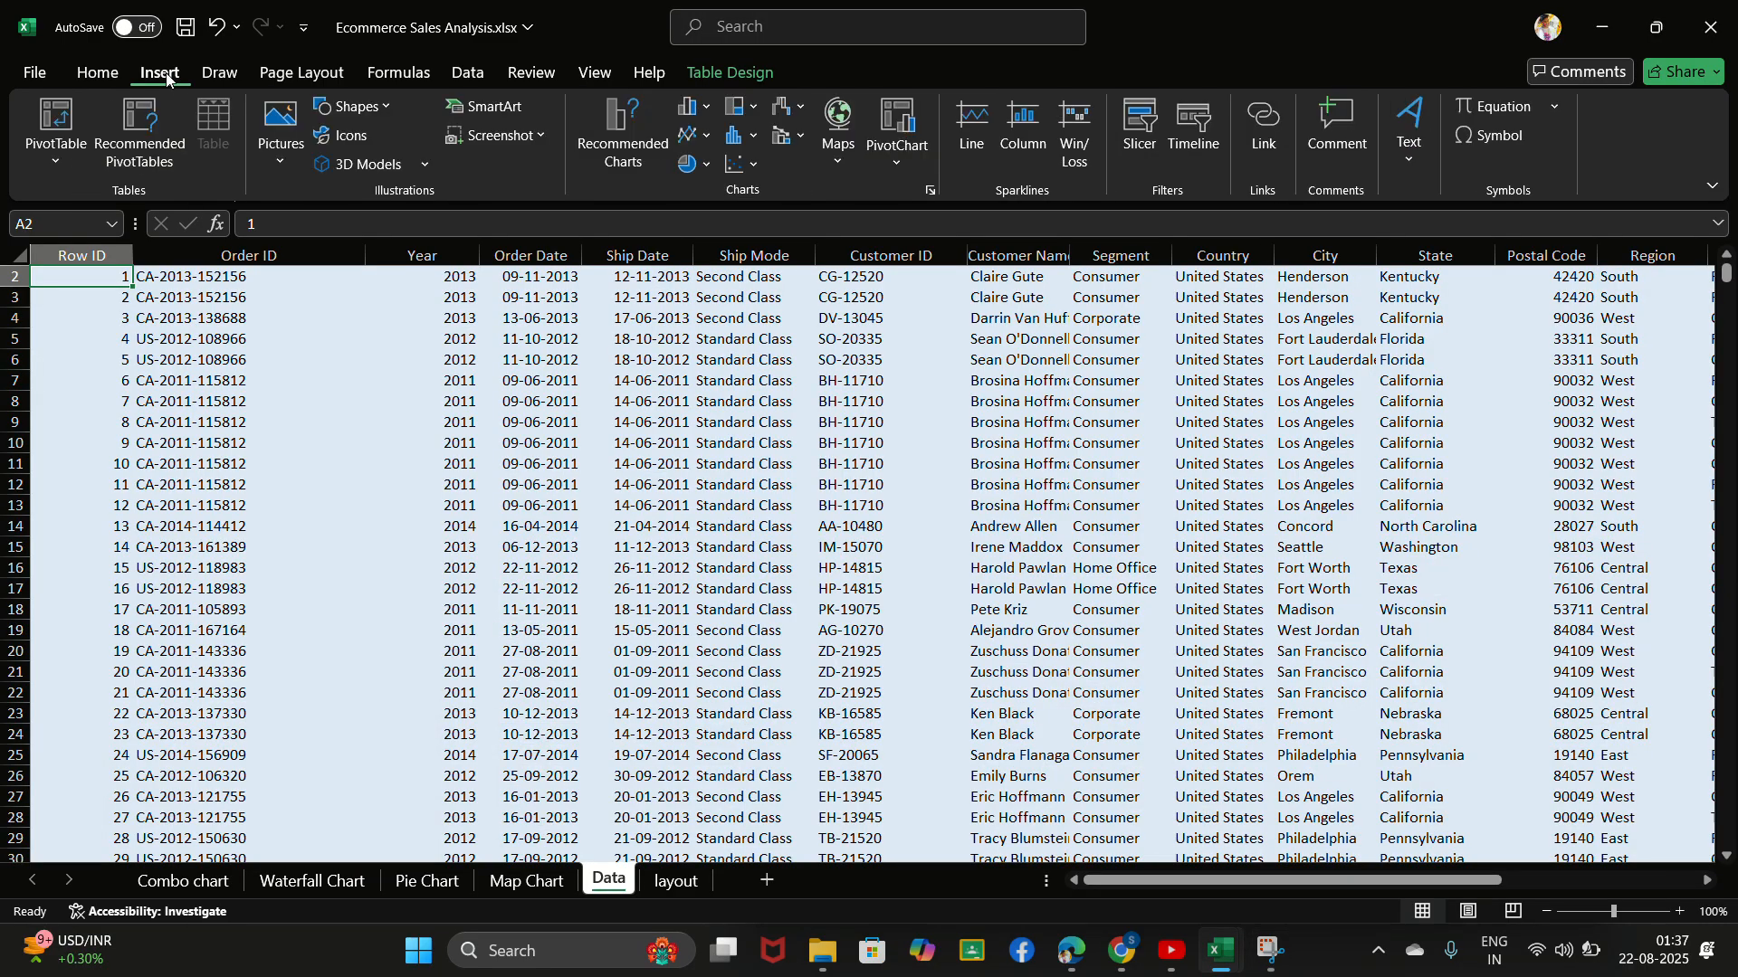
left_click(53, 121)
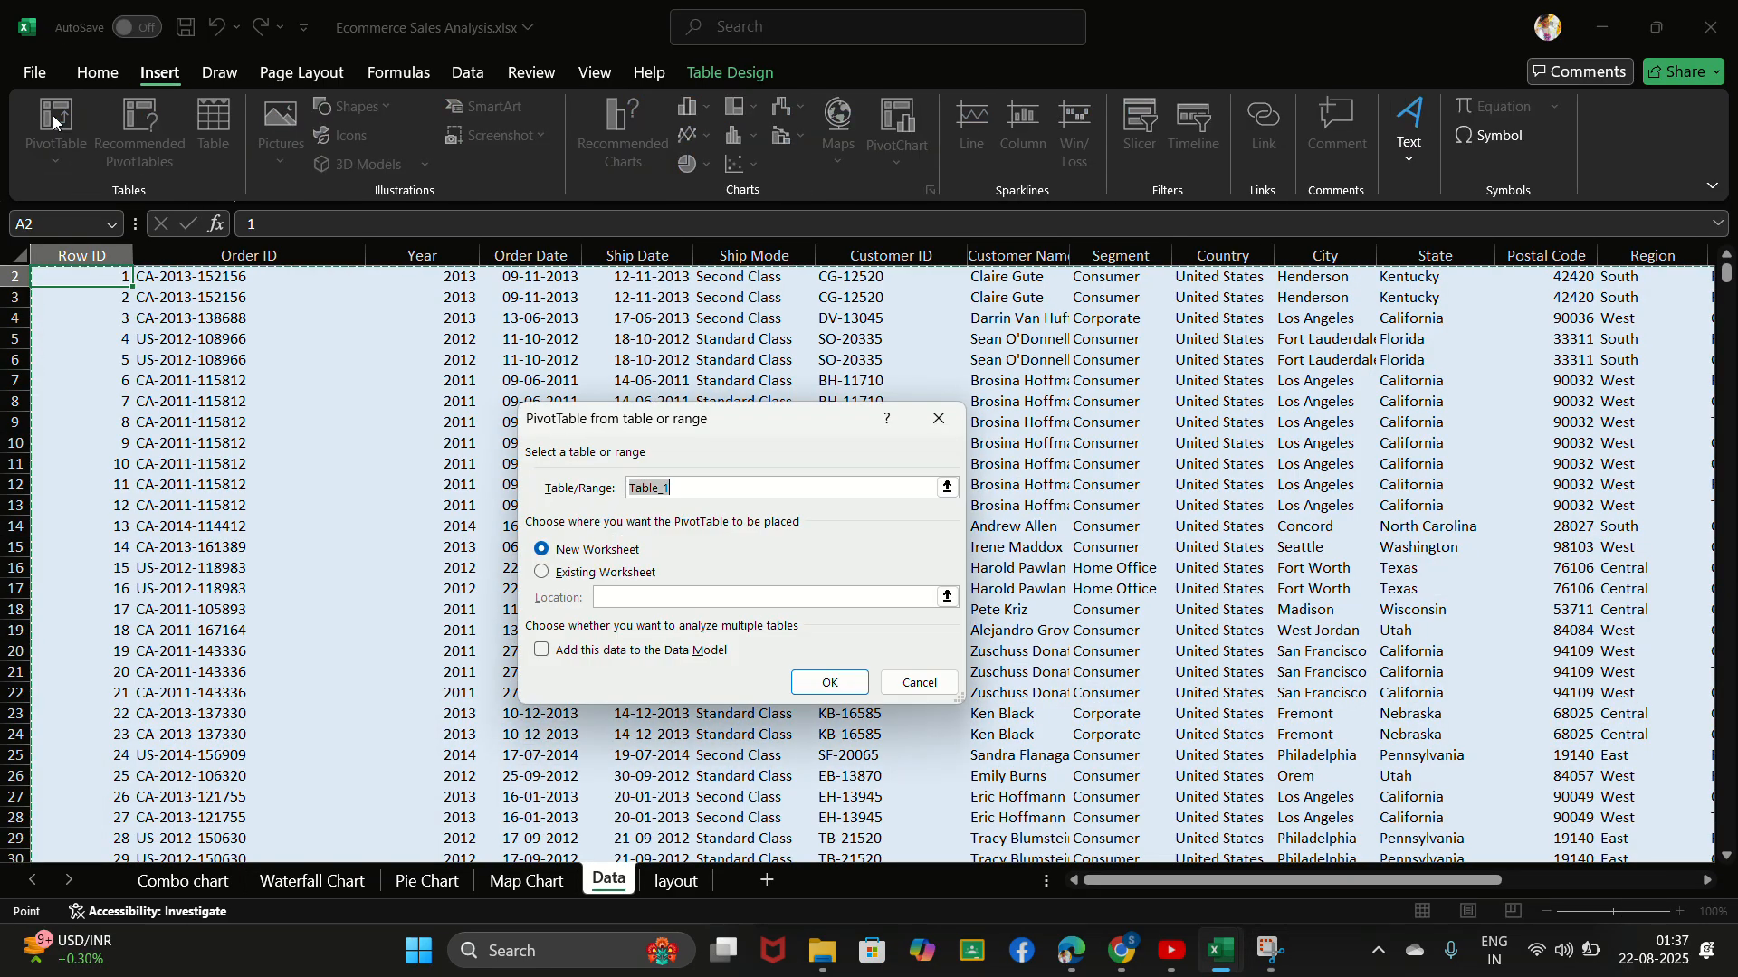
left_click(816, 683)
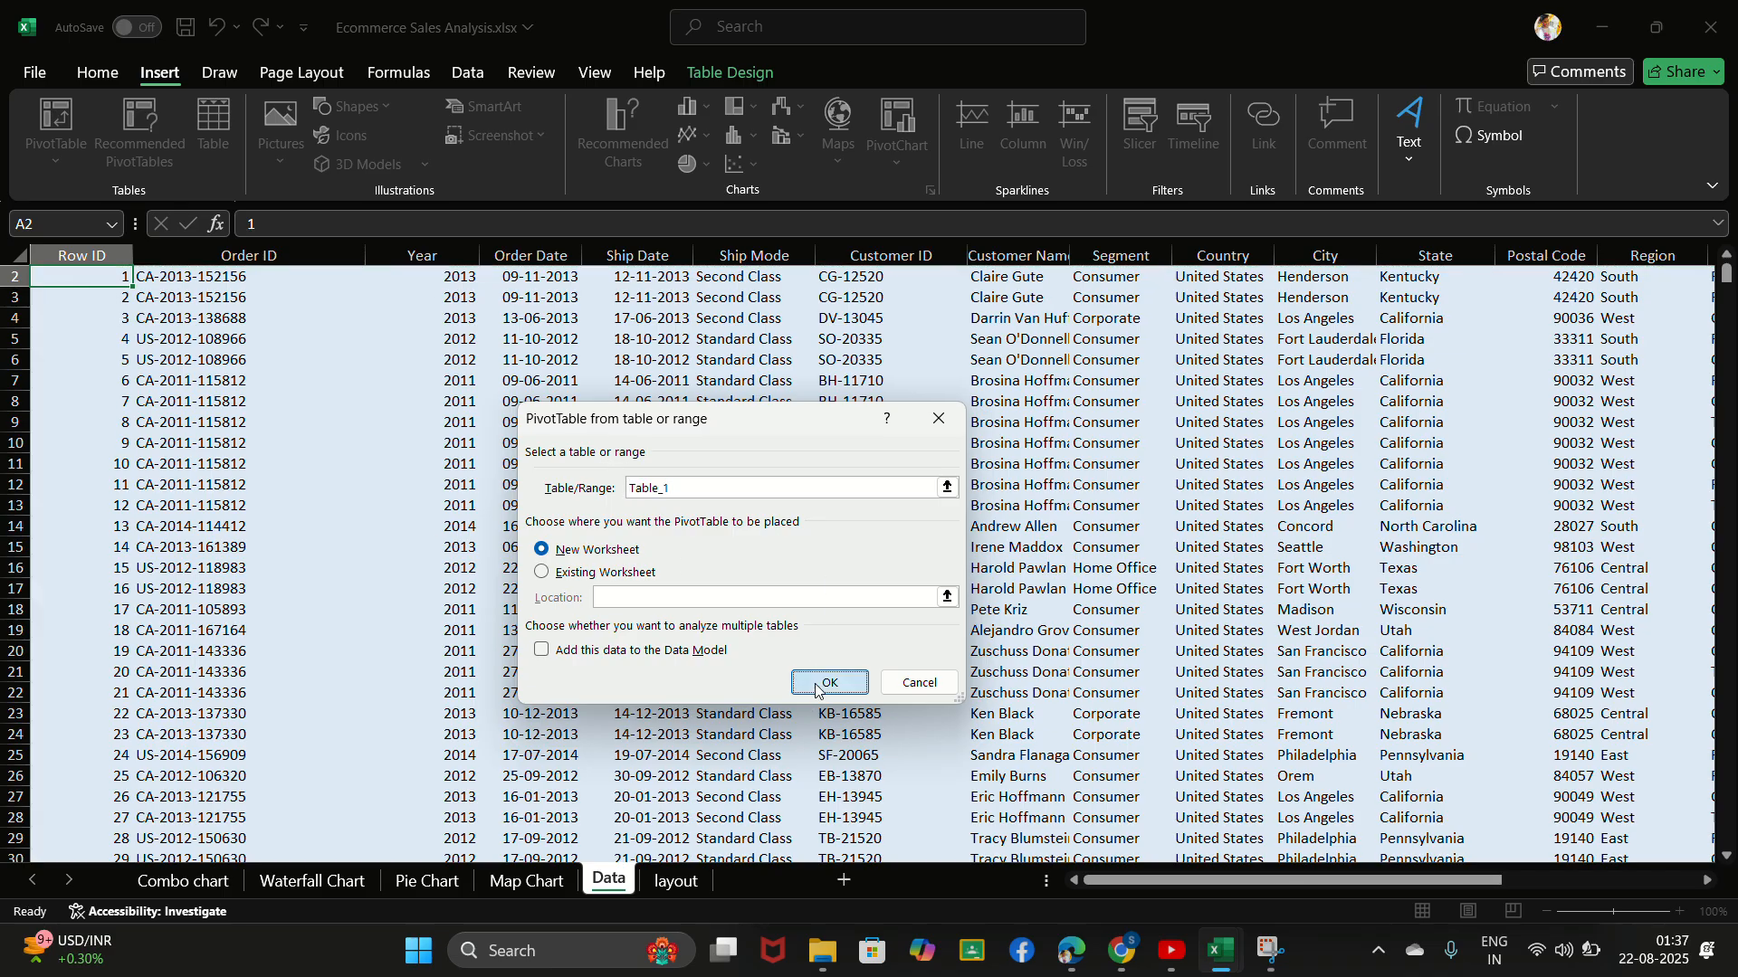
left_click(746, 37)
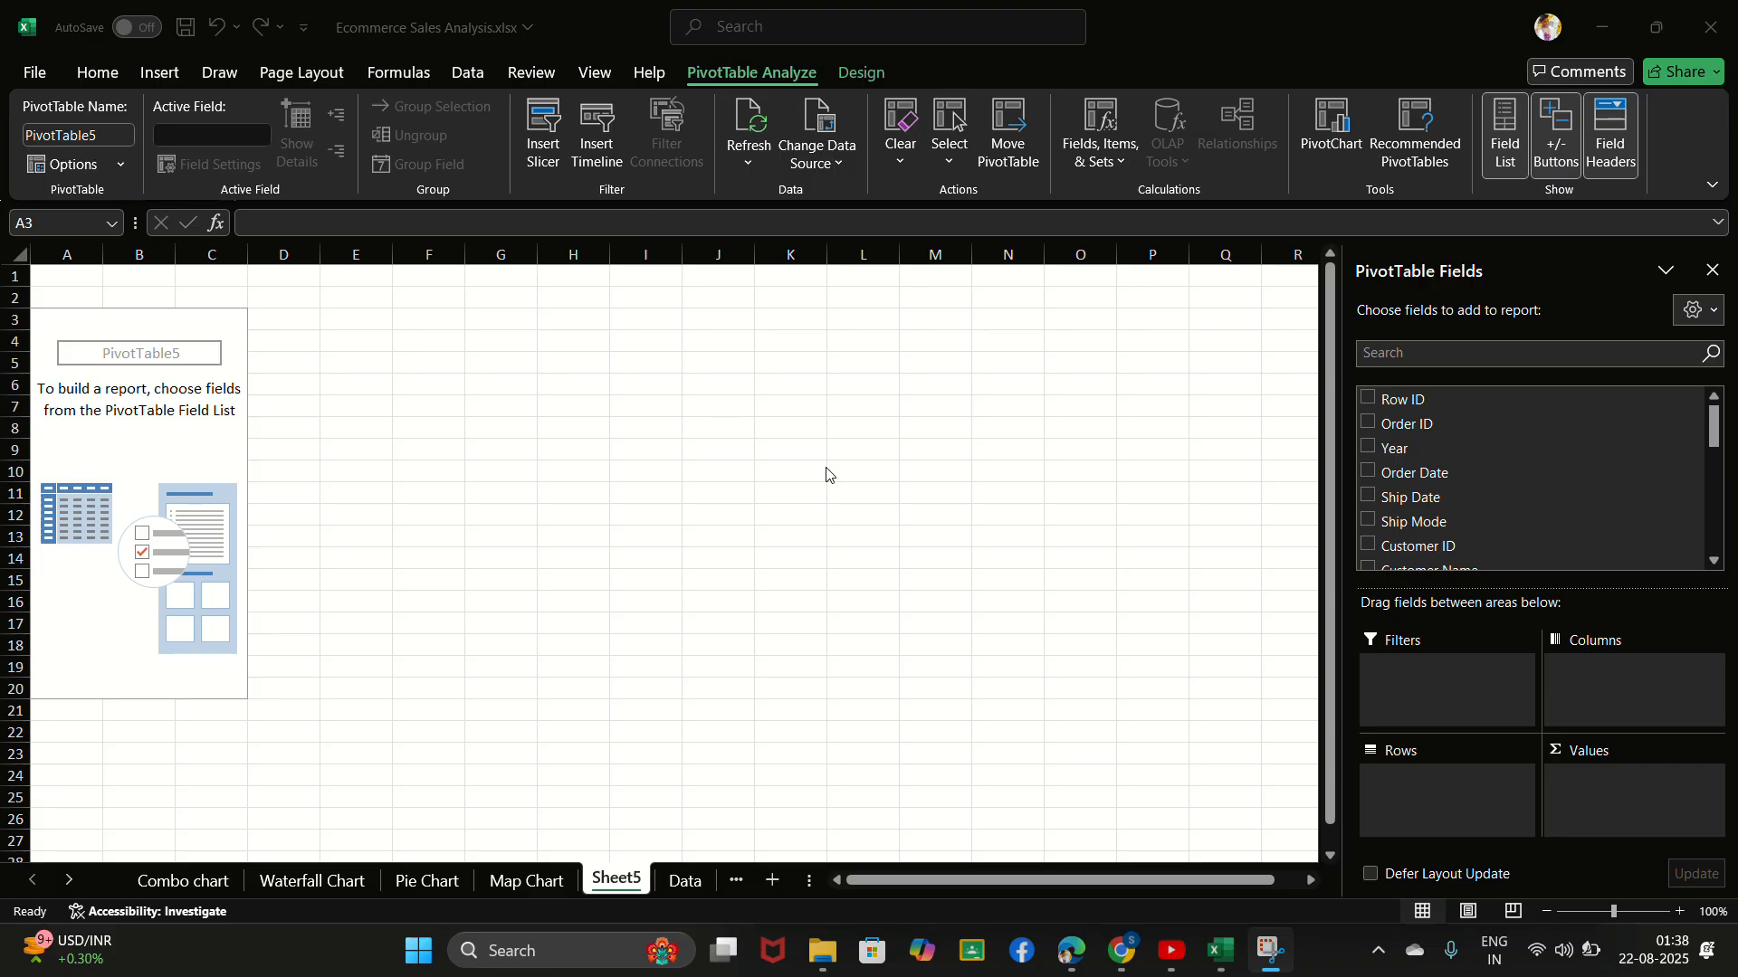
- Add Sub-Category to the PivotTable's rows and Sales to its values
left_click(1415, 355)
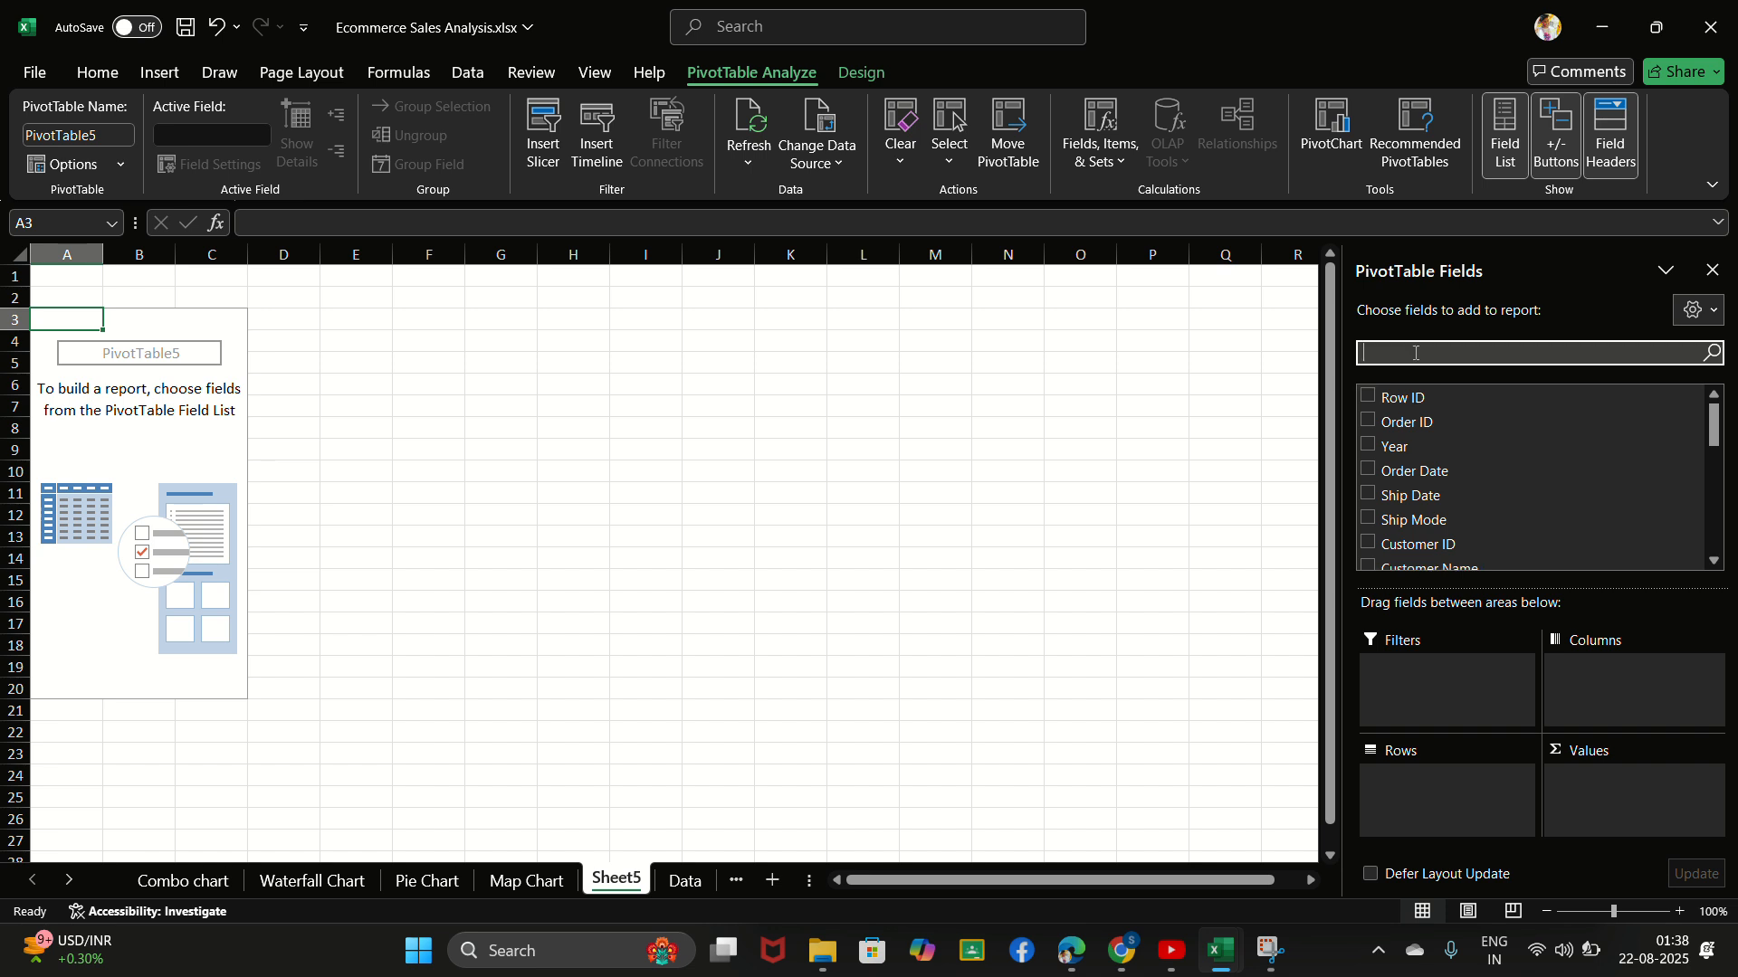
type("sub")
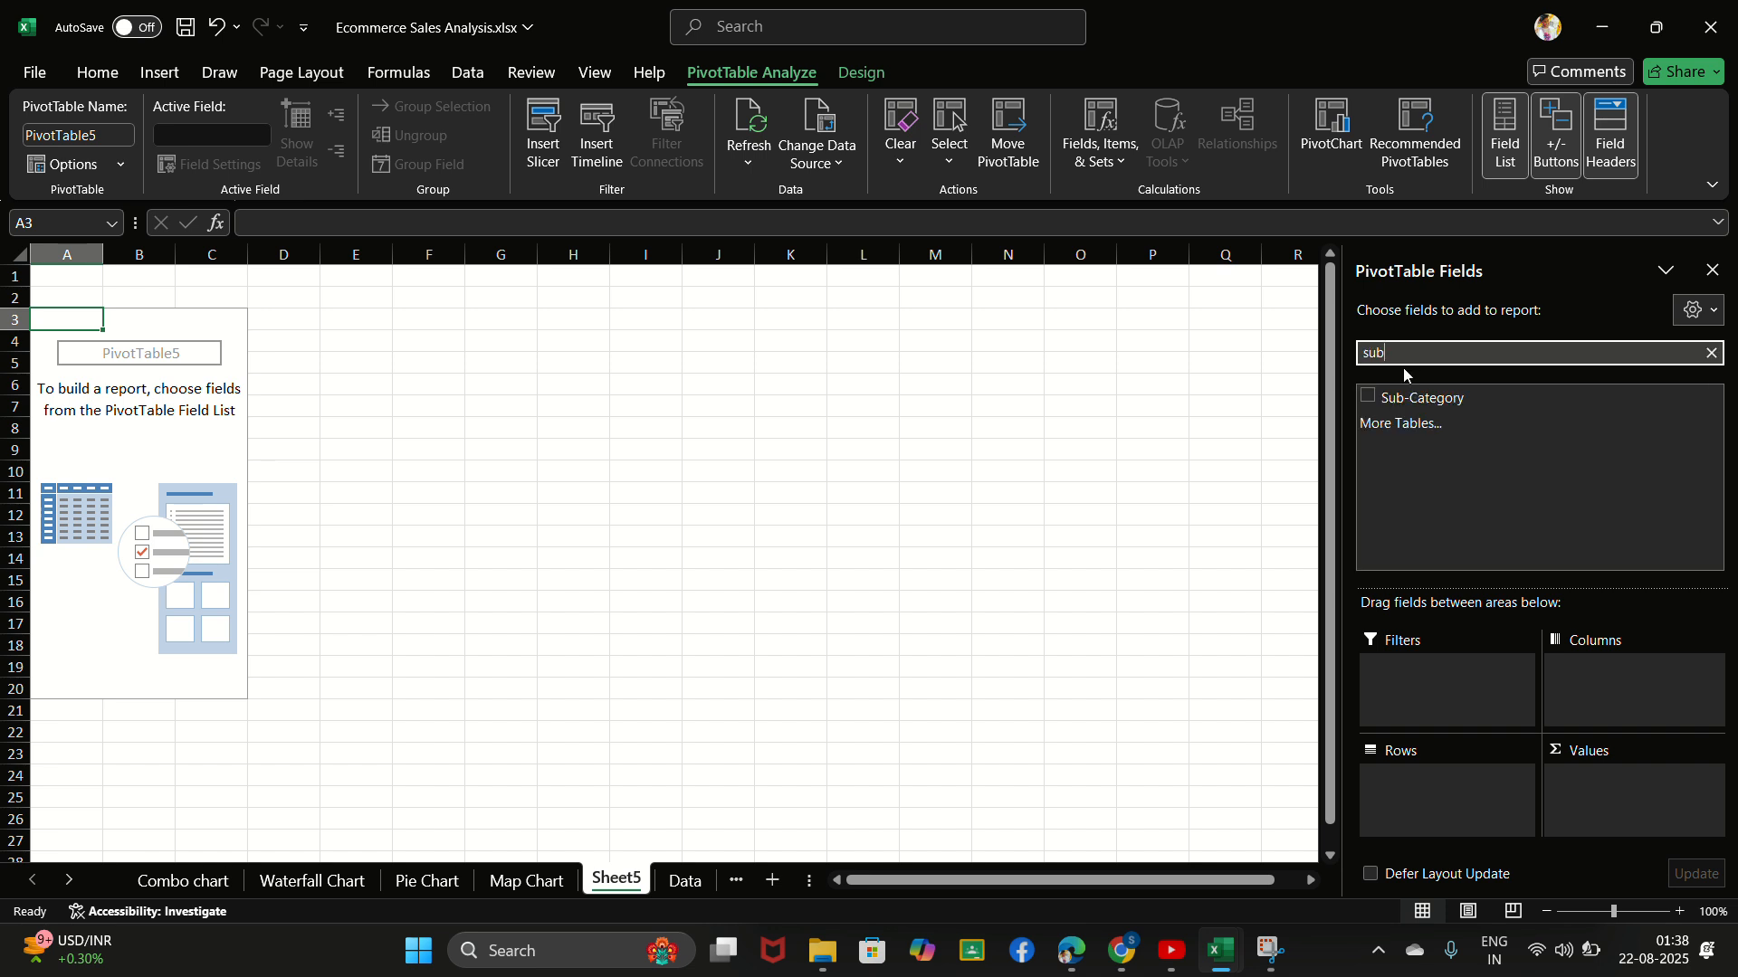
left_click(1366, 397)
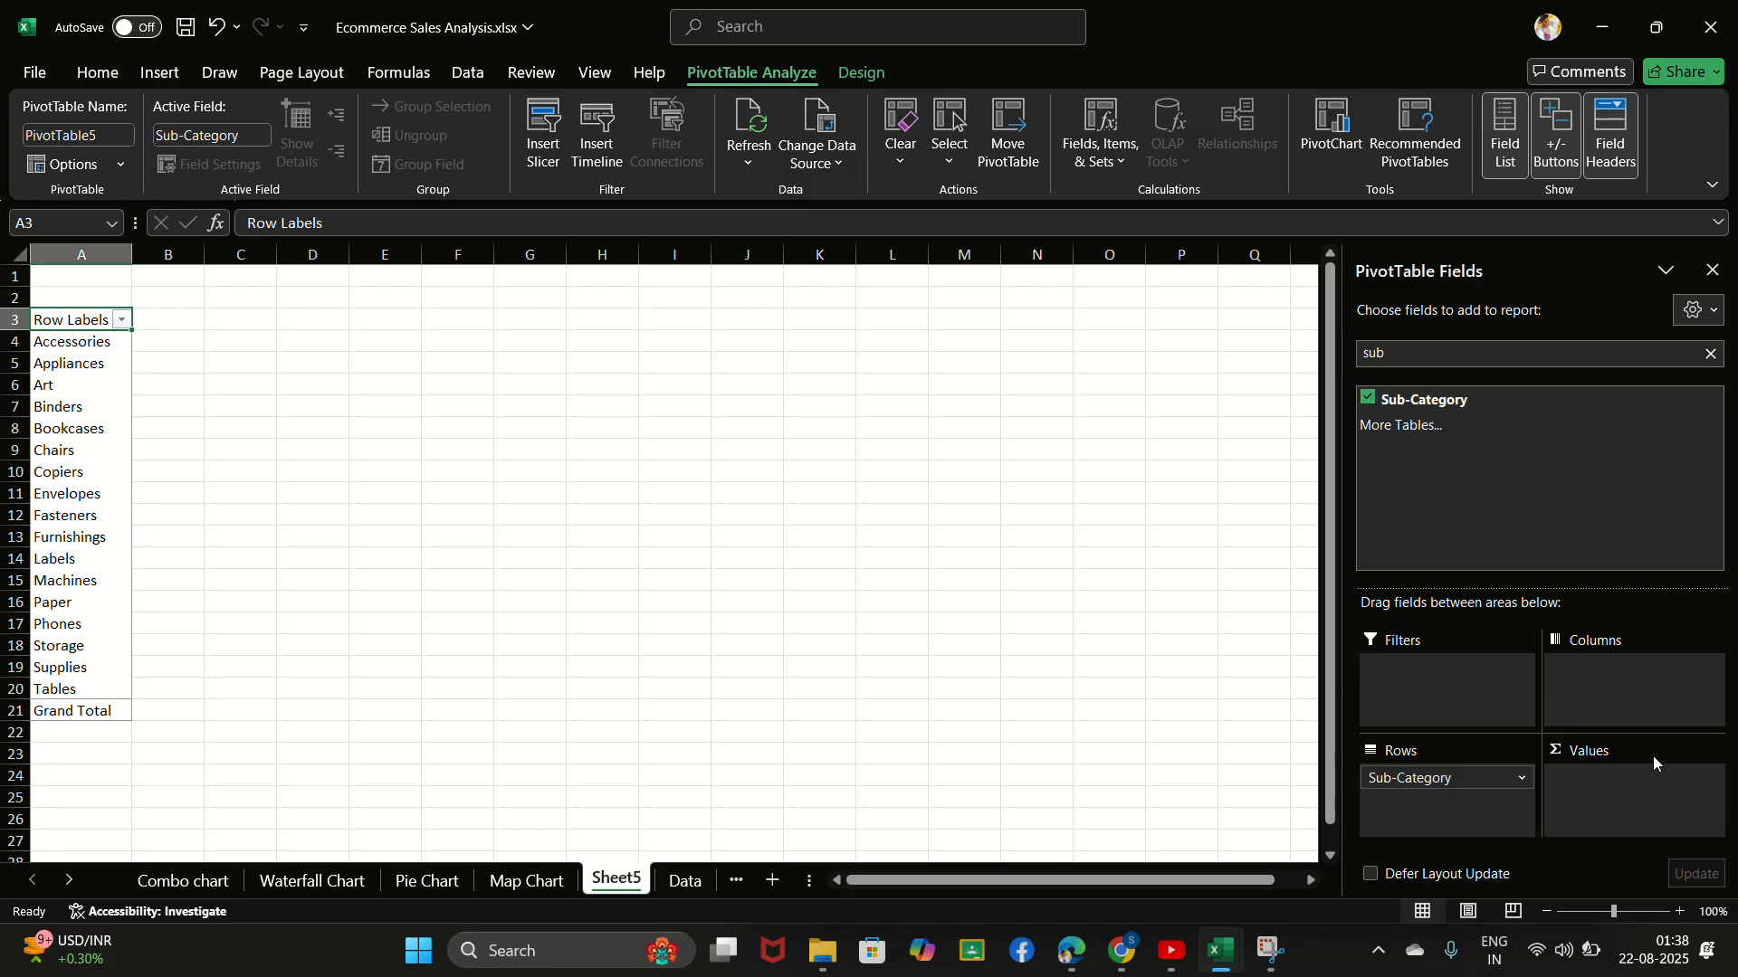
left_click(1711, 353)
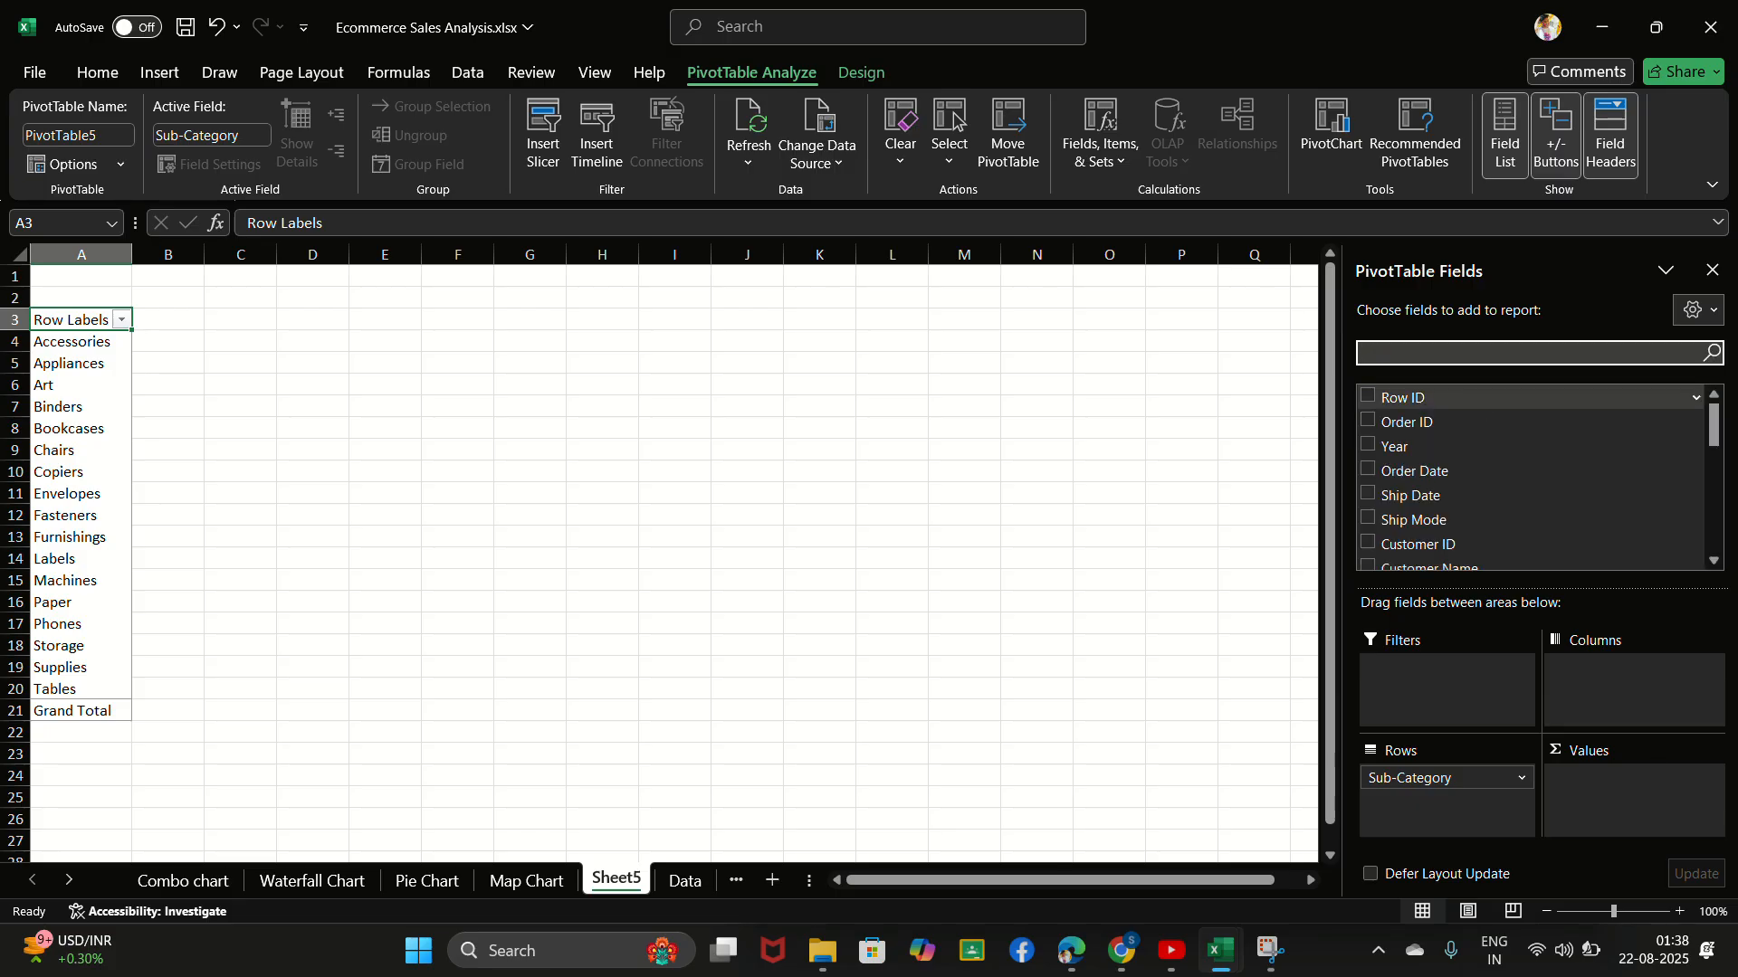
type("sale")
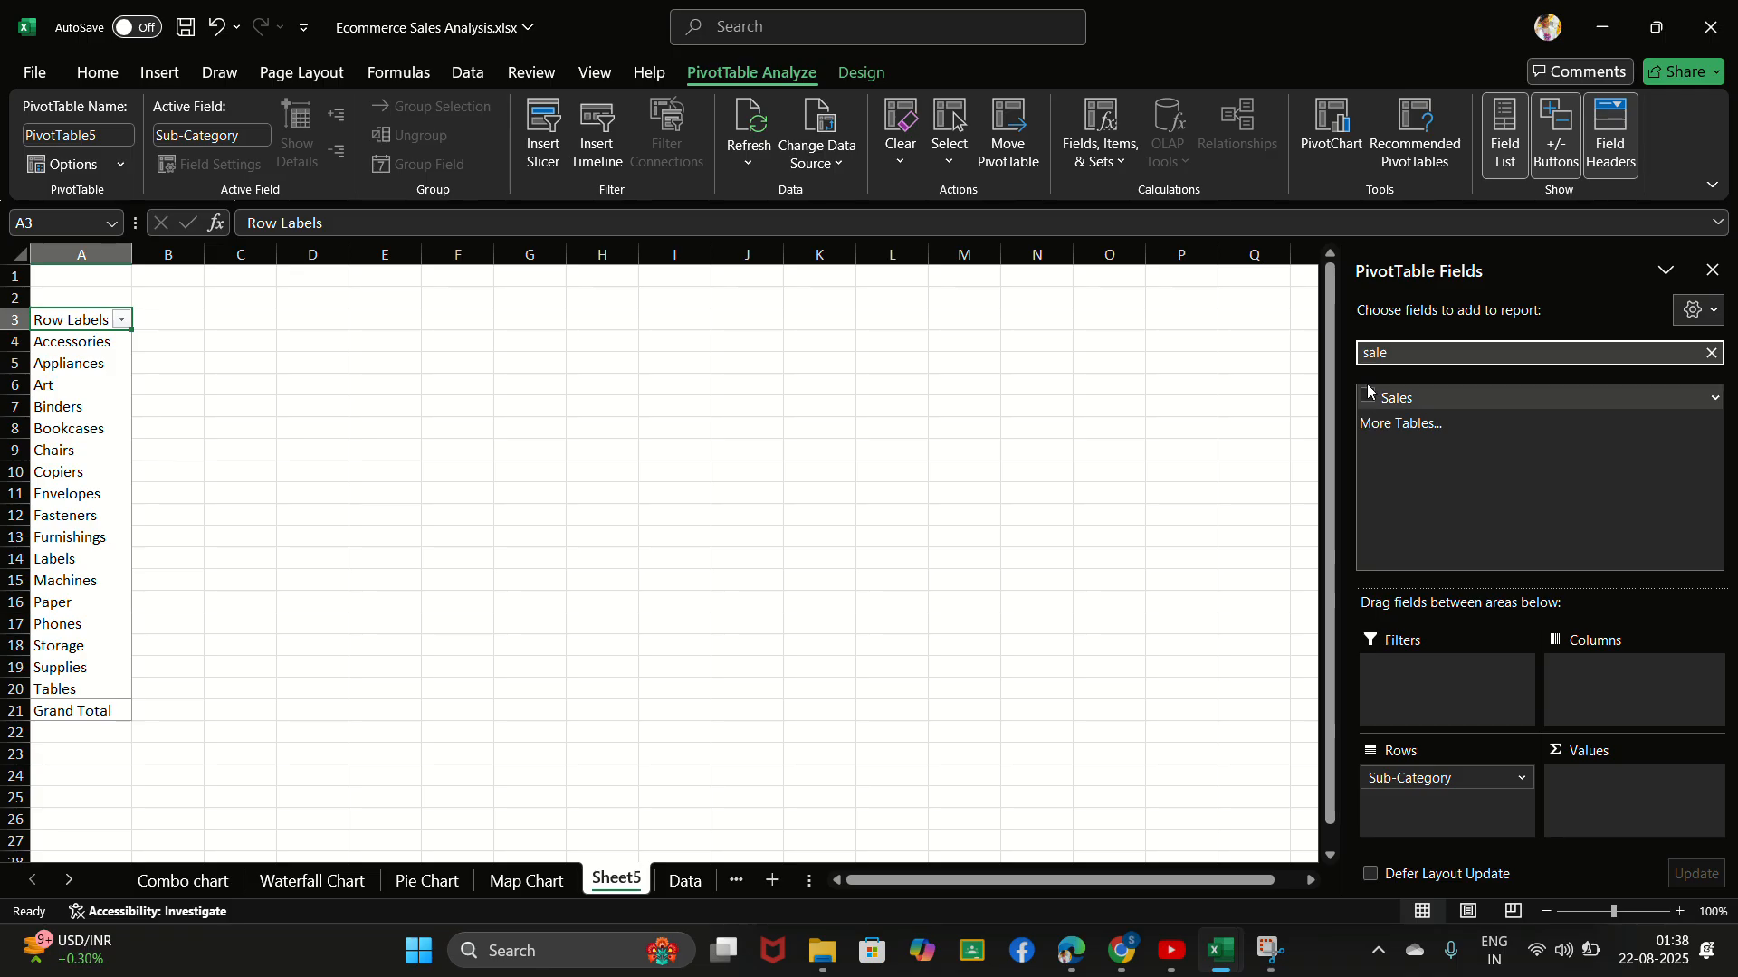
left_click(1367, 398)
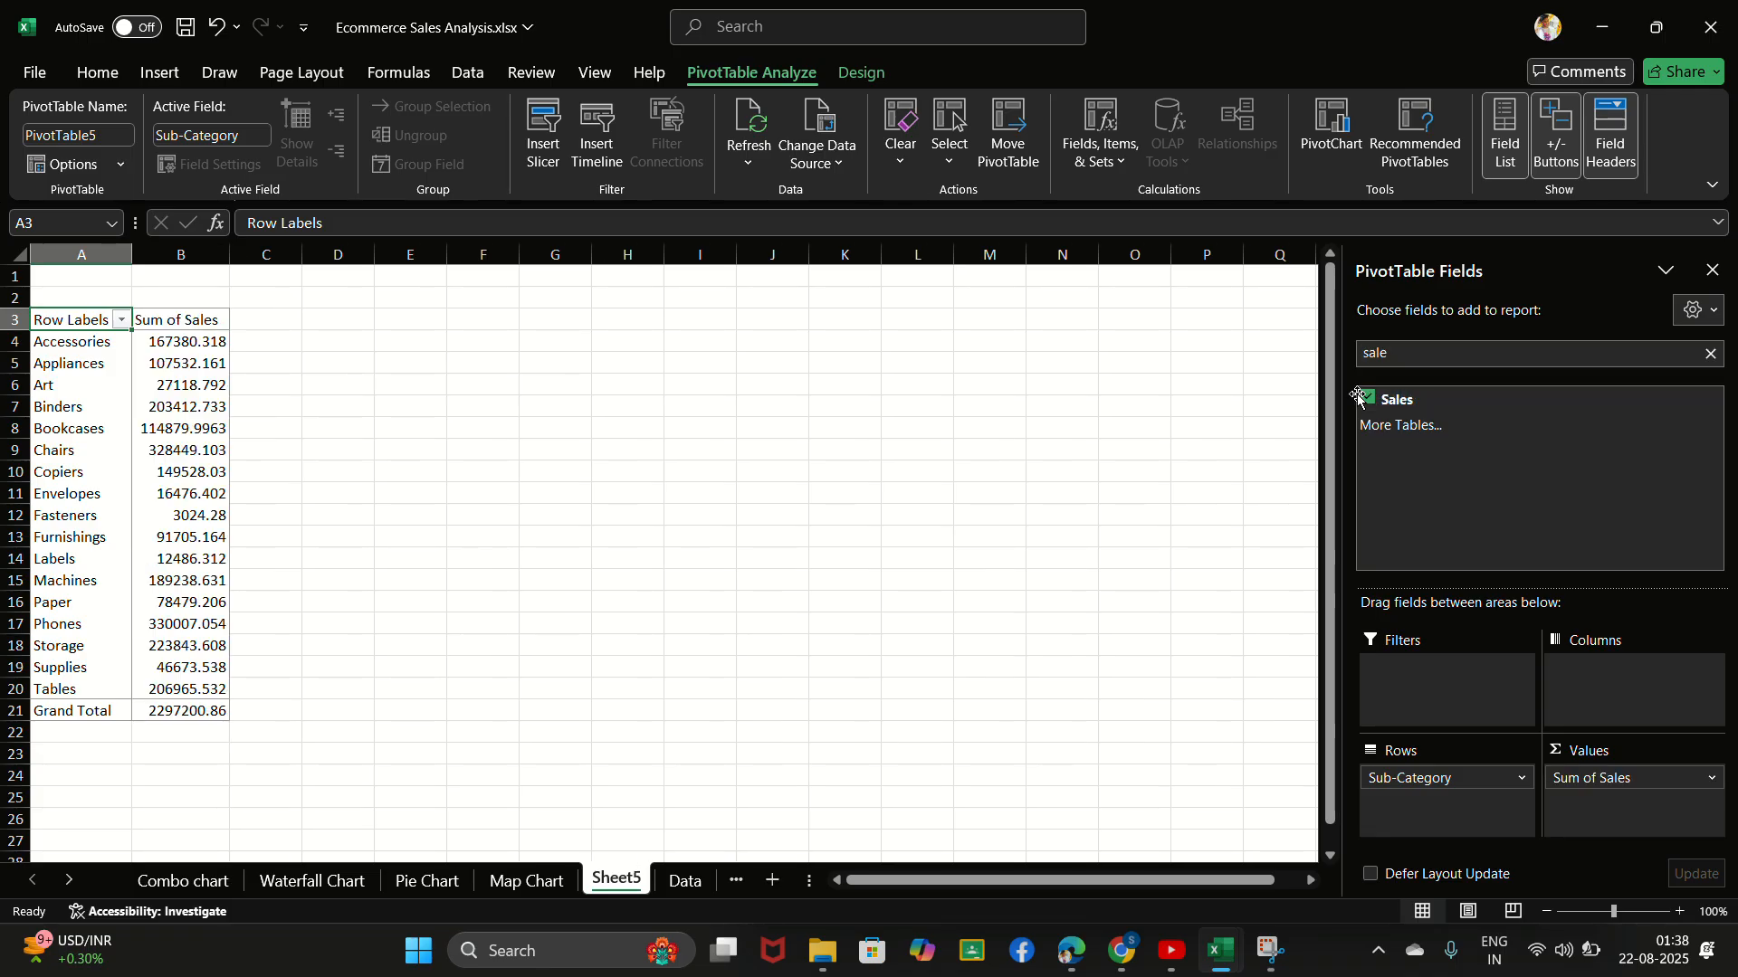
left_click(674, 561)
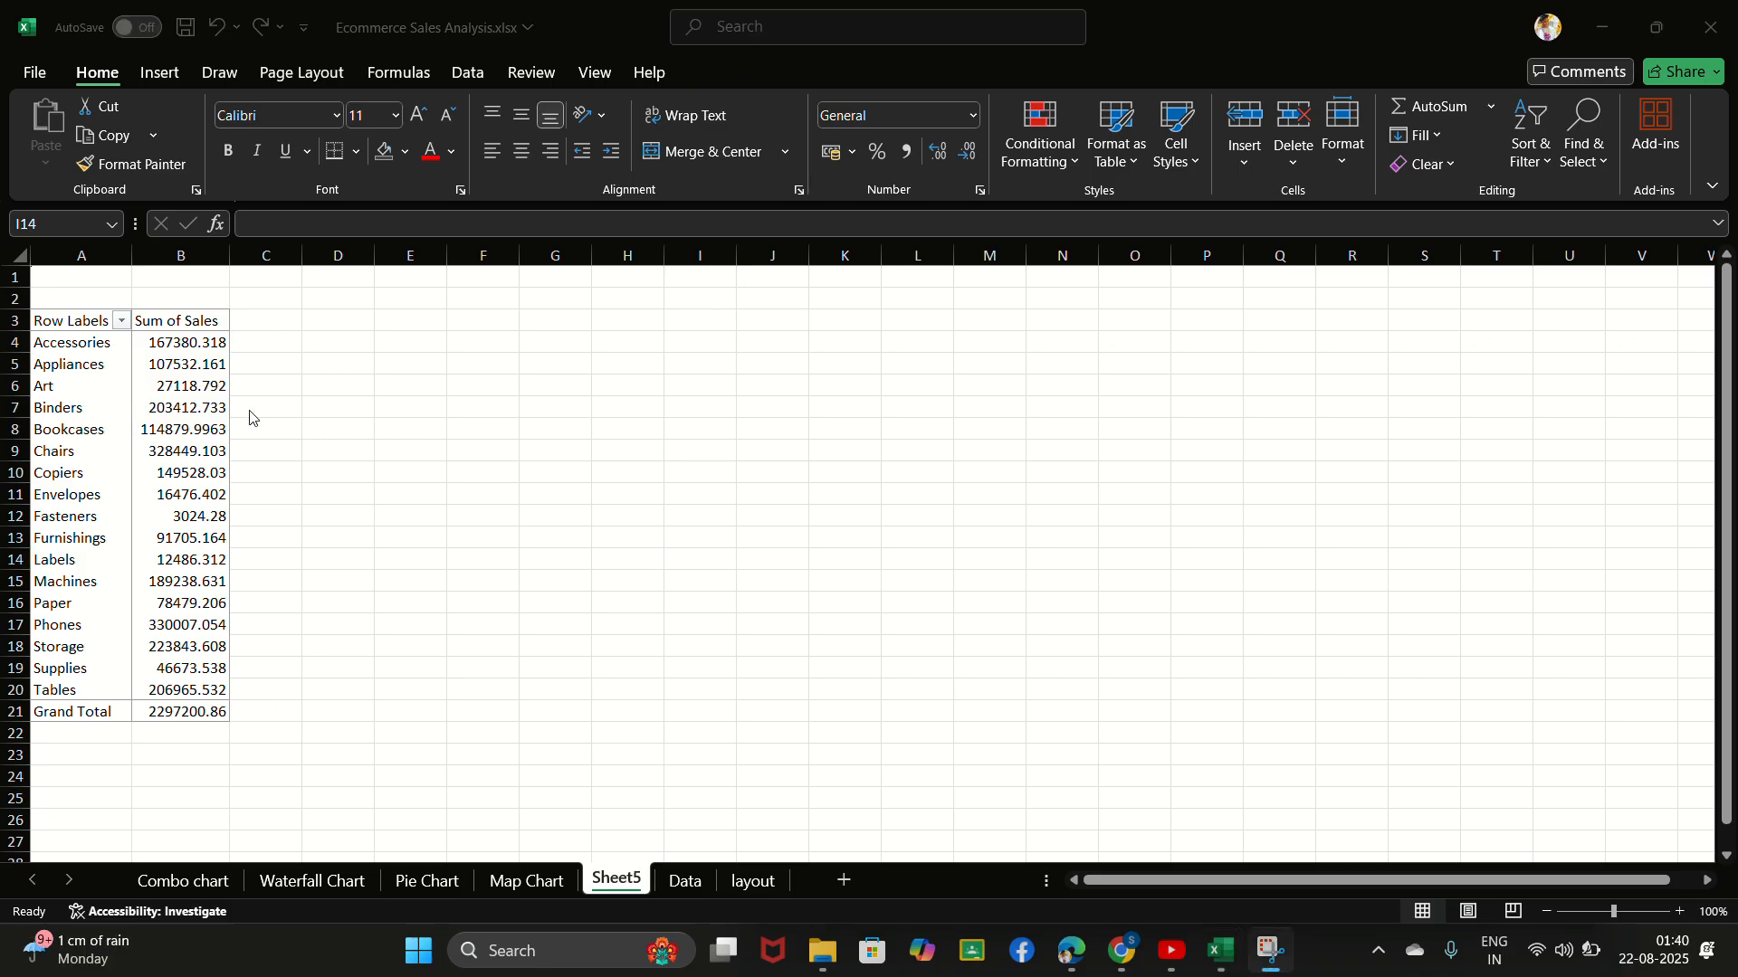
- Sort the PivotTable's sub-categories by Sum of Sales from largest to smallest
left_click(199, 387)
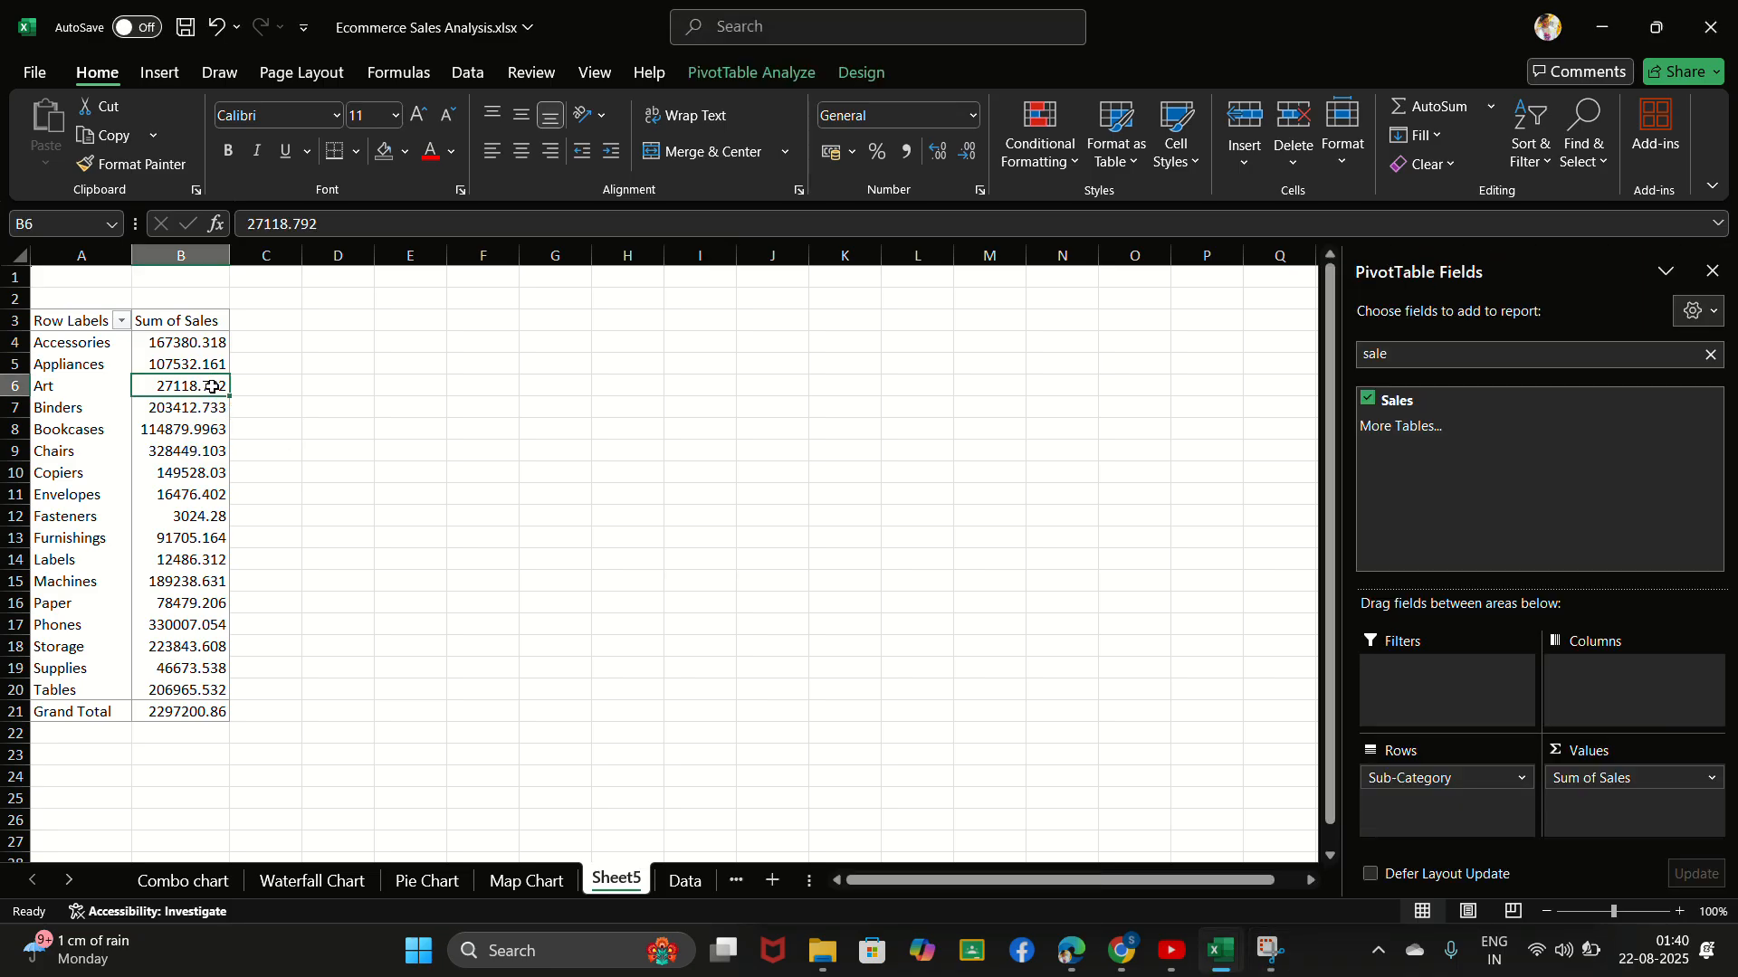
right_click(213, 389)
mouse_move(328, 614)
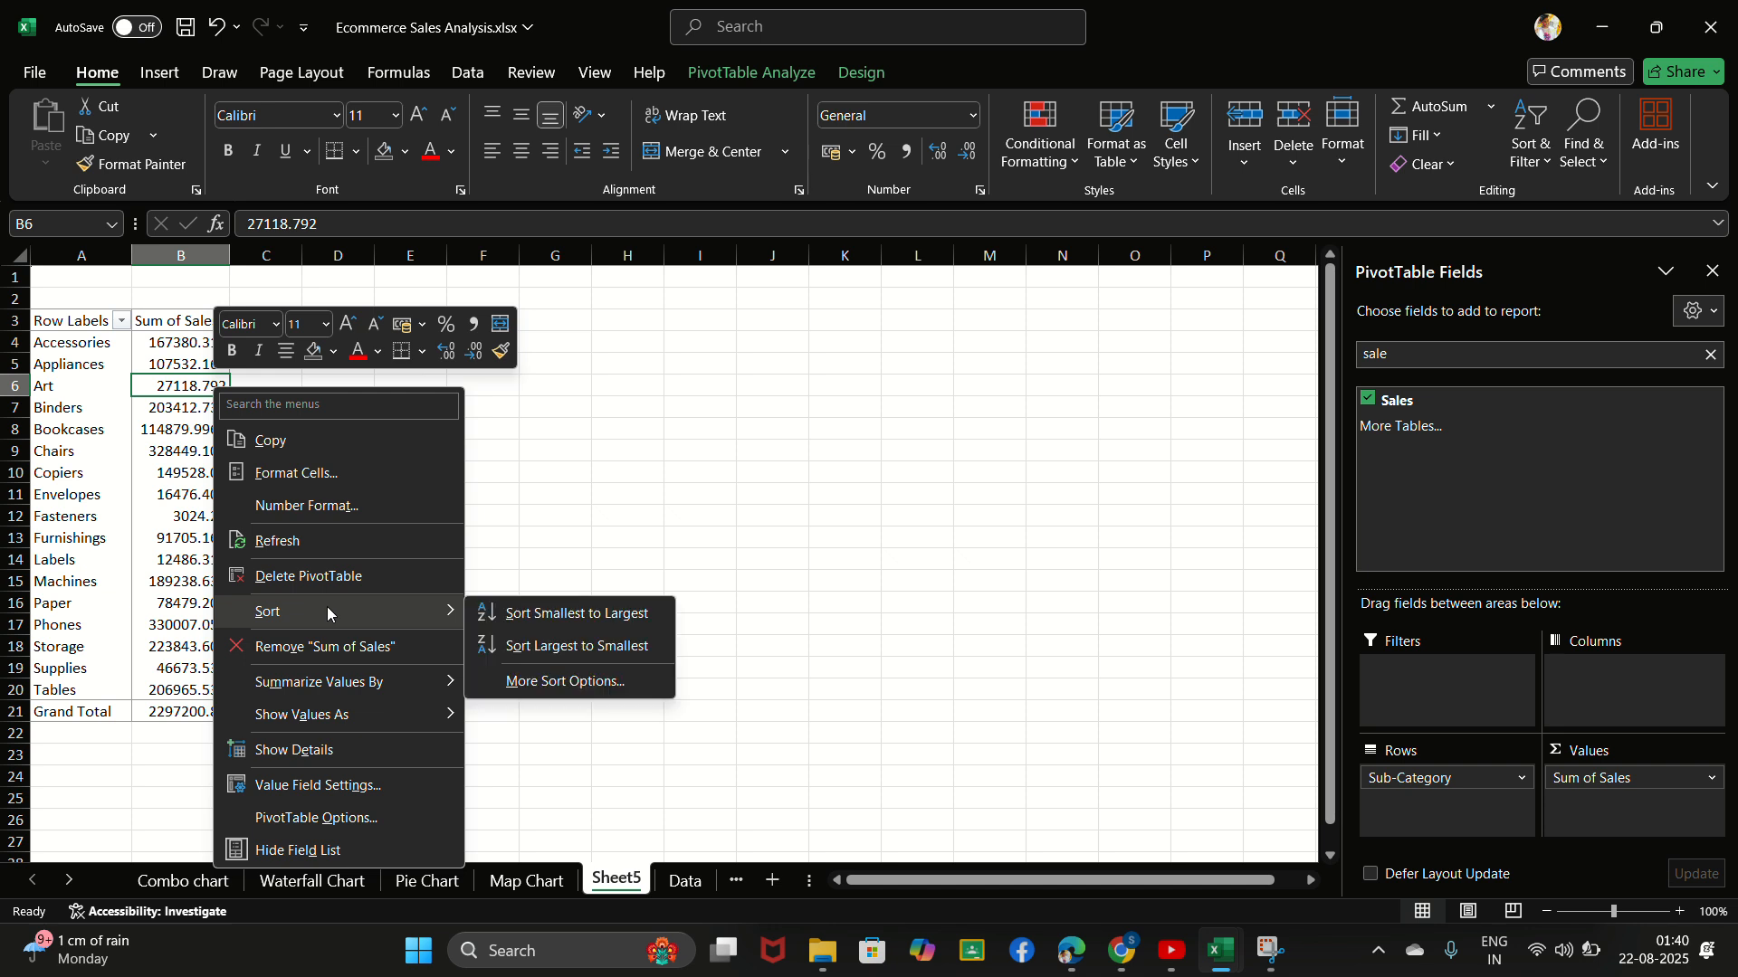
left_click(579, 647)
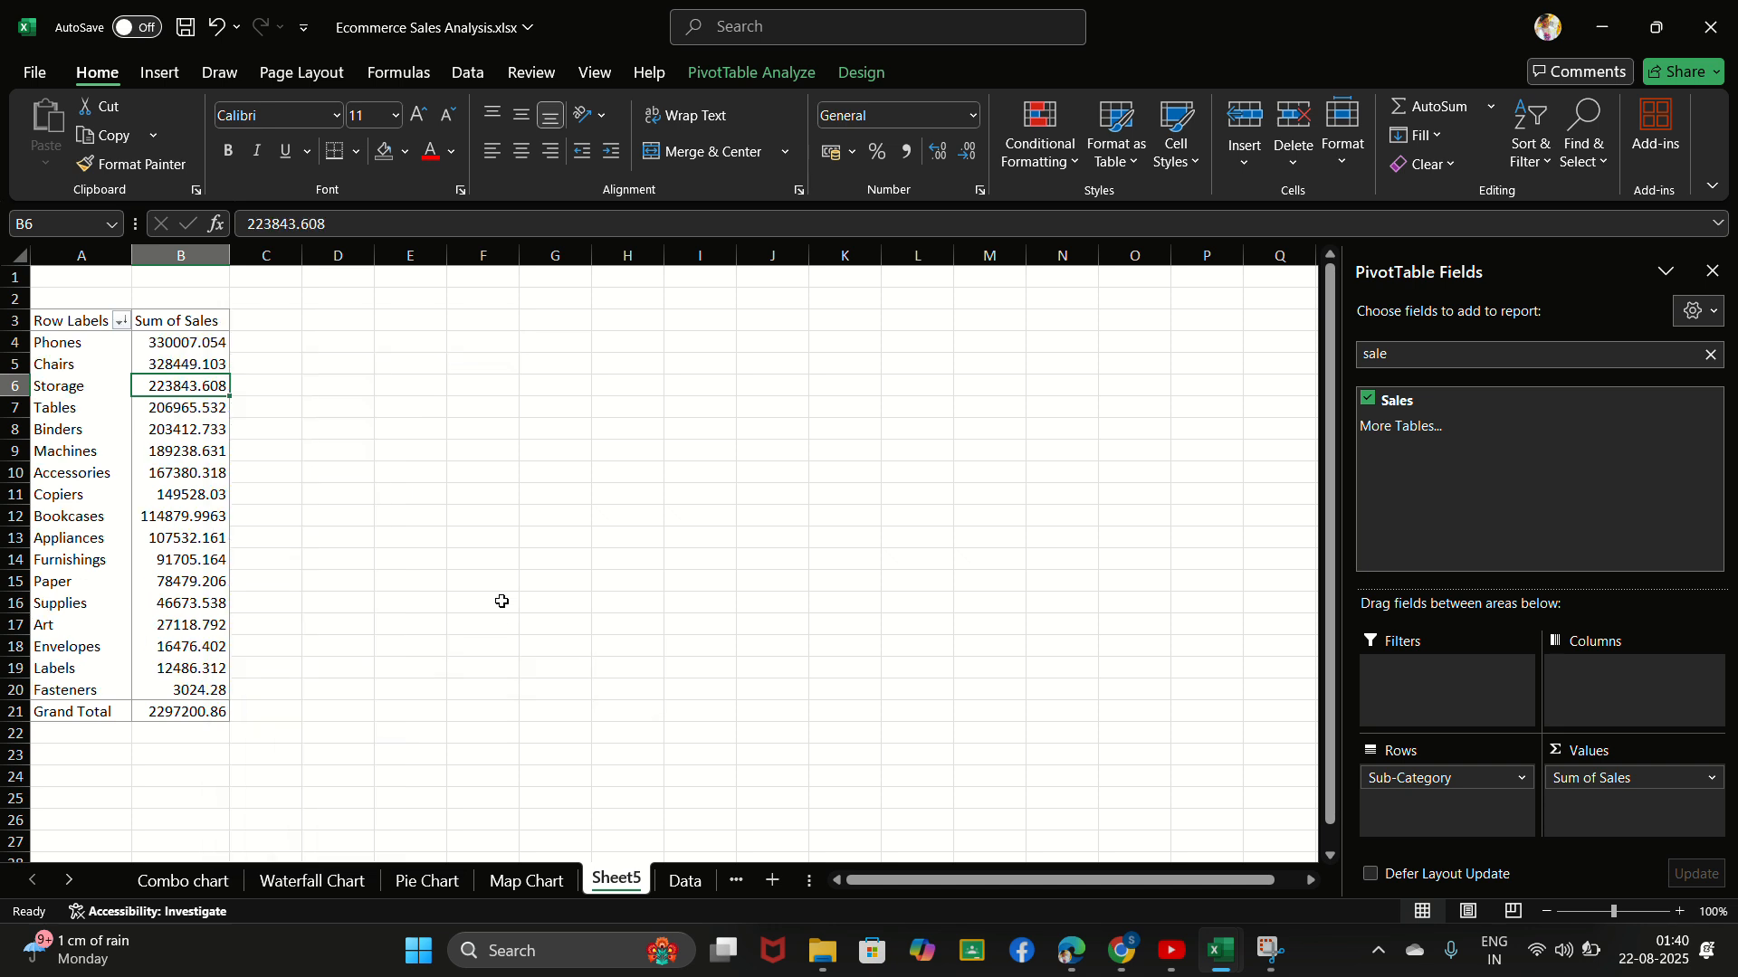
left_click(744, 39)
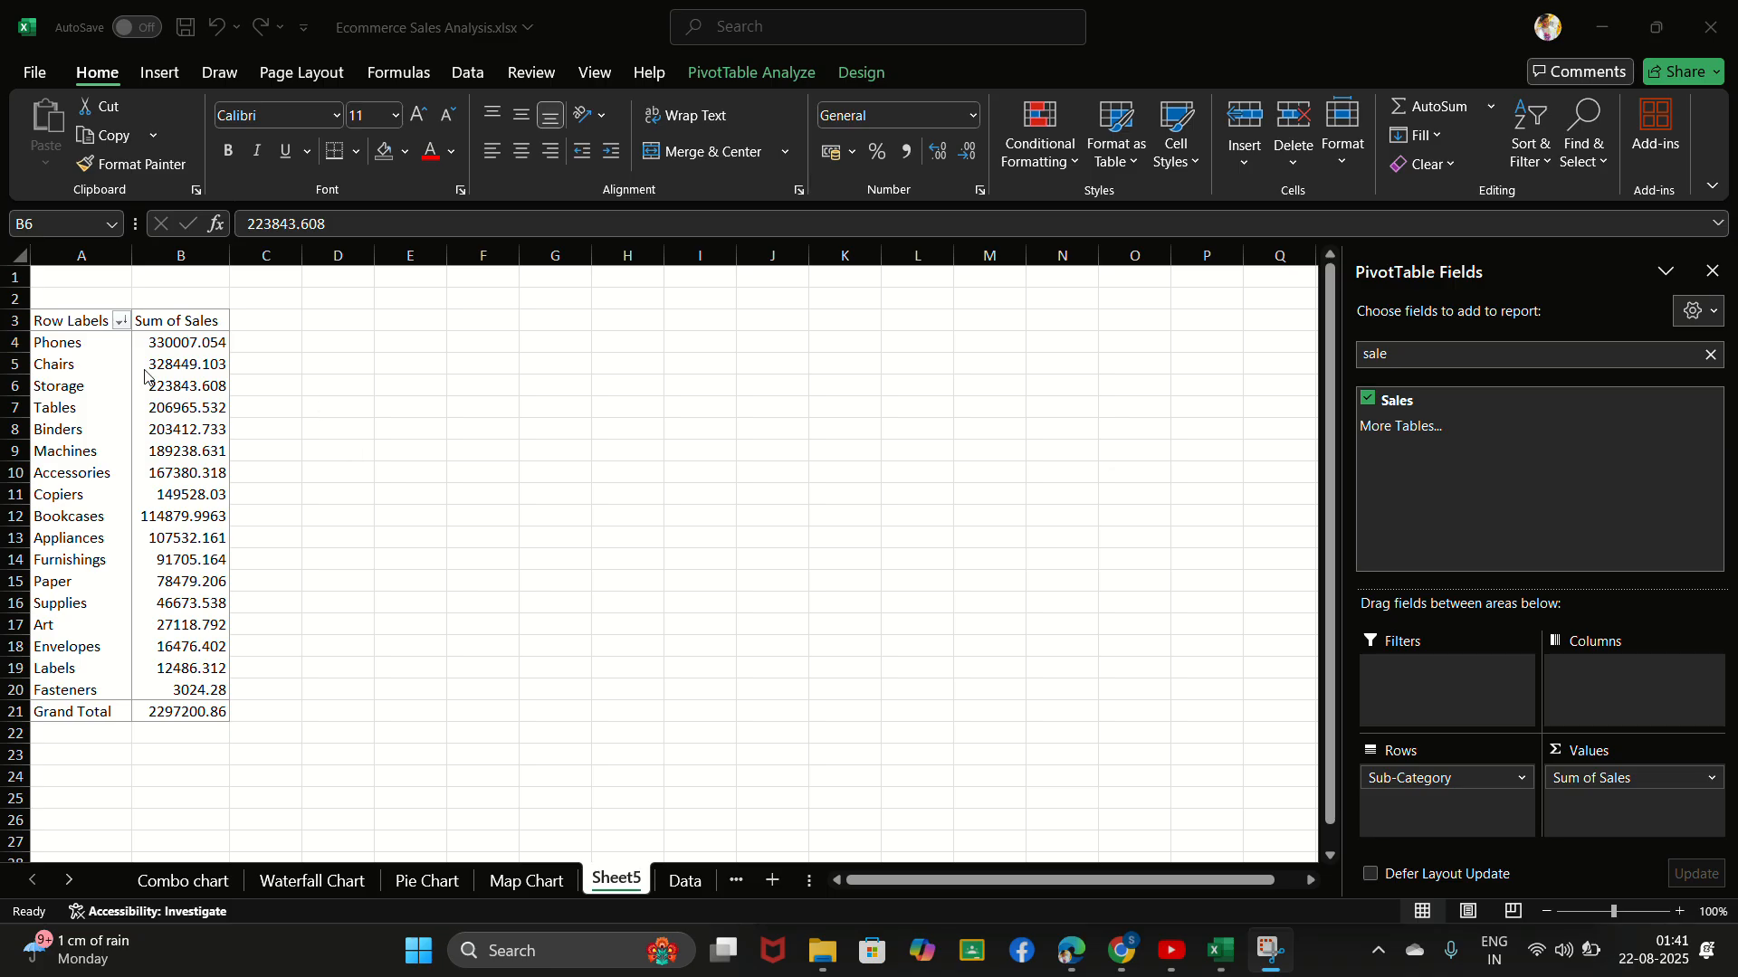
- Apply a Top 10 value filter to Sub-Category that shows the top 5 items by Sum of Sales
left_click(125, 320)
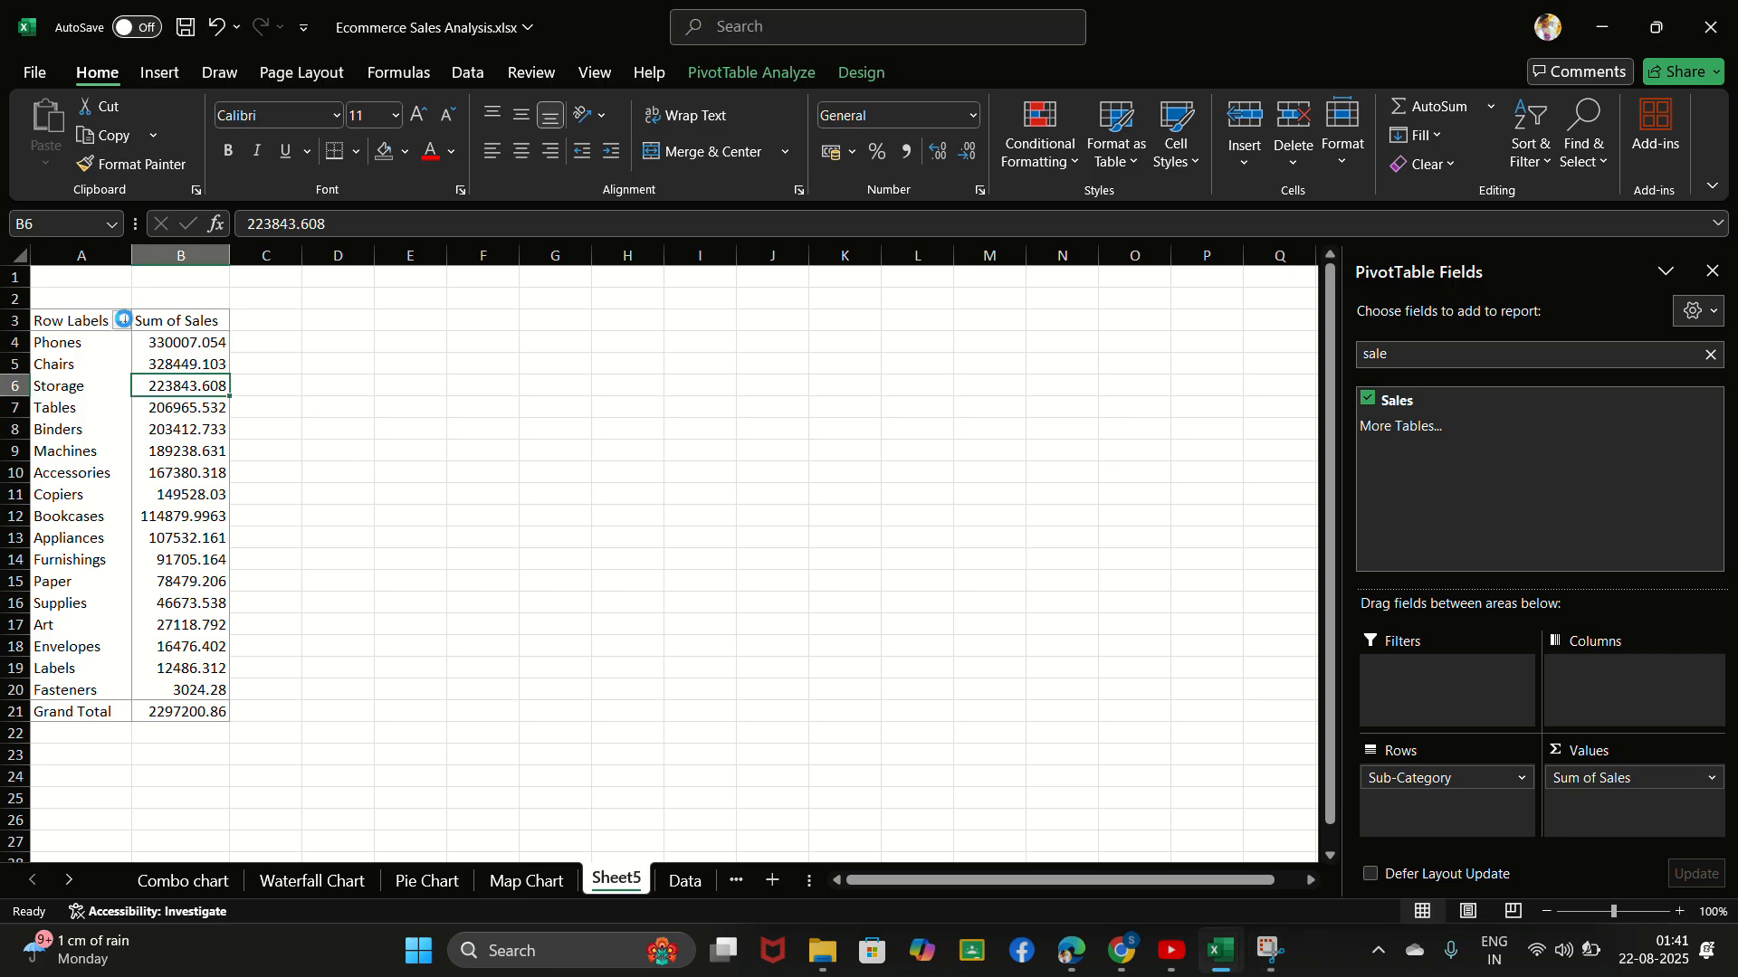
left_click(123, 318)
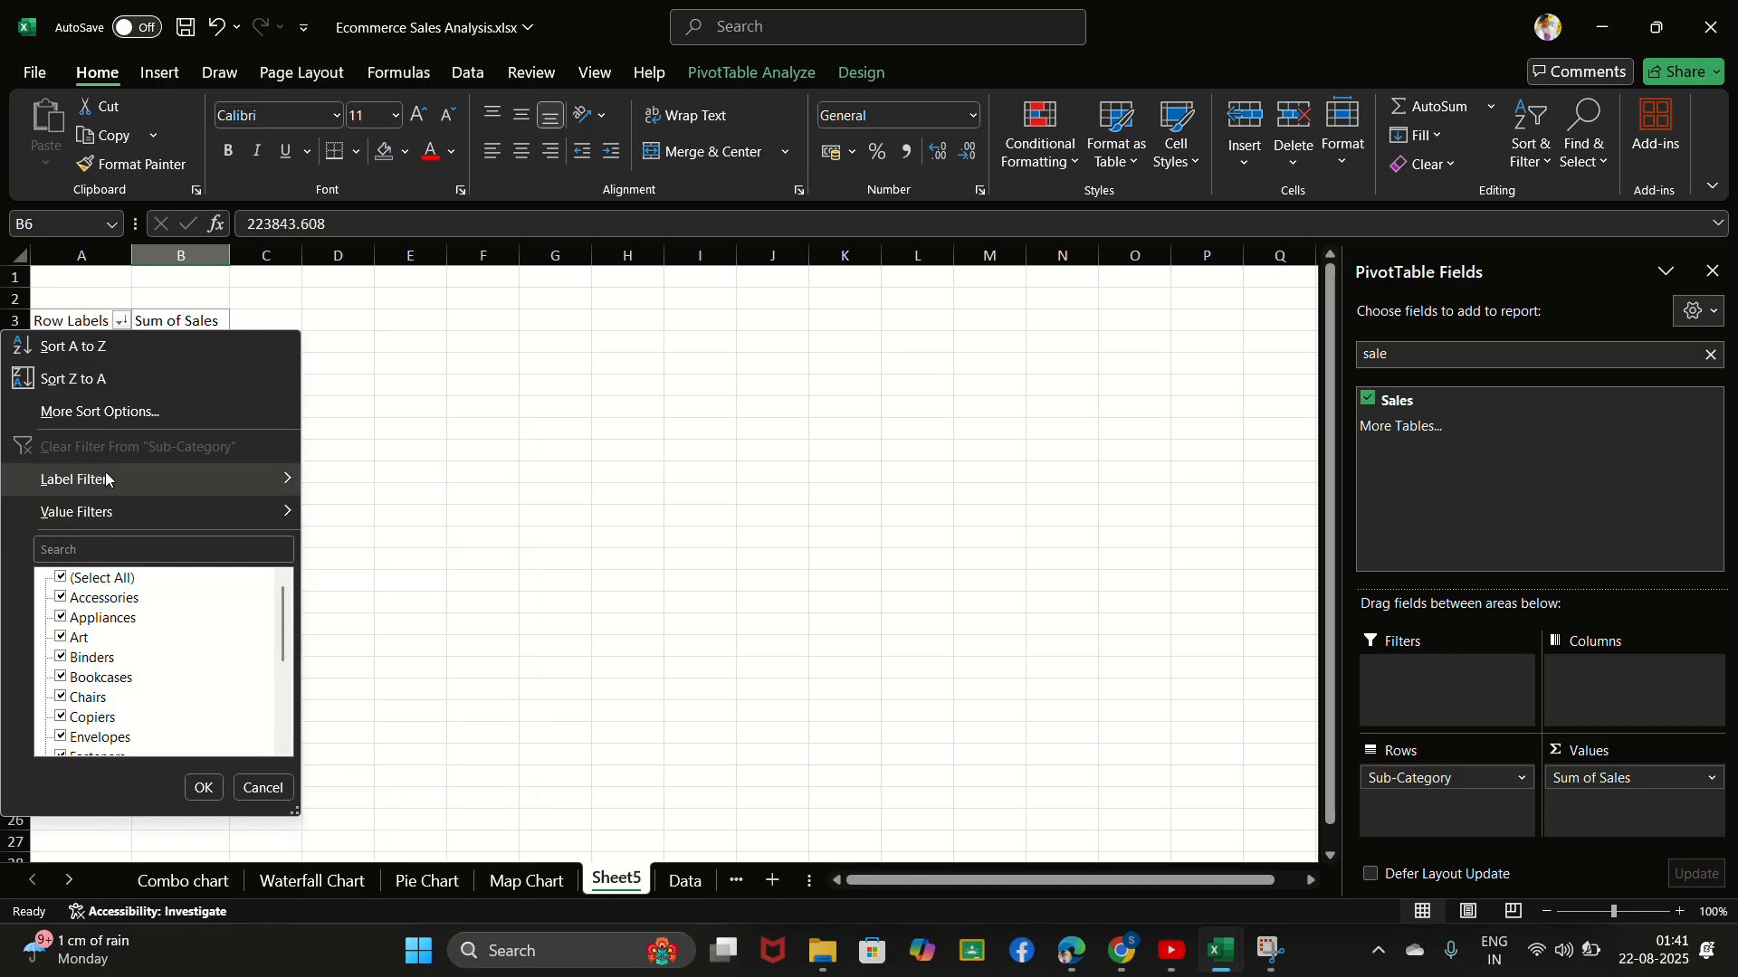
mouse_move(105, 481)
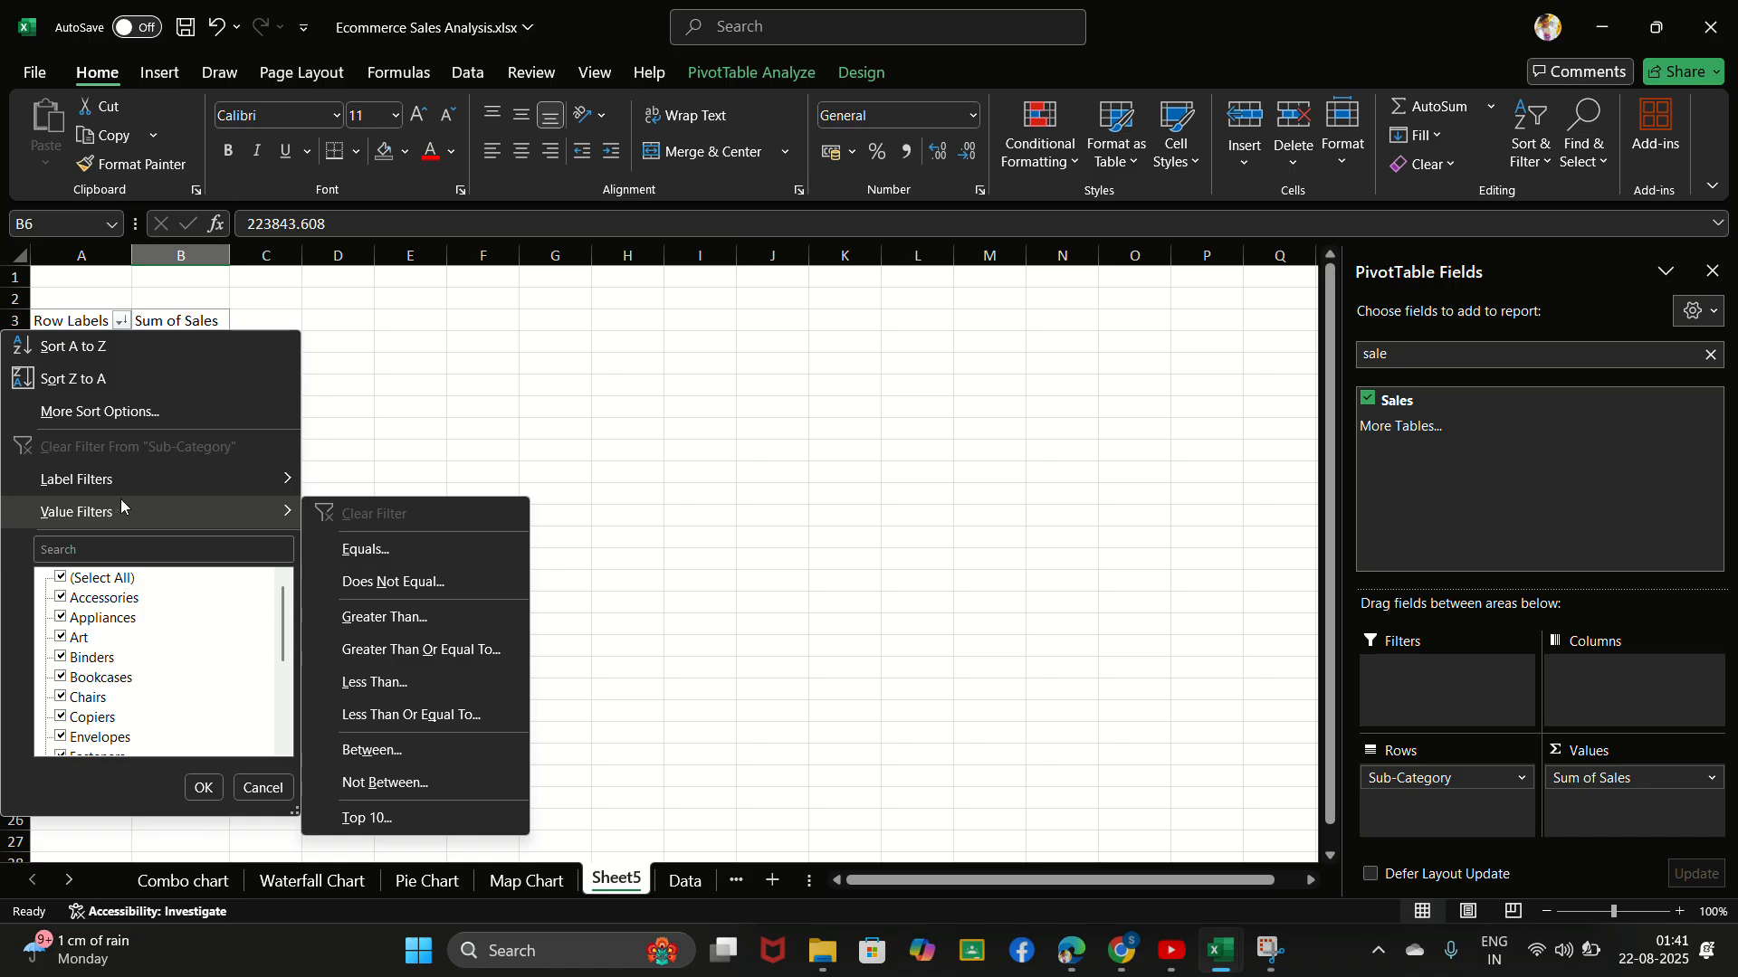
left_click(359, 816)
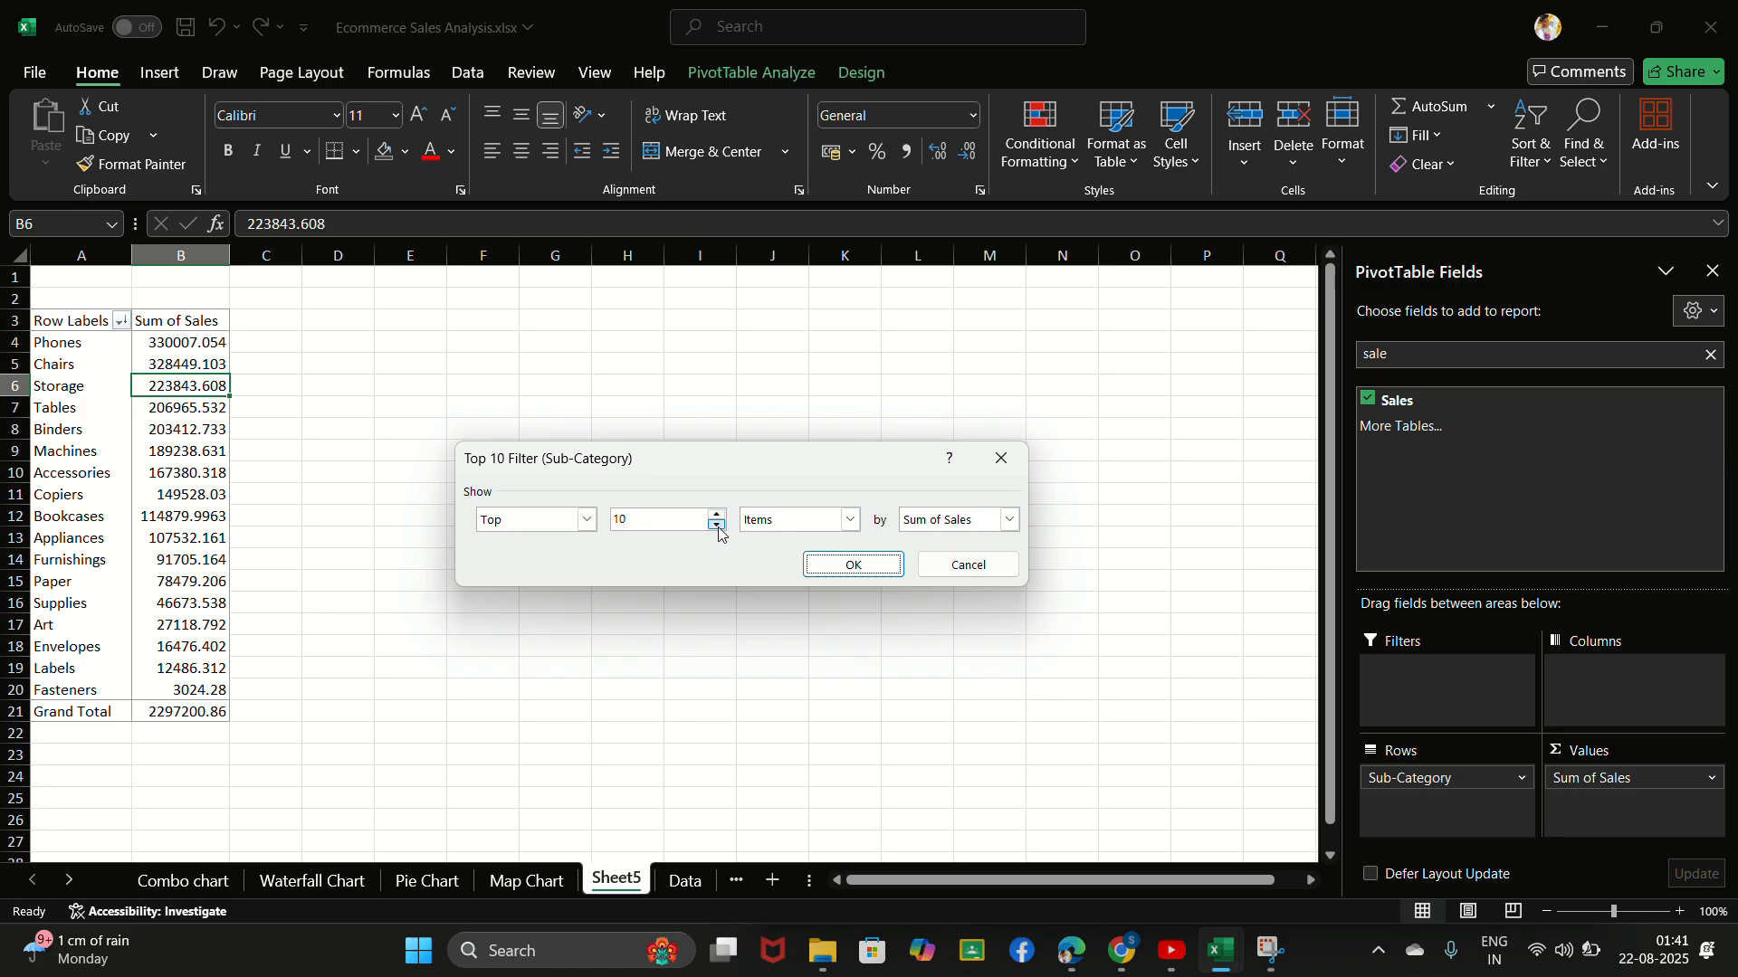
left_click(716, 525)
left_click(717, 525)
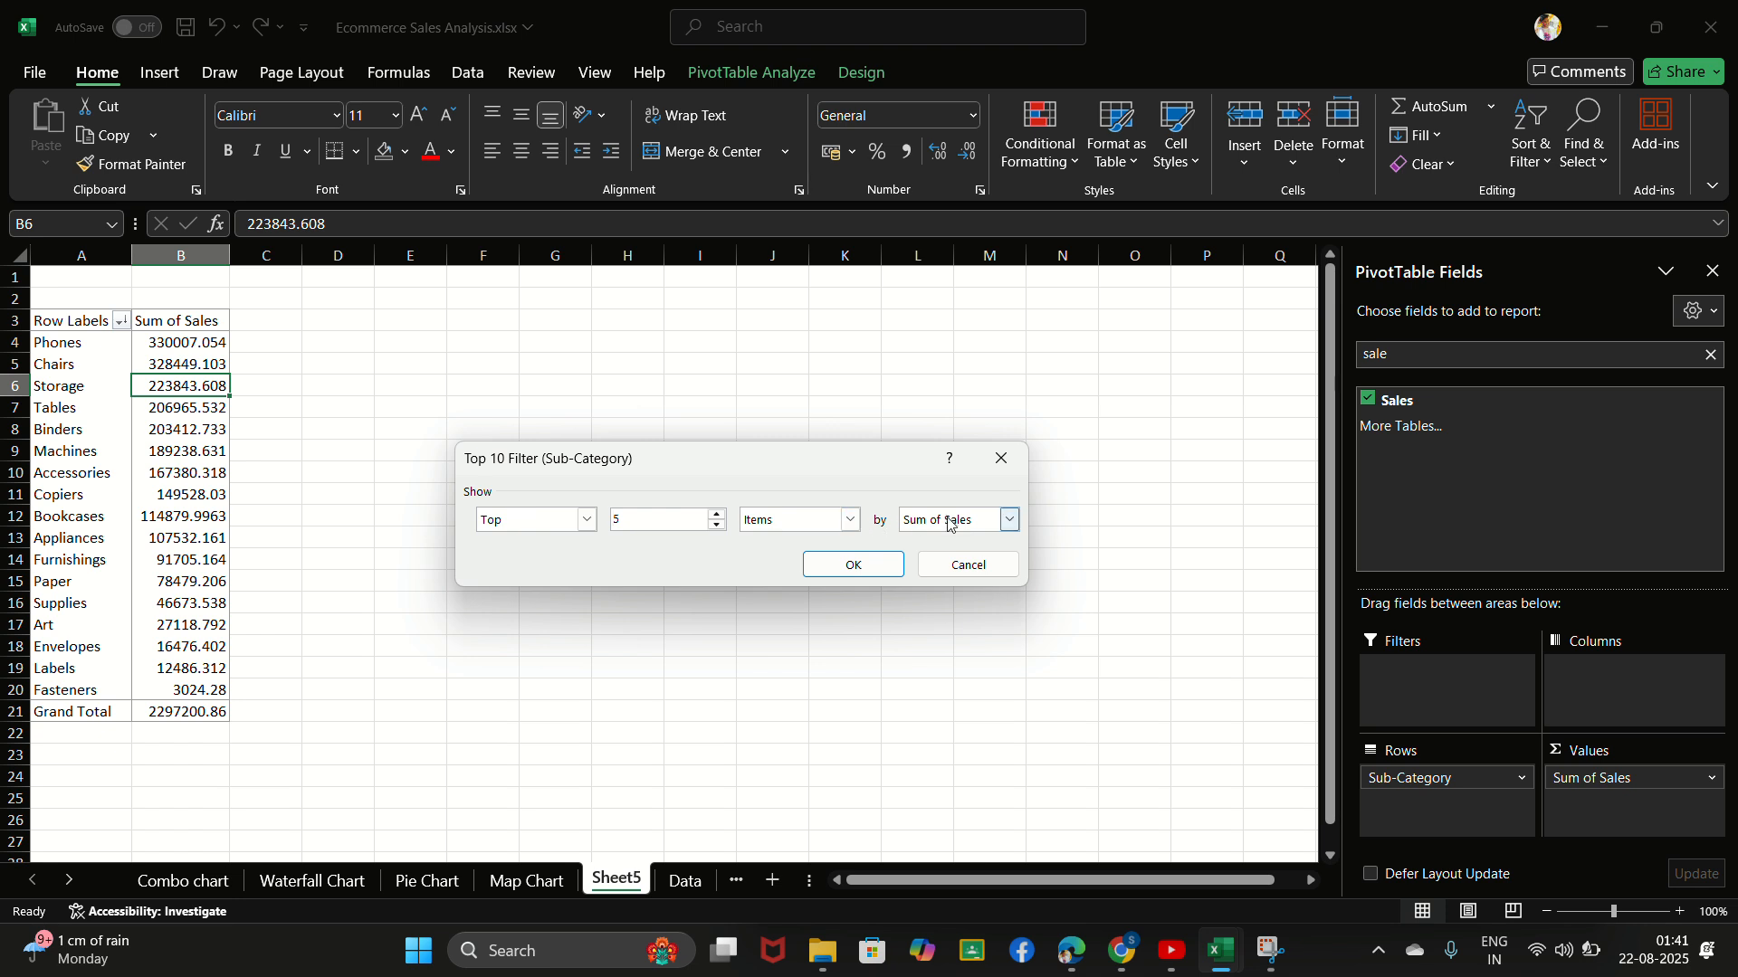
left_click(852, 566)
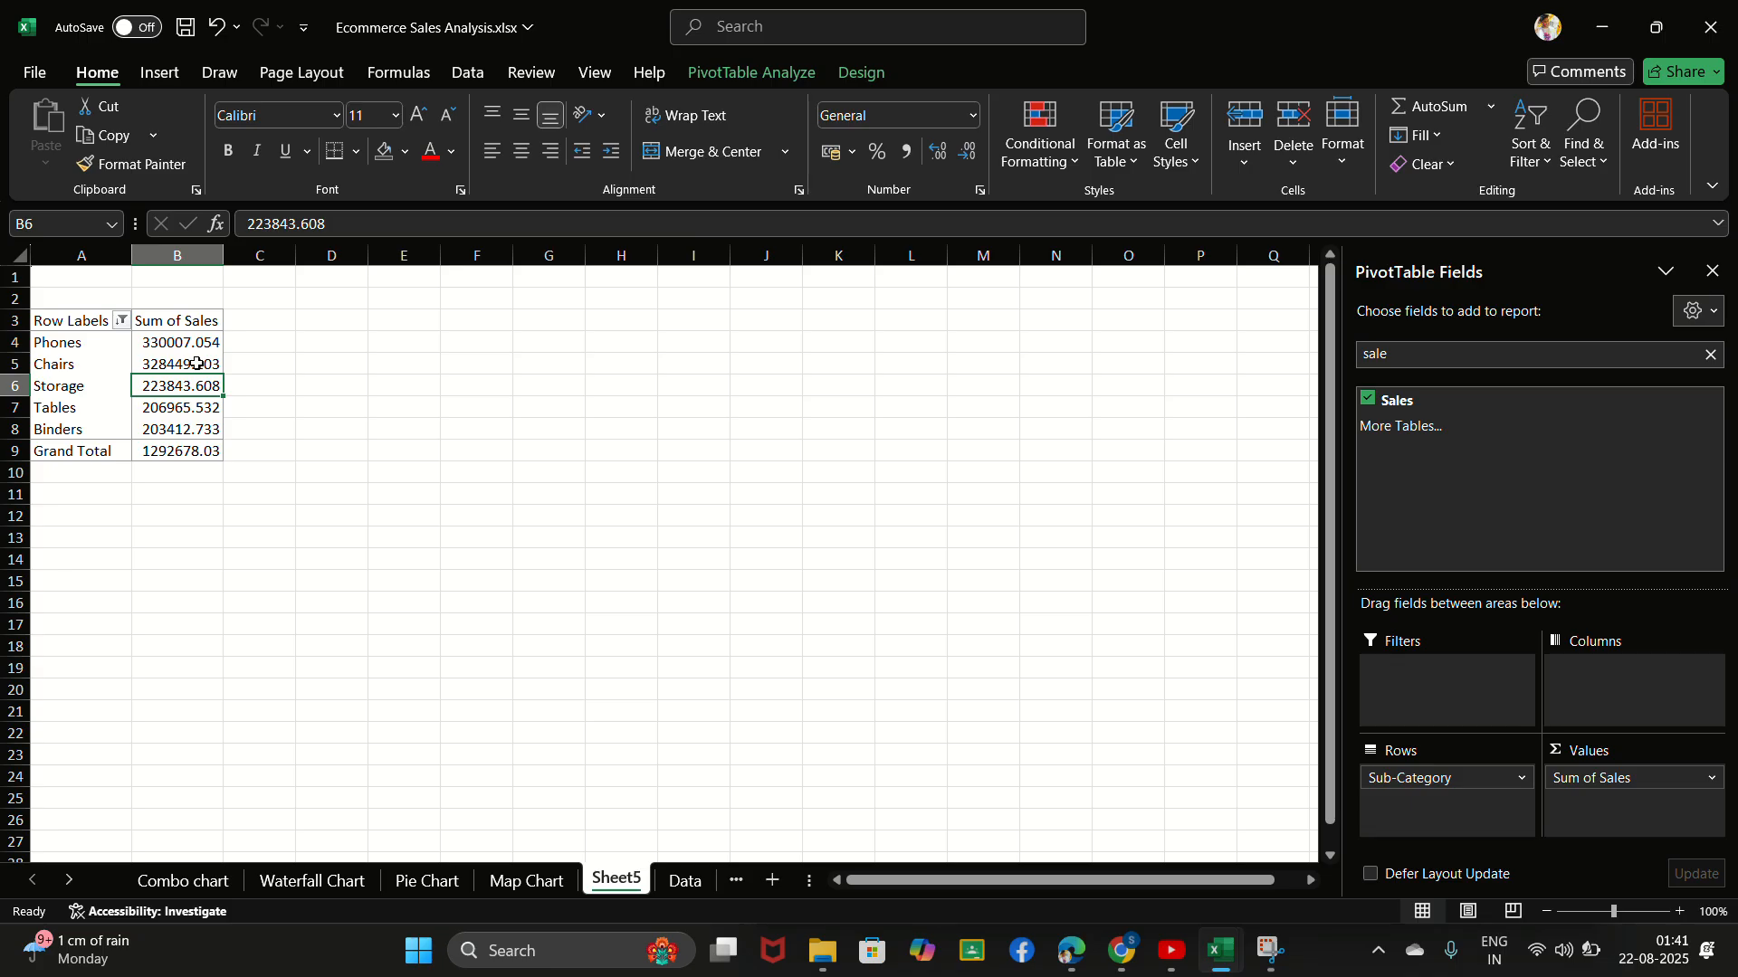
- Insert a Clustered Bar PivotChart from the top 5 sub-categories PivotTable
left_click(177, 343)
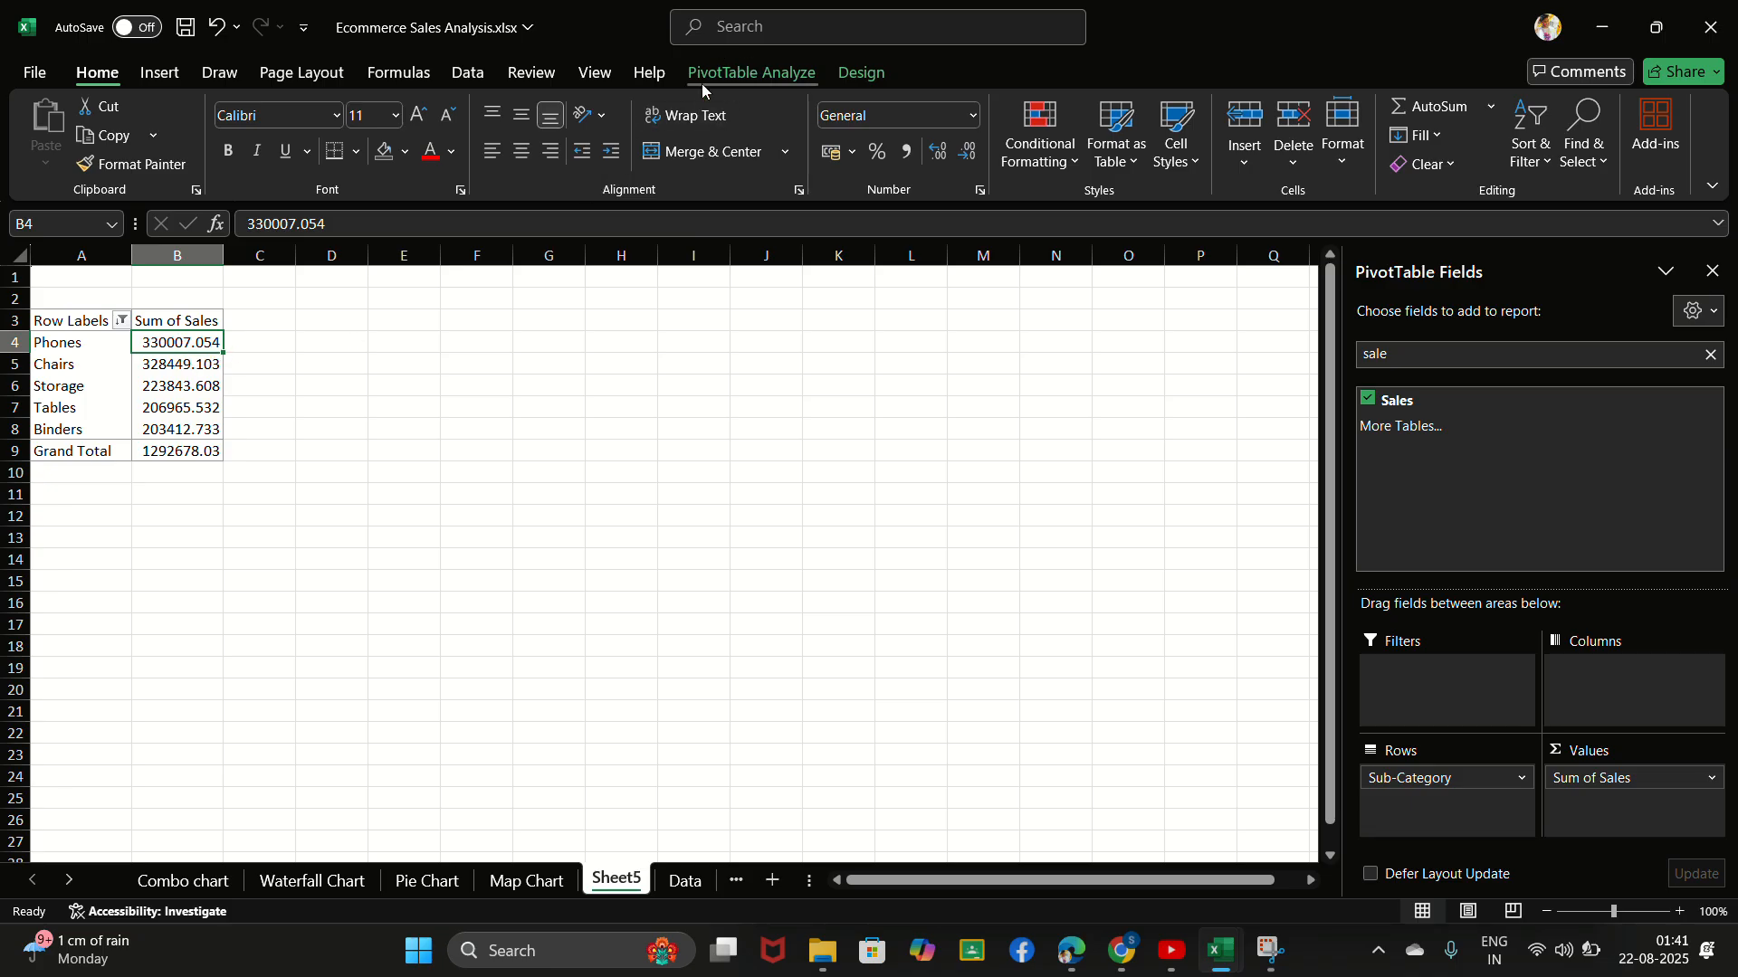
left_click(752, 83)
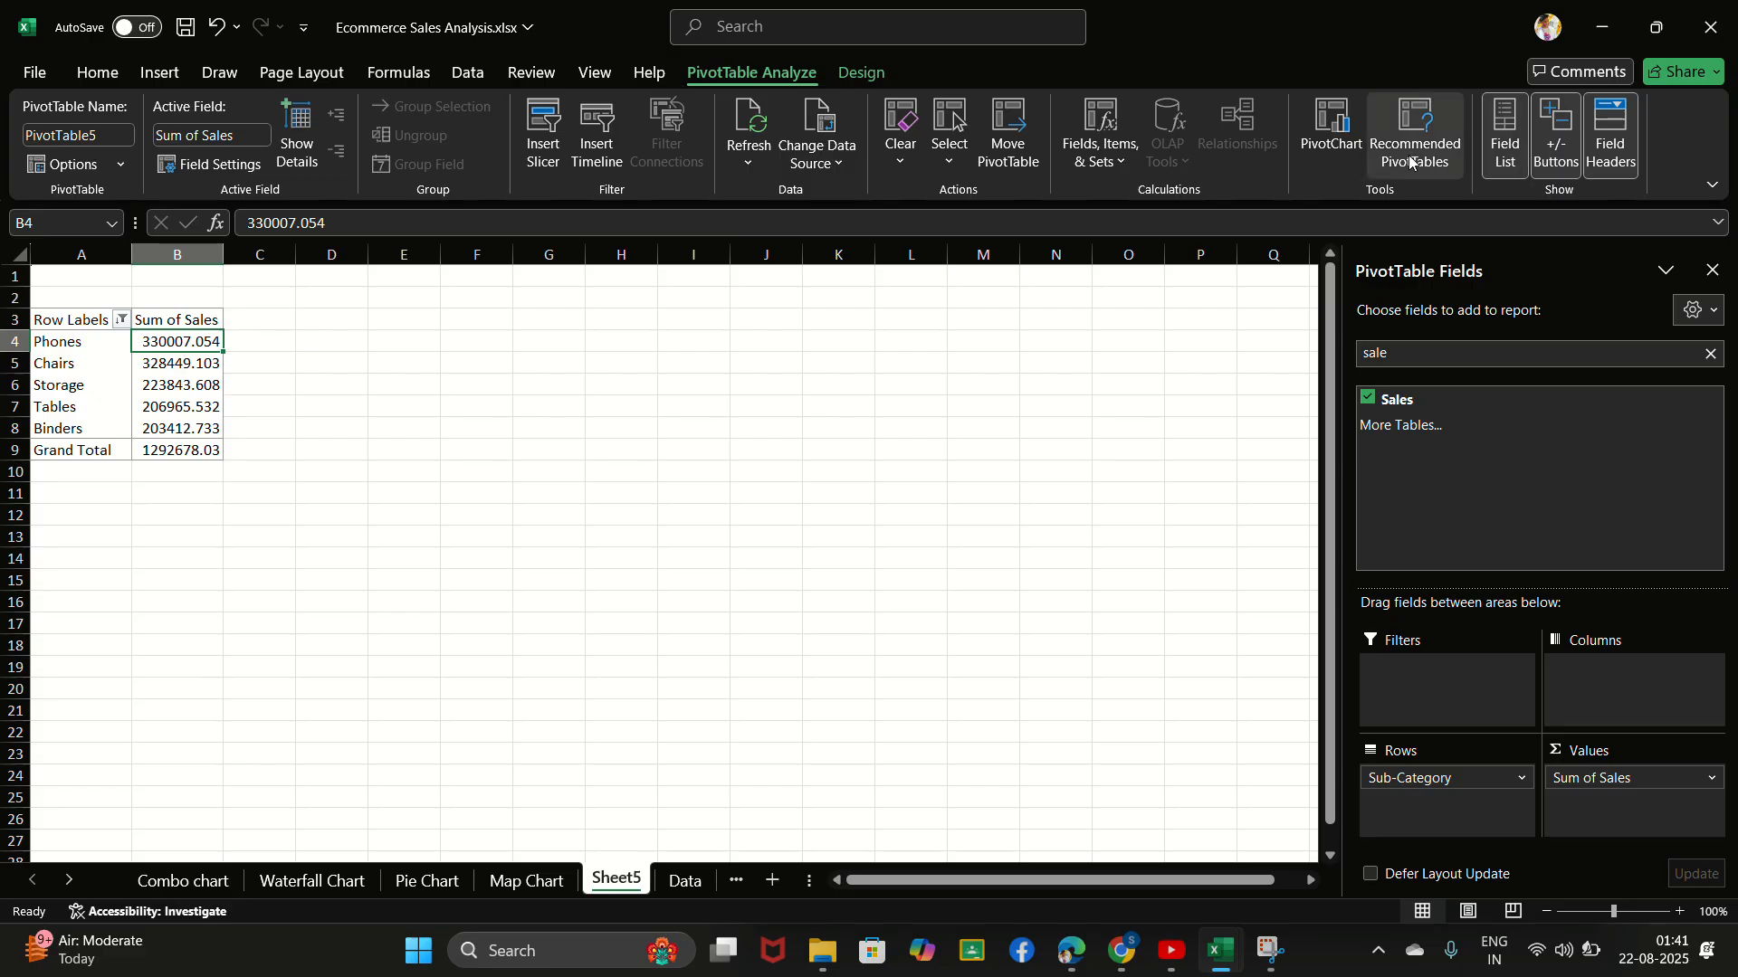
left_click(1322, 128)
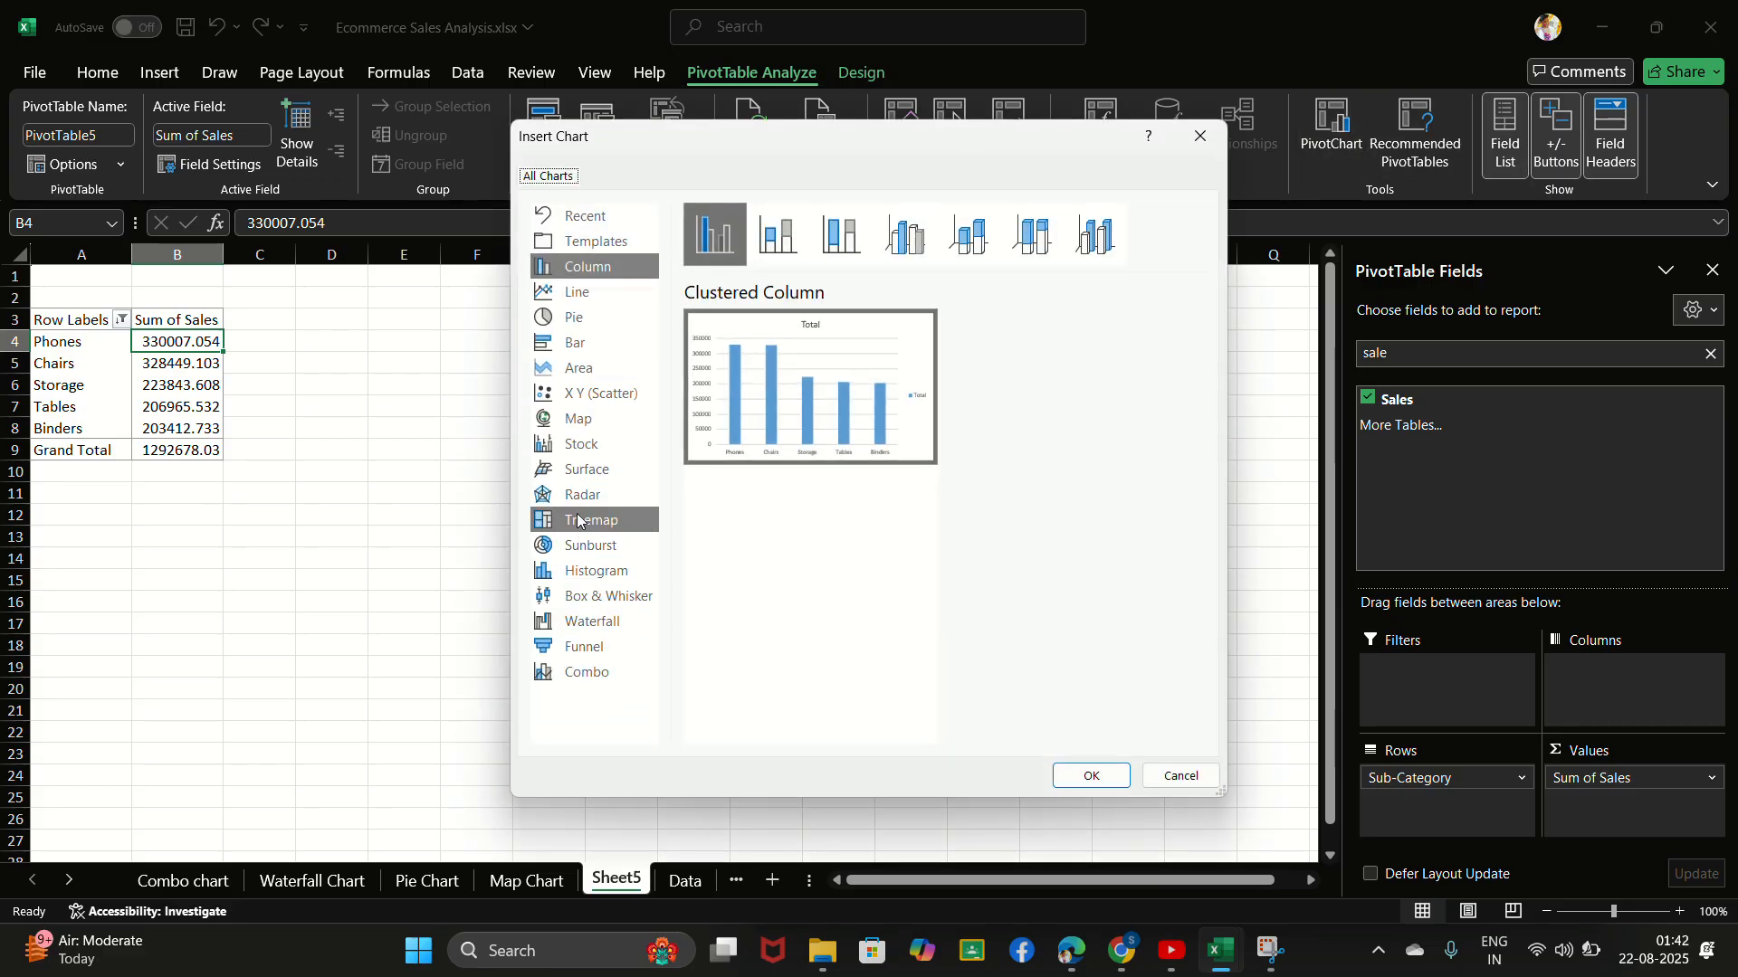
left_click(575, 346)
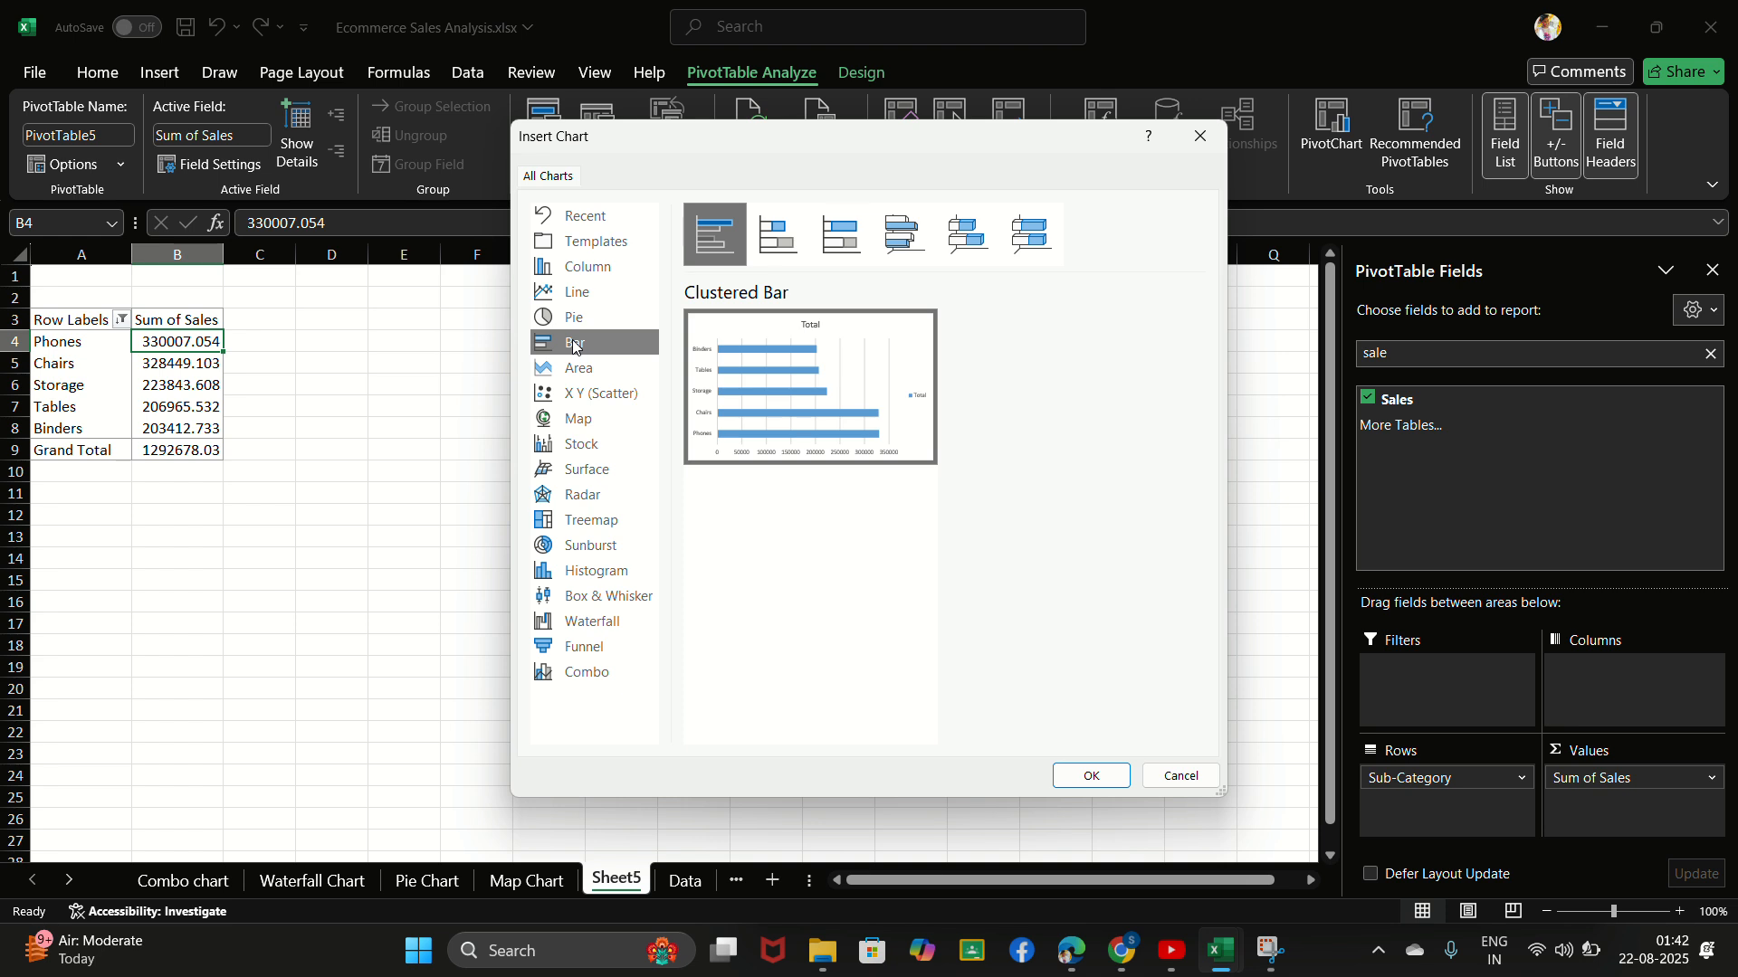
left_click(1084, 777)
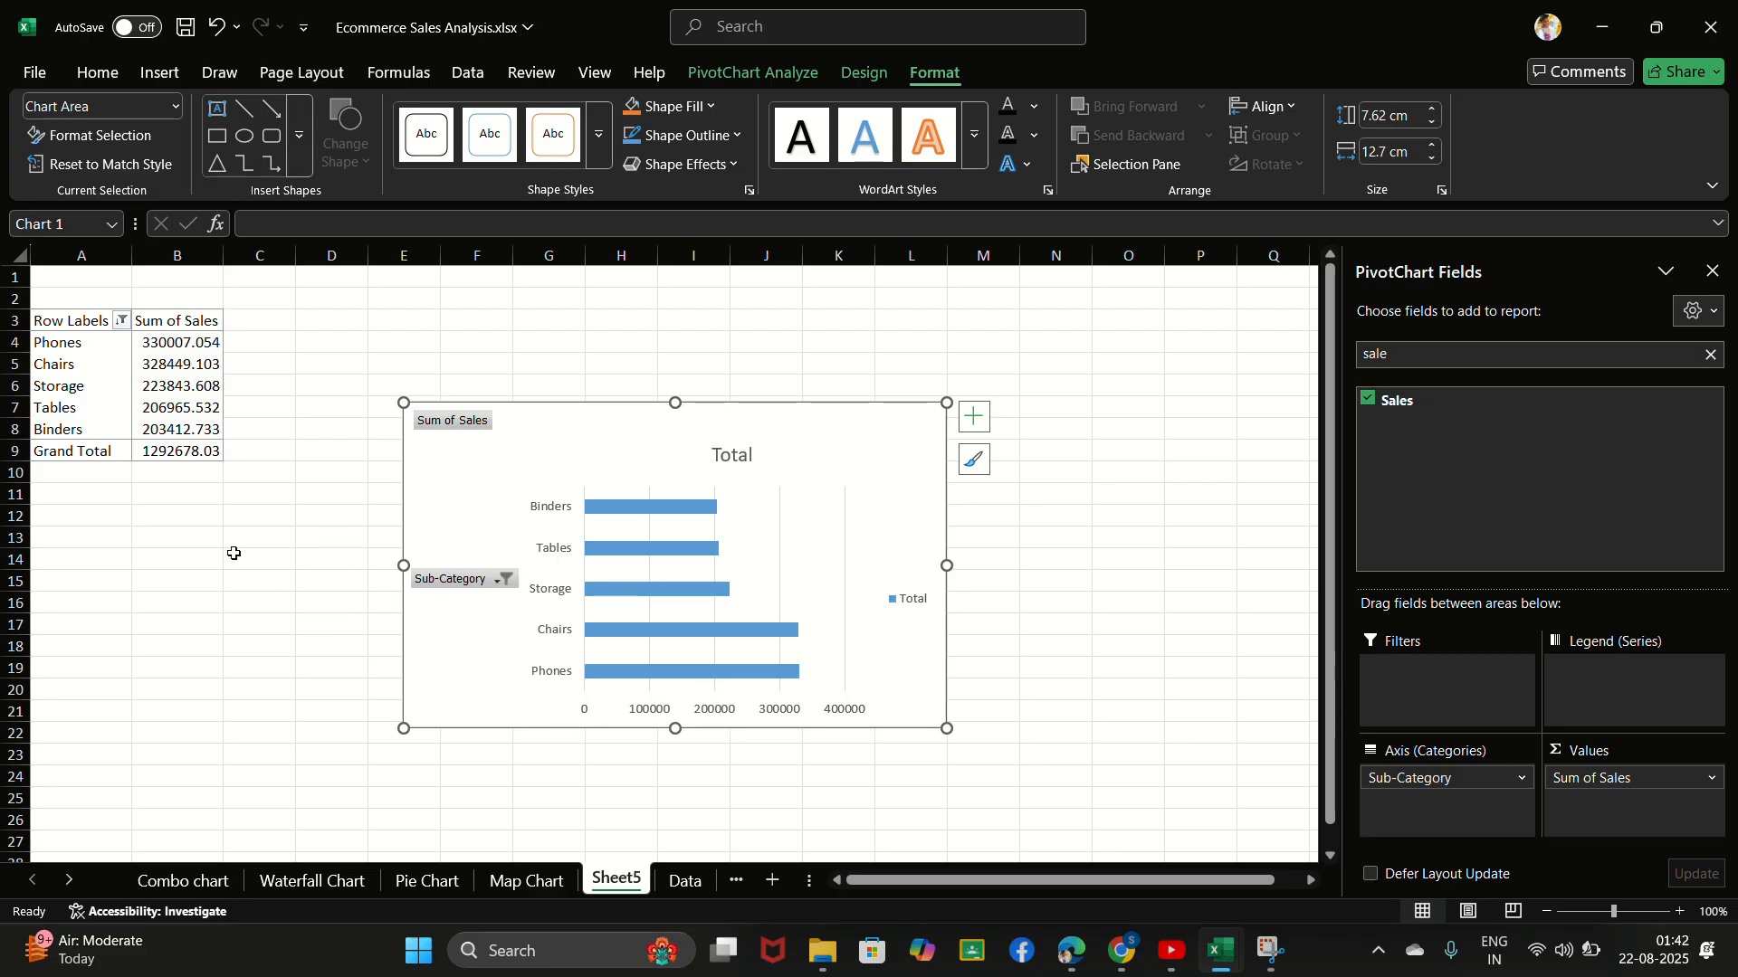
- Sort the PivotTable's sub-categories by Sum of Sales from smallest to largest
left_click(176, 367)
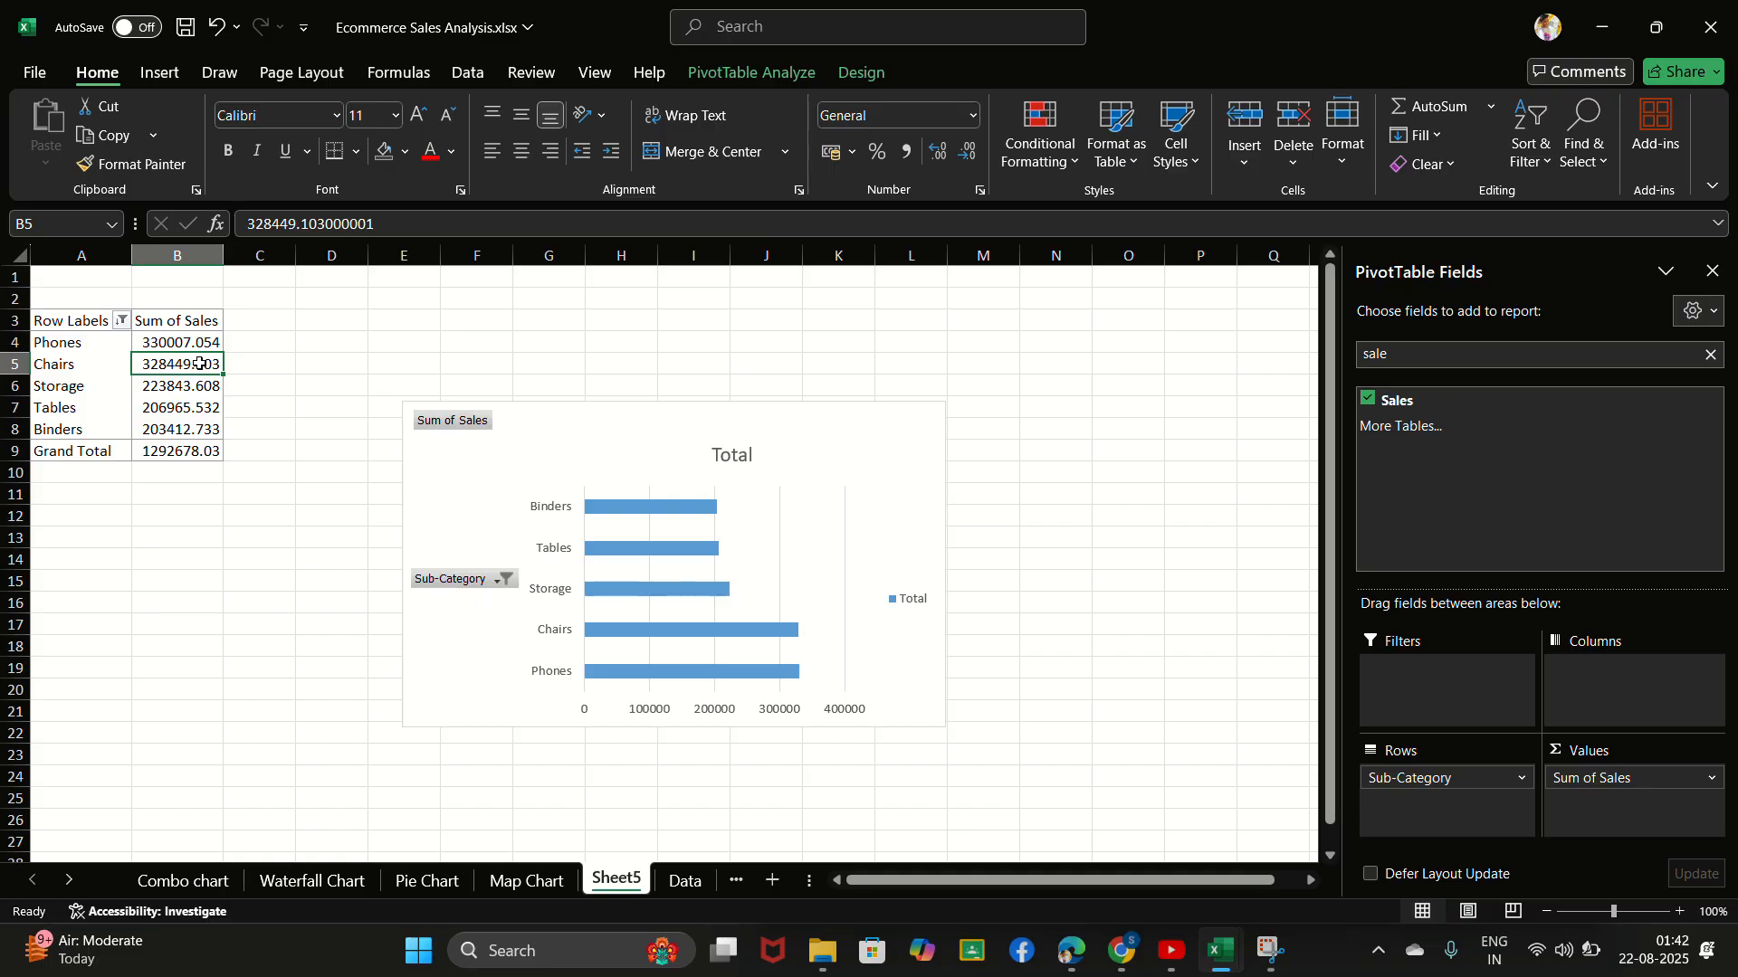
right_click(200, 364)
mouse_move(276, 594)
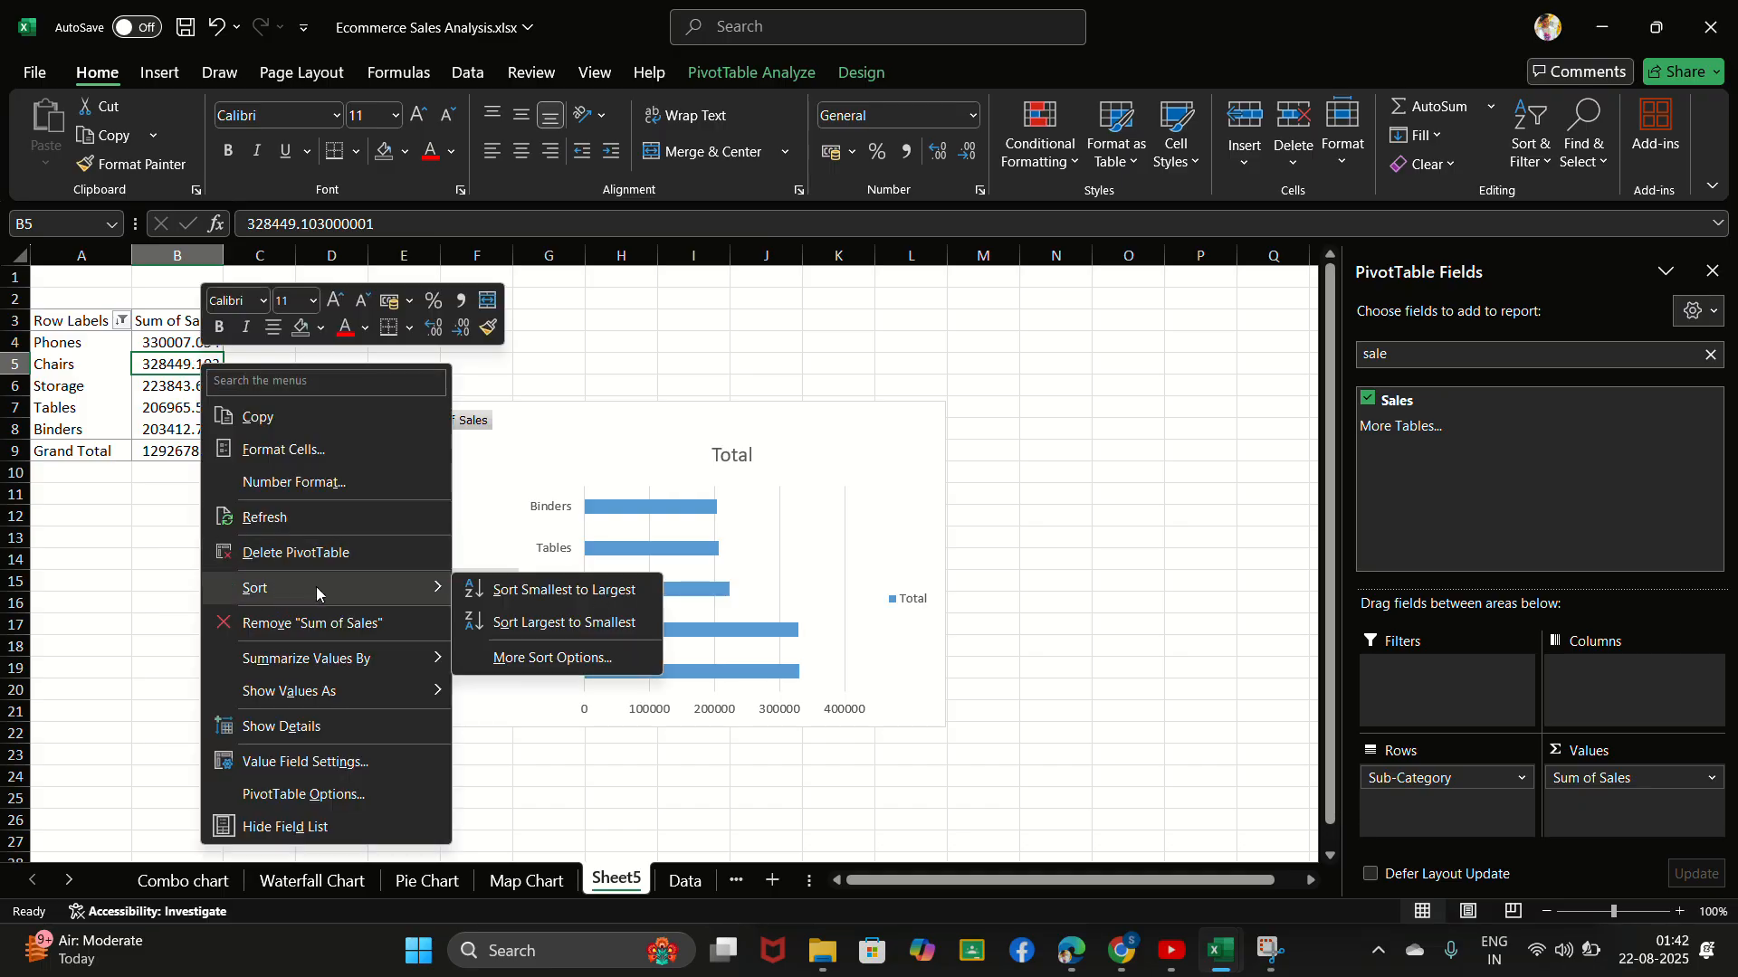
left_click(555, 599)
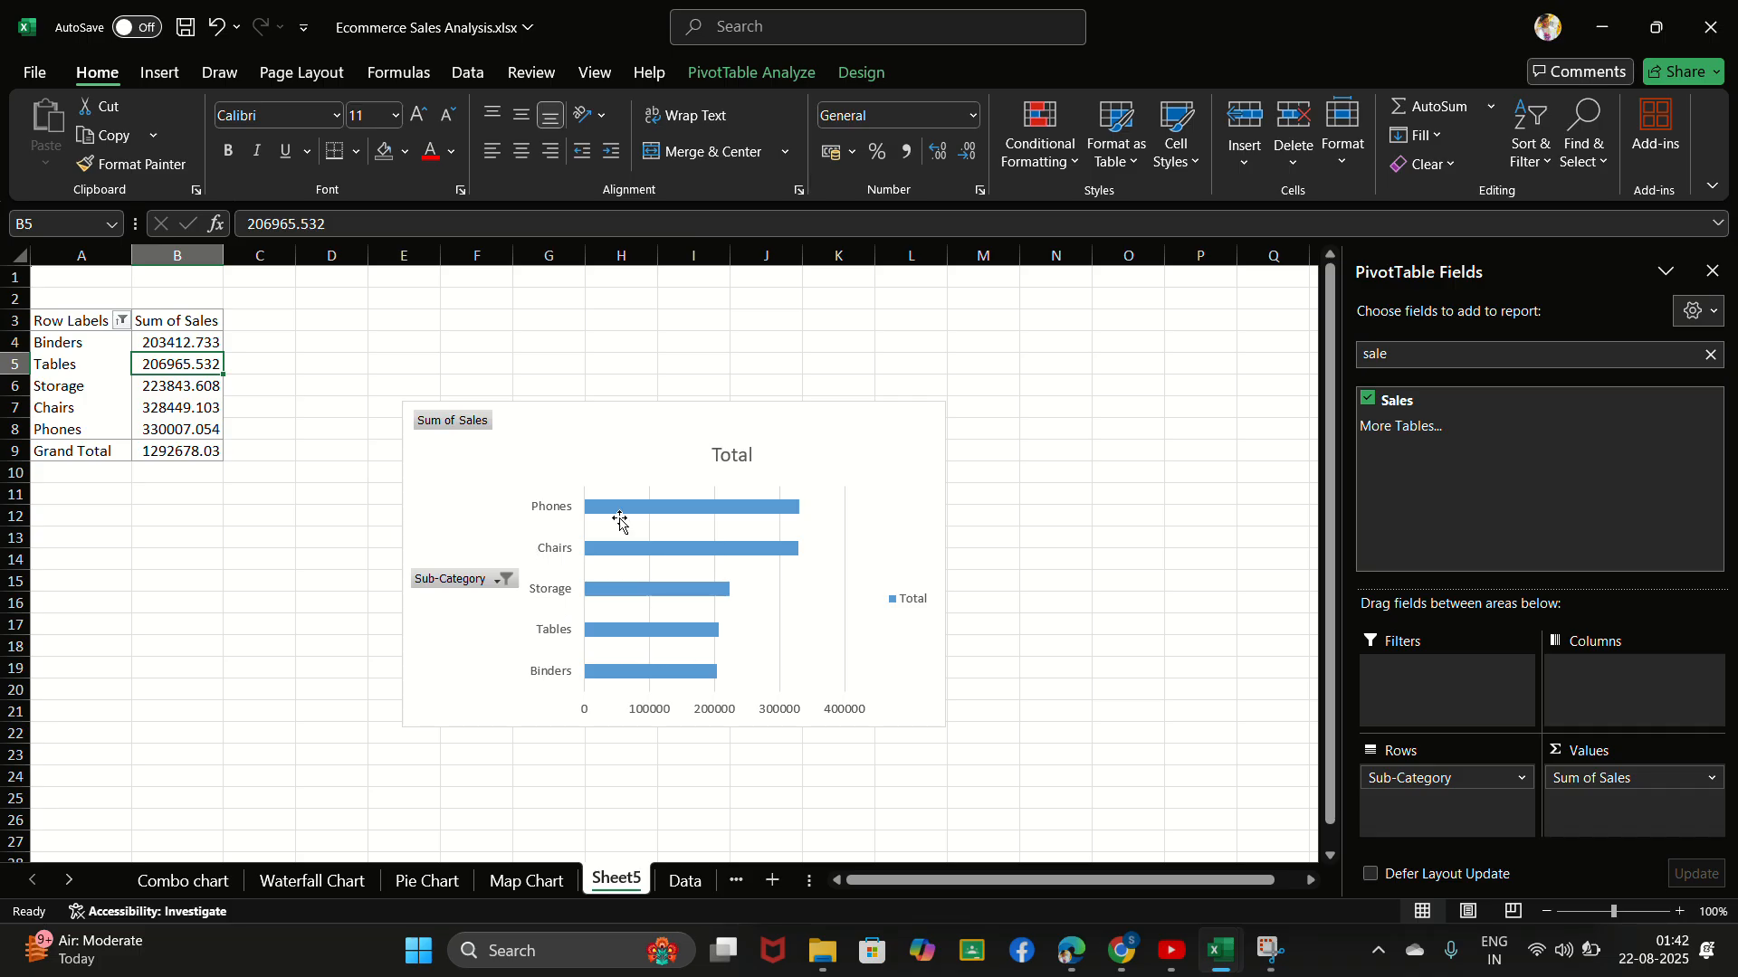
left_click(746, 33)
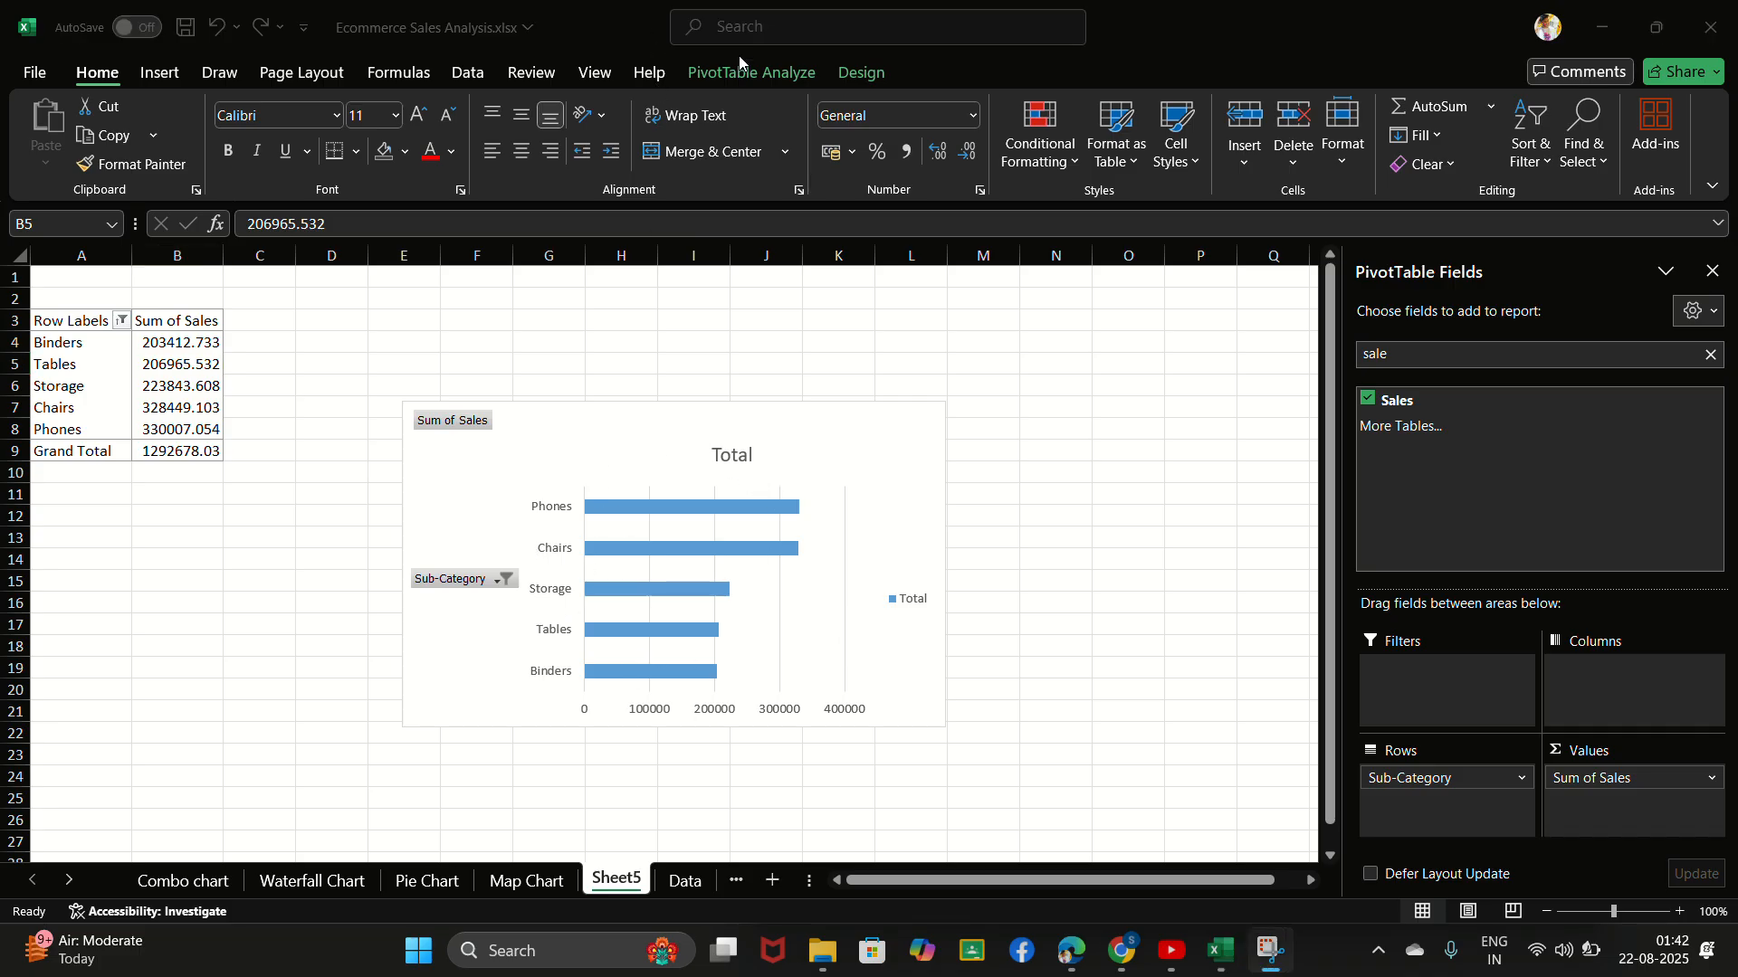
- Hide all field buttons on the bar chart and delete its chart title
right_click(460, 423)
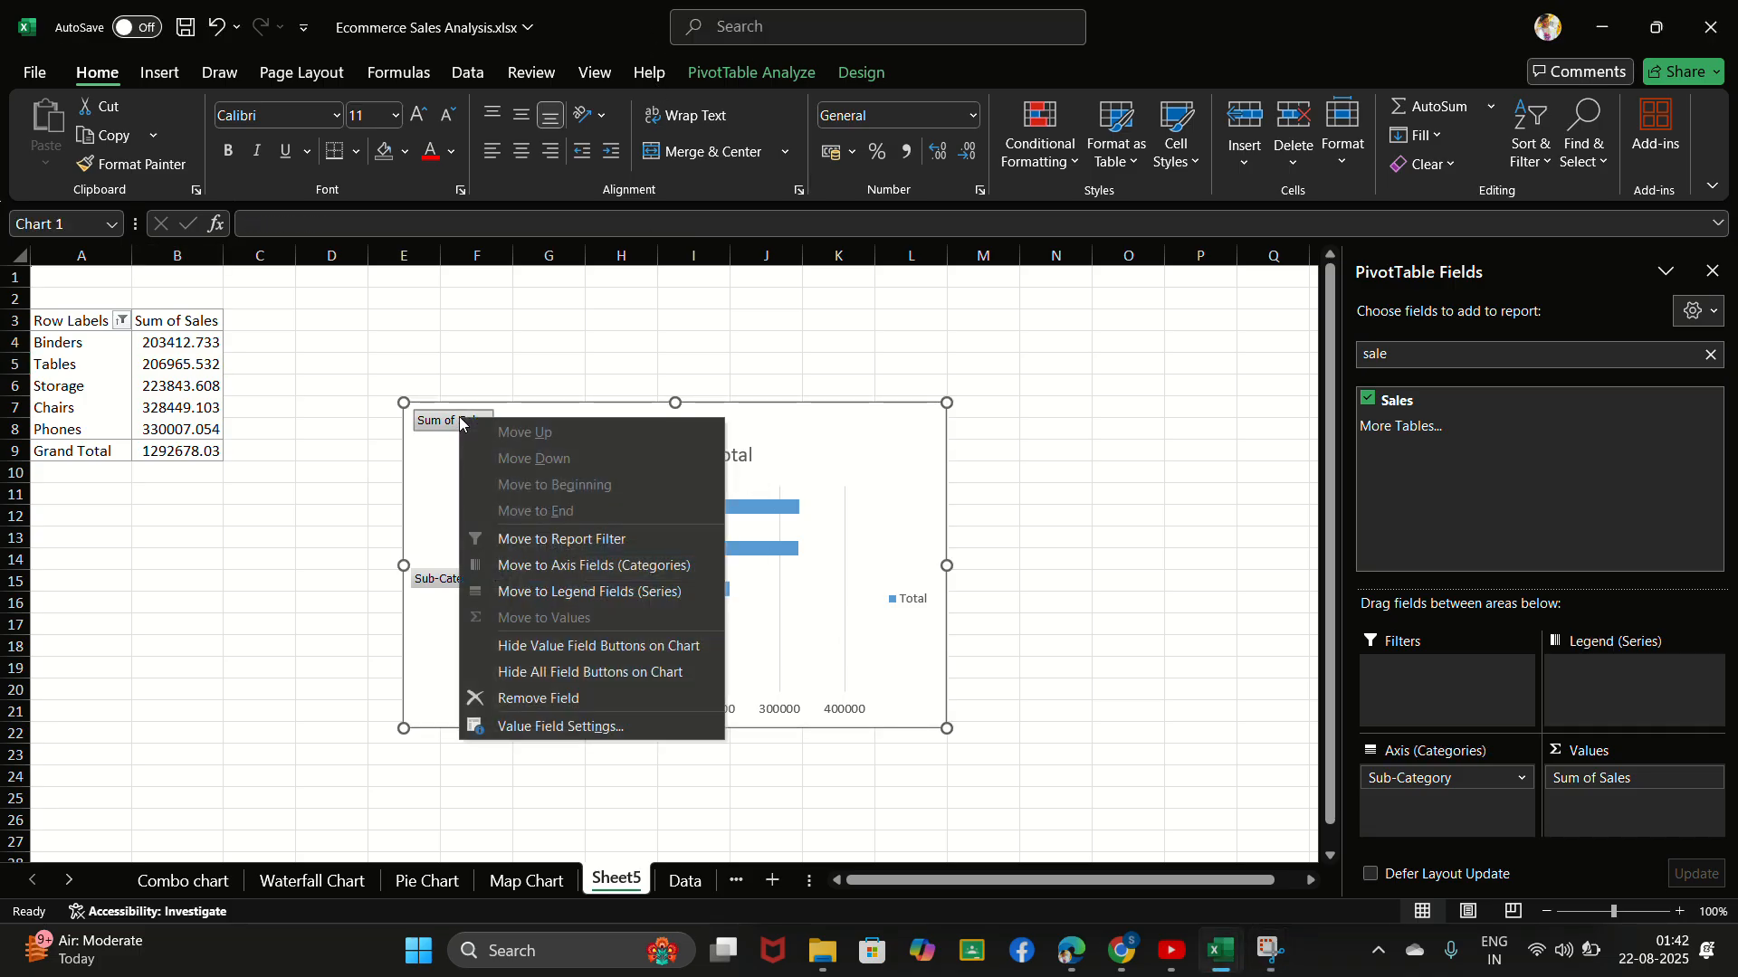
left_click(609, 672)
right_click(674, 426)
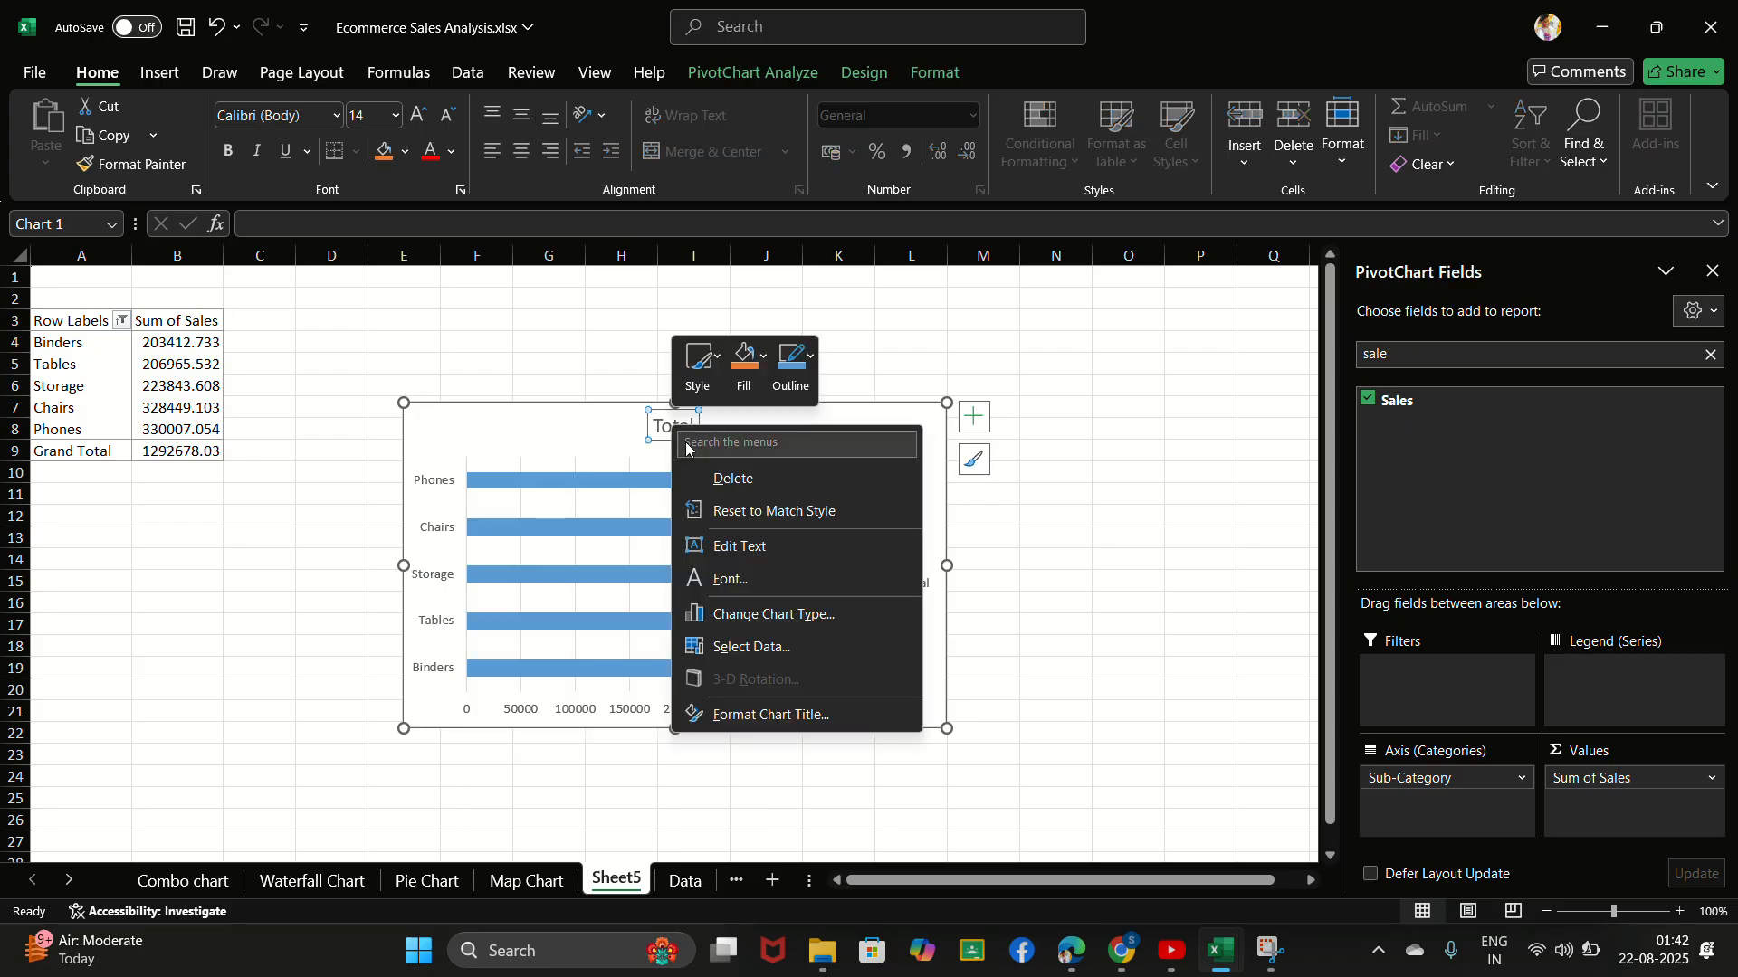
left_click(737, 478)
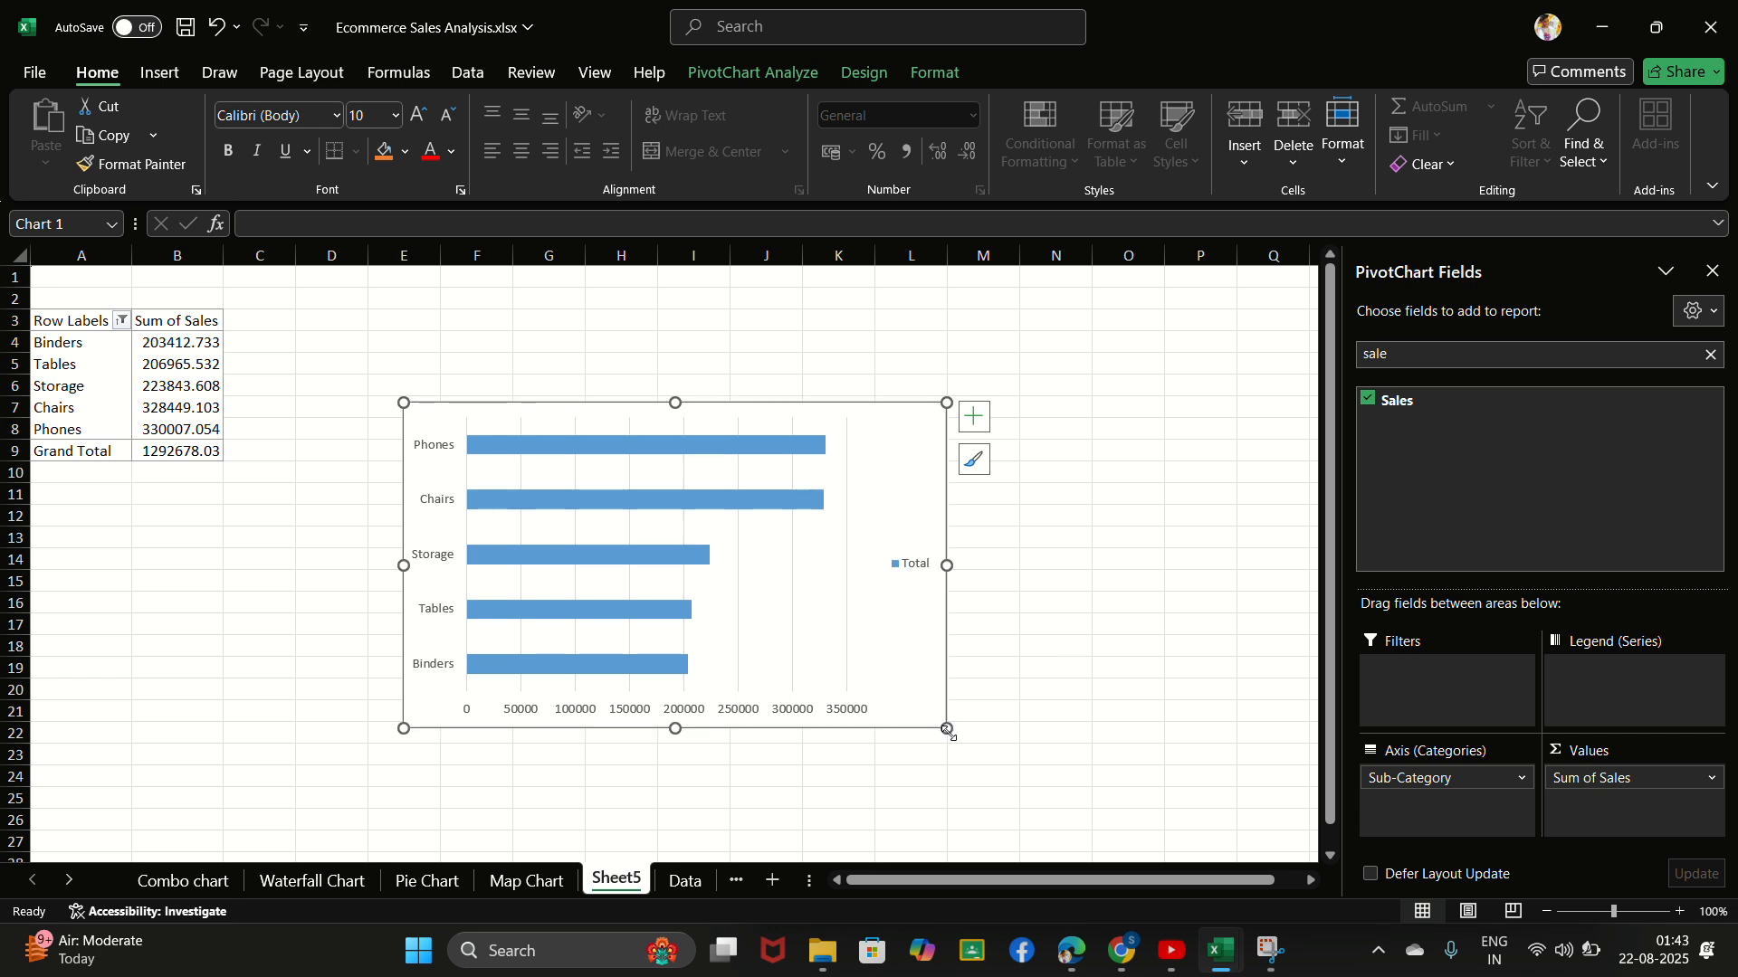
- Reduce the bar chart's height slightly so that its lower edge ends at about row 20
mouse_move(937, 721)
left_mouse_down()
mouse_move(925, 665)
mouse_move(942, 688)
left_mouse_up()
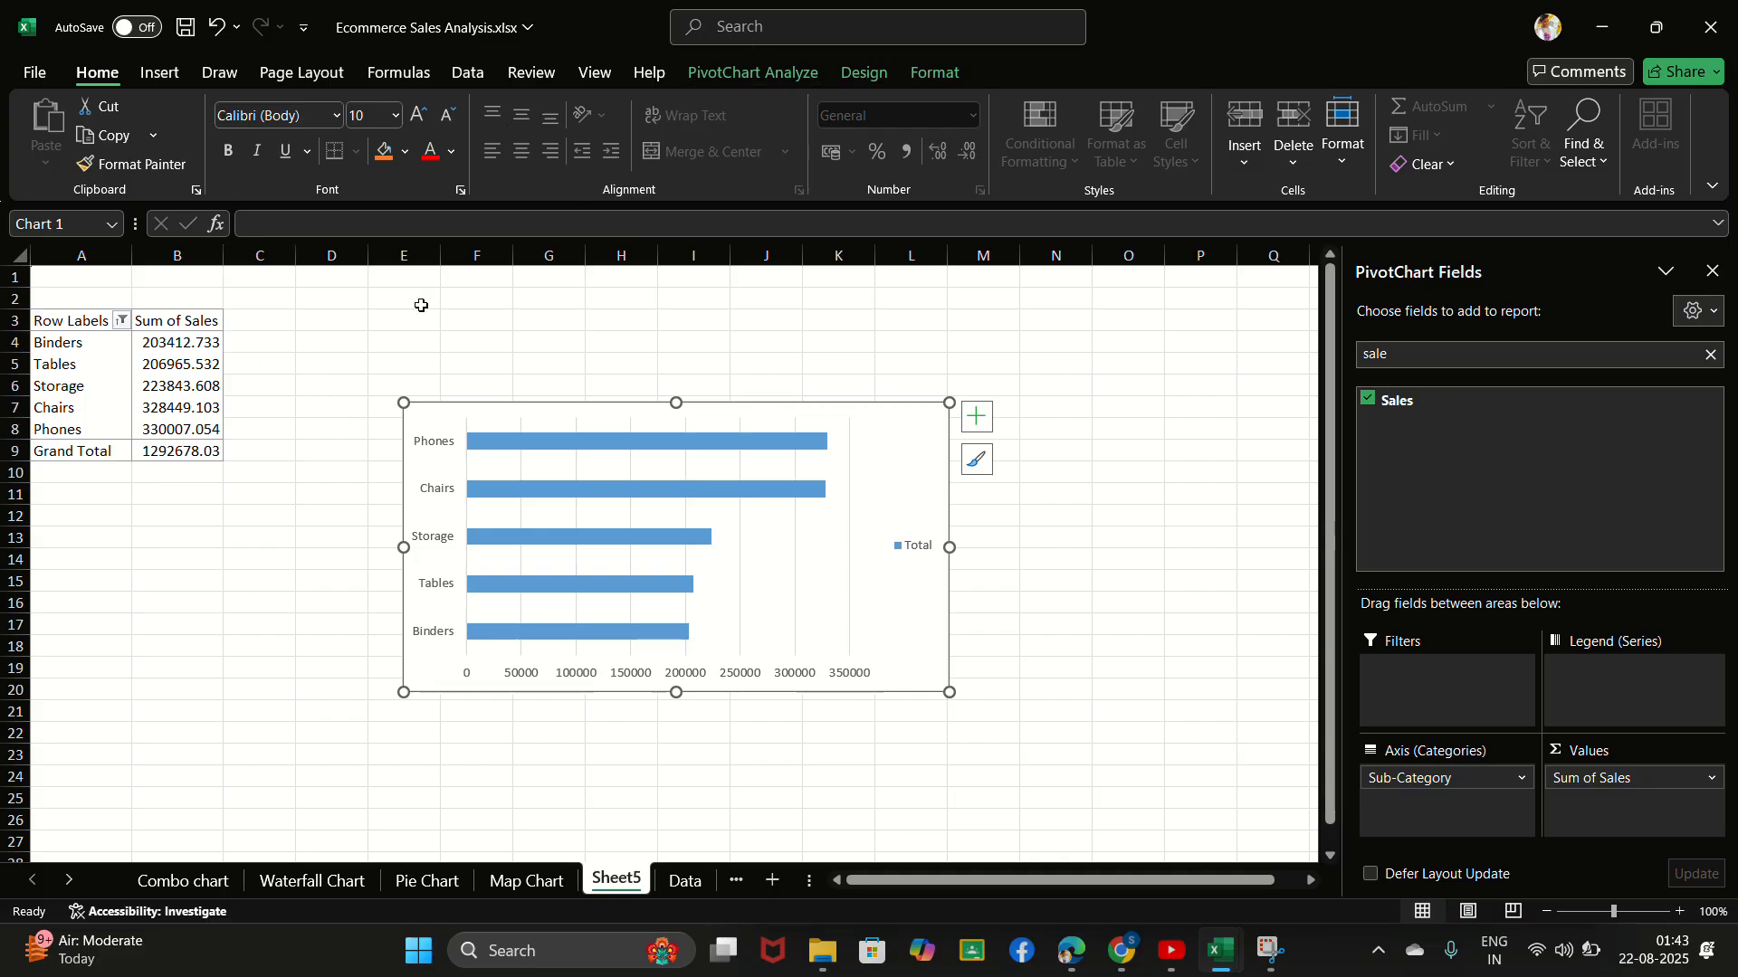
left_click(749, 33)
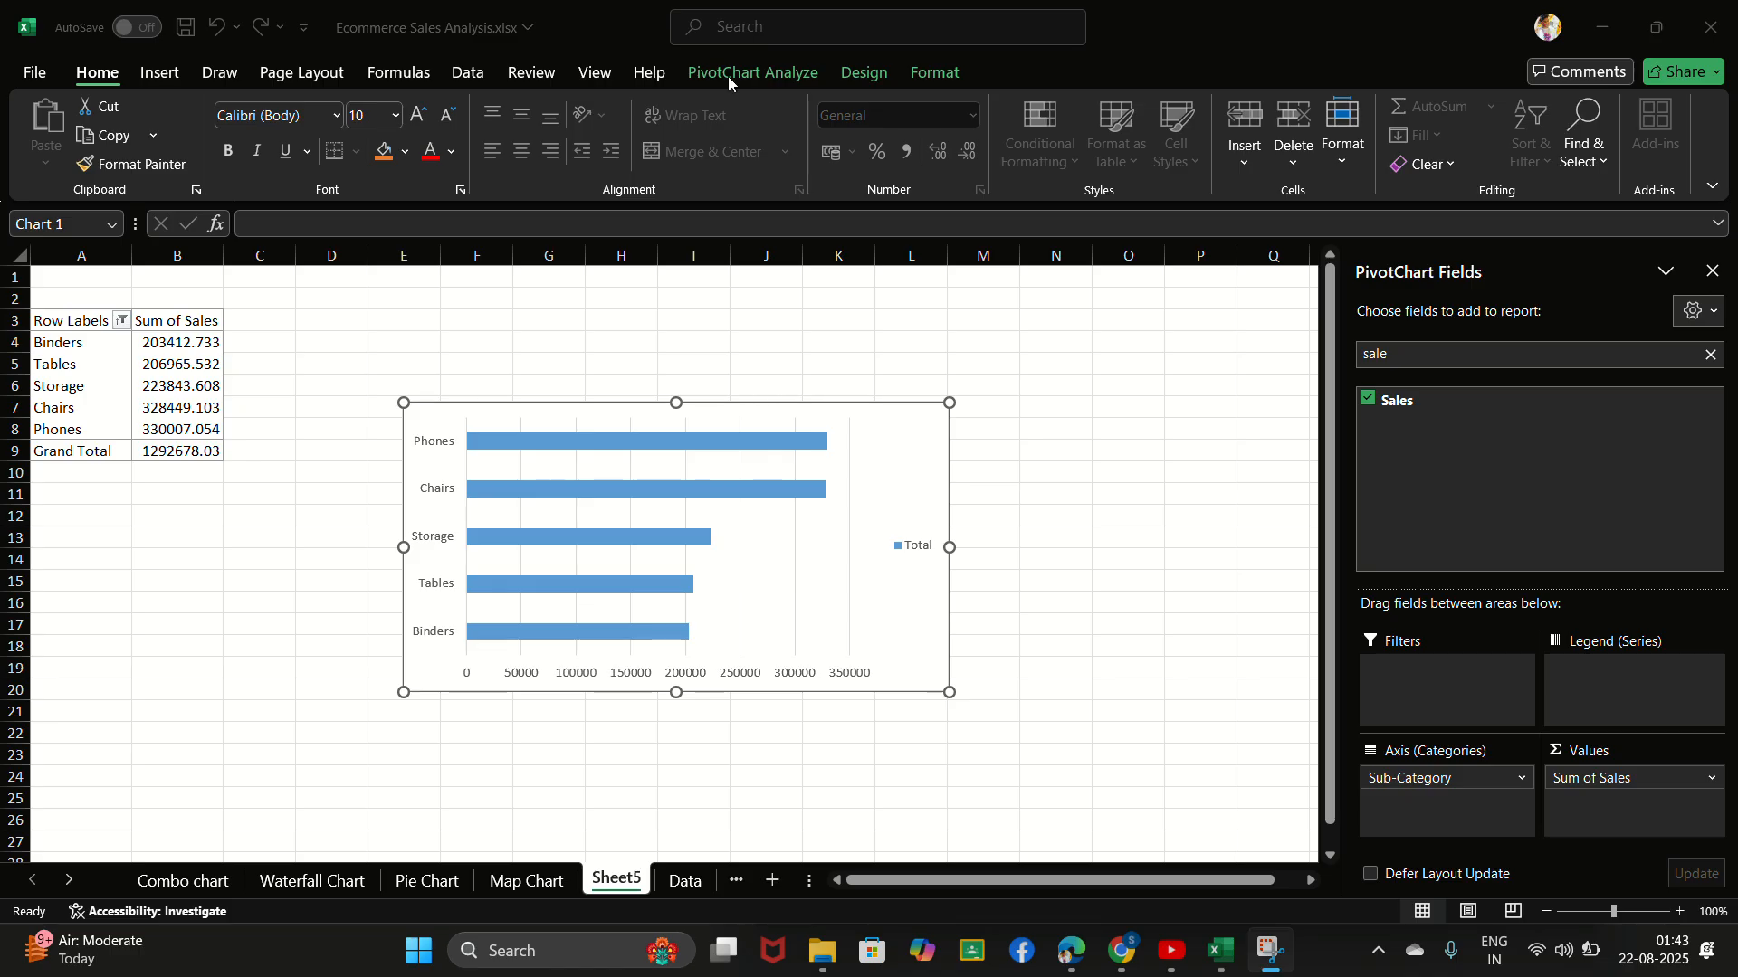
- Rename the worksheet with the sub-category chart as Bar Chart
left_click(631, 876)
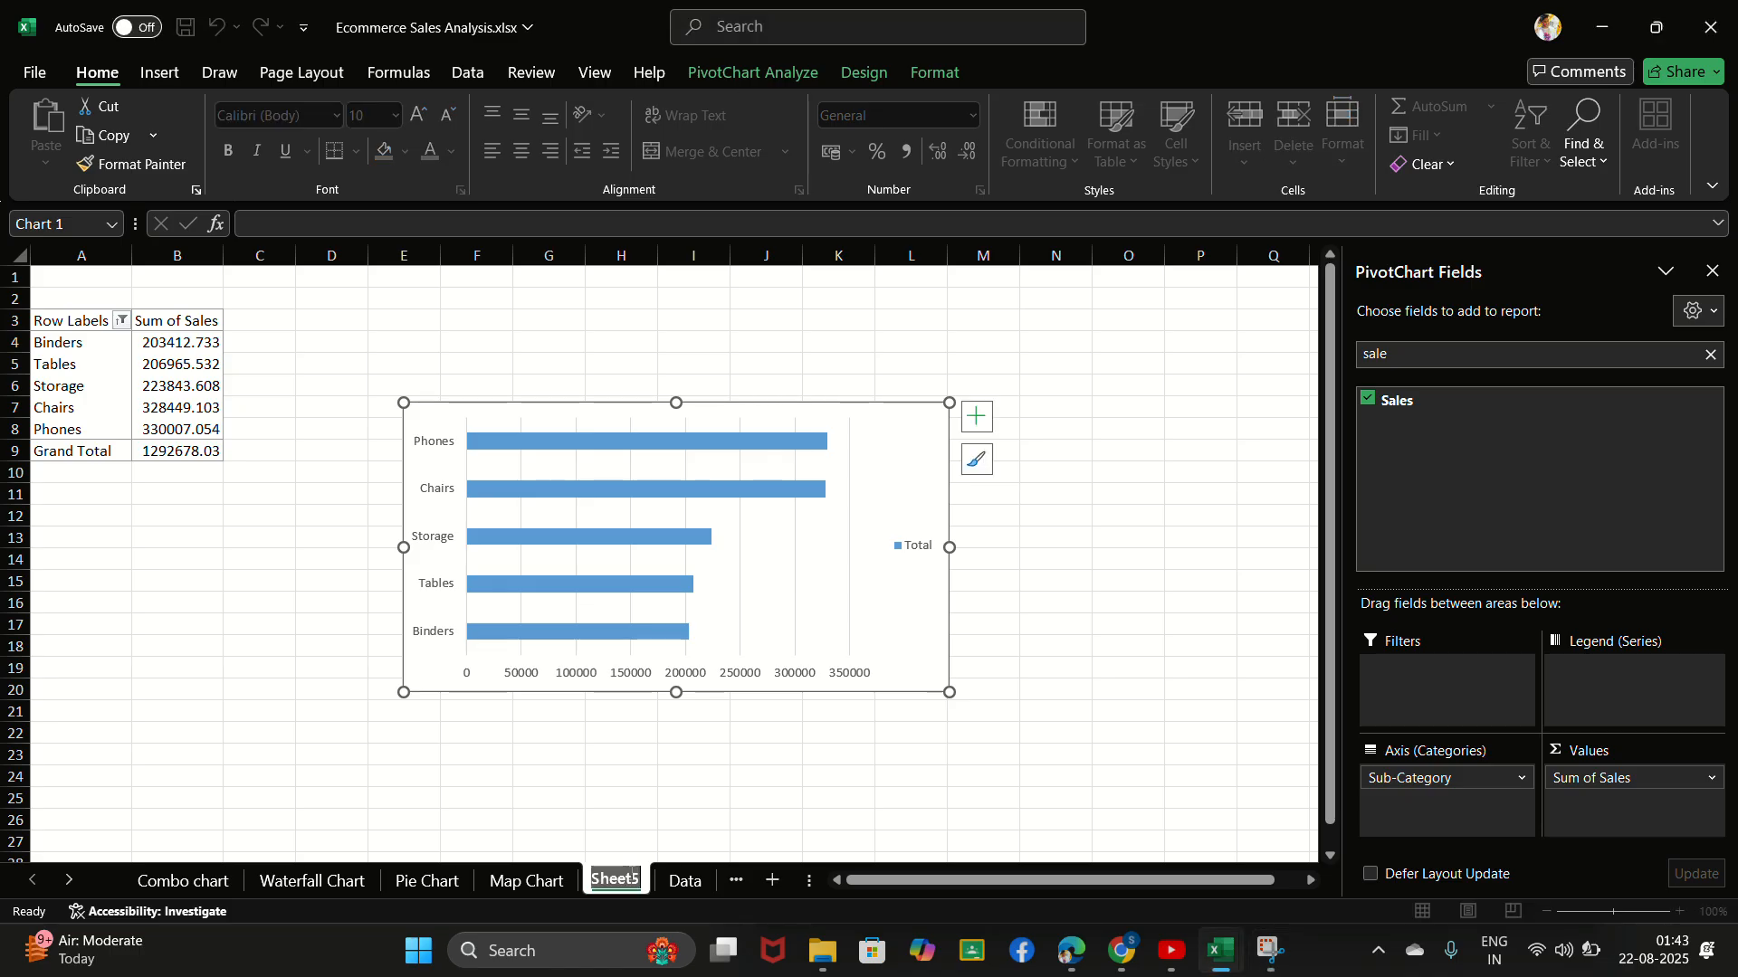
key("BackSpace")
type("Ba")
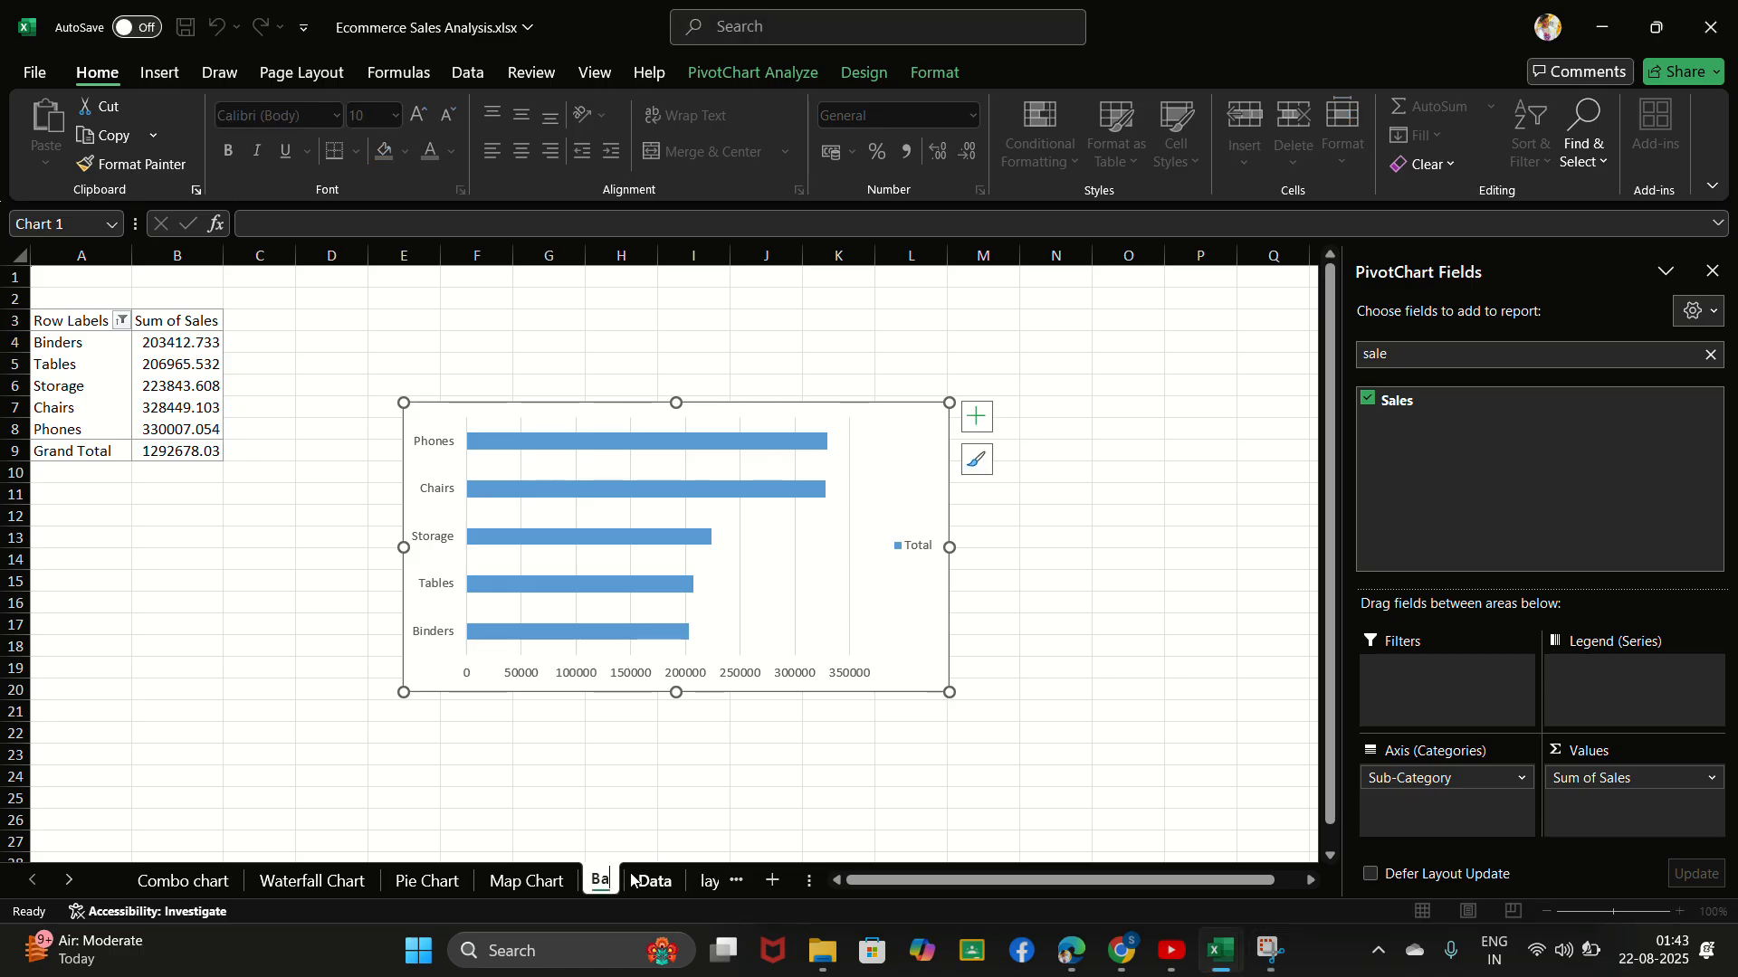
type("r Chart")
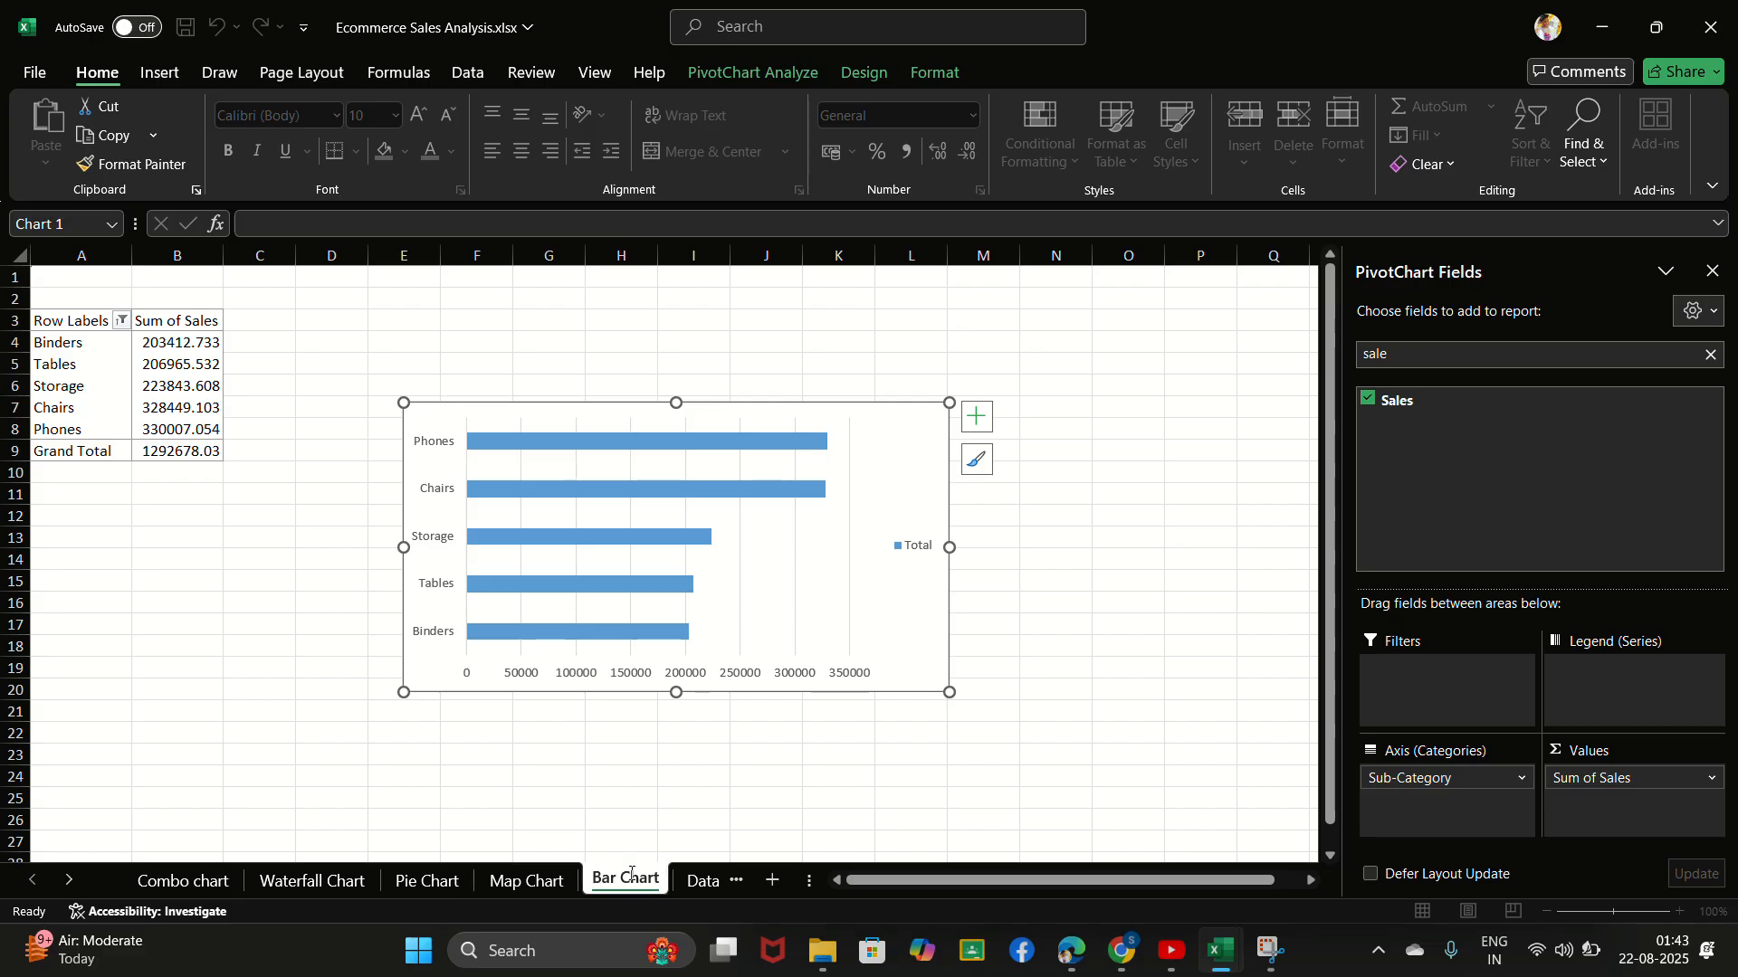
key("Return")
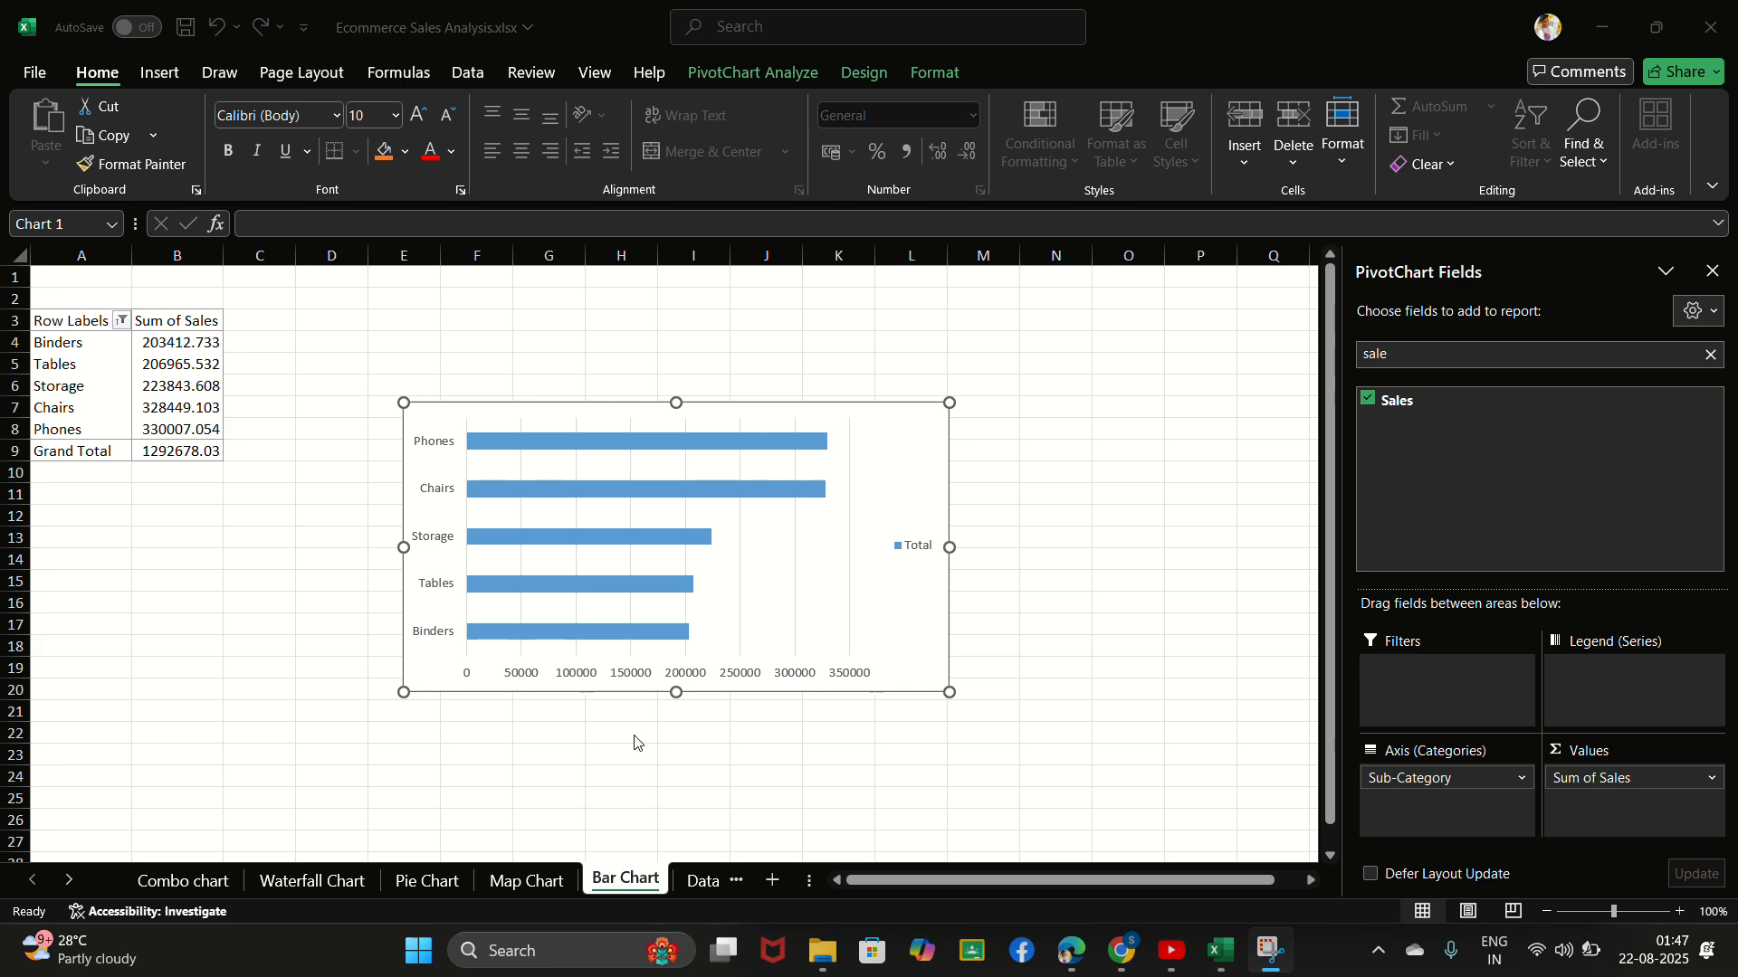
- Create another PivotTable from the table on the Data sheet, placed in a new worksheet
left_click(697, 881)
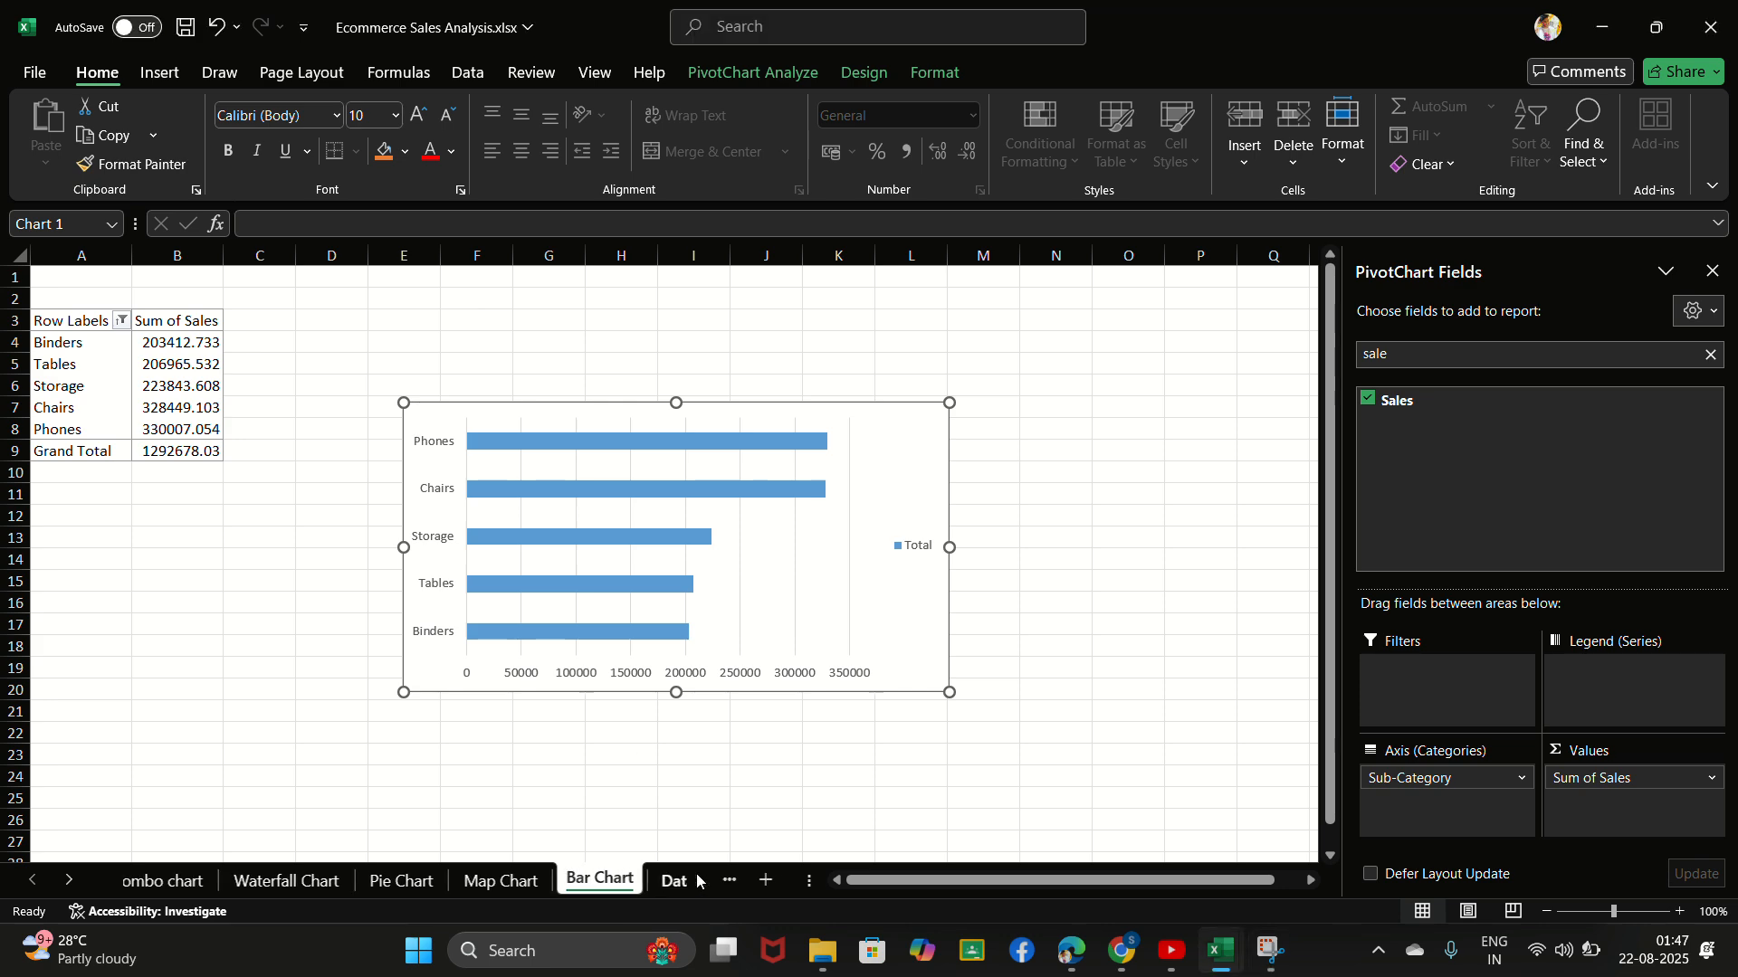
left_click(696, 880)
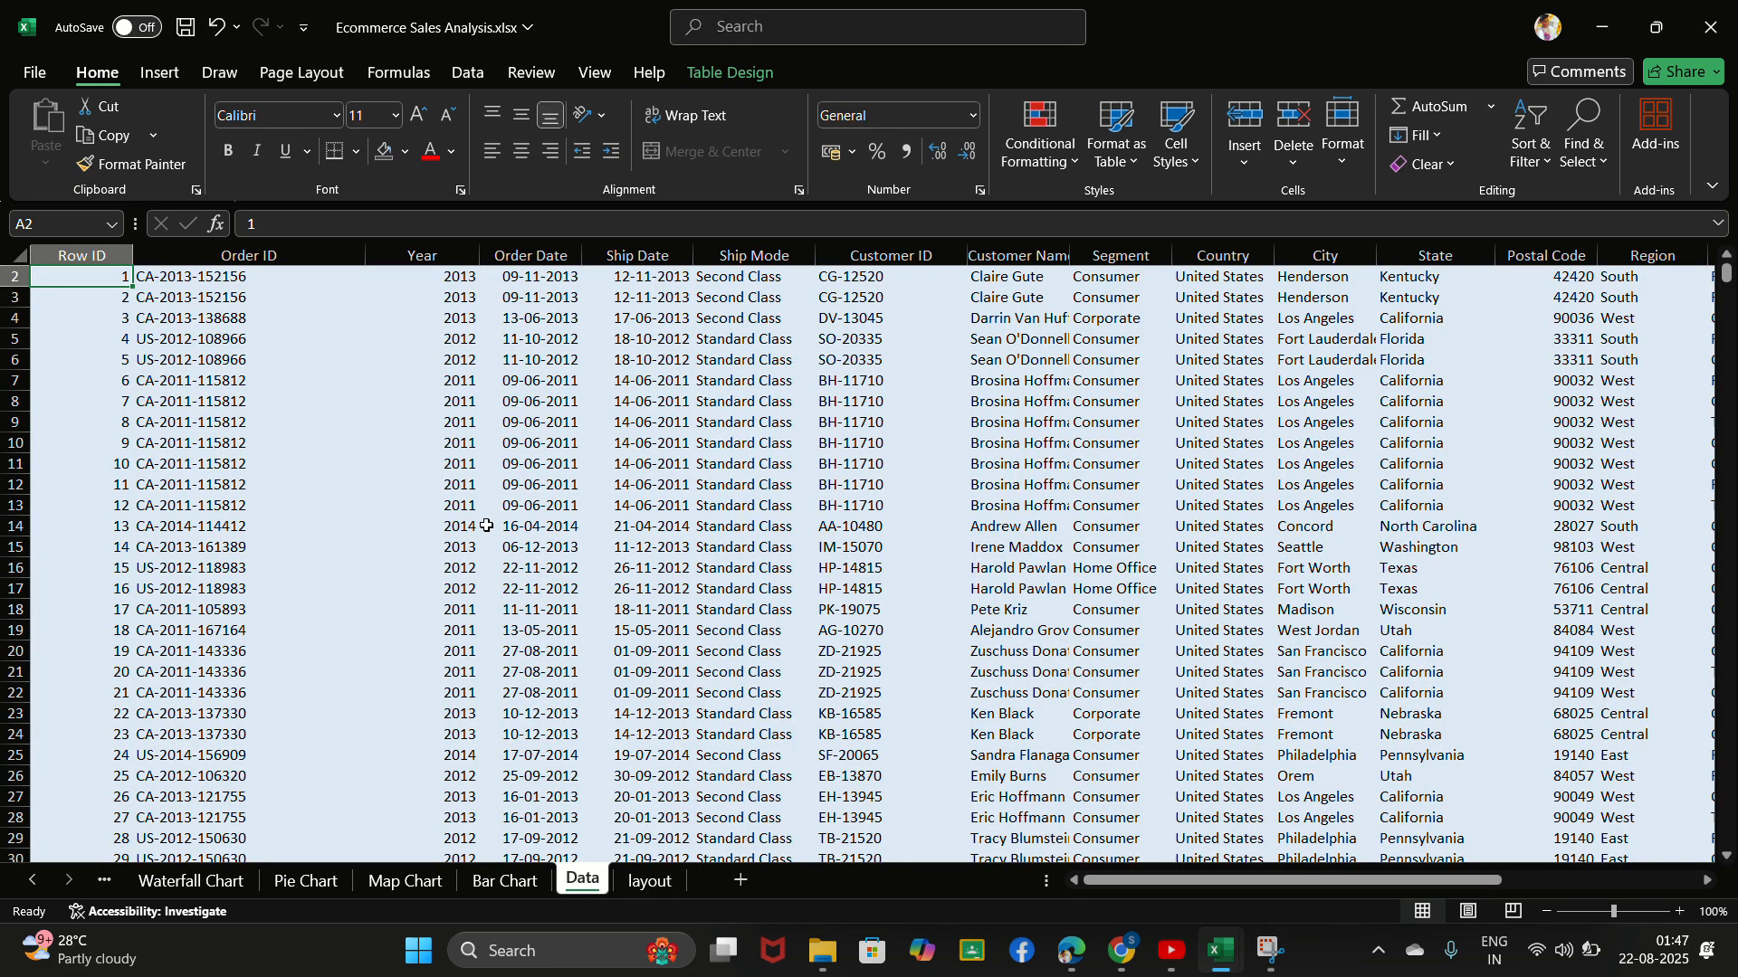
scroll(209, 489, "up", 2)
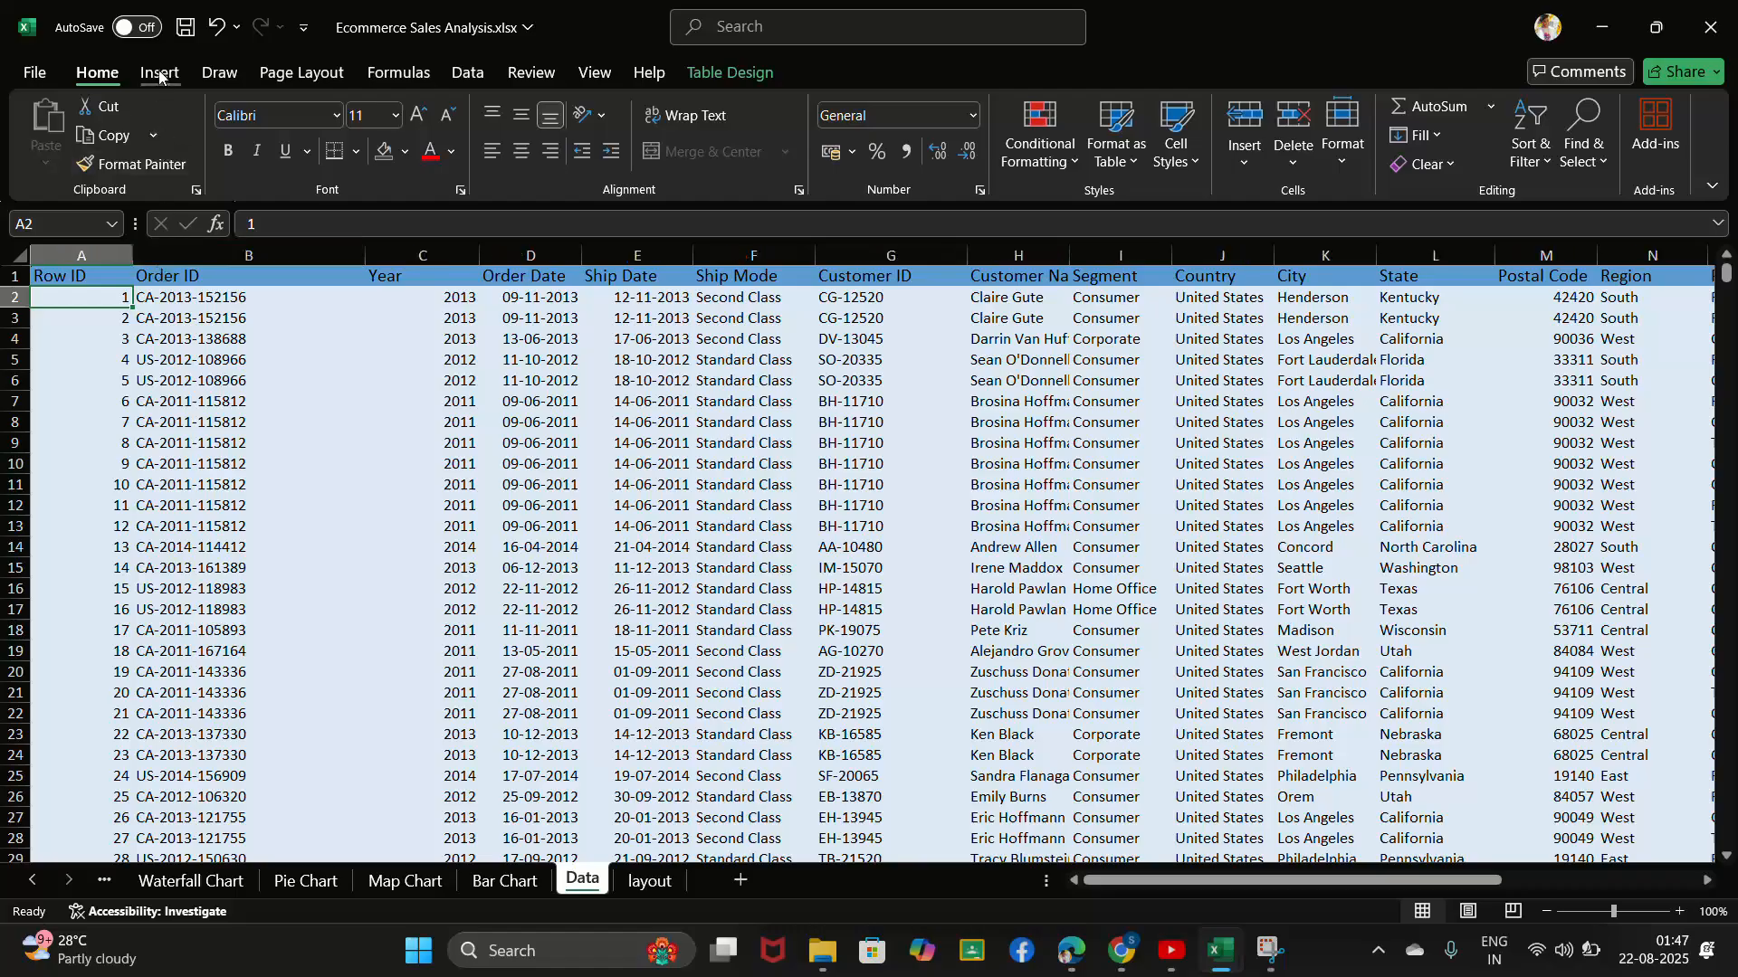
left_click(159, 73)
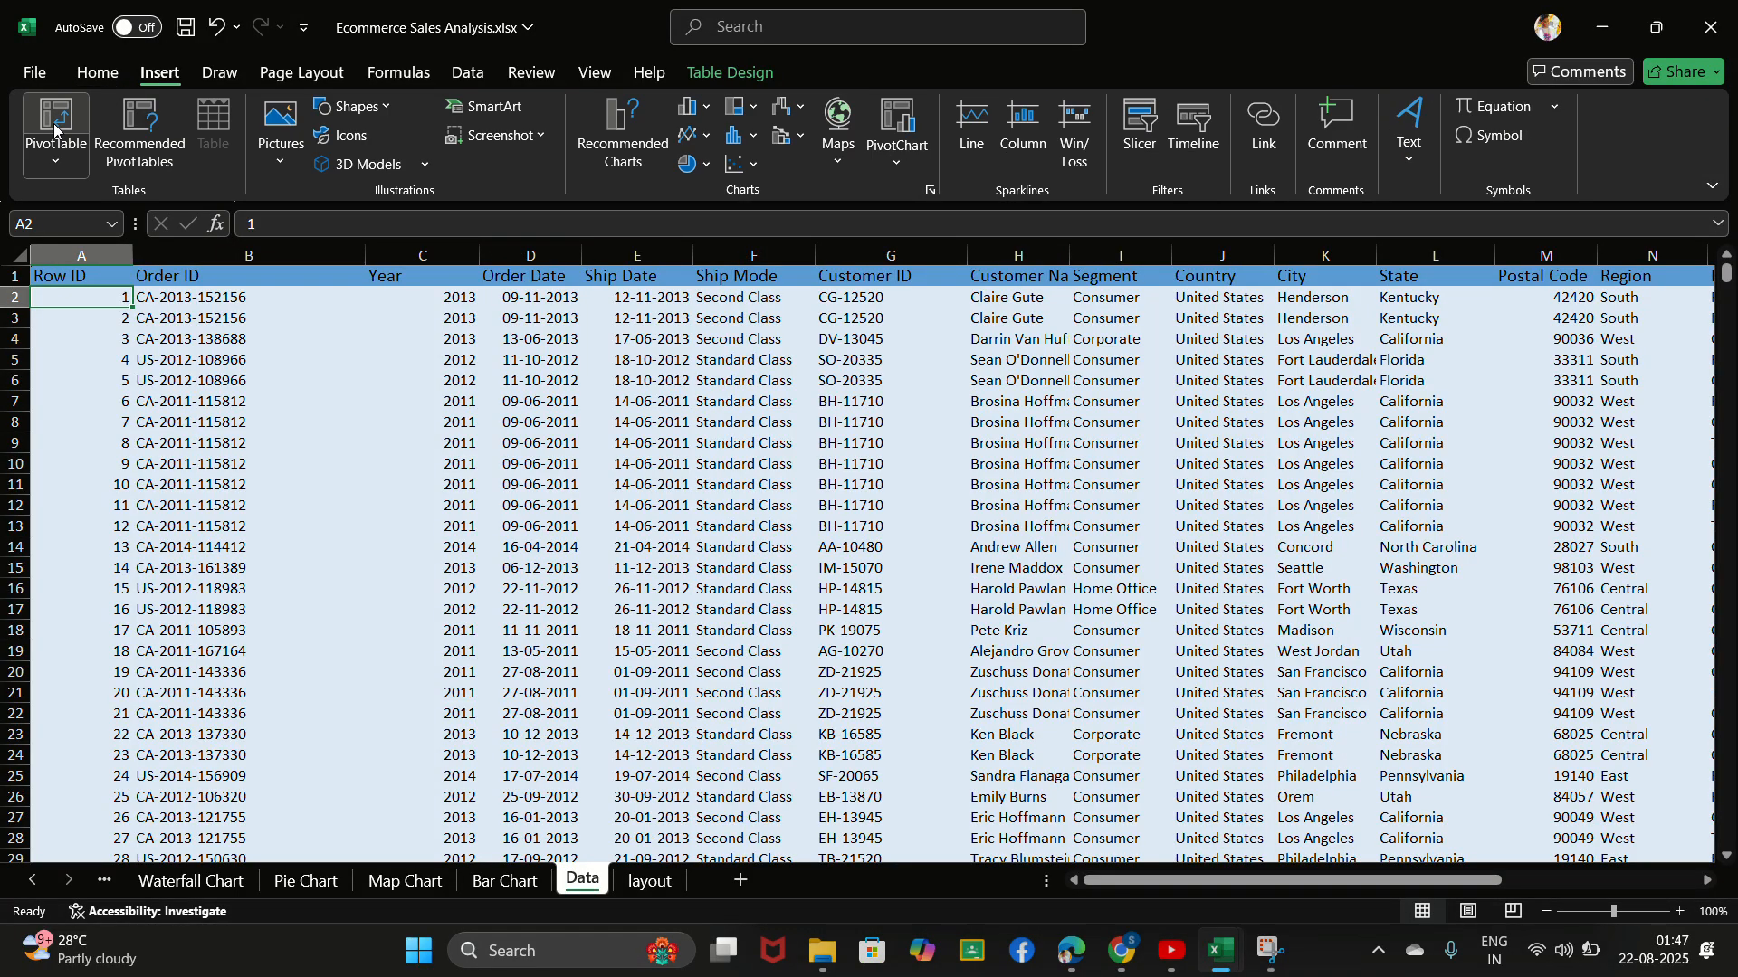
left_click(54, 129)
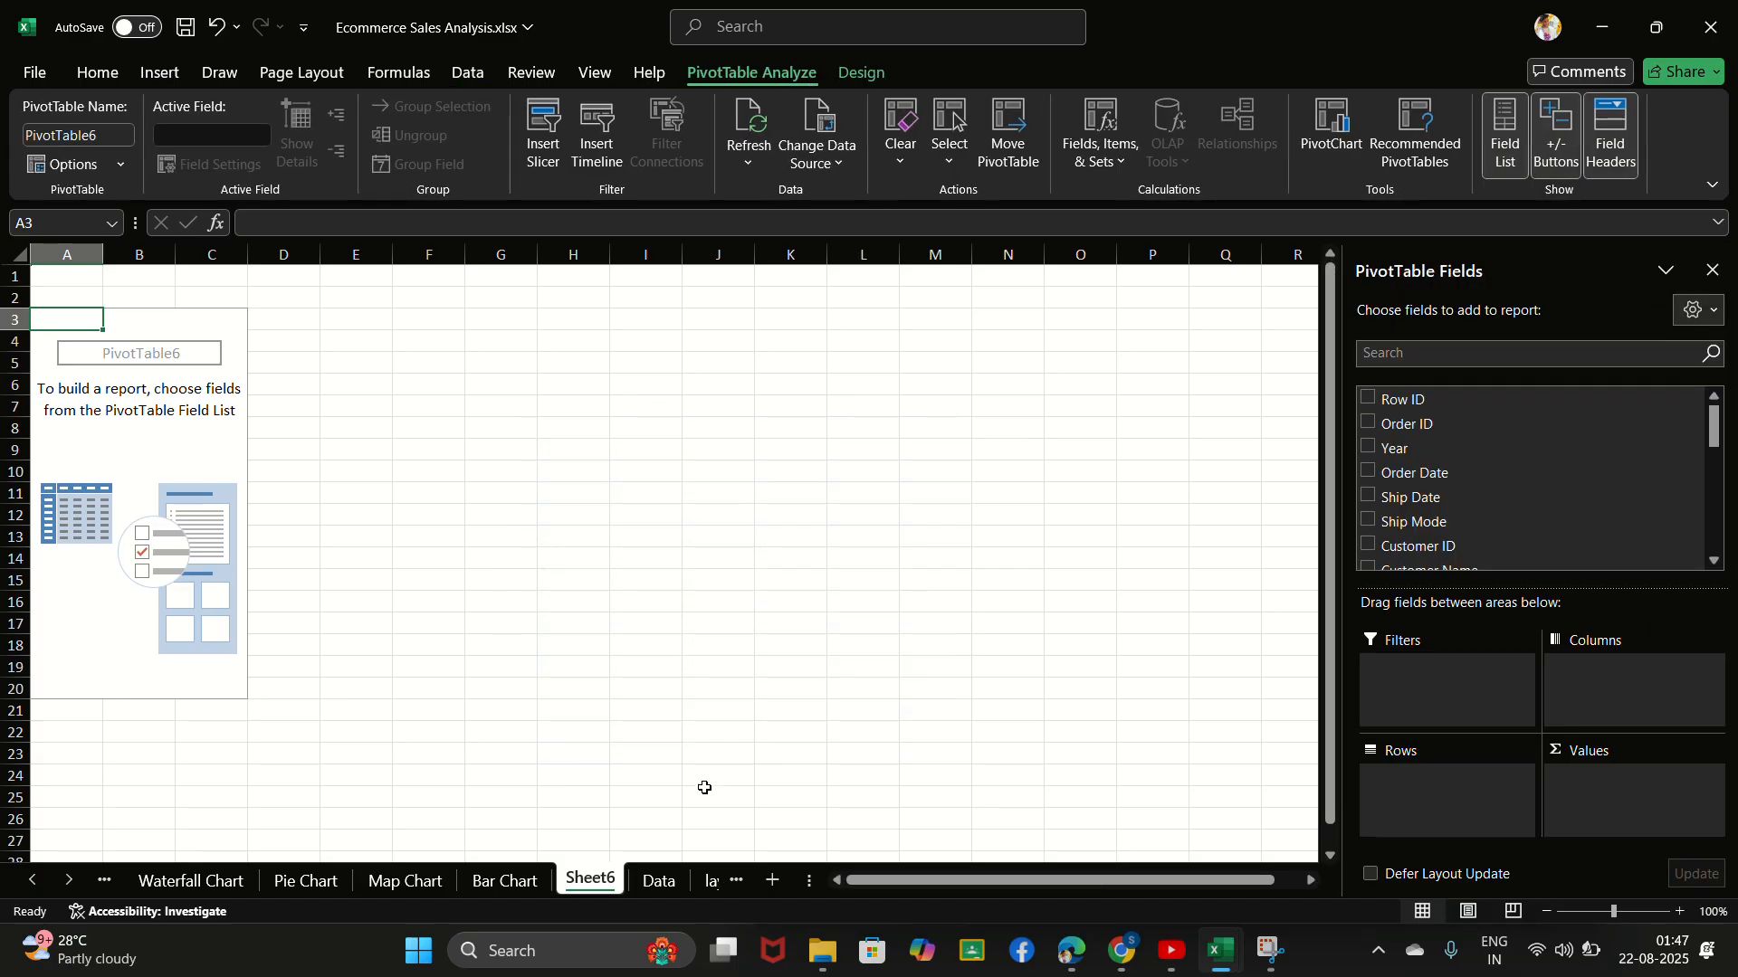
- Rename the new PivotTable's worksheet as KPI
double_click(602, 879)
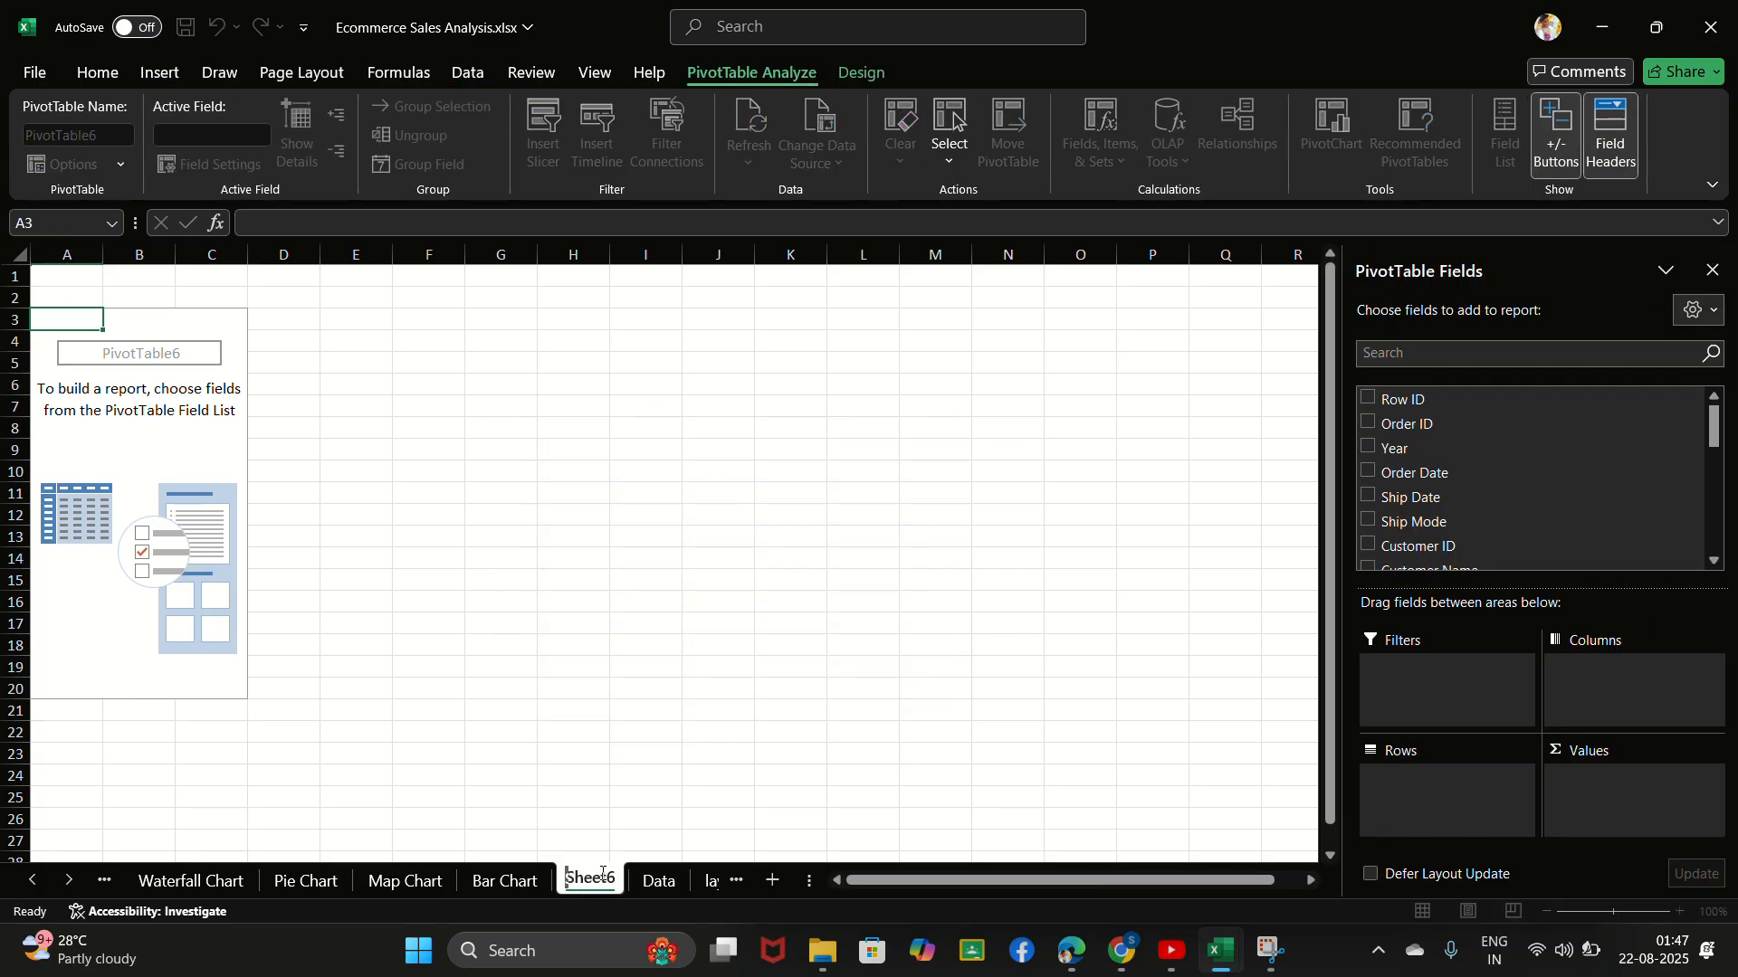
key("BackSpace")
type("KPI")
key("Return")
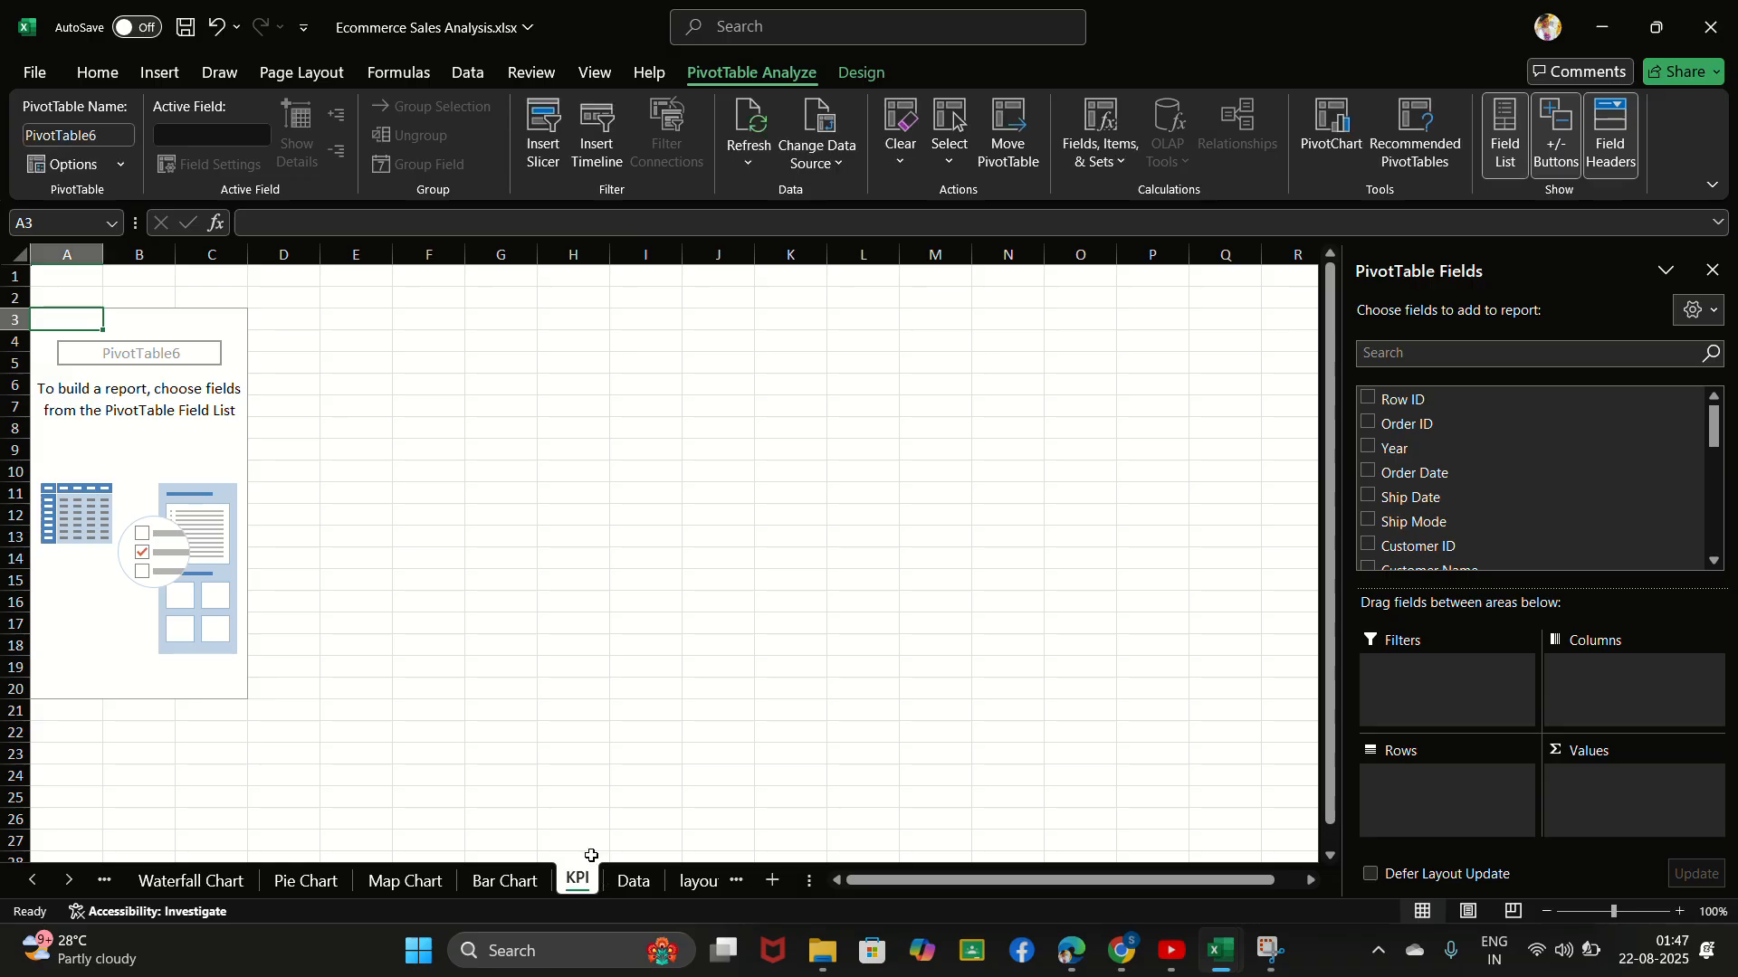
left_click(501, 580)
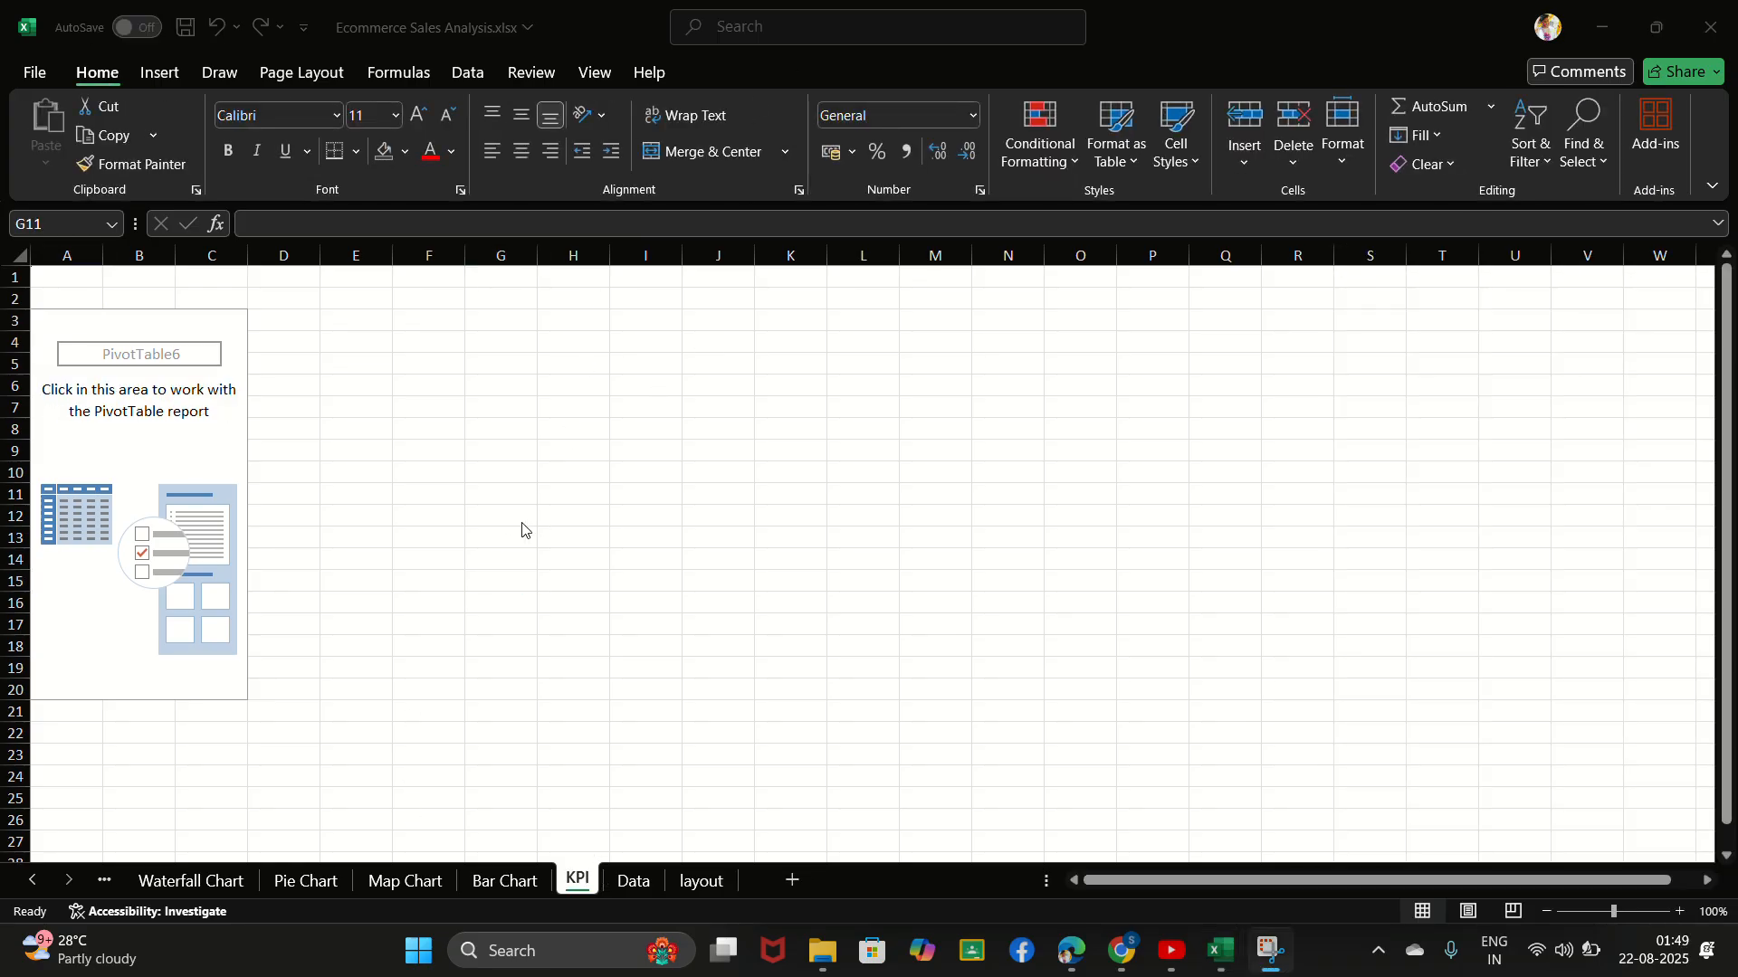
- Add Months (Order Date) to the rows of the empty PivotTable on the KPI sheet
left_click(138, 359)
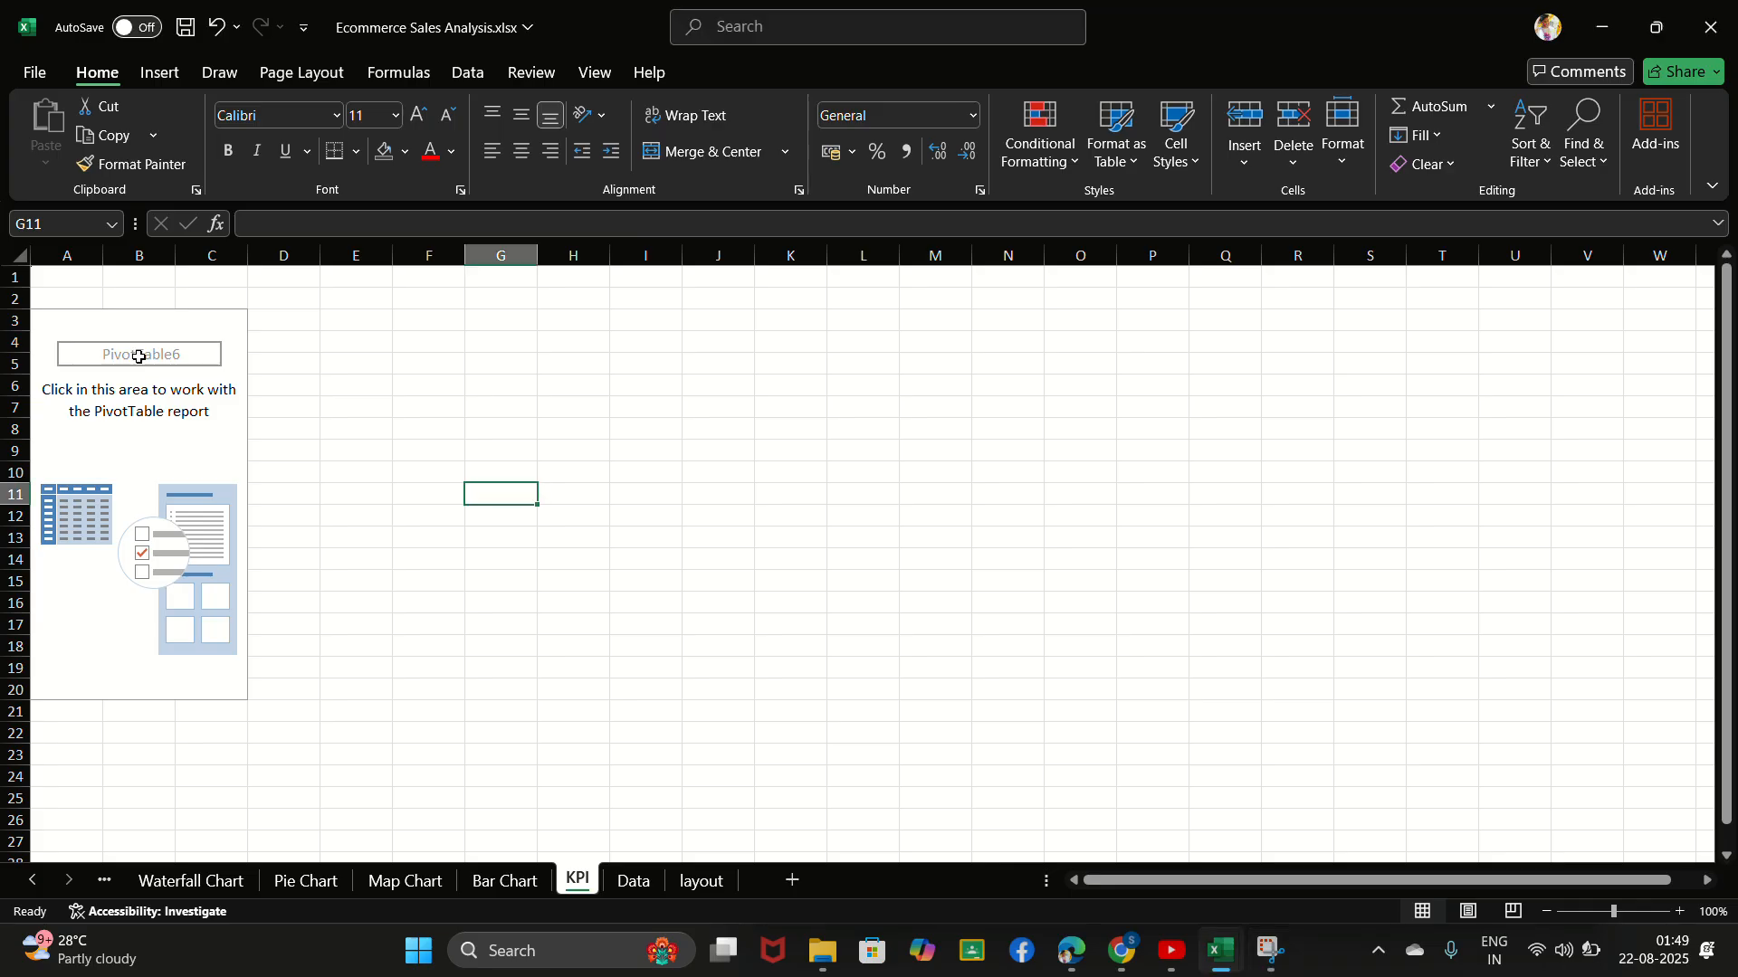
left_click(138, 357)
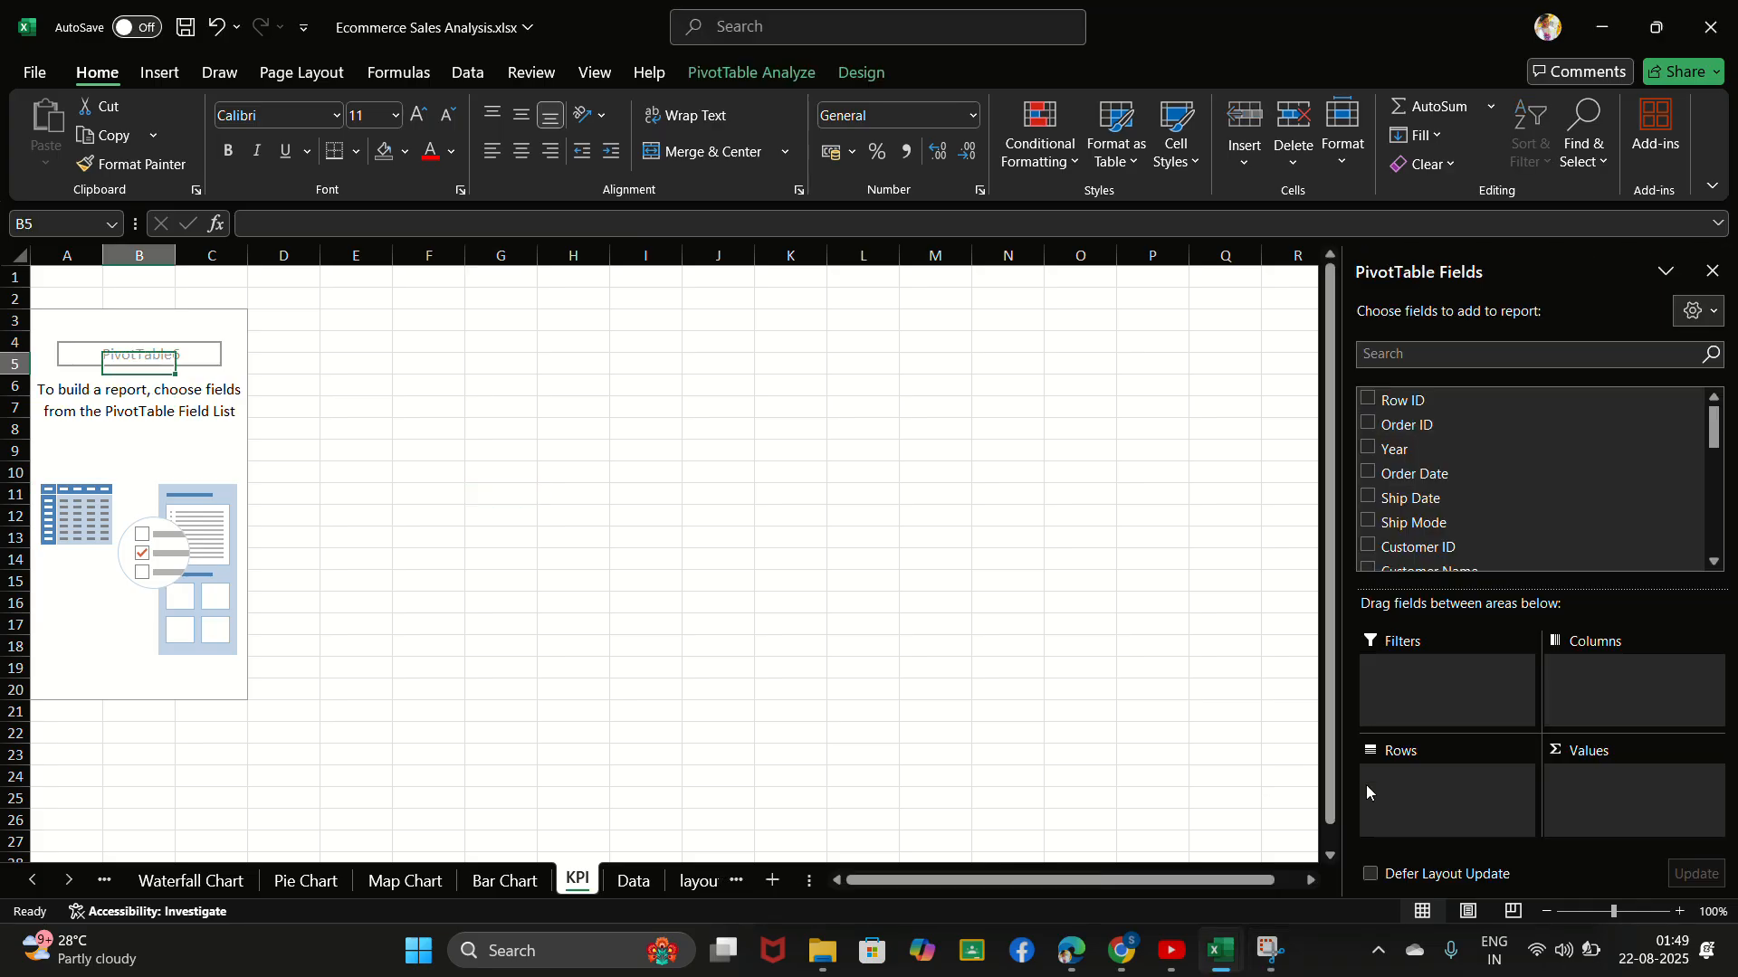
left_click(1454, 347)
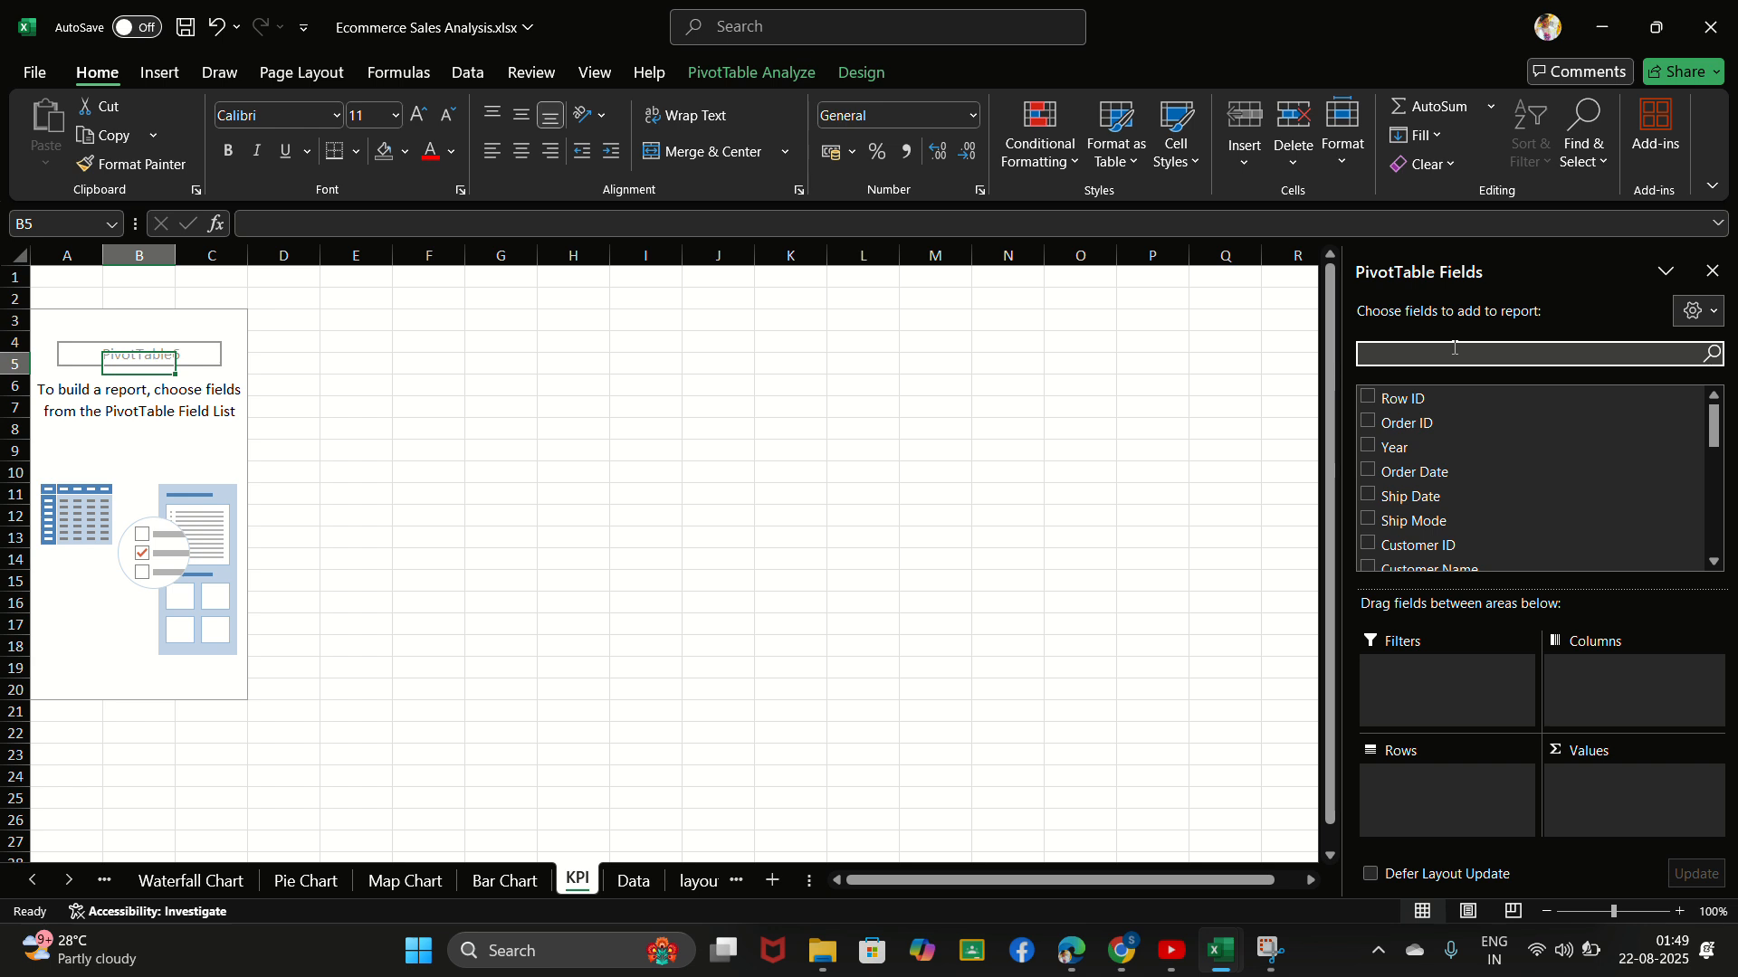
type("ord")
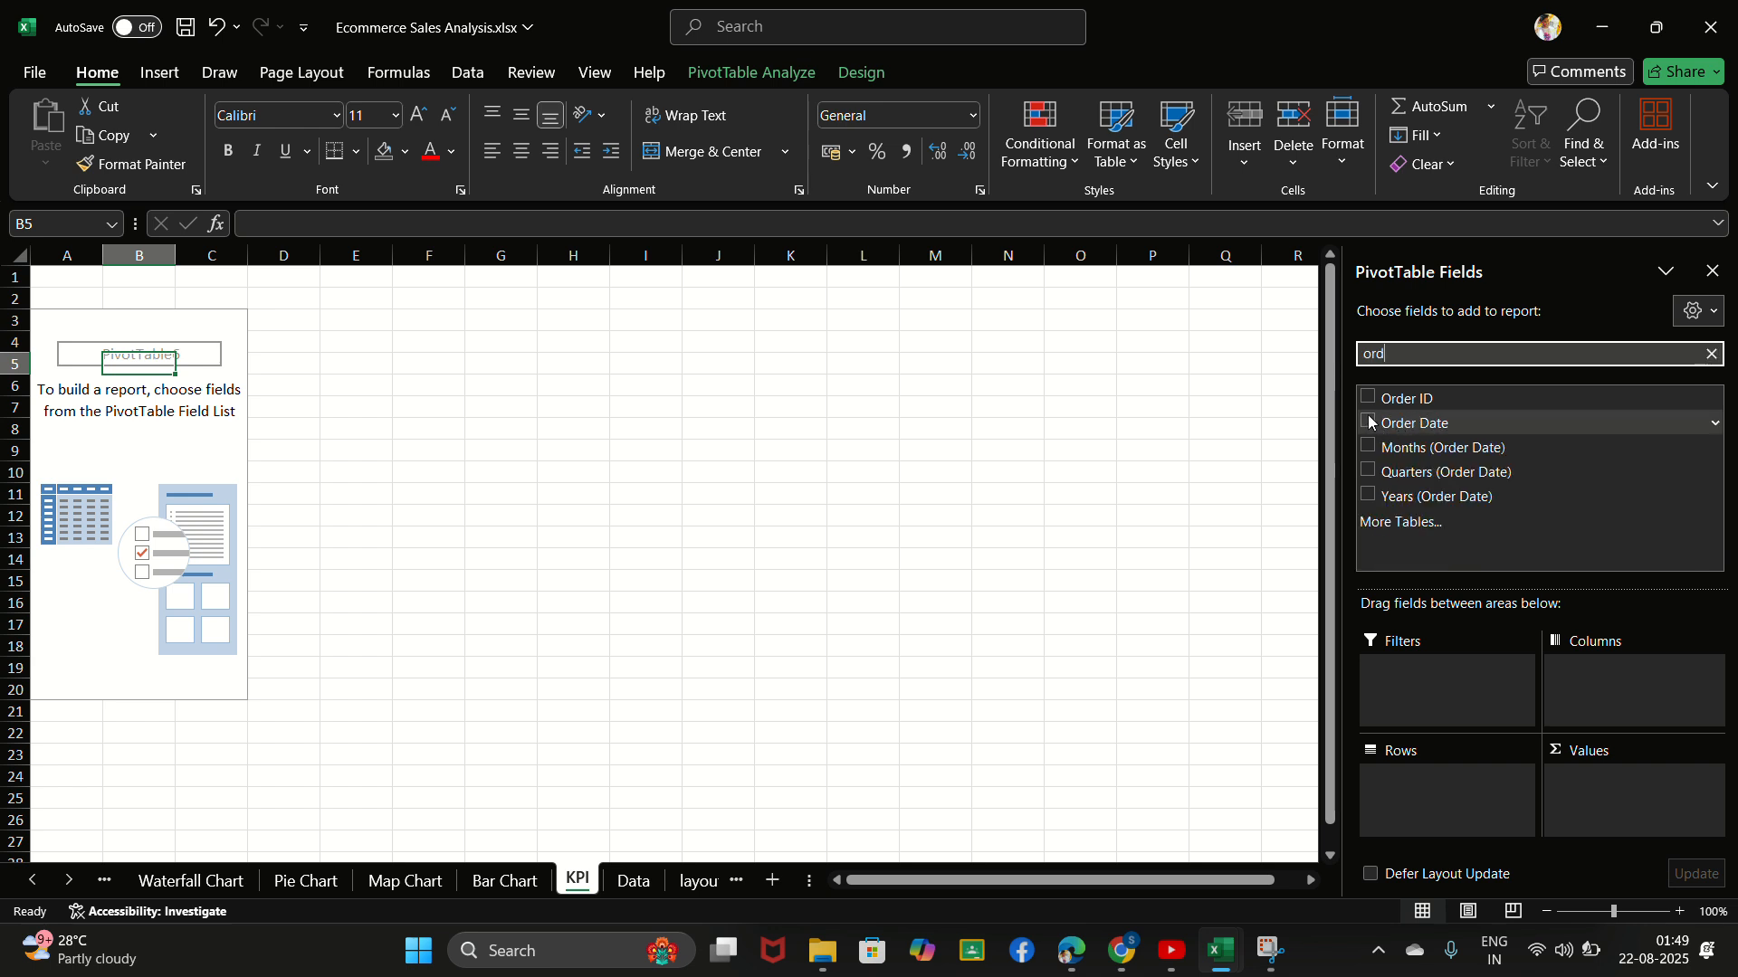
left_click(1368, 447)
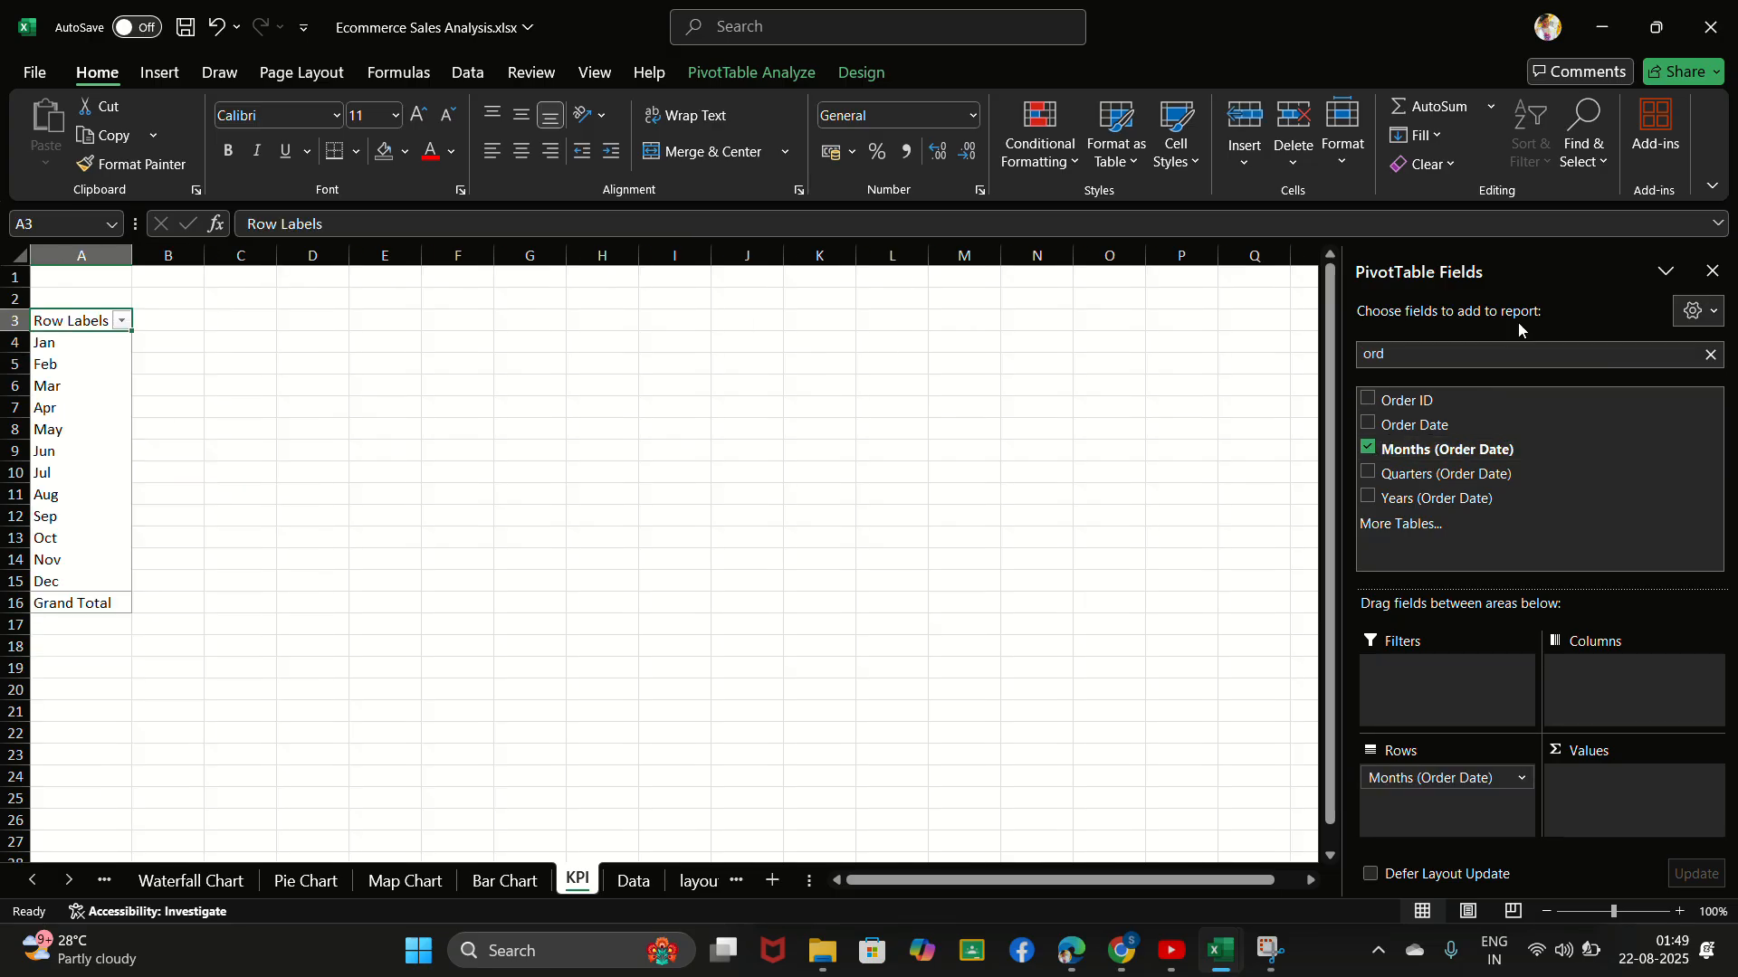
- Add Sales to the values of the monthly PivotTable on the KPI sheet
left_click(1712, 355)
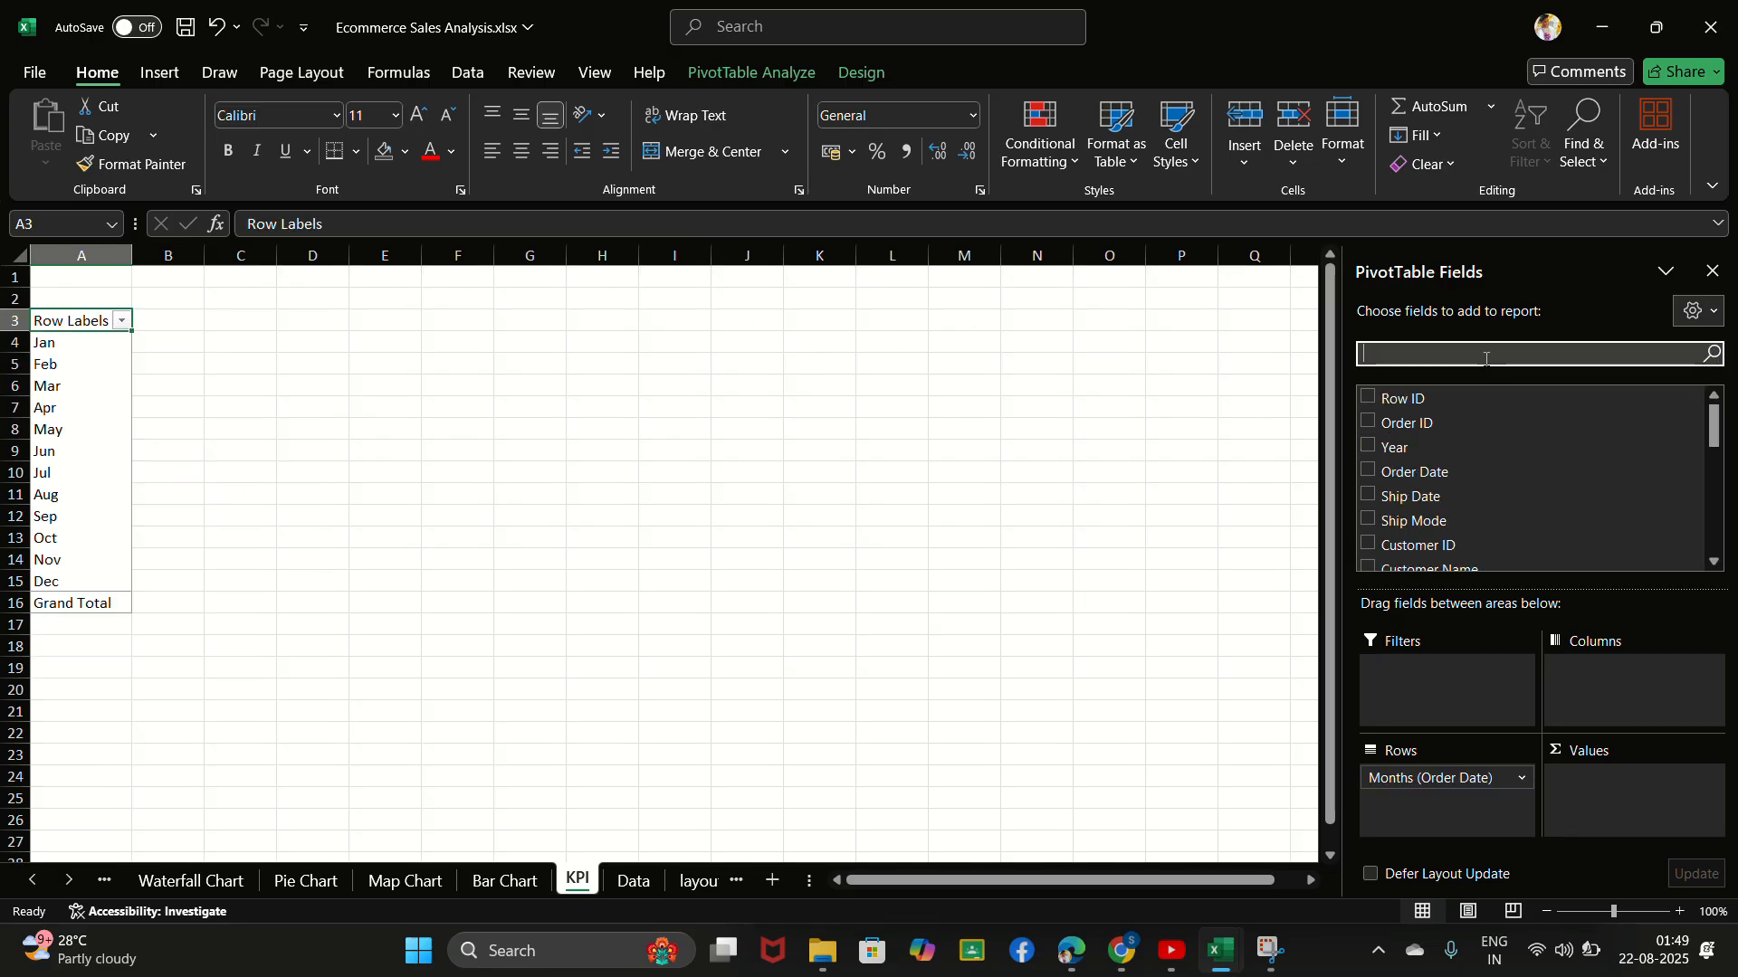
type("sal")
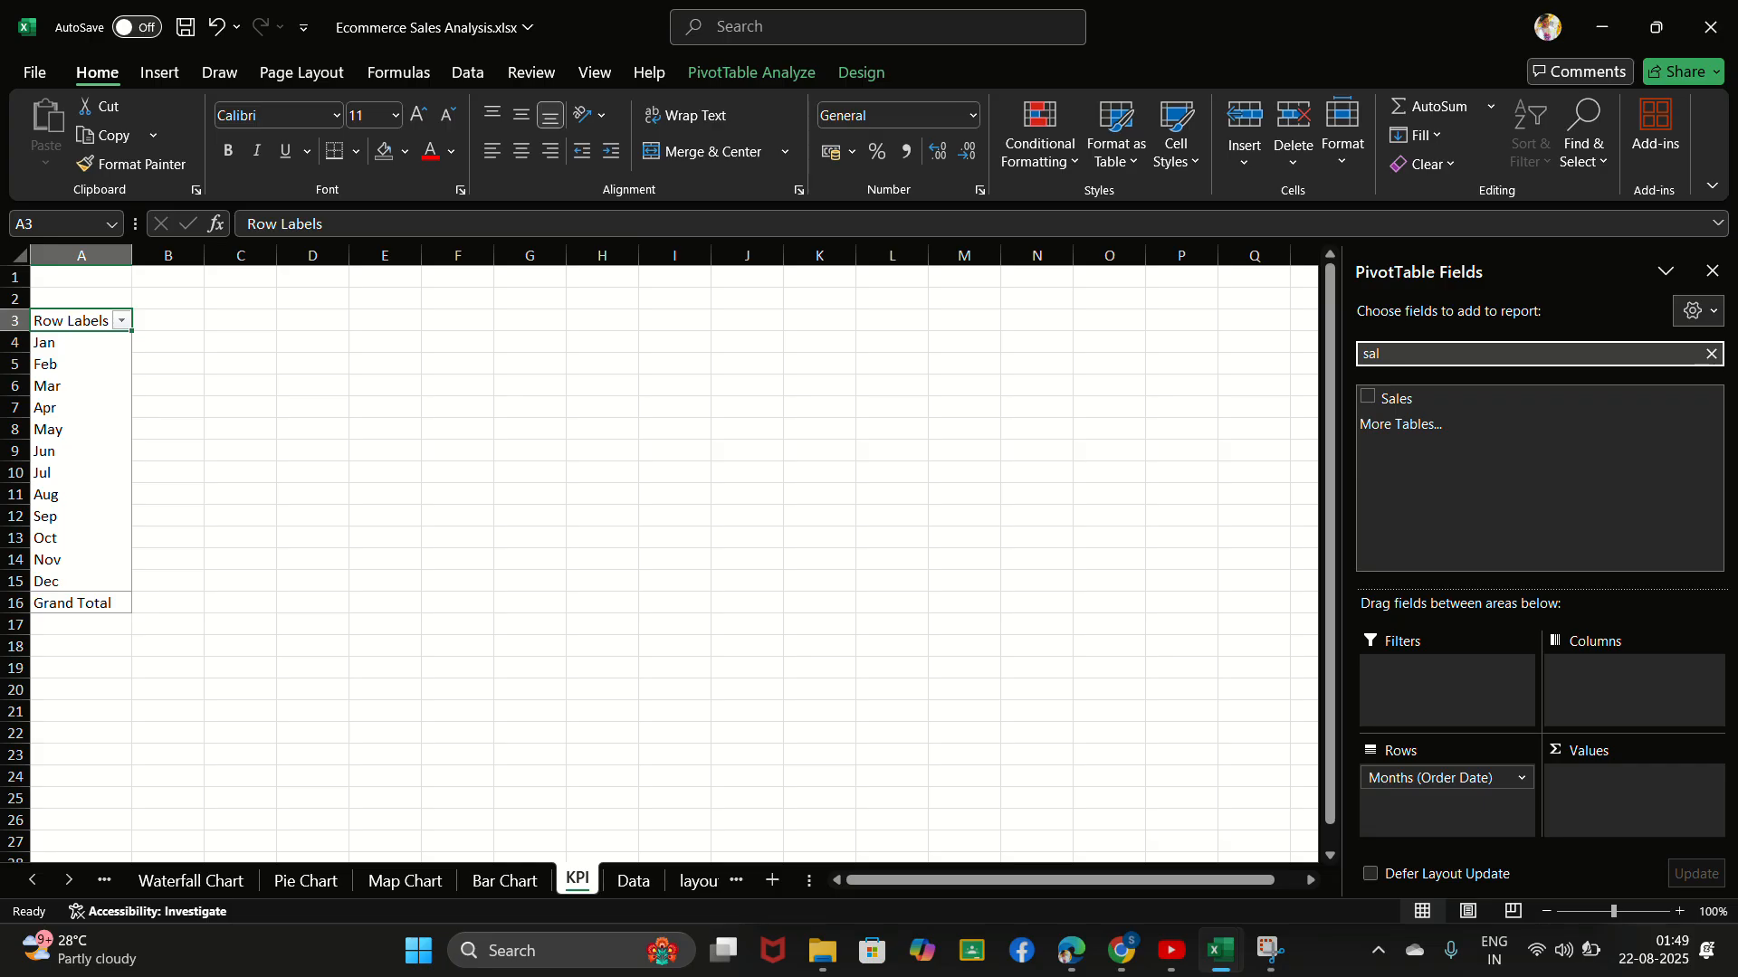
left_click(731, 28)
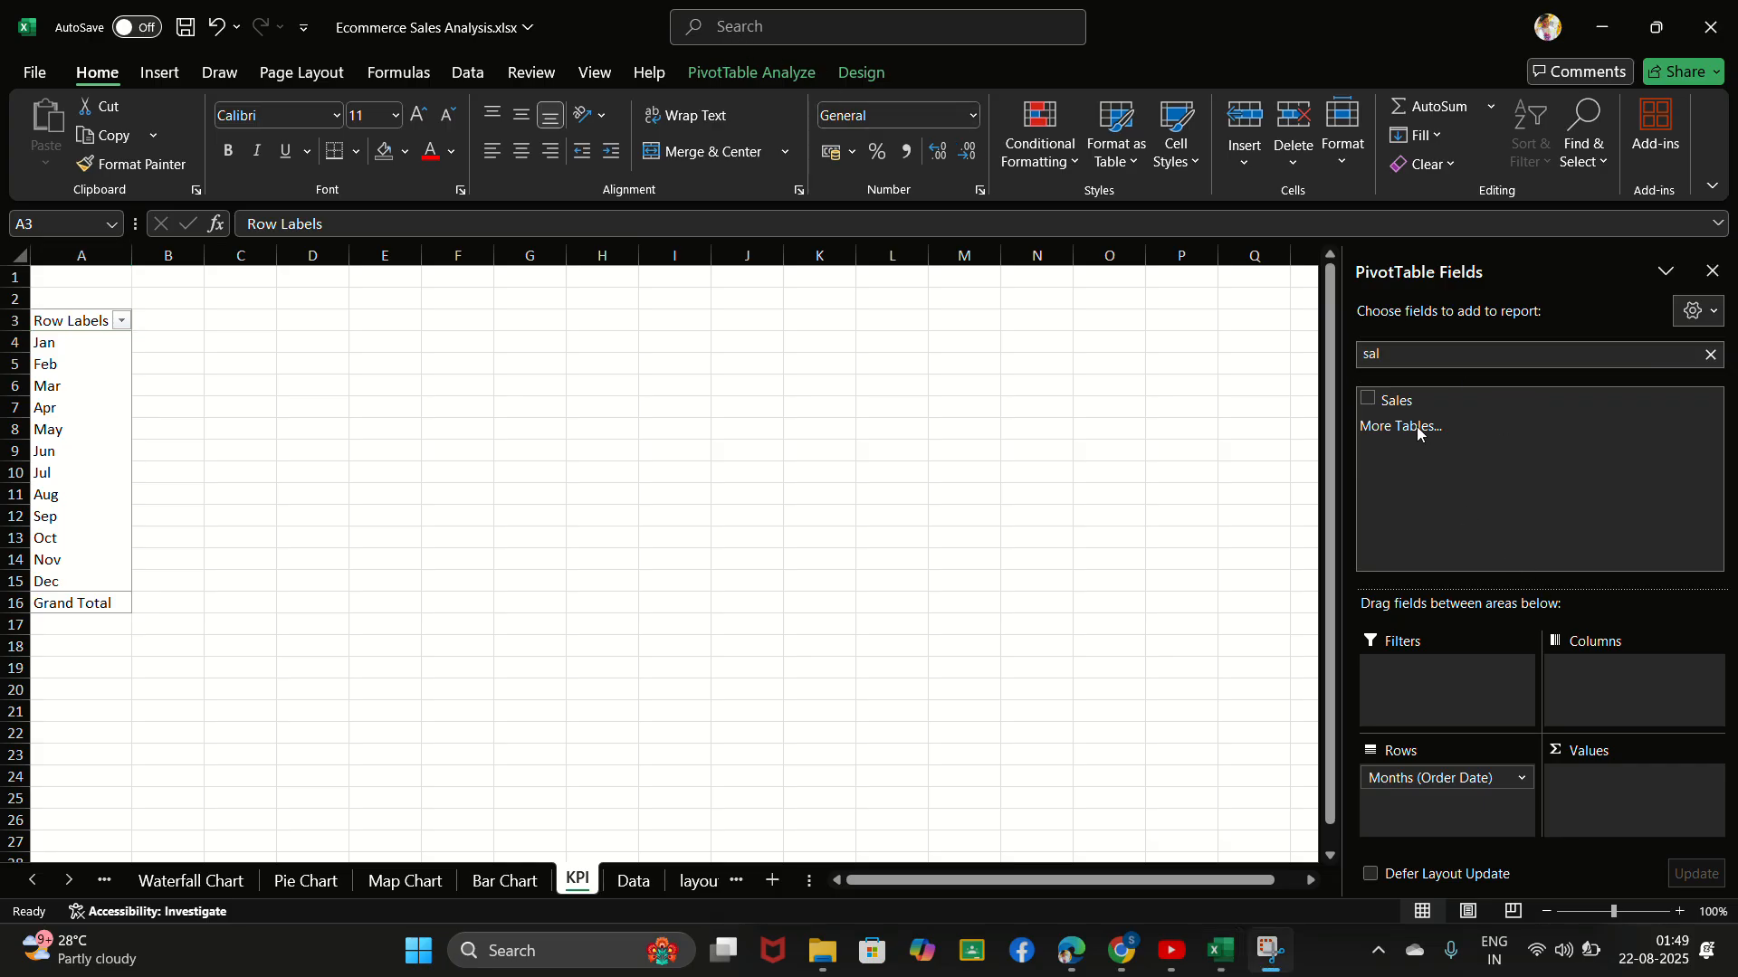
left_click(1370, 395)
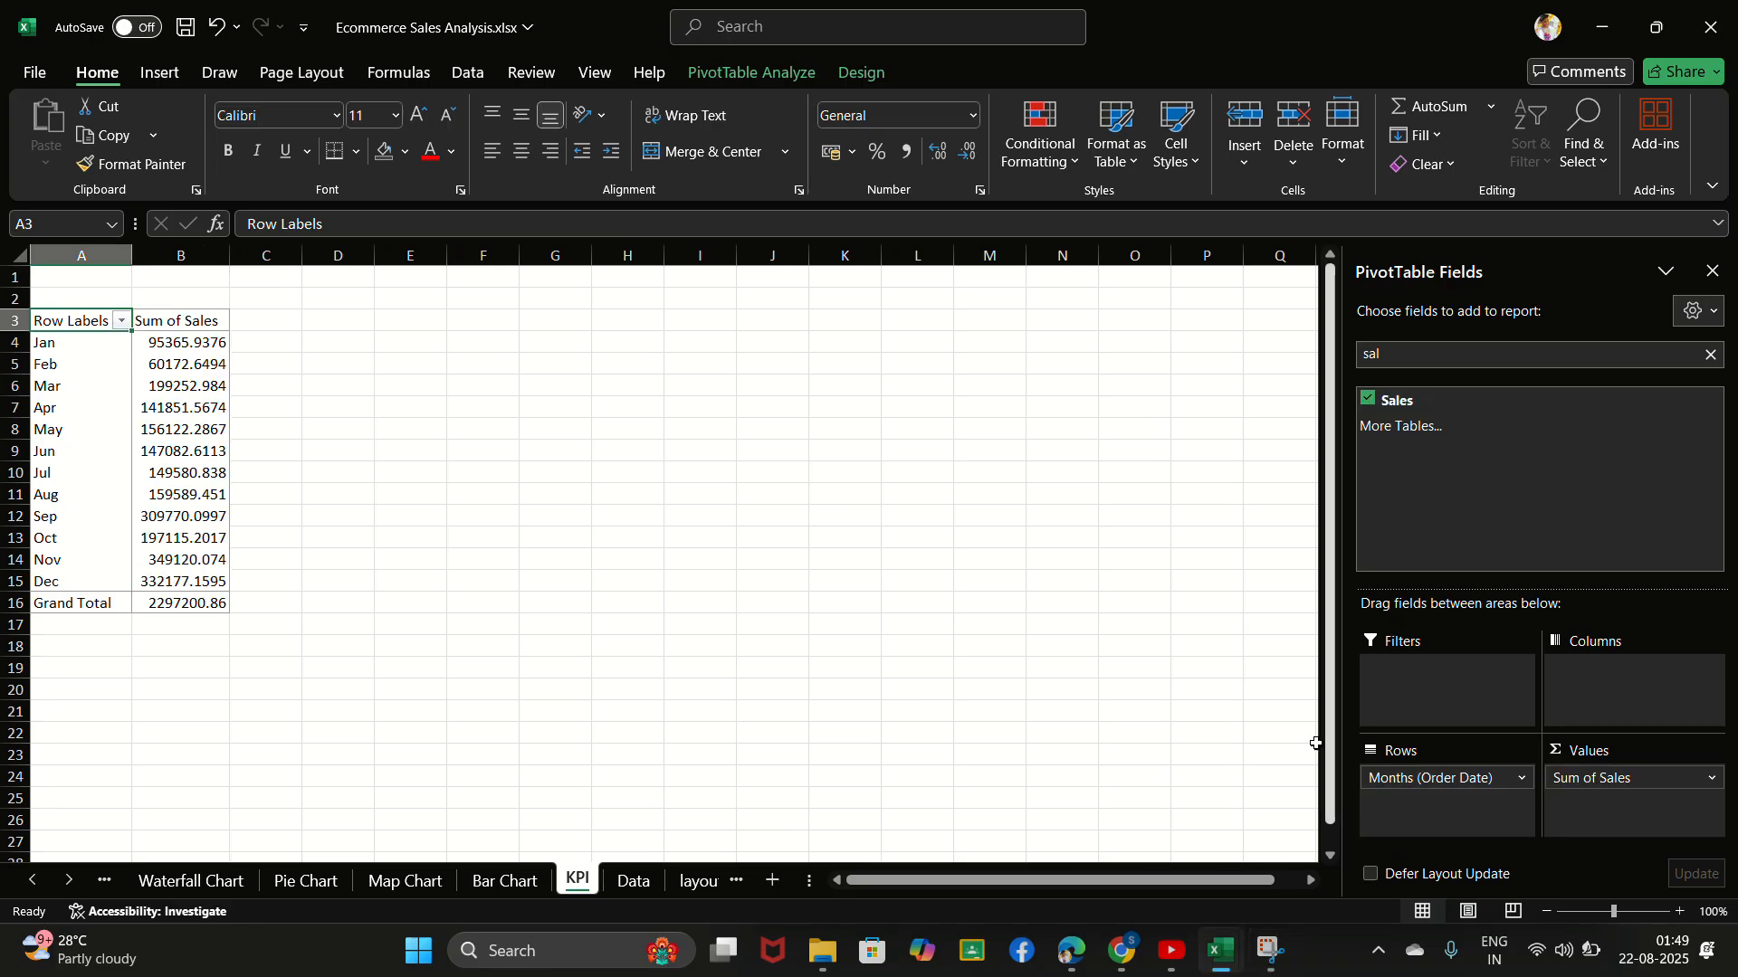
left_click(266, 447)
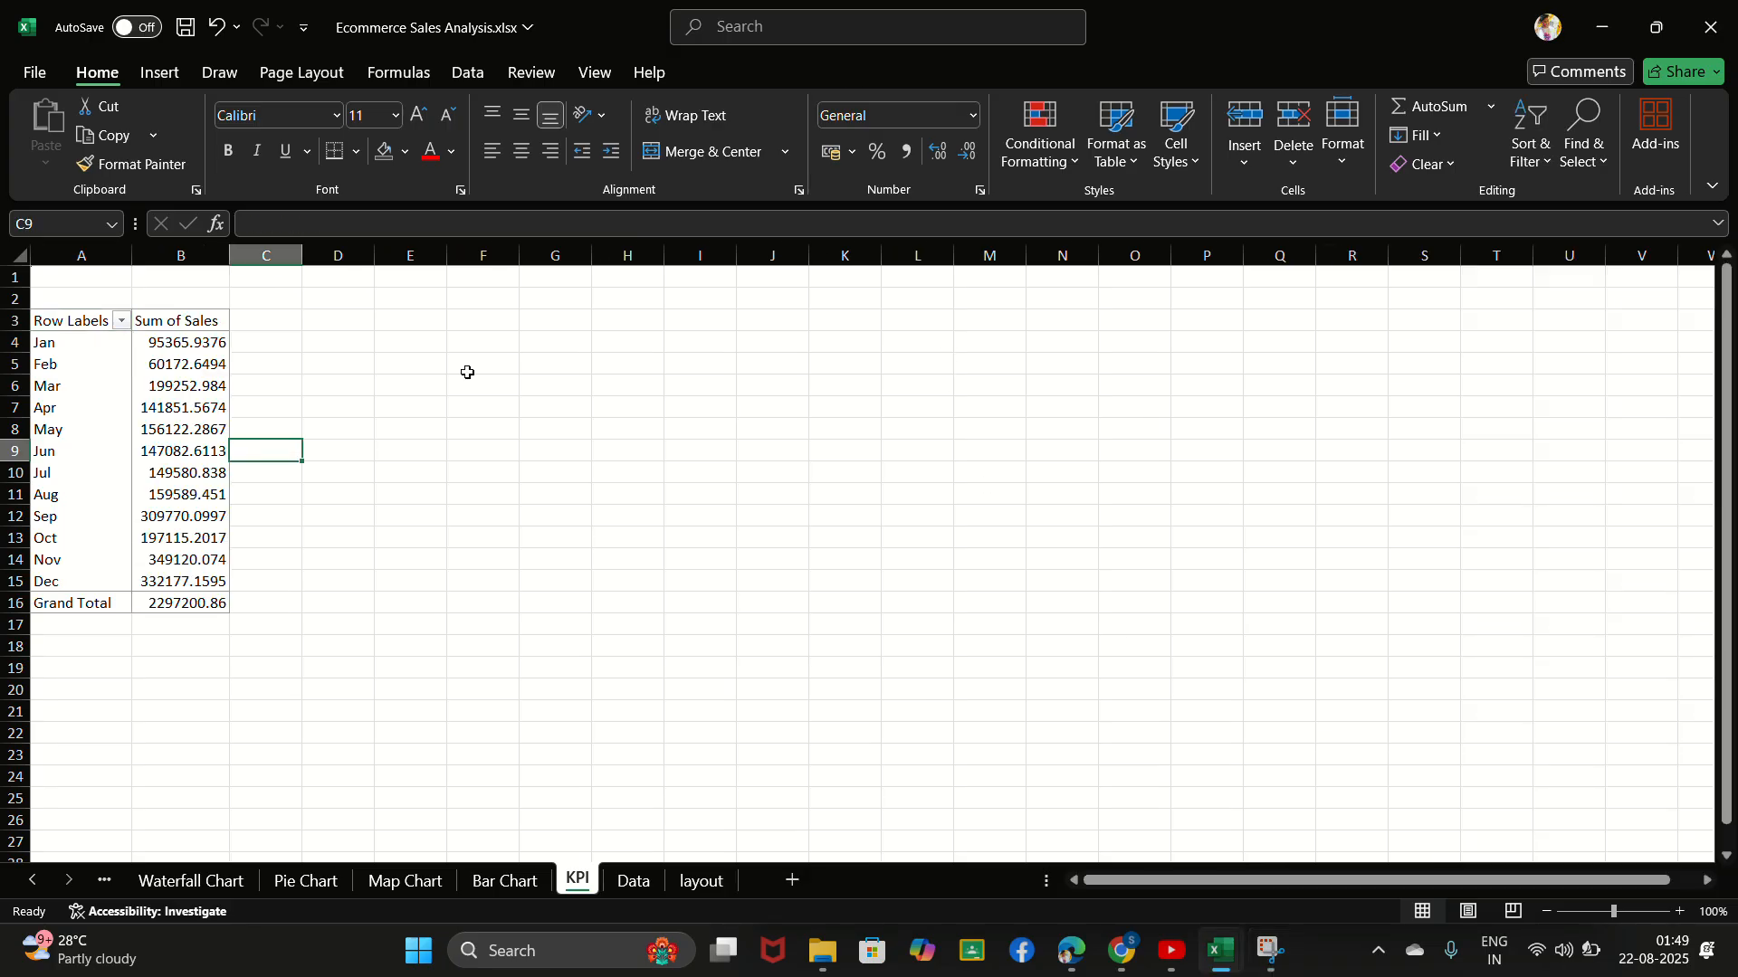
left_click(758, 40)
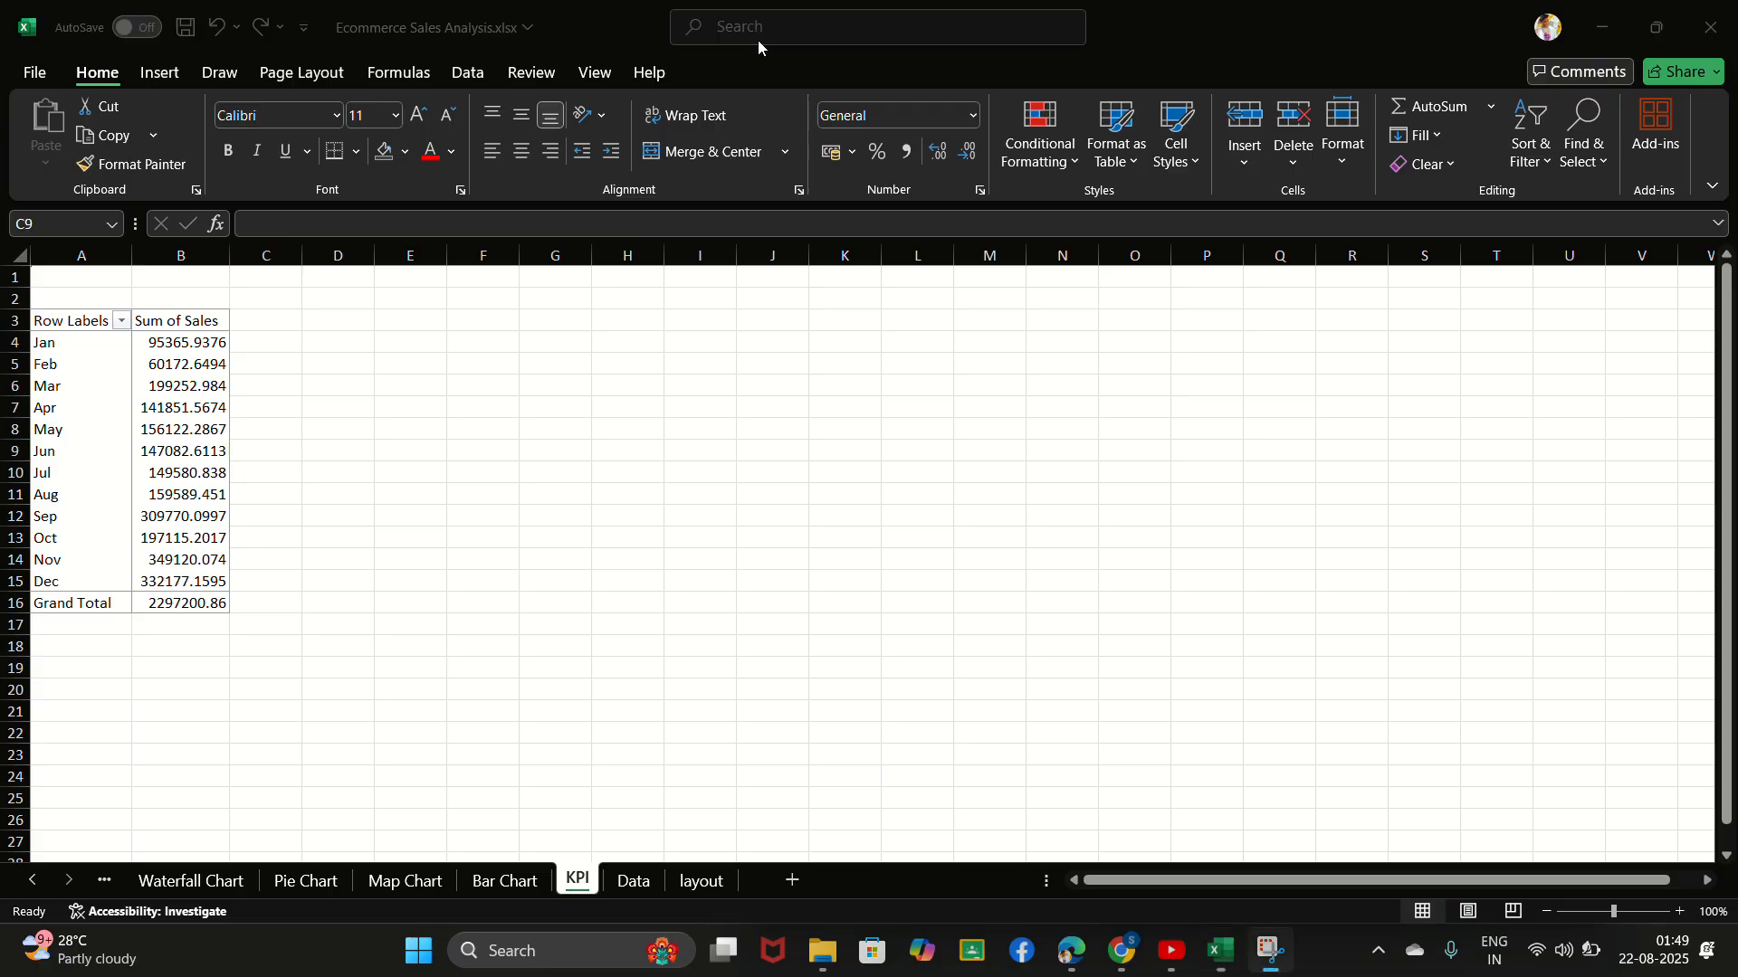
left_click(177, 450)
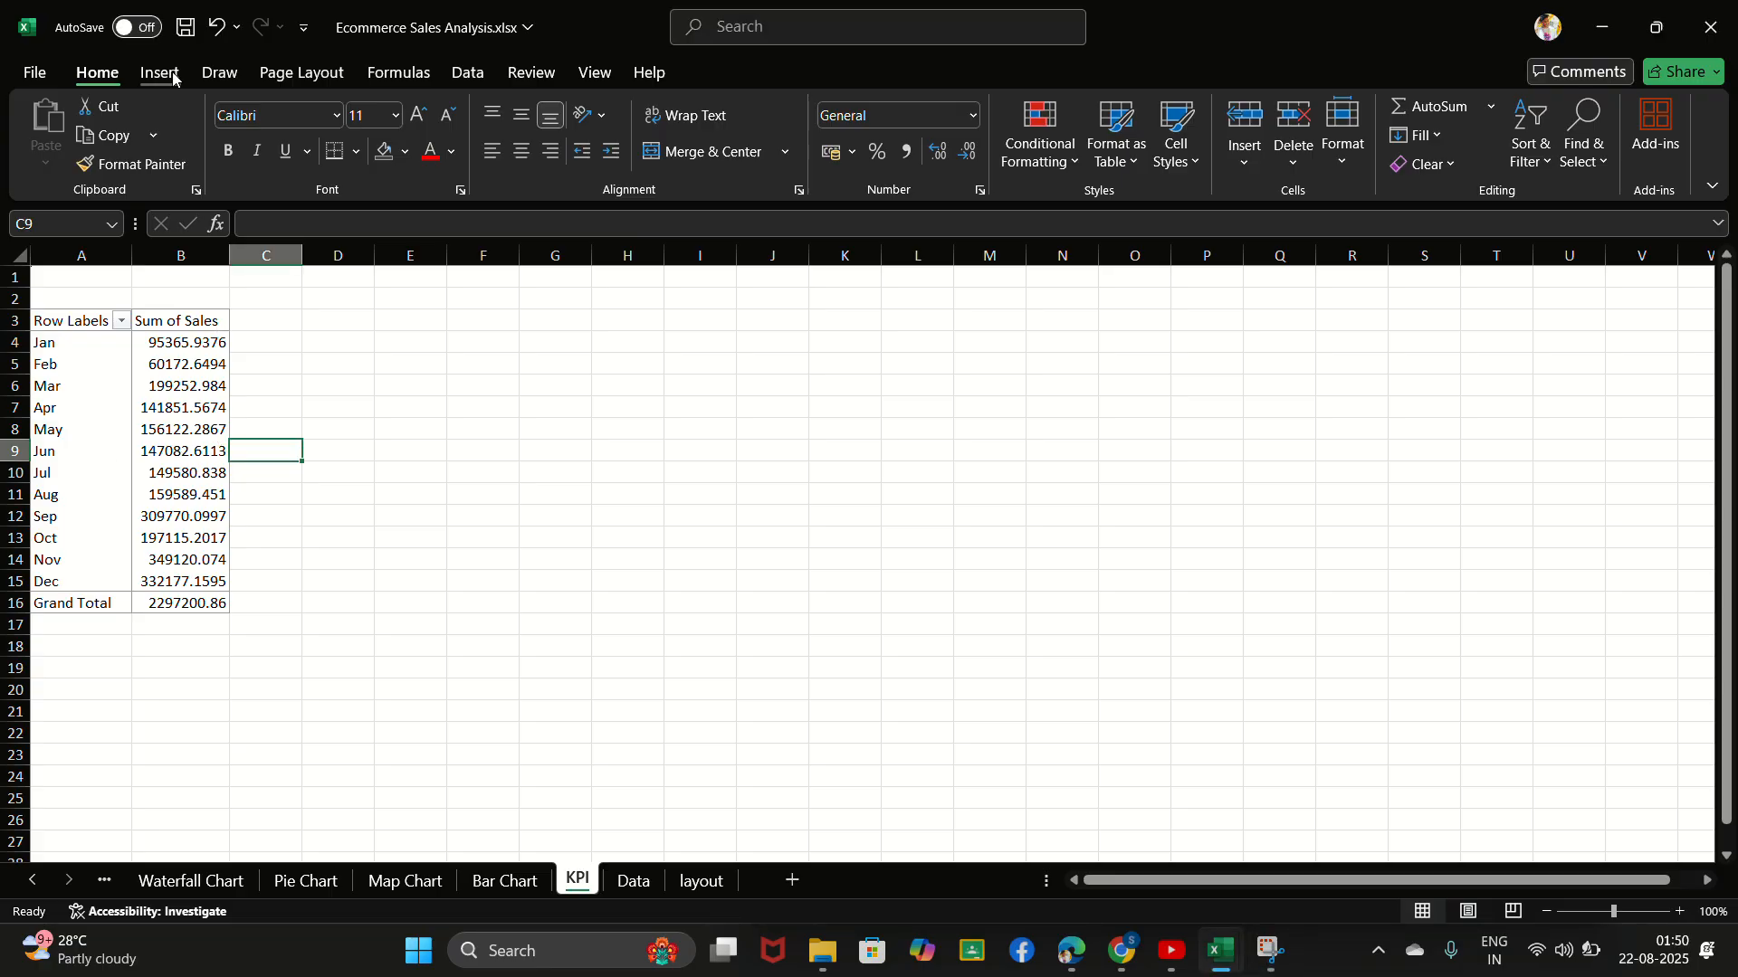
- Insert a Line PivotChart from the monthly sales PivotTable on the KPI sheet
left_click(206, 406)
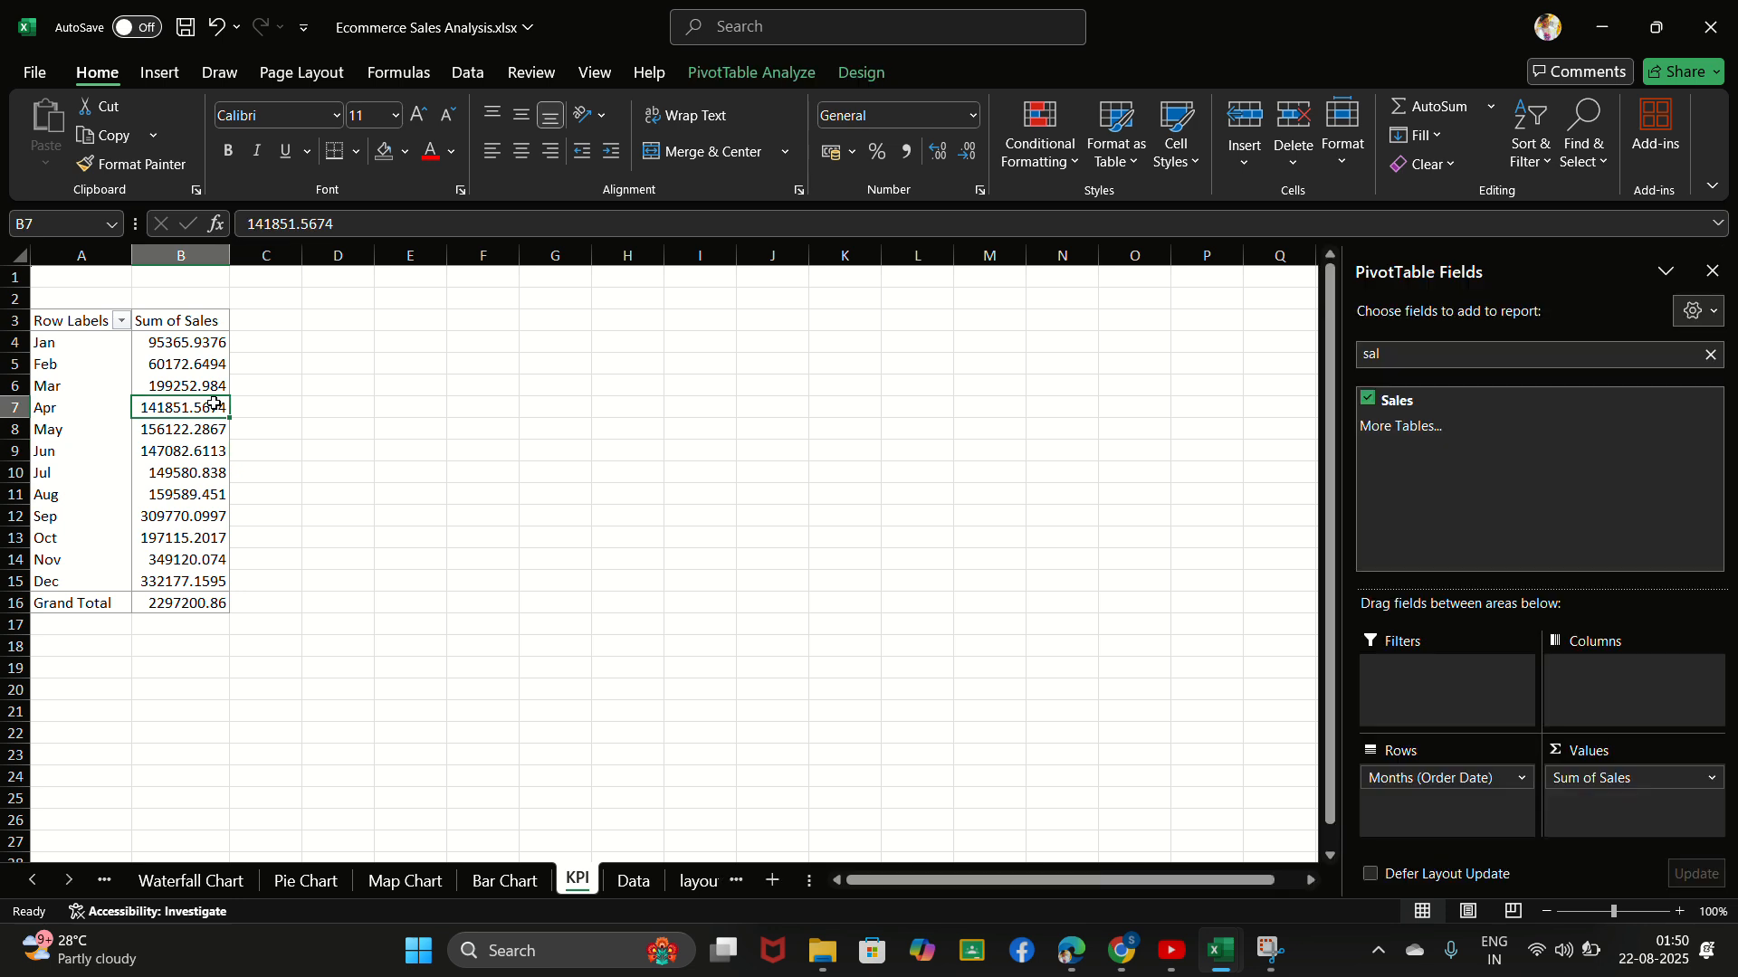
left_click(754, 74)
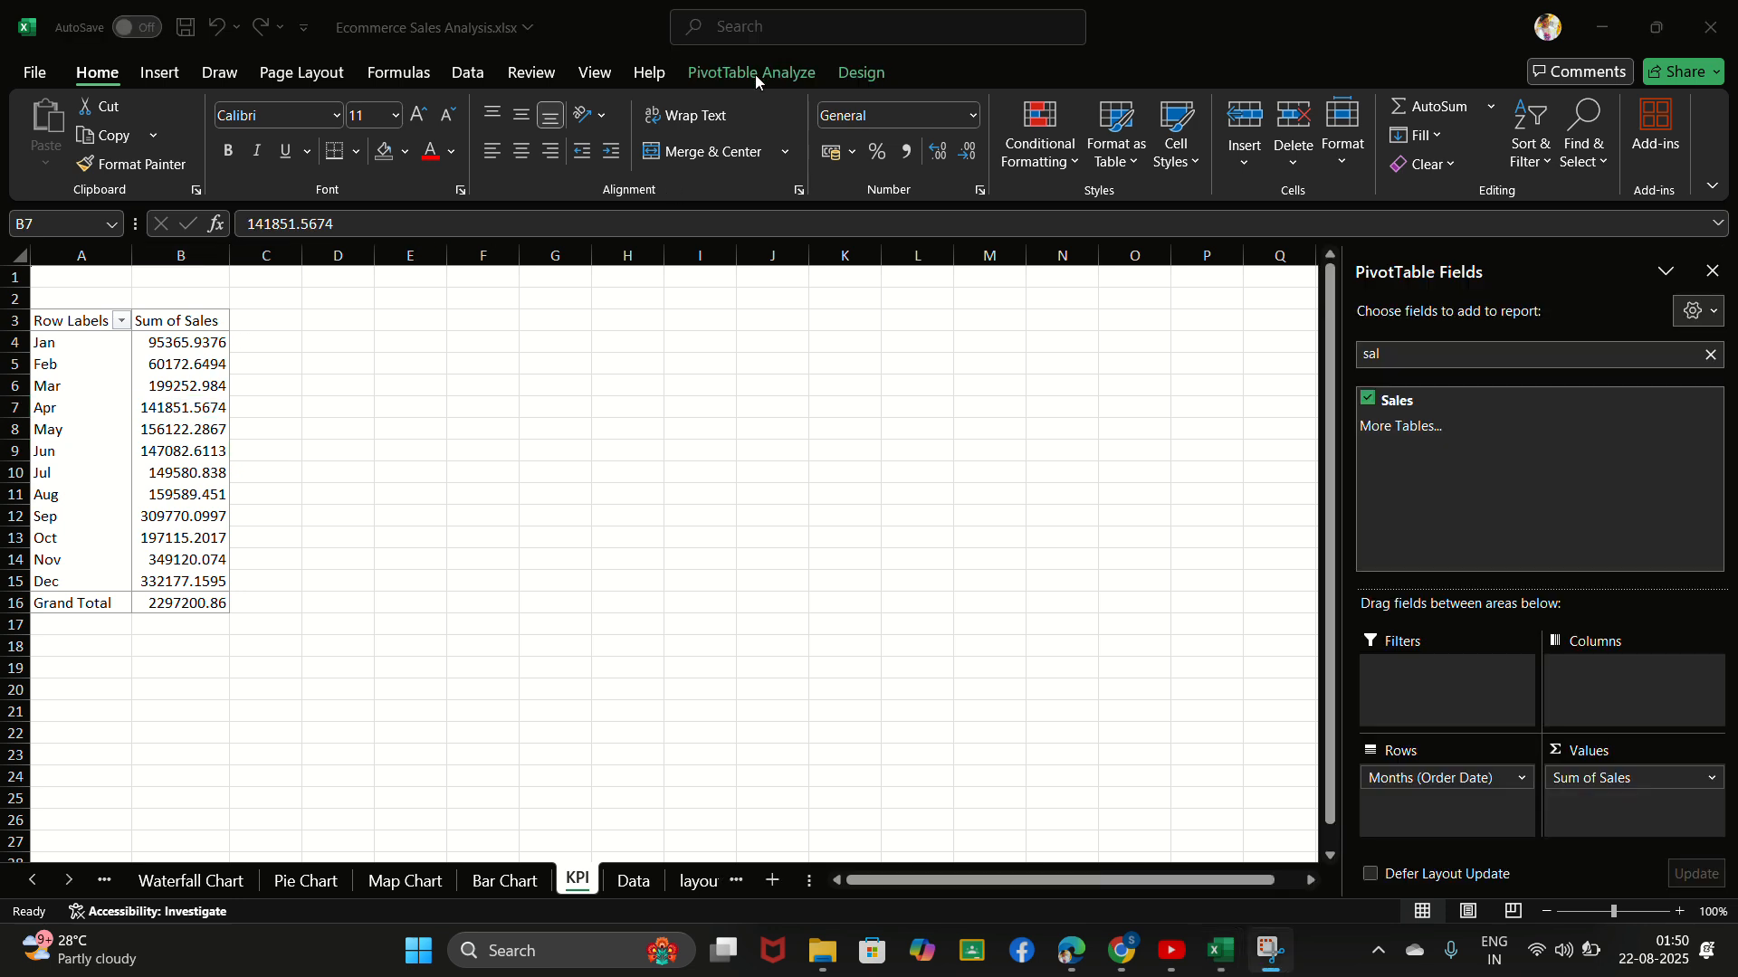
left_click(149, 464)
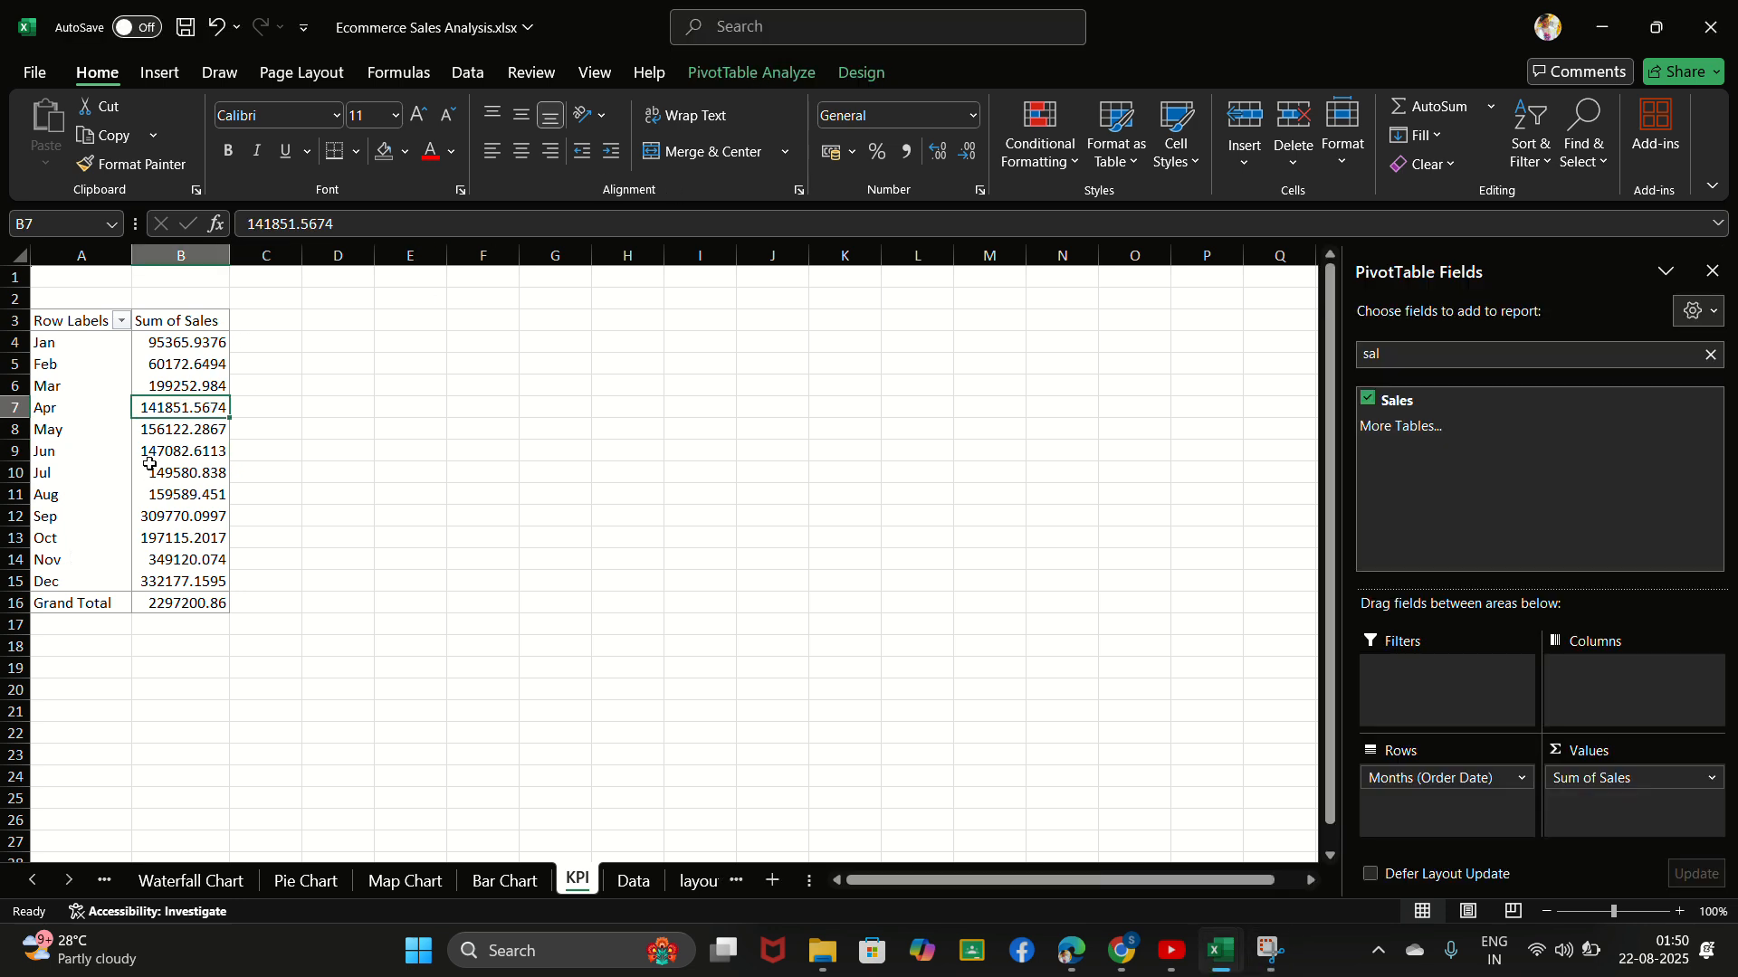
left_click(746, 87)
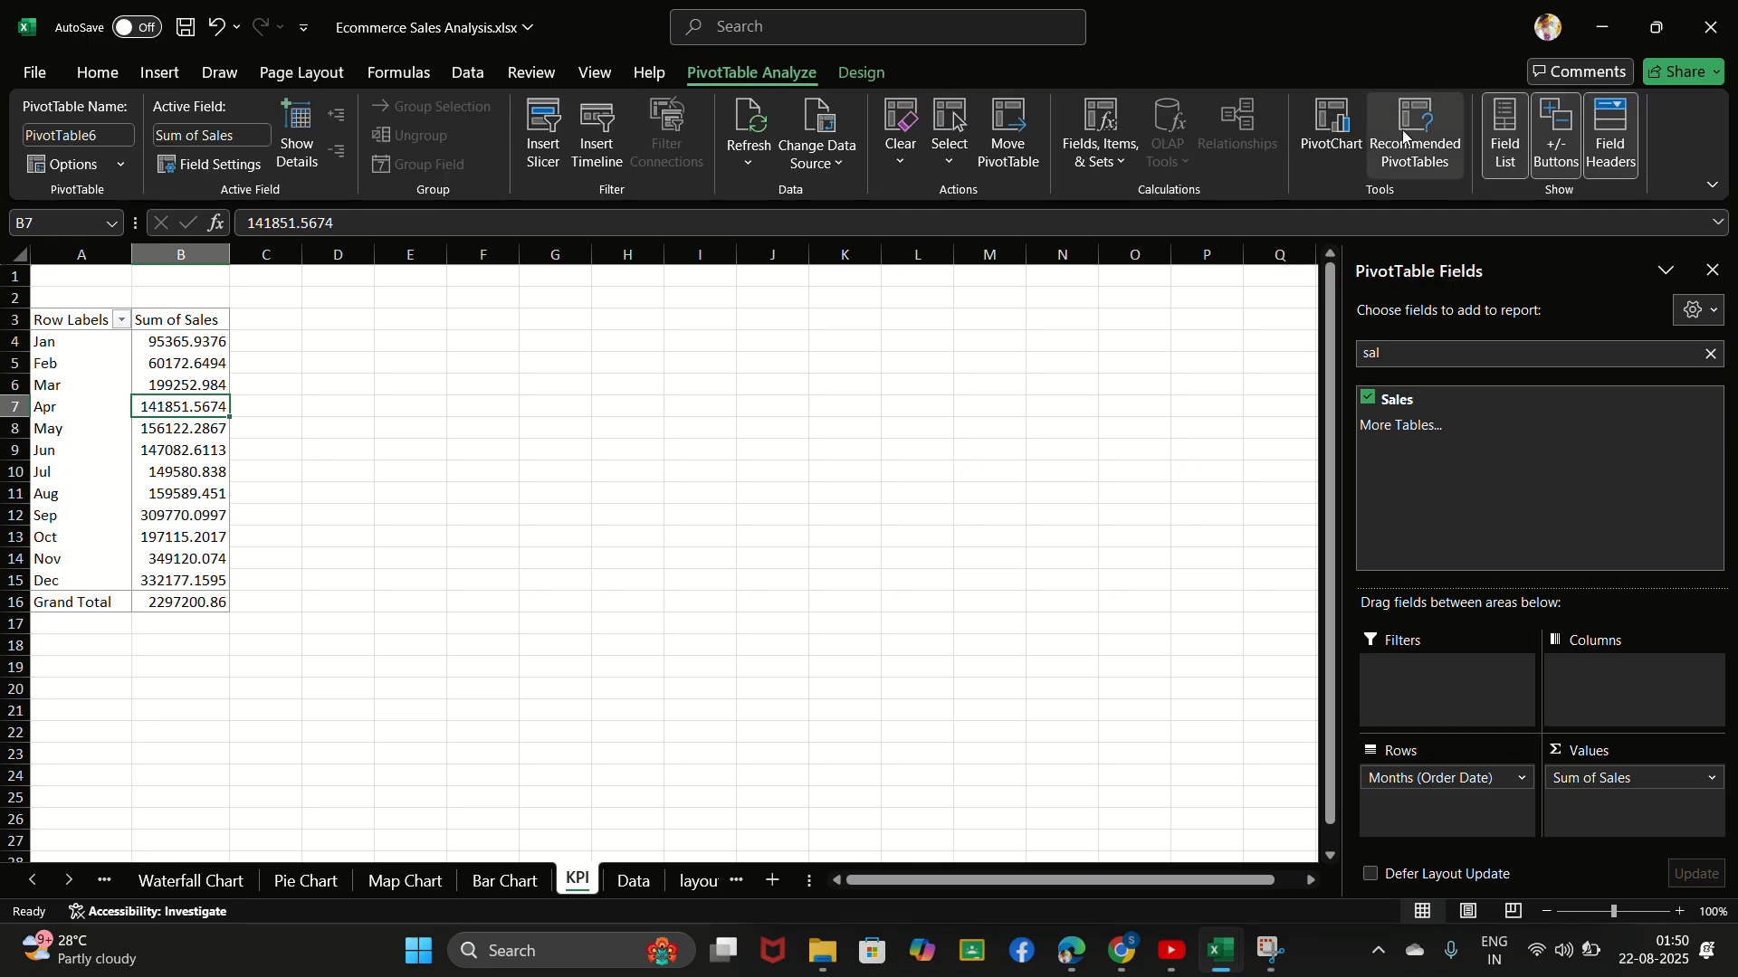
left_click(1328, 136)
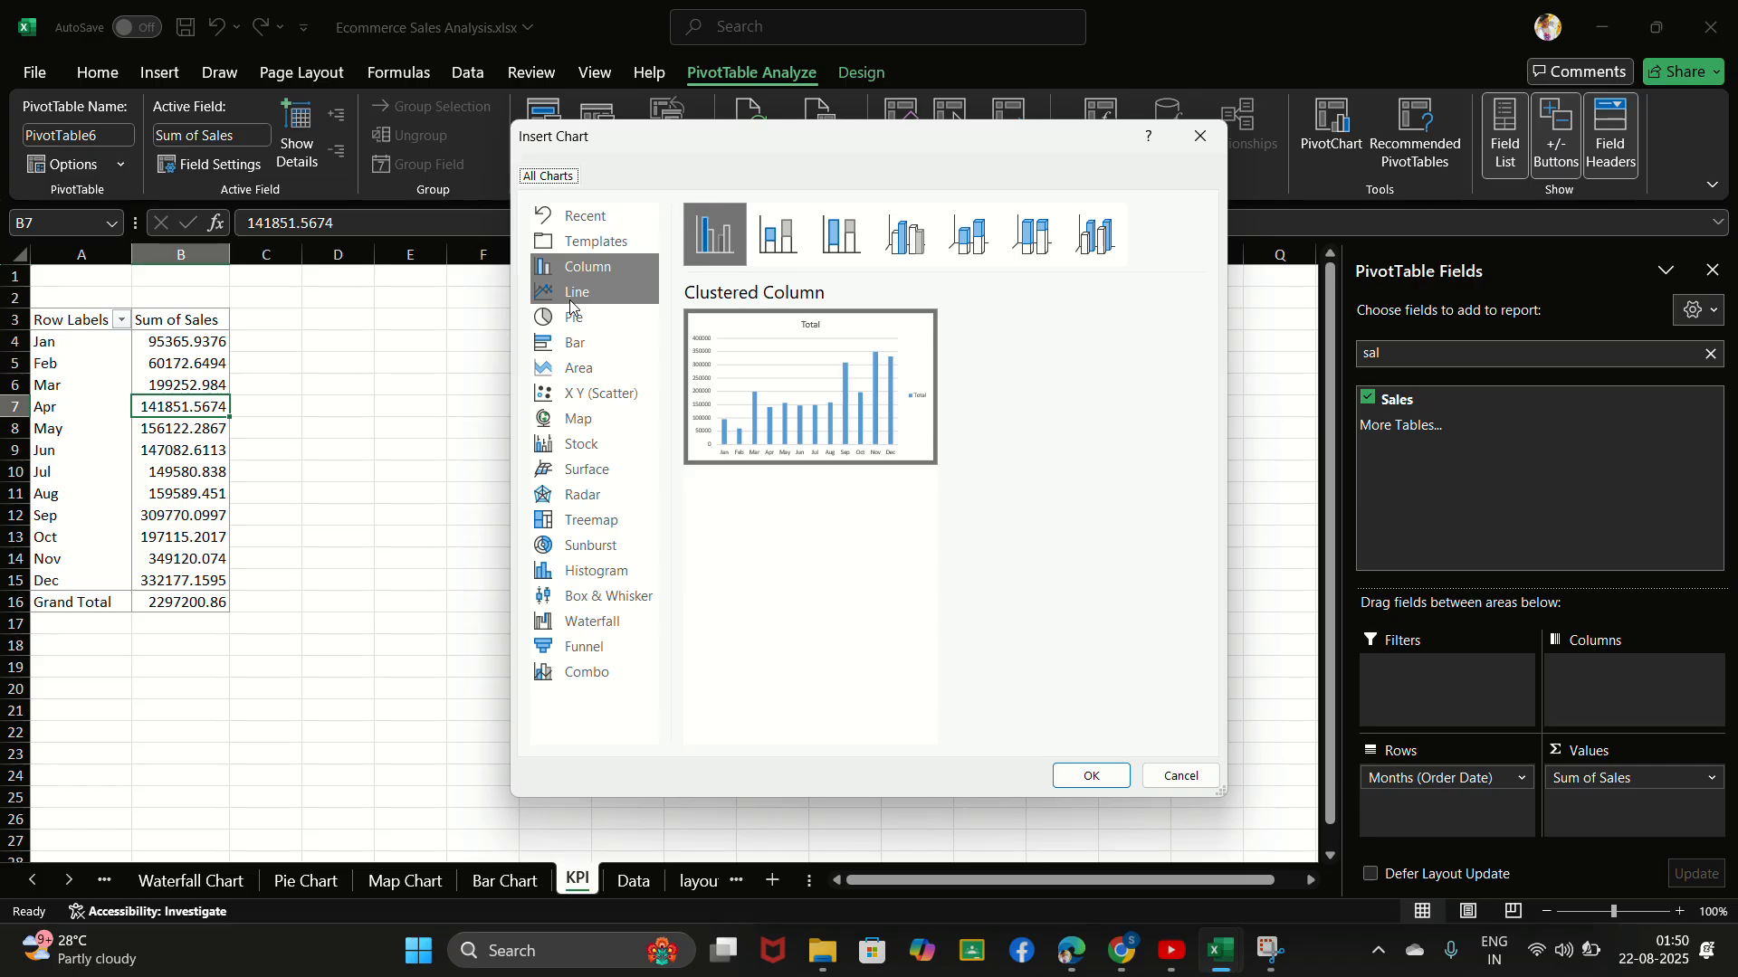
left_click(577, 299)
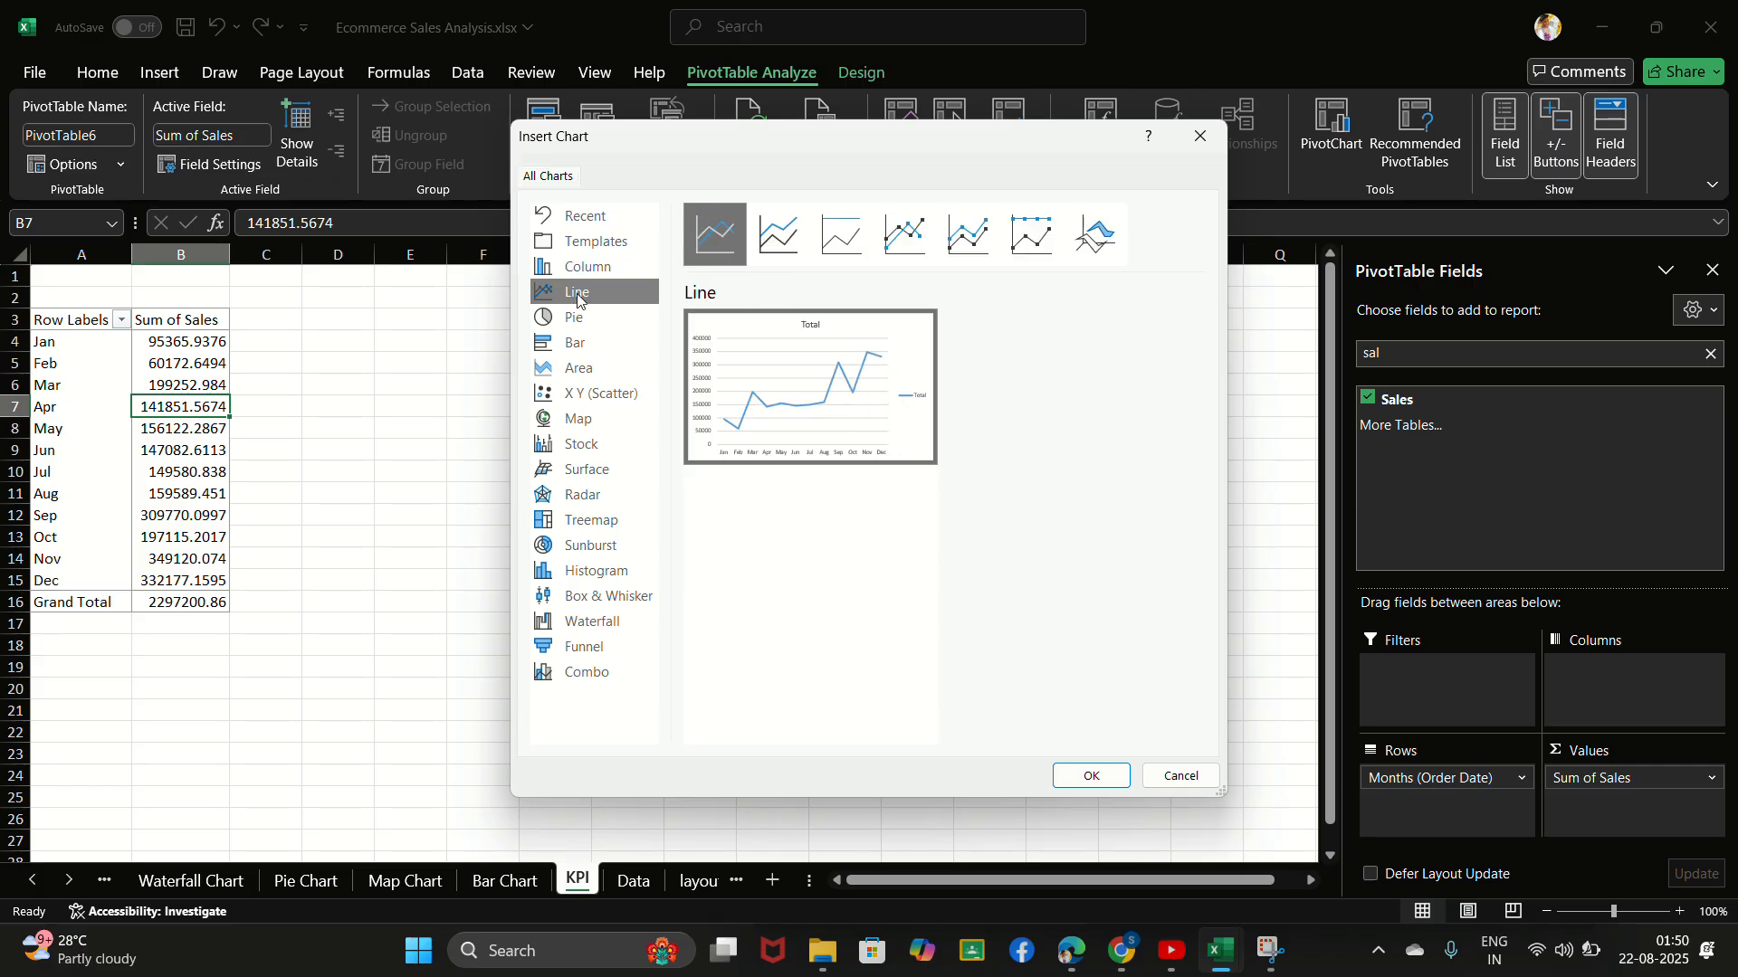
left_click(1090, 777)
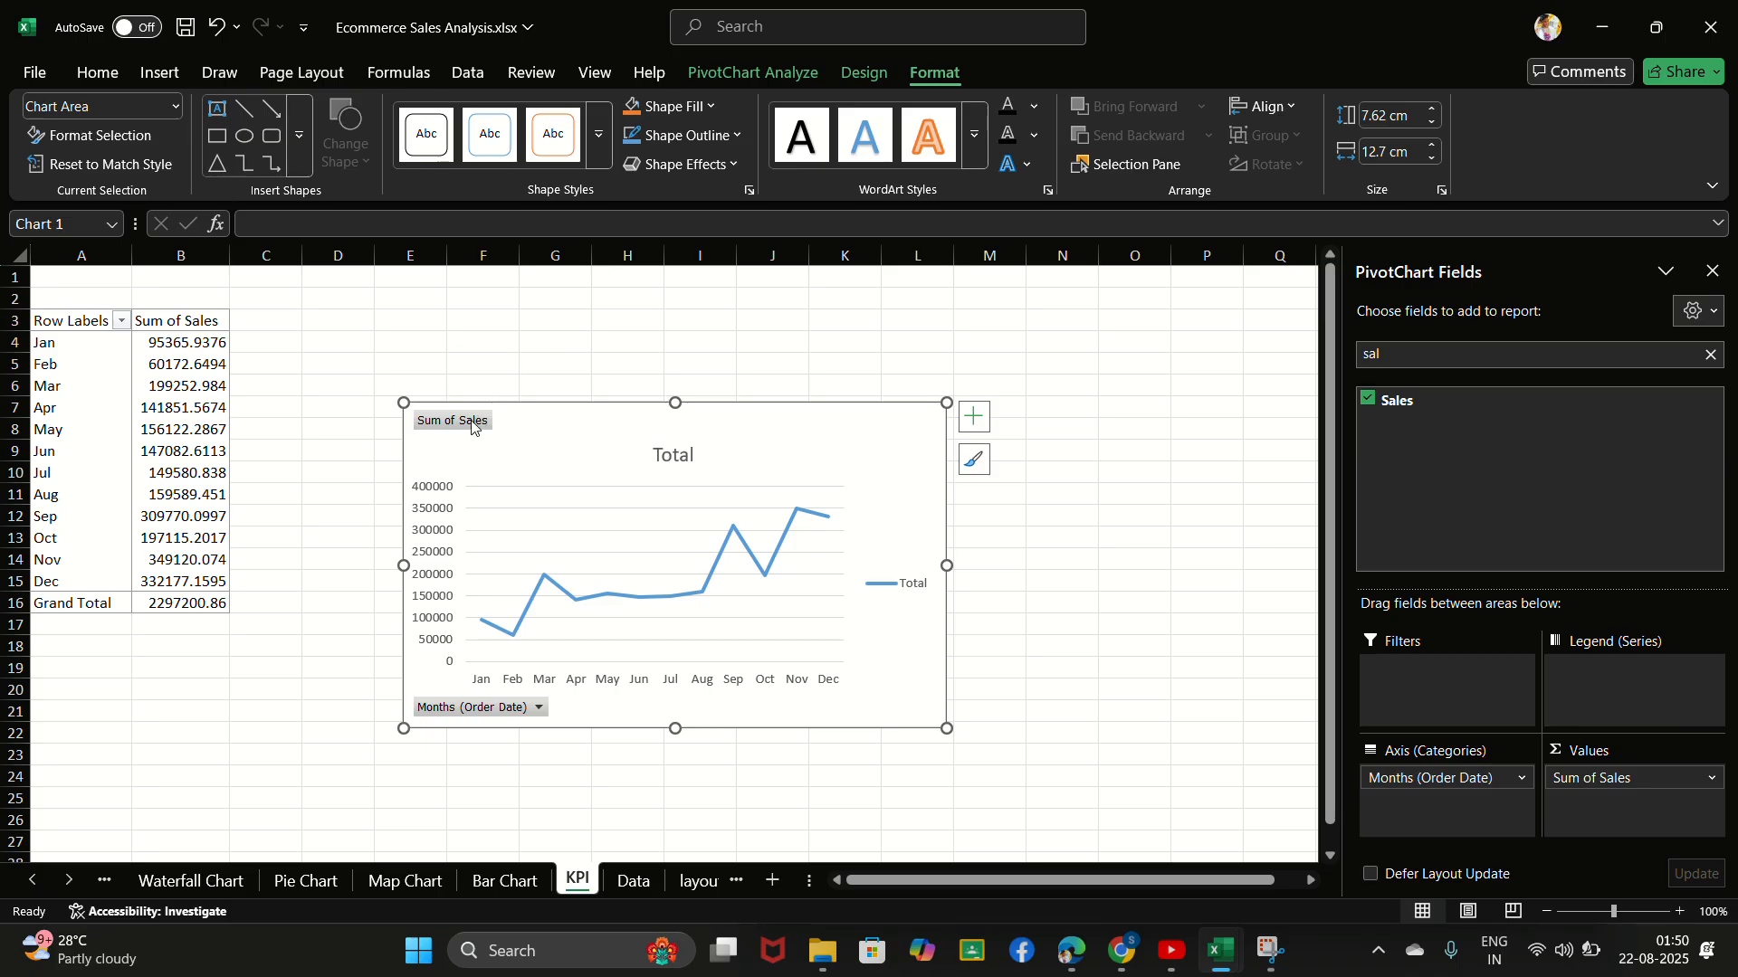
- Hide all field buttons on the monthly sales line chart and delete its chart title
left_click(471, 427)
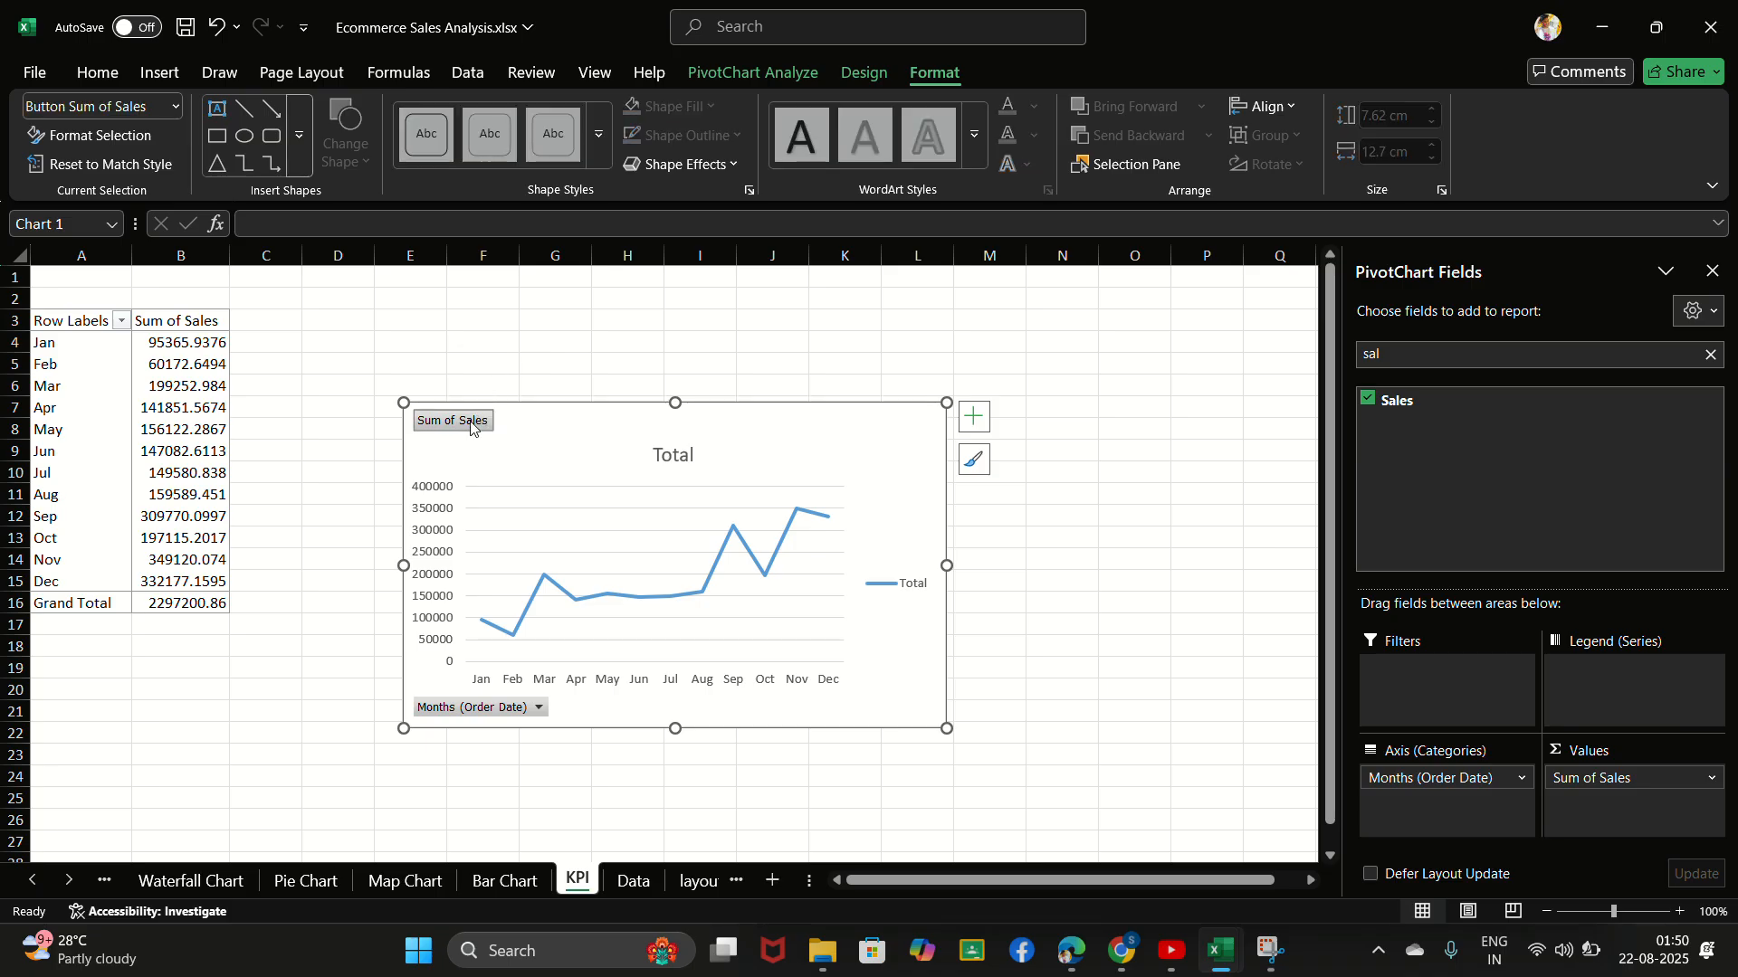
right_click(470, 426)
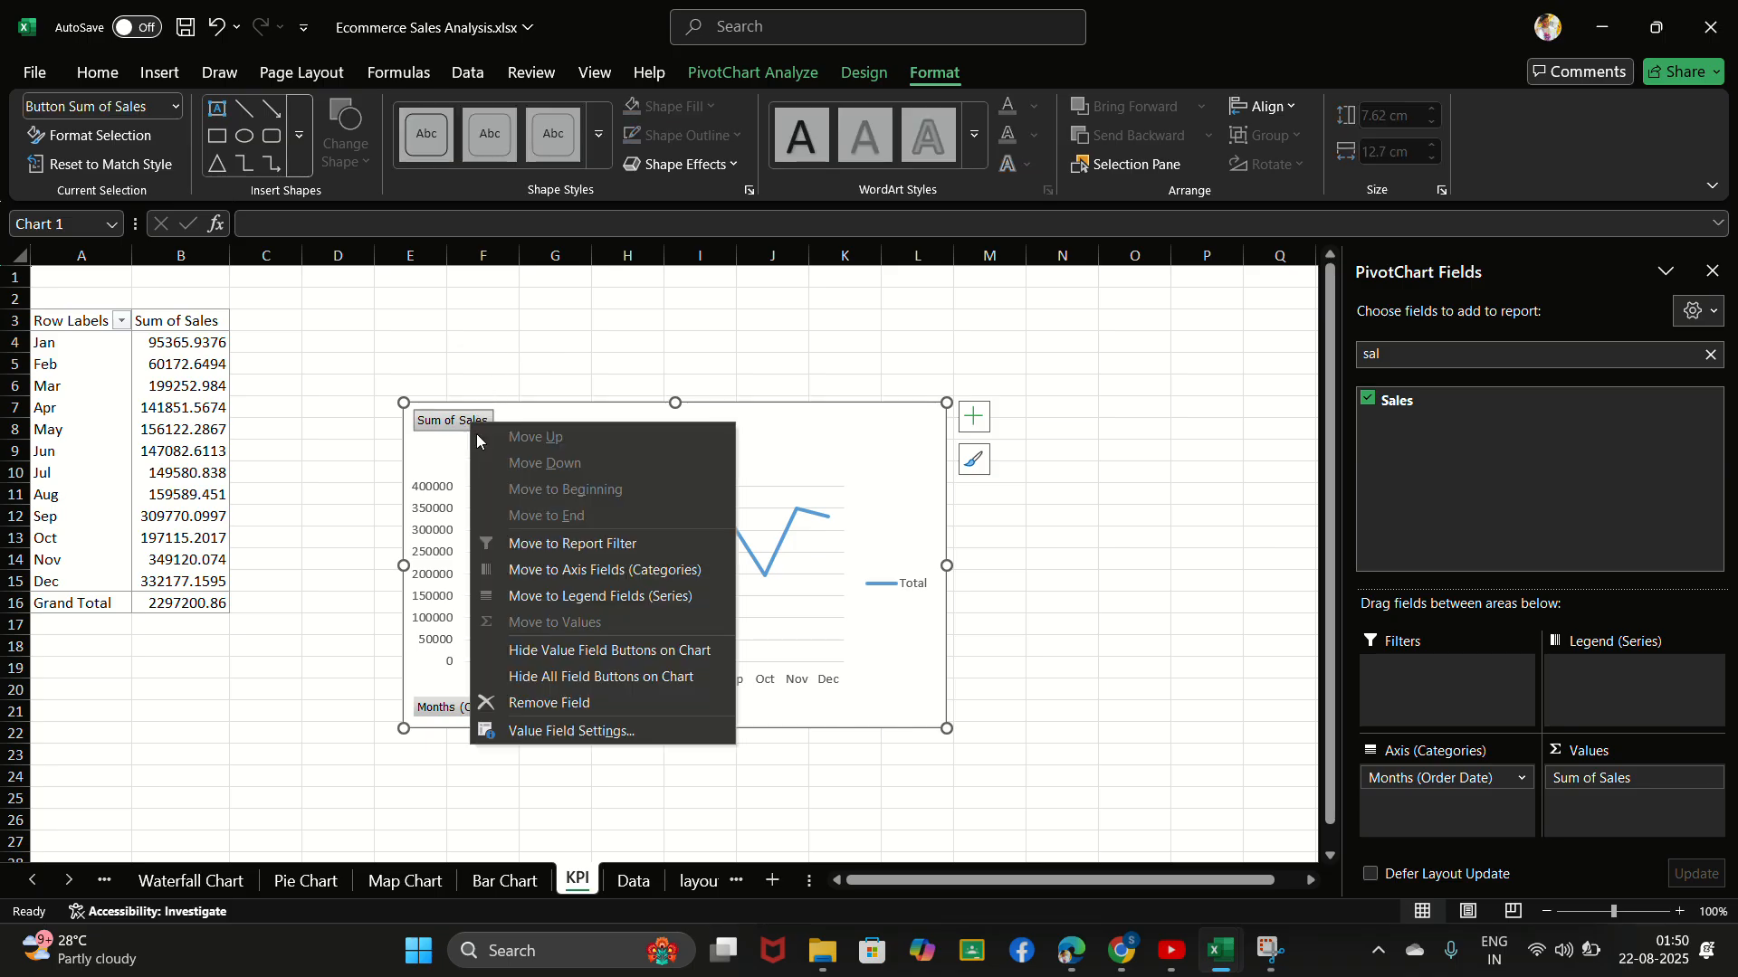
left_click(597, 675)
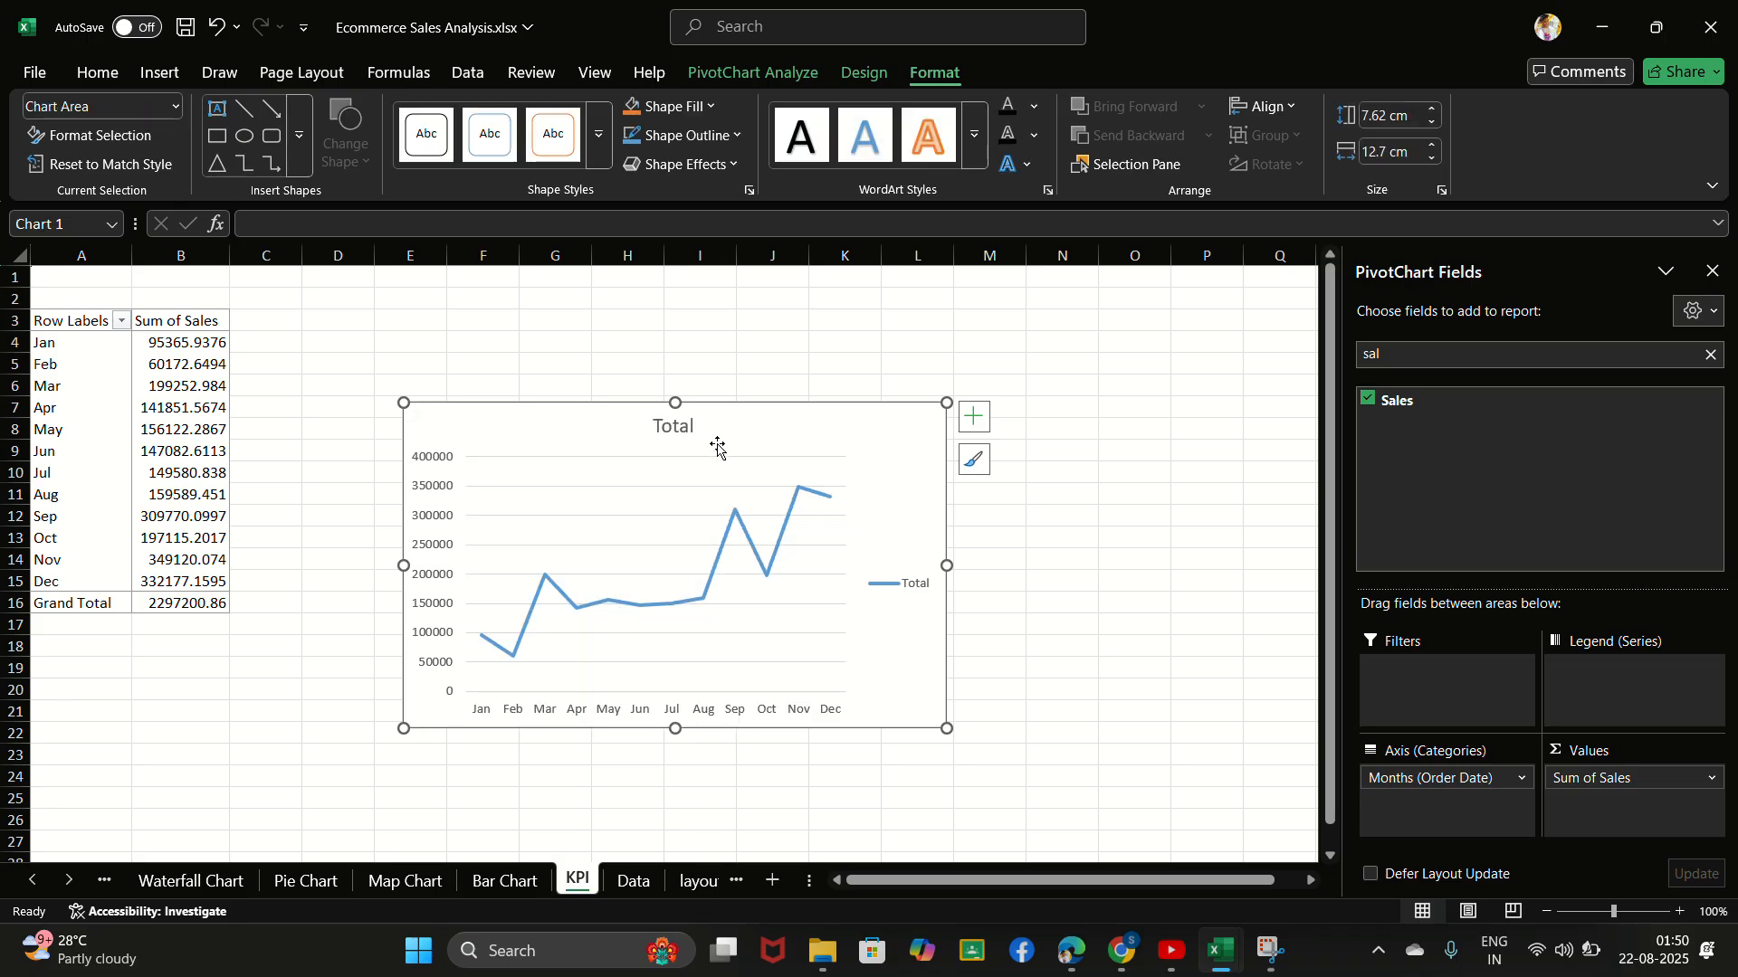
left_click(685, 426)
right_click(686, 427)
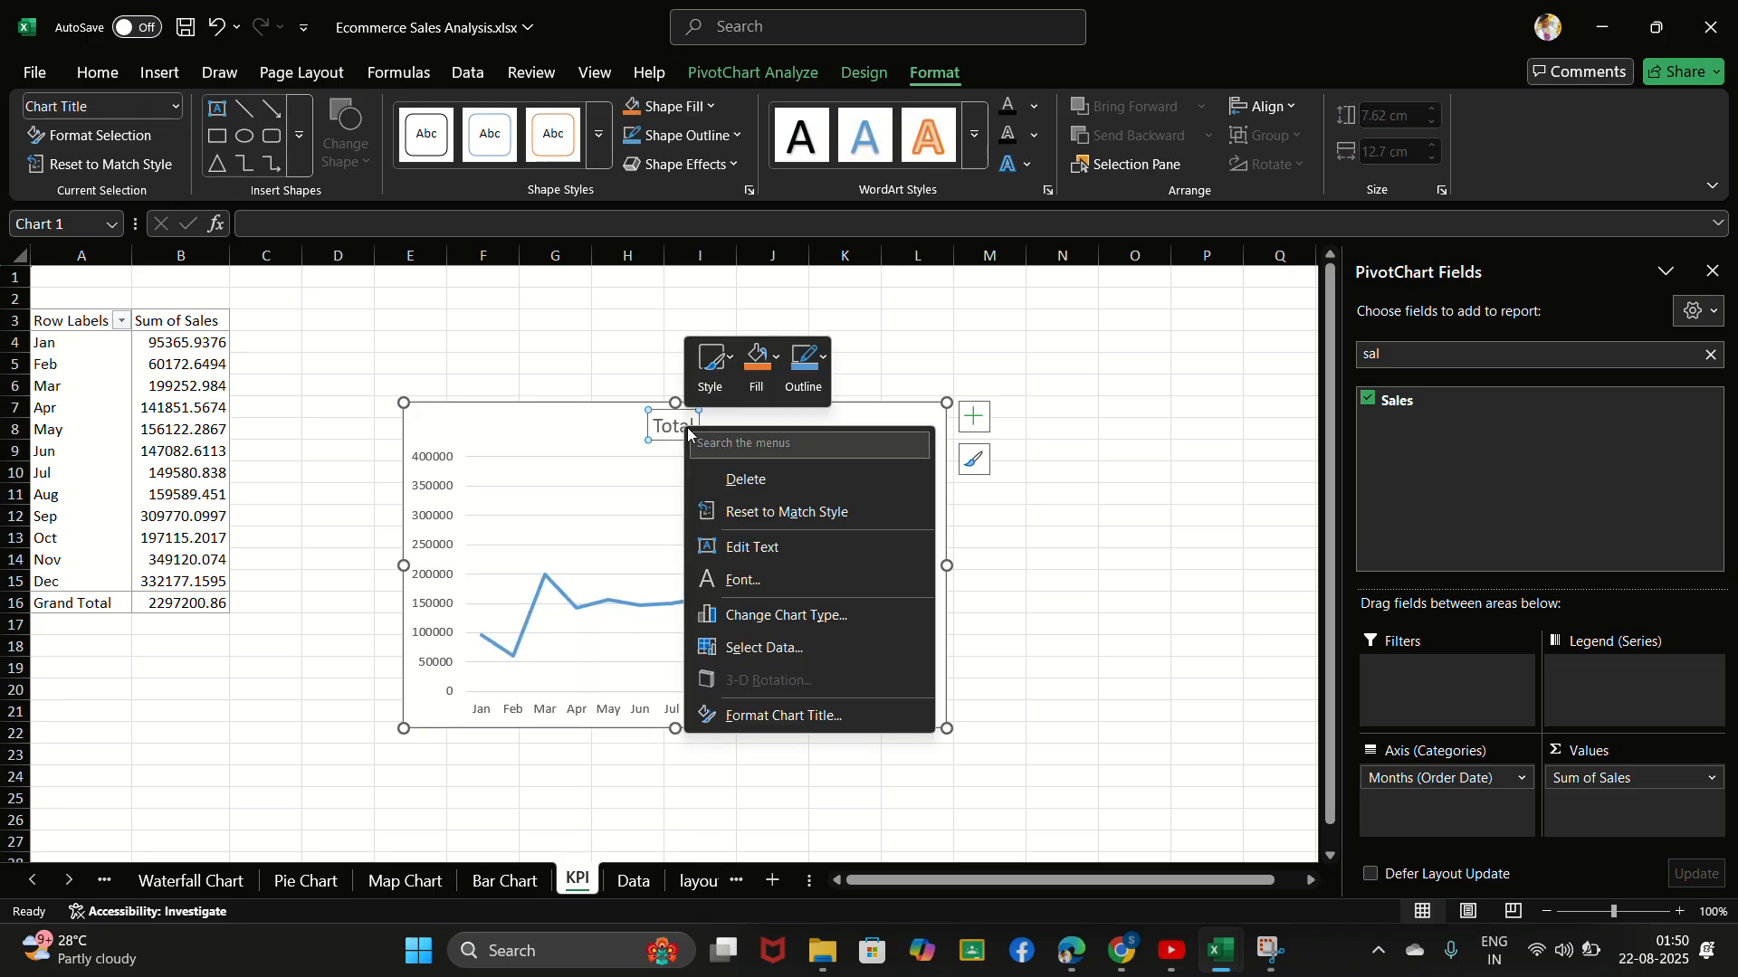
left_click(734, 480)
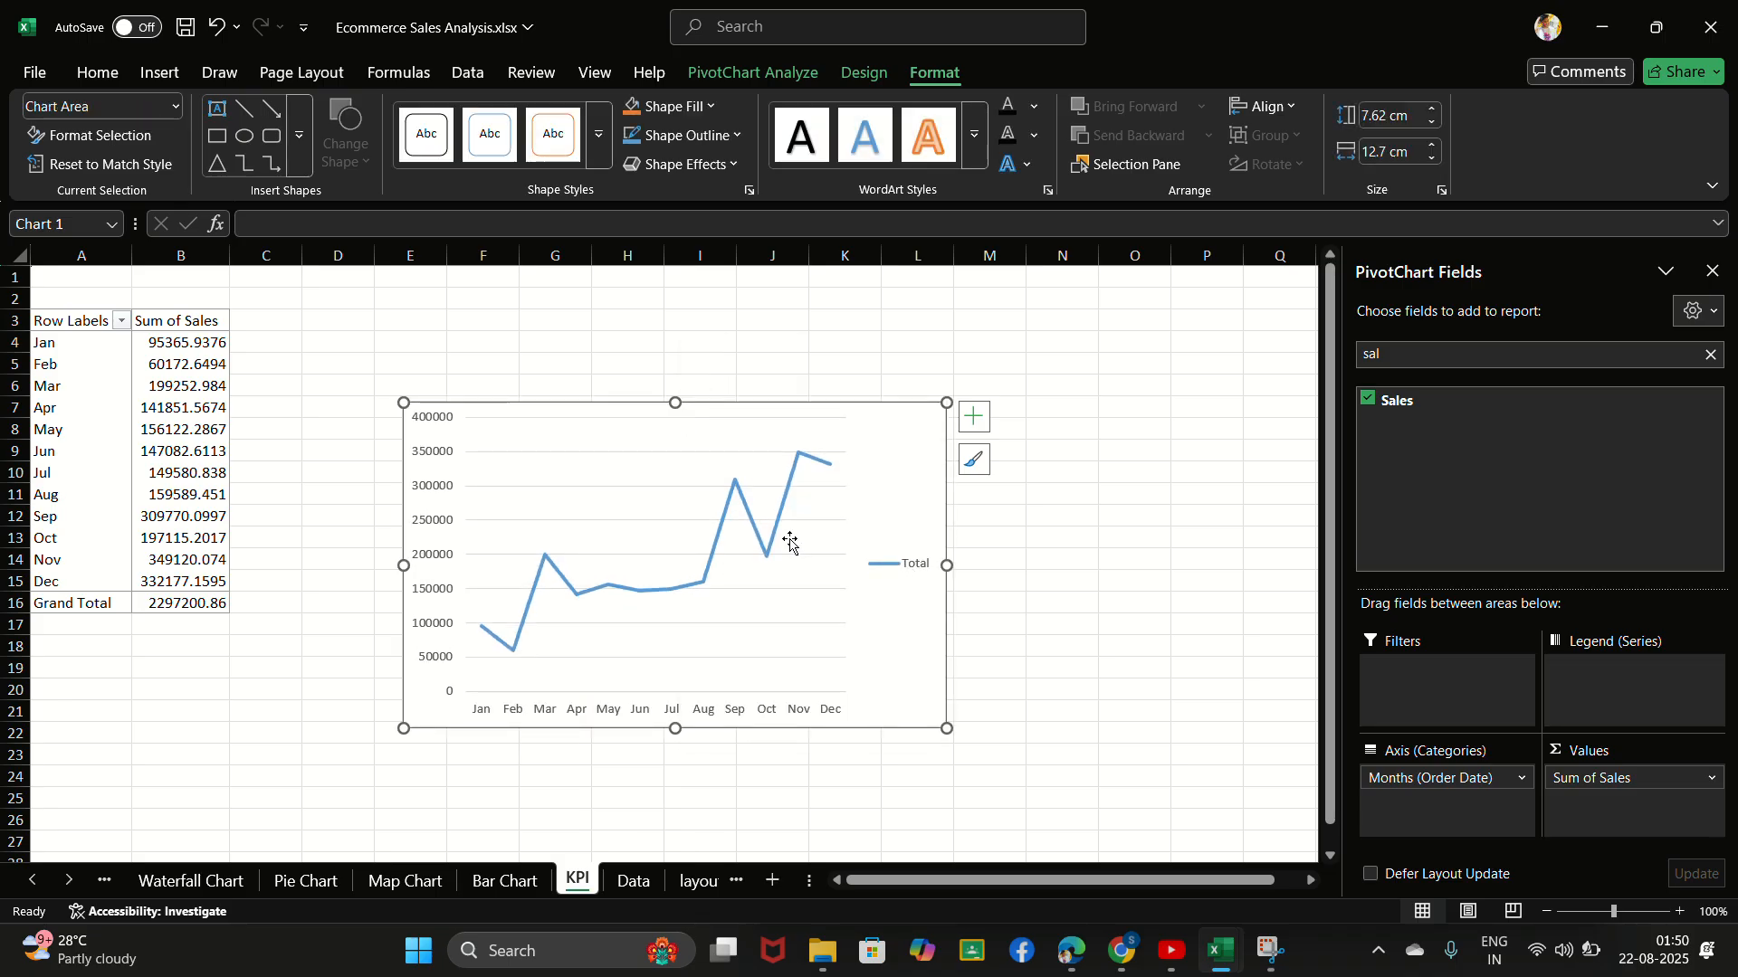
- Delete the vertical value axis and the horizontal month axis from the line chart
left_click(429, 419)
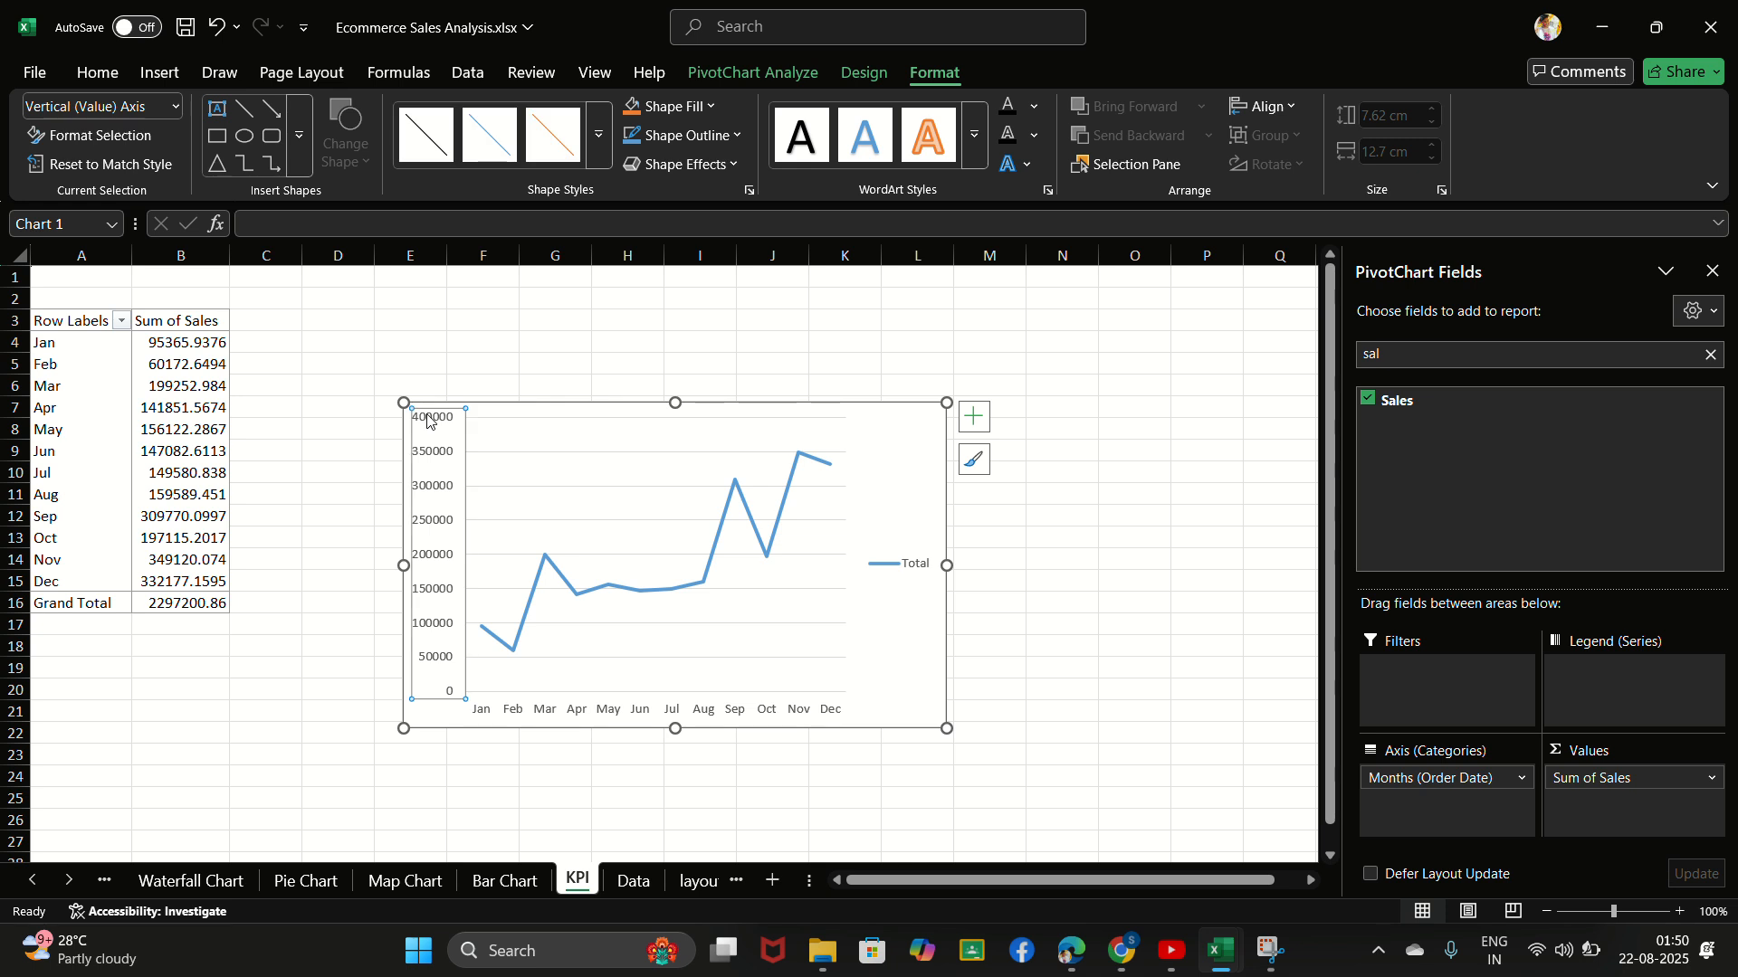
right_click(430, 419)
key("Escape")
key("Delete")
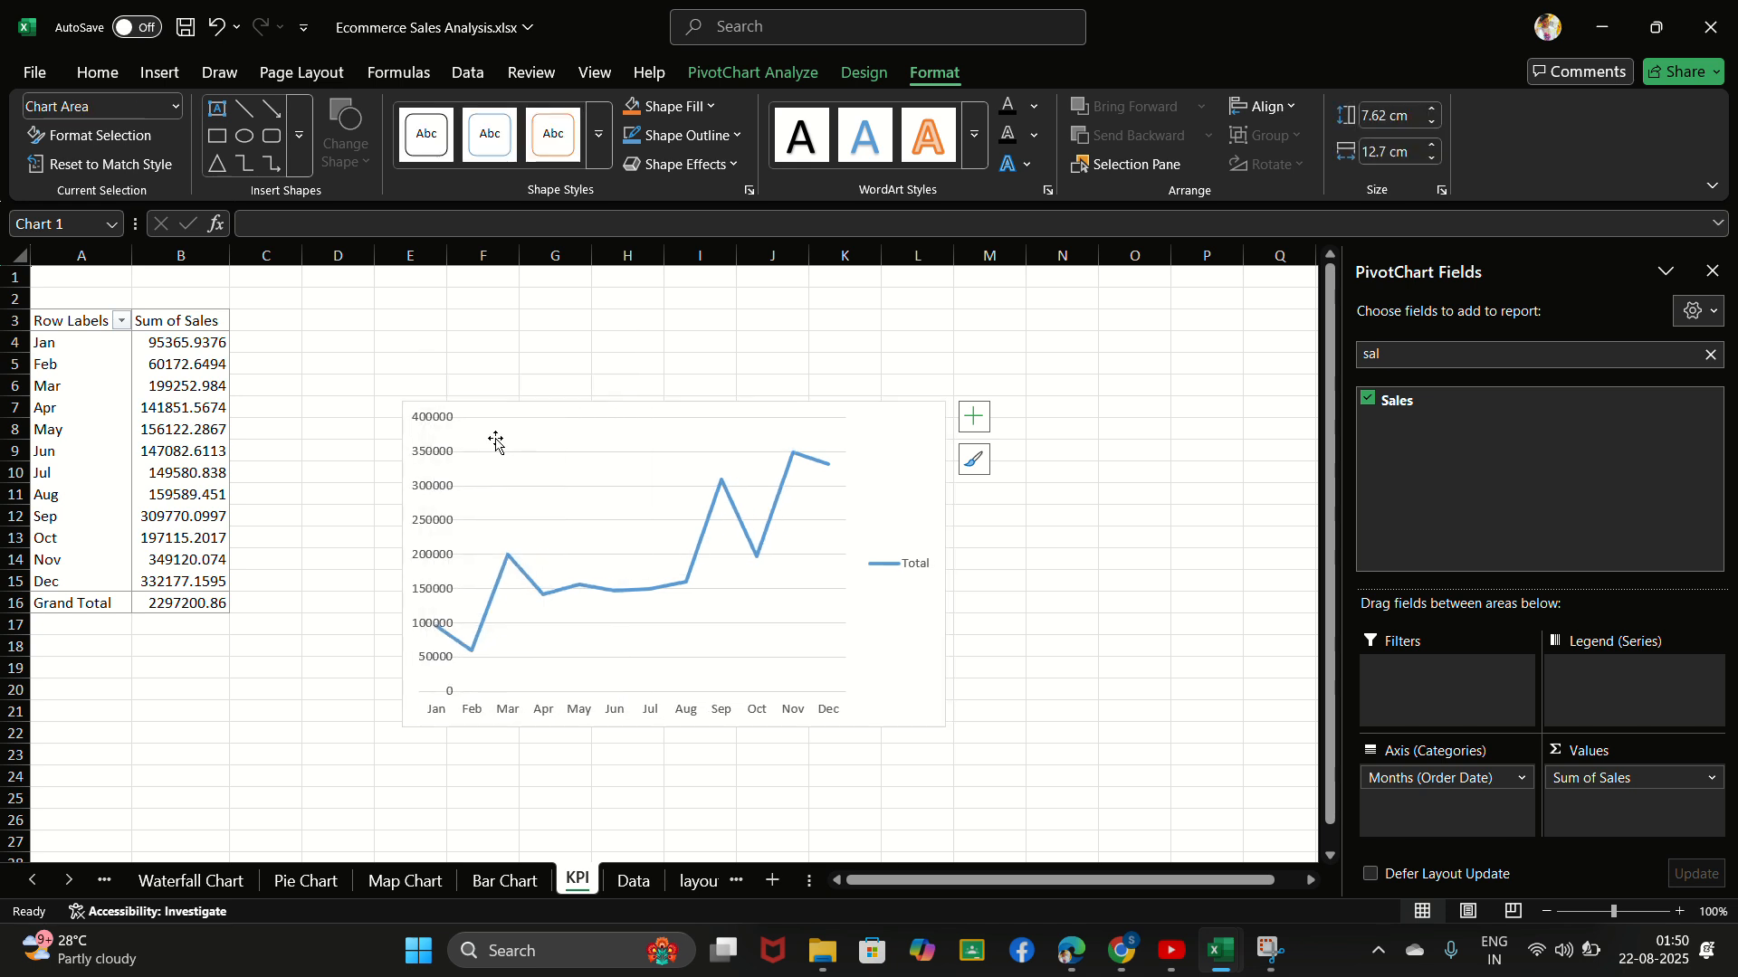
left_click(464, 711)
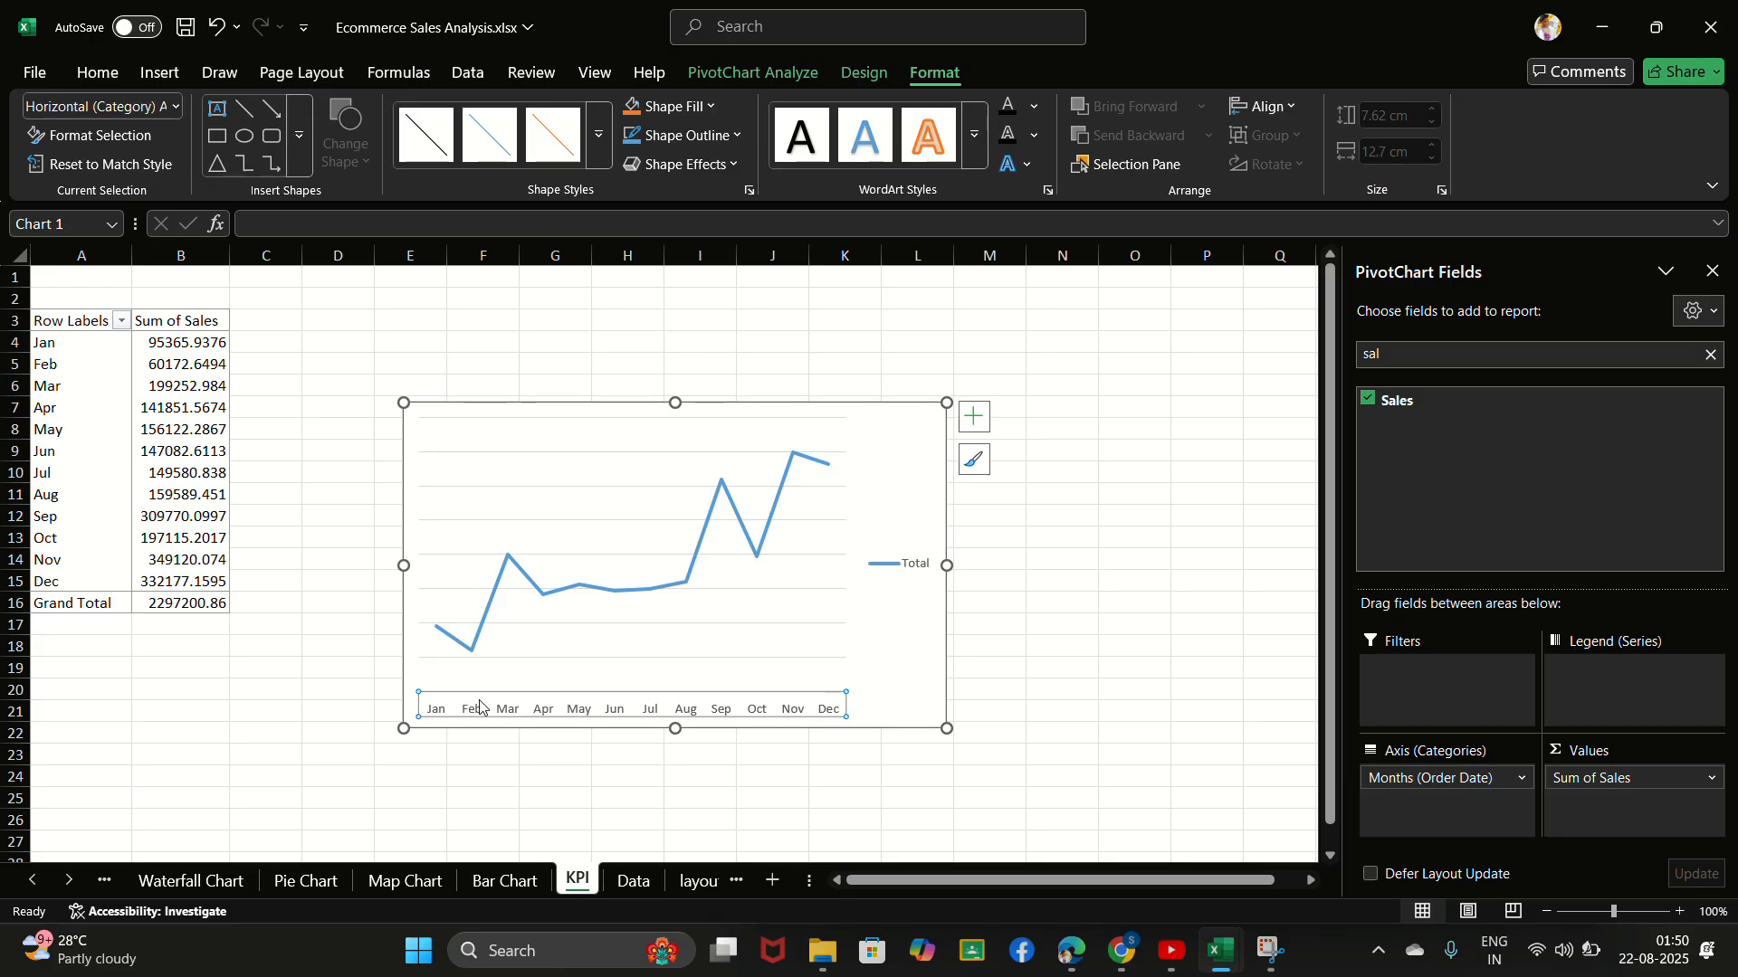
right_click(540, 719)
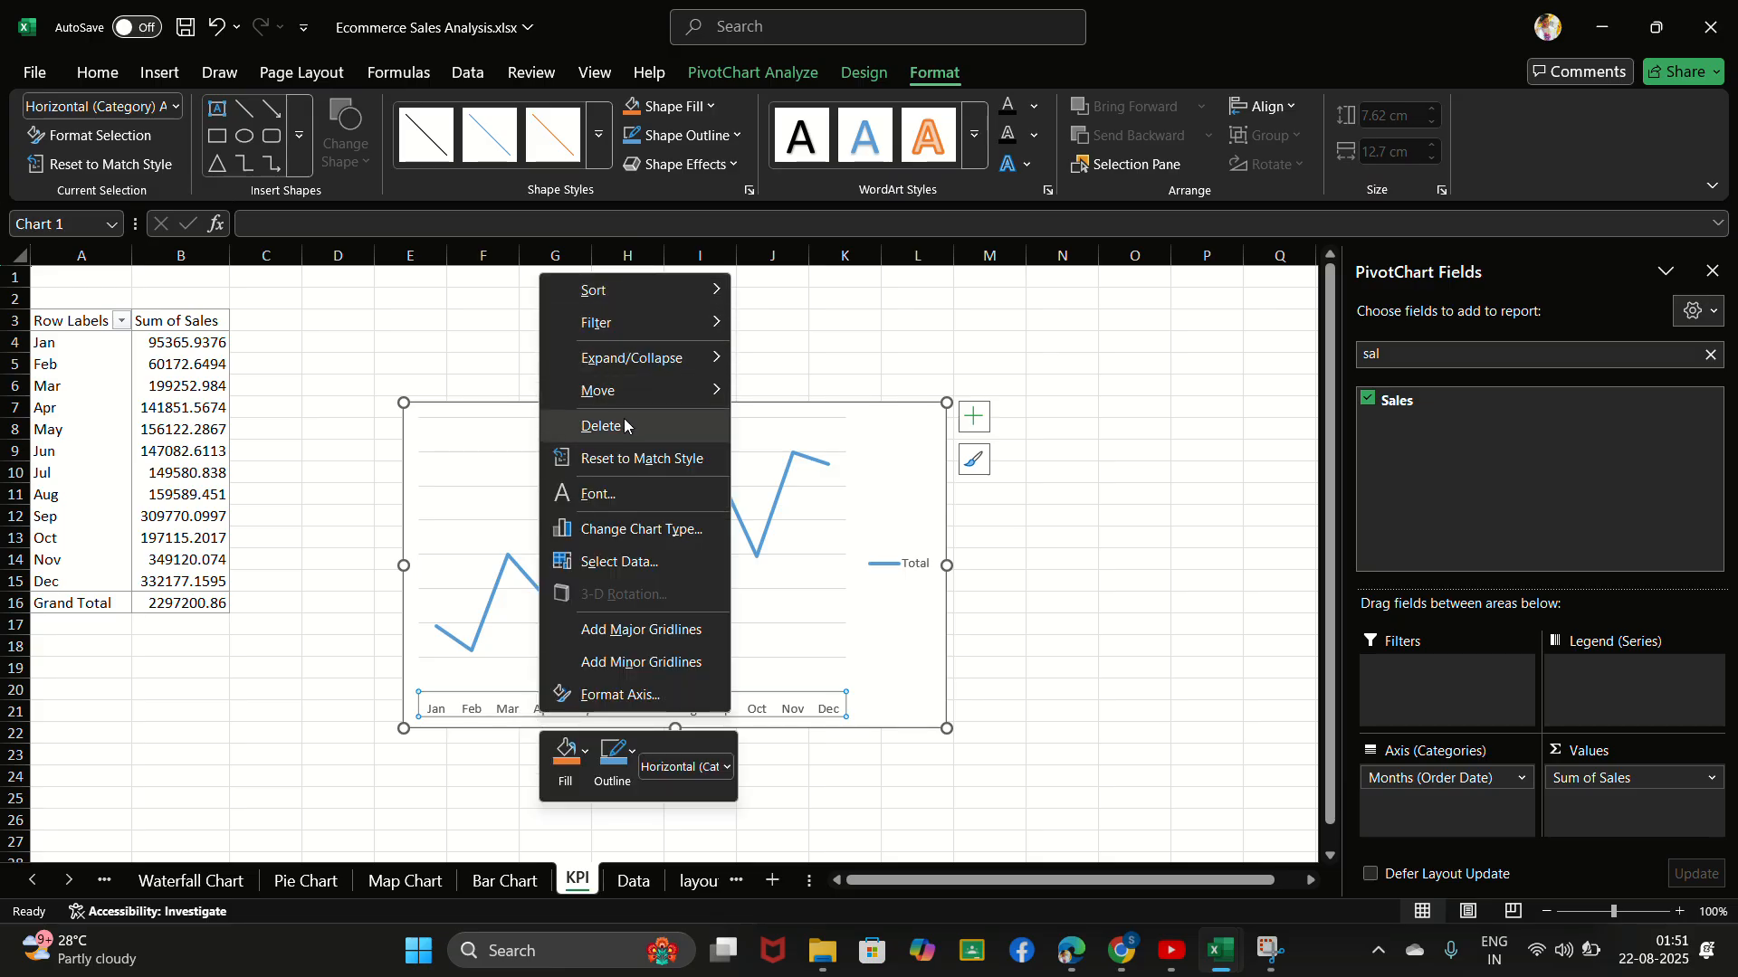
left_click(624, 426)
- Delete the legend and the major gridlines from the line chart, leaving only the sales line
left_click(901, 564)
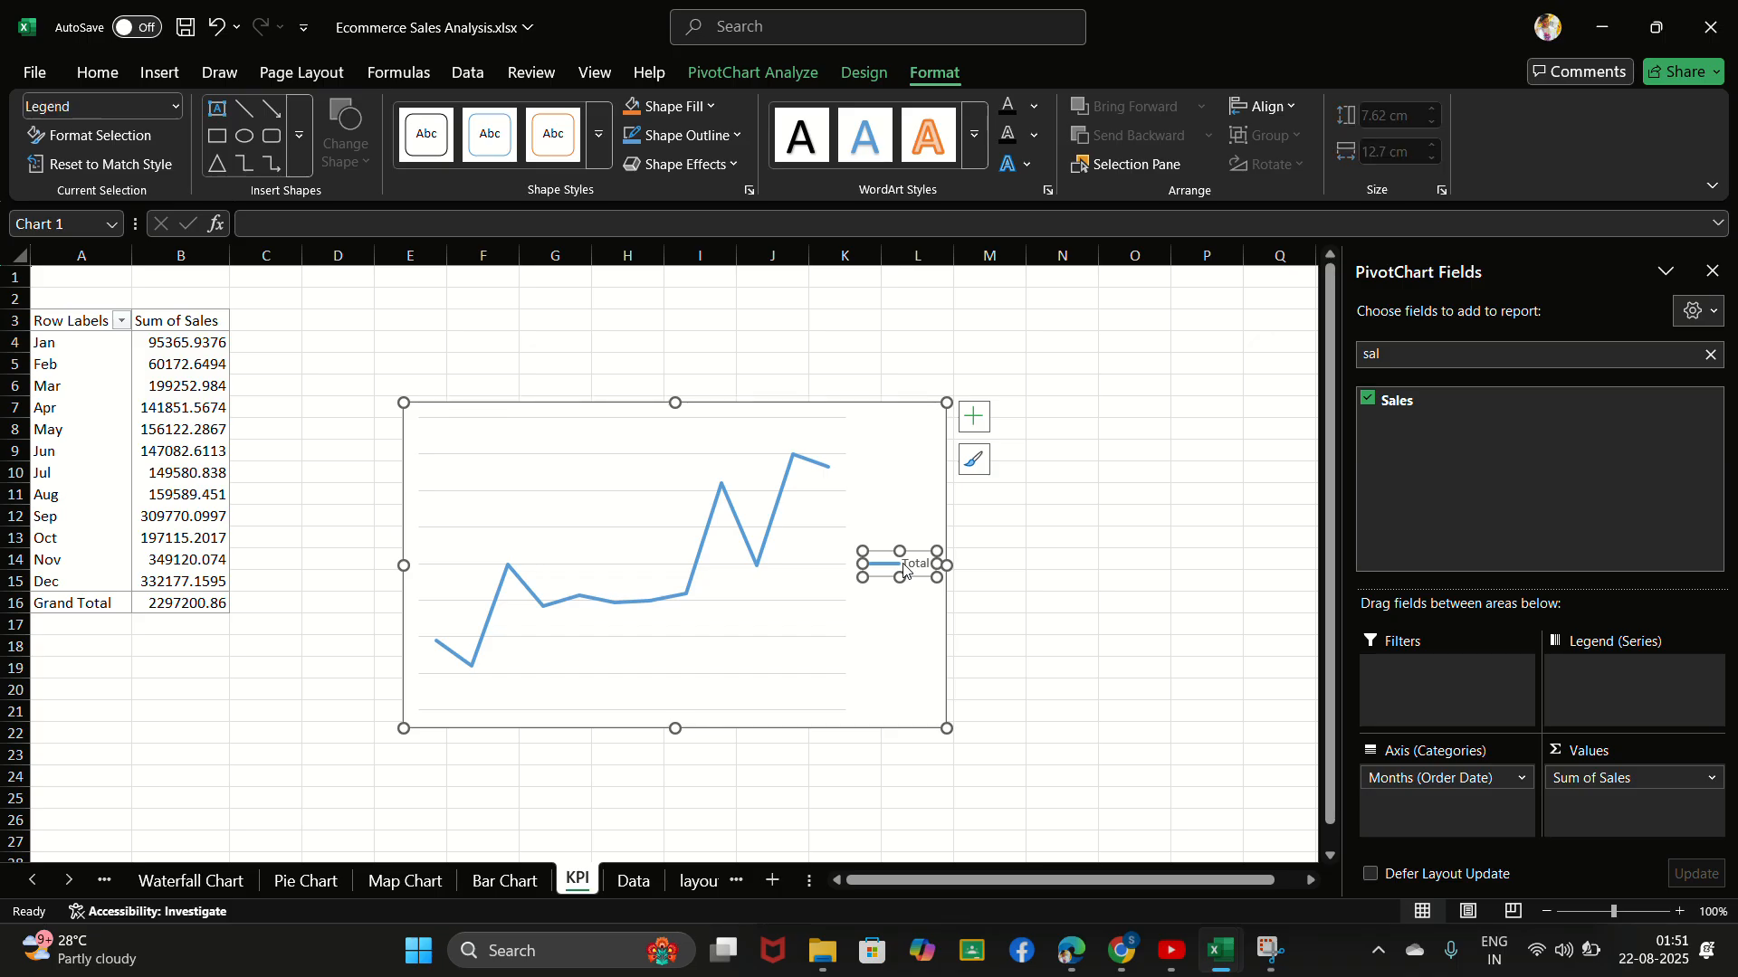
right_click(903, 566)
left_click(961, 581)
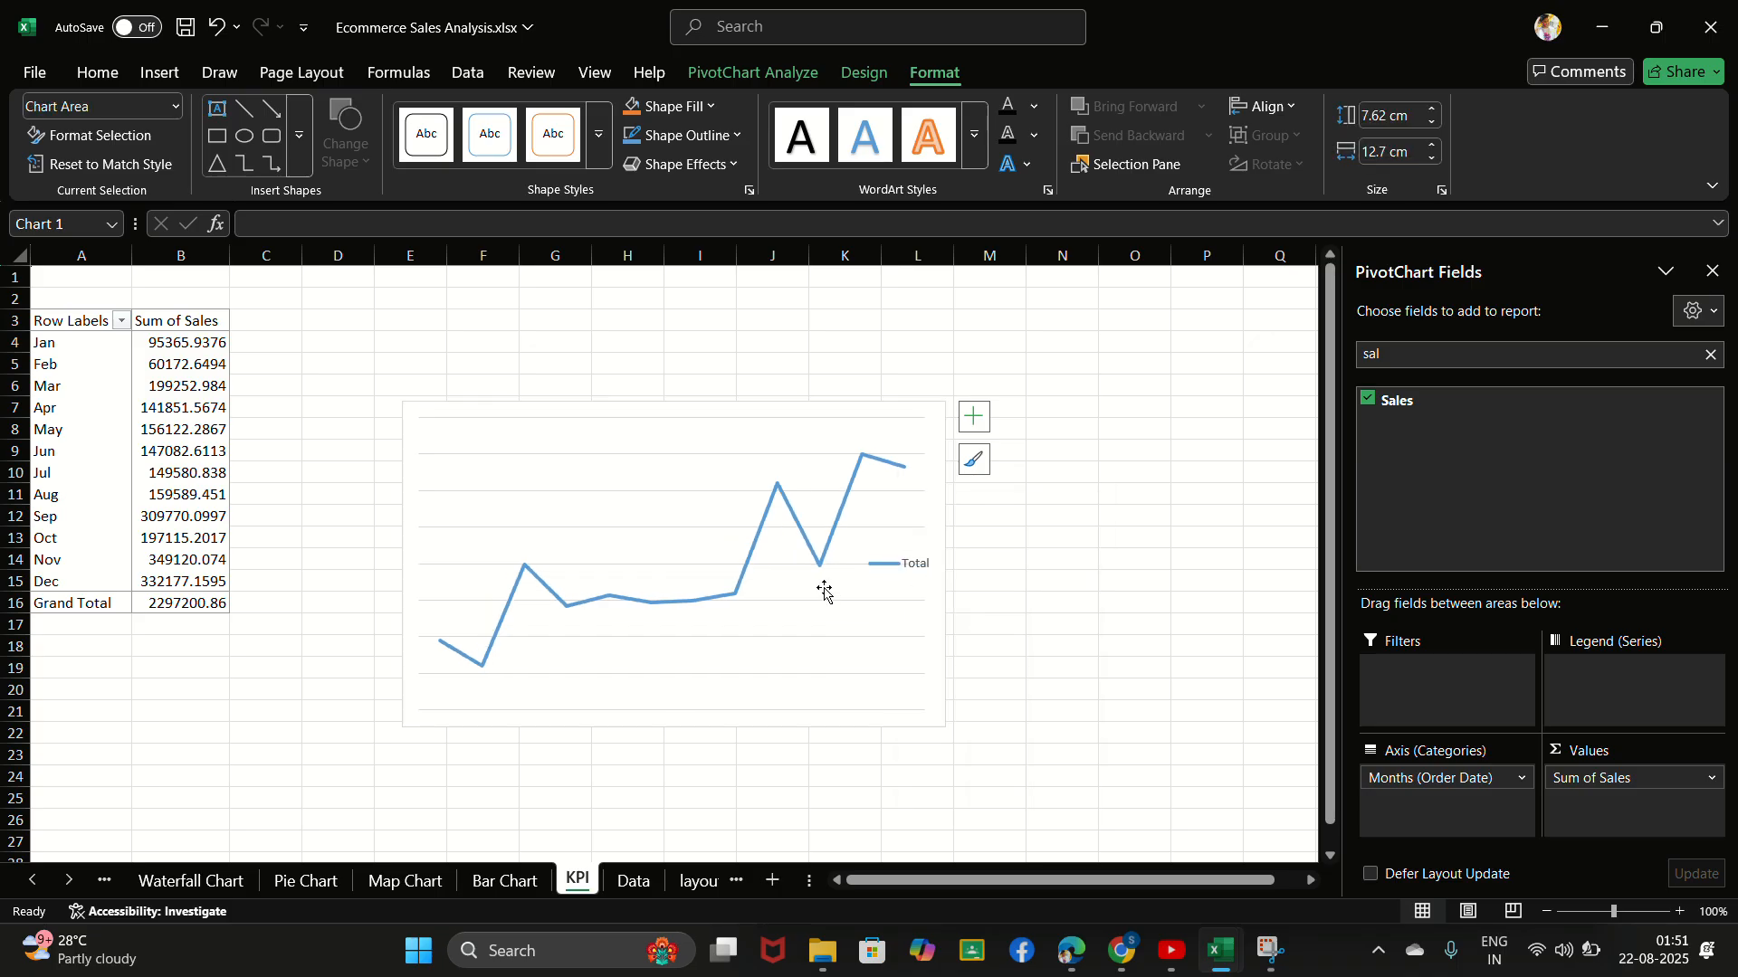
left_click(813, 590)
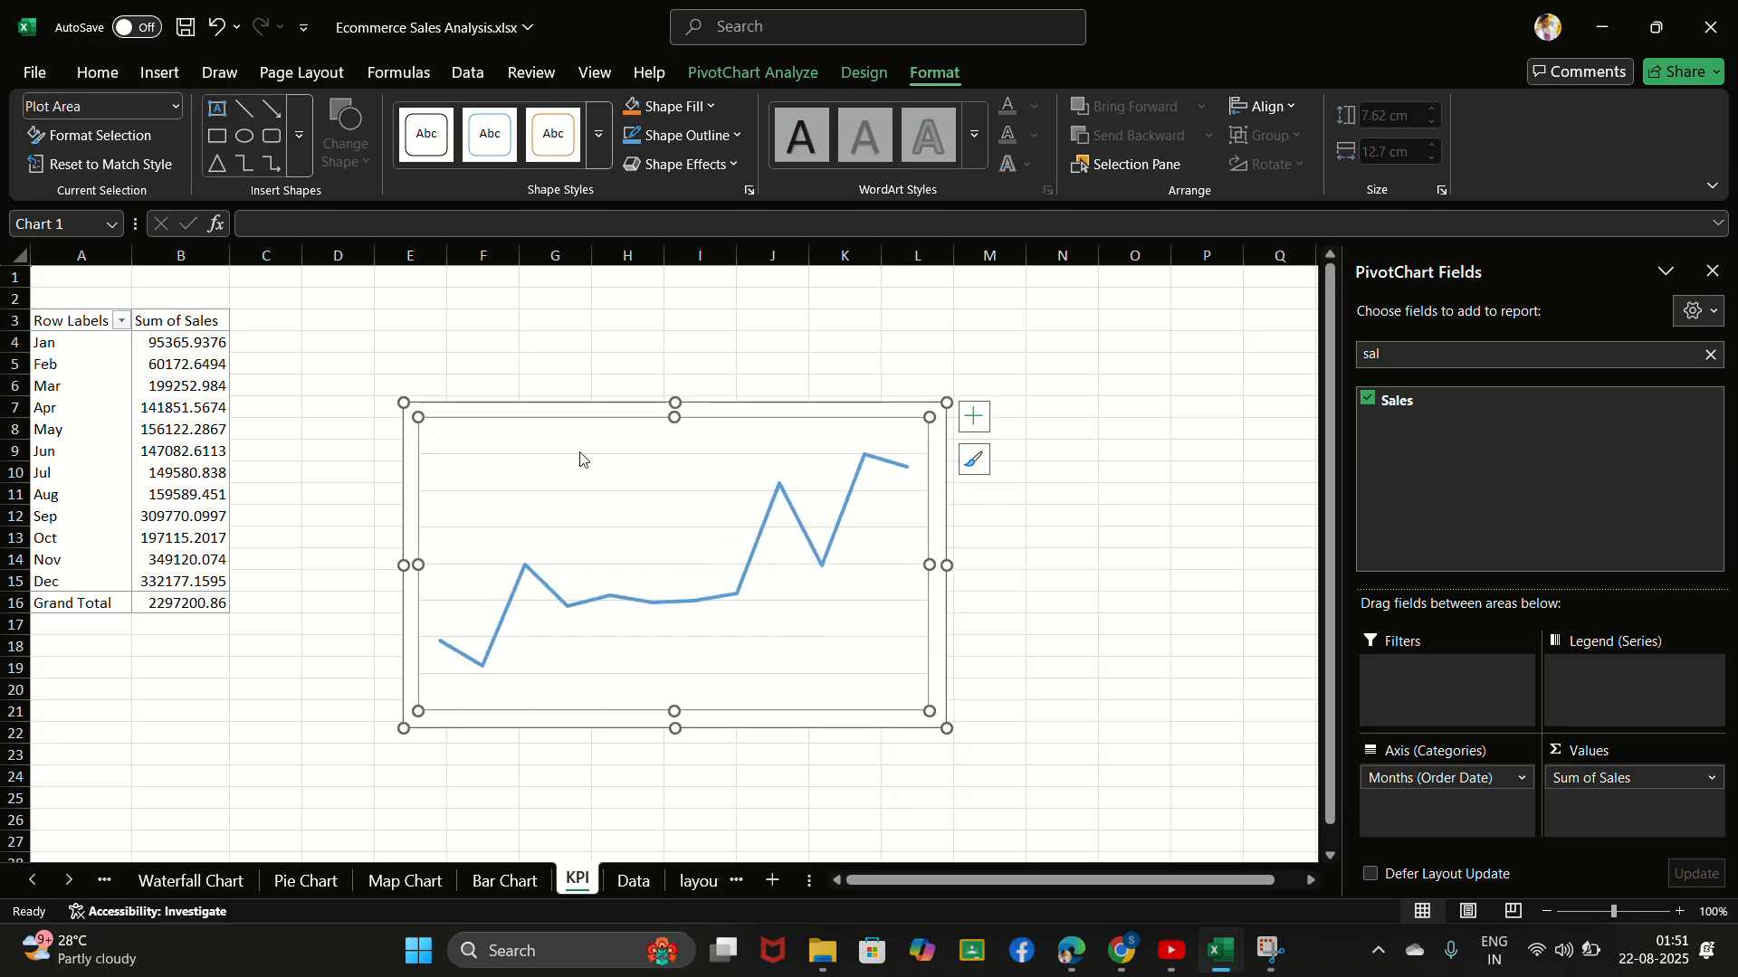
right_click(543, 520)
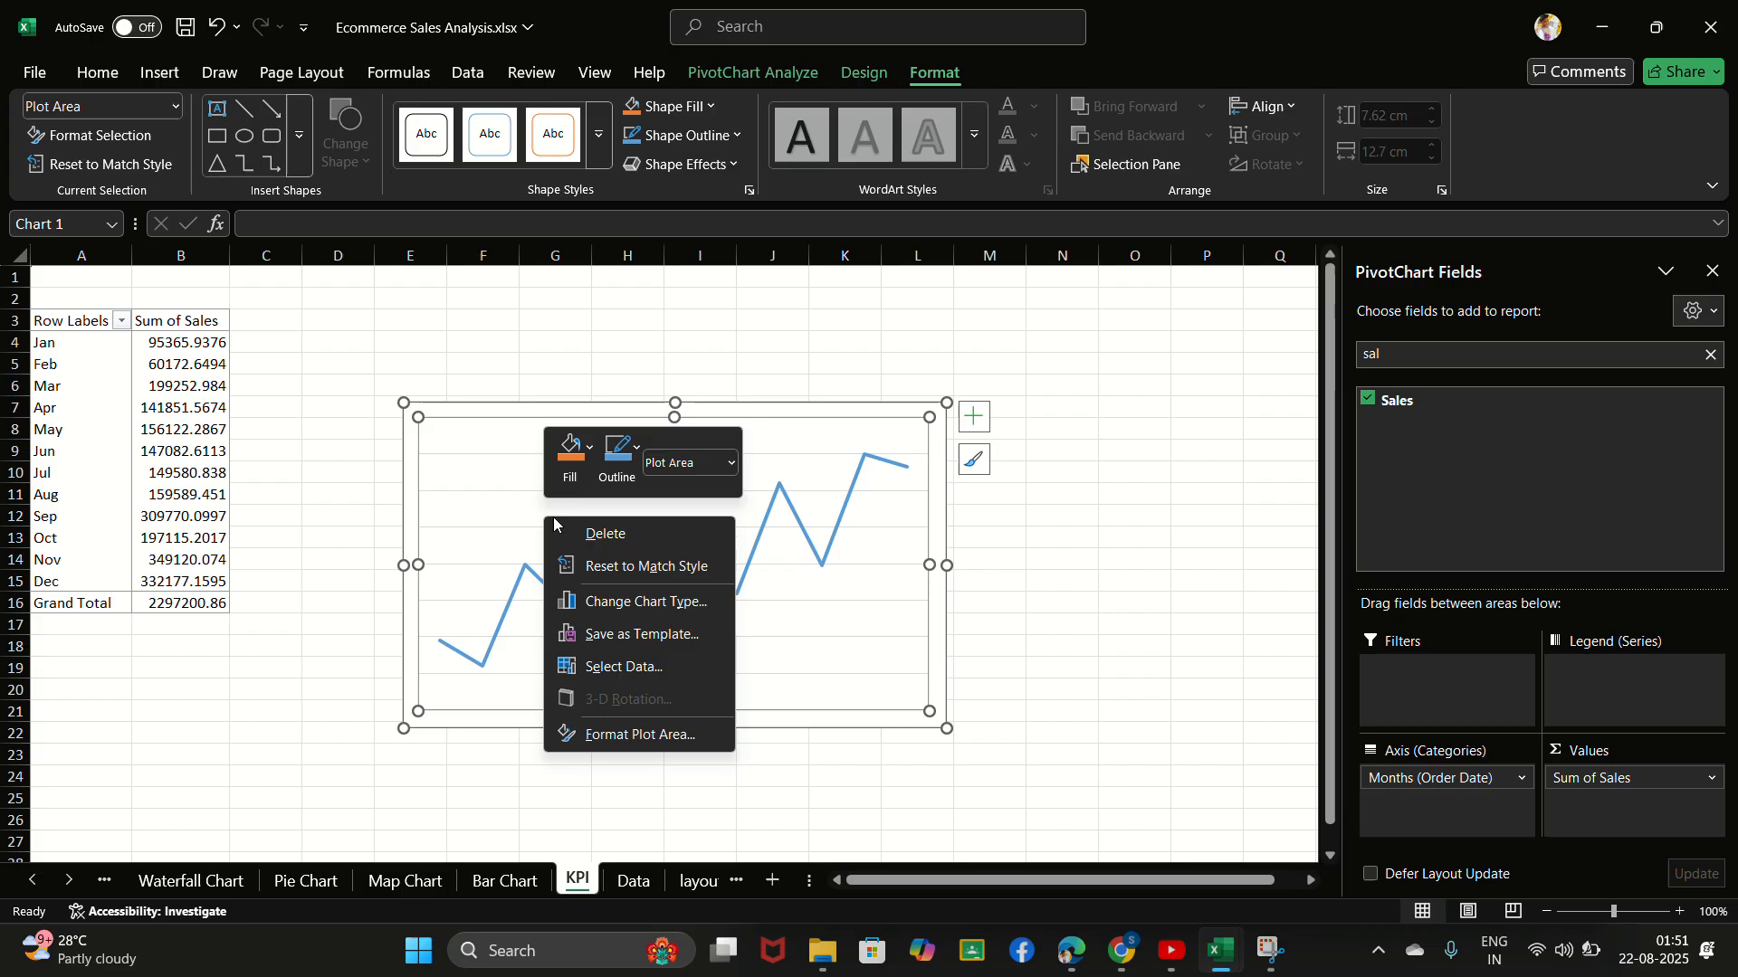
left_click(596, 537)
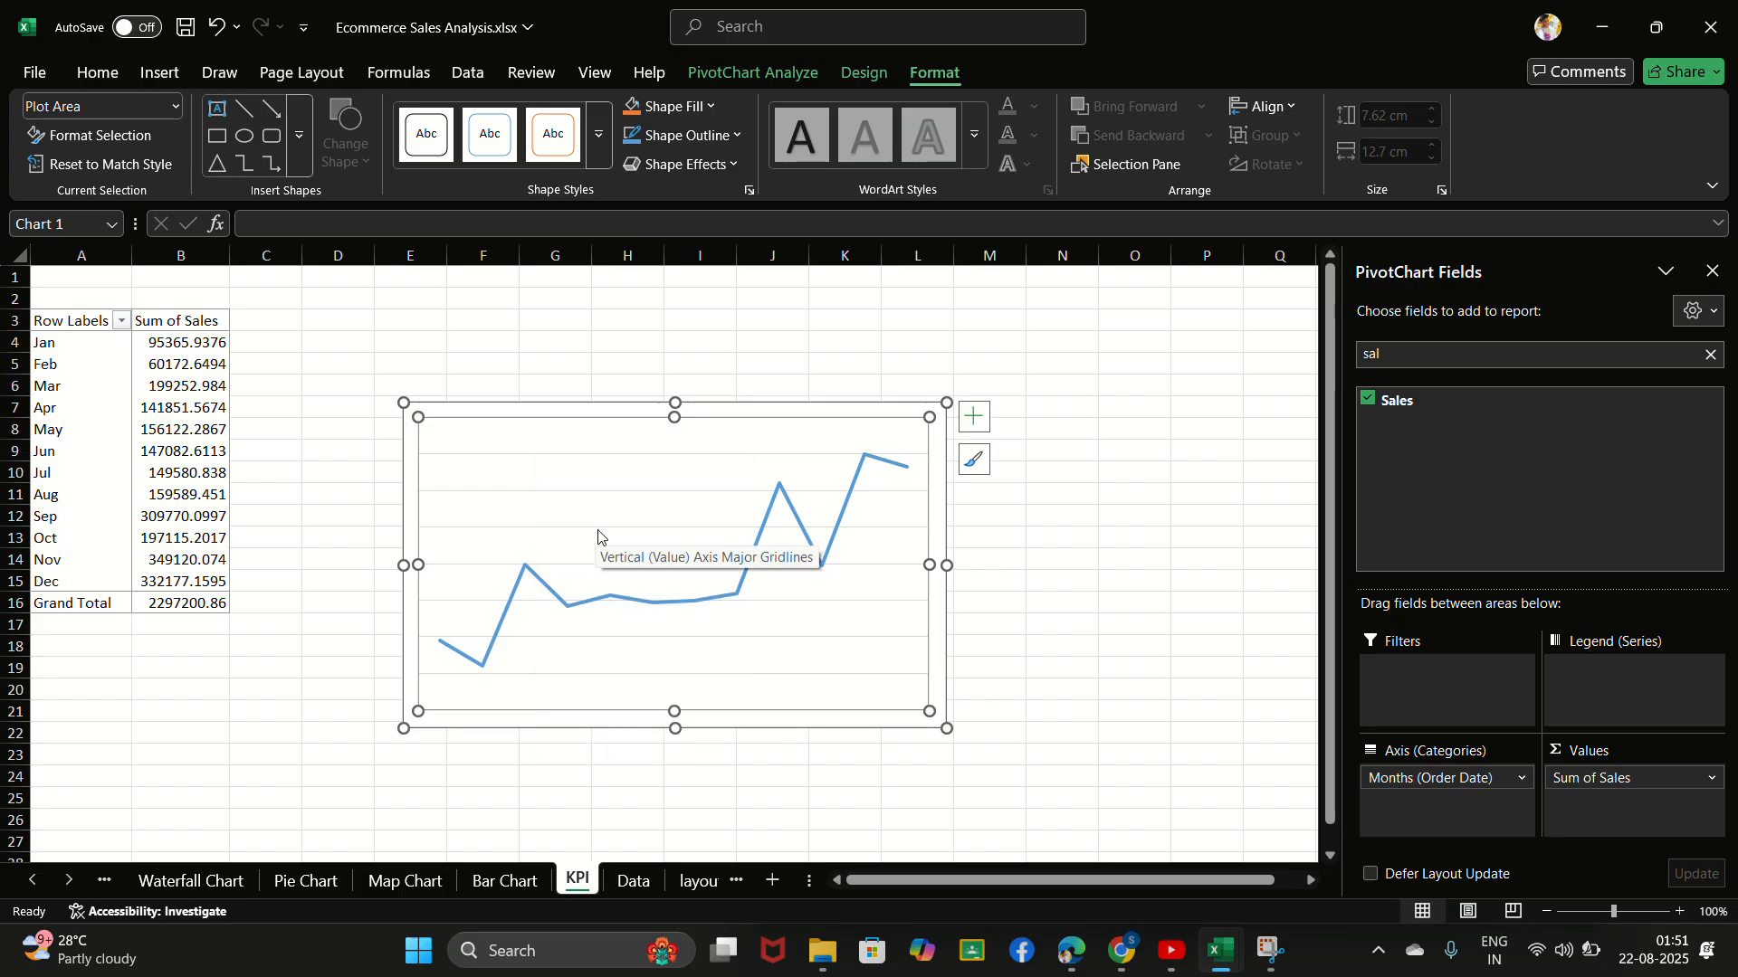
right_click(633, 534)
left_click(700, 543)
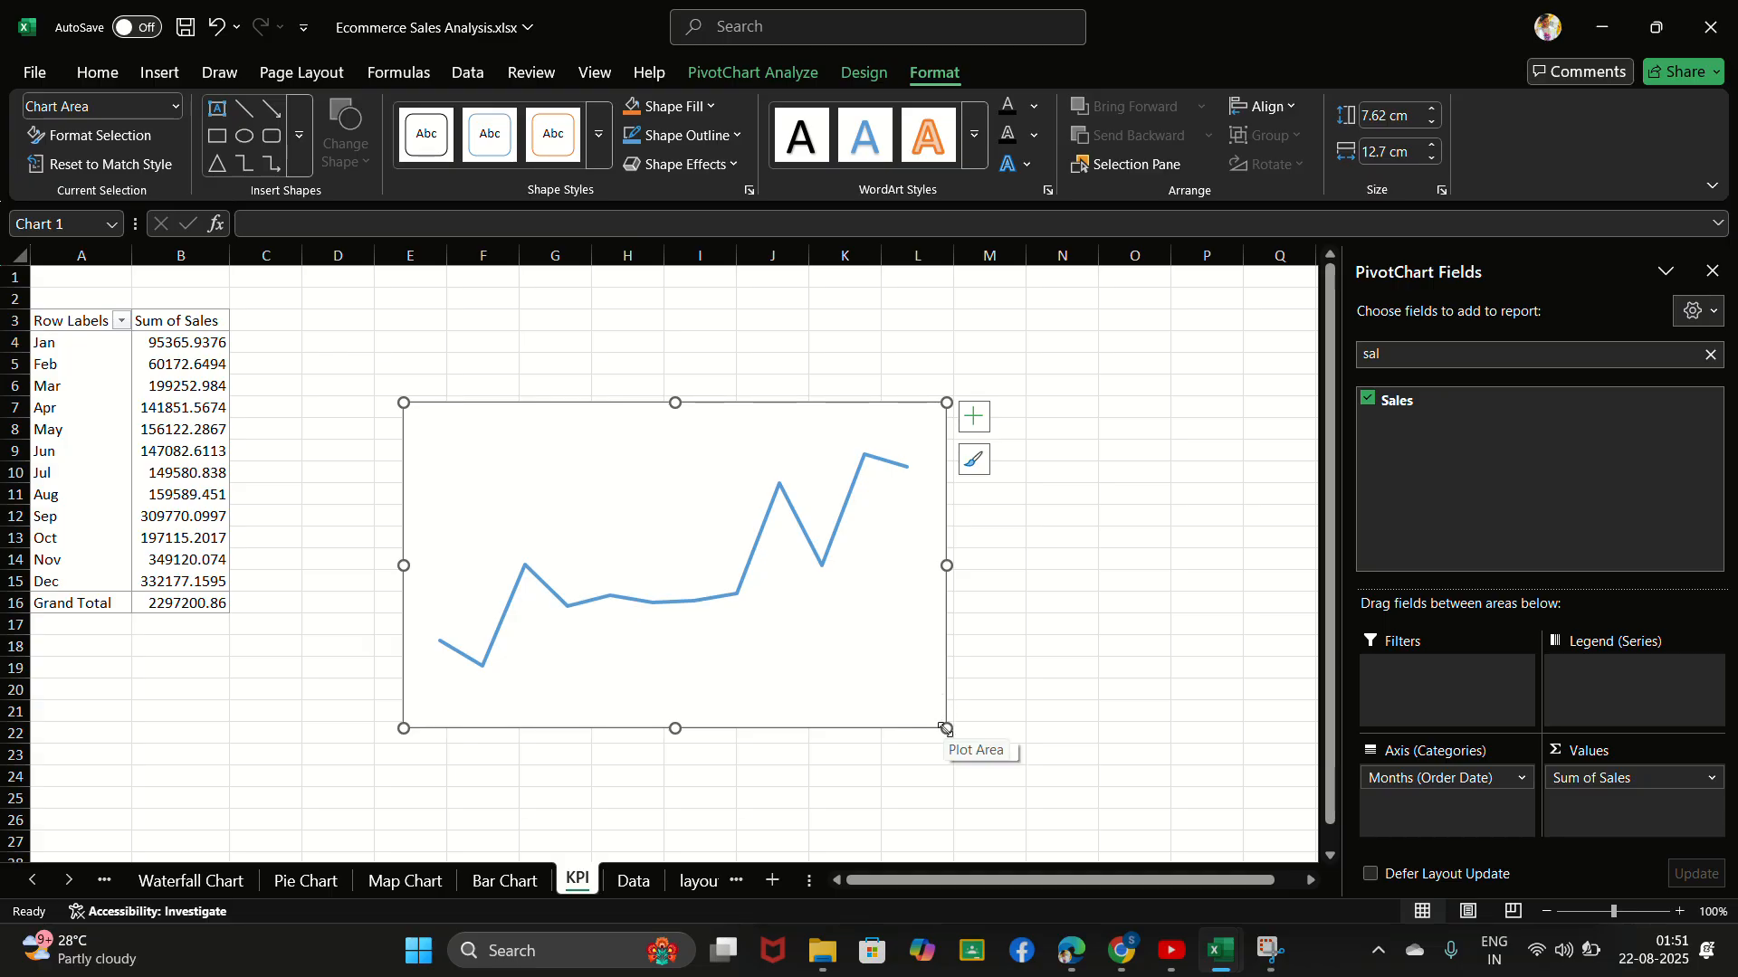
- Shrink the monthly sales line chart to about 2.94 cm high and 8.93 cm wide
left_click_drag(947, 728, 862, 562)
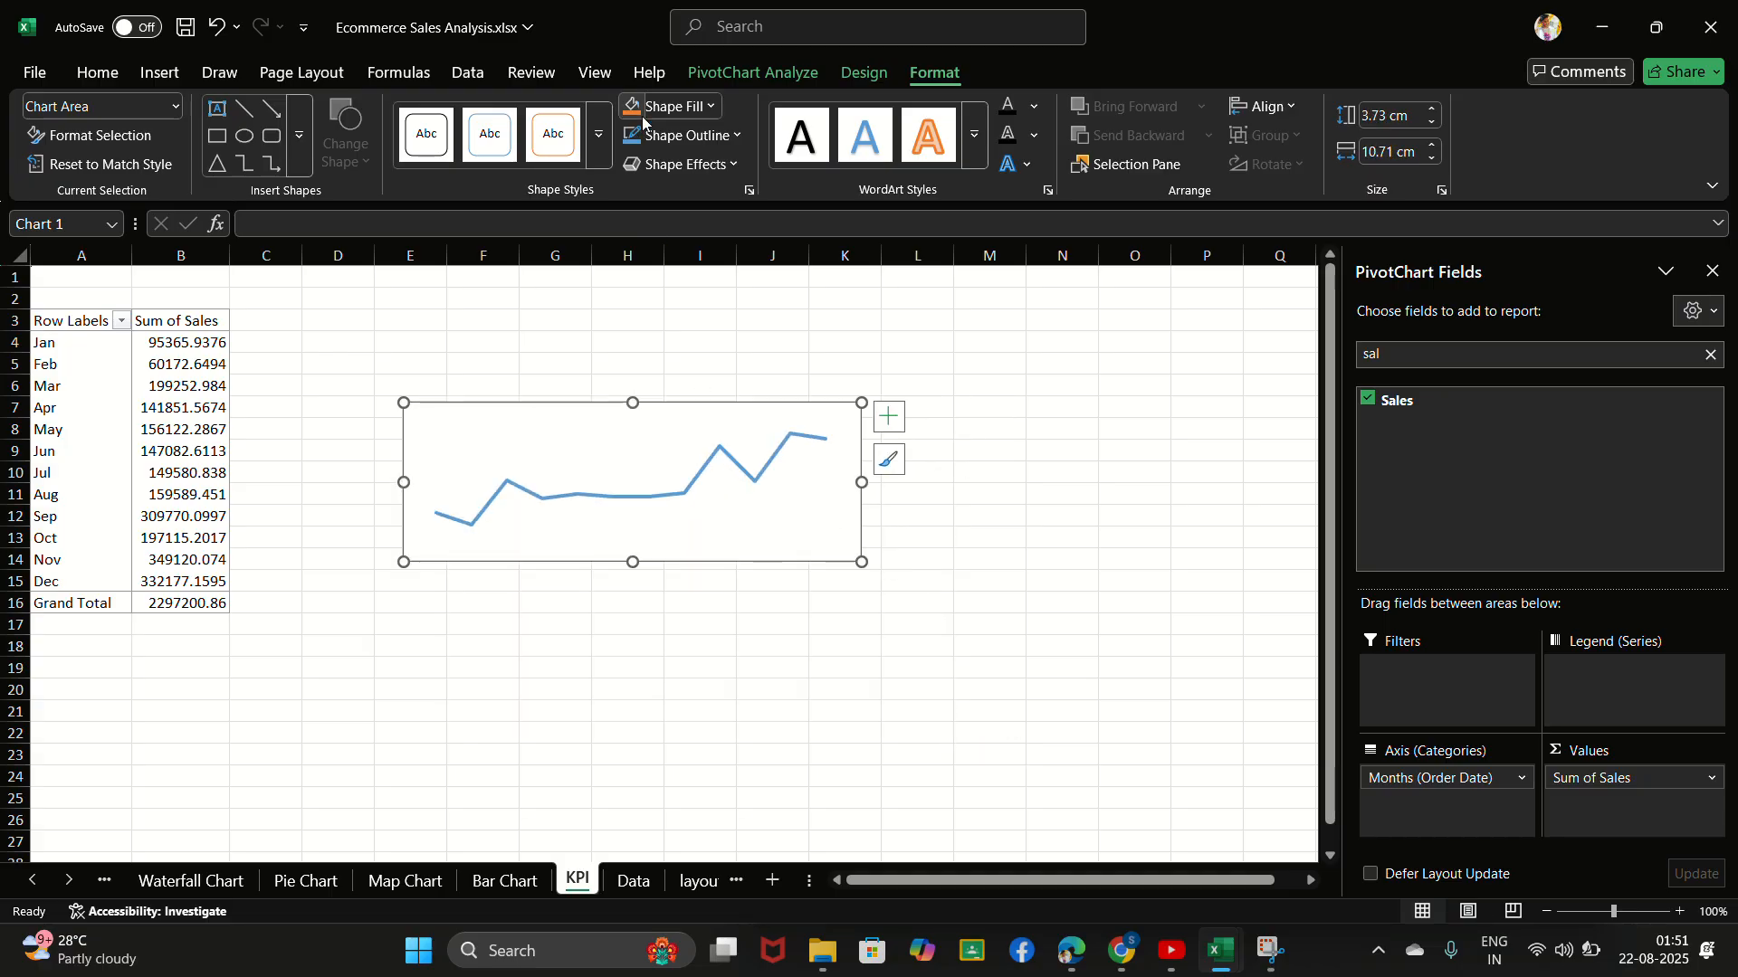
left_click(754, 41)
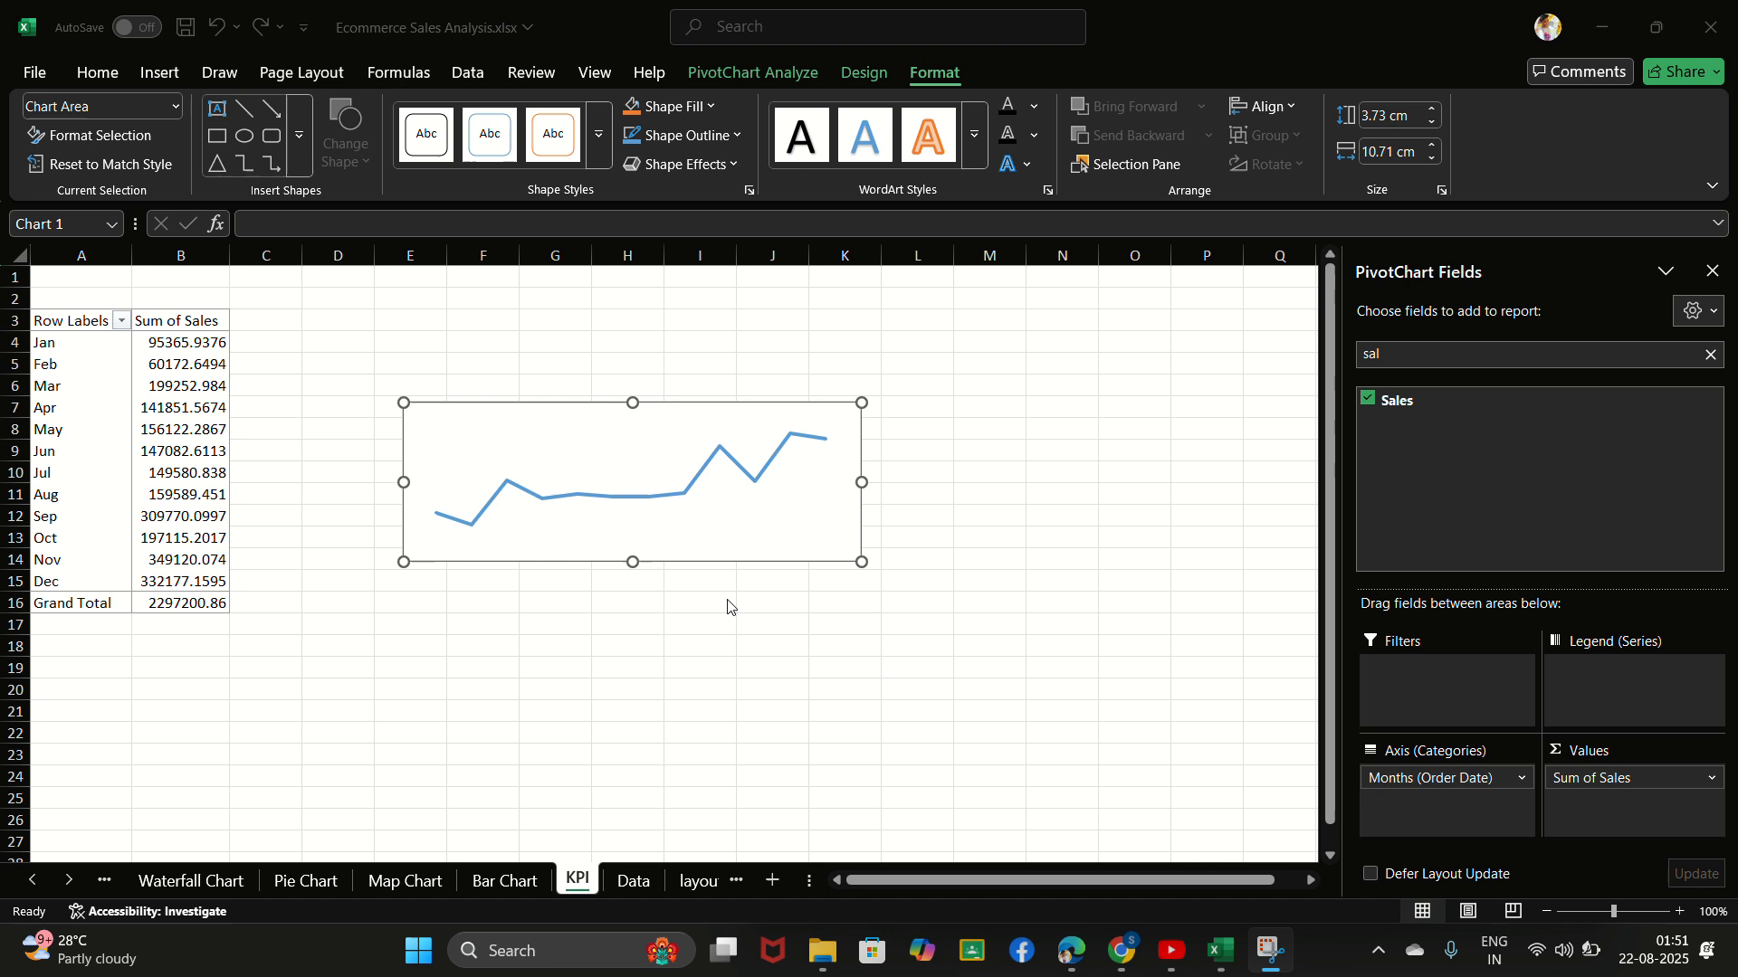
left_click(840, 566)
left_click_drag(860, 561, 784, 528)
left_click(556, 463)
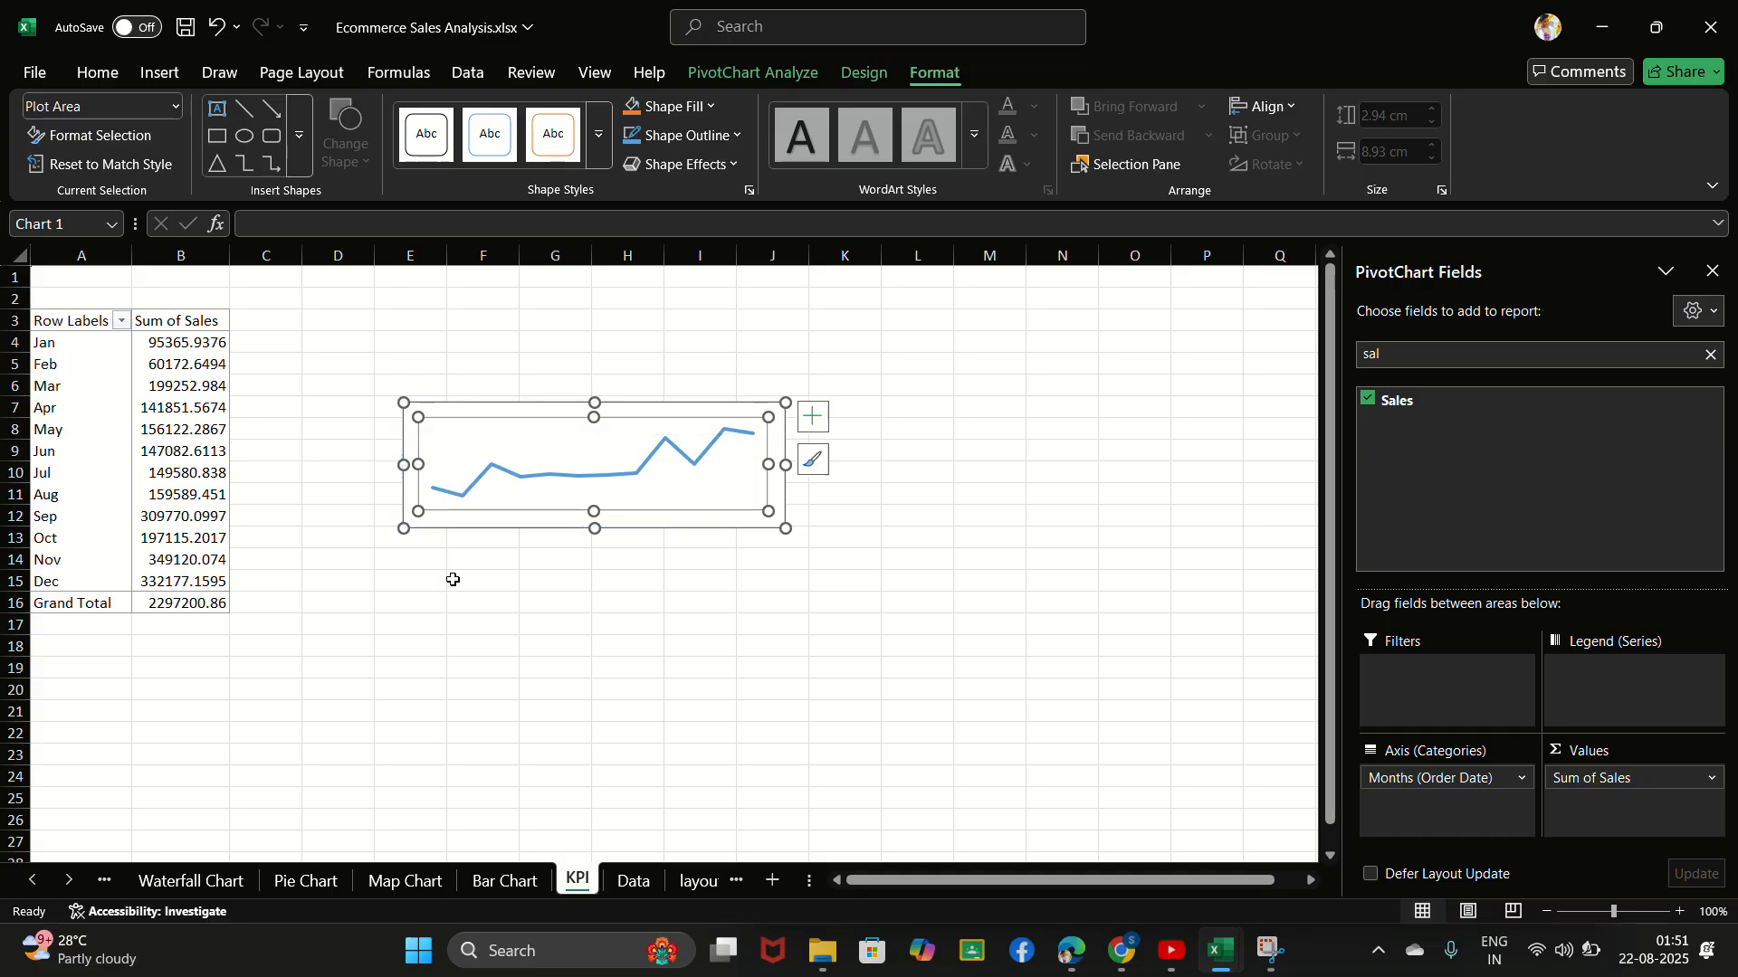
left_click_drag(556, 463, 452, 579)
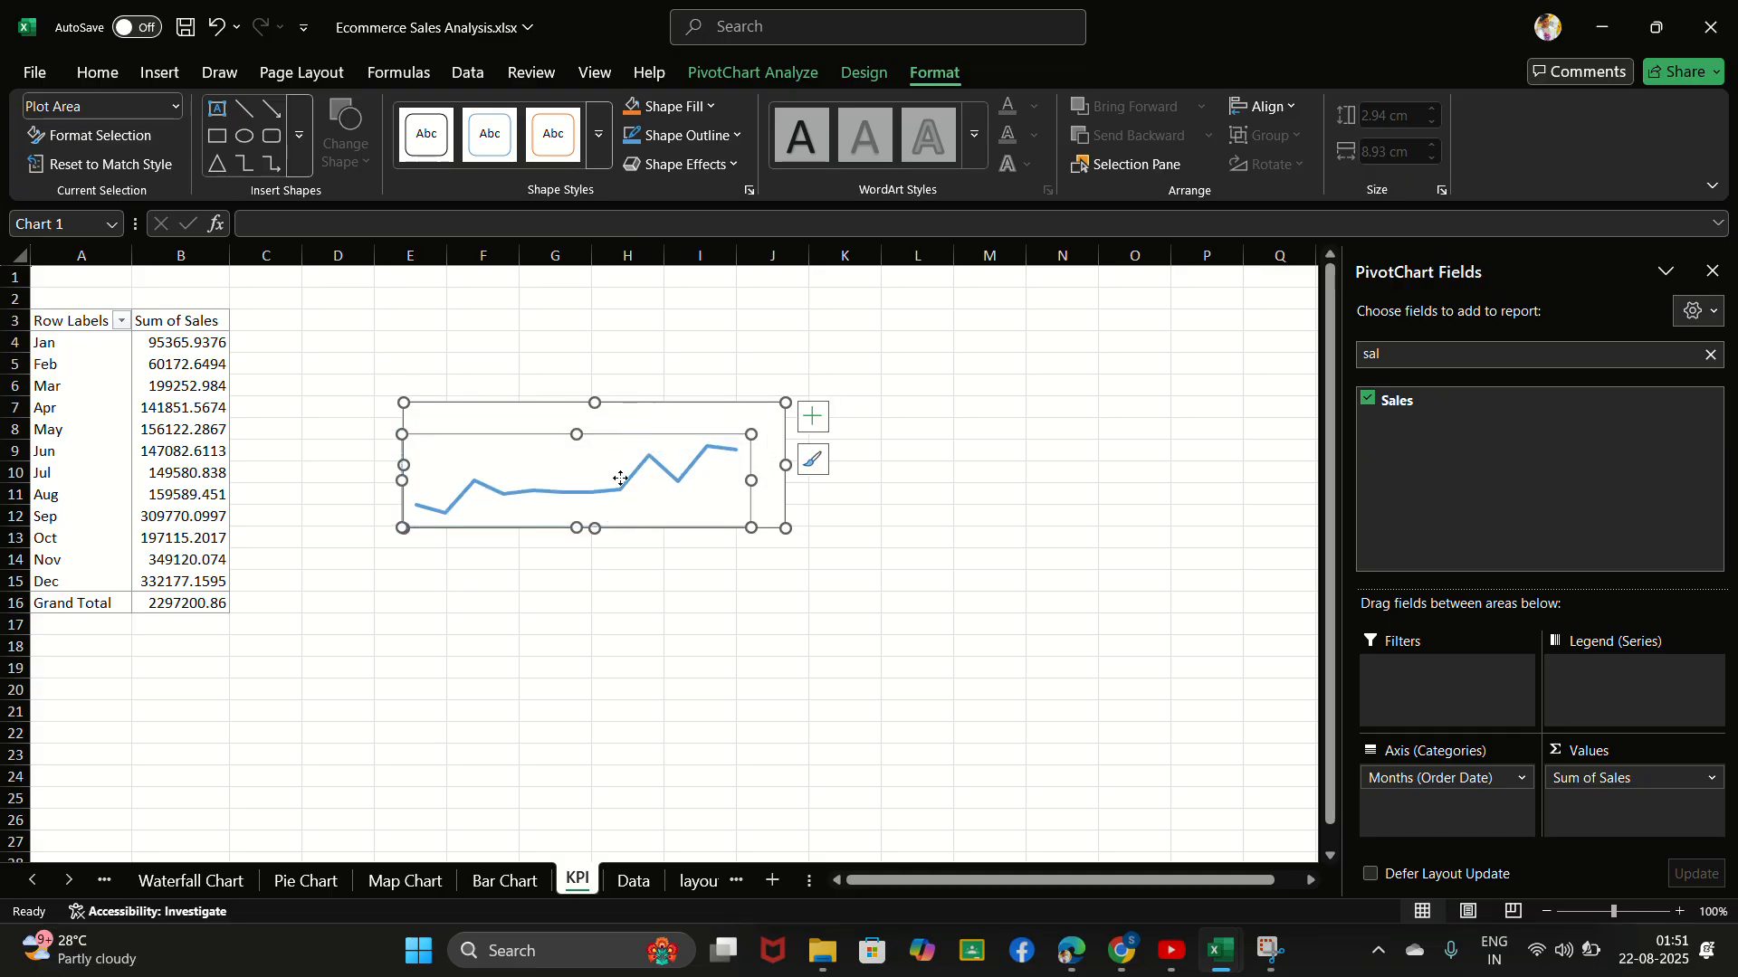
left_click_drag(621, 479, 636, 464)
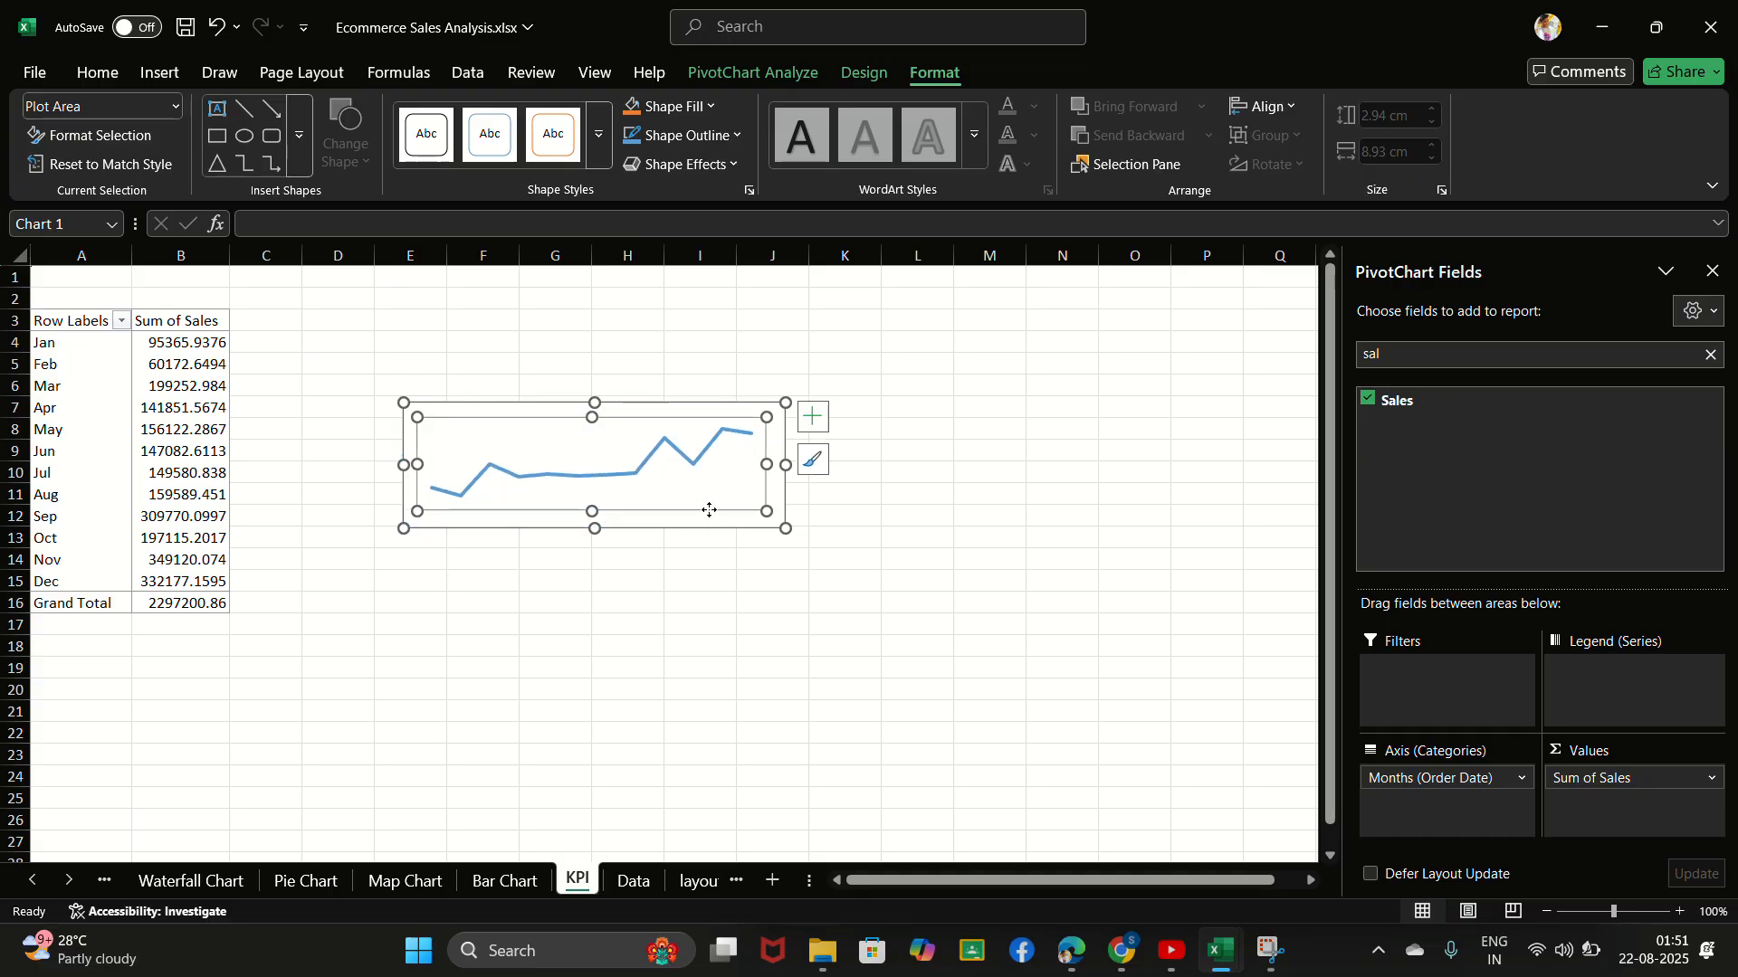
- Place the line chart directly below the PivotTable from row 18 and shrink it to about 1.99 cm high and 4.68 cm wide
left_click_drag(785, 529, 788, 534)
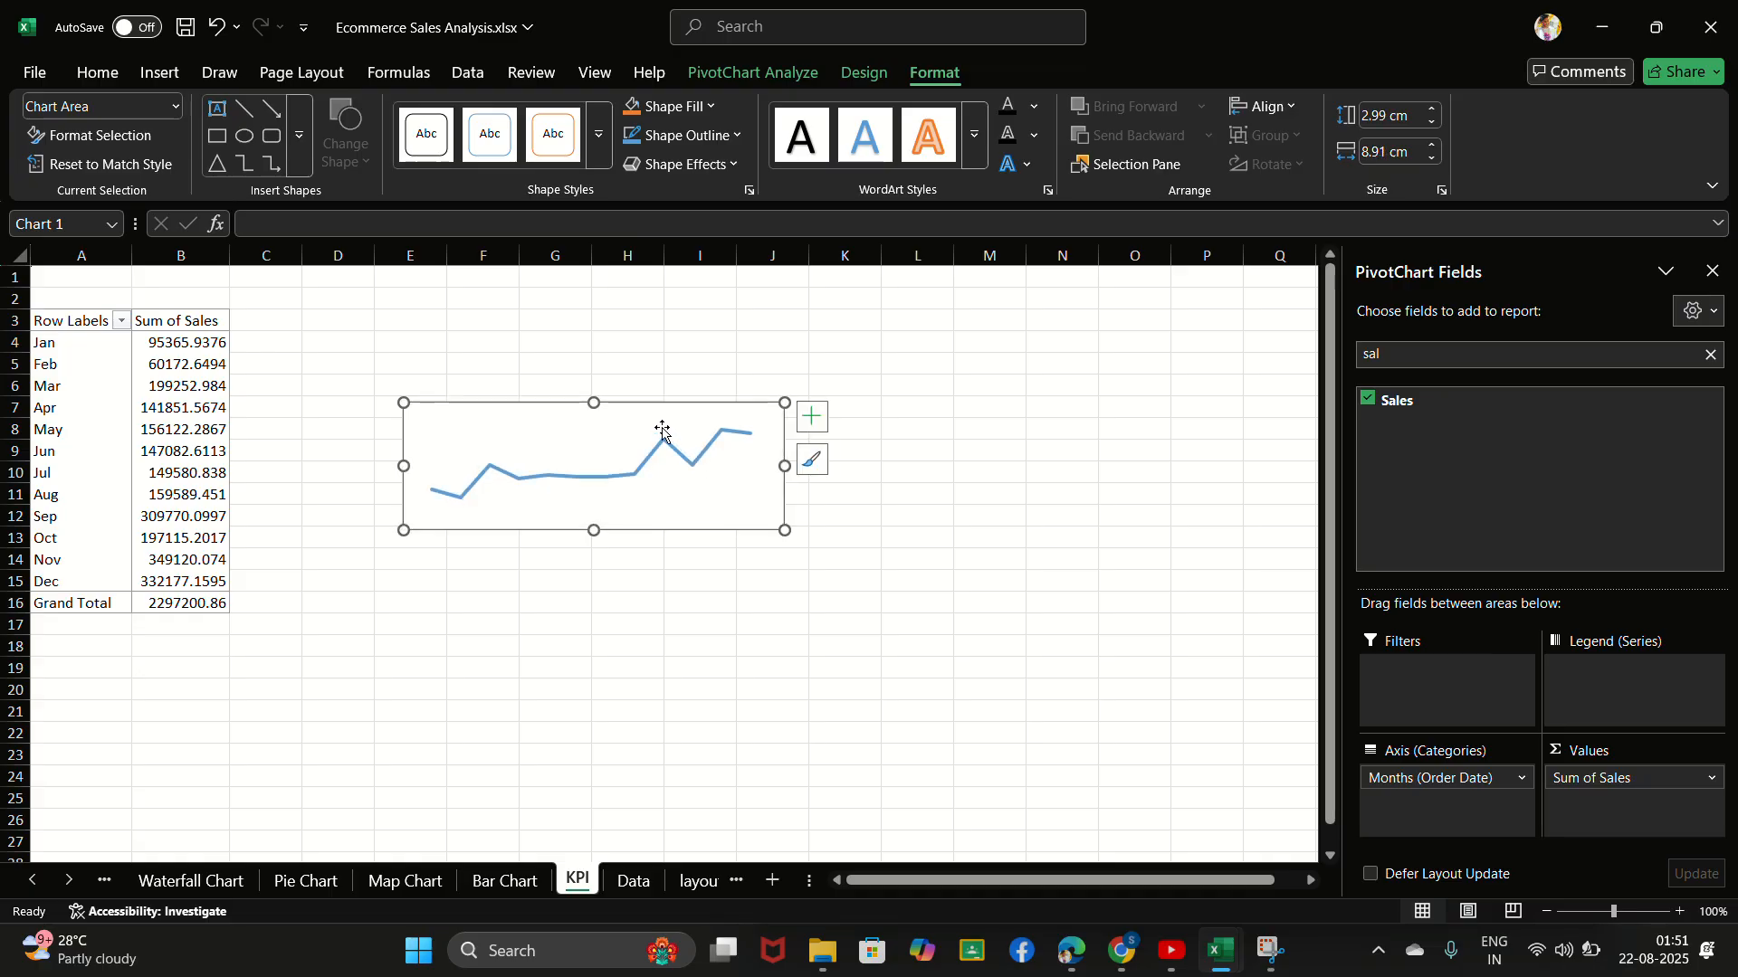
left_click_drag(632, 411, 257, 653)
left_click_drag(413, 771, 231, 726)
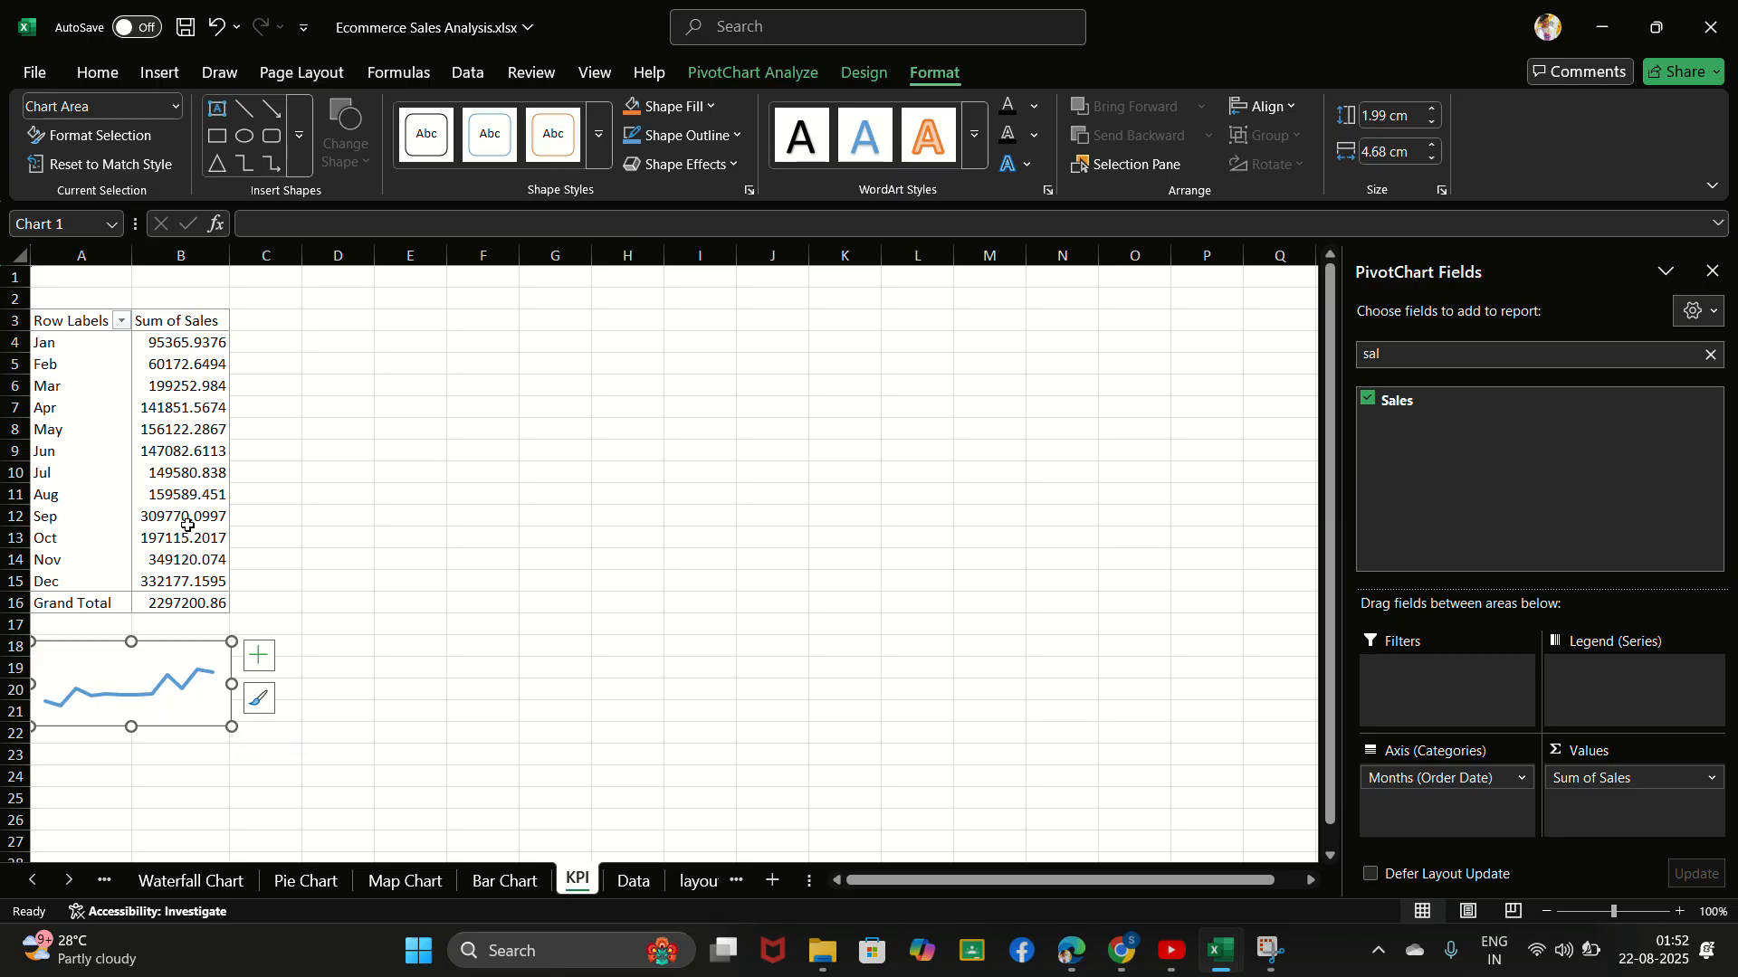
- Copy the monthly sales PivotTable in A3:B16 and paste the copy at cell D3 of the KPI sheet
left_click(749, 31)
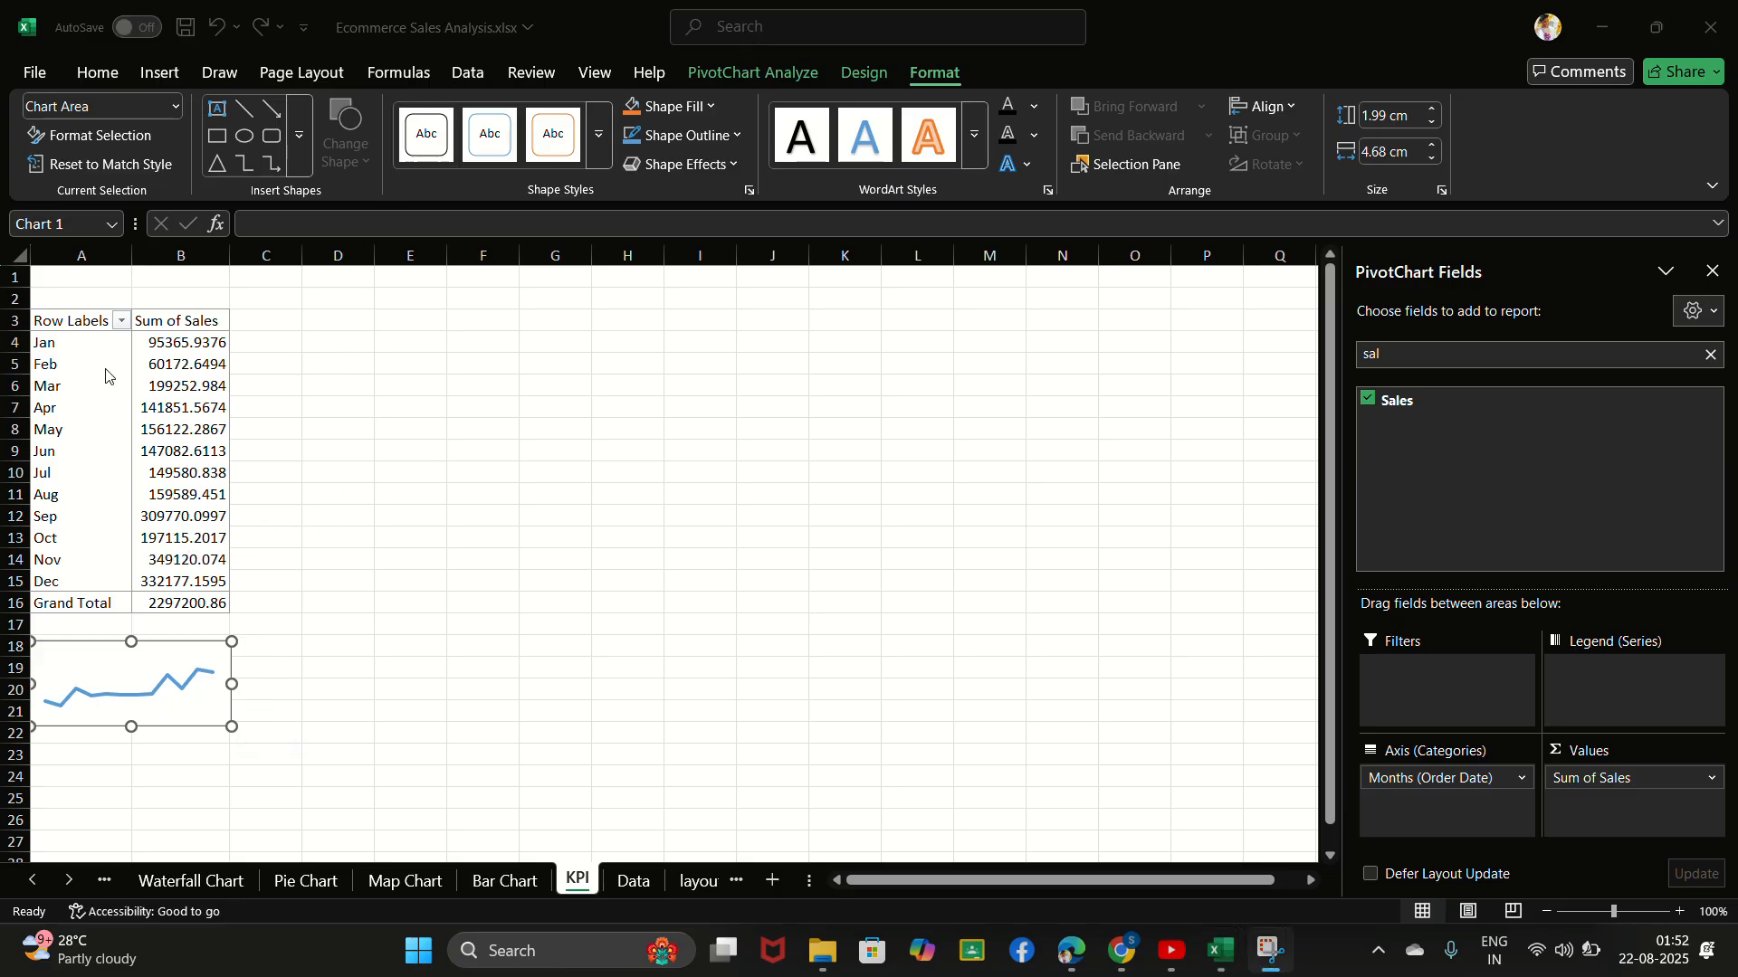
left_click_drag(40, 320, 215, 600)
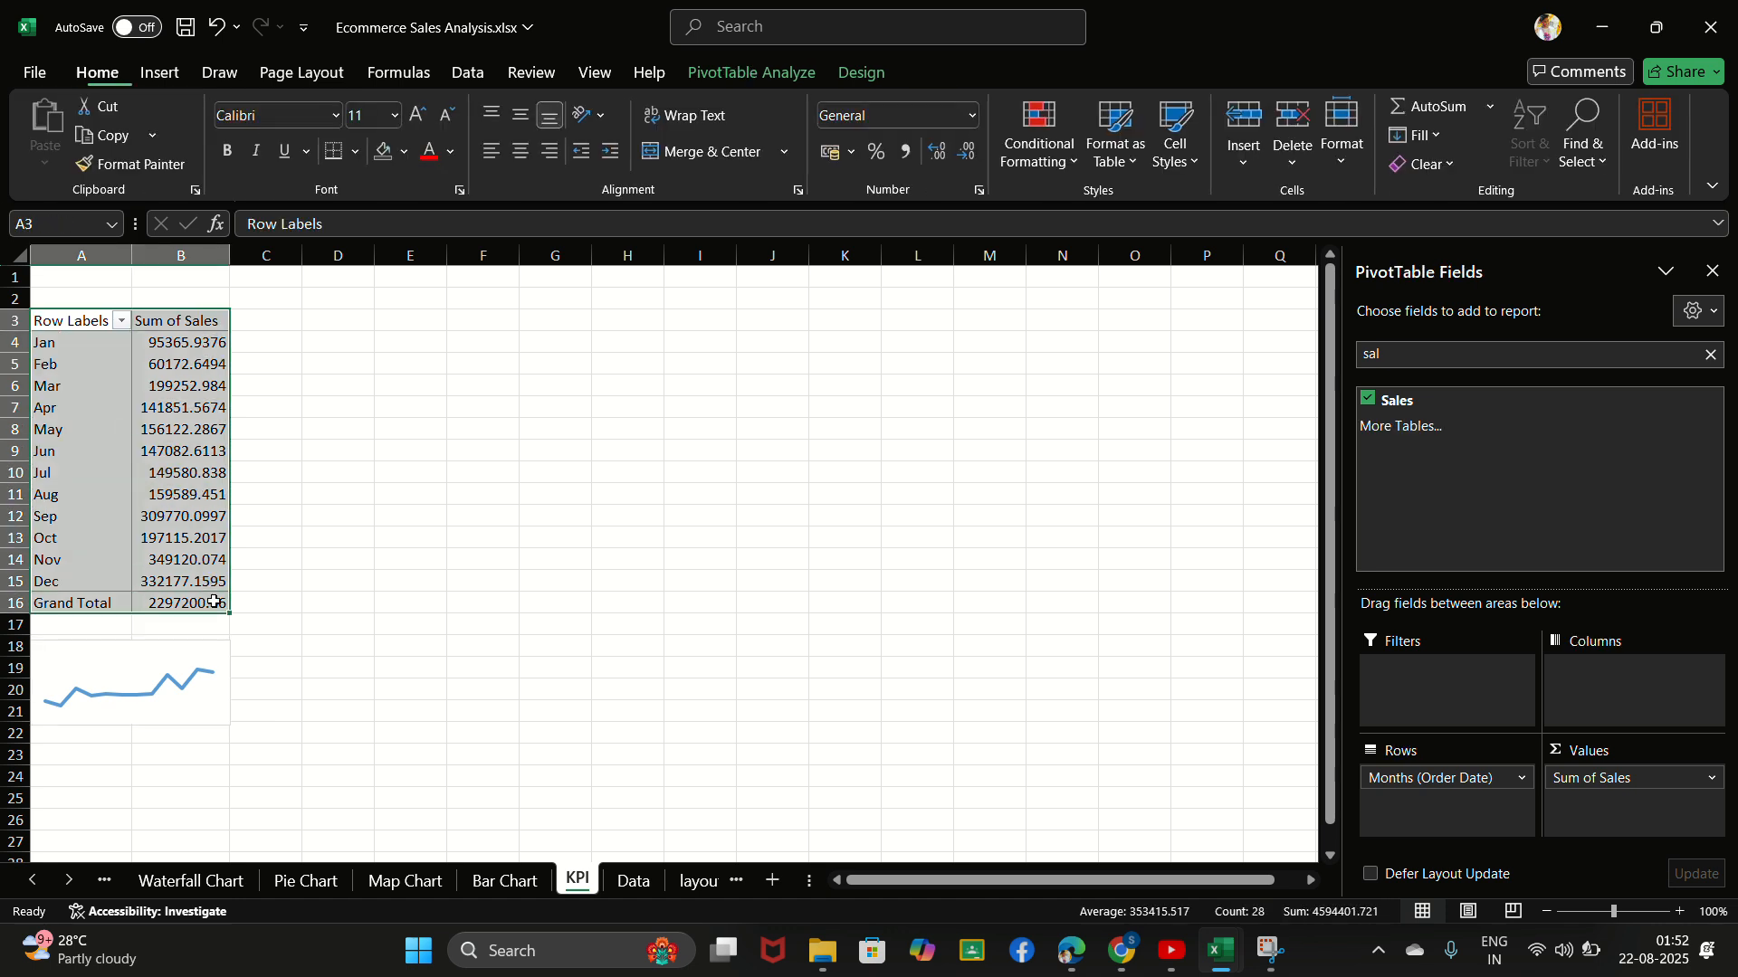
key("ctrl+c")
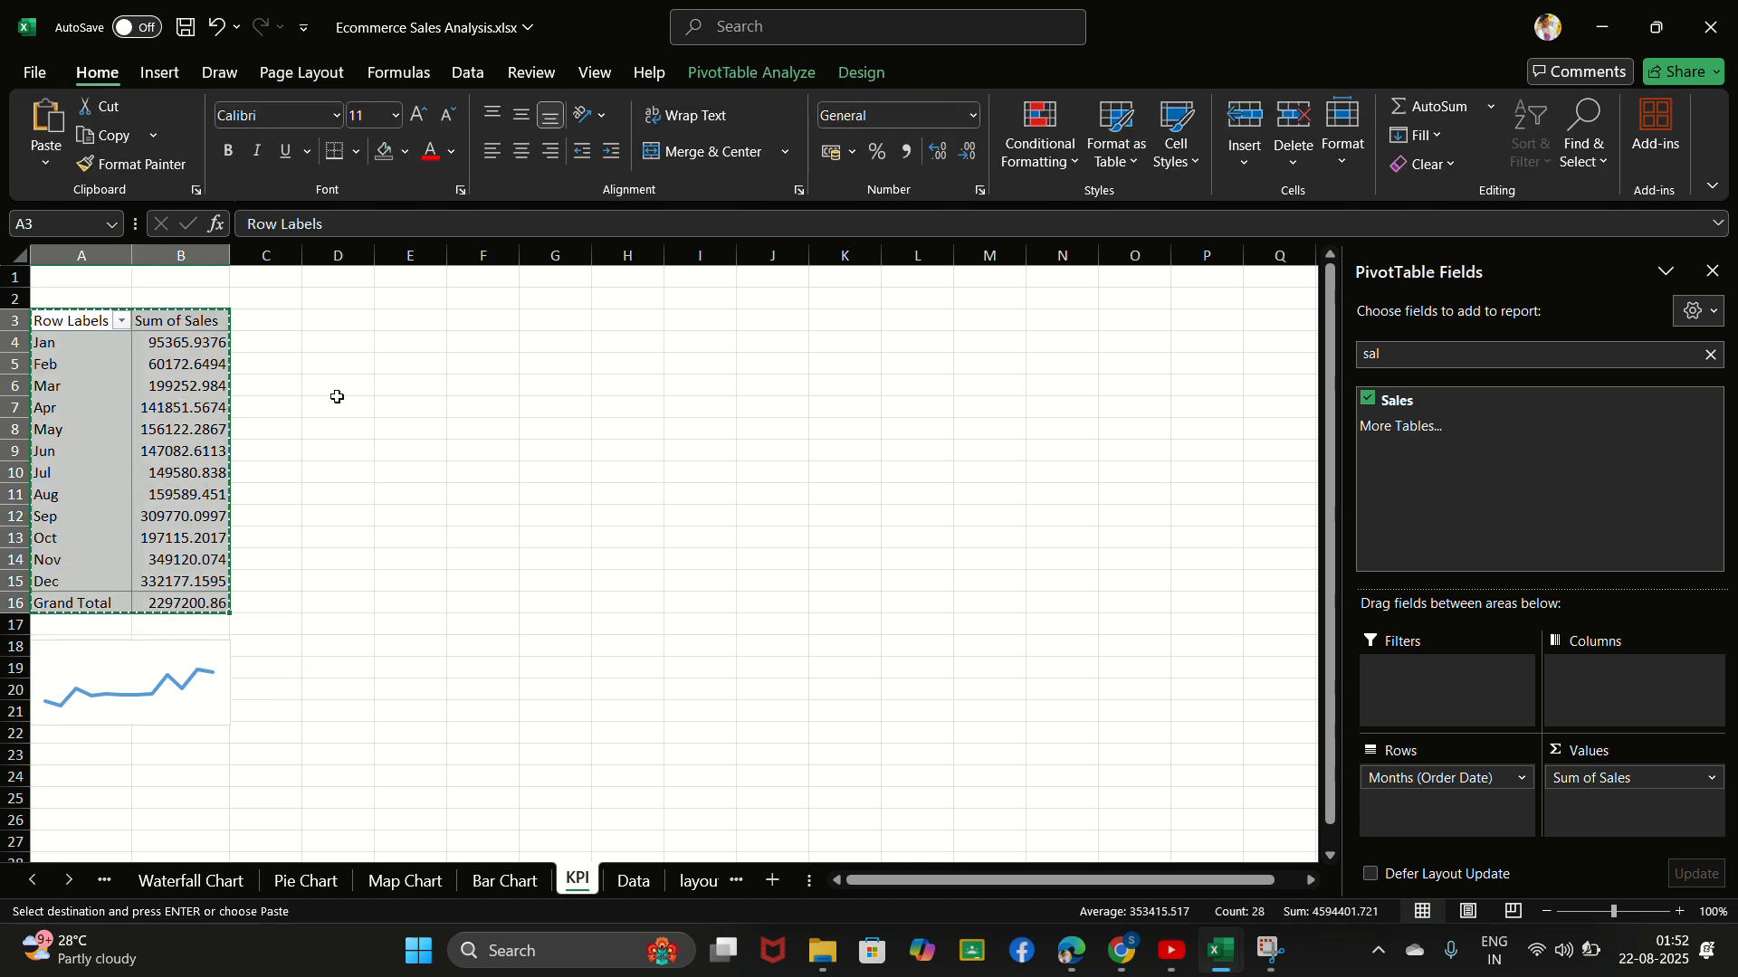
left_click(342, 321)
key("ctrl+v")
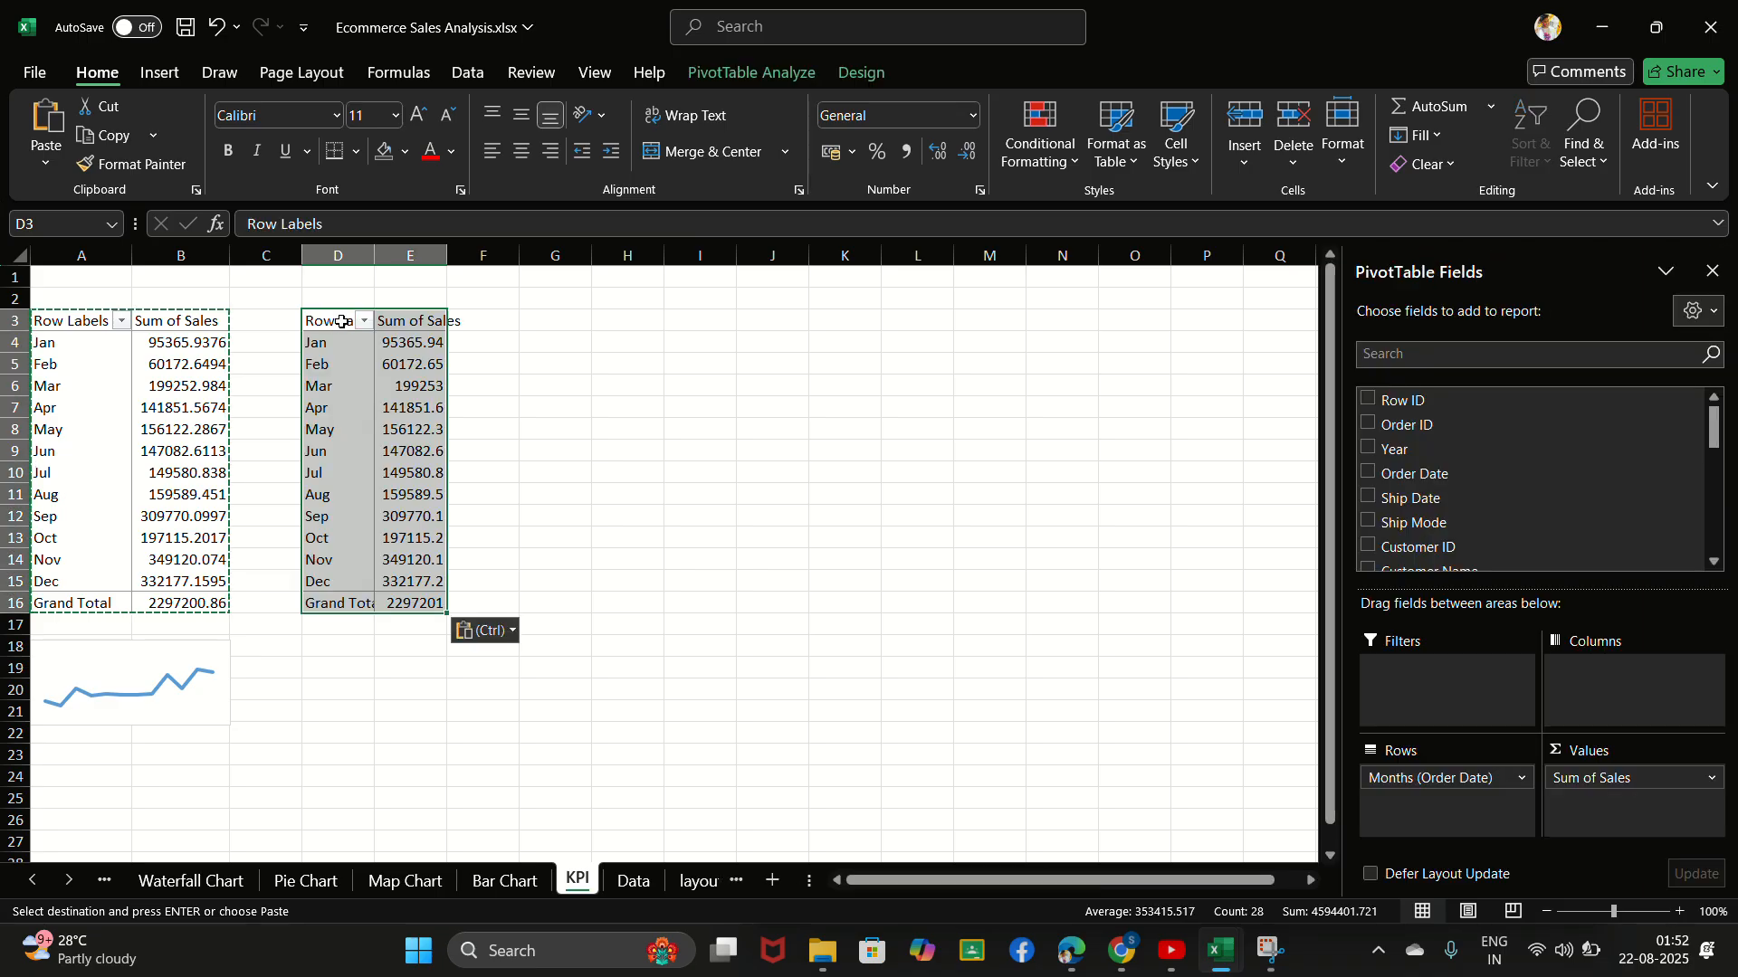
- Show the detail records behind the copied PivotTable's February sales on a new sheet, and return to the KPI sheet
left_click(417, 325)
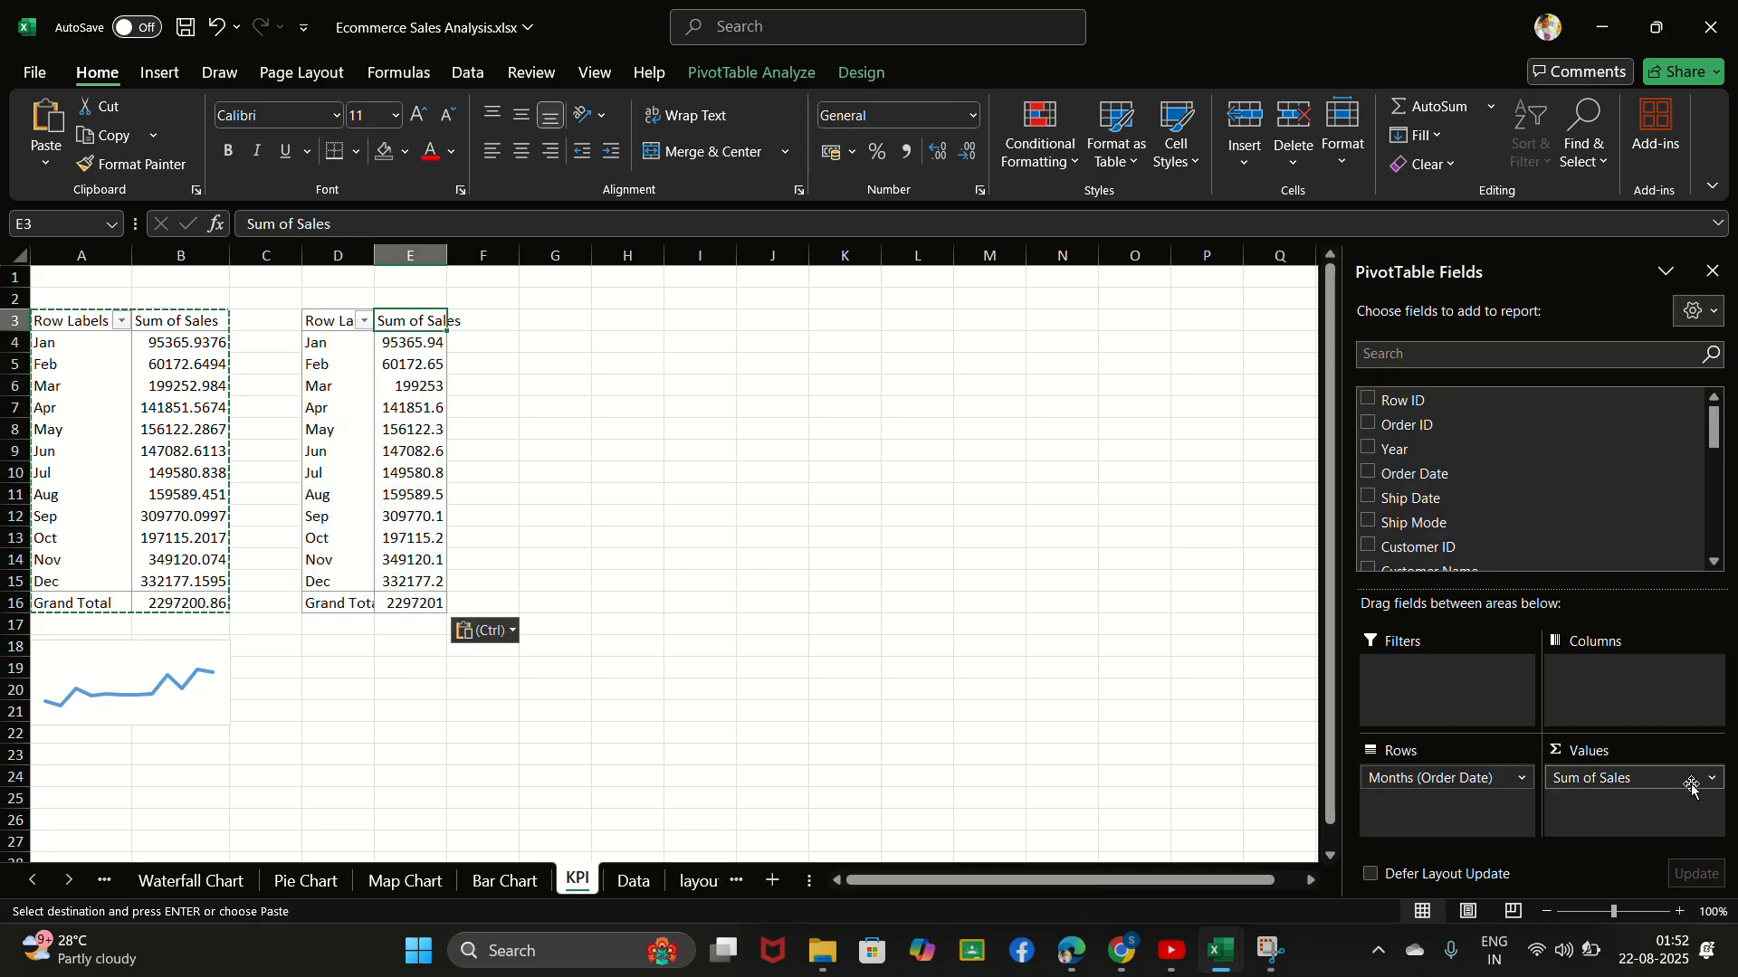
double_click(411, 364)
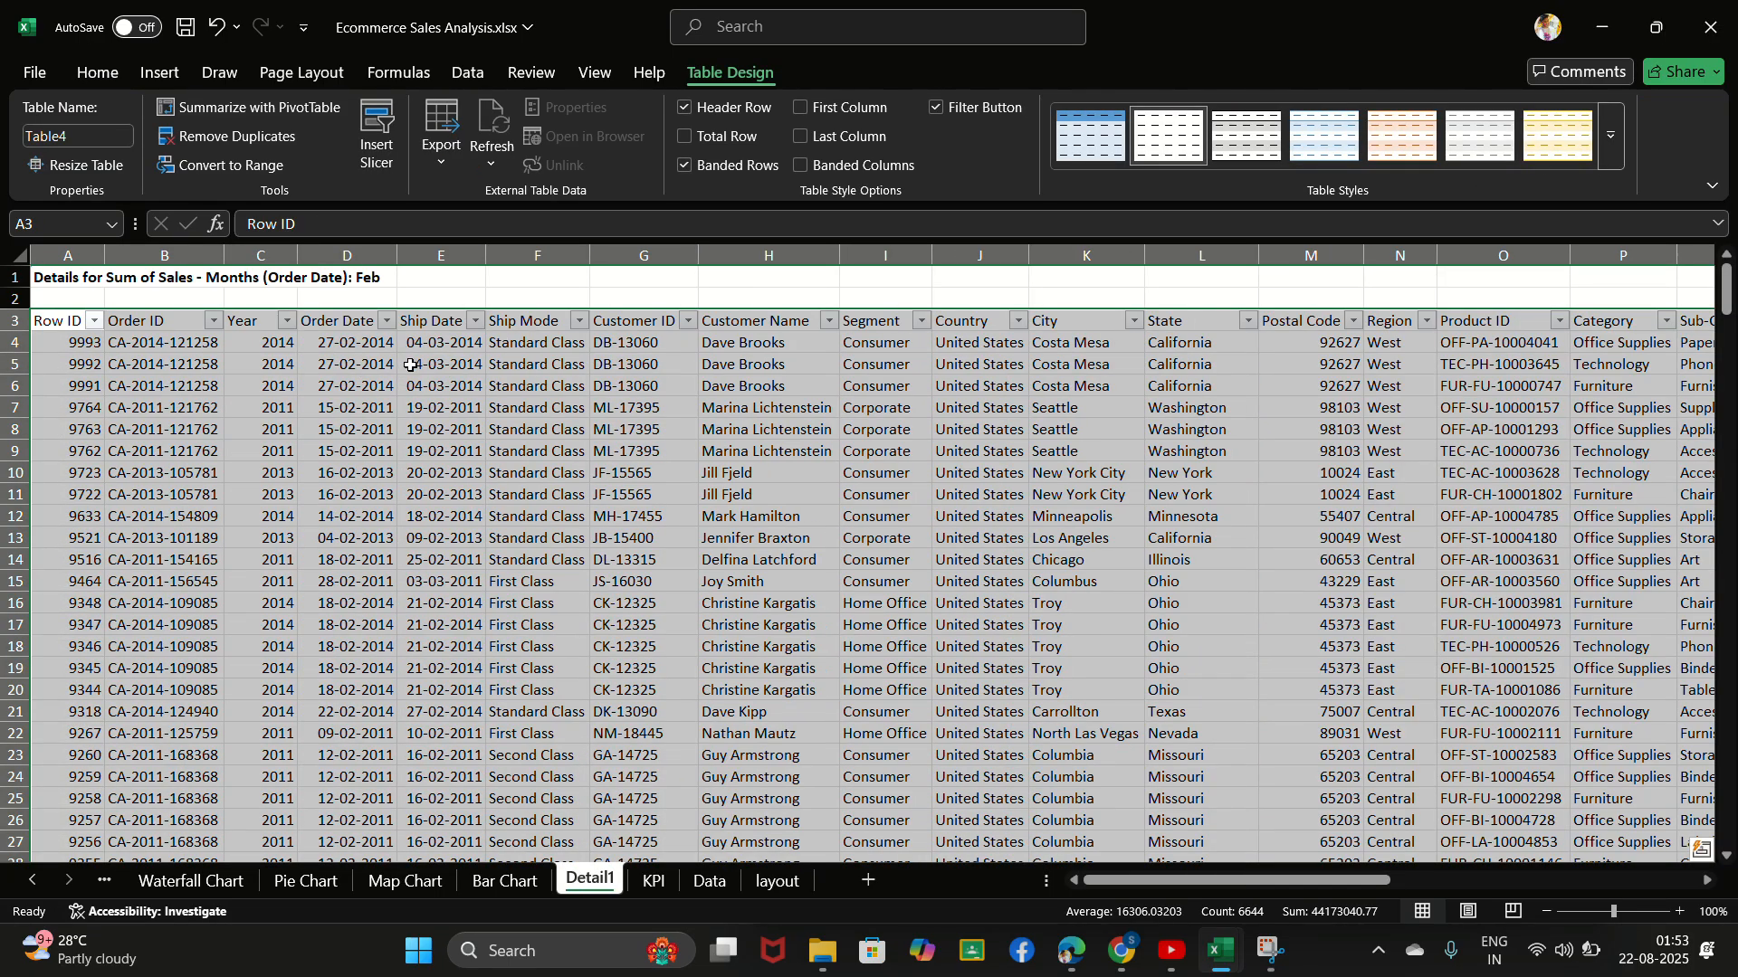
left_click(658, 885)
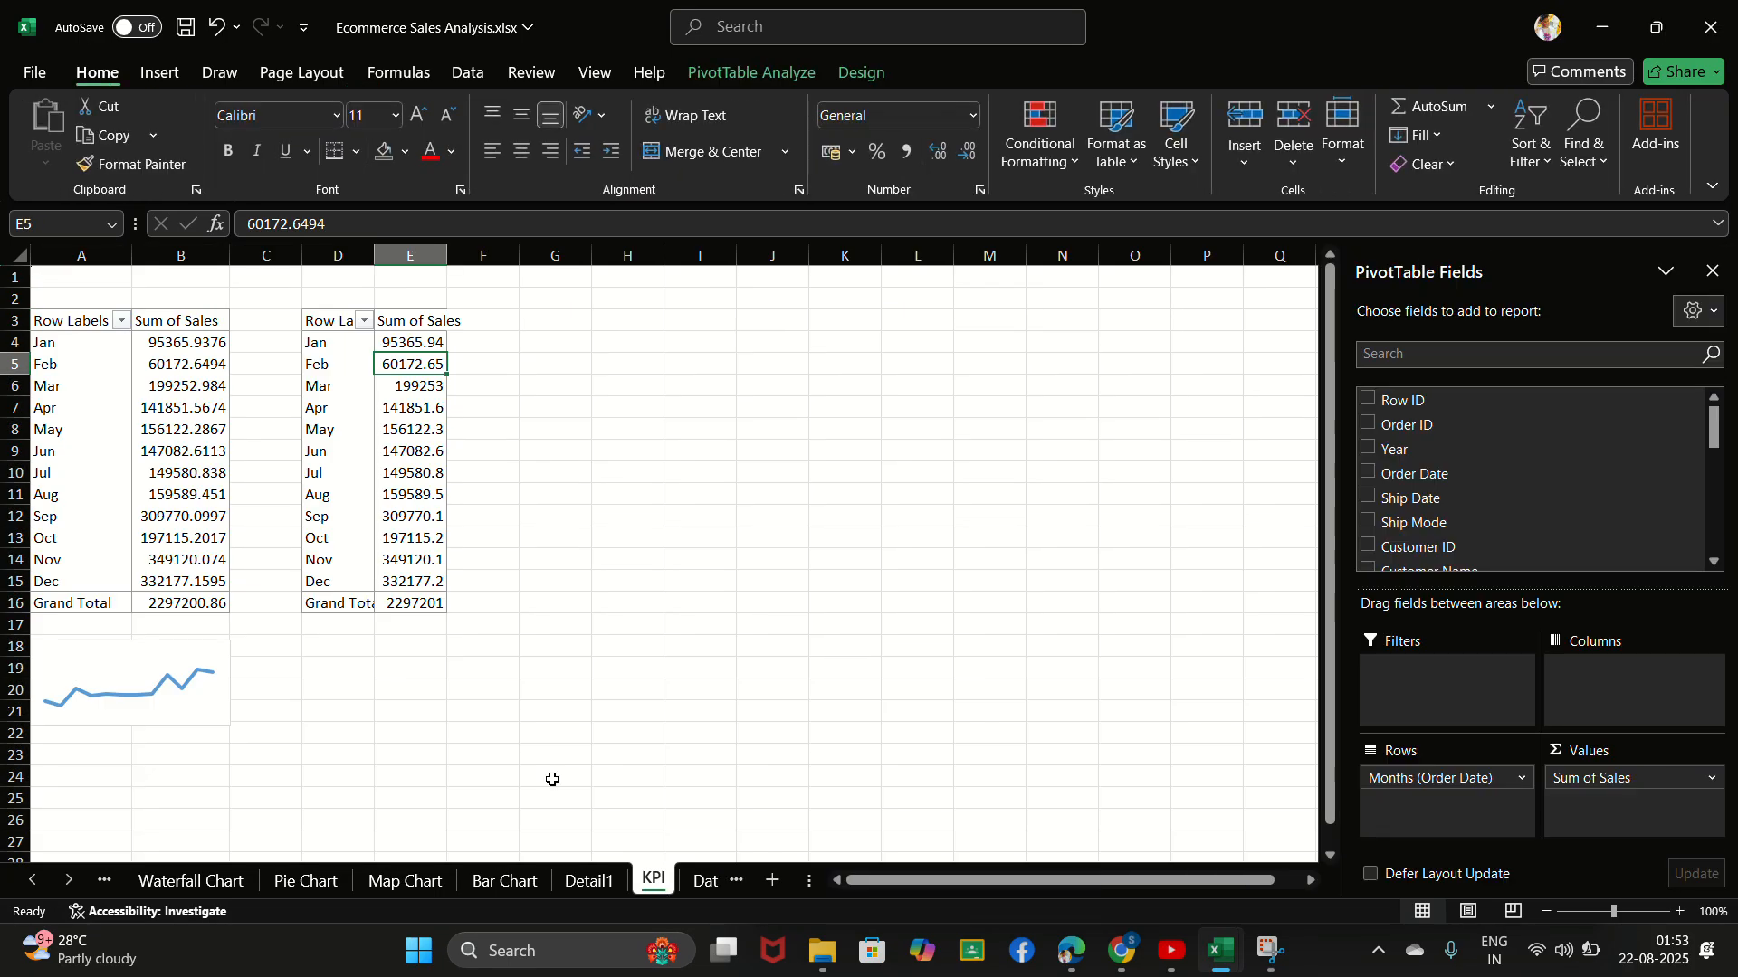
- Try to delete the January to December sales values in E4:E15 of the copied PivotTable
left_click_drag(411, 344, 434, 577)
key("Delete")
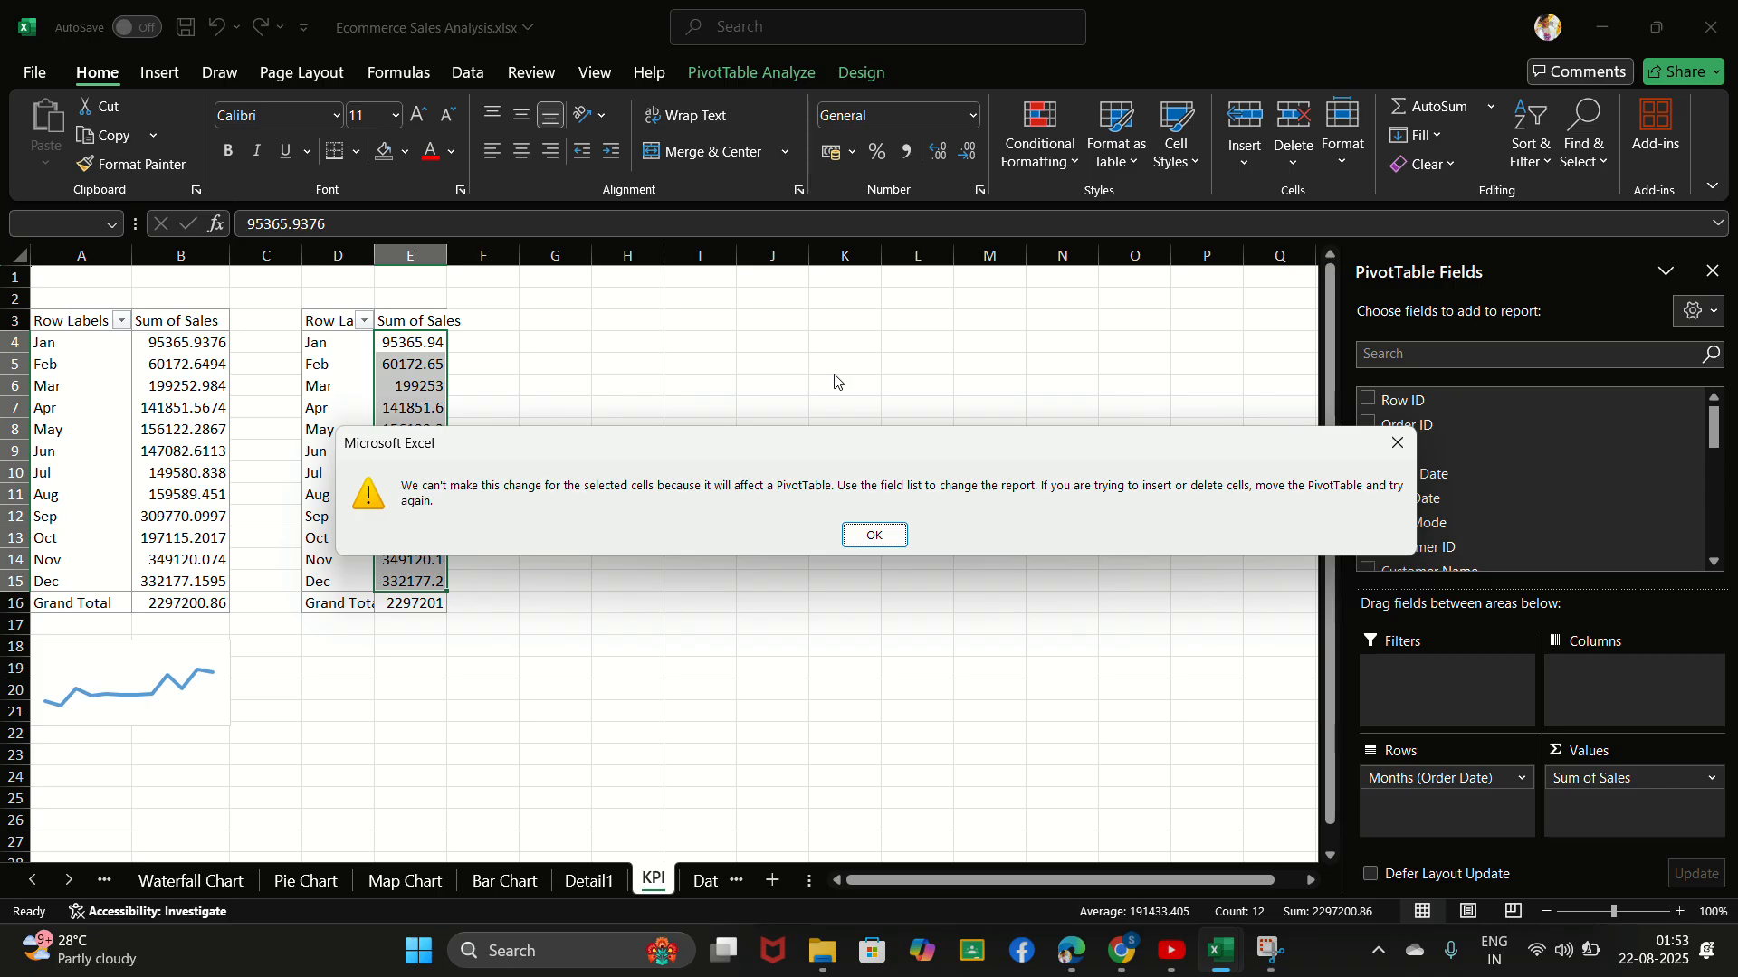
left_click(874, 535)
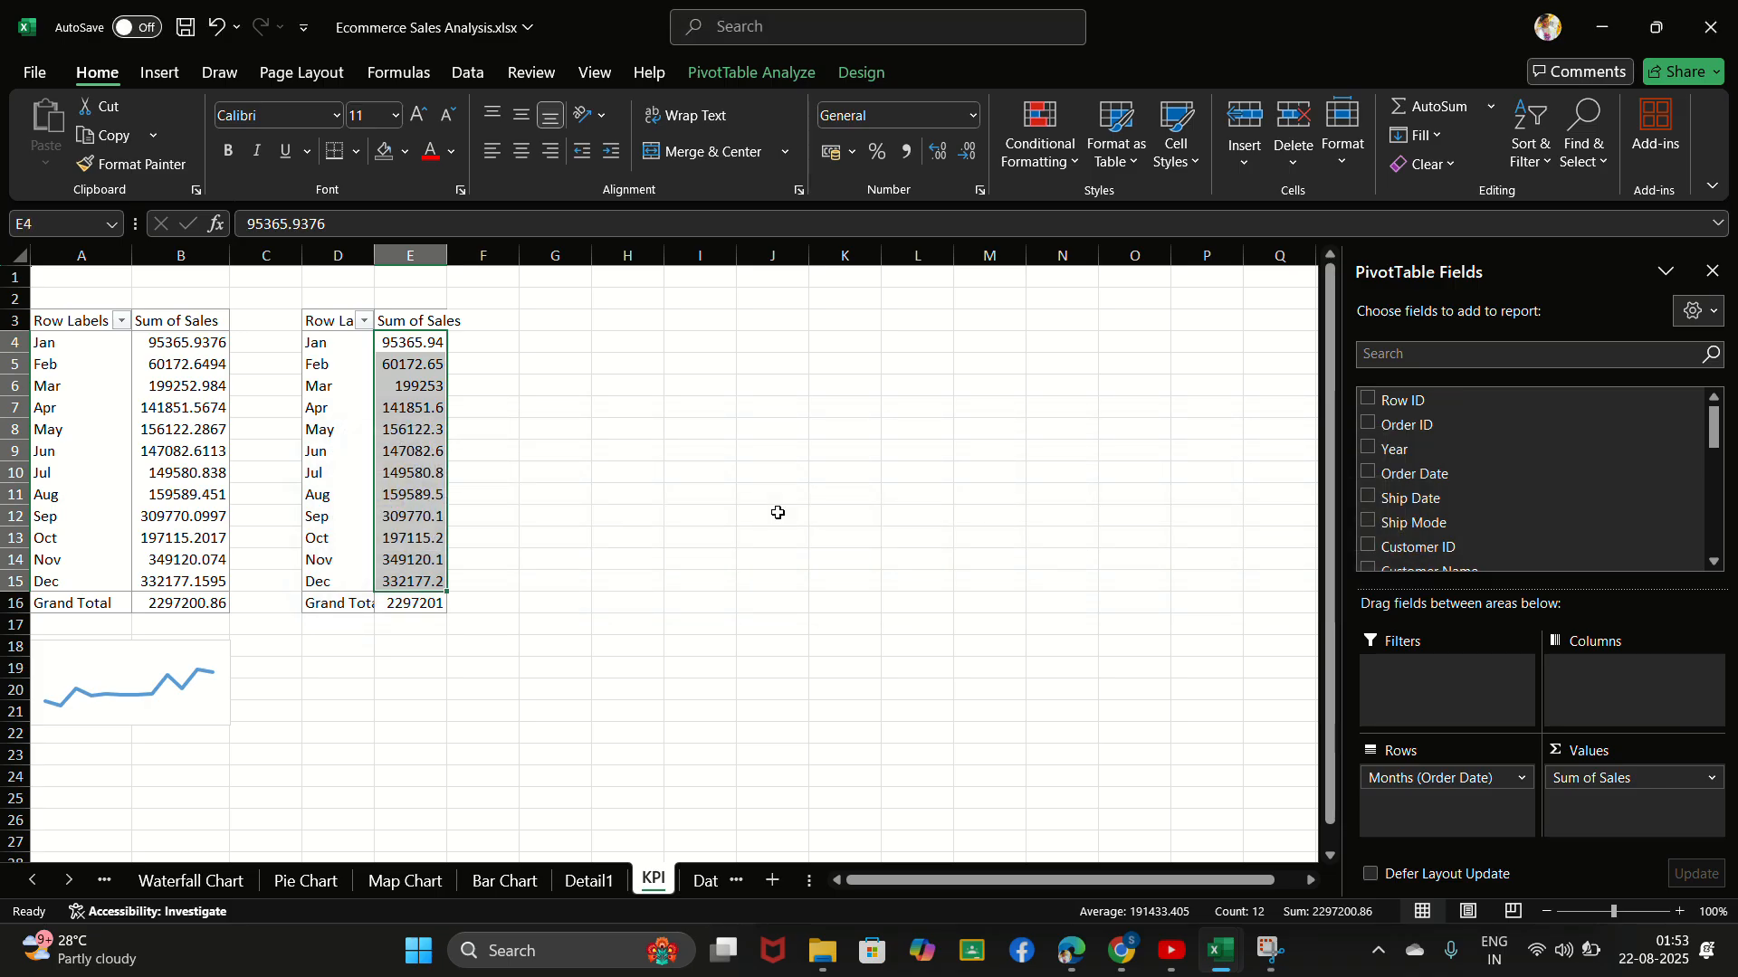
- Replace Sum of Sales with Sum of Profit as the value field of the copied PivotTable, searching for the field with "prof"
left_click(433, 342)
left_click(431, 322)
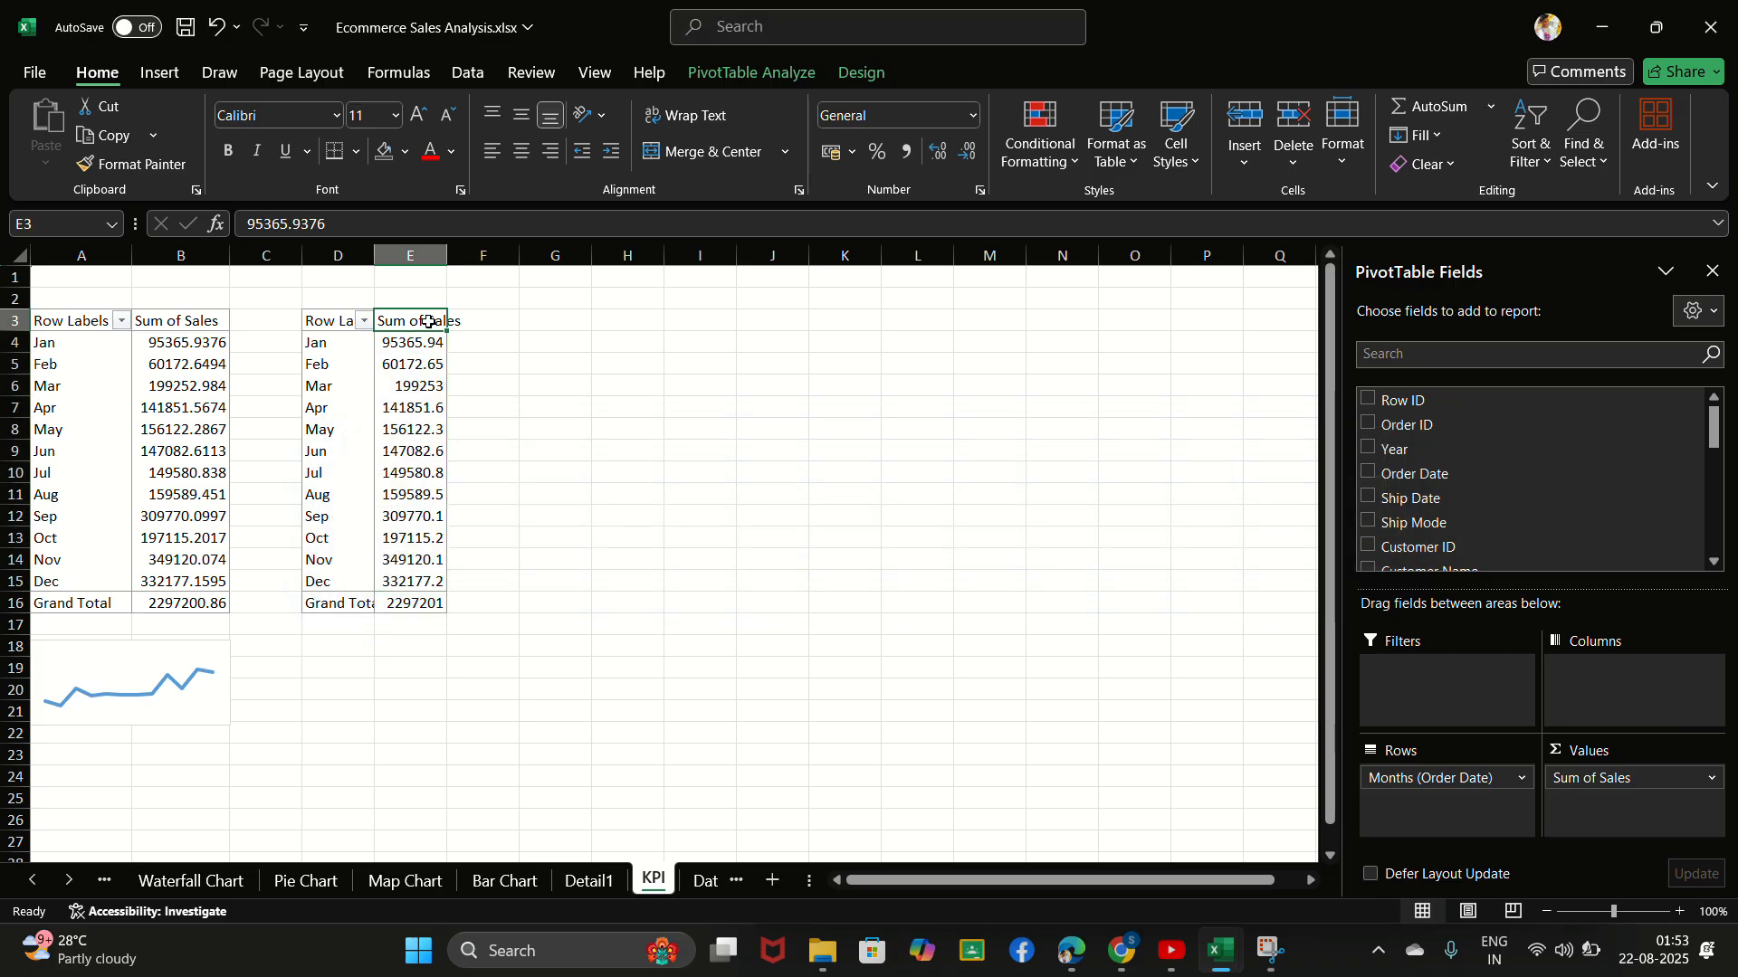
left_click(1420, 353)
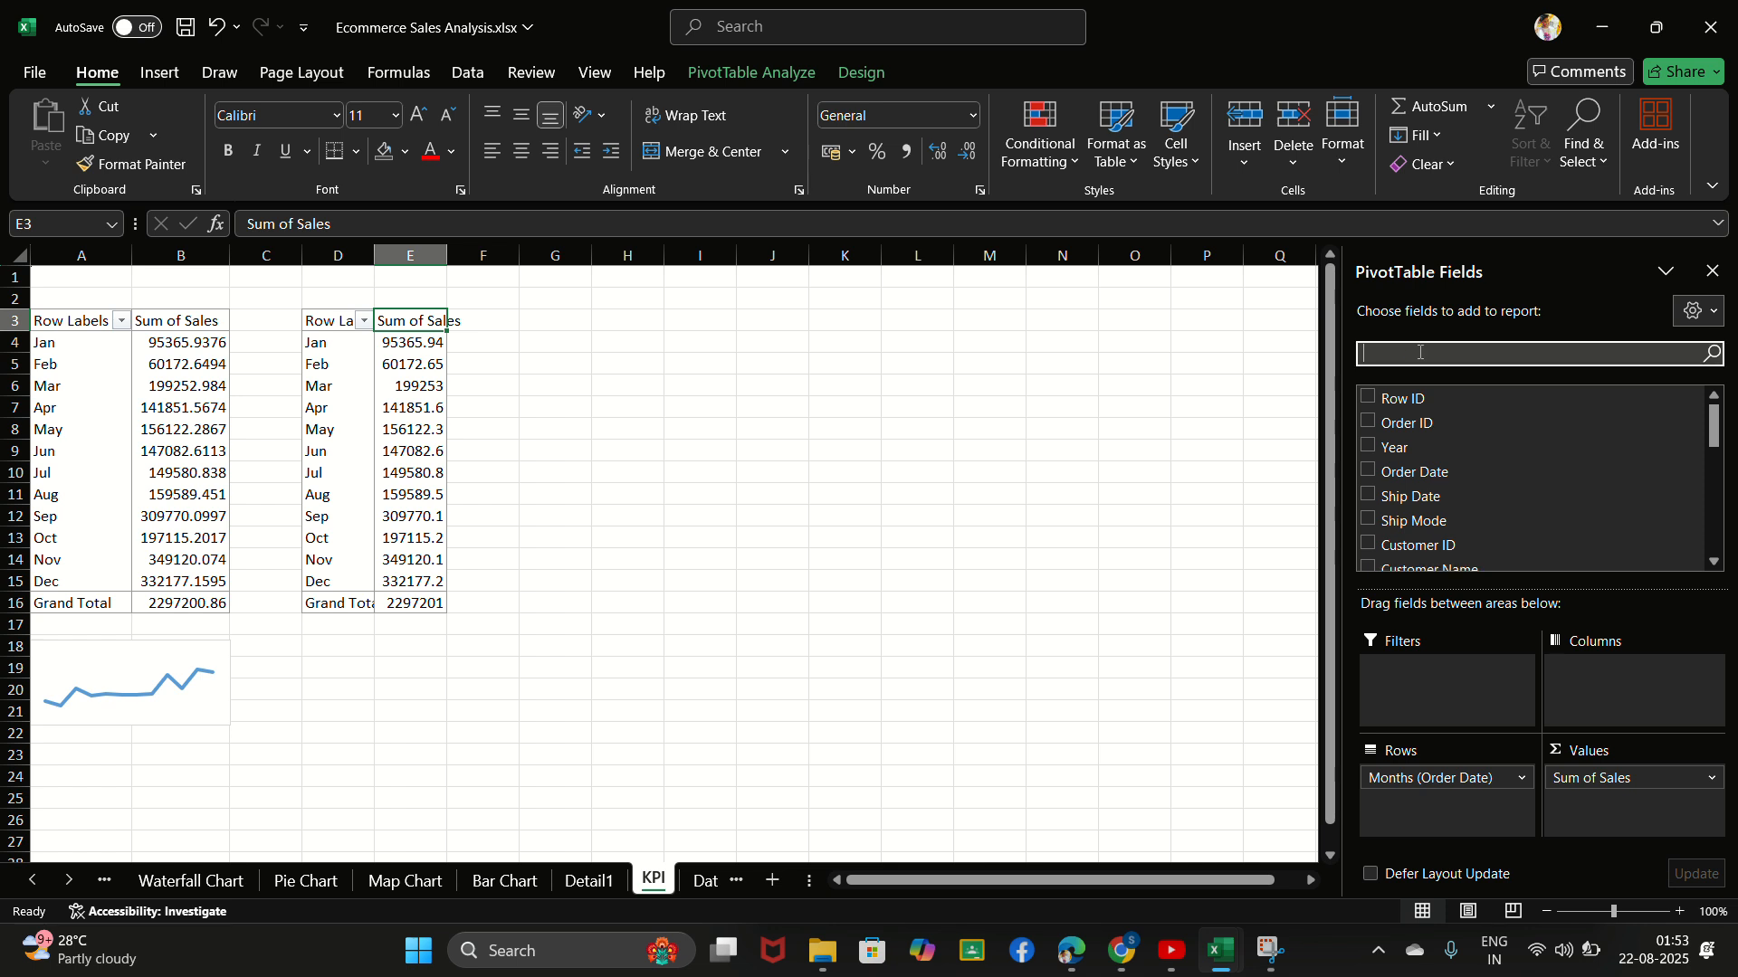
type("prof")
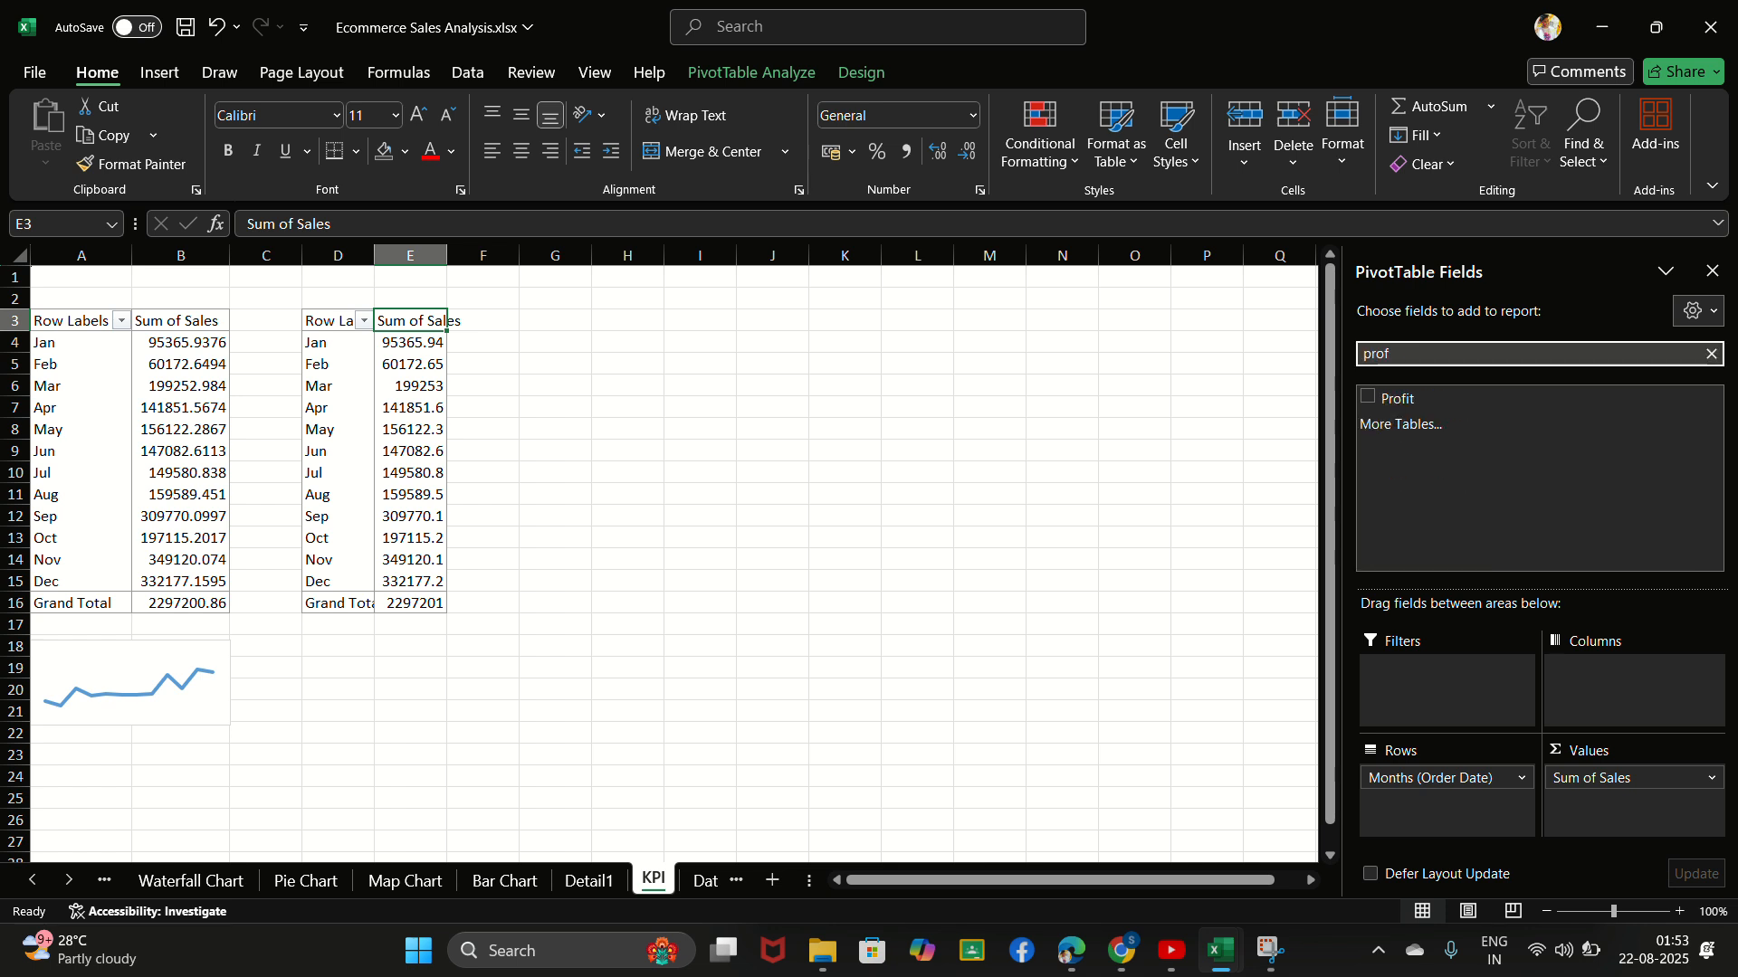
left_click(1385, 403)
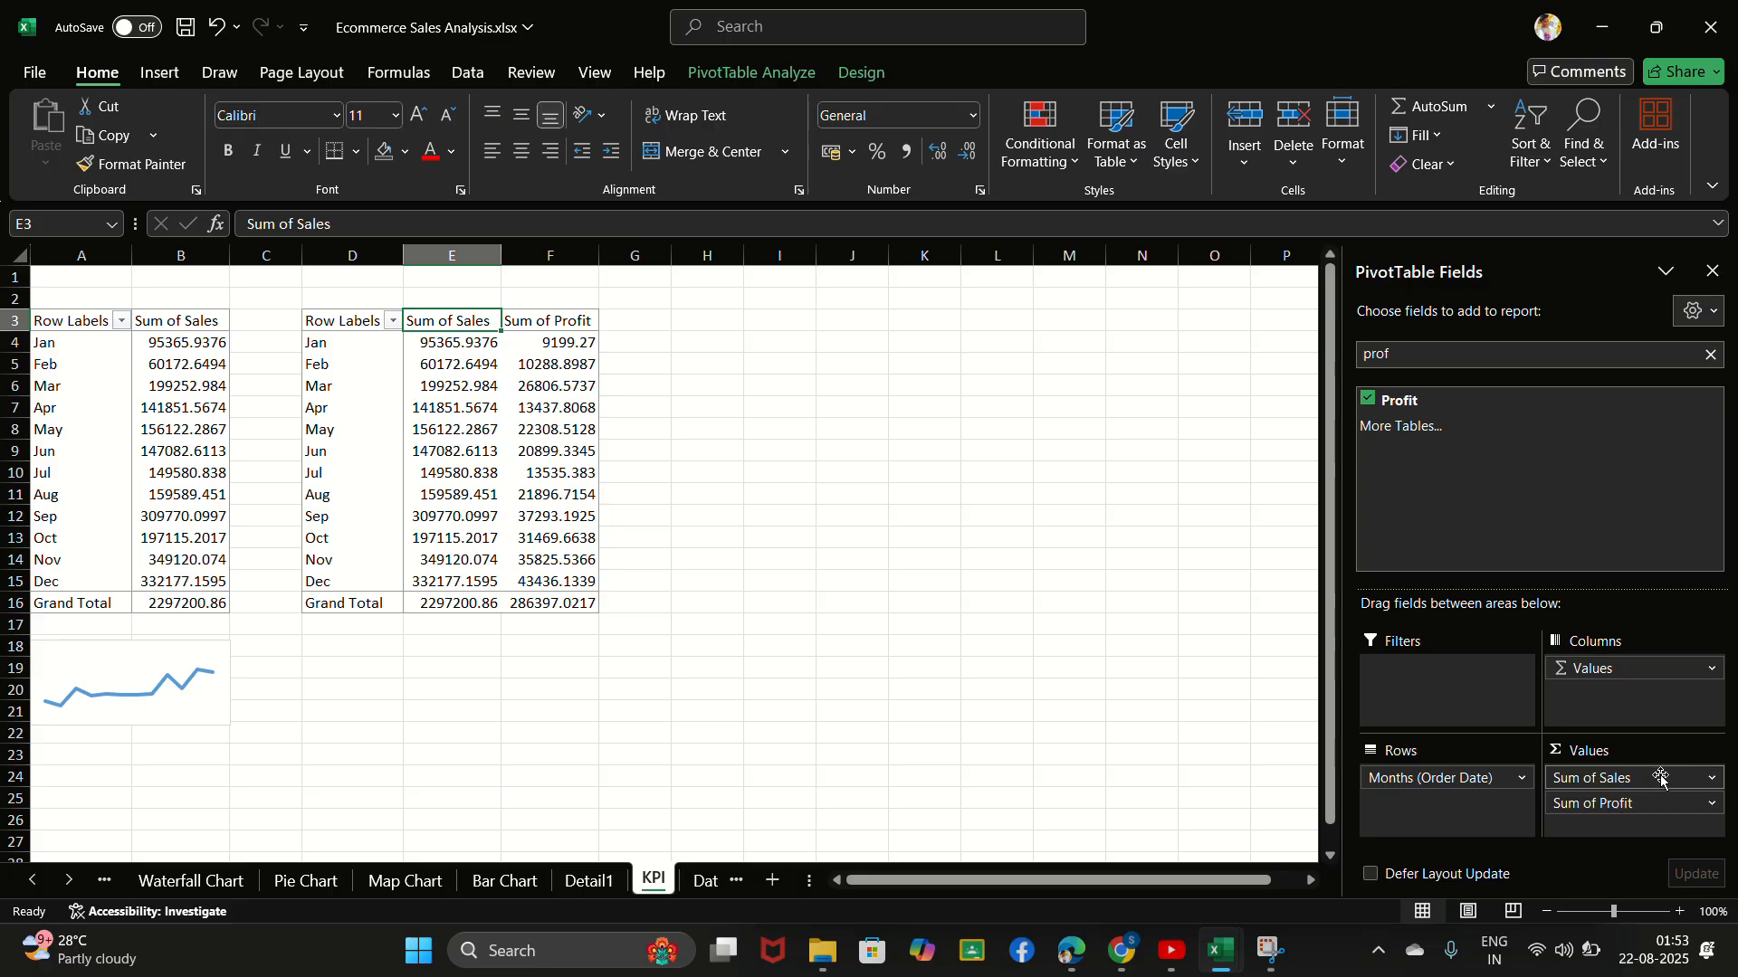
left_click_drag(1661, 777, 1226, 714)
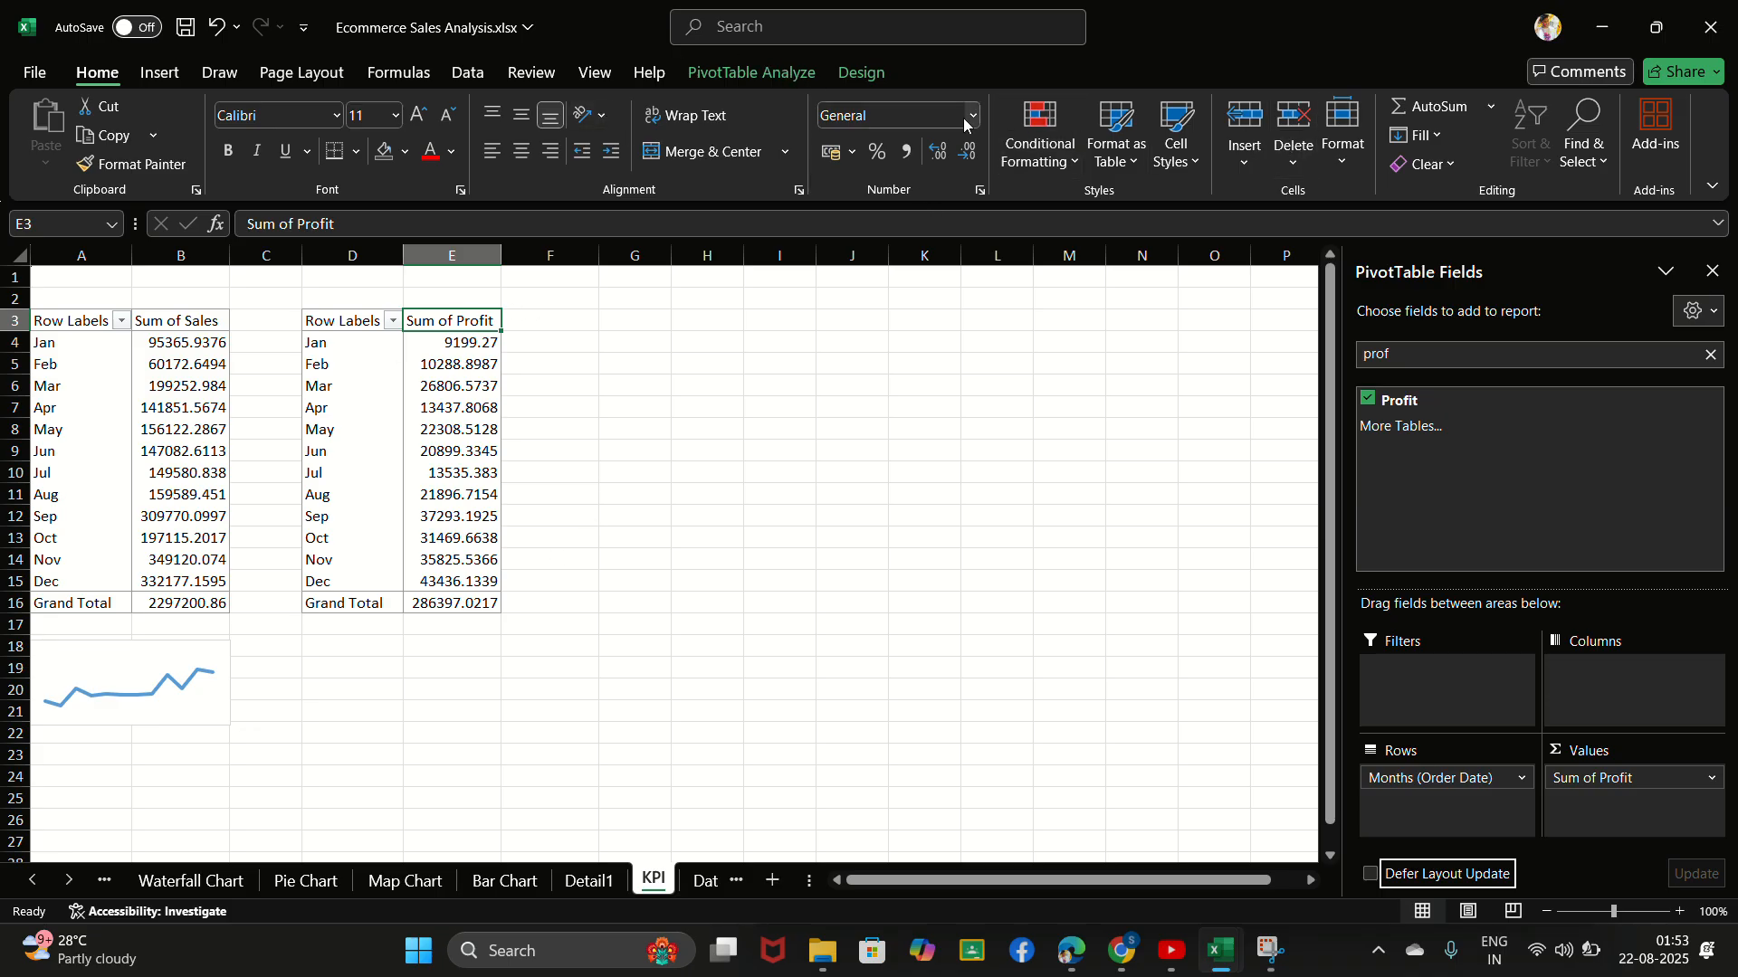
- Insert a basic Line PivotChart from the monthly profit PivotTable
left_click(764, 81)
left_click(1317, 165)
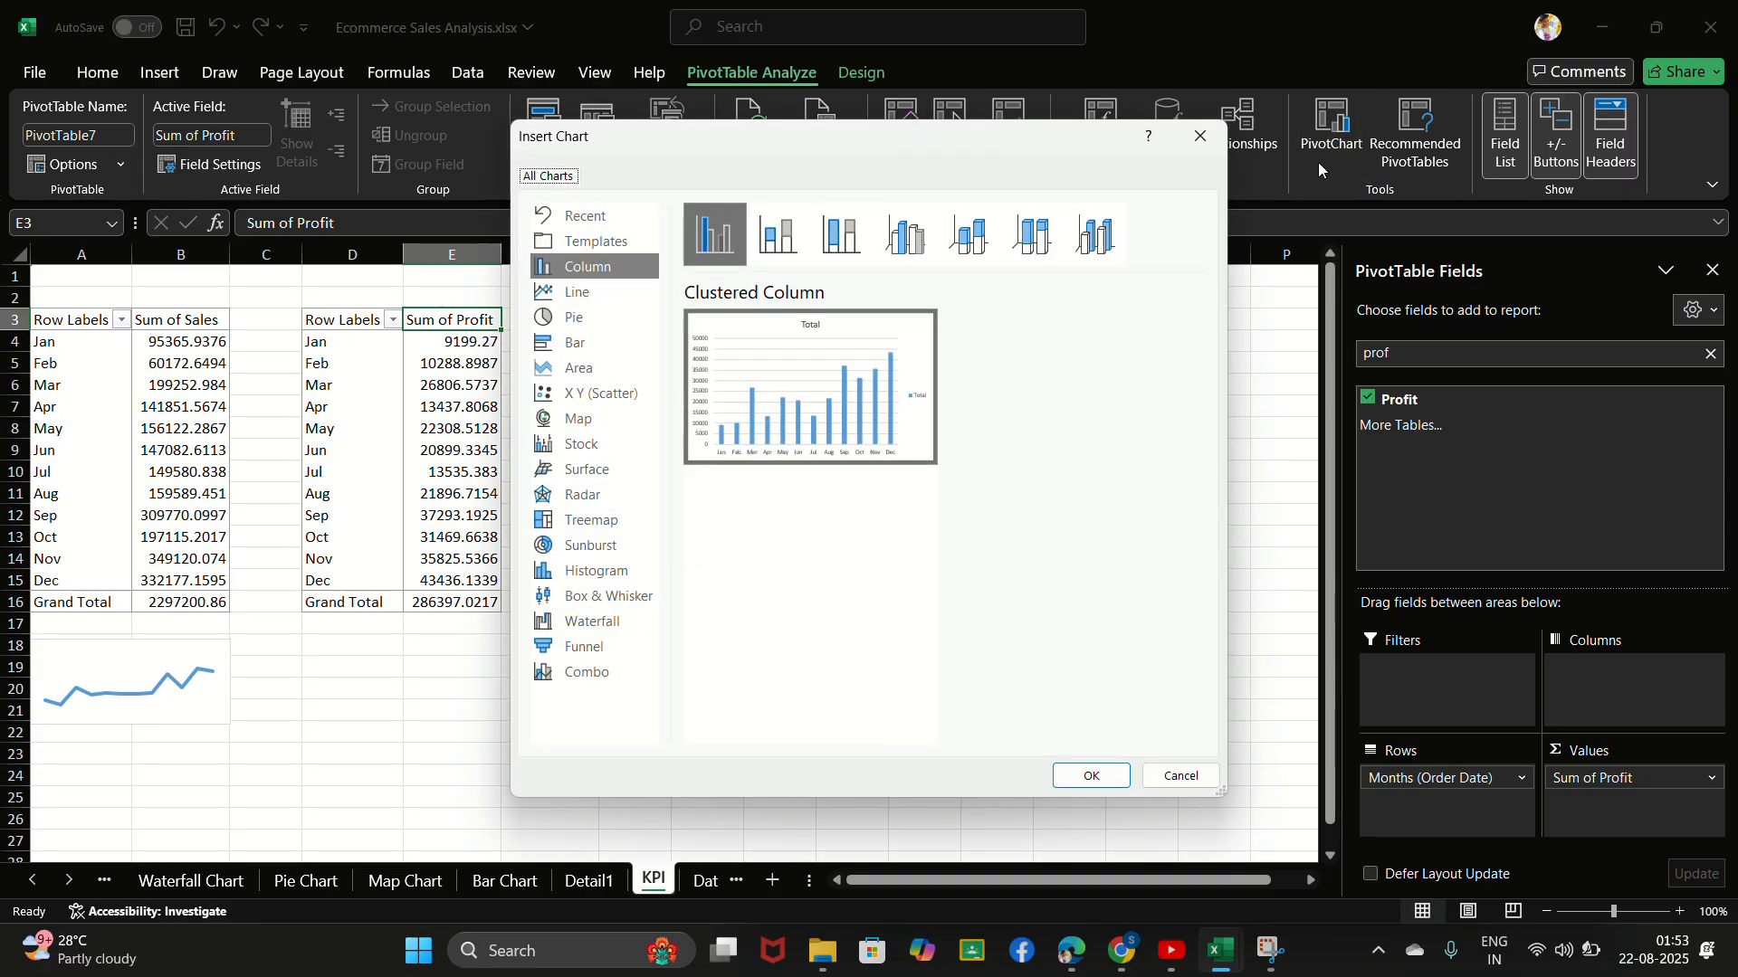
left_click(542, 299)
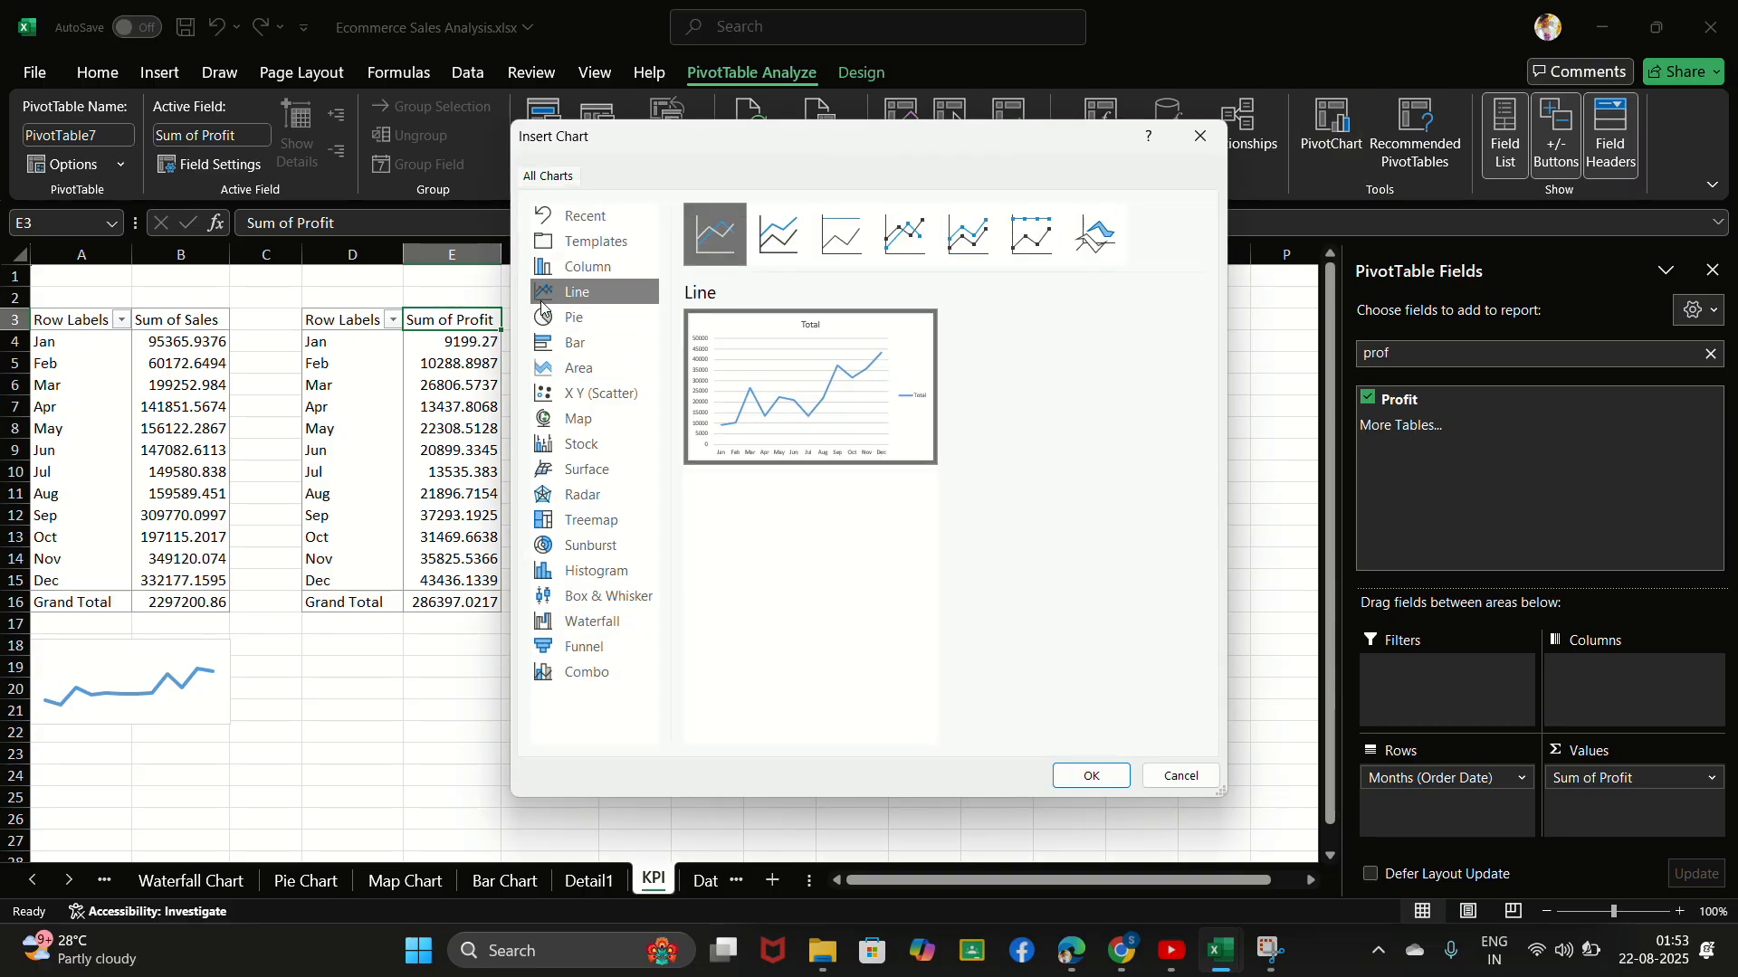
left_click(1091, 776)
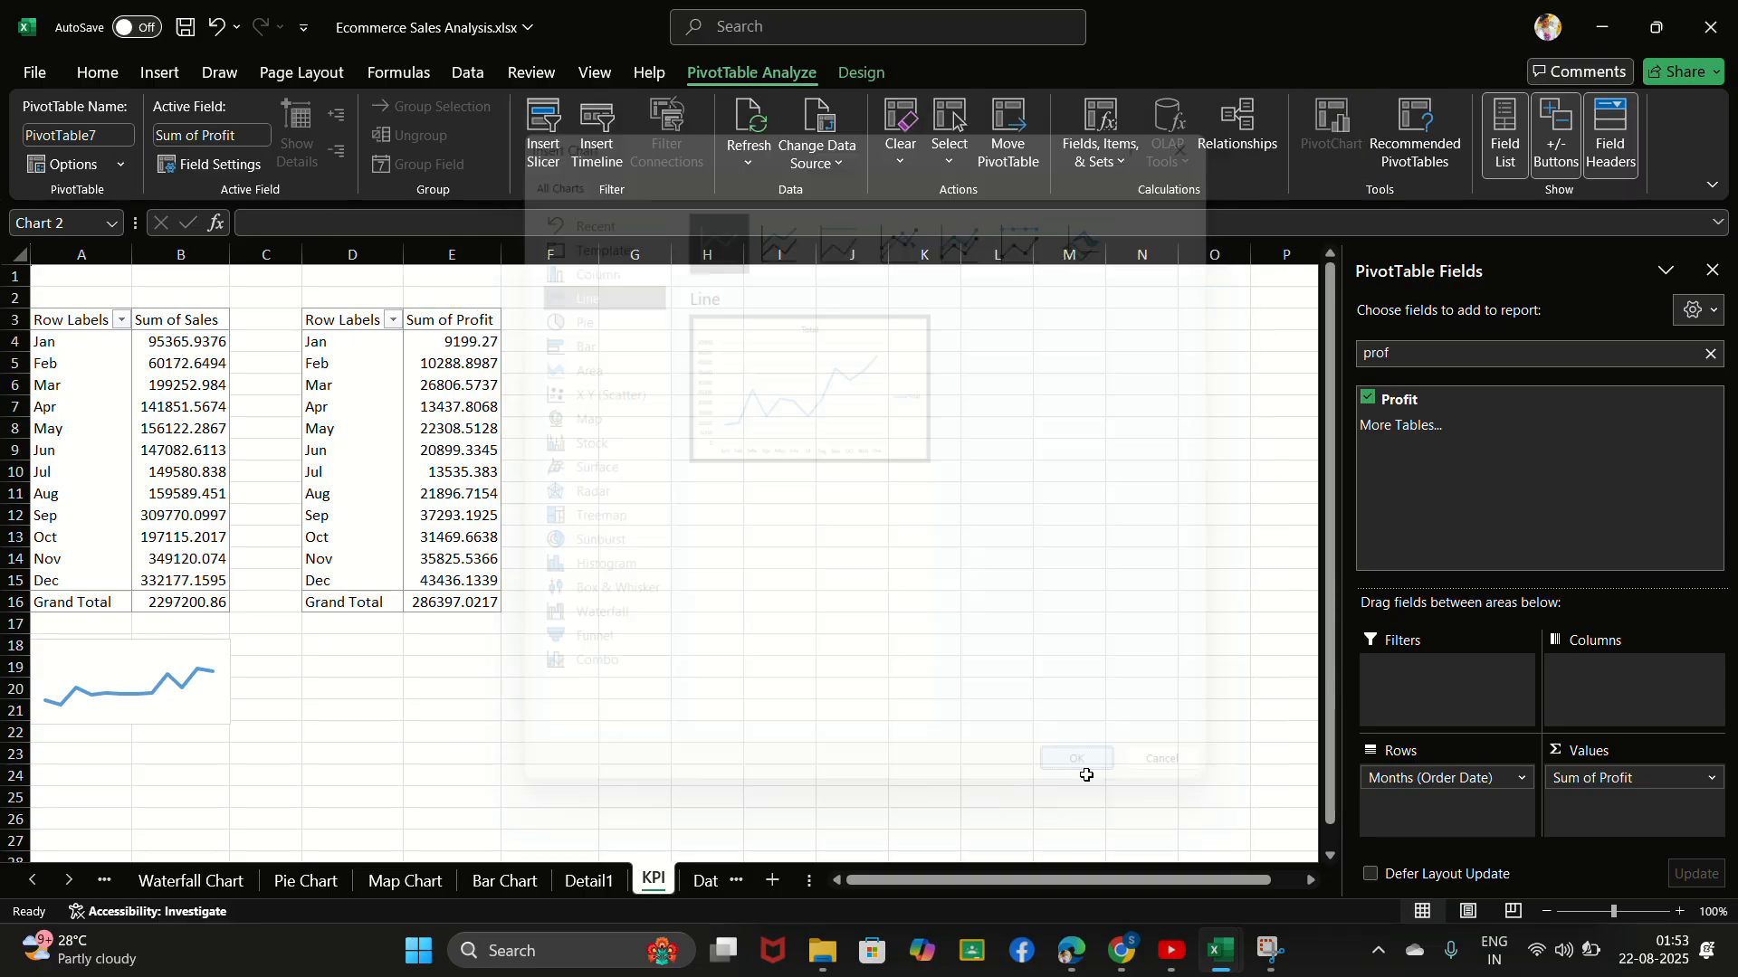
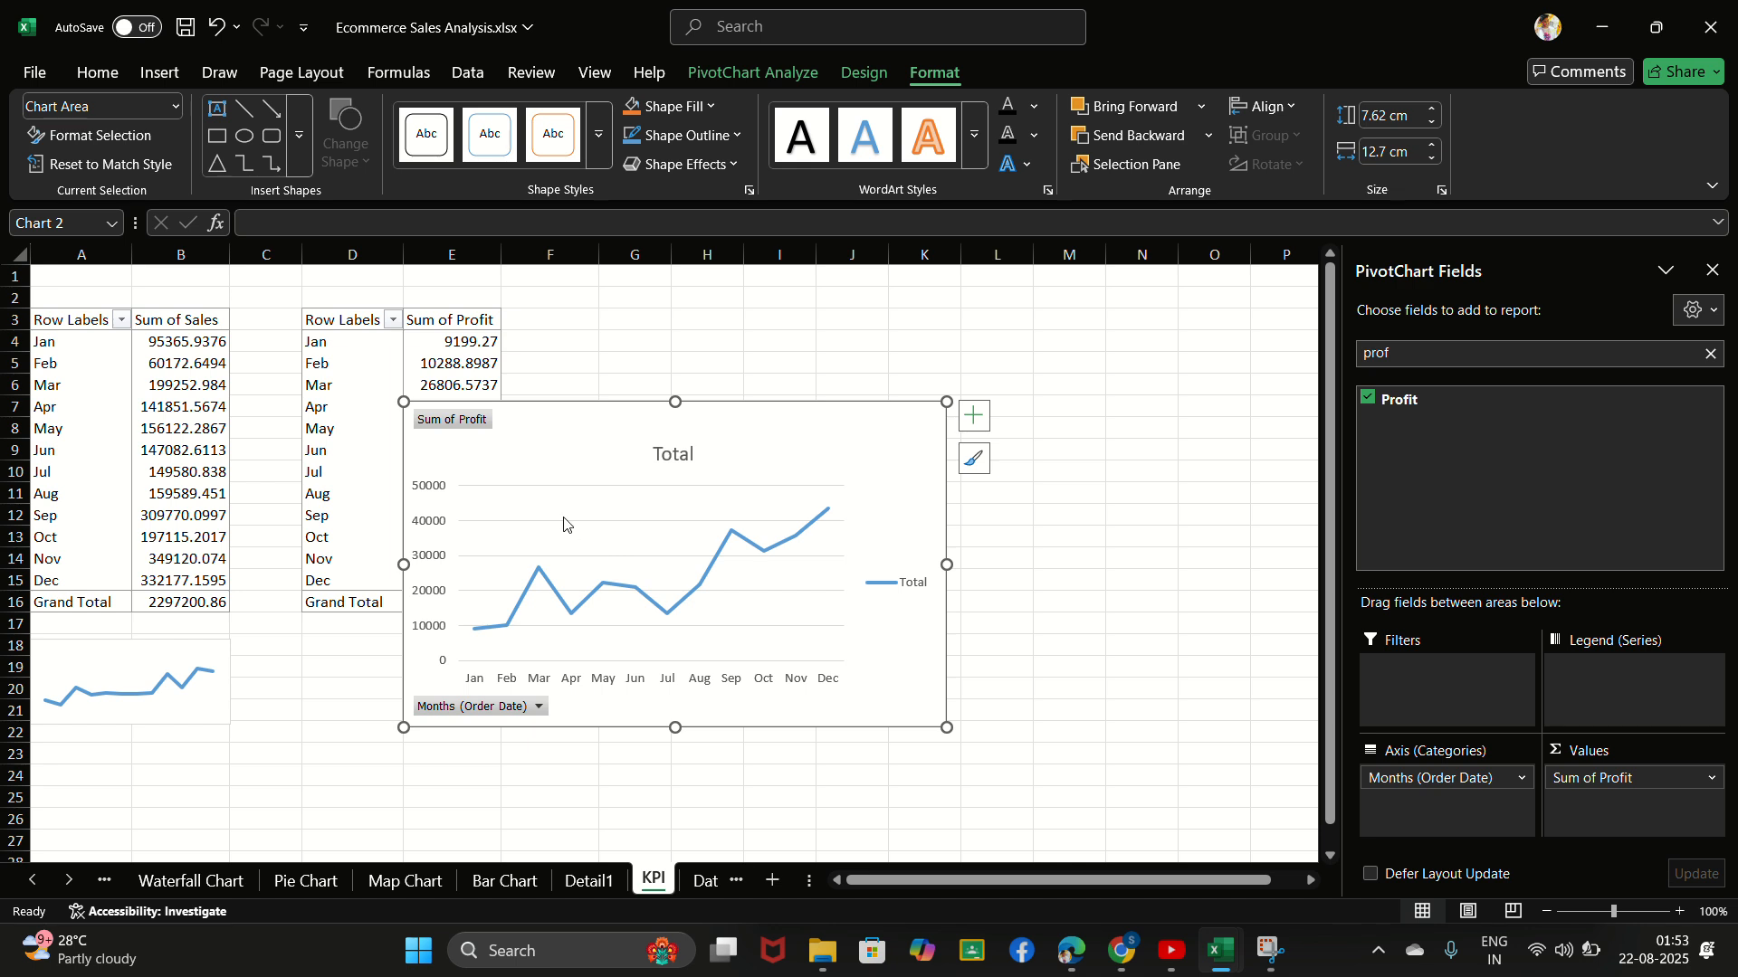
- Hide all field buttons on the monthly profit PivotChart and delete its vertical value axis
right_click(464, 421)
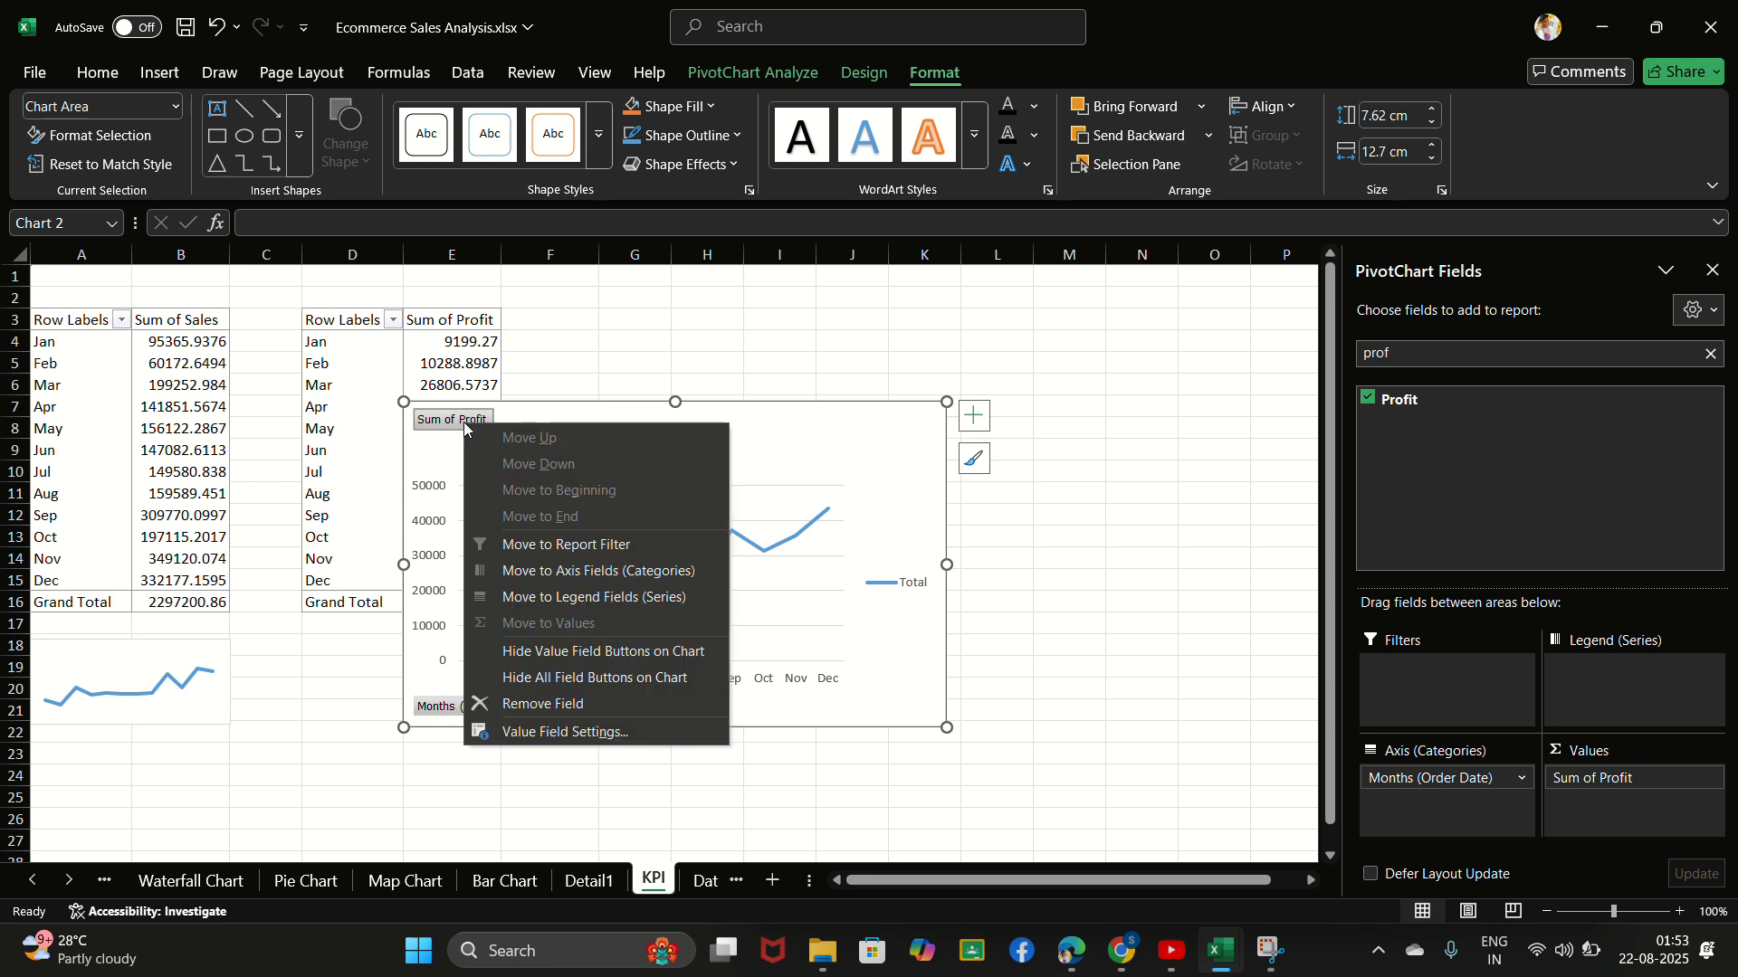
left_click(442, 417)
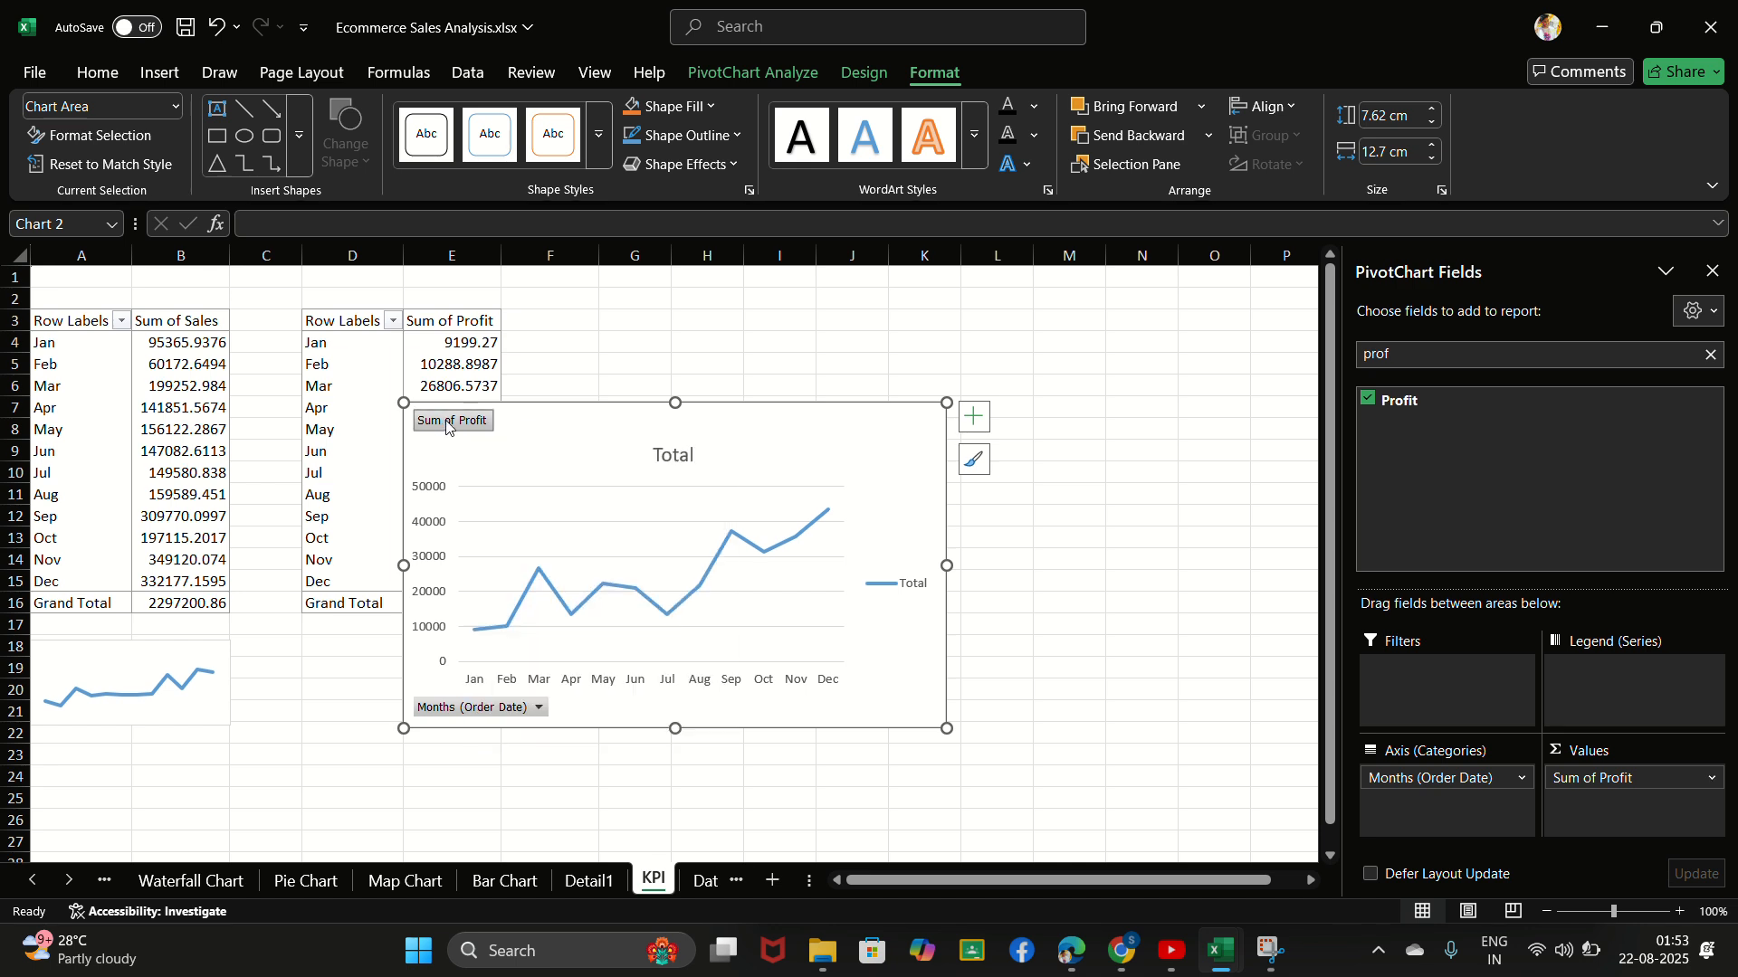
right_click(444, 419)
left_click(595, 675)
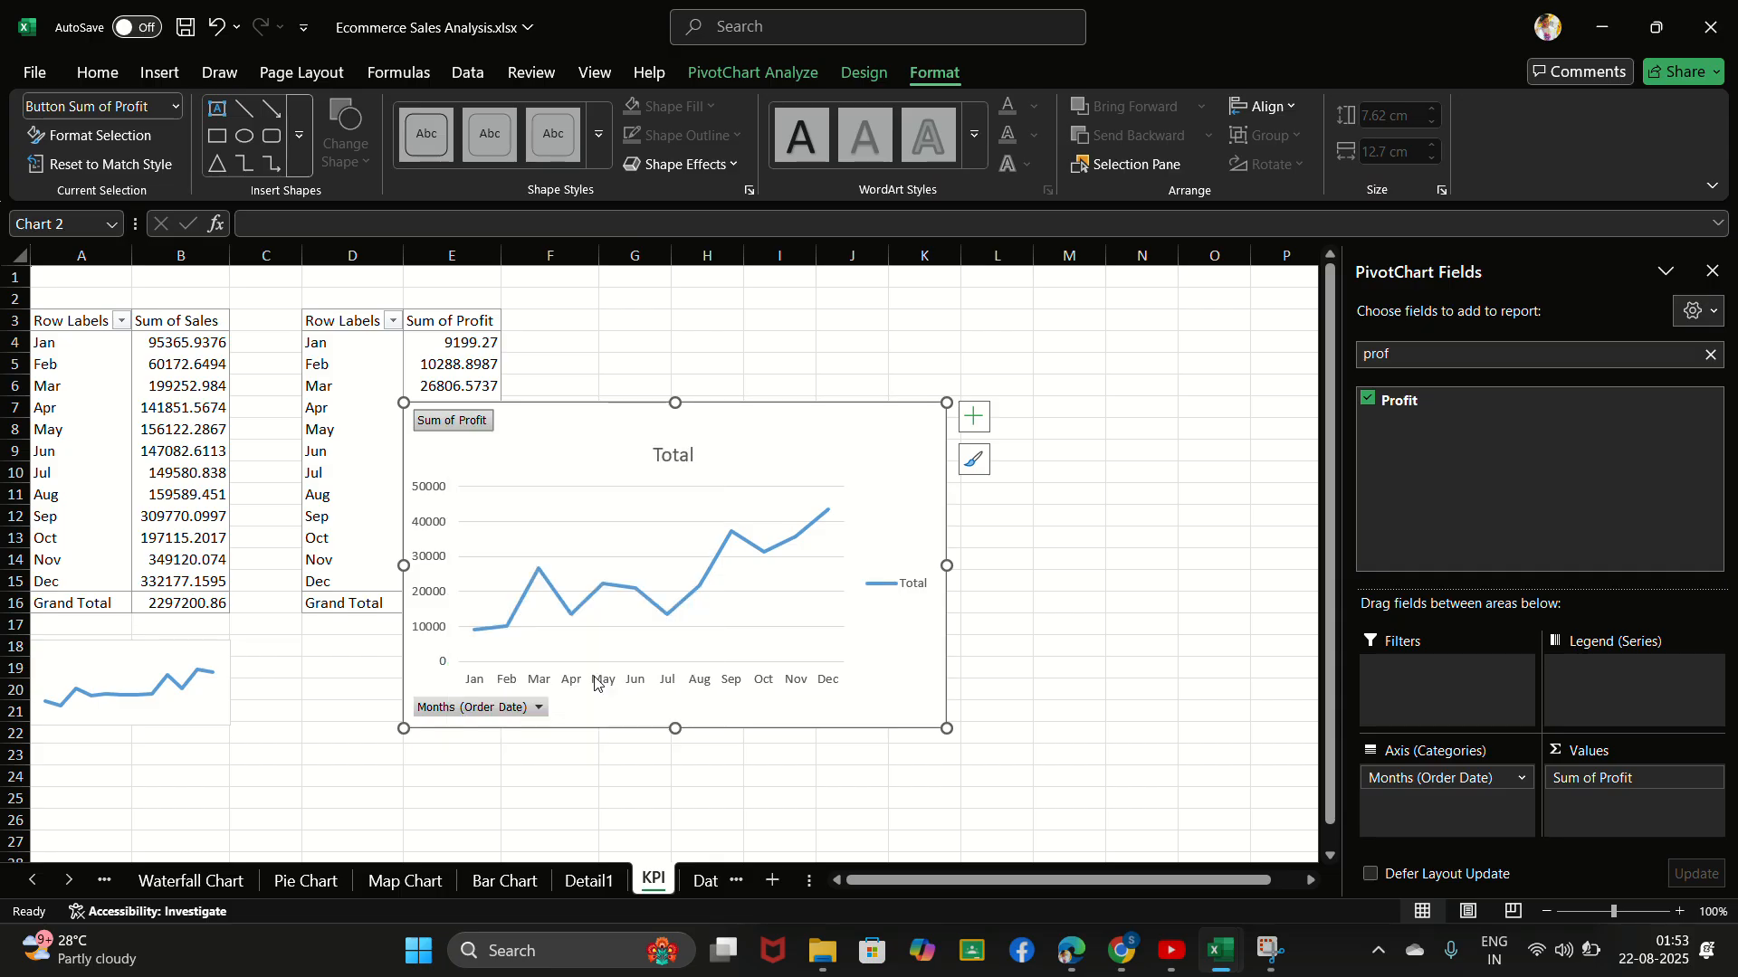
left_click(424, 509)
right_click(423, 510)
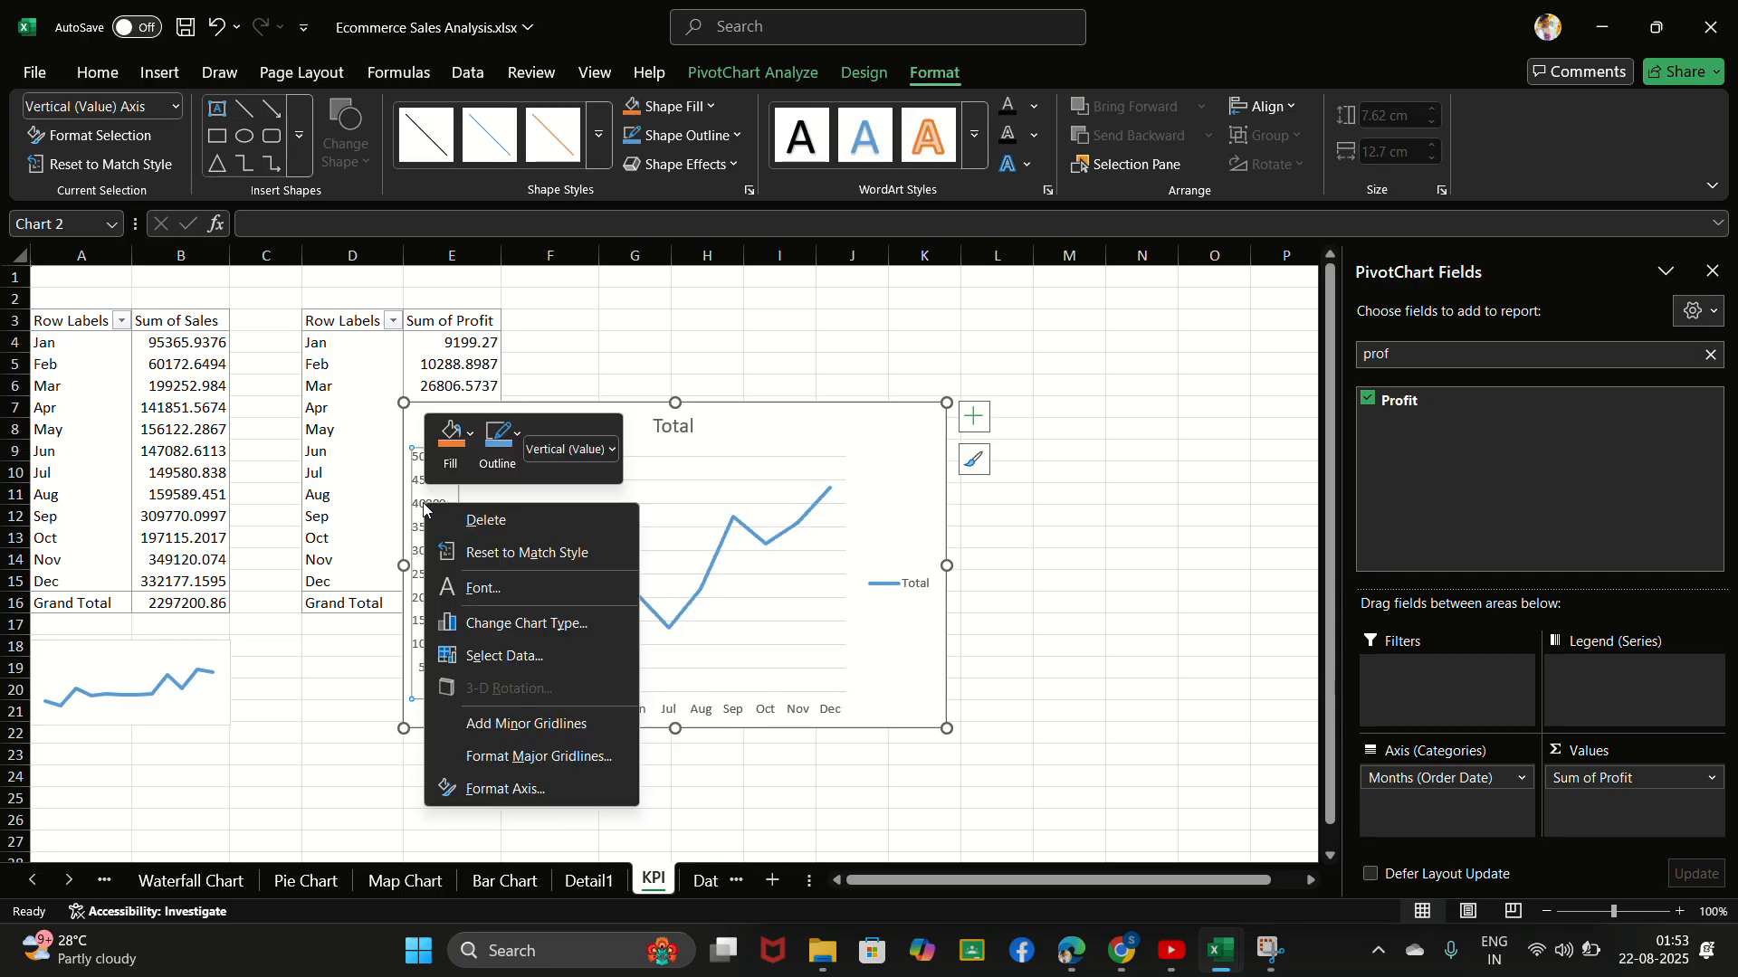
left_click(471, 519)
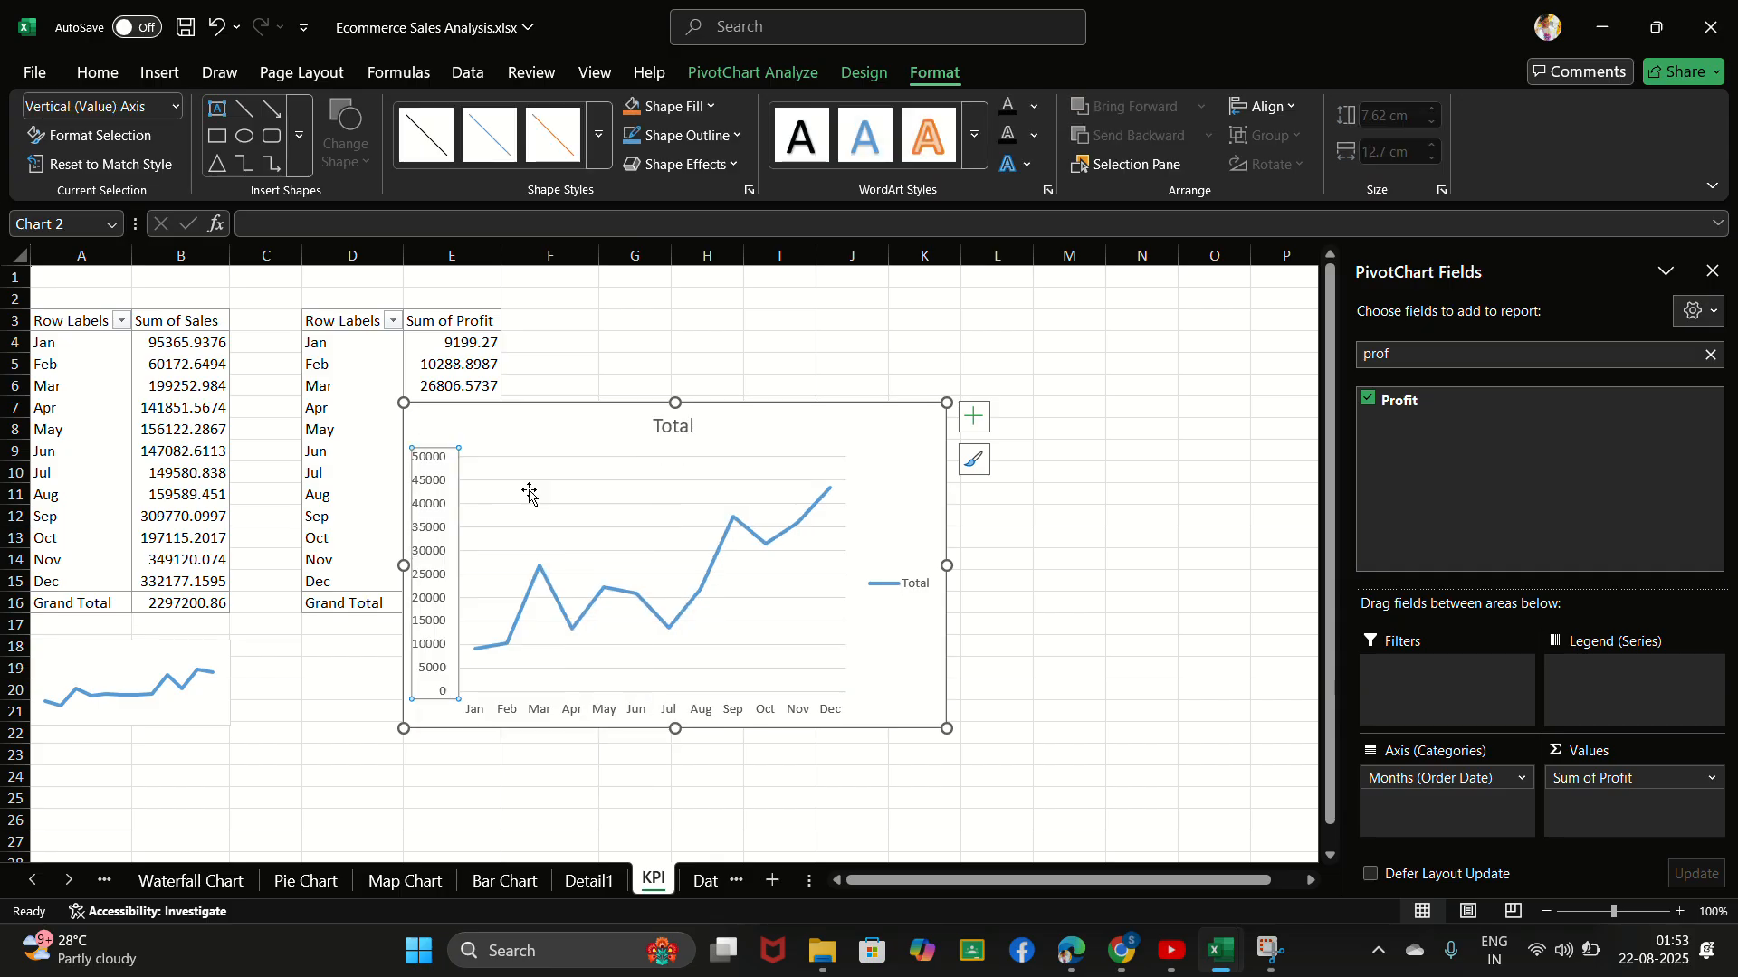
- Delete the chart title and the legend from the monthly profit PivotChart
right_click(680, 427)
left_click(755, 483)
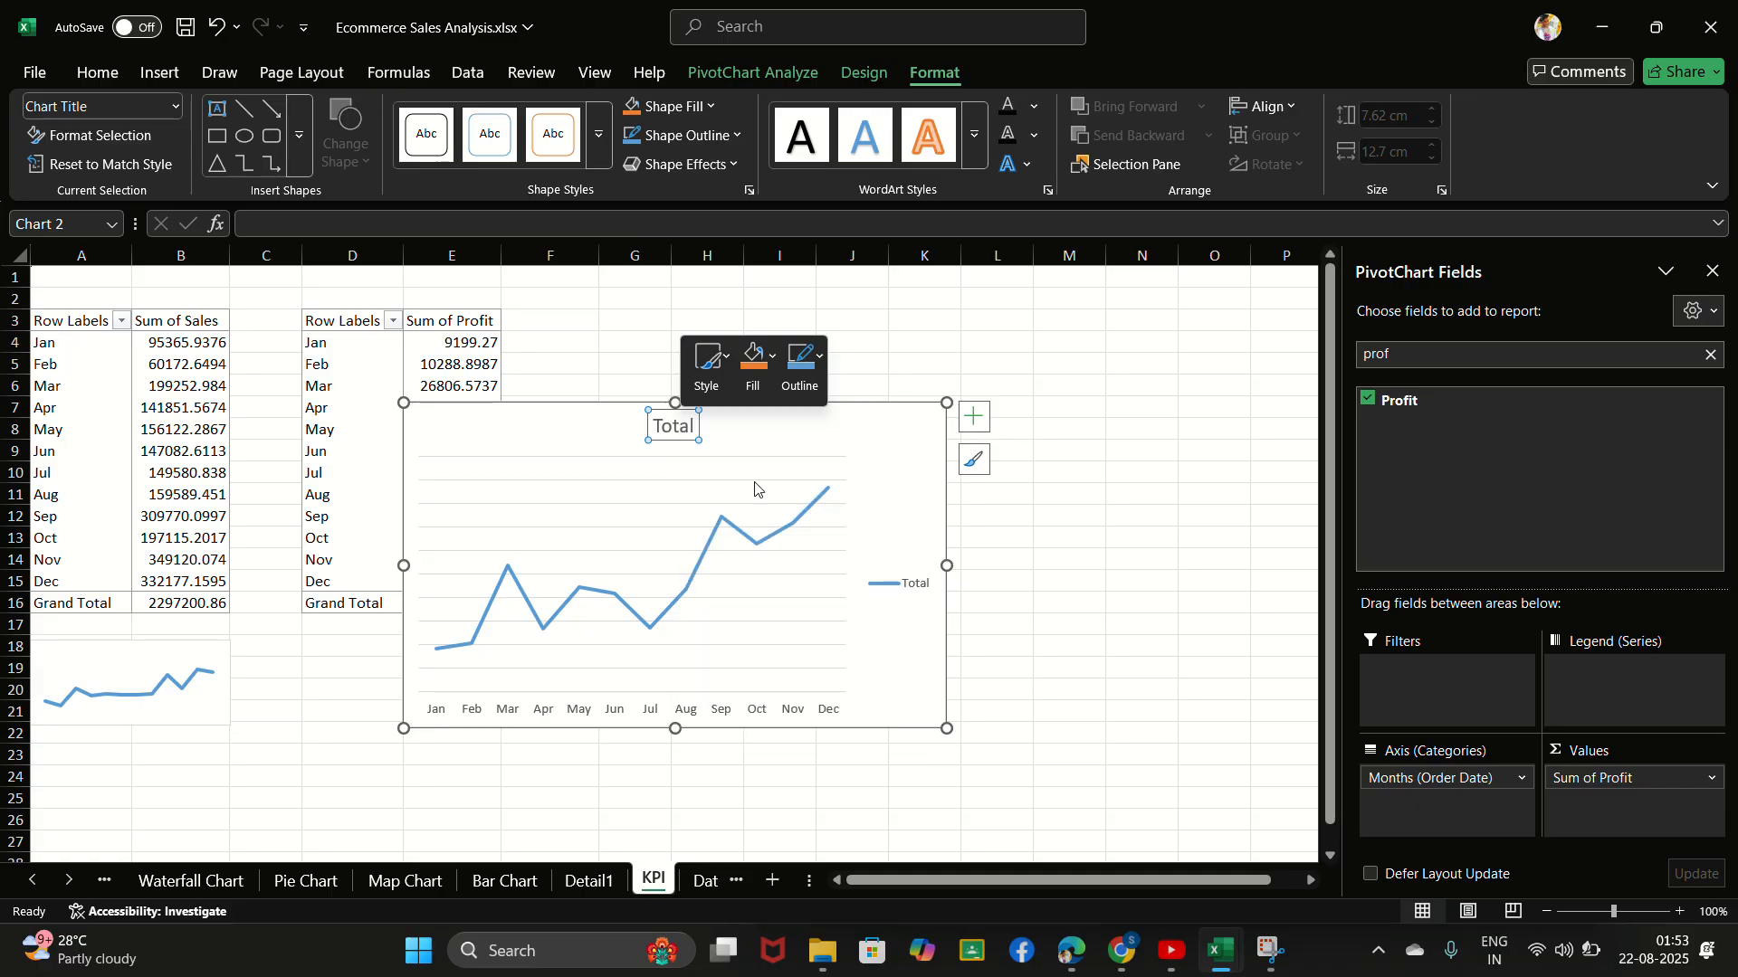
right_click(900, 569)
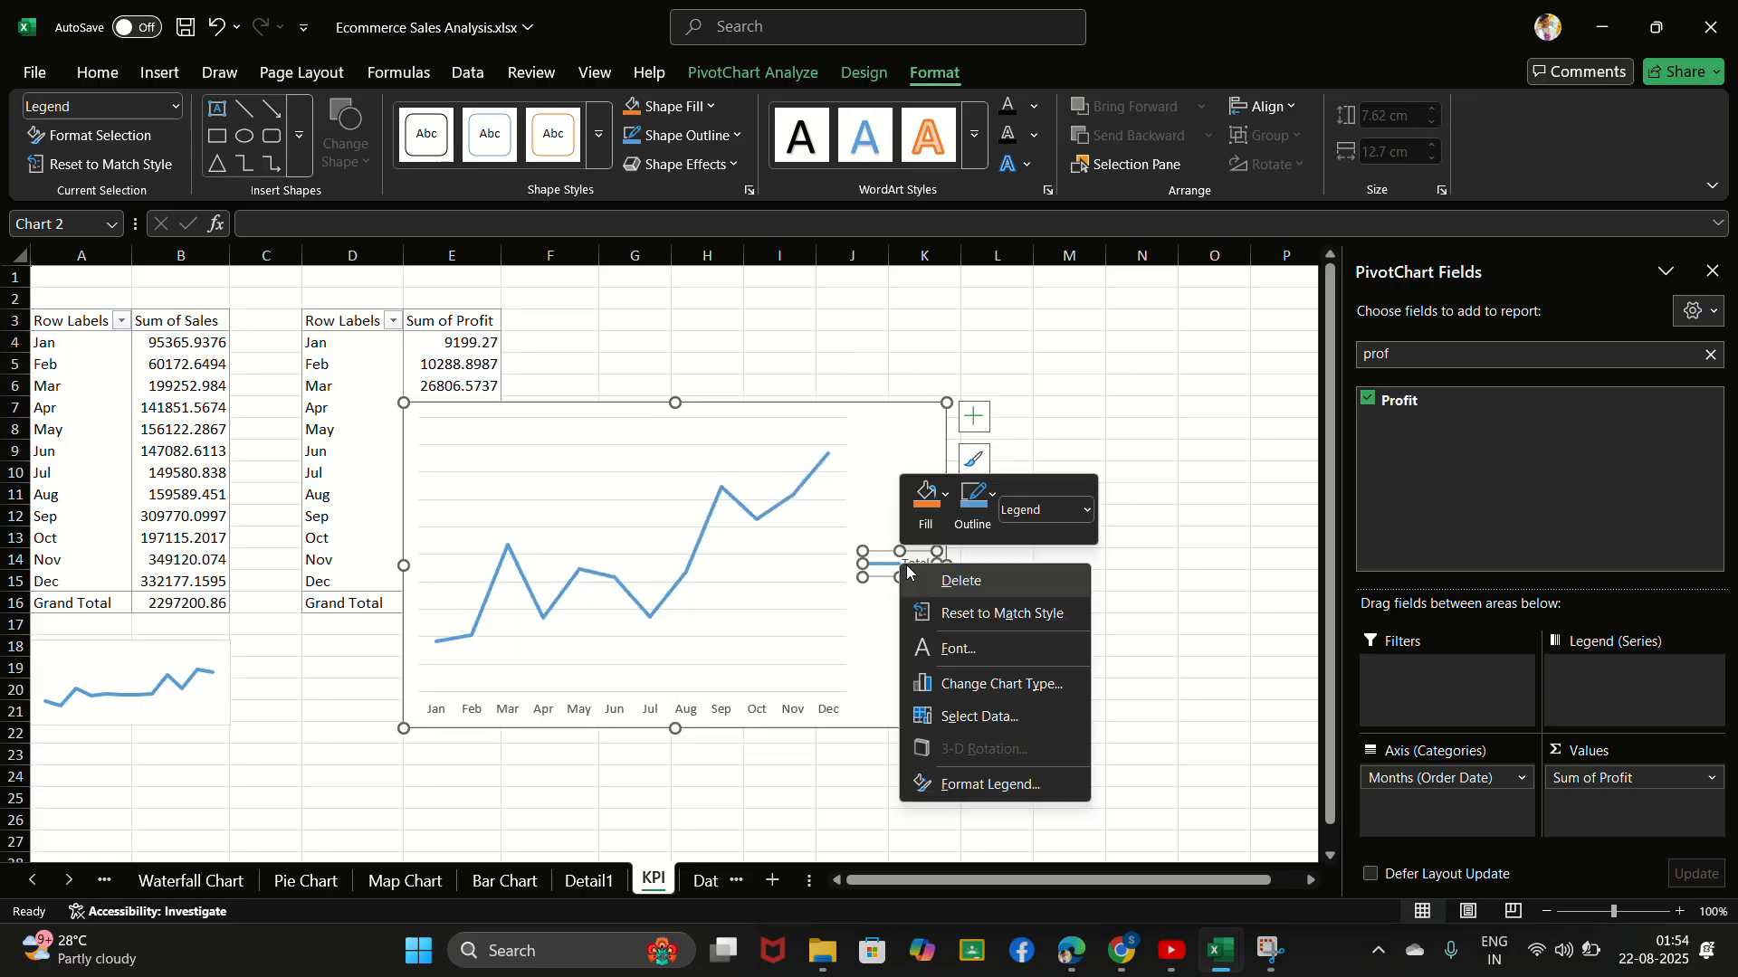
left_click(949, 584)
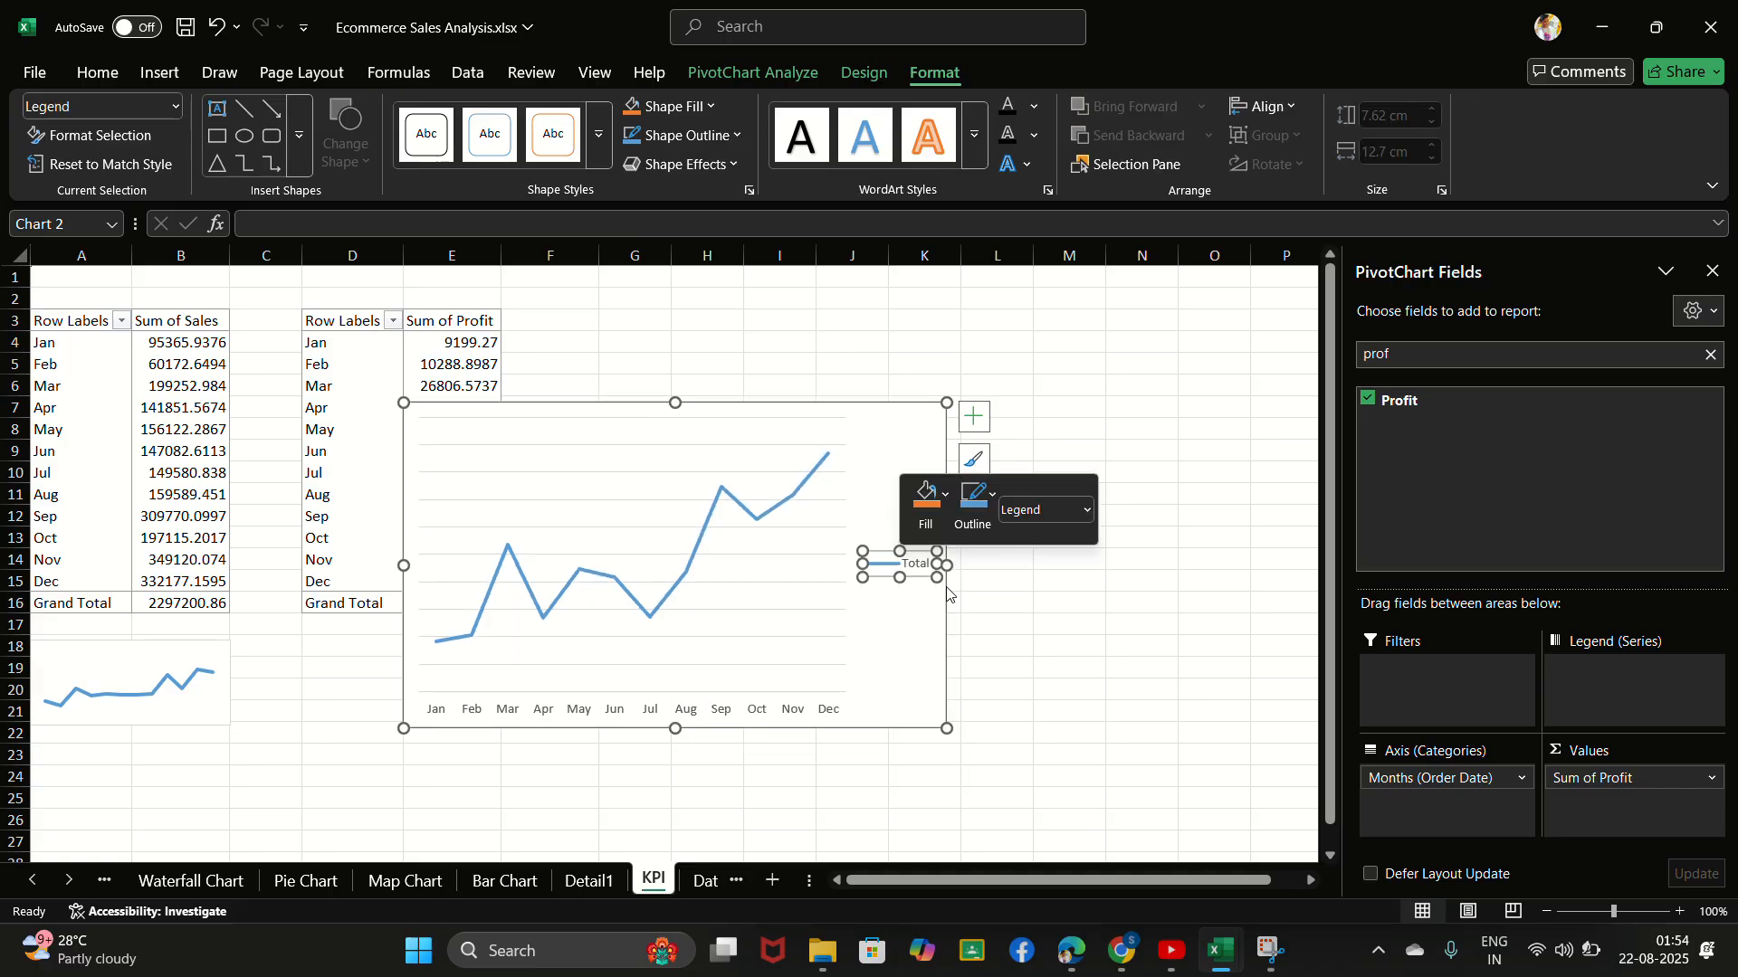
- Delete the horizontal month axis and the major gridlines from the profit PivotChart
left_click(749, 711)
right_click(749, 711)
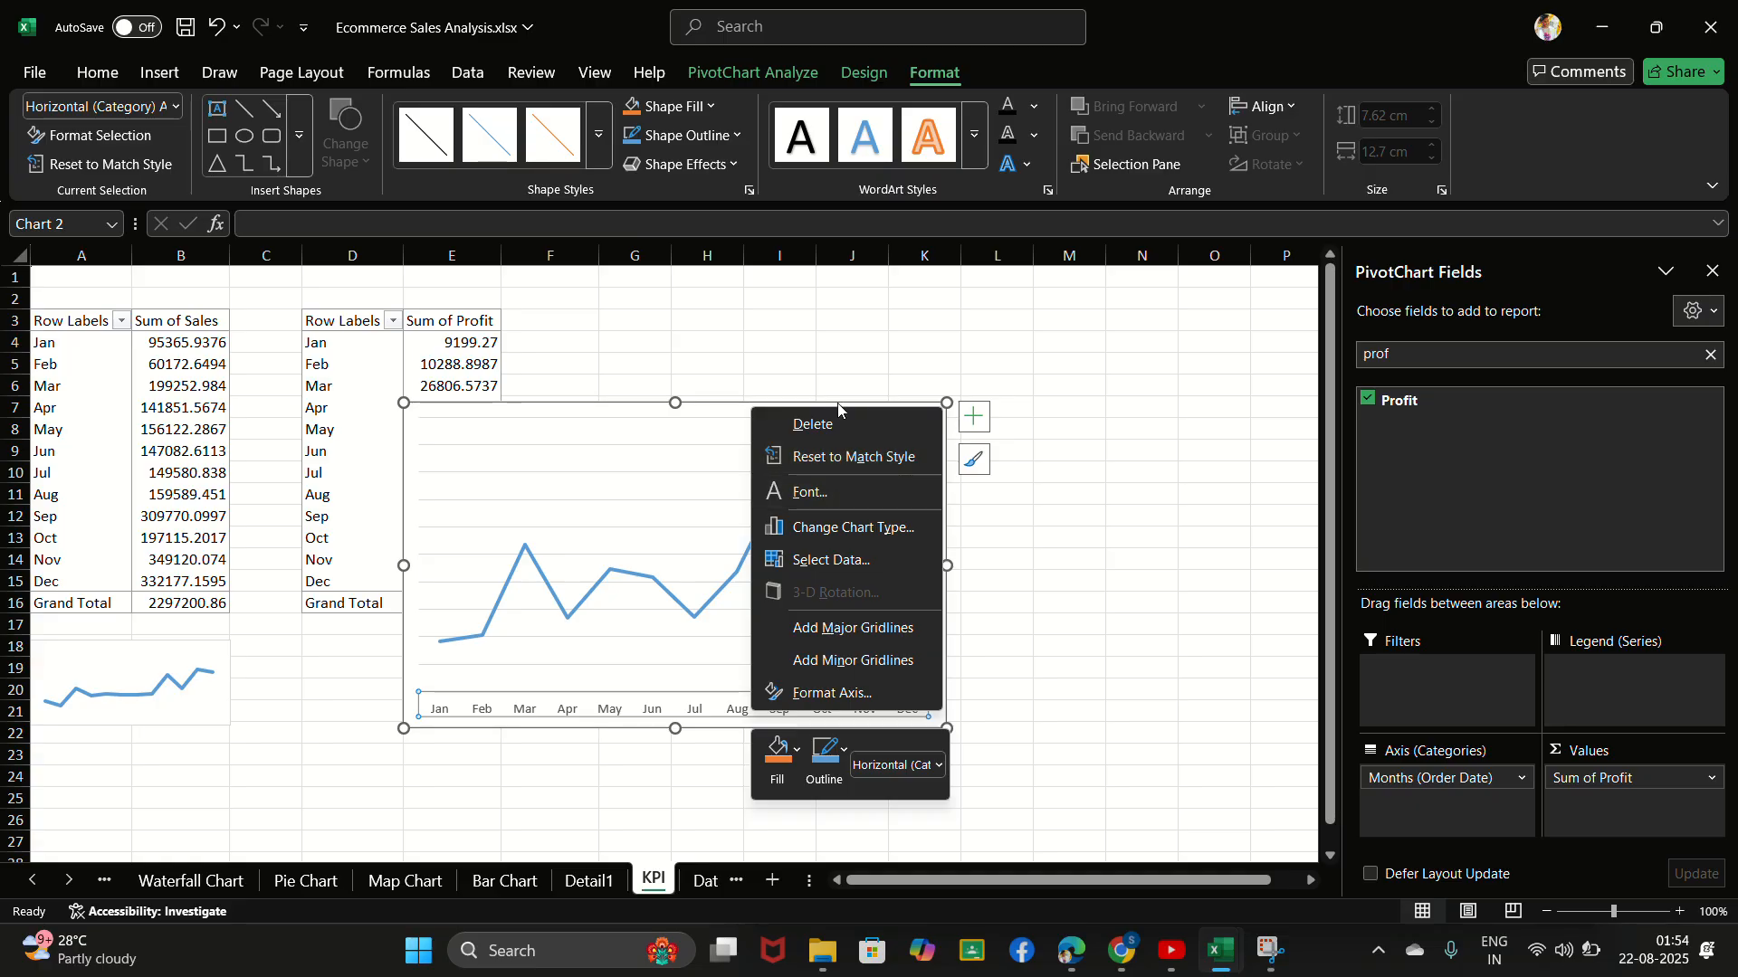
left_click(819, 424)
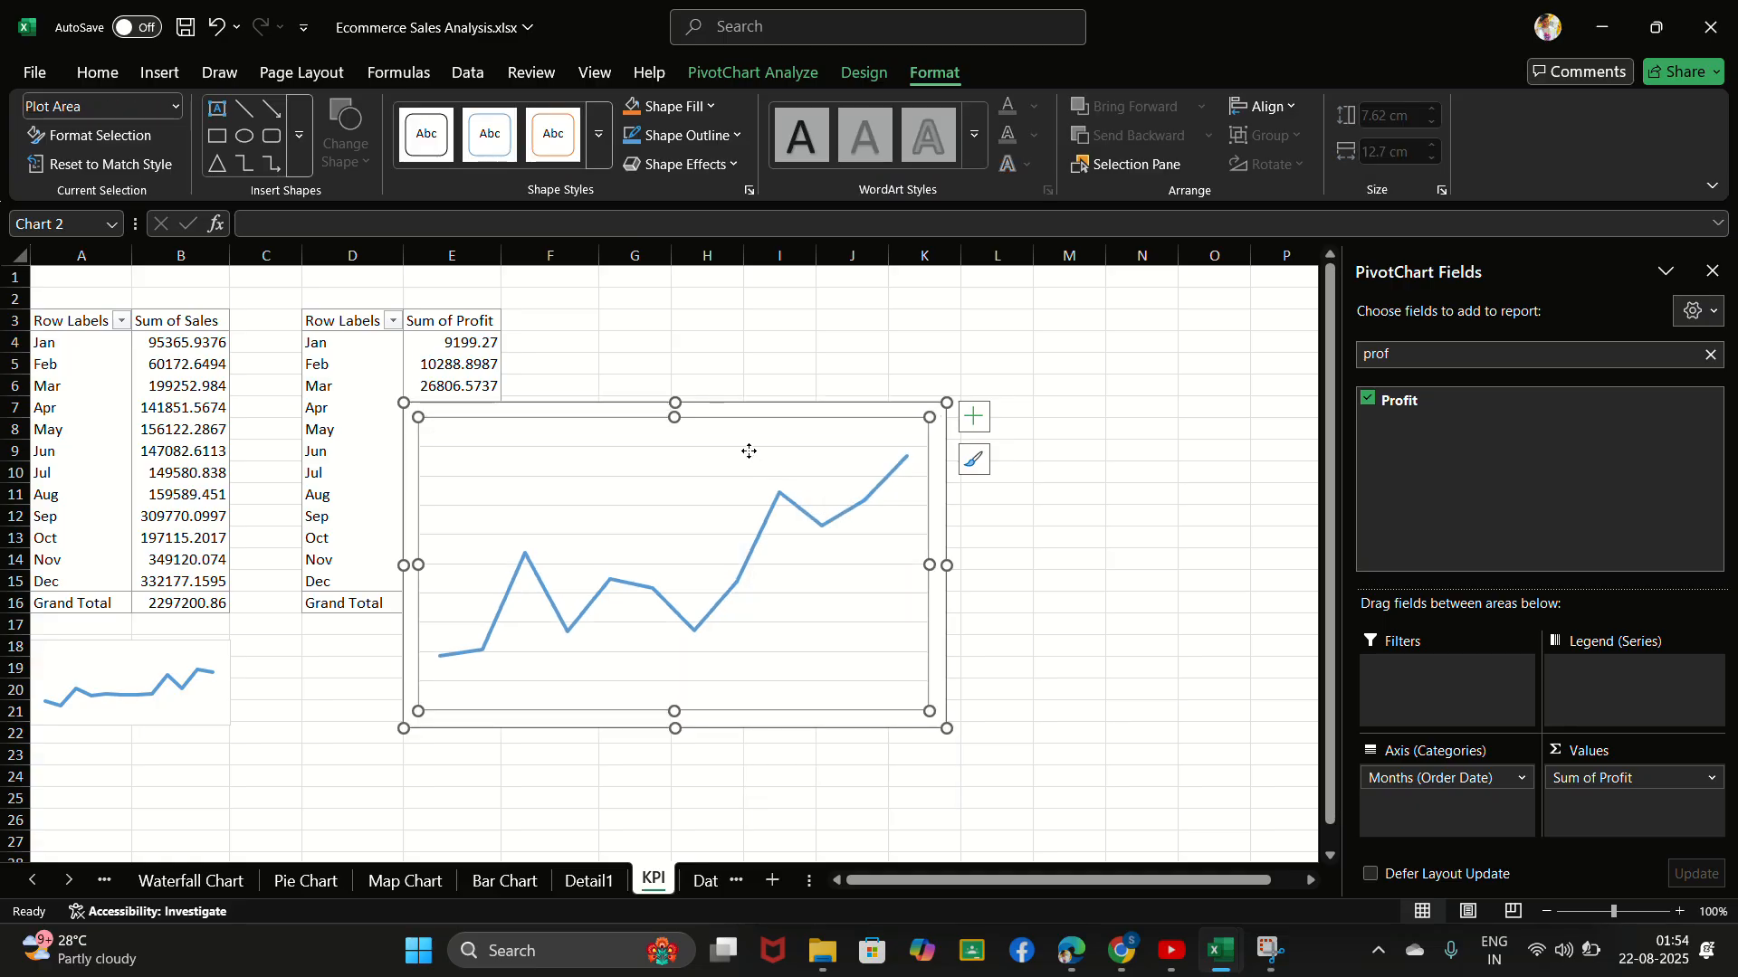
double_click(749, 455)
right_click(751, 451)
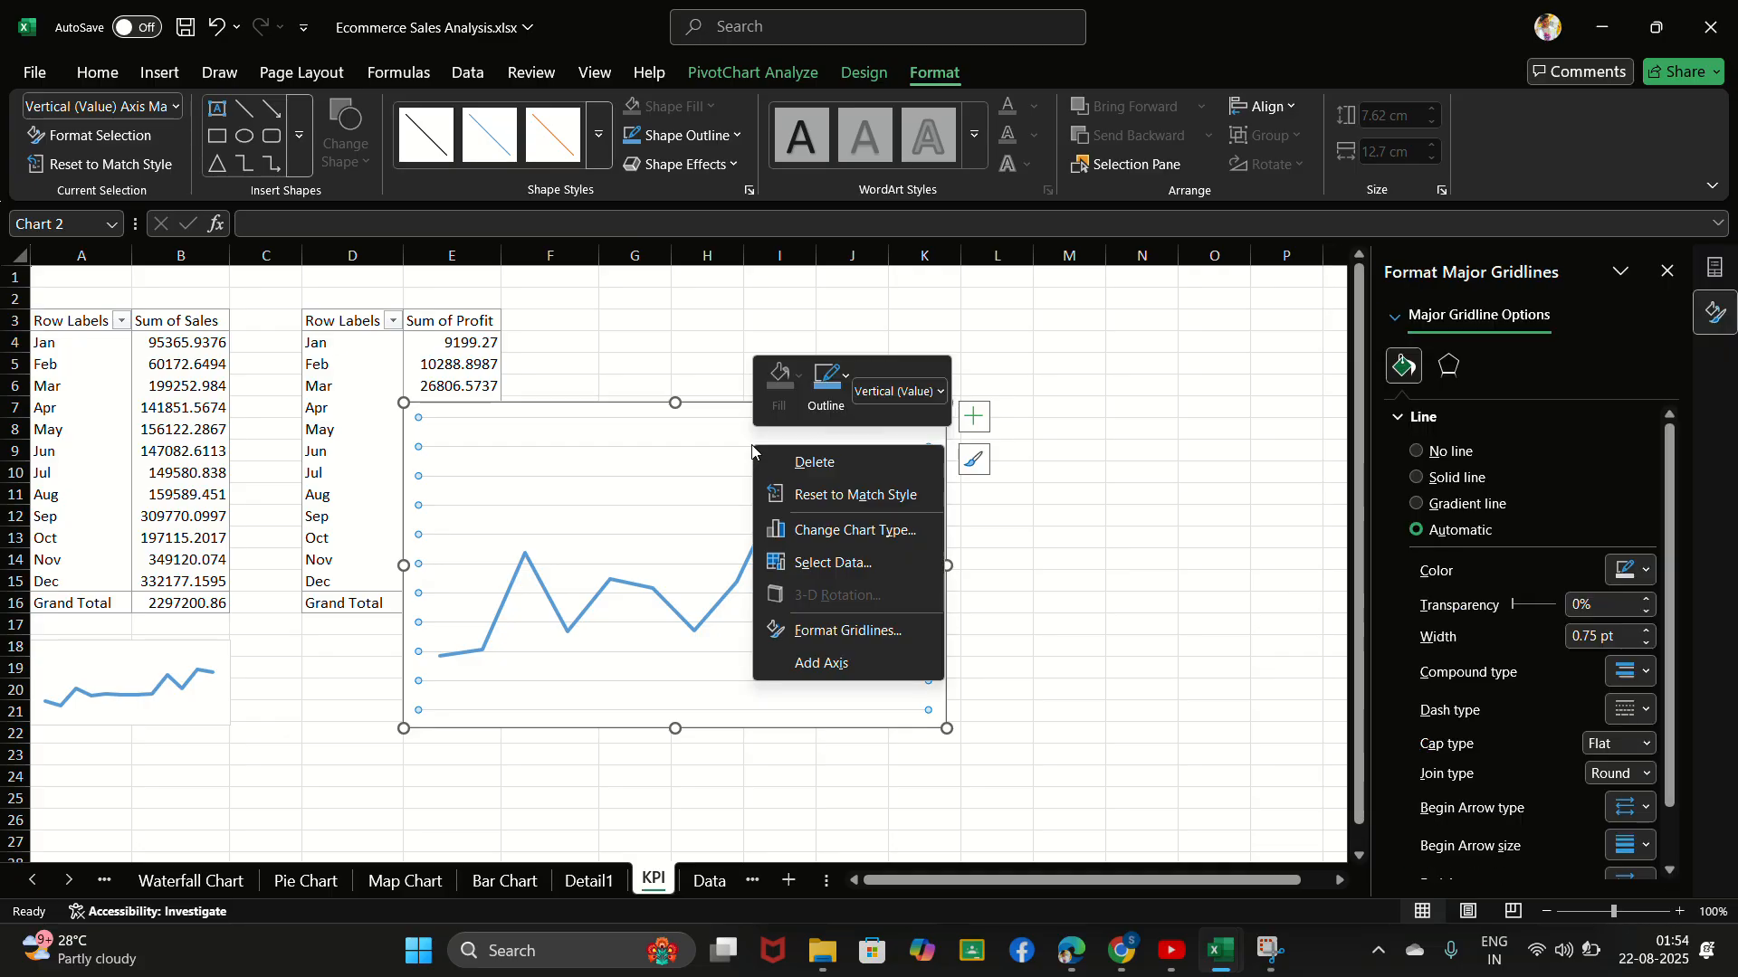
left_click(805, 461)
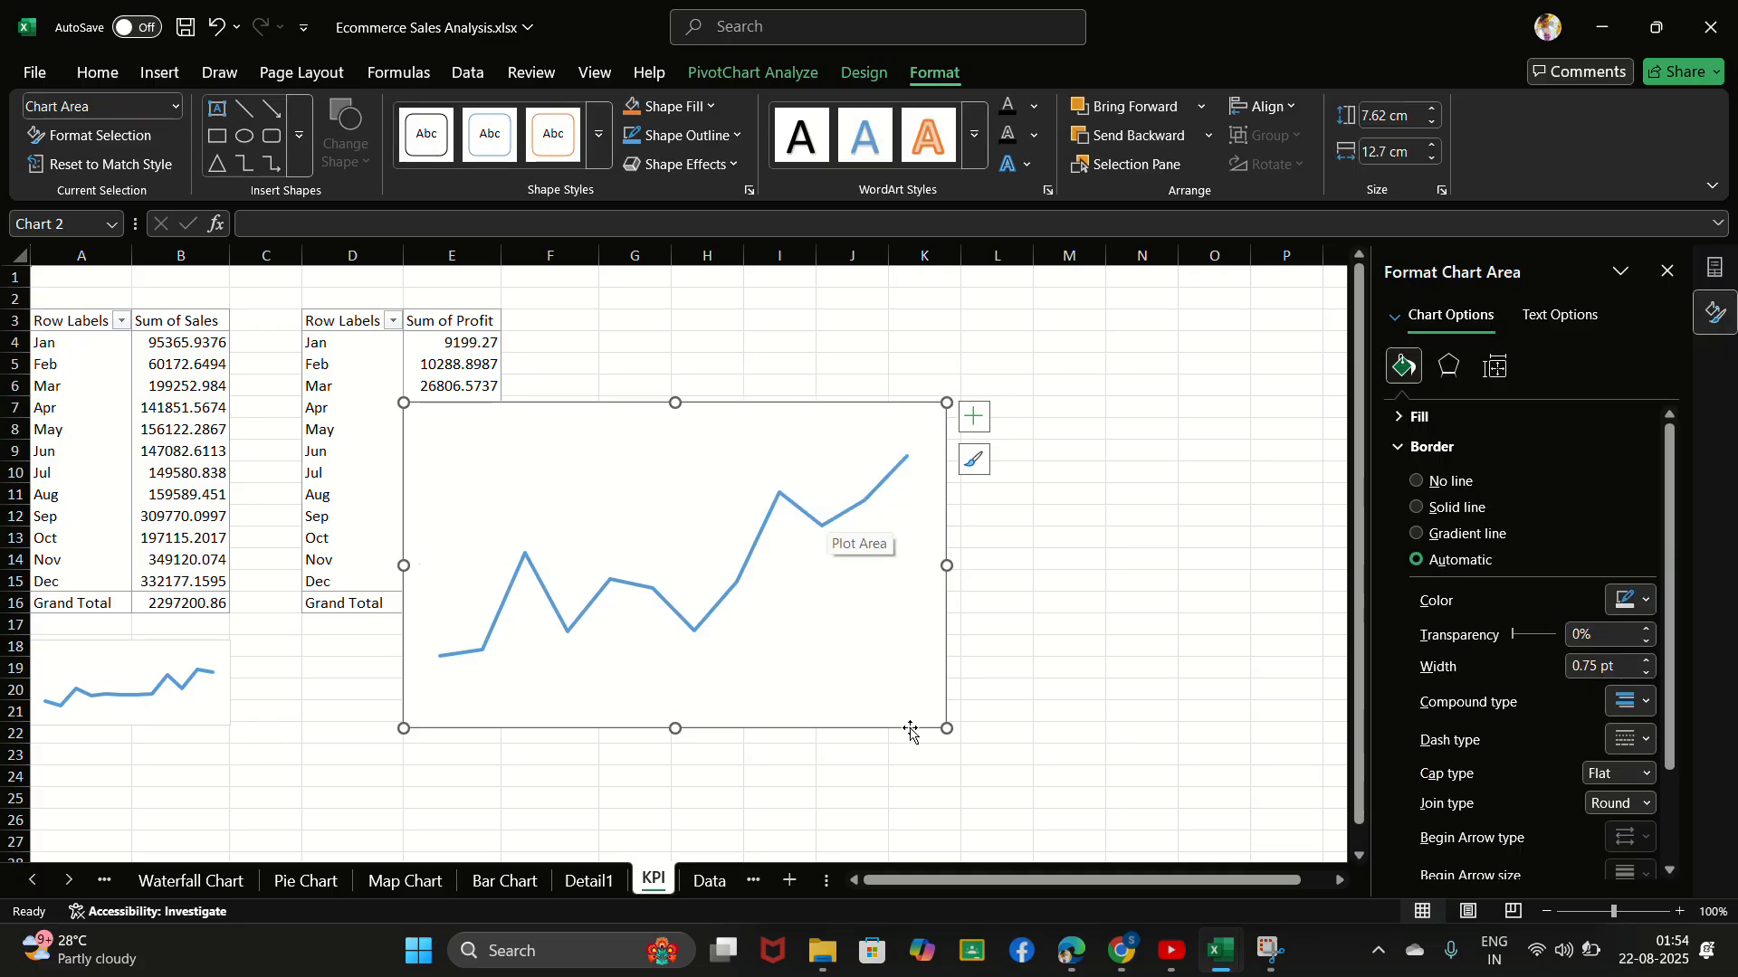
- Shrink the profit chart to about 3.58 cm high by 8.26 cm wide and stretch its plot area to fill the chart
left_click_drag(946, 729, 756, 556)
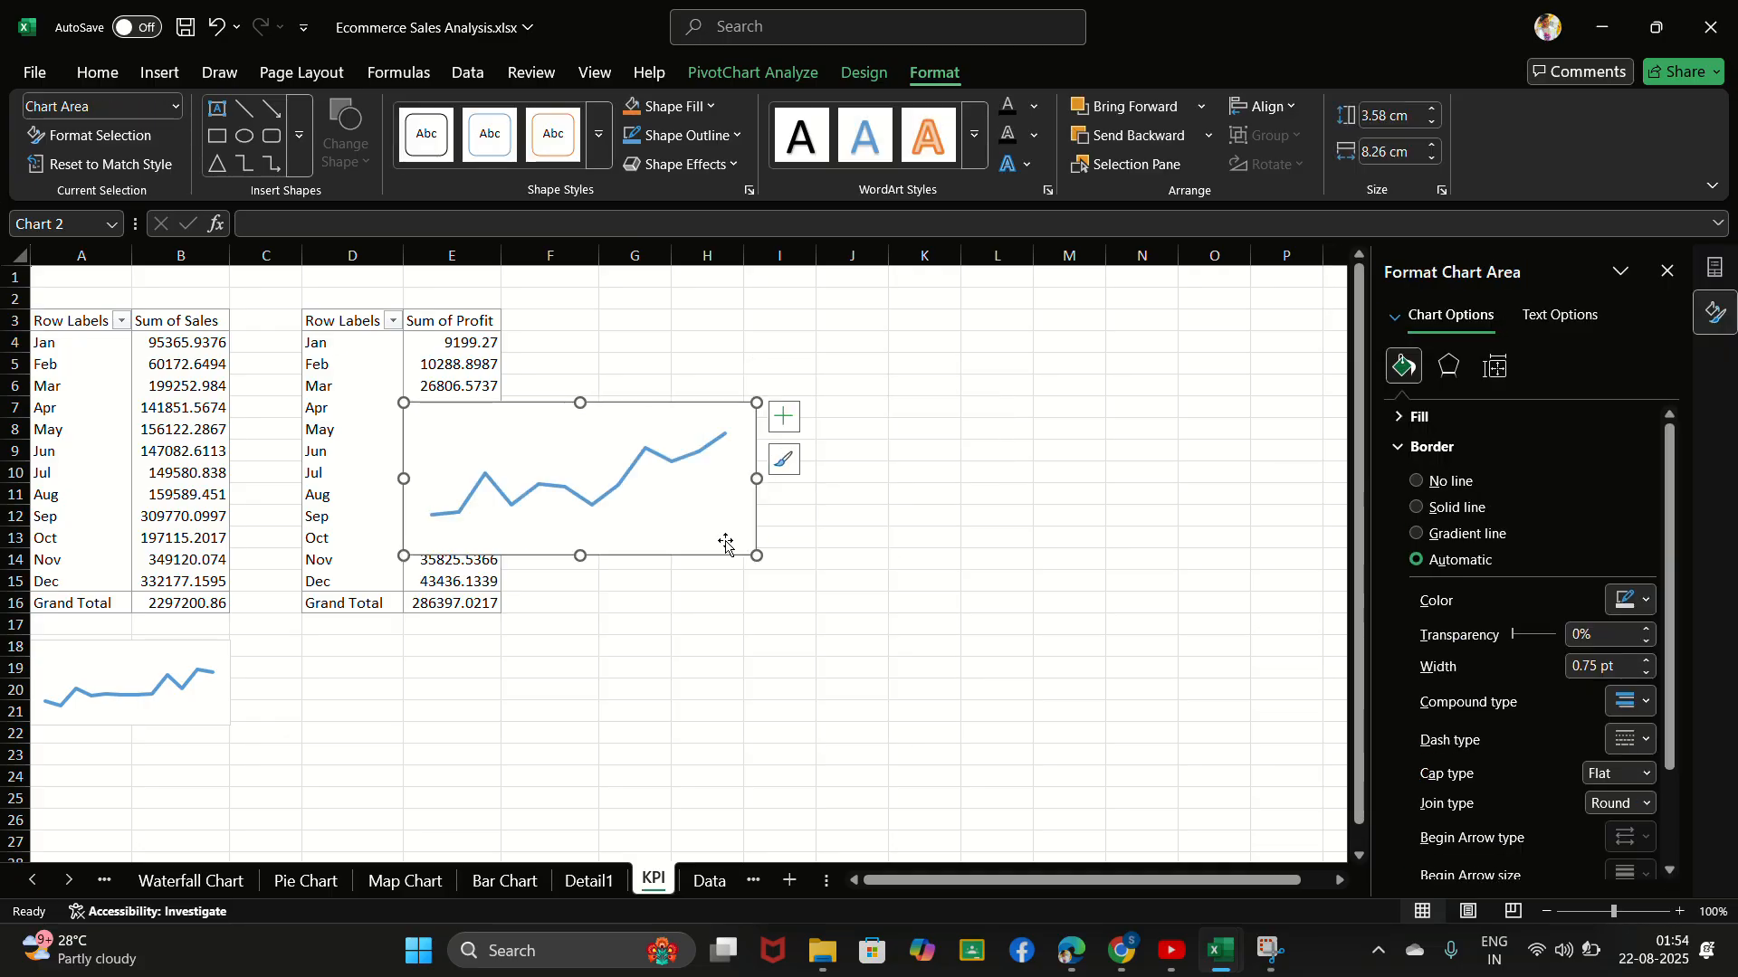
left_click(573, 485)
mouse_move(663, 437)
left_mouse_down()
mouse_move(647, 454)
mouse_move(756, 407)
left_mouse_up()
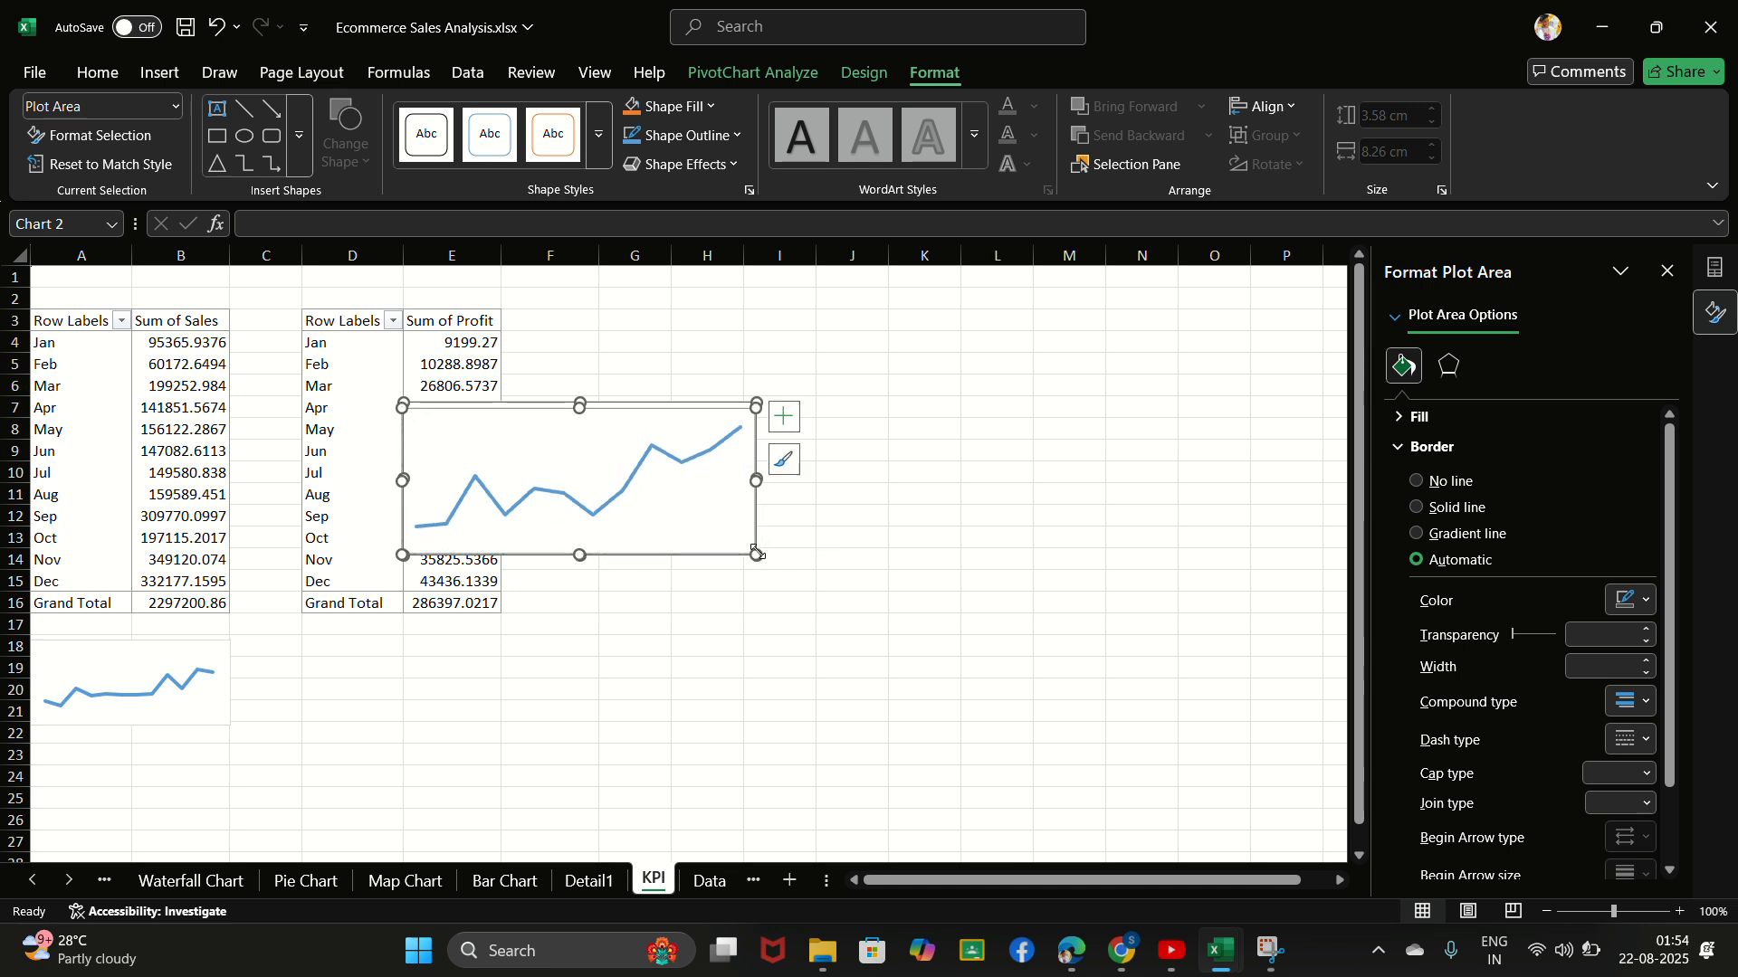
left_click_drag(757, 553, 636, 633)
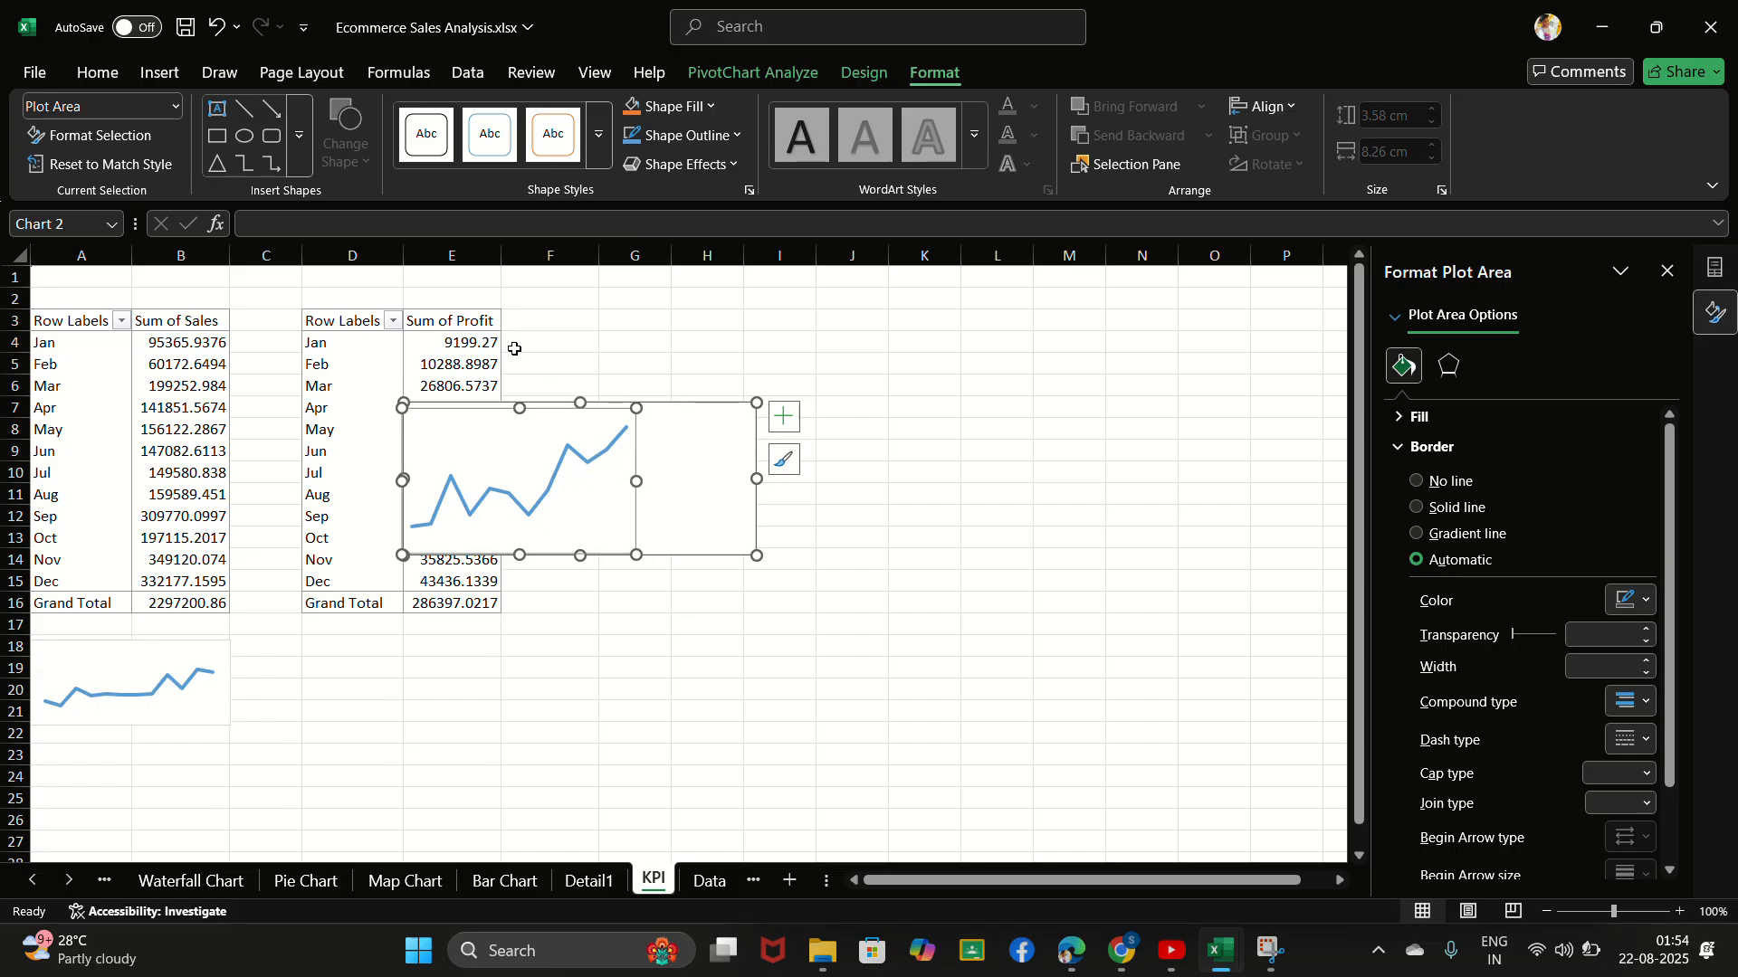
left_click(587, 464)
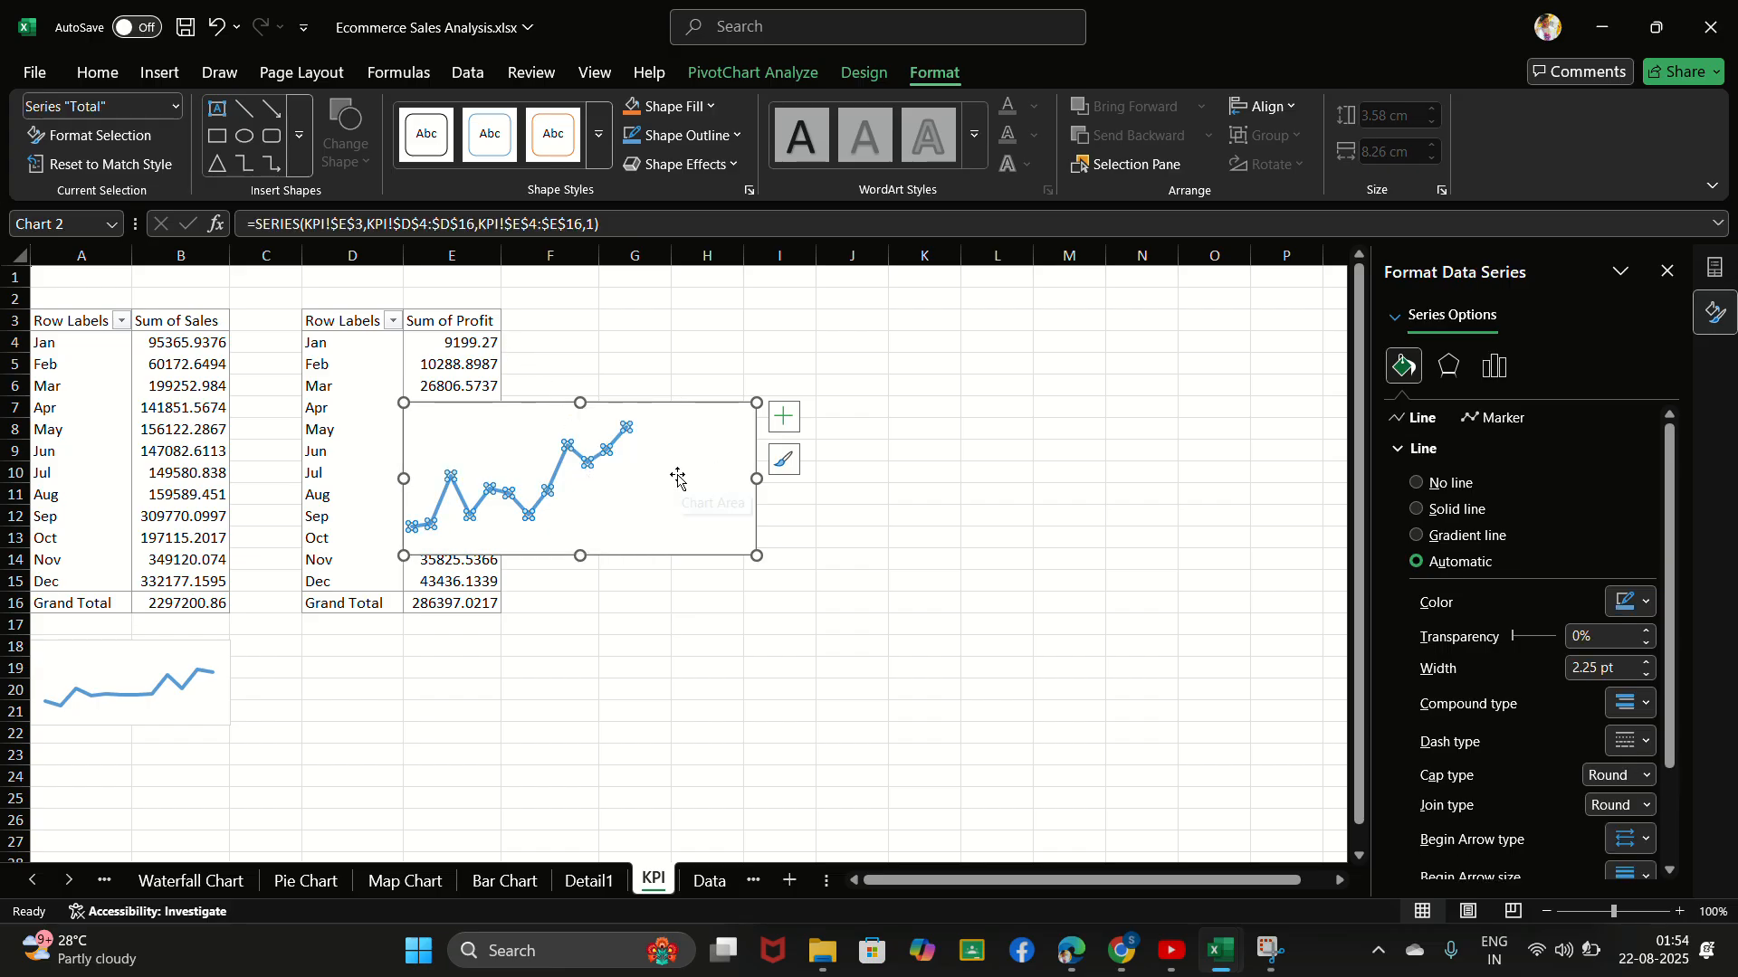
left_click(679, 477)
left_click(609, 478)
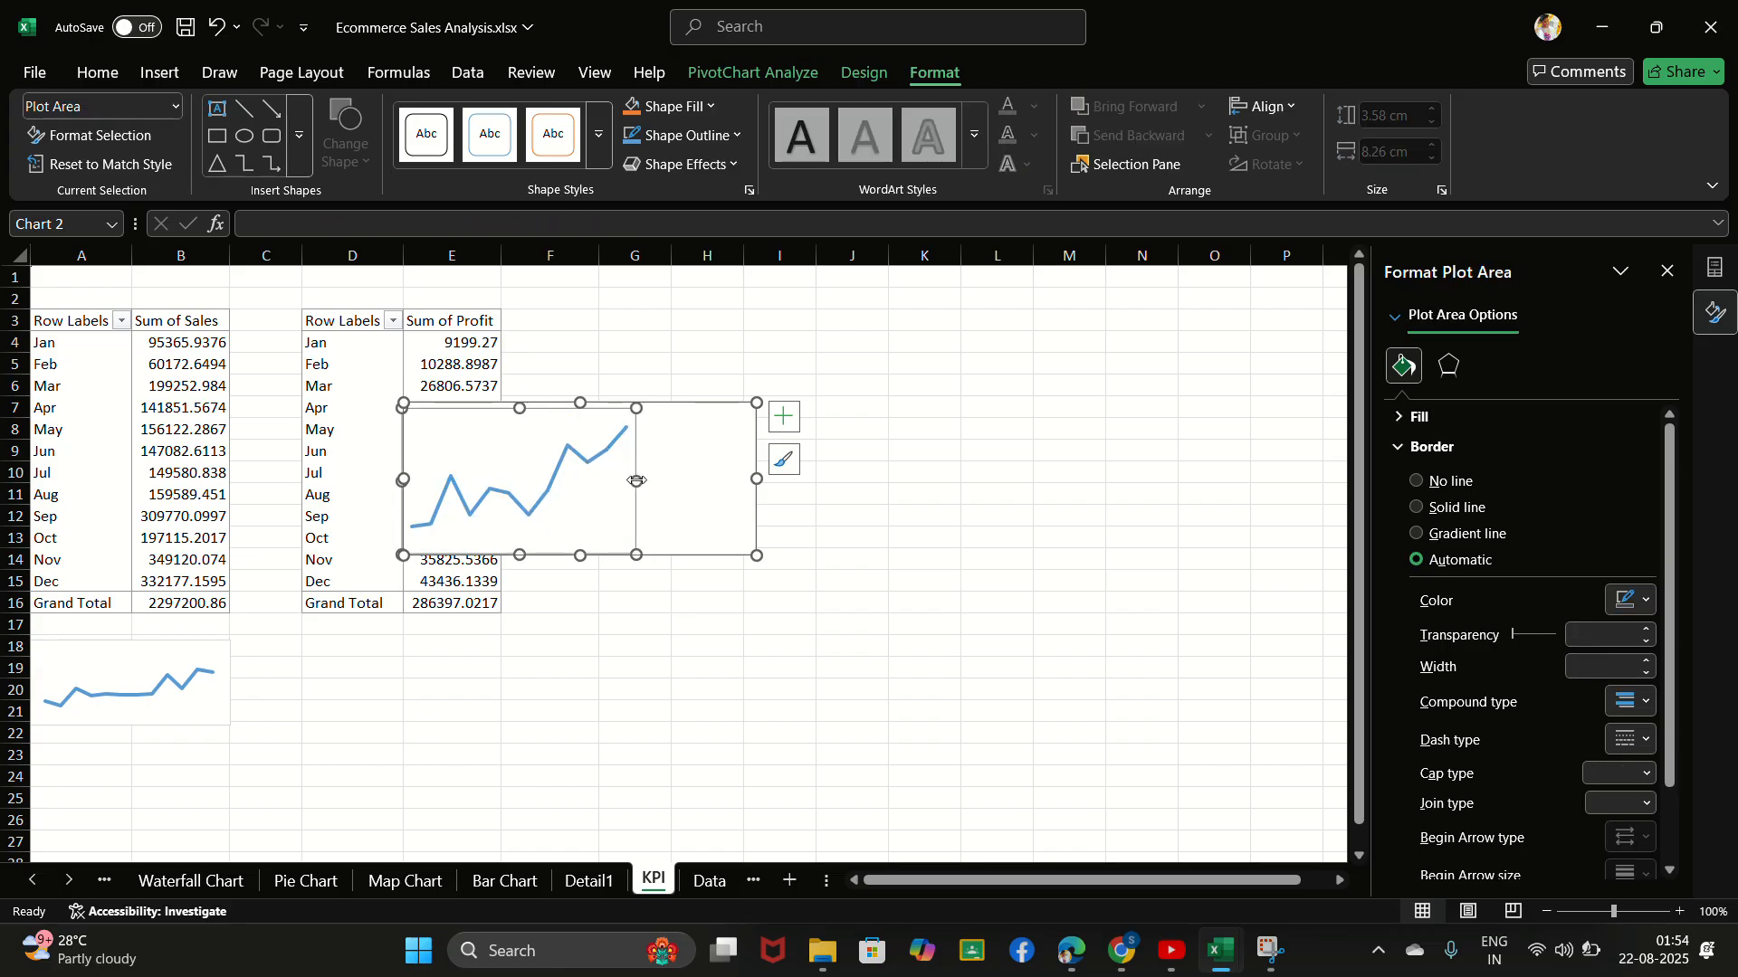
left_click_drag(648, 482, 755, 480)
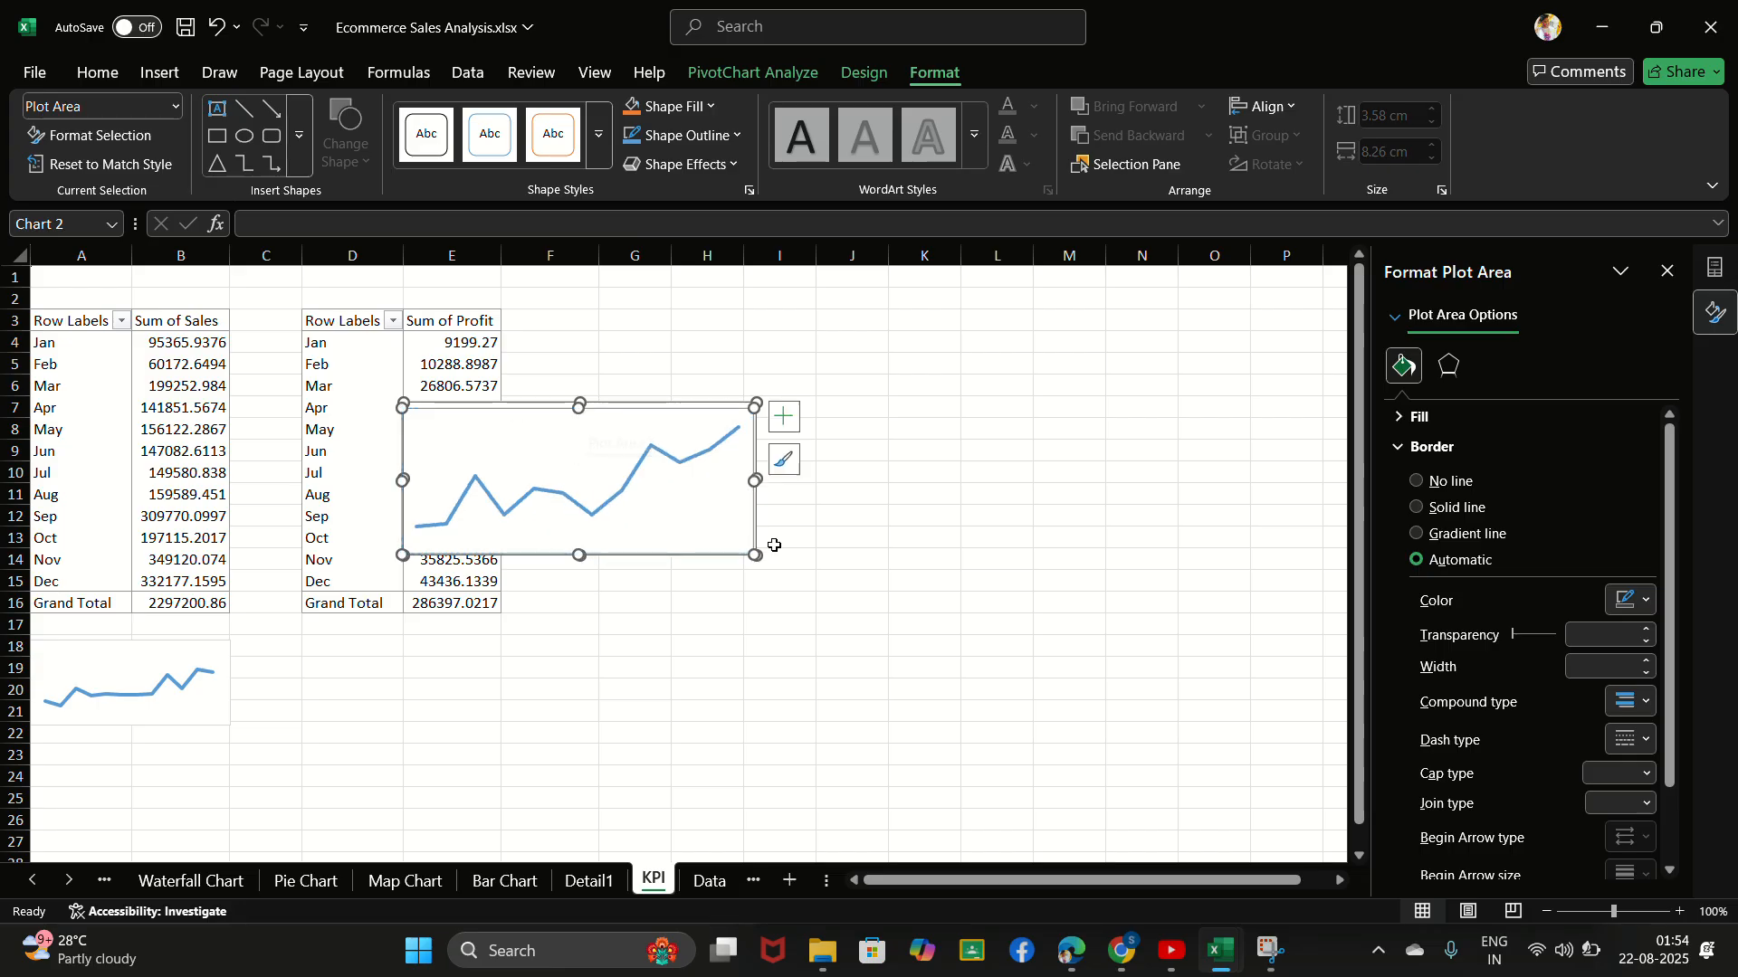
- Place the profit chart directly beneath its PivotTable and size it to about 2.41 cm high by 5.17 cm wide
mouse_move(755, 555)
left_mouse_down()
mouse_move(711, 534)
mouse_move(574, 701)
mouse_move(593, 761)
left_mouse_up()
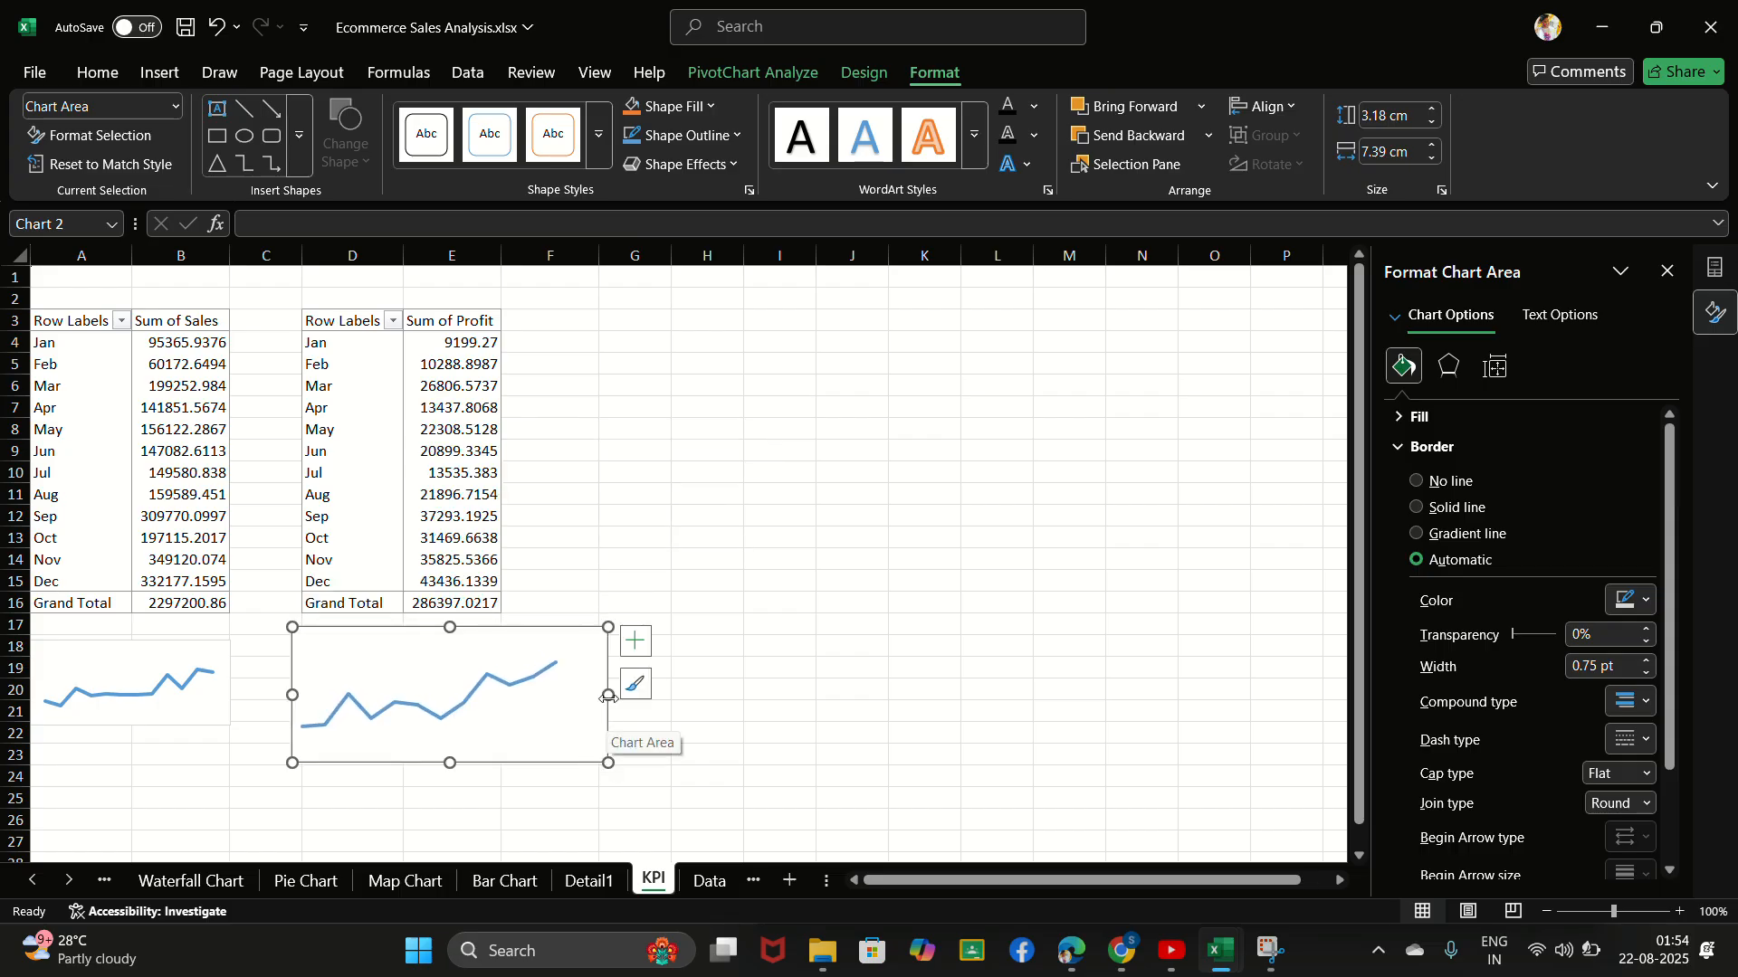
left_click_drag(608, 696, 513, 699)
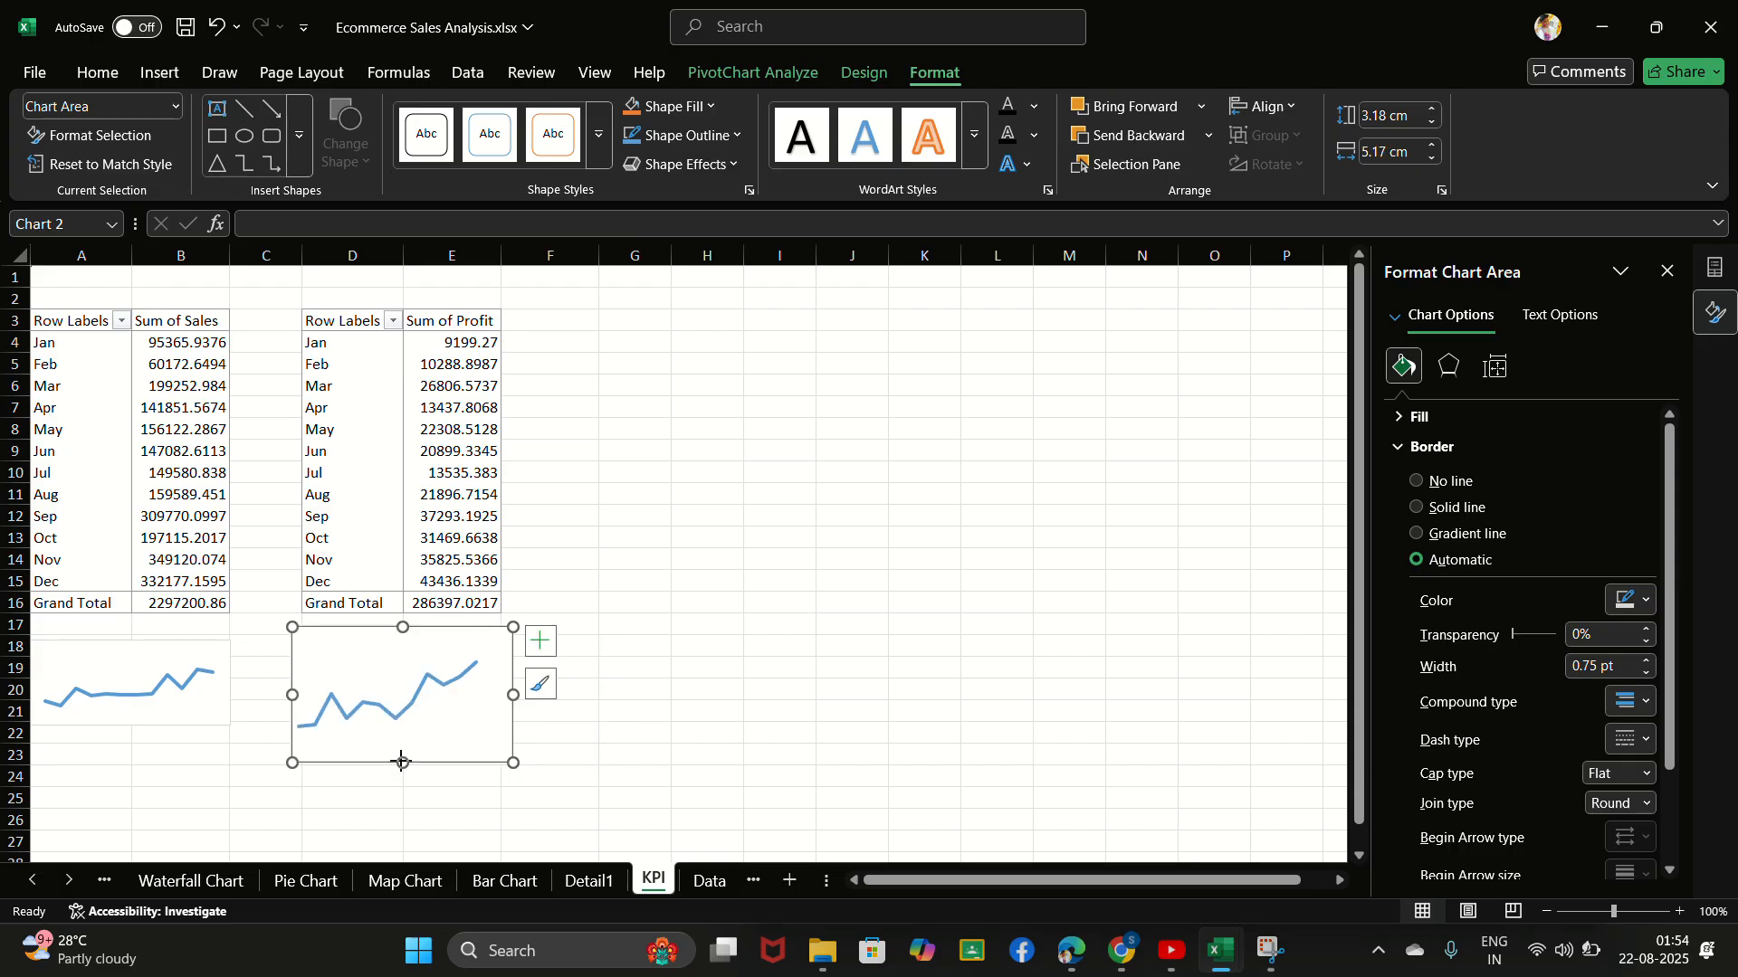
left_click_drag(402, 762, 404, 729)
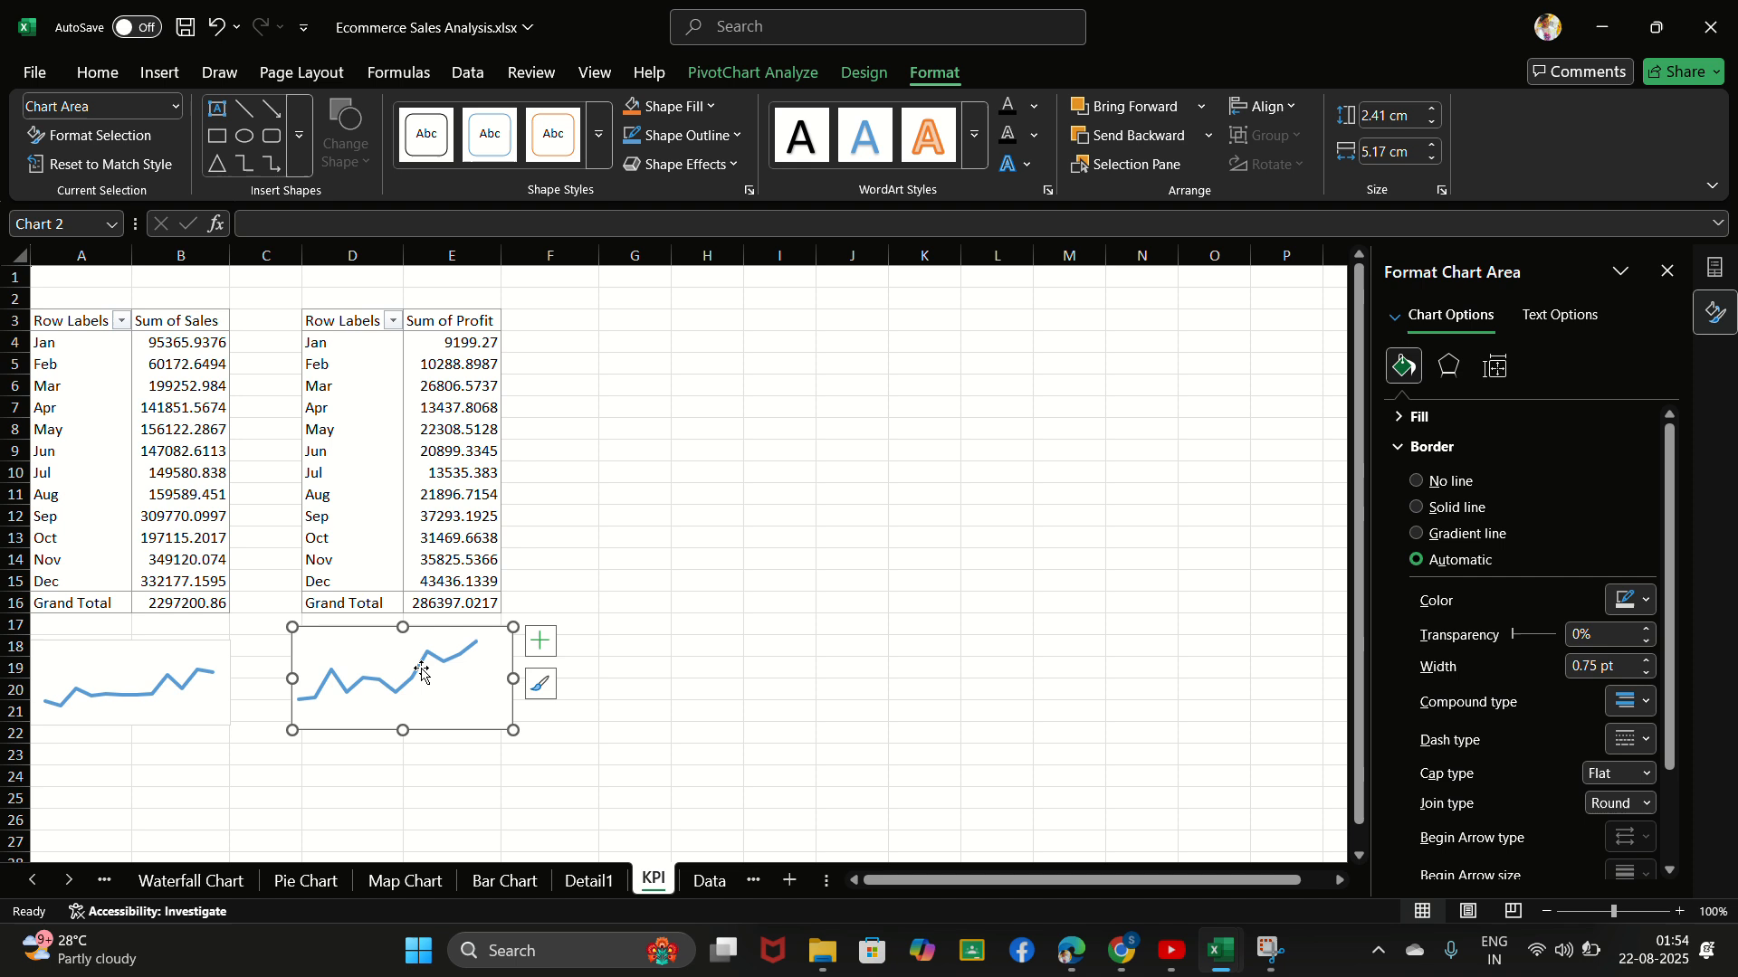
left_click(597, 352)
- Try to duplicate the profit PivotTable by copying D3:E15 and pasting it at G3
left_click_drag(340, 320, 498, 591)
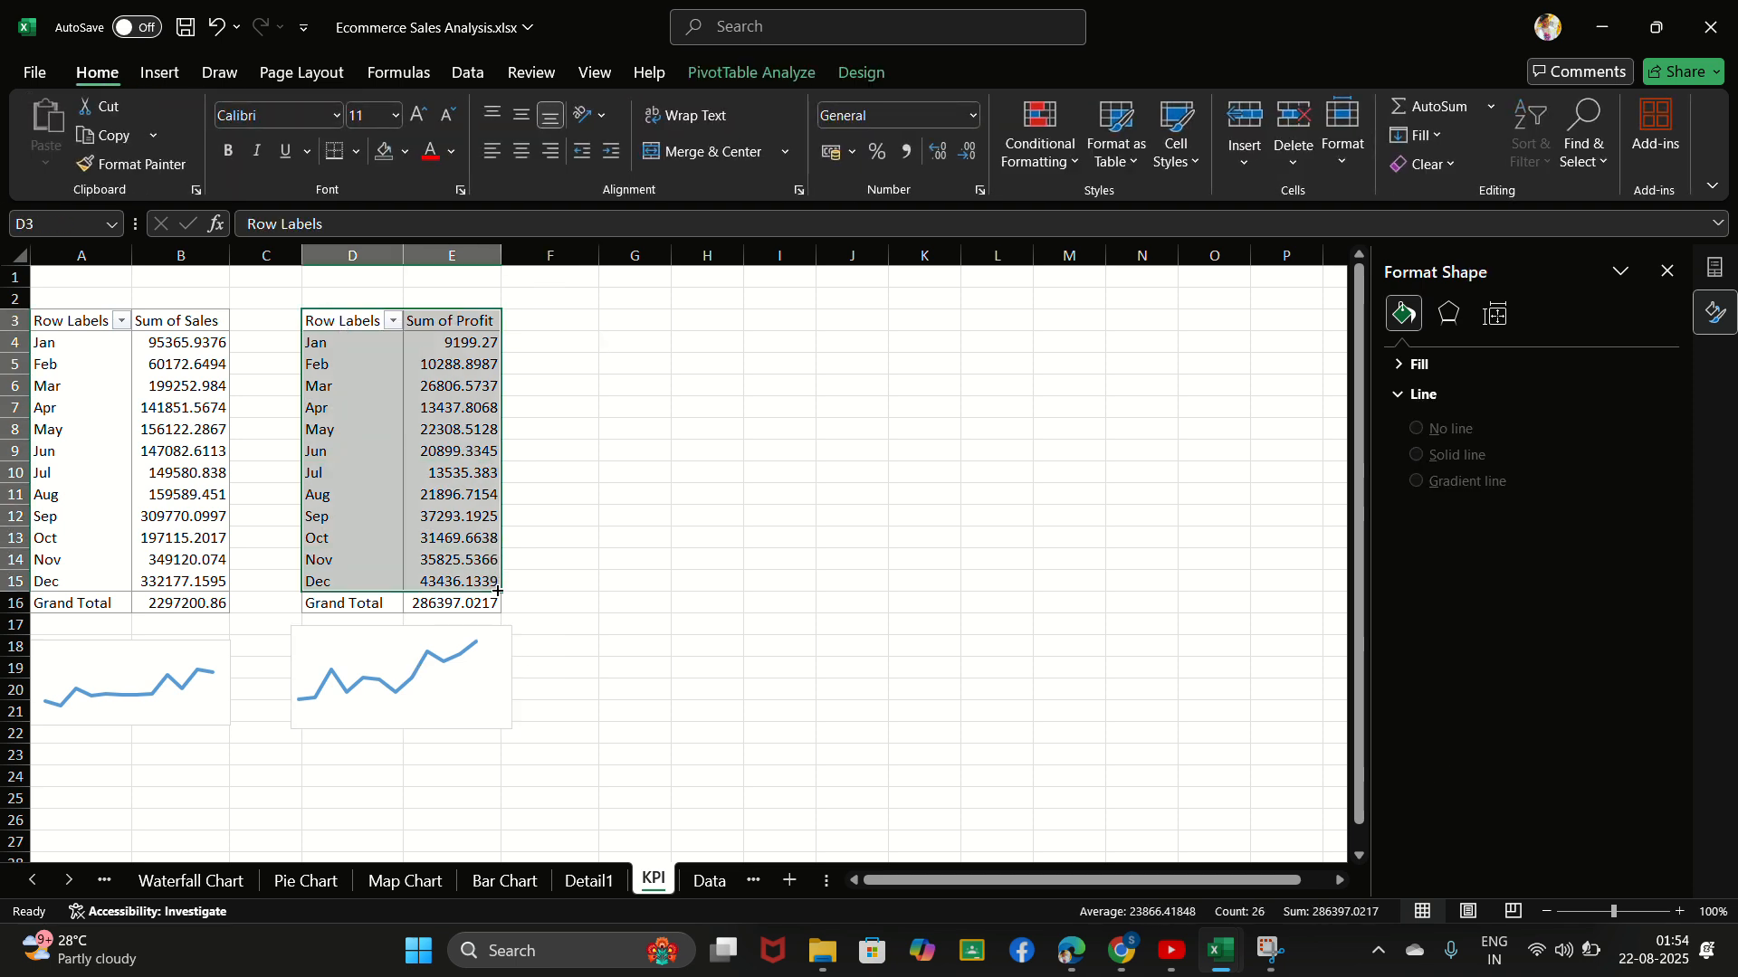
key("ctrl+c")
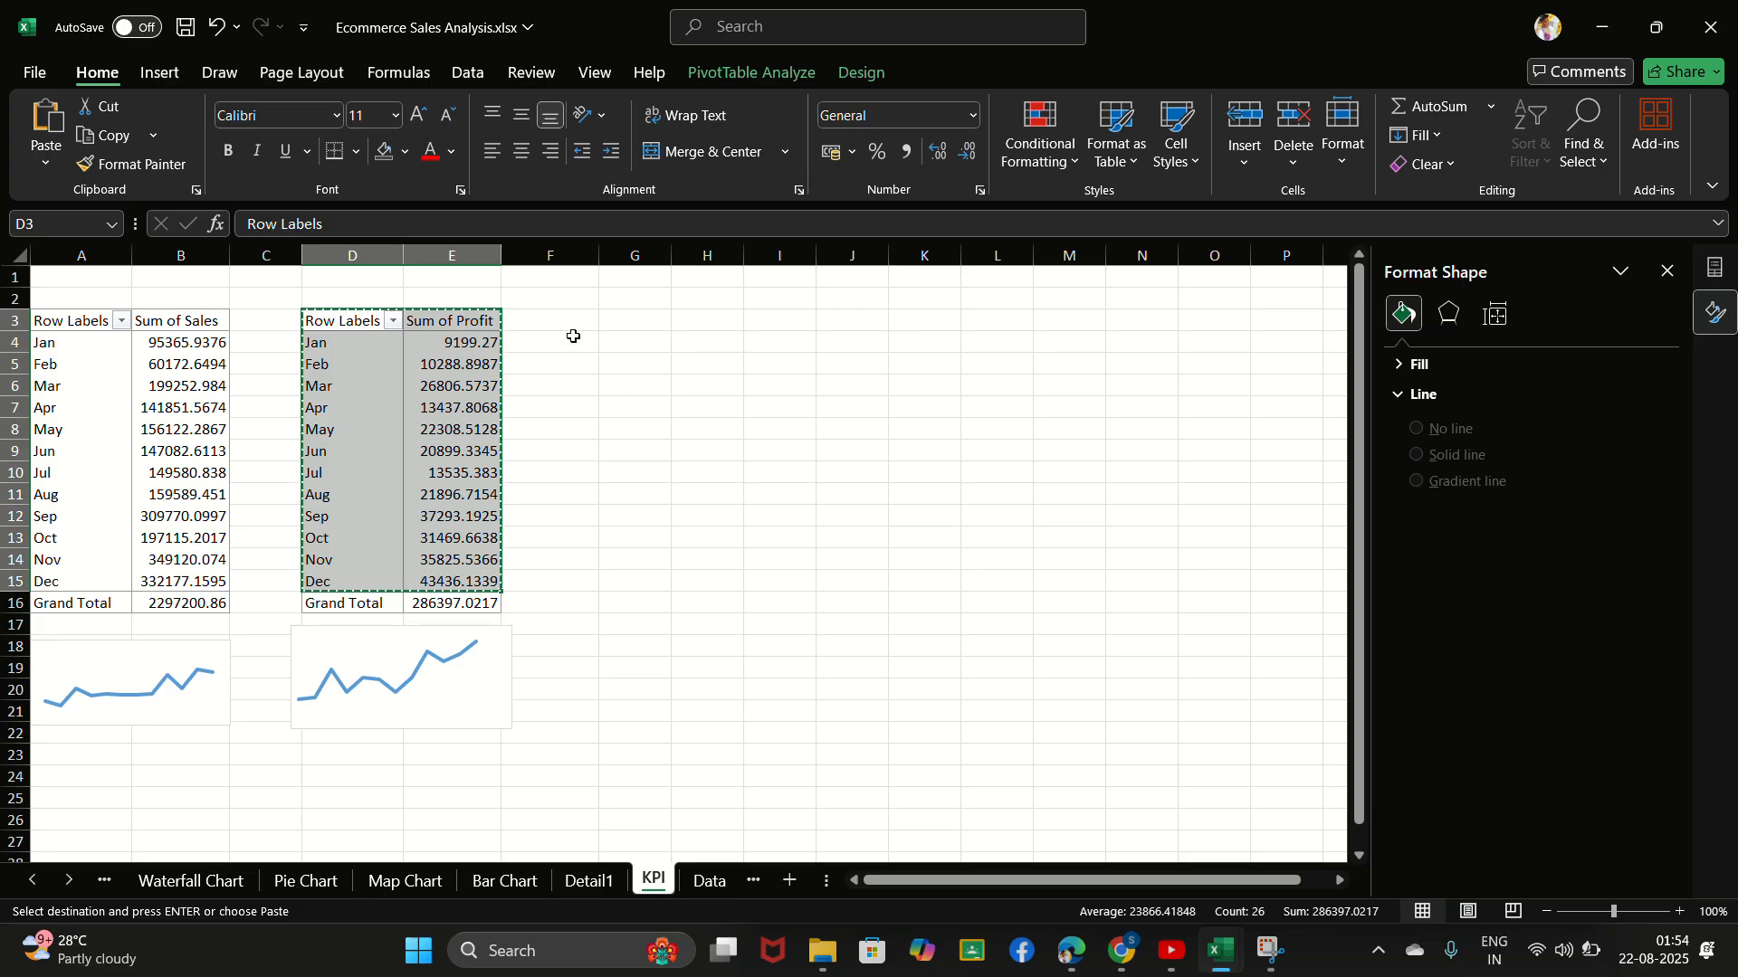
left_click(636, 322)
key("ctrl+v")
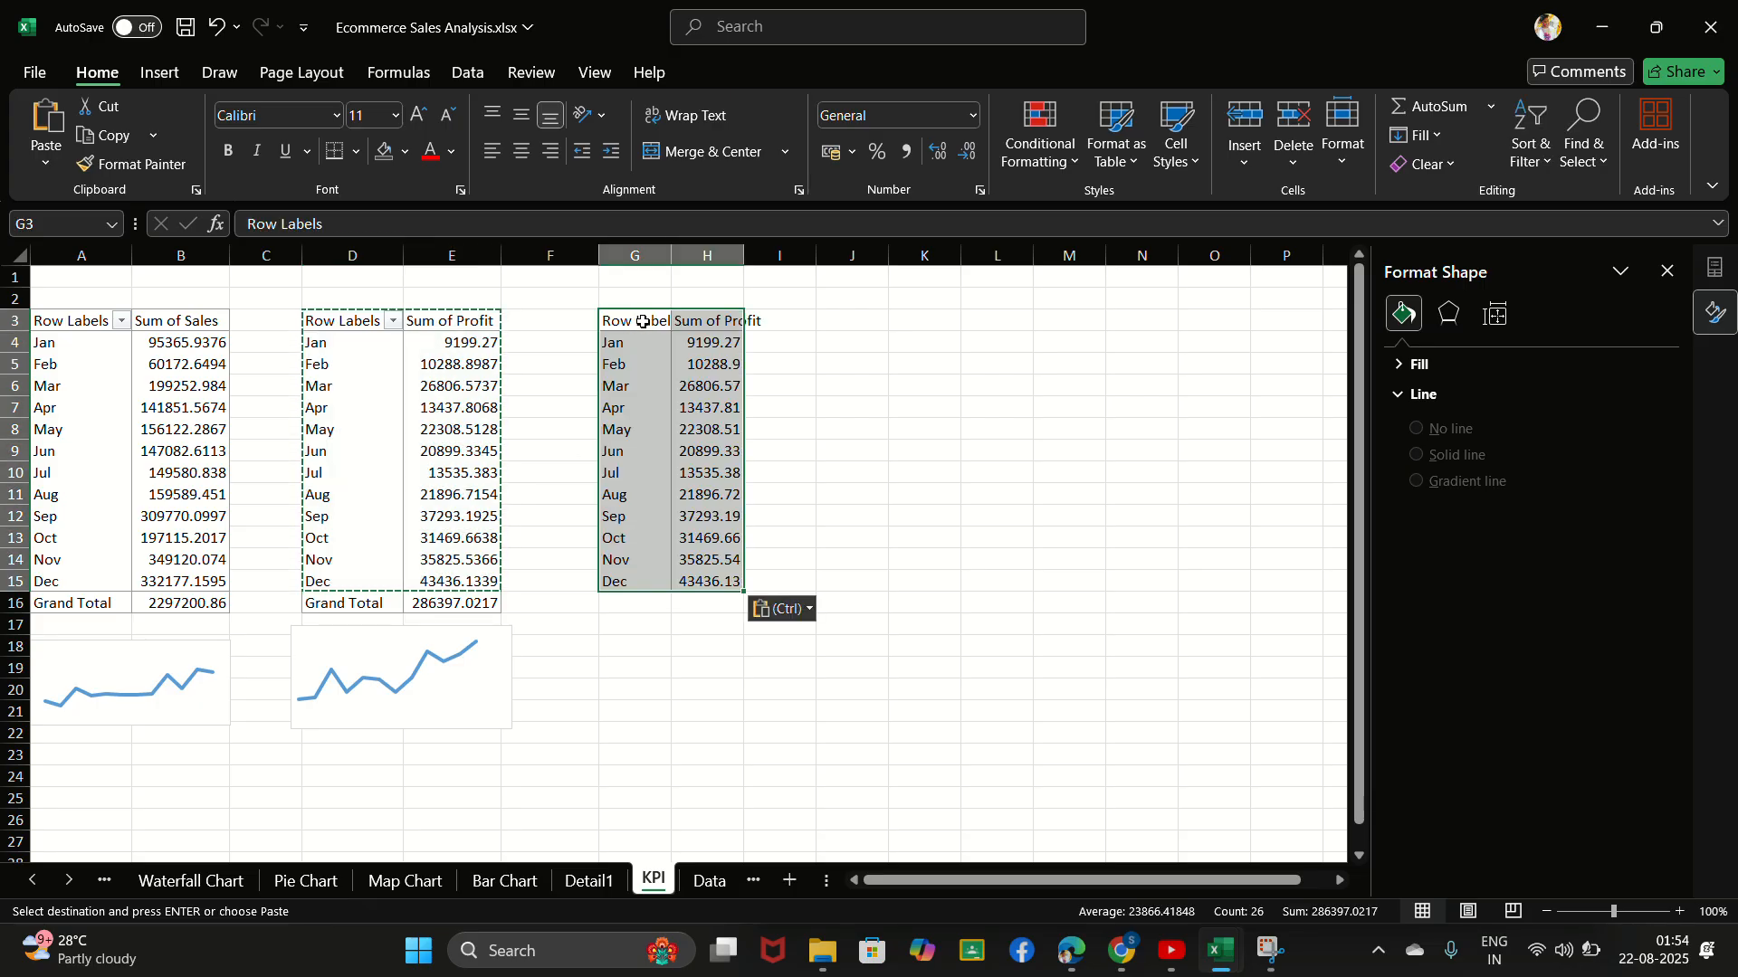
- Examine the pasted profit cells against the original PivotTable to check whether the copy is still a PivotTable
left_click(720, 323)
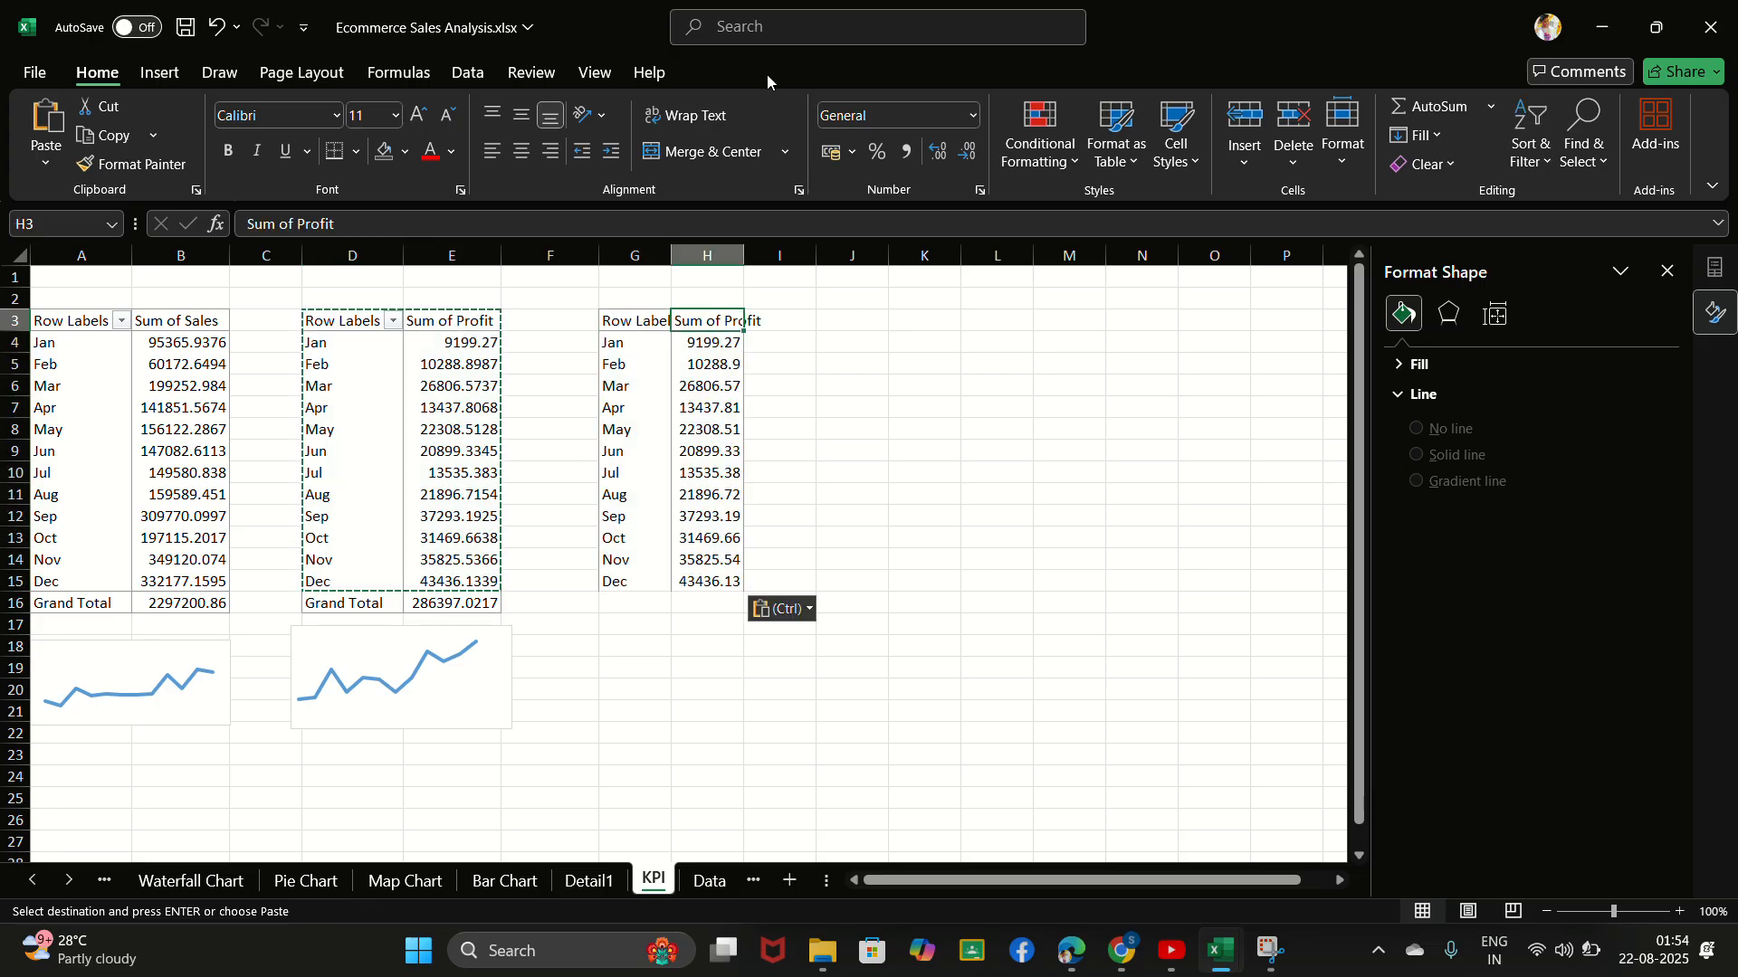
left_click(752, 45)
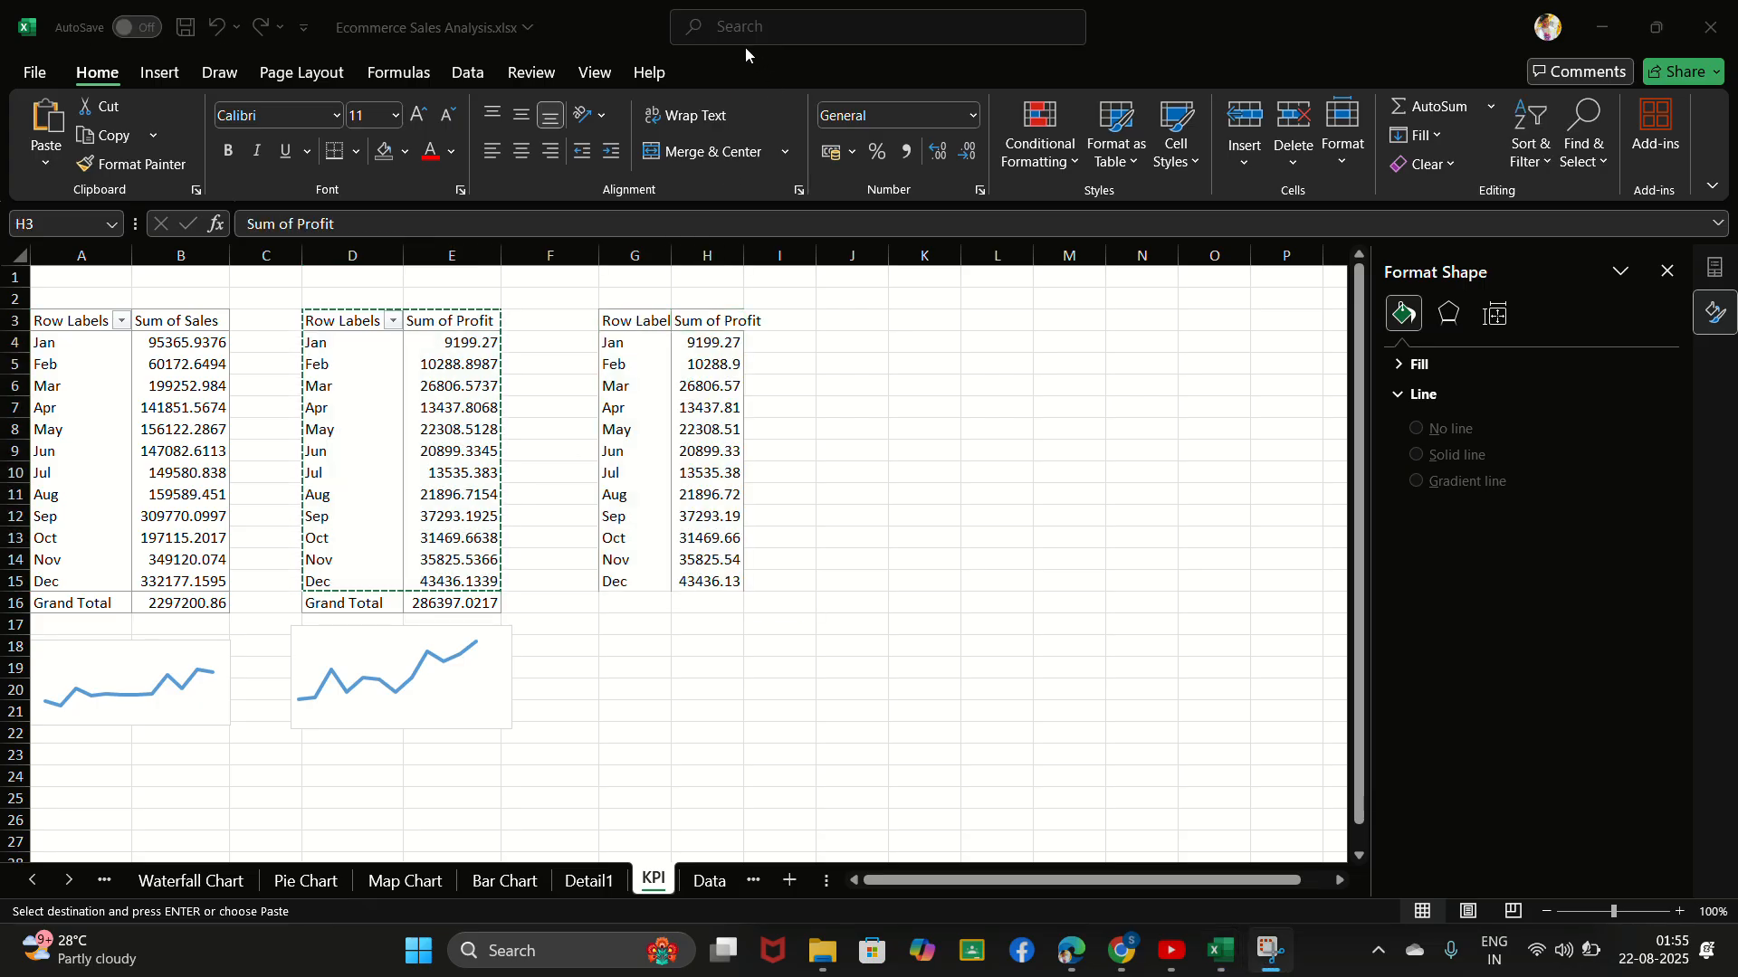
left_click(720, 328)
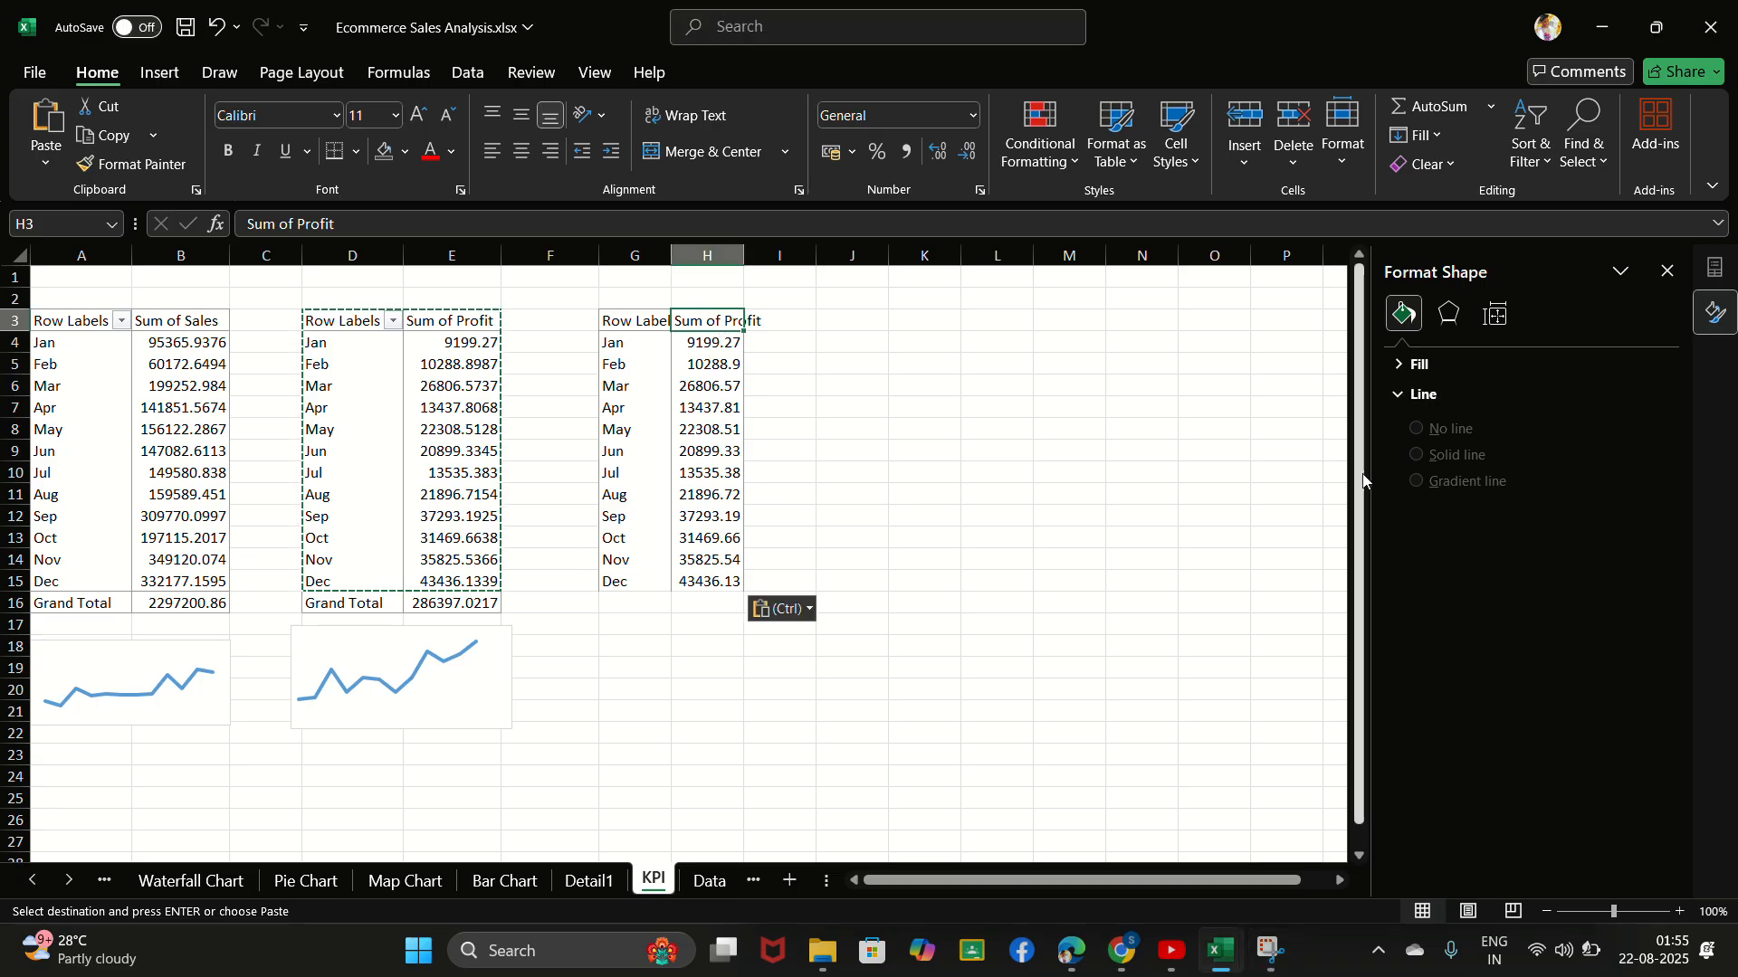
left_click(698, 404)
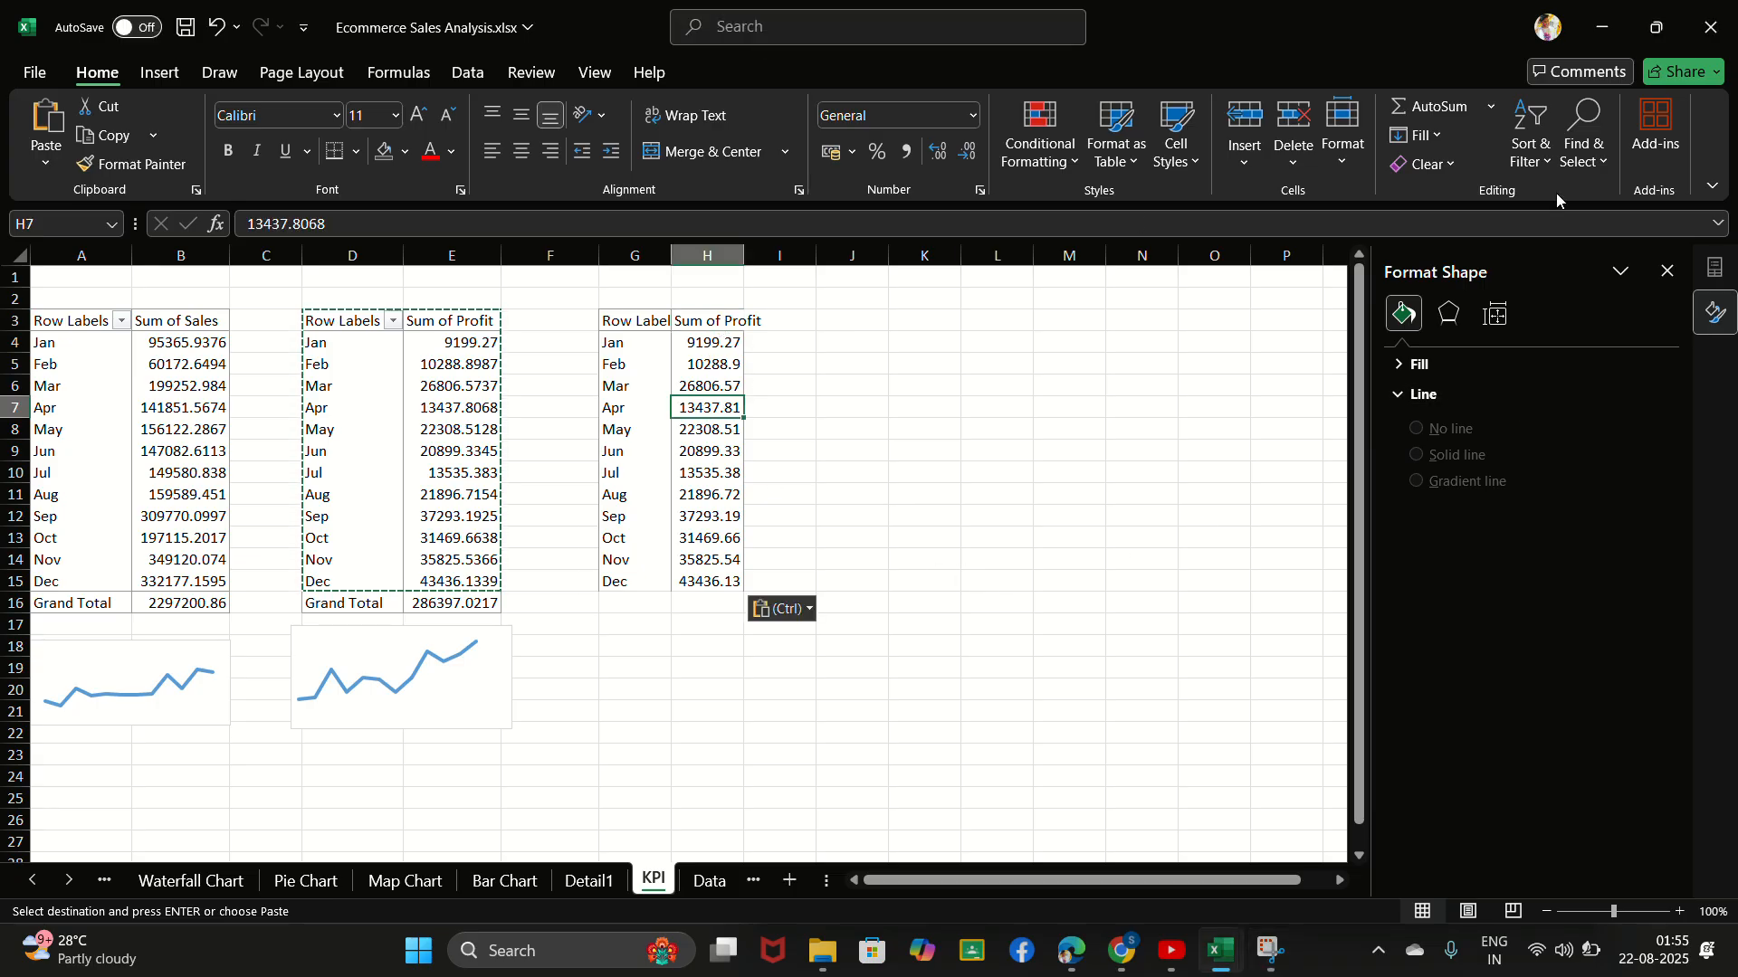
left_click(1670, 272)
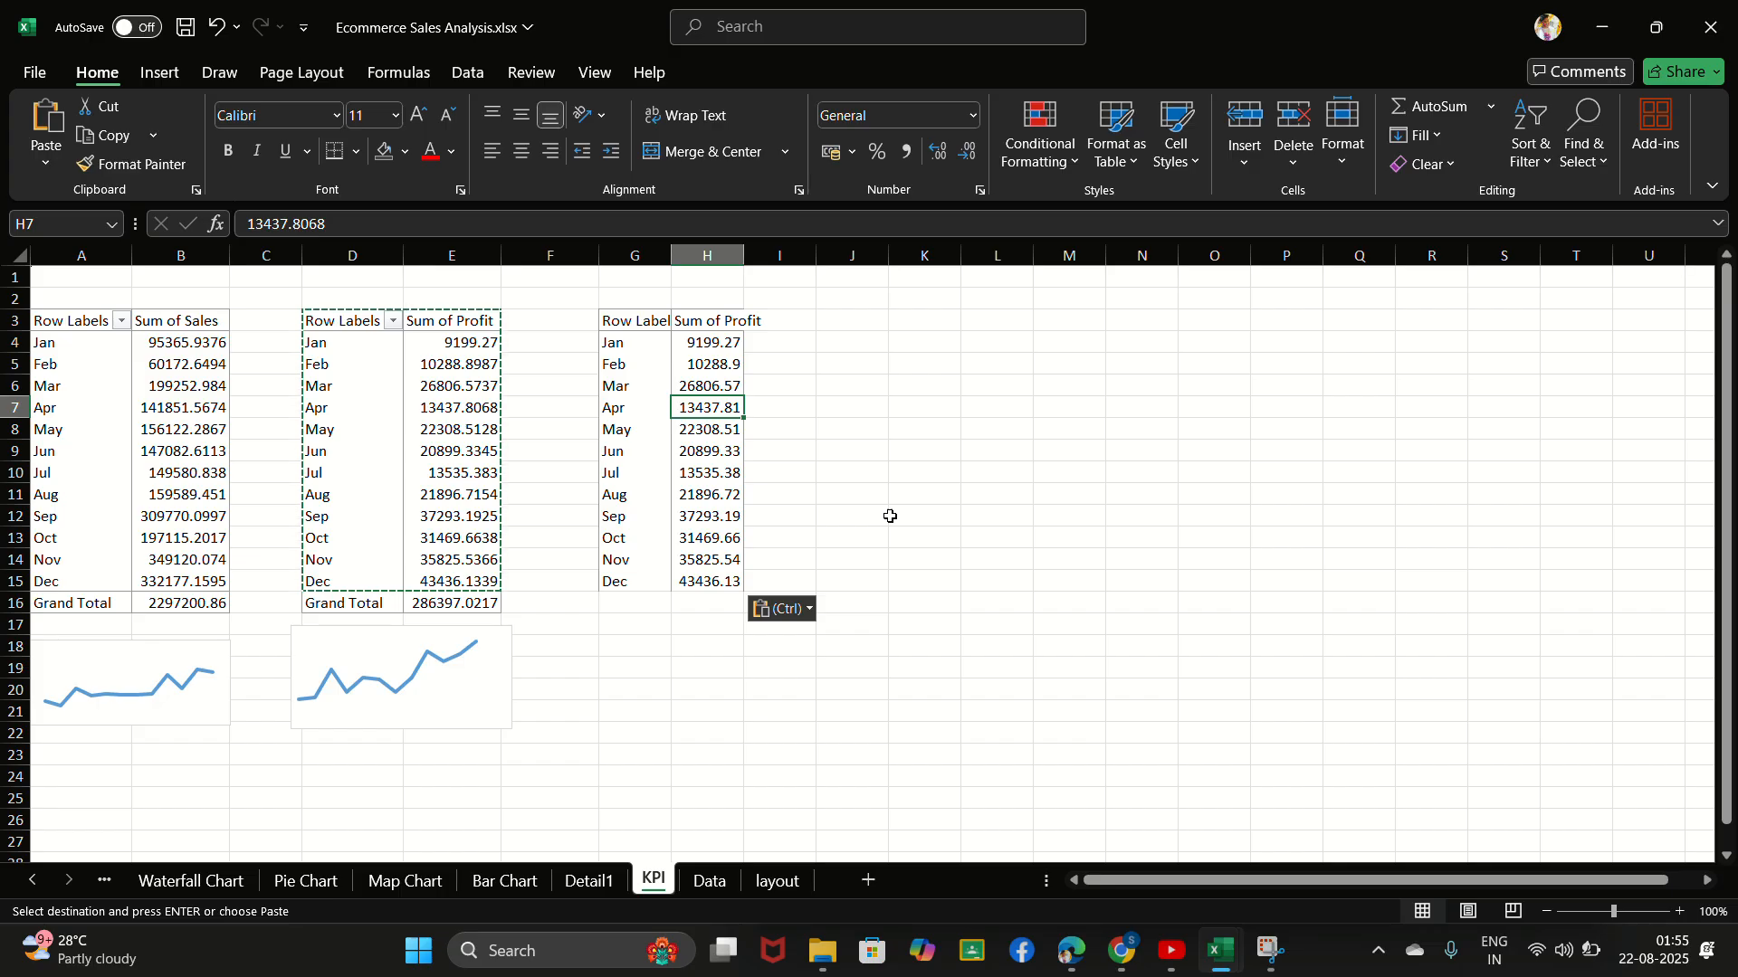
left_click(668, 456)
left_click(681, 413)
left_click(461, 361)
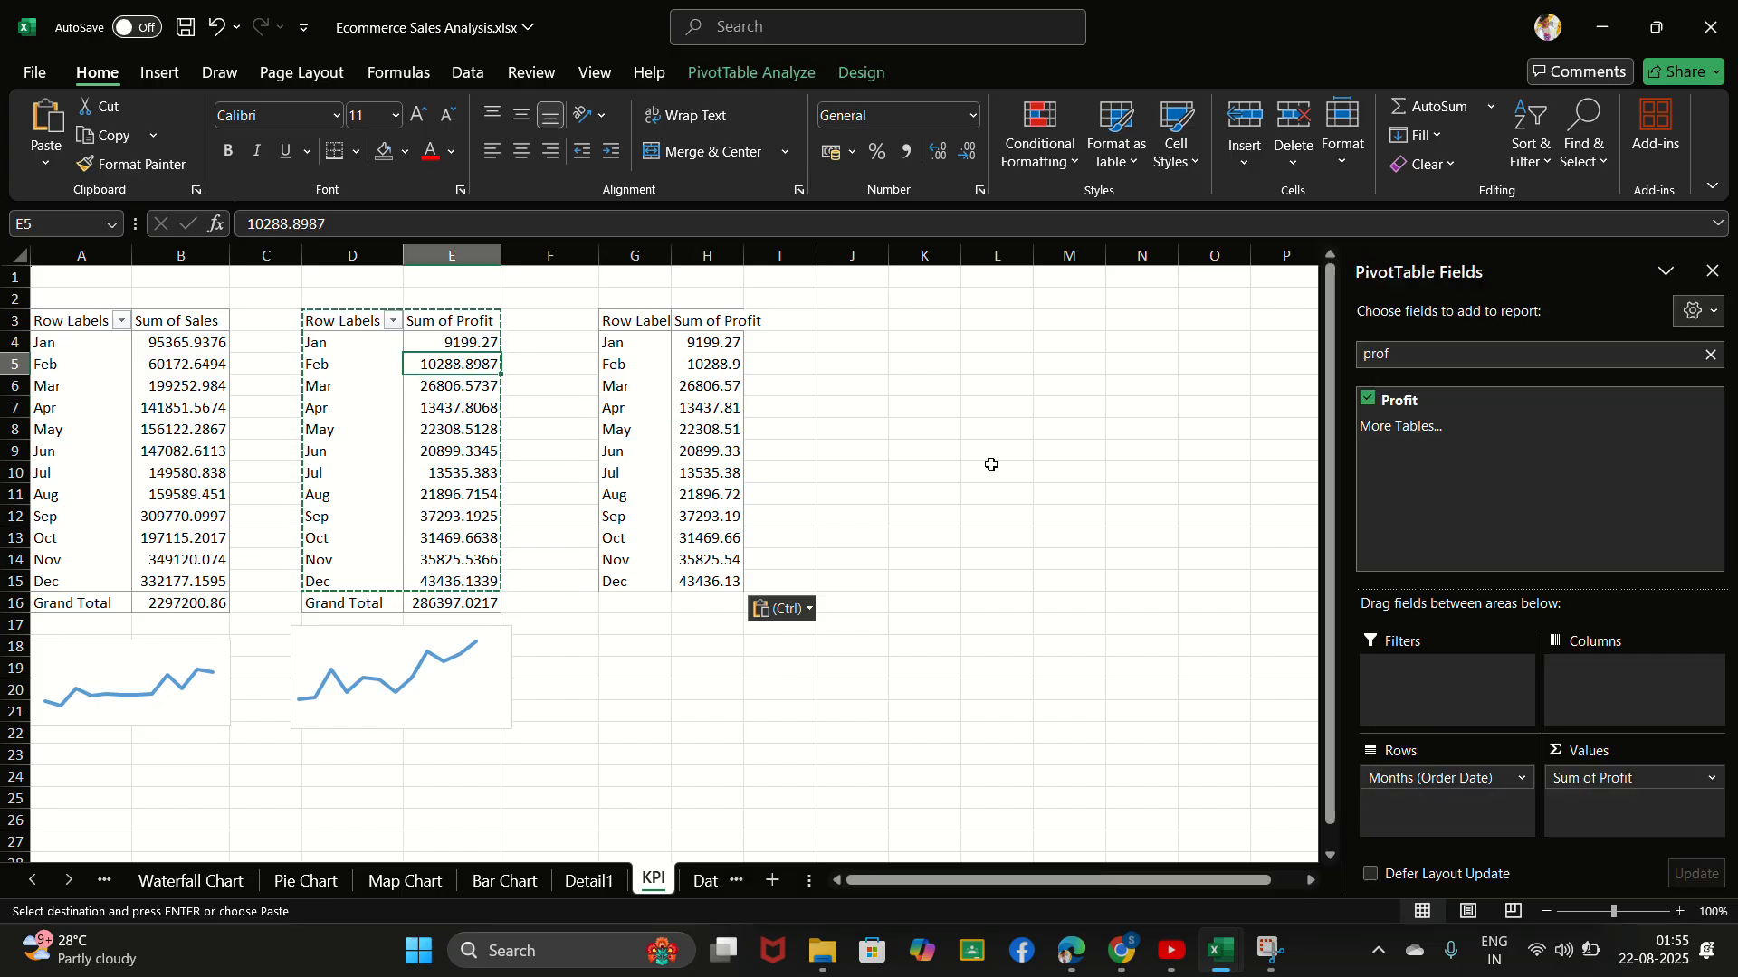
double_click(680, 407)
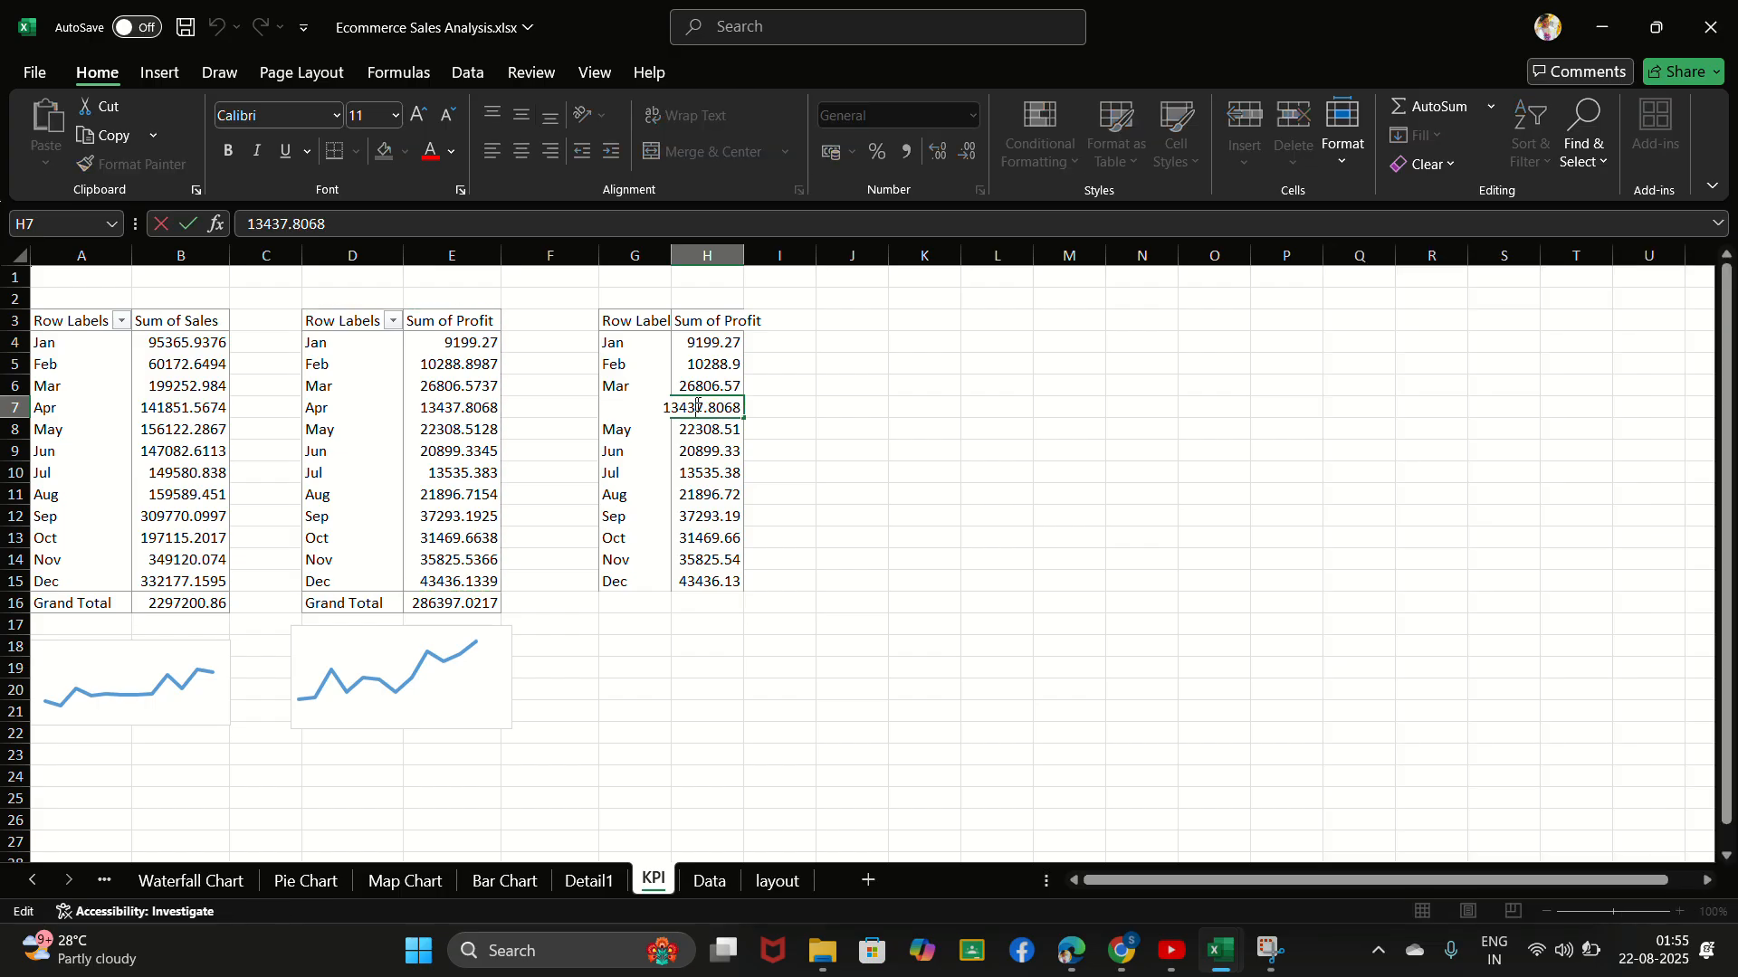
left_click(700, 360)
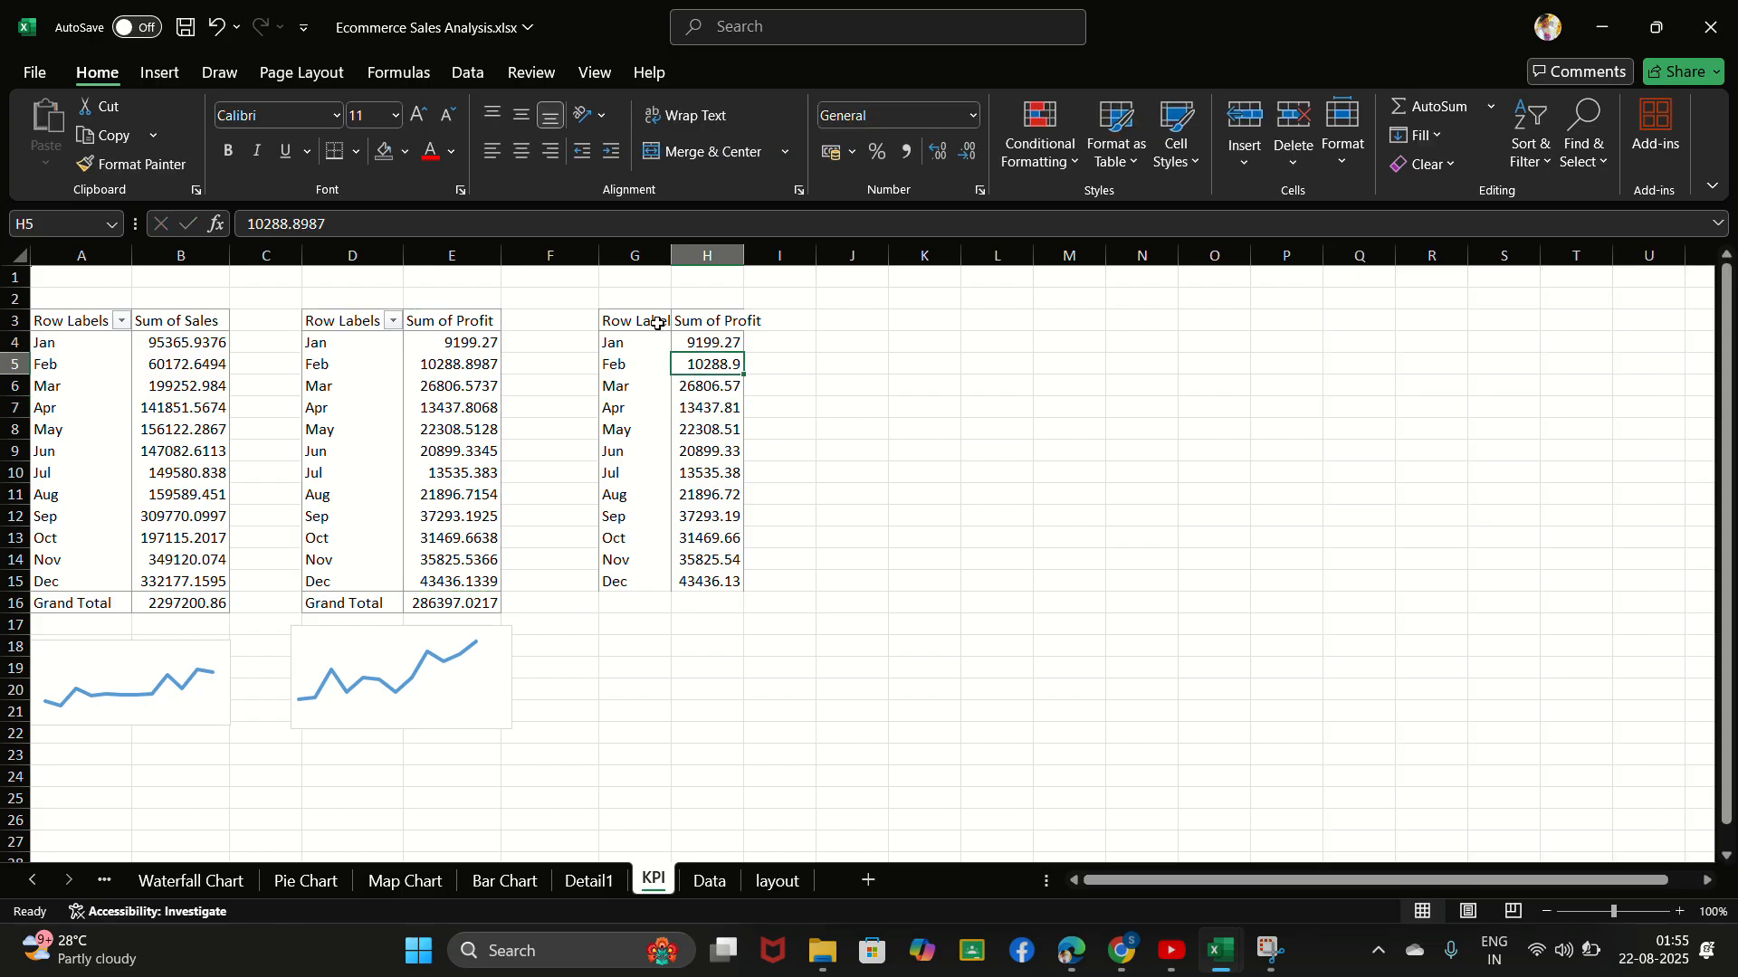
- Autofit column G to the pasted row labels
double_click(671, 256)
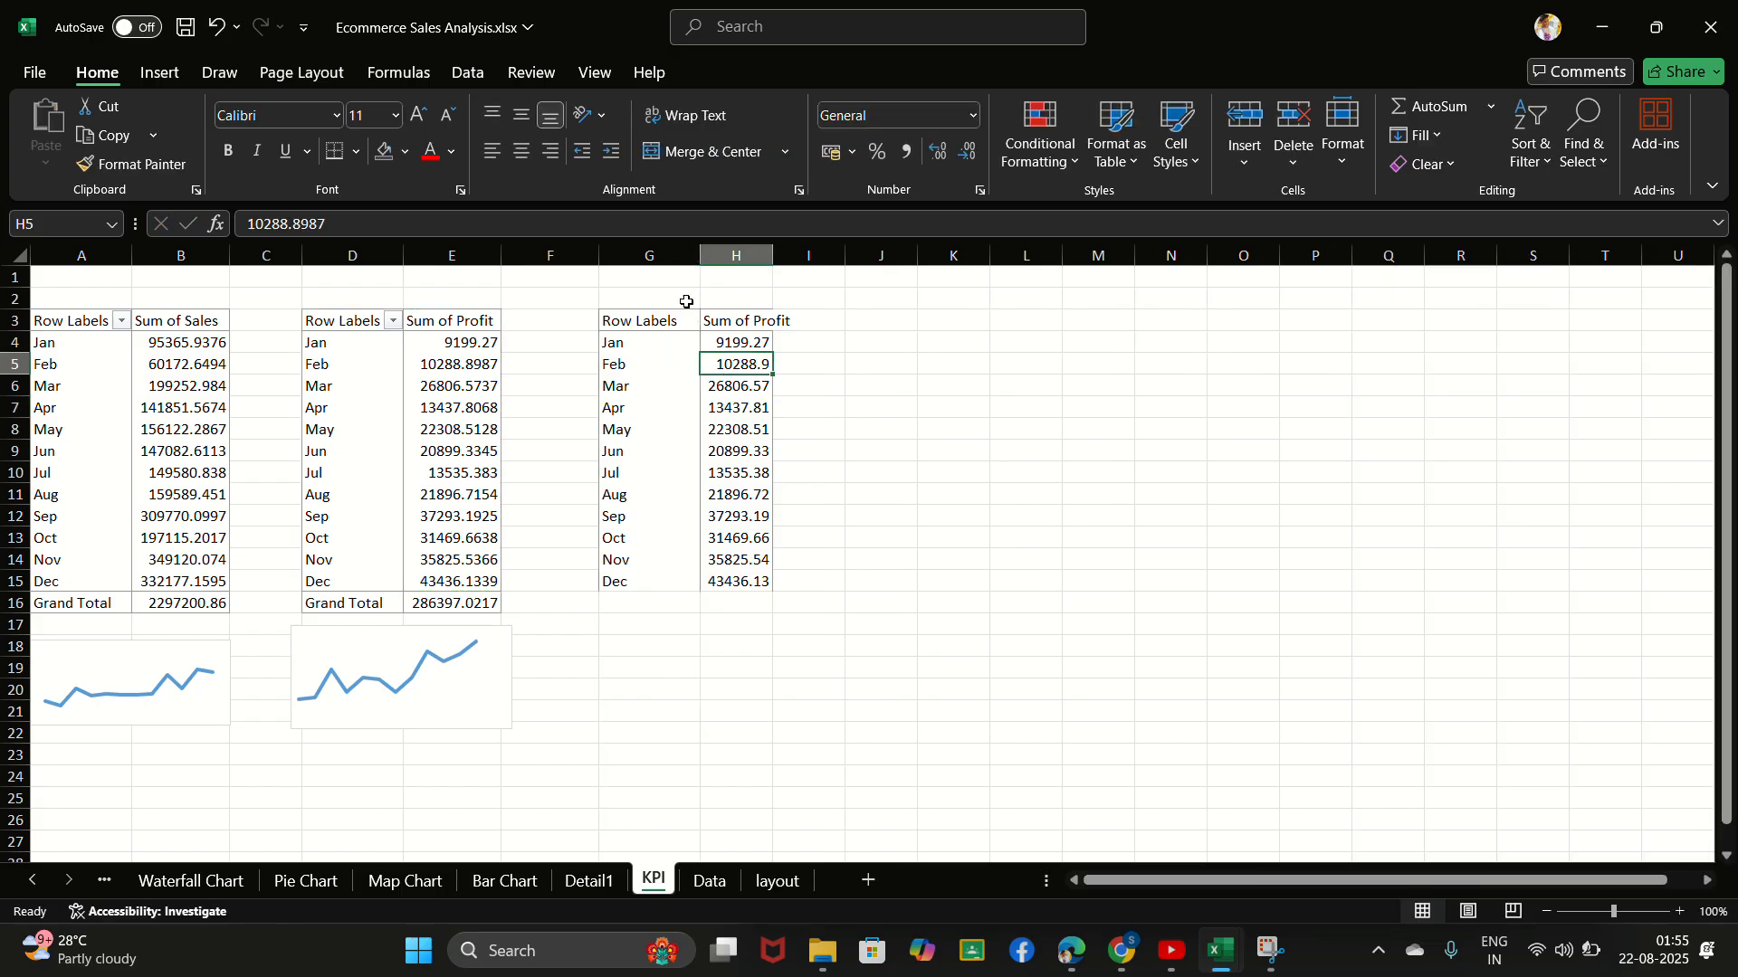
left_click_drag(747, 371, 693, 661)
left_click(693, 661)
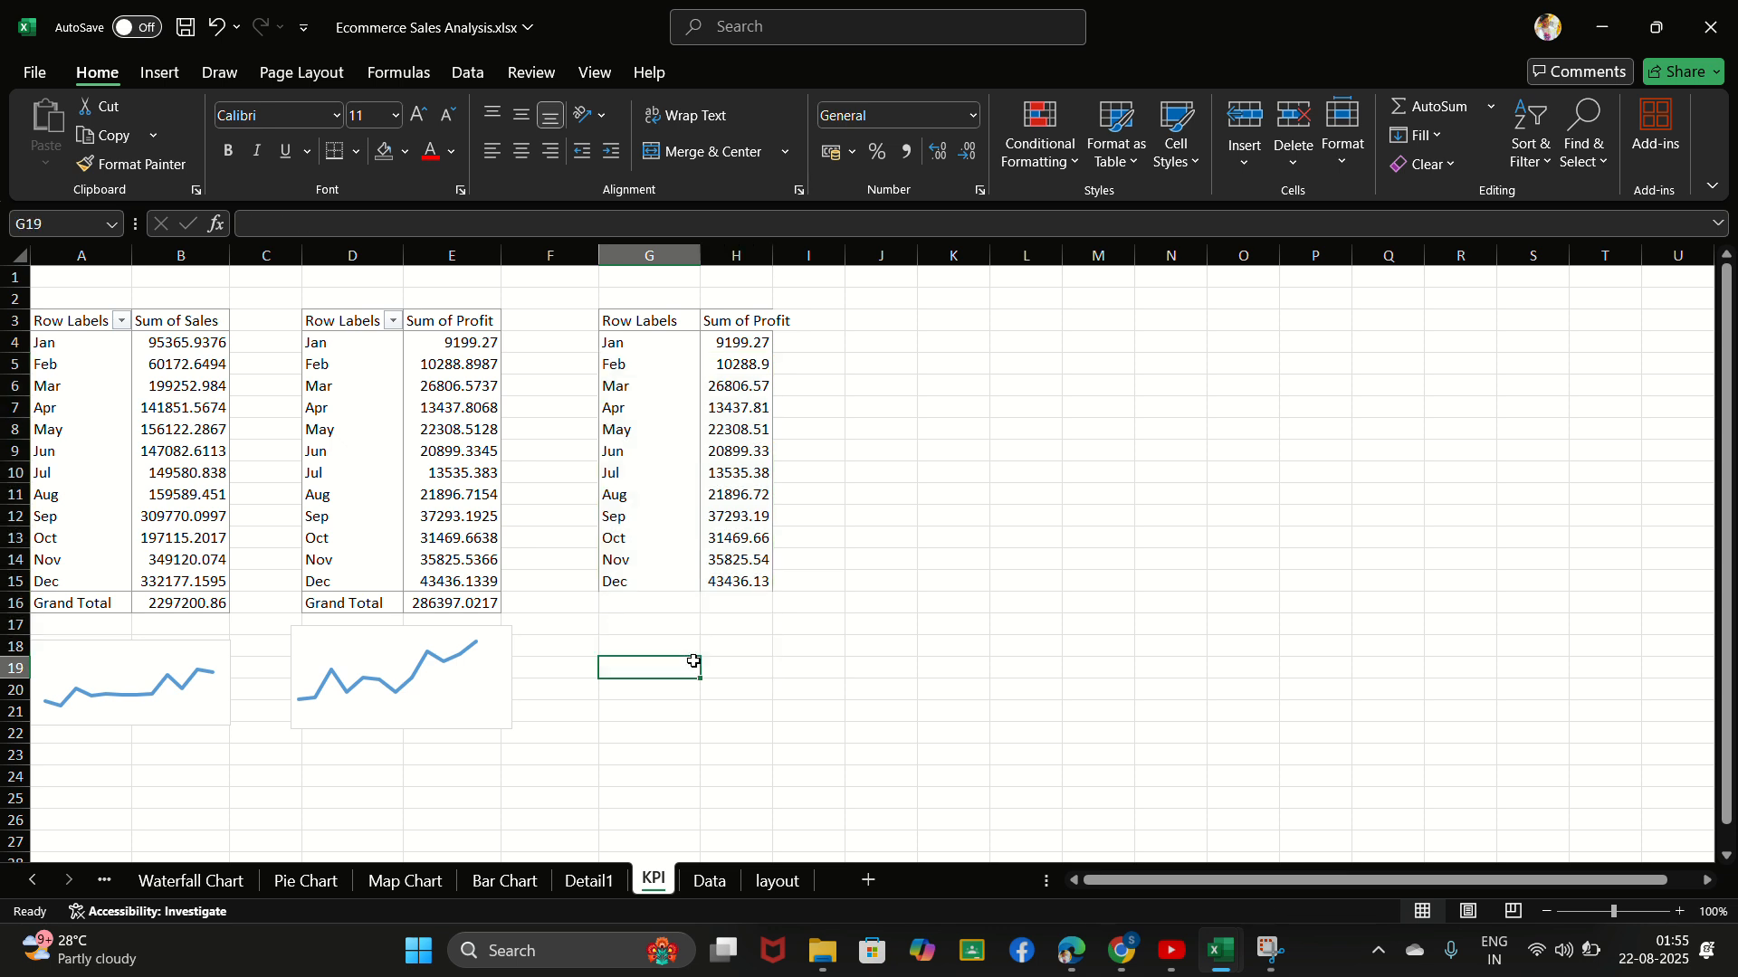
- Undo the column G autofit and the pasted profit data in G3:H15
key("ctrl+z")
key("ctrl+z")
key("ctrl+z")
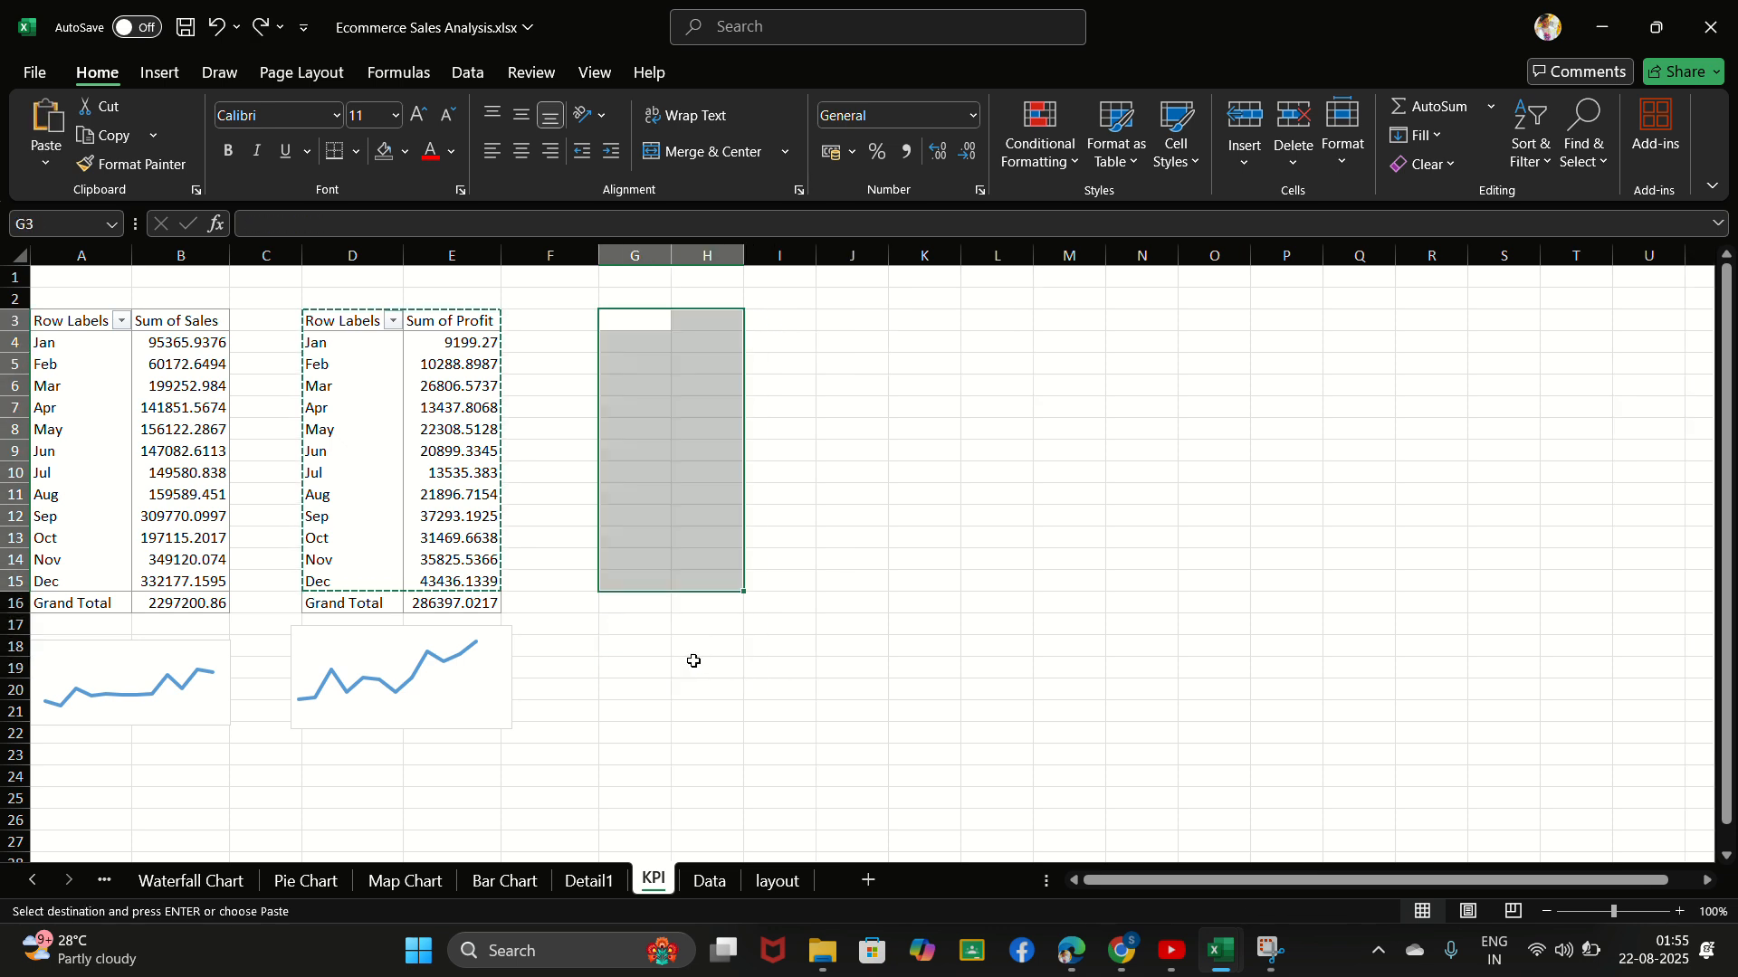
- Try pasting the copied profit data from D3:E15 at G3 again and check the pasted cells
key("ctrl+v")
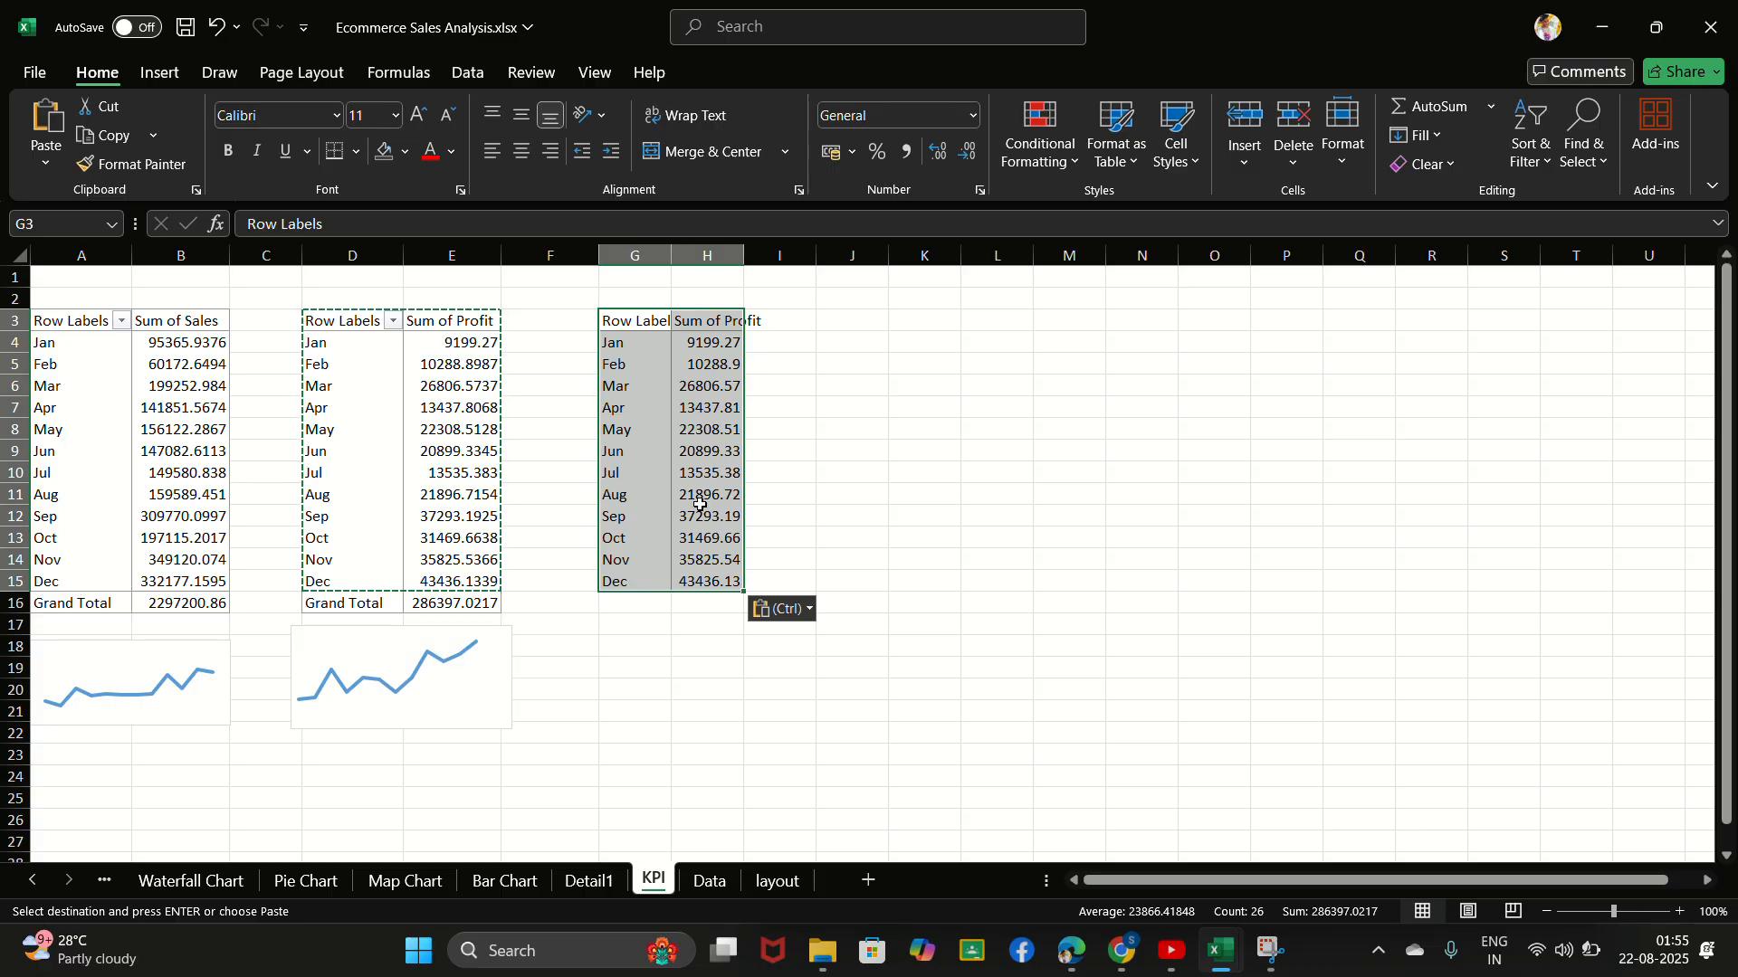
left_click(726, 515)
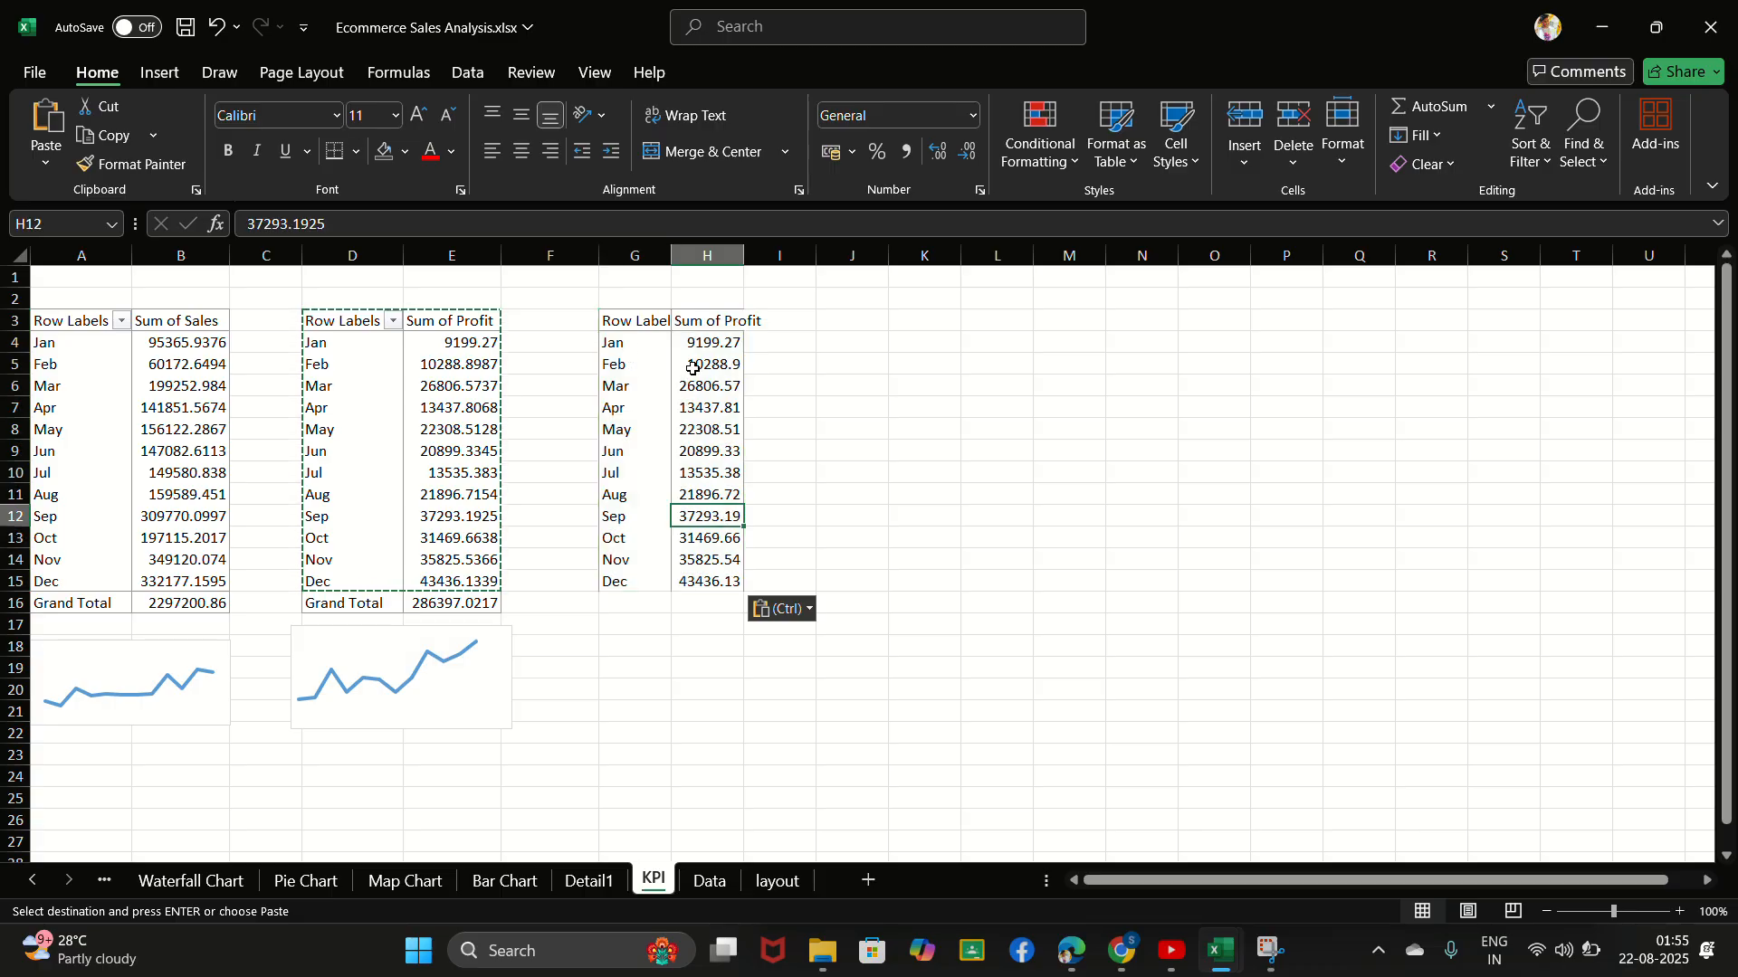
left_click(717, 399)
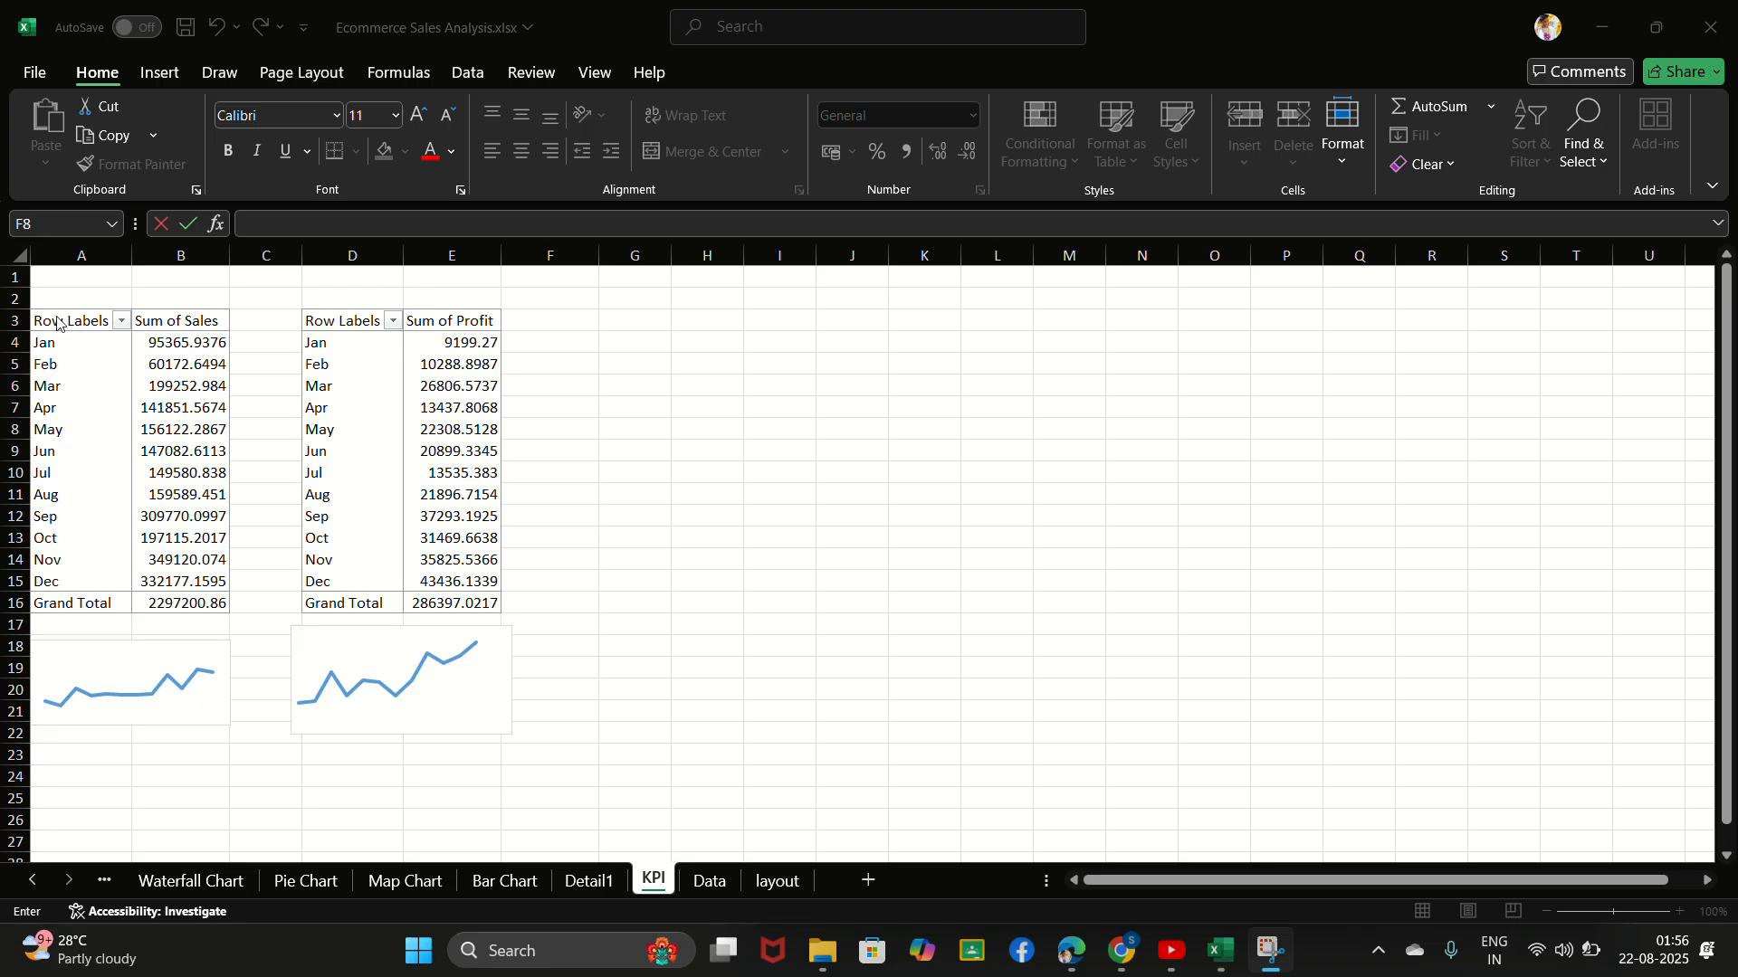
- Duplicate the whole sales PivotTable, A3:B16 including its grand total row, at G3
left_click_drag(73, 320, 215, 594)
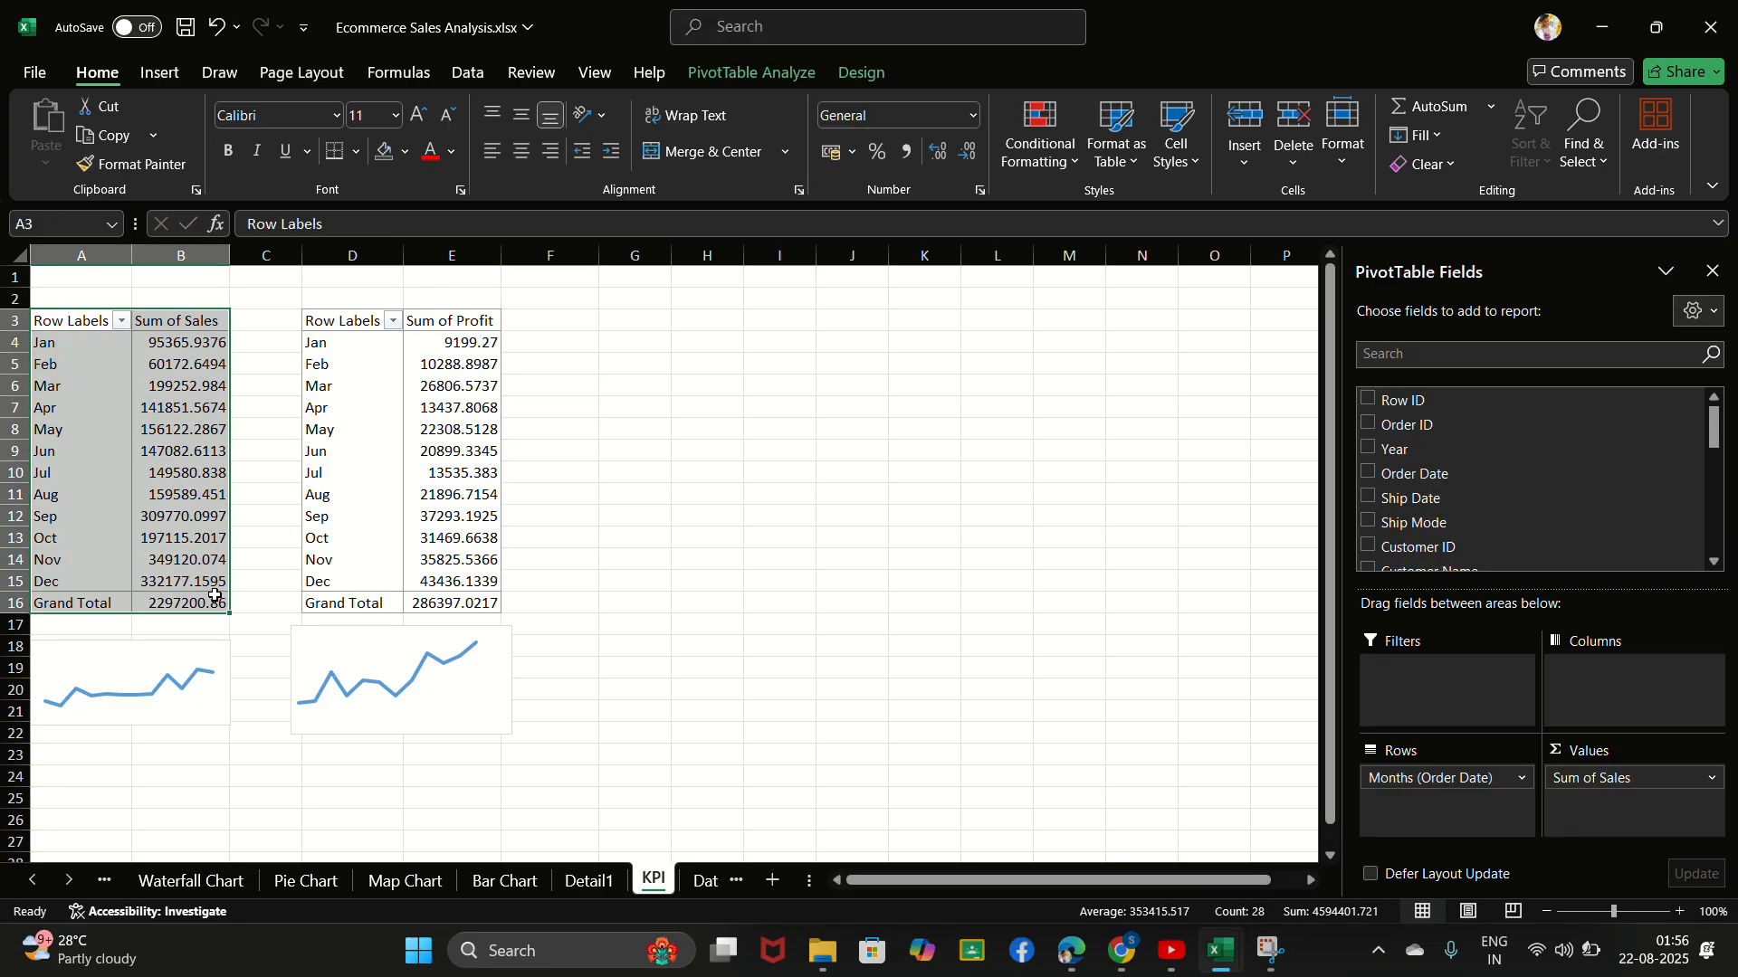
key("ctrl+c")
left_click(638, 329)
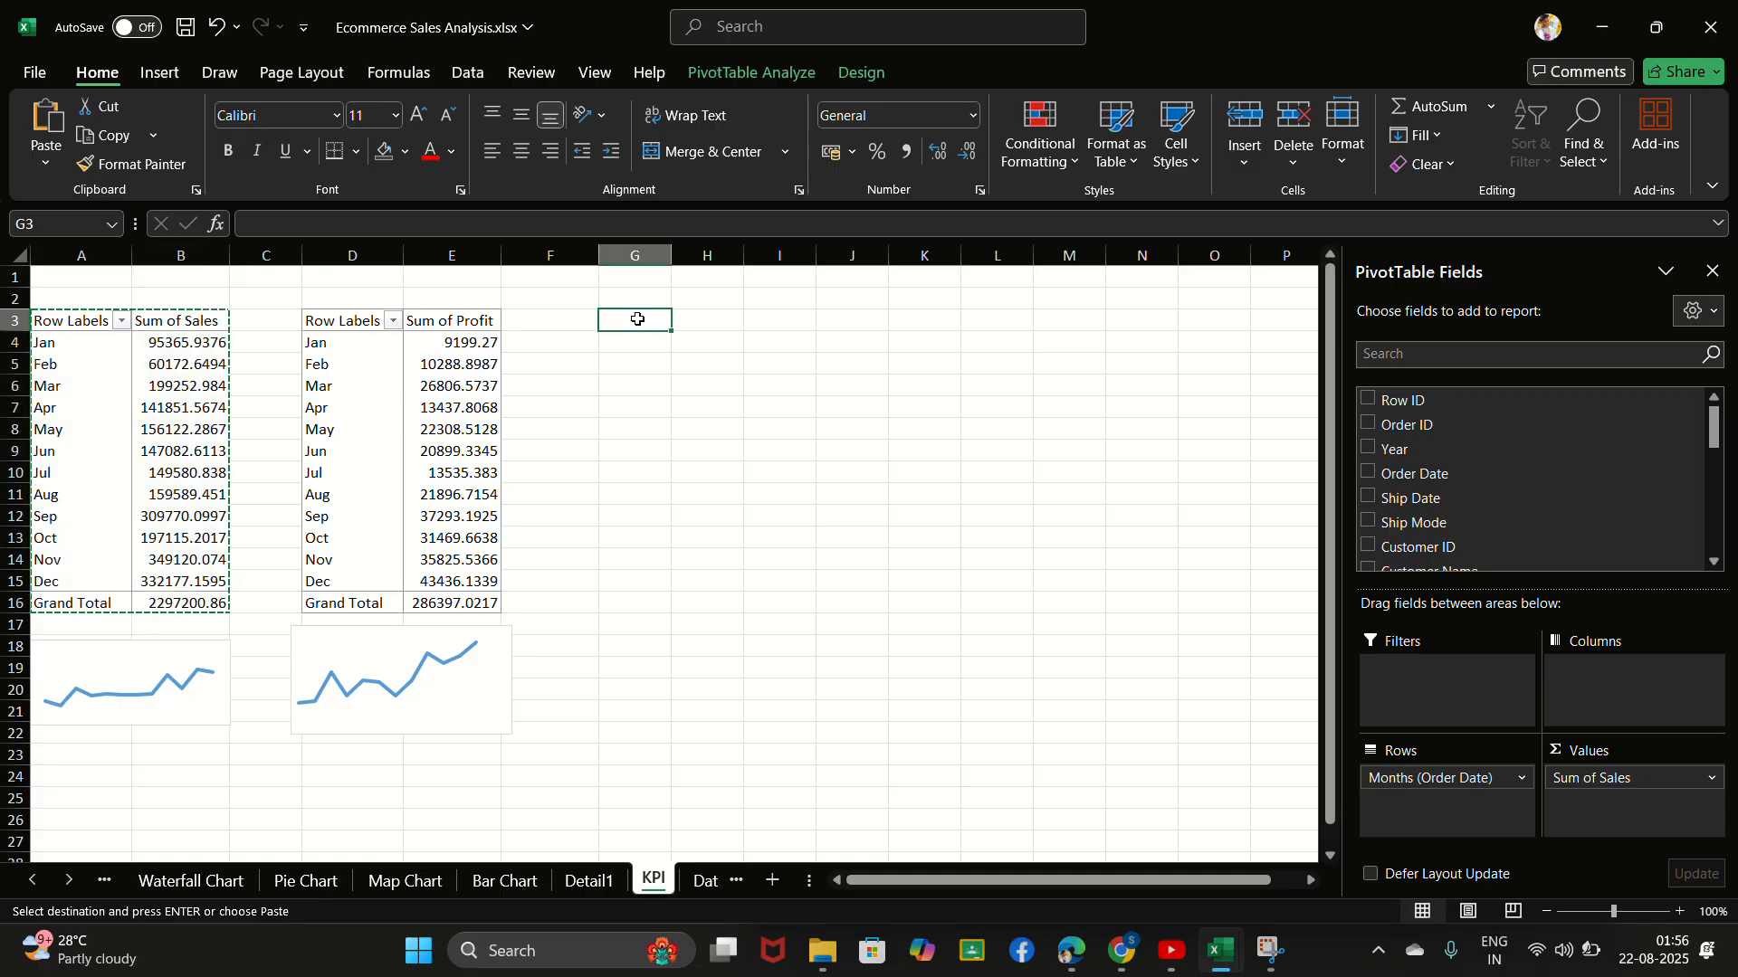
key("ctrl+v")
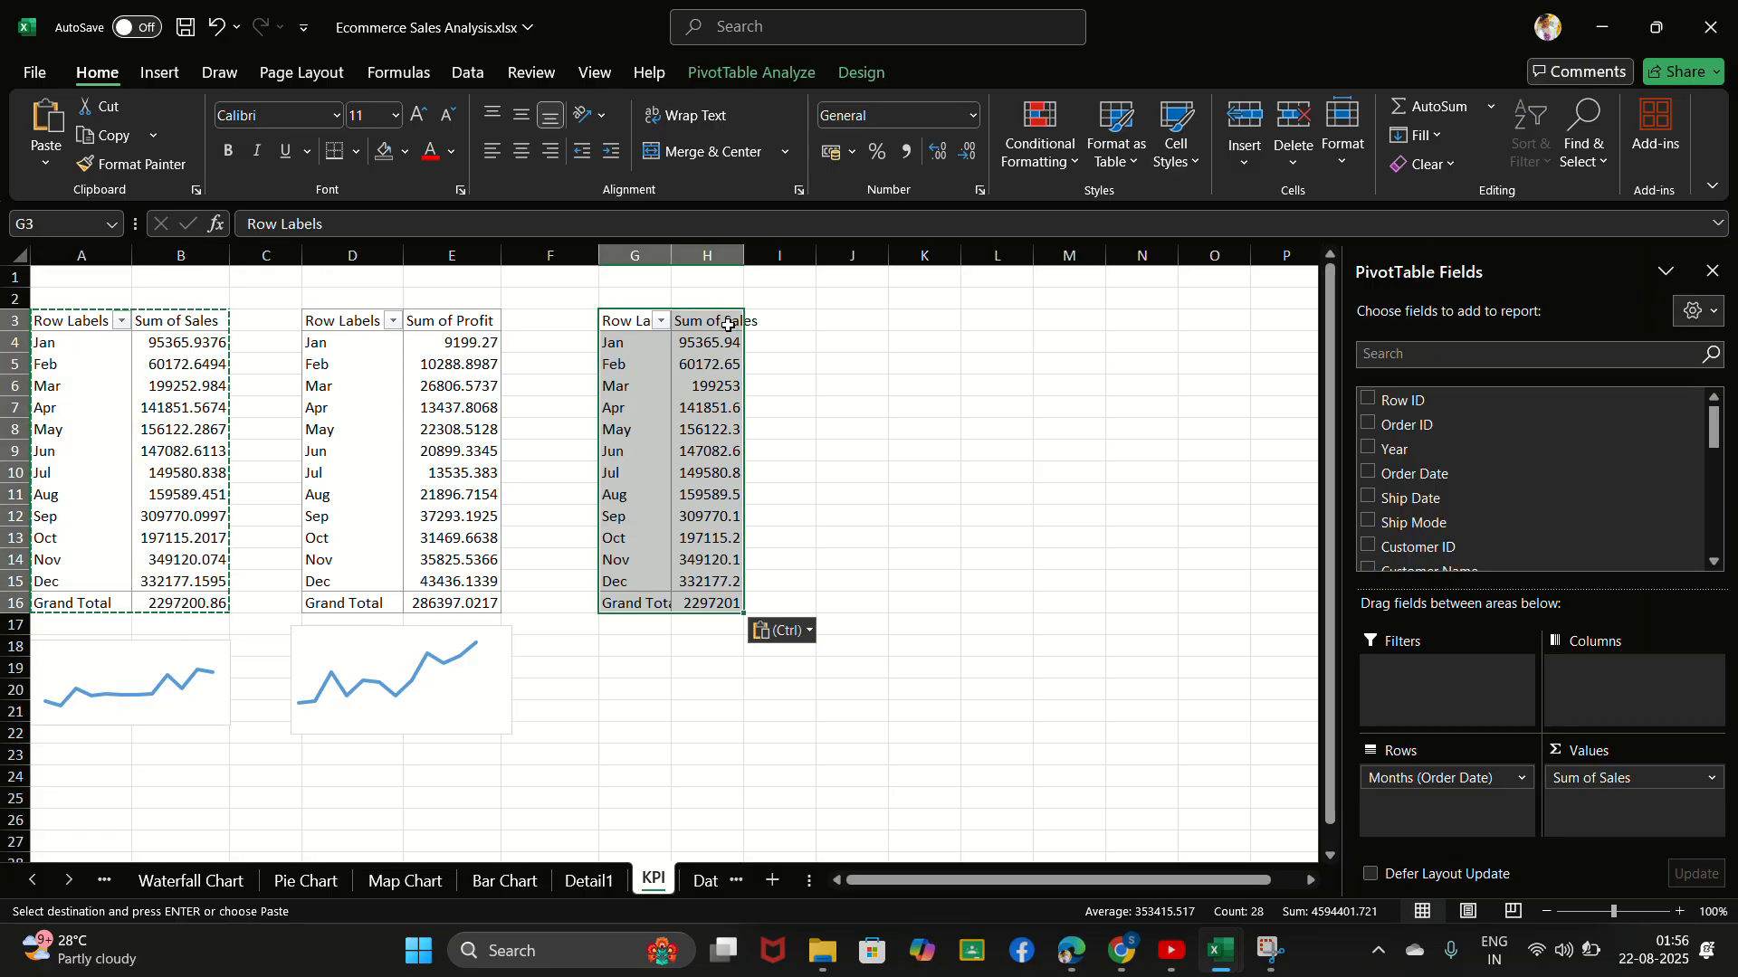
- Replace Sum of Sales with Sum of Quantity as the value field of the PivotTable at G3
left_click(728, 324)
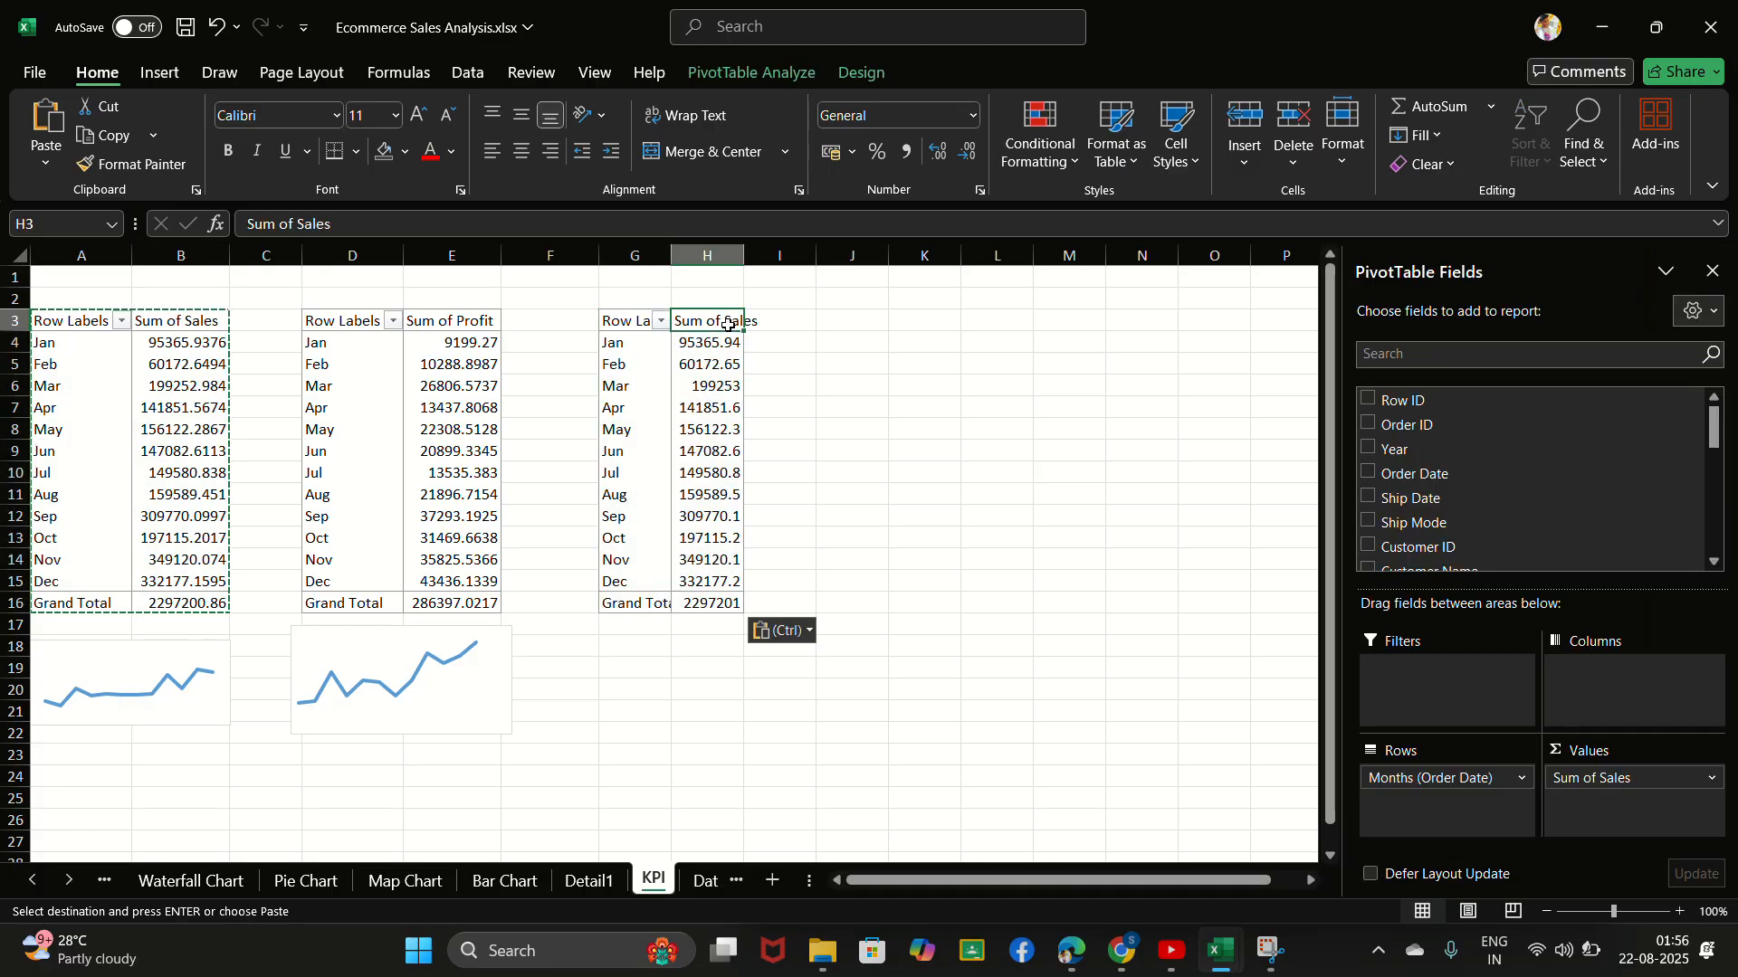
left_click(1447, 356)
type("Q")
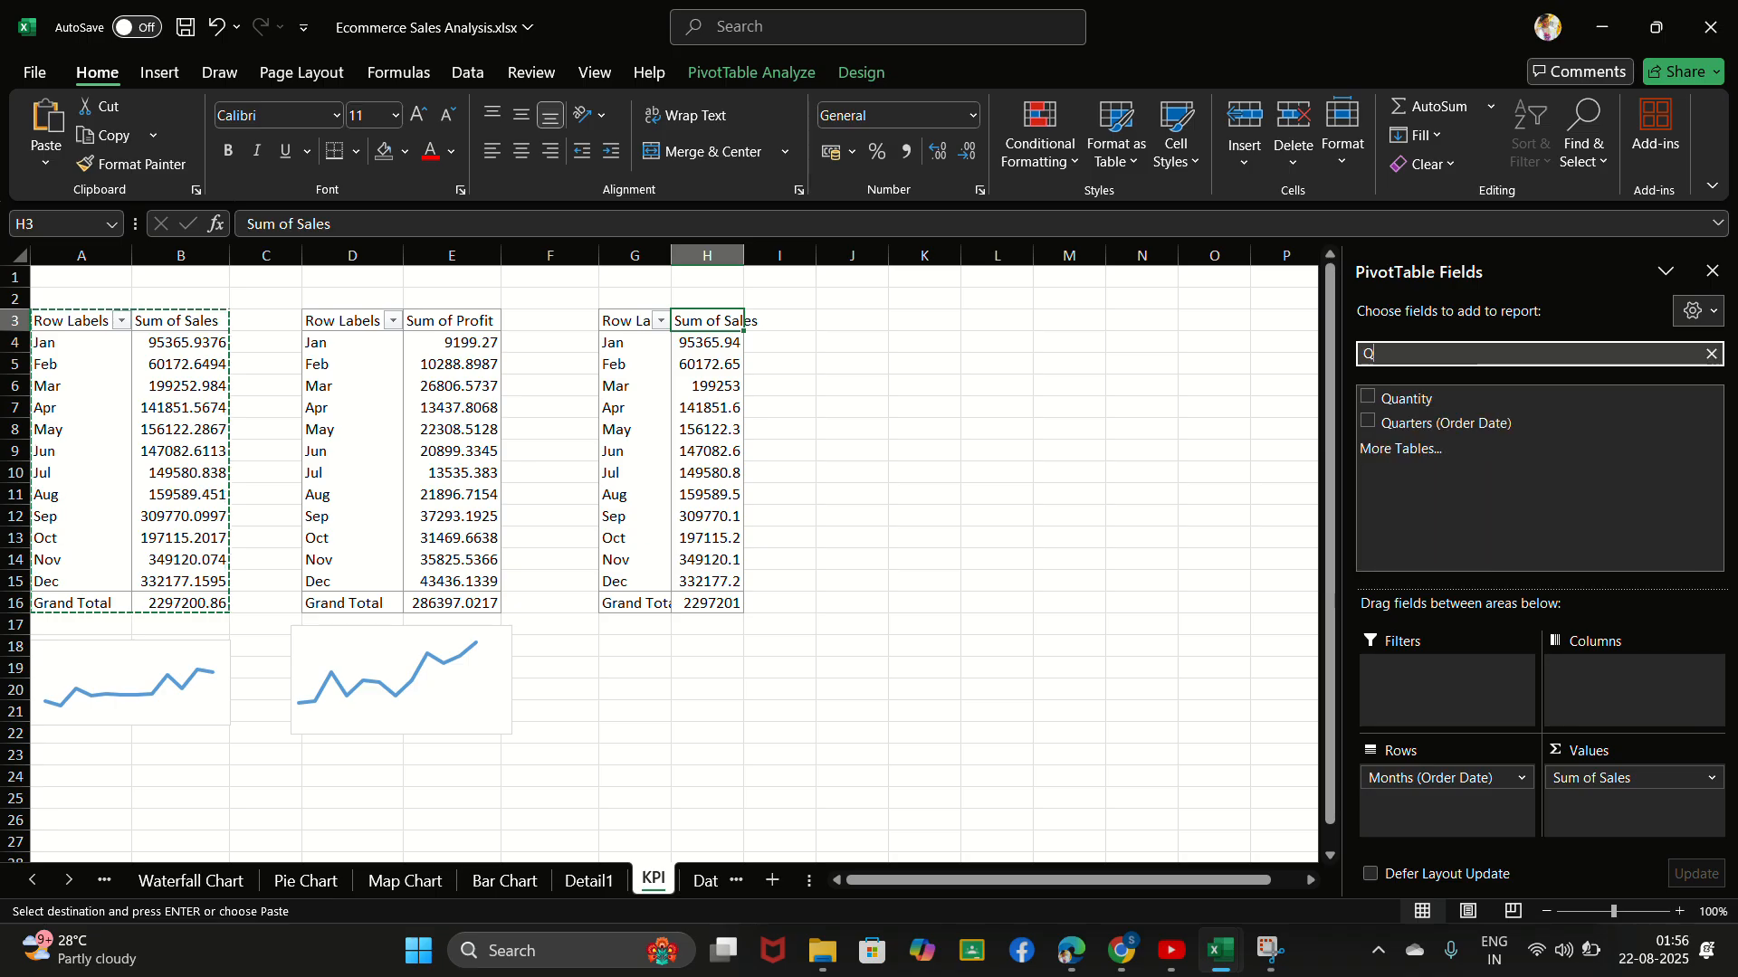
type("uan")
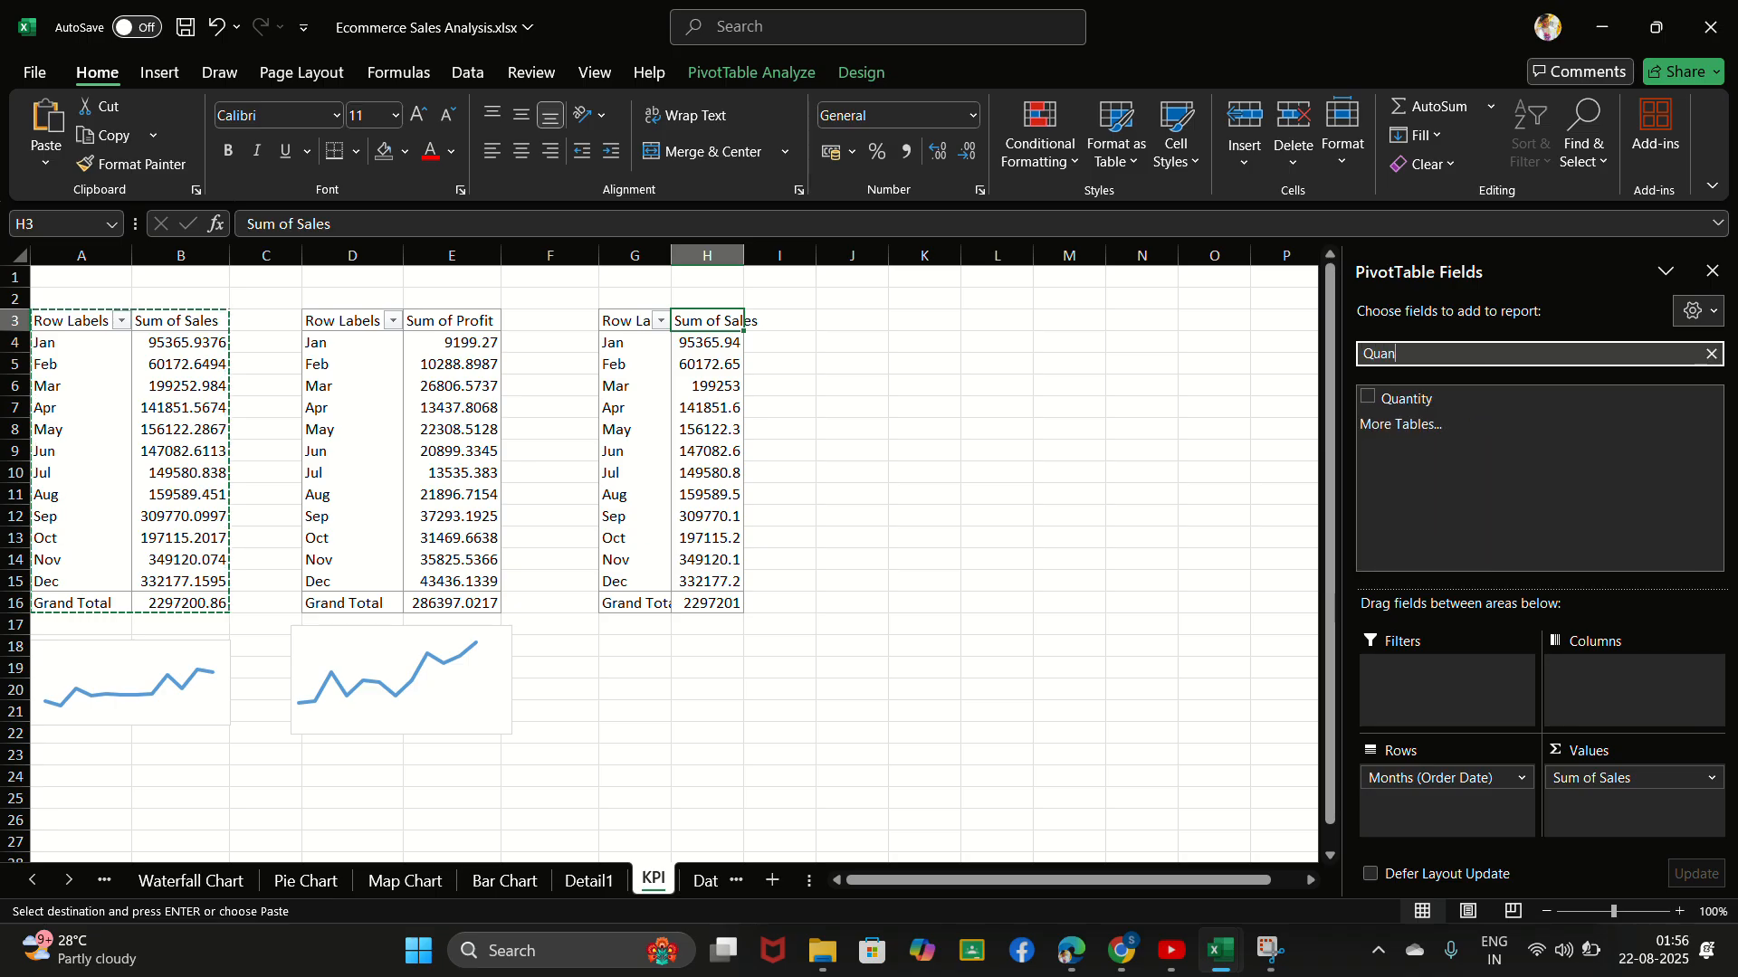
left_click(1367, 399)
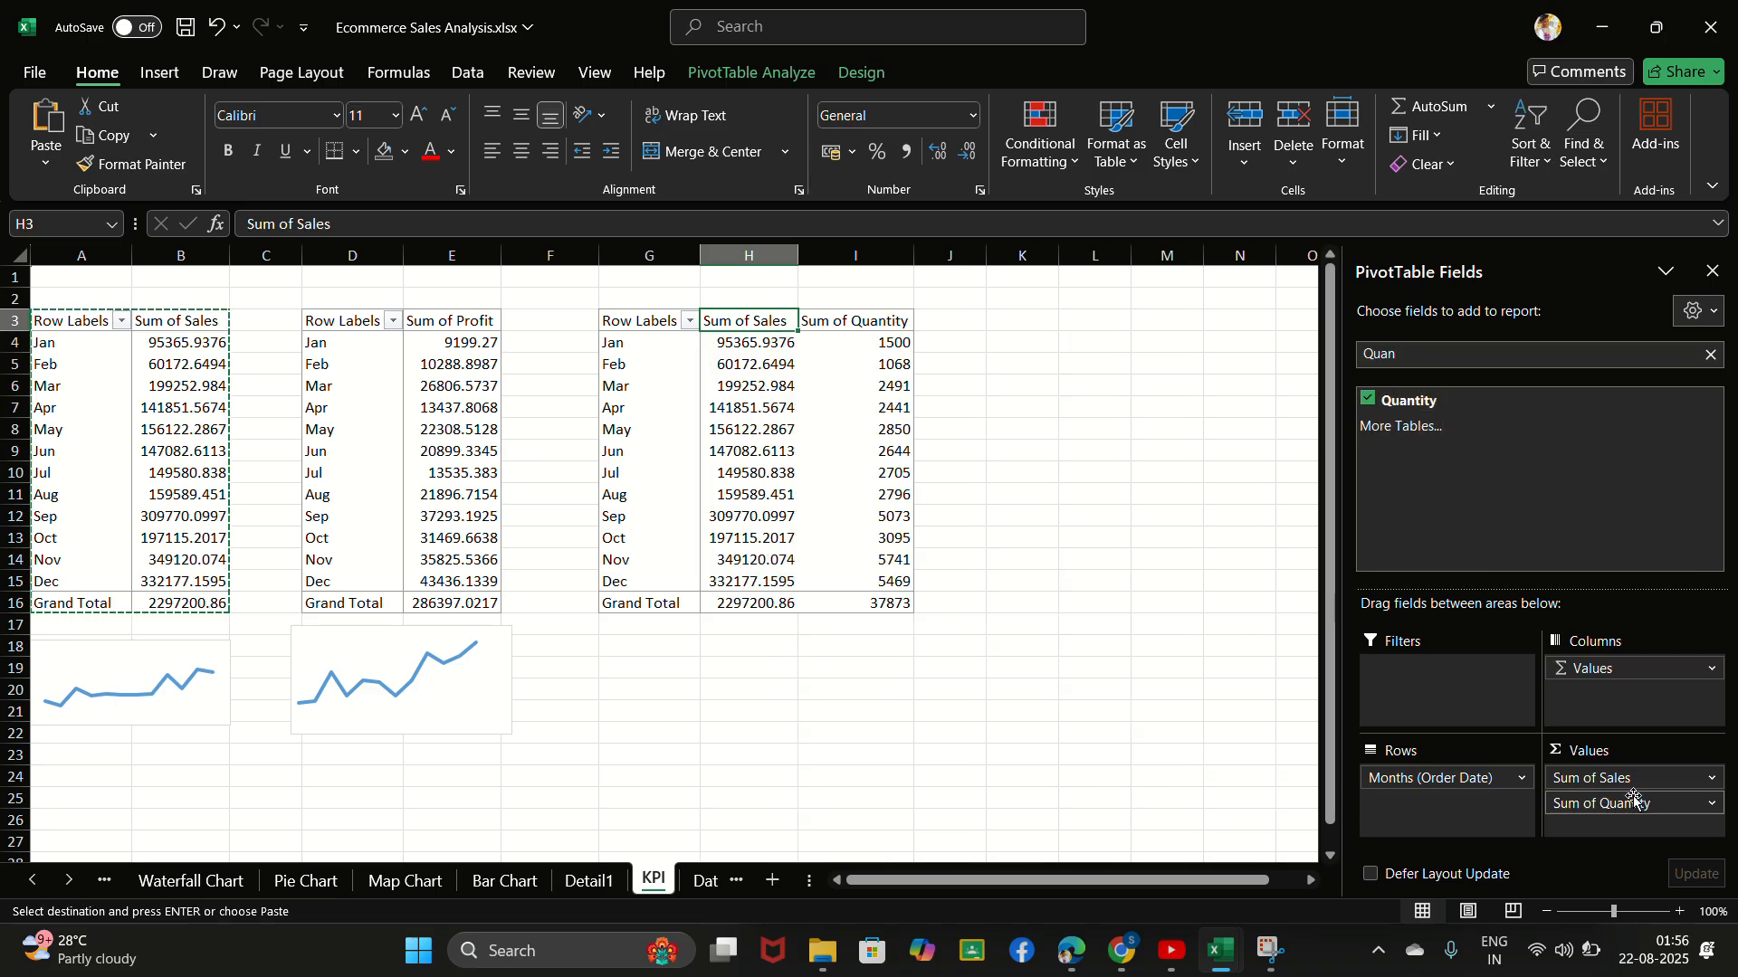
left_click_drag(1634, 784, 1072, 733)
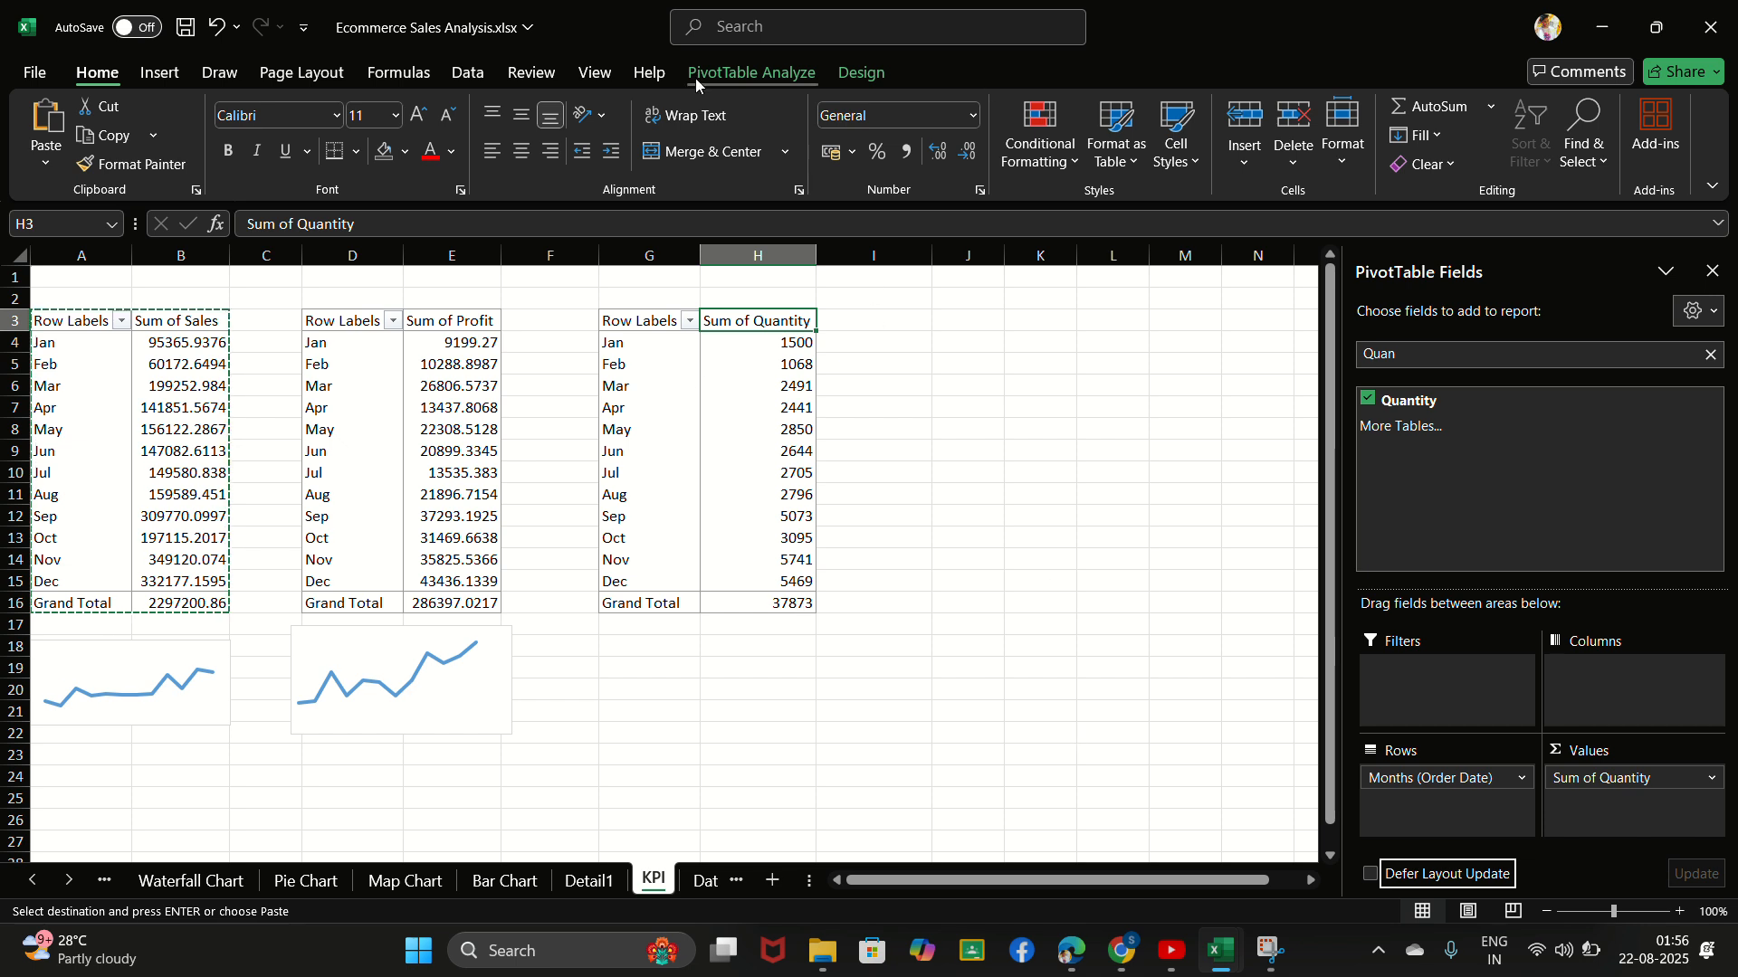
- Insert a Line PivotChart based on the quantity PivotTable
left_click(741, 79)
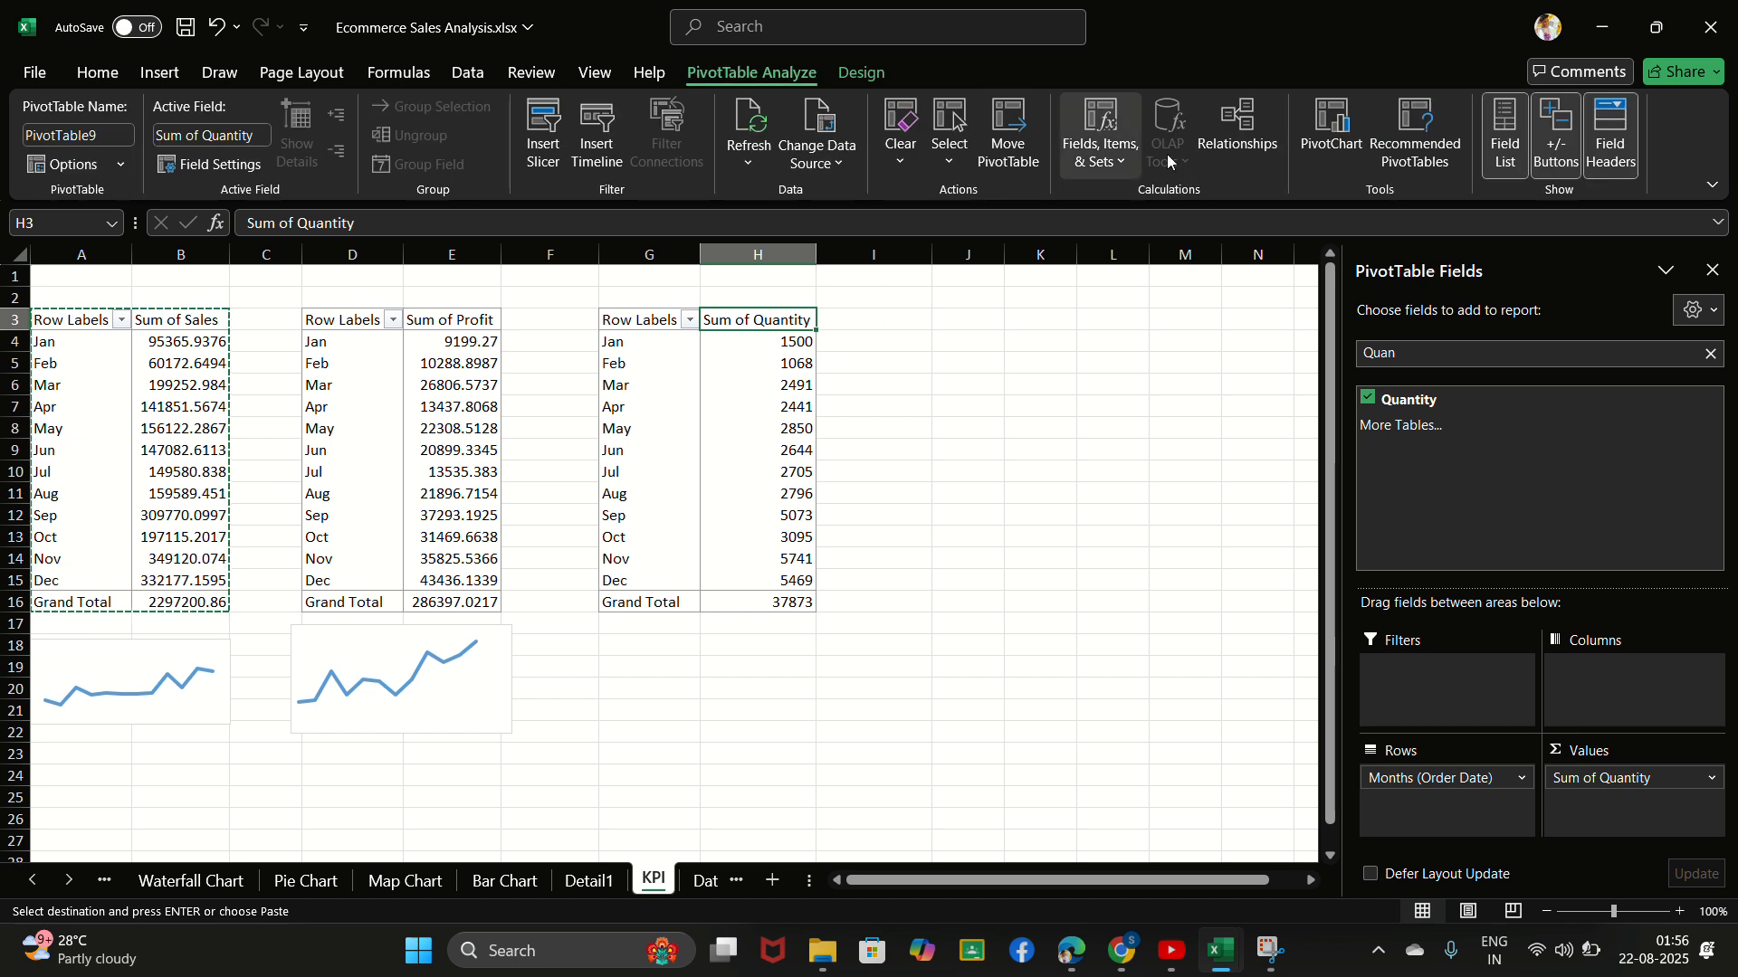
left_click(1331, 131)
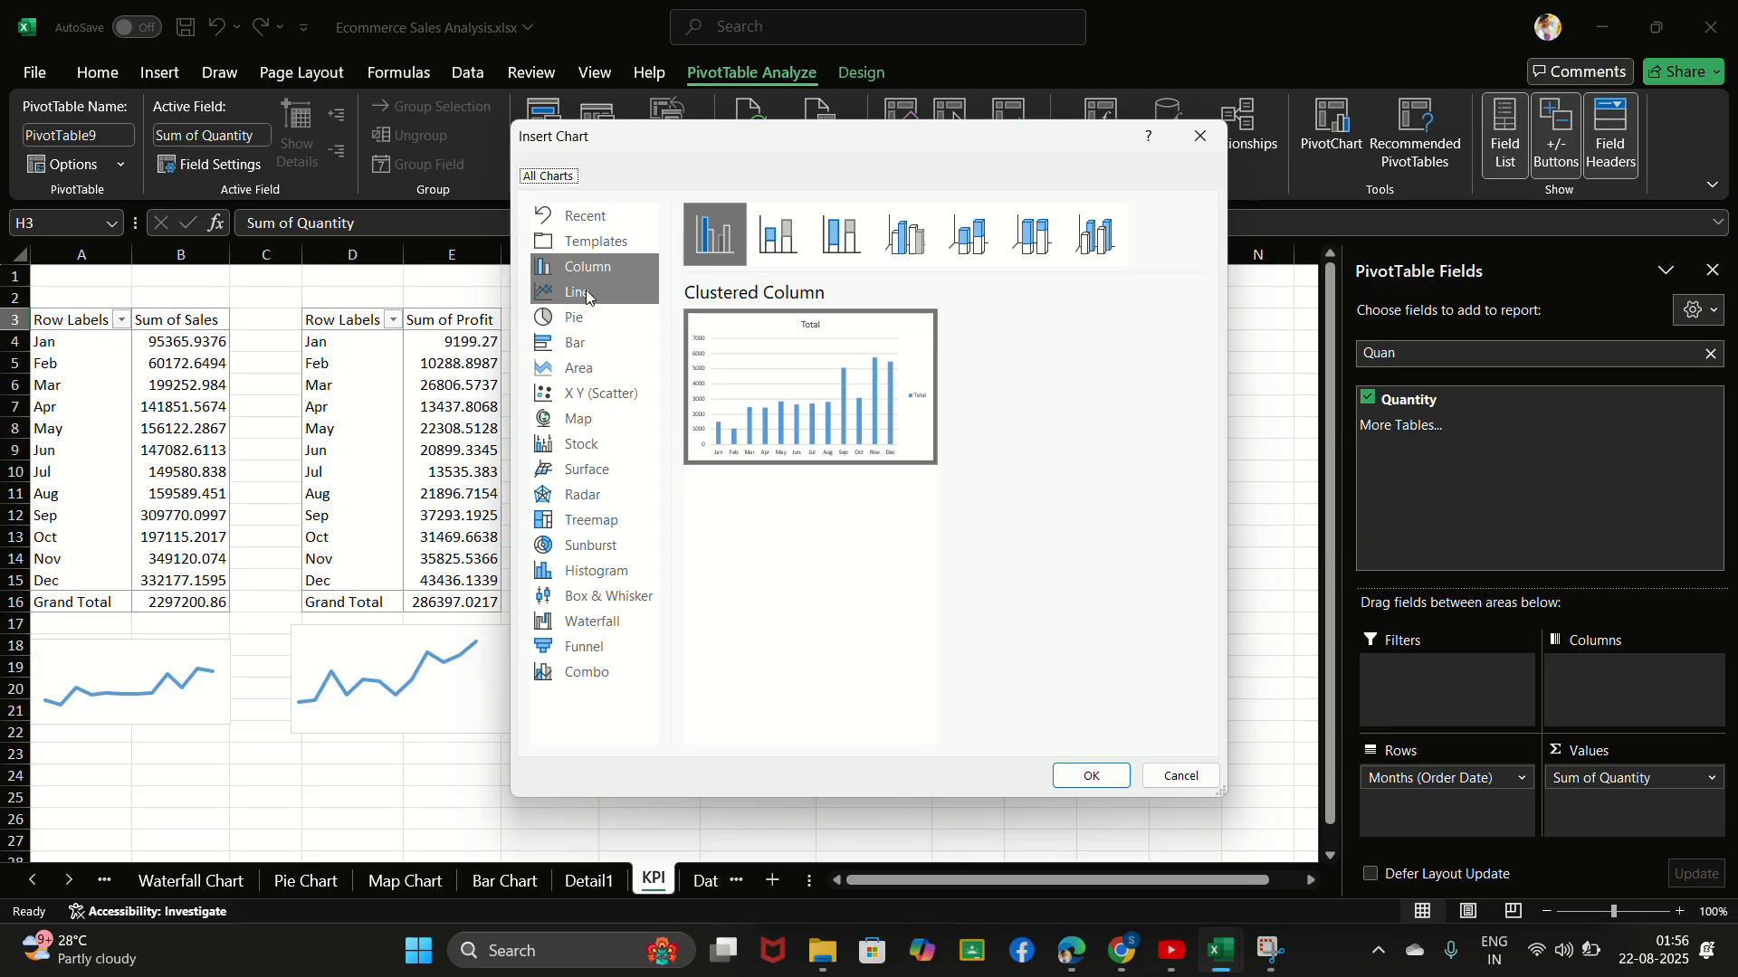
left_click(587, 294)
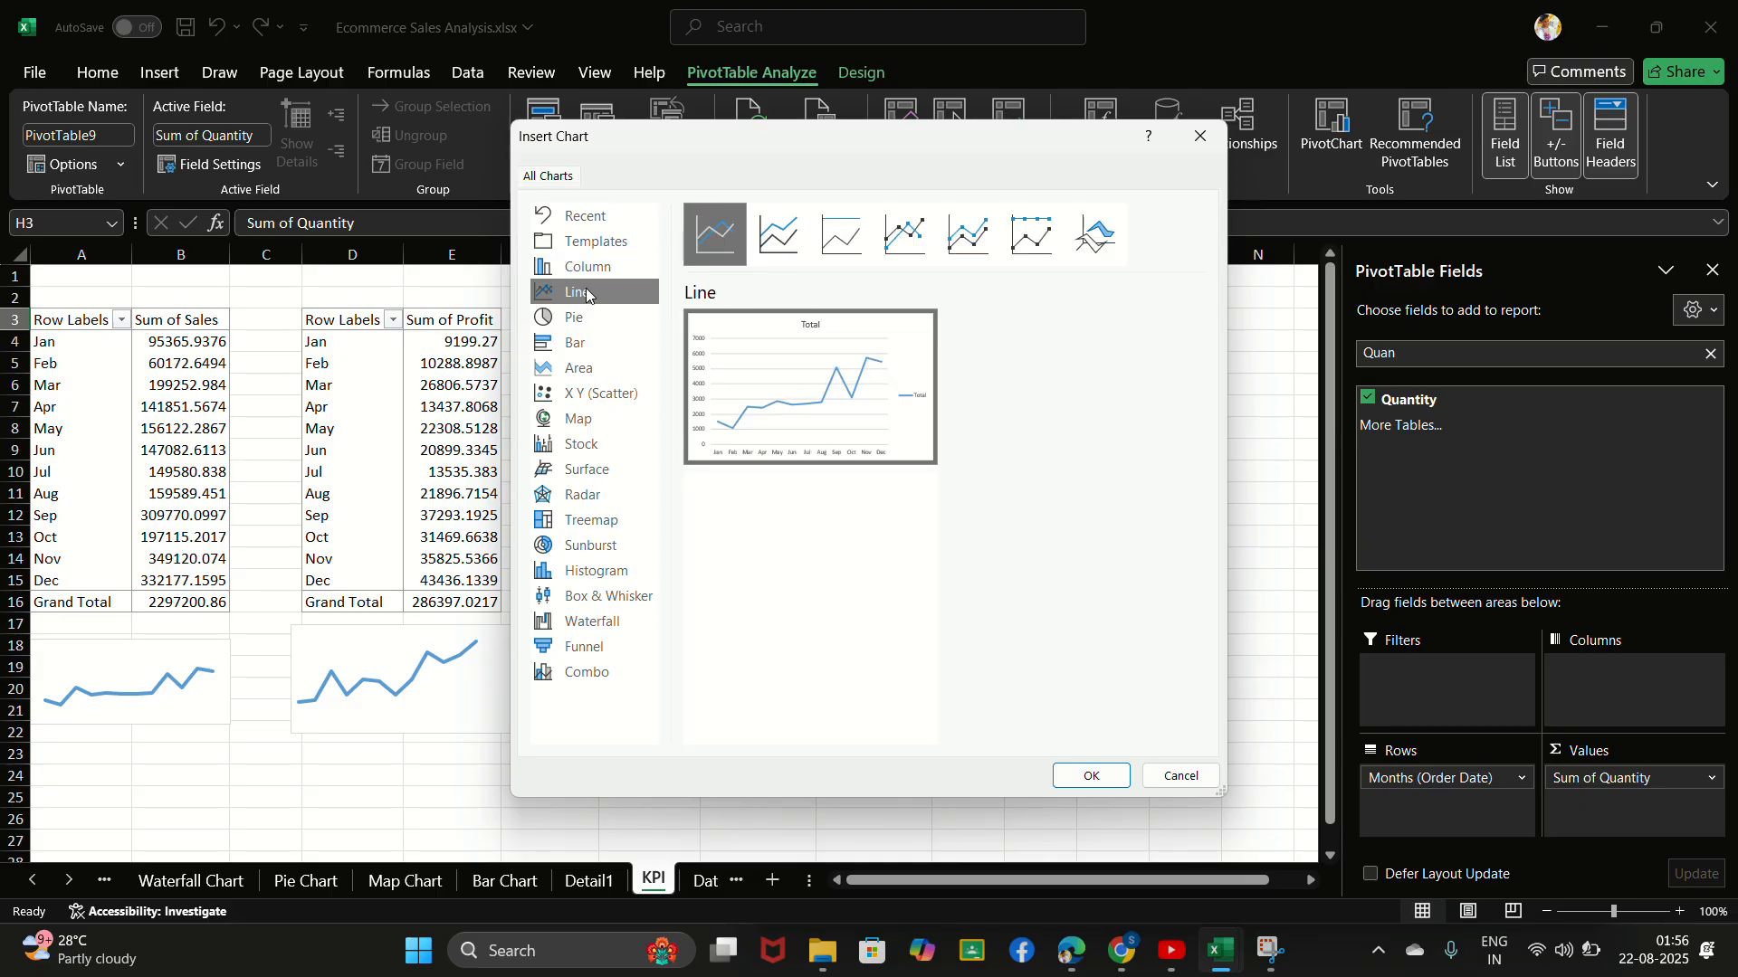
left_click(1091, 776)
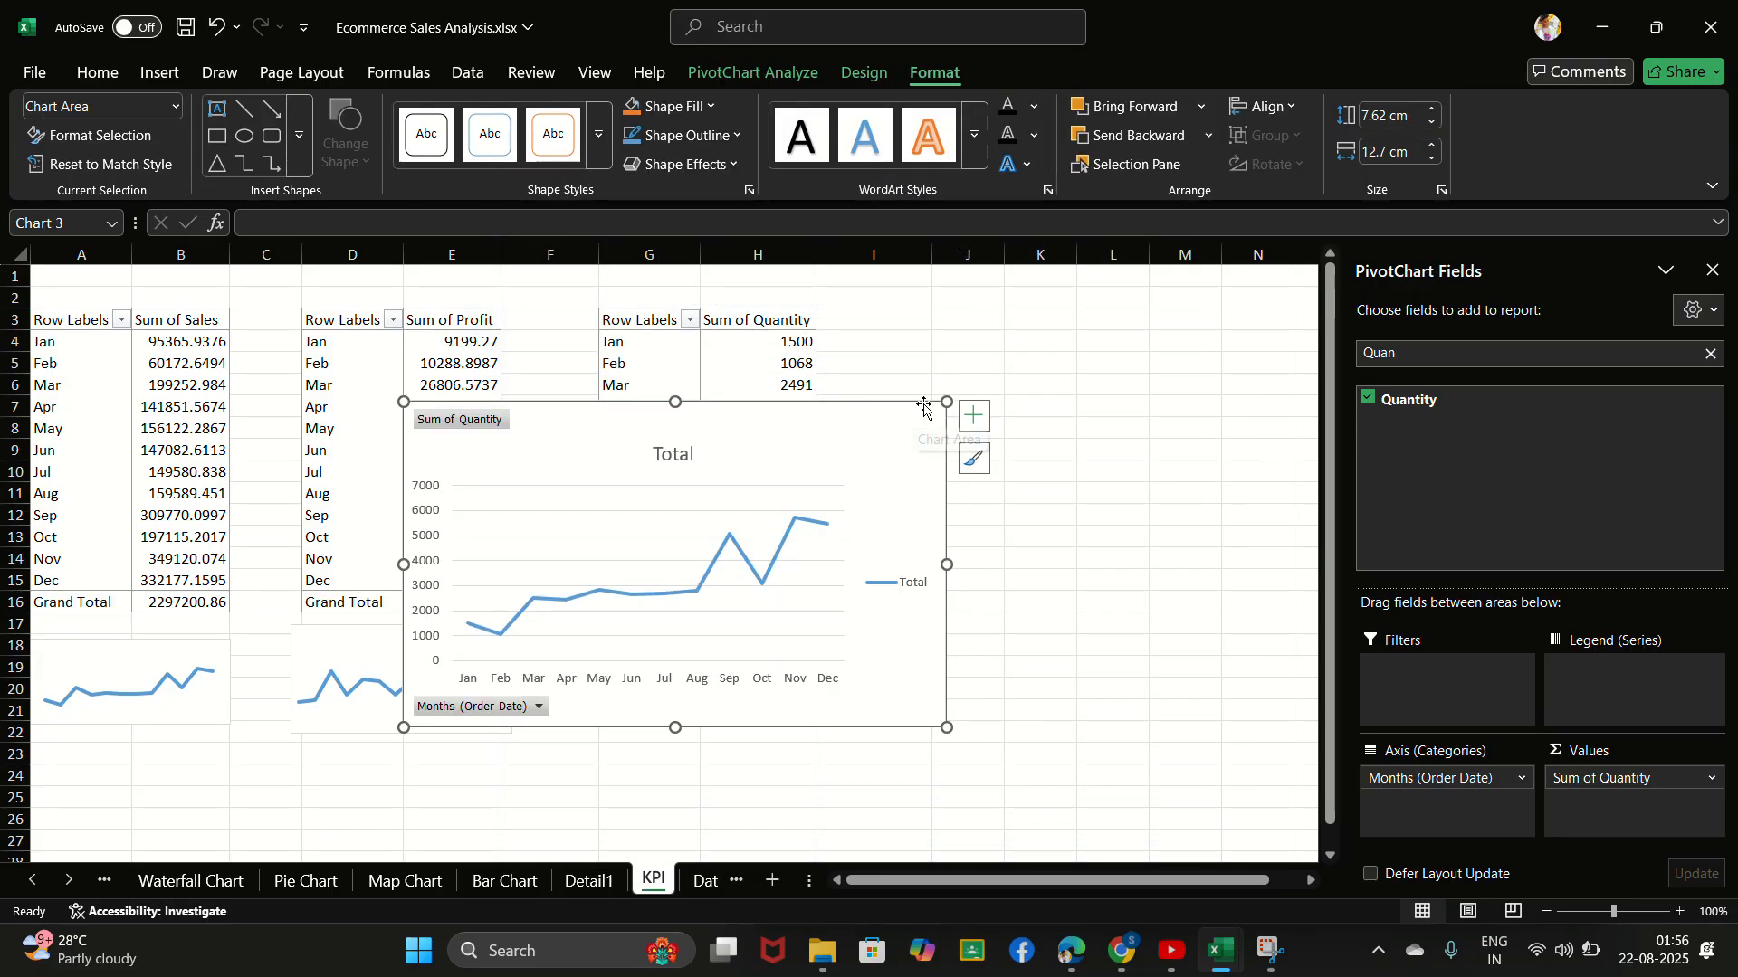
- Shrink the quantity line chart to about 3.05 cm high and 5.63 cm wide
left_click_drag(946, 402, 848, 555)
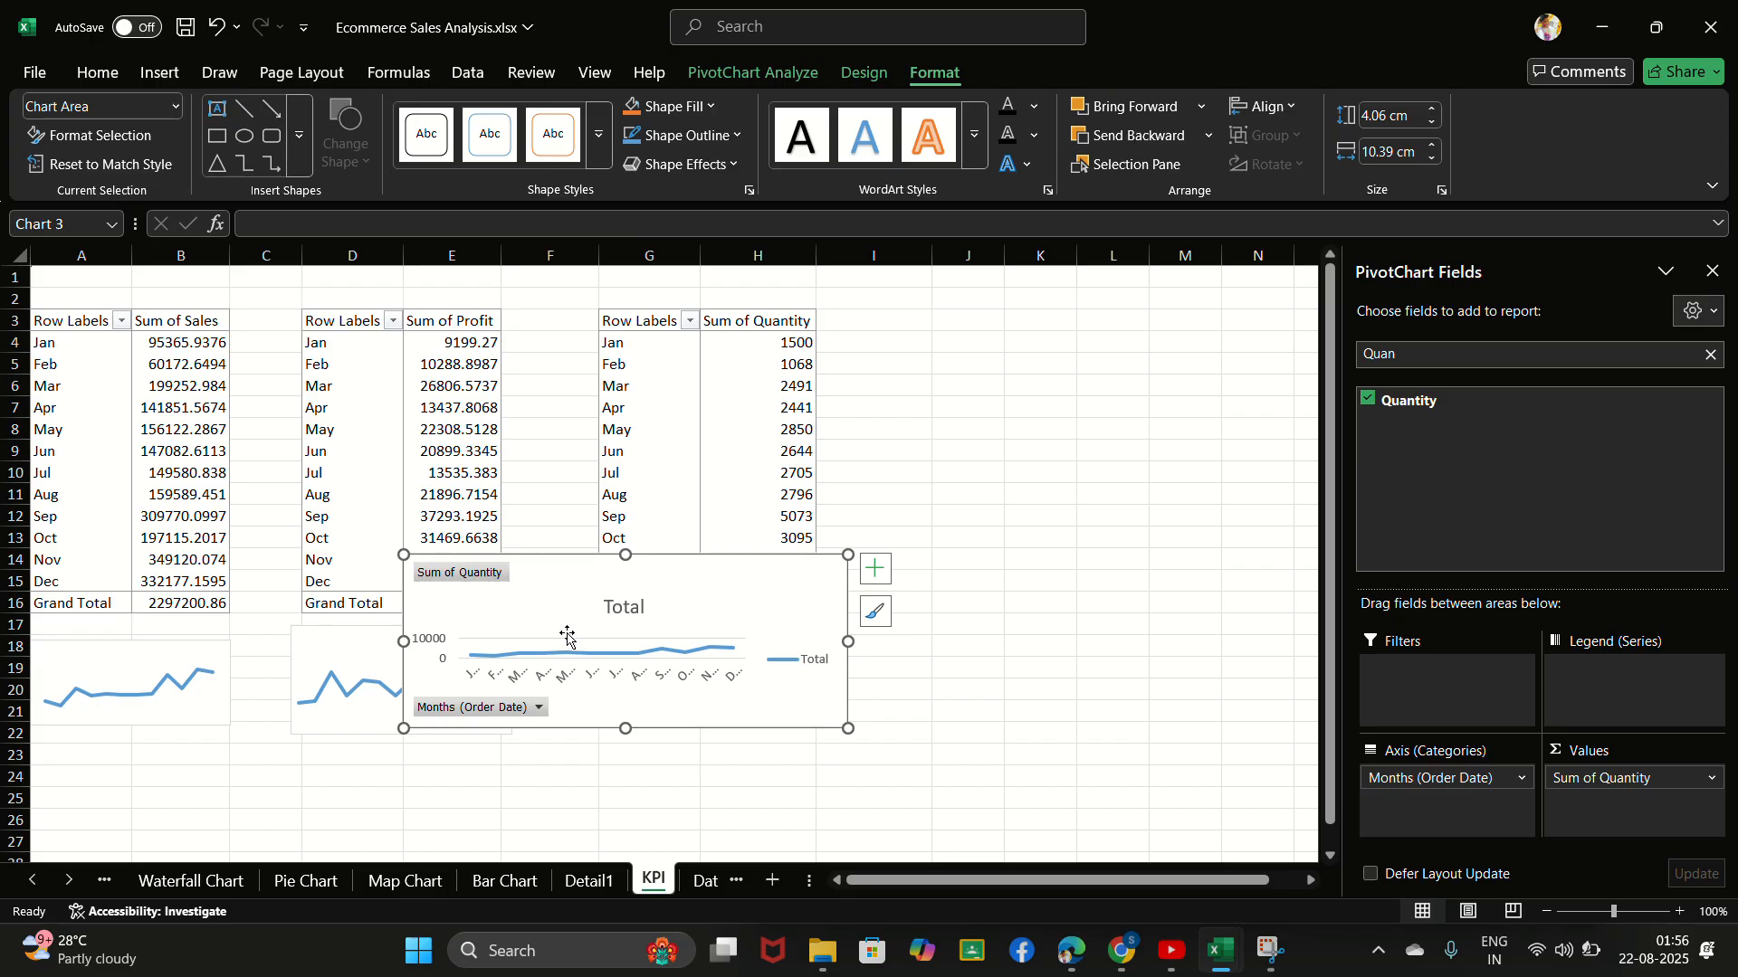
left_click_drag(405, 727, 607, 711)
left_click_drag(728, 554, 727, 581)
- Hide all field buttons on the quantity chart and delete its vertical axis
right_click(676, 601)
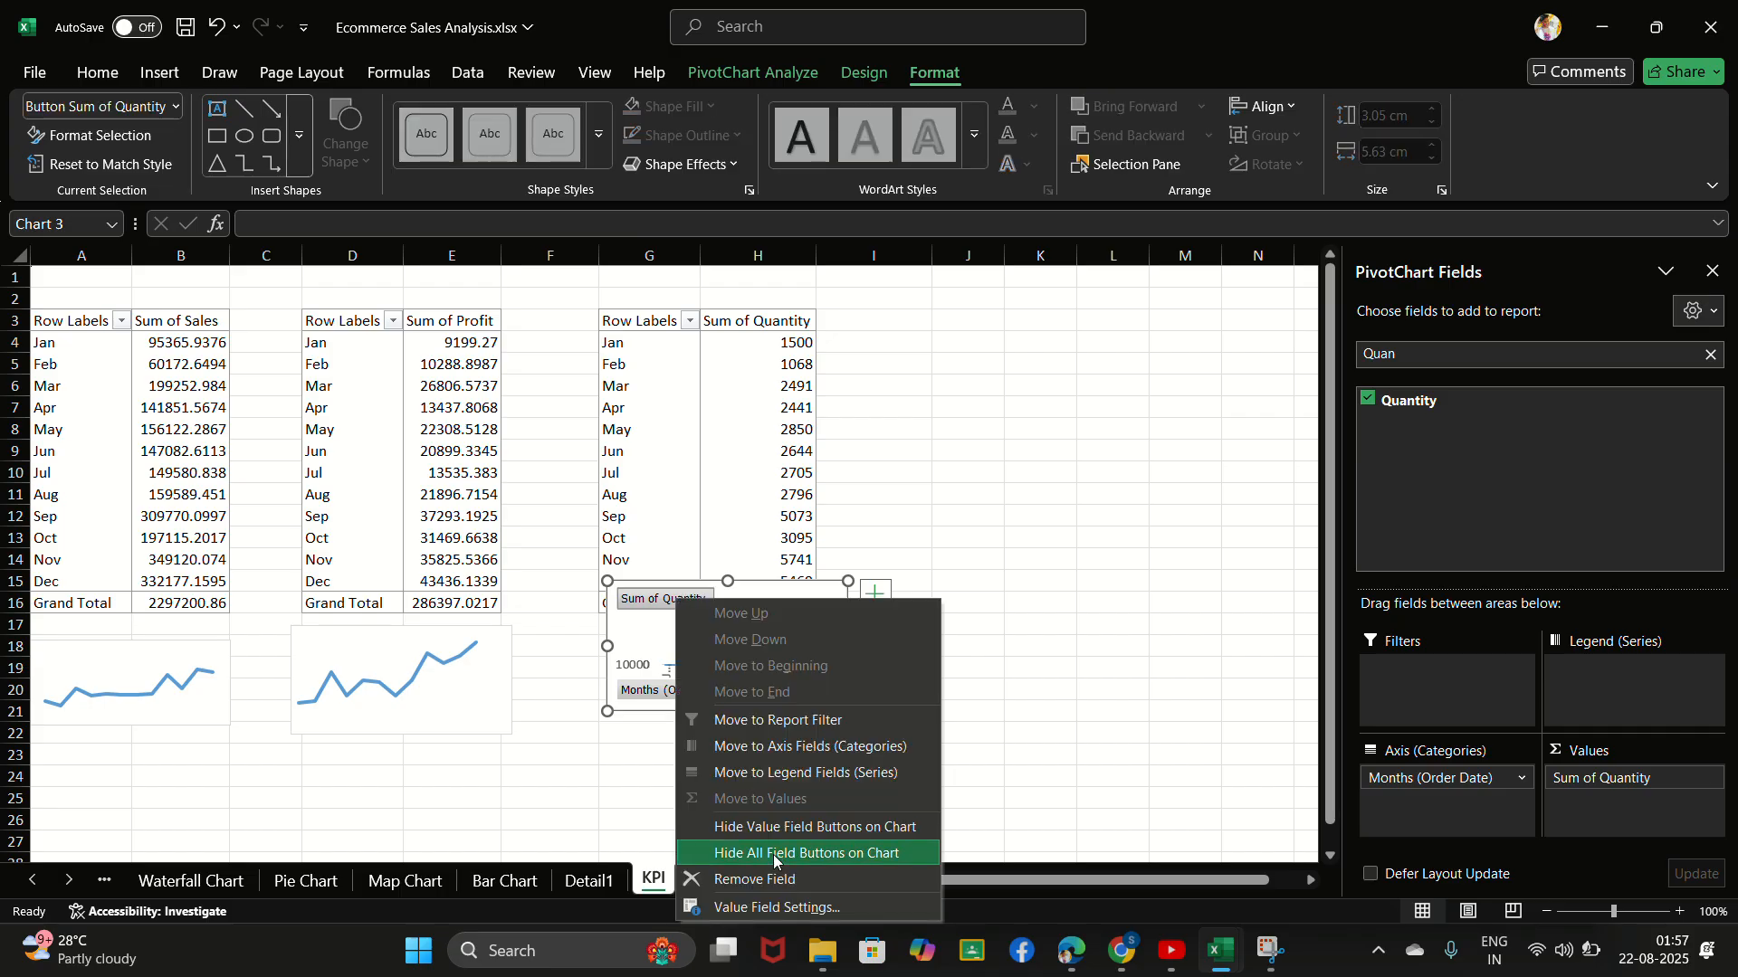
left_click(774, 855)
left_click(636, 649)
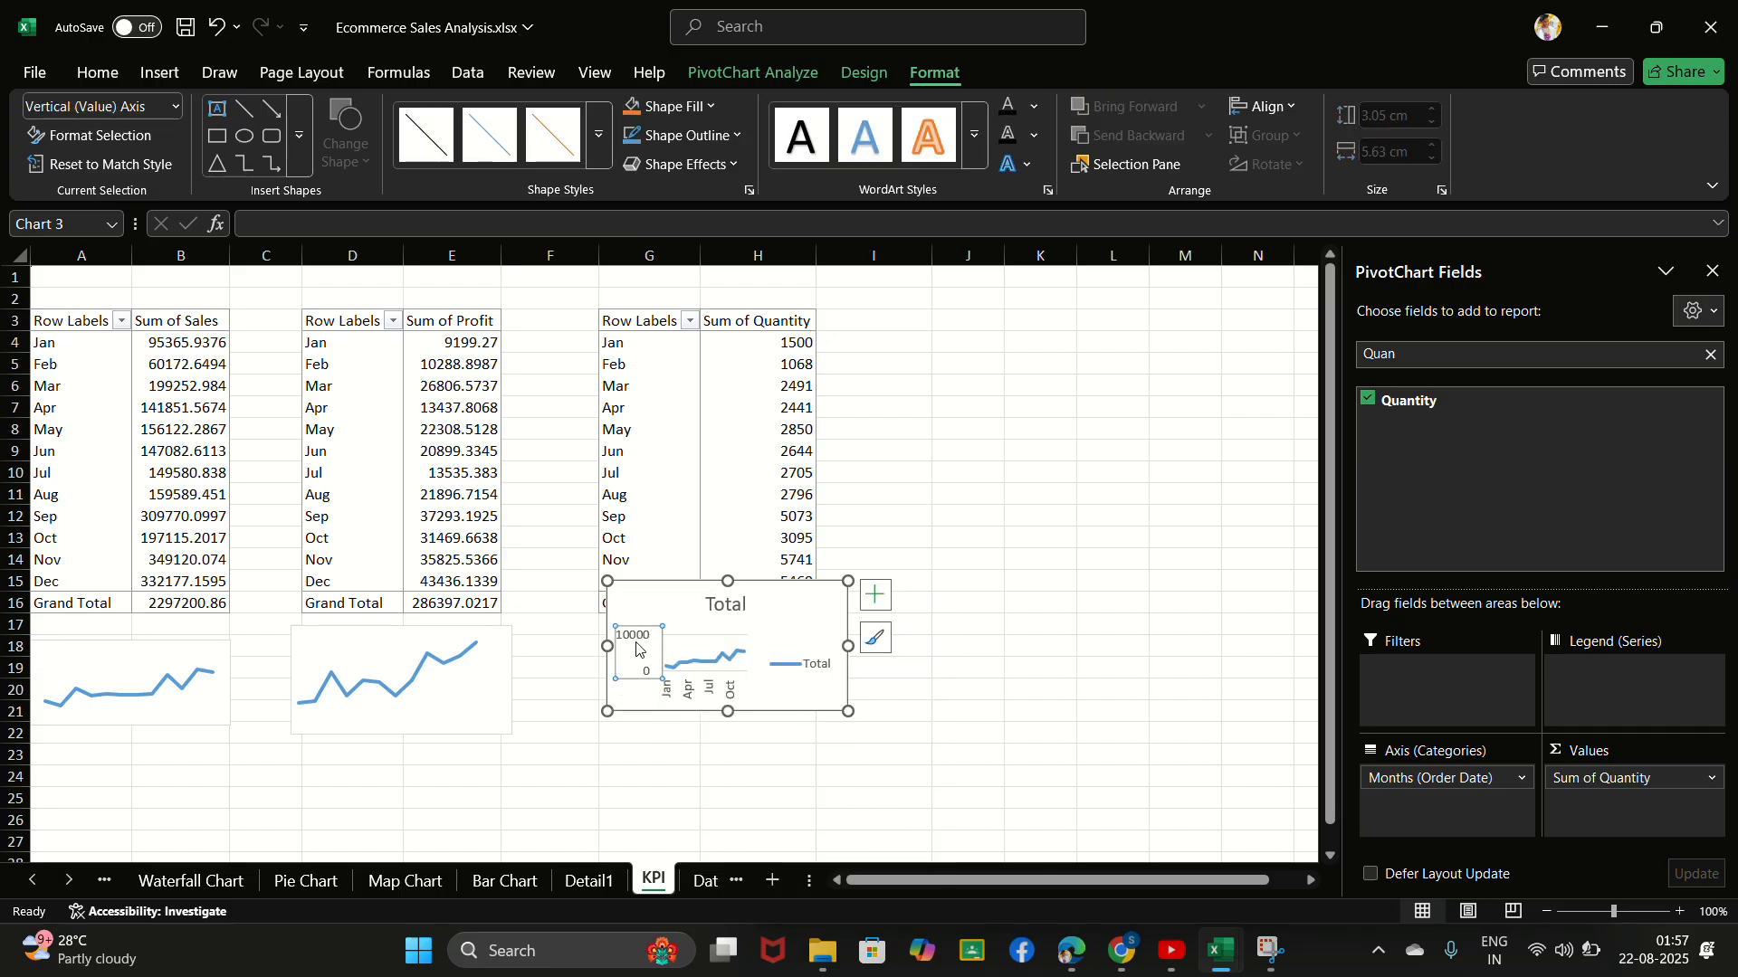
right_click(639, 649)
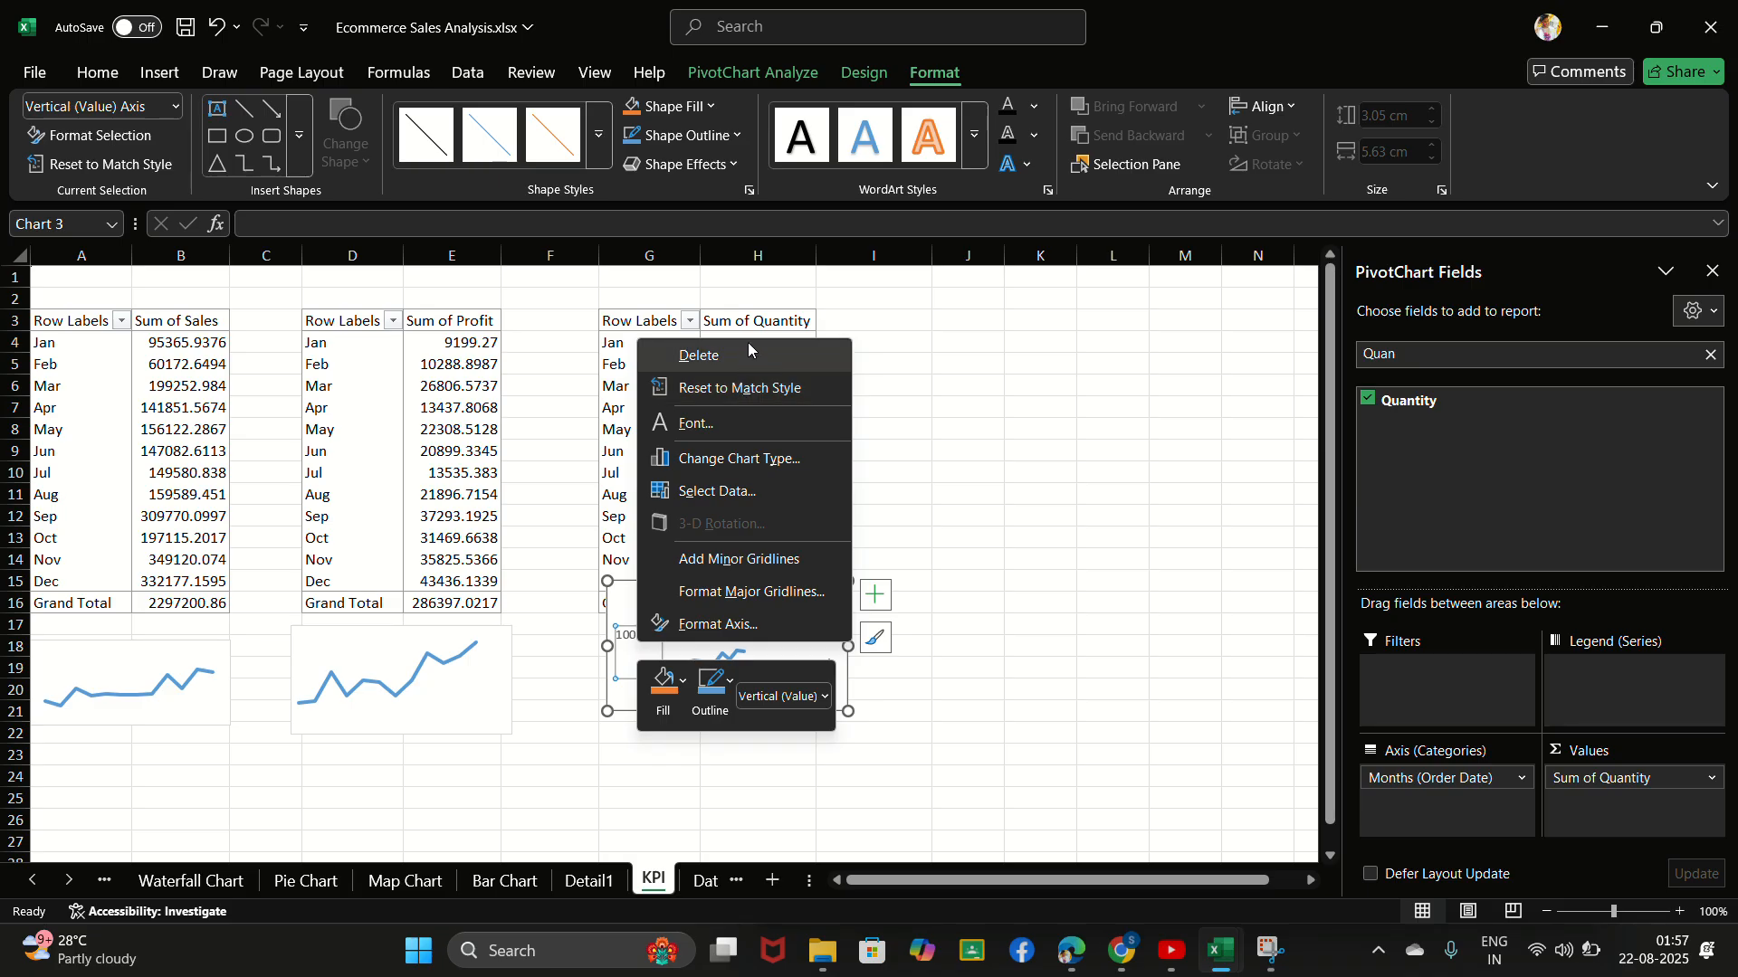
left_click(699, 355)
- Delete the title and the legend from the quantity chart
left_click(734, 615)
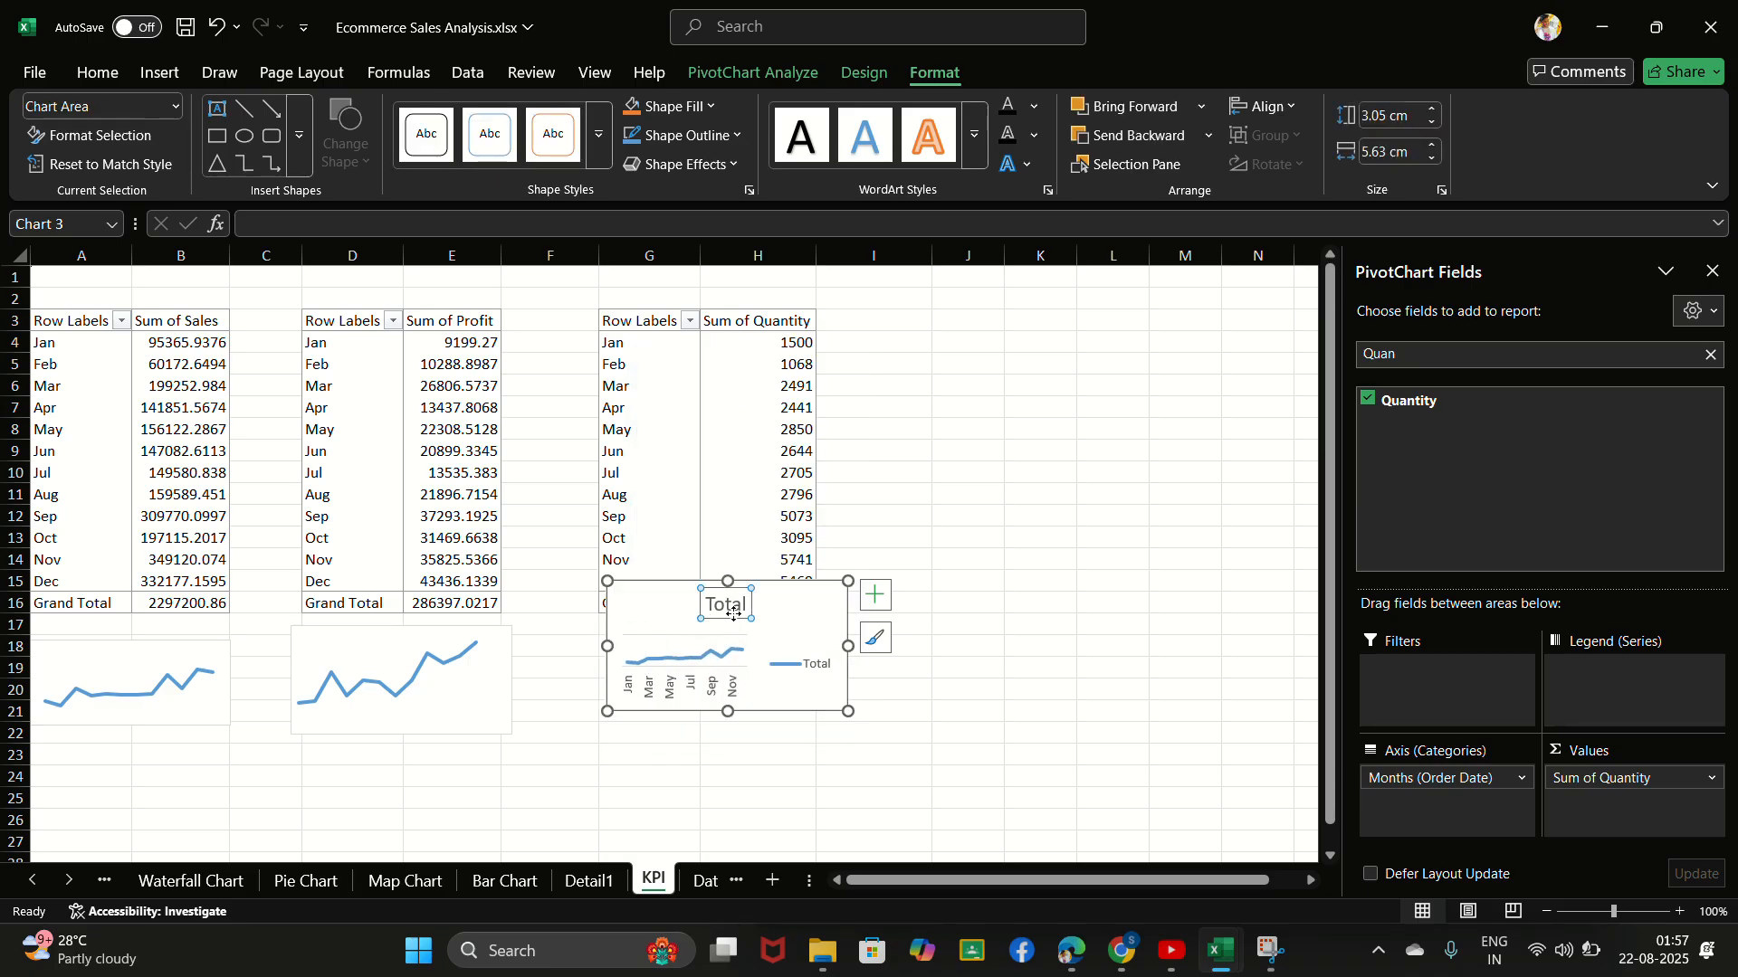
right_click(734, 615)
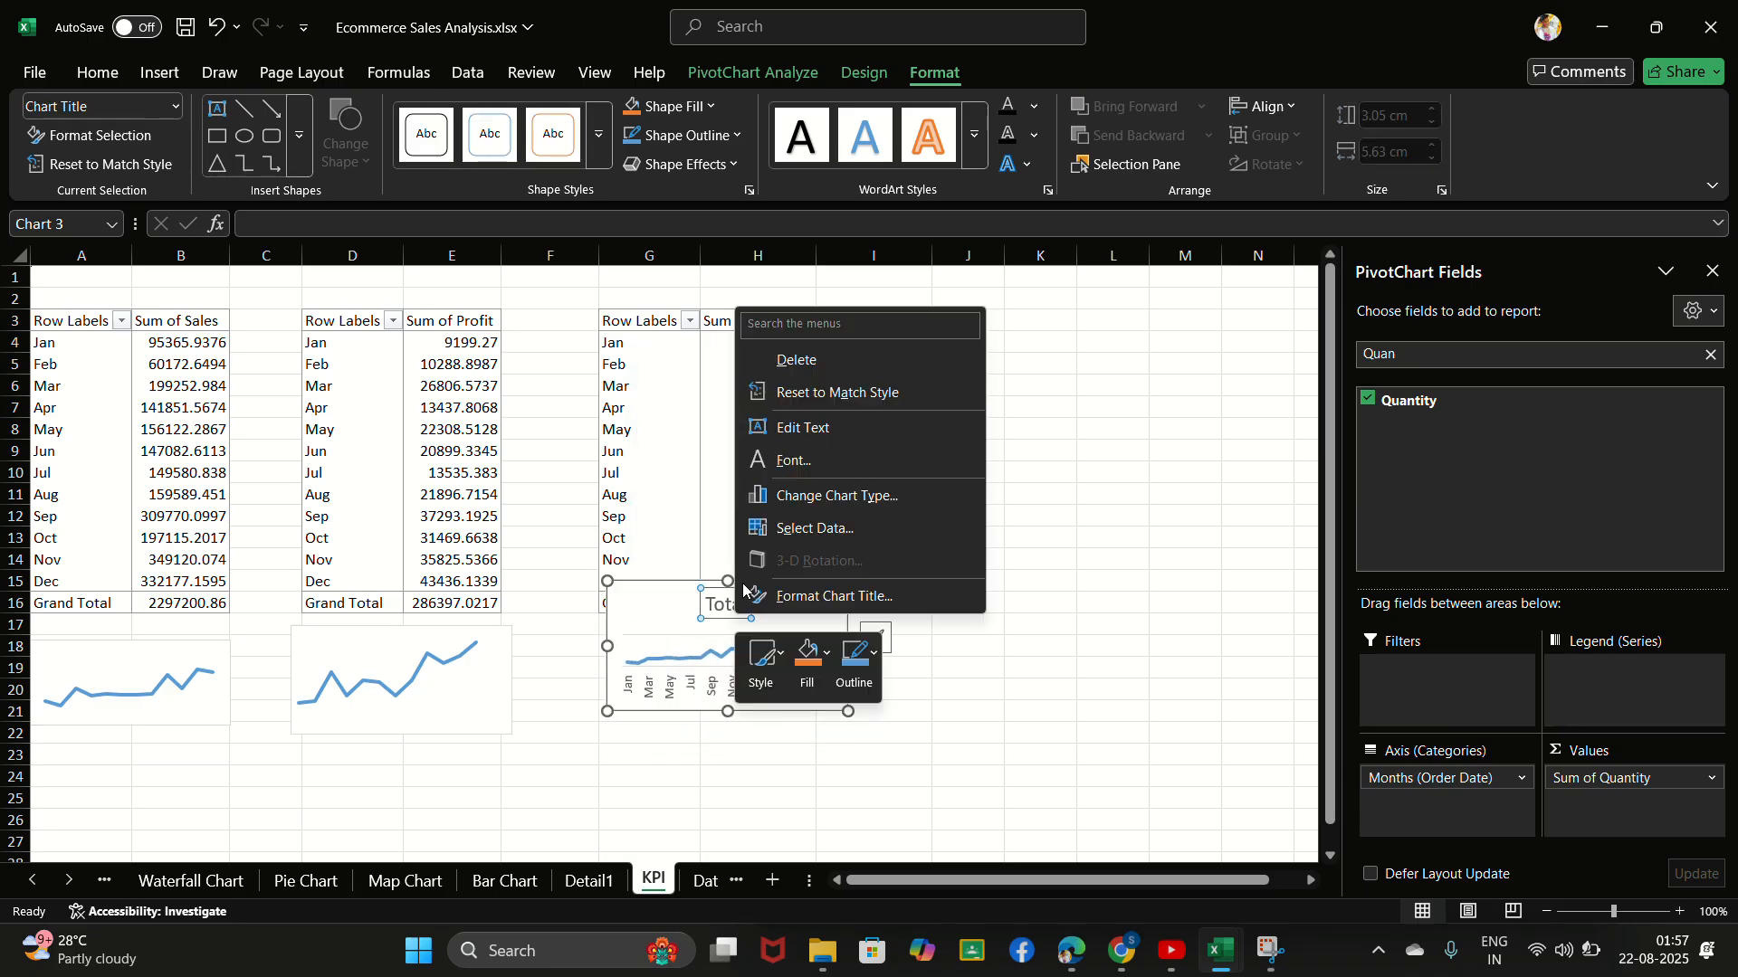
left_click(826, 373)
left_click(800, 647)
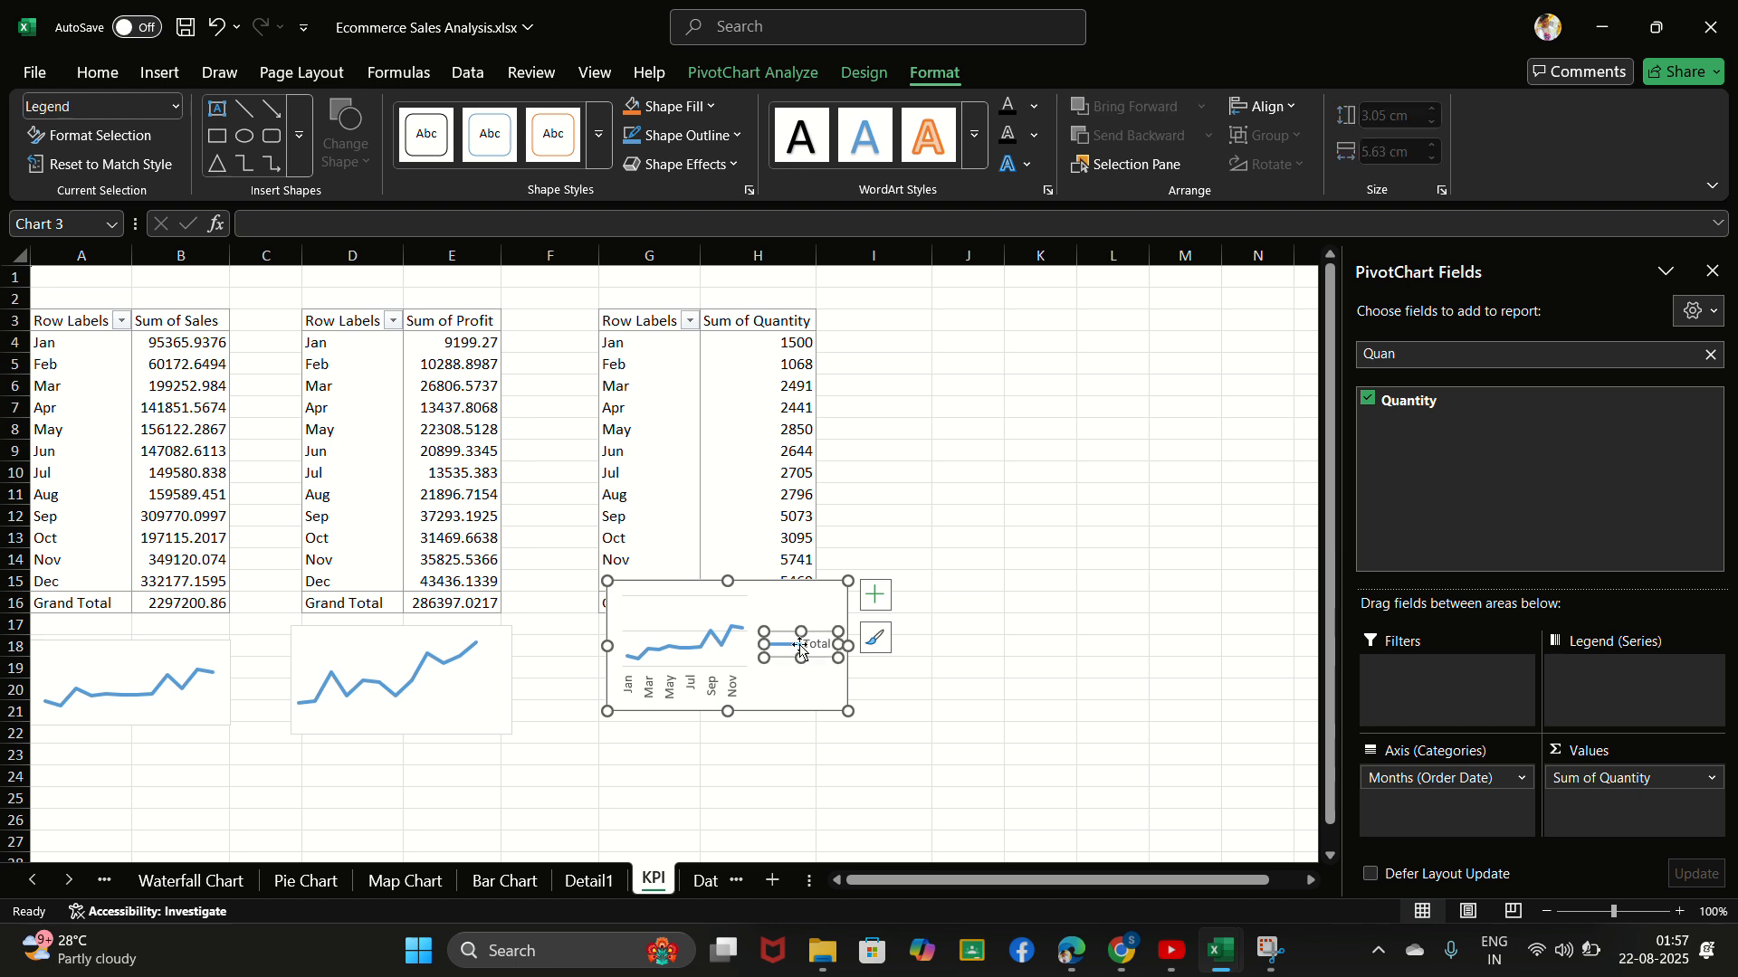
right_click(800, 646)
left_click(855, 659)
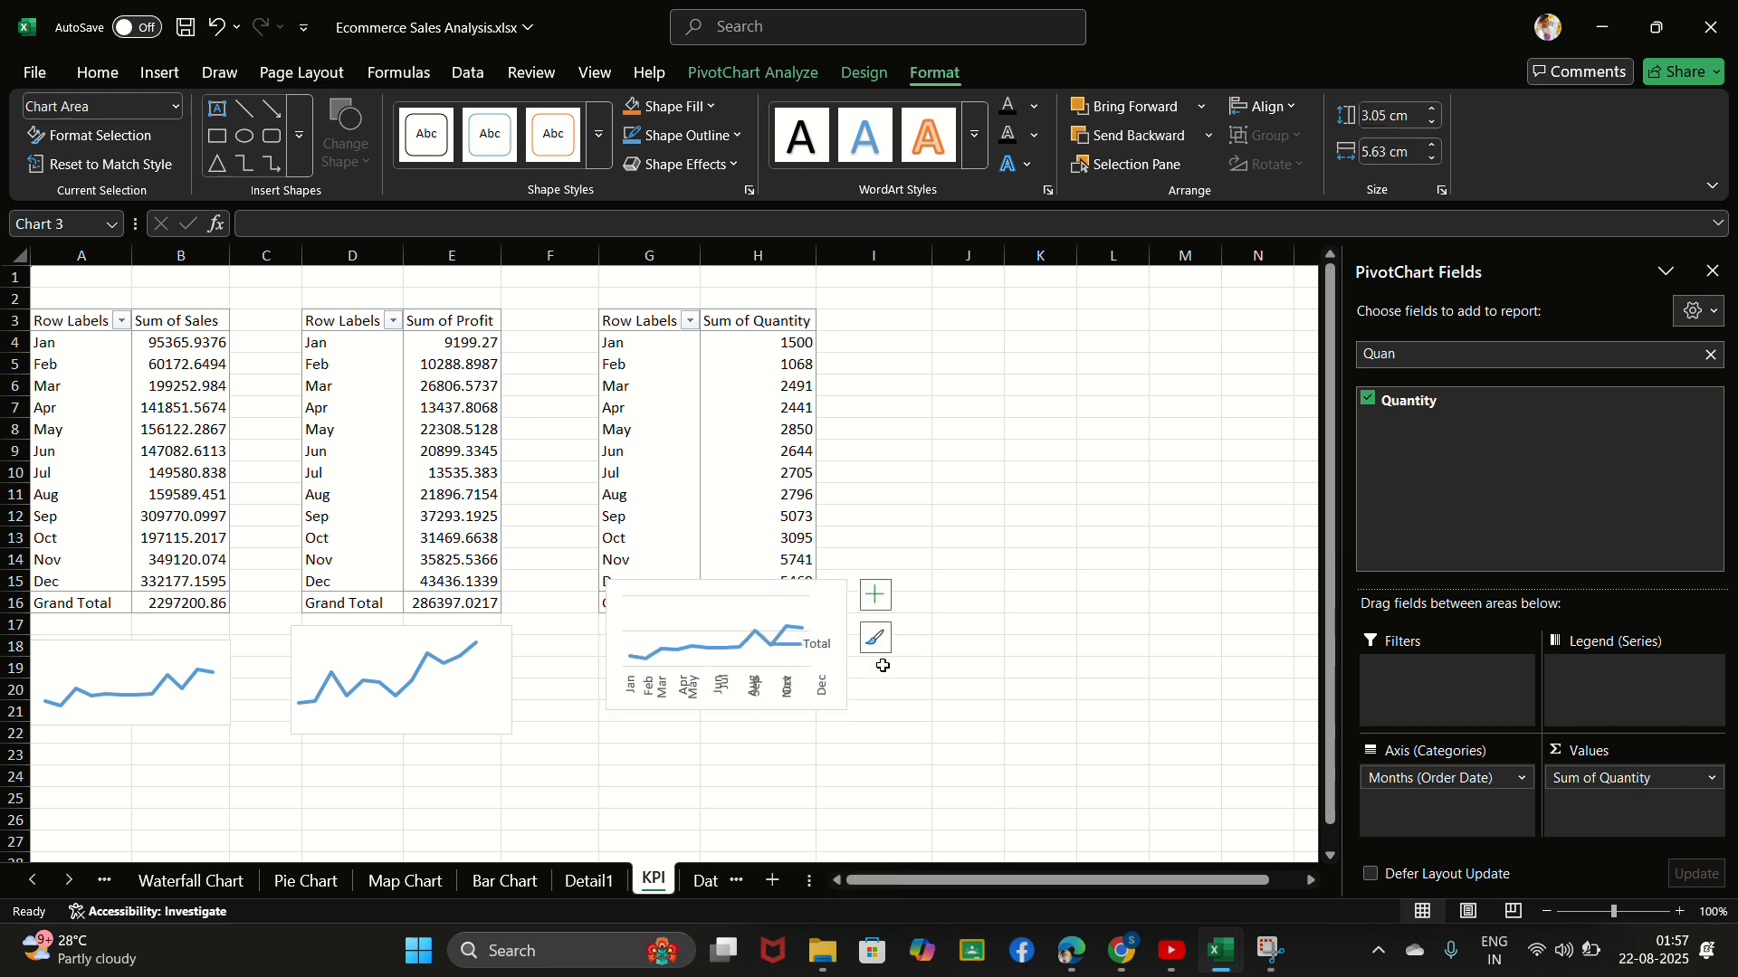
- Delete the horizontal axis and the major gridlines from the quantity chart
left_click(755, 689)
right_click(755, 690)
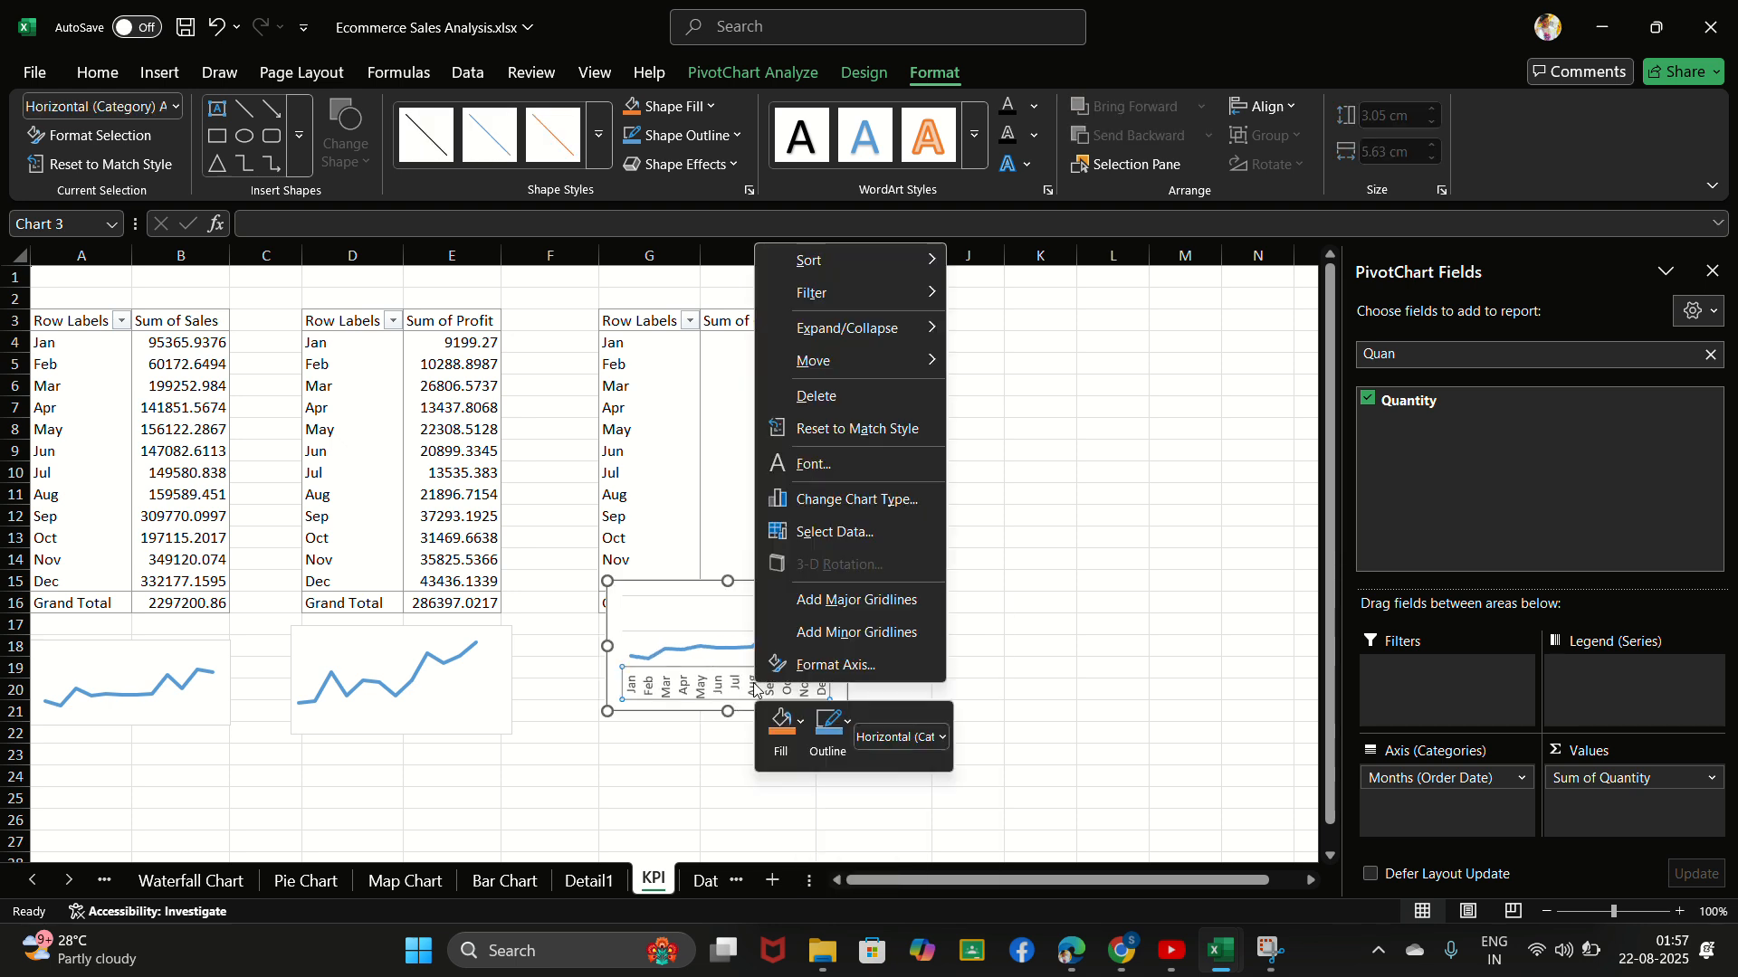
left_click(840, 398)
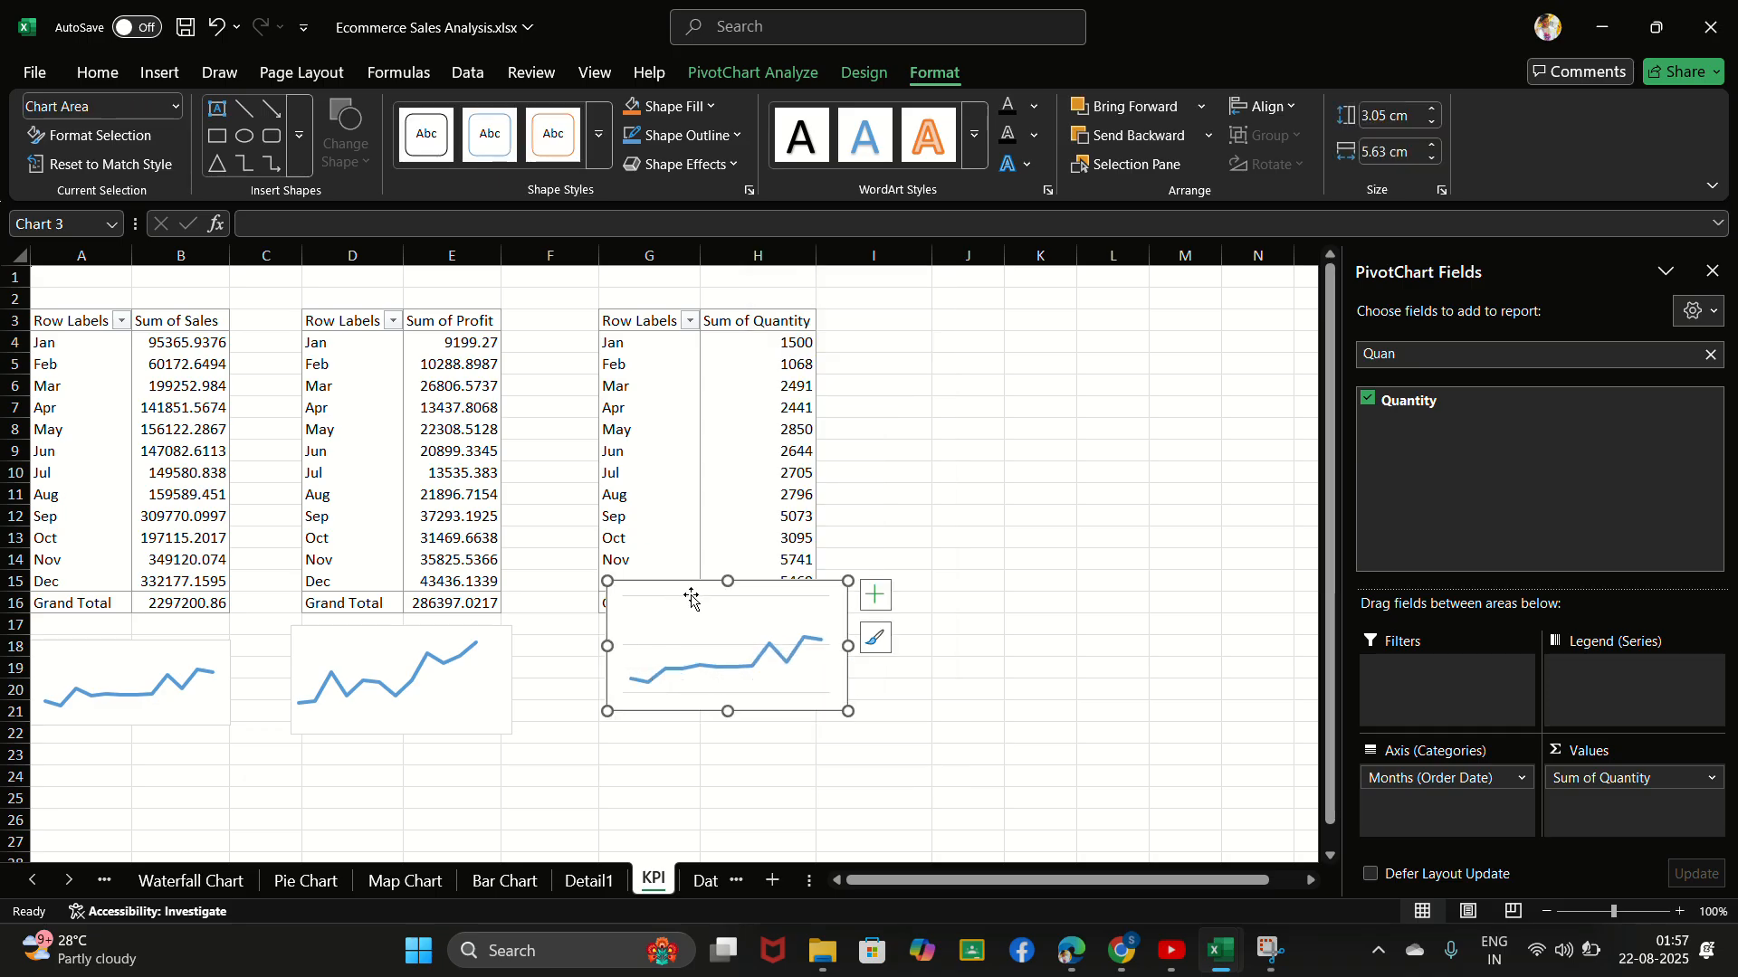
left_click(720, 649)
right_click(721, 648)
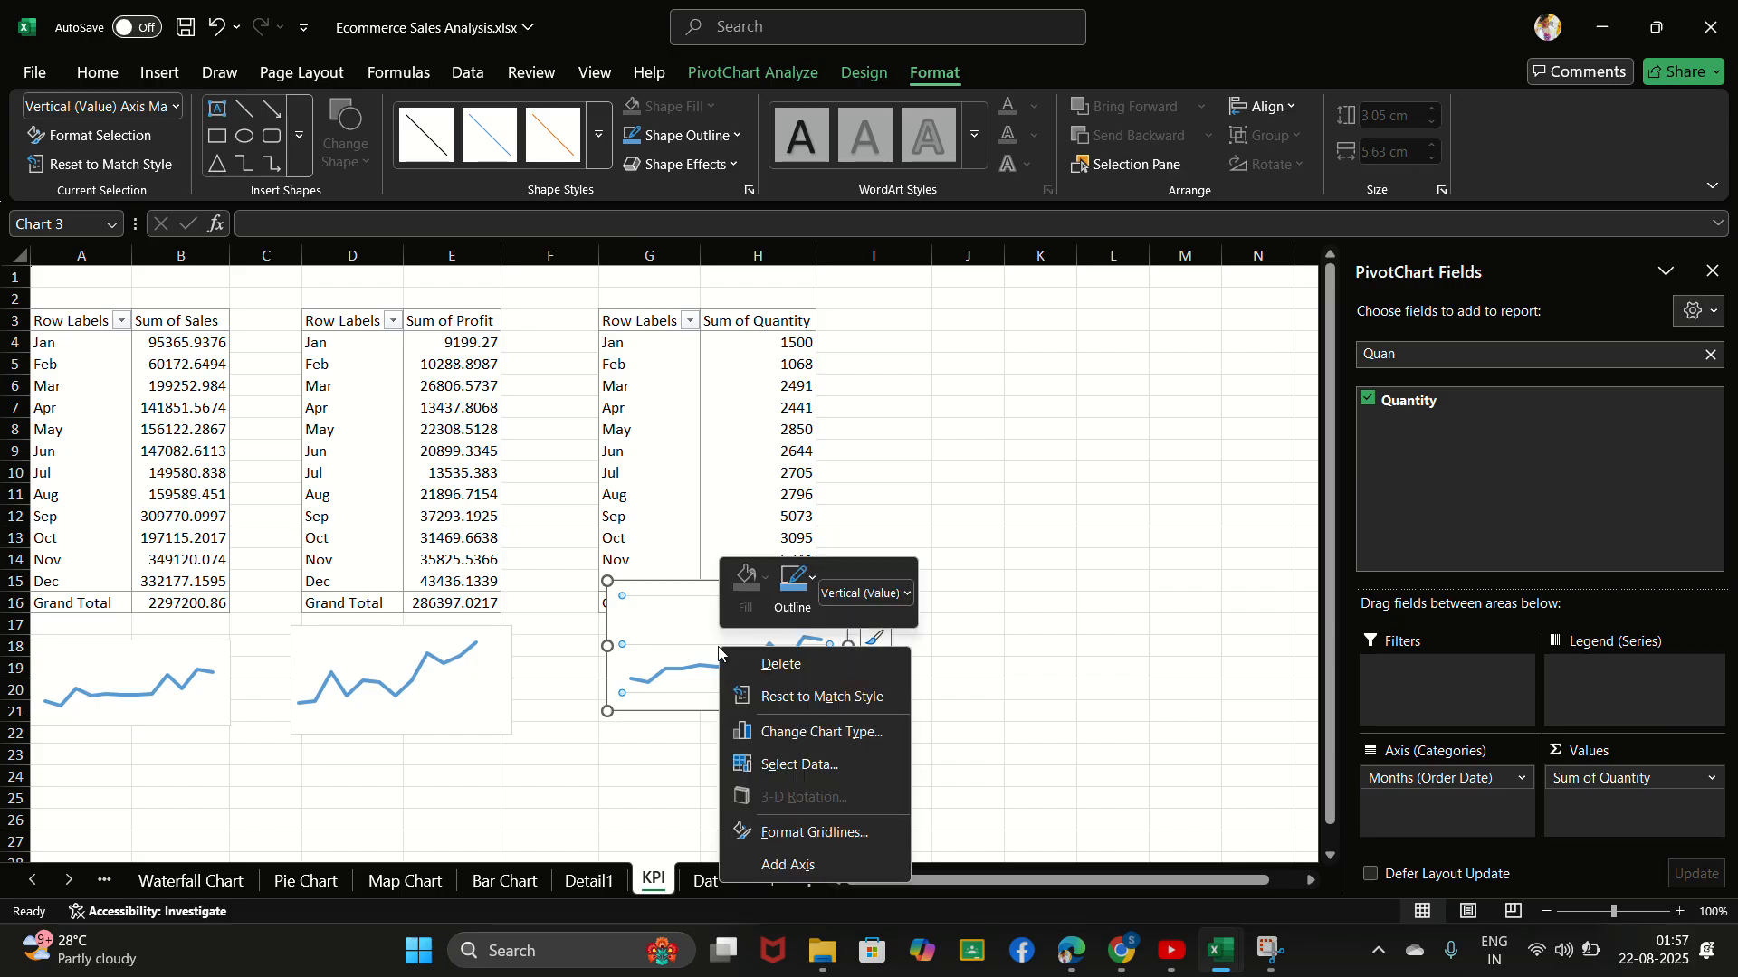
left_click(780, 665)
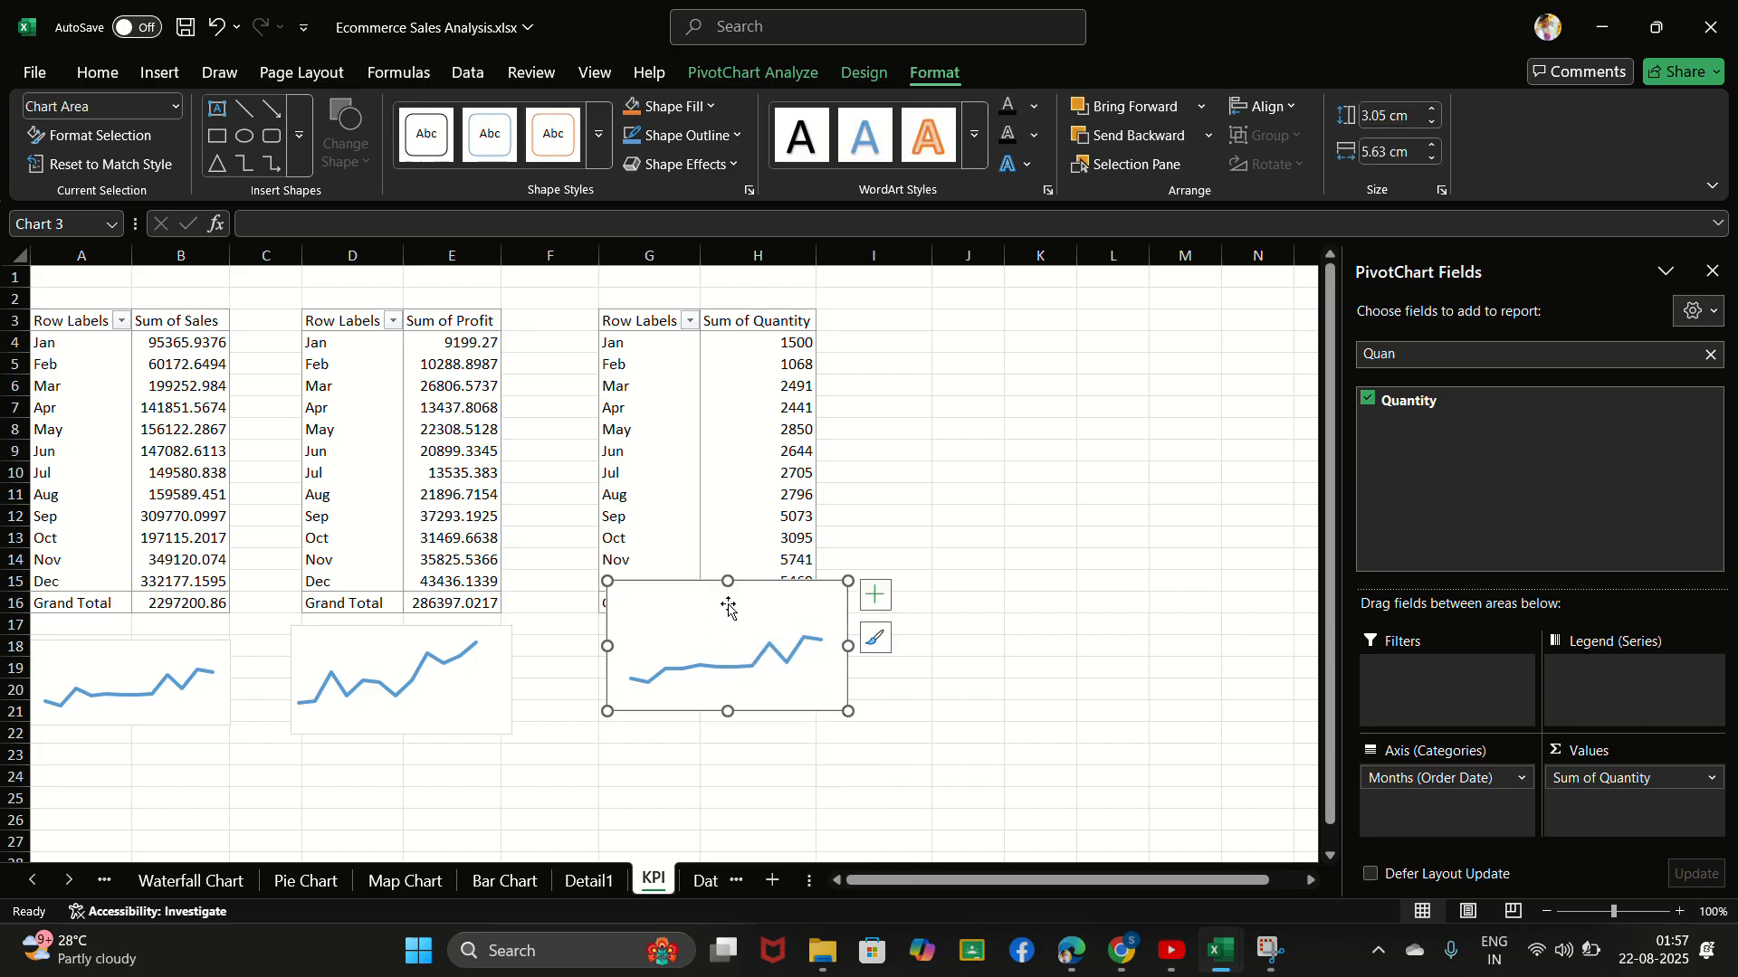
- Shift the quantity chart's plot area down and stretch it to fill the chart's height
left_click(726, 658)
left_click_drag(725, 658, 726, 675)
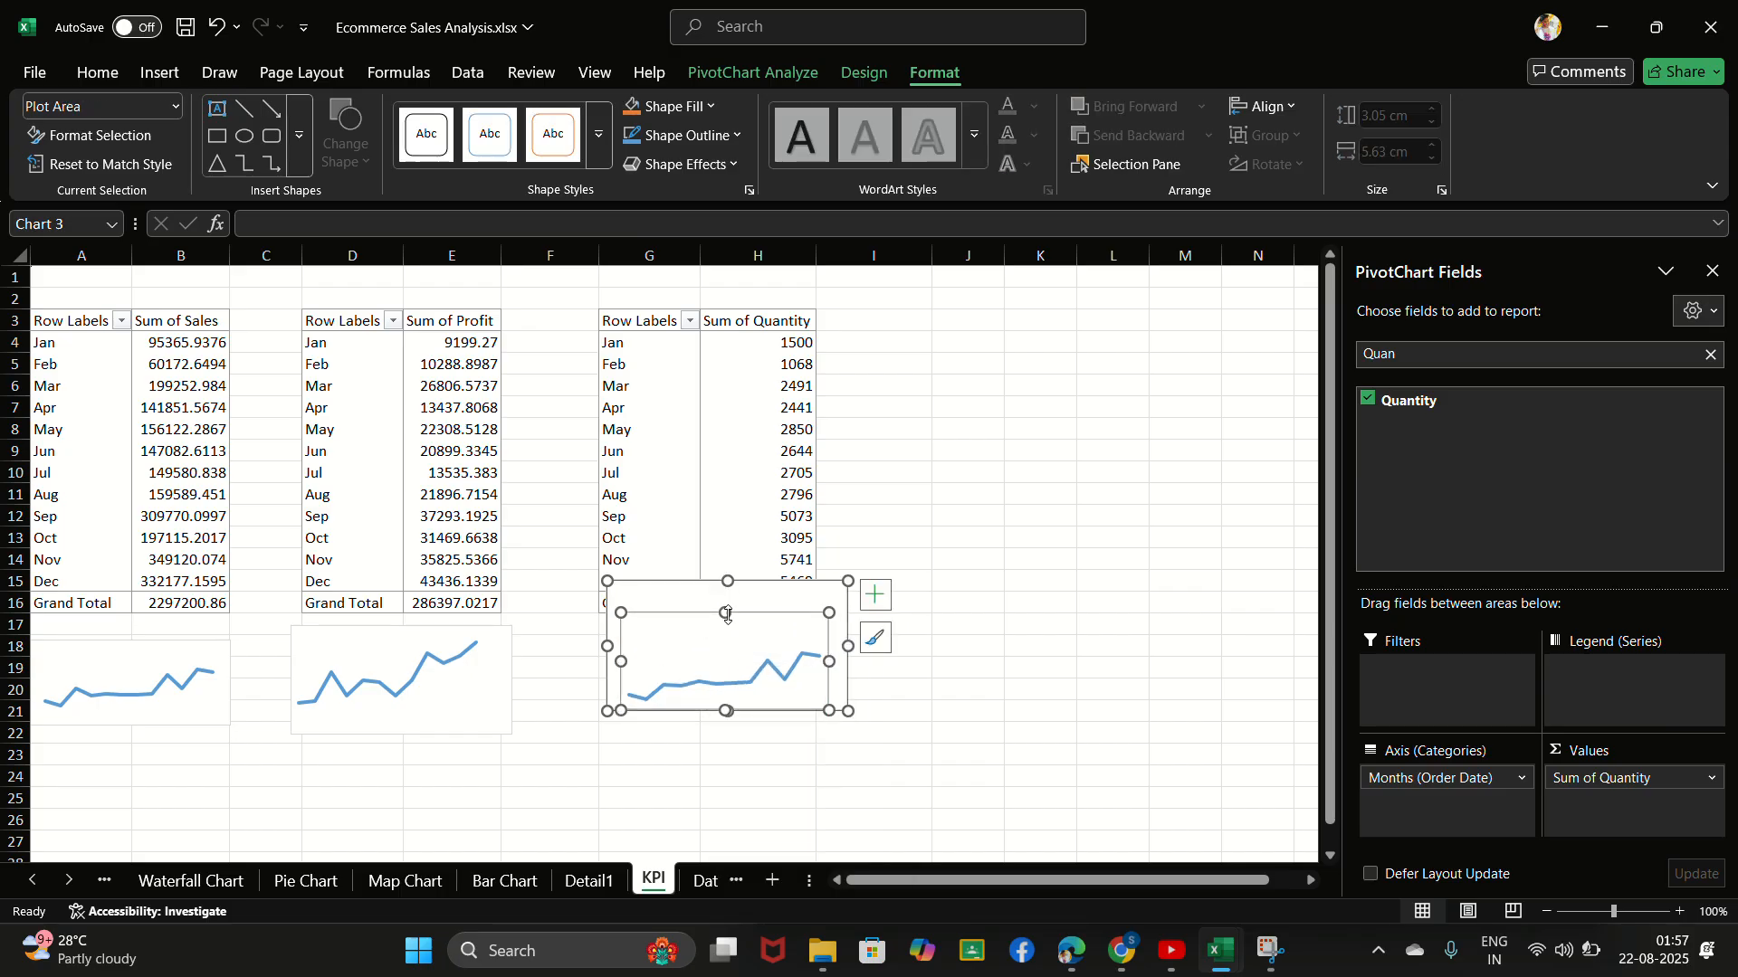
left_click_drag(728, 613, 726, 589)
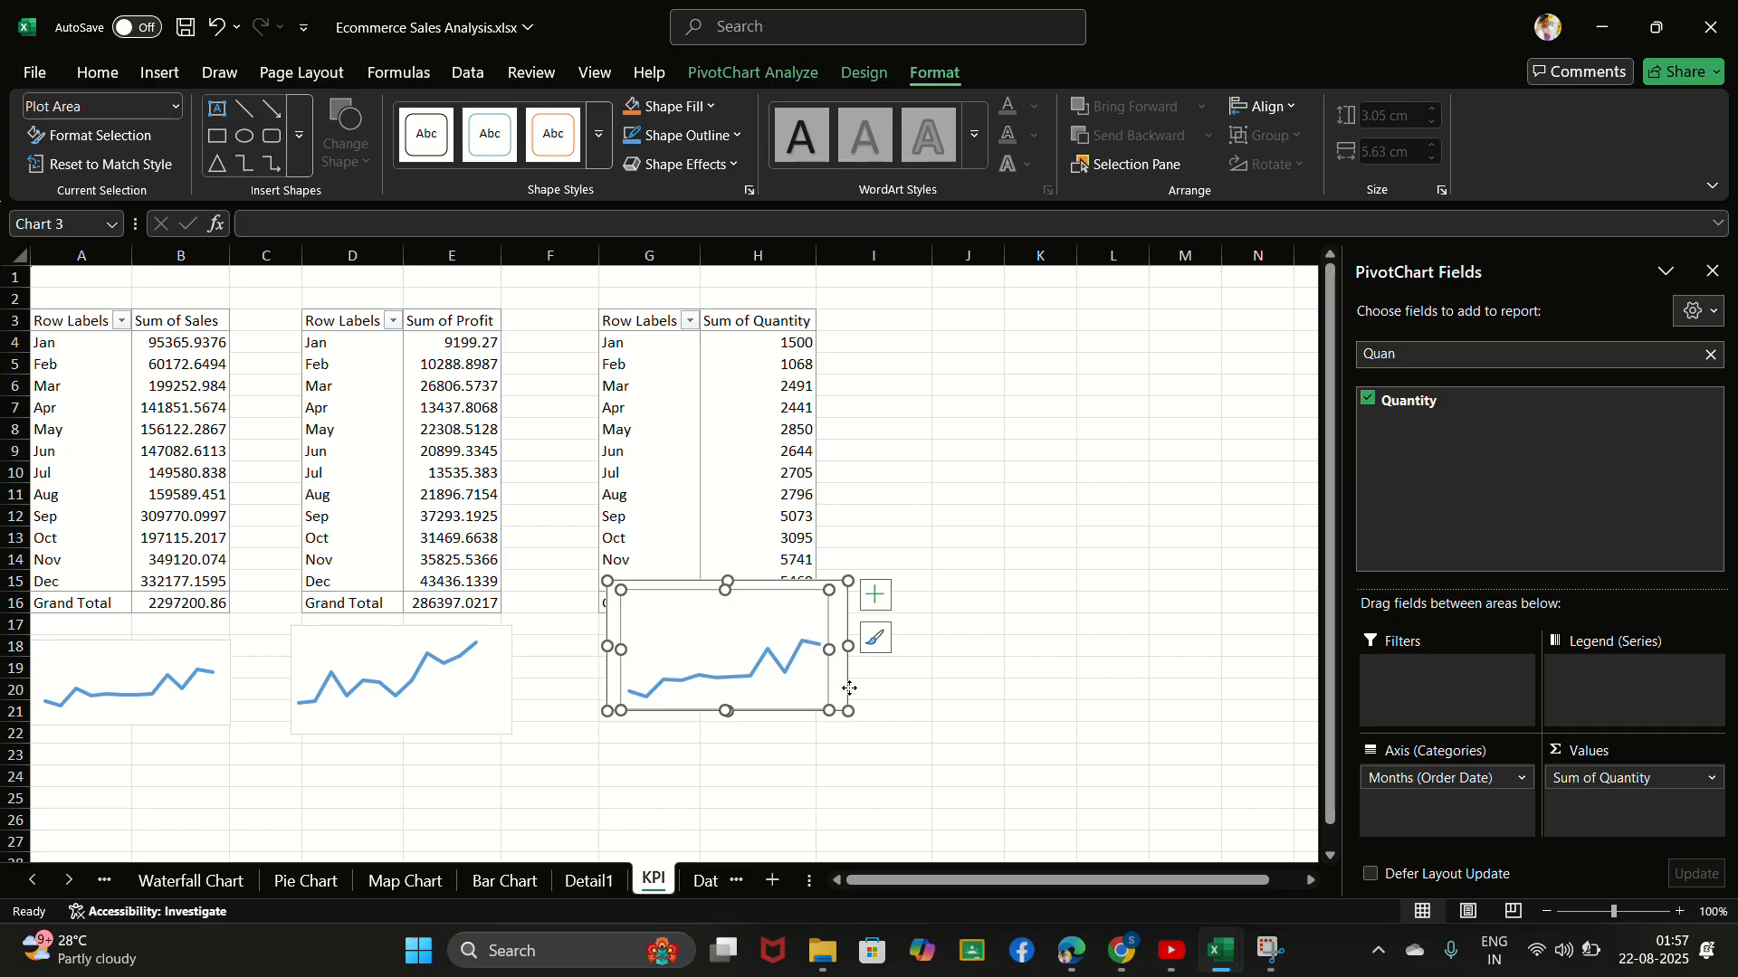
- Place the quantity chart below its PivotTable and reduce it to about 2.1 cm high and 5.57 cm wide
left_click_drag(849, 689, 831, 736)
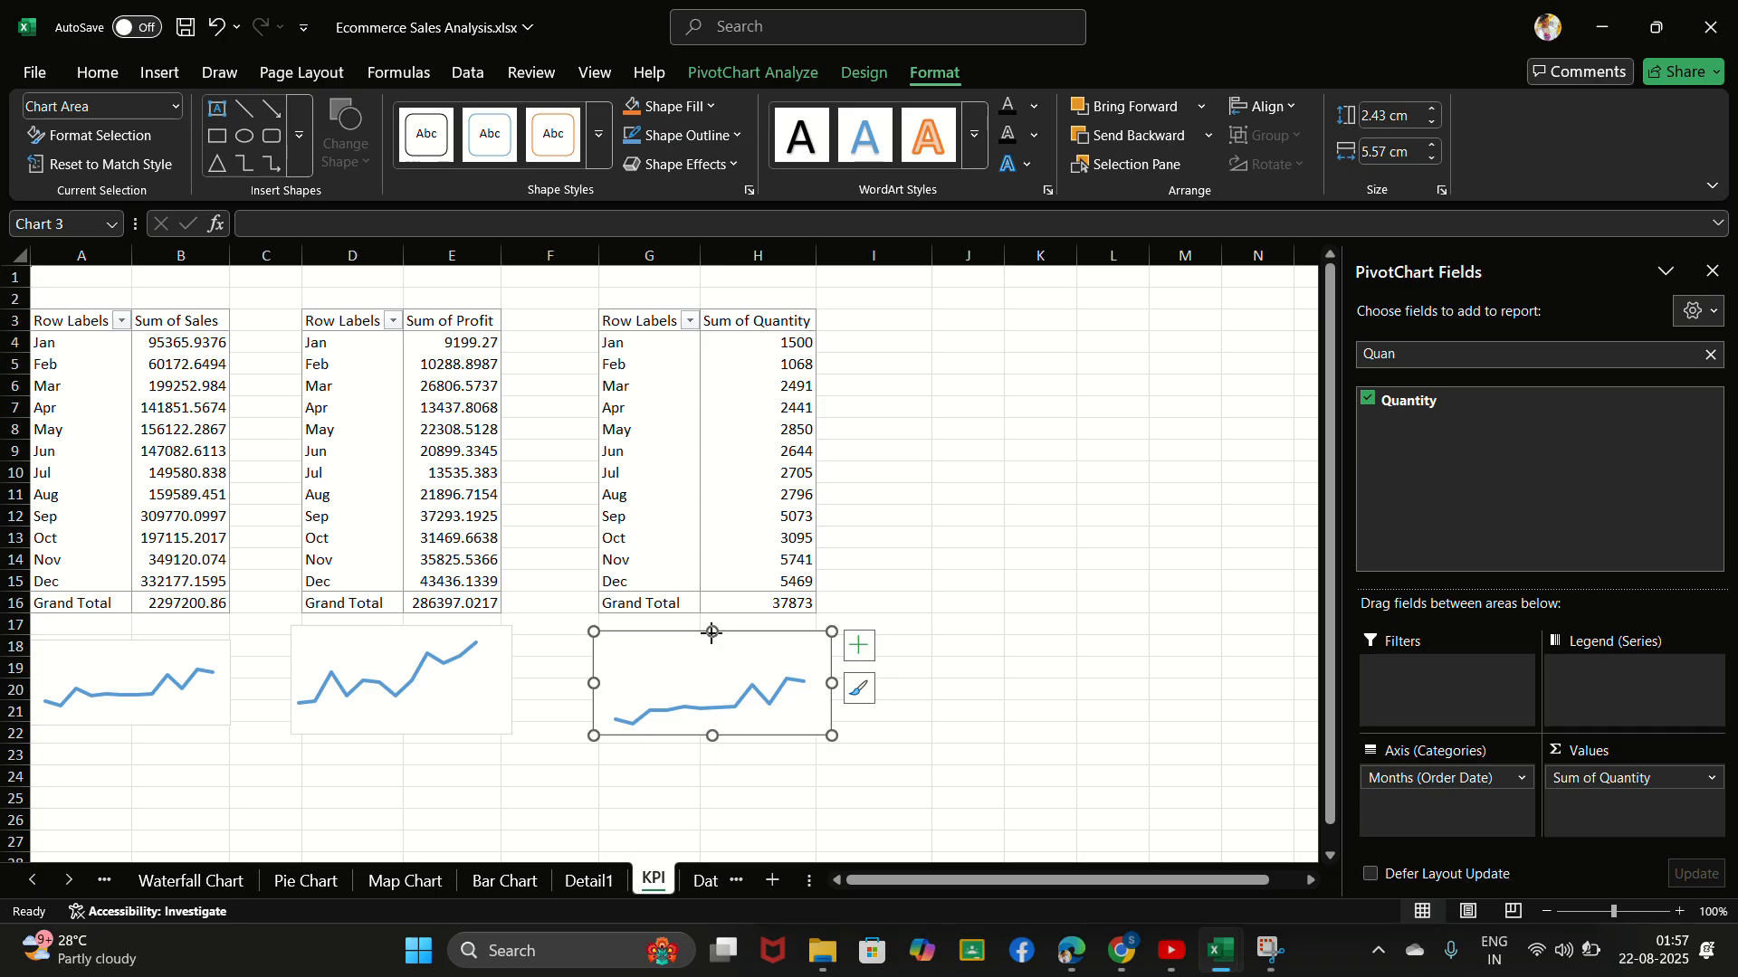
left_click_drag(712, 632, 712, 646)
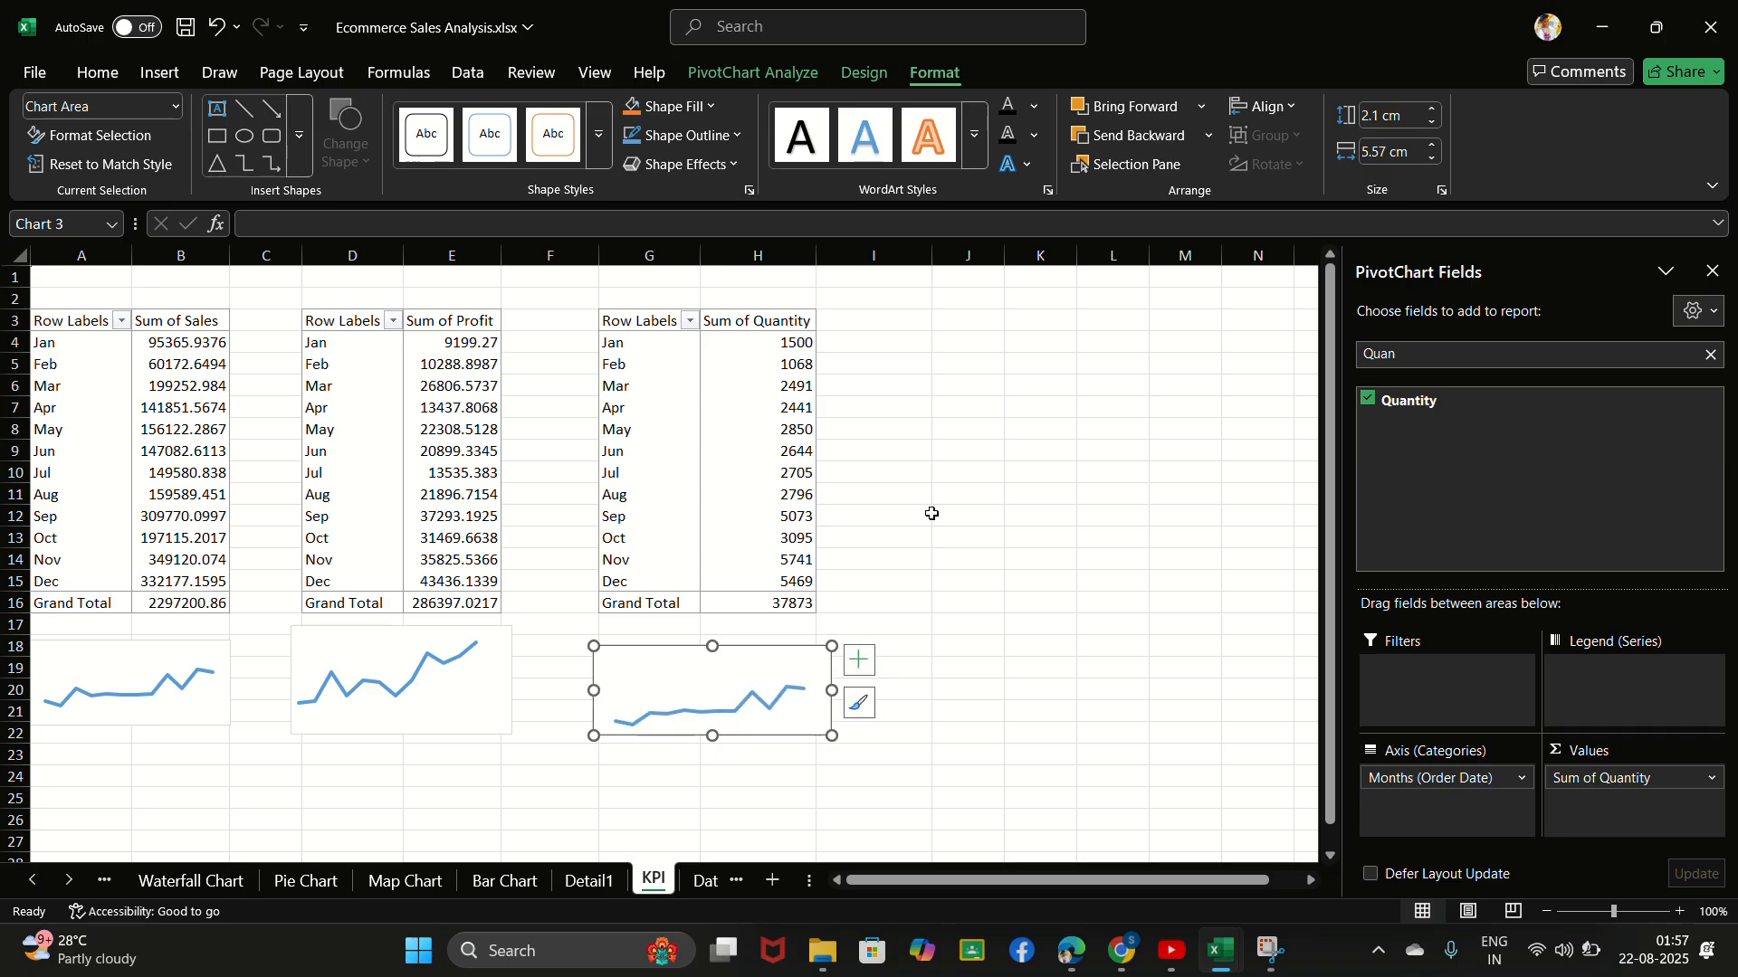
left_click(850, 499)
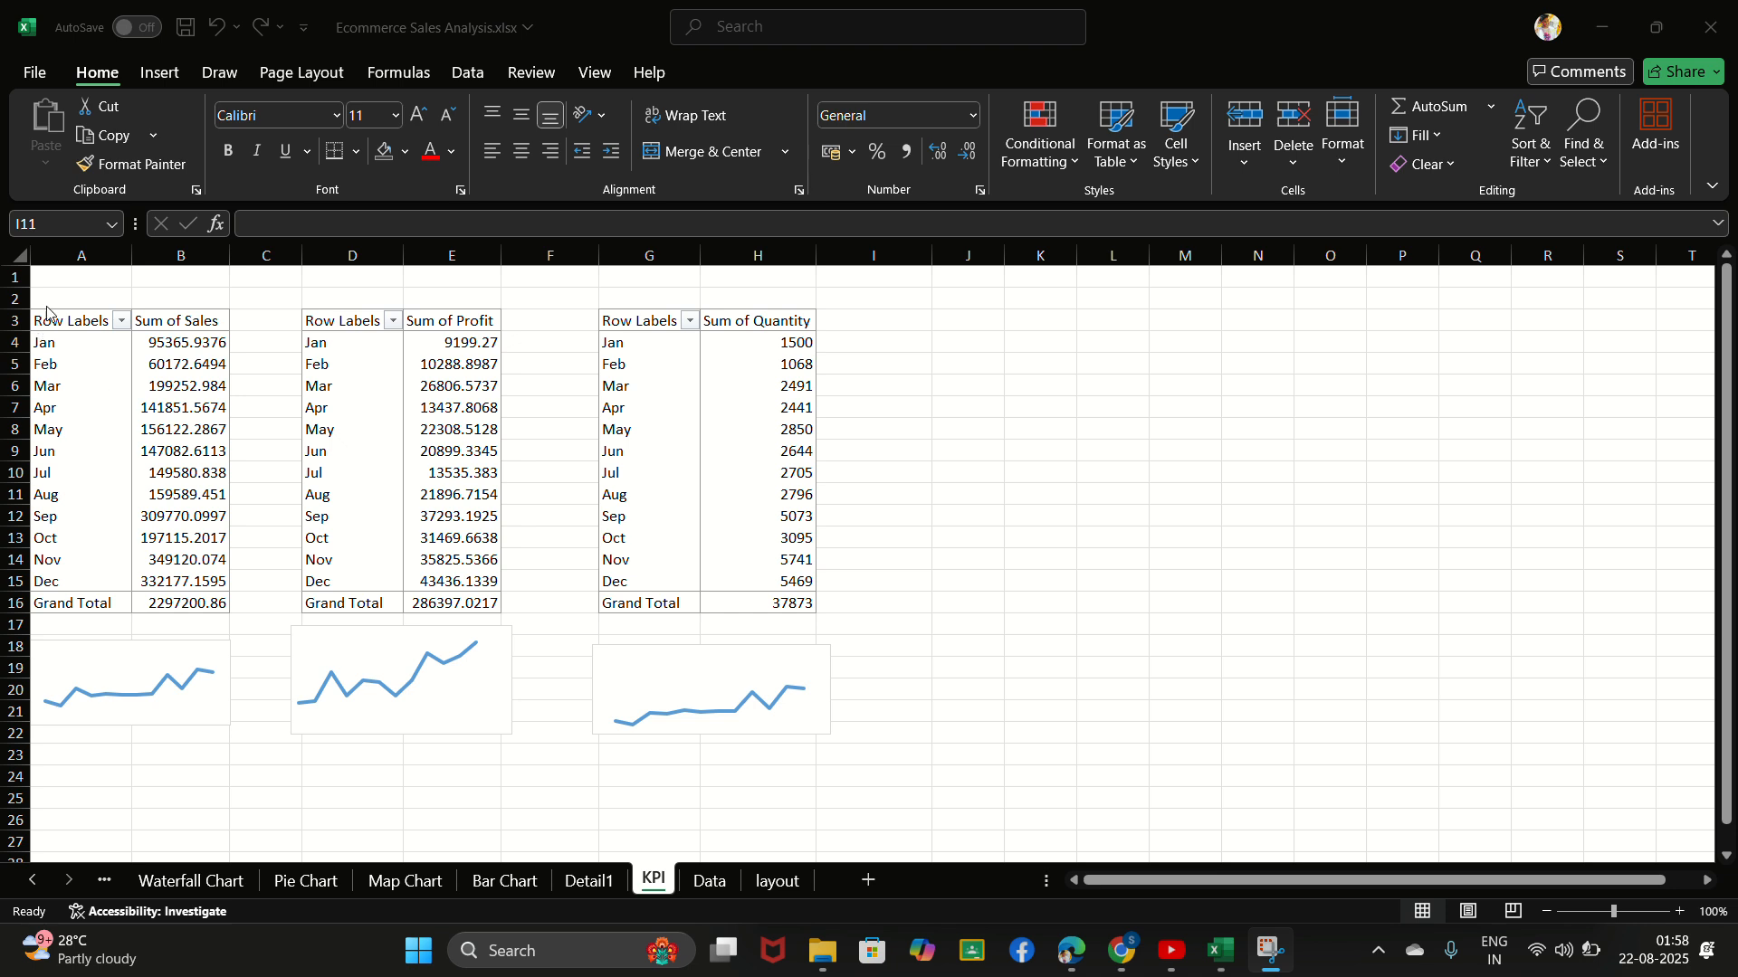
- Duplicate the sales PivotTable A3:B16 at J3
left_click_drag(49, 326, 208, 601)
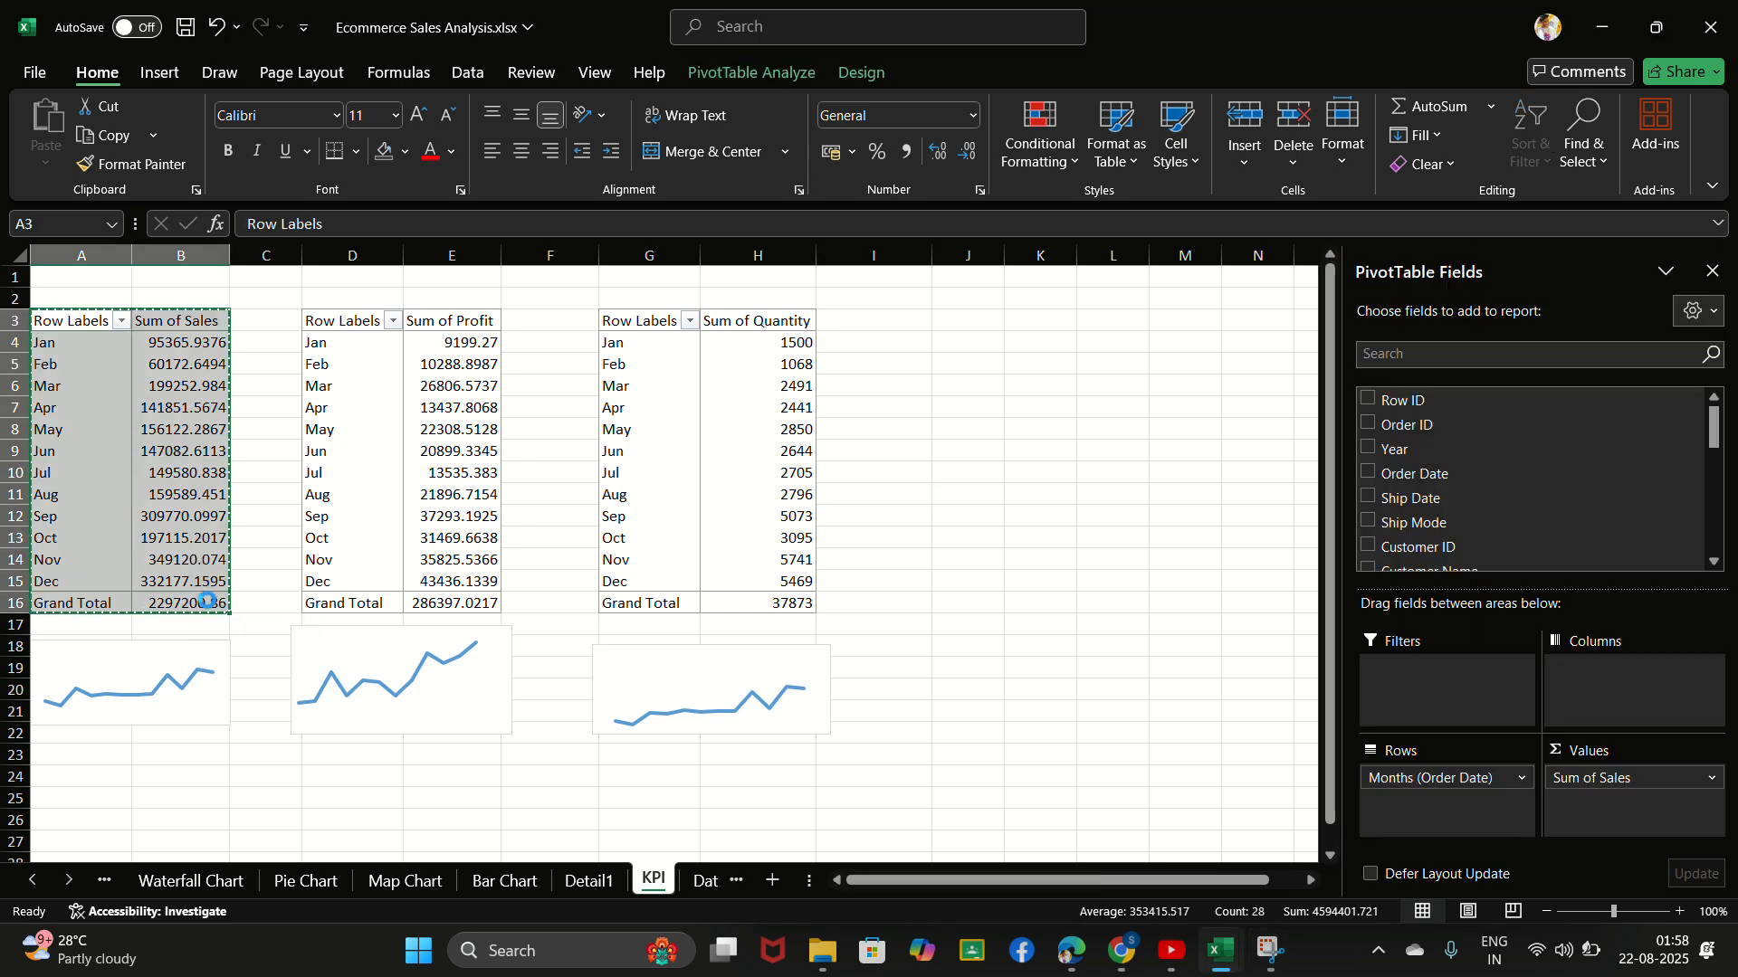
key("ctrl+c")
left_click(964, 323)
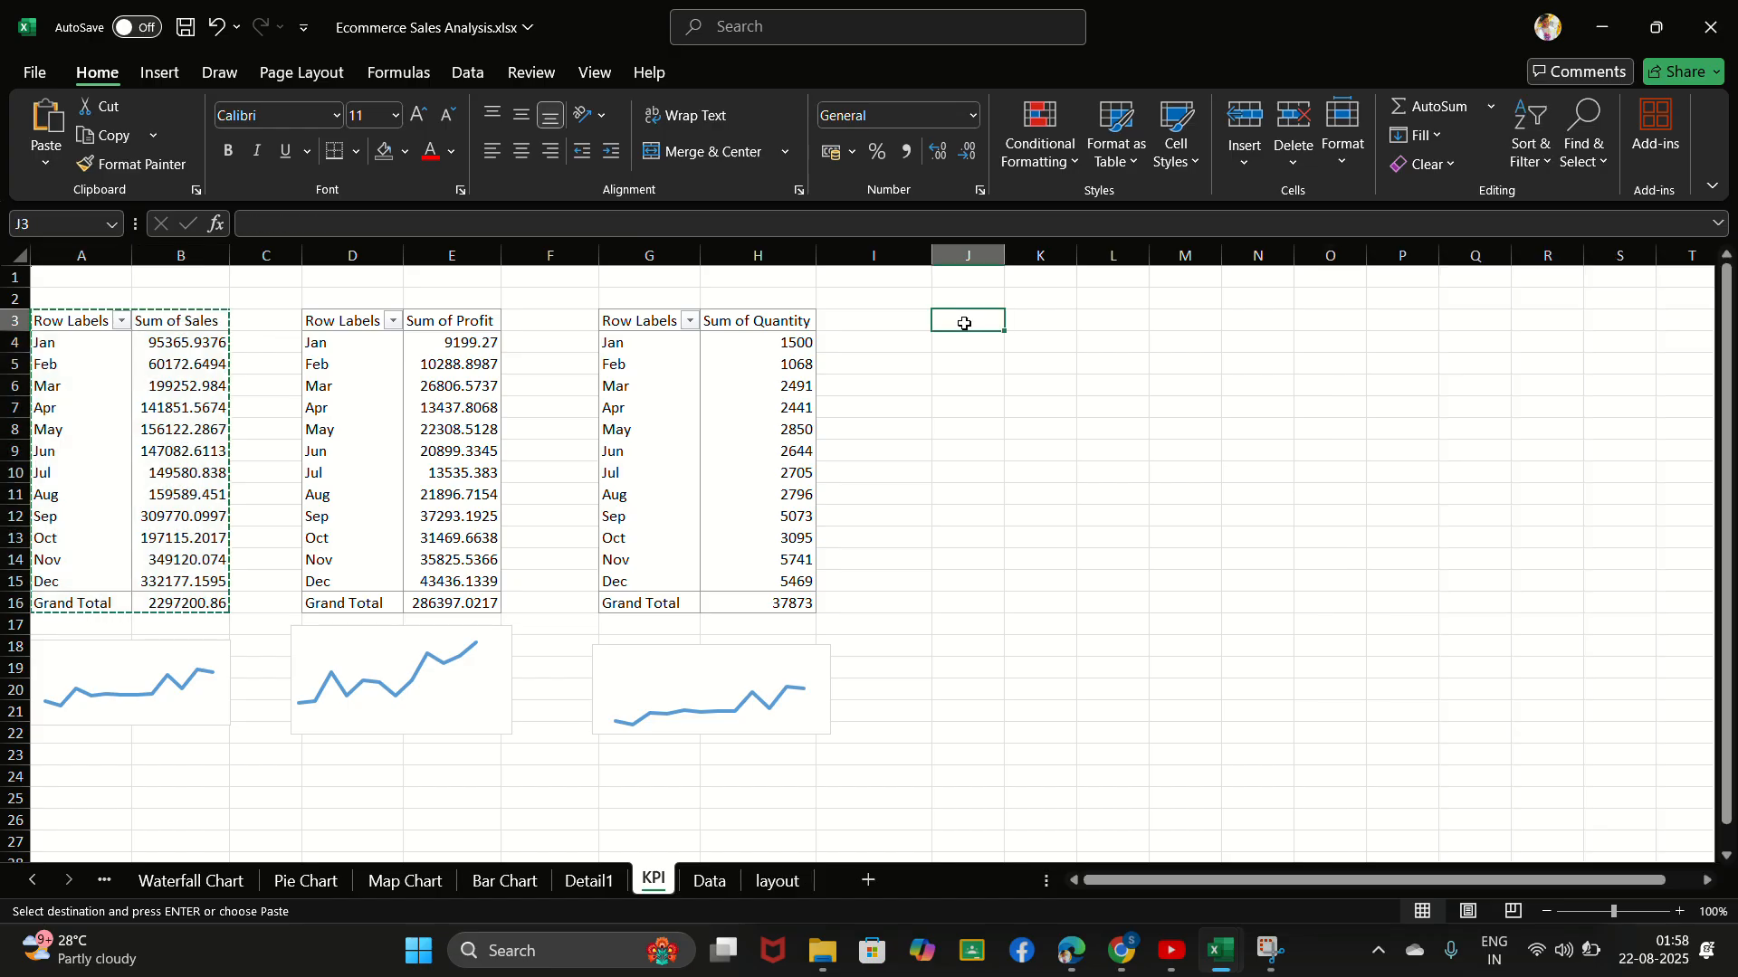
key("ctrl+v")
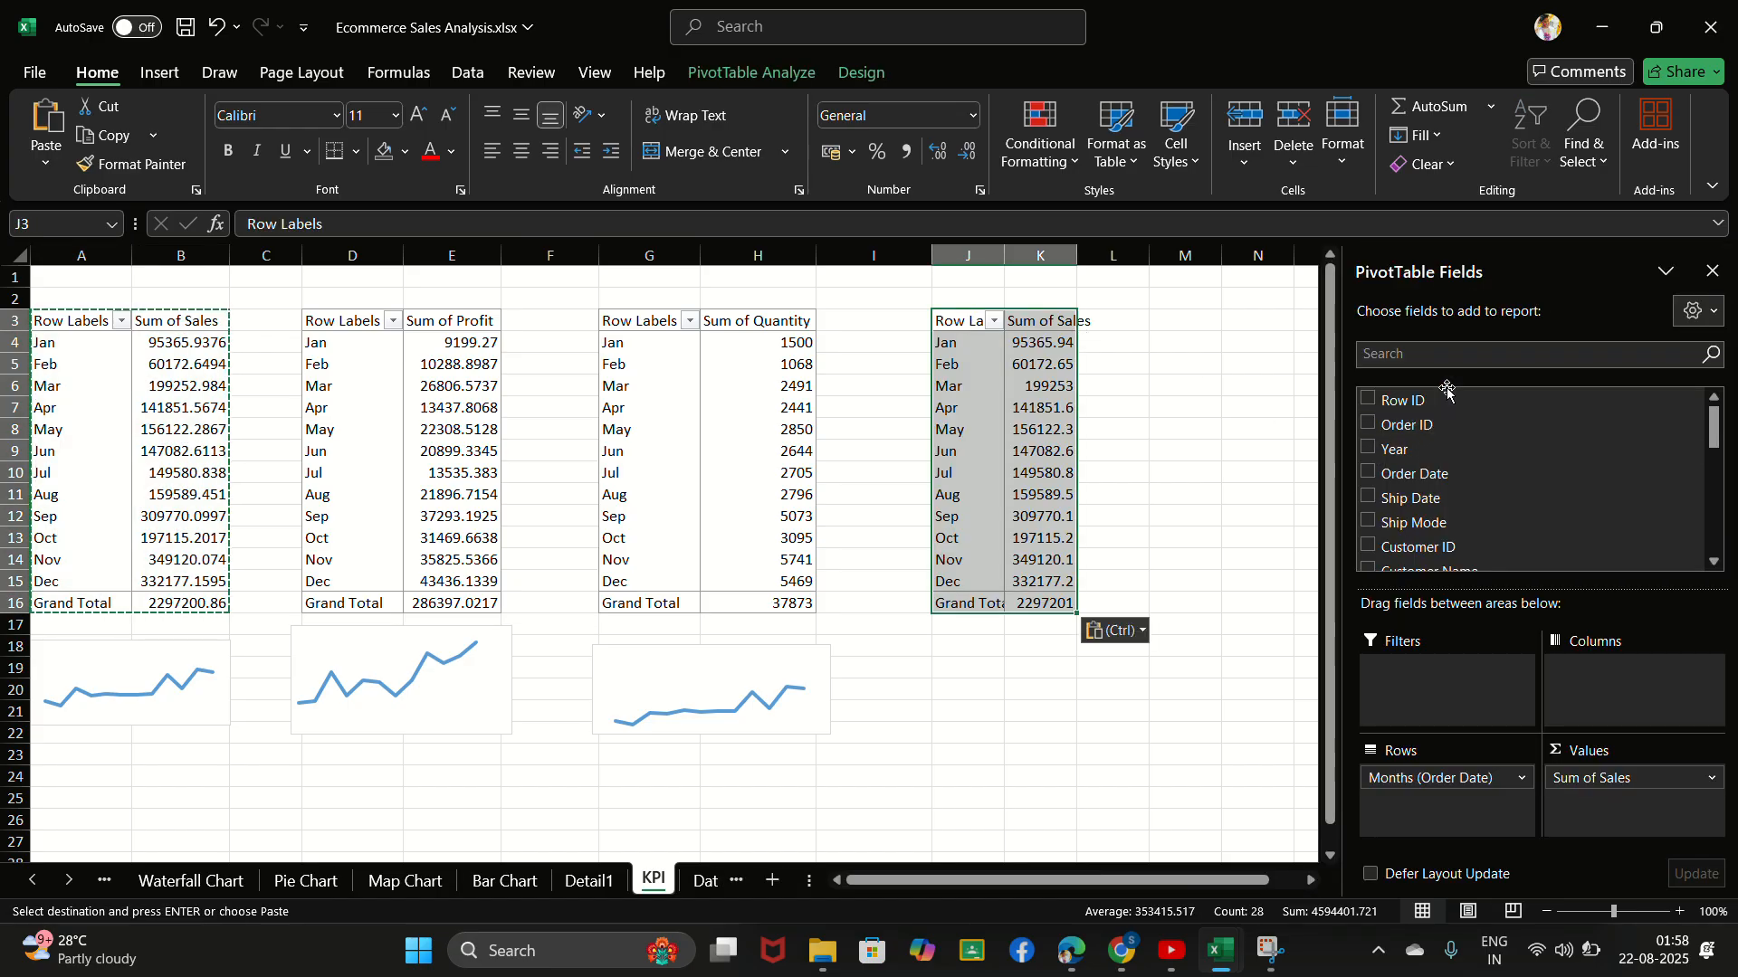
- Replace Sum of Sales with Count of Order ID as the only value in the PivotTable at J3
left_click(1457, 354)
type("order")
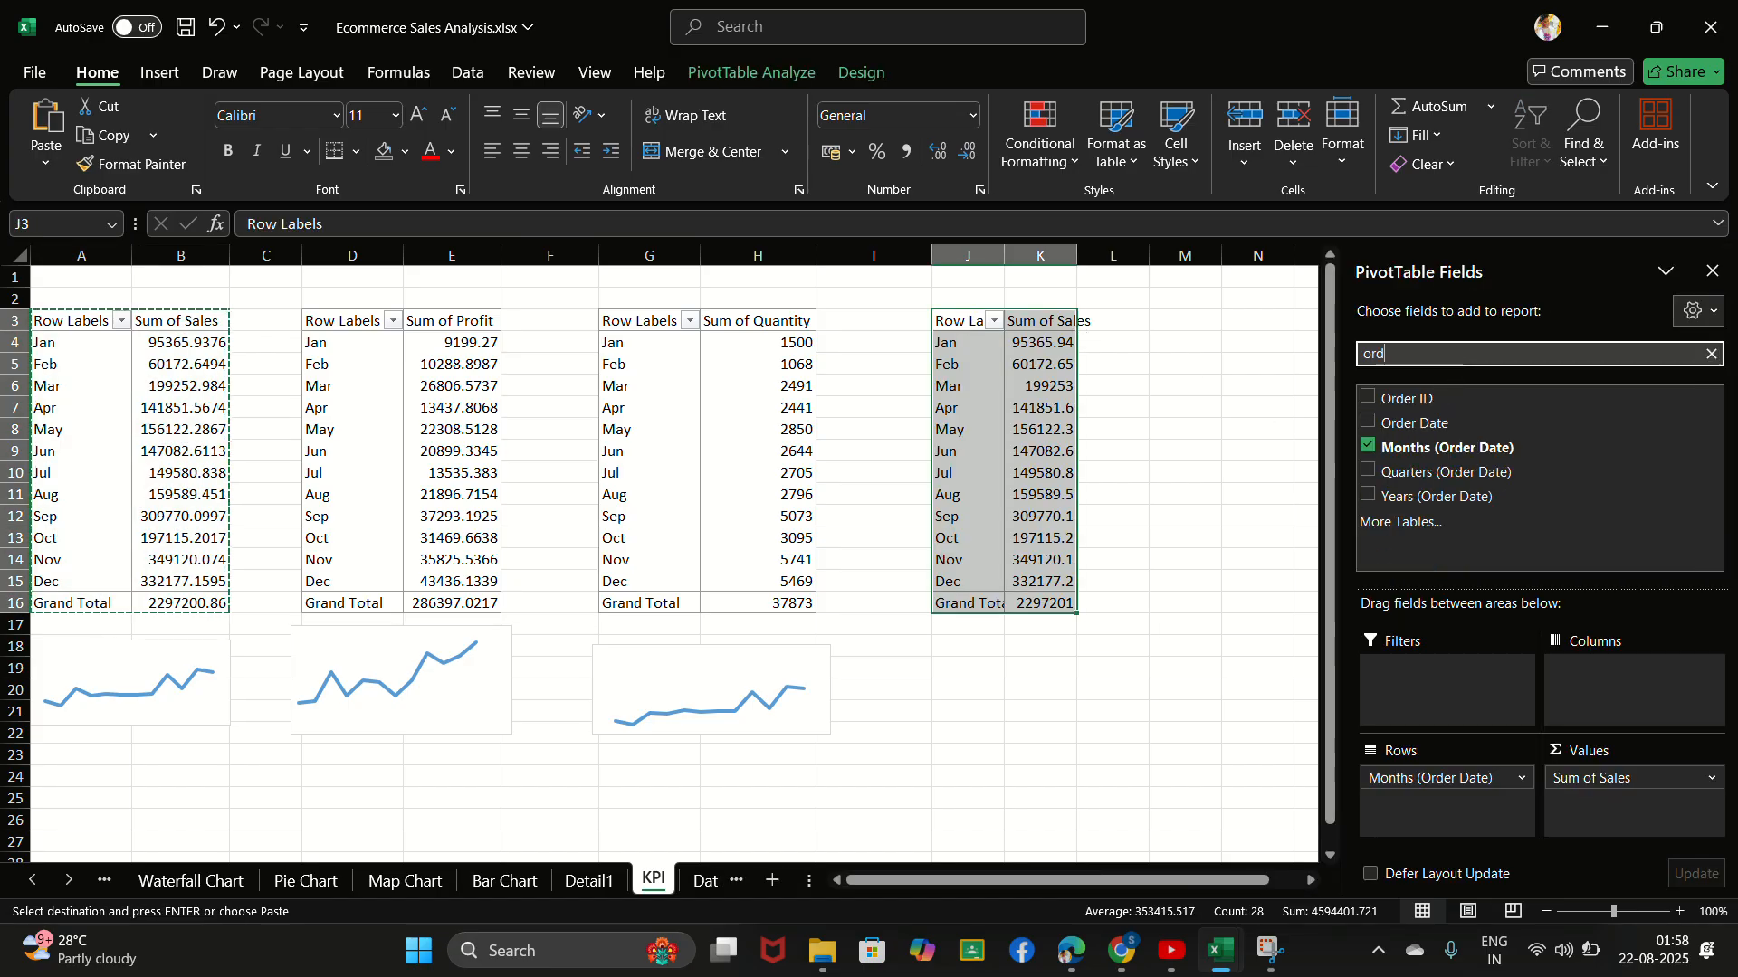
left_click(1367, 398)
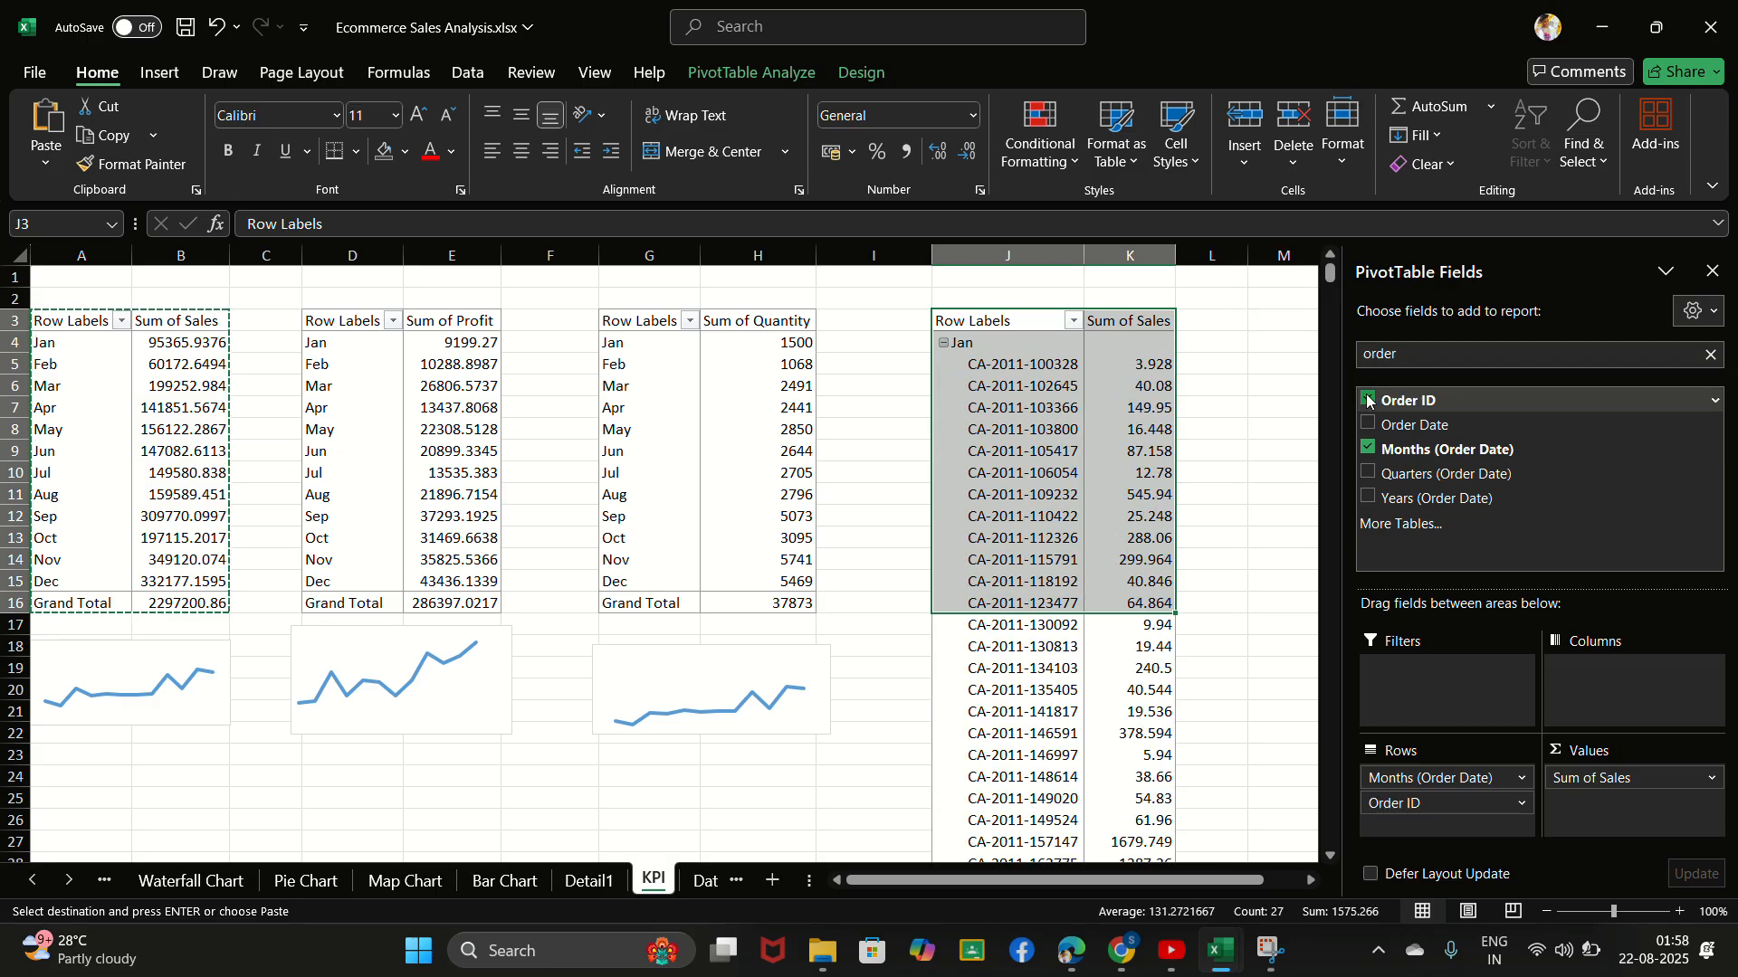
left_click_drag(1407, 401, 845, 765)
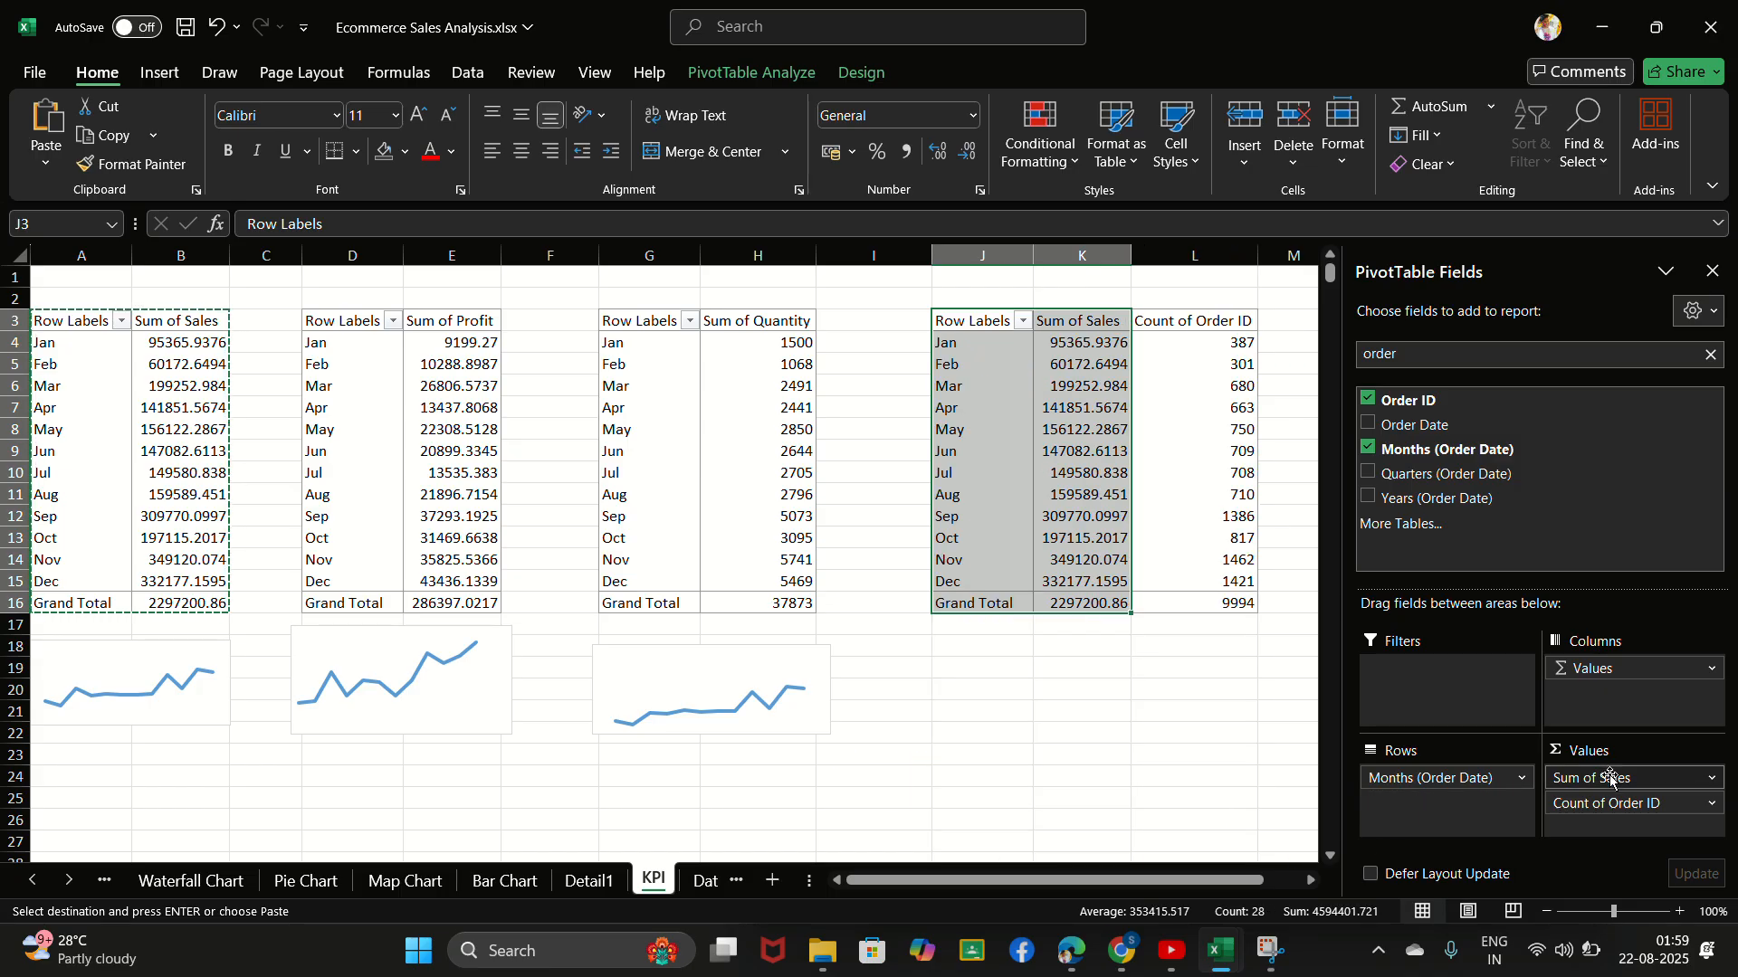
left_click_drag(1612, 776, 1131, 796)
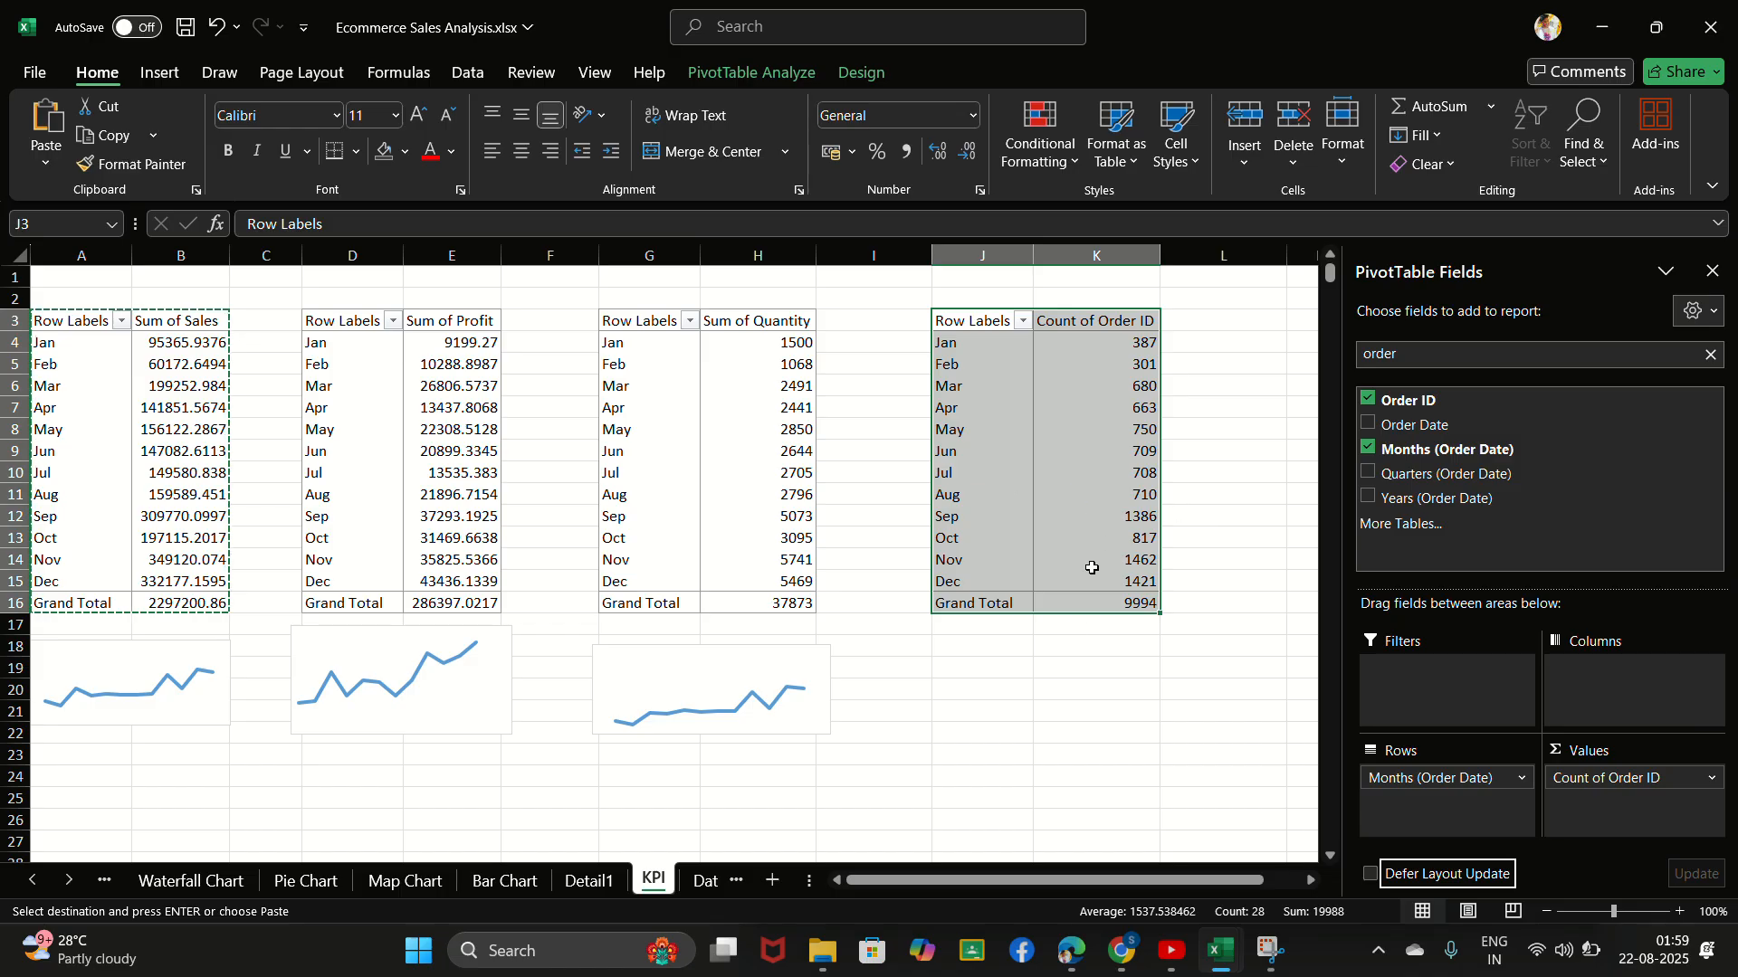
- Insert a Line PivotChart based on the monthly order count PivotTable at J3
left_click(1041, 644)
left_click(1005, 480)
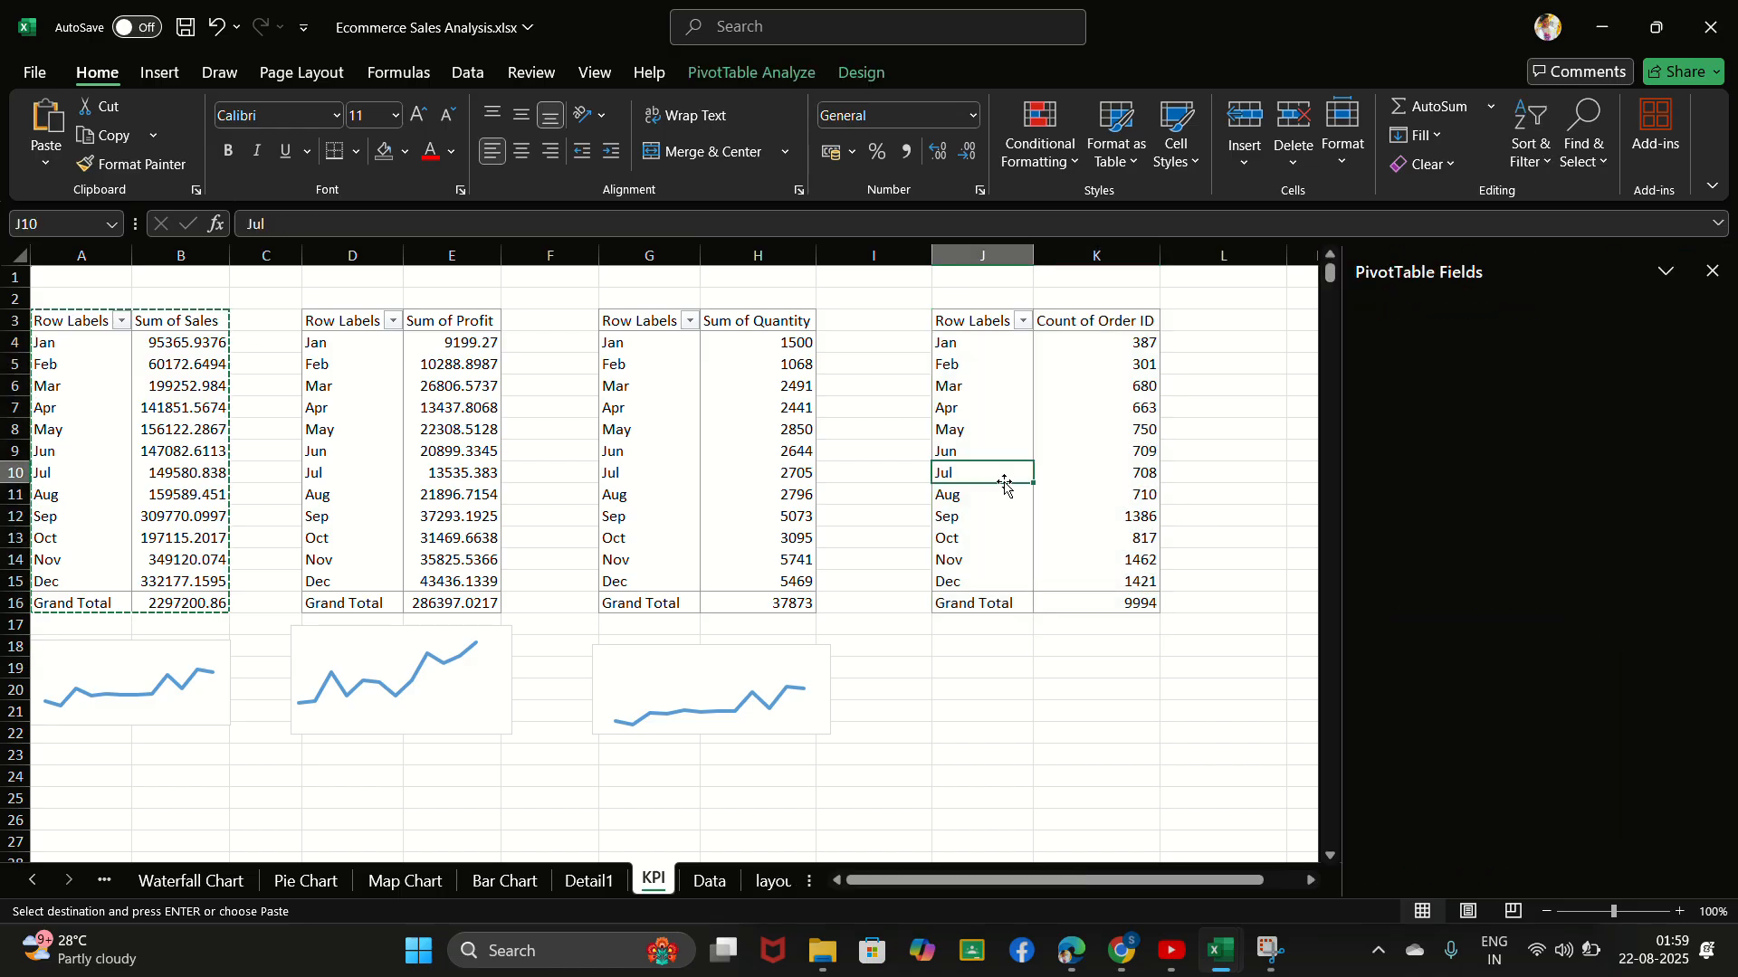
left_click(749, 72)
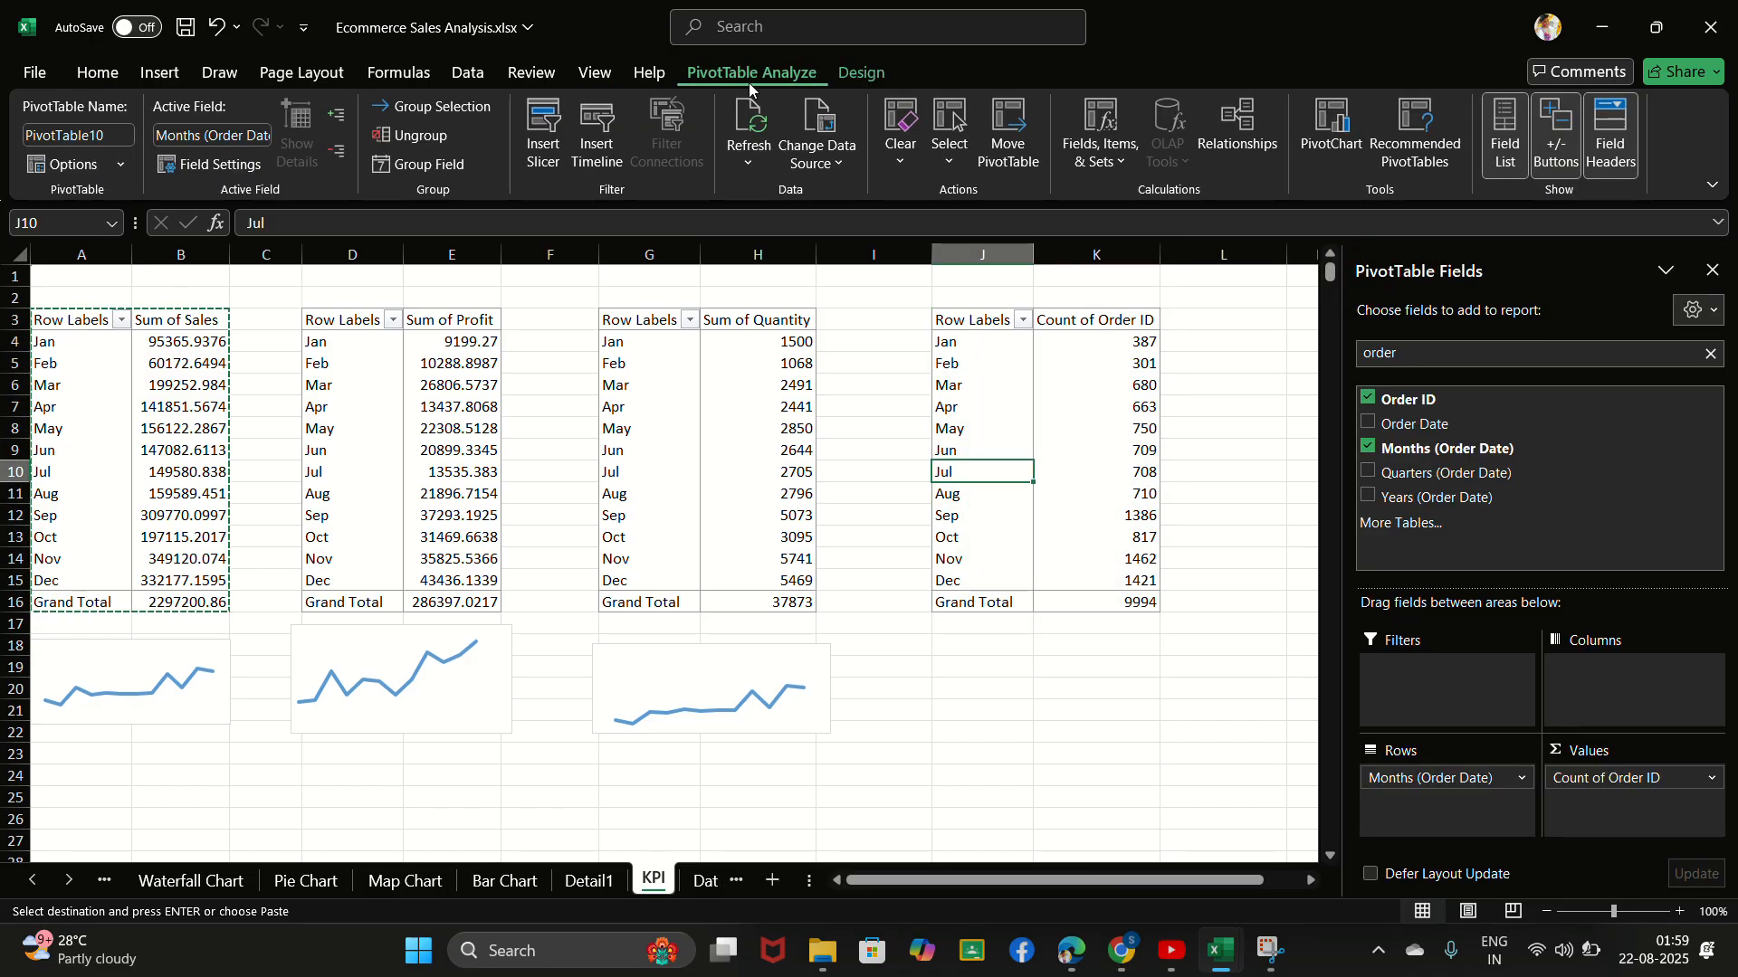
left_click(1334, 141)
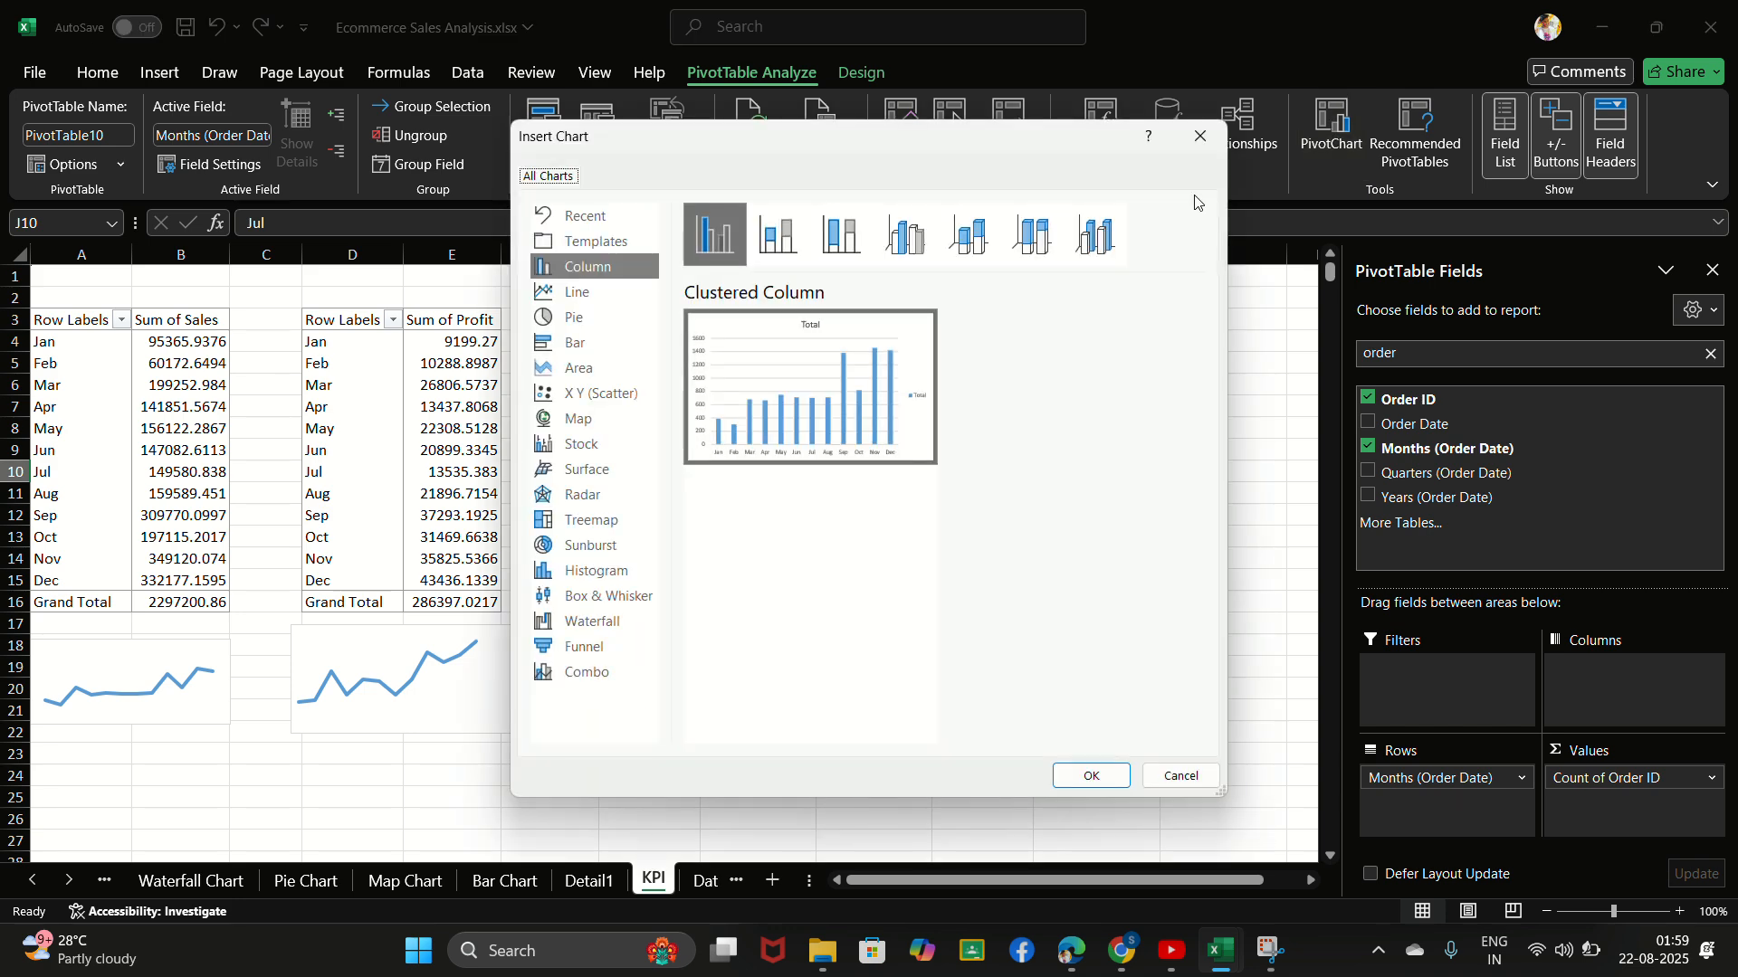
left_click(562, 290)
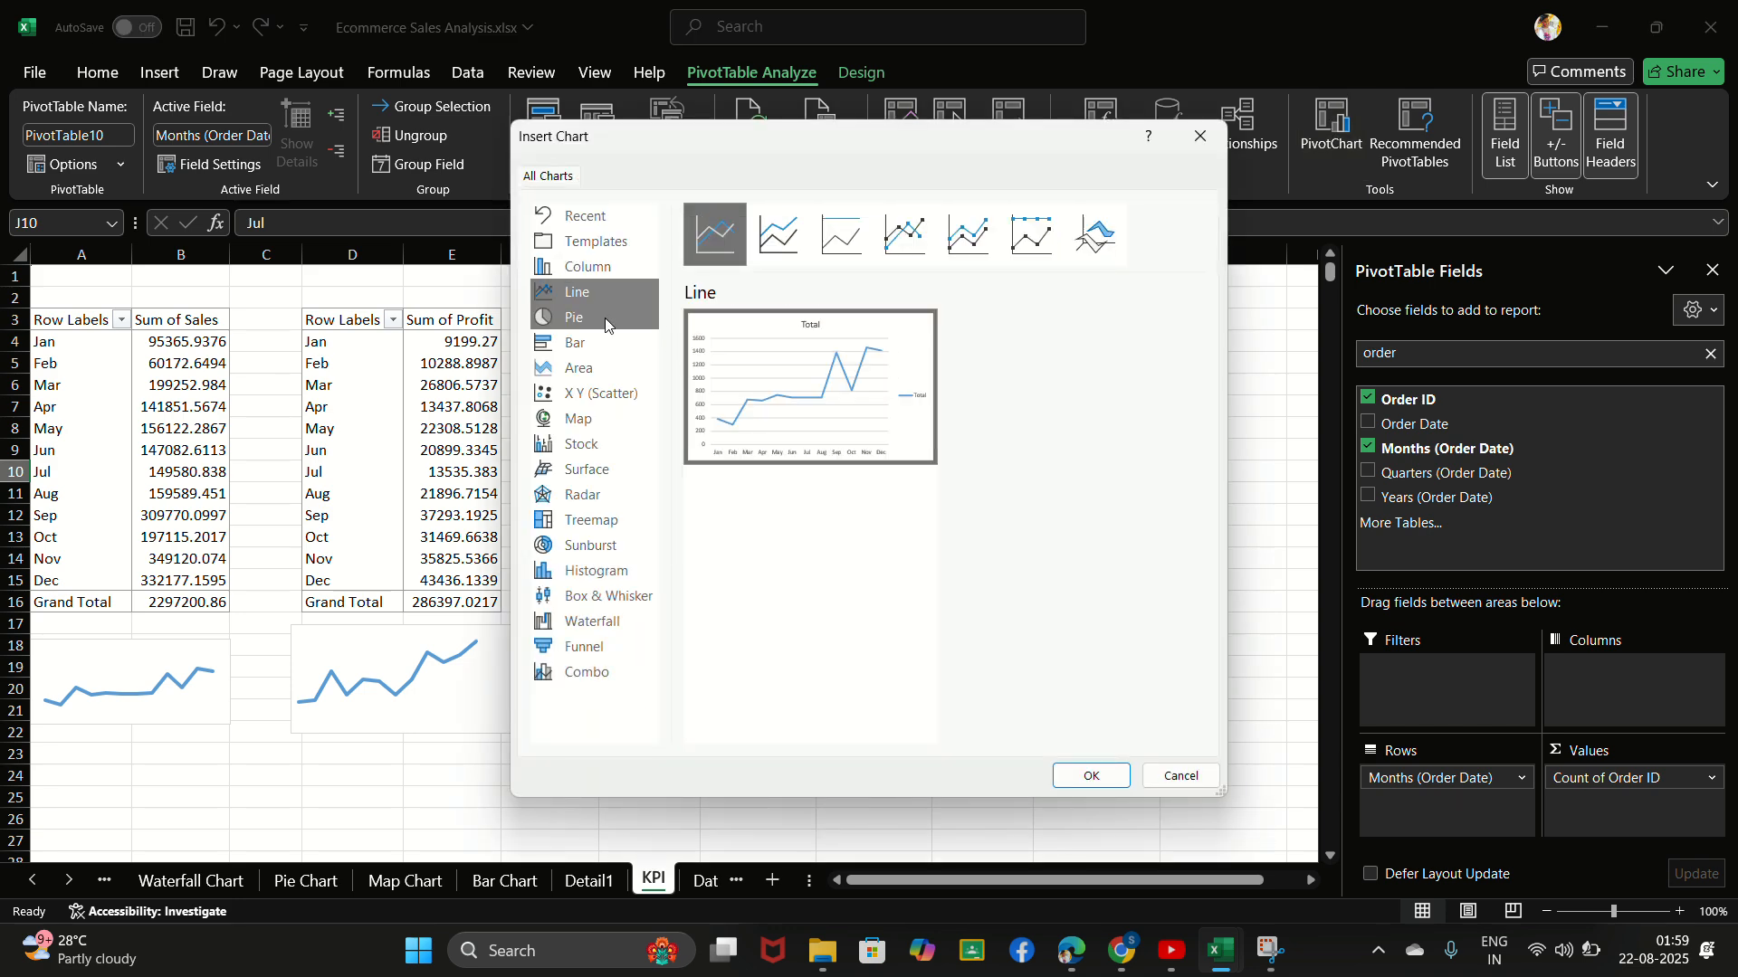
left_click(1089, 783)
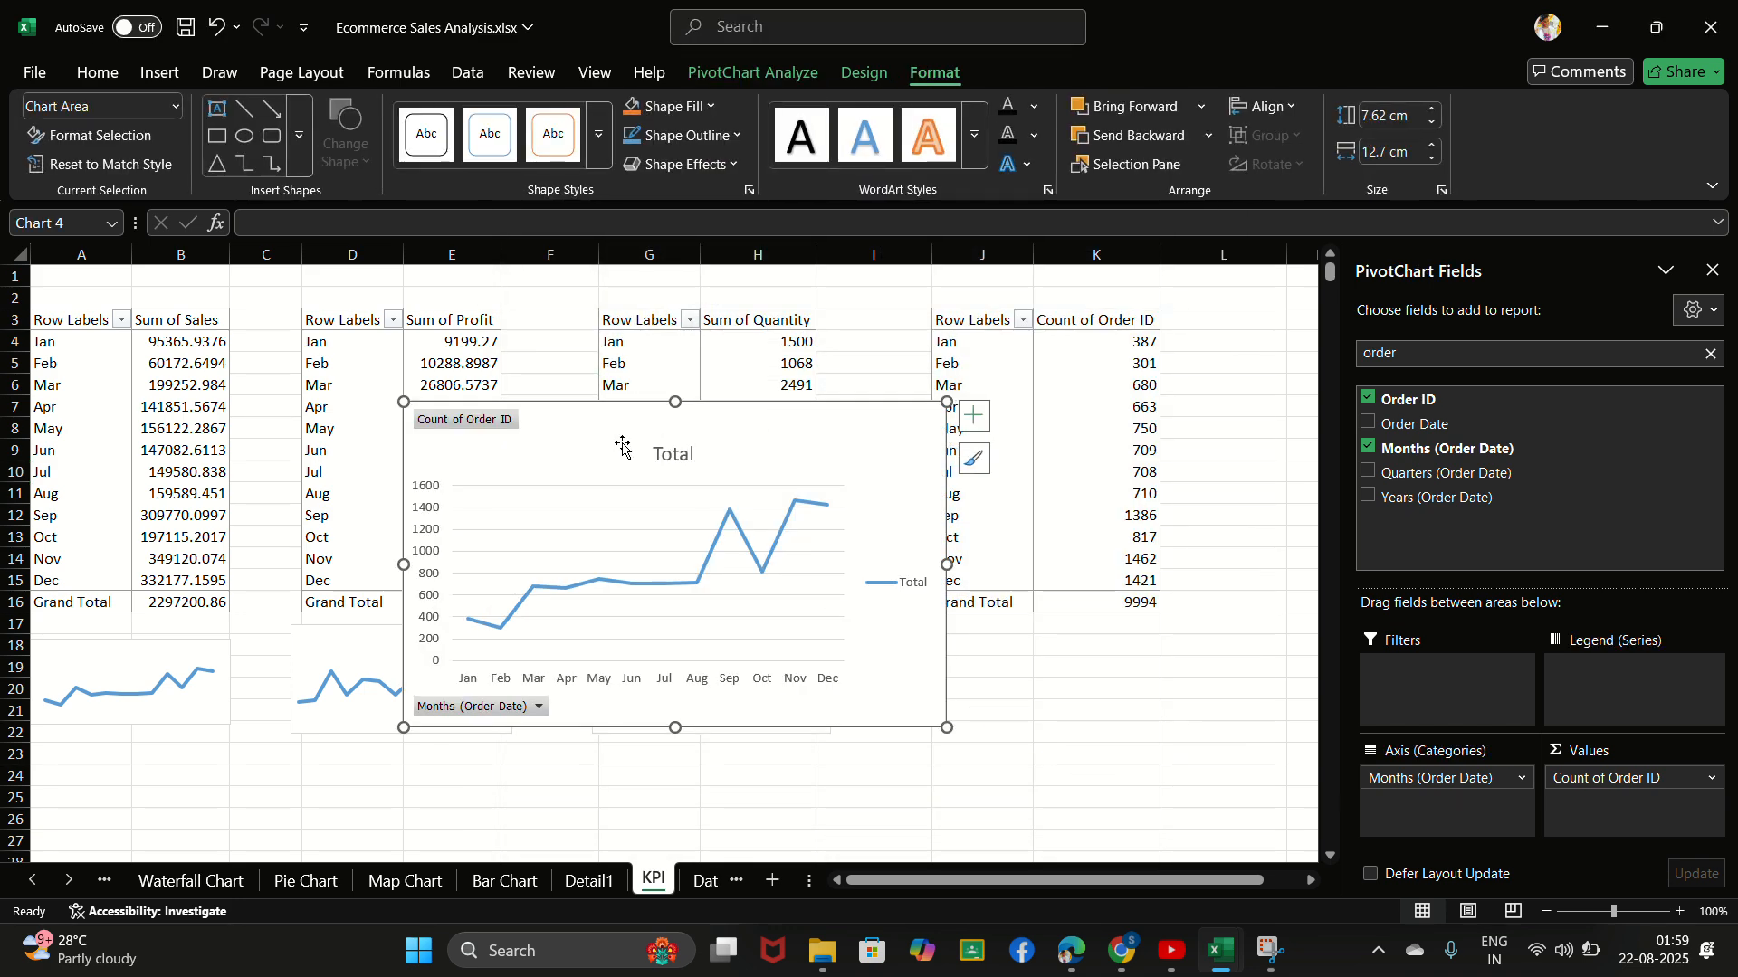
- Hide all field buttons on the order count chart and delete its title
right_click(449, 421)
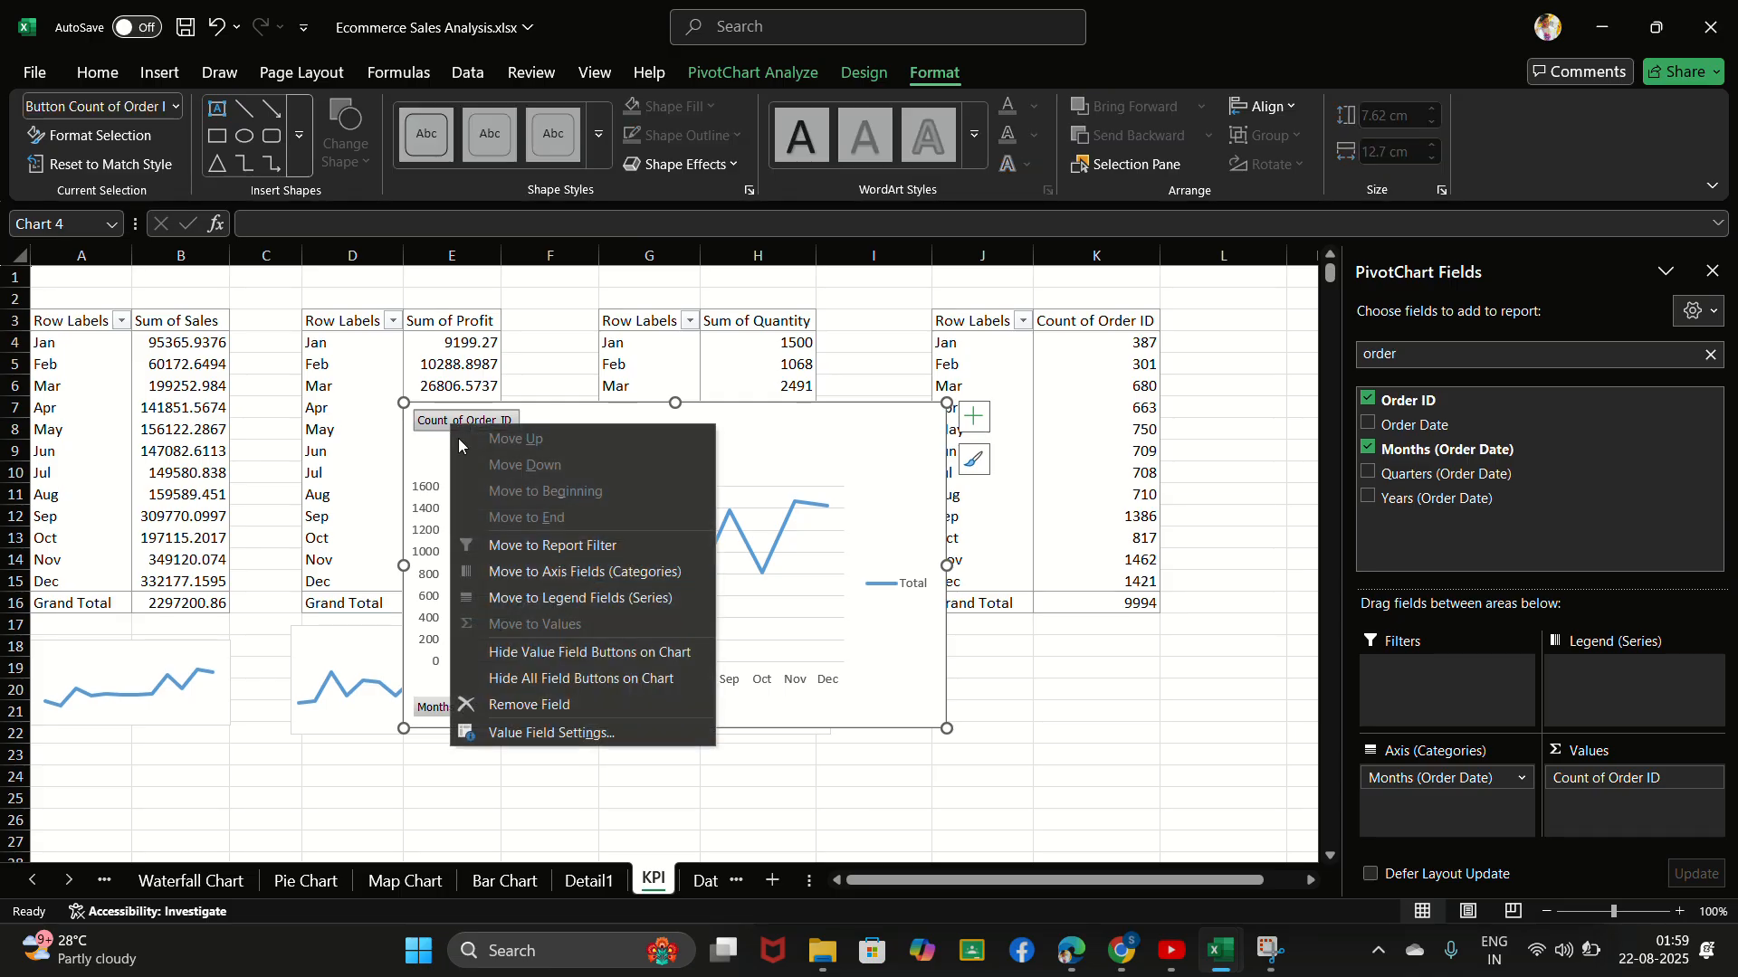
left_click(546, 679)
left_click(669, 435)
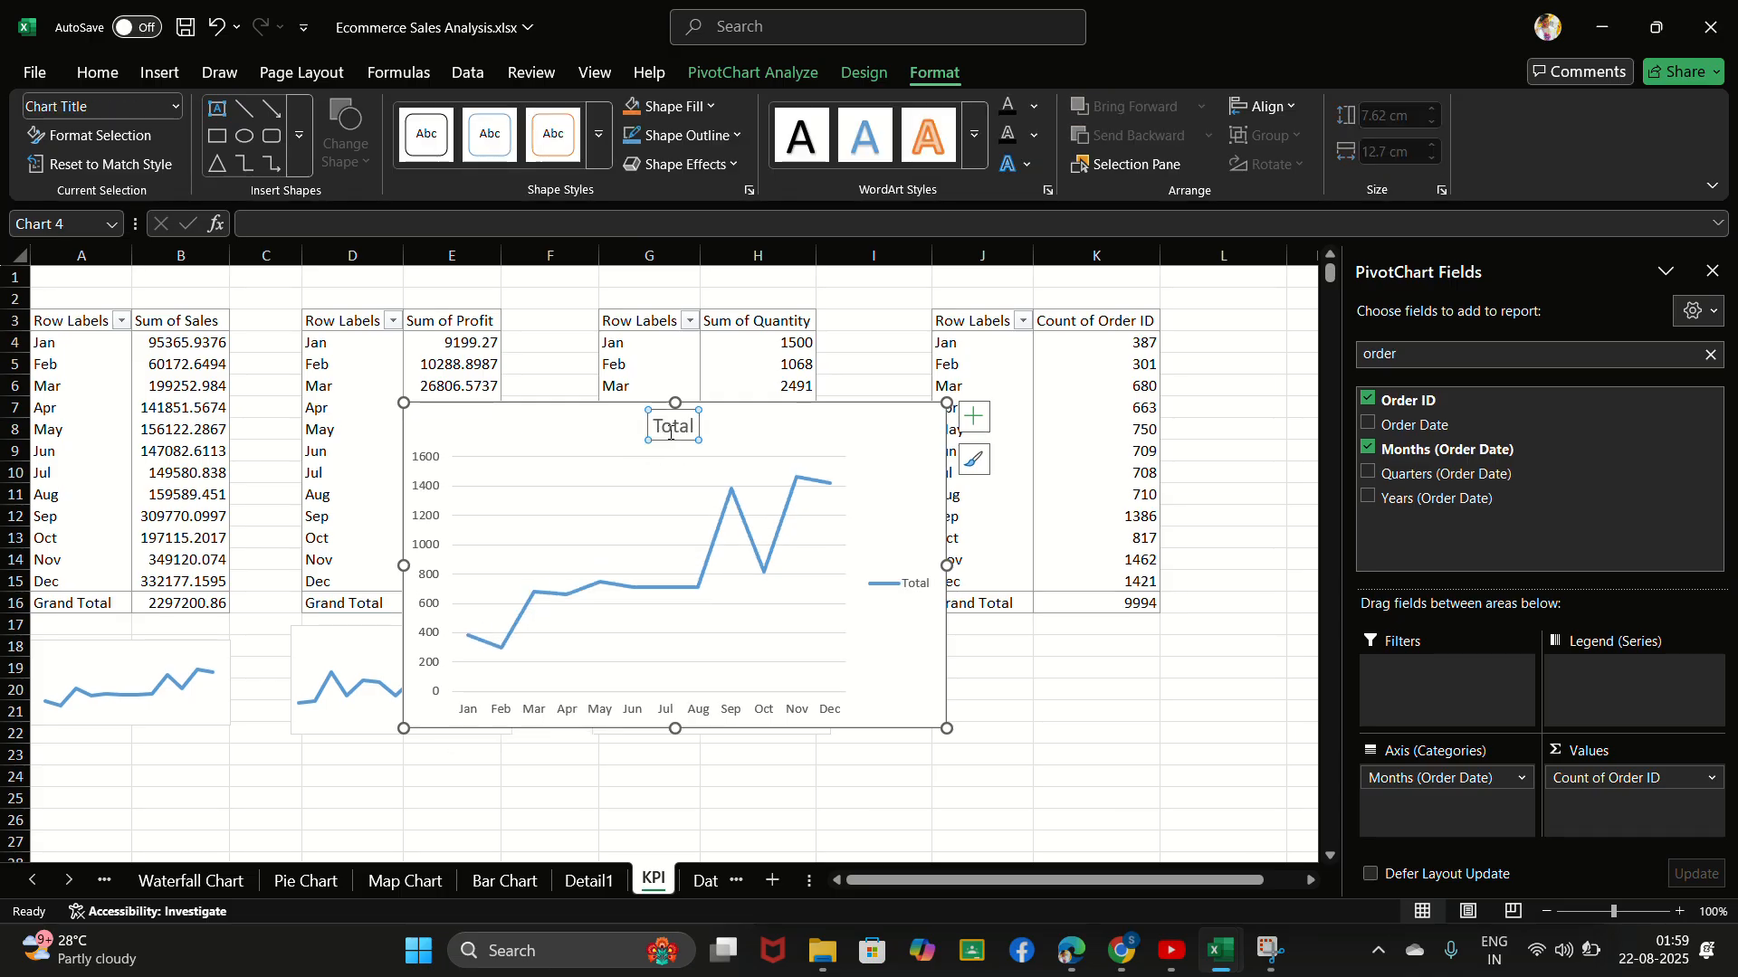
right_click(670, 438)
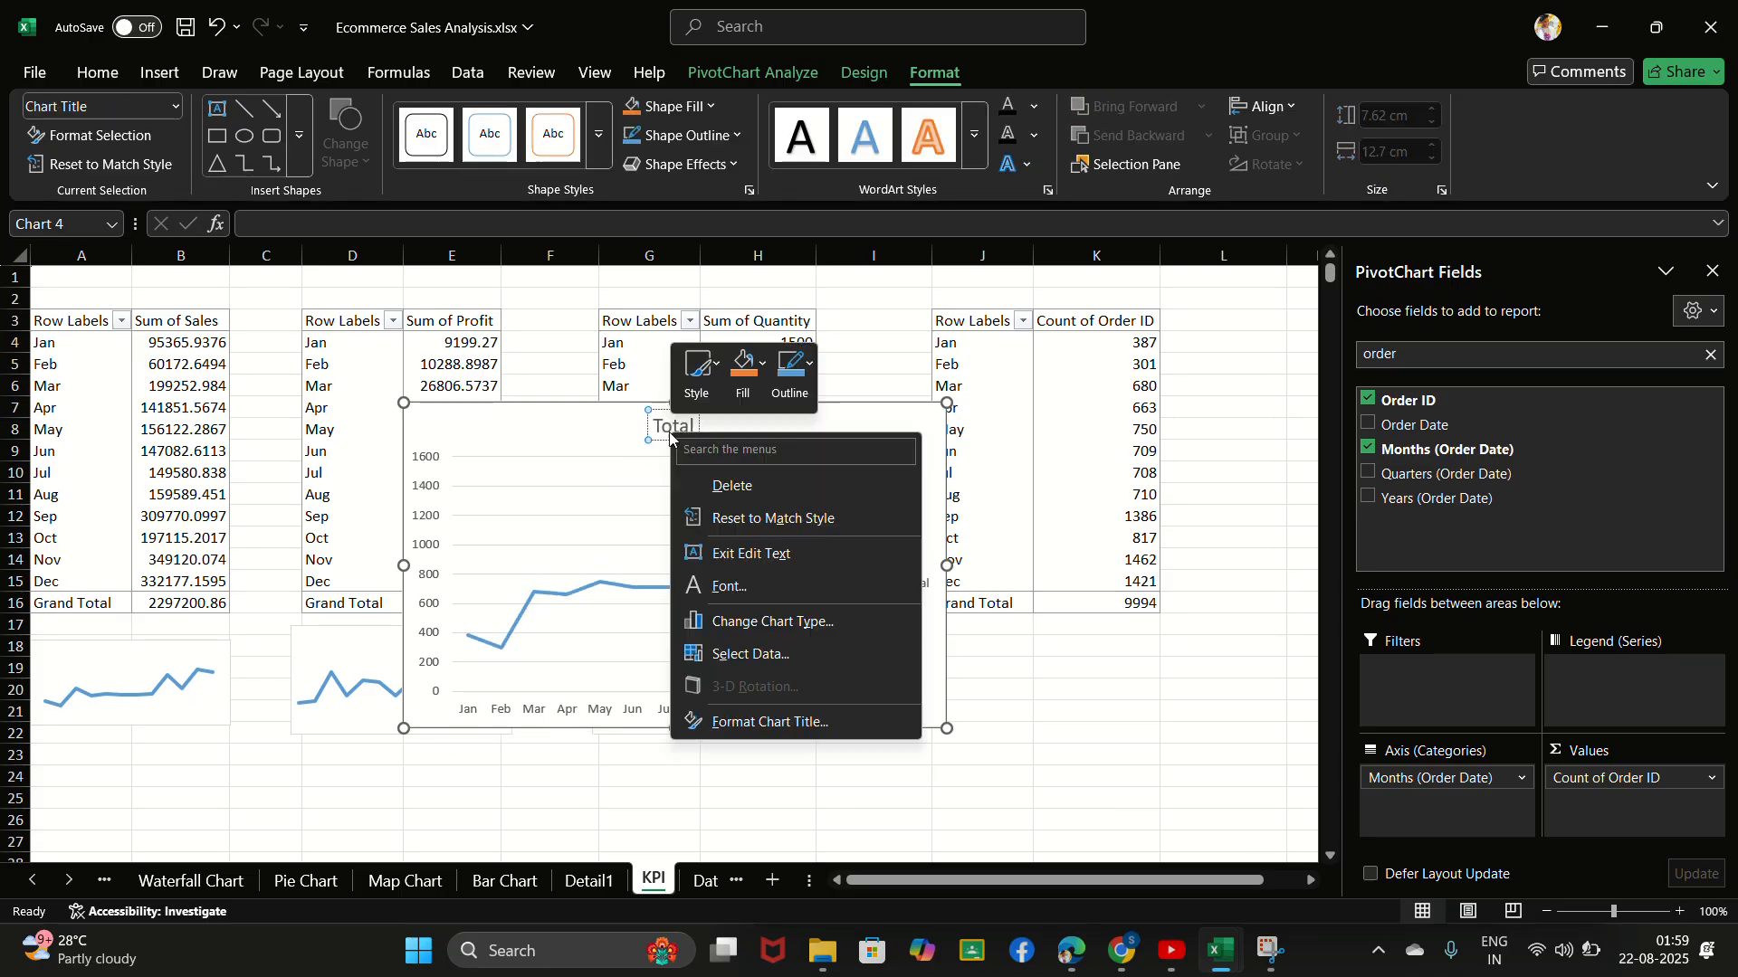
left_click(744, 489)
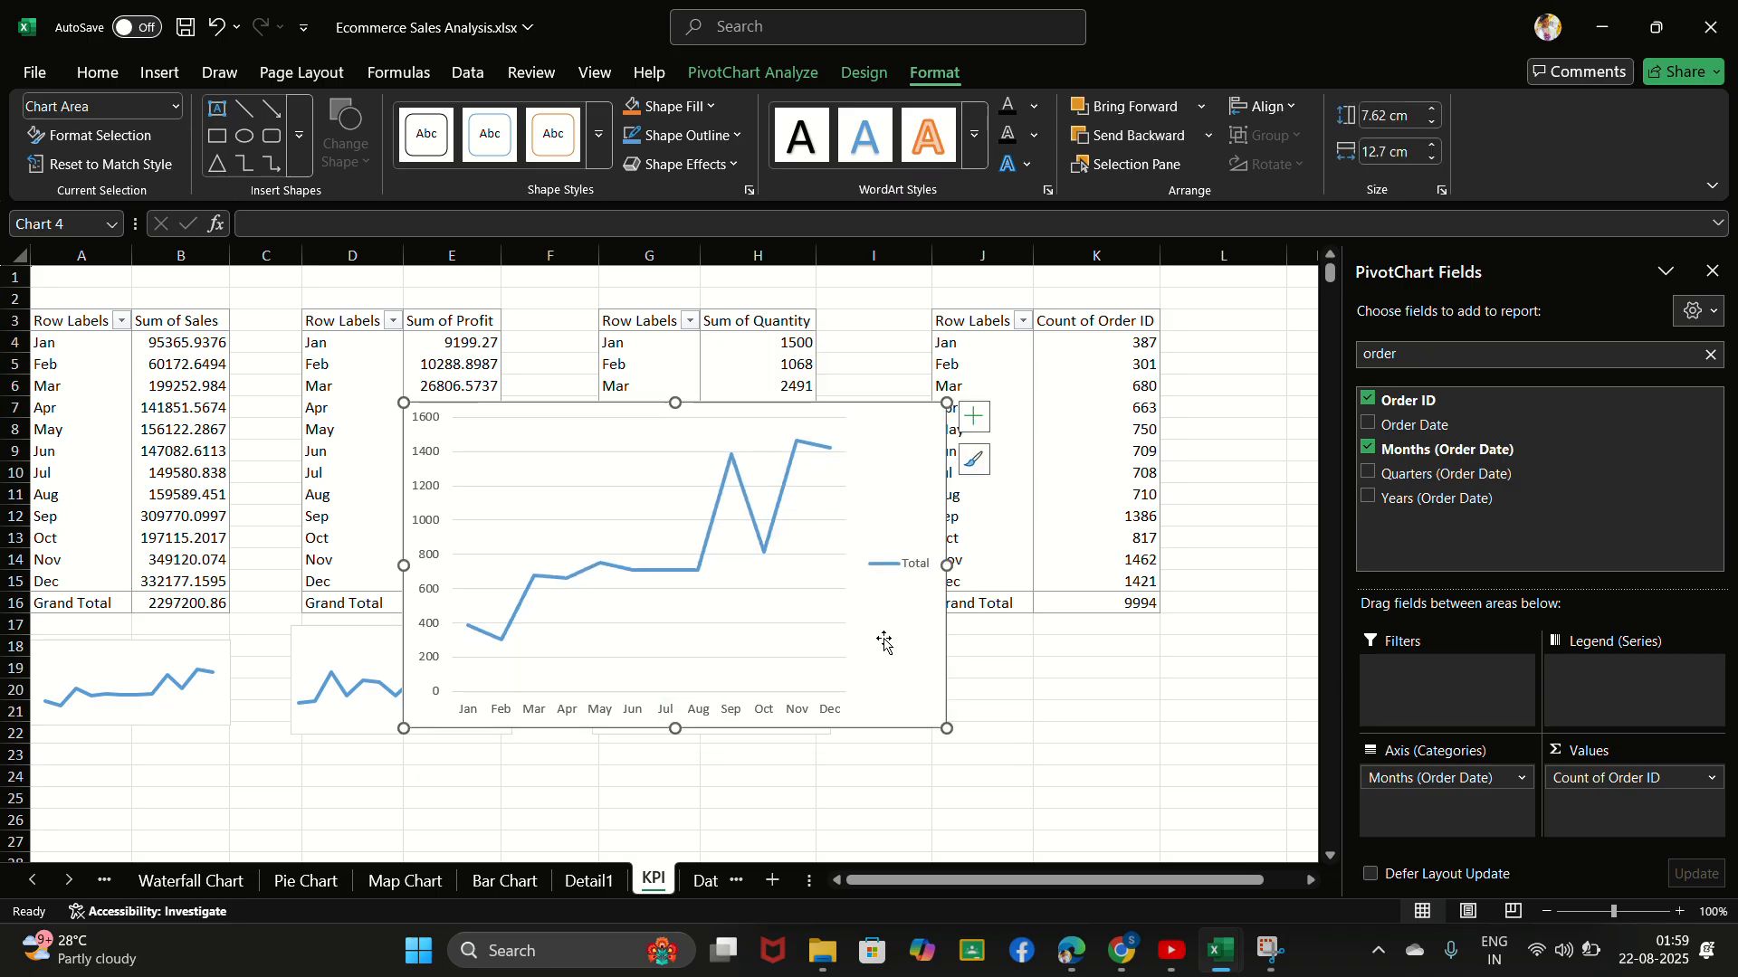
- Delete the legend and the horizontal axis from the order count chart
right_click(906, 568)
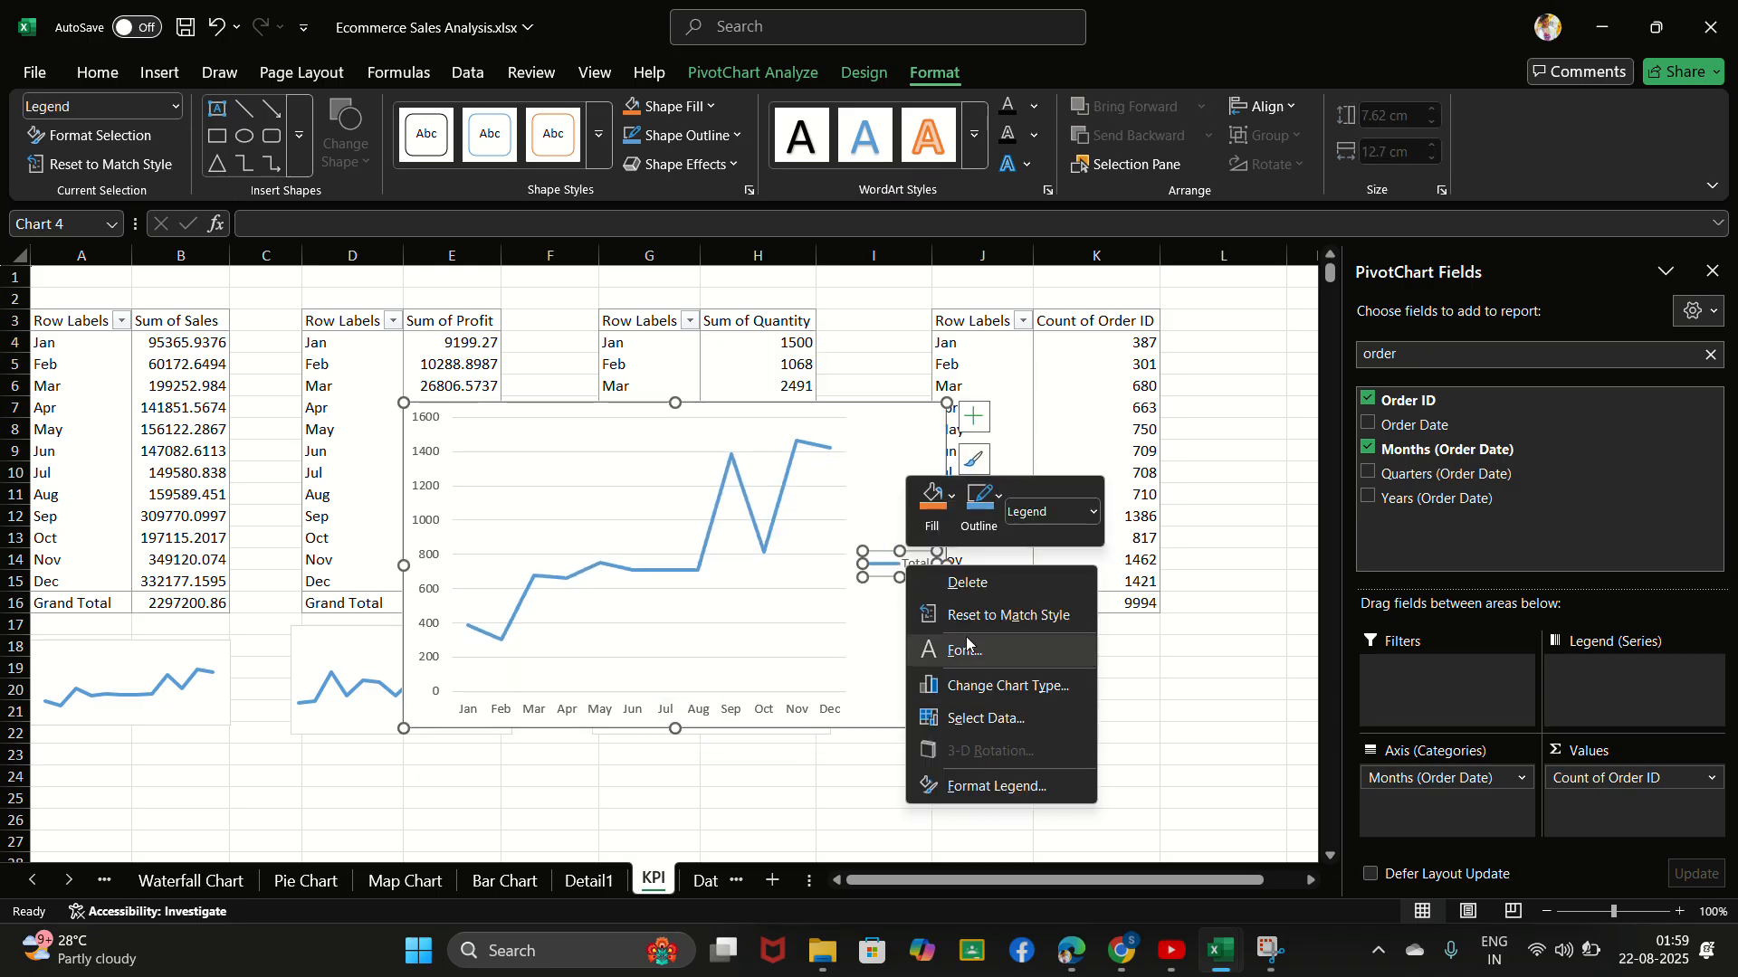
left_click(978, 583)
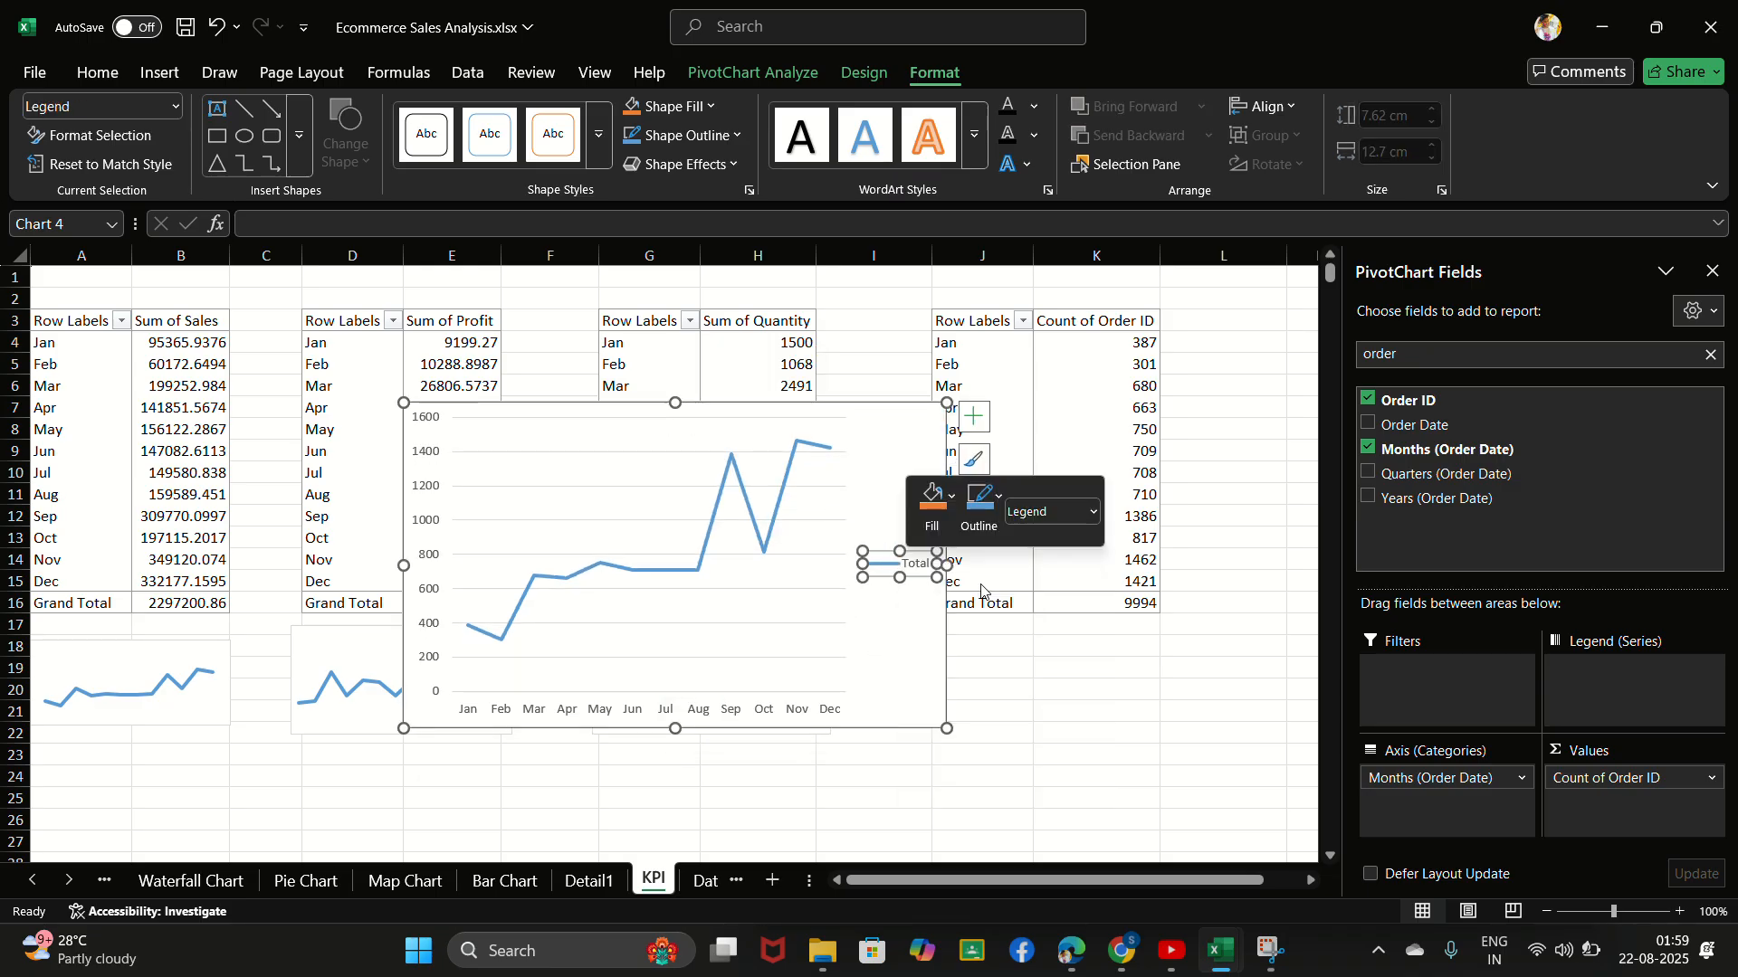
right_click(808, 715)
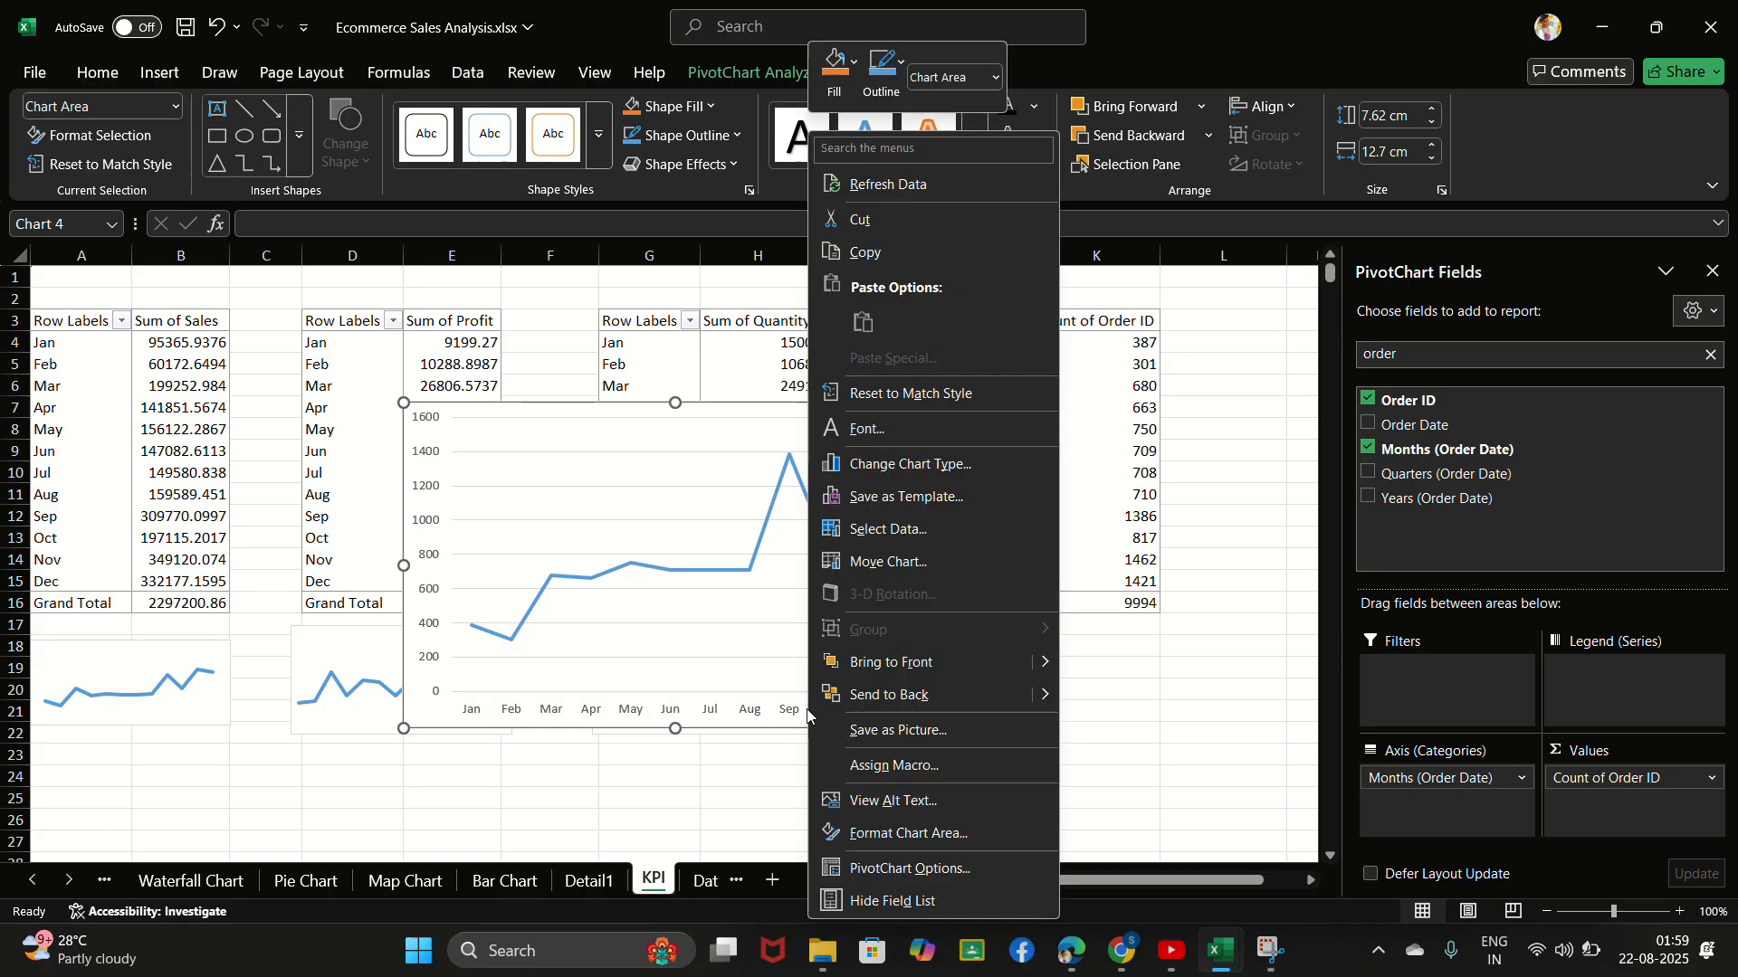
left_click(635, 720)
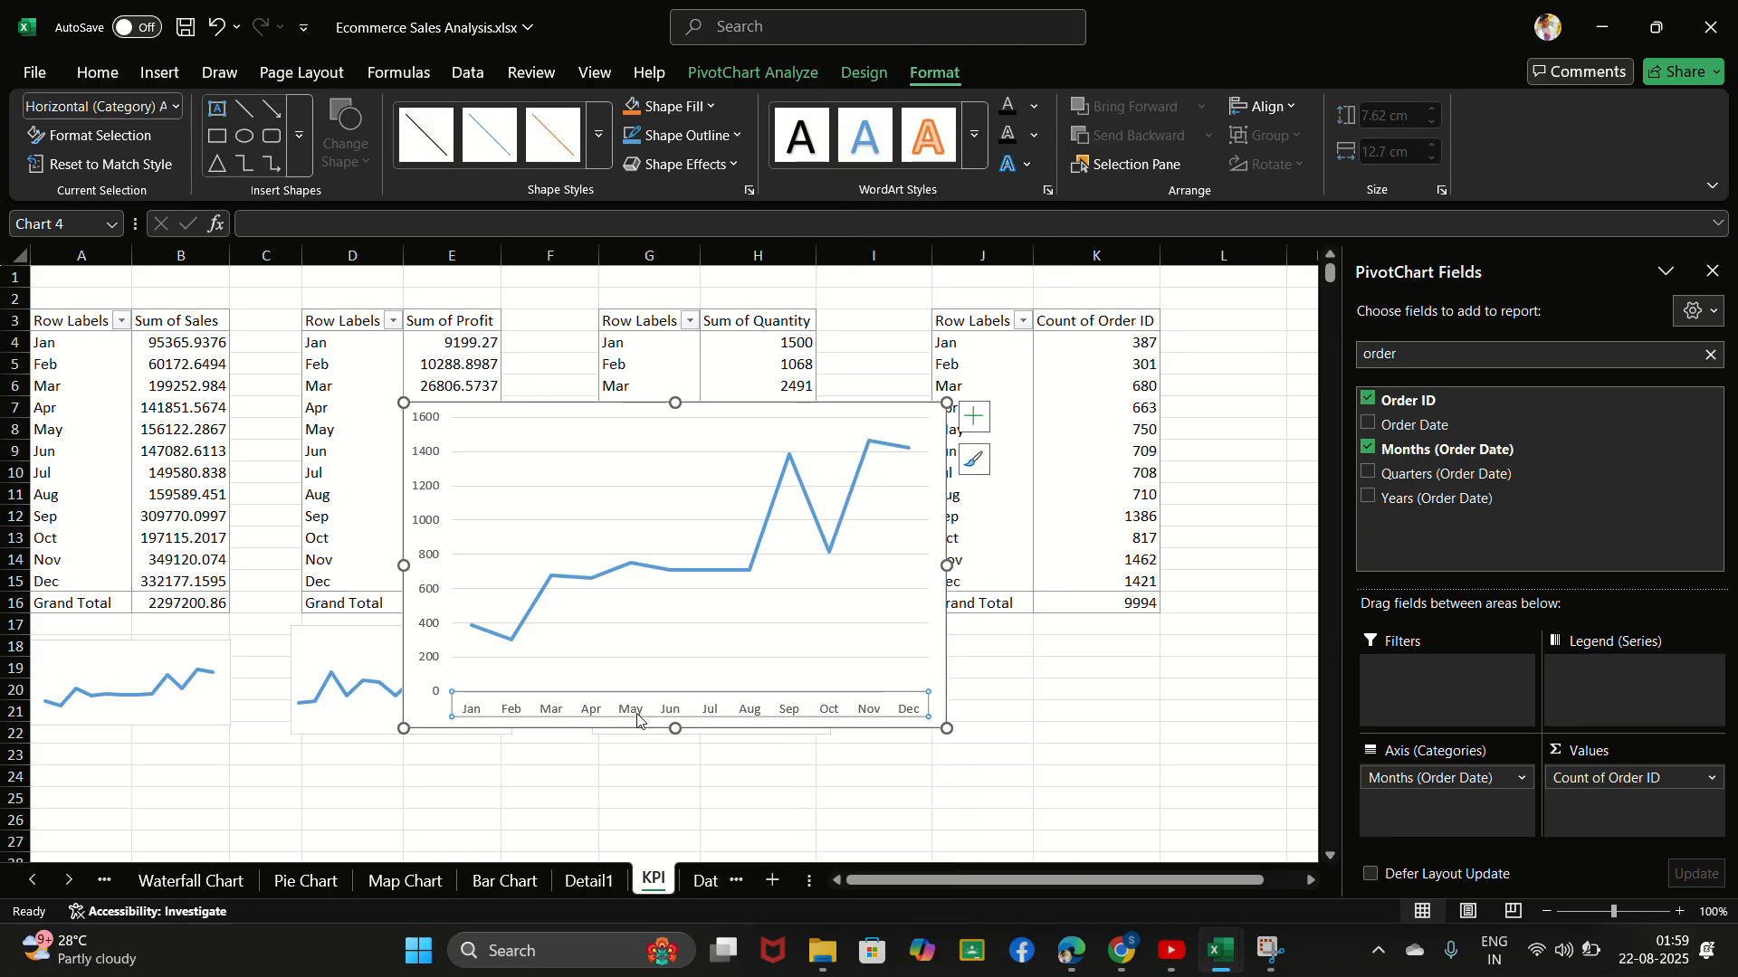
right_click(637, 715)
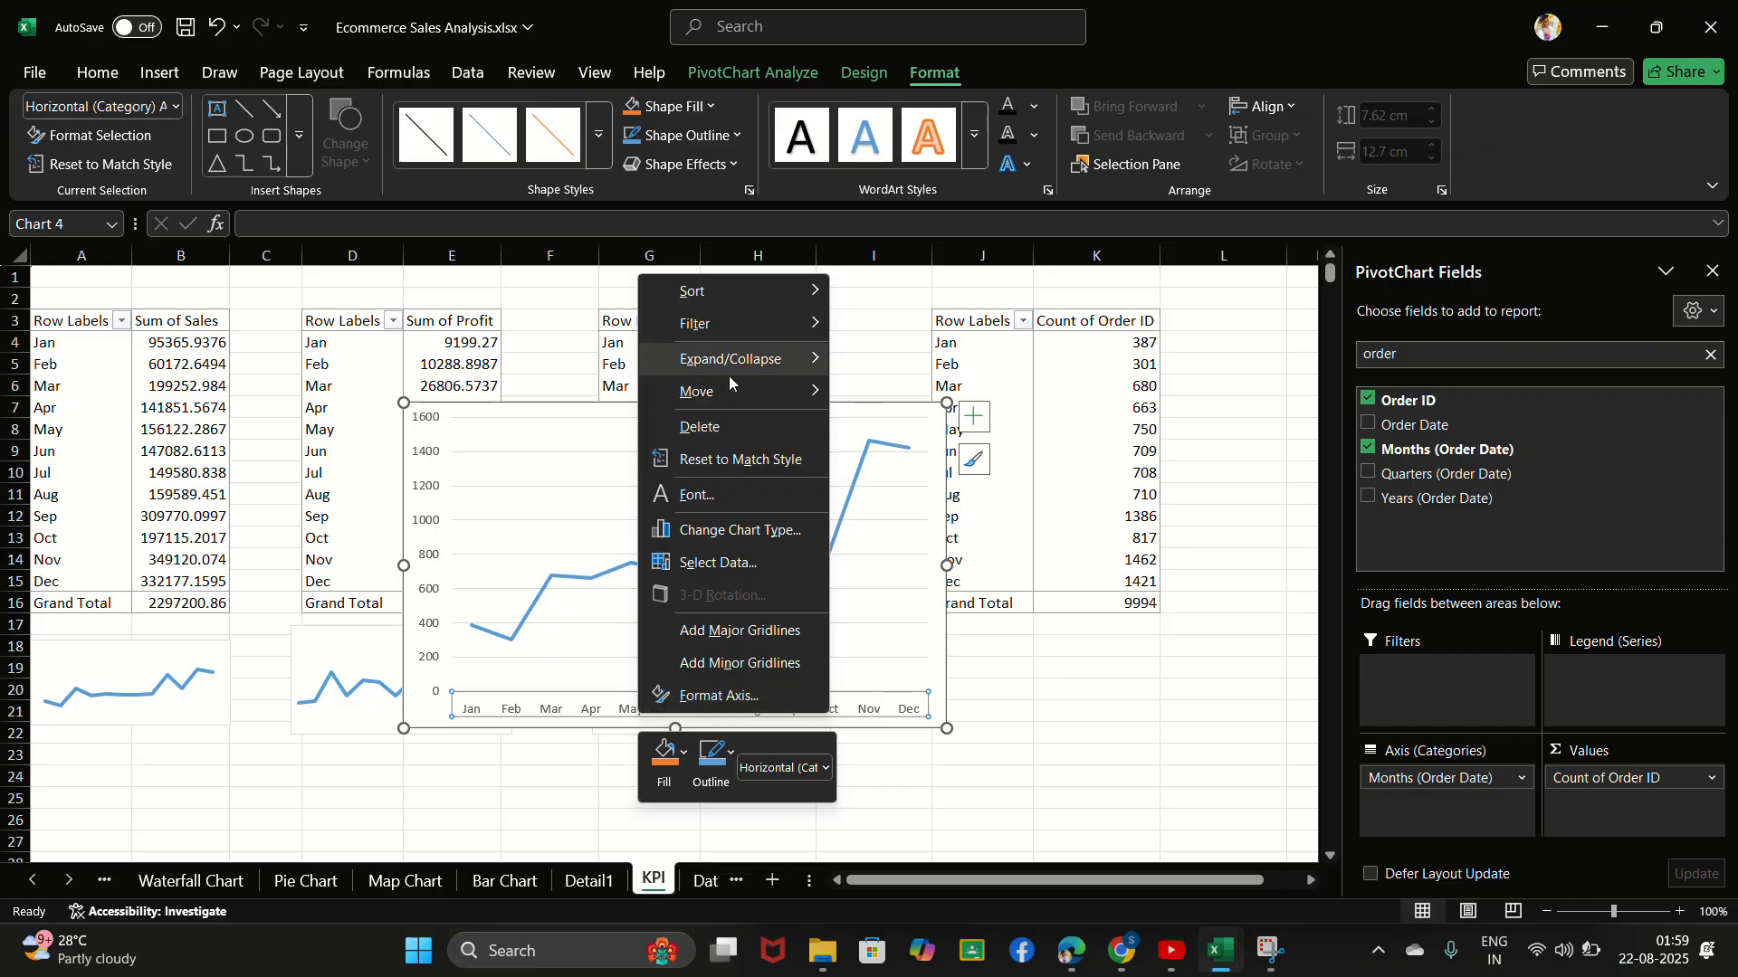
left_click(736, 433)
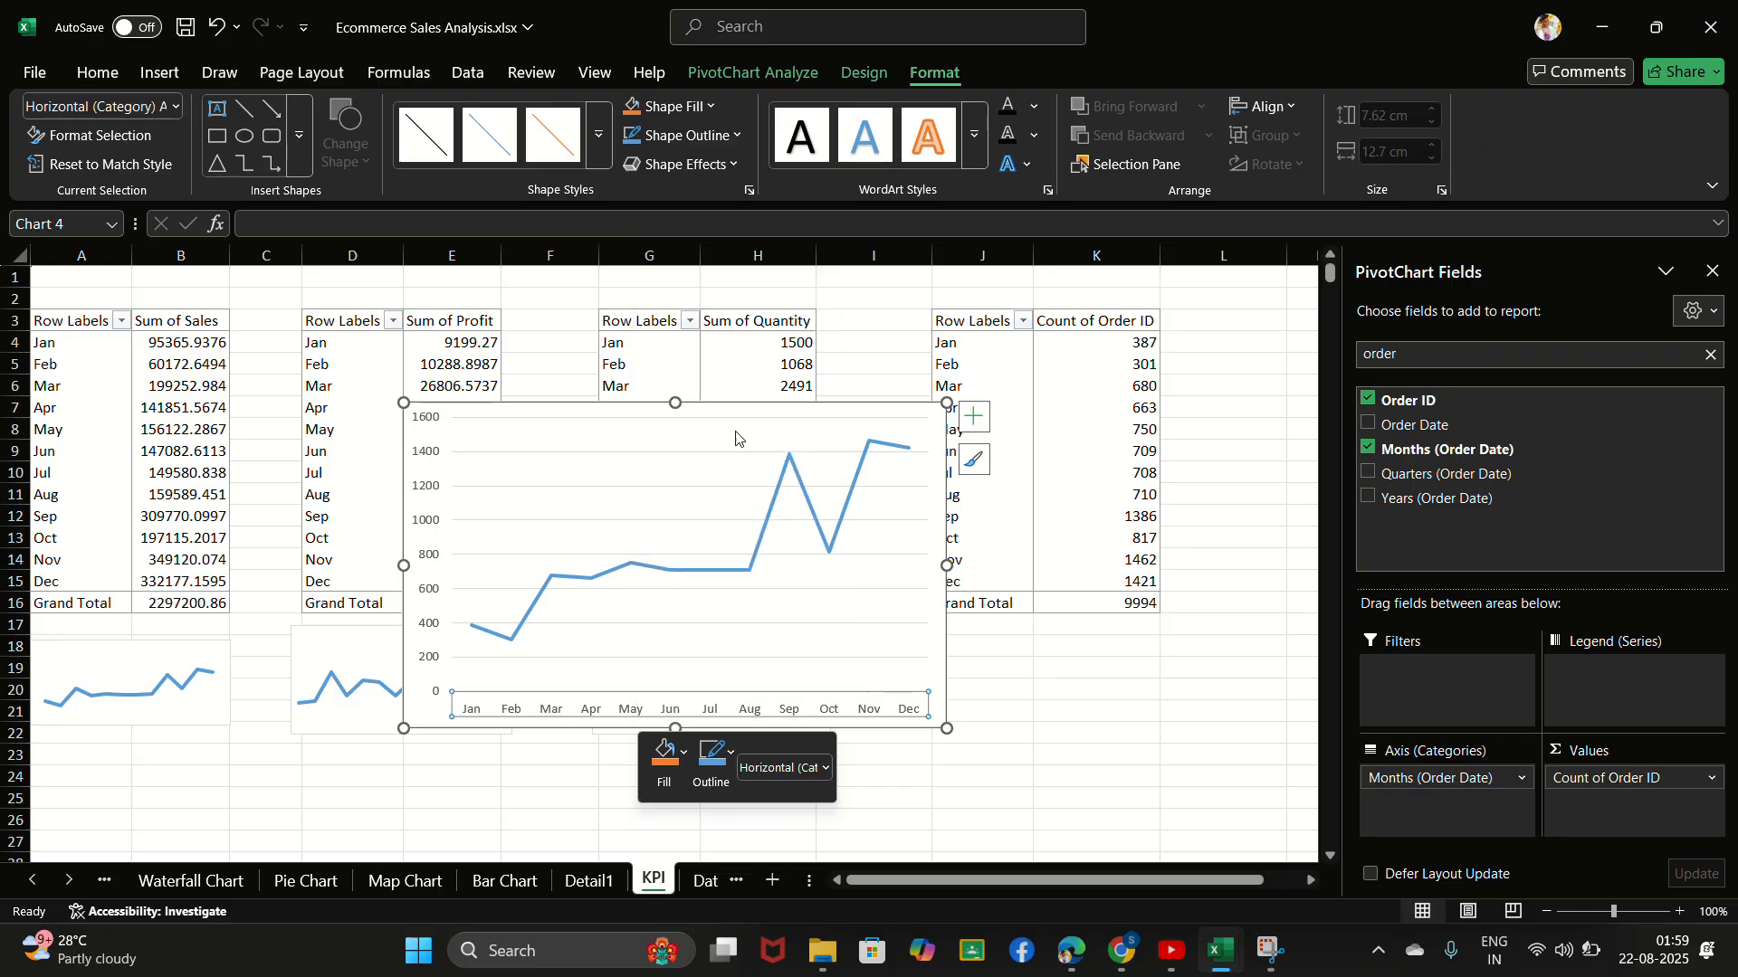
- Delete the vertical axis and the major gridlines from the order count chart
left_click(430, 494)
right_click(431, 495)
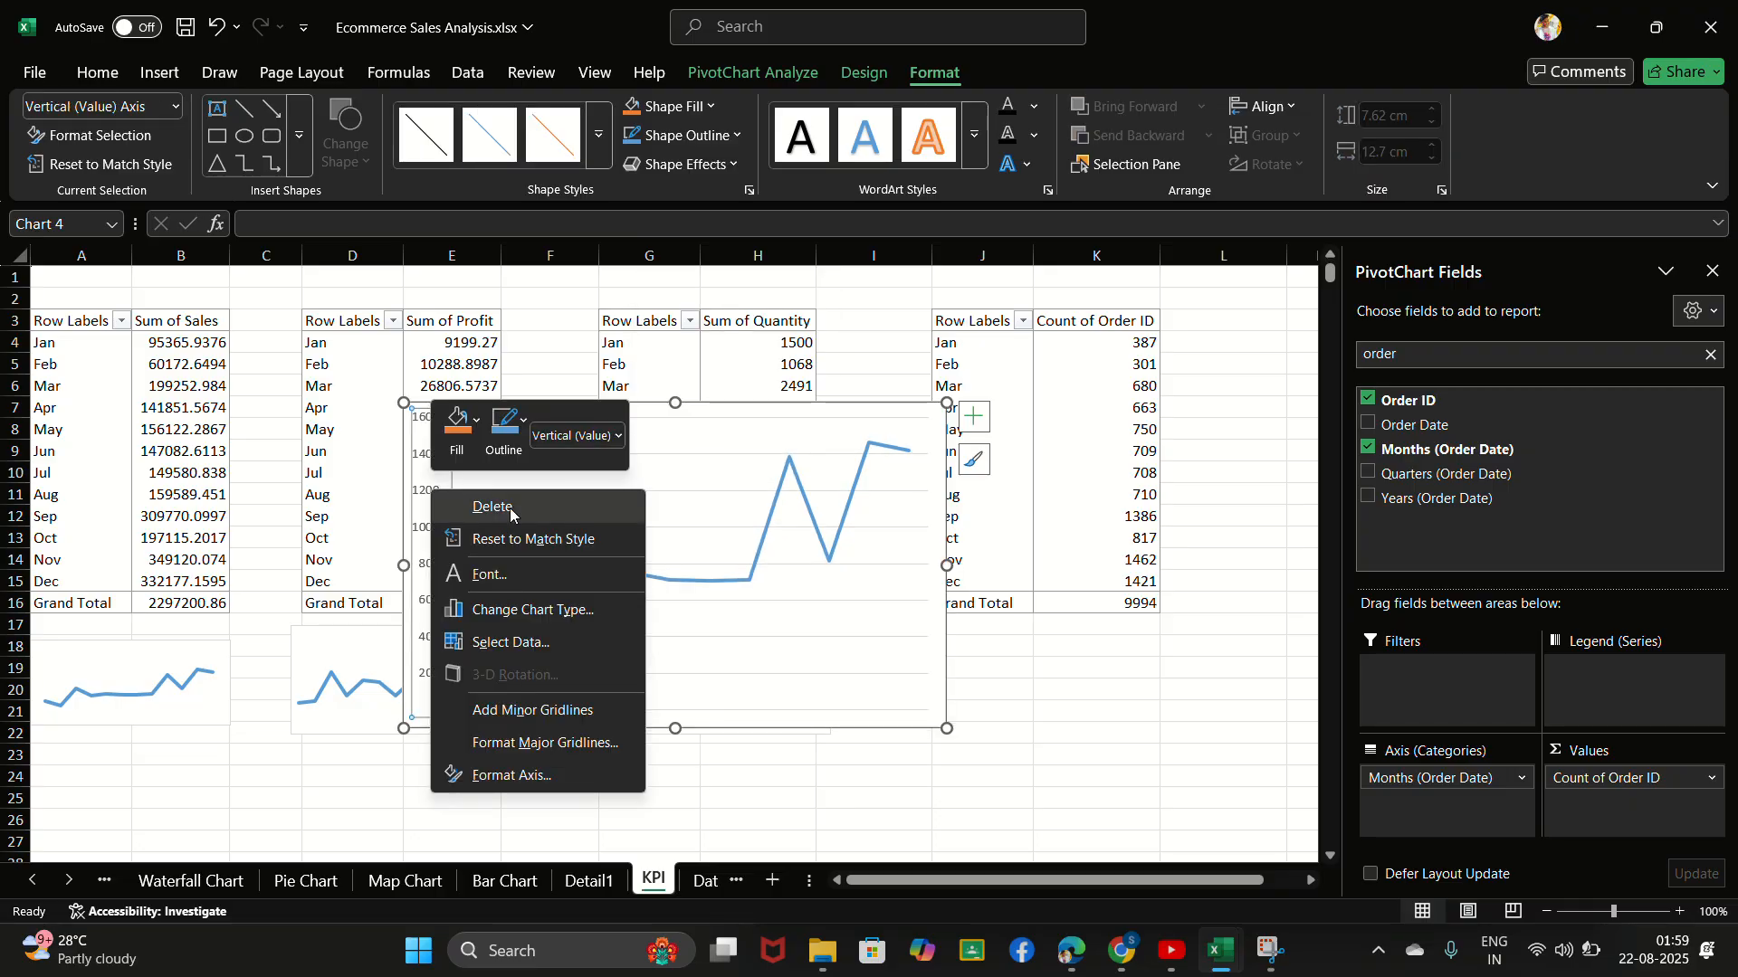
left_click(480, 501)
left_click(618, 489)
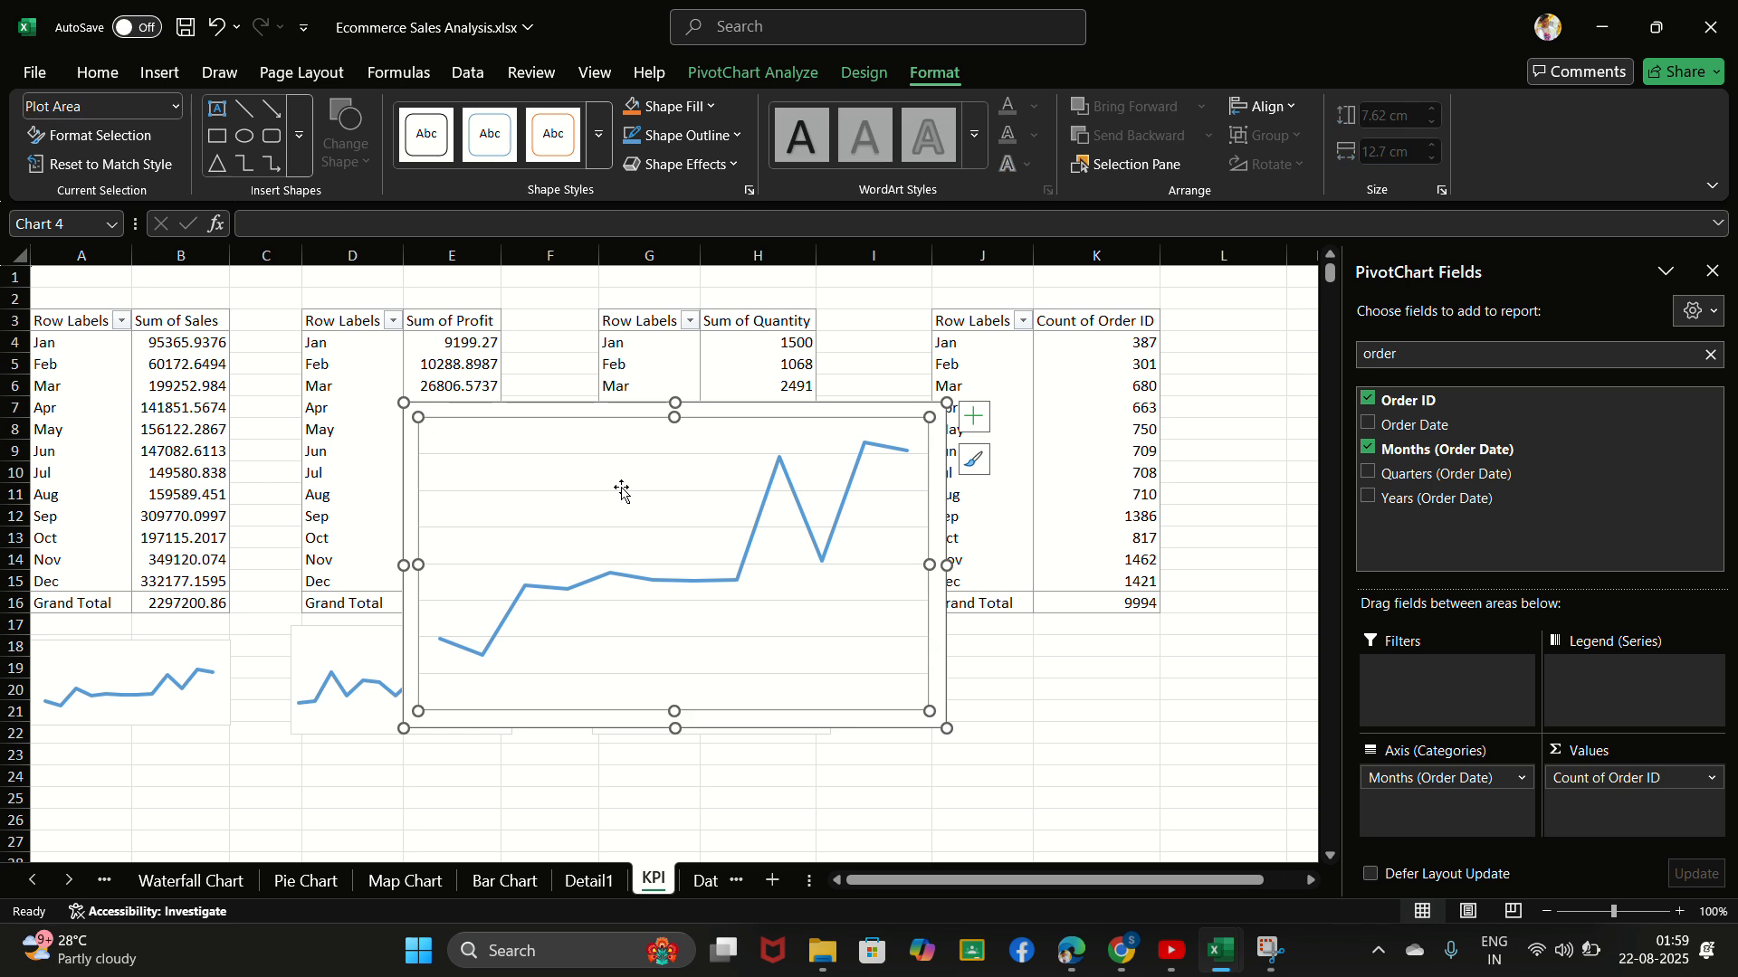
double_click(646, 490)
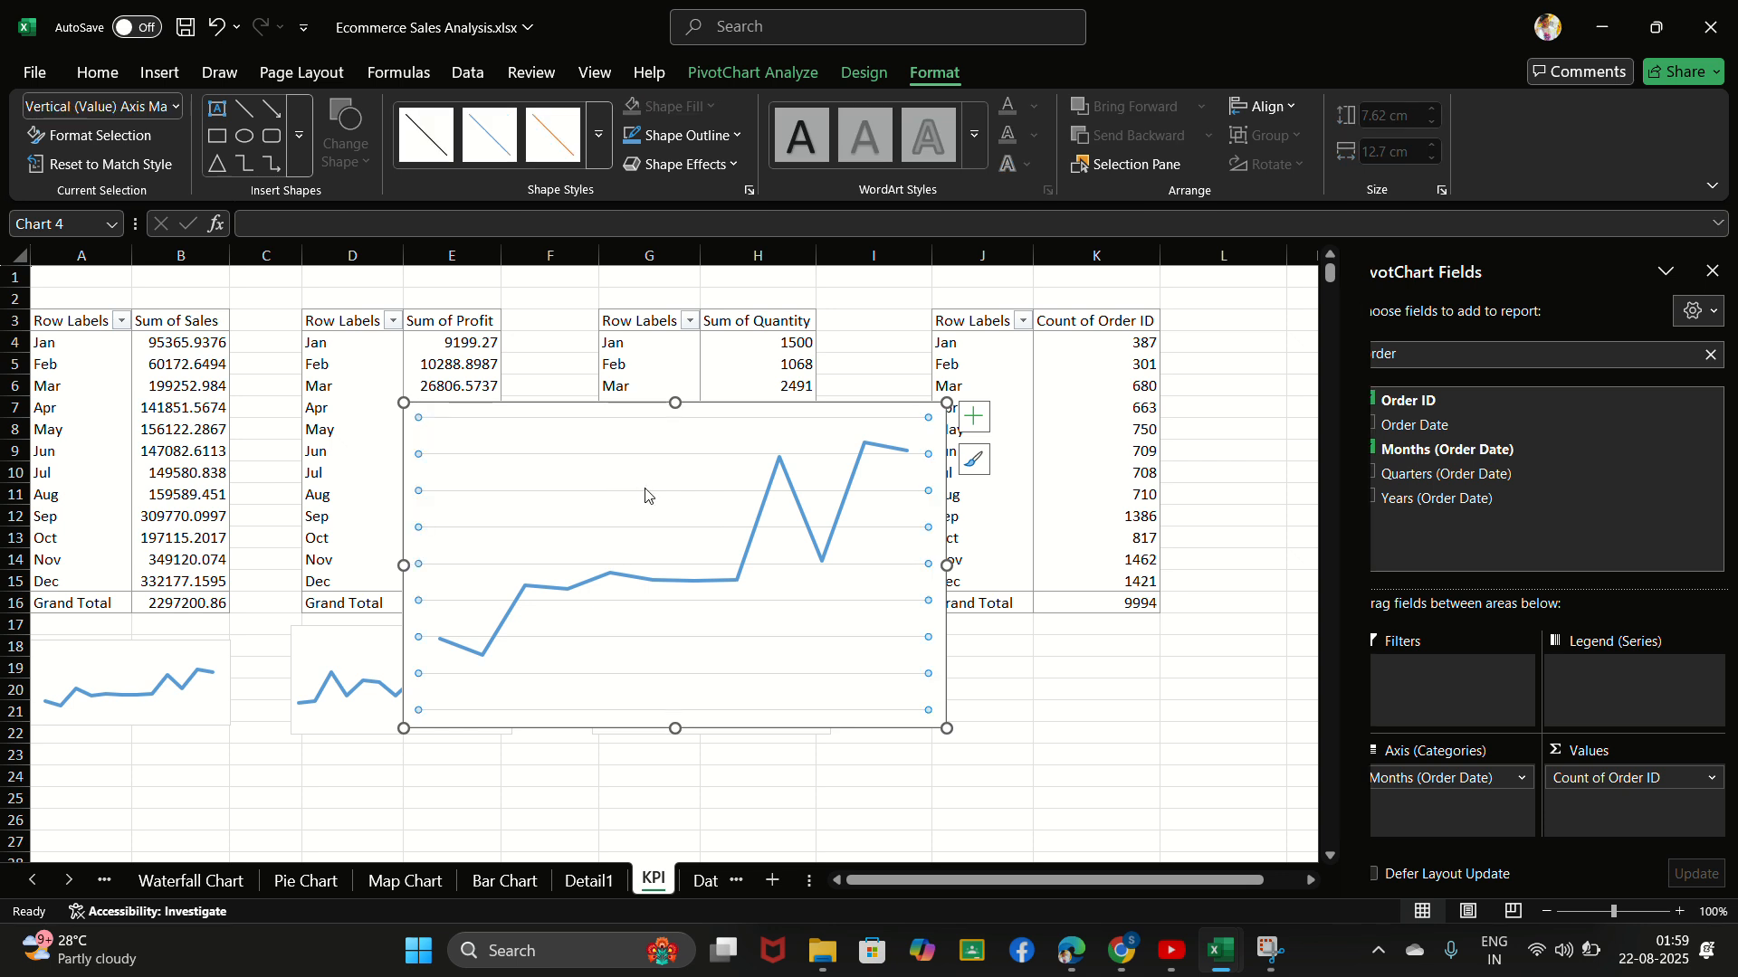
right_click(647, 490)
left_click(715, 506)
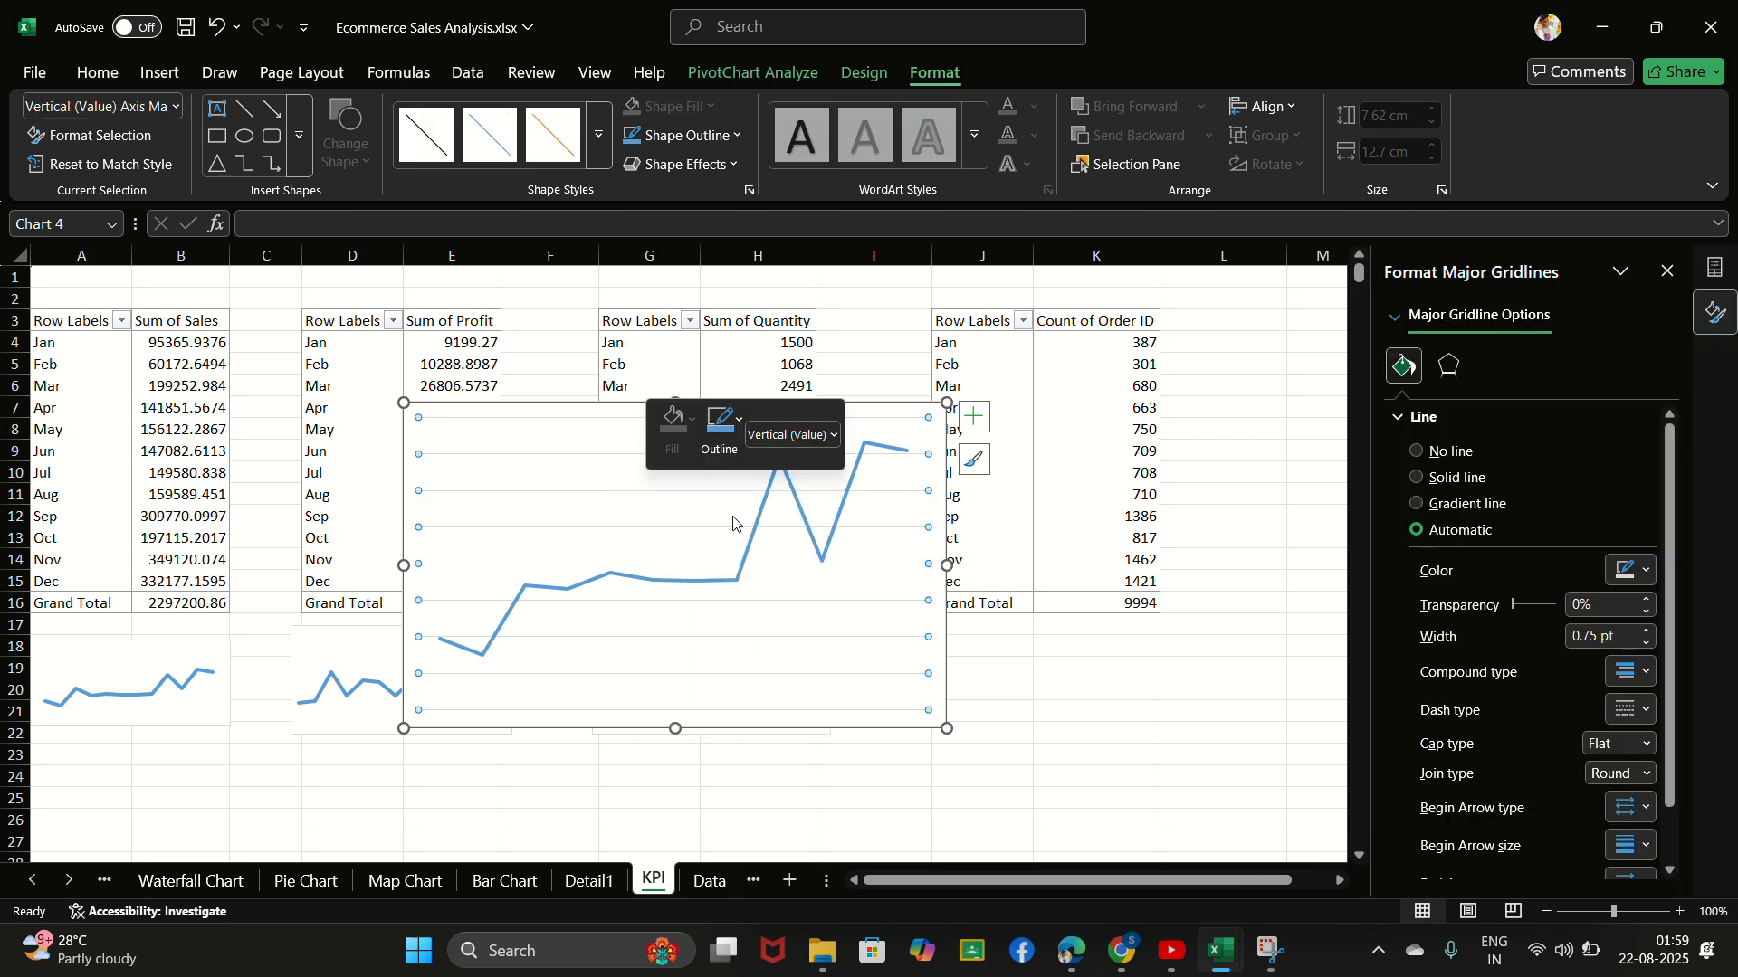
- Reduce the order count chart to about 2.39 cm high and 5.44 cm wide and place it below its PivotTable
left_click_drag(676, 399, 687, 568)
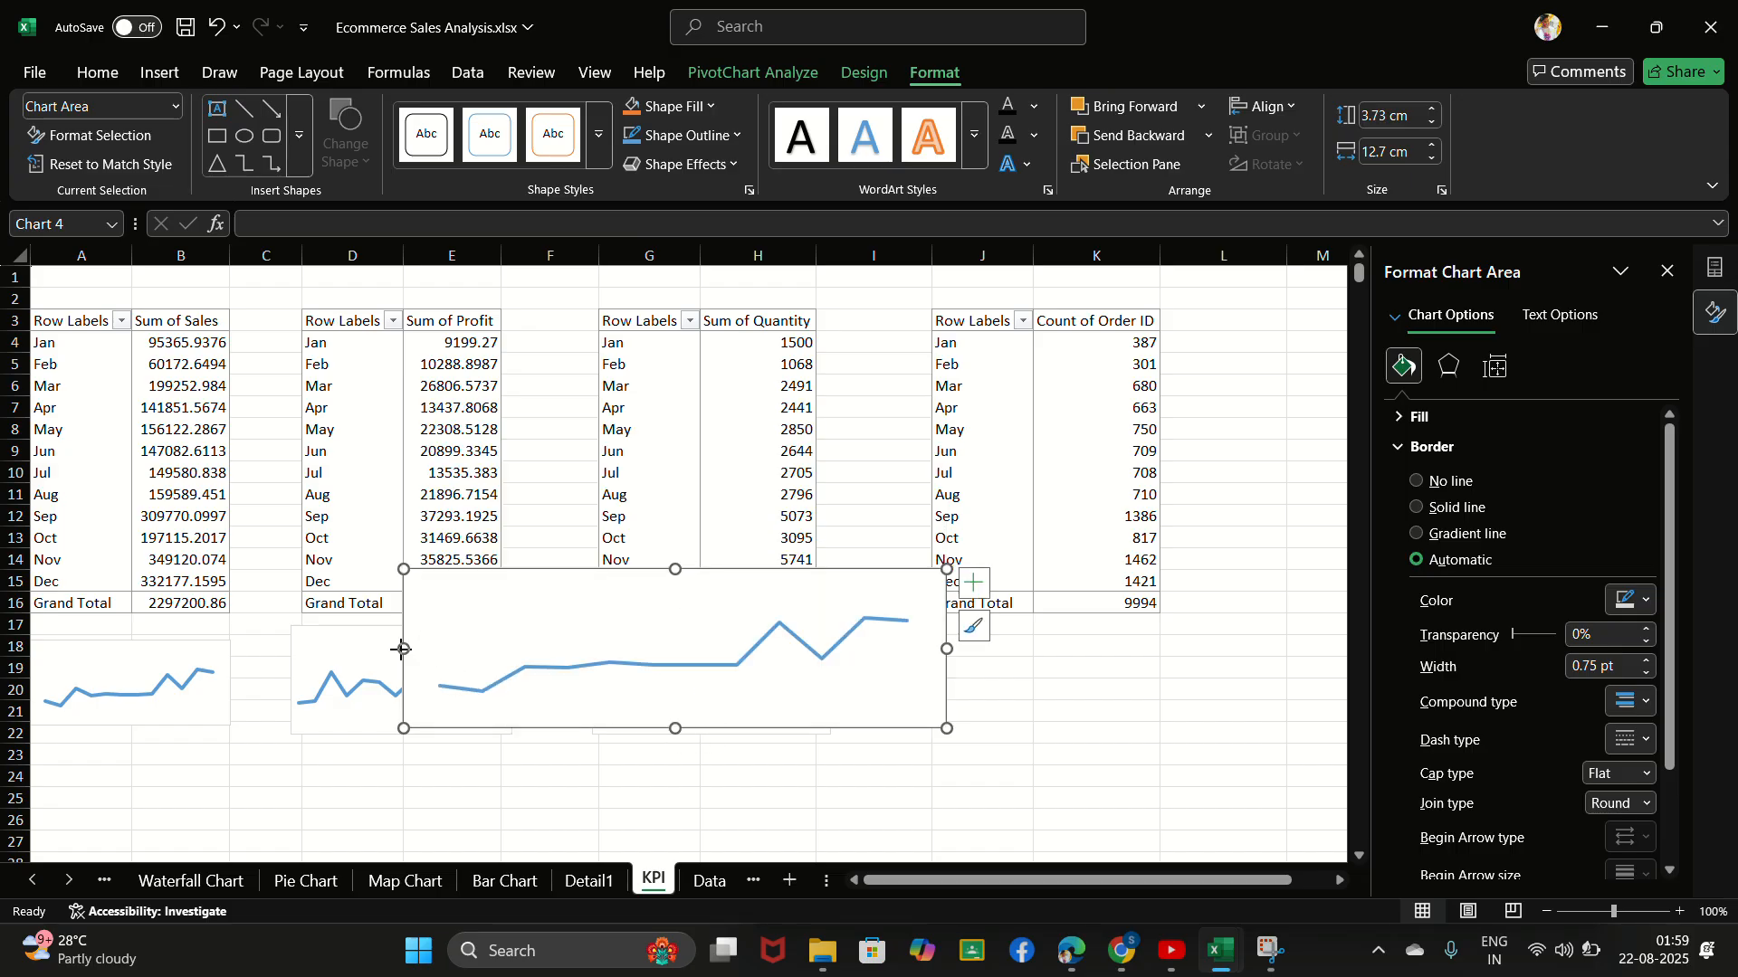
left_click_drag(402, 649, 661, 649)
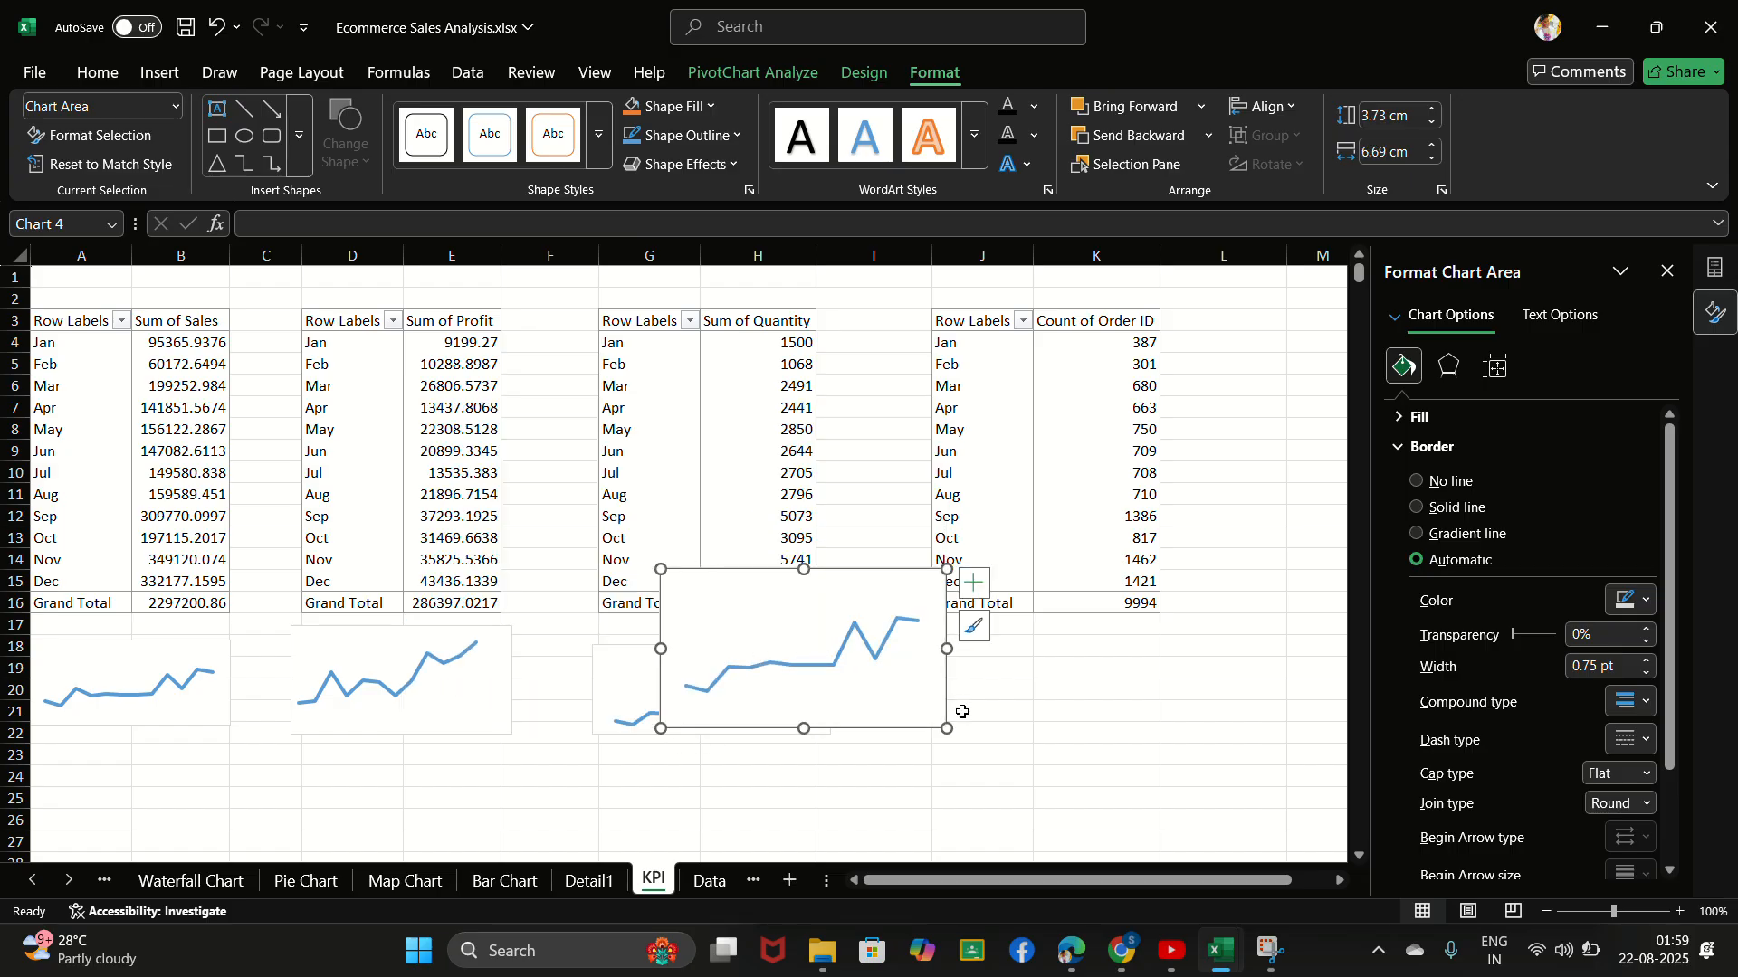
left_click_drag(946, 728, 894, 671)
left_click(785, 634)
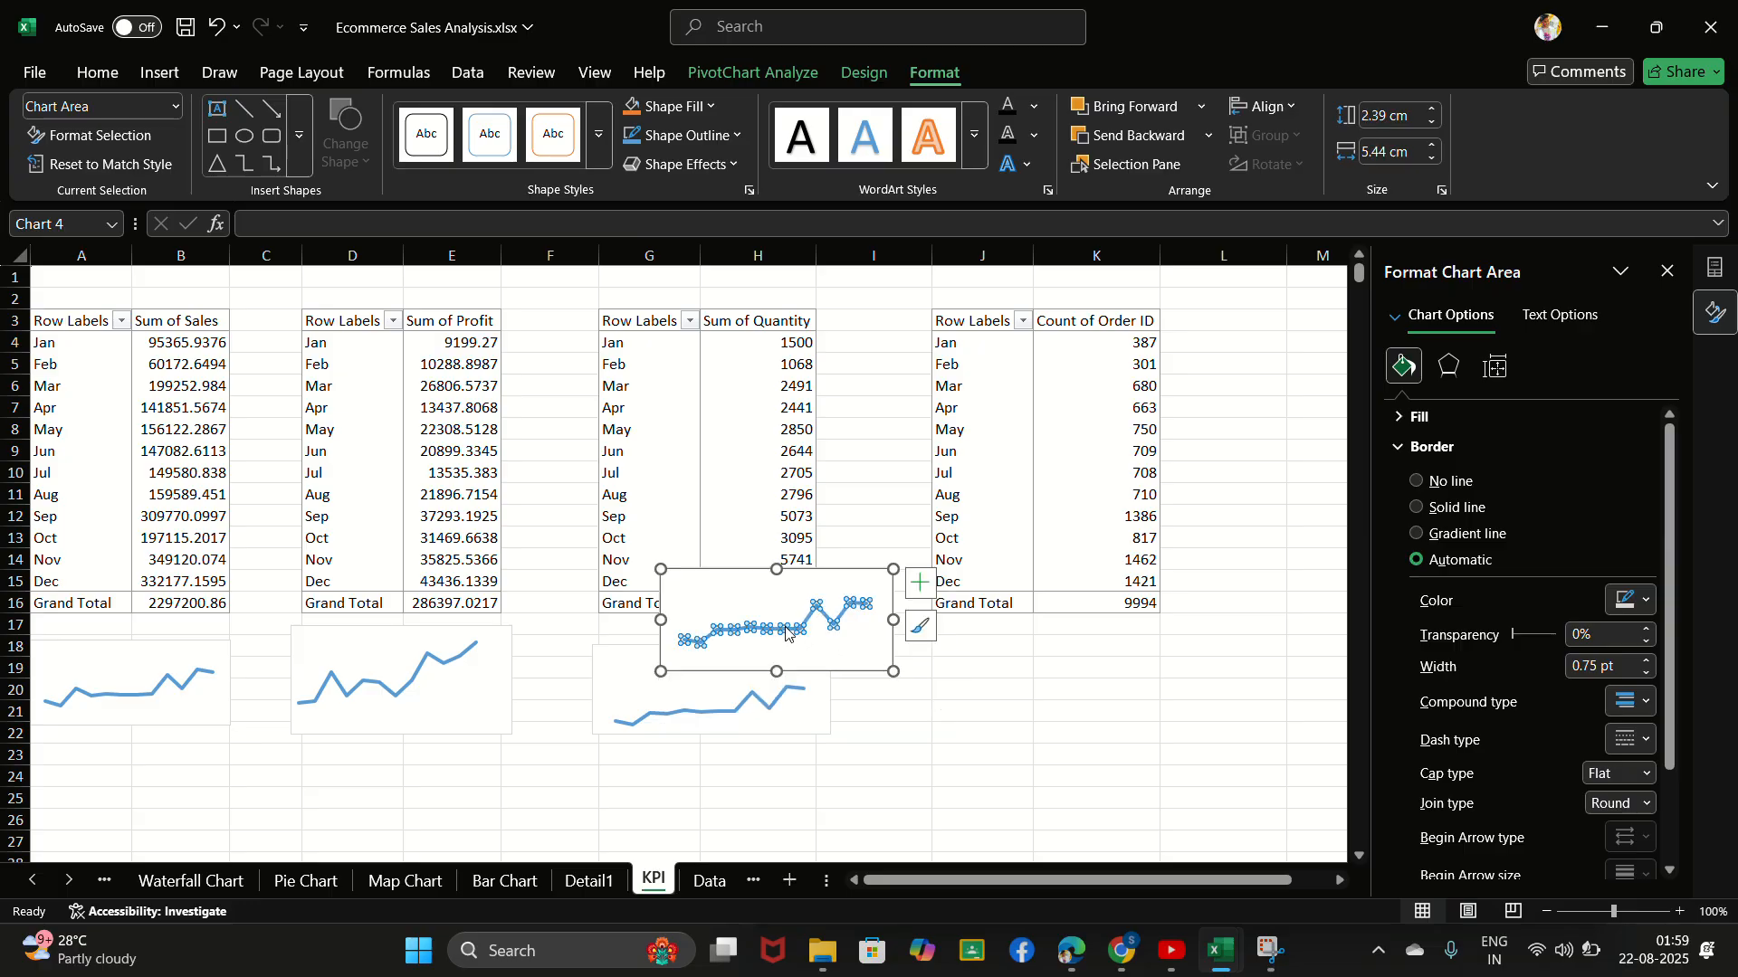
left_click(803, 595)
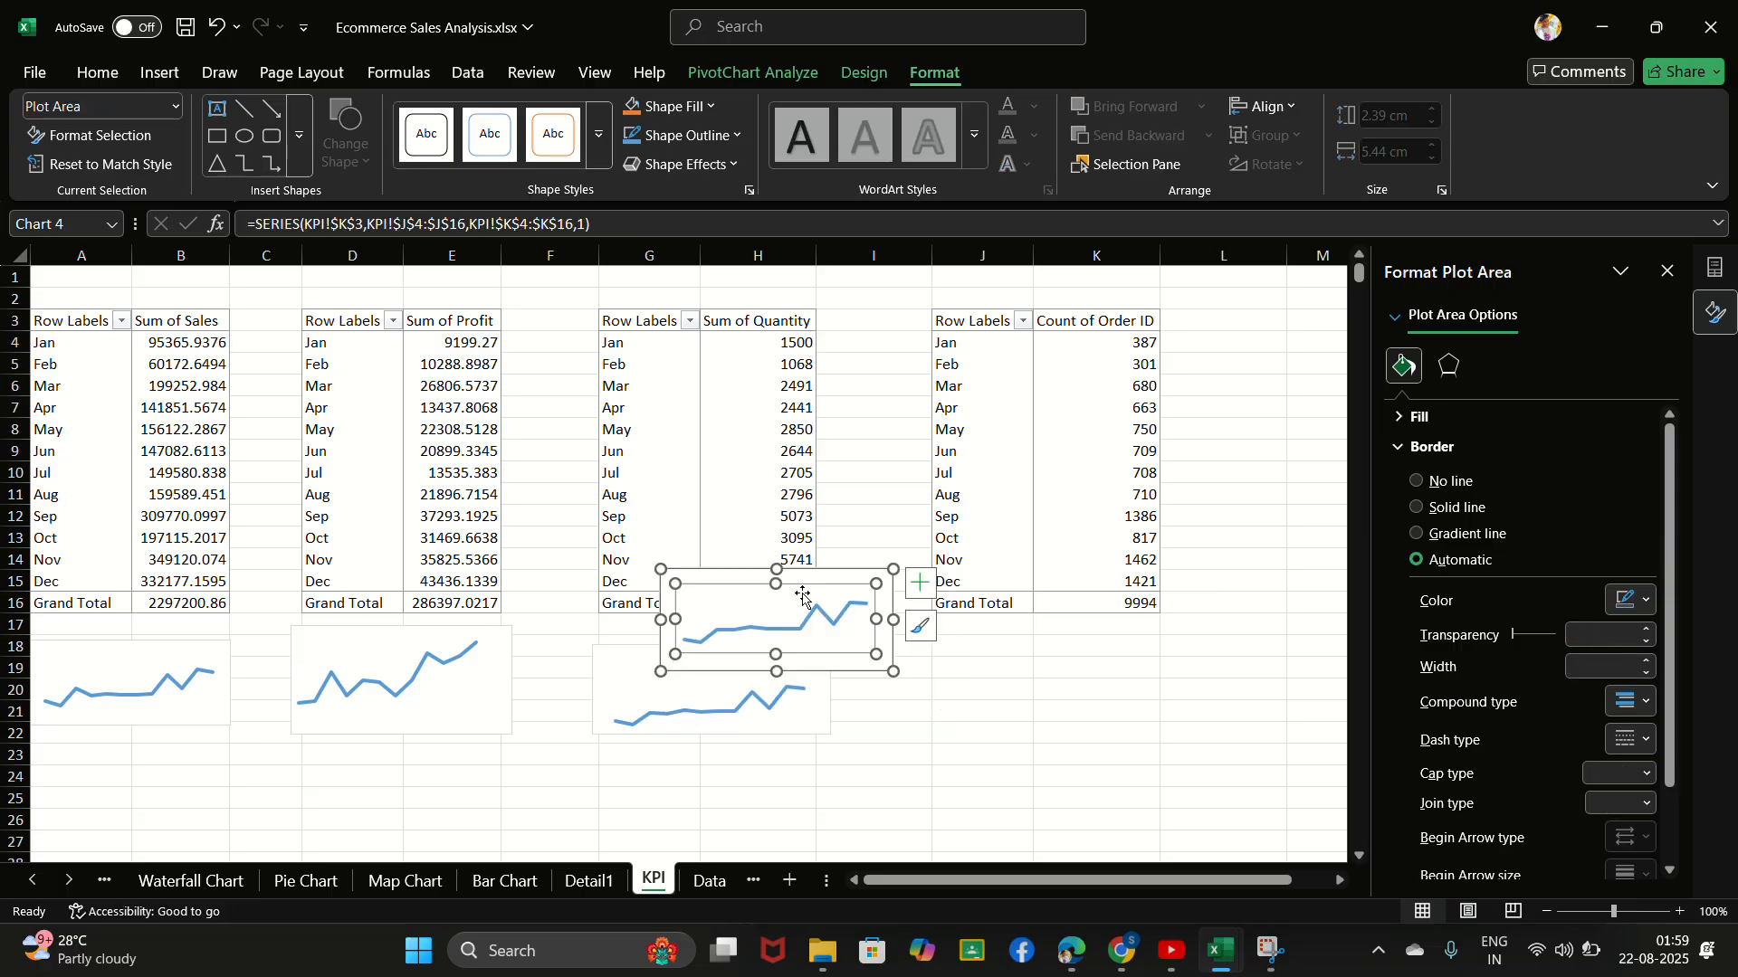
left_click_drag(861, 575, 1136, 640)
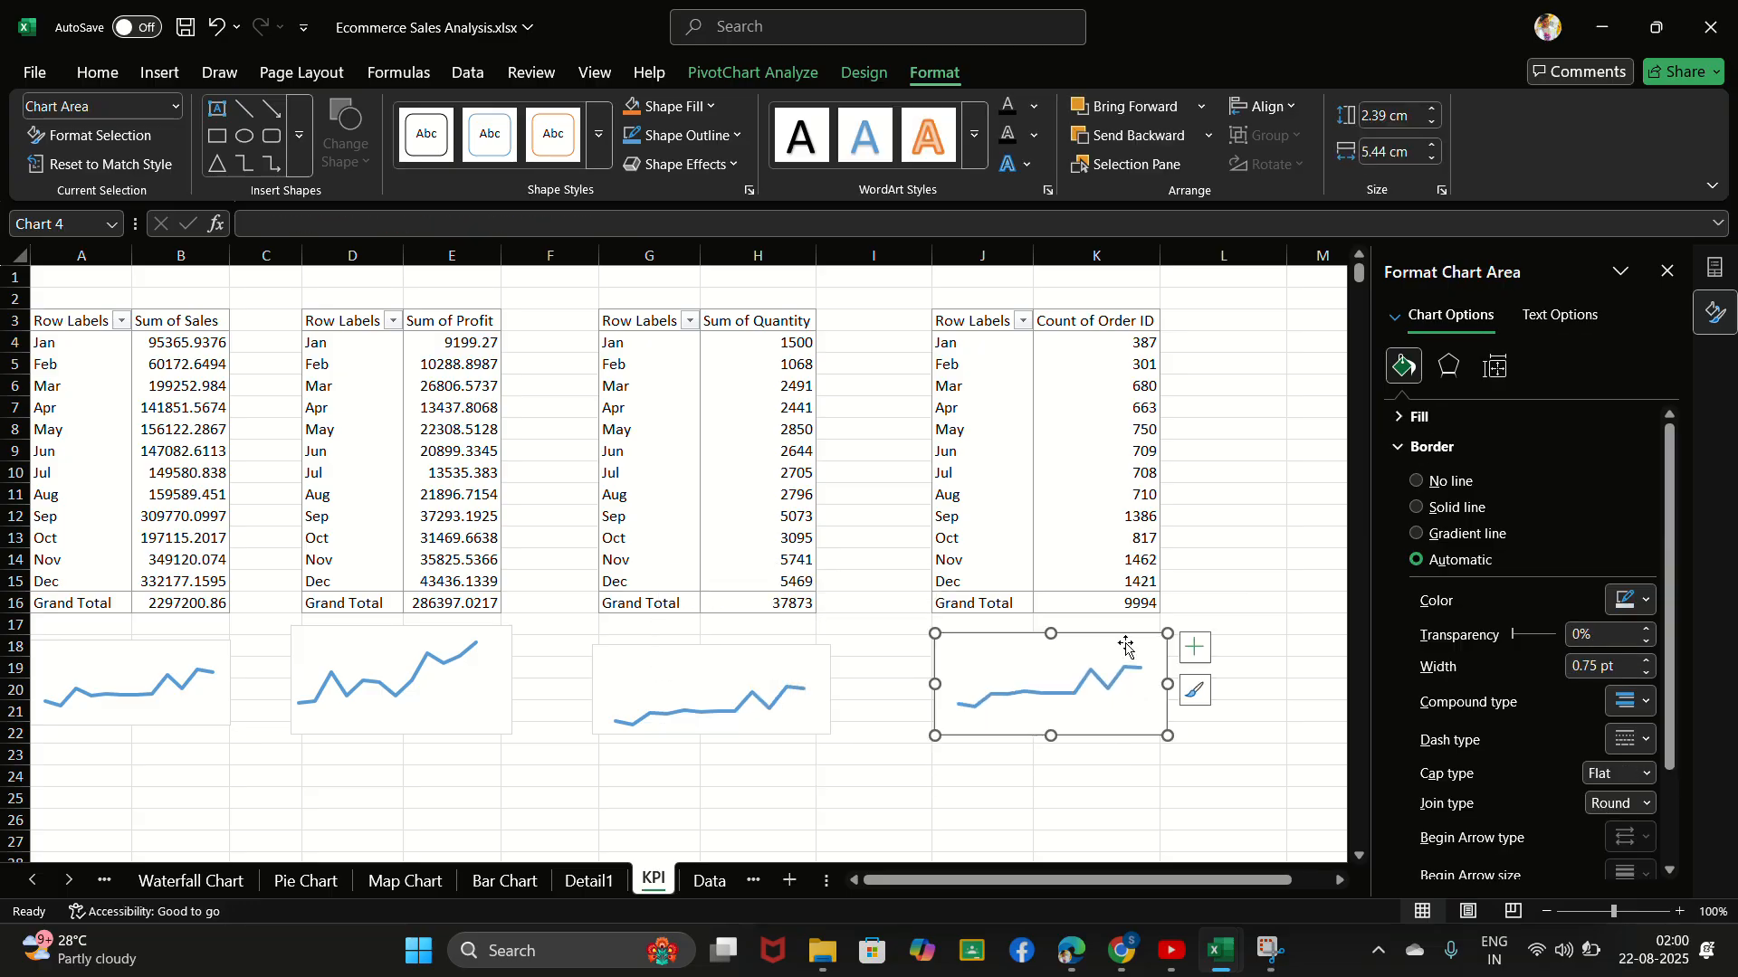
left_click(1220, 559)
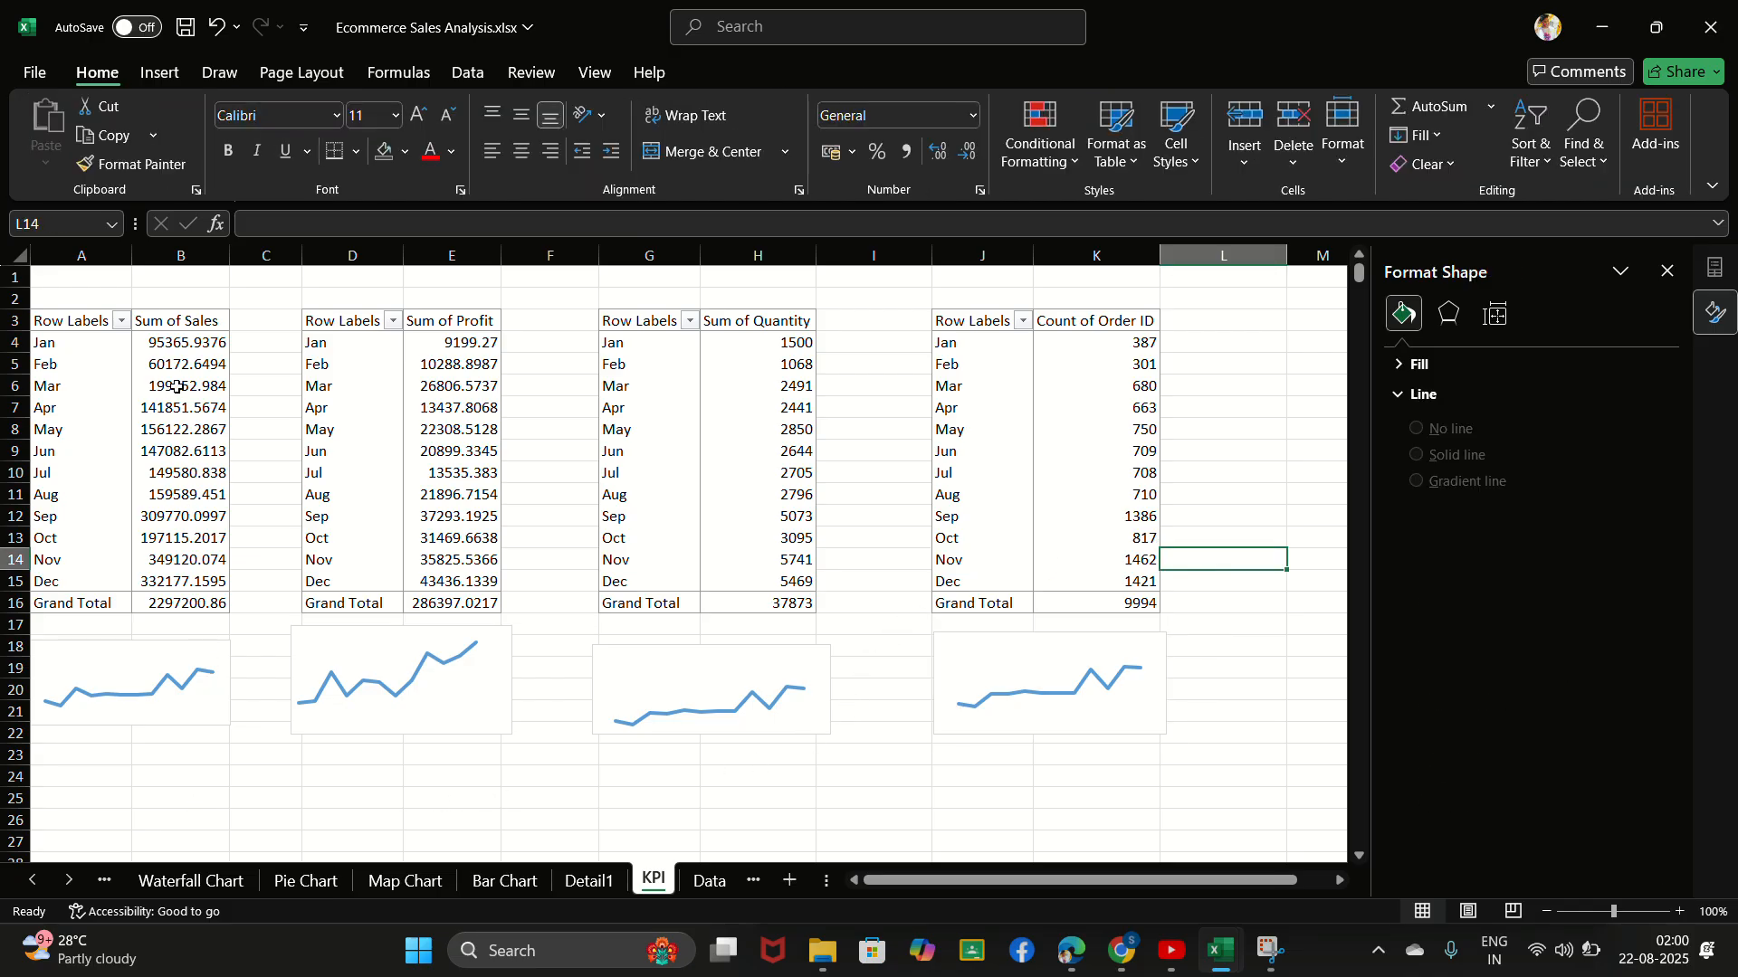
left_click(790, 410)
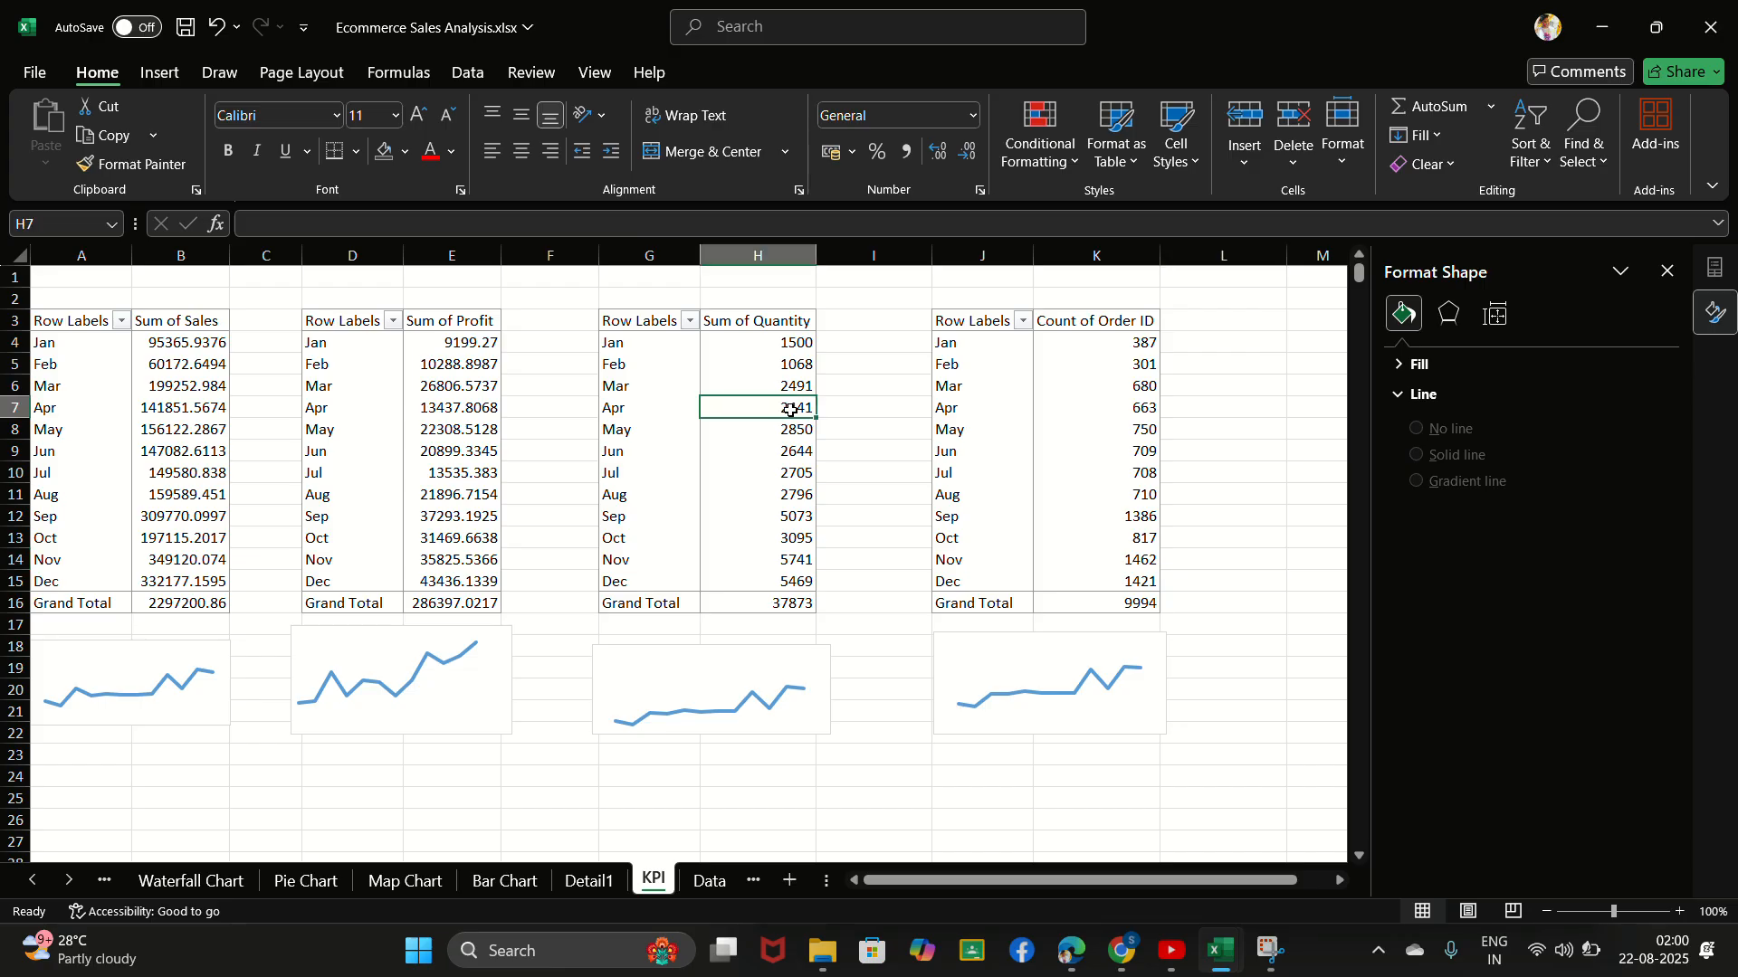
left_click(1111, 416)
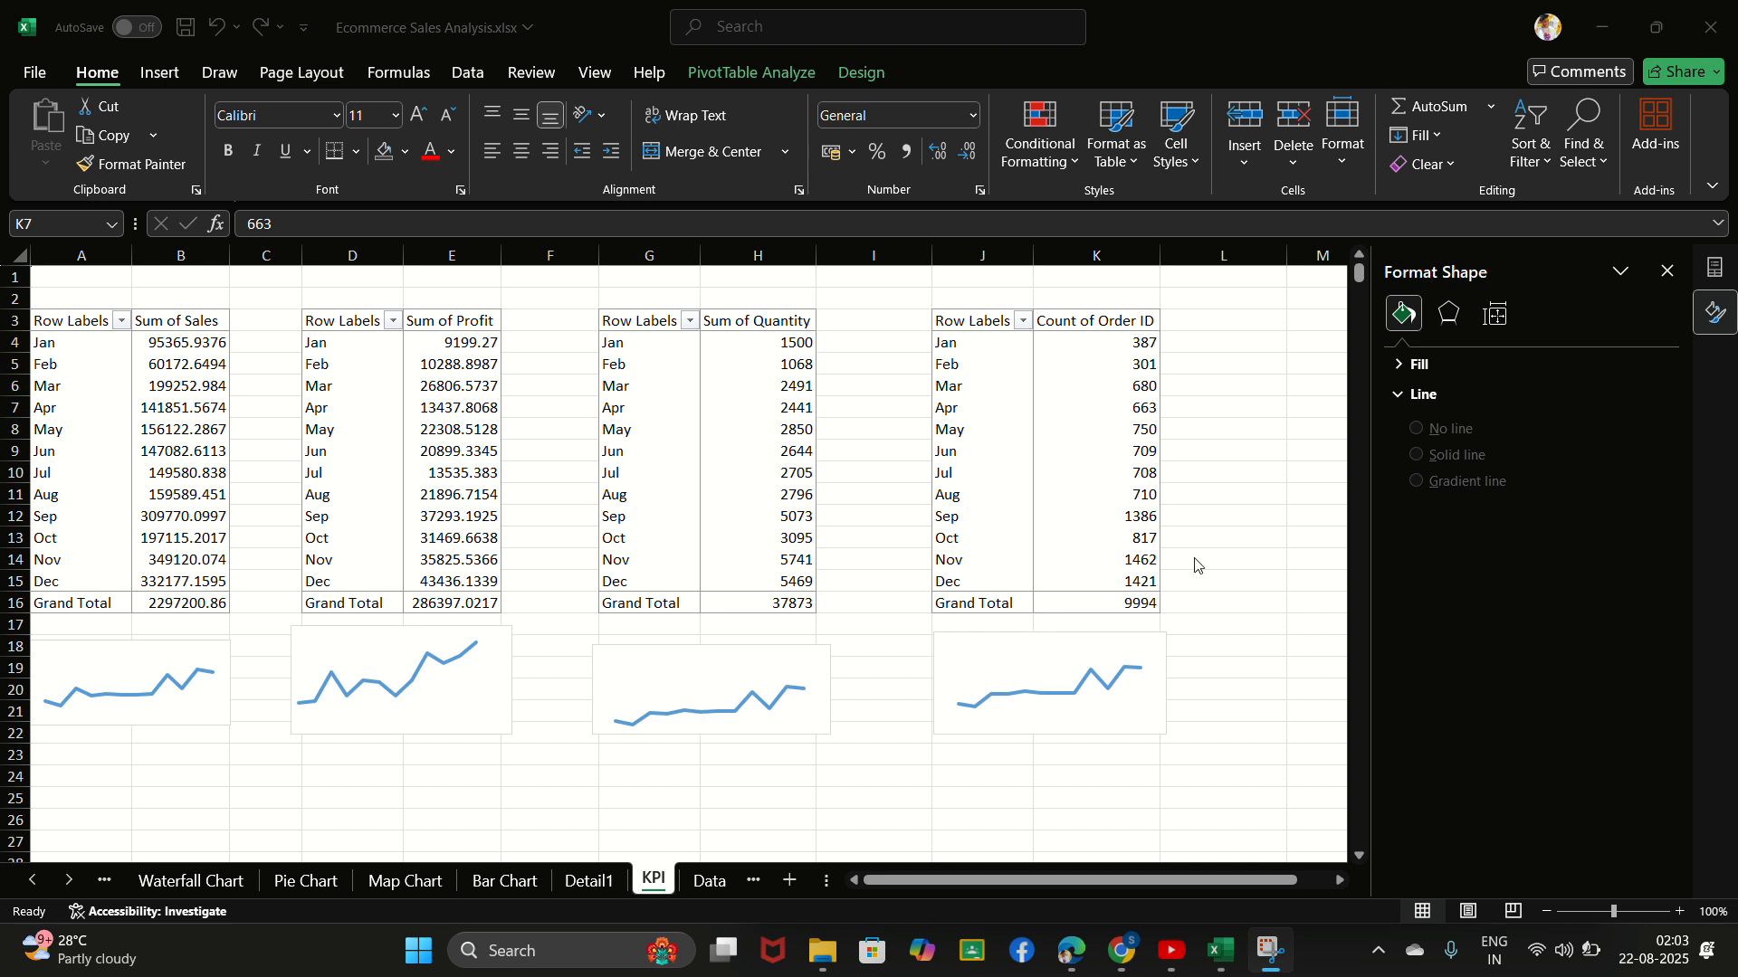
scroll(1196, 566, "right", 3)
scroll(450, 361, "left", 3)
- Copy the monthly Sum of Sales PivotTable, including its headers and grand total, and paste it starting at cell M3
left_click(42, 322)
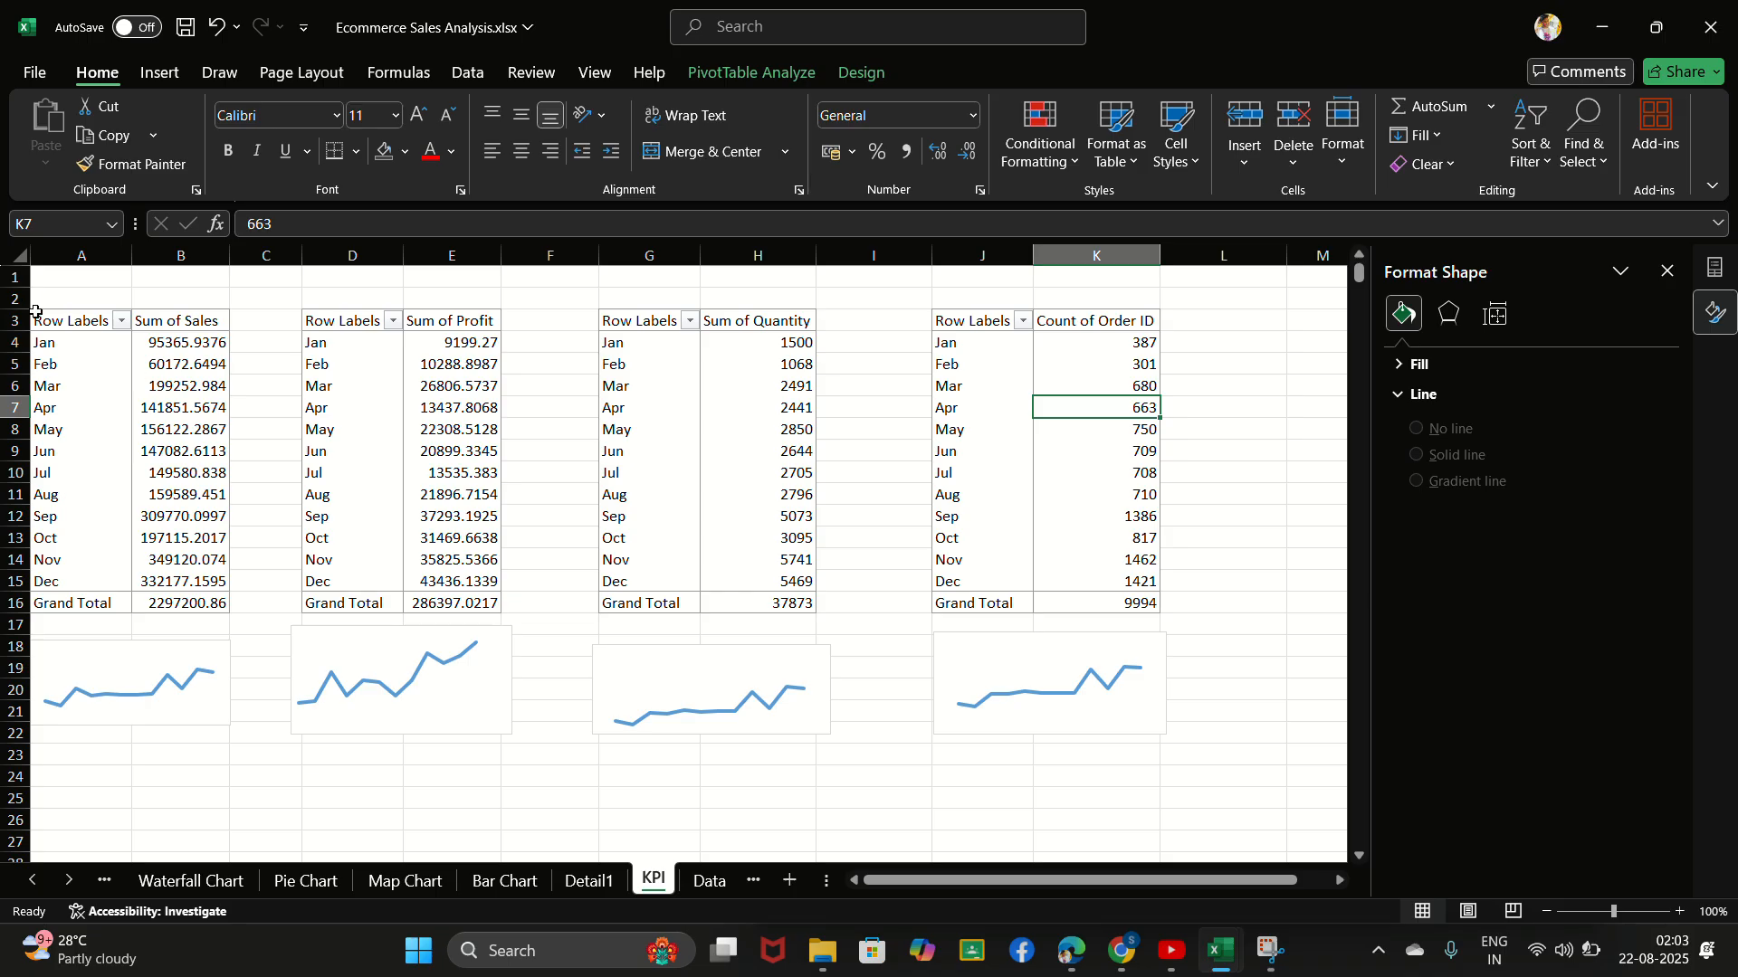
left_click_drag(35, 311, 192, 597)
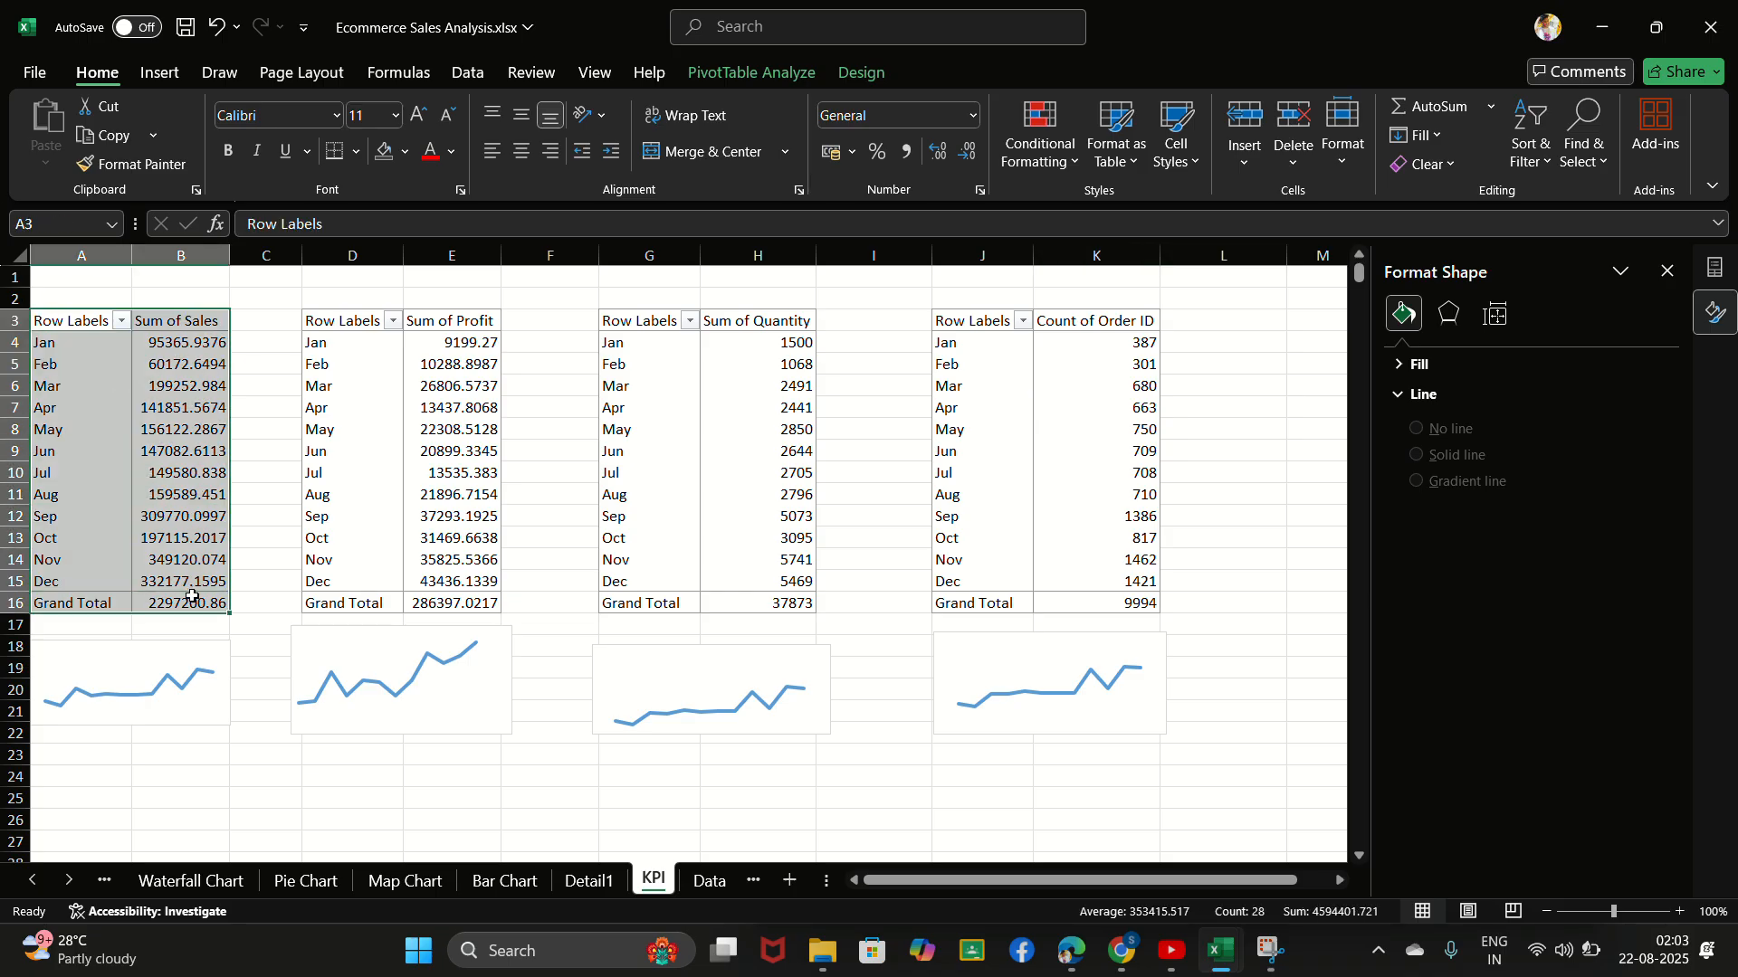
key("ctrl+c")
scroll(744, 543, "right", 5)
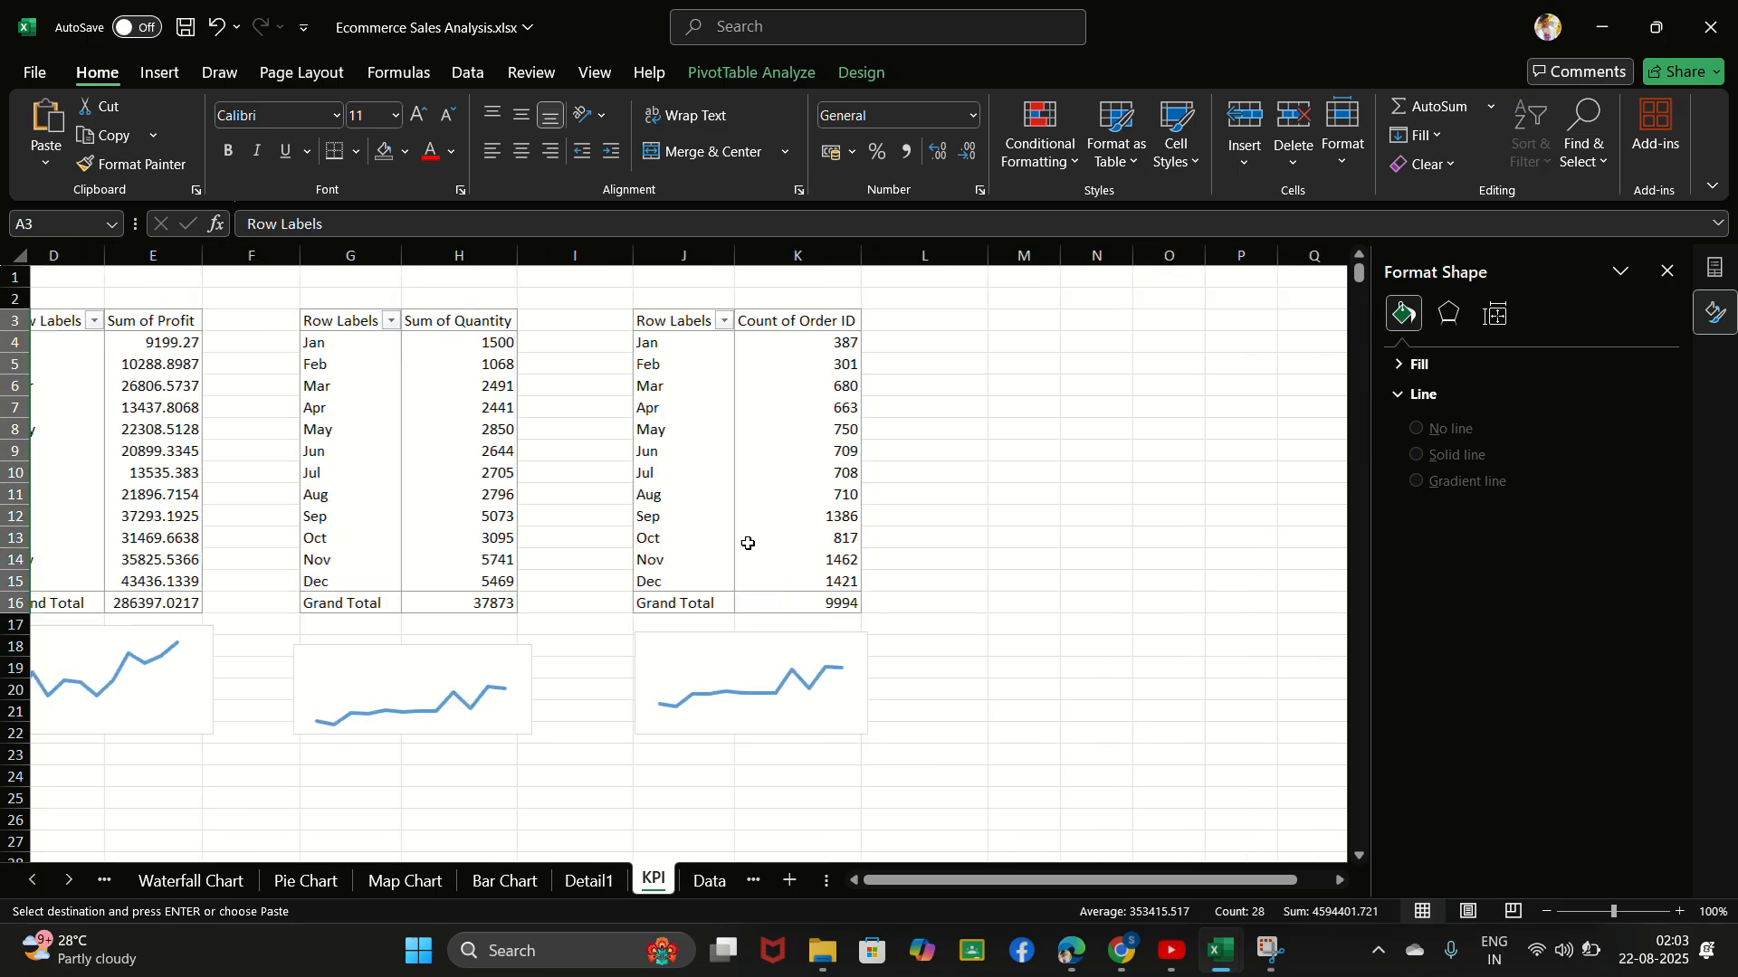
left_click(768, 322)
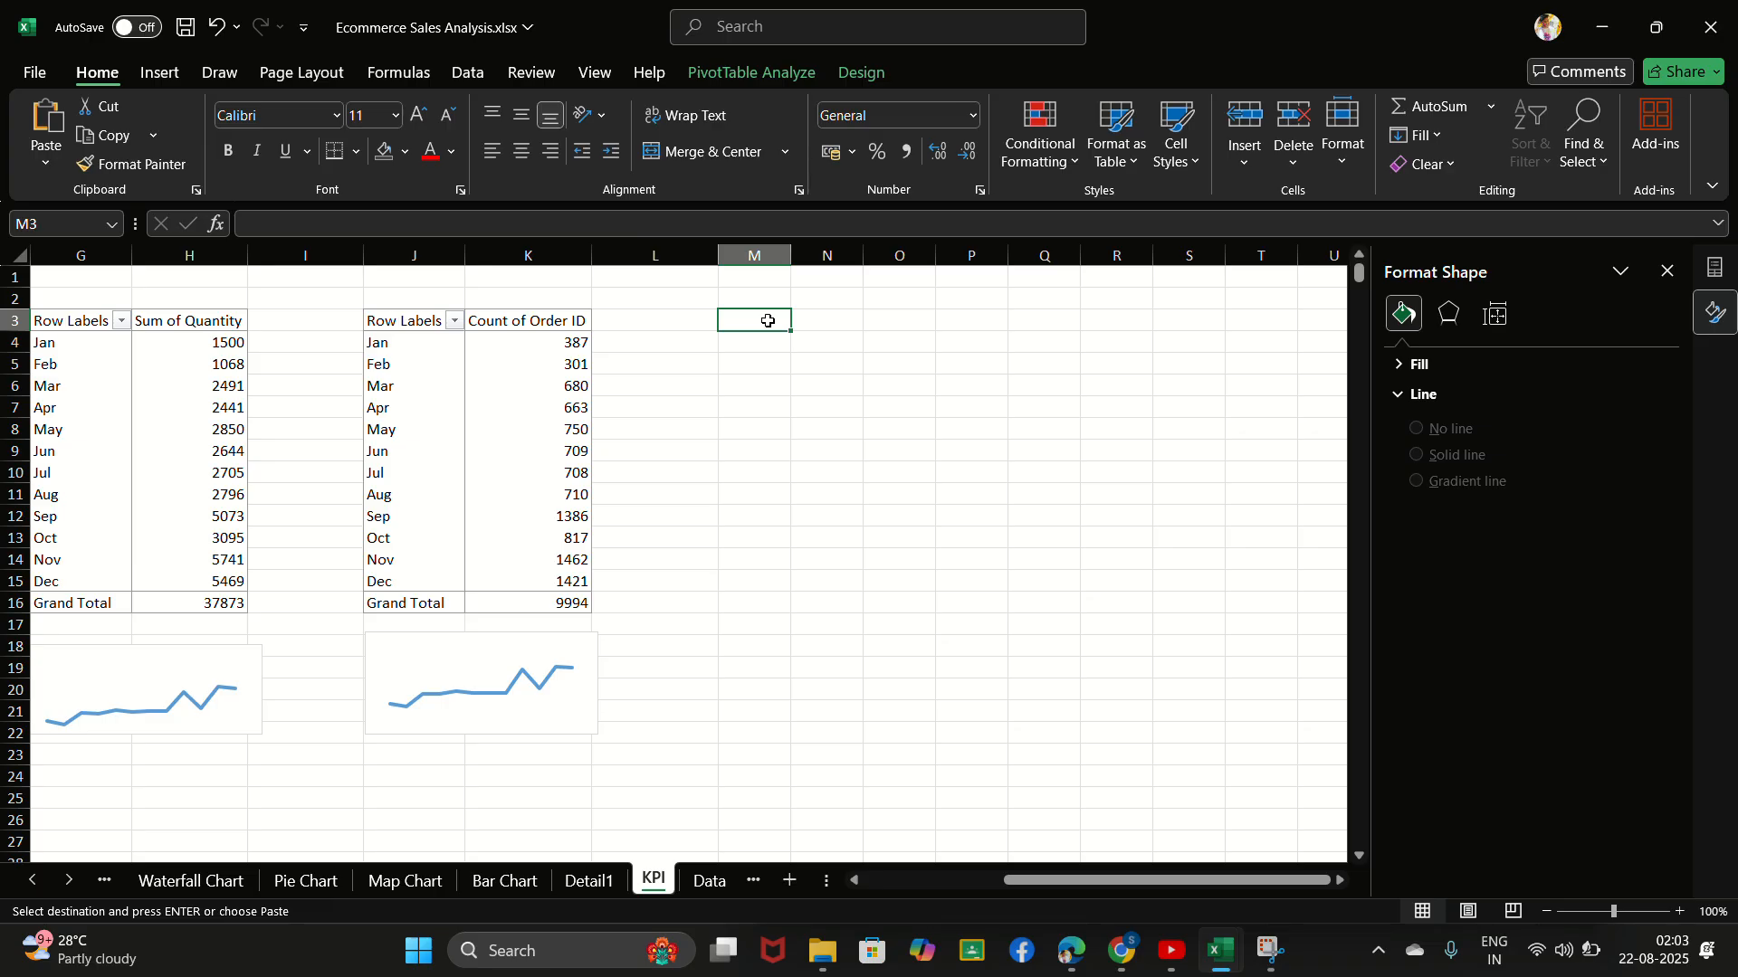
key("ctrl+v")
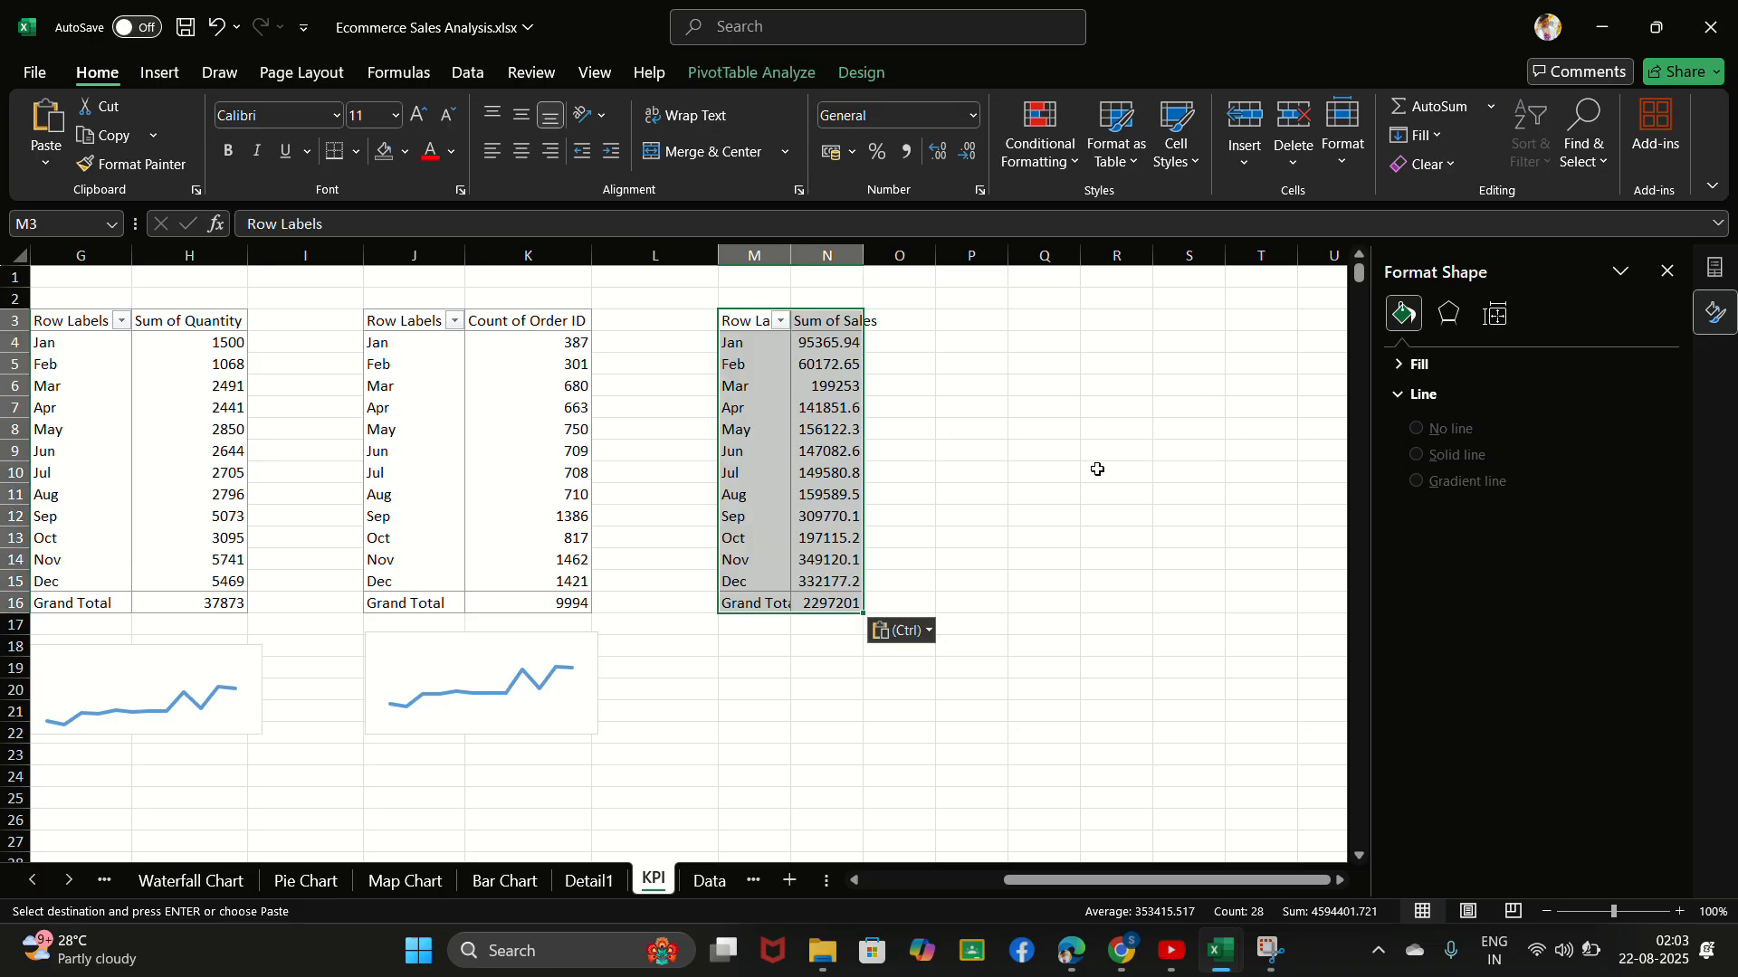
- Display the field list for the pasted PivotTable and remove Sum of Sales from its values
left_click(810, 469)
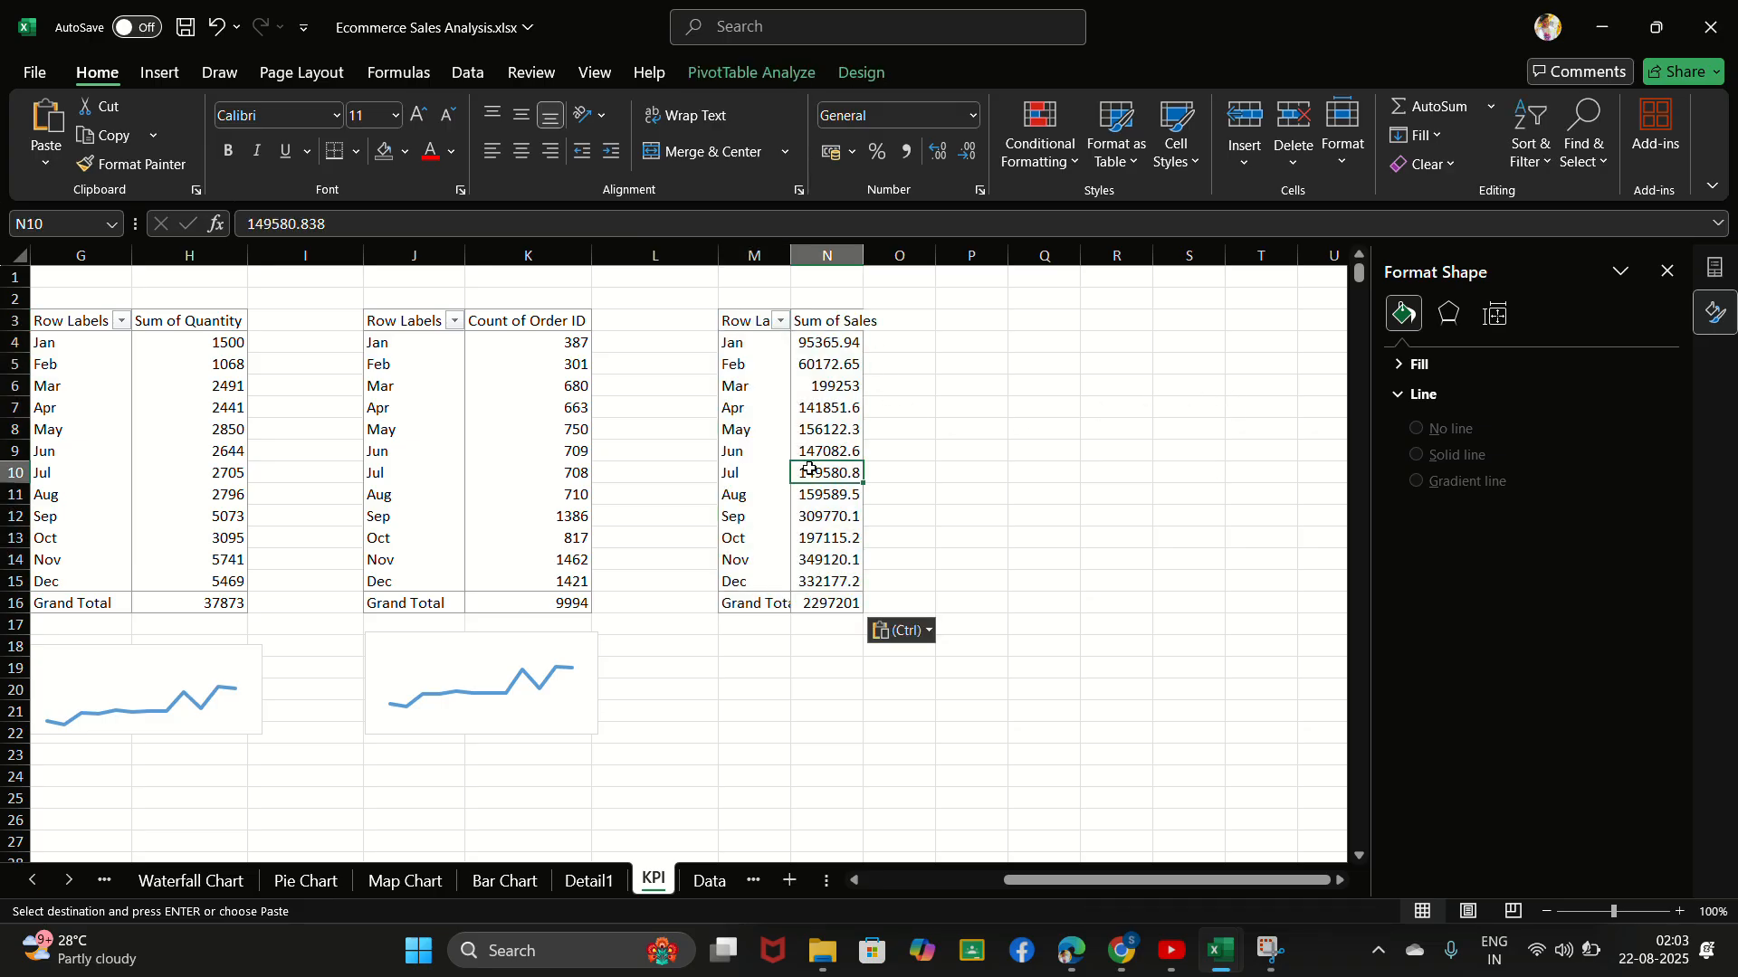
left_click(851, 361)
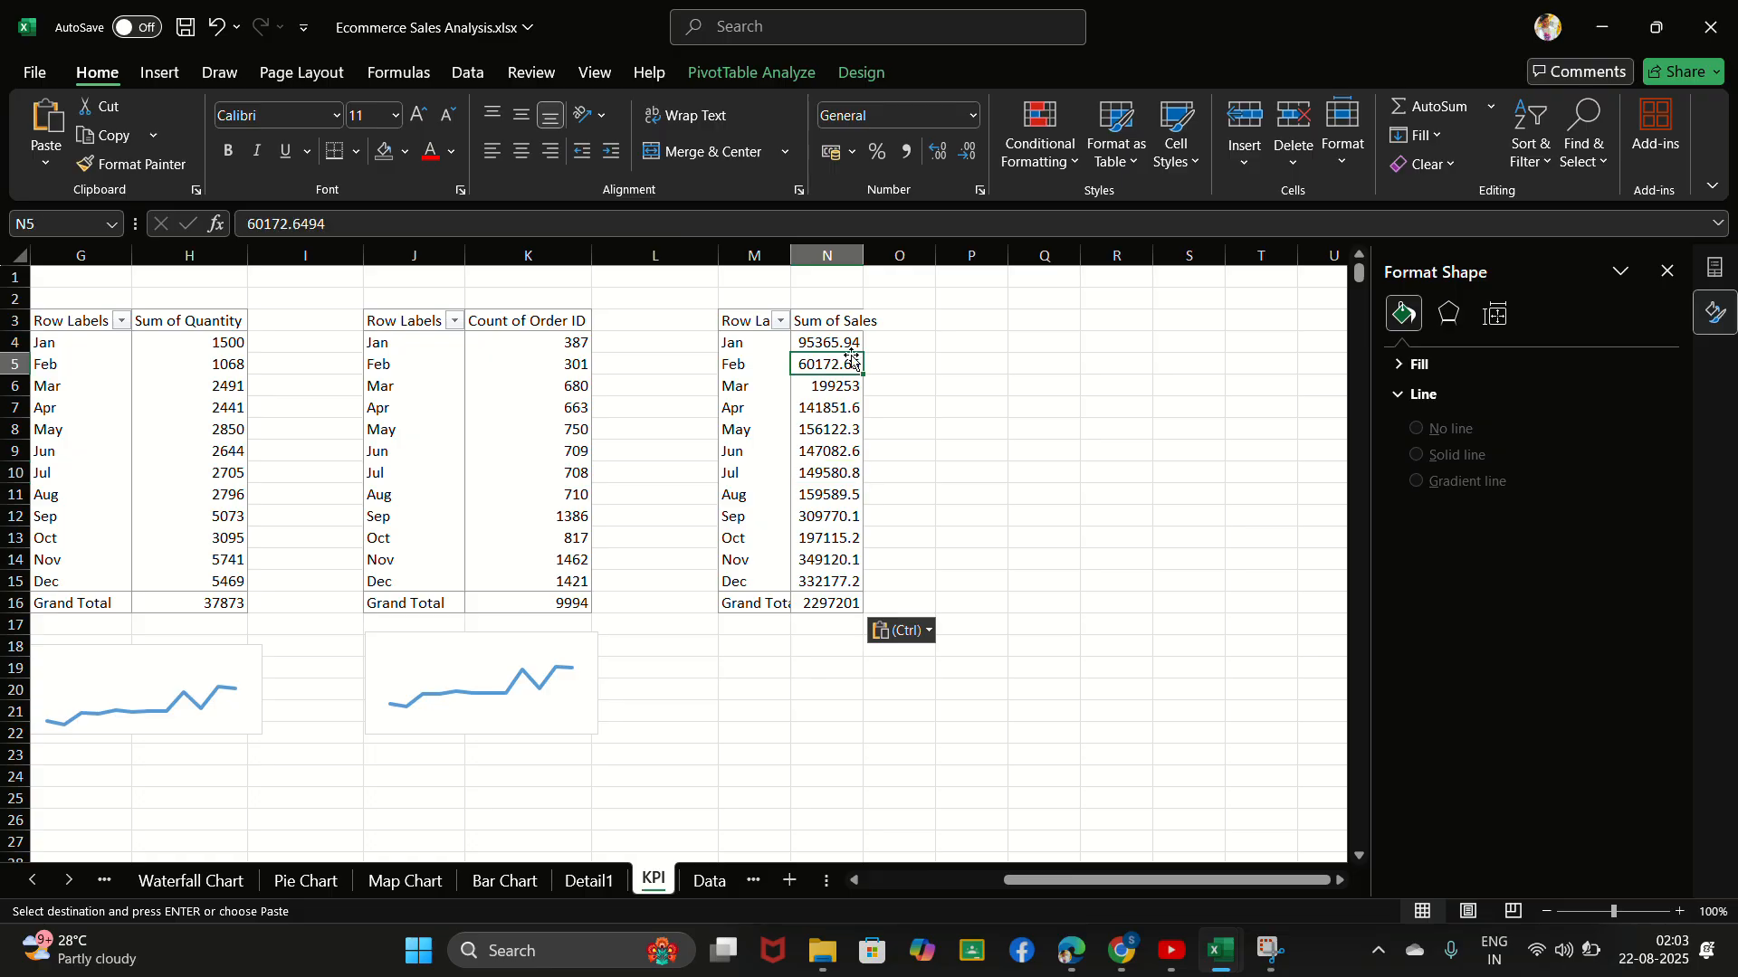
left_click(1616, 274)
left_click(1582, 491)
left_click(1582, 490)
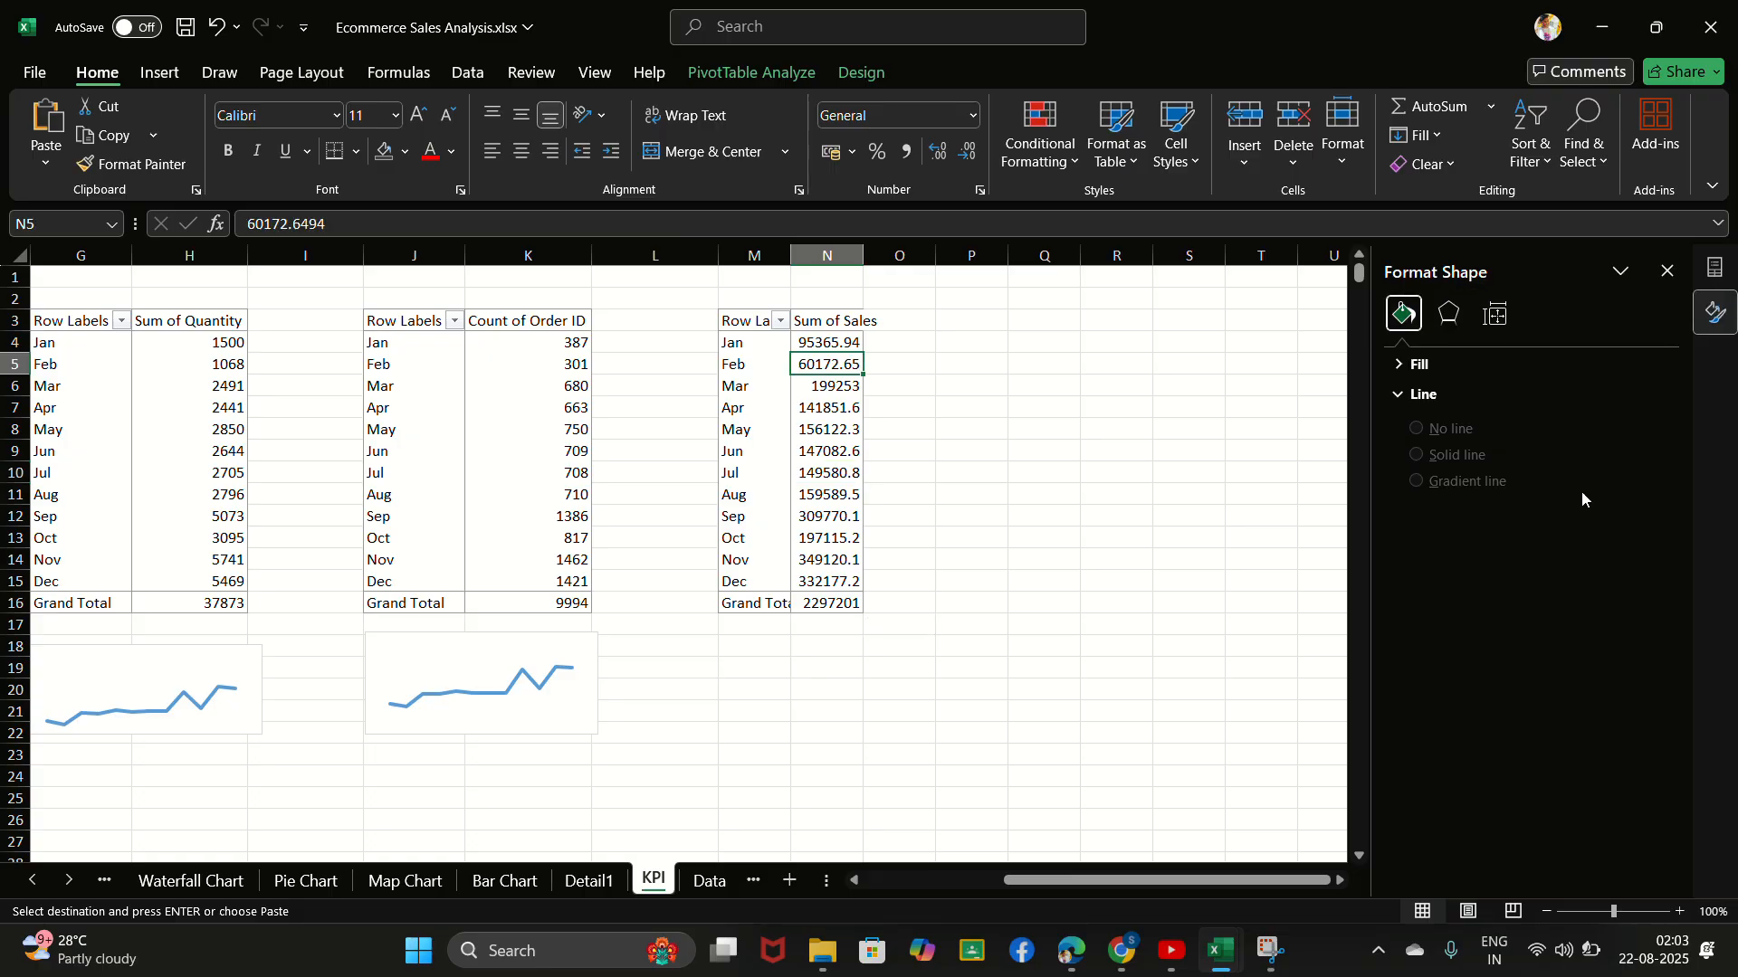
left_click(829, 475)
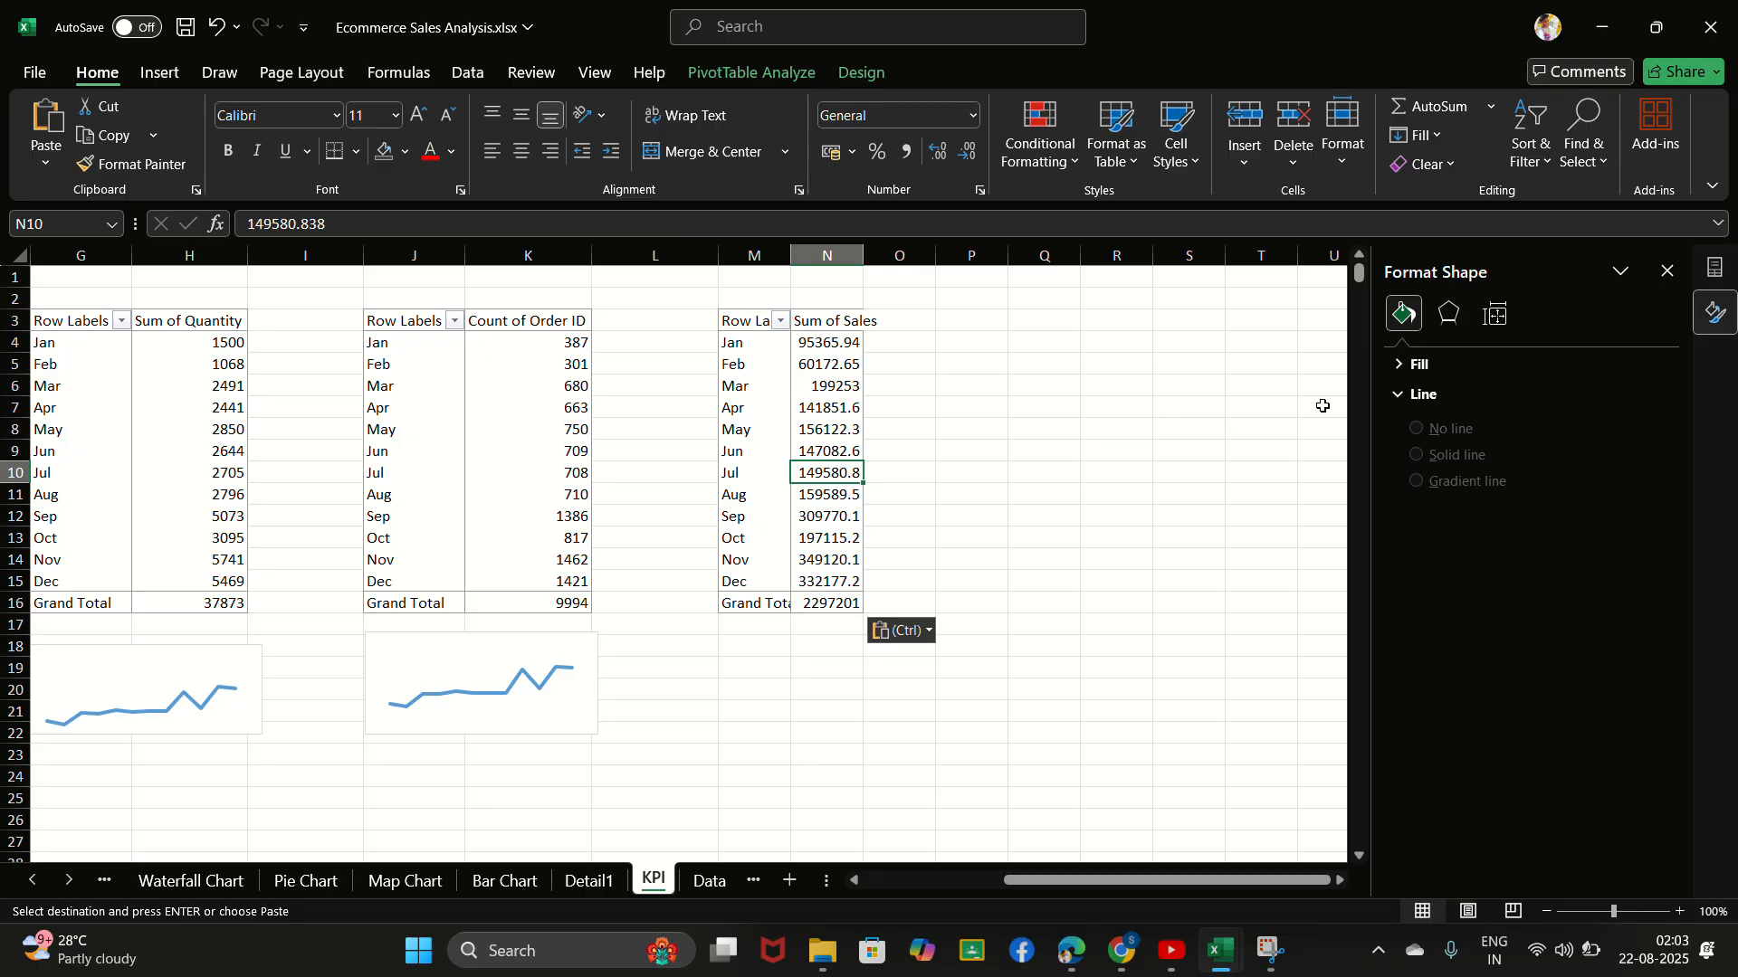
left_click(827, 324)
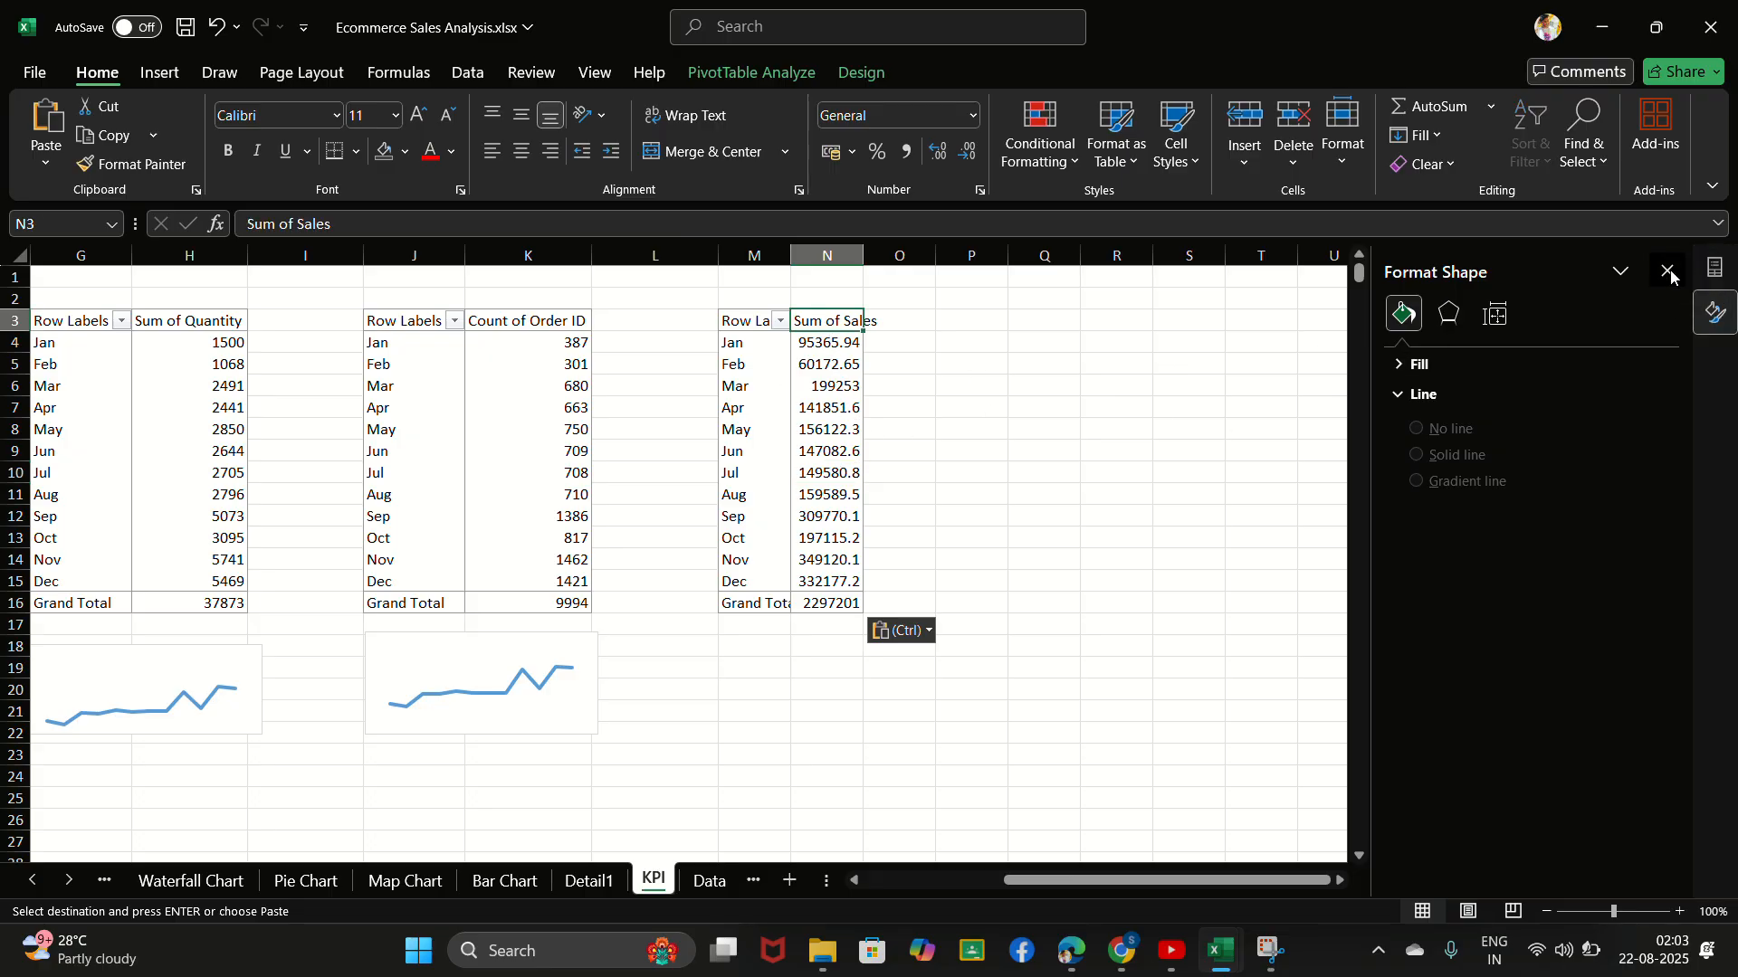
left_click(1715, 267)
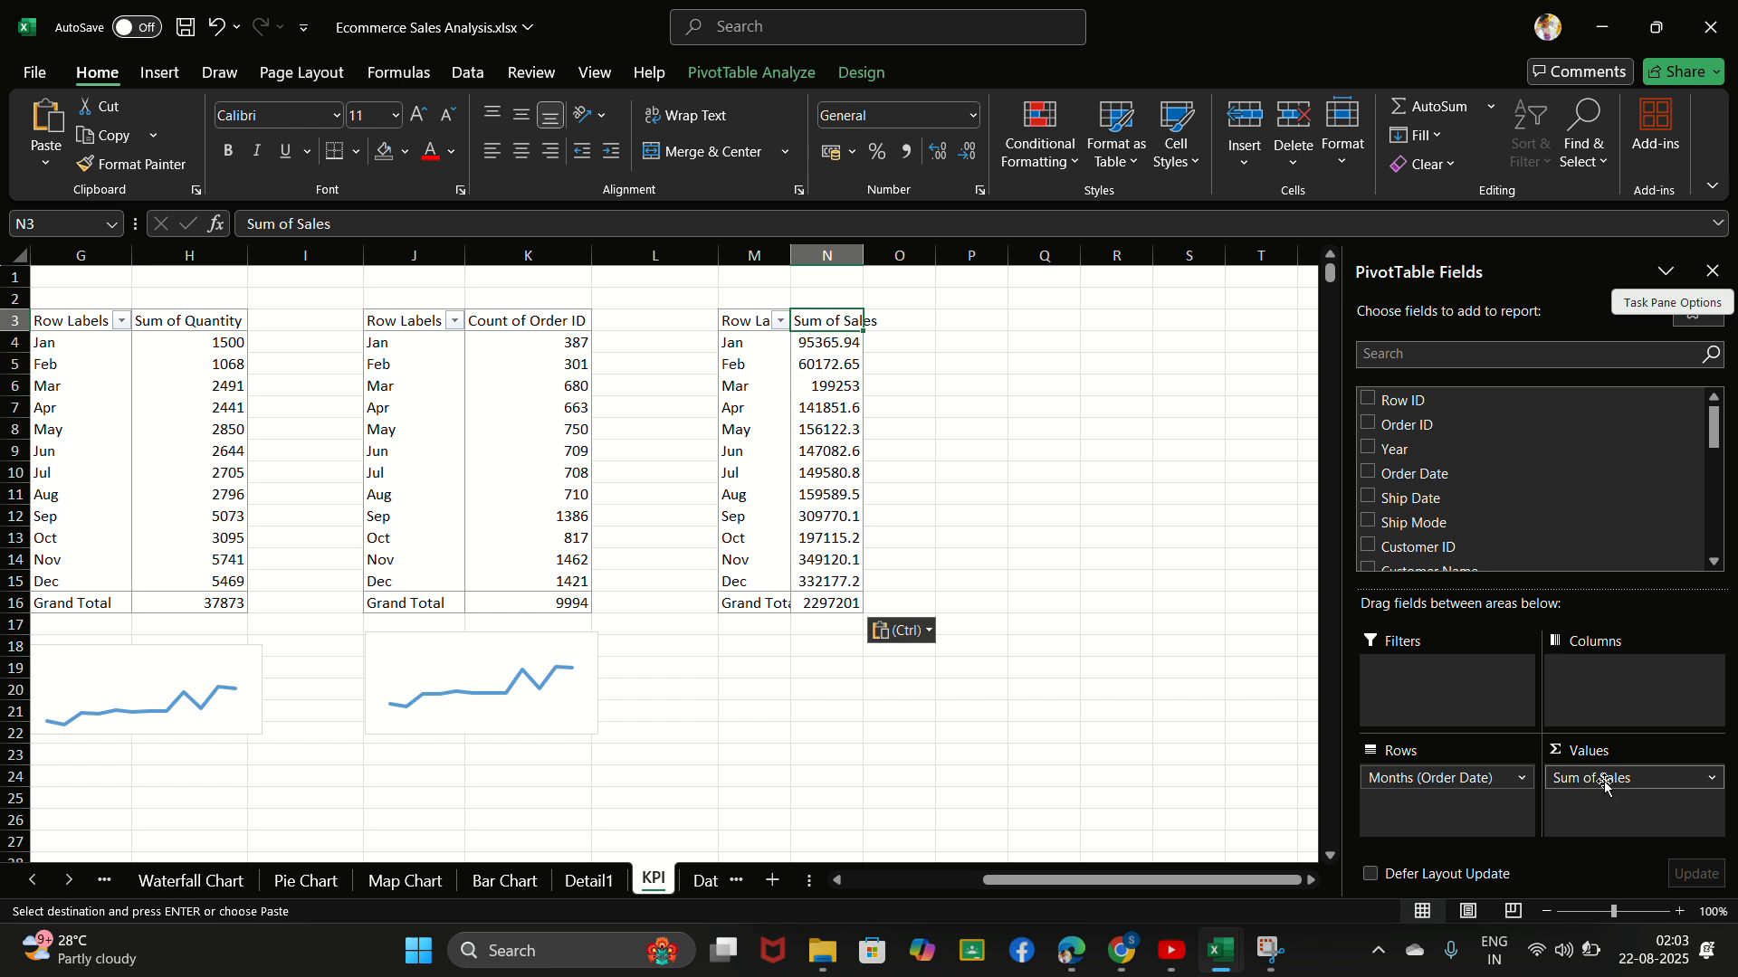
left_click_drag(1604, 783, 1098, 756)
left_click(853, 328)
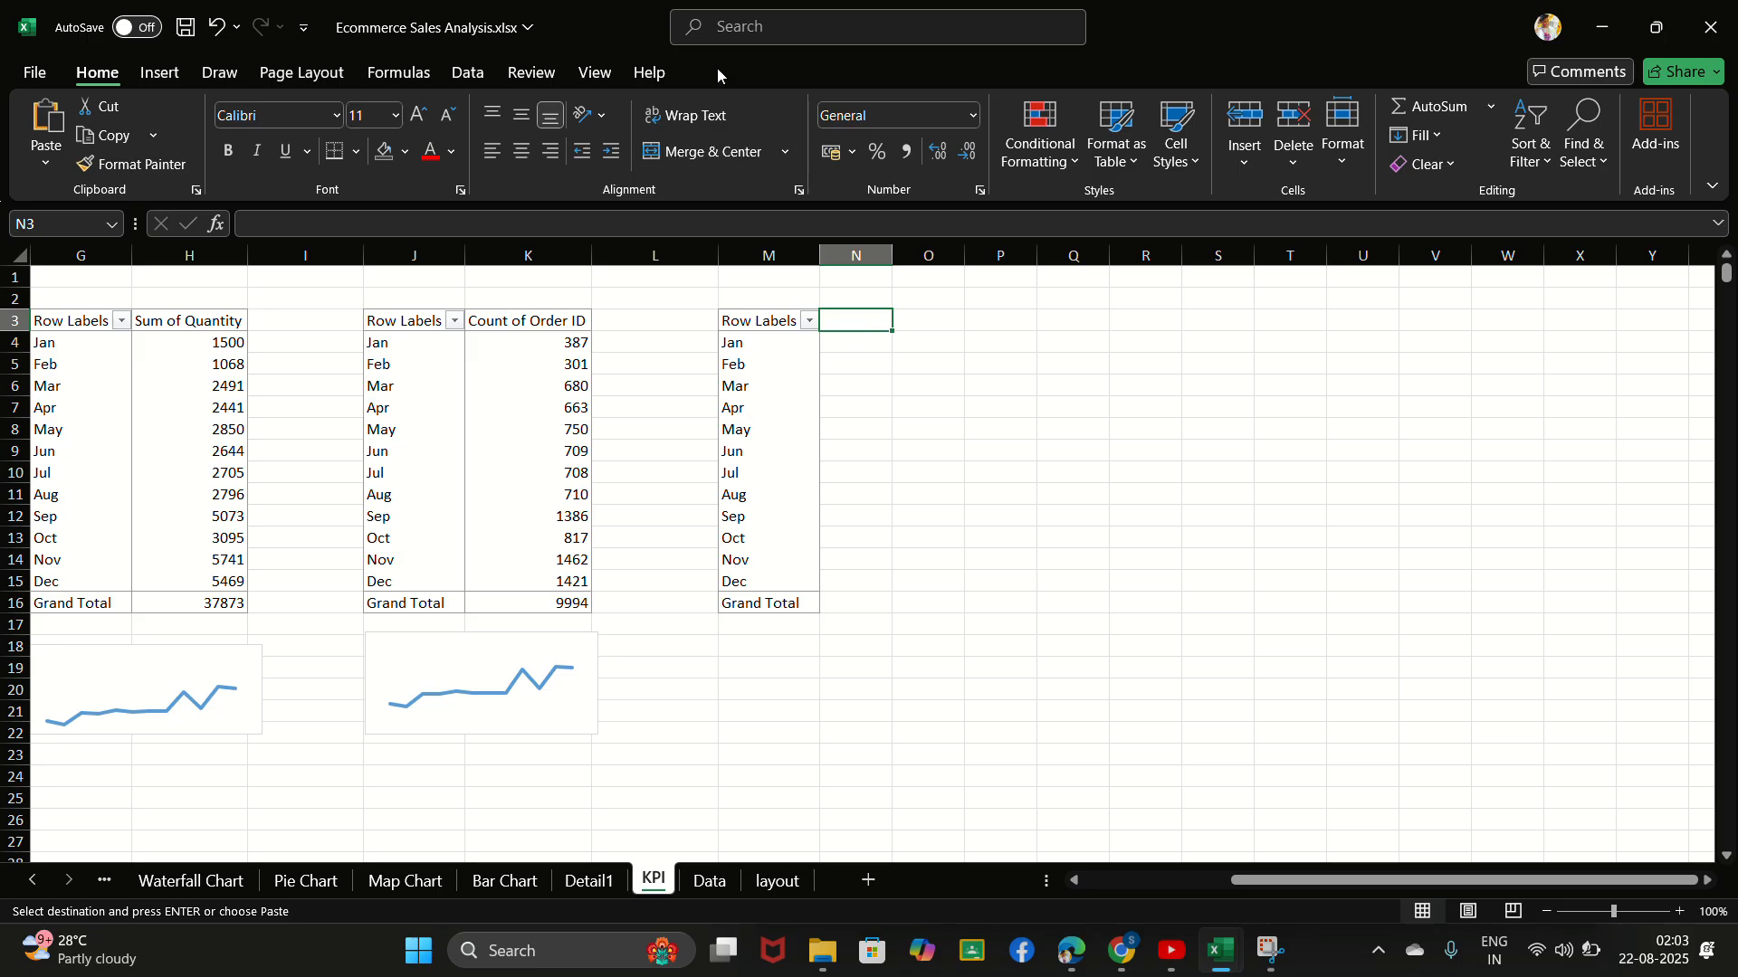
left_click(752, 36)
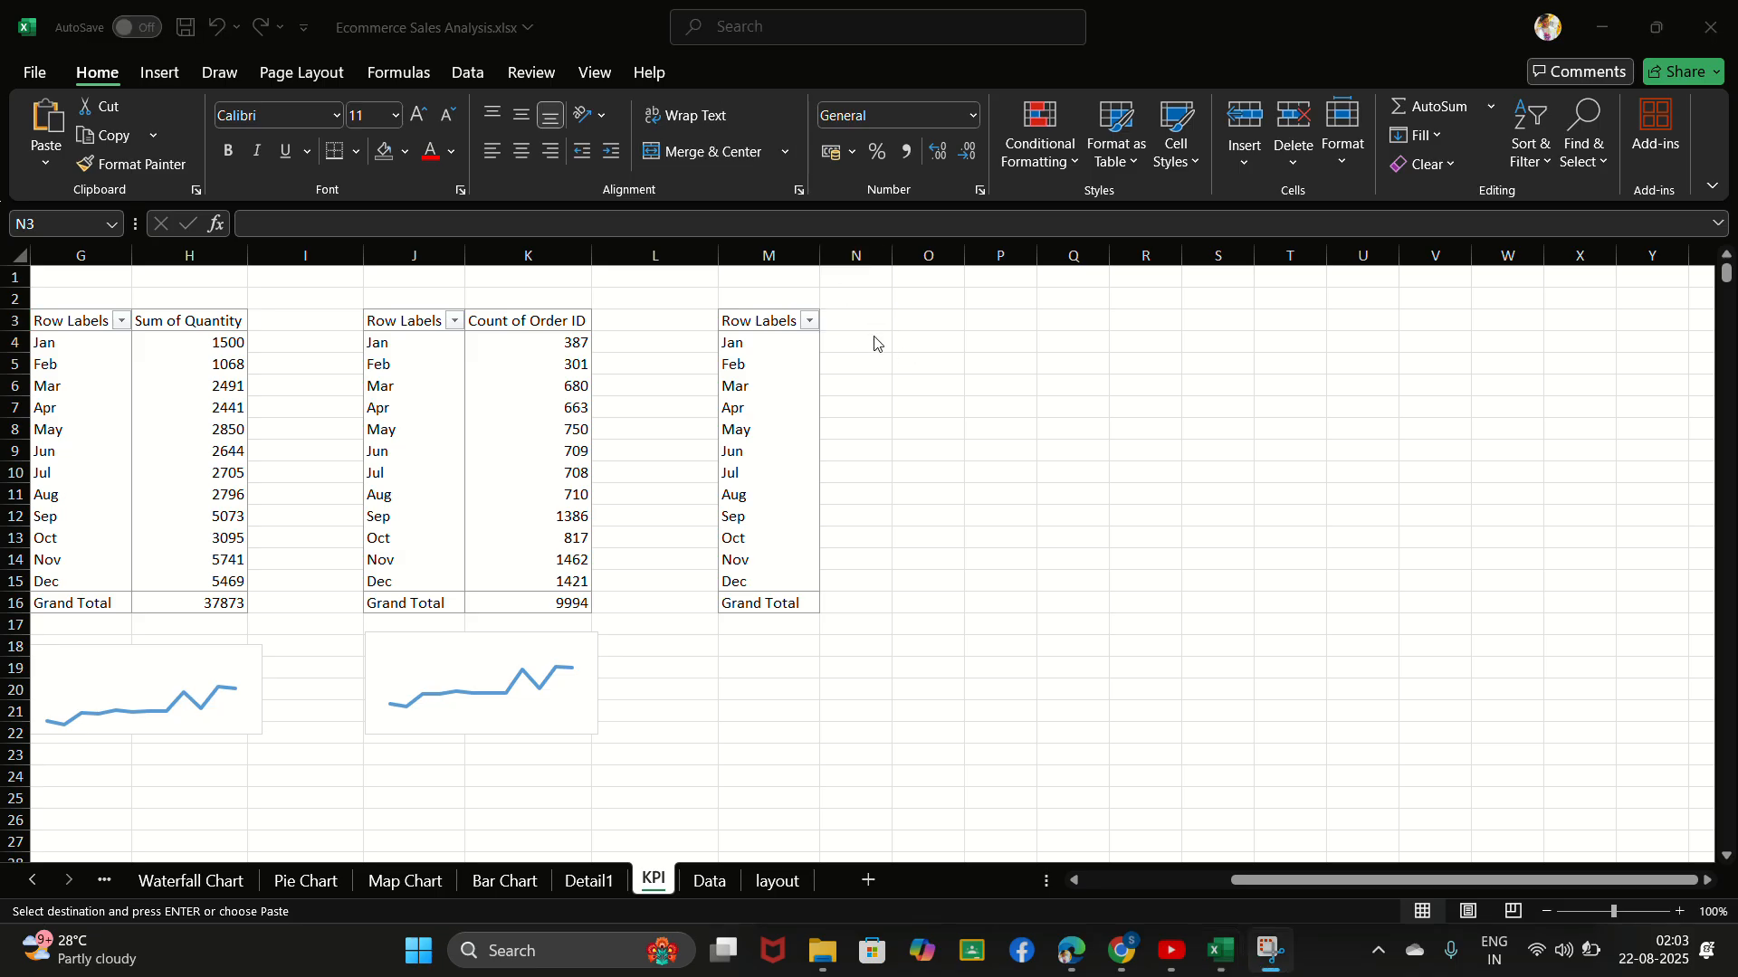
left_click(848, 328)
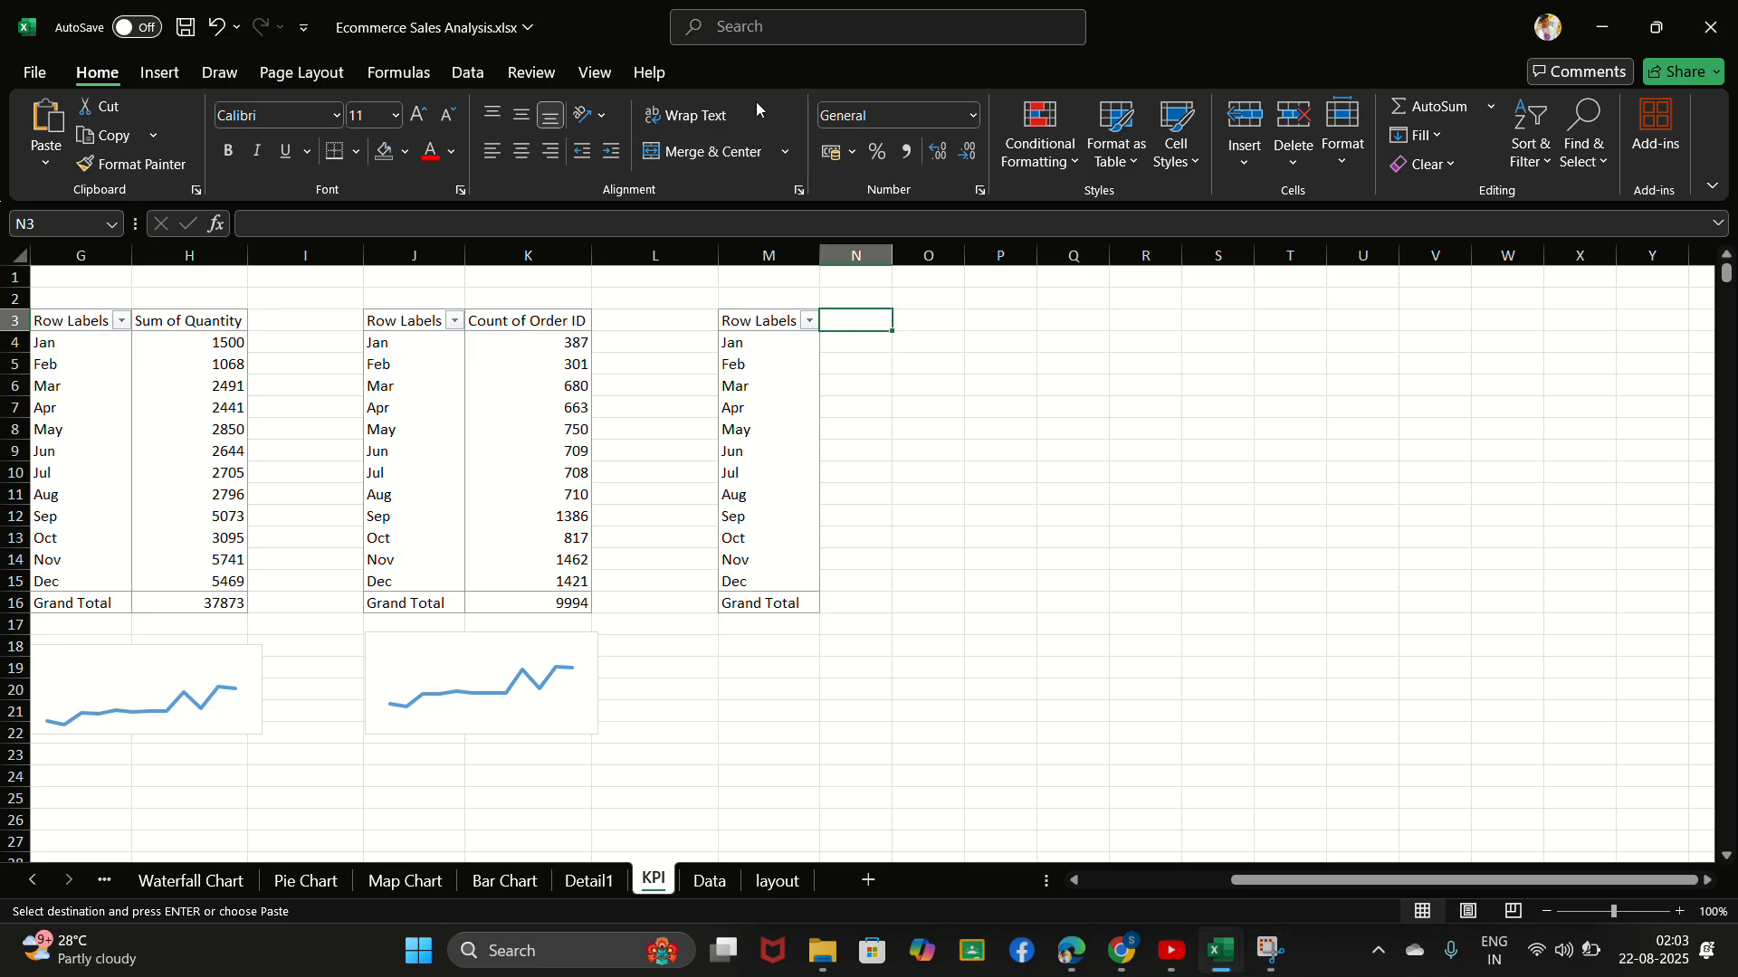
left_click(751, 34)
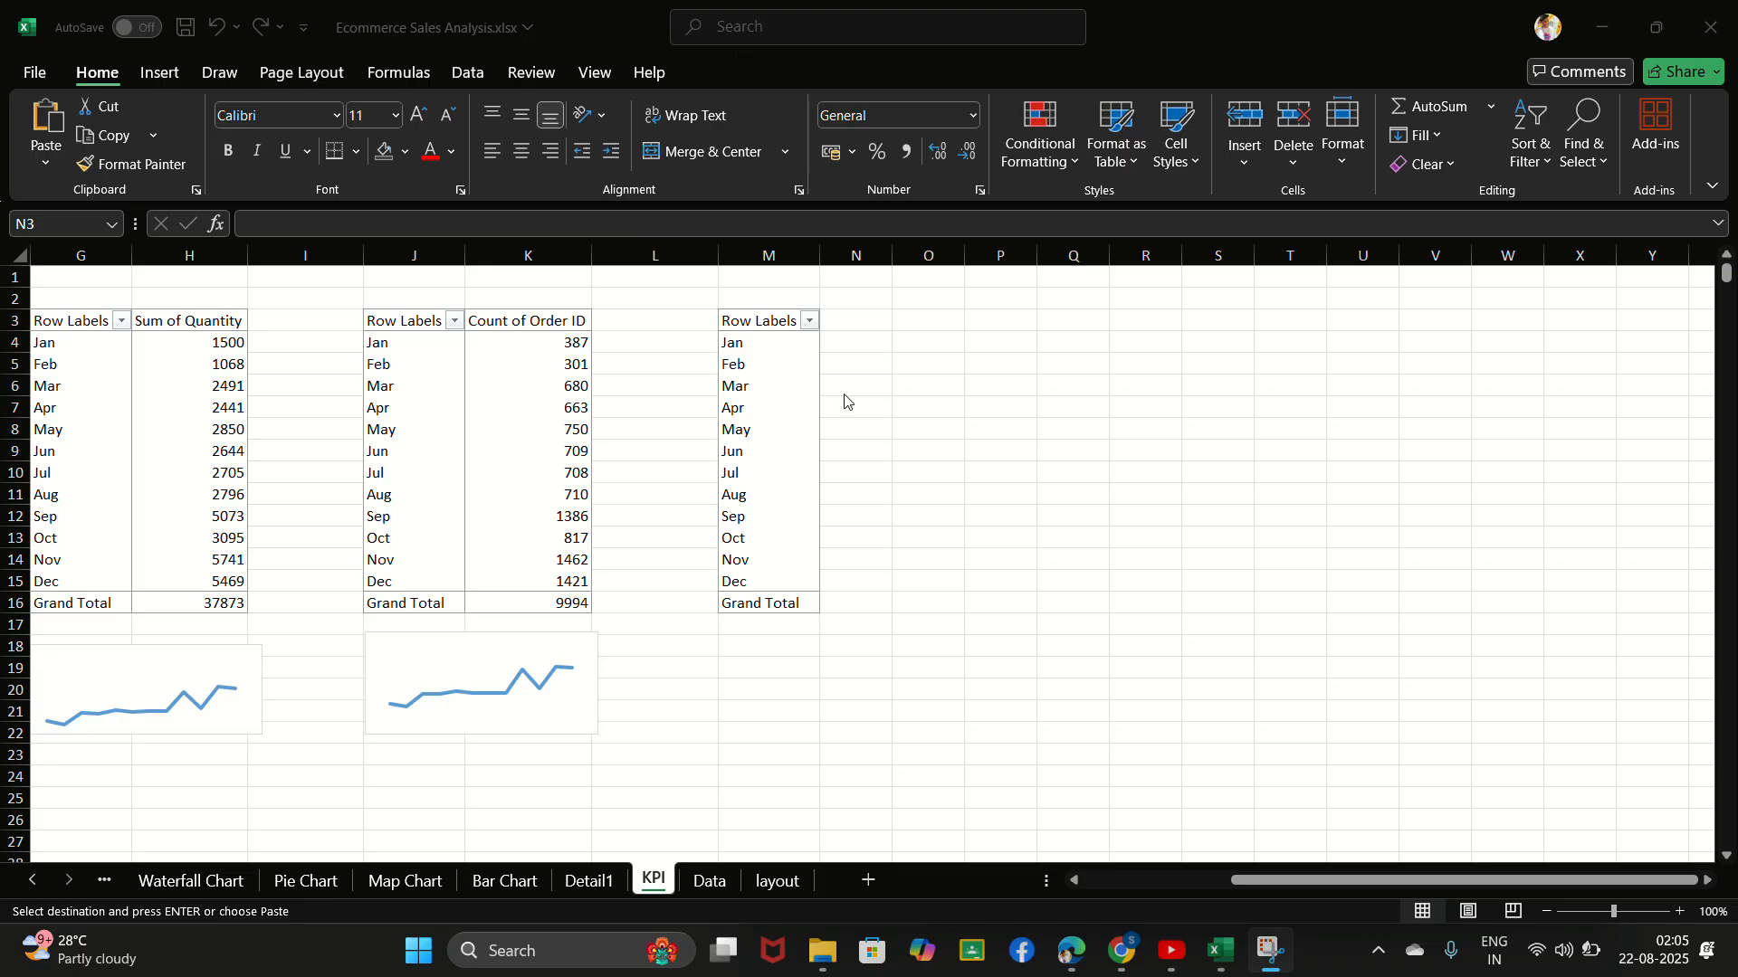
- Start a new calculated field for the PivotTable in column M and name it Profit Margin
left_click(739, 421)
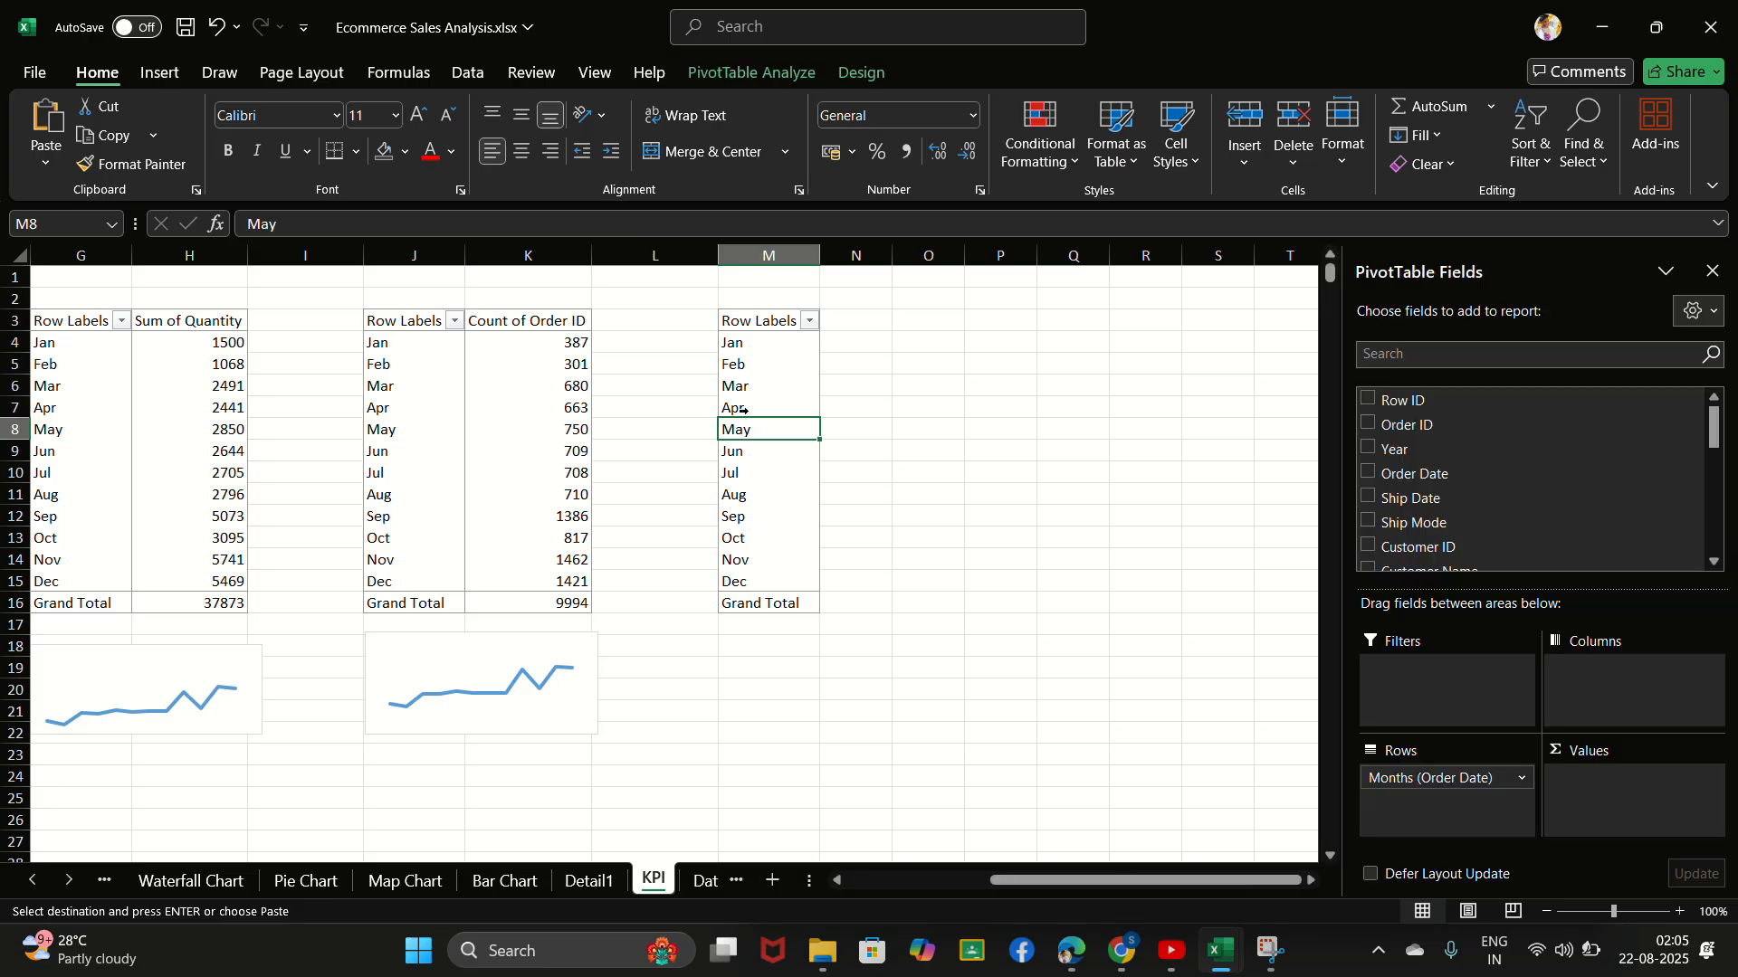
left_click(749, 83)
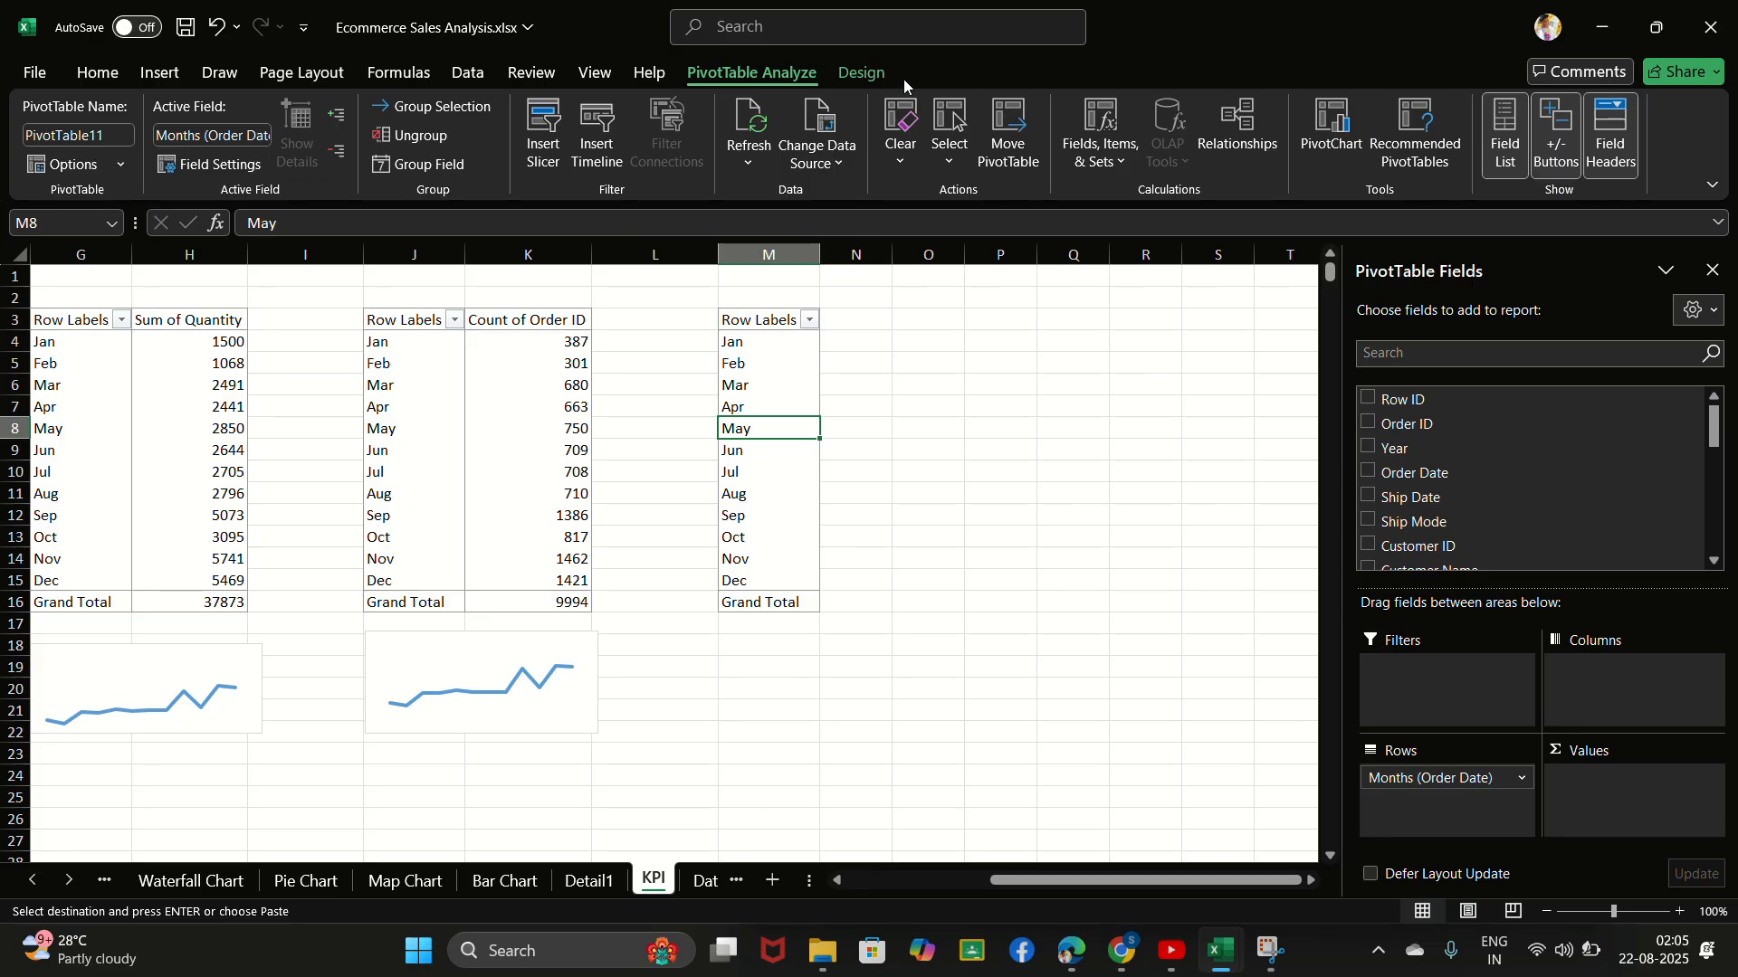
left_click(1092, 147)
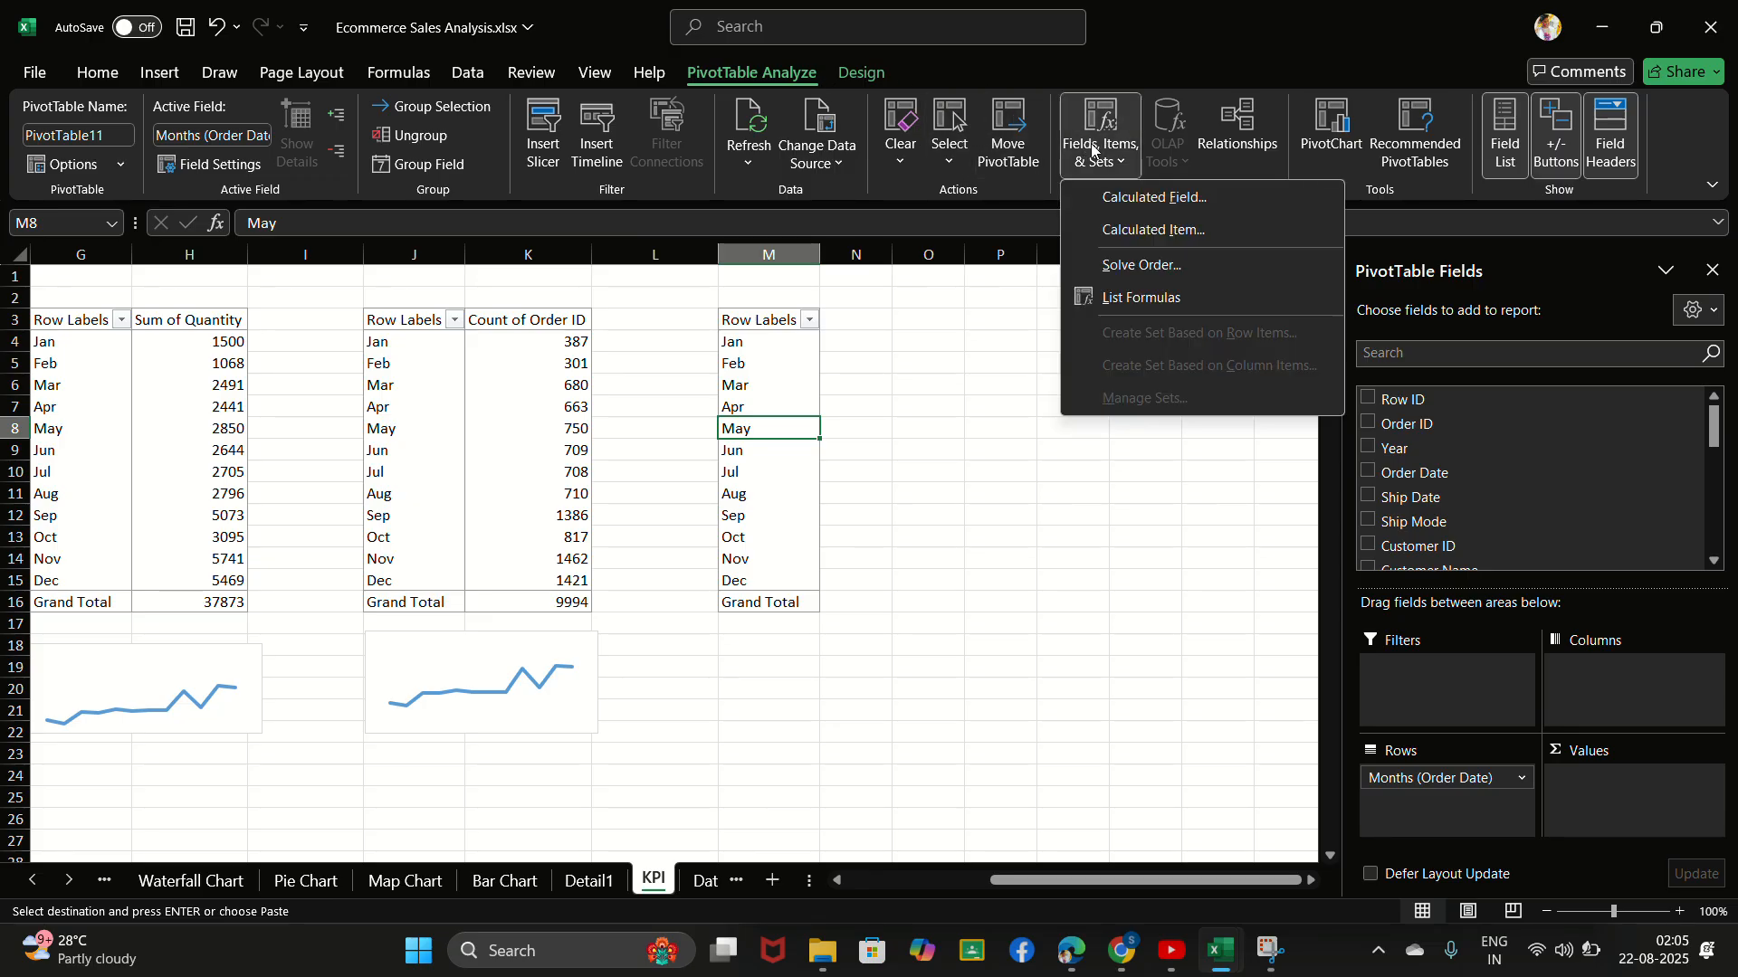
left_click(1147, 199)
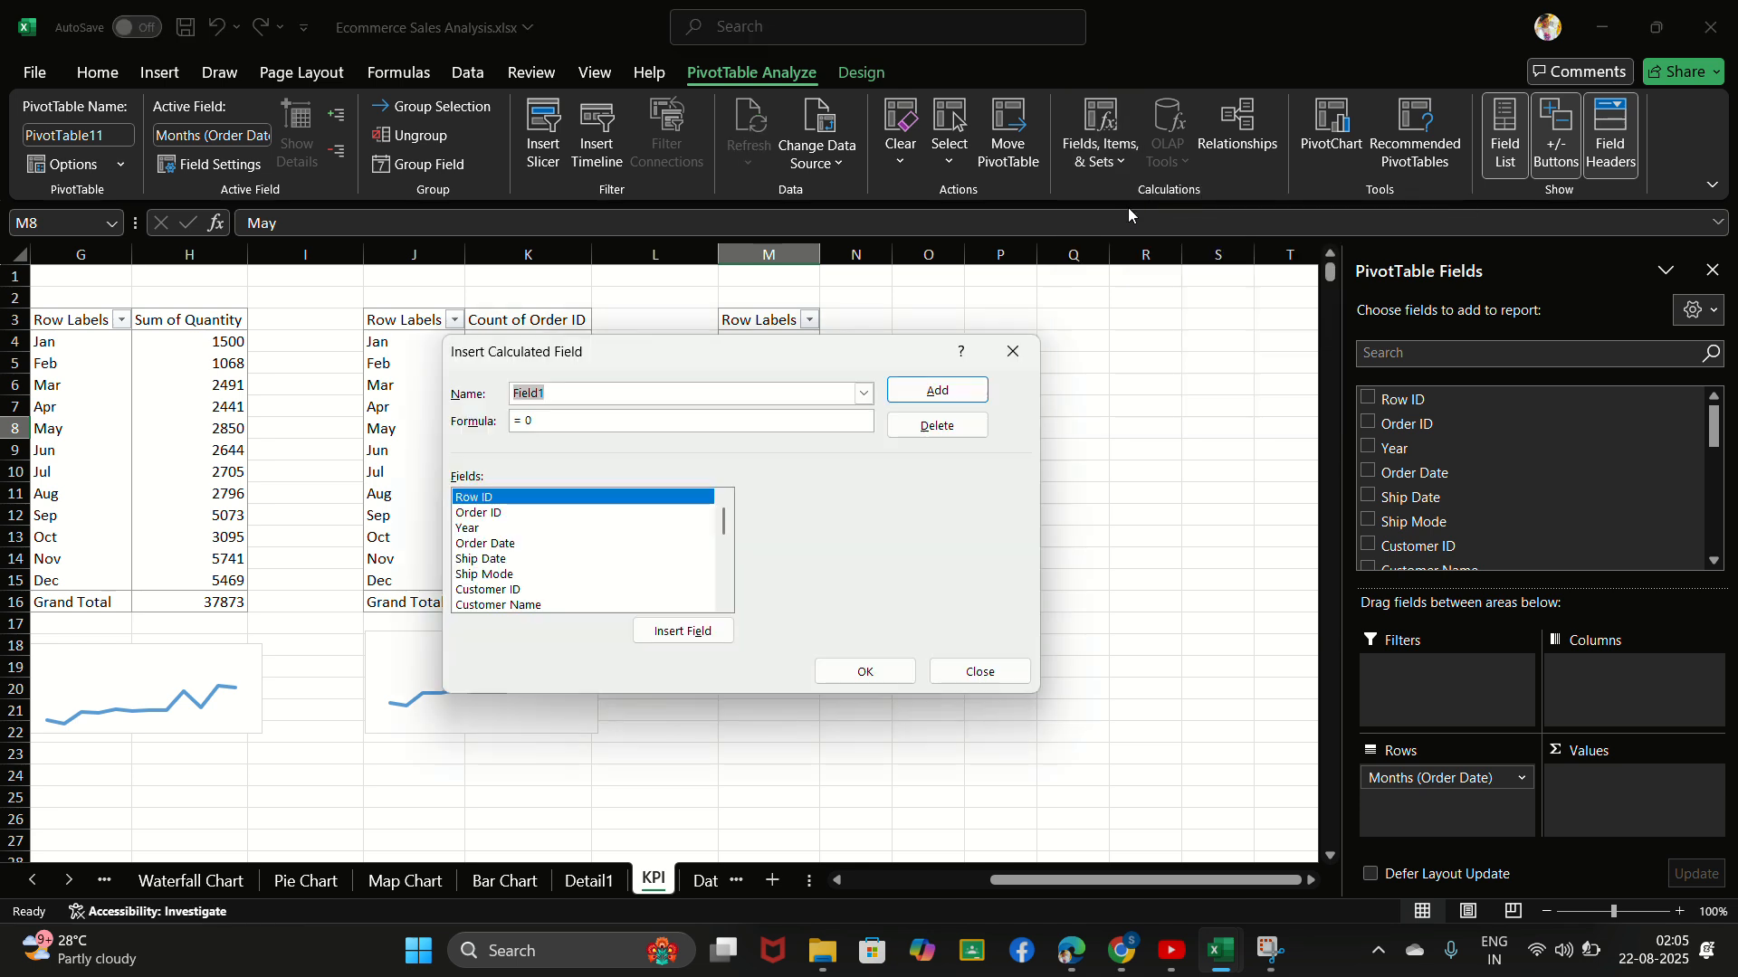
left_click(653, 398)
key("BackSpace")
key("BackSpace")
key("BackSpace")
key("BackSpace")
key("BackSpace")
key("BackSpace")
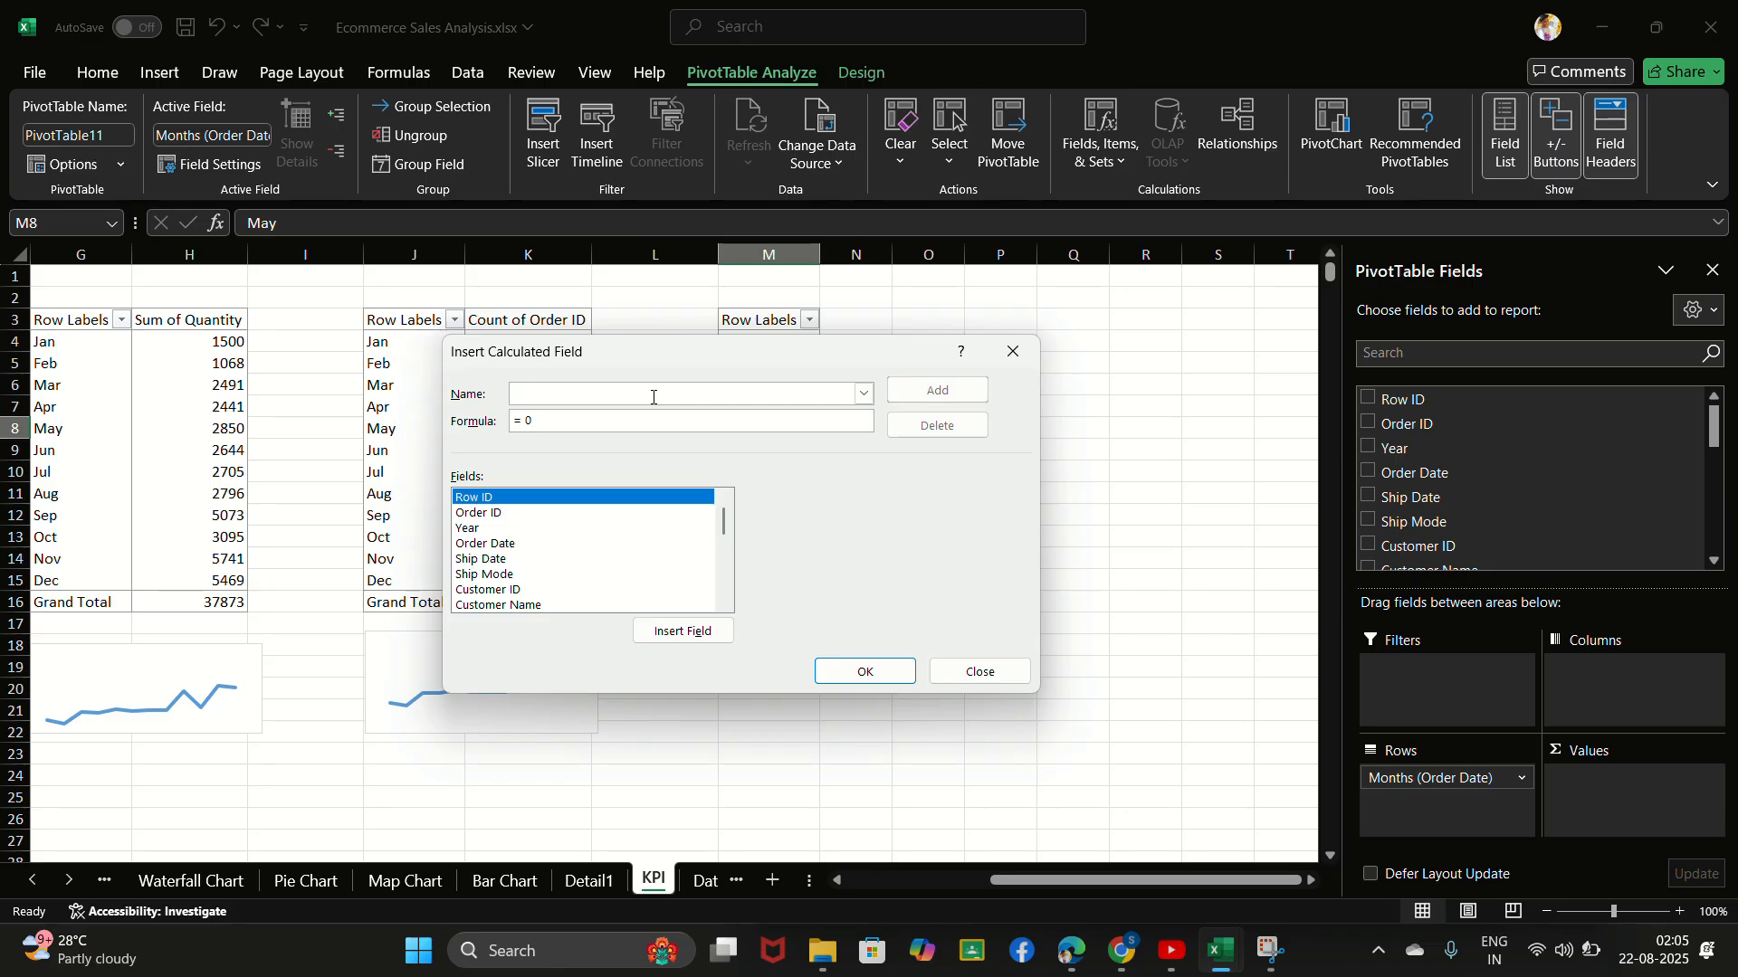
type("Profit")
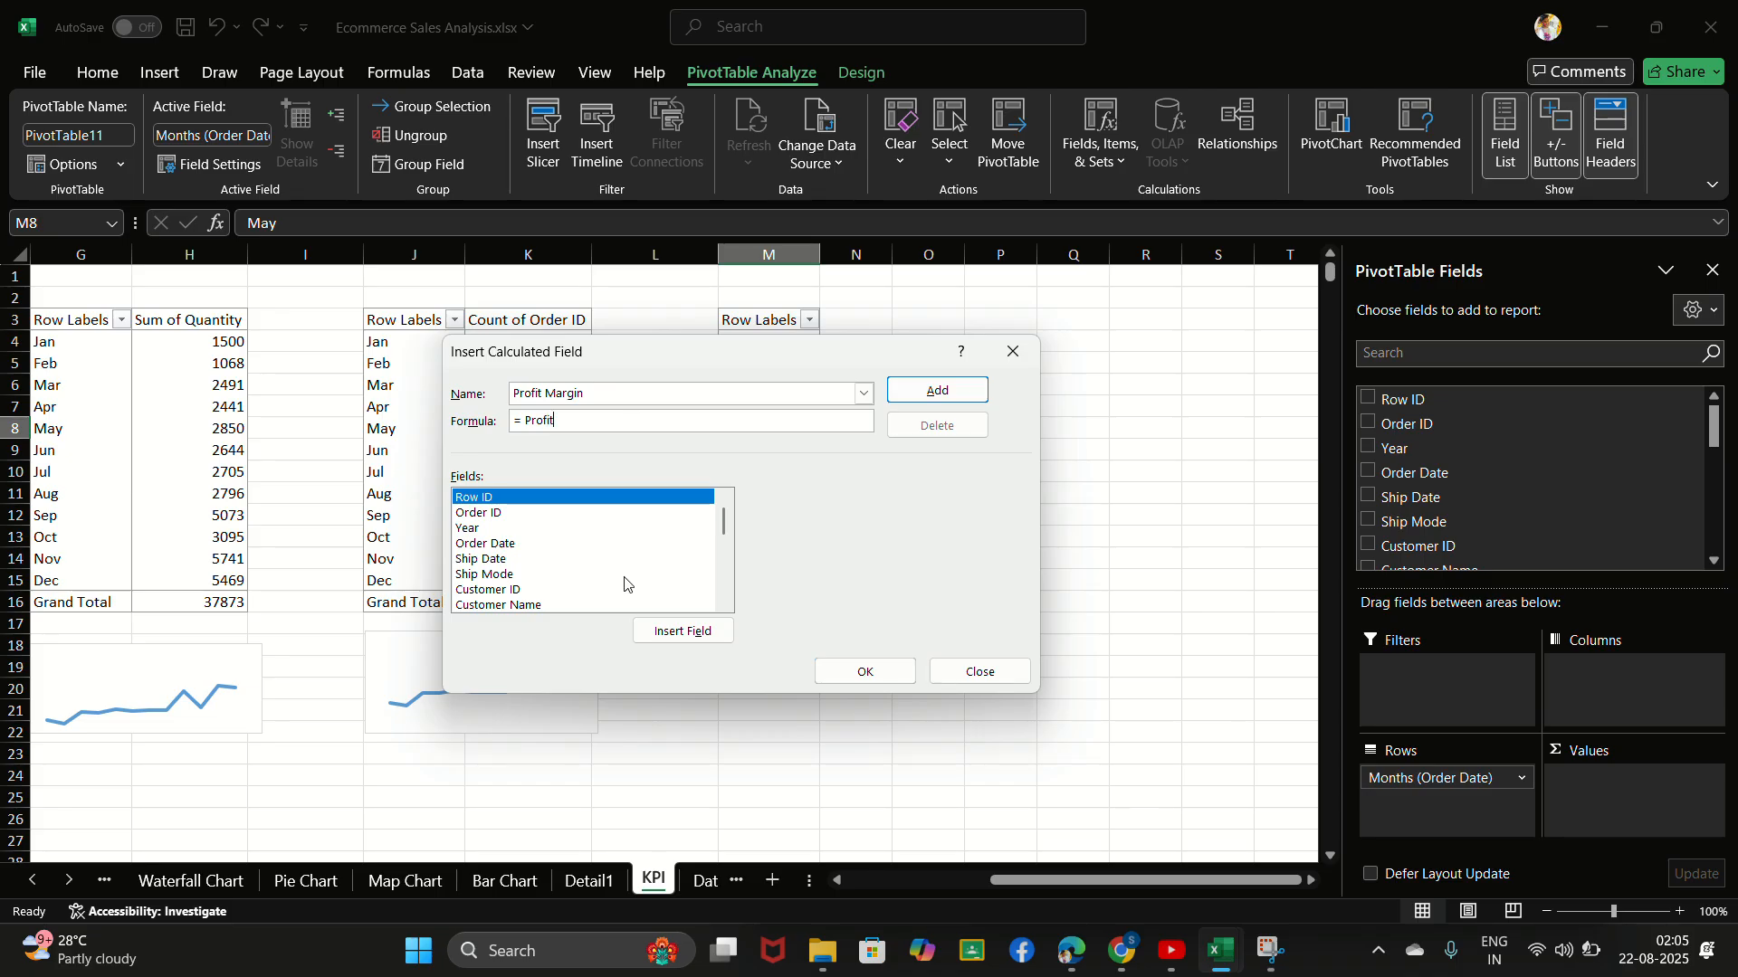
- Build the calculated field's formula as = Profit/ Sales from the listed fields and add it to the PivotTable
left_click_drag(728, 528, 732, 575)
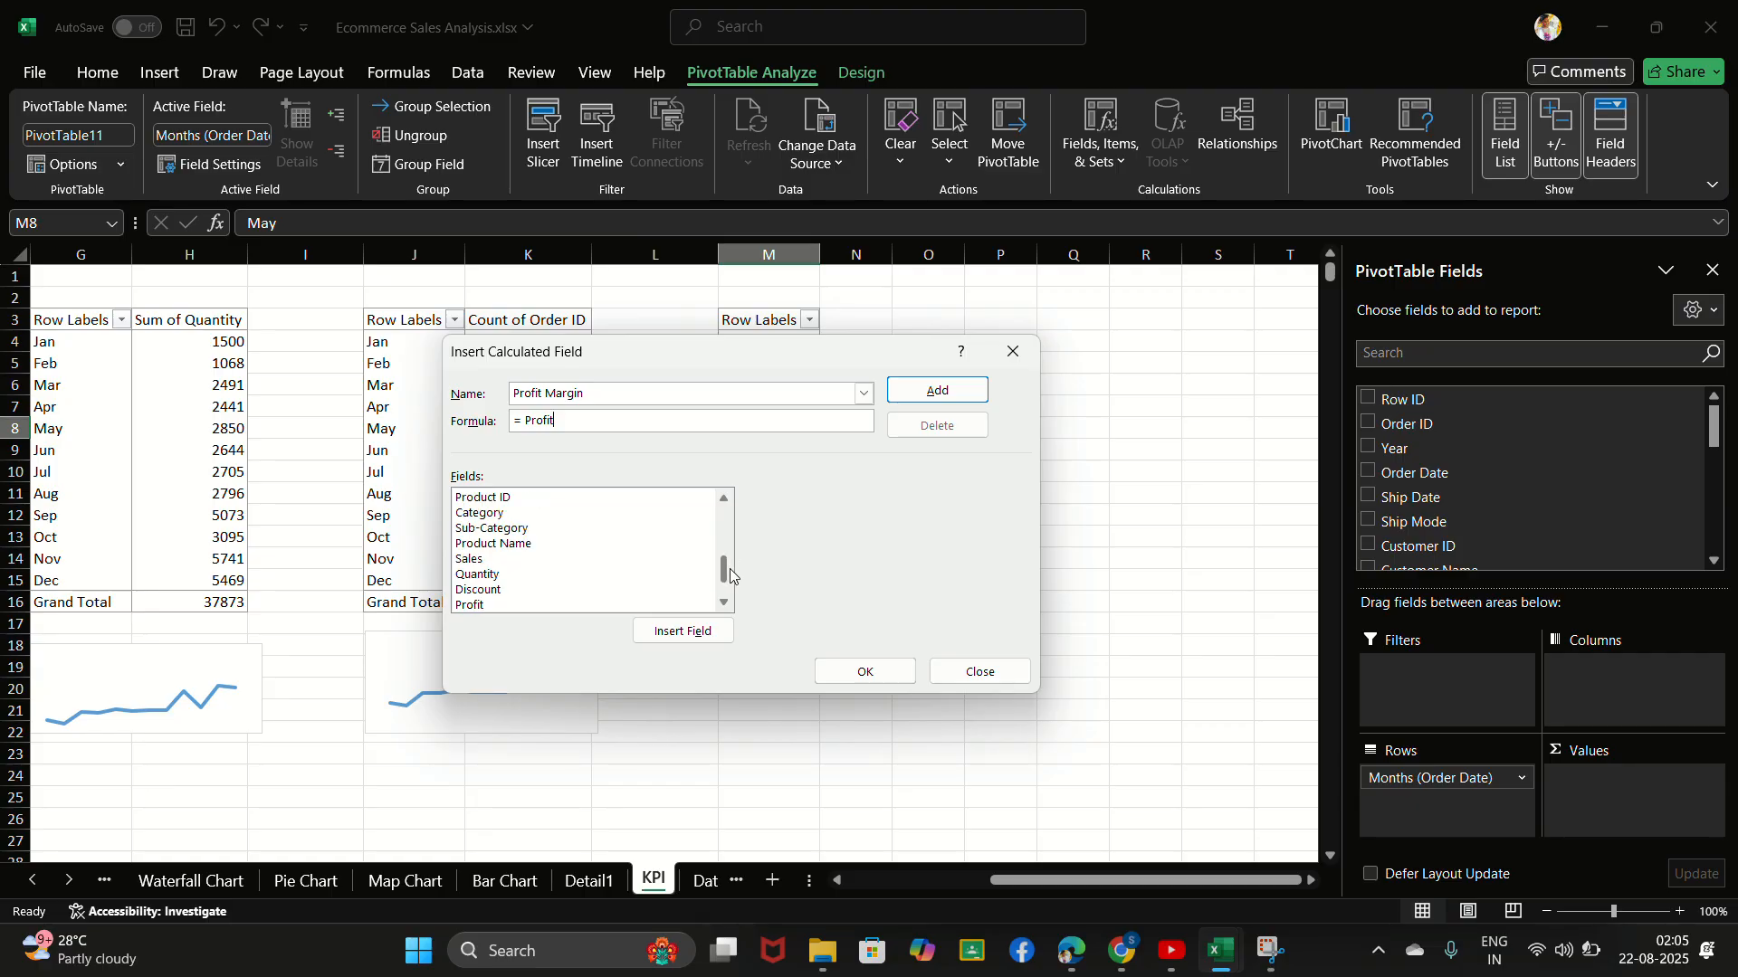
left_click(473, 609)
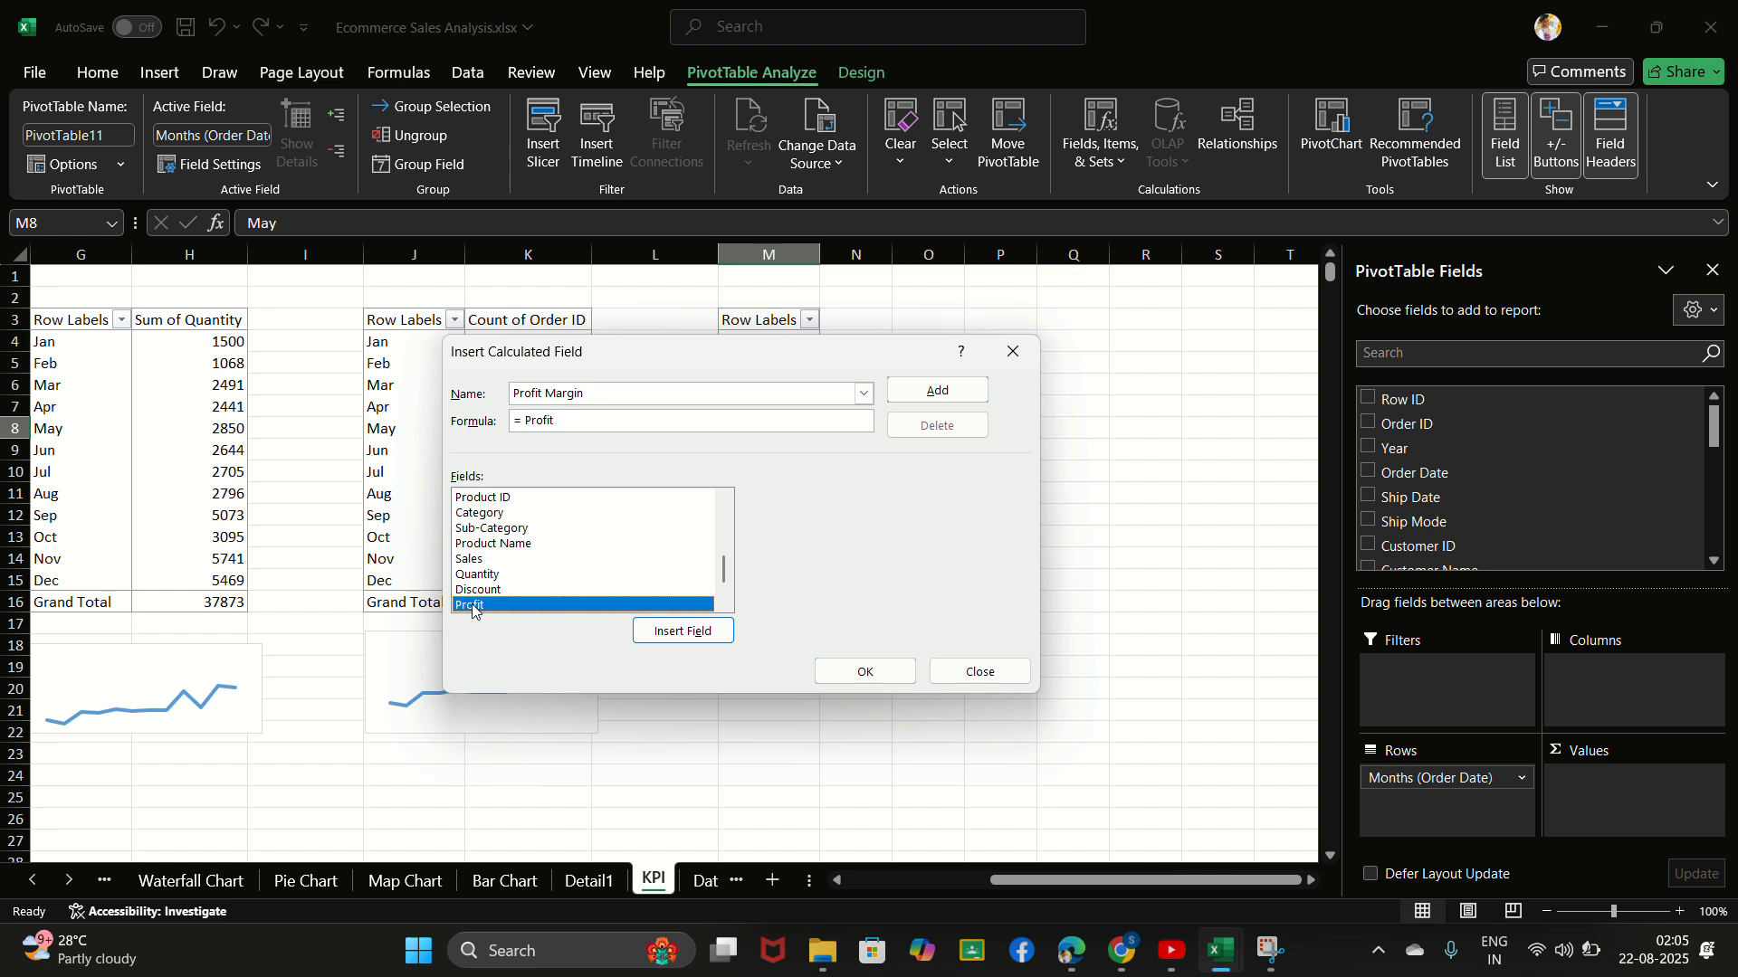
left_click(576, 422)
key("BackSpace")
key("BackSpace")
key("BackSpace")
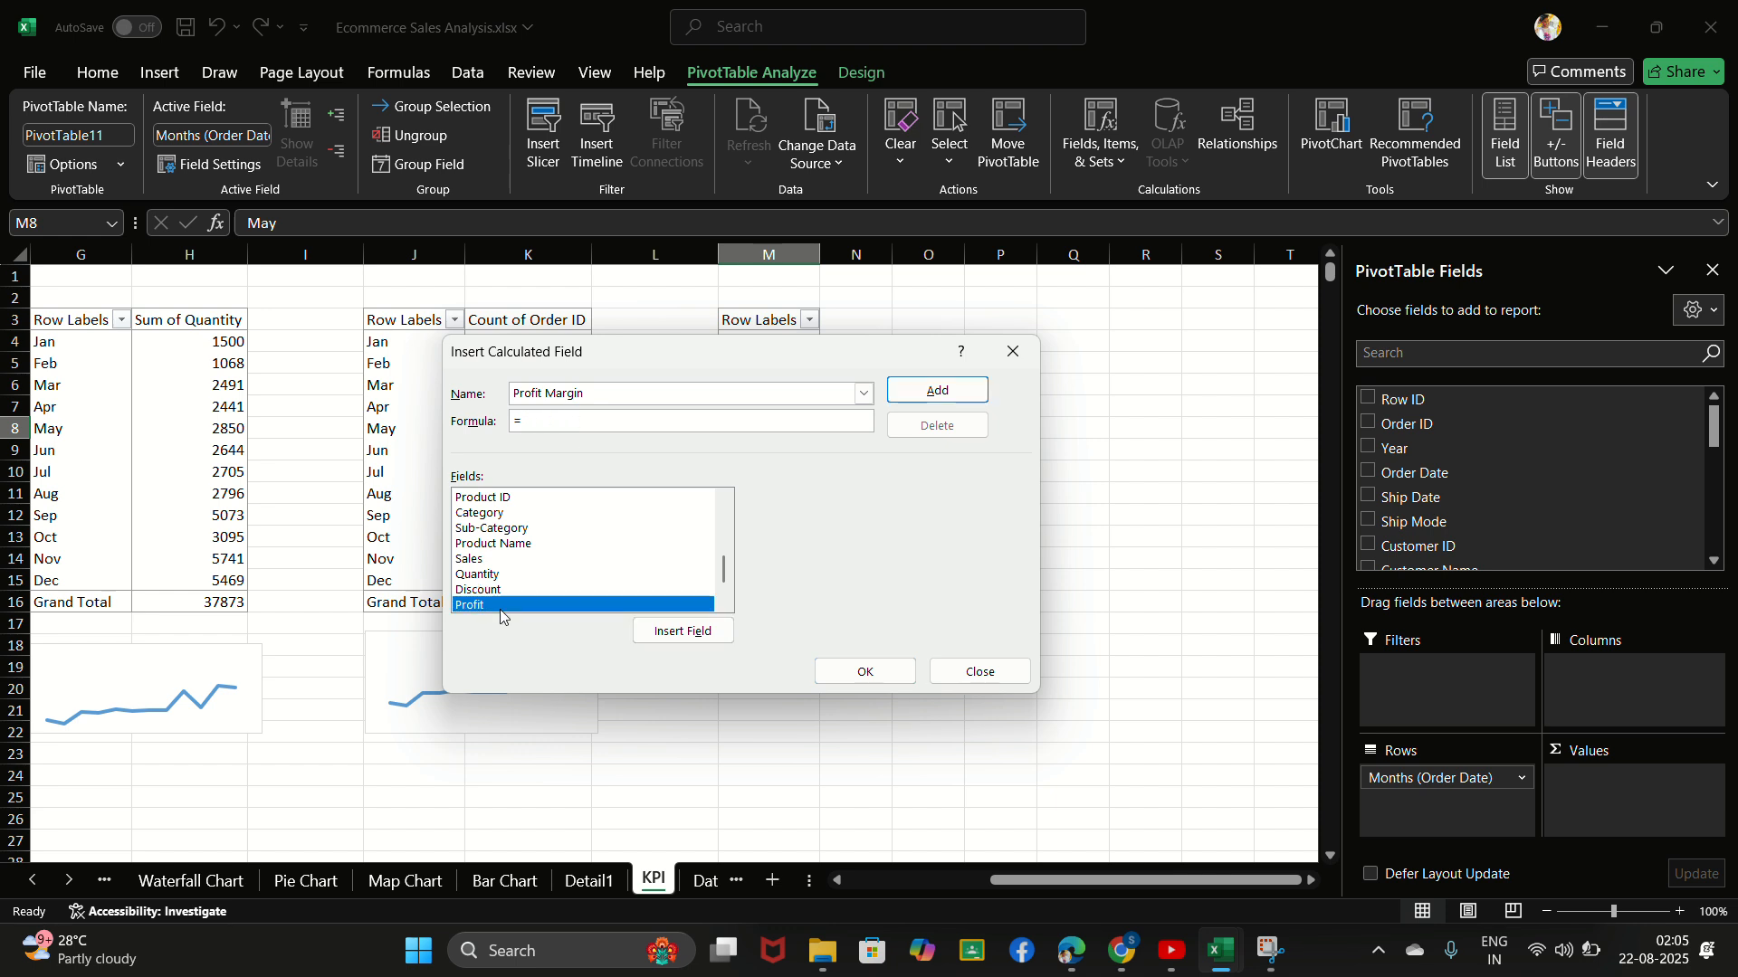
left_click(511, 607)
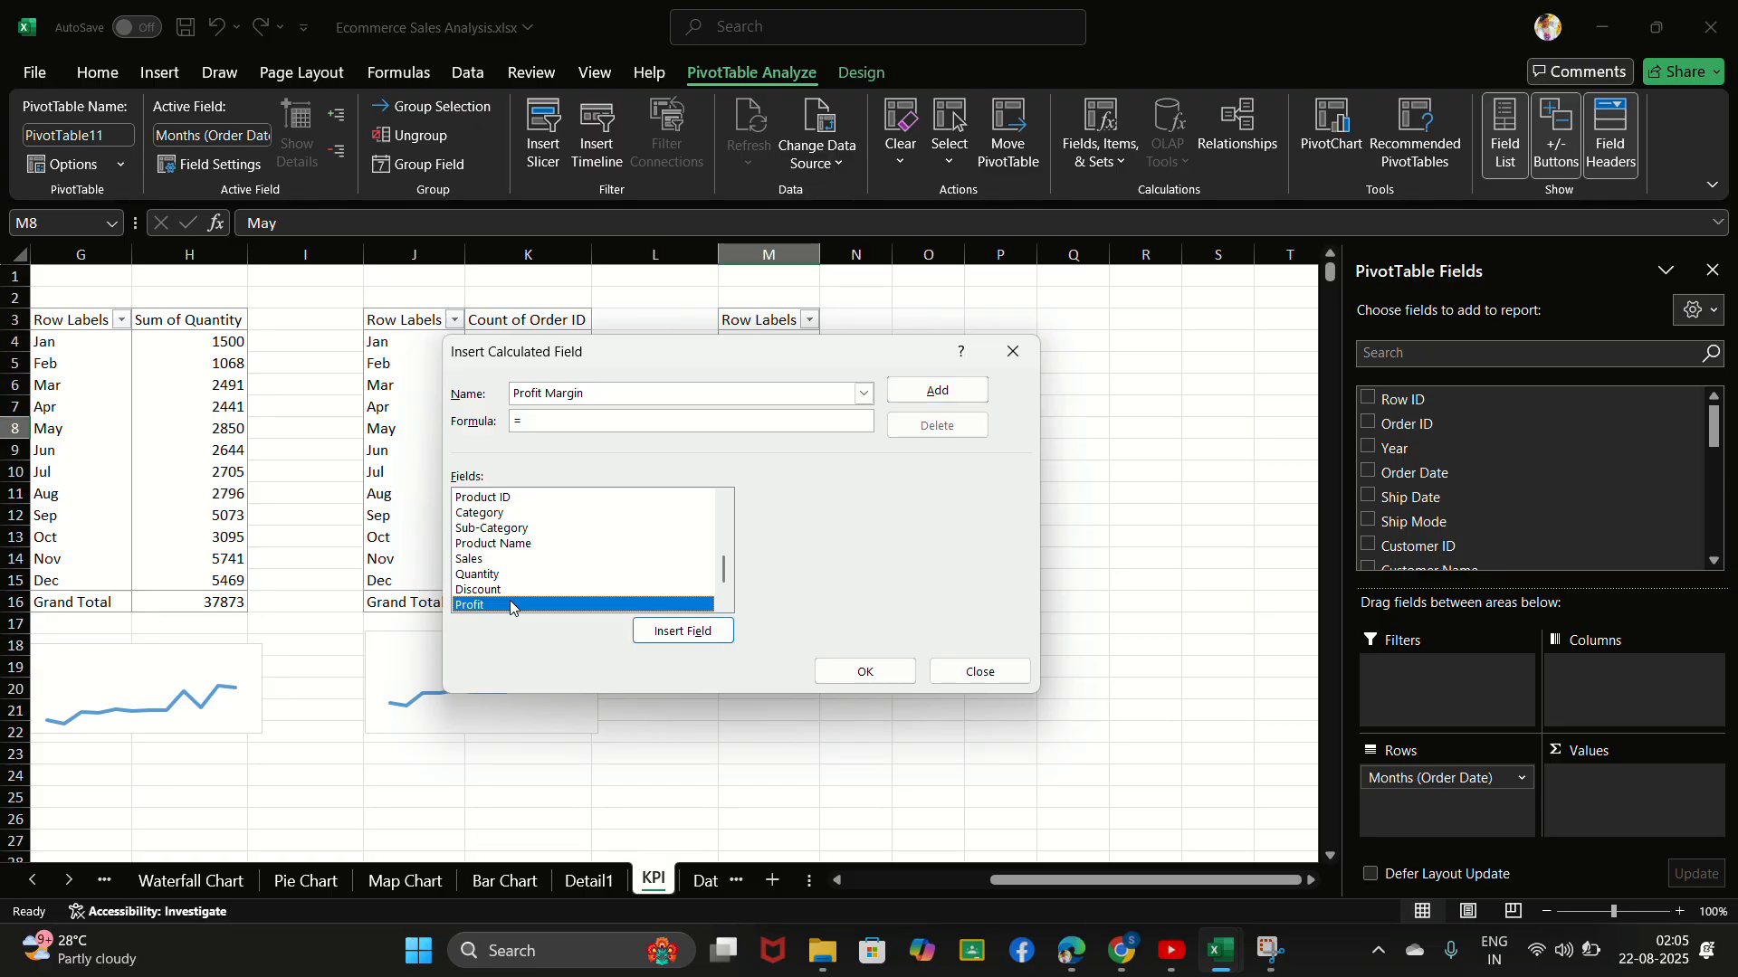
left_click(683, 631)
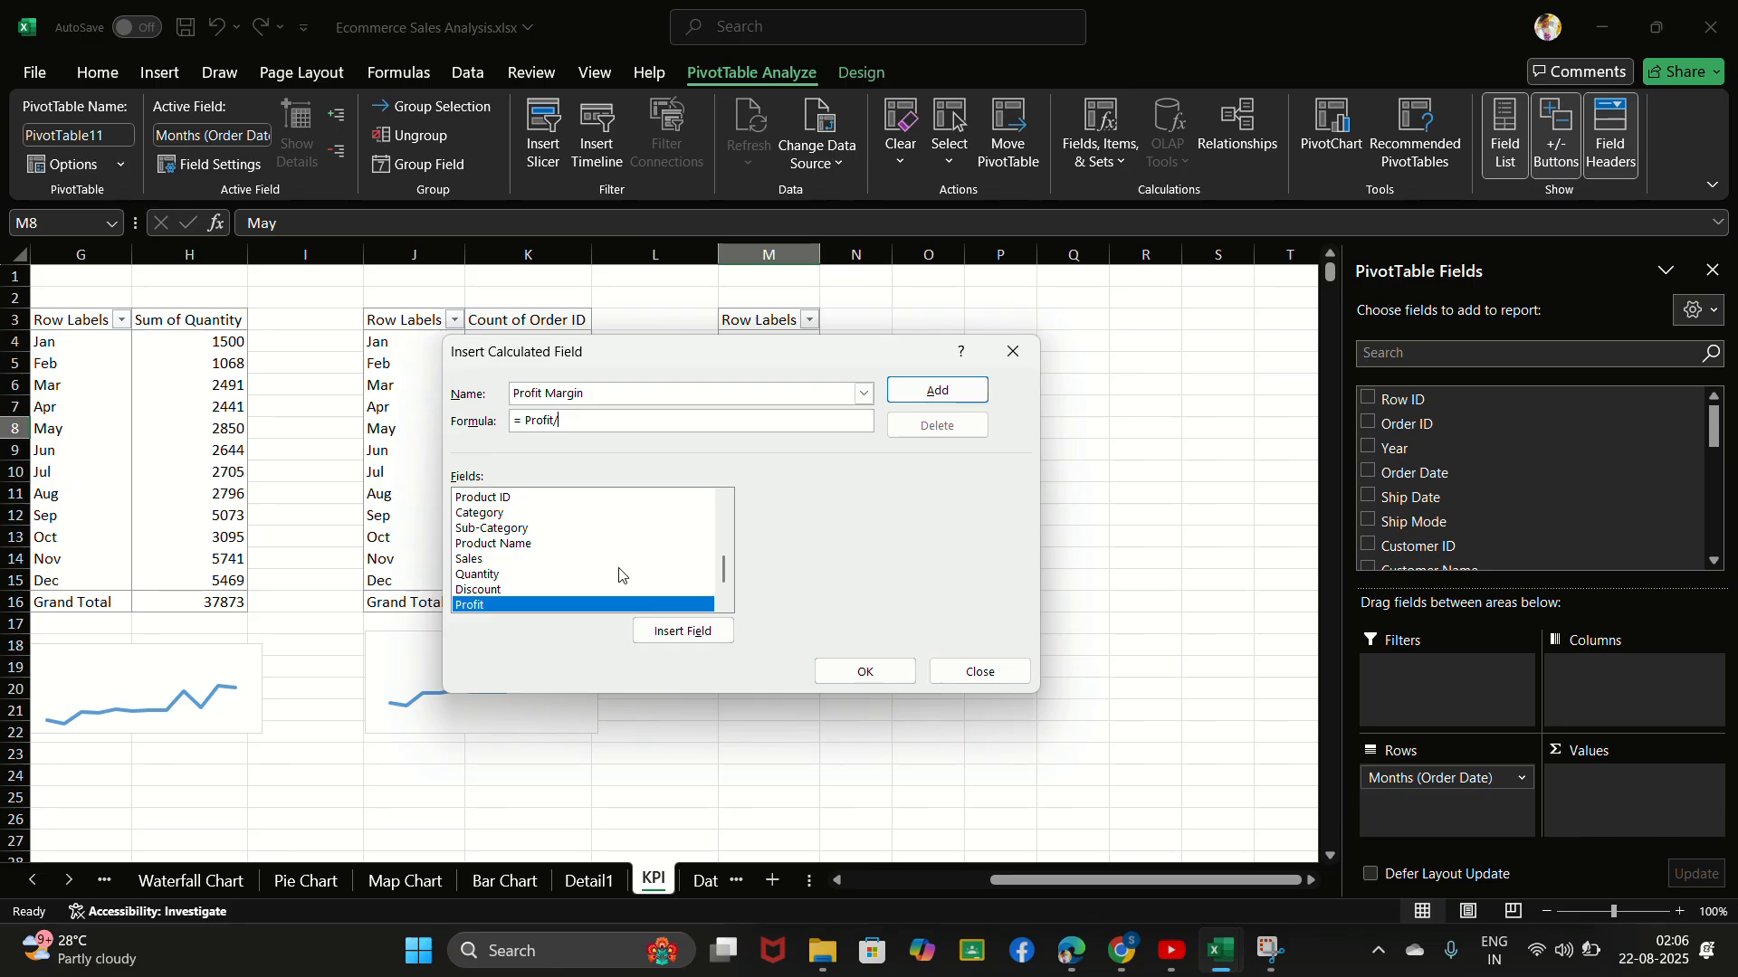
left_click(477, 559)
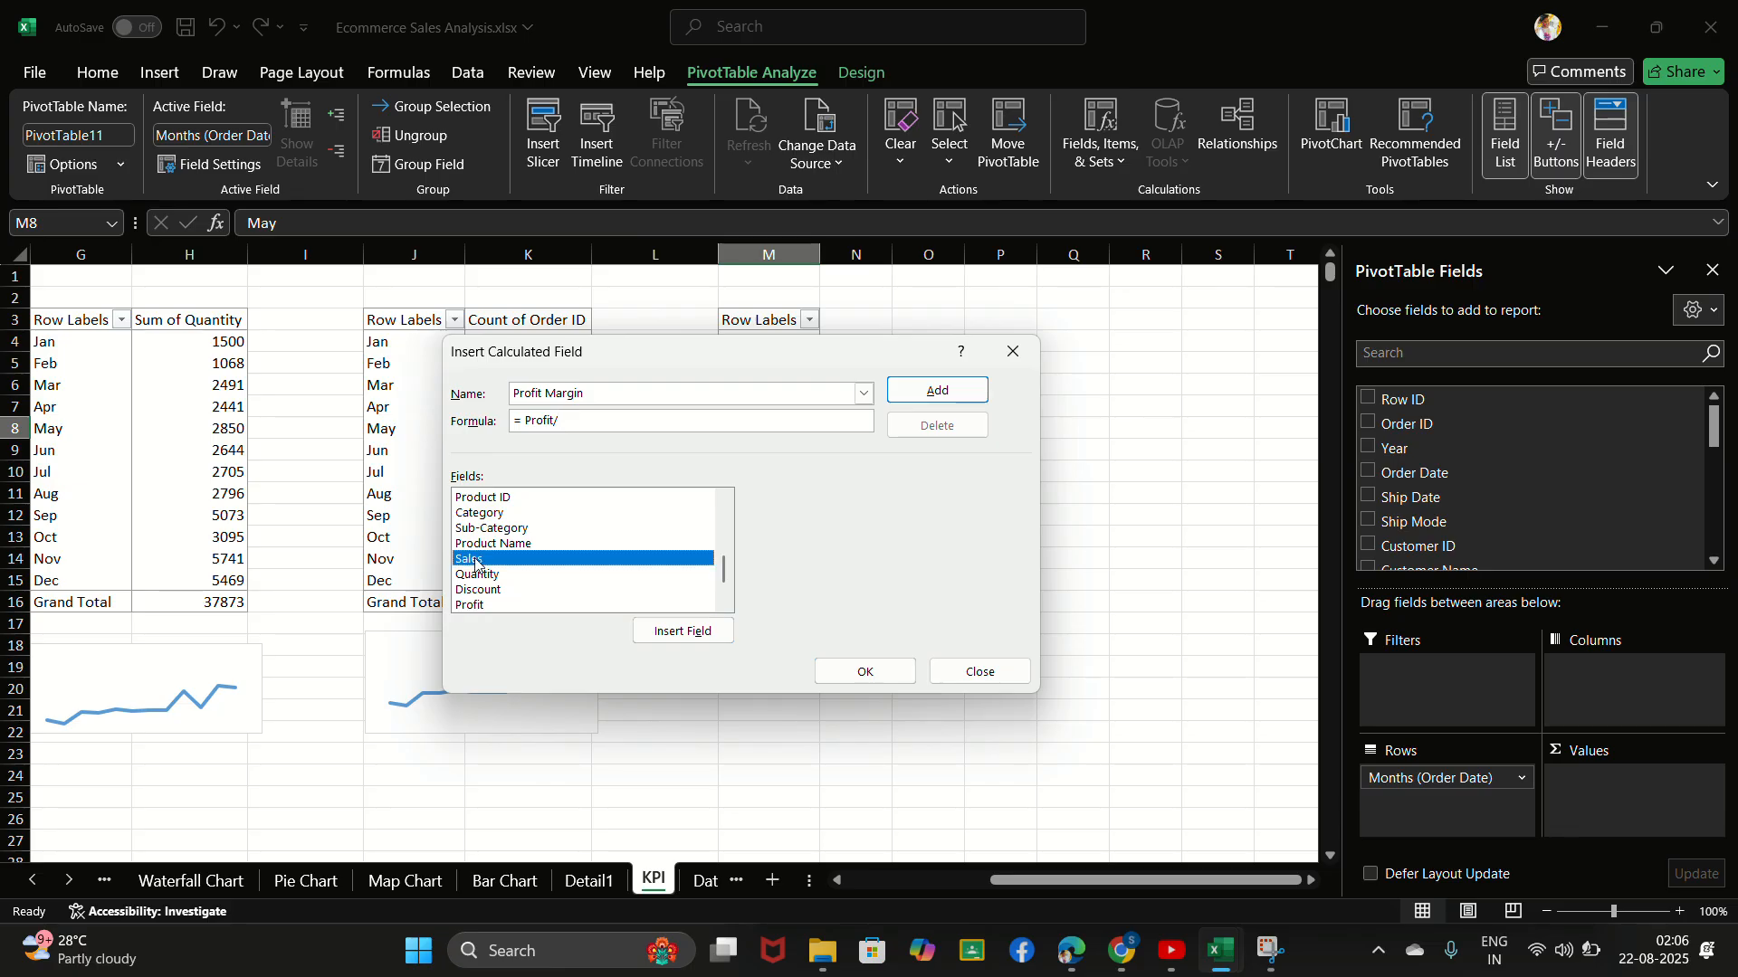
left_click(680, 631)
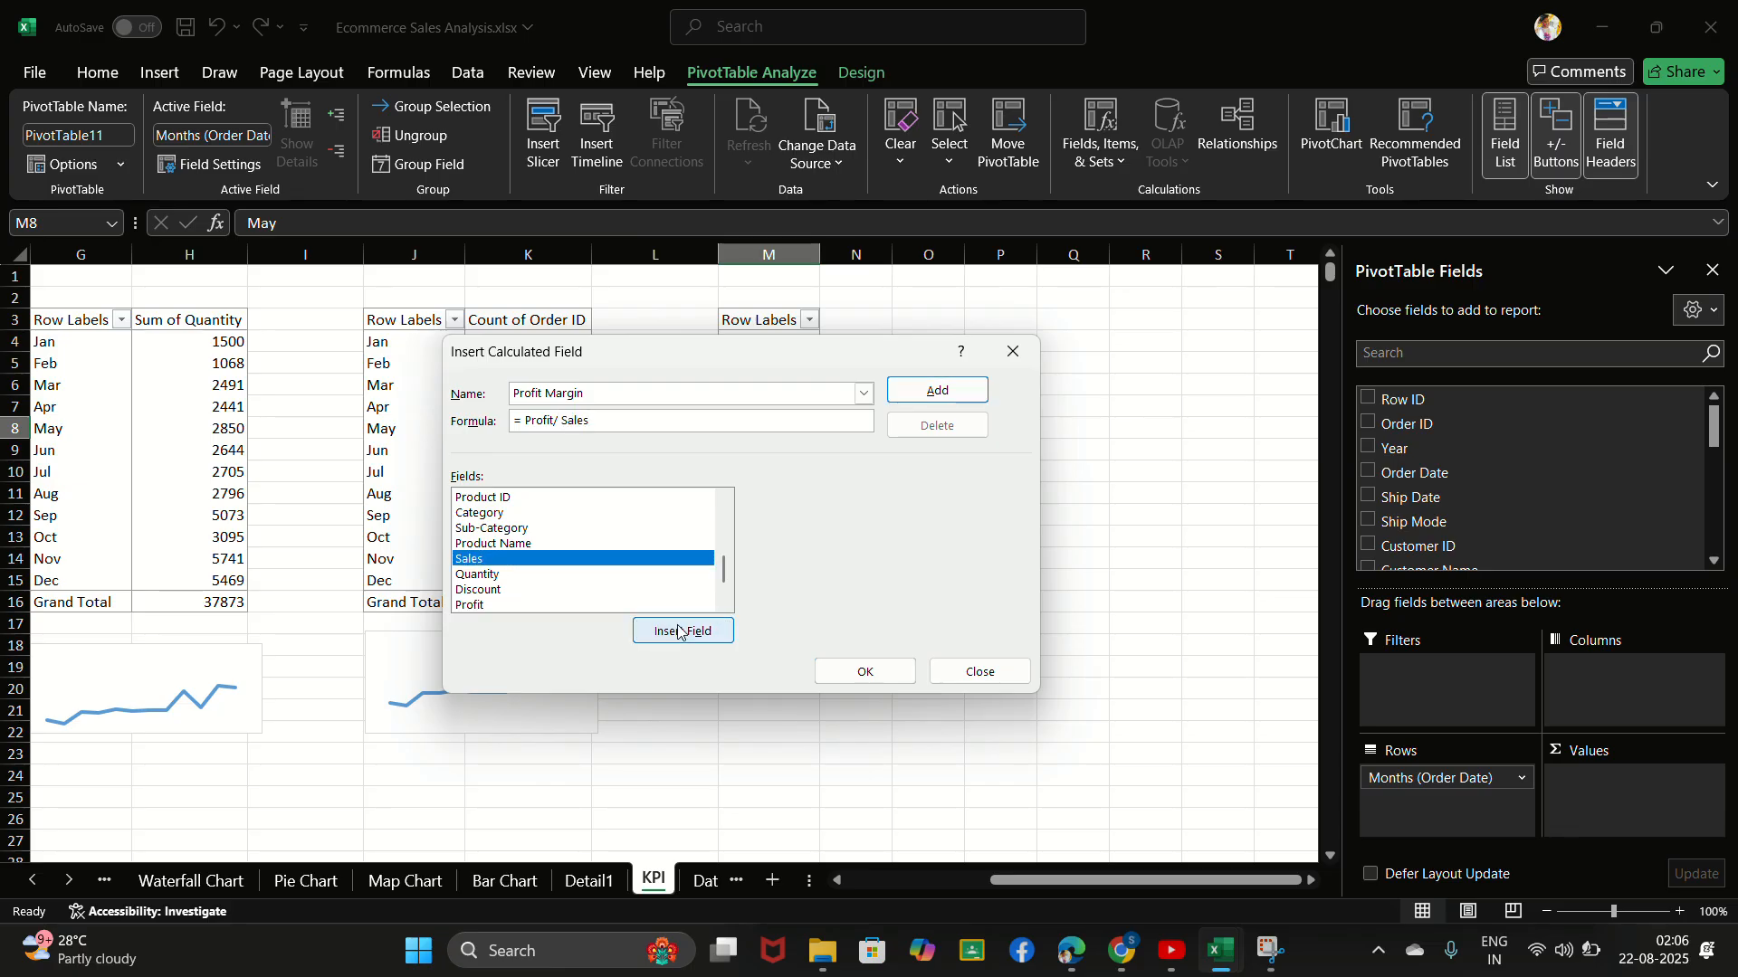
left_click(885, 679)
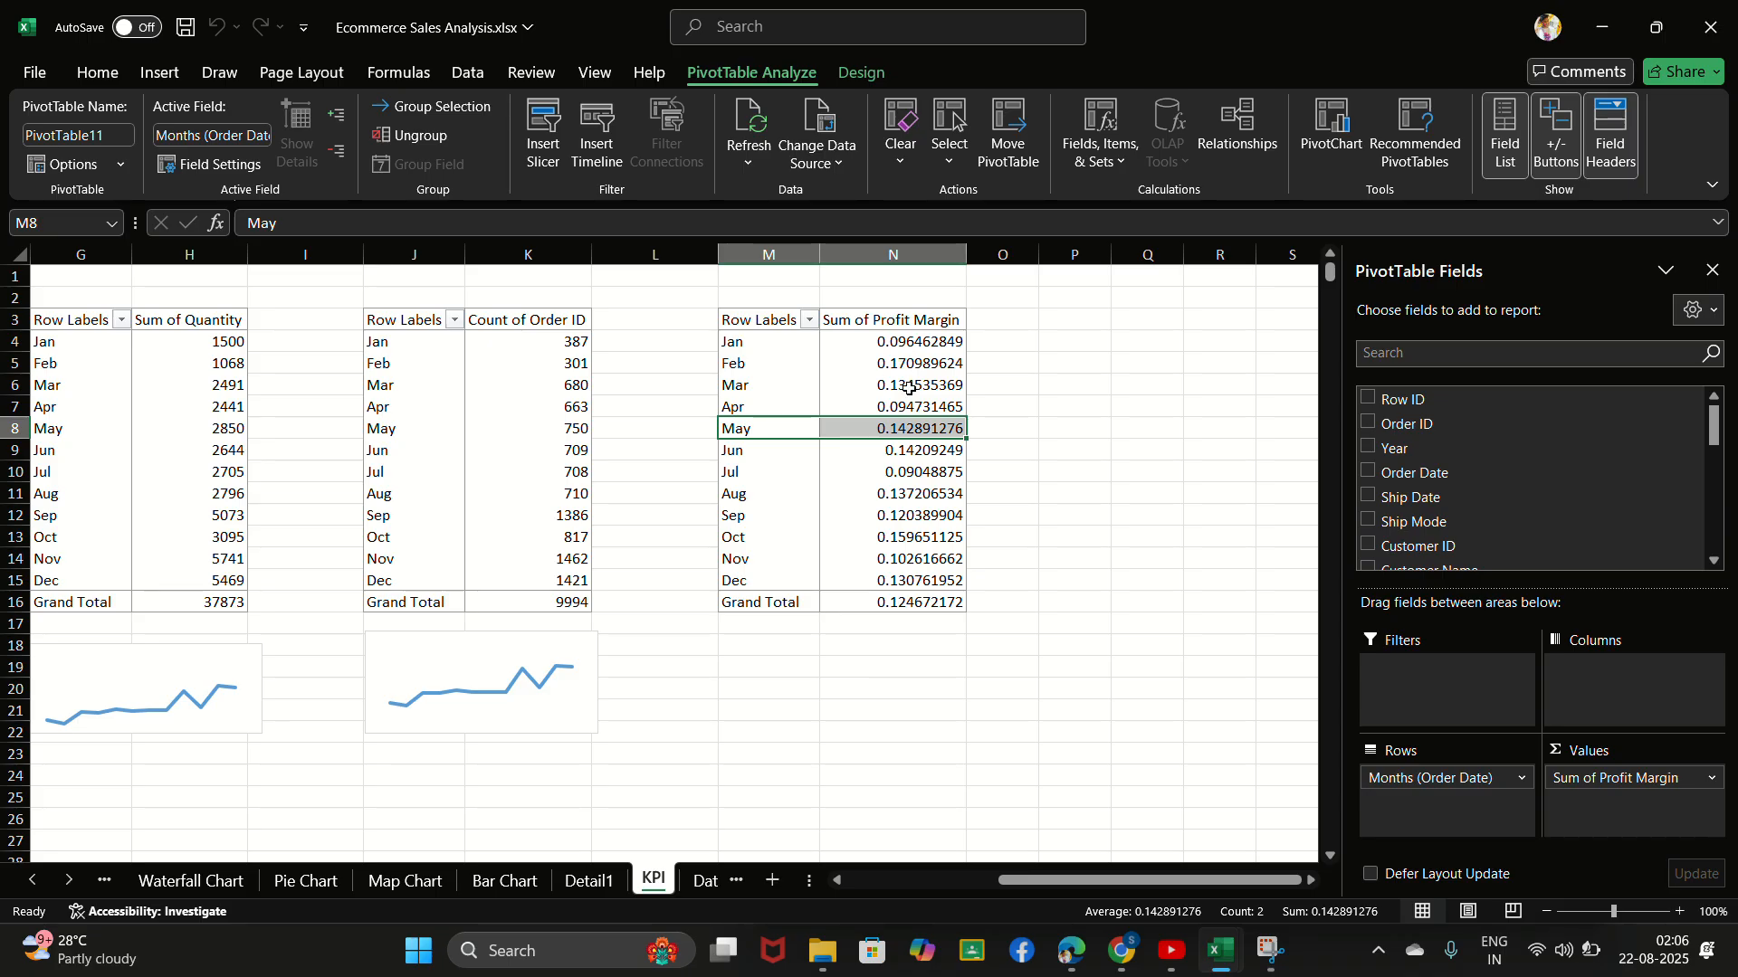
- Examine the monthly Sum of Profit Margin values in the PivotTable
left_click(910, 406)
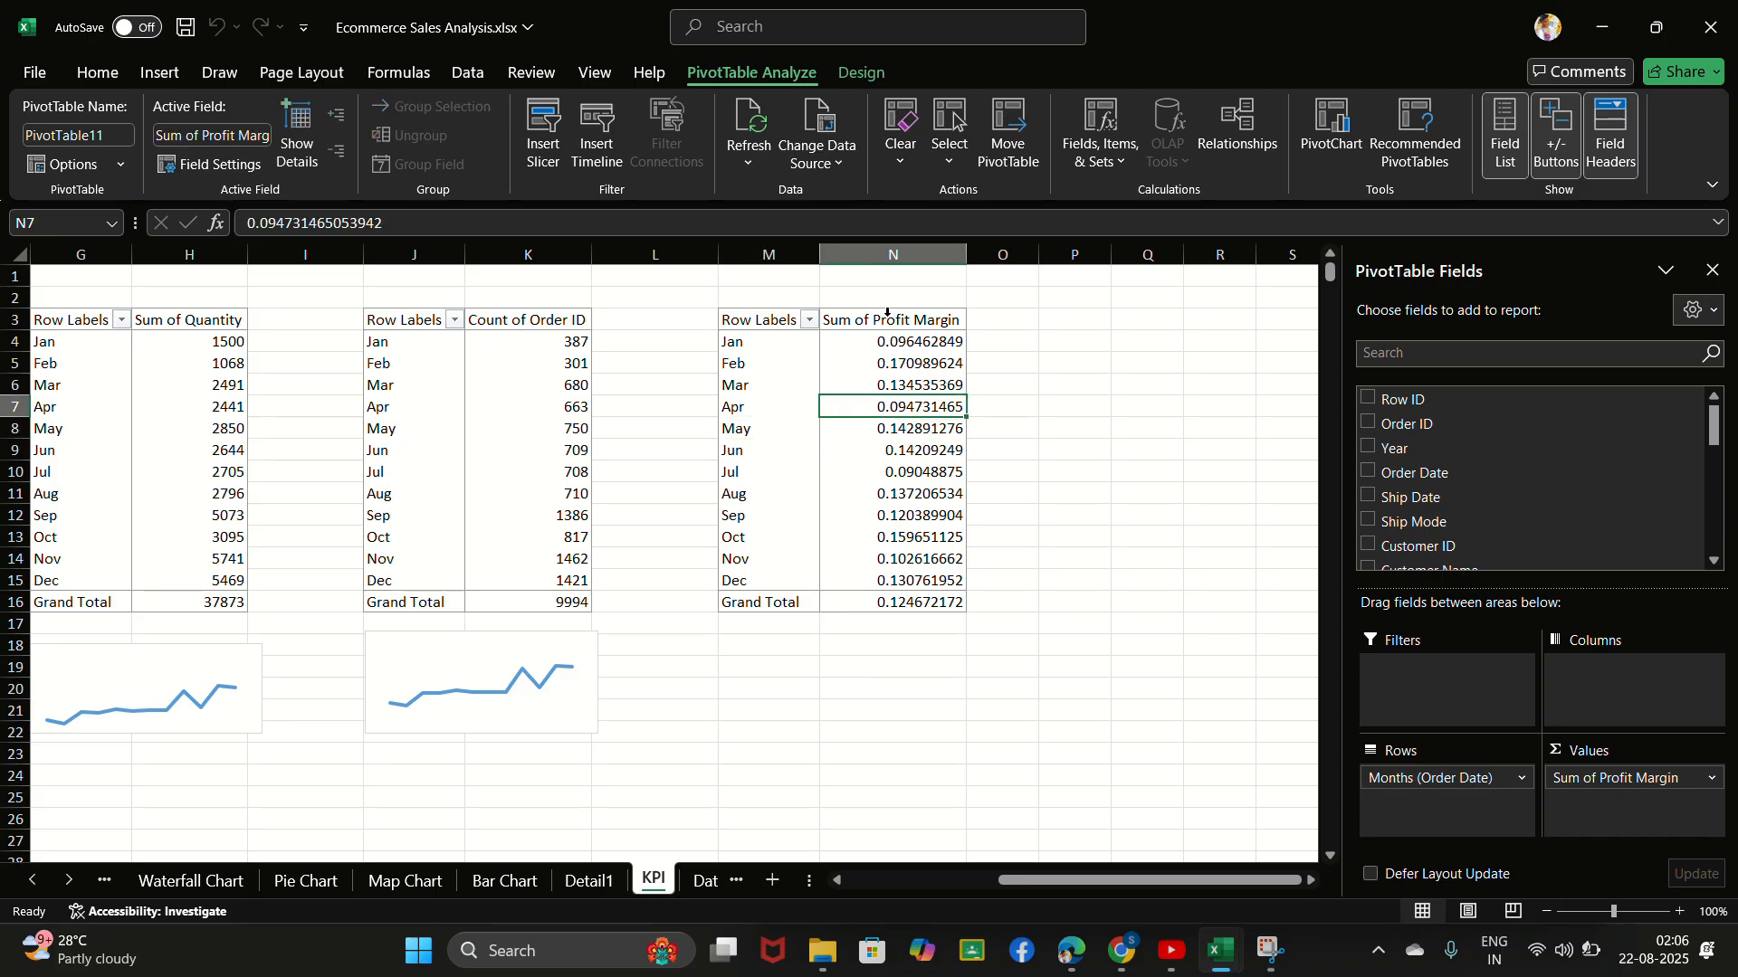
left_click(898, 362)
left_click(926, 448)
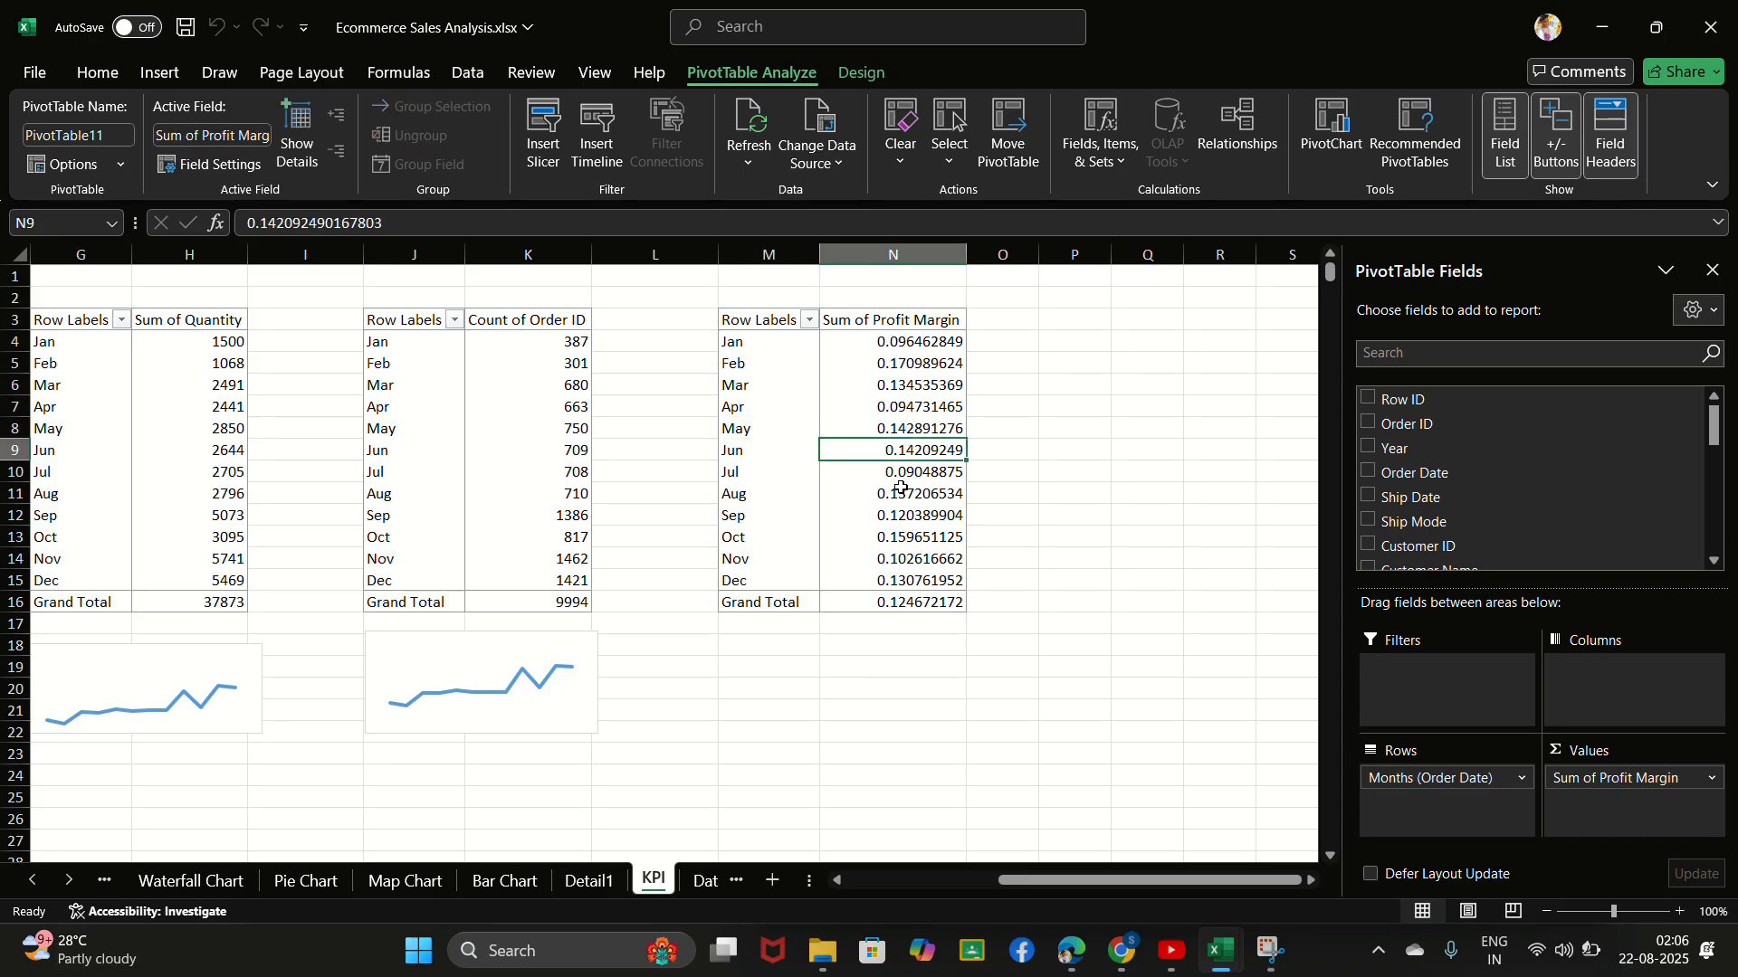
left_click(900, 491)
left_click(866, 381)
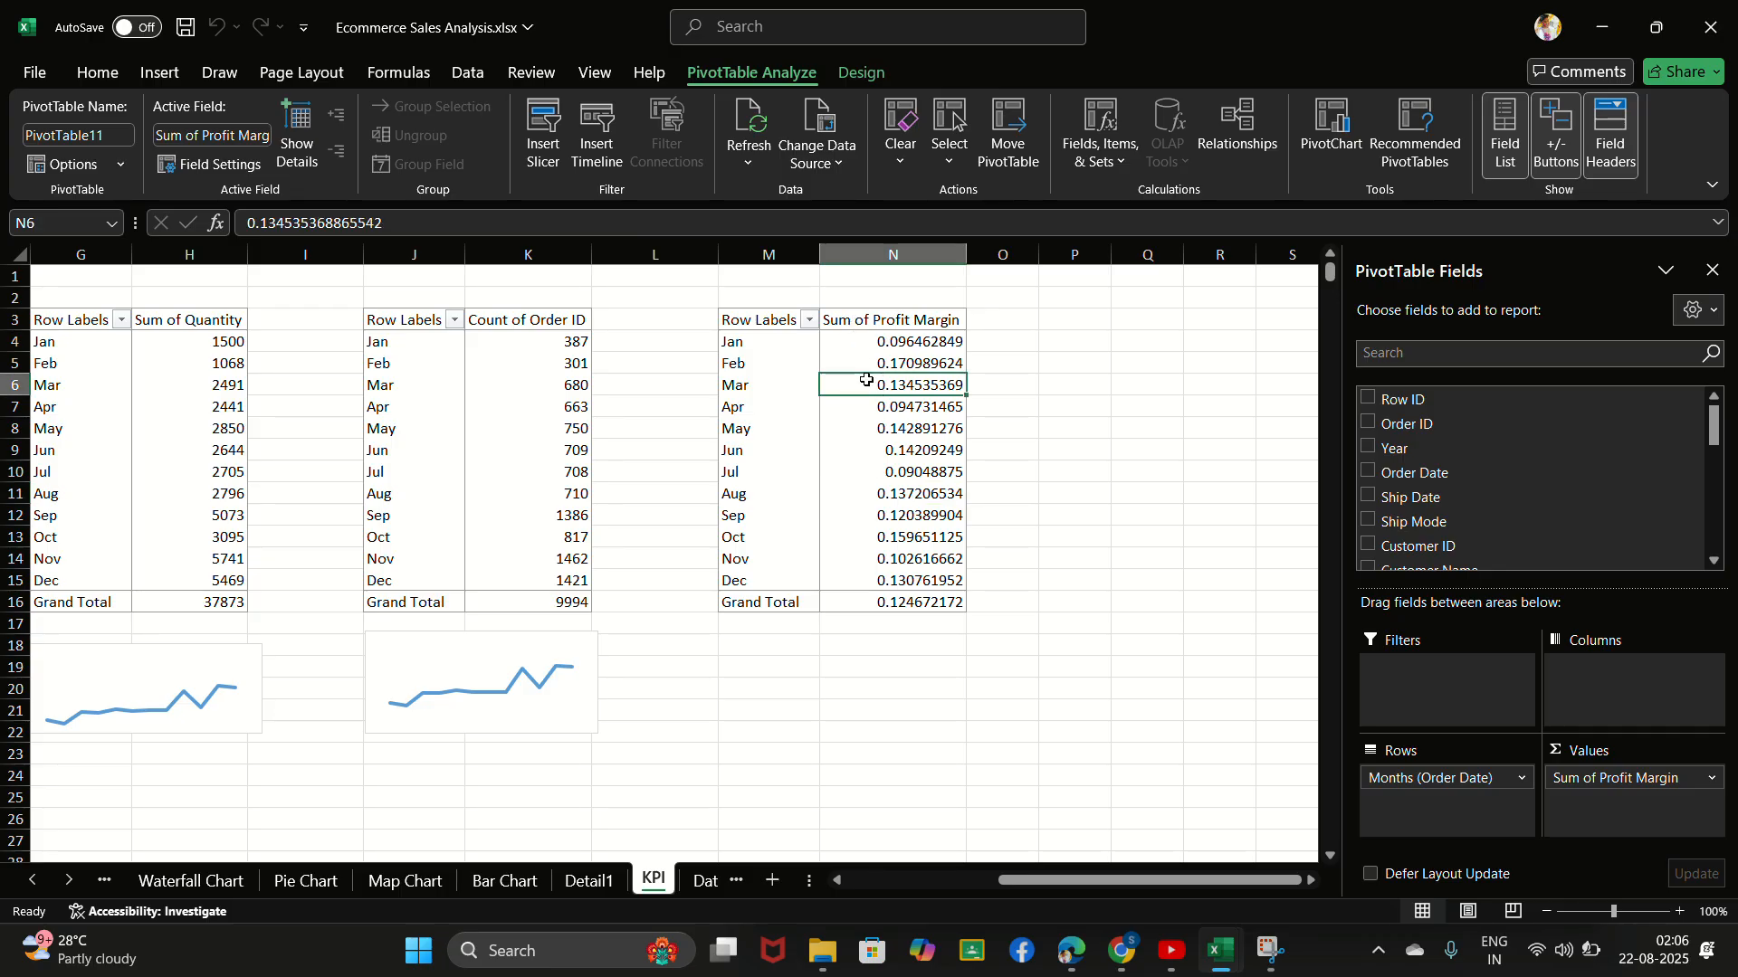
left_click(869, 366)
left_click_drag(874, 403, 906, 496)
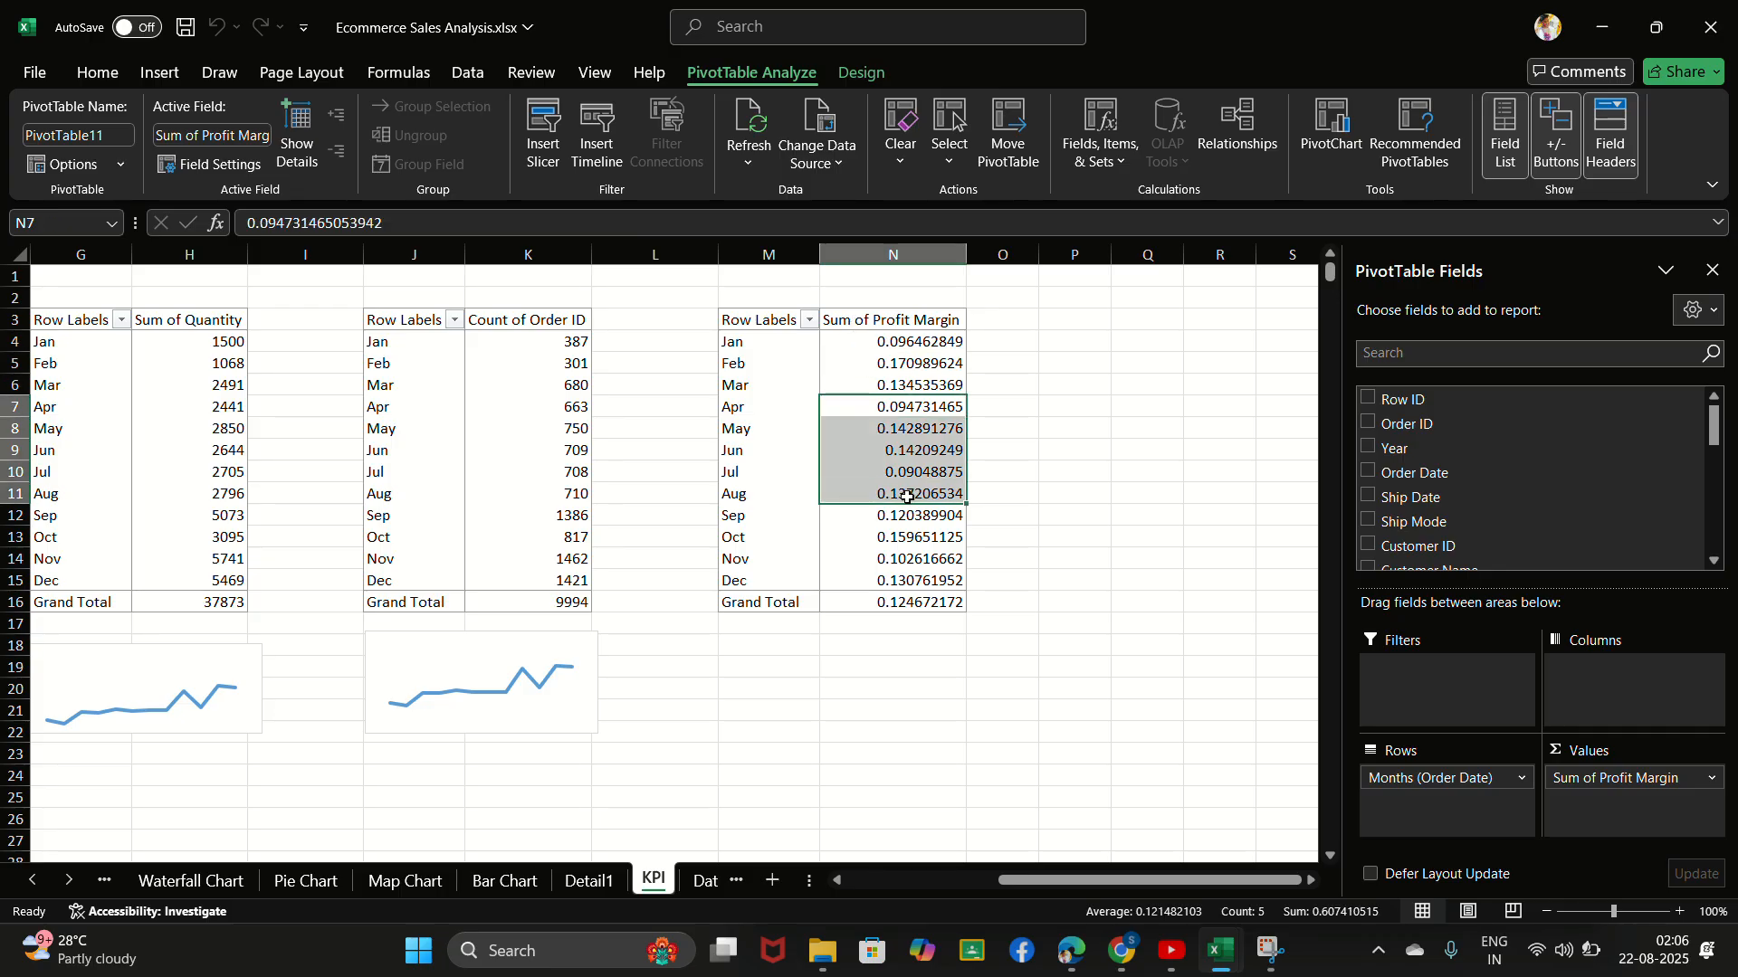
left_click(891, 522)
left_click(743, 34)
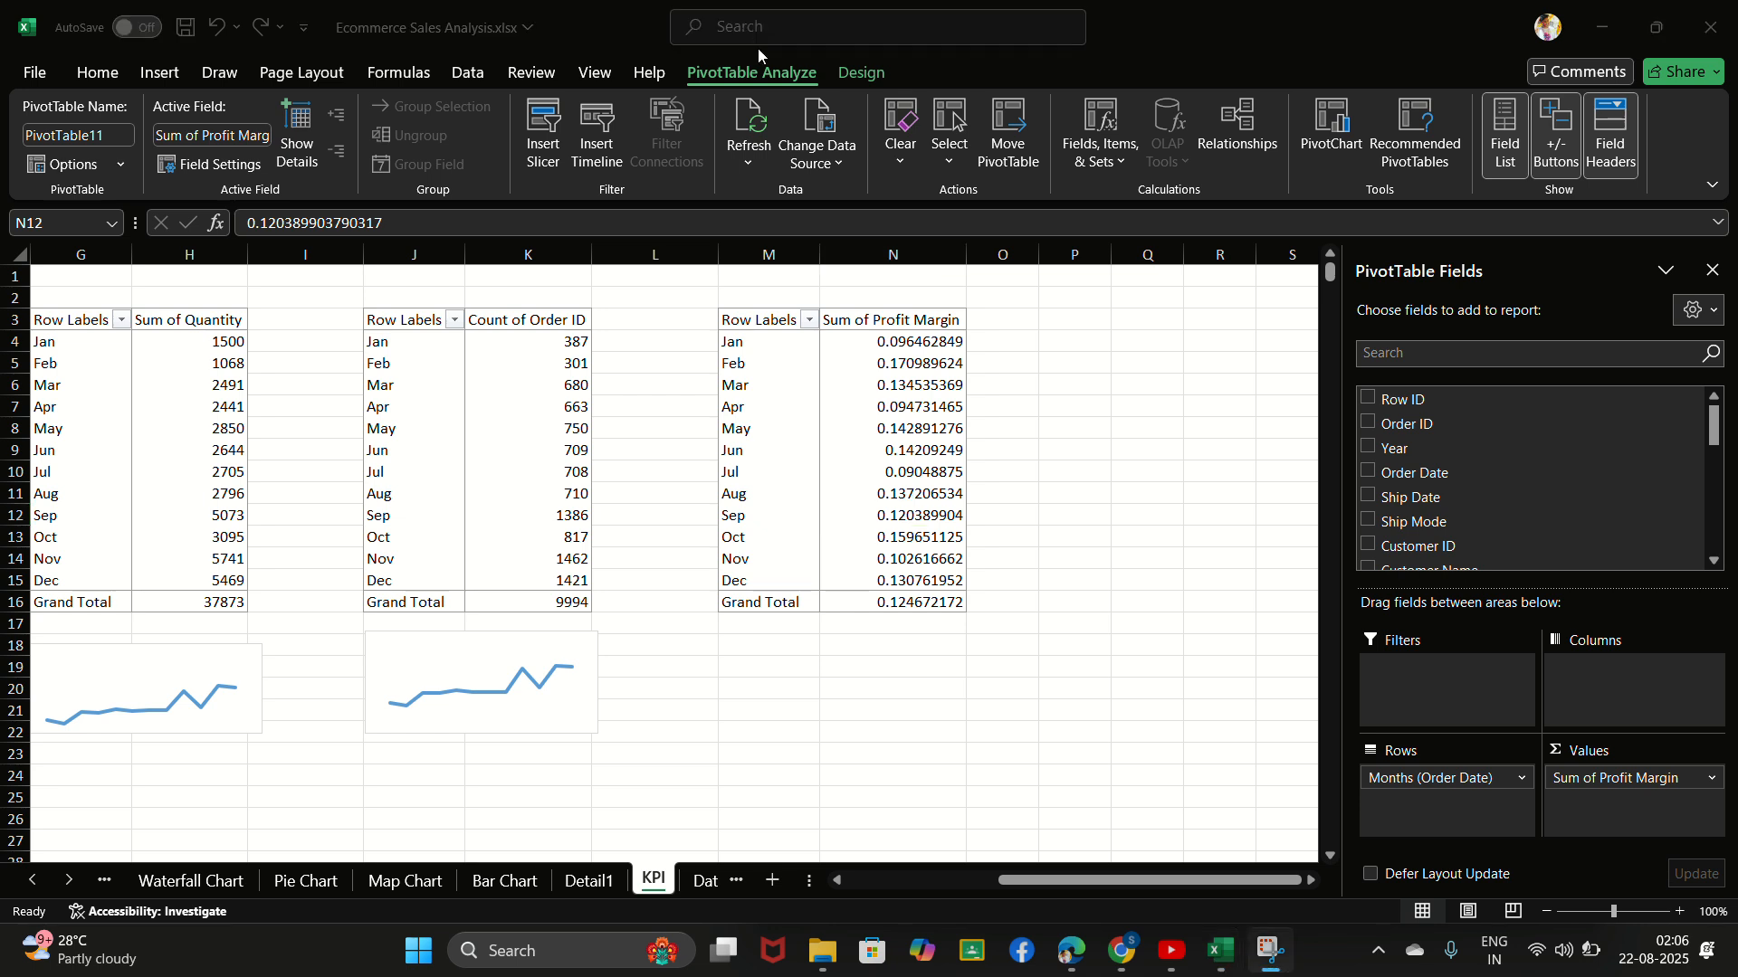
left_click(891, 389)
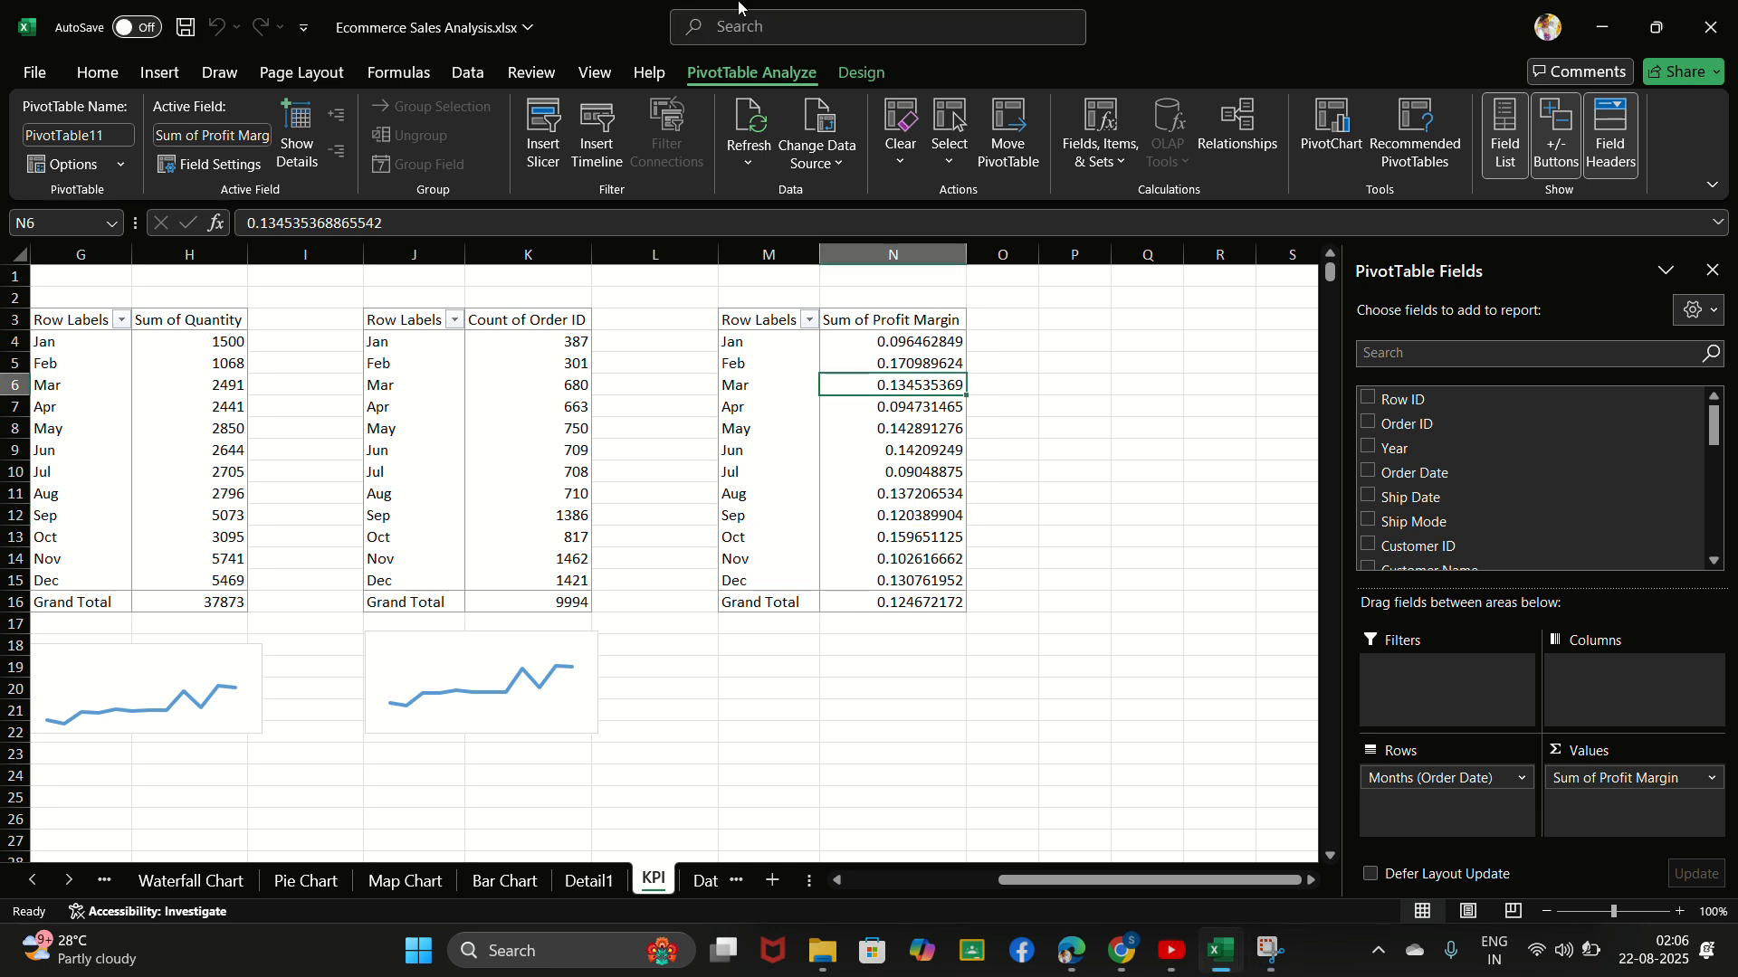
- Insert a line PivotChart based on the Sum of Profit Margin PivotTable
left_click(757, 30)
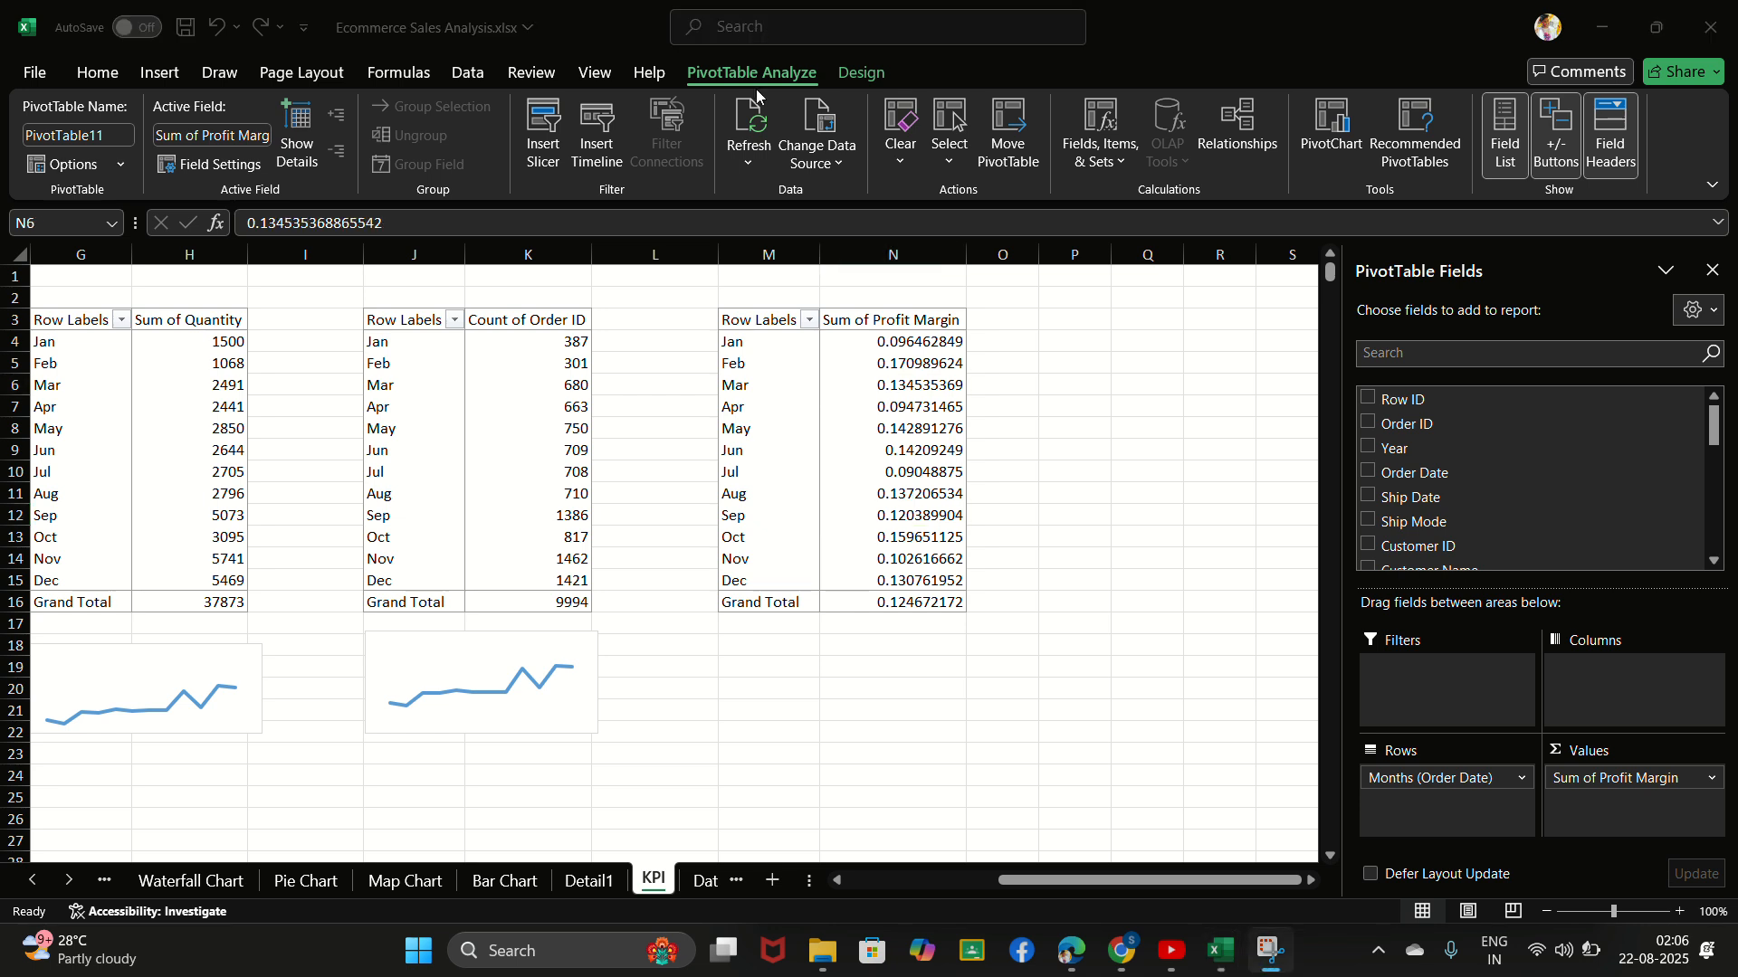
left_click(868, 465)
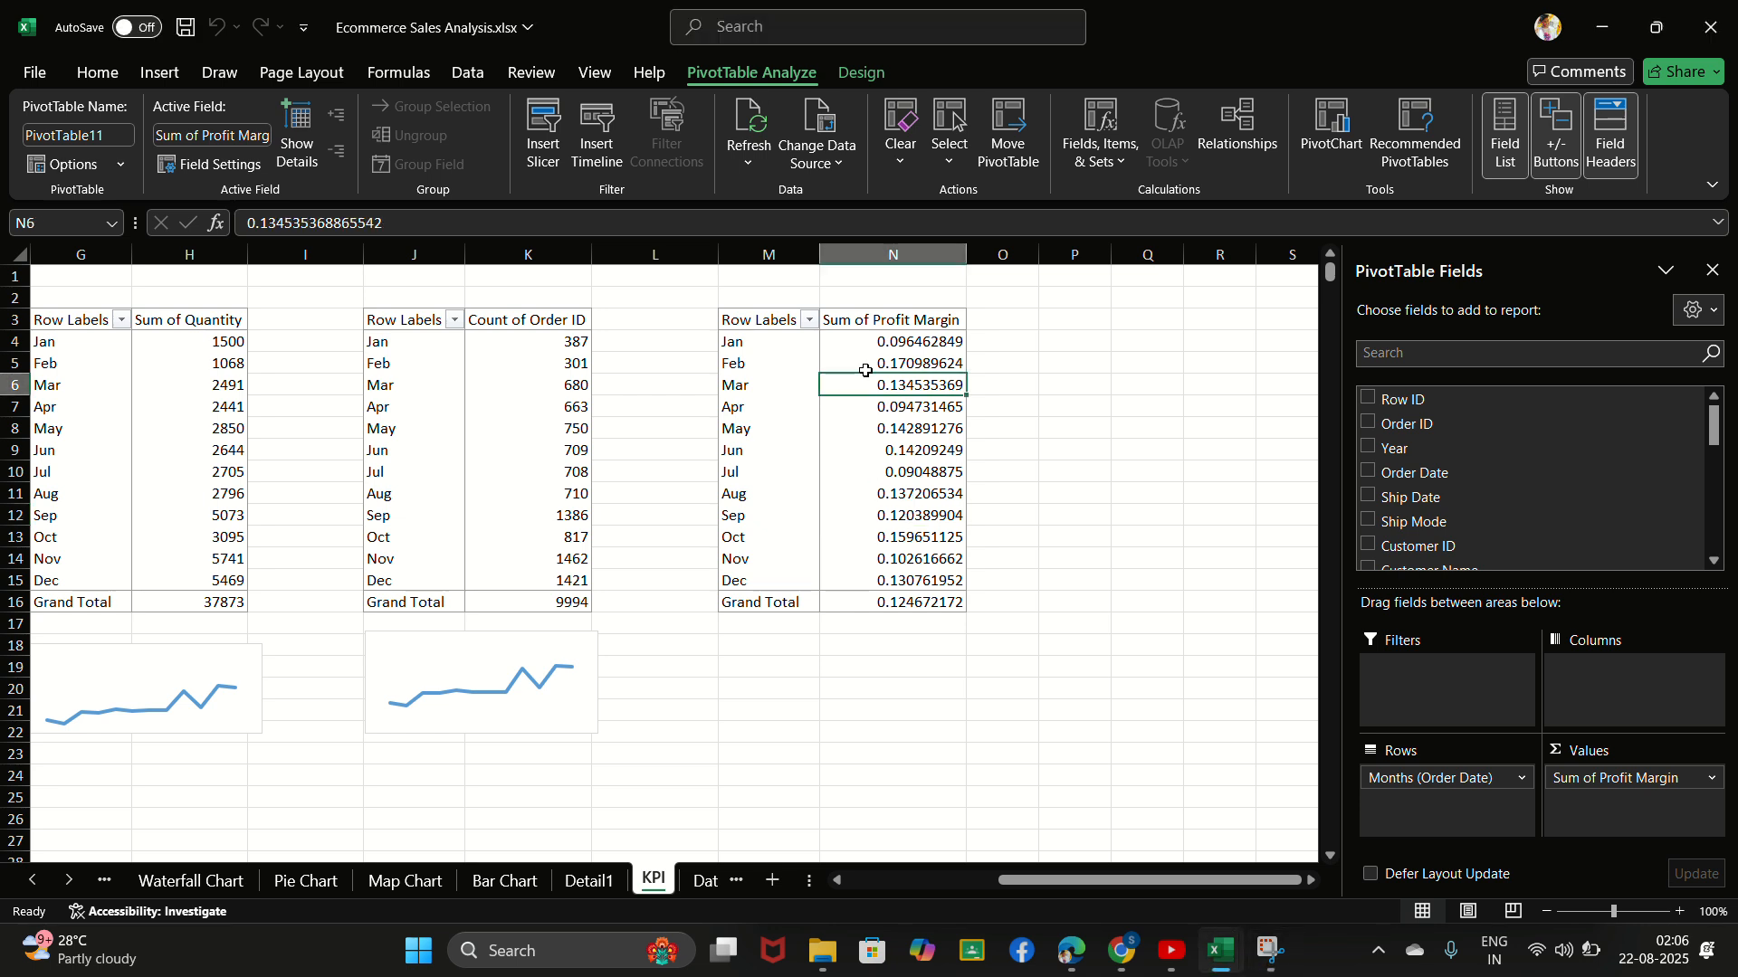
left_click(1331, 131)
left_click(597, 293)
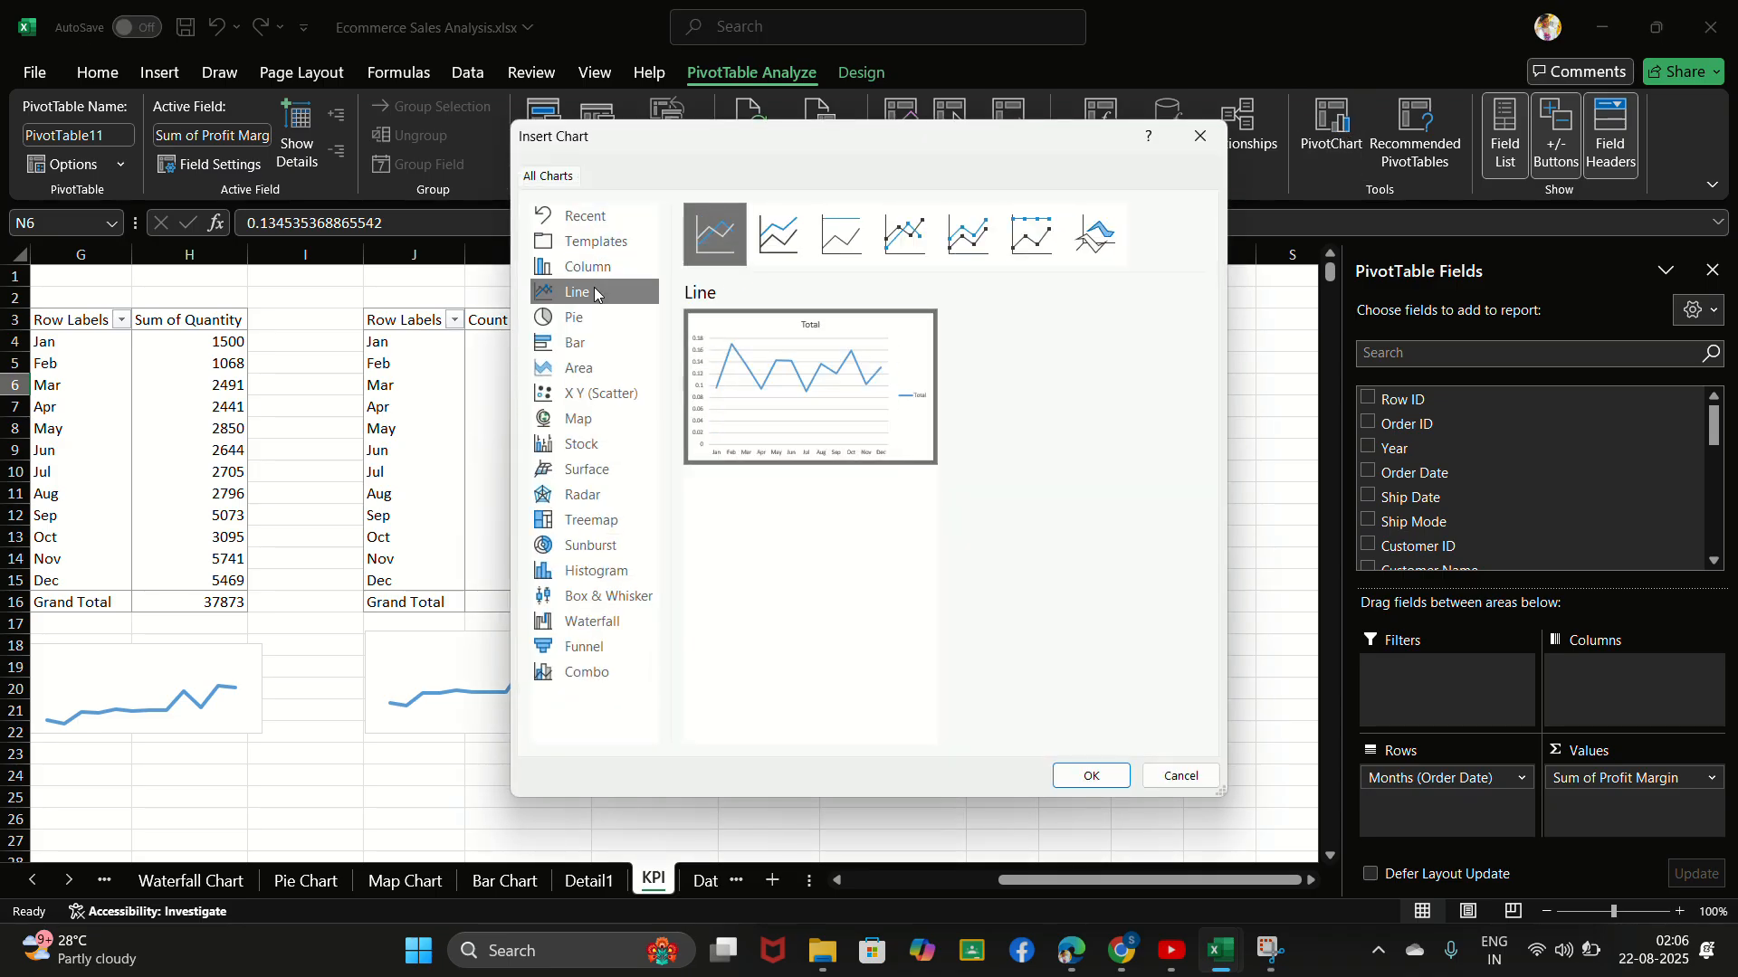
left_click(1091, 774)
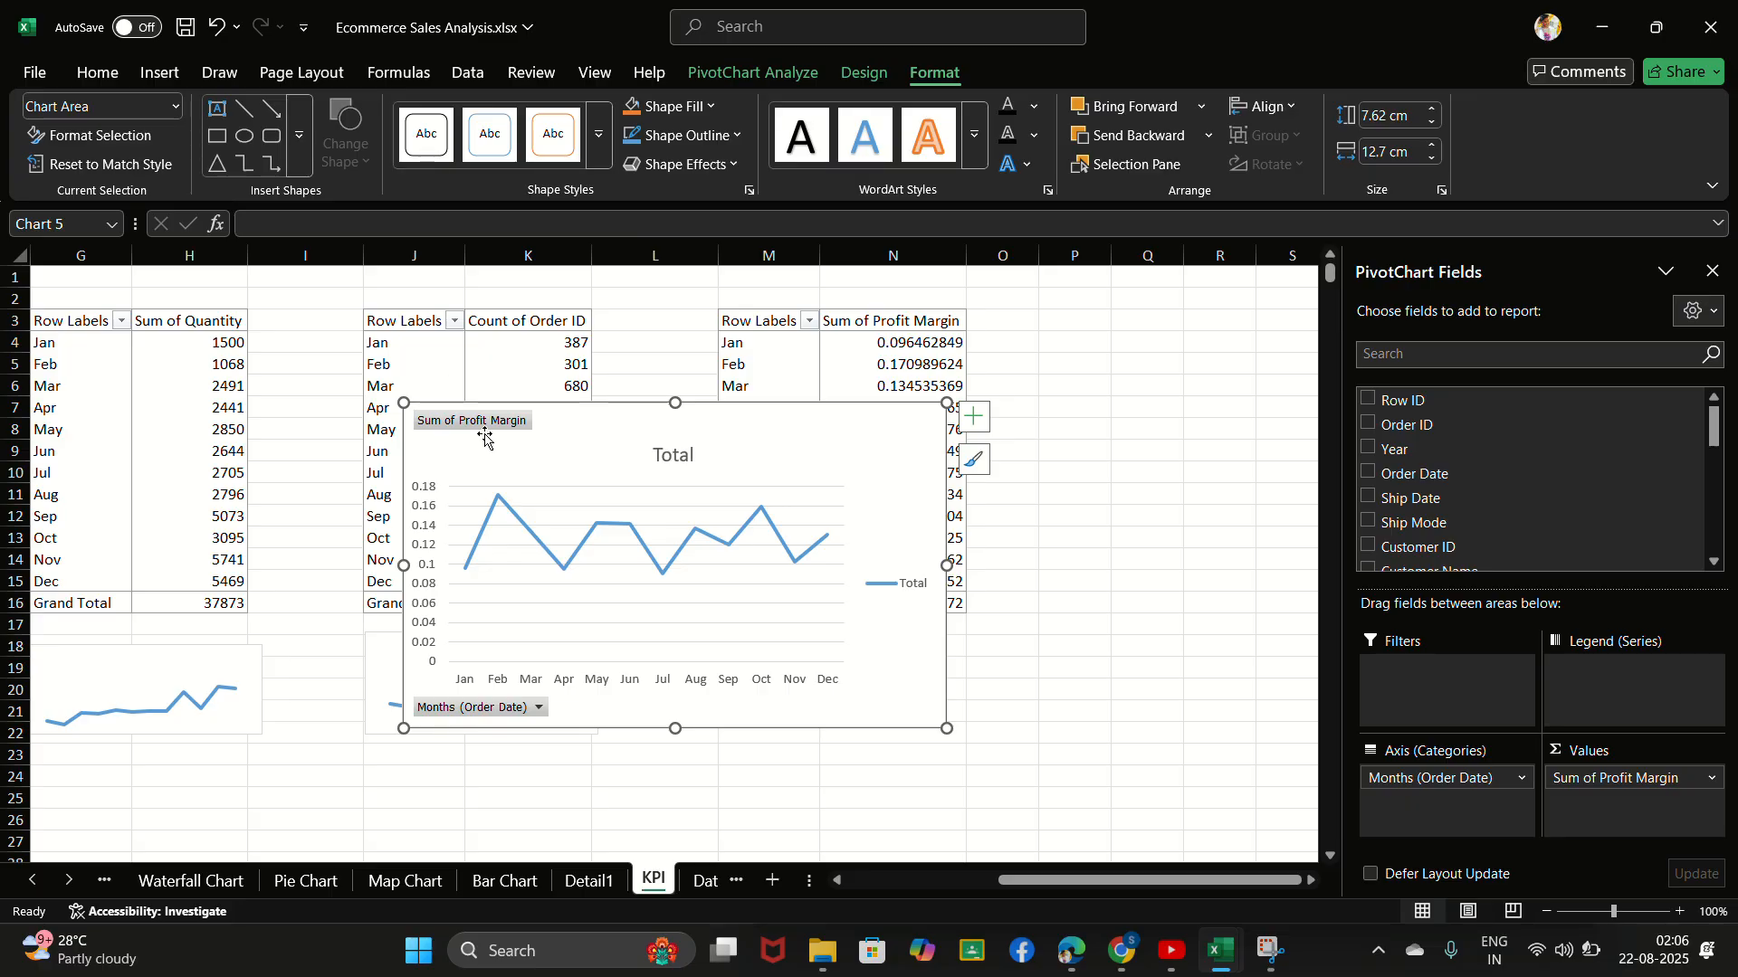
- Hide all field buttons on the profit margin chart and delete its Total title
right_click(483, 429)
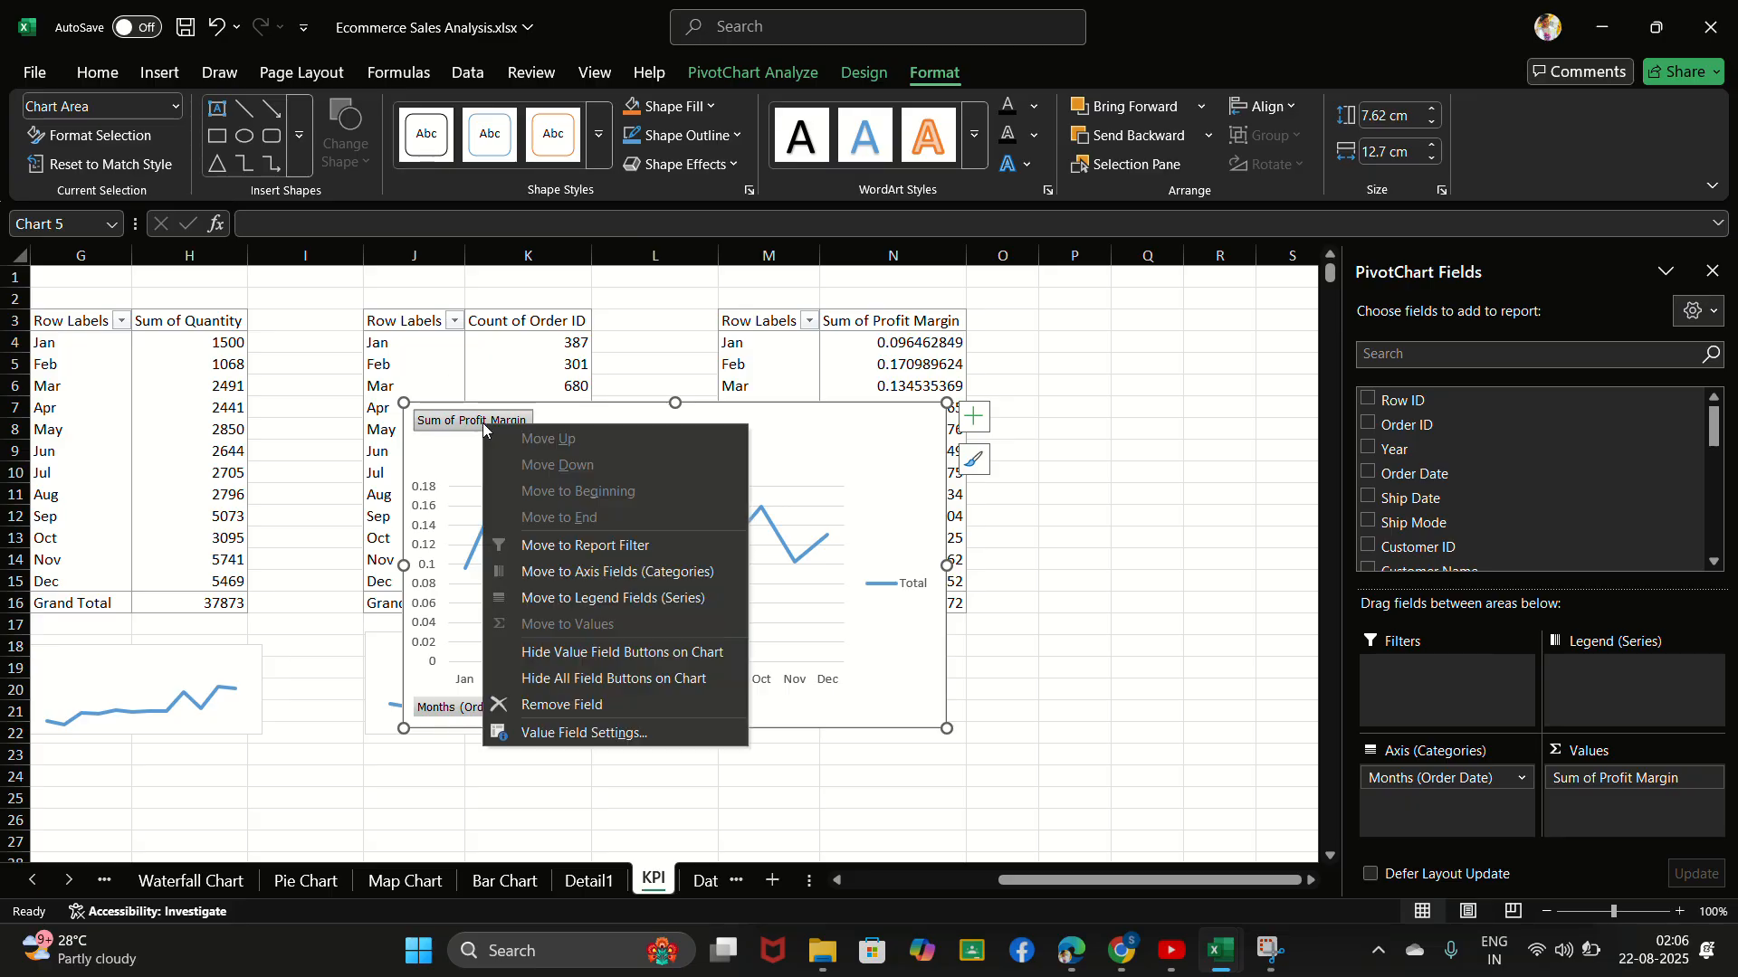
right_click(453, 419)
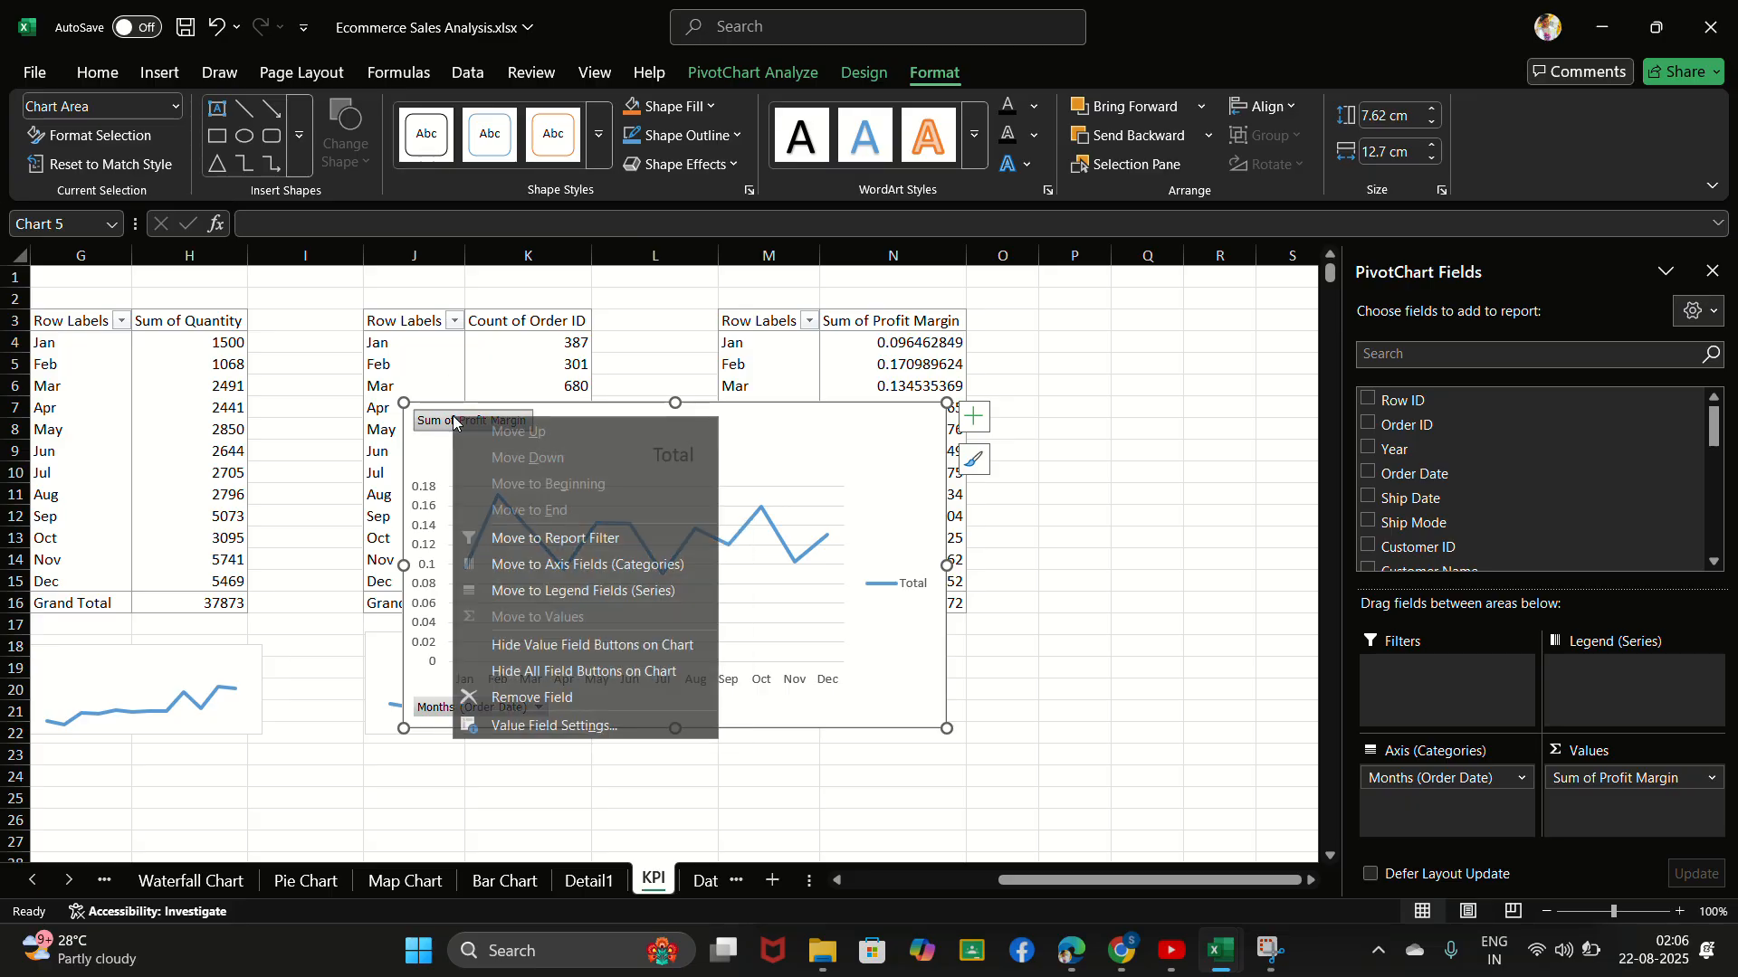
left_click(582, 672)
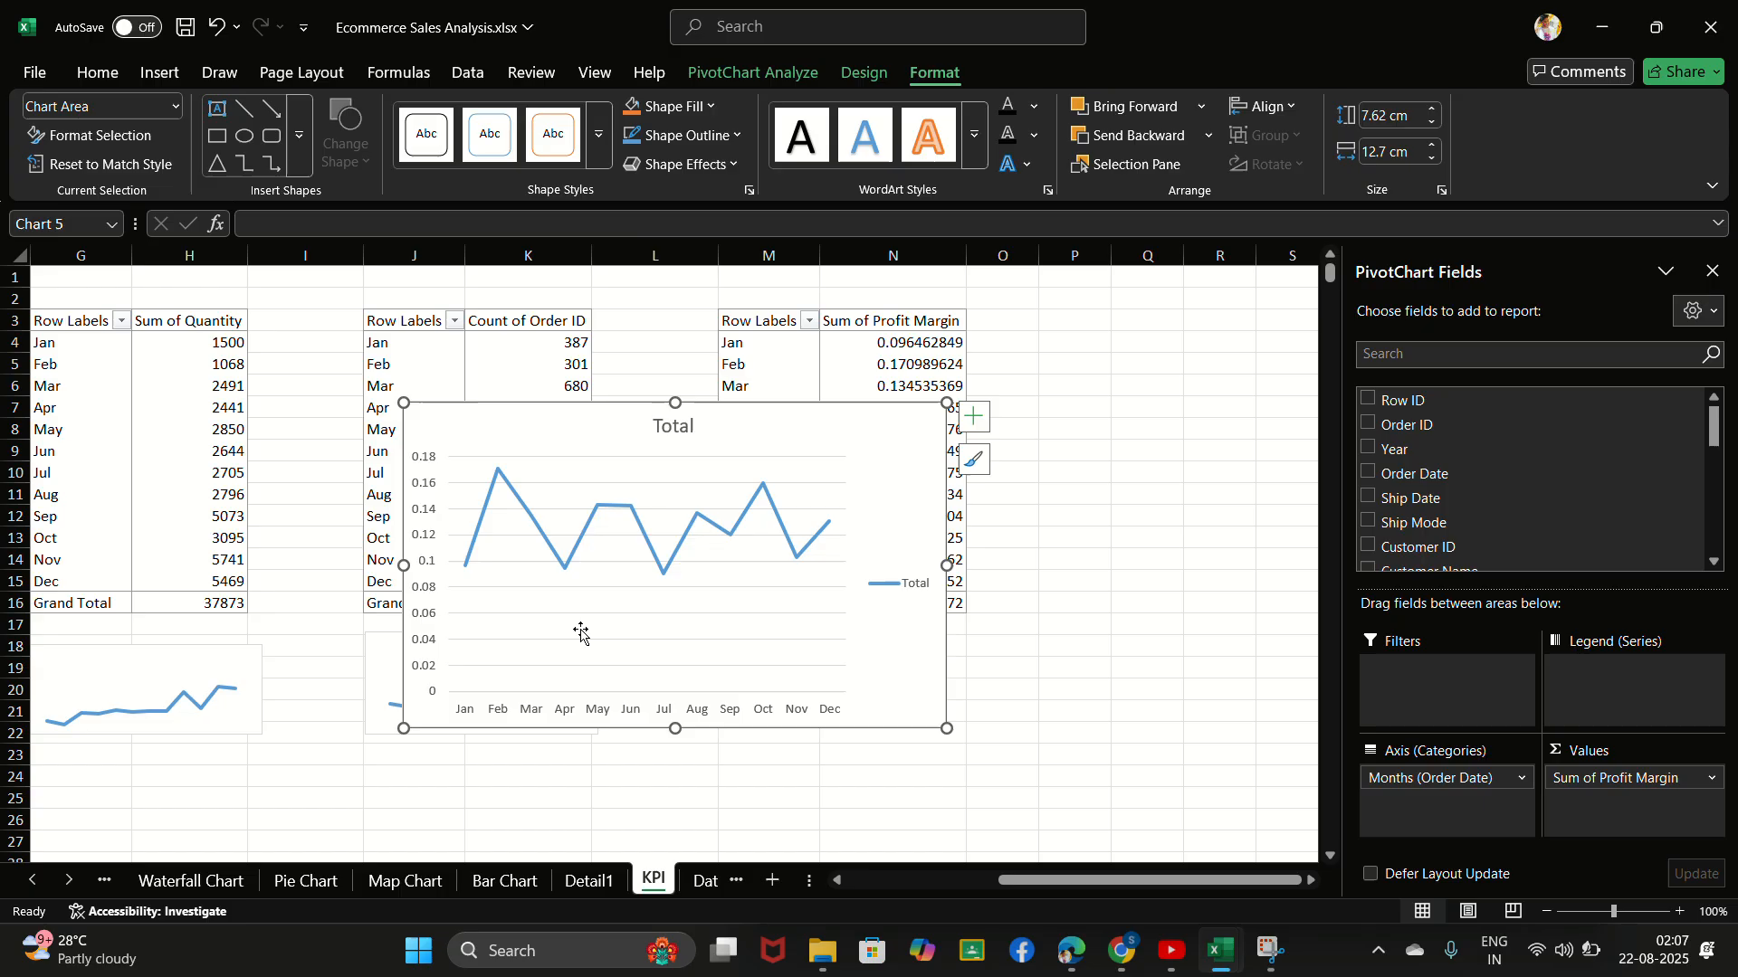
right_click(677, 431)
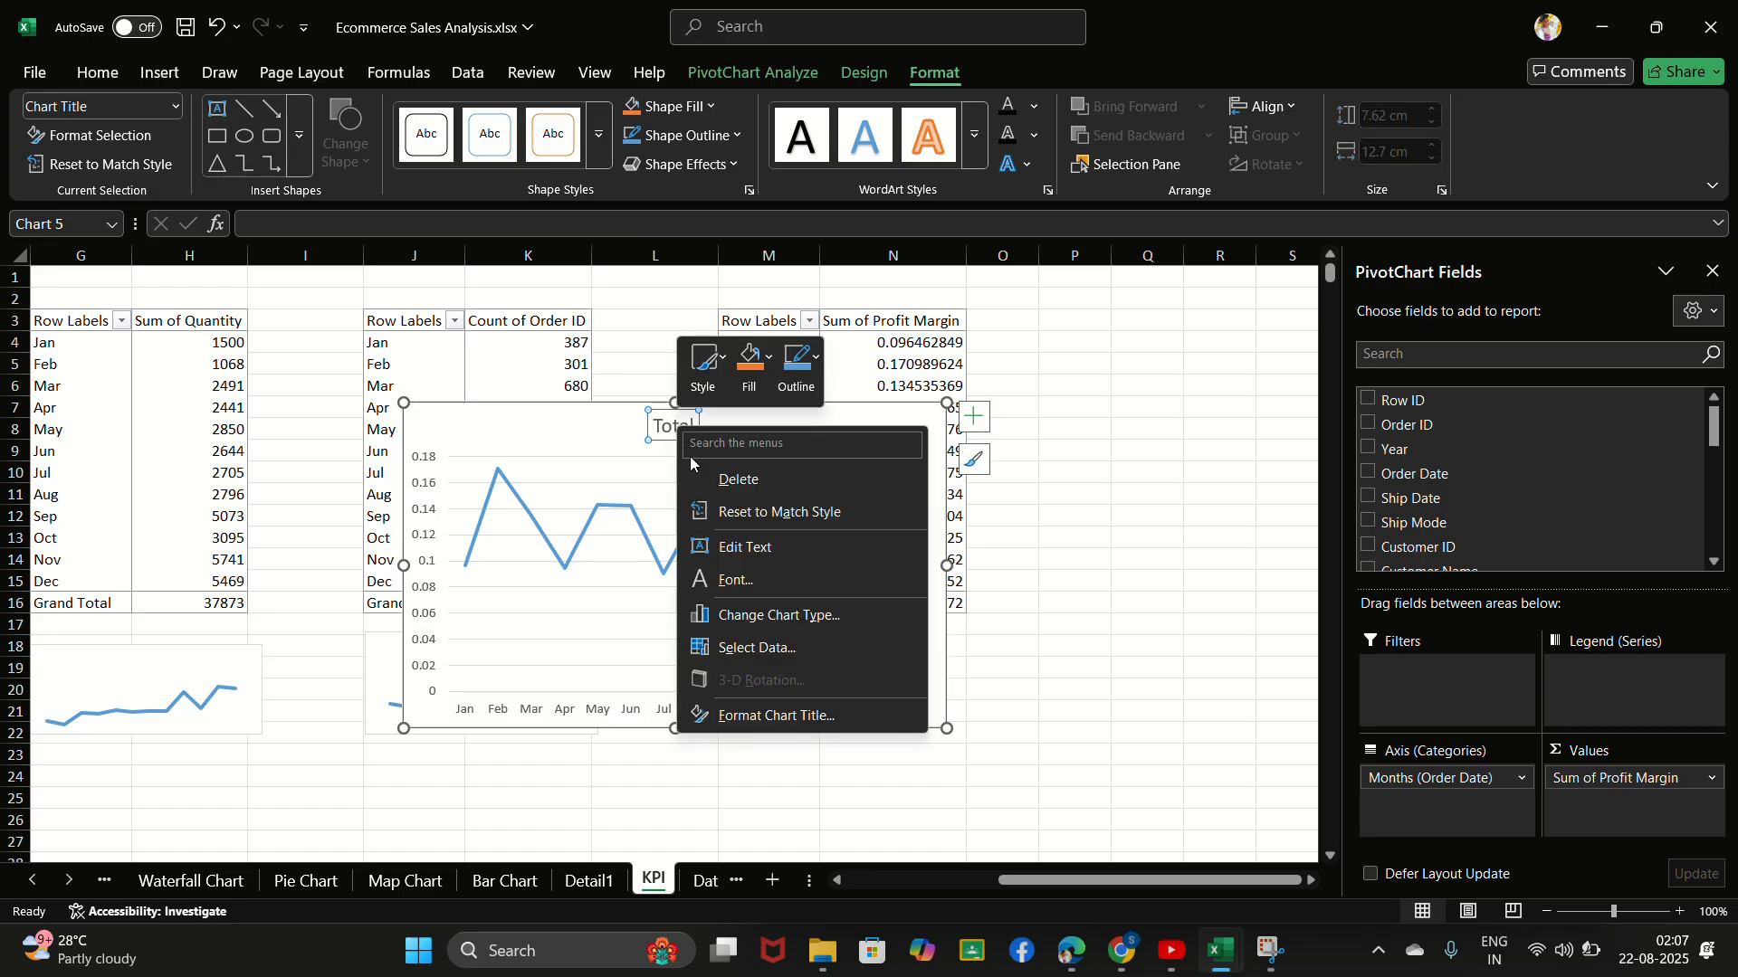
left_click(751, 479)
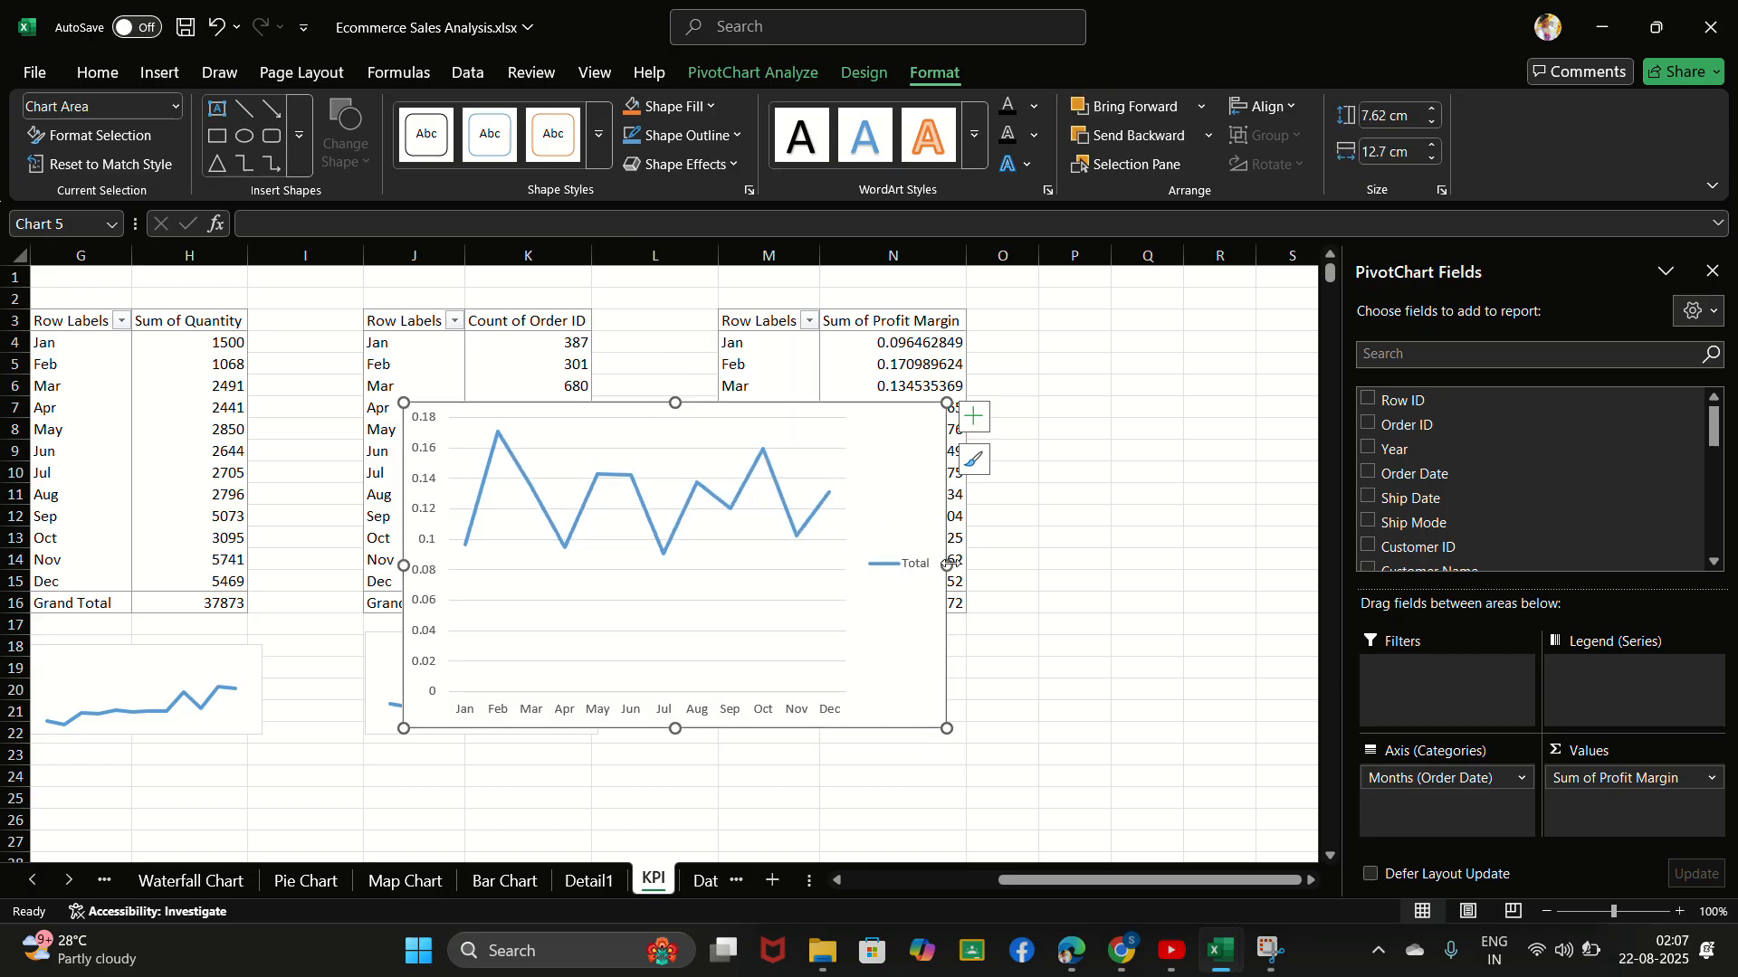
- Delete the legend and the horizontal month axis from the profit margin chart
left_click(911, 568)
right_click(912, 566)
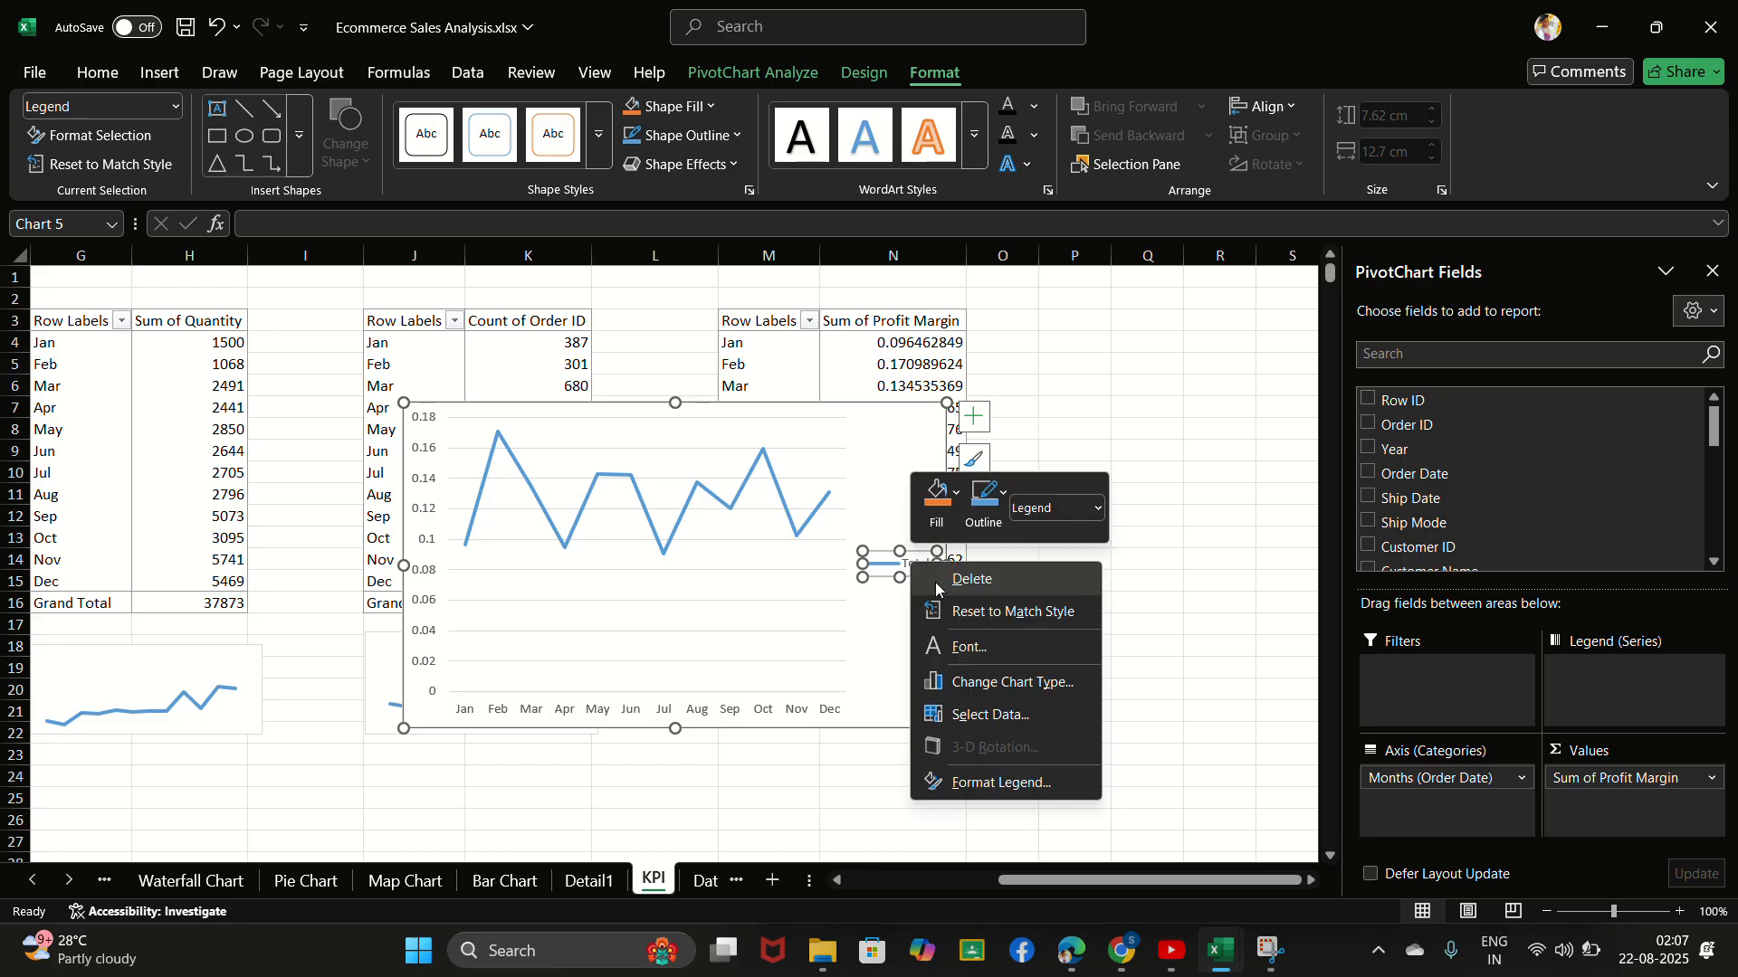
left_click(972, 580)
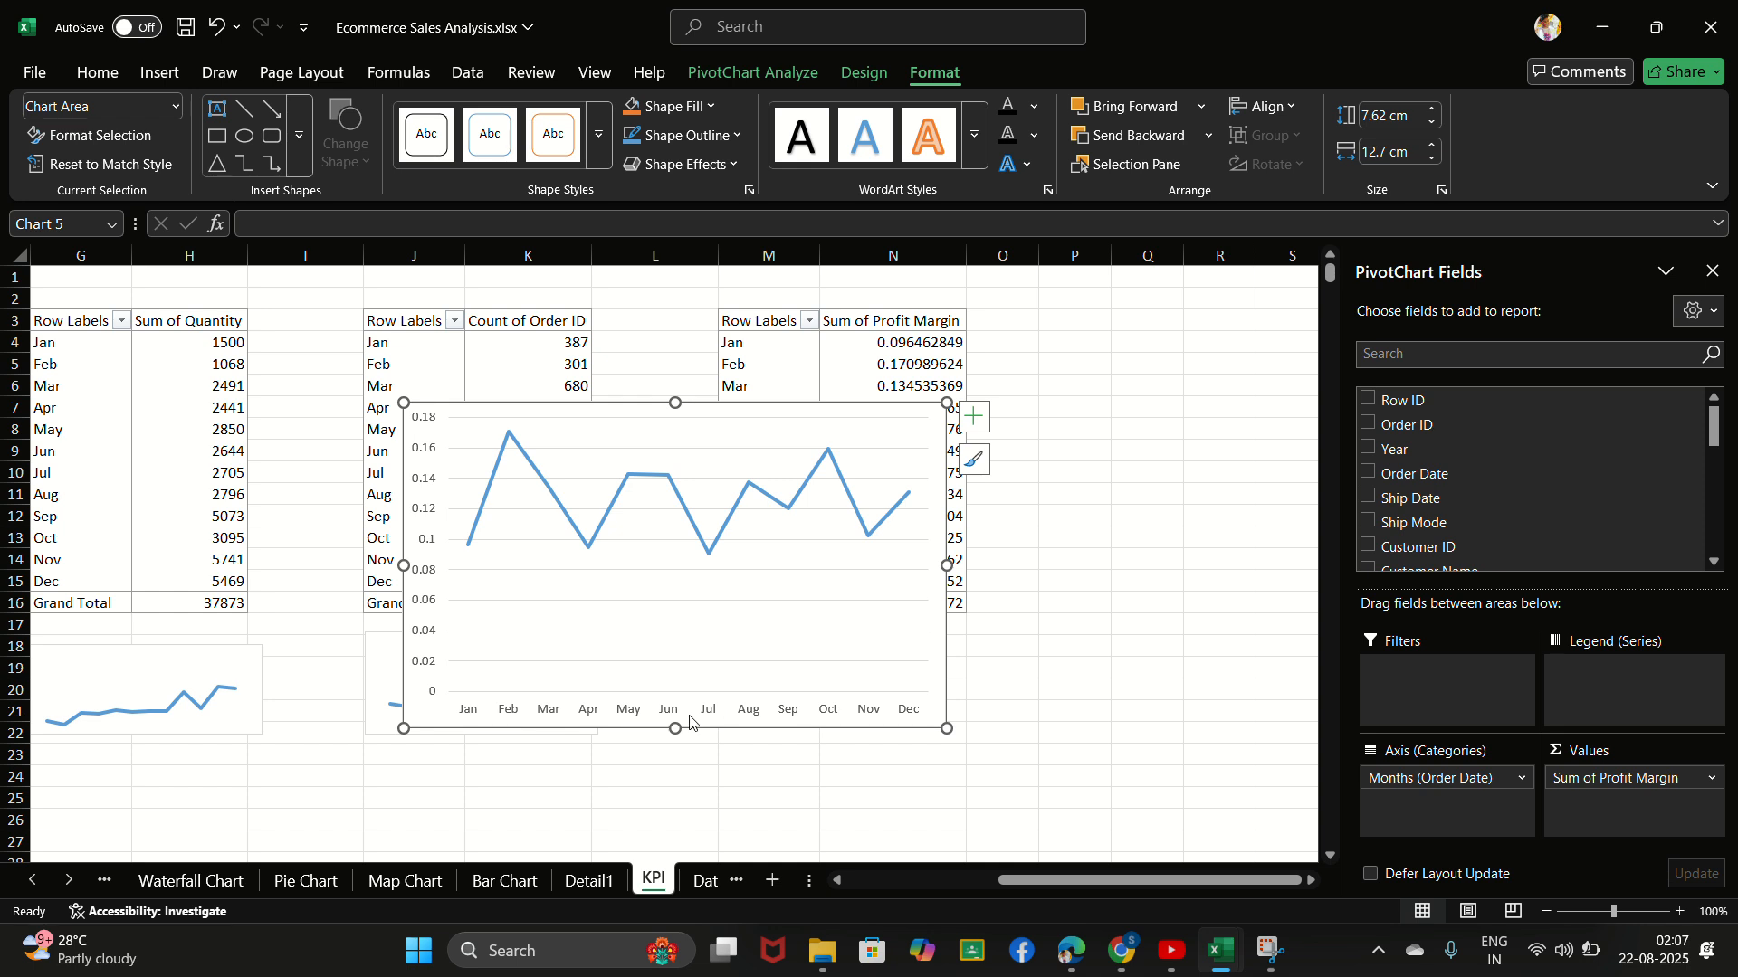
left_click(750, 712)
right_click(749, 712)
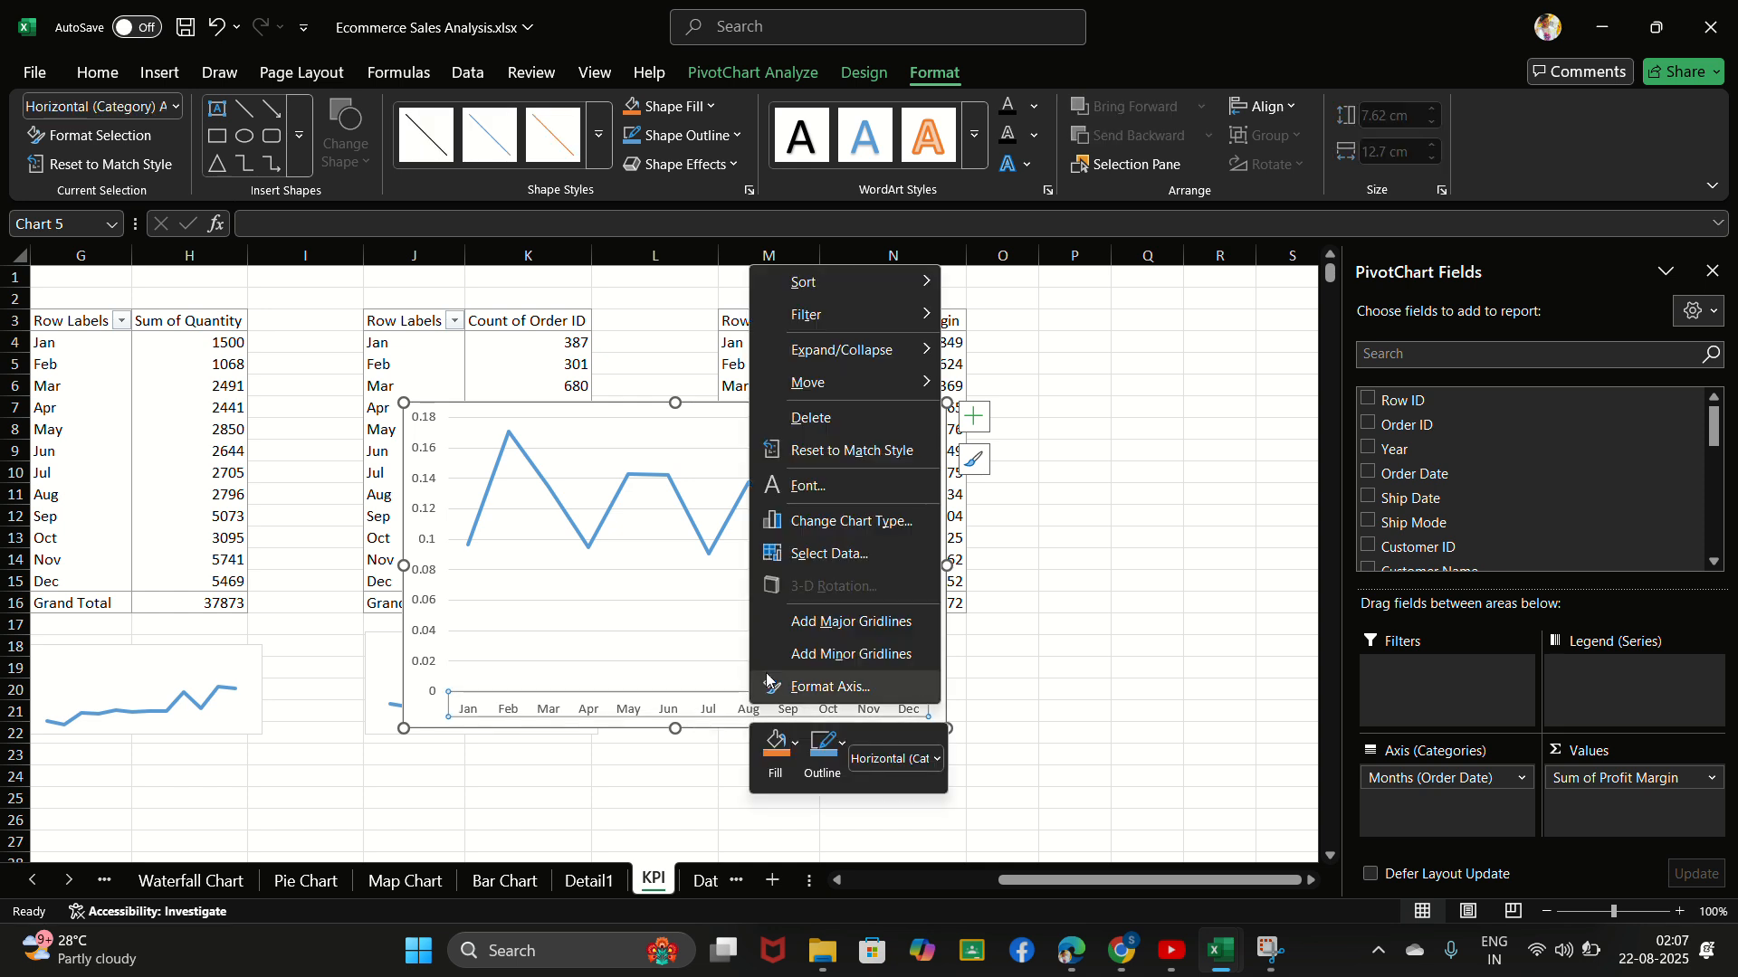
left_click(840, 416)
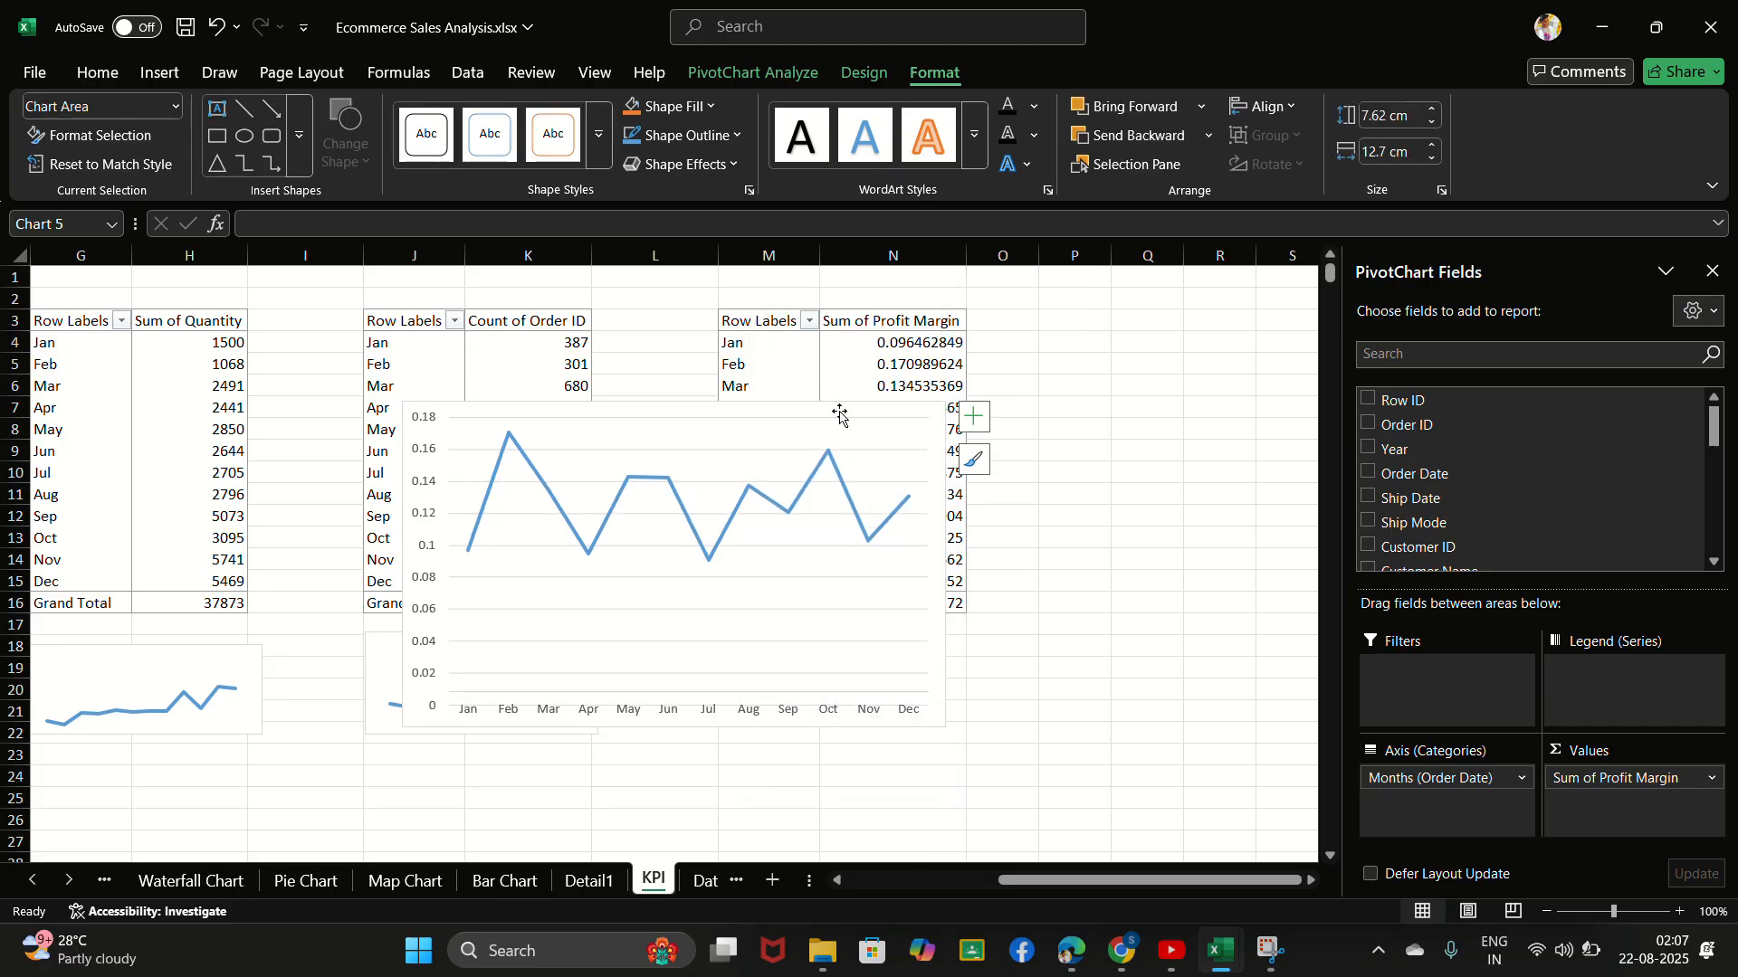
- Delete the vertical value axis and the major gridlines from the profit margin chart
left_click(430, 525)
right_click(433, 522)
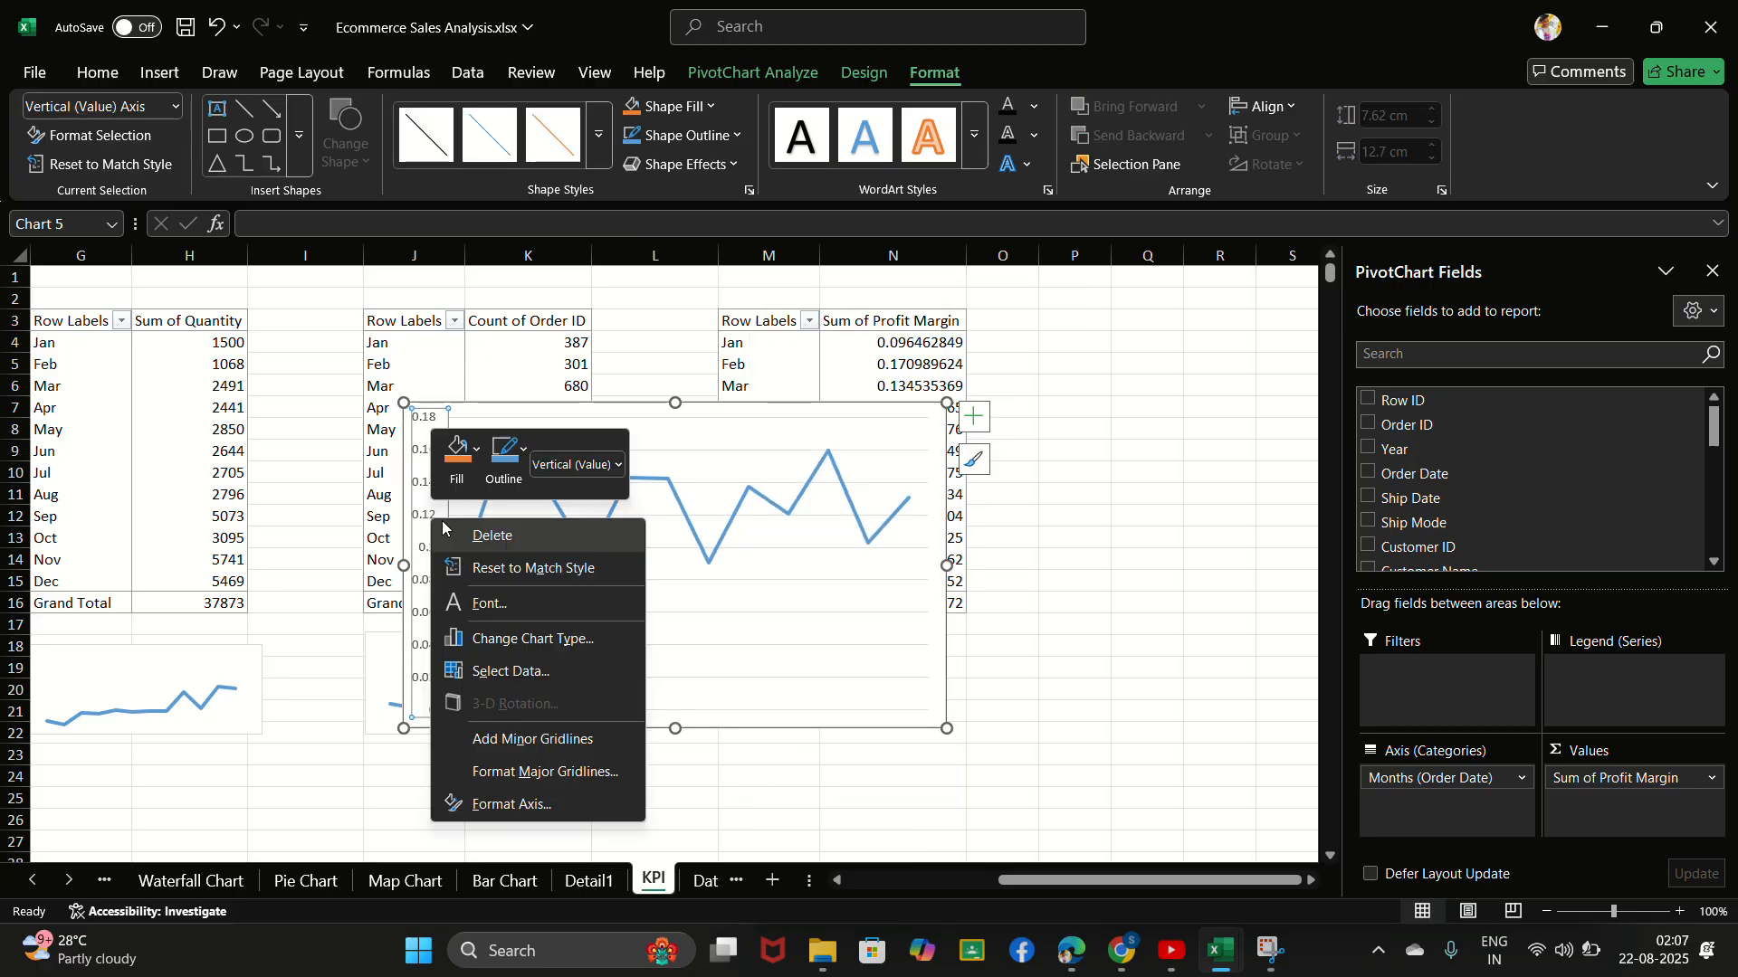
left_click(496, 535)
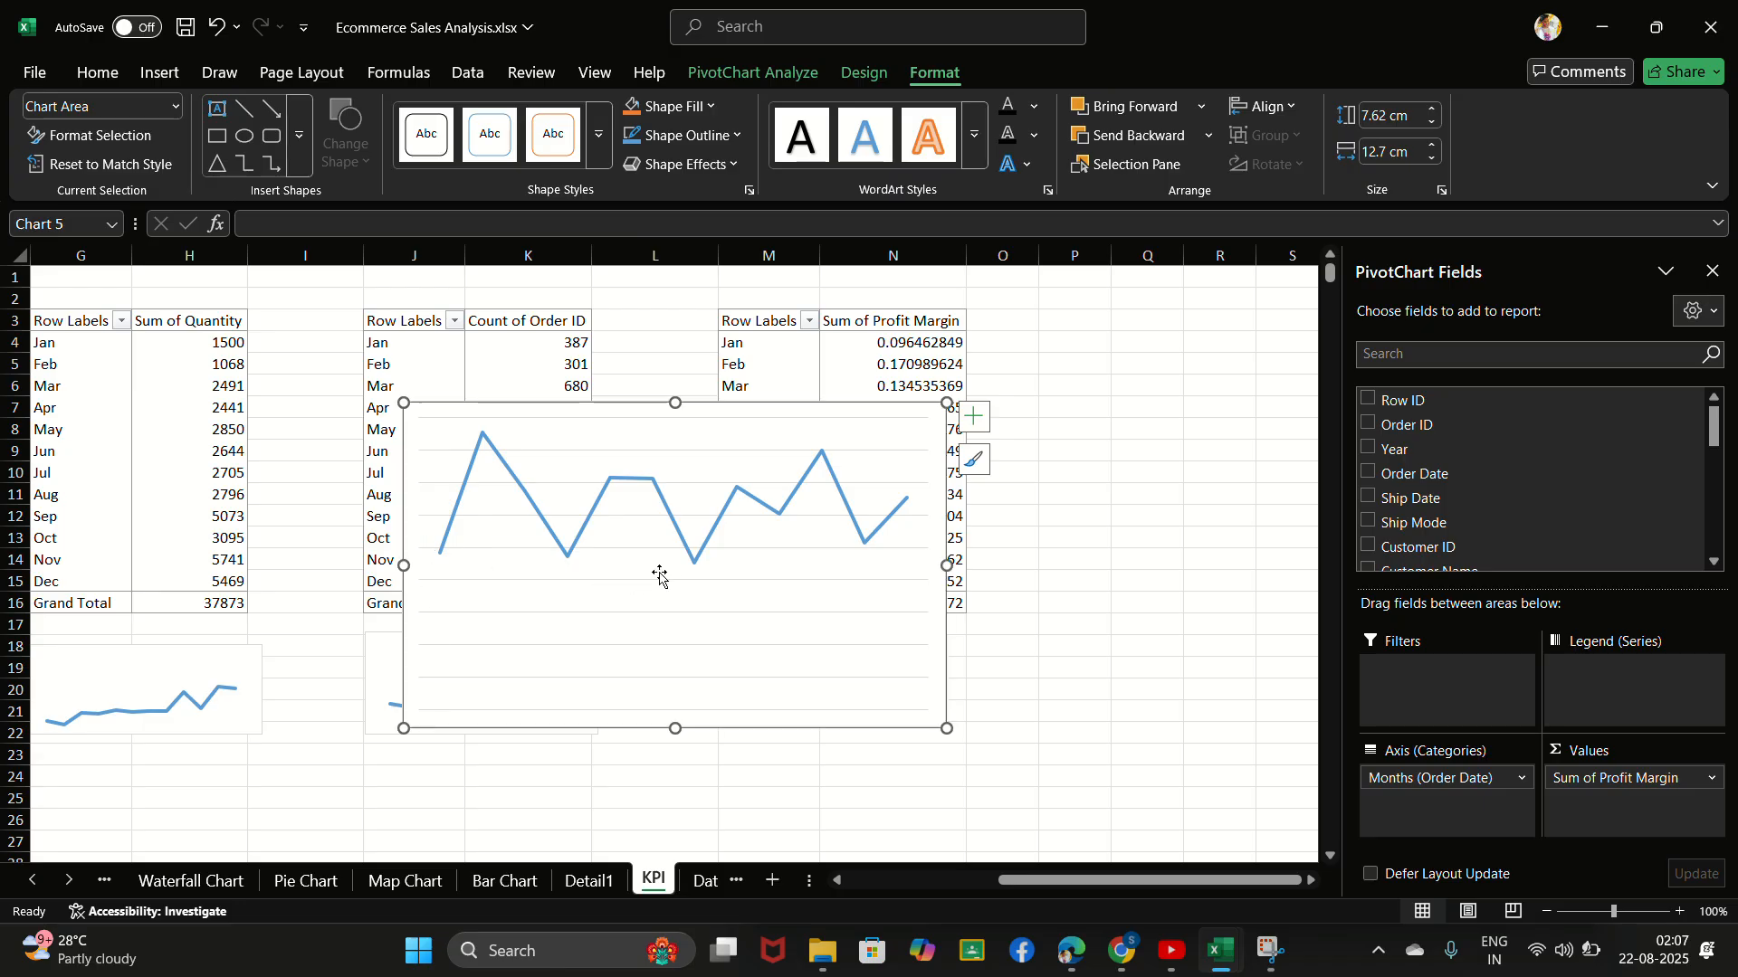
left_click(696, 586)
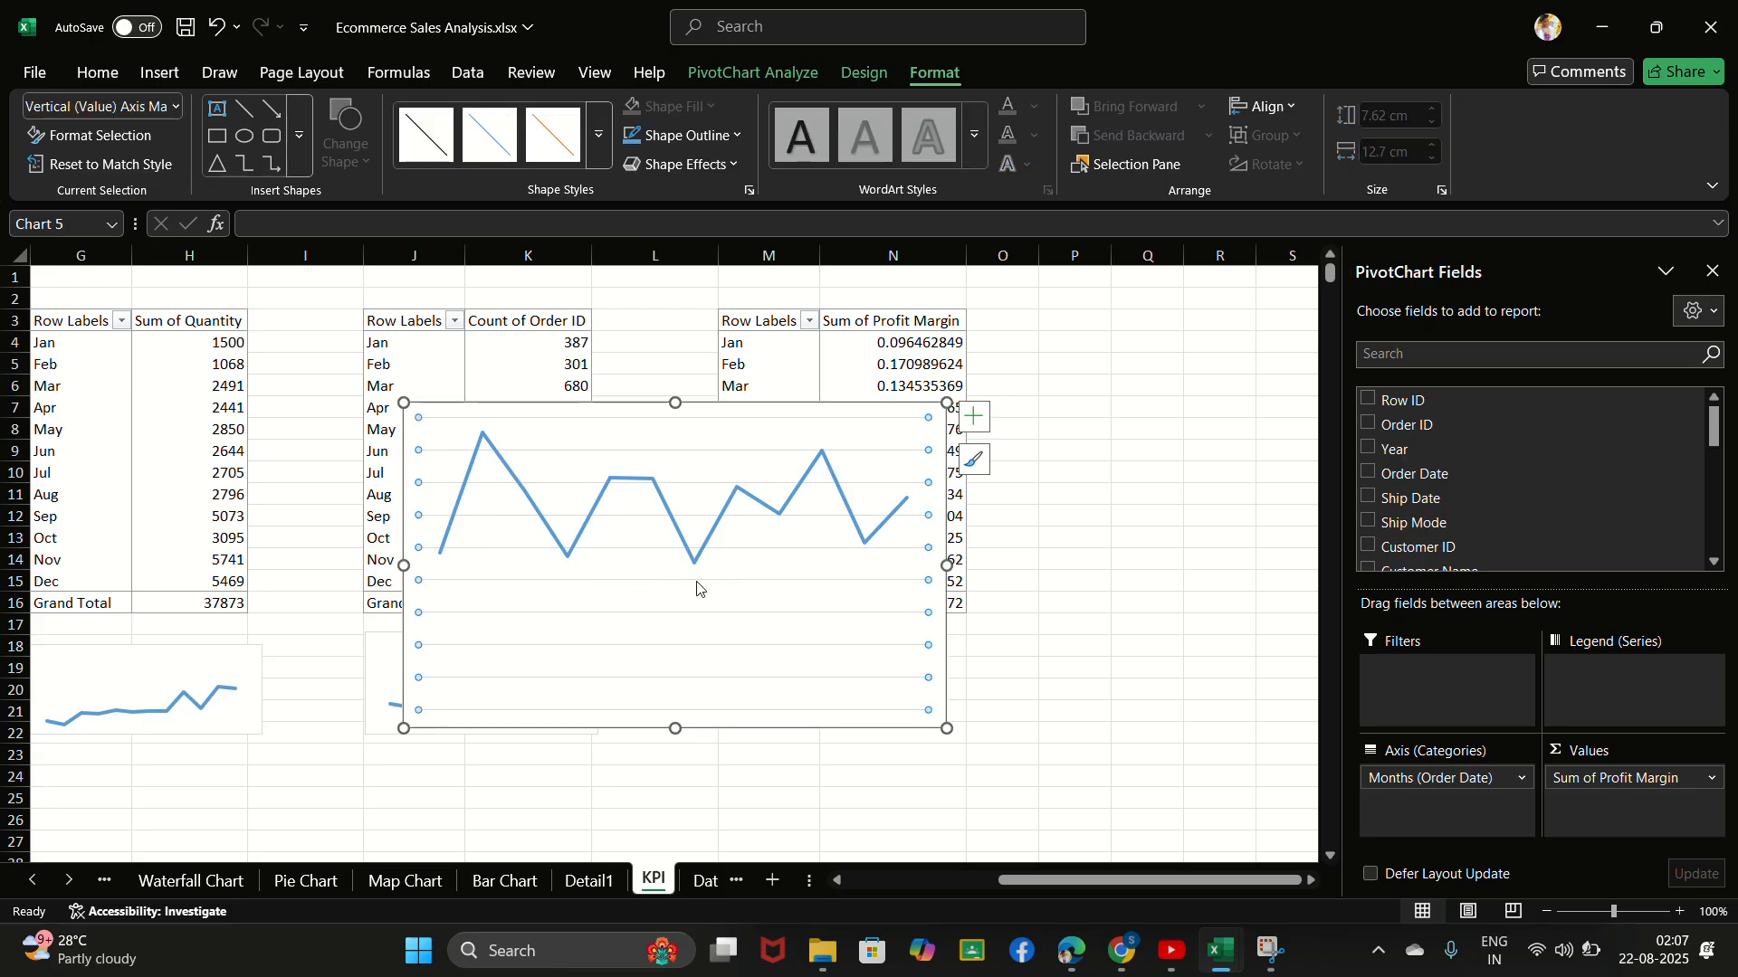
right_click(697, 588)
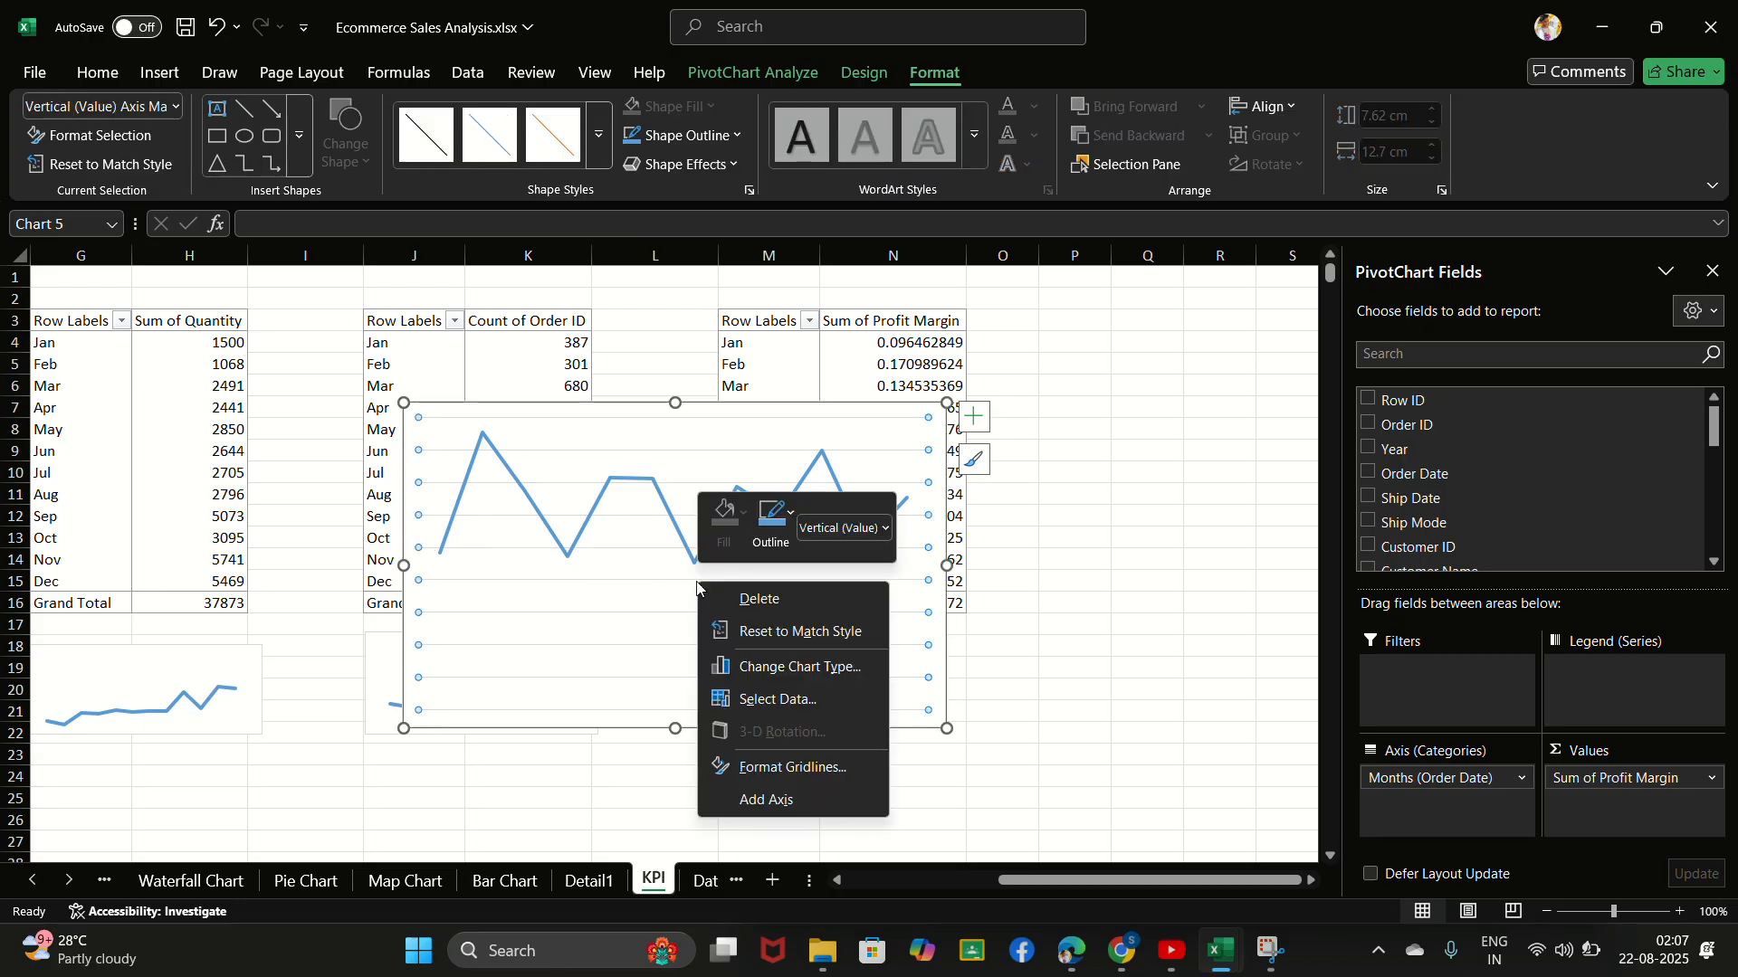
left_click(776, 602)
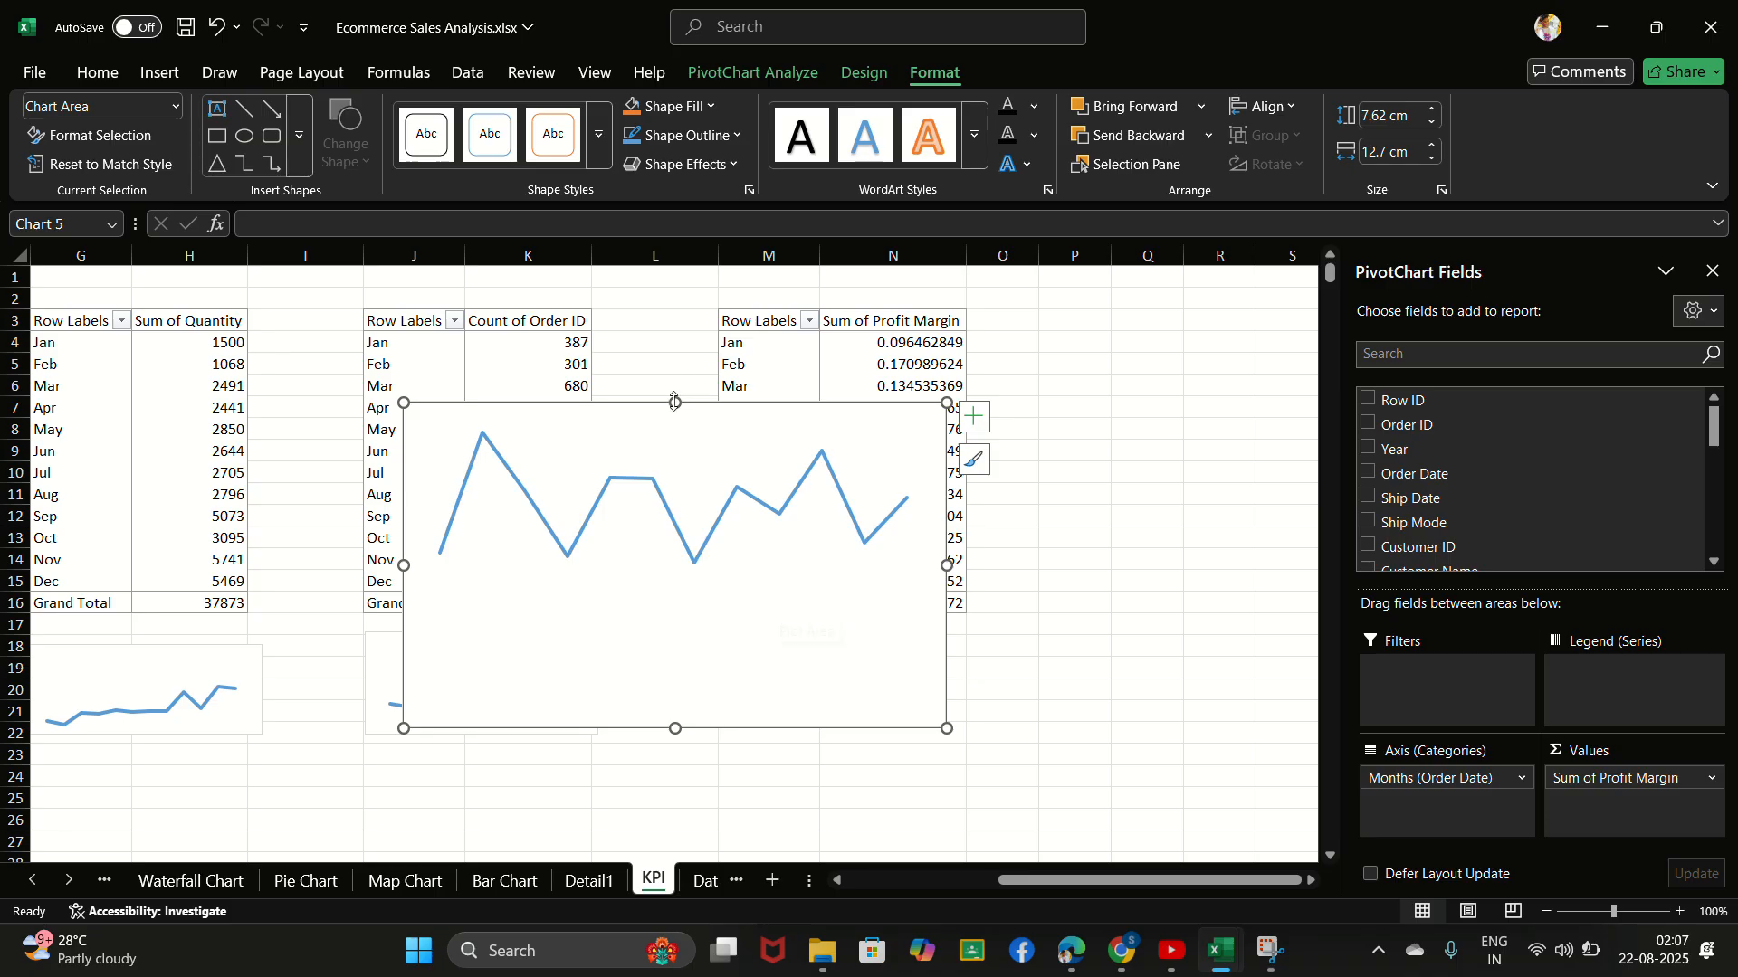
- Shrink the profit margin chart to about 4.2 cm high by 8.4 cm wide and reposition its plot area
left_click_drag(674, 402, 675, 519)
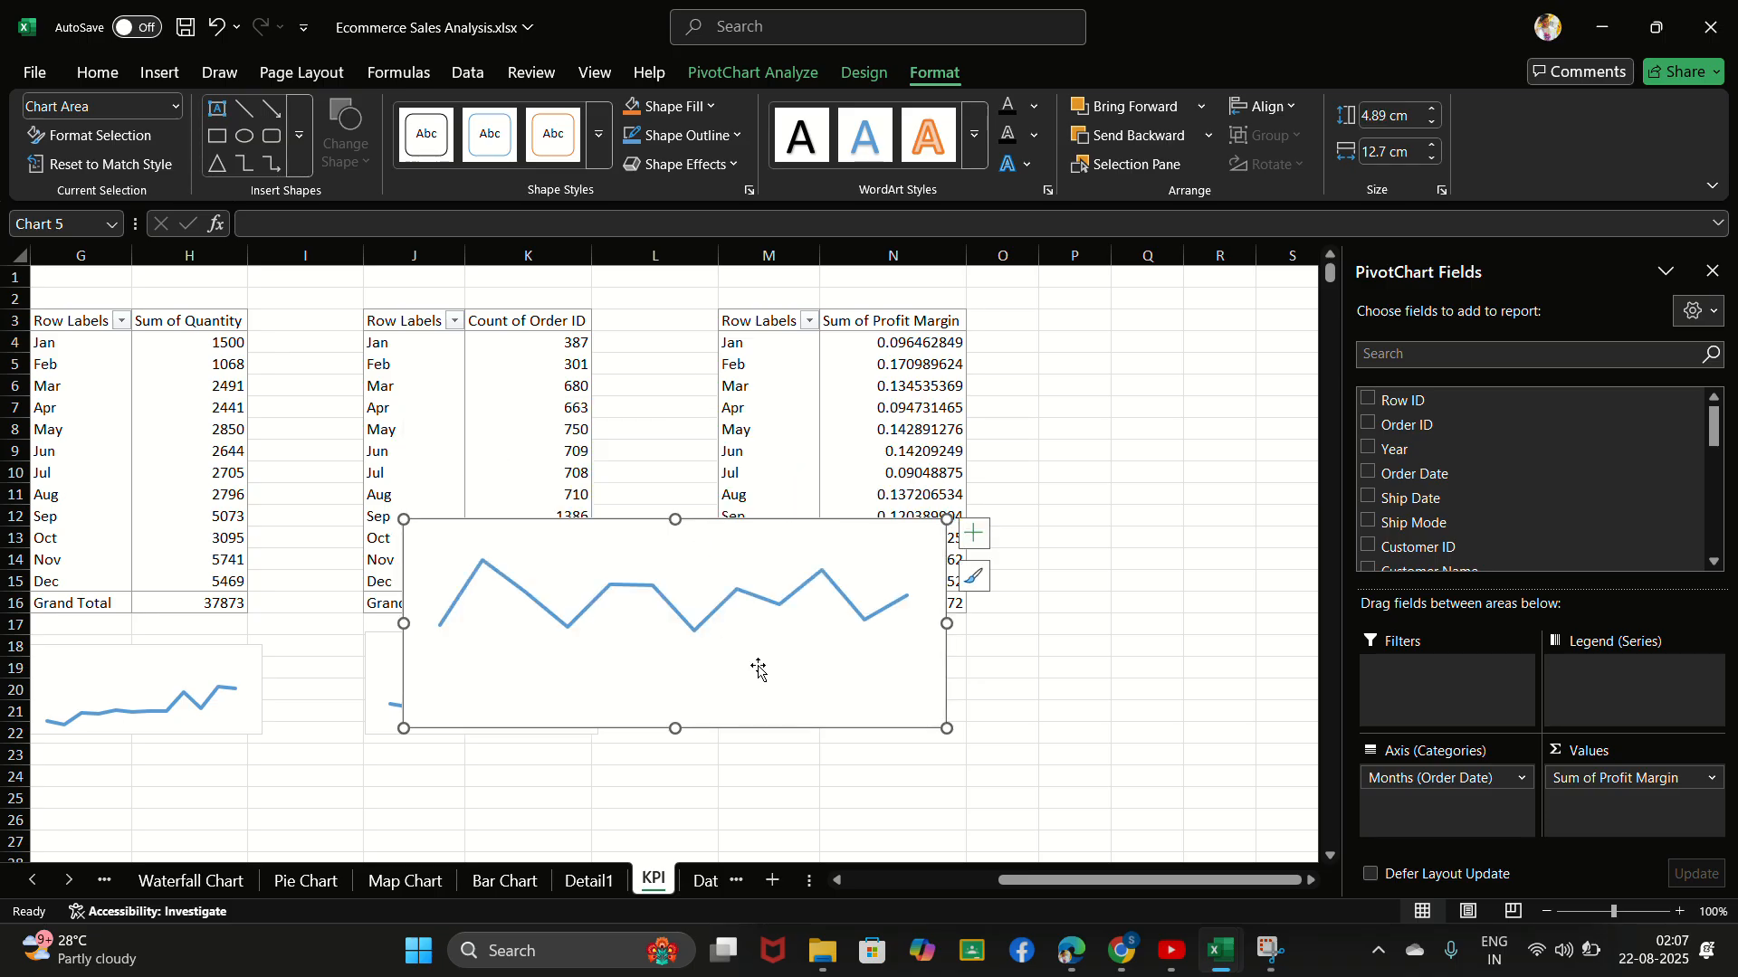
left_click_drag(946, 728, 762, 696)
left_click(645, 561)
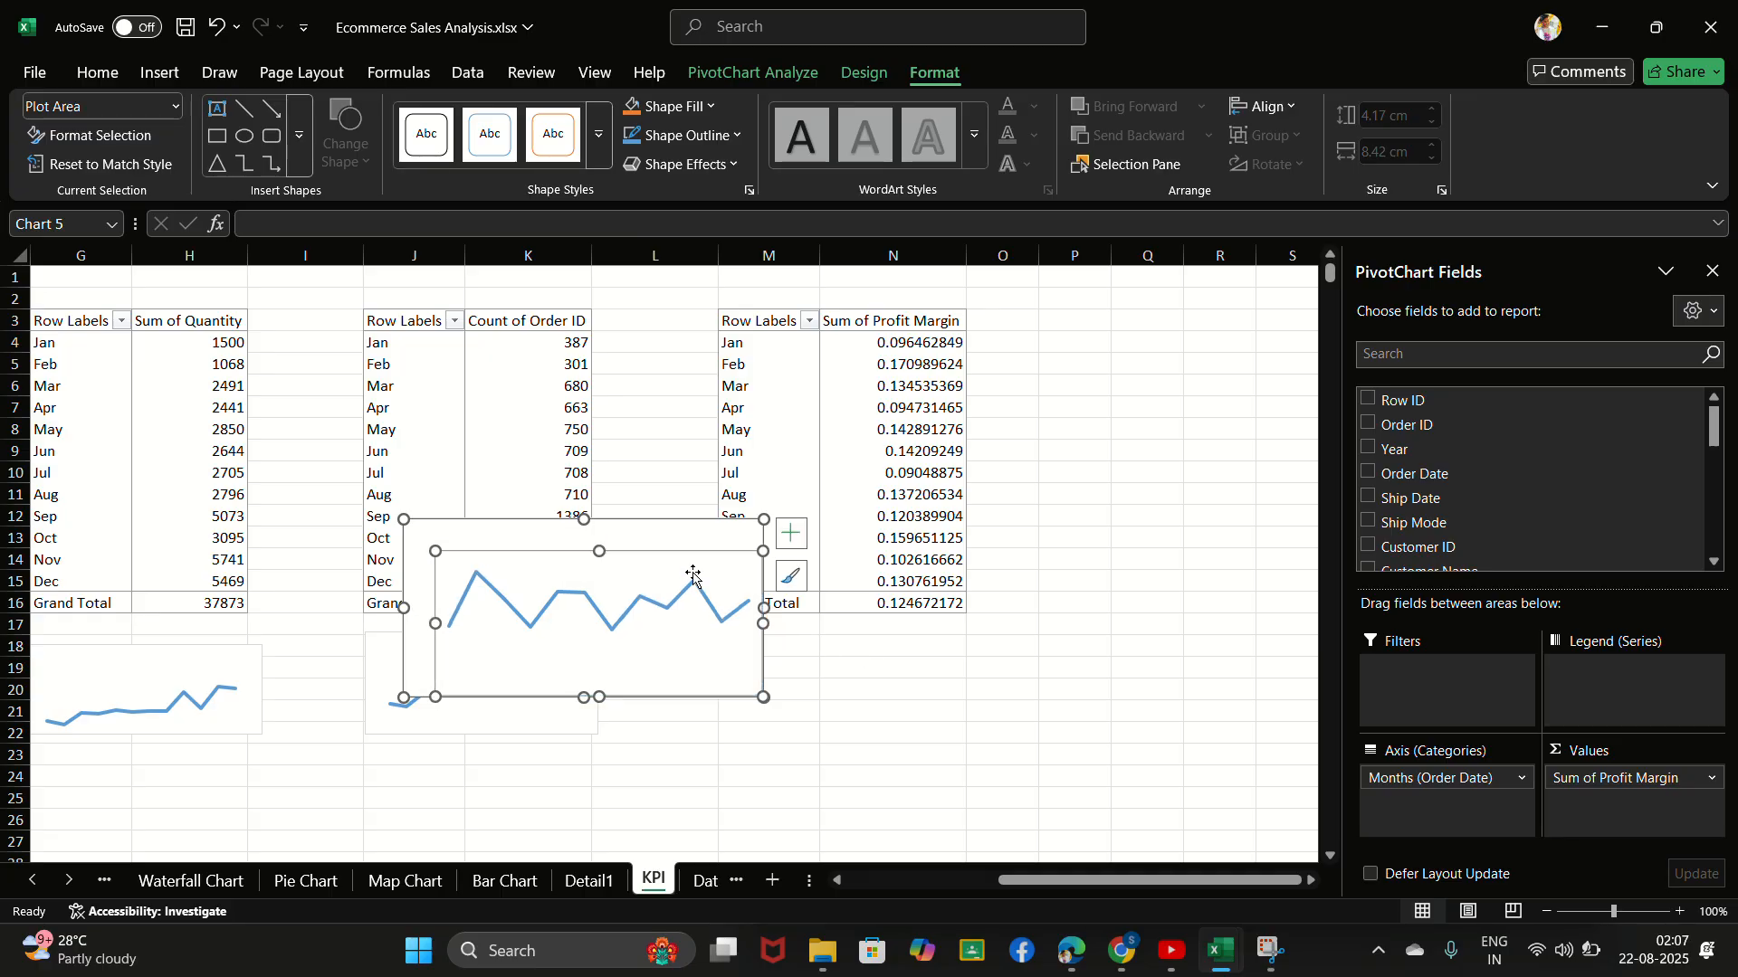
mouse_move(642, 557)
left_mouse_down()
mouse_move(597, 548)
mouse_move(627, 557)
left_mouse_up()
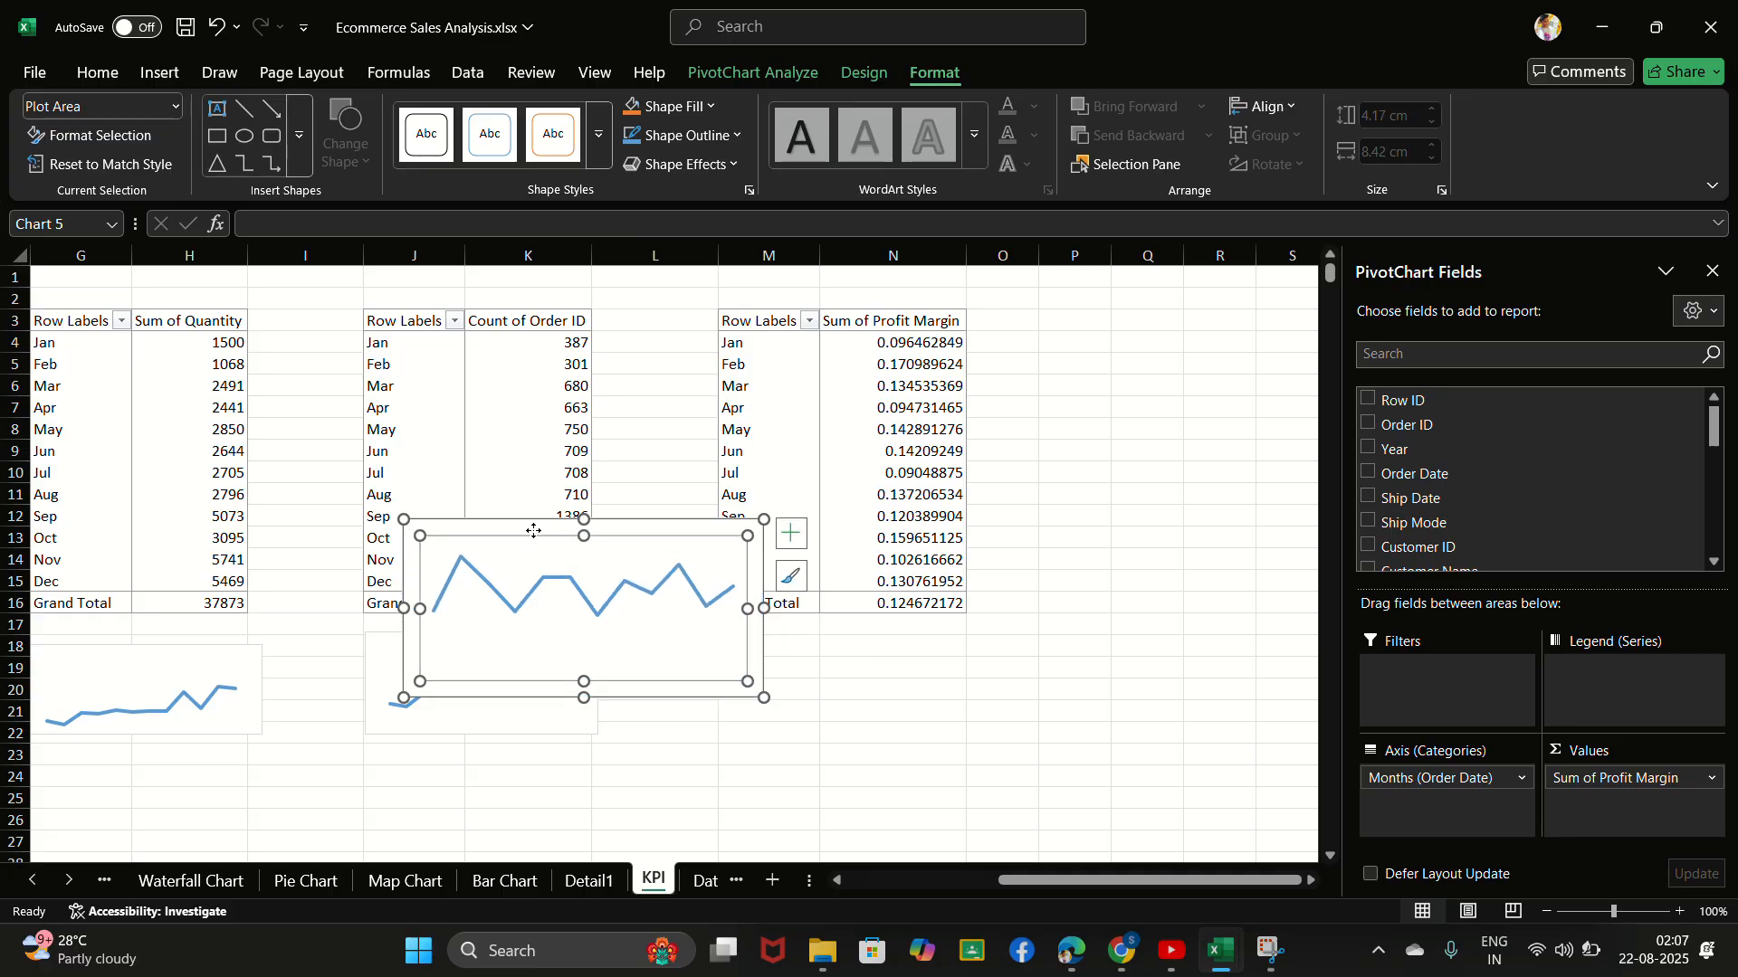
left_click(541, 535)
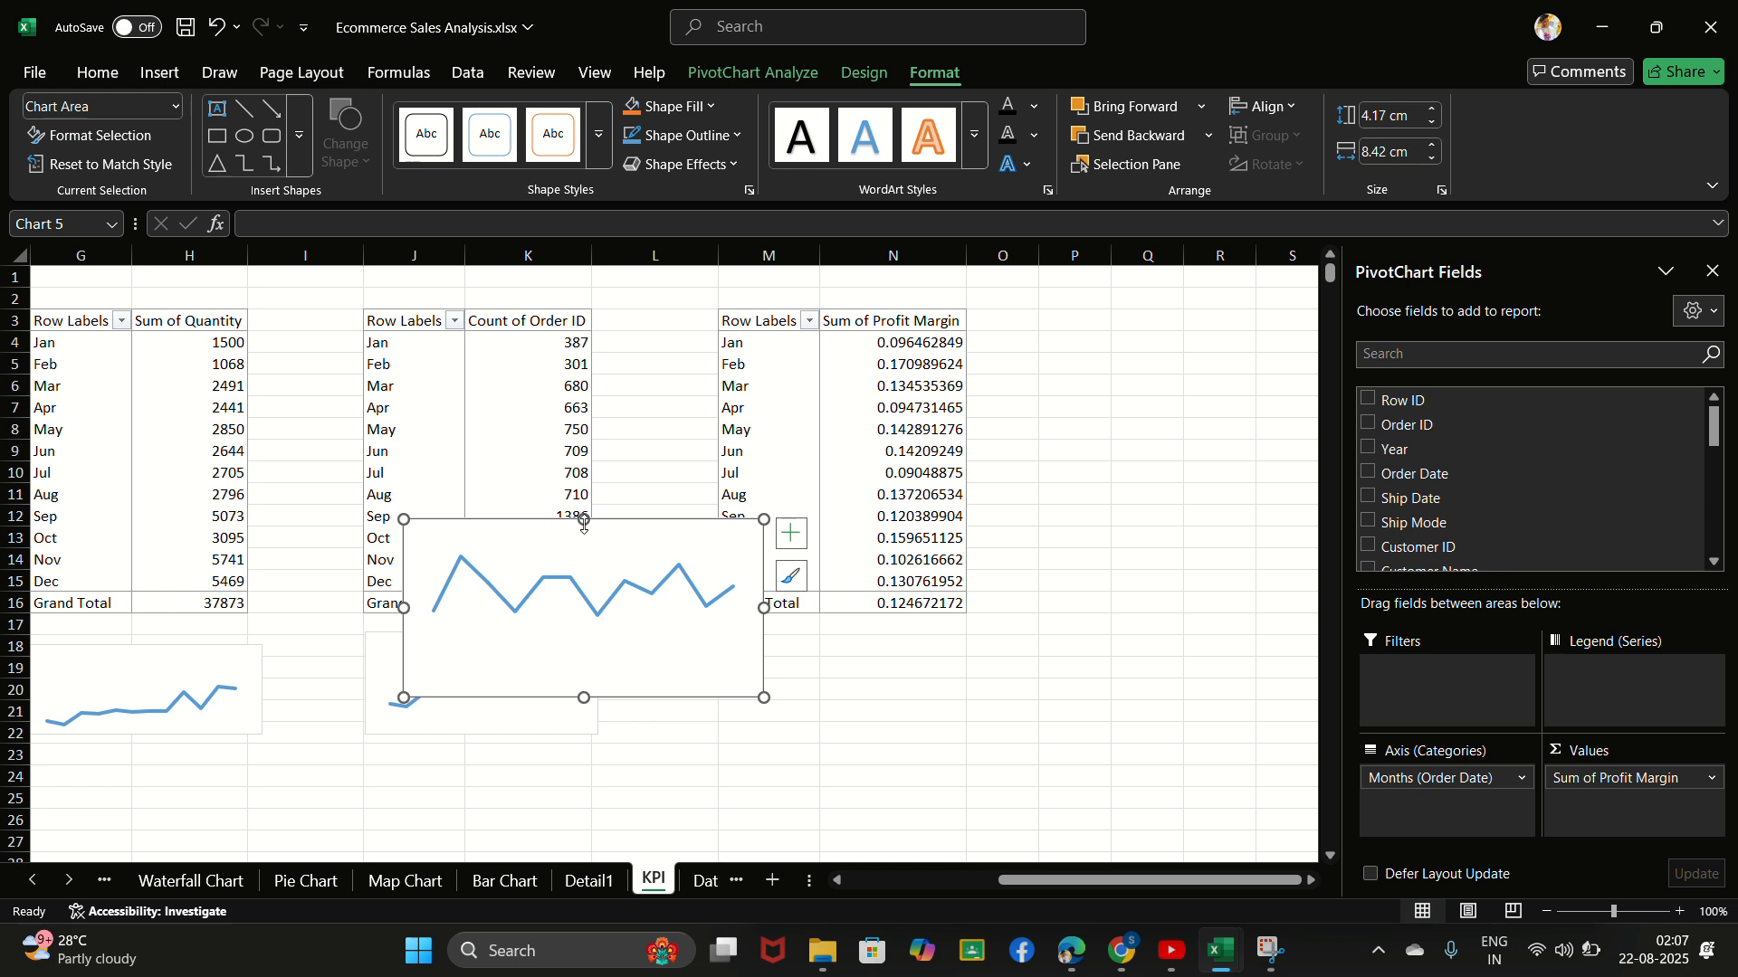
- Place the profit margin chart beneath its PivotTable in columns M and N and reduce it to a sparkline-like size
left_click_drag(596, 532, 918, 641)
left_click_drag(1086, 807, 978, 753)
left_click(1228, 620)
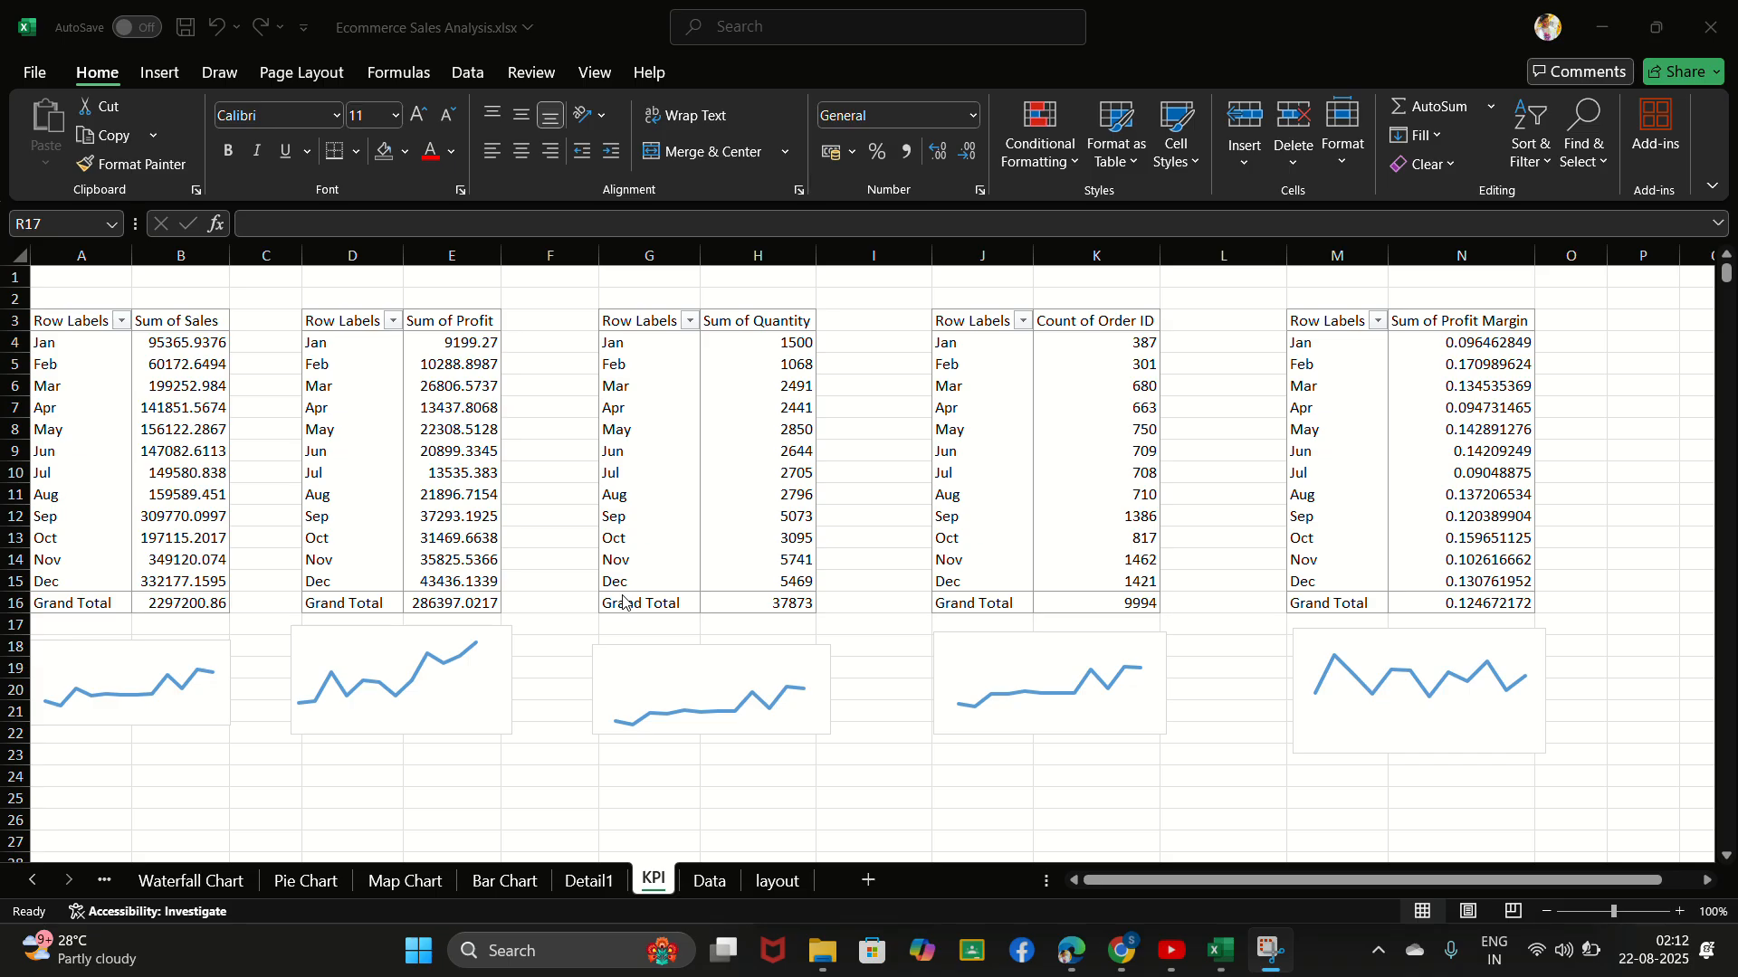
scroll(623, 602, "down", 1)
scroll(624, 603, "right", 1)
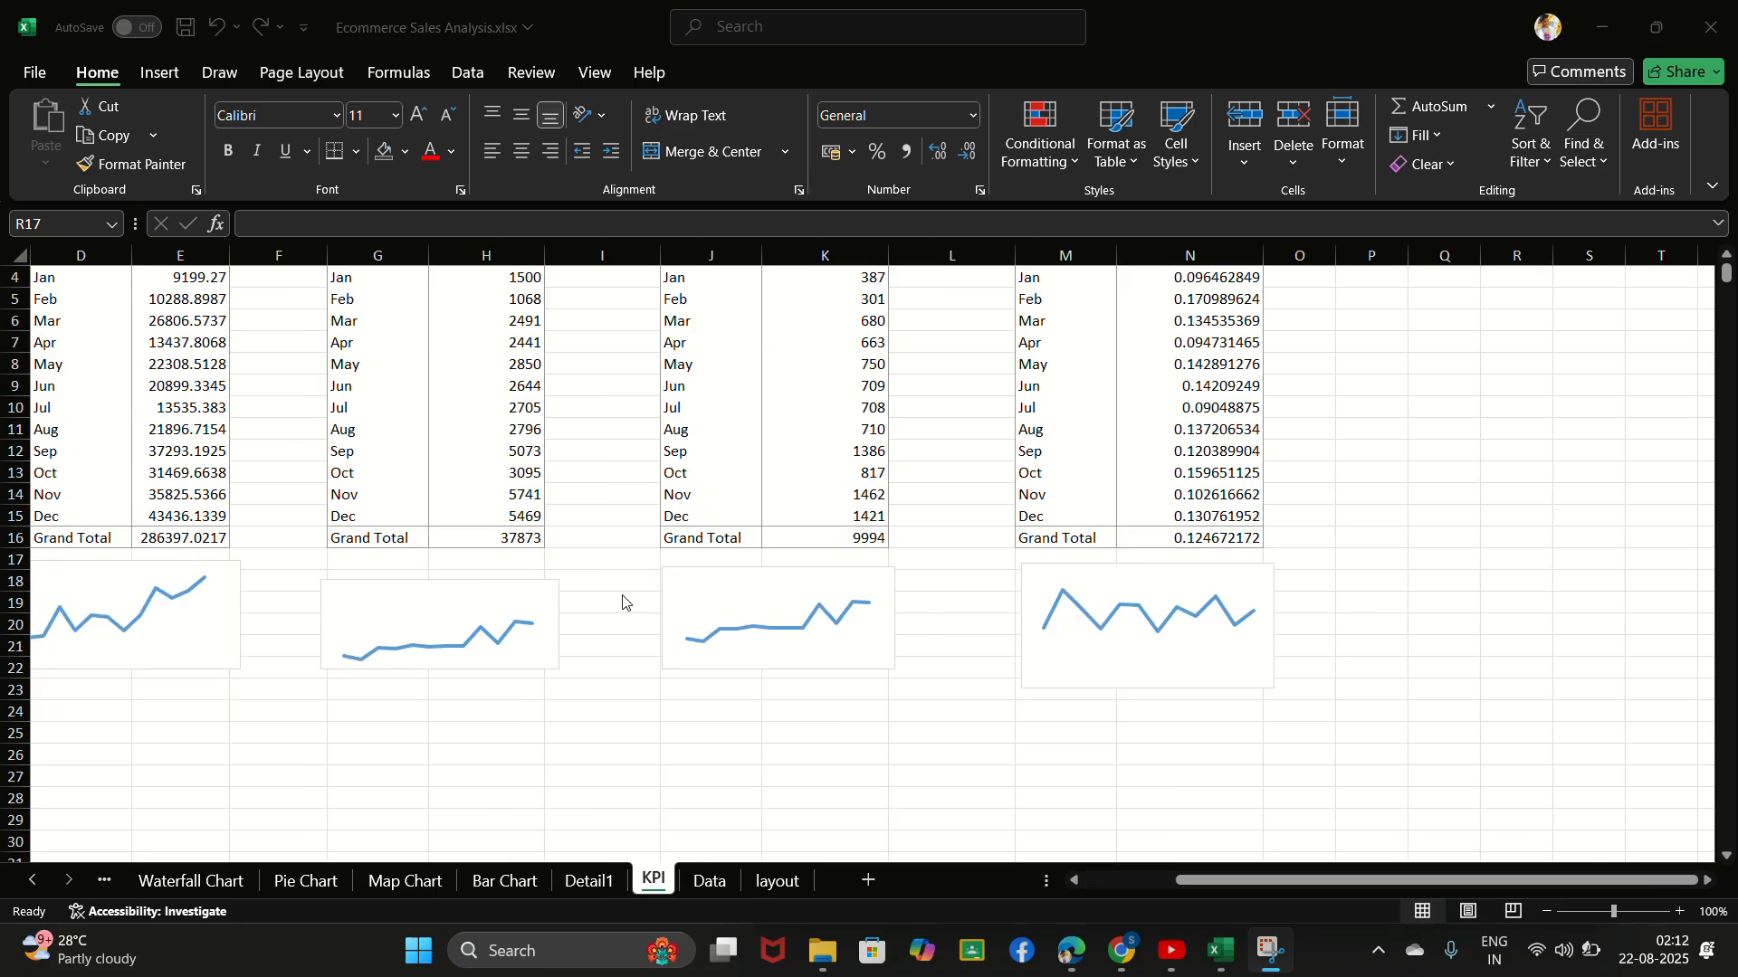
scroll(567, 652, "left", 1)
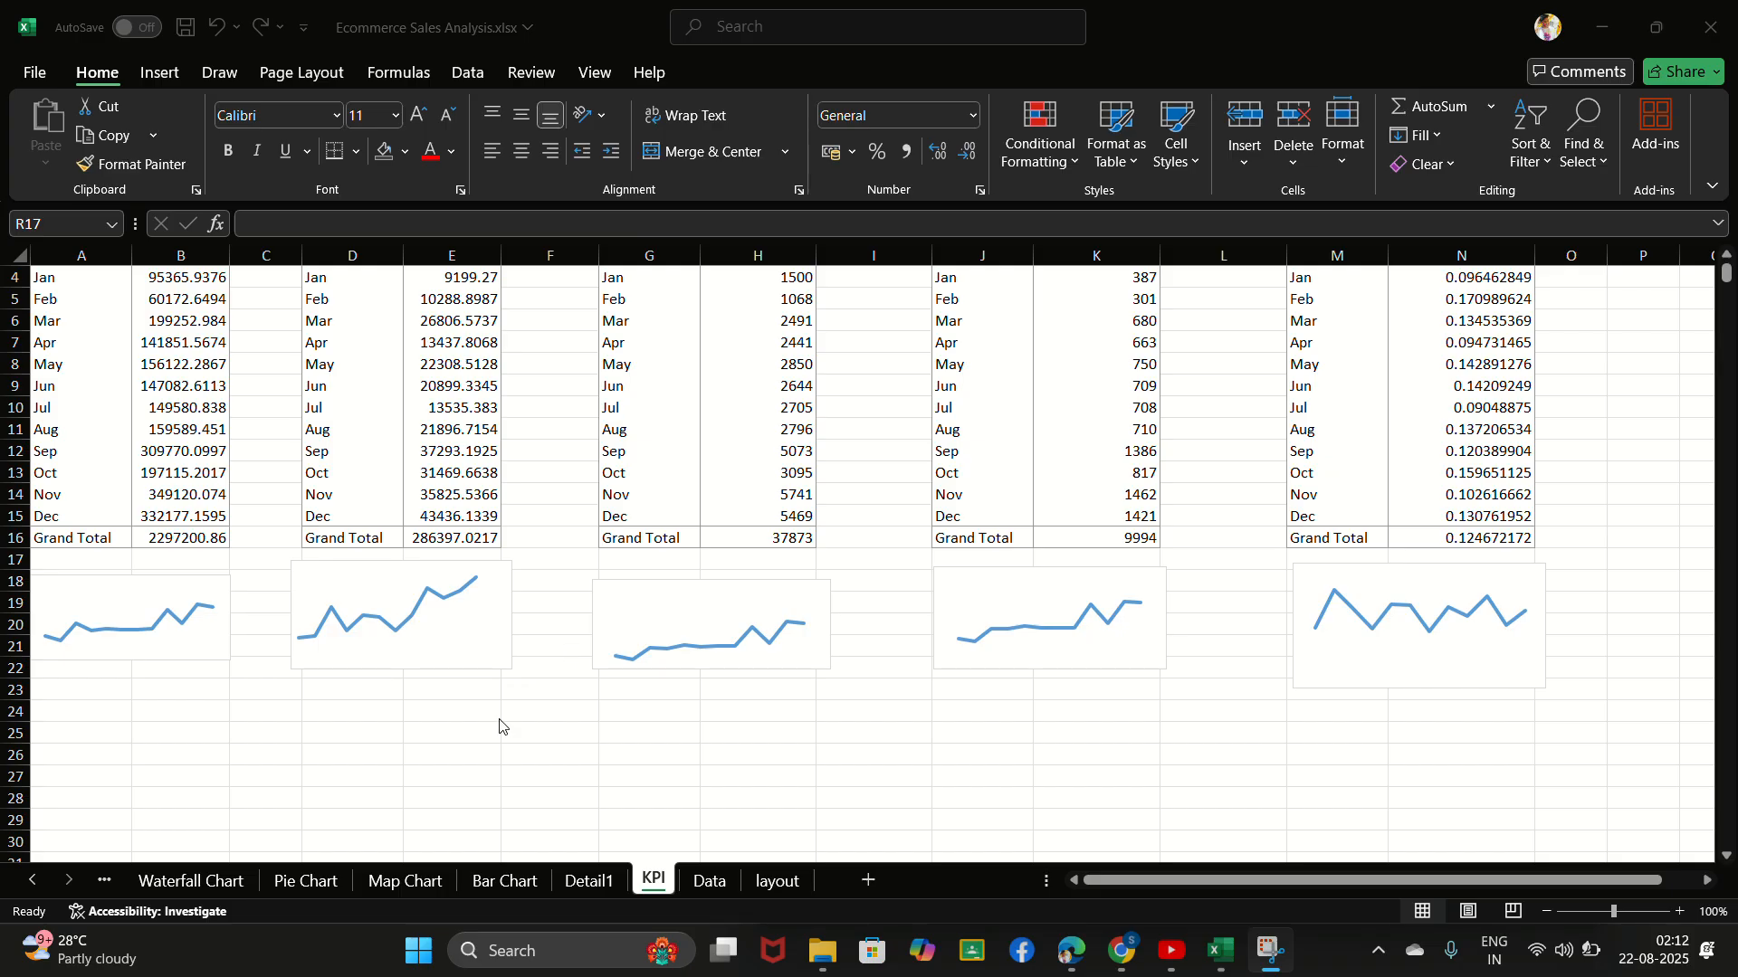
scroll(557, 612, "up", 1)
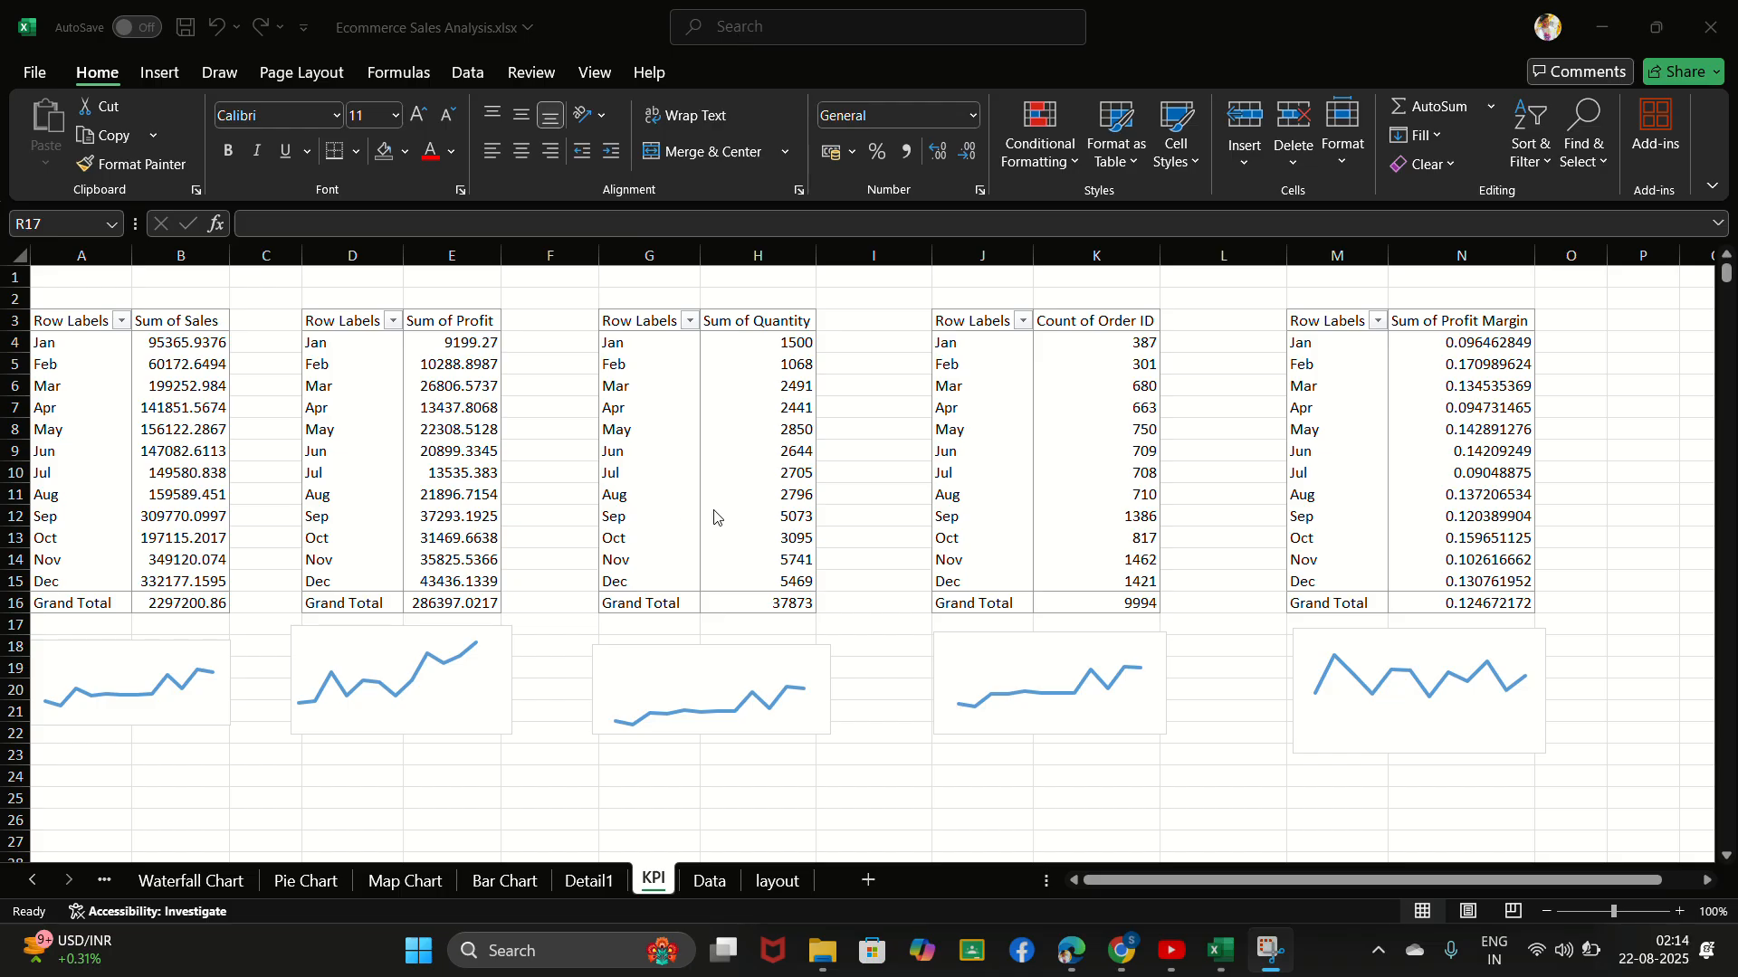
scroll(714, 517, "down", 1)
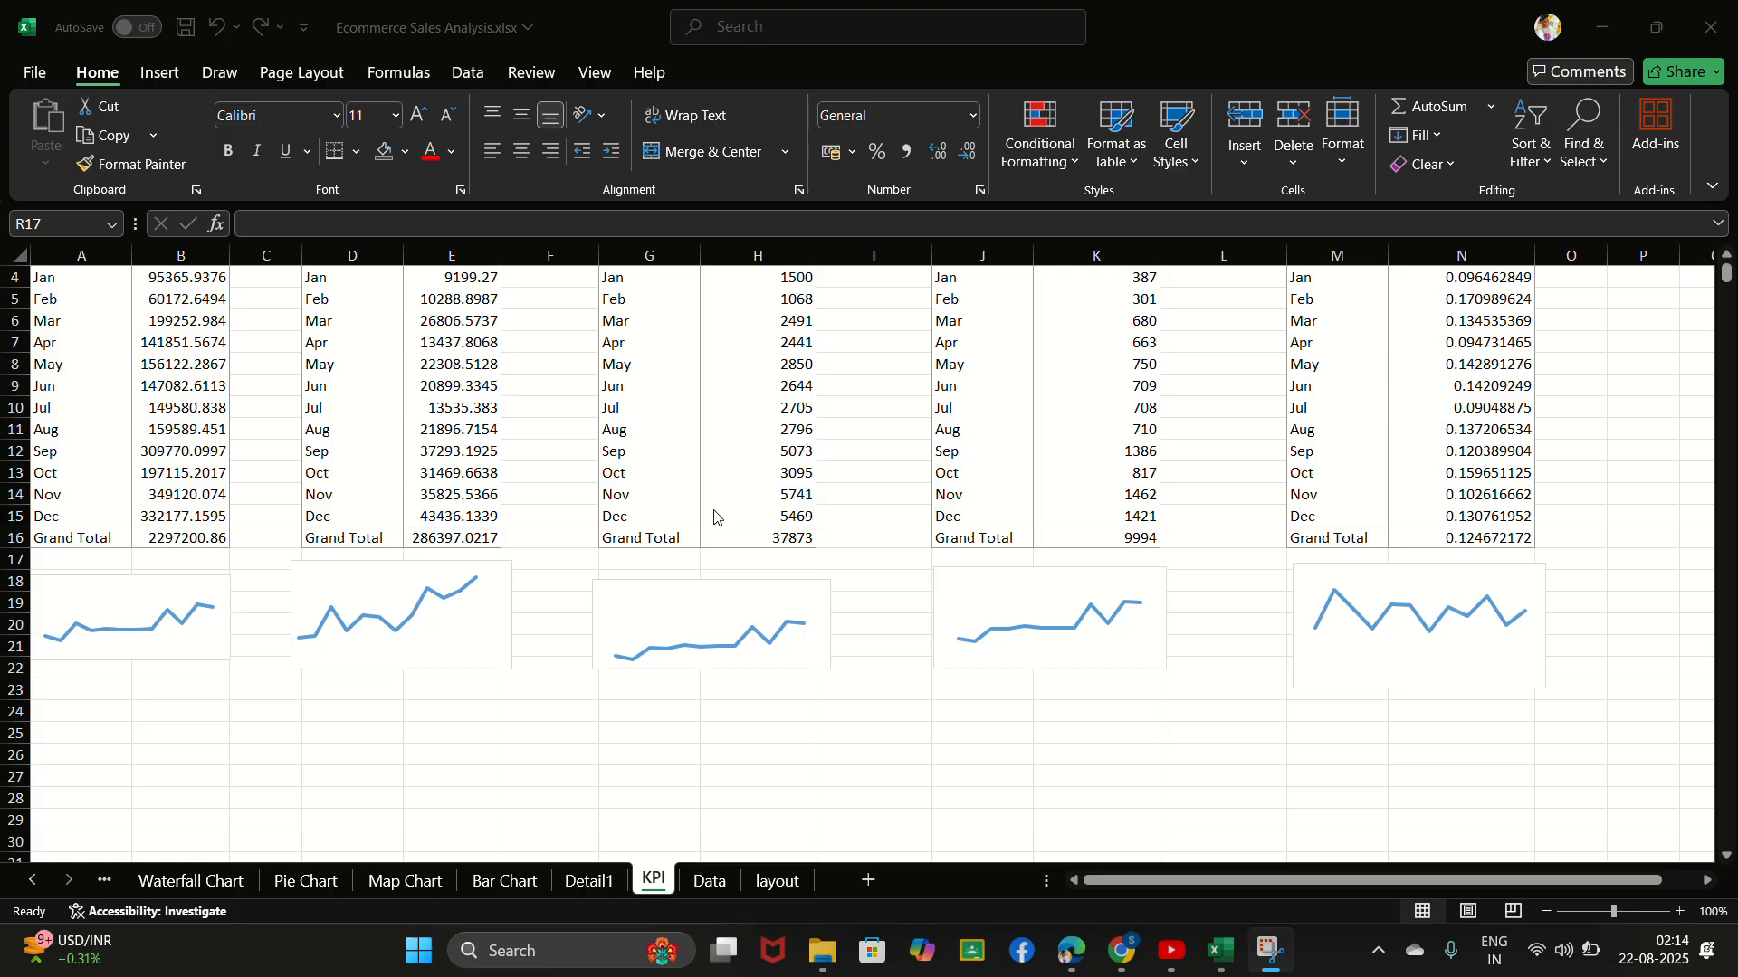
scroll(714, 517, "up", 1)
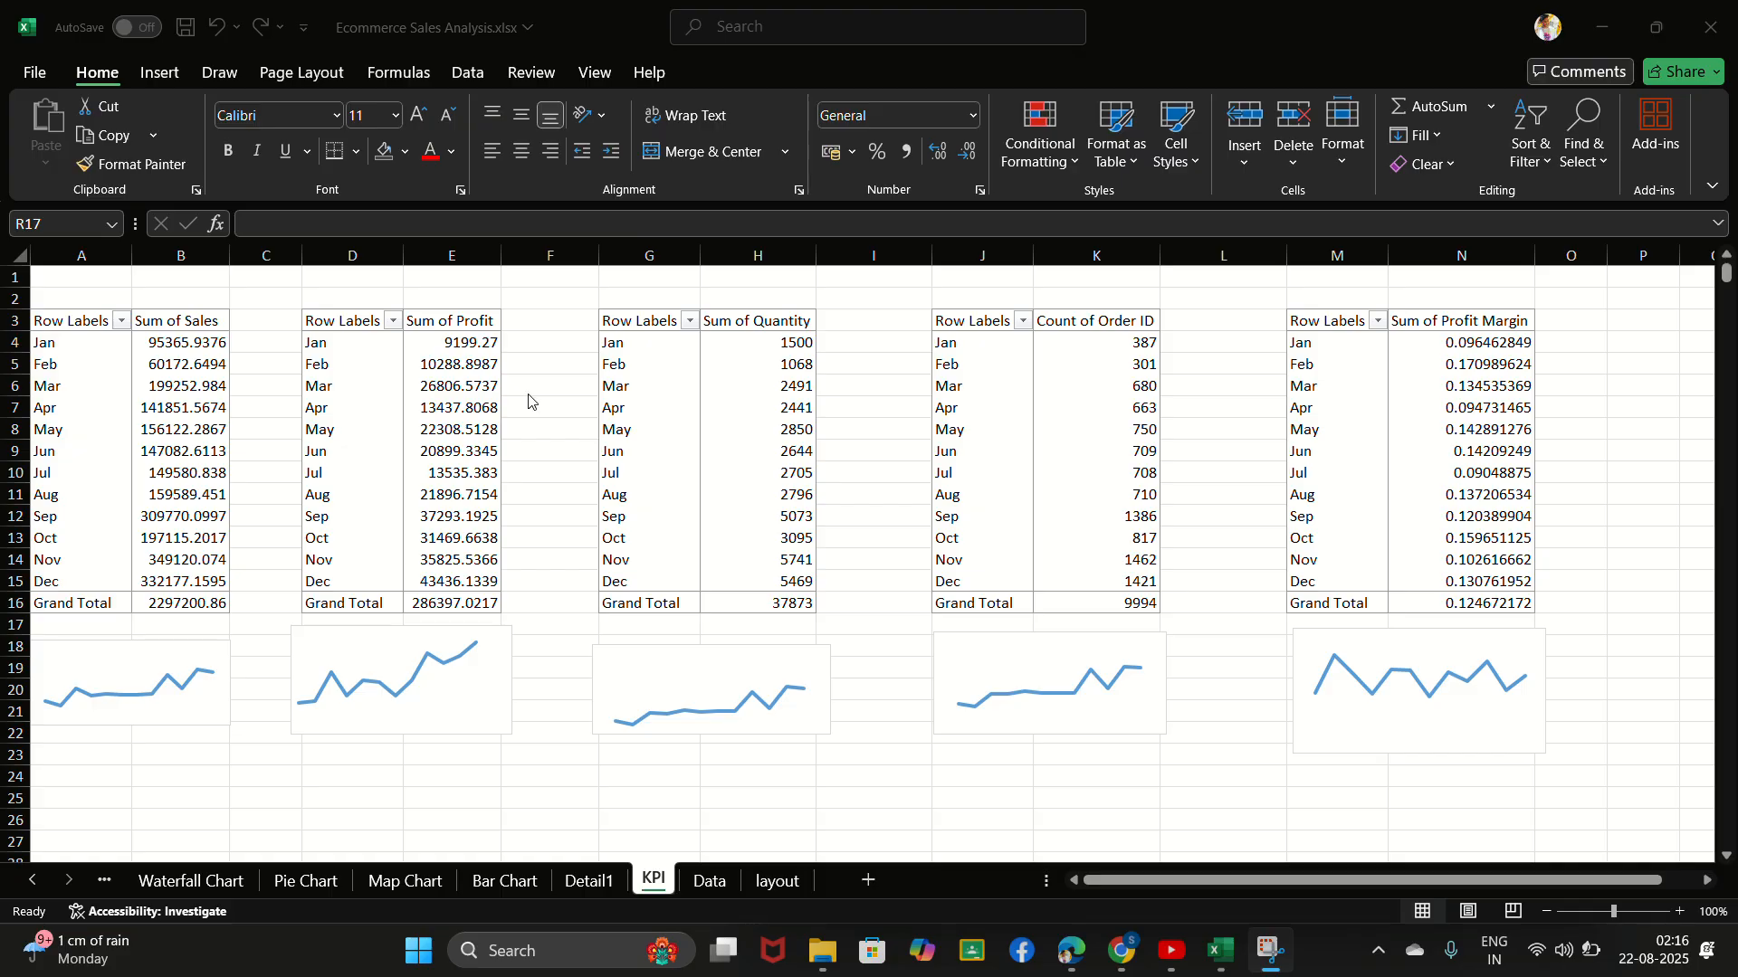
- Move the sales line chart down to about rows 21 to 25, clearing the cells directly below its PivotTable
left_click(165, 676)
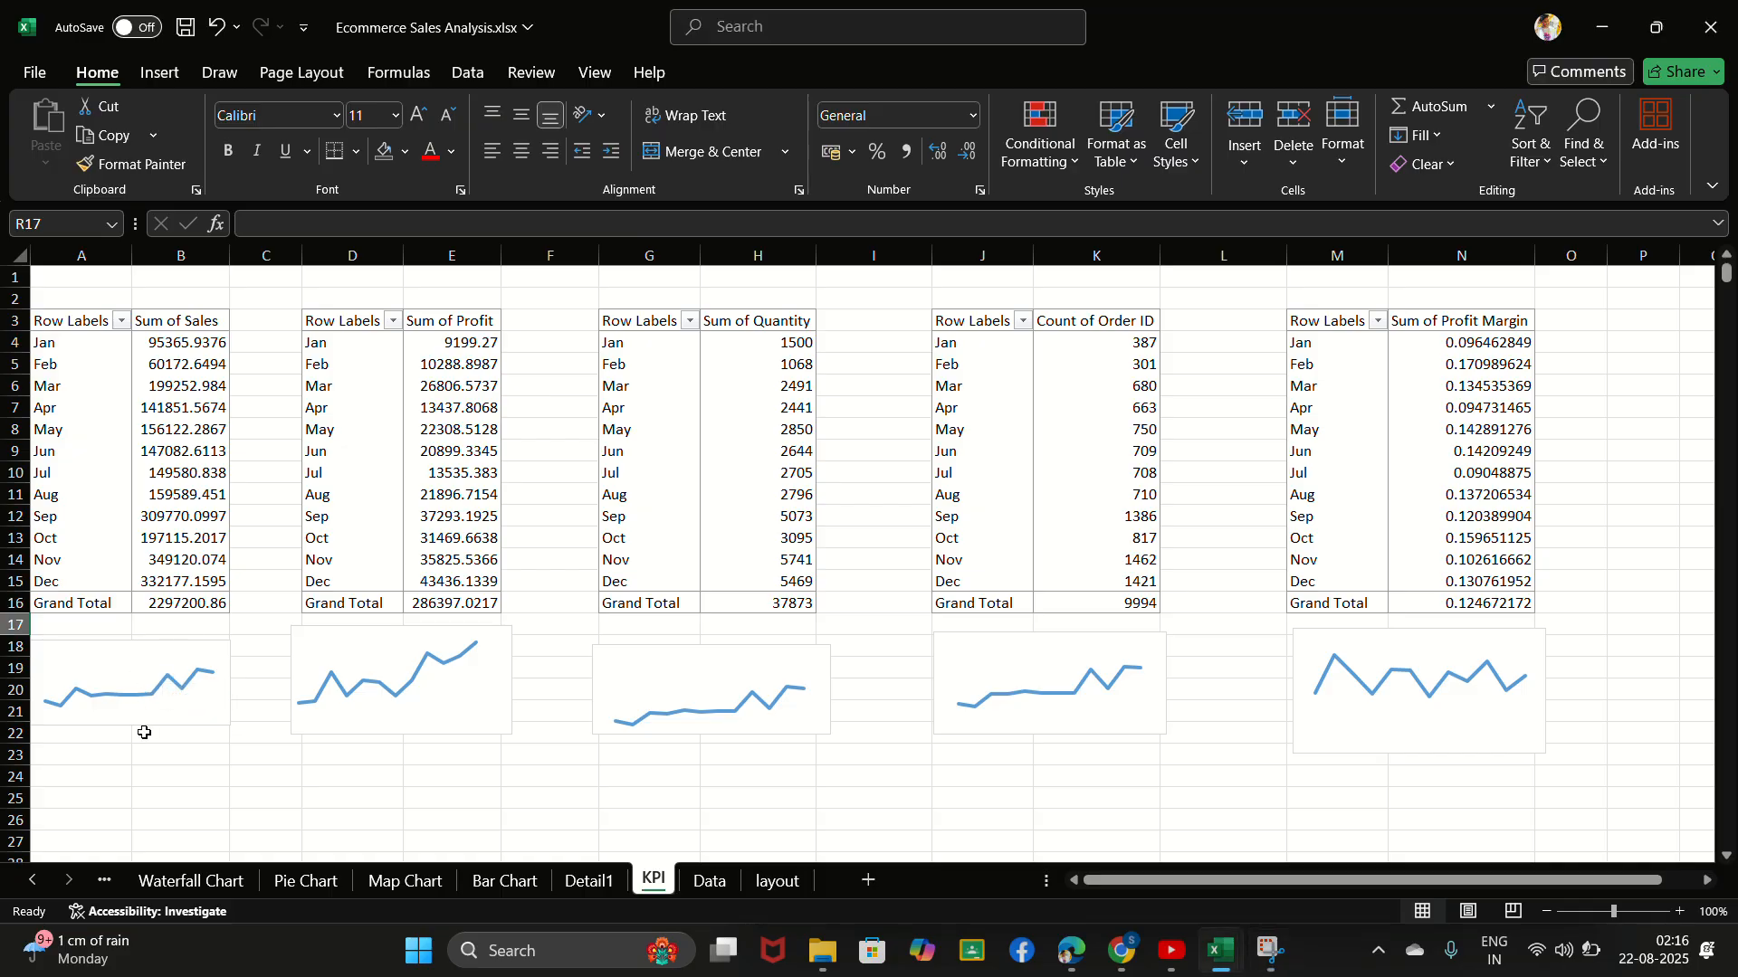
left_click(127, 684)
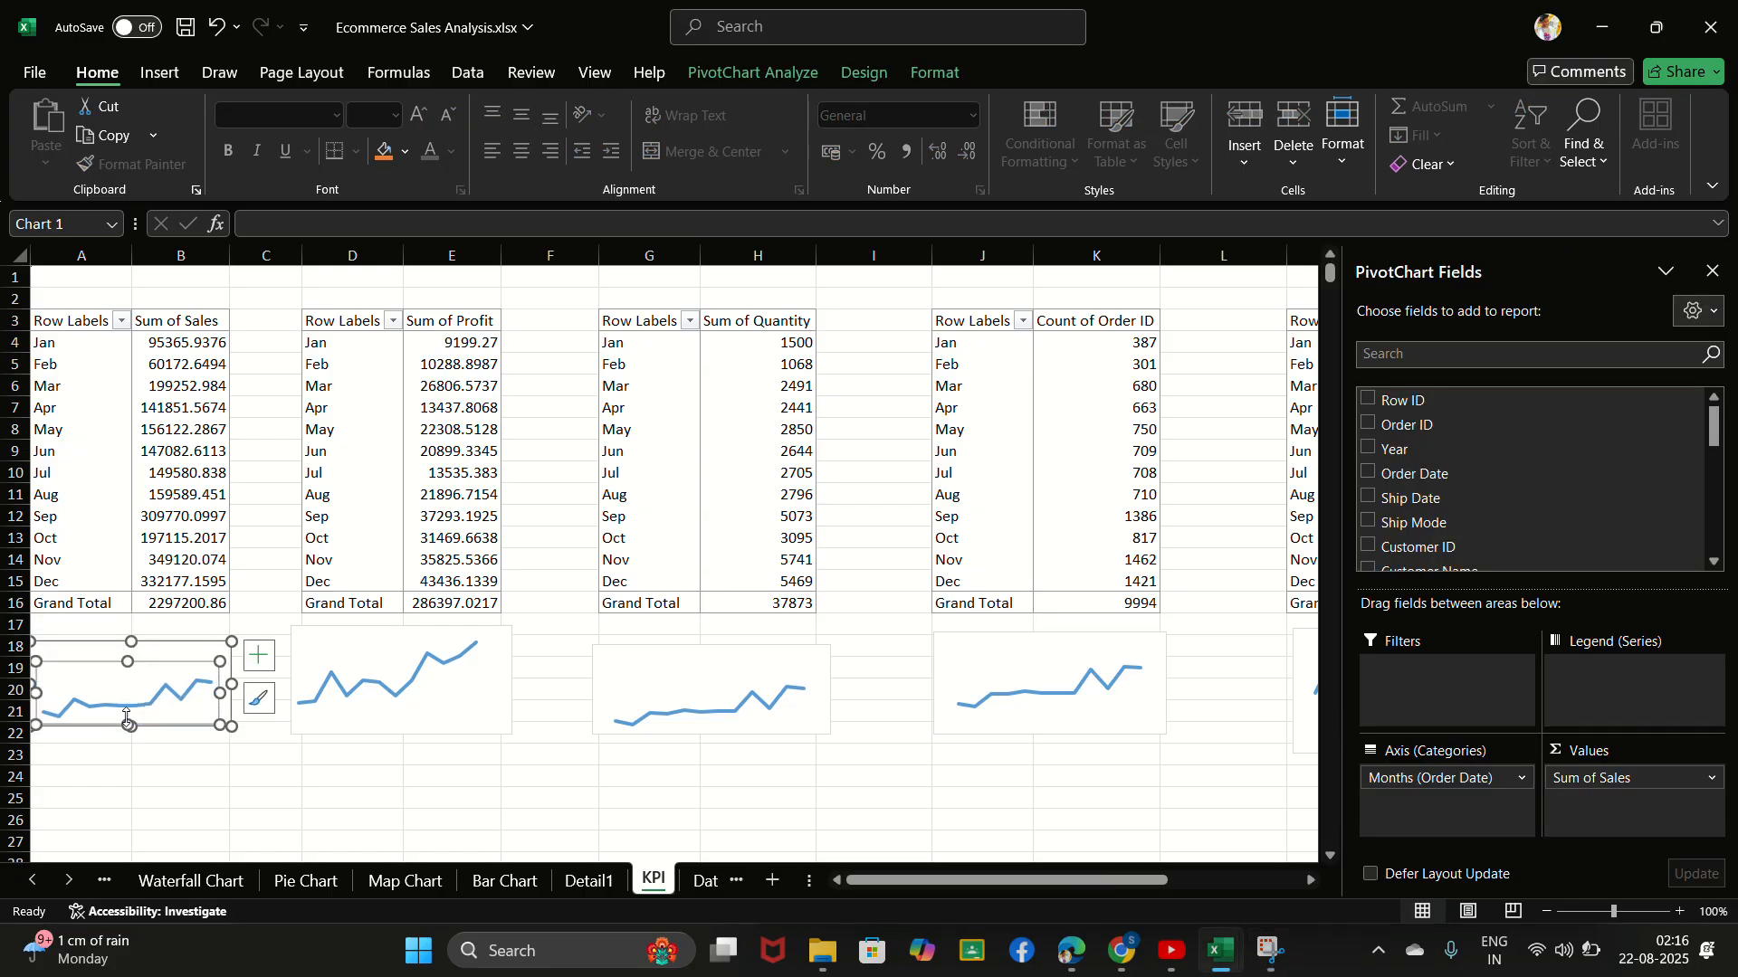
left_click(146, 654)
left_click_drag(145, 653, 145, 730)
- Enter a formula in cell B17 that references the Sum of Sales grand total in B16
left_click(163, 631)
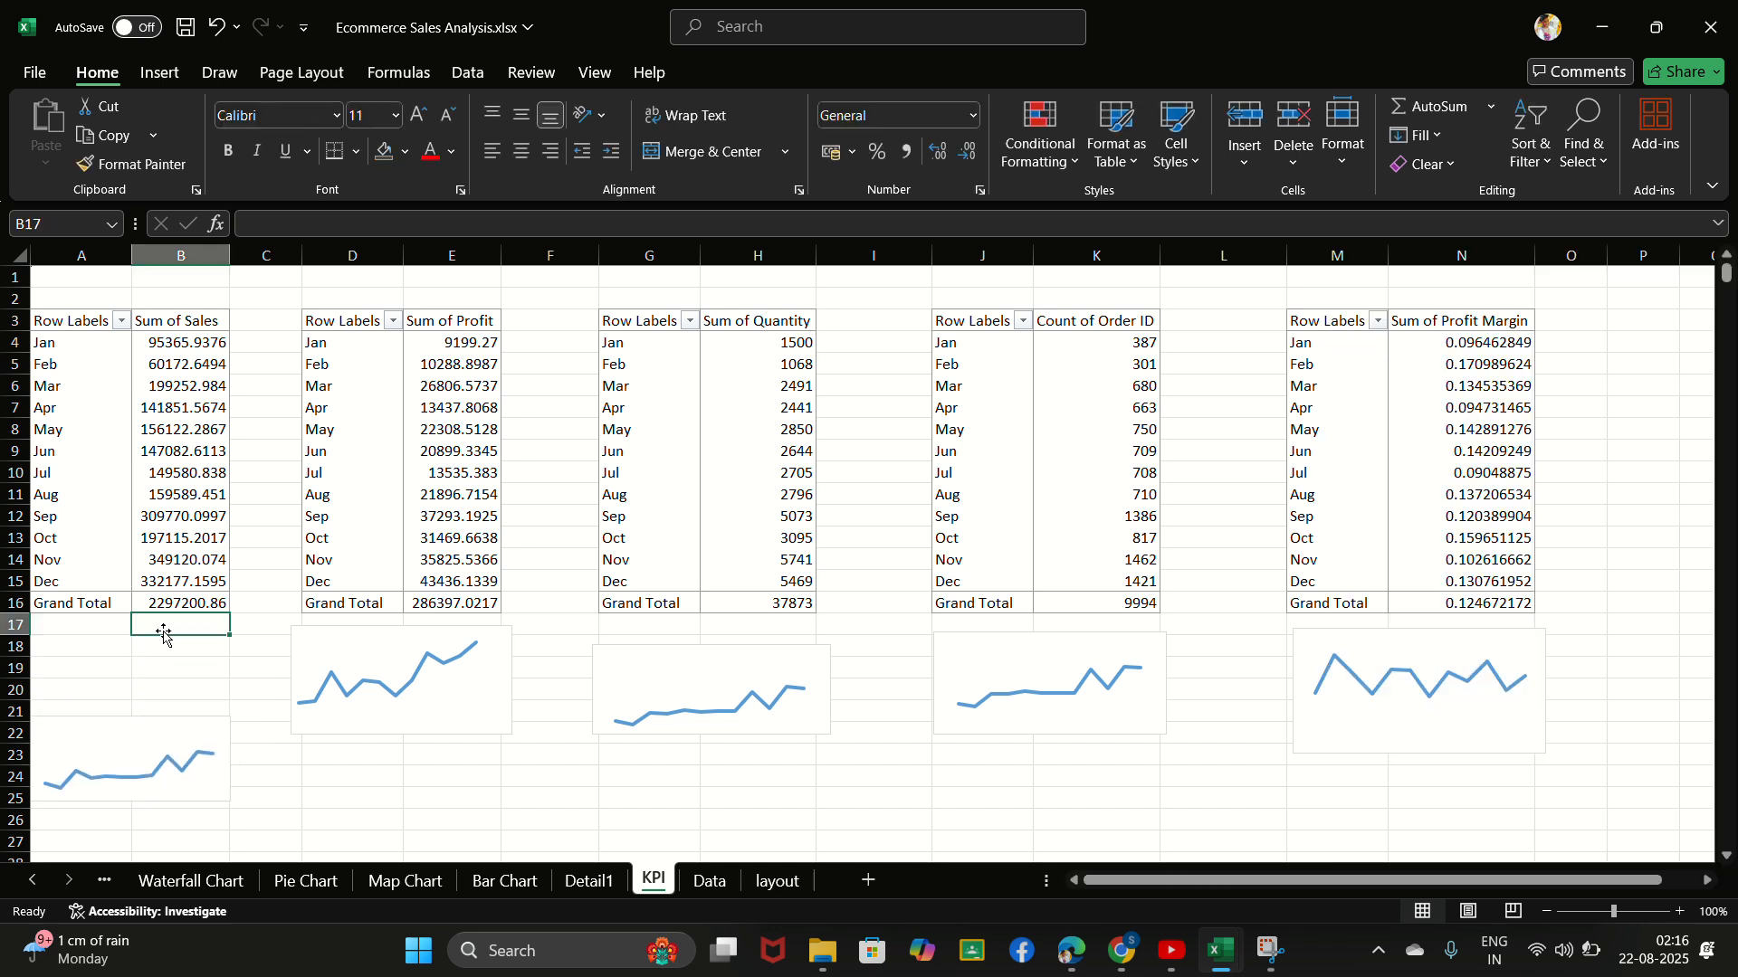
type("=")
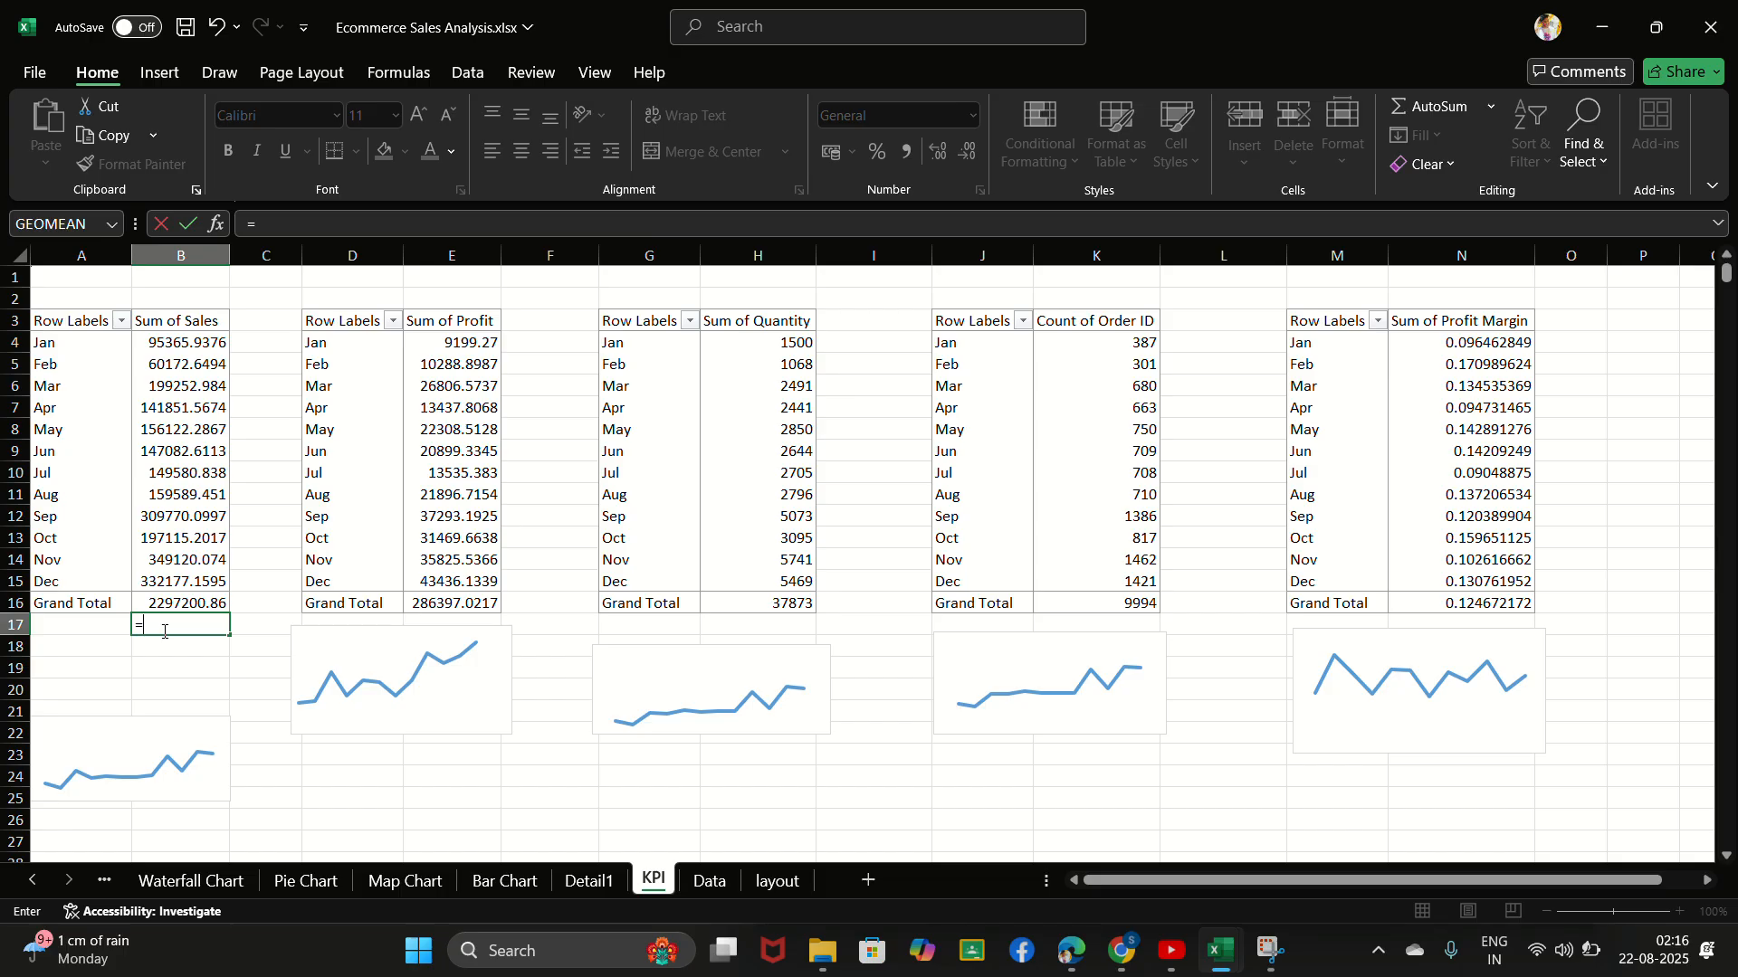
type("22")
left_click(175, 603)
key("Return")
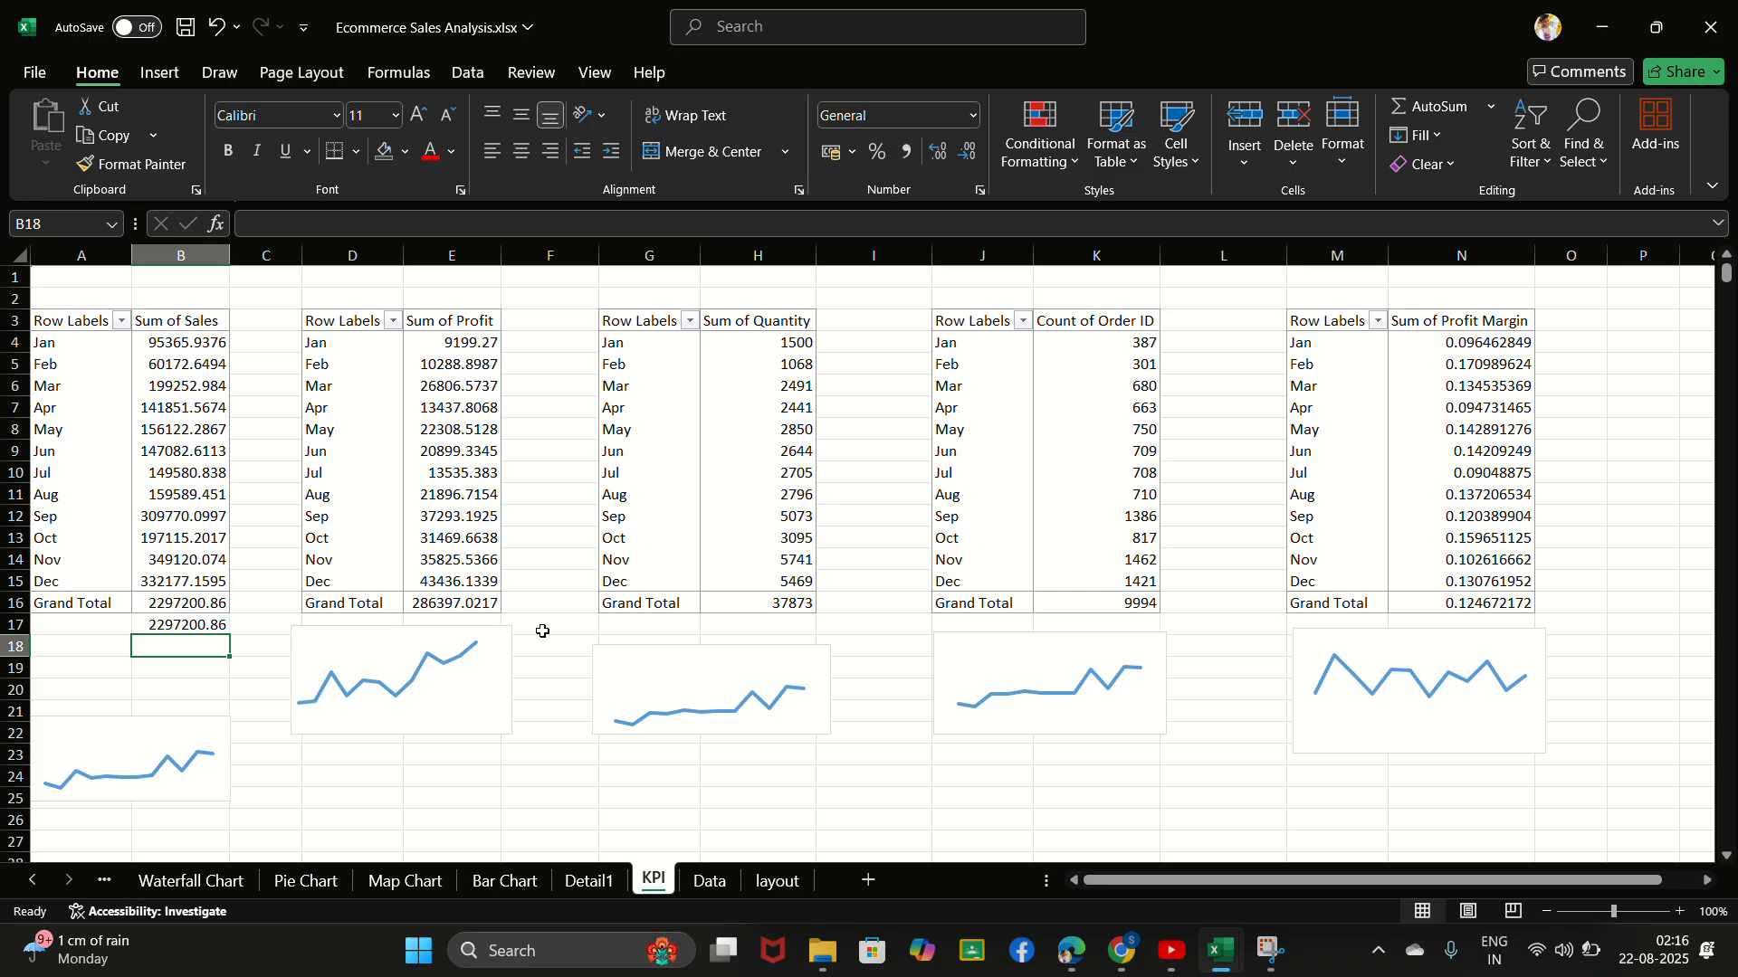
- Move the profit line chart down to about rows 20 to 24 and link cell E17 to the Sum of Profit grand total in E16
left_click_drag(490, 655, 483, 722)
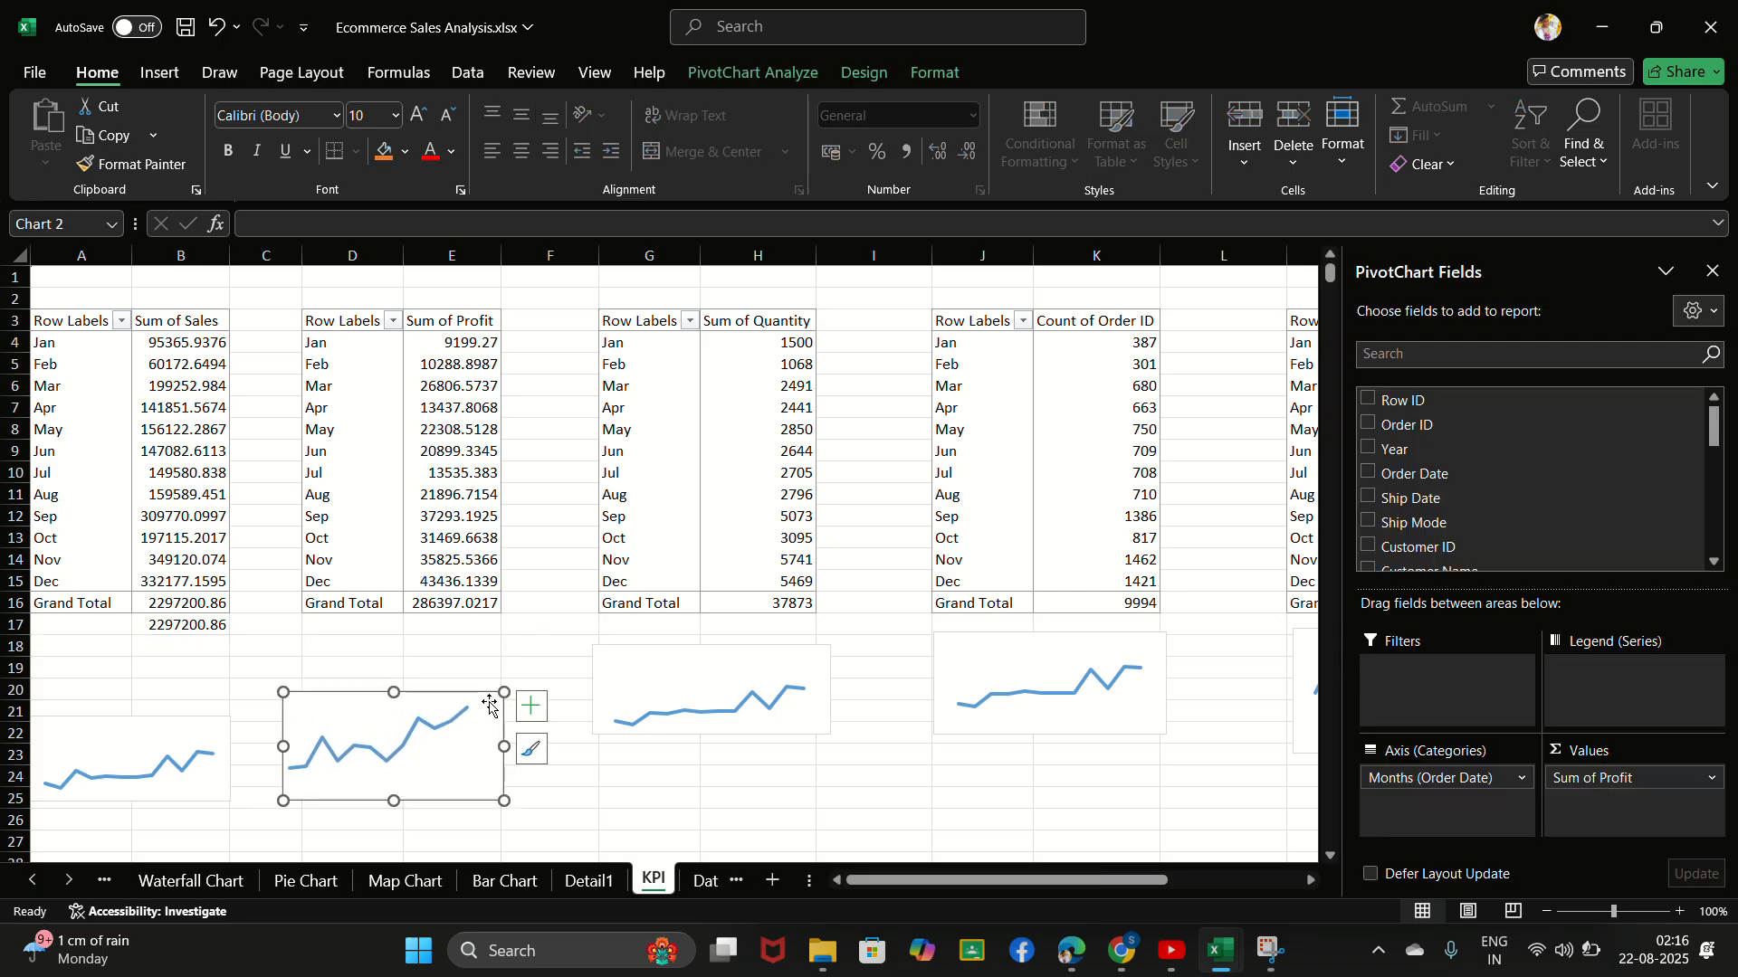
left_click(456, 627)
type("=")
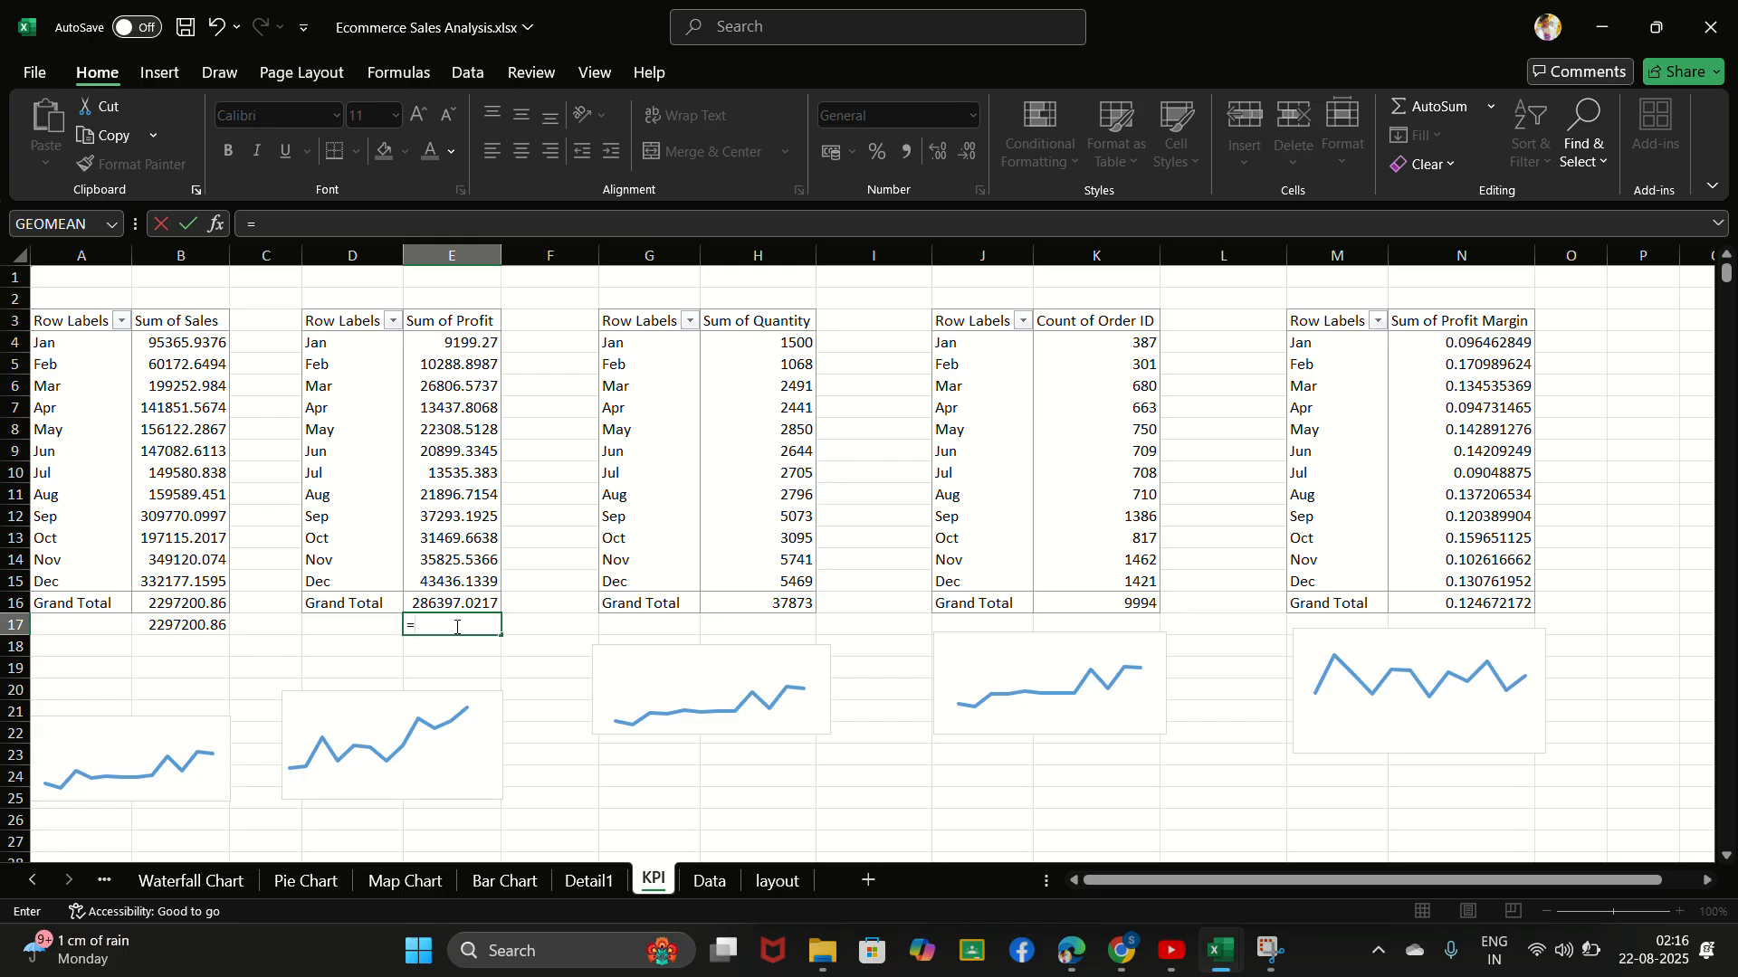
left_click(461, 601)
key("Return")
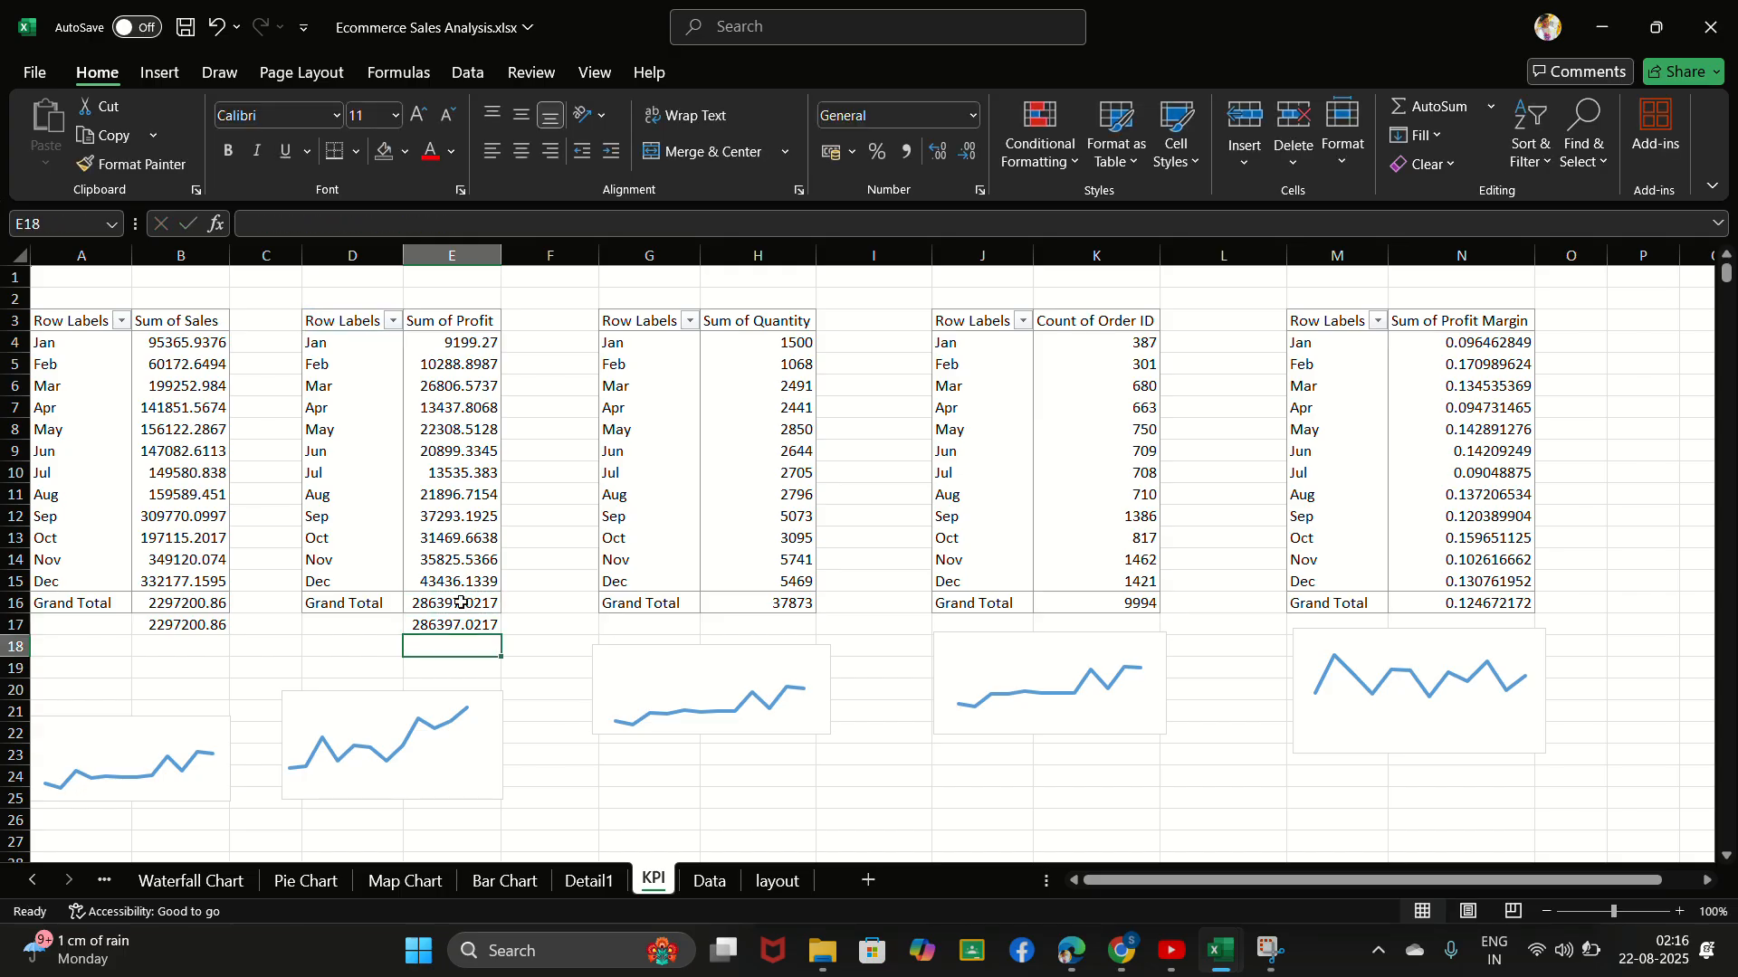
- Enter a formula in cell H17 that references the Sum of Quantity grand total in H16
left_click(775, 626)
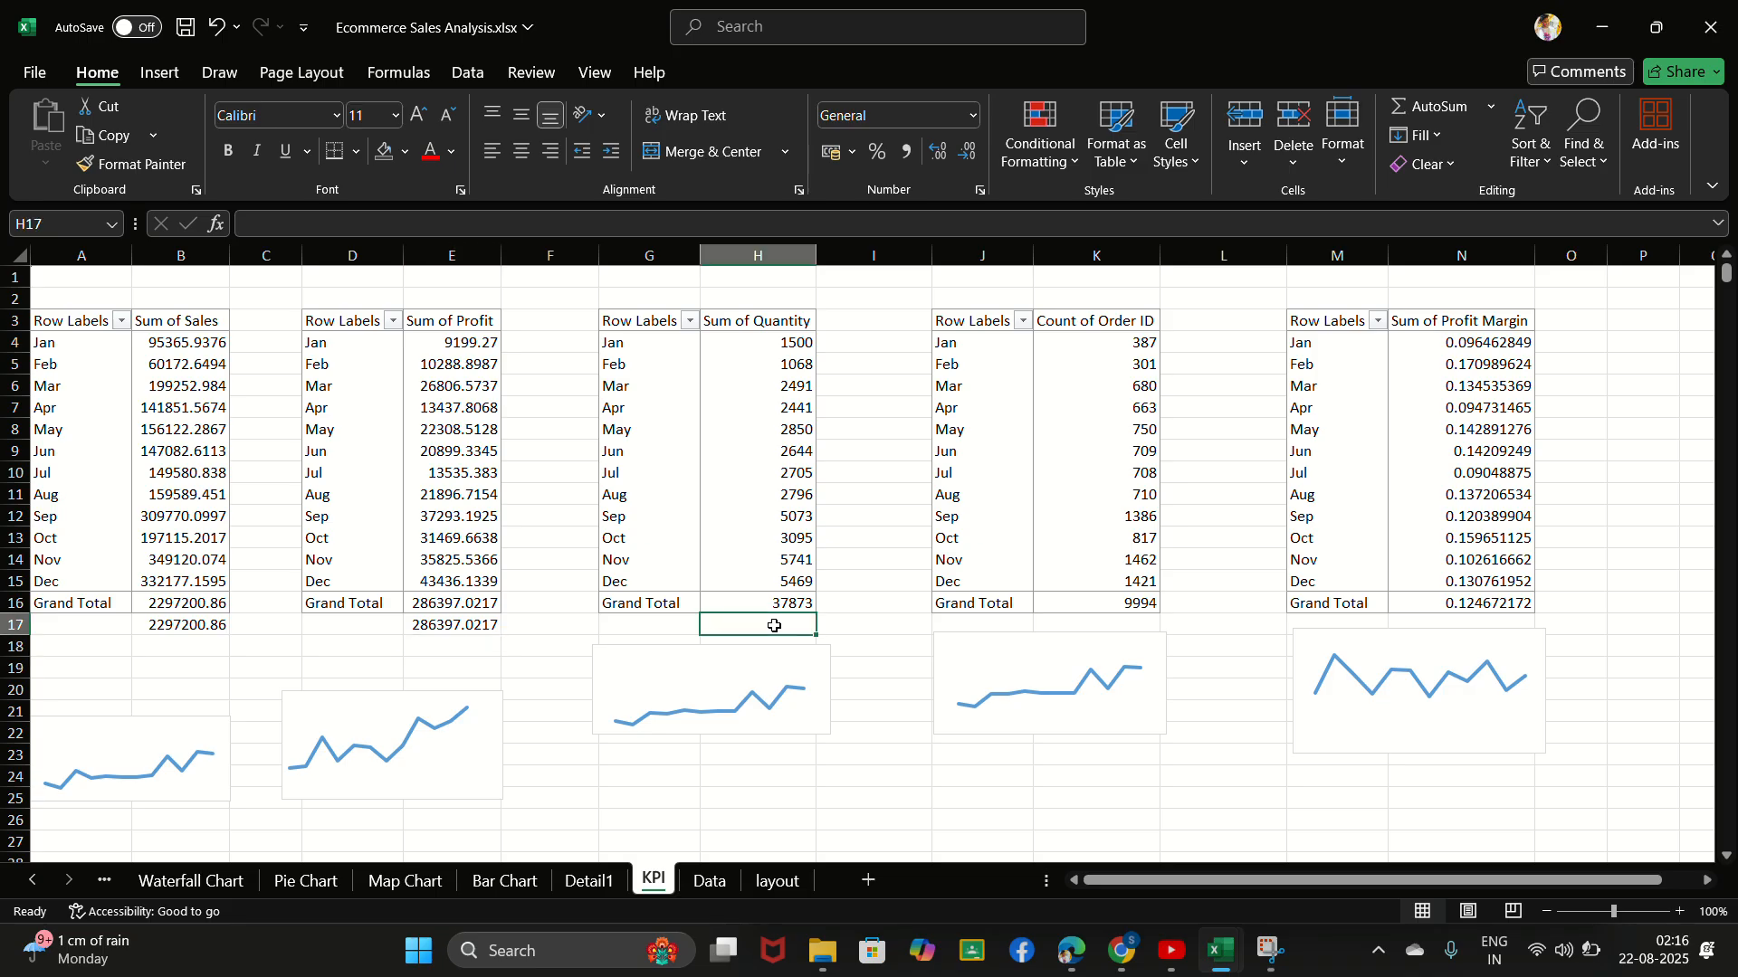
type("=")
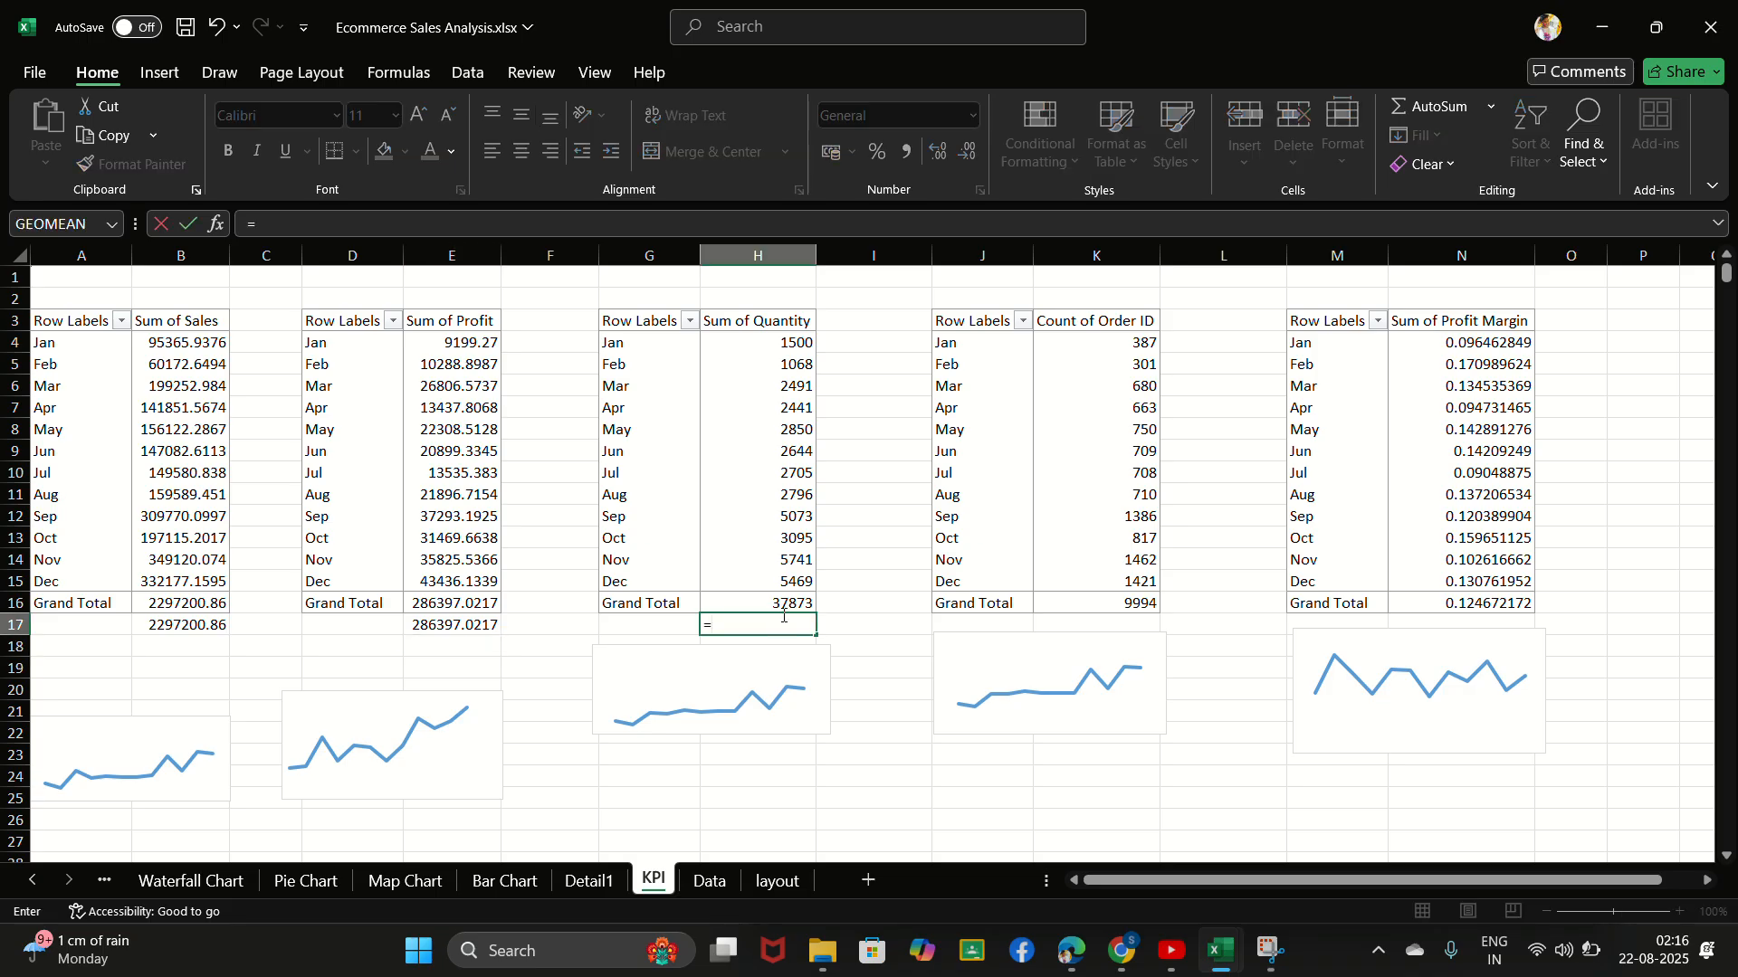
left_click(784, 601)
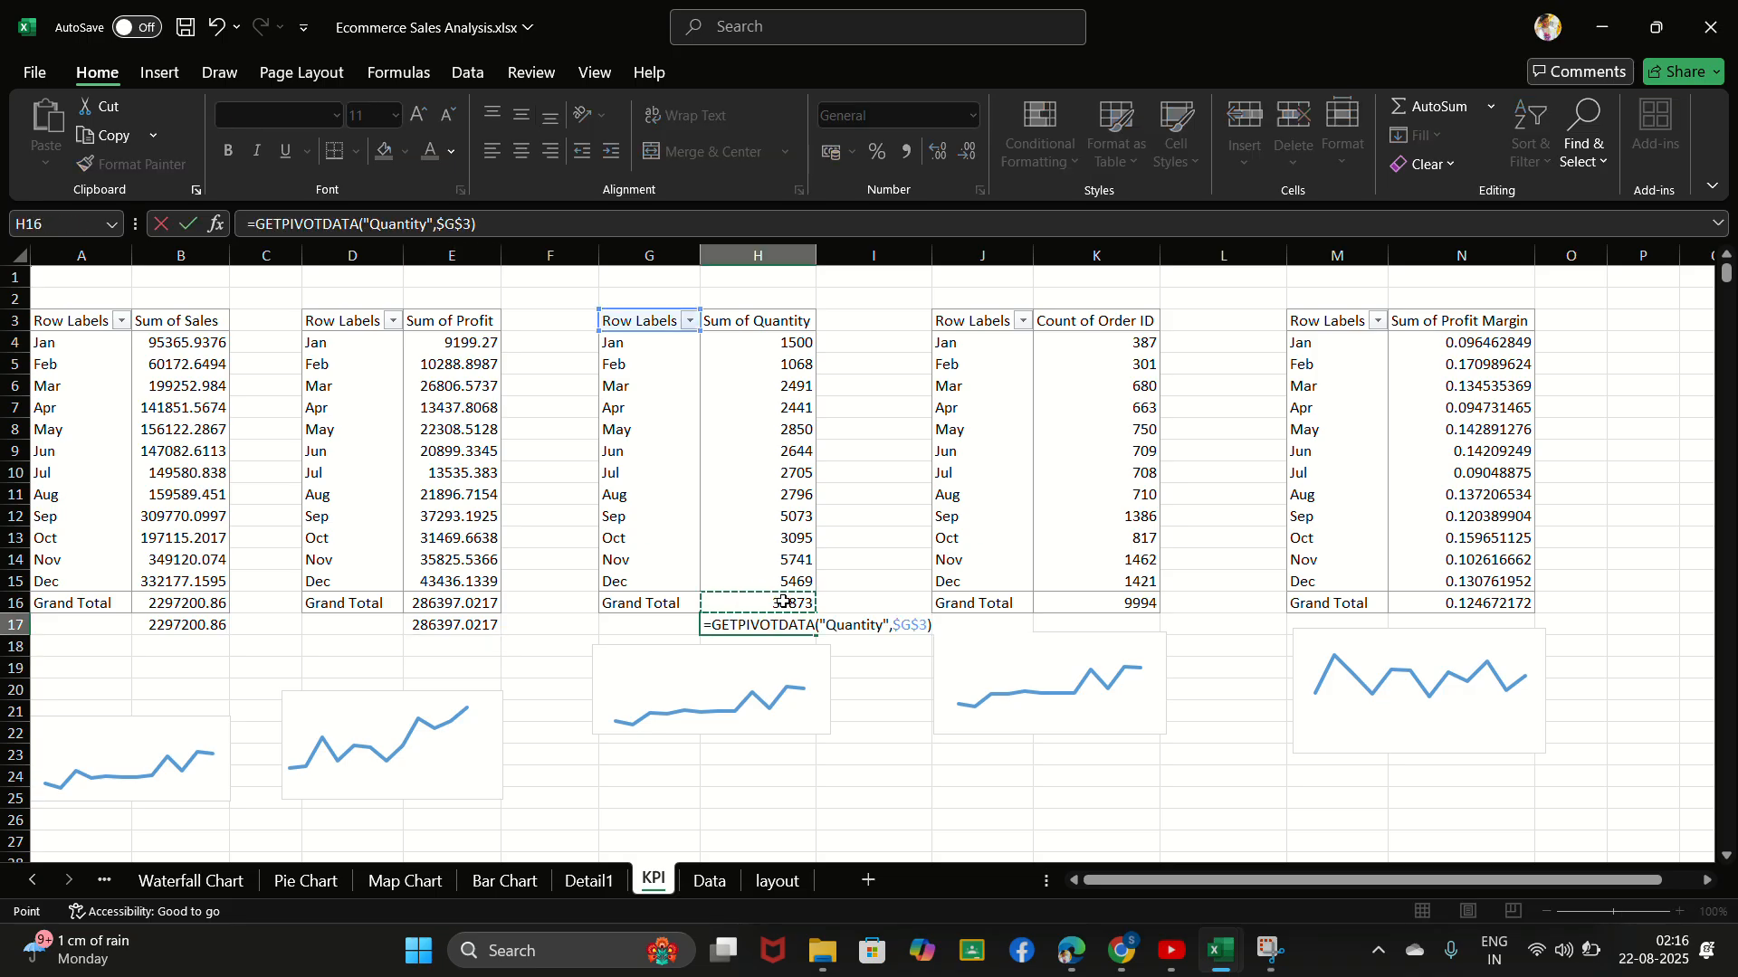
key("Return")
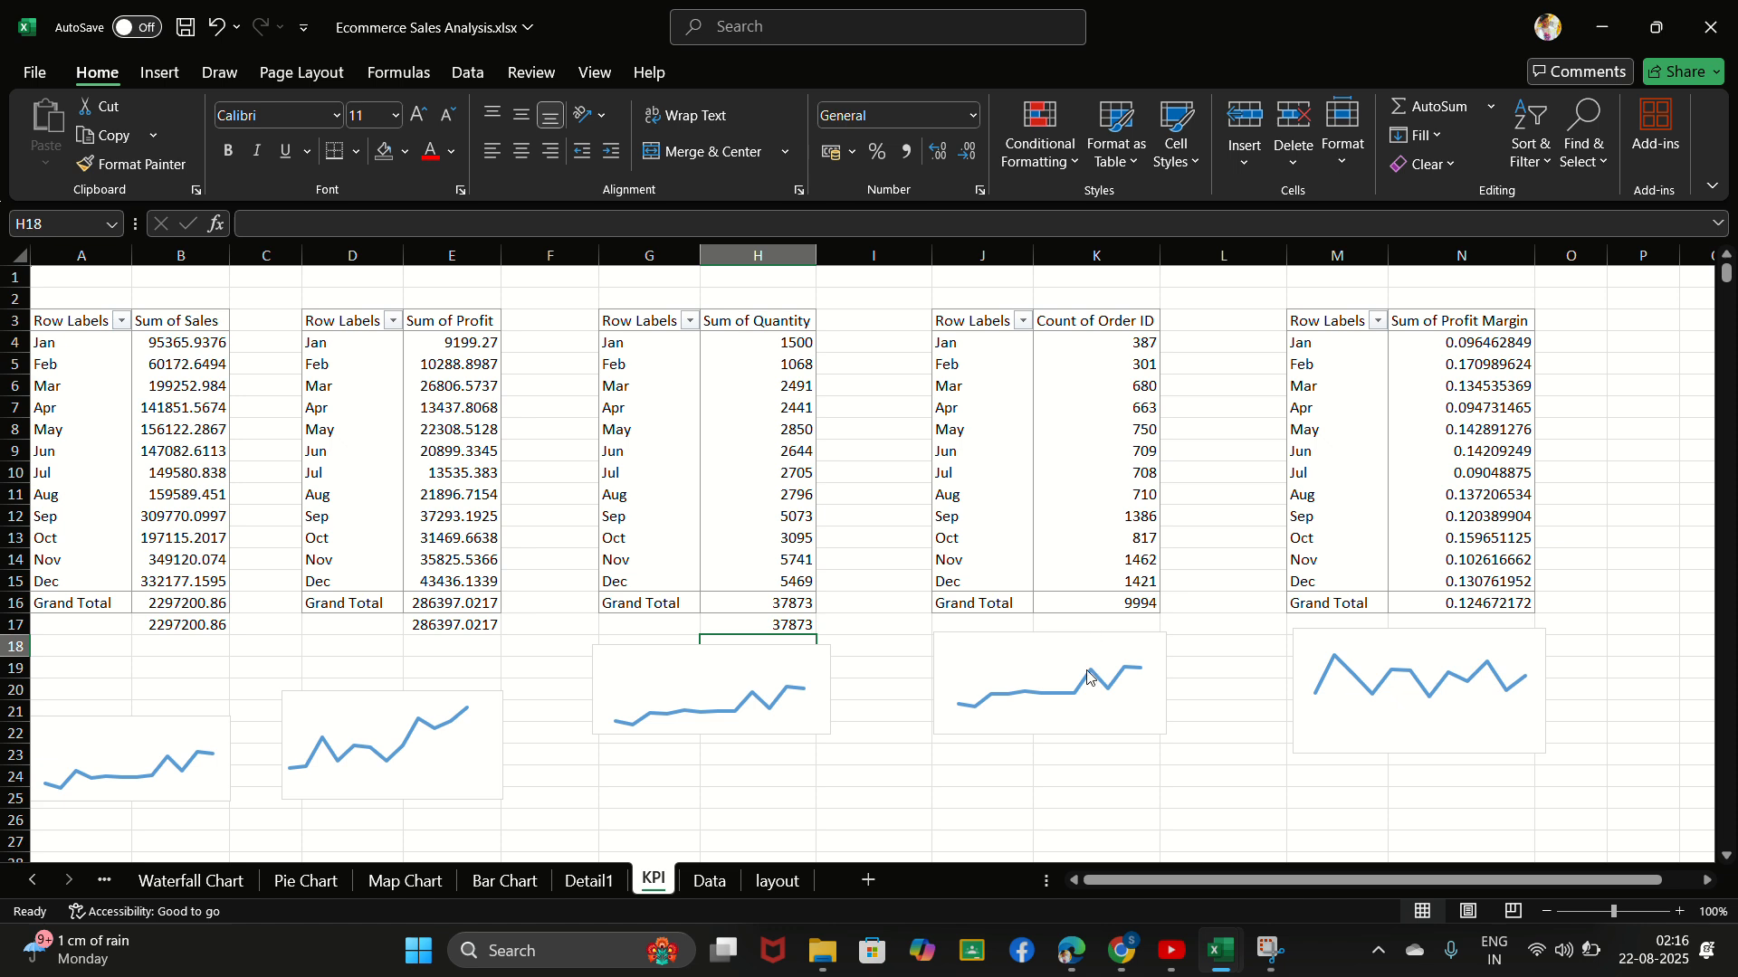
- Move the orders line chart down to about rows 20 to 24 and link cell K17 to the Count of Order ID grand total in K16
left_click_drag(1135, 656, 1142, 699)
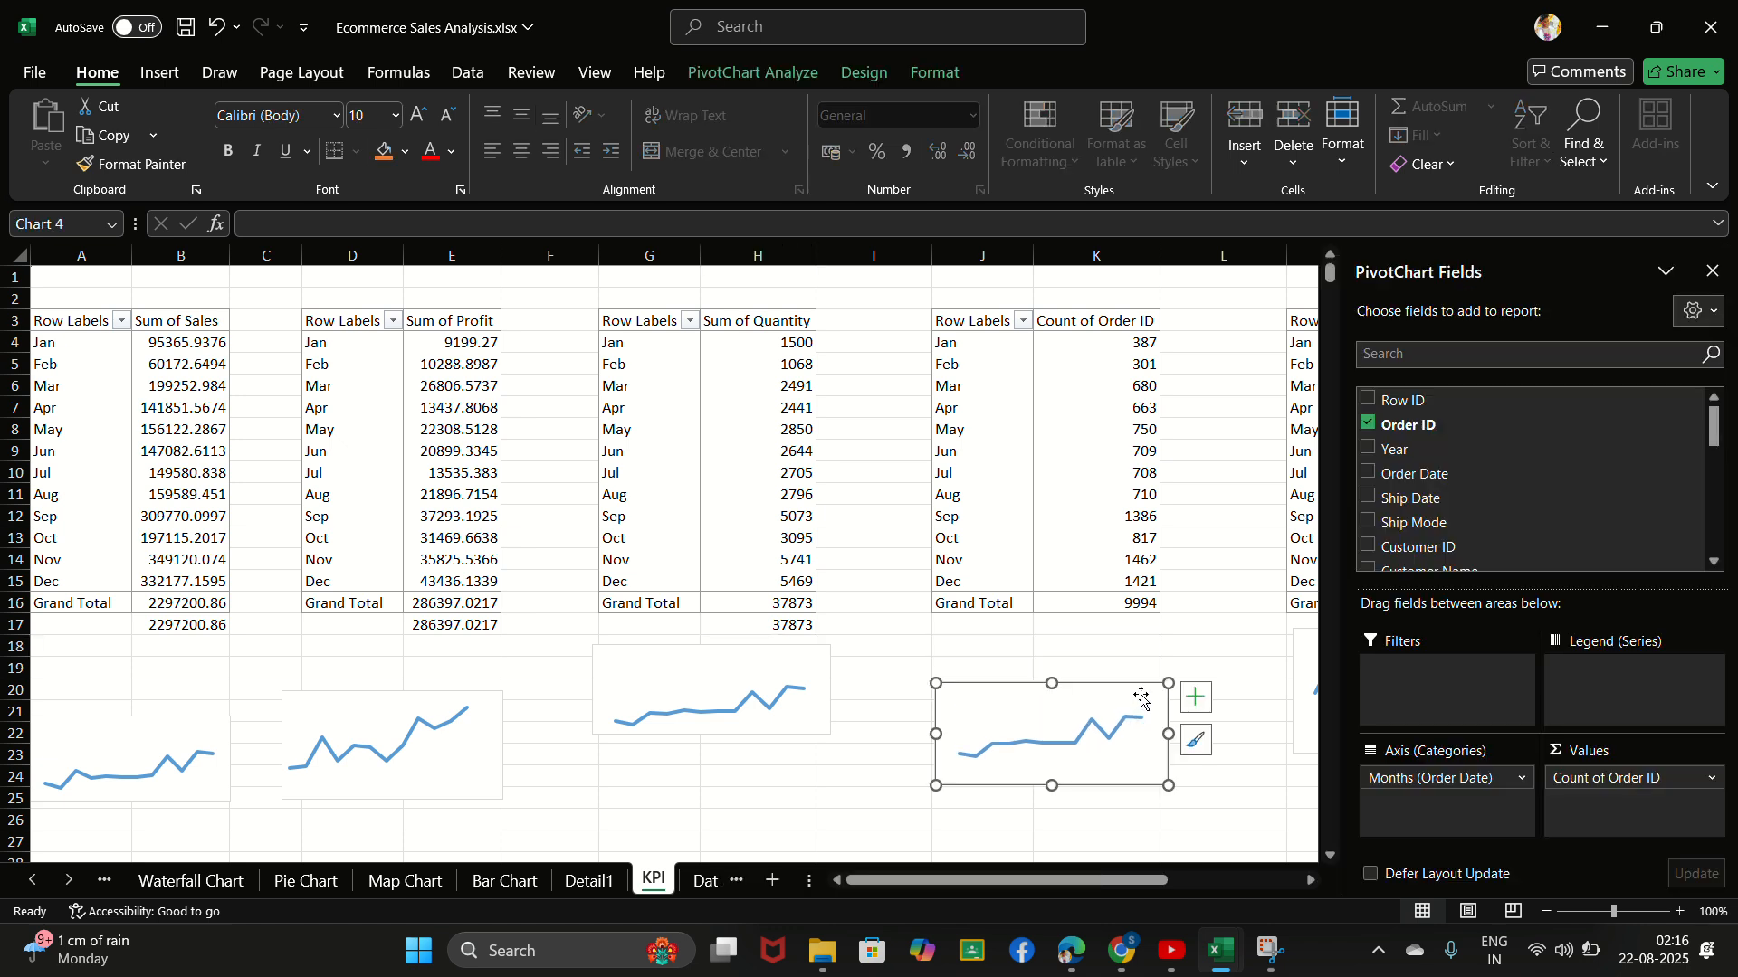
left_click(1106, 623)
type("=")
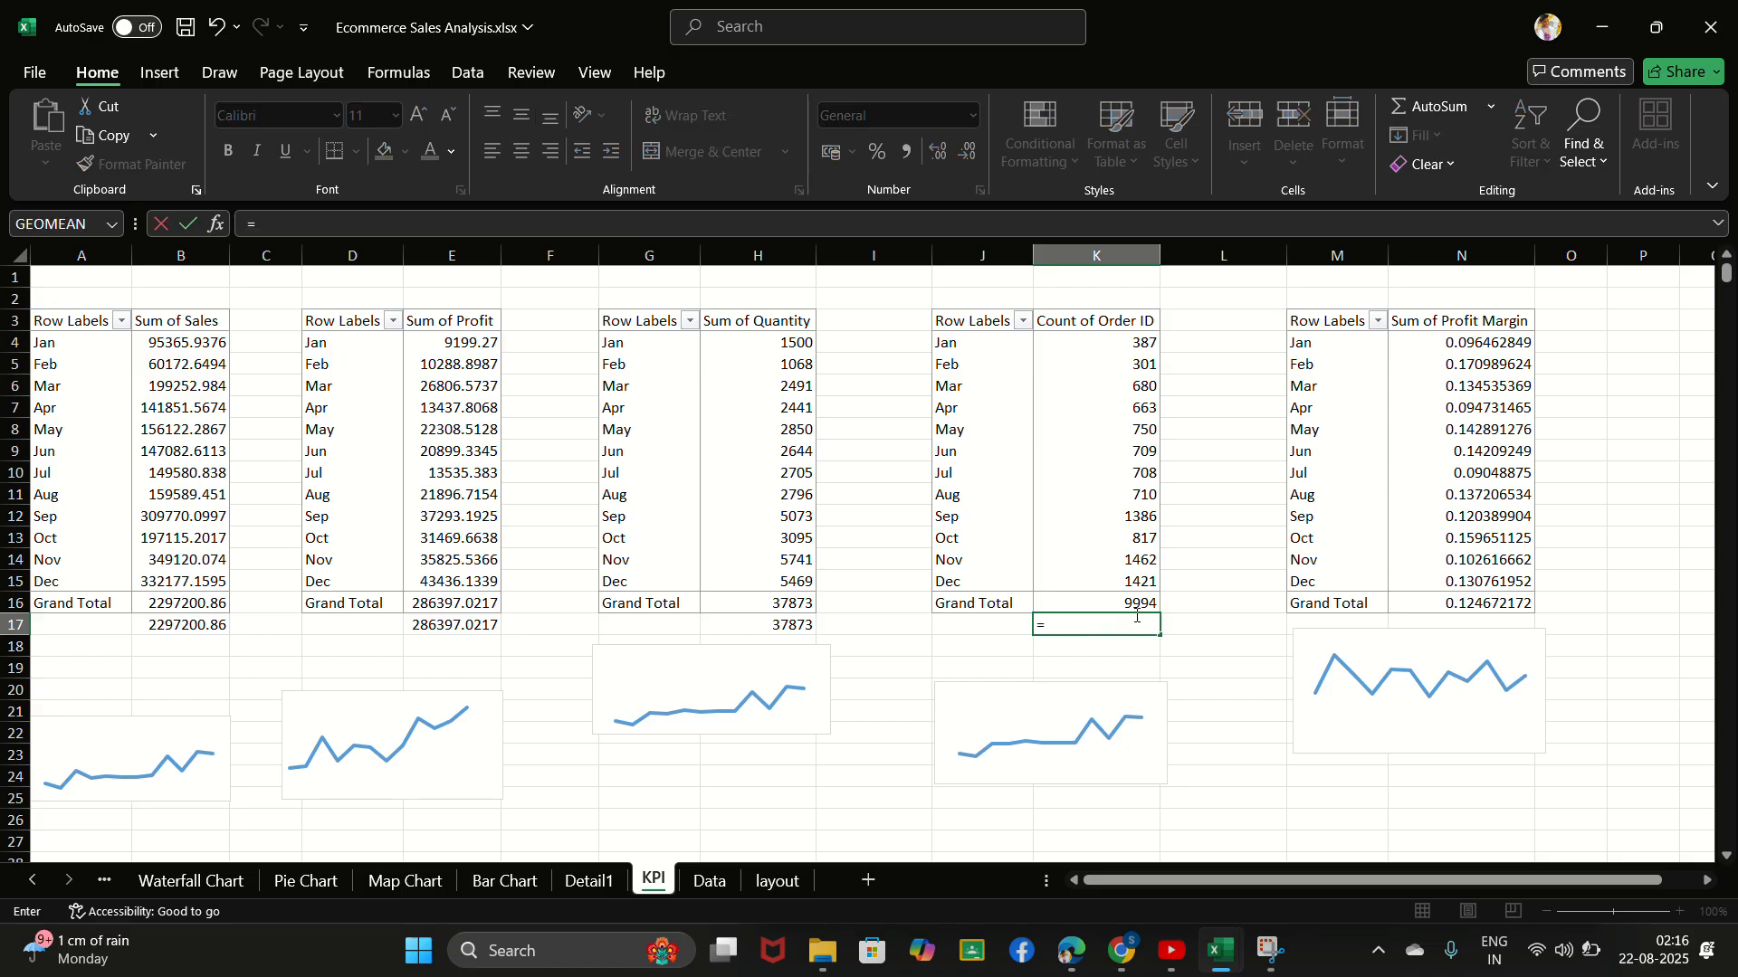
left_click(1140, 601)
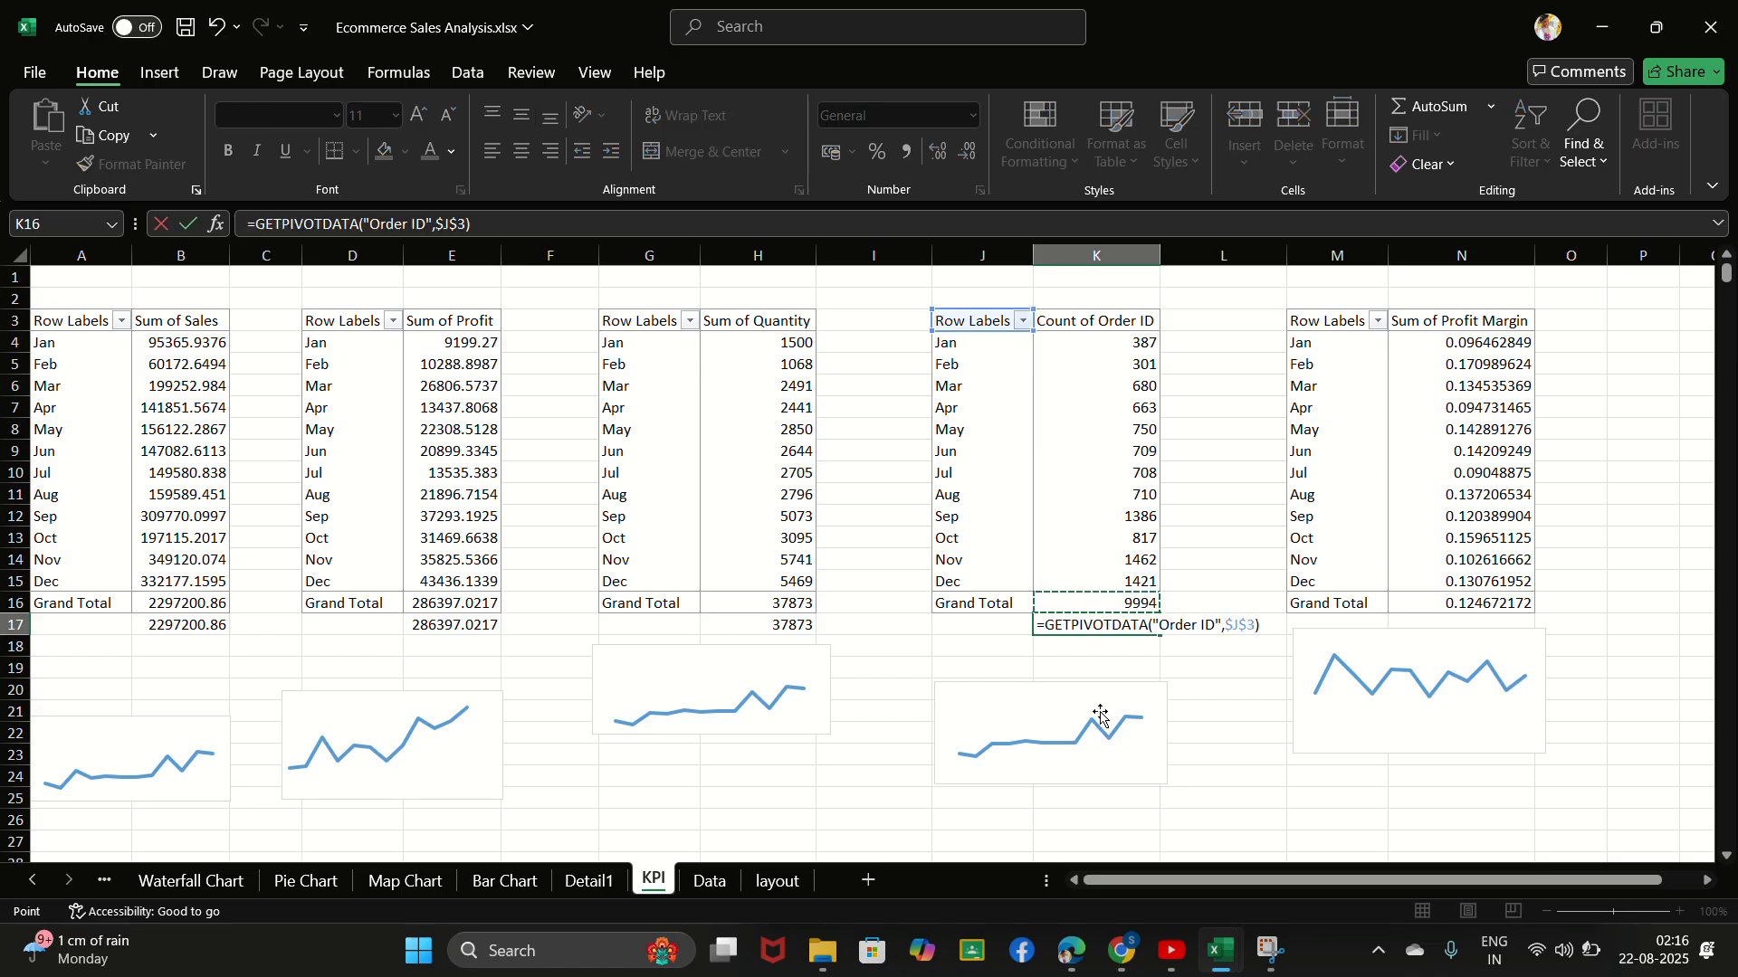
key("Return")
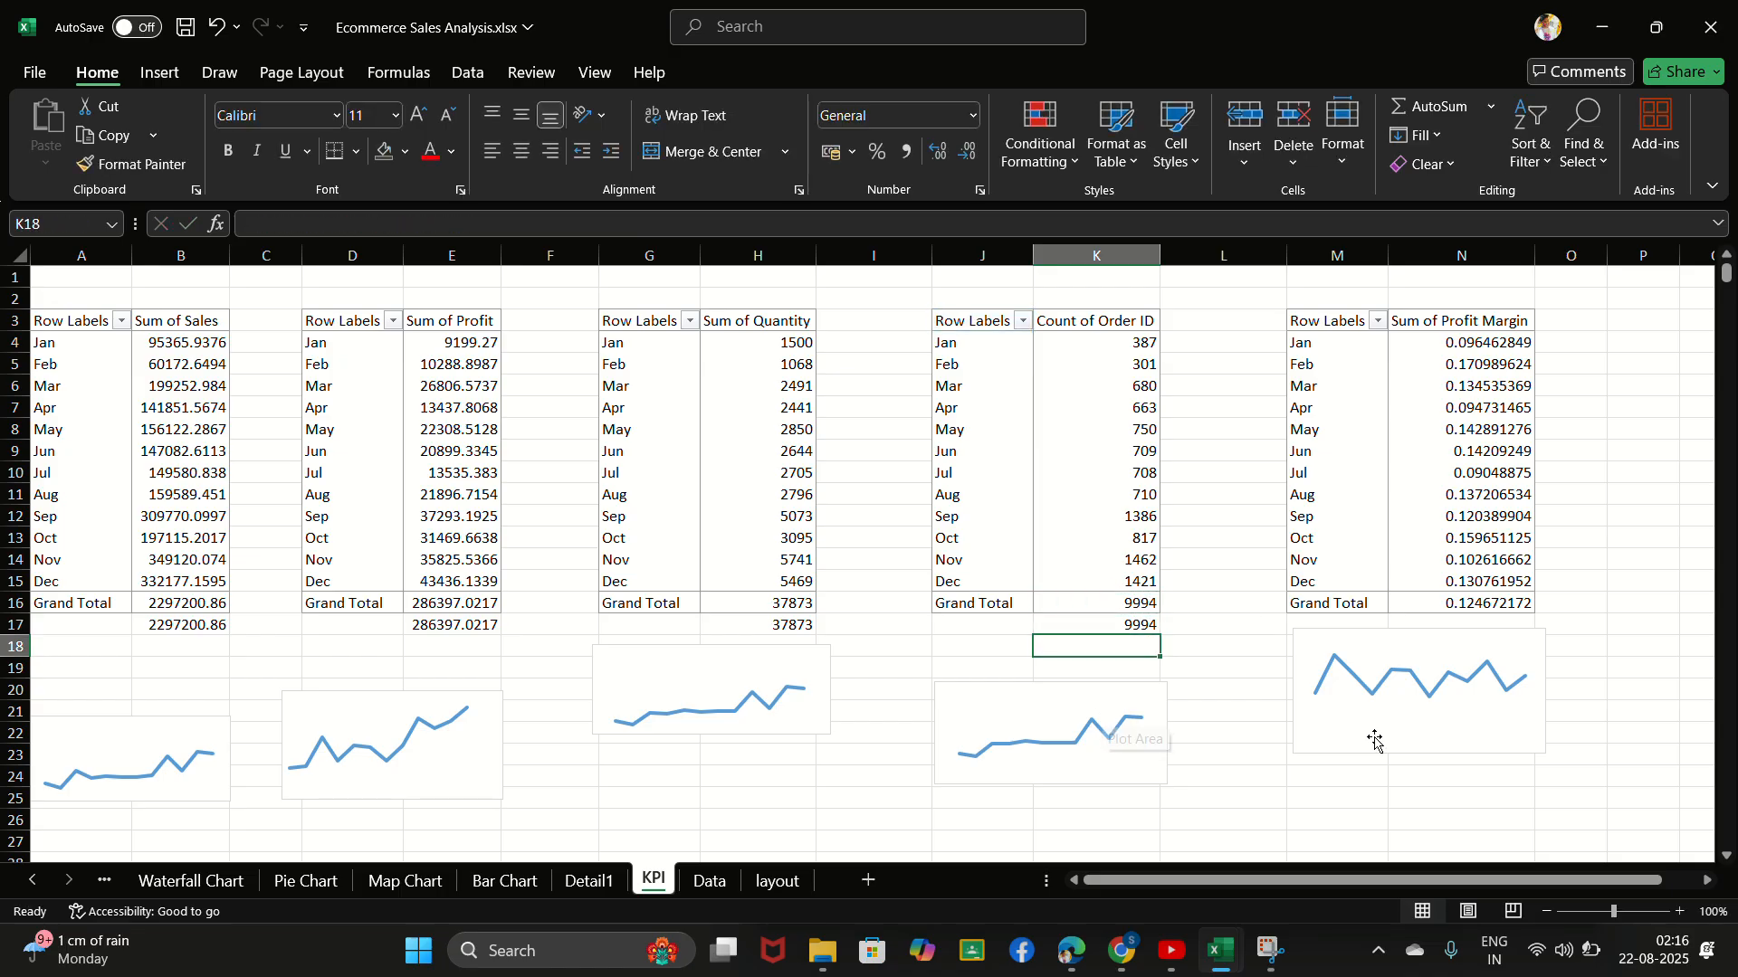
- Move the profit margin chart down to about rows 20 to 25 and link cell N17 to the Sum of Profit Margin grand total in N16
left_click(1473, 638)
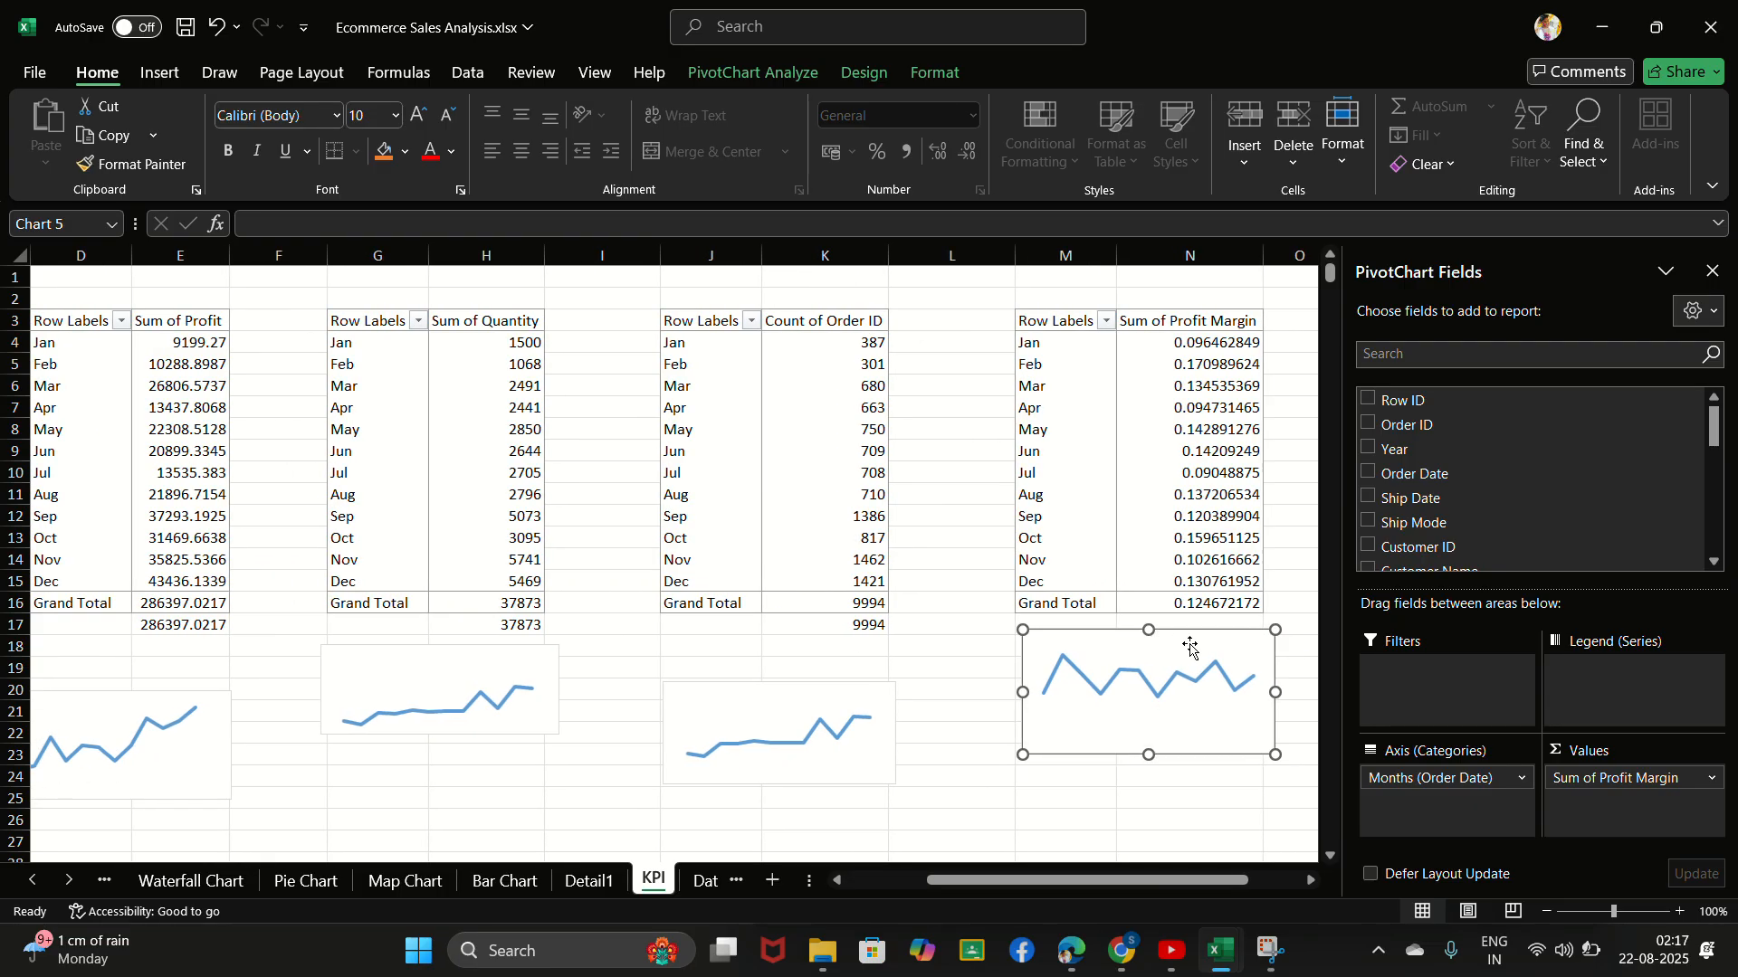
left_click(1189, 648)
left_click_drag(1206, 639, 1203, 708)
left_click(1194, 626)
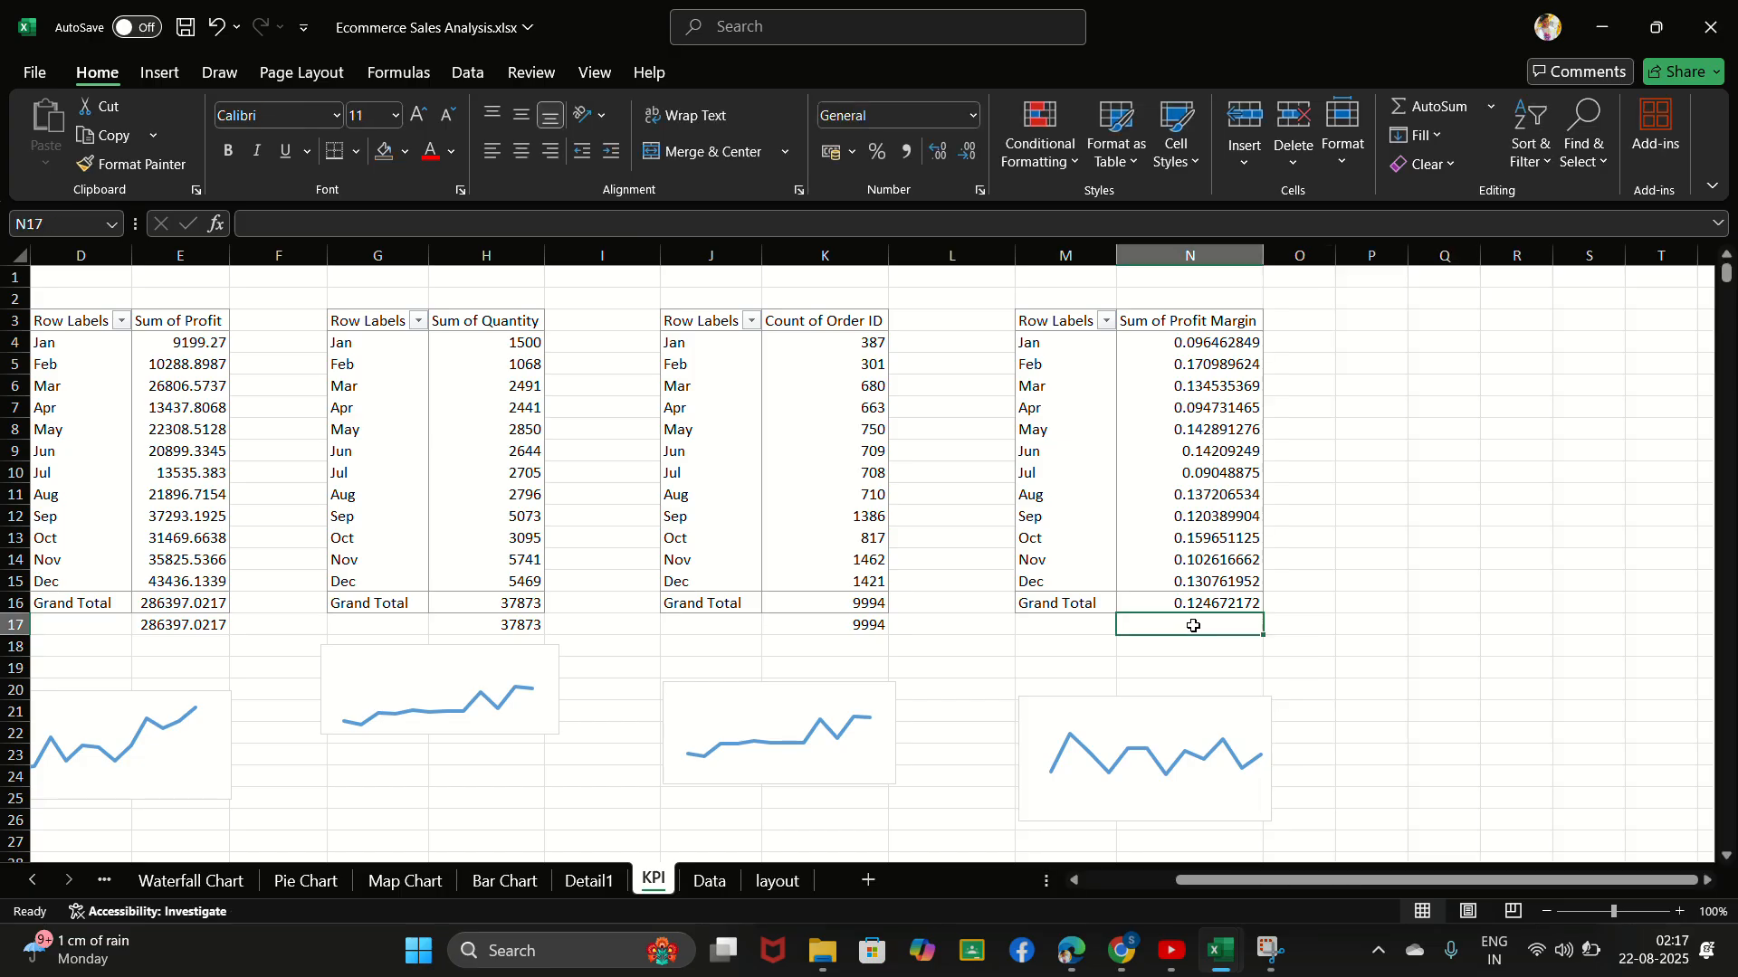
type("=")
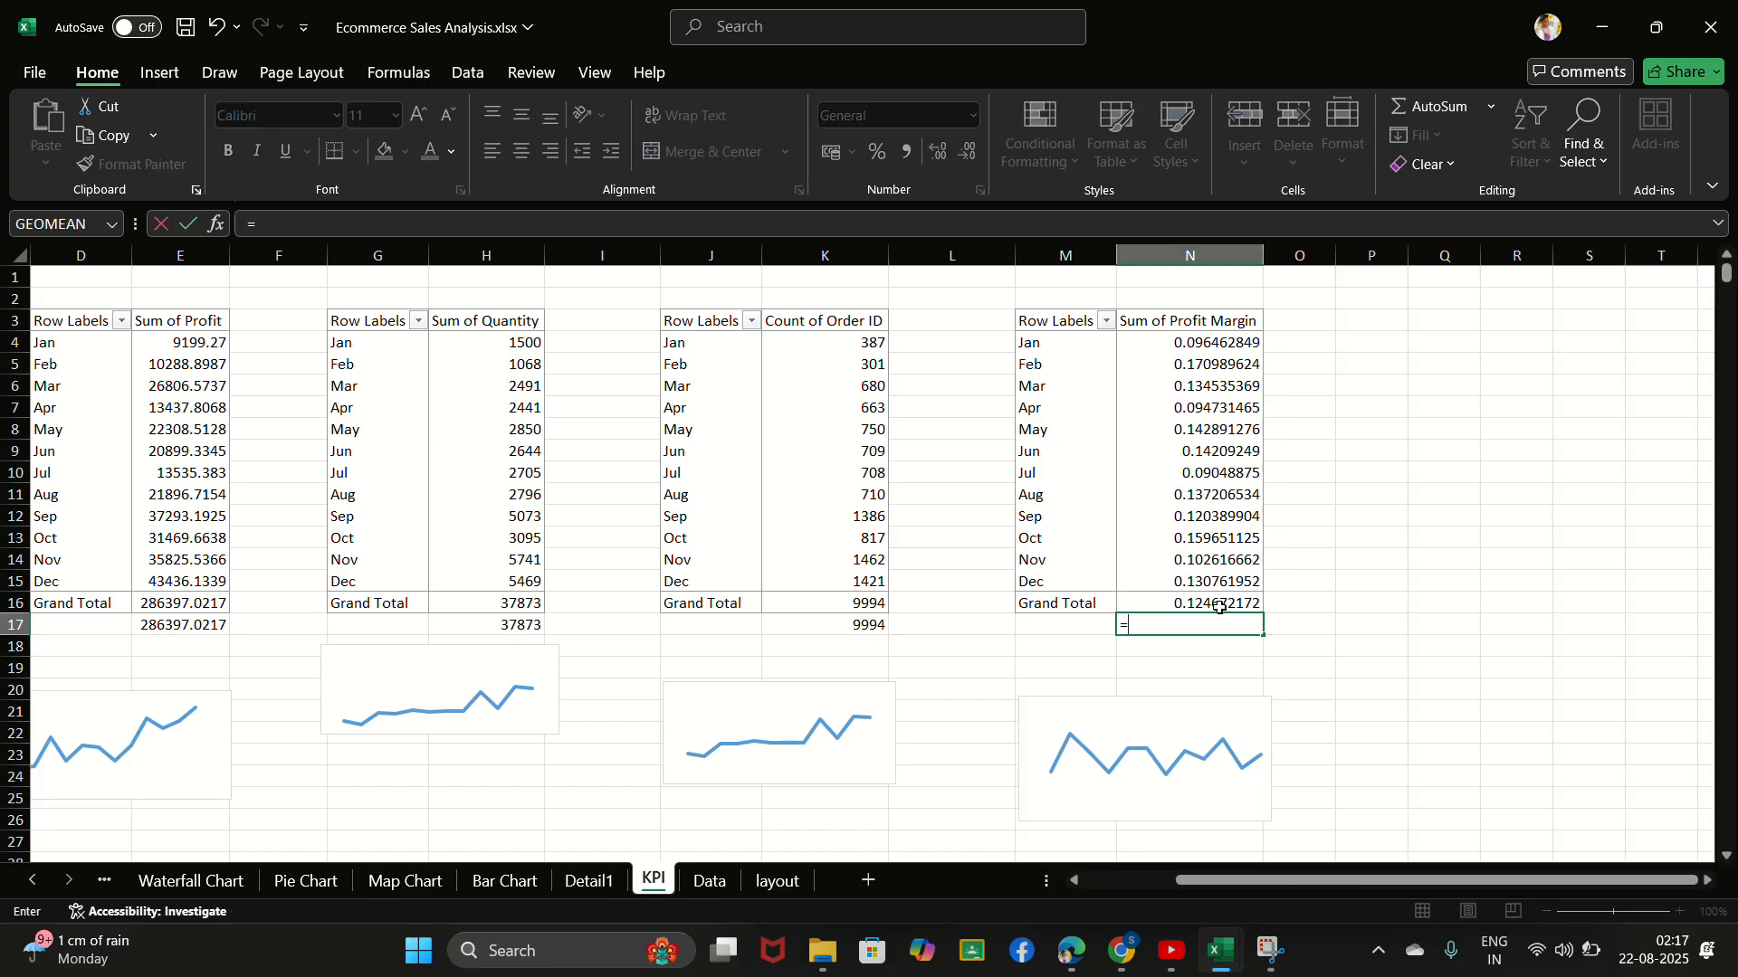
left_click(1220, 604)
key("Return")
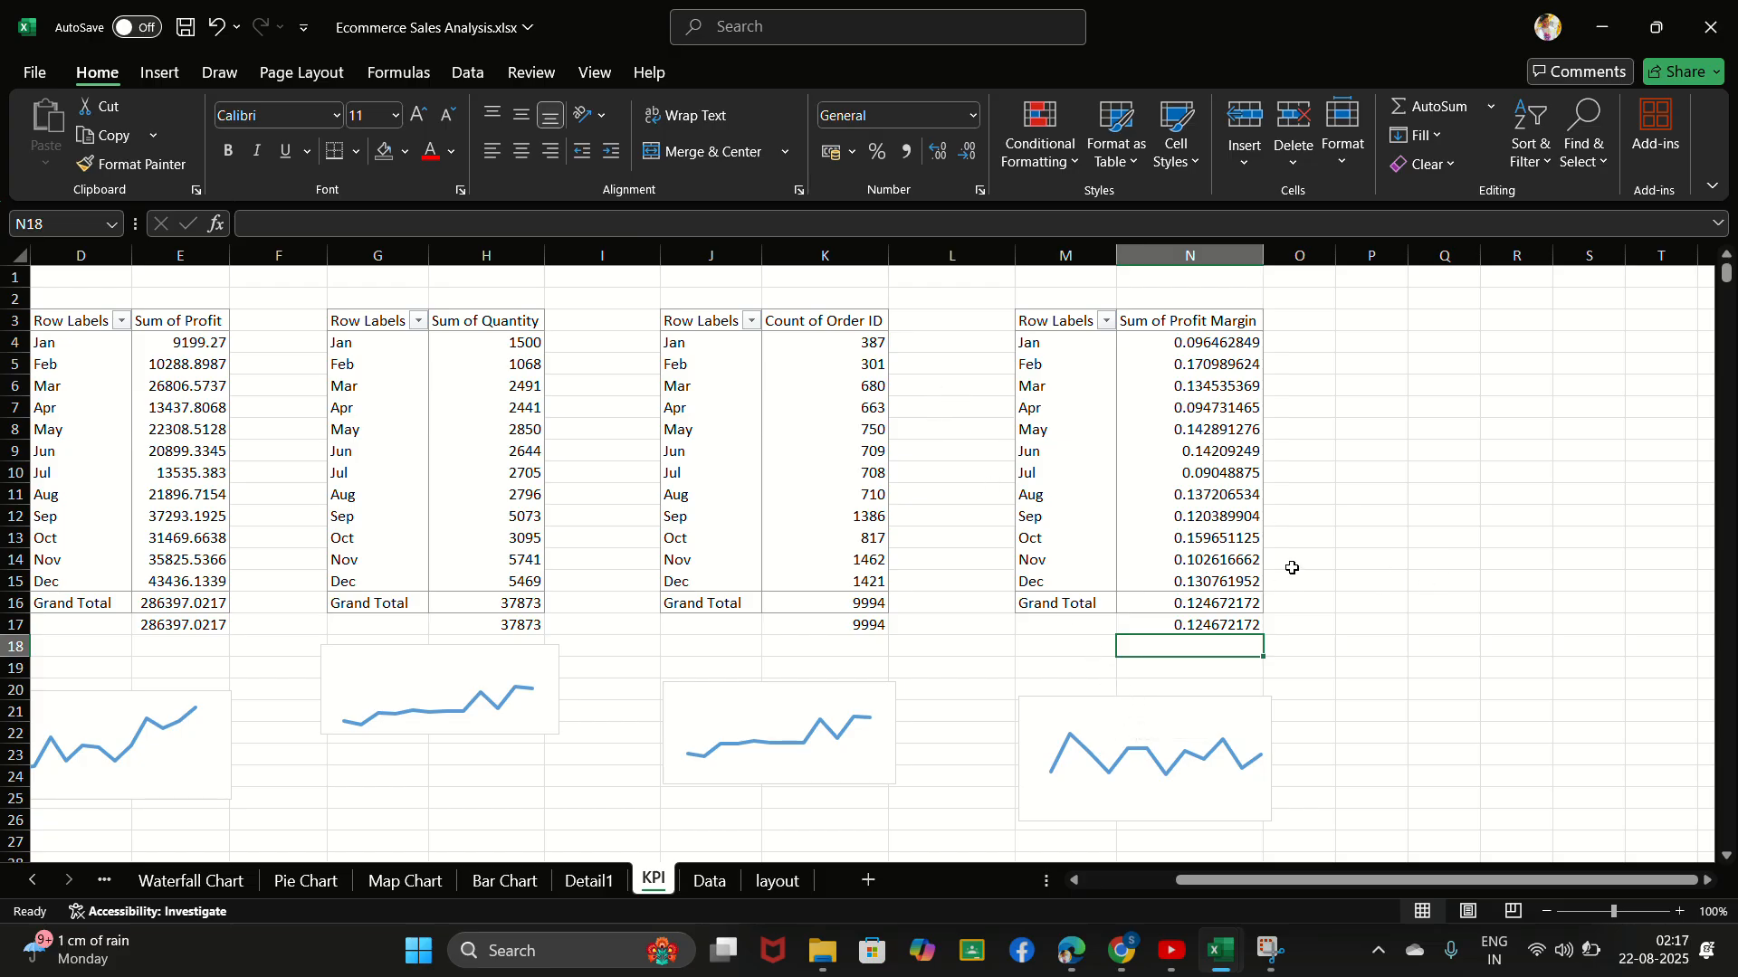
left_click(1363, 559)
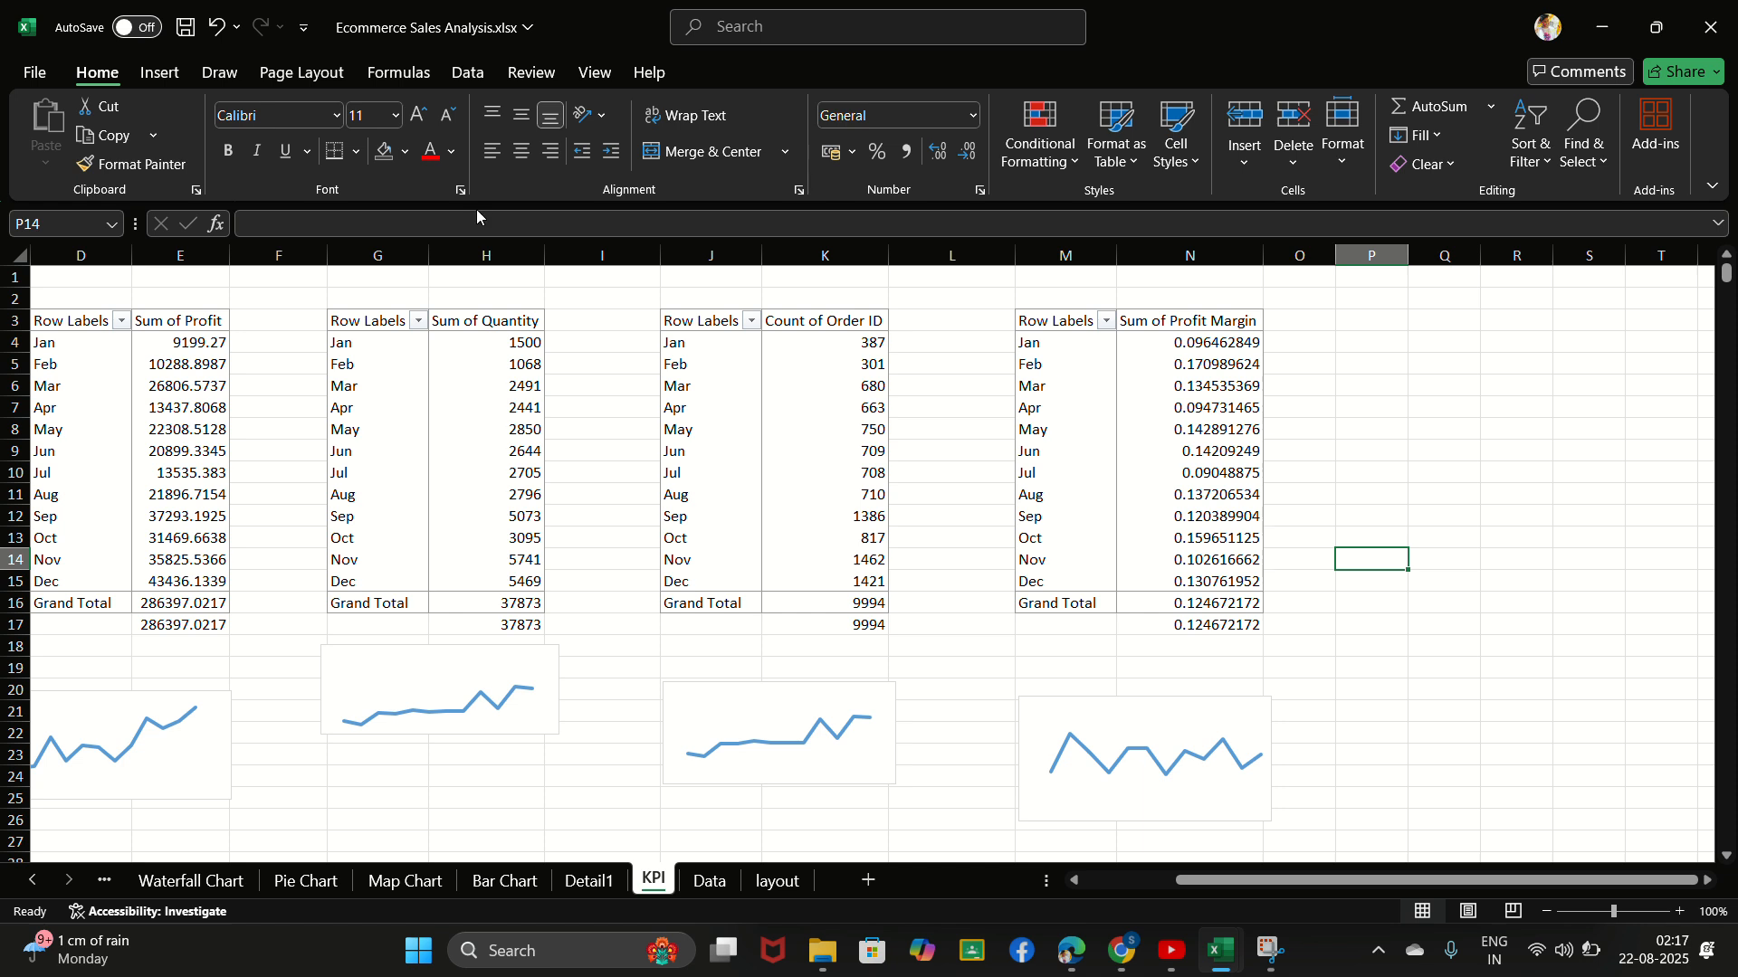
left_click(209, 72)
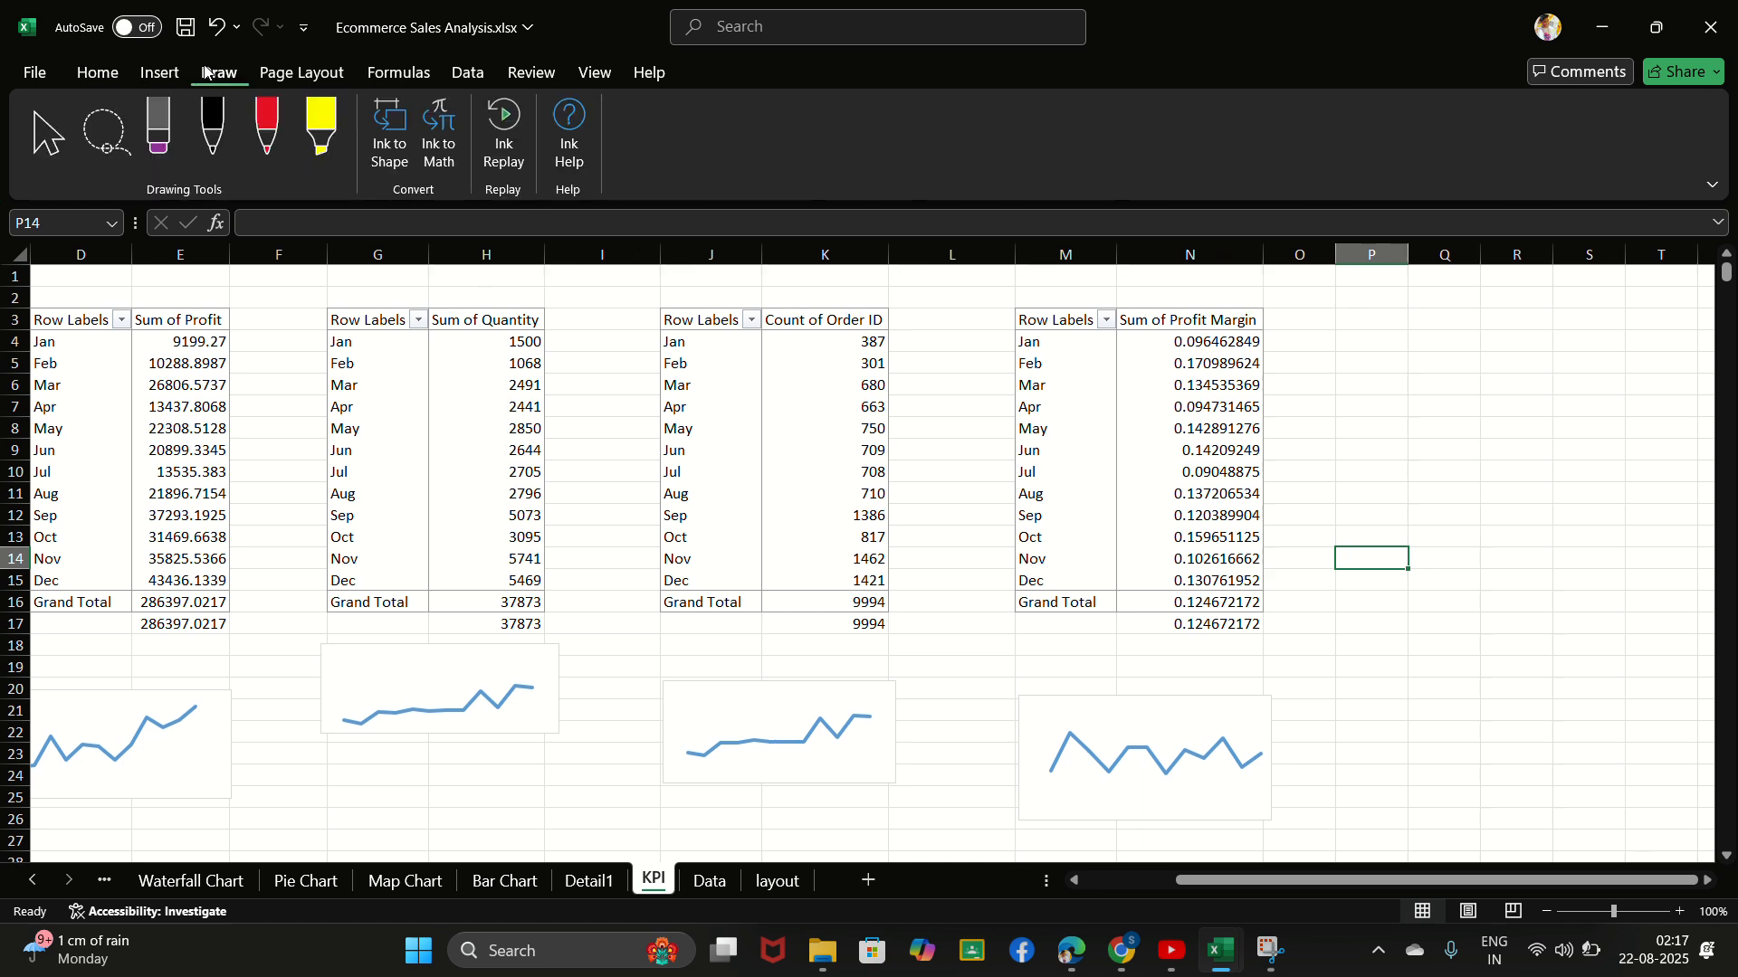
left_click(159, 73)
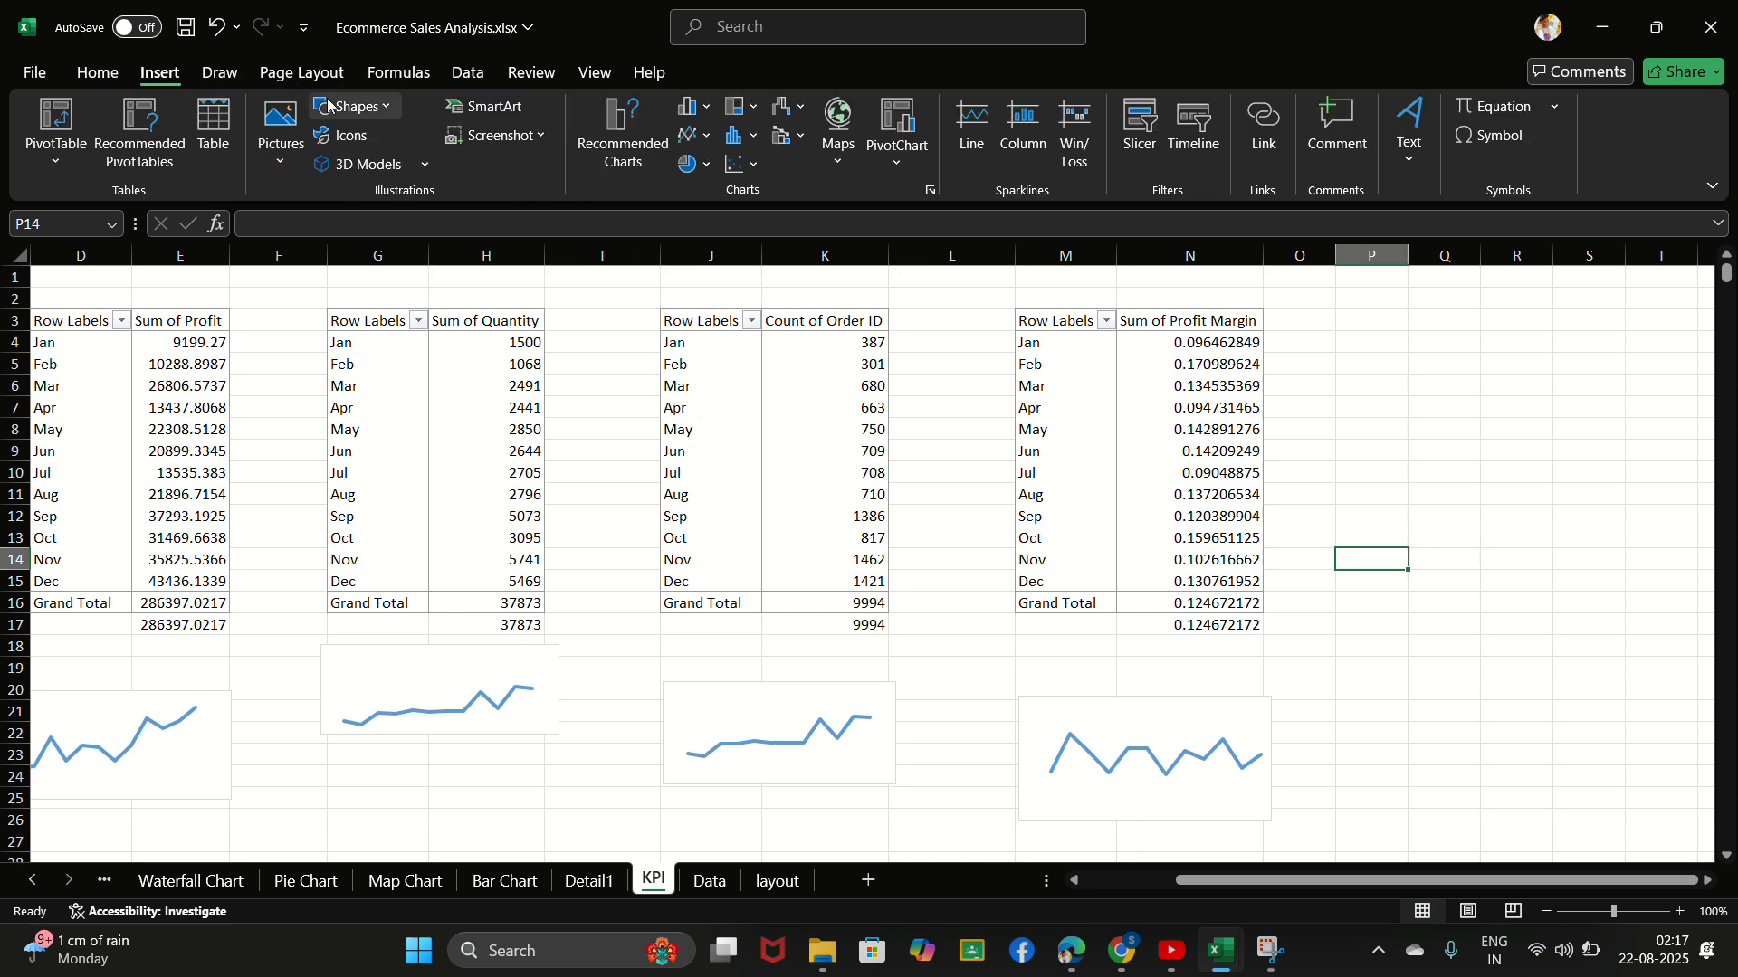
left_click(111, 76)
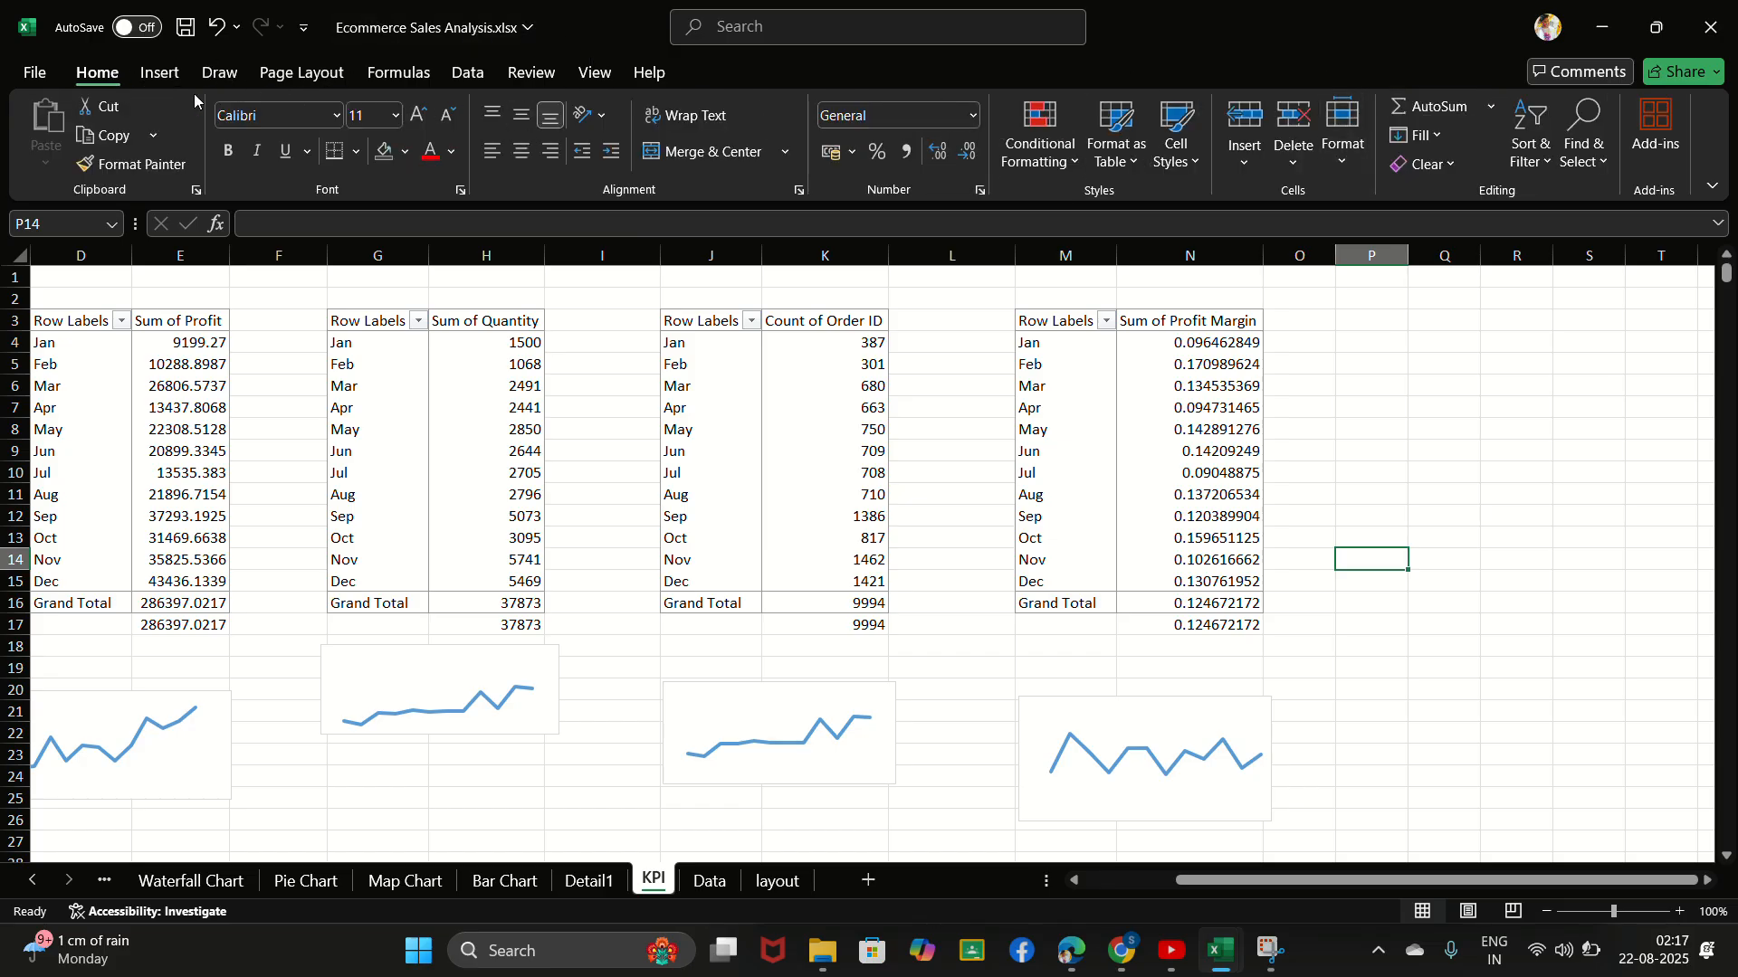
left_click(217, 74)
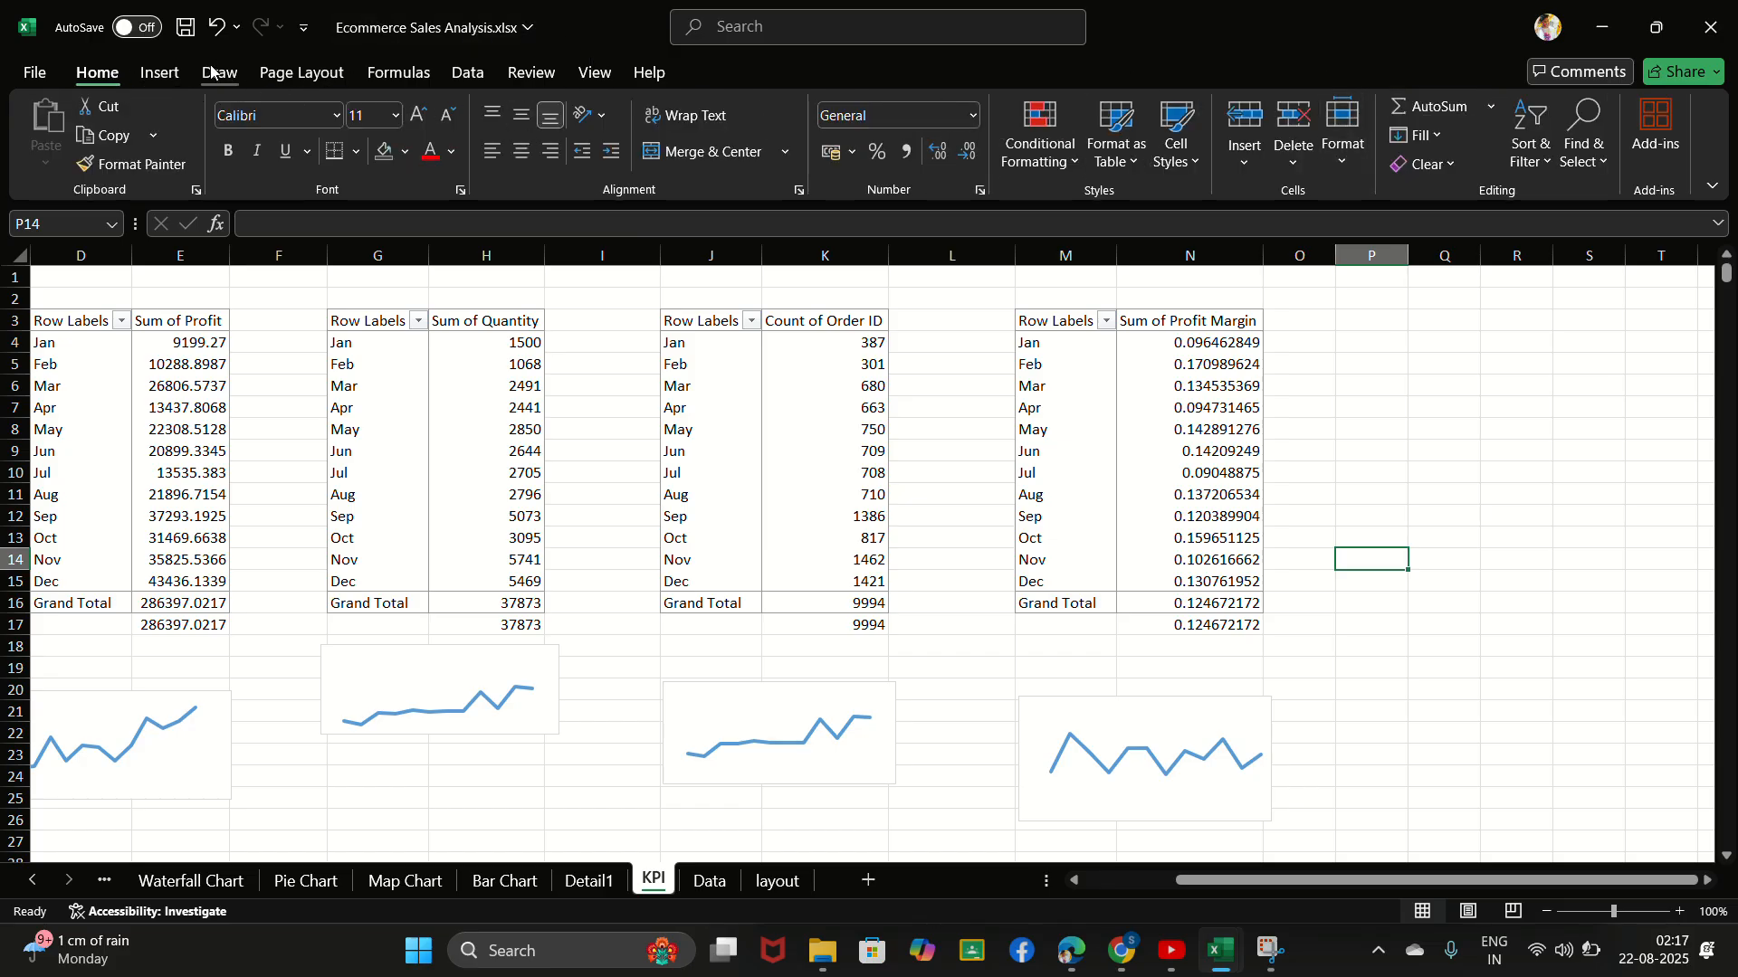
left_click(398, 74)
left_click(468, 74)
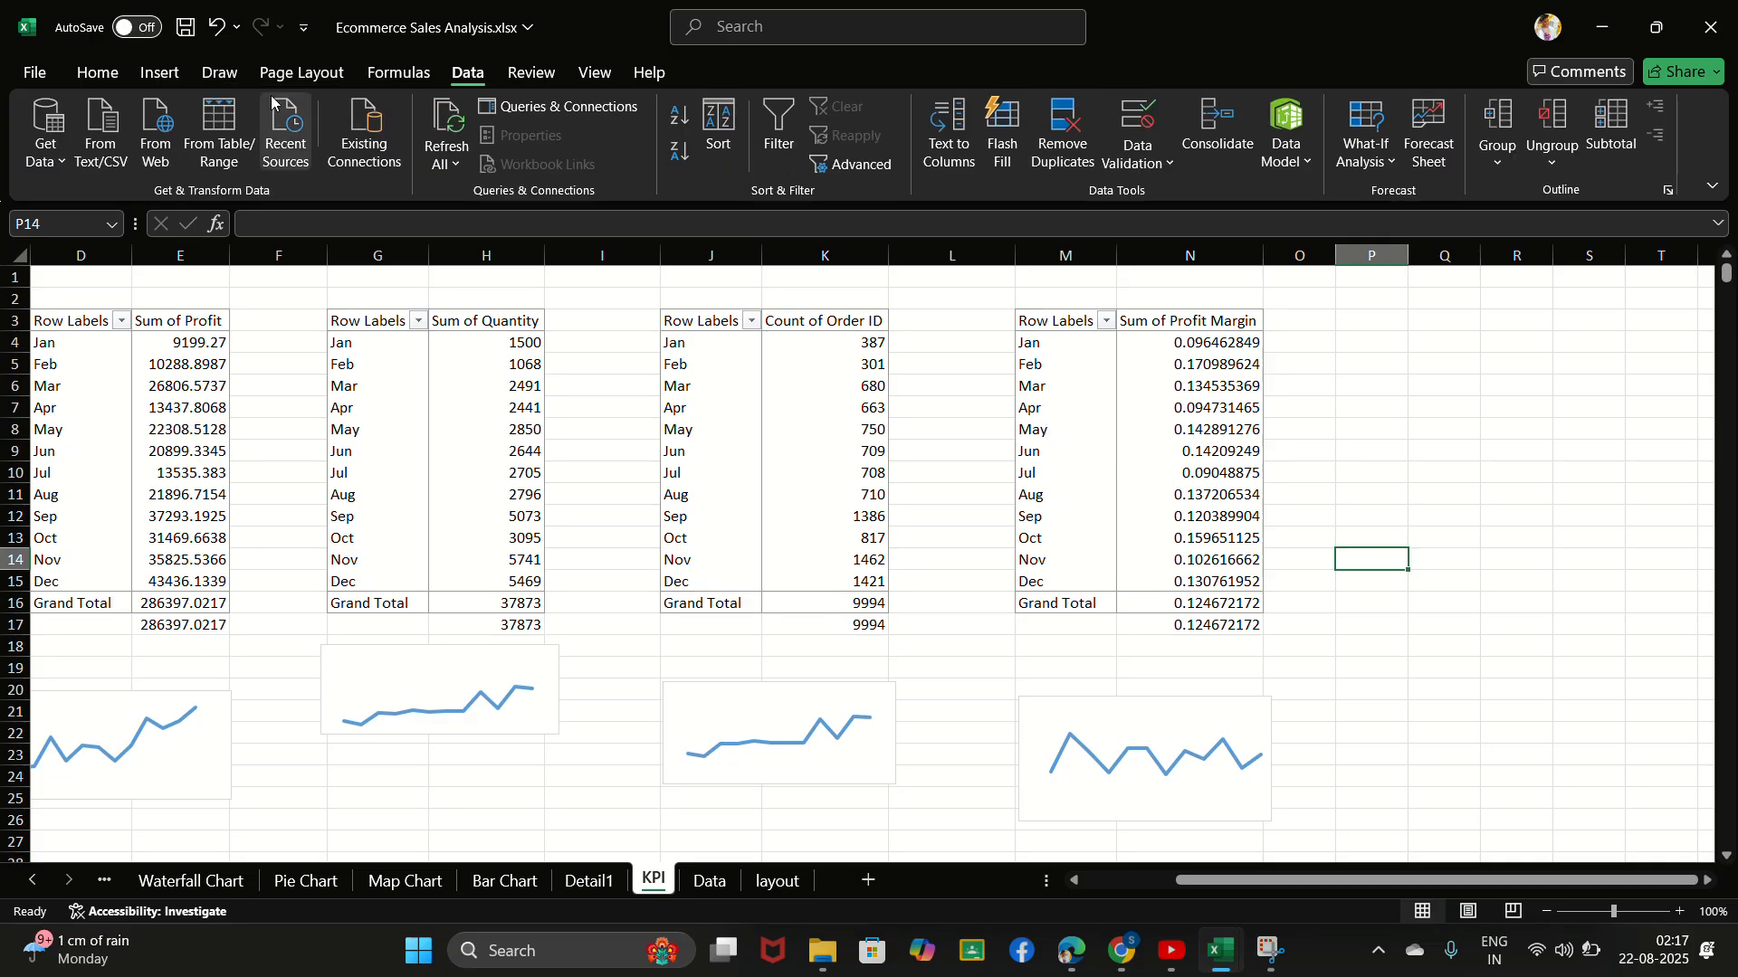
scroll(152, 72, "up", 4)
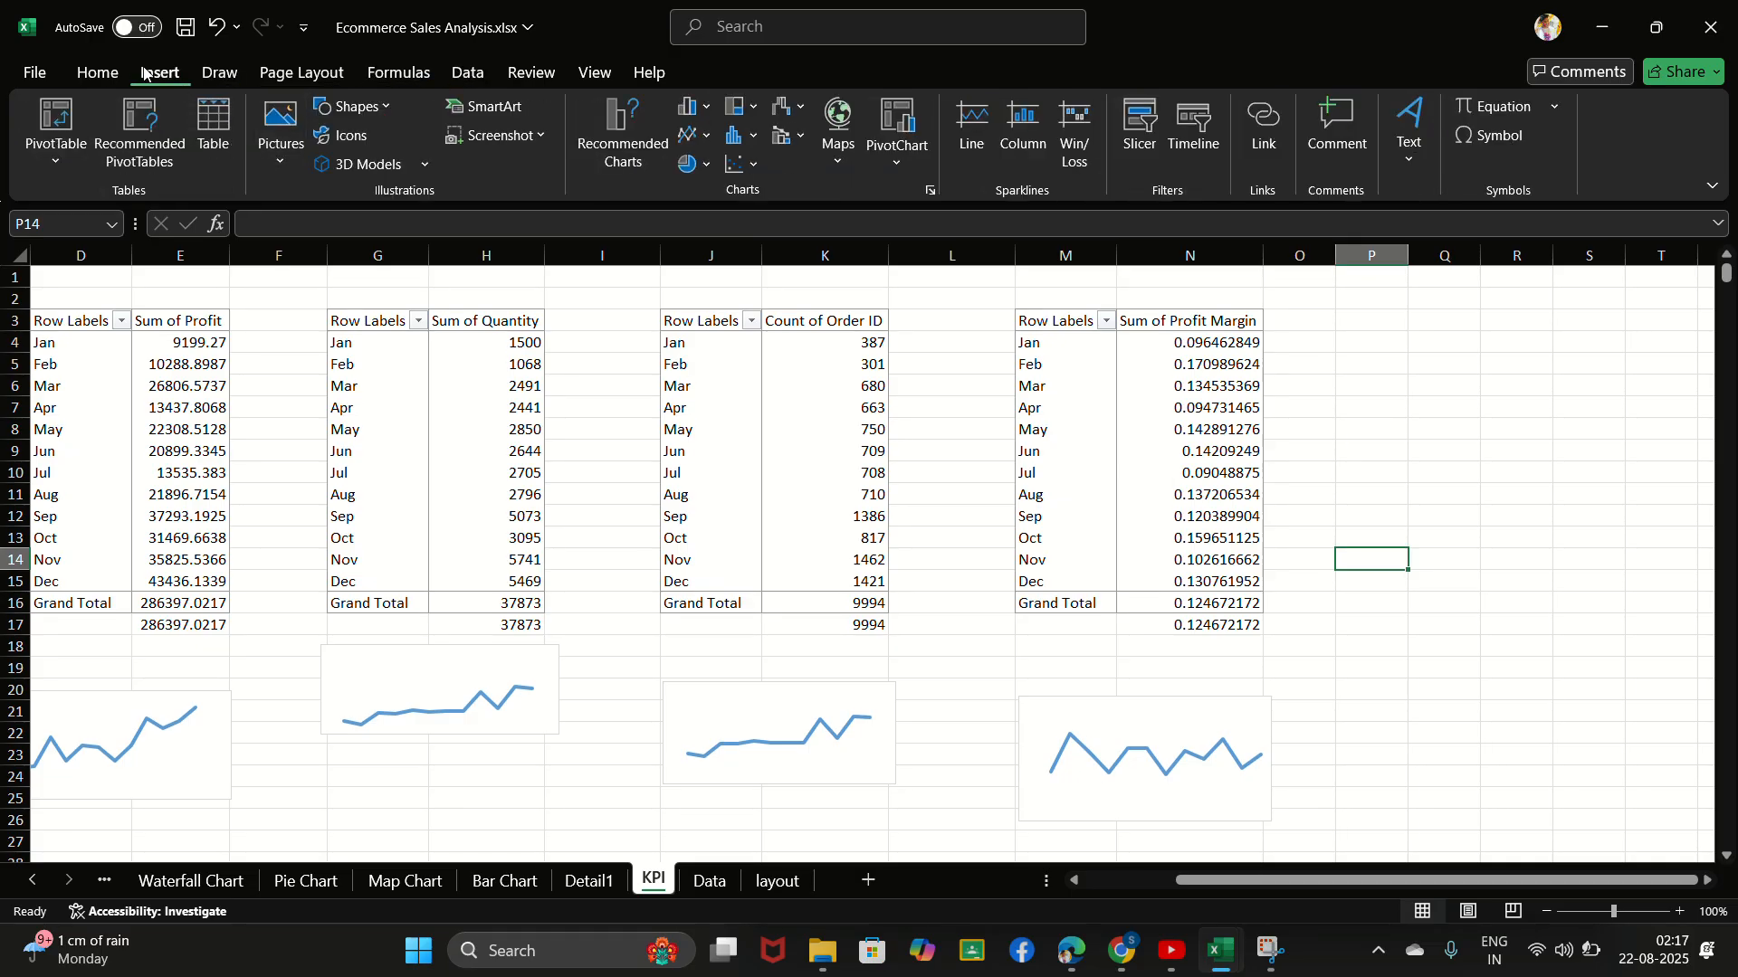
scroll(131, 71, "up", 1)
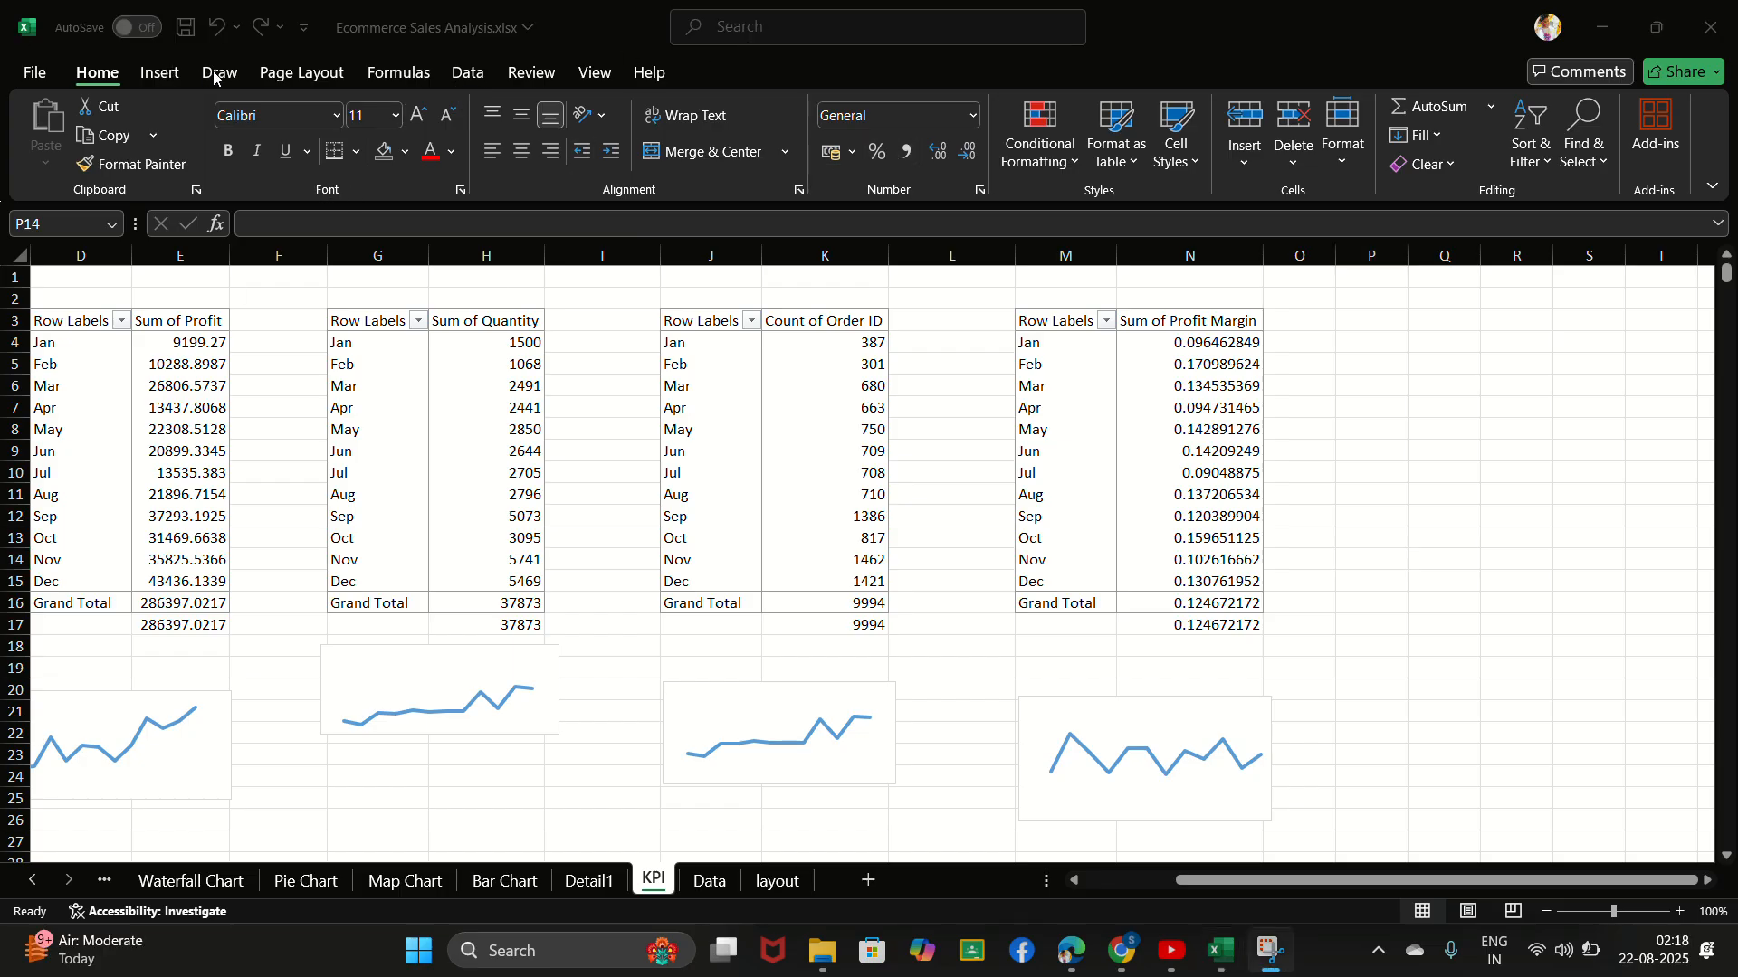
- Draw a rectangle about 1.42 cm high by 4.19 cm wide beside the profit margin PivotTable, across columns P to R
left_click(150, 78)
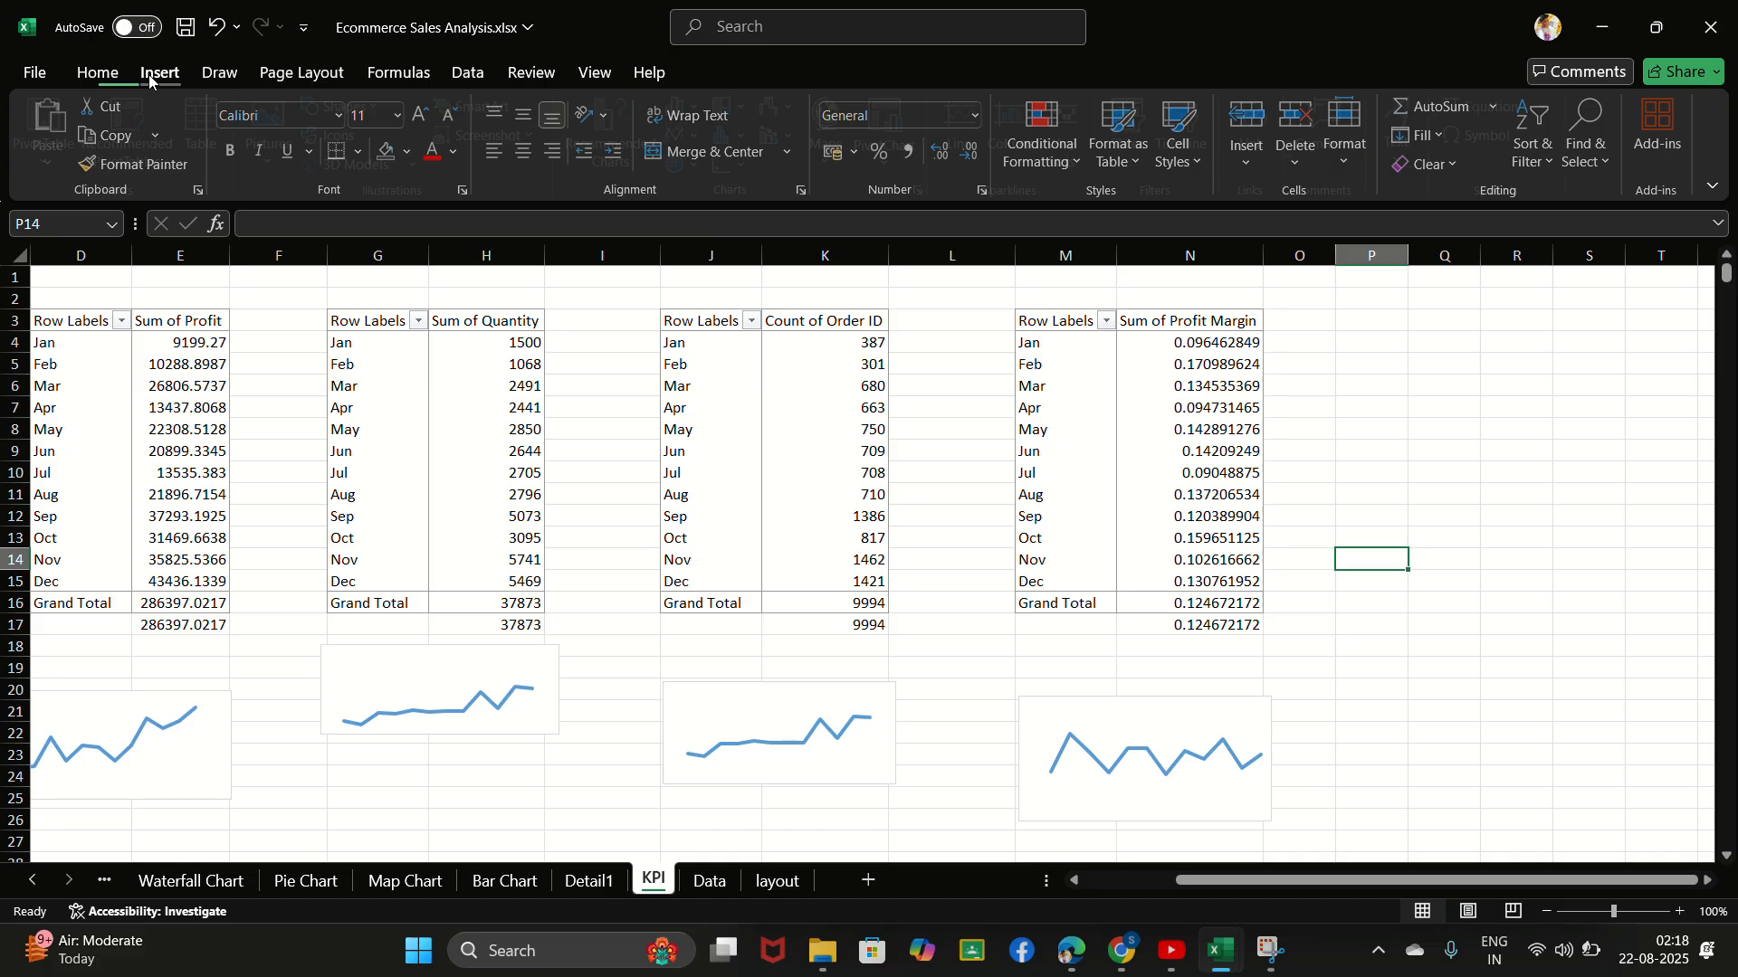
left_click(352, 106)
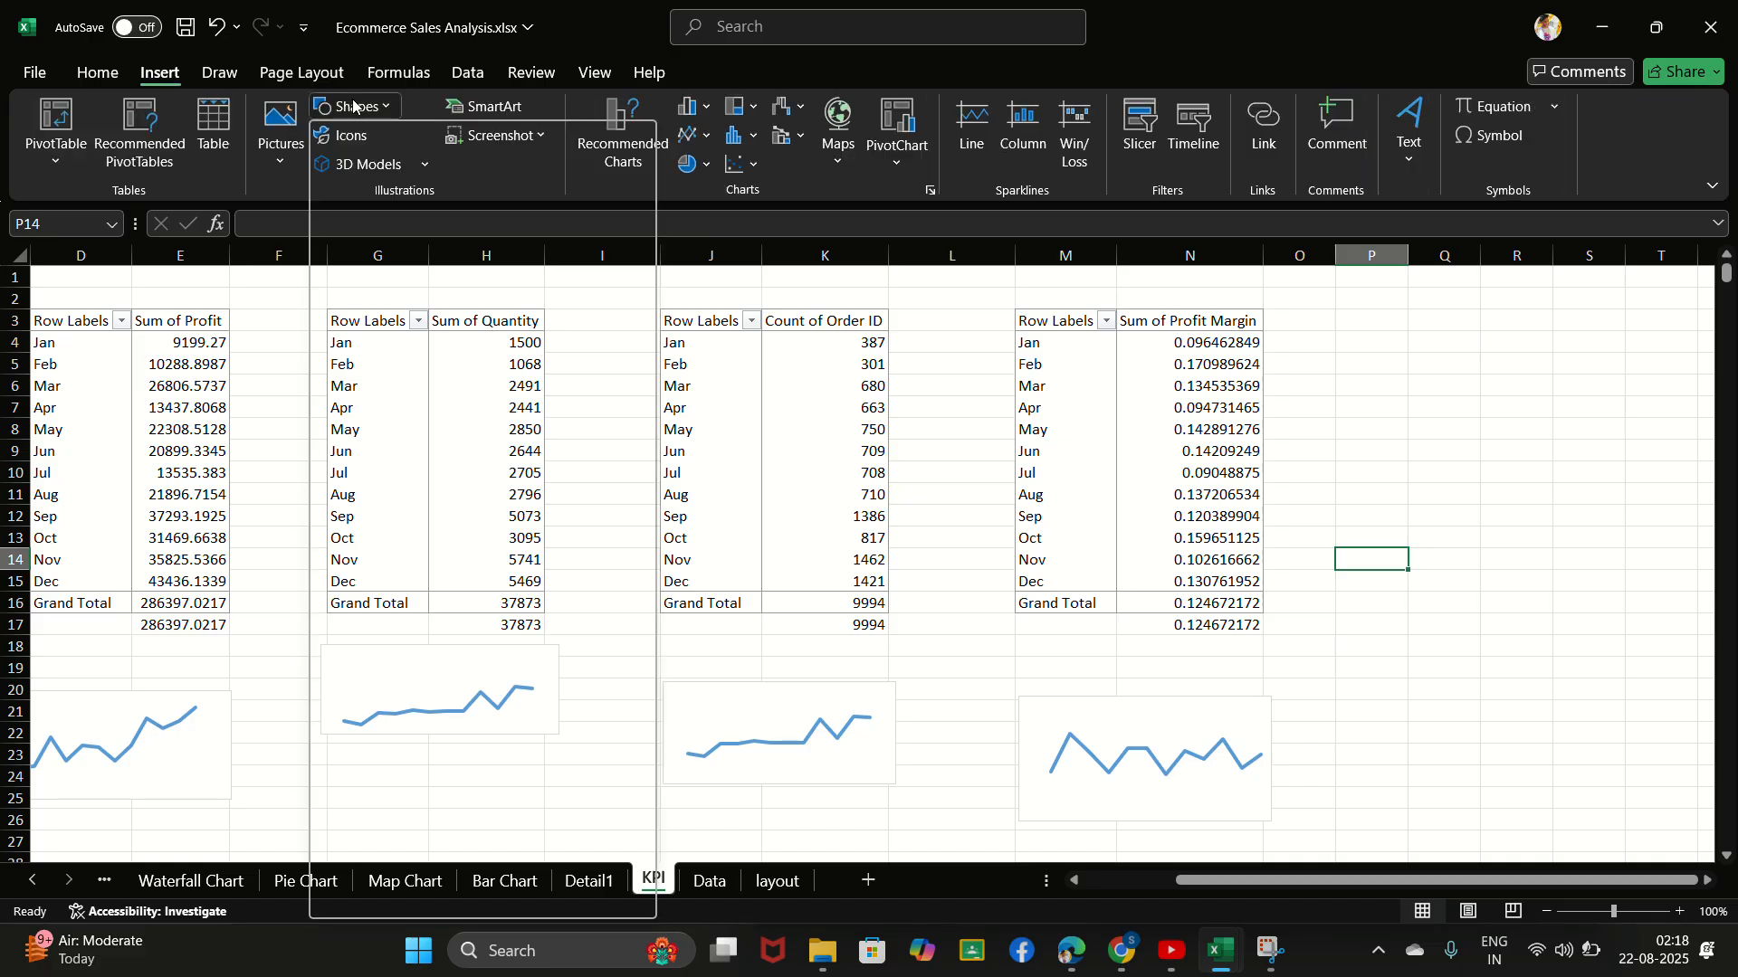
left_click(432, 170)
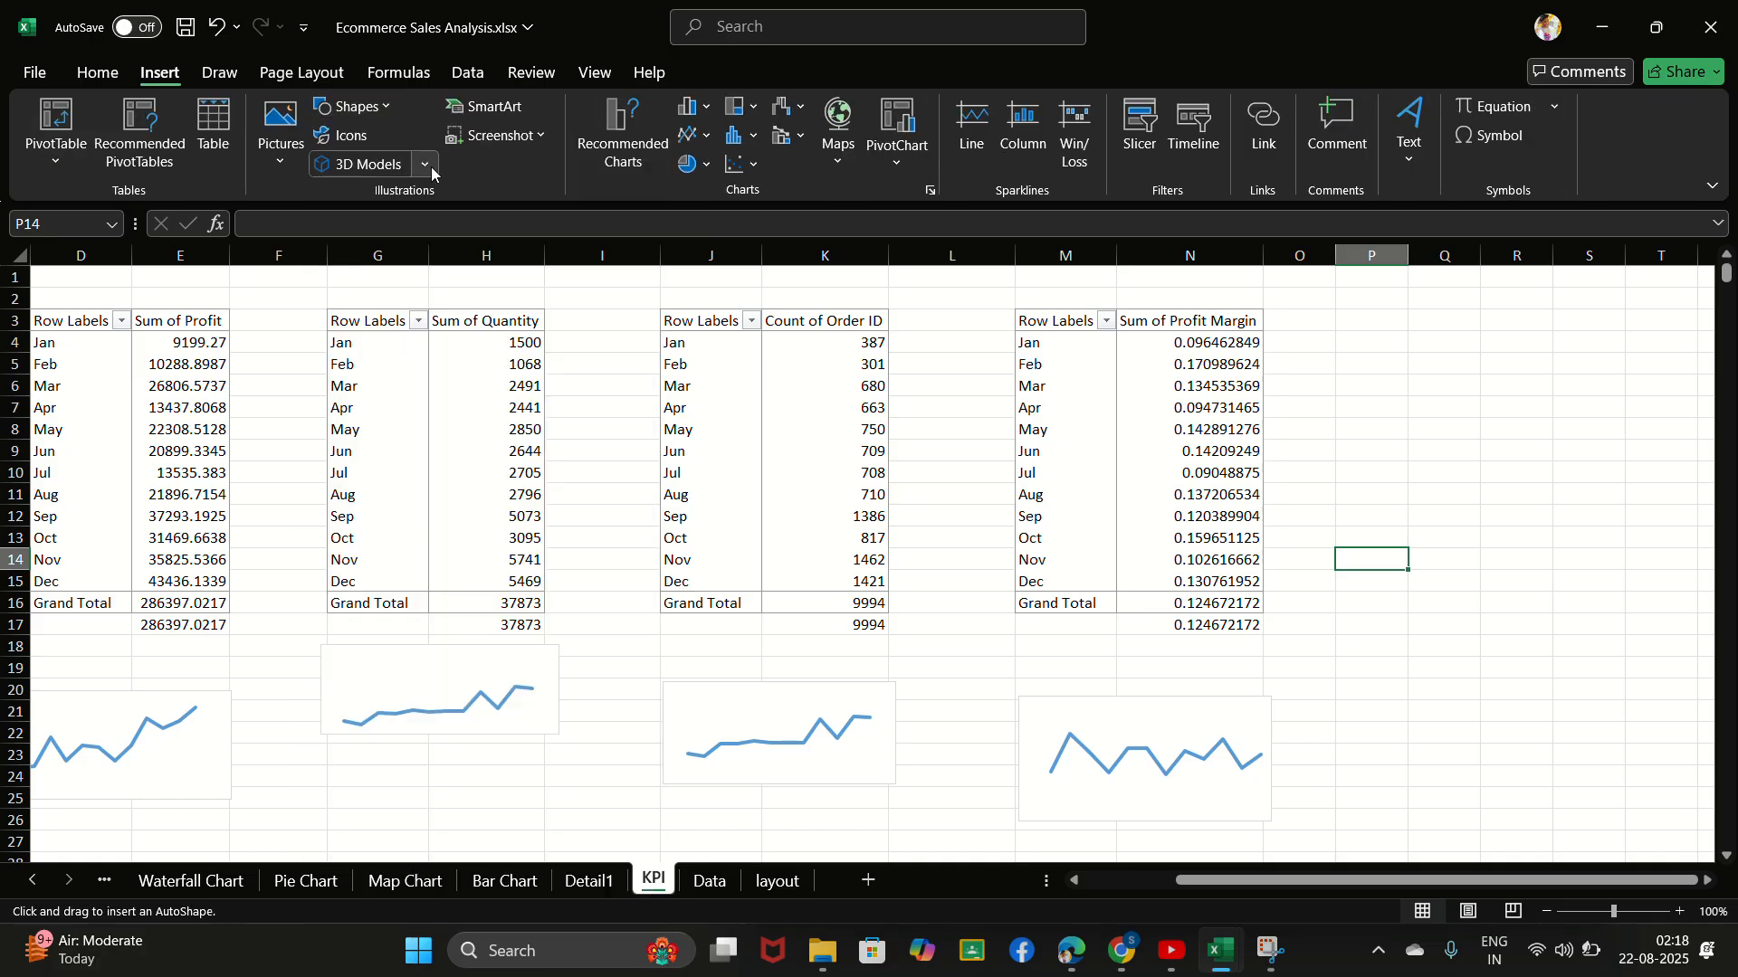
left_click_drag(1360, 456, 1541, 519)
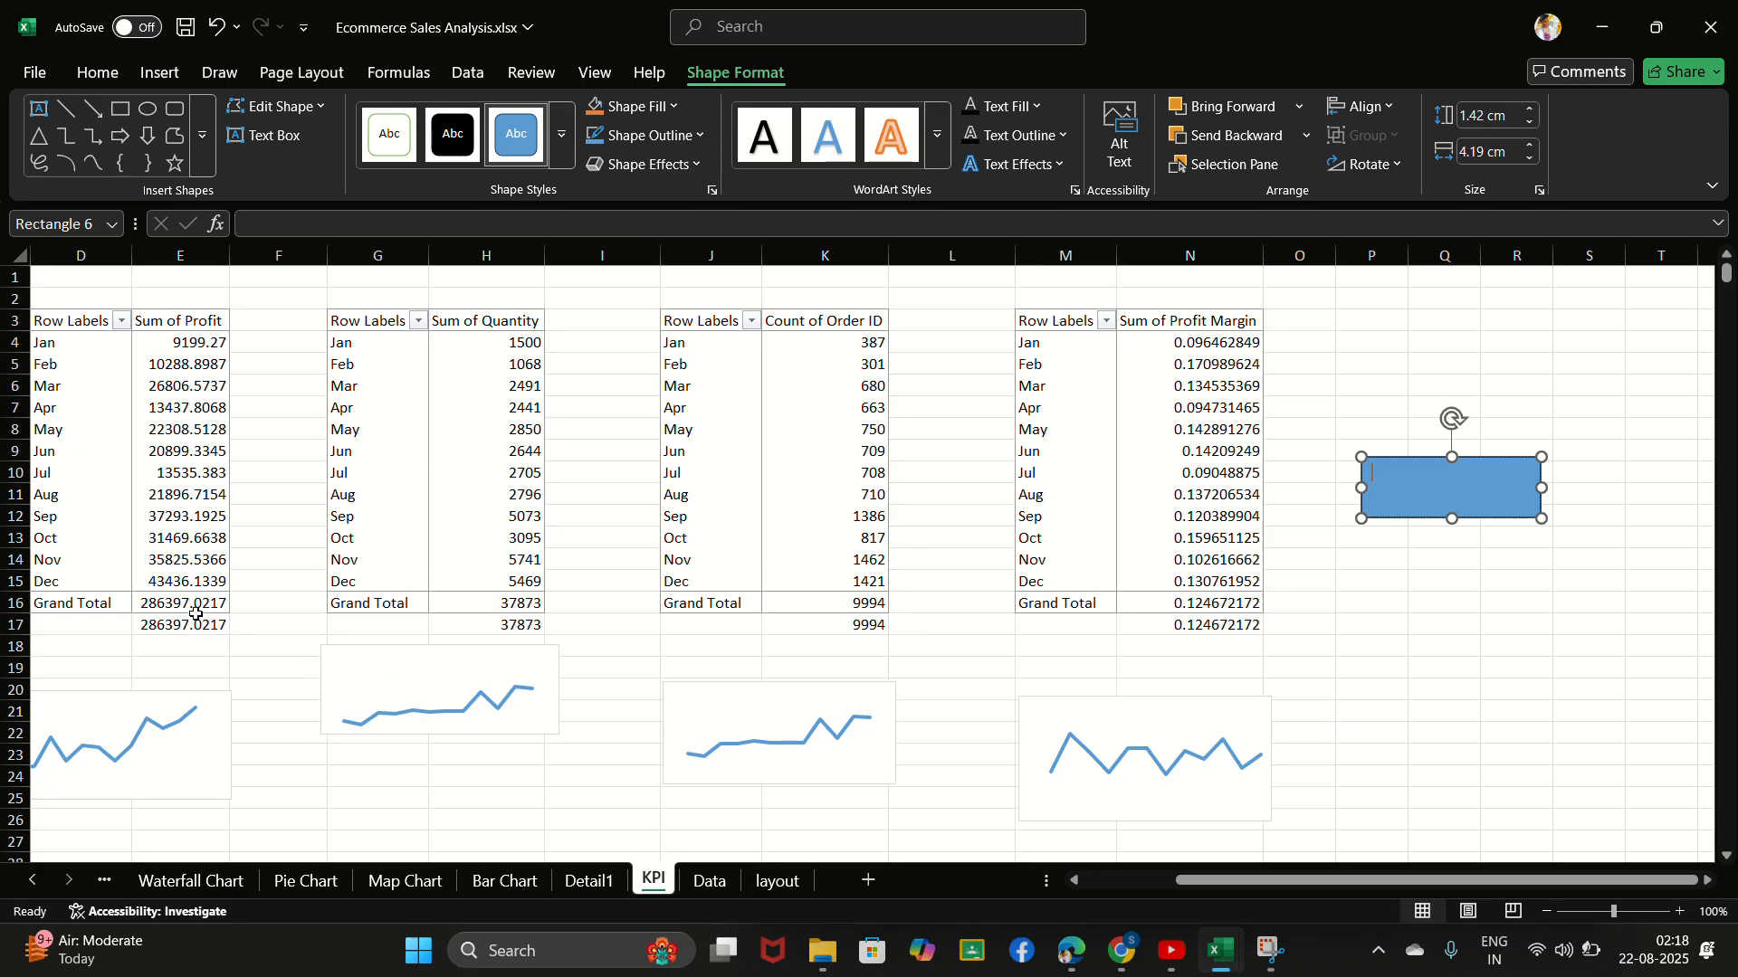
- Try to link the rectangle's text to the profit margin grand total by entering "=" in the shape, and delete the rectangle
mouse_move(186, 604)
left_mouse_down()
mouse_move(551, 592)
mouse_move(187, 631)
mouse_move(187, 609)
left_mouse_up()
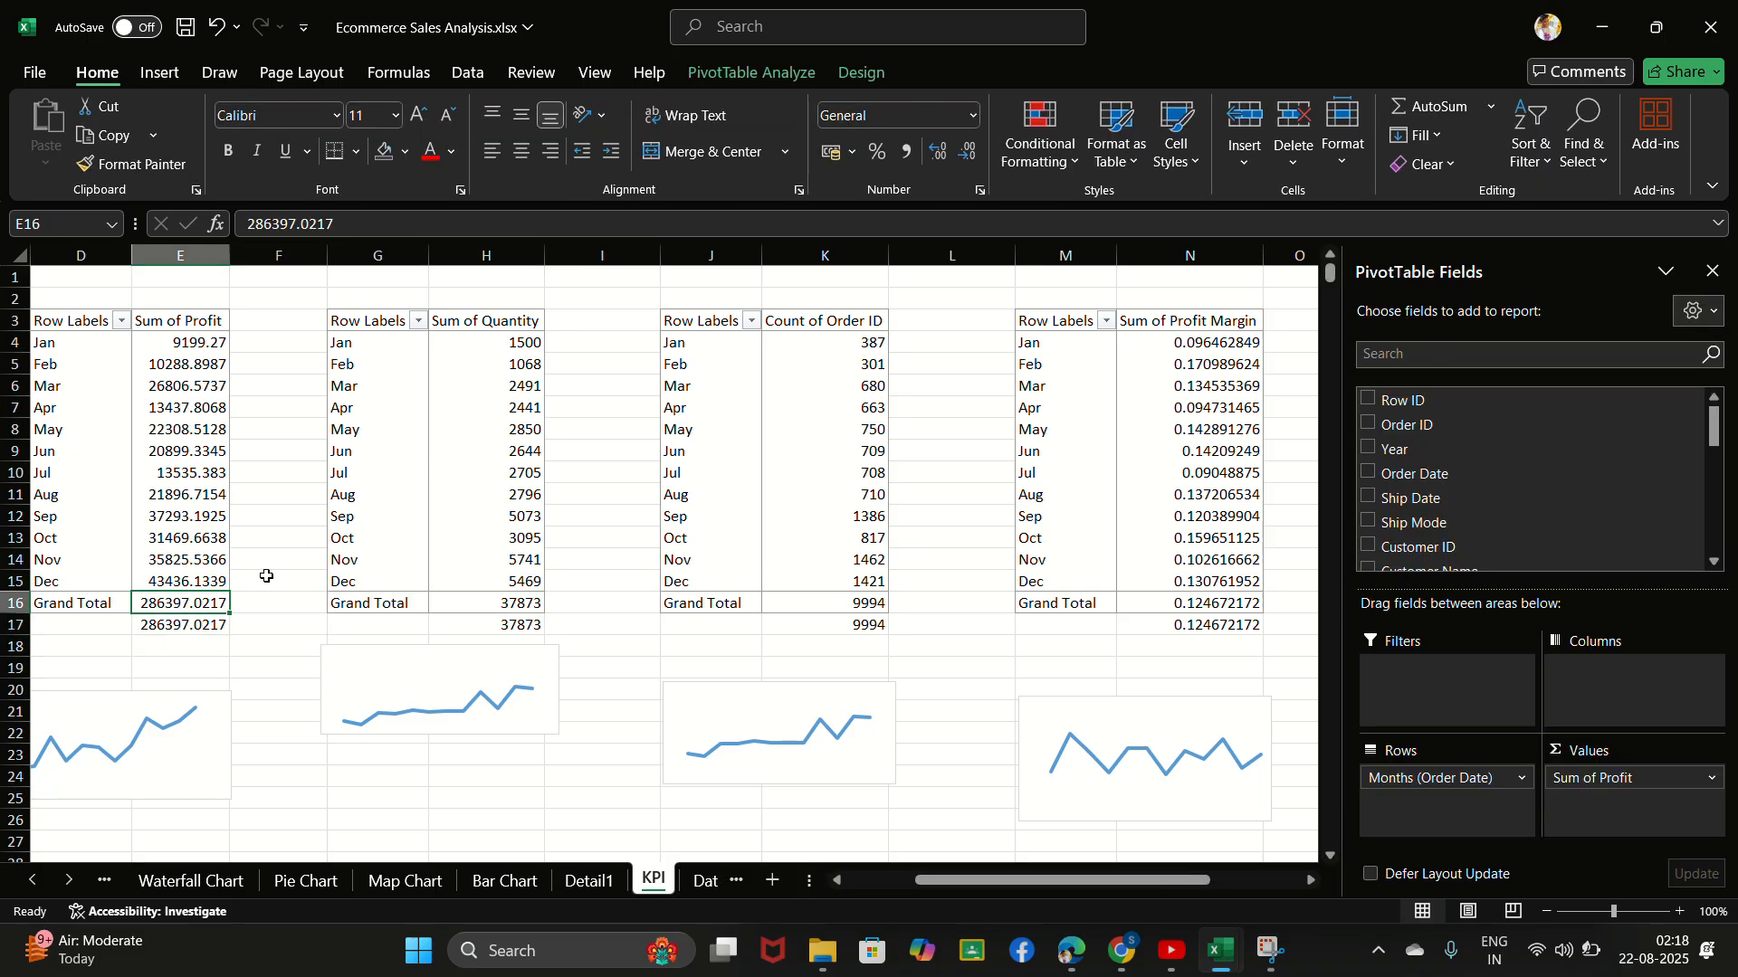
scroll(266, 577, "right", 5)
left_click(935, 486)
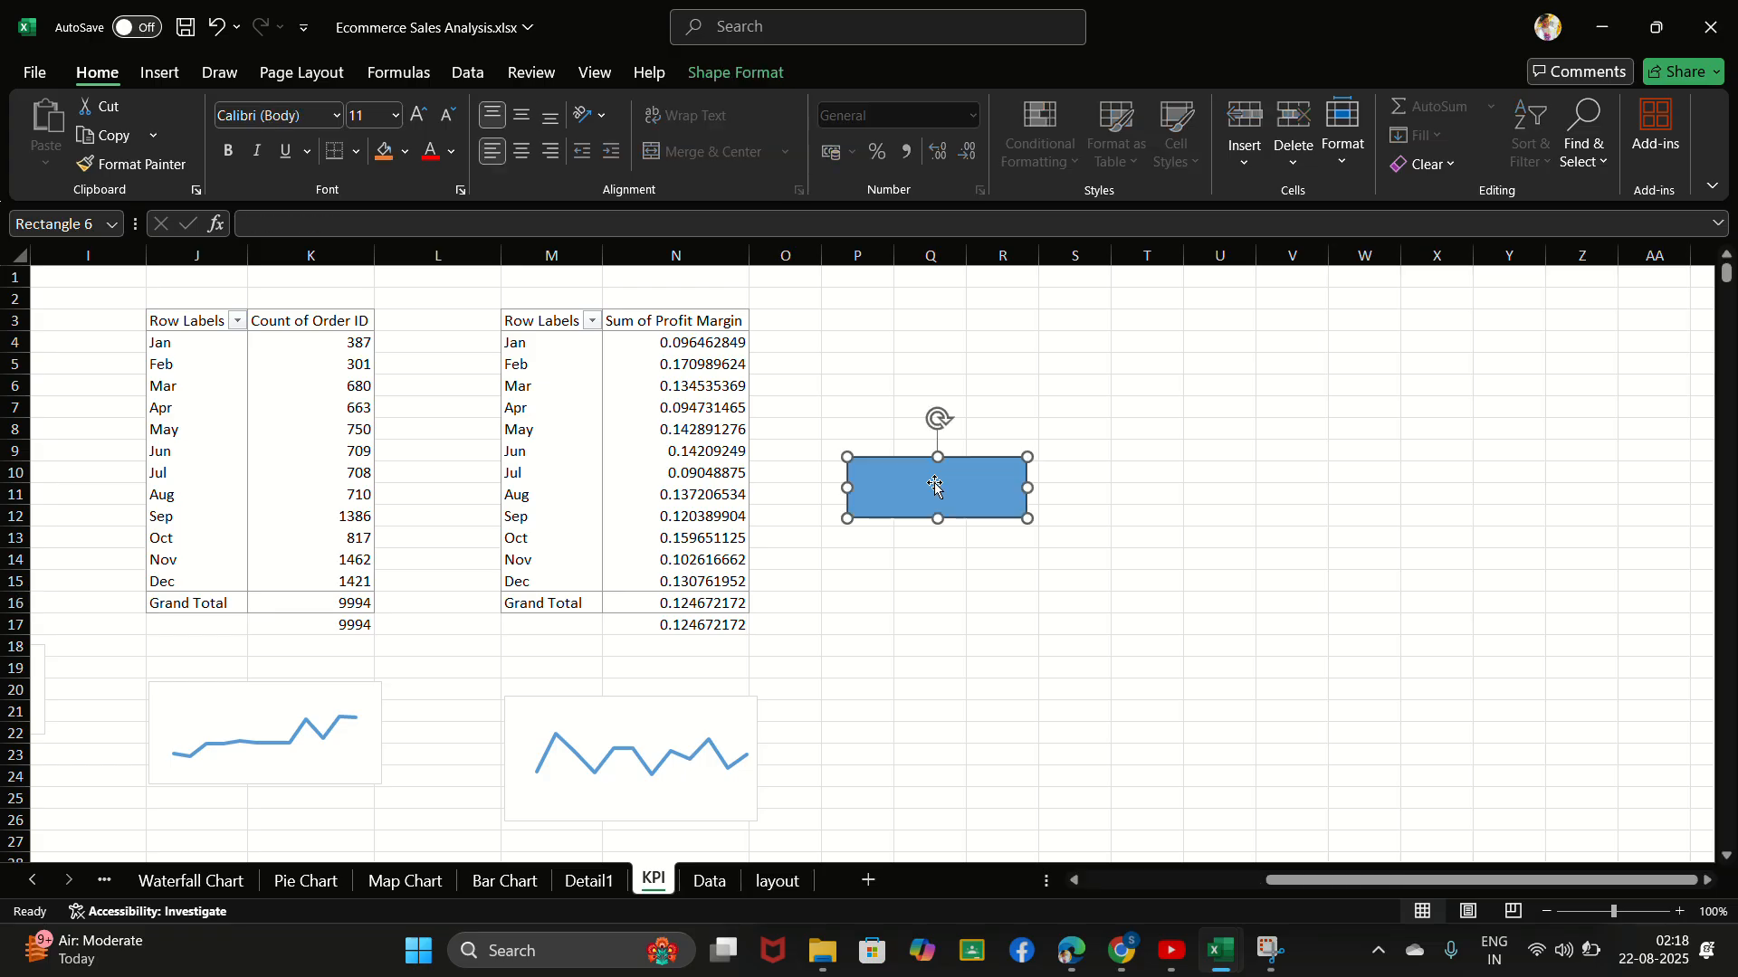
left_click(935, 486)
type("=")
left_click(687, 602)
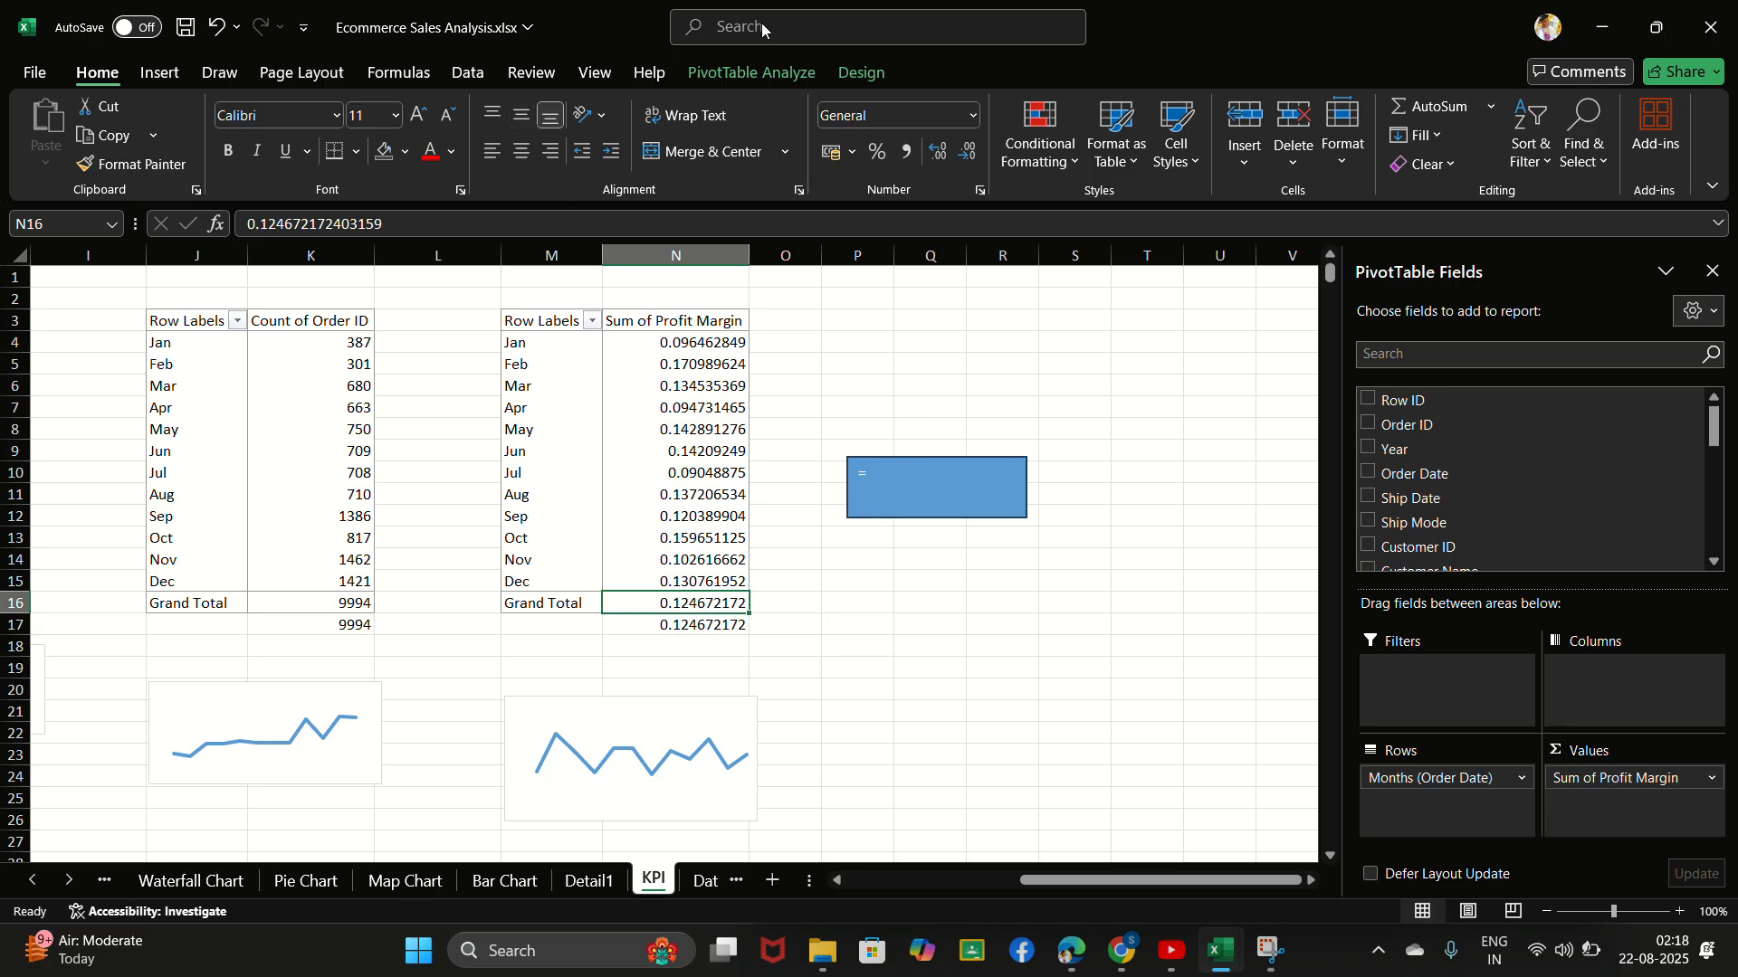
left_click(697, 627)
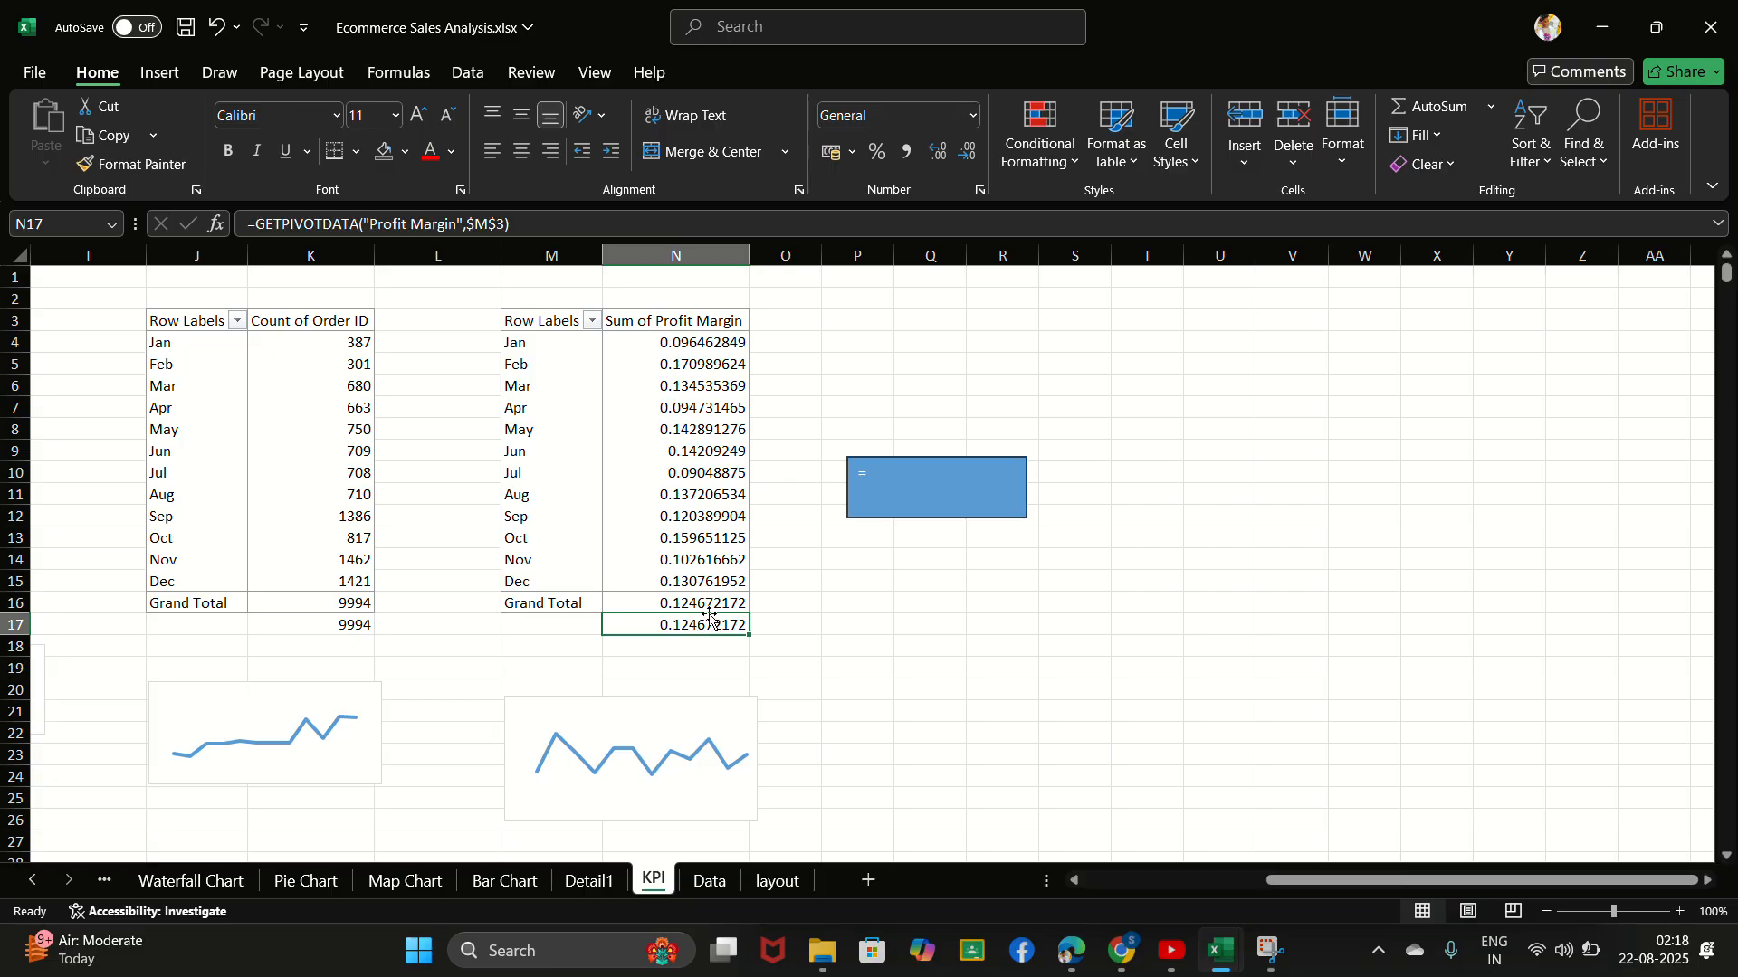
left_click(908, 480)
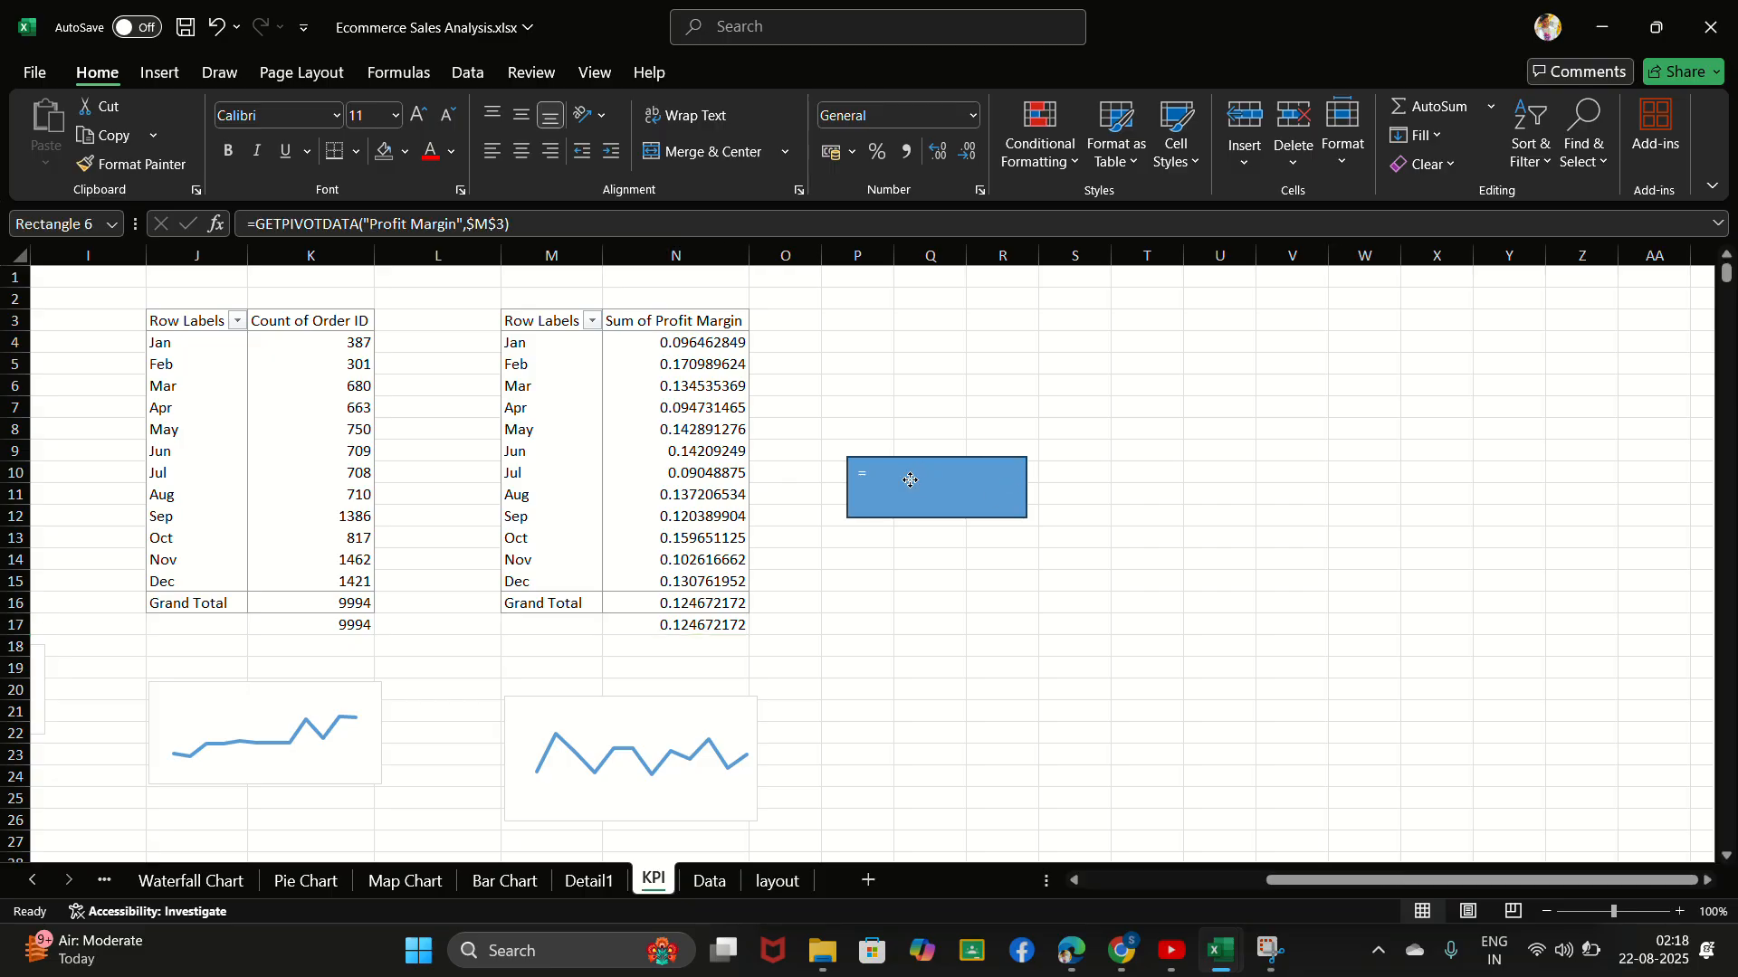
left_click(730, 623)
left_click(922, 473)
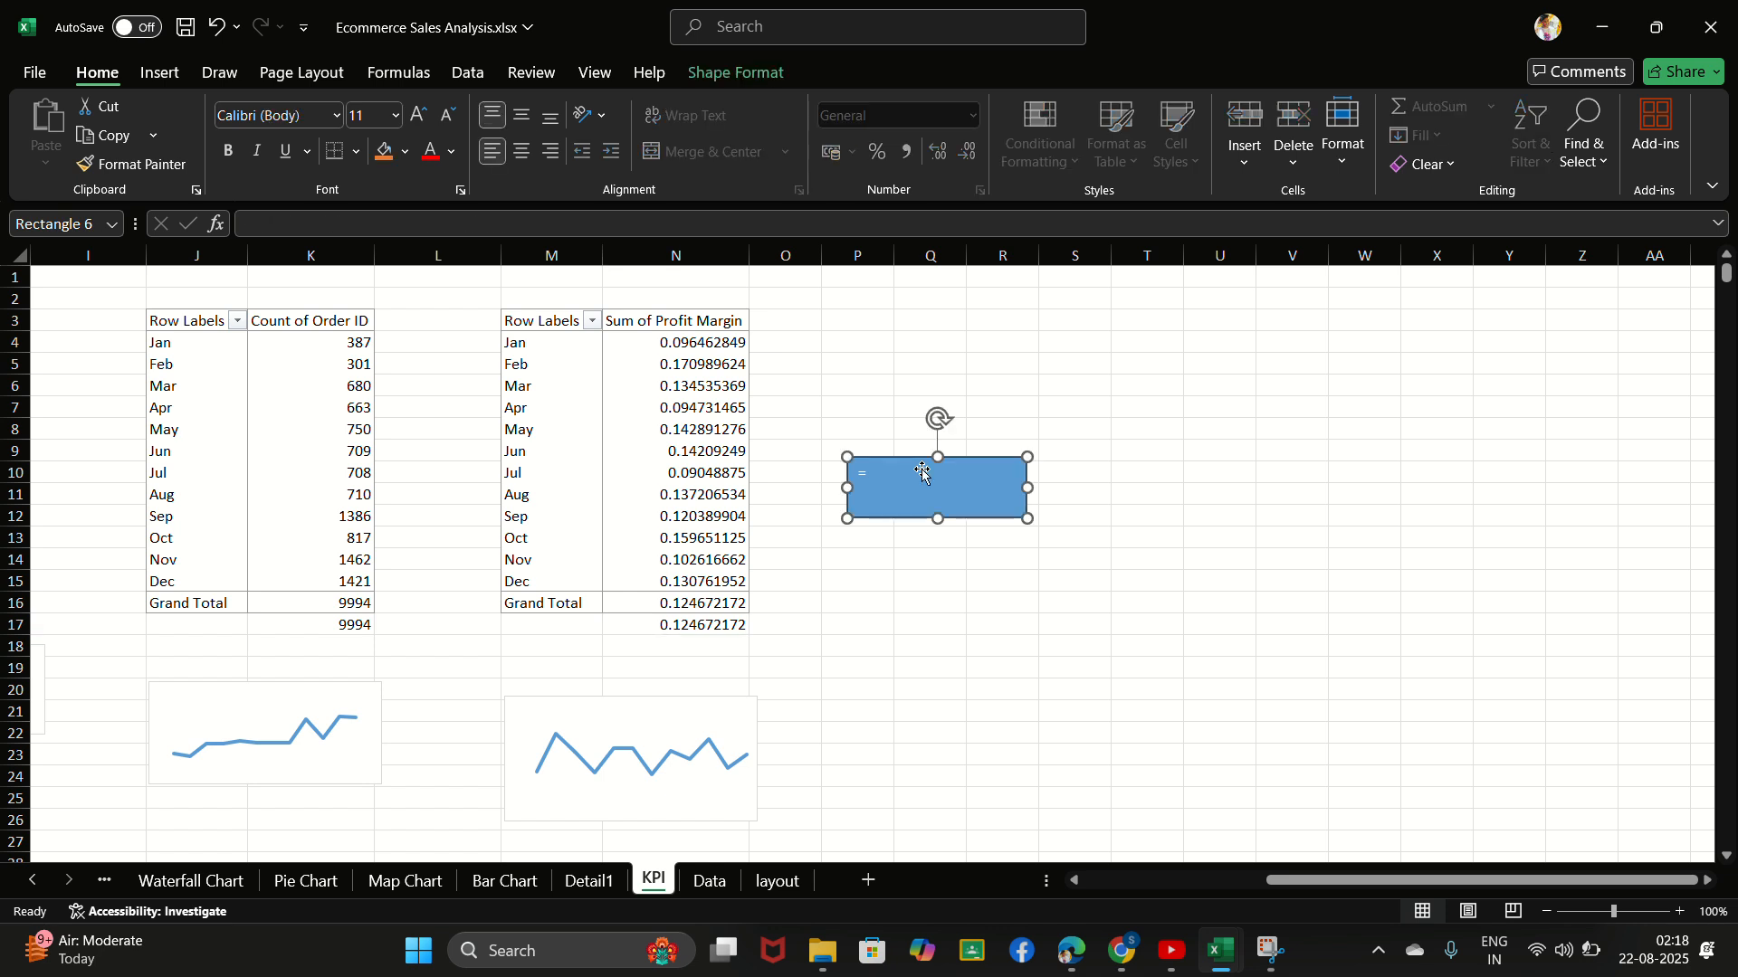
key("Delete")
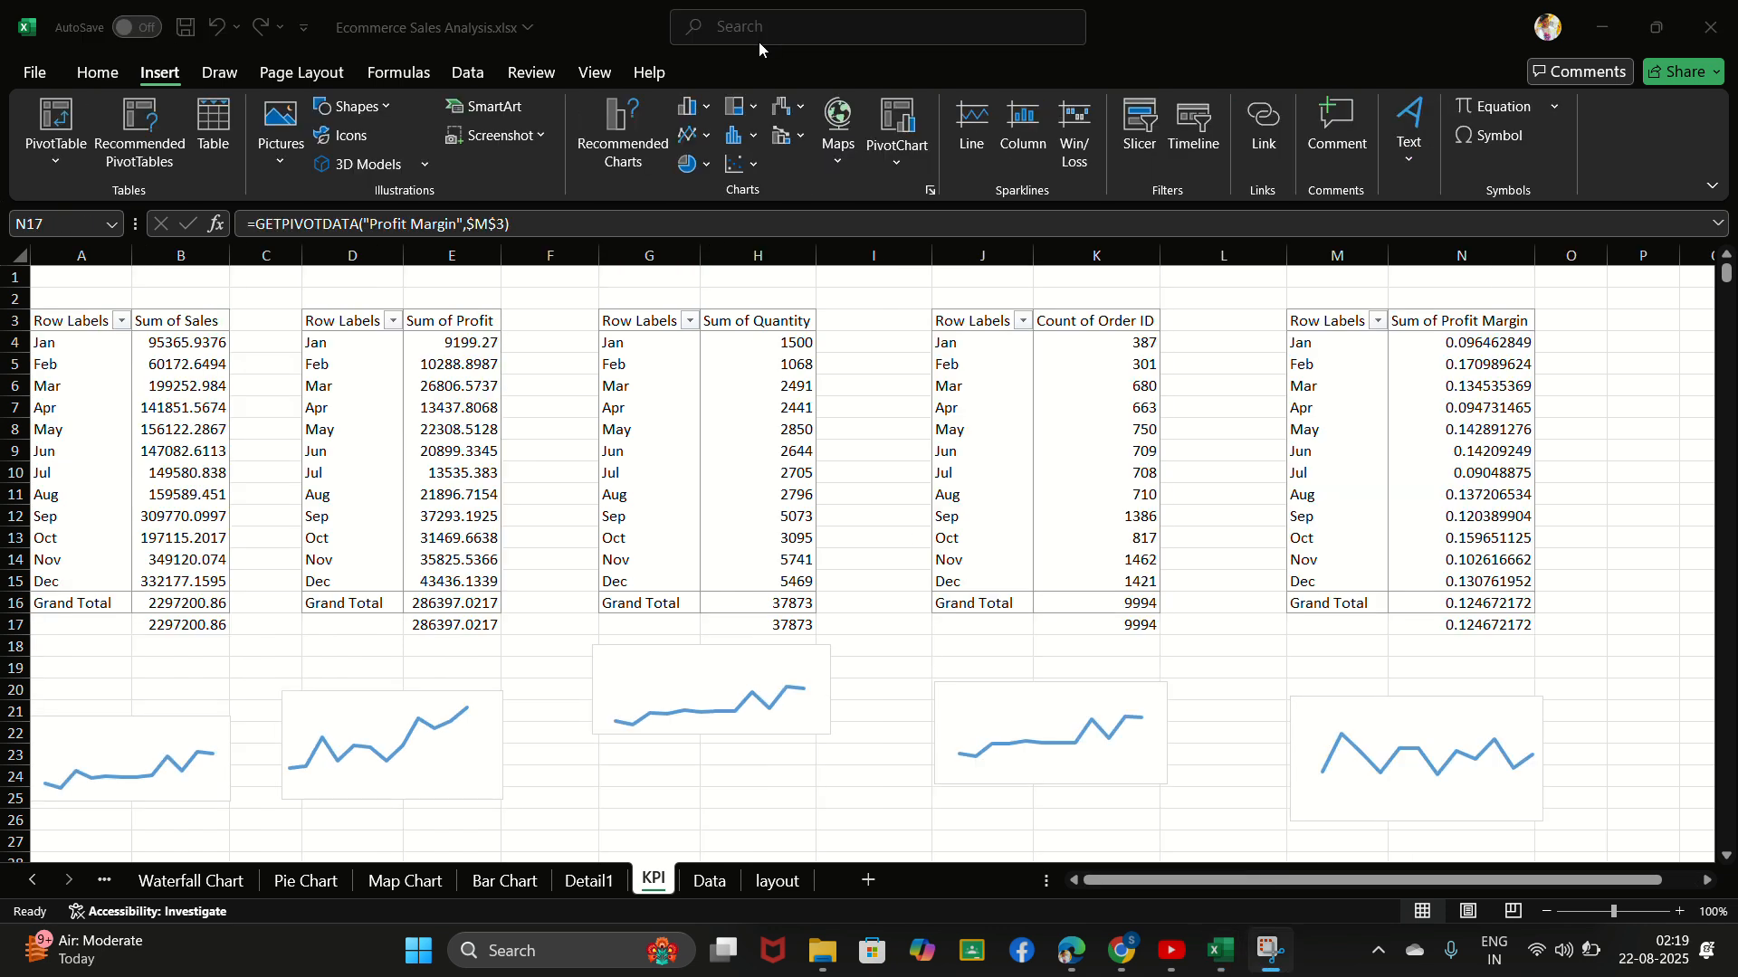
- Draw an oval about 2.84 cm high by 4.55 cm wide beside the profit margin PivotTable, across columns P to R
left_click(359, 110)
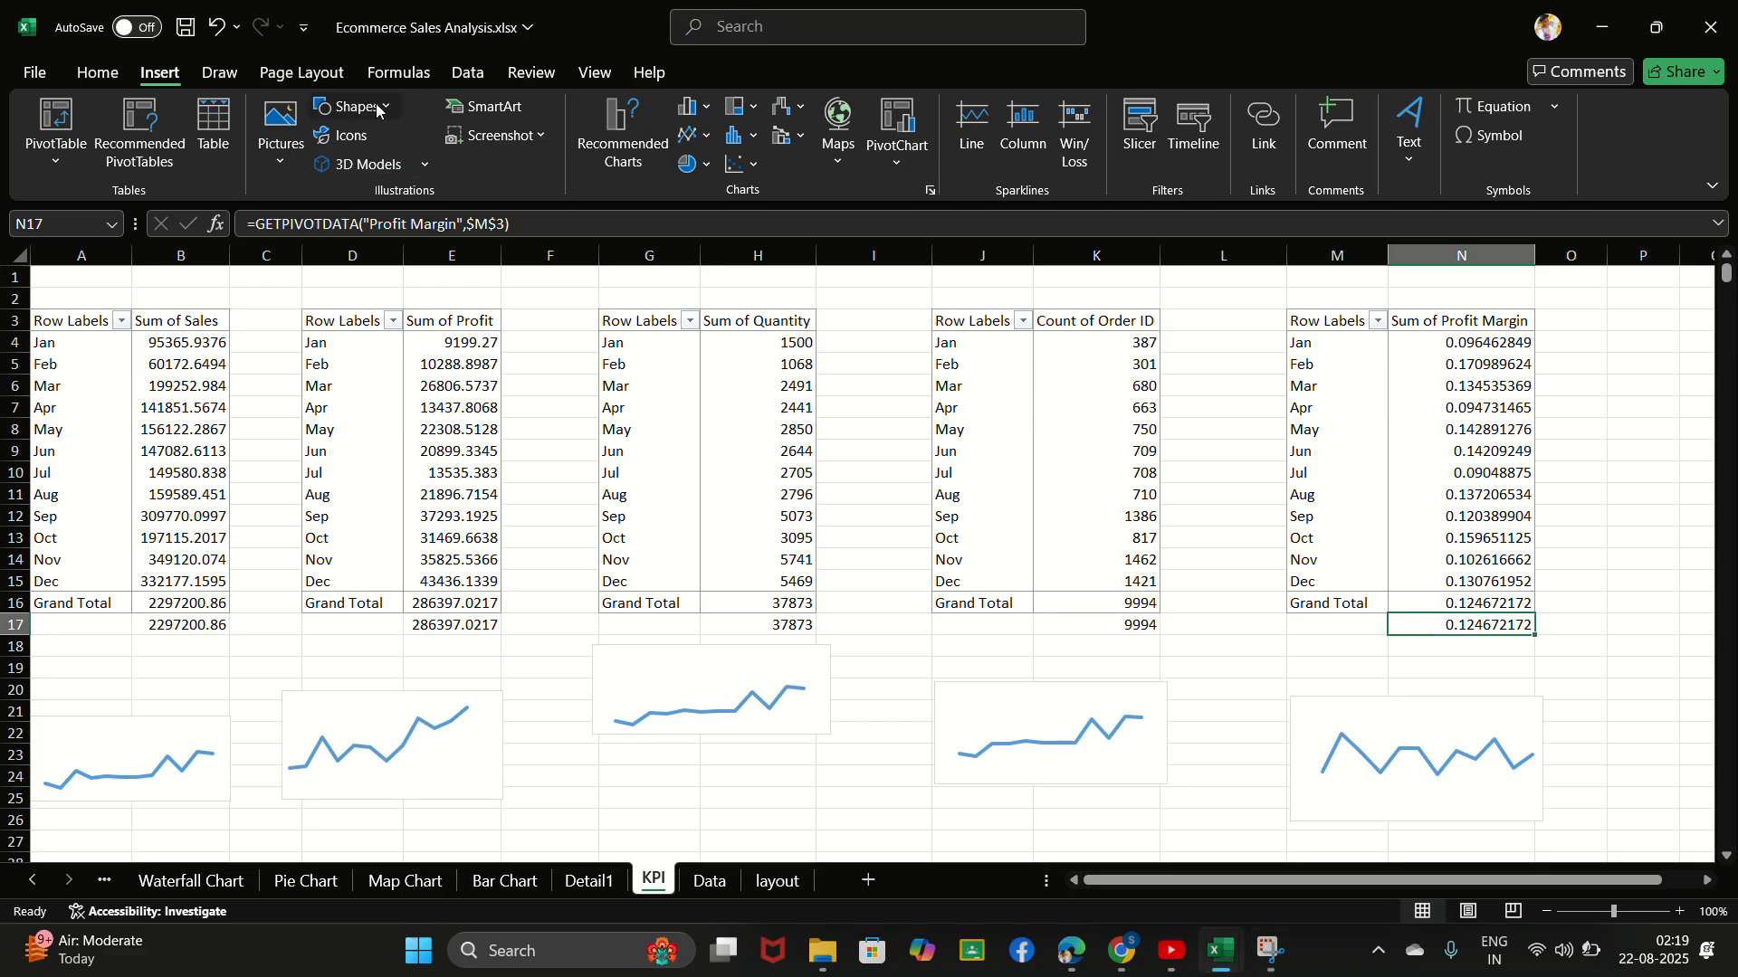
left_click(374, 111)
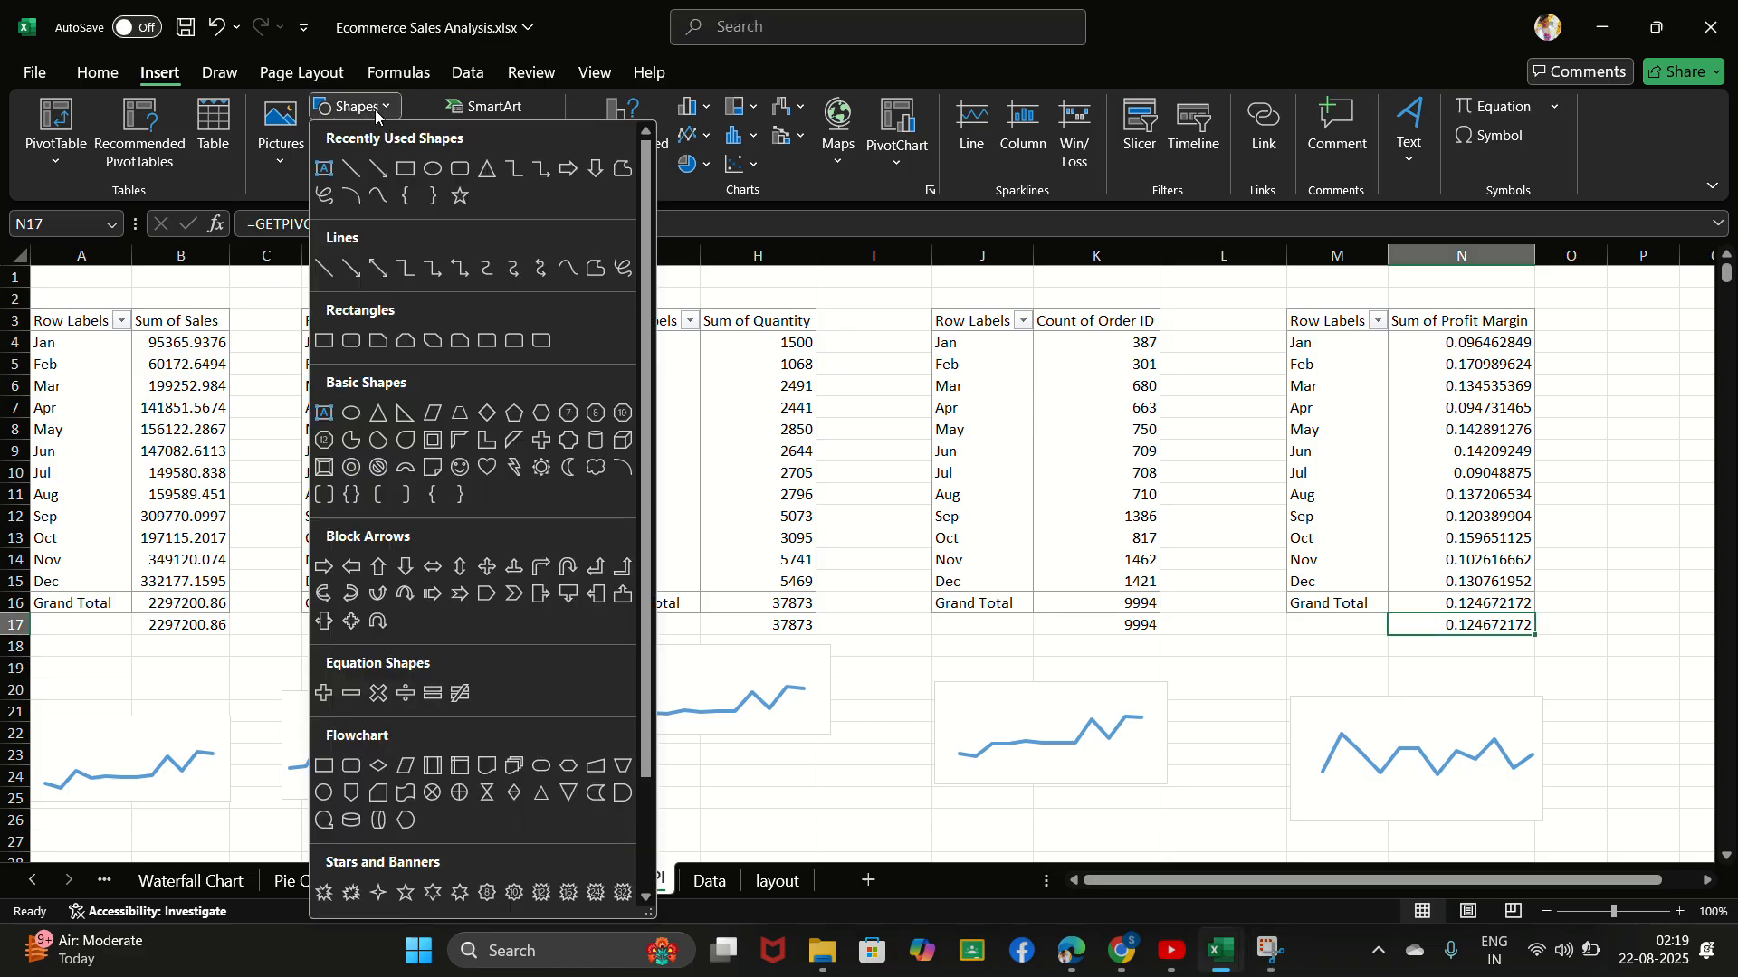
left_click(450, 172)
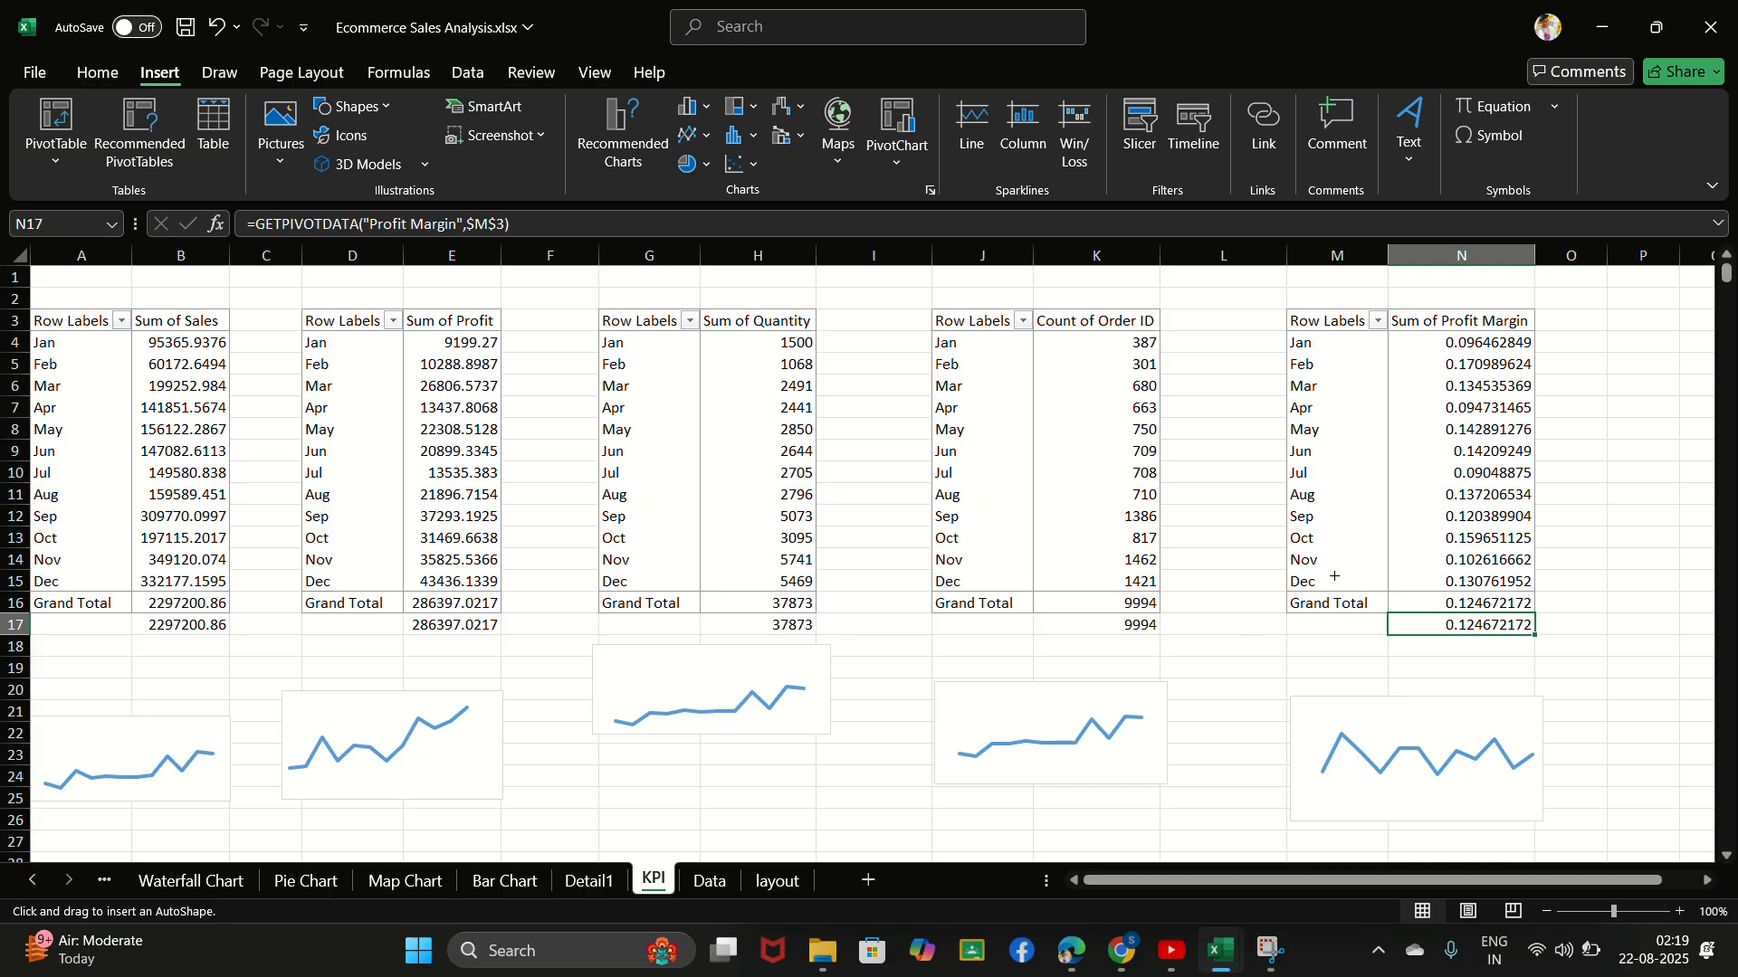
scroll(890, 512, "right", 3)
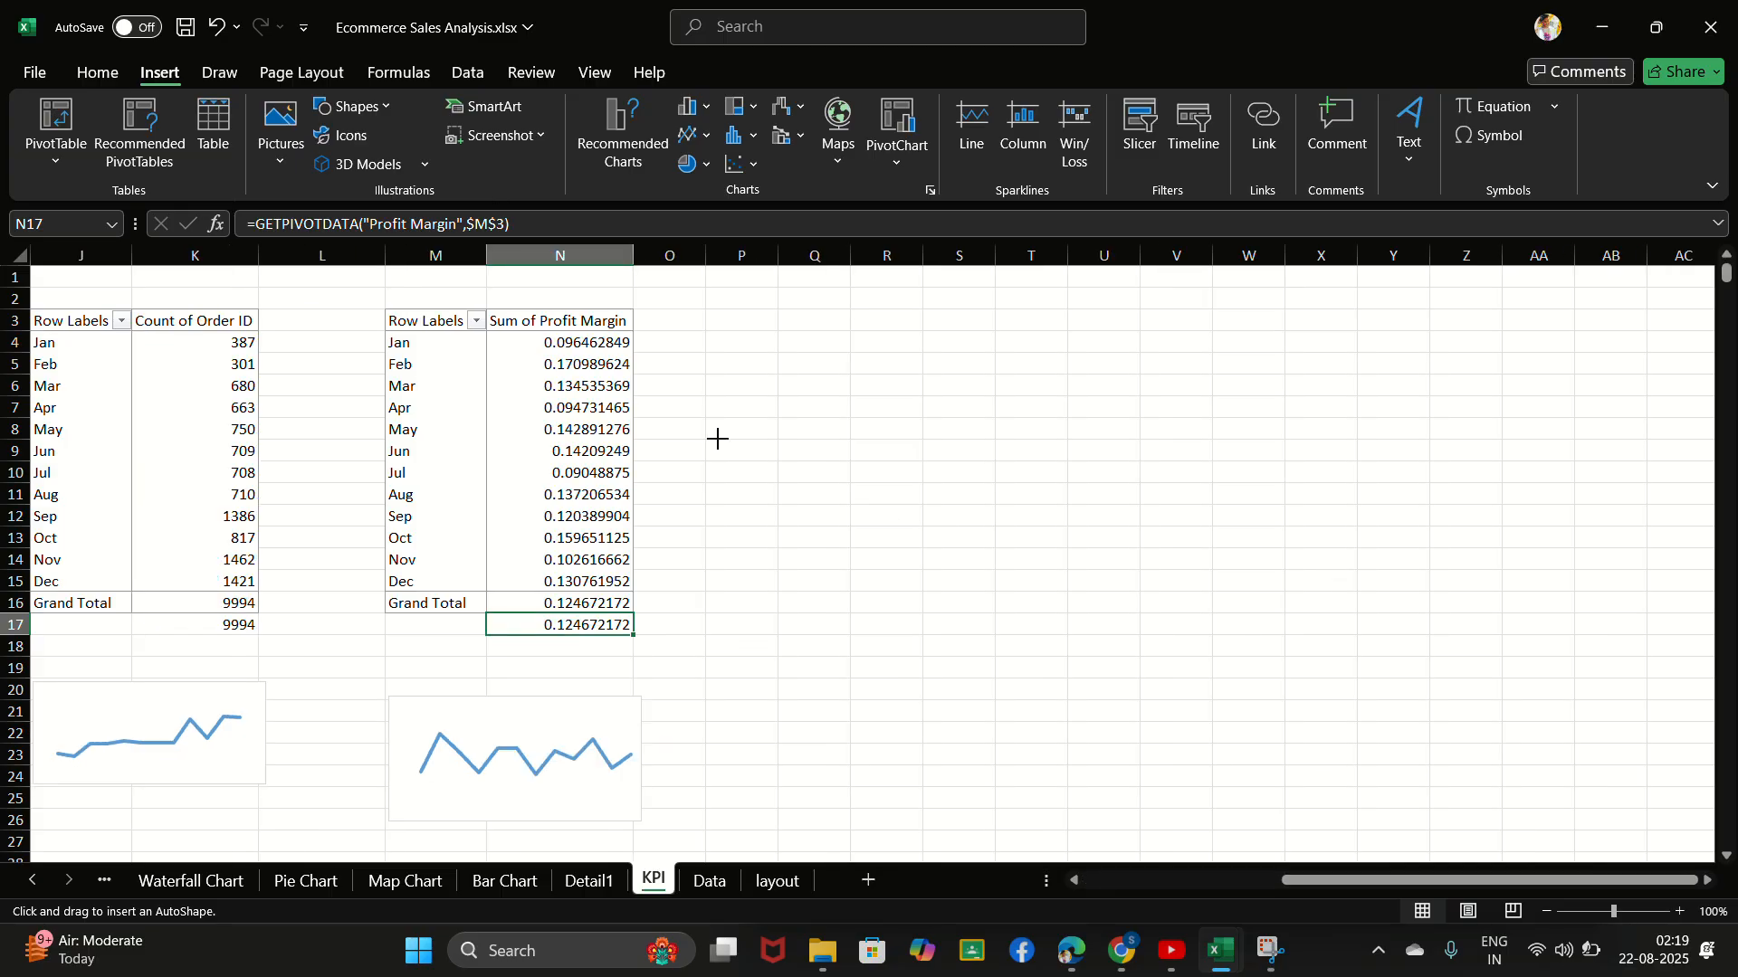
left_click_drag(714, 438, 912, 561)
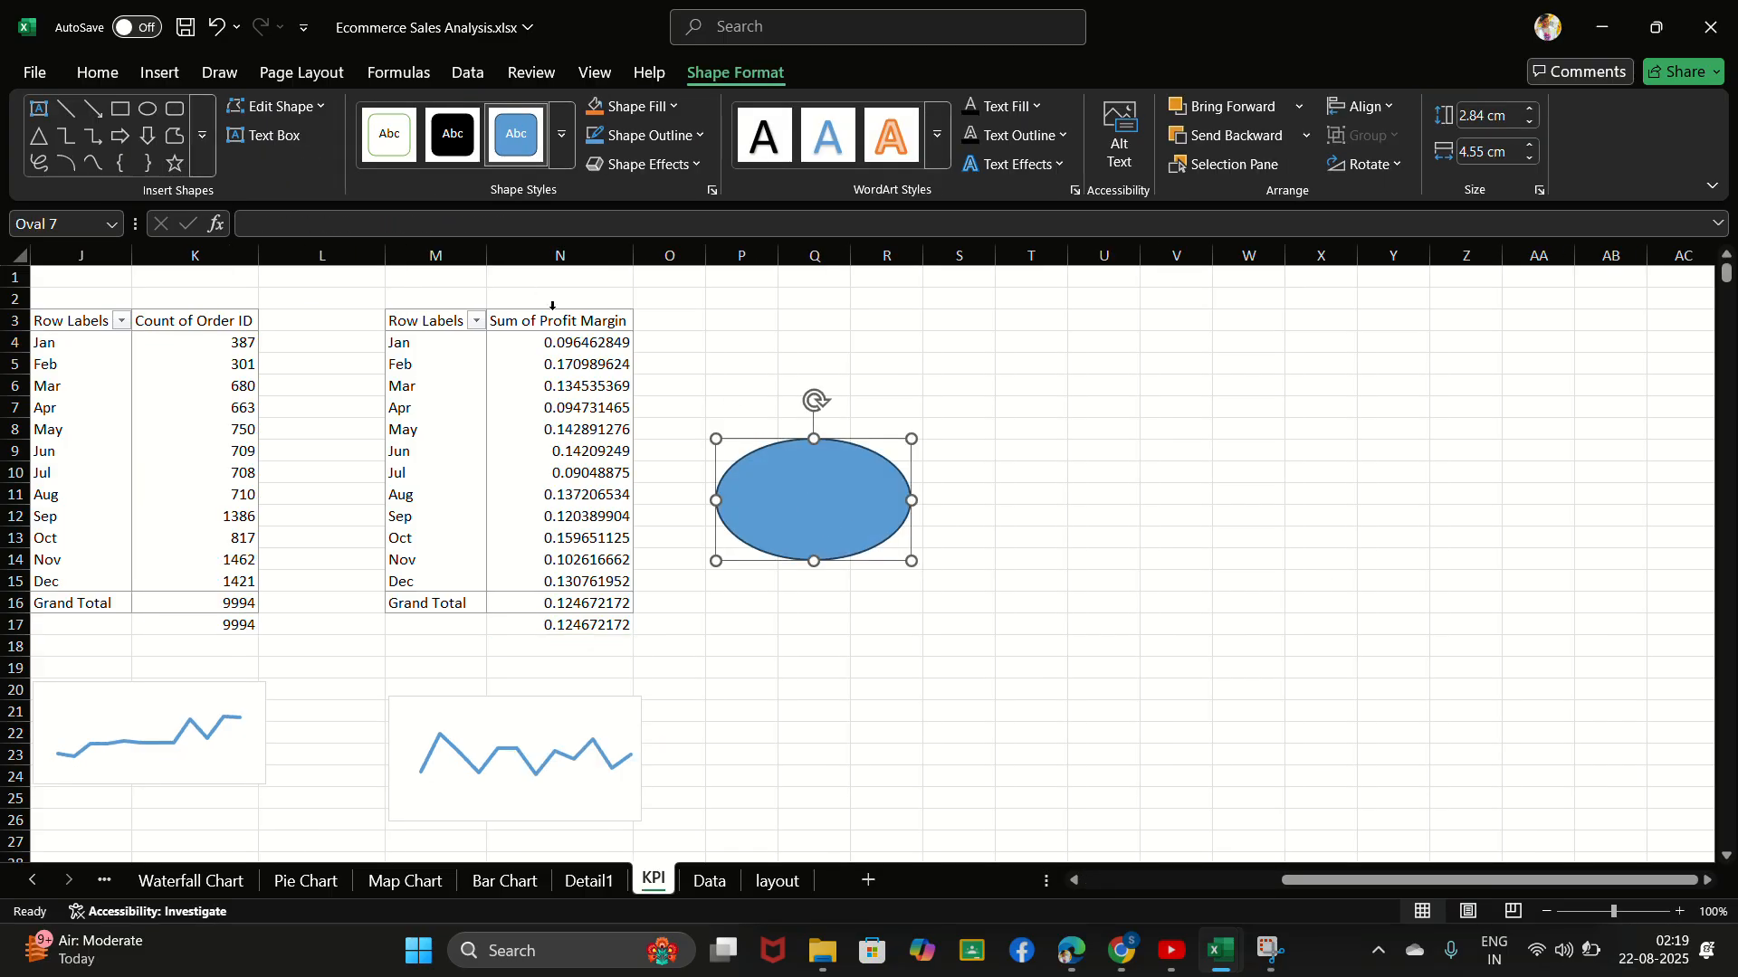
- Try to link the oval's text directly to the profit margin PivotTable grand total in N16
left_click(317, 224)
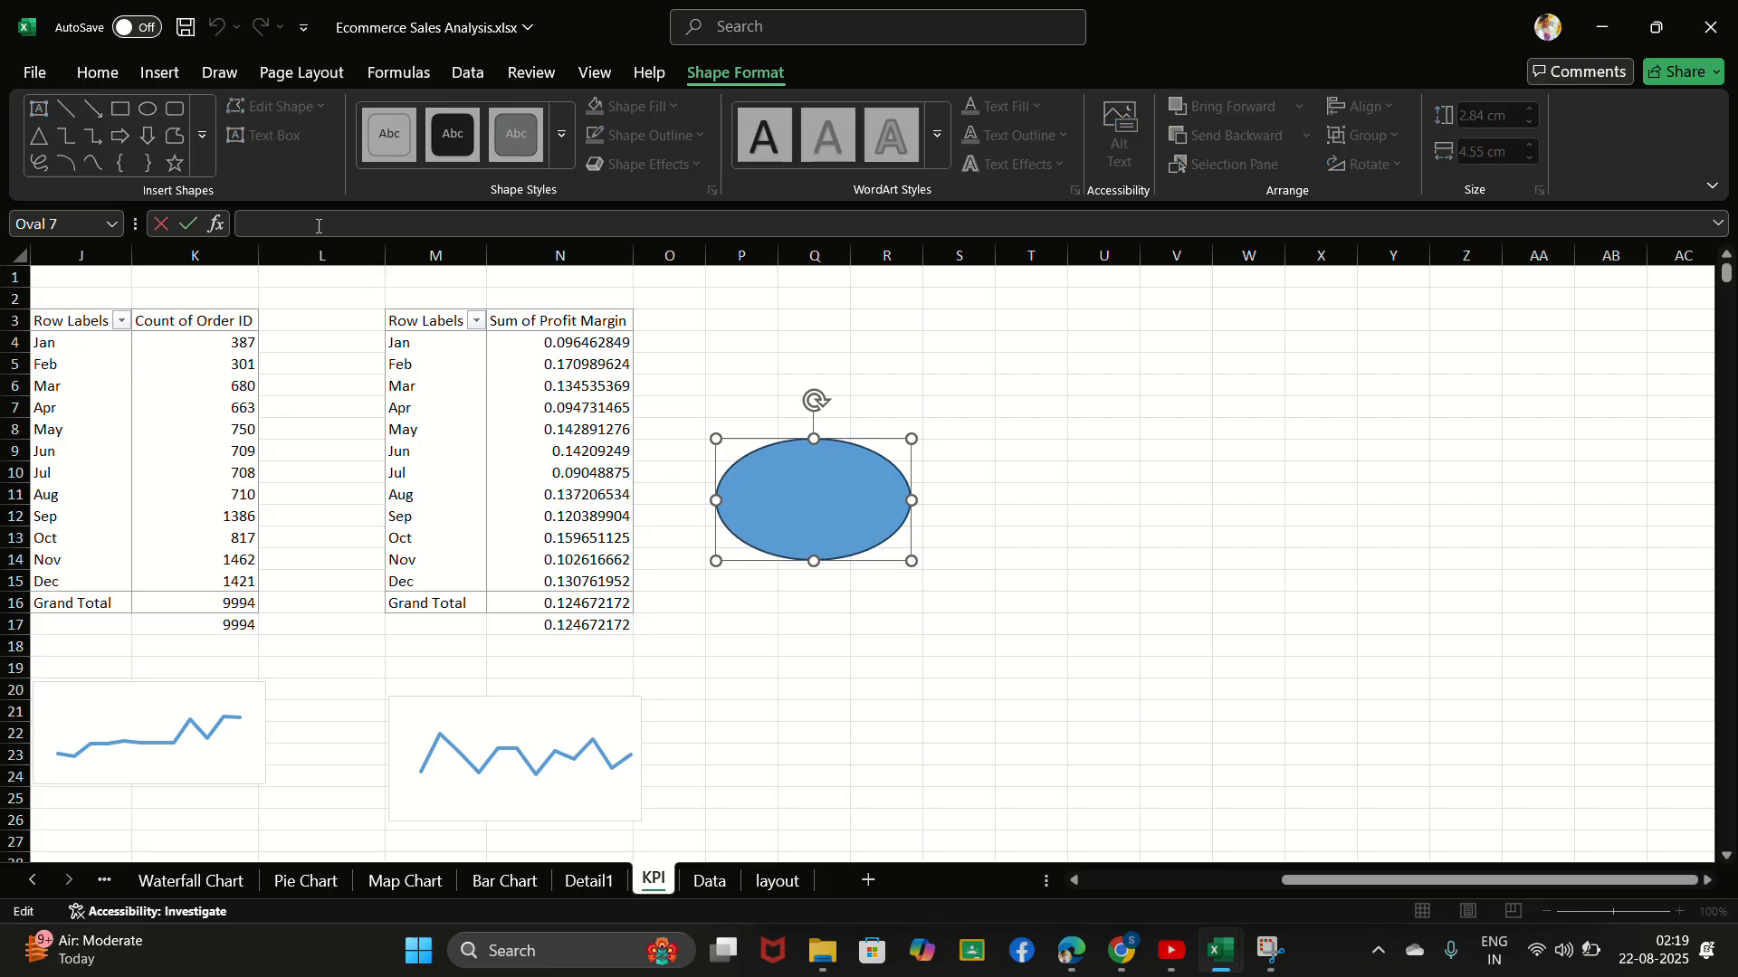
type("=")
left_click(572, 604)
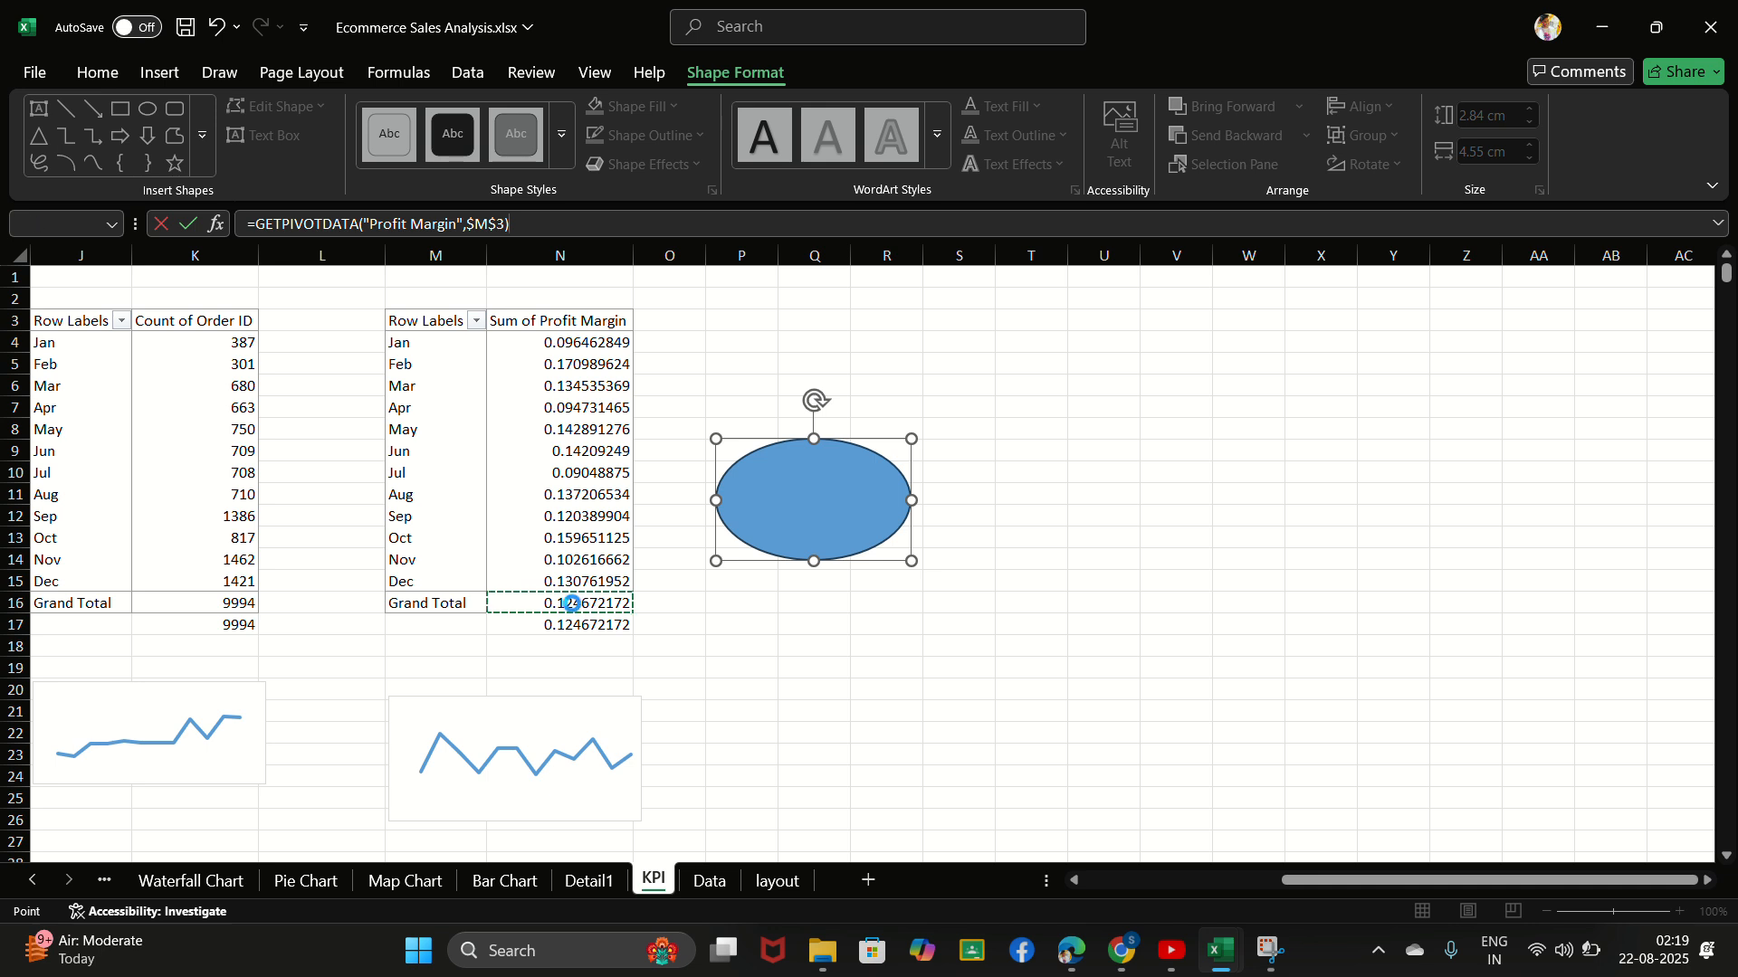
key("Return")
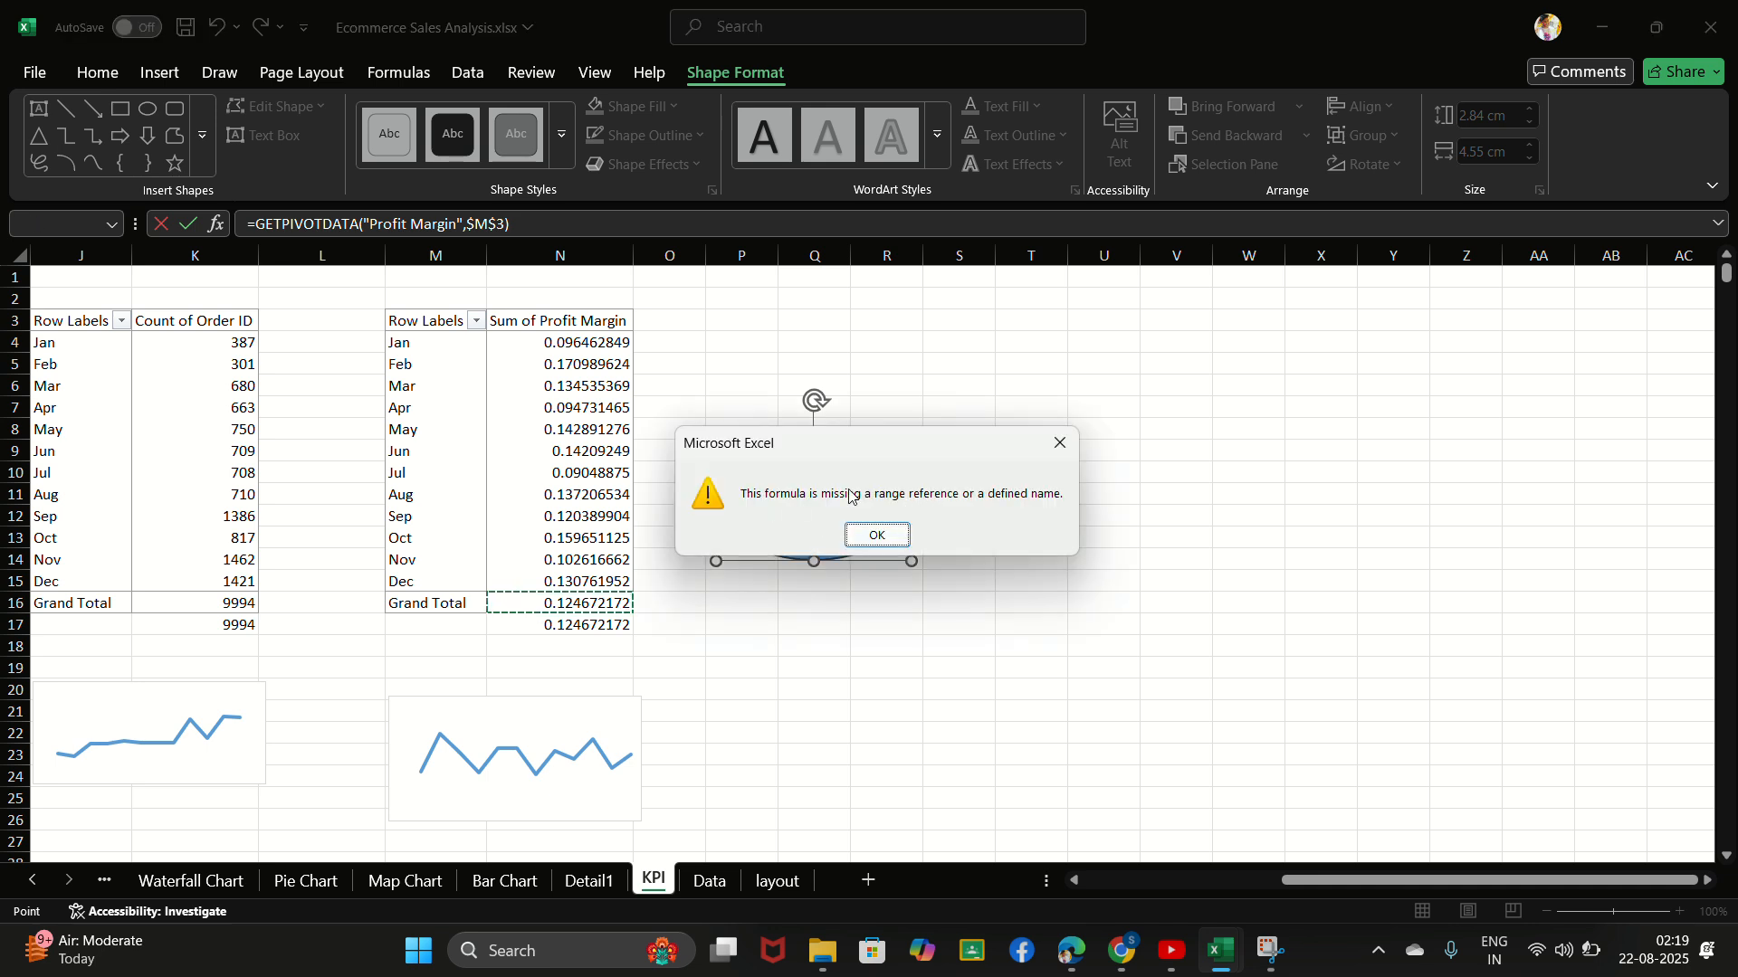
left_click(872, 536)
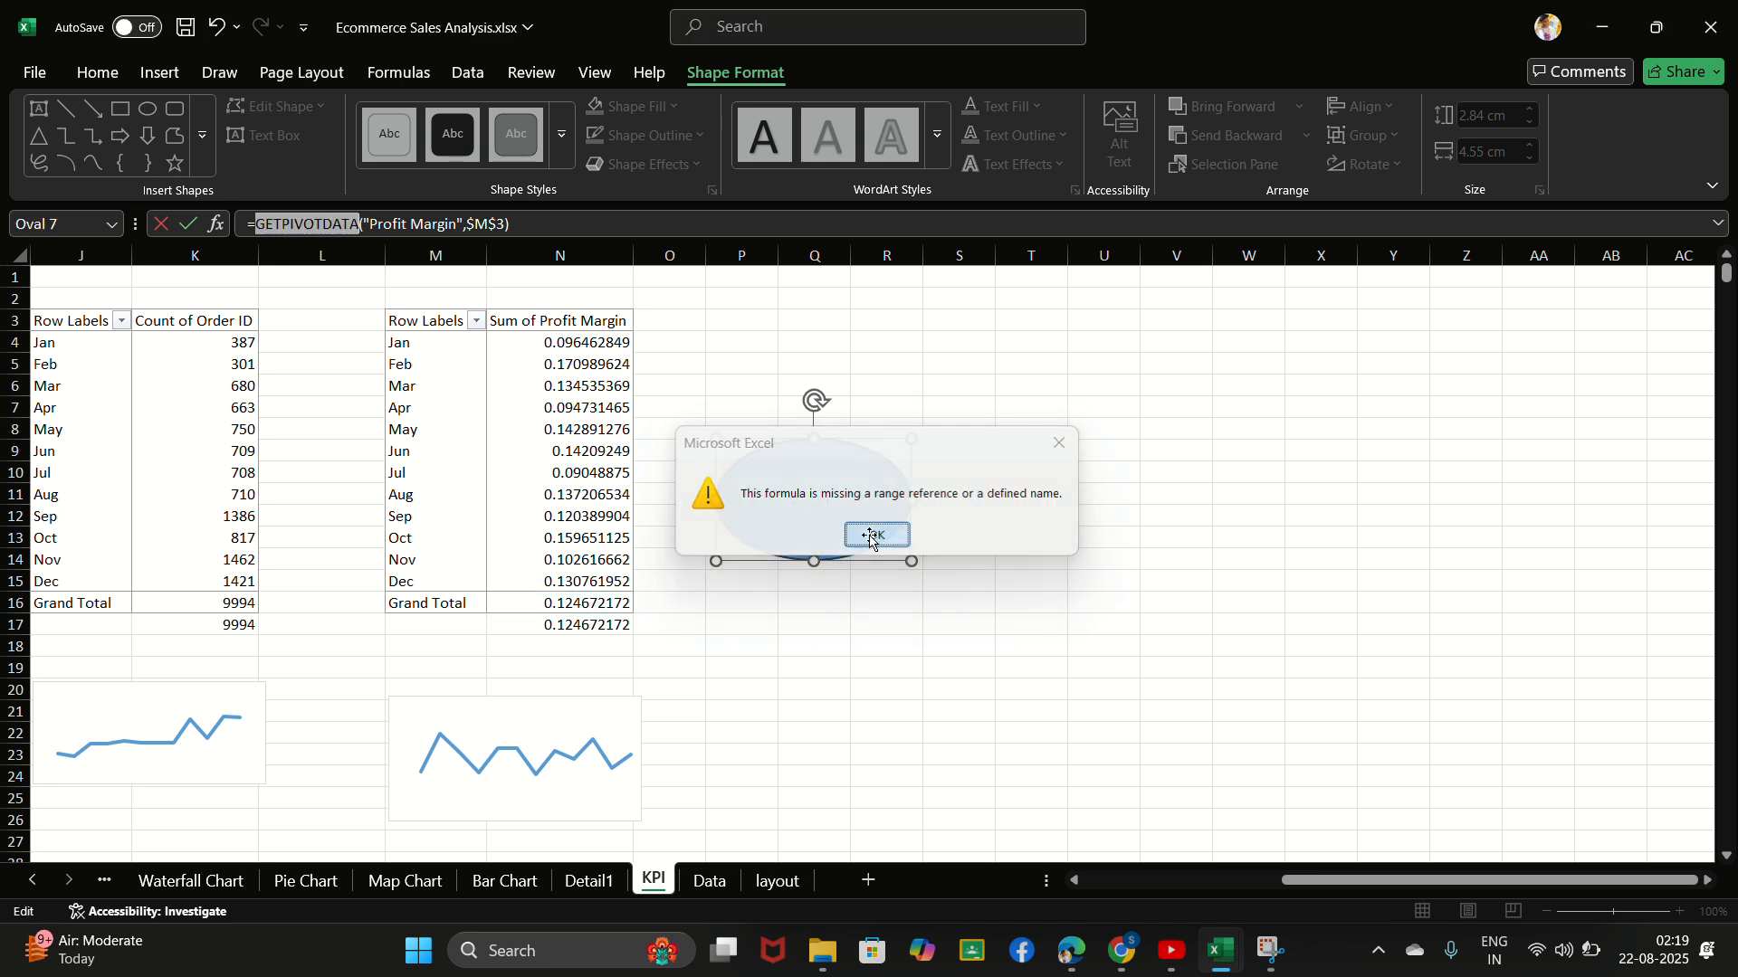
- Replace the oval's GETPIVOTDATA formula with a direct link to cell N17
left_click(577, 228)
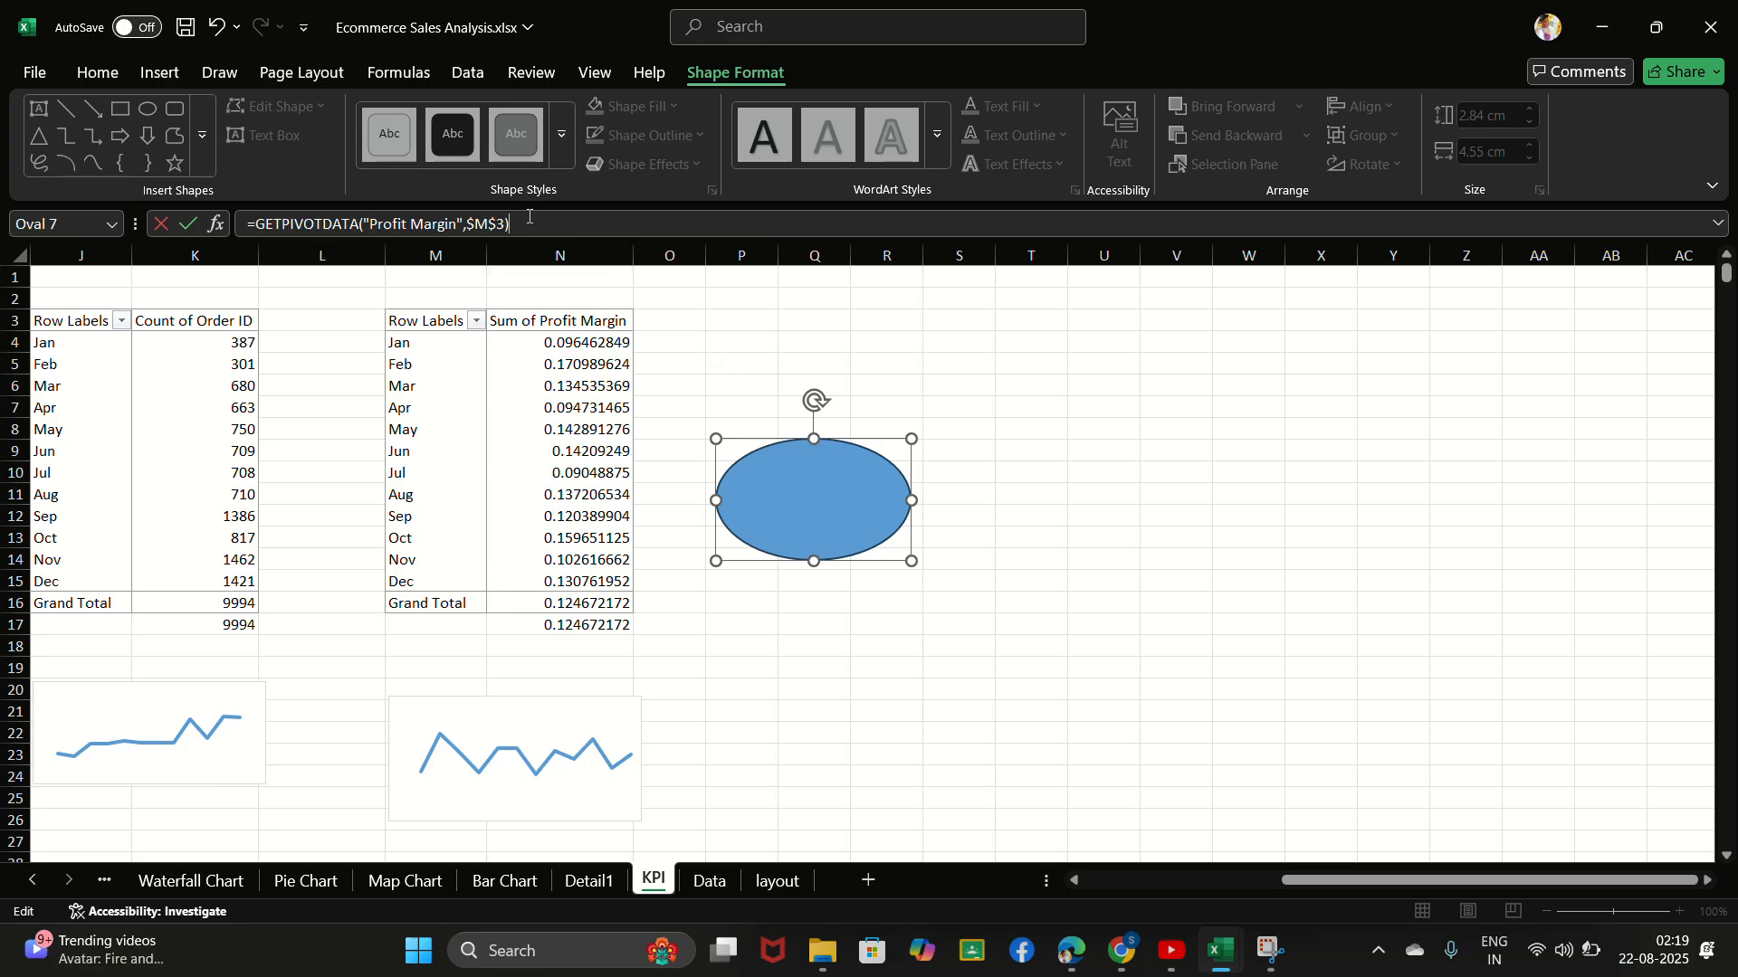
key("BackSpace")
key("BackSpace")
key("BackSpace")
key("BackSpace")
key("BackSpace")
key("BackSpace")
key("BackSpace")
key("BackSpace")
key("BackSpace")
key("BackSpace")
key("BackSpace")
key("BackSpace")
key("BackSpace")
key("BackSpace")
key("BackSpace")
key("BackSpace")
key("BackSpace")
key("BackSpace")
key("BackSpace")
key("BackSpace")
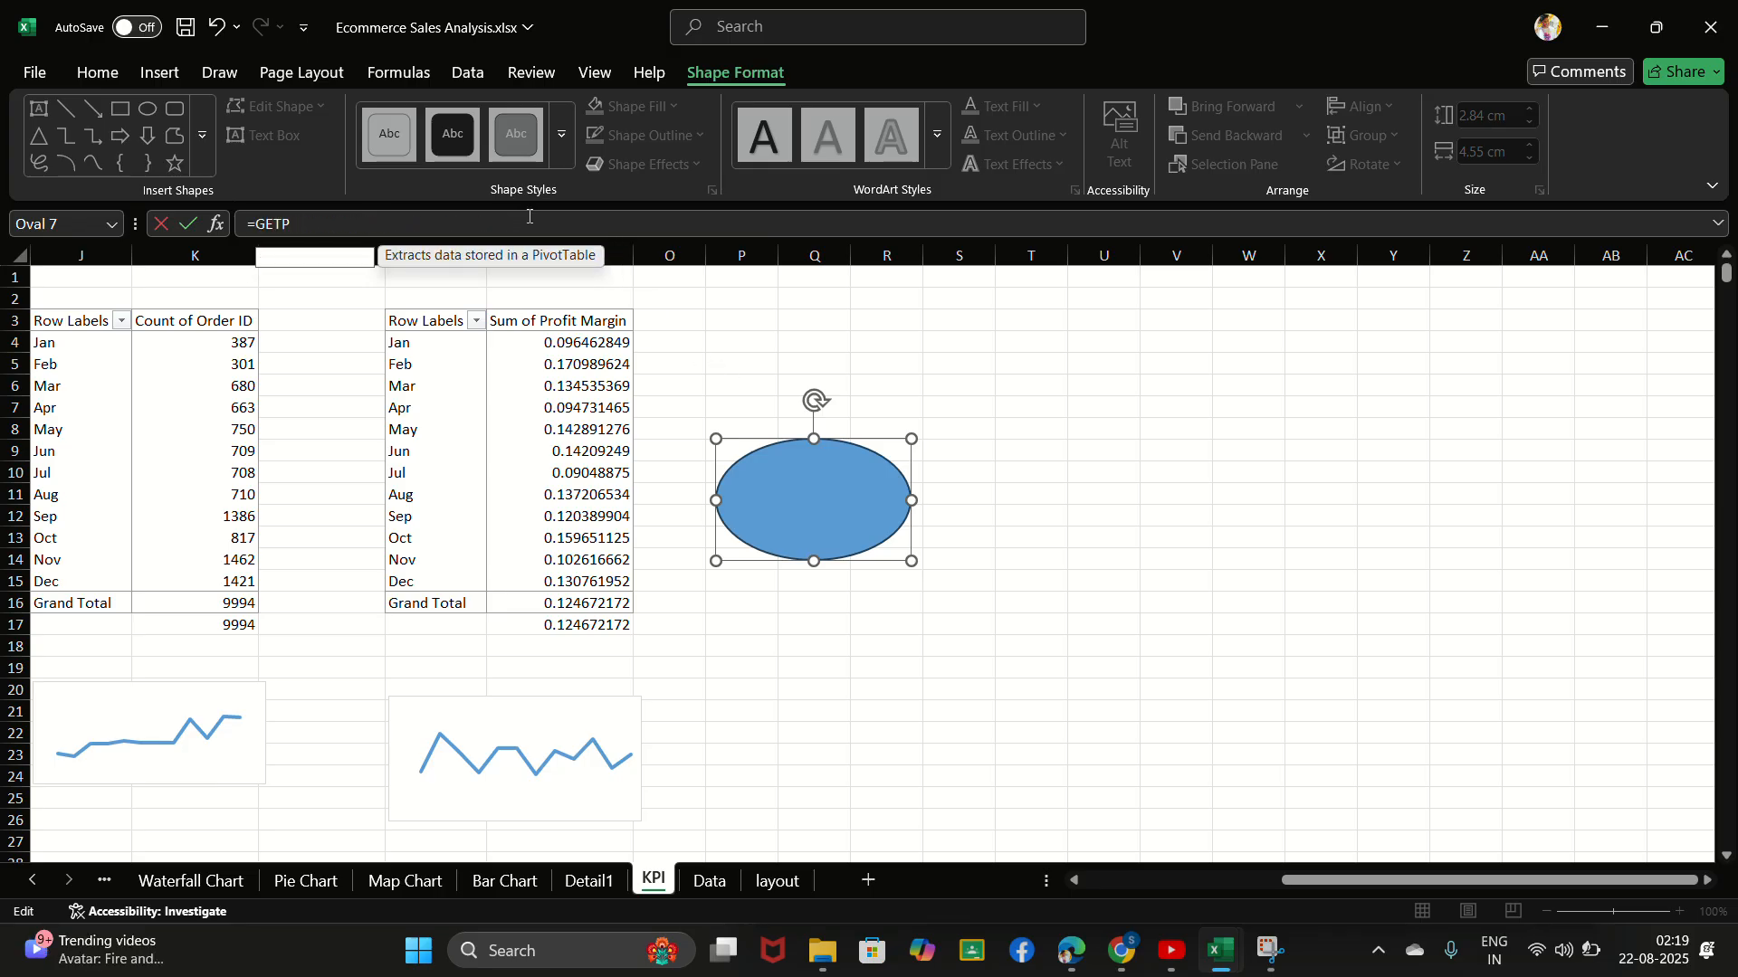
key("BackSpace")
key("BackSpace")
key("BackSpace")
key("BackSpace")
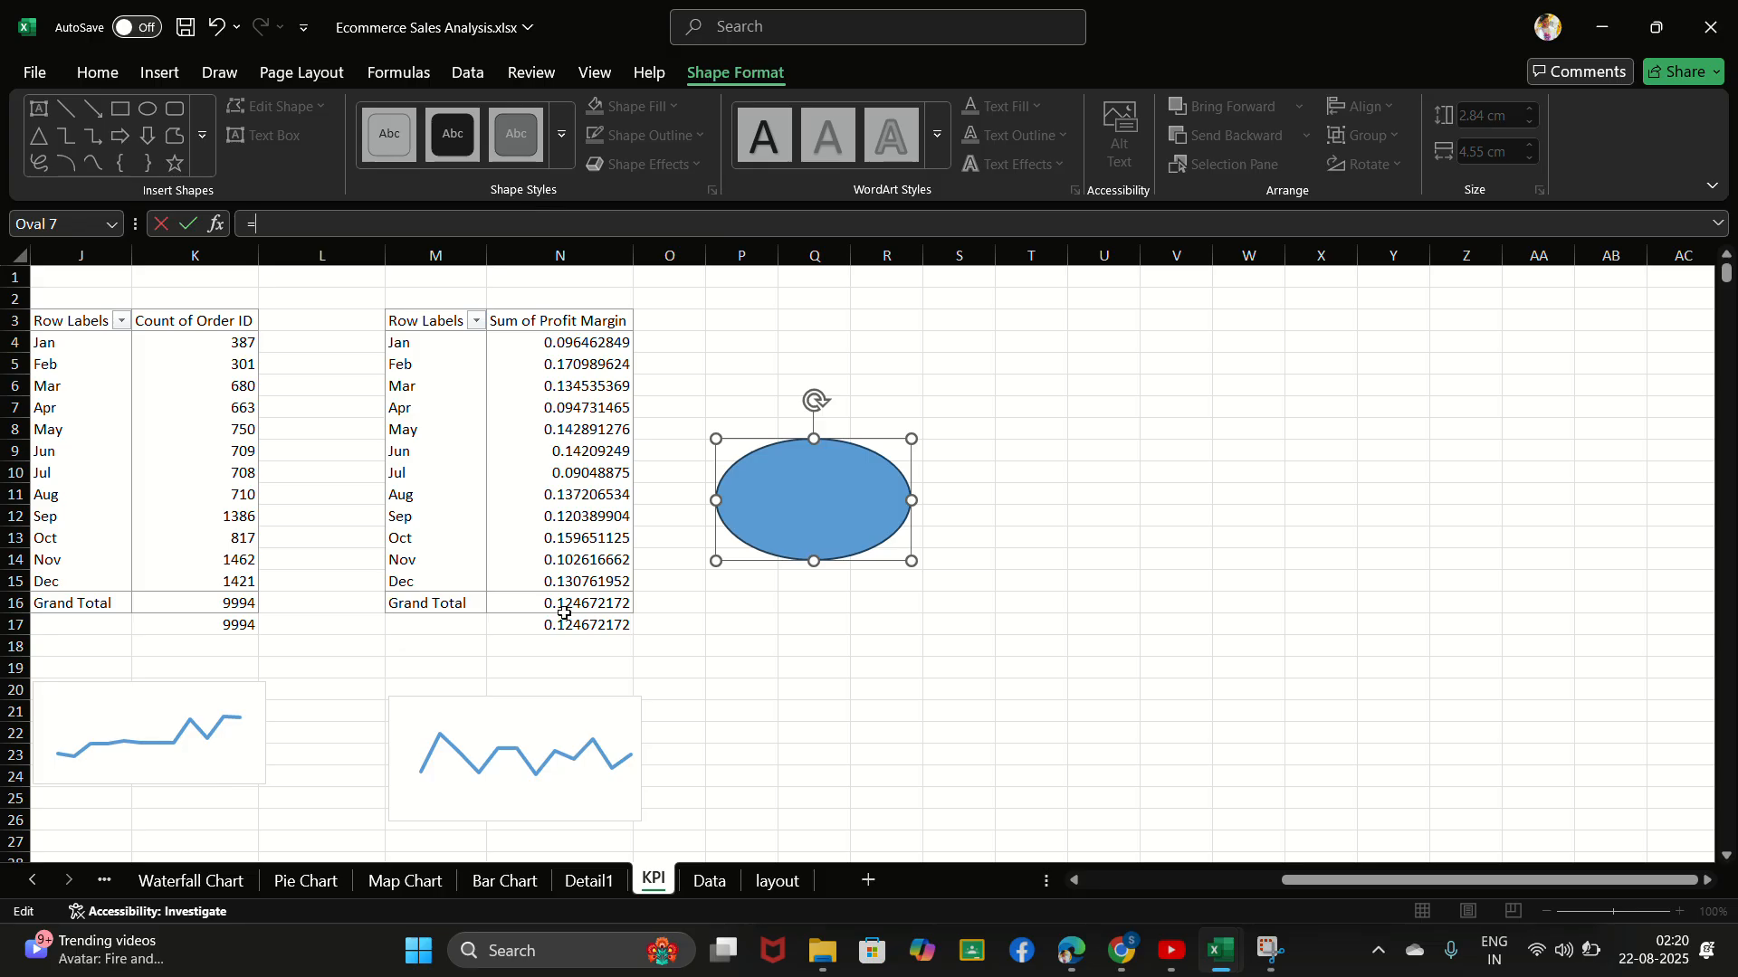
left_click(568, 626)
key("Return")
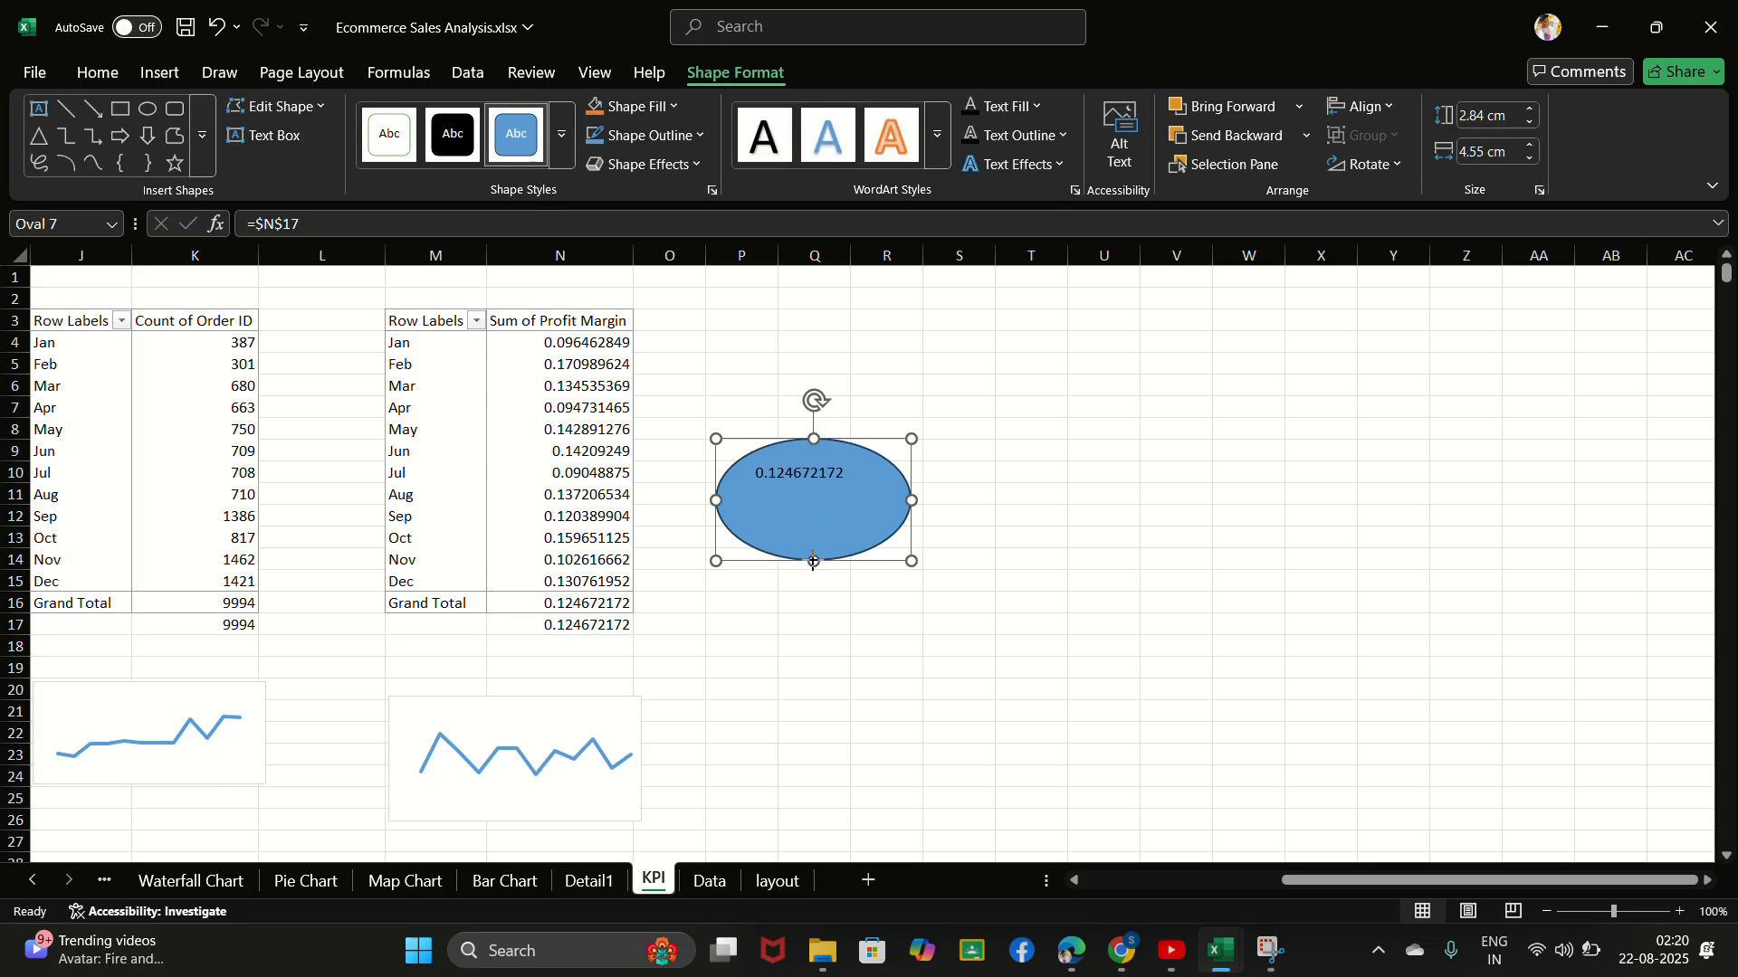
- Reduce the oval's height to about 1.76 cm and delete the oval from the sheet
left_click_drag(813, 561, 813, 514)
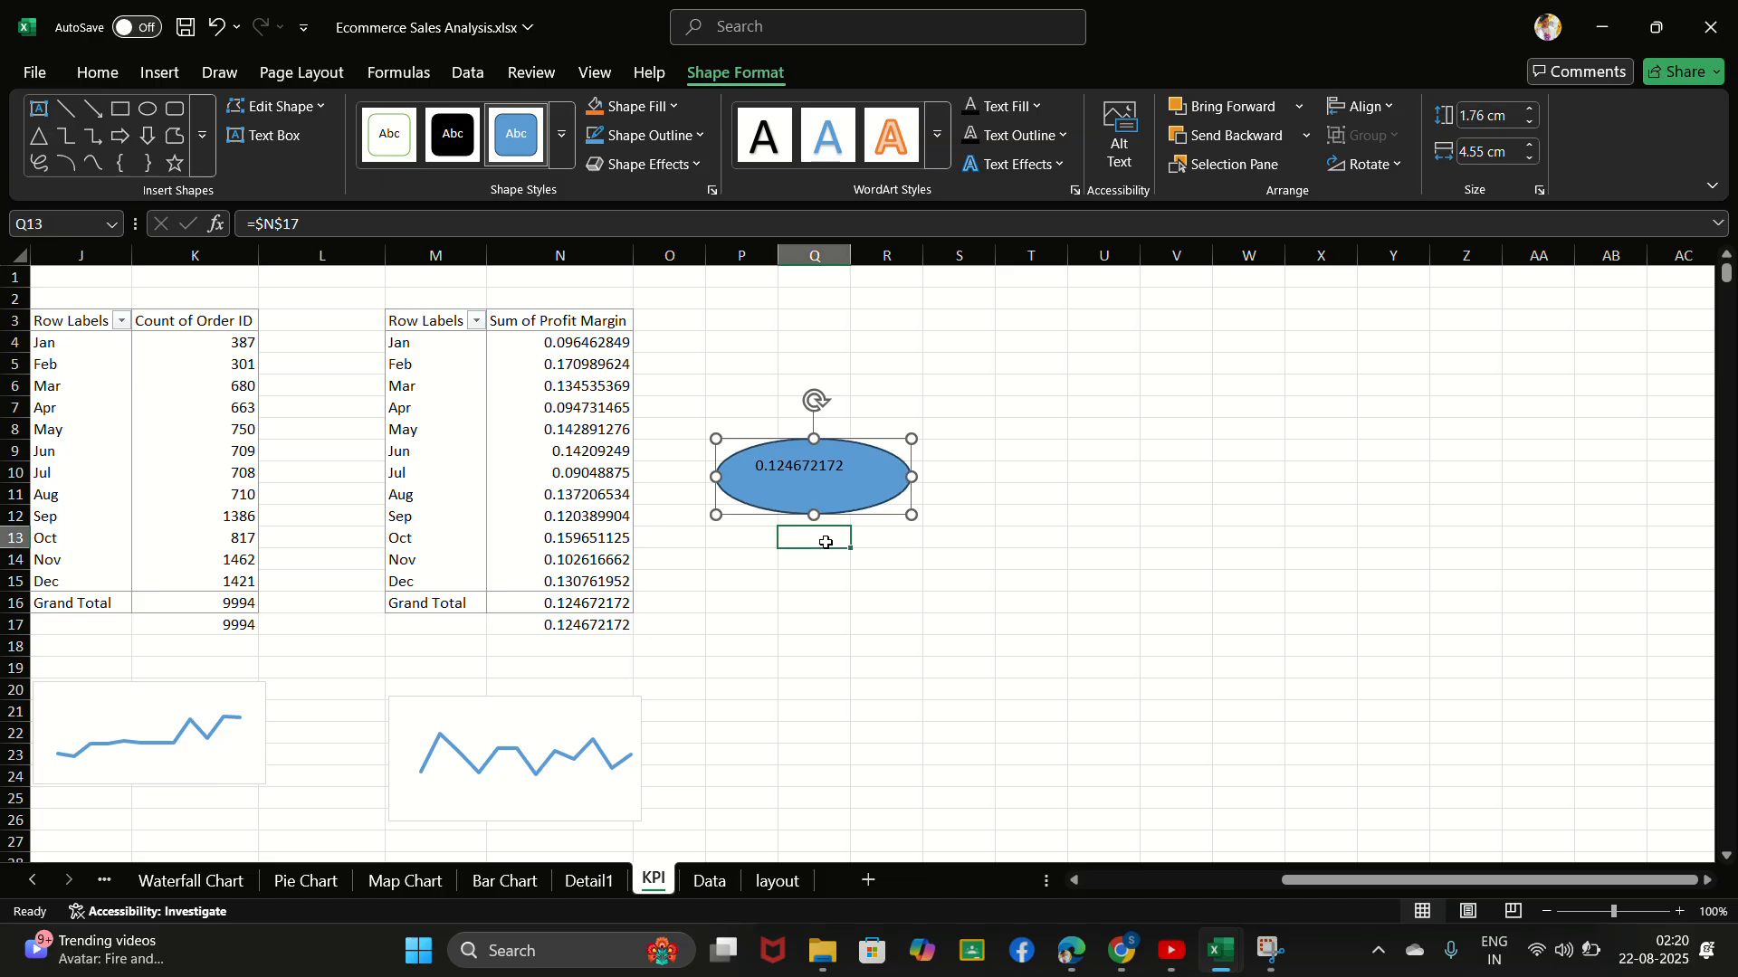
left_click(815, 537)
left_click(827, 482)
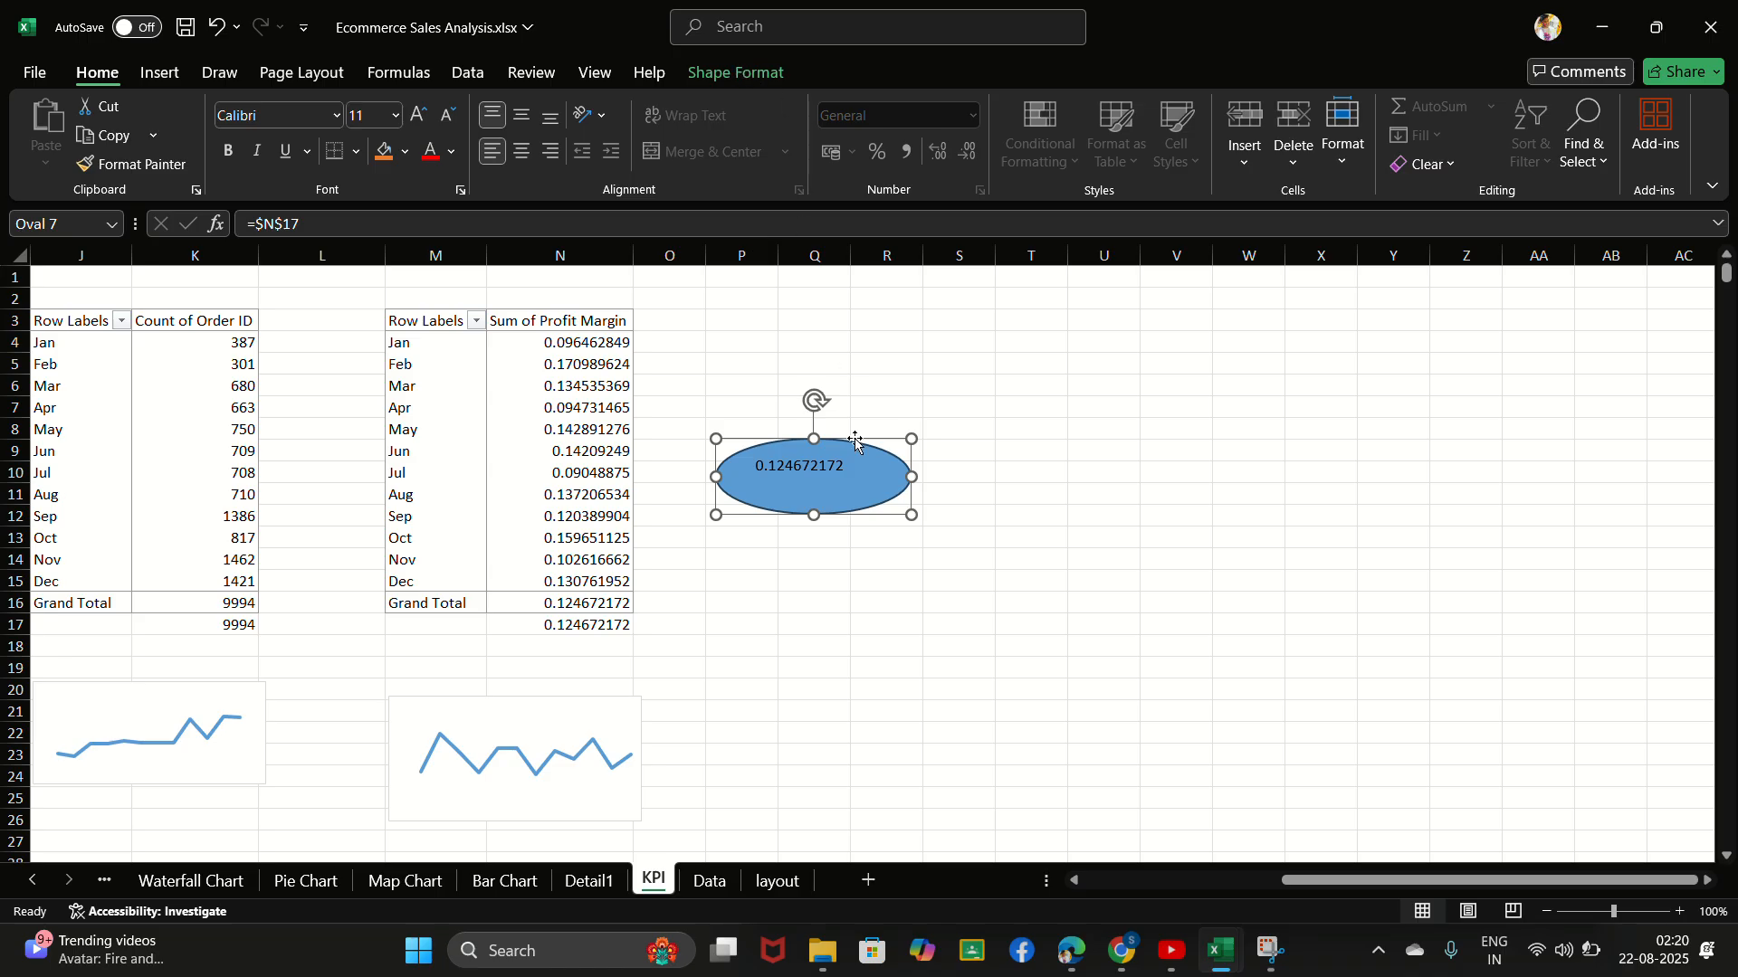
key("Escape")
key("Delete")
- Format the sales total in B17 with the $ English (United States) accounting format
scroll(769, 507, "left", 5)
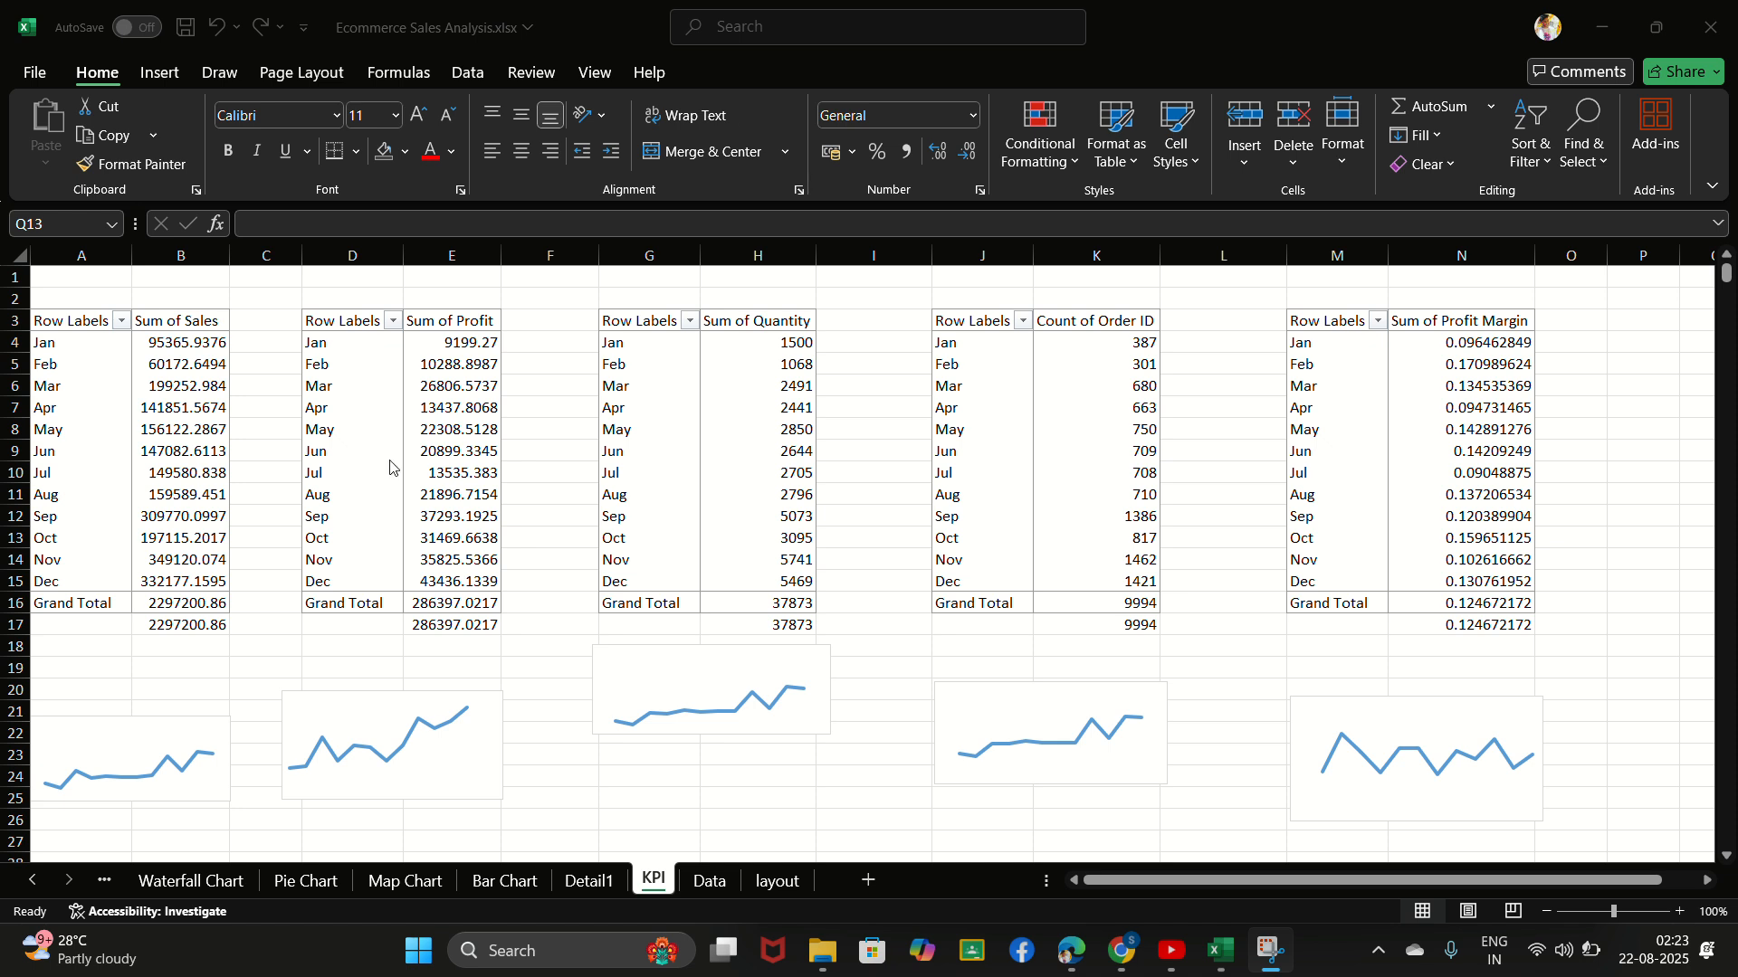
left_click(194, 629)
left_click(194, 626)
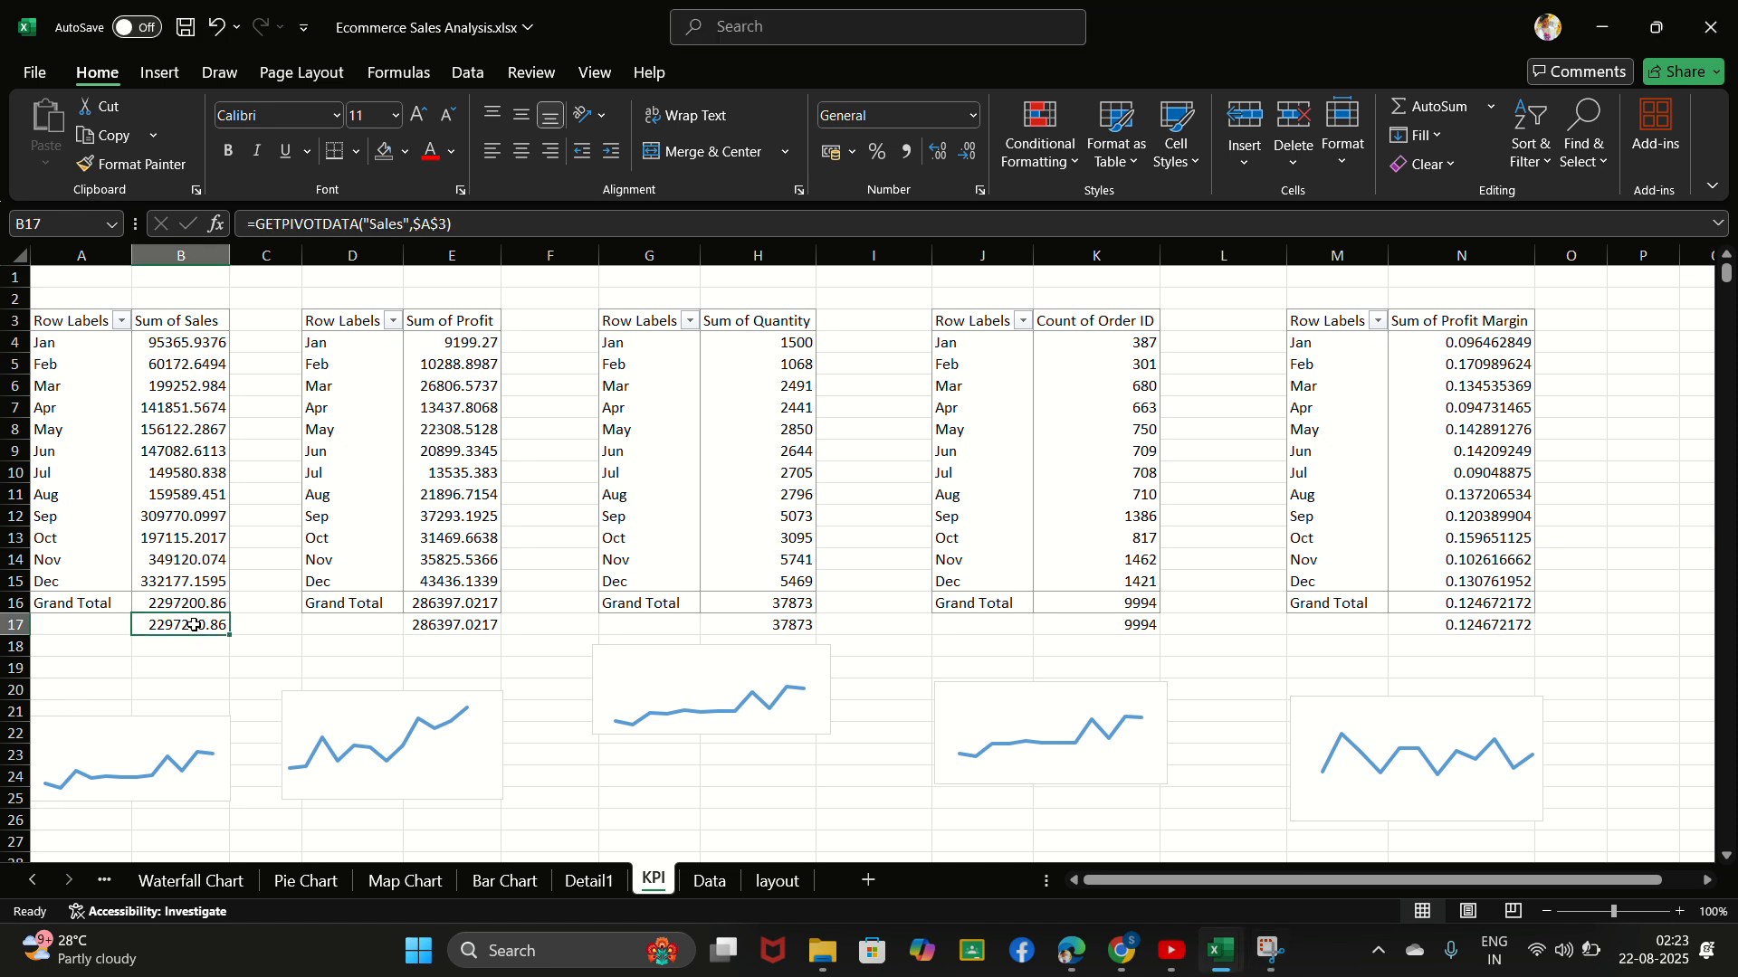
left_click(852, 155)
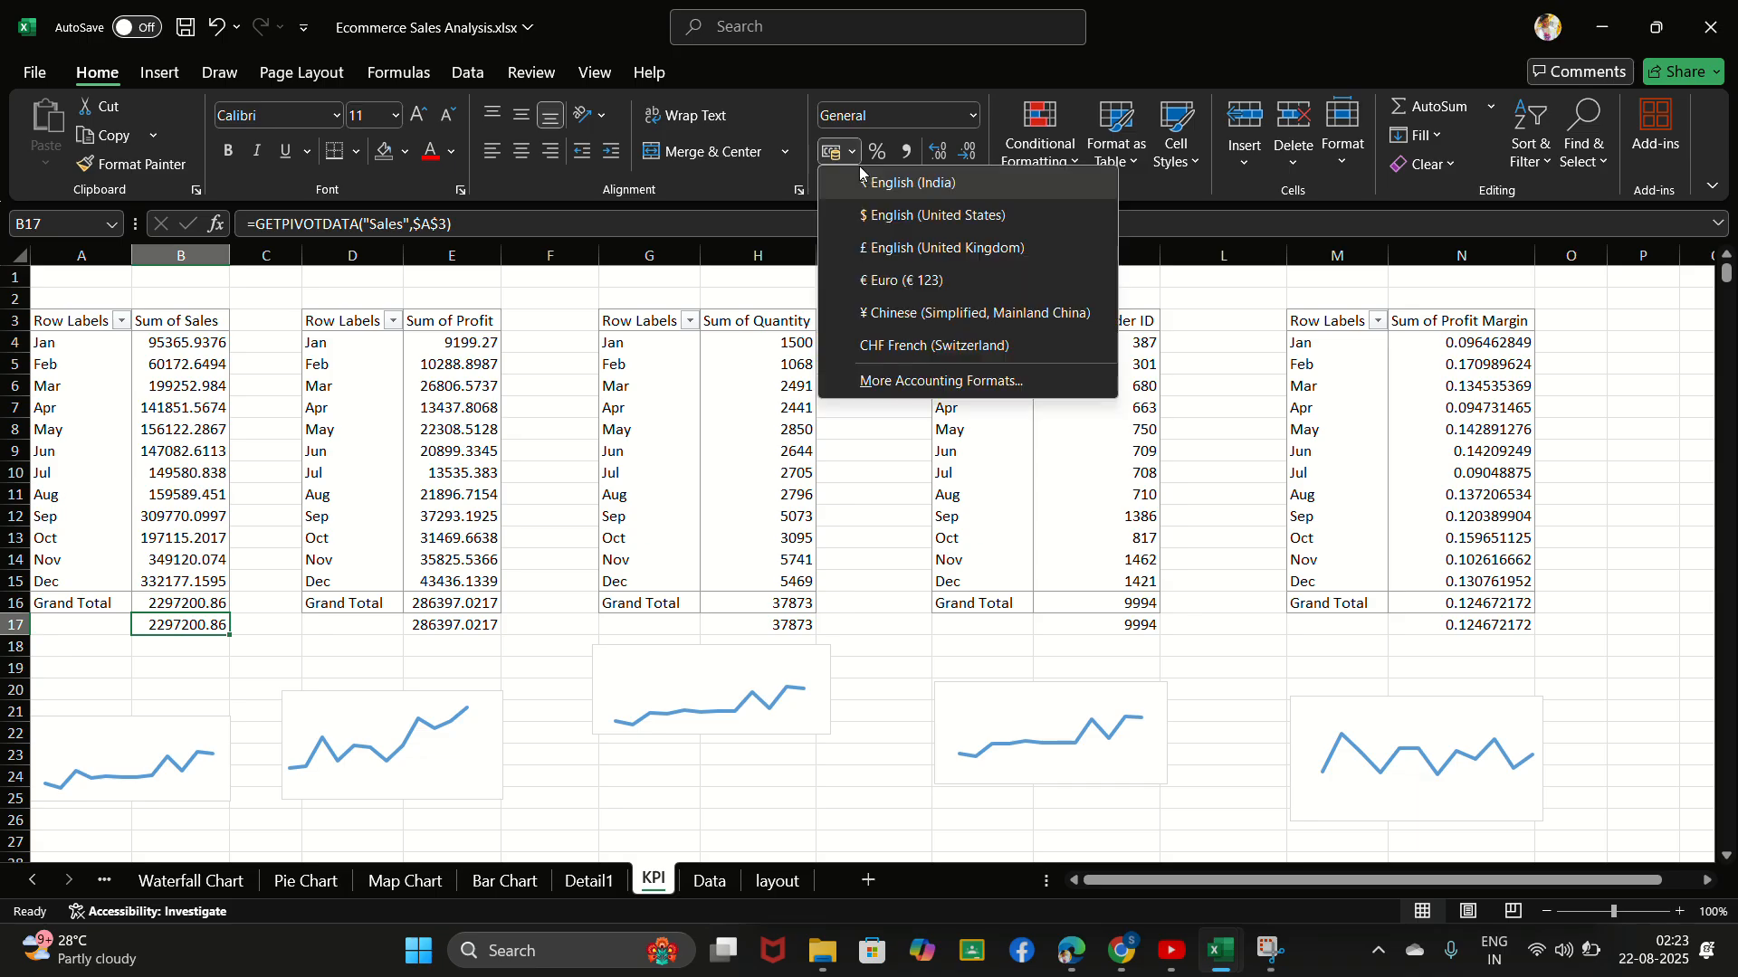
left_click(906, 217)
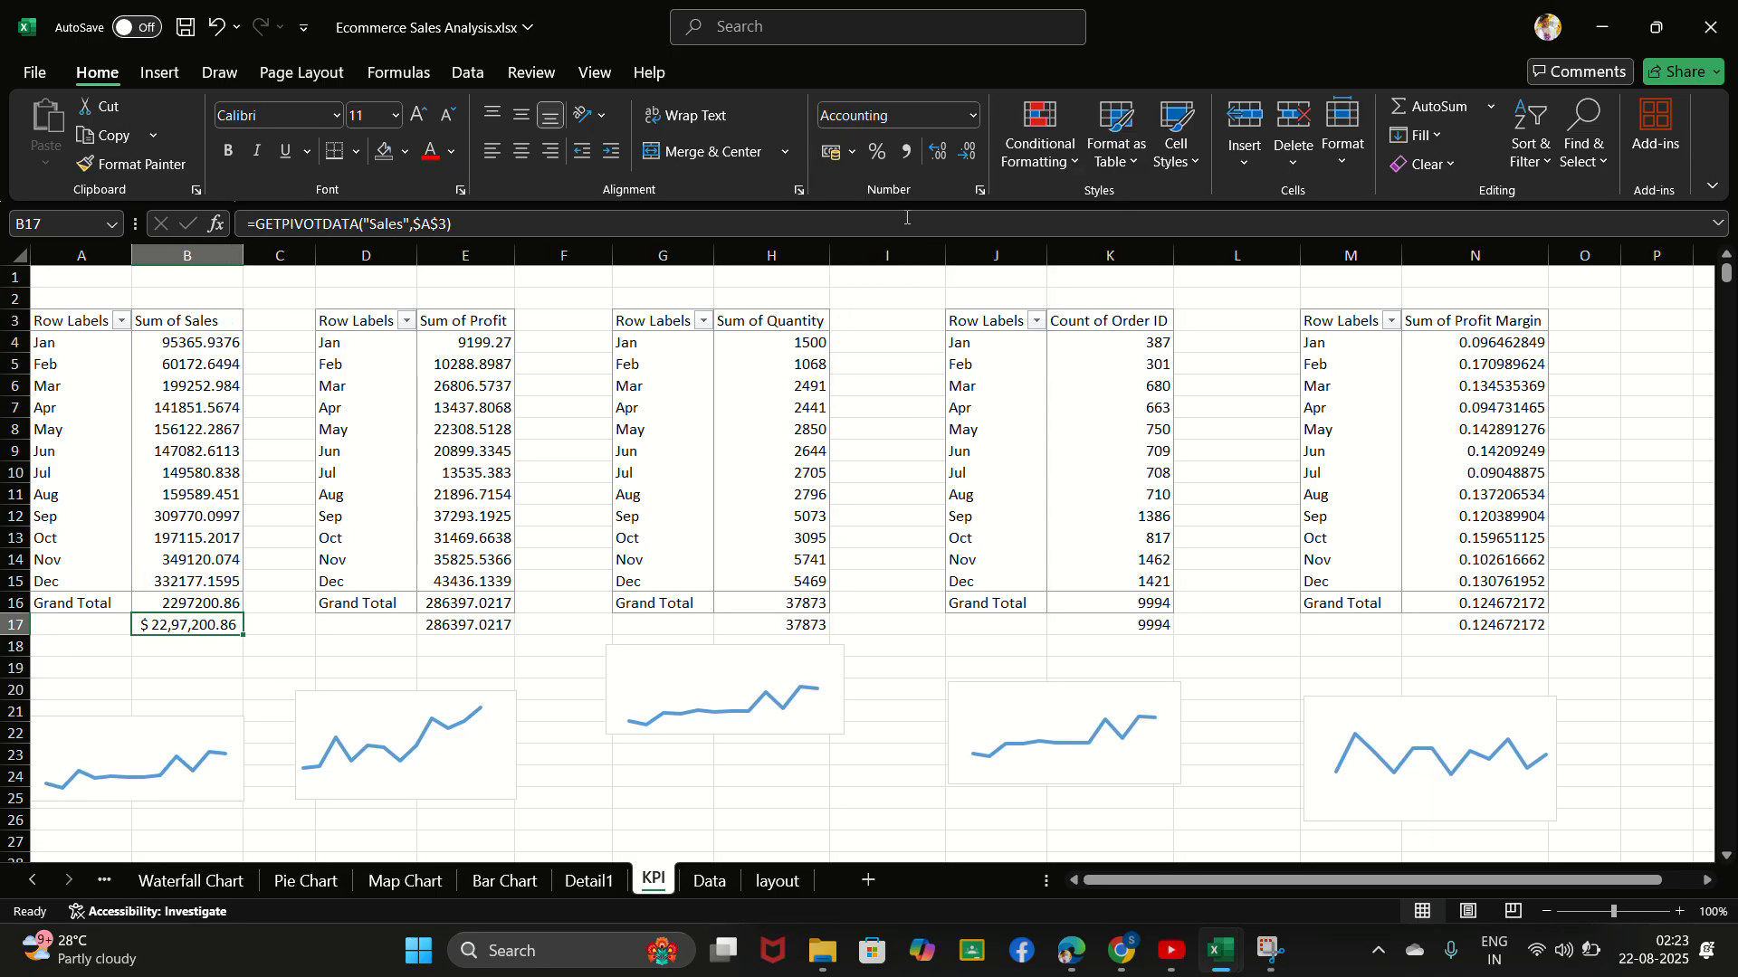
- Format the profit total in E17 with the $ English (United States) accounting format
left_click(489, 623)
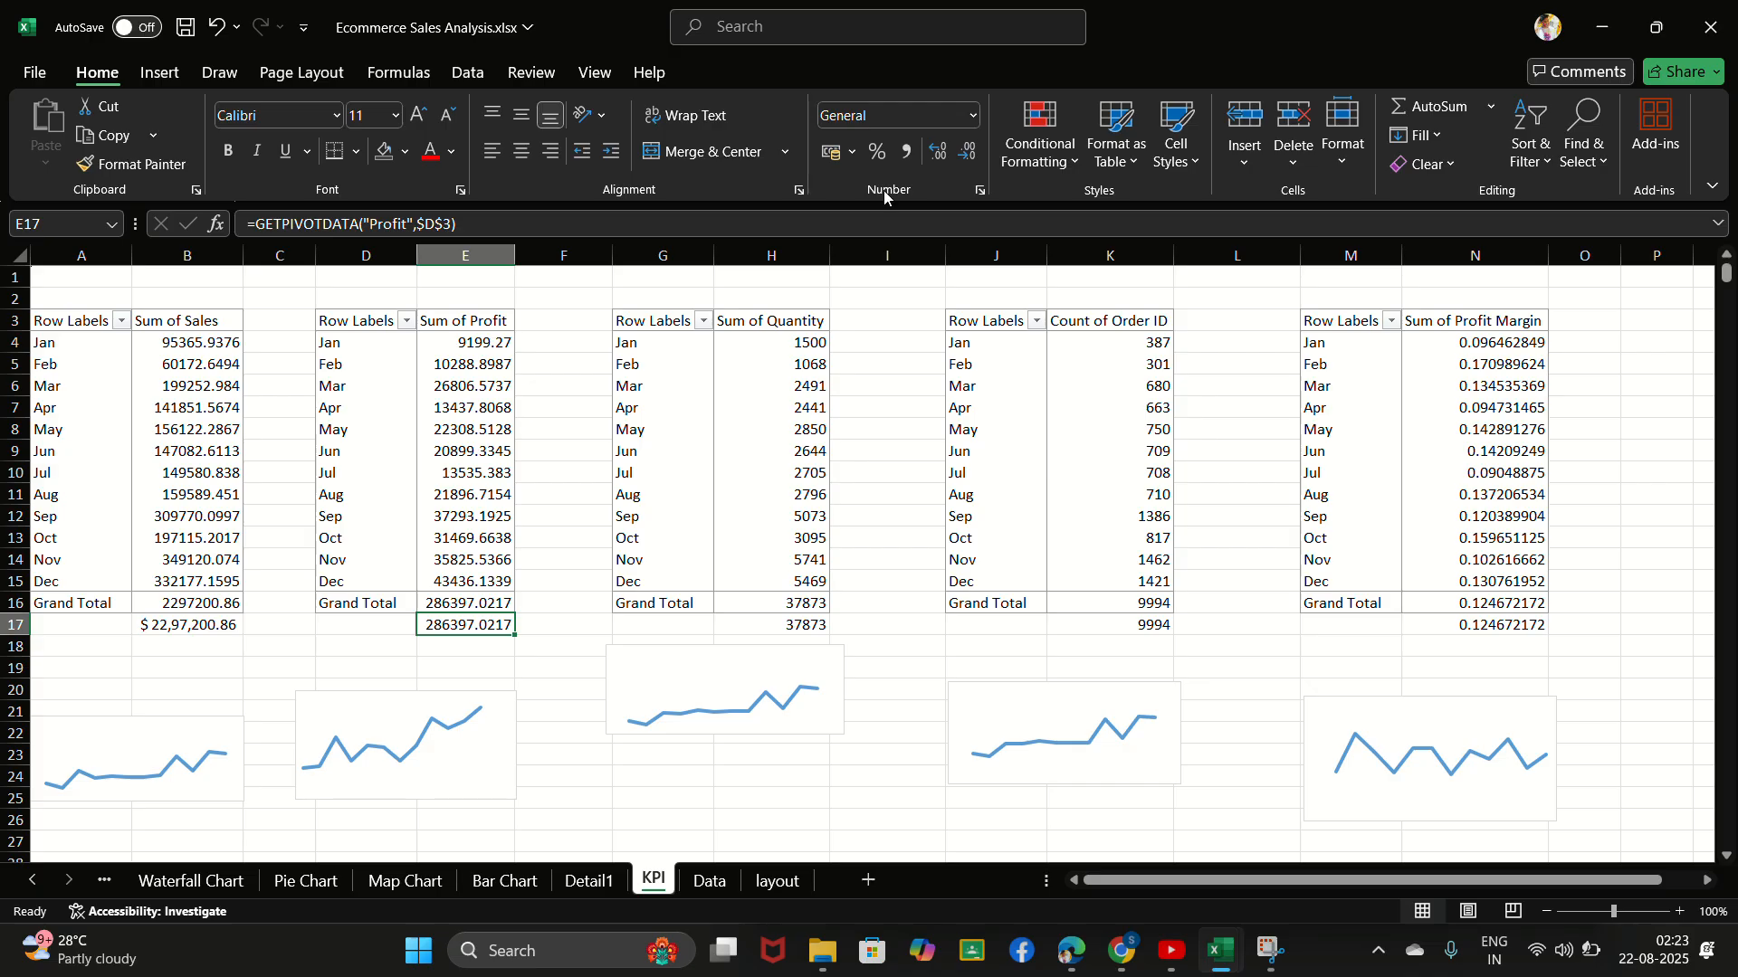
left_click(851, 156)
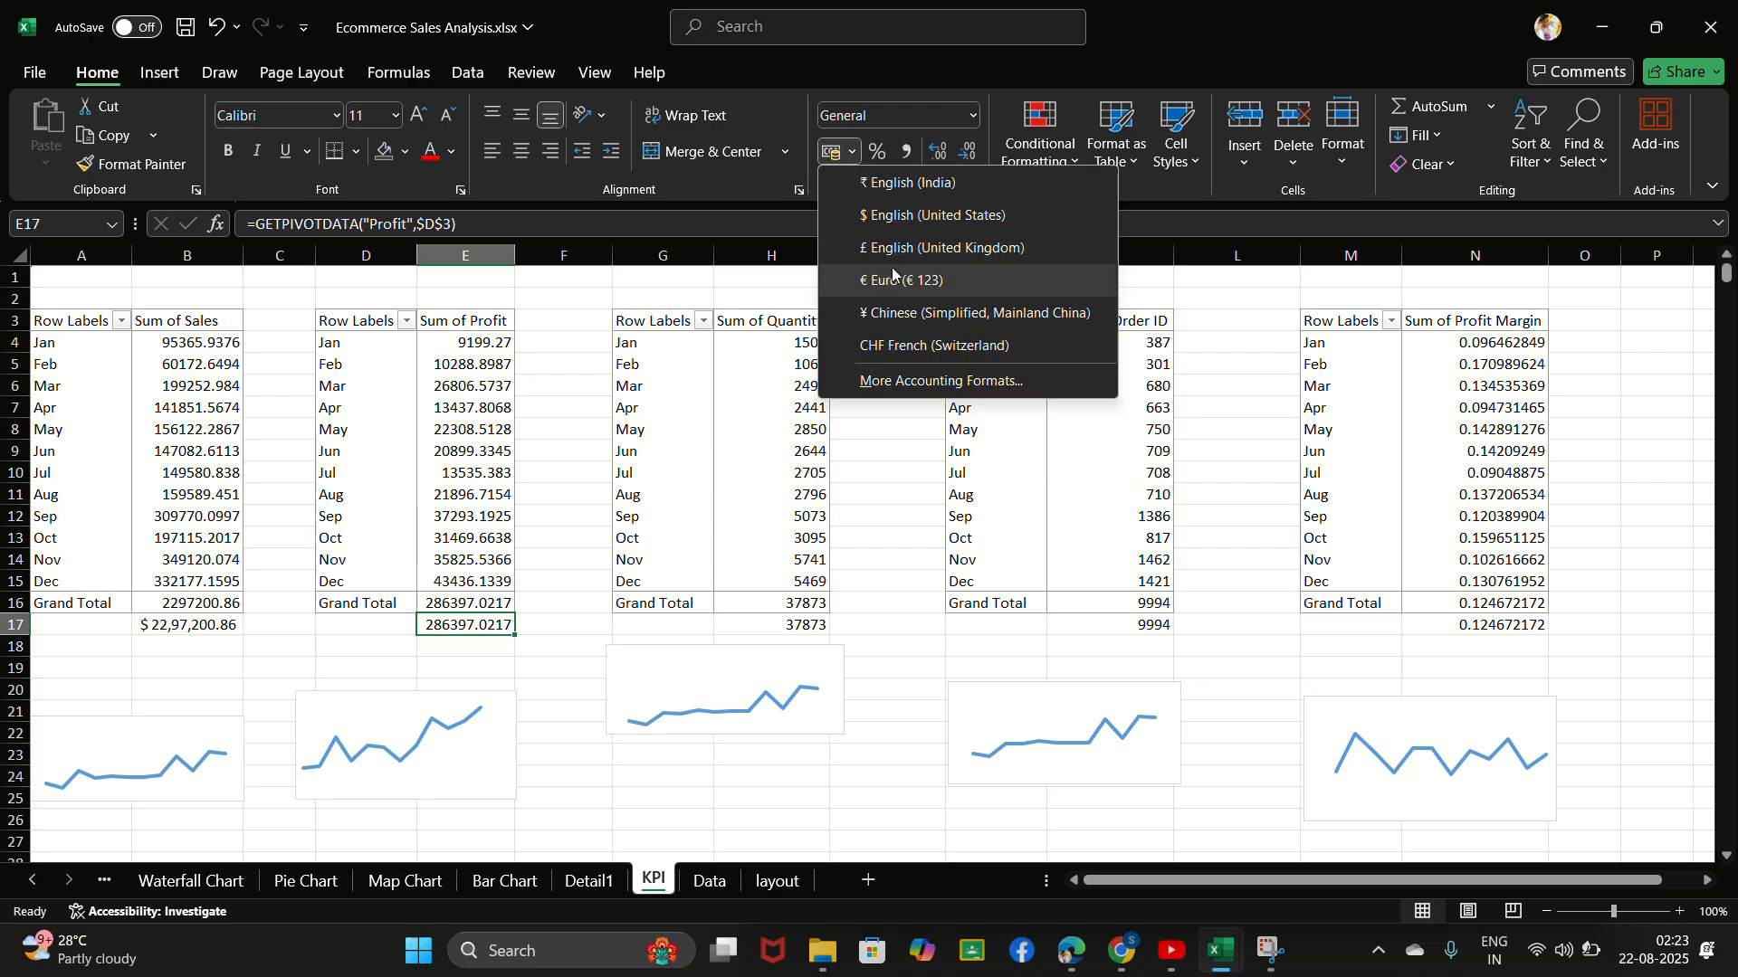
left_click(928, 224)
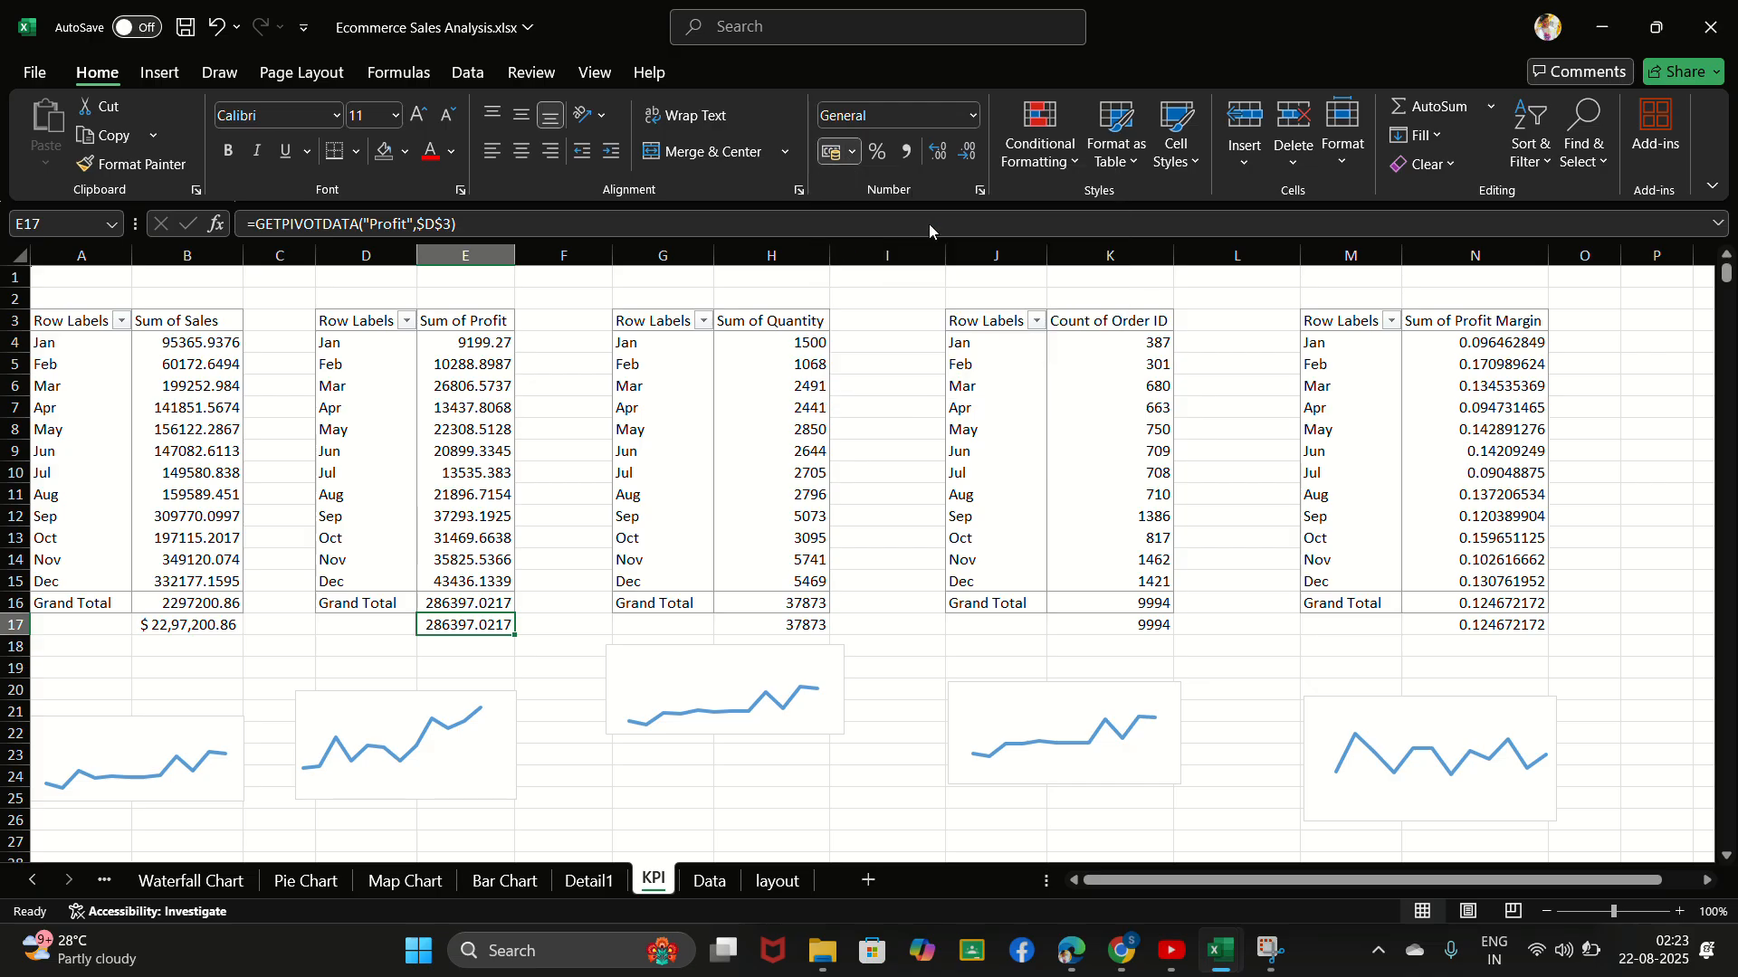
- Apply the custom number format "#" 0 to the quantity total in H17
left_click(798, 624)
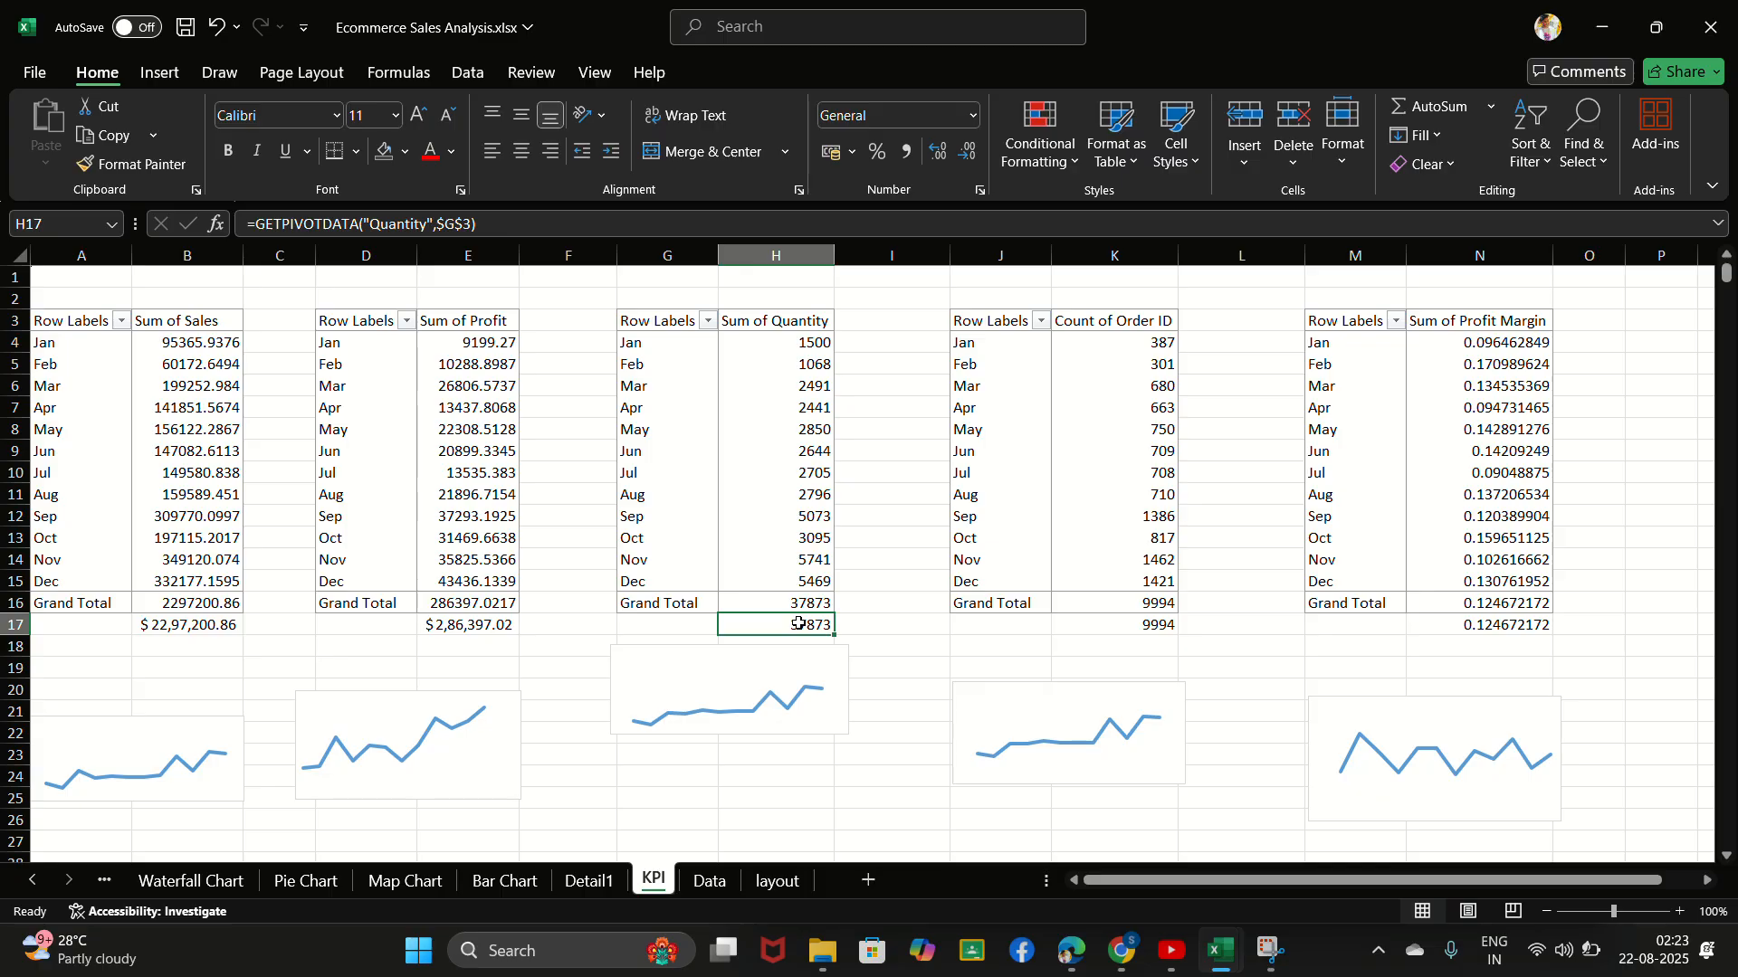
key("ctrl+1")
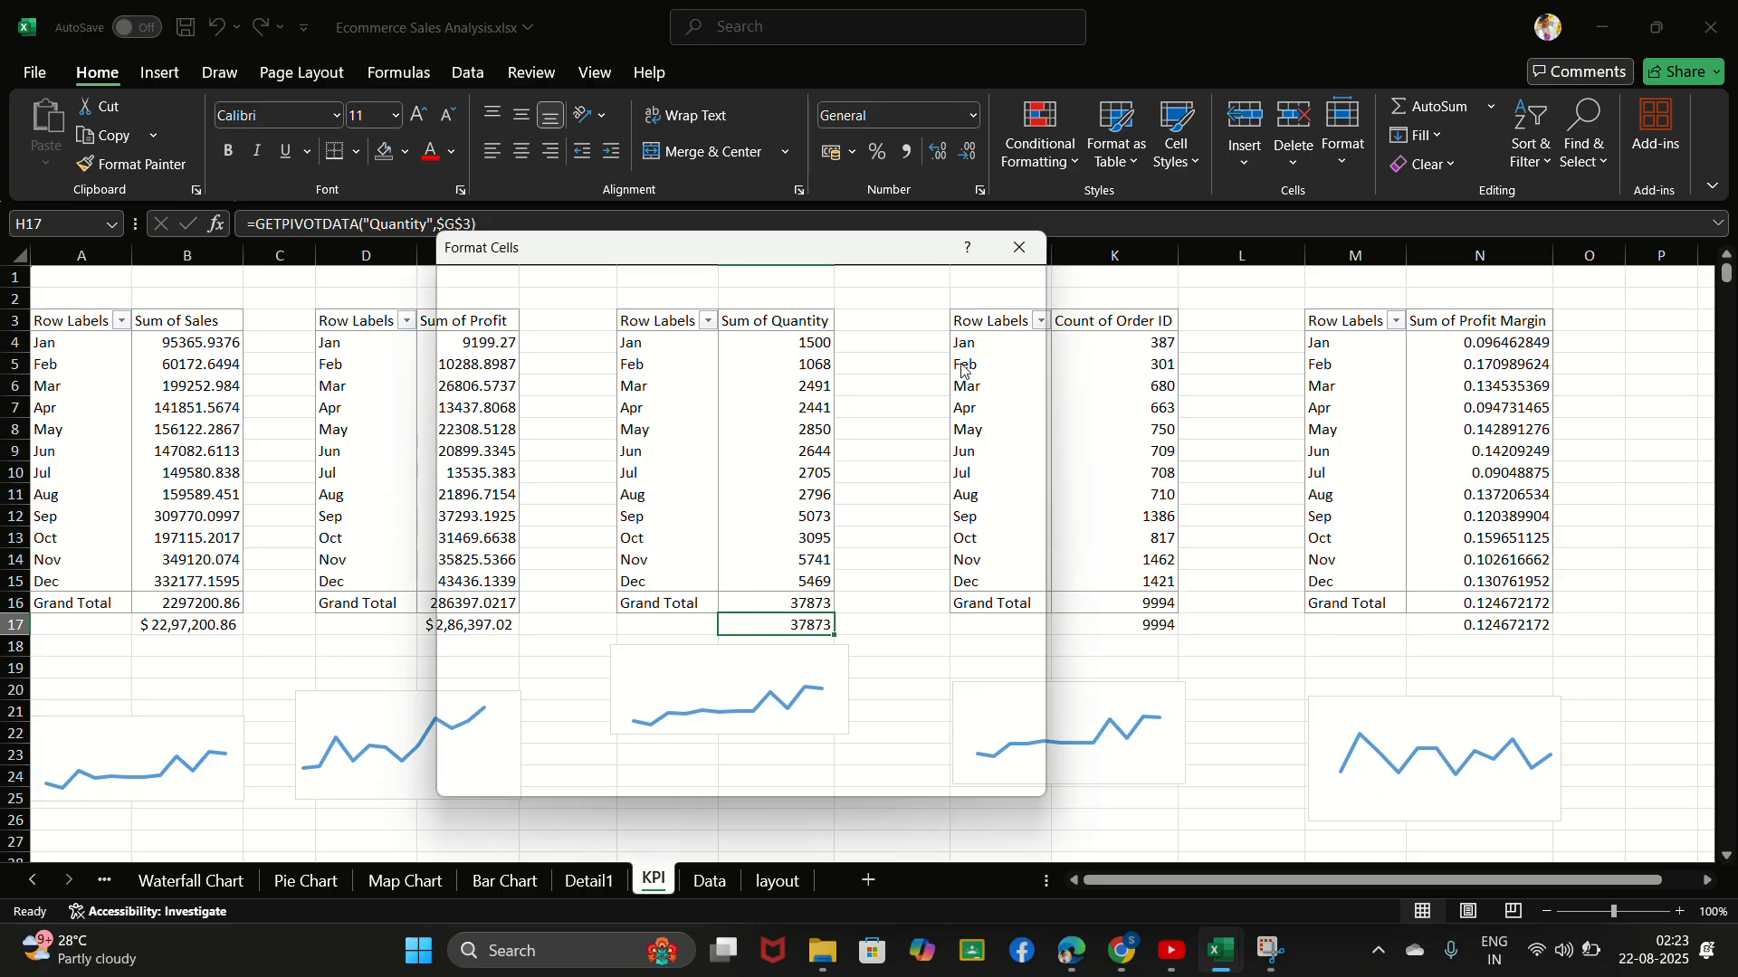
left_click(1028, 250)
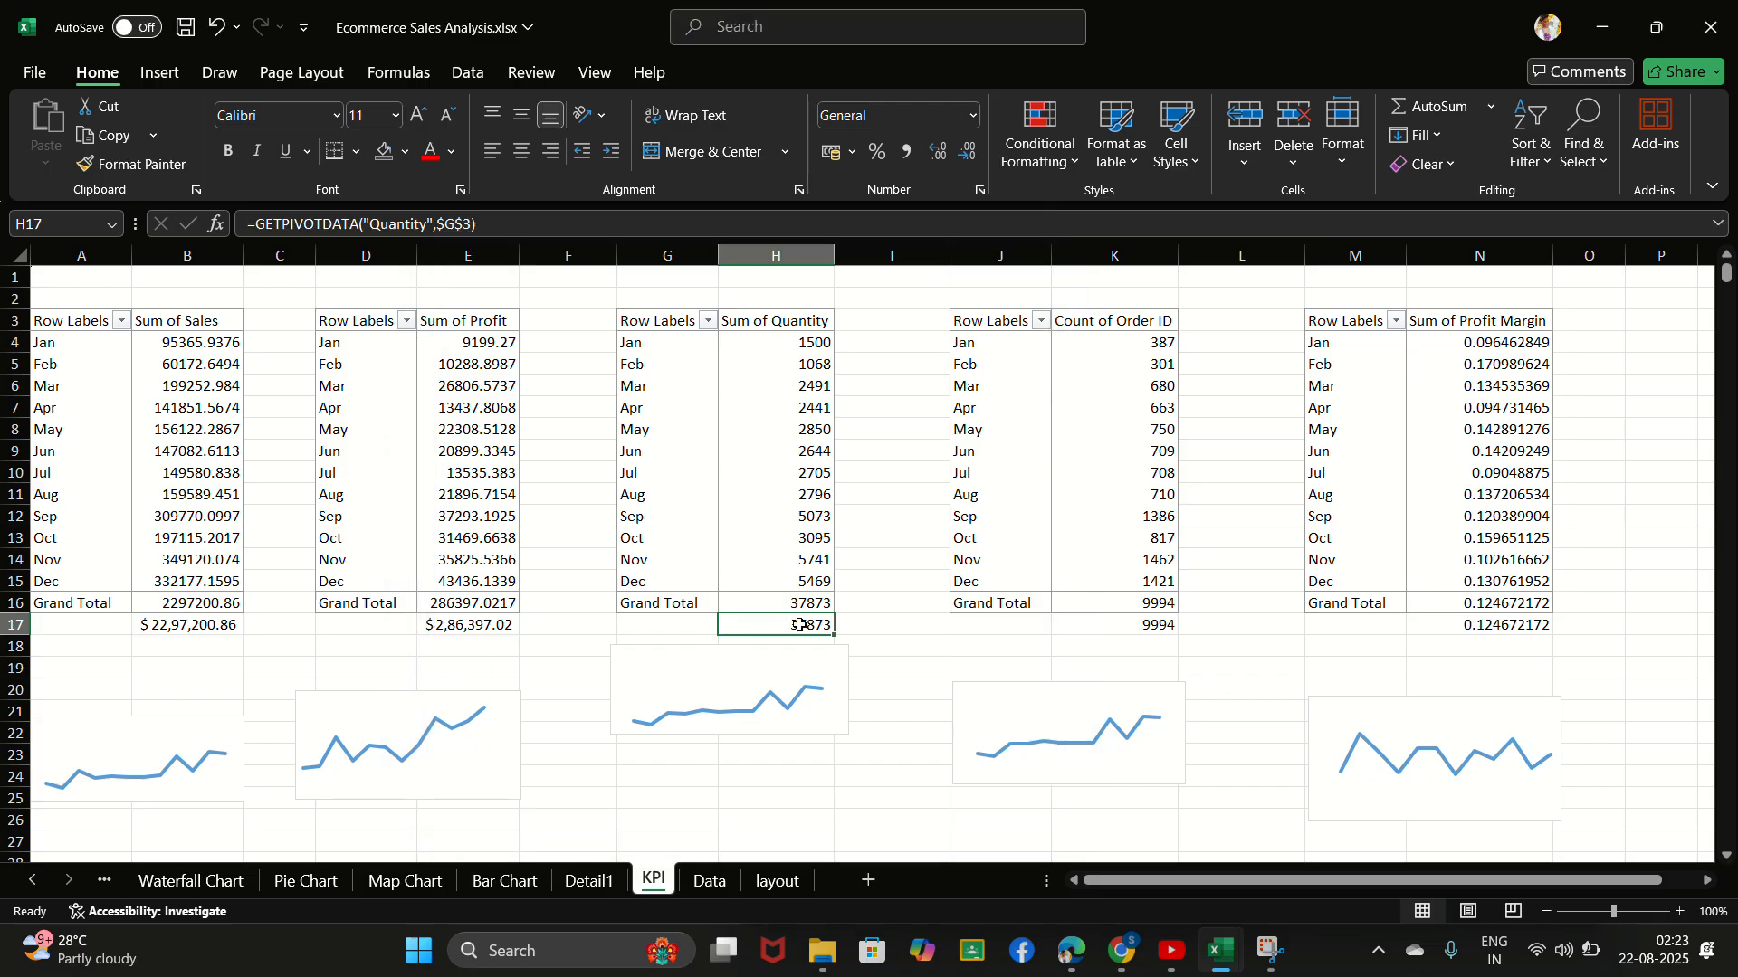
key("ctrl+1")
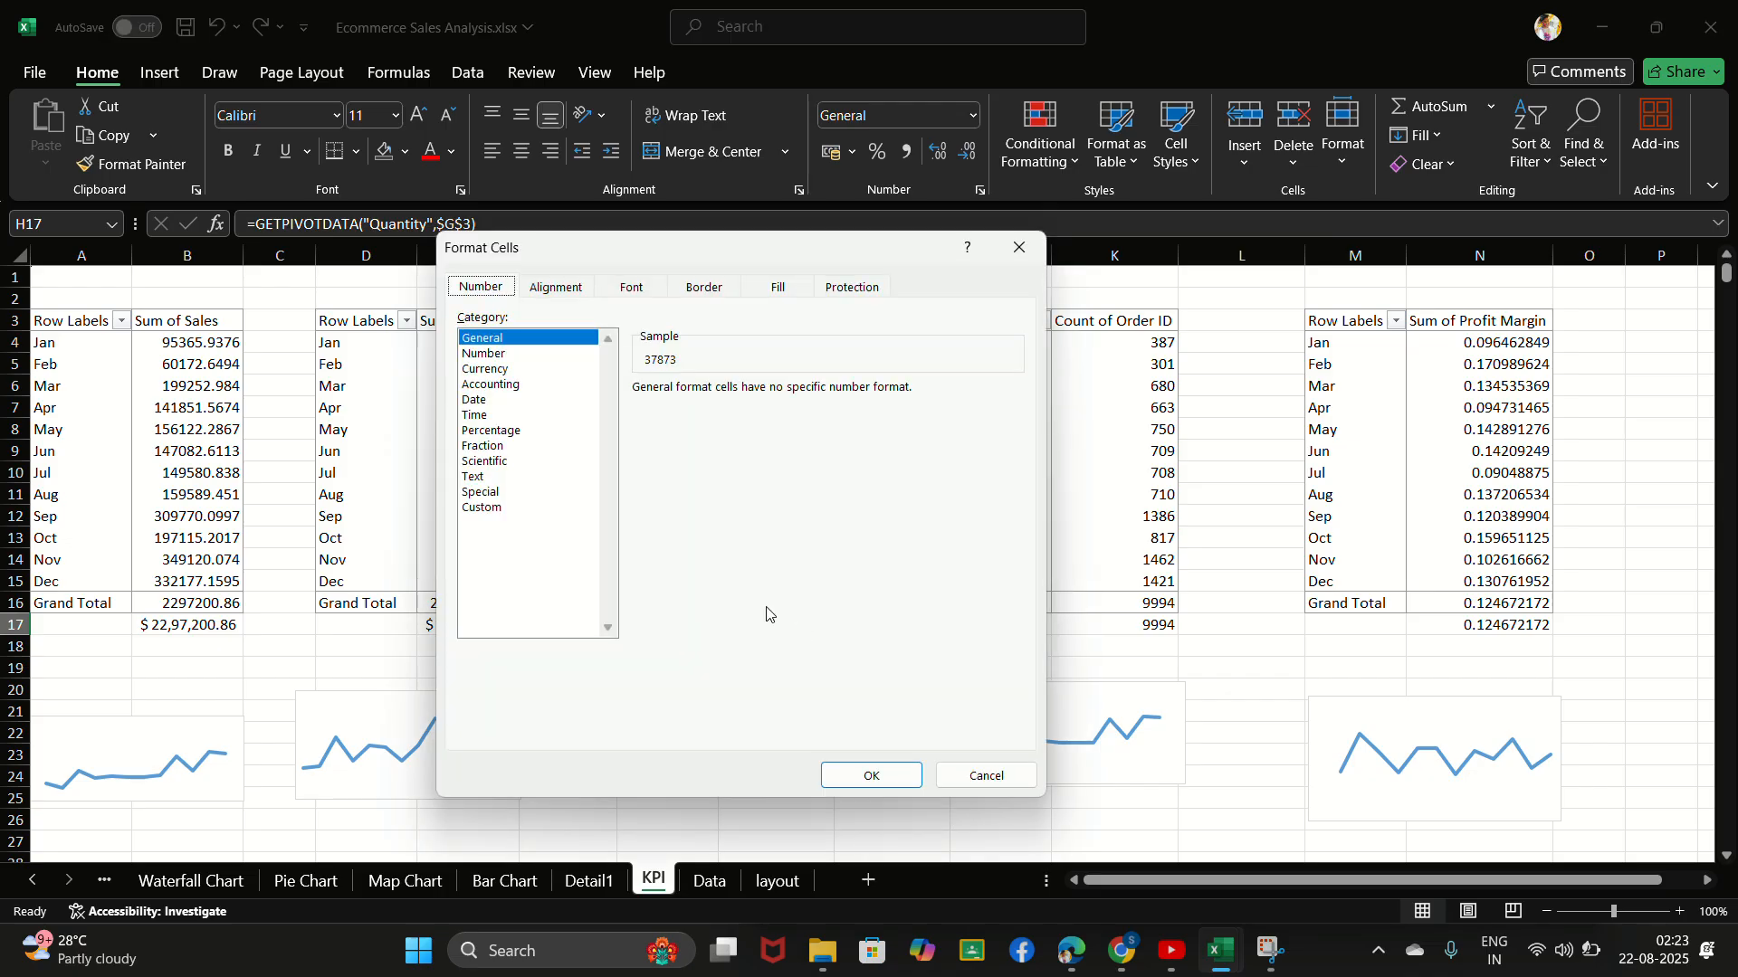
left_click(498, 508)
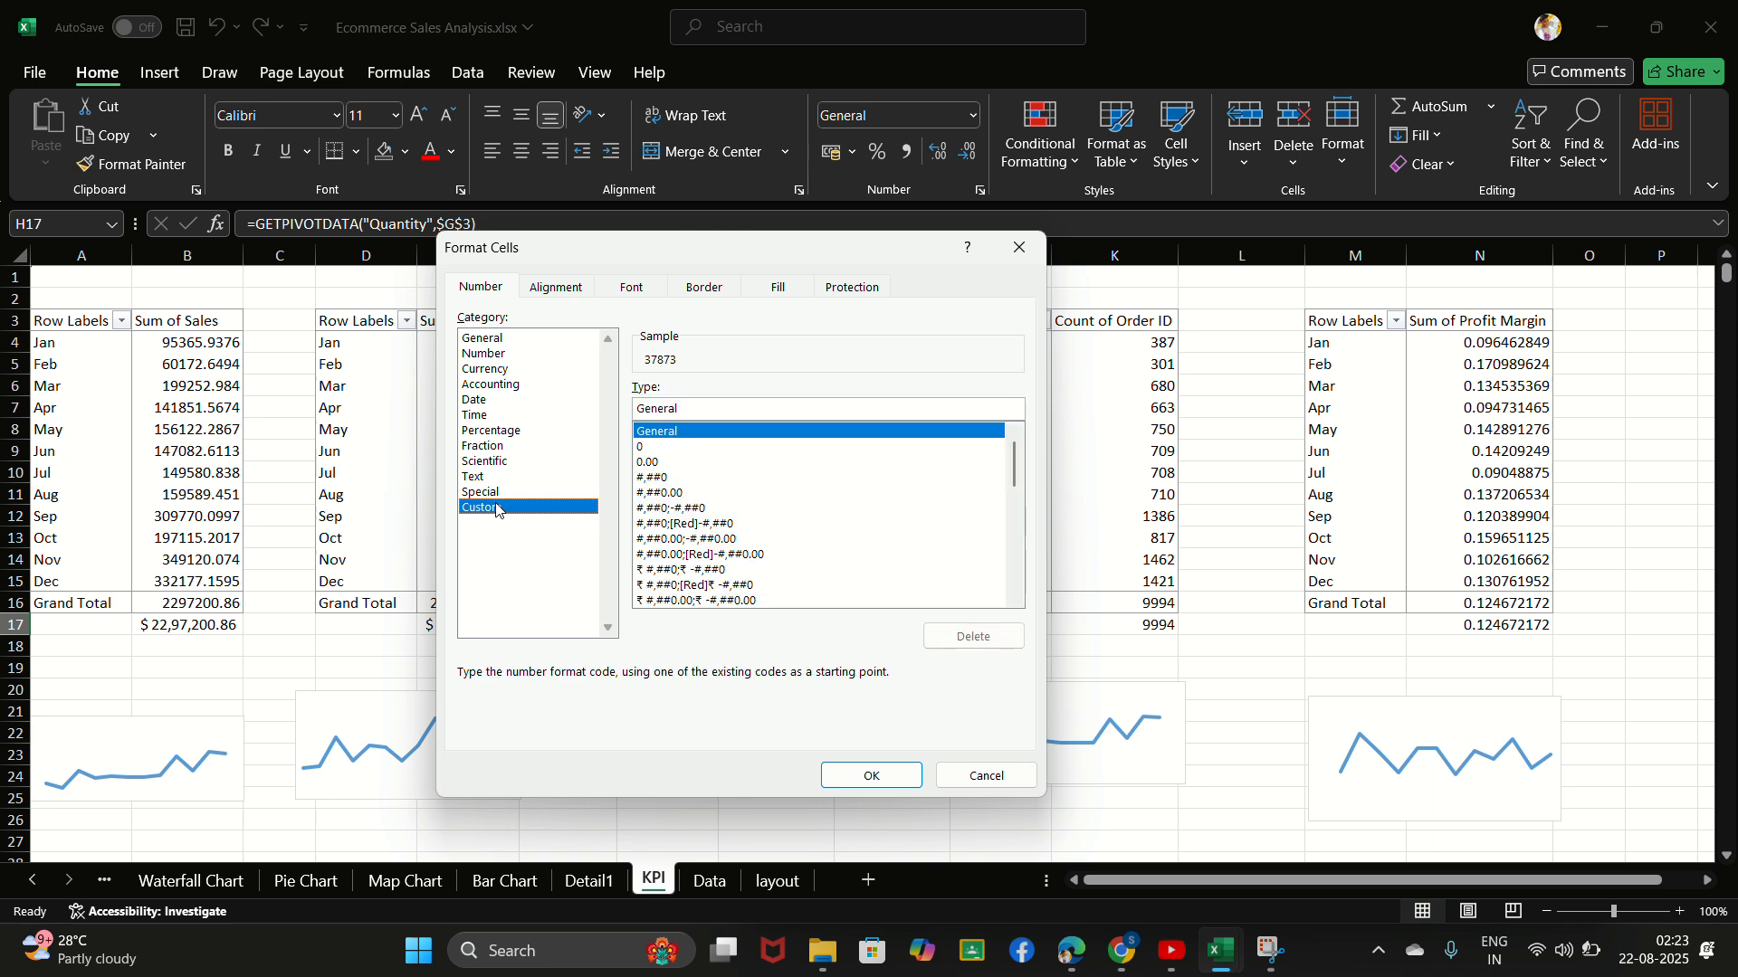
left_click(685, 409)
key("BackSpace")
key("BackSpace")
key("BackSpace")
key("BackSpace")
key("BackSpace")
key("BackSpace")
key("BackSpace")
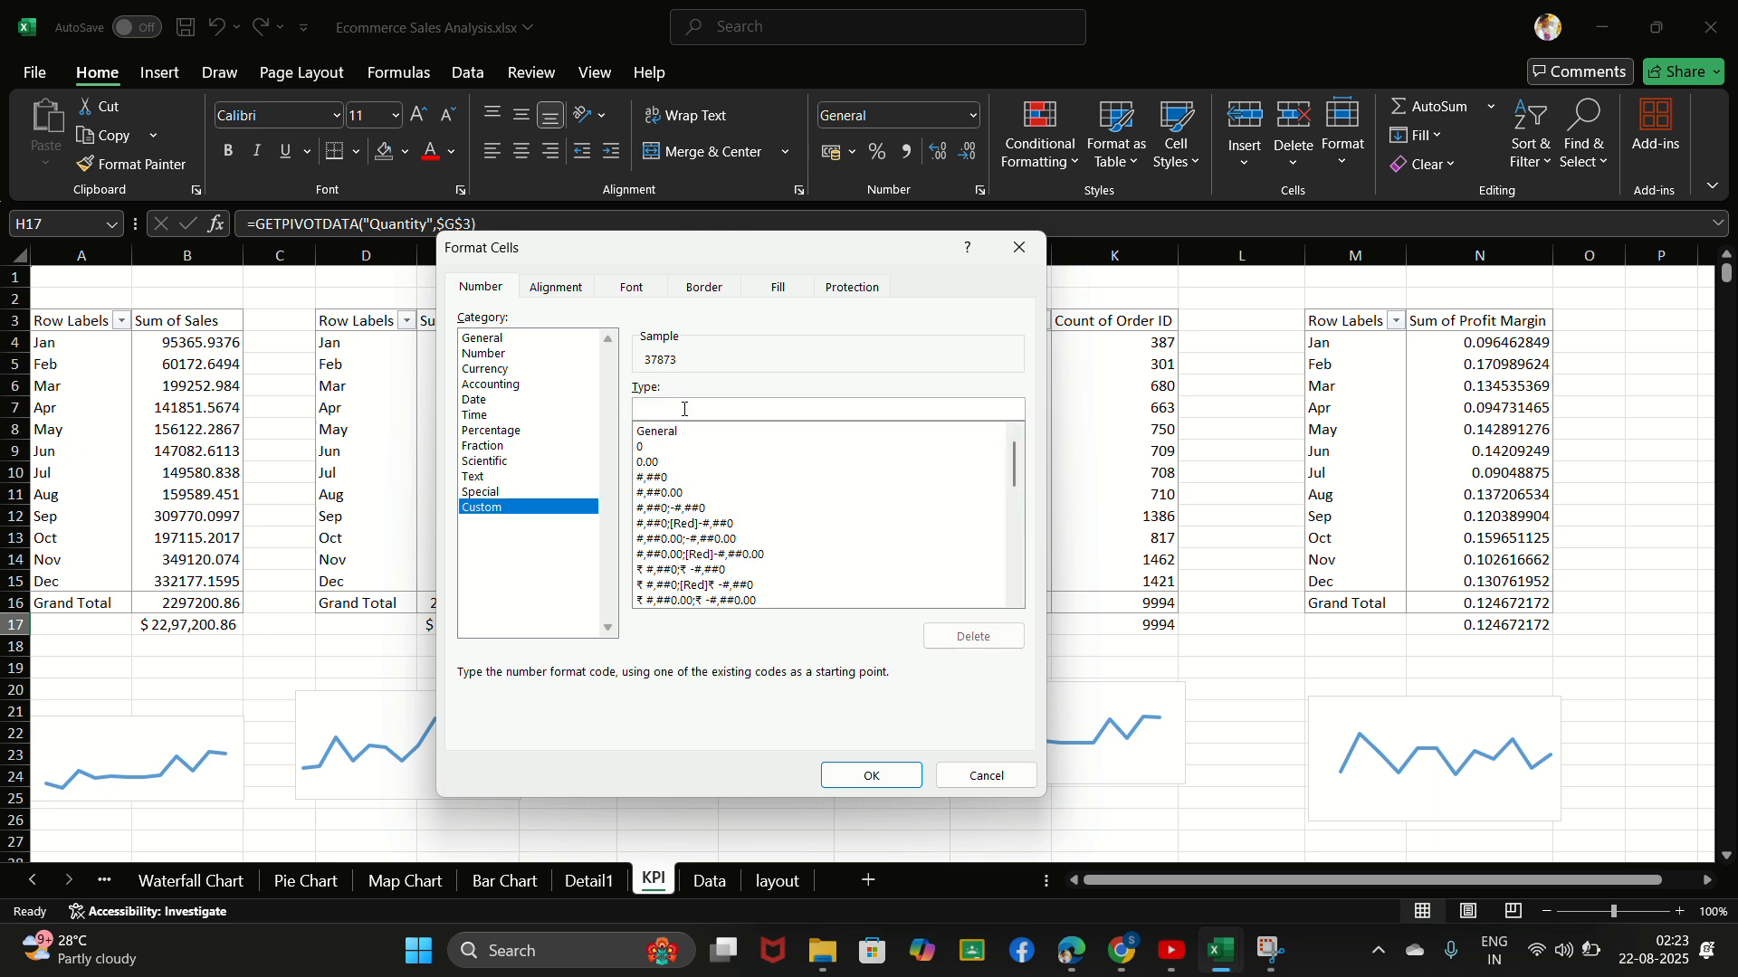
type("\"#\" 0")
key("Return")
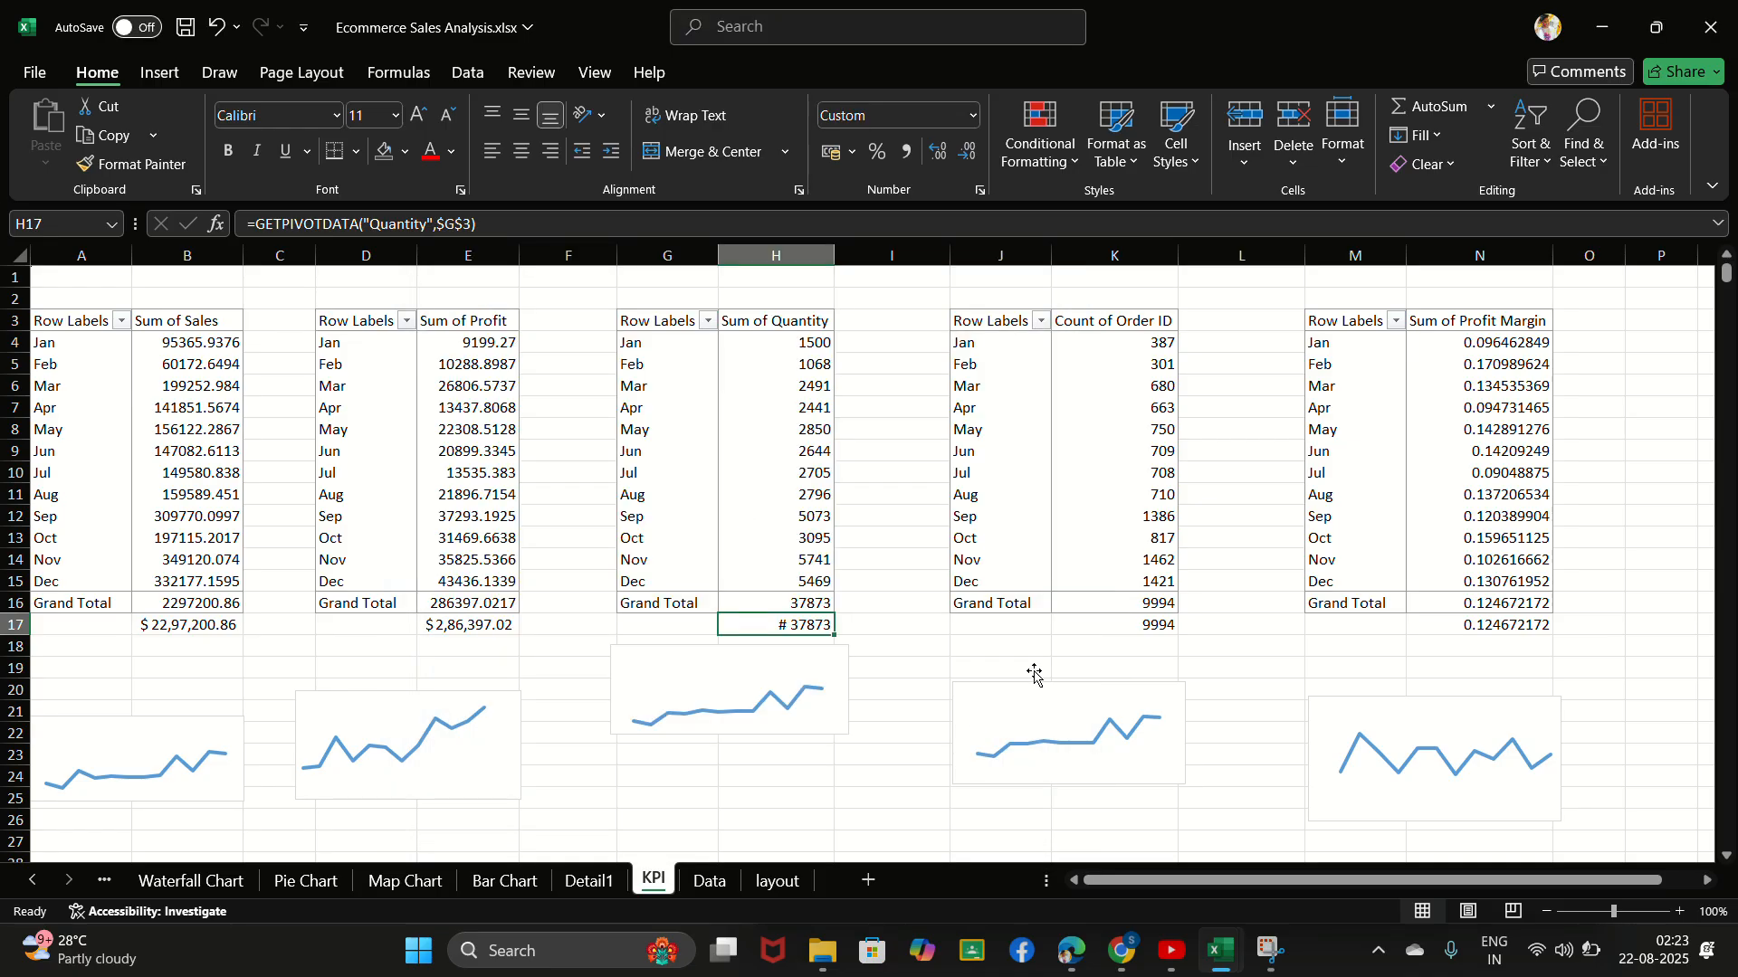
- Apply the custom number format "#" 0 to the order count total in K17
left_click(1124, 628)
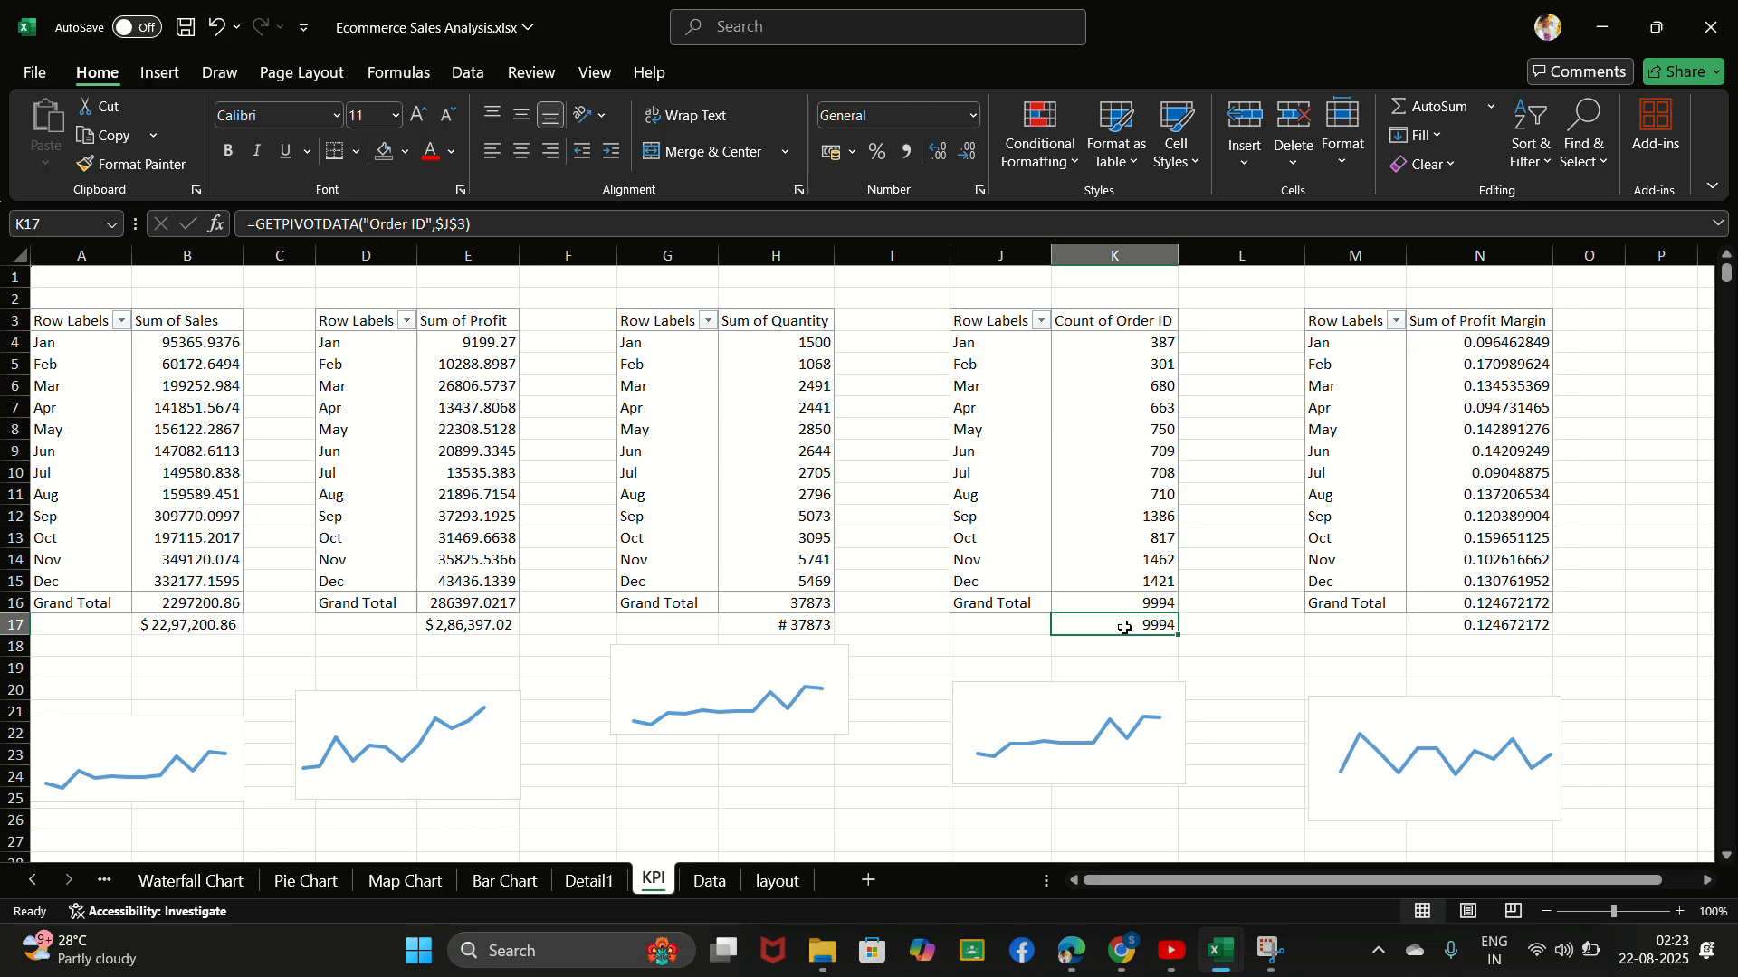
key("ctrl+1")
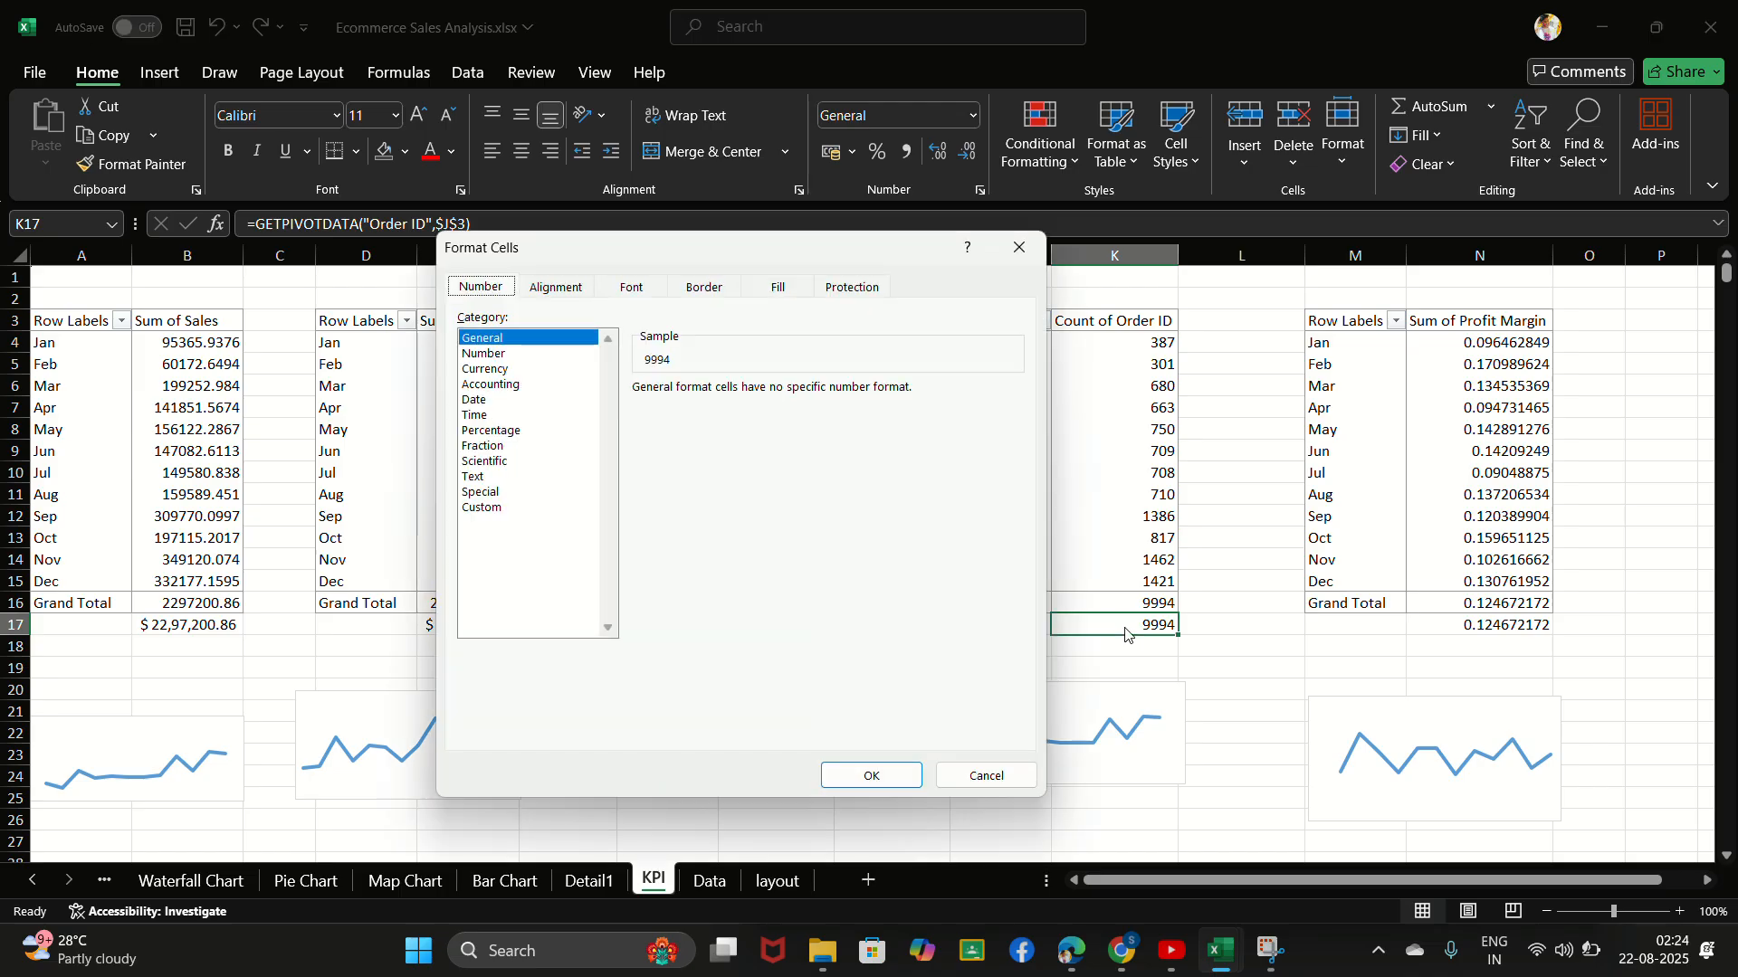
left_click(475, 508)
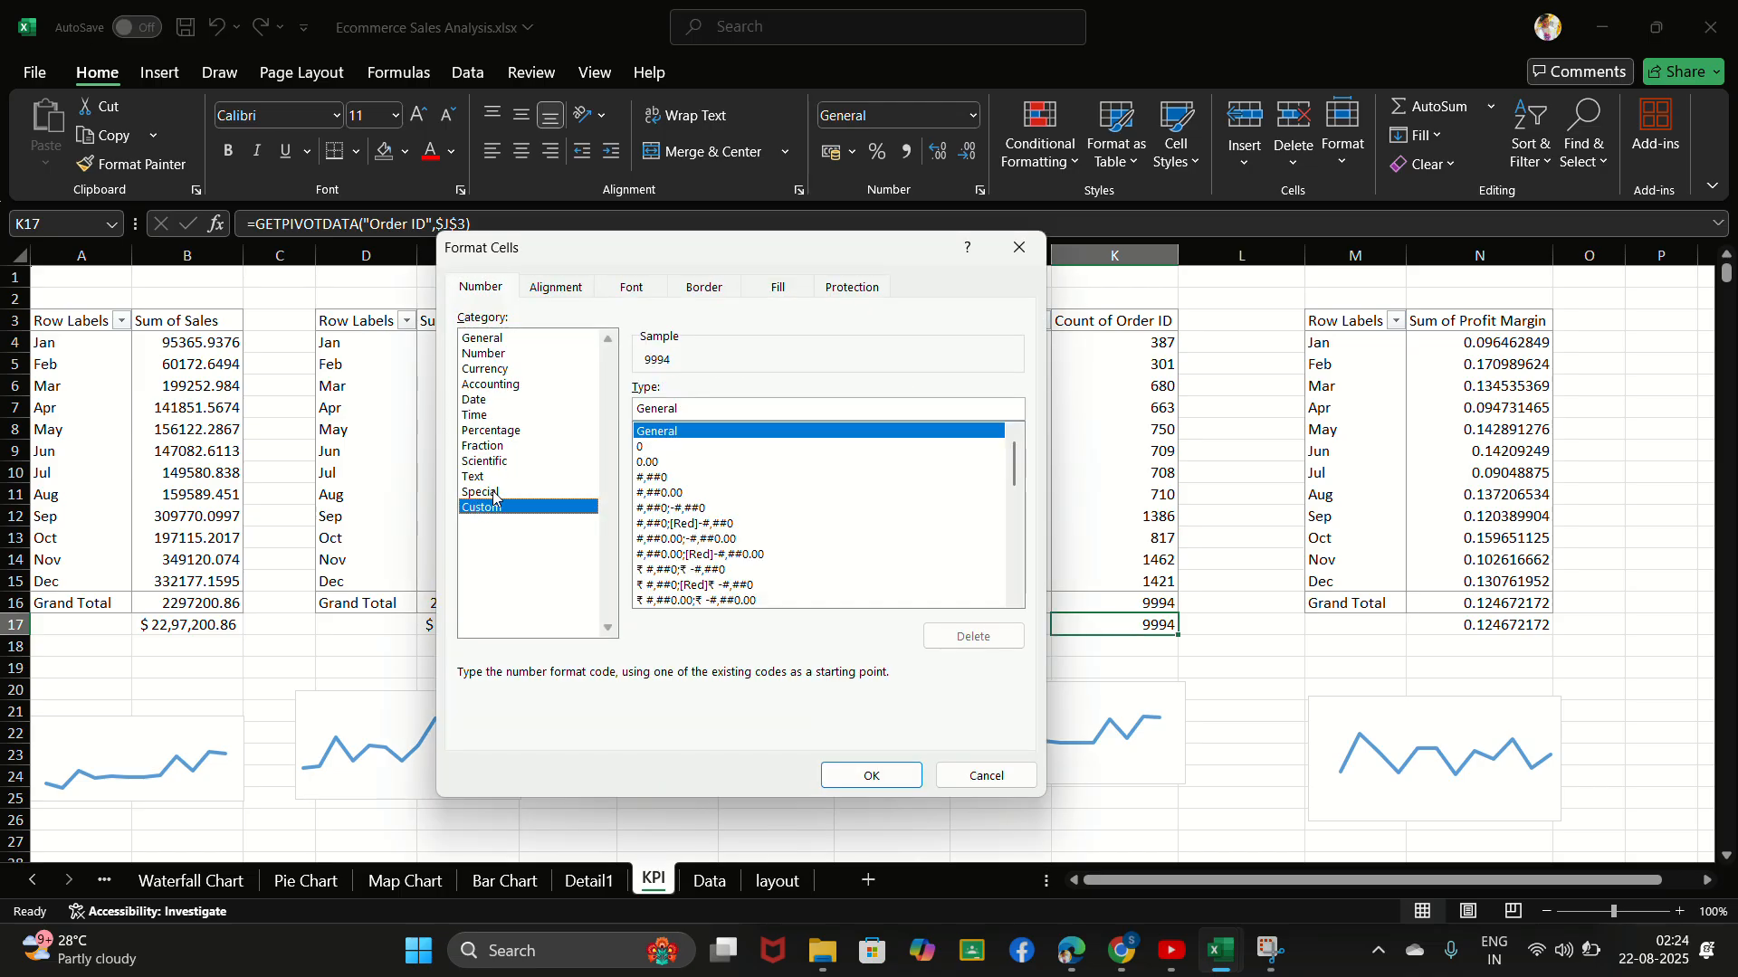
double_click(683, 410)
key("BackSpace")
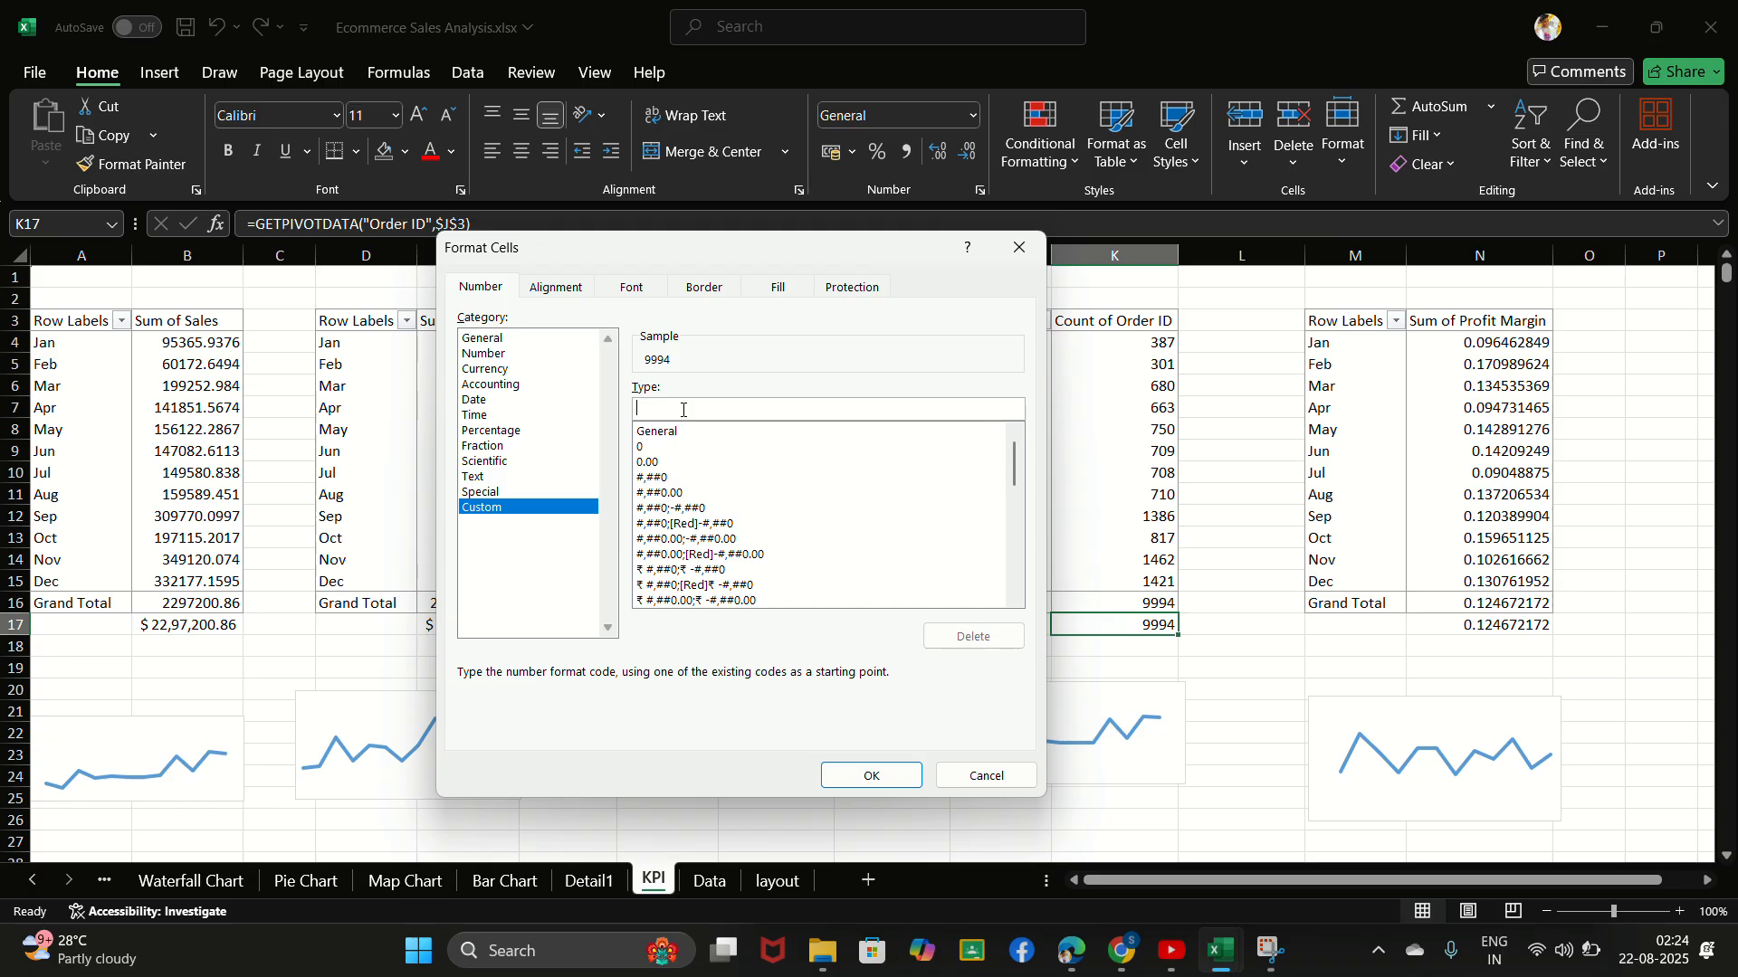
type("\"#\" 0")
key("Return")
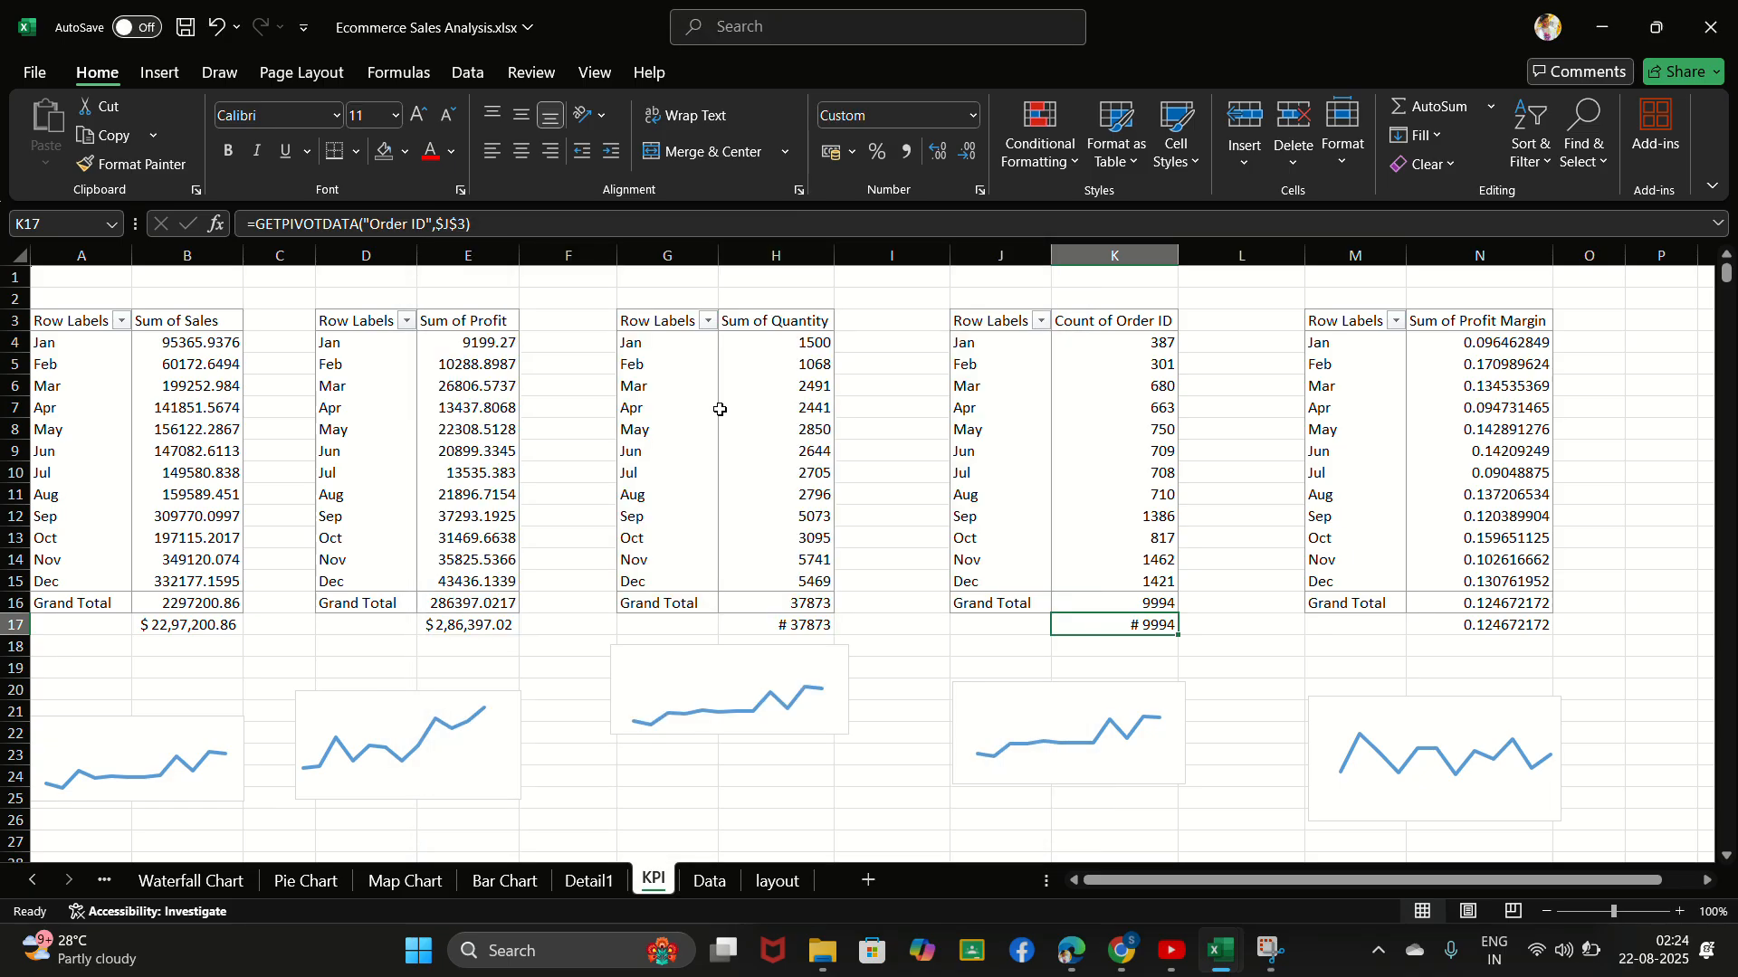
- Format the profit margin total in N17 as a percentage with two decimal places
left_click(1485, 626)
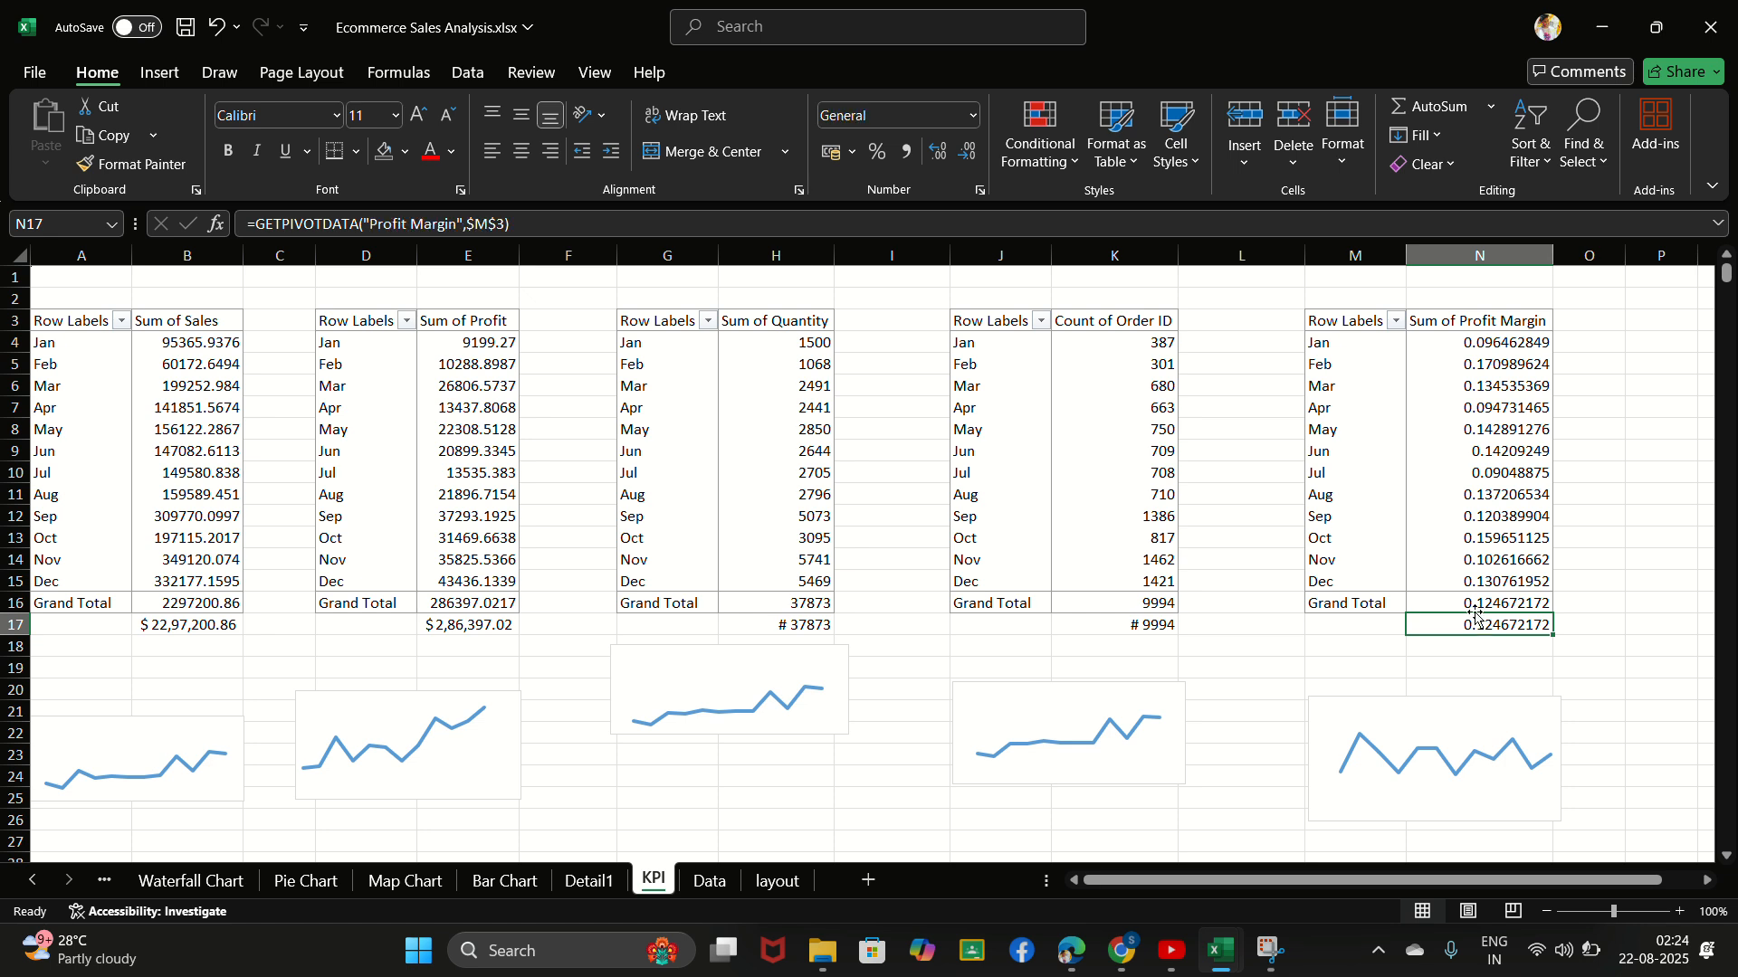
left_click(877, 154)
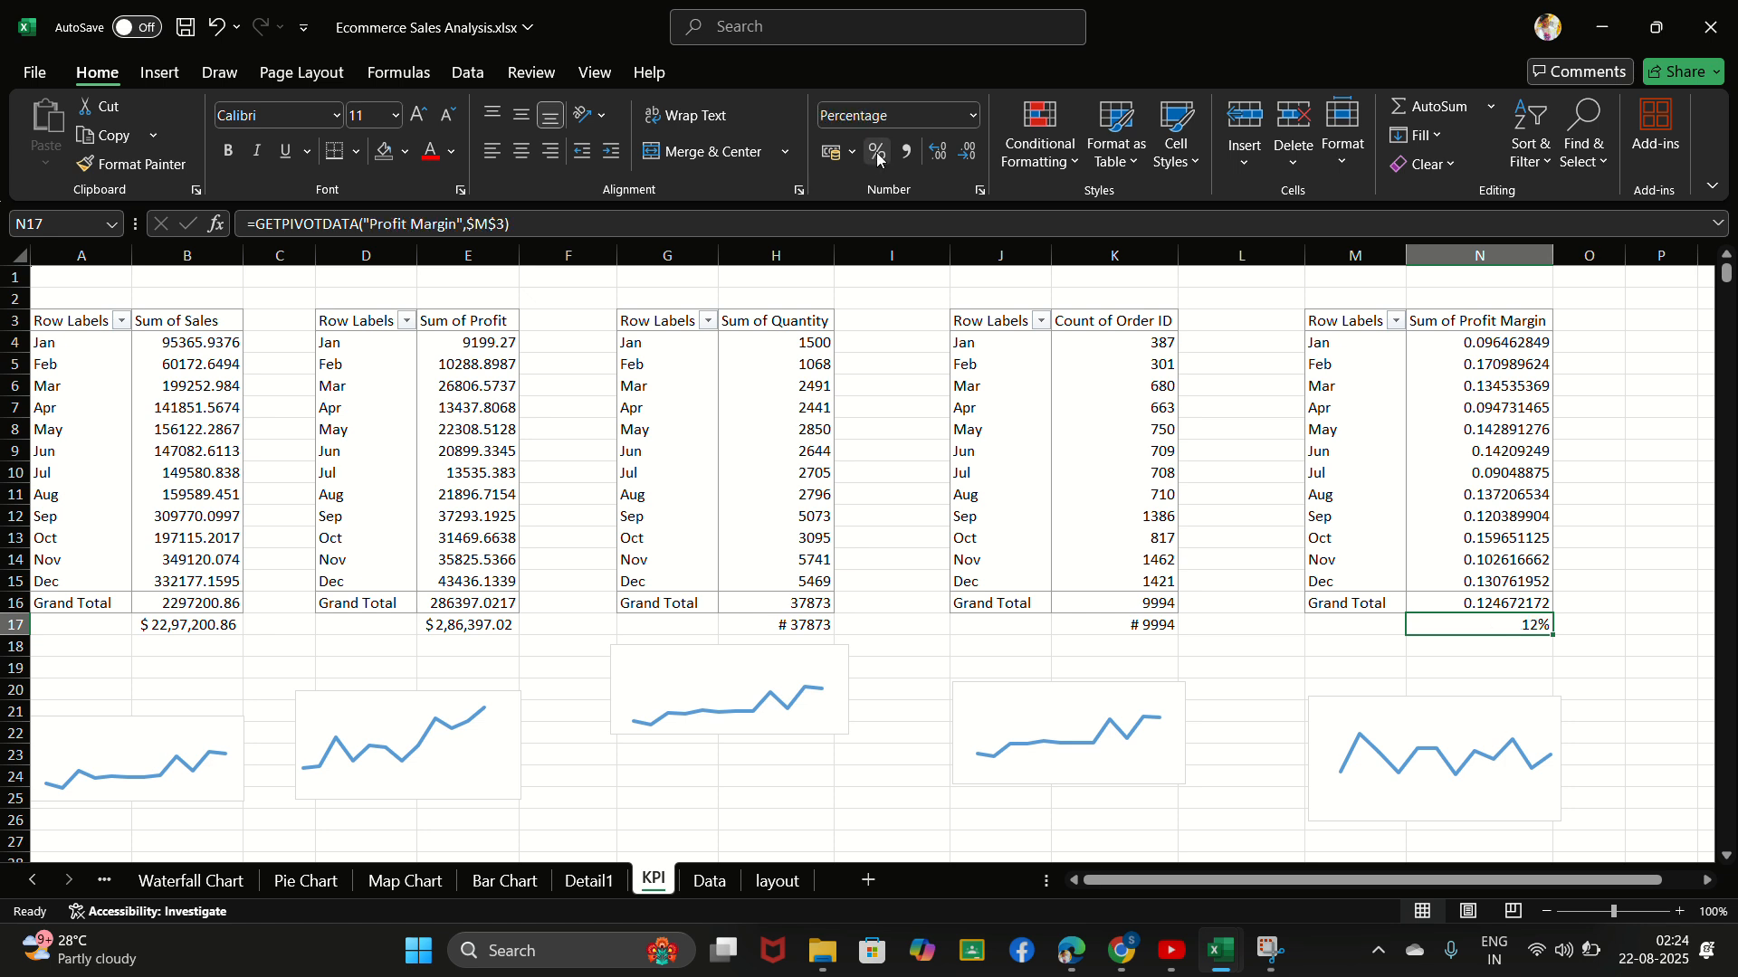
left_click(936, 161)
left_click(936, 159)
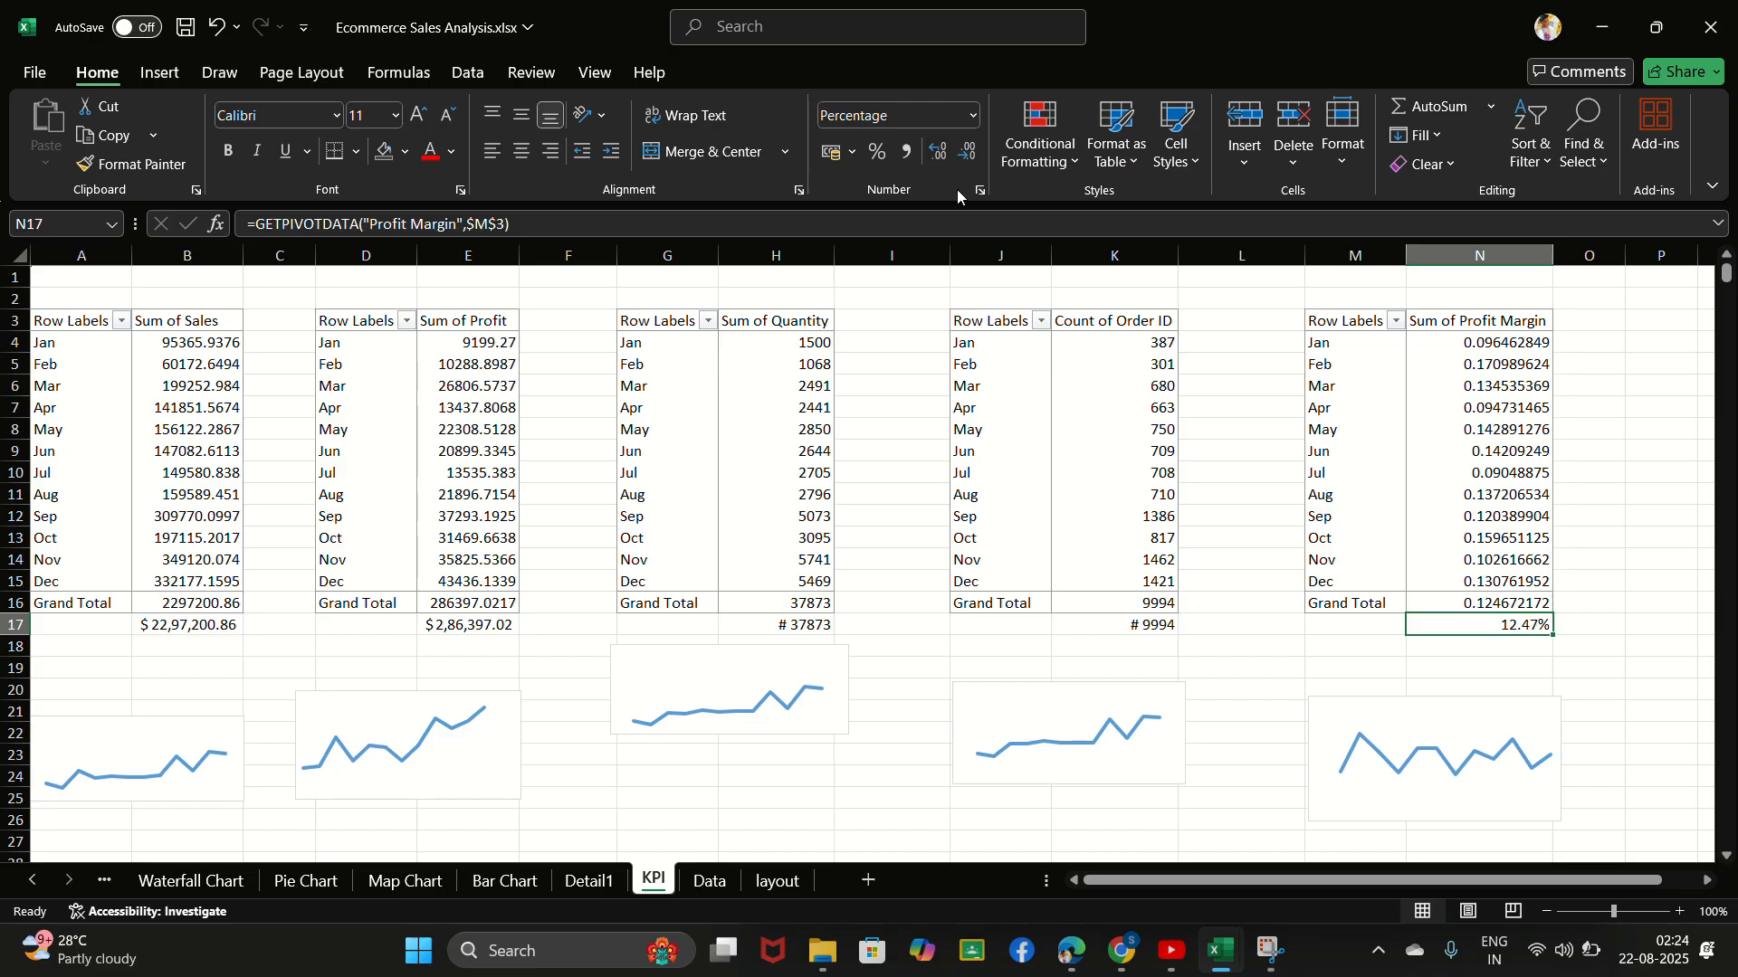
left_click(1371, 676)
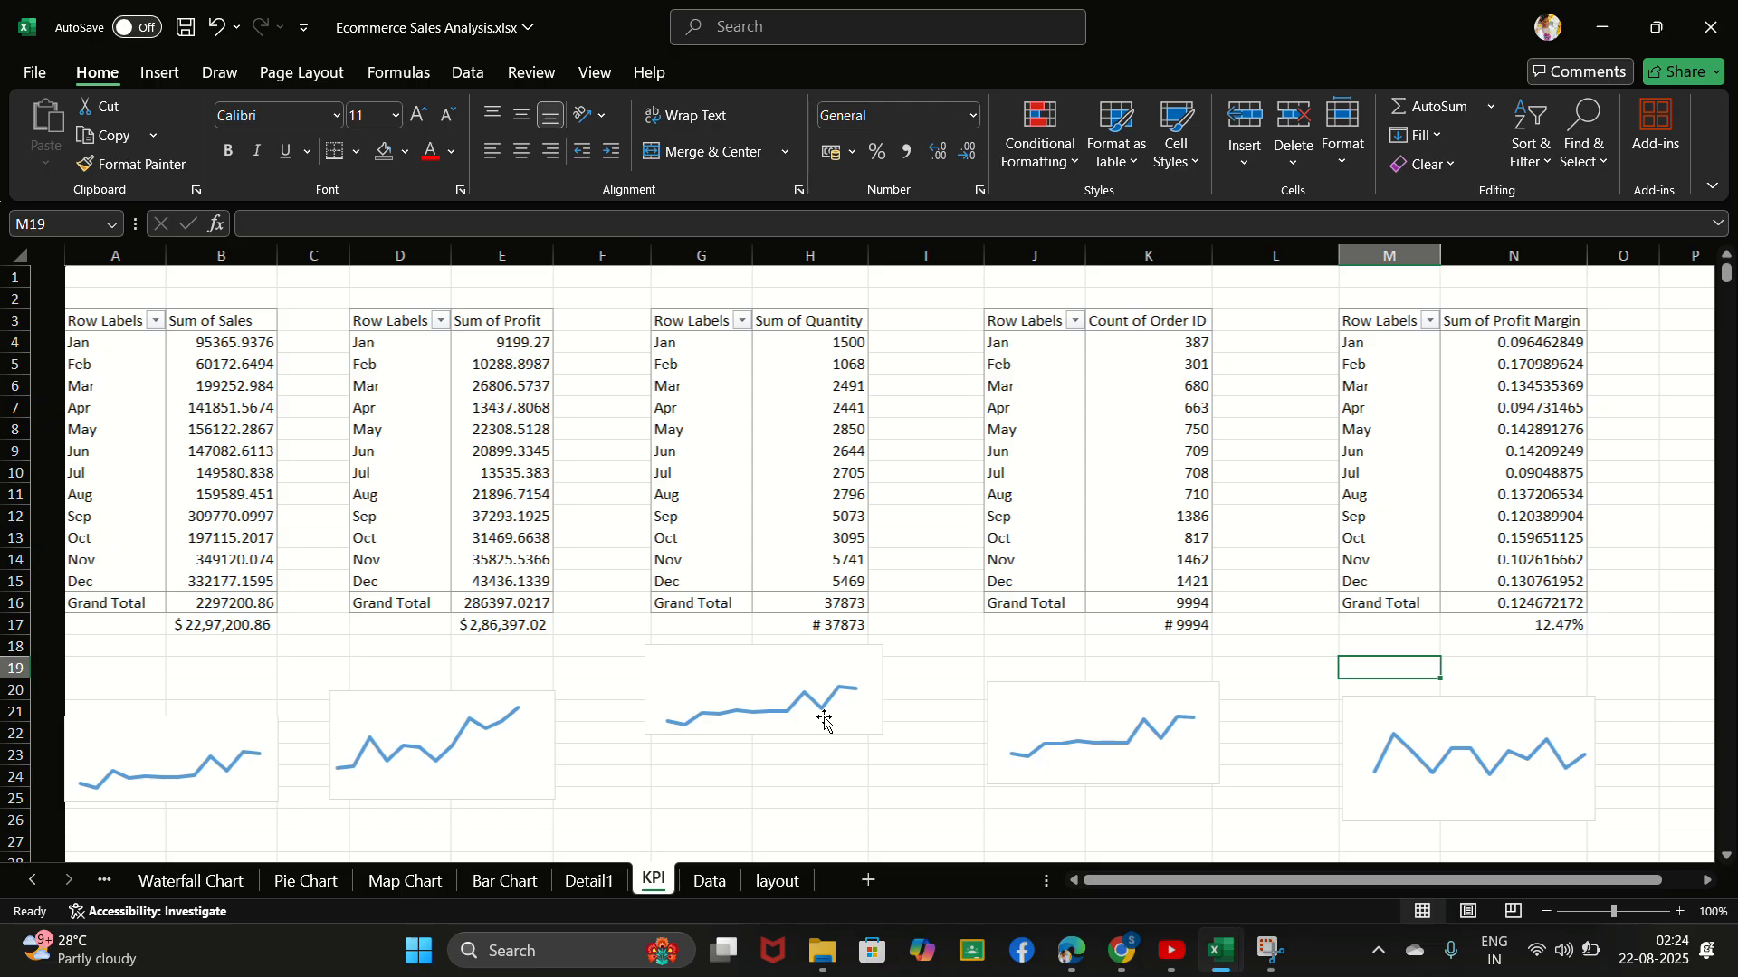
scroll(826, 715, "right", 3)
scroll(831, 718, "left", 3)
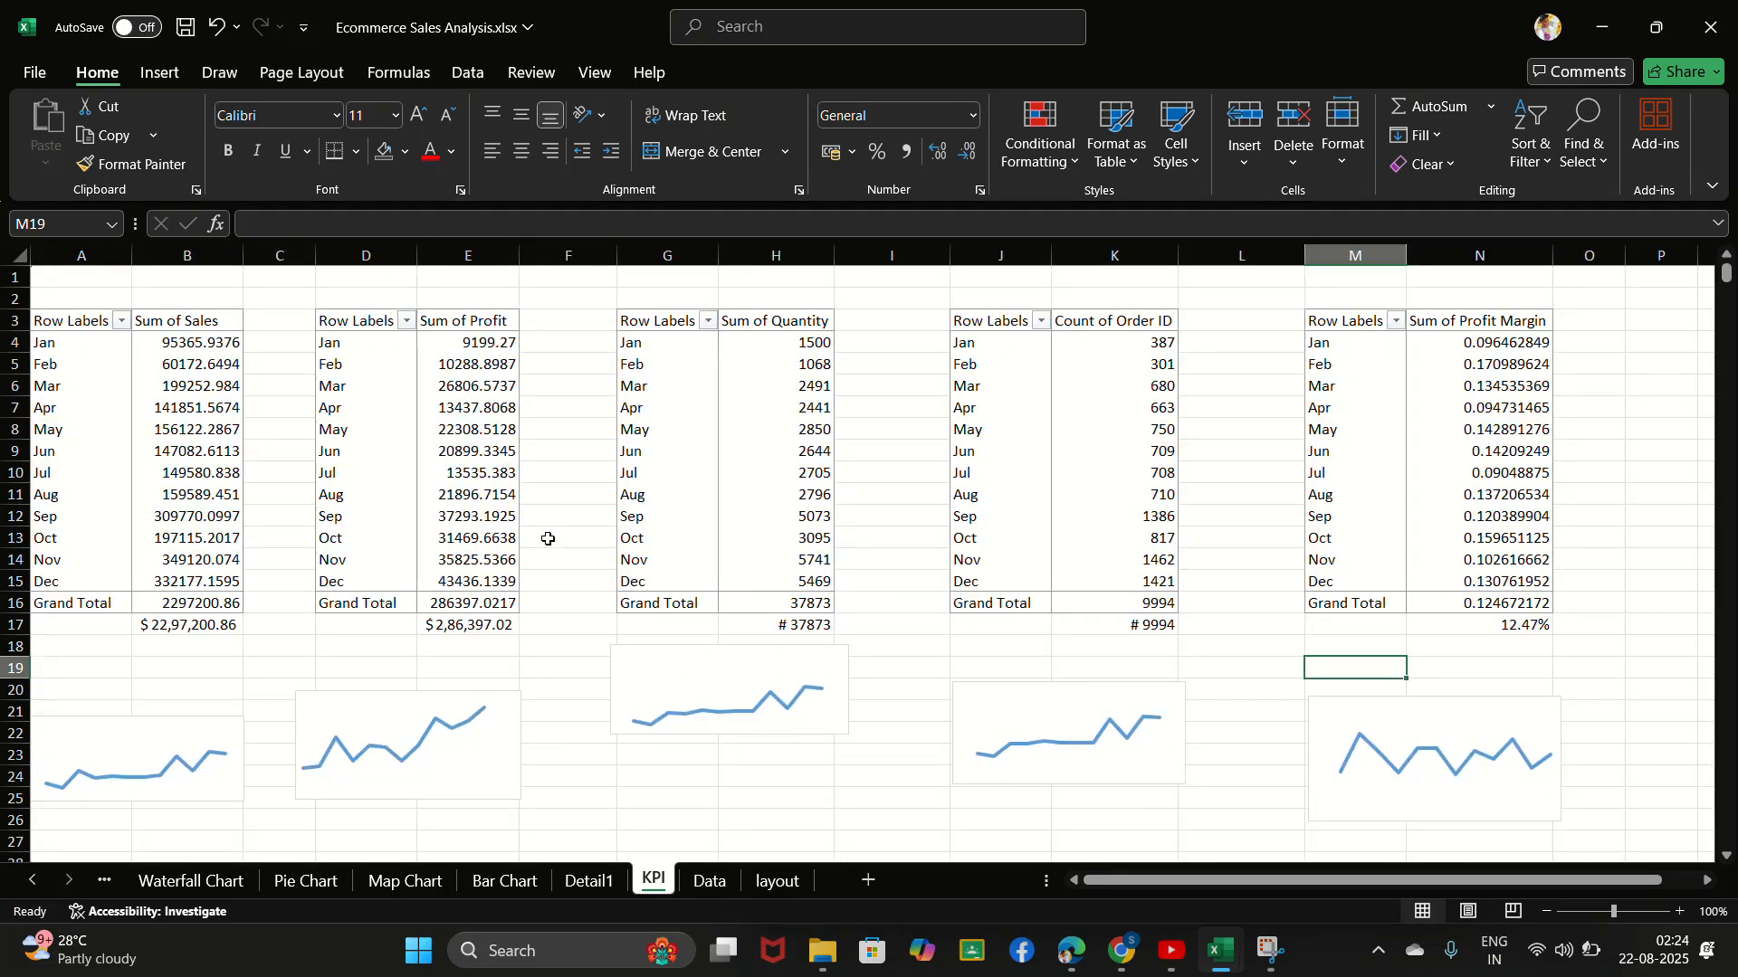
left_click(281, 674)
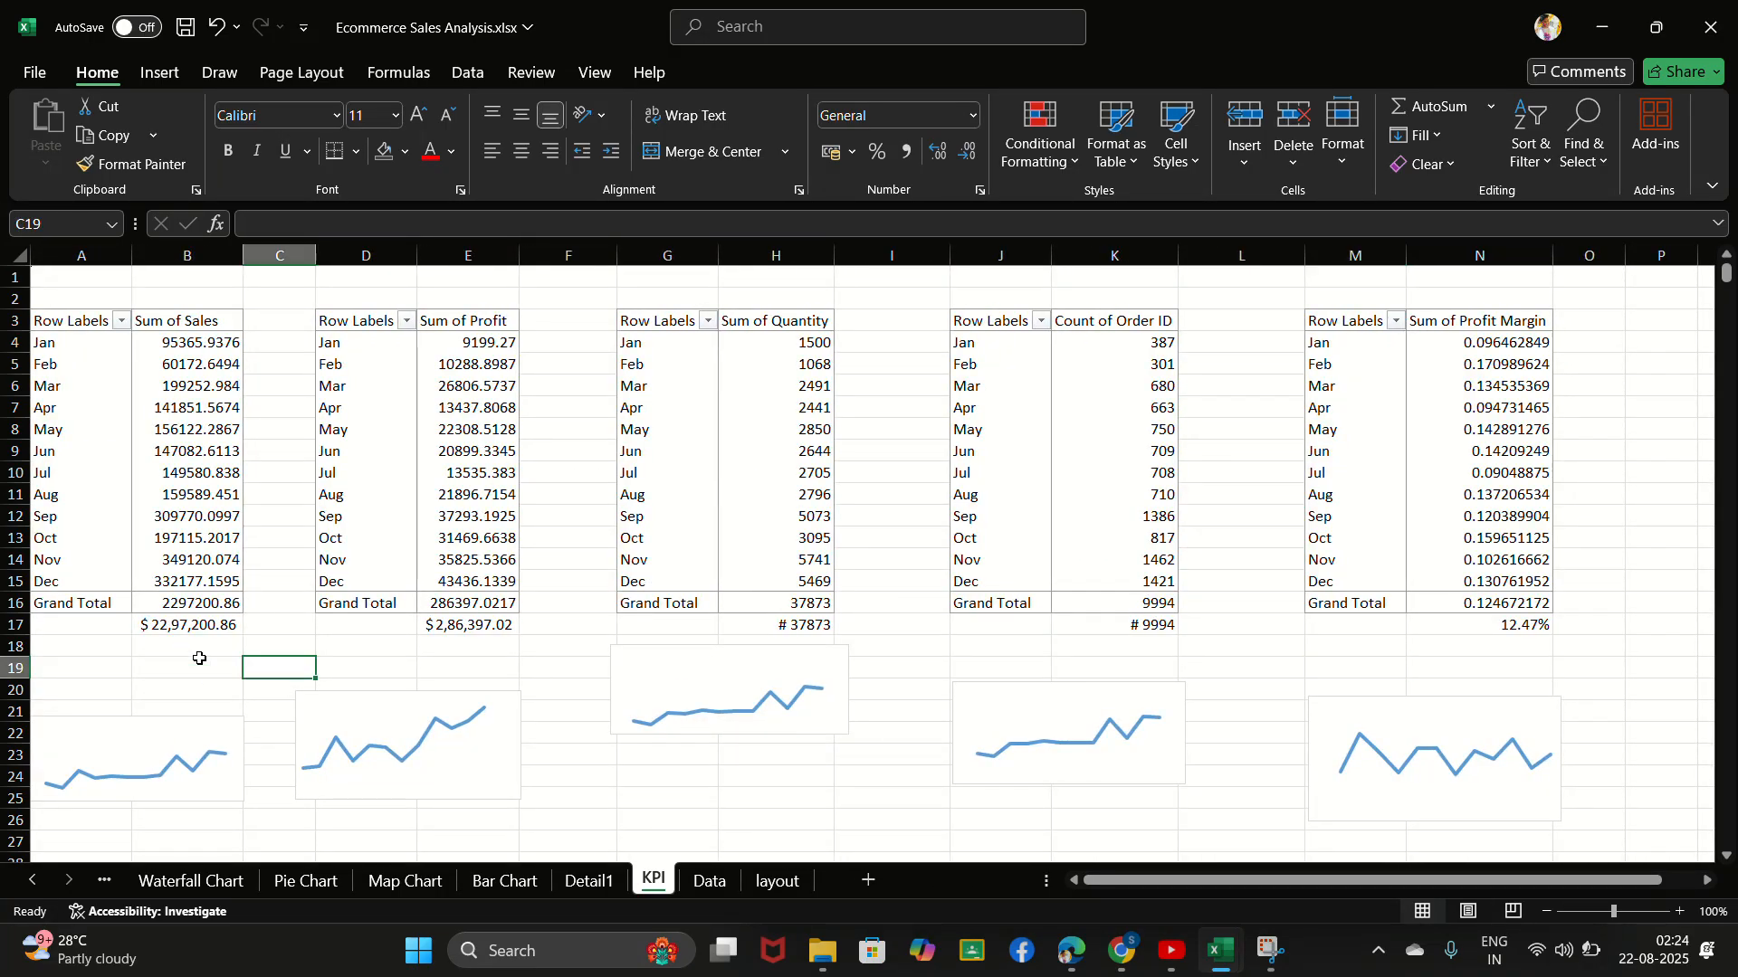
left_click(231, 648)
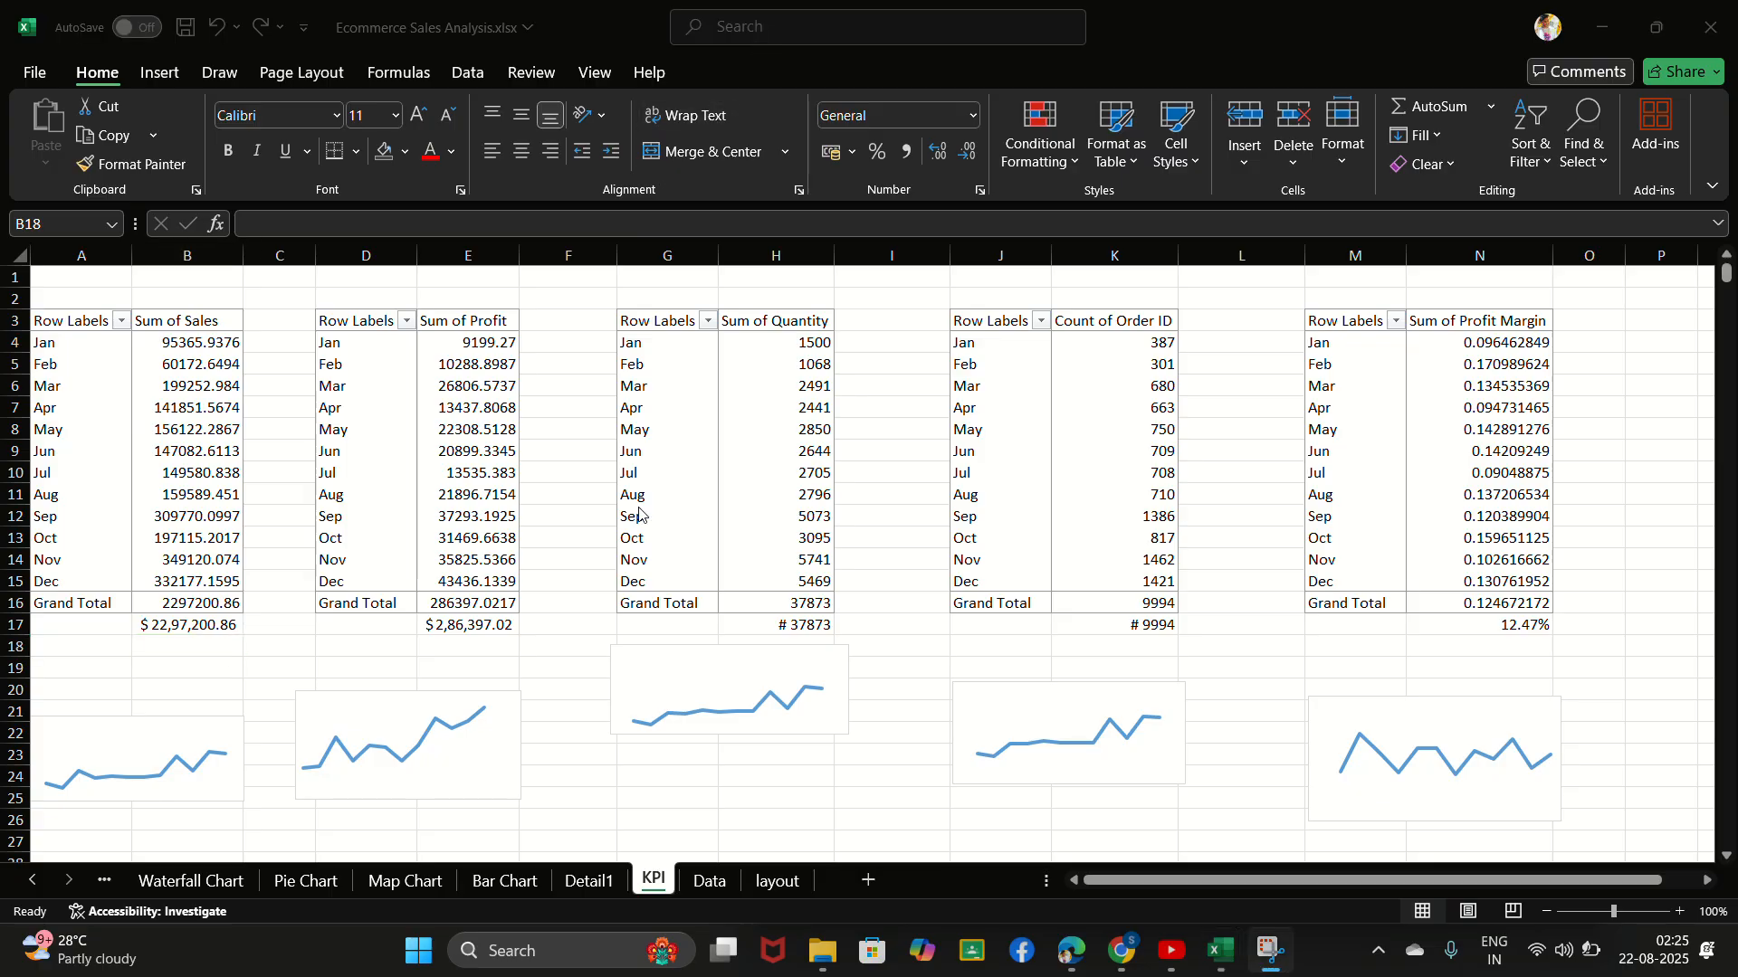
scroll(638, 507, "down", 1)
scroll(638, 507, "up", 1)
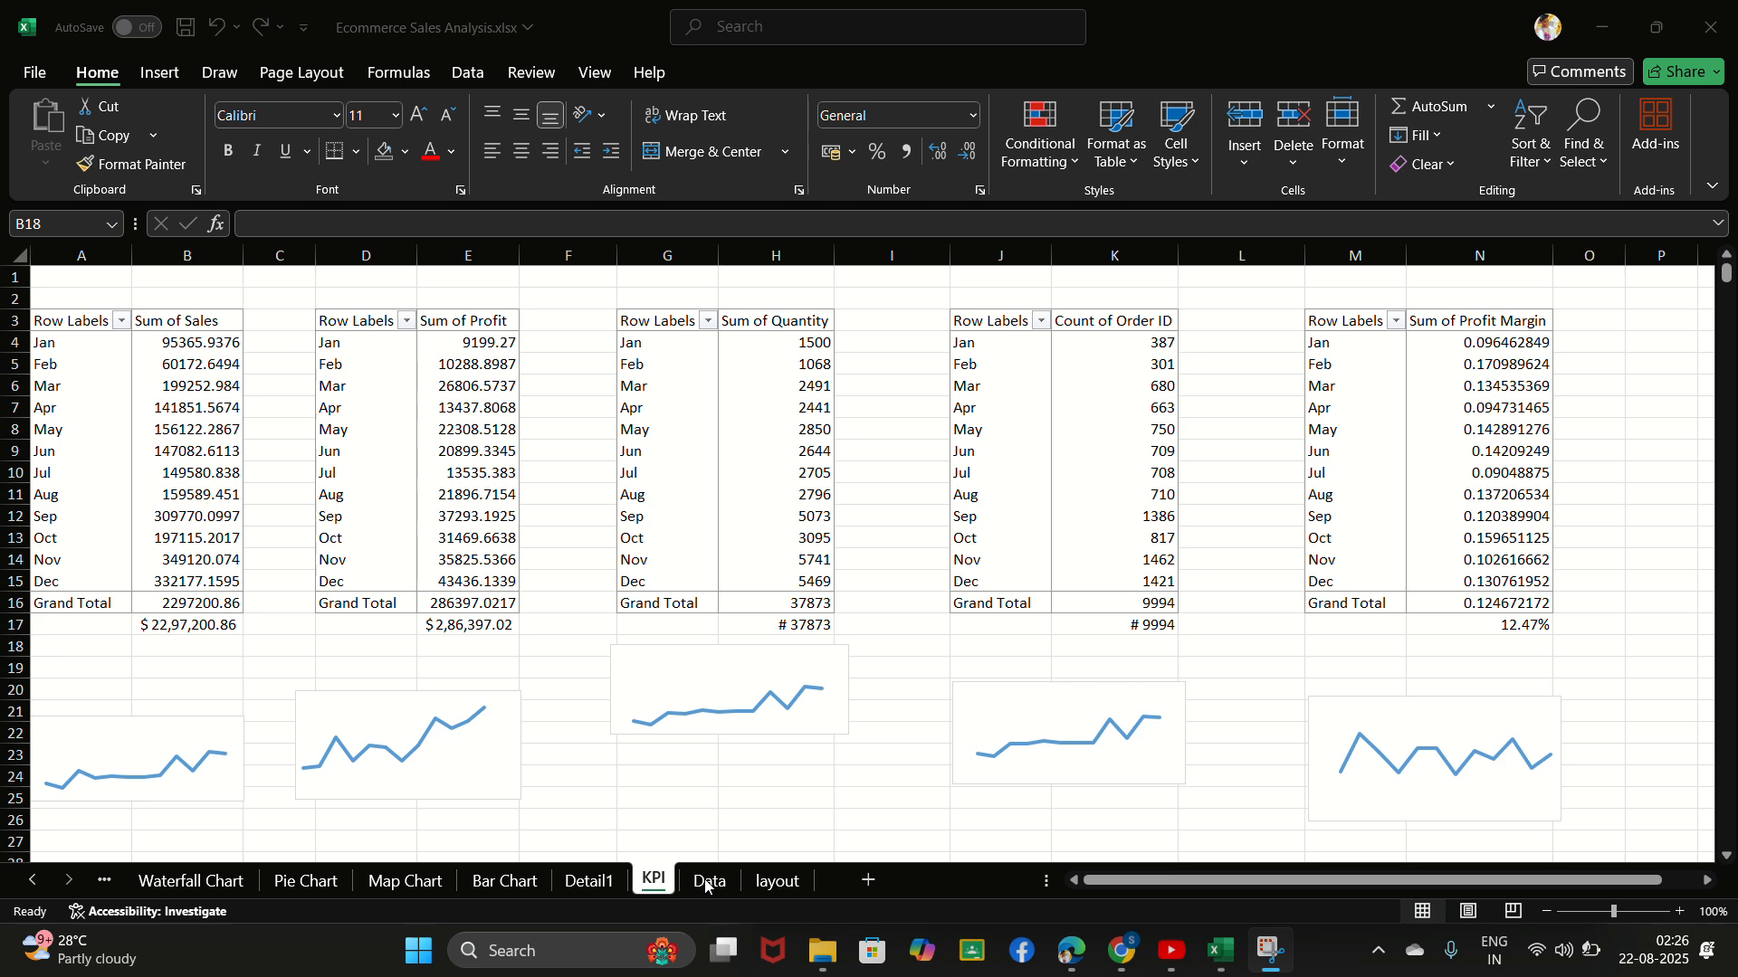
- Insert a PivotTable on a new worksheet from Table_1 on the Data sheet
left_click(705, 882)
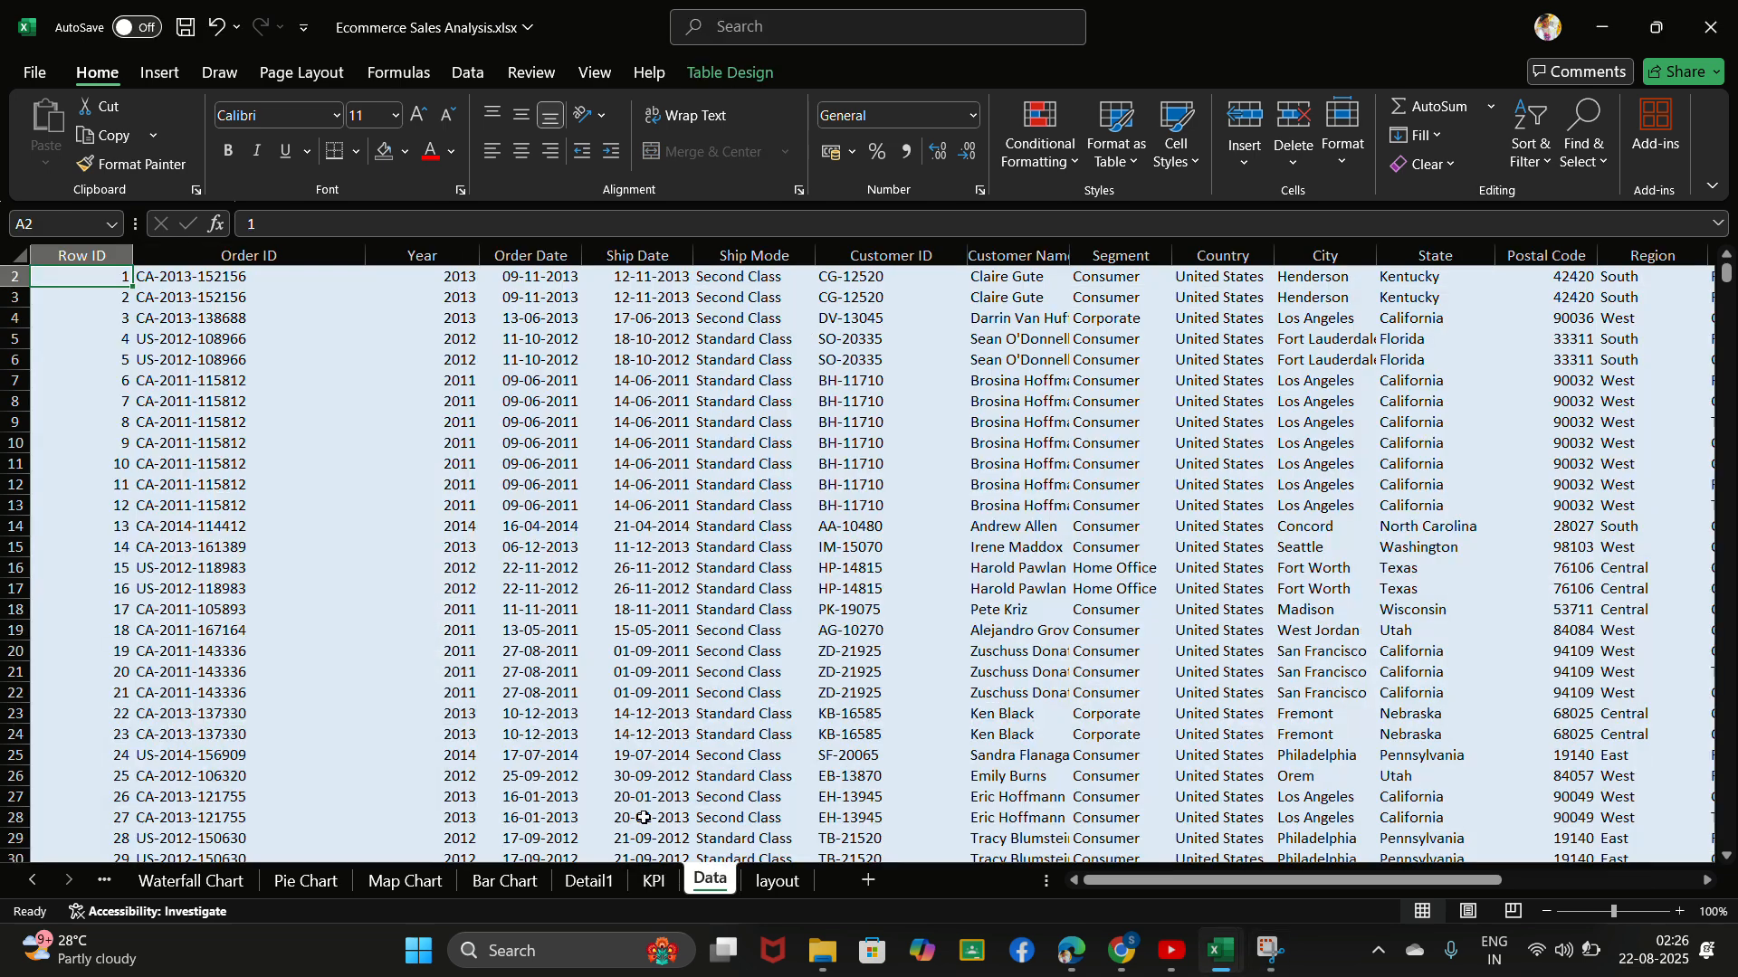
left_click(164, 74)
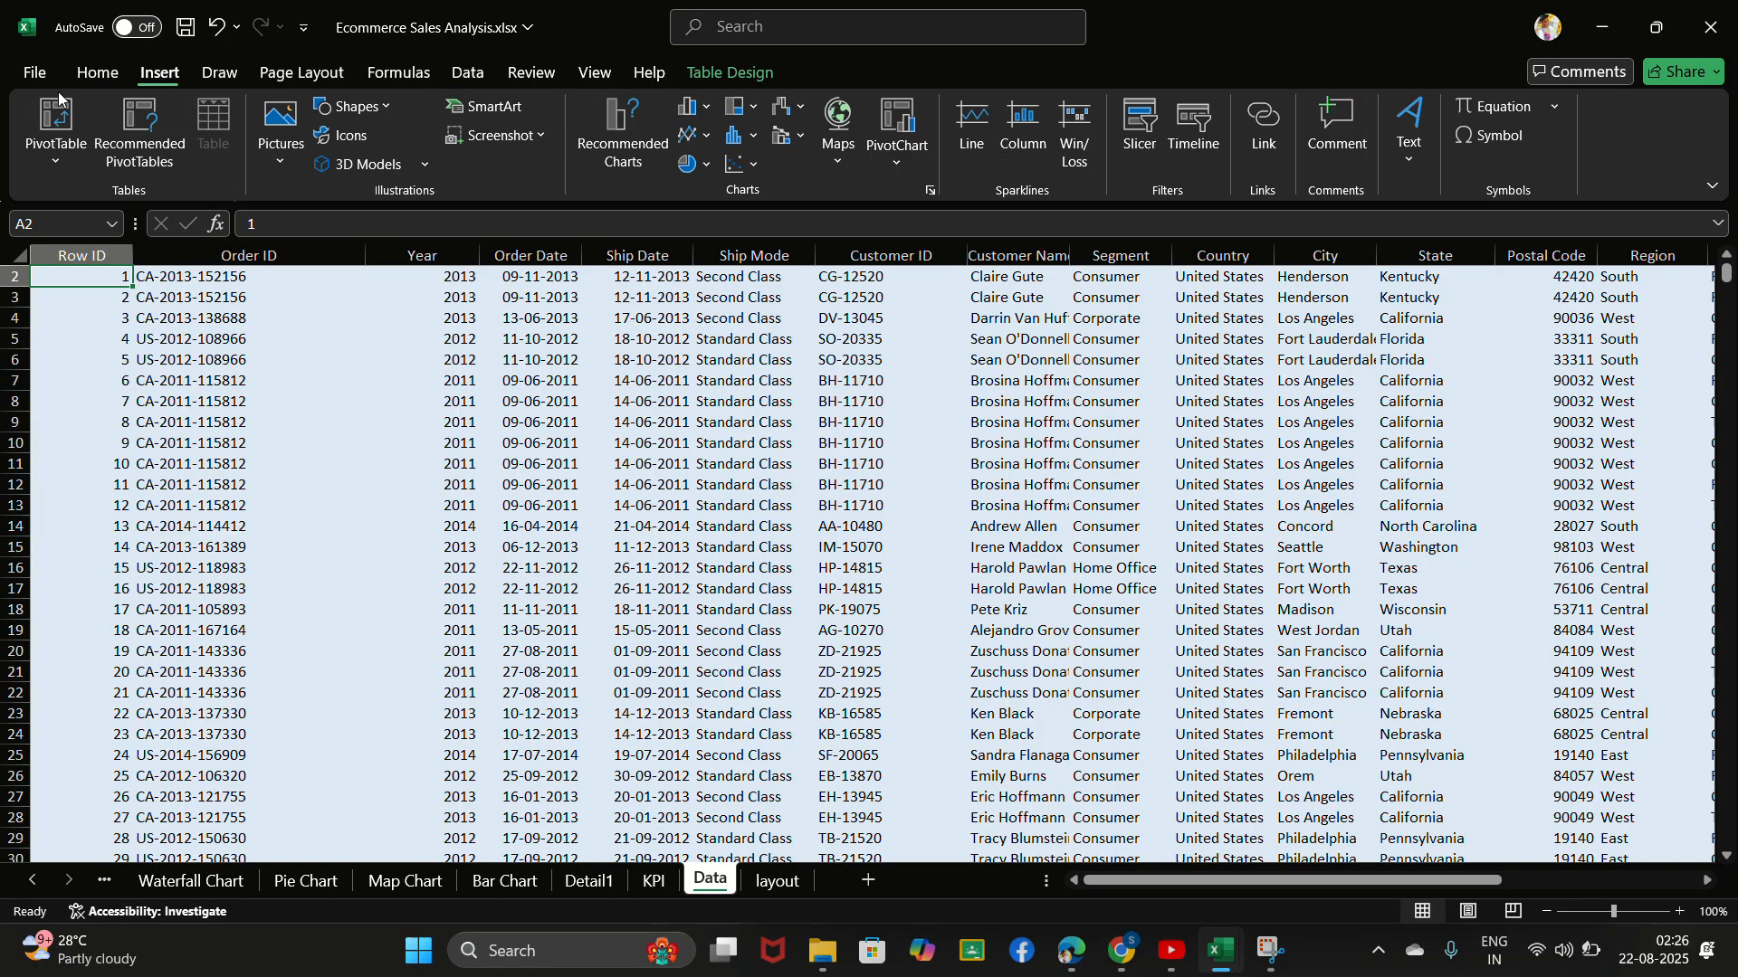
left_click(45, 124)
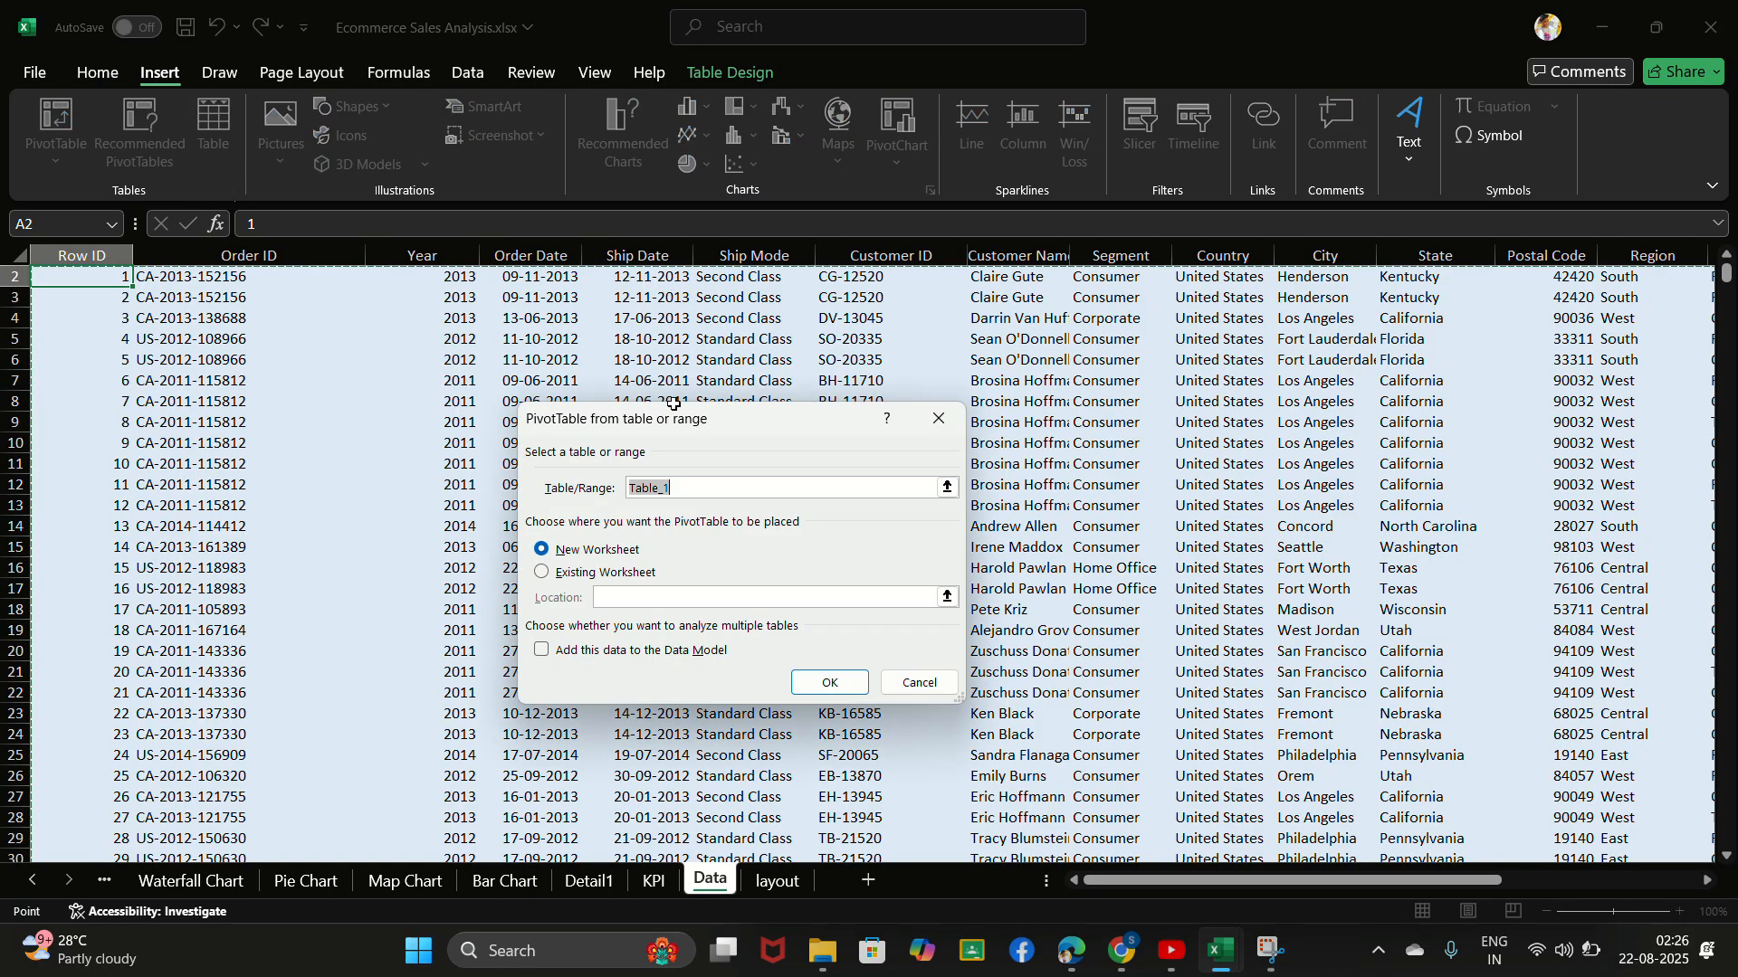
left_click(829, 683)
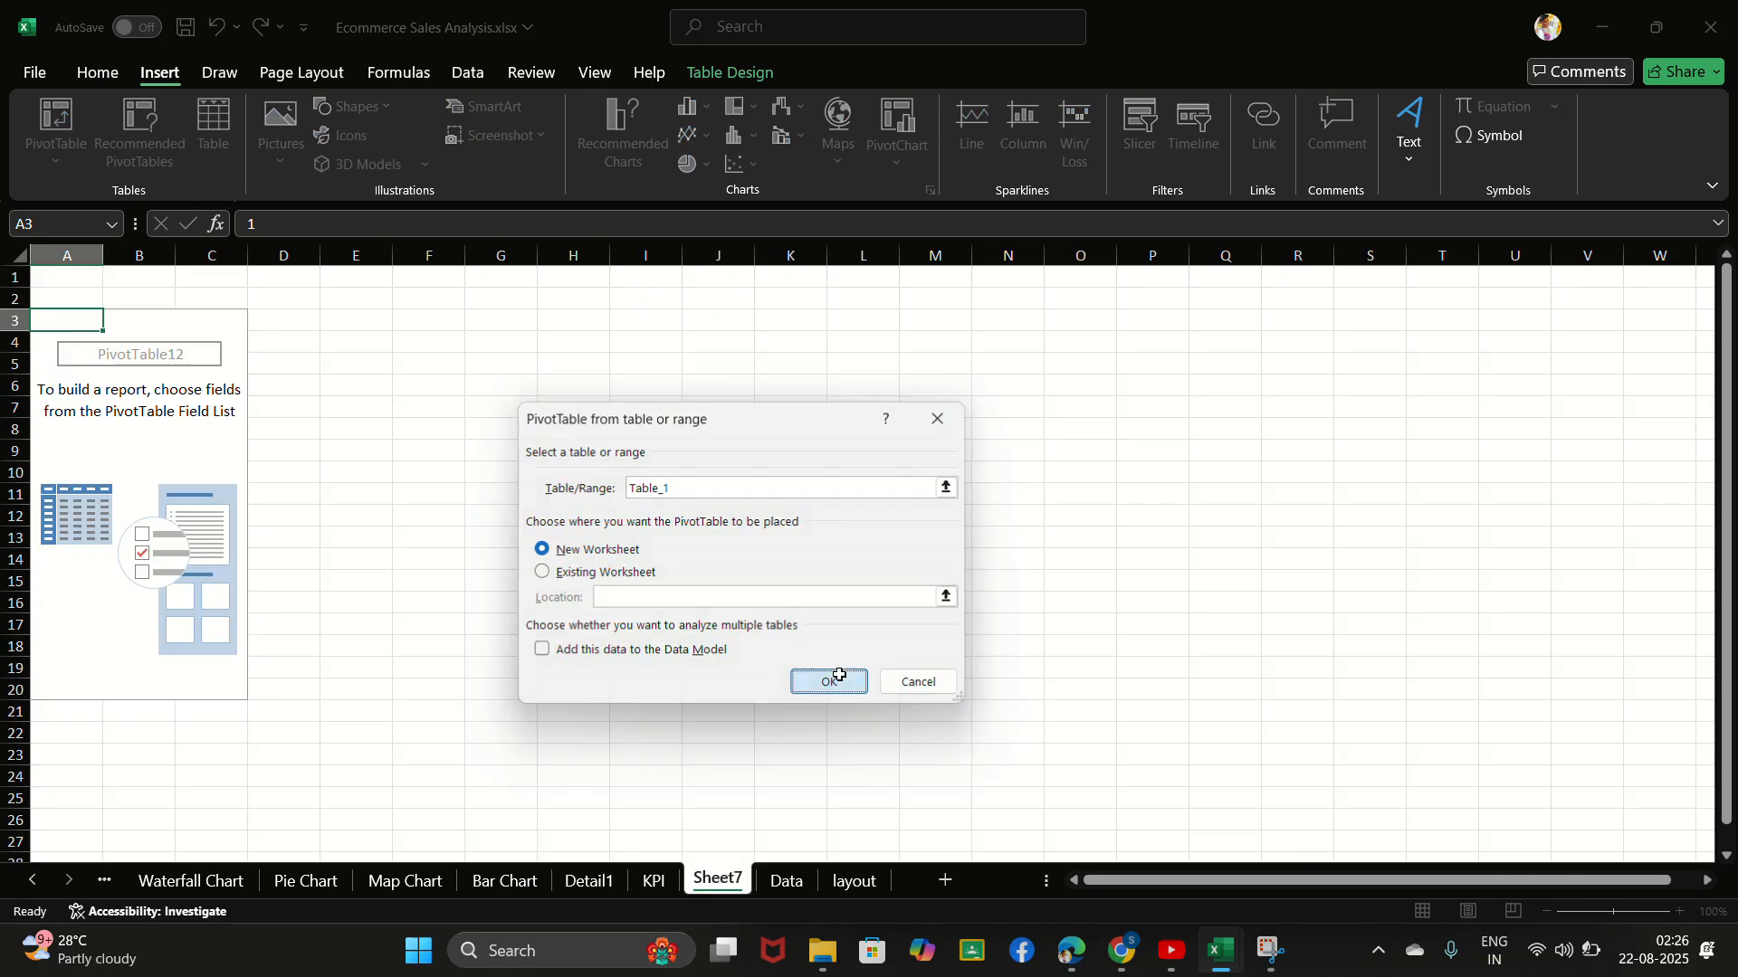
- Rename the new PivotTable worksheet as KPI YOY
left_click(708, 882)
left_click(731, 881)
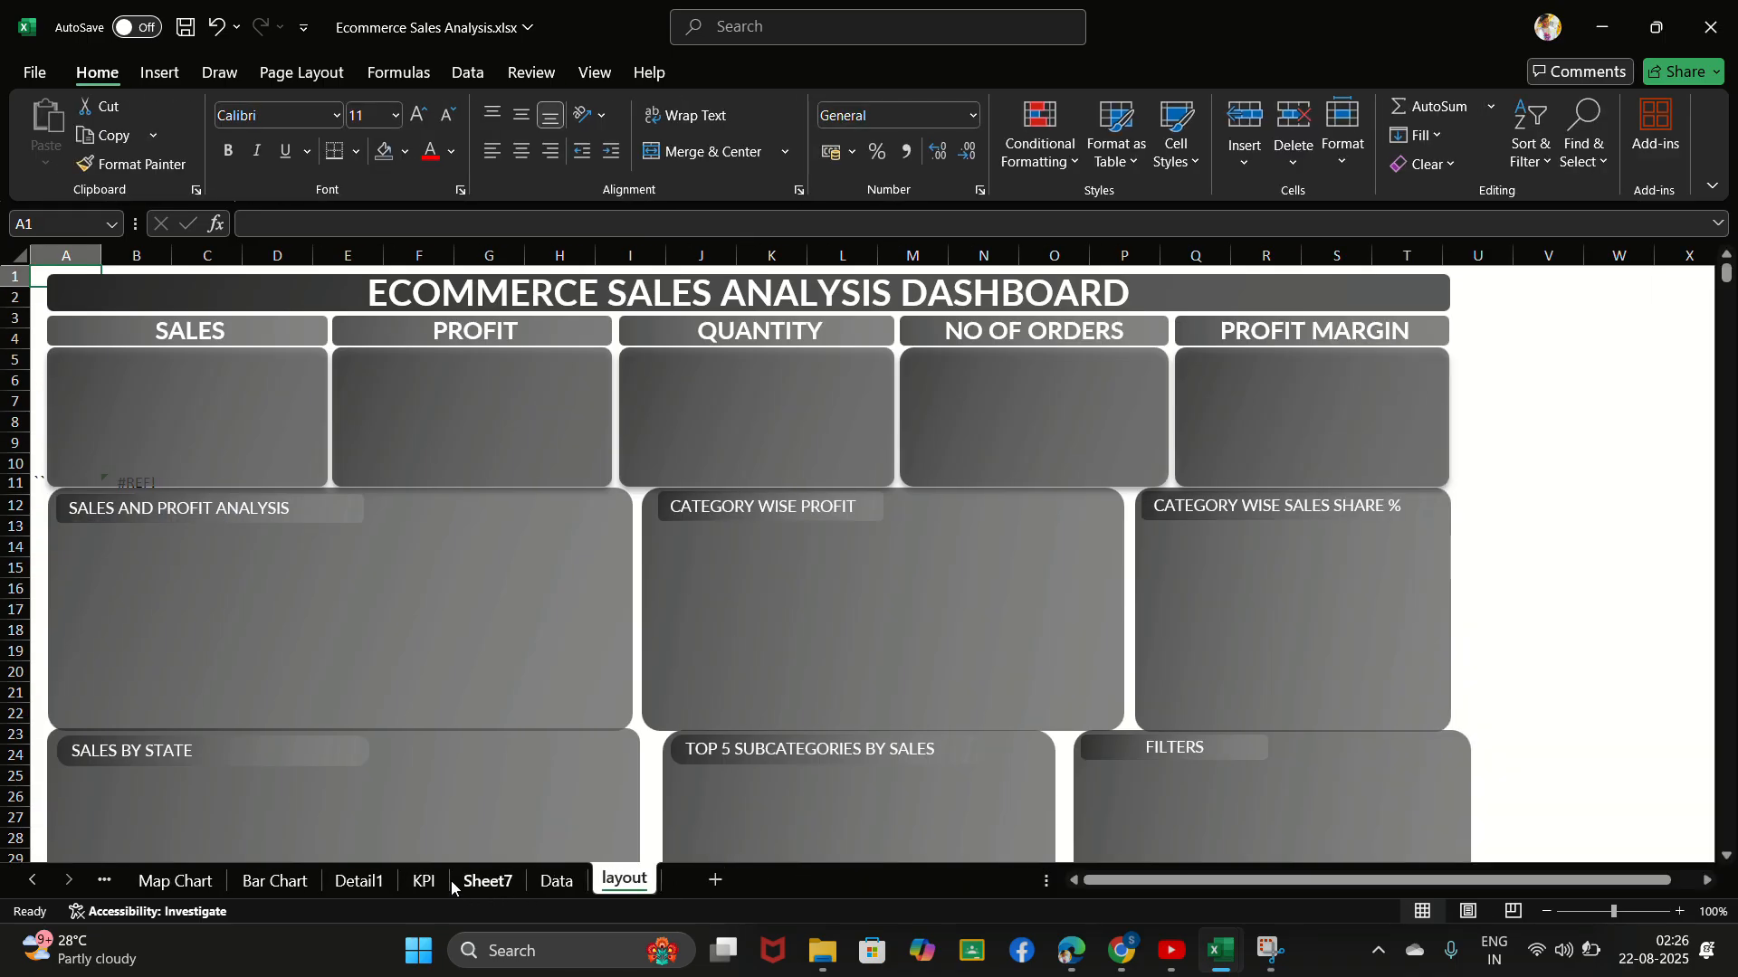
left_click(488, 882)
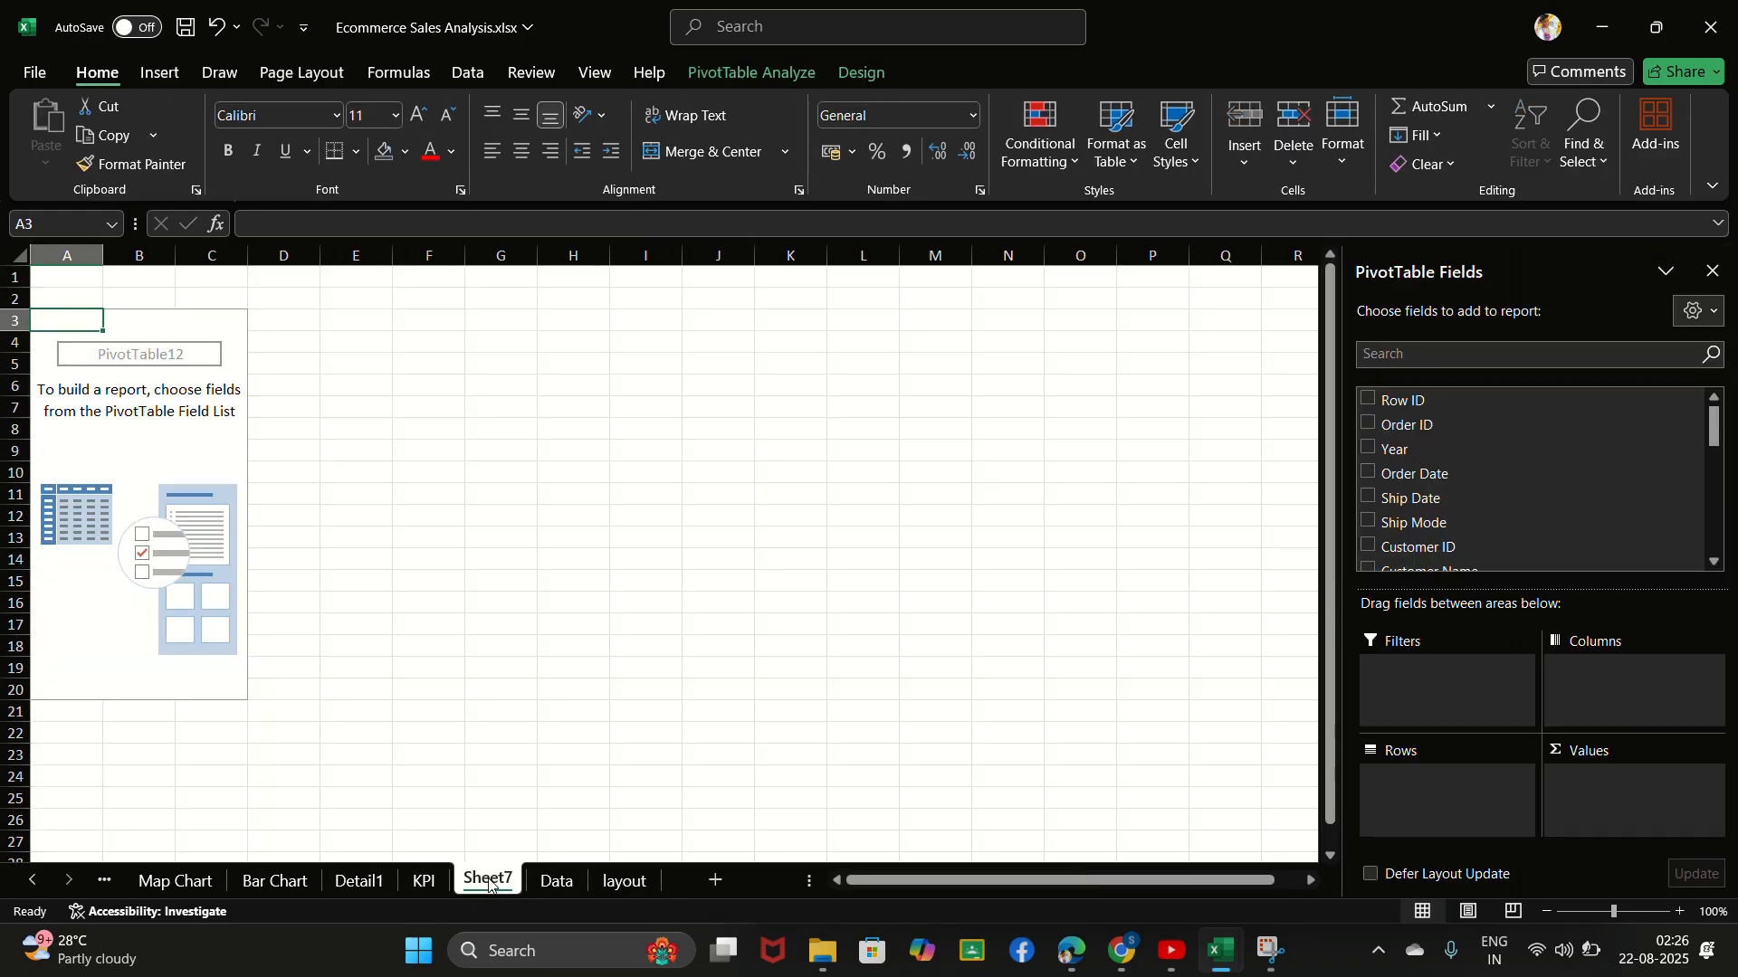
left_click_drag(489, 882, 489, 885)
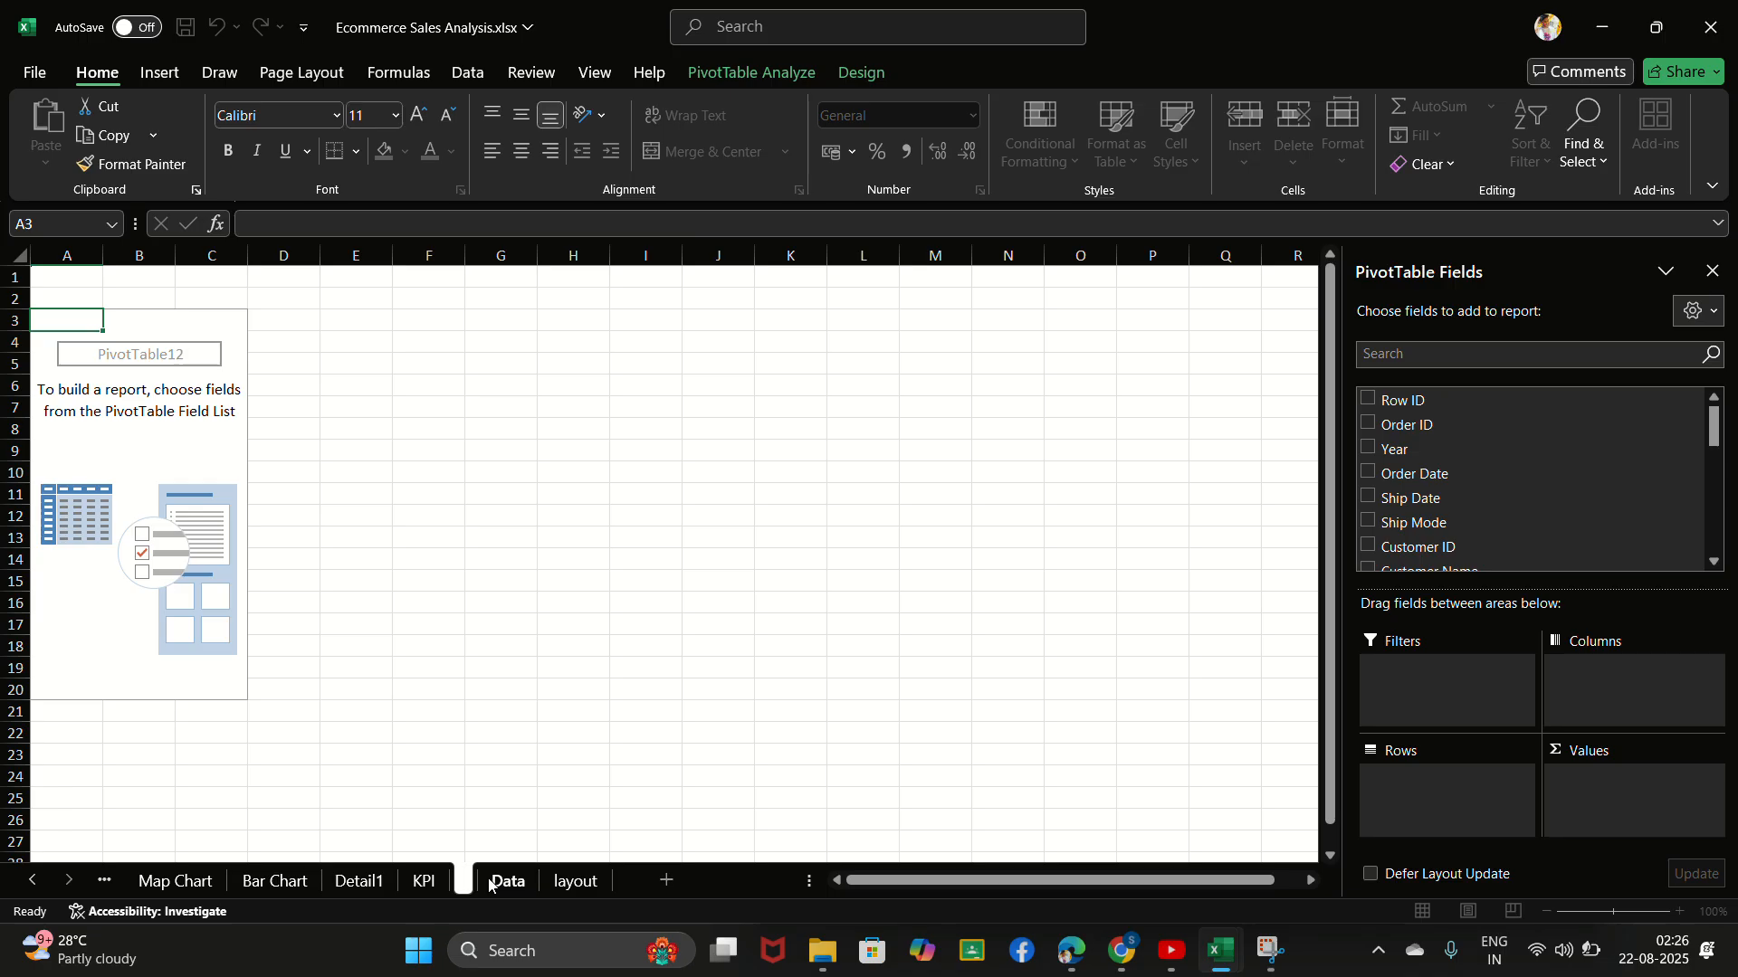
type("YOY")
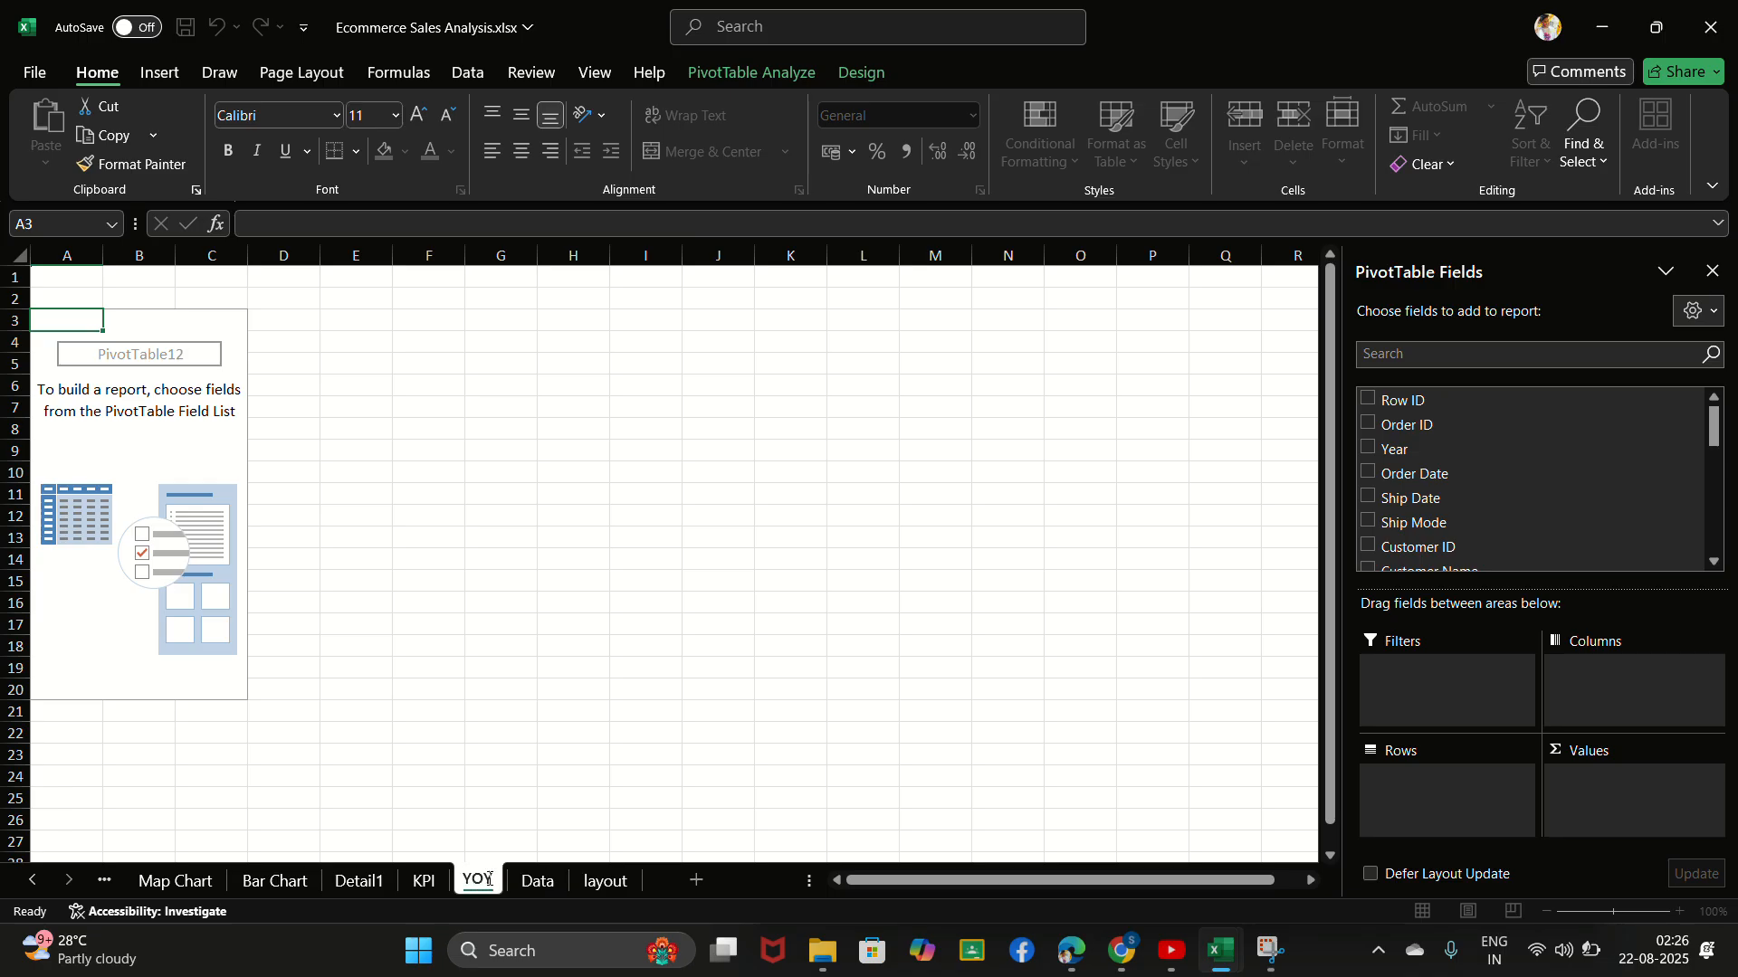
double_click(488, 879)
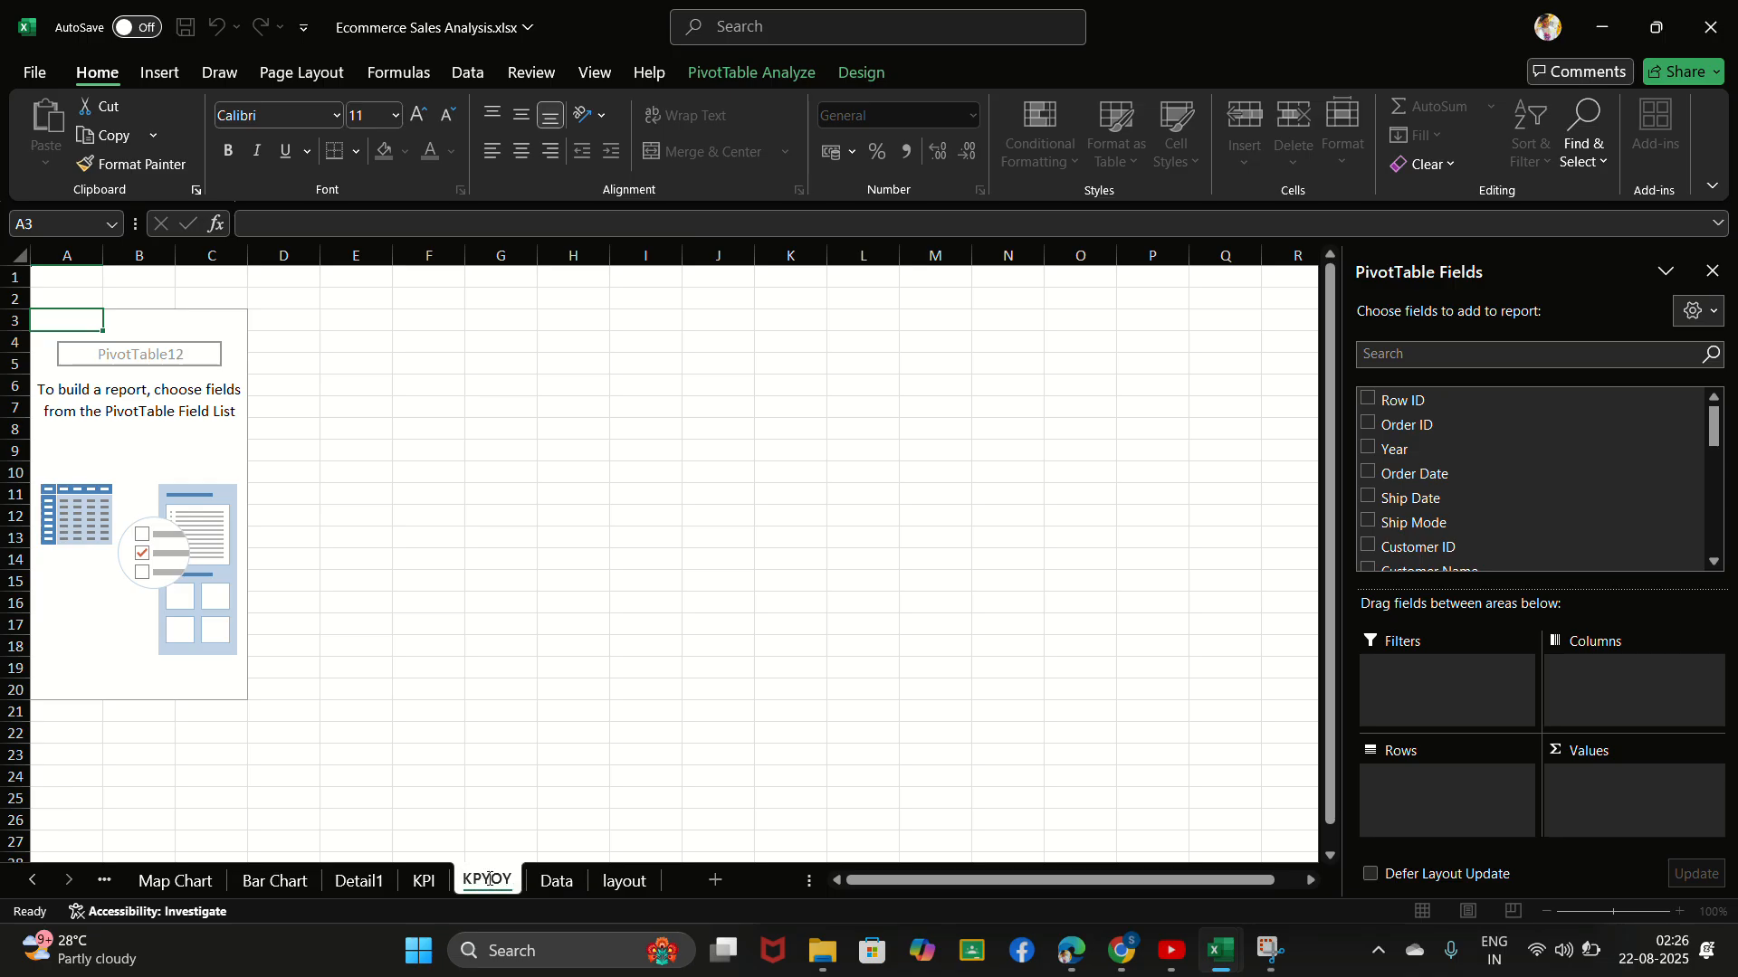
key("Home")
type("KPI")
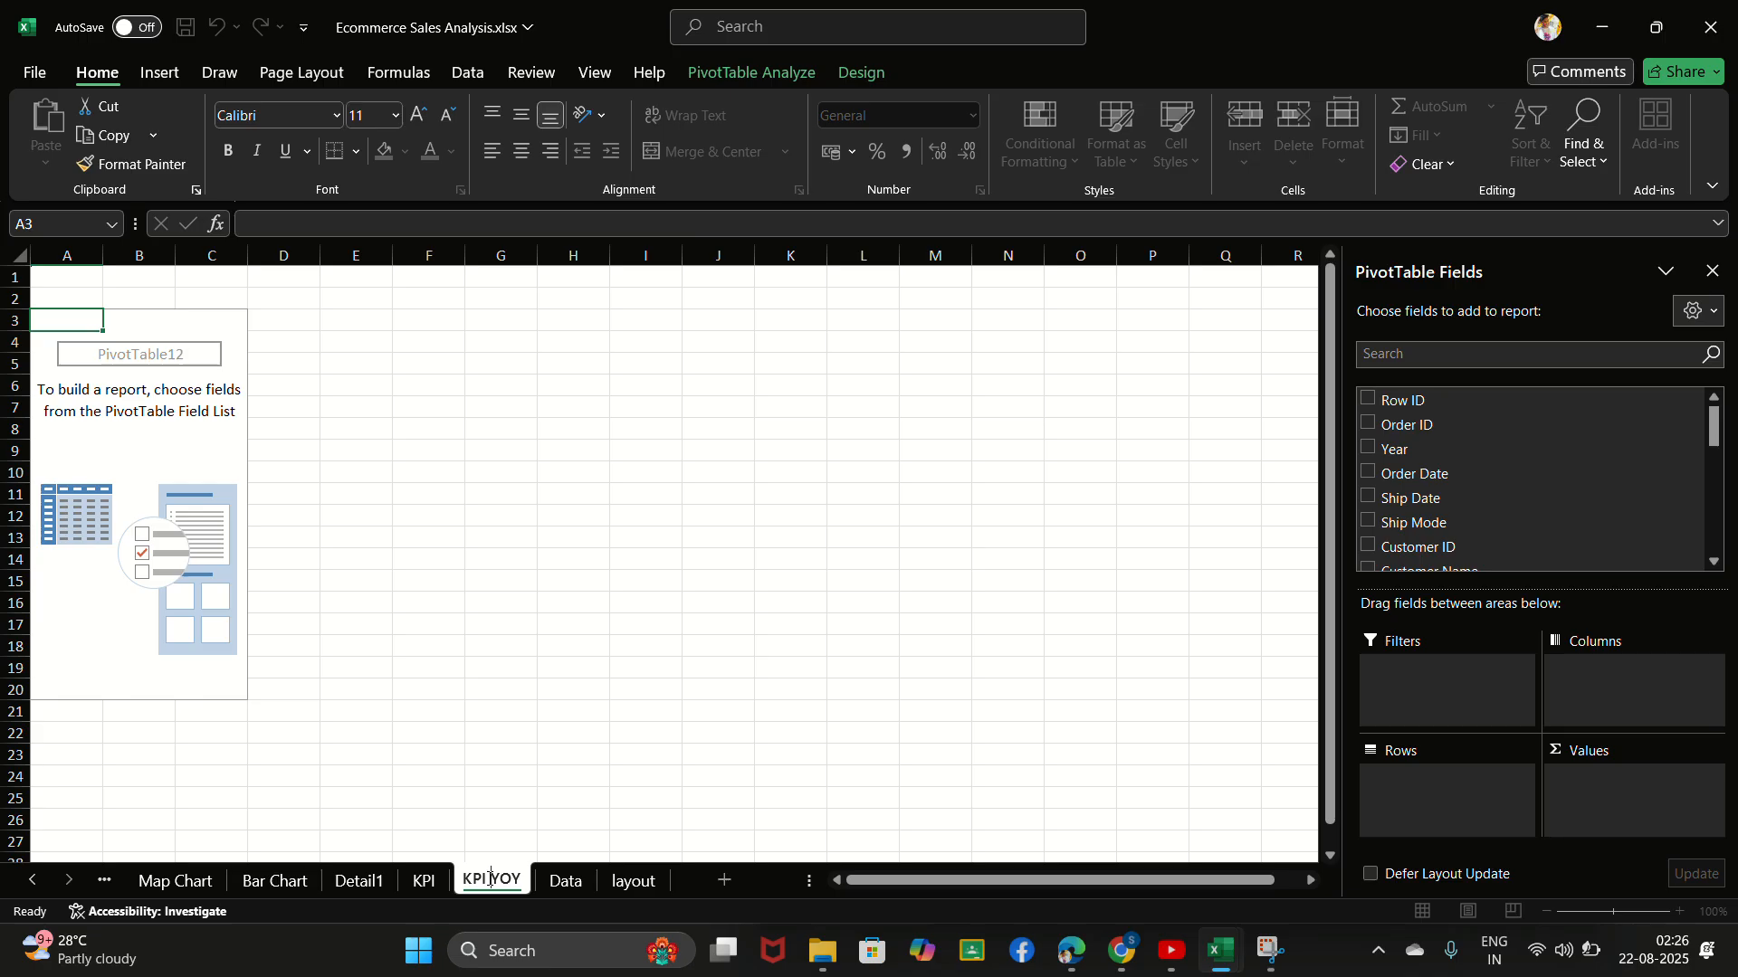
key("Return")
left_click(511, 796)
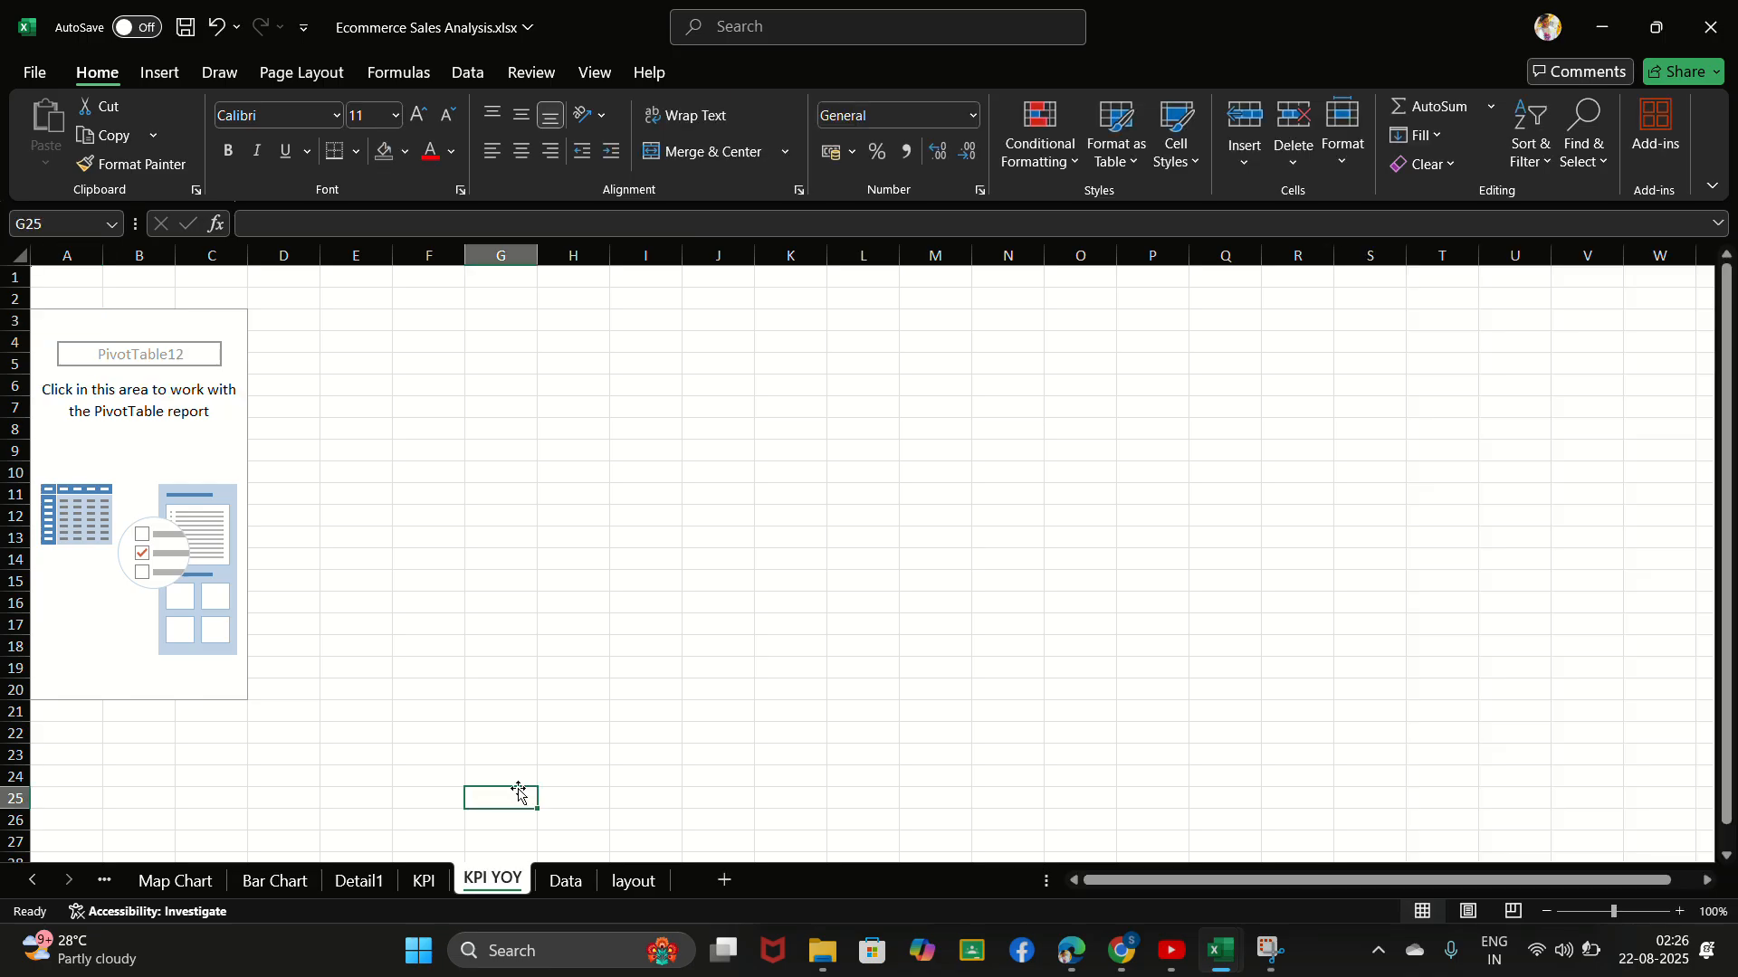
- Add the Year field to the new PivotTable and place it in the rows instead of the values
left_click(132, 367)
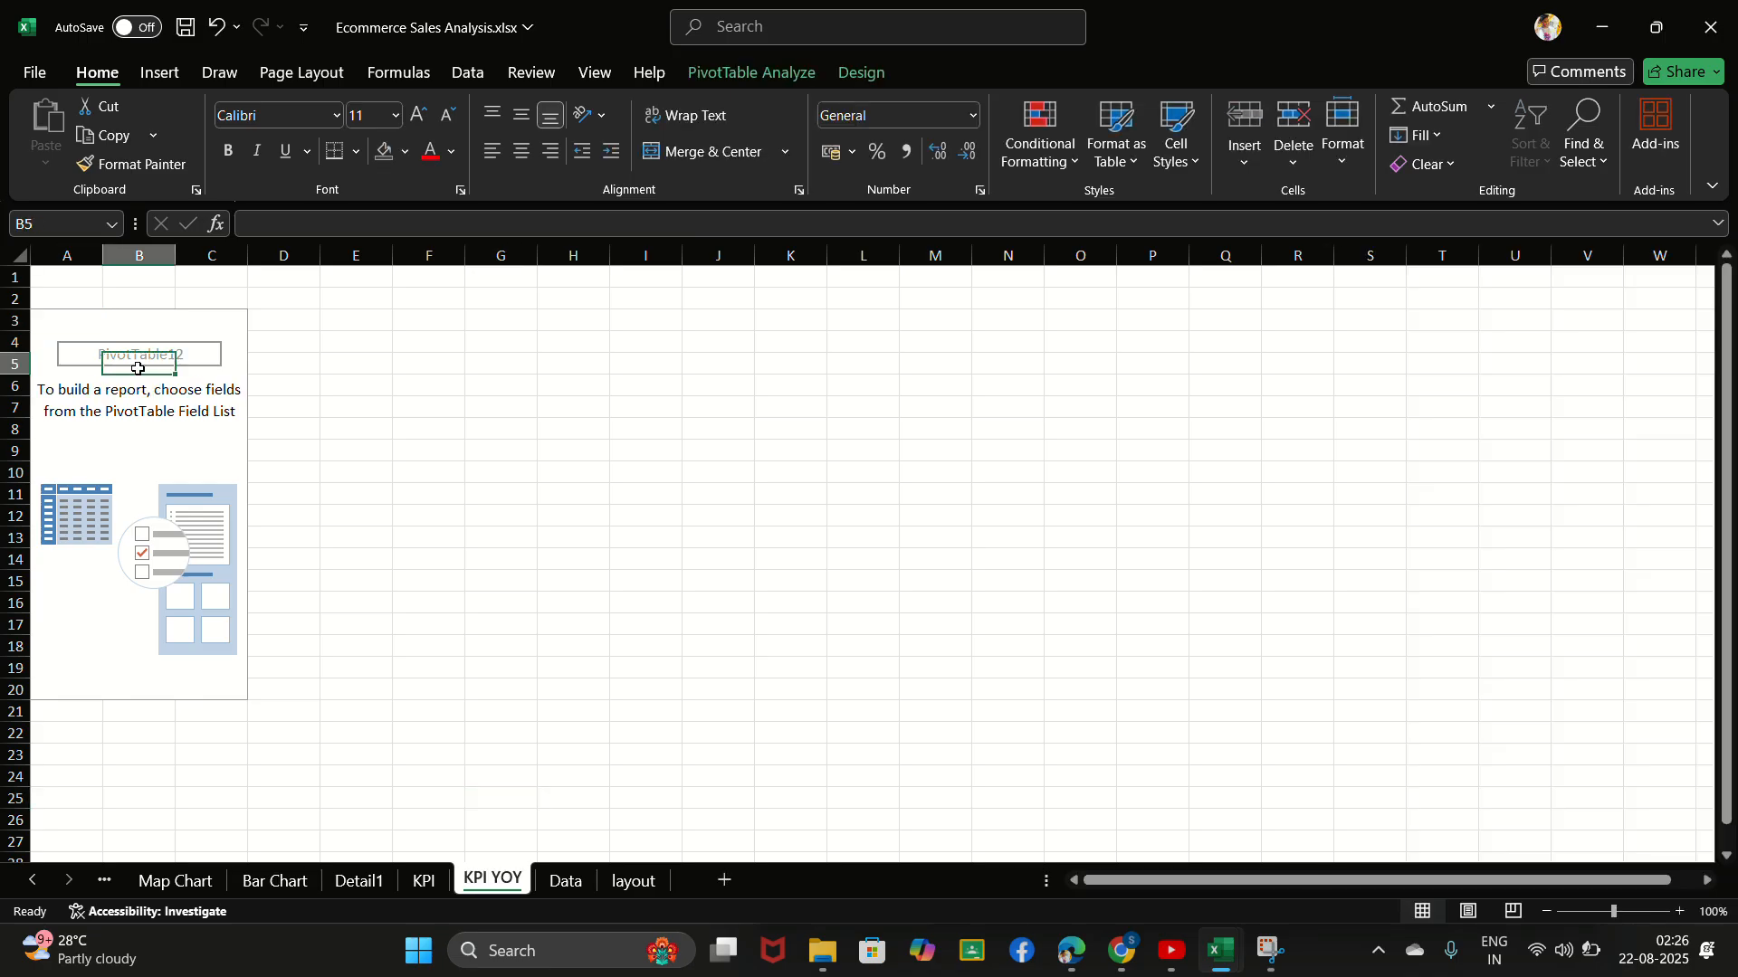
left_click(758, 32)
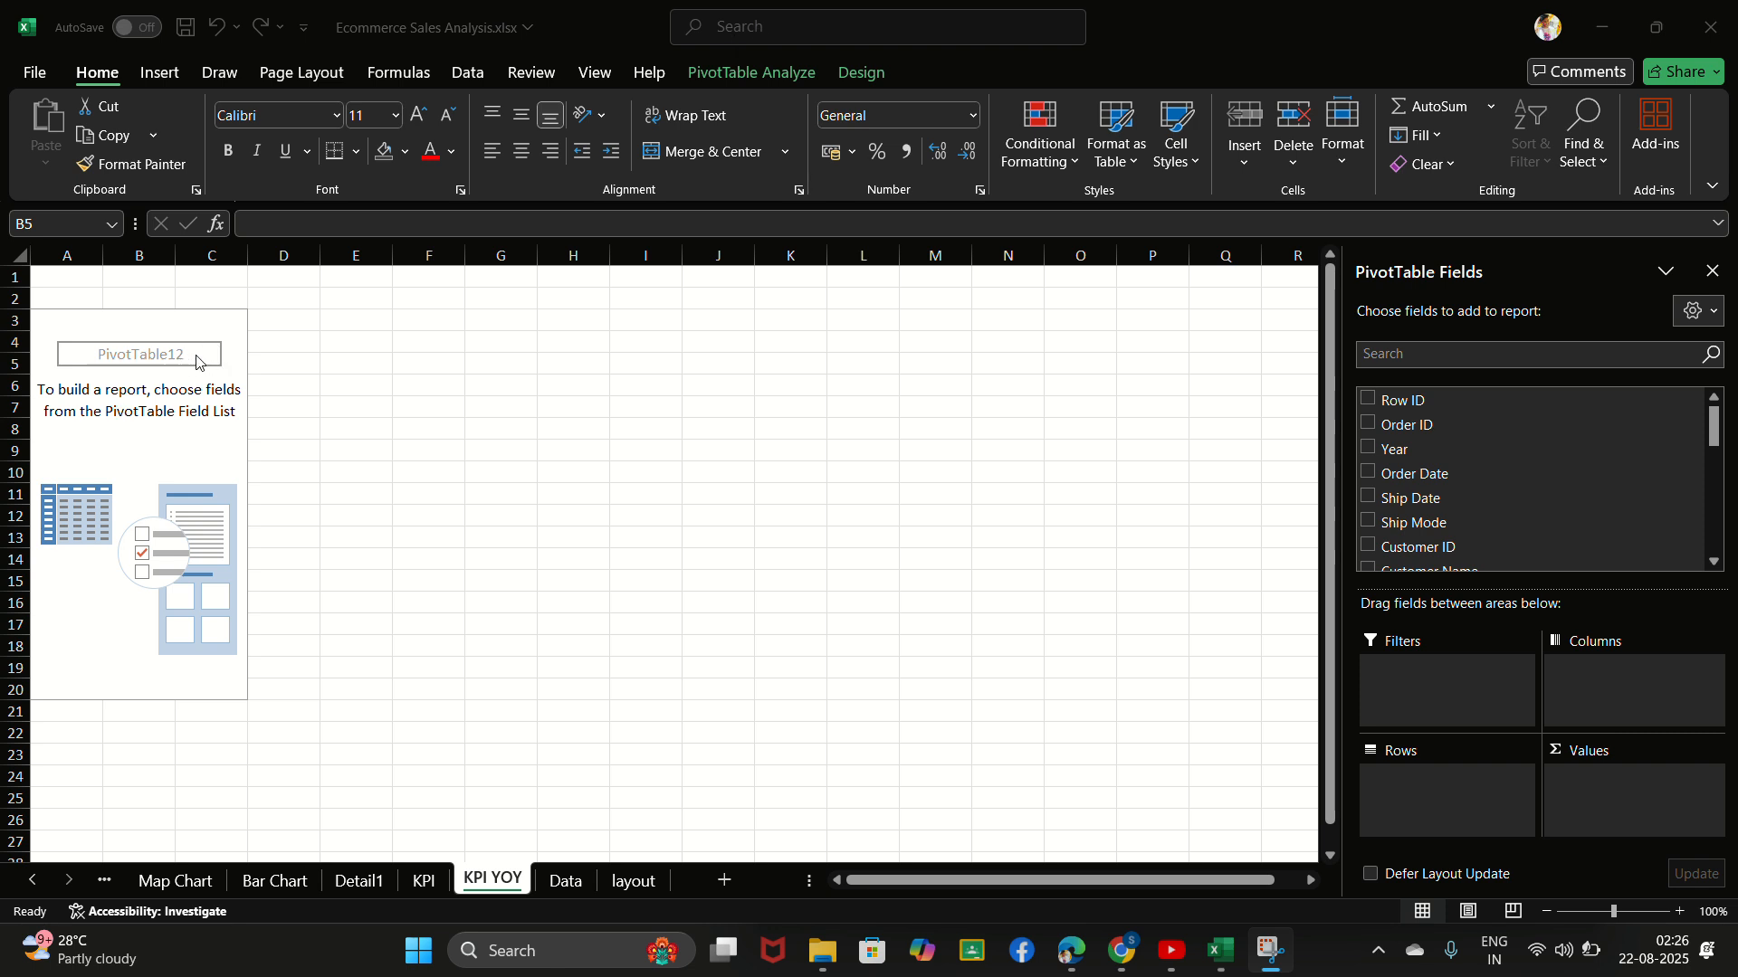
left_click(1484, 356)
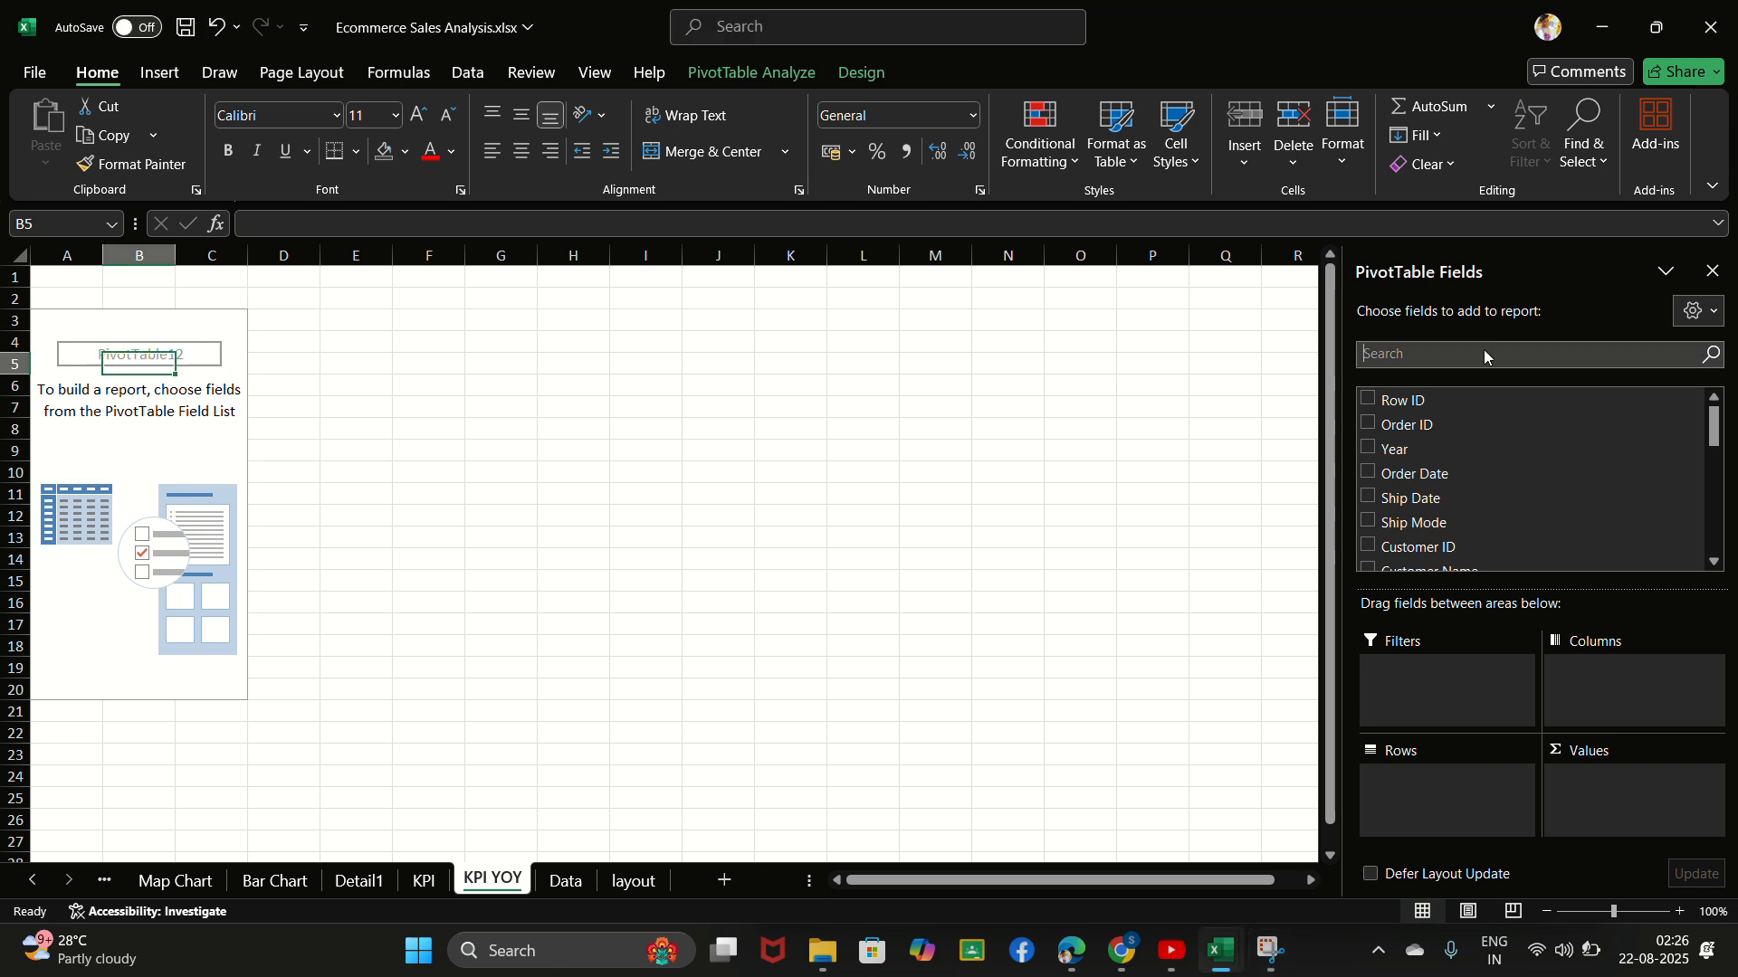
left_click(1370, 448)
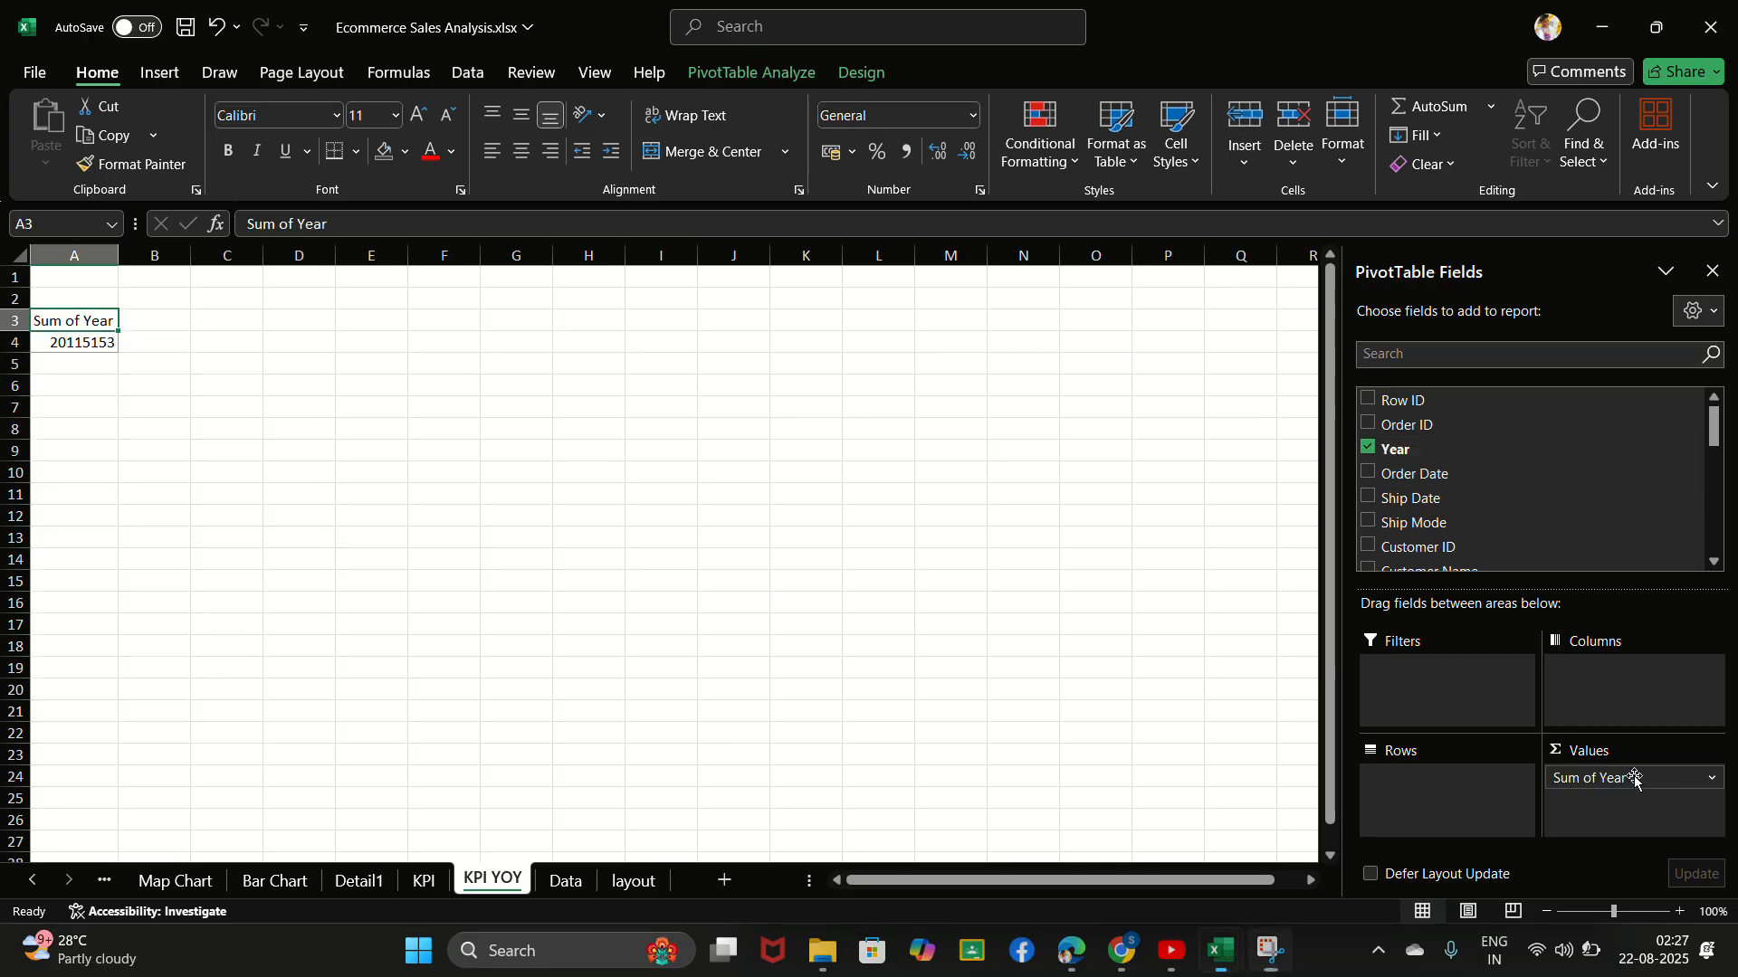
left_click_drag(1566, 780, 1430, 784)
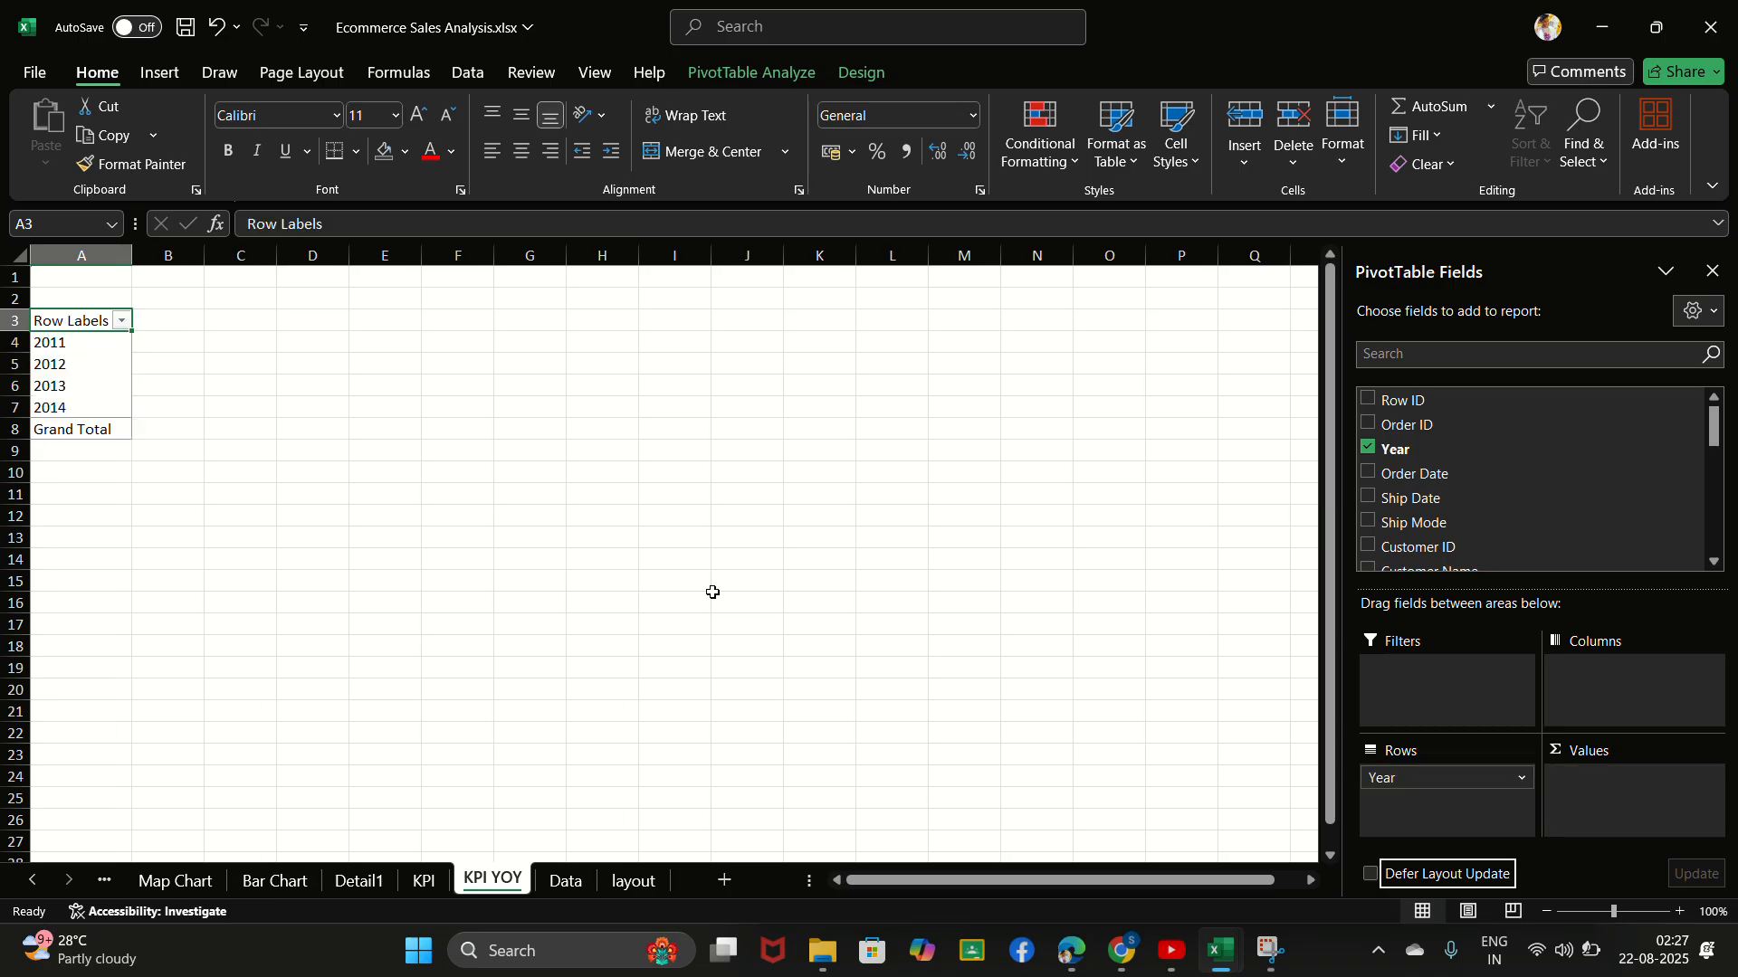
- Find the Sales field and add it to the yearly PivotTable's values as a sum
left_click(730, 35)
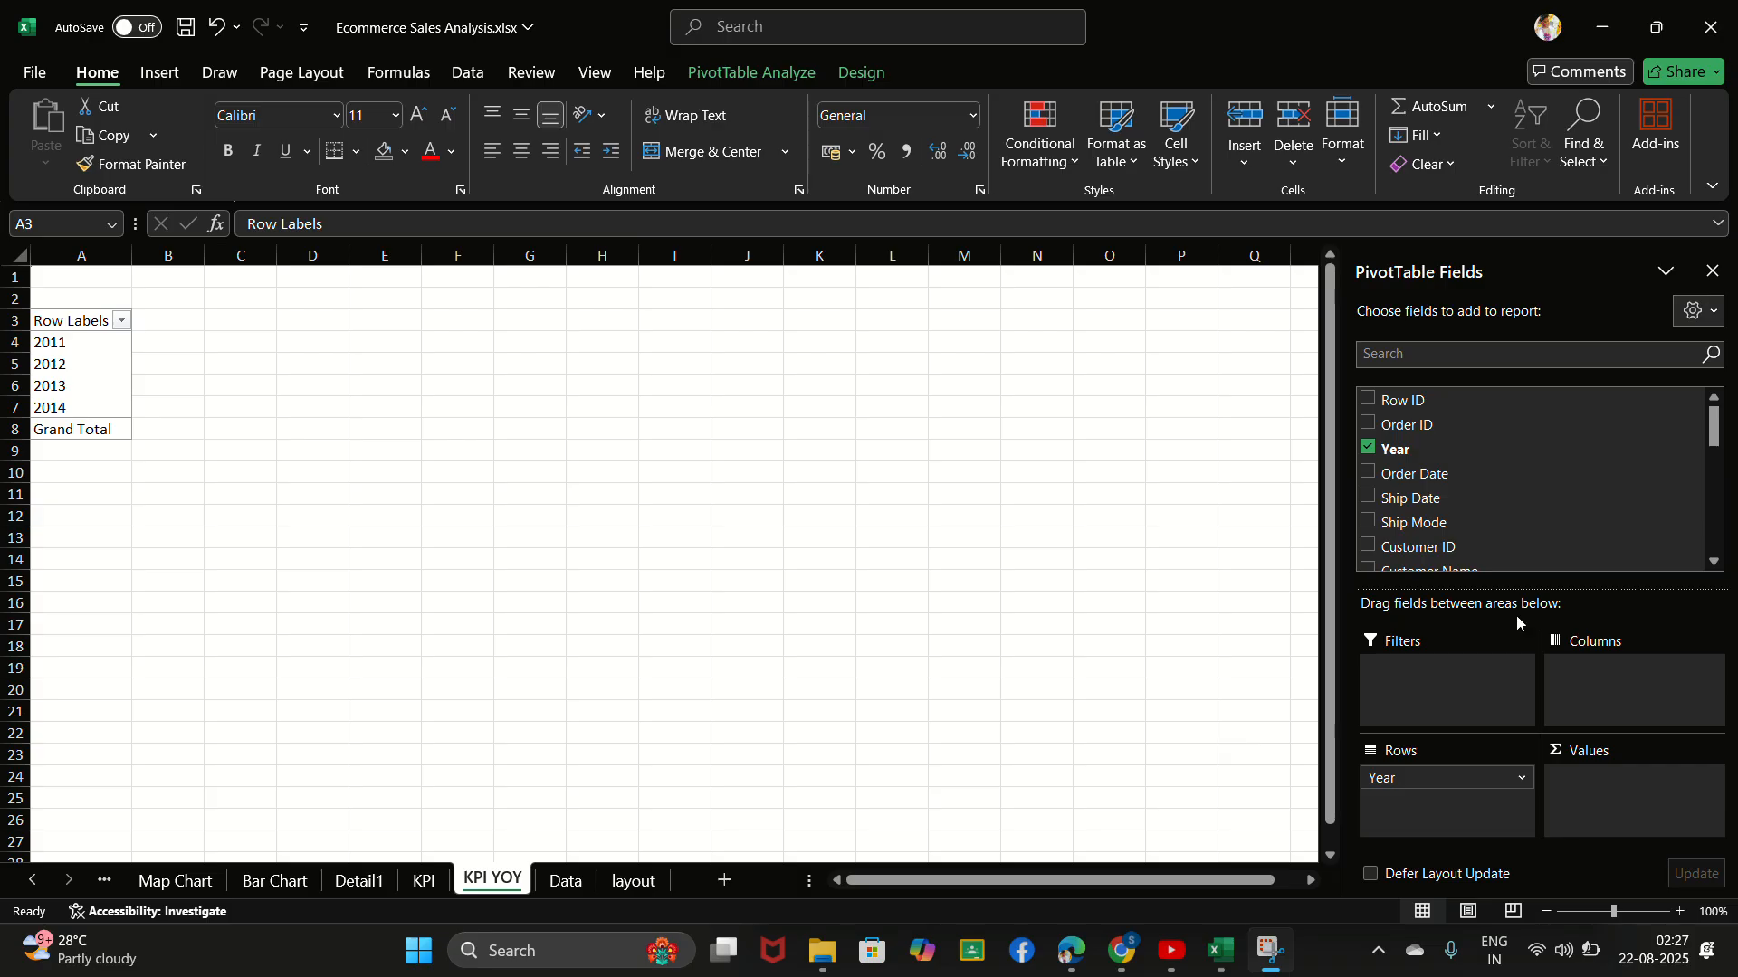
left_click(1420, 362)
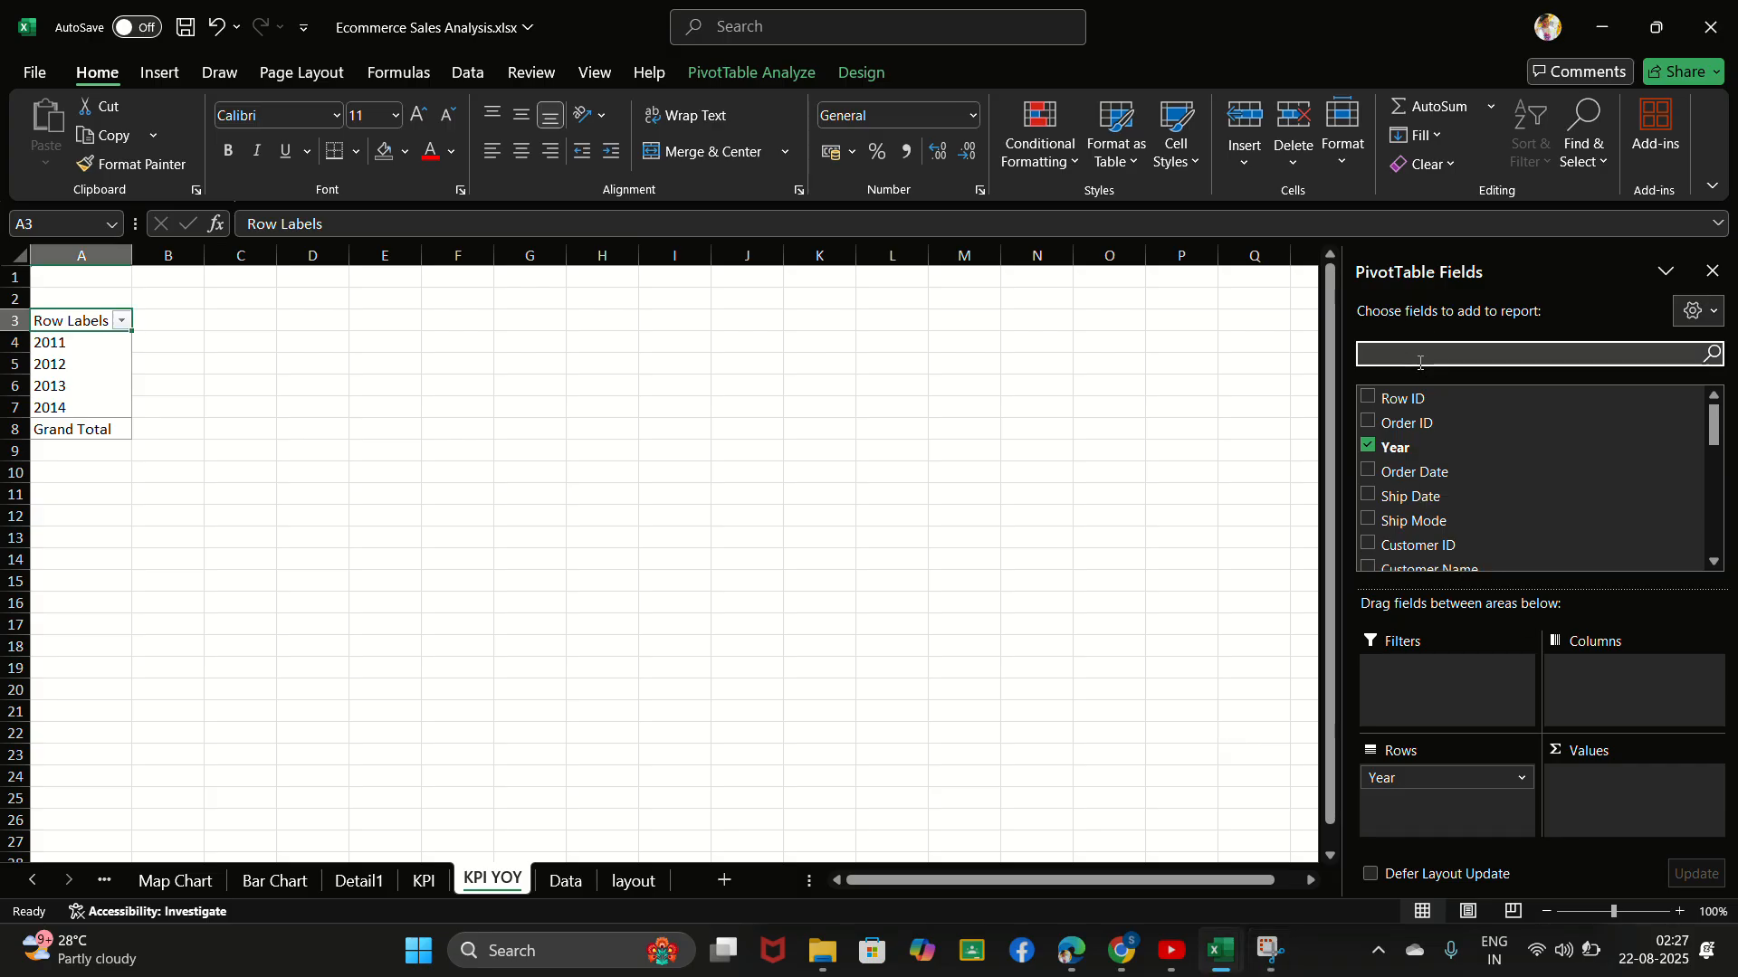
type("sale")
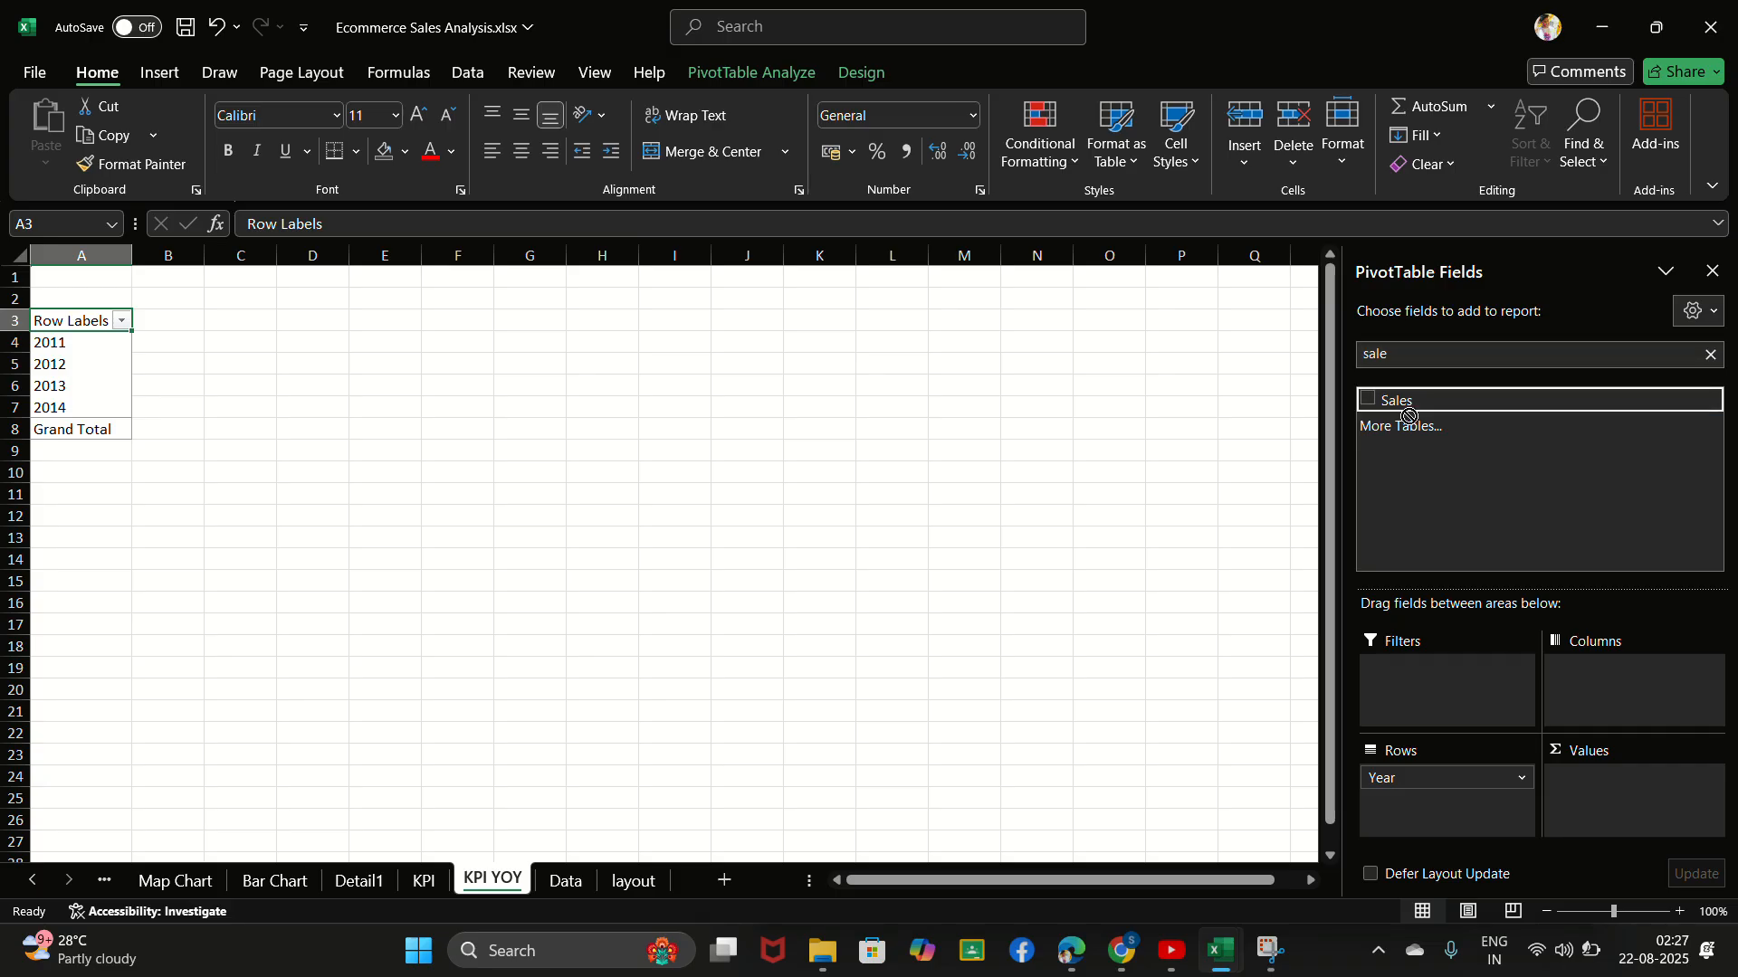
left_click_drag(1407, 404, 1622, 788)
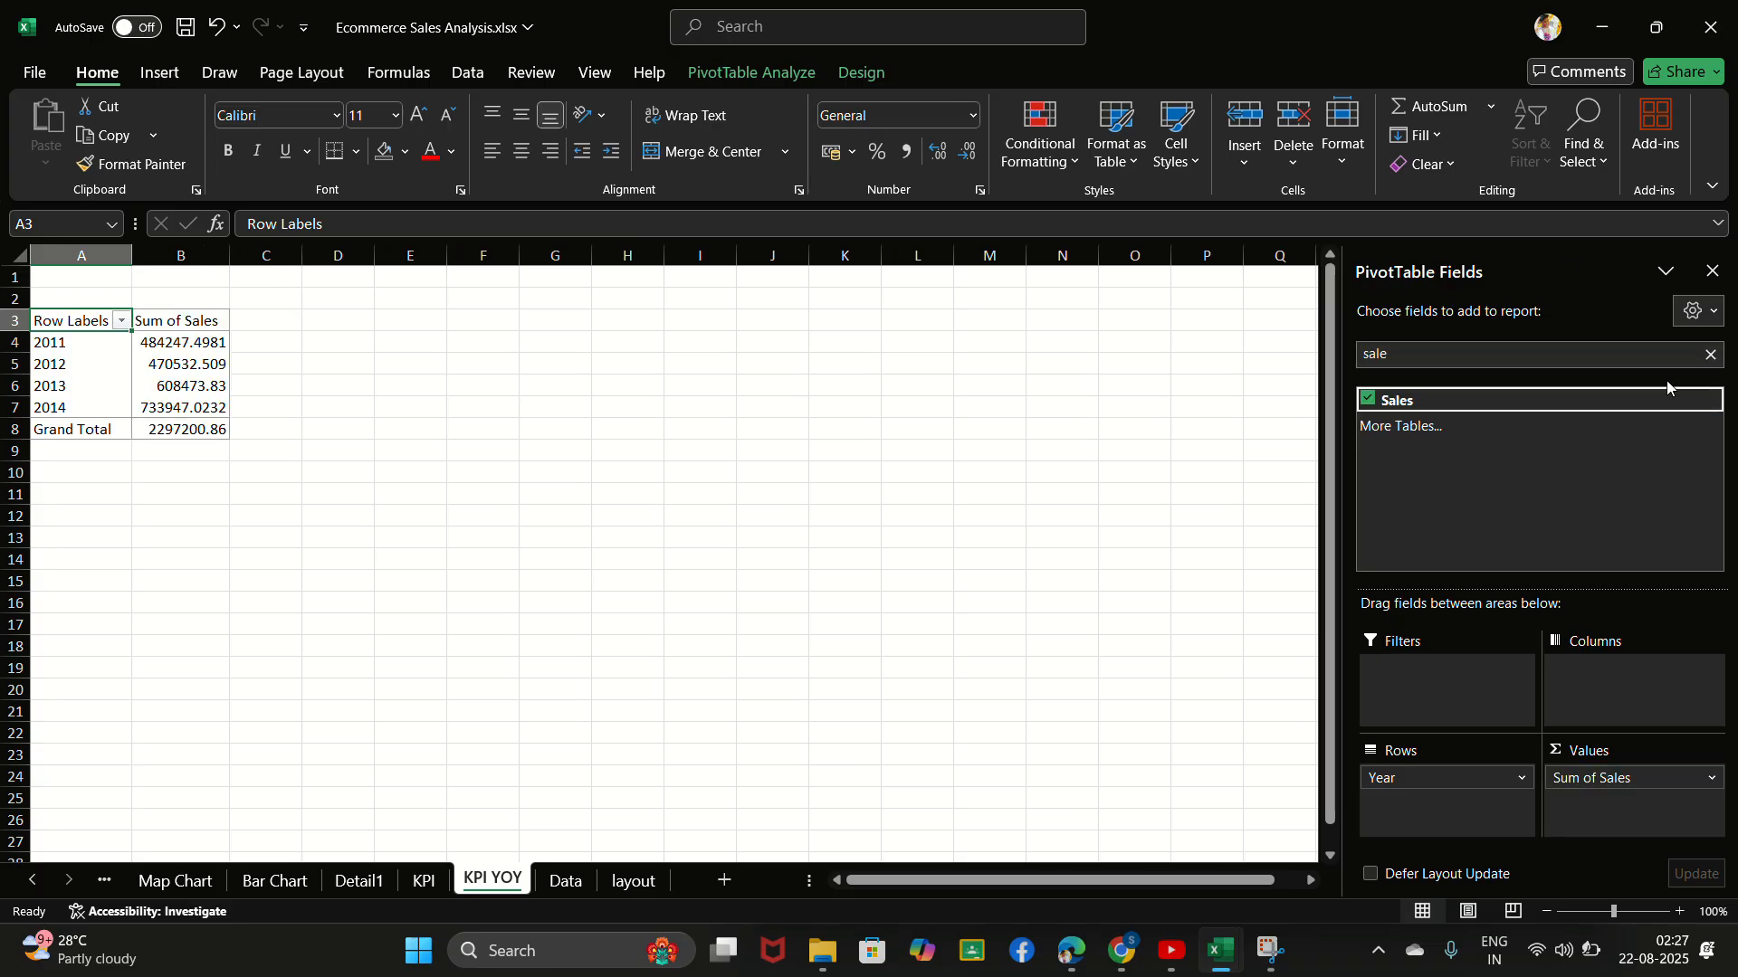
- Add the Profit and Quantity fields to the yearly PivotTable's values as sums
left_click(1710, 354)
type("pr")
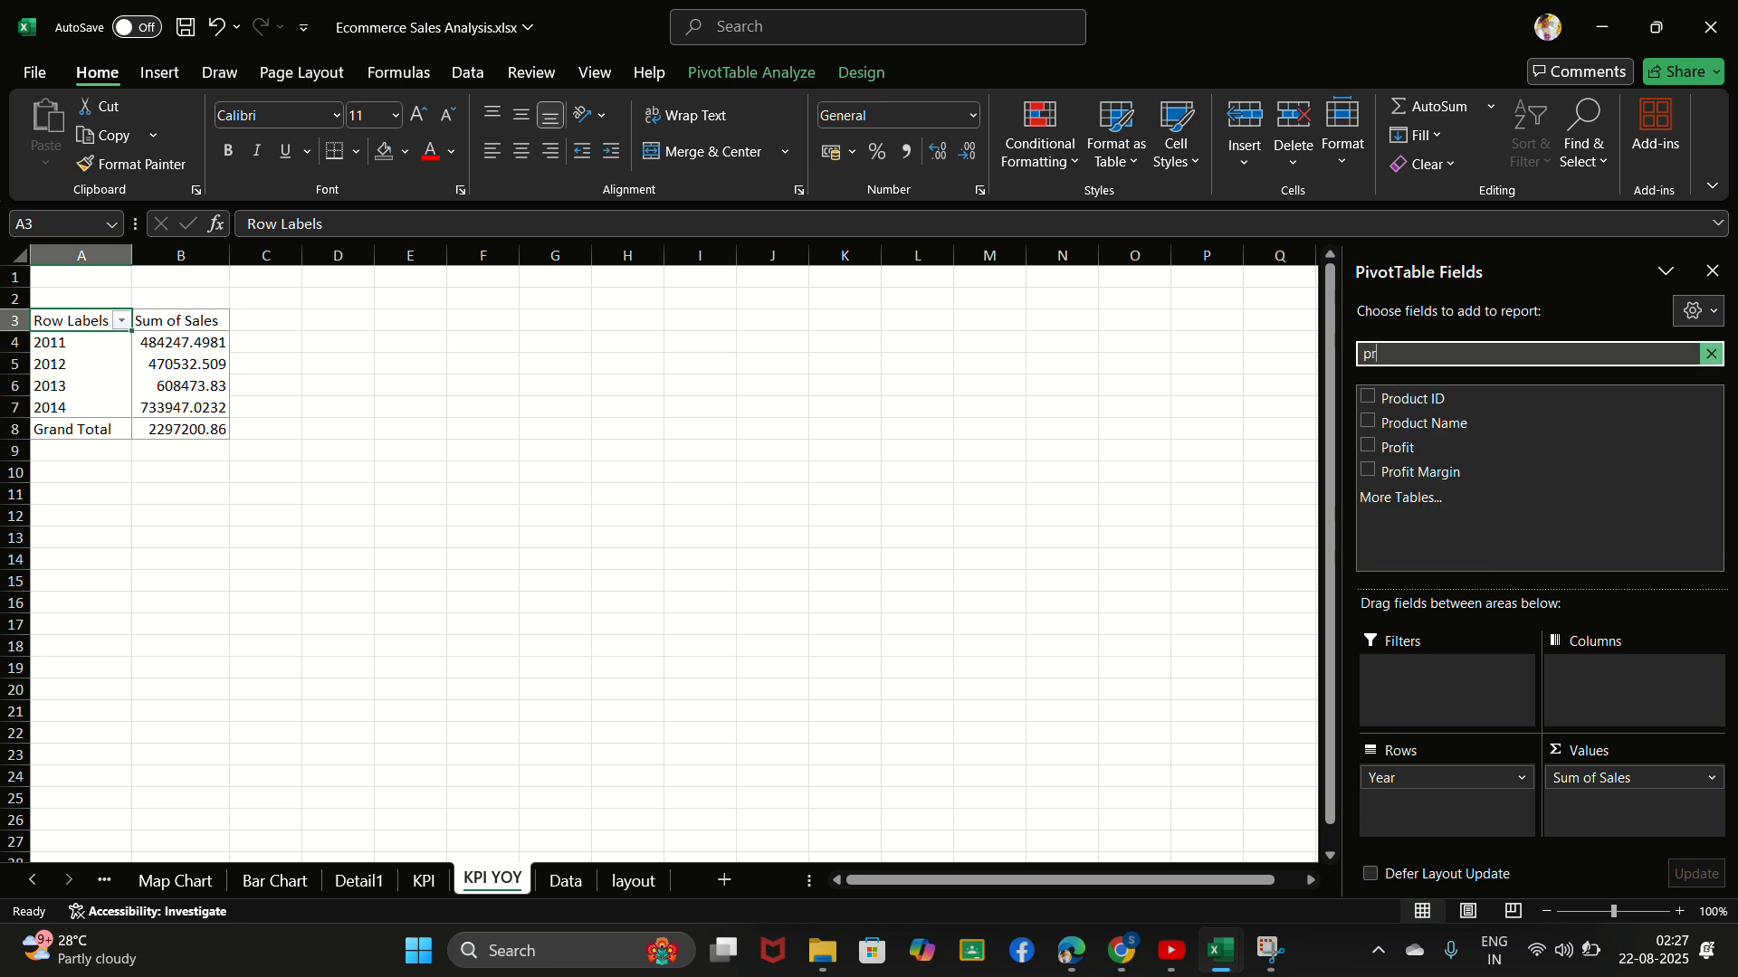
type("of")
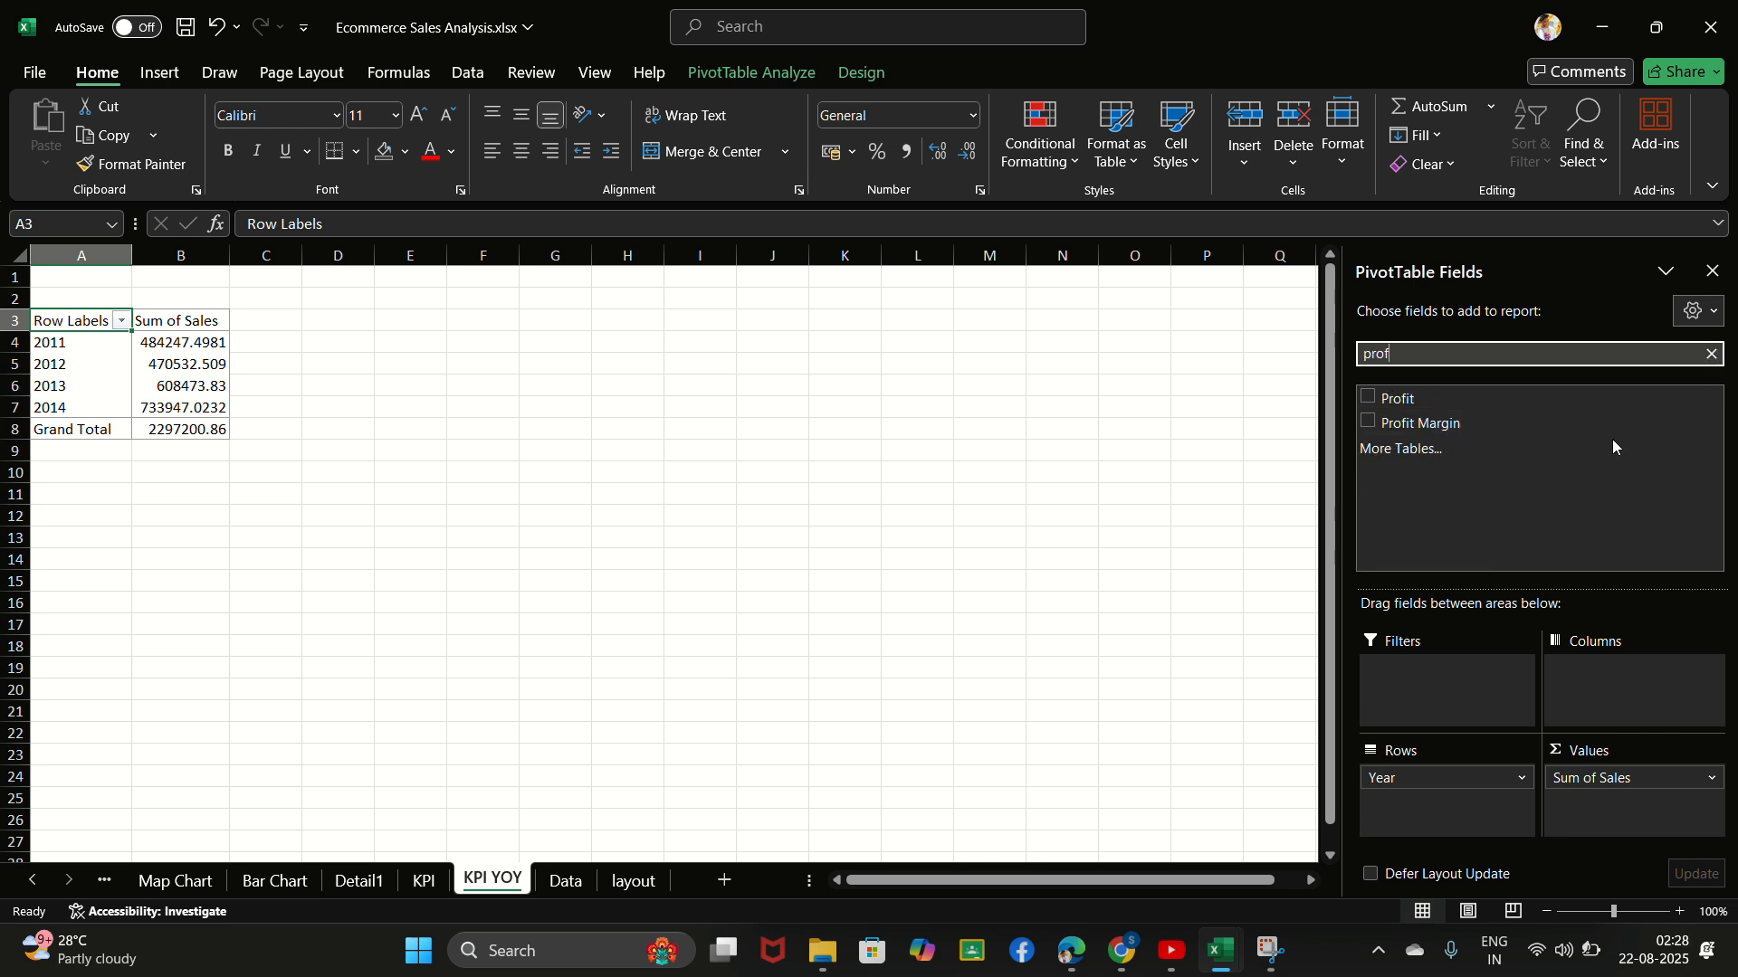
left_click(1368, 399)
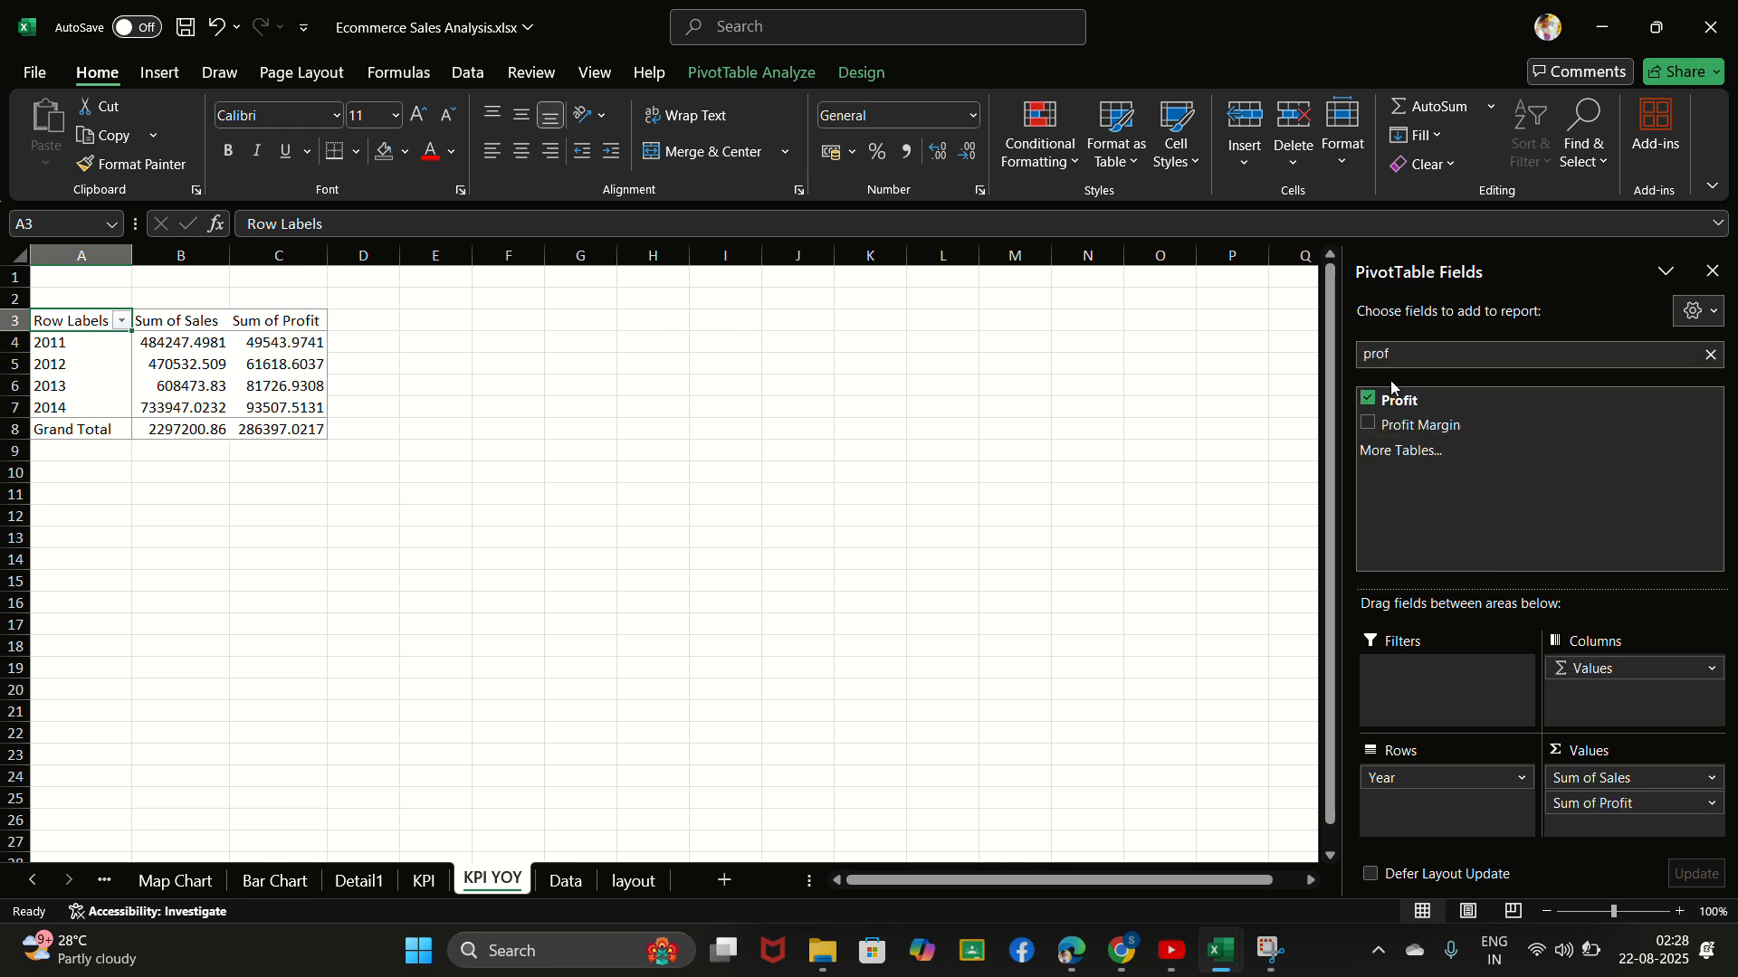
left_click(1711, 354)
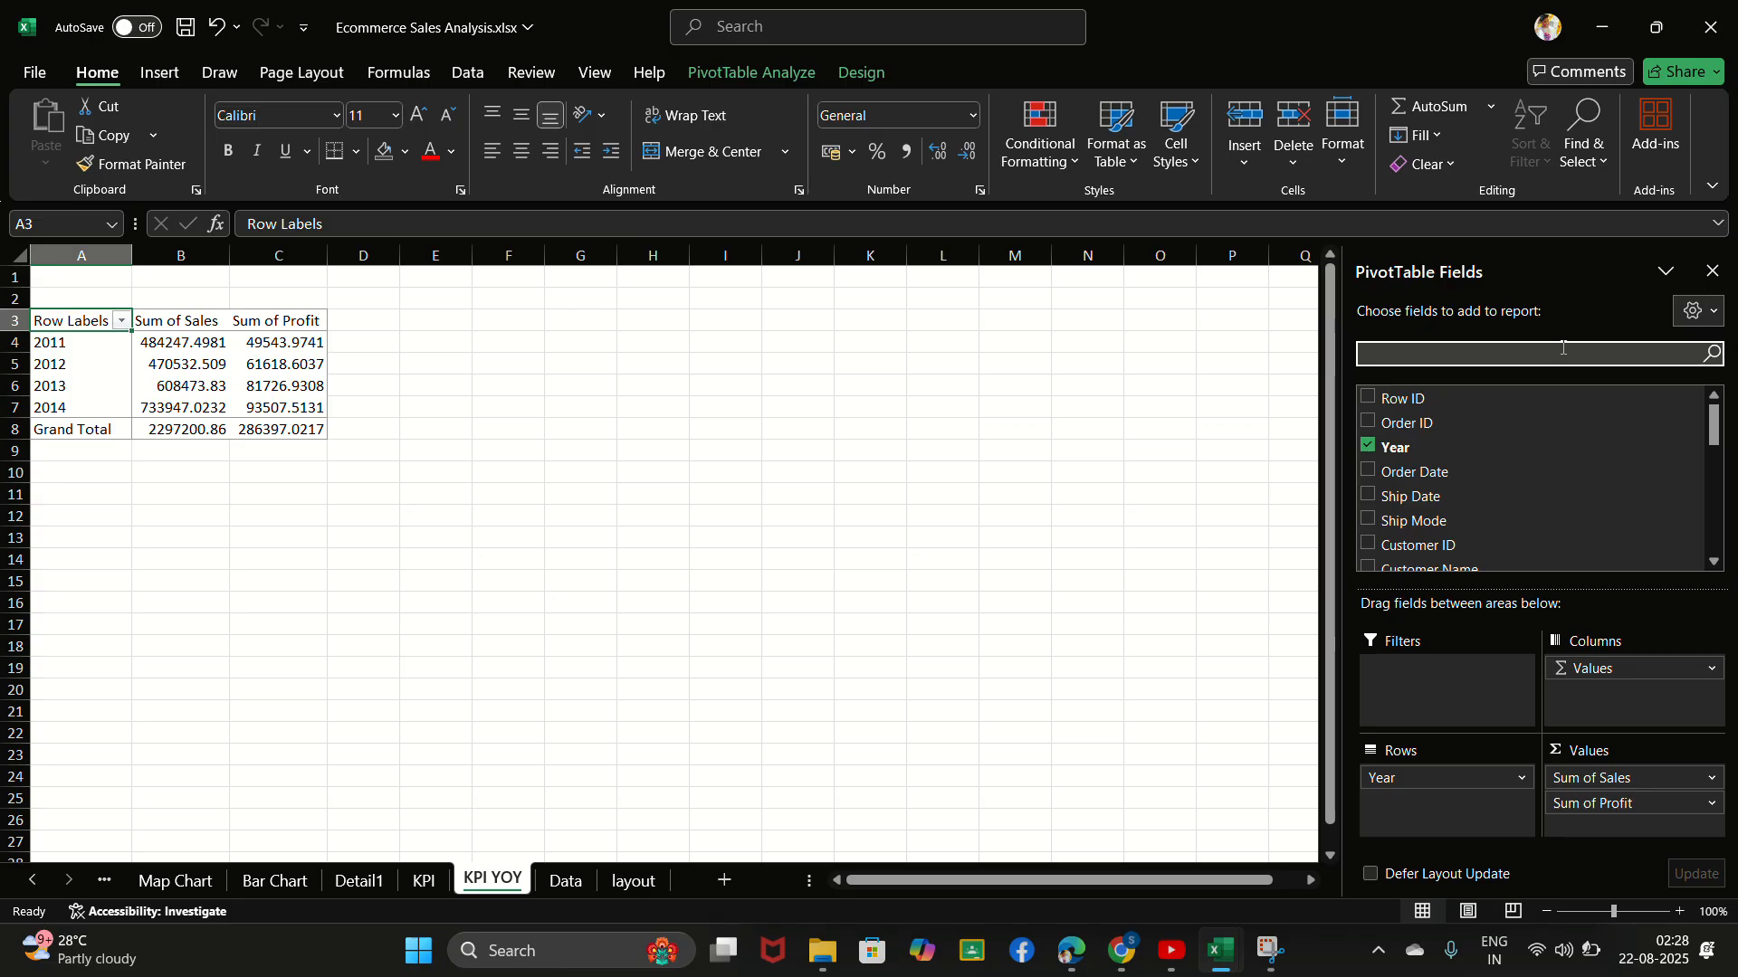
type("Qu")
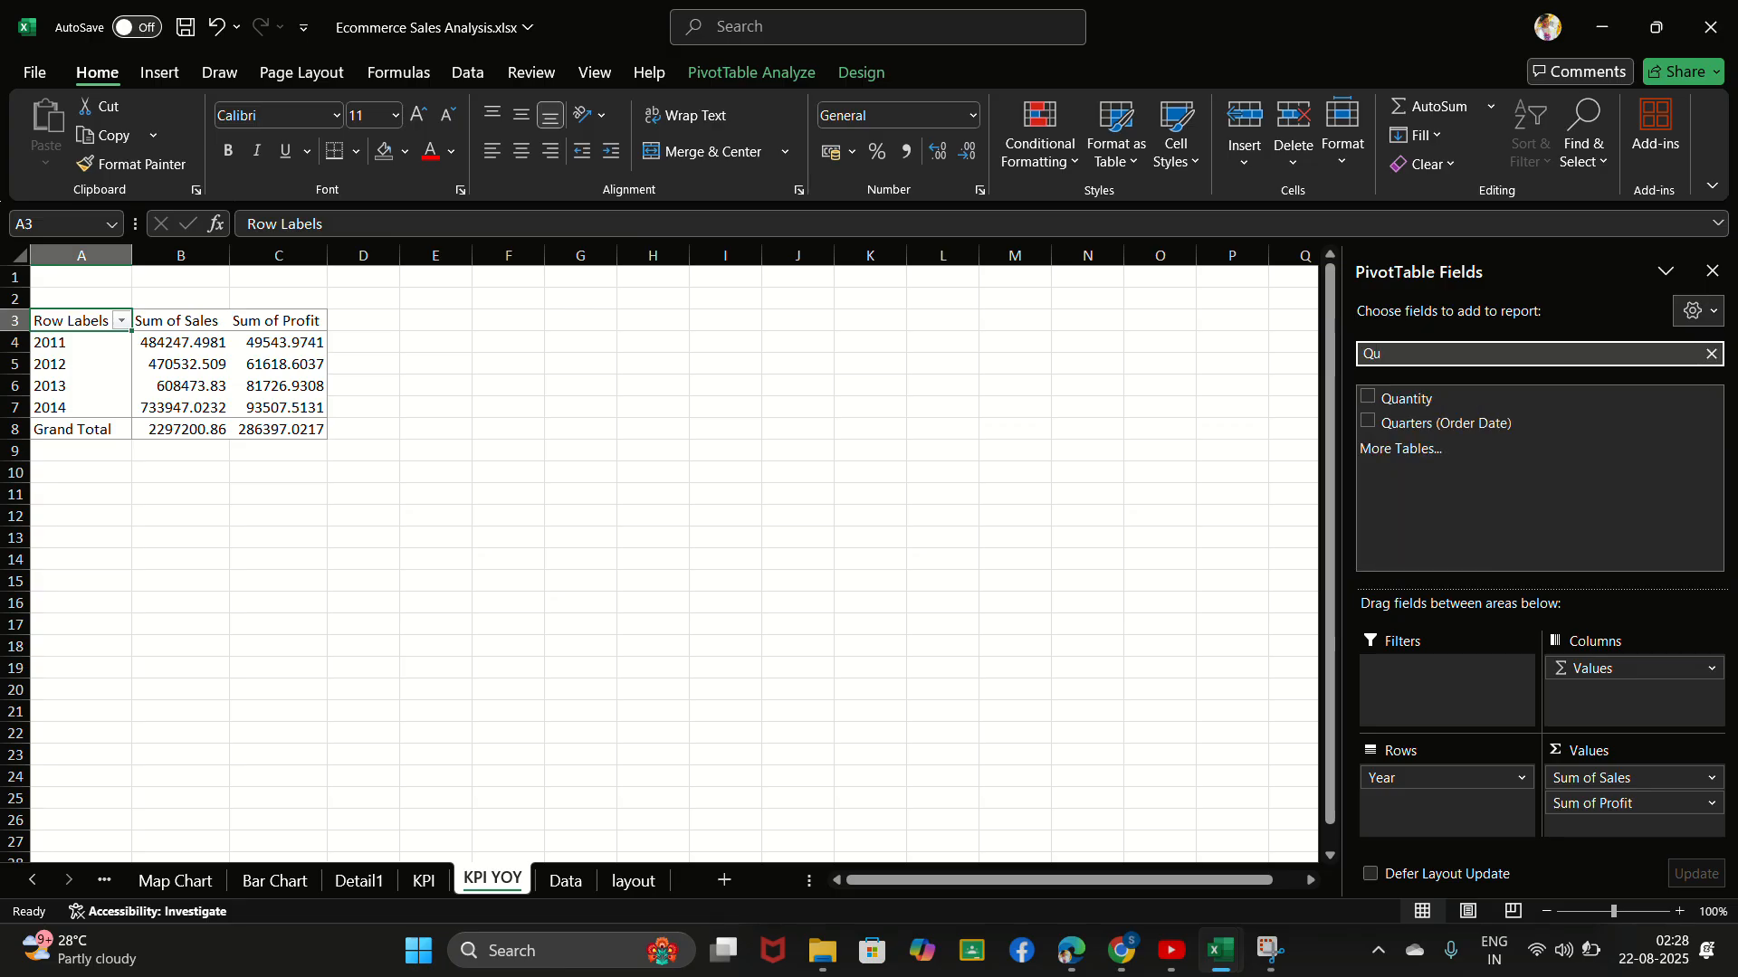
left_click(1369, 399)
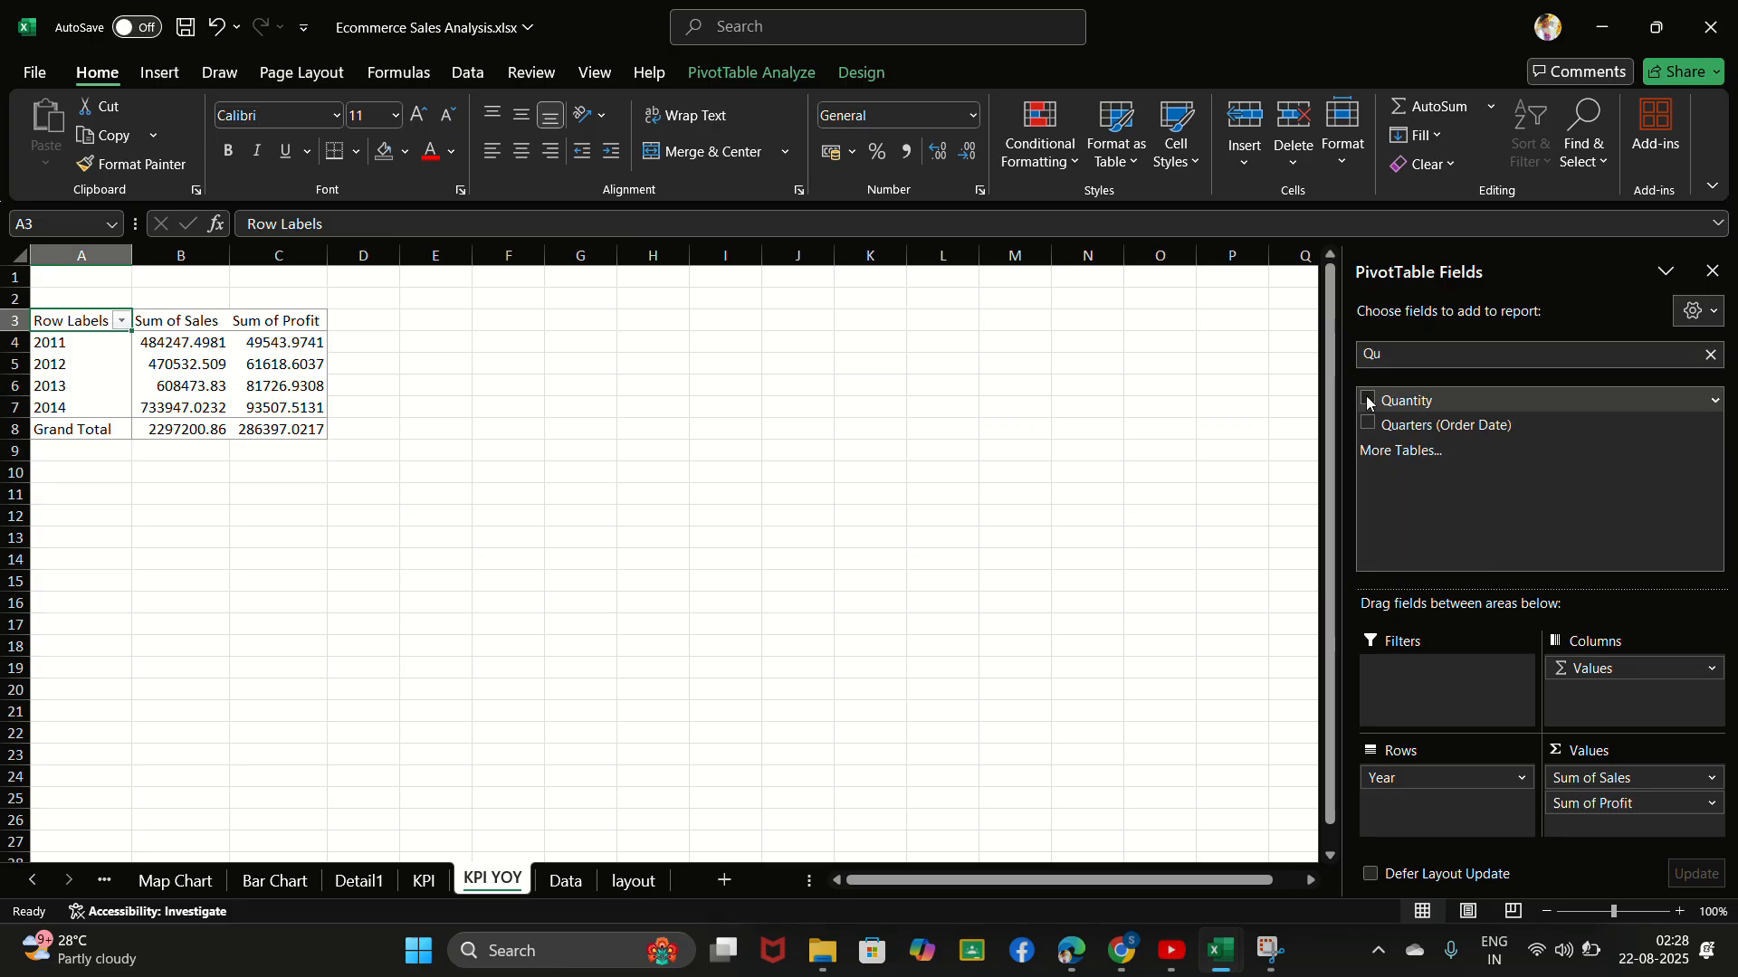
- Add the Order ID field to the PivotTable's values as a single count, undoing any duplicate count column
left_click(1710, 354)
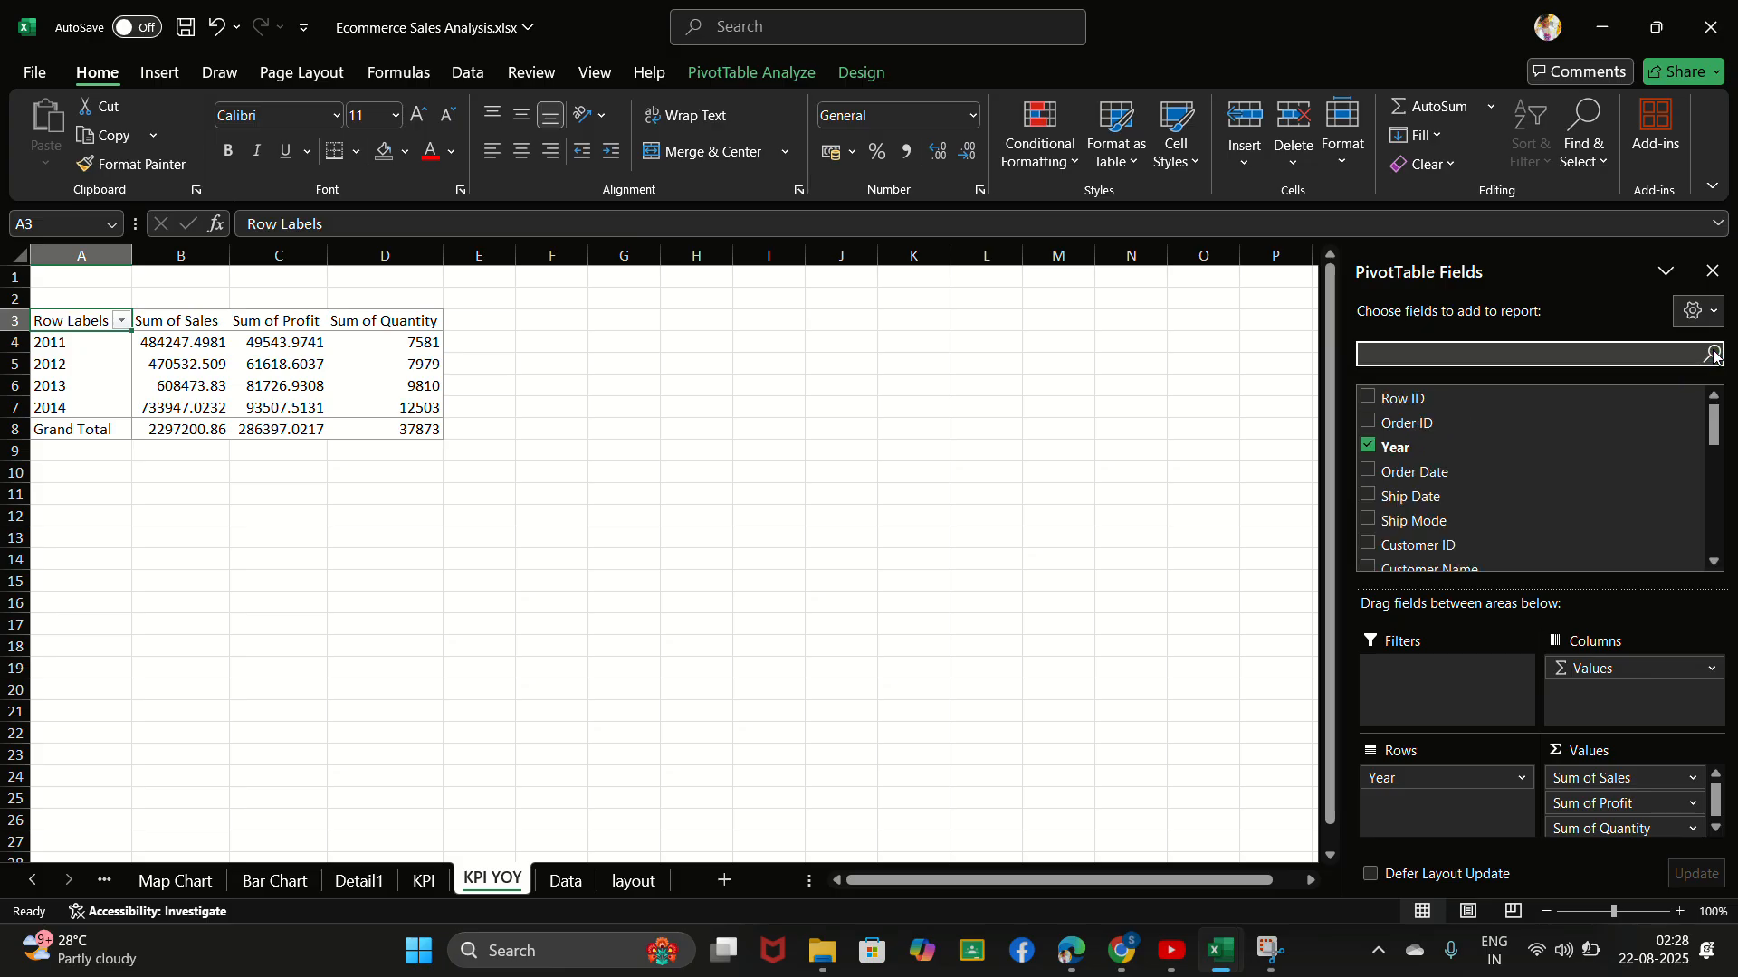
type("Orde")
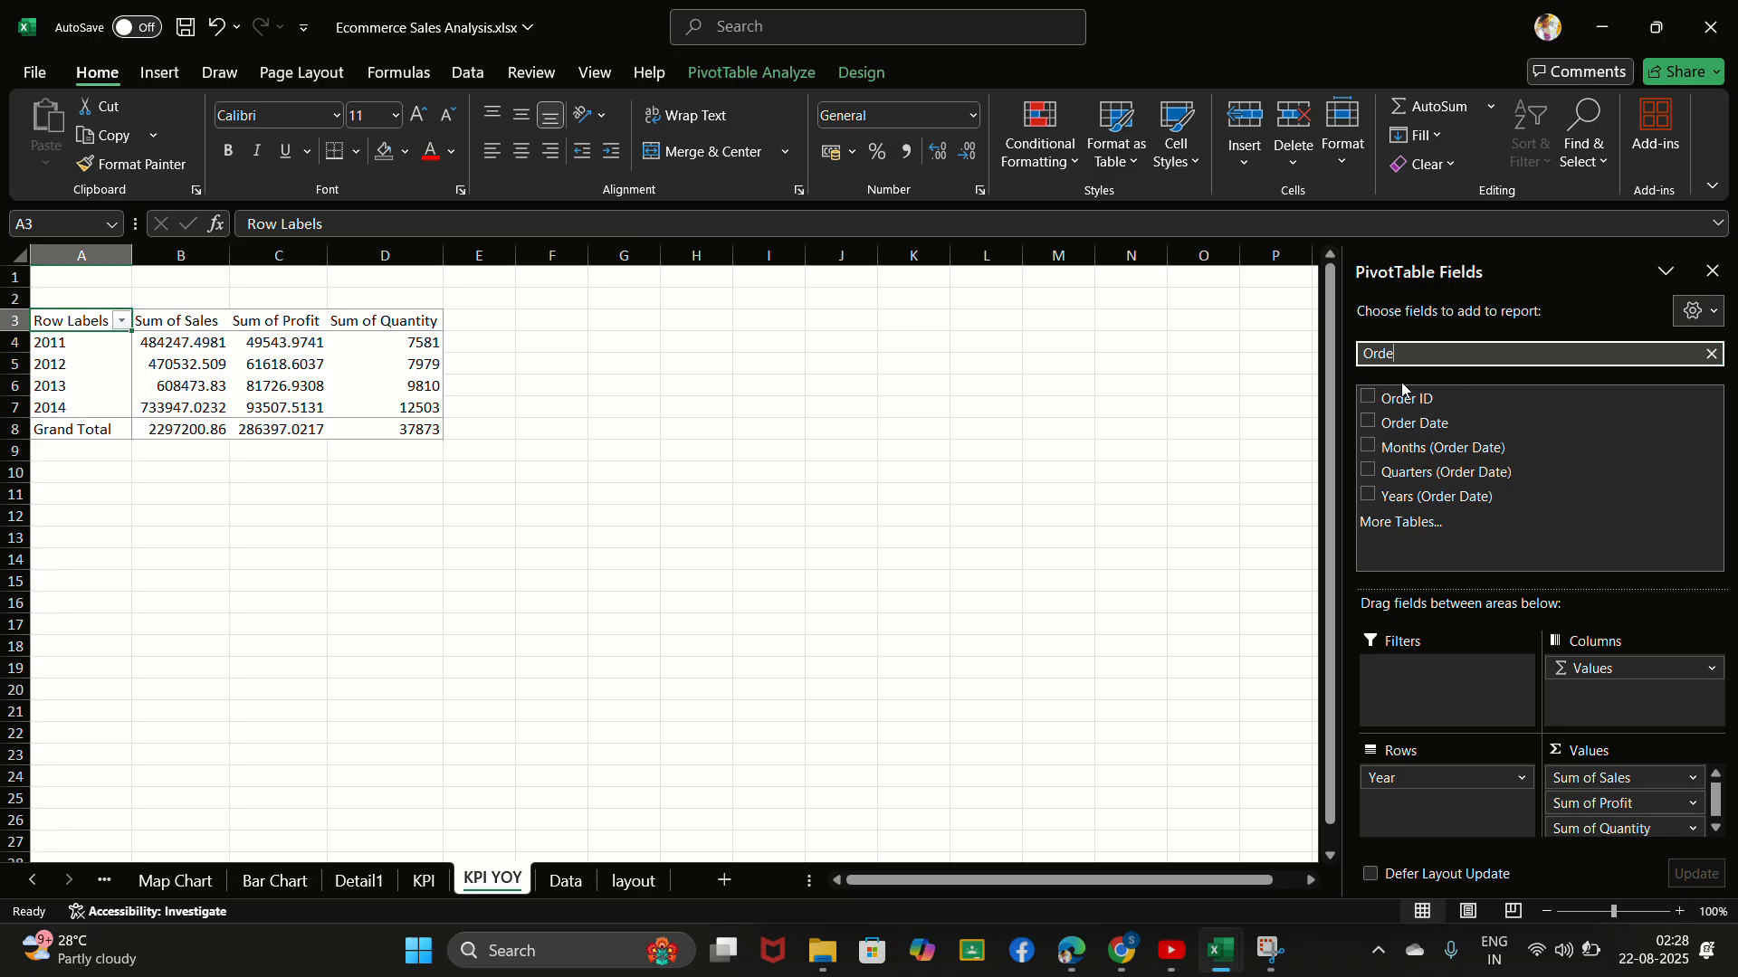
left_click(1369, 399)
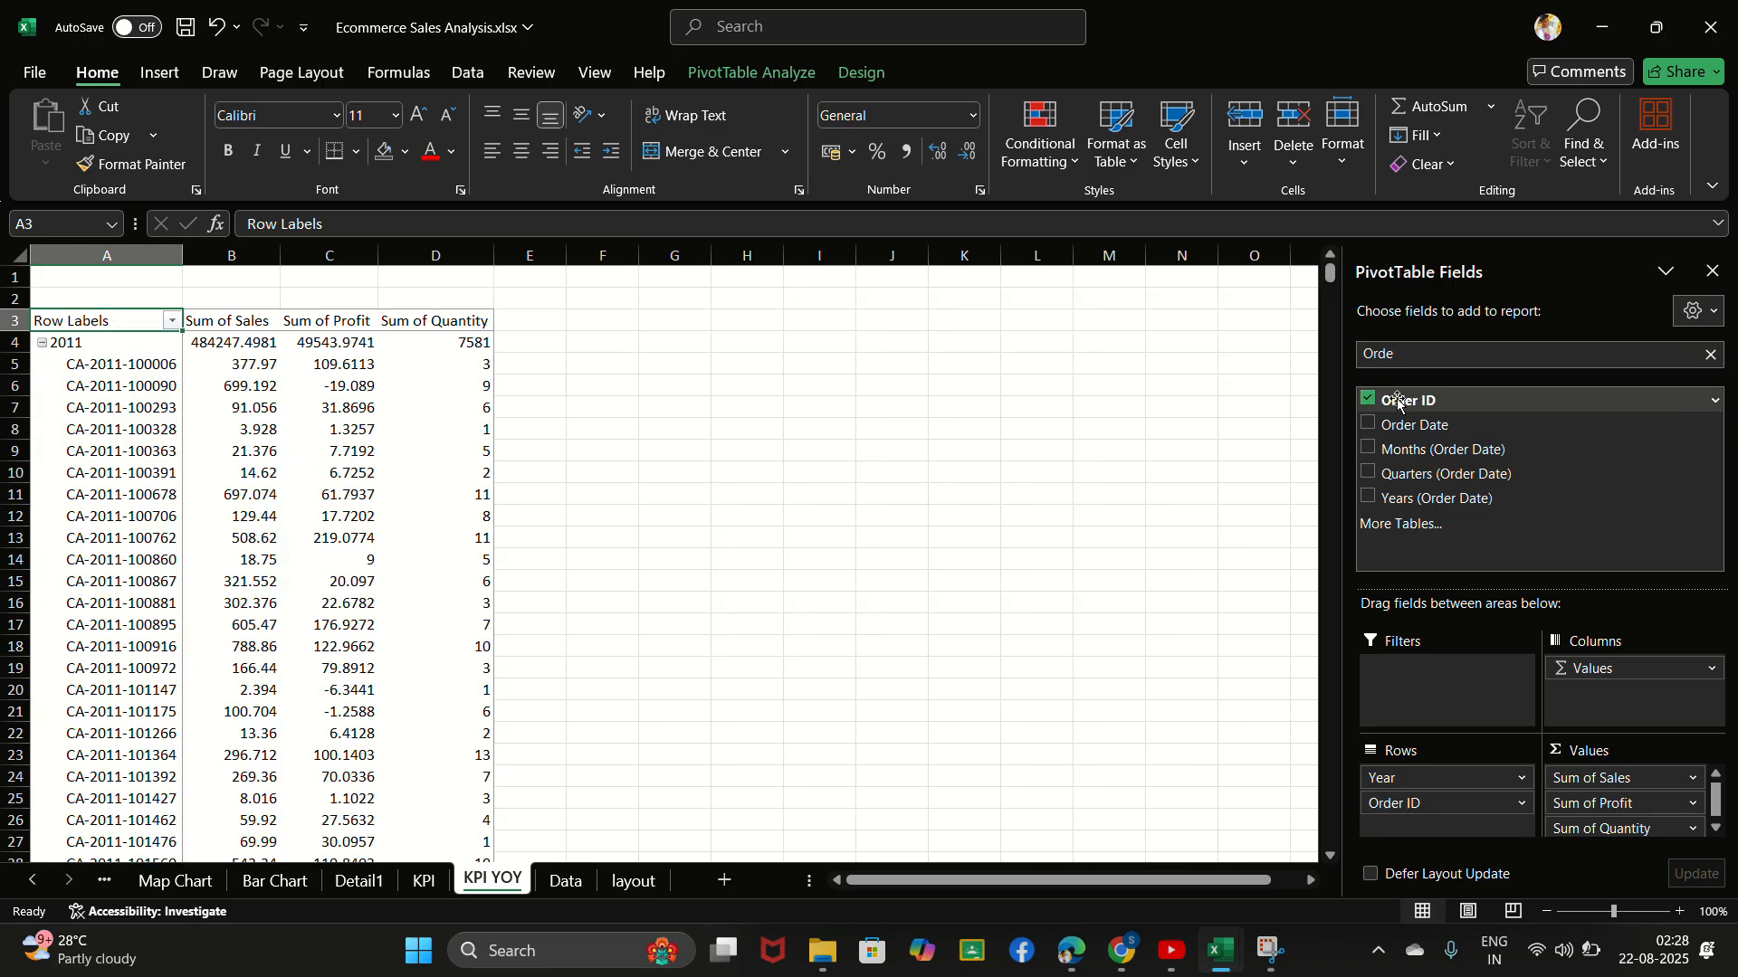
left_click(1711, 354)
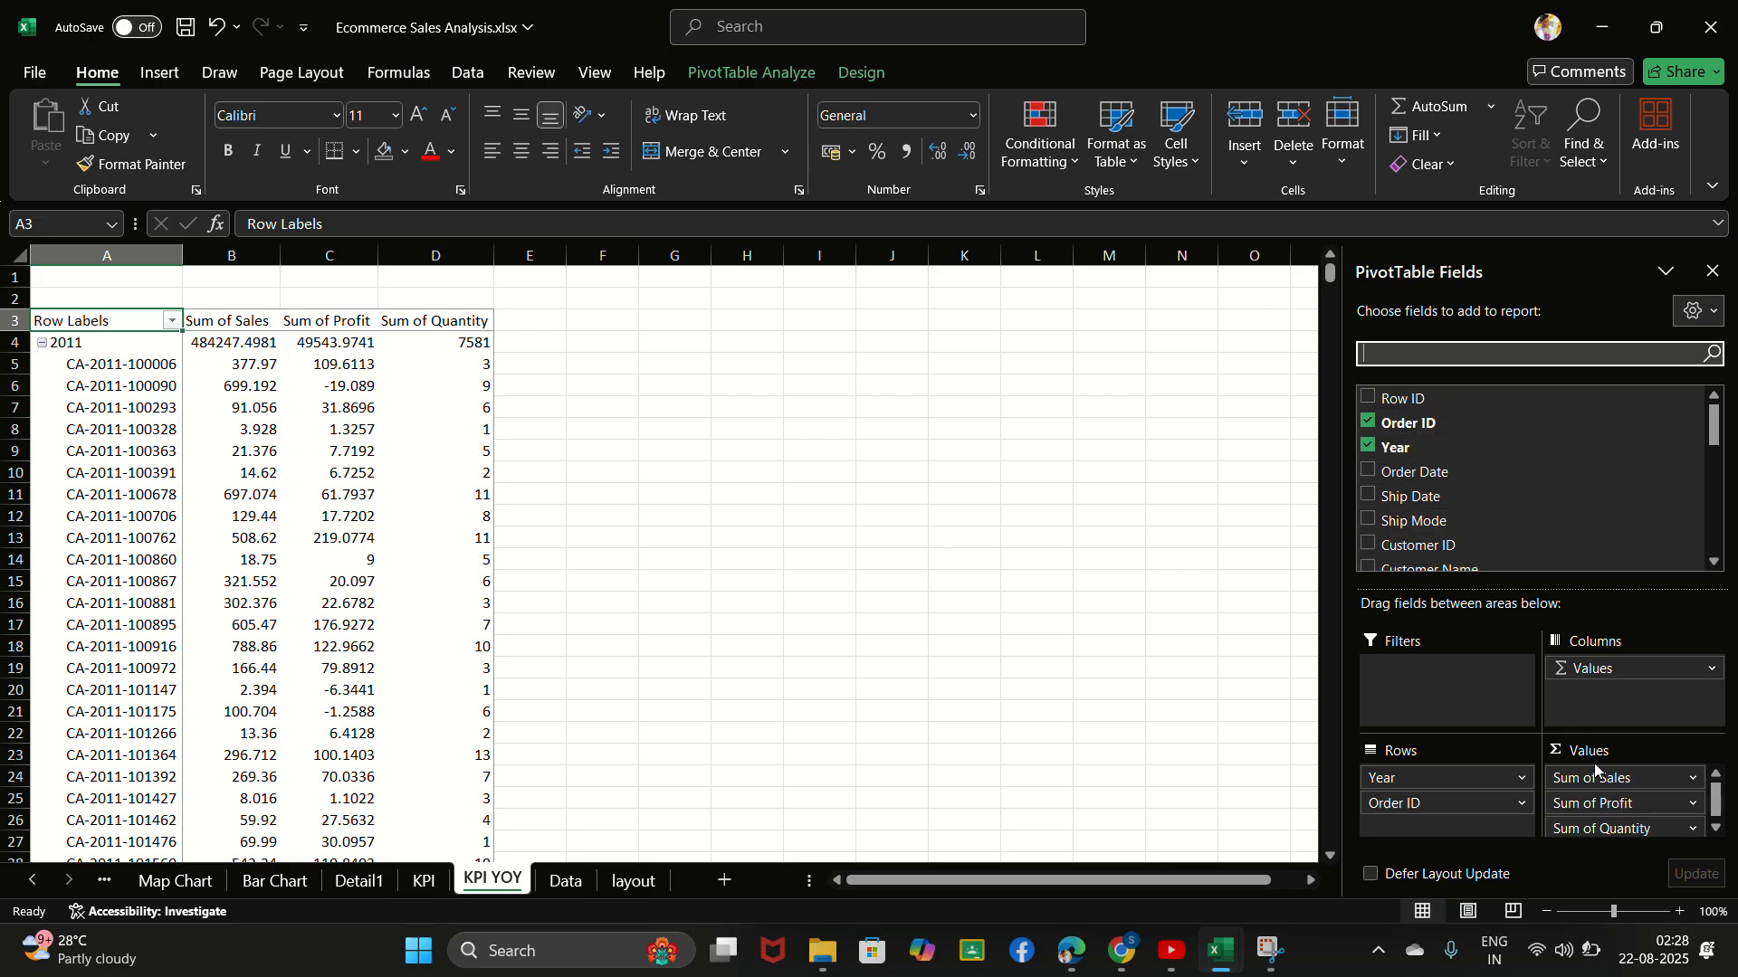
scroll(1614, 799, "down", 1)
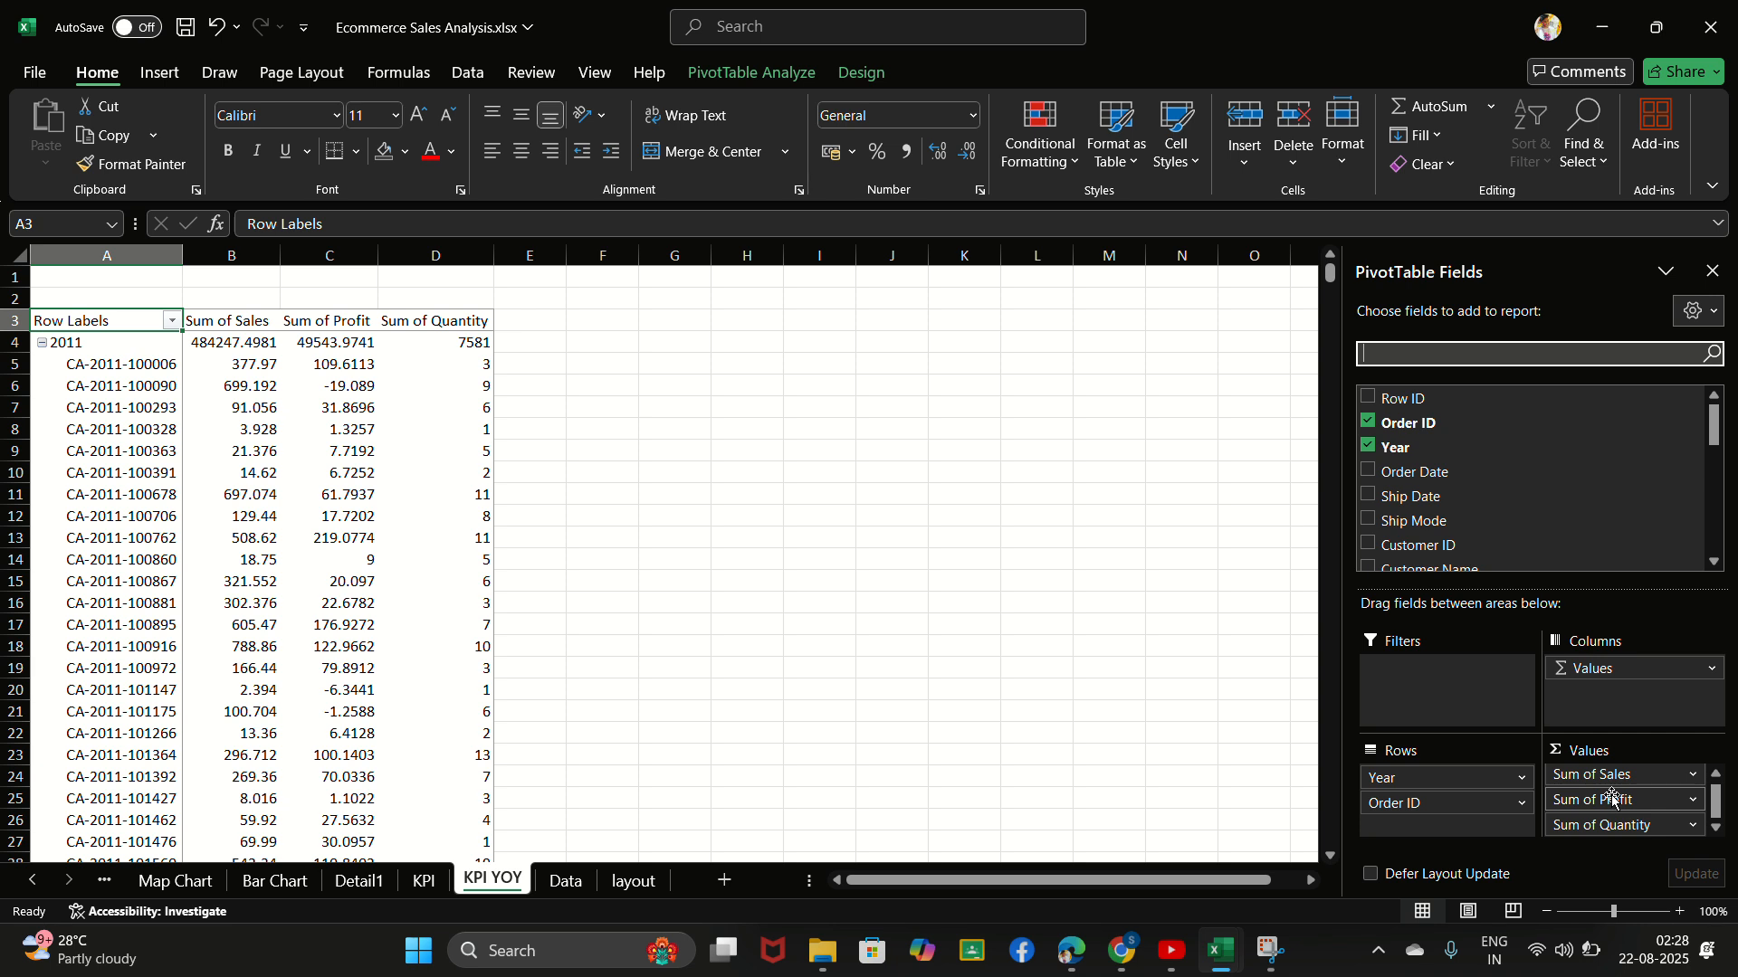
left_click_drag(1448, 803, 1653, 826)
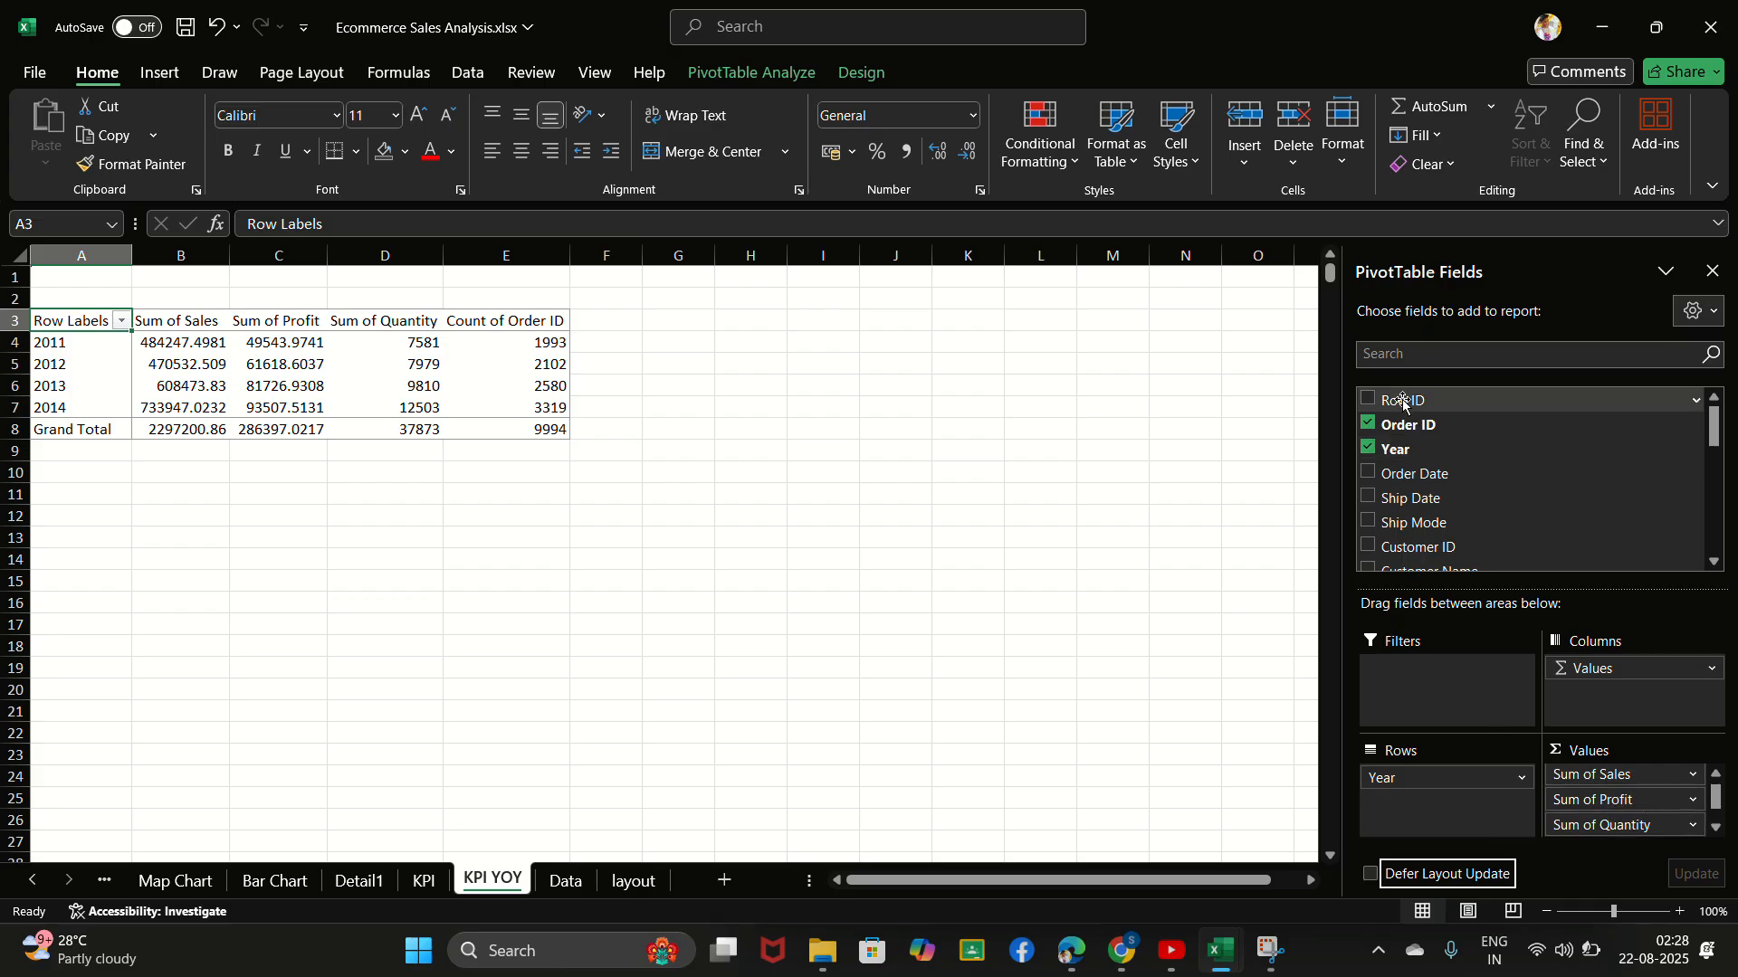
left_click_drag(1407, 425, 1616, 802)
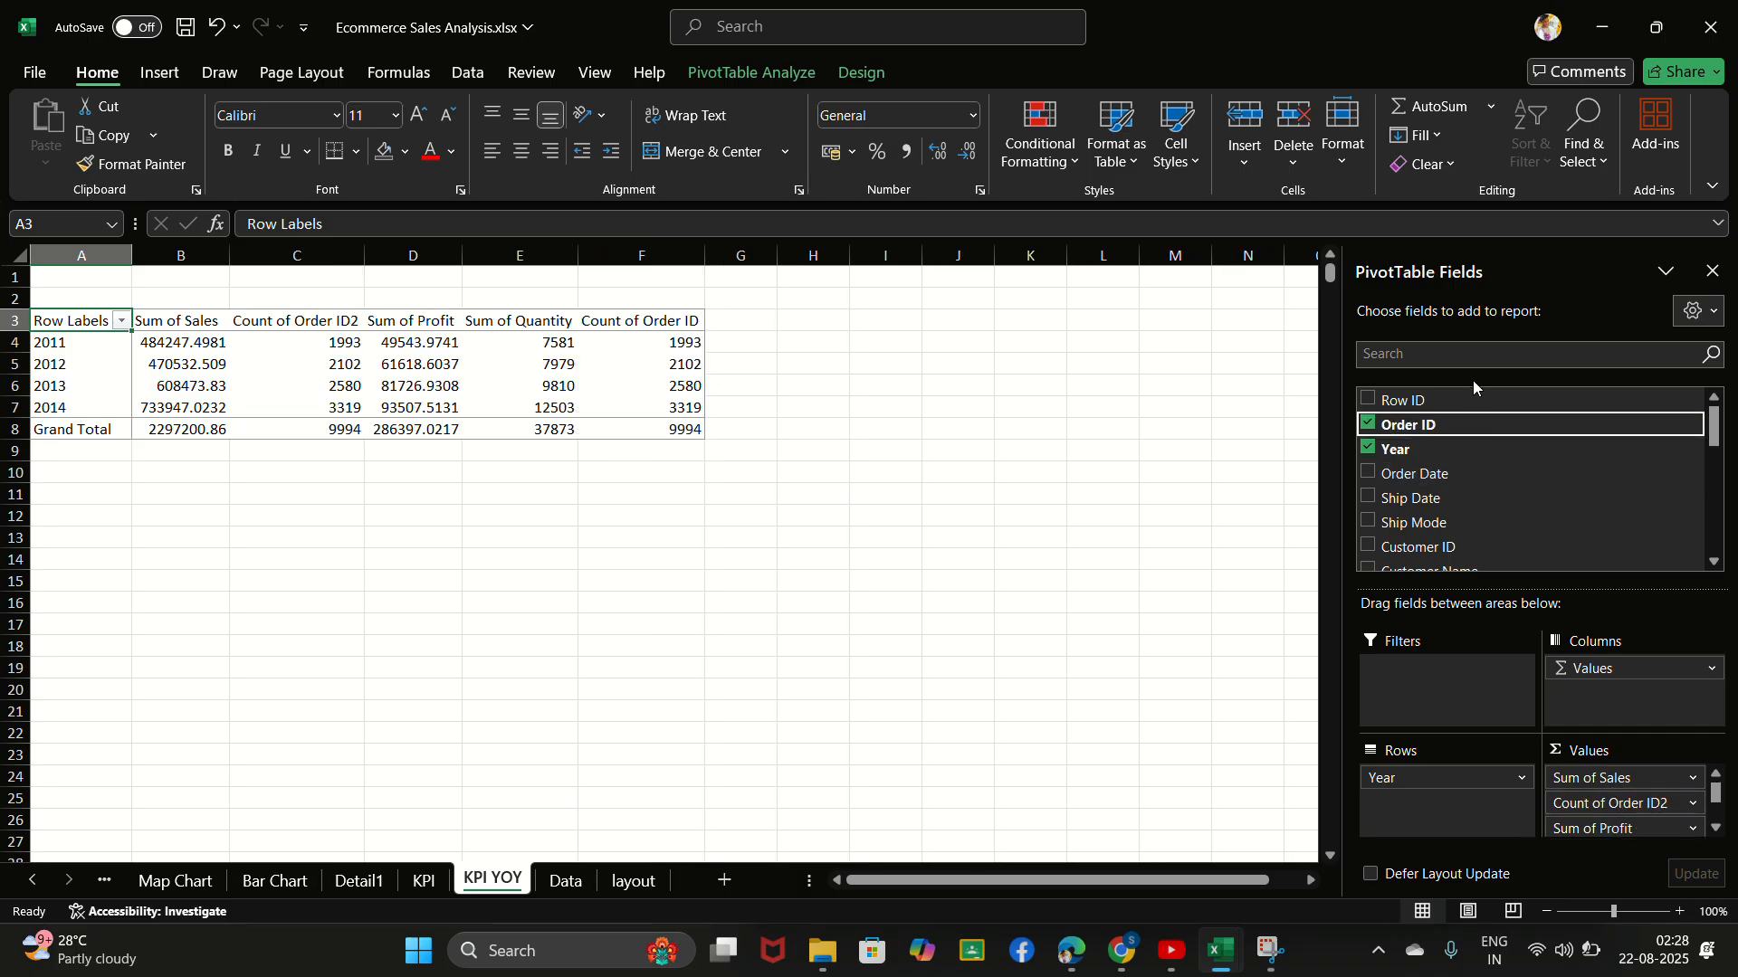
key("ctrl+z")
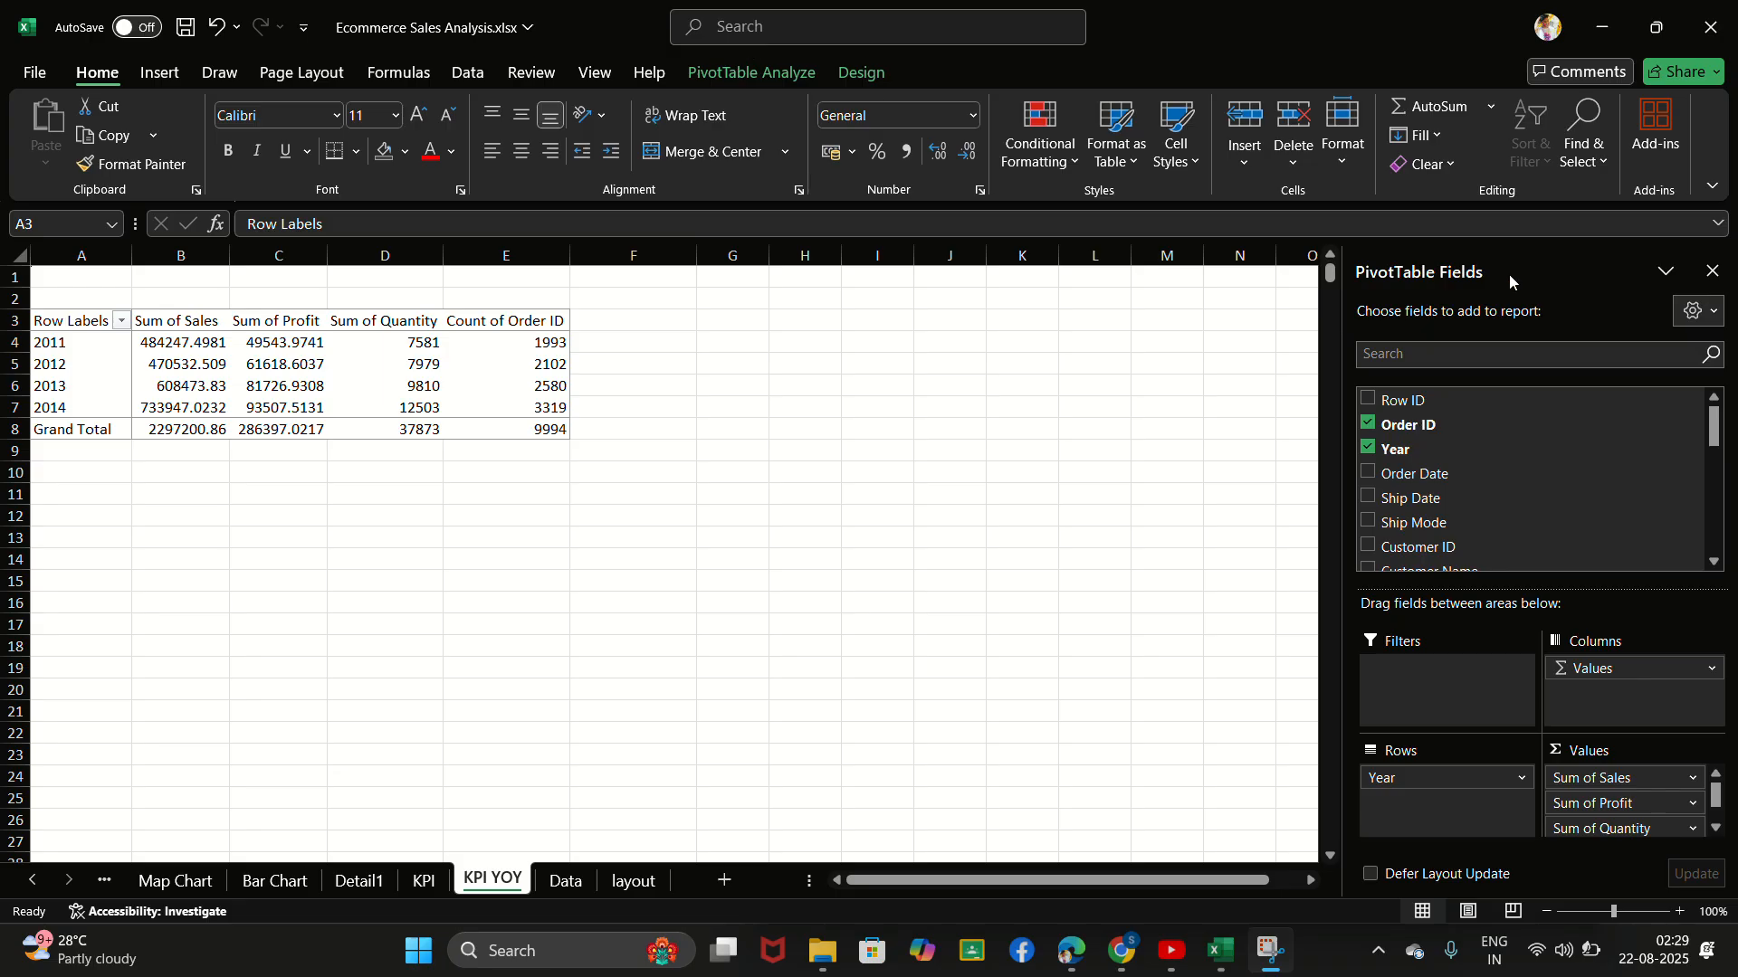
- Find the Profit Margin field and add it to the yearly PivotTable's values as a sum
left_click(1643, 351)
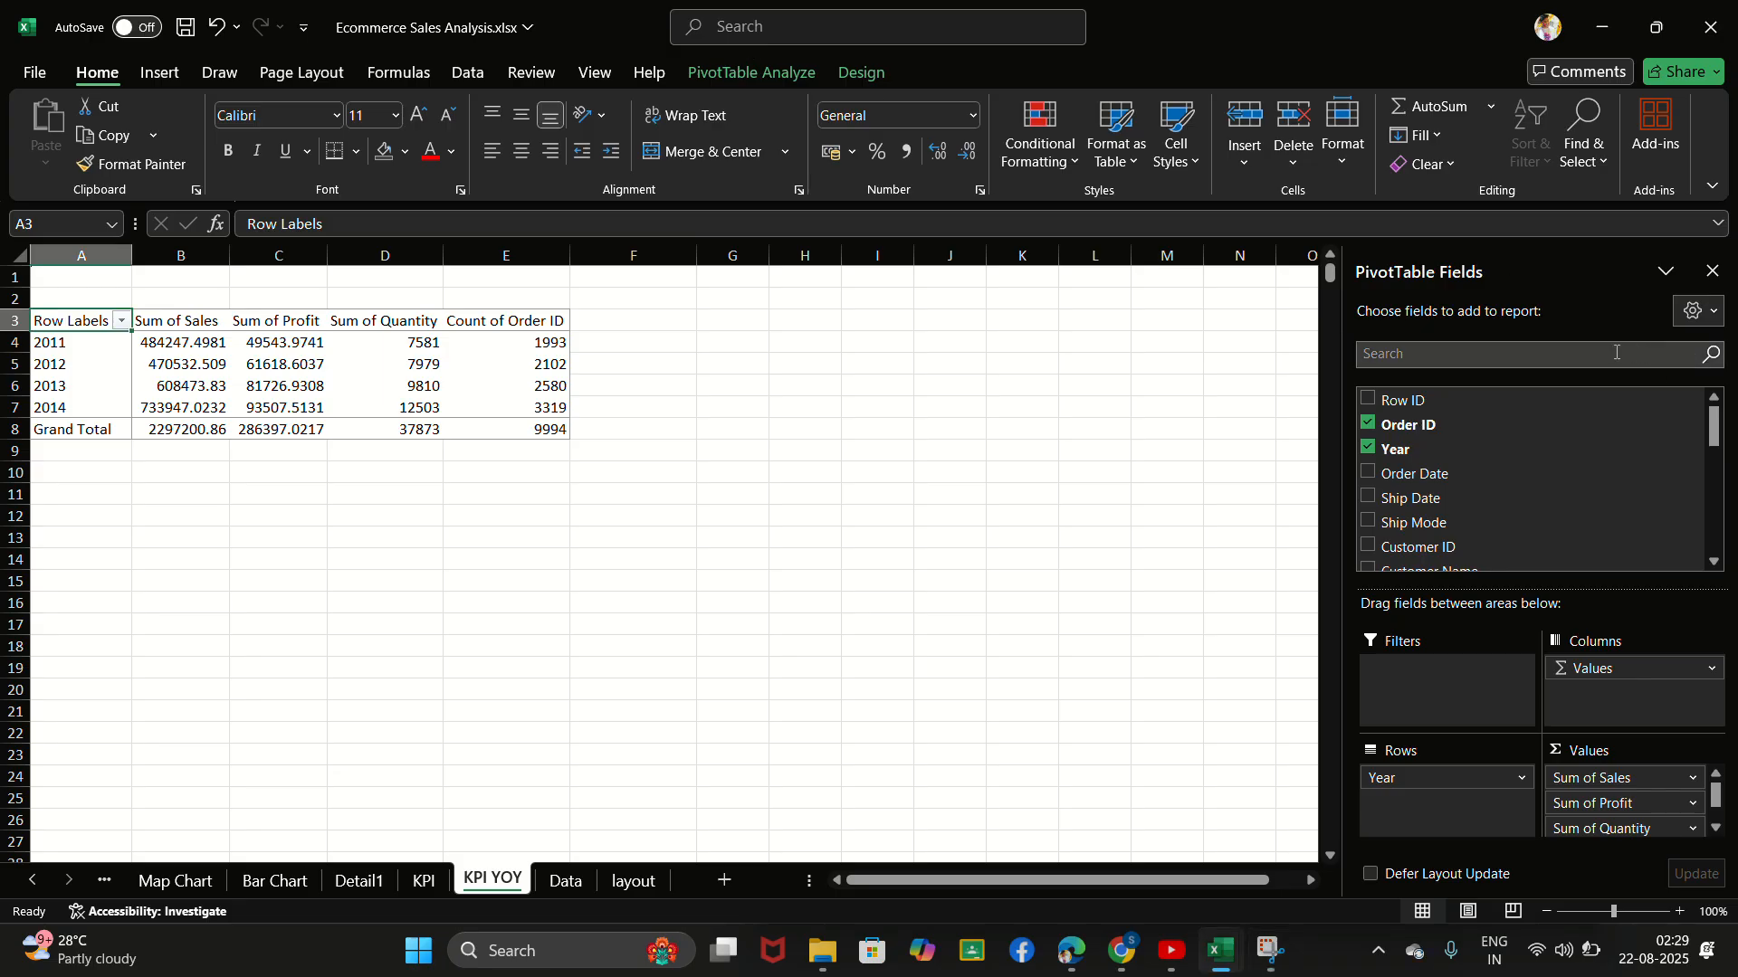
left_click(1616, 352)
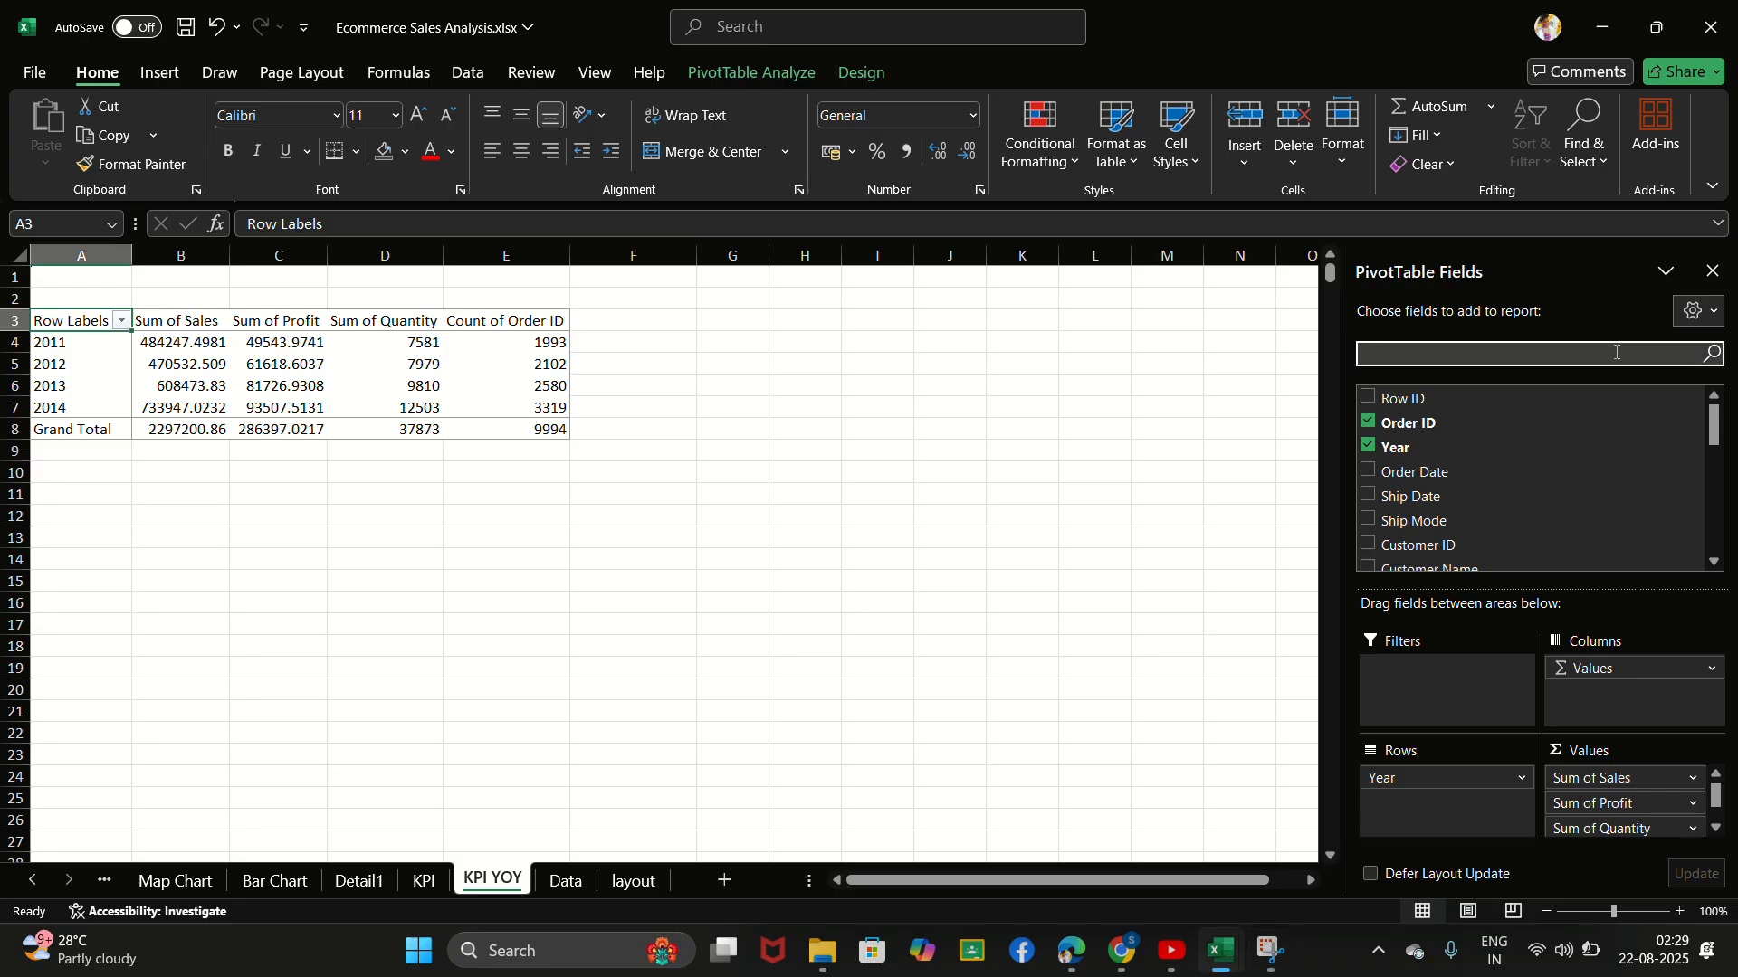
type("Profit")
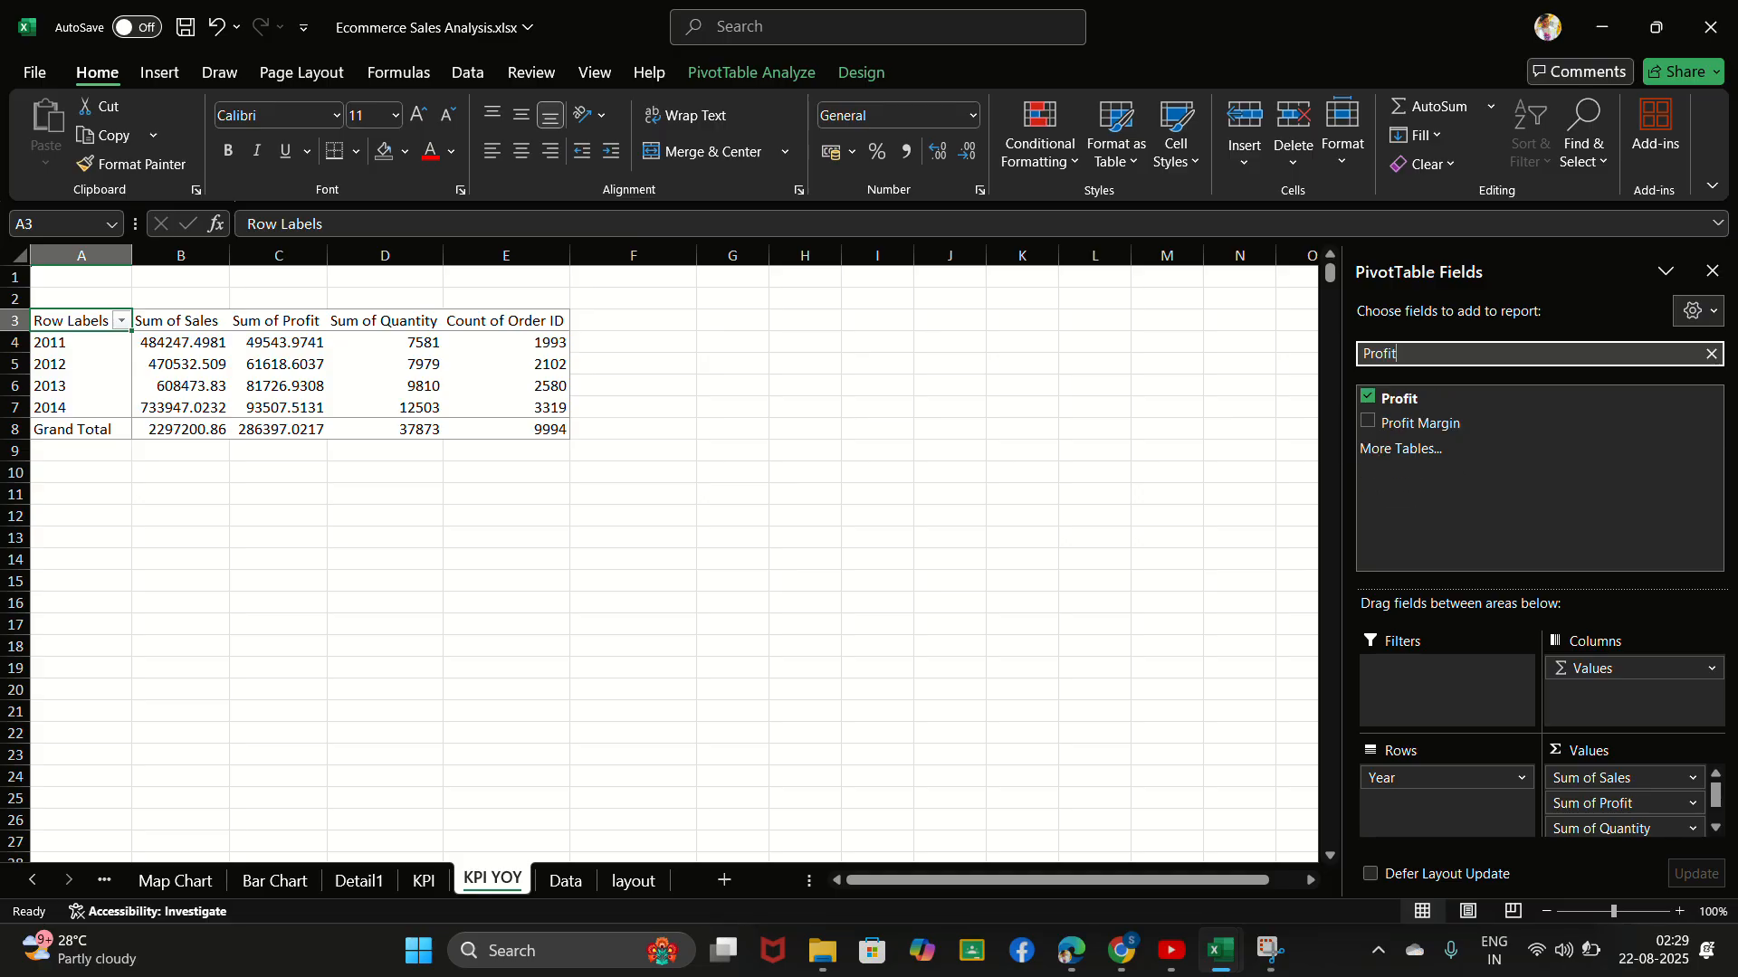
left_click(1370, 423)
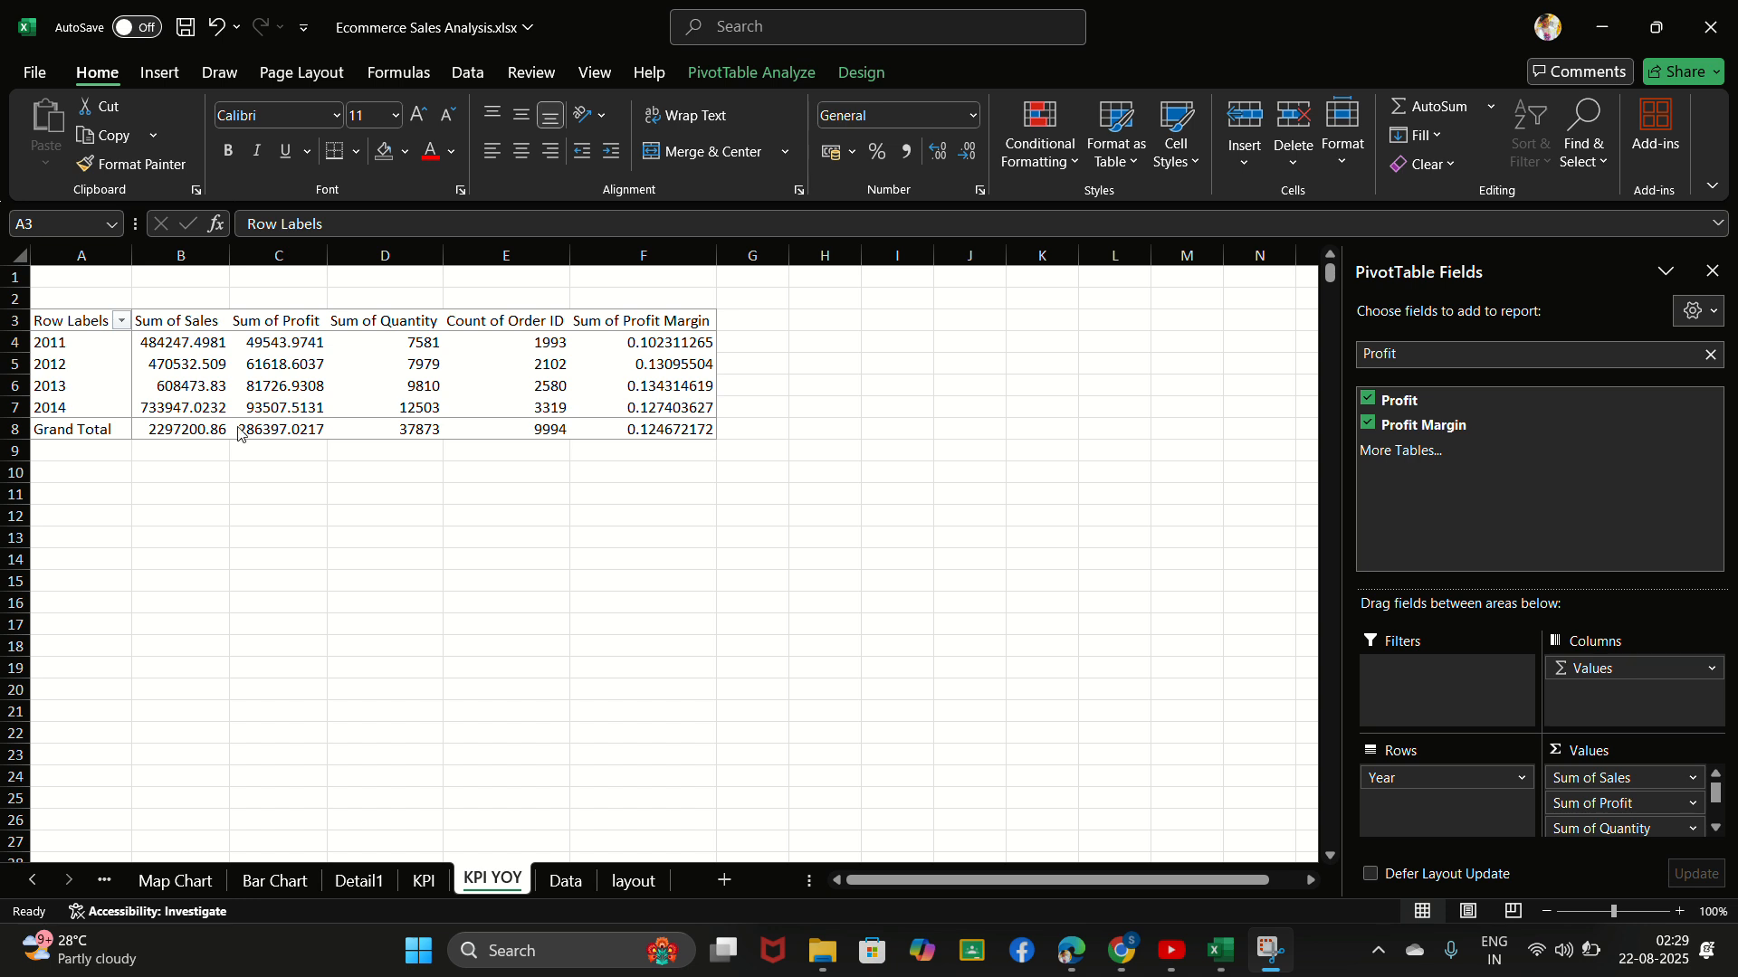
- Turn off grand totals for both rows and columns in the yearly PivotTable's options
right_click(306, 430)
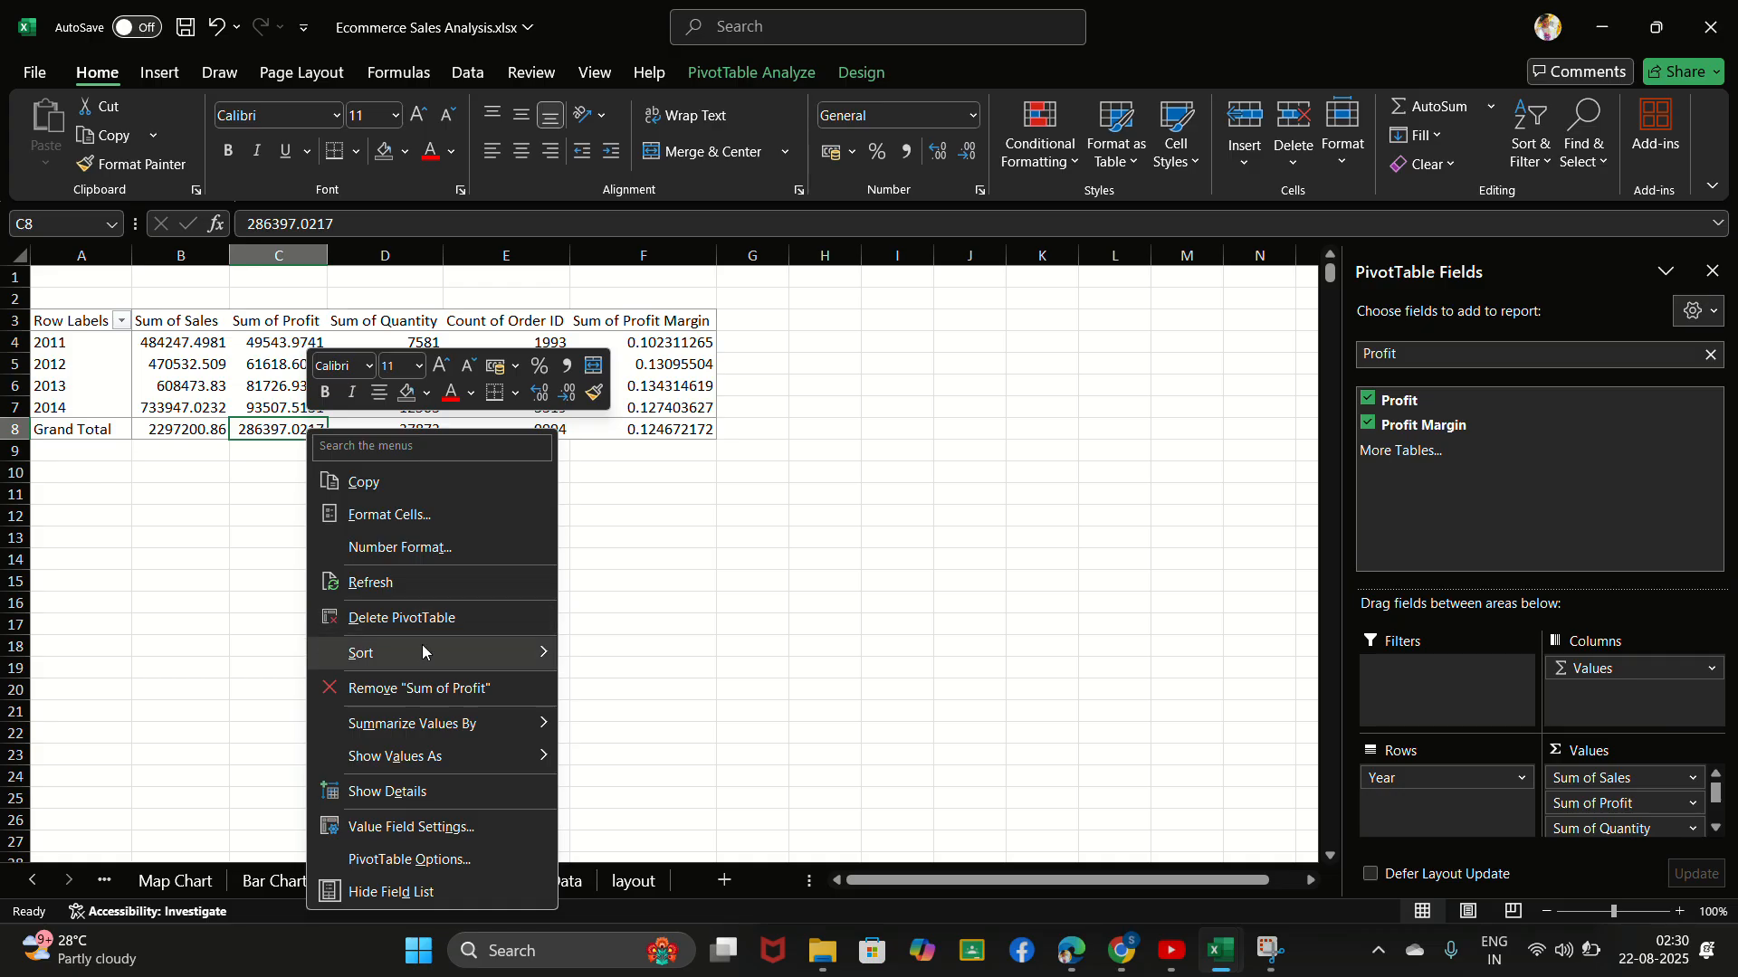
left_click(413, 862)
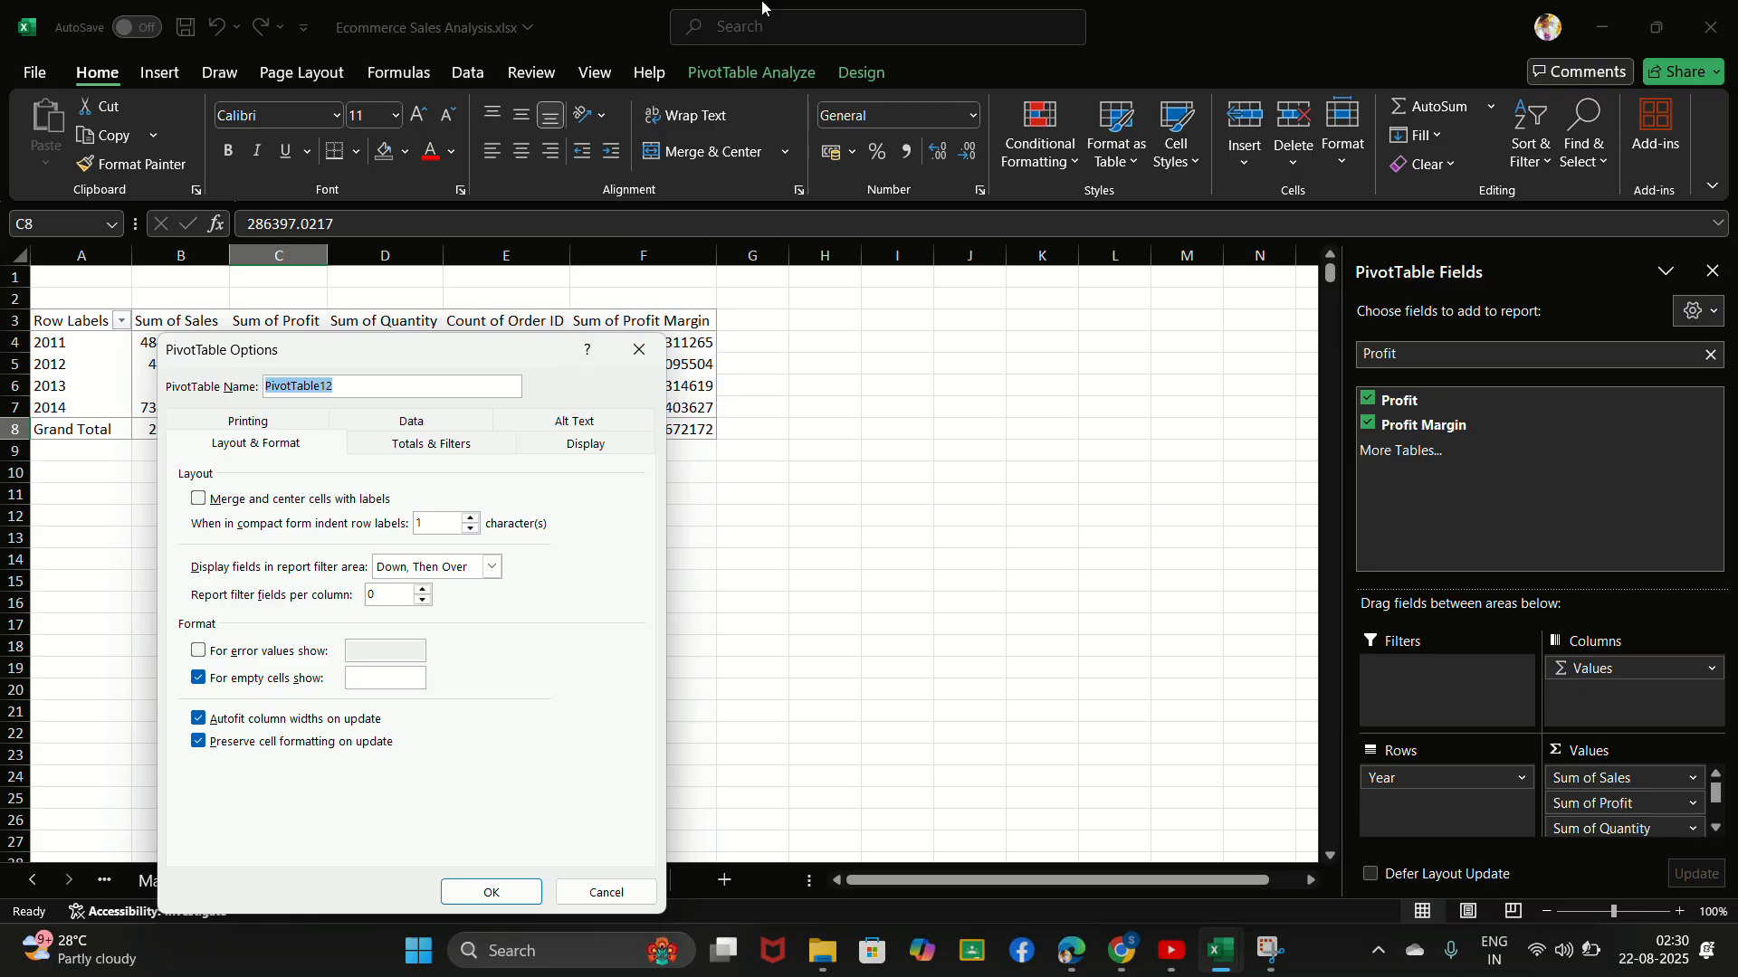
left_click(713, 48)
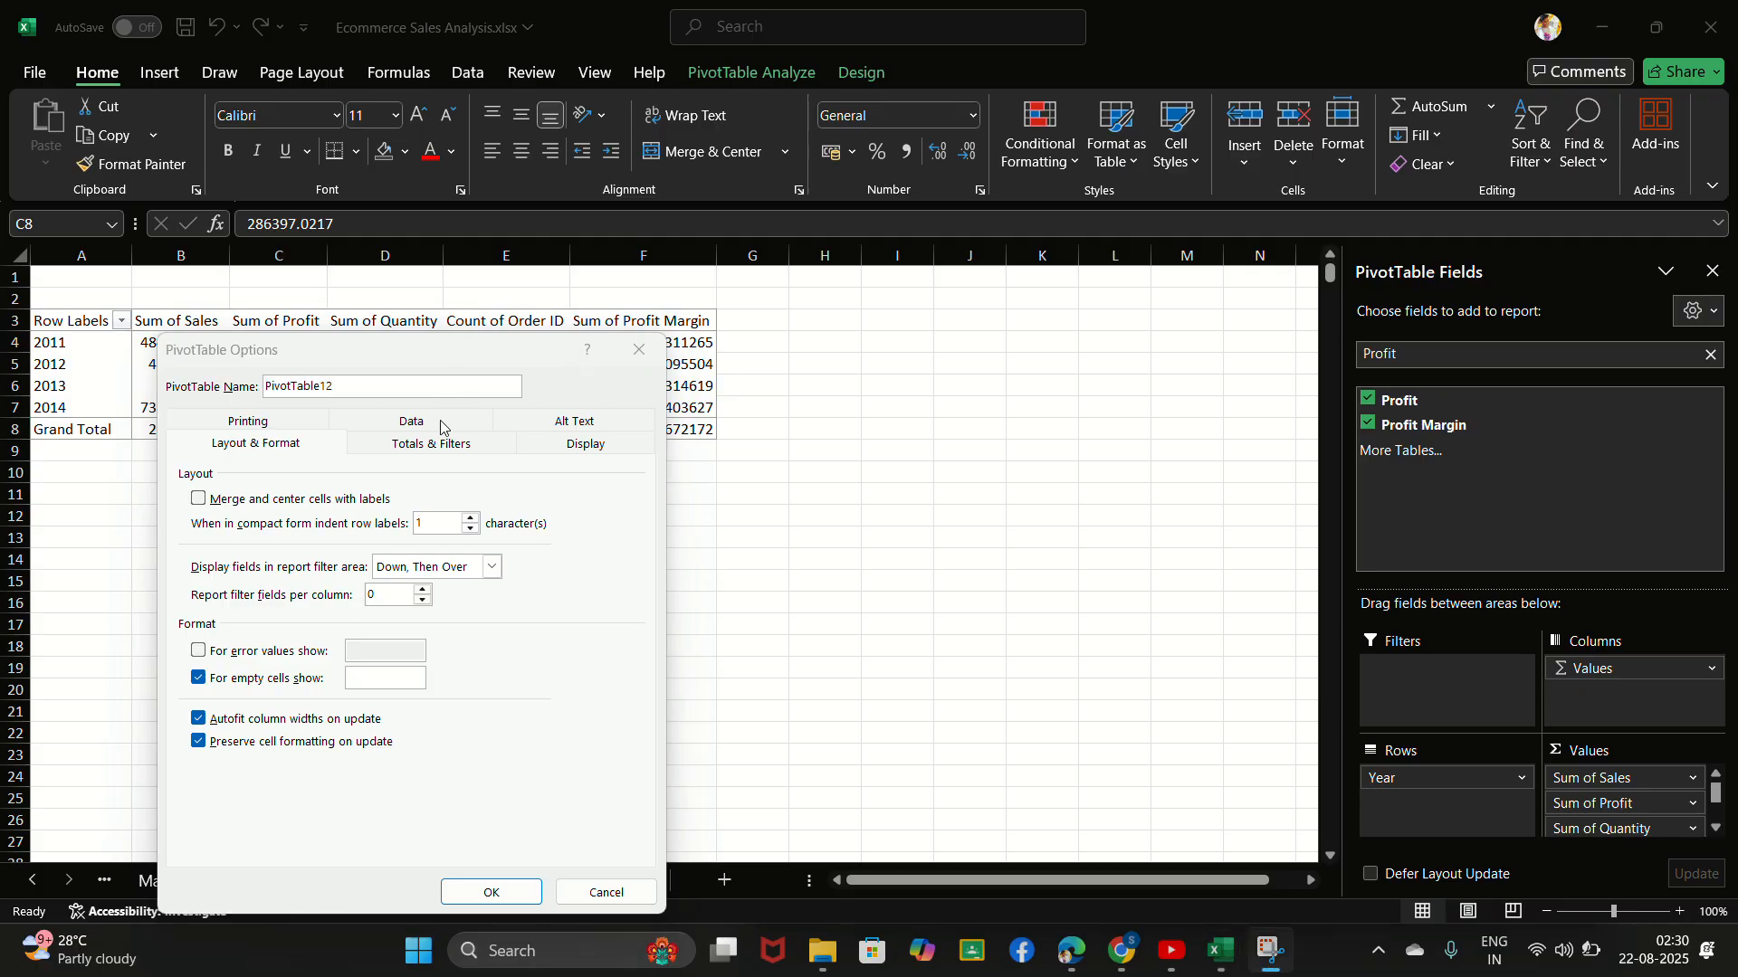
left_click(438, 455)
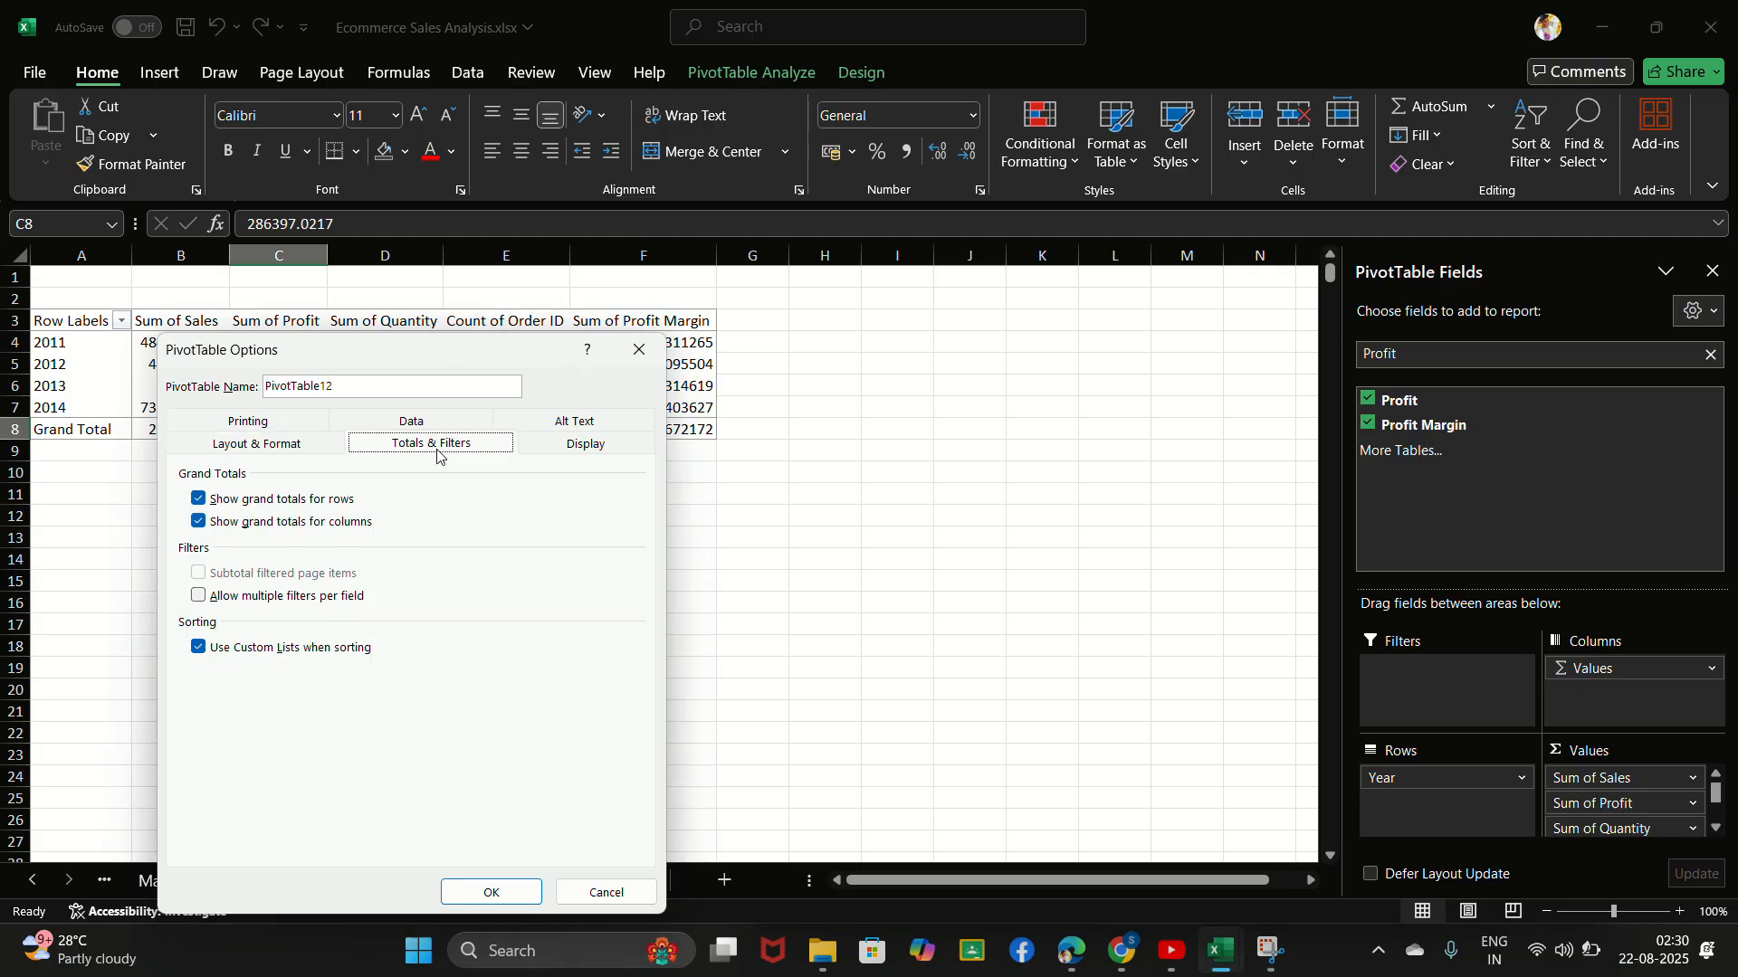
left_click(199, 500)
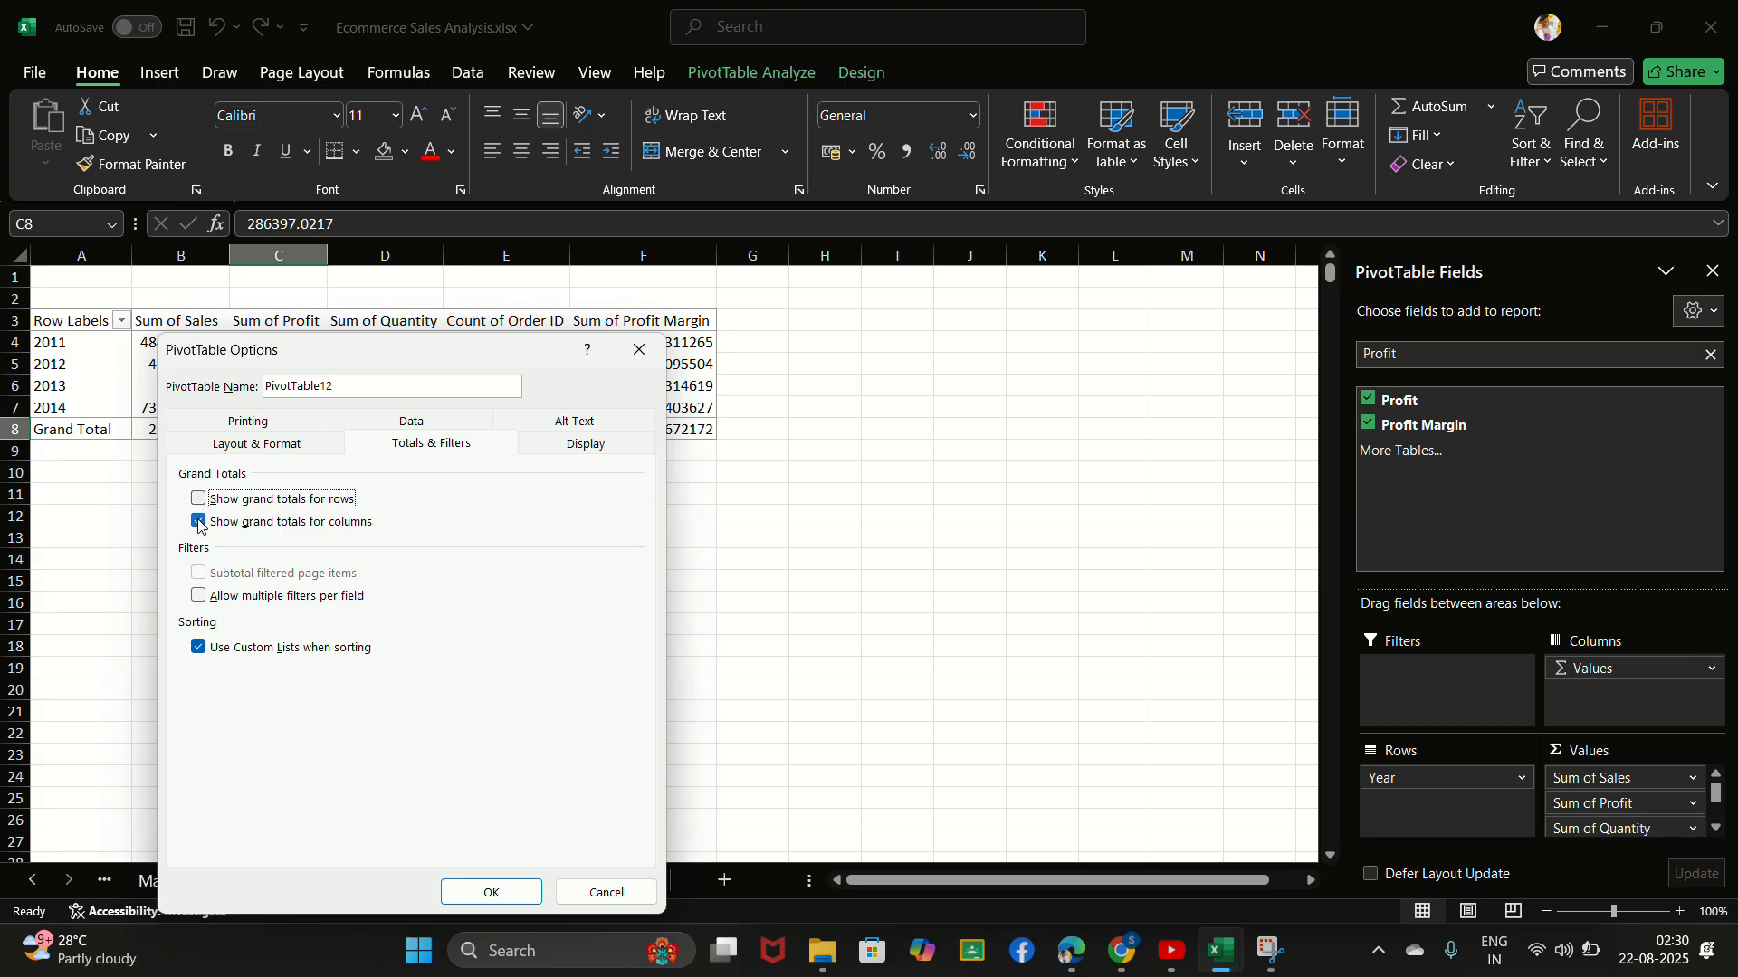
left_click(200, 525)
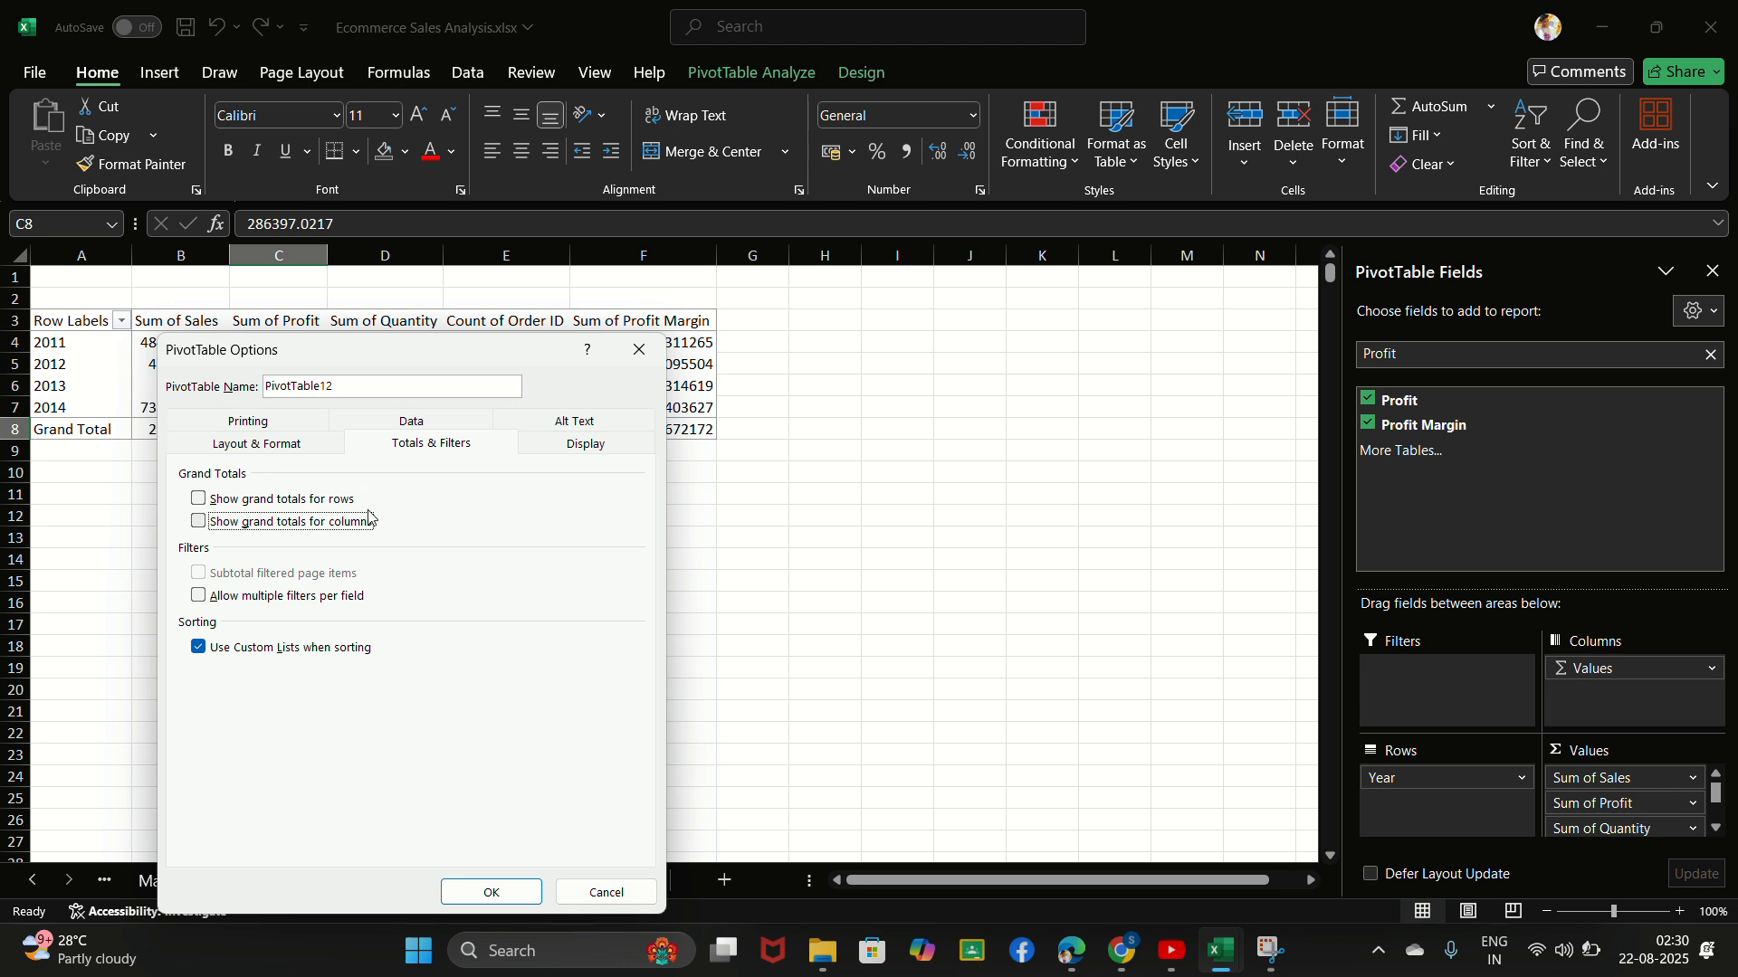
left_click(491, 890)
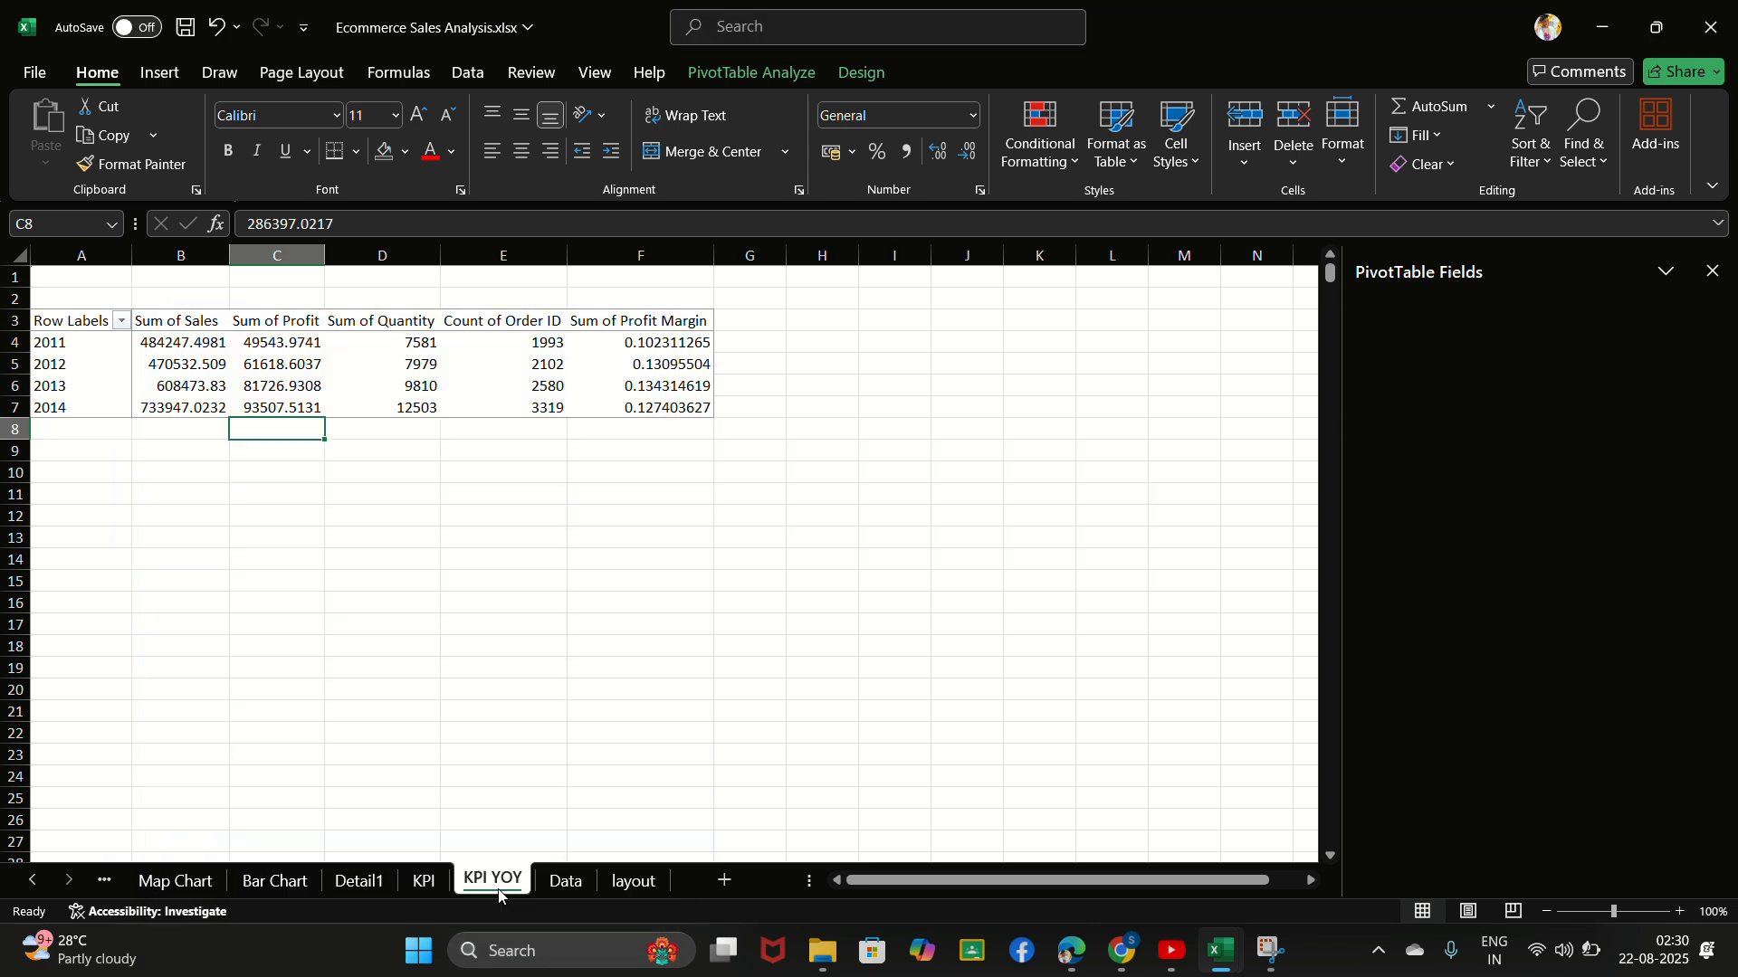
left_click(458, 474)
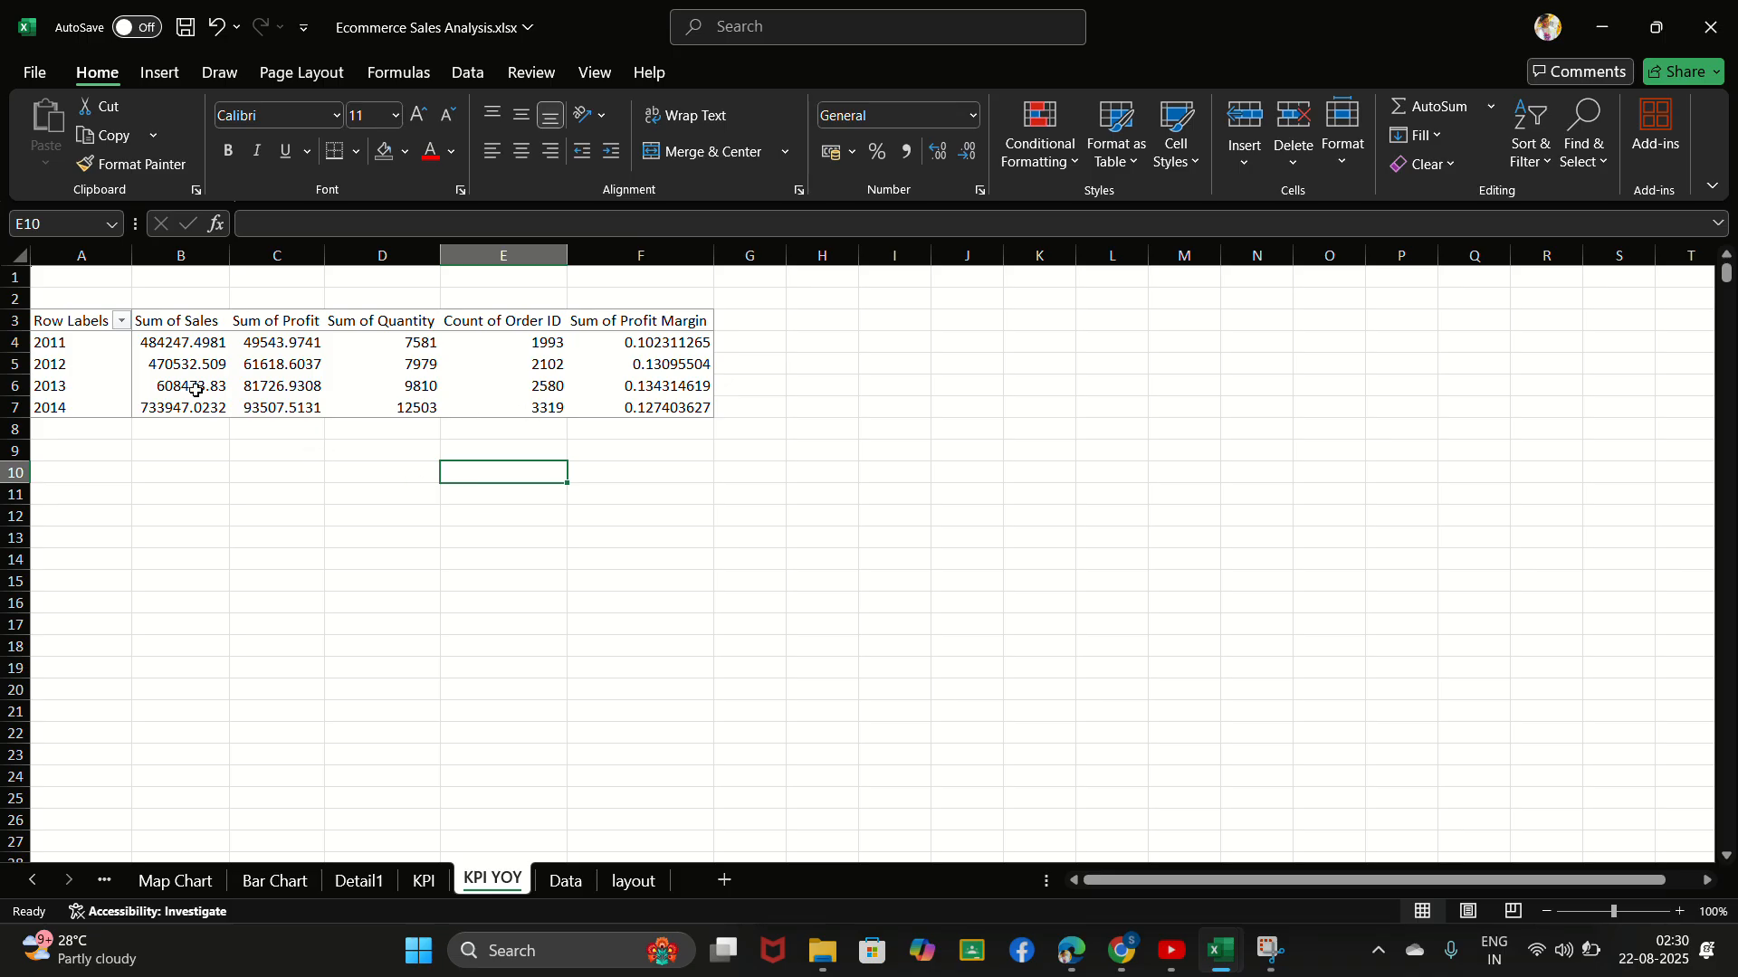
- Calculate year-over-year sales growth in cell B9 as (2014 Sum of Sales / 2013 Sum of Sales)-1, using PivotTable references
left_click(751, 35)
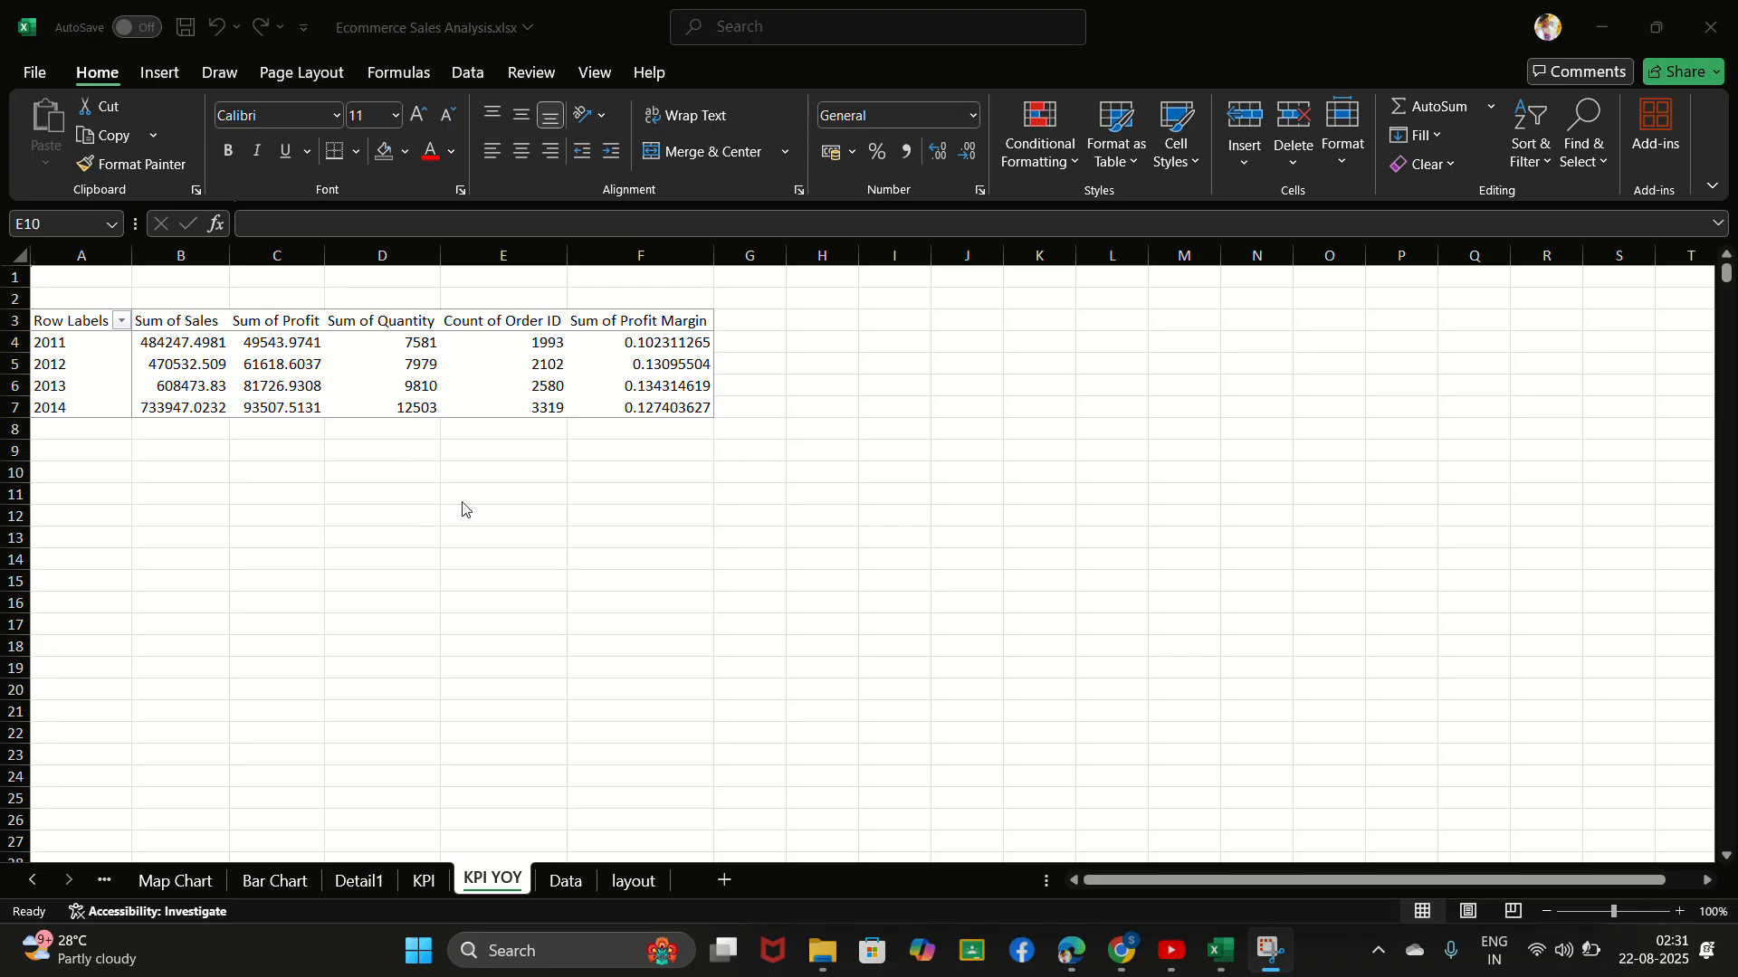
left_click(187, 451)
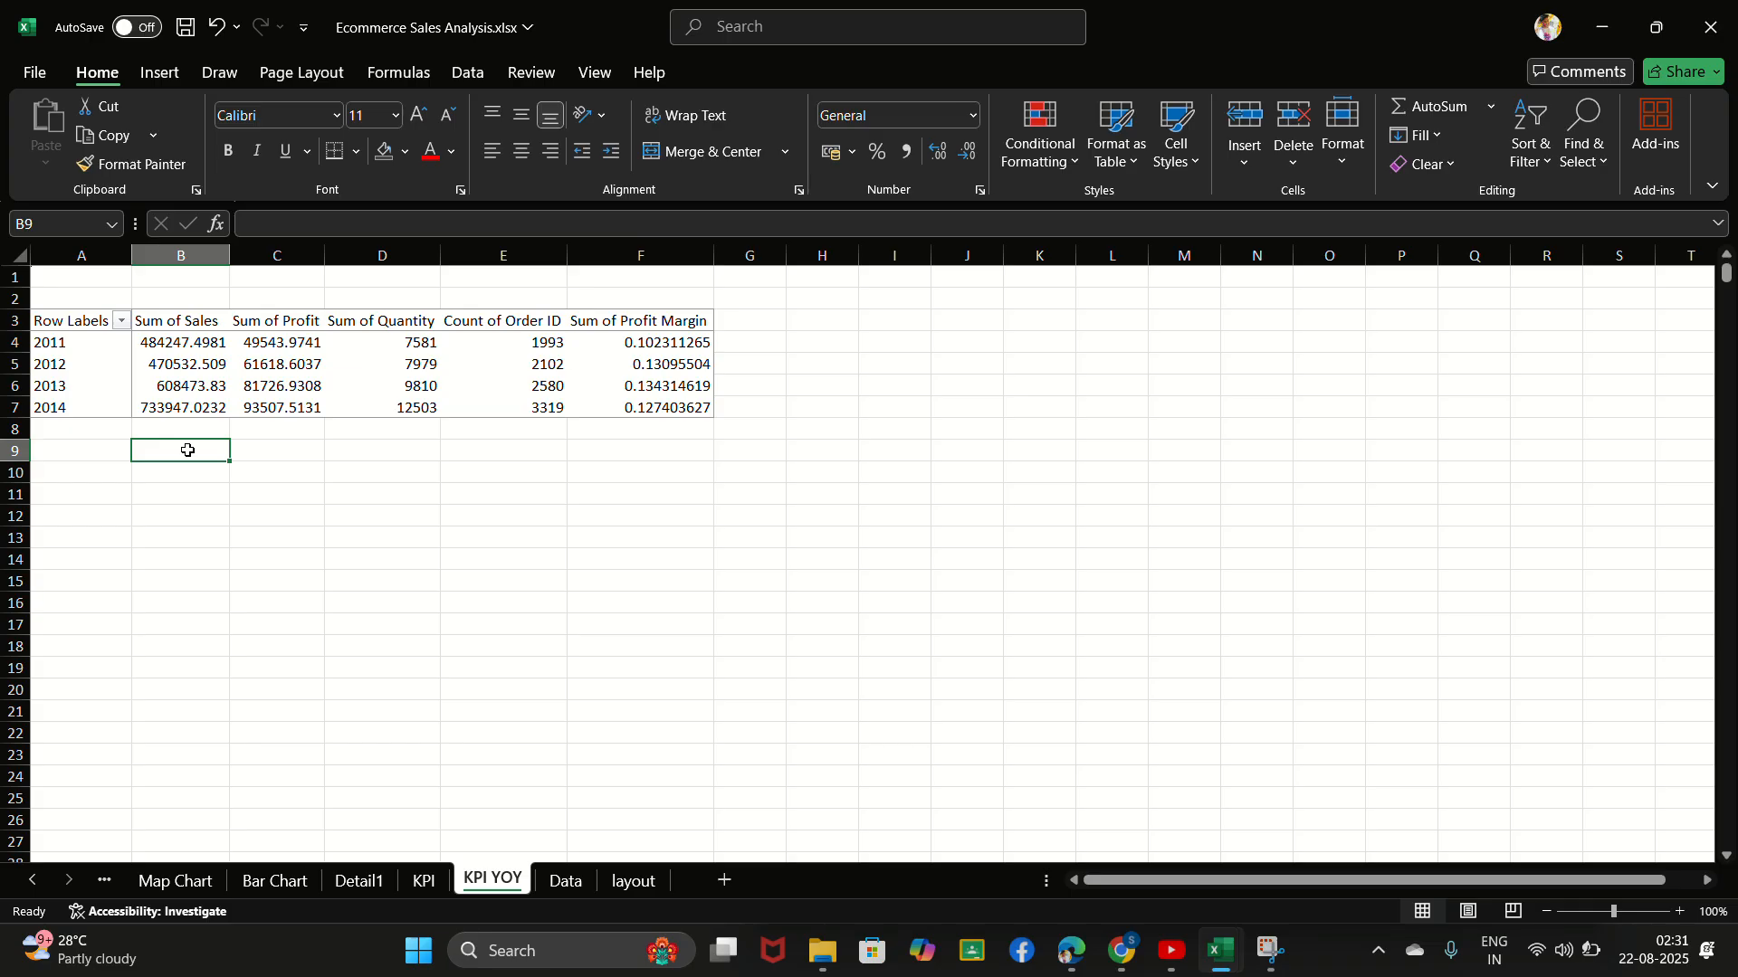
type("=")
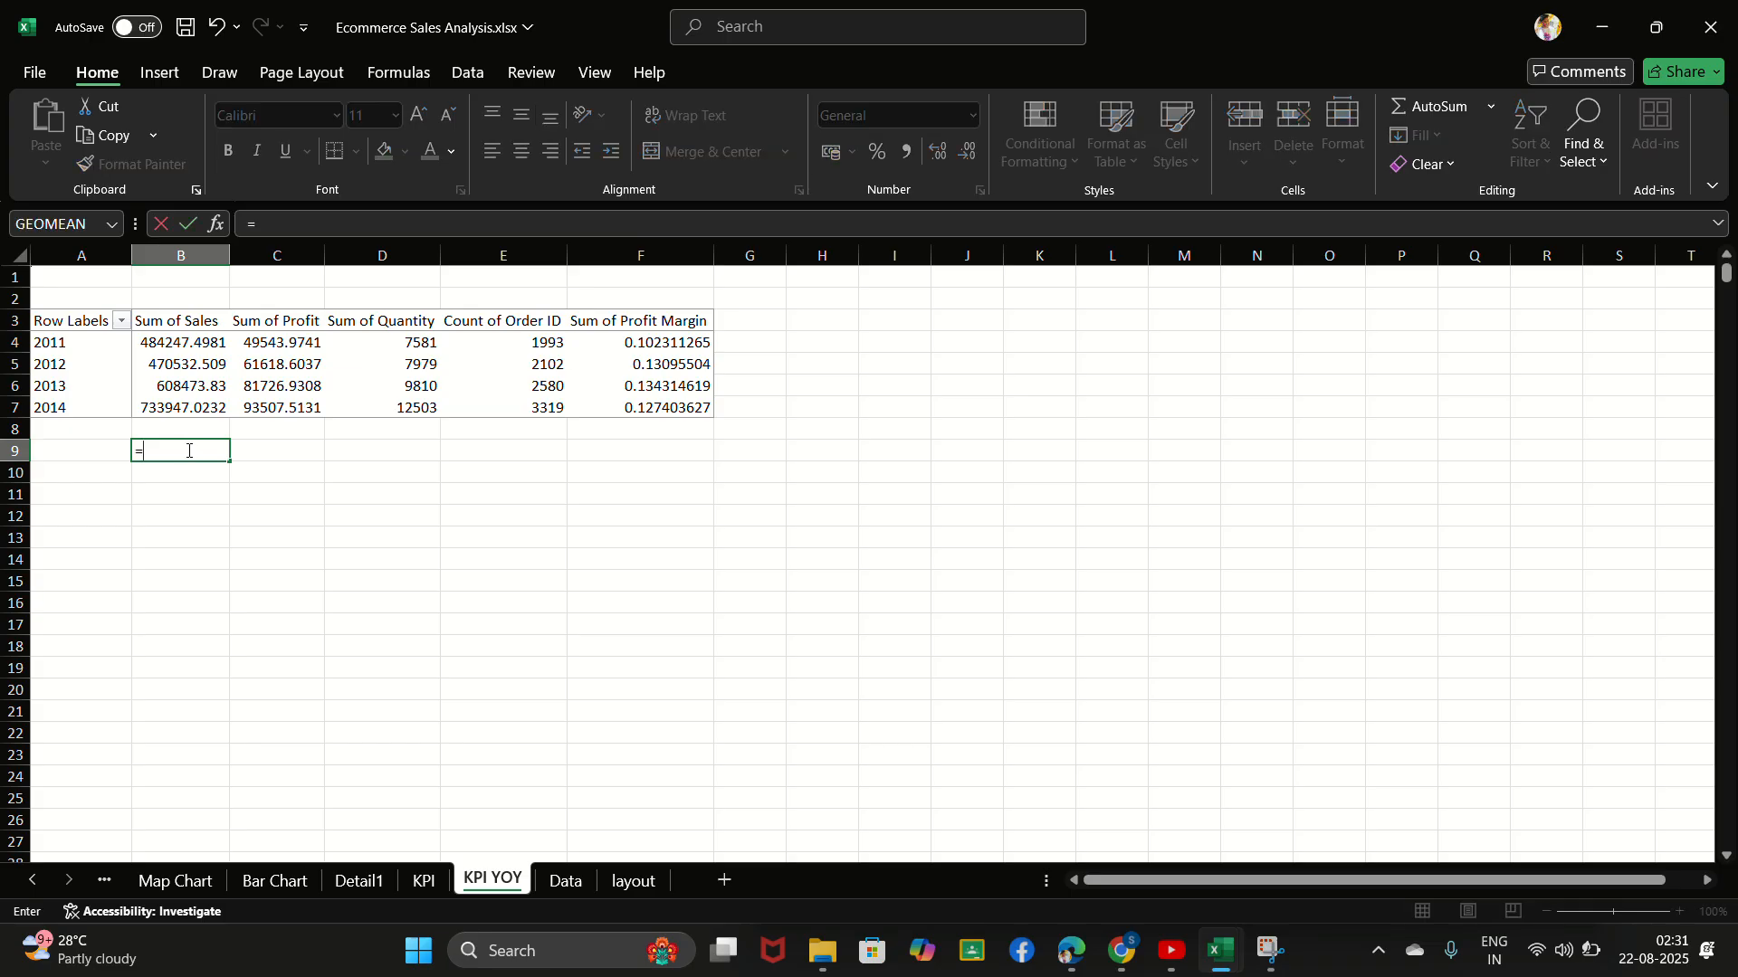
left_click(182, 409)
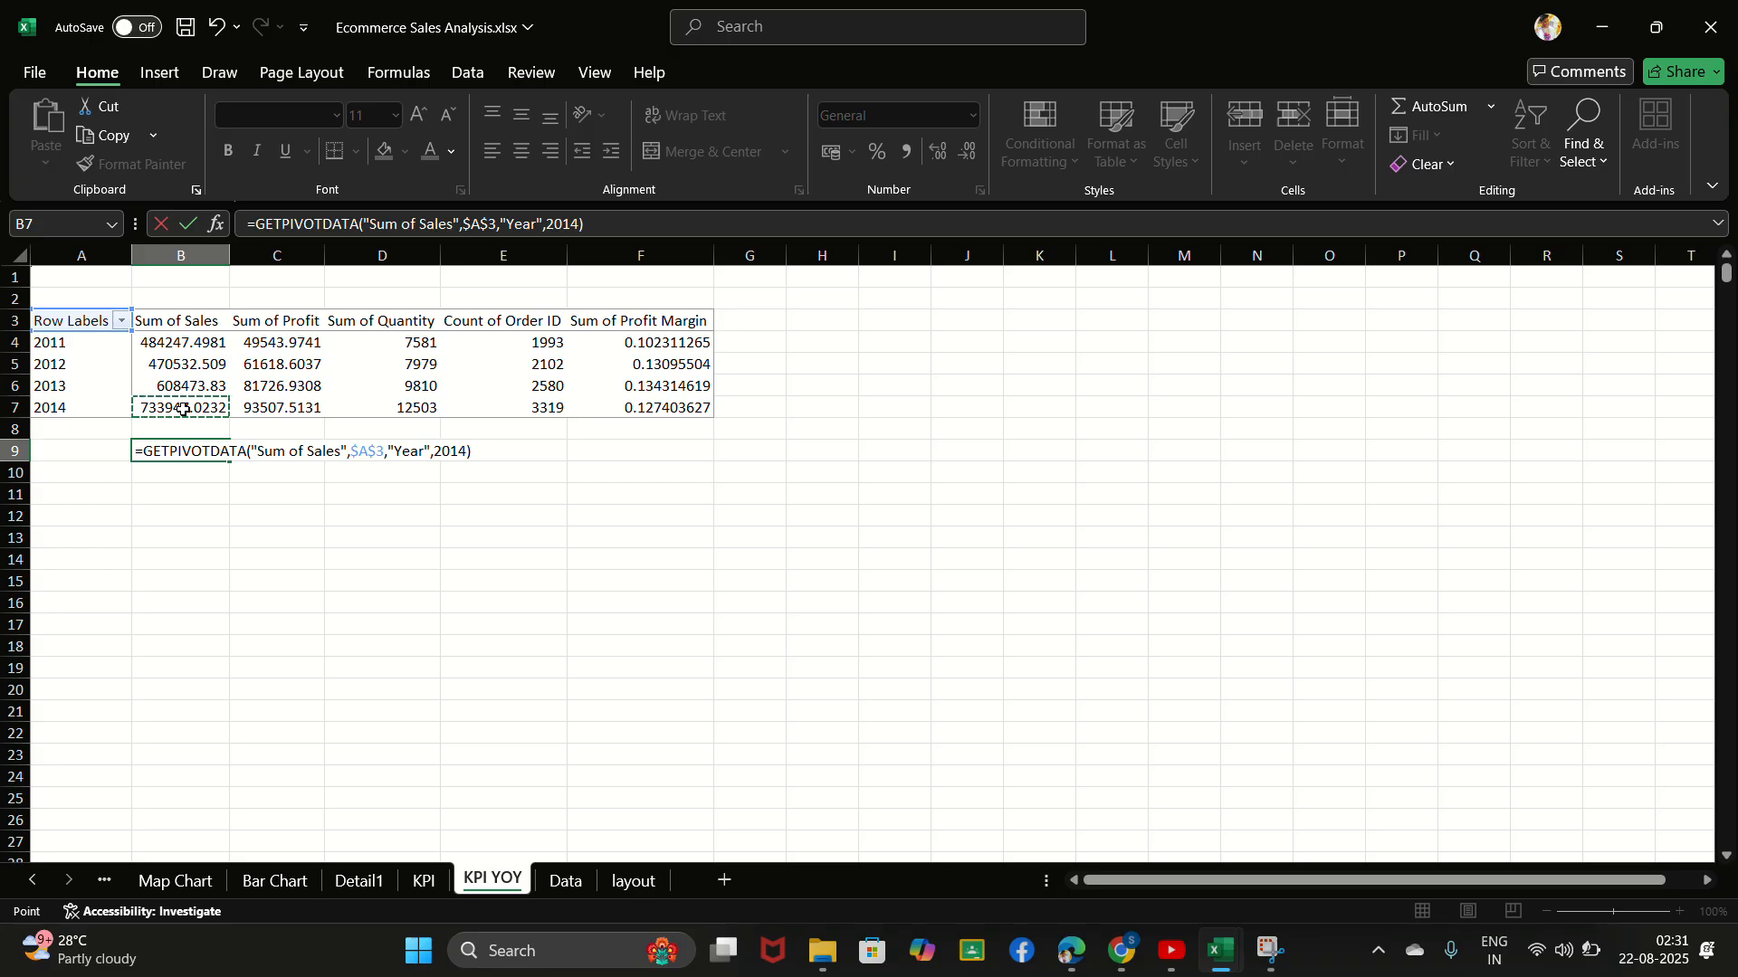
type("/")
left_click(203, 385)
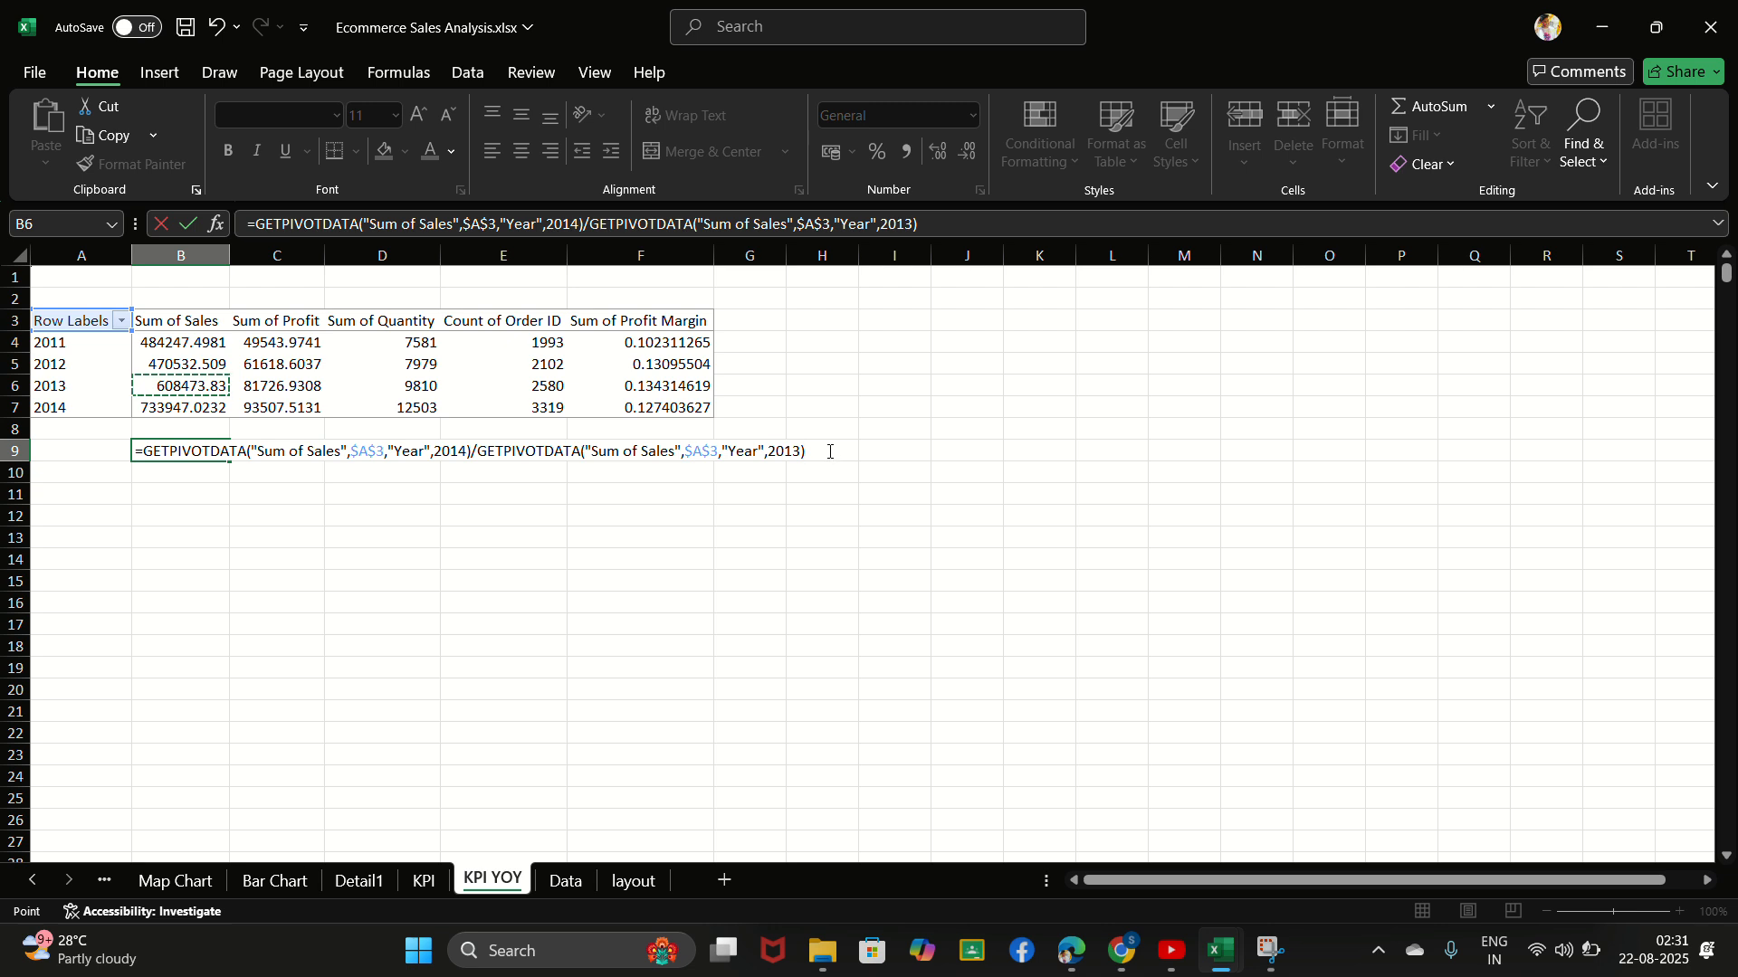
type(")")
left_click(147, 450)
type("(")
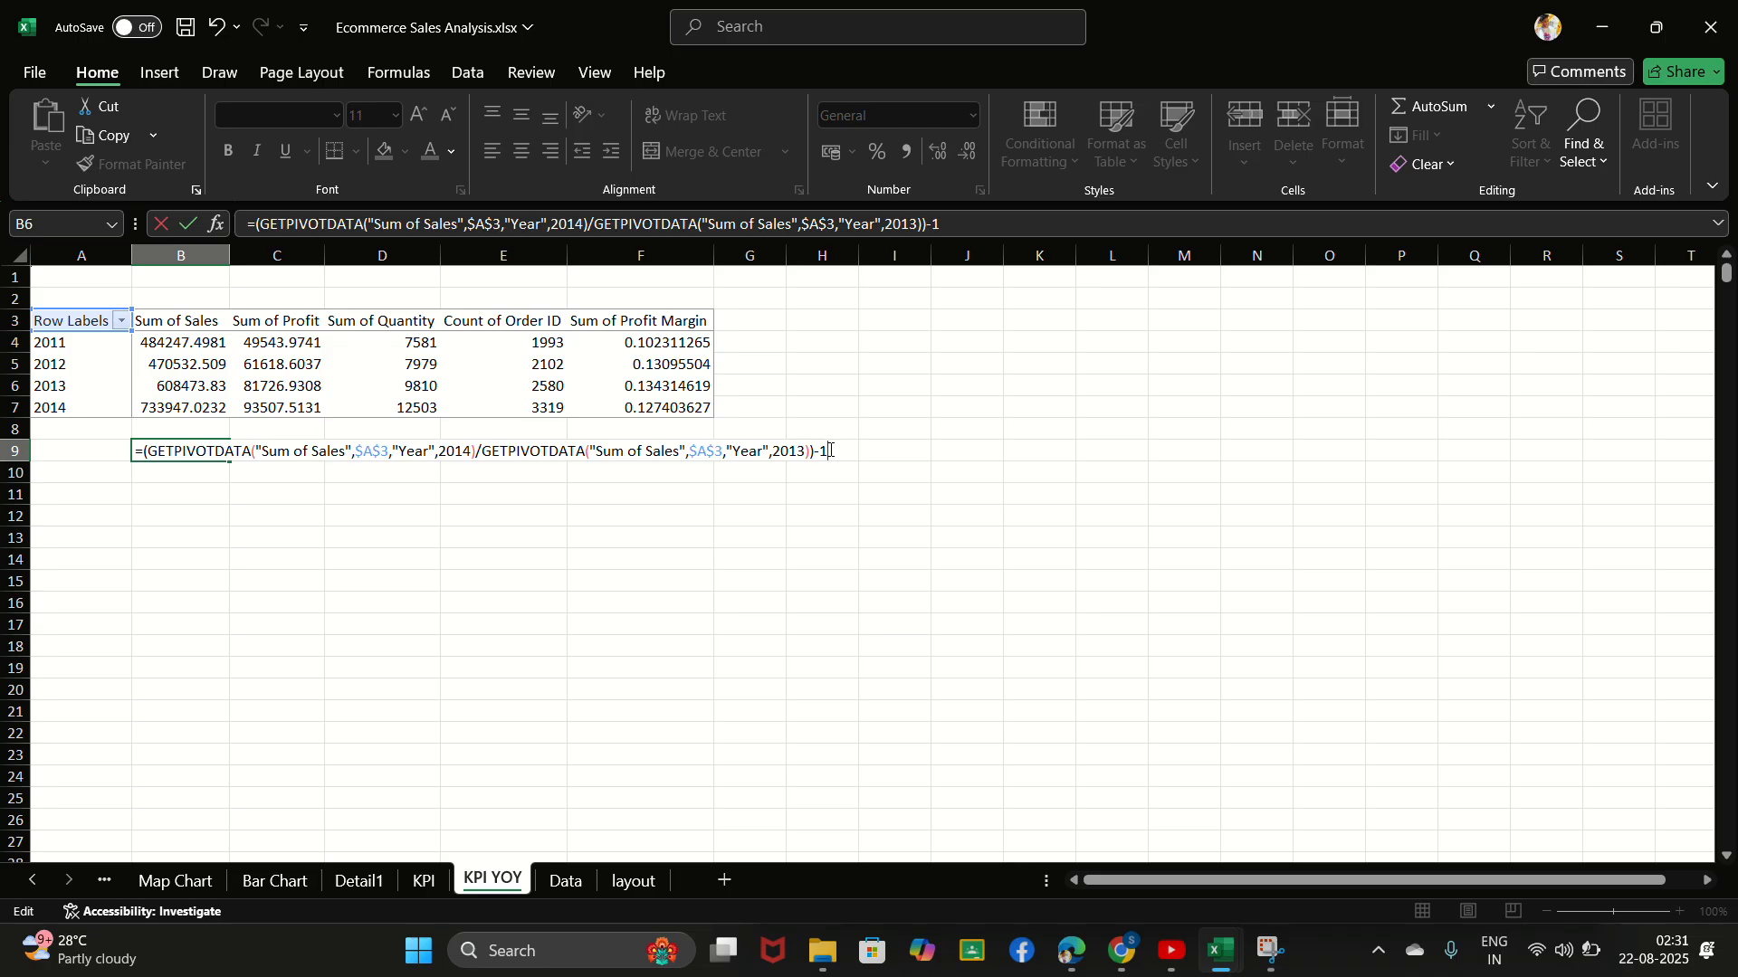
key("Return")
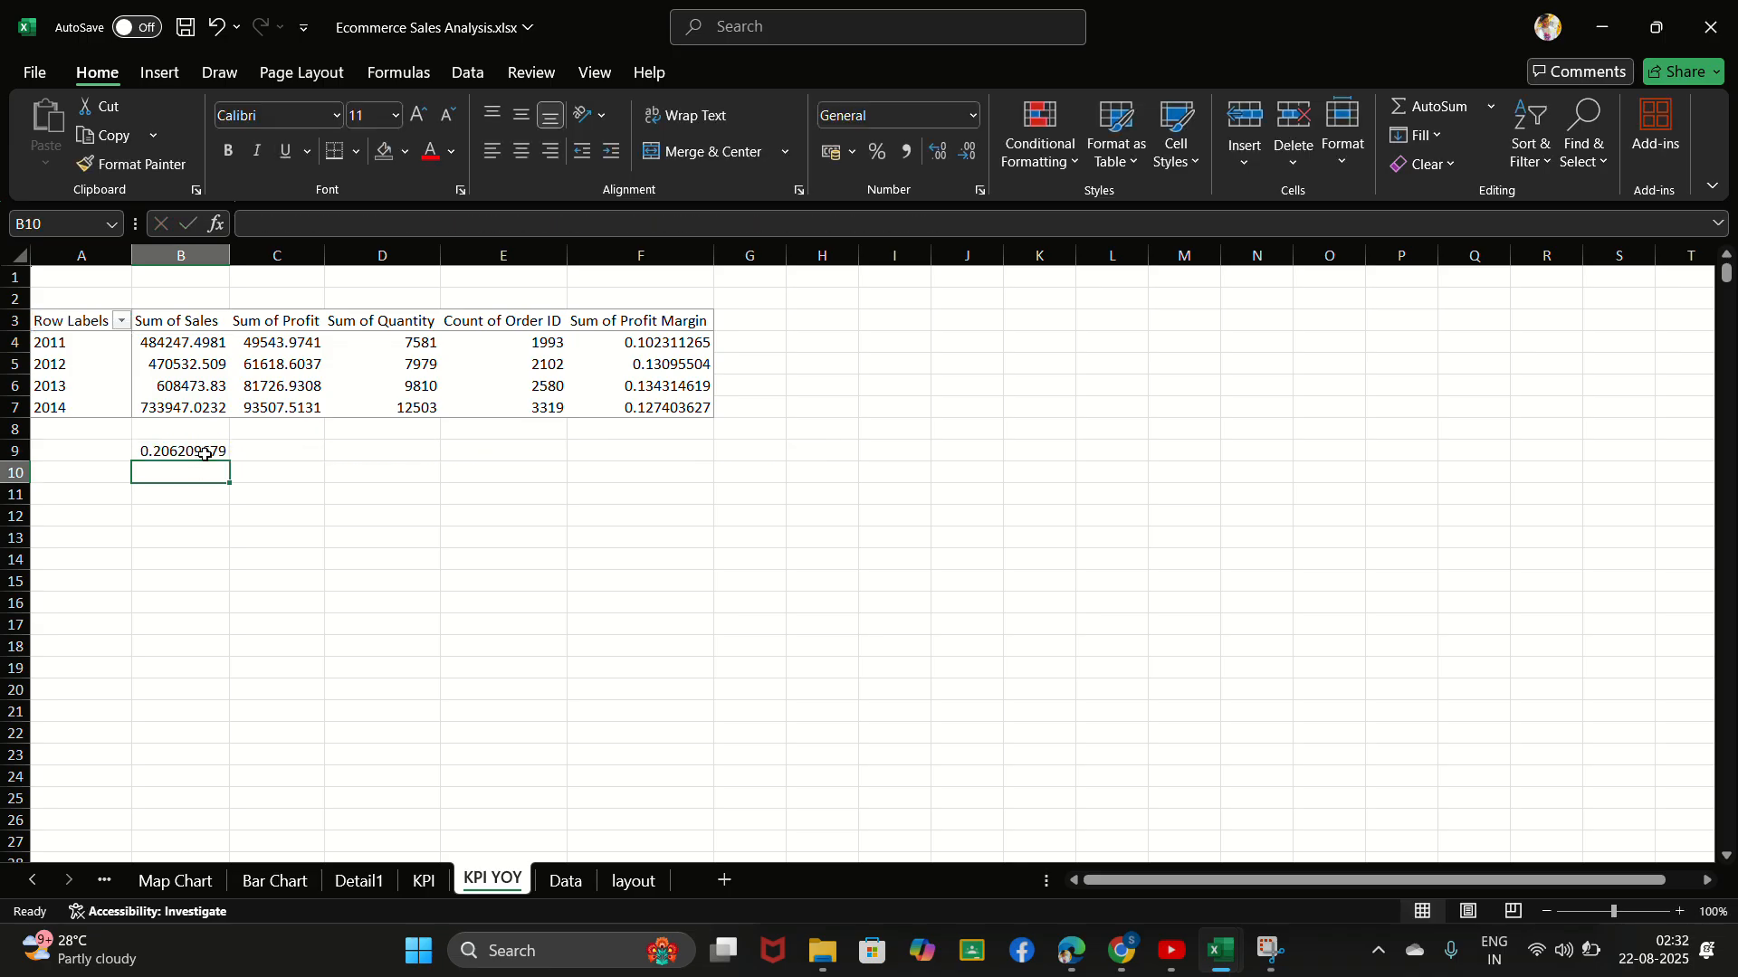
- Calculate year-over-year profit growth in cell C9 as (2014 Sum of Profit / 2013 Sum of Profit)-1
left_click(264, 449)
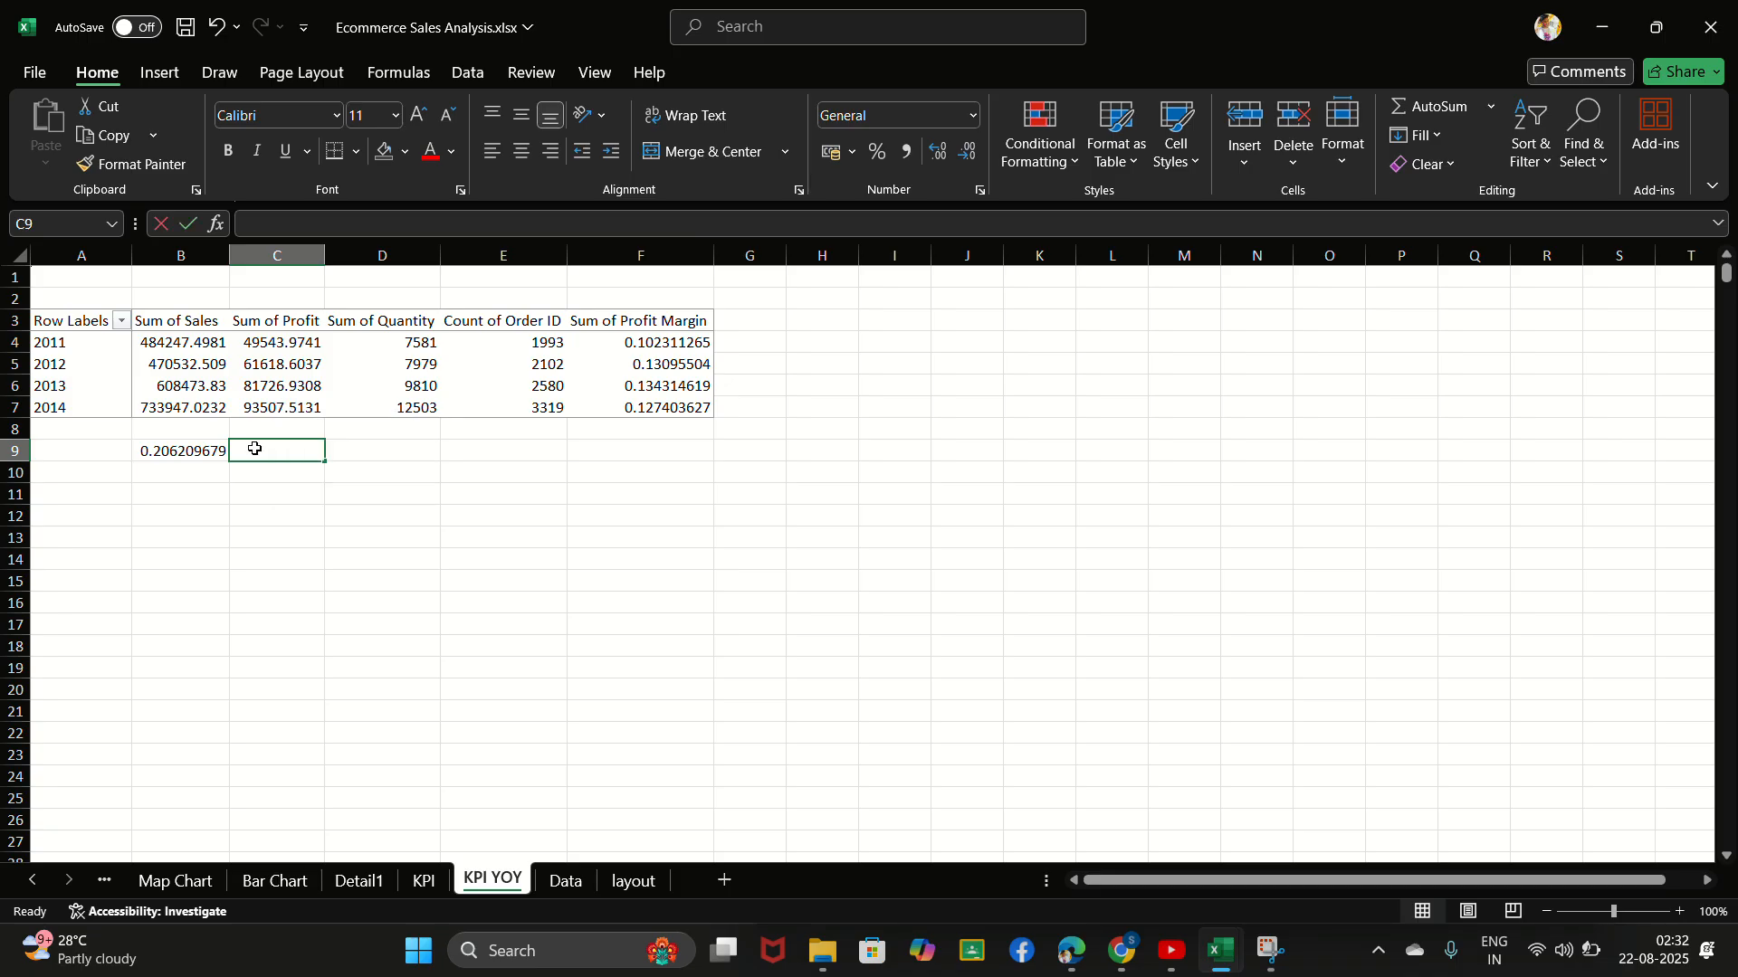
type("=(")
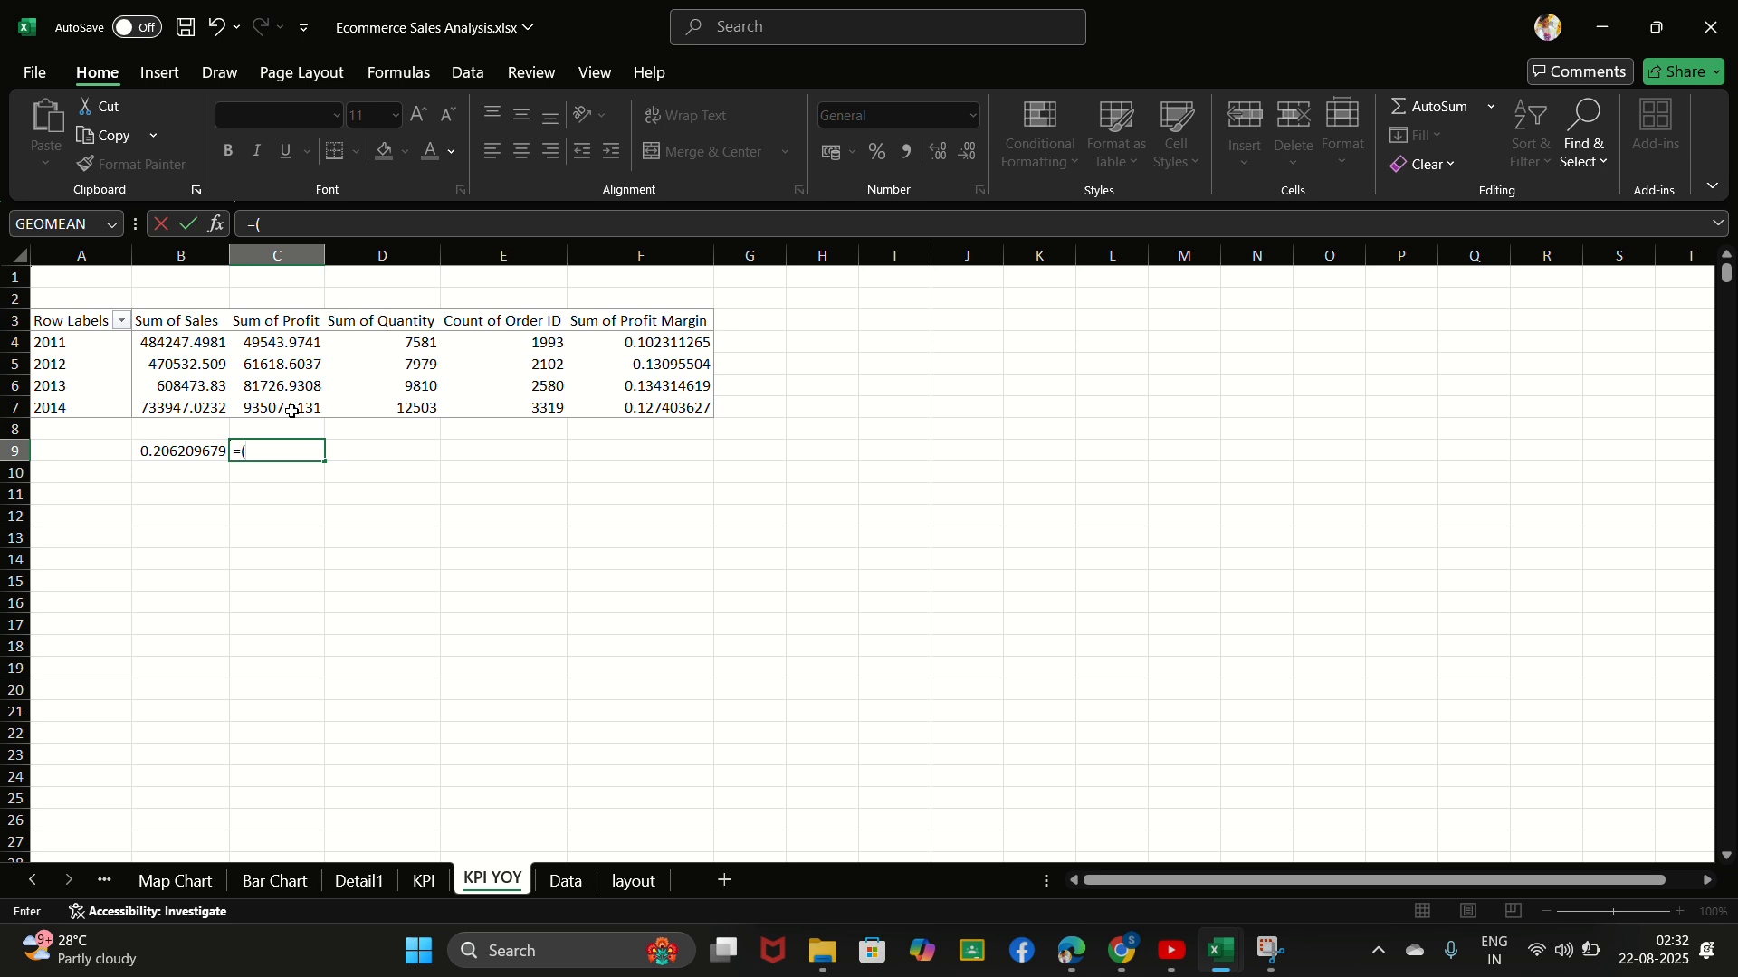
left_click(292, 411)
type("/")
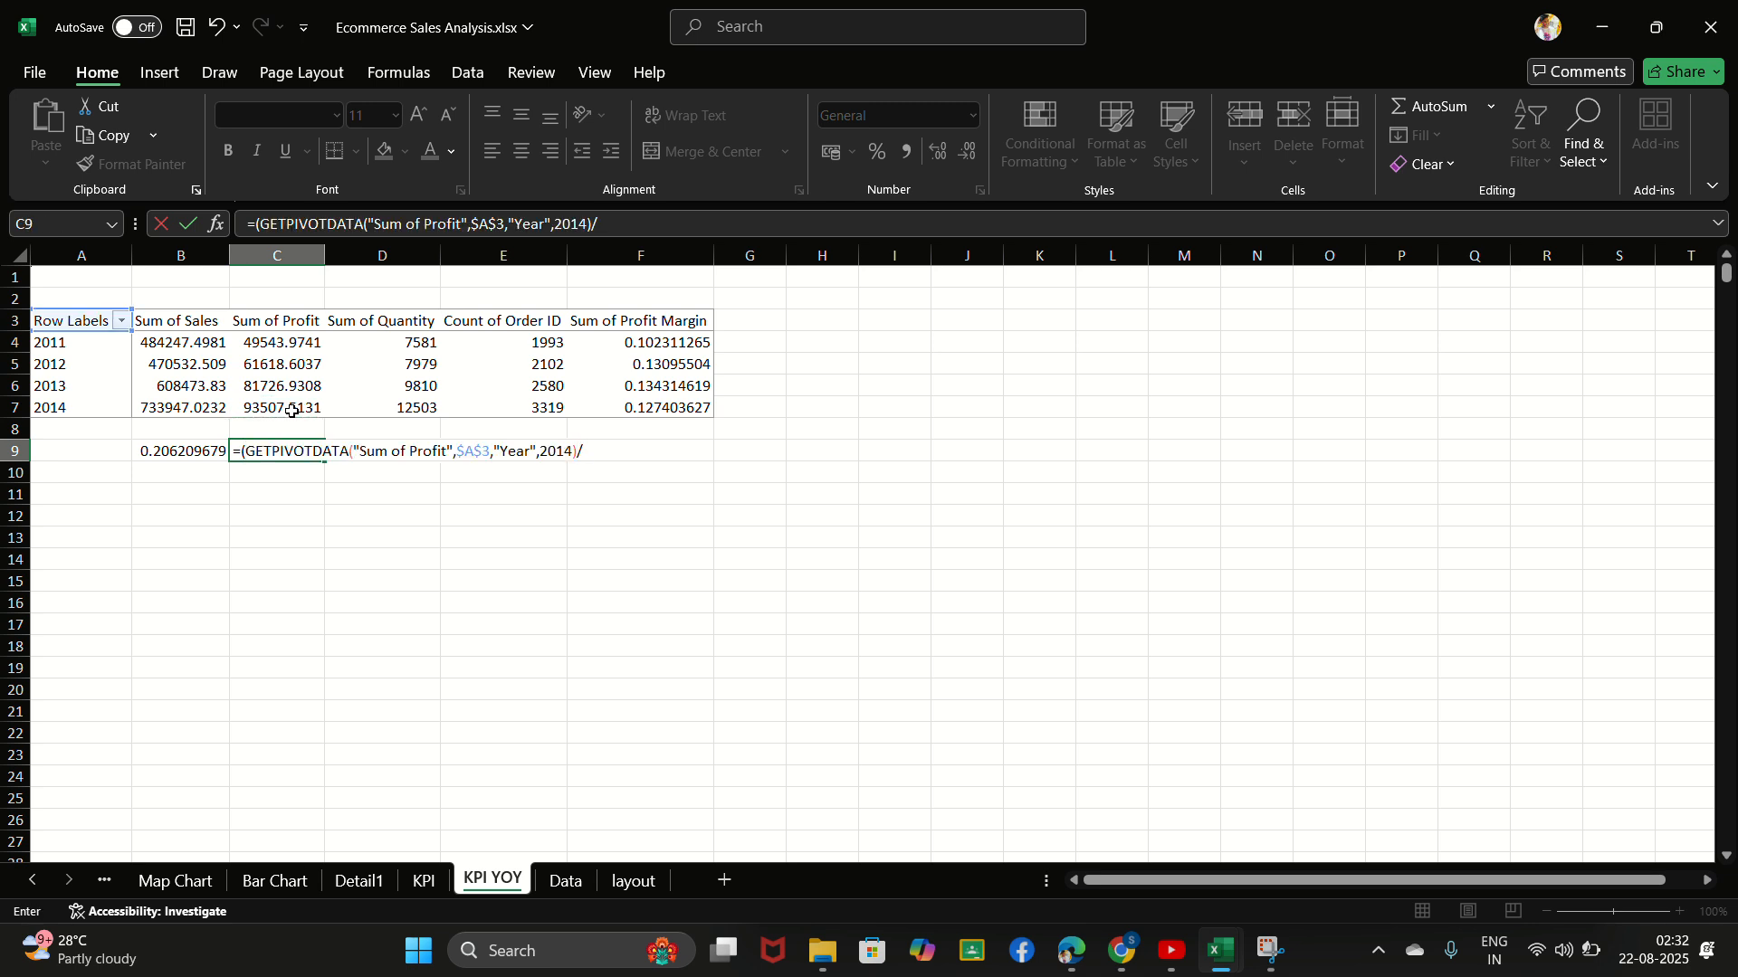
left_click(280, 391)
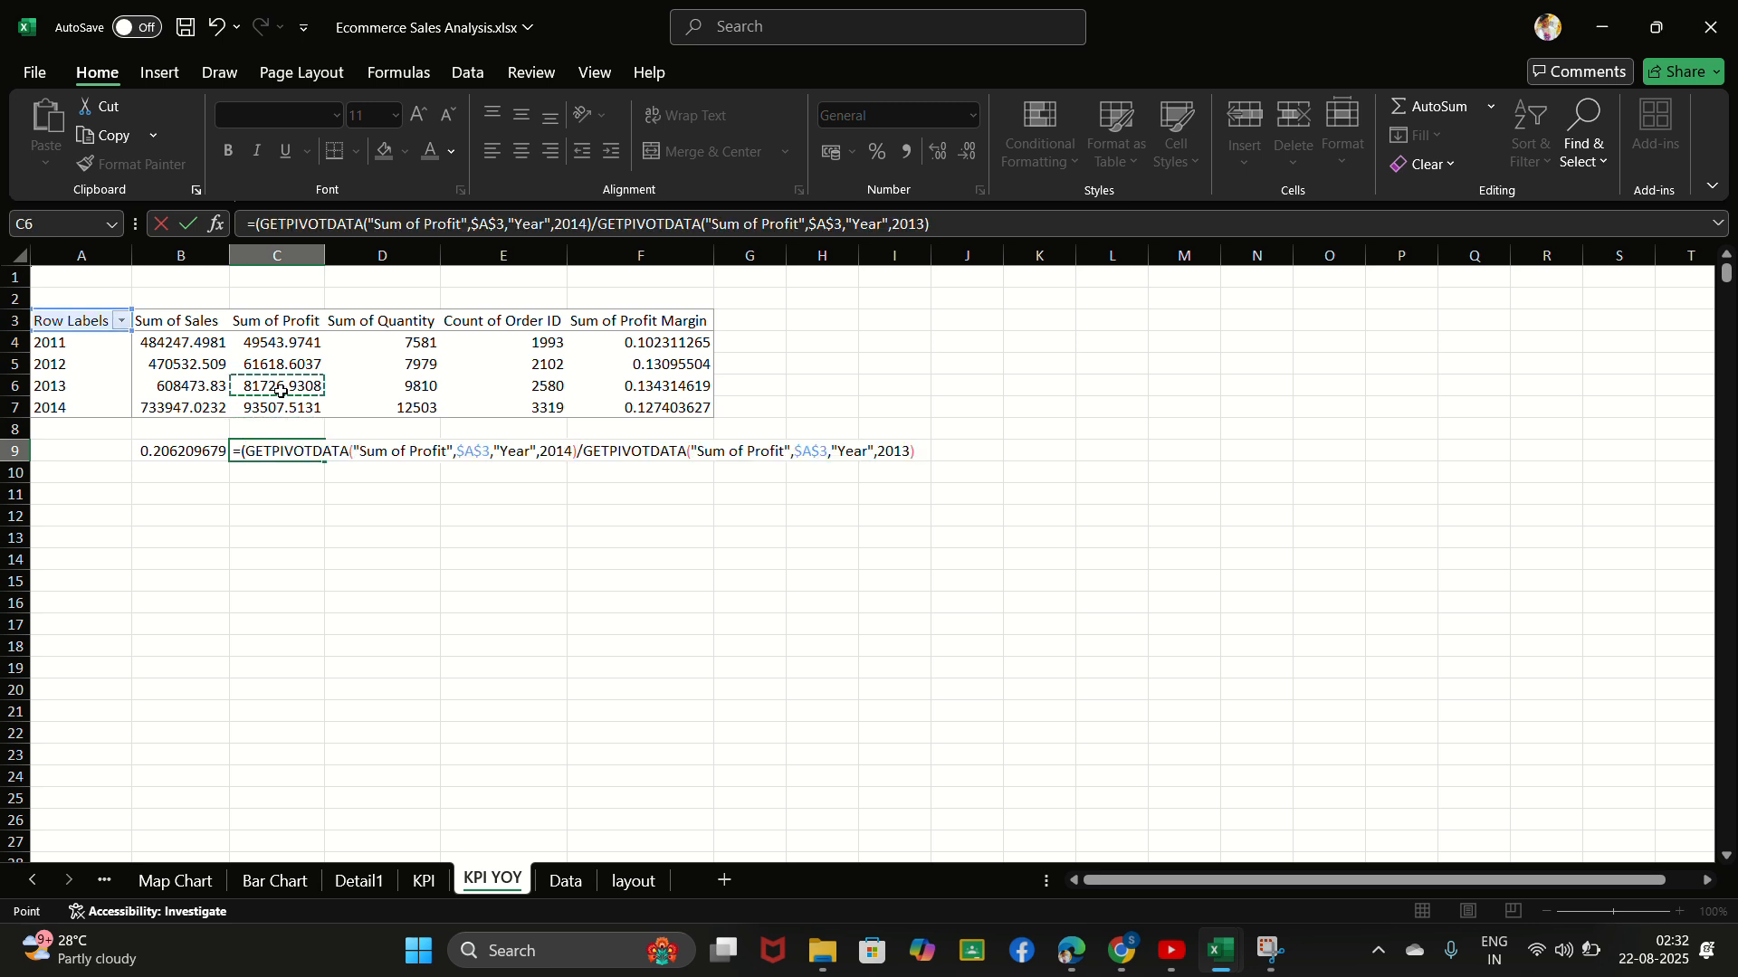
type(")-1")
key("Return")
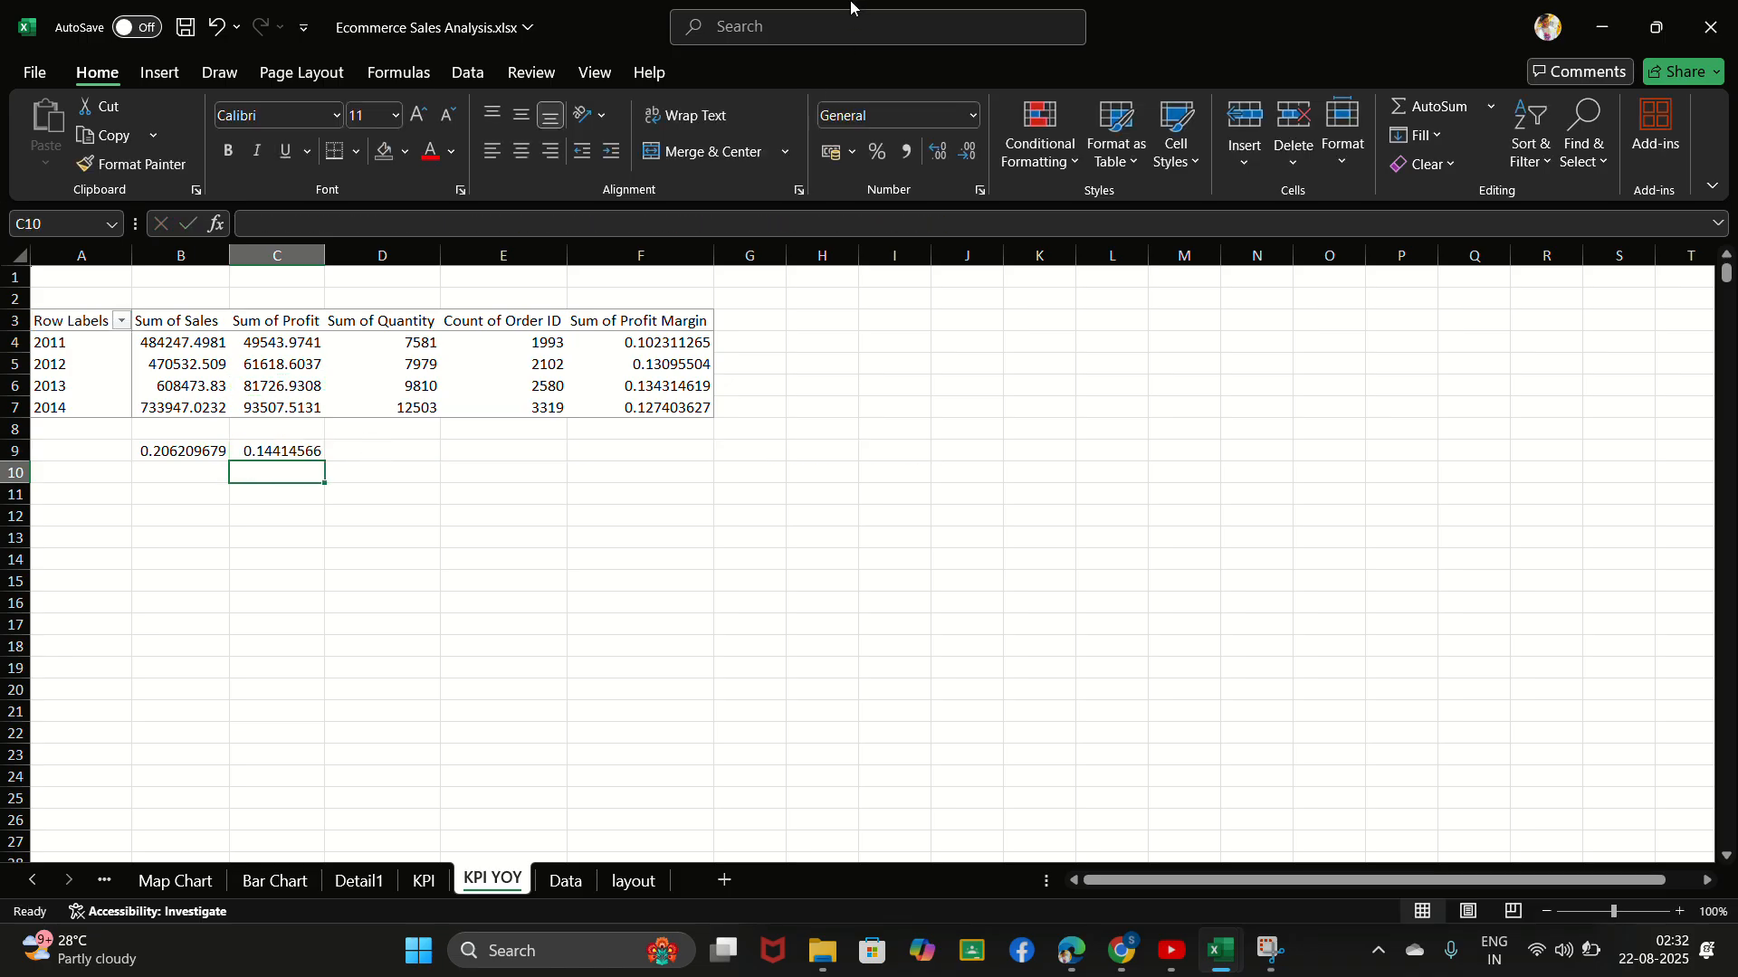
- Calculate year-over-year quantity growth in cell D9 as (2014 Sum of Quantity / 2013 Sum of Quantity)-1
left_click(751, 39)
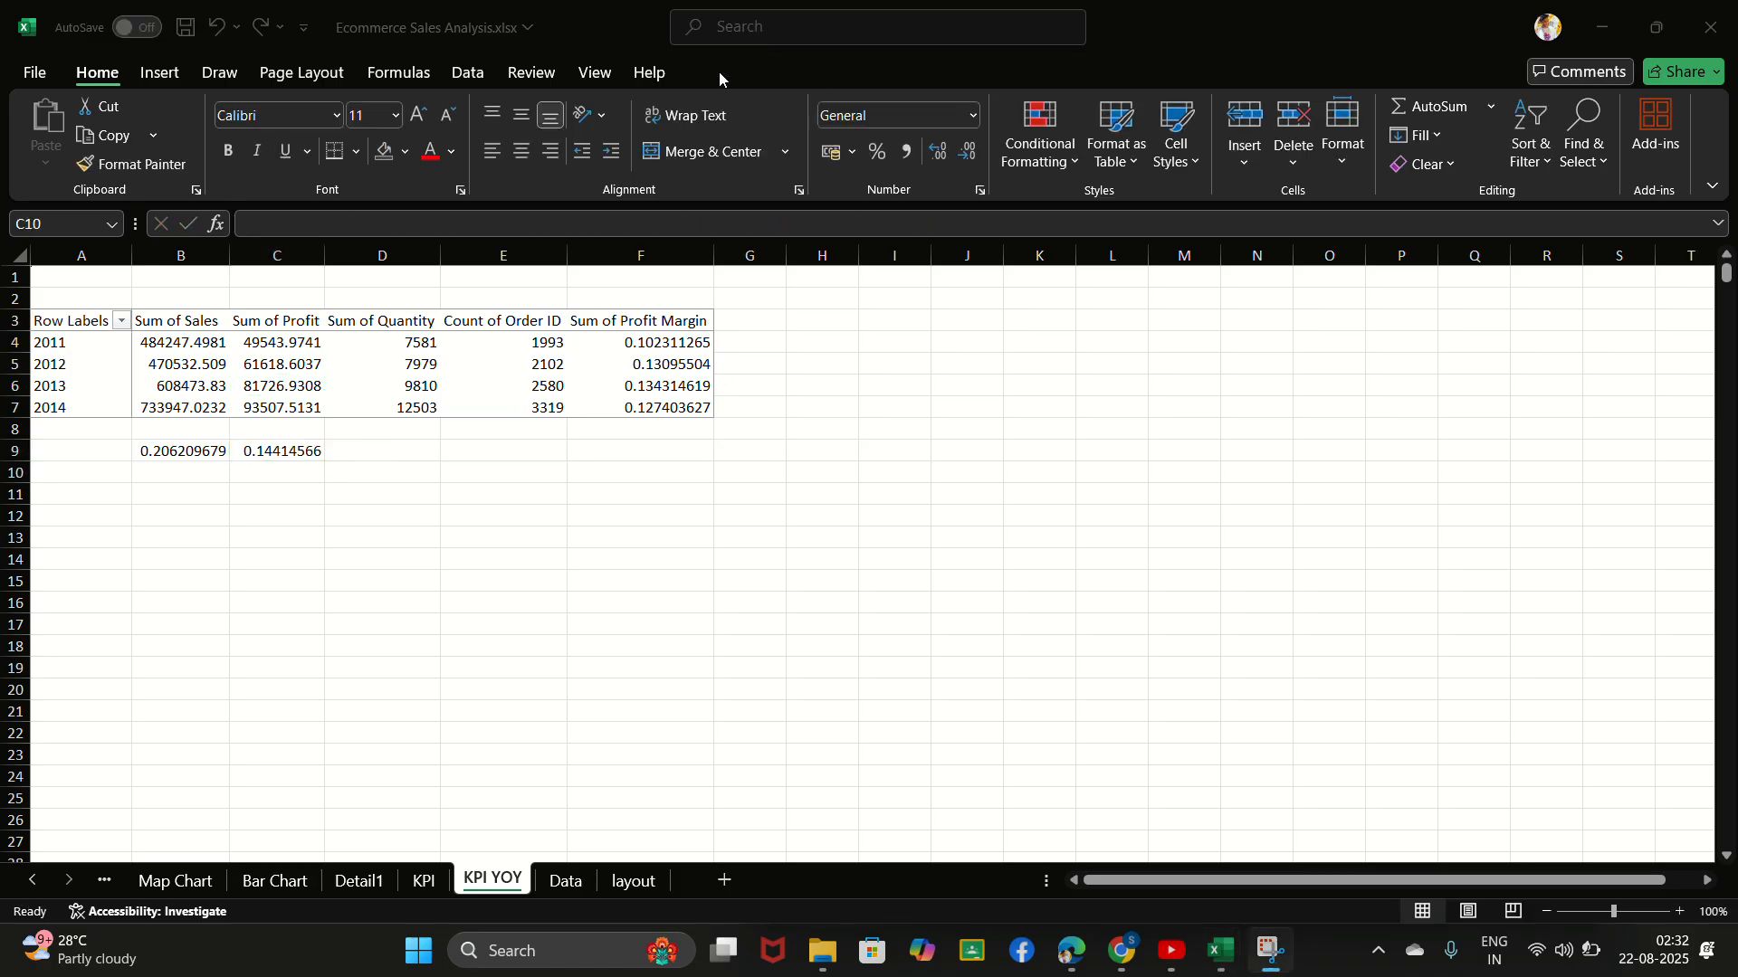
left_click(393, 448)
left_click(392, 449)
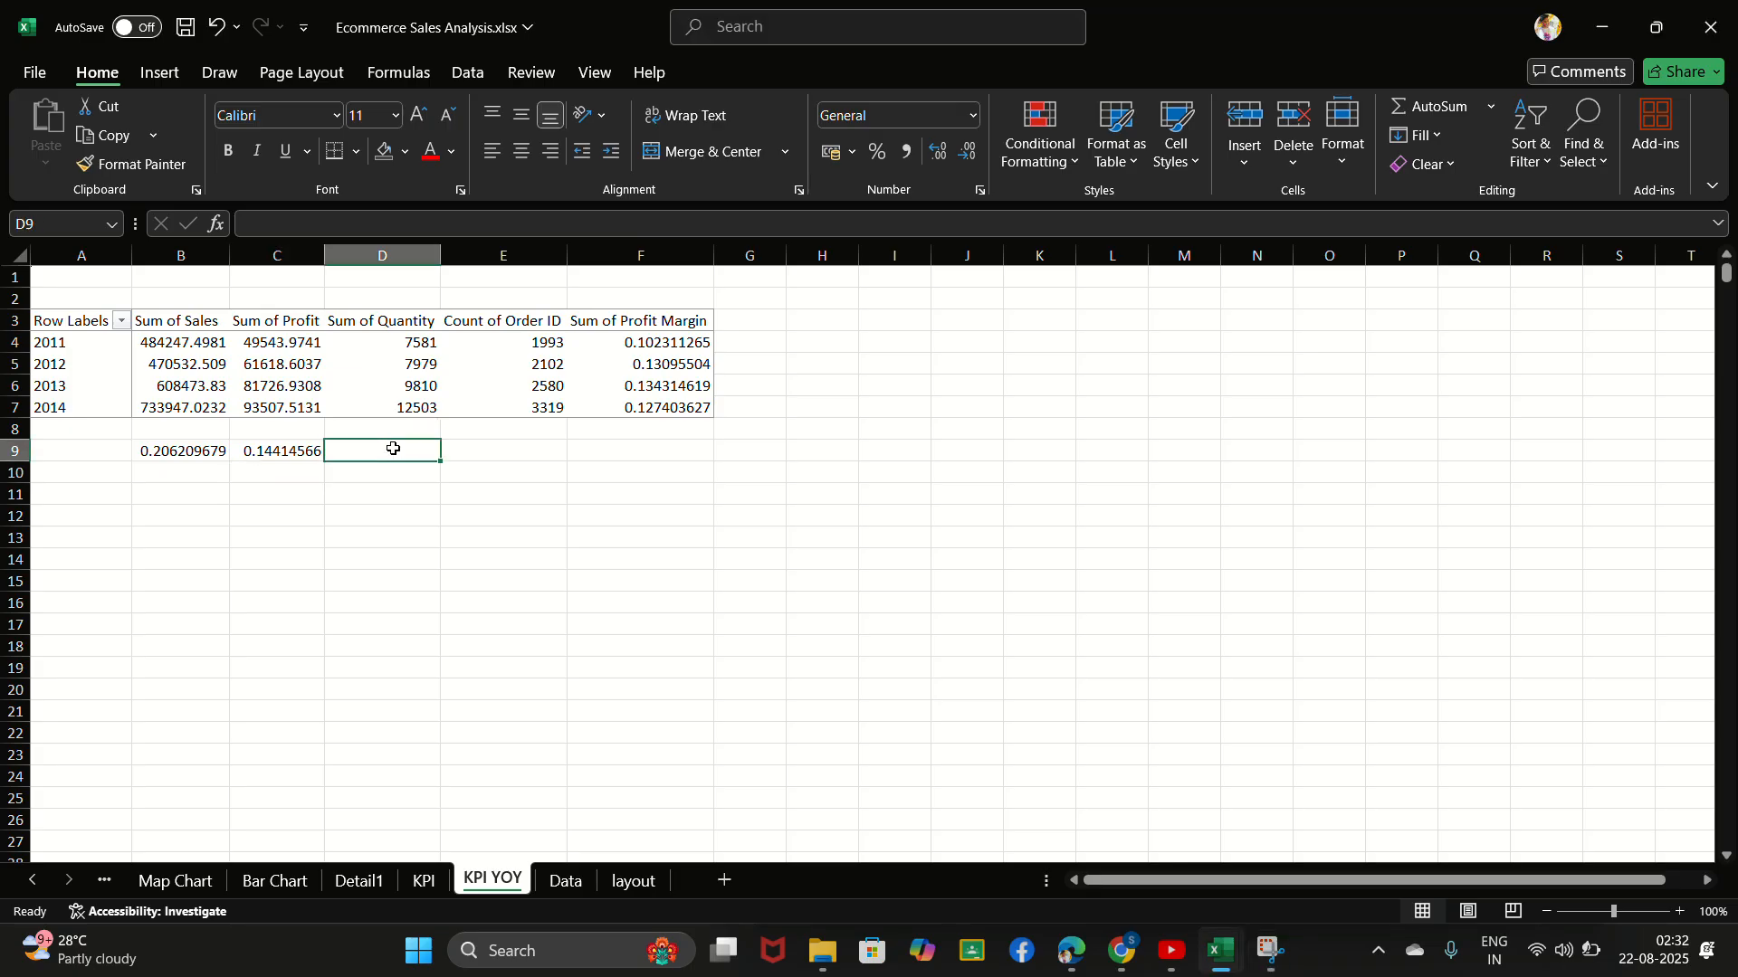
type("=")
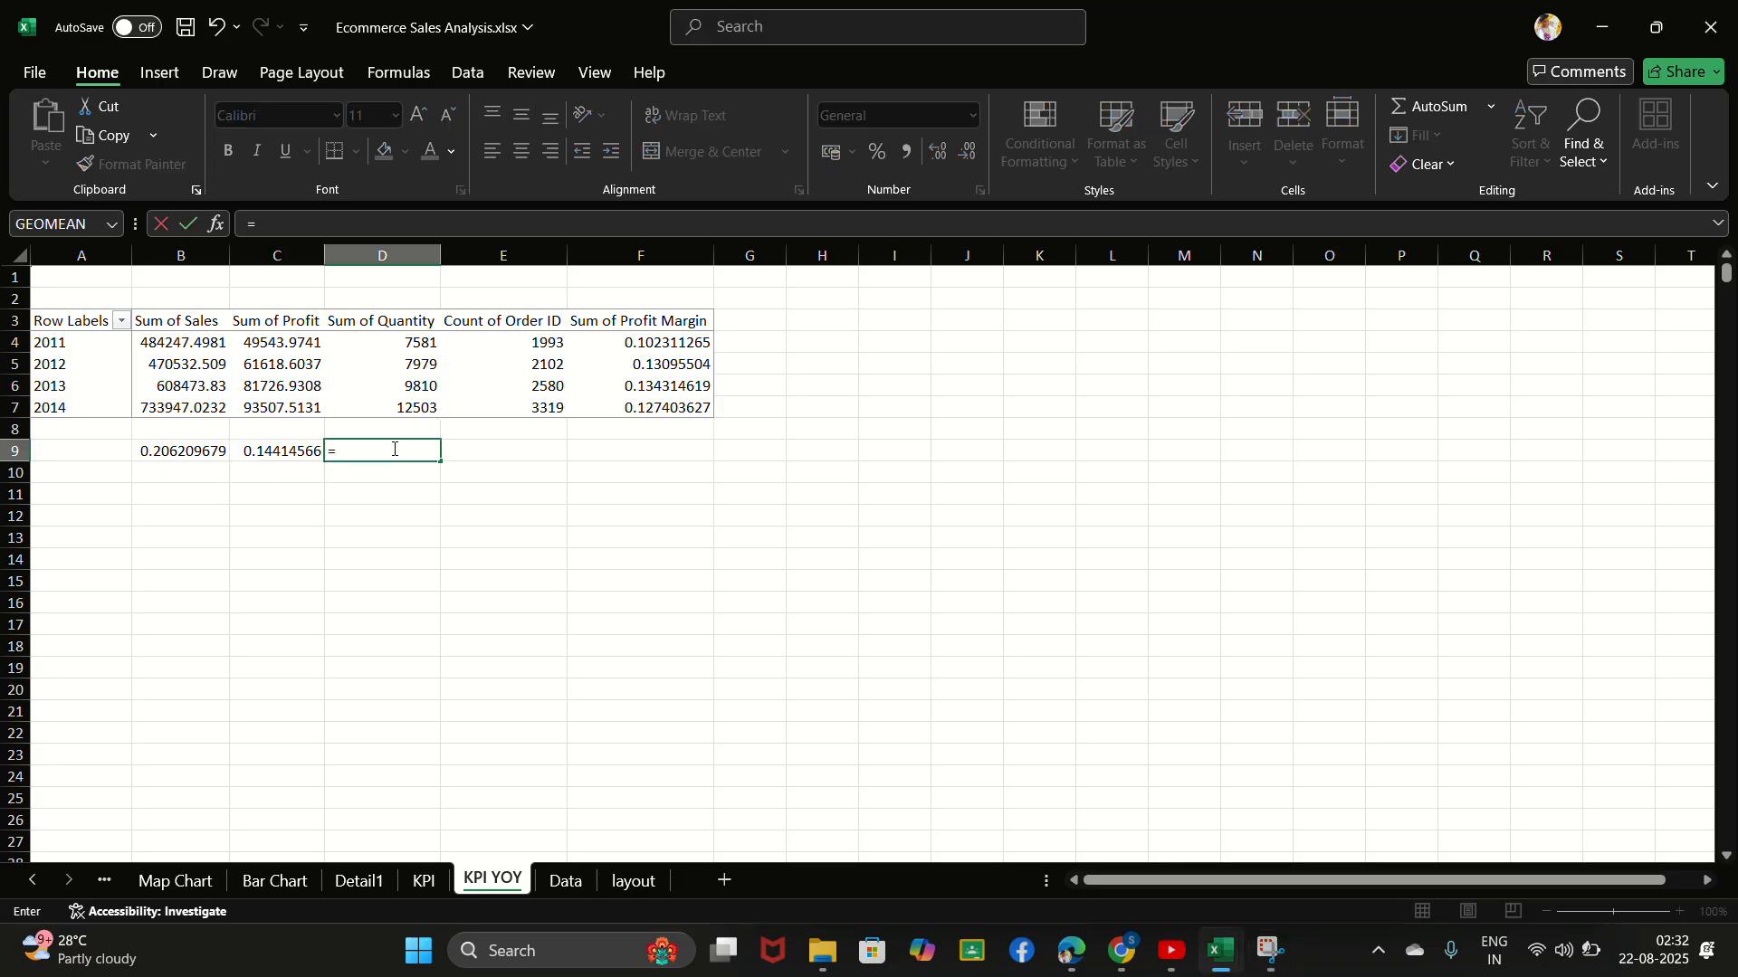
type("(")
left_click(412, 414)
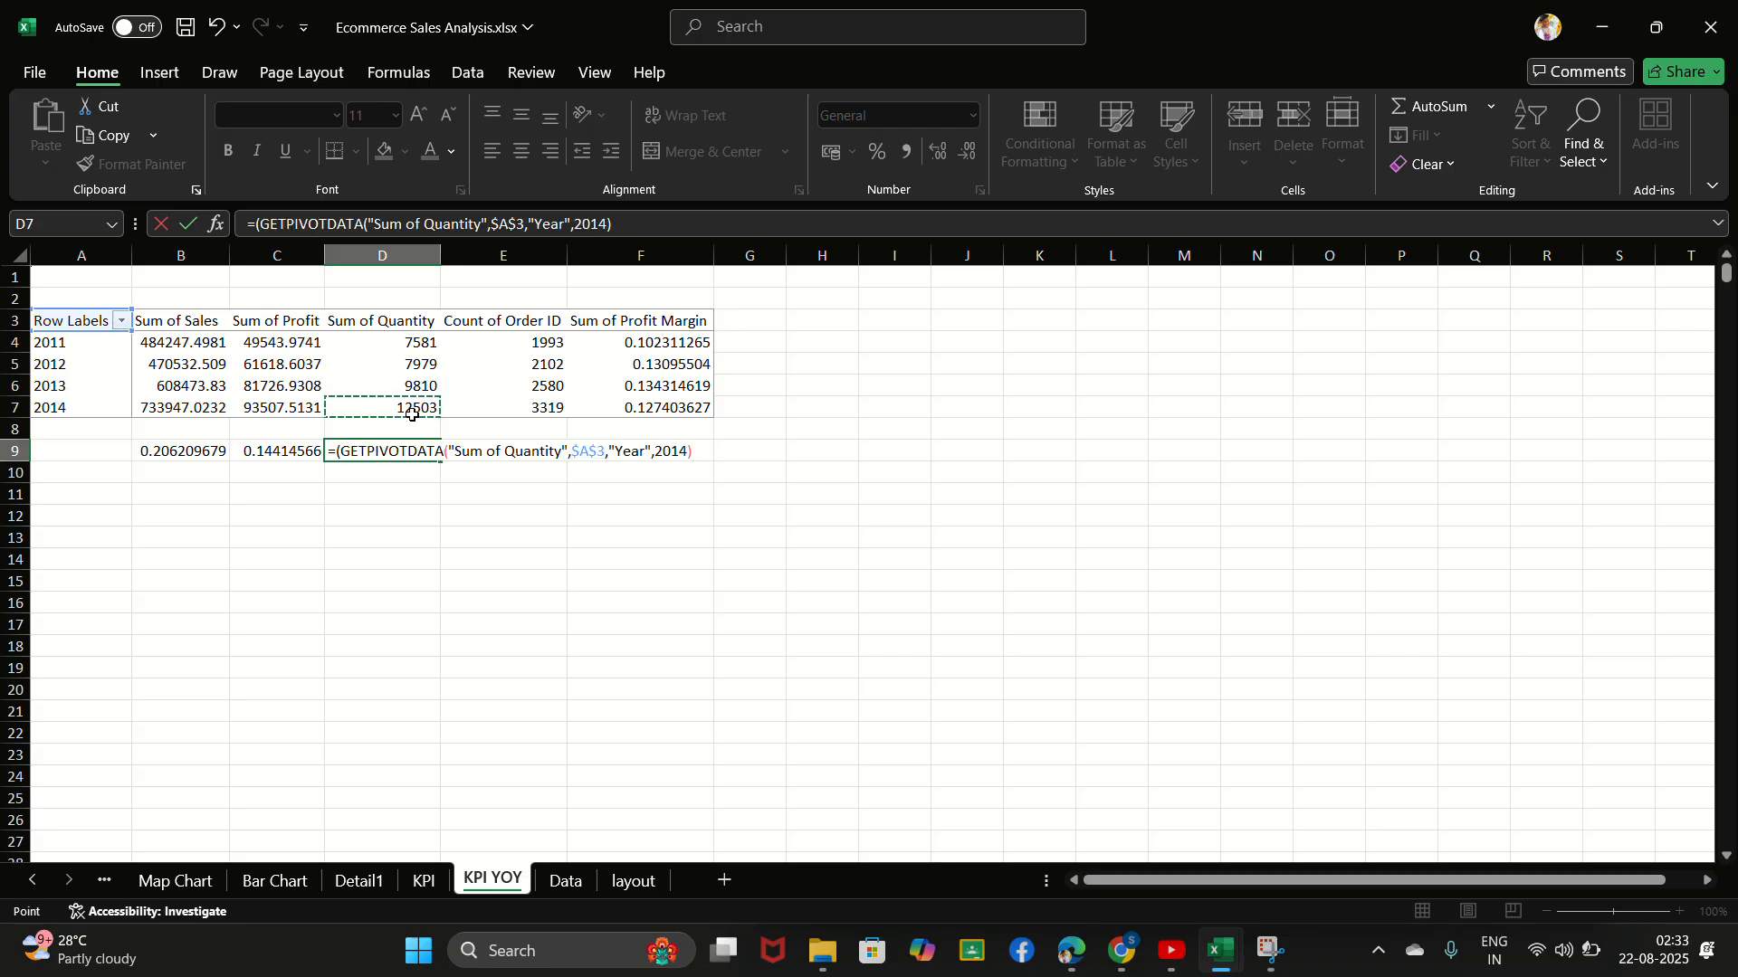
type("/")
left_click(419, 383)
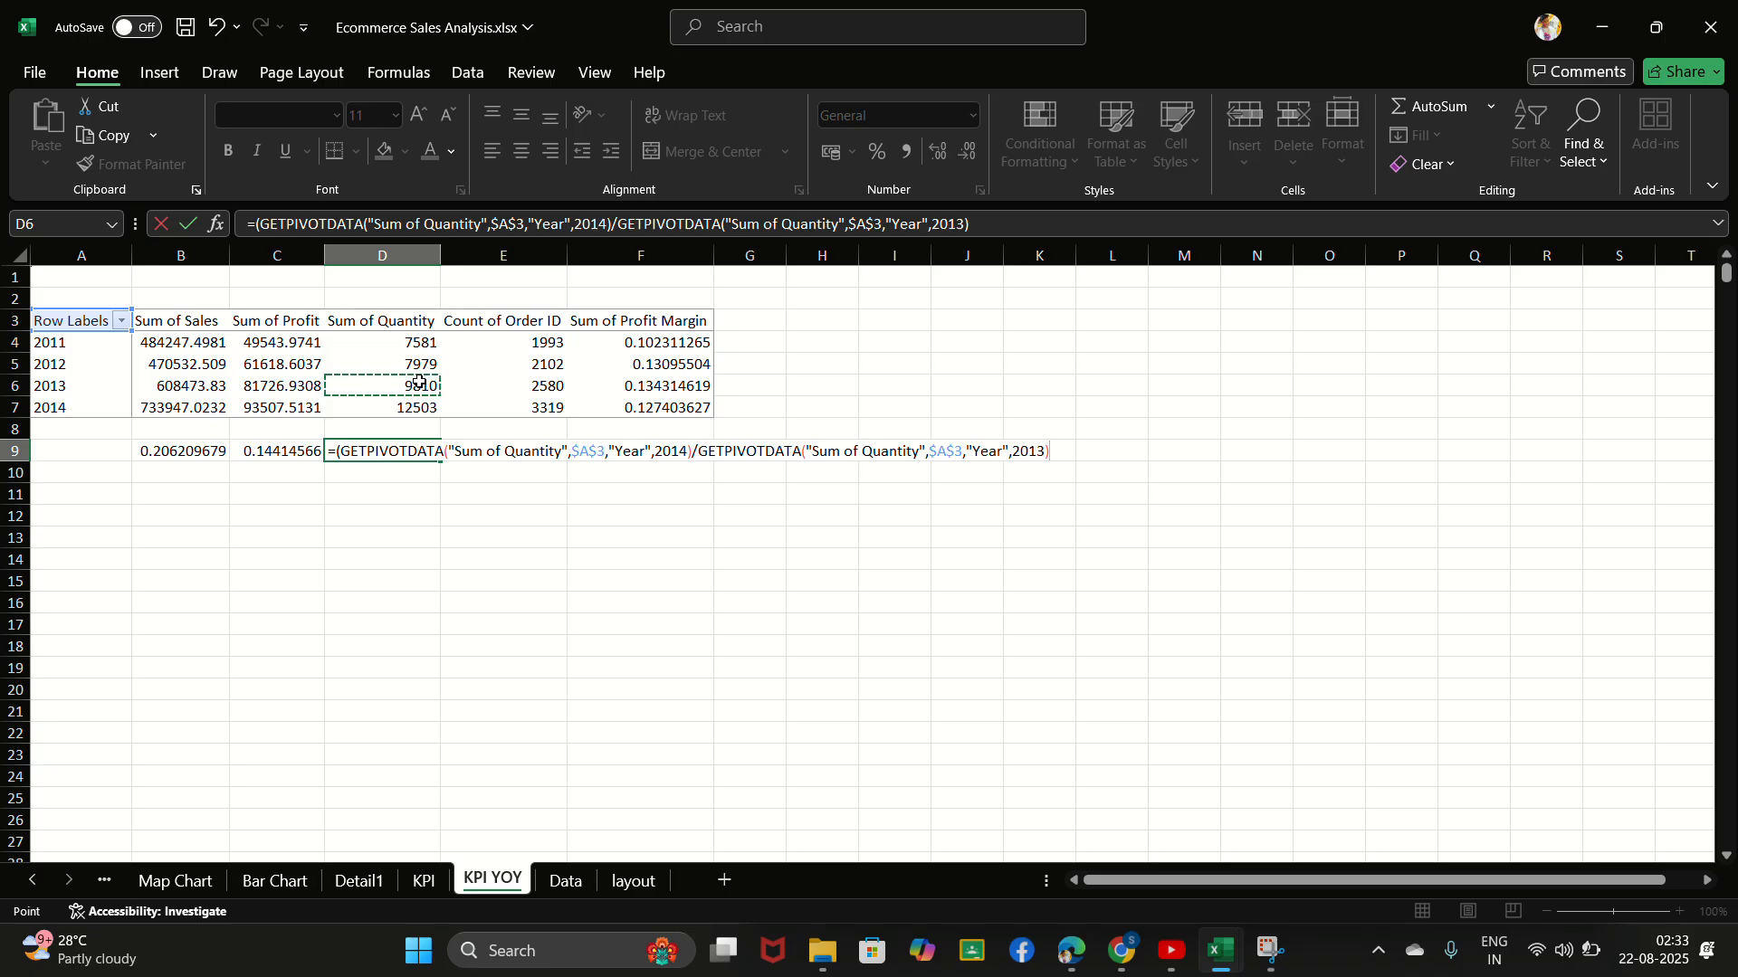
type(")-1")
key("Return")
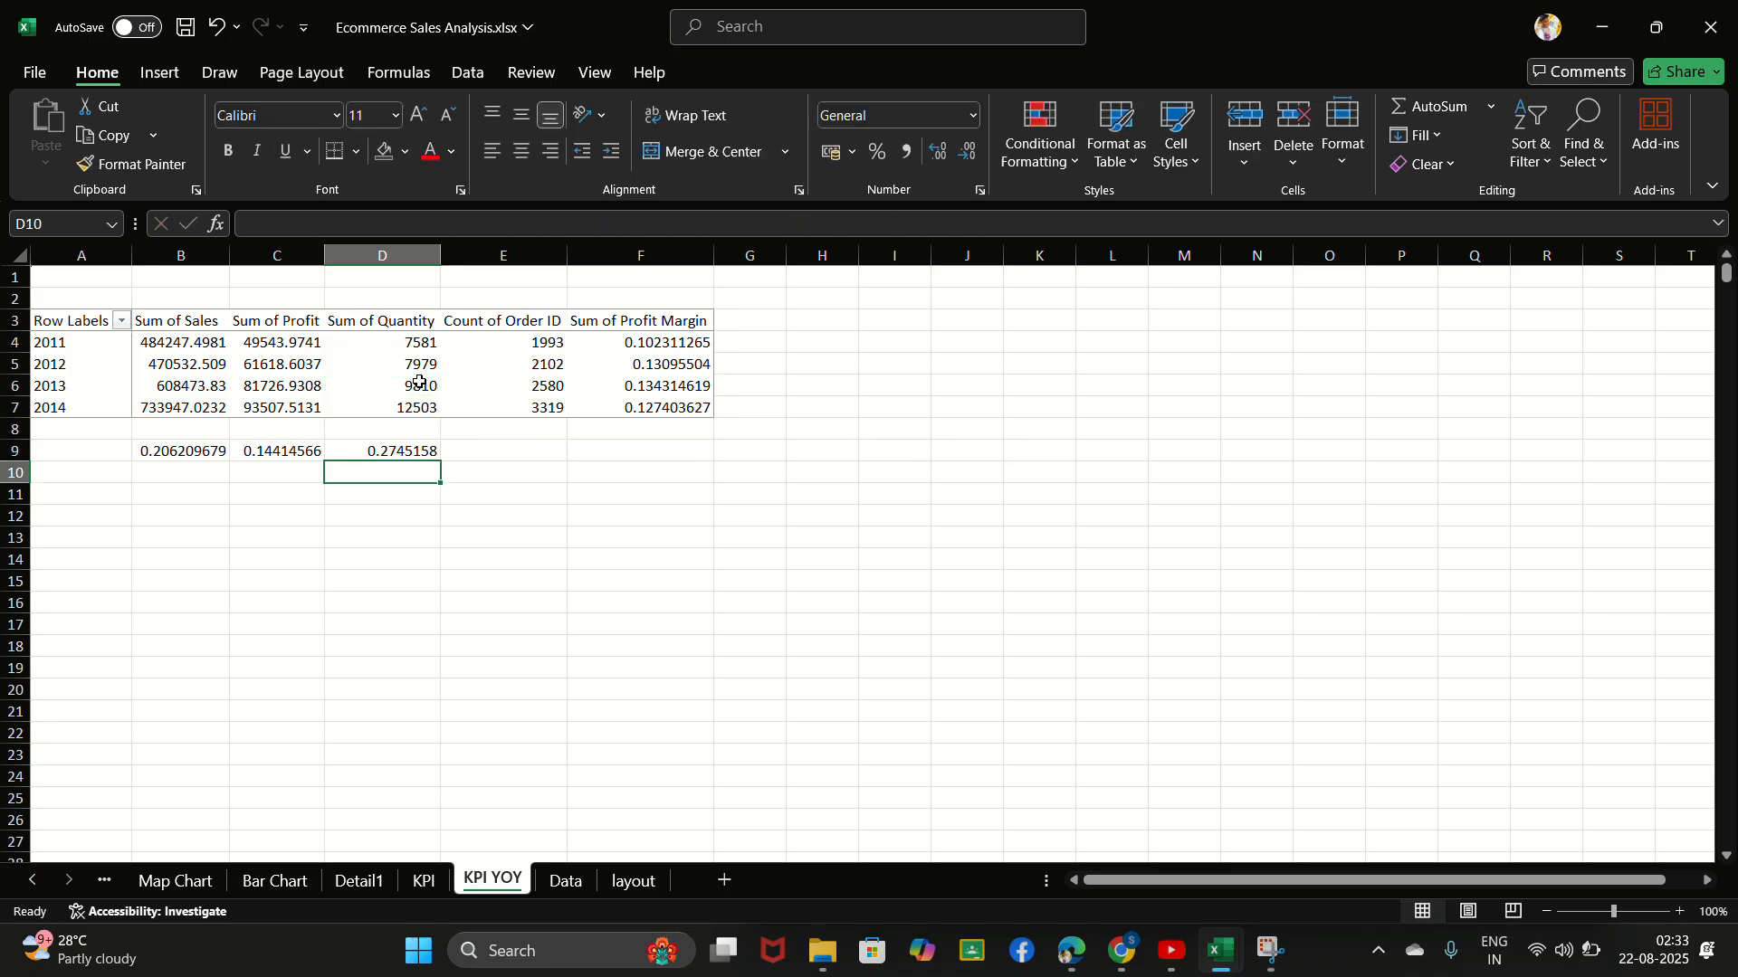
- Calculate year-over-year order growth in cell E9 as (2014 Count of Order ID / 2013 Count of Order ID)-1
left_click(523, 452)
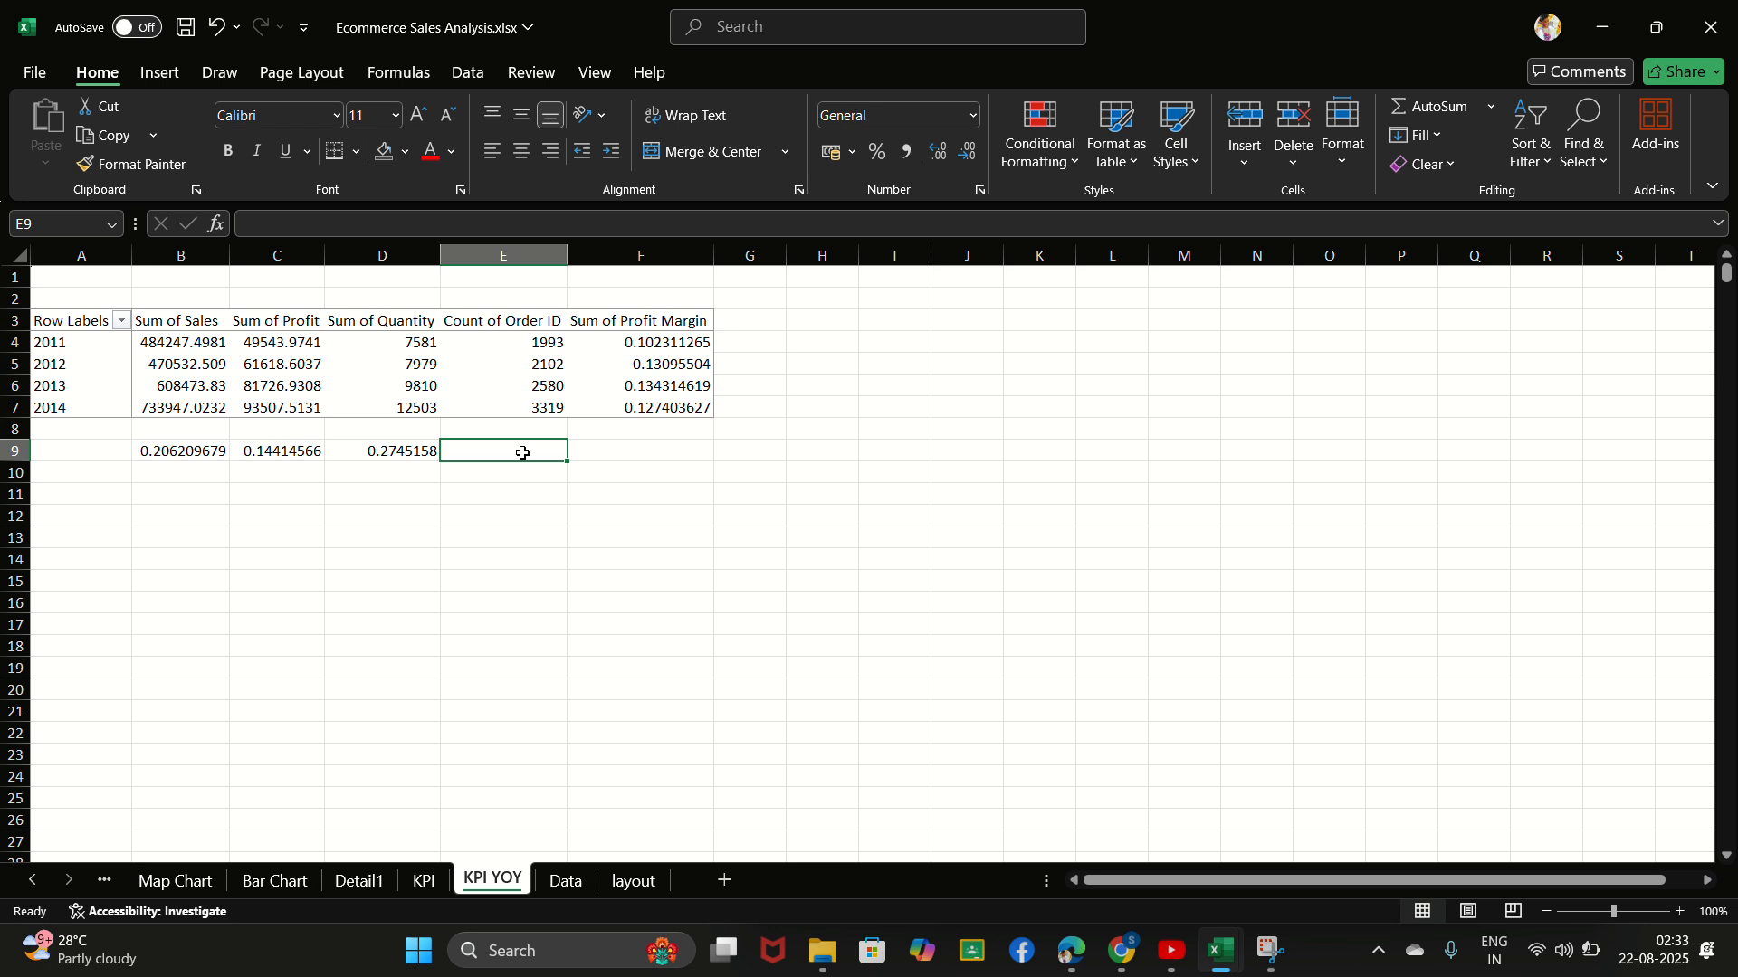
type("=(")
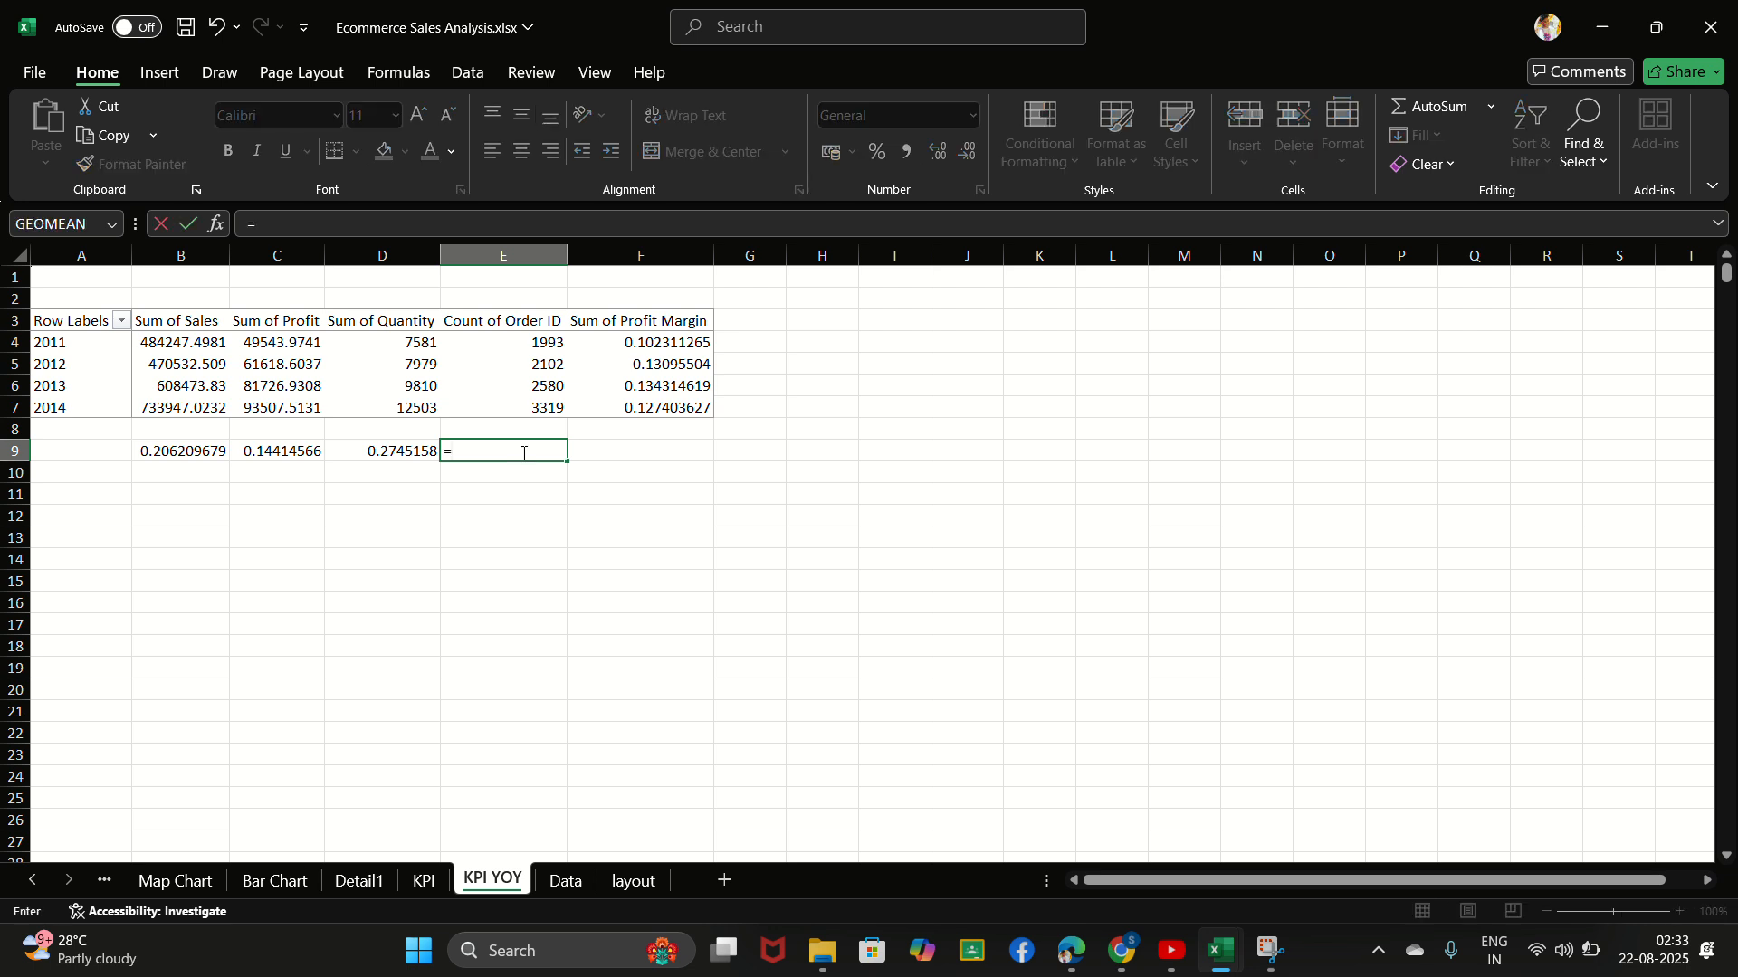
left_click(540, 409)
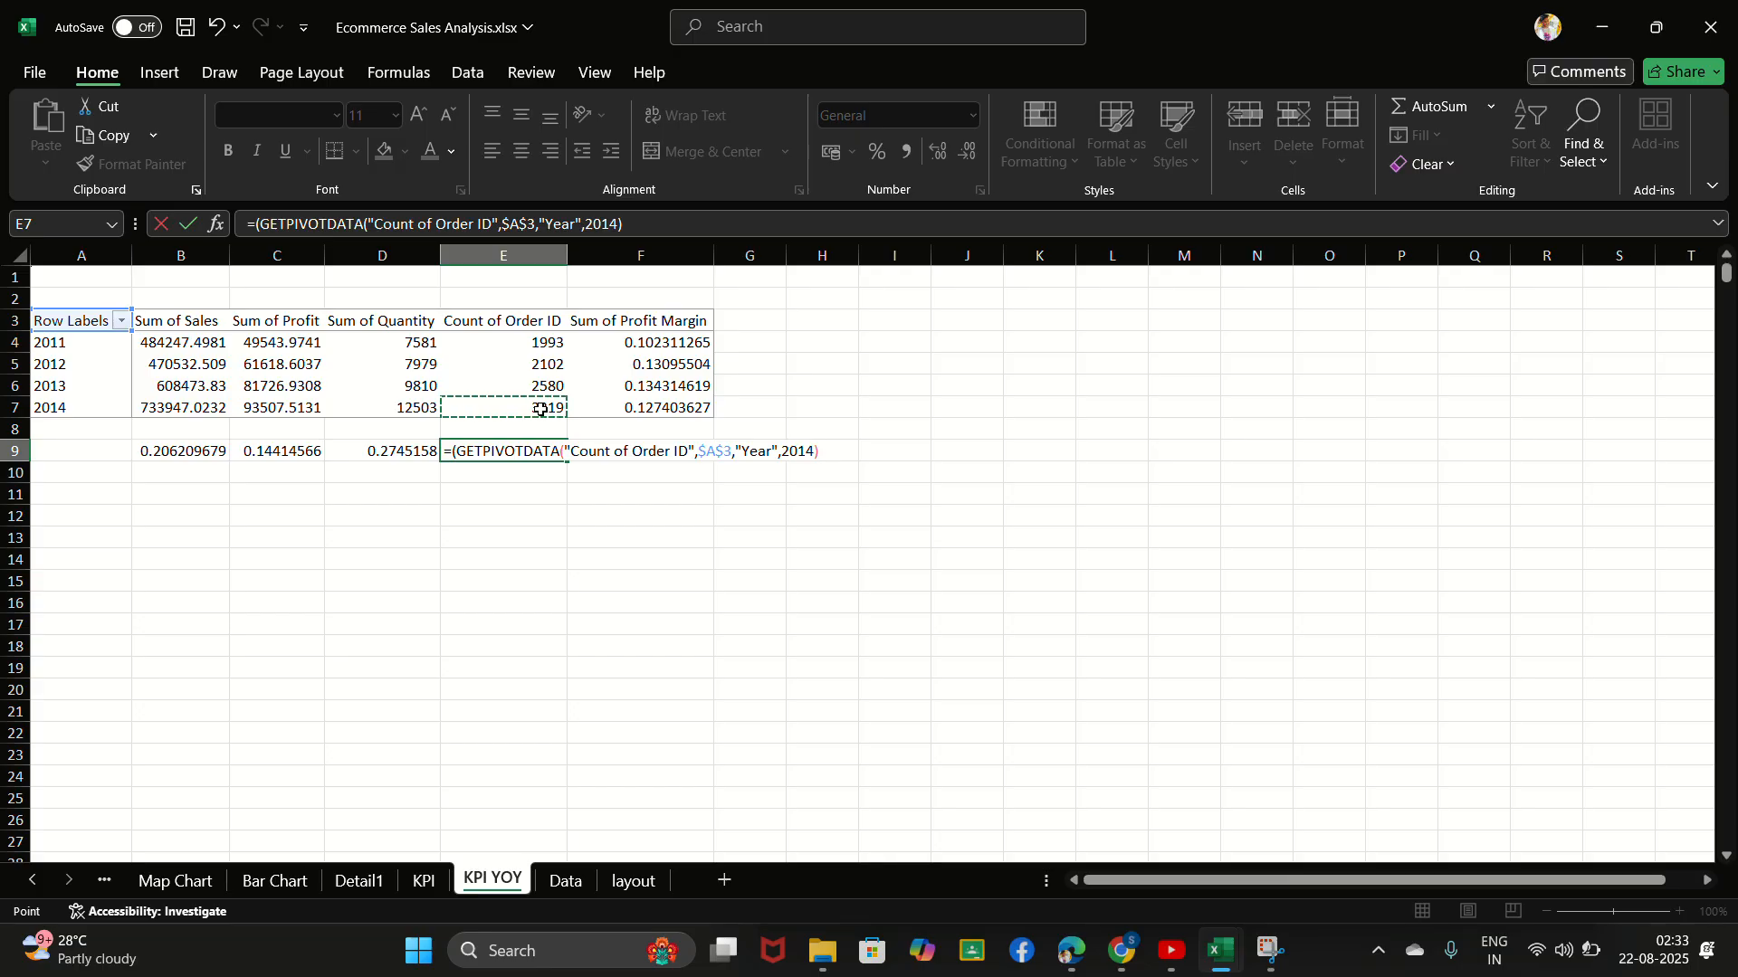
type("/")
left_click(556, 387)
type(")")
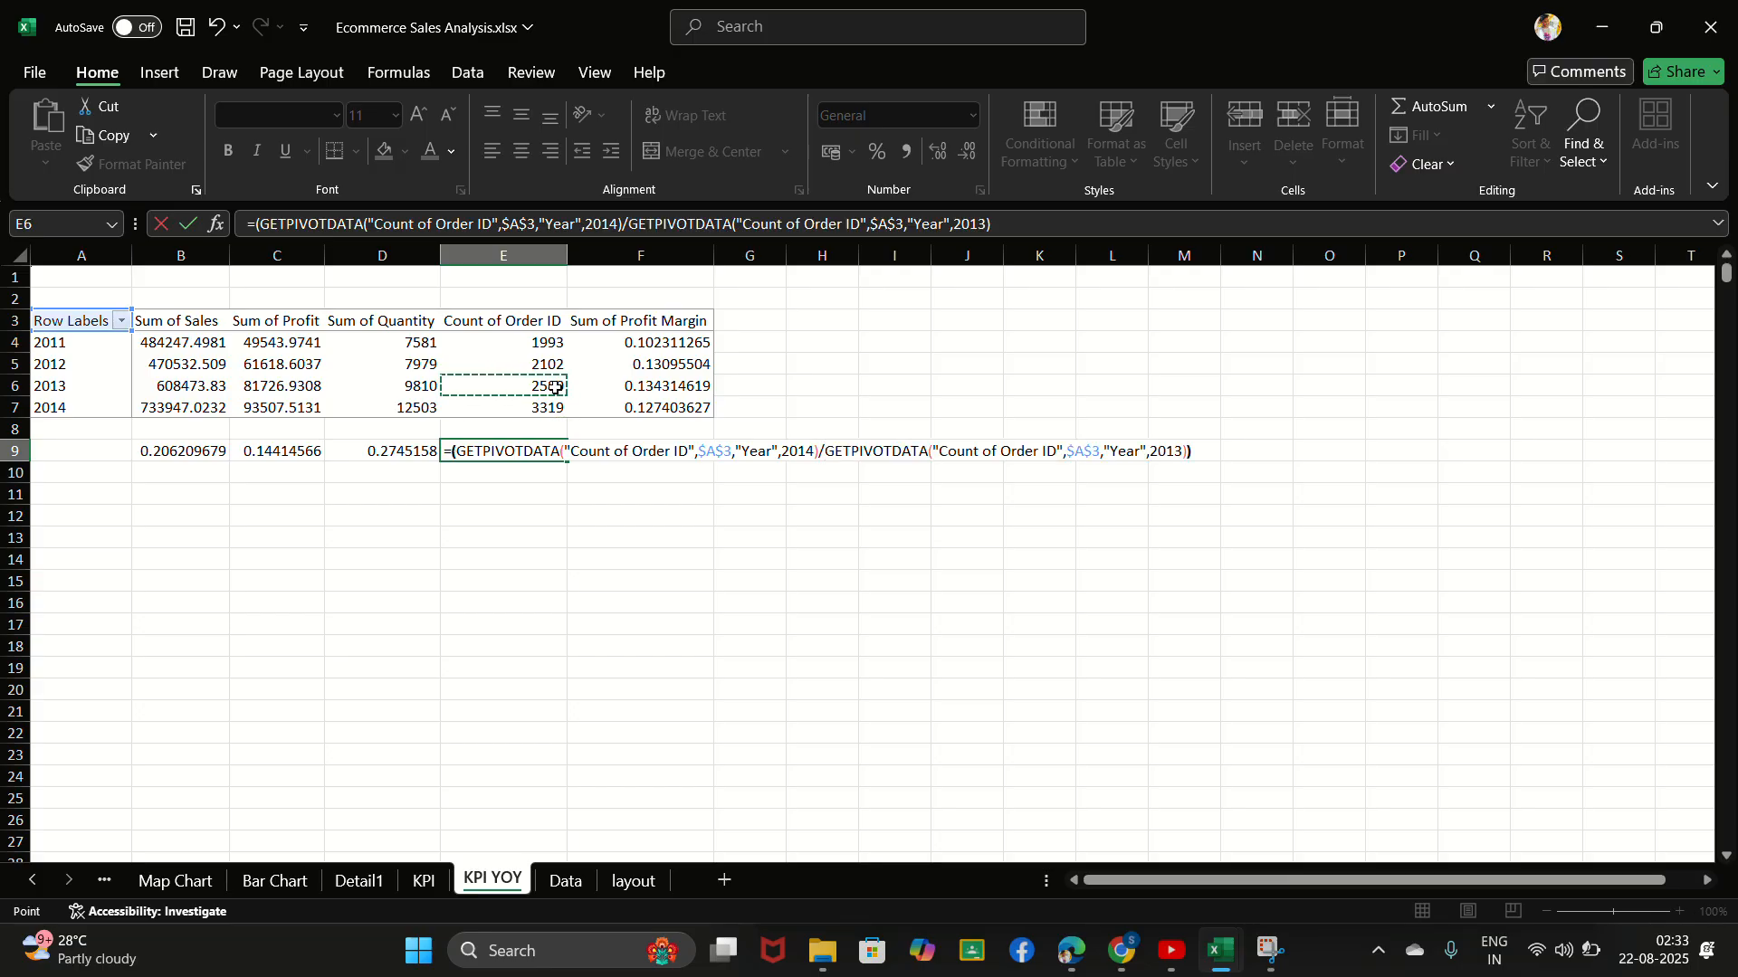
type("-1")
key("Return")
- Calculate year-over-year profit margin growth in cell F9 as (2014 Sum of Profit Margin / 2013 Sum of Profit Margin)-1, using PivotTable references
left_click(663, 452)
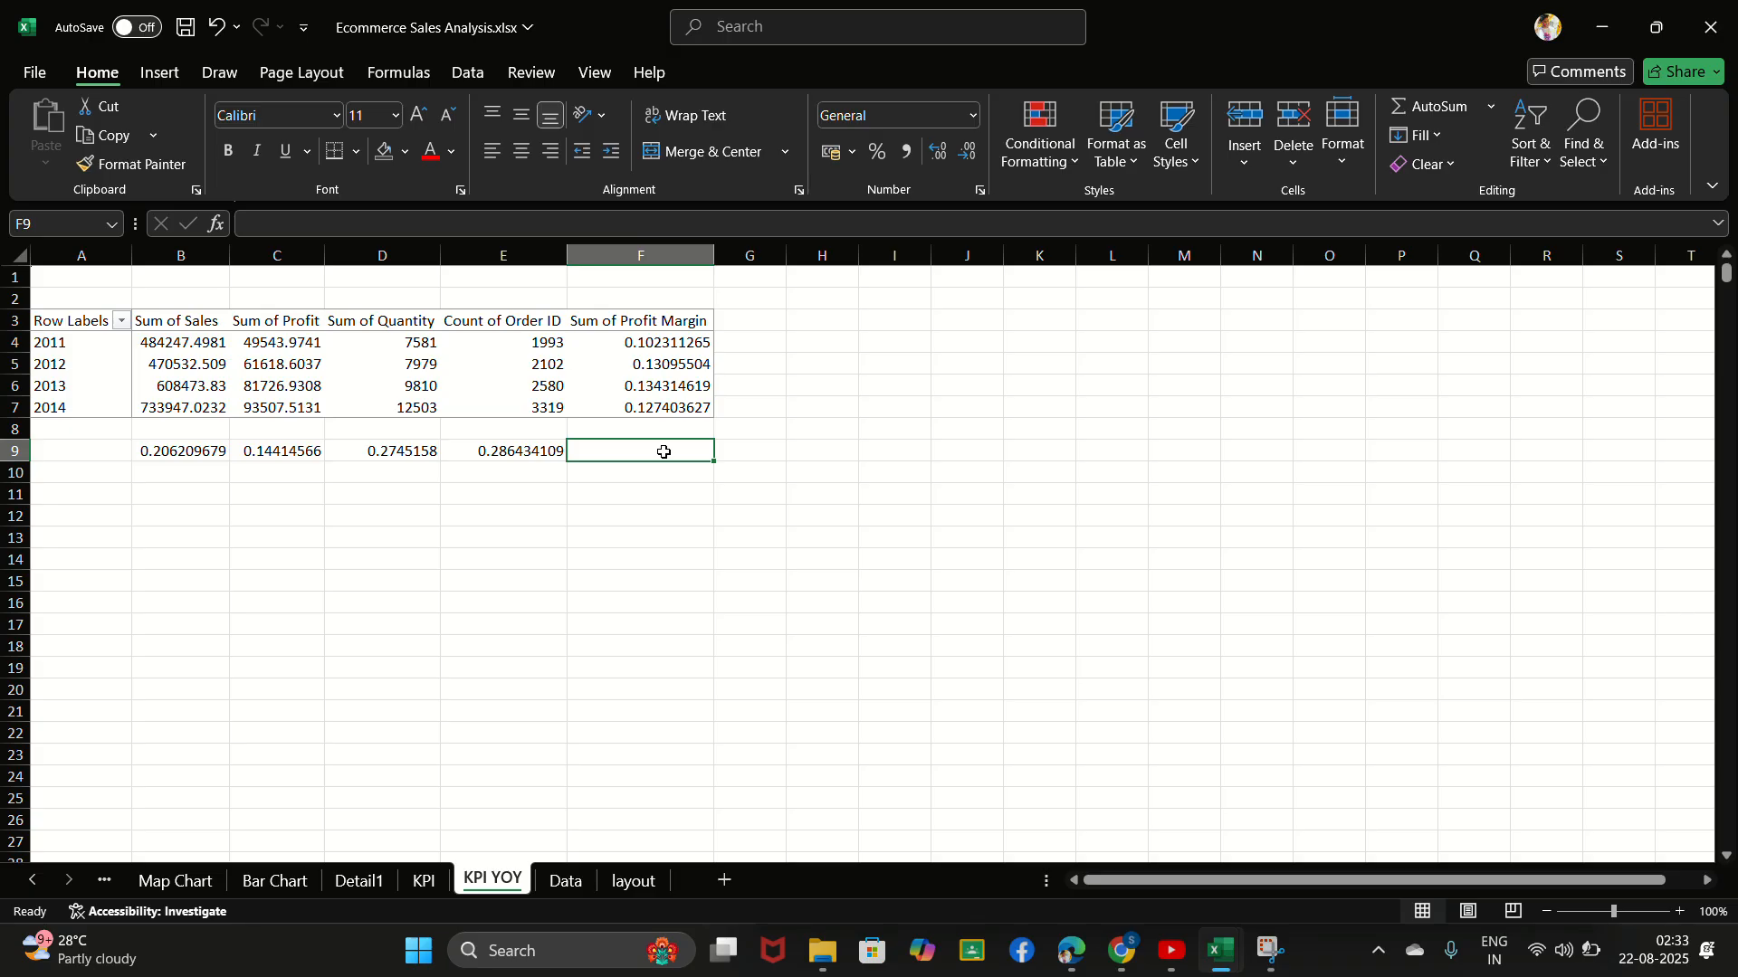
type("=")
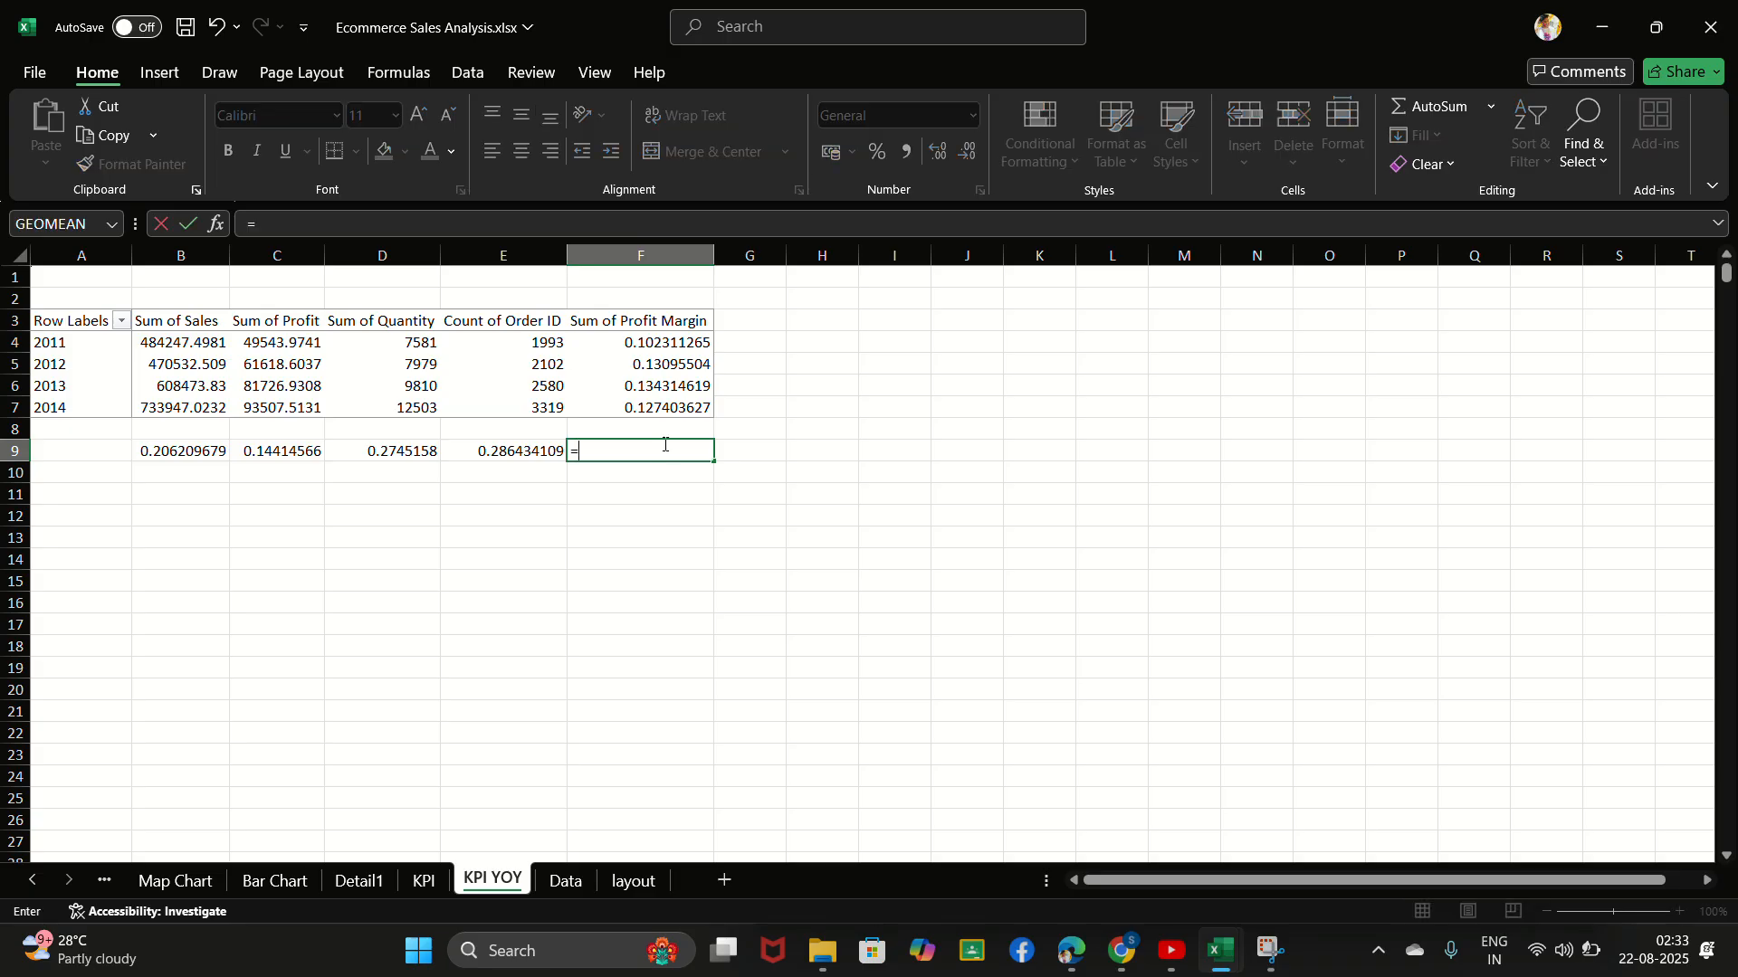
type("(")
left_click(669, 410)
type("/")
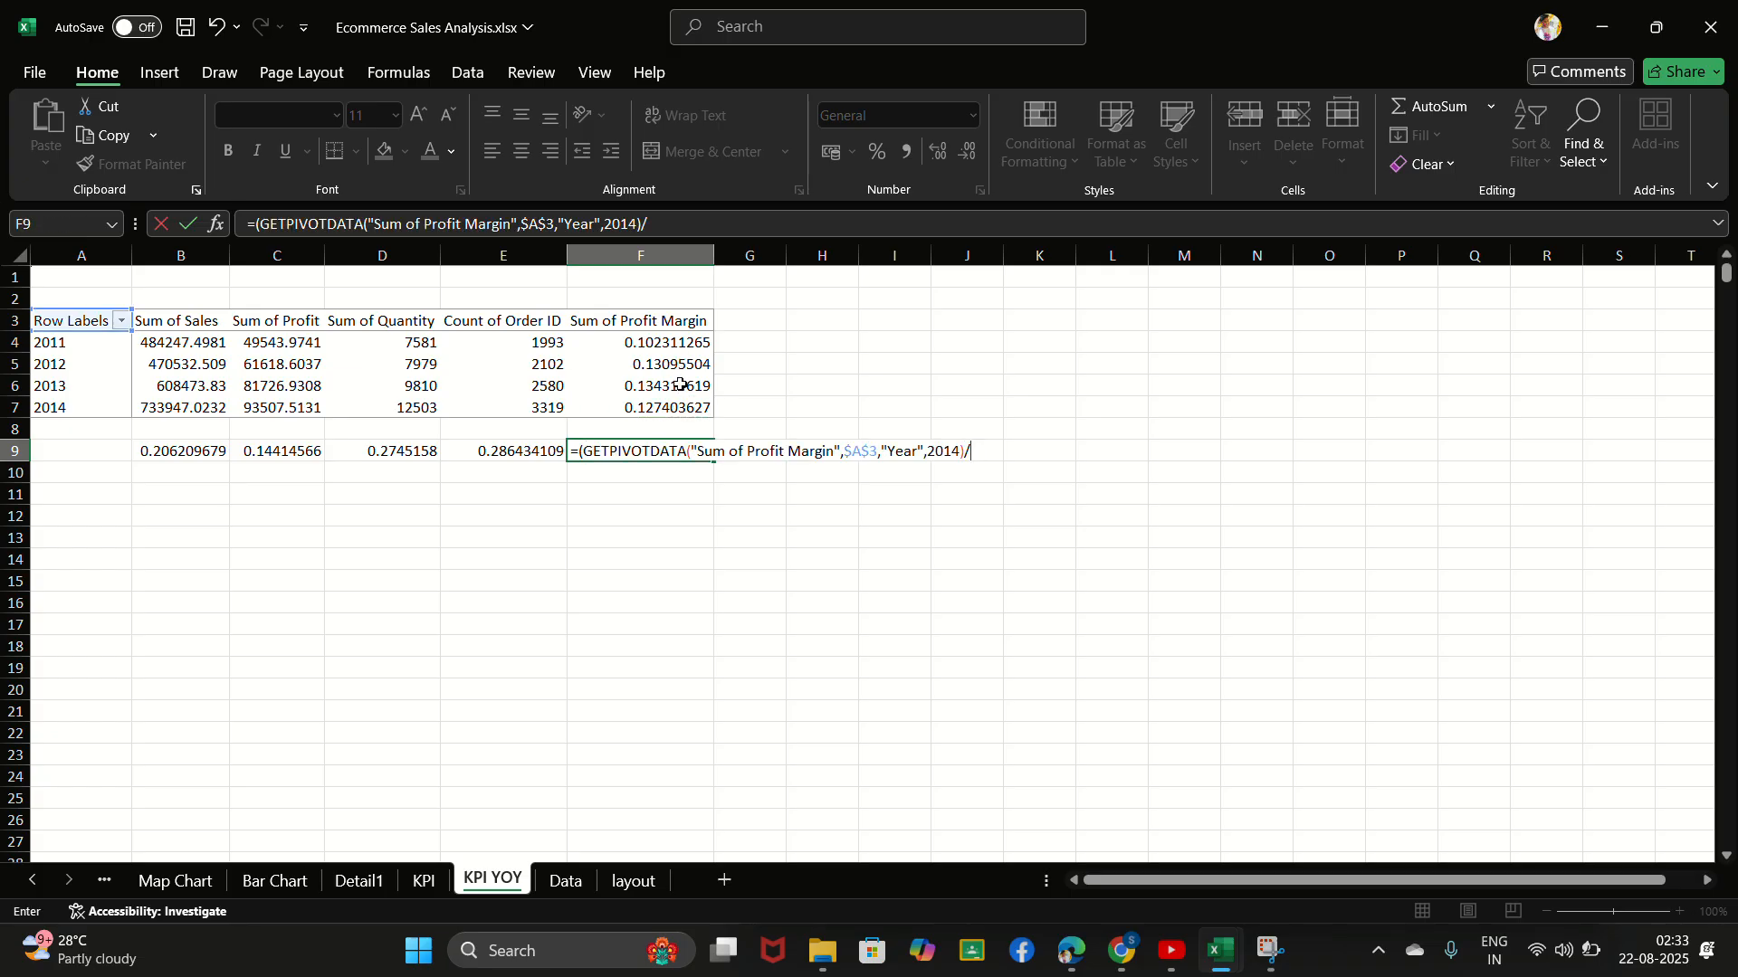
left_click(680, 384)
type(")")
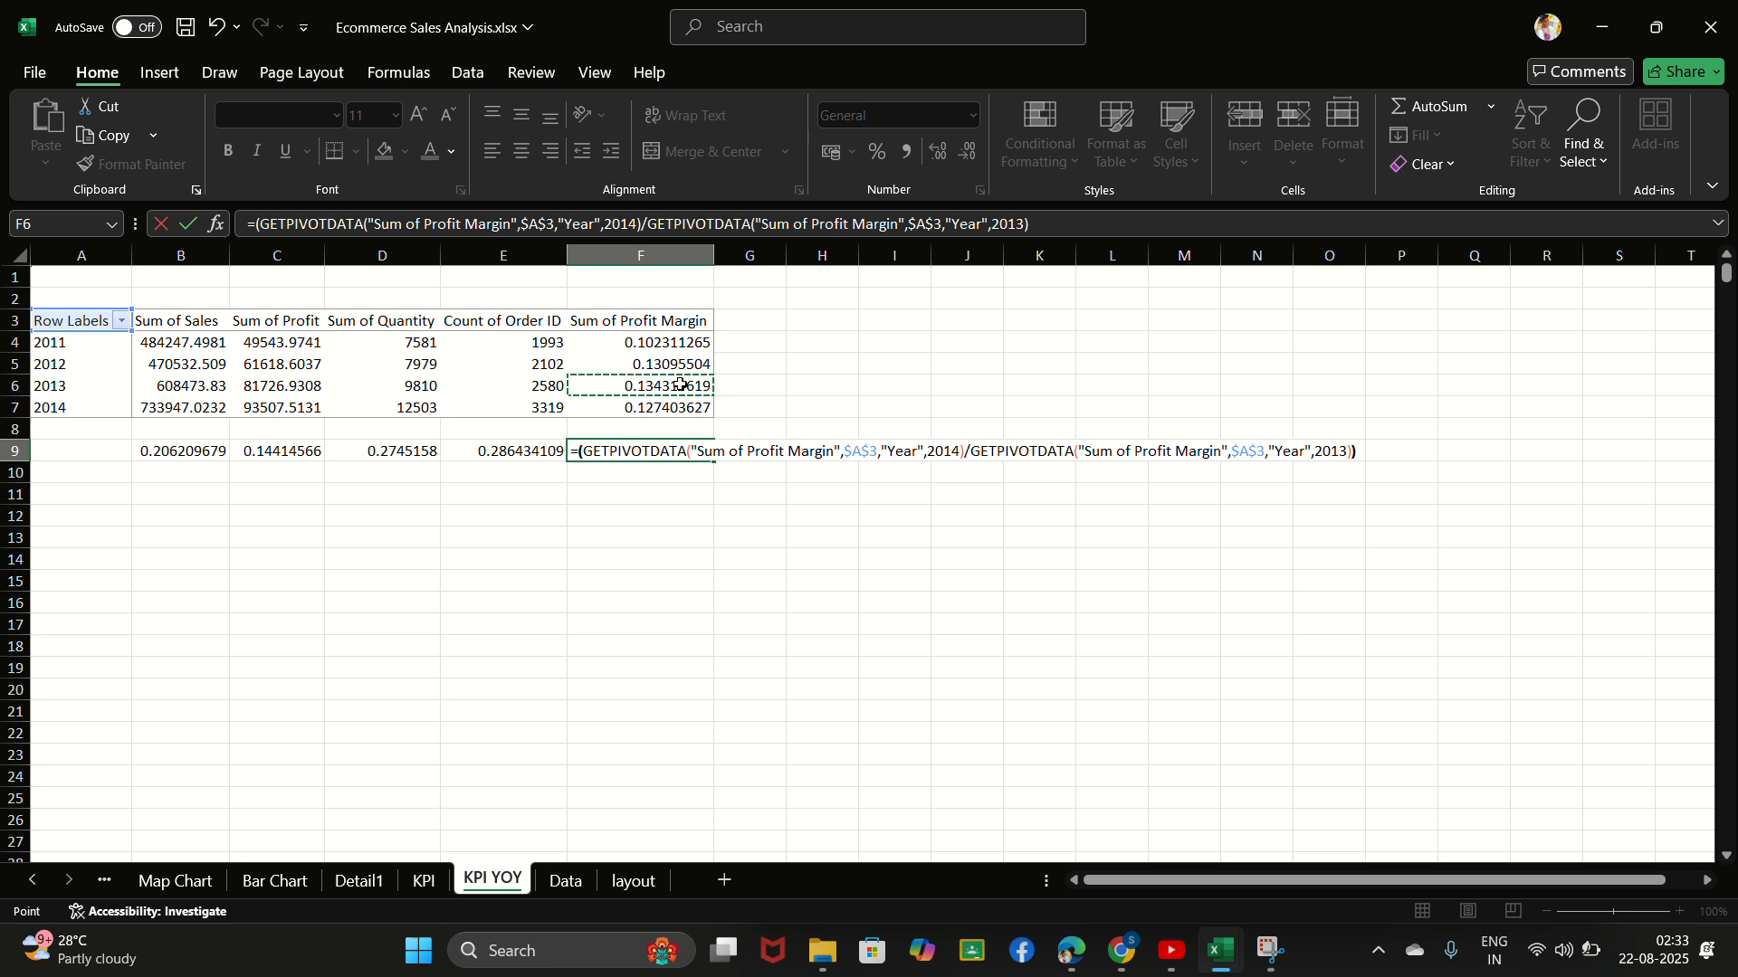
type("-1")
key("Return")
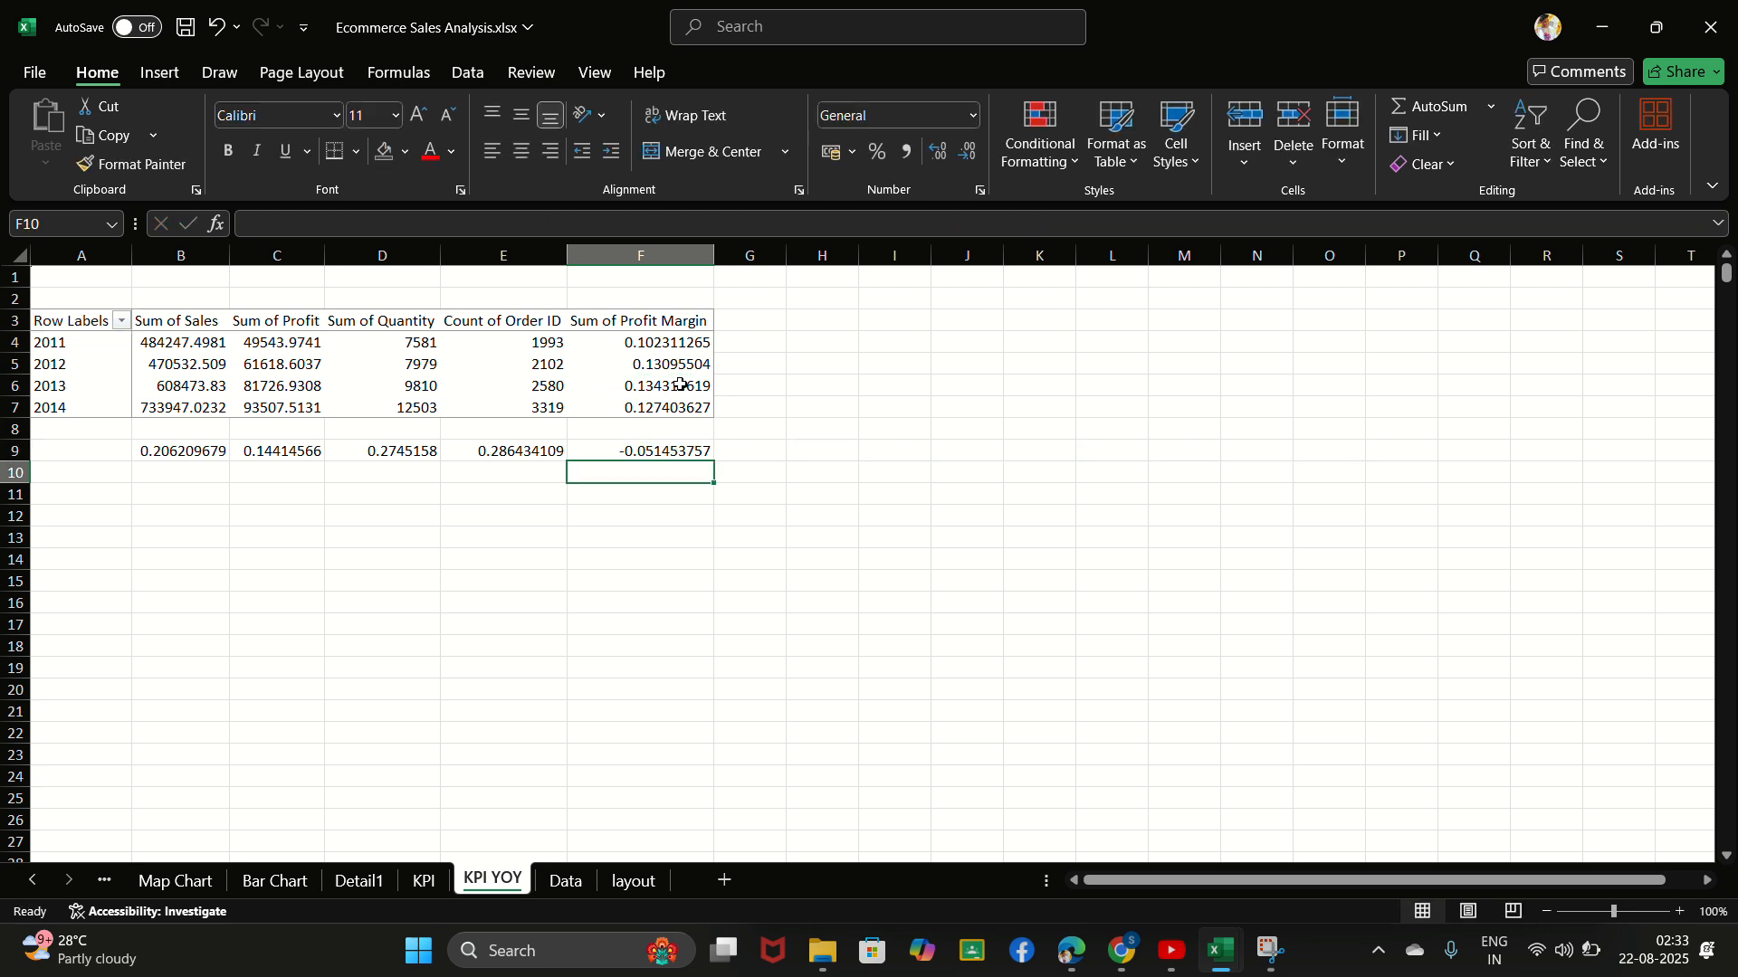
- Apply the existing custom number format [Green]▲0.00%;[Red] ▼0.00% to the sales growth in cell B9
left_click(759, 29)
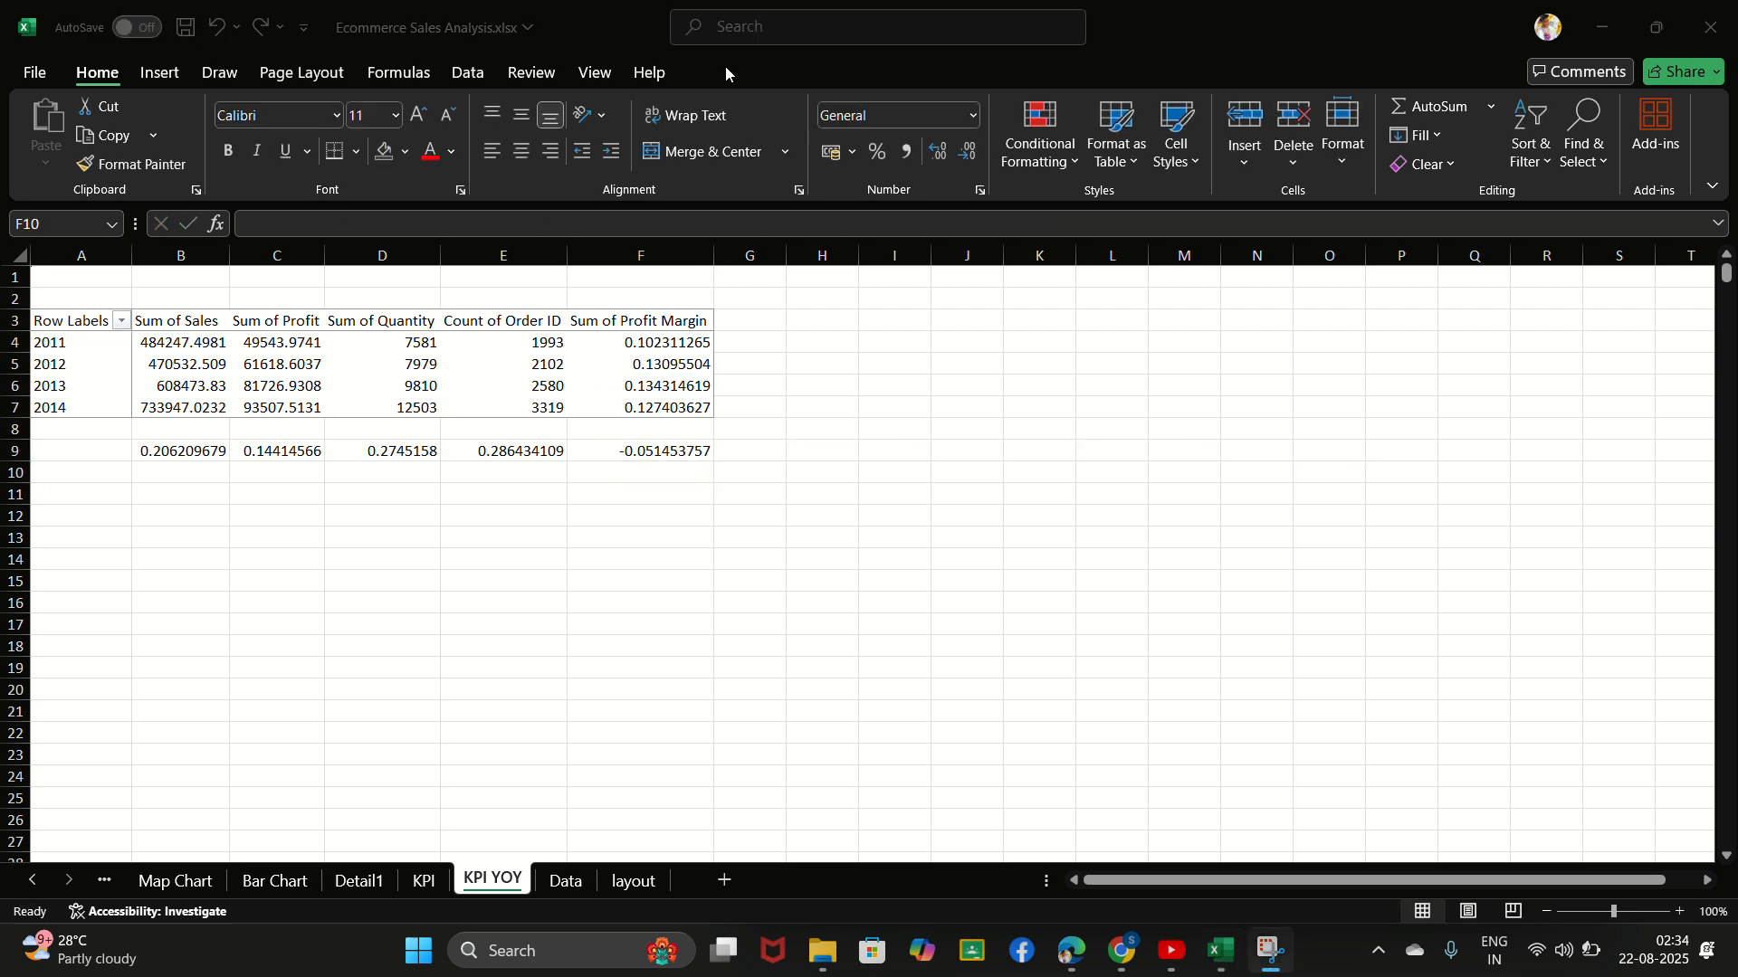
left_click(191, 450)
left_click(191, 450)
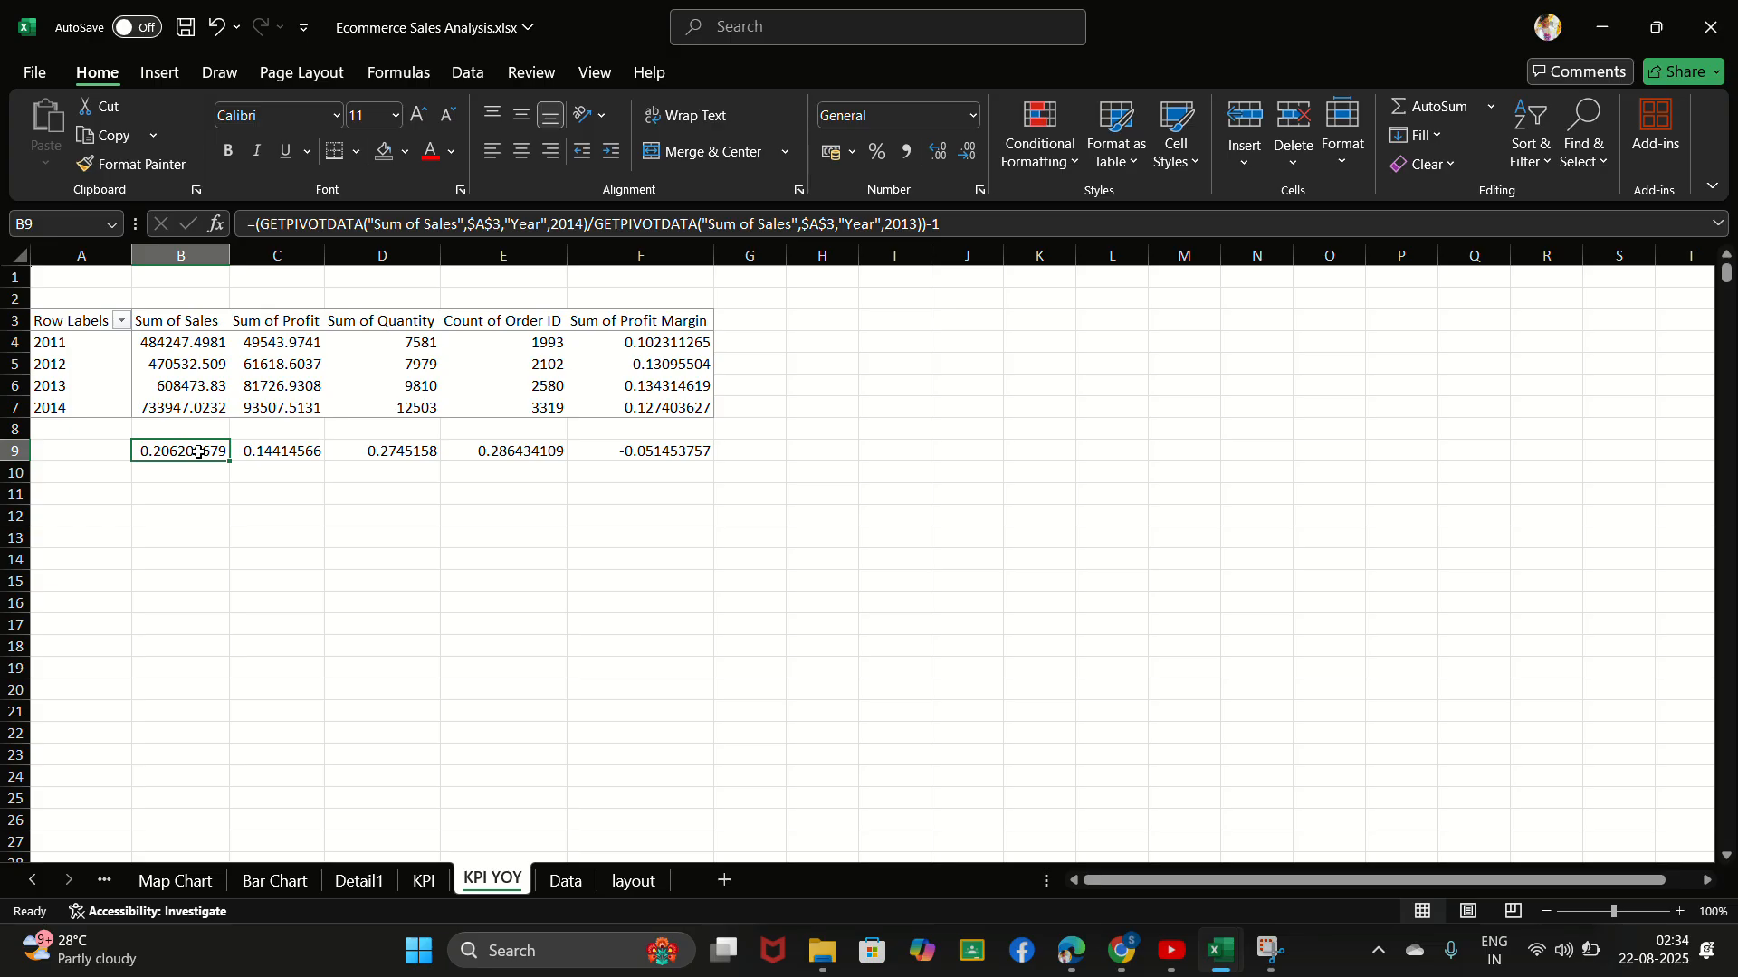
right_click(198, 453)
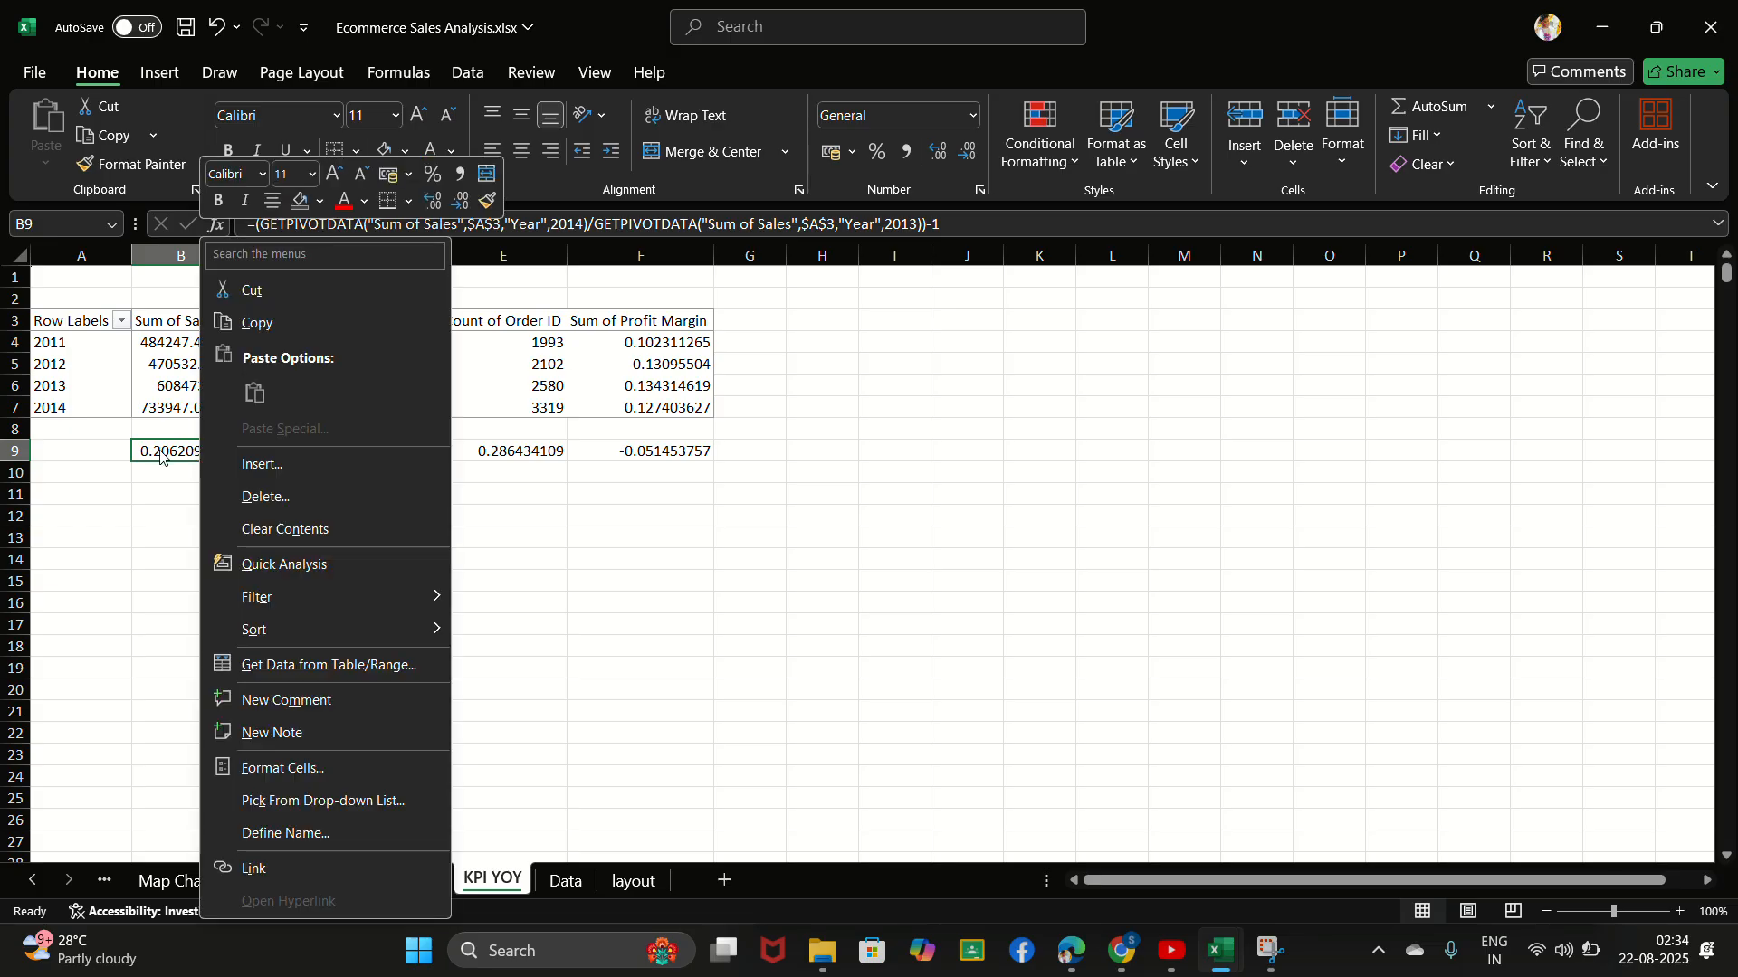
left_click(159, 450)
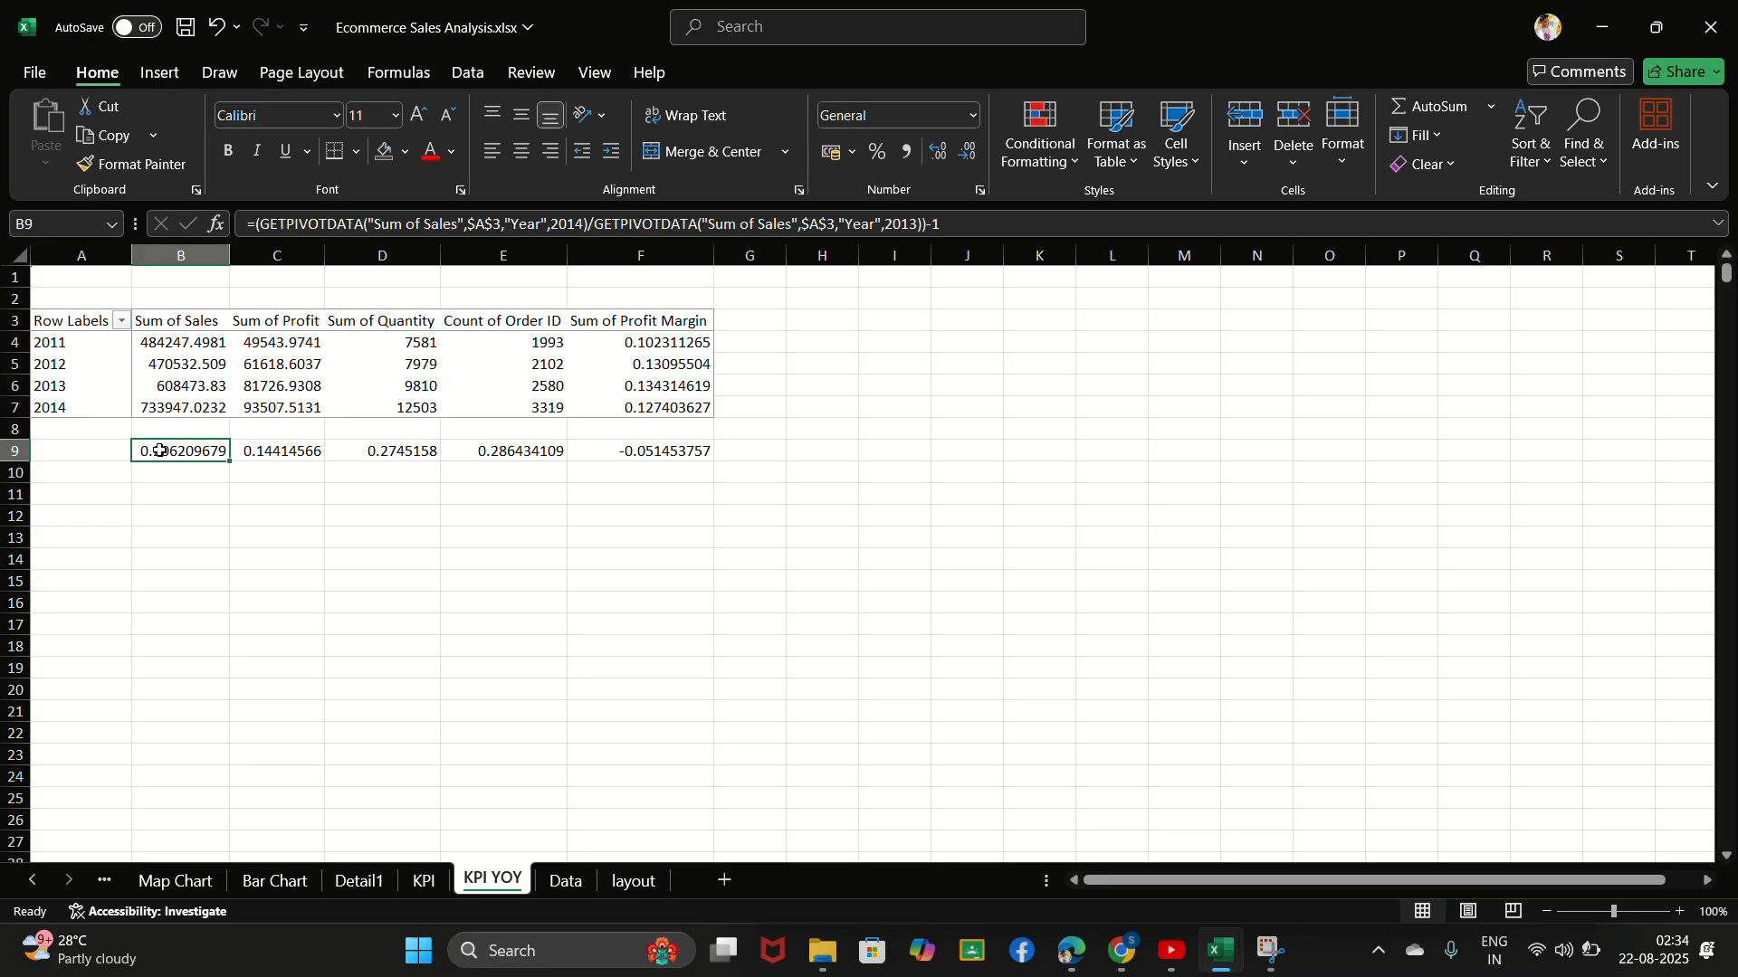
key("ctrl+1")
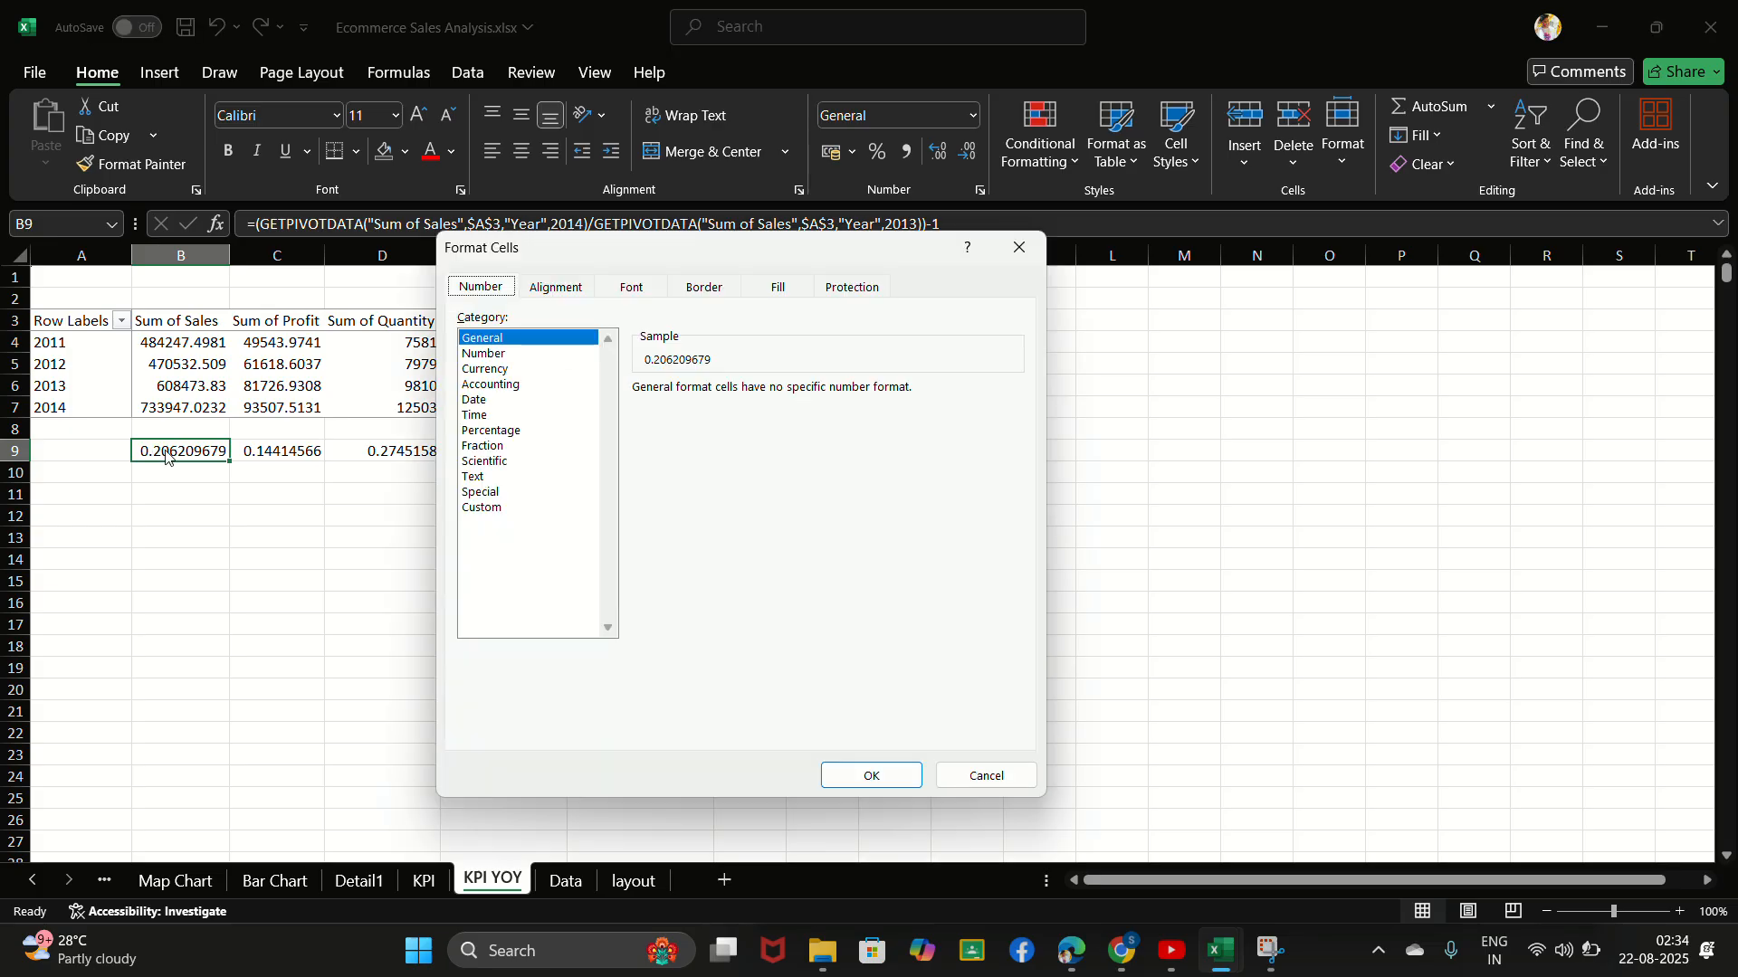
left_click(491, 509)
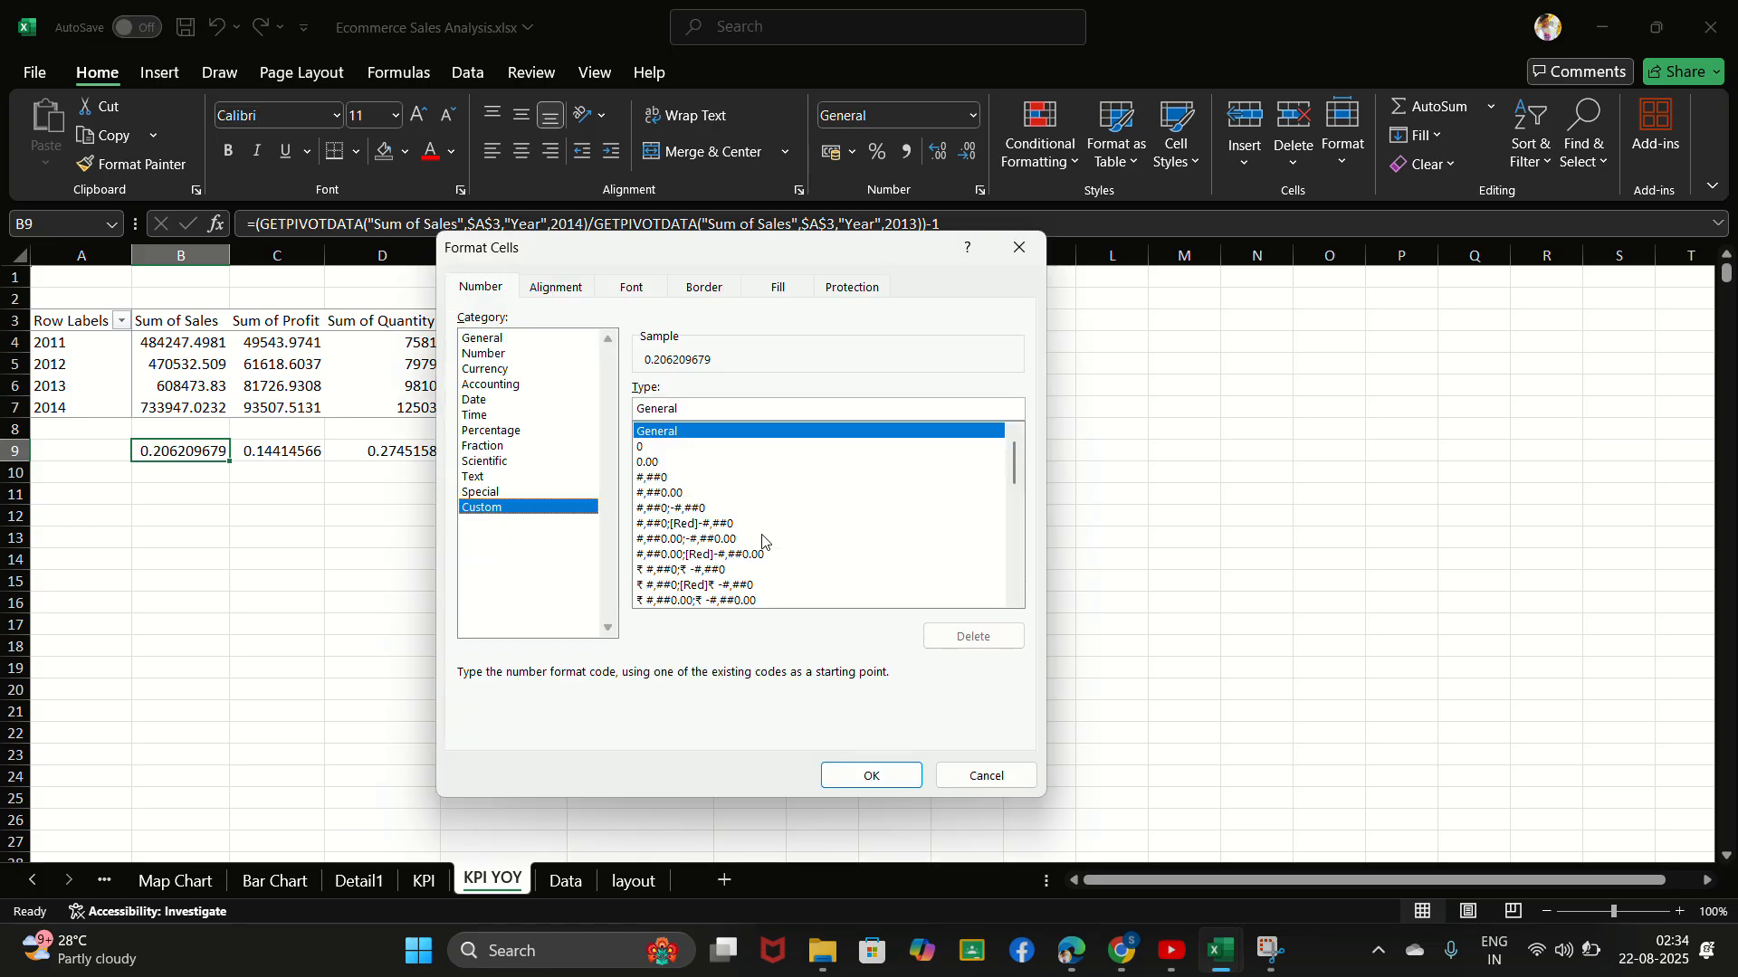
left_click(822, 407)
key("BackSpace")
key("BackSpace")
key("BackSpace")
key("BackSpace")
key("BackSpace")
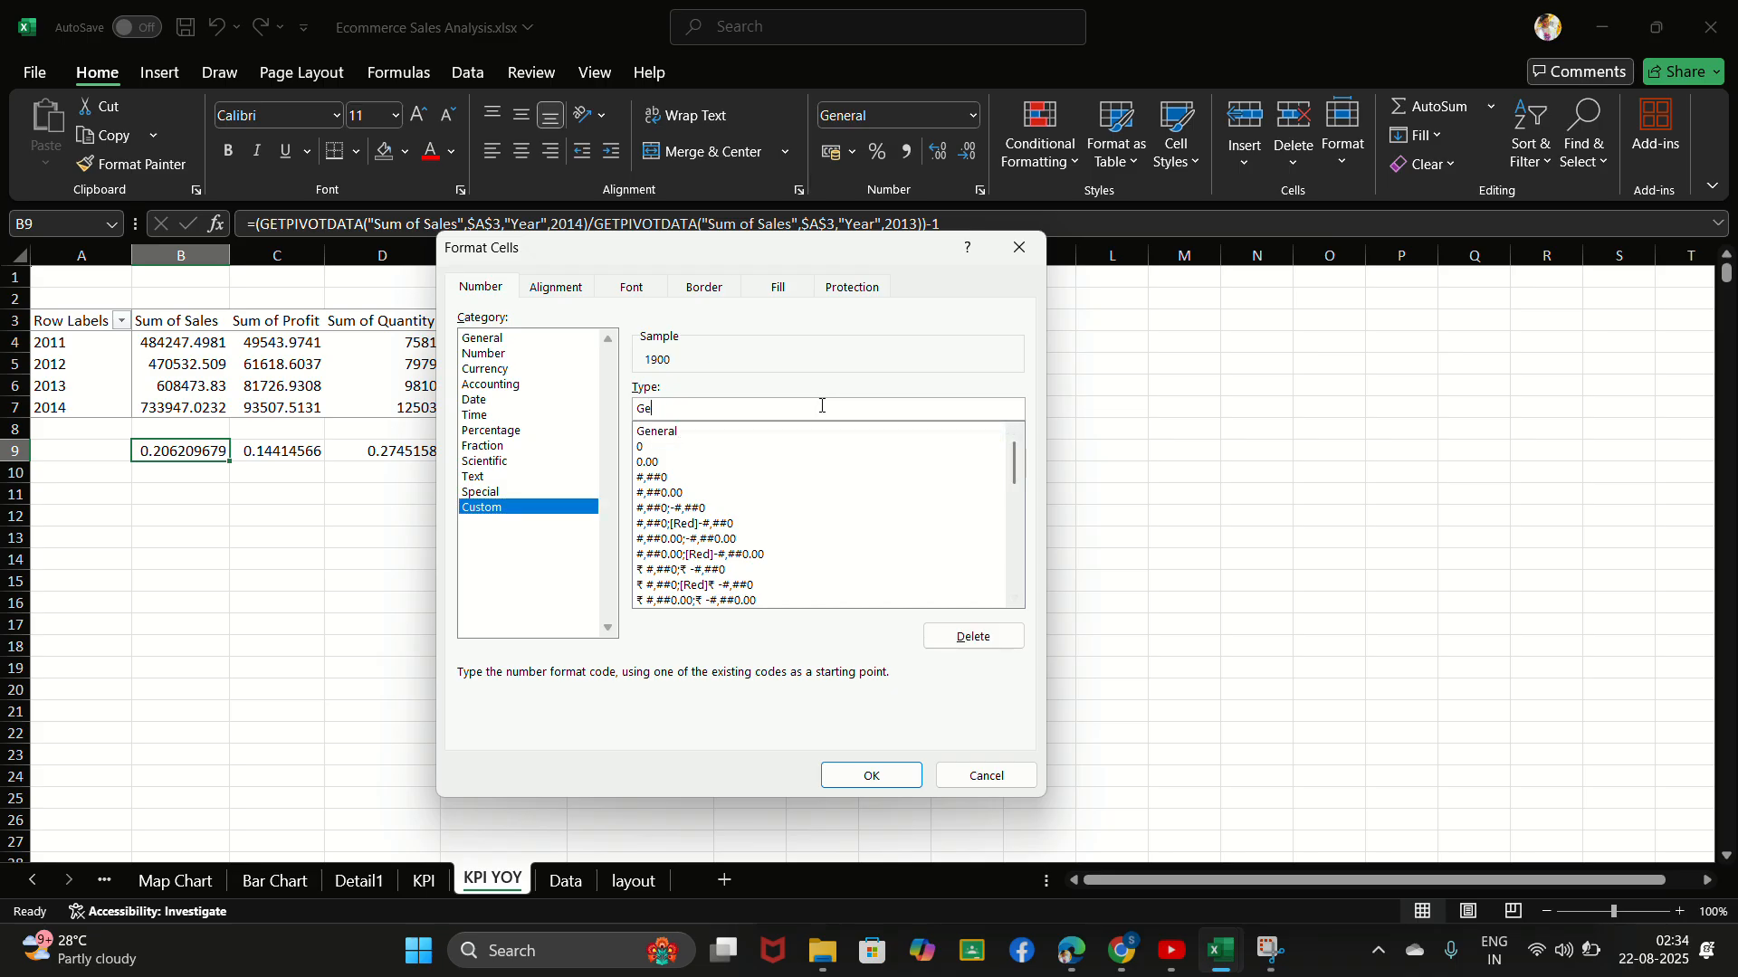
key("BackSpace")
type("ree")
left_click_drag(1015, 469, 1027, 585)
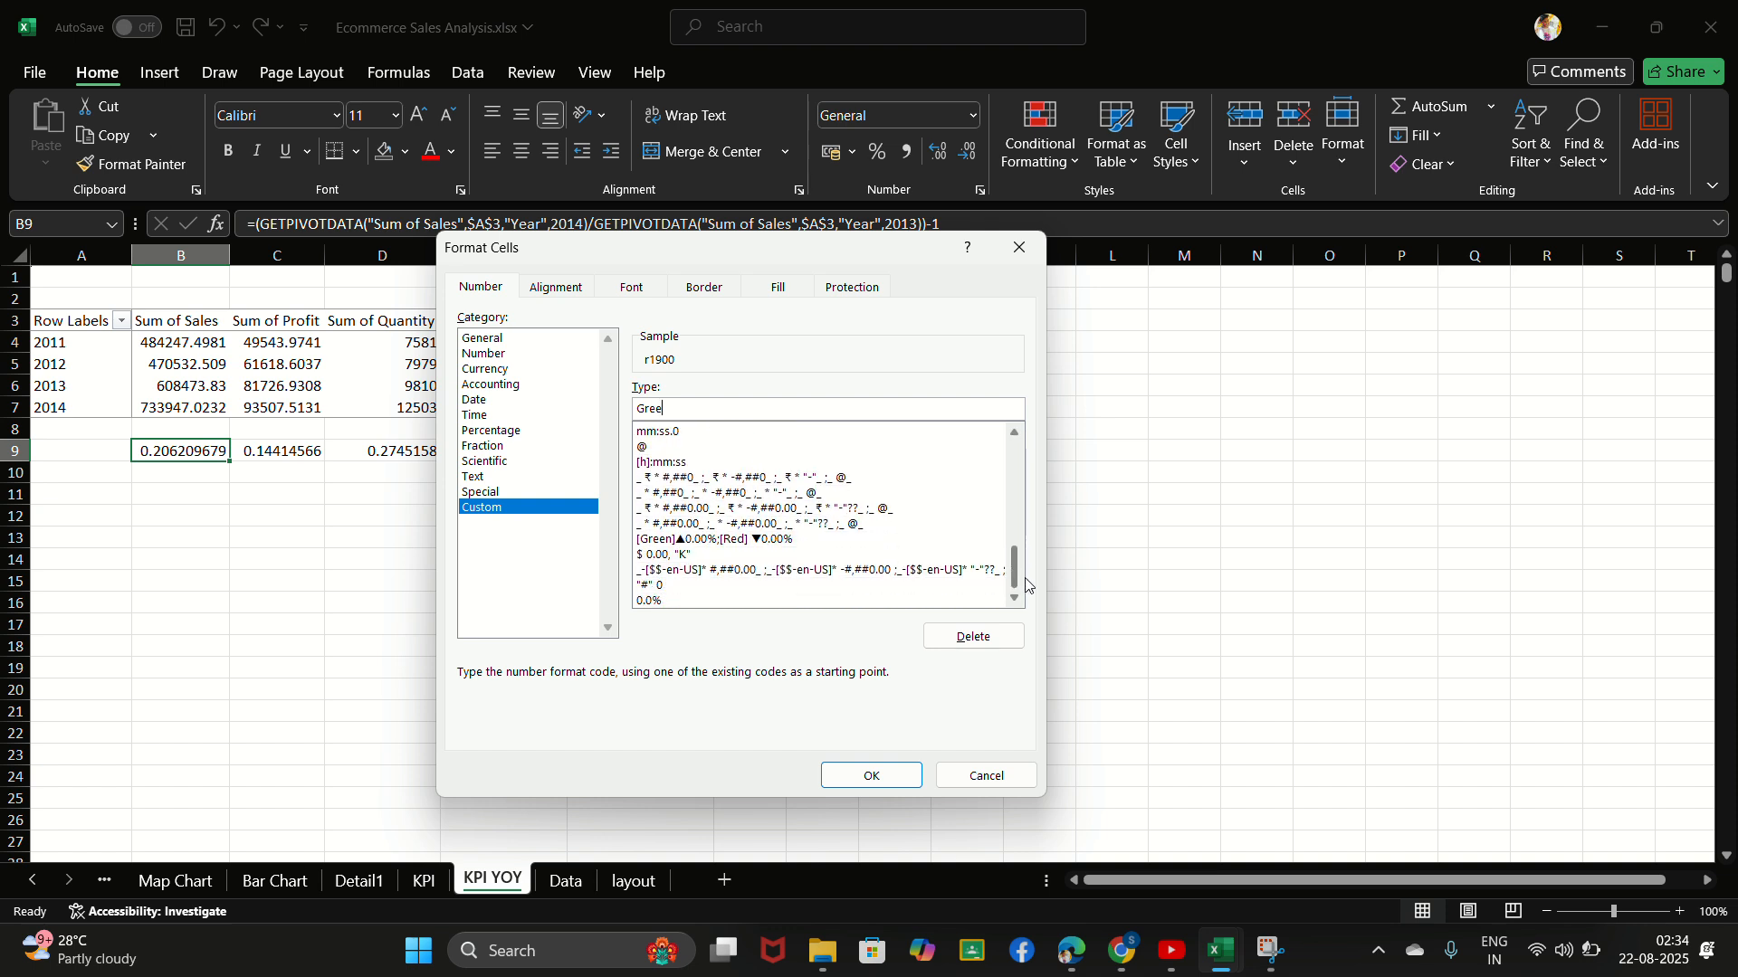
left_click(727, 541)
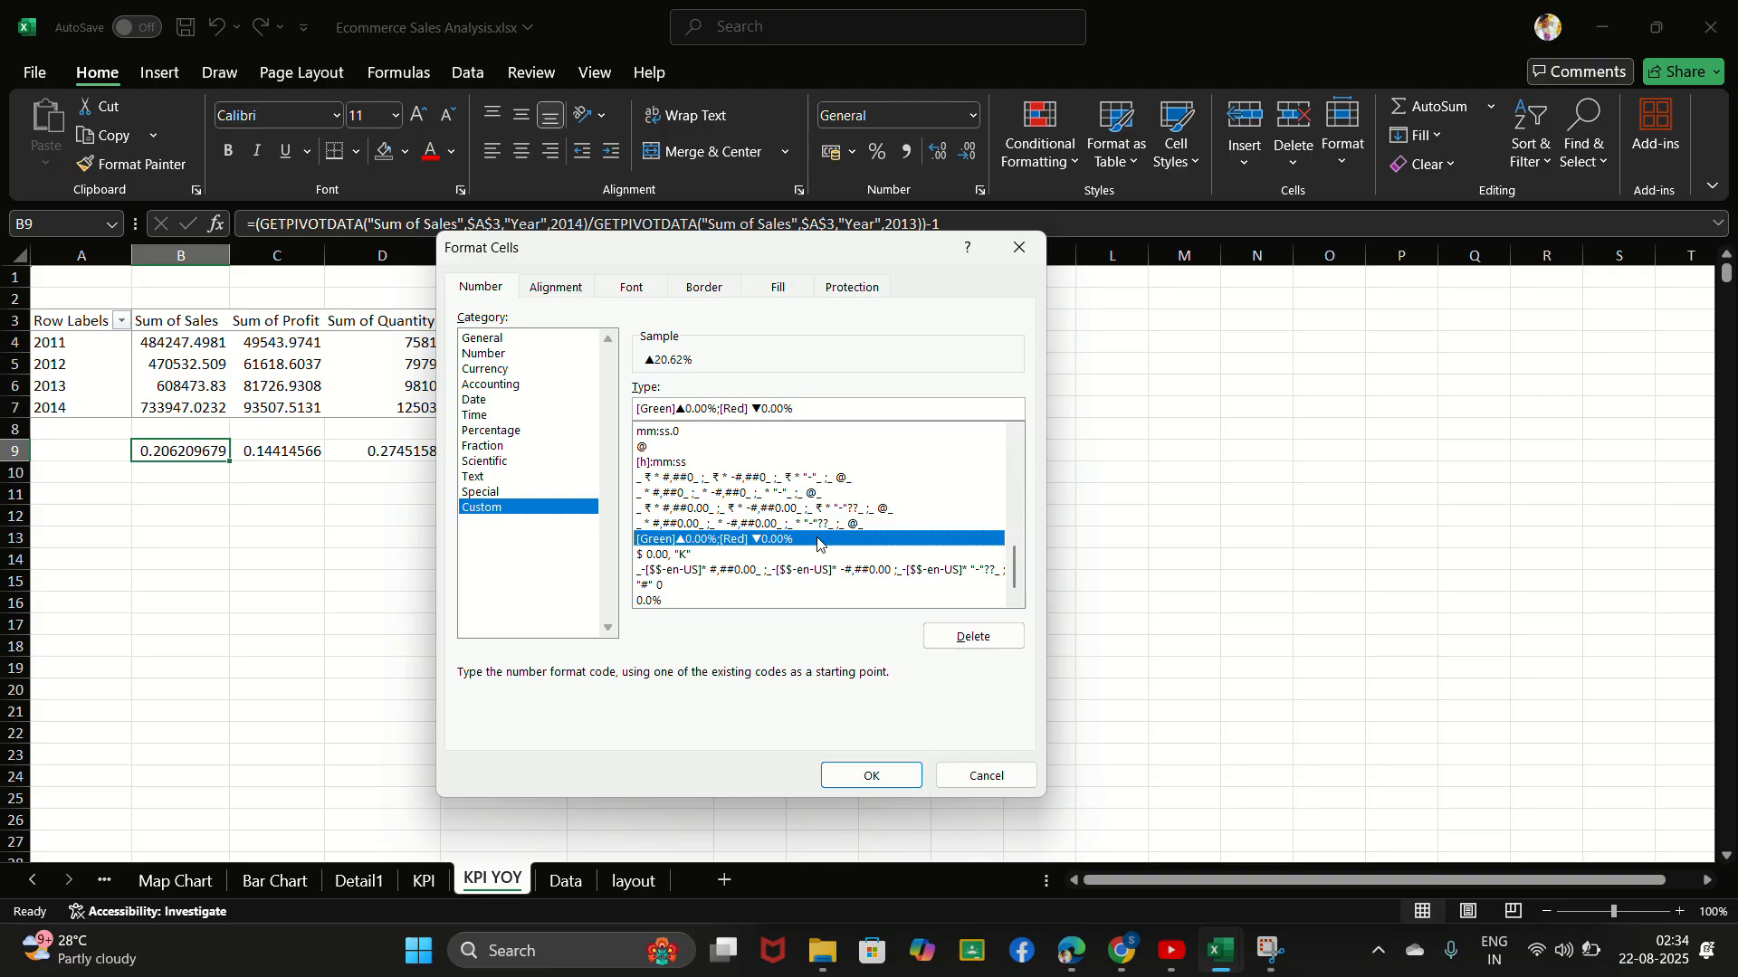
left_click(860, 774)
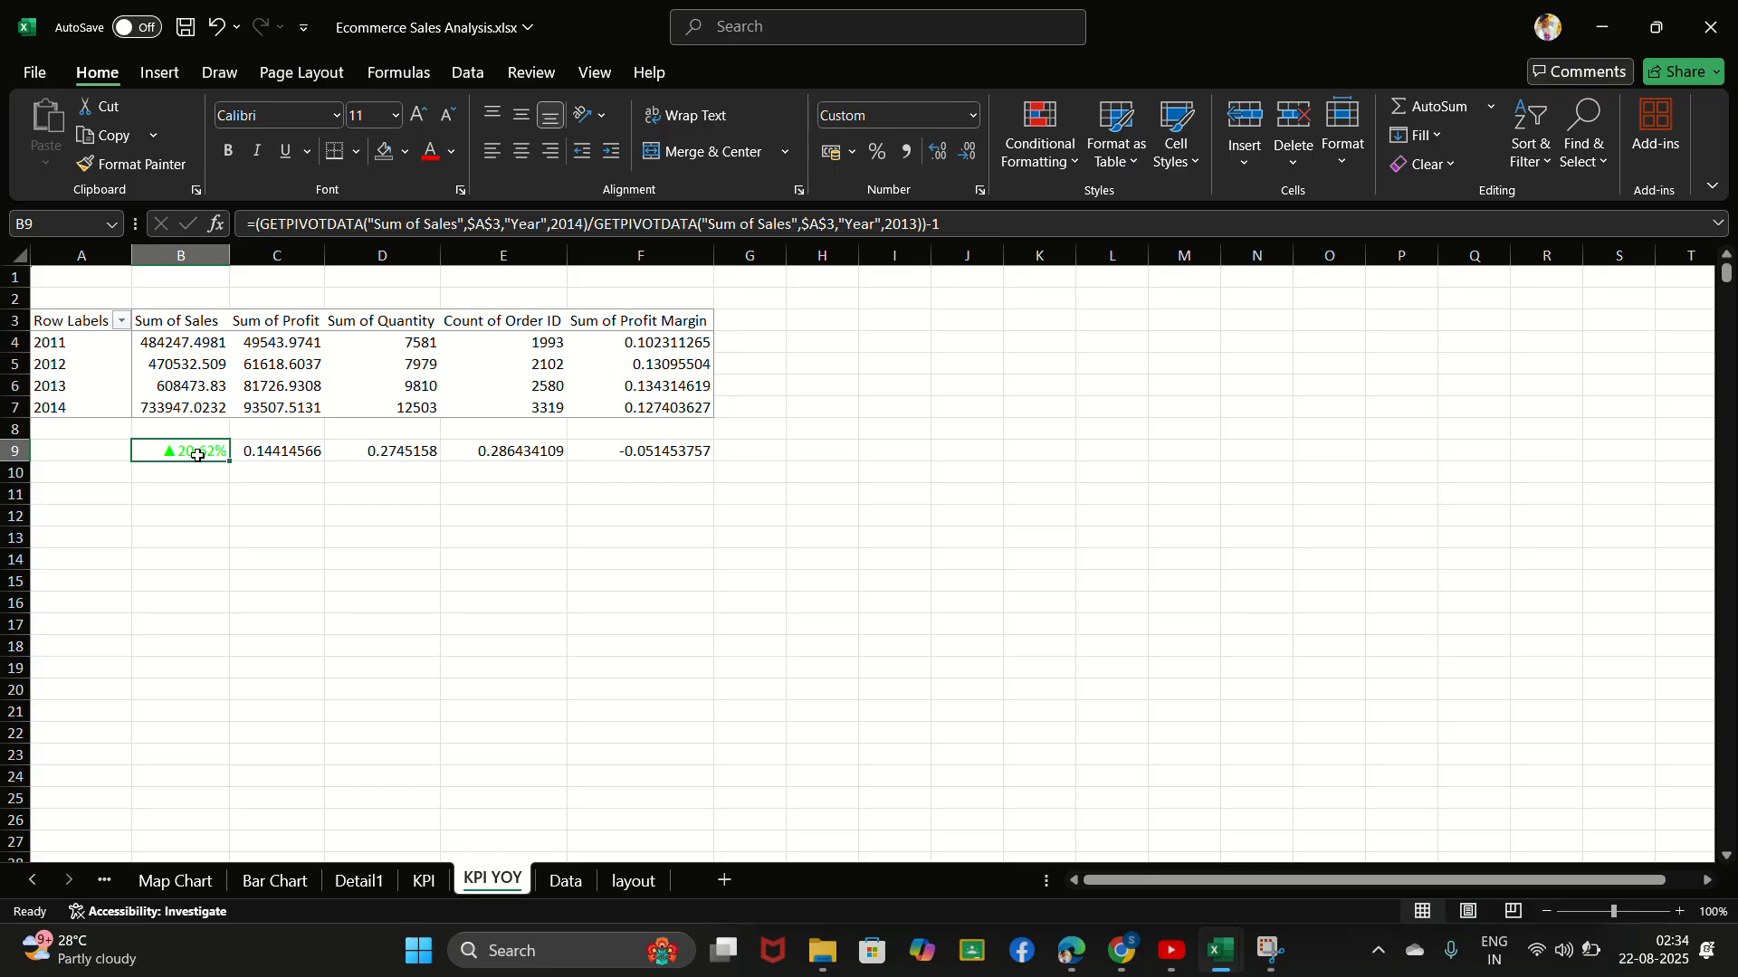
- Apply the custom number format [Green]▲0.00%;[Red] ▼0.00% to the profit growth in cell C9
left_click(248, 454)
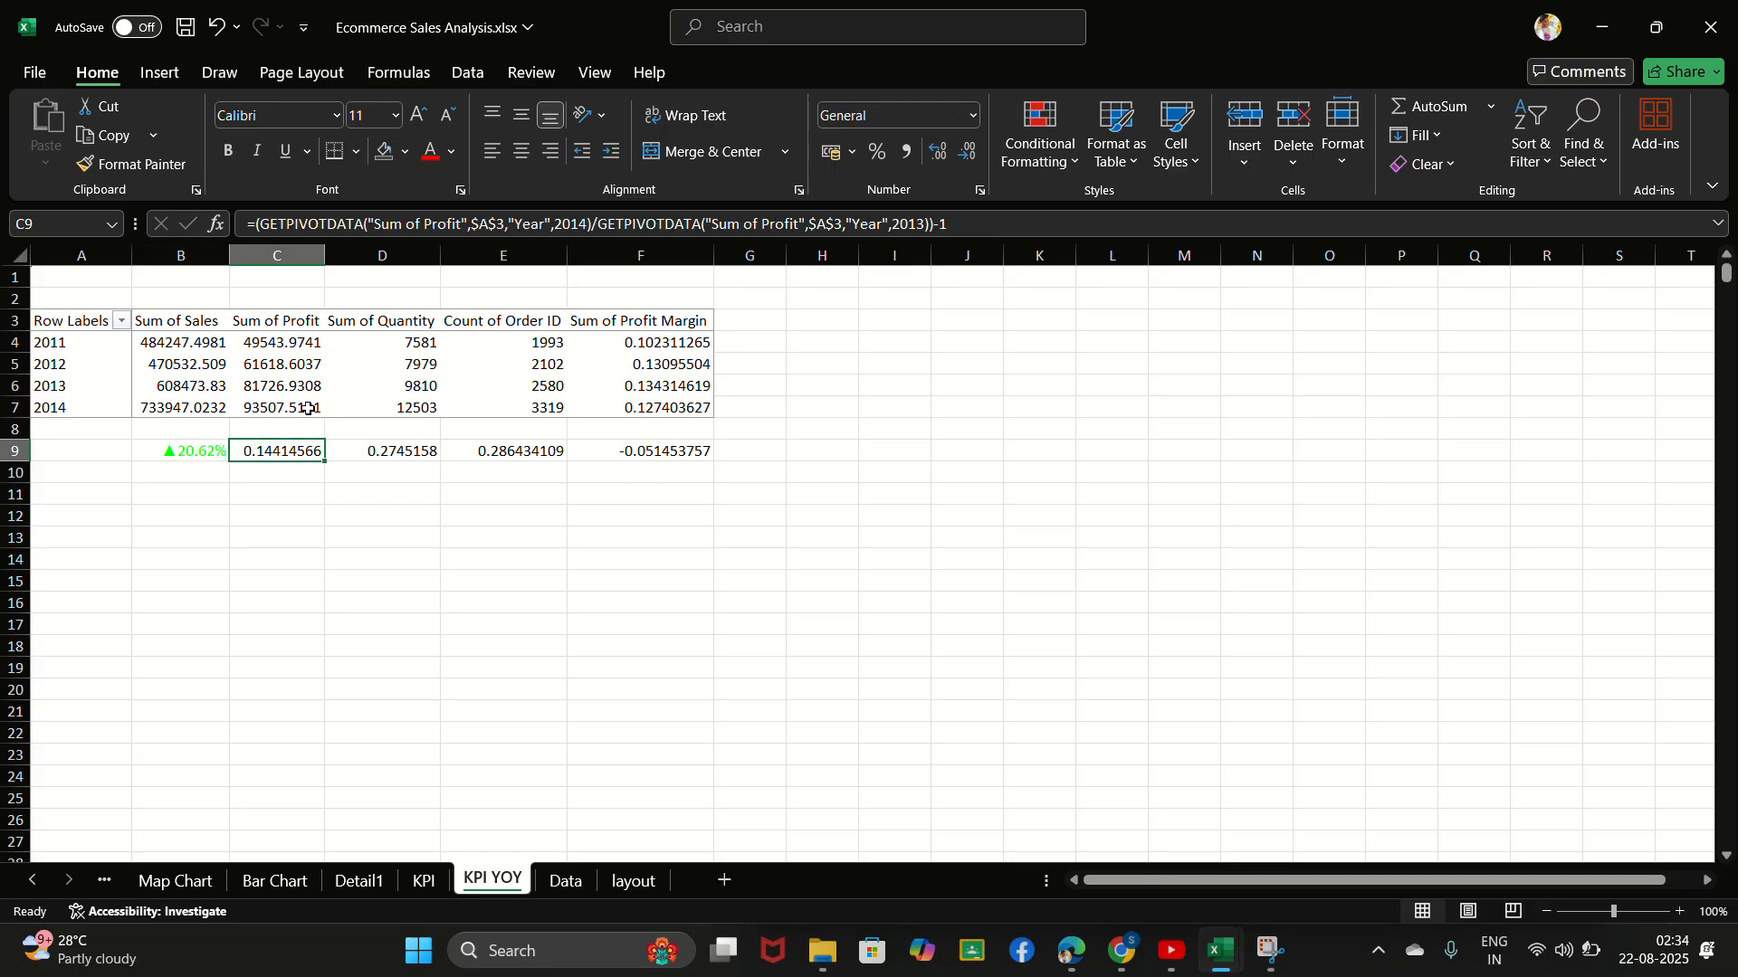
key("ctrl+1")
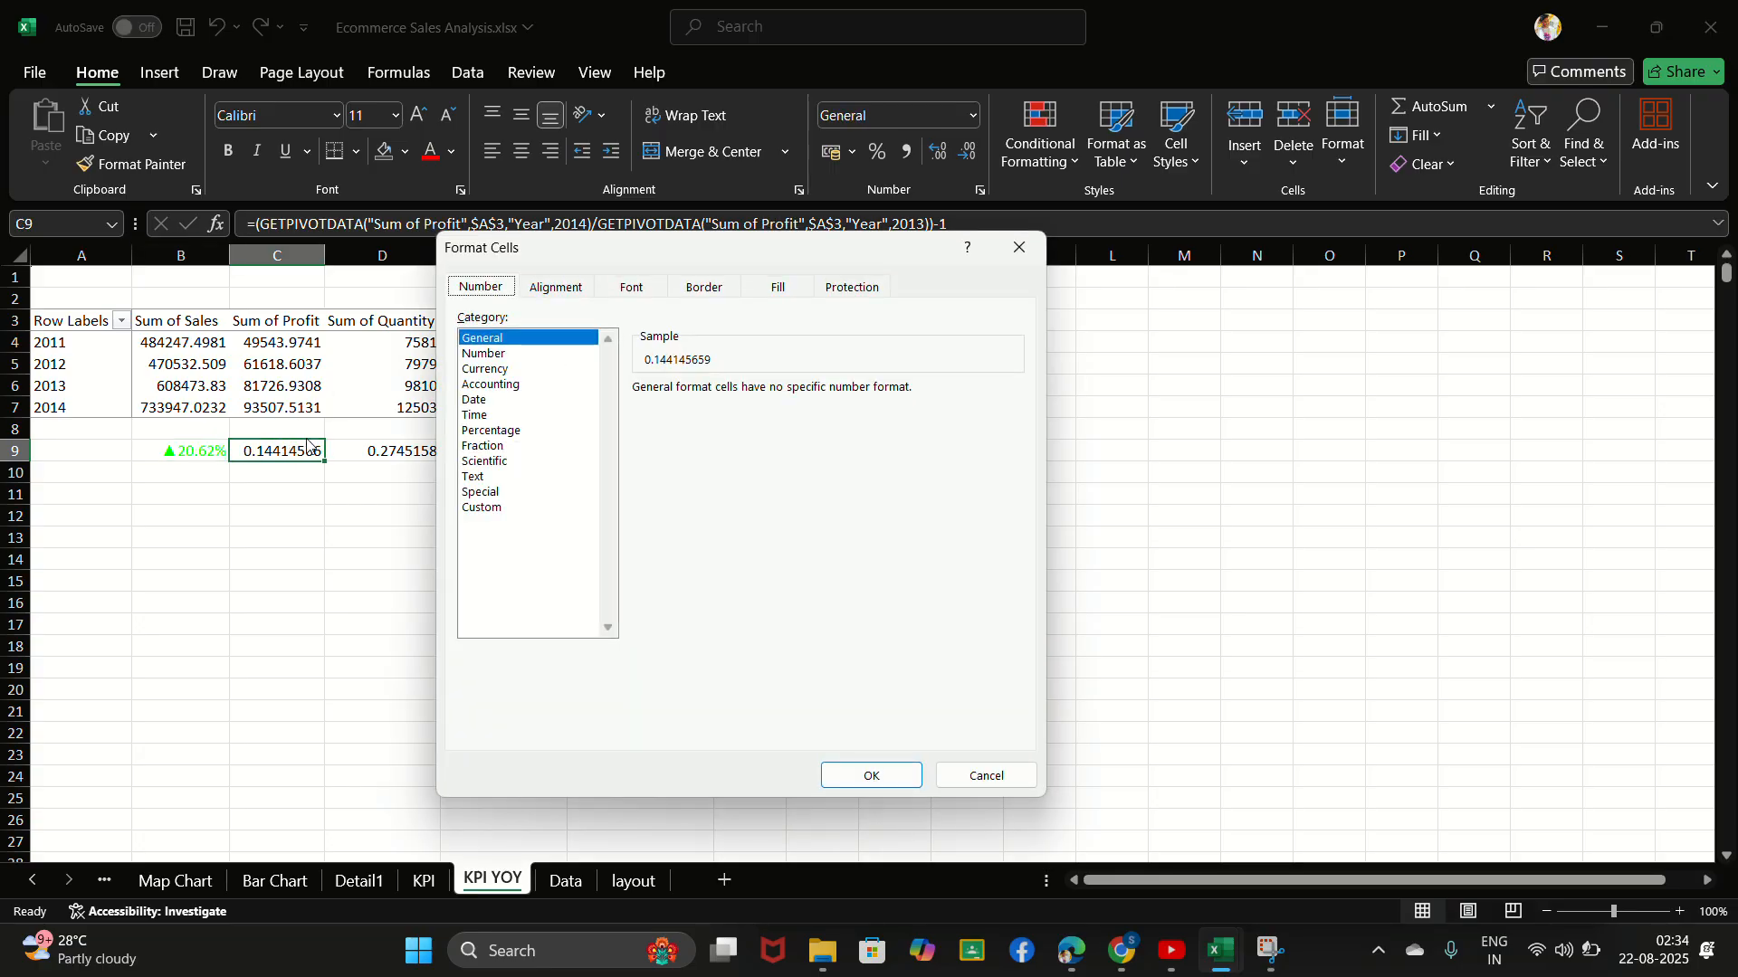
left_click(480, 508)
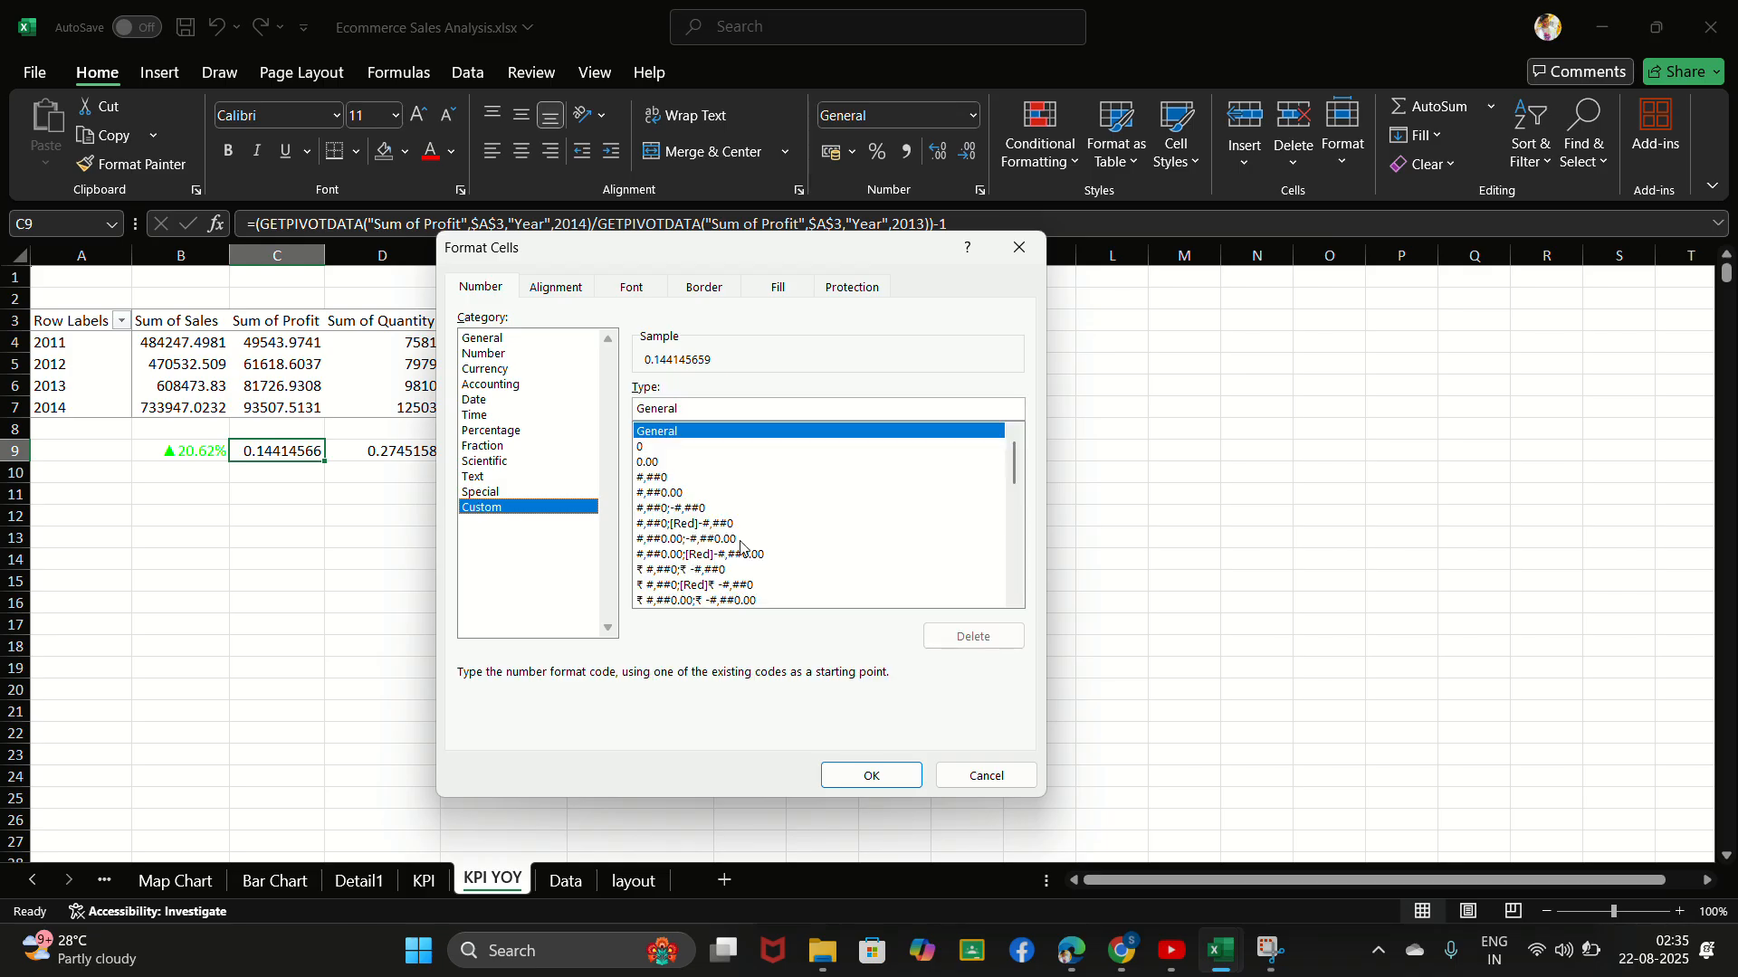
scroll(740, 546, "down", 10)
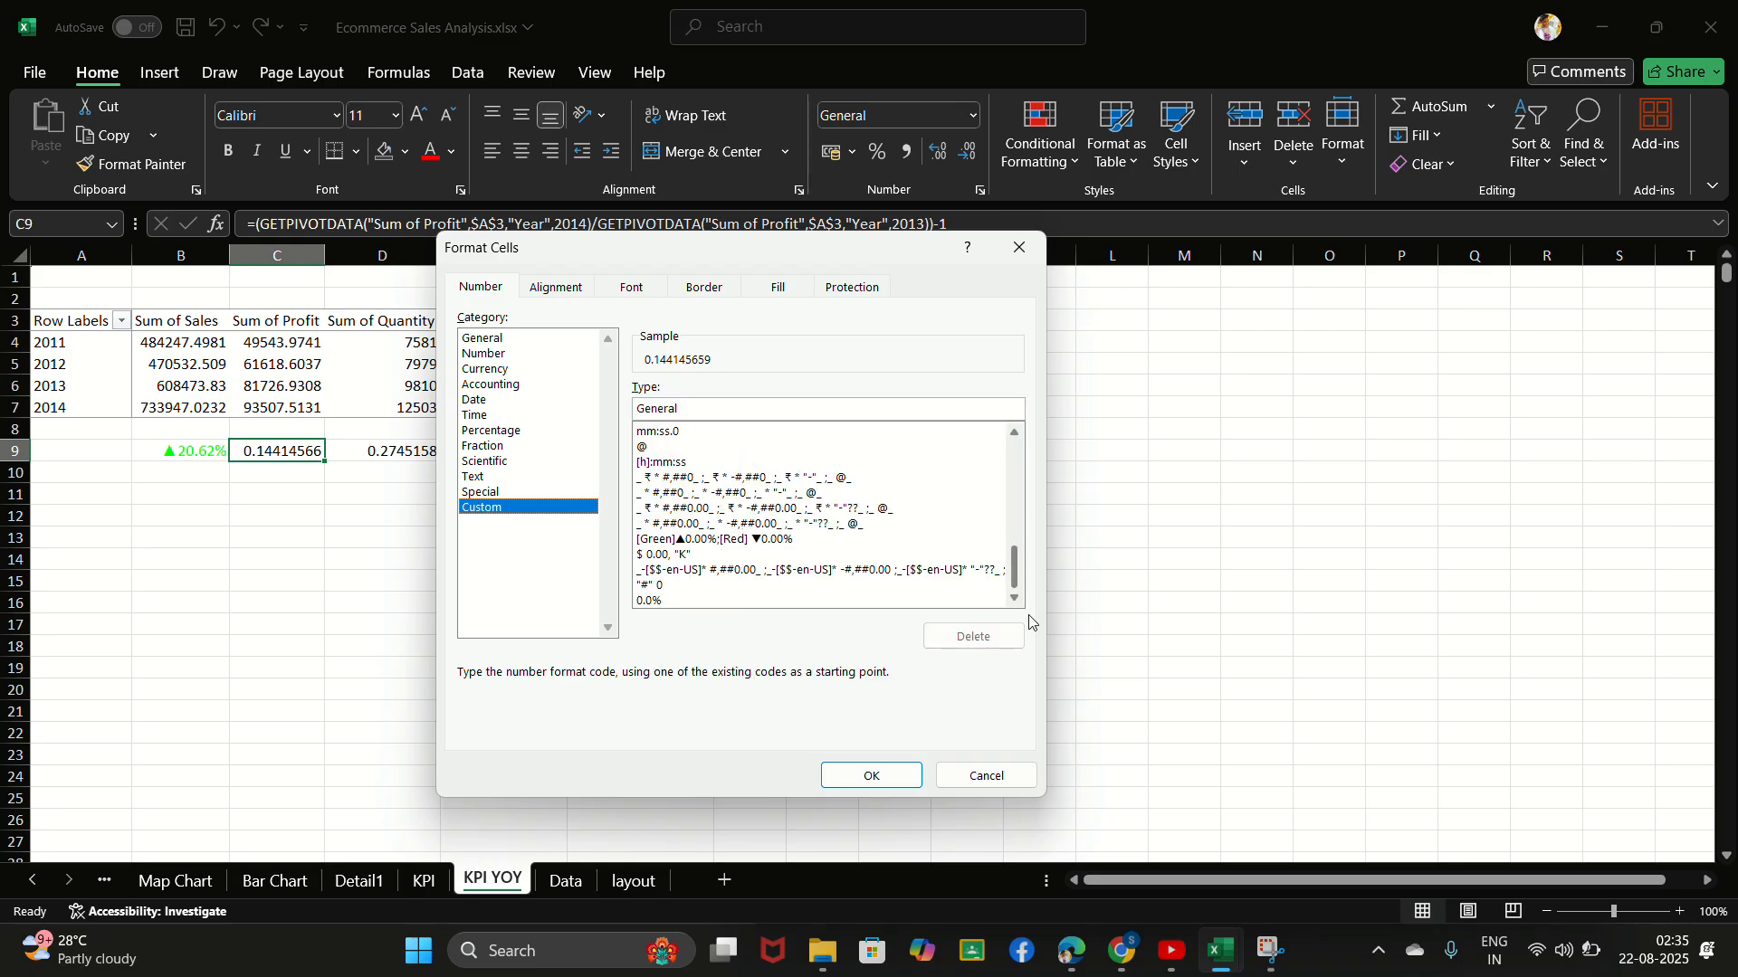
left_click(685, 540)
left_click(871, 776)
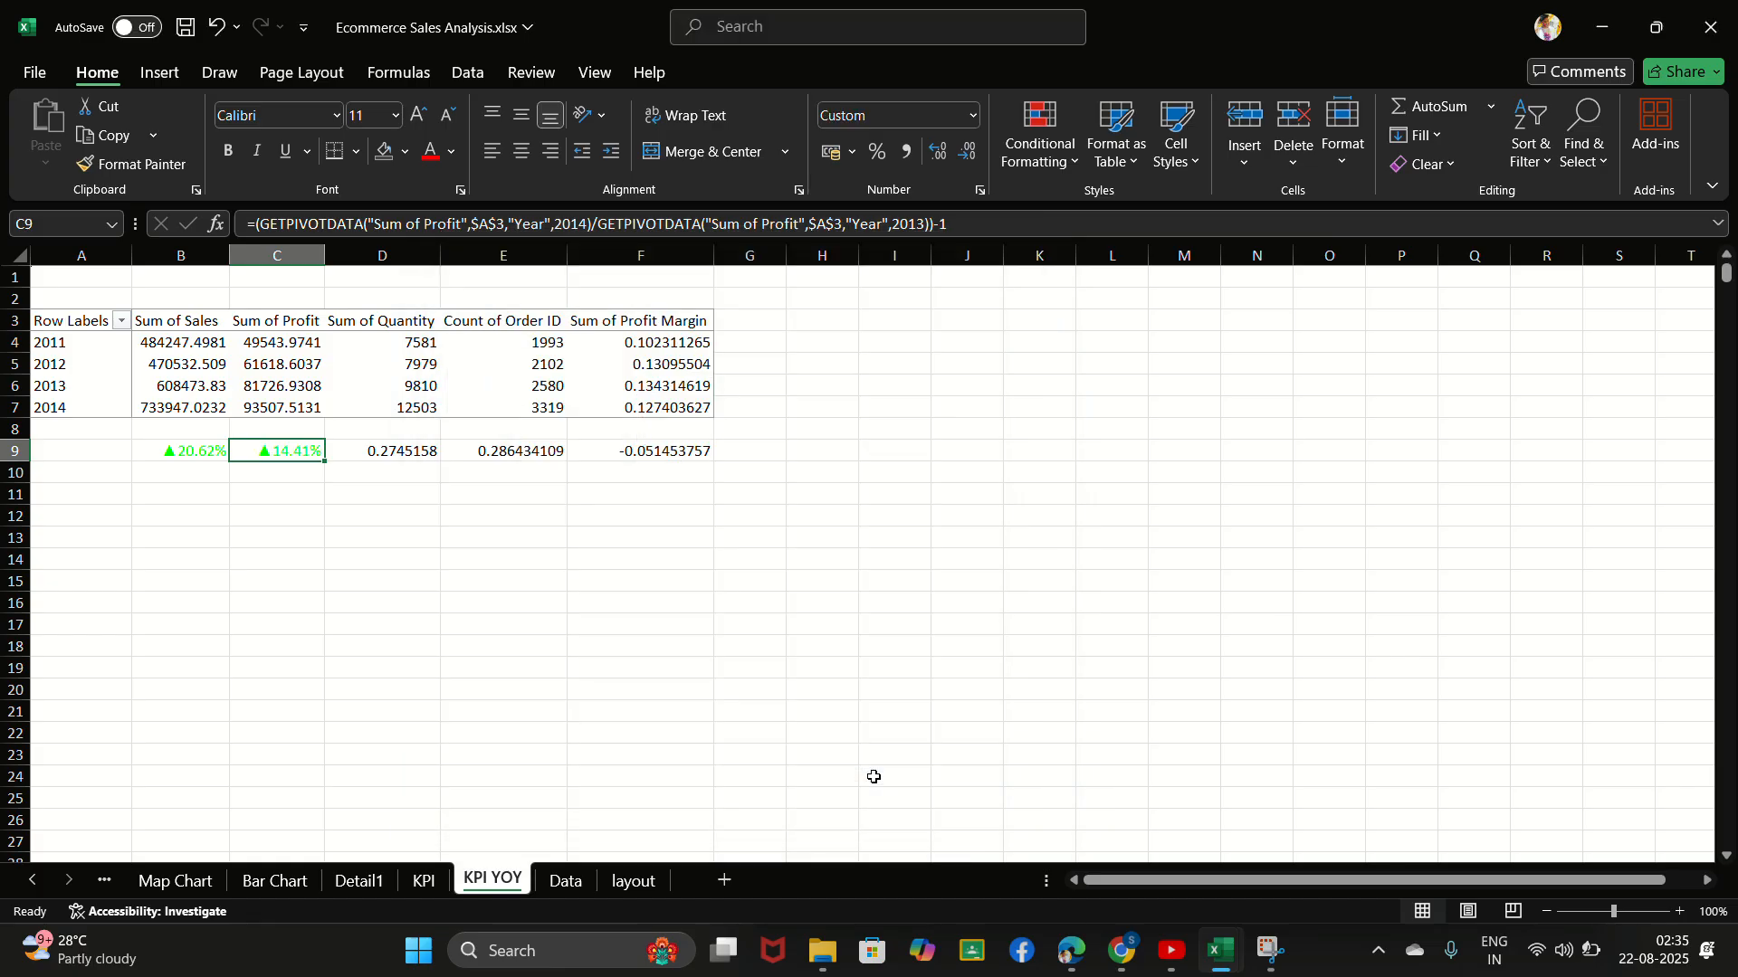
- Apply the custom number format [Green]▲0.00%;[Red] ▼0.00% to the quantity growth in cell D9
left_click(392, 459)
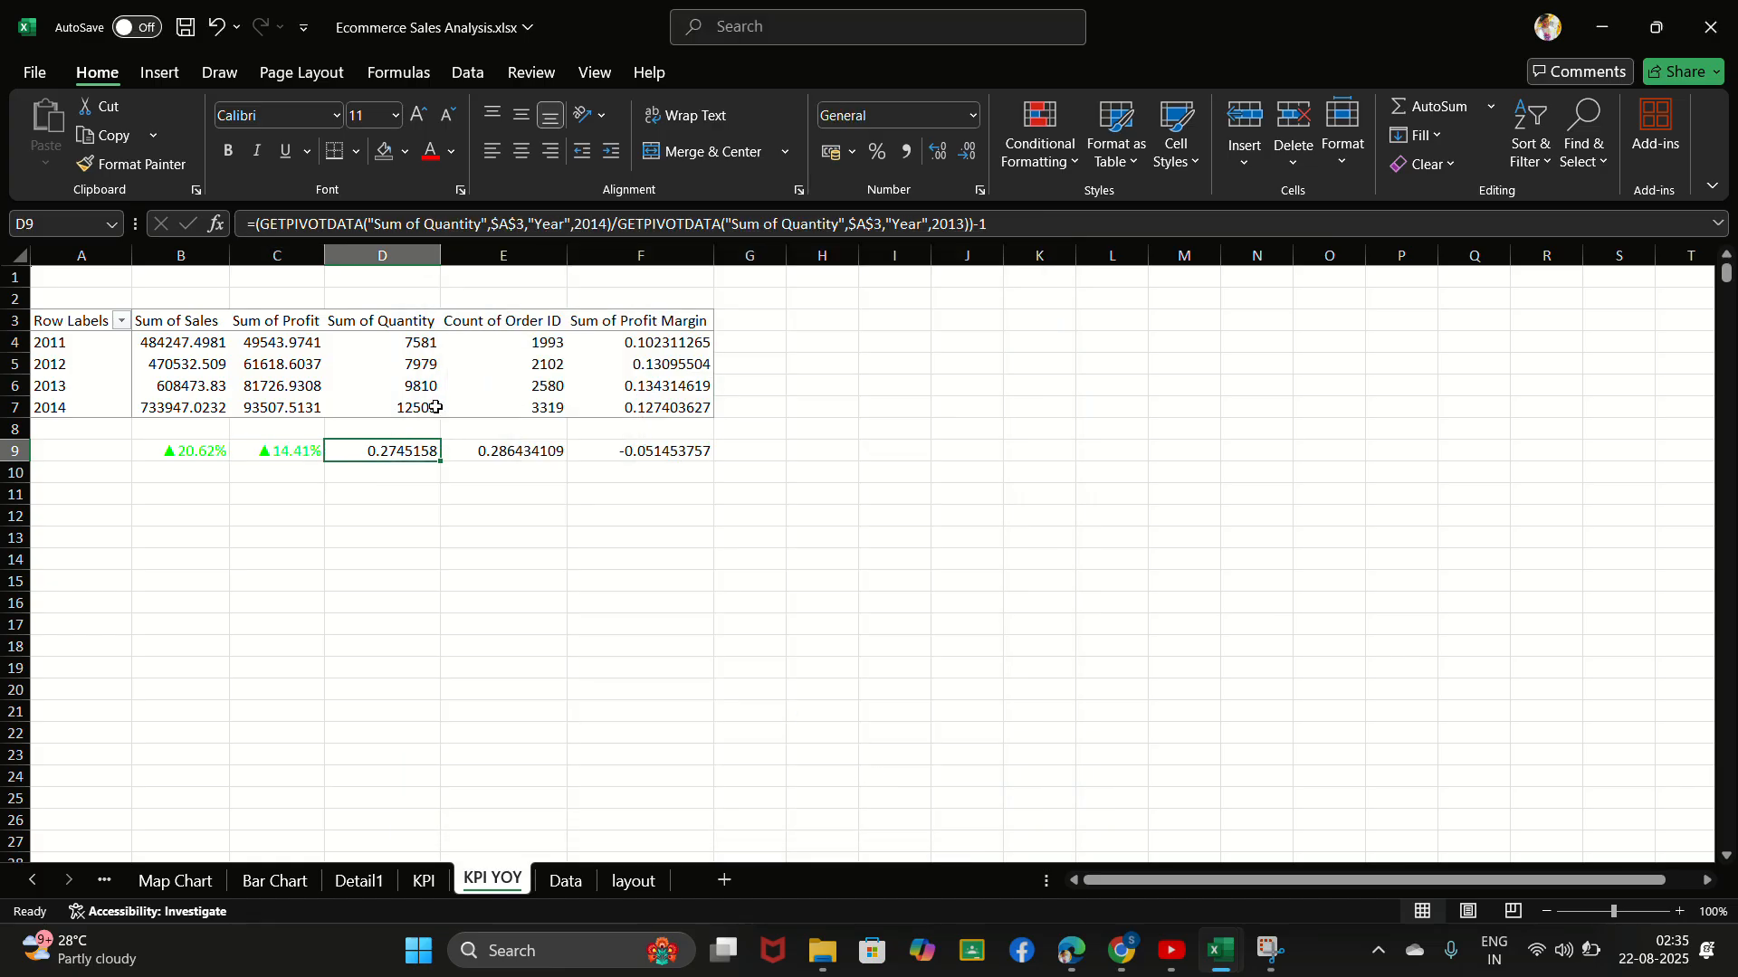
right_click(403, 475)
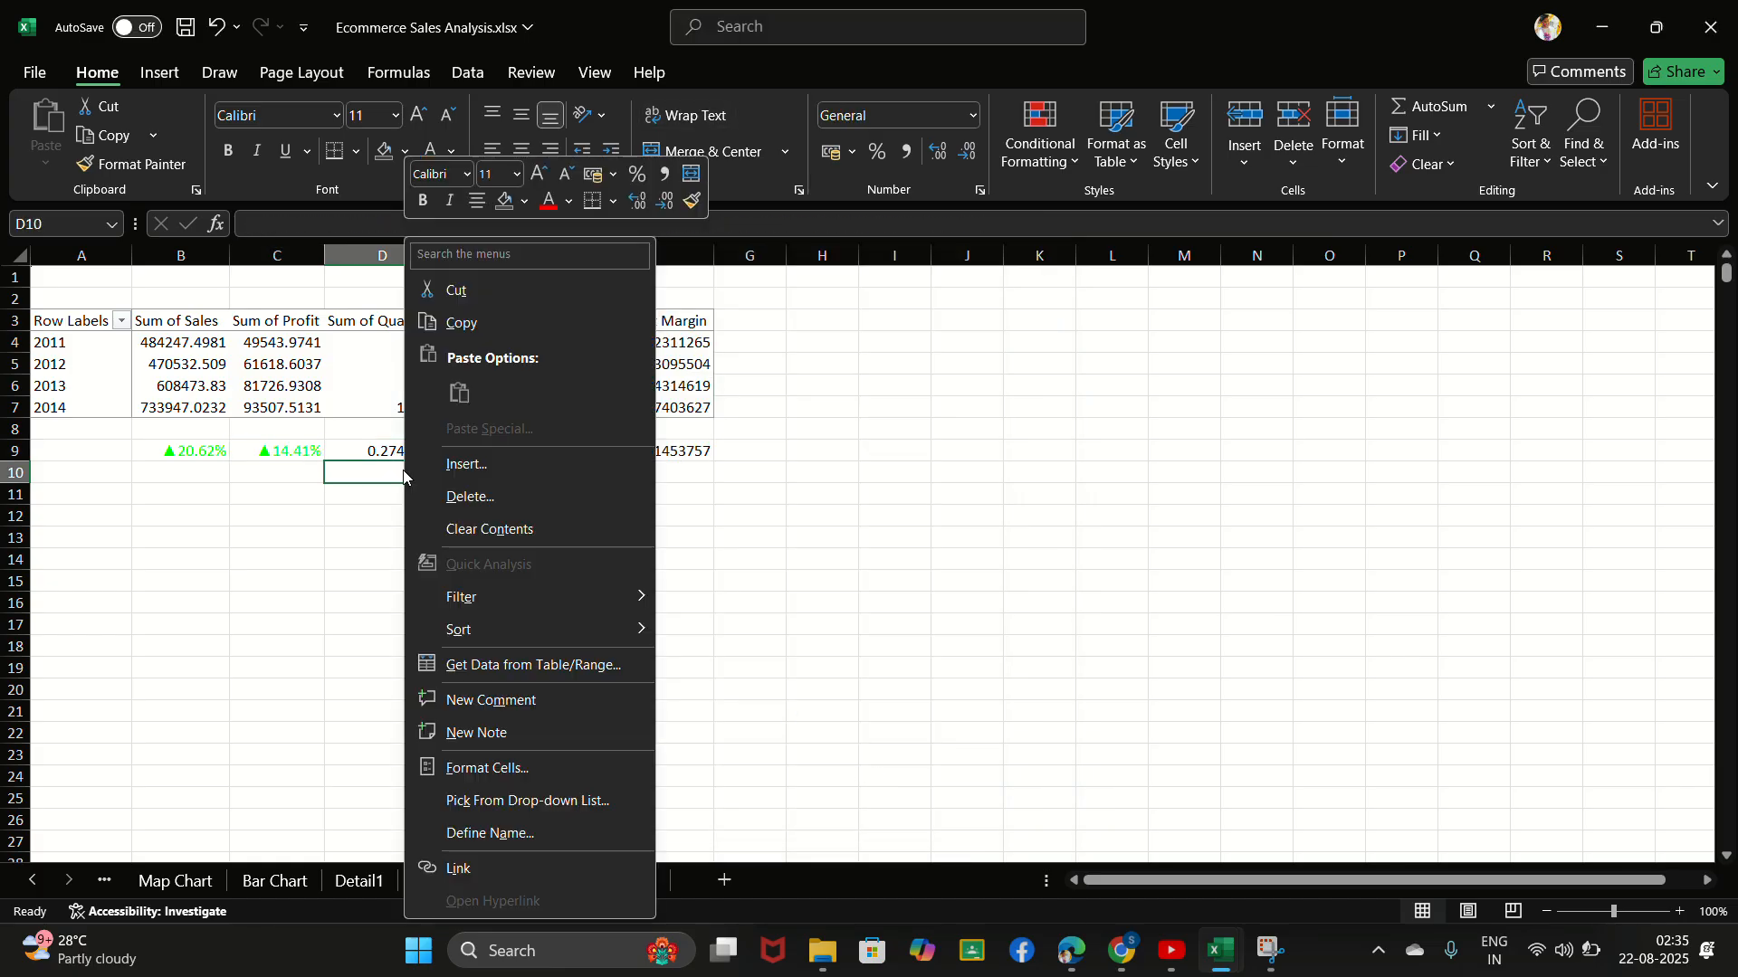
left_click(384, 458)
left_click(381, 454)
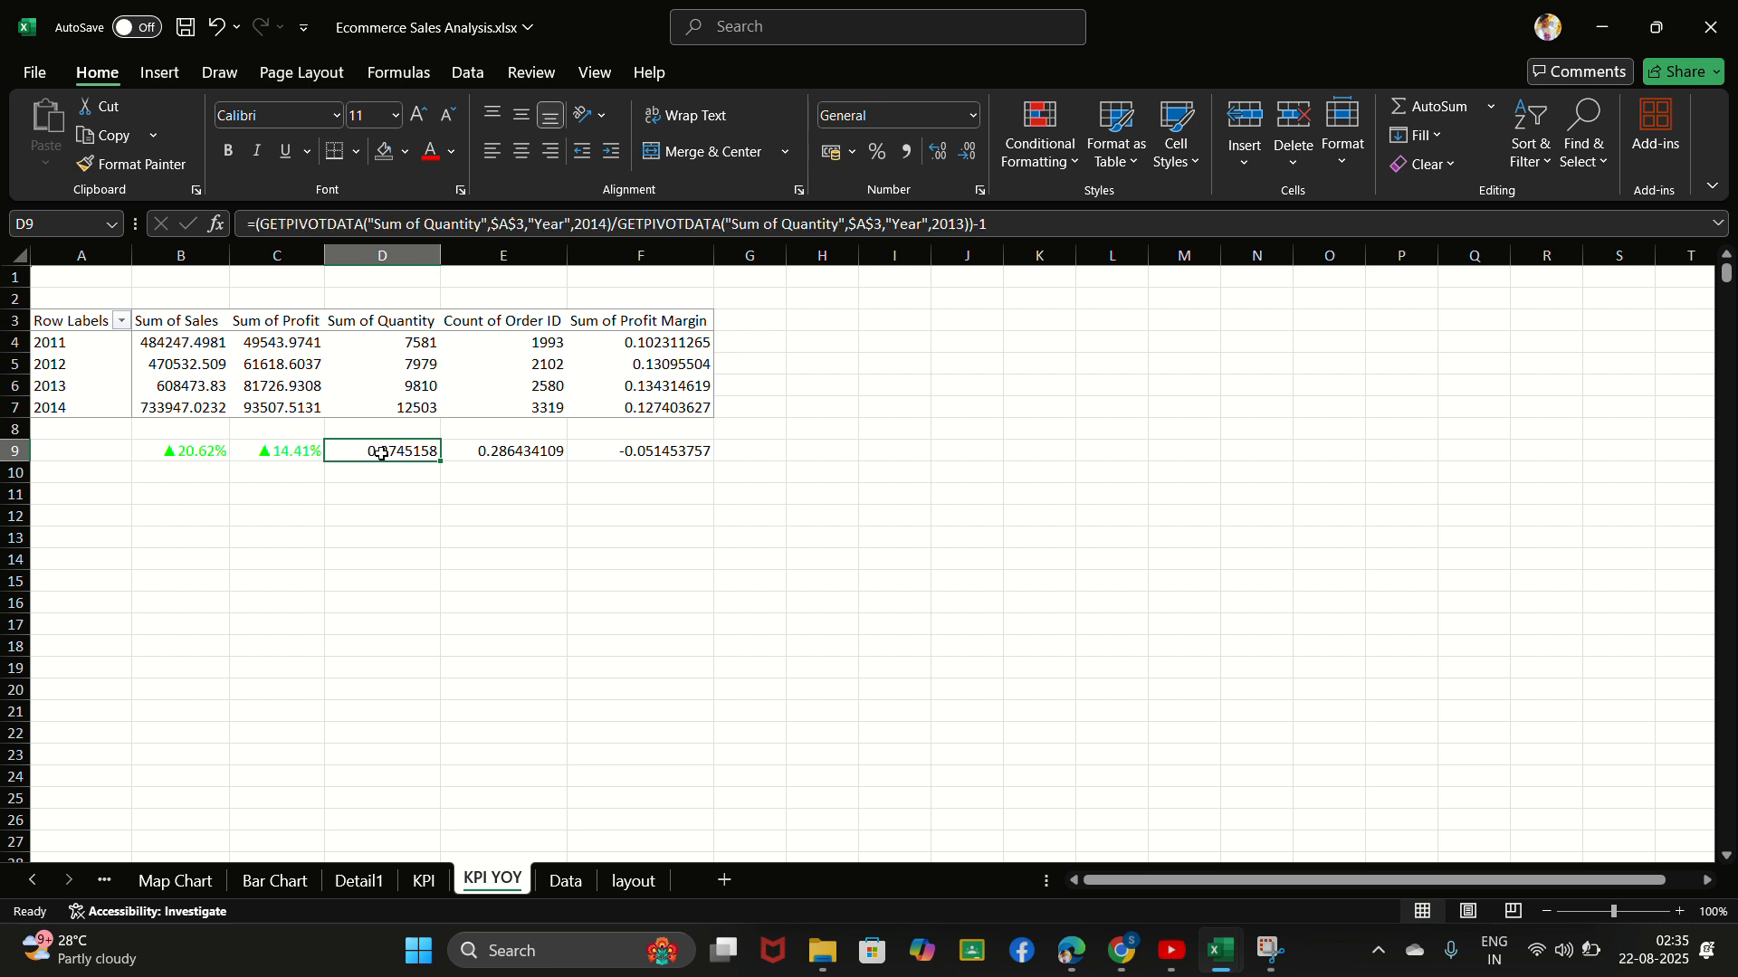
key("ctrl+1")
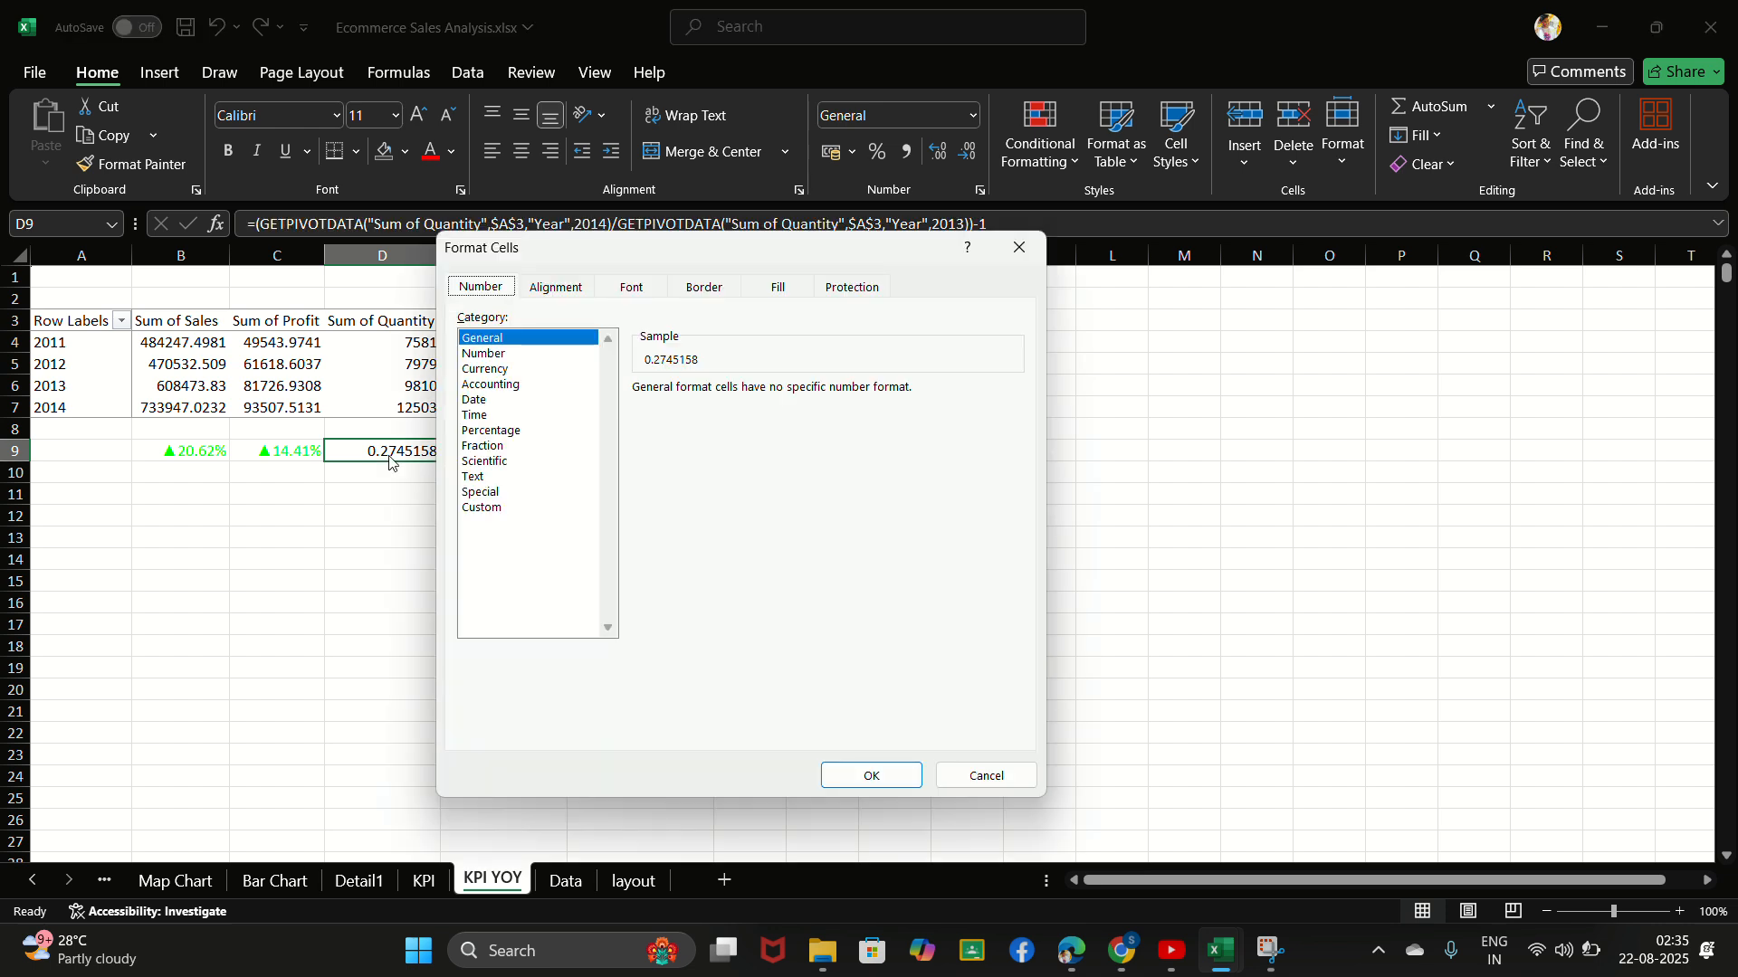
left_click(493, 508)
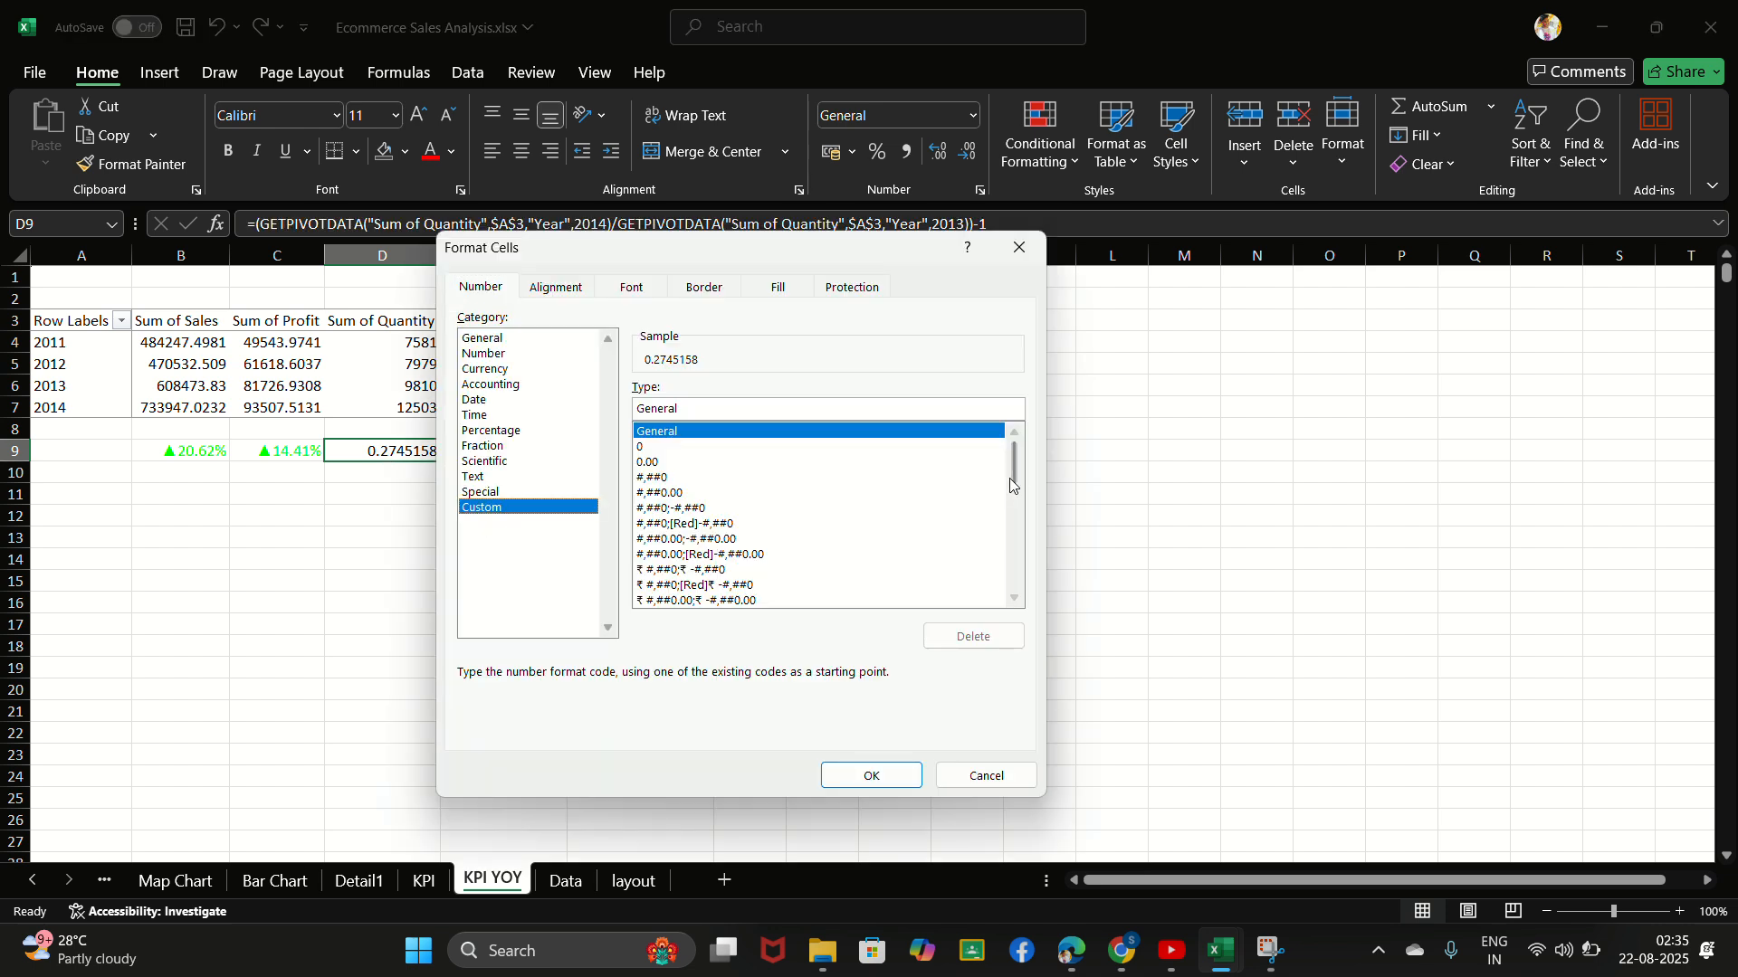
left_click_drag(1015, 475, 1018, 576)
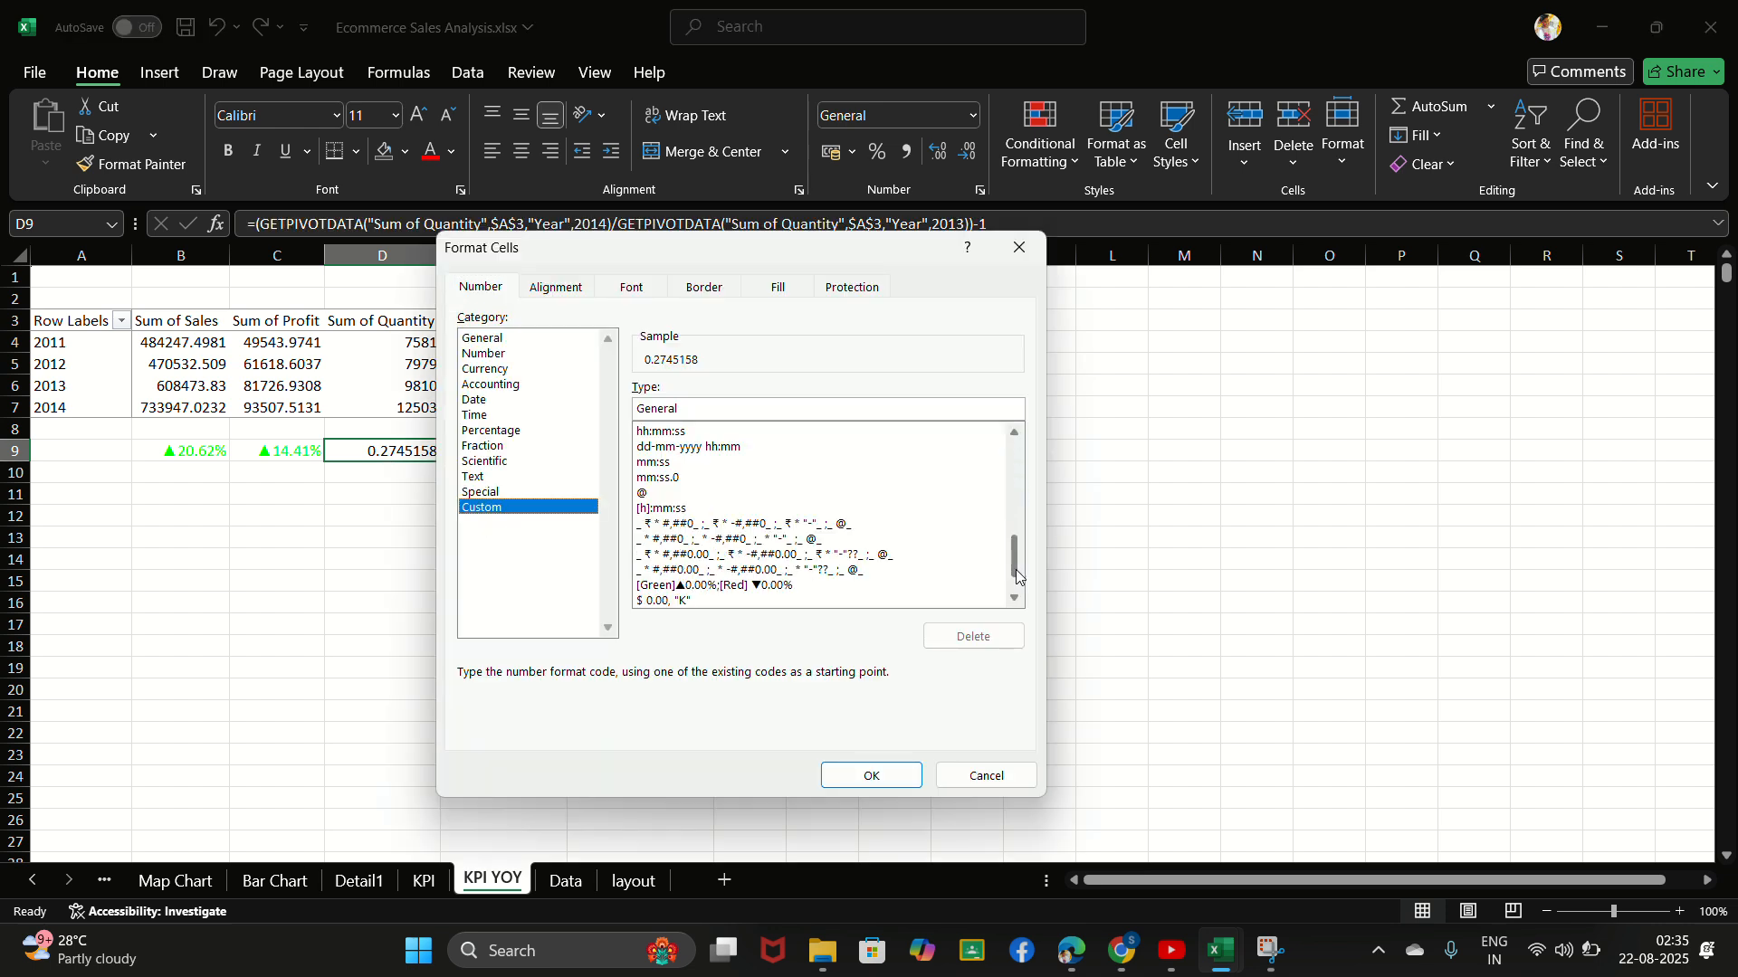
left_click(686, 585)
left_click(890, 777)
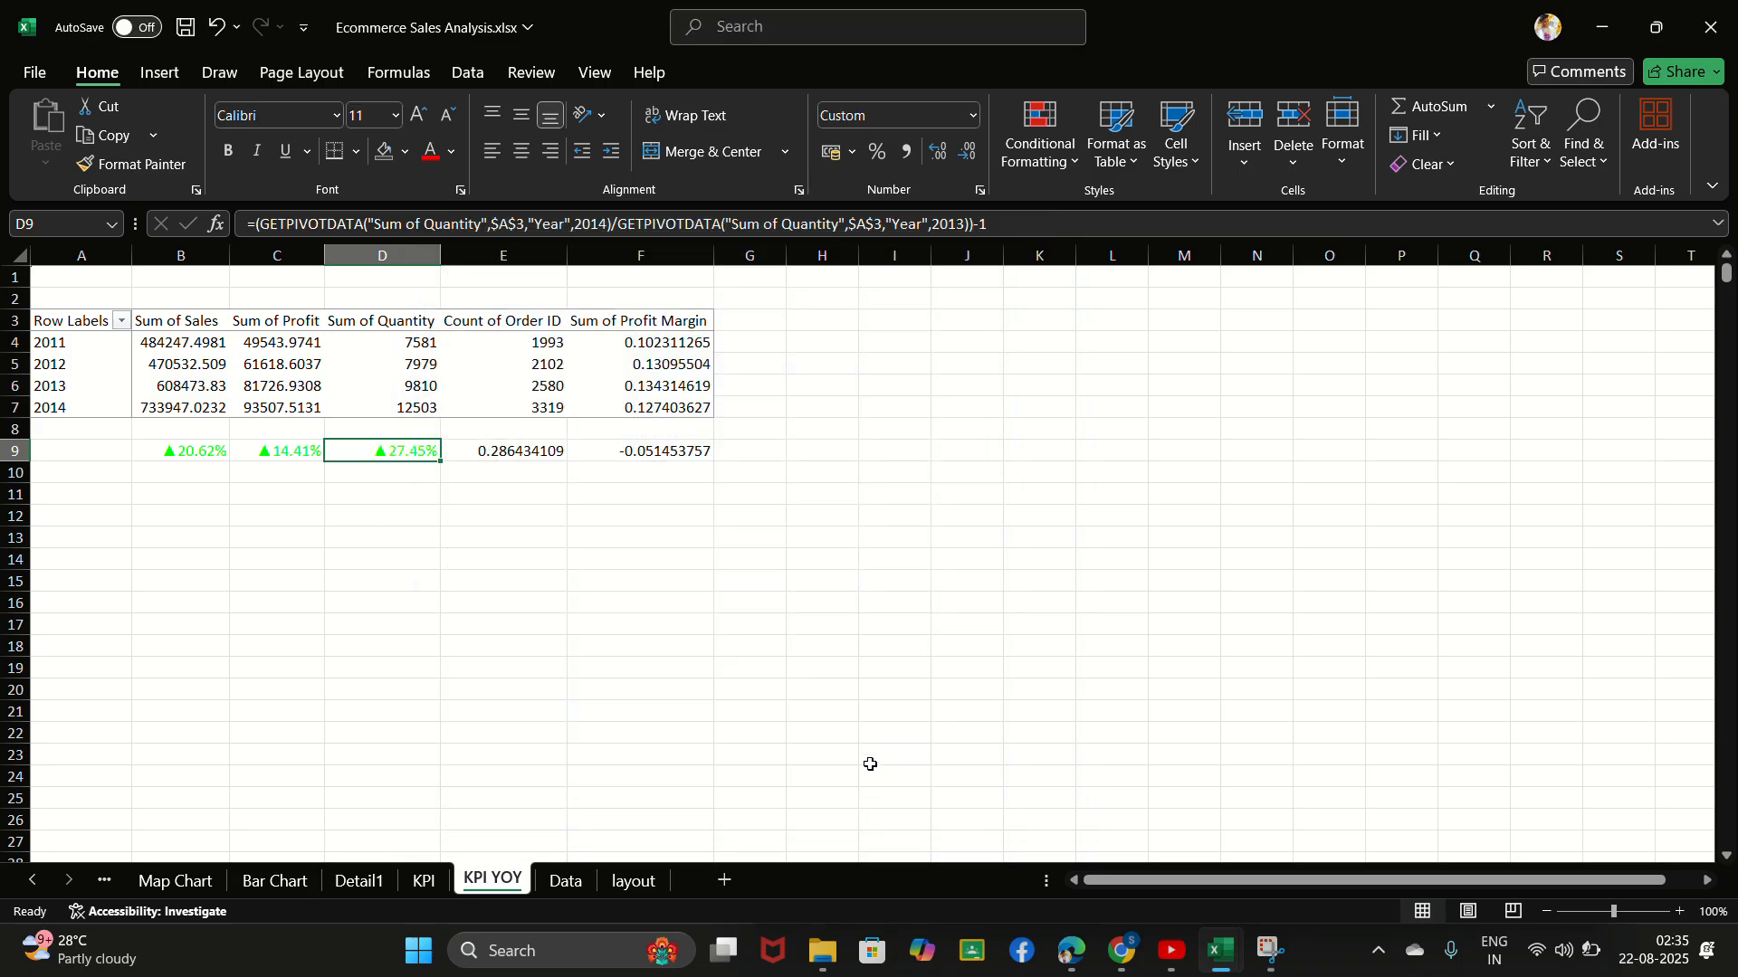
- Apply the custom number format [Green]▲0.00%;[Red] ▼0.00% to the order growth in cell E9
left_click(516, 452)
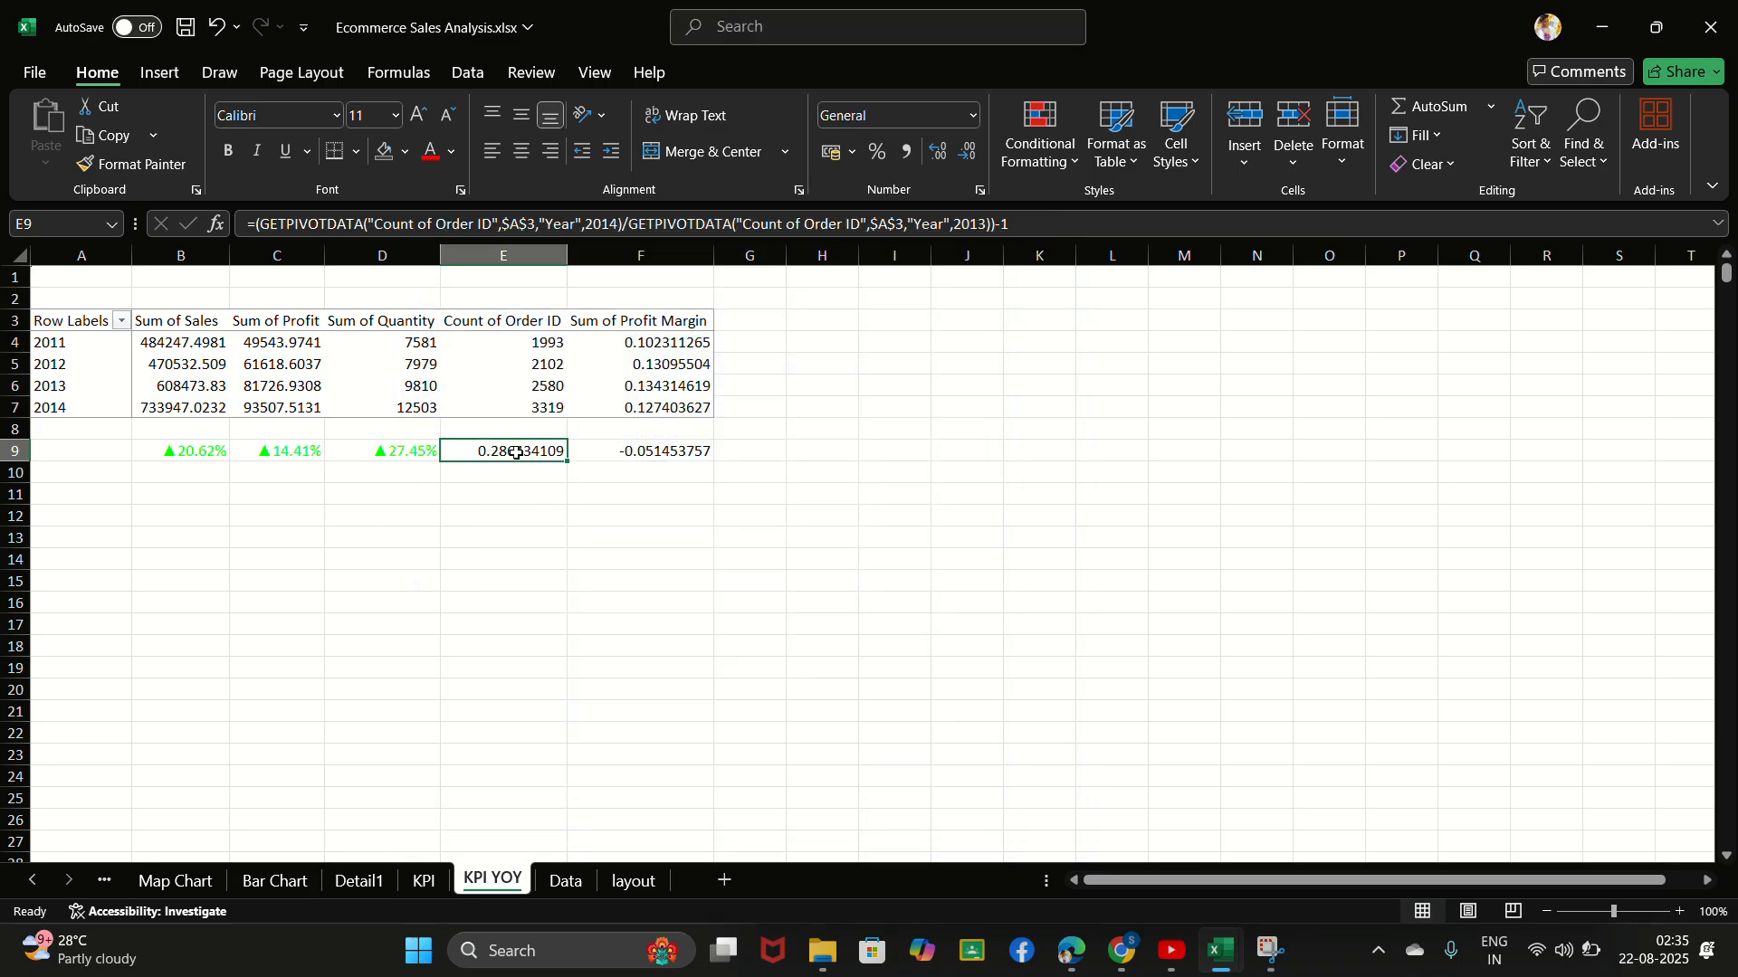
key("ctrl+1")
left_click(489, 507)
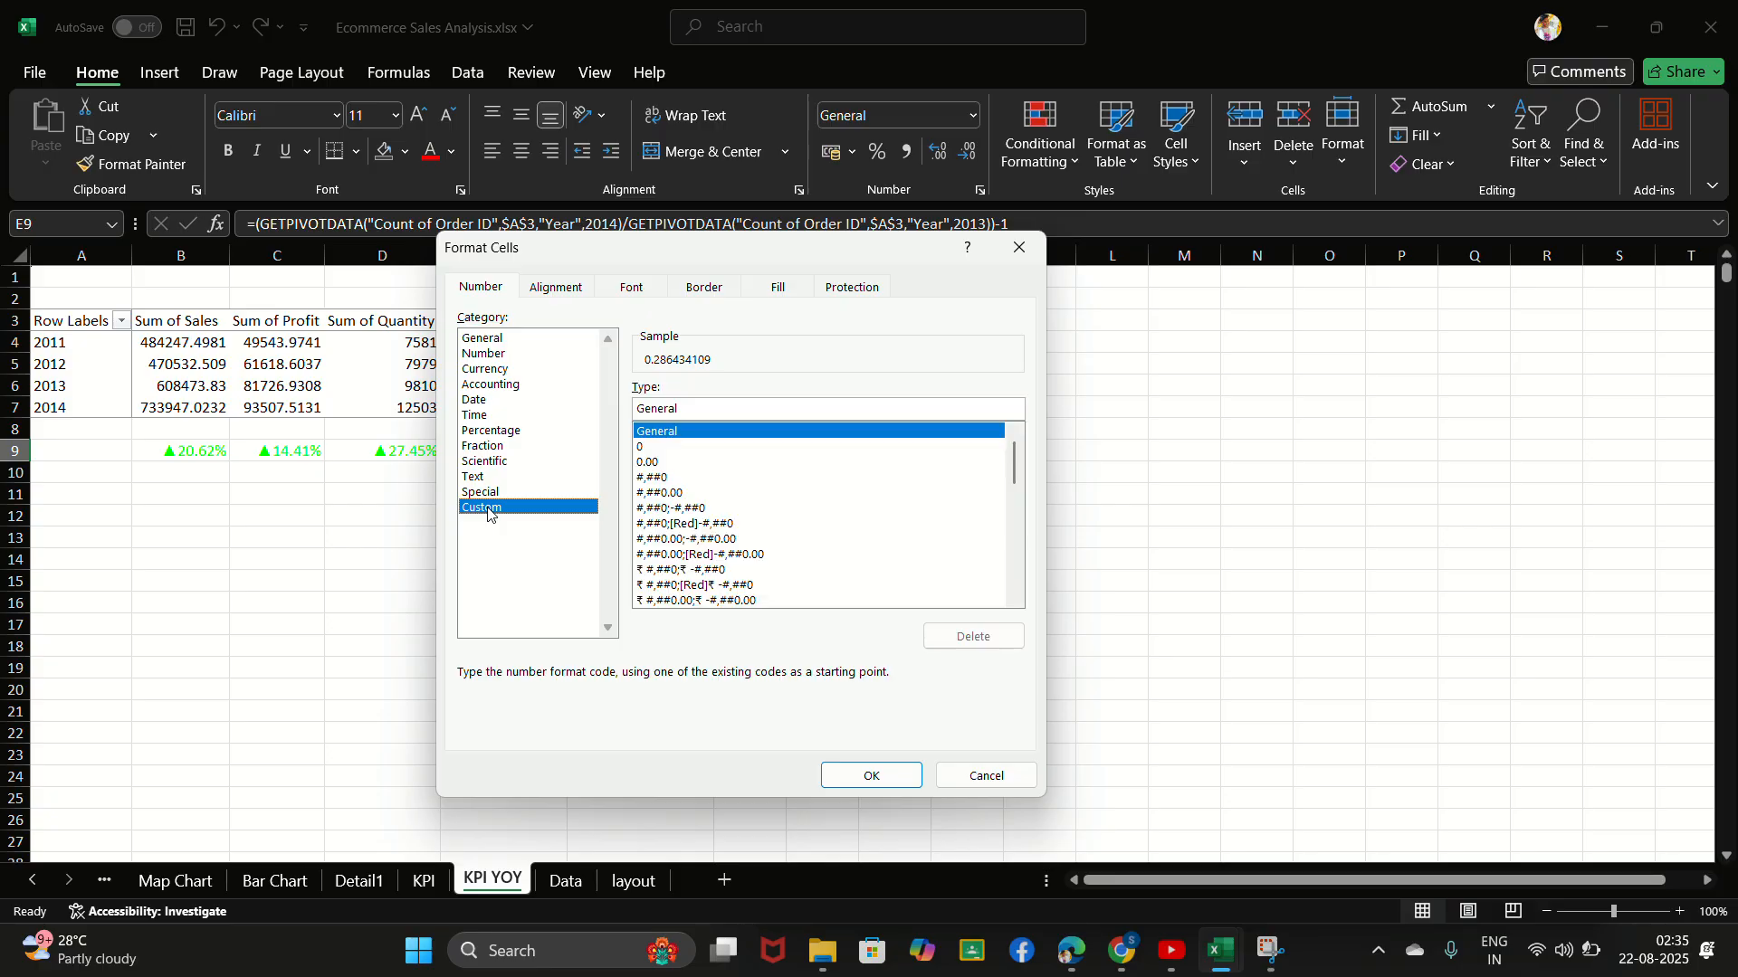
left_click_drag(1008, 460, 1015, 568)
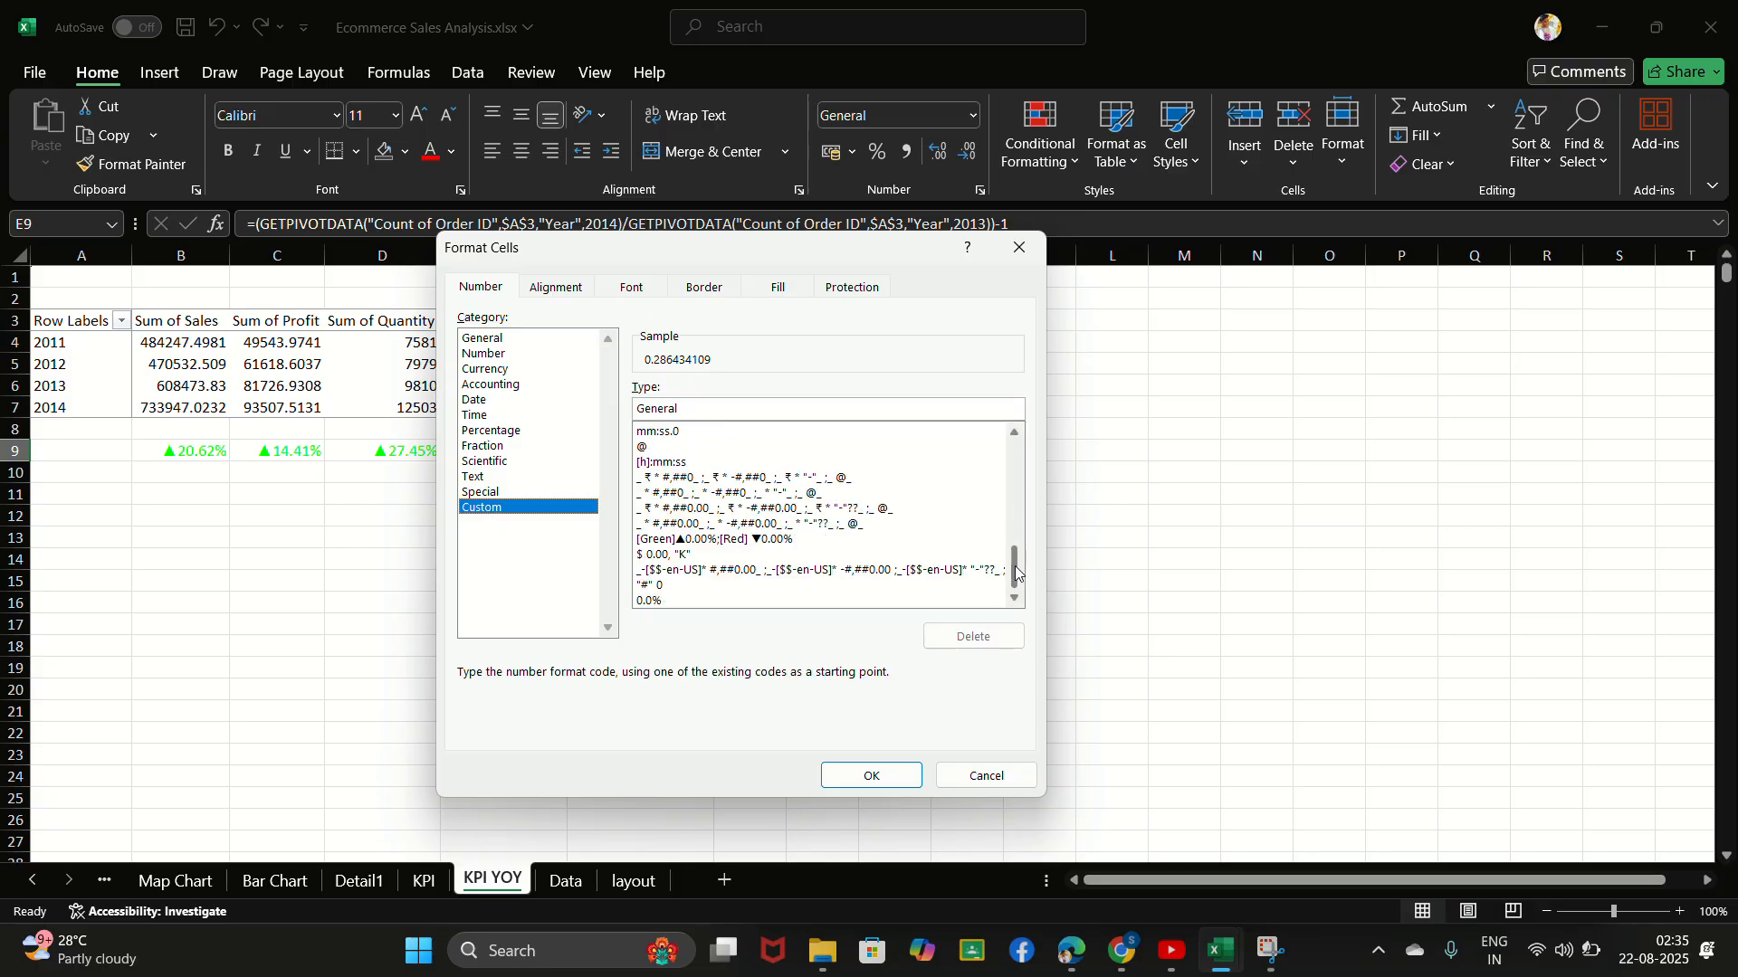
left_click(784, 540)
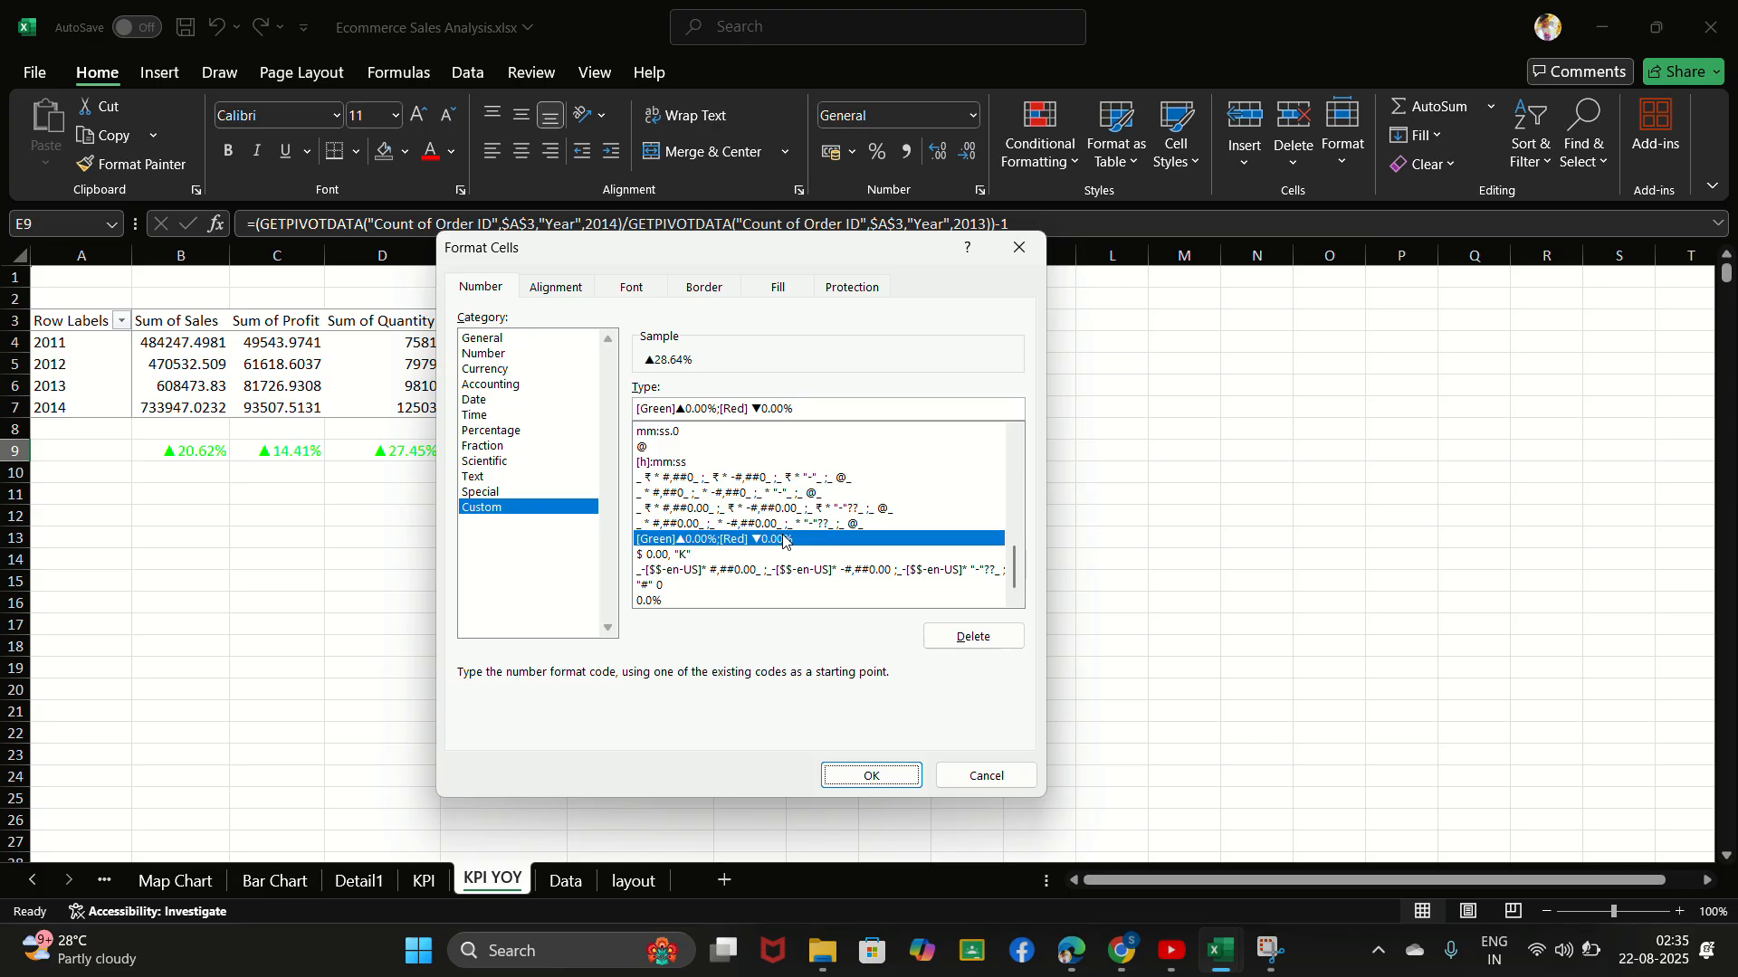
key("Return")
- Apply the custom number format [Green]▲0.00%;[Red] ▼0.00% to the profit margin growth in cell F9
left_click(681, 452)
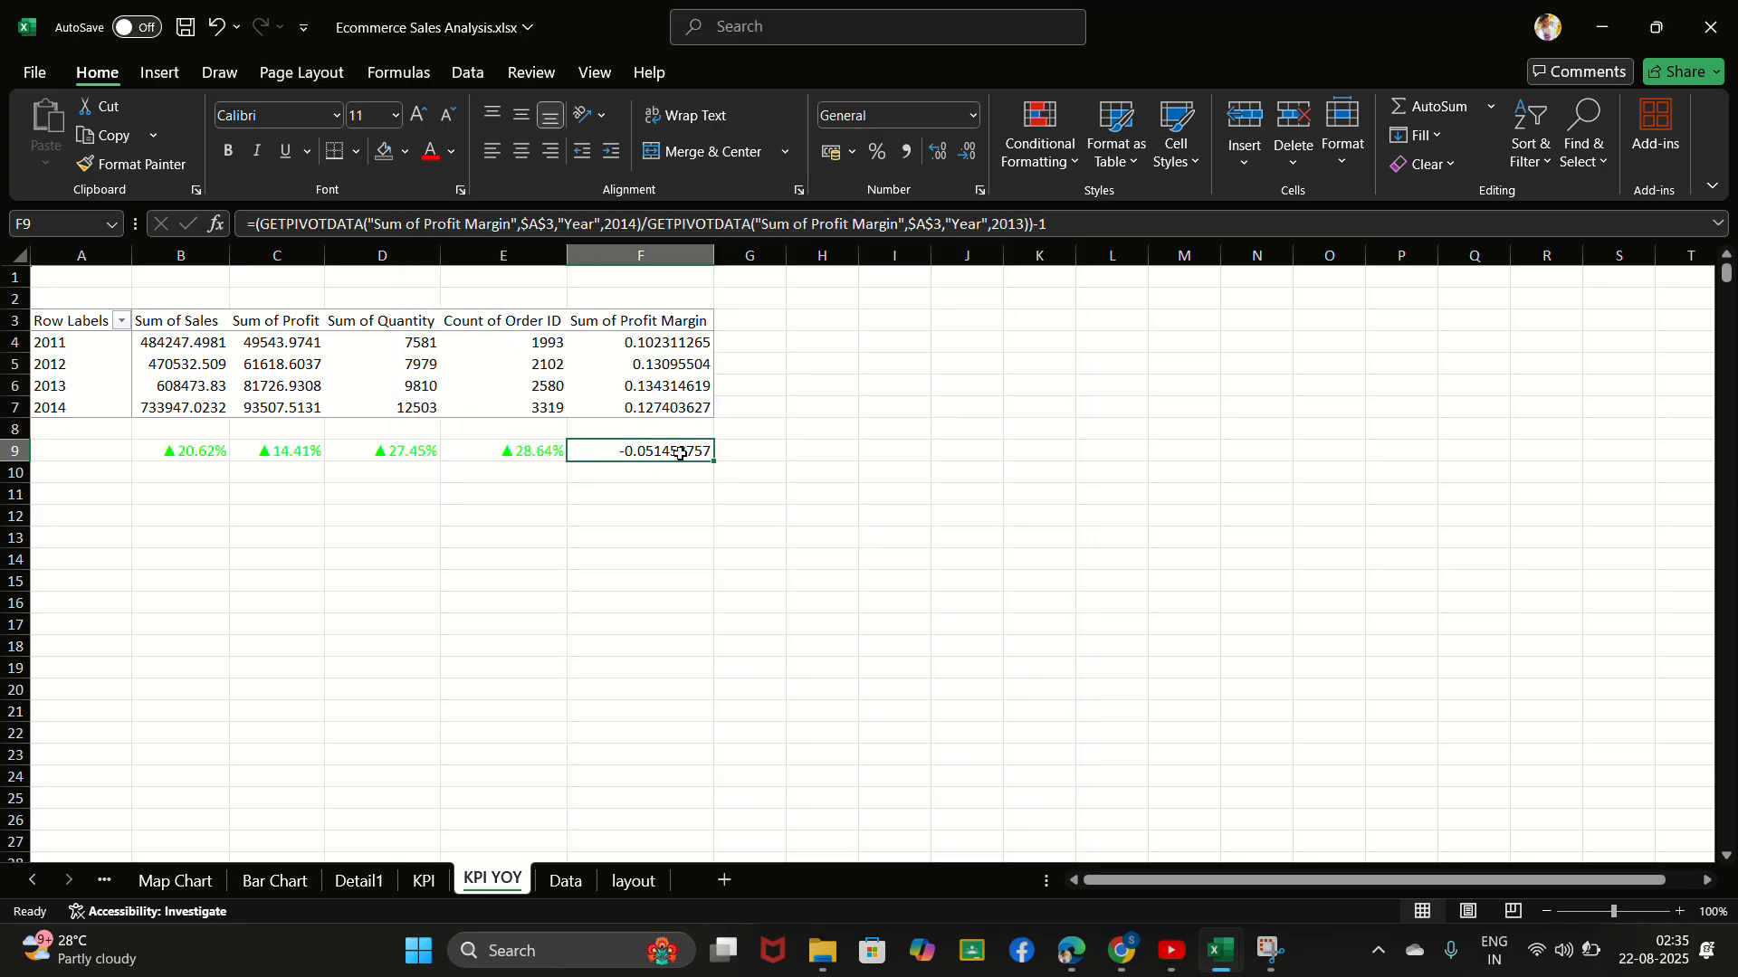
key("ctrl+1")
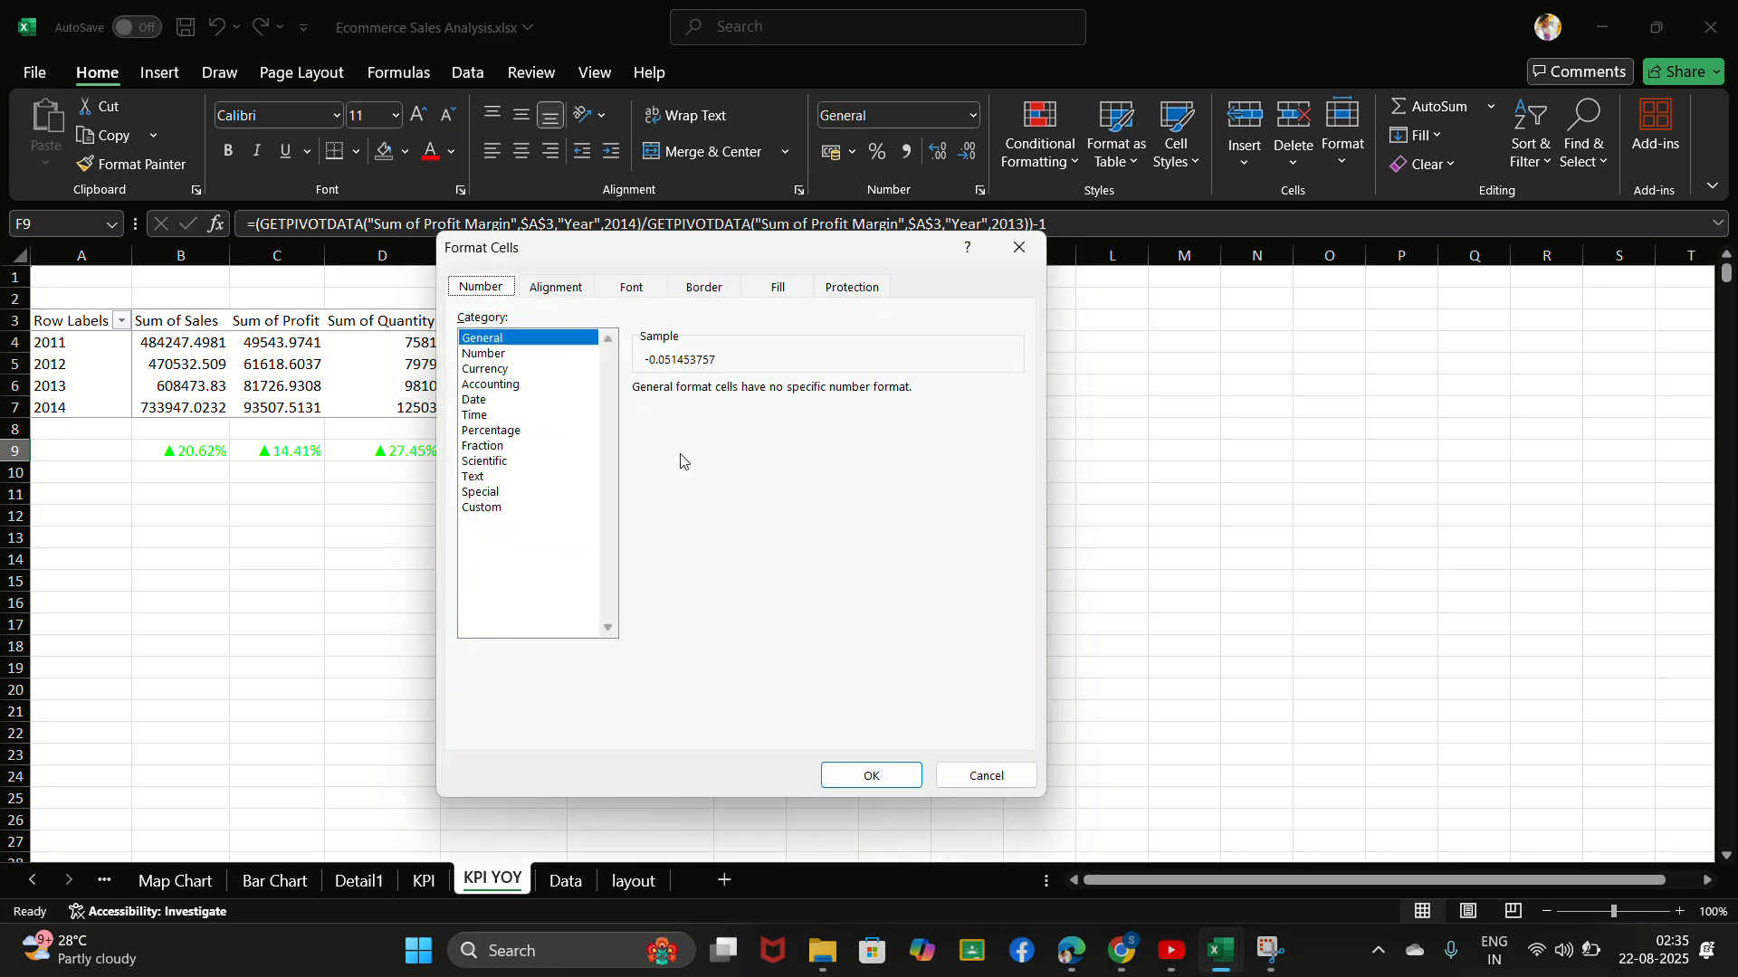
left_click(482, 508)
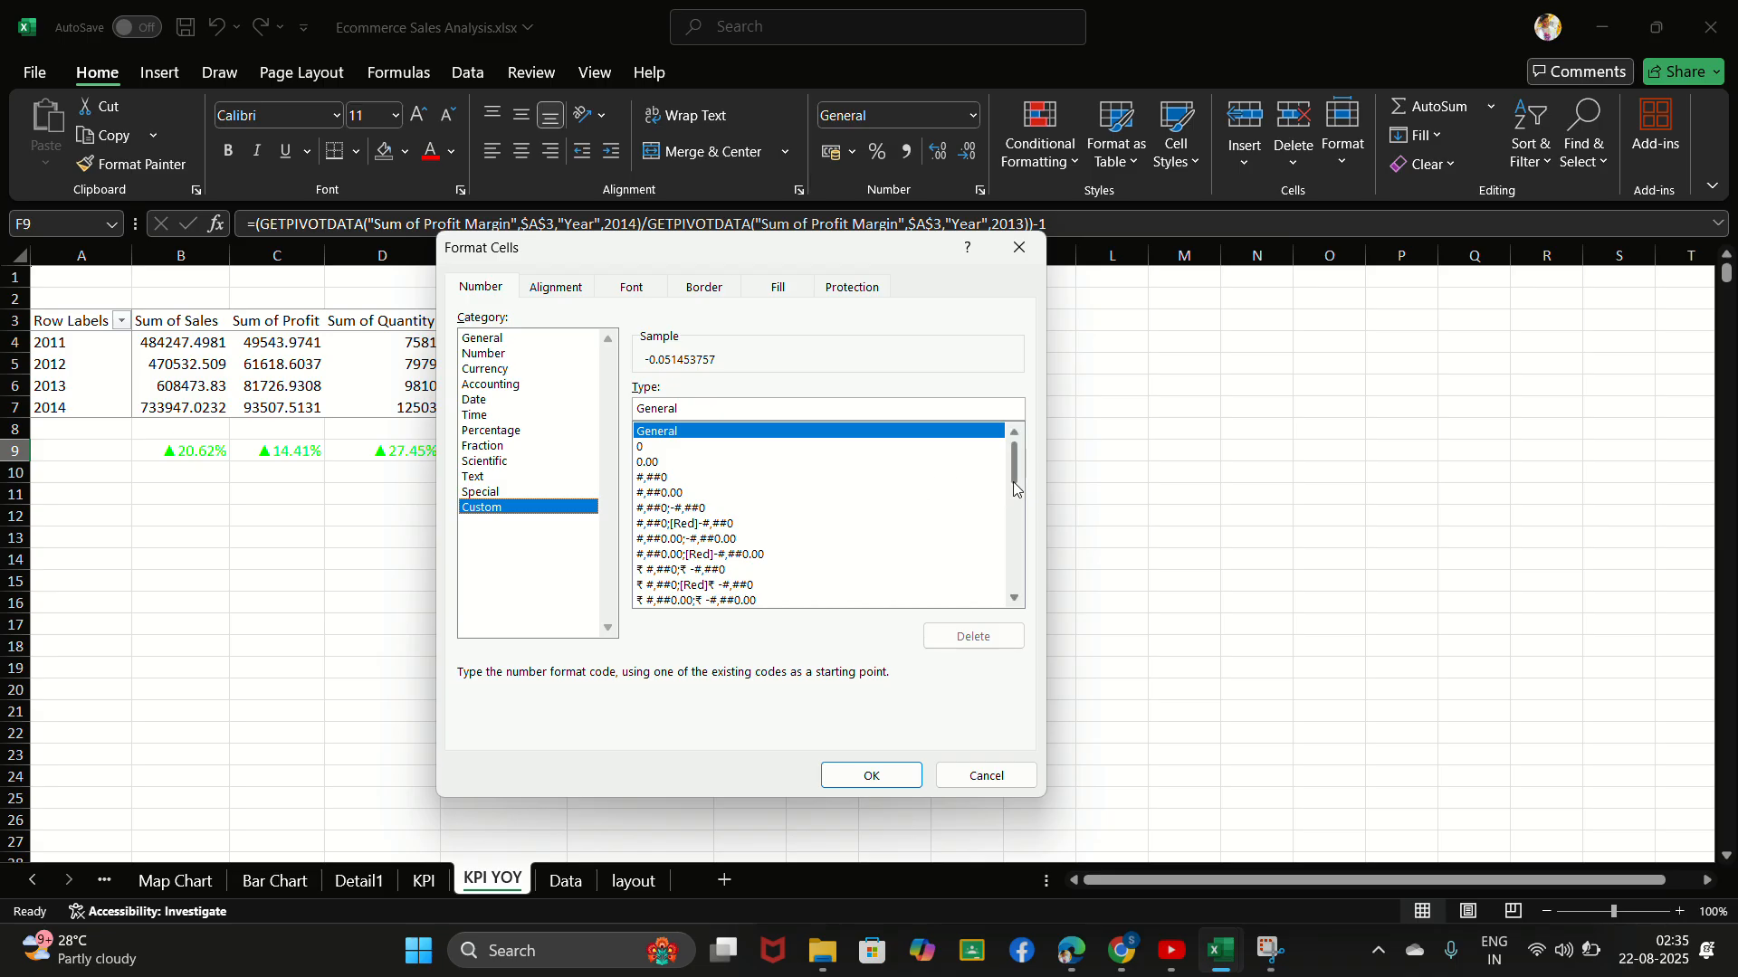
left_click_drag(1015, 480, 1012, 575)
scroll(1018, 552, "down", 2)
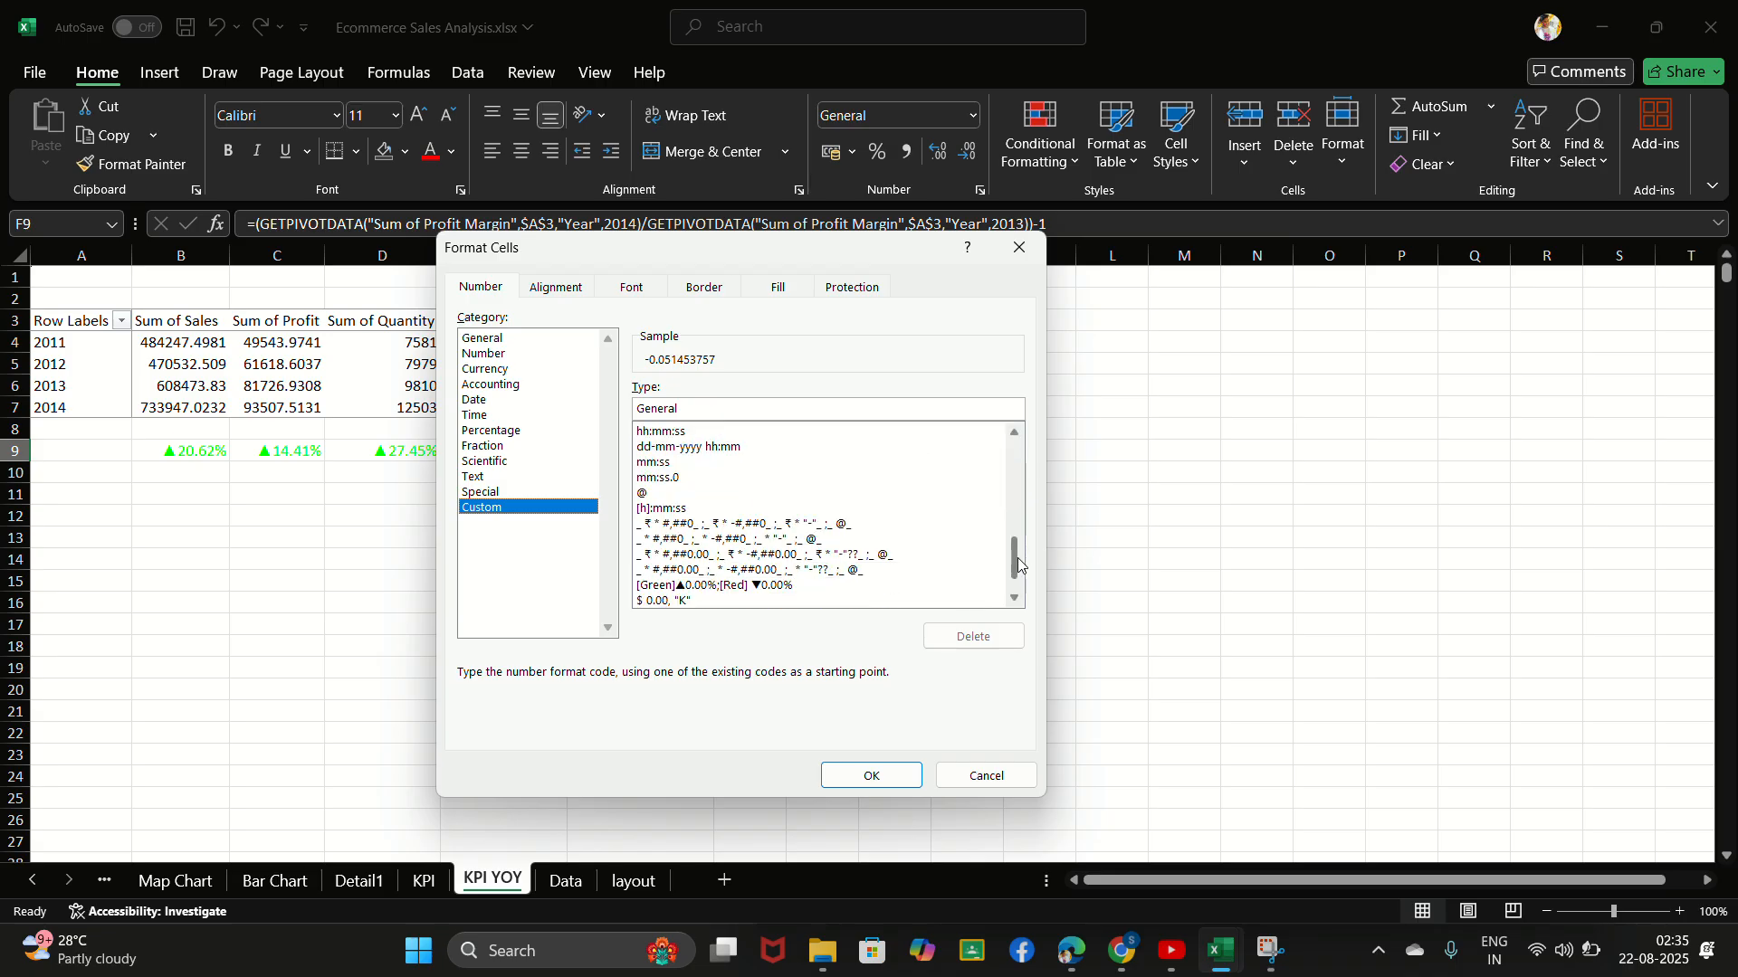
left_click(742, 539)
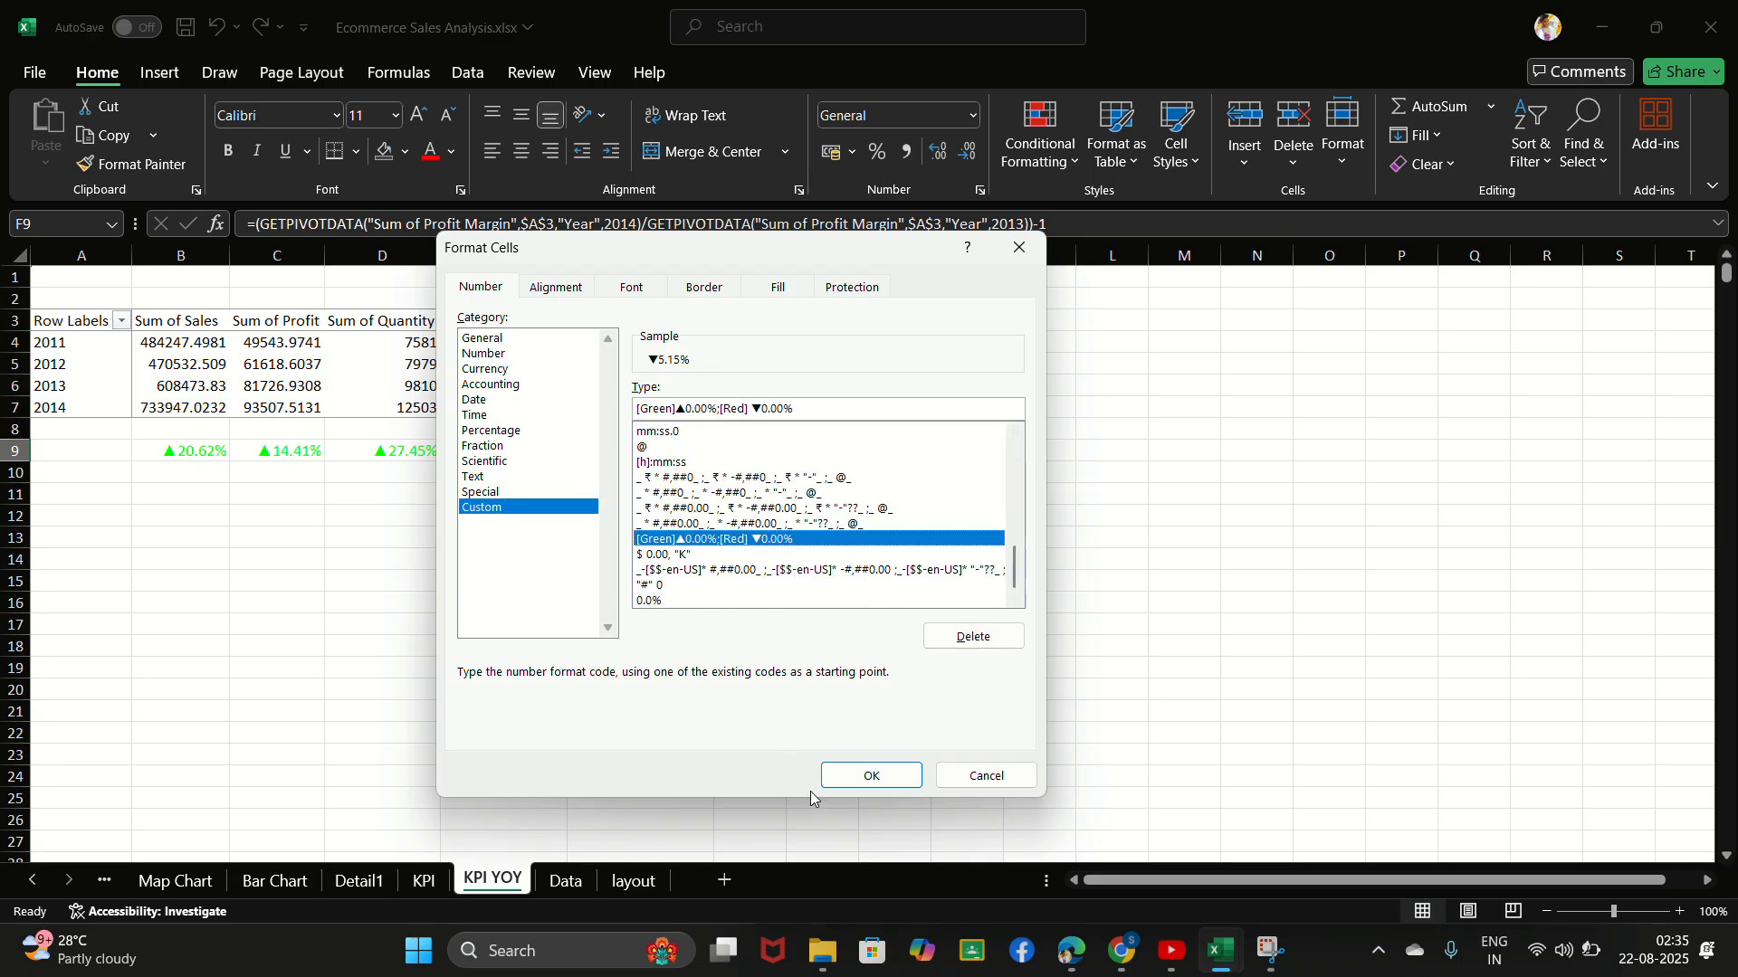
left_click(860, 782)
left_click(859, 778)
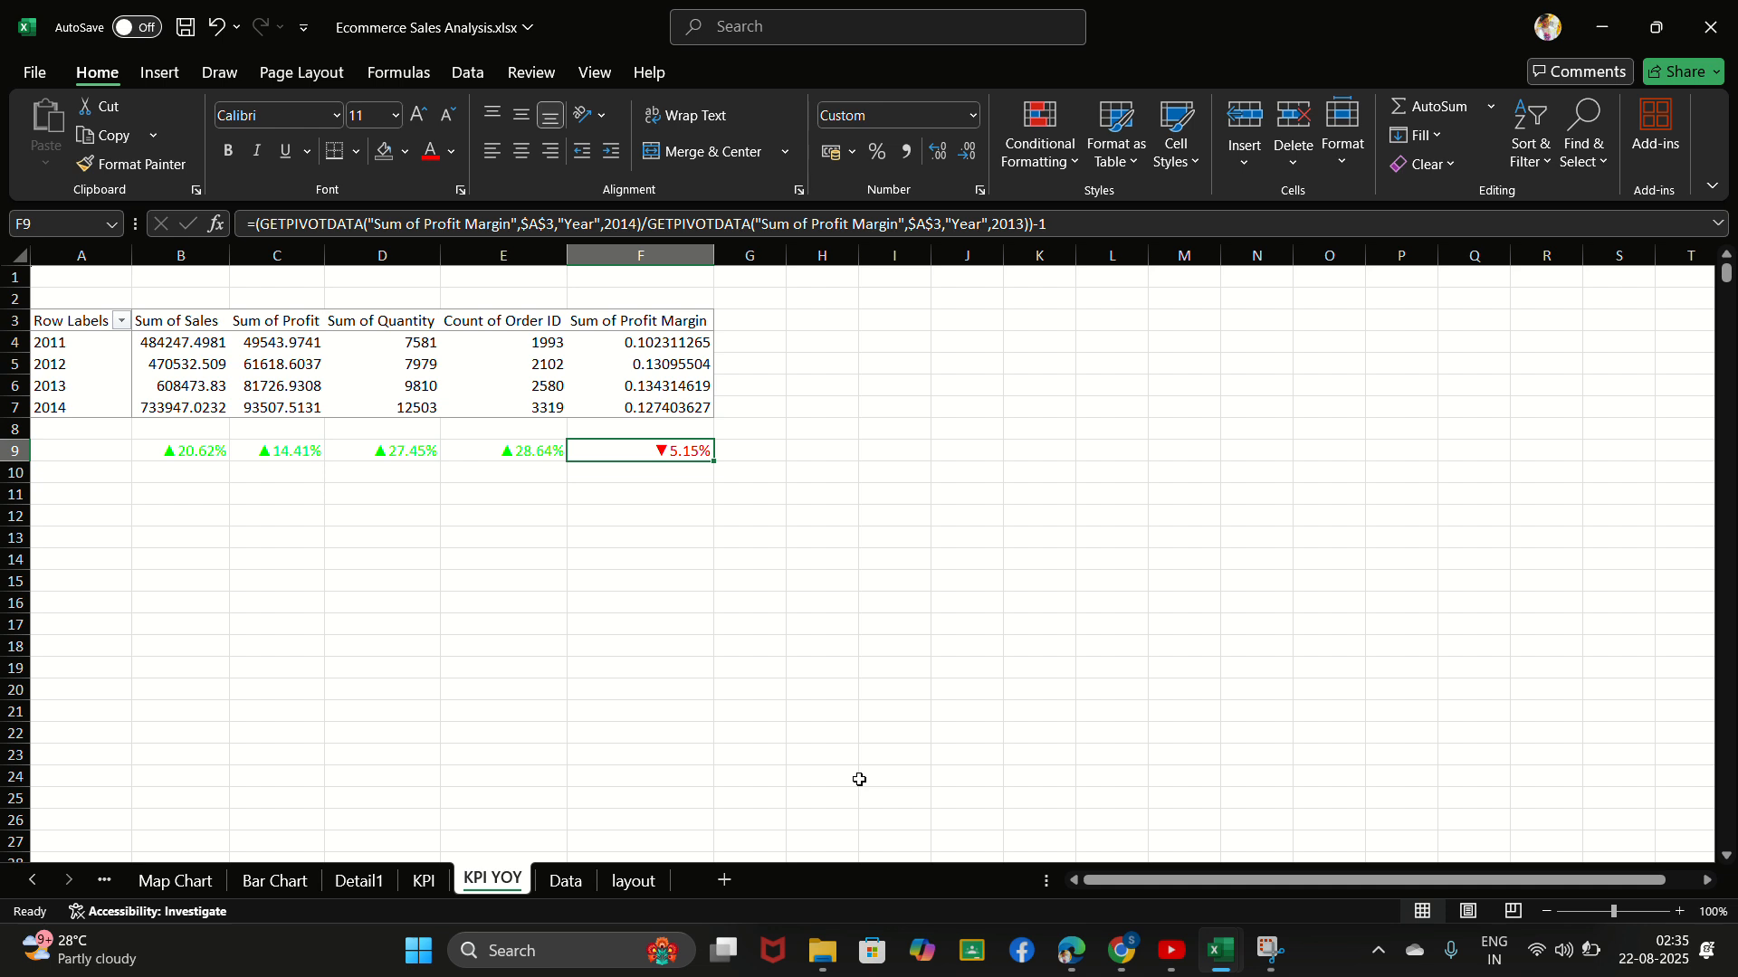
left_click(627, 646)
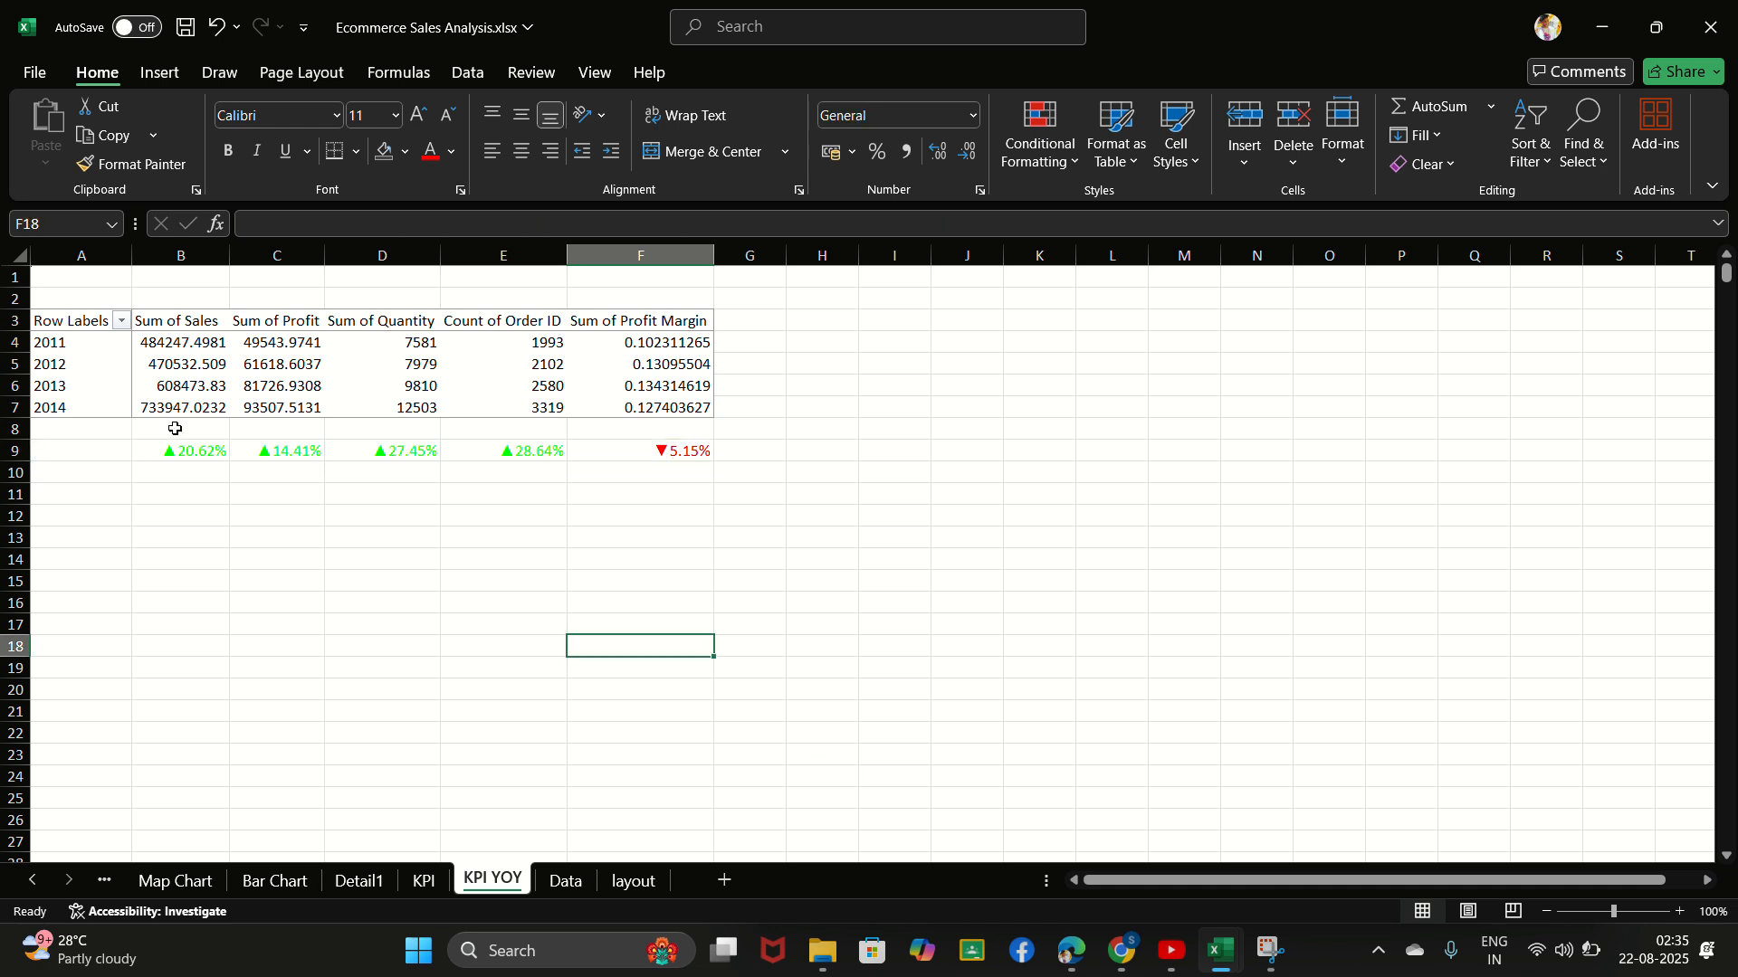
- Label the growth row by entering "YOY Growth" in cell A9
left_click(64, 450)
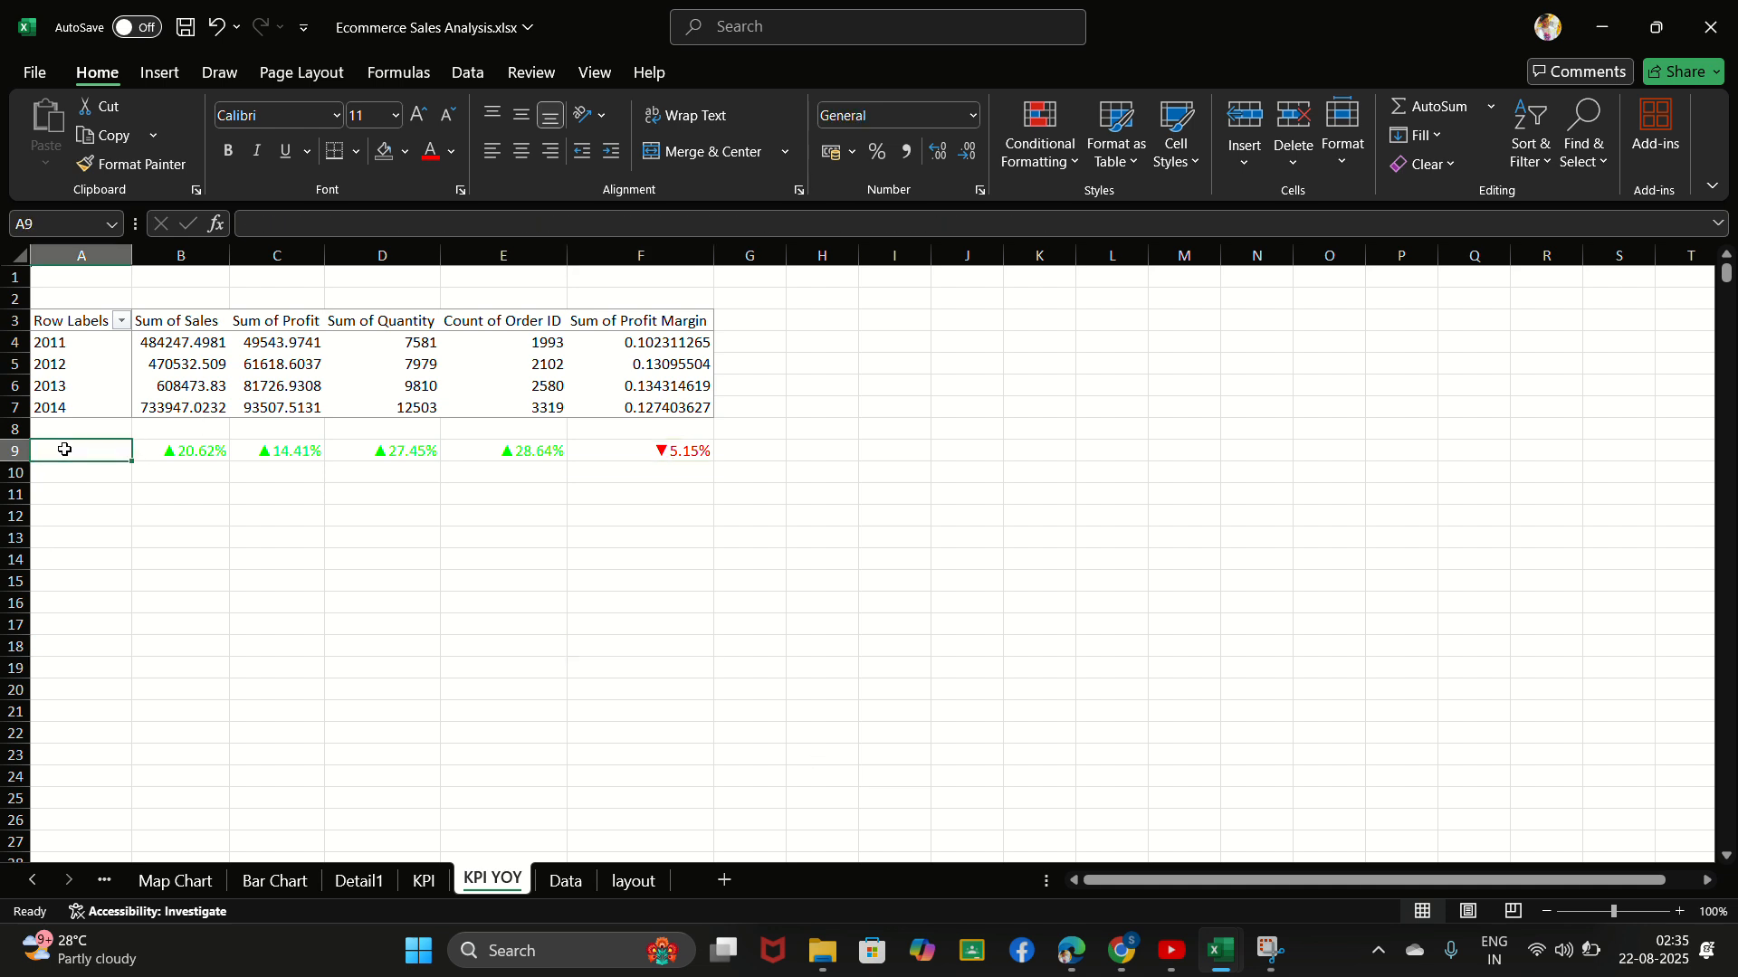
type("Y")
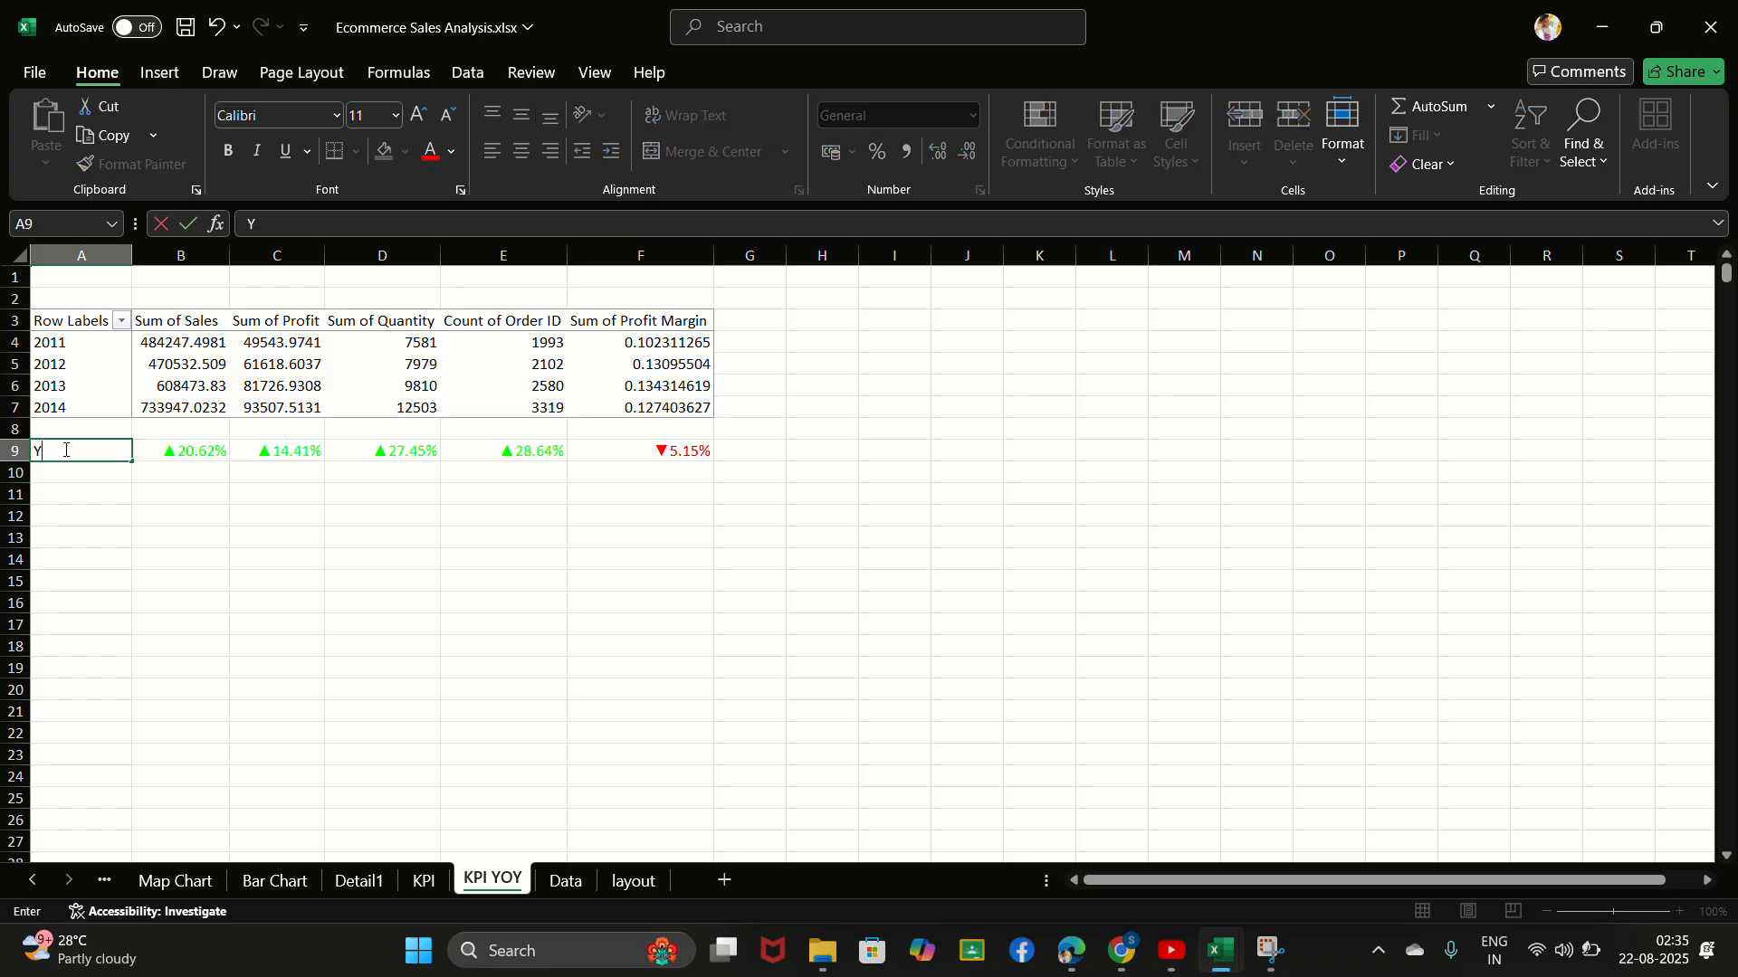
type("OY Growth")
left_click(136, 513)
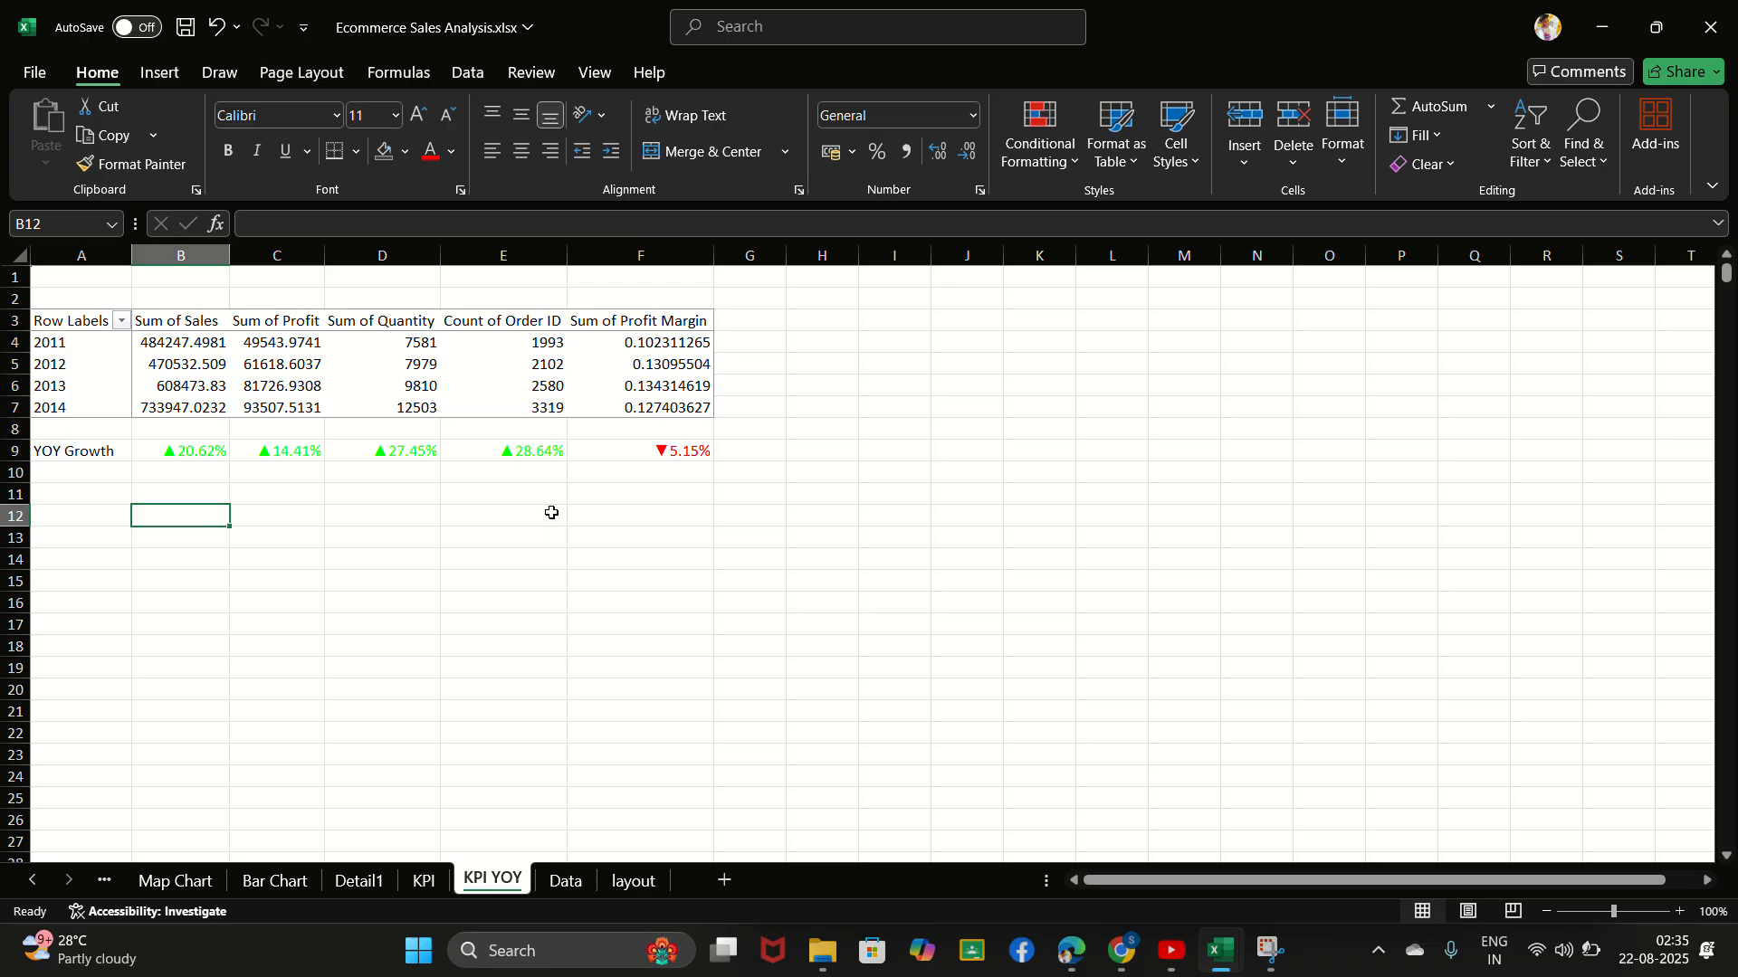
left_click(740, 49)
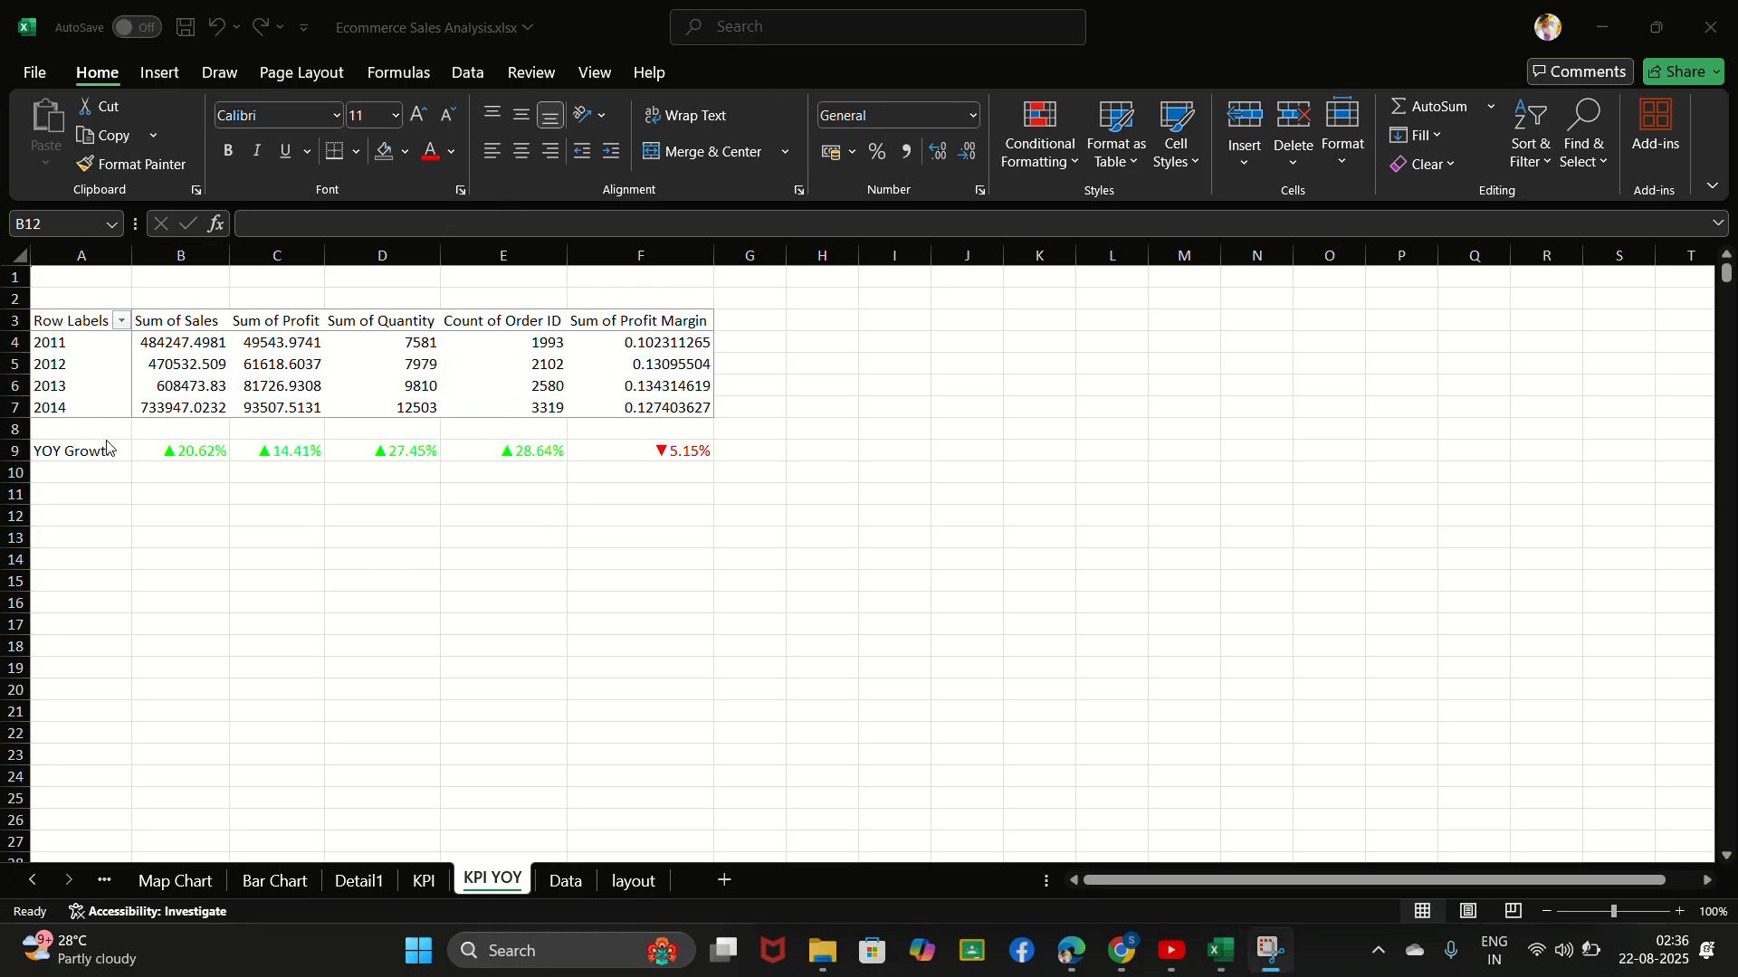
left_click(144, 453)
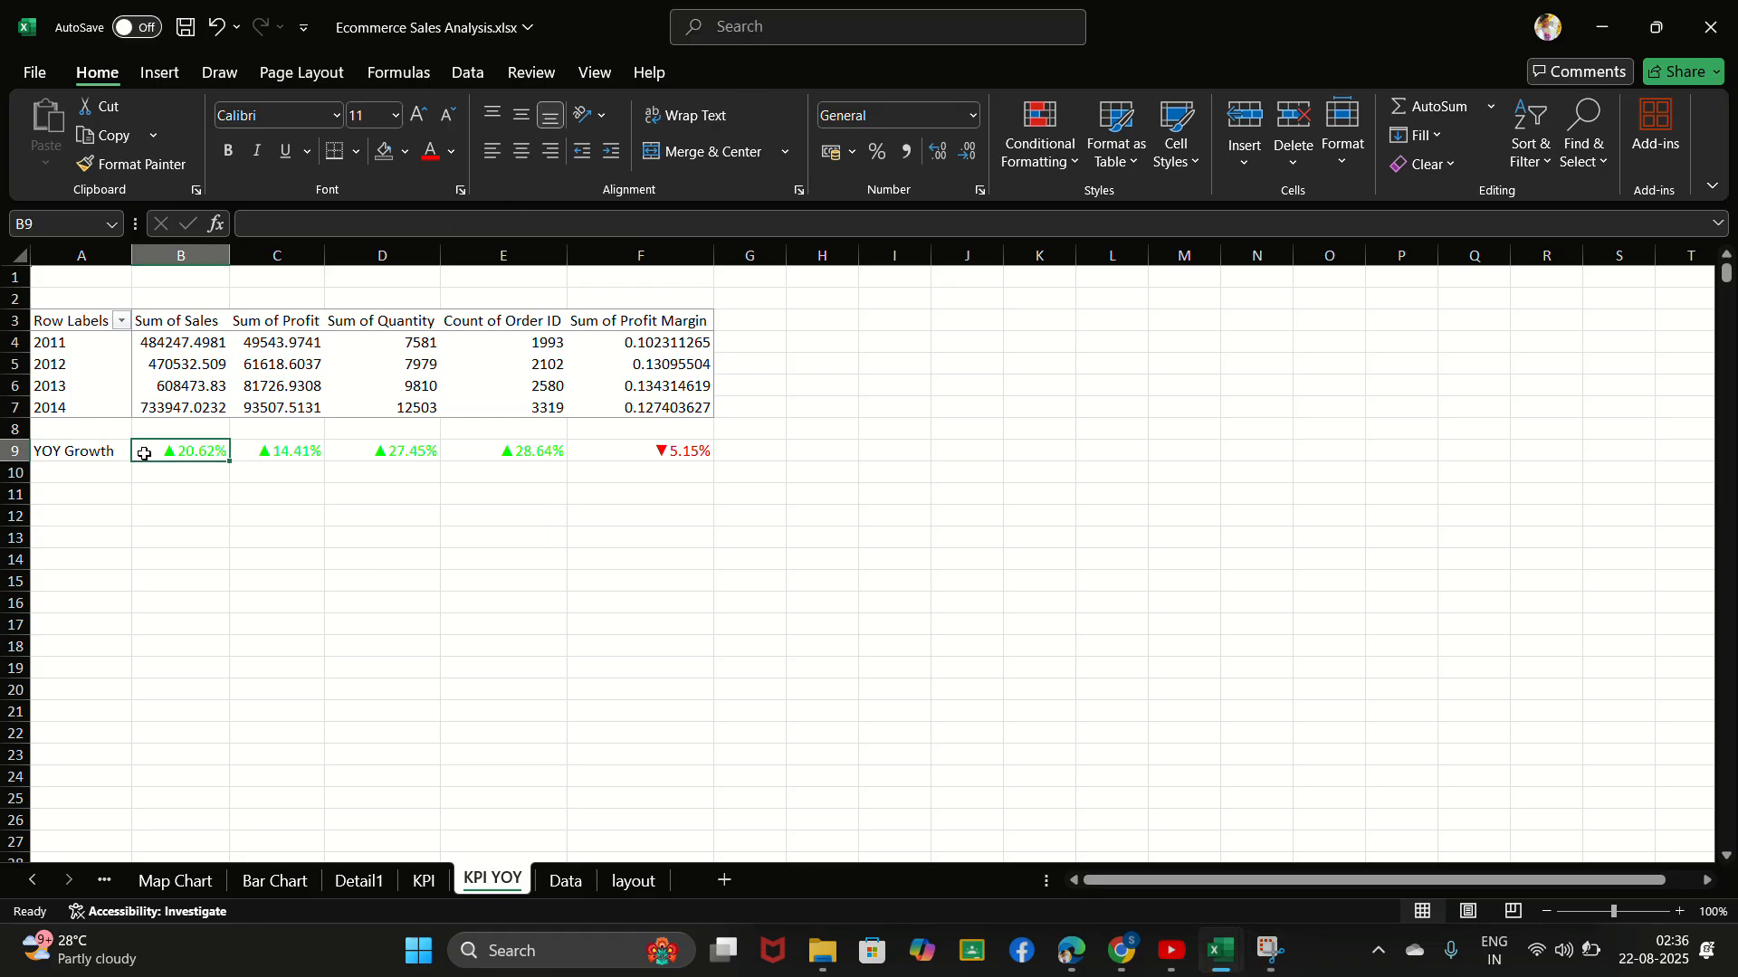
double_click(144, 453)
left_click_drag(144, 453, 260, 451)
left_click(178, 532)
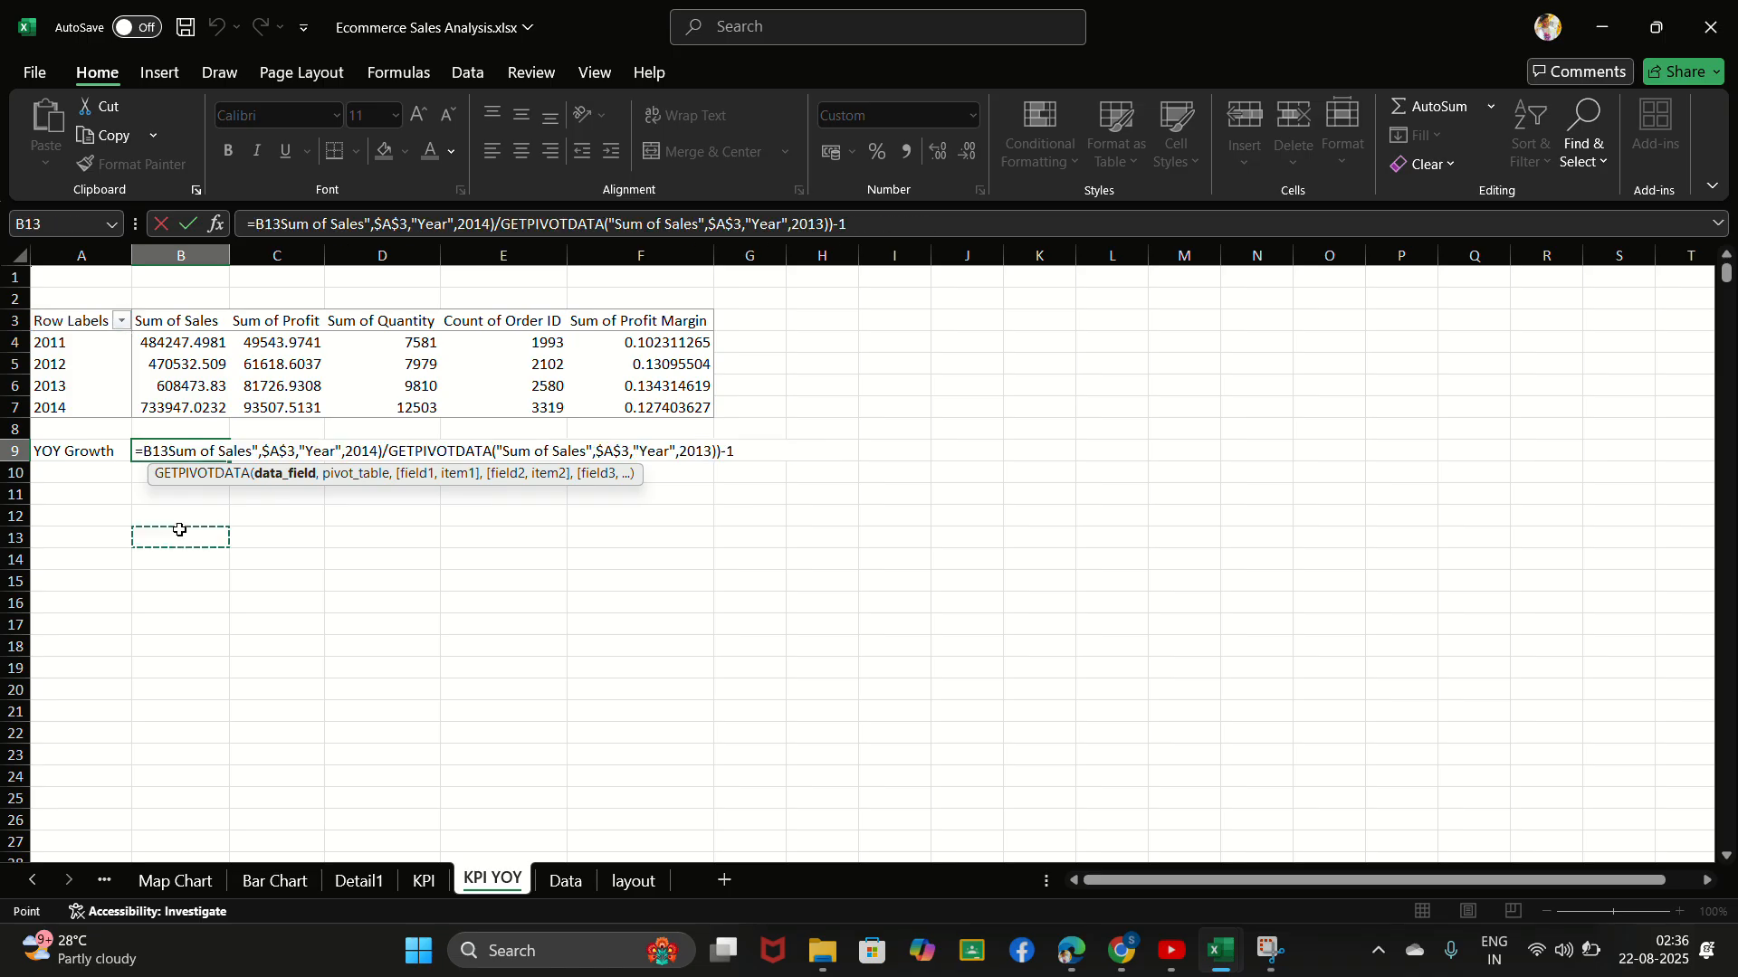
left_click(100, 497)
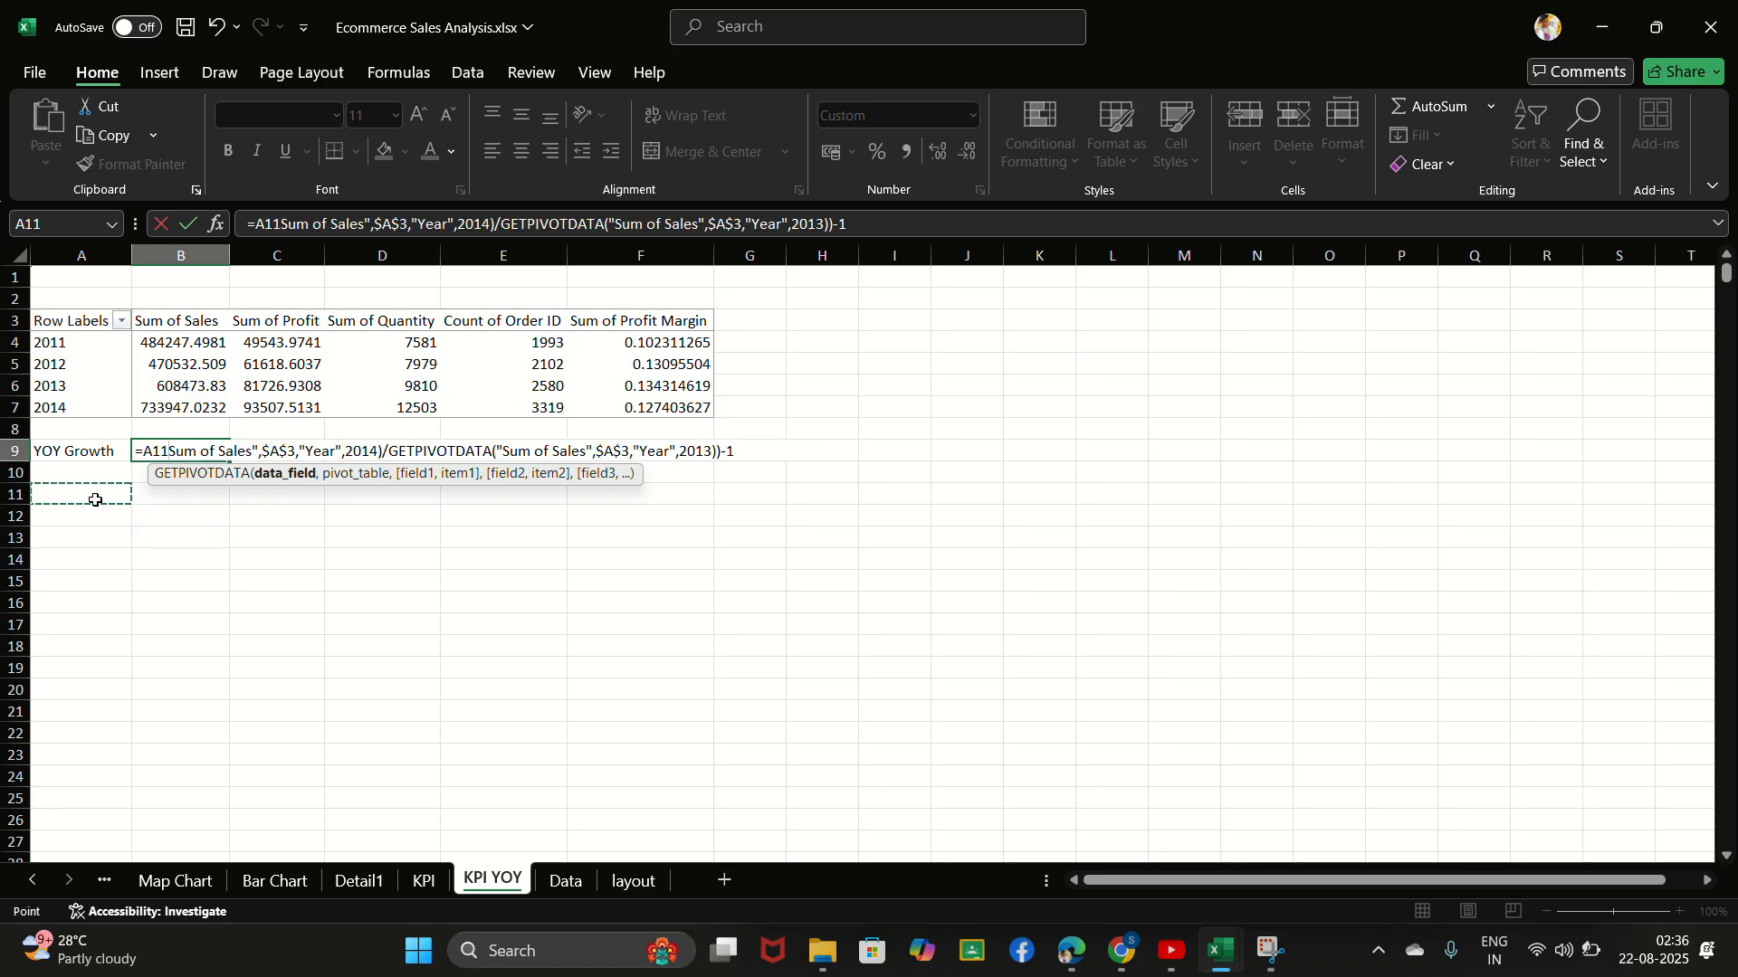
left_click(193, 453)
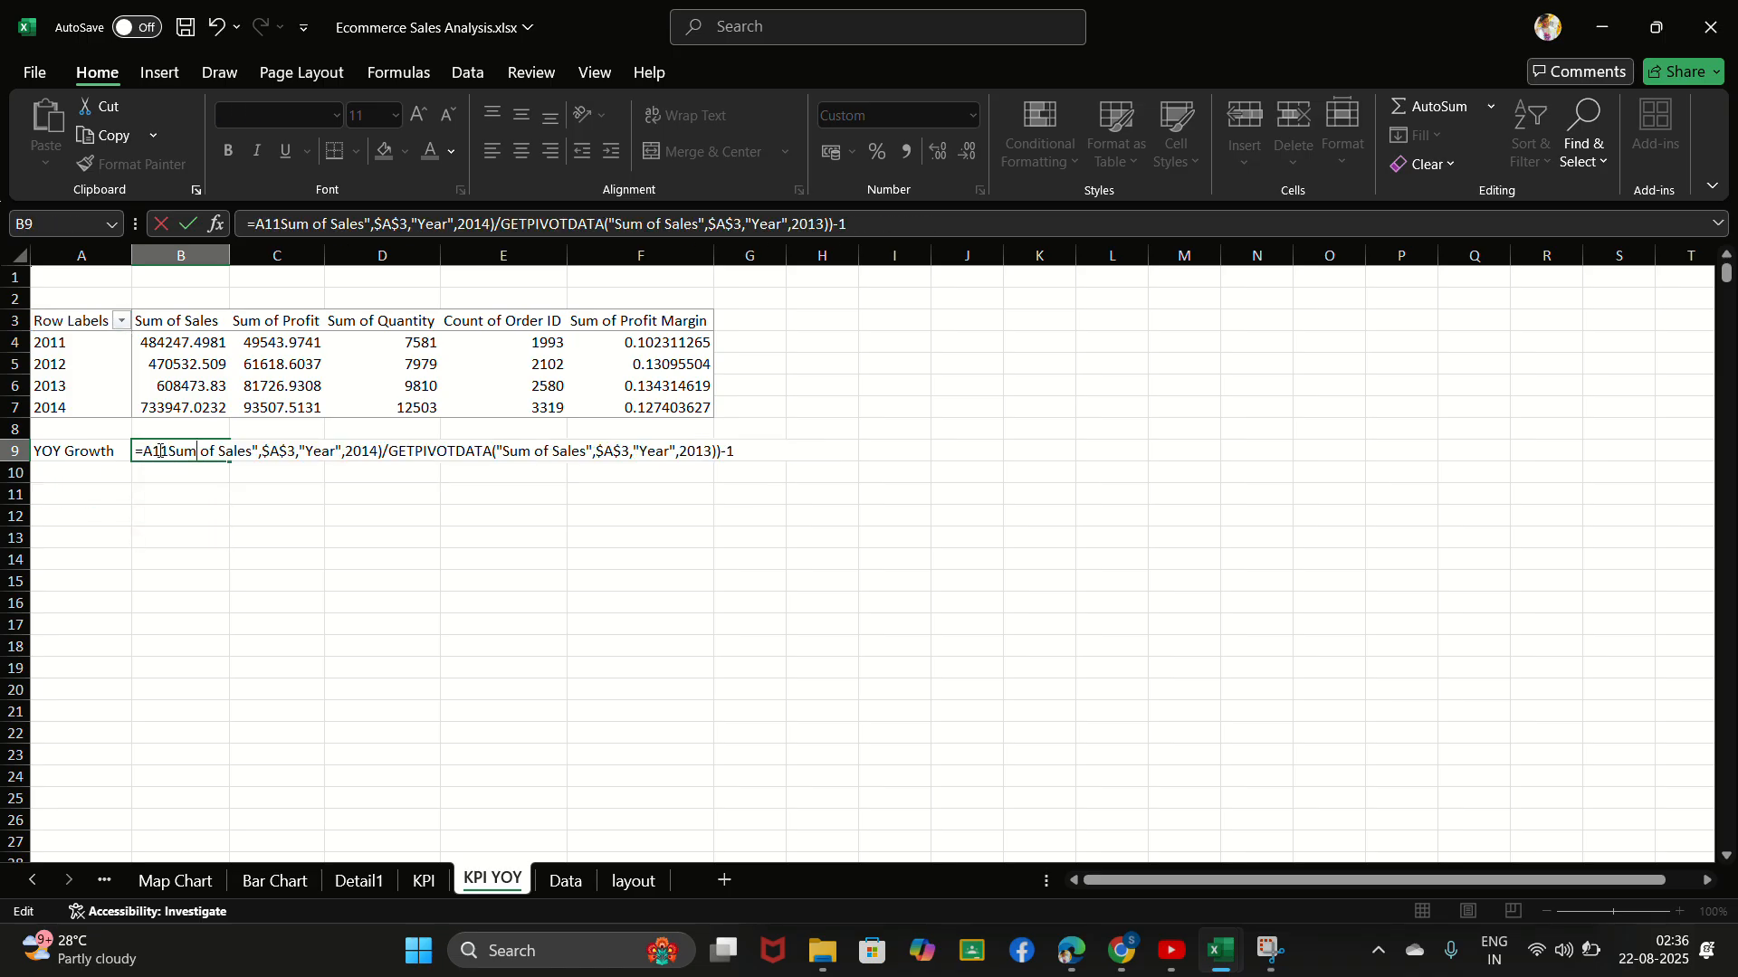
key("ctrl+z")
key("Return")
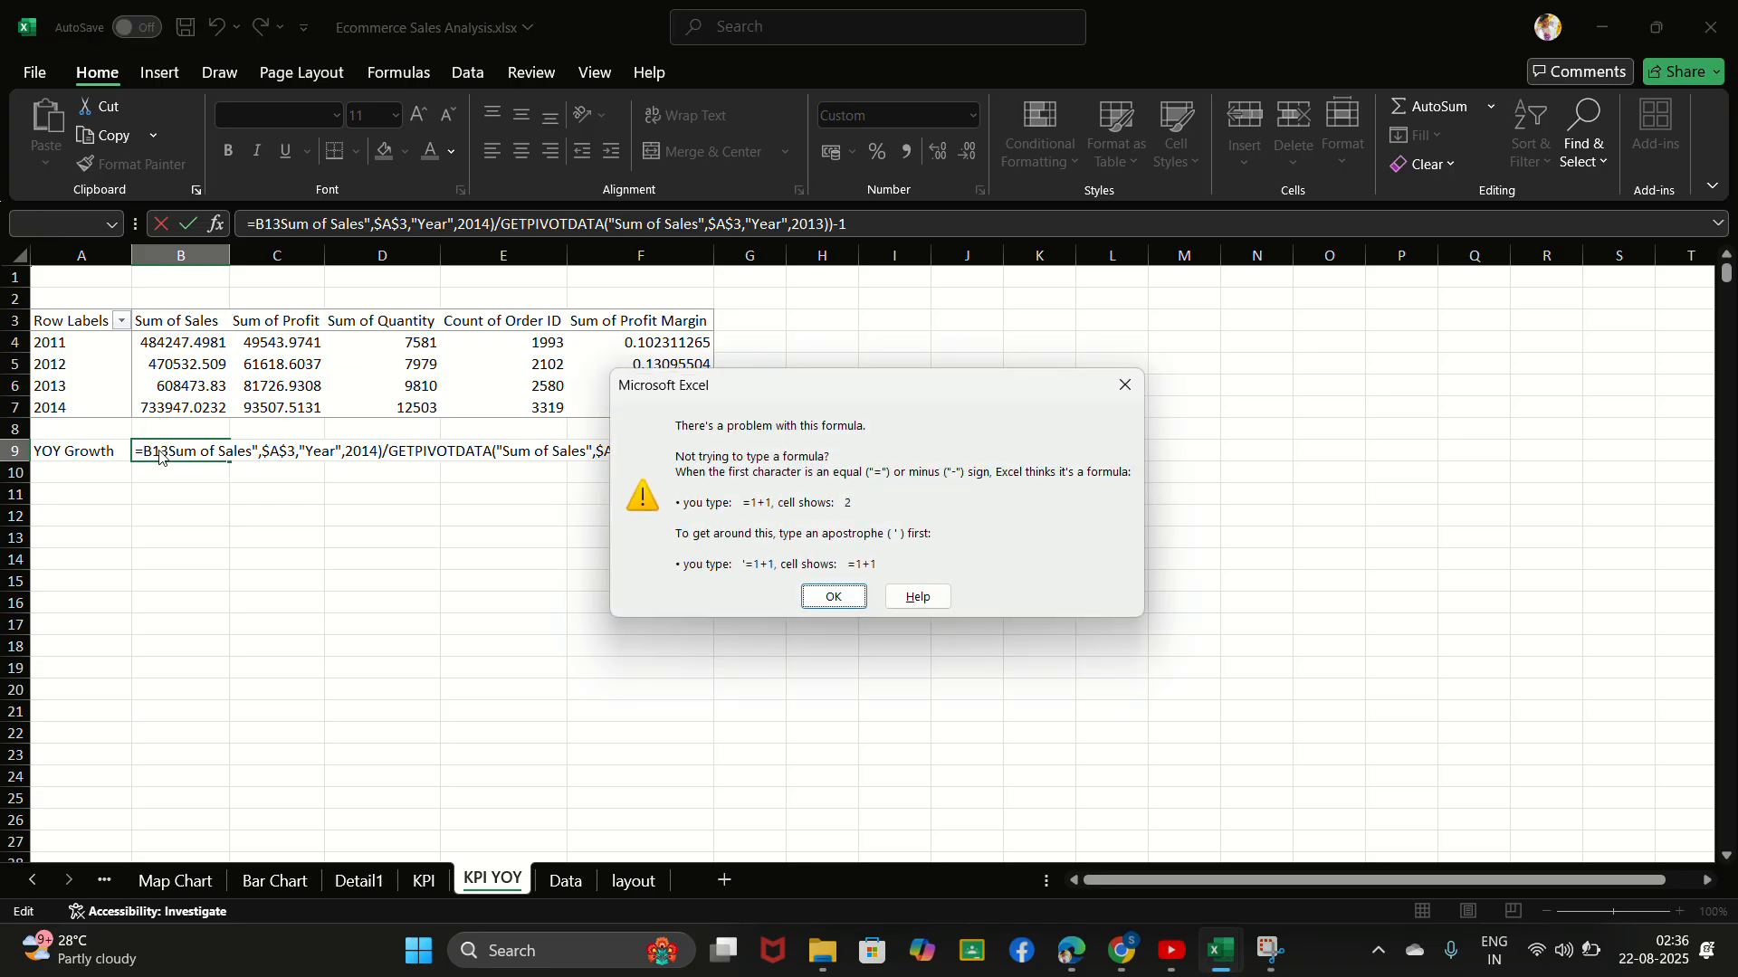
left_click(1131, 397)
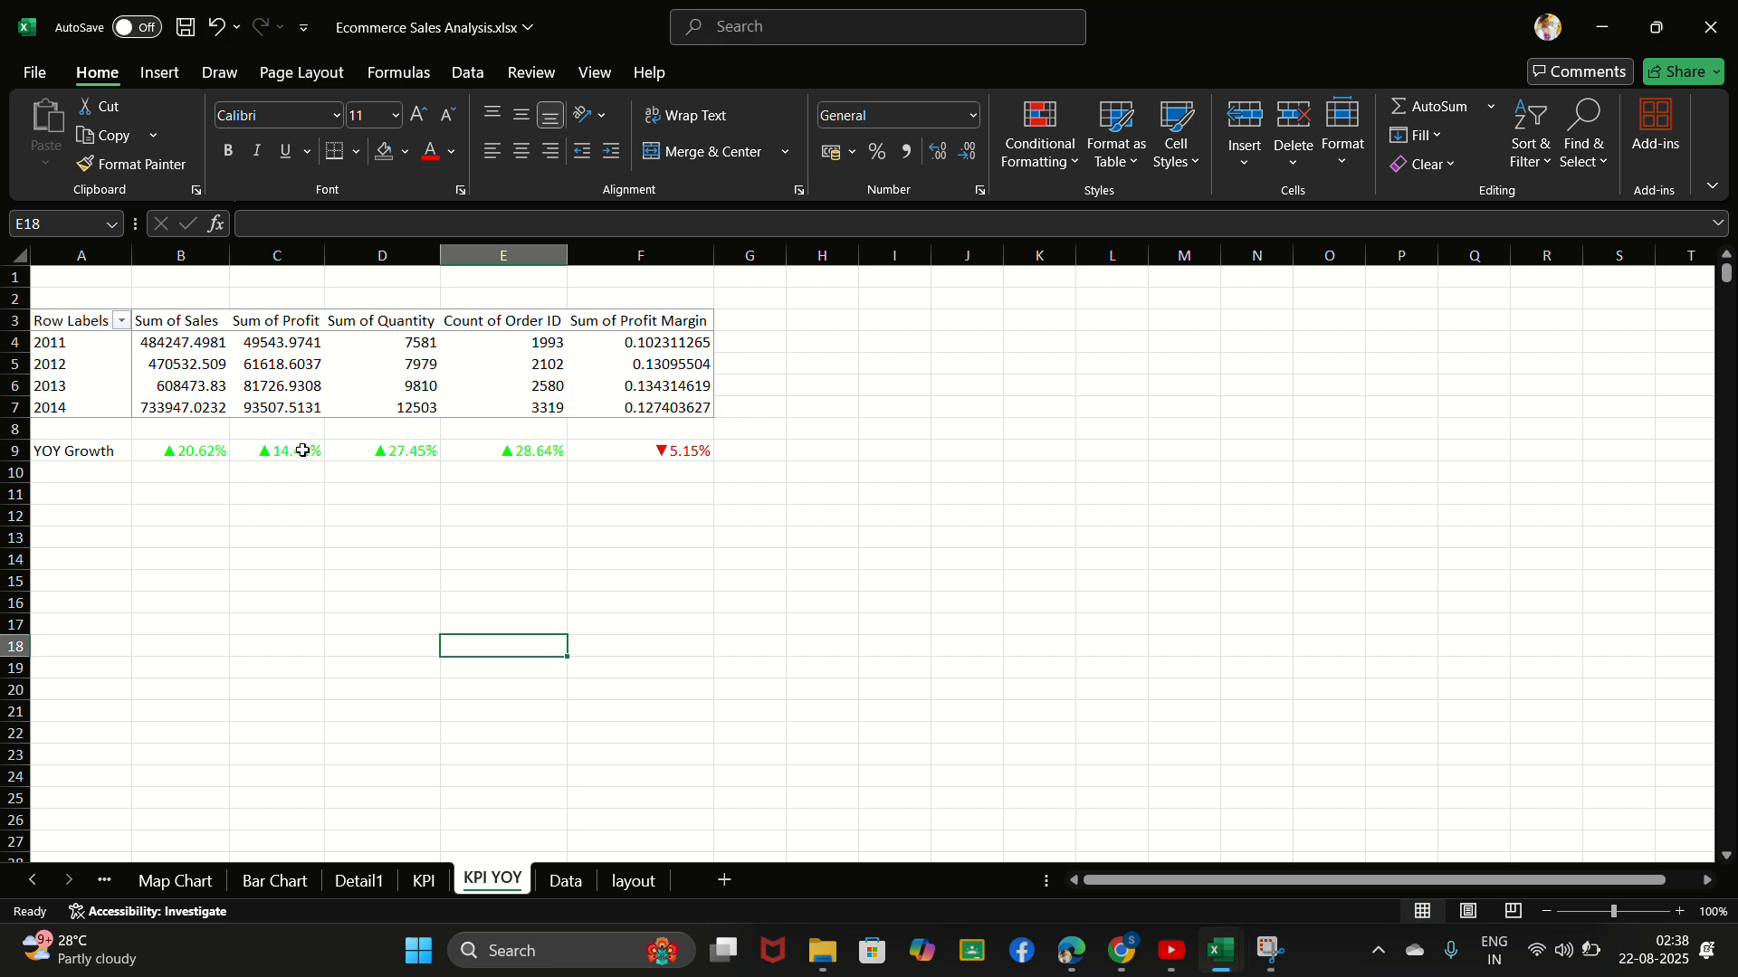
- Set the font of the YOY growth percentages in B9:F9 to Lato Black
left_click_drag(153, 448, 704, 445)
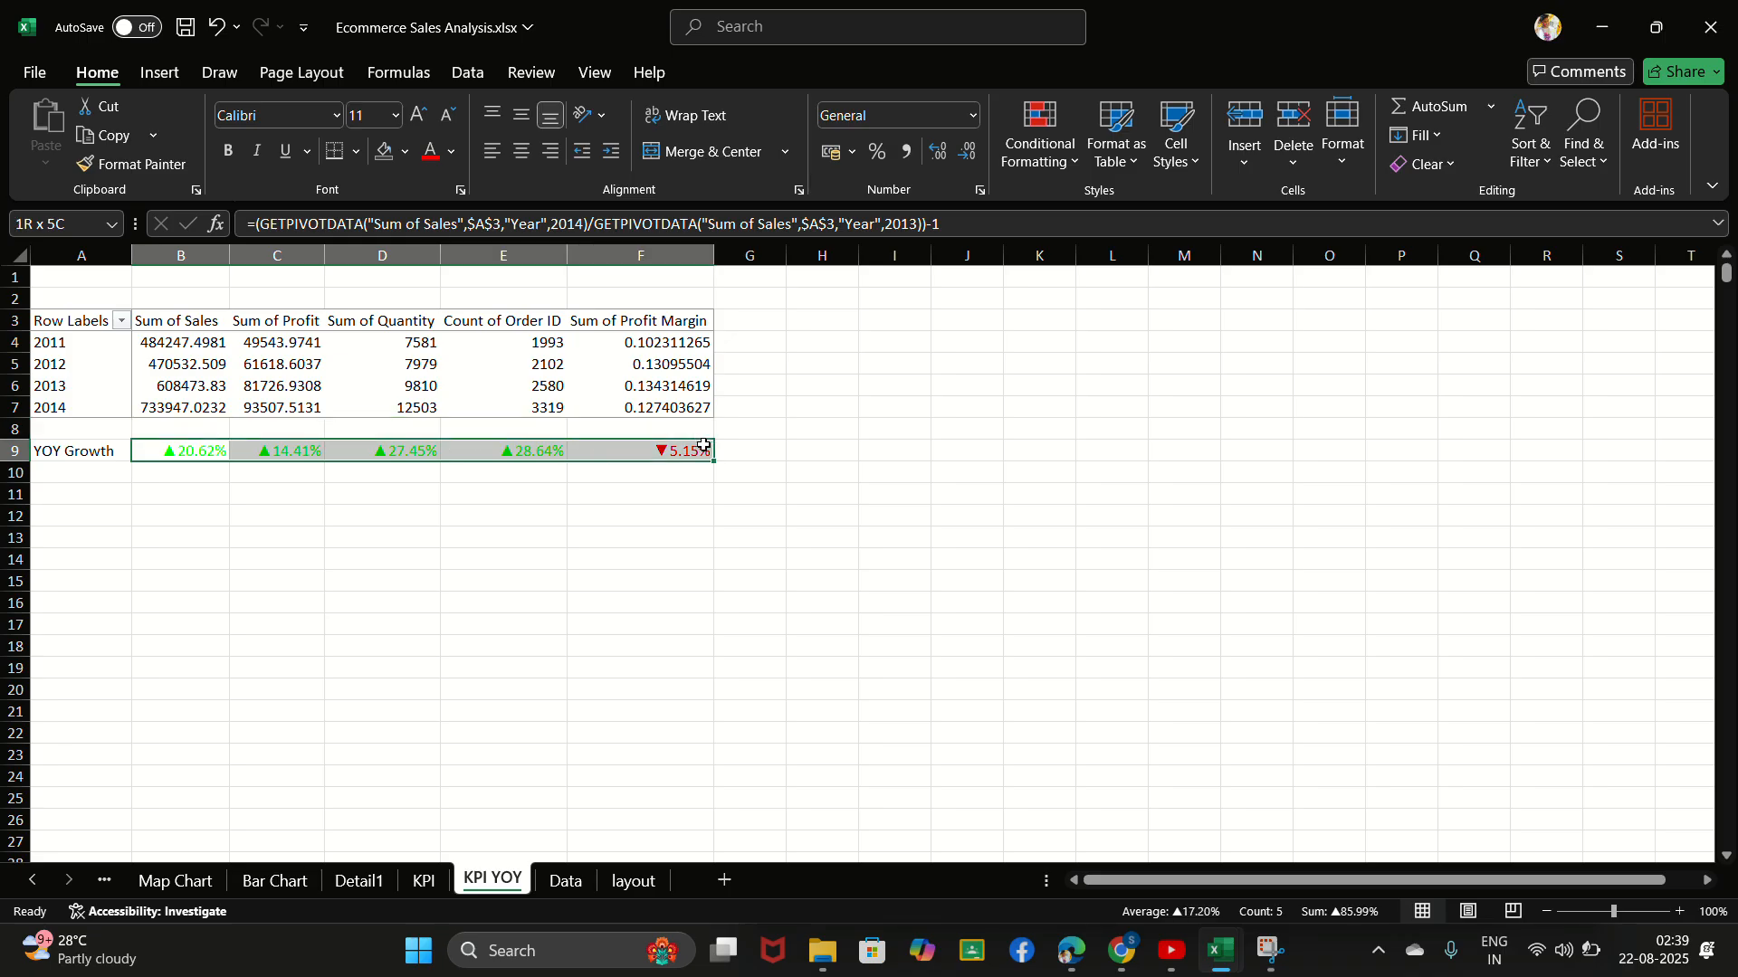
left_click(288, 115)
key("BackSpace")
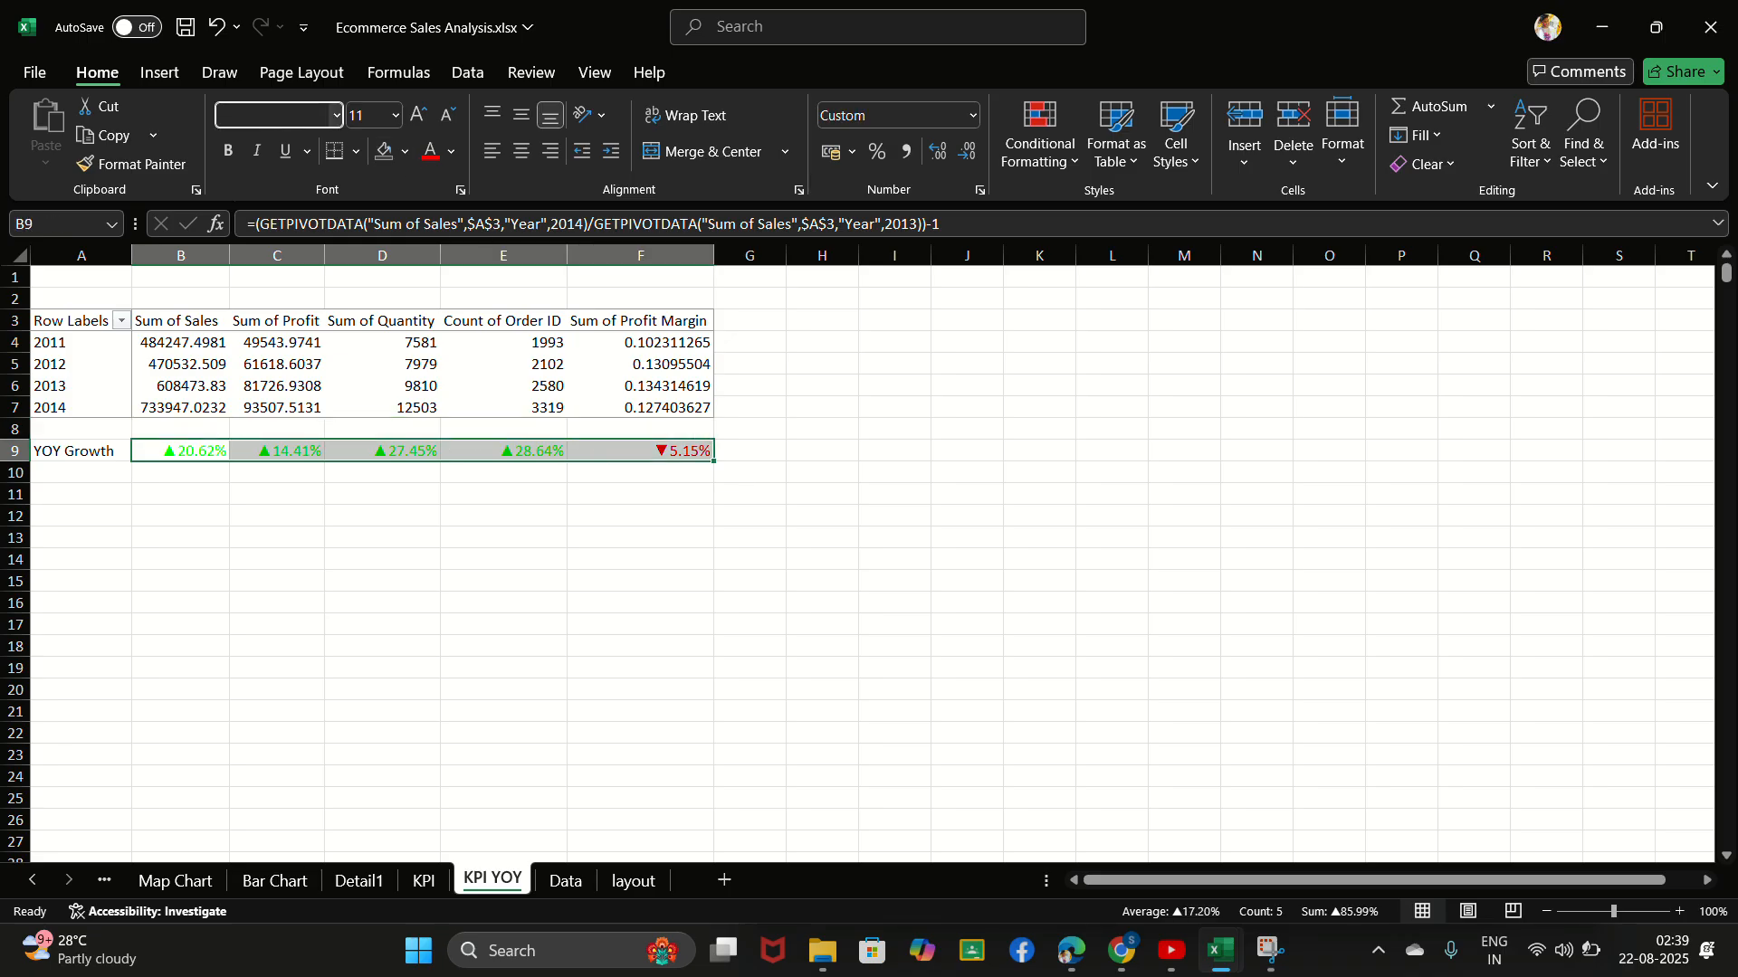
type("Lato Black")
key("Return")
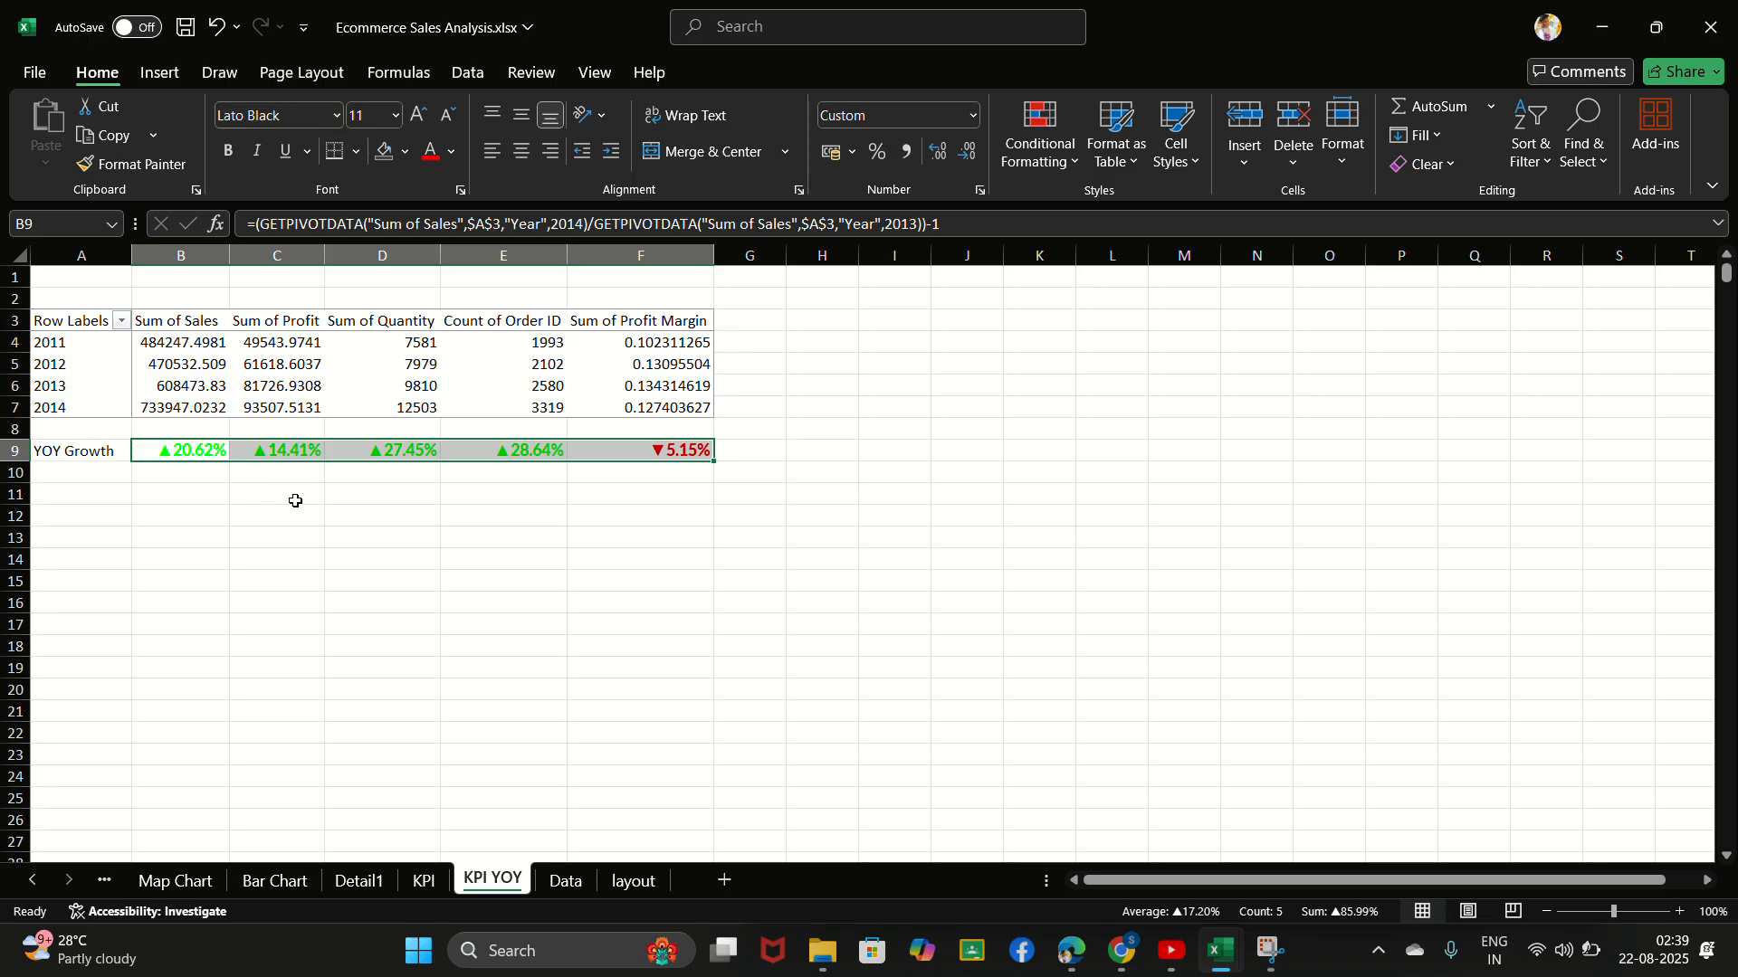
left_click(403, 512)
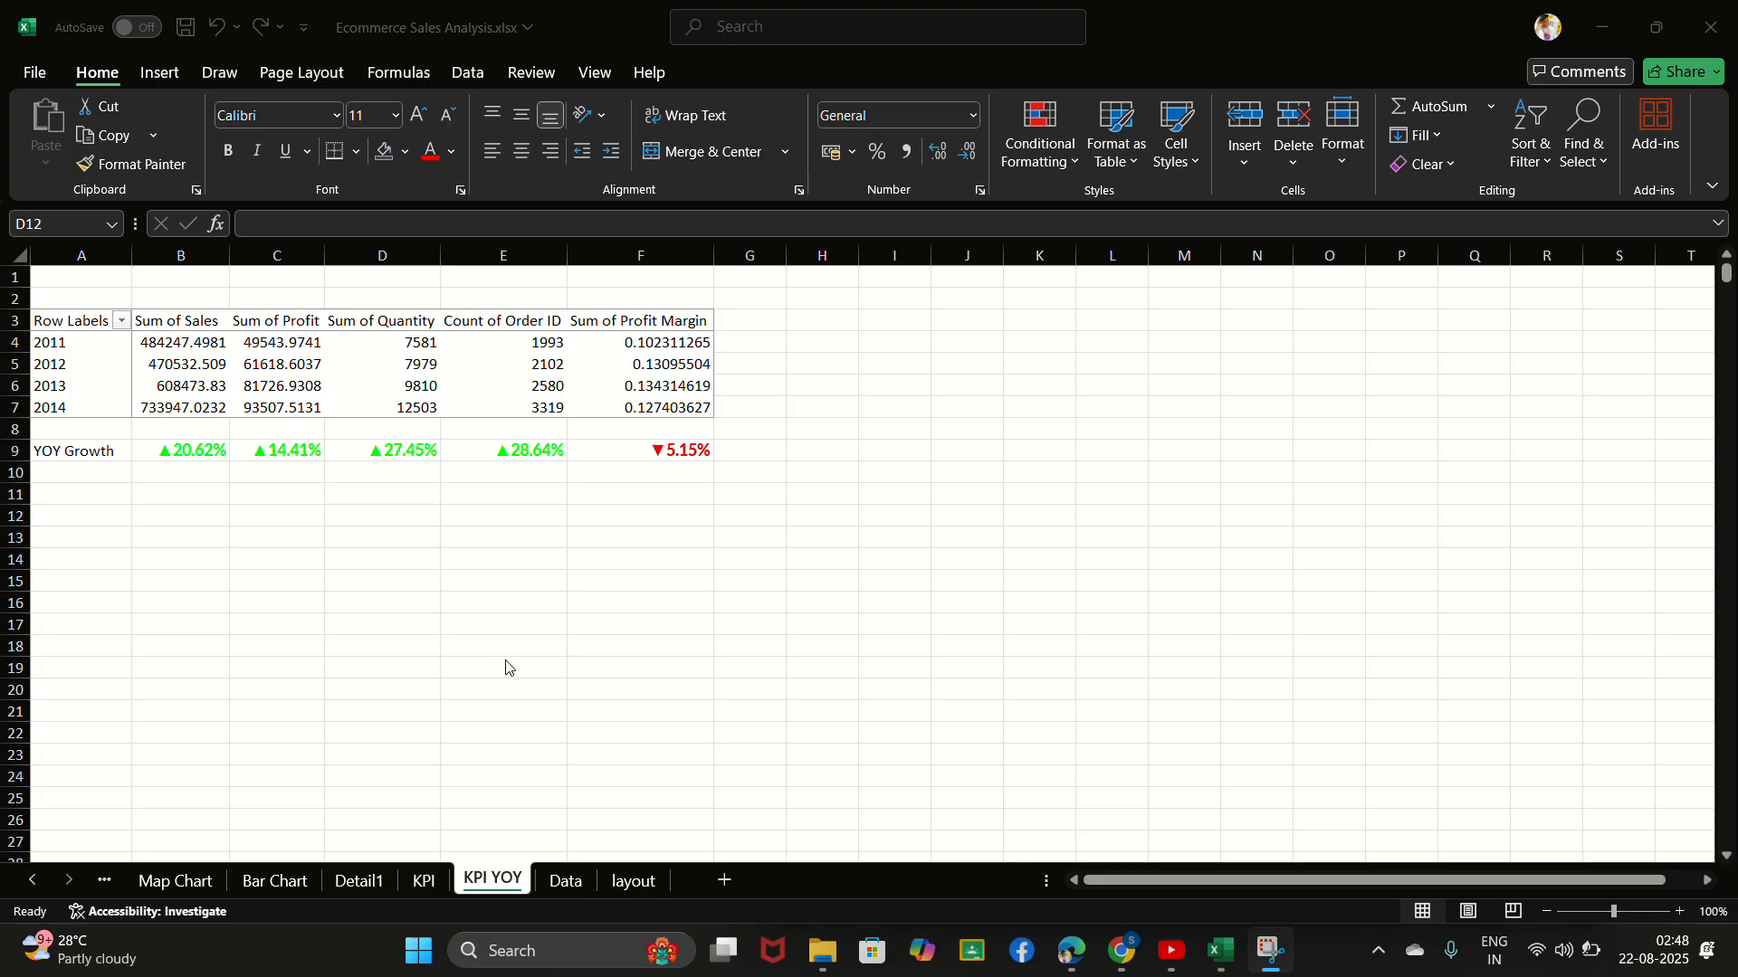
- Review the existing bar, map, pie and waterfall chart sheets, including the sales-by-state map
left_click(422, 884)
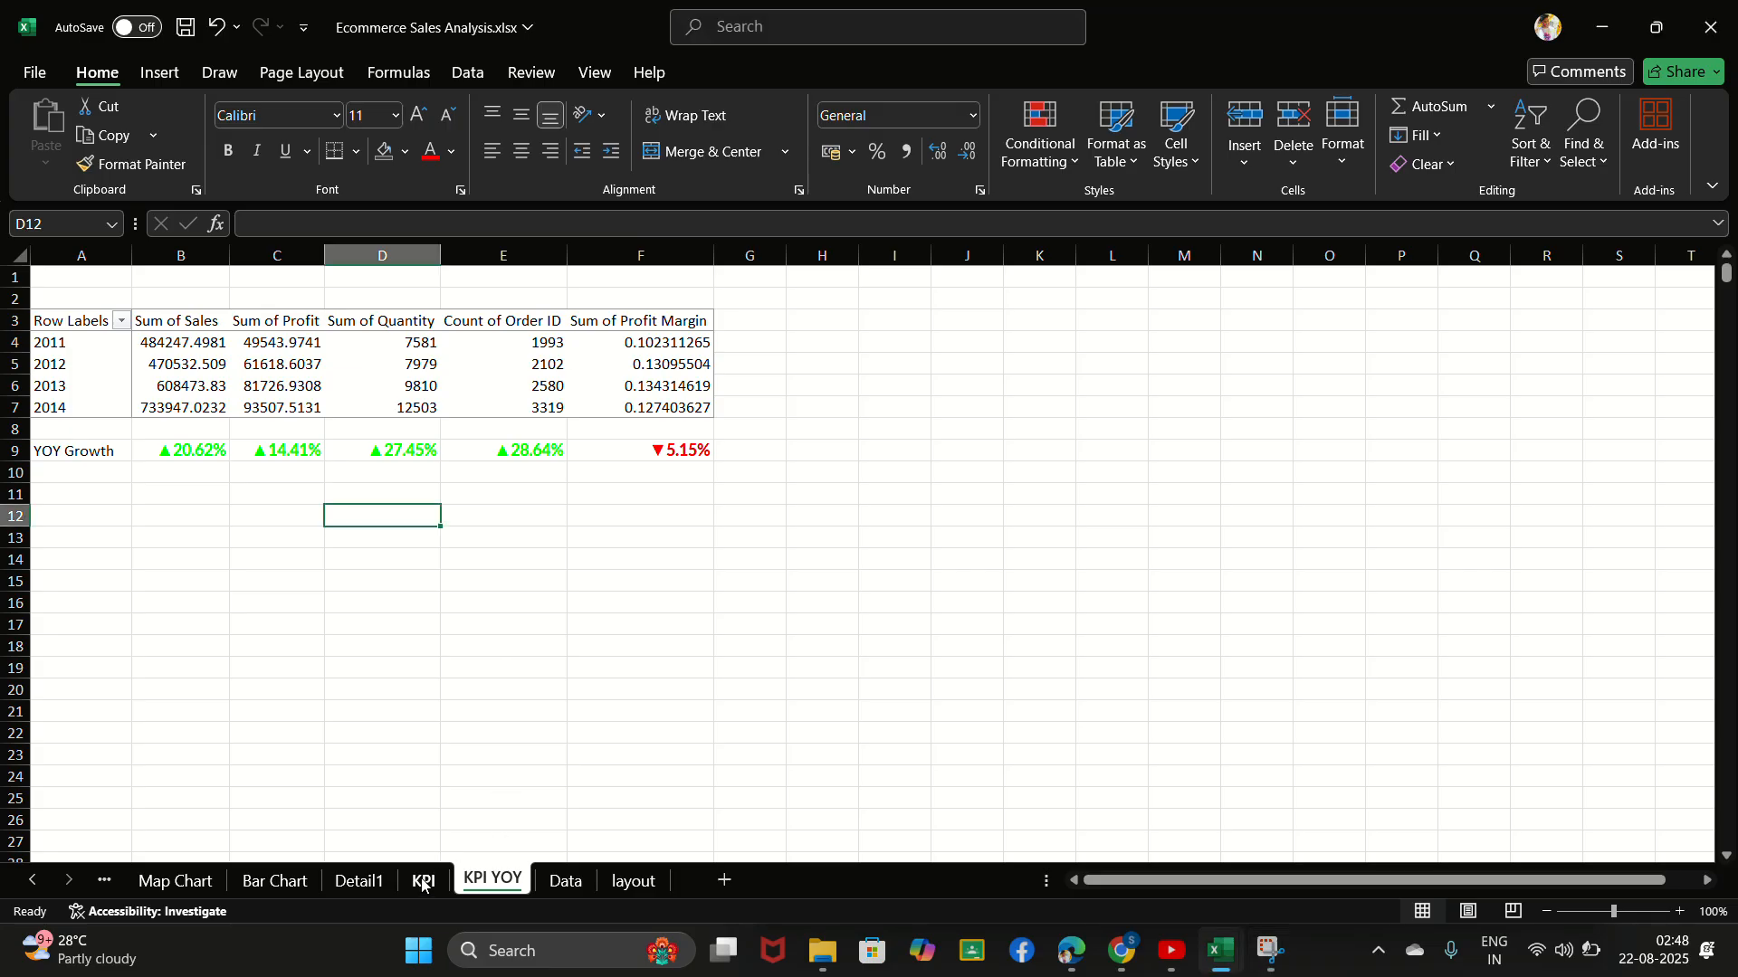
left_click(422, 884)
left_click(362, 883)
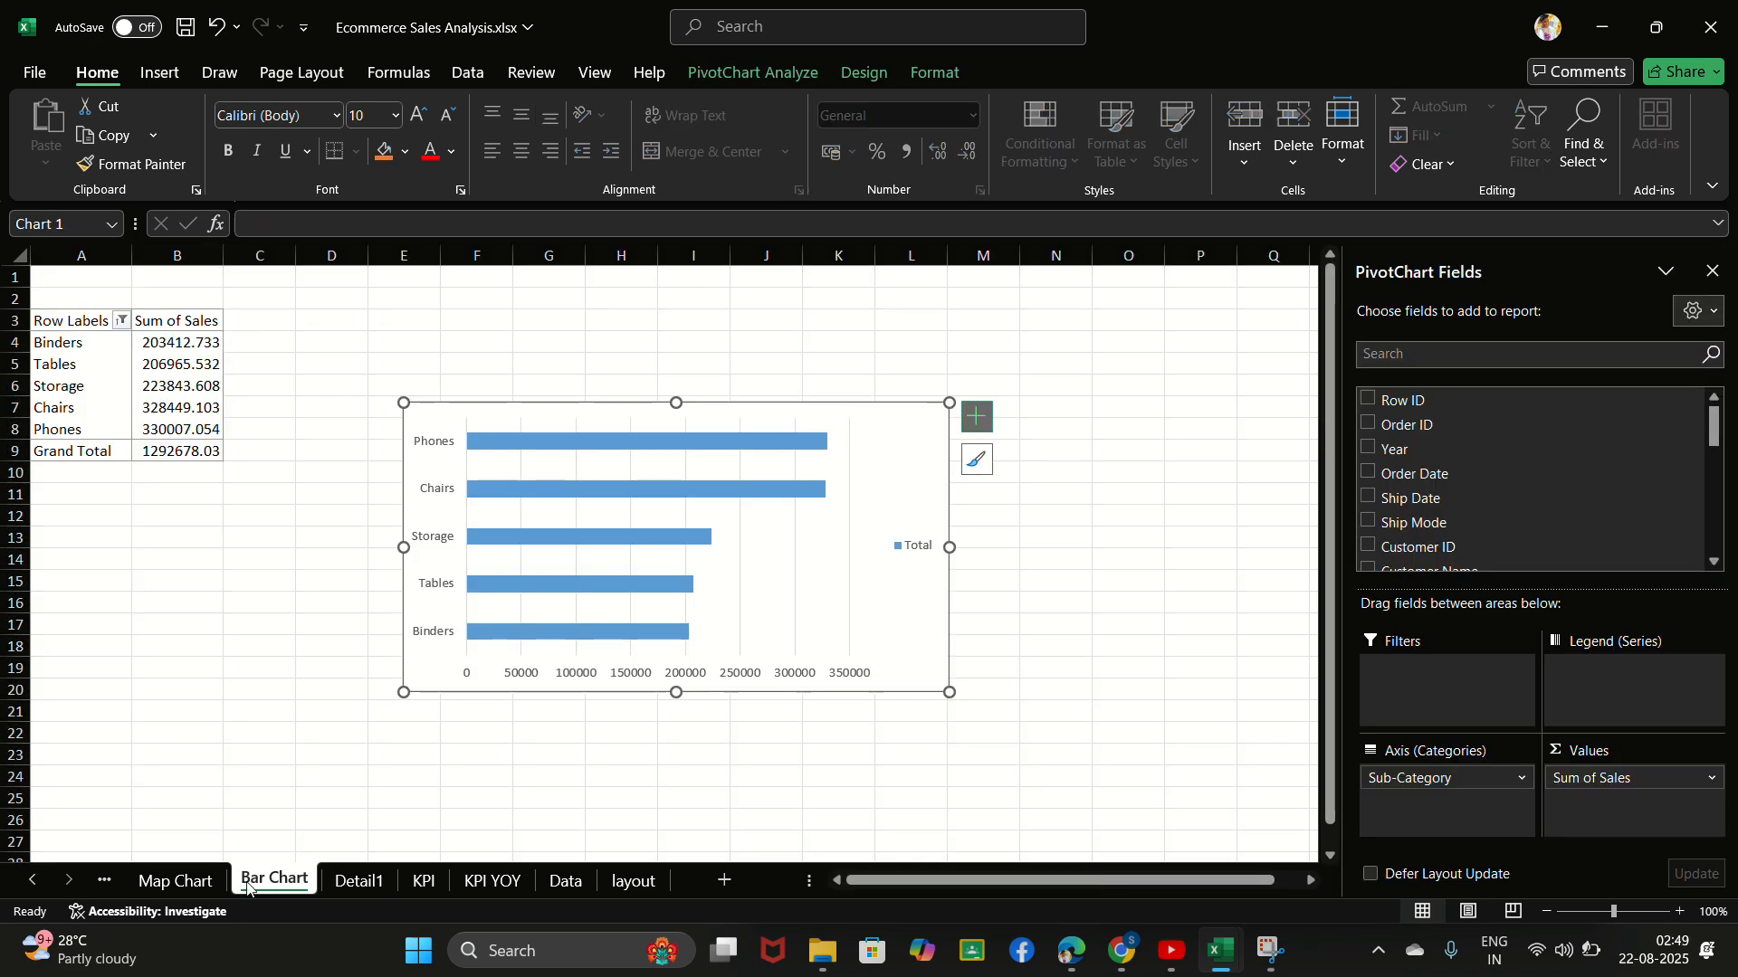
left_click(181, 883)
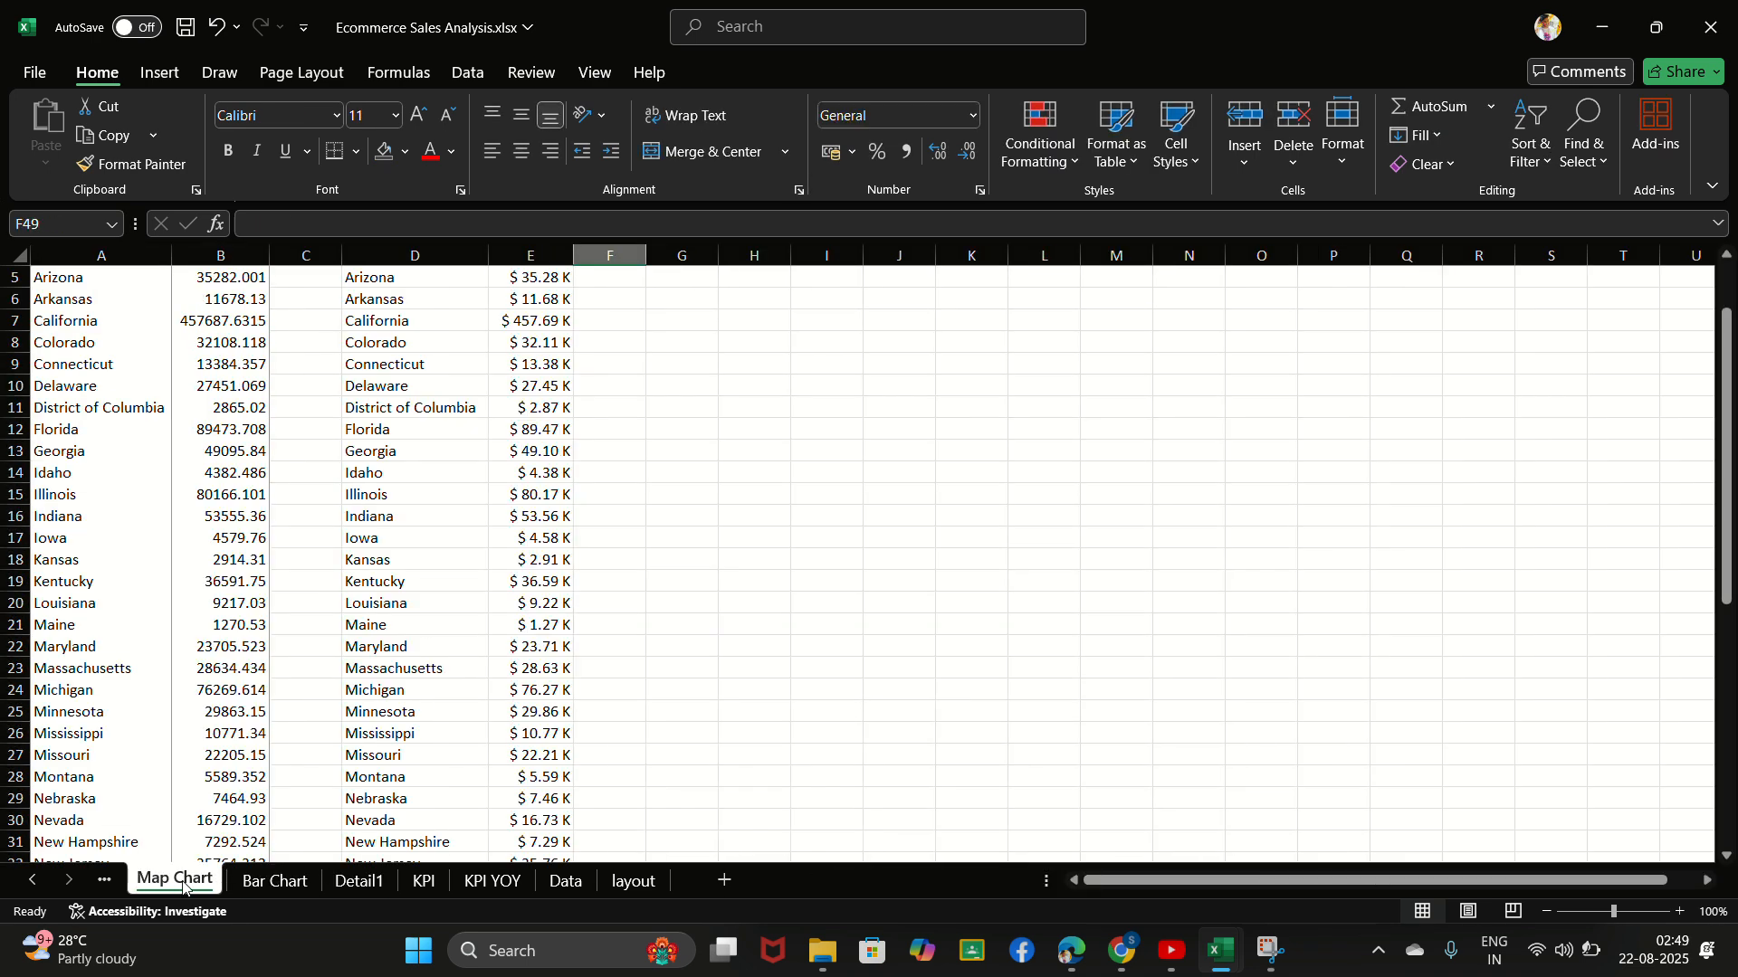
left_click(104, 880)
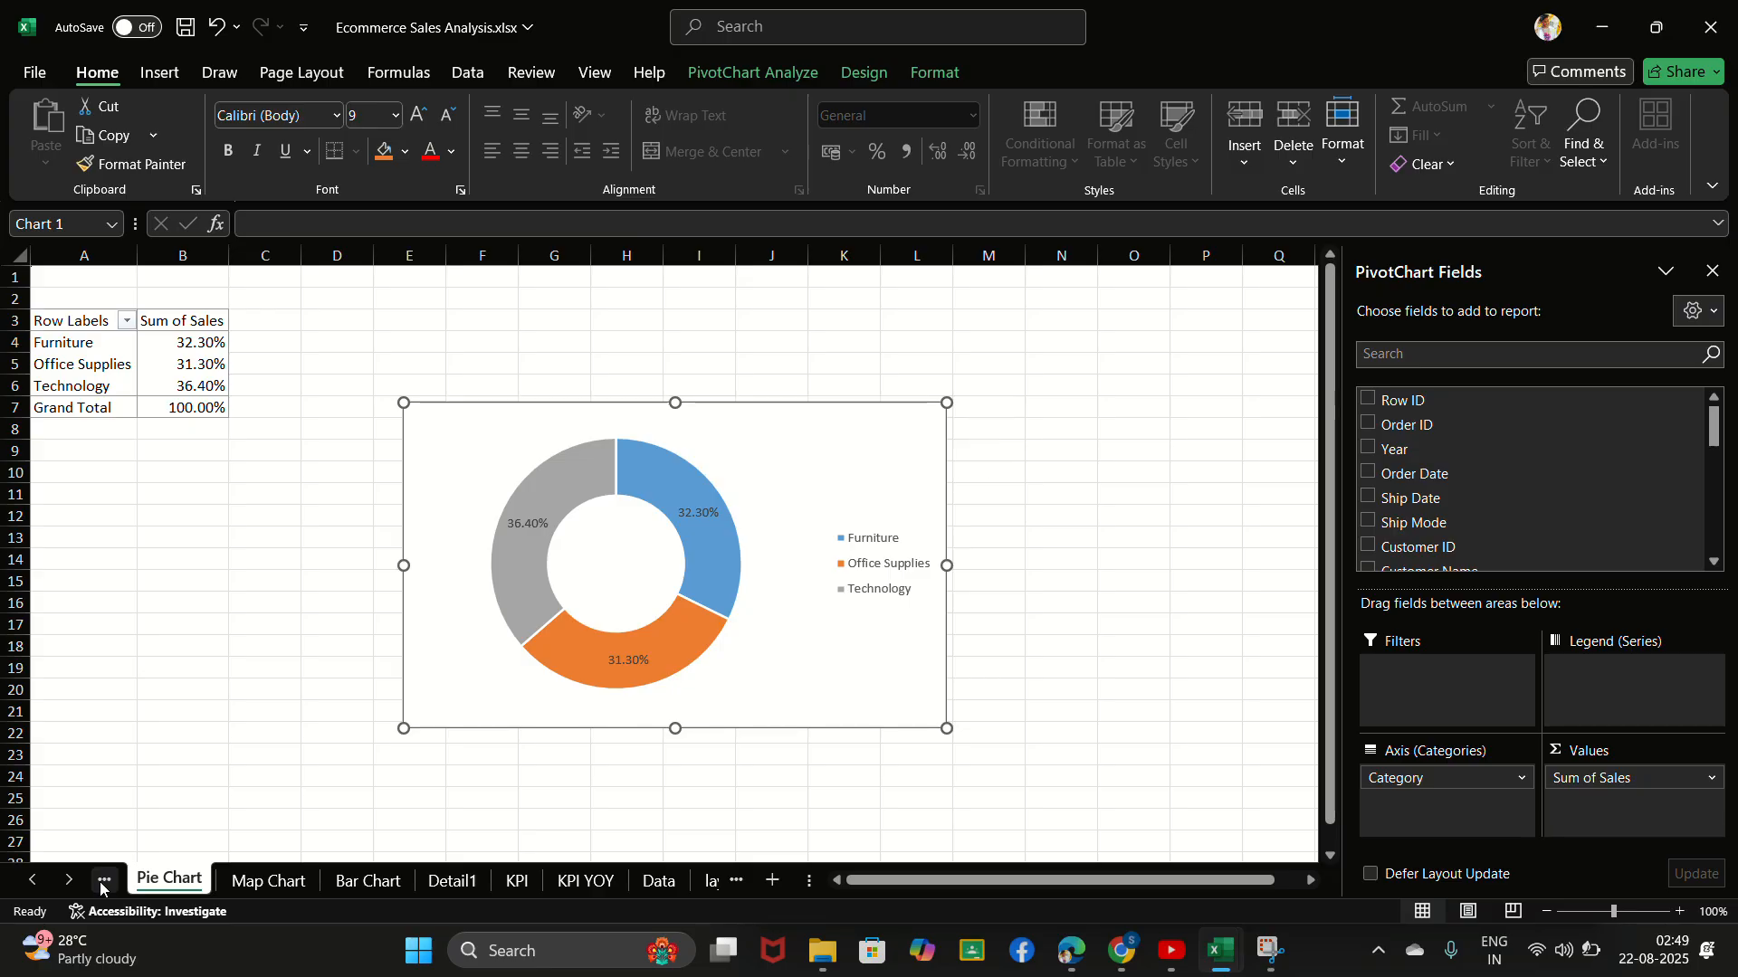
left_click(104, 882)
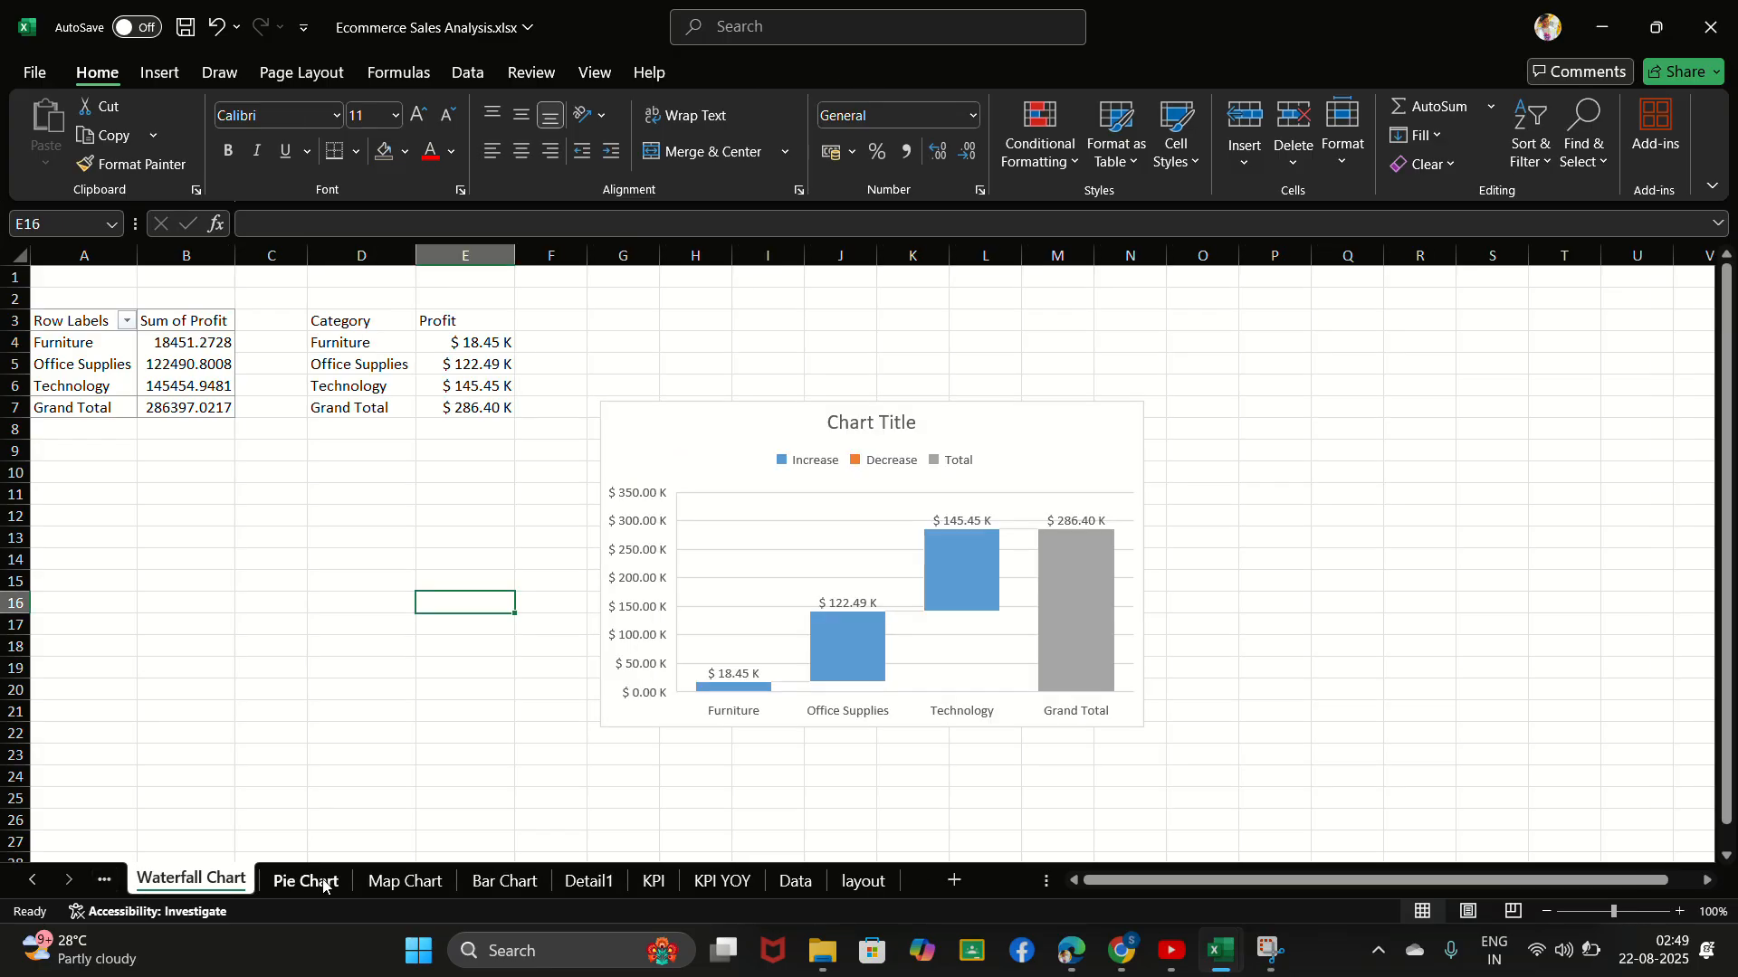
left_click(281, 881)
left_click(207, 878)
left_click(401, 877)
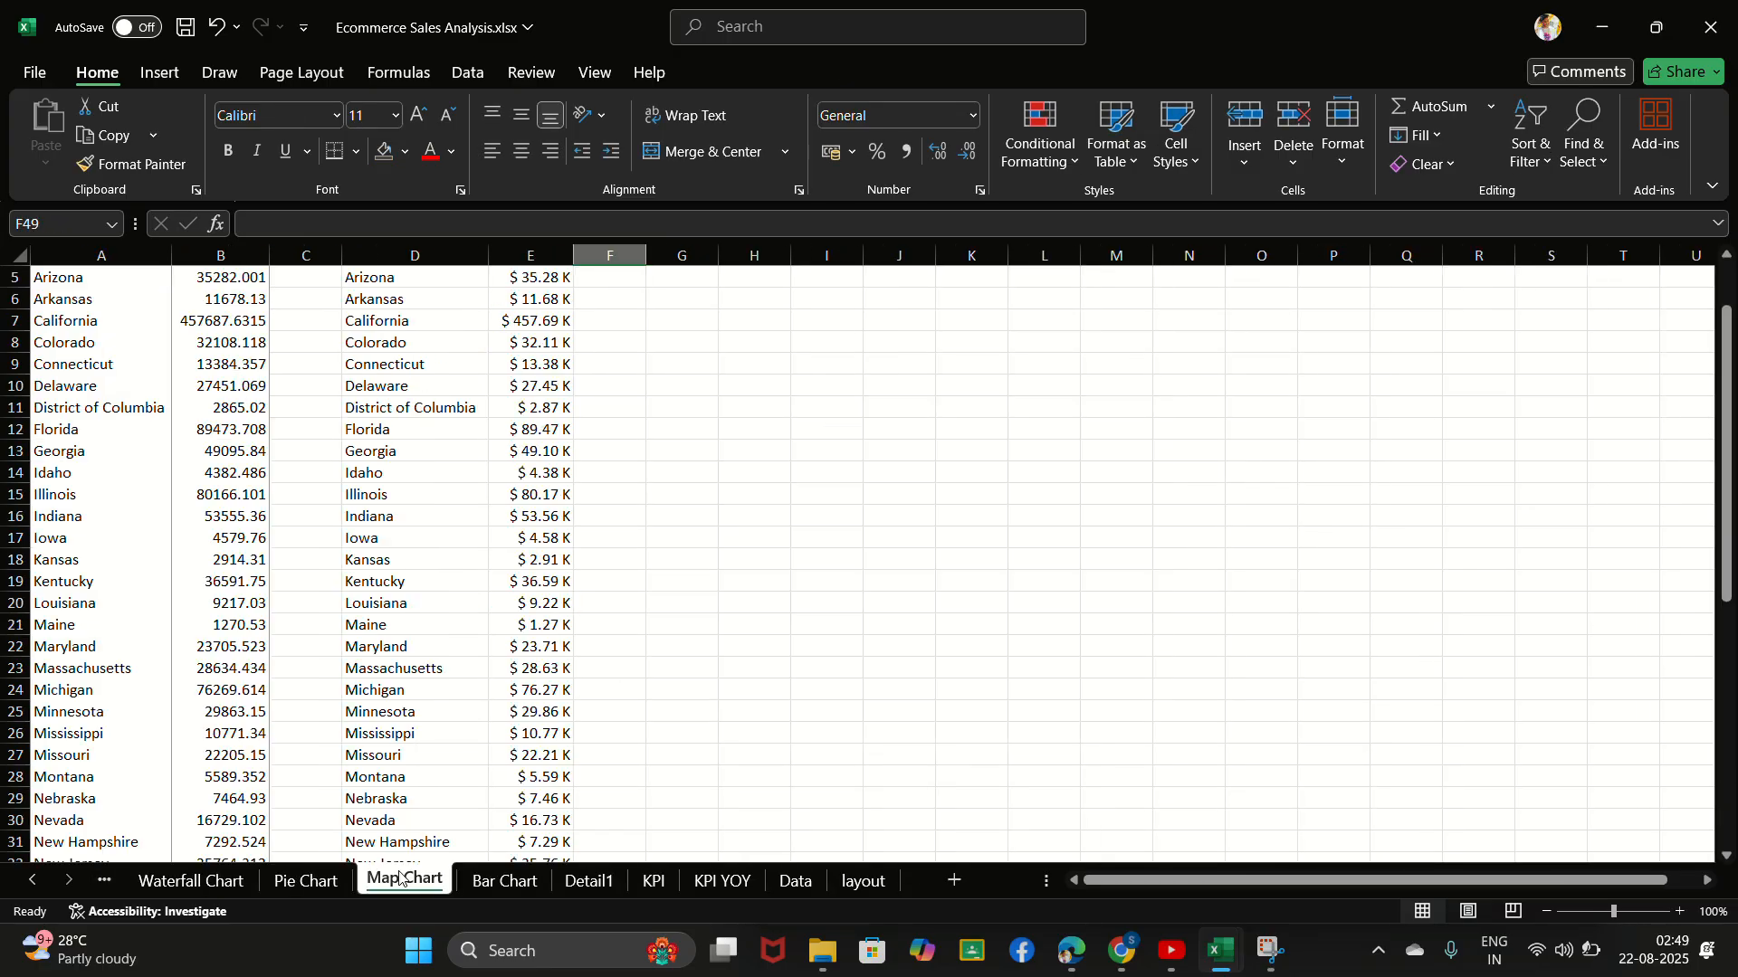
left_click(505, 881)
left_click(403, 879)
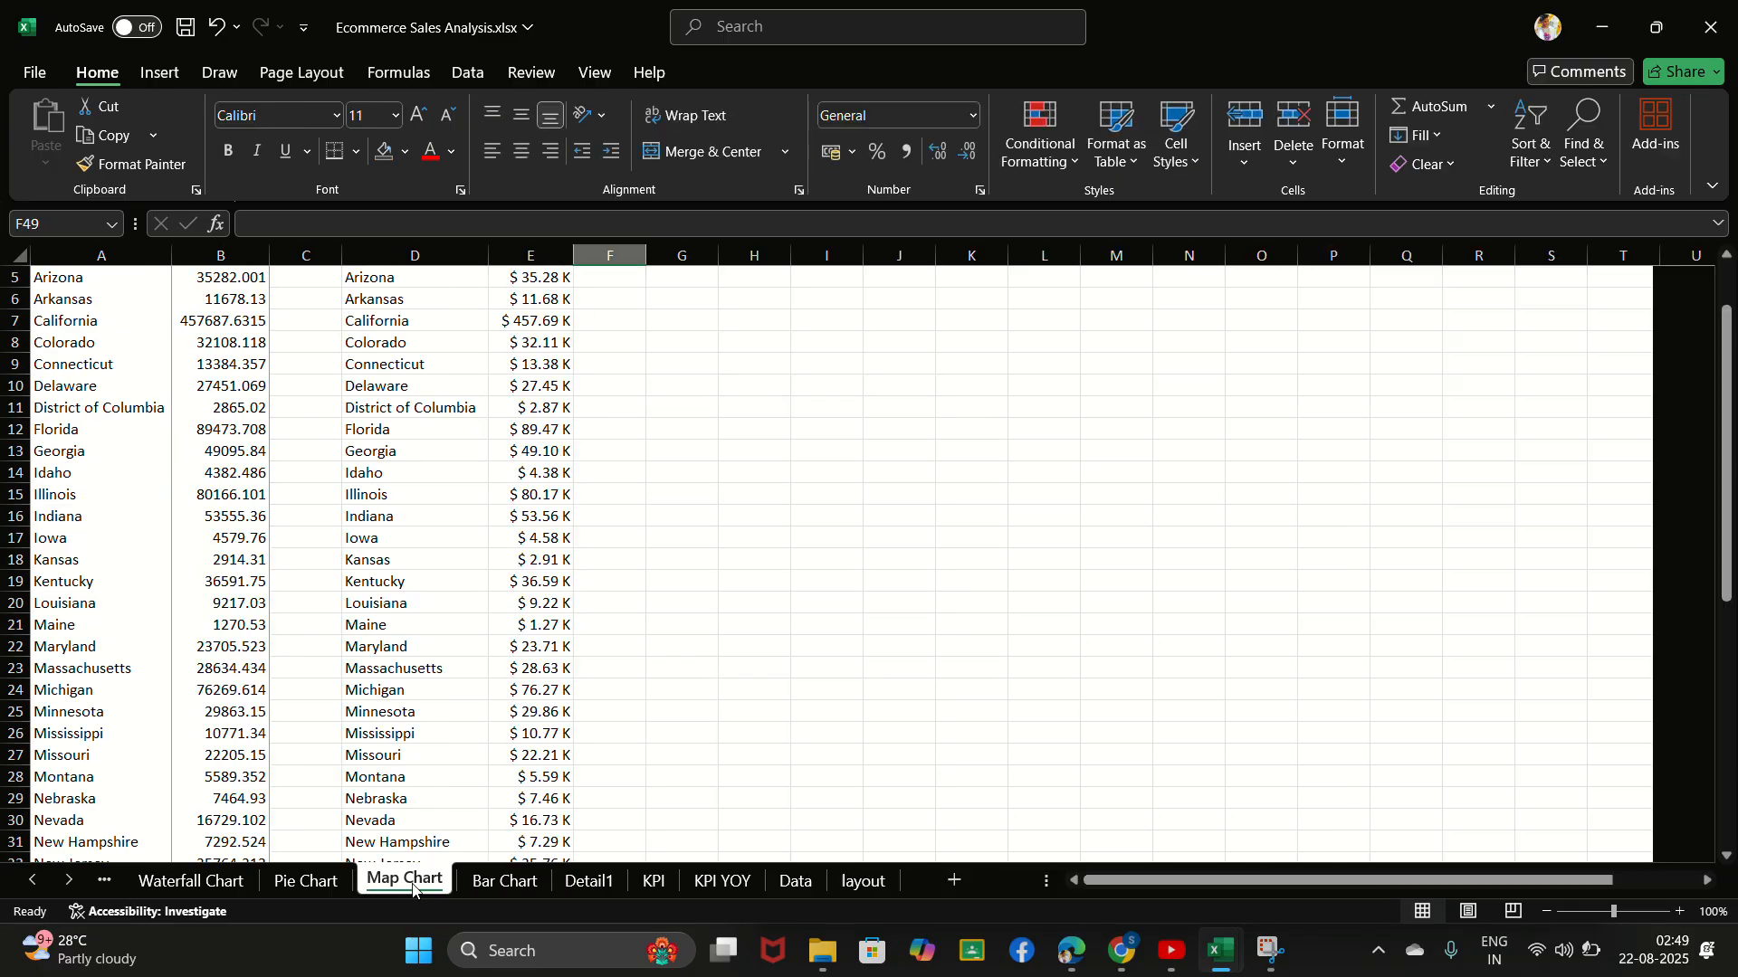
scroll(630, 622, "up", 2)
scroll(631, 621, "down", 15)
scroll(631, 621, "up", 8)
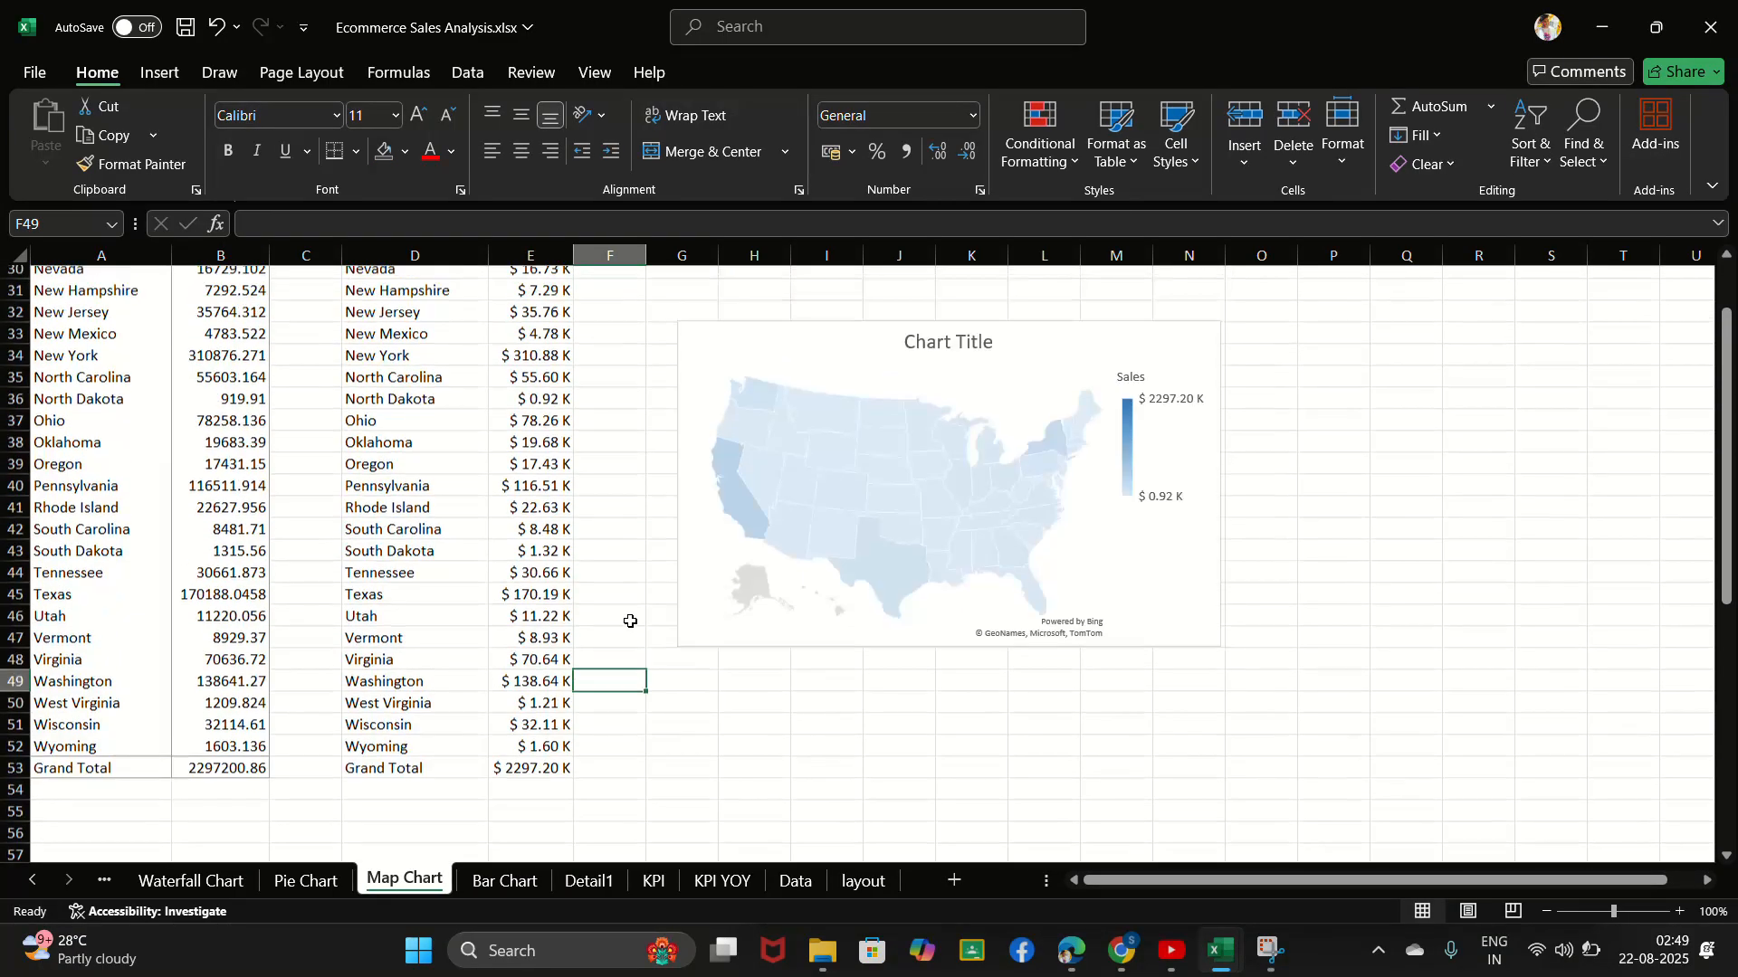
- Go through the chart sheets in order from Combo chart to Bar Chart, then check the Detail1 and KPI sheets
left_click(106, 883)
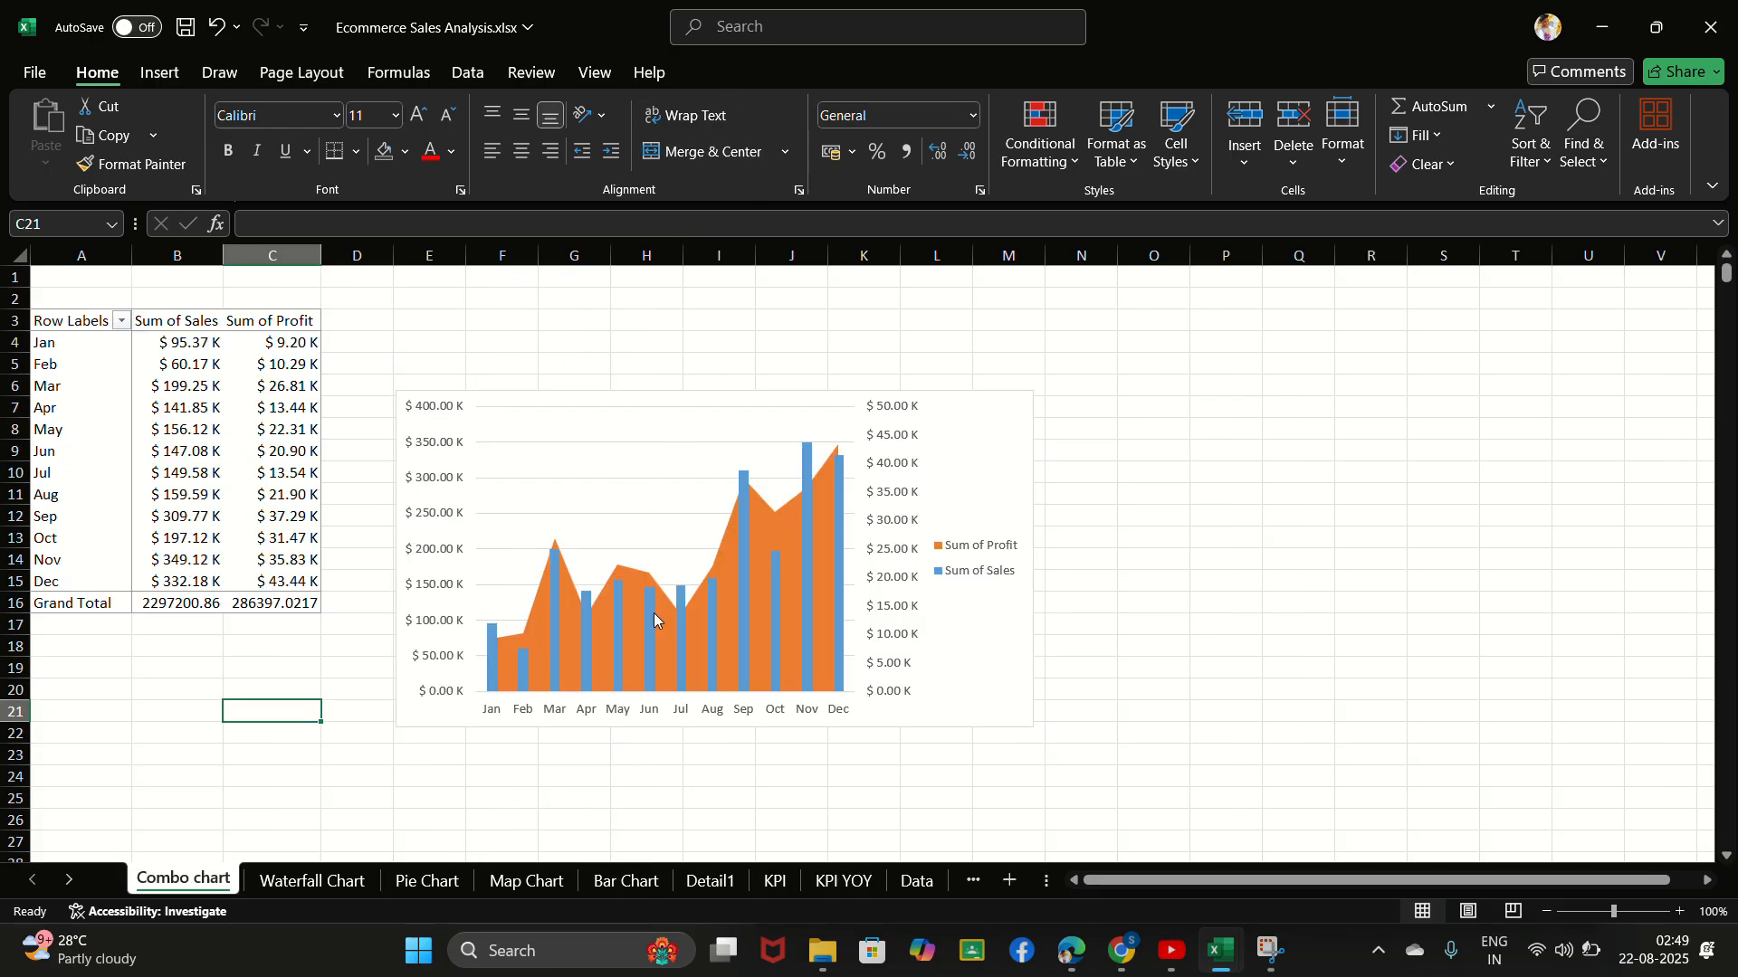
left_click(317, 880)
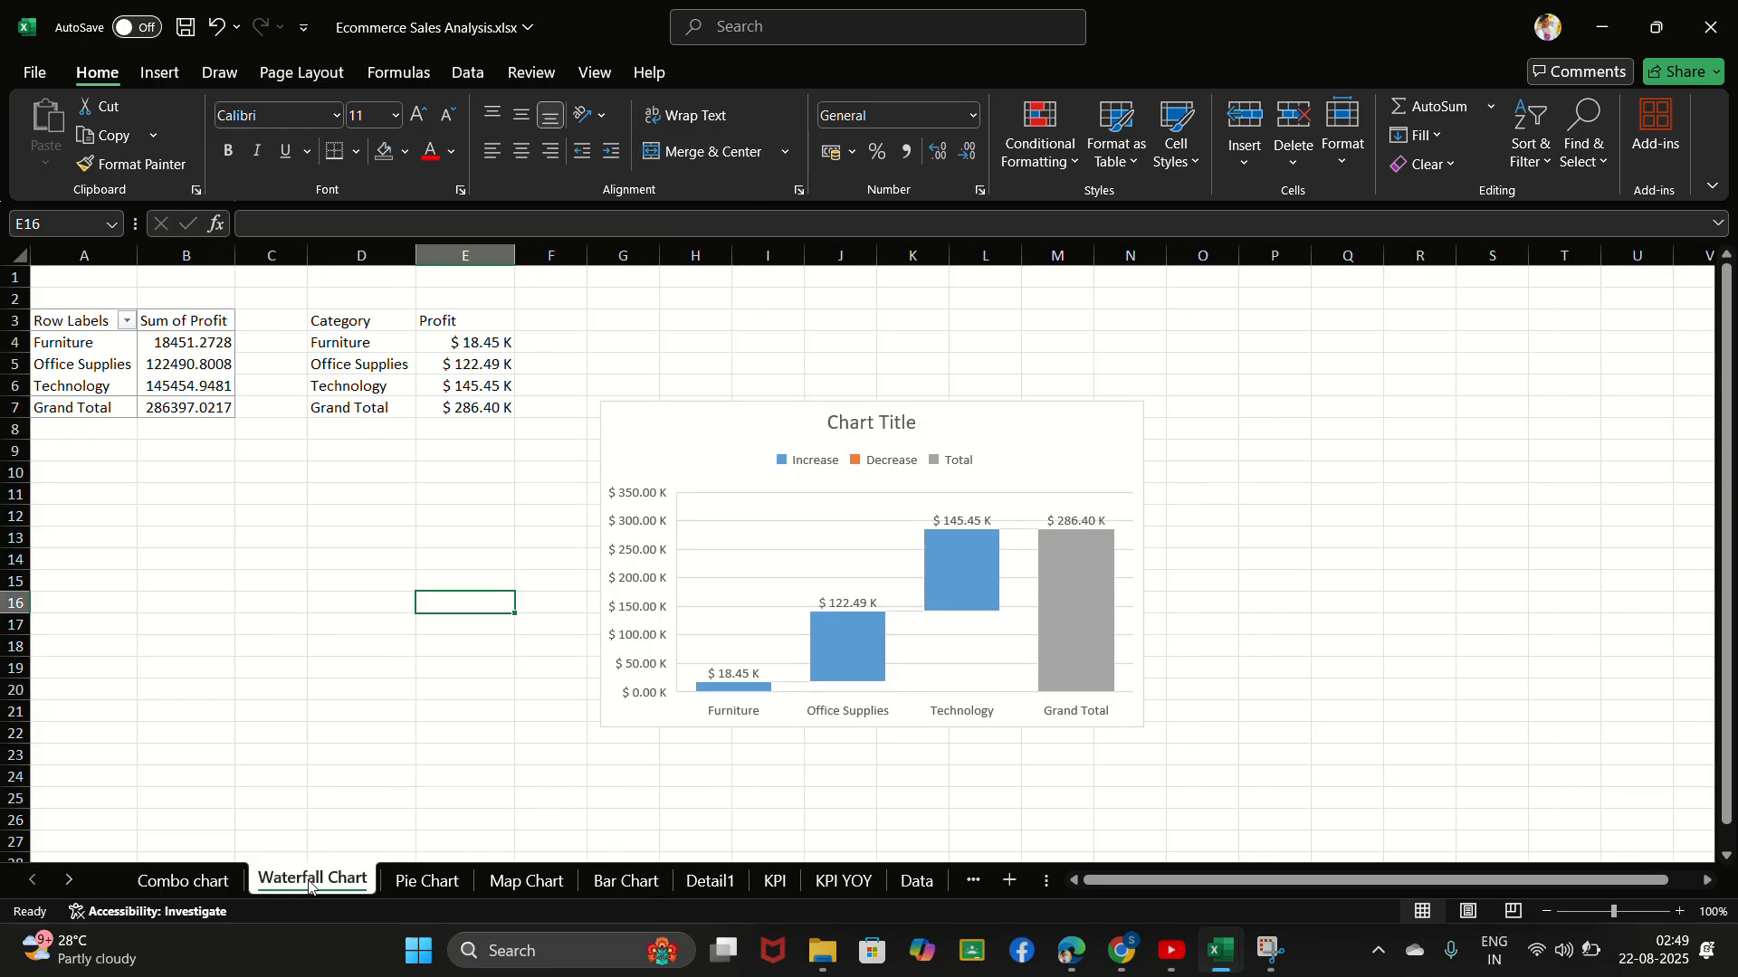
left_click(423, 884)
left_click(518, 883)
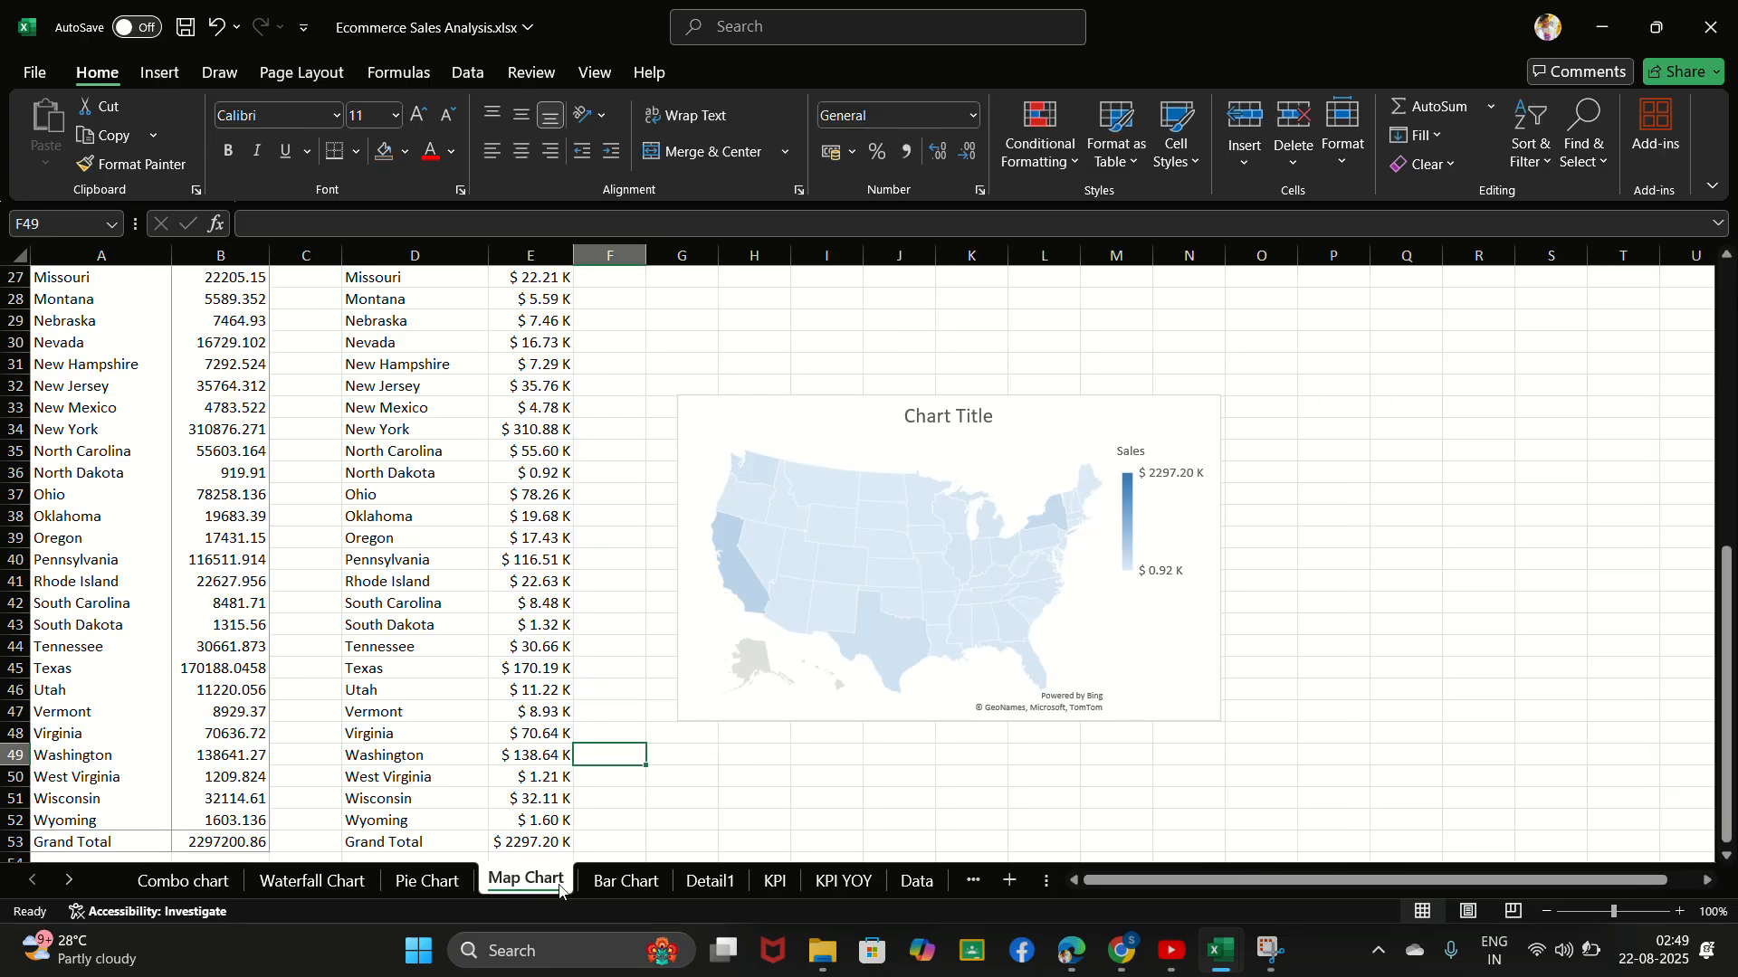
left_click(626, 882)
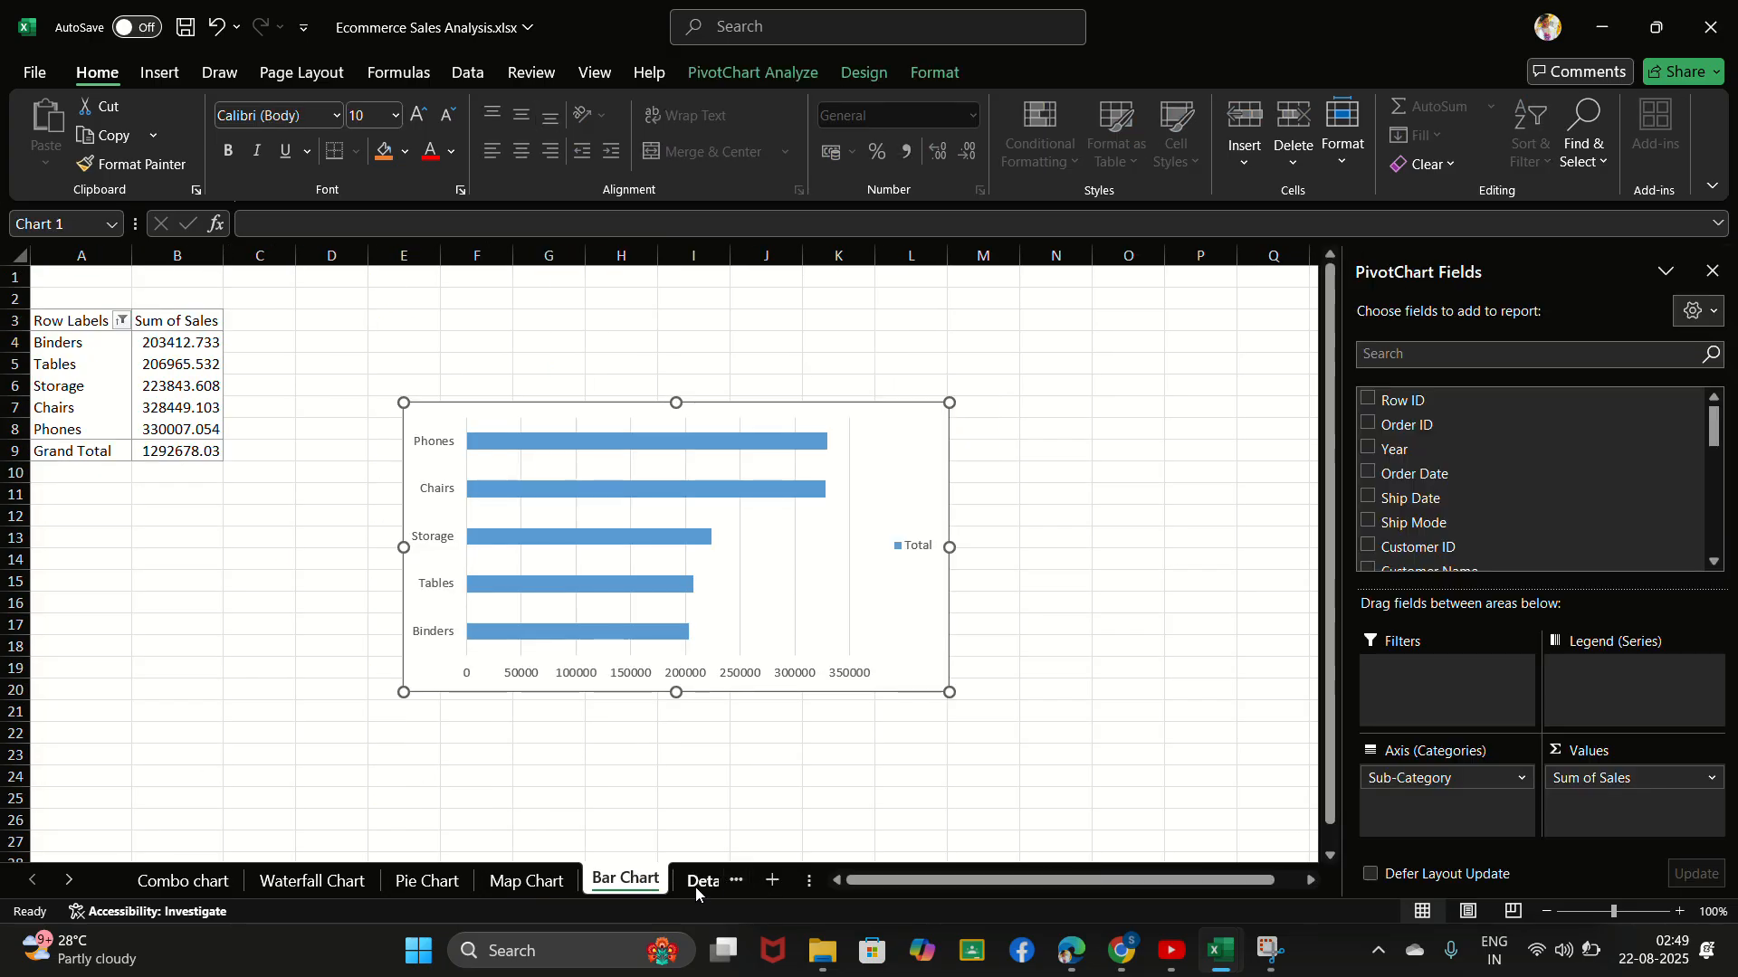
left_click(695, 887)
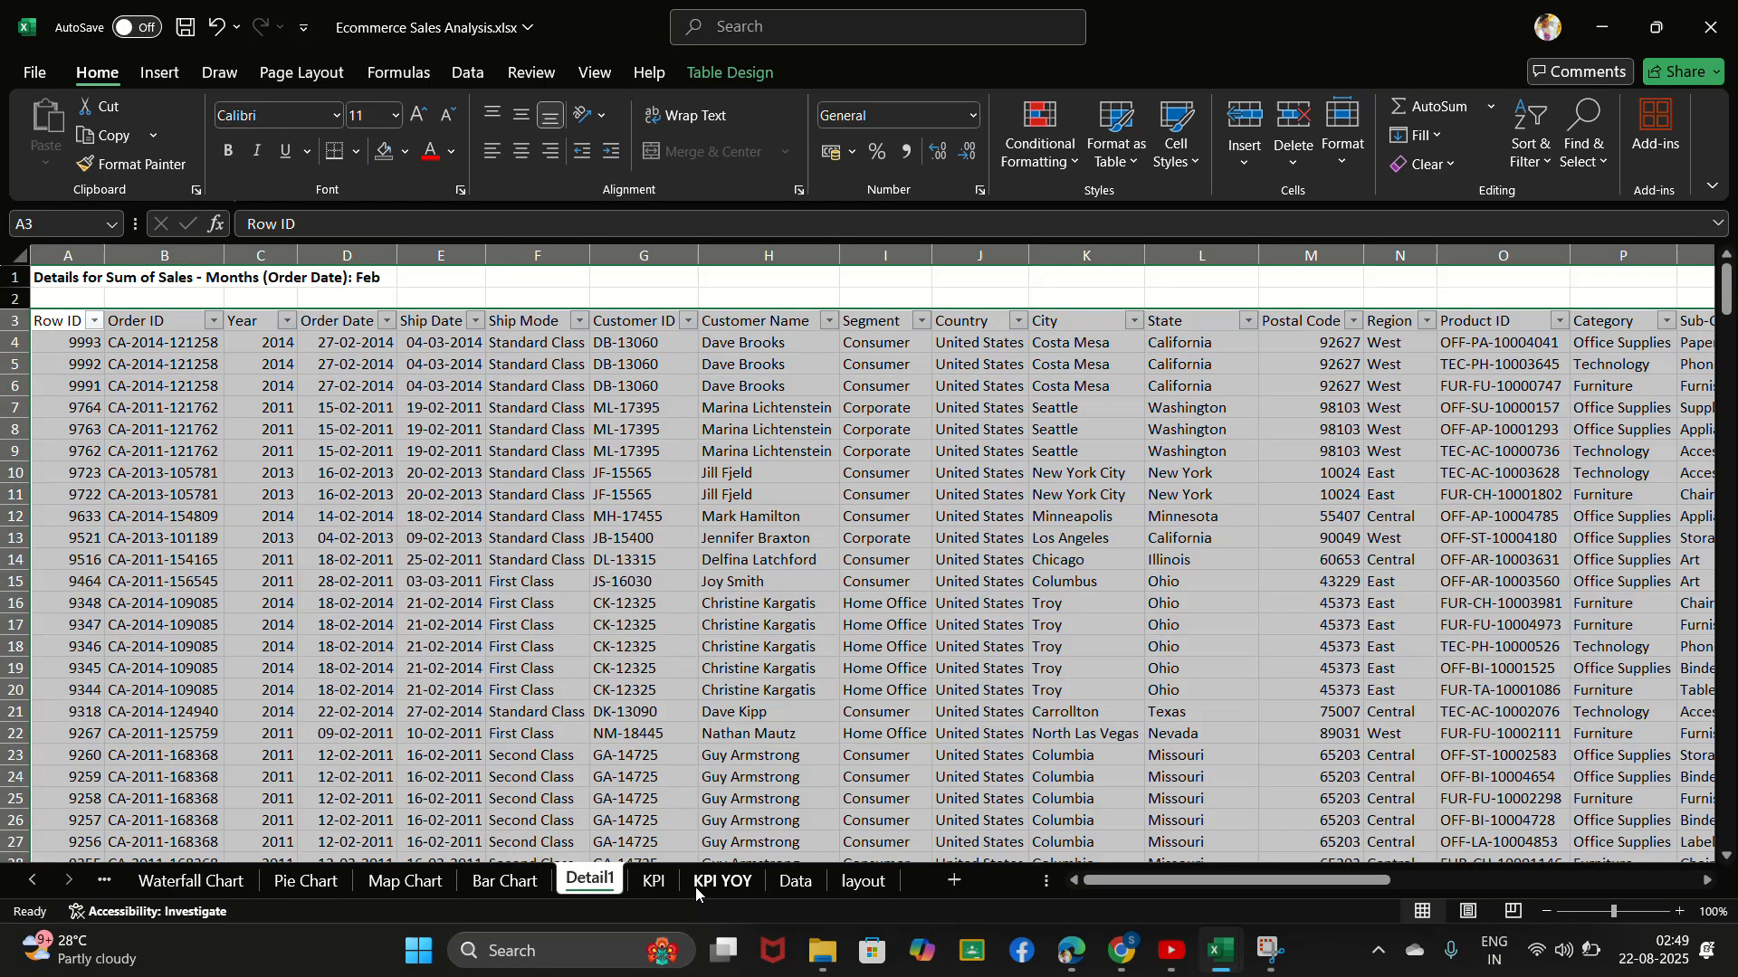
left_click(639, 871)
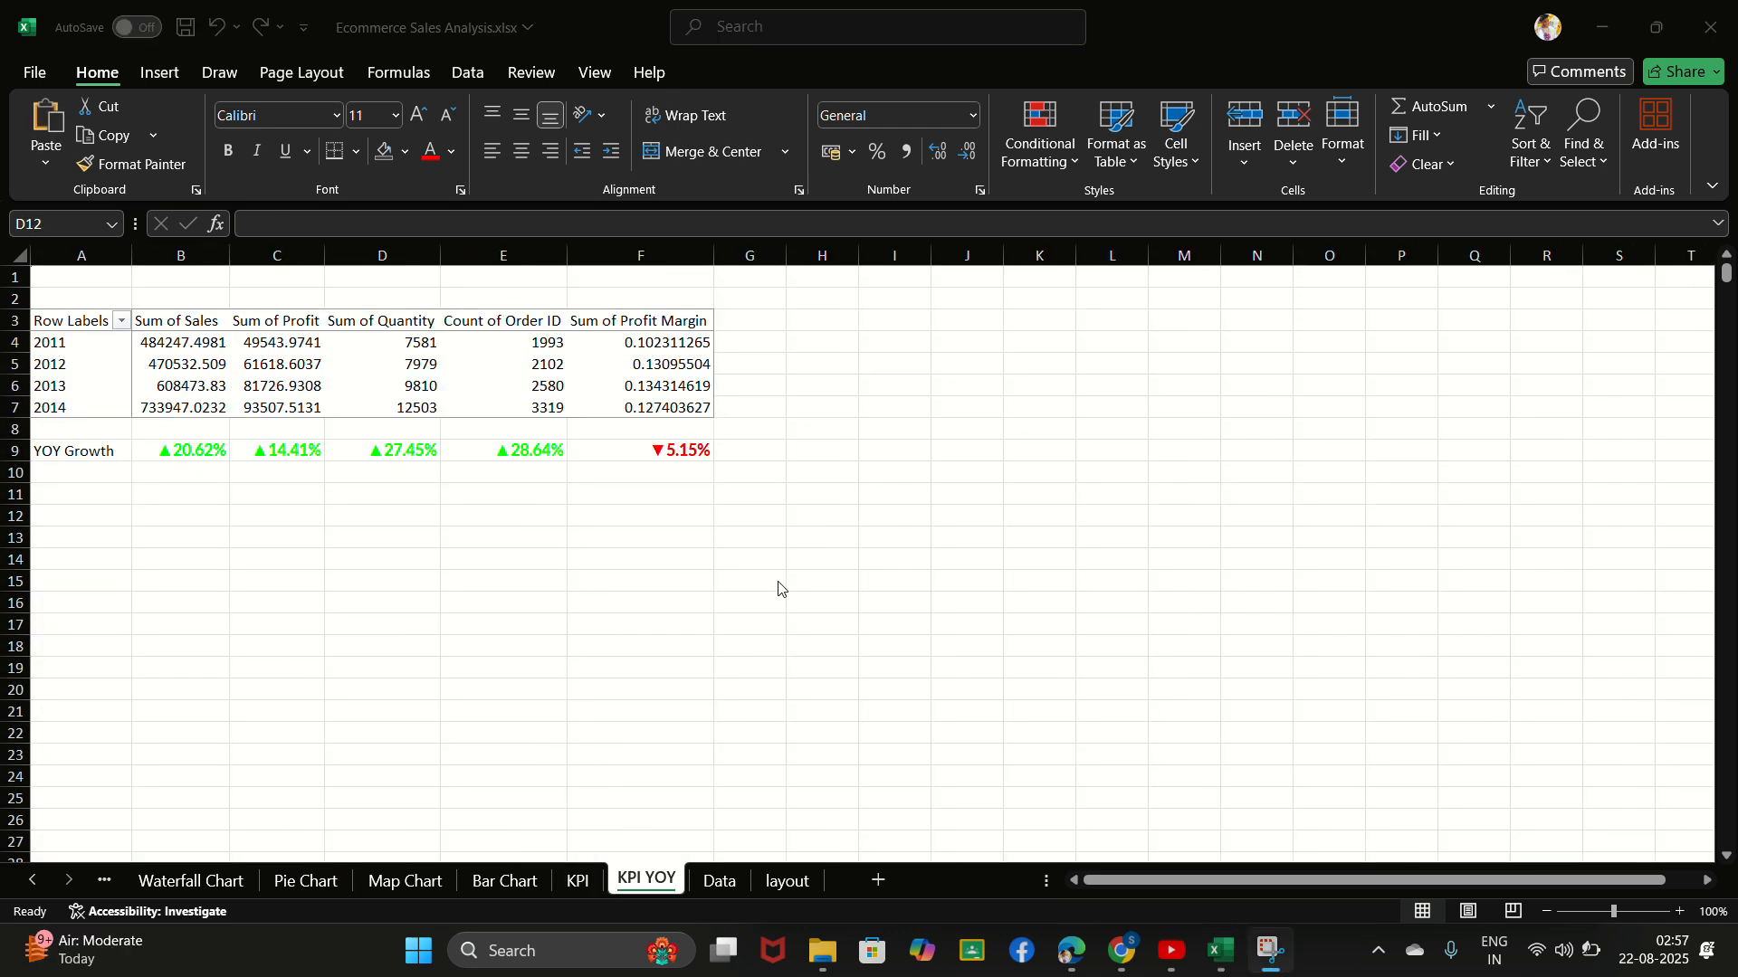
- Review the bar, map and pie chart sheets and the KPI sheet, ending on the KPI YOY sheet
left_click(580, 877)
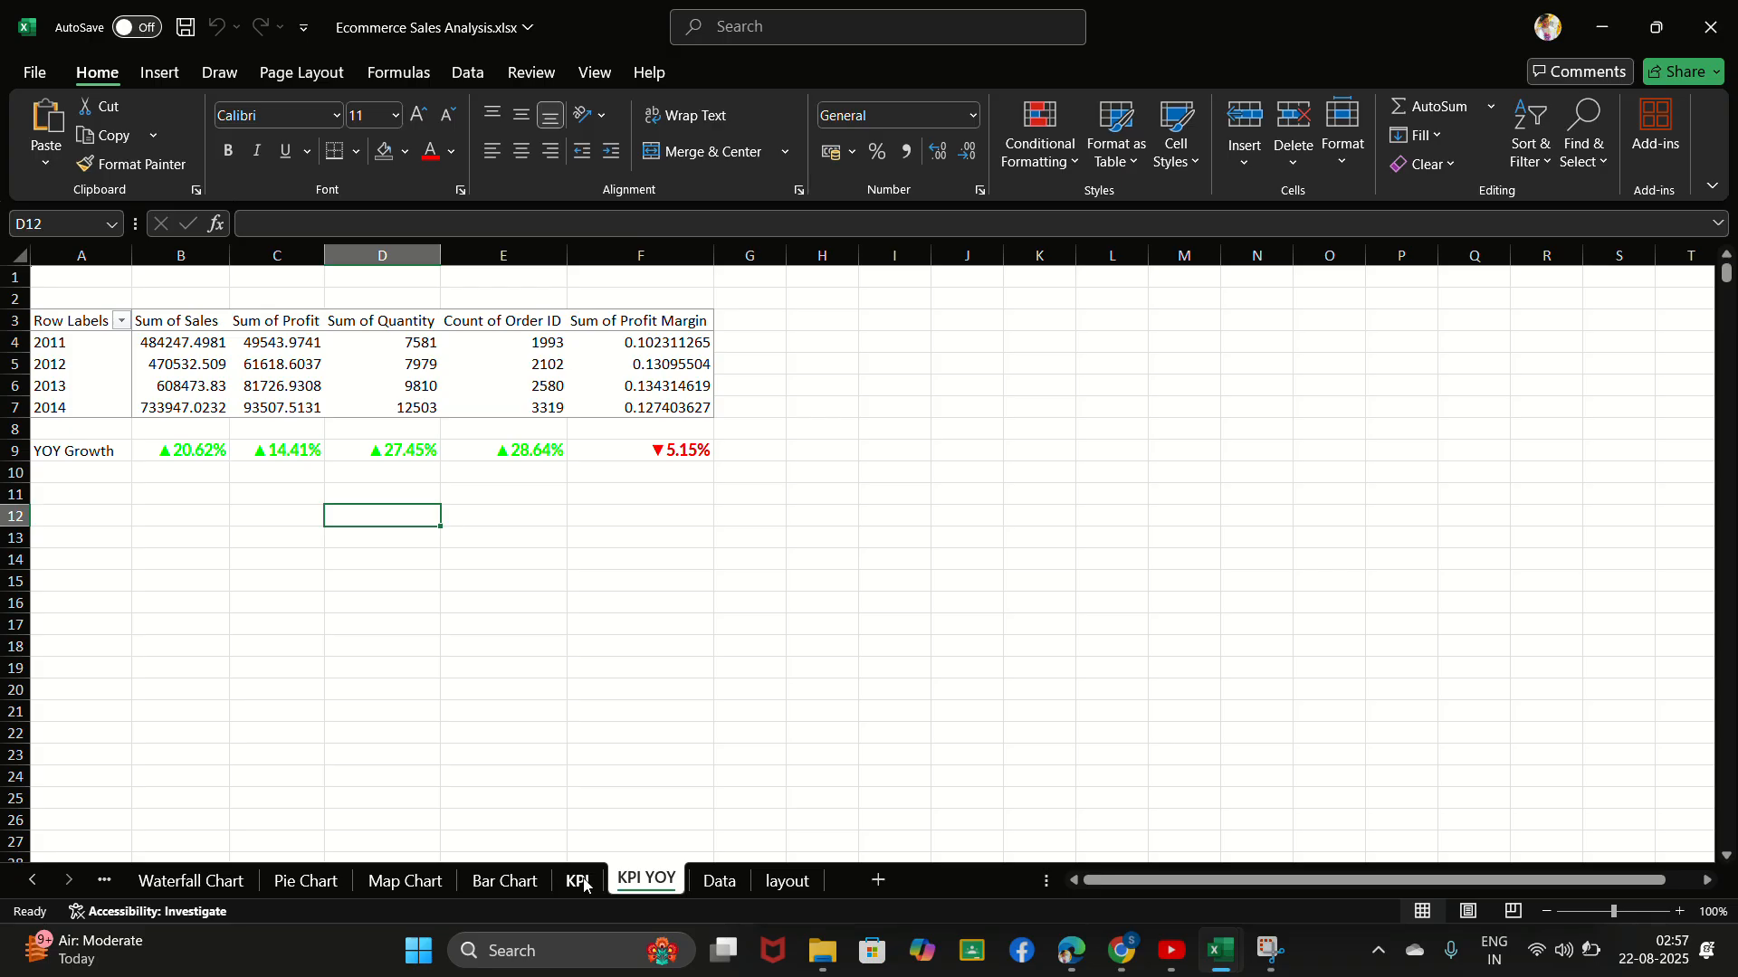
left_click(581, 880)
left_click(514, 882)
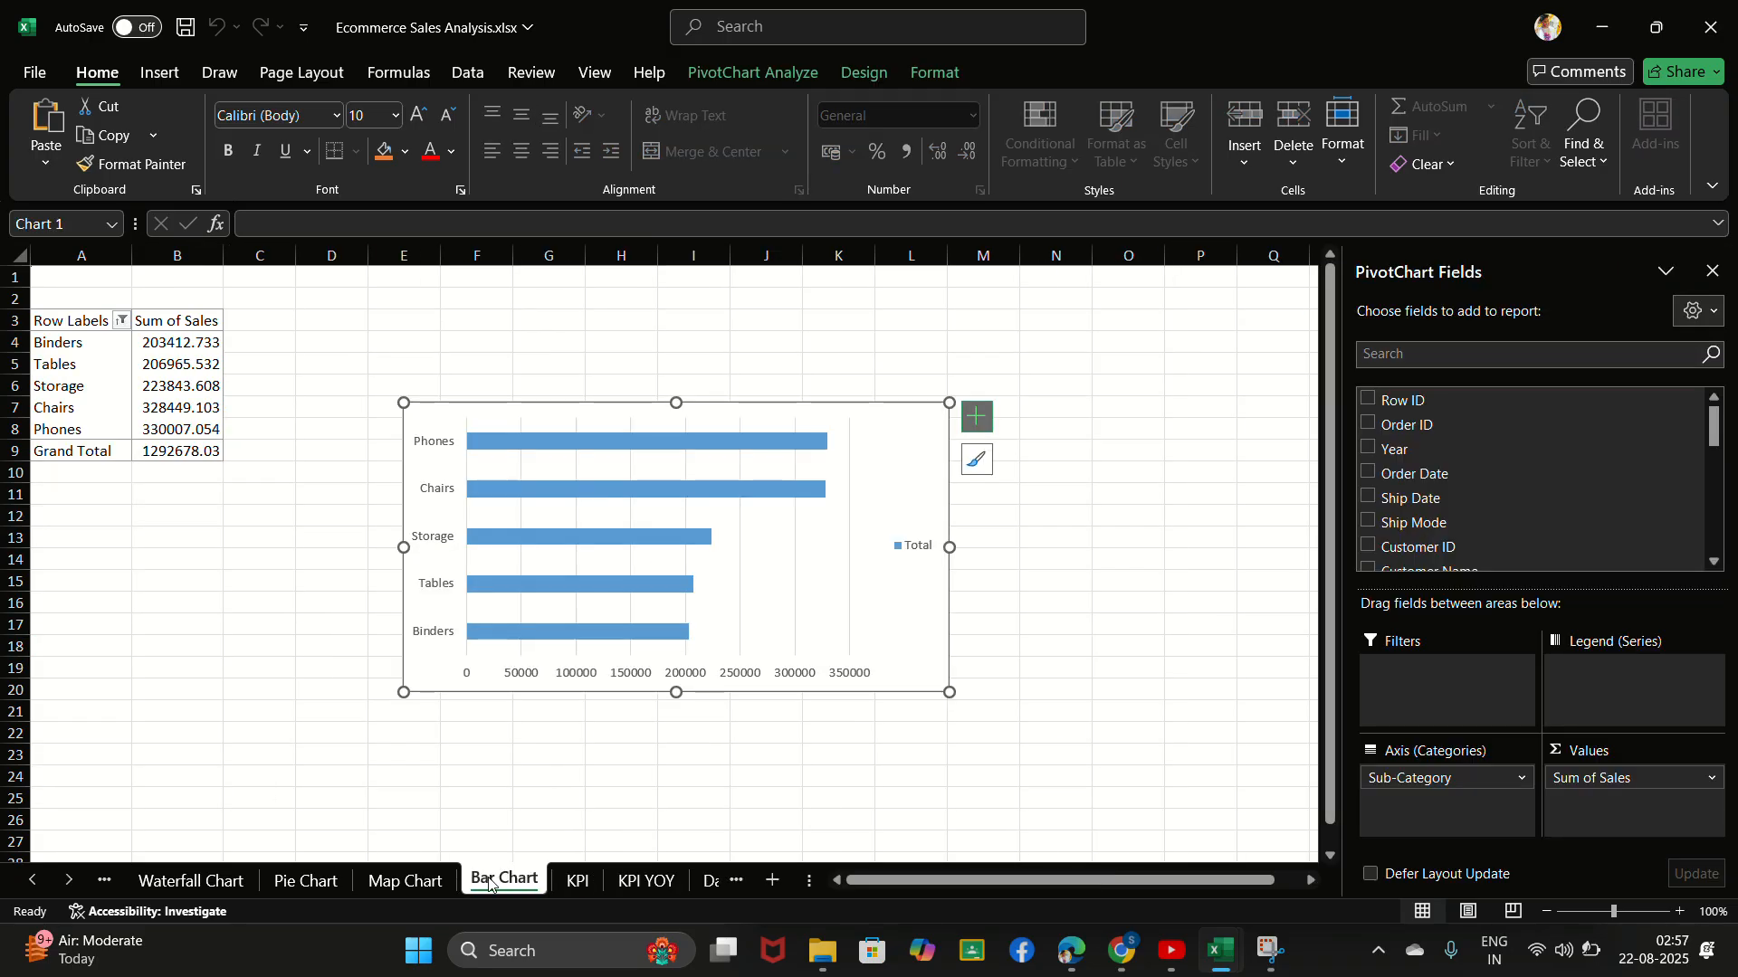
left_click(405, 880)
left_click(307, 881)
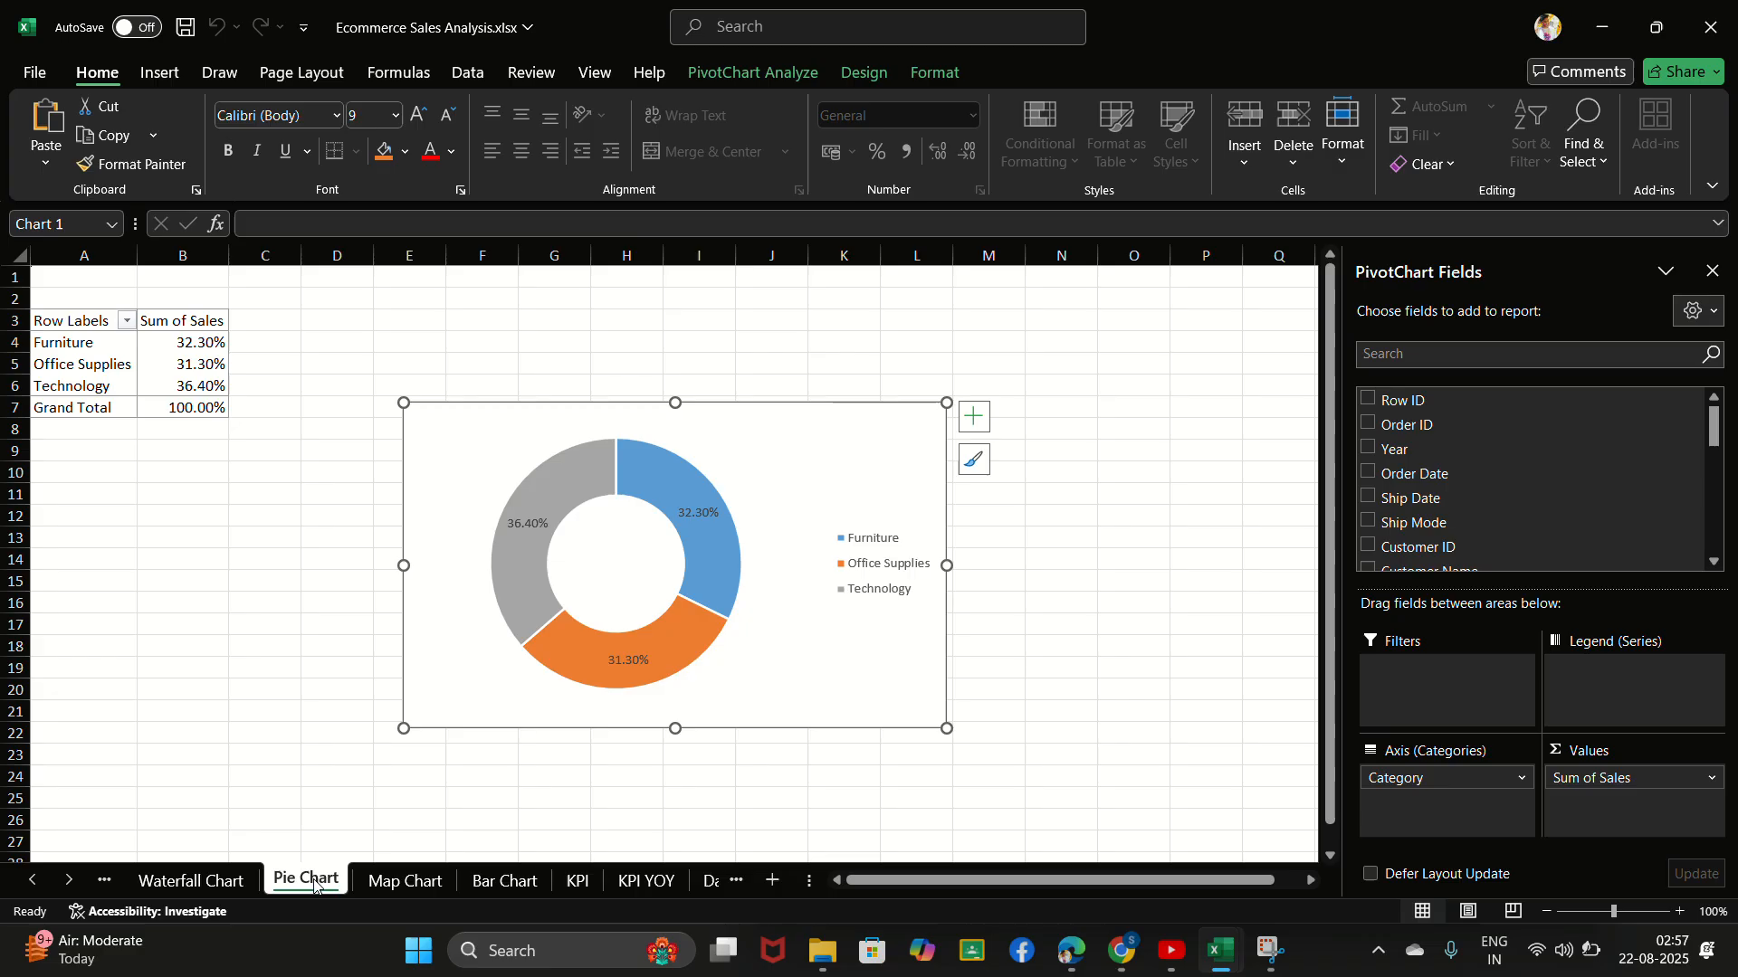
left_click(512, 880)
left_click(563, 880)
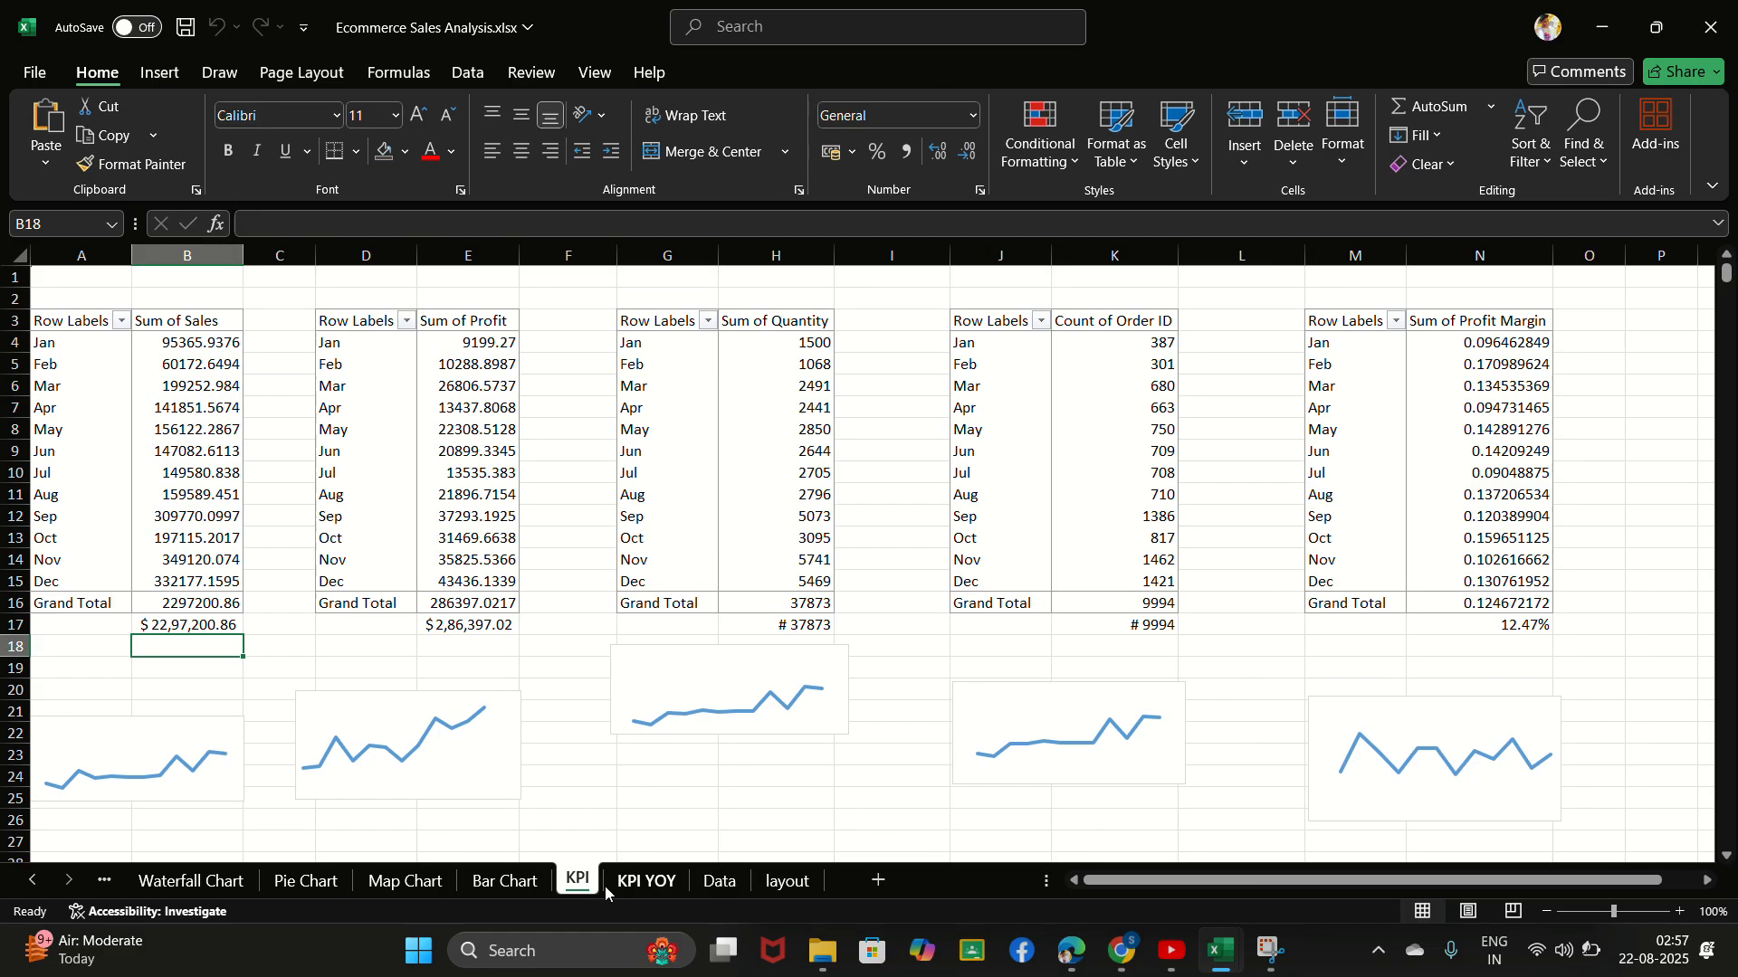
left_click(645, 881)
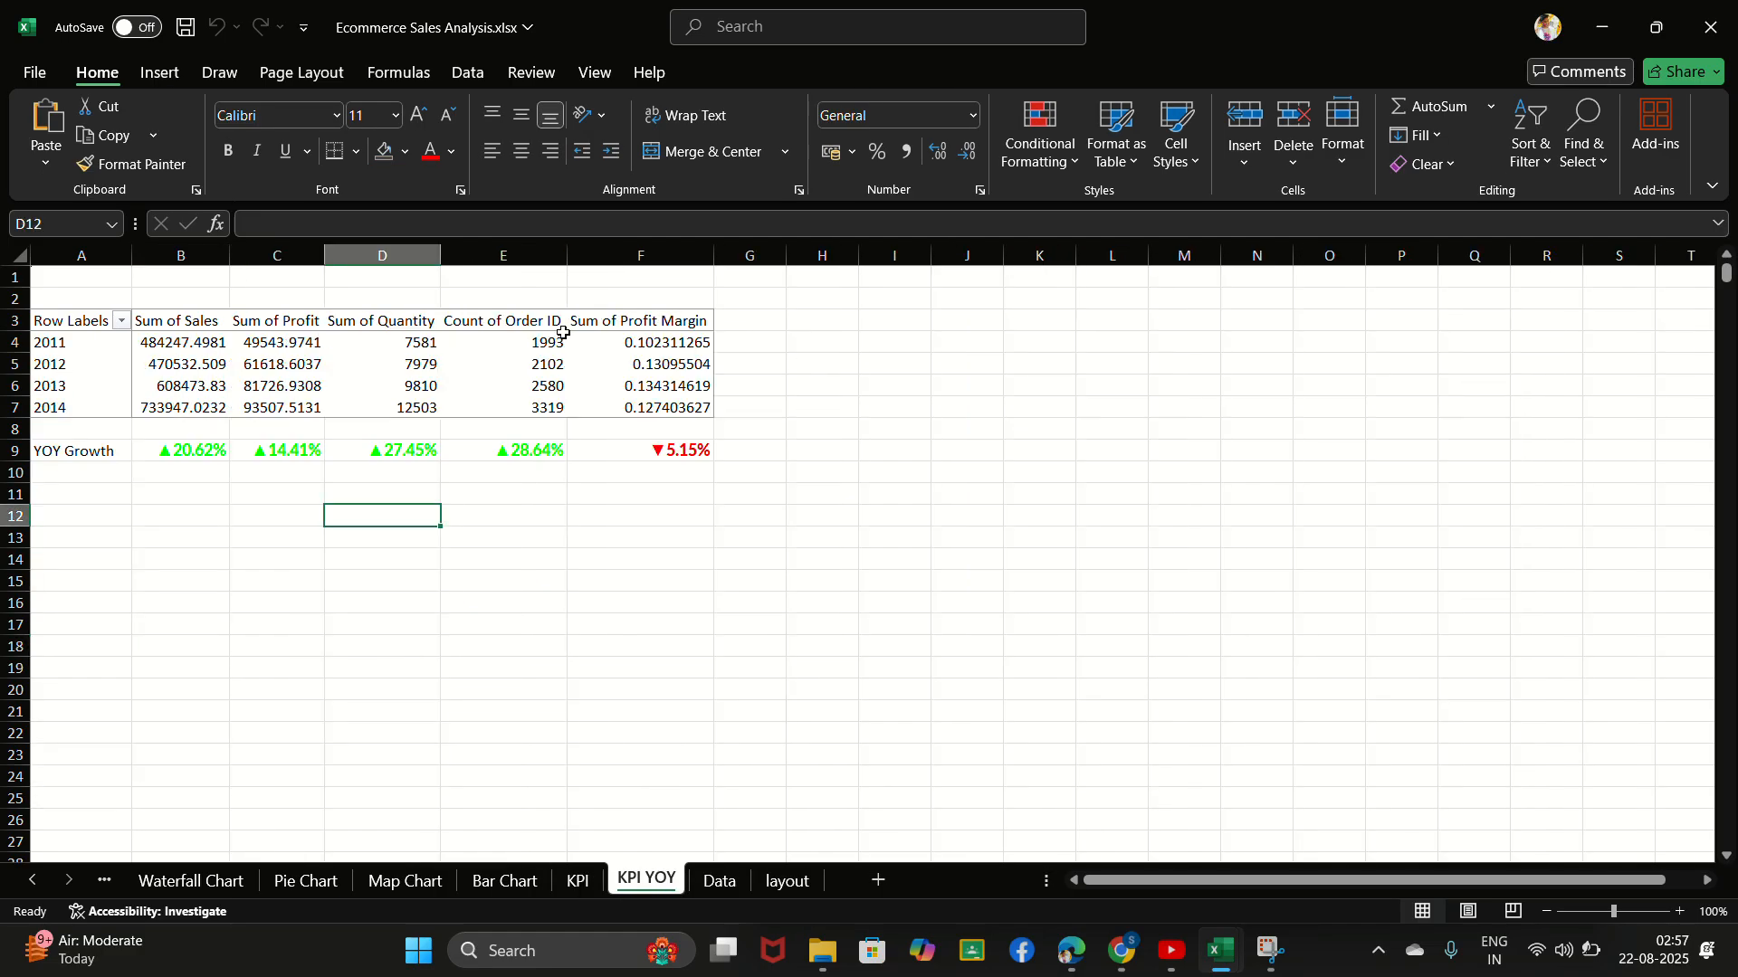
- Try Dashboard Background.jpg from the Downloads folder as the KPI YOY sheet's background, and undo it
left_click(299, 74)
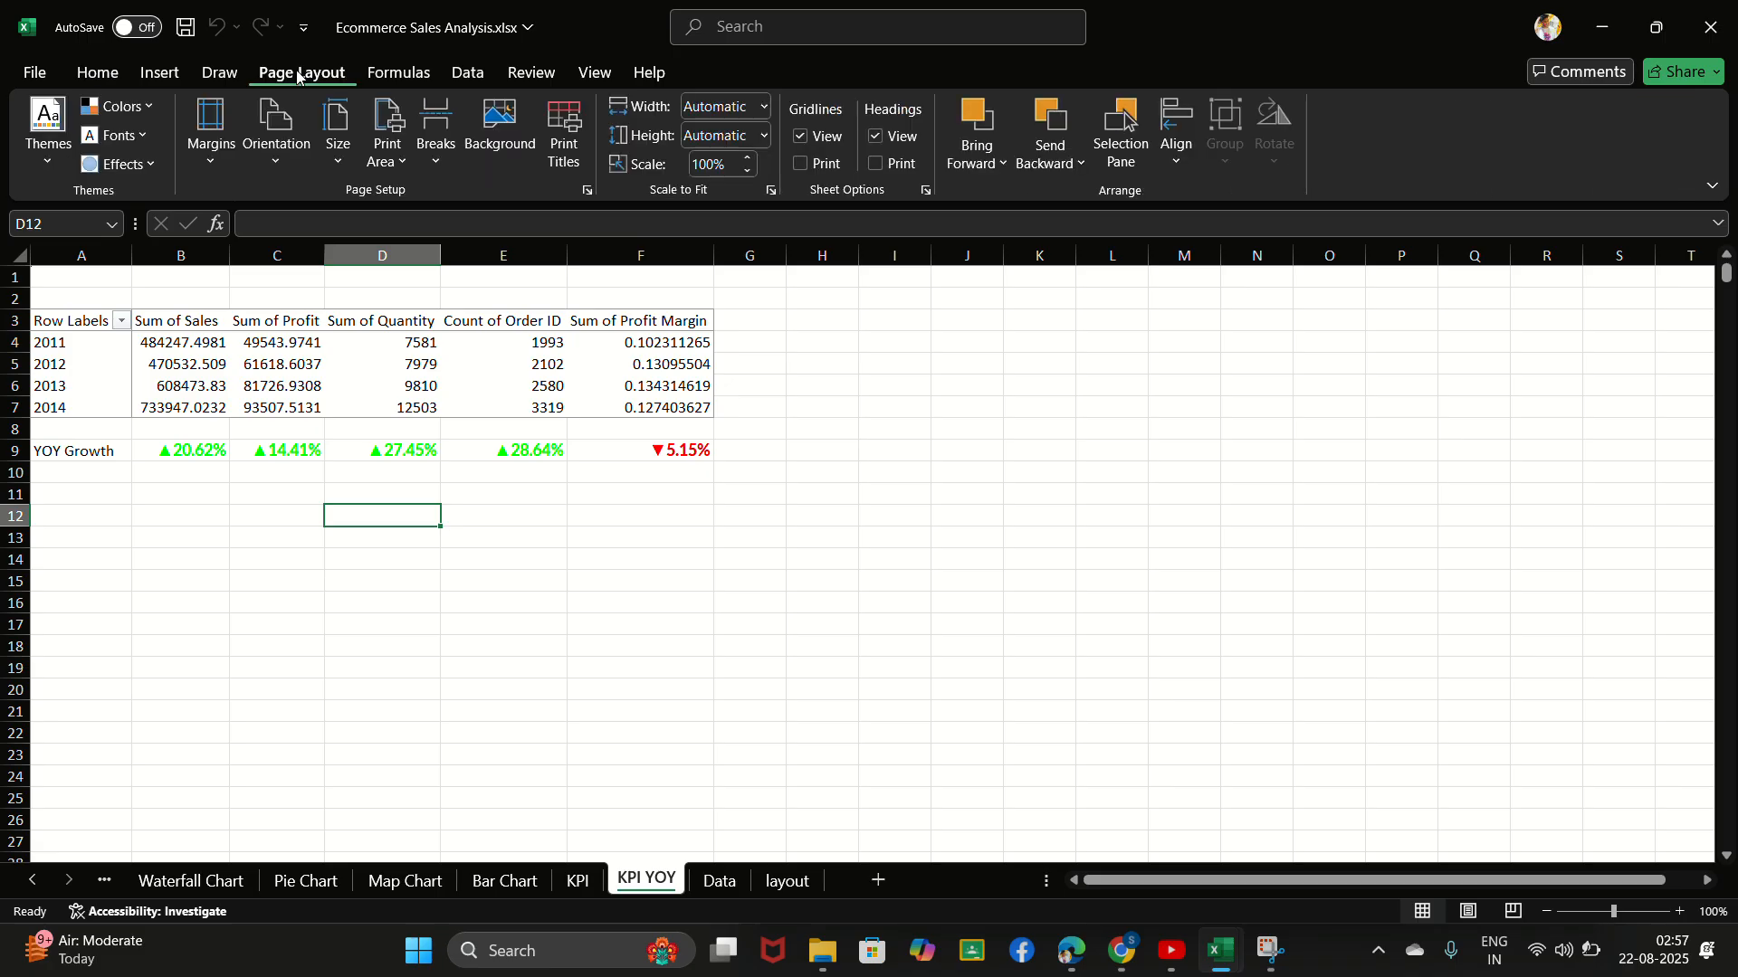
left_click(495, 145)
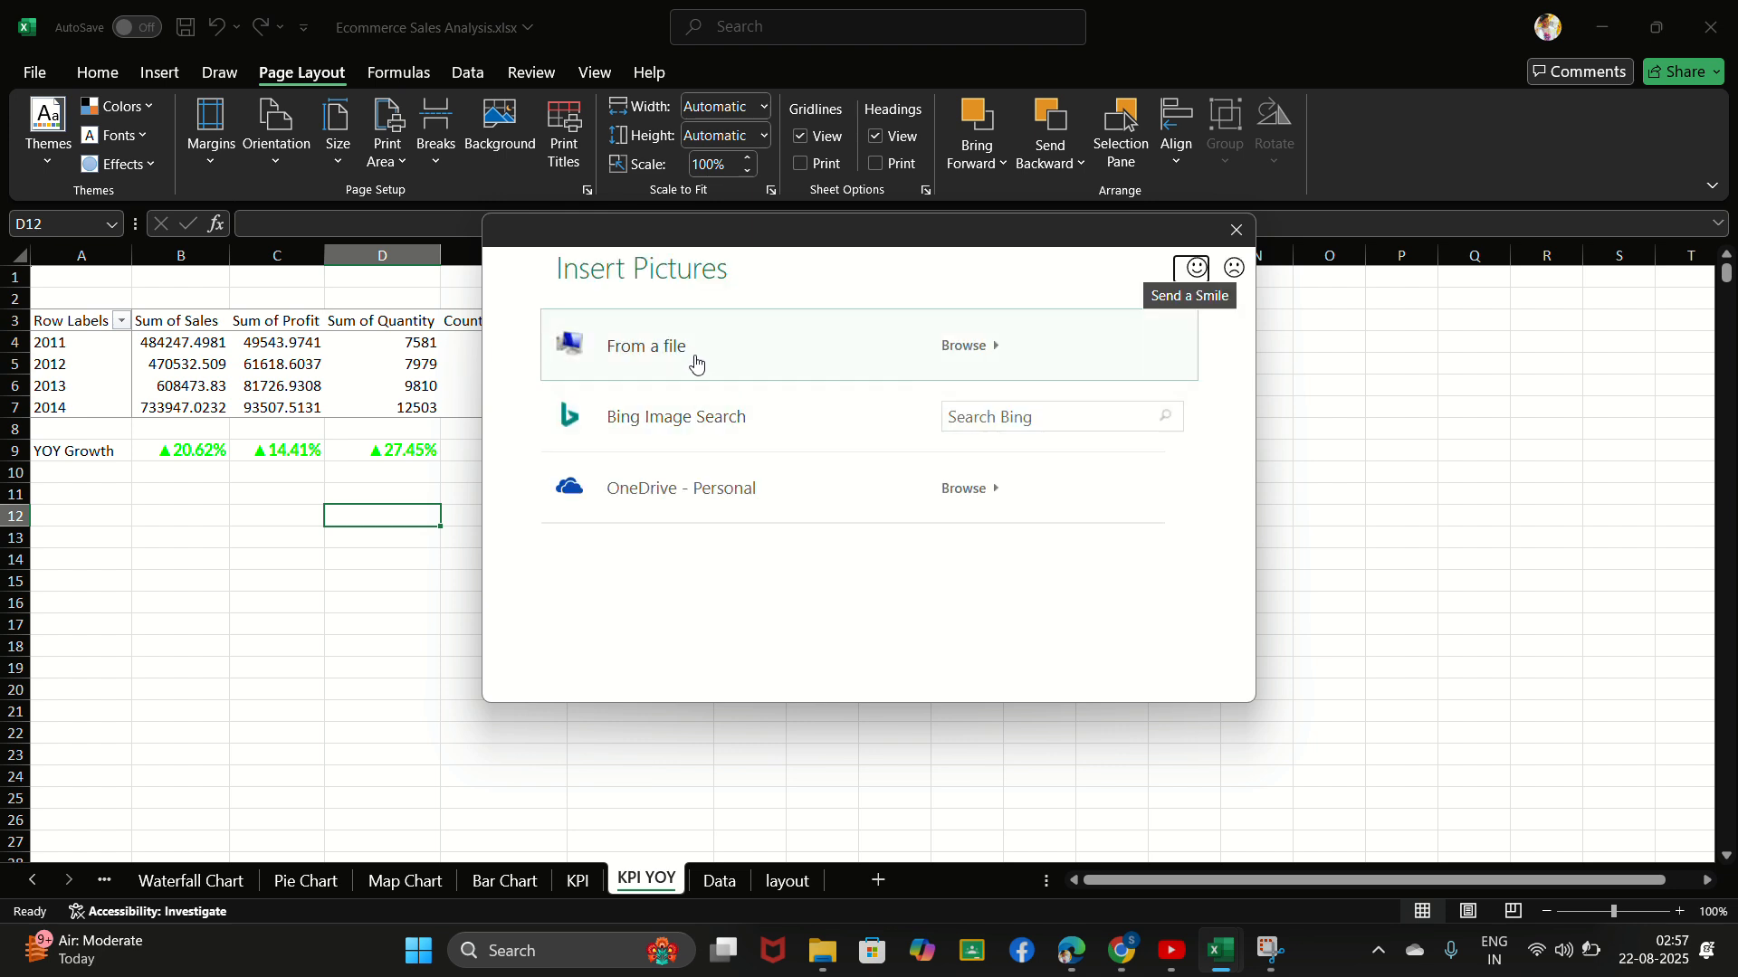
left_click(696, 363)
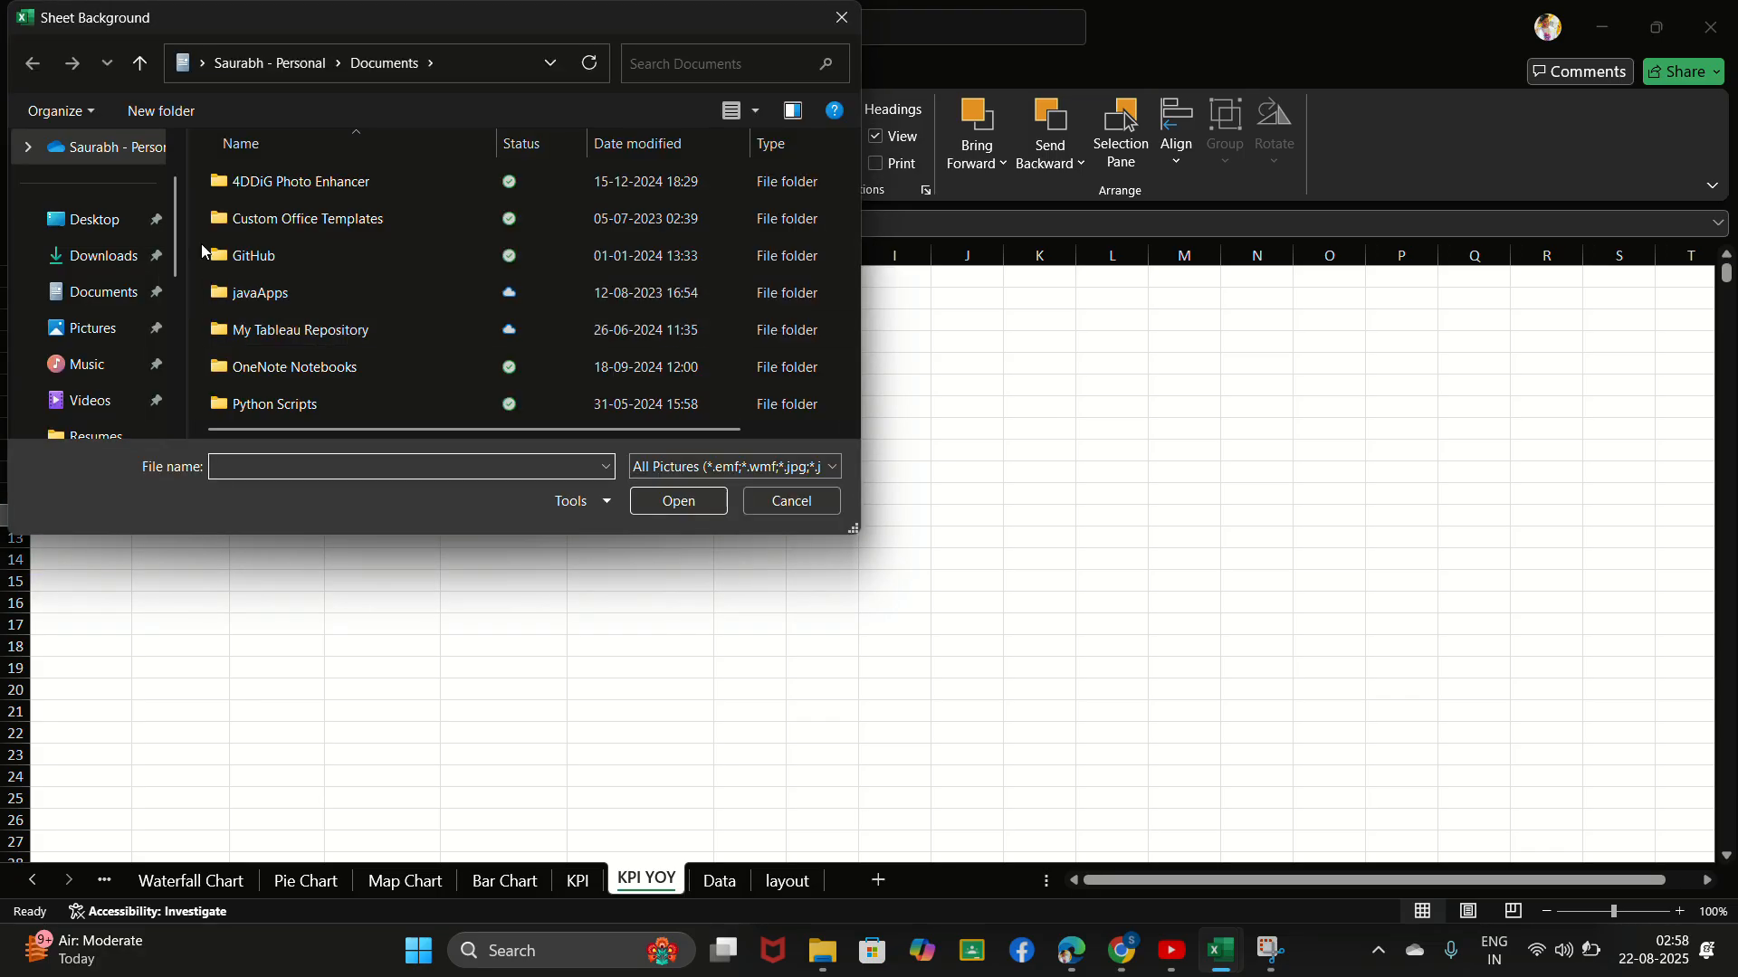
left_click(117, 256)
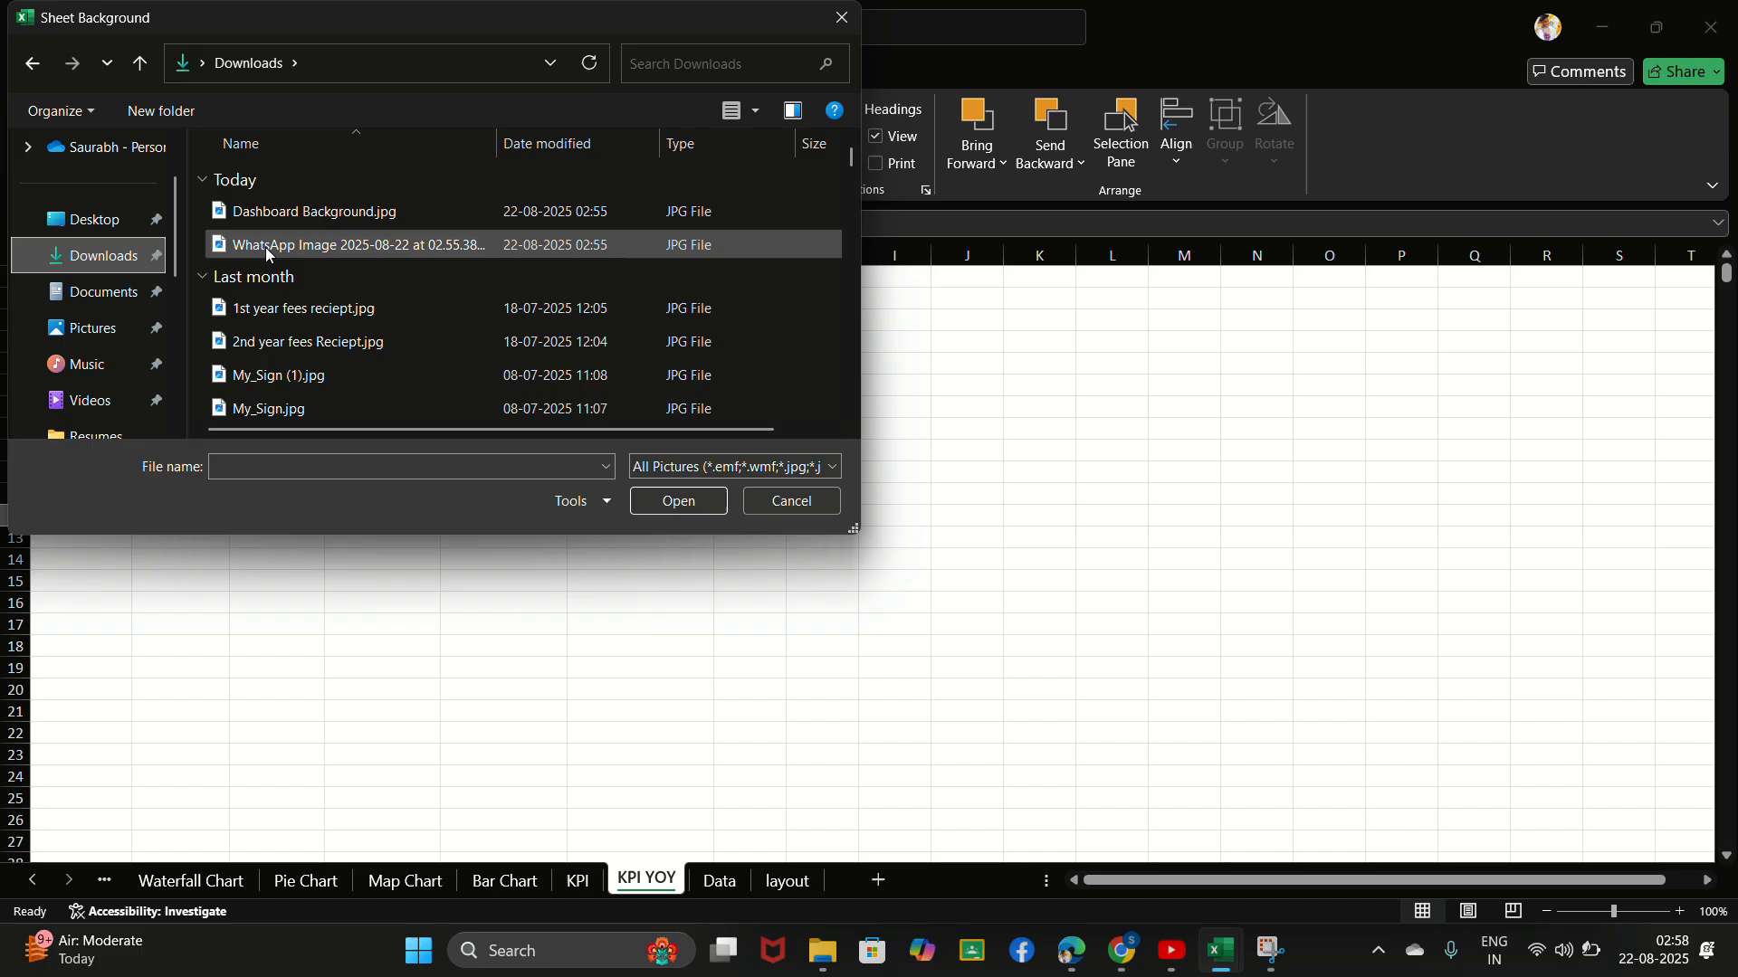
left_click(326, 211)
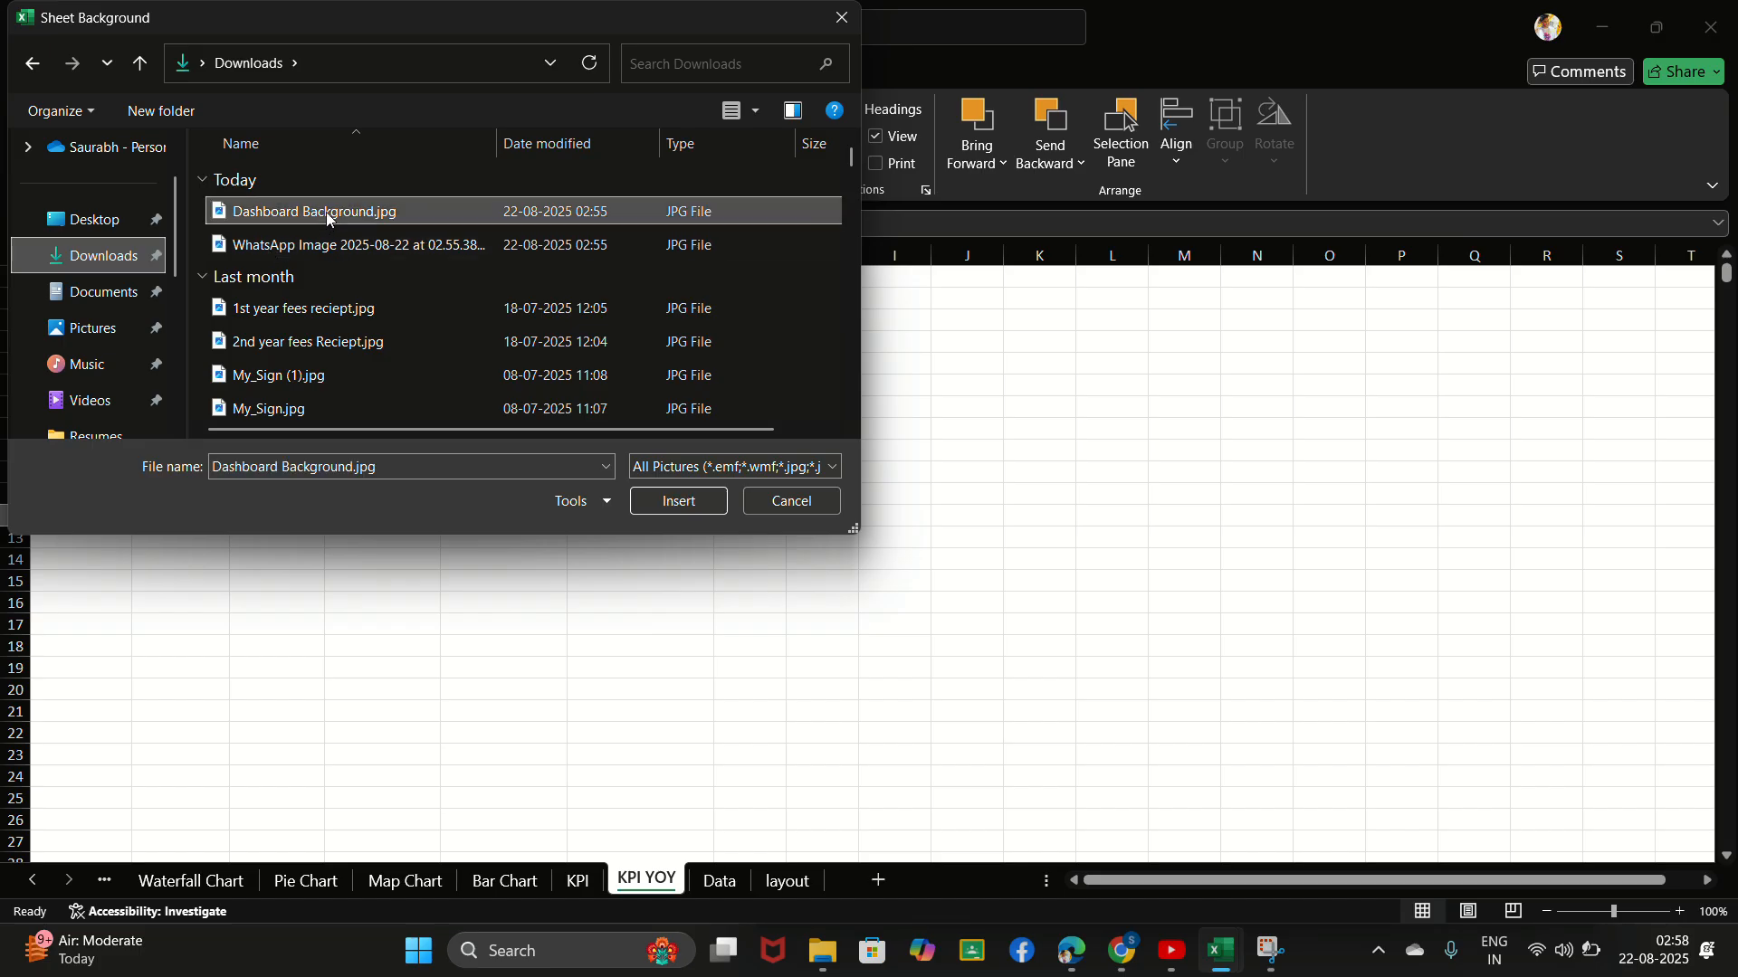
left_click(687, 503)
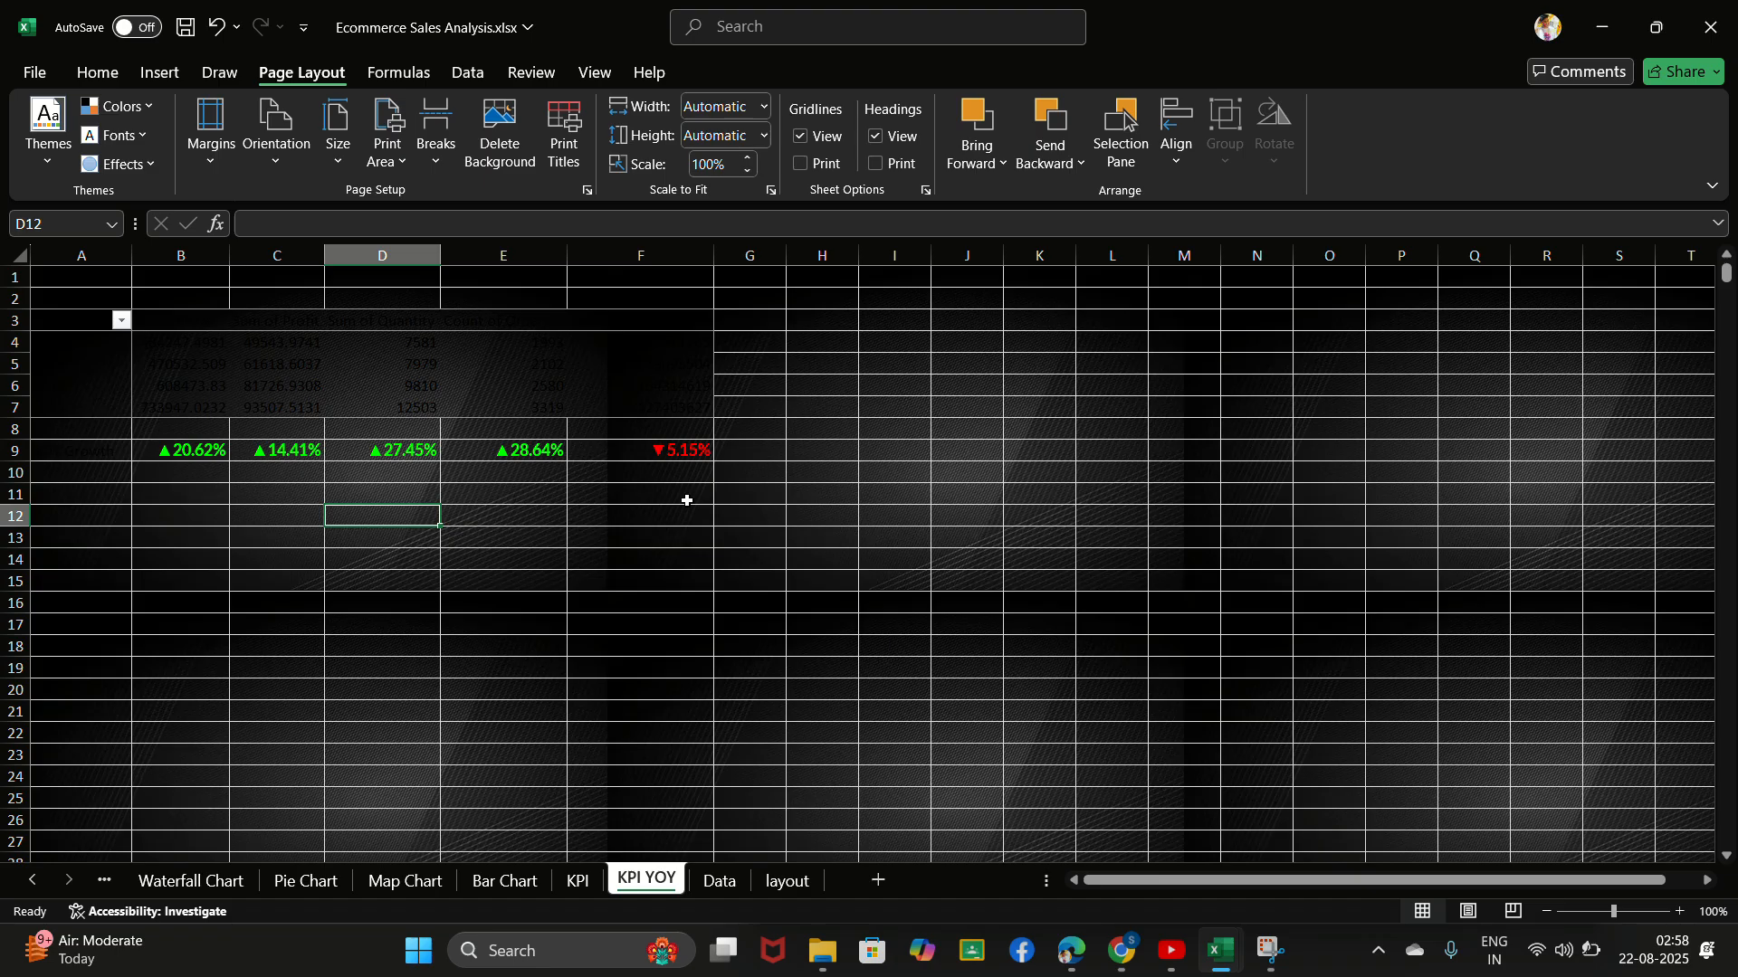
key("ctrl+z")
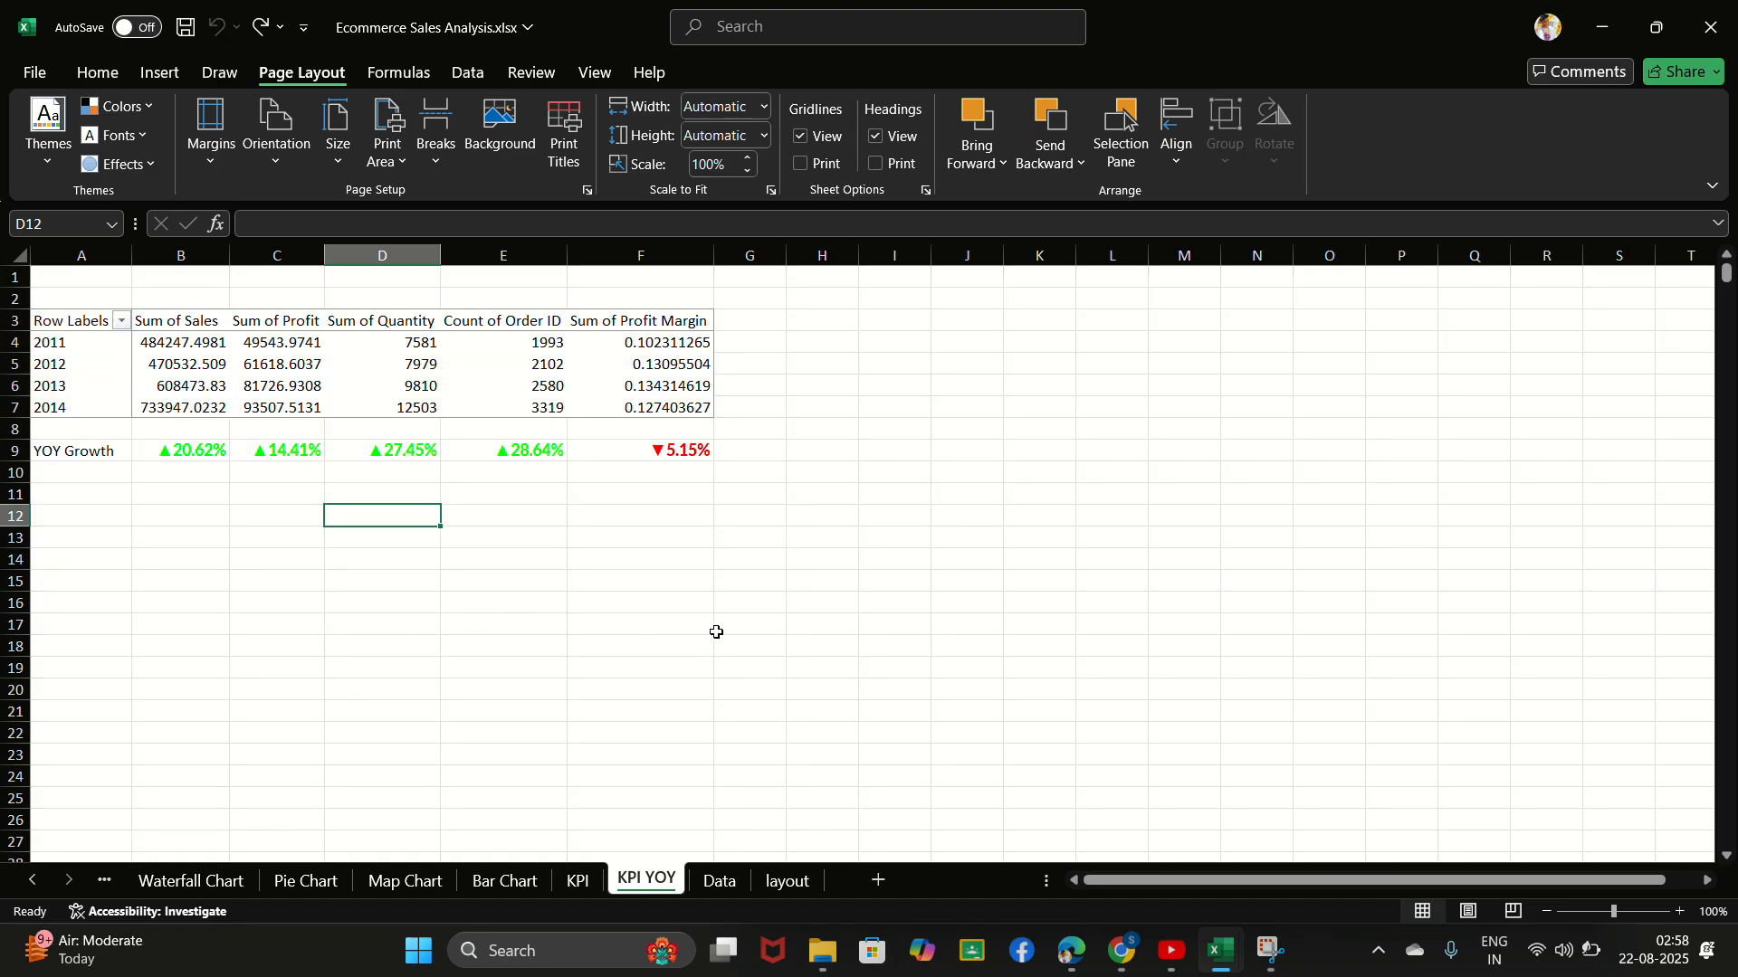
- Add a new worksheet after KPI YOY and set Dashboard Background.jpg from Downloads as its sheet background
left_click(881, 881)
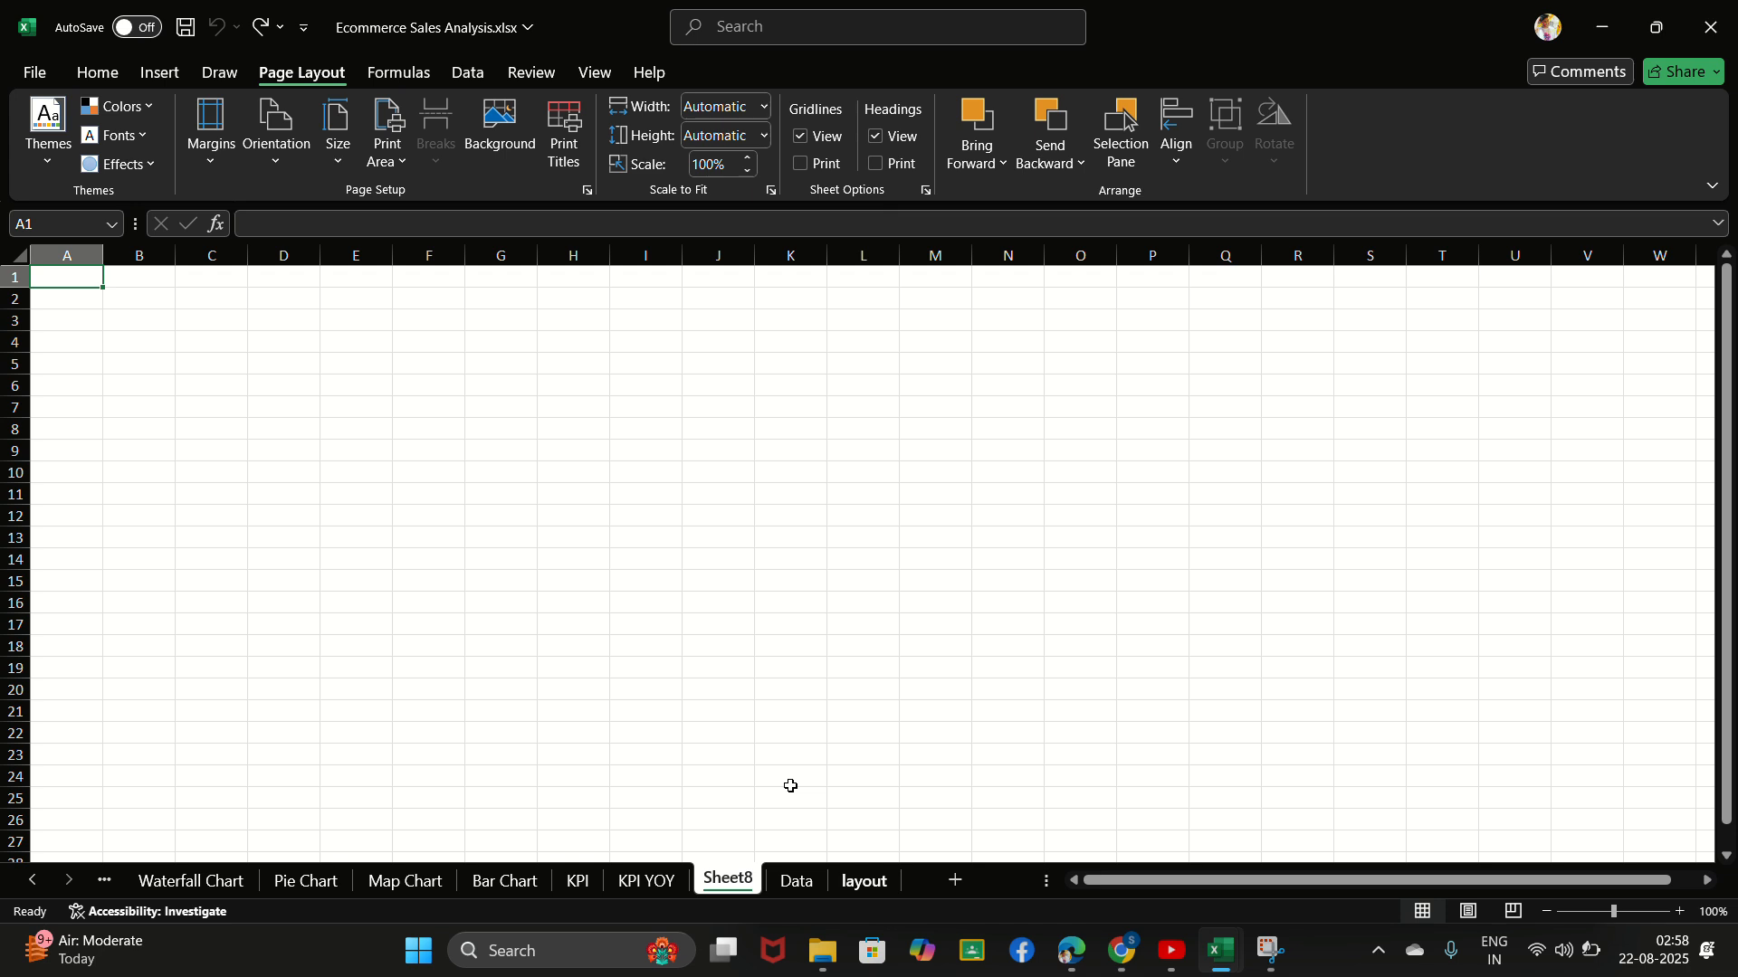
left_click(513, 143)
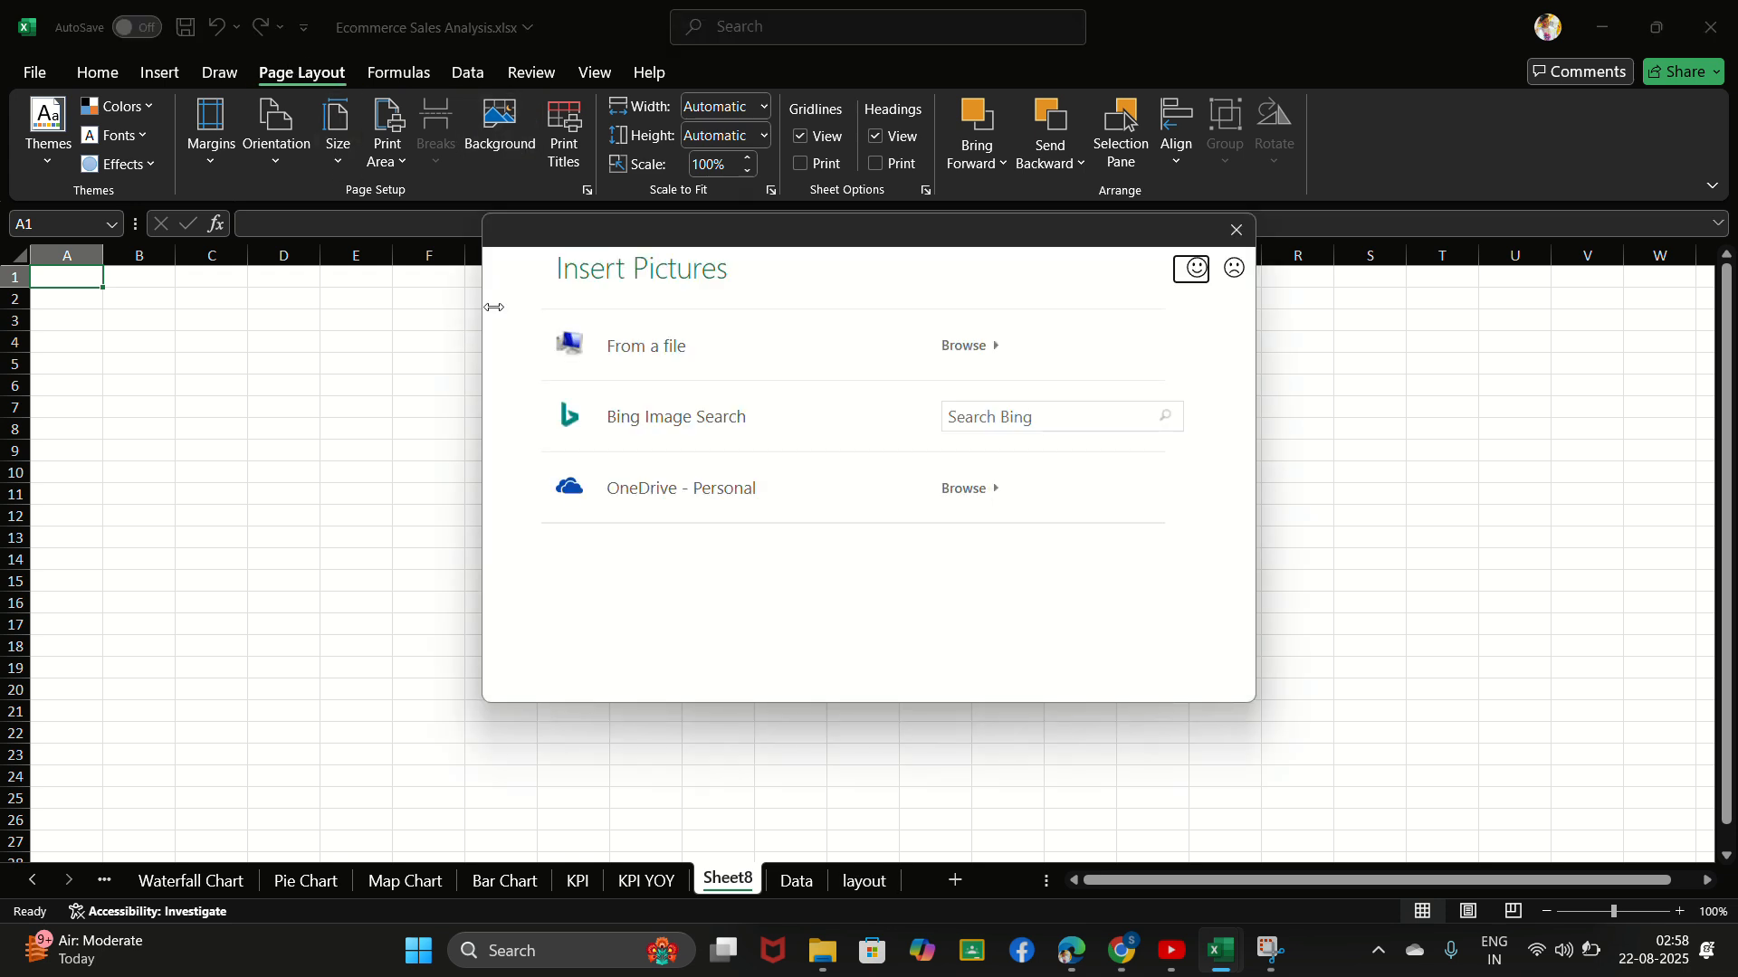
left_click(628, 353)
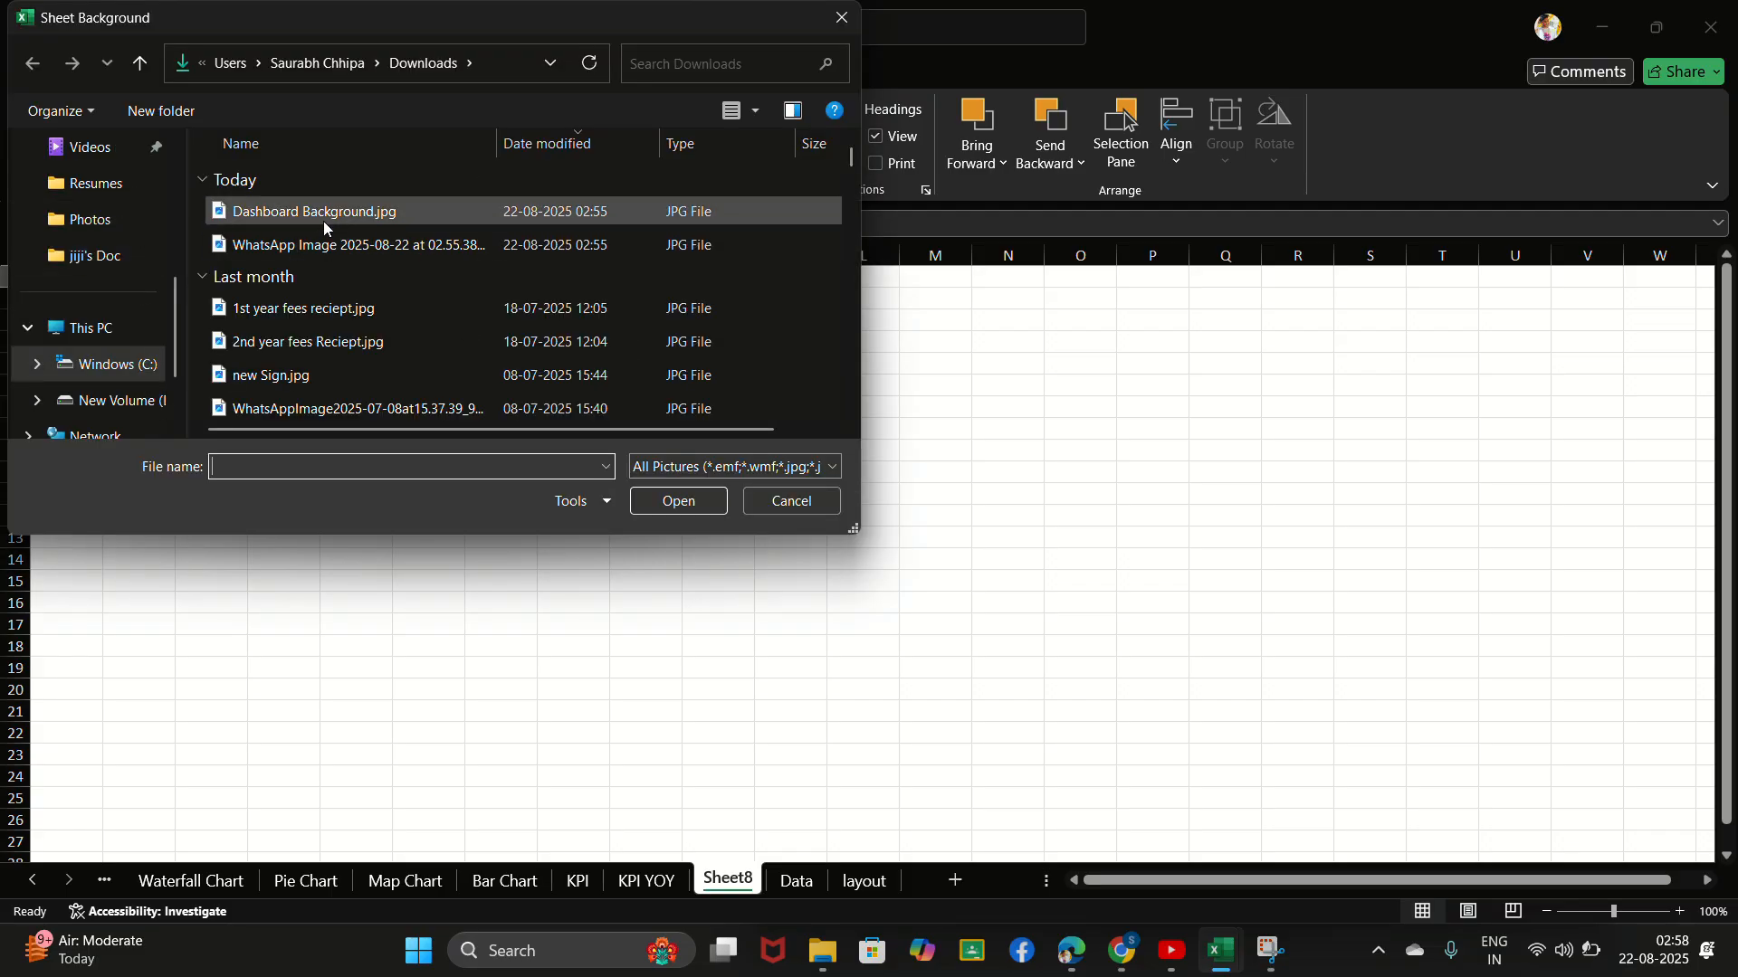
left_click(325, 227)
left_click(681, 508)
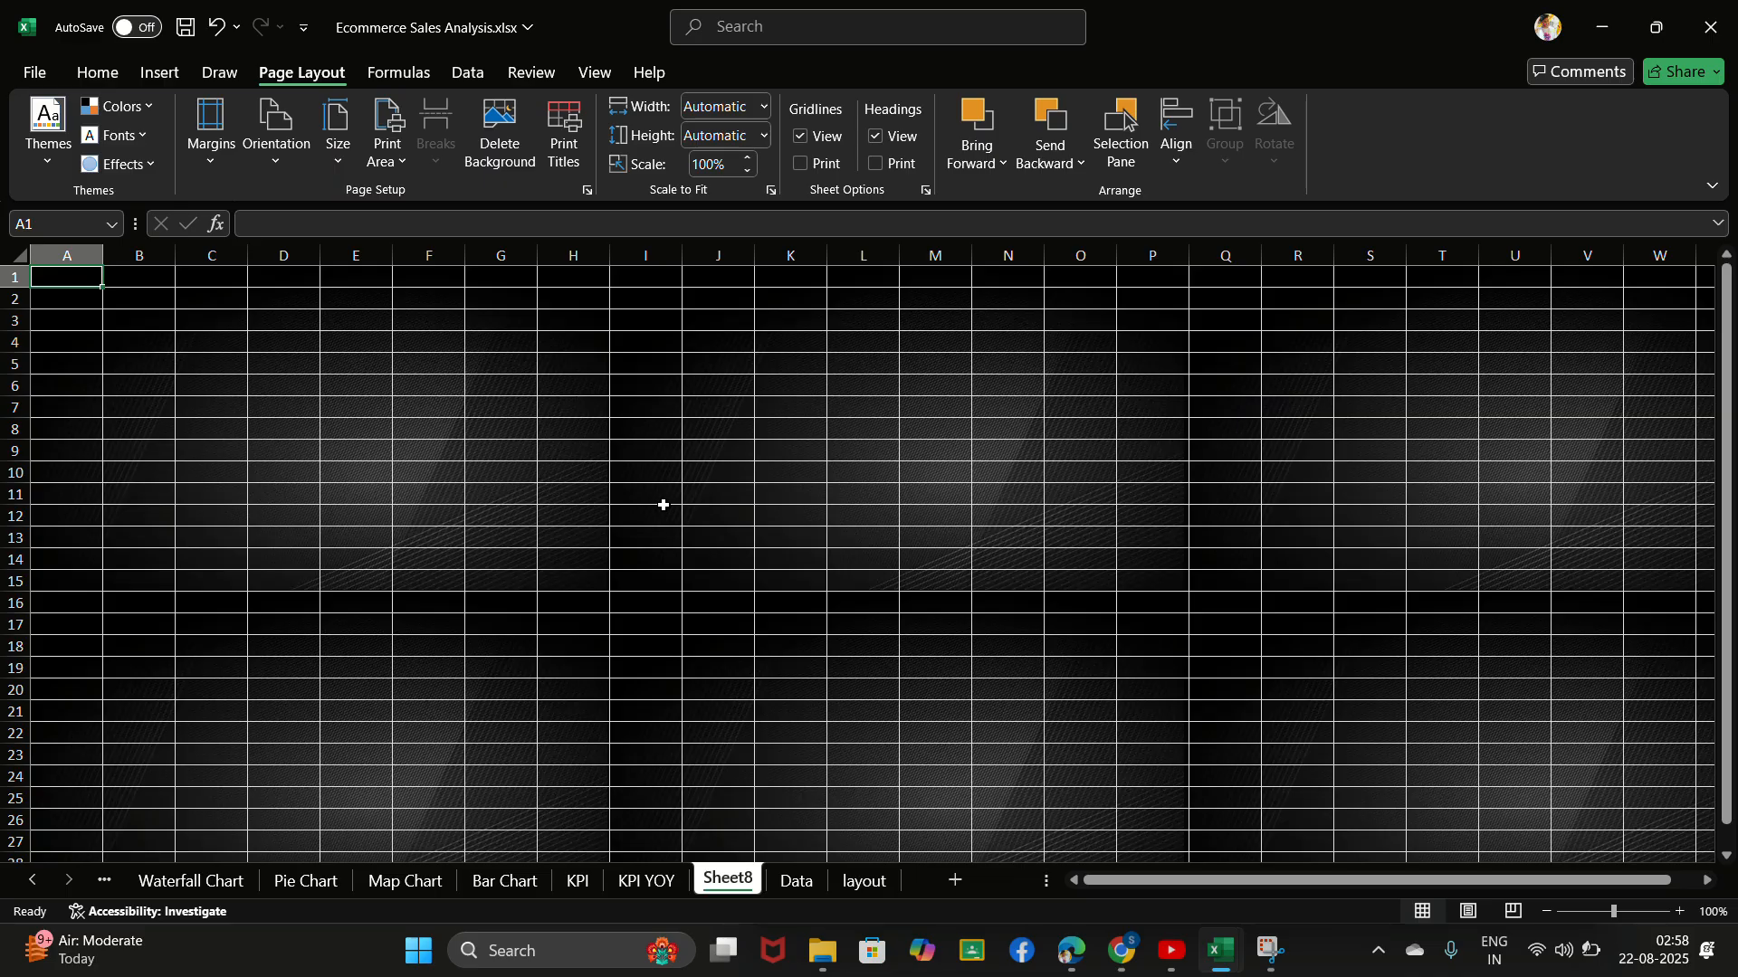
left_click(337, 380)
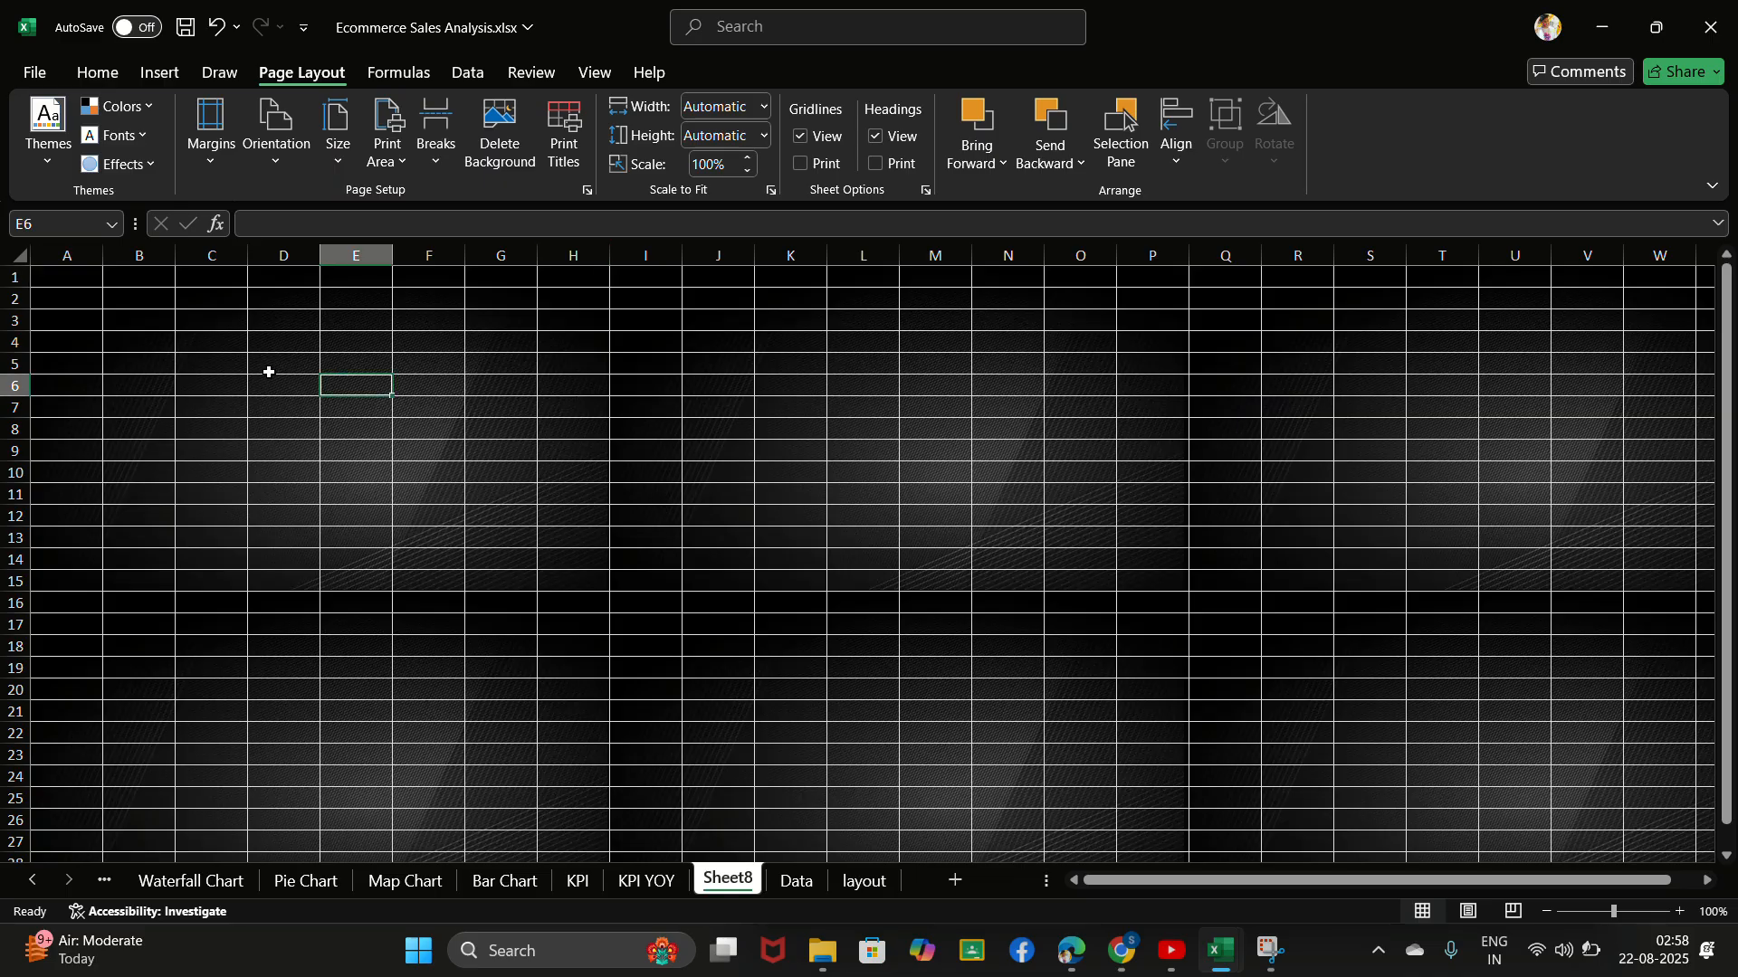
left_click(125, 362)
left_click(384, 475)
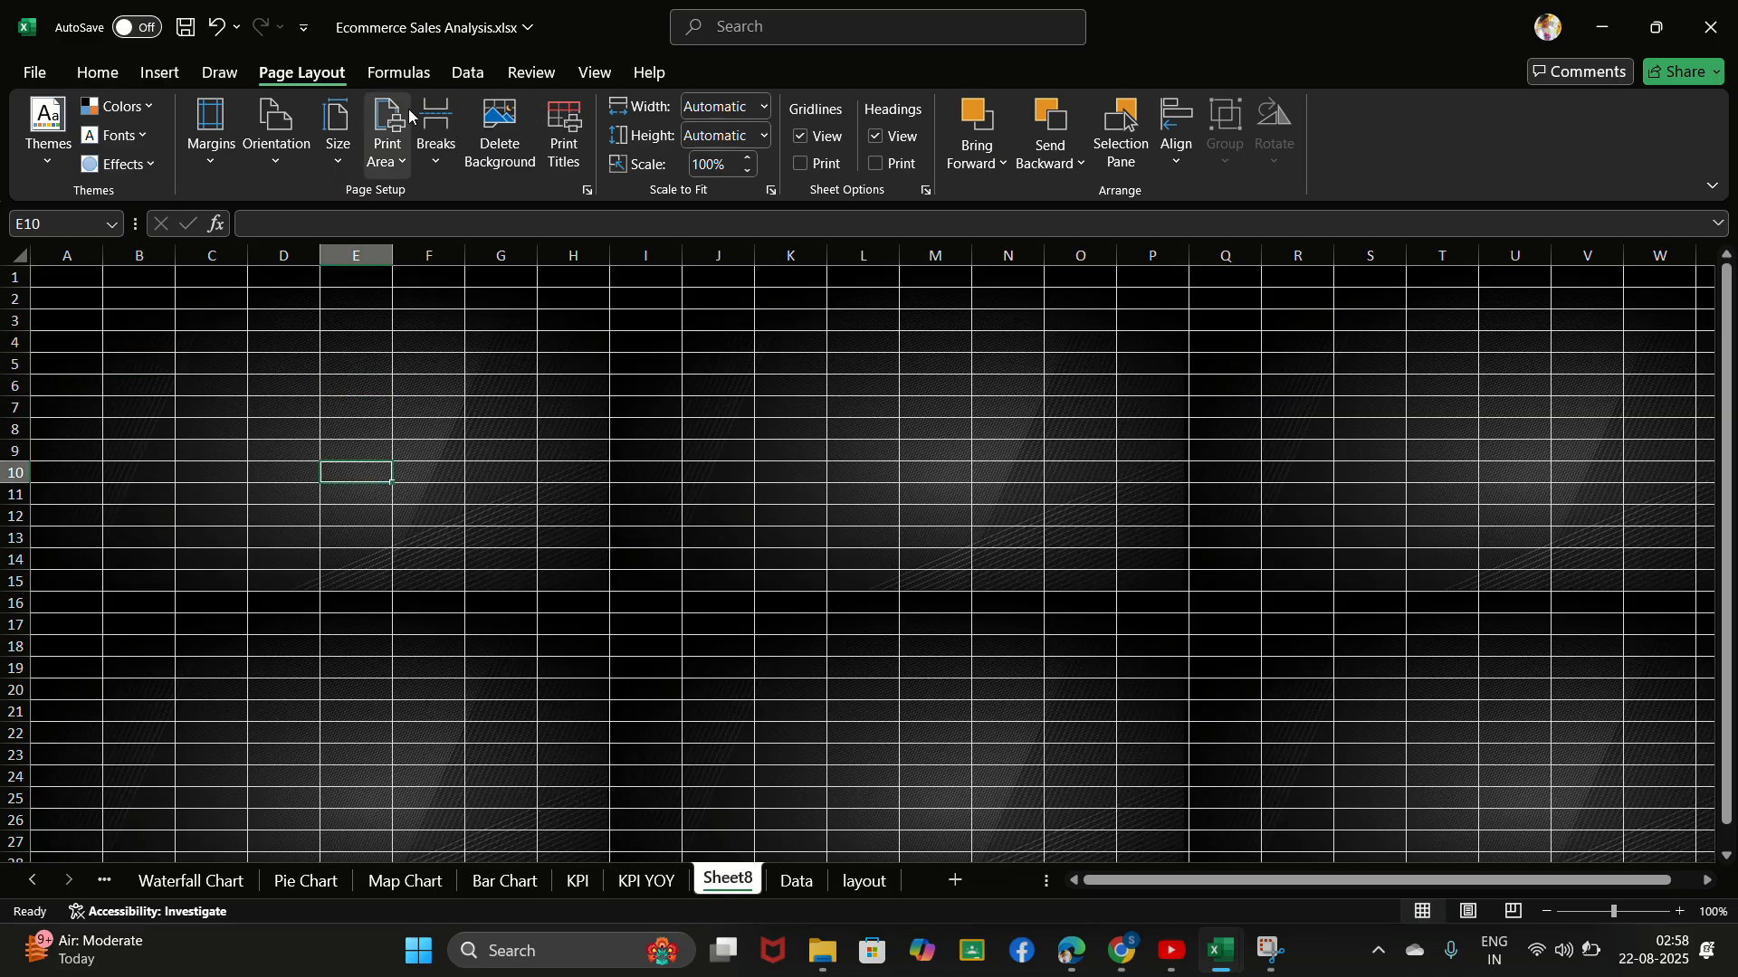
- Hide the gridlines on the new background sheet
left_click(590, 72)
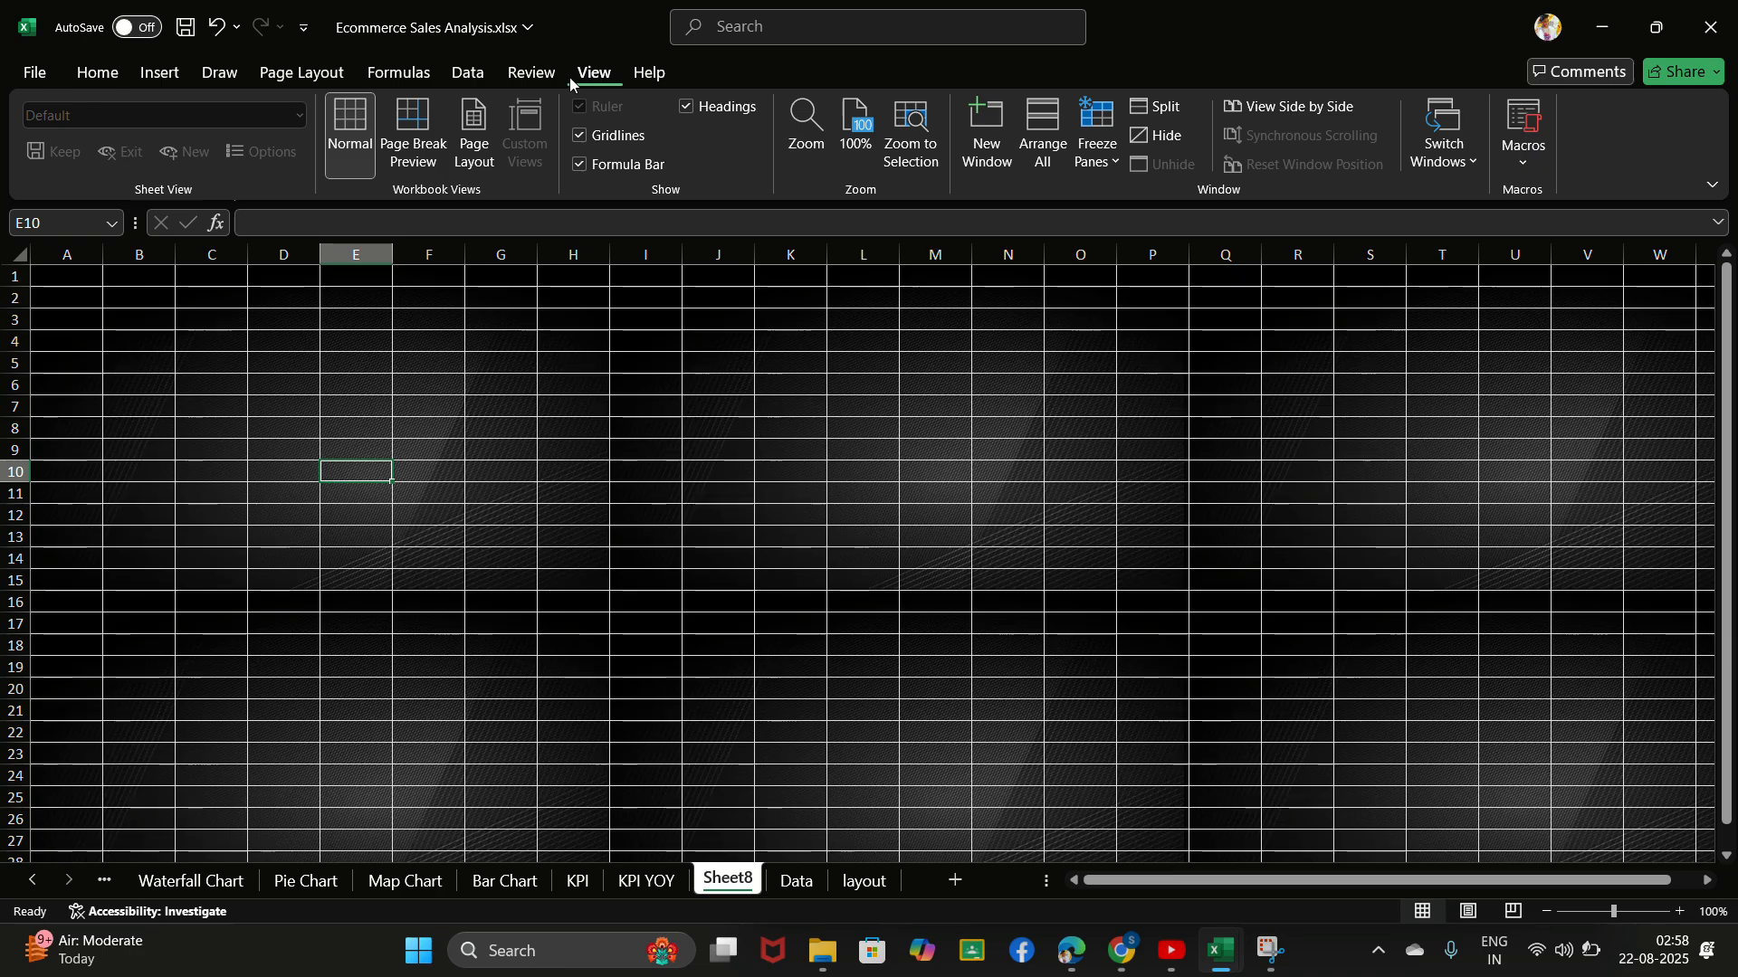
left_click(581, 135)
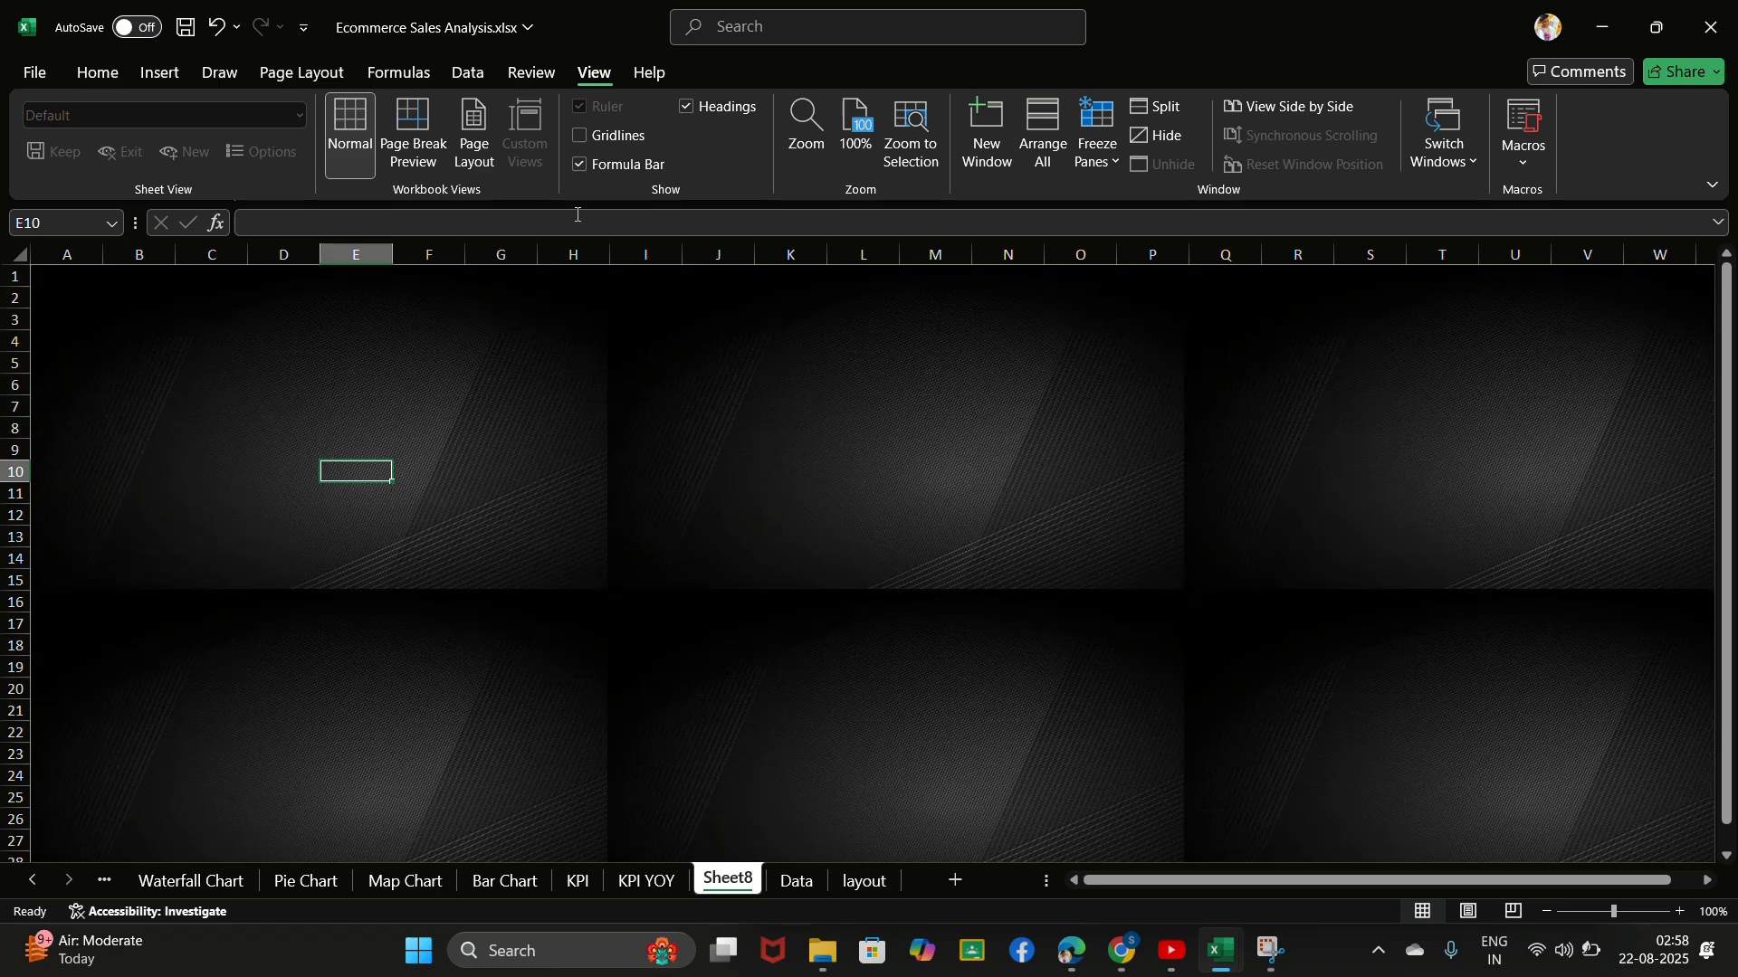
left_click(573, 558)
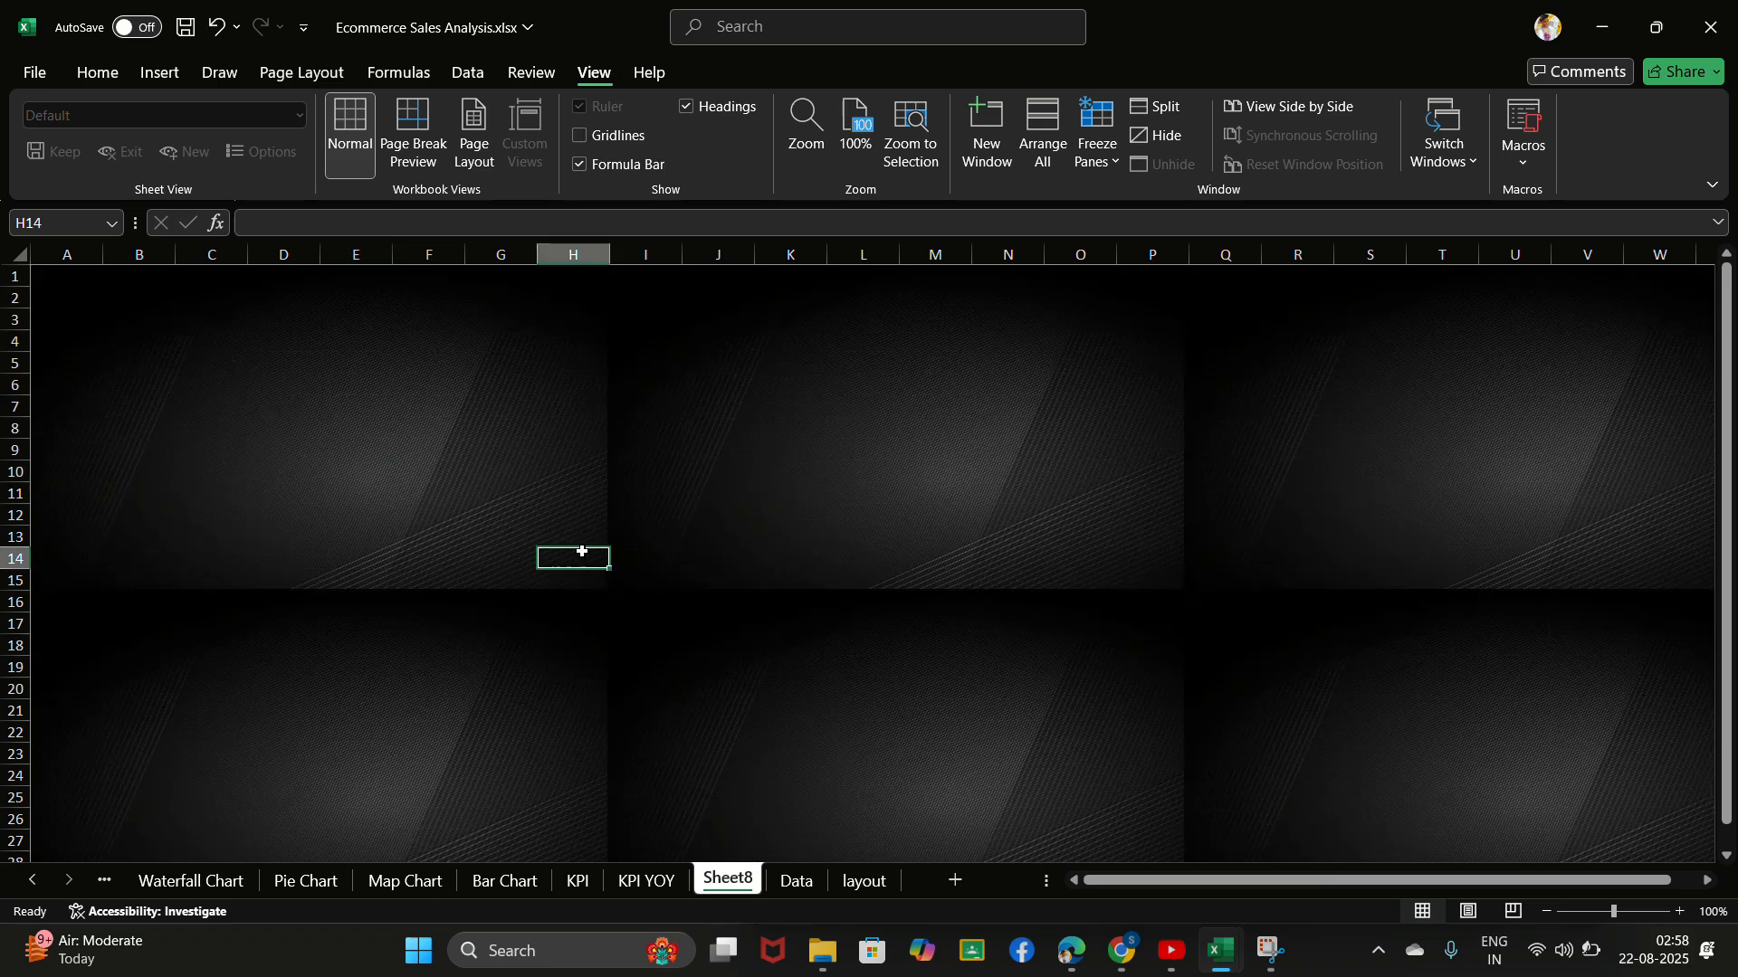
left_click(90, 302)
left_click(741, 31)
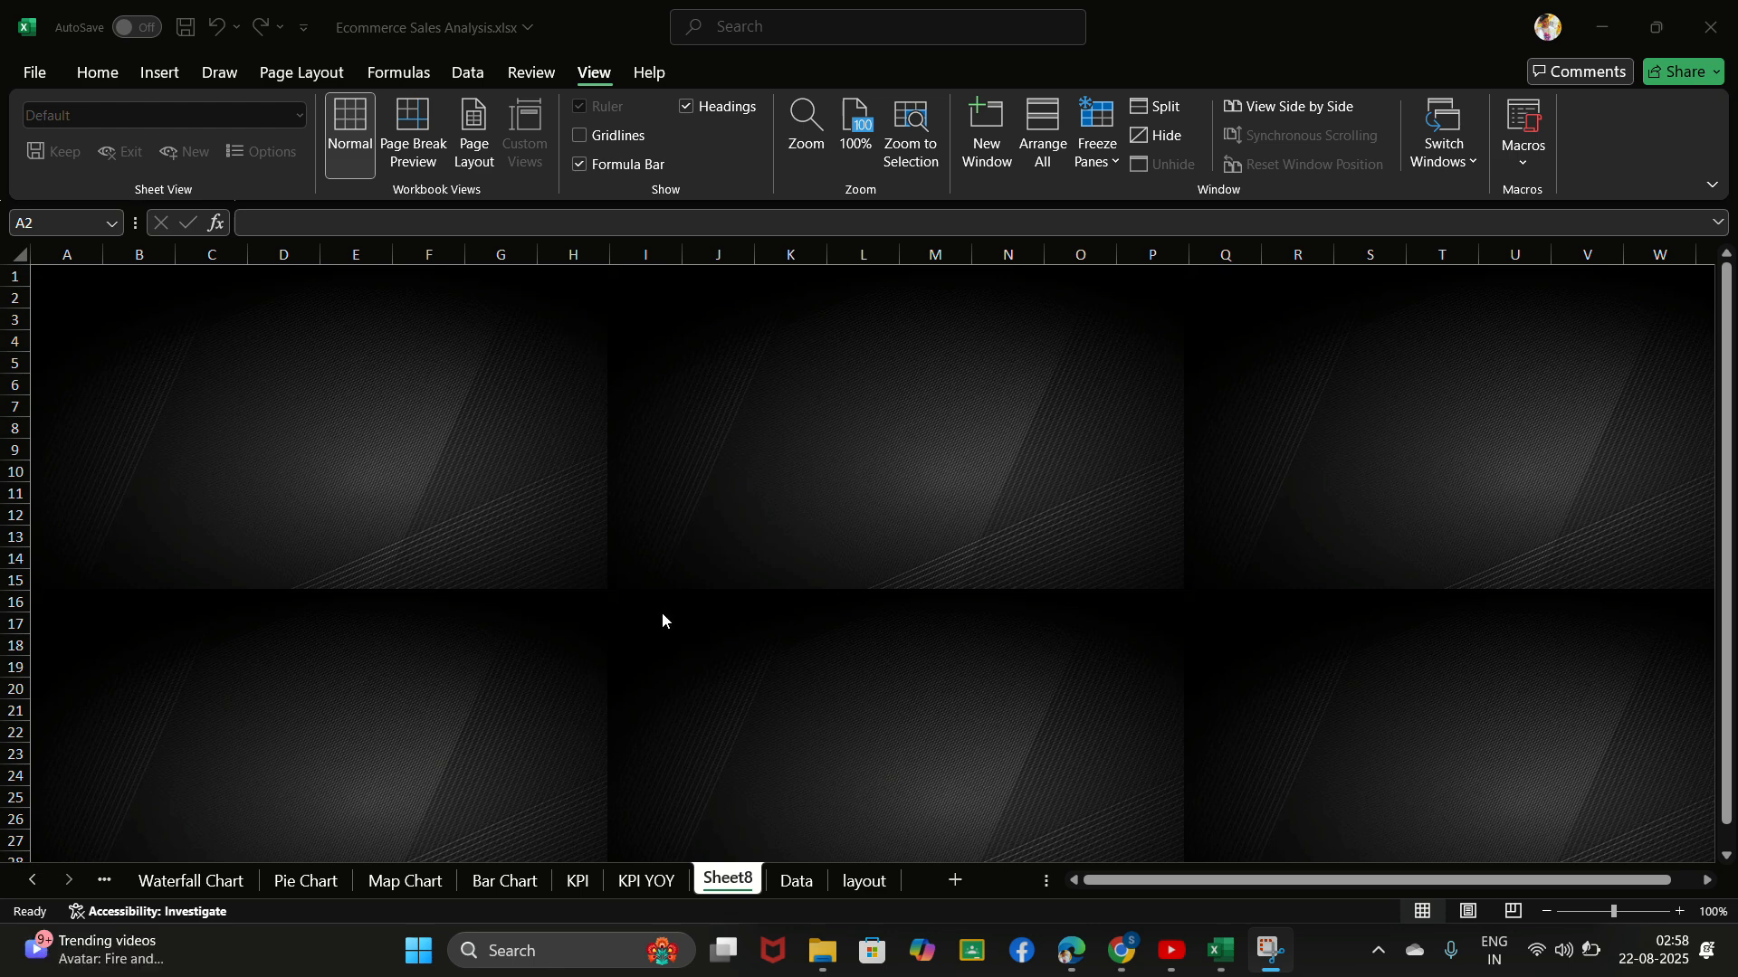
- Hide the row and column headings and the formula bar on the dashboard sheet
scroll(518, 632, "down", 5)
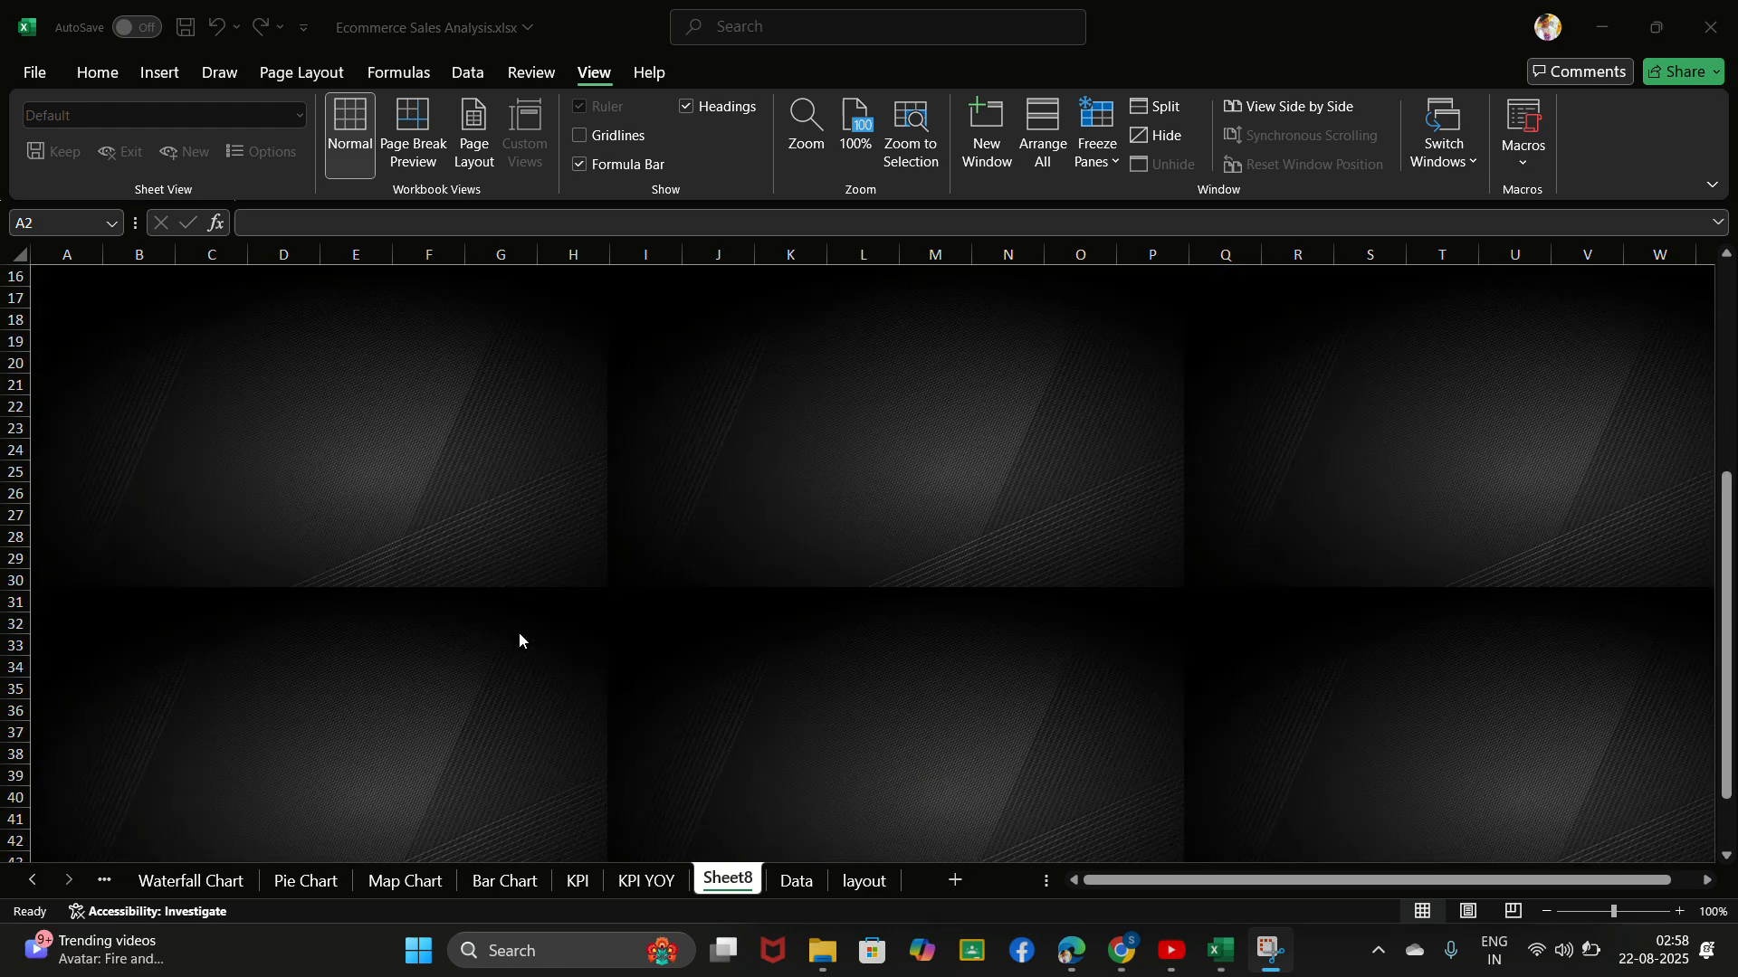
scroll(519, 633, "down", 16)
scroll(518, 633, "up", 20)
scroll(518, 639, "up", 1)
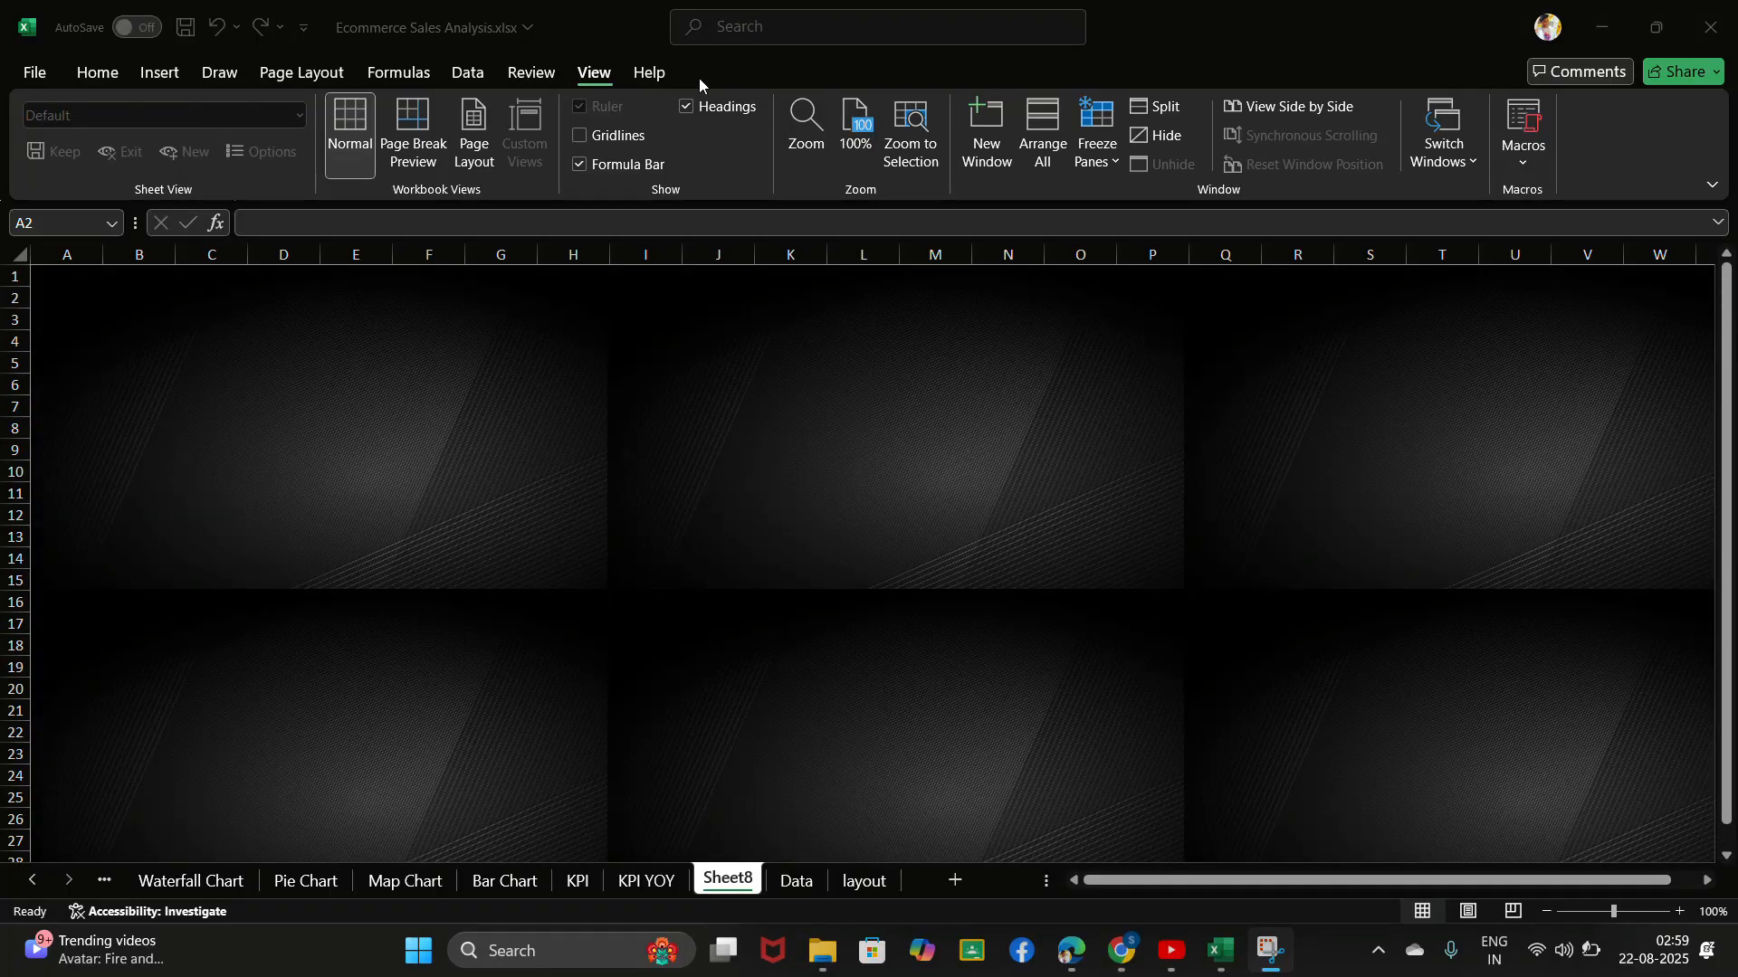
left_click(579, 163)
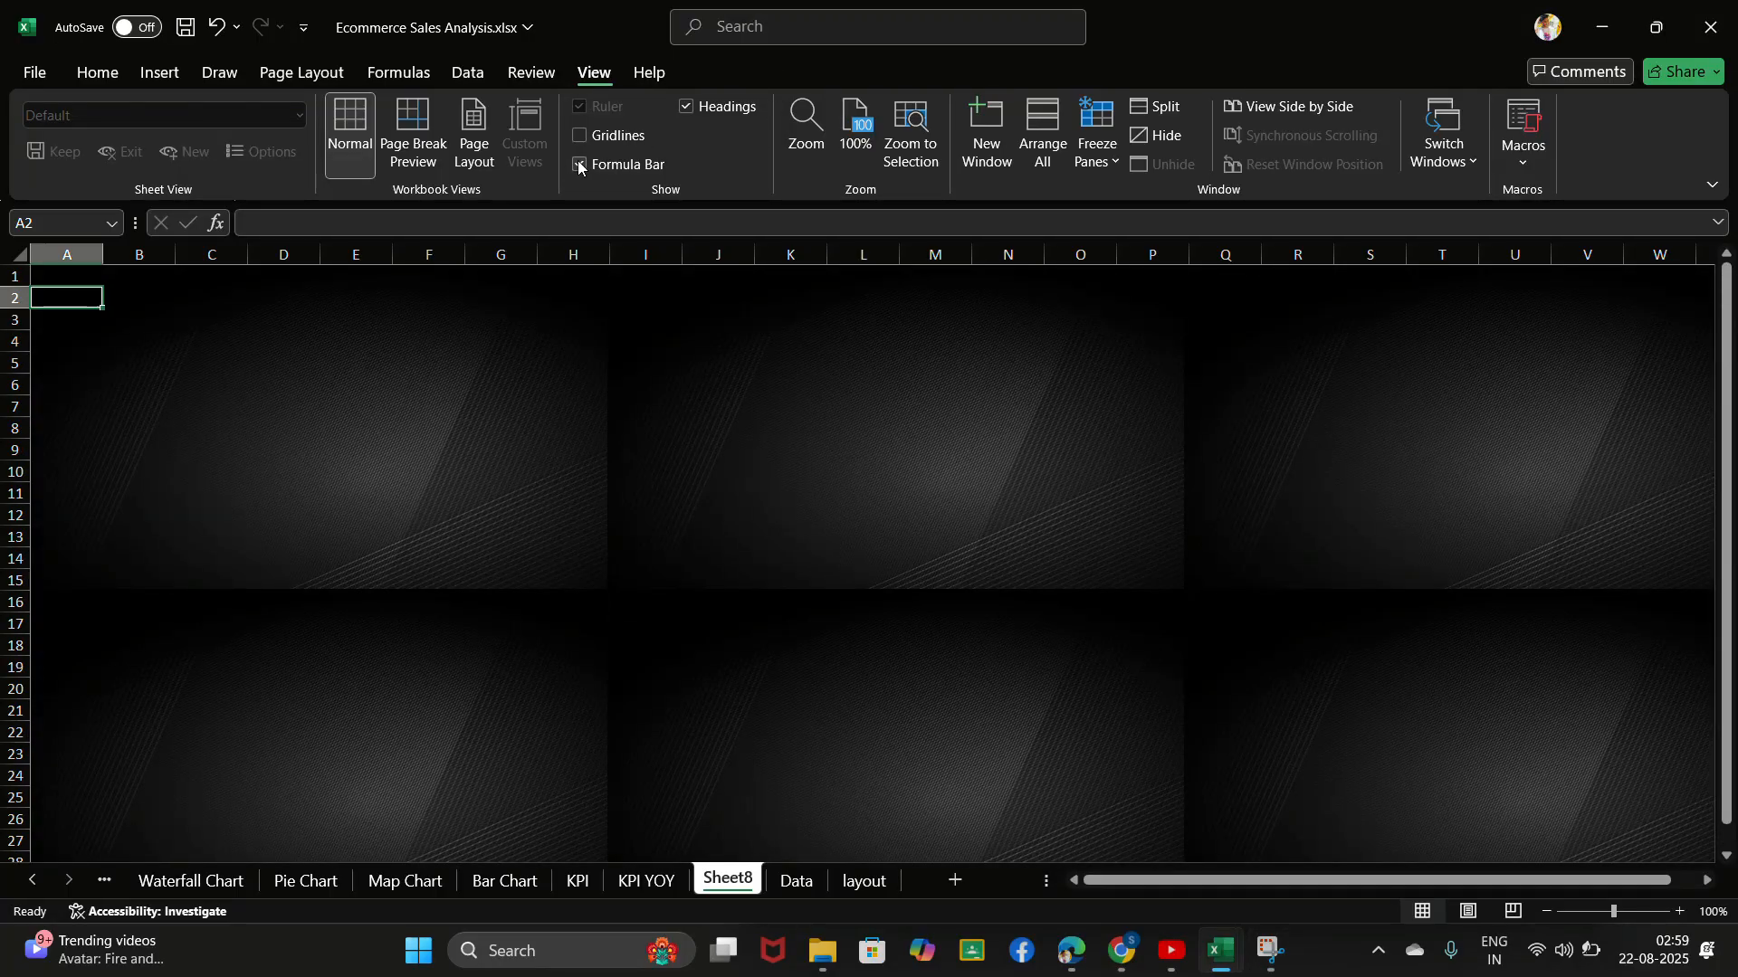
left_click(687, 108)
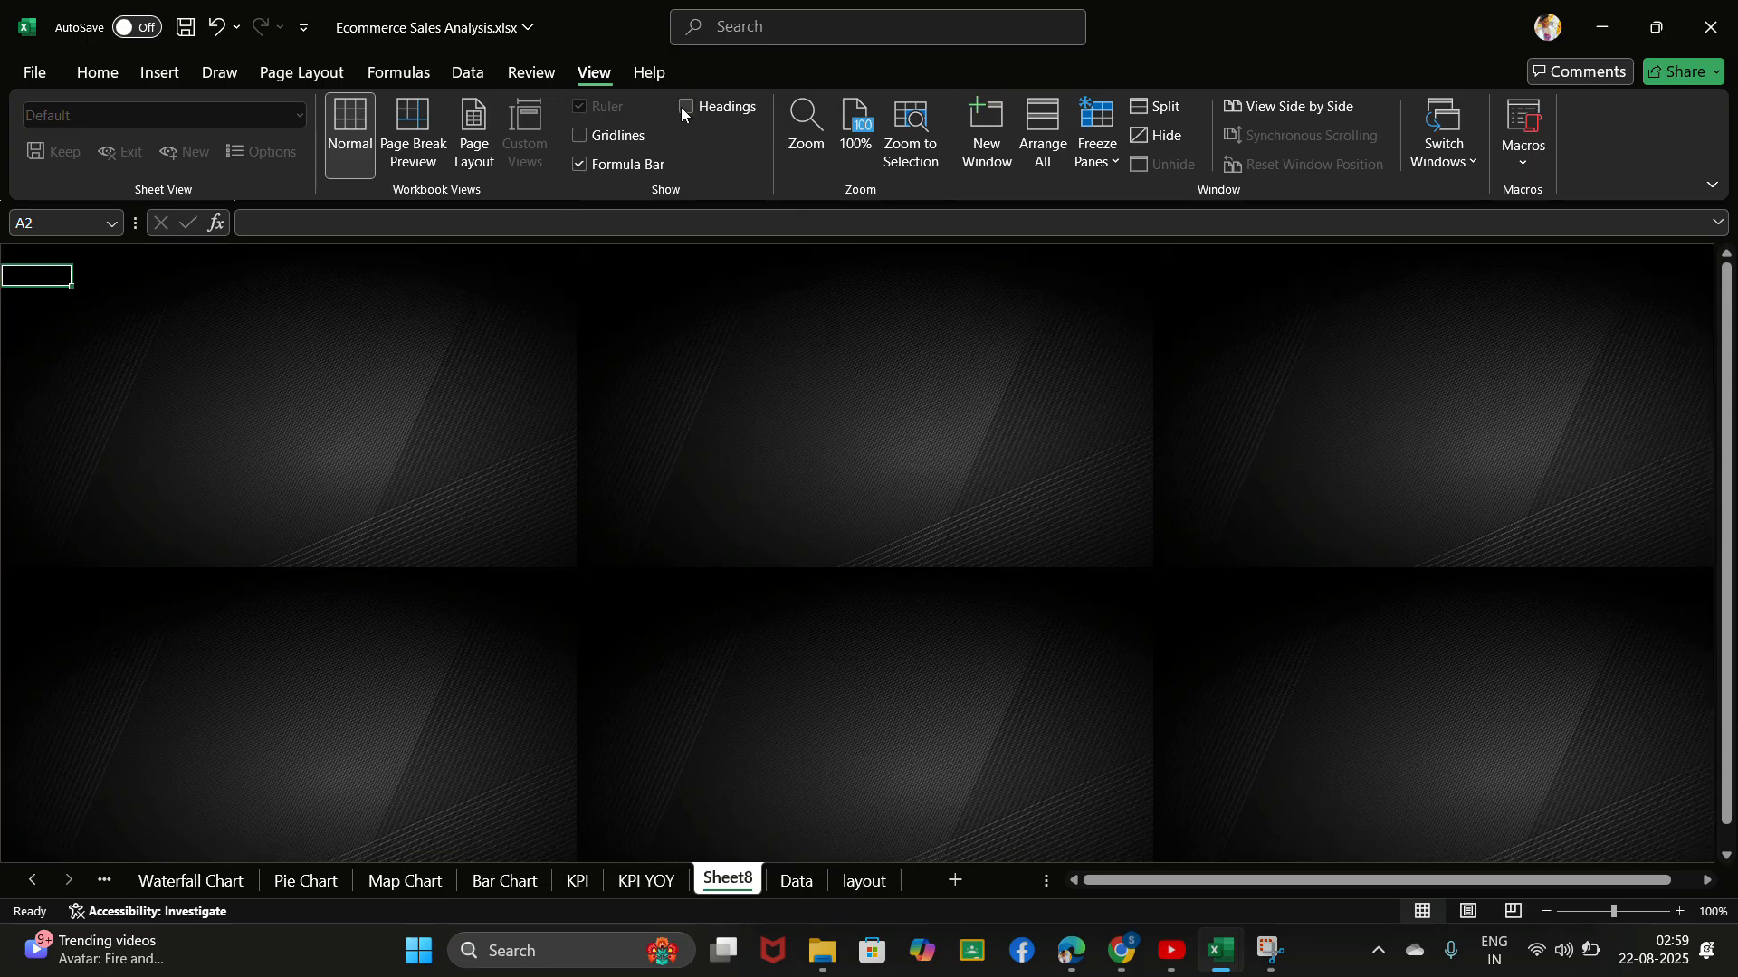
left_click(580, 163)
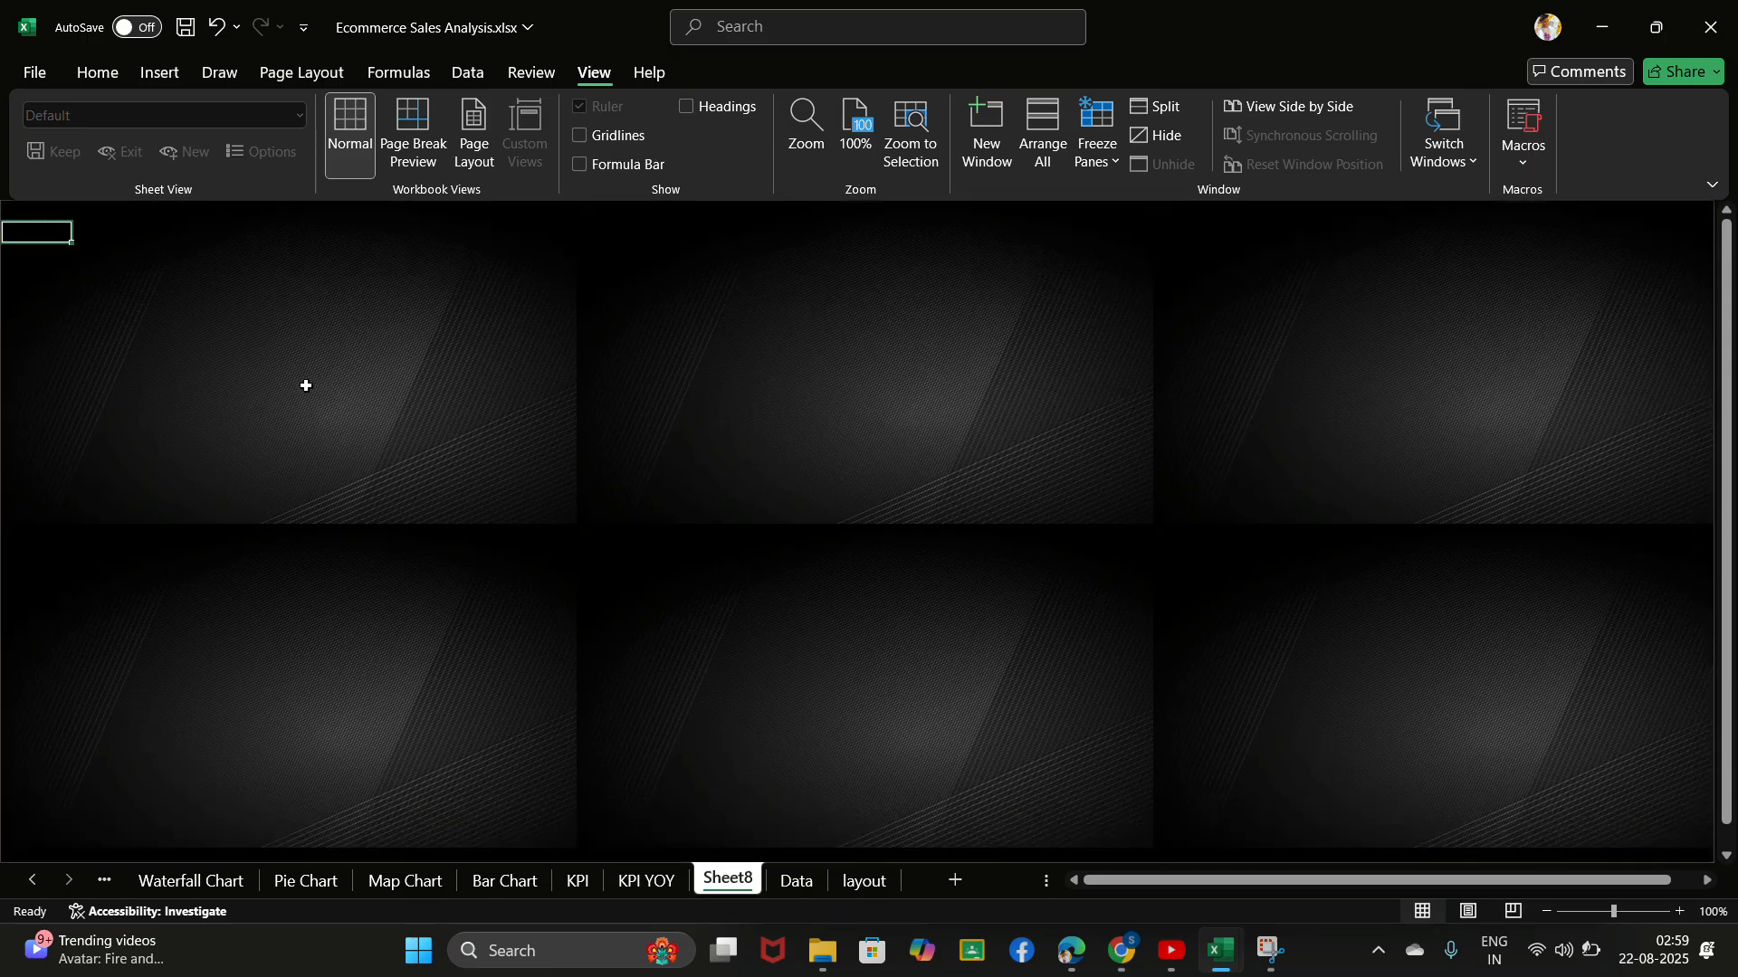
left_click(745, 35)
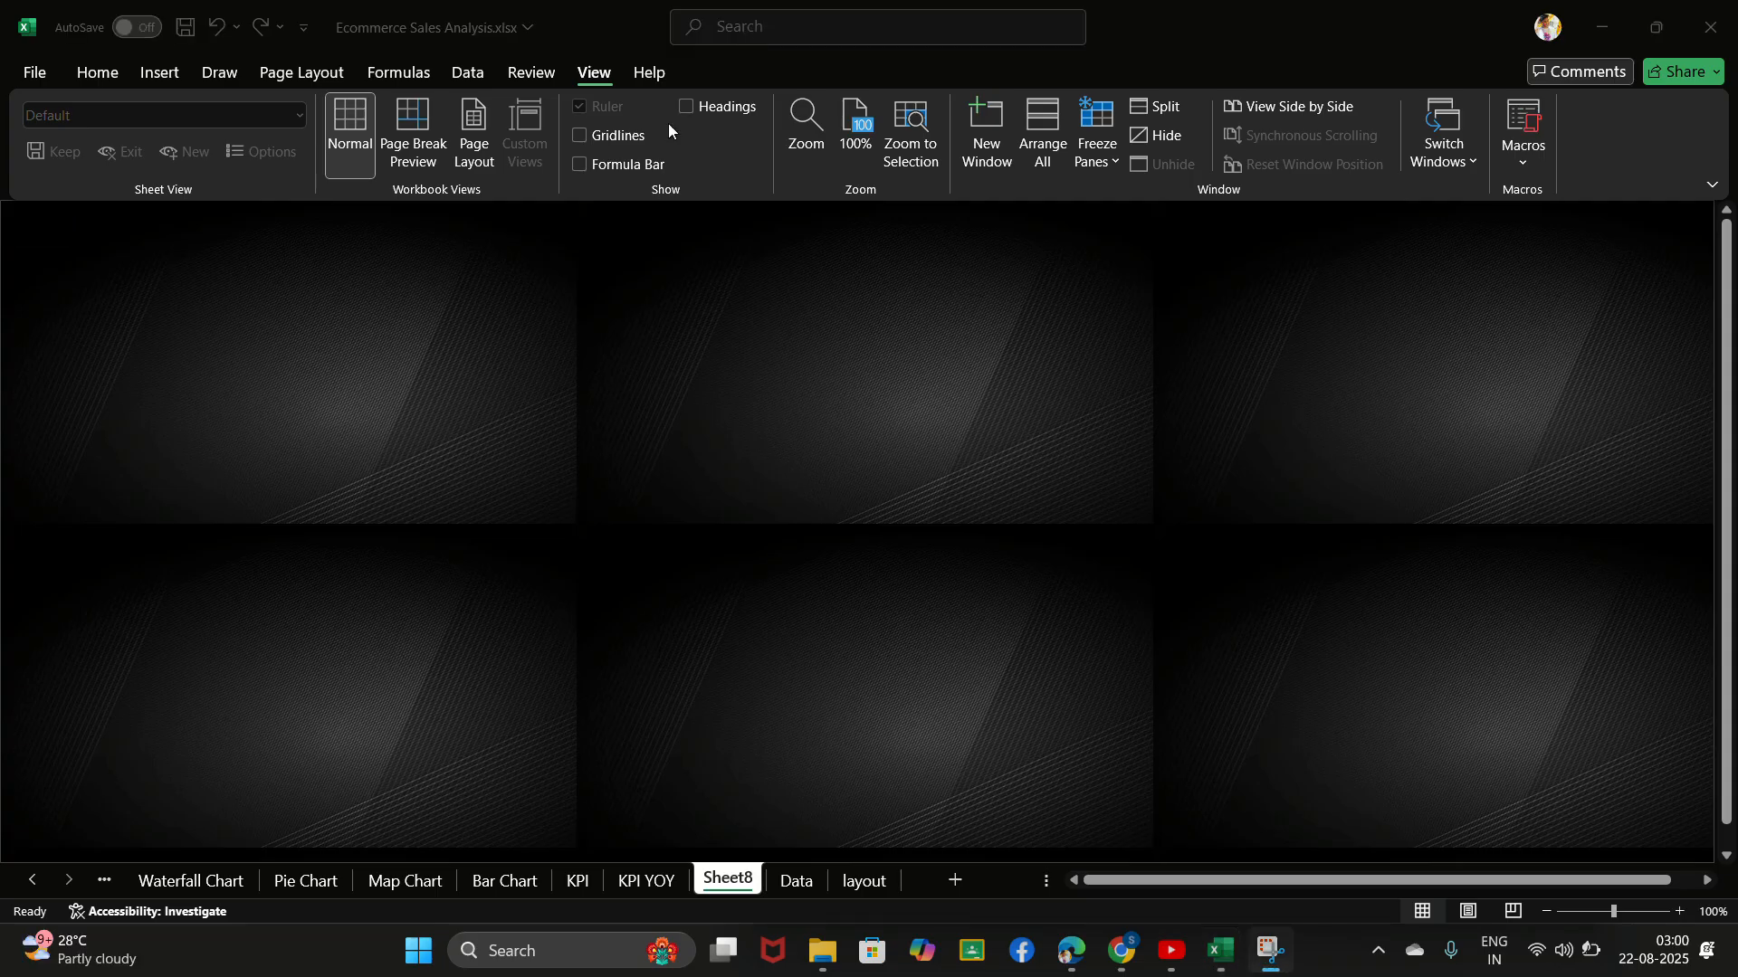
- Draw a rounded rectangle banner about 38.9 cm wide and 1.9 cm high along the sheet's upper edge
left_click(168, 79)
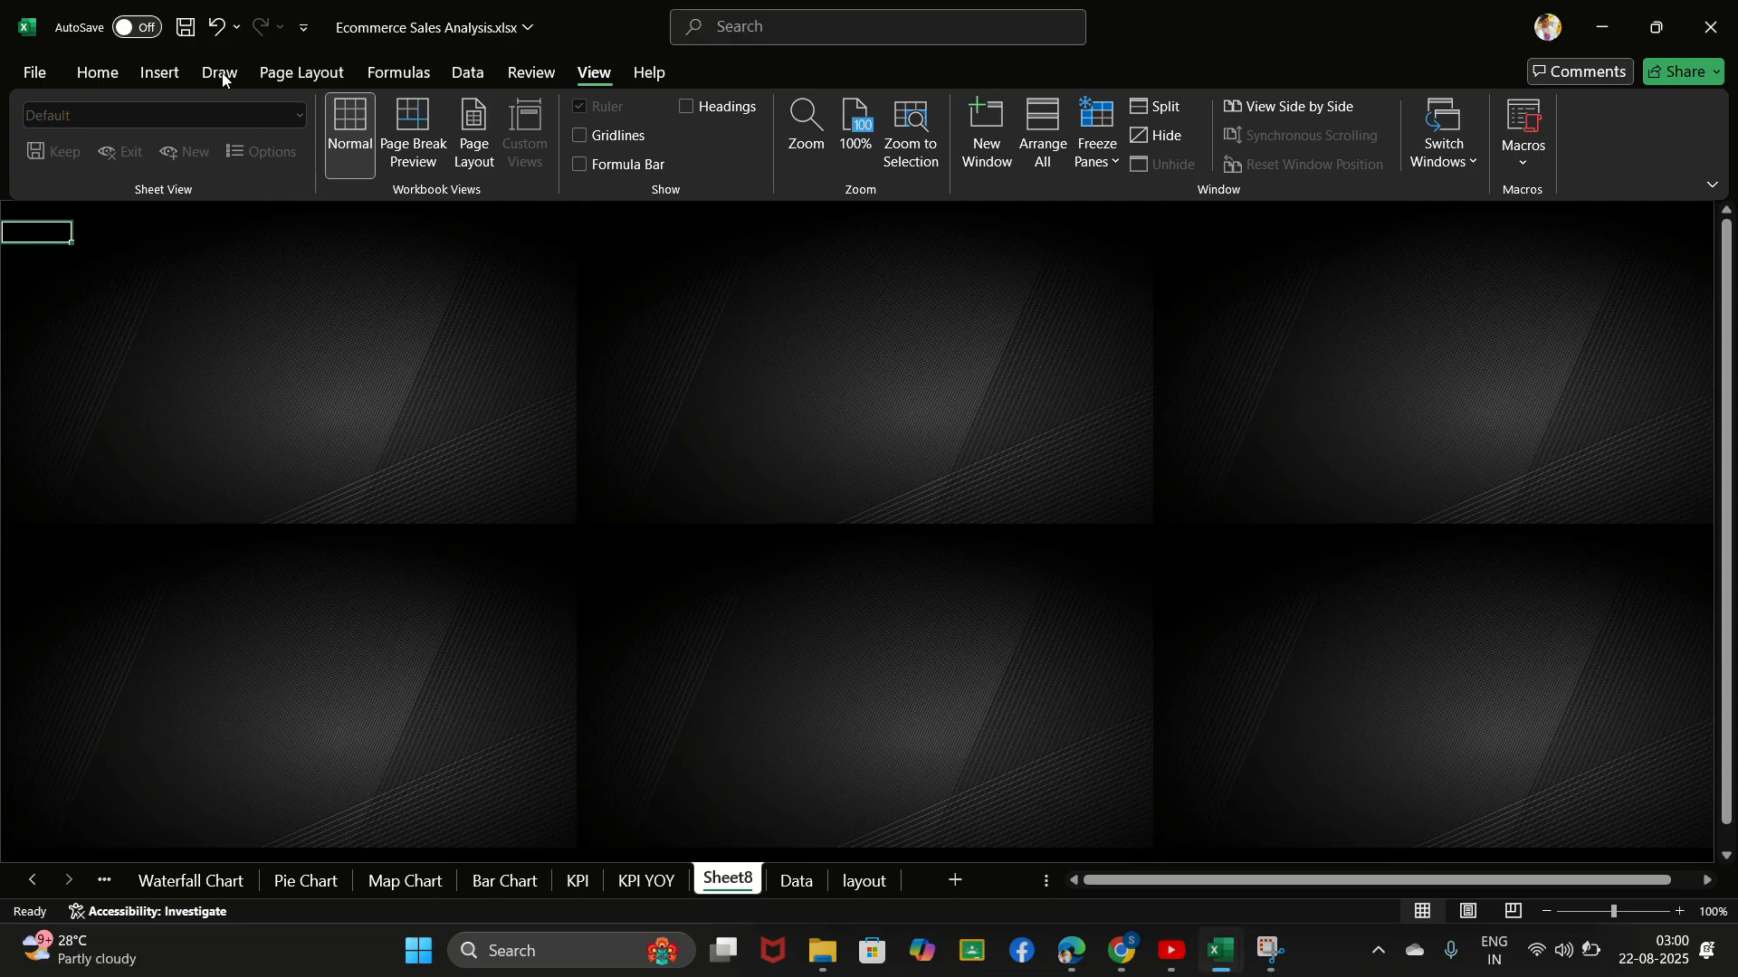
left_click(155, 72)
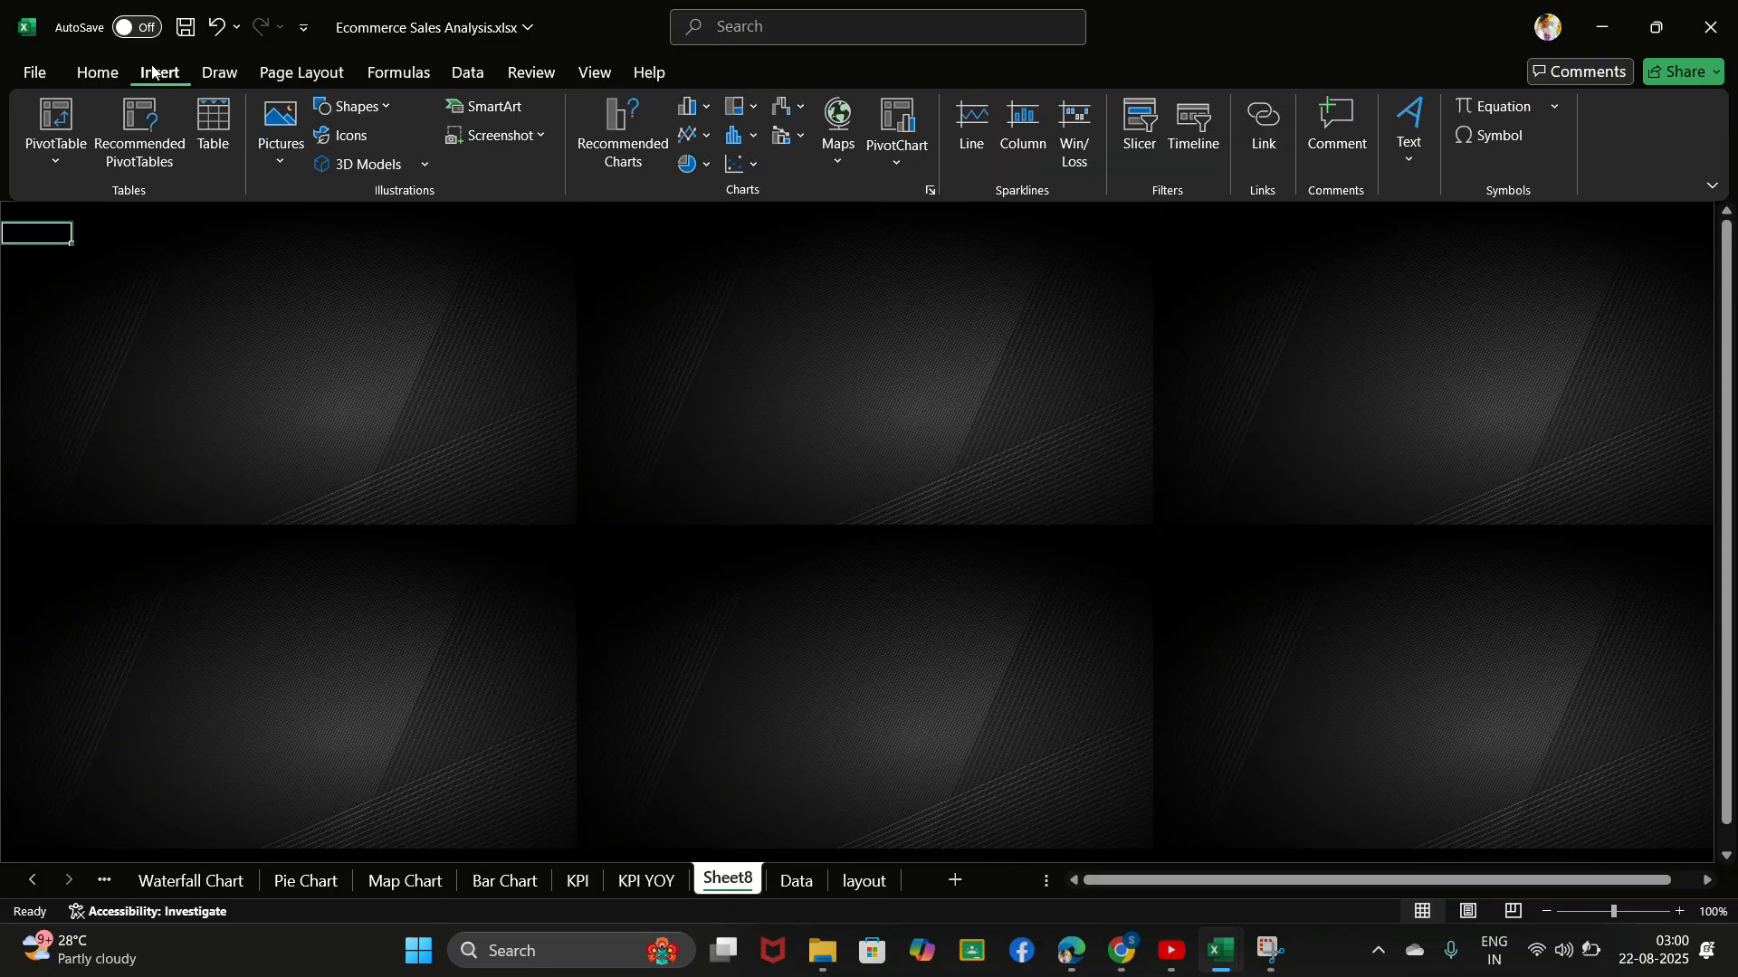
left_click(377, 106)
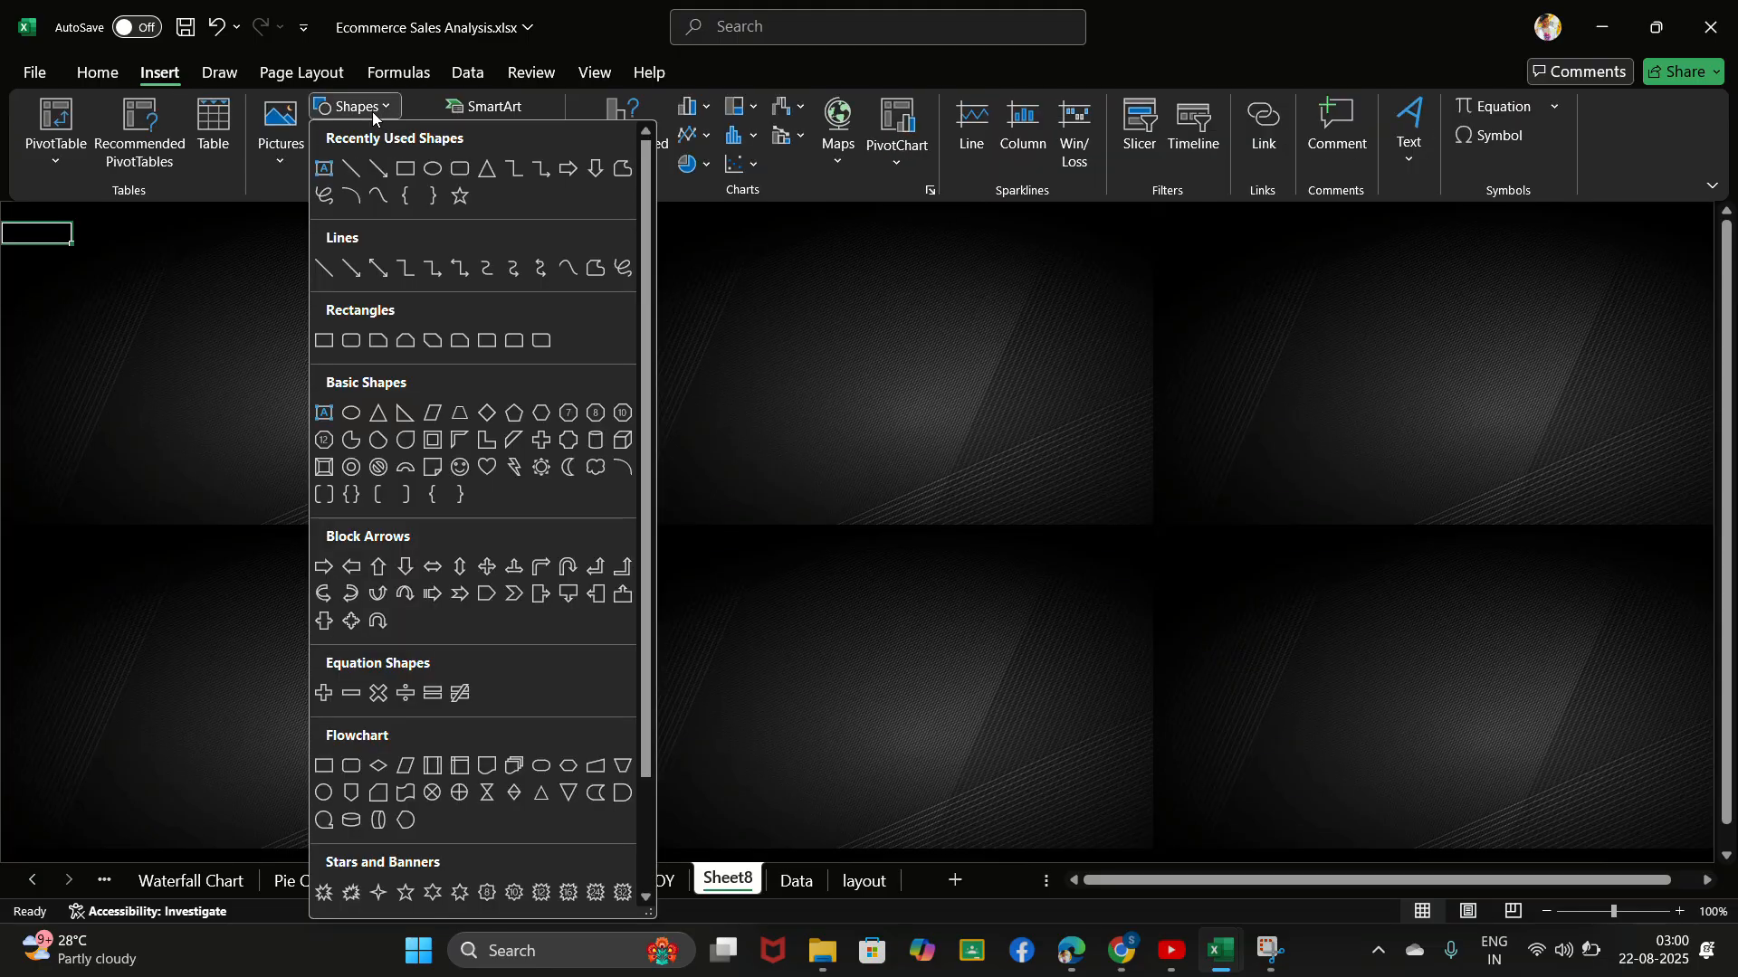
left_click(461, 170)
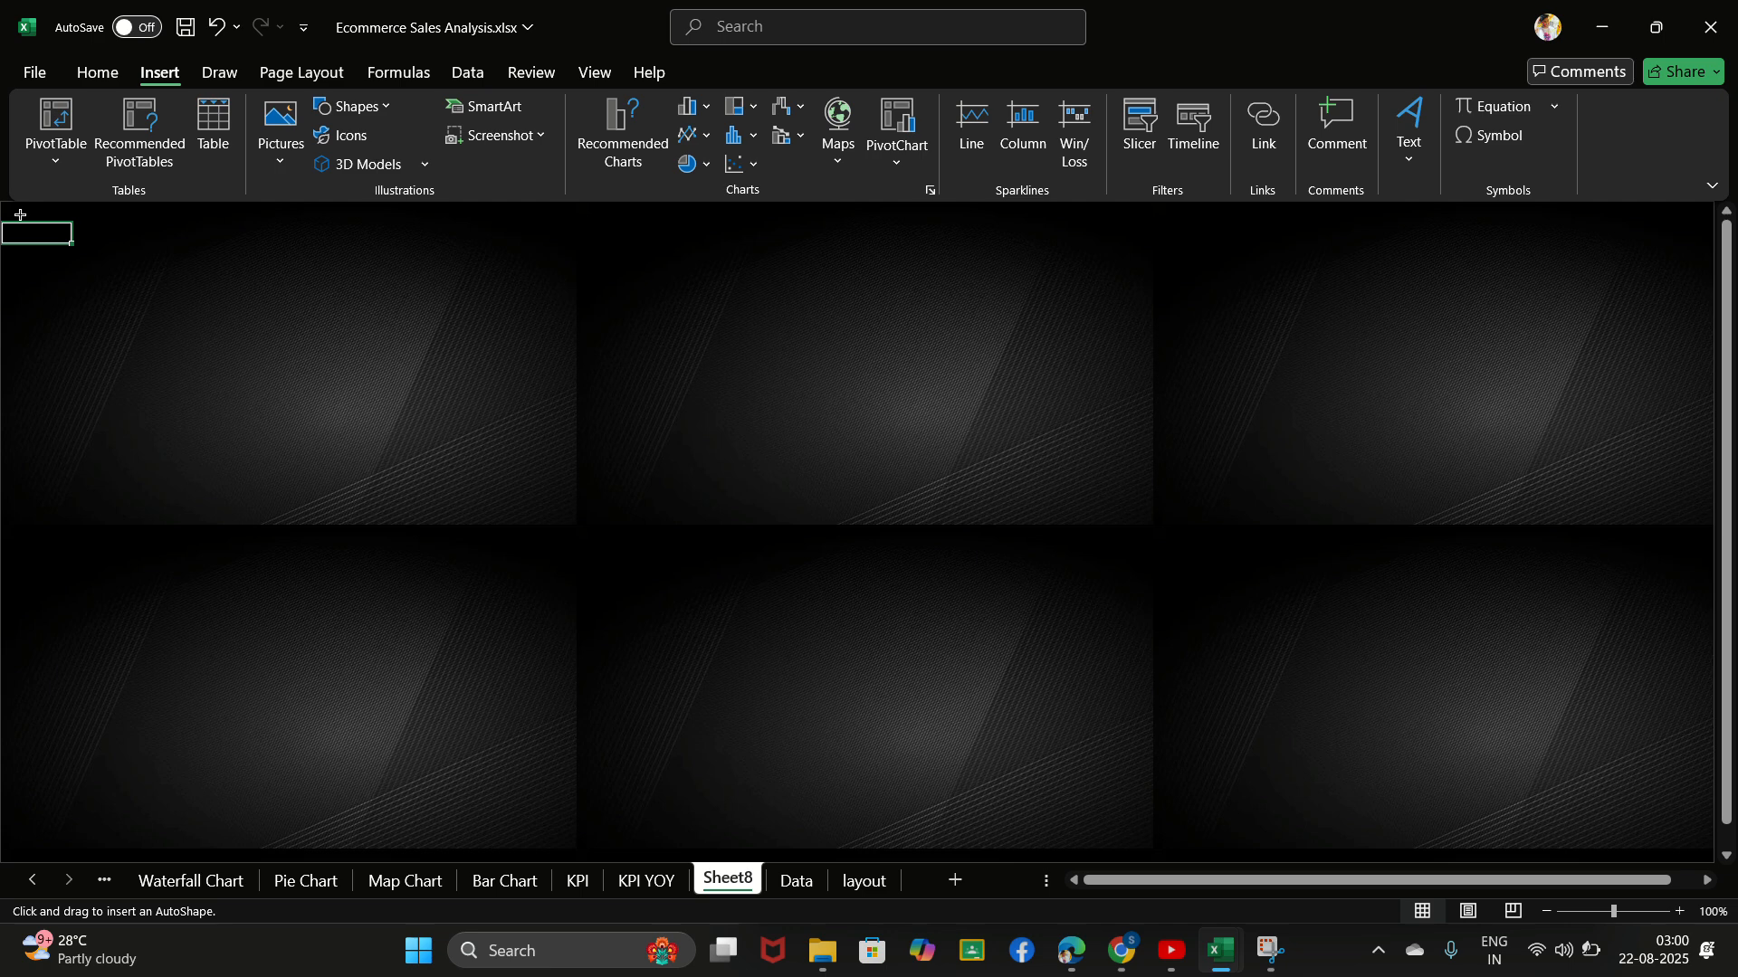
mouse_move(19, 212)
left_mouse_down()
mouse_move(268, 283)
mouse_move(1586, 317)
mouse_move(1715, 276)
mouse_move(1341, 275)
mouse_move(935, 330)
mouse_move(232, 338)
mouse_move(3, 295)
mouse_move(880, 299)
mouse_move(1610, 395)
mouse_move(1660, 365)
mouse_move(1702, 290)
mouse_move(1583, 307)
mouse_move(464, 281)
mouse_move(5, 298)
mouse_move(171, 252)
mouse_move(1292, 361)
mouse_move(1682, 295)
left_mouse_up()
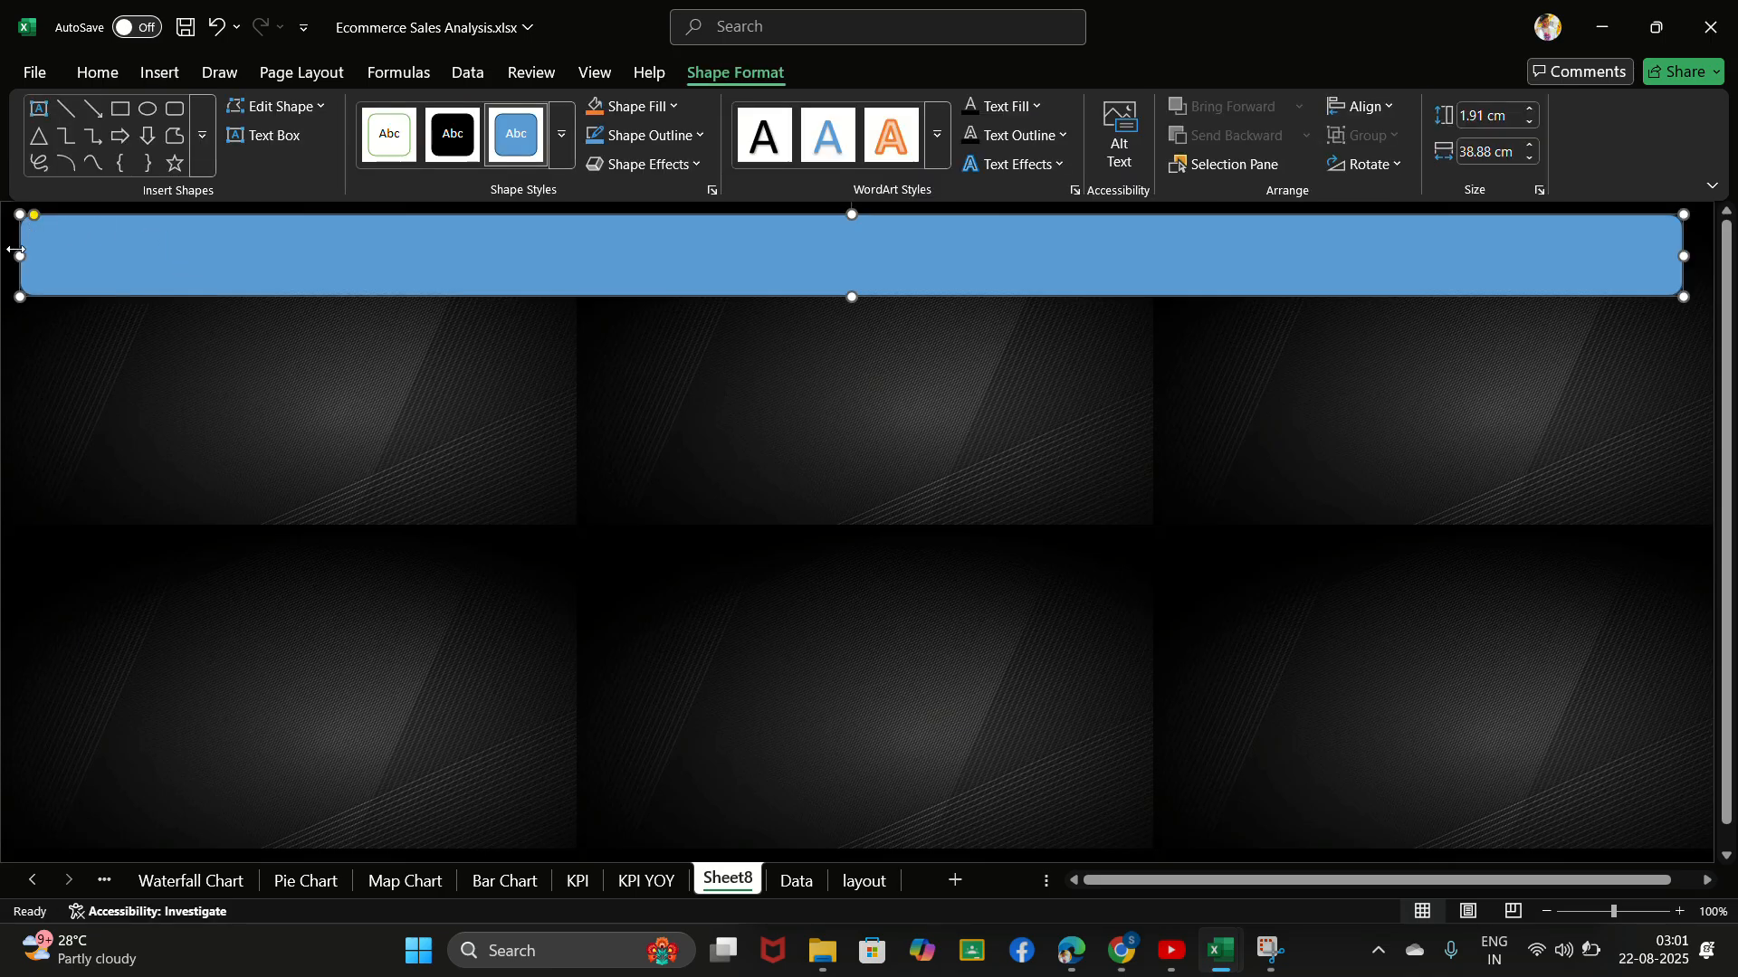
- Extend the banner's left end slightly toward the sheet edge and pull its right end in to a width of about 31 cm
left_click_drag(18, 252, 9, 252)
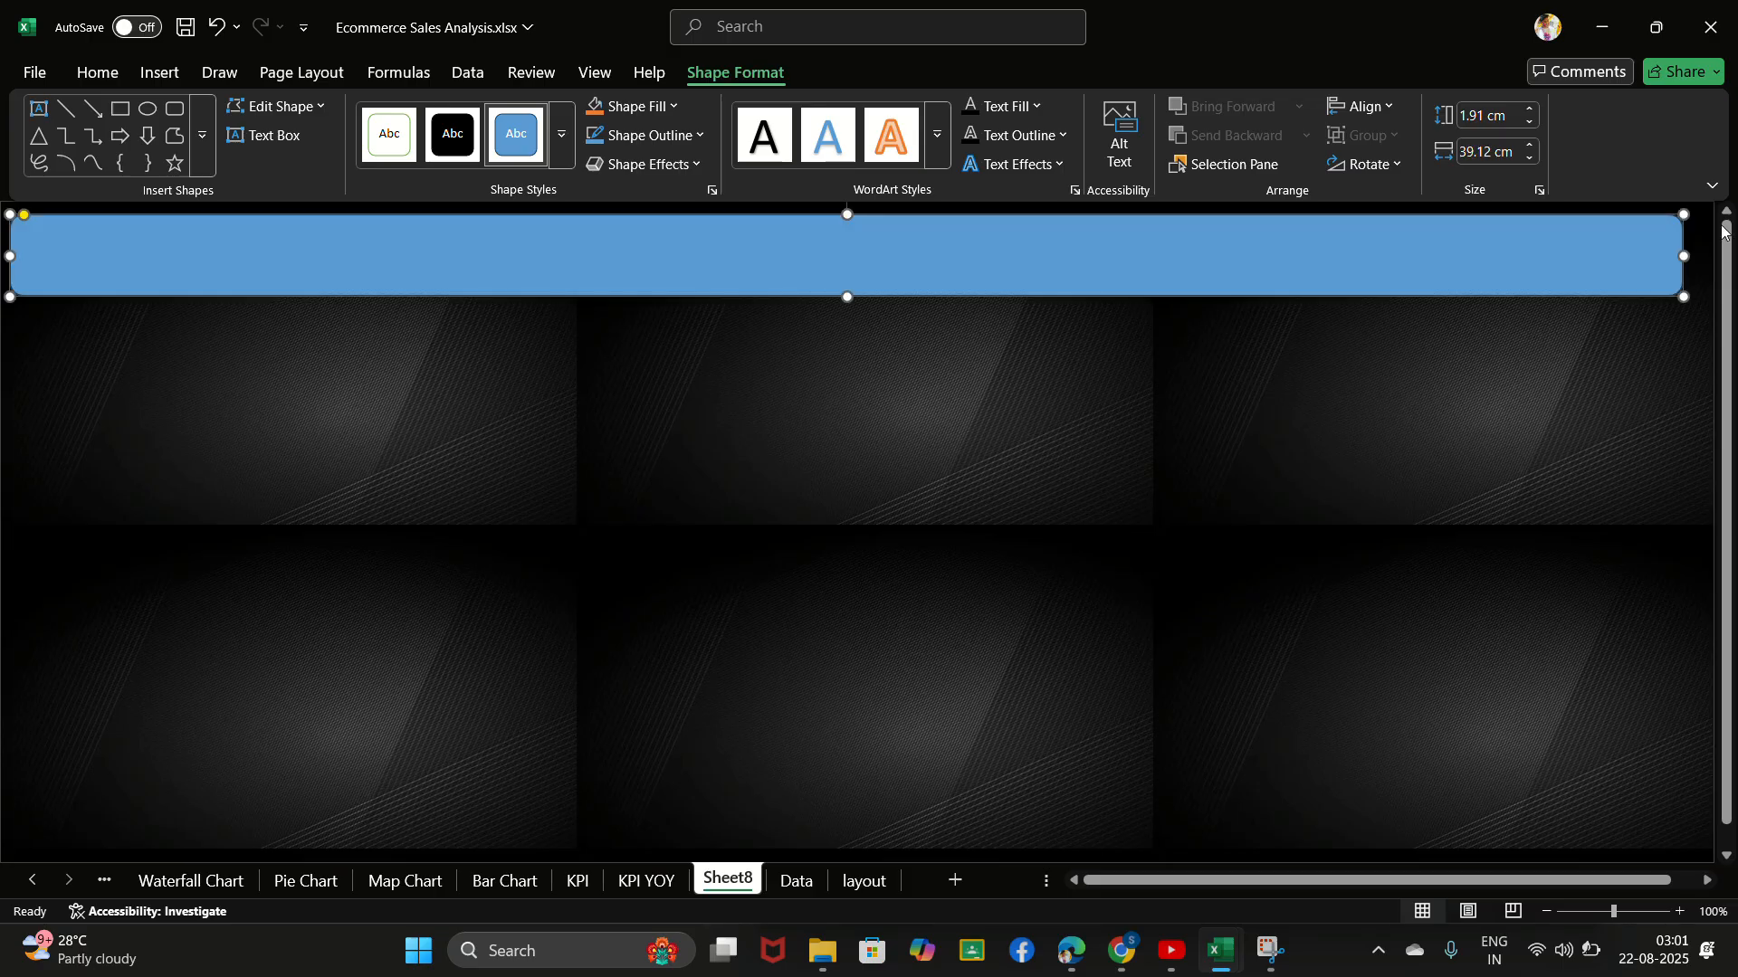
left_click_drag(1683, 257, 1120, 282)
scroll(923, 516, "left", 3)
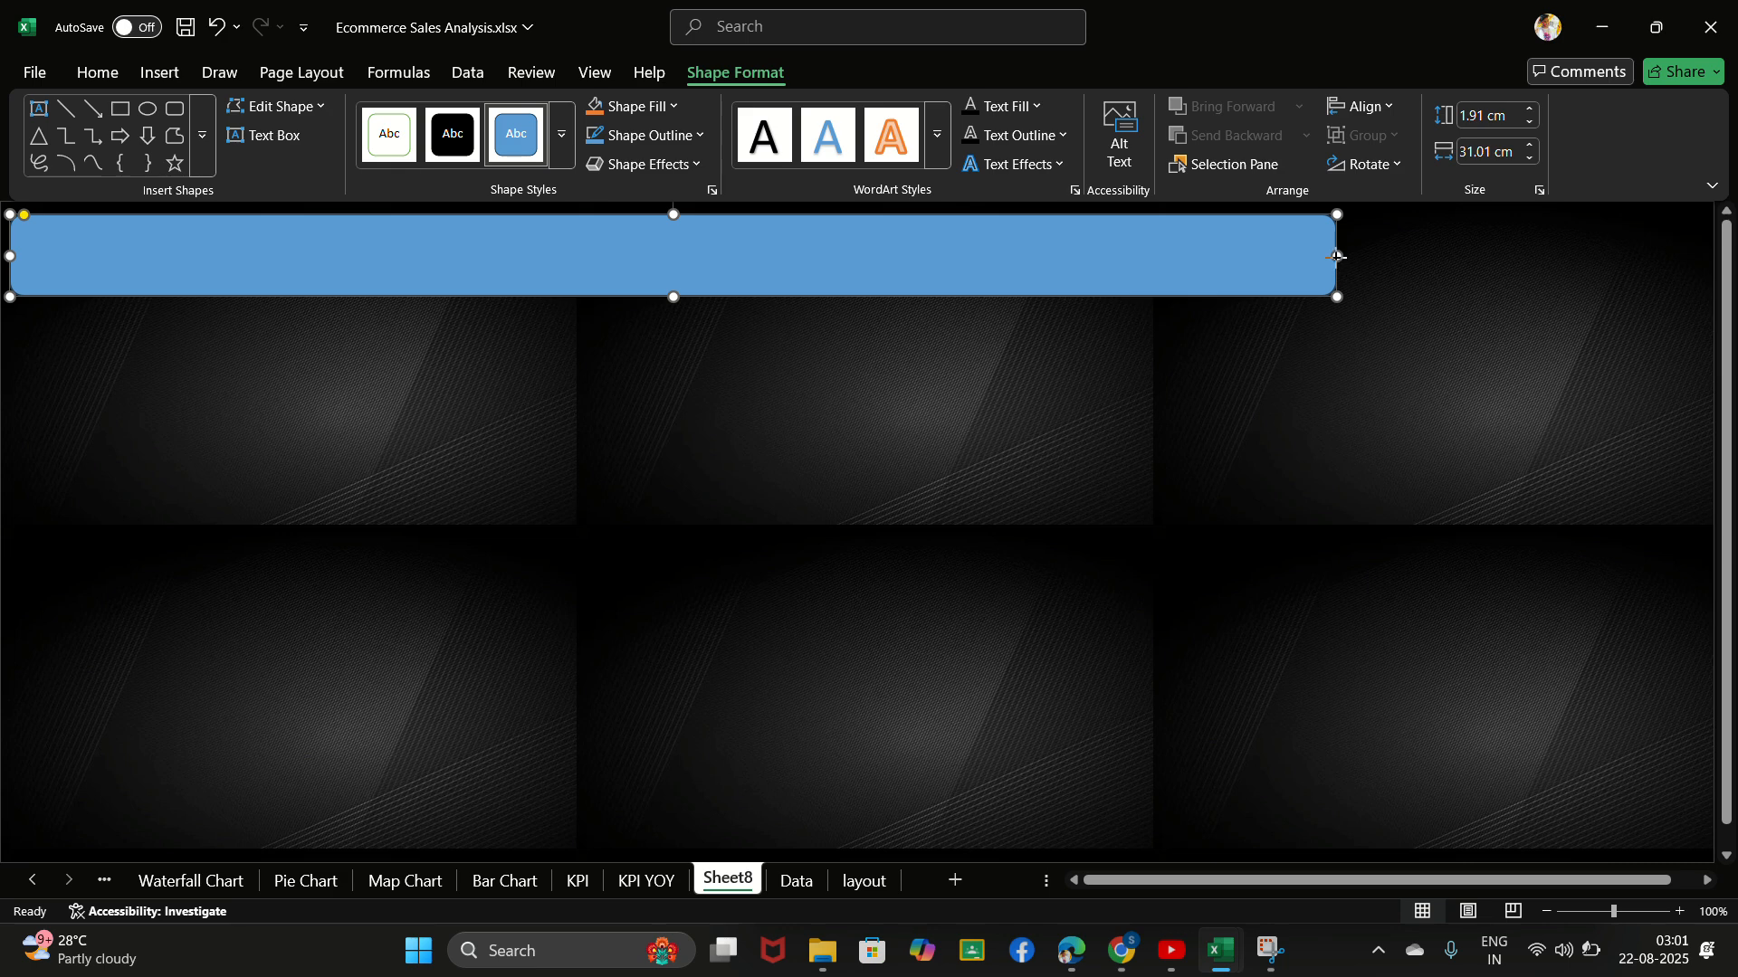
- Resize the banner to about 39.6 cm wide and 1.25 cm high and title it ECOMMERCE SALES ANALYSIS DASHBOARD
left_click_drag(1340, 259, 1705, 242)
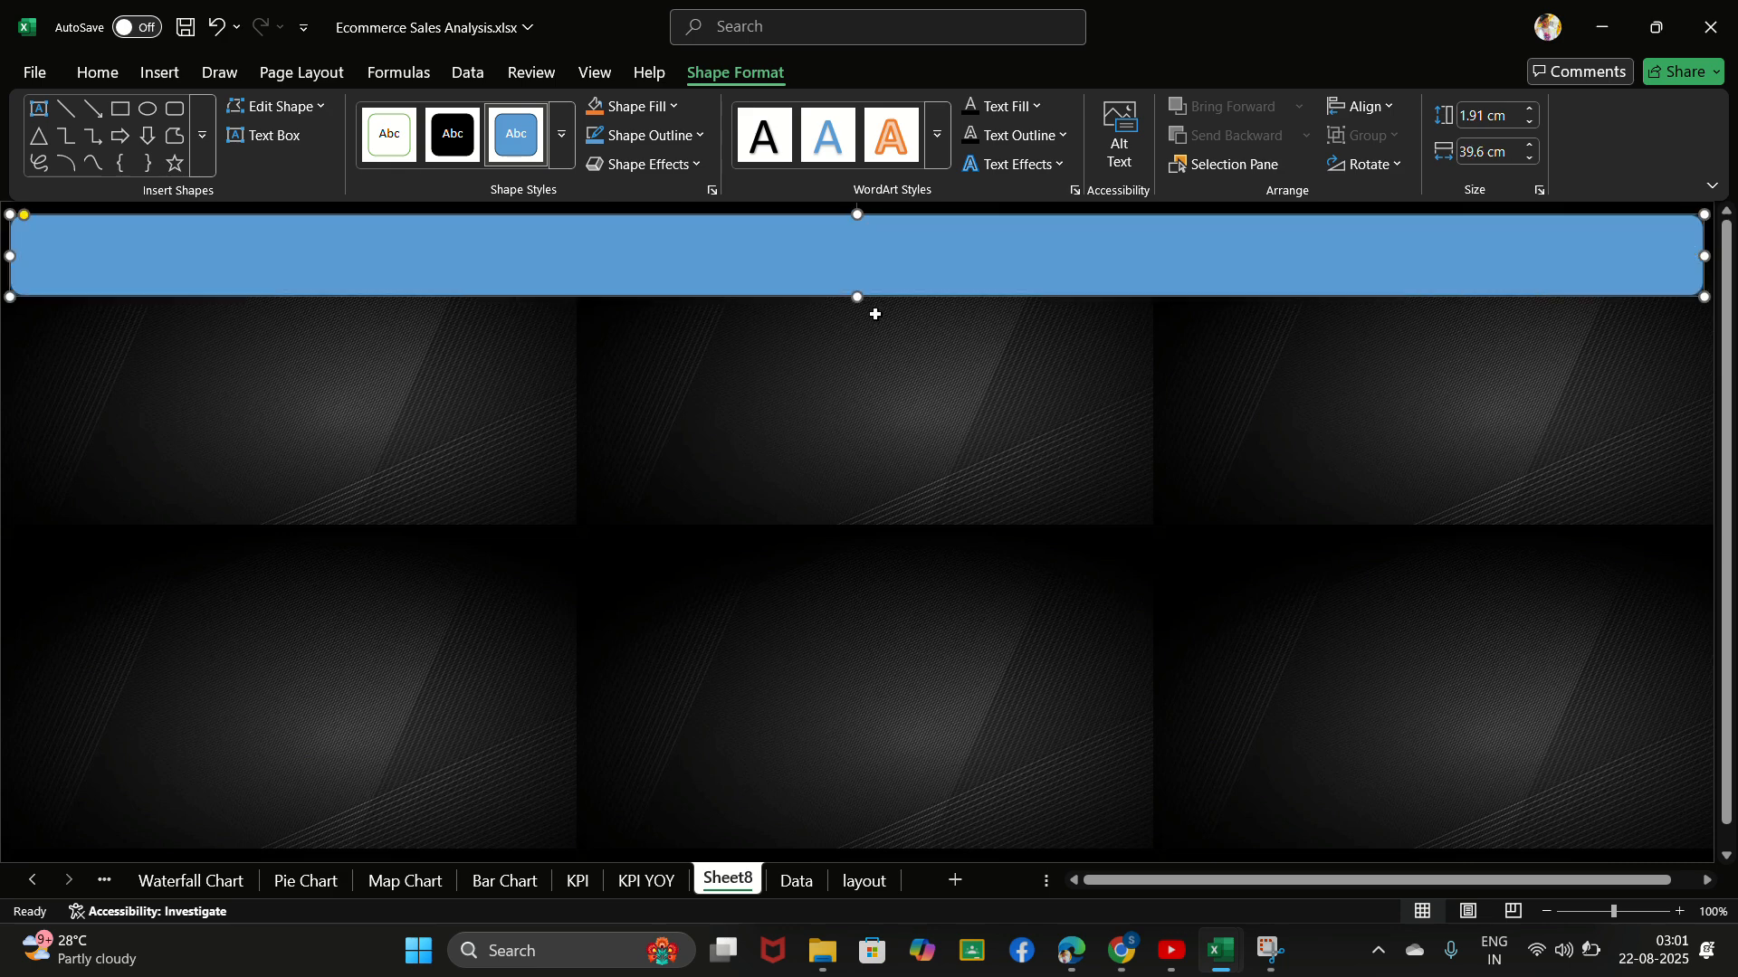
left_click_drag(861, 299, 858, 268)
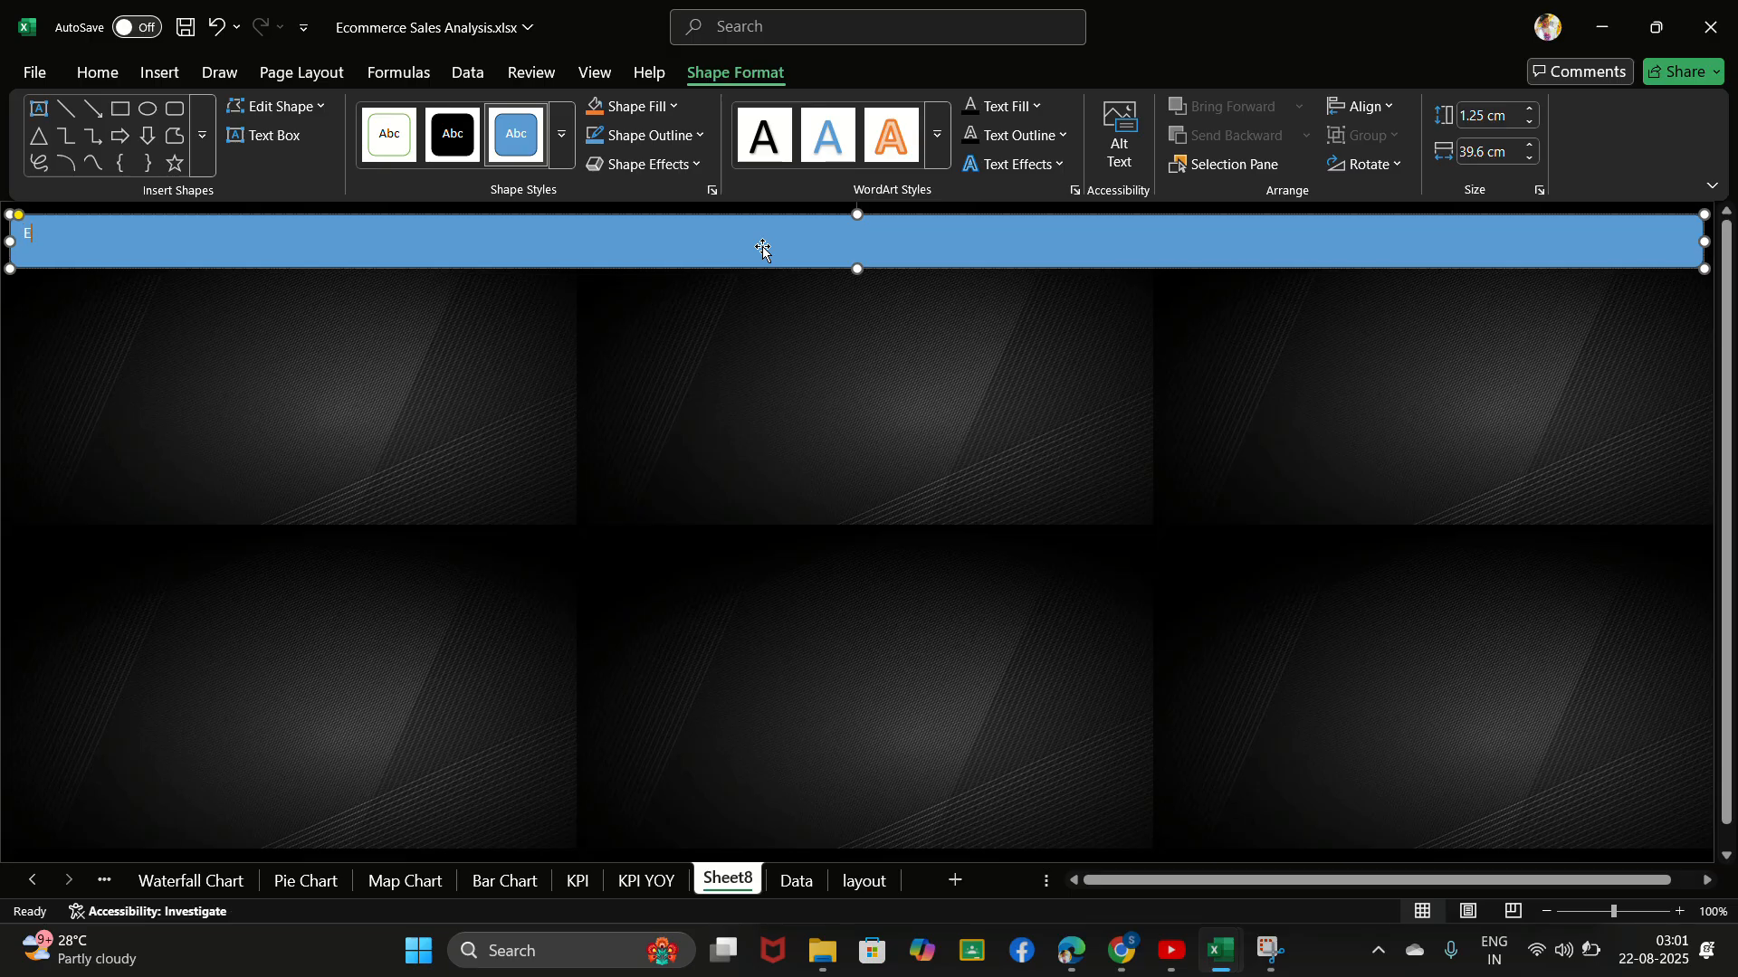
type("COMMERCE SALES ANALYSIS")
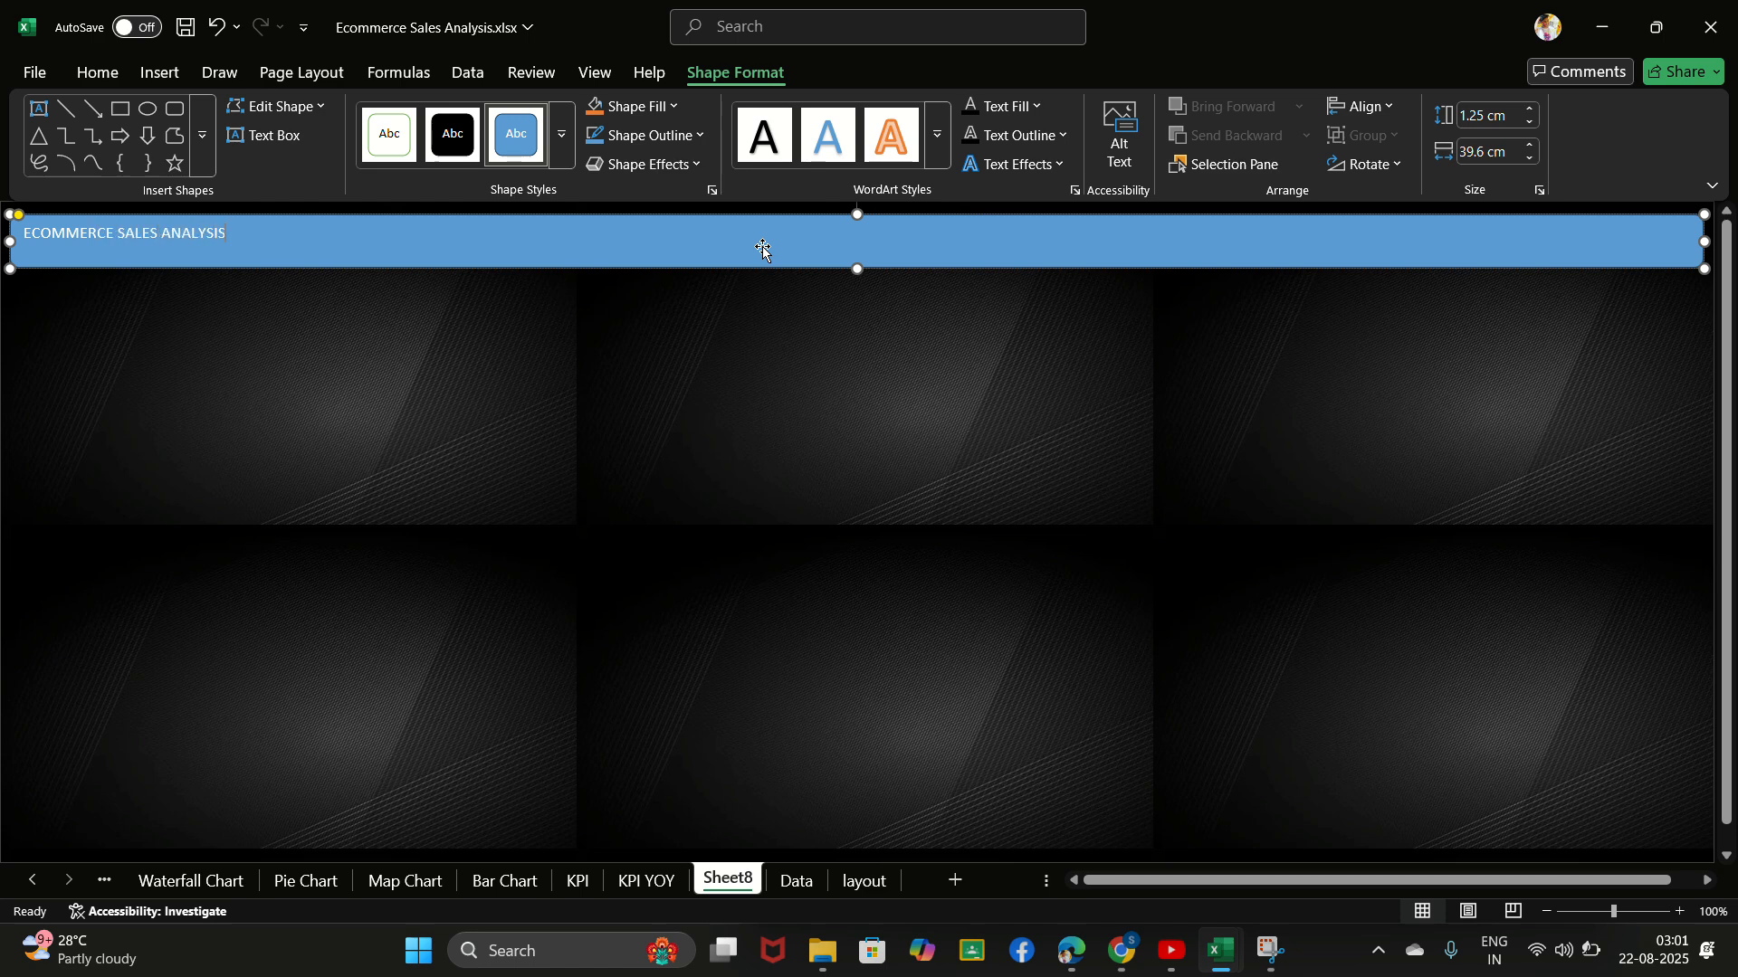
type(" DASHBOARD")
left_click(745, 42)
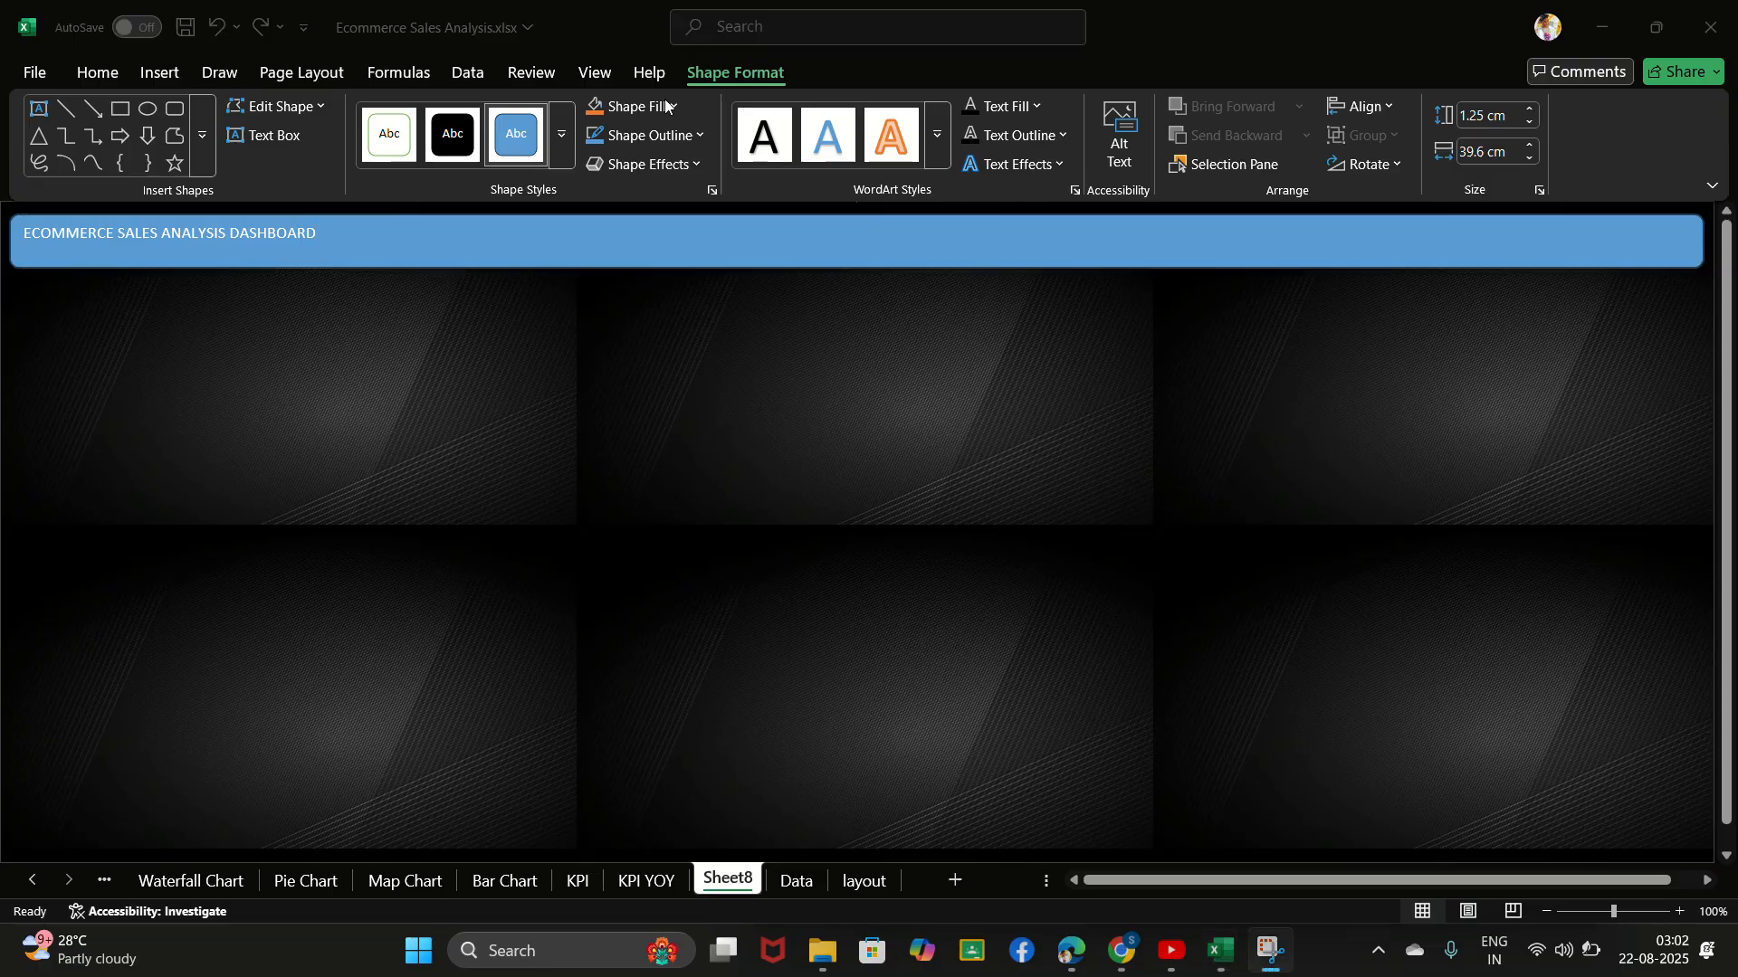
- Set the font of the whole banner title to Lato black
left_click(315, 241)
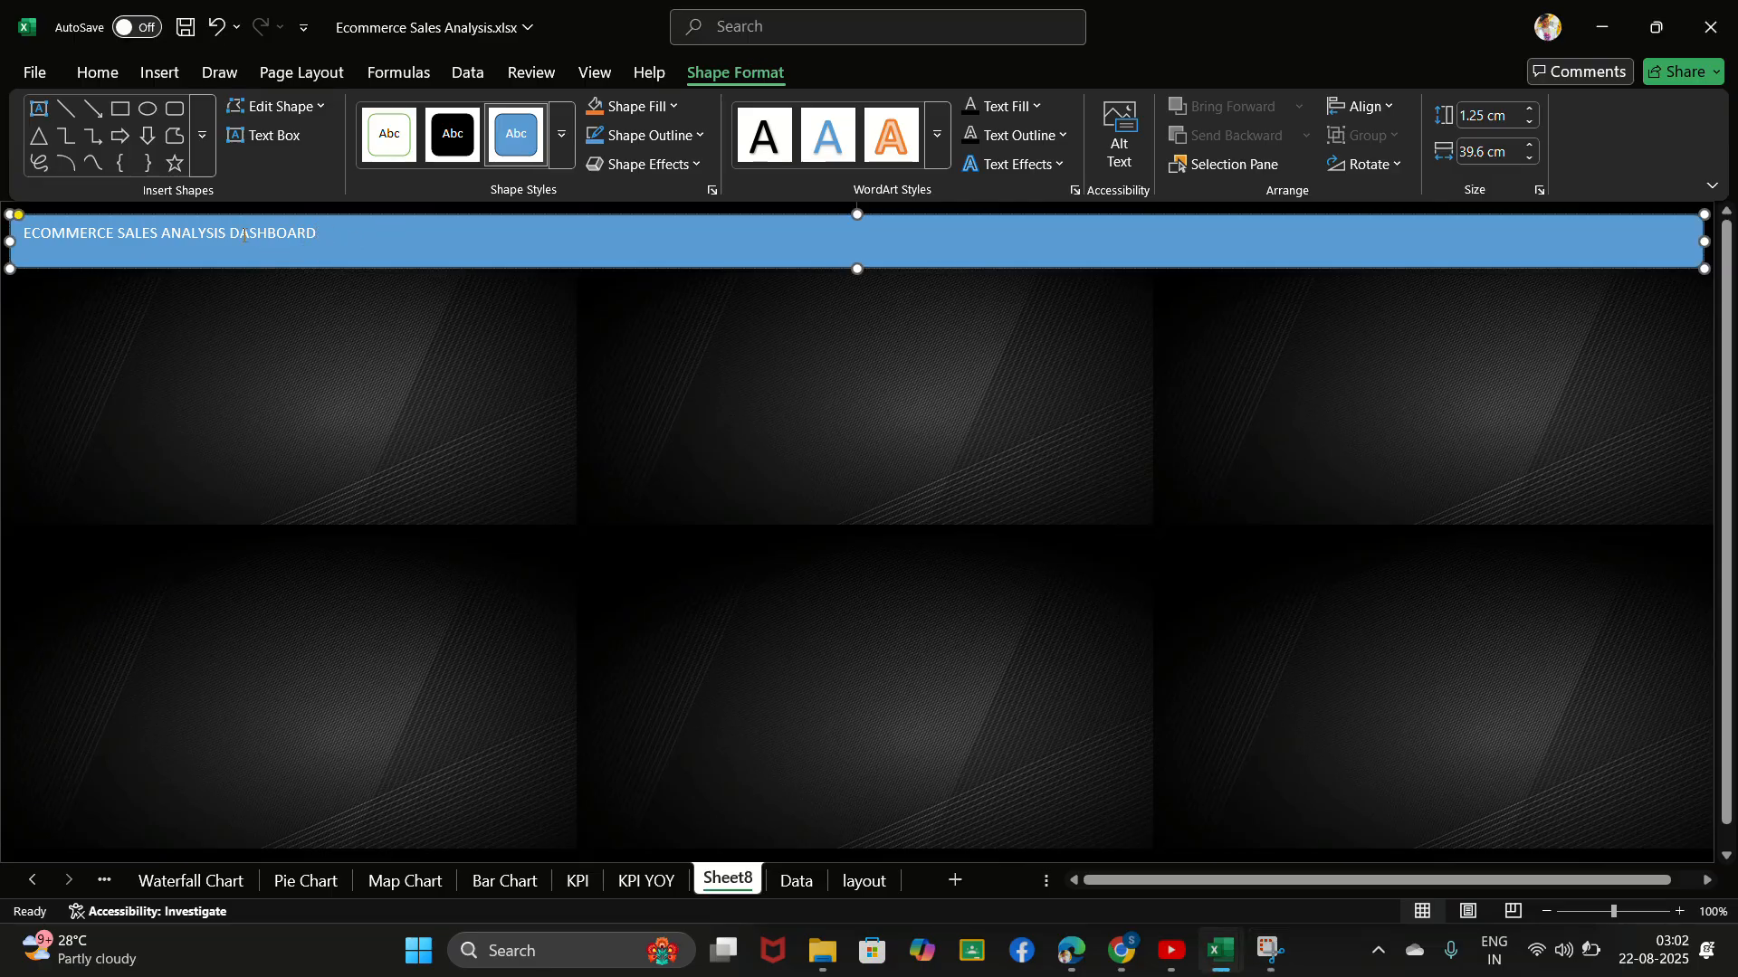
key("ctrl+shift+Left")
key("ctrl+shift+Left")
key("ctrl+shift+Left")
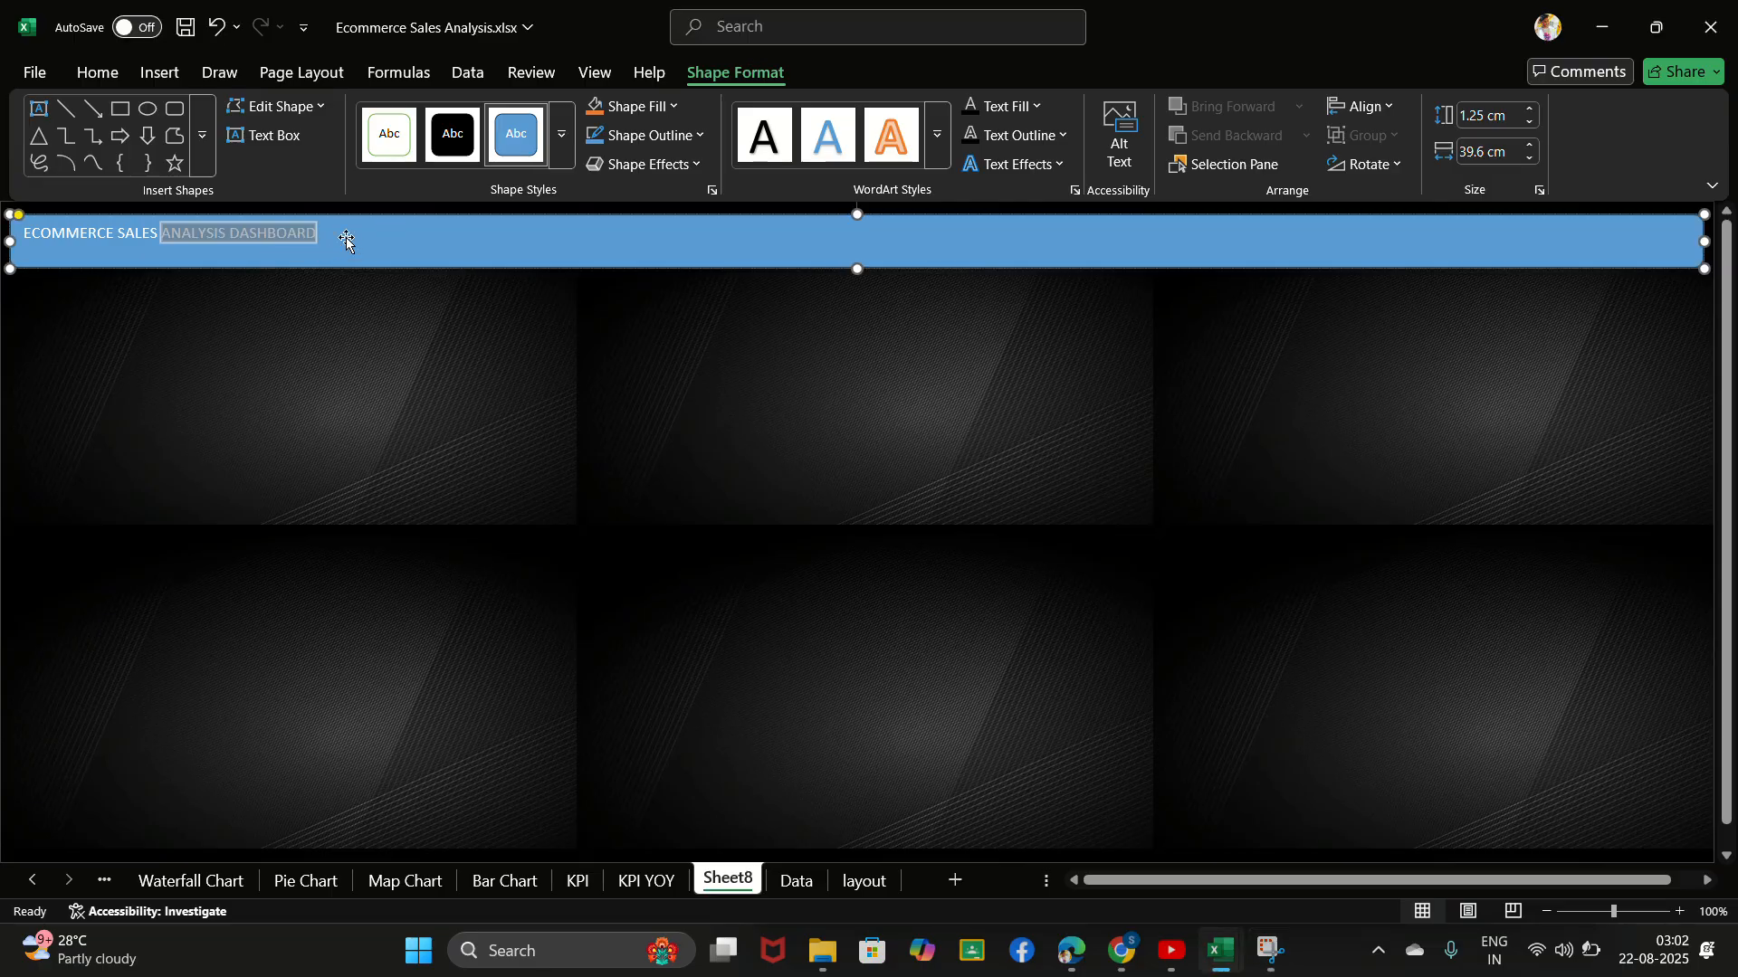
key("ctrl+shift+Left")
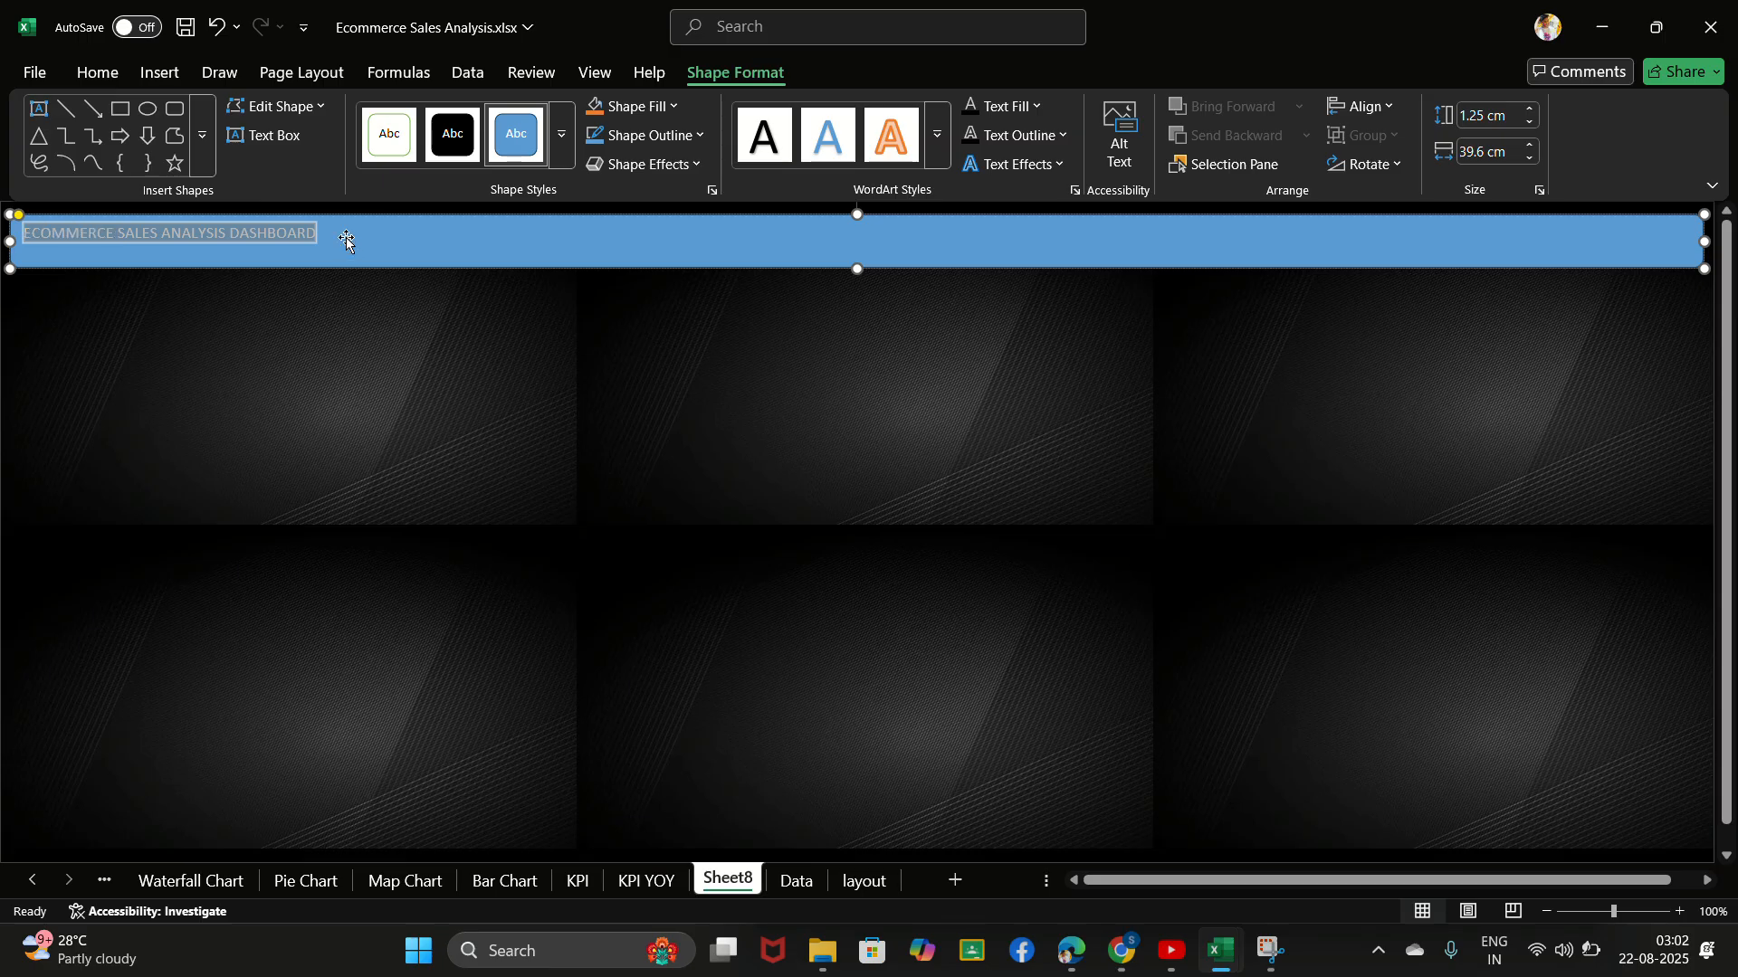
left_click(88, 79)
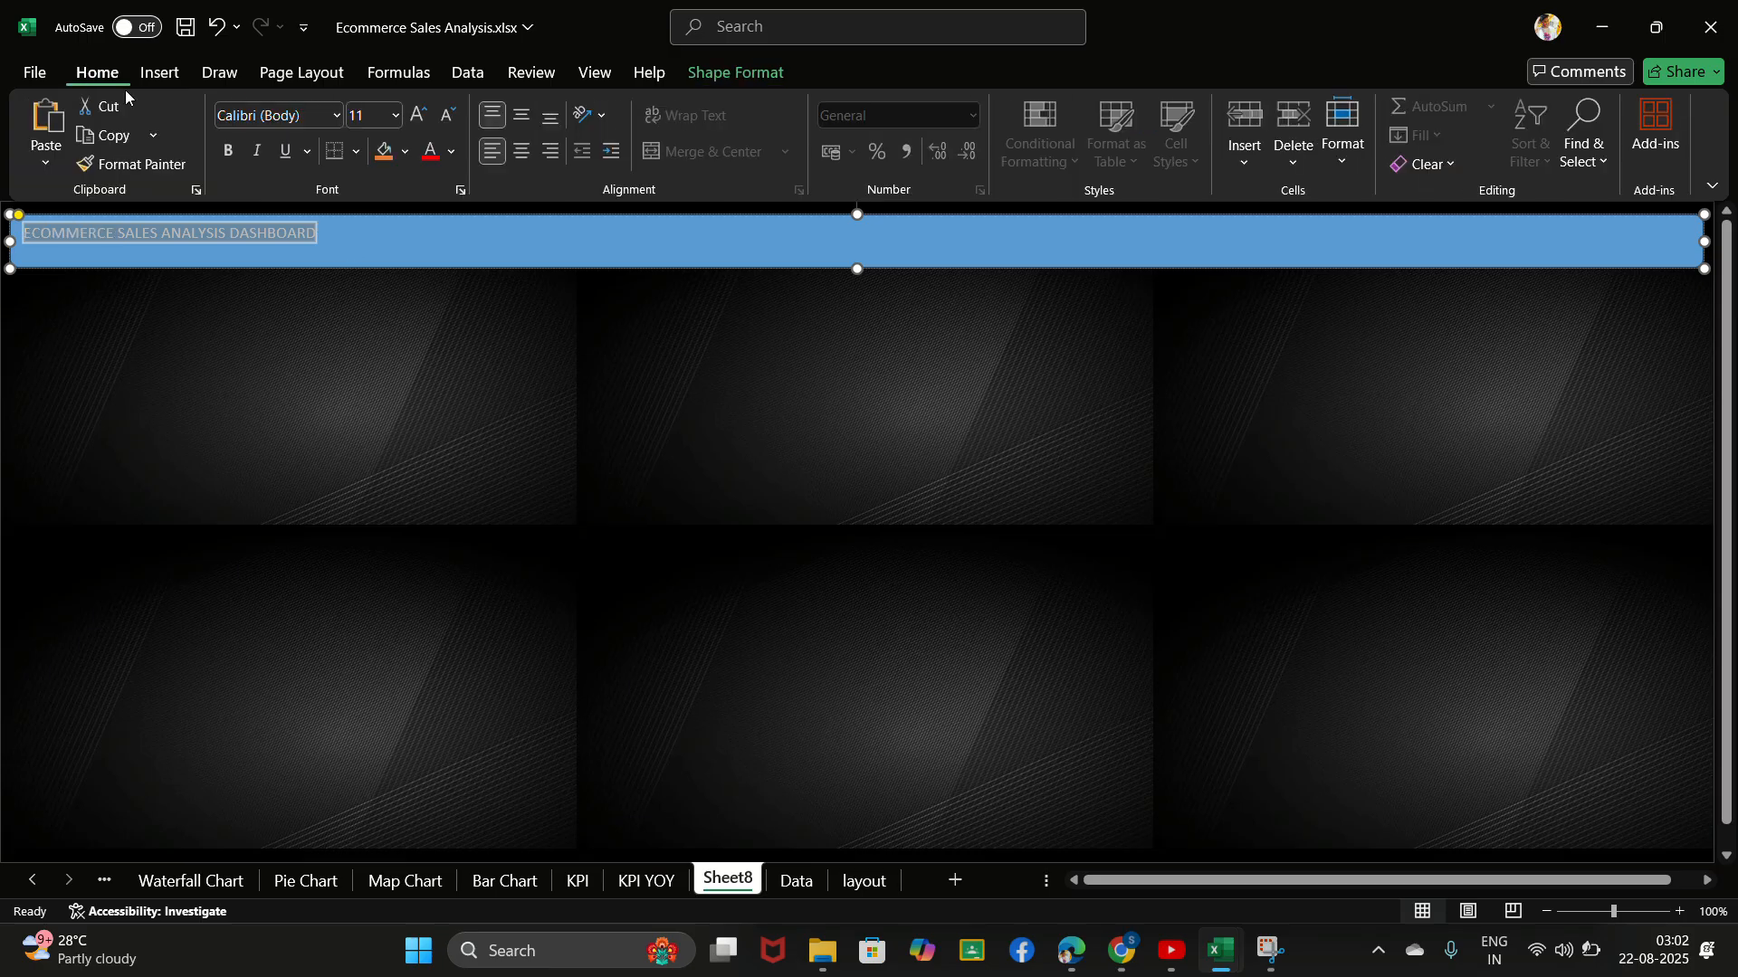
left_click(315, 118)
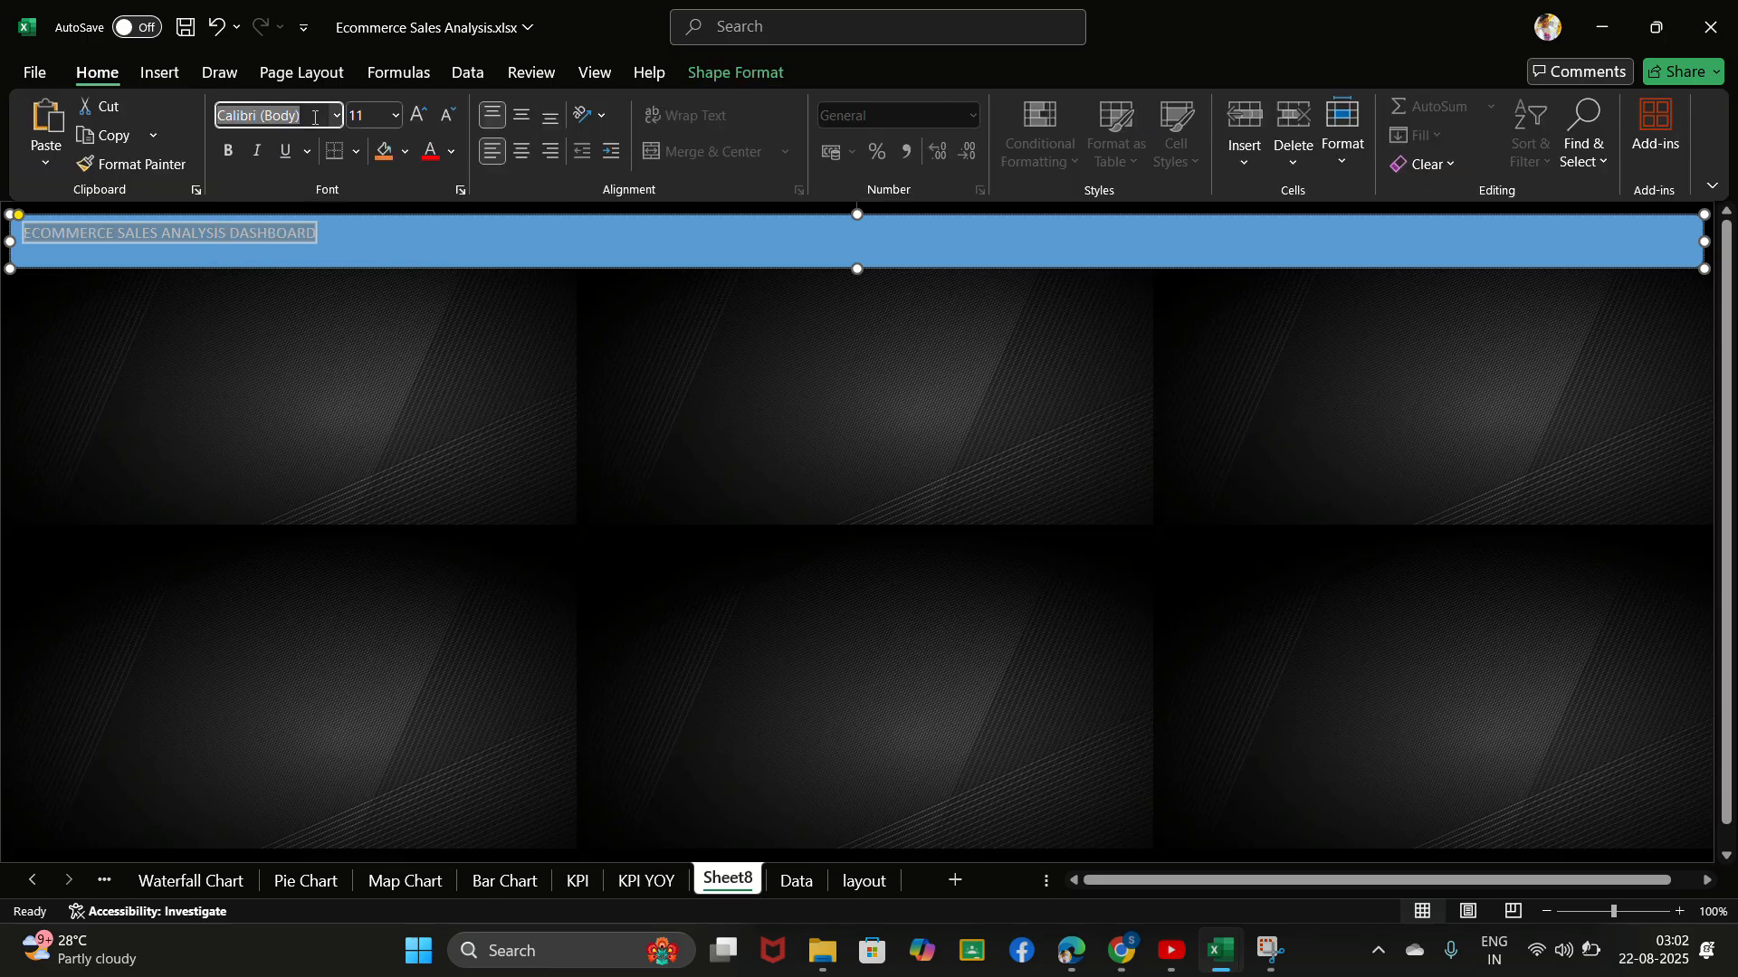
key("BackSpace")
type("LATO")
key("BackSpace")
key("BackSpace")
key("BackSpace")
key("BackSpace")
type("Lato black")
key("Return")
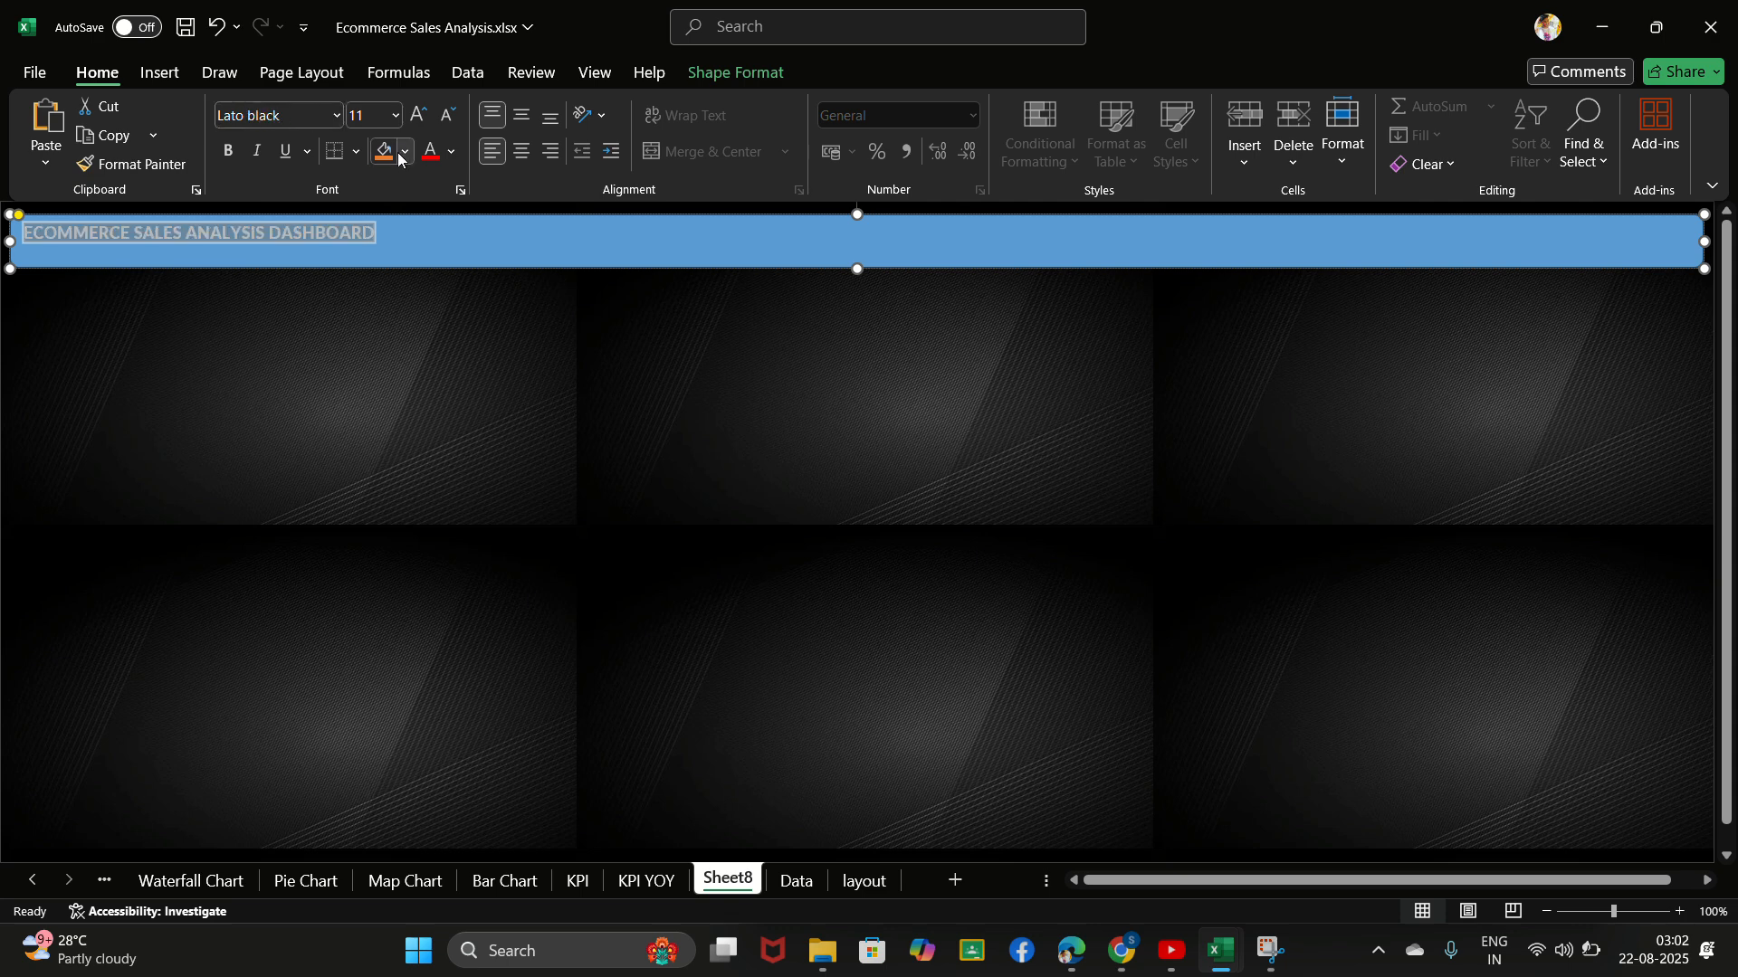
- Centre the banner title horizontally and vertically and increase its font size to 16
left_click(521, 116)
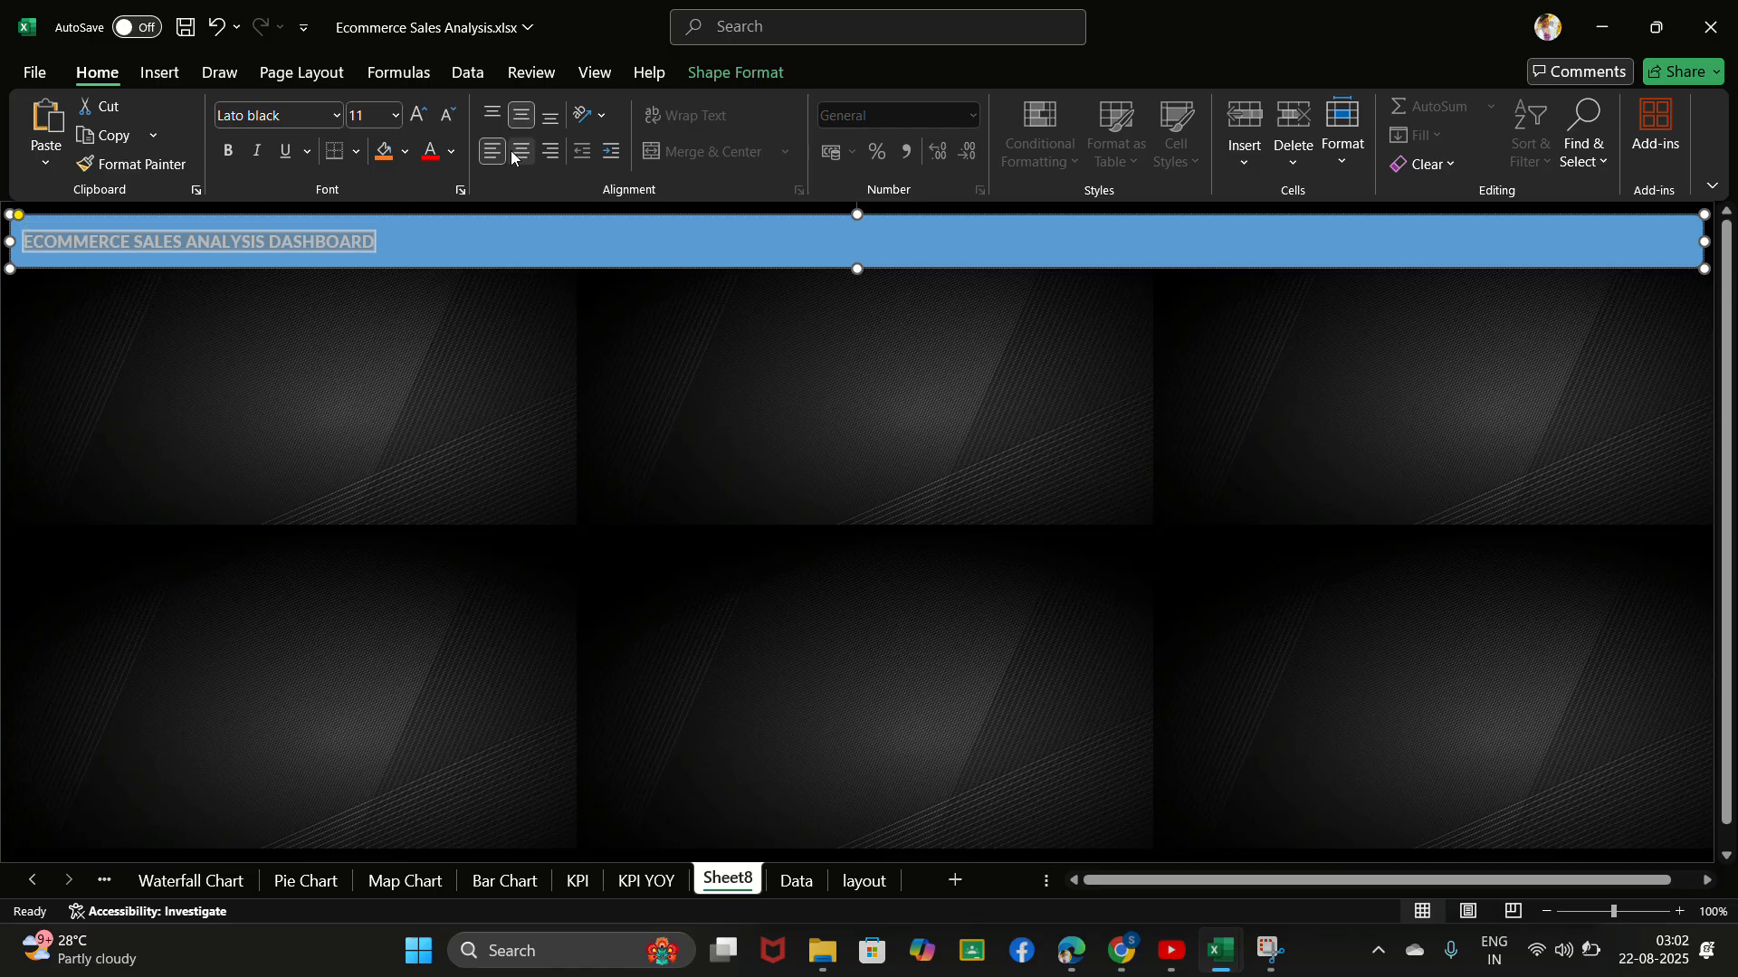
left_click(521, 151)
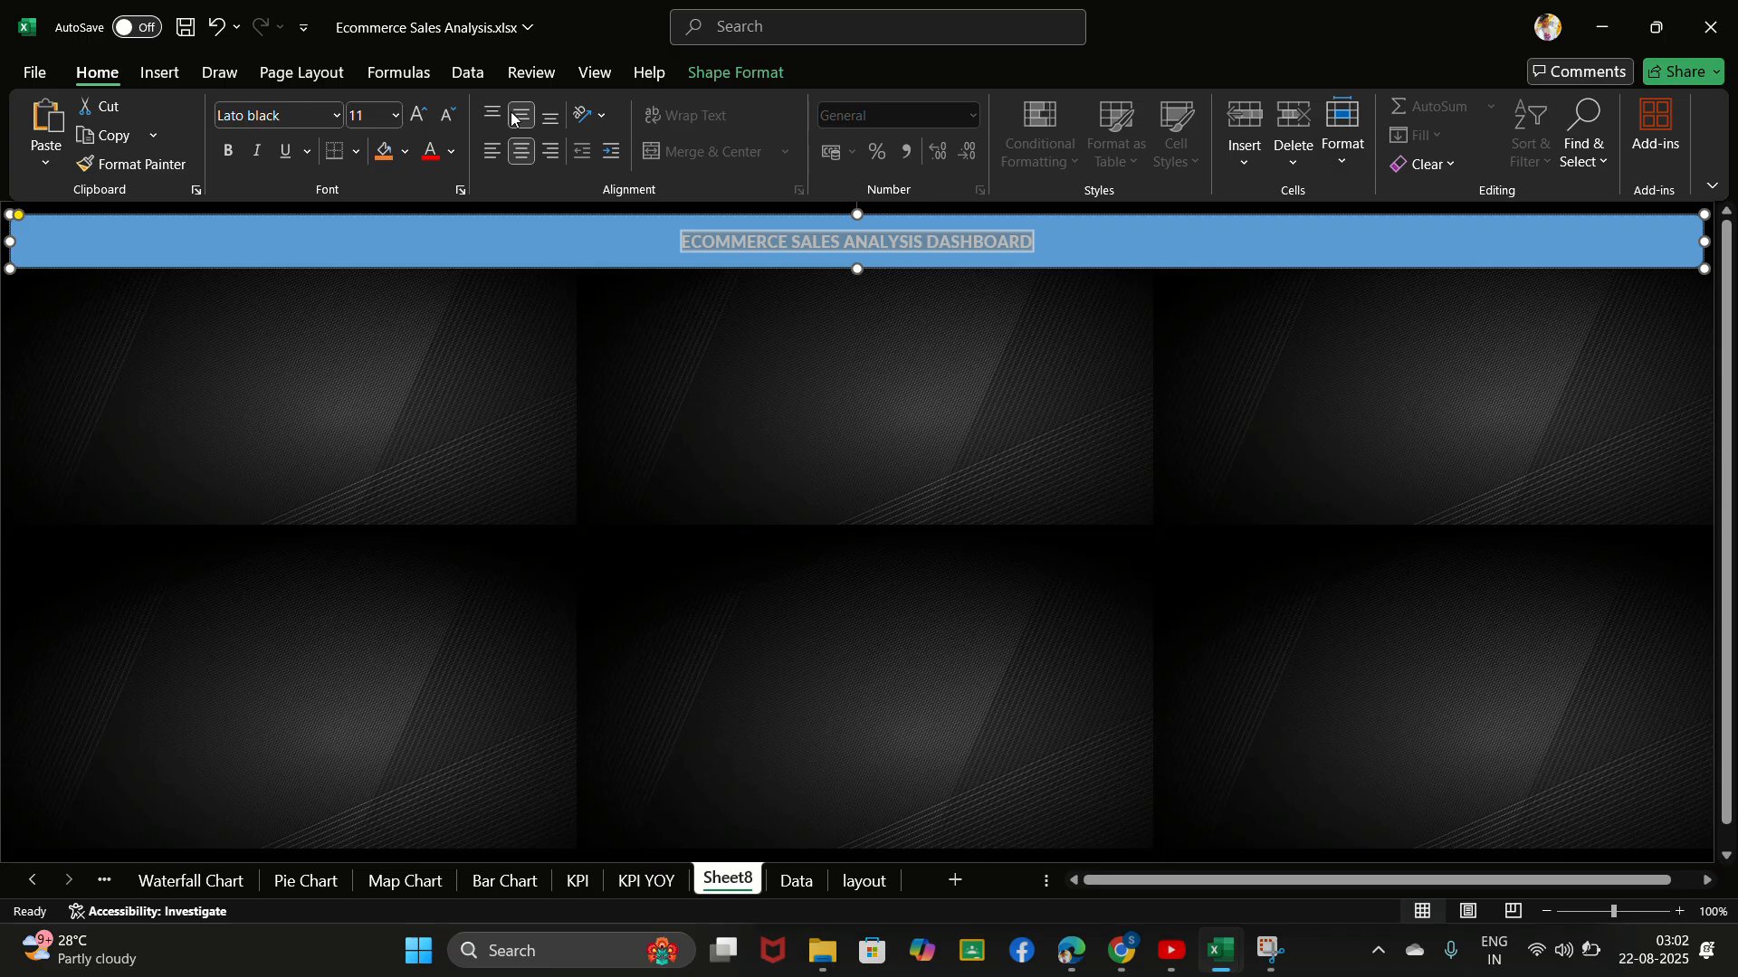
left_click(495, 116)
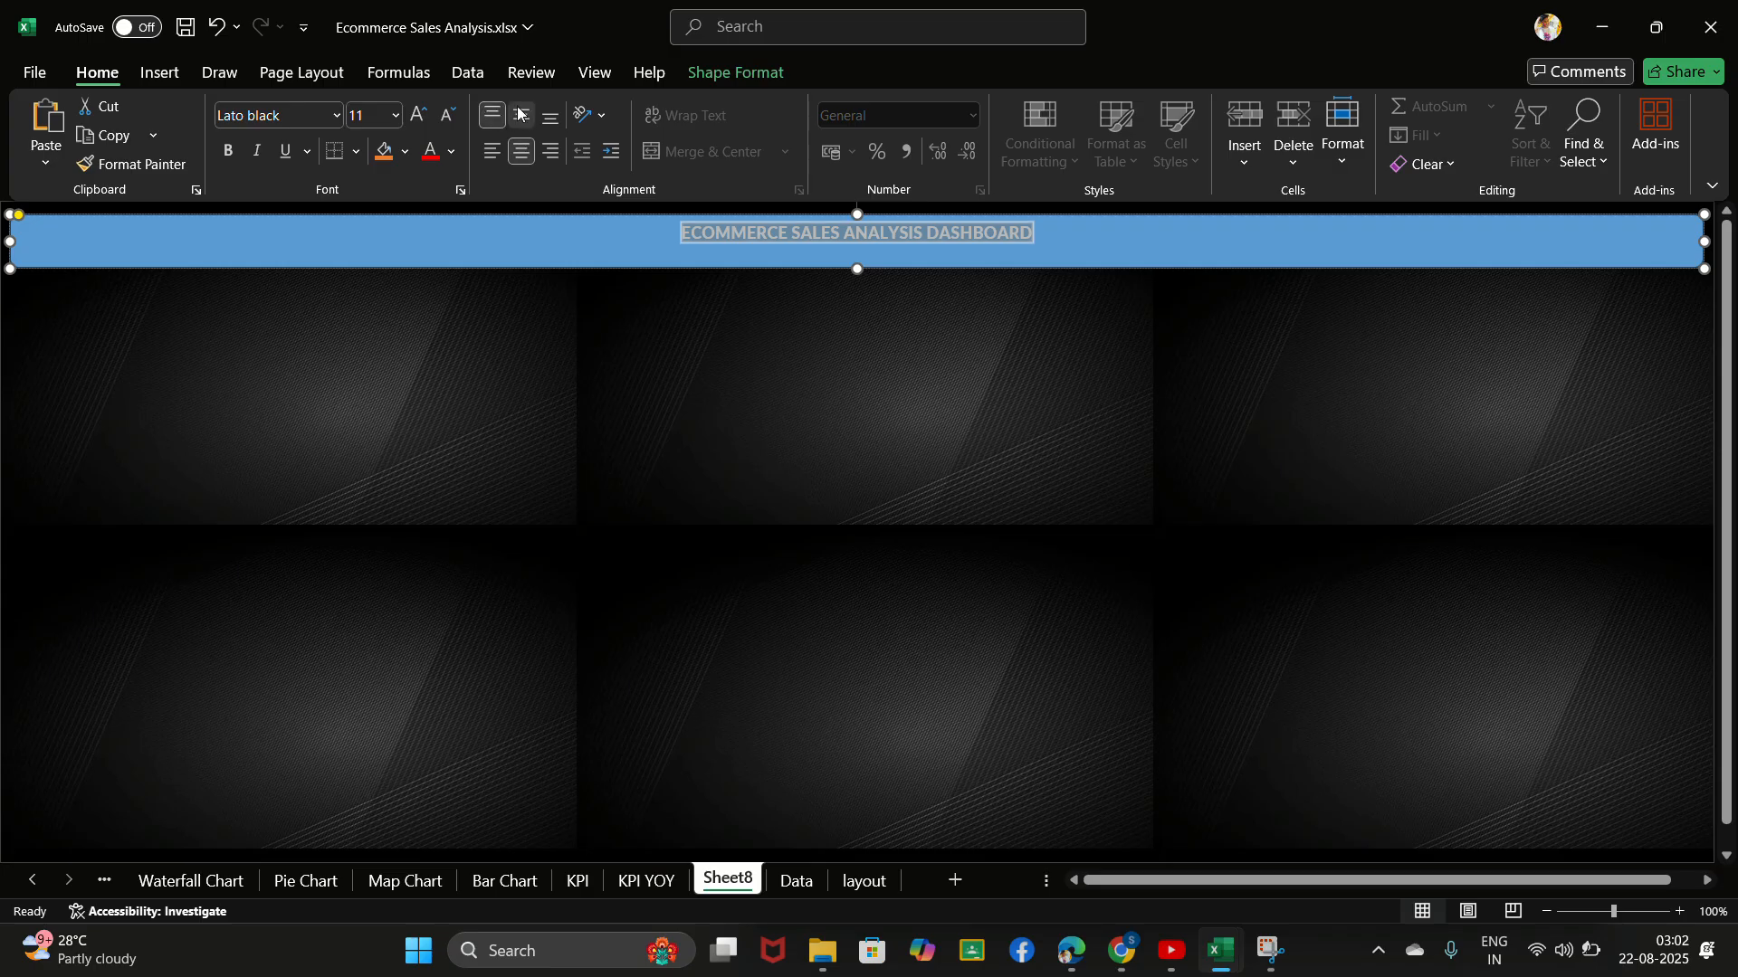
left_click(522, 115)
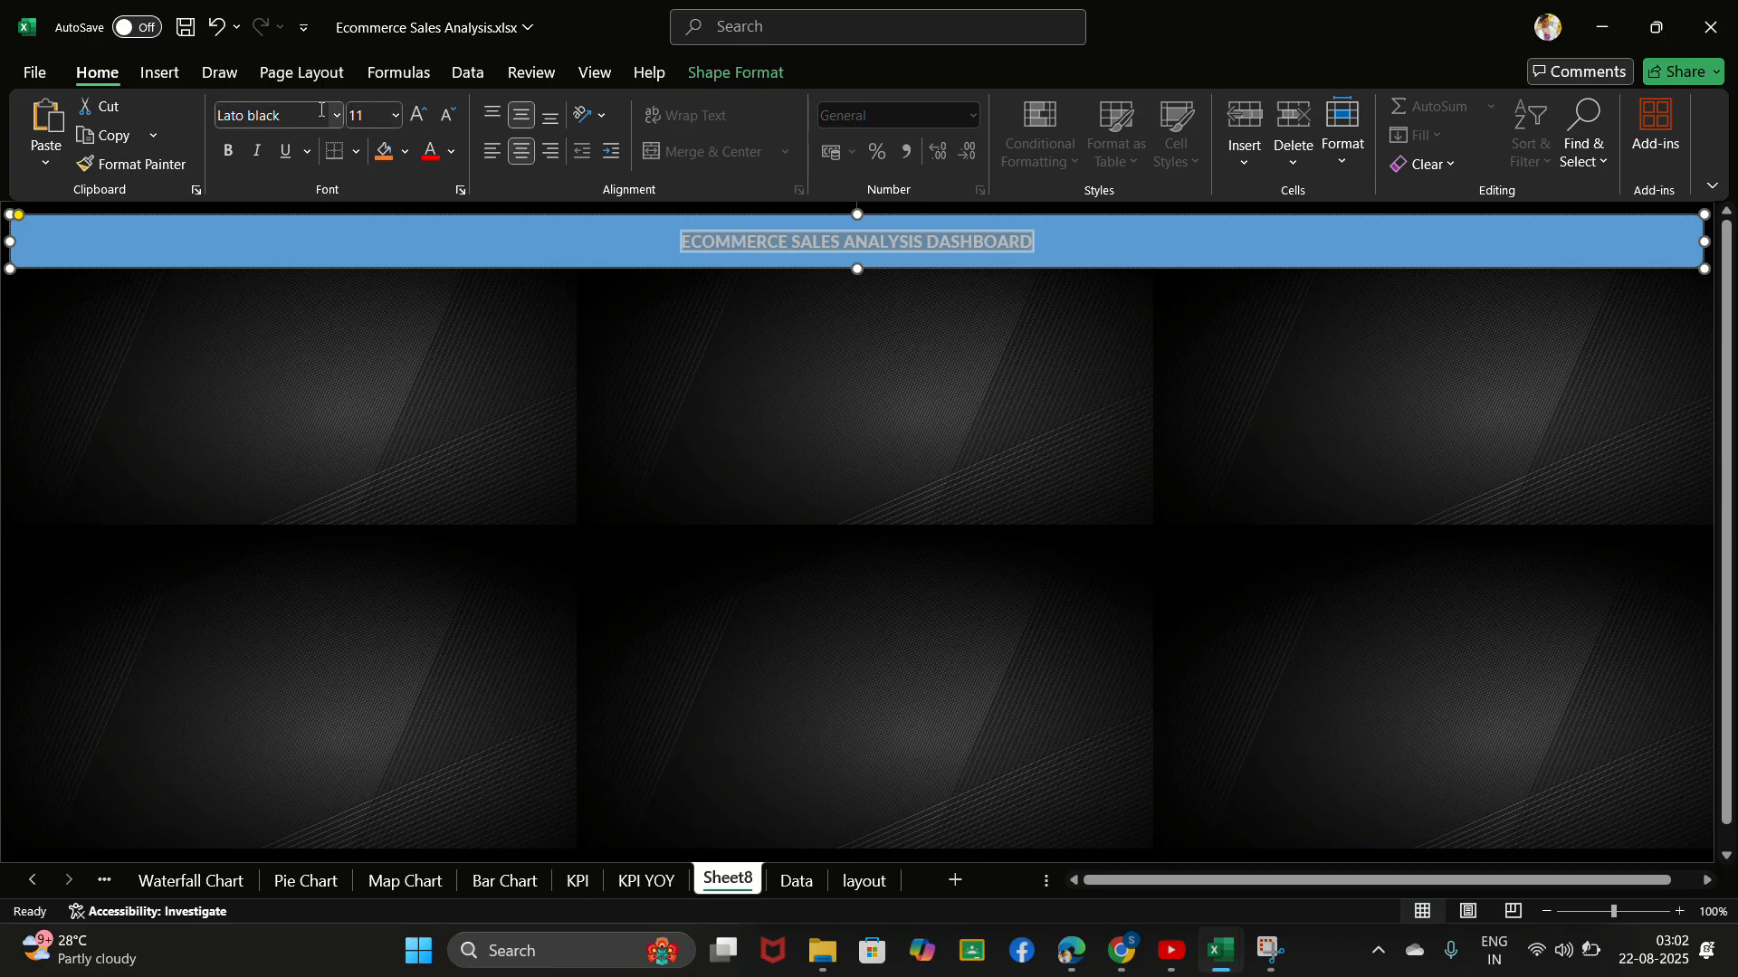
left_click(418, 115)
left_click(418, 115)
left_click(418, 115)
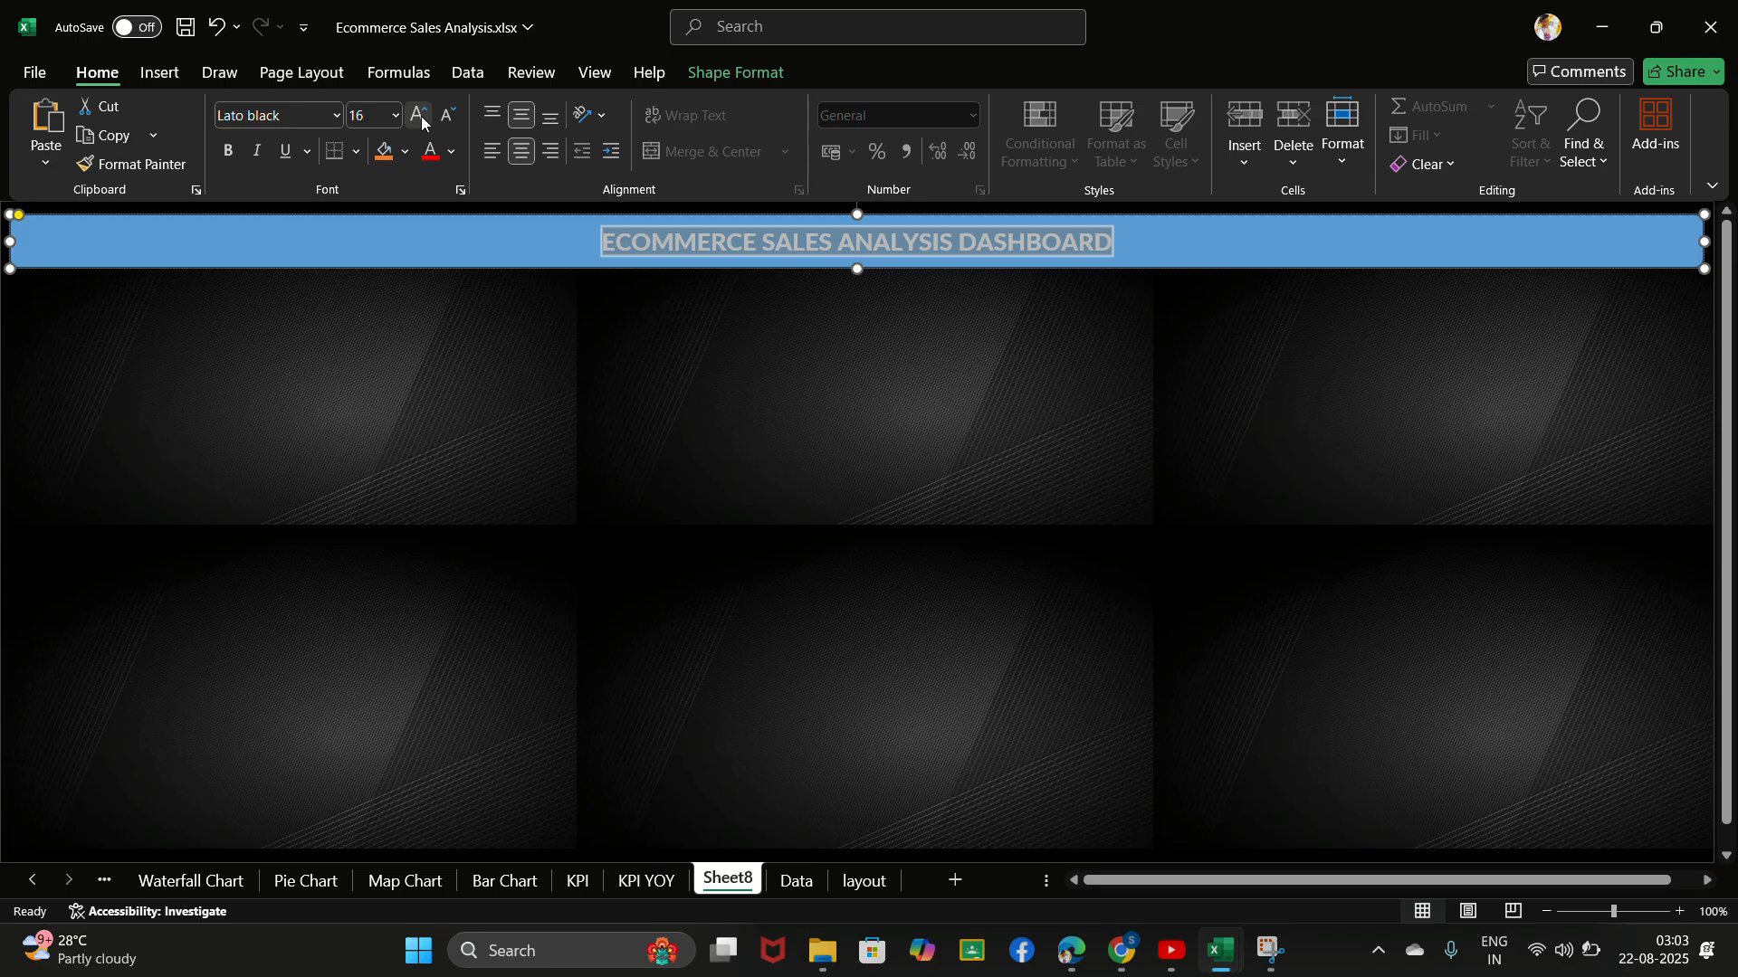
left_click(644, 364)
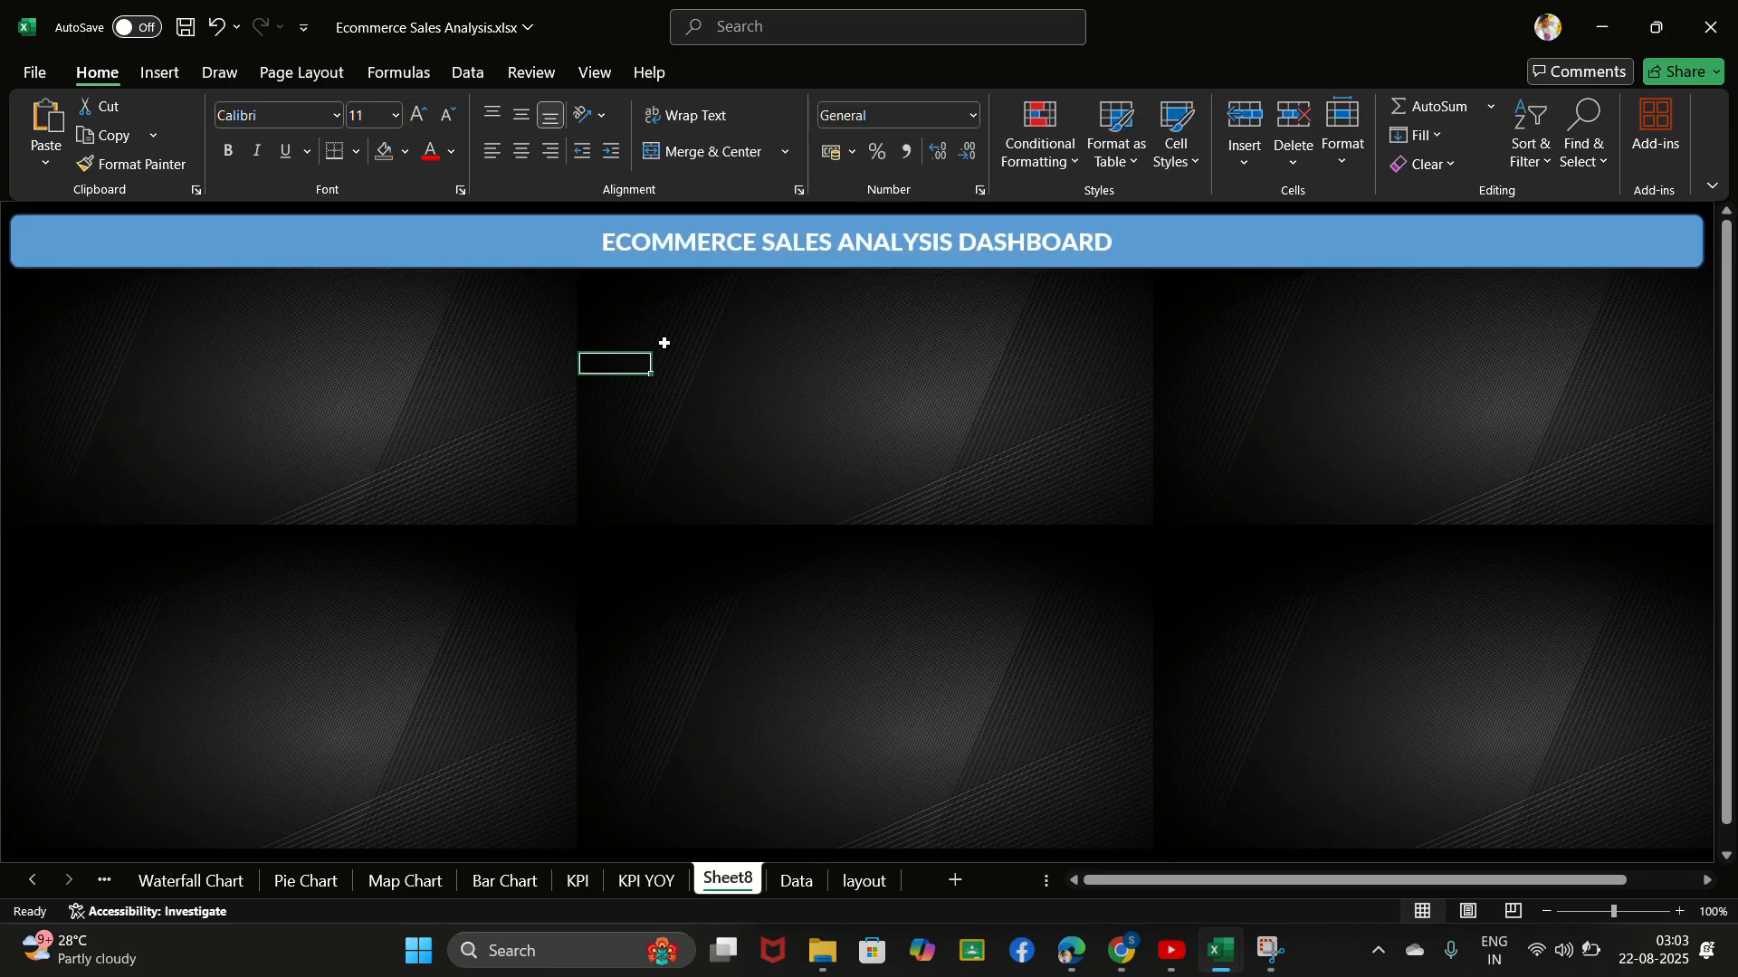
- Reduce the banner's height slightly by raising its lower edge closer to the title
left_click(747, 37)
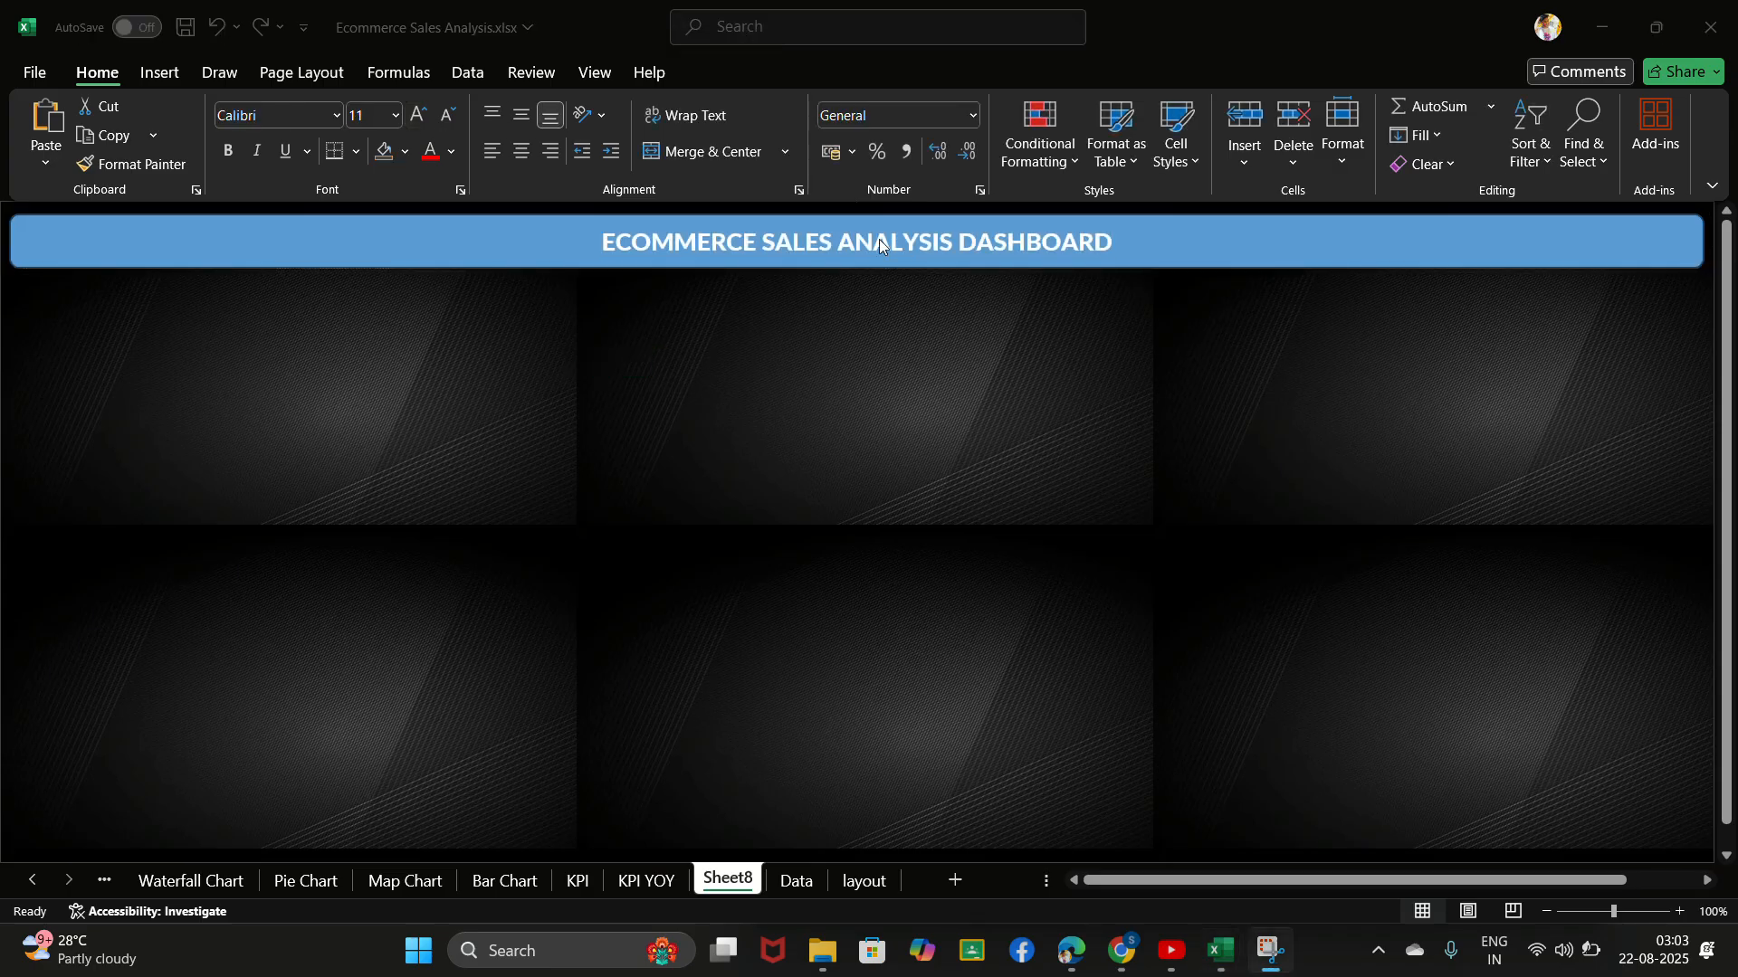
left_click(869, 272)
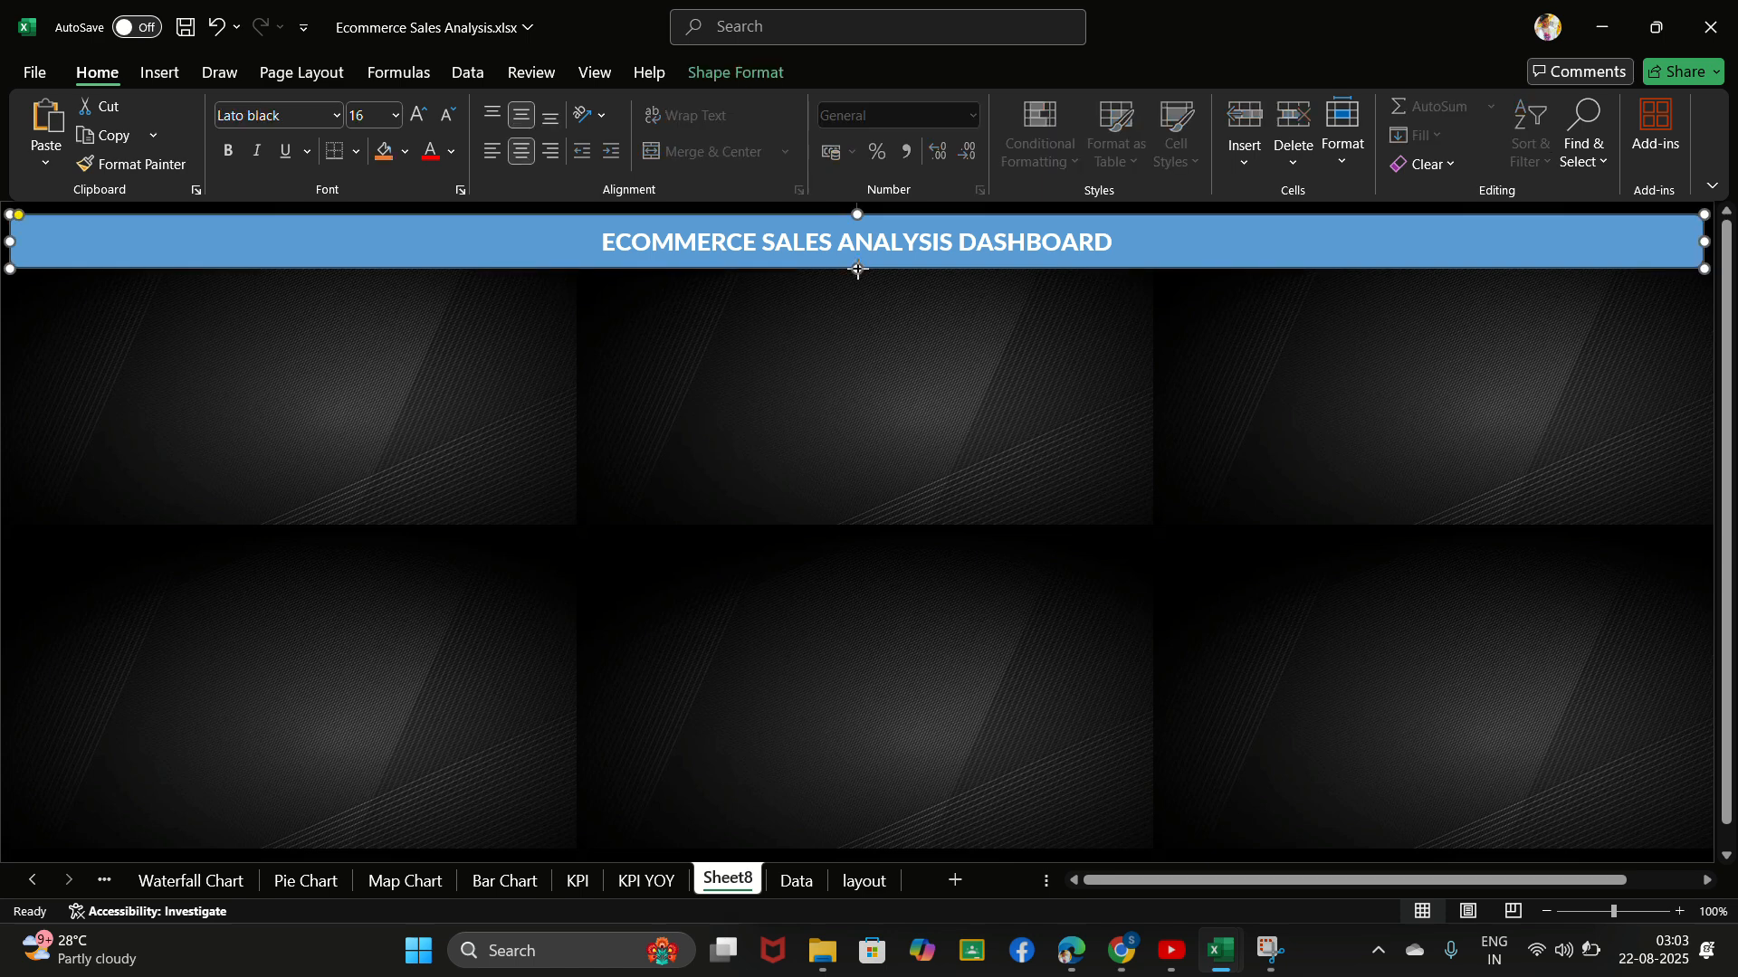
left_click_drag(858, 268, 871, 251)
key("Escape")
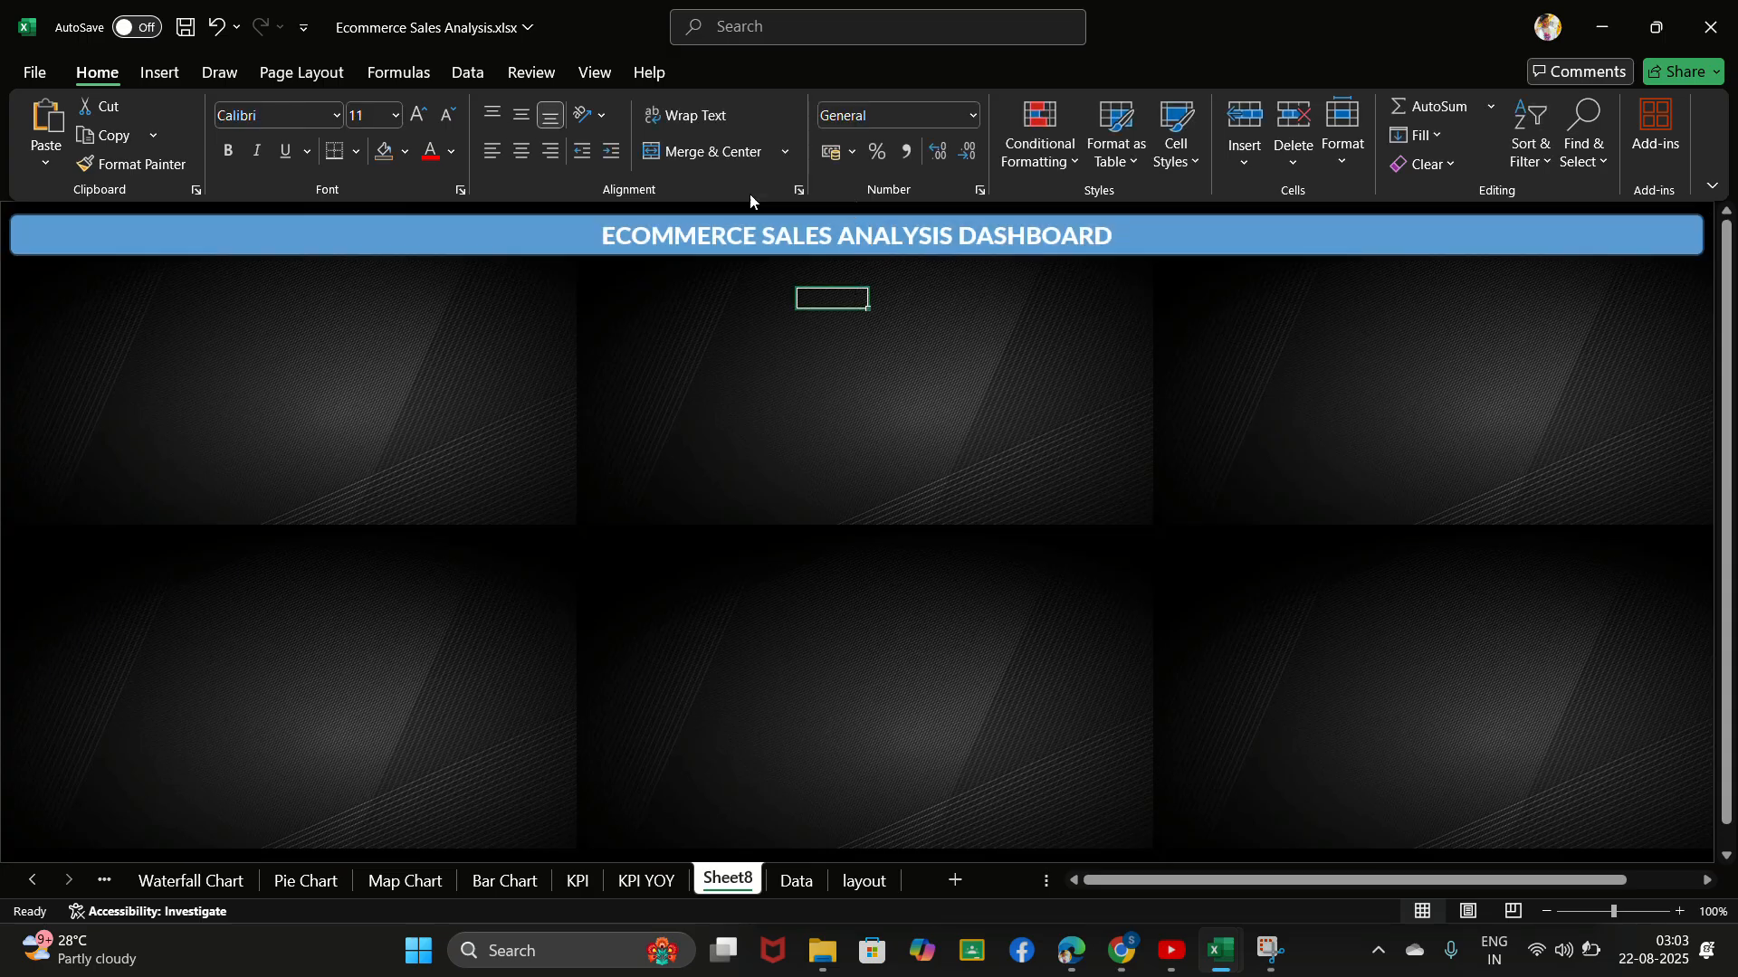
left_click(731, 28)
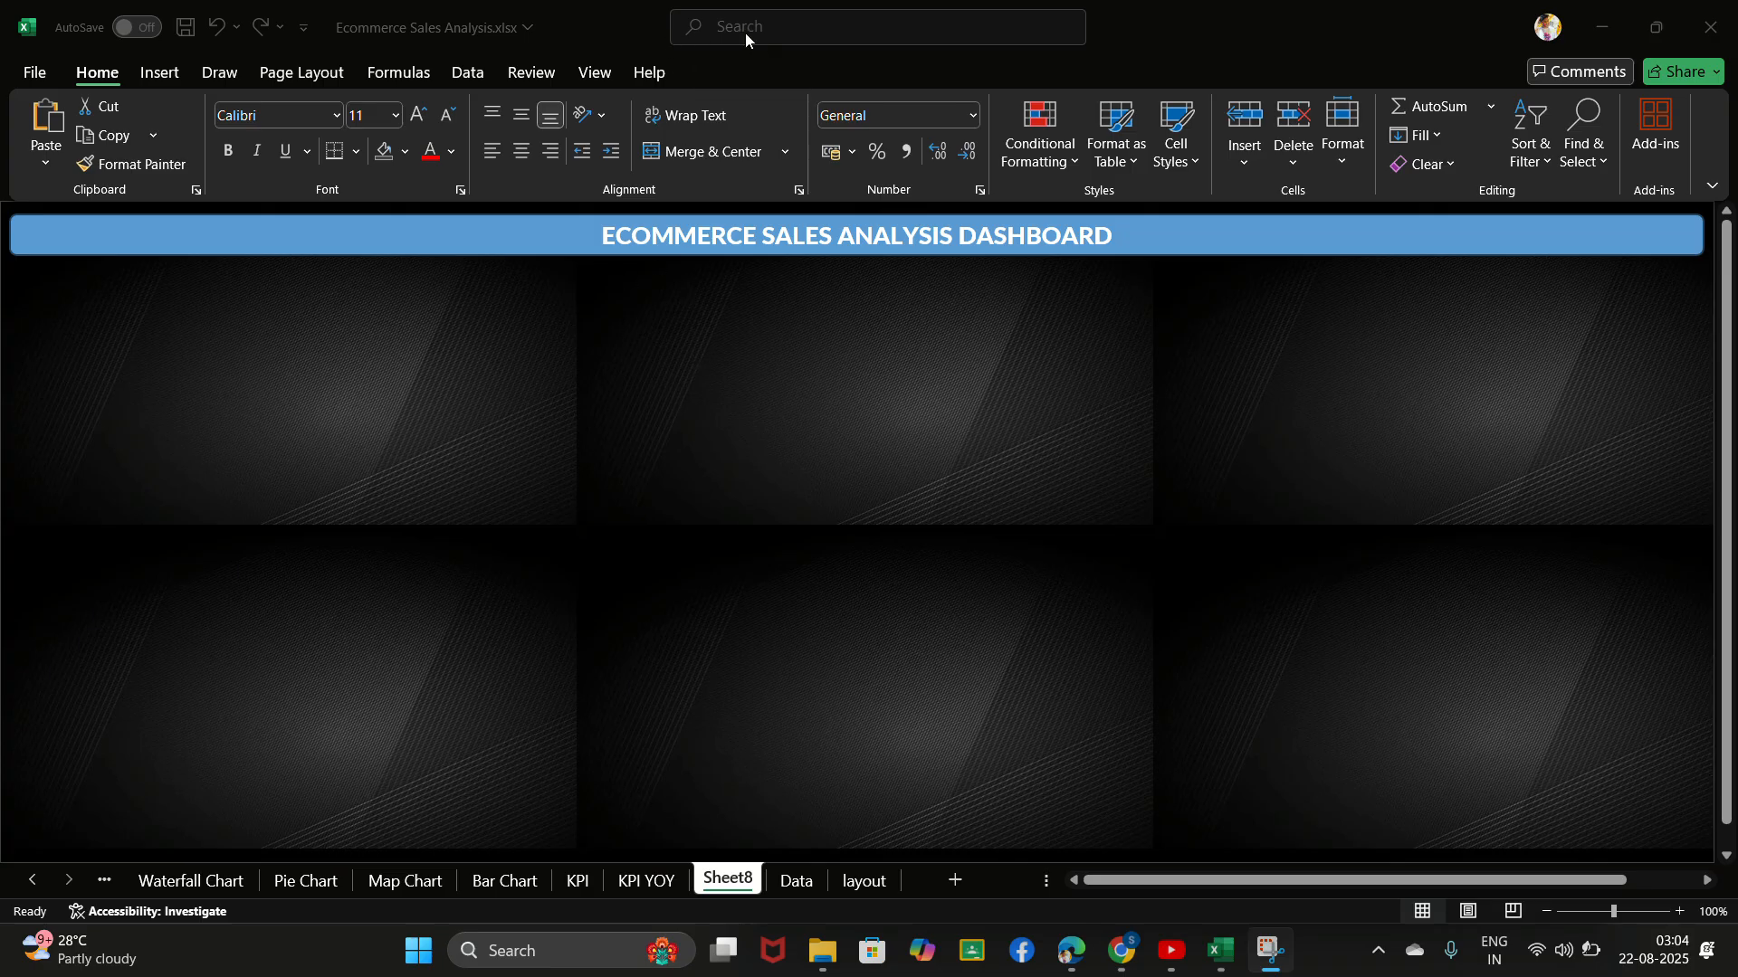
- Draw a small rounded rectangle about 4.76 cm wide and 0.8 cm high beneath the banner's left end
left_click(163, 74)
left_click(365, 113)
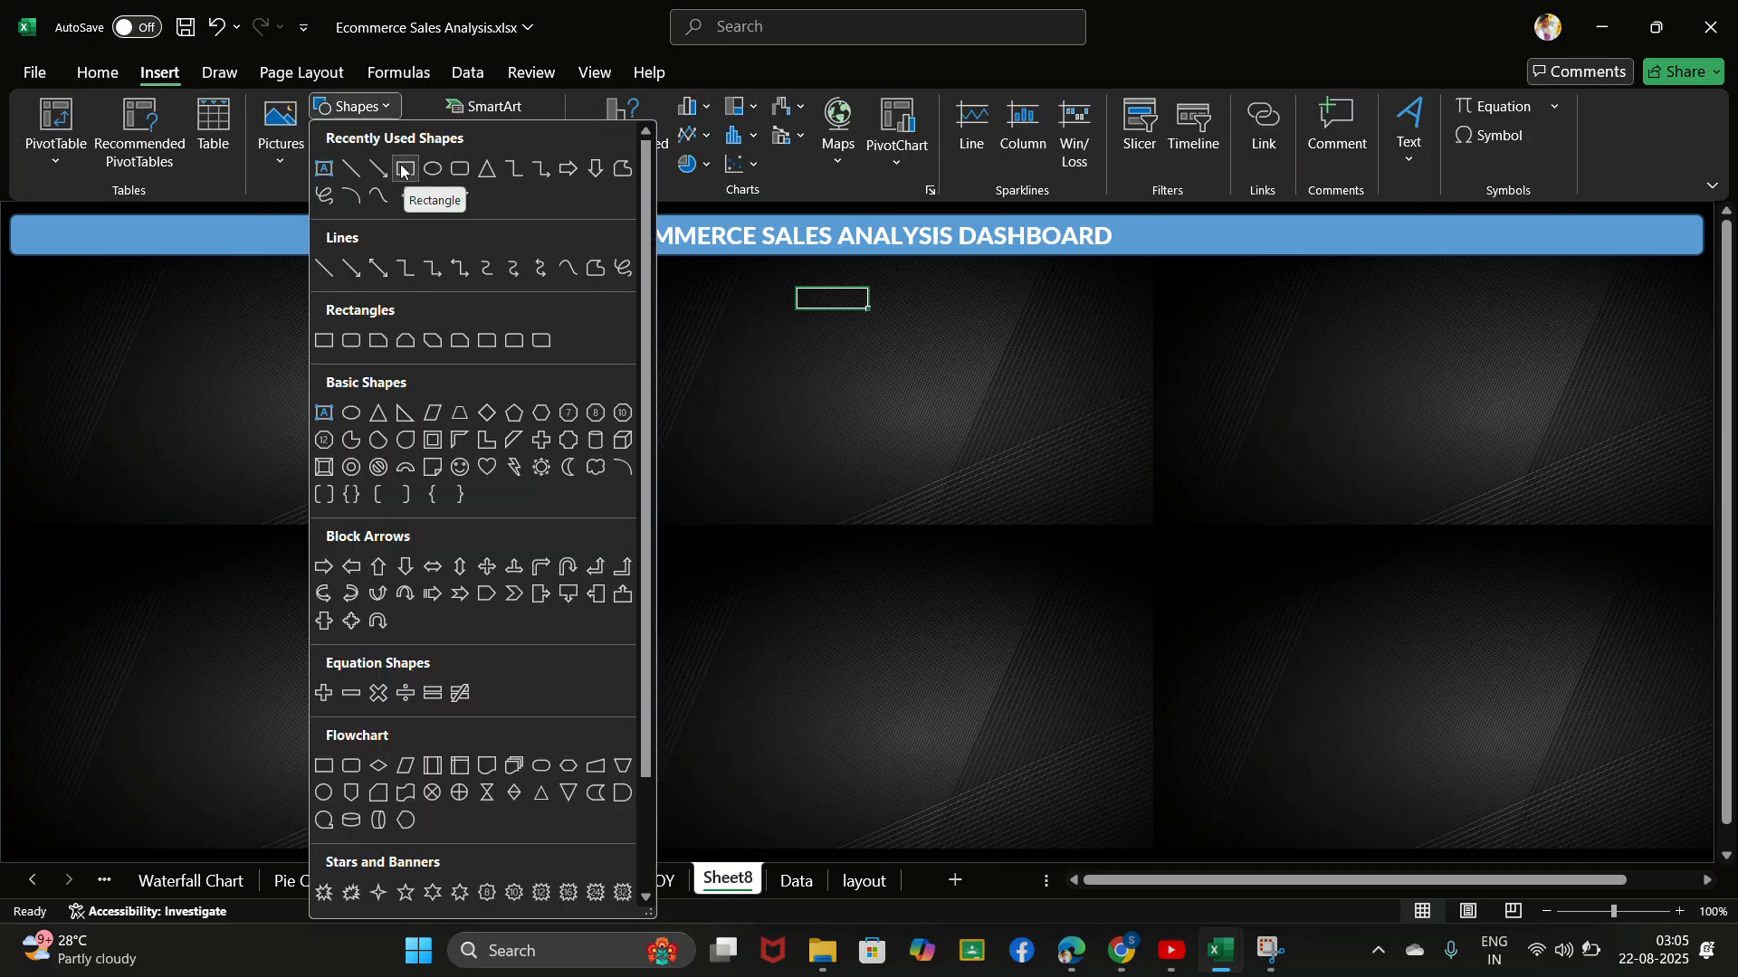
left_click(462, 170)
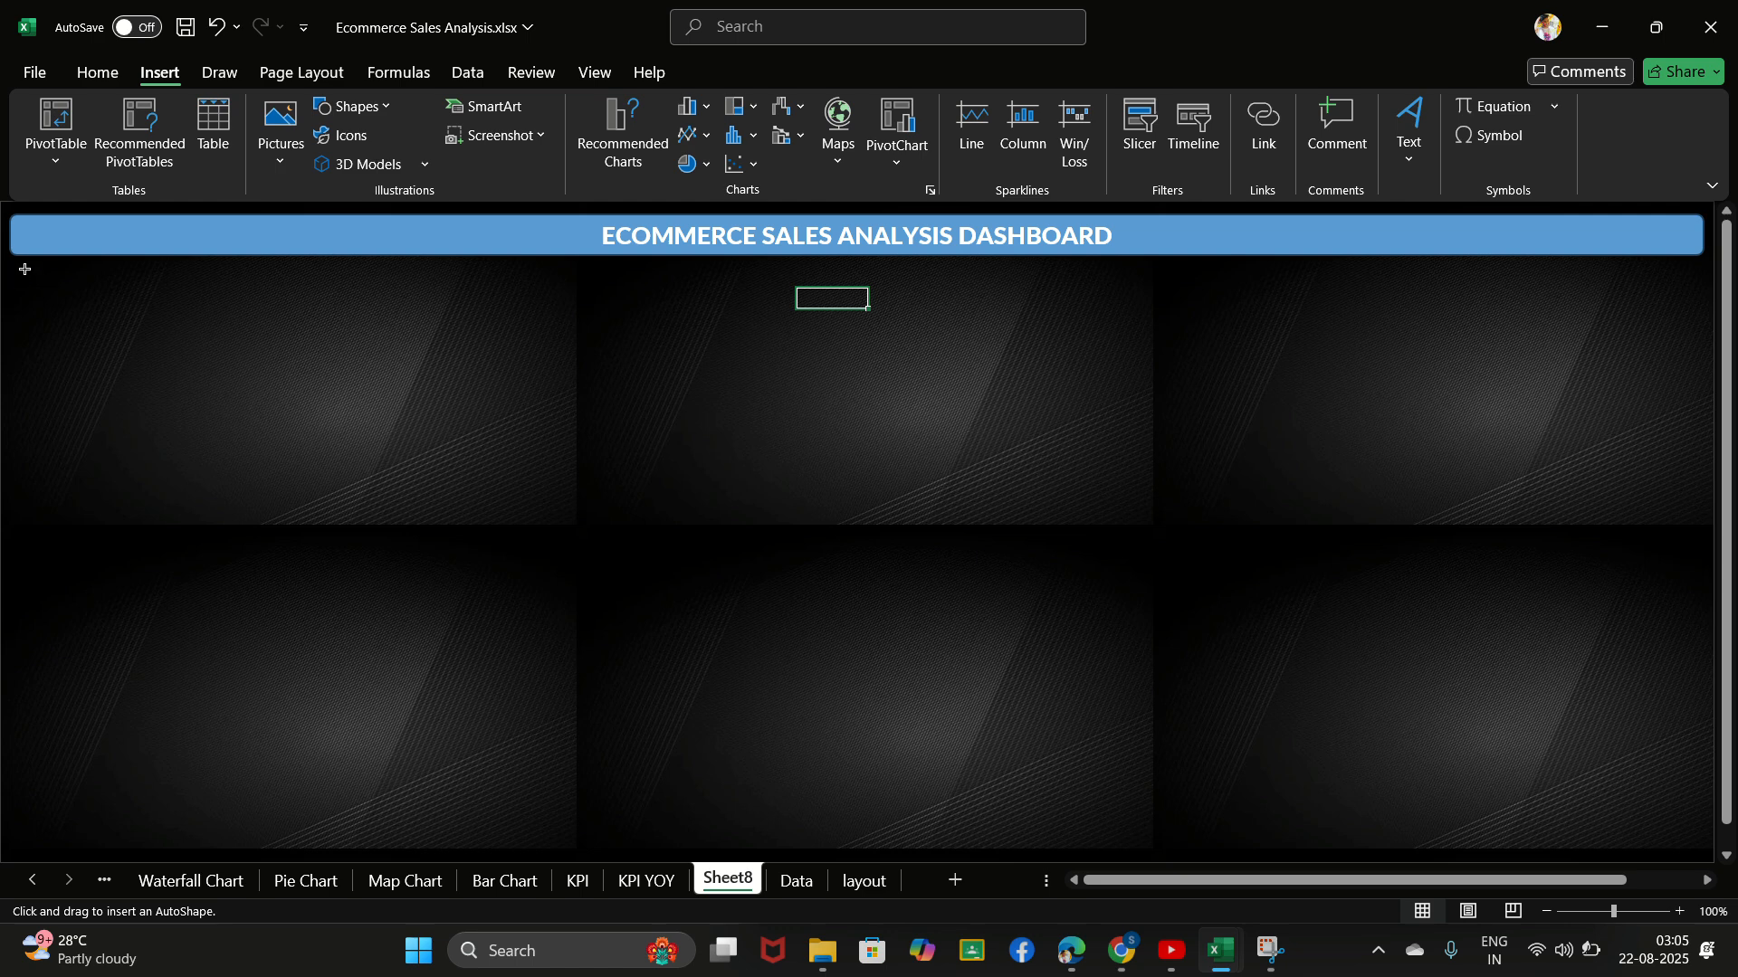
left_click_drag(15, 270, 220, 305)
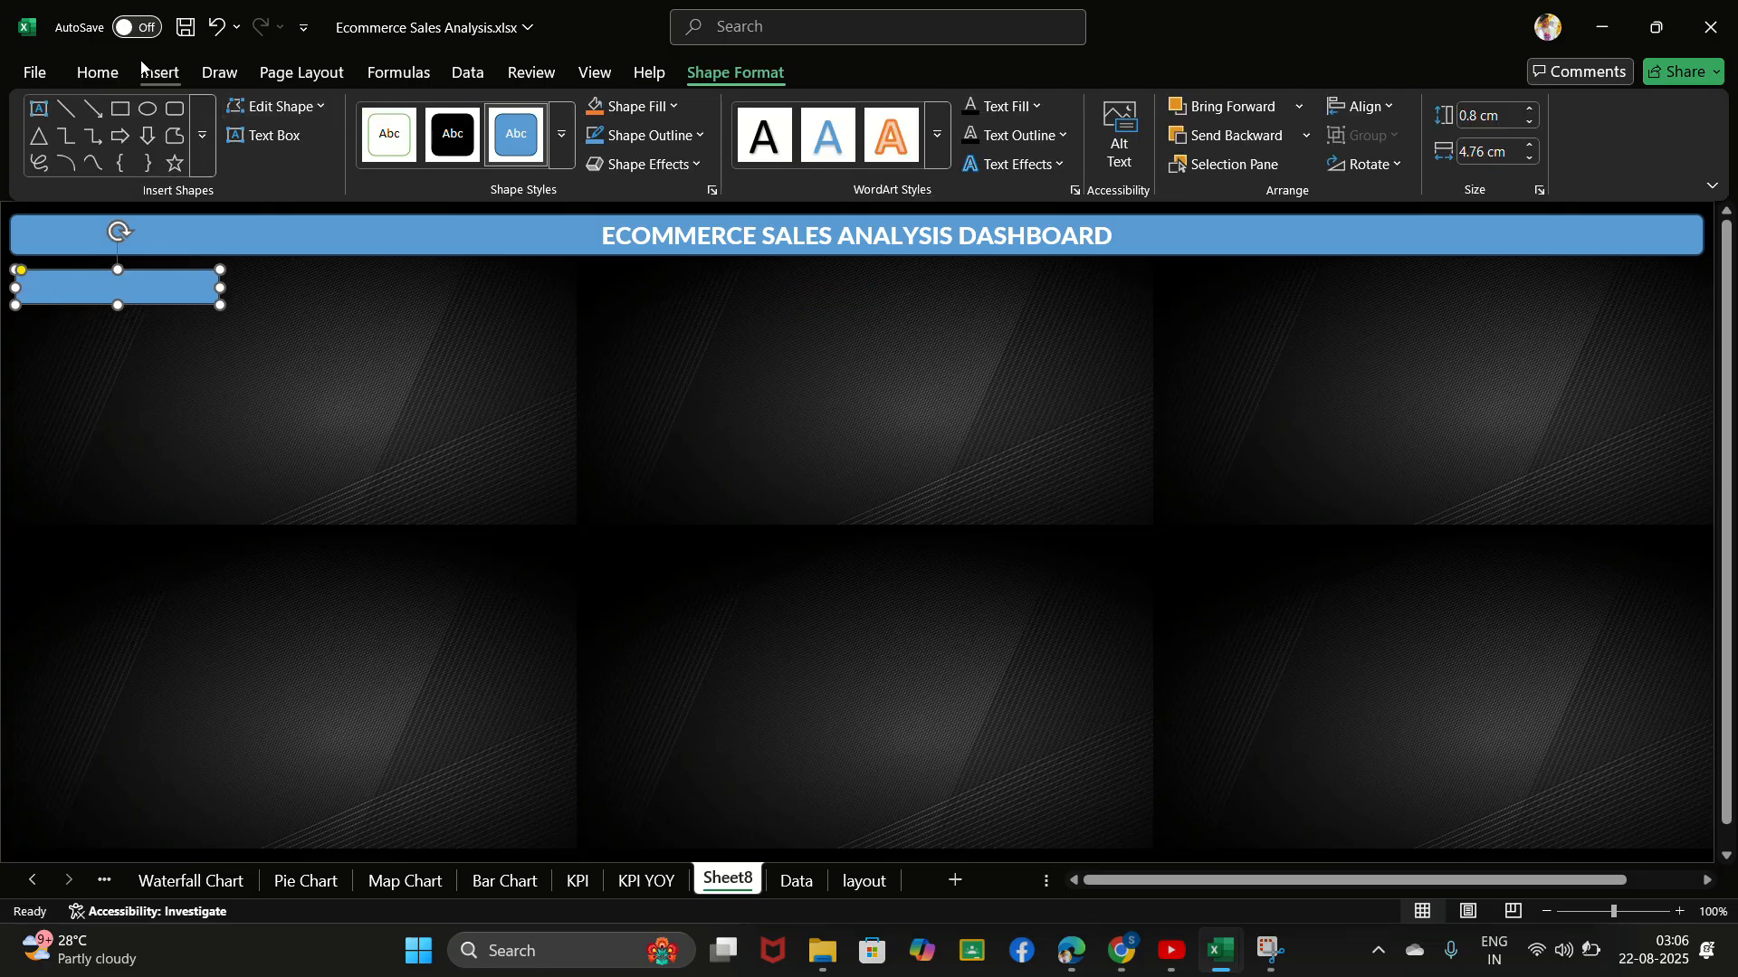
- Draw a rounded rectangle card about 4.91 cm wide and 3.05 cm high directly beneath the small rectangle, with their left edges aligned
left_click(156, 72)
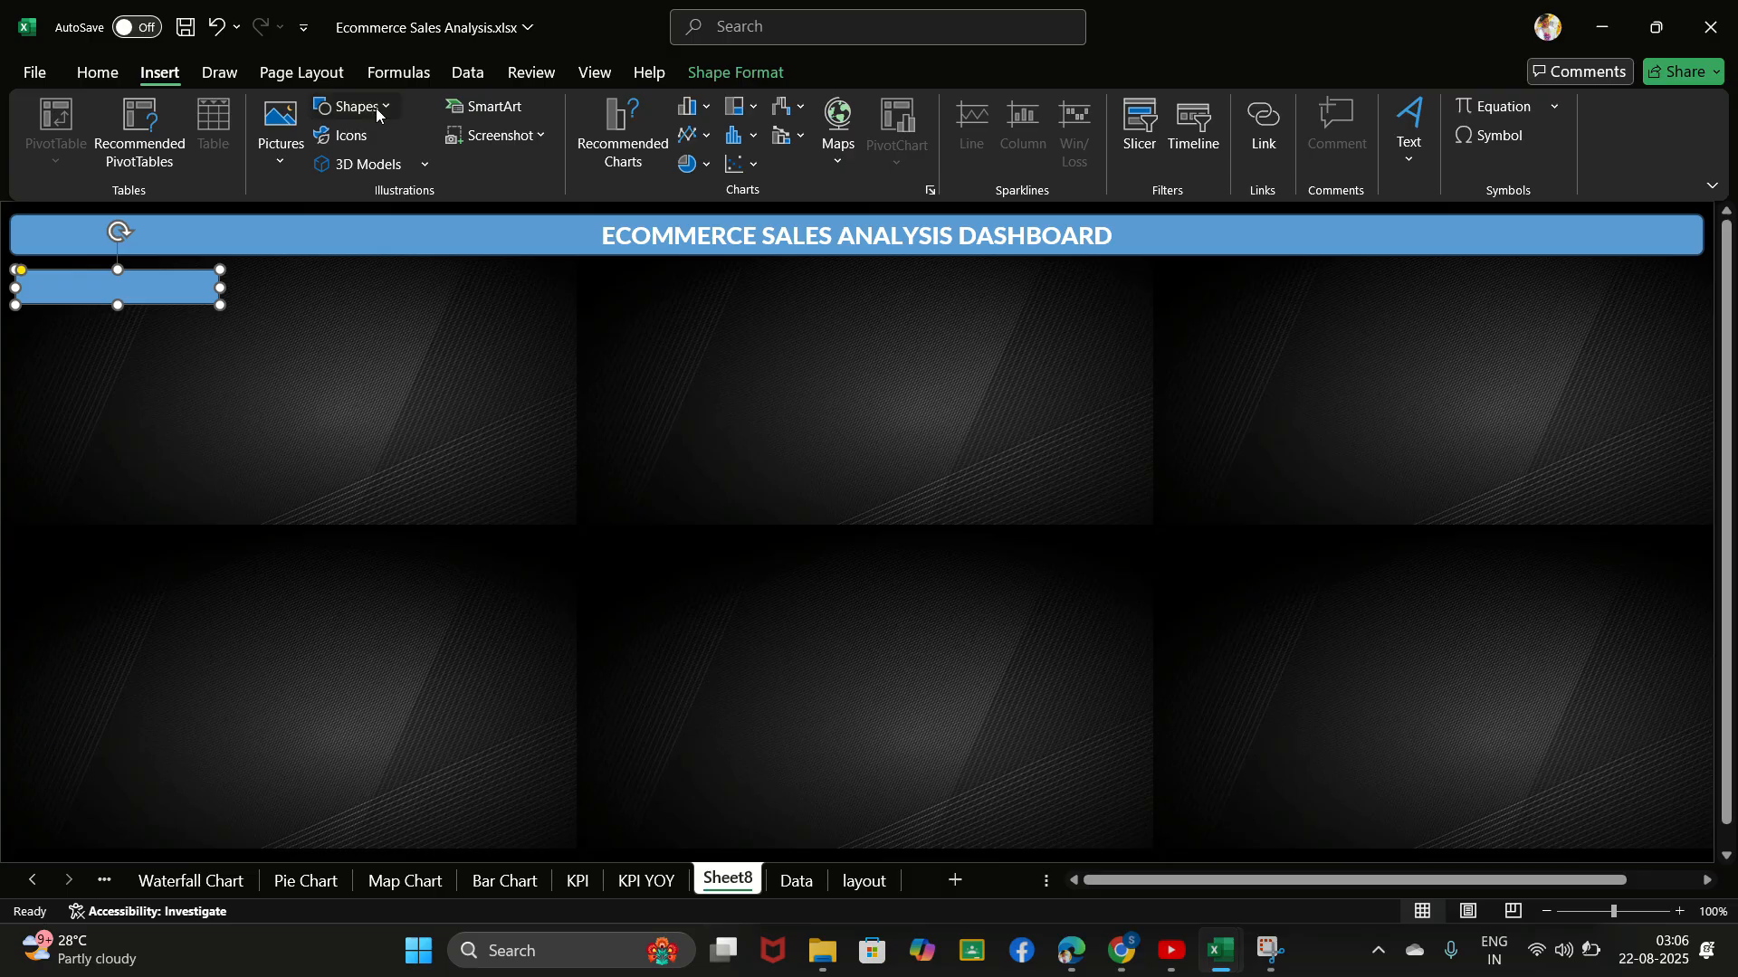
left_click(376, 110)
left_click(458, 169)
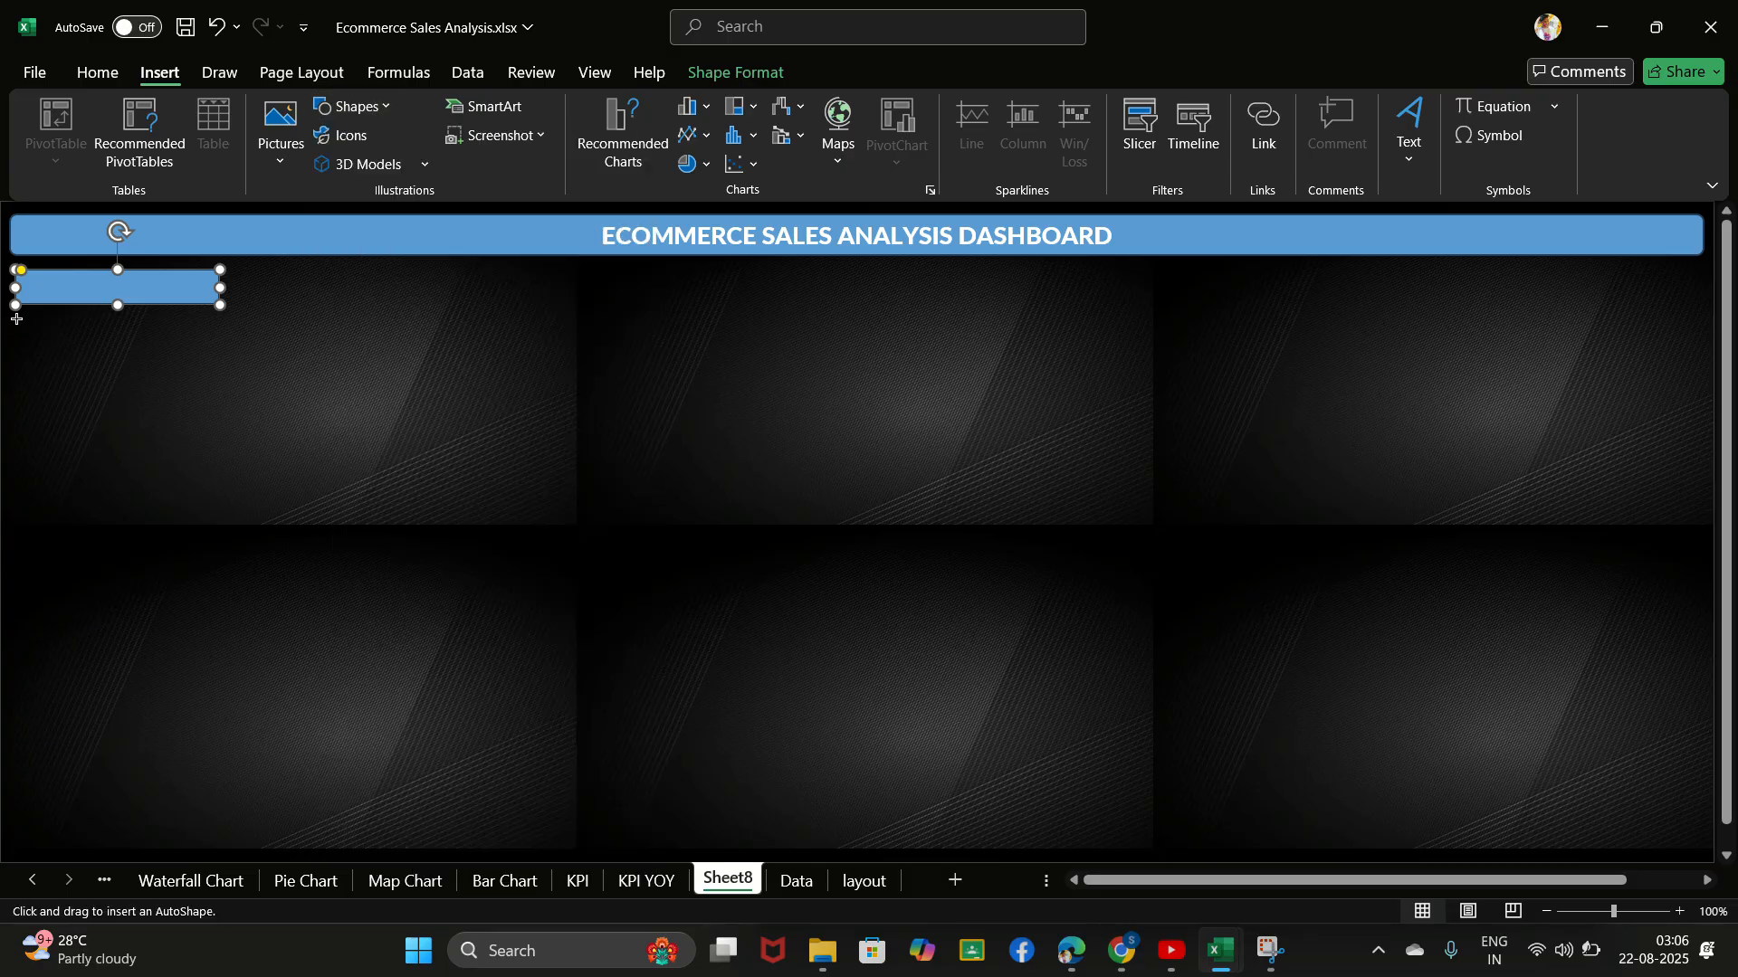
left_click_drag(17, 318, 223, 442)
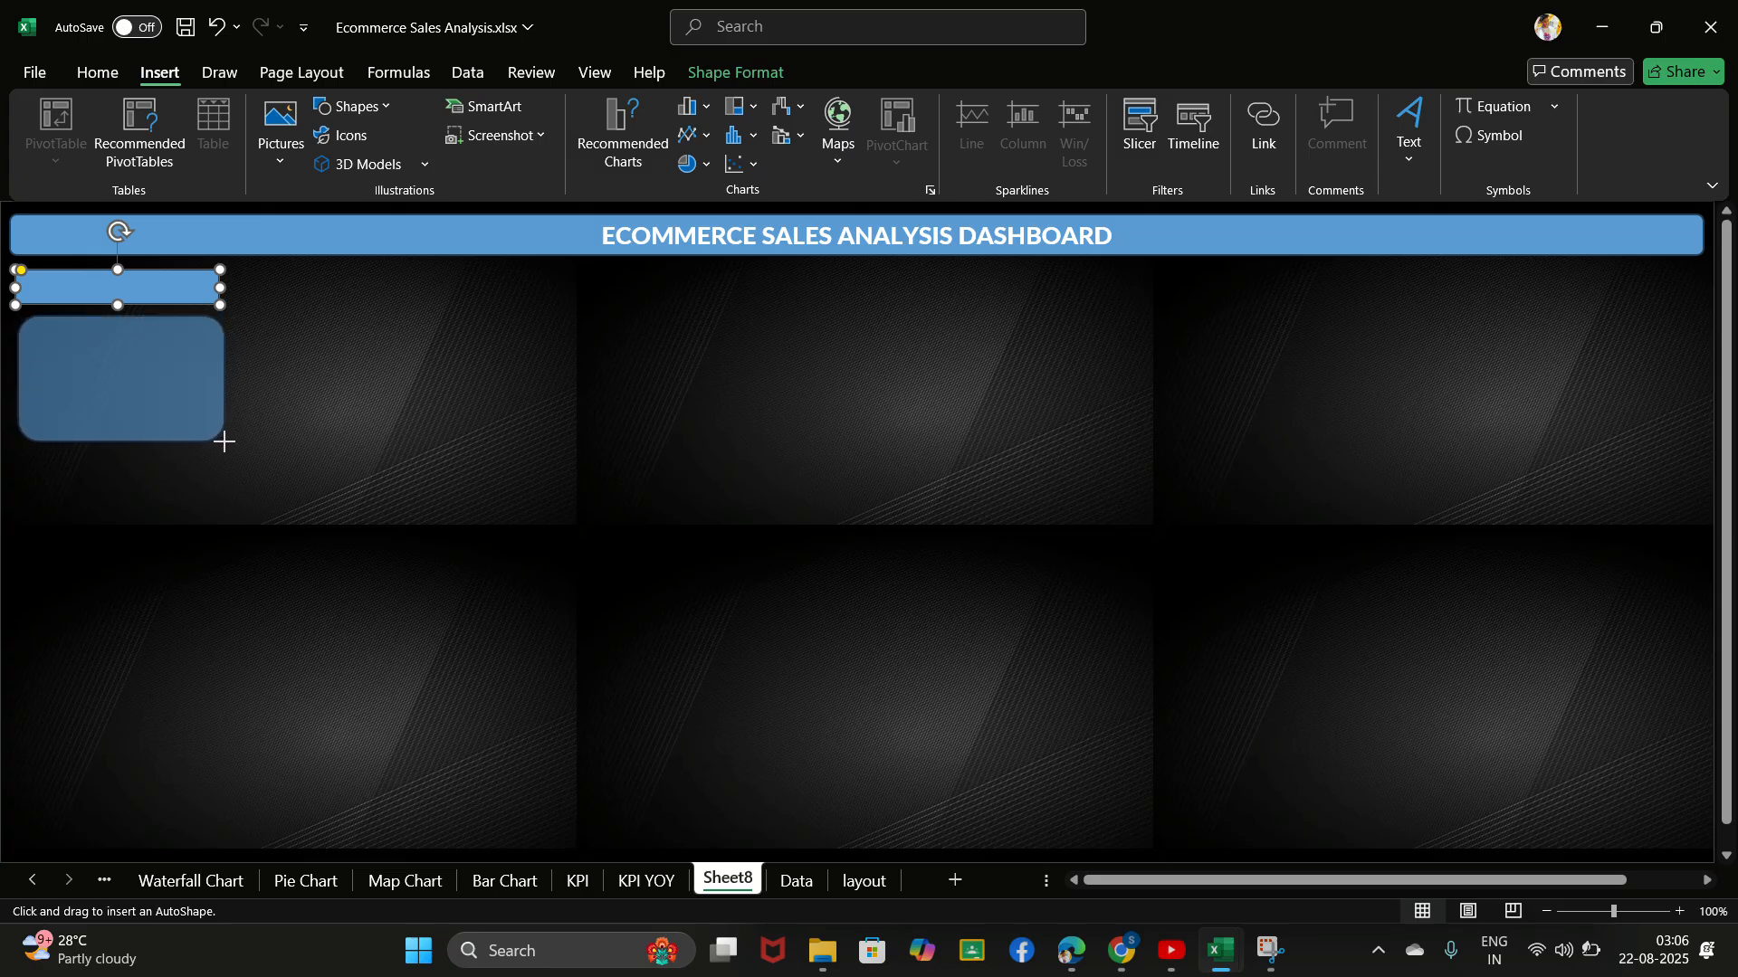
left_click_drag(223, 442, 229, 447)
left_click_drag(124, 378, 121, 376)
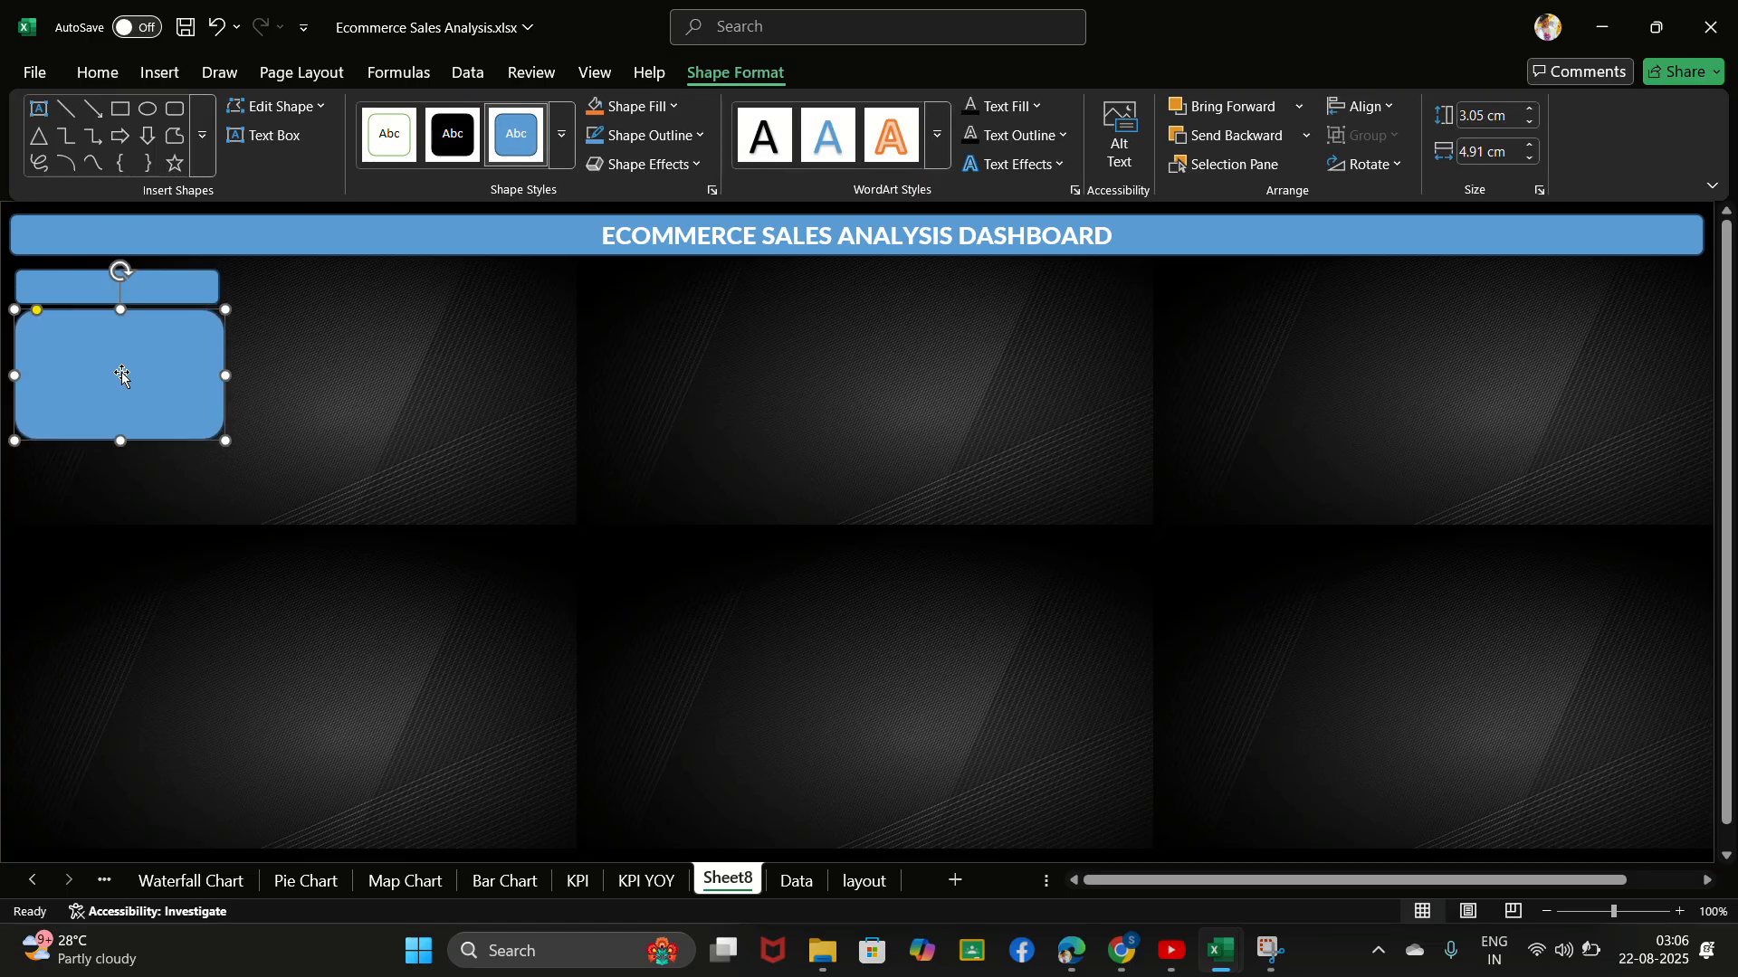
- Shift the small rectangle and the card slightly down from the banner, keeping them stacked with aligned left edges
left_click(97, 287)
left_click_drag(100, 284, 103, 337)
left_click(111, 326)
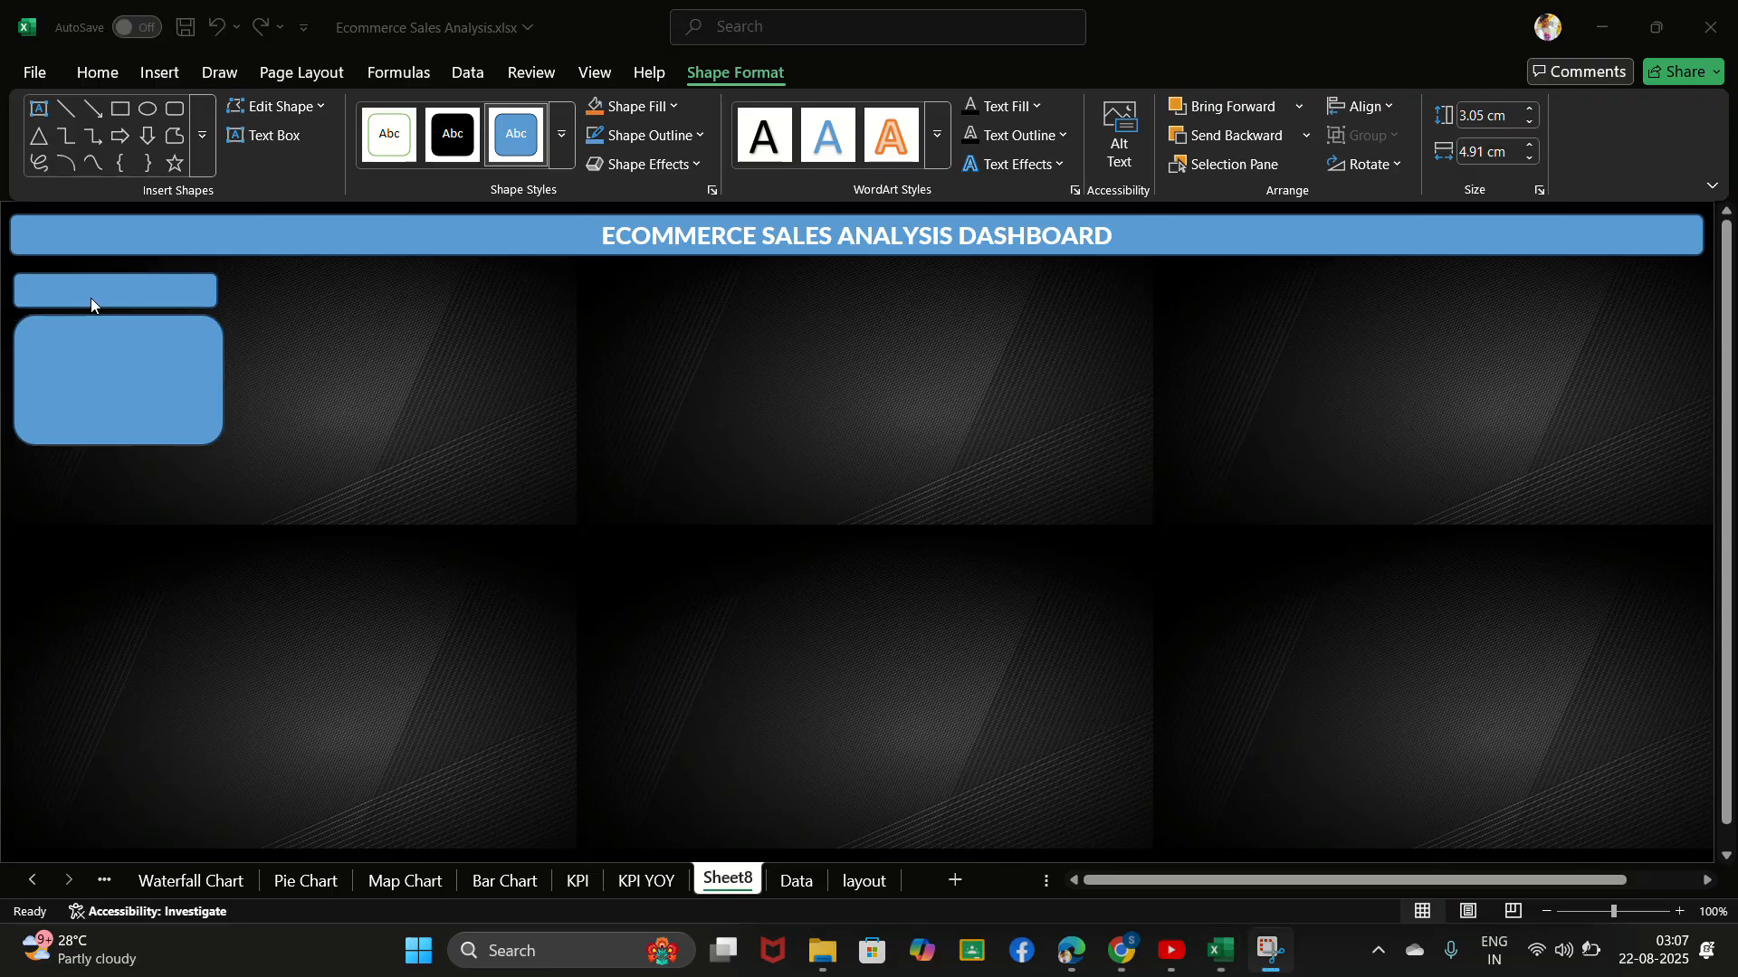
- Label the small rounded rectangle above the card SALES
left_click(91, 297)
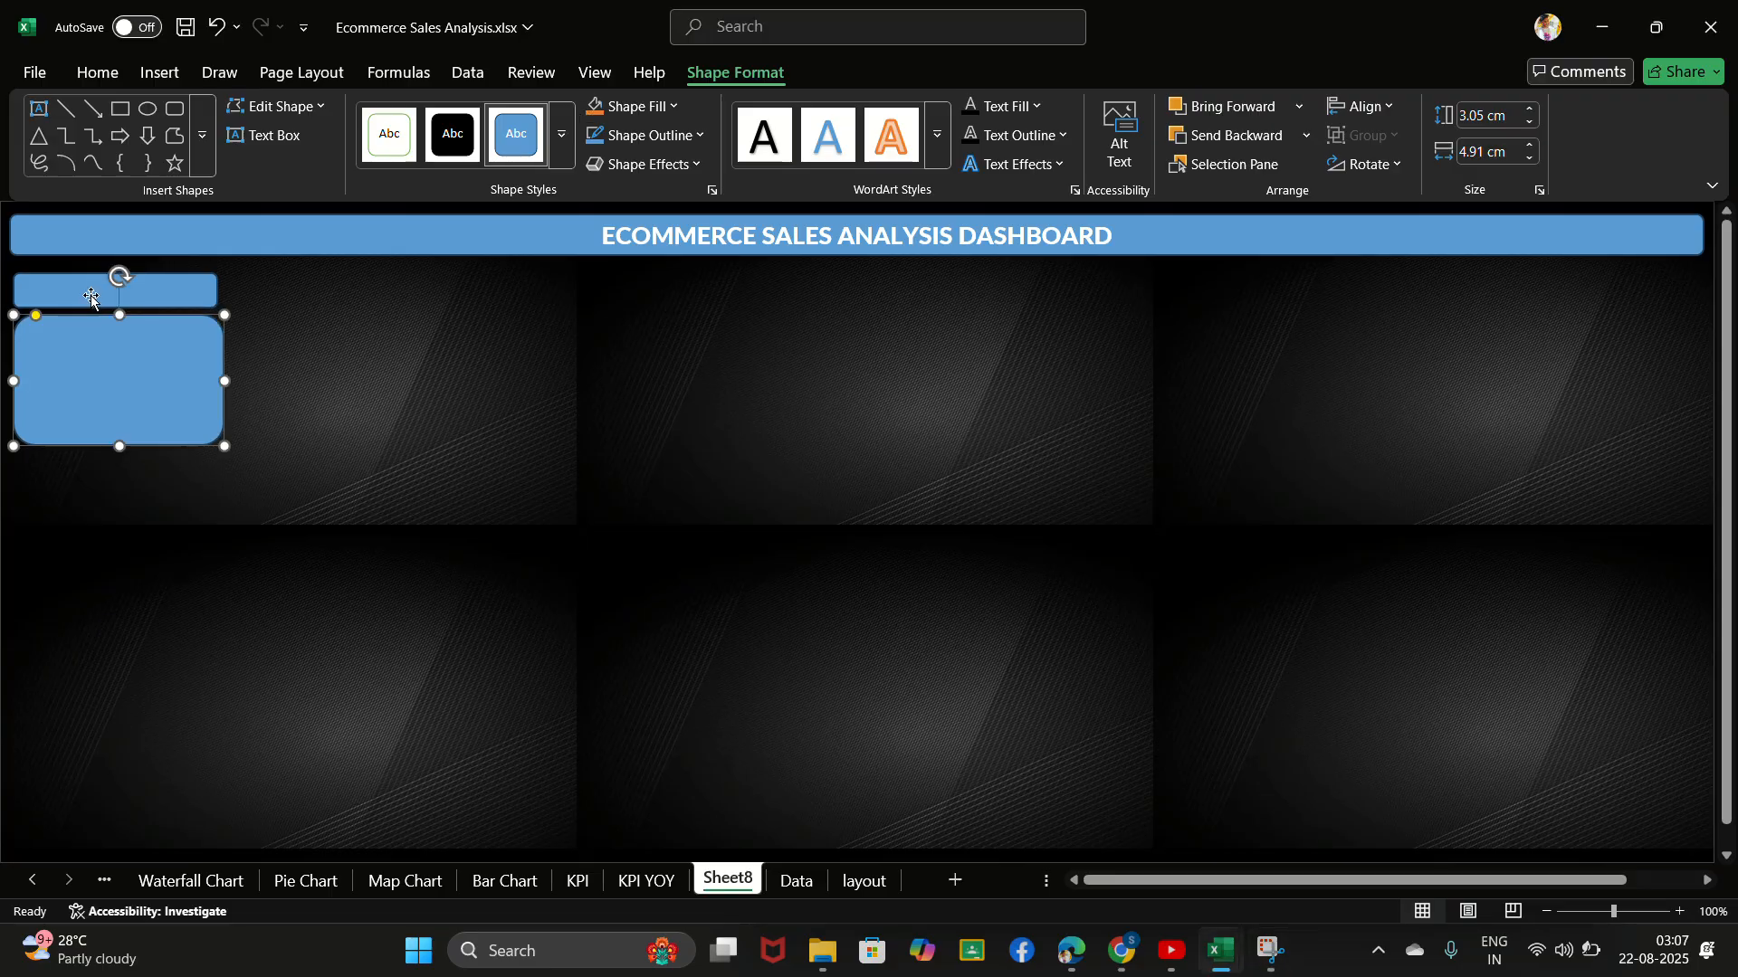
left_click(89, 294)
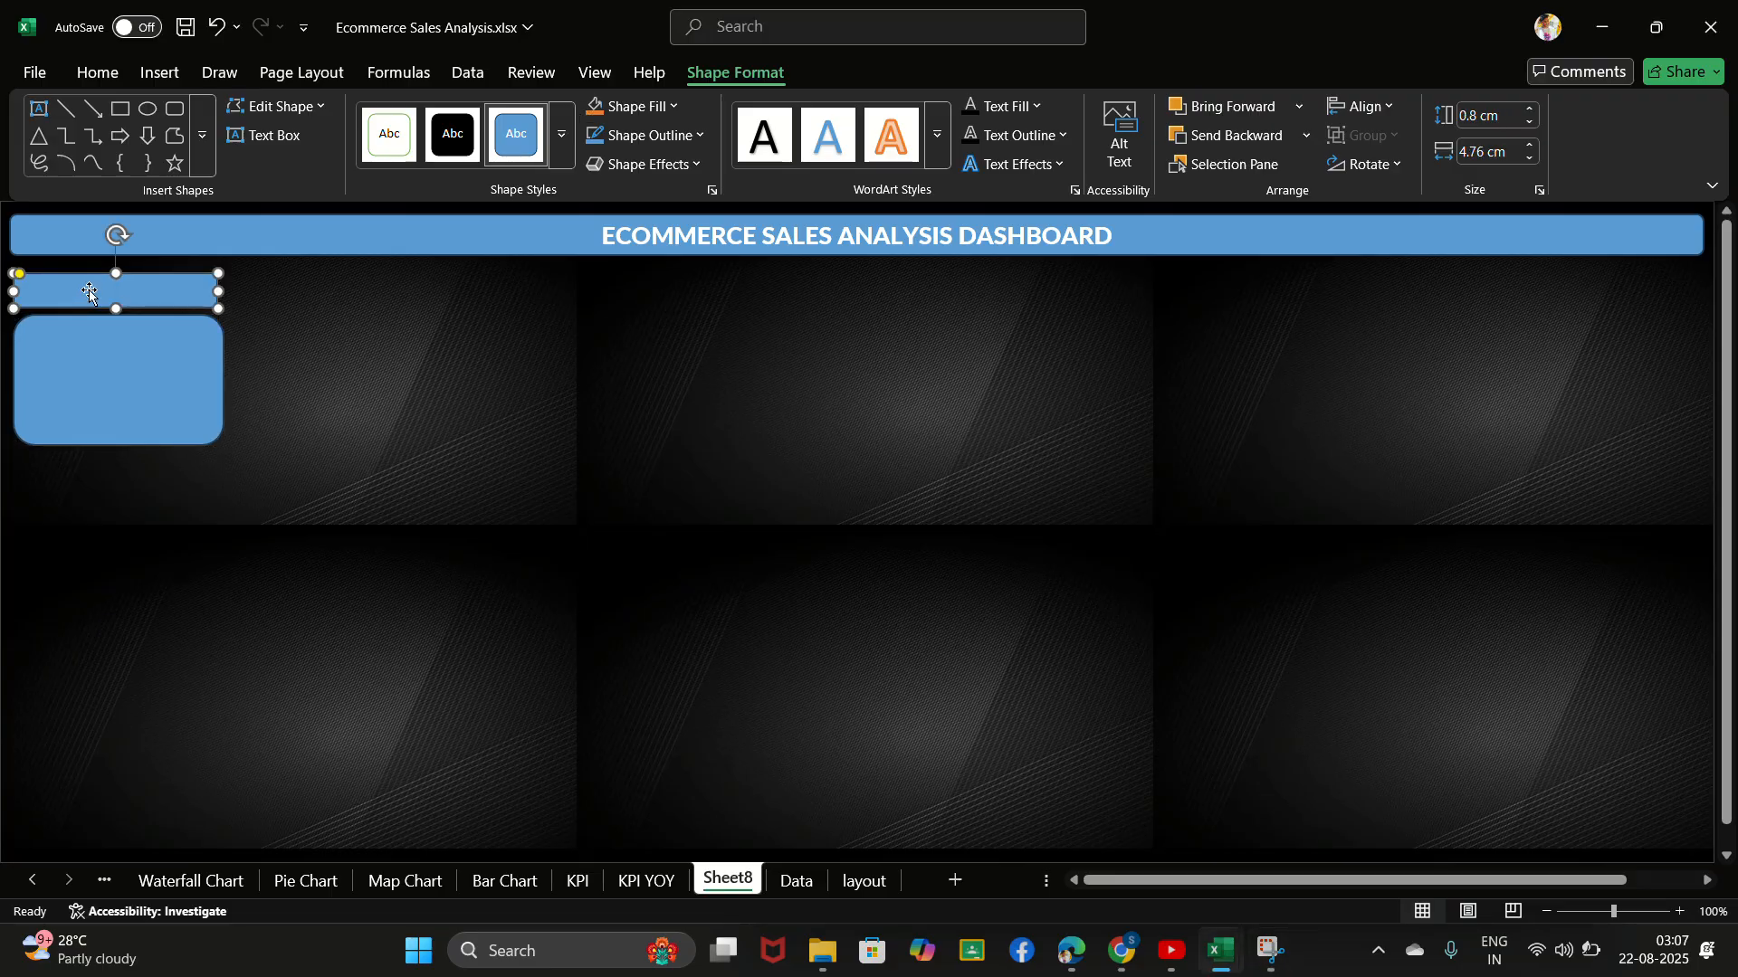
type("Sales")
key("BackSpace")
key("BackSpace")
key("BackSpace")
key("BackSpace")
type("ALES")
- Set the SALES label's font to Lato black and centre the text horizontally
key("ctrl+a")
left_click(104, 74)
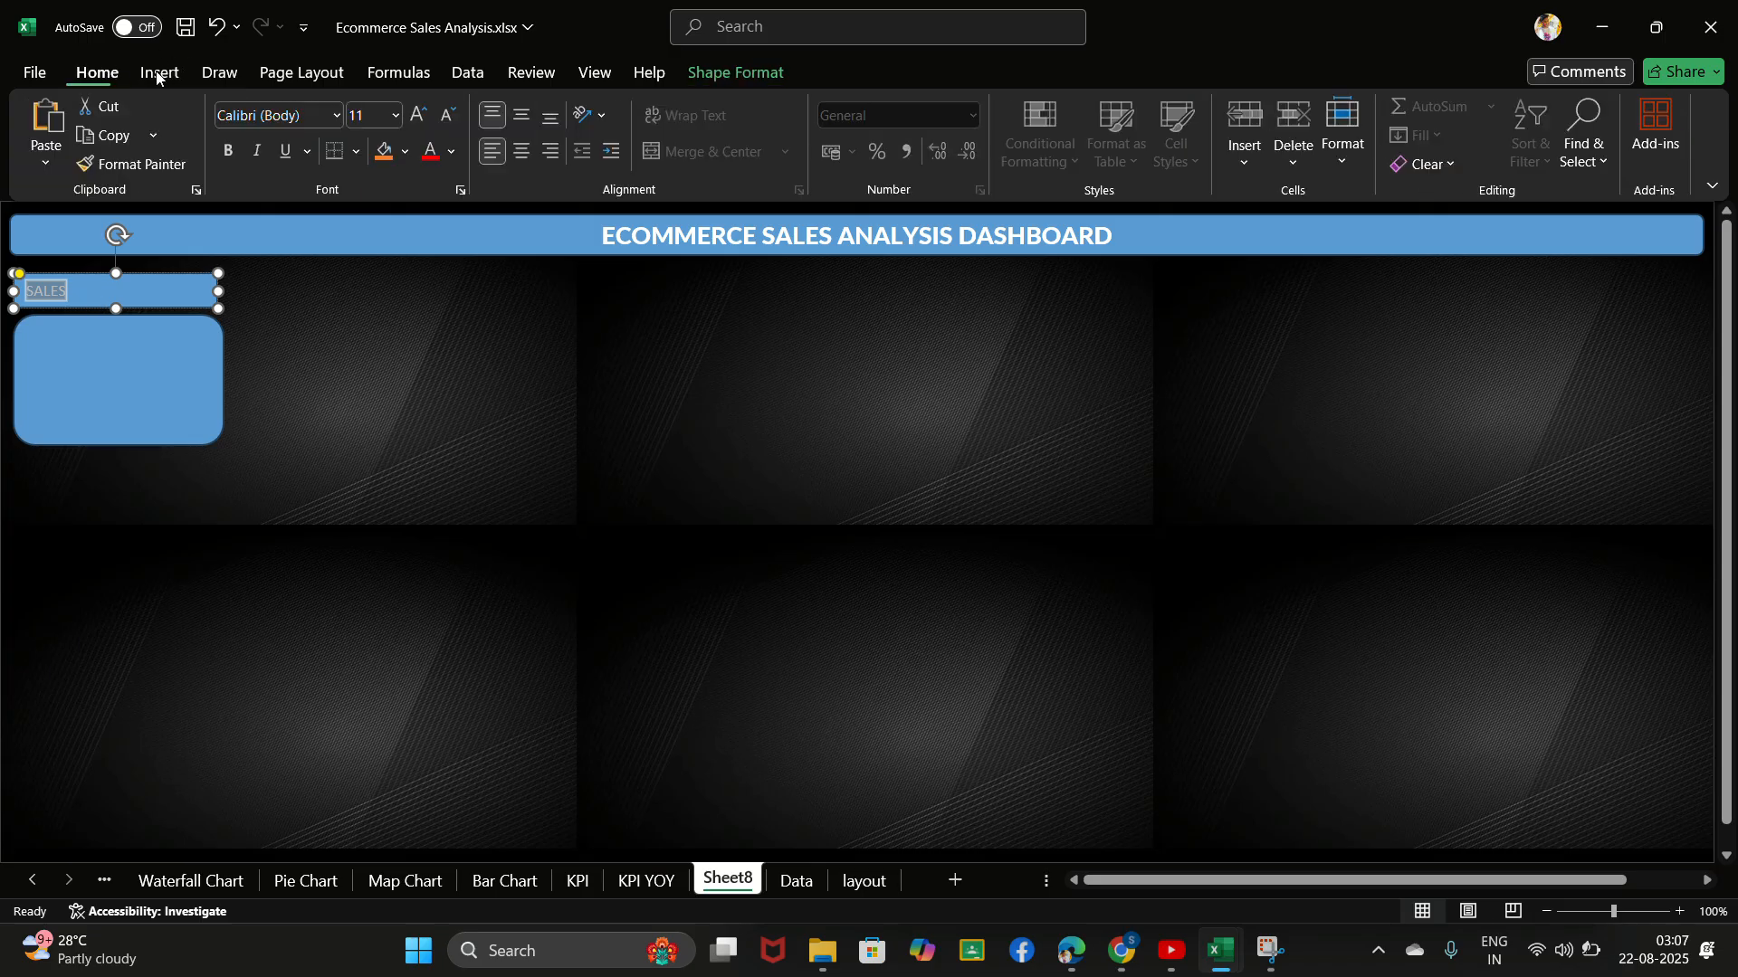
left_click(272, 115)
key("BackSpace")
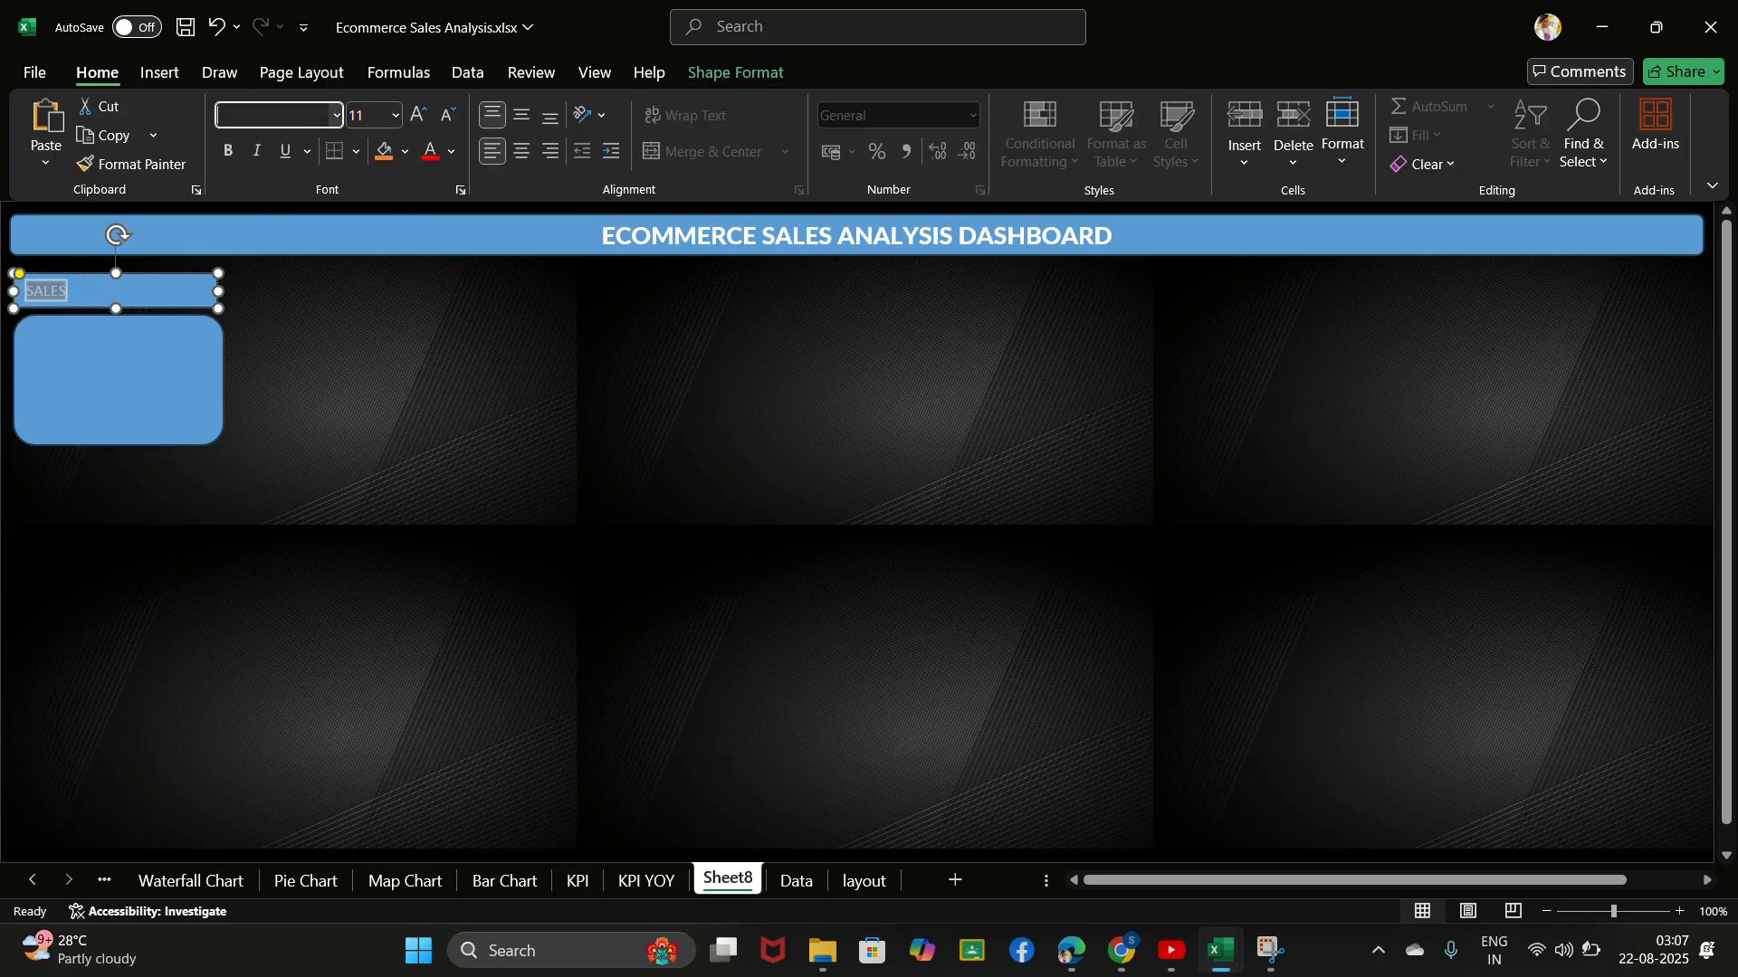
type("Laa")
key("BackSpace")
type("to black")
key("Return")
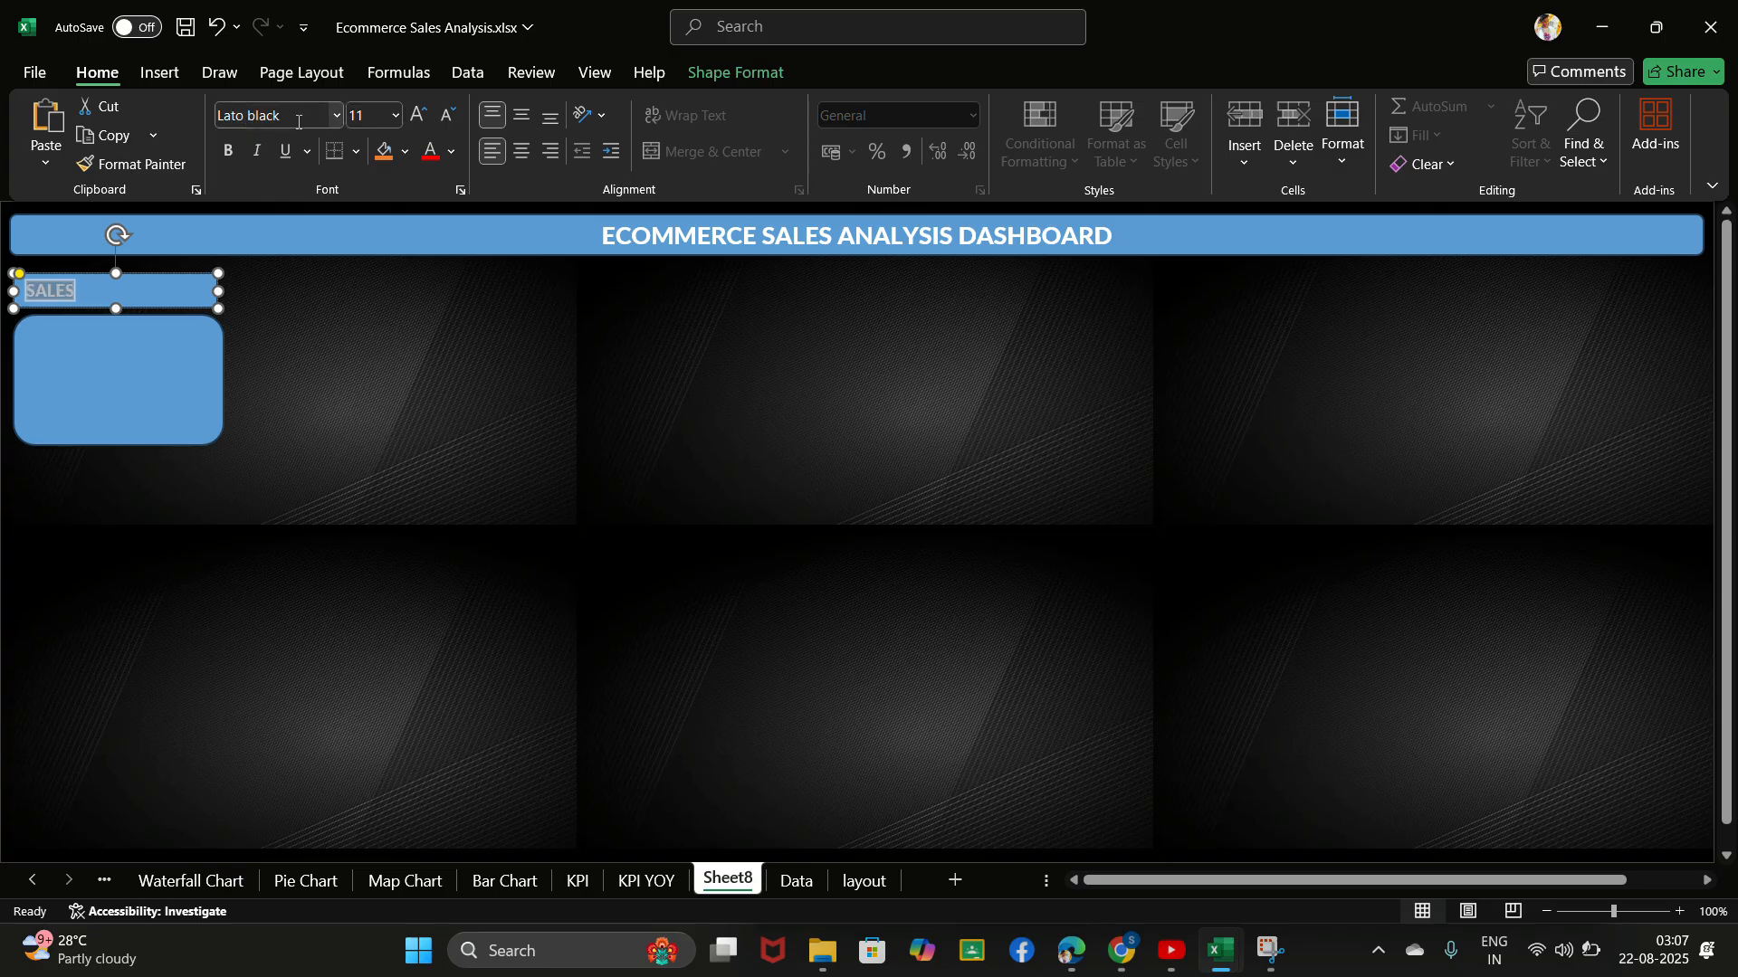
left_click(522, 151)
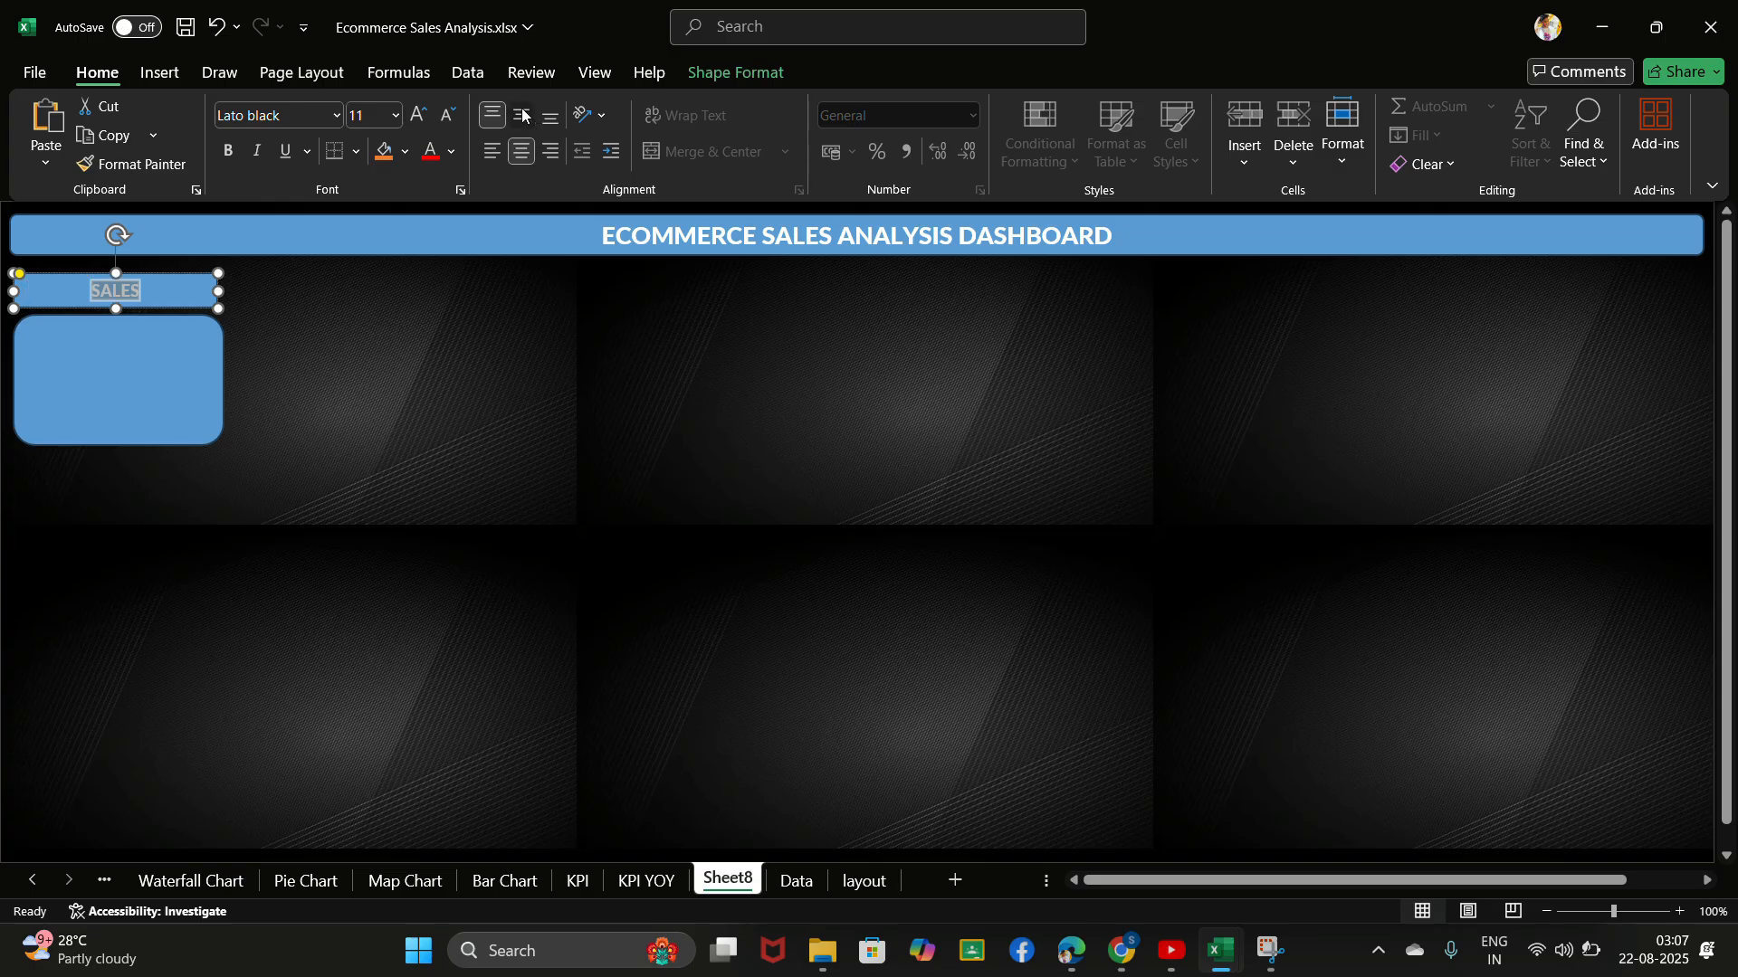
left_click(137, 359)
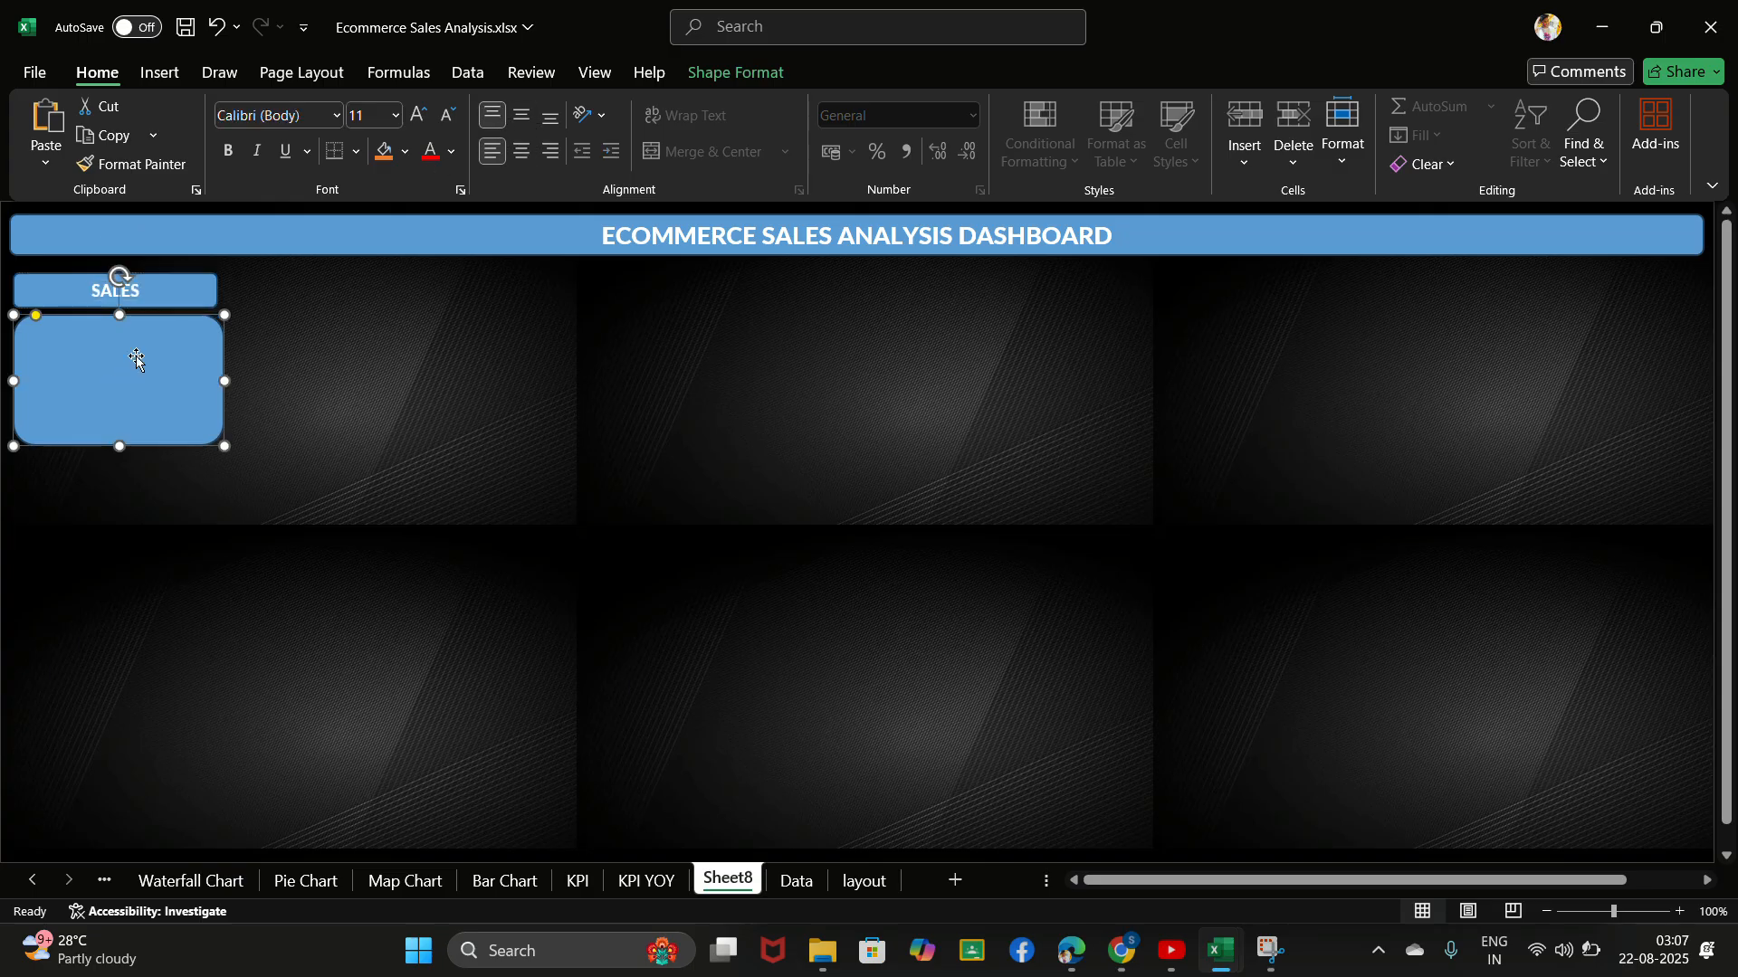
- Slightly reduce the SALES label's height and shift the card beneath it up to keep a narrow gap
left_click(149, 295)
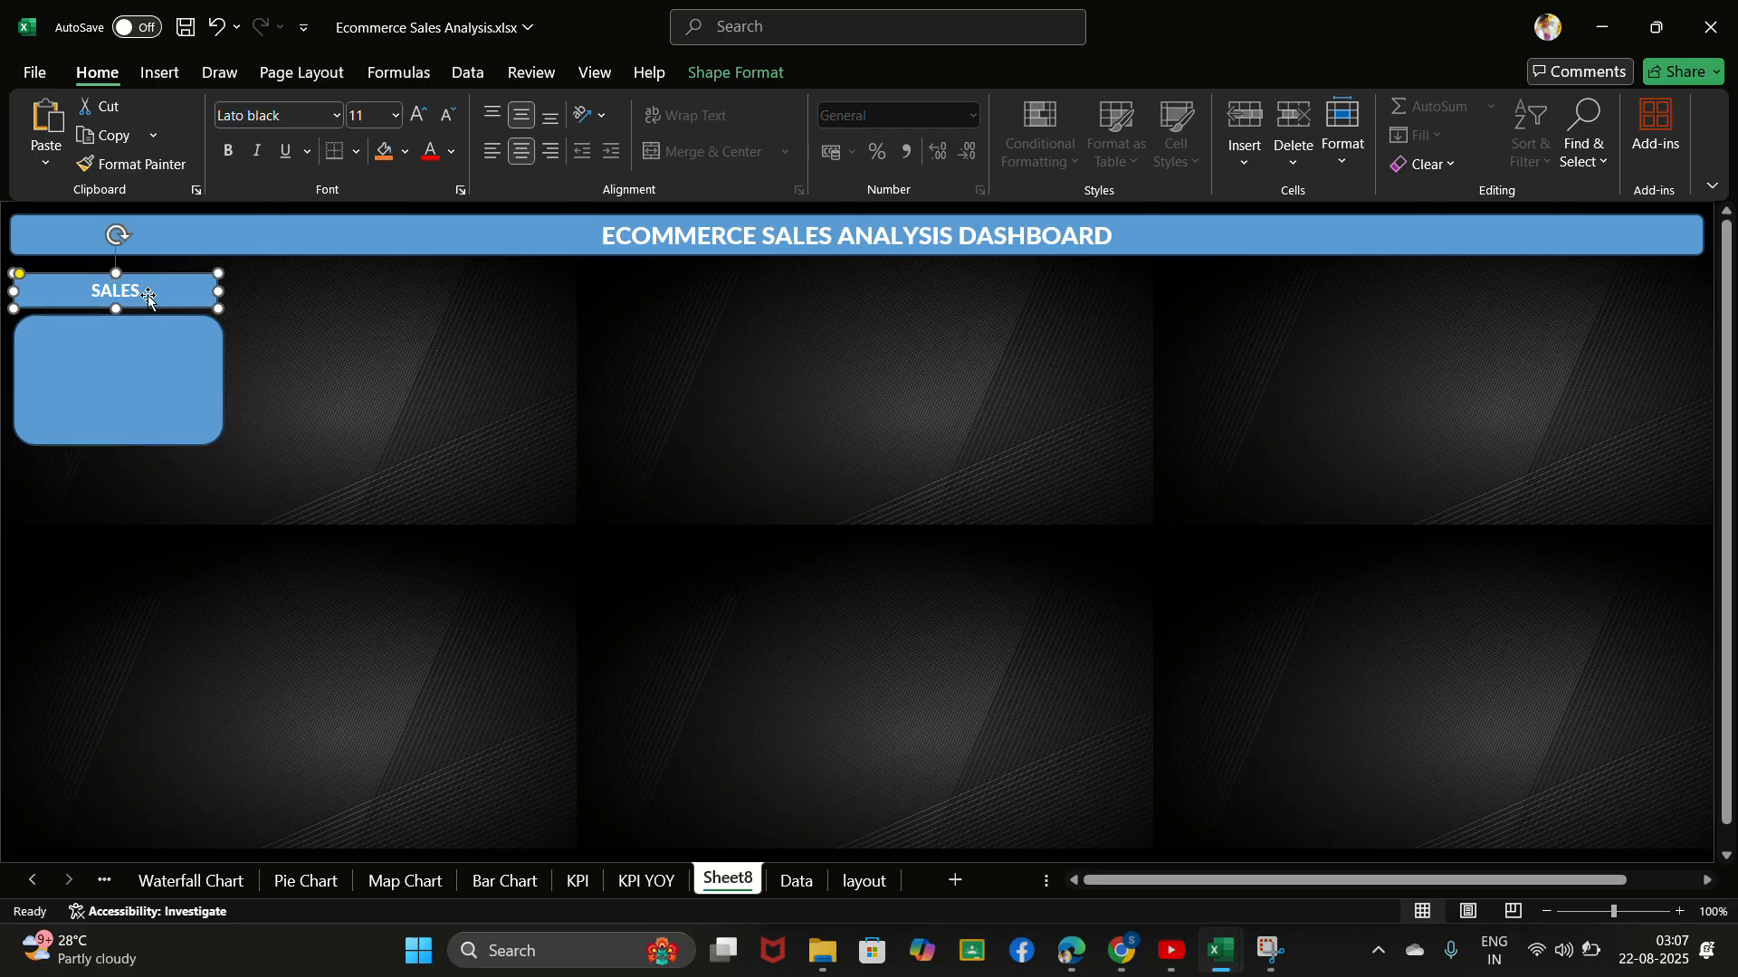
left_click_drag(116, 308, 112, 330)
left_click(114, 332)
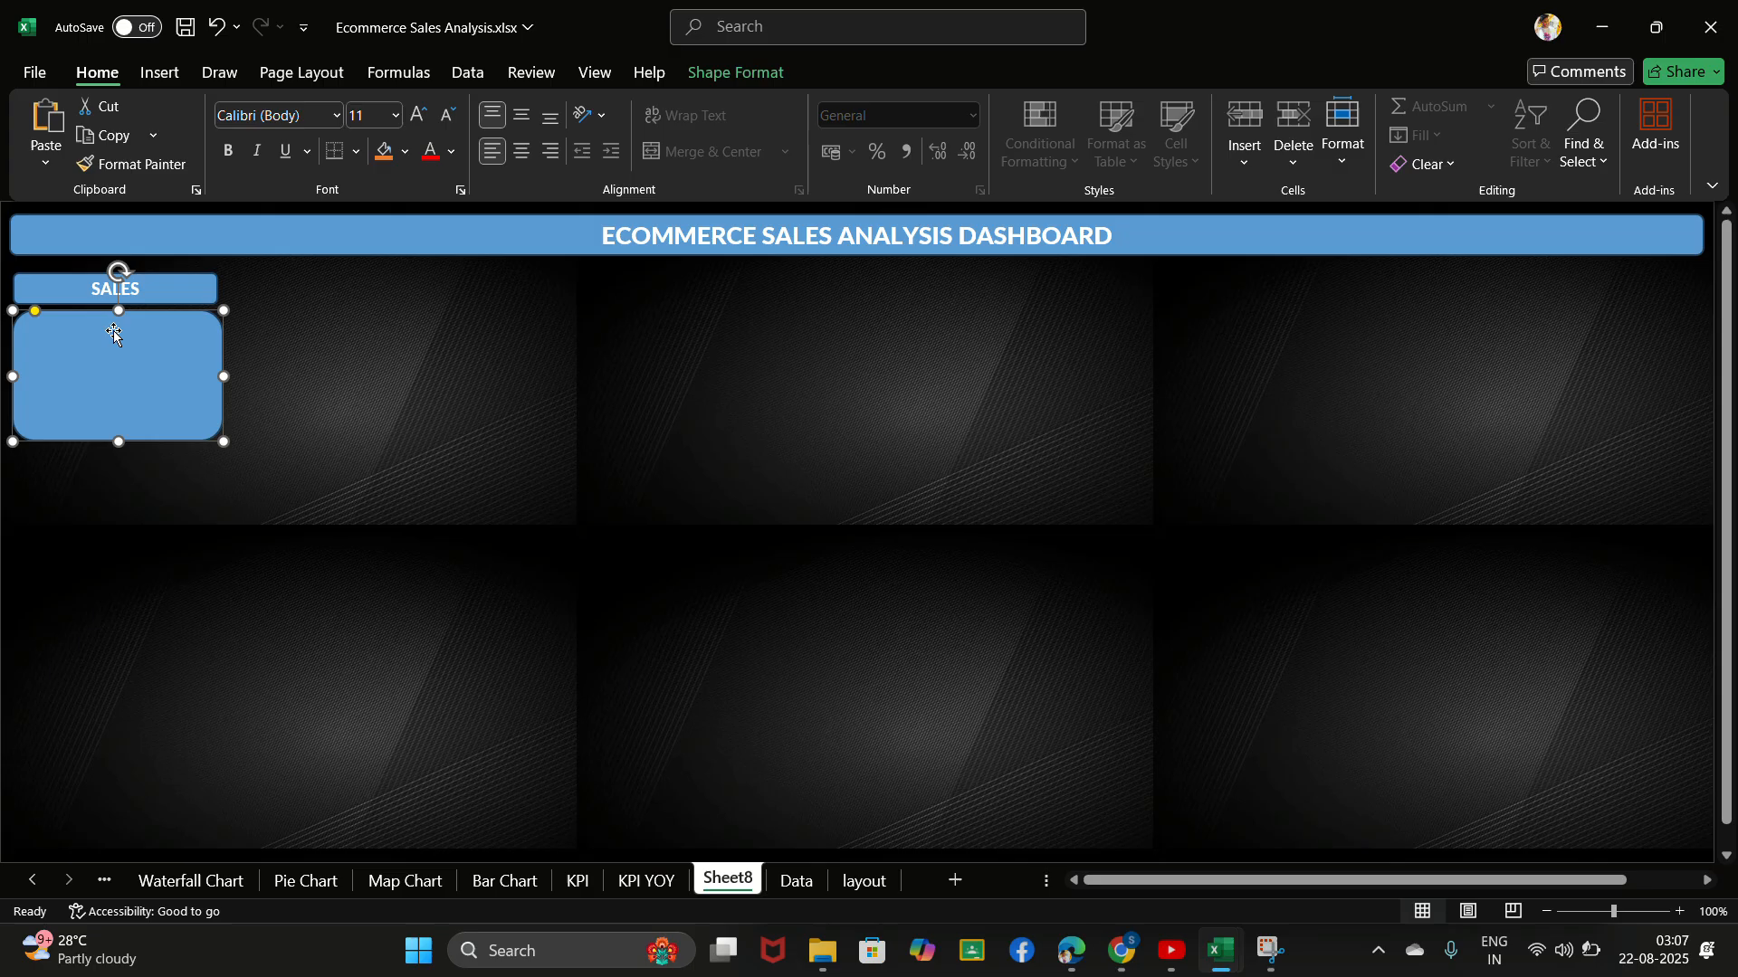
left_click(286, 385)
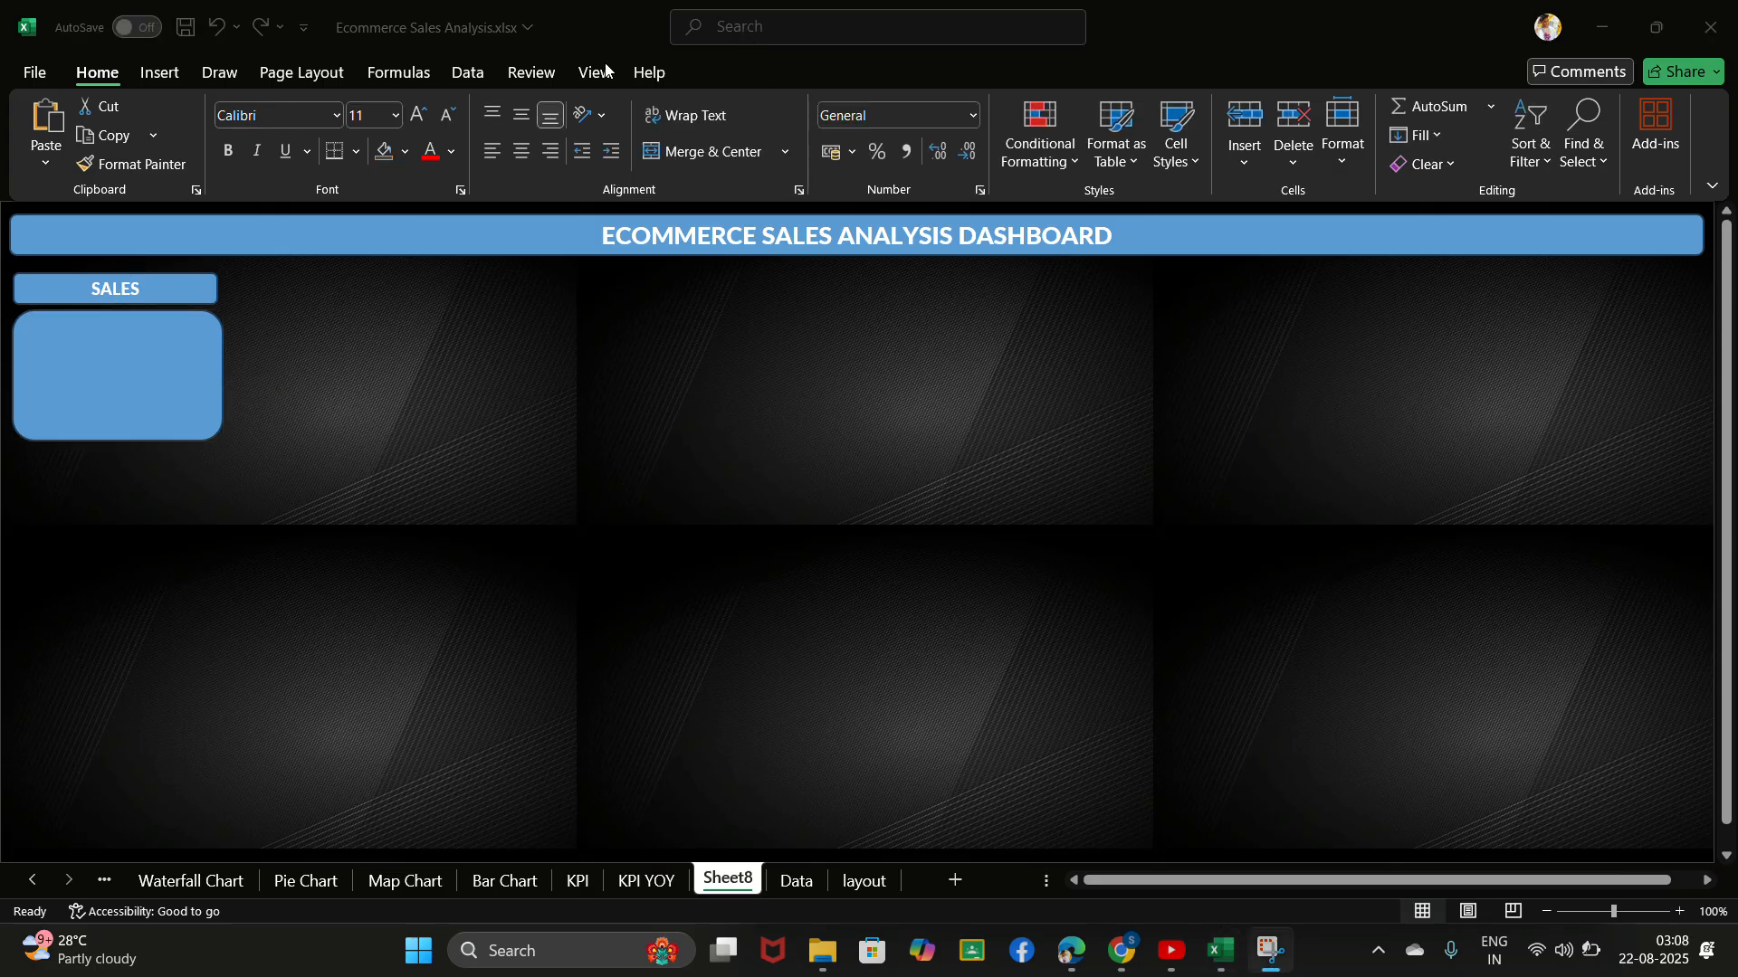
- Draw a rounded rectangle about 4.38 cm wide and 0.68 cm high inside the upper part of the SALES card
left_click(161, 76)
left_click(160, 73)
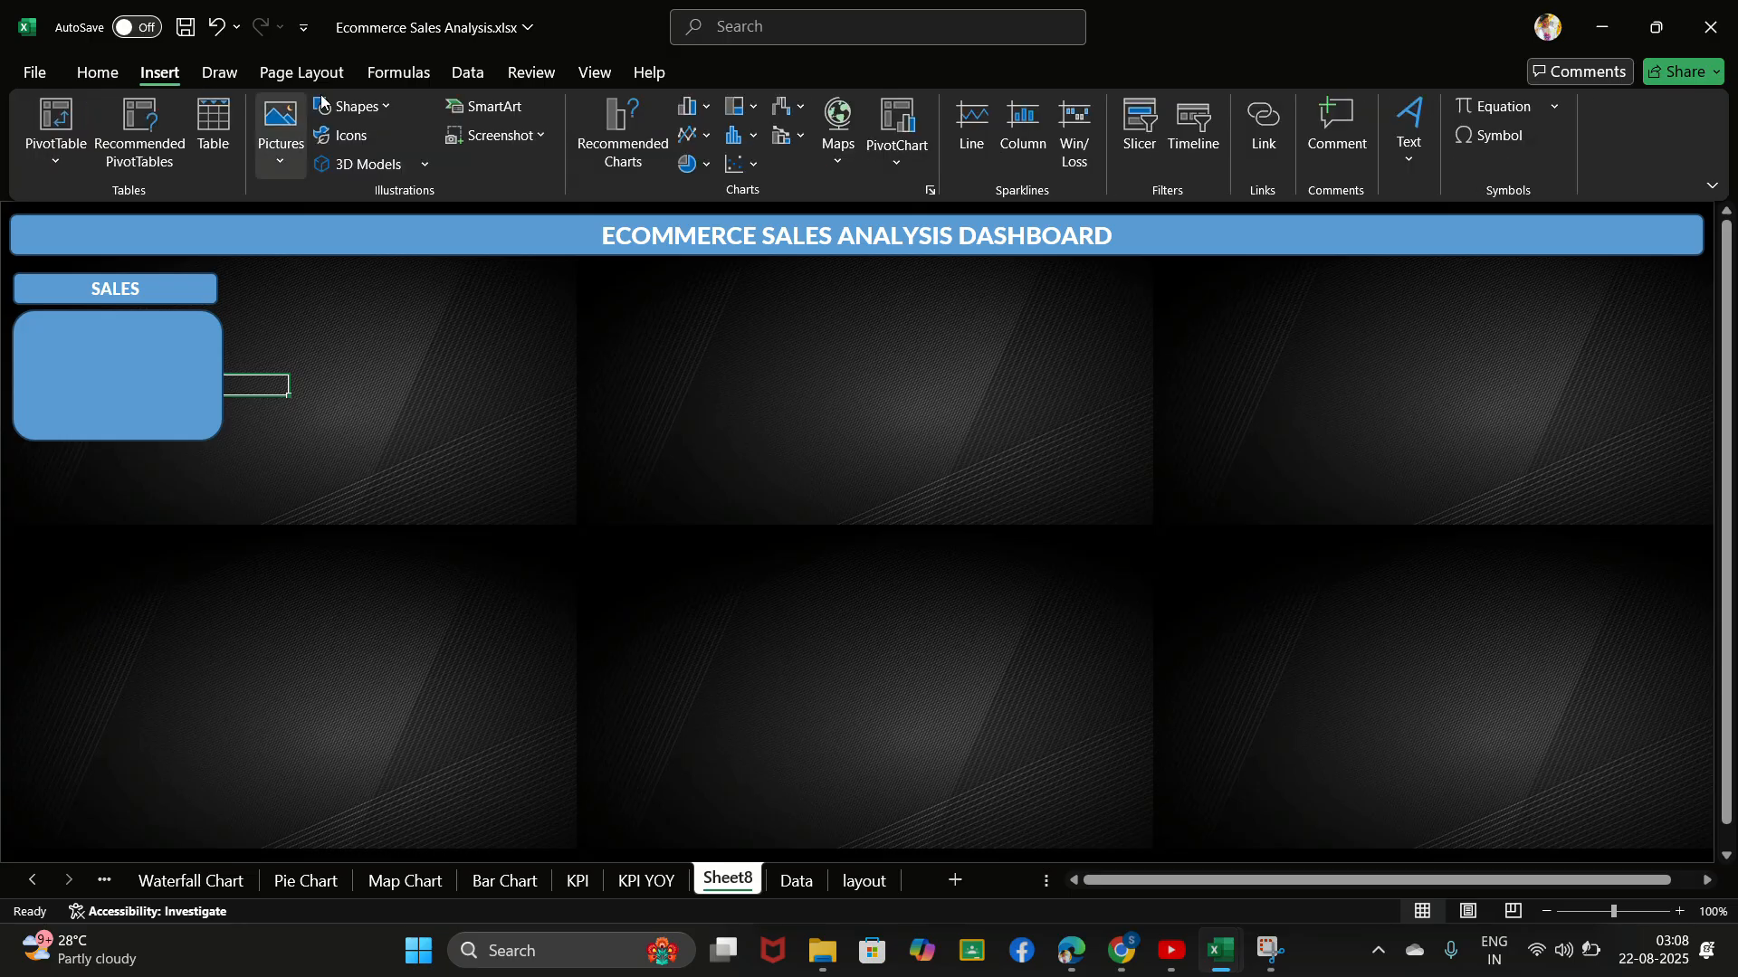
left_click(348, 106)
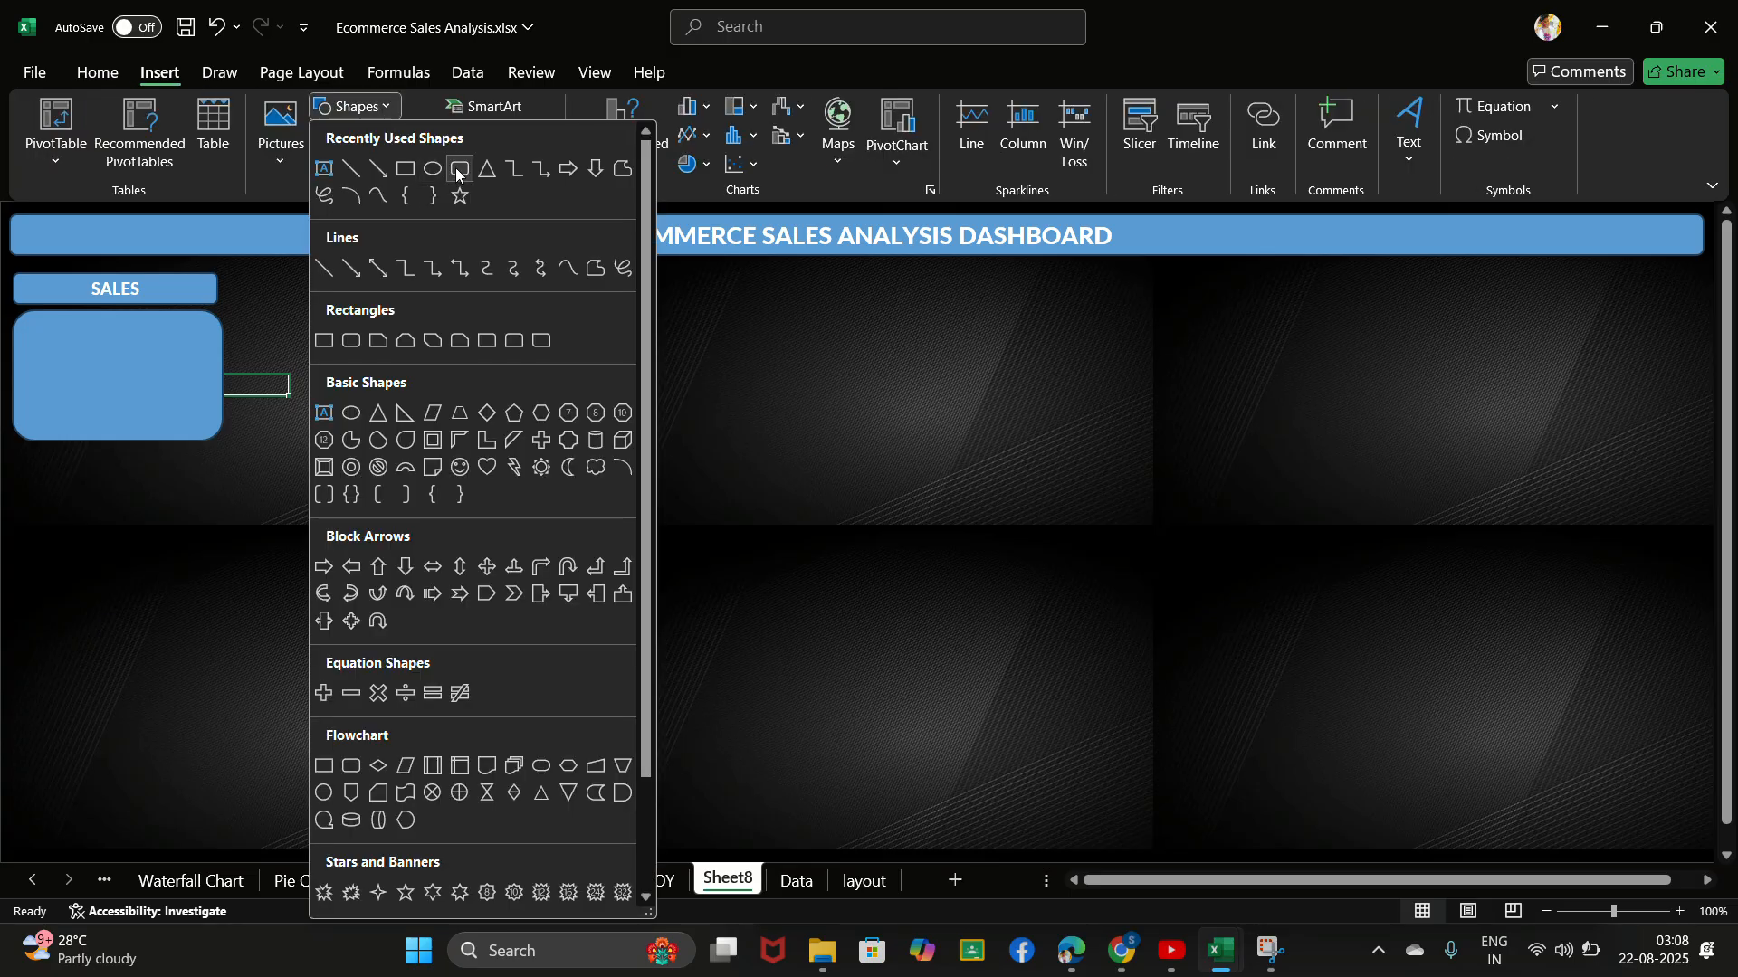
left_click(460, 170)
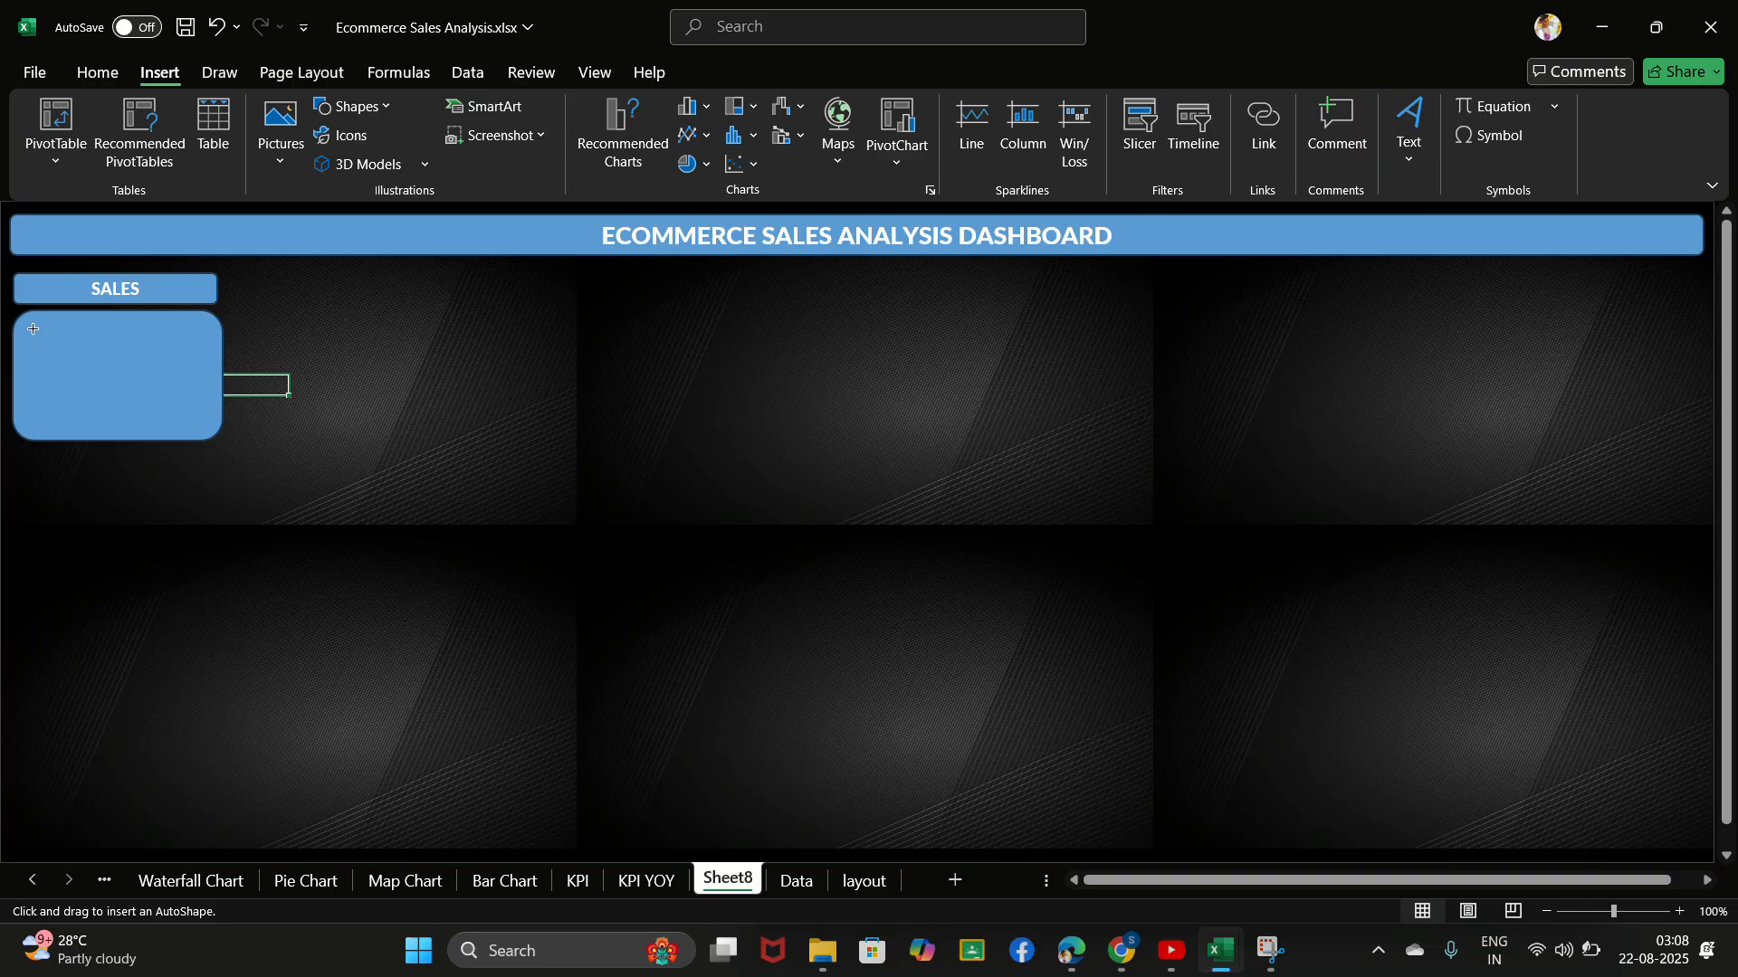
left_click_drag(32, 328, 213, 355)
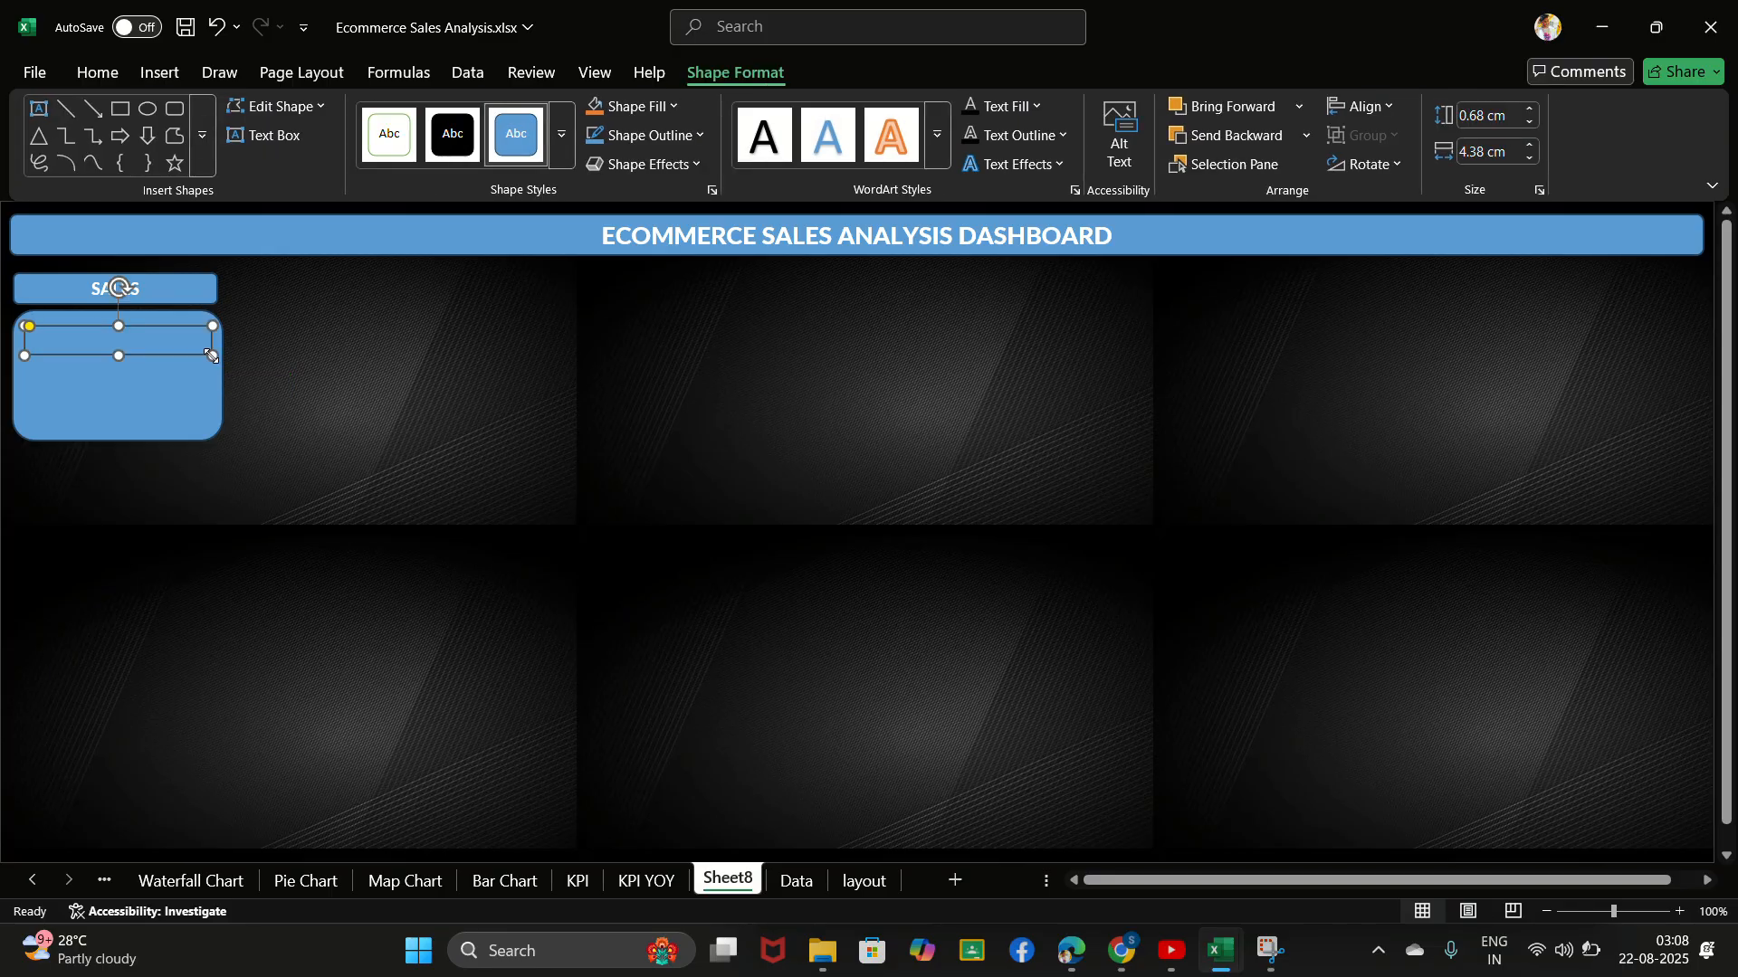
- Try to paste the total sales value from cell B17 of the KPI sheet over the card's inner rectangle on Sheet8
left_click(576, 882)
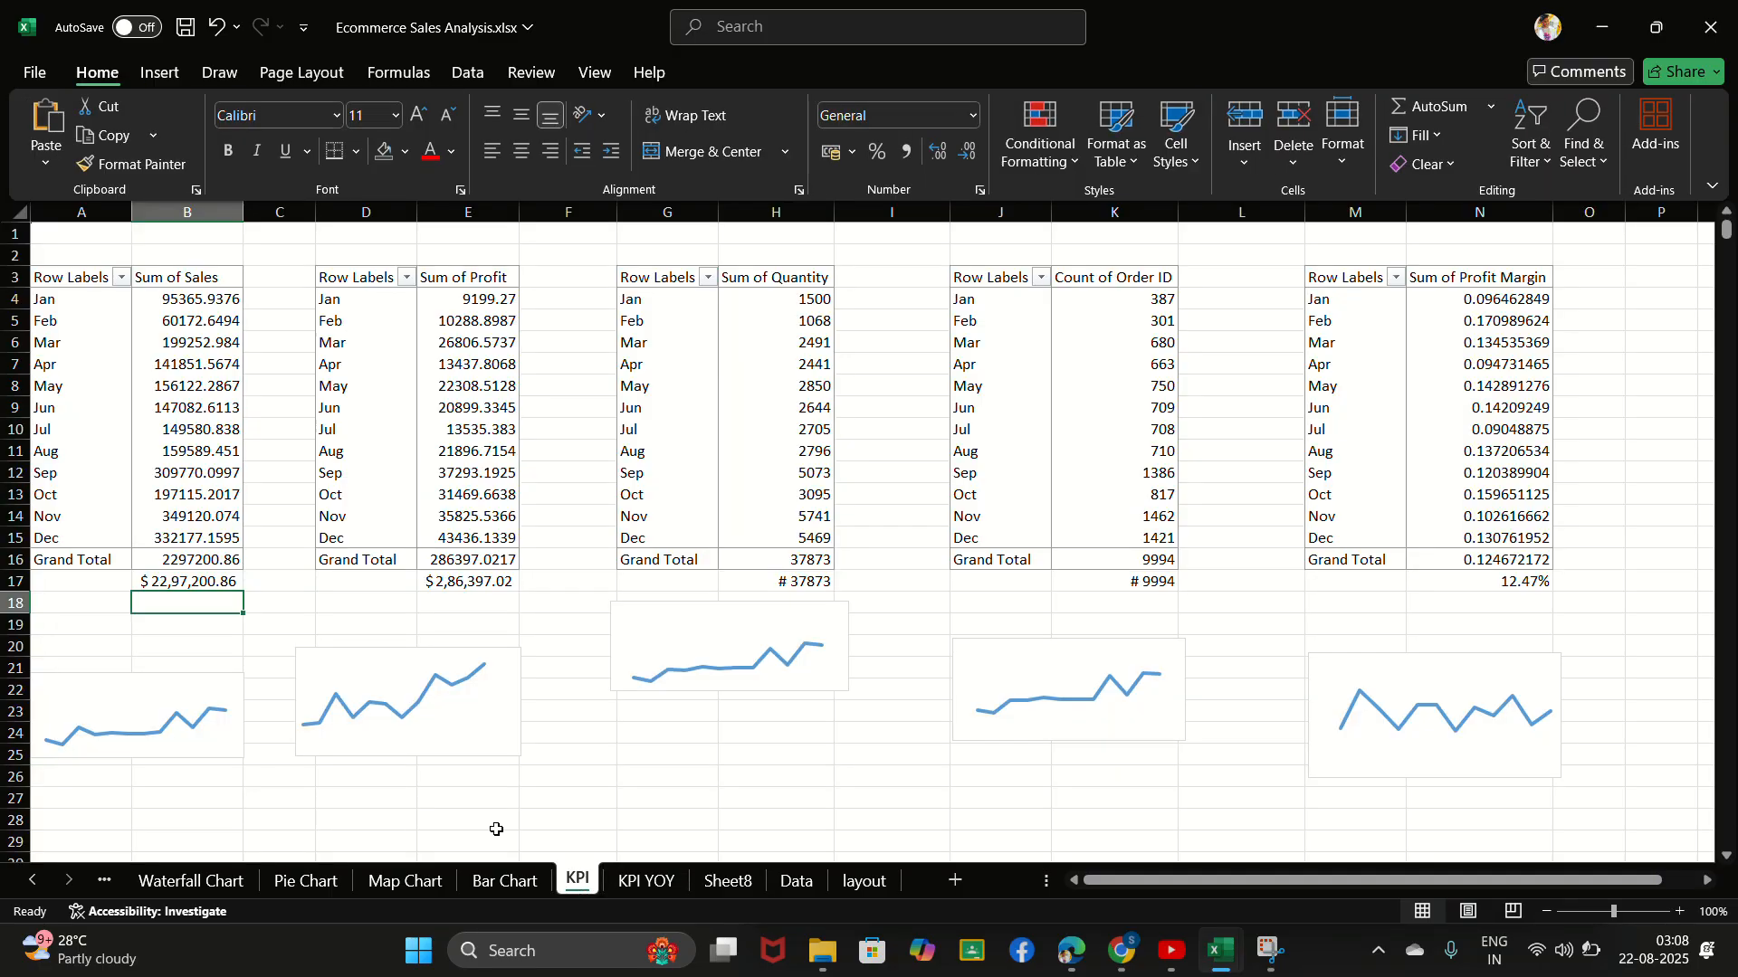
left_click(196, 582)
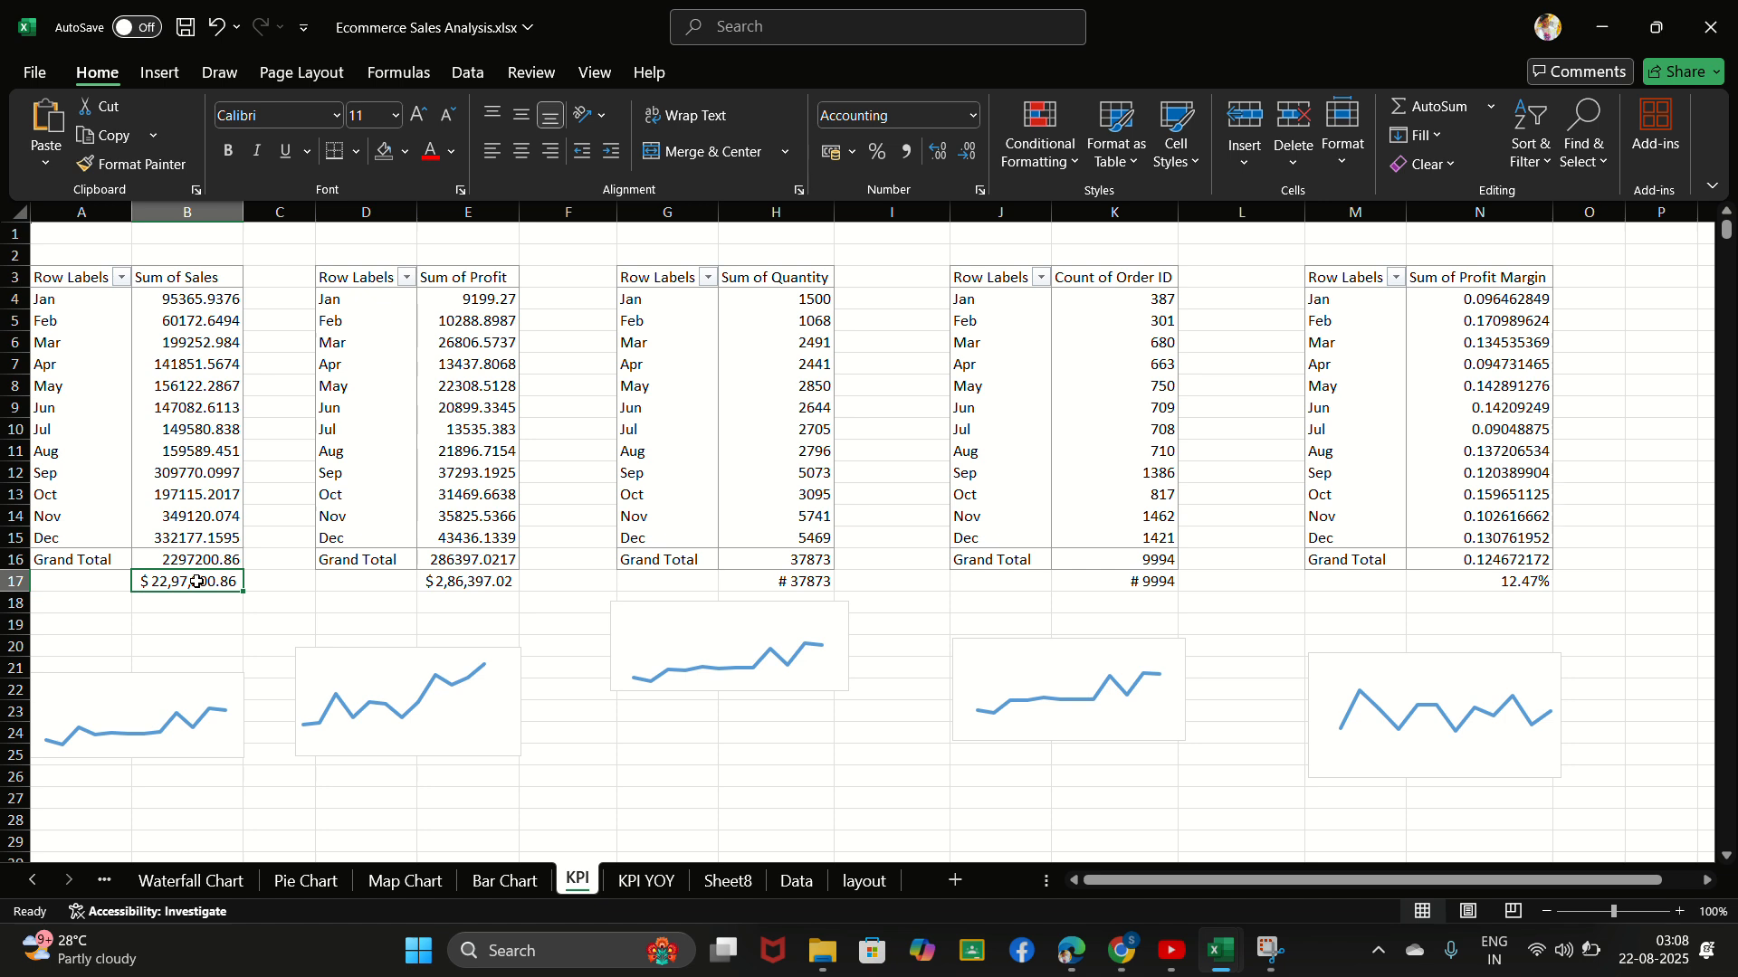
key("ctrl+c")
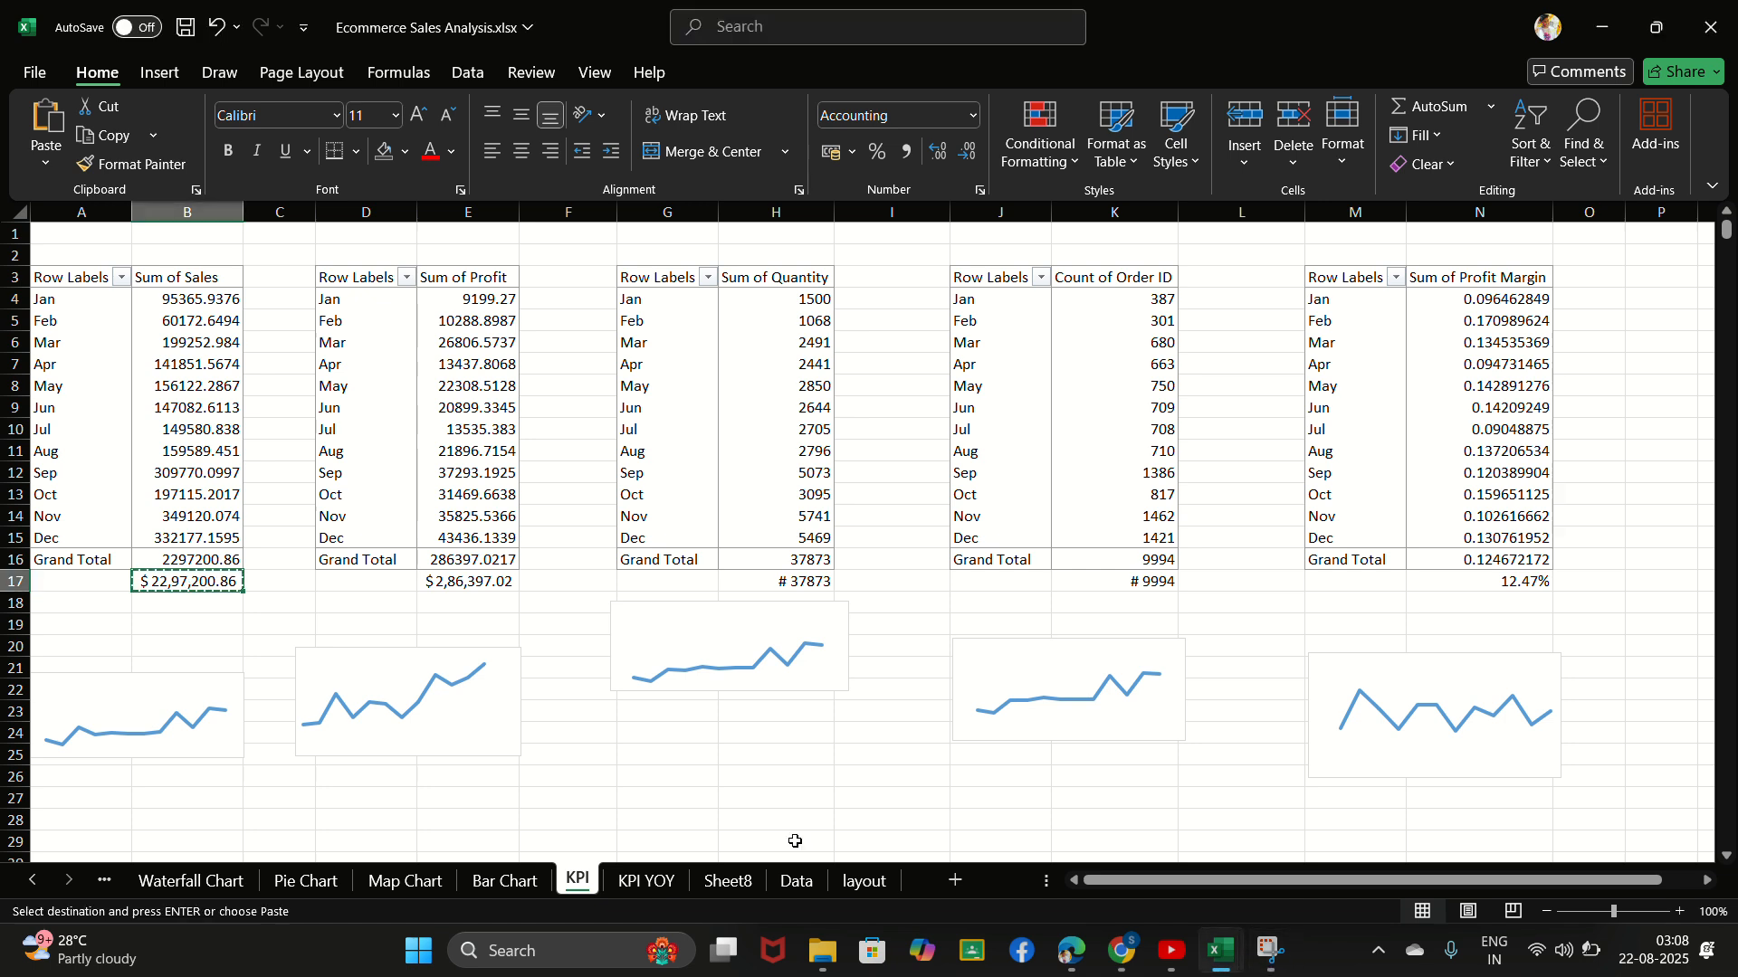
left_click(728, 880)
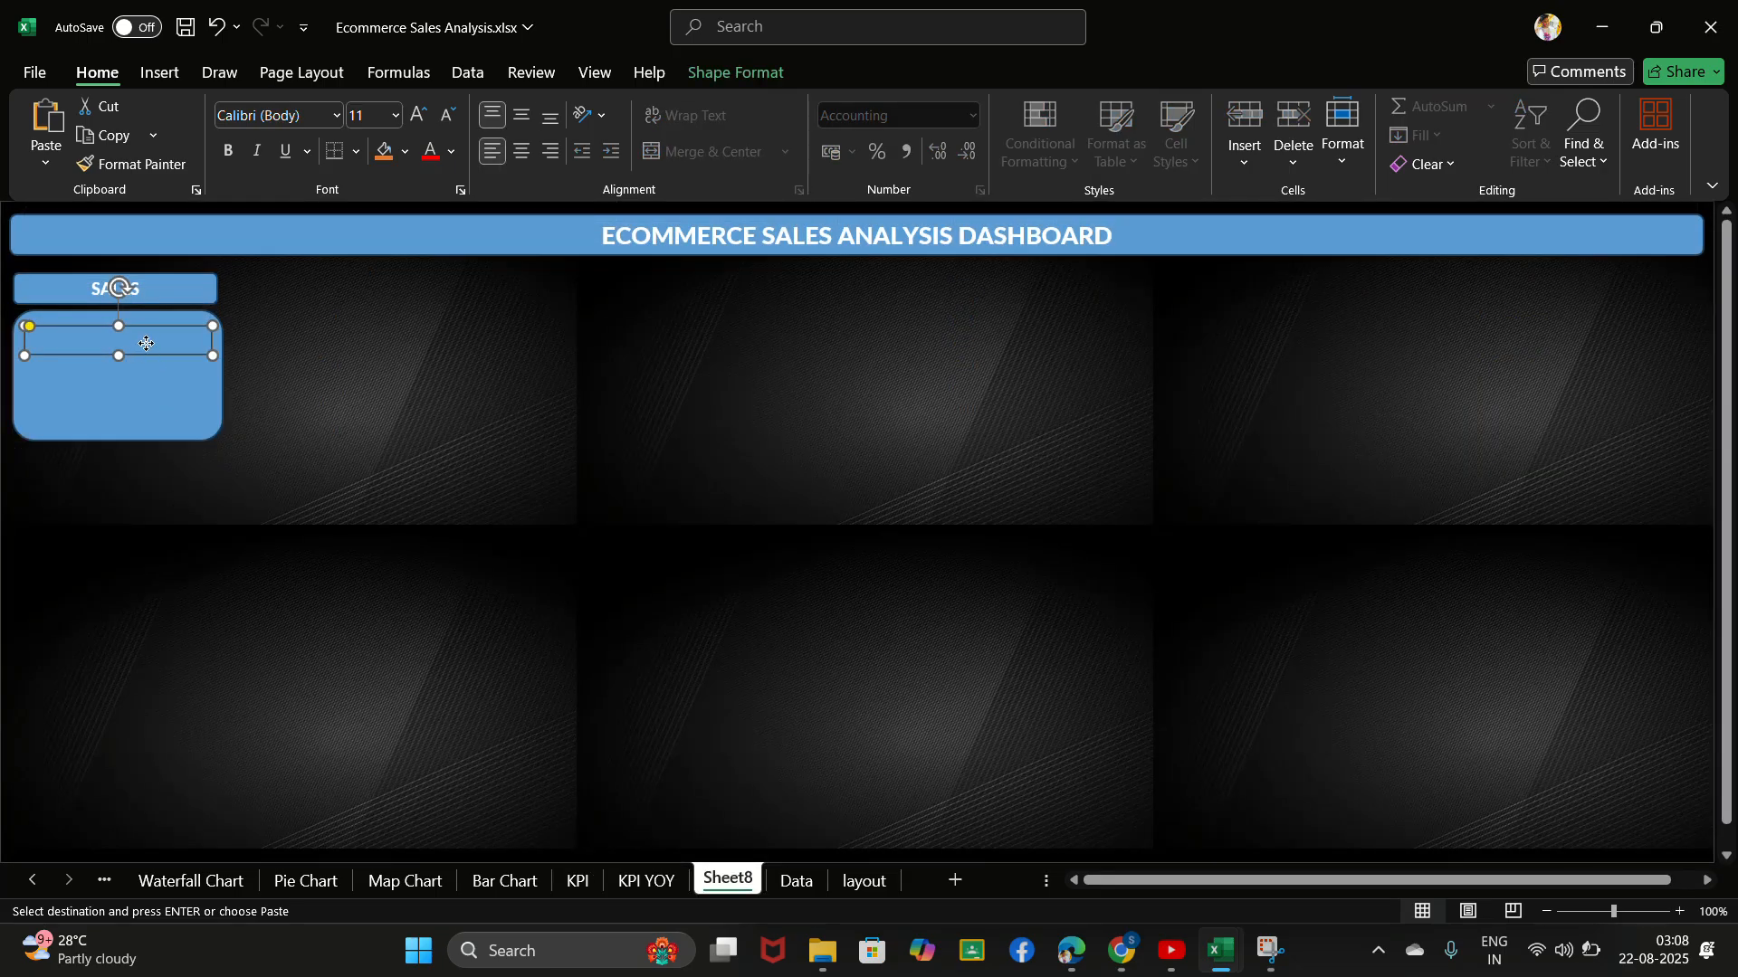
key("ctrl+v")
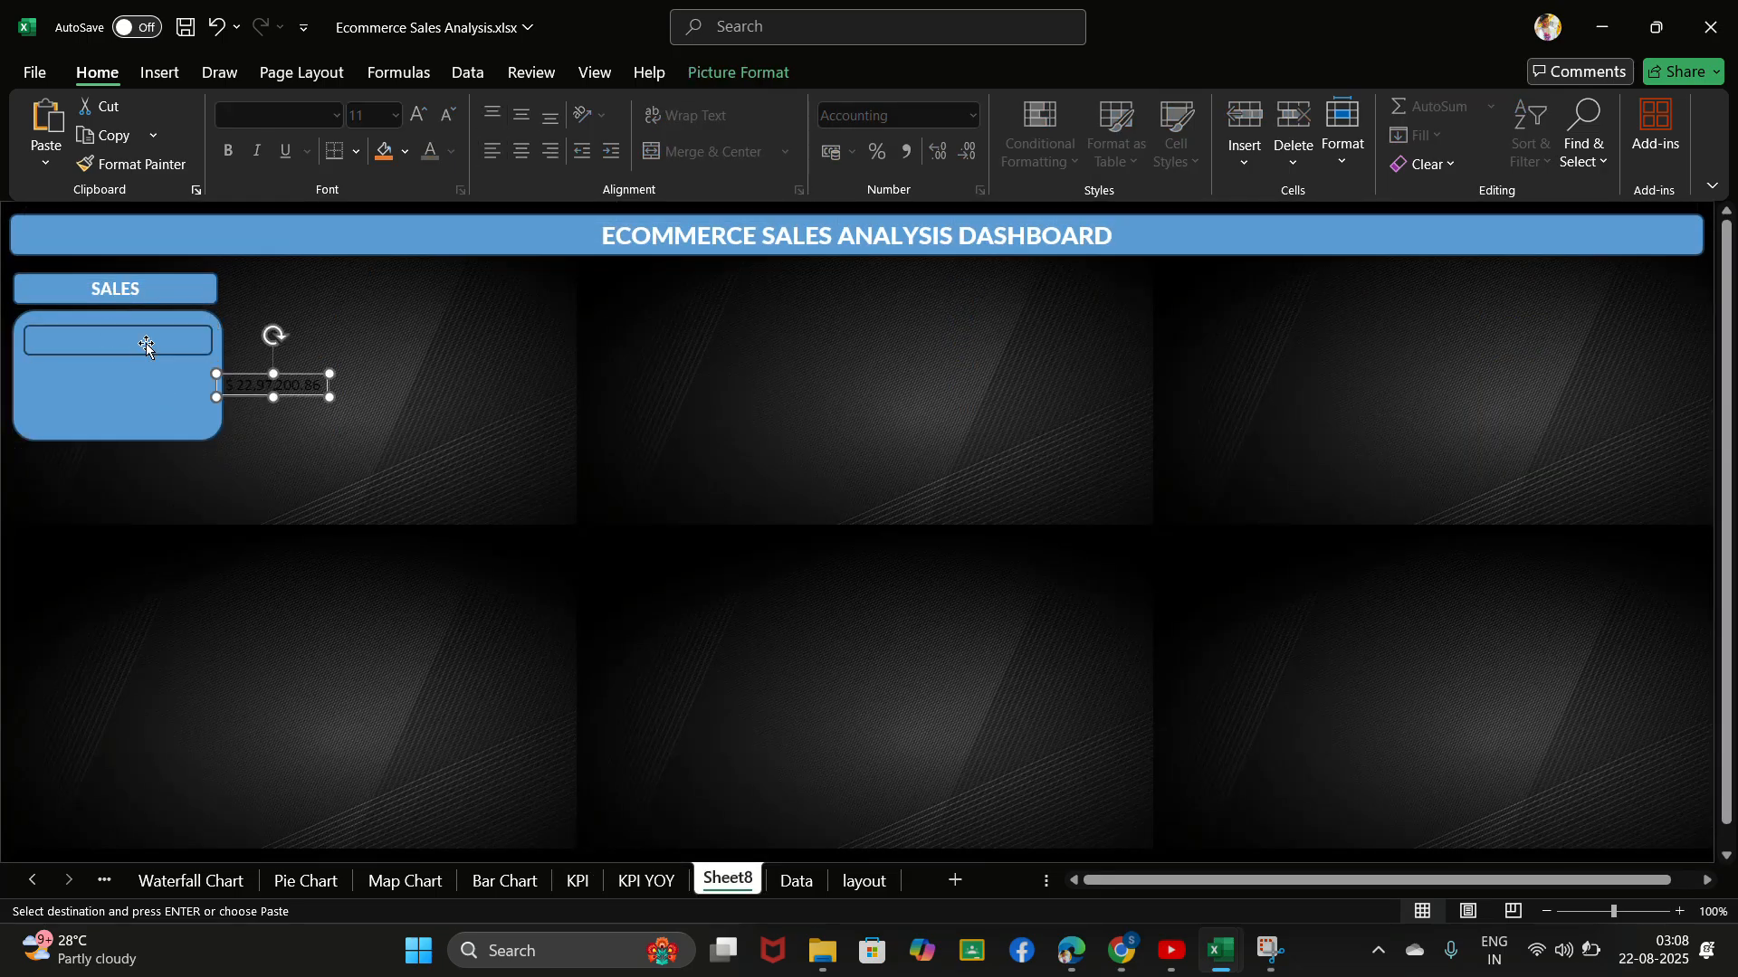
left_click_drag(258, 382, 101, 340)
left_click(313, 362)
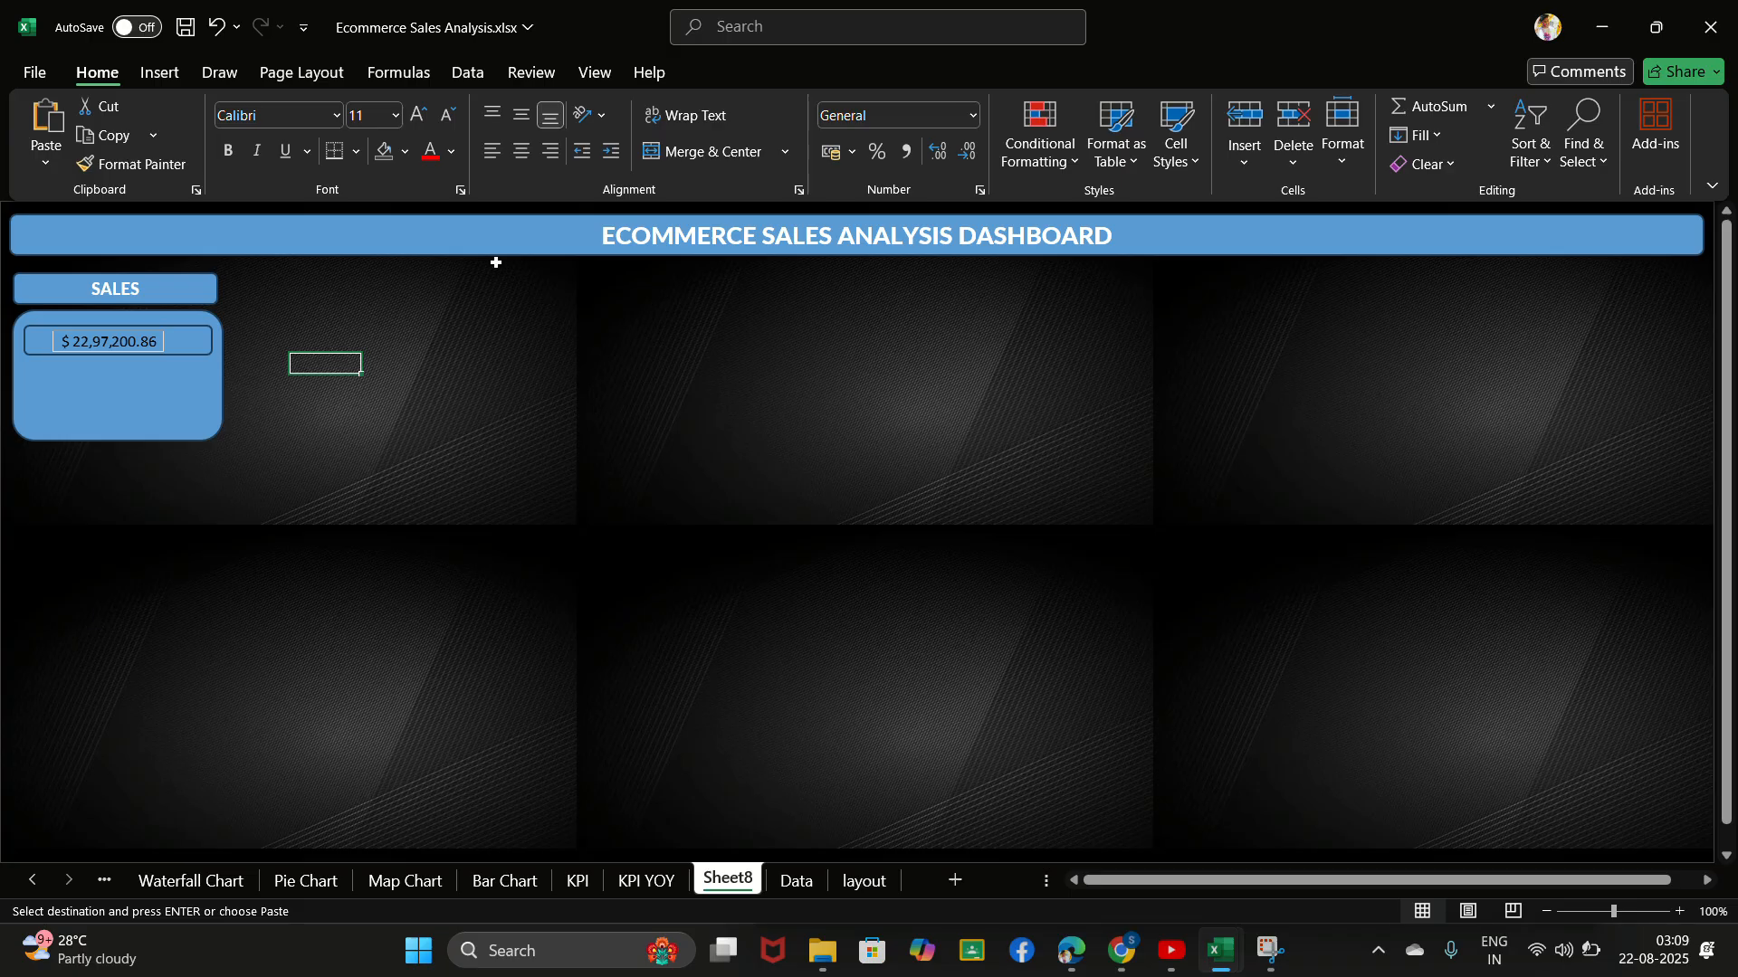
- Undo the placement and pasting of the total sales value on the card
left_click(744, 42)
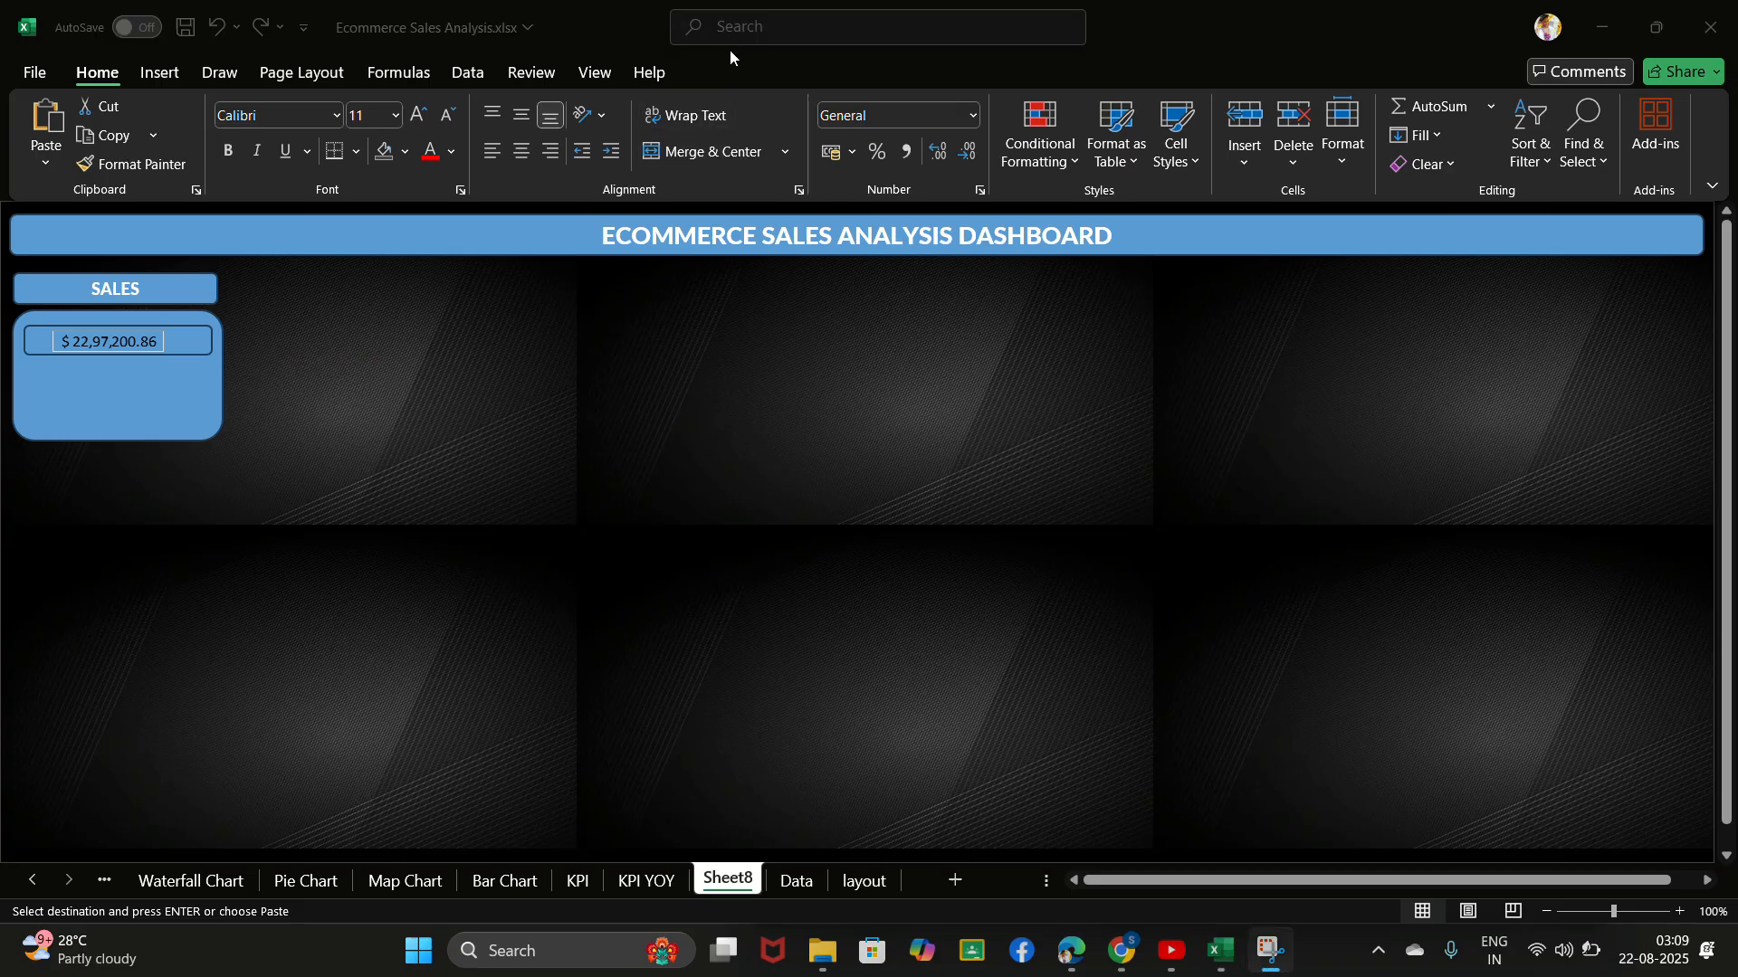
key("ctrl+v")
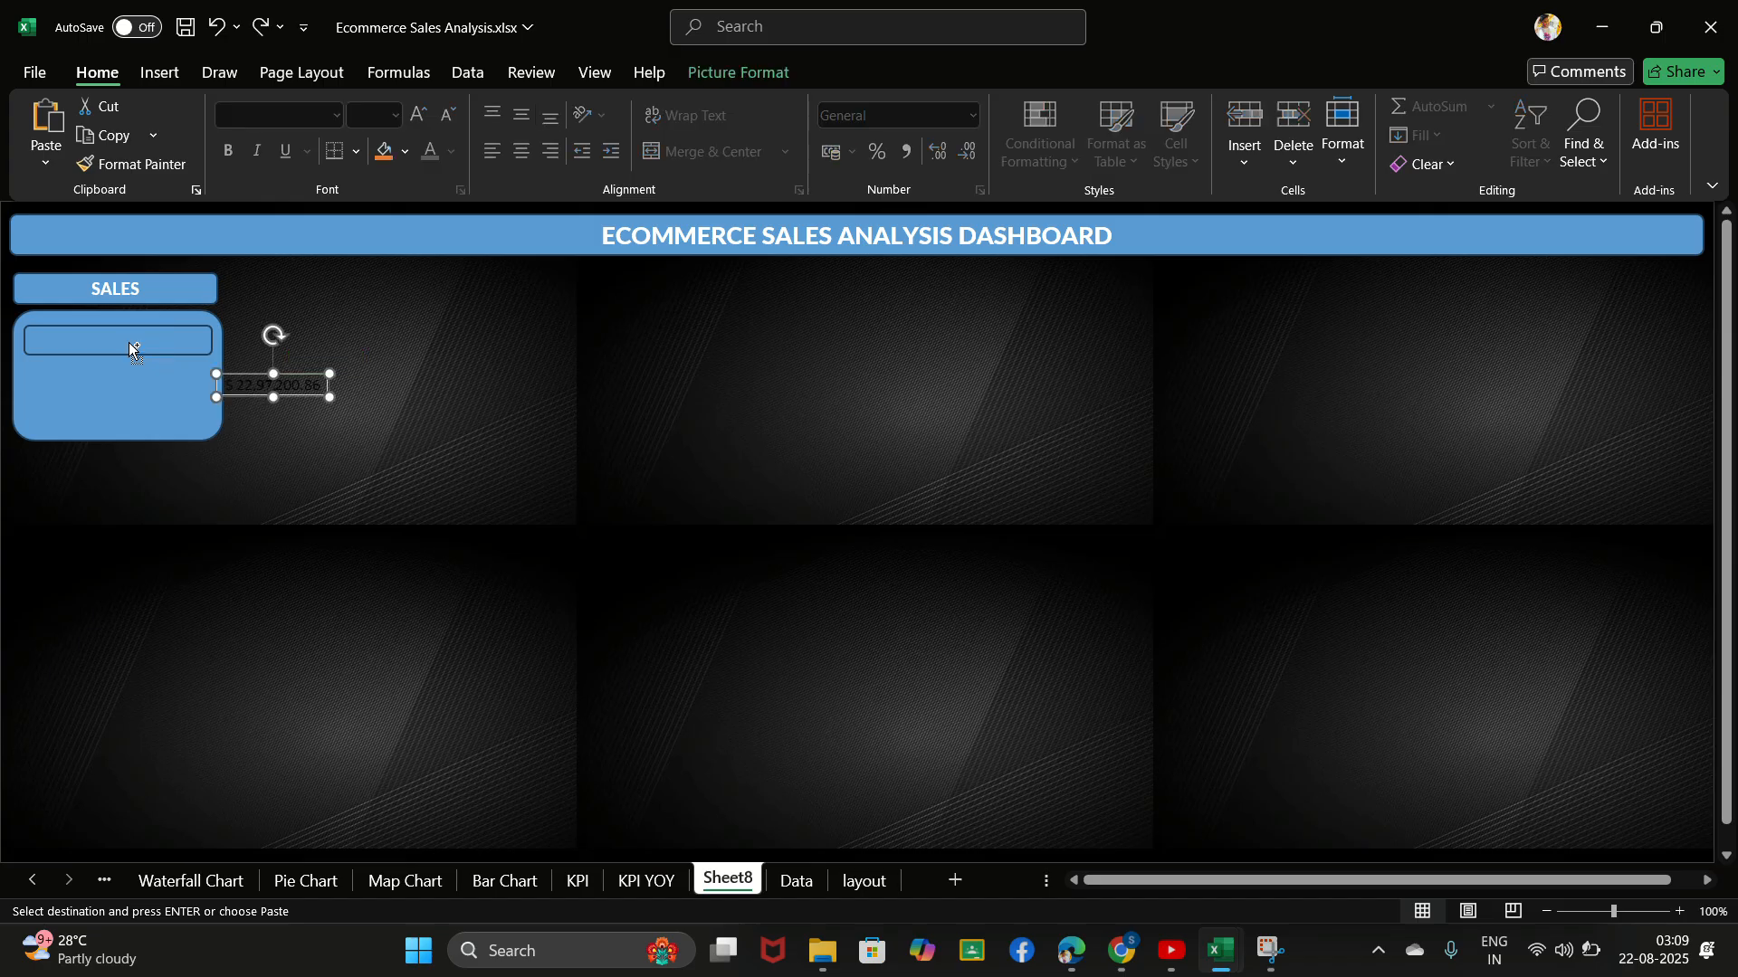
key("ctrl+z")
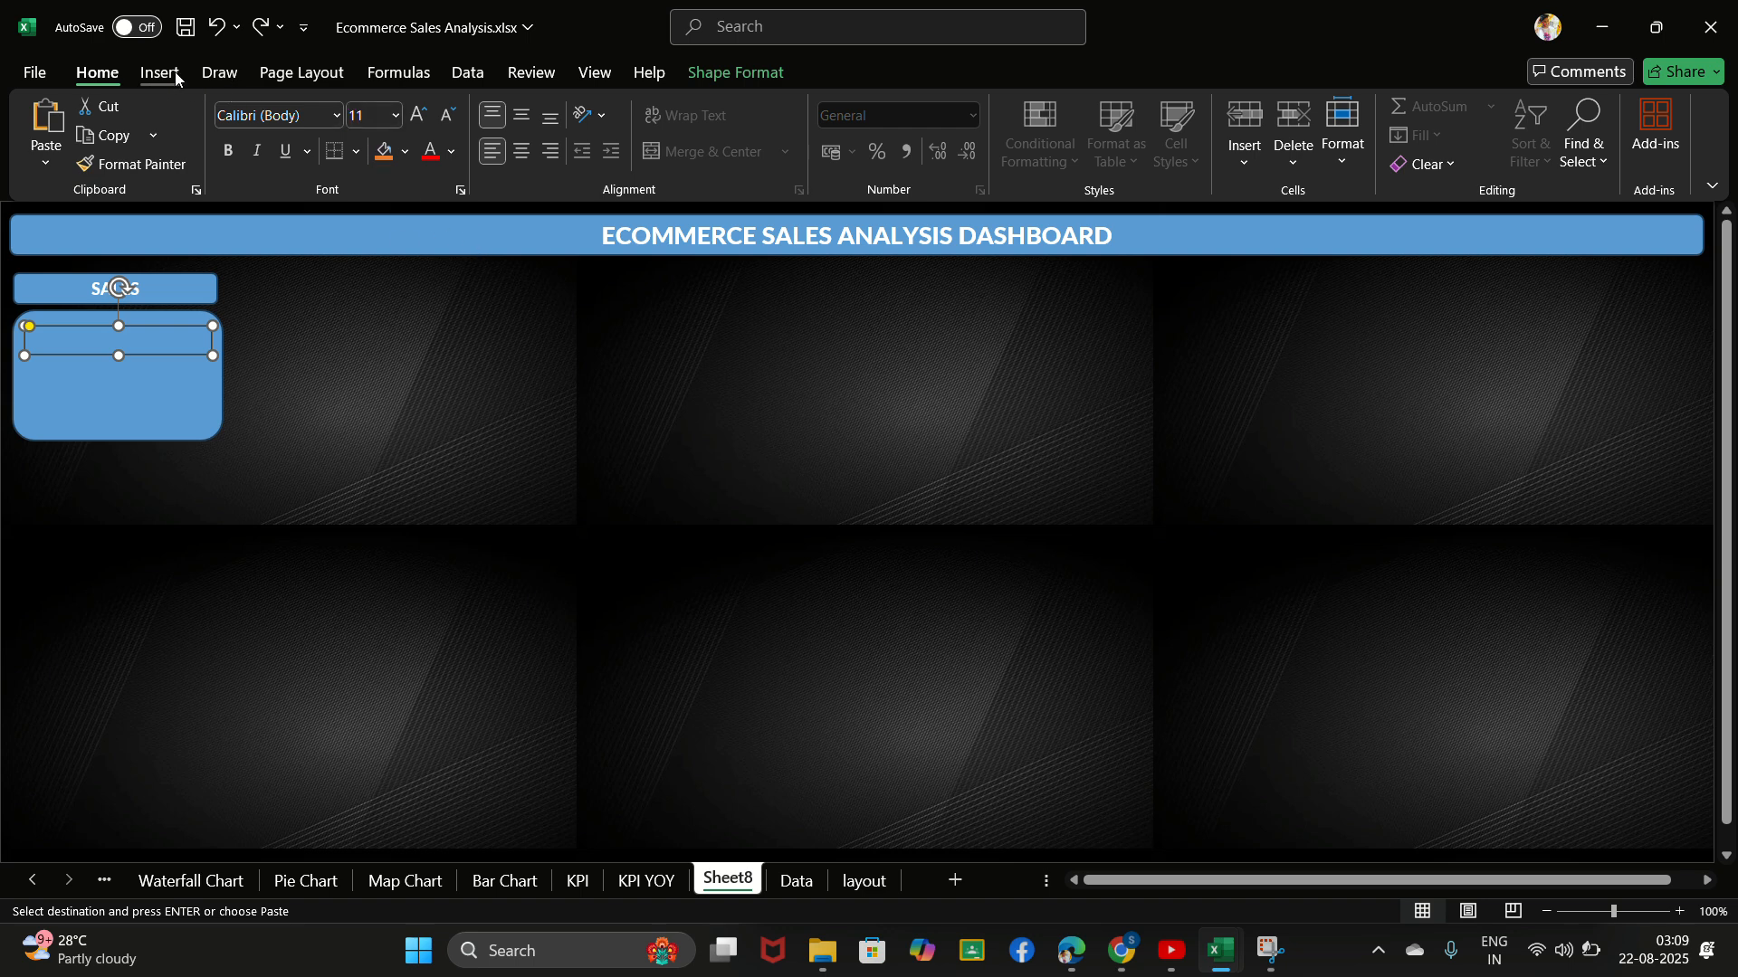
- Show the formula bar above the dashboard sheet
left_click(305, 73)
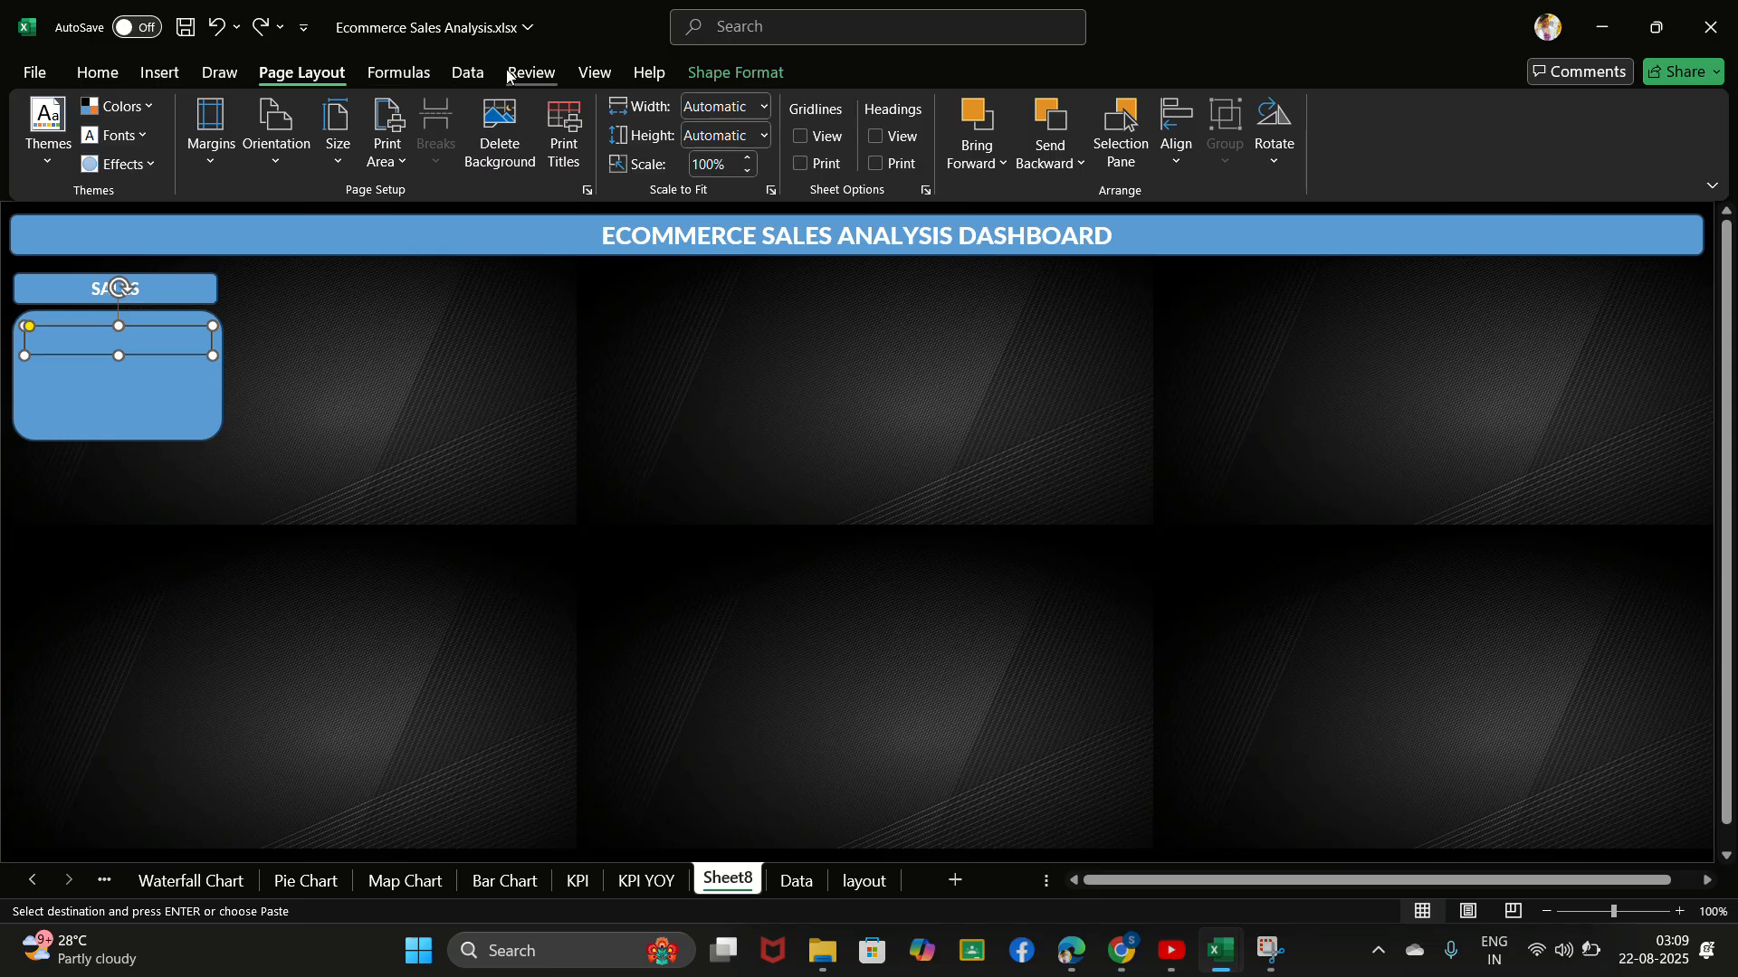
left_click(595, 74)
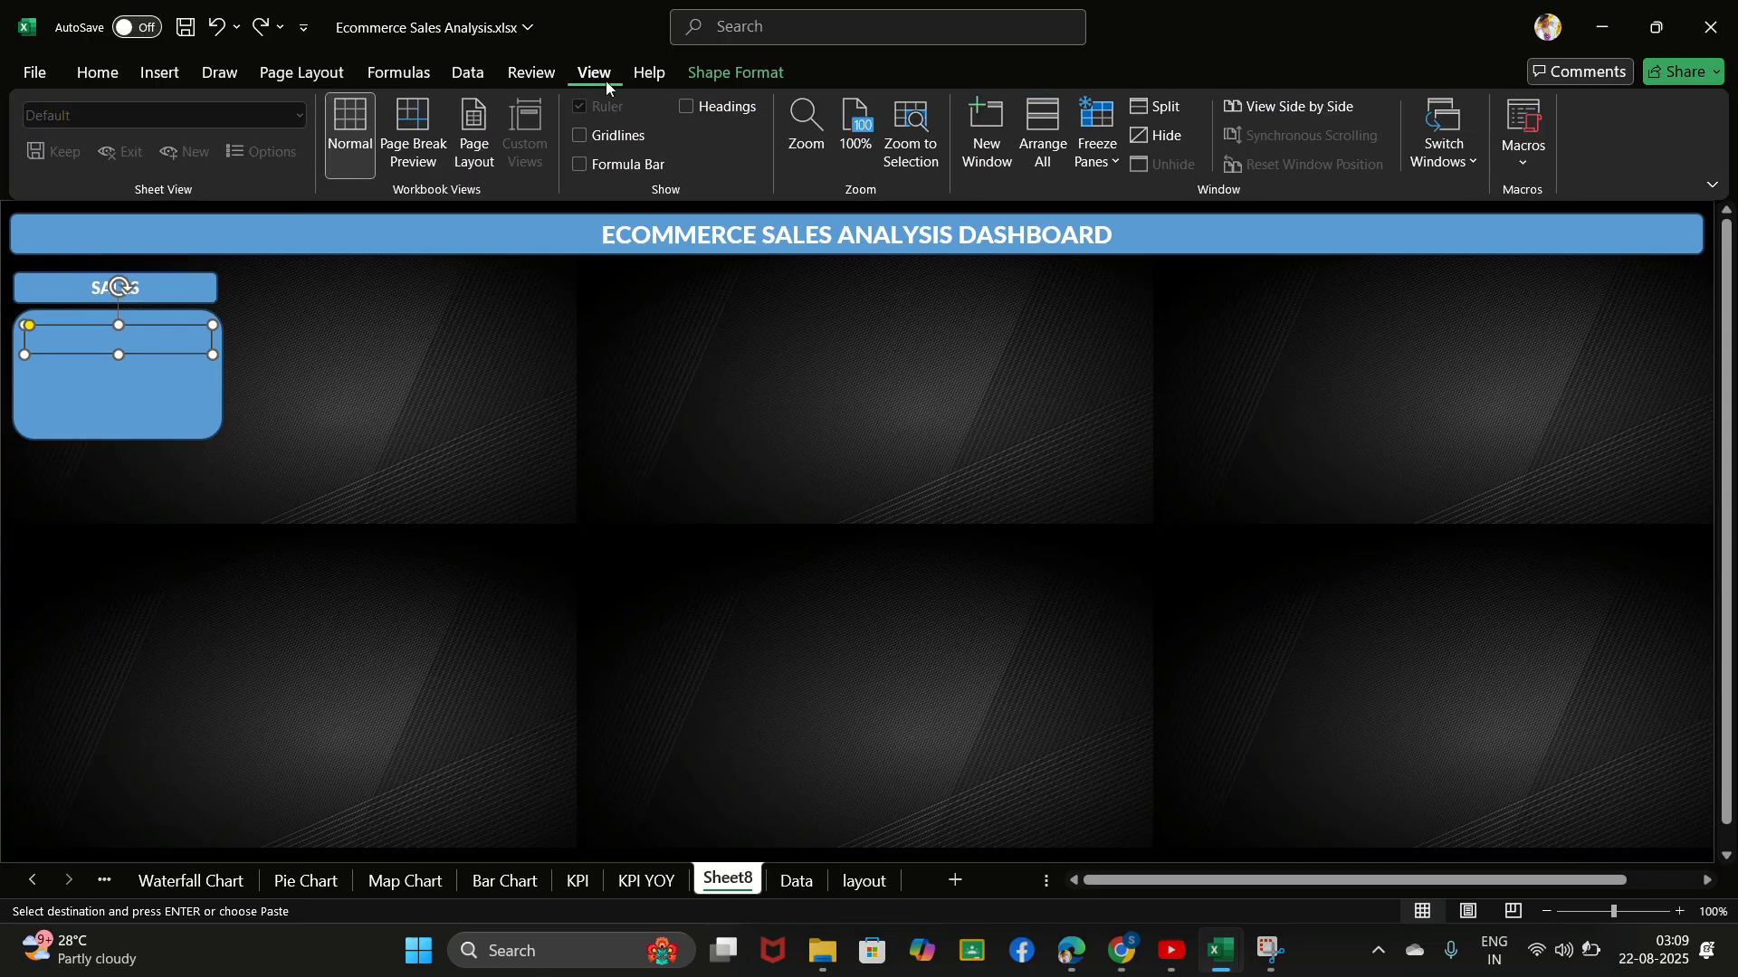
left_click(579, 164)
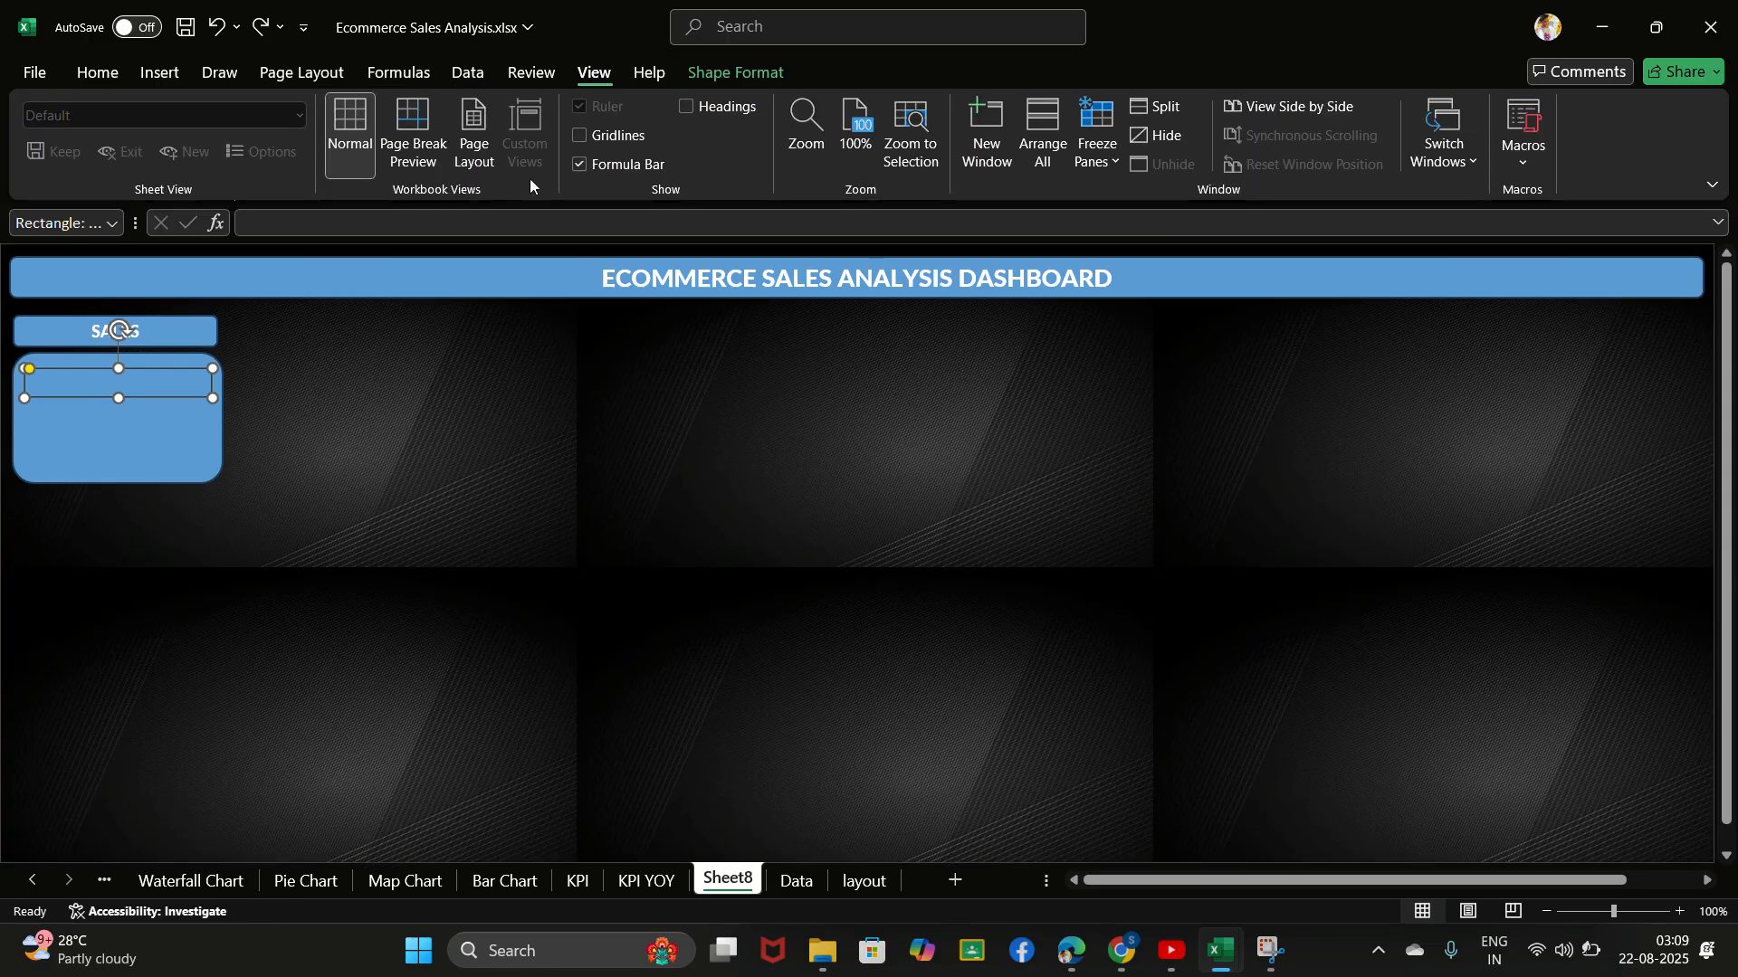
- Link the empty rectangle inside the sales card to KPI!B17 with a formula and make the rectangle slightly taller
left_click(289, 225)
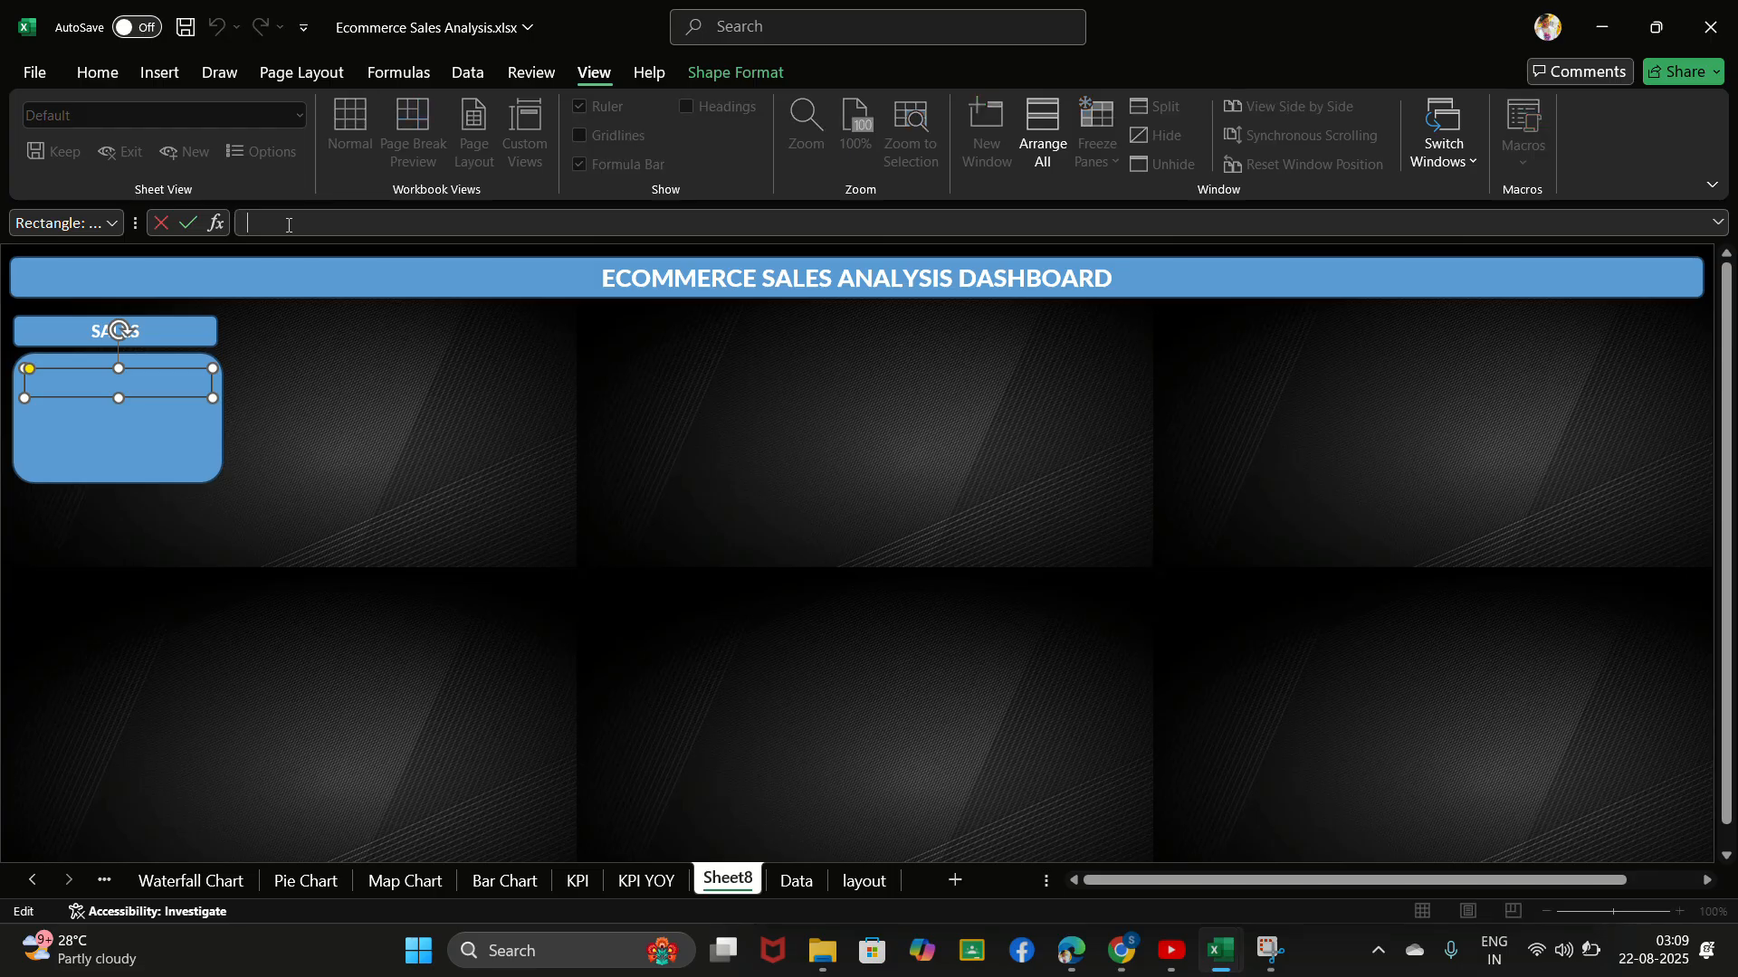
type("=")
left_click(590, 887)
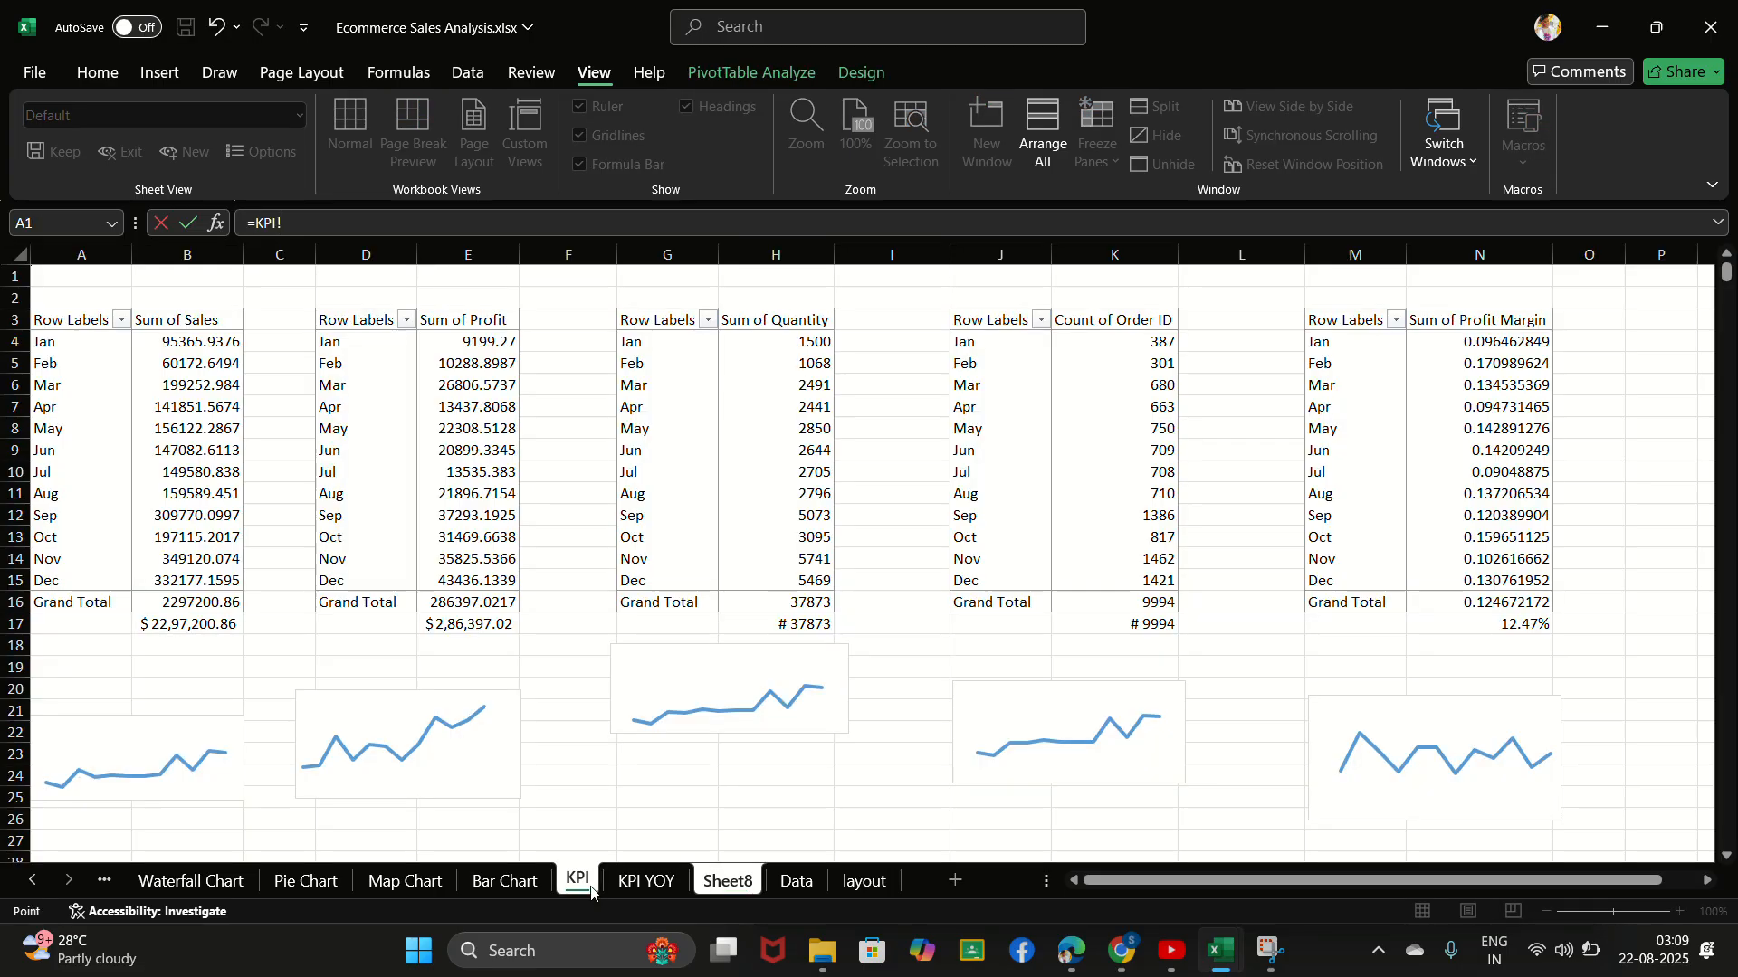
left_click(187, 624)
key("Return")
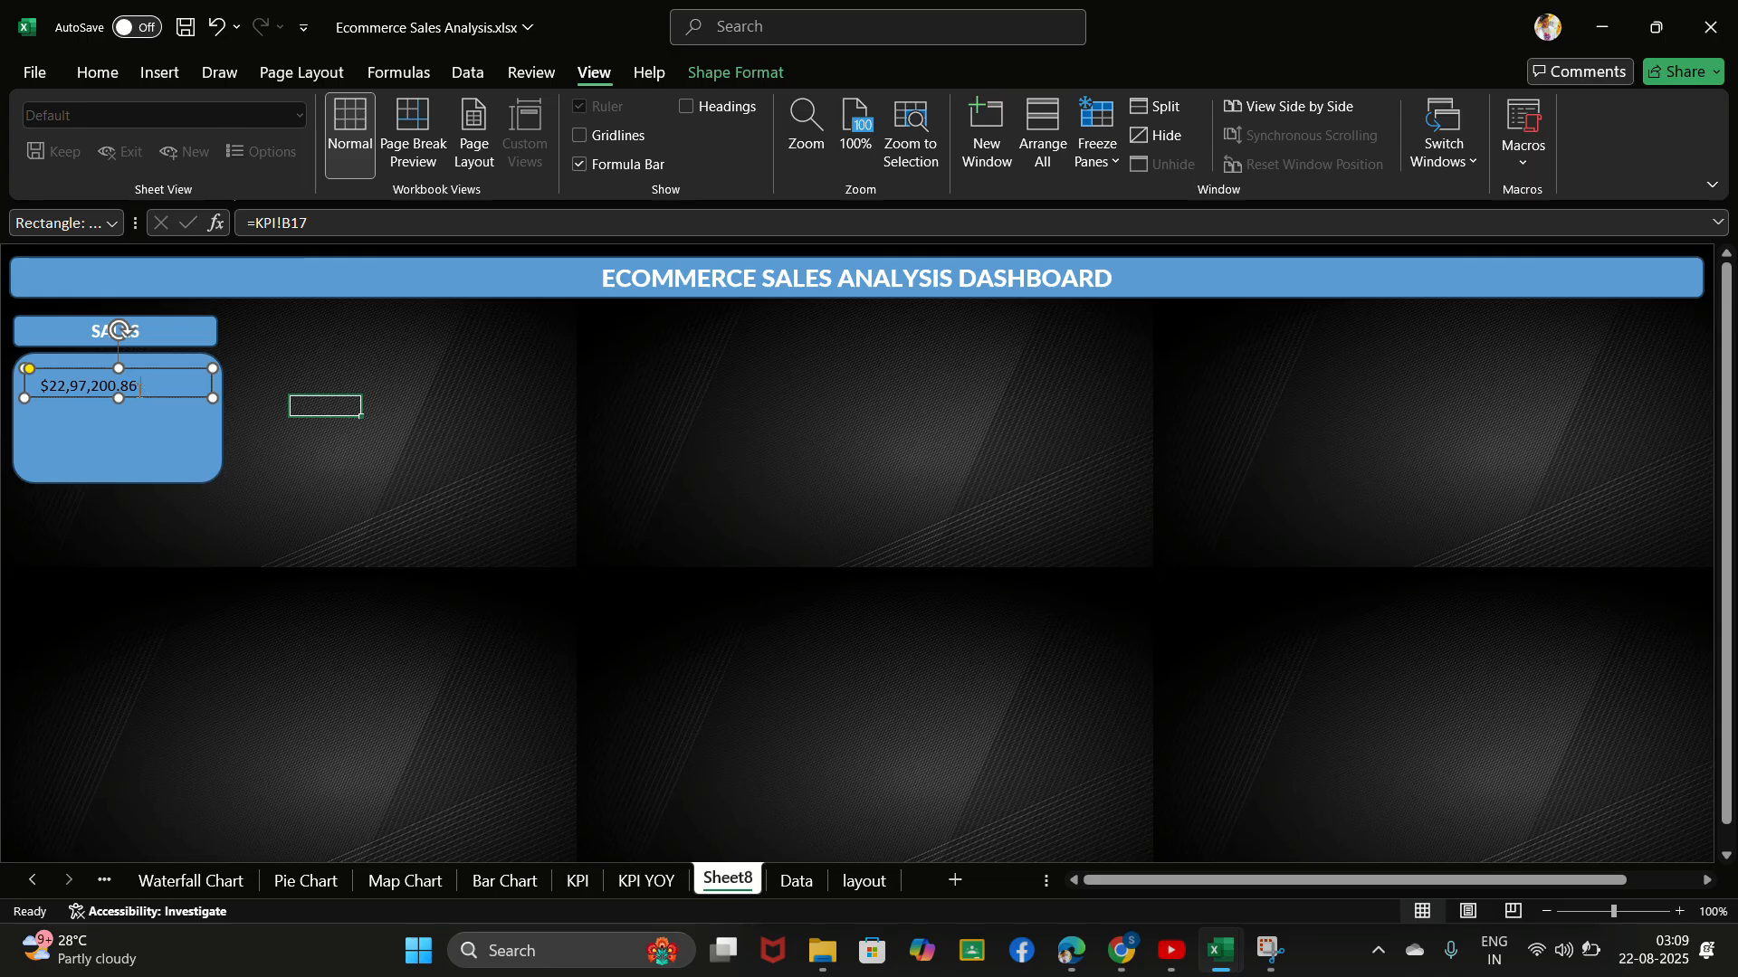
left_click_drag(118, 398, 120, 402)
left_click(323, 343)
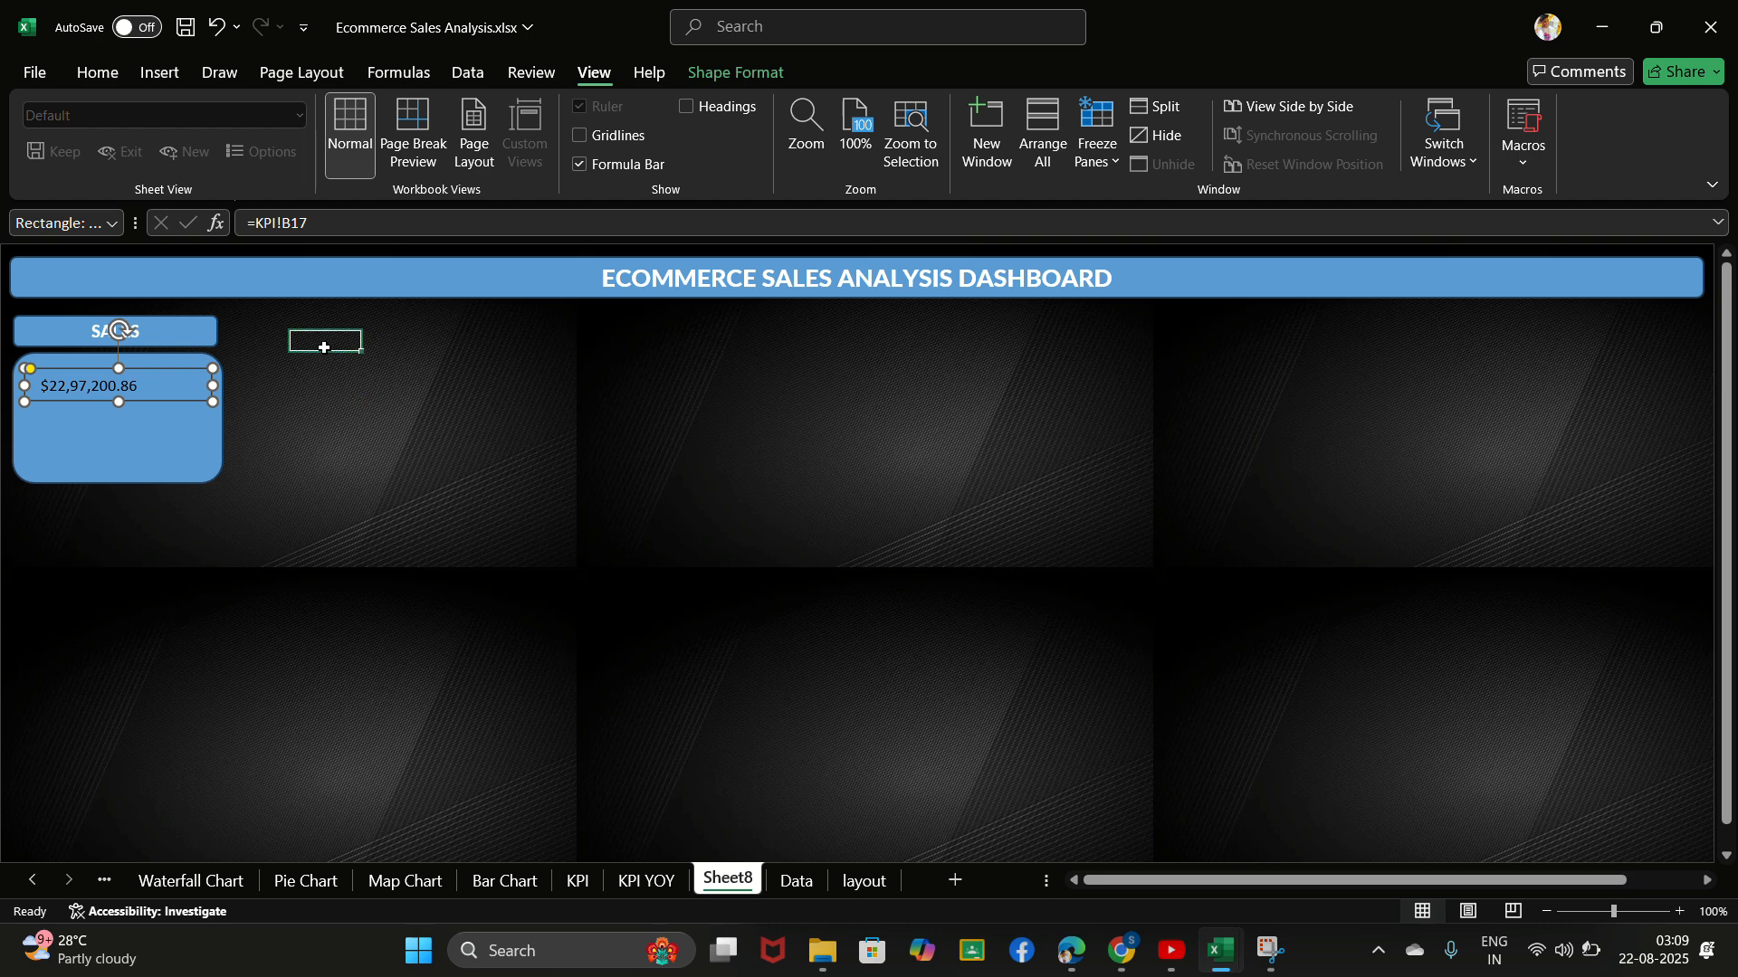
- Format the linked sales value in Lato black and centre it horizontally in its box
left_click(159, 389)
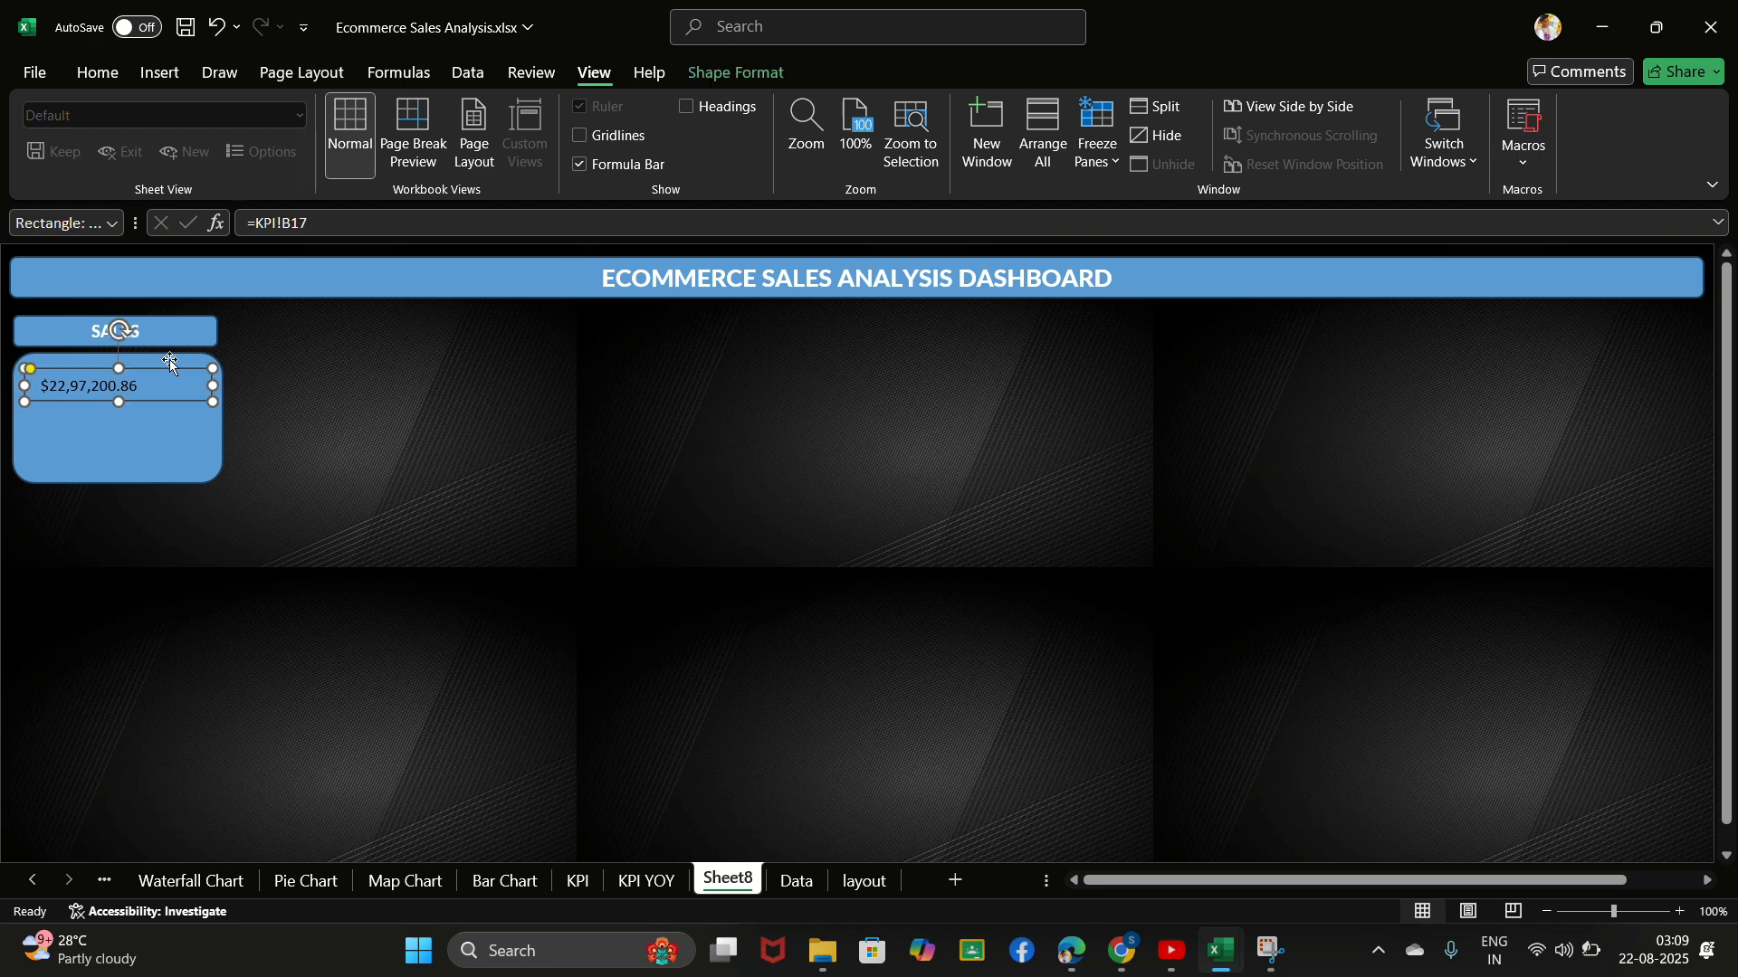
left_click(98, 74)
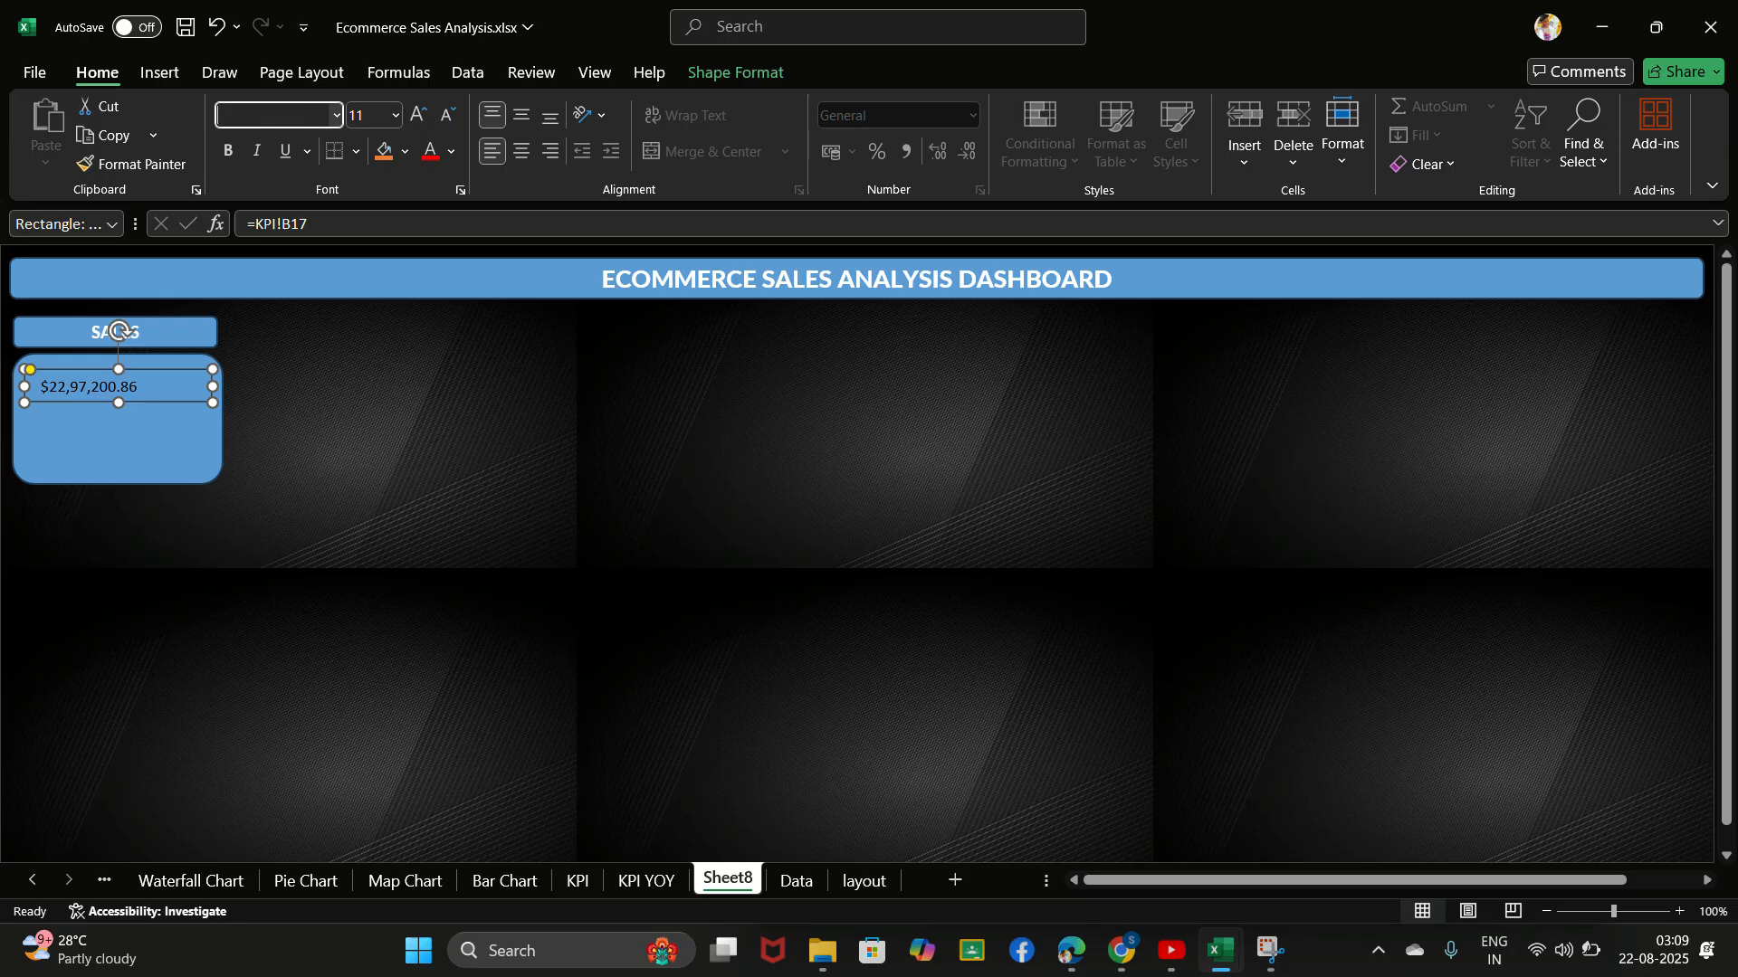
type("Lato black")
key("Return")
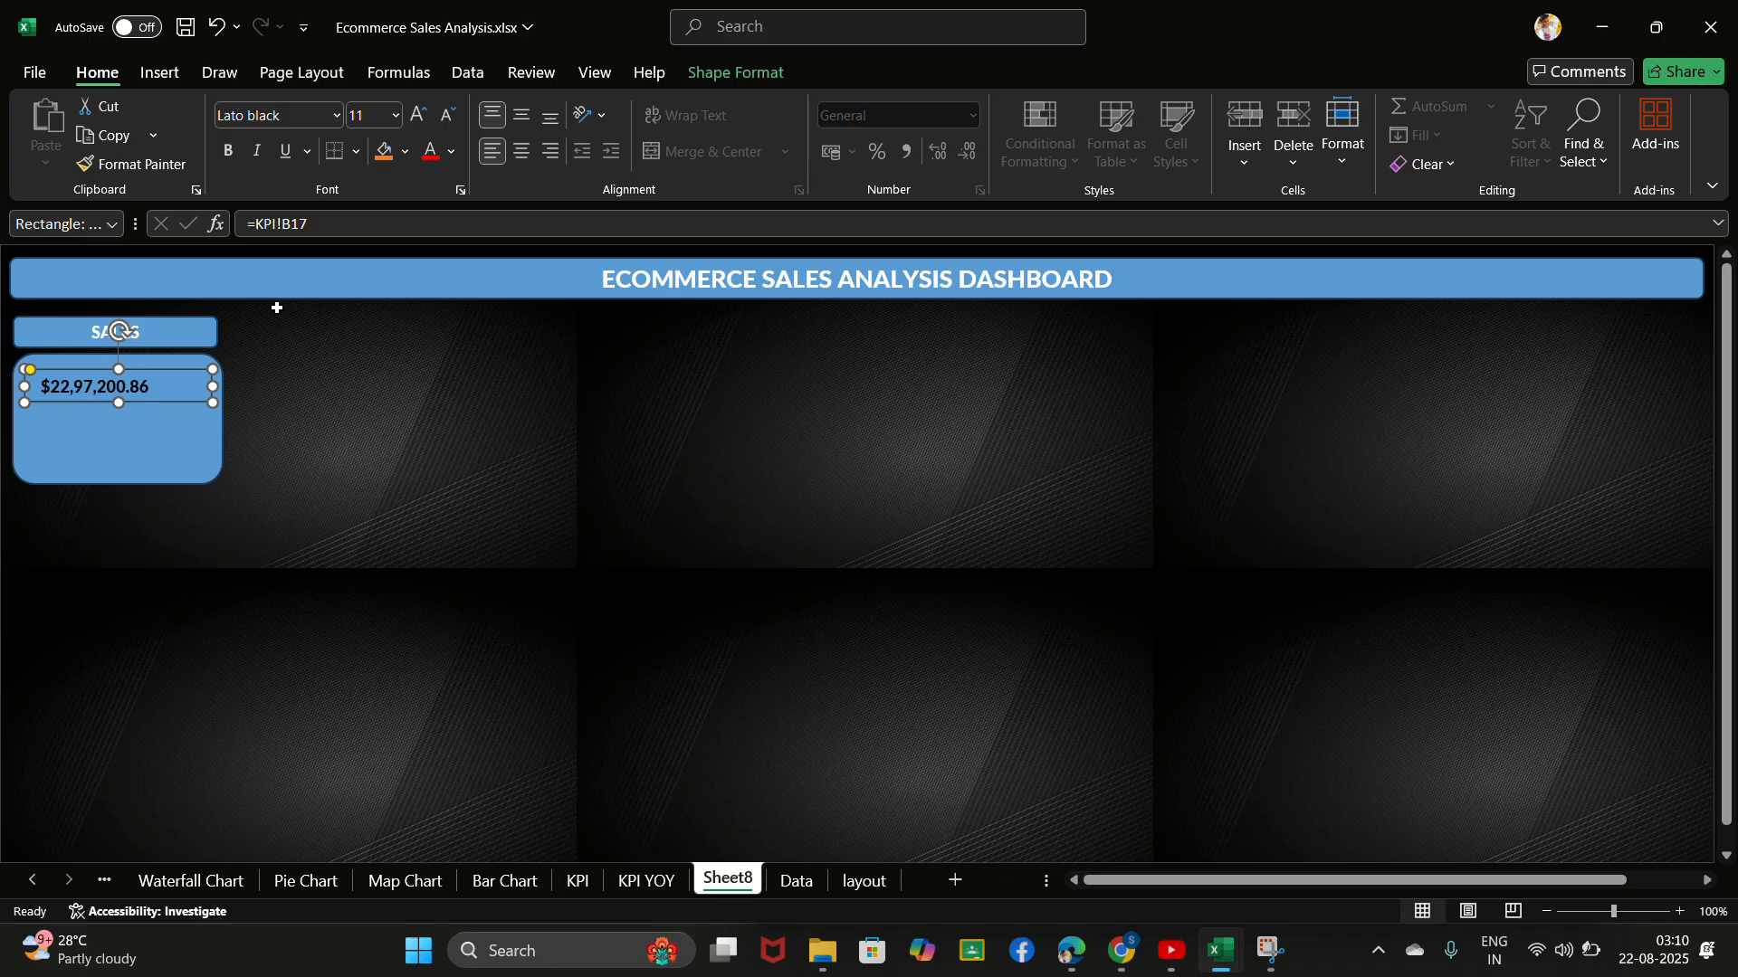
key("ctrl+z")
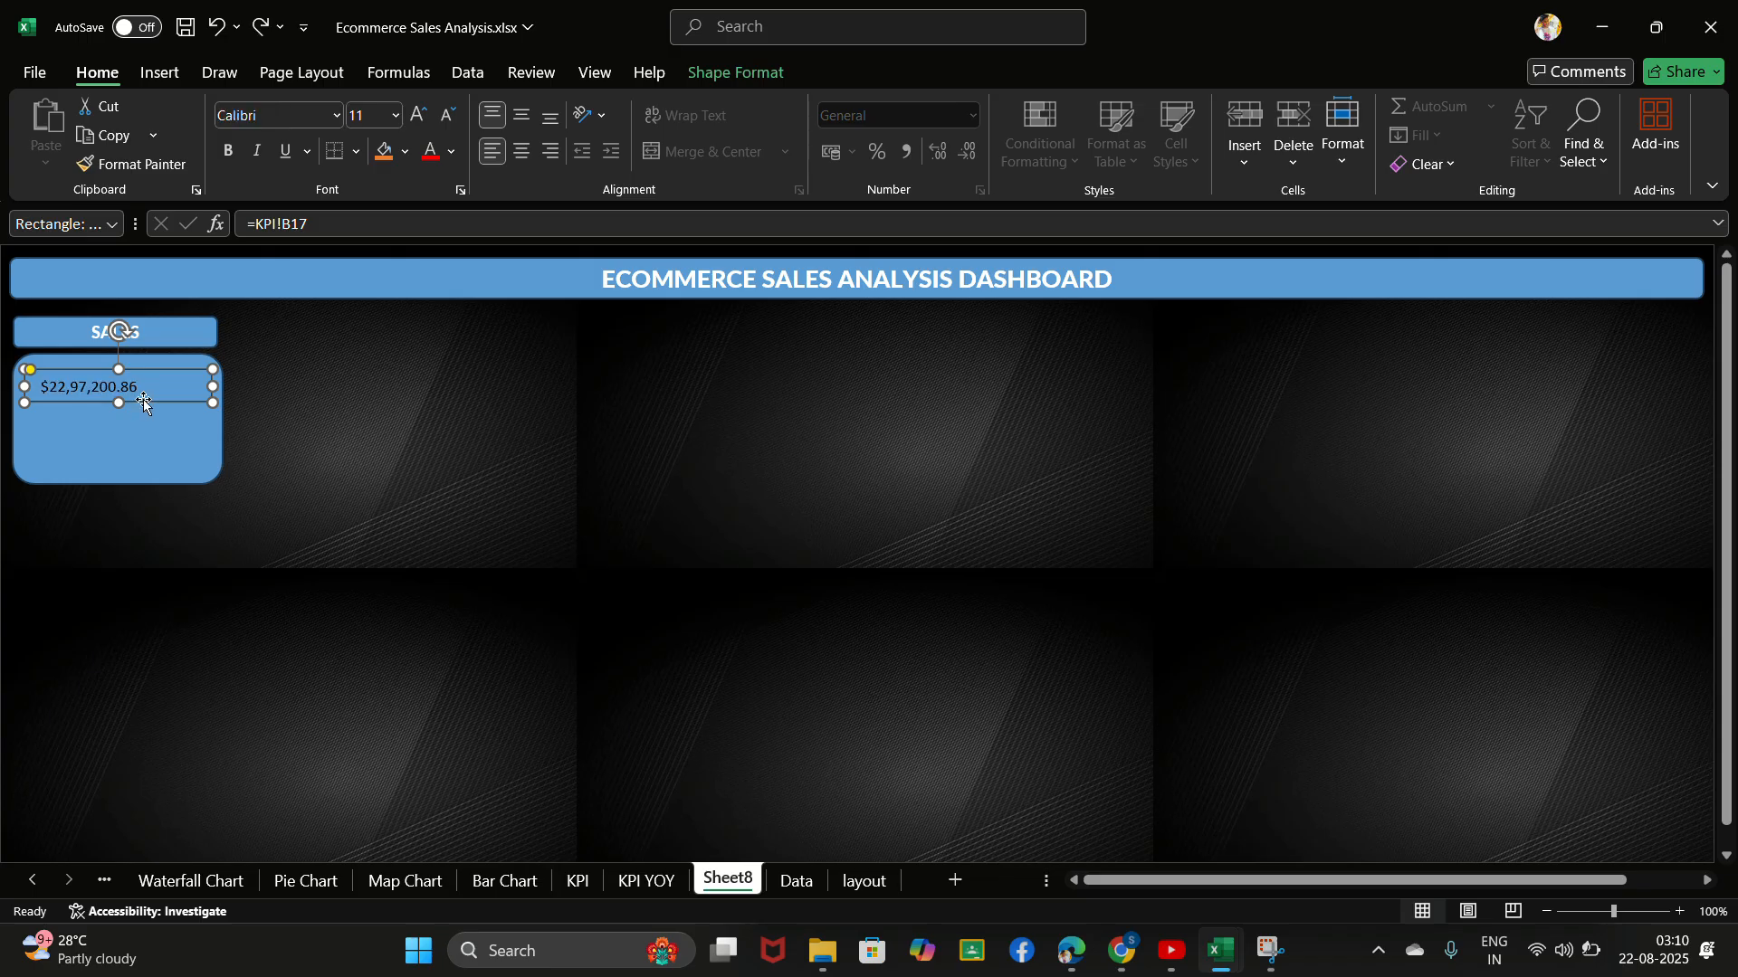
left_click(753, 25)
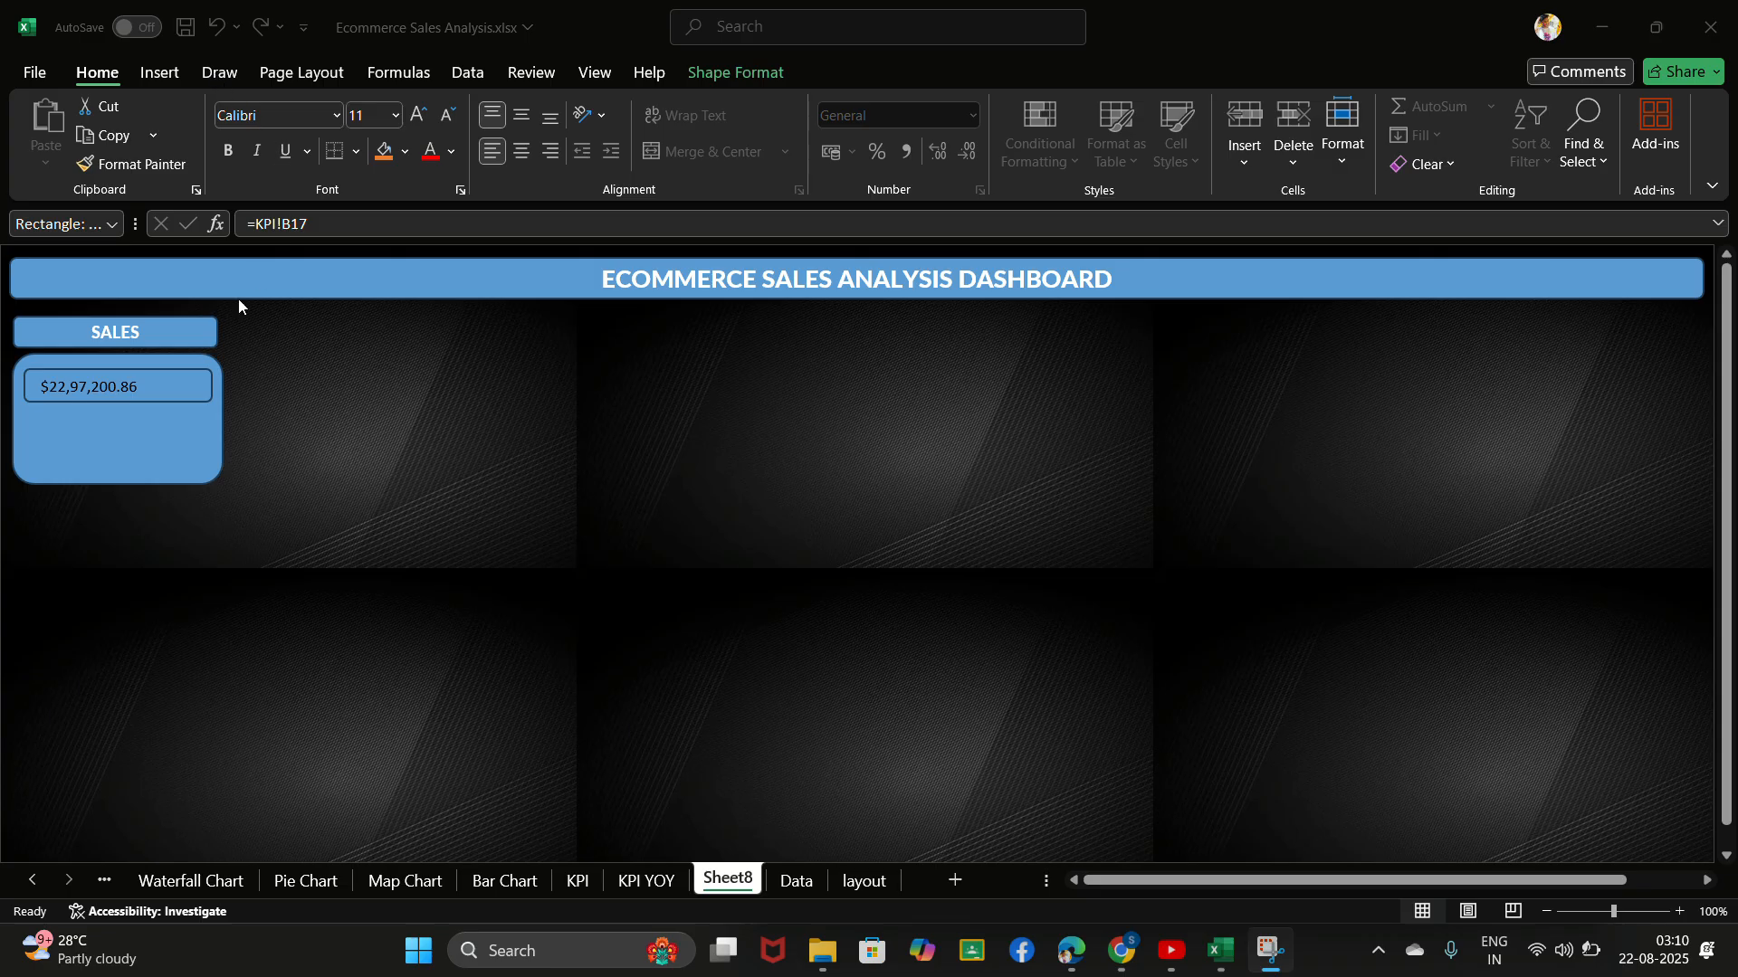
left_click(160, 389)
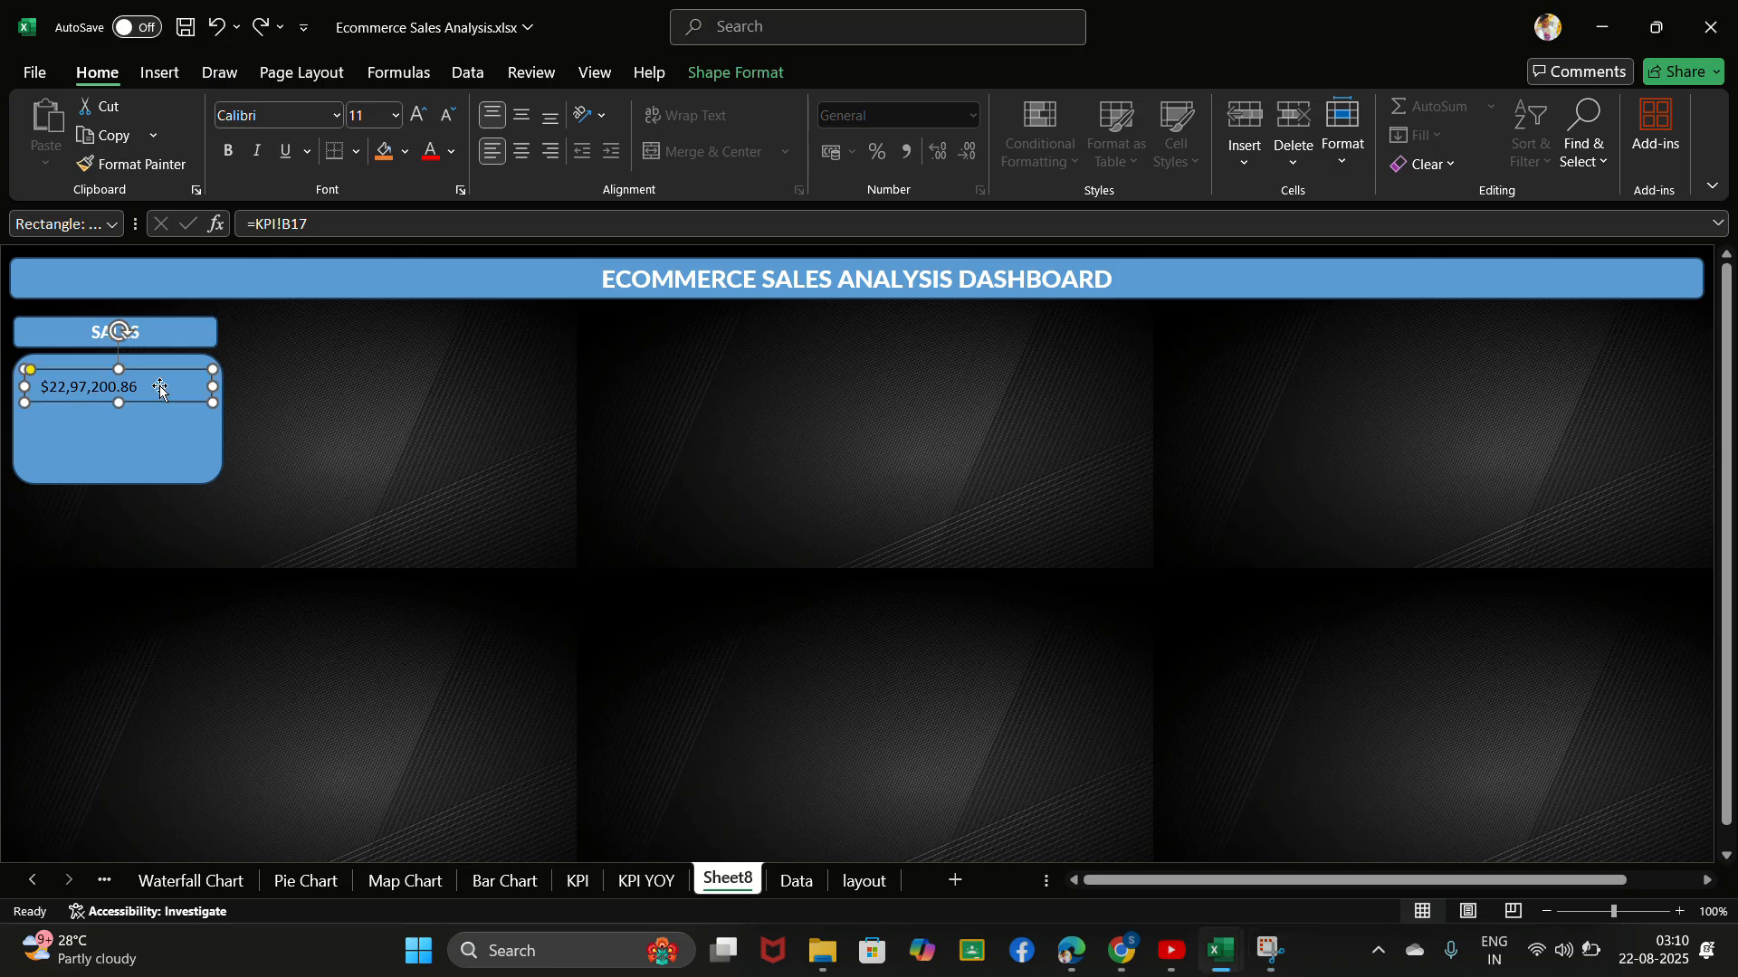
key("ctrl+y")
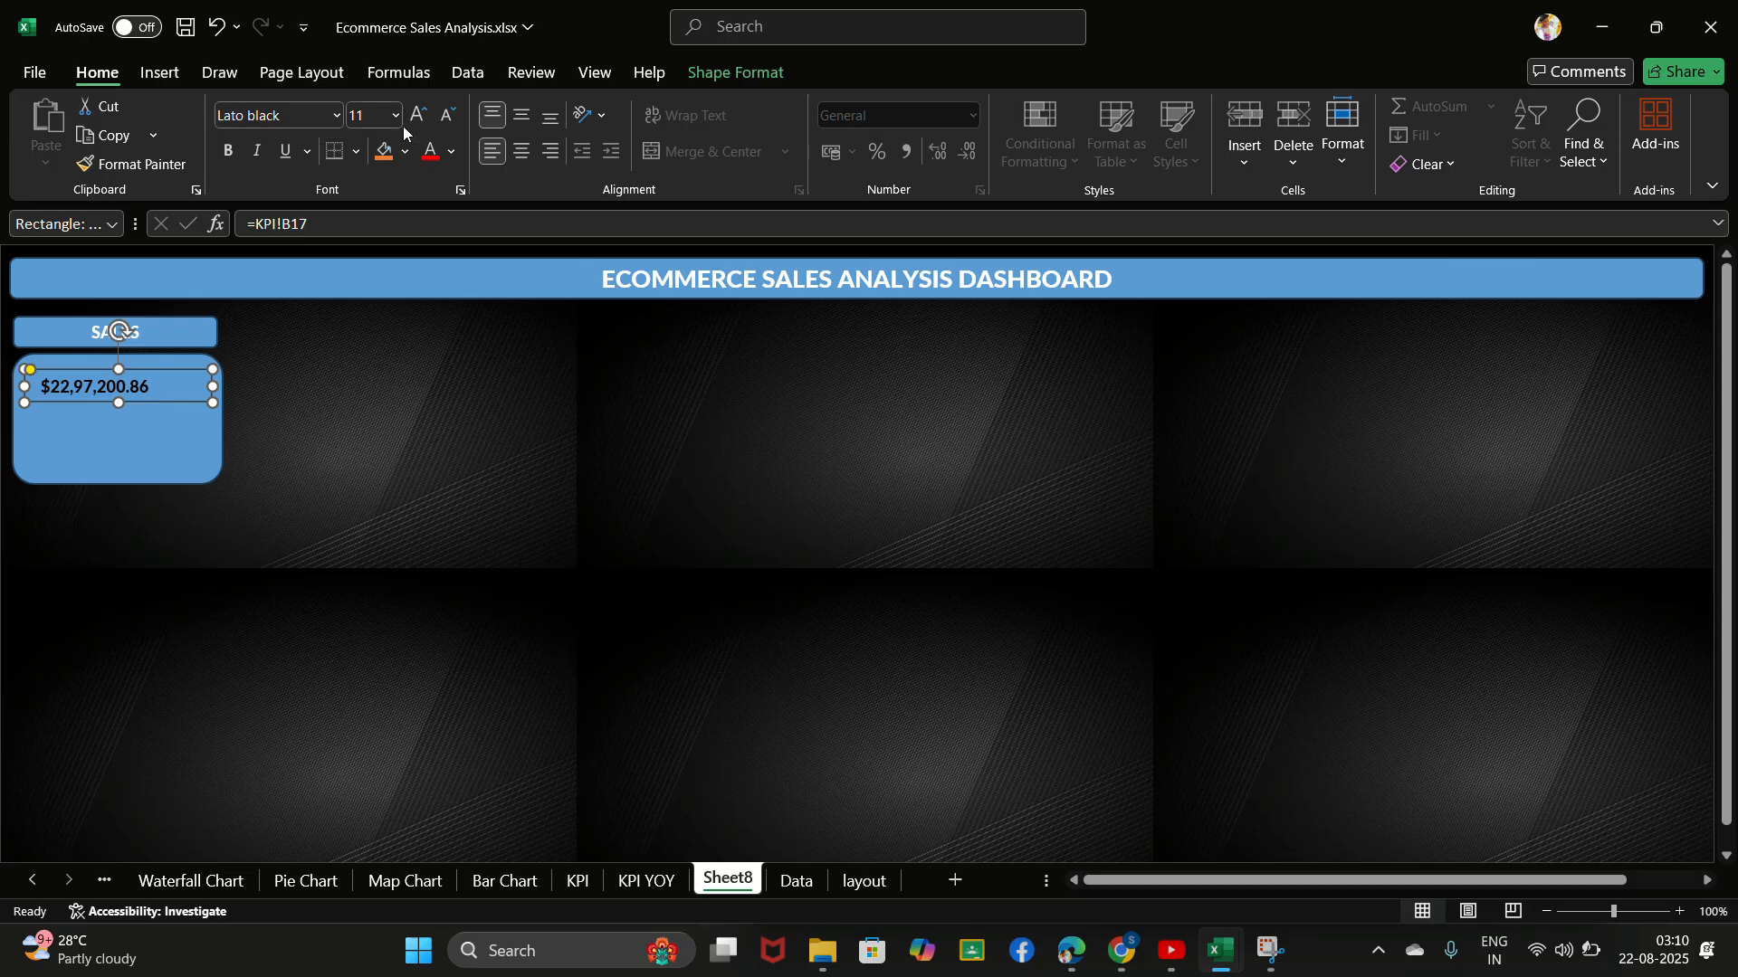
left_click(520, 152)
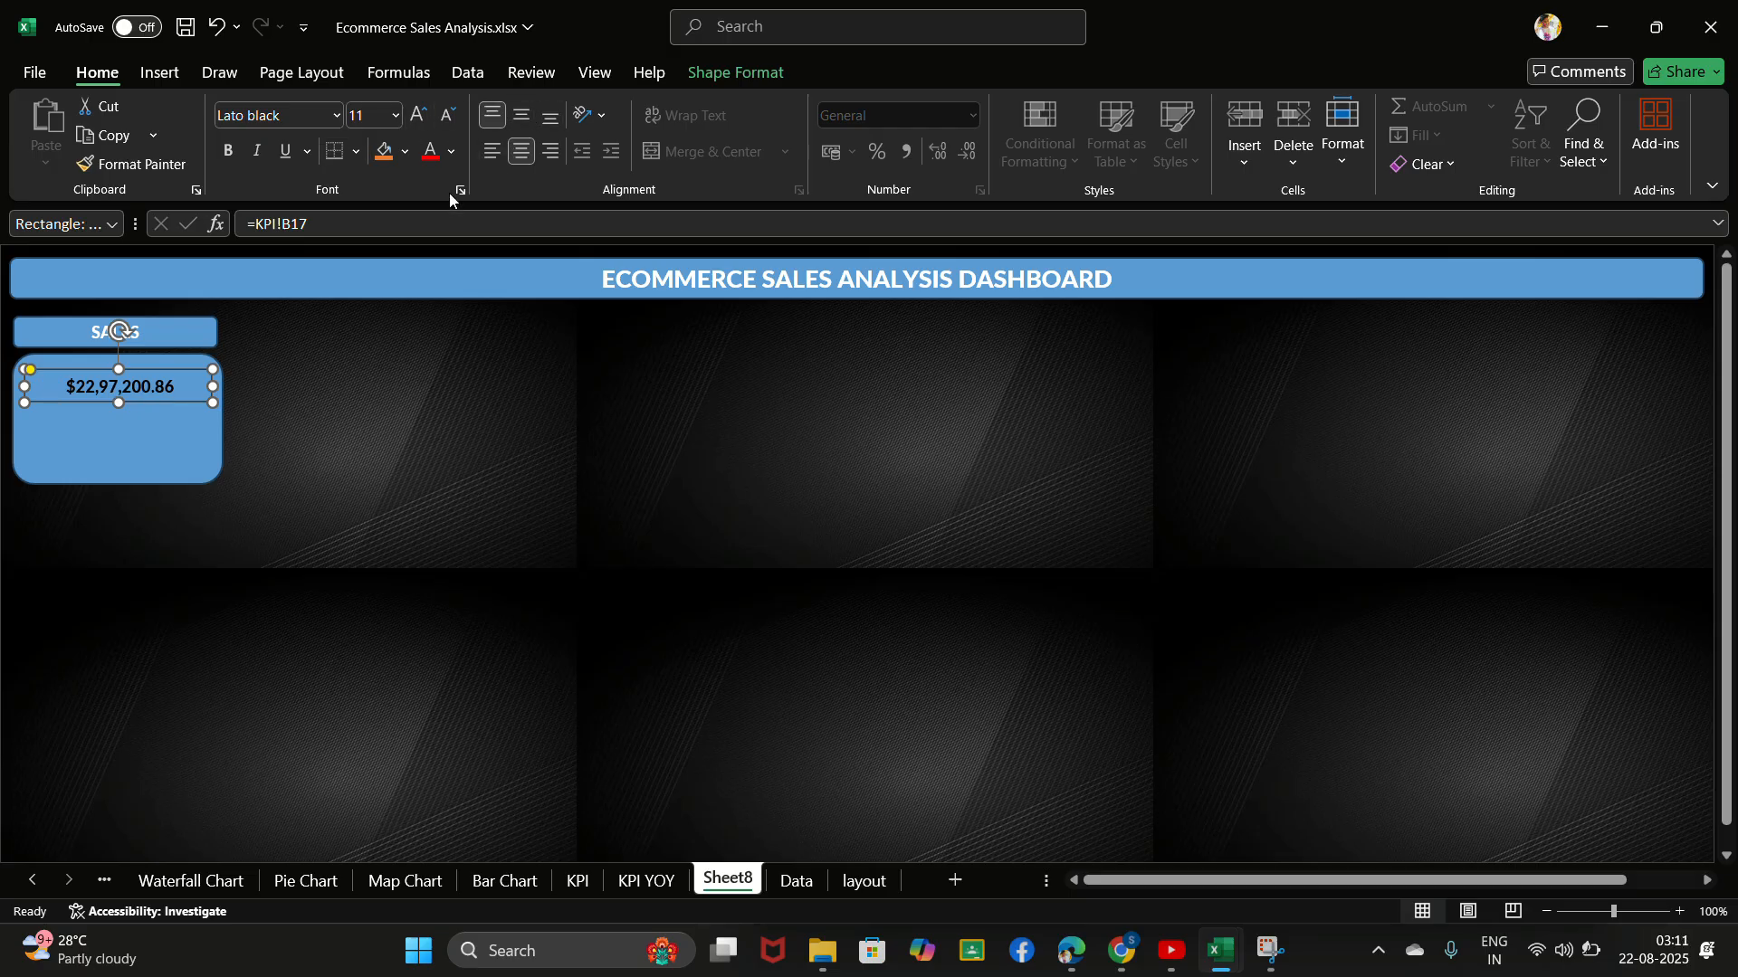
- Copy the Sum of Sales line chart from the KPI sheet and paste it into the sales card on Sheet8
left_click(148, 449)
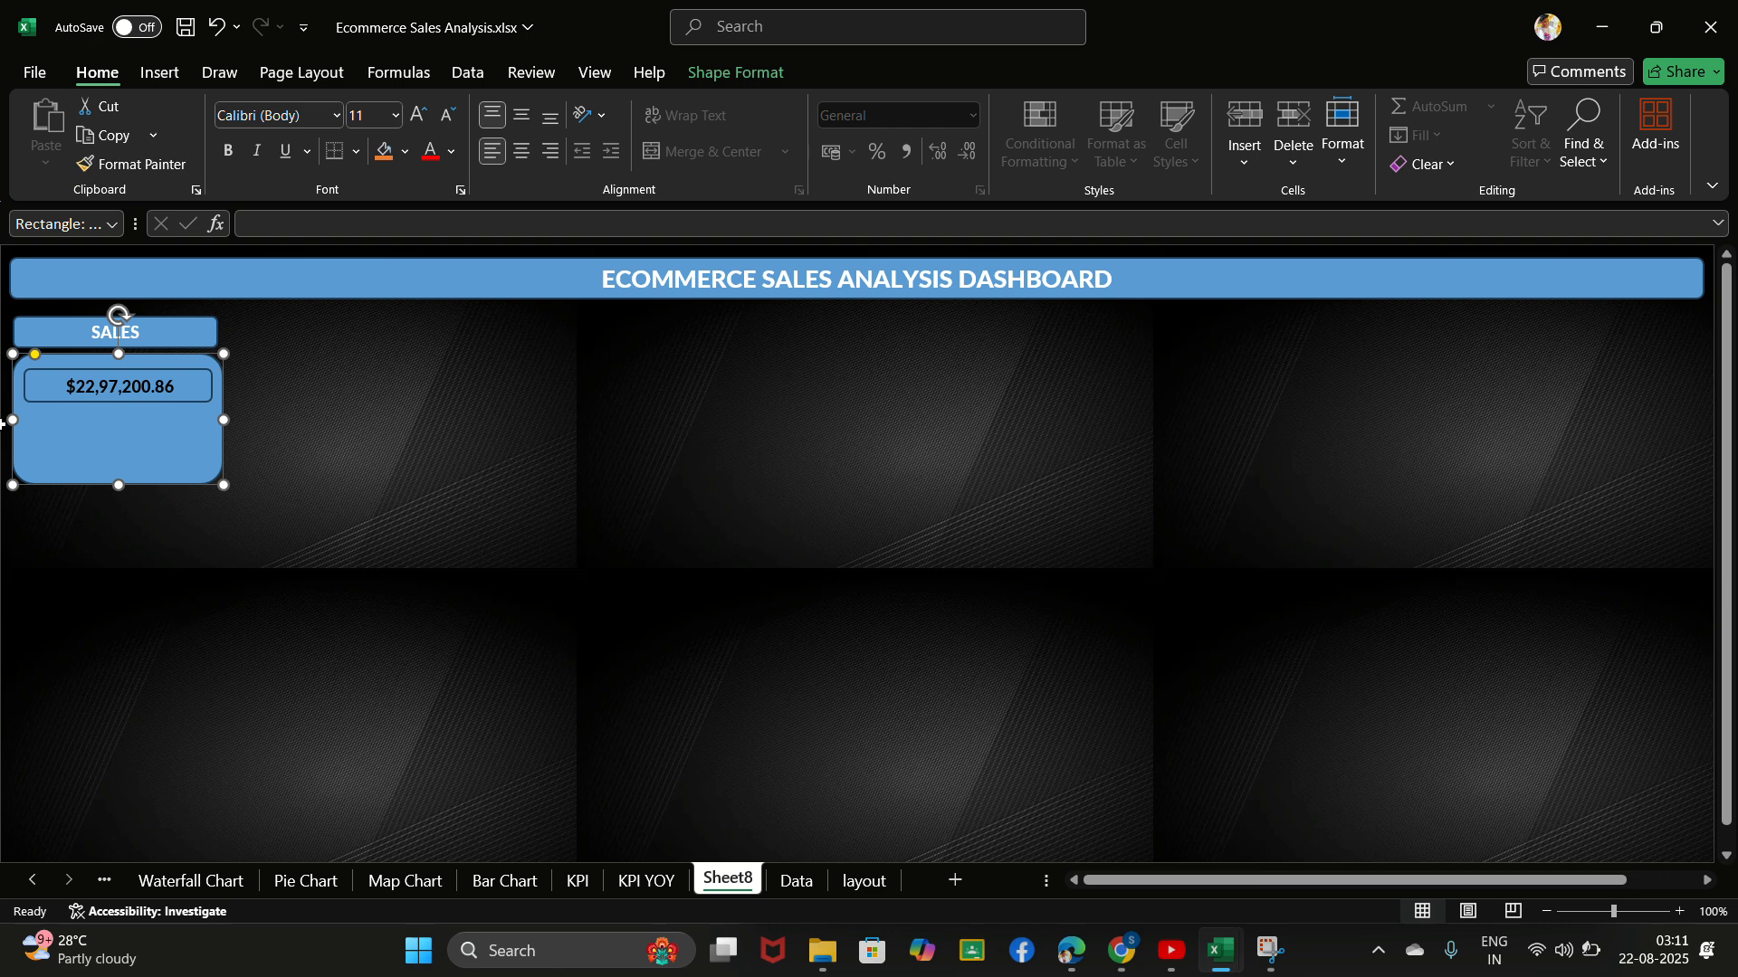
left_click(584, 882)
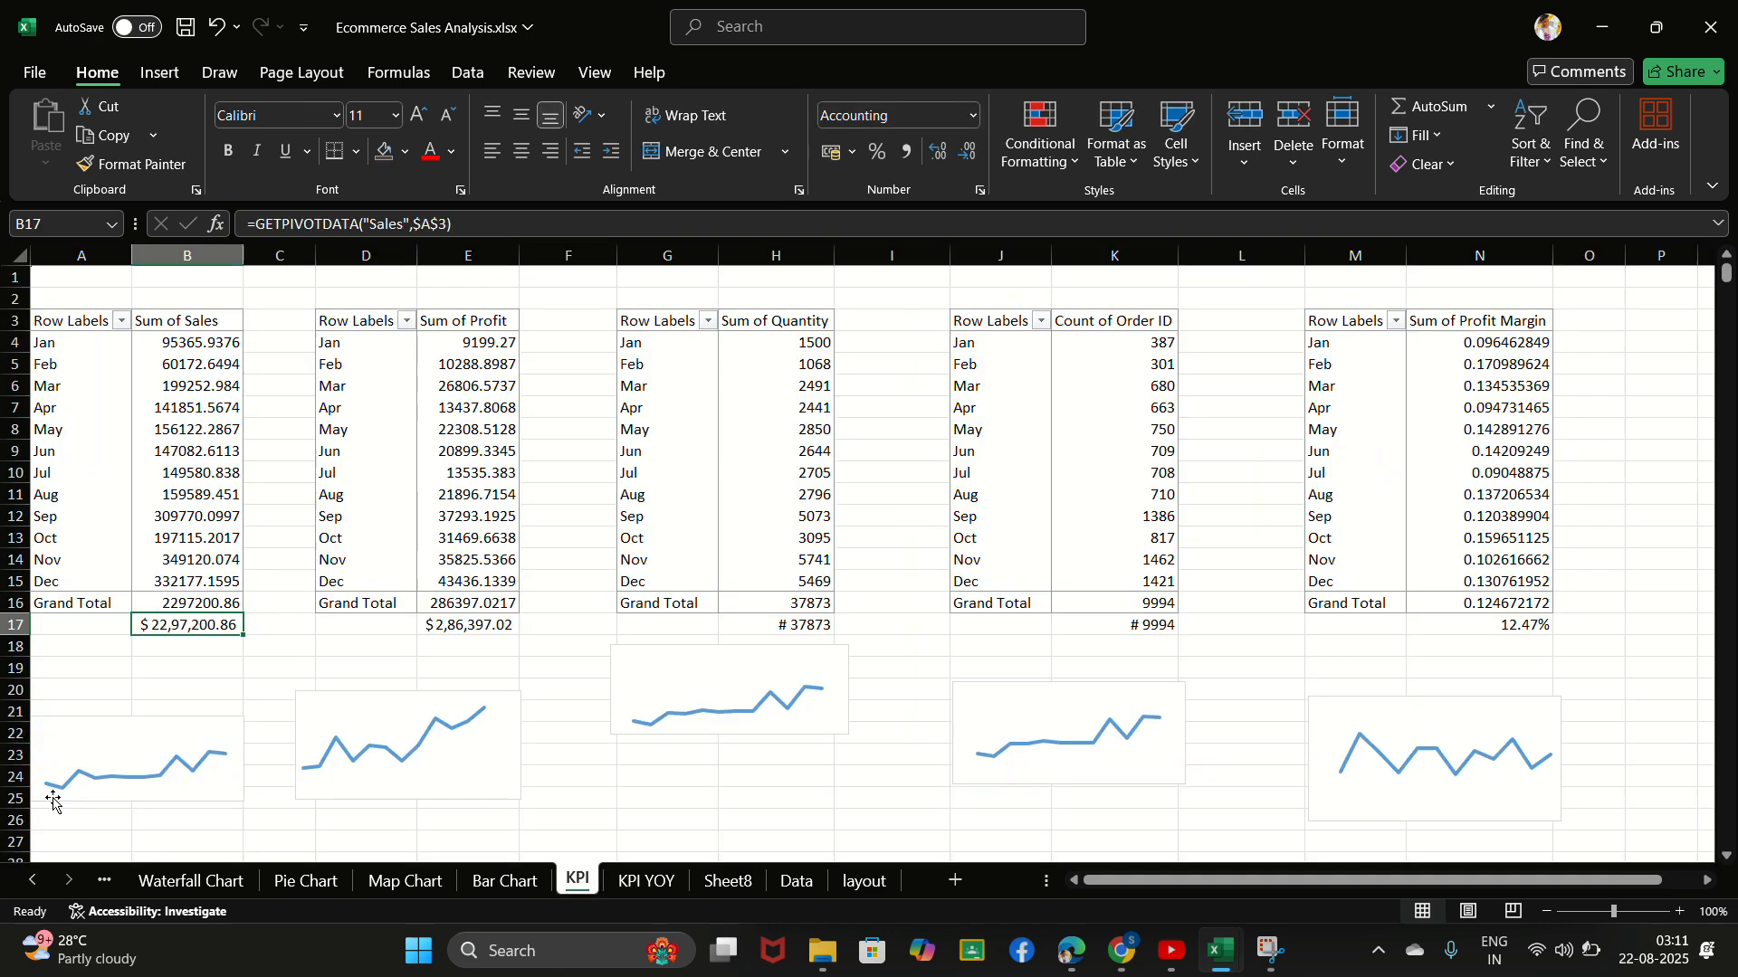
left_click(134, 763)
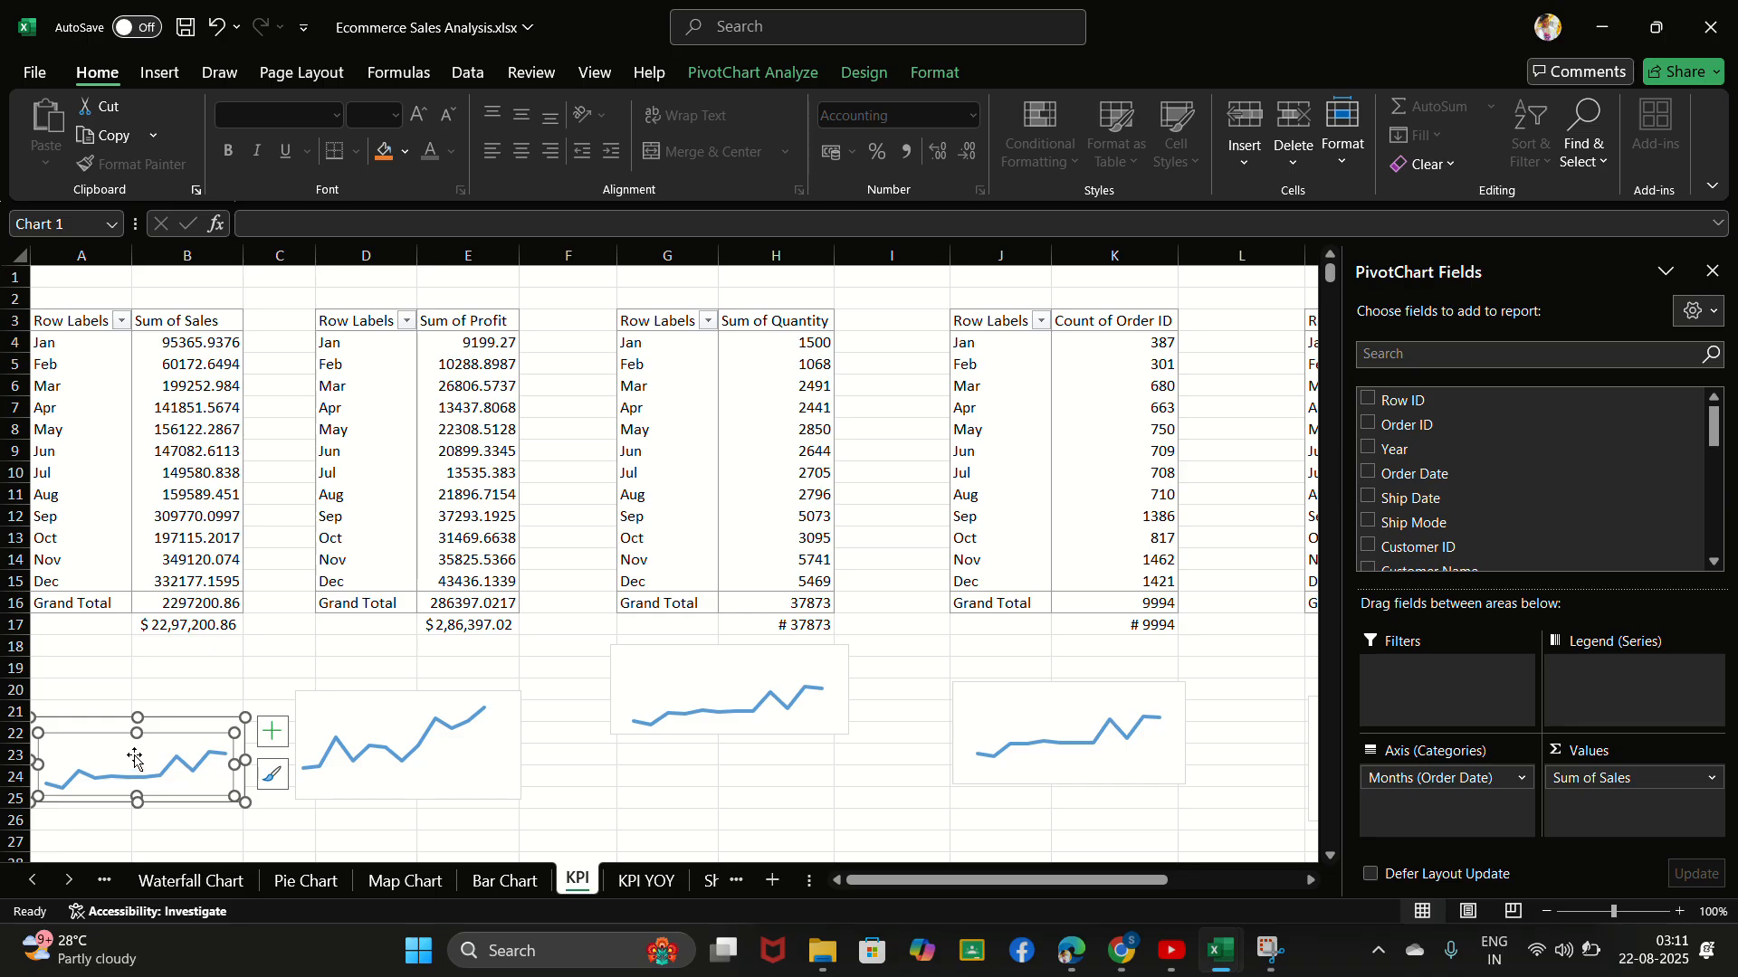
left_click(124, 727)
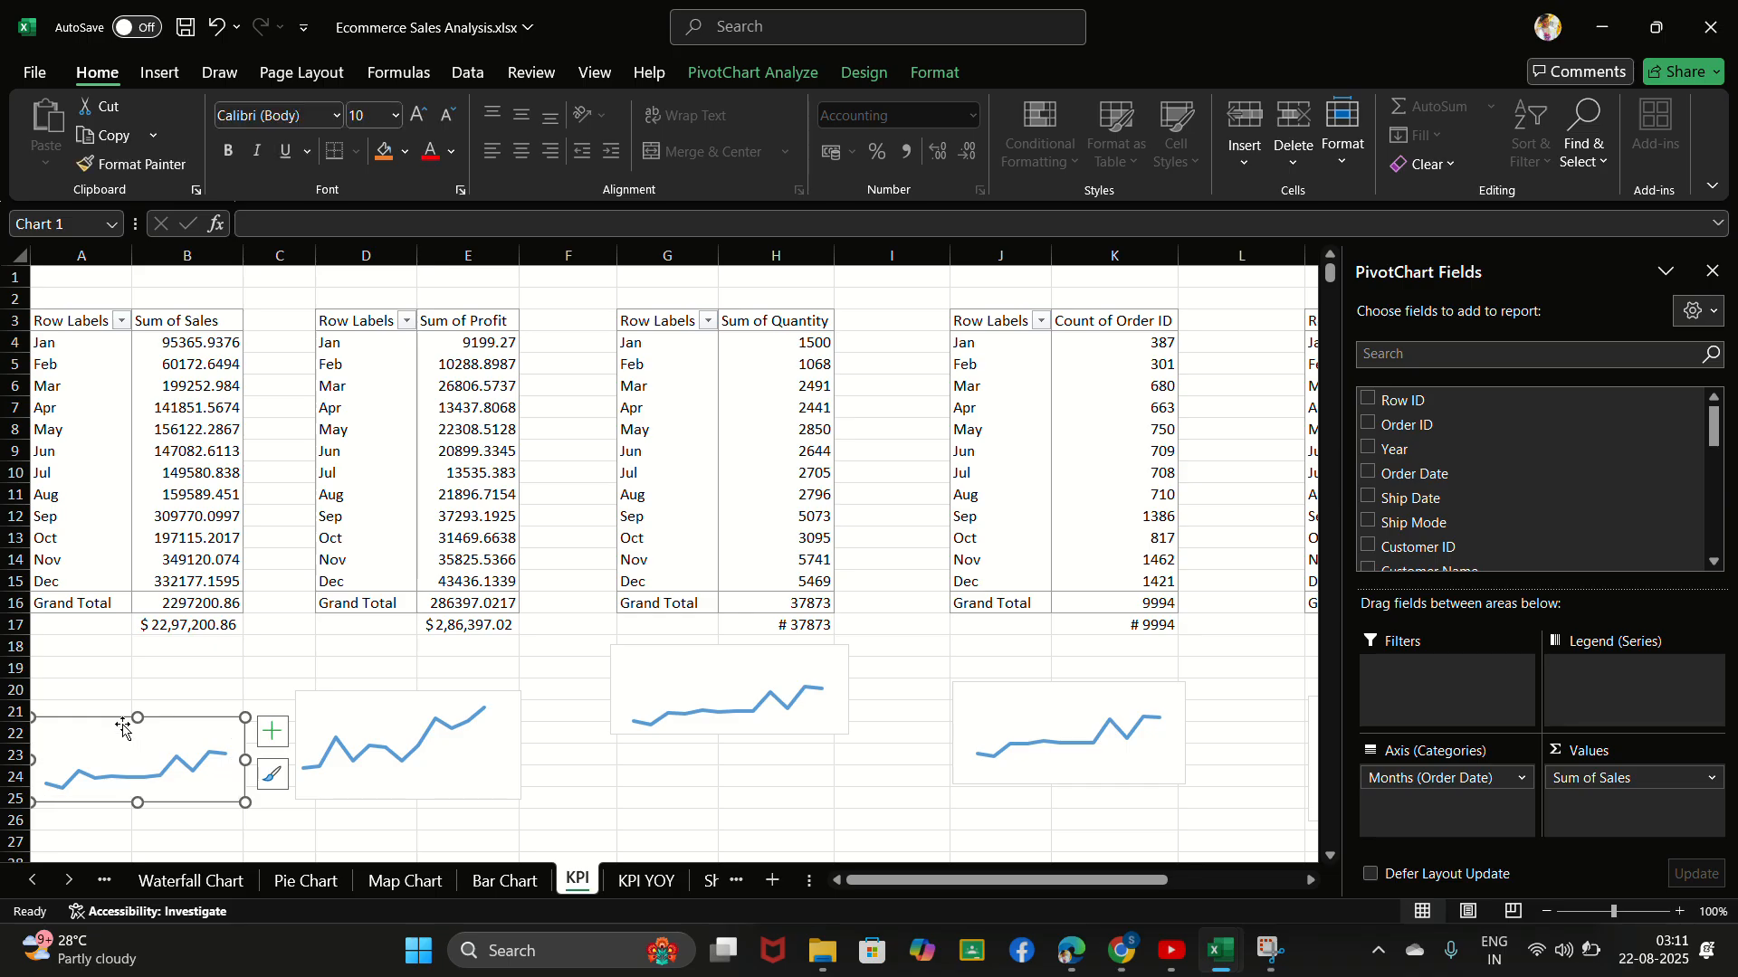
key("ctrl+c")
key("alt+Tab")
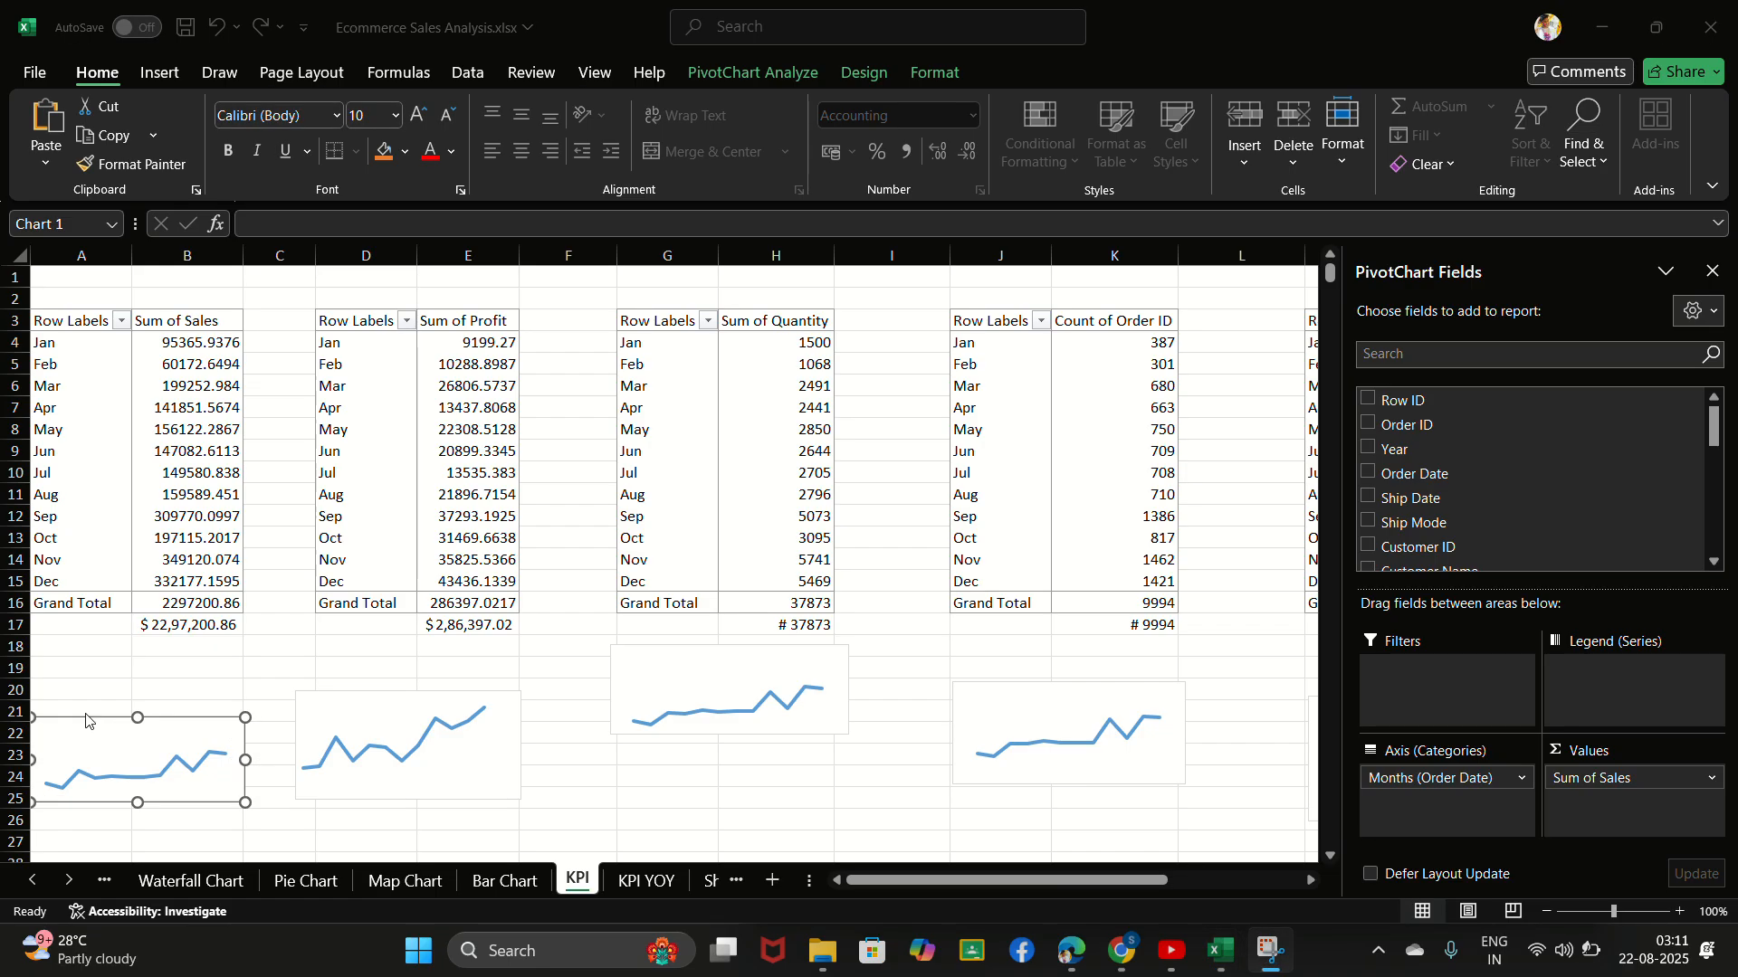
left_click(86, 719)
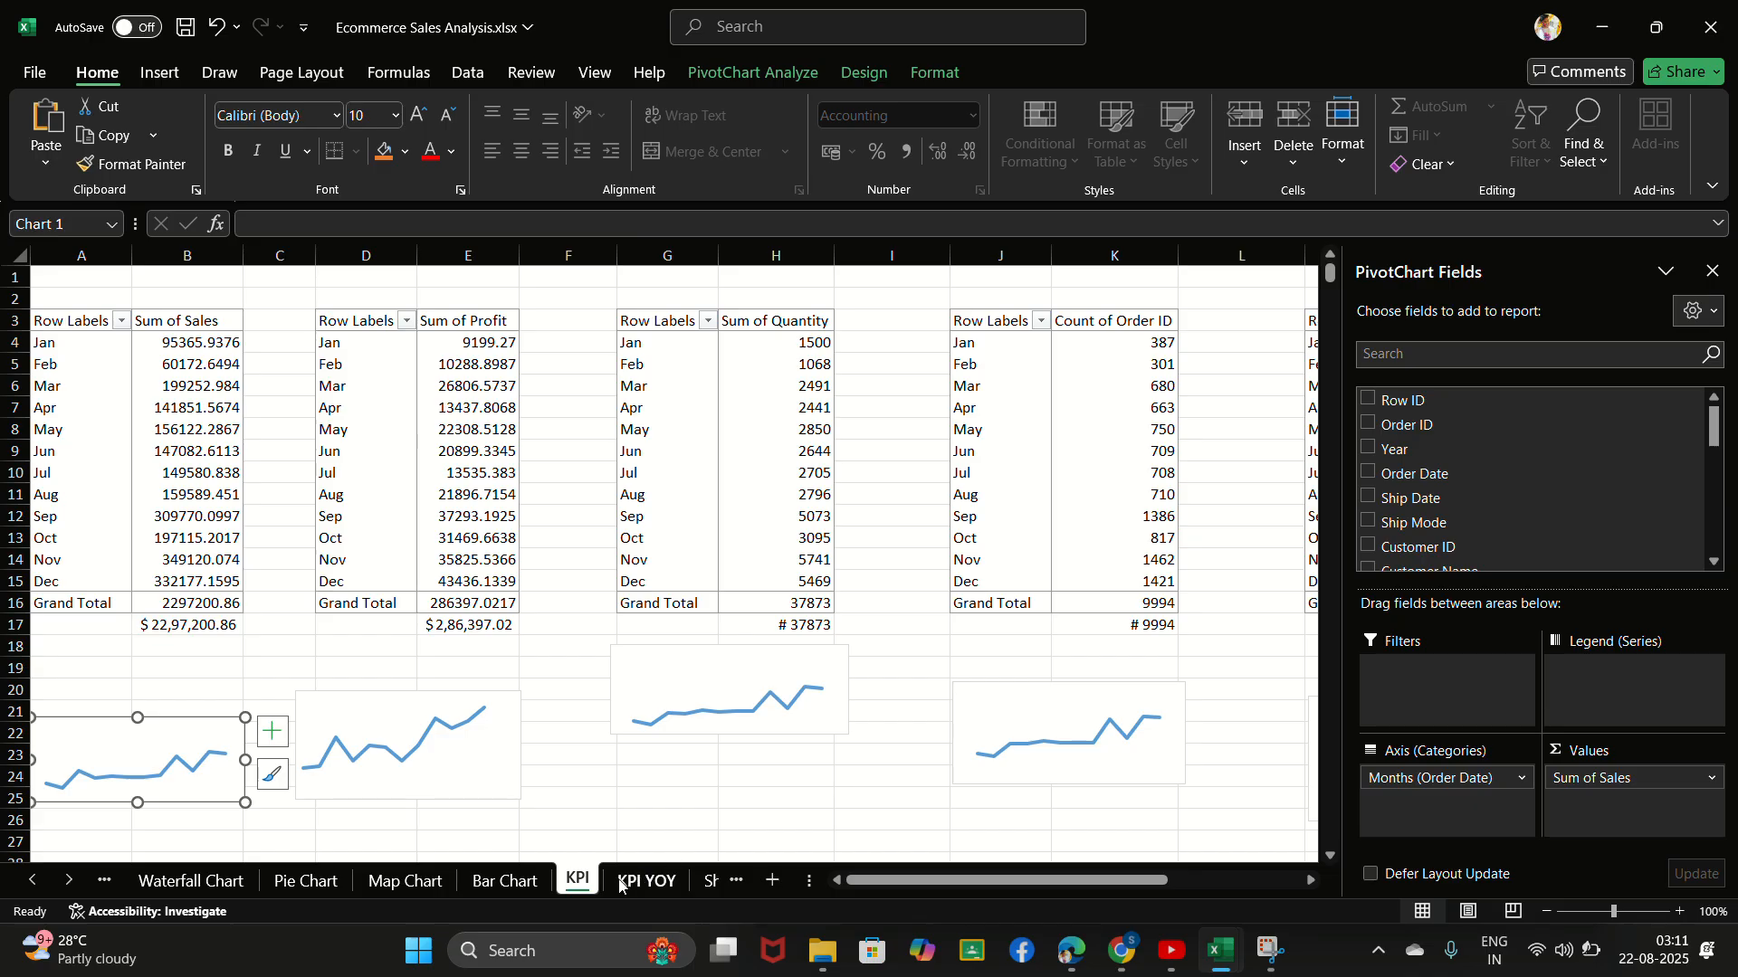
left_click(719, 878)
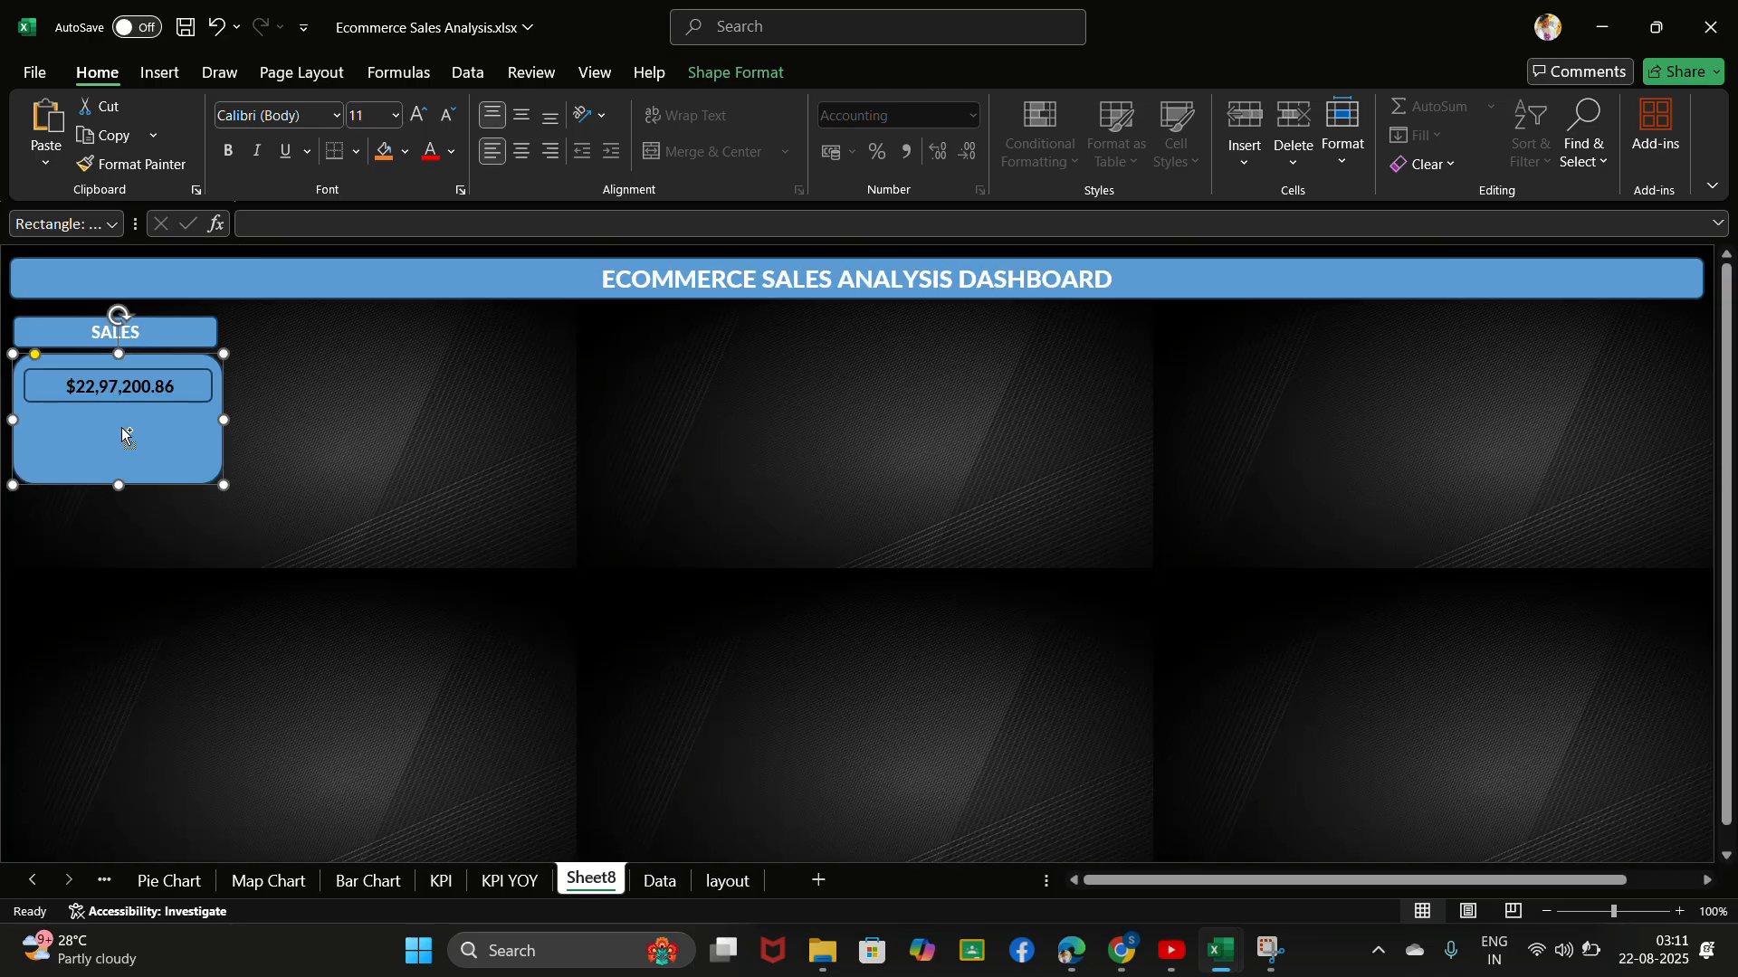
key("ctrl+v")
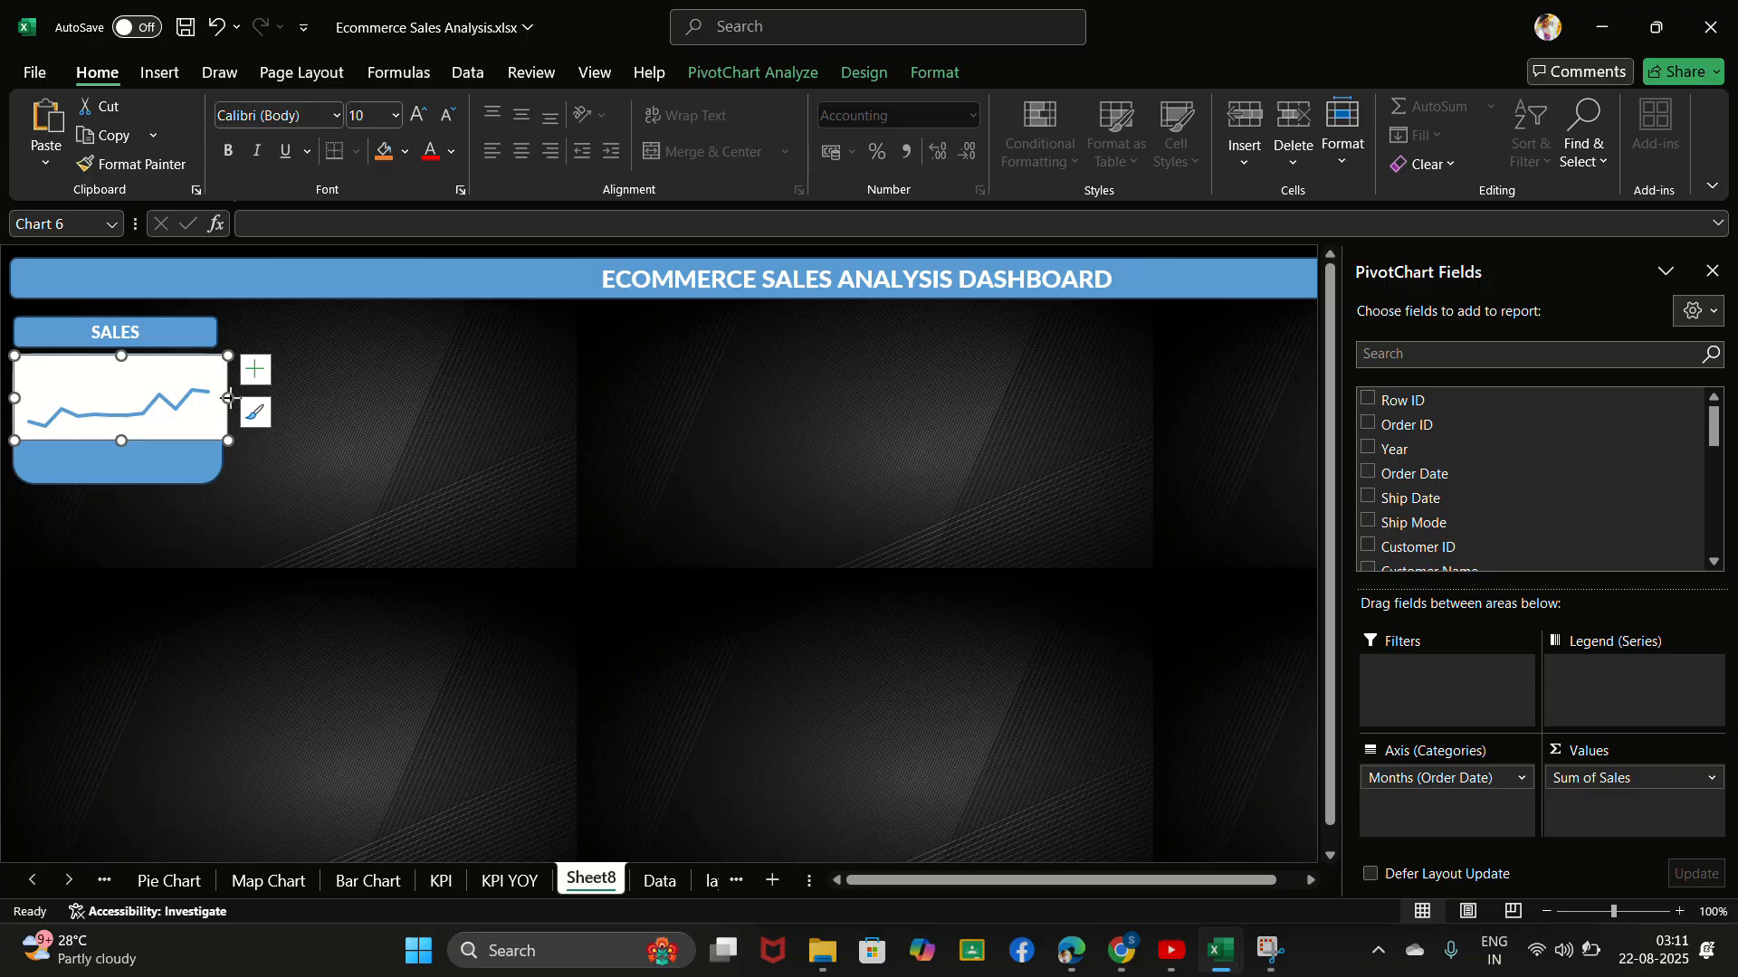
- Shrink the pasted sales line chart and position it just below the sales value box inside the card
left_click_drag(162, 405, 90, 450)
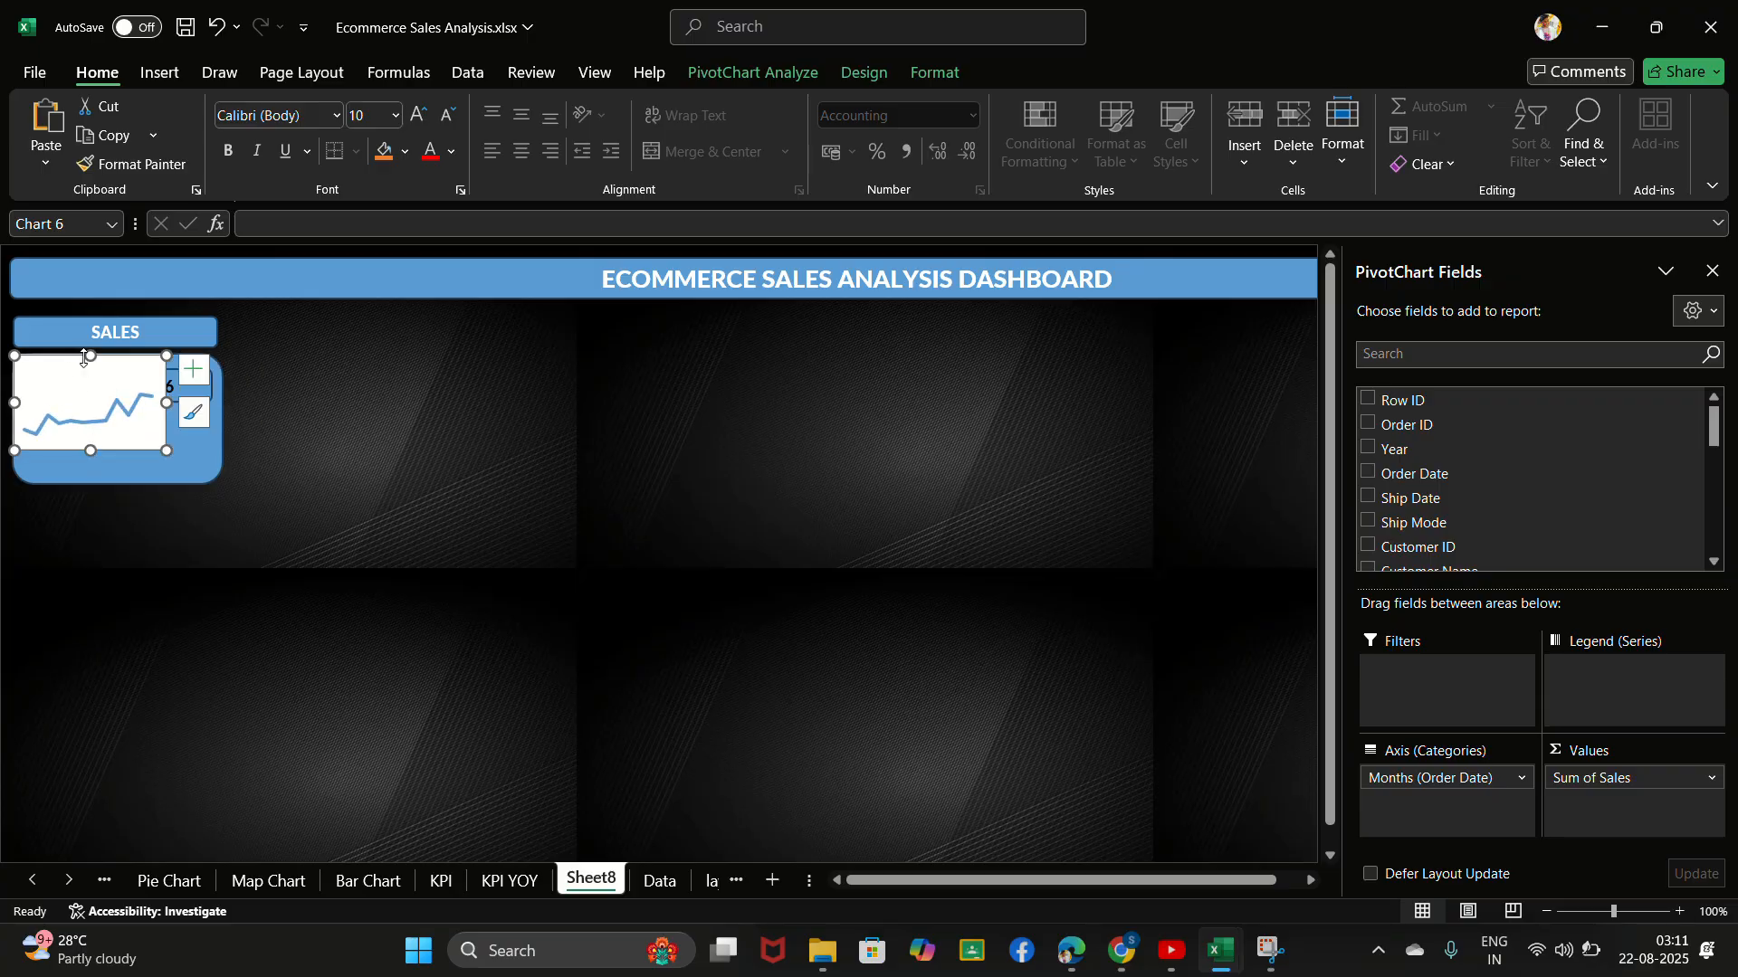
left_click_drag(88, 355, 212, 426)
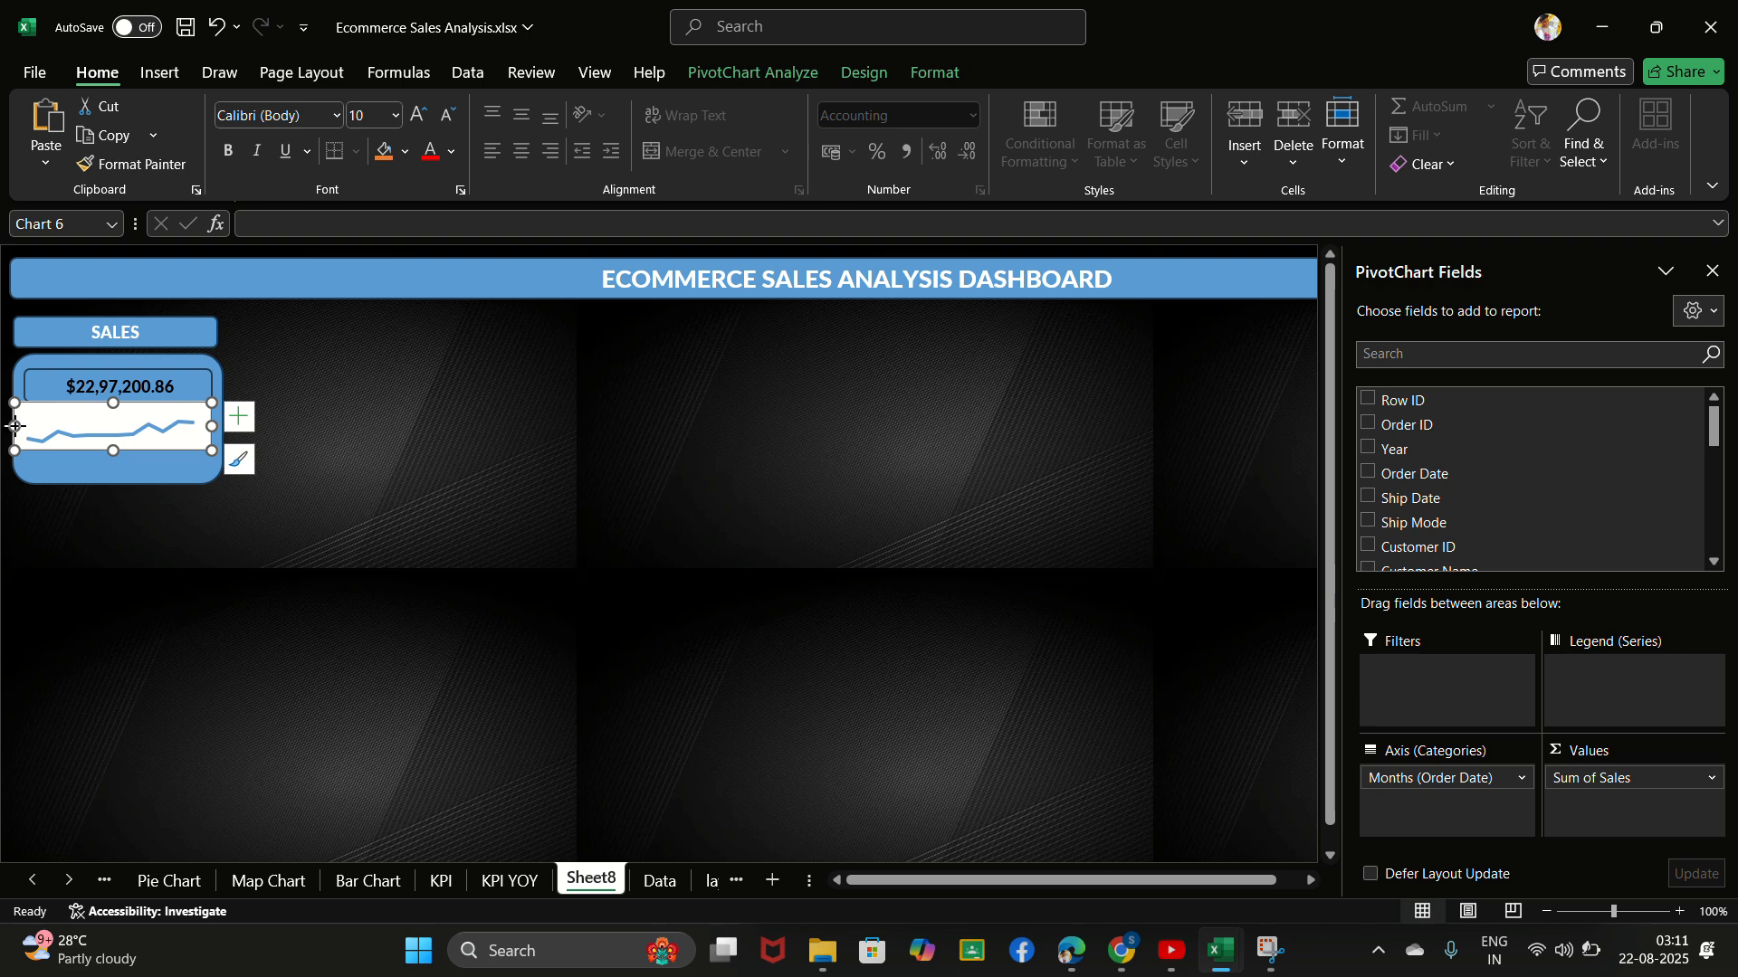
mouse_move(16, 425)
left_mouse_down()
mouse_move(123, 412)
mouse_move(136, 460)
left_mouse_up()
left_click(123, 418)
left_click(135, 447)
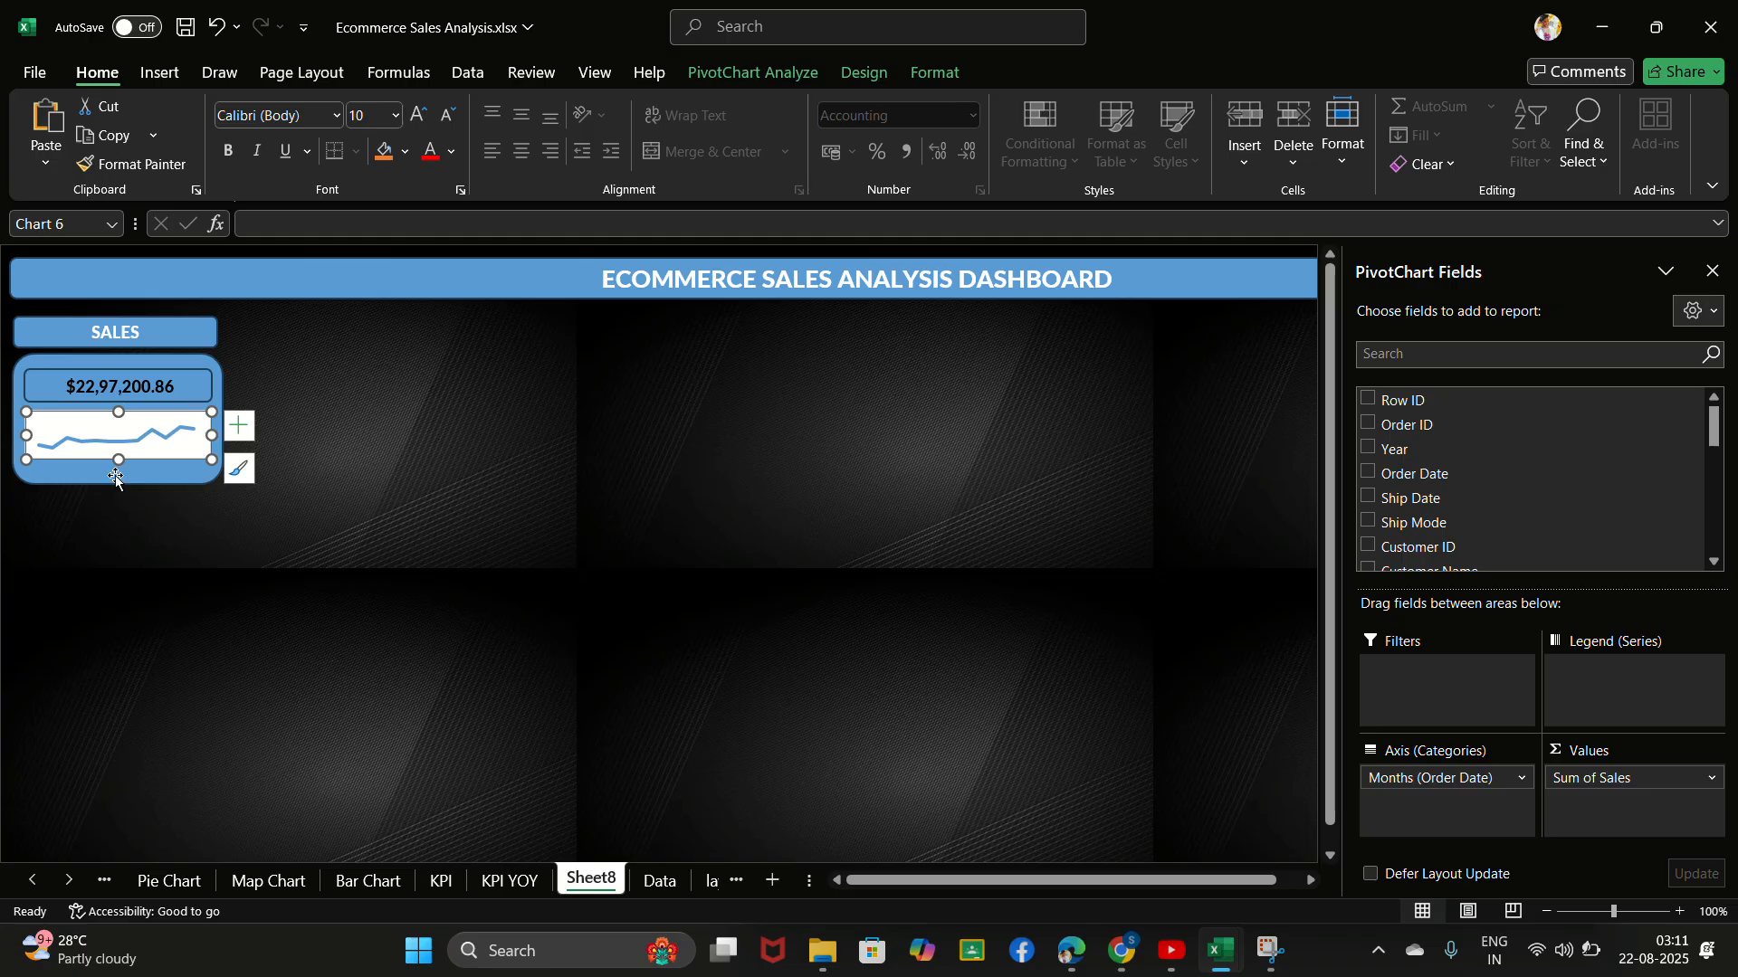
left_click(197, 469)
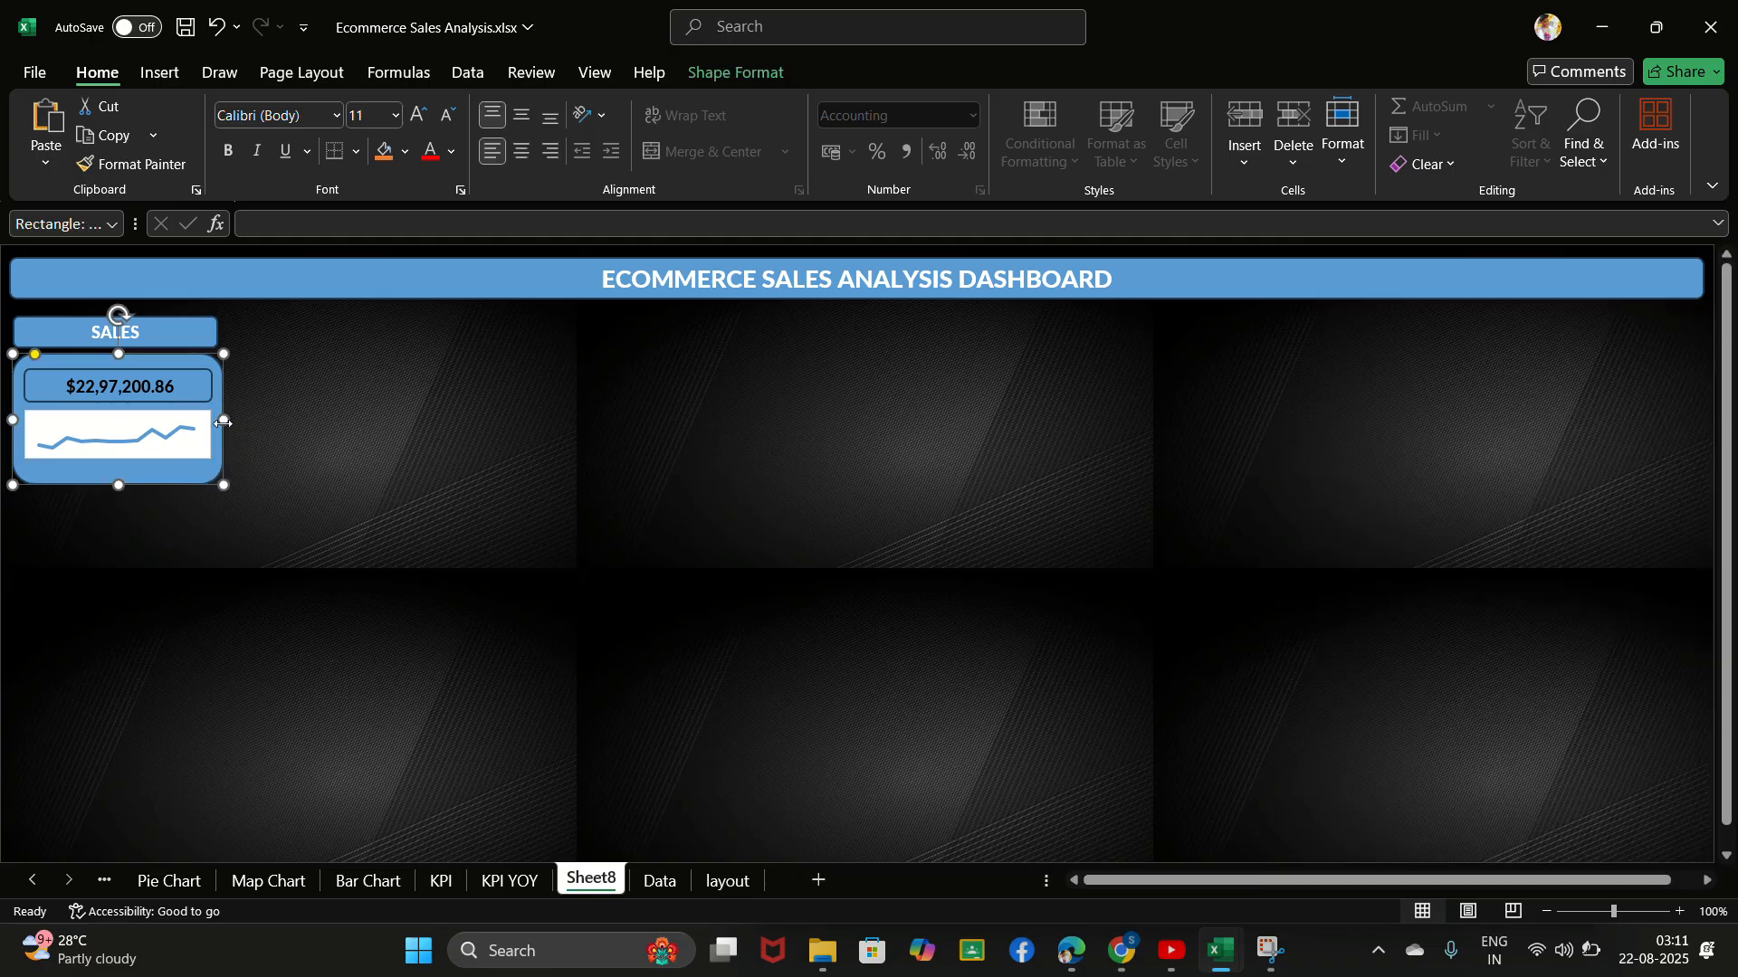
left_click_drag(225, 485, 298, 527)
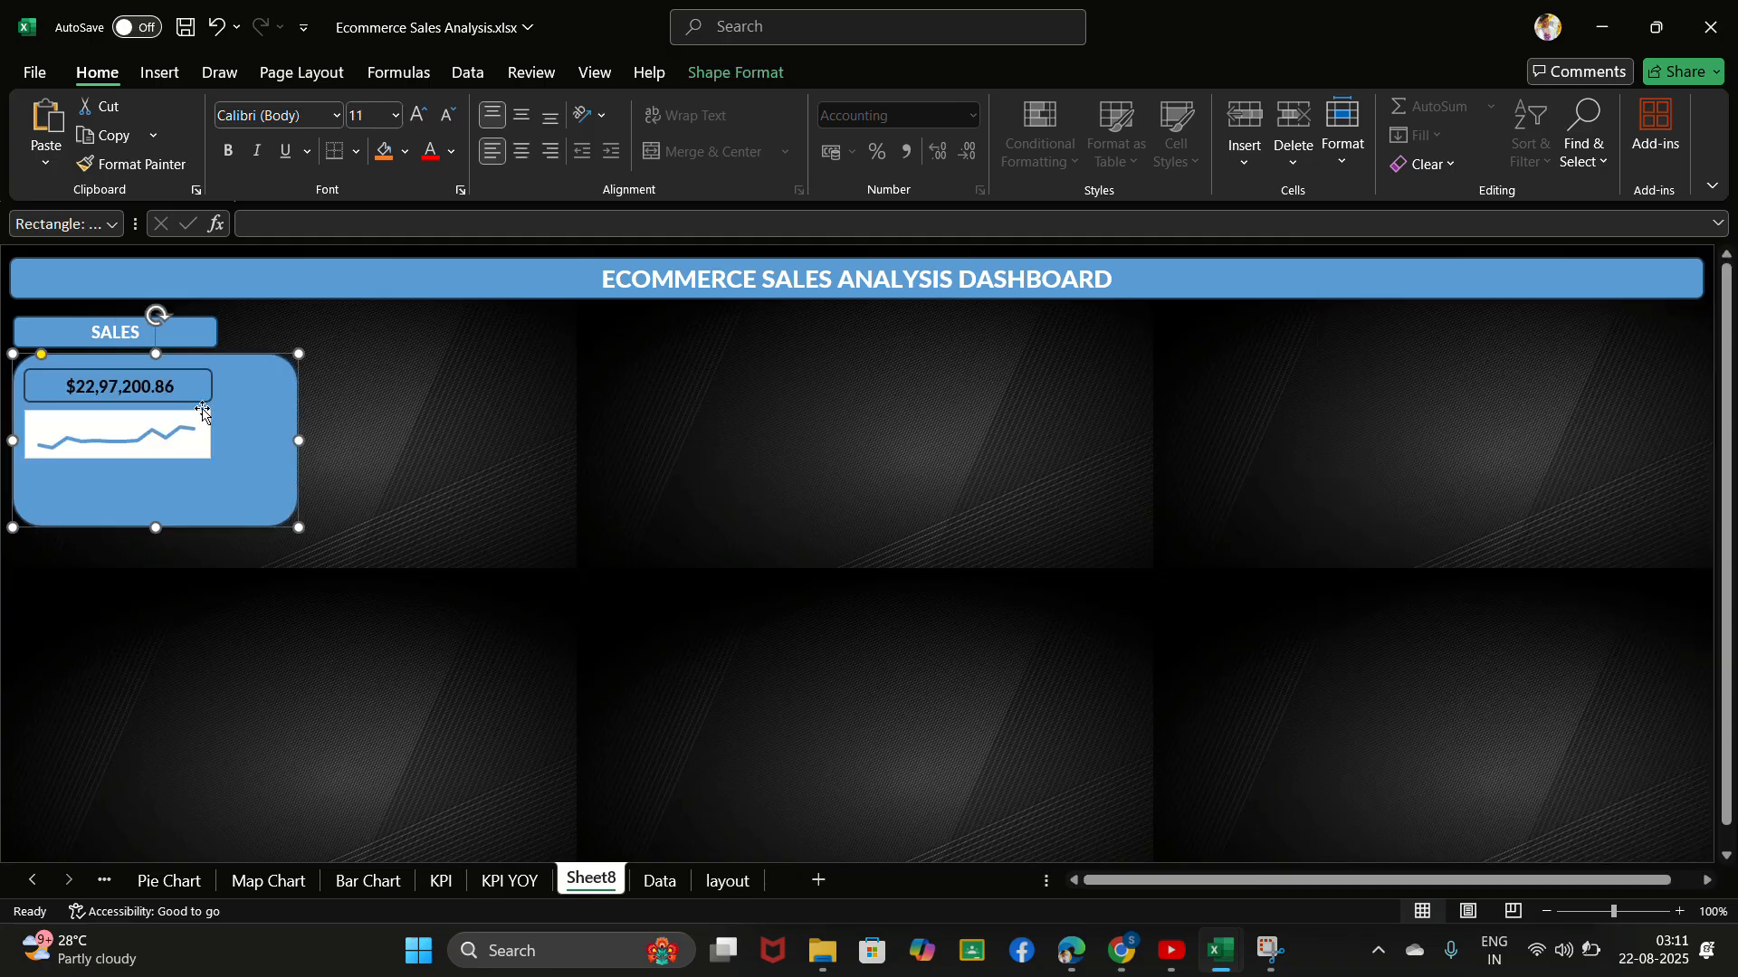
left_click(218, 332)
left_click_drag(217, 332, 288, 332)
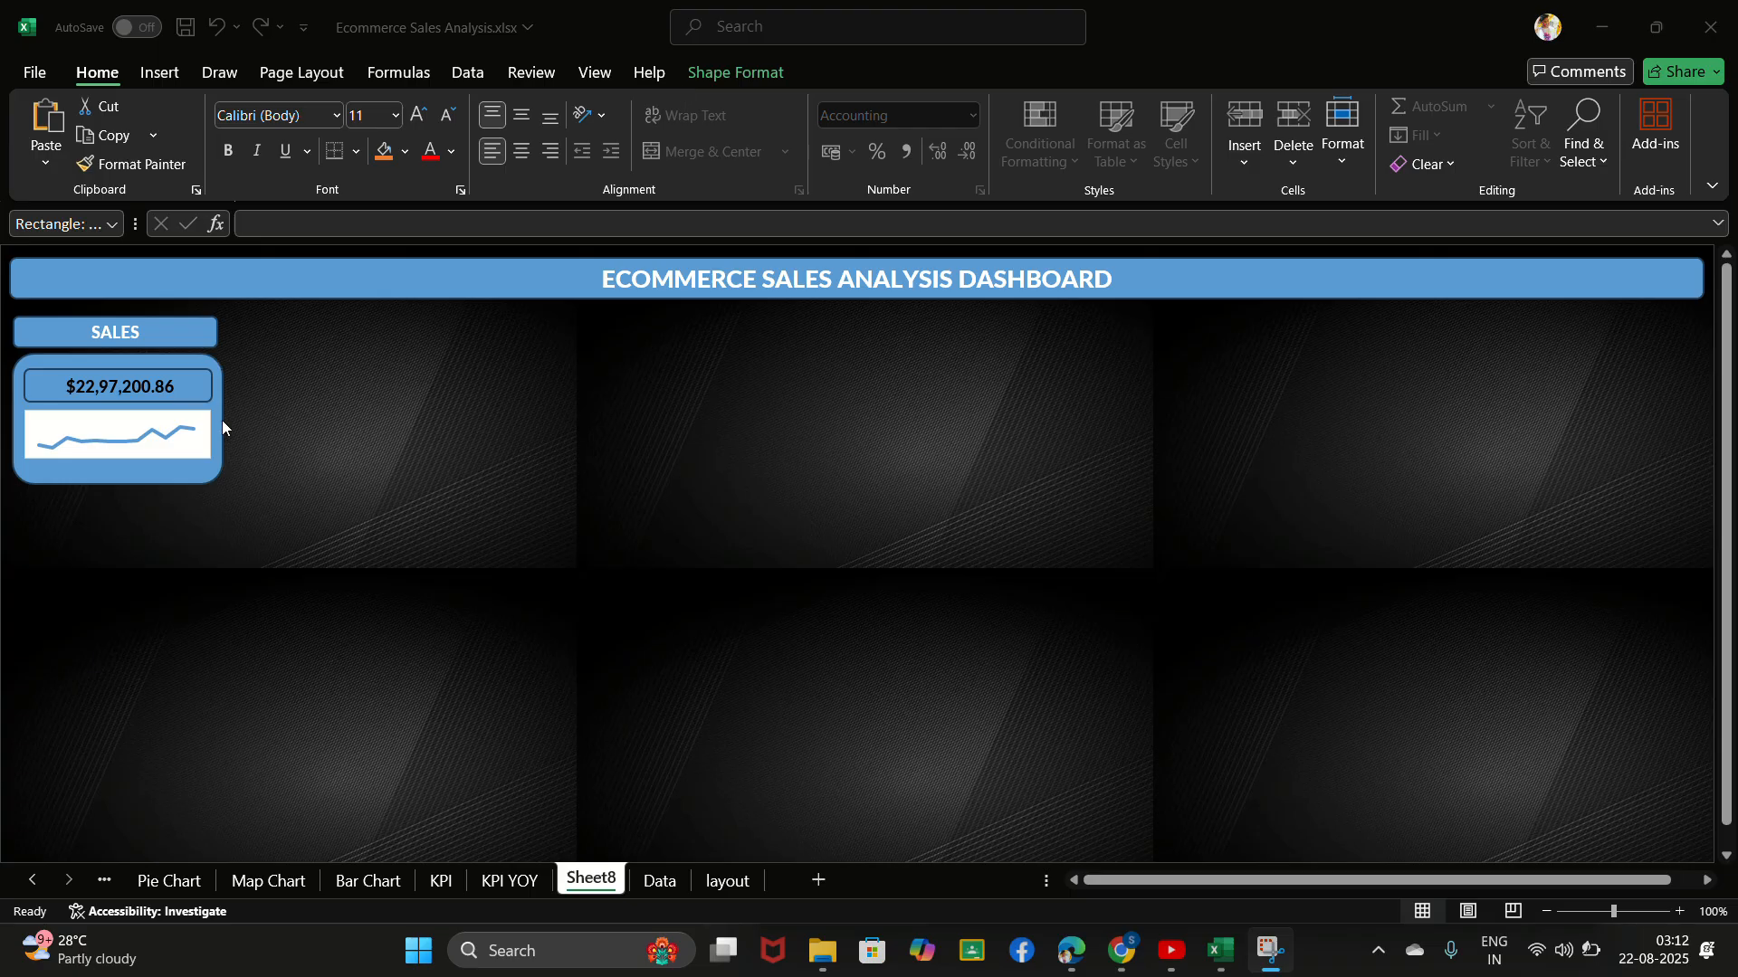
- Enlarge the rounded sales card in width and height, and widen the SALES heading to match the card
left_click(193, 337)
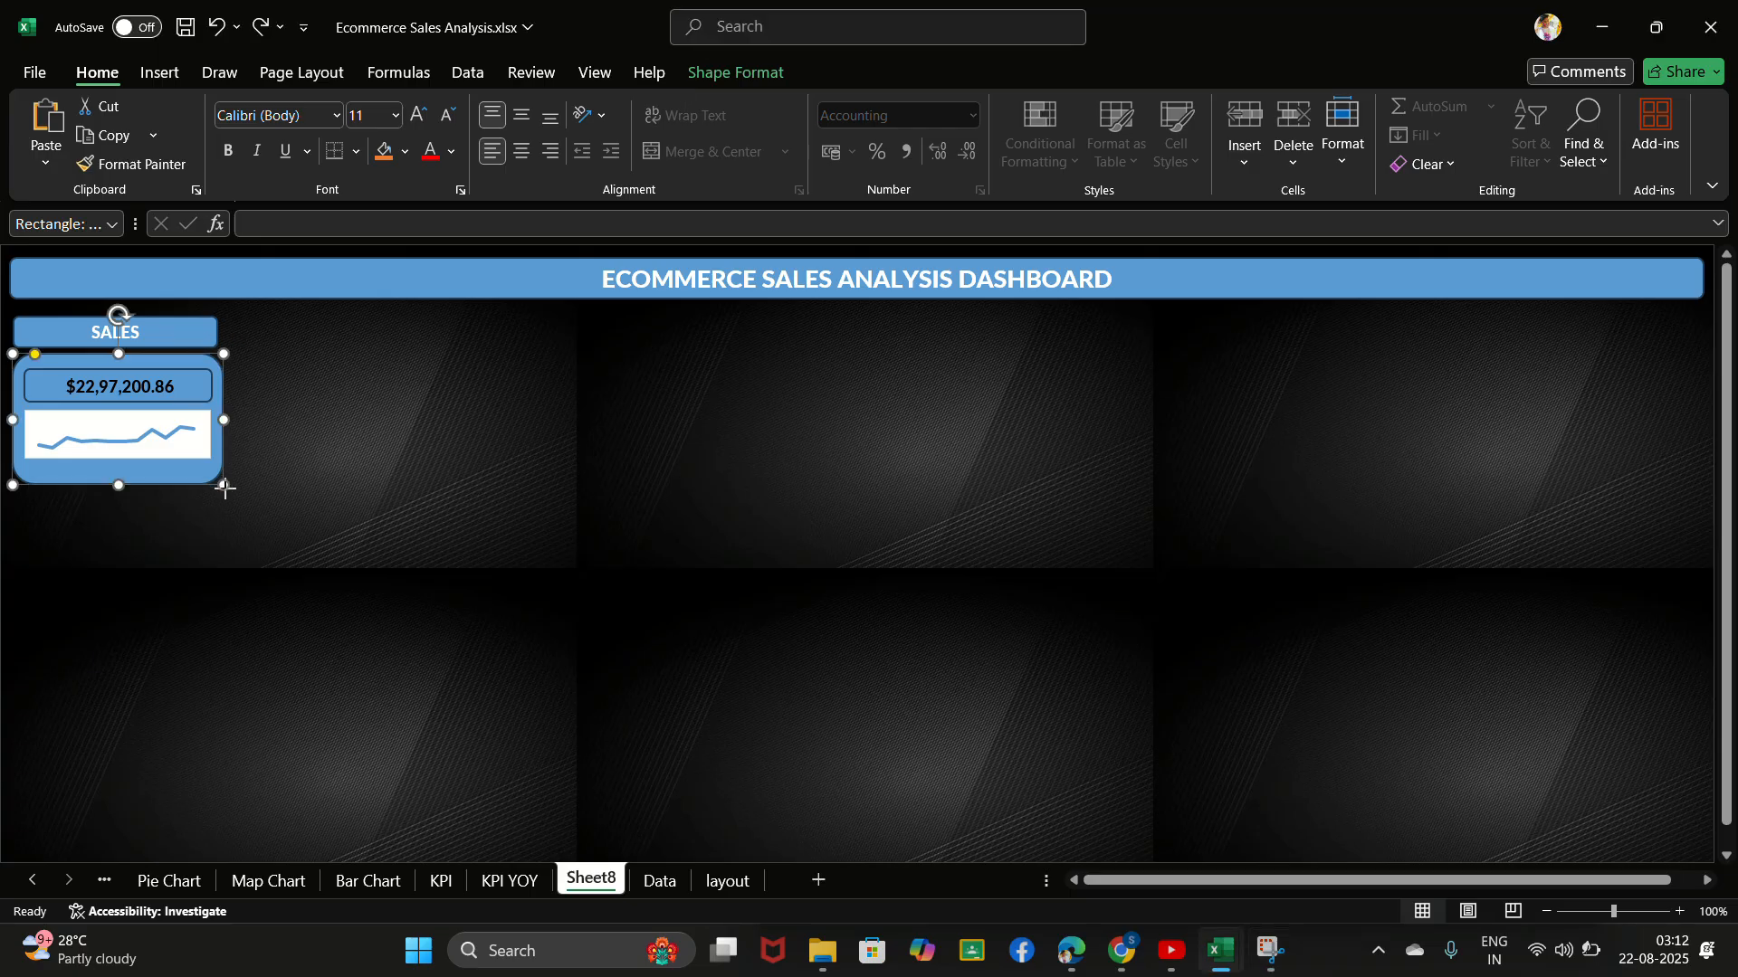
left_click_drag(223, 485, 308, 538)
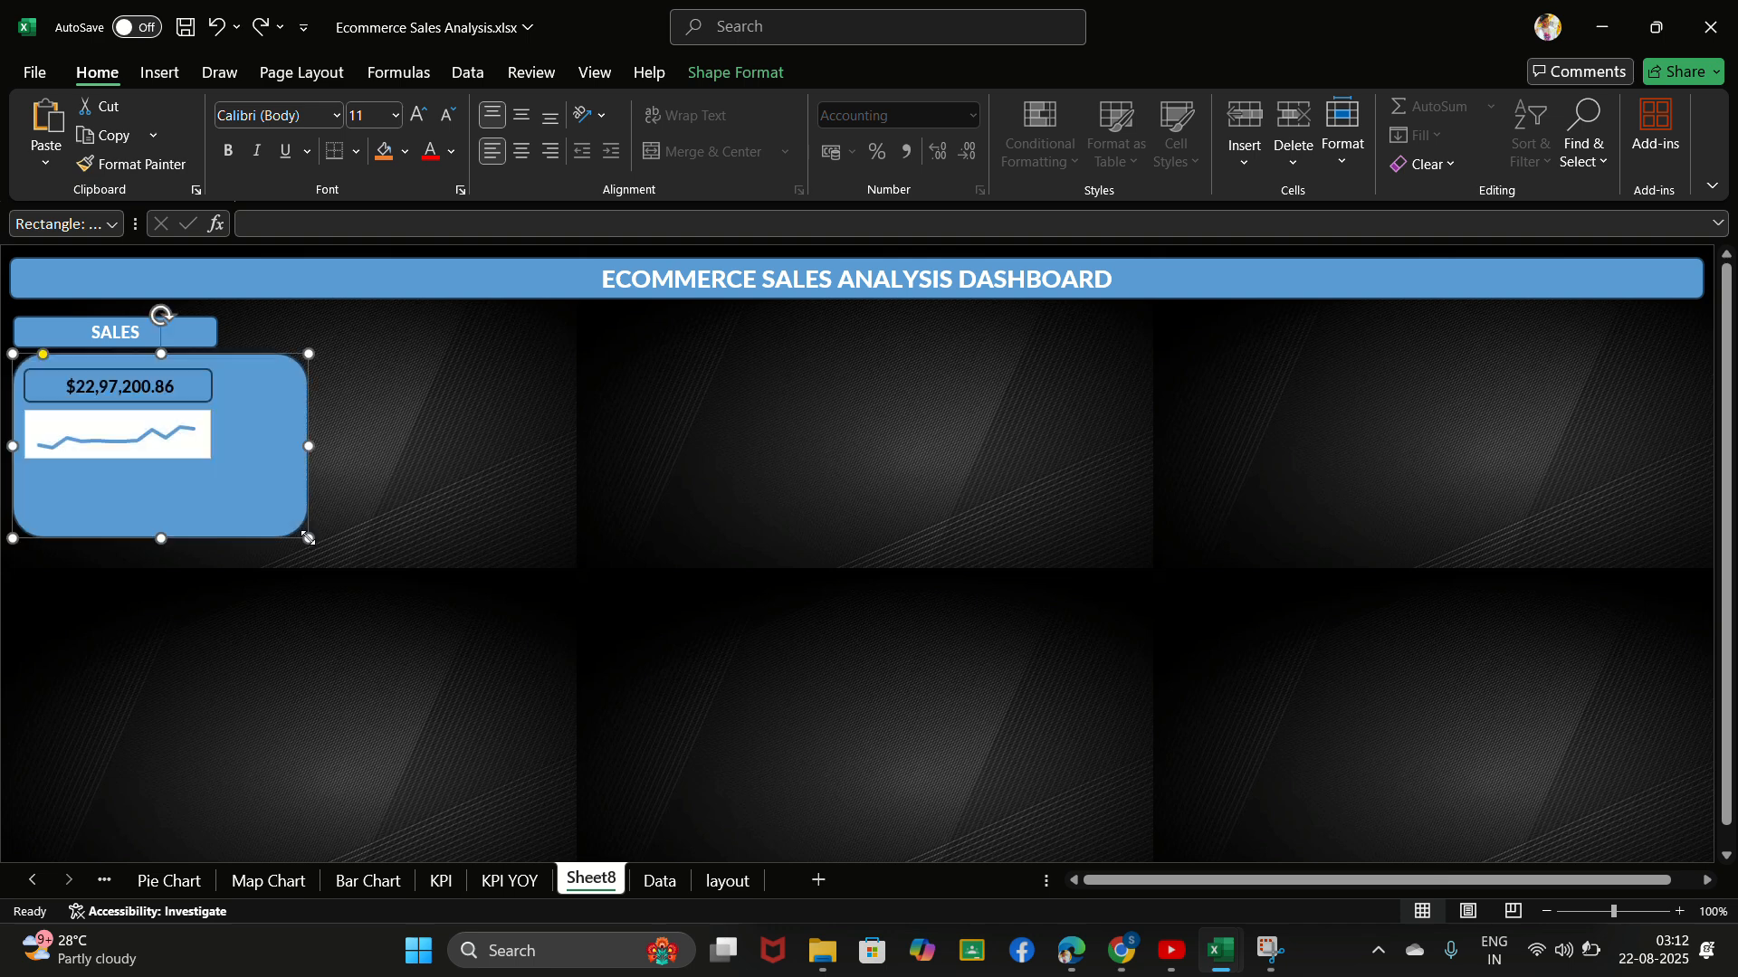
left_click(191, 334)
left_click_drag(219, 329, 308, 331)
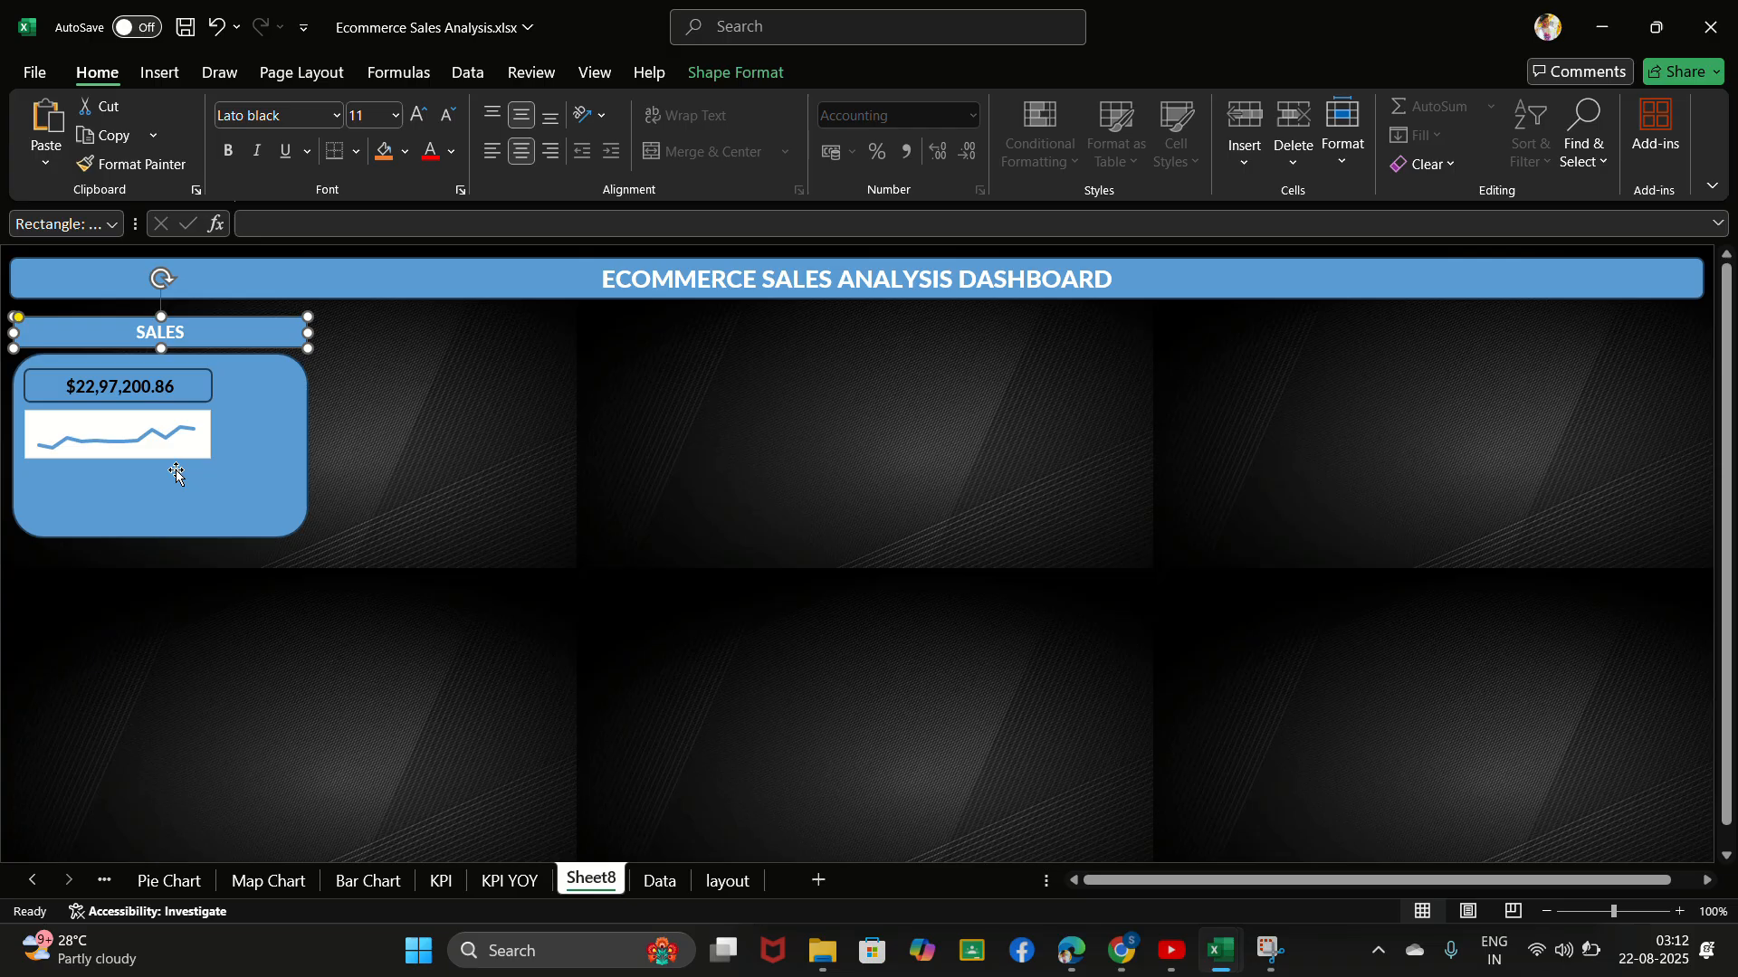
- Widen the sales value box and the line chart beneath it to nearly the full width of the sales card
left_click(210, 386)
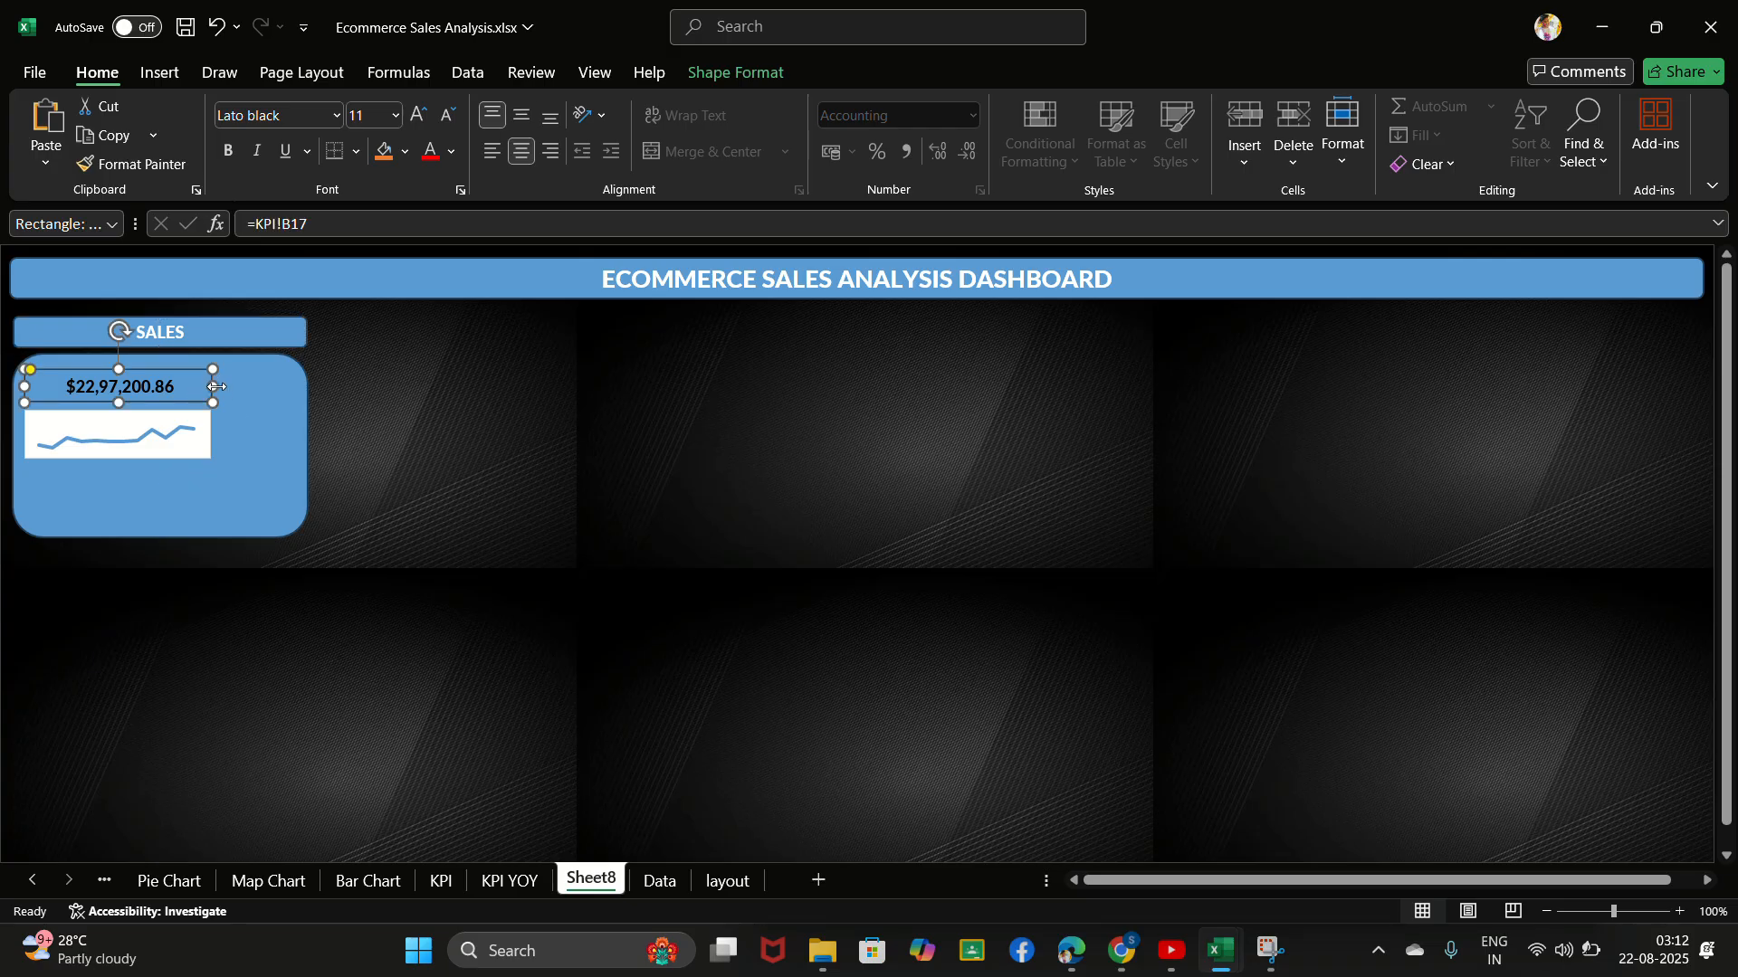
left_click_drag(233, 382, 287, 387)
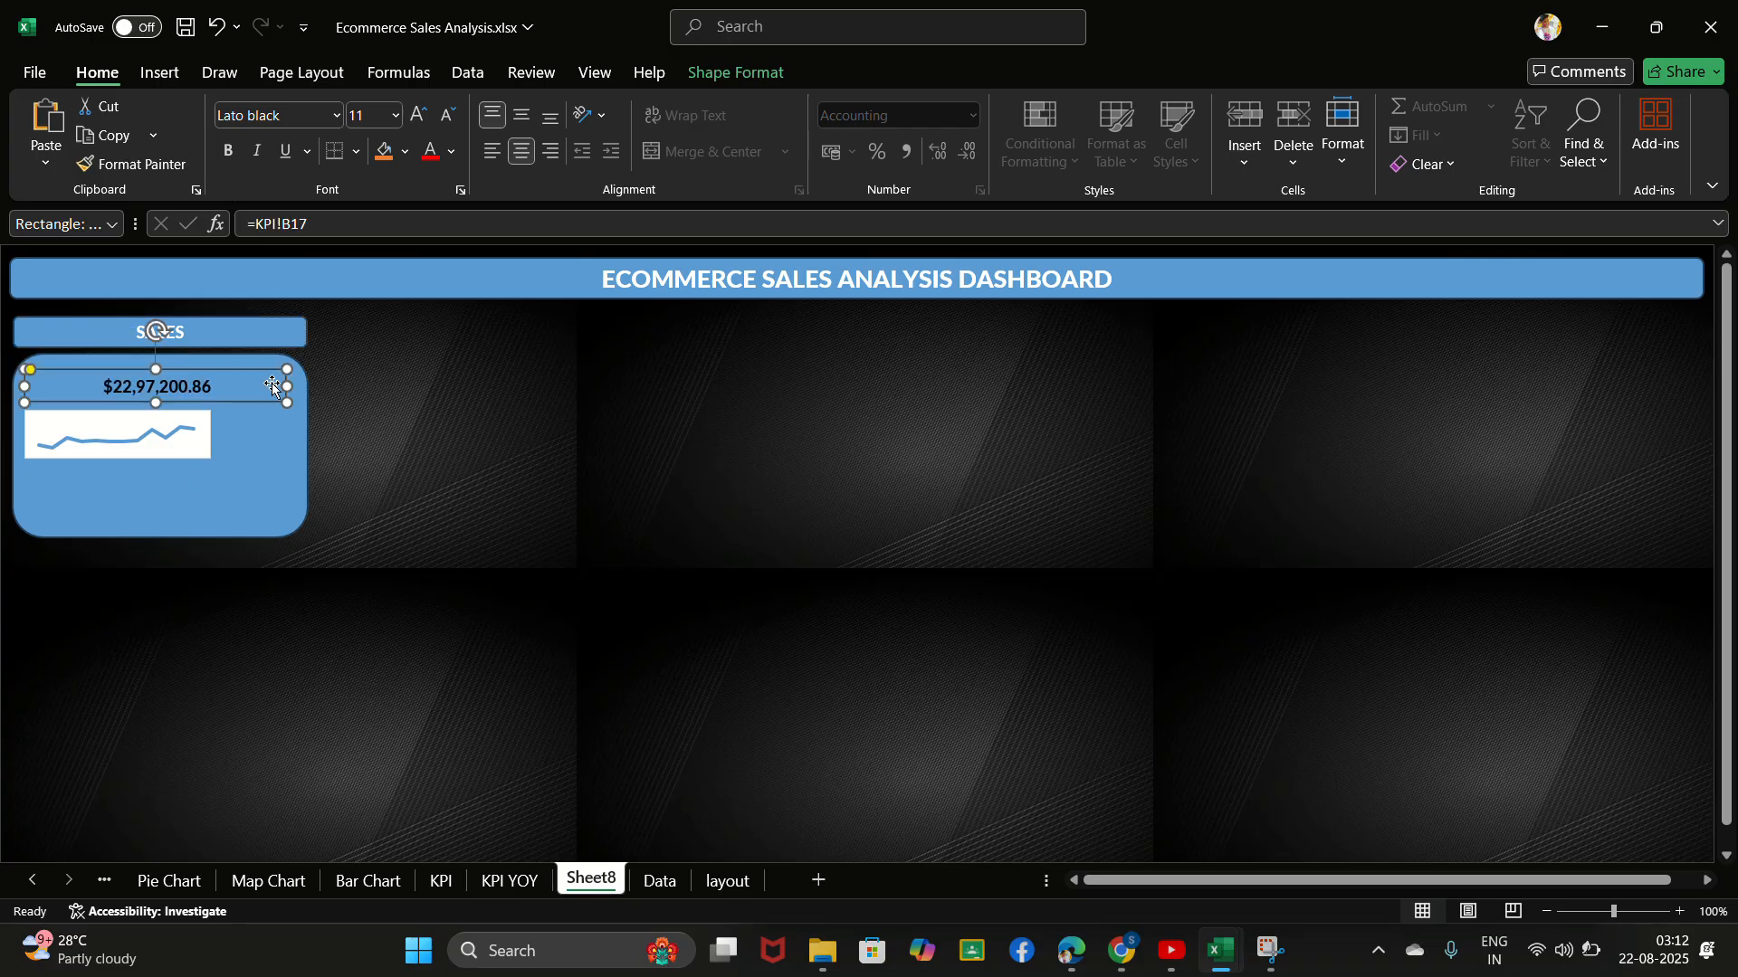
left_click(206, 438)
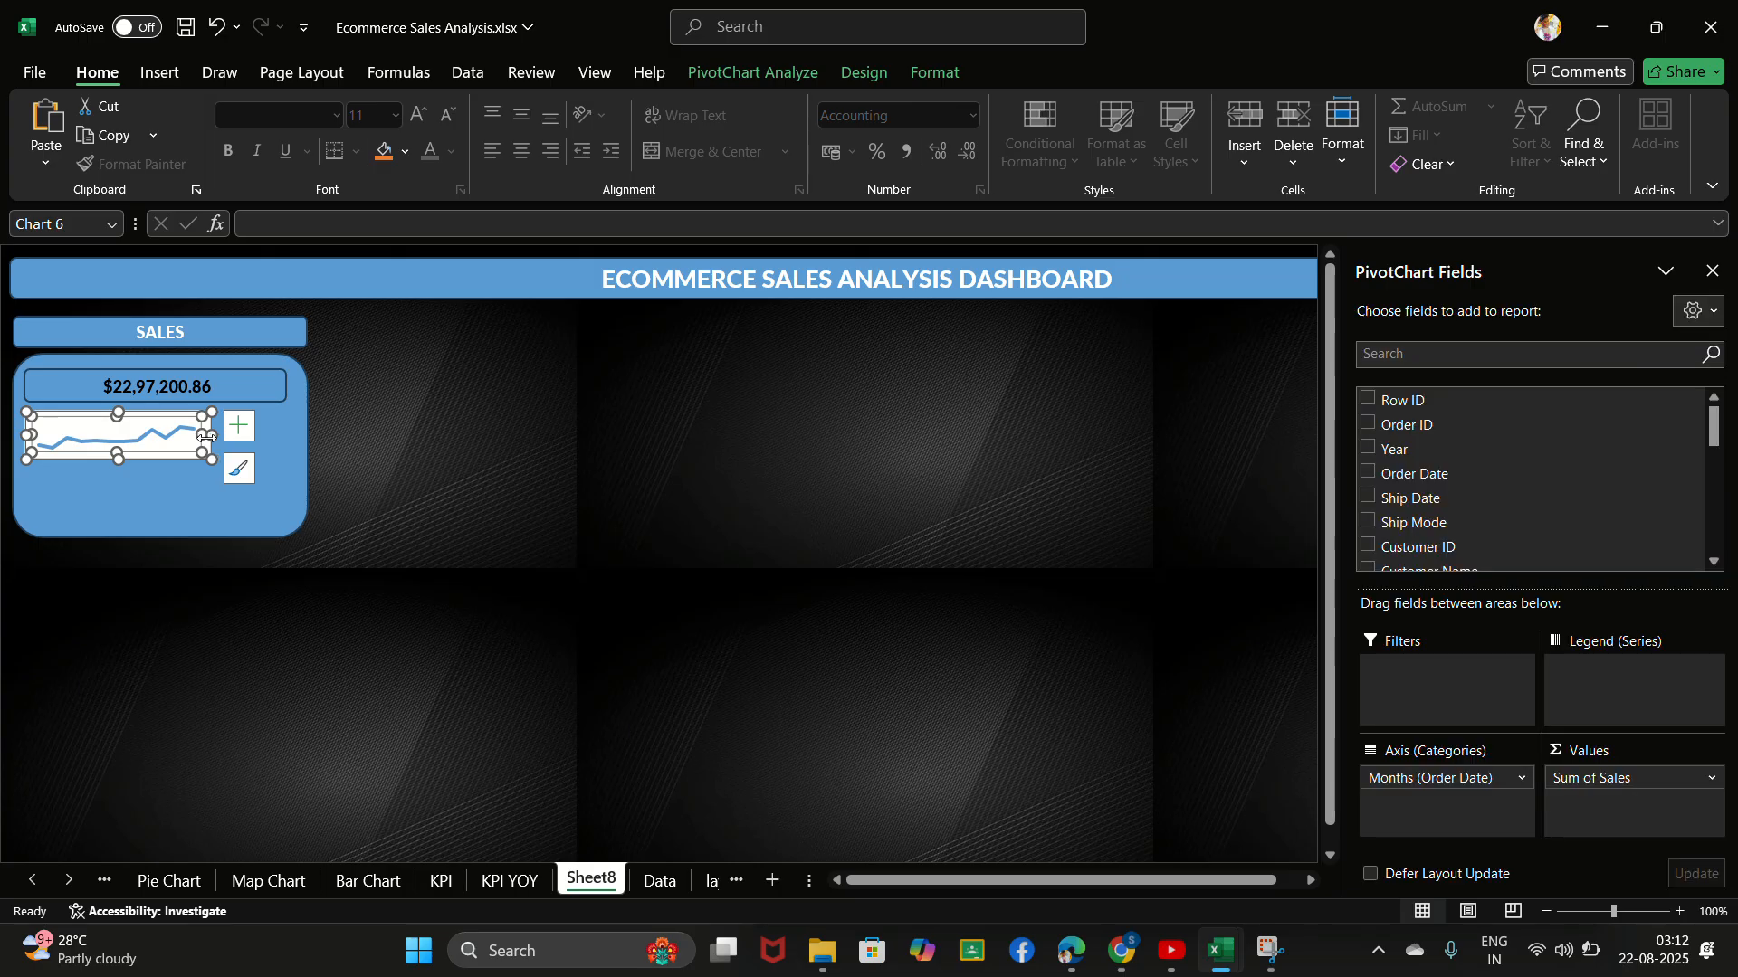
left_click_drag(206, 437, 285, 428)
left_click(142, 478)
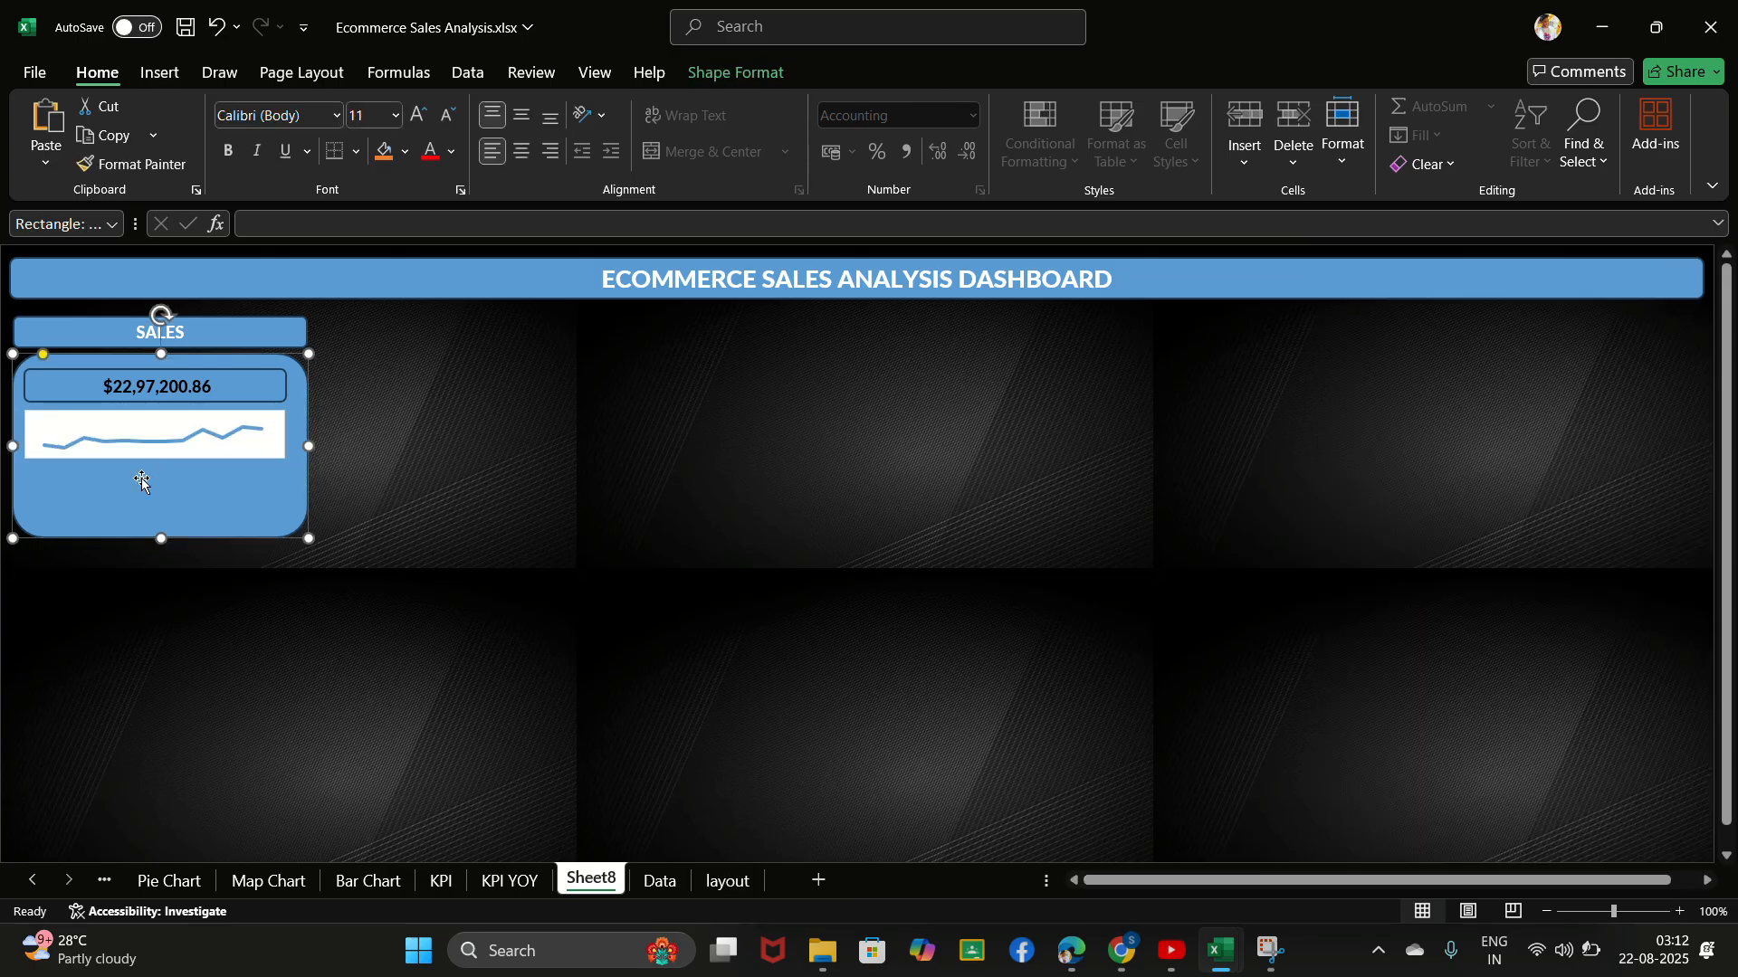
- Draw a rounded rectangle about 5.93 cm wide and 0.95 cm high below the line chart and label it YOY Growth
left_click(161, 73)
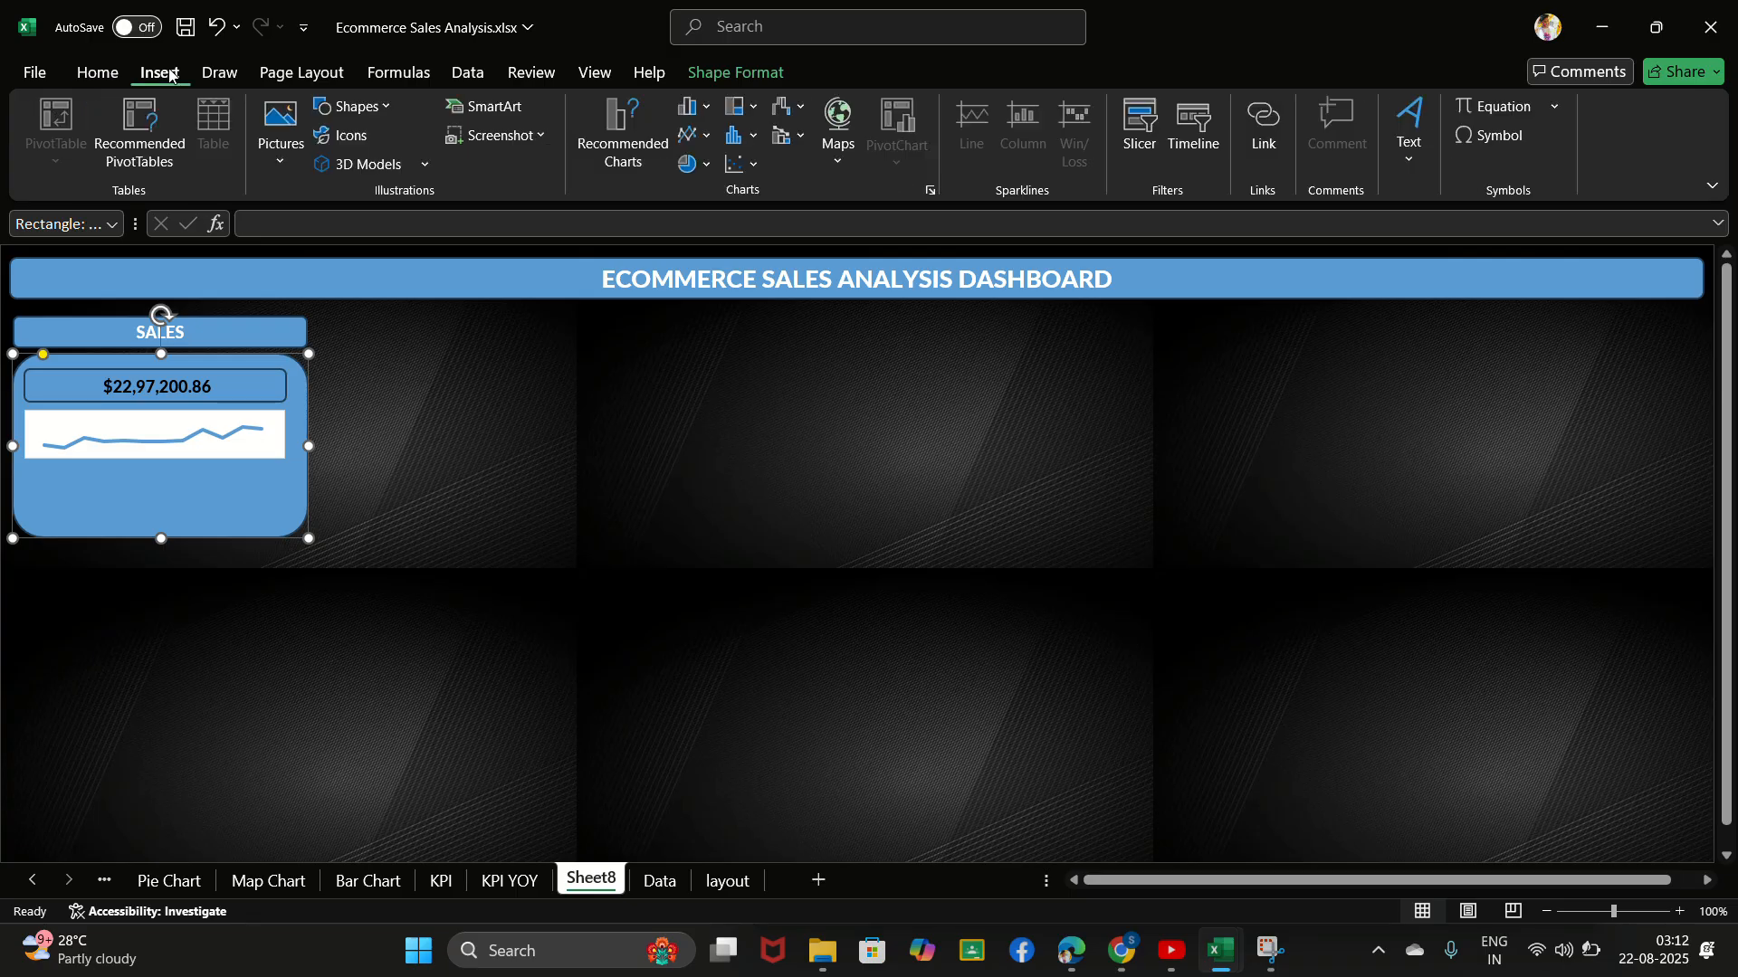
left_click(353, 106)
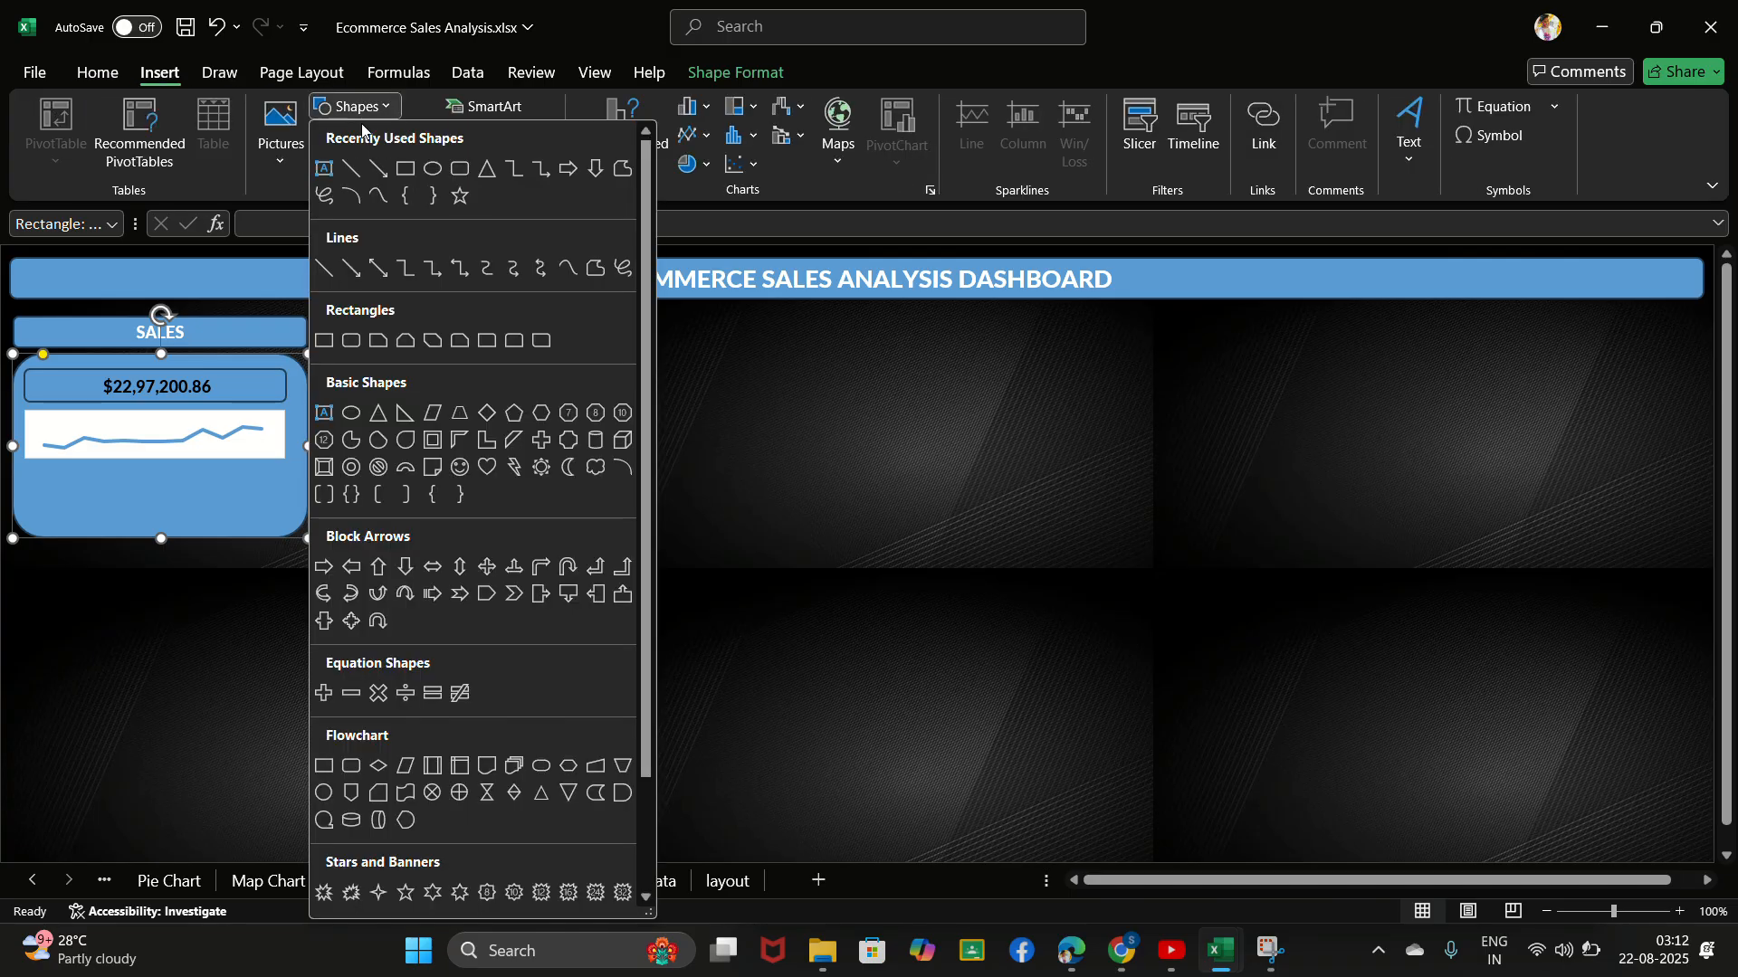
left_click(461, 170)
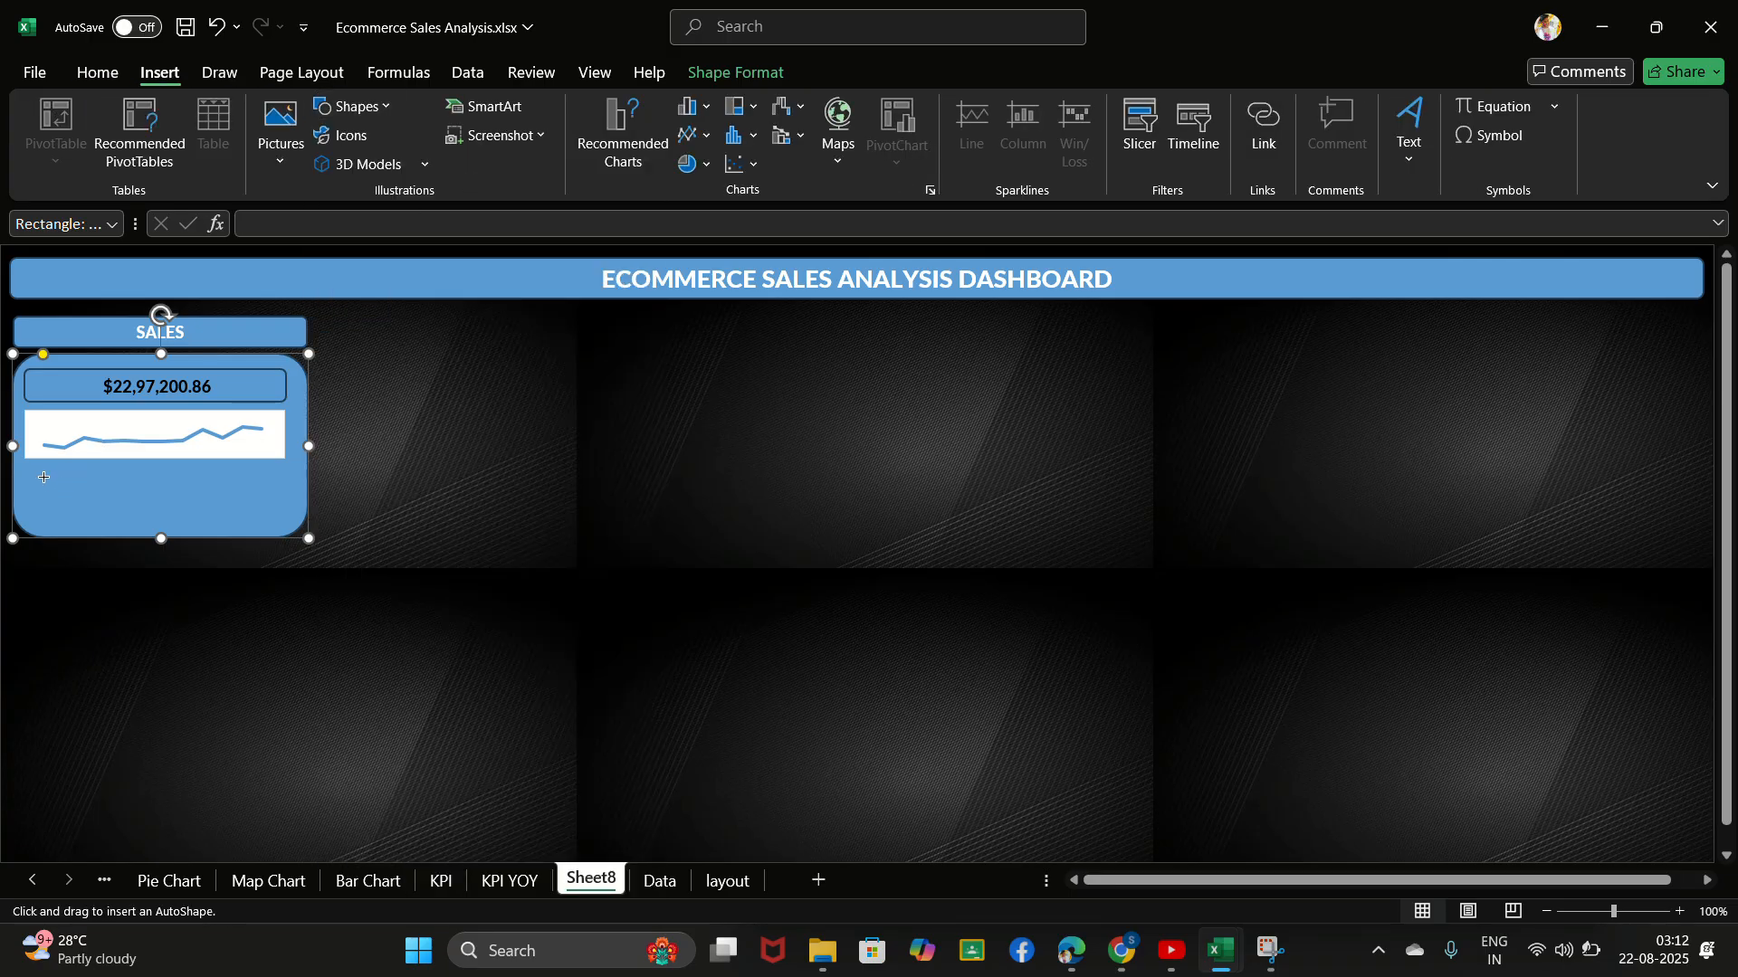
left_click_drag(32, 477, 286, 518)
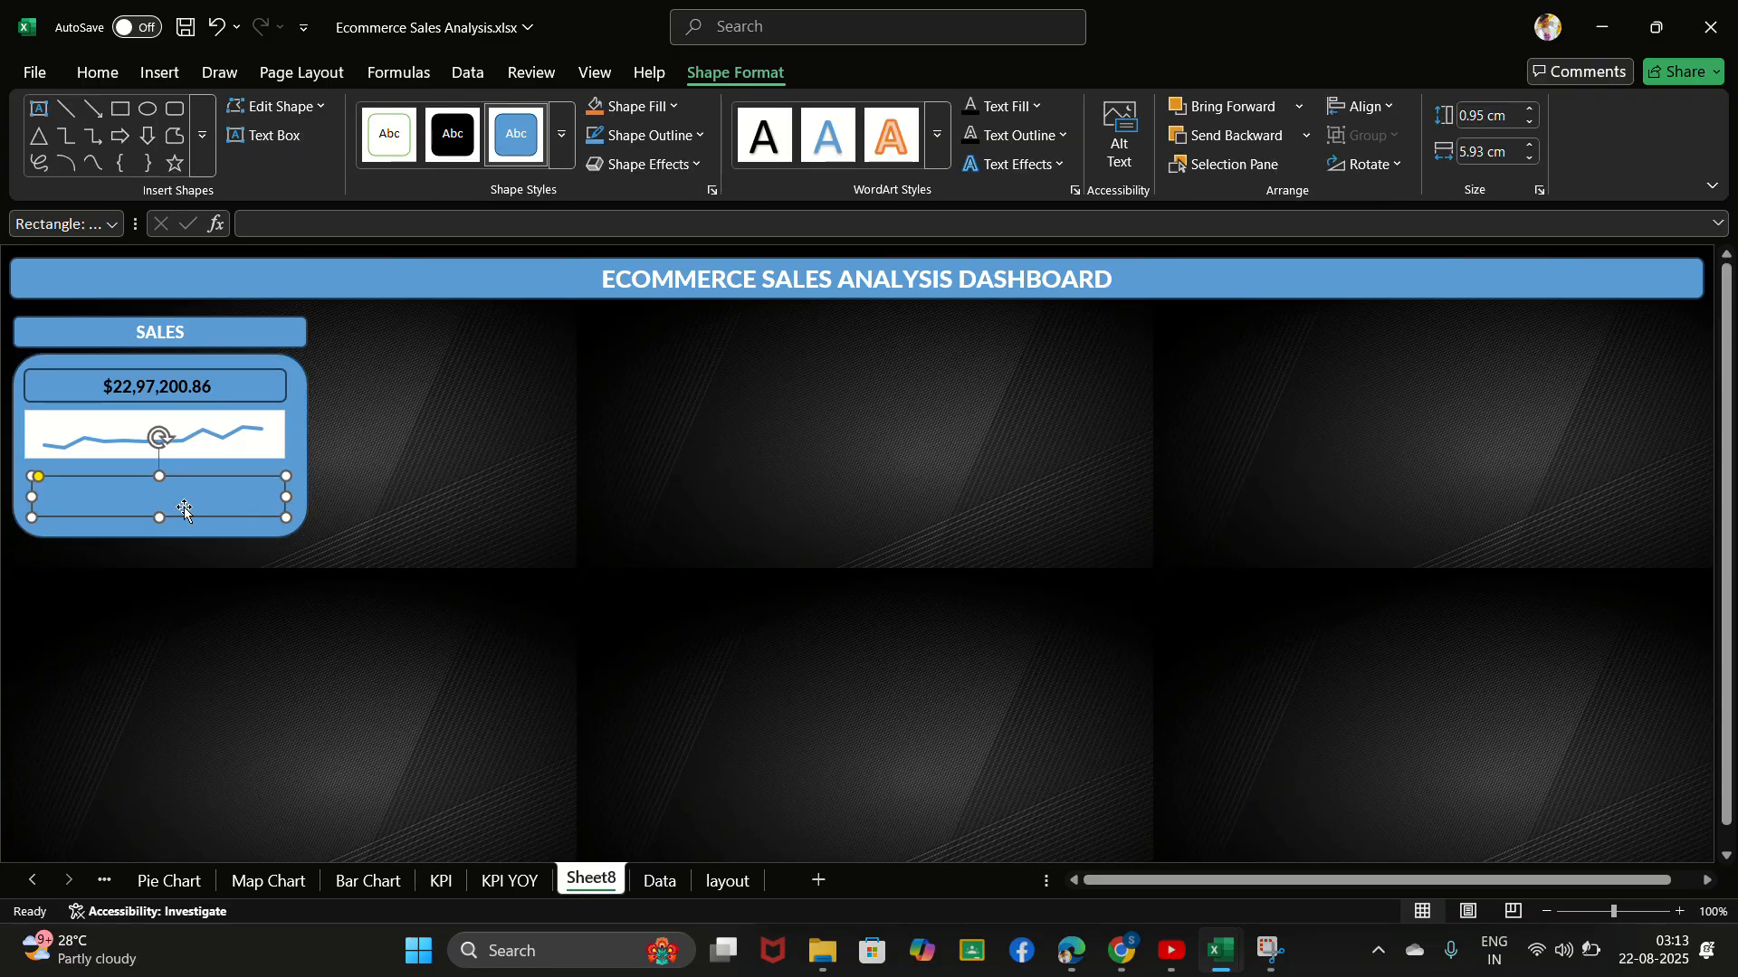
type("YOY Growth")
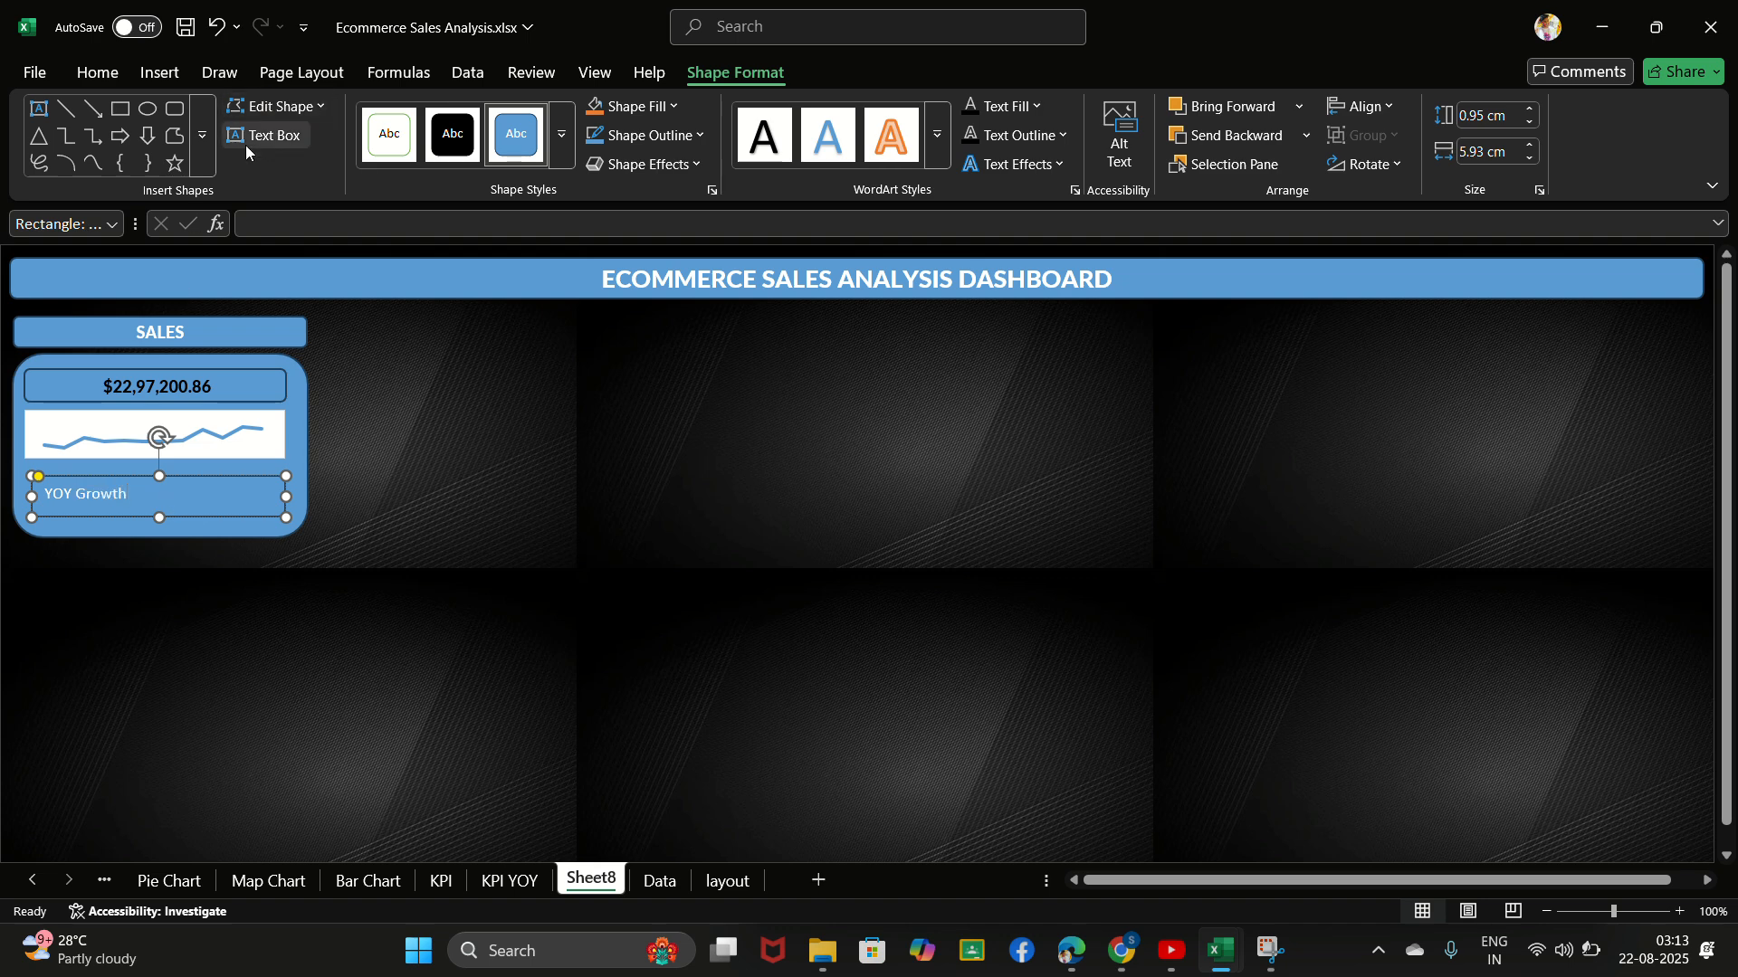
- Set the font of the YOY Growth label to Lato black
left_click(161, 73)
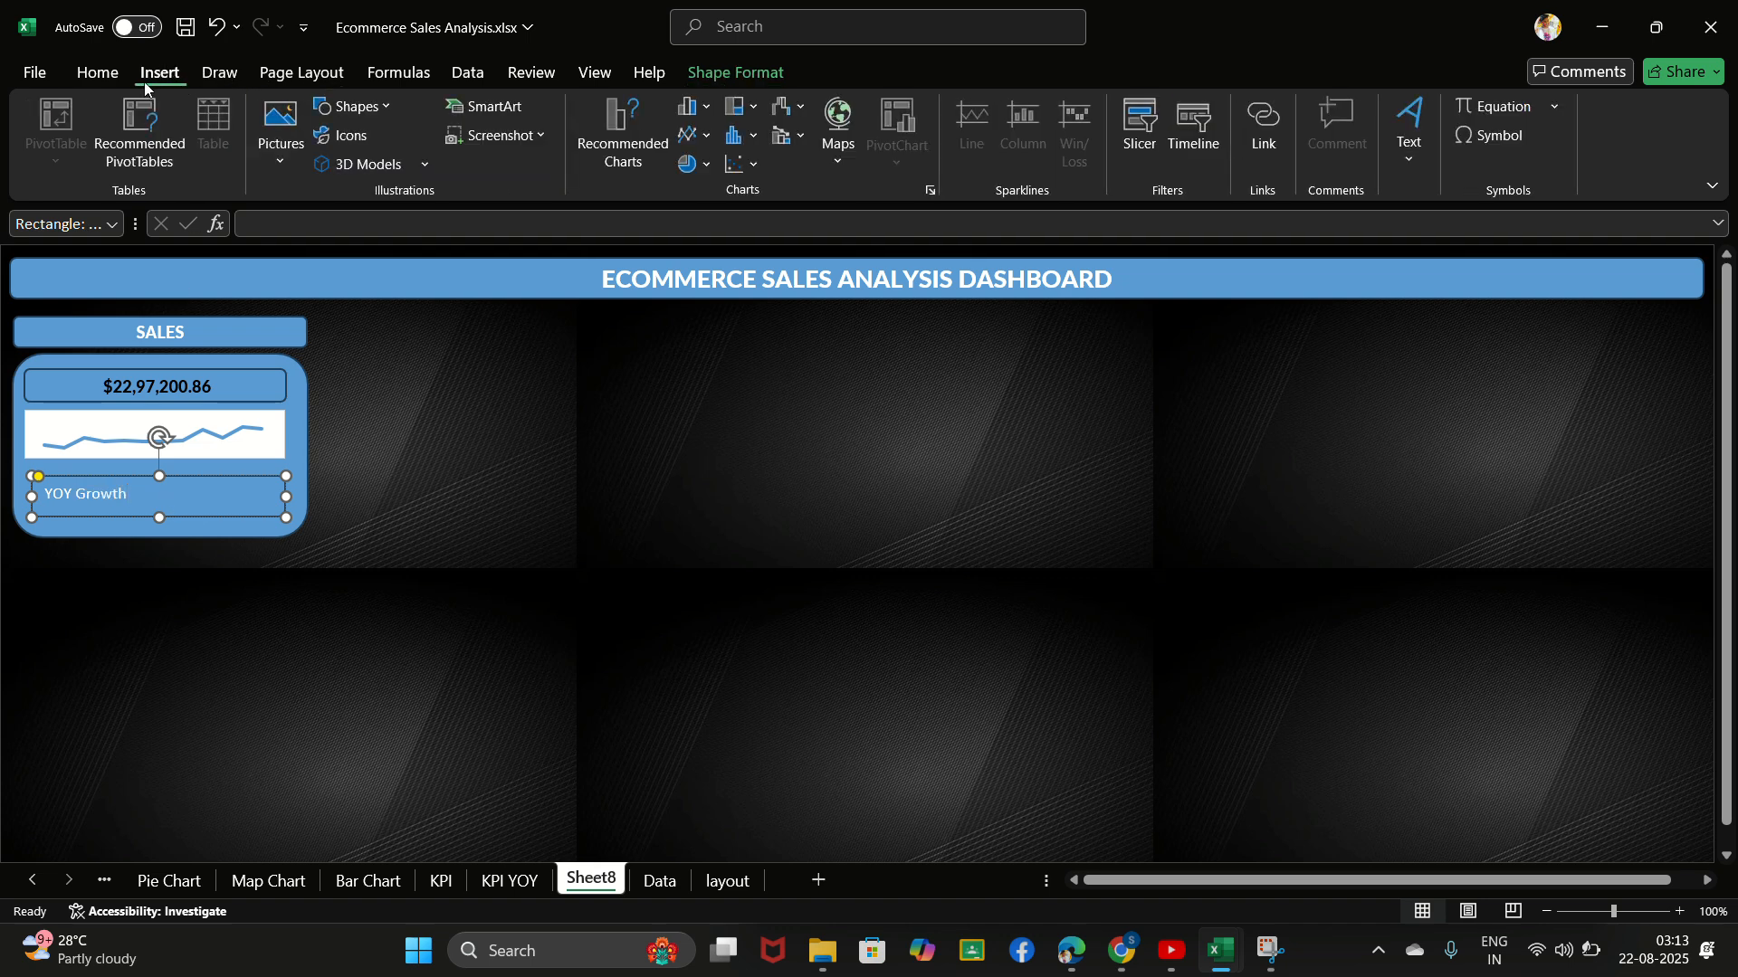
left_click(98, 73)
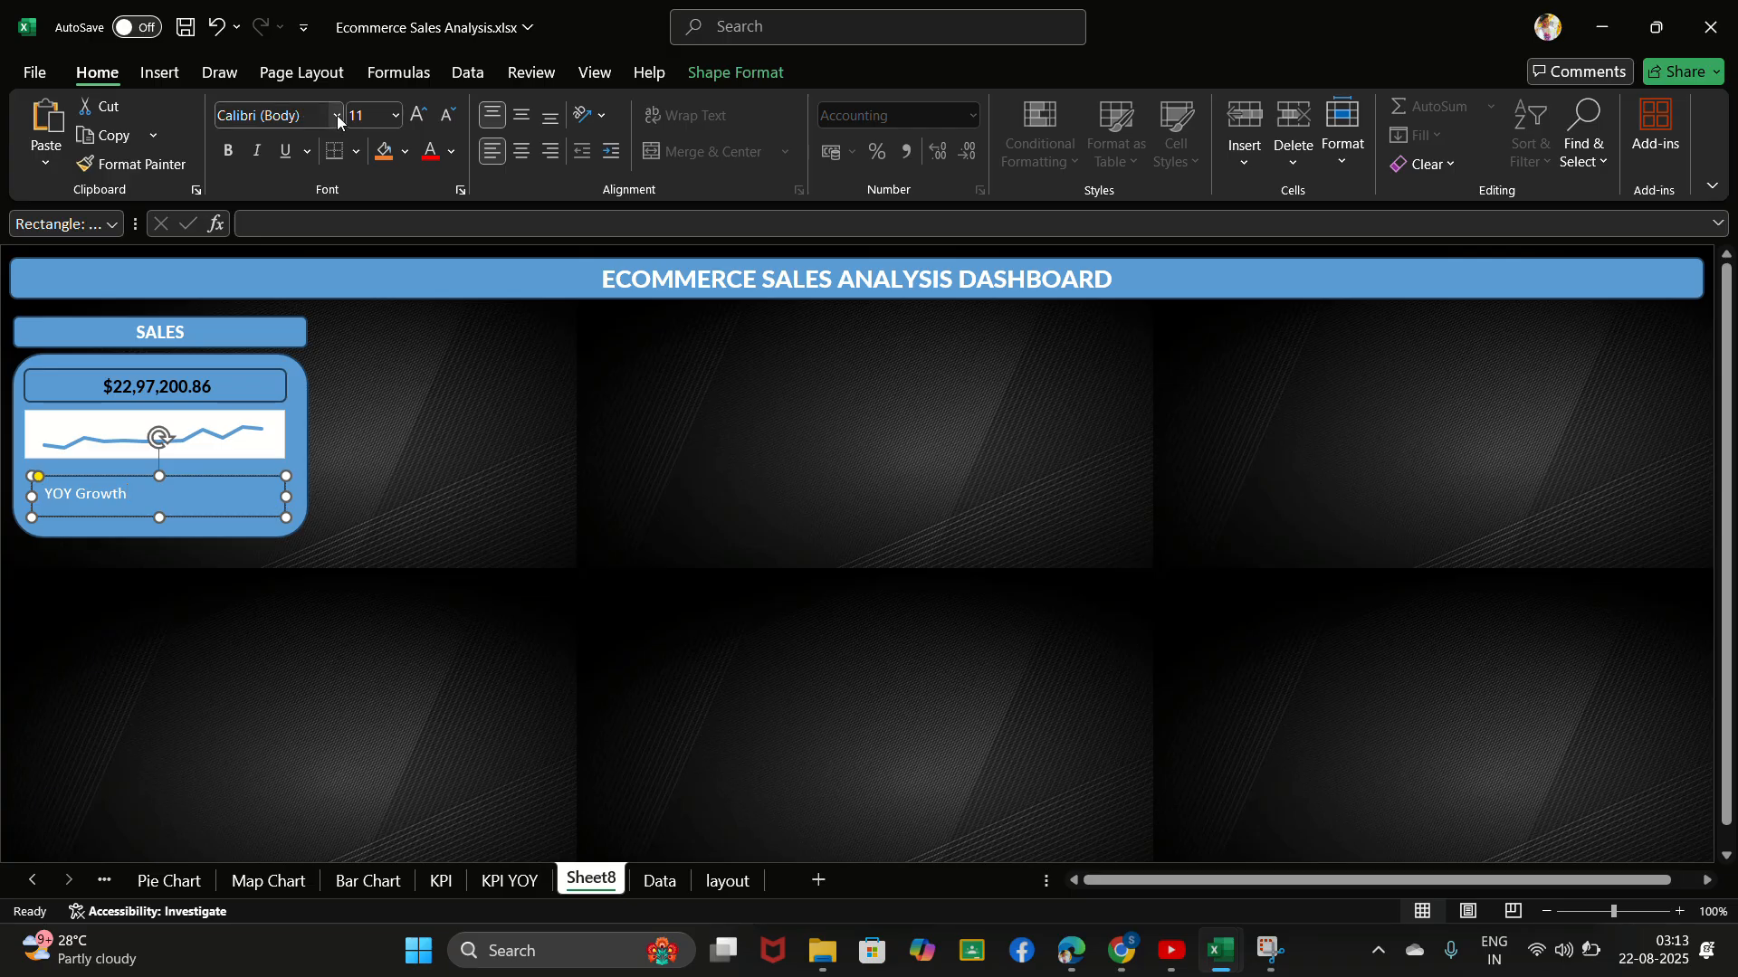
left_click(292, 116)
left_click(290, 113)
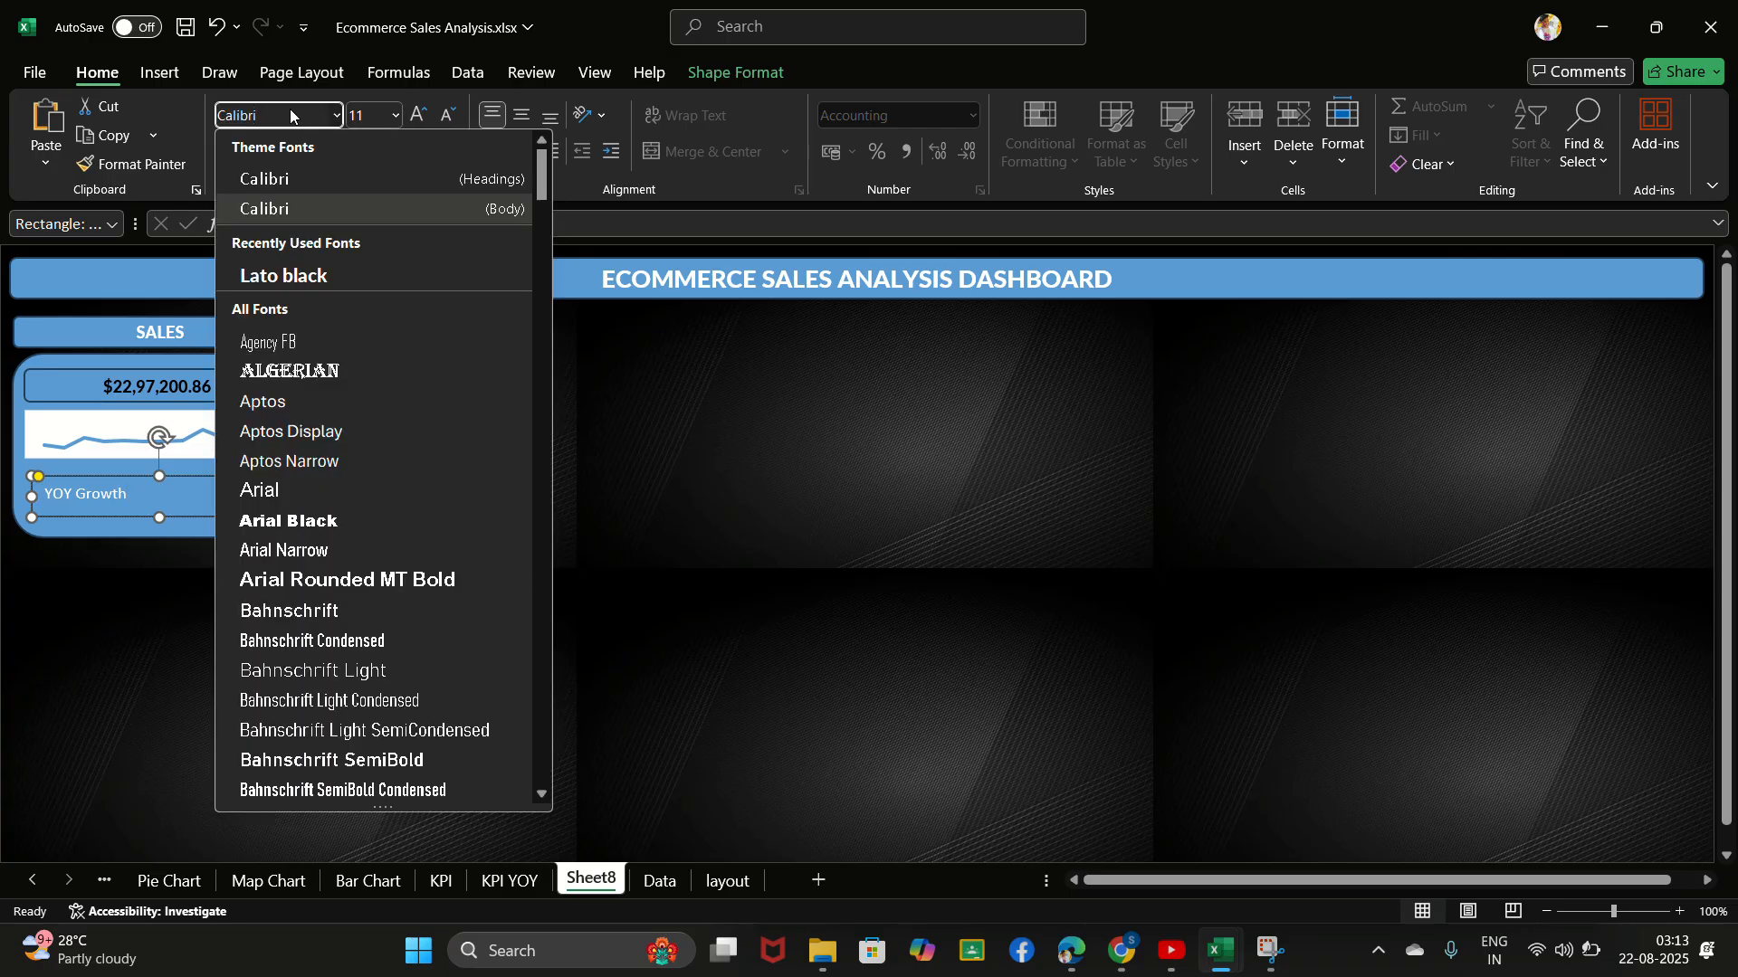
key("BackSpace")
key("BackSpace")
key("BackSpace")
key("BackSpace")
key("BackSpace")
key("BackSpace")
key("BackSpace")
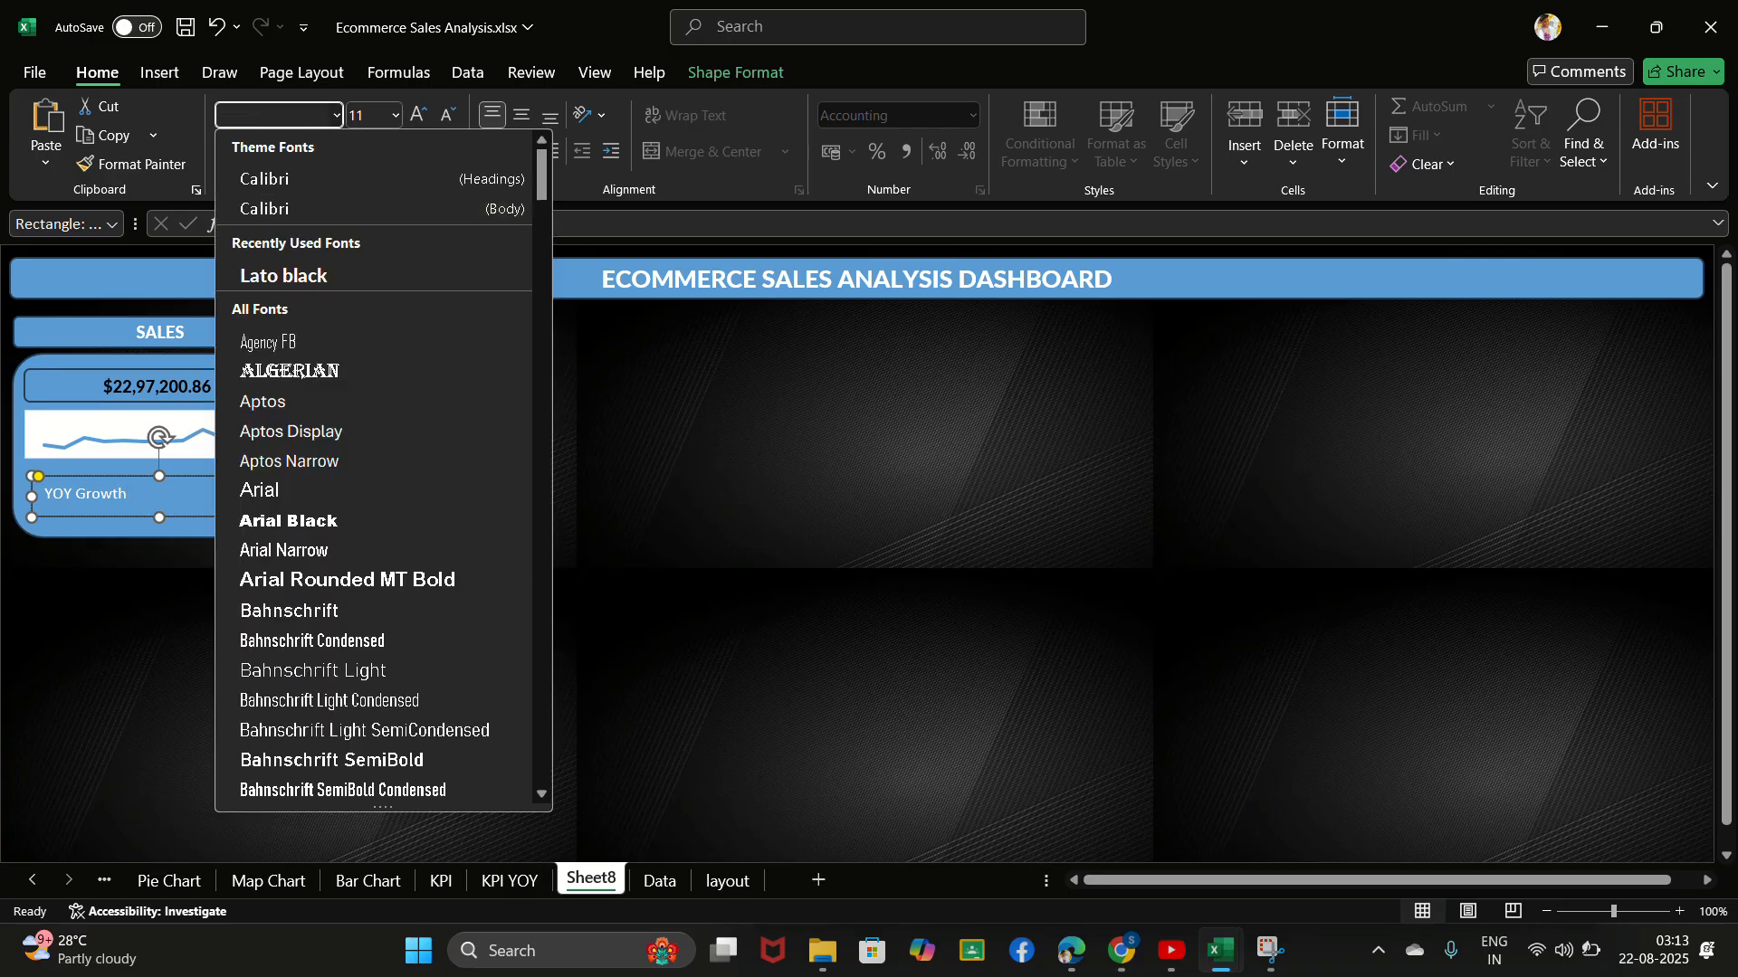
type("Lato black")
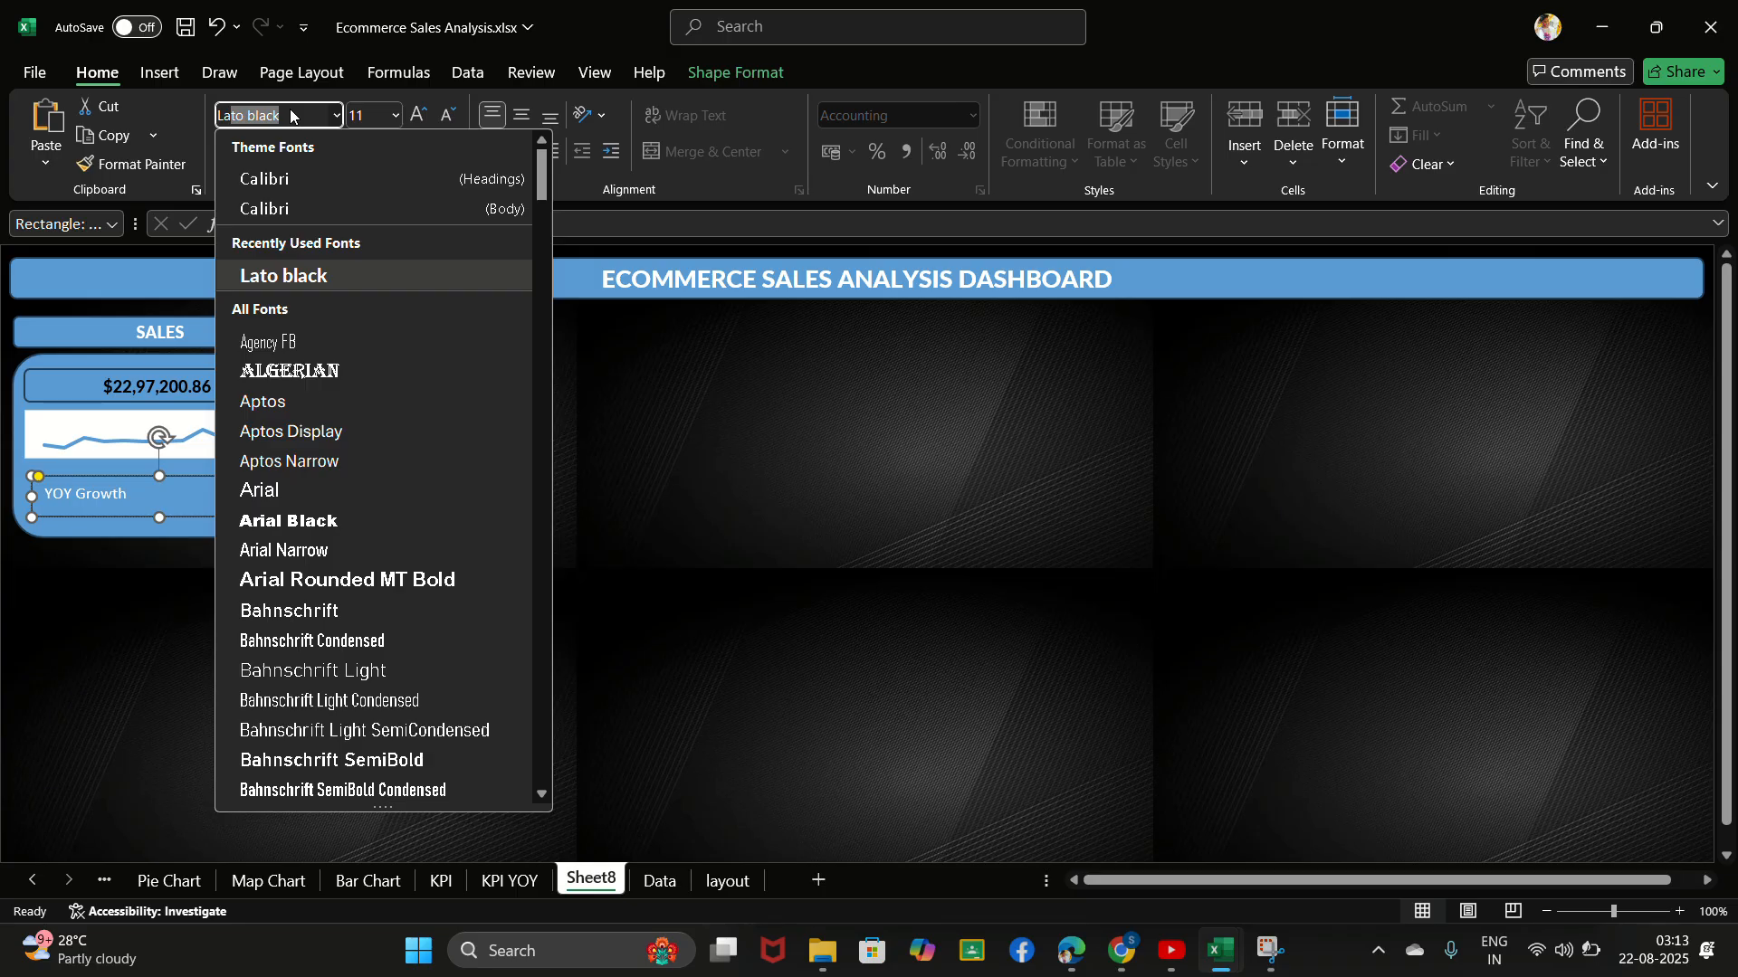
key("Return")
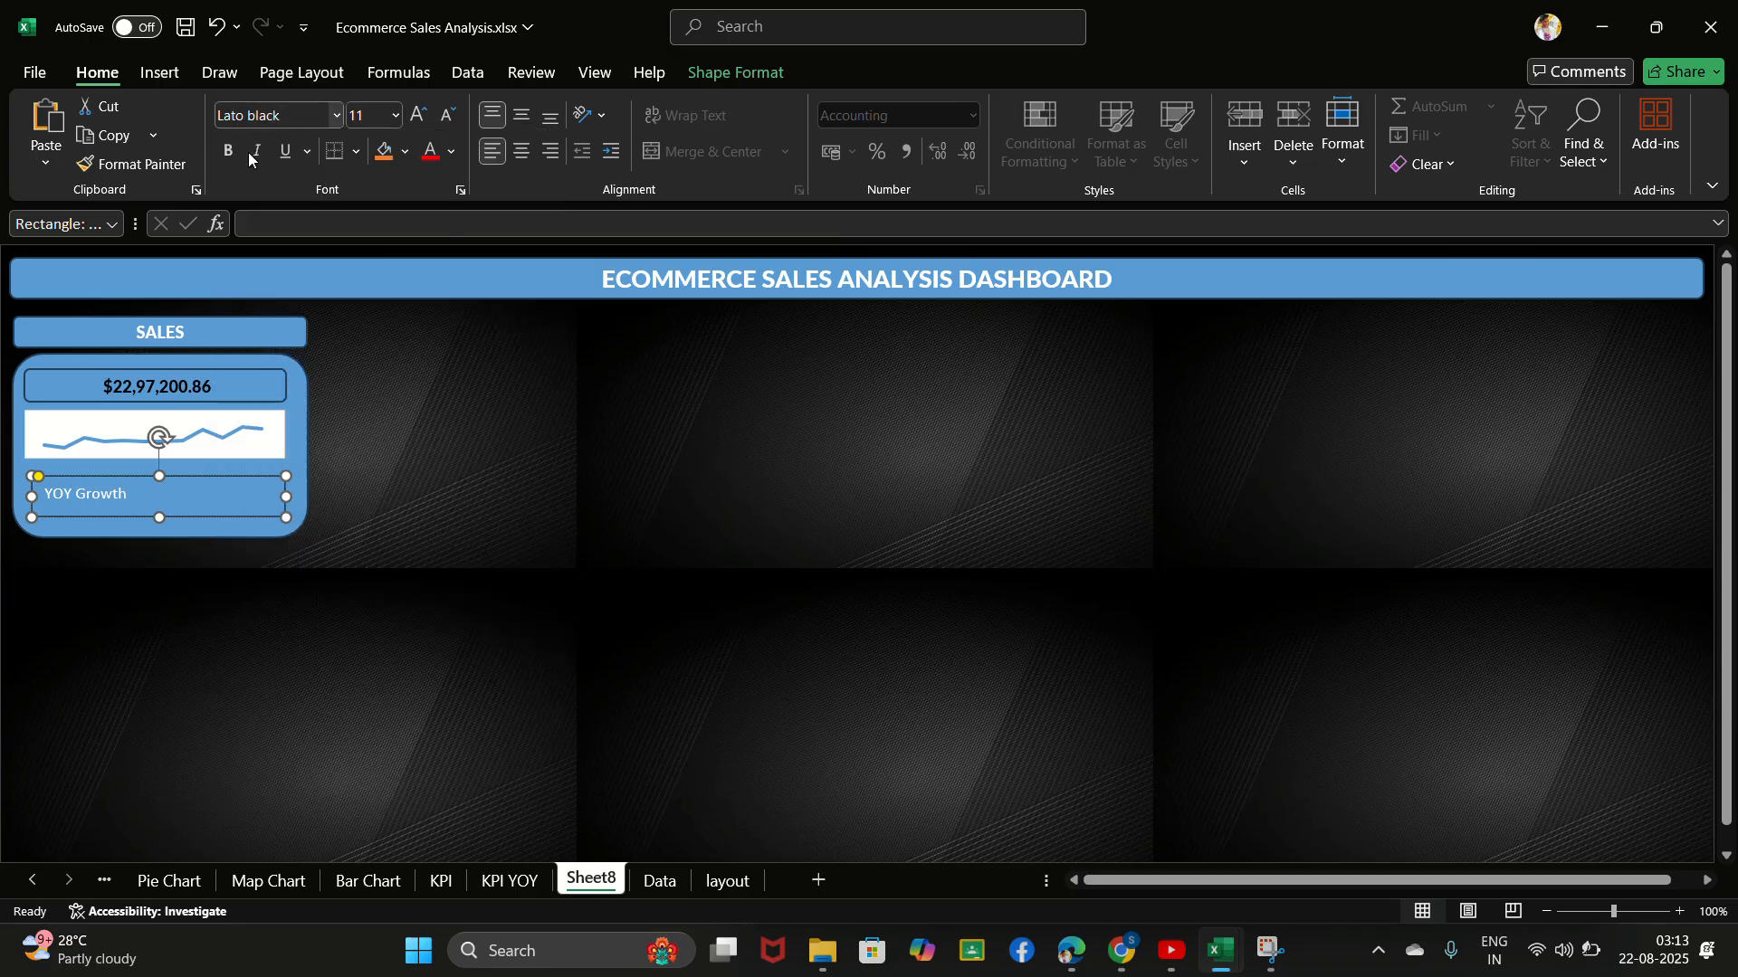
left_click(136, 503)
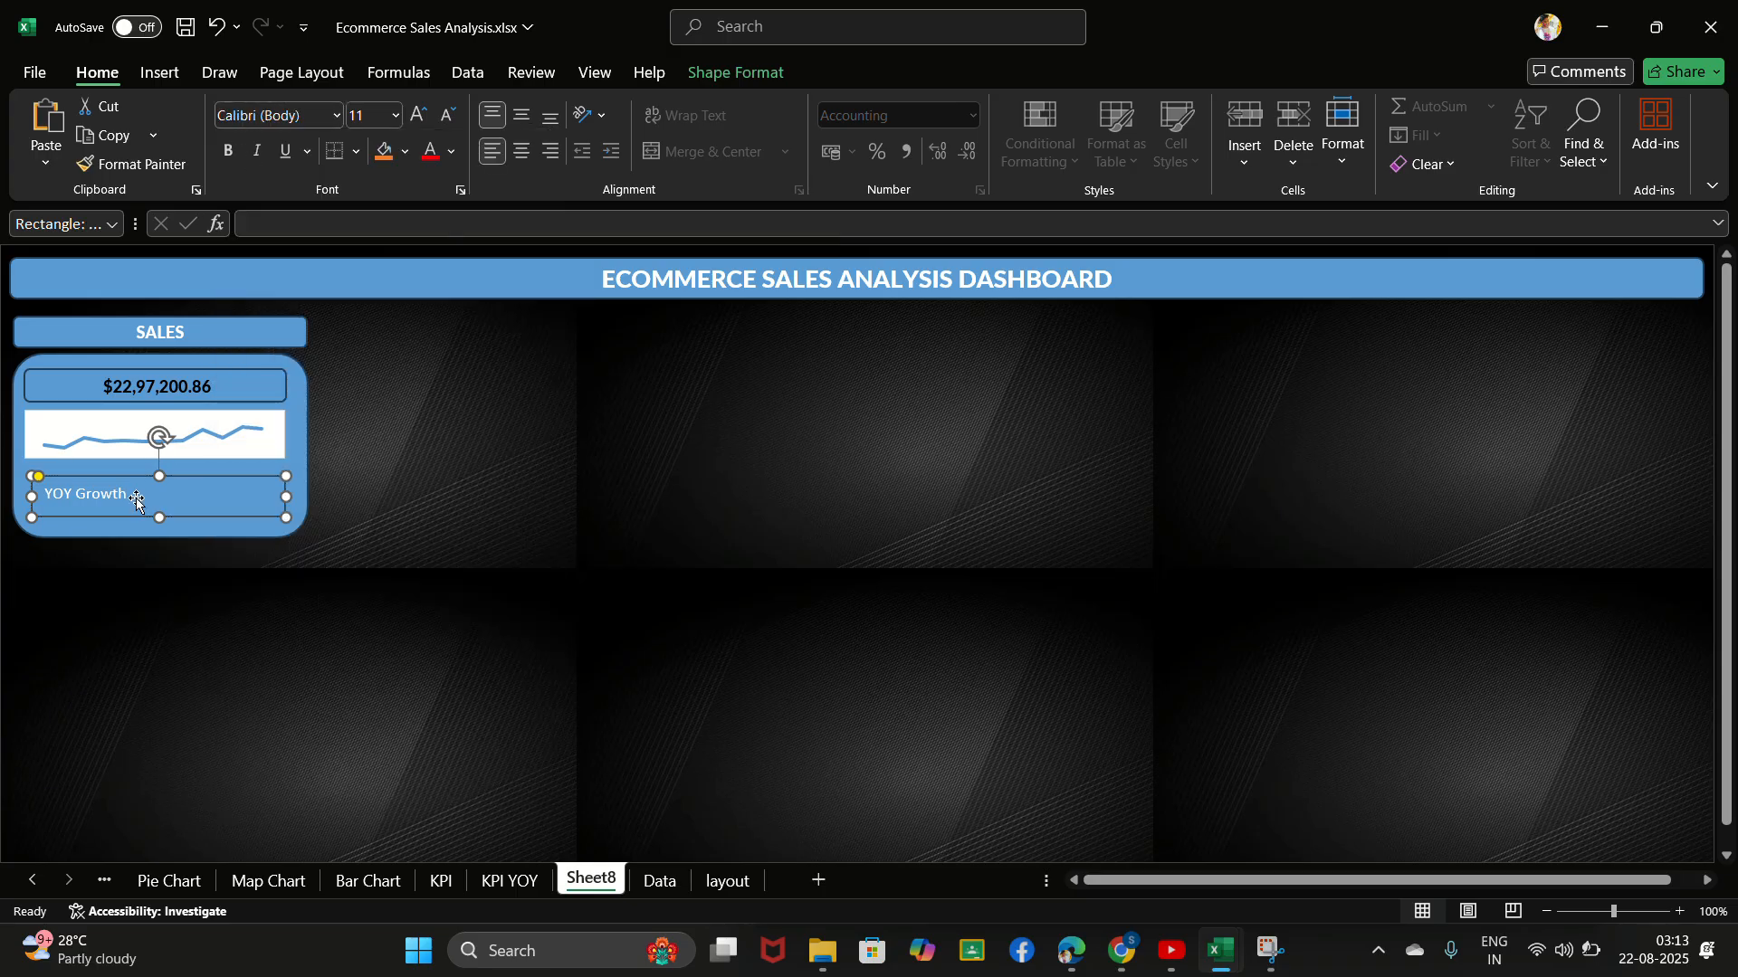
- Copy the formatting of the sales value box onto the YOY Growth box with Format Painter
left_click(230, 389)
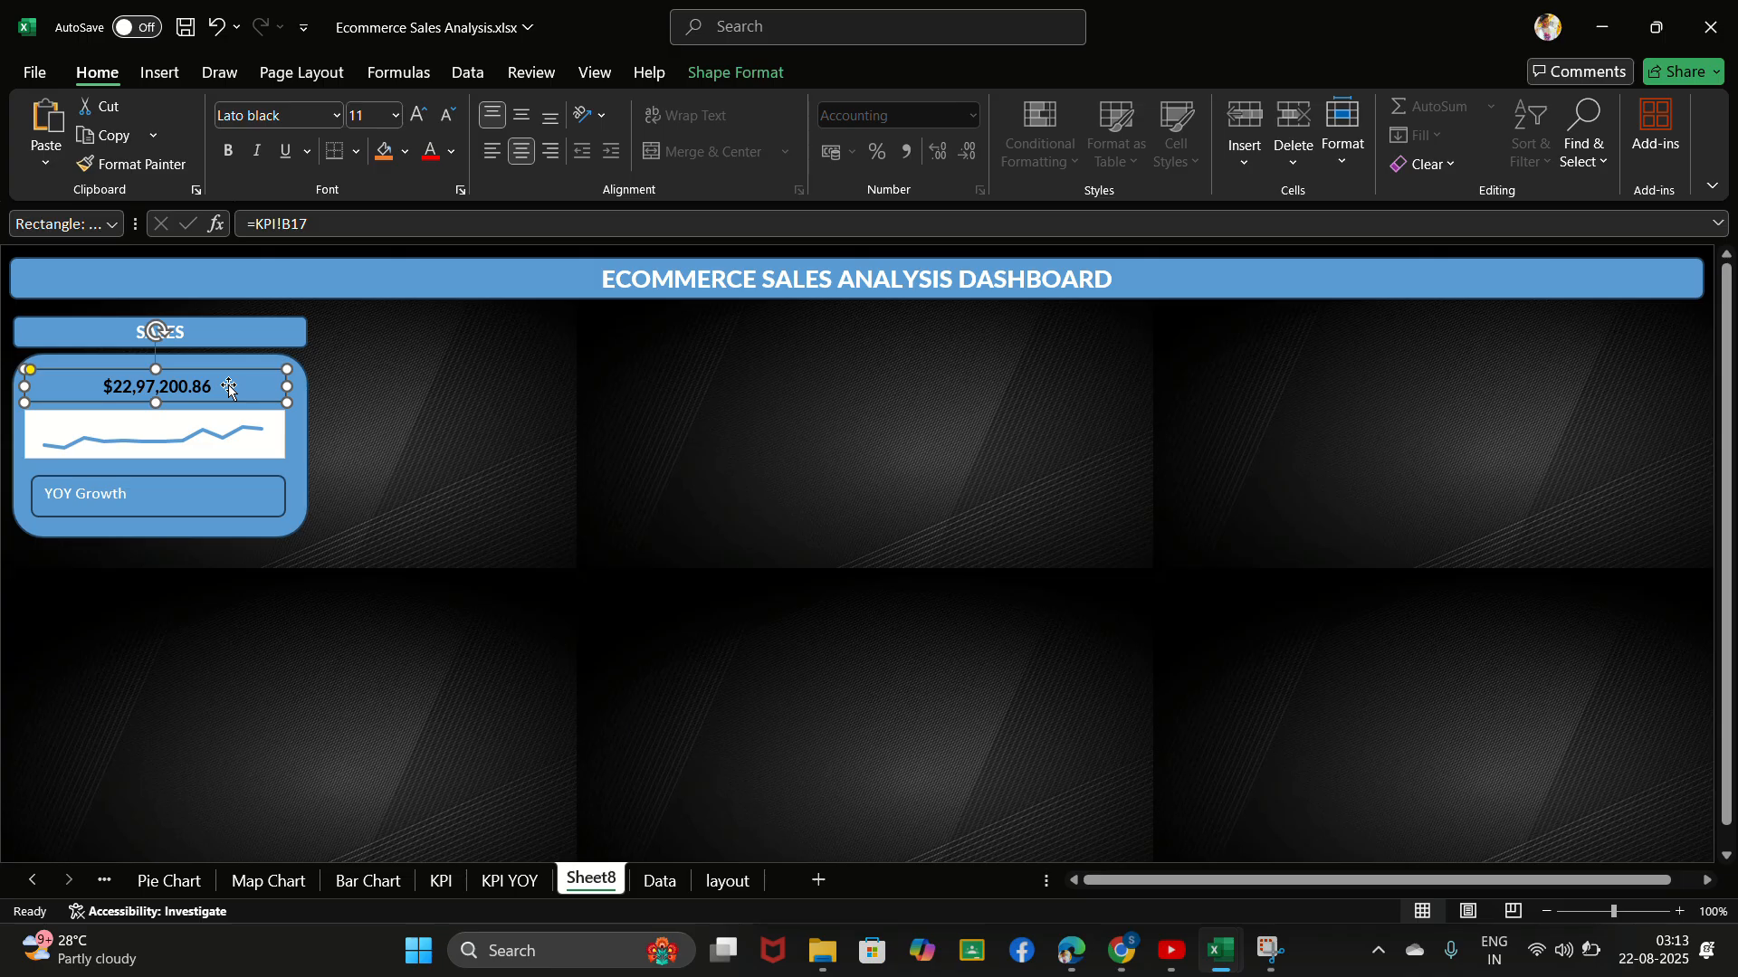
left_click(134, 164)
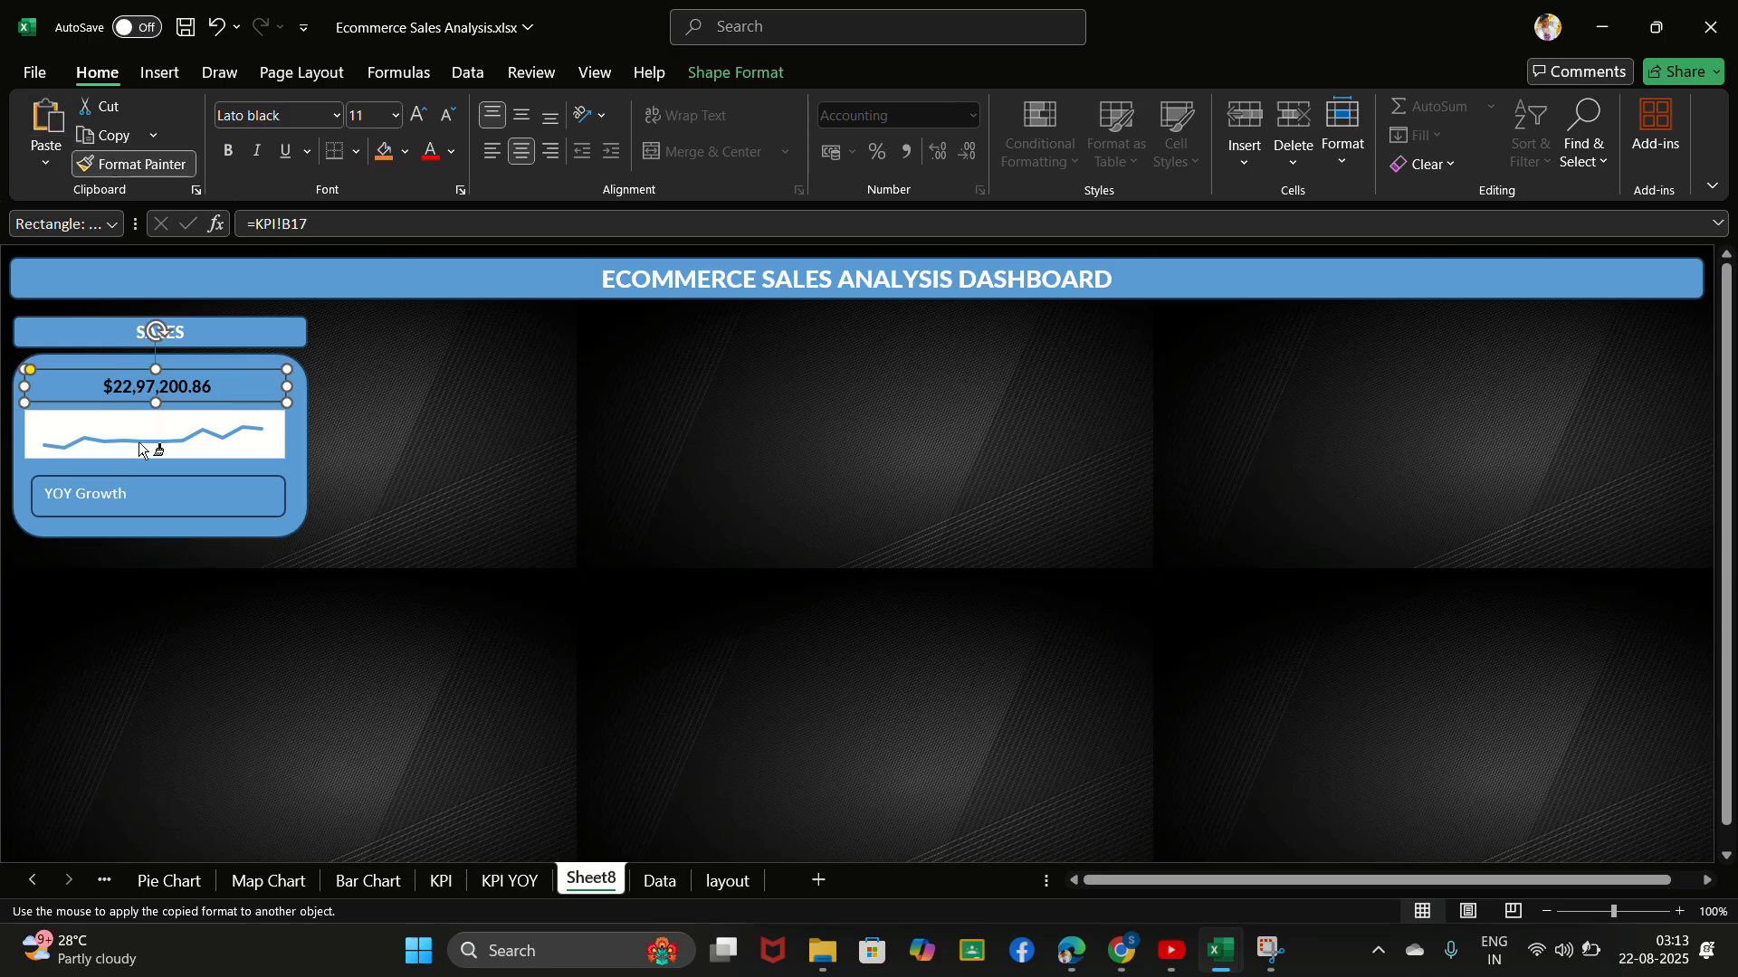
left_click(125, 486)
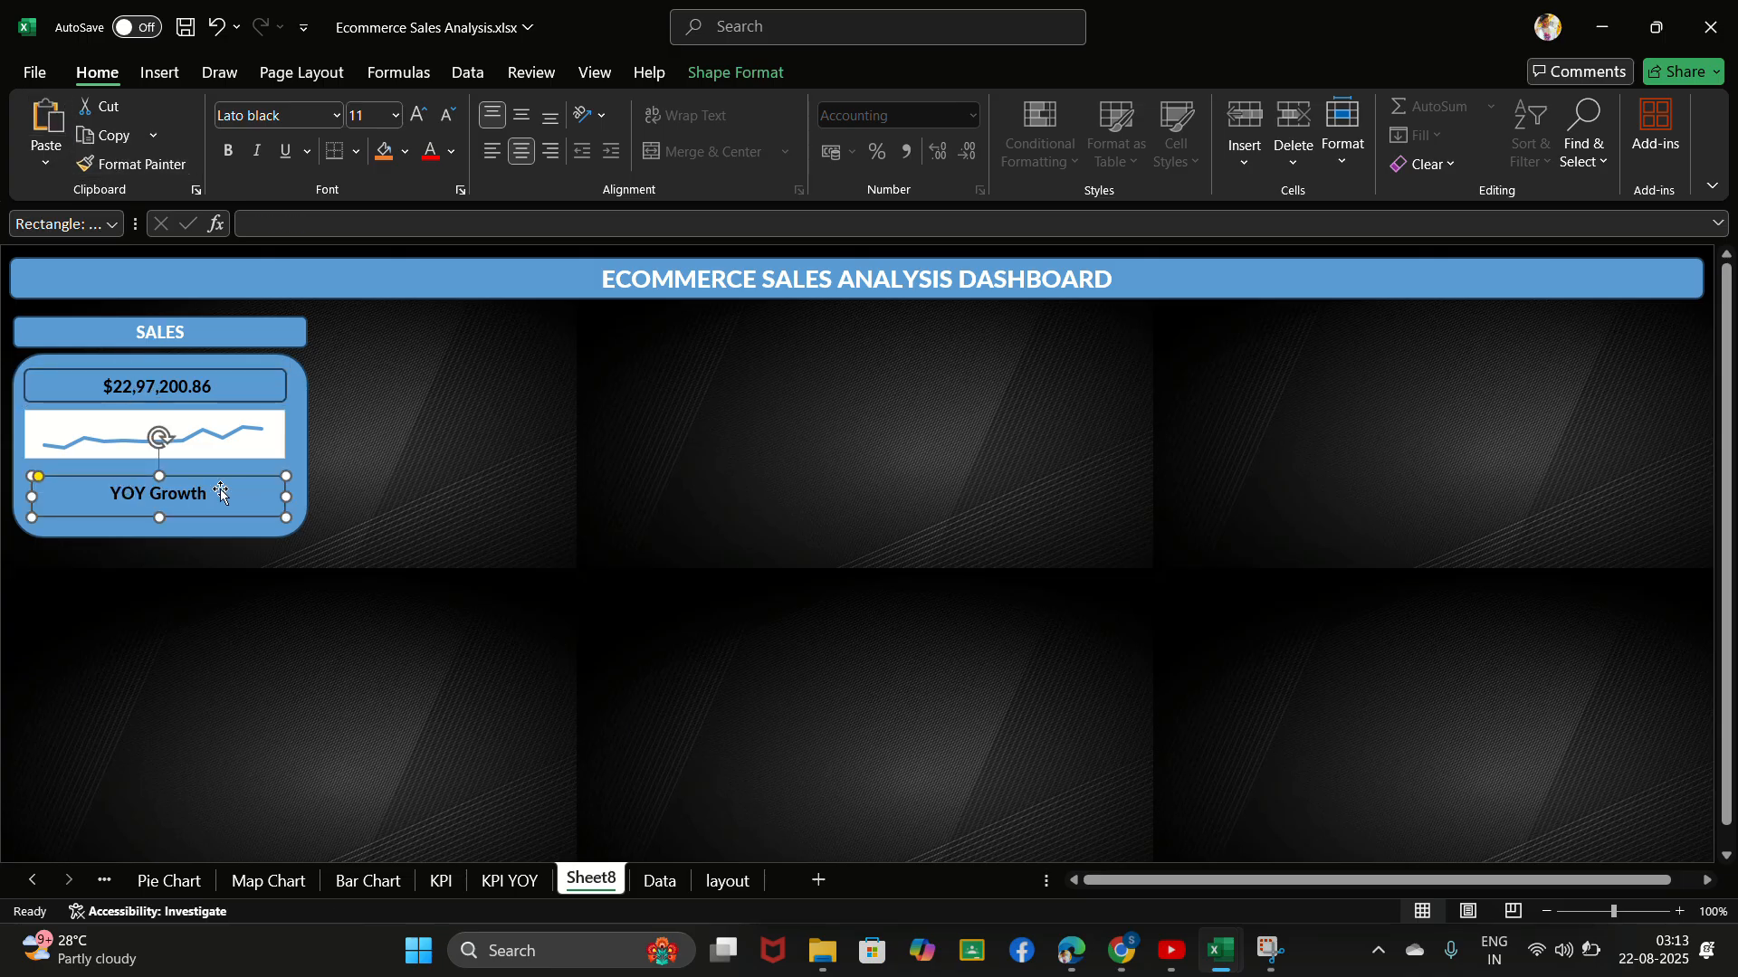
- Move the YOY Growth box up to just below the line chart and left-align its text
left_click(156, 503)
left_click_drag(166, 499, 204, 485)
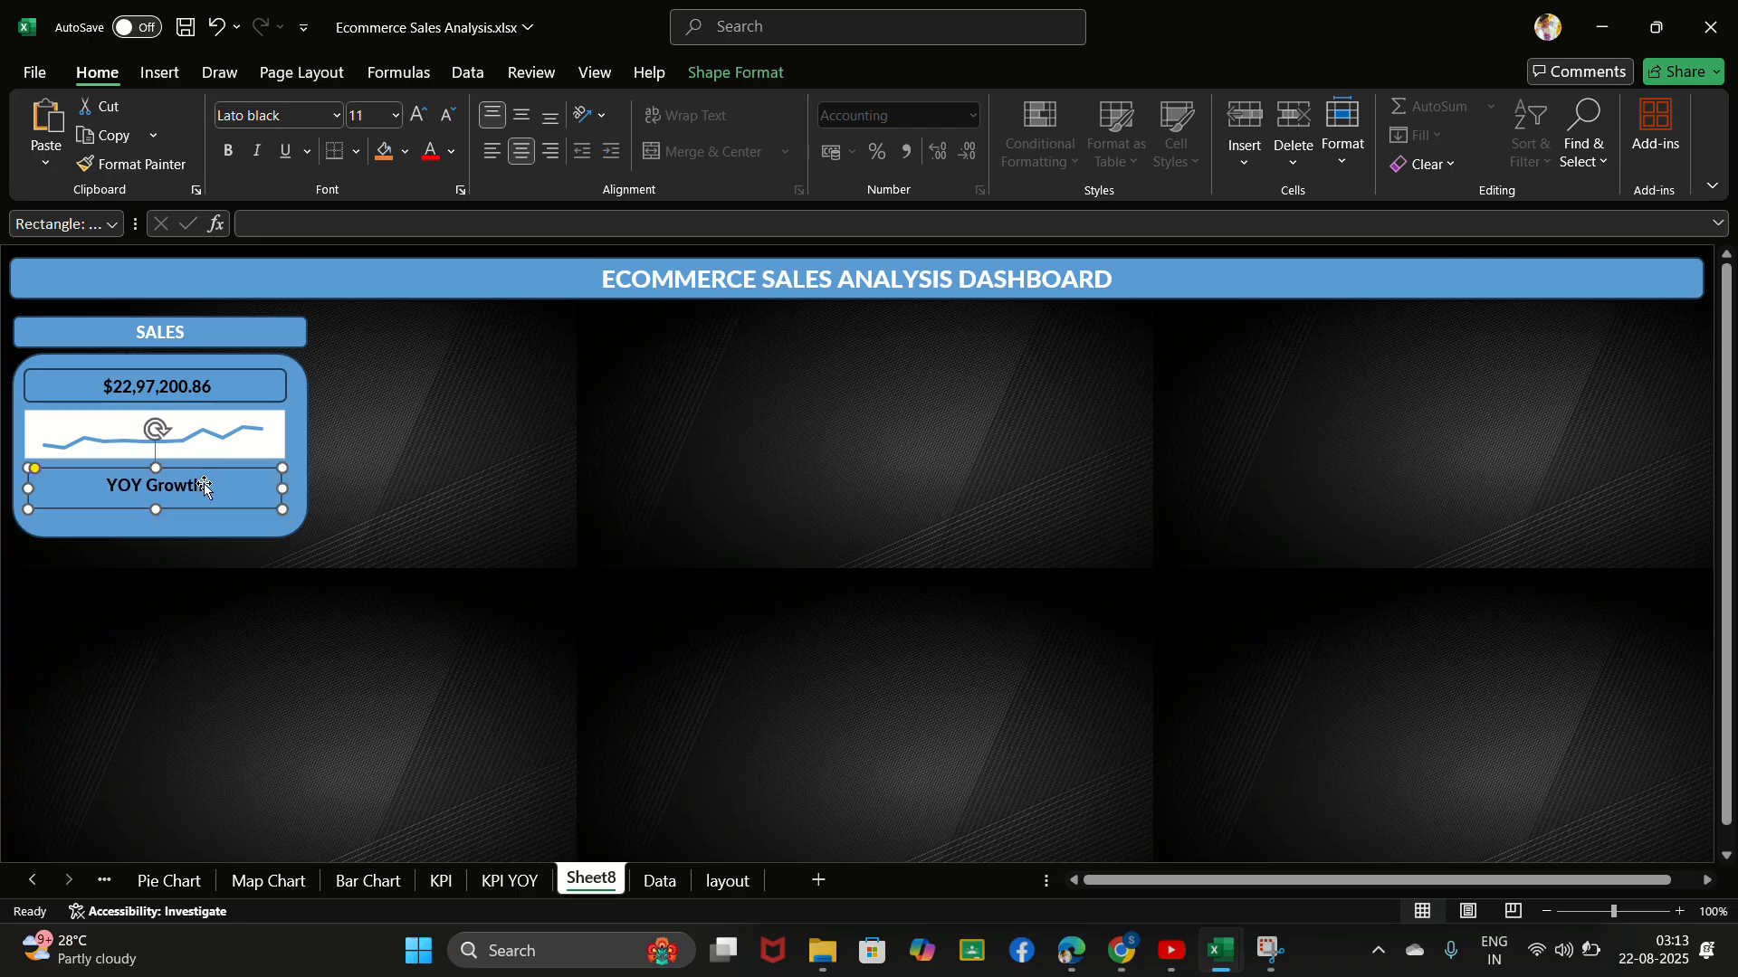
double_click(111, 485)
left_click(489, 154)
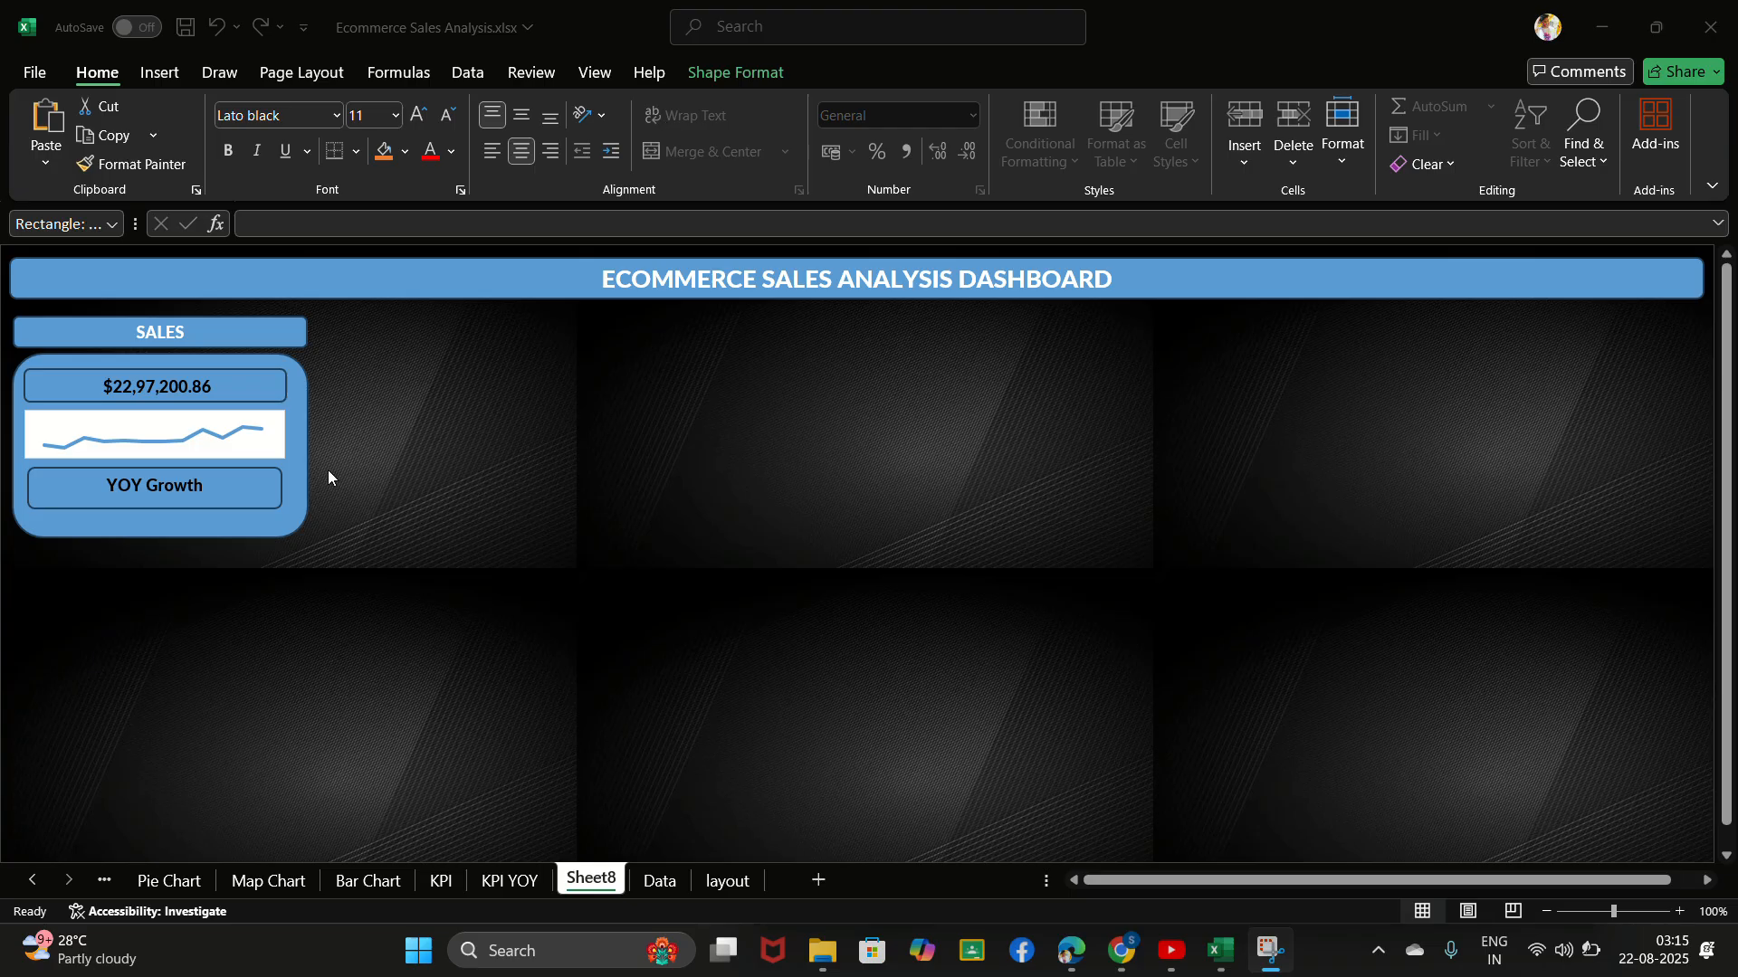
- Step back through the sales card edits to the version with wider boxes and a white, centred YOY Growth label
left_click(251, 471)
left_click(251, 471)
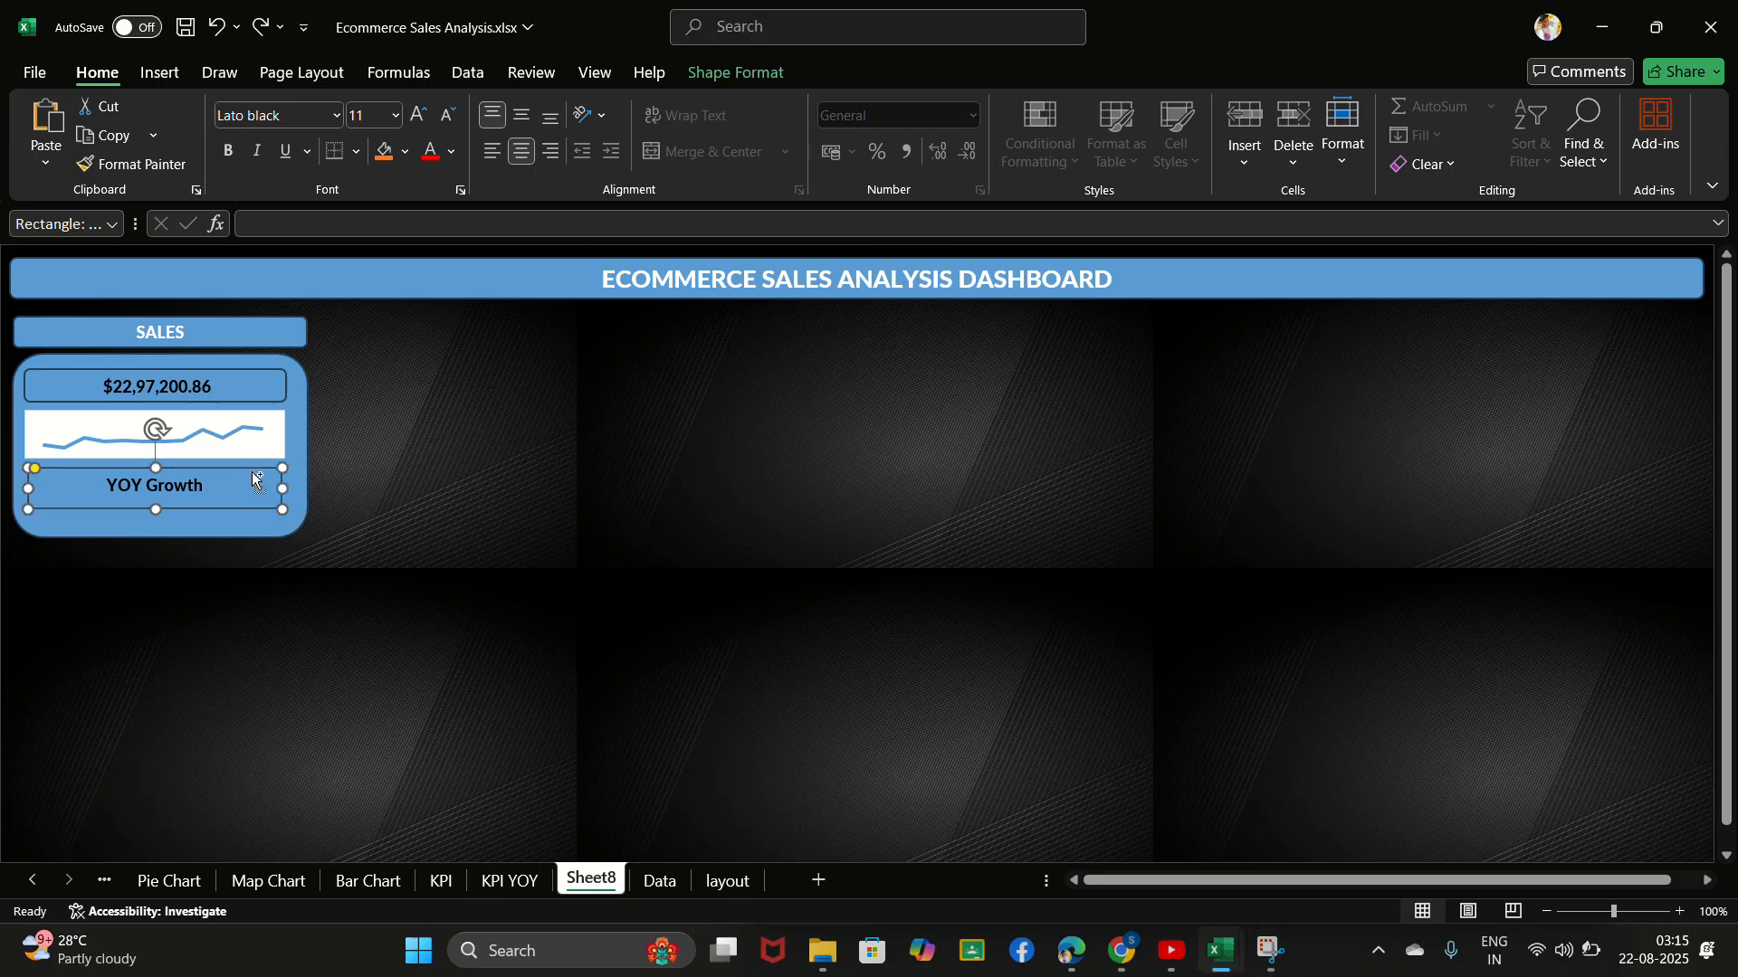
key("ctrl+z")
key("ctrl+z")
key("ctrl+z")
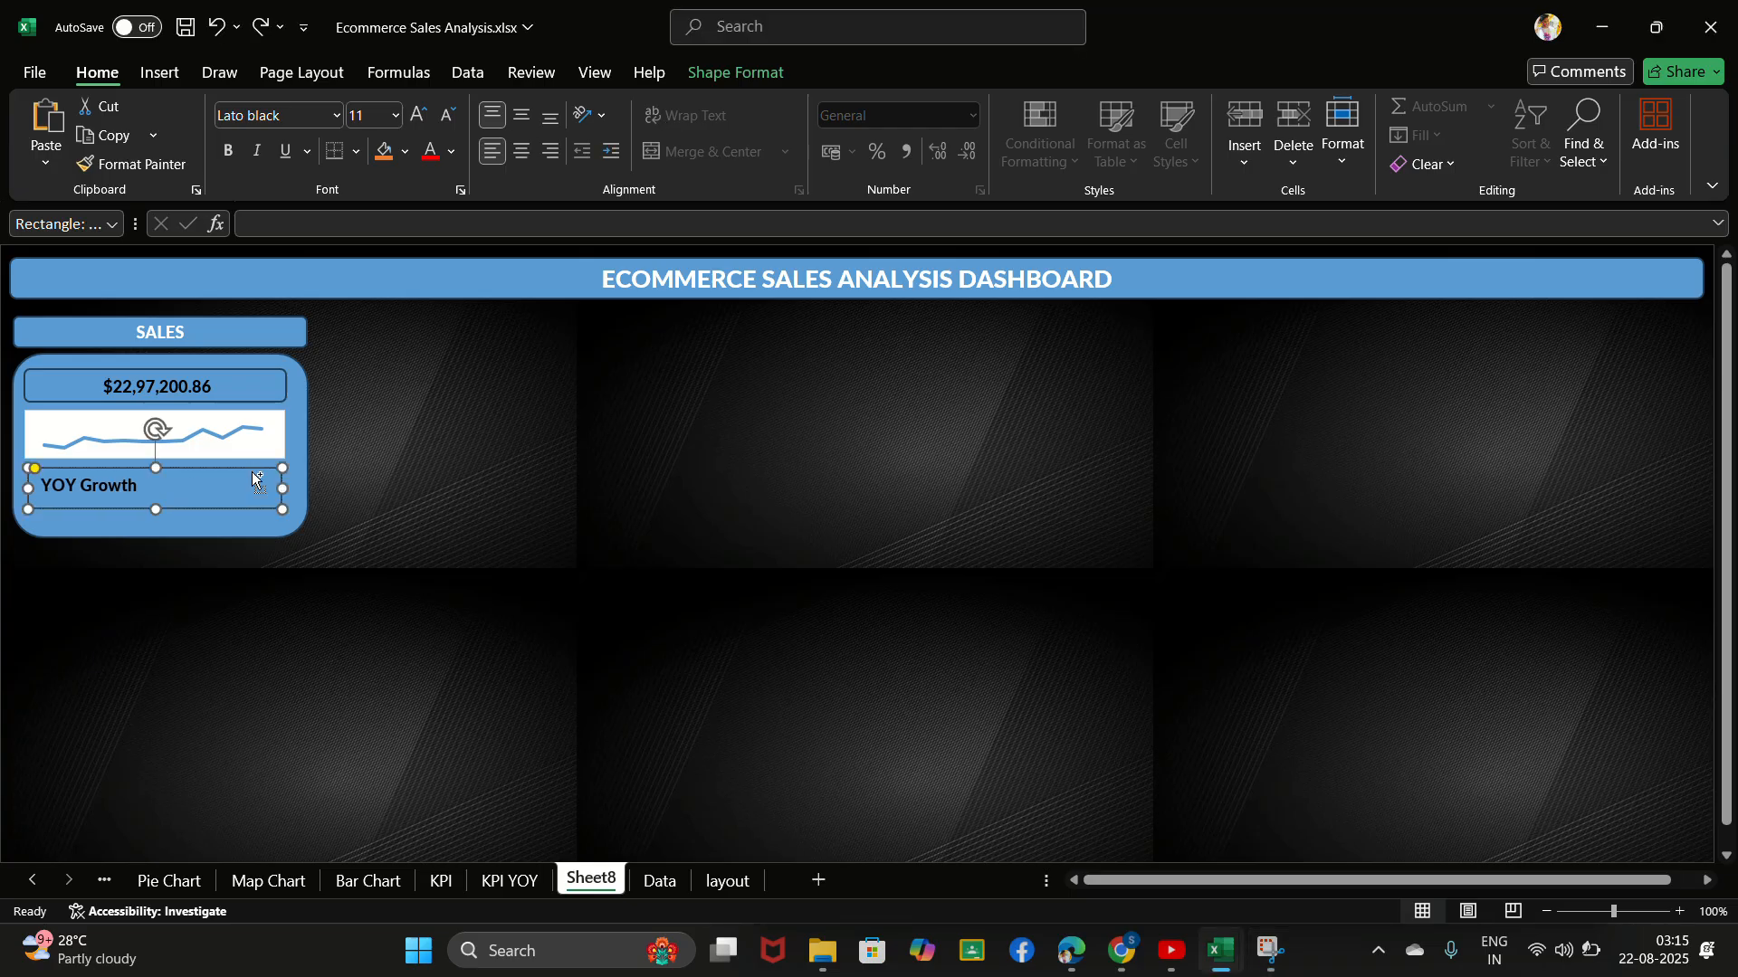
key("ctrl+z")
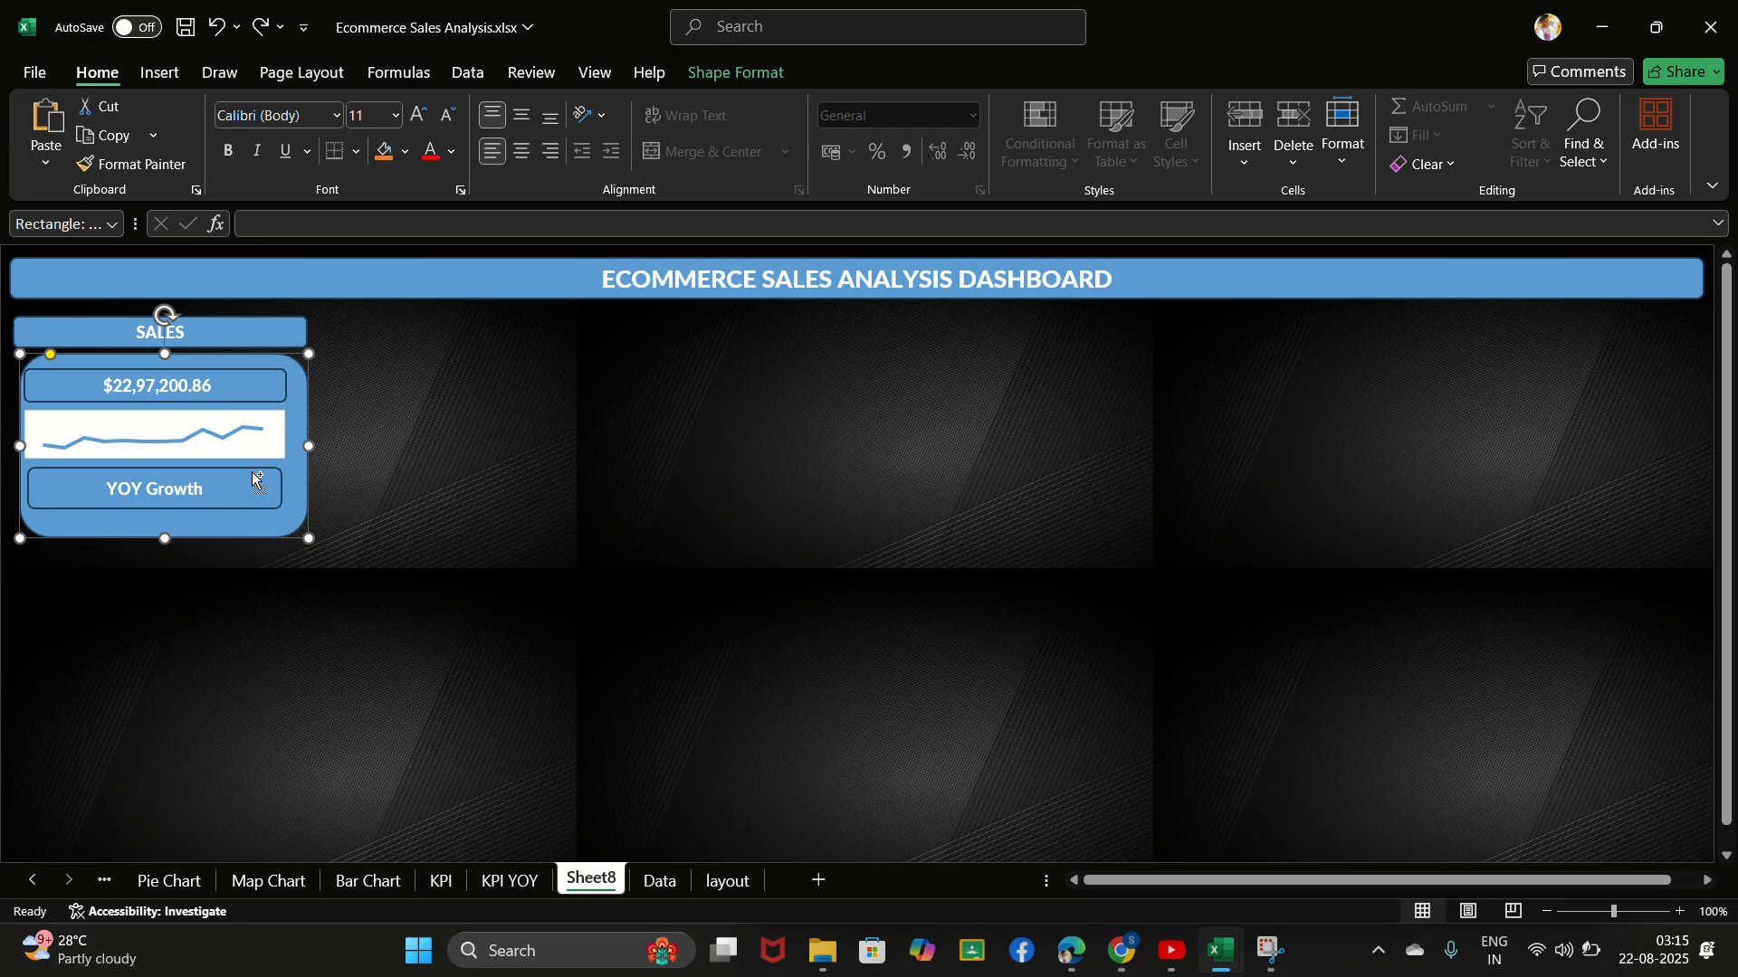
key("ctrl+z")
key("ctrl+z")
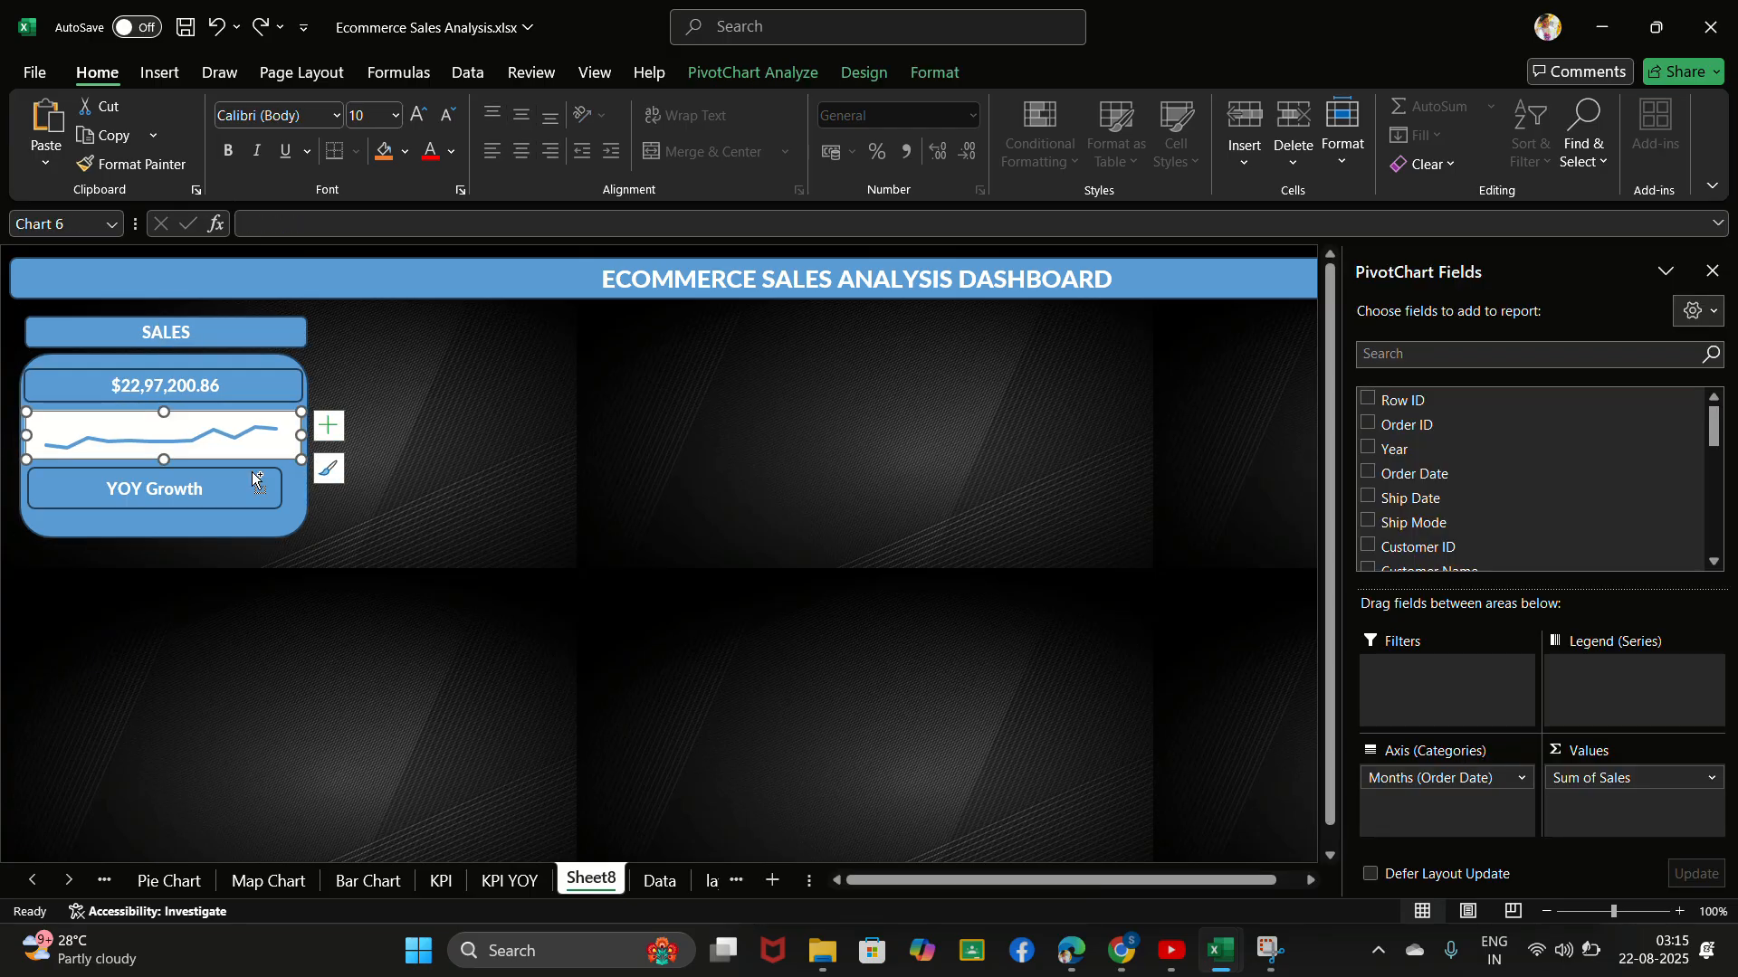
key("ctrl+y")
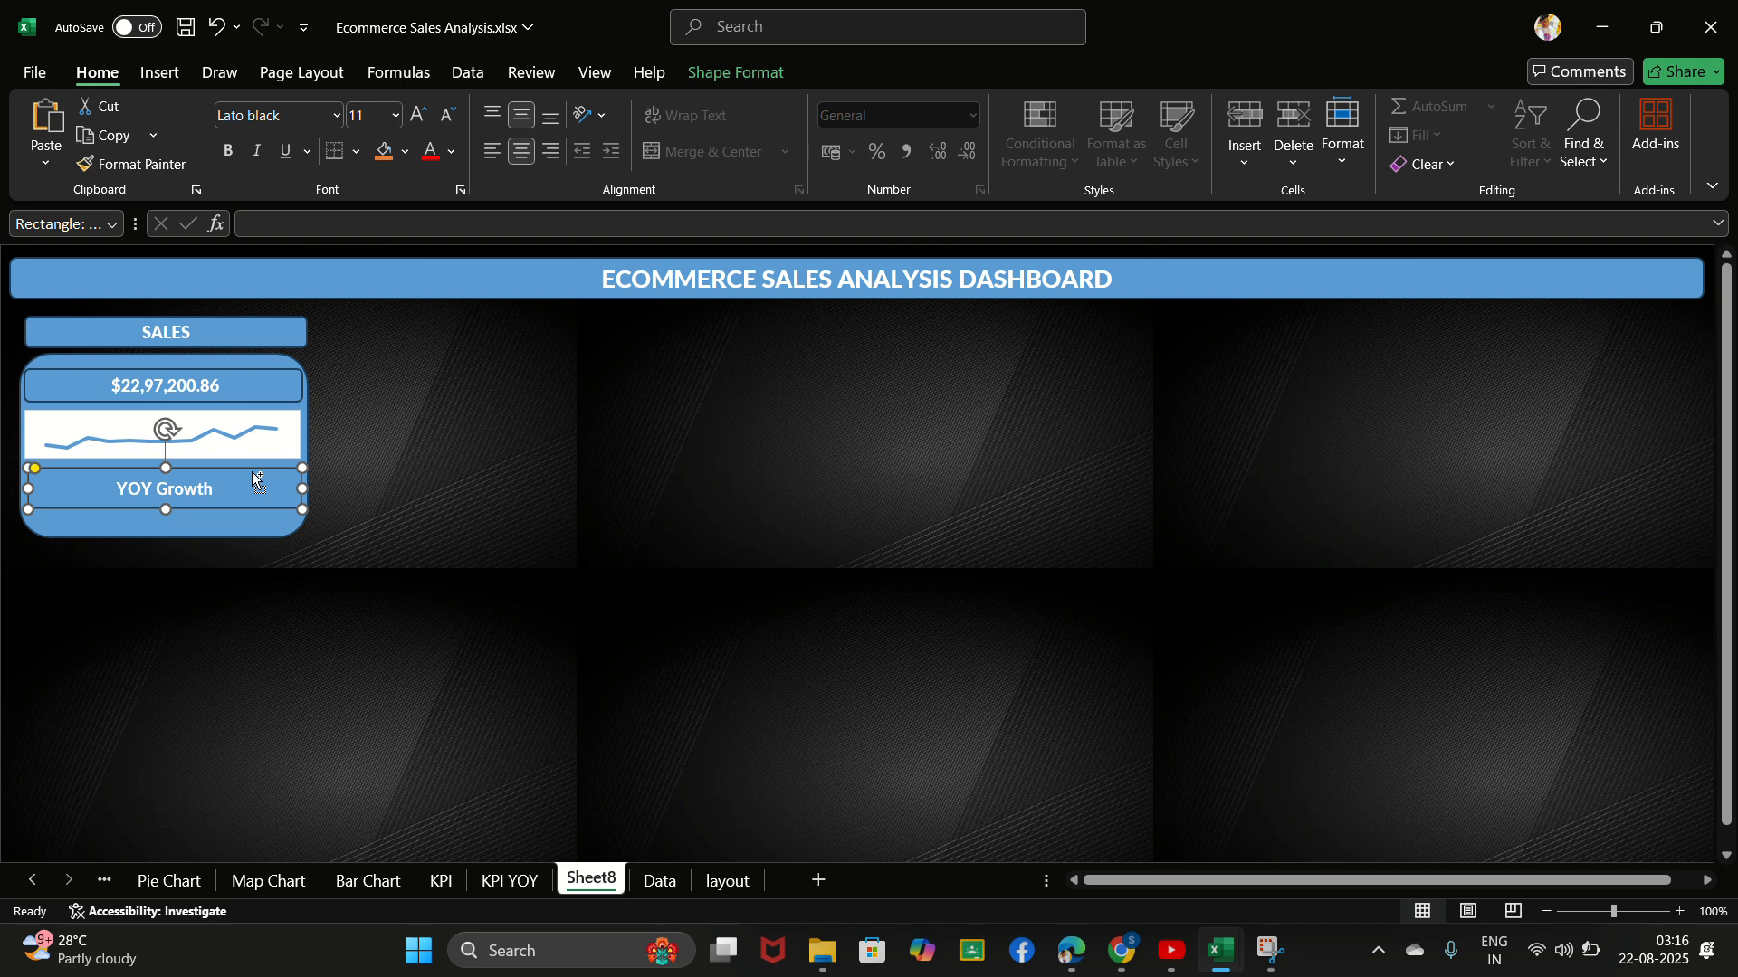
- Left-align the YOY Growth label within its box
left_click(419, 541)
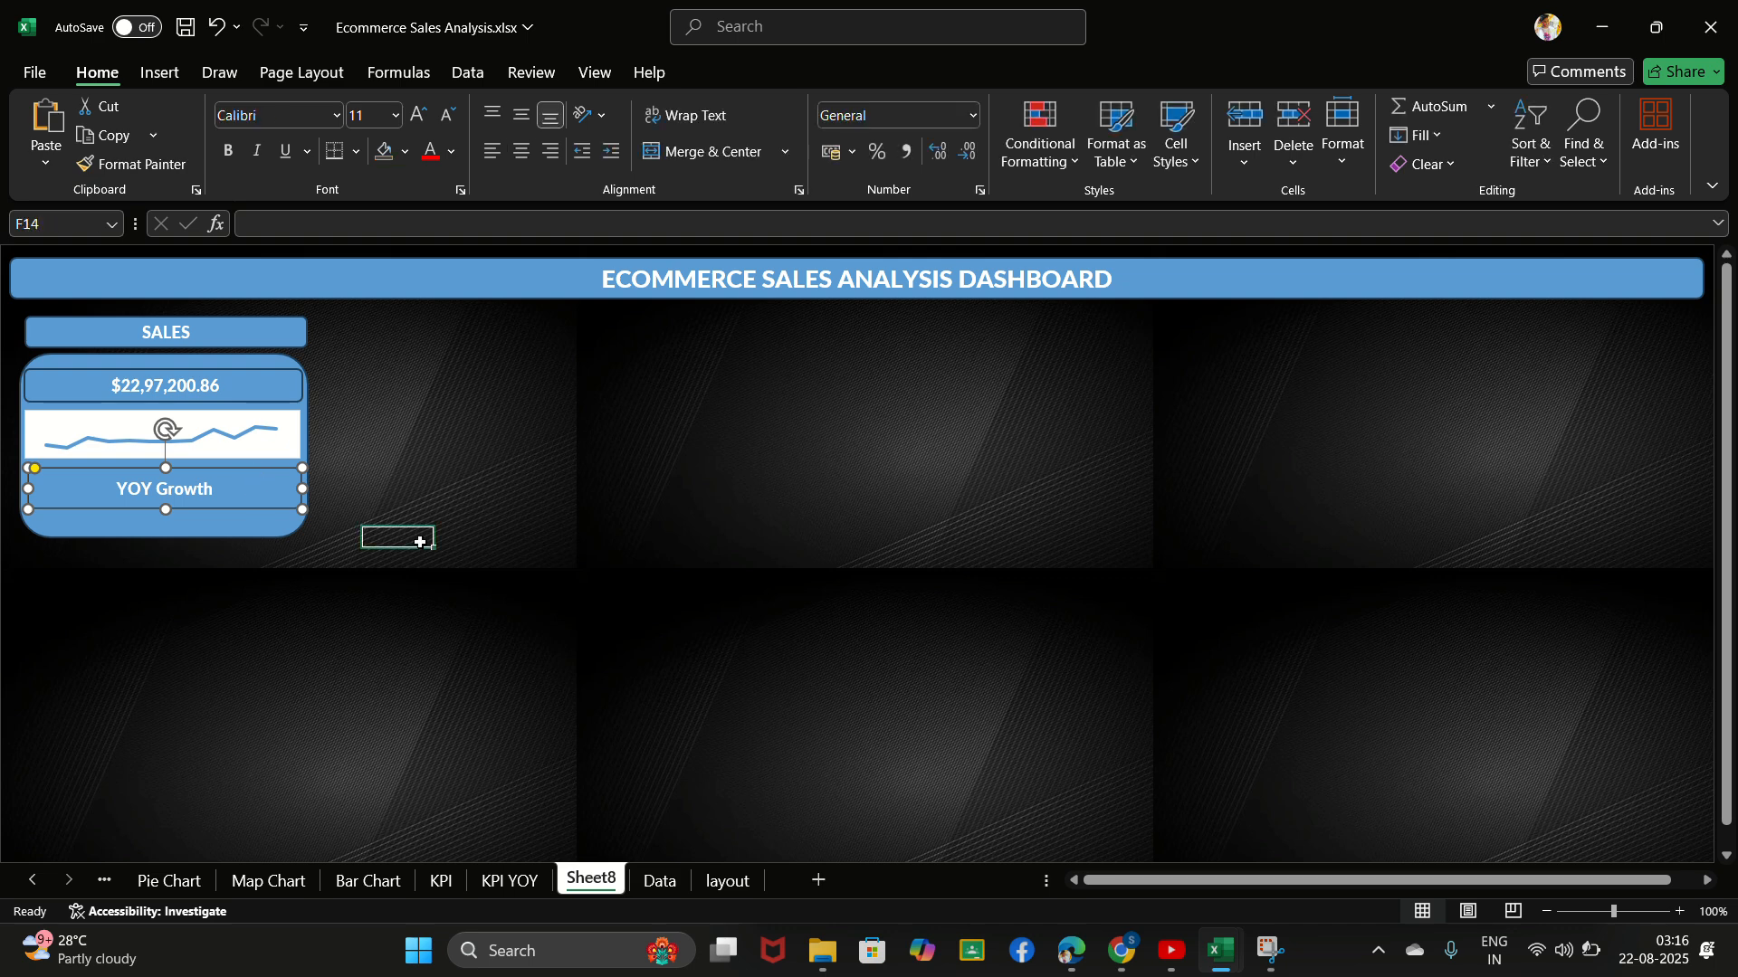
left_click(213, 489)
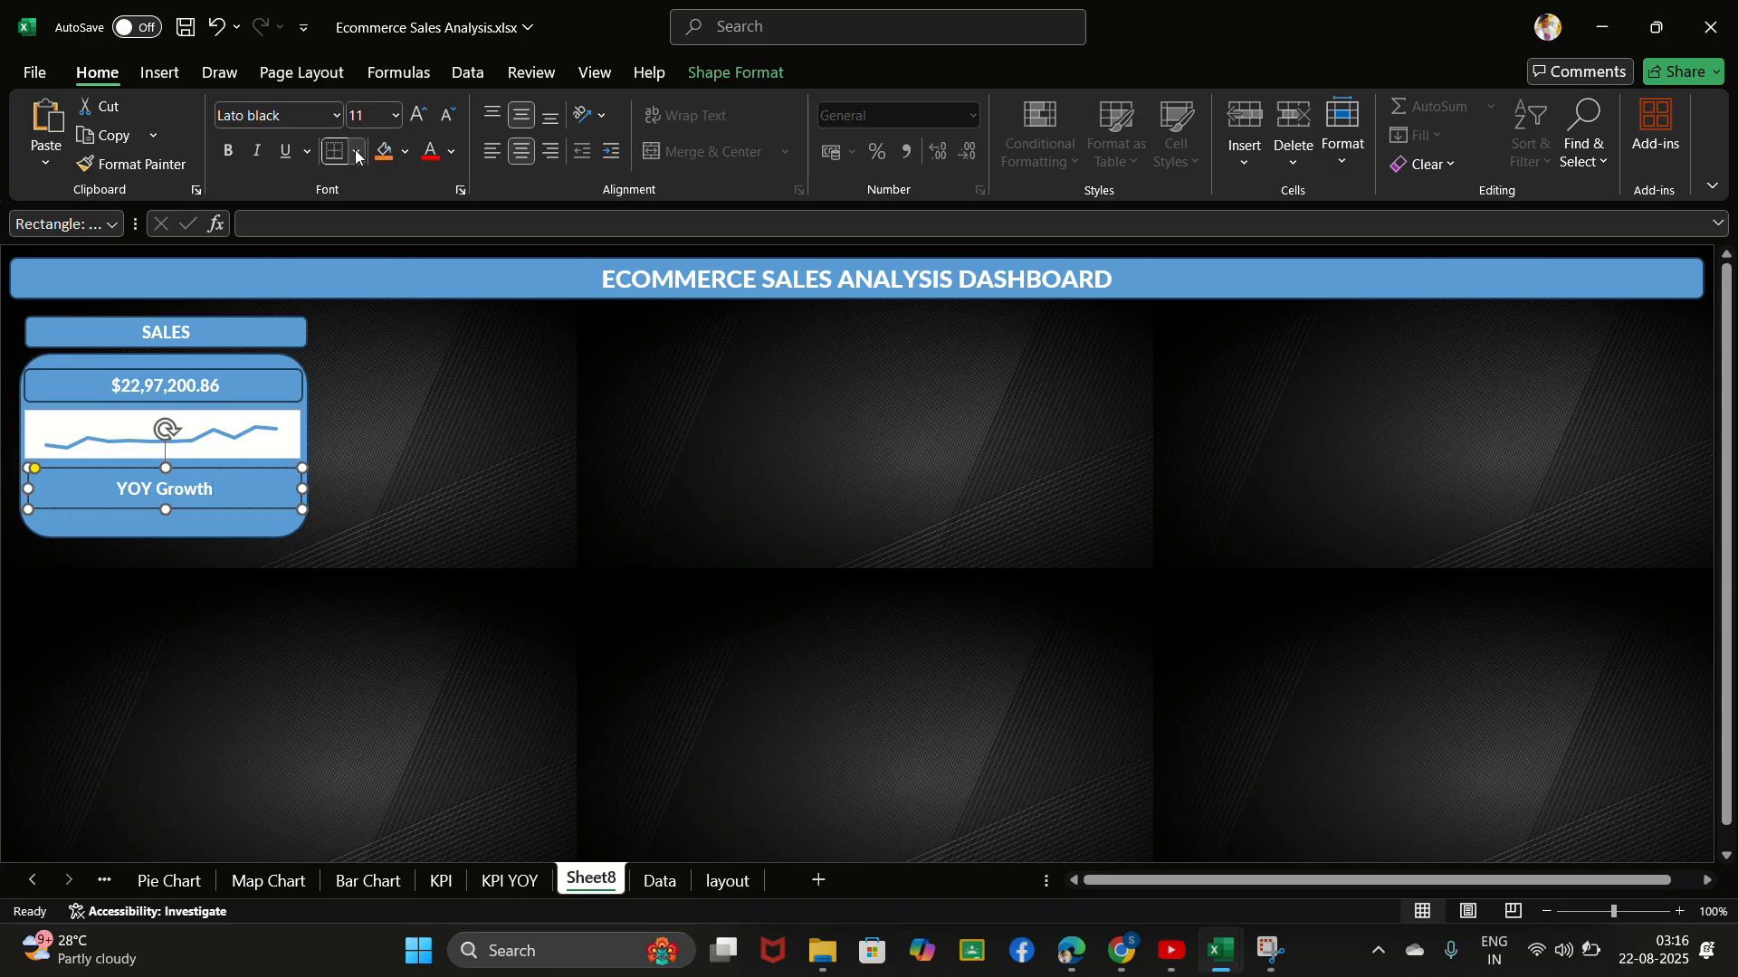
left_click(491, 152)
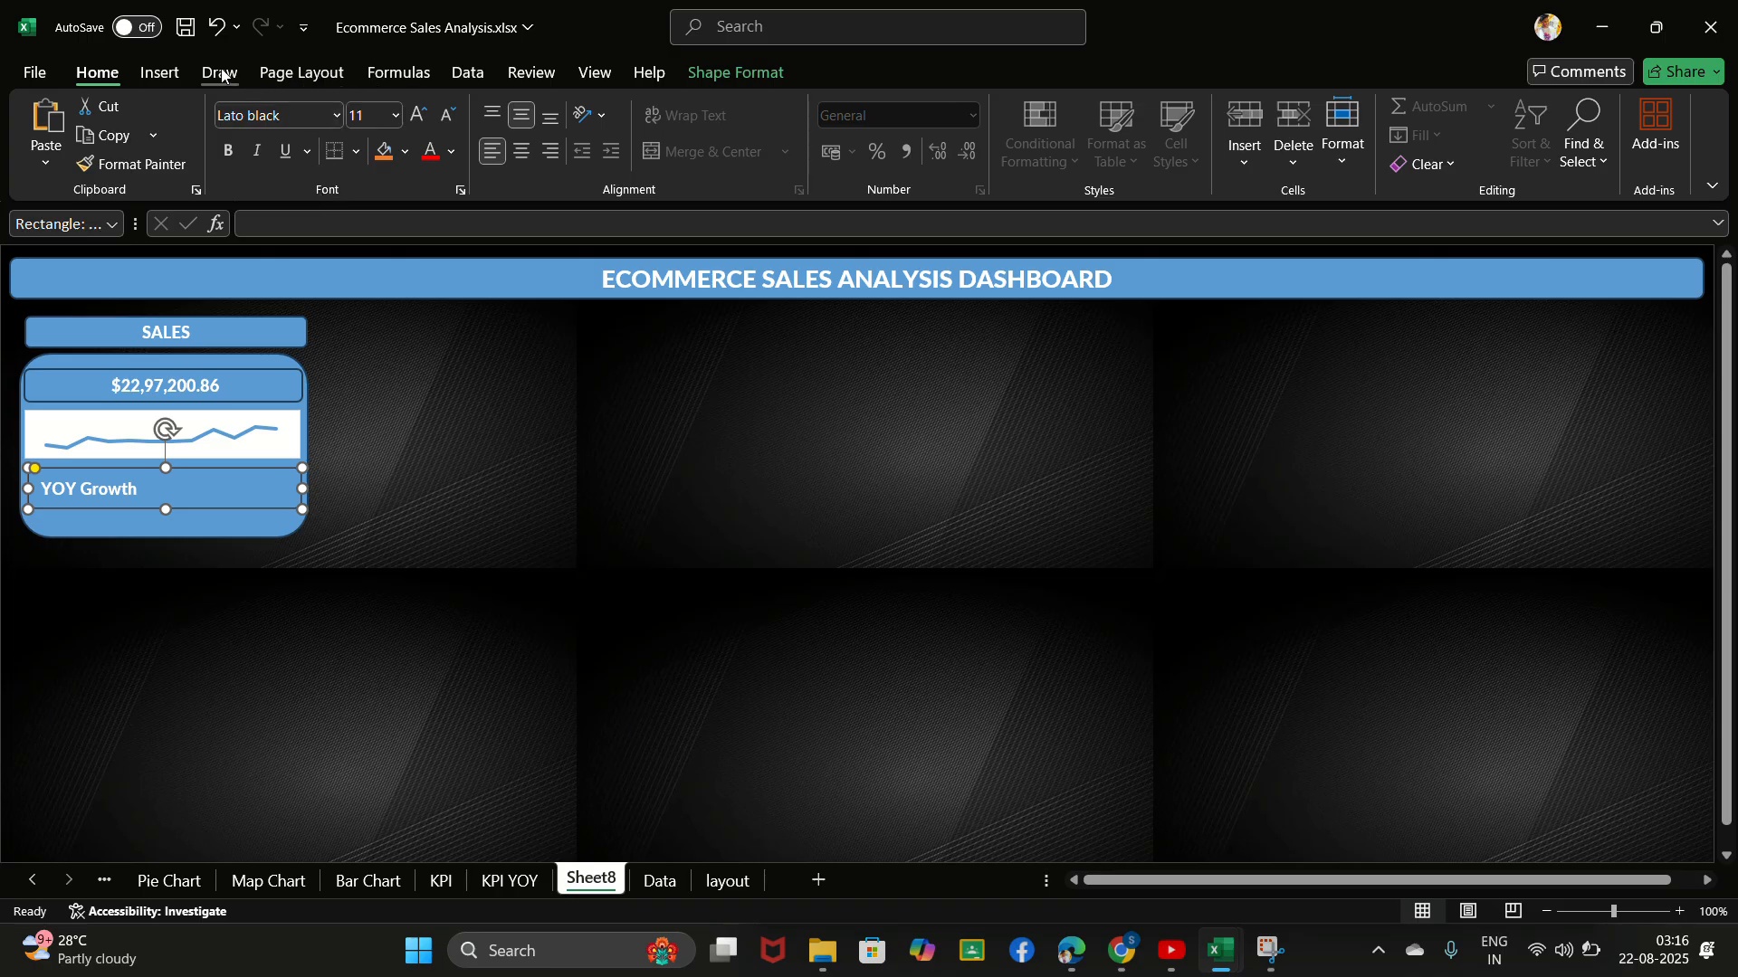
- Draw a rectangle about 3.41 cm wide and 0.57 cm high beside the YOY Growth label, inside its box
left_click(160, 73)
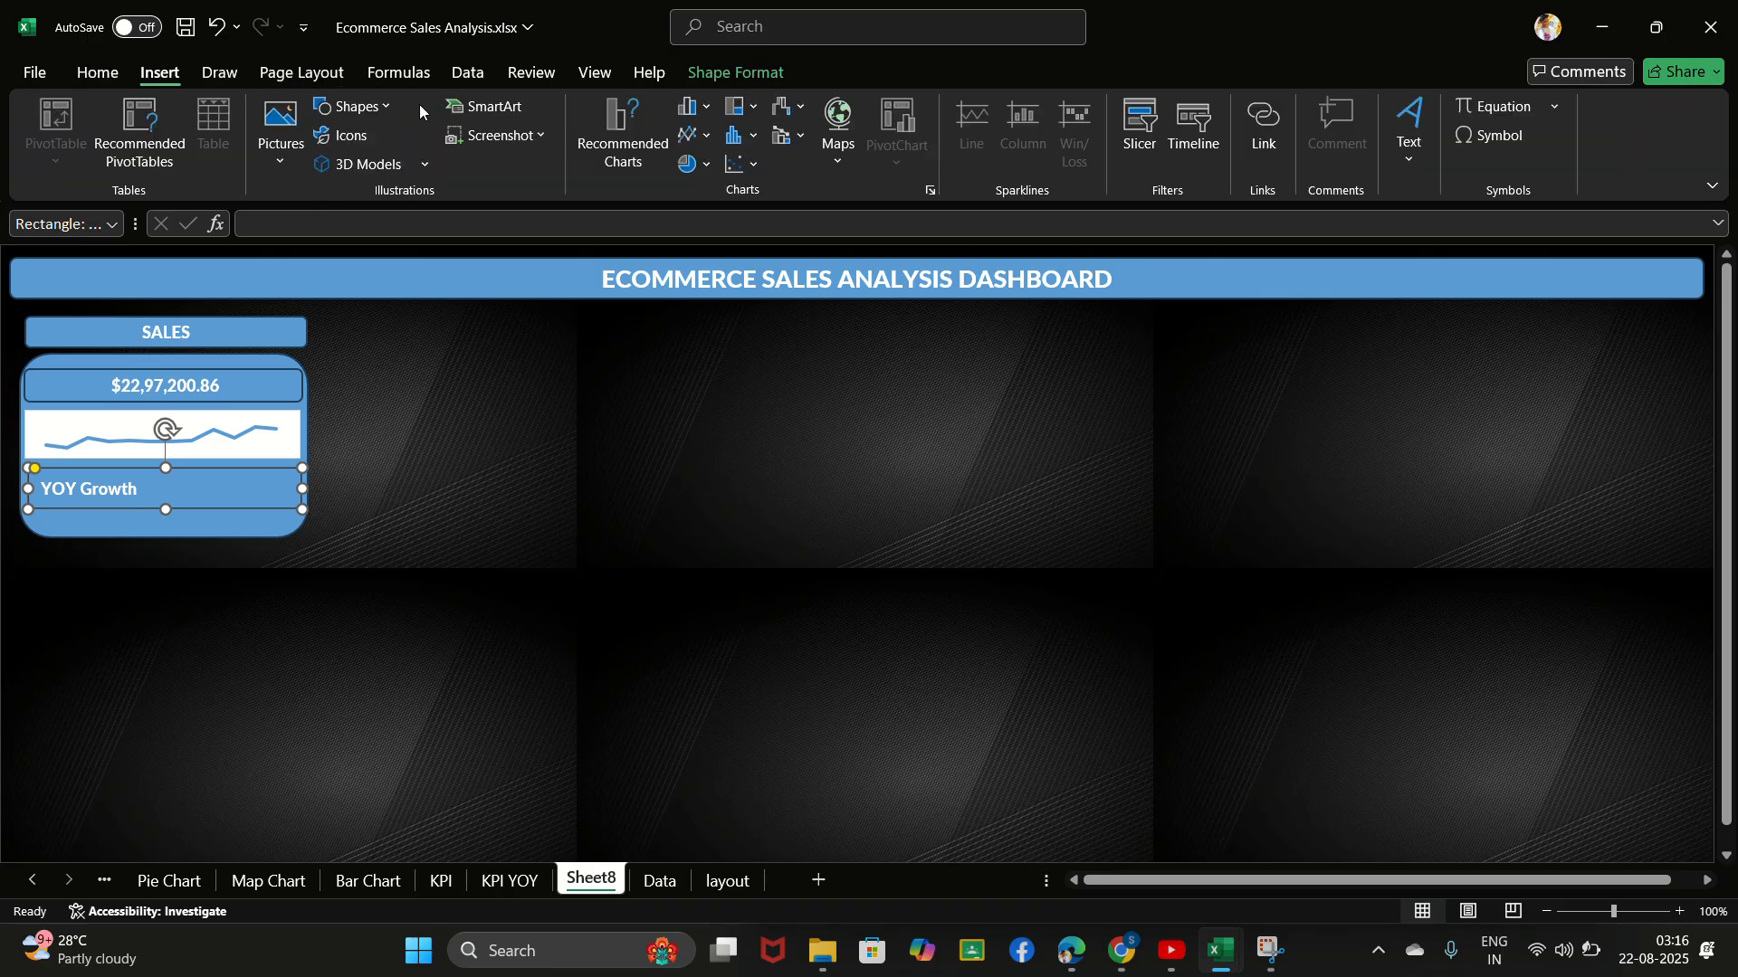
left_click(353, 106)
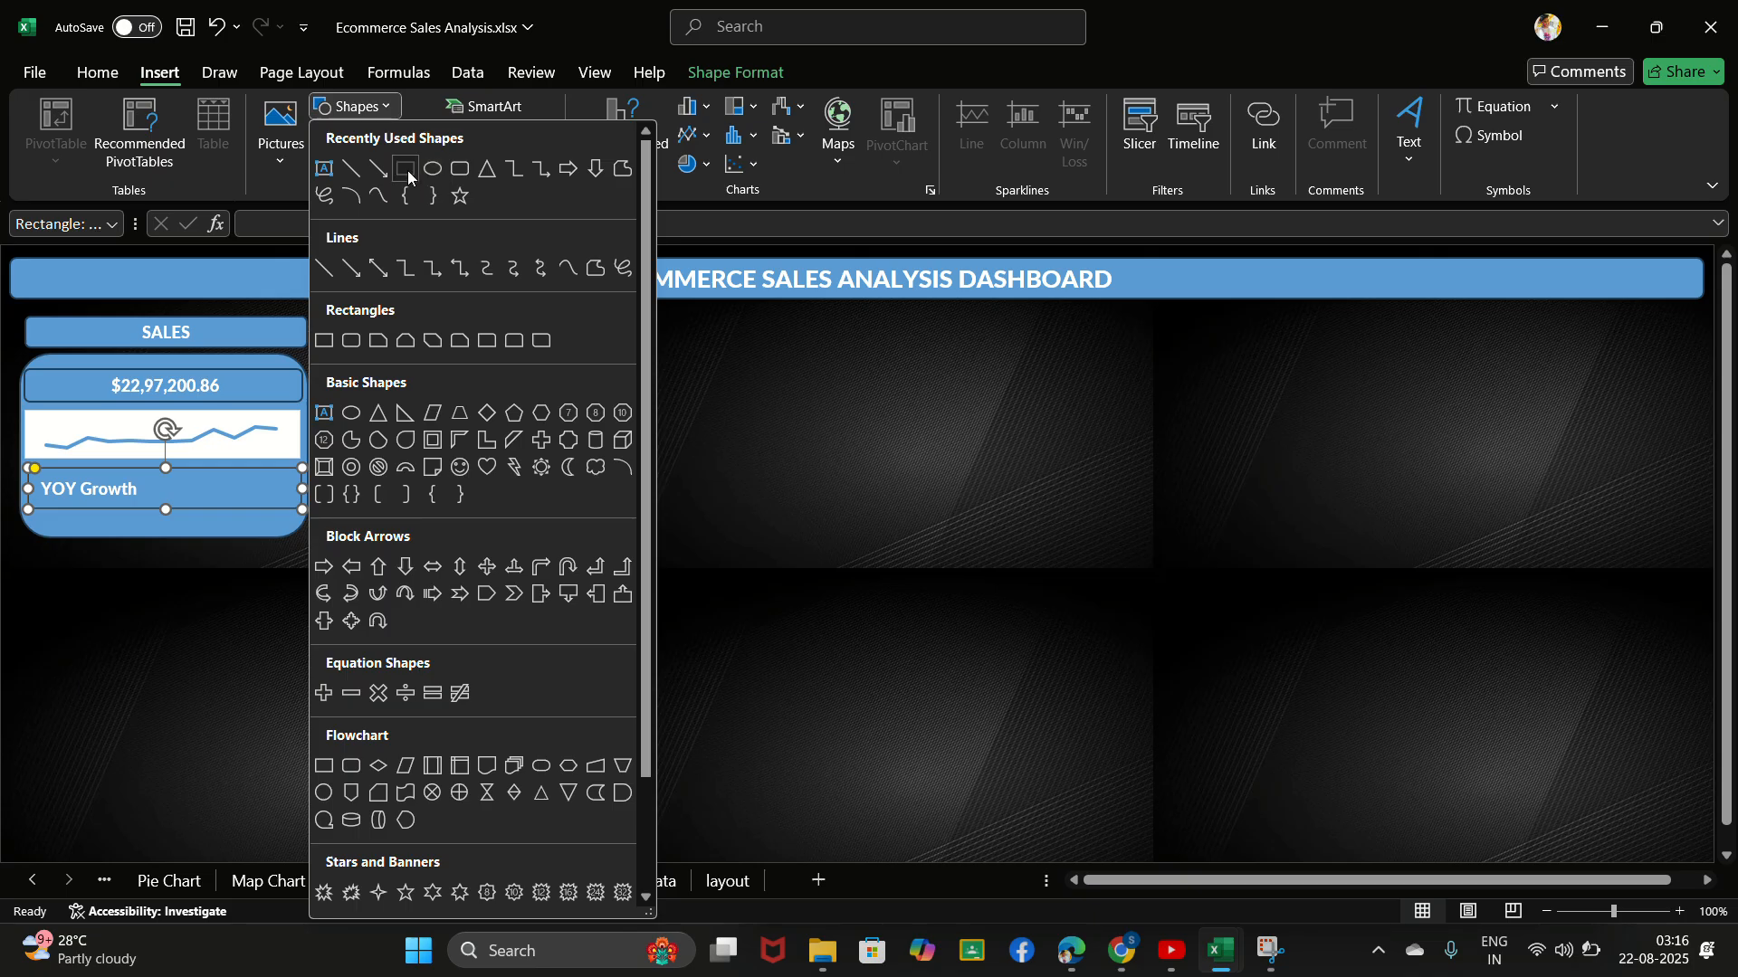
left_click(406, 170)
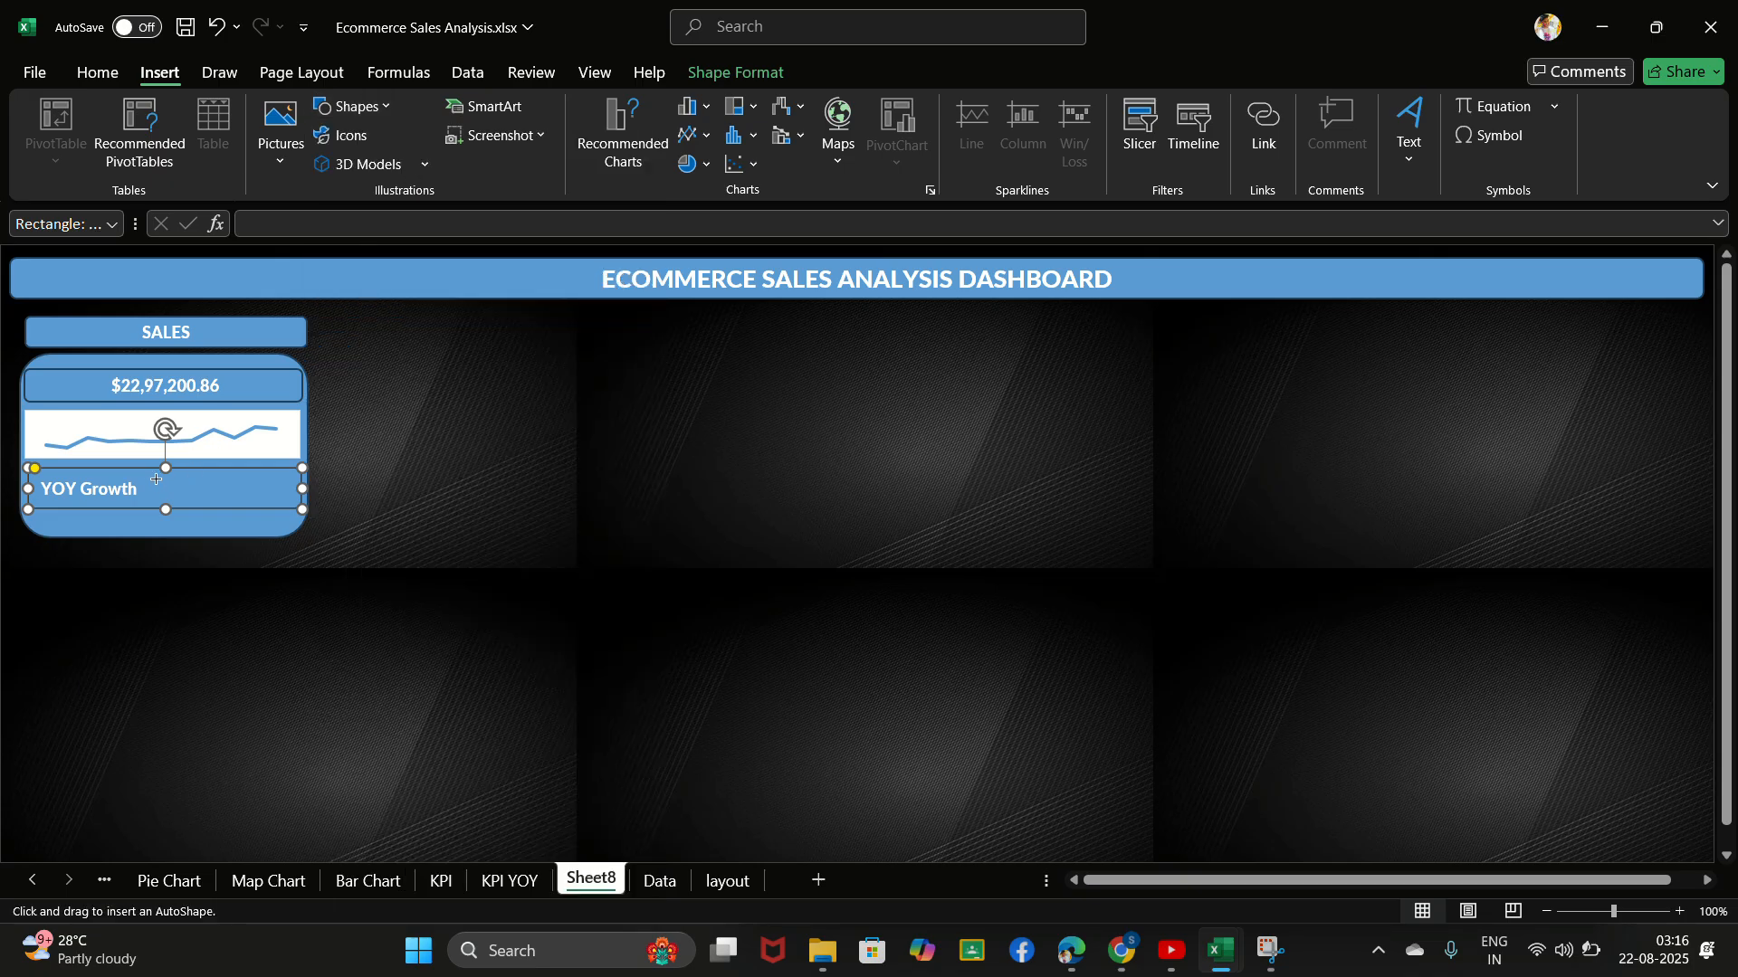
left_click_drag(148, 477, 219, 490)
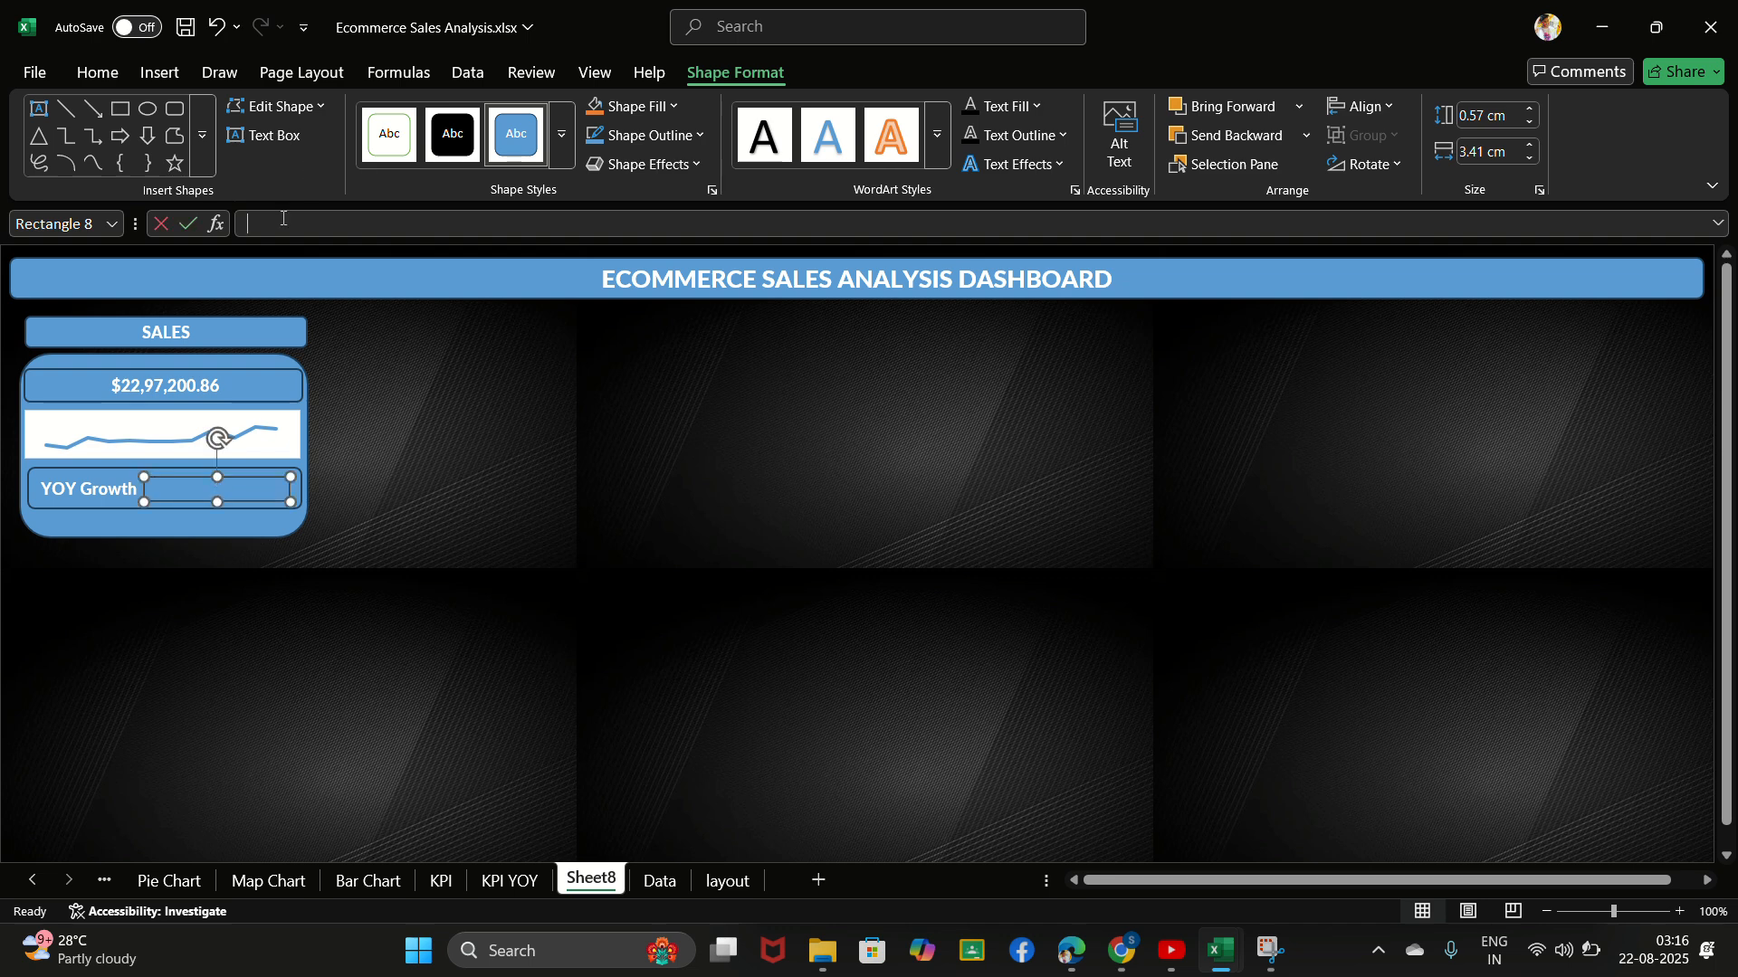
- Link the new rectangle to the sales YOY growth cell with the formula ='KPI YOY'!B9
type("=")
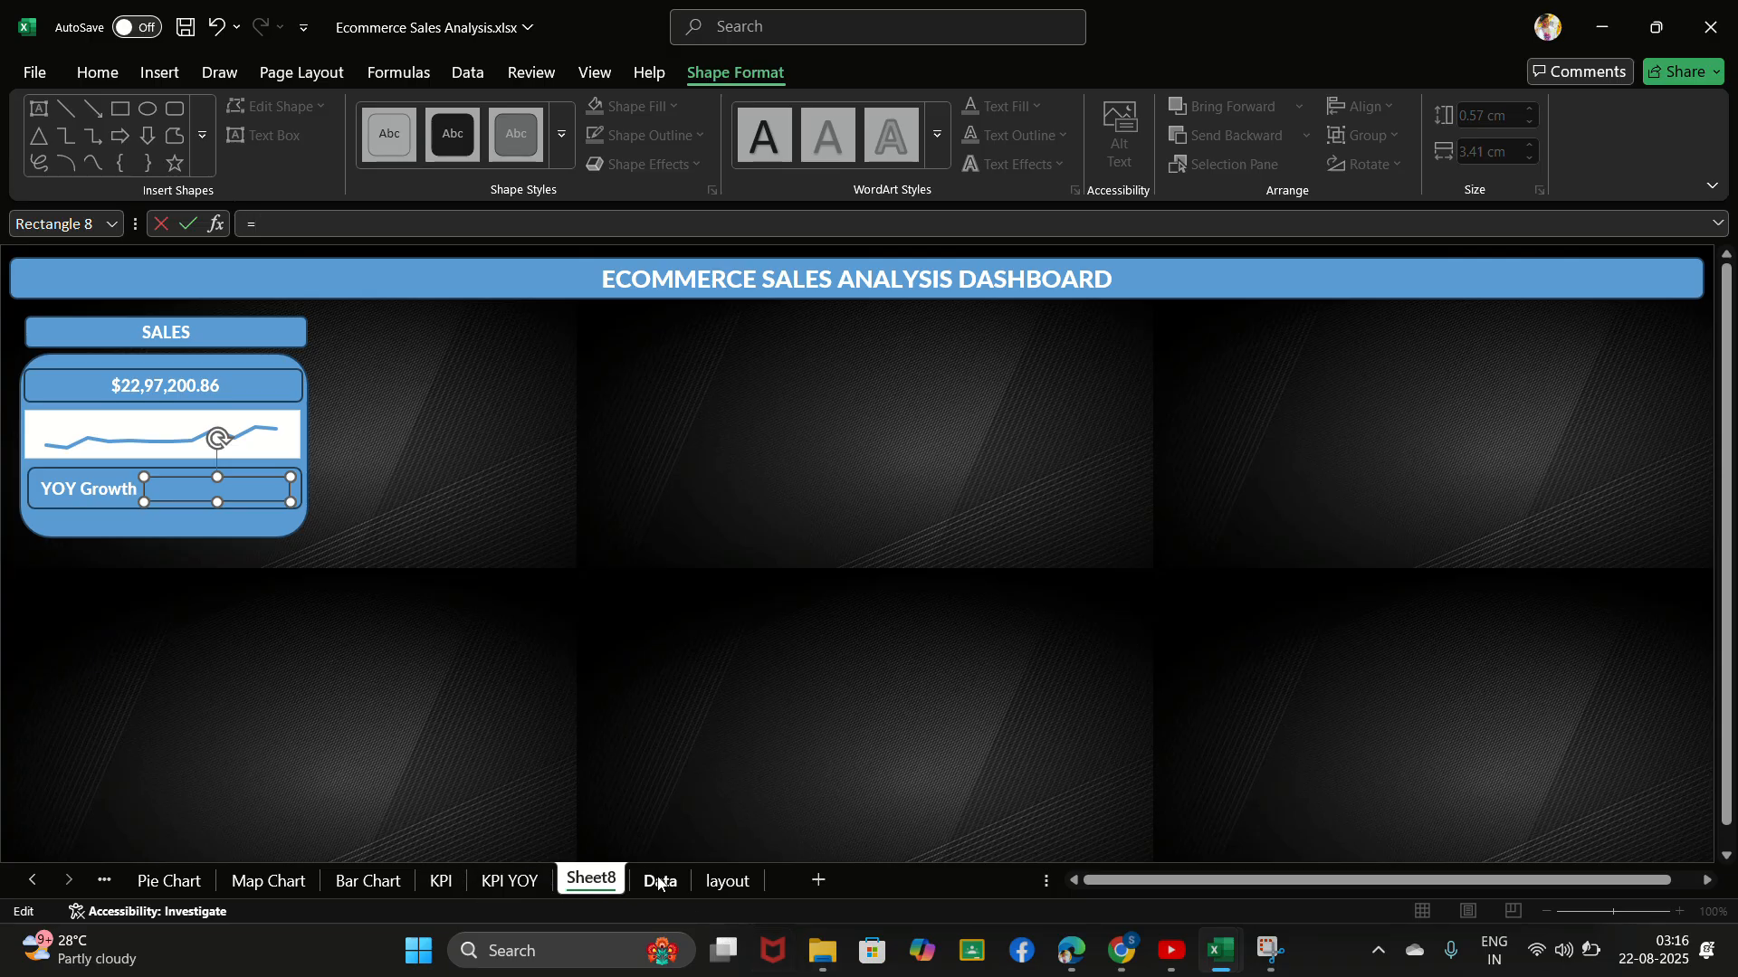
left_click(493, 883)
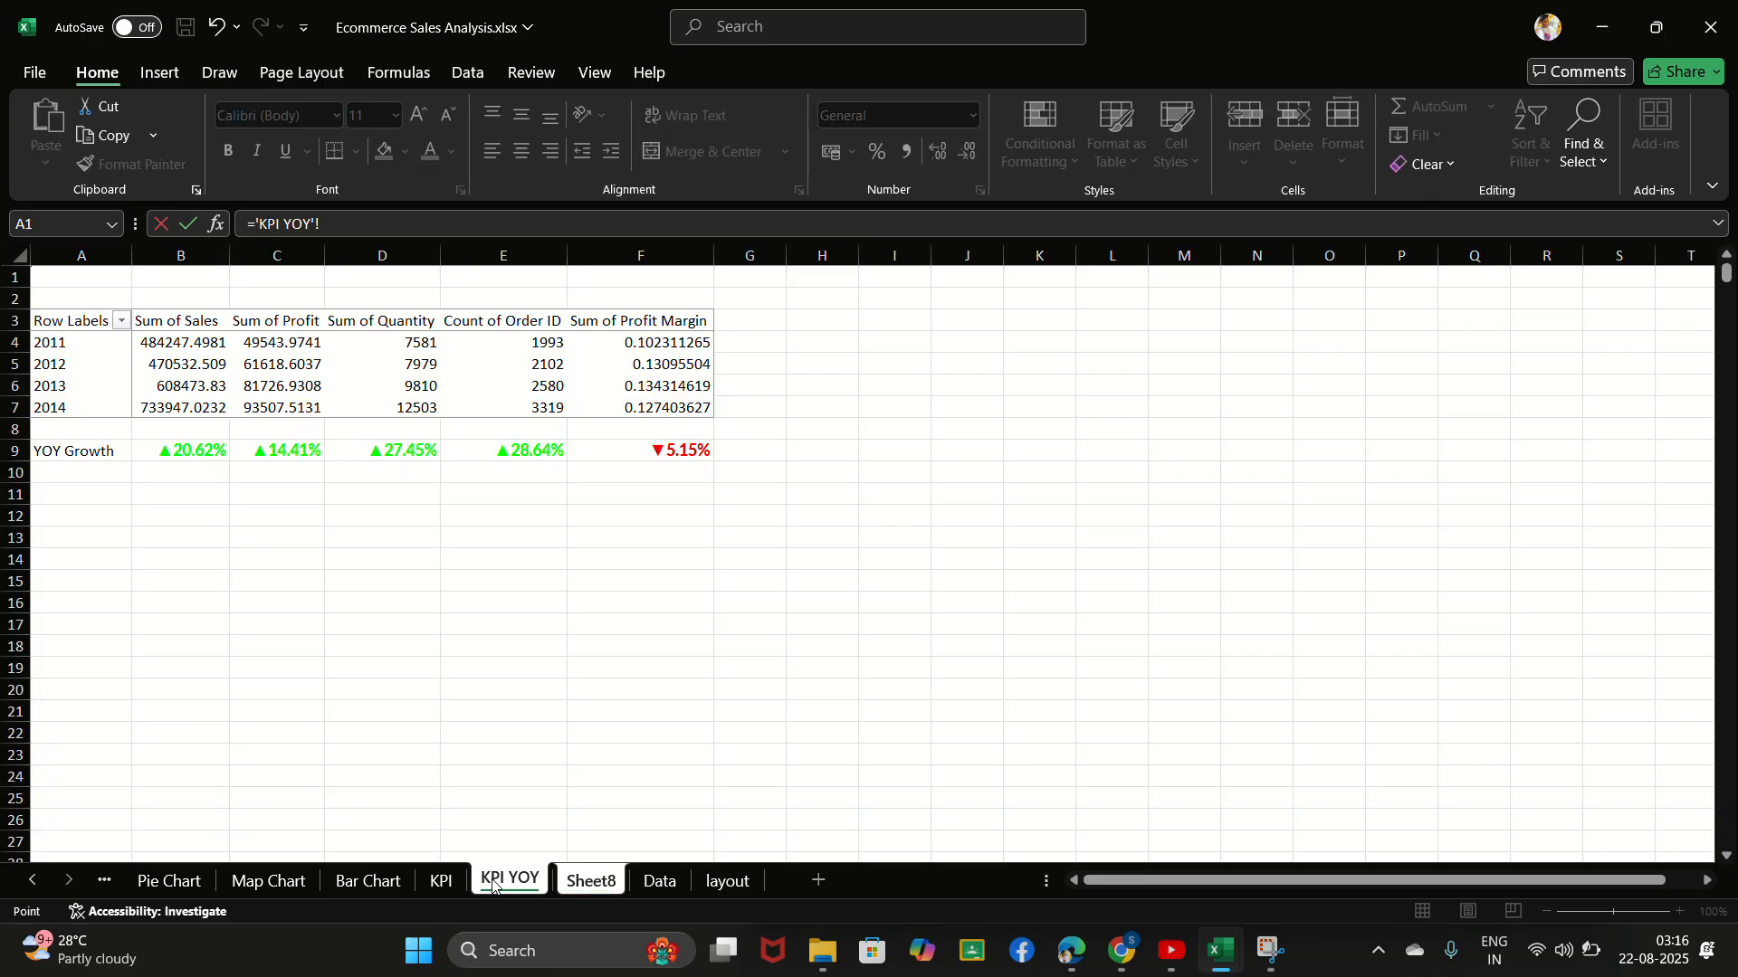
left_click(202, 454)
key("Return")
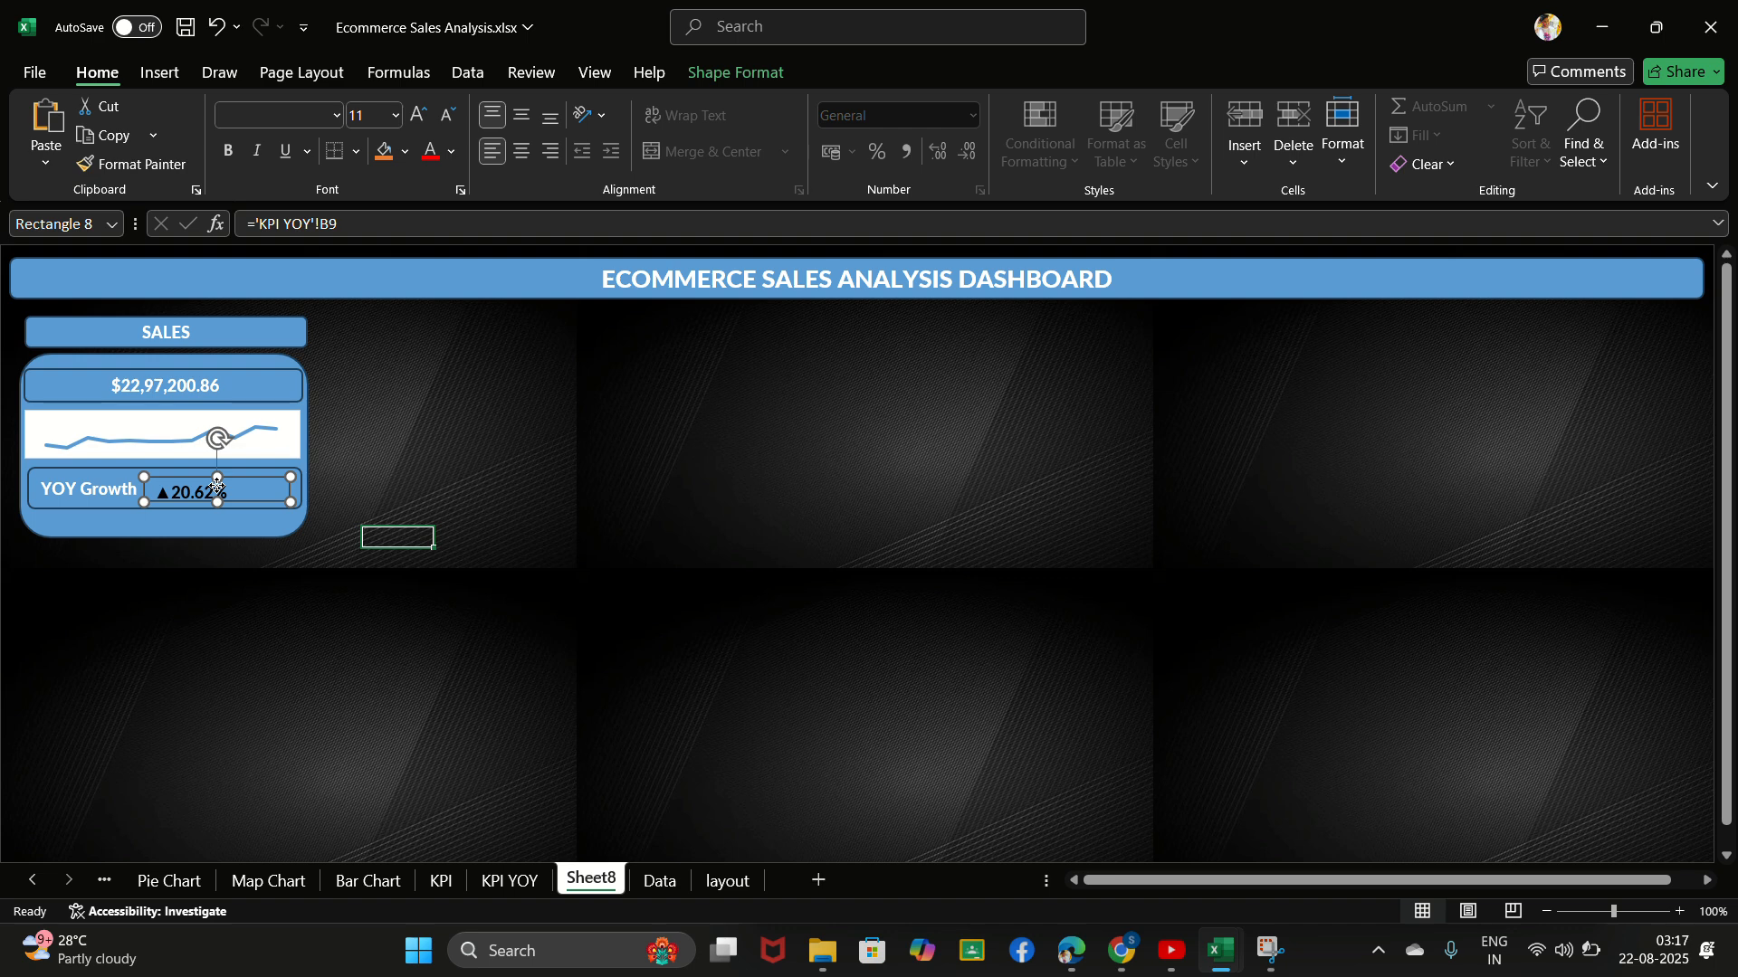
- Delete the linked growth rectangle from the sales card and centre the YOY Growth label within its box
left_click_drag(217, 483, 220, 482)
left_click(207, 552)
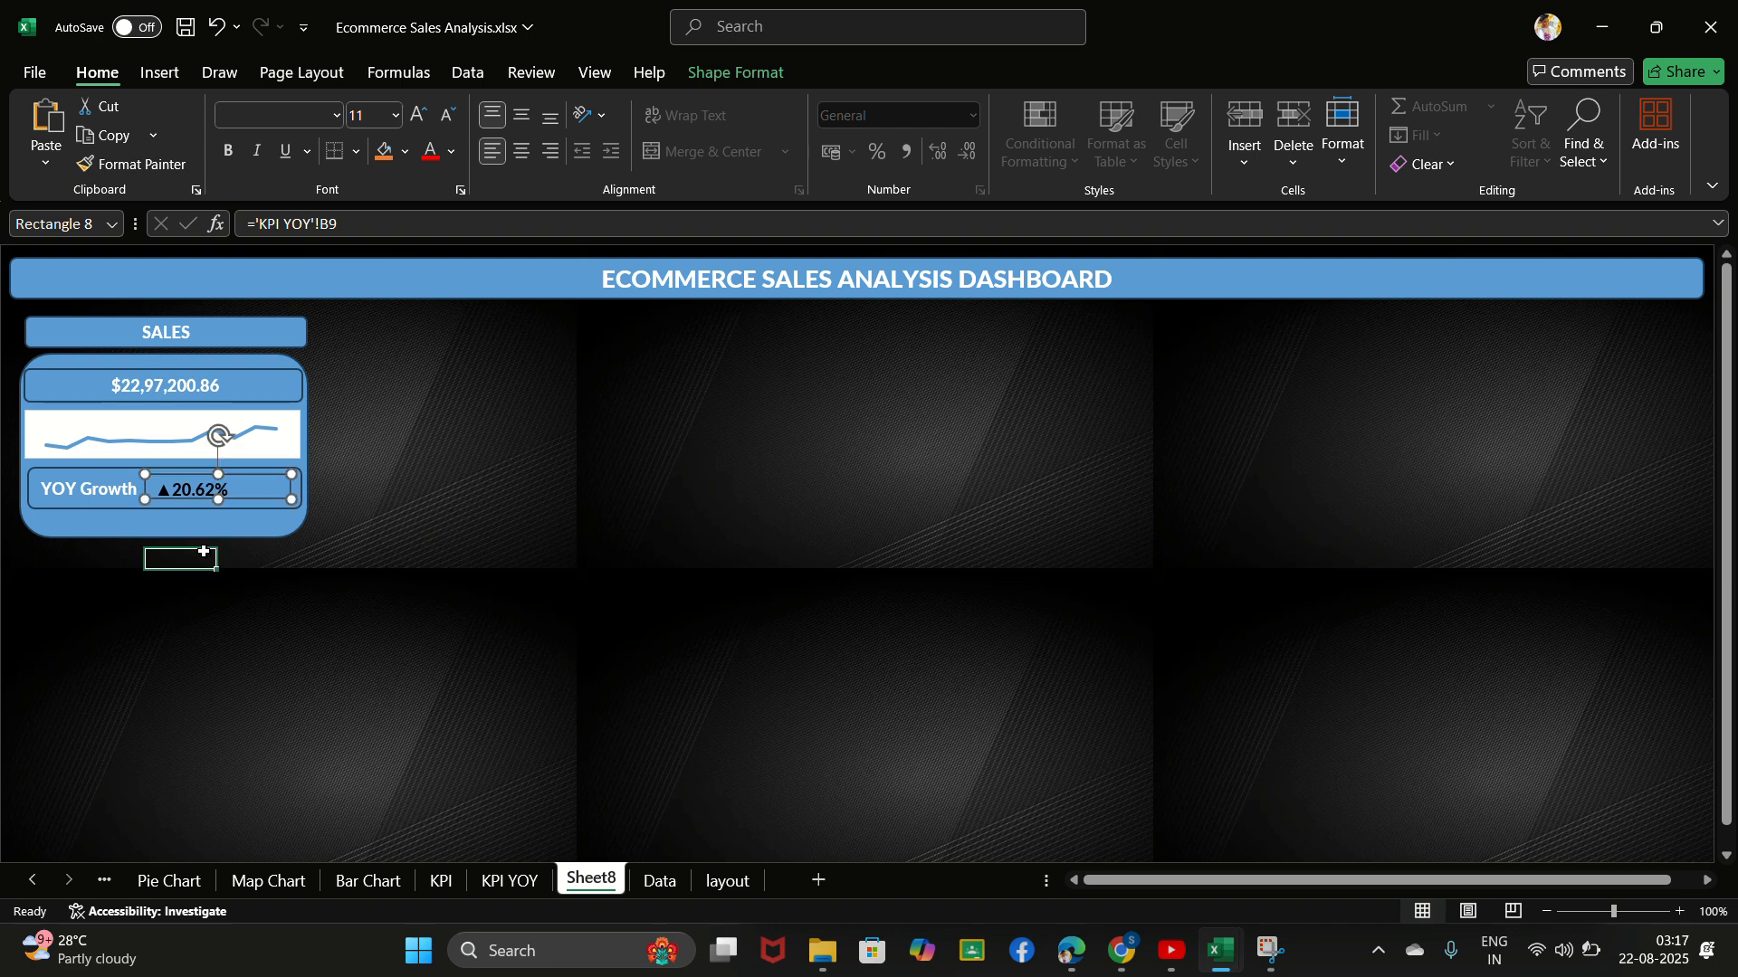
left_click(744, 31)
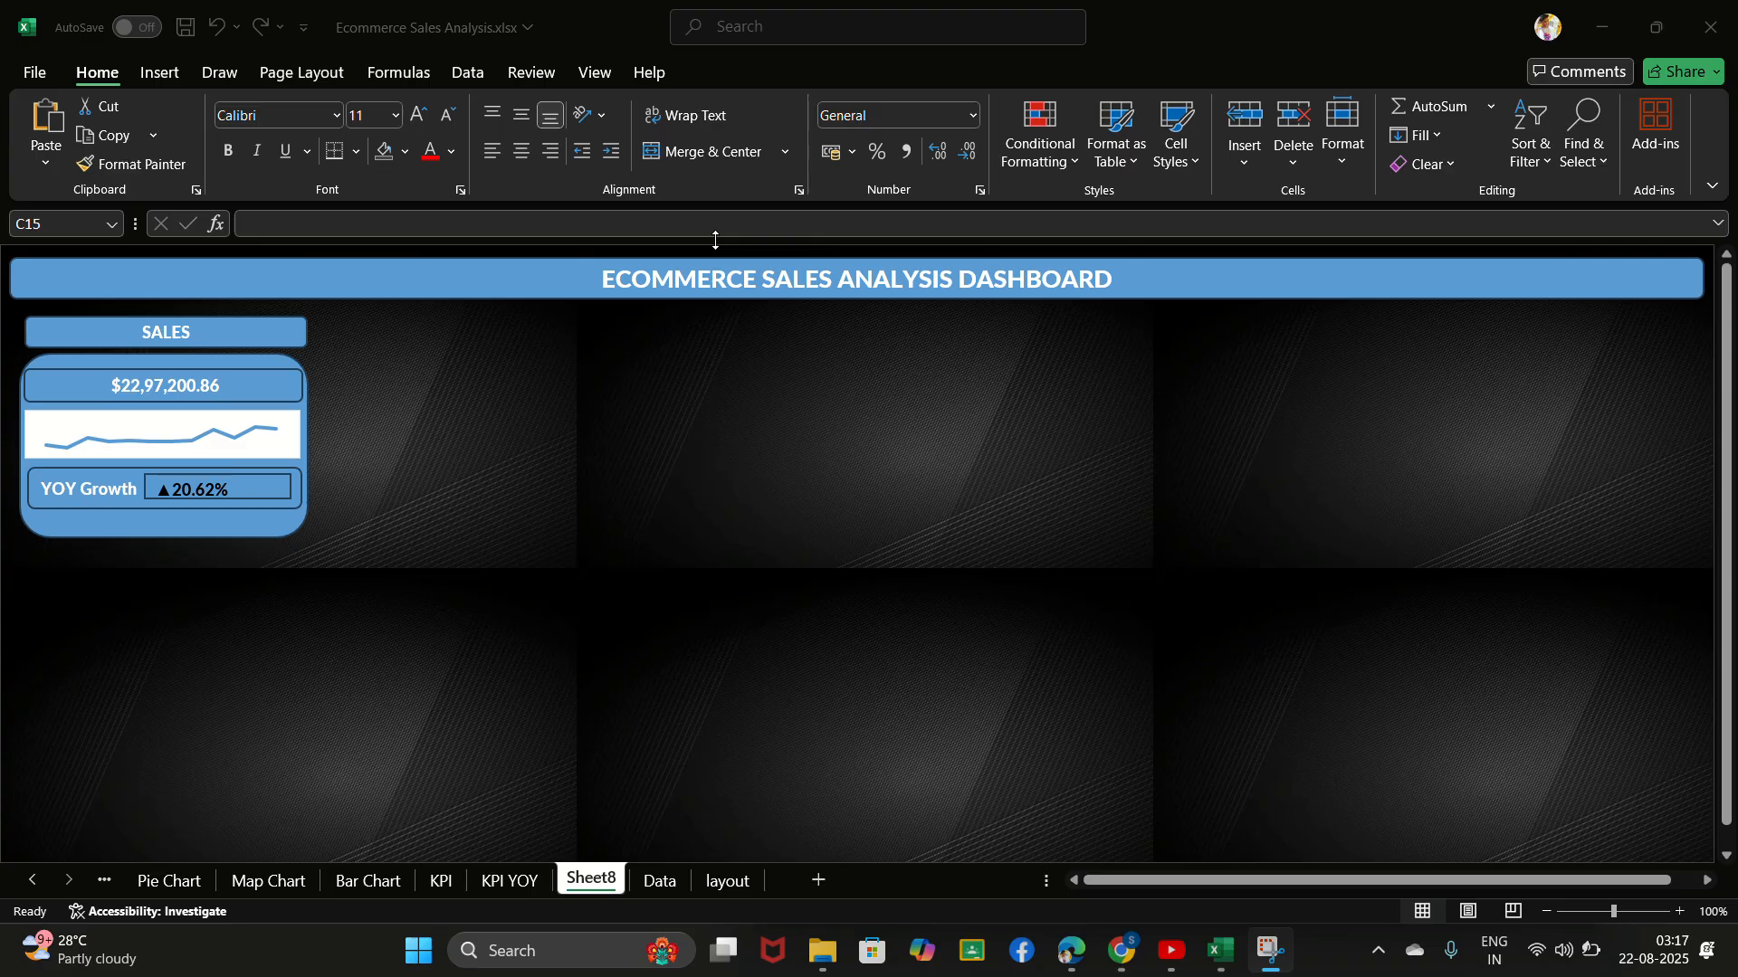
left_click(219, 496)
left_click(219, 496)
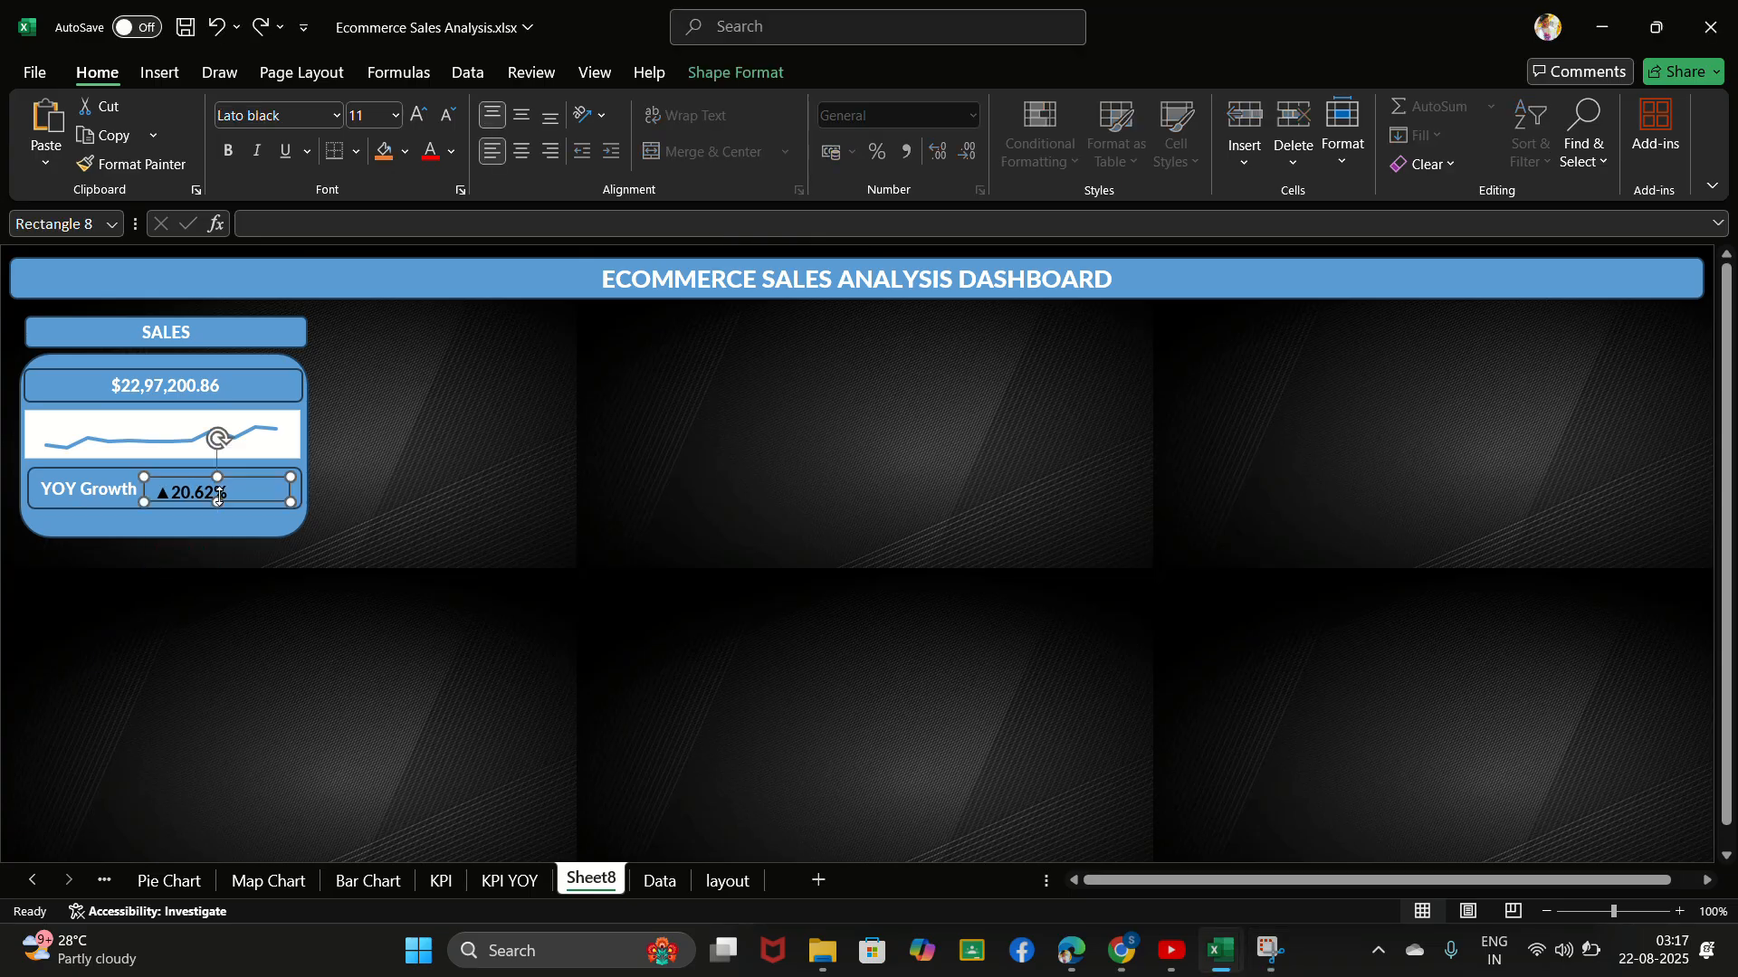
key("Delete")
left_click(219, 496)
key("Delete")
left_click(219, 496)
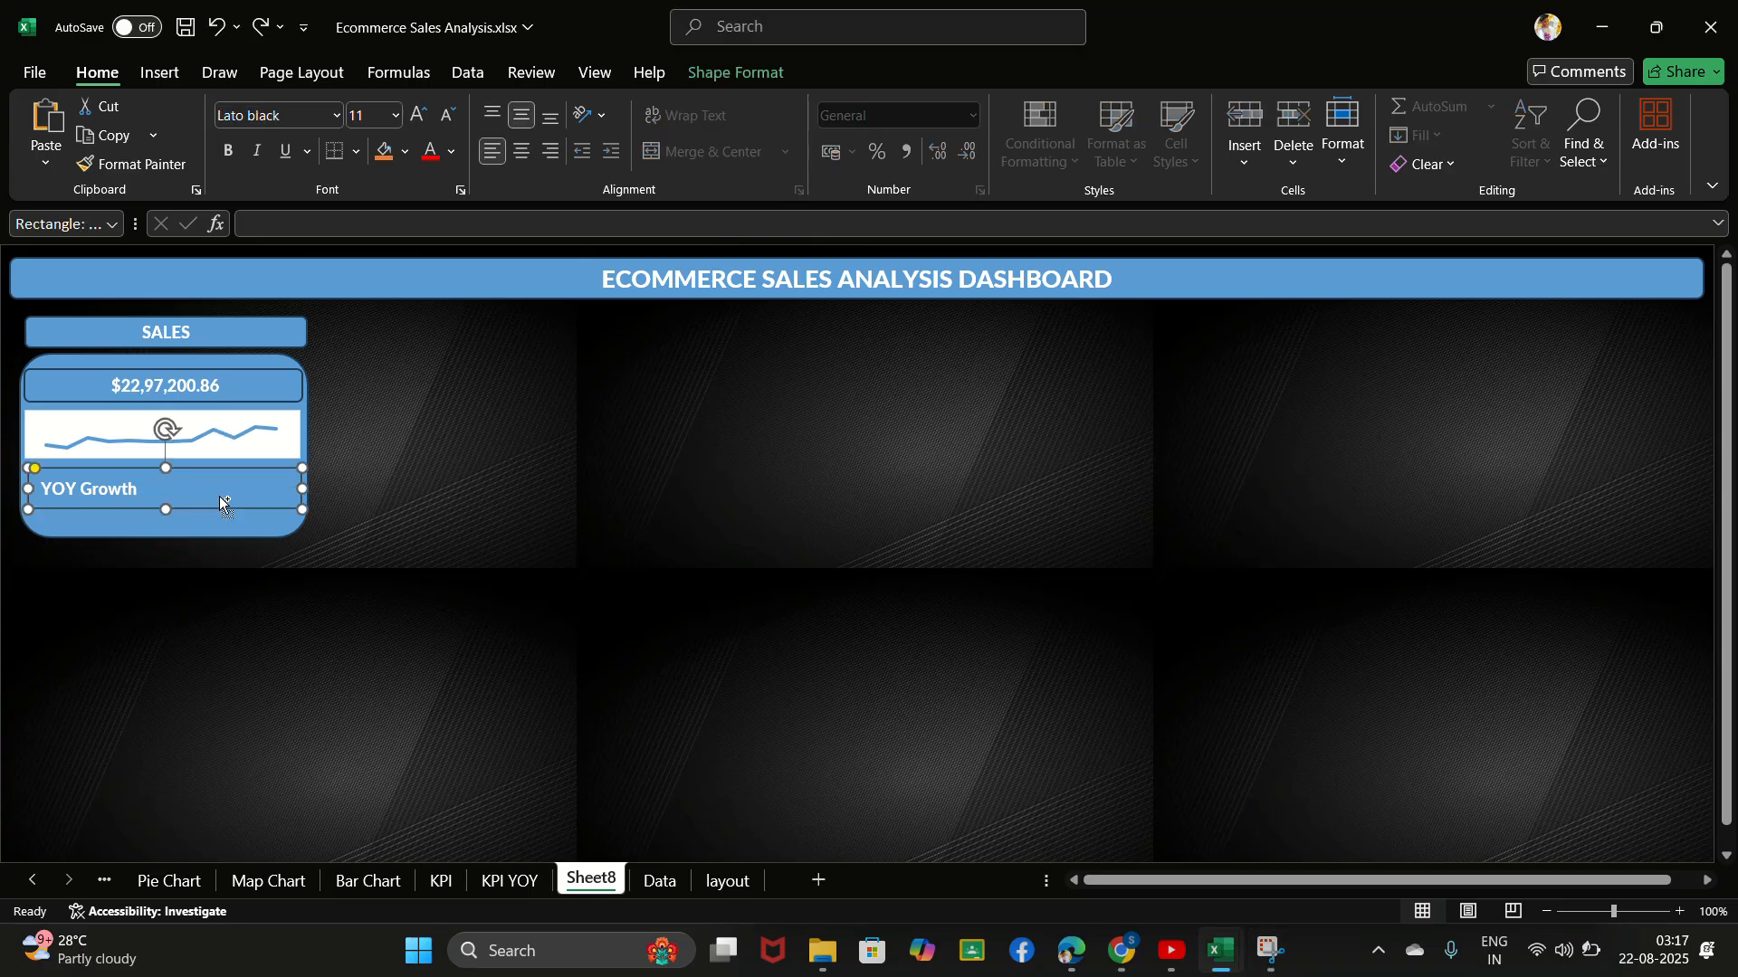
key("ctrl+e")
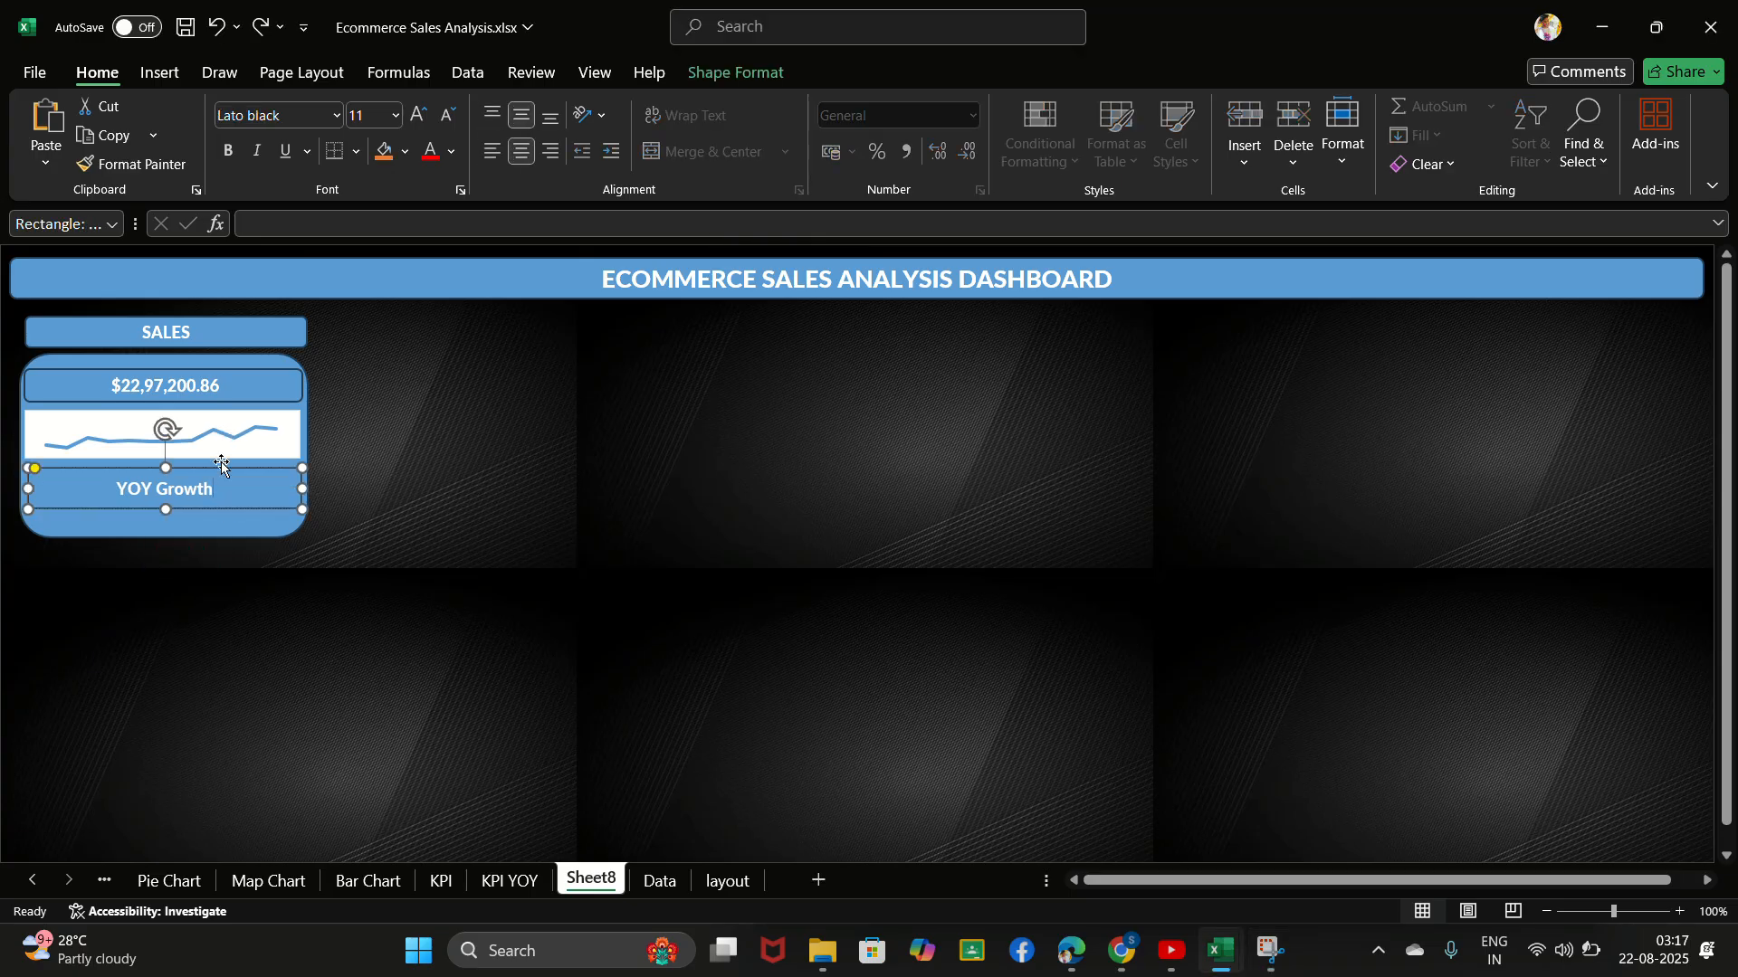
left_click(744, 36)
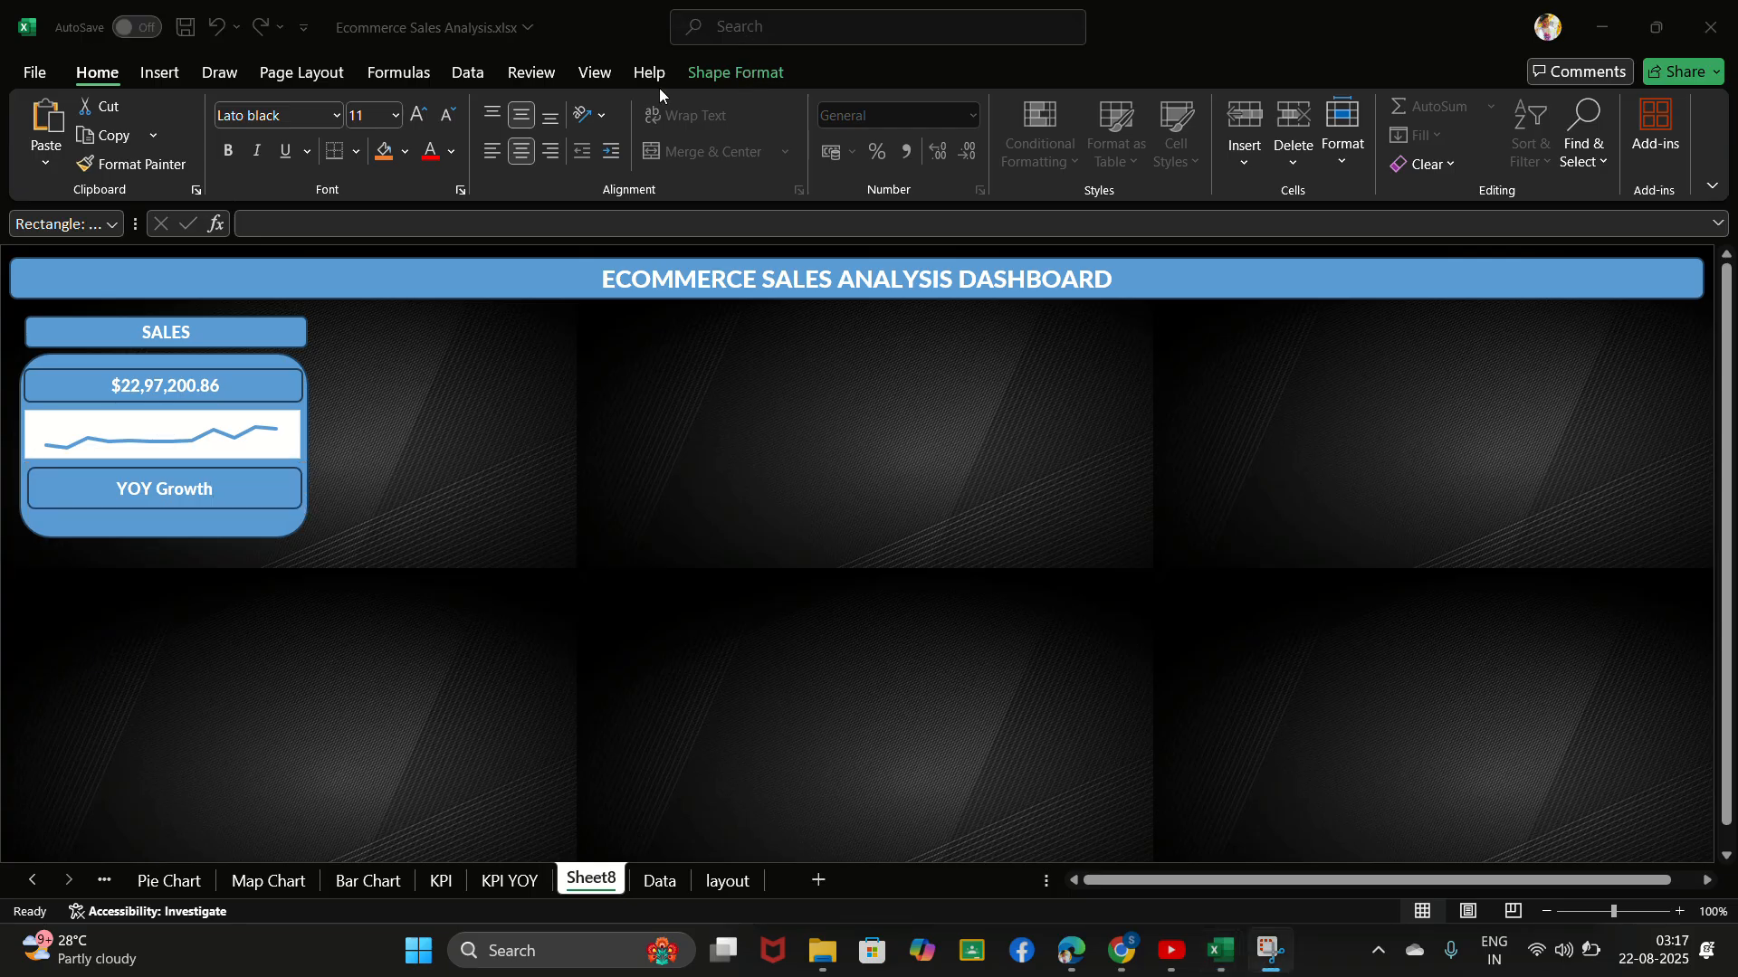
left_click(16, 303)
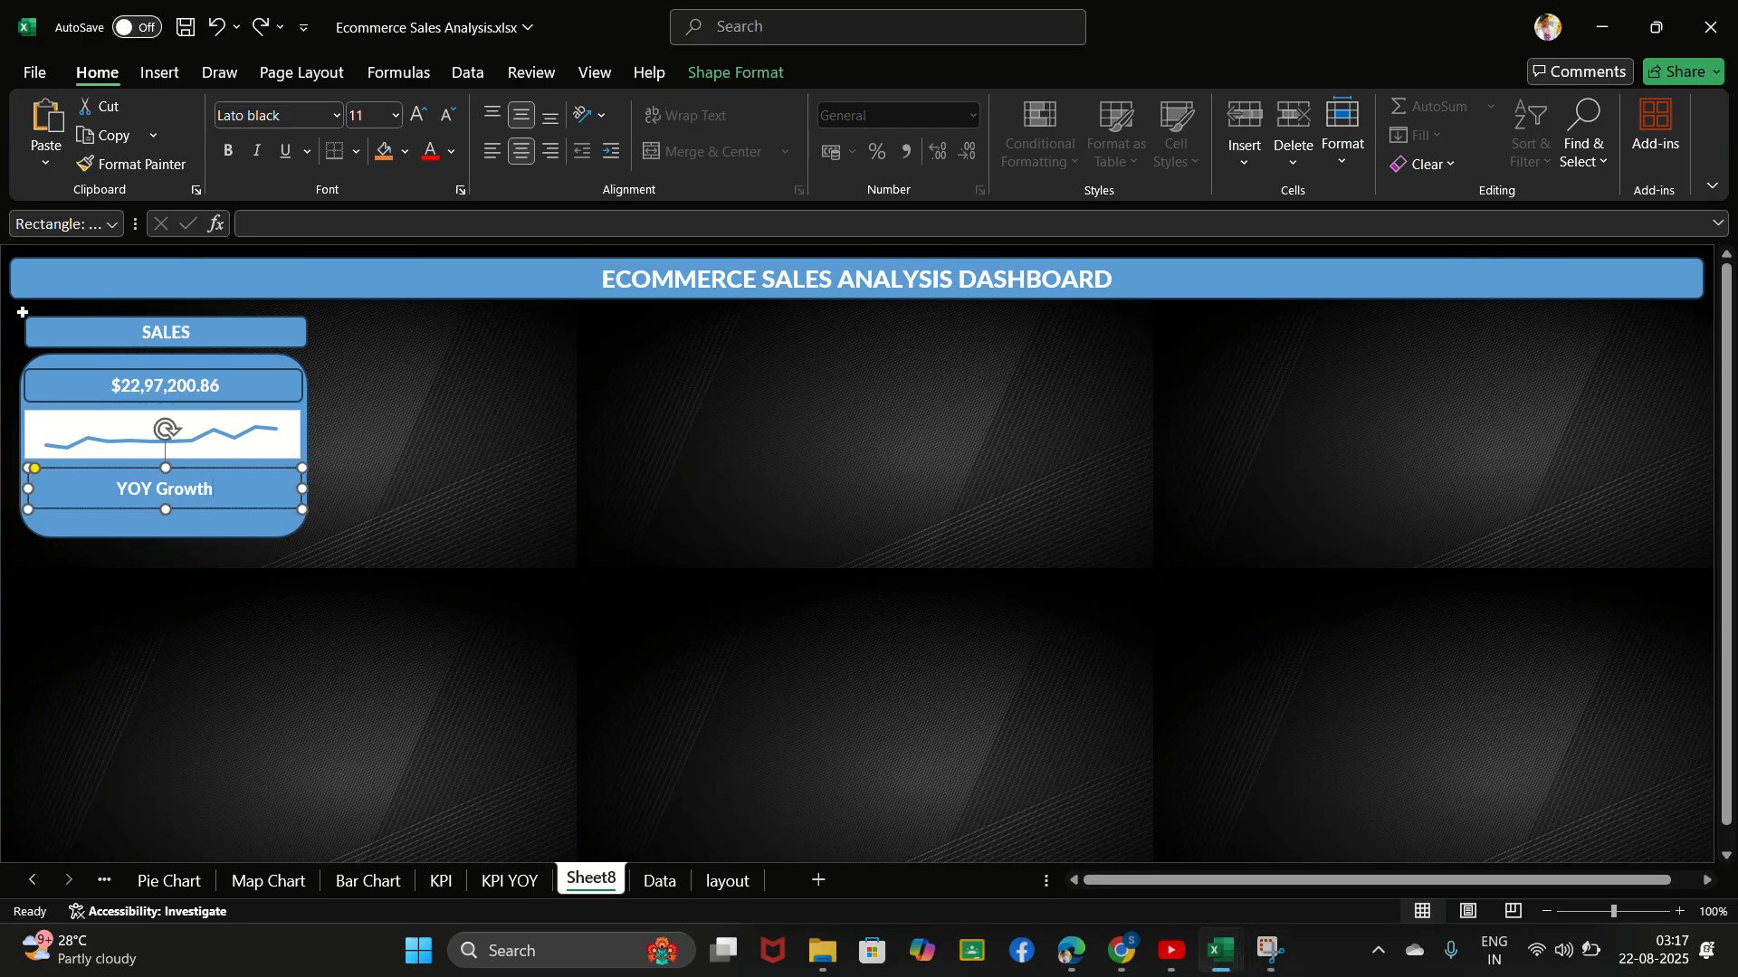
left_click_drag(22, 313, 311, 535)
left_click(398, 493)
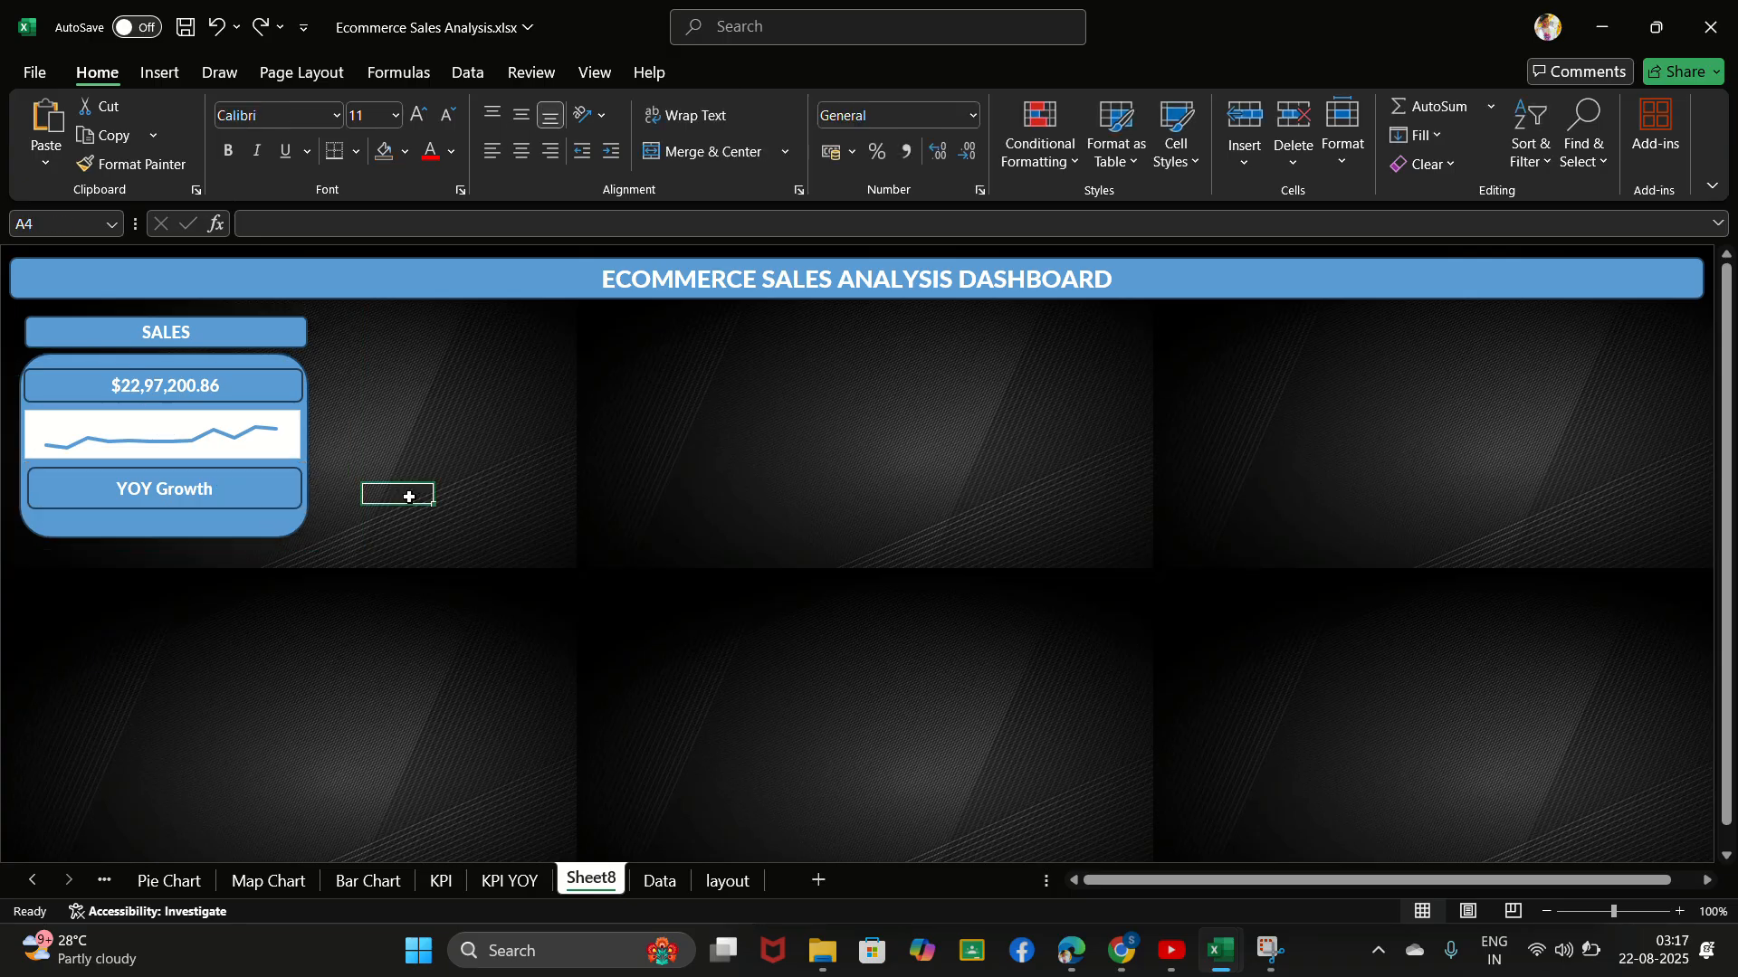
- Move the SALES title box slightly up, away from the sales card
left_click(197, 368)
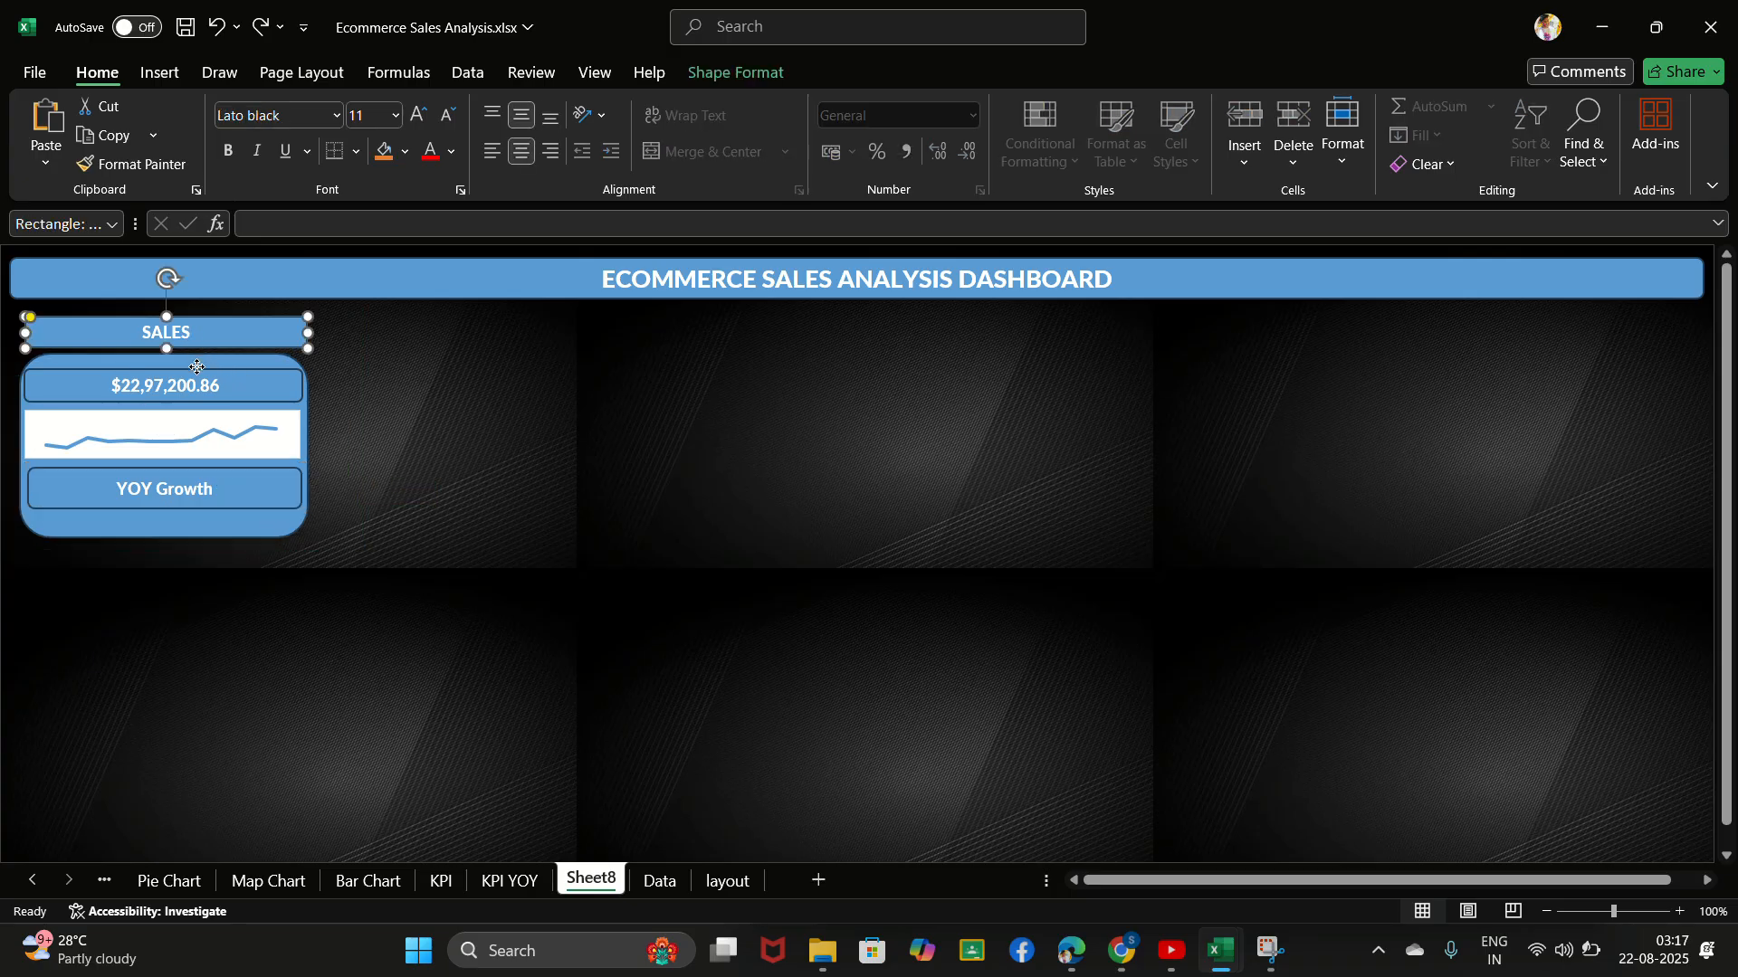
left_click(198, 334)
left_click(226, 378)
mouse_move(231, 345)
left_mouse_down()
mouse_move(234, 450)
mouse_move(232, 342)
left_mouse_up()
left_click(78, 402)
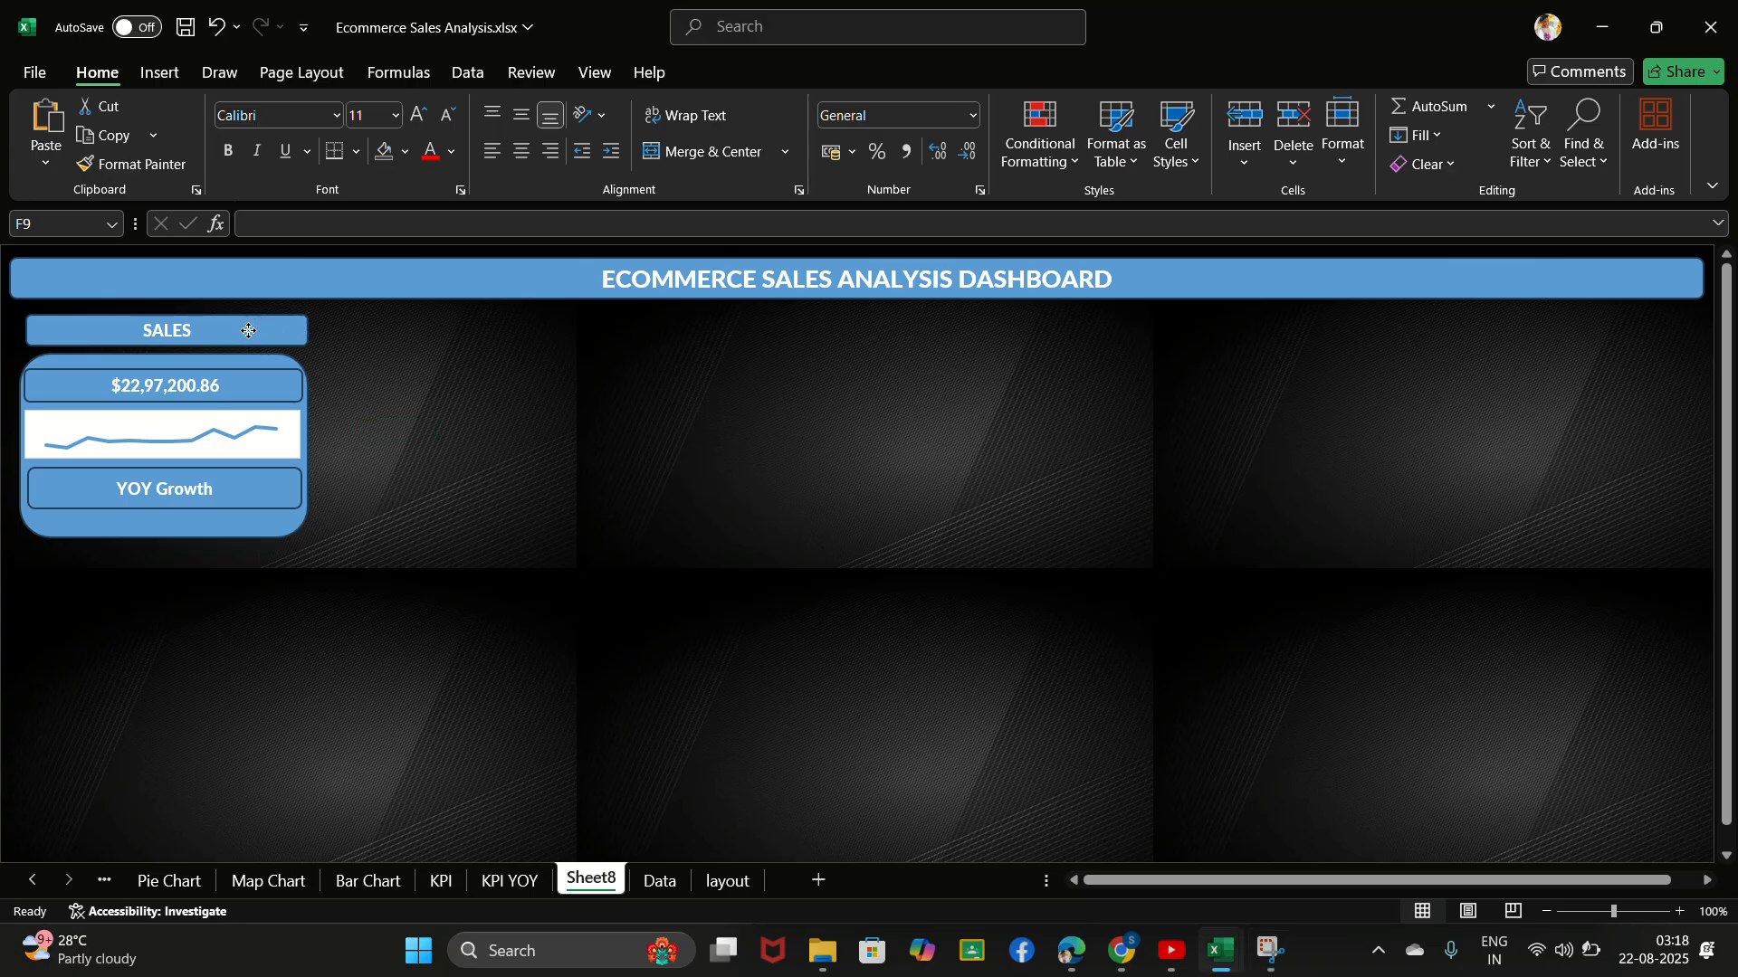
- Set the outline of the SALES title, total box, trend chart, YOY Growth box and card background to No line
left_click(248, 332)
left_click(271, 374, "ctrl")
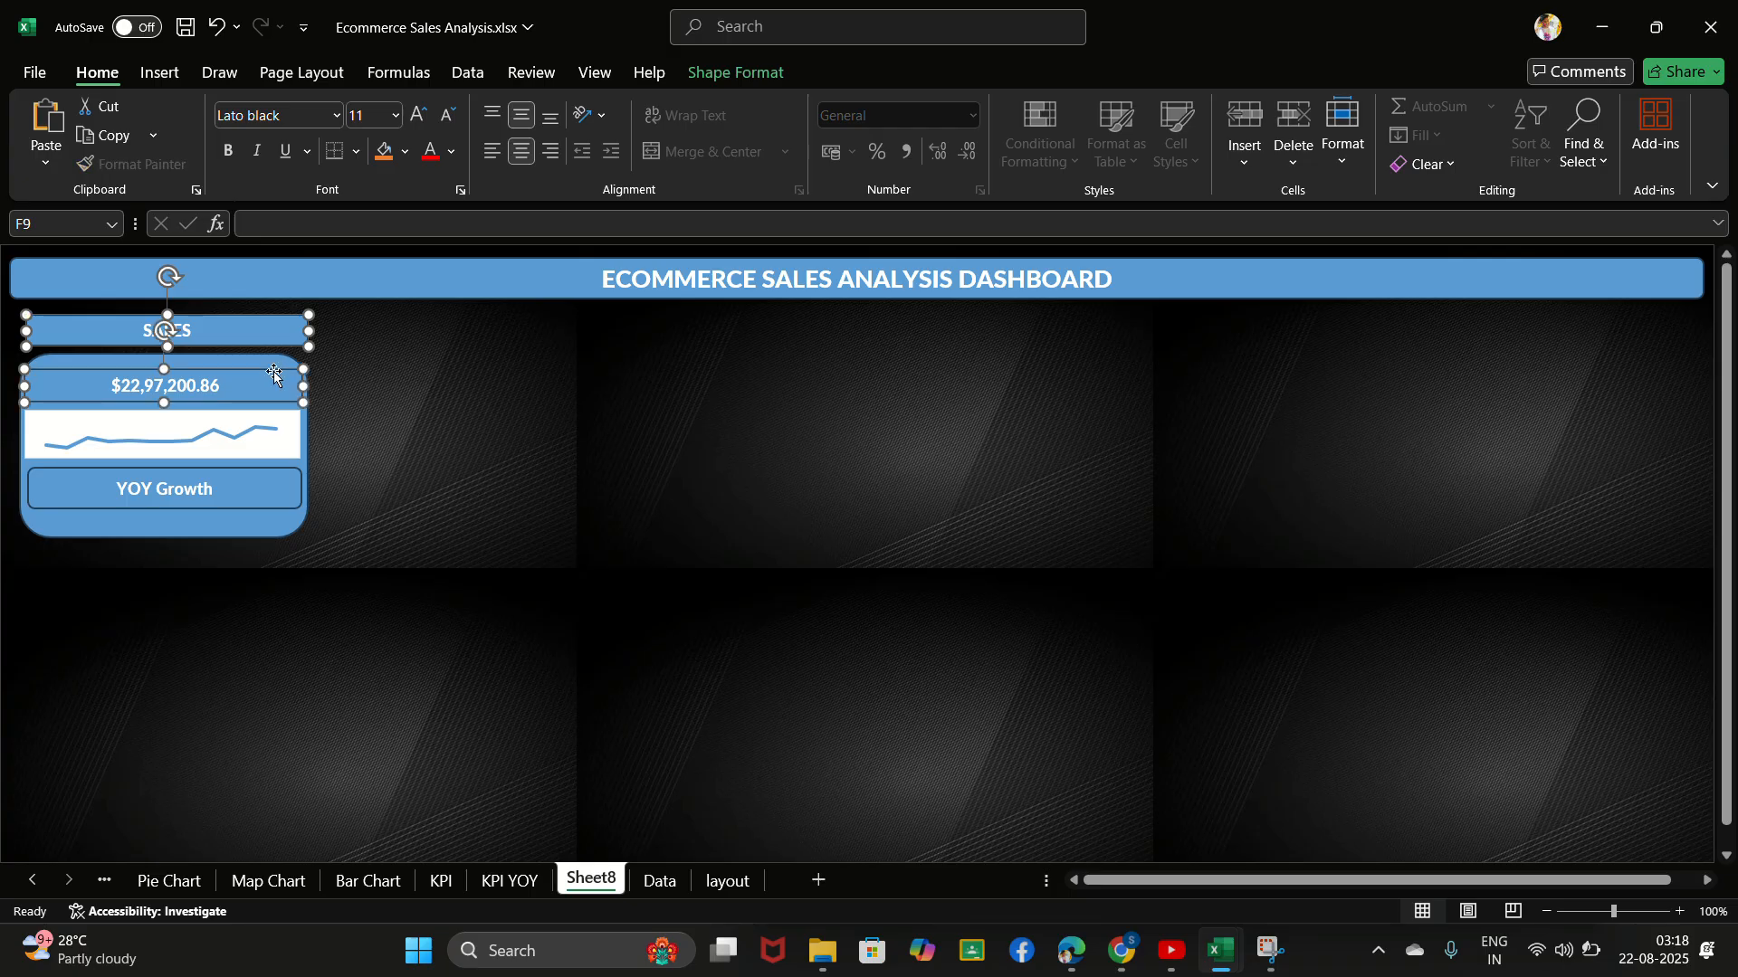
left_click(276, 366, "ctrl")
left_click(290, 425, "ctrl")
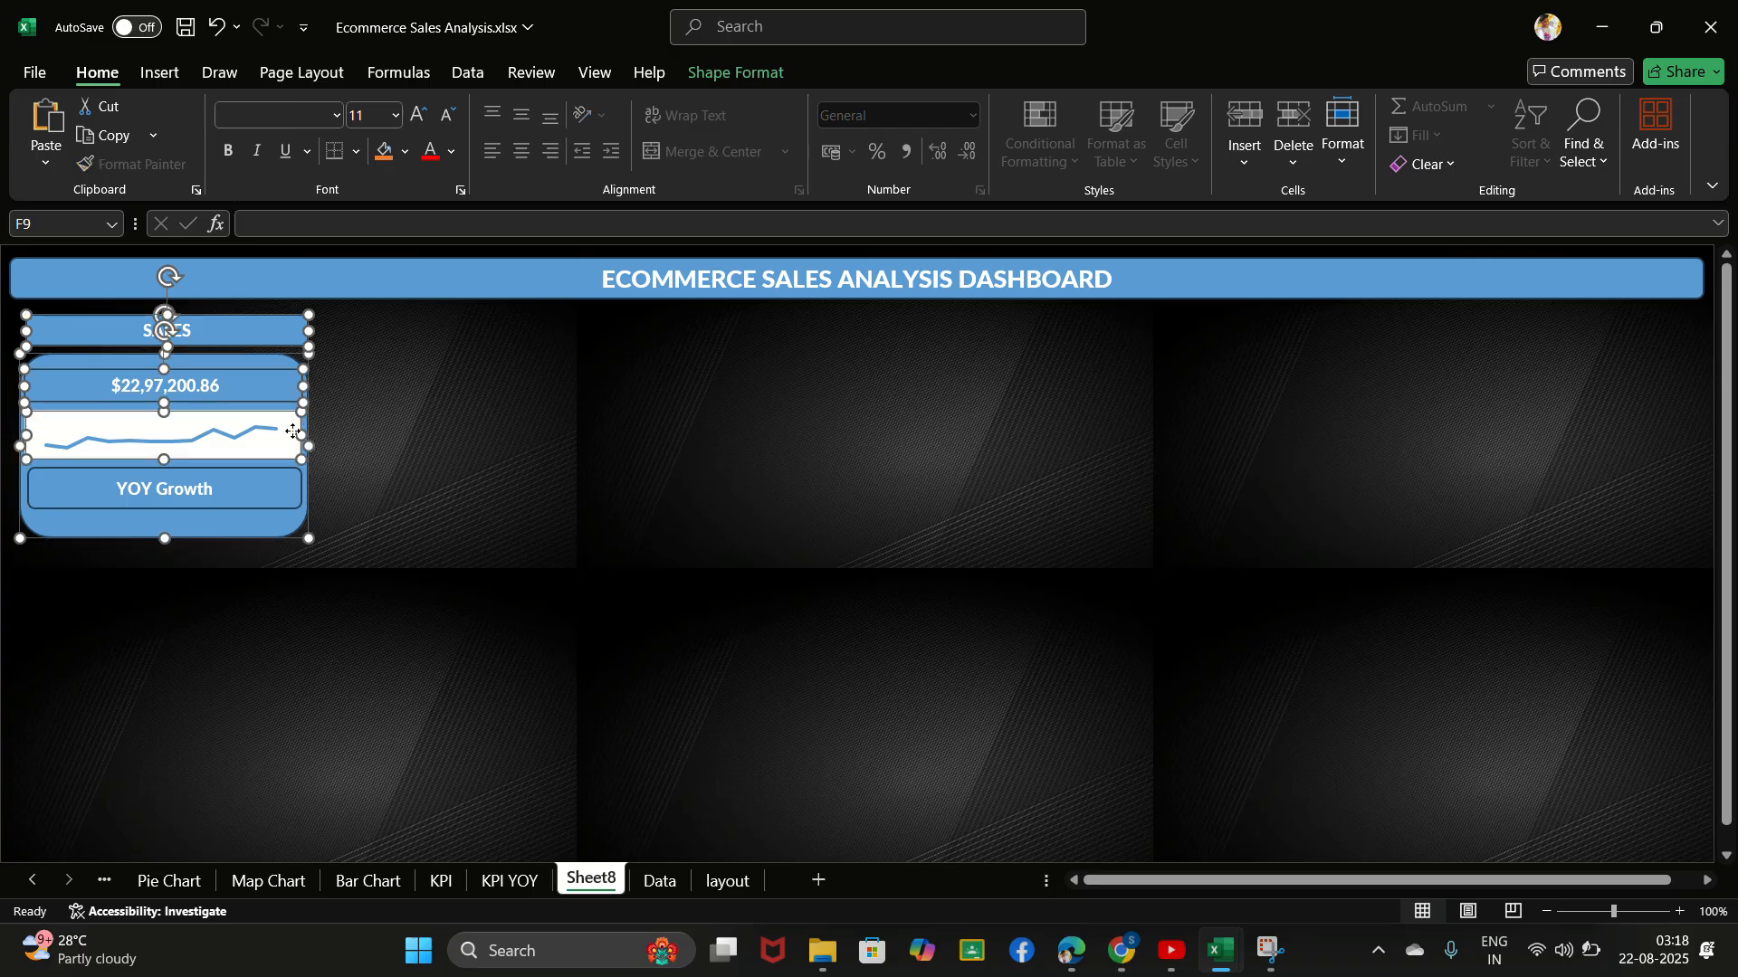
left_click(292, 503, "ctrl")
left_click(285, 532, "ctrl")
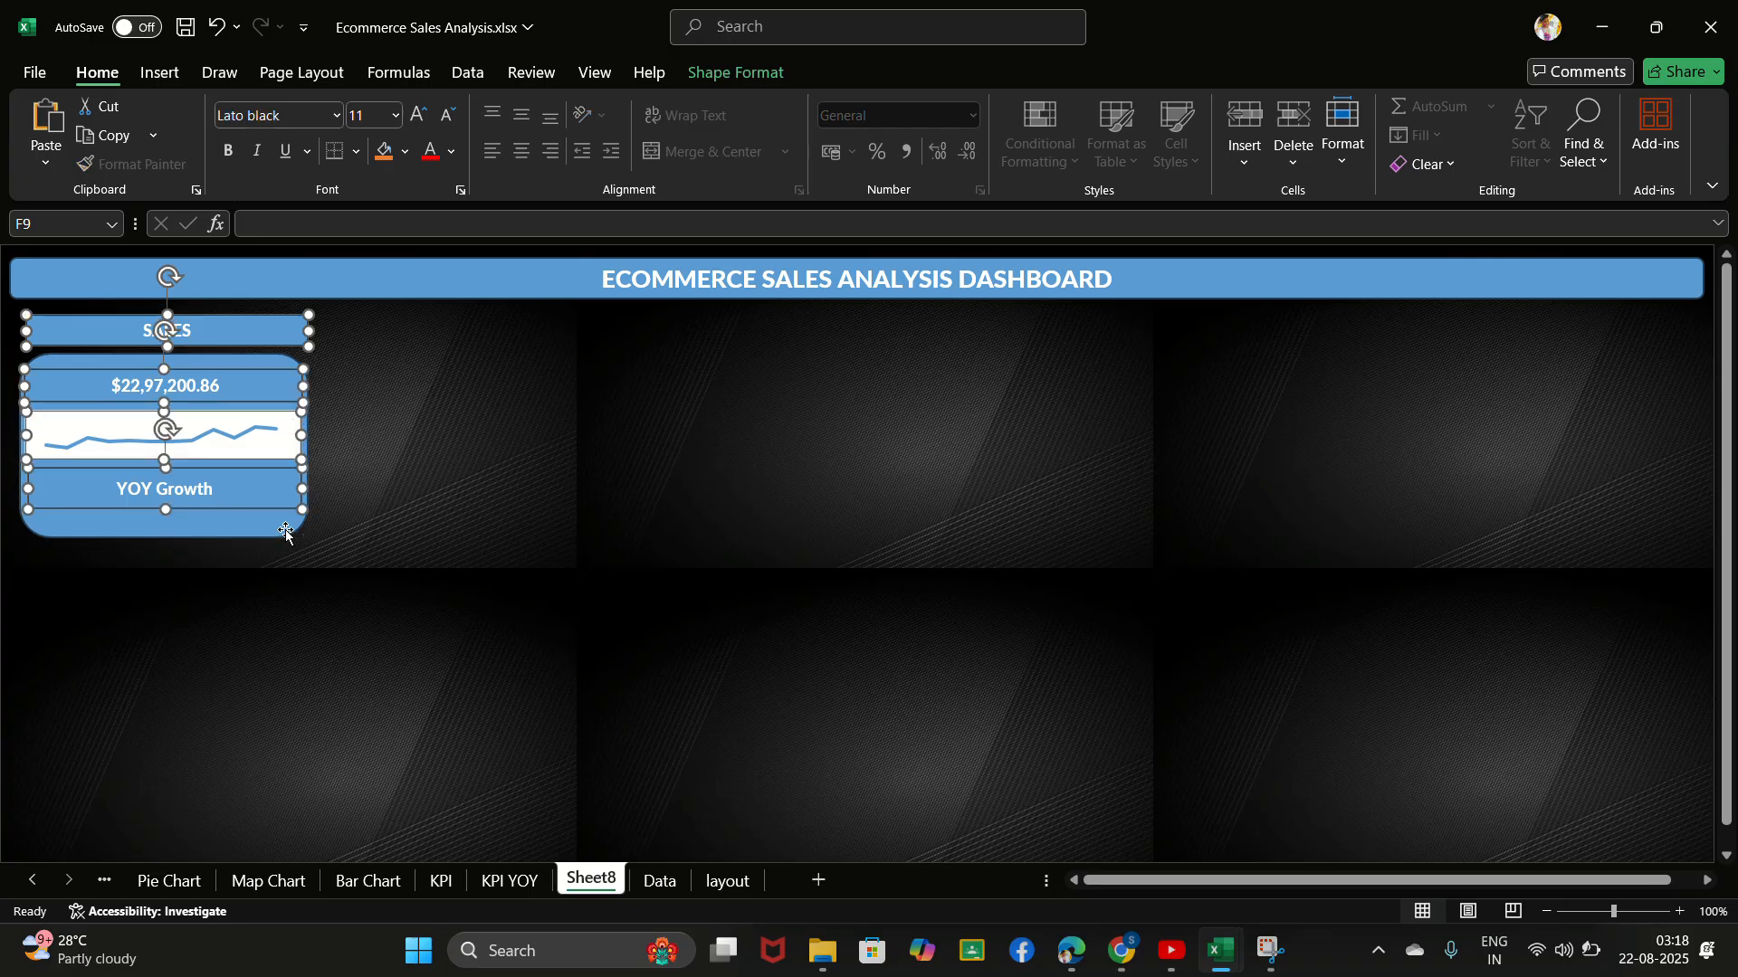
left_click(286, 532, "ctrl")
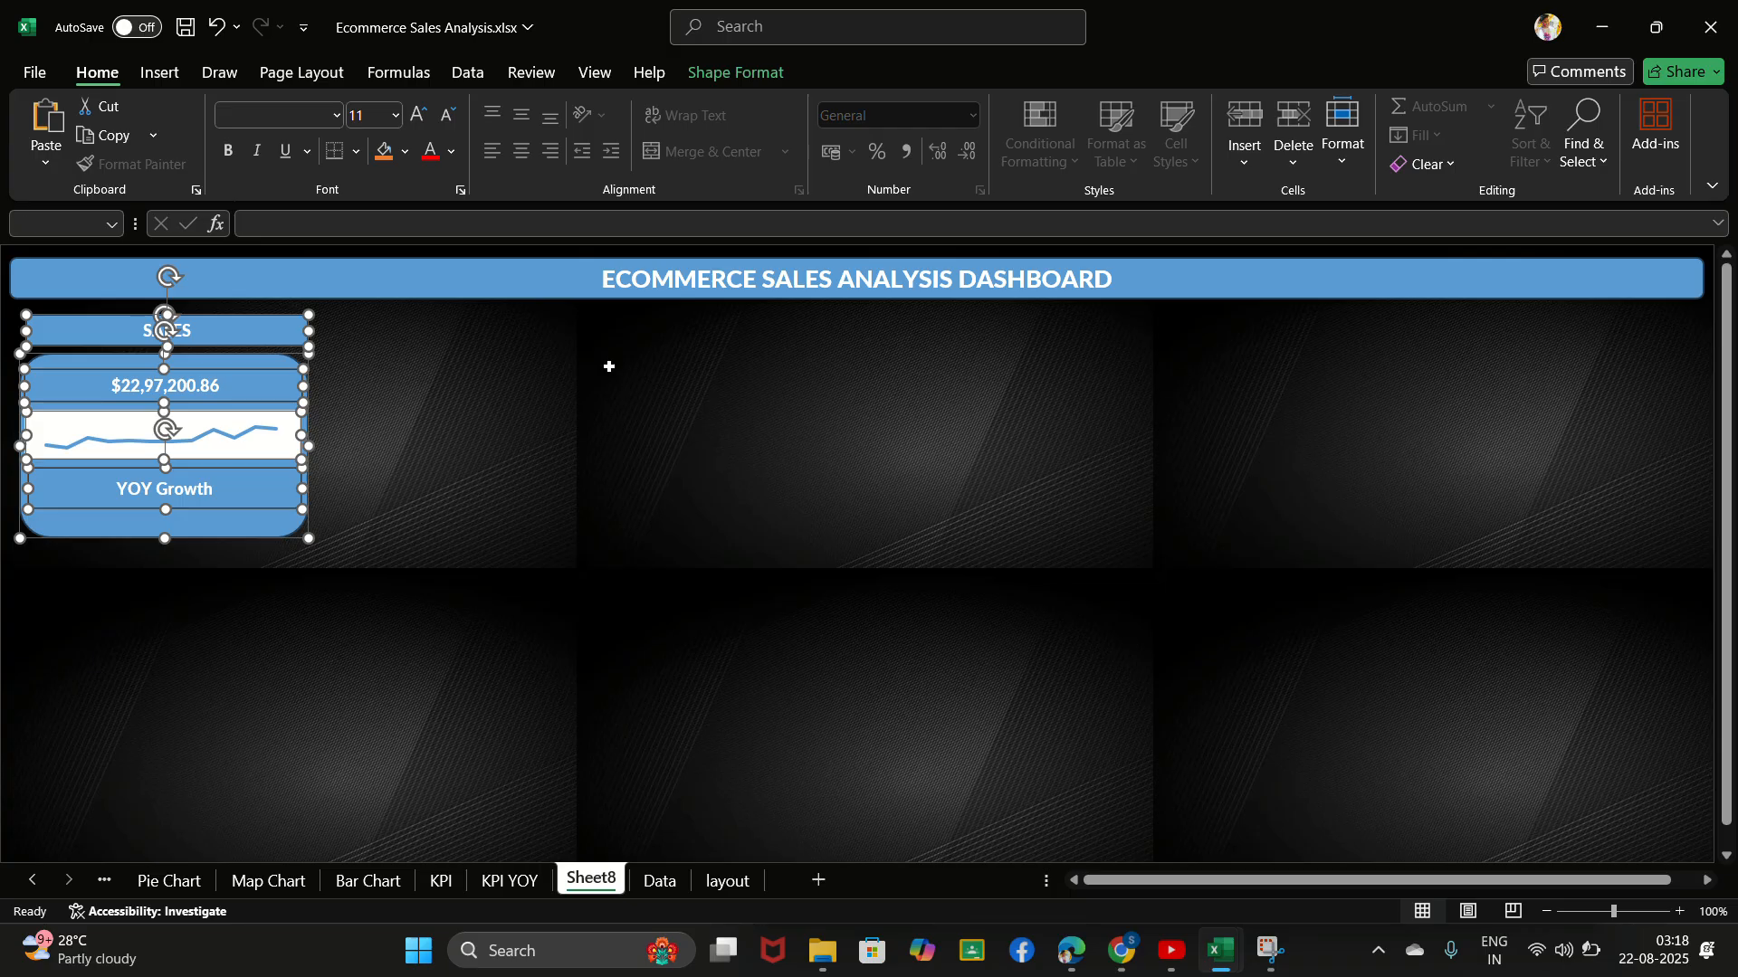
right_click(236, 496)
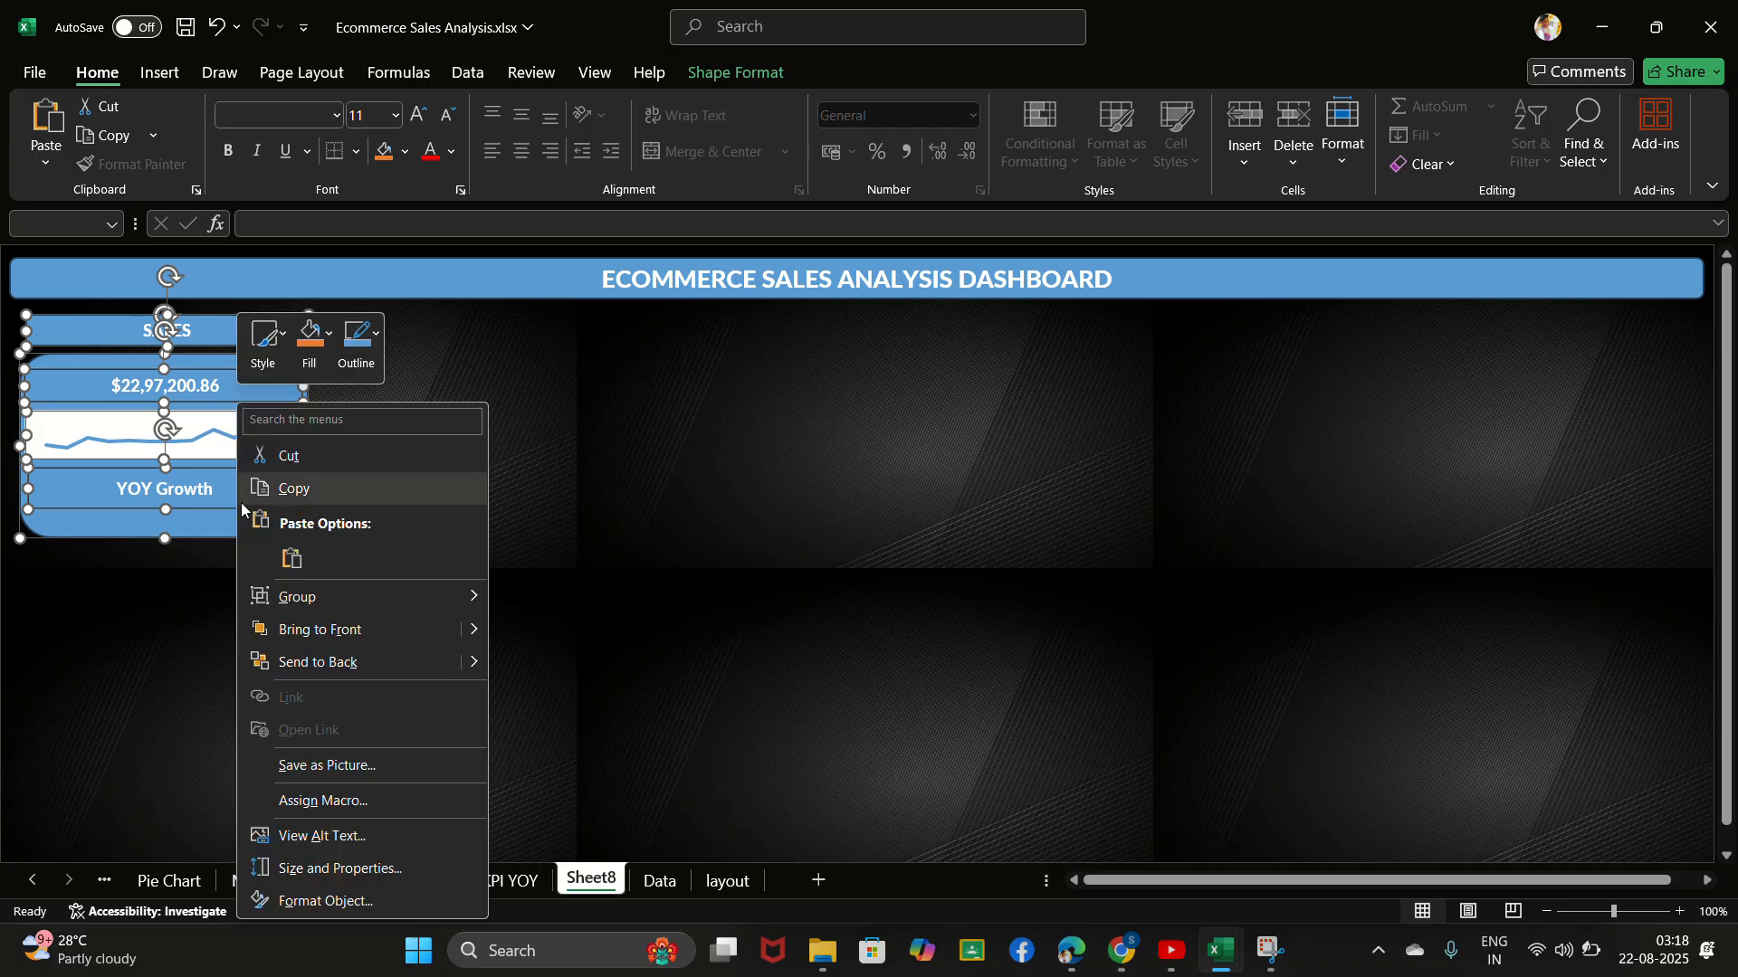
left_click(318, 905)
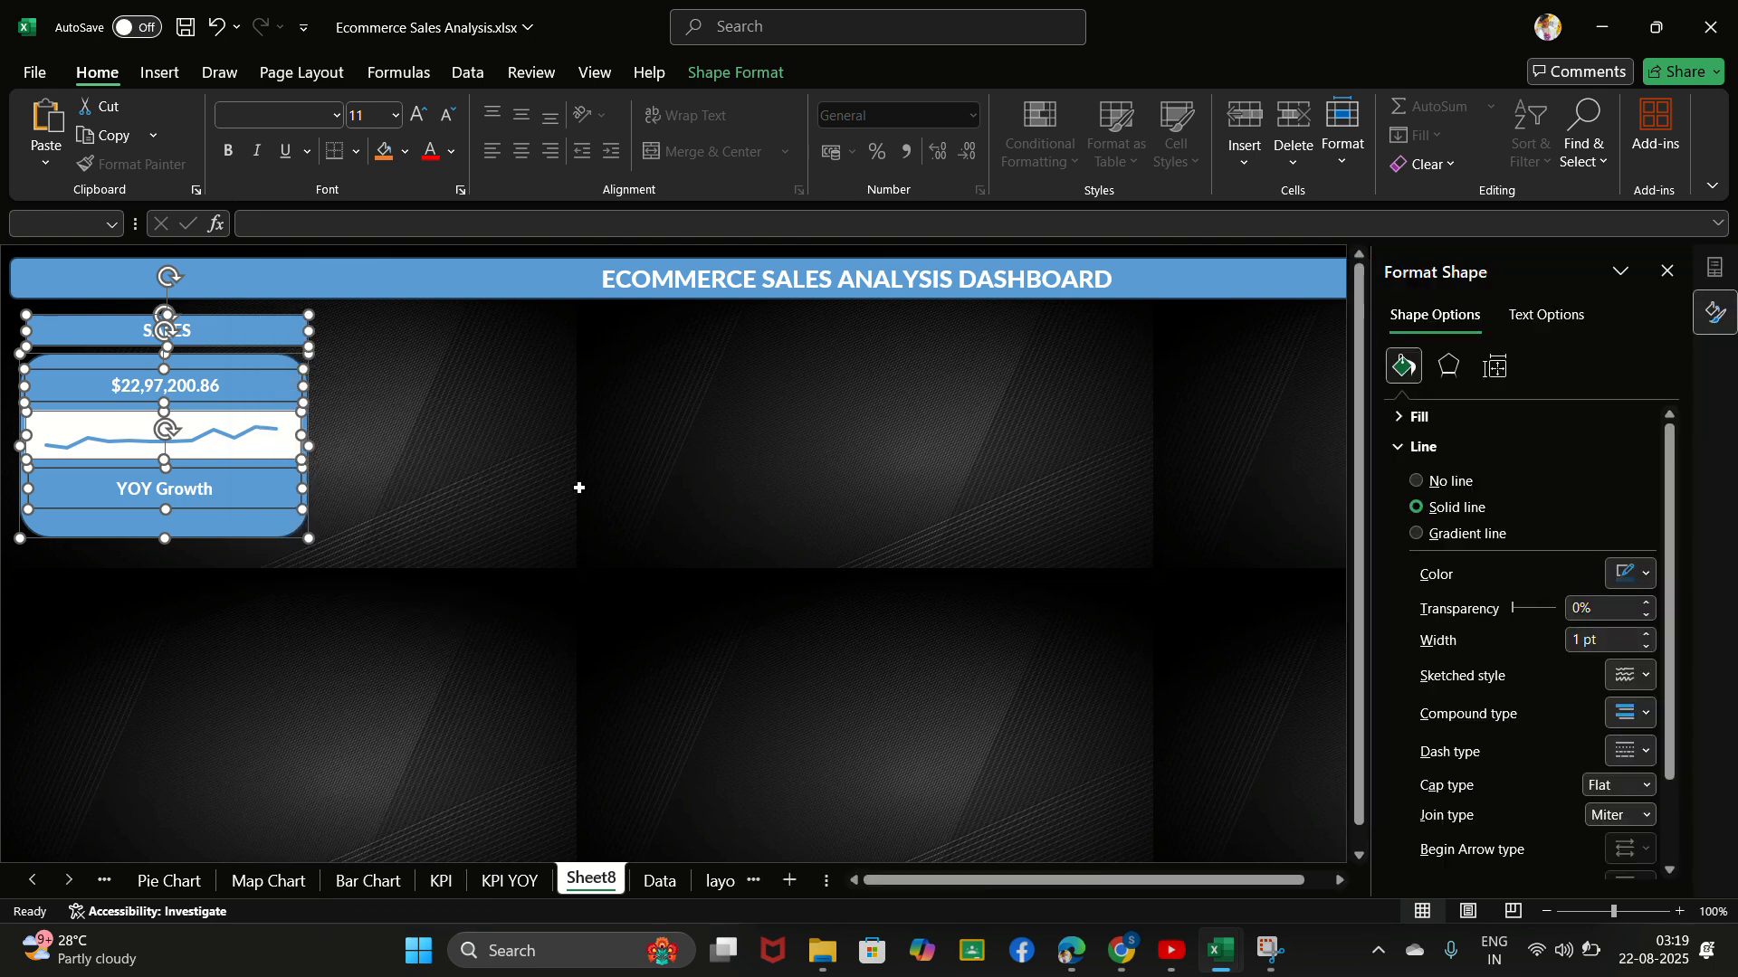
left_click(739, 30)
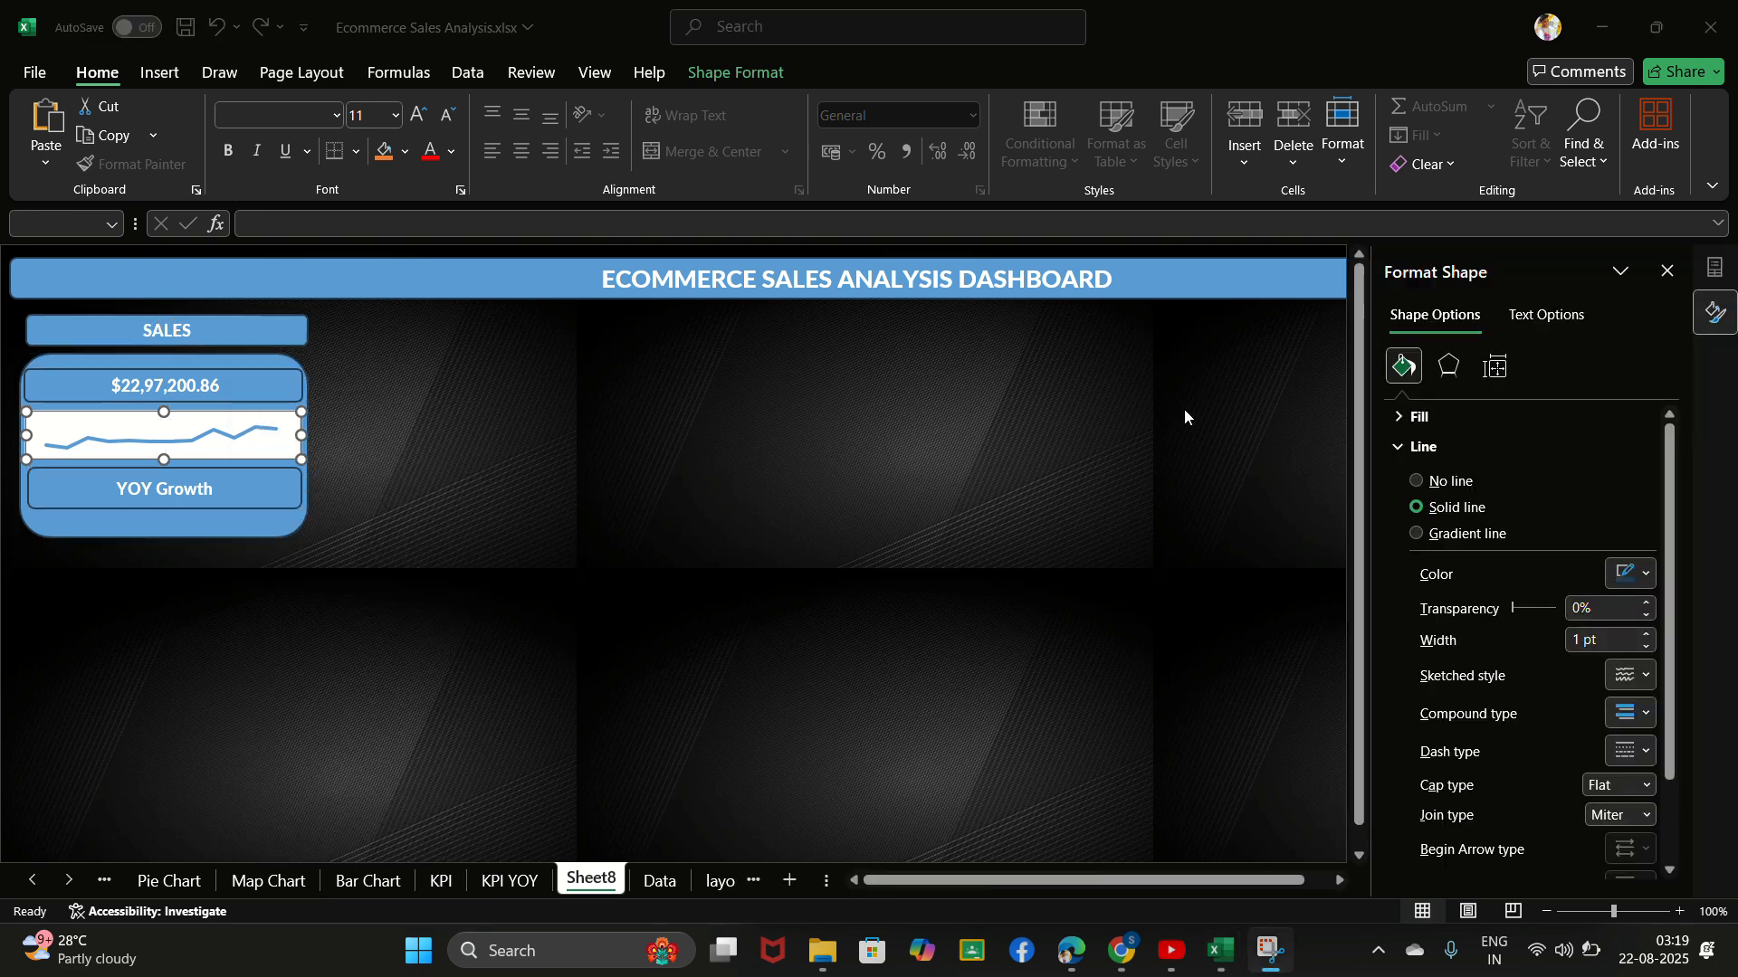
left_click(1397, 418)
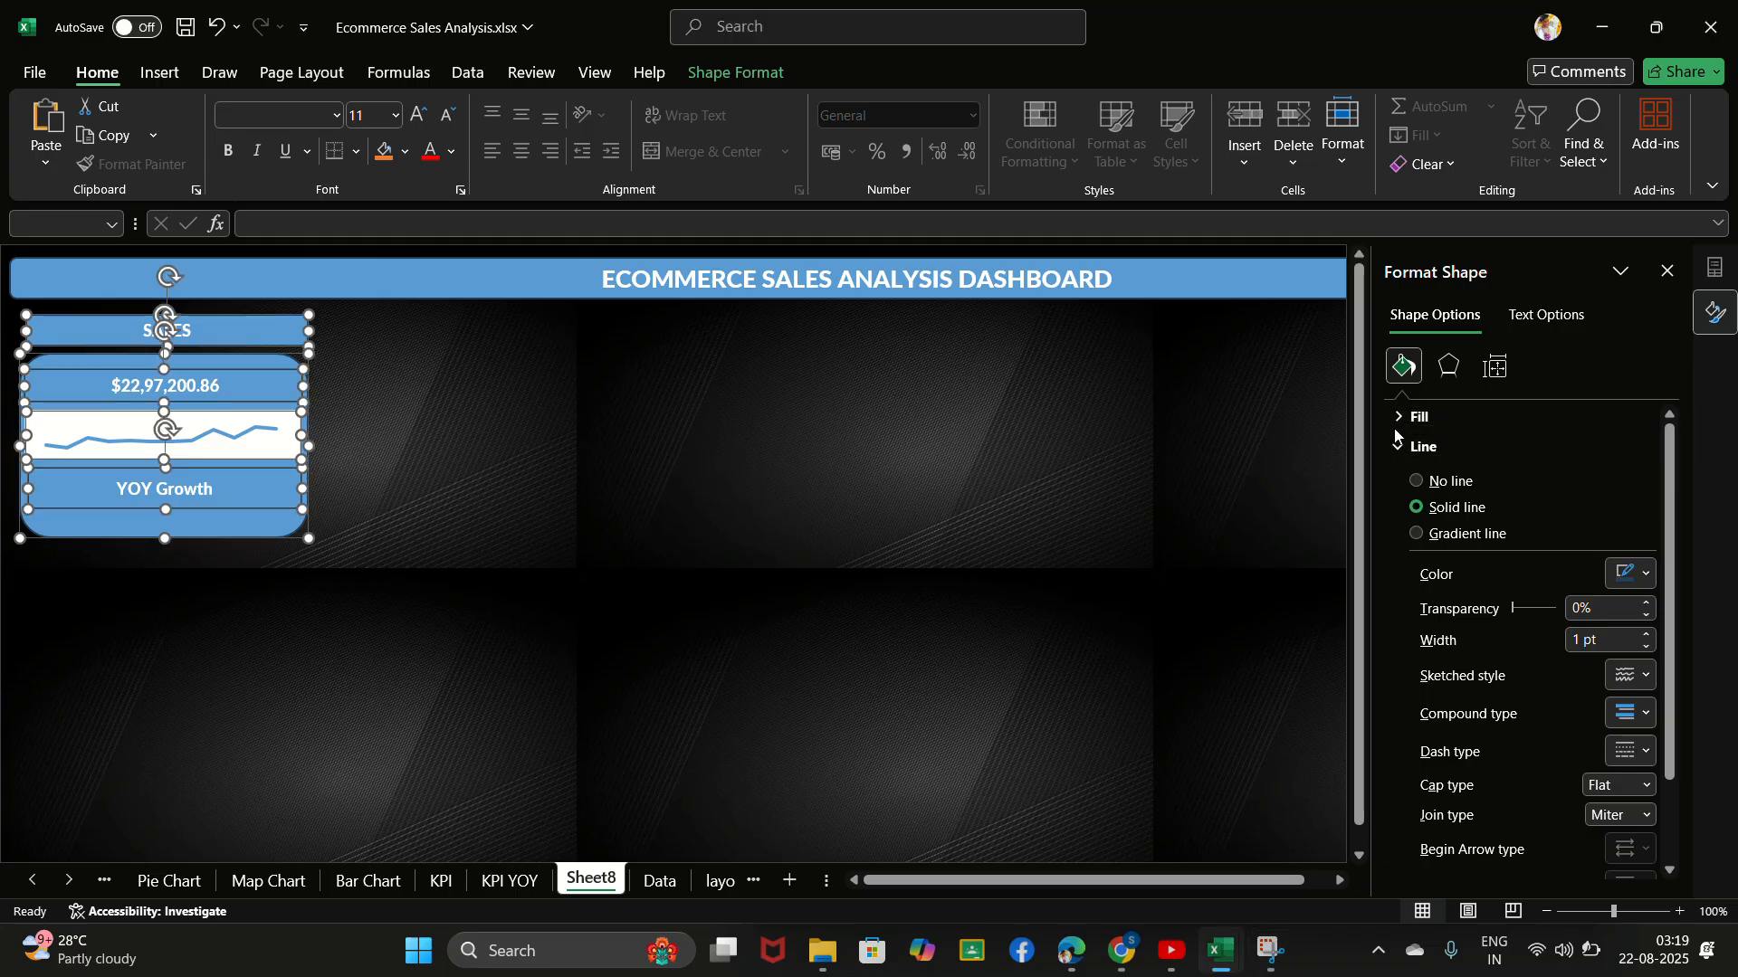
left_click(1397, 448)
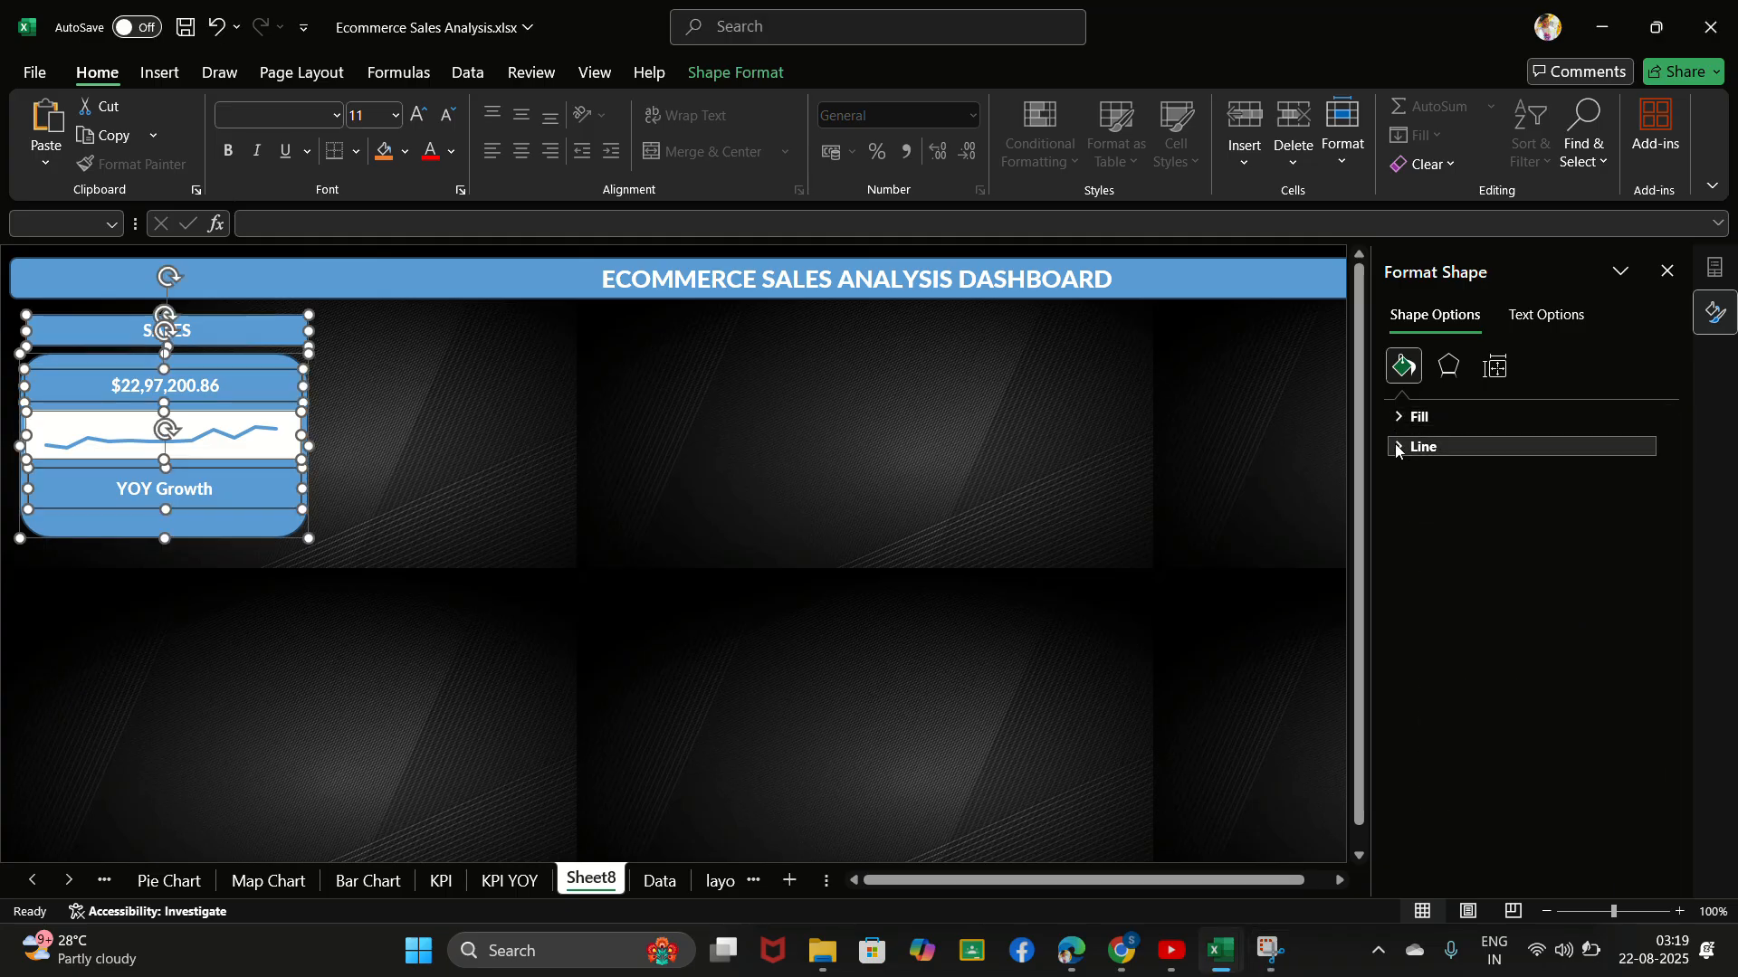
left_click(1397, 448)
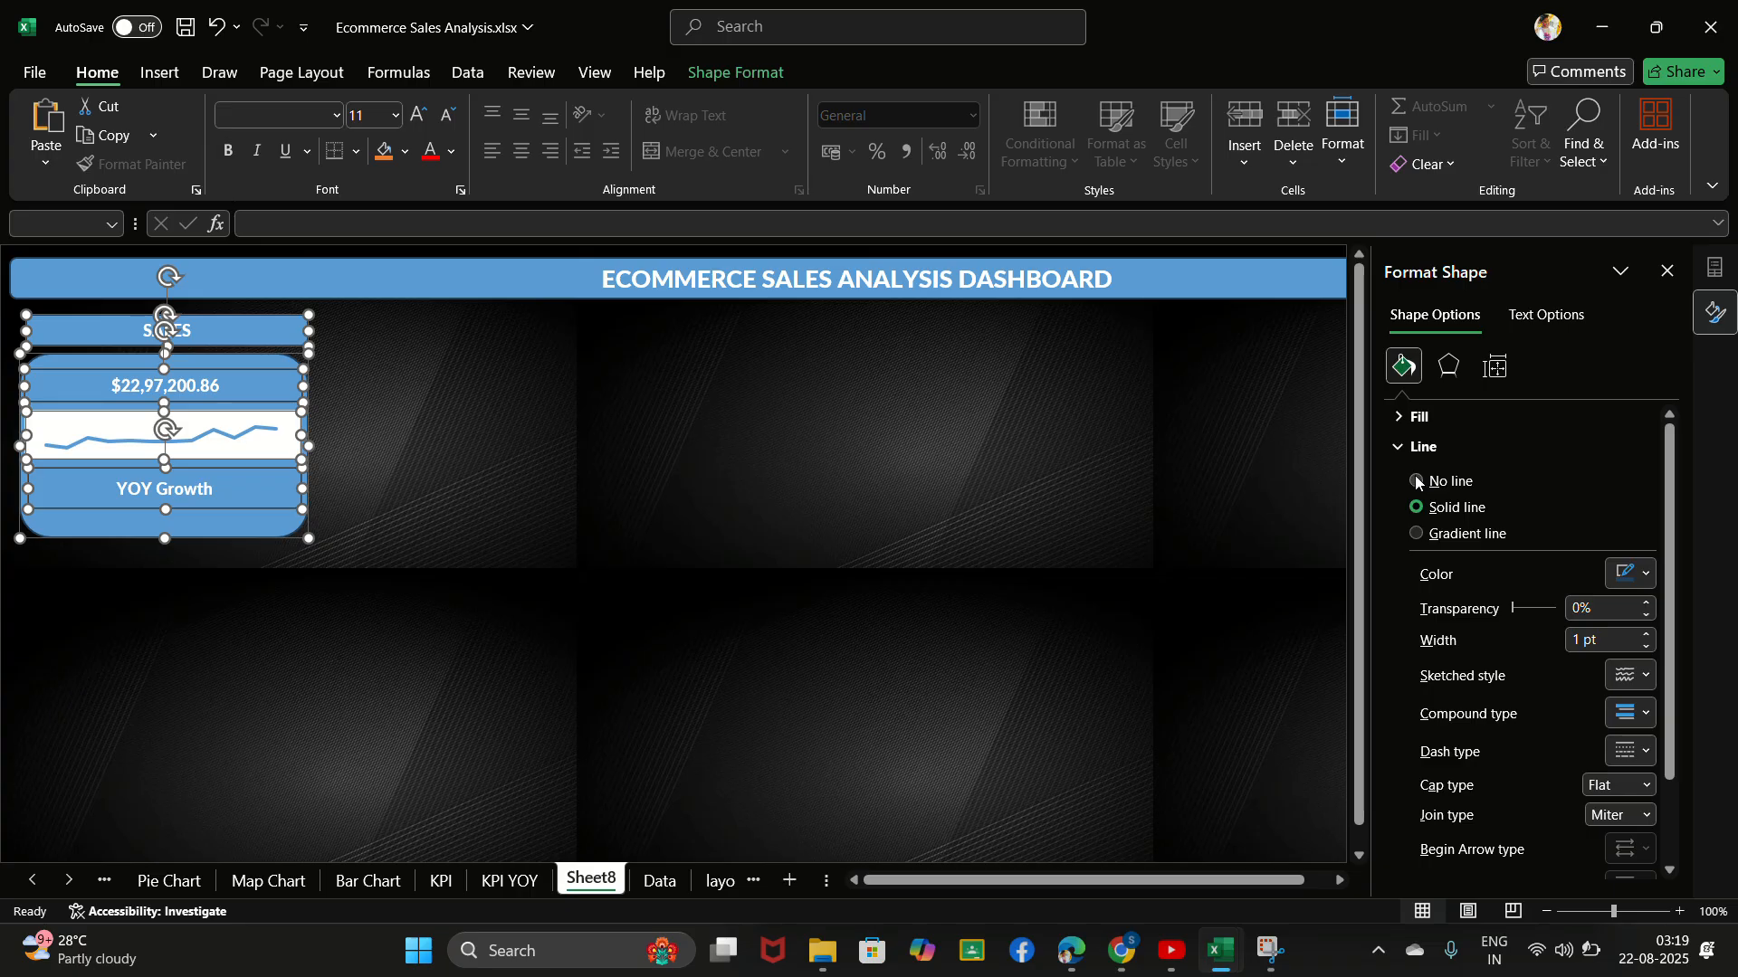
left_click(1417, 480)
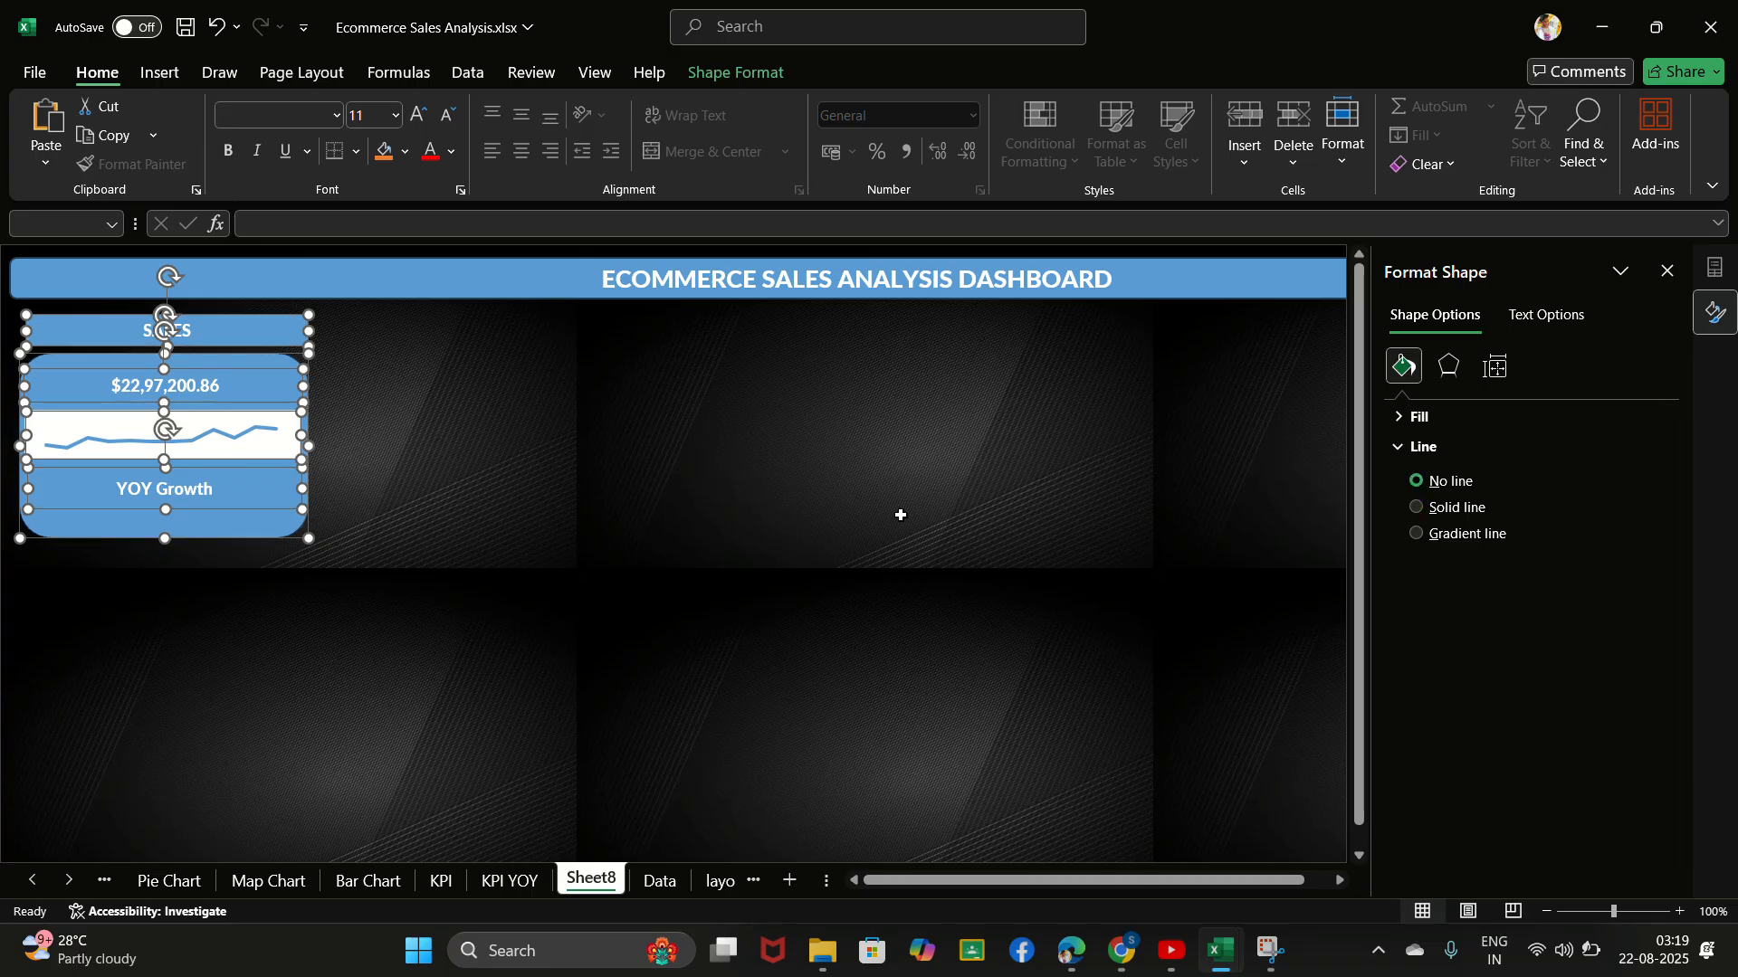
left_click(1417, 508)
left_click(1418, 480)
left_click(749, 30)
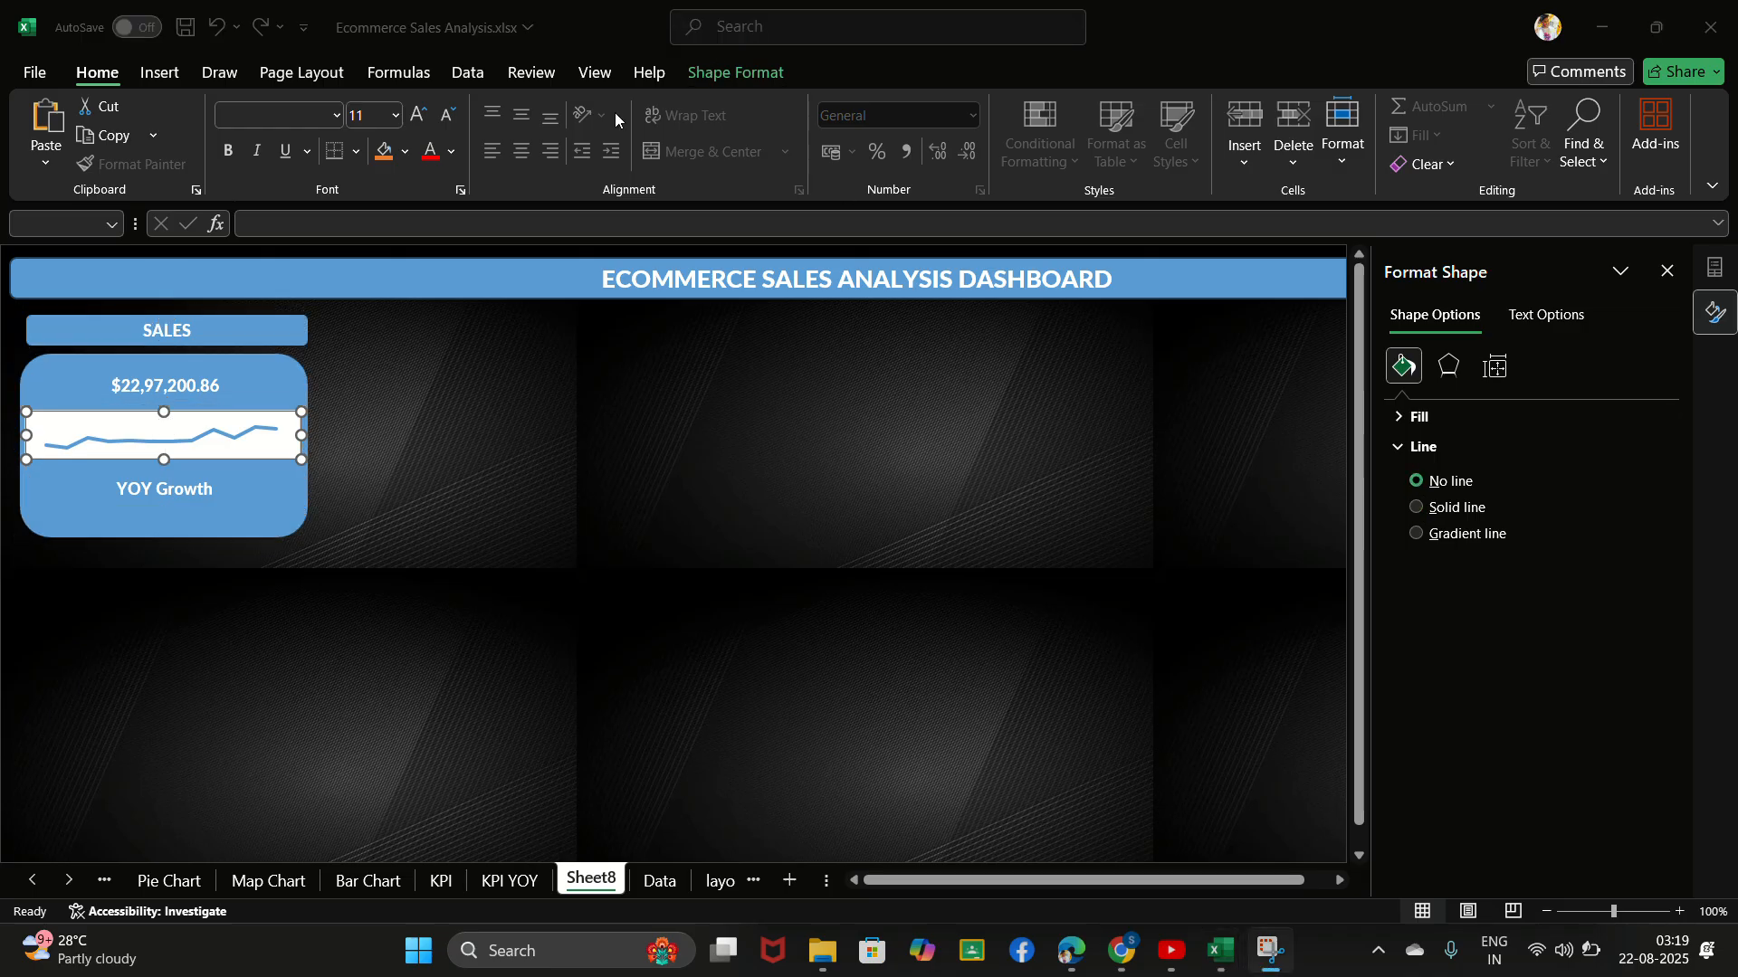
left_click(376, 436)
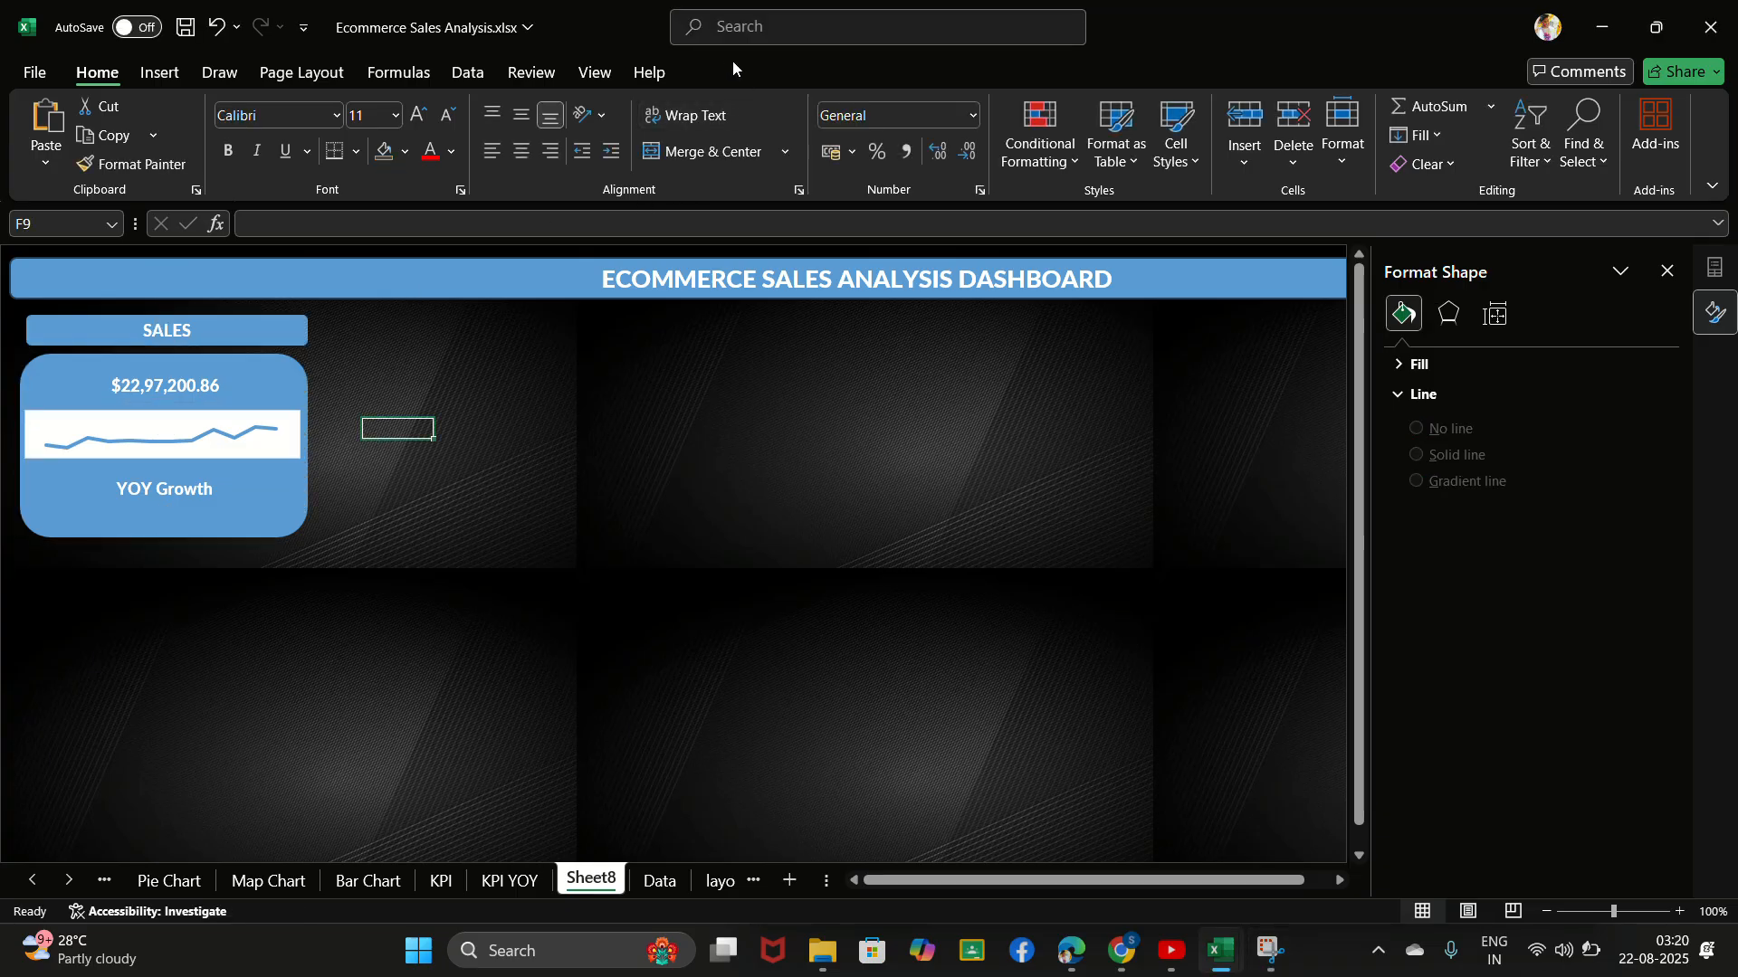
left_click(731, 38)
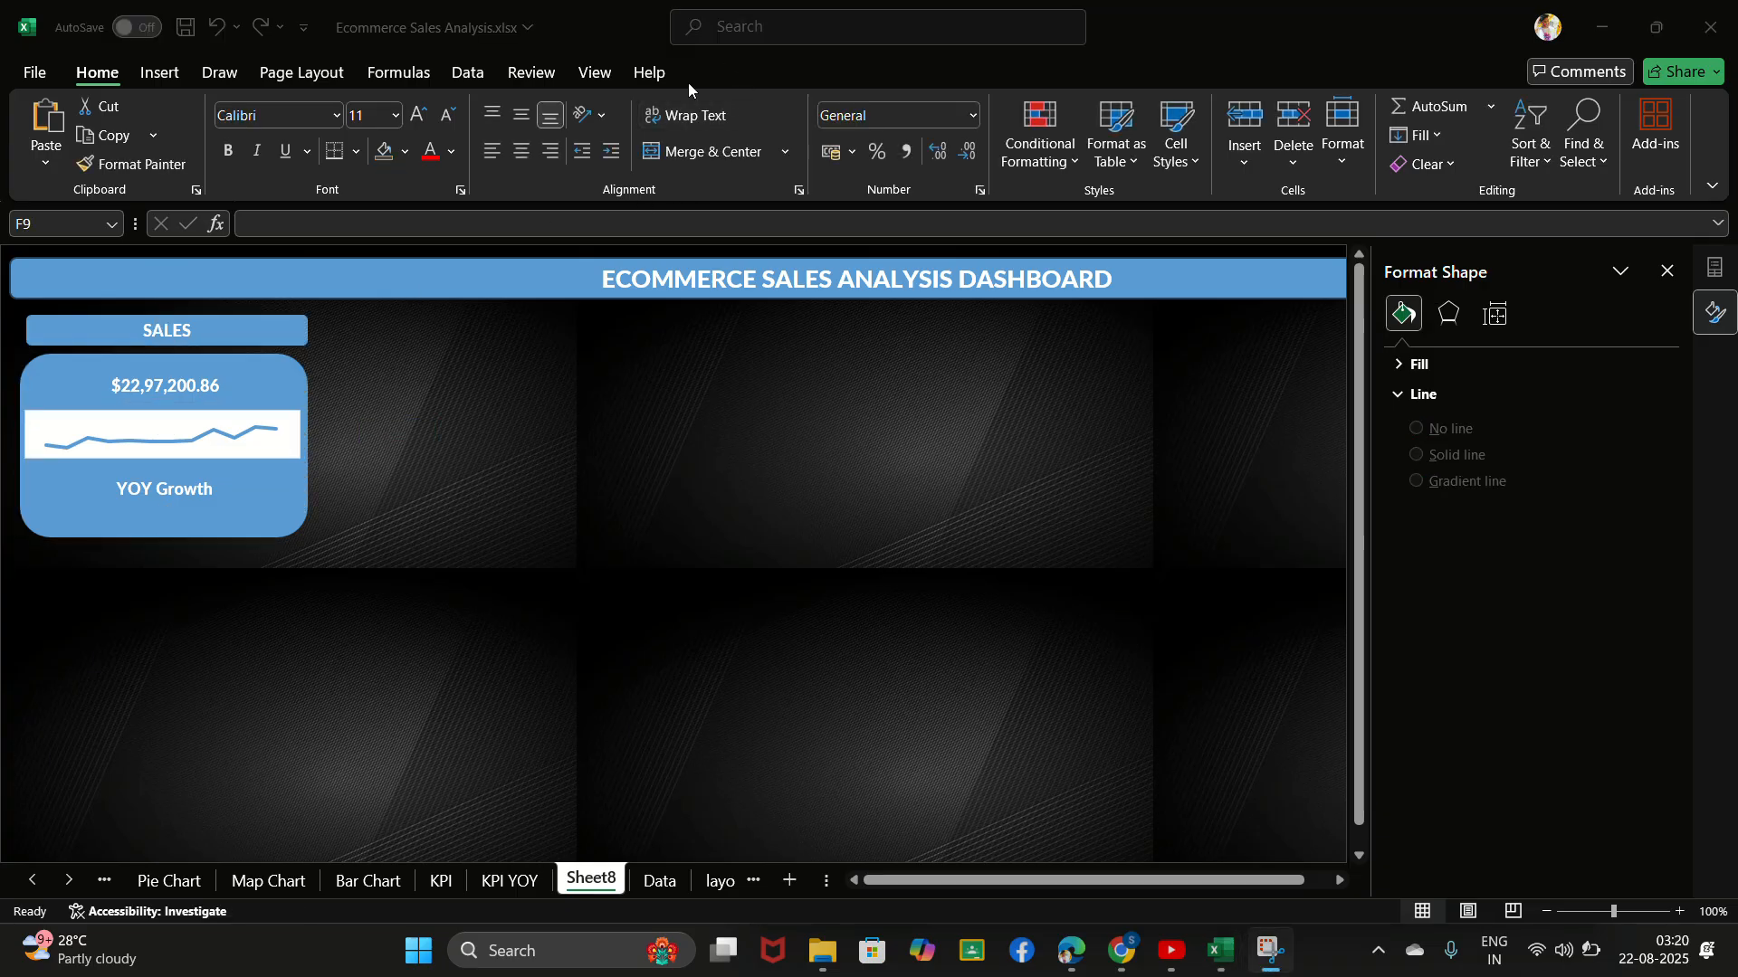
left_click(285, 333)
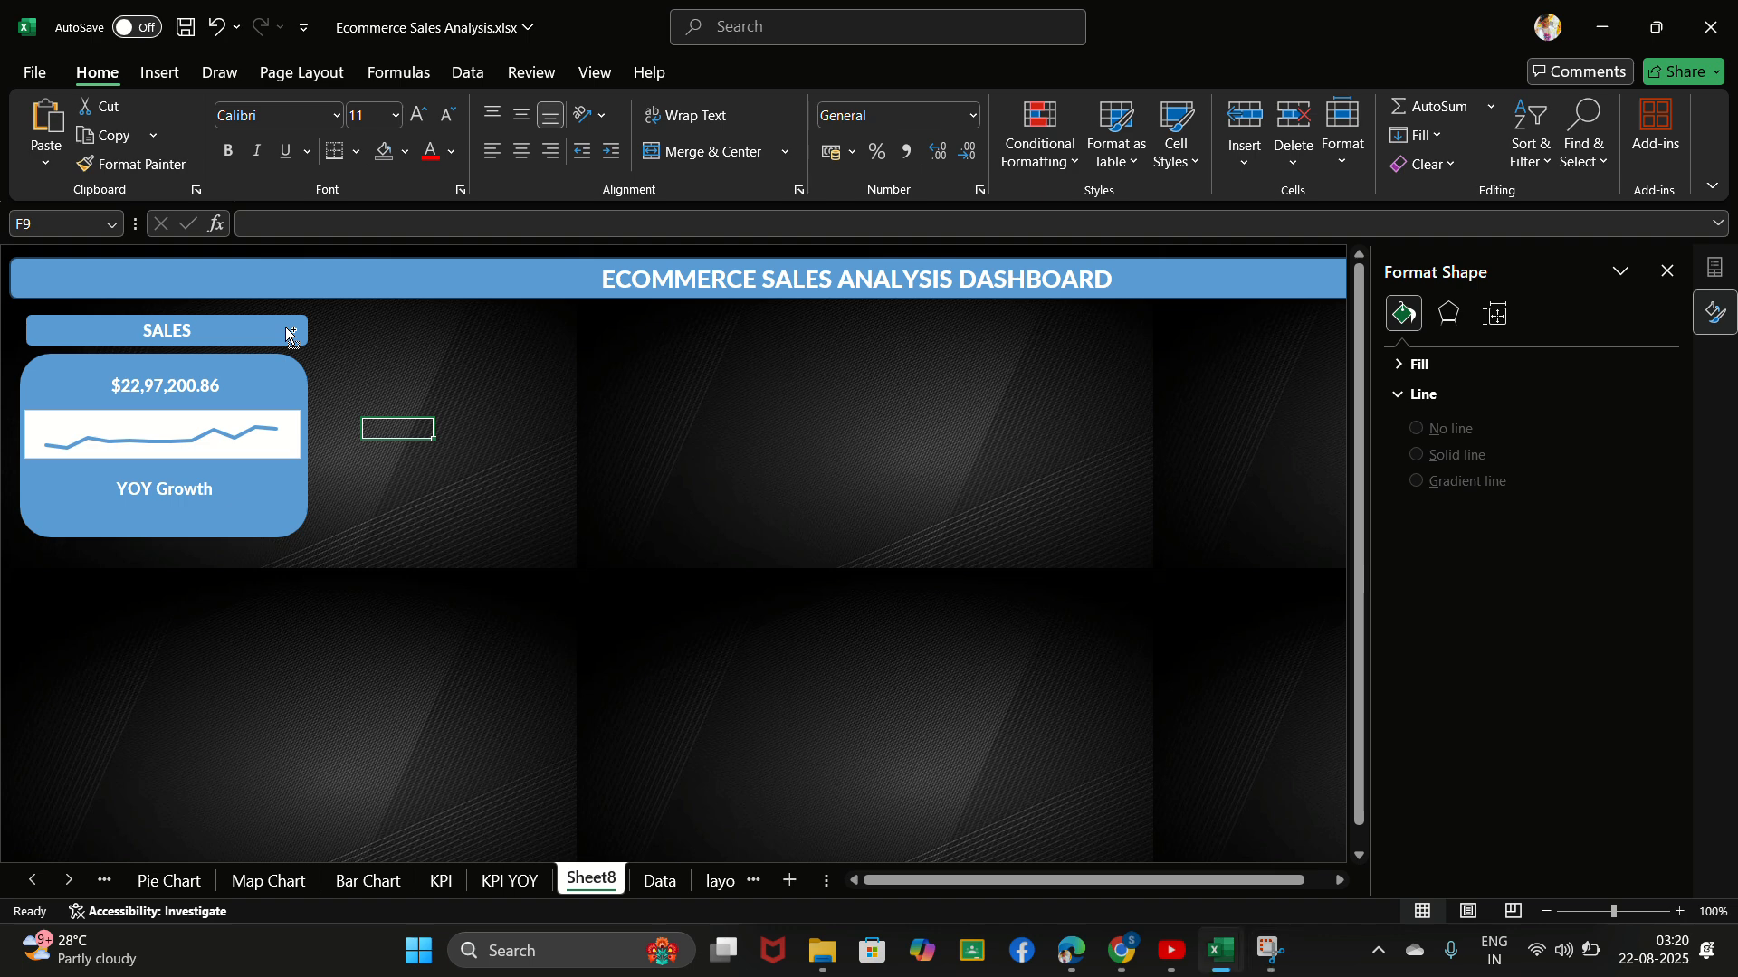
left_click(243, 337)
left_click(240, 380, "ctrl")
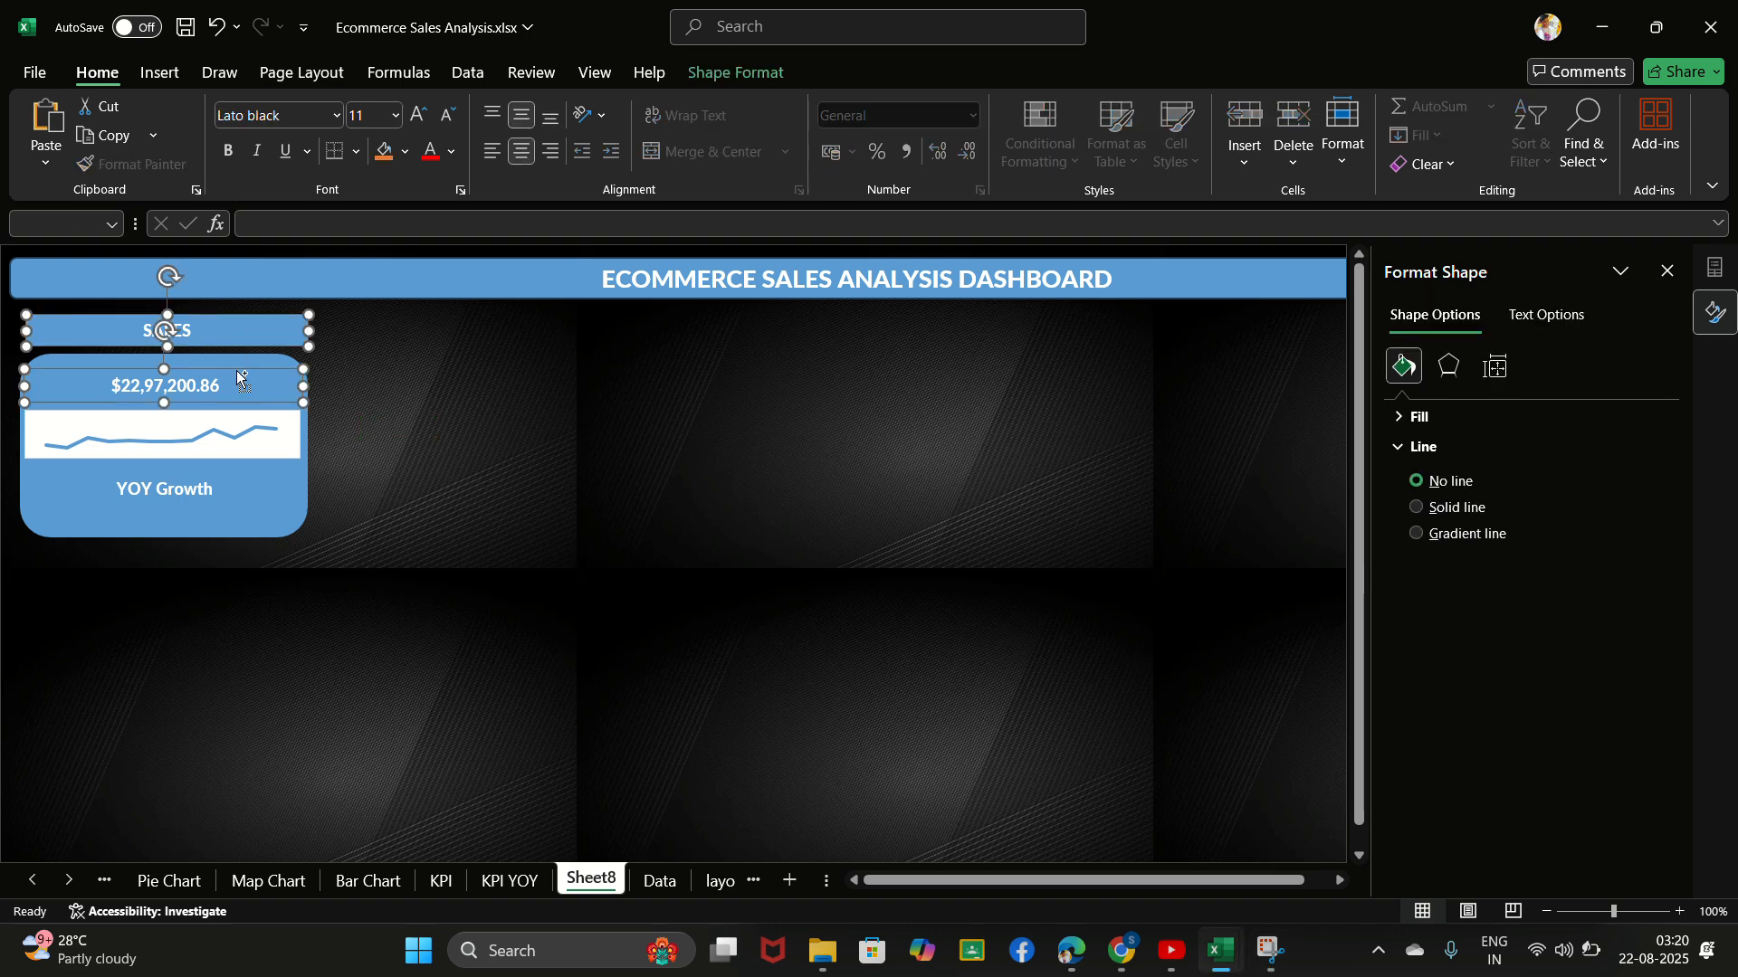
left_click(237, 439, "ctrl")
left_click(245, 480, "ctrl")
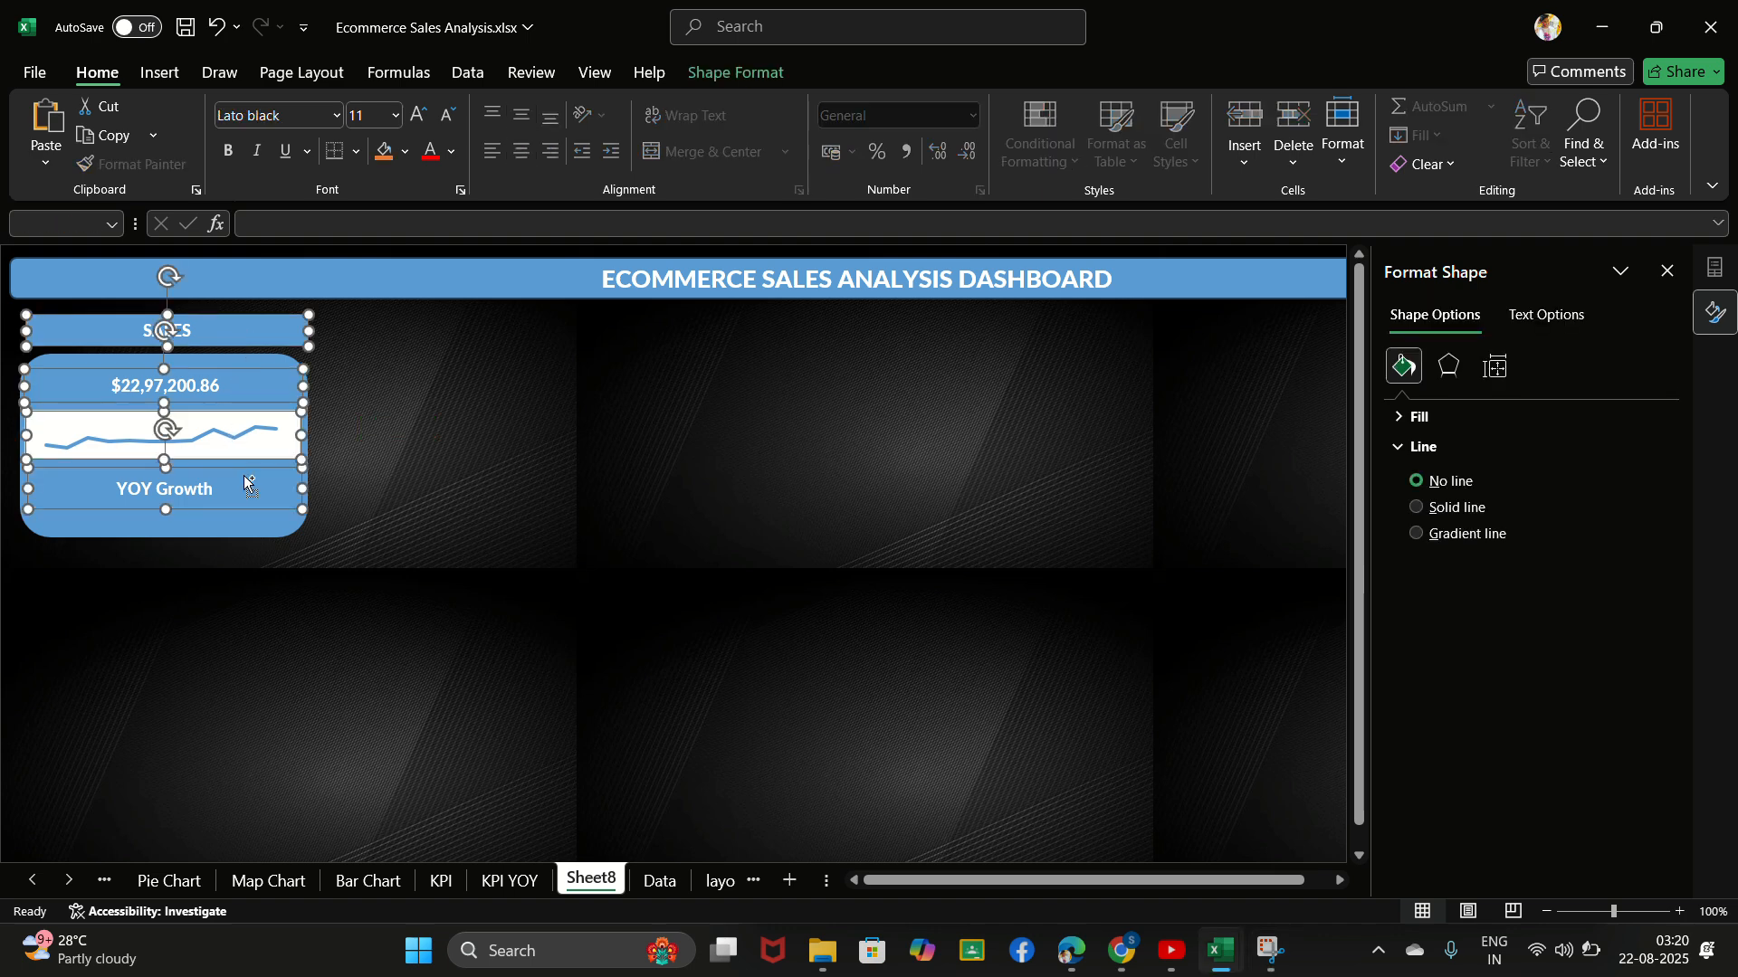
left_click(265, 534, "ctrl")
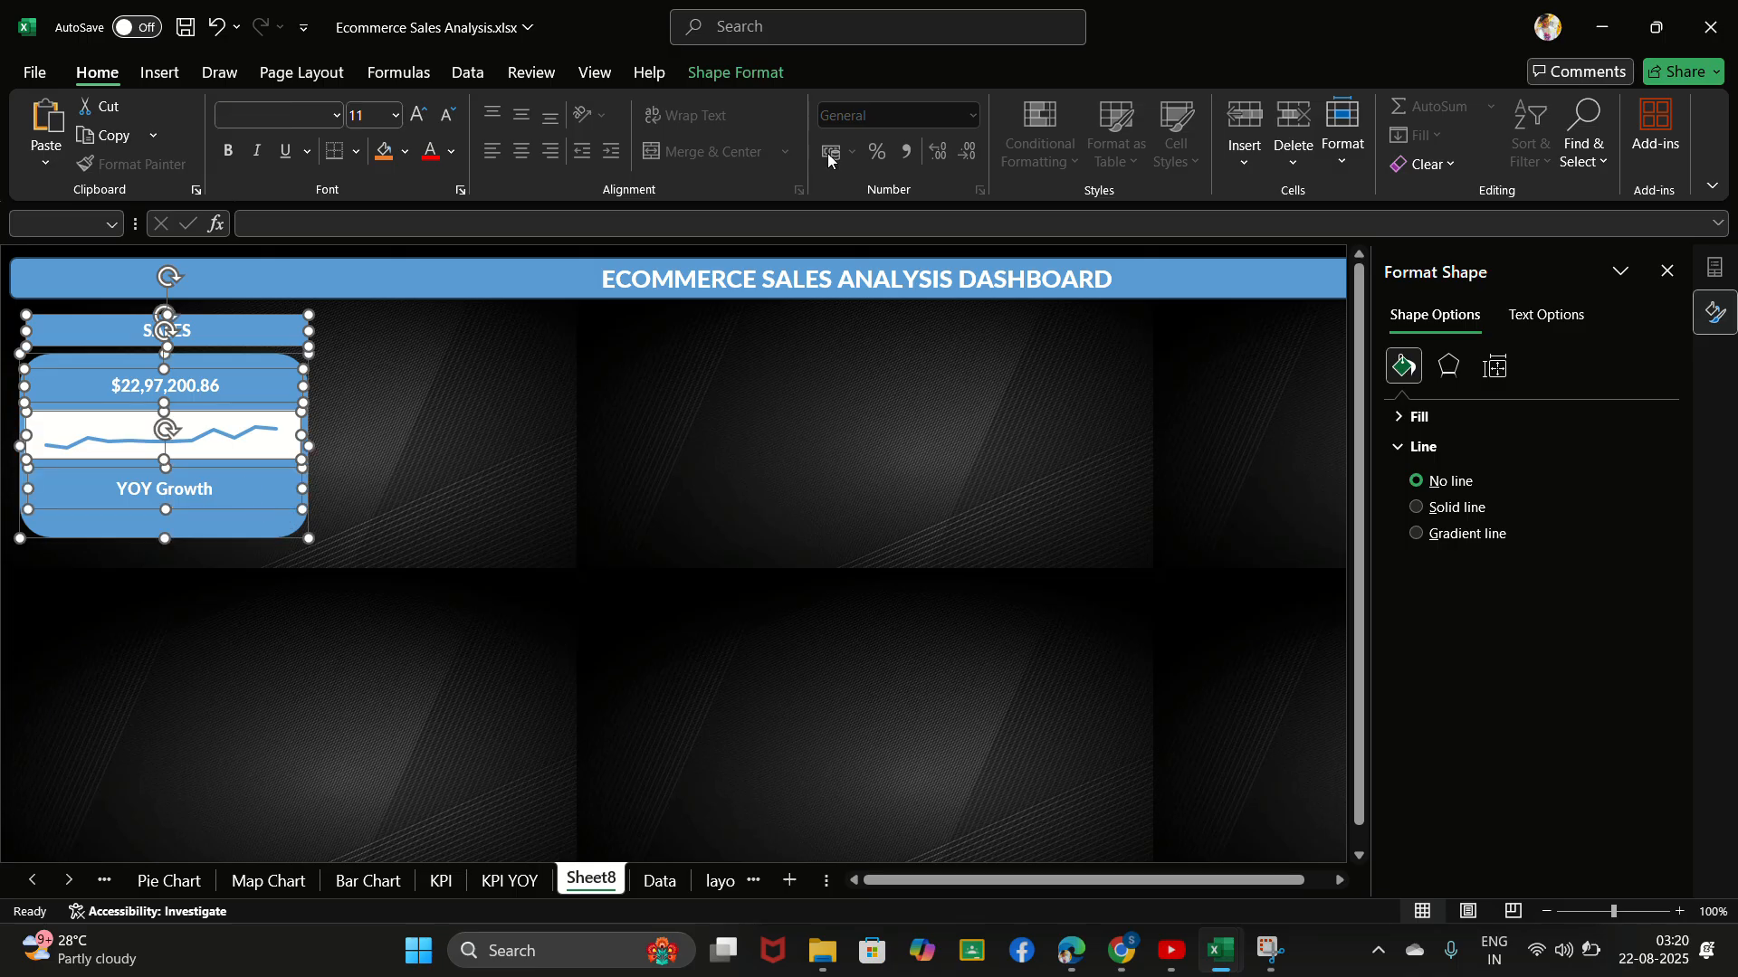
left_click(731, 47)
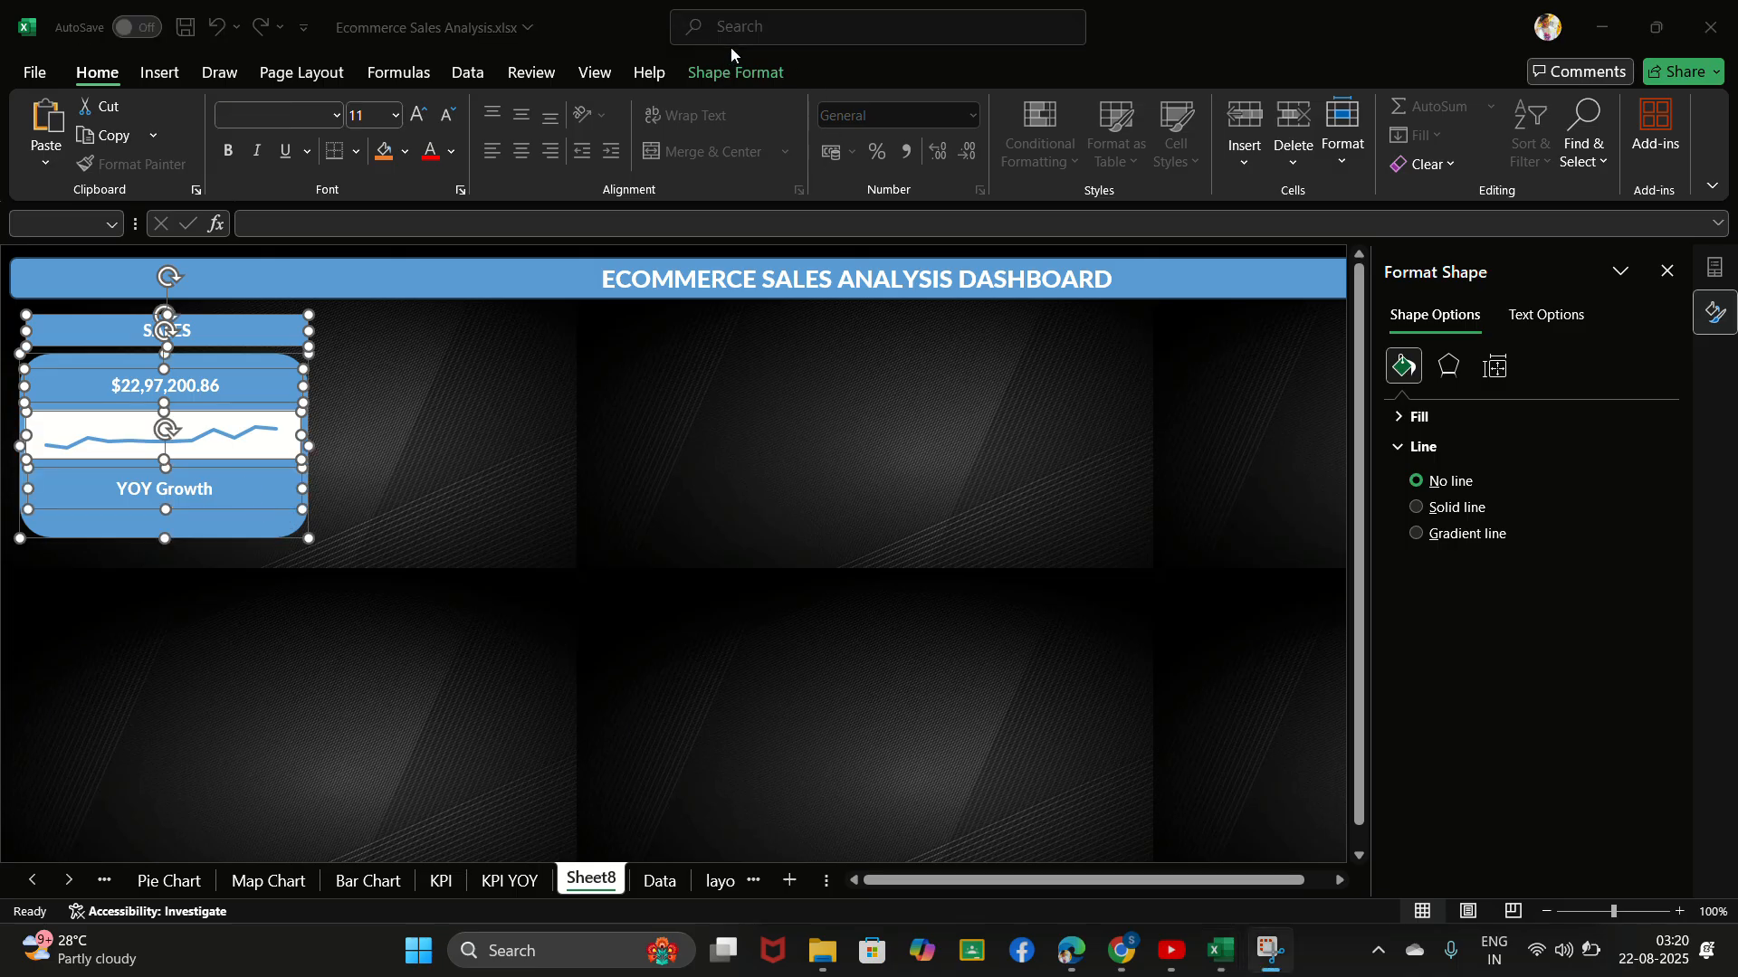
left_click(246, 328)
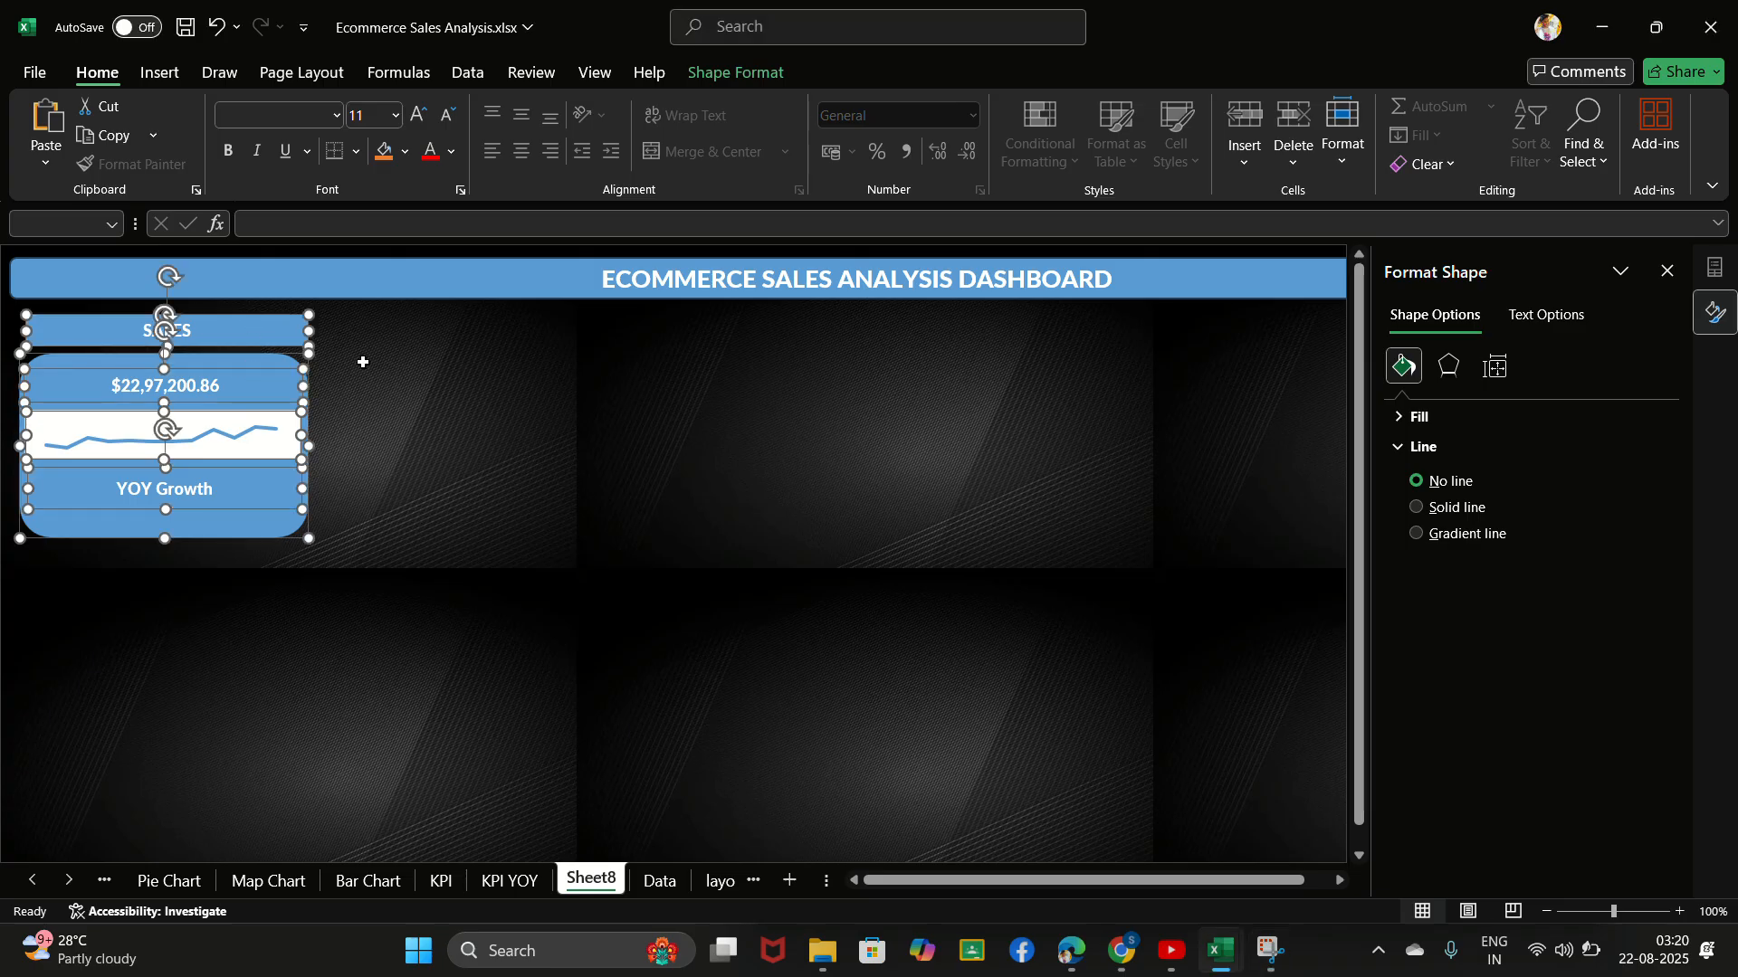
left_click(746, 41)
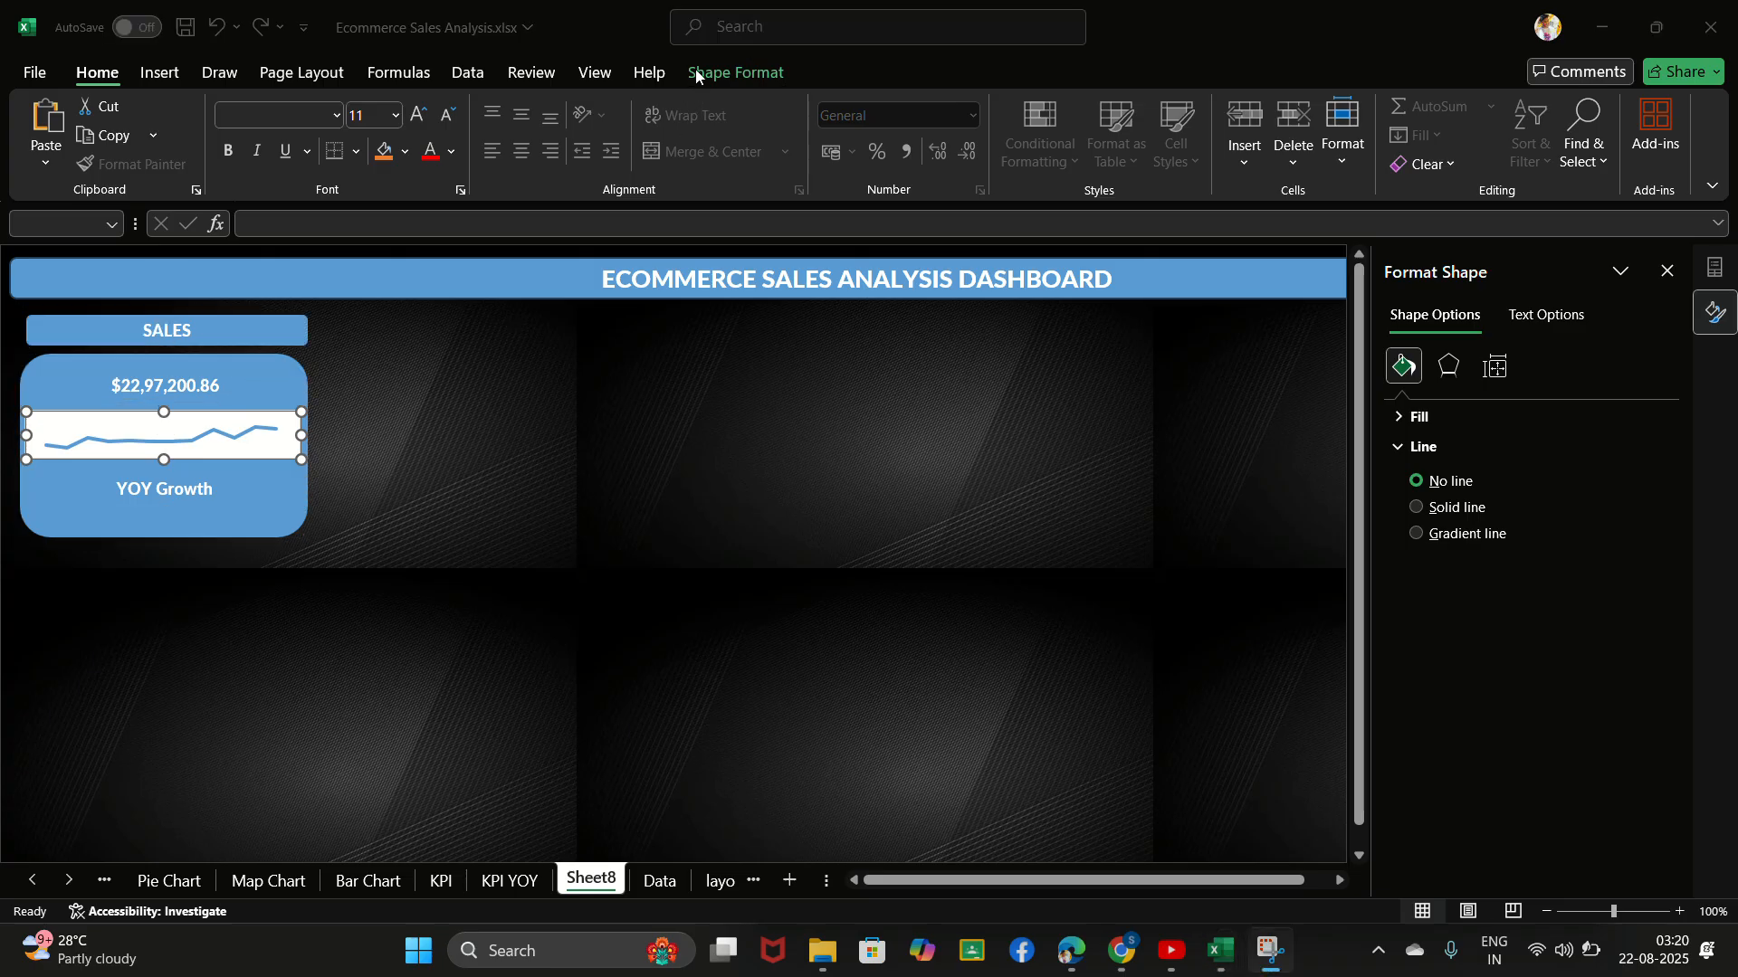
left_click(268, 350)
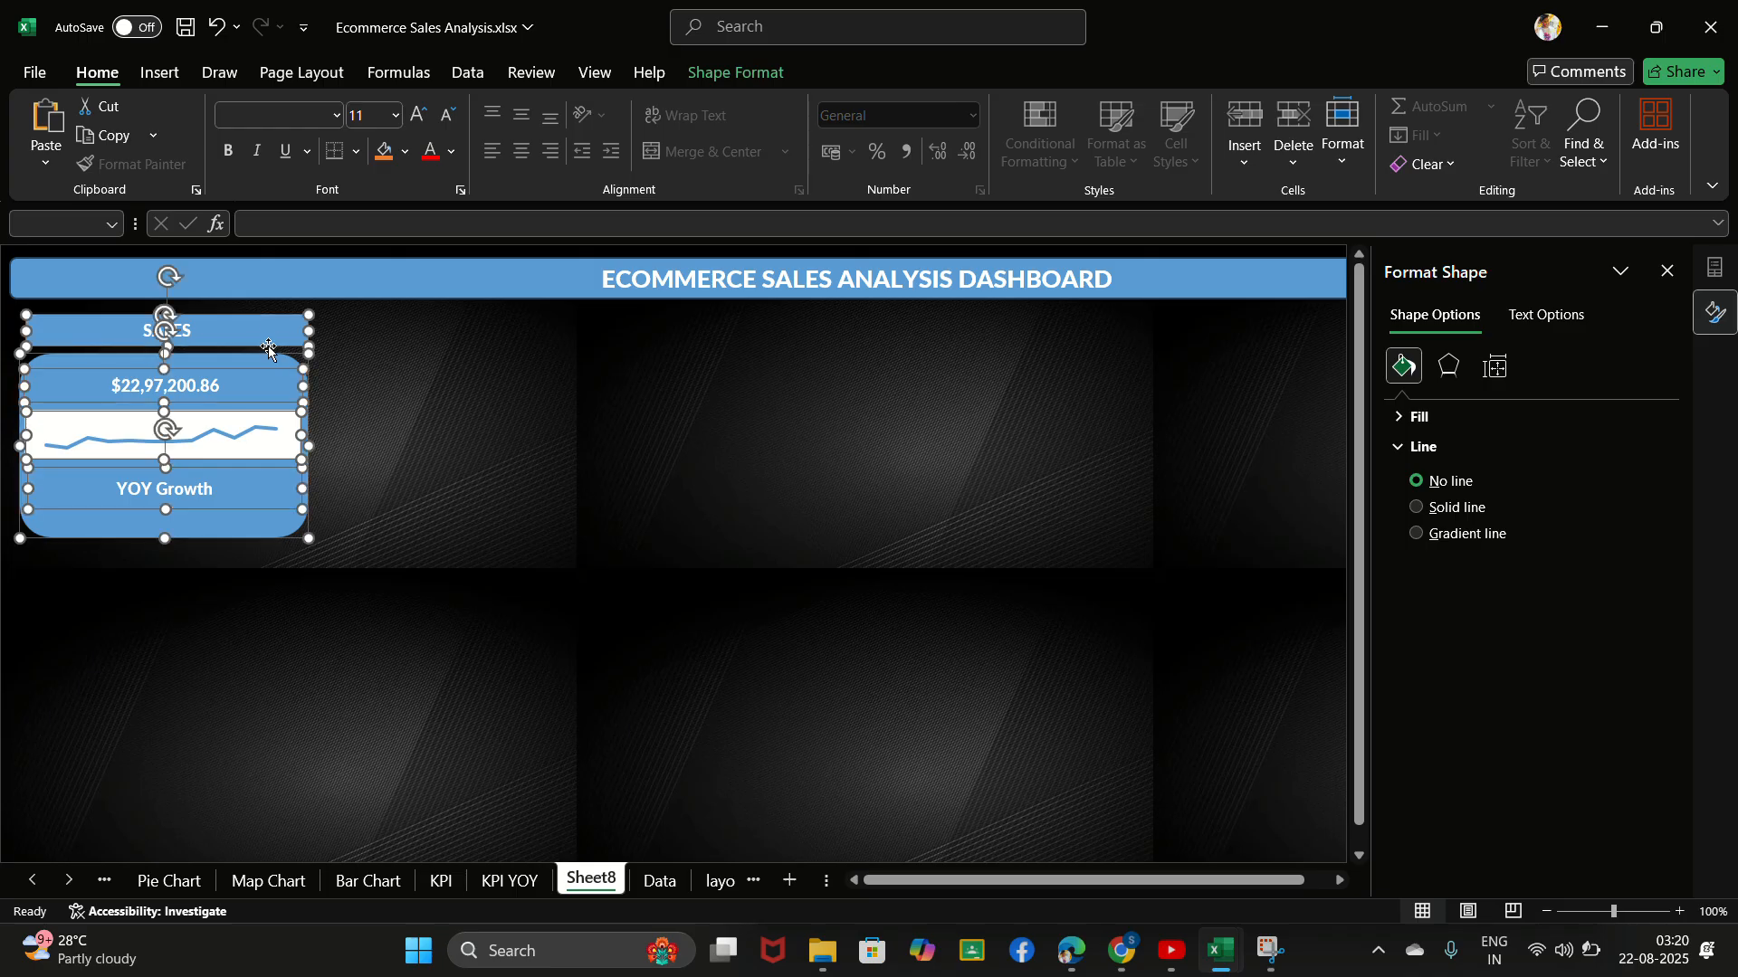
right_click(324, 449)
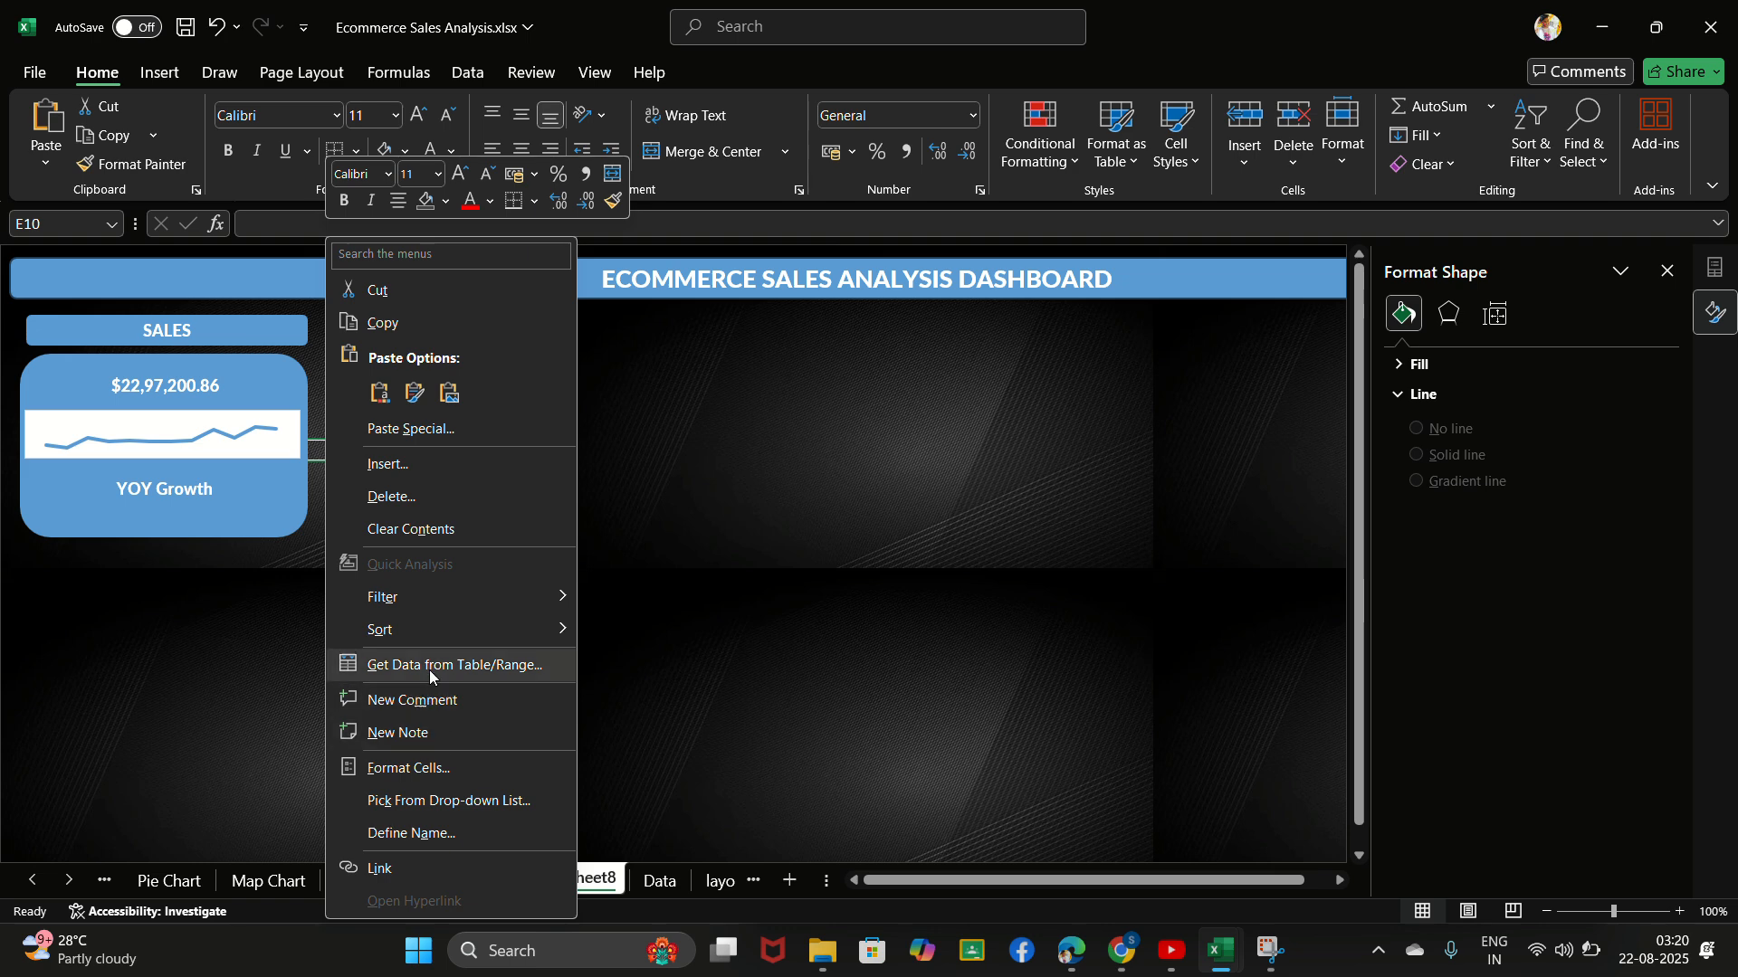
left_click(222, 645)
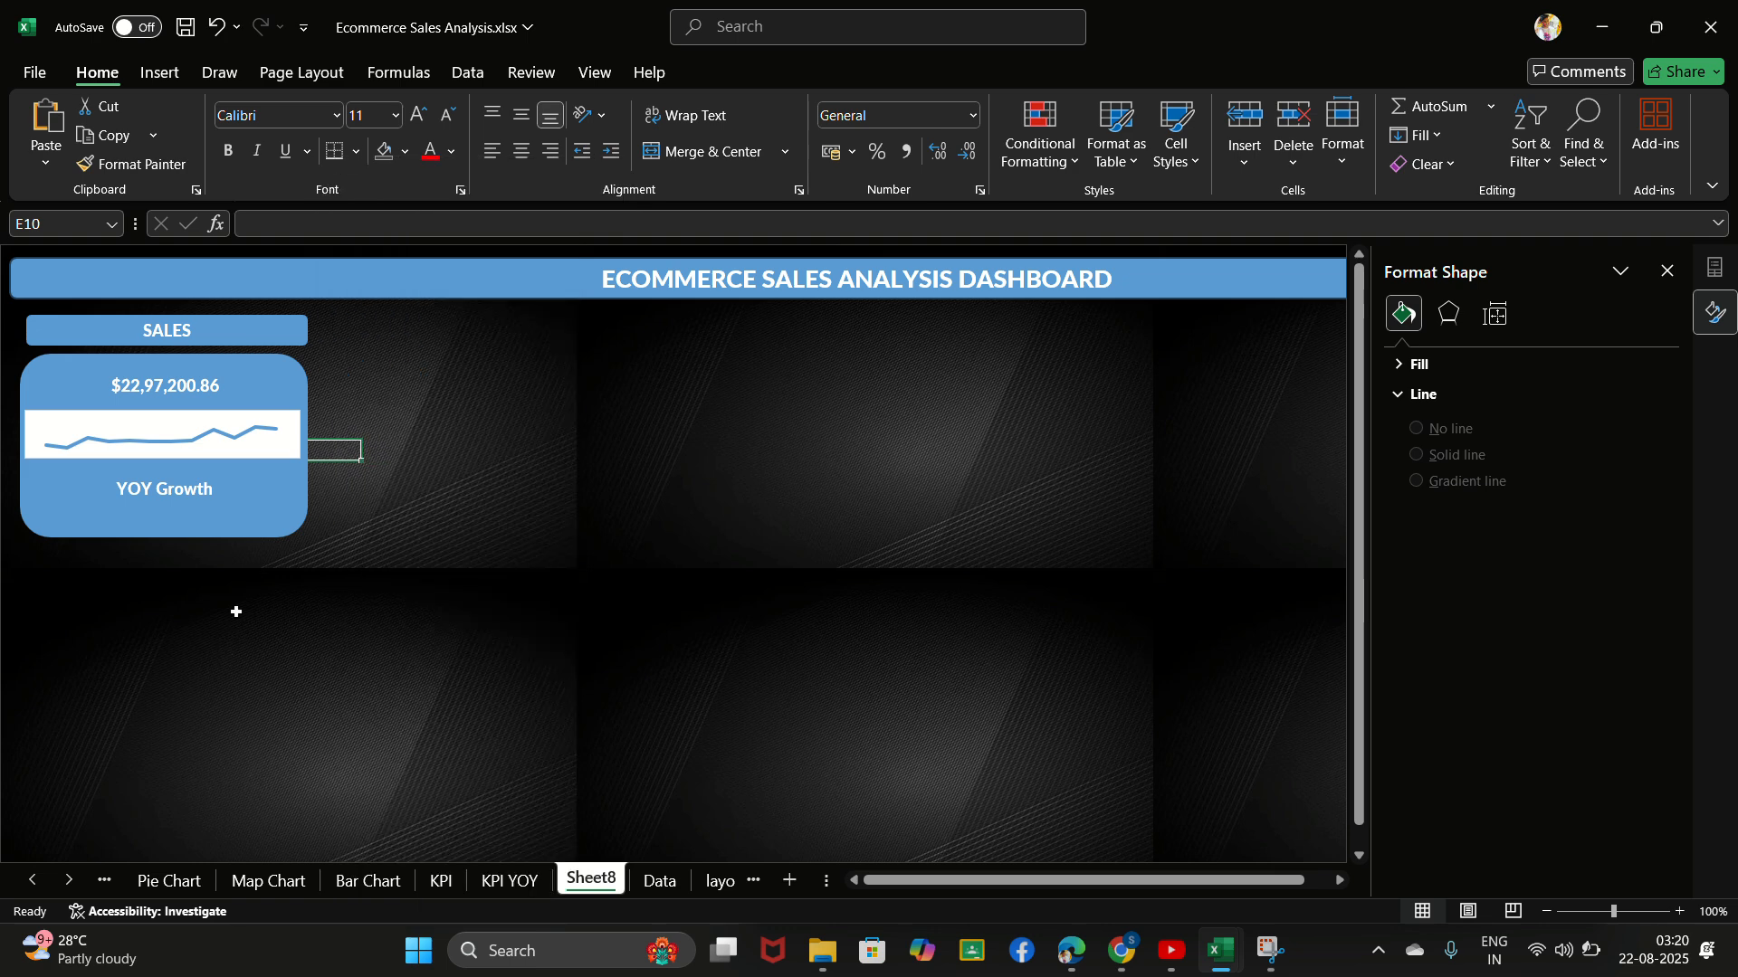
left_click(284, 336)
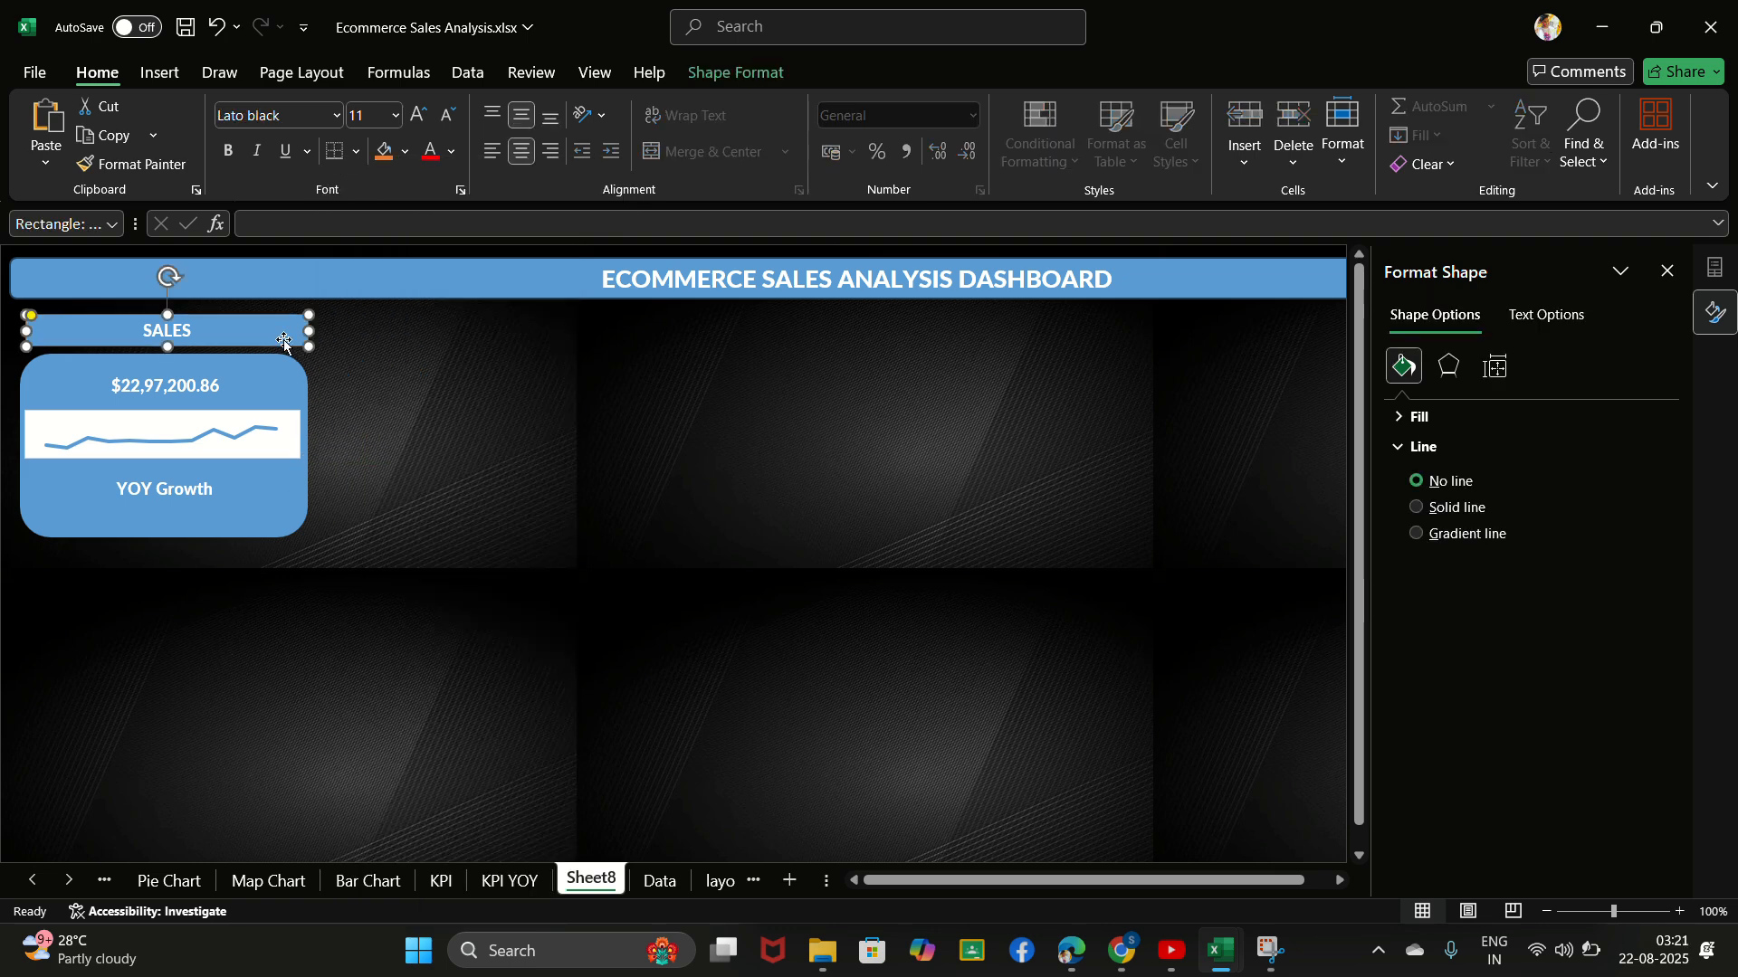
left_click(279, 391, "ctrl")
left_click(271, 419, "ctrl")
left_click(279, 479, "ctrl")
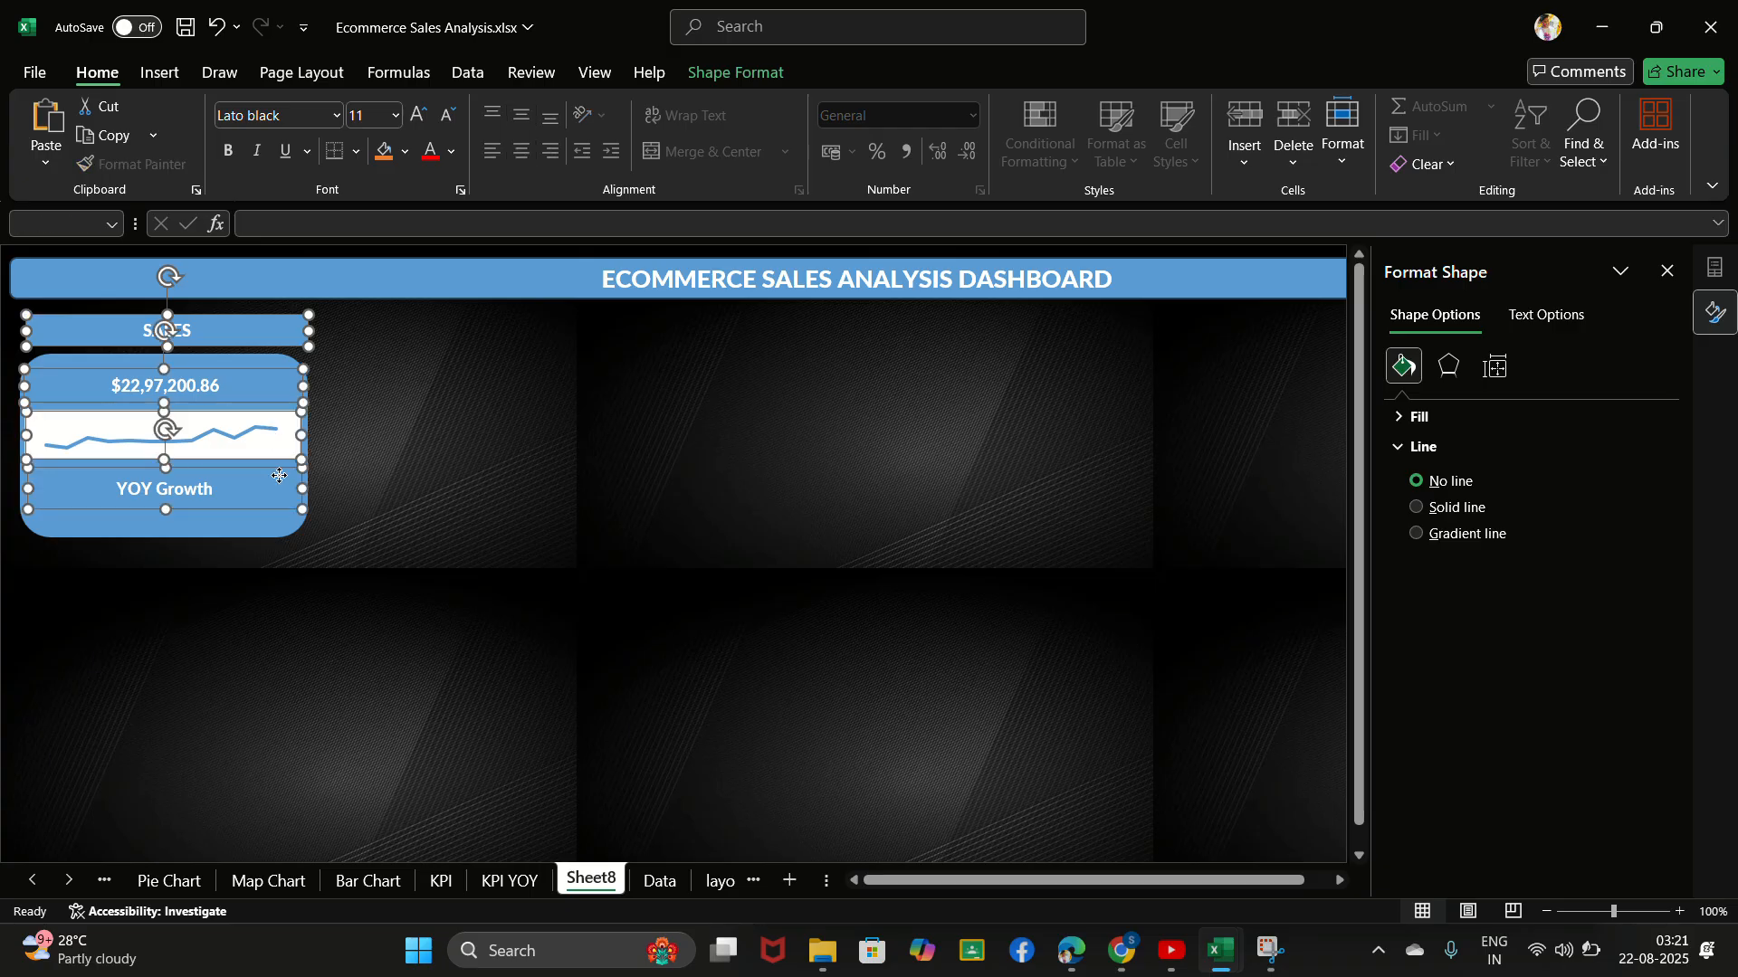
left_click(269, 517, "ctrl")
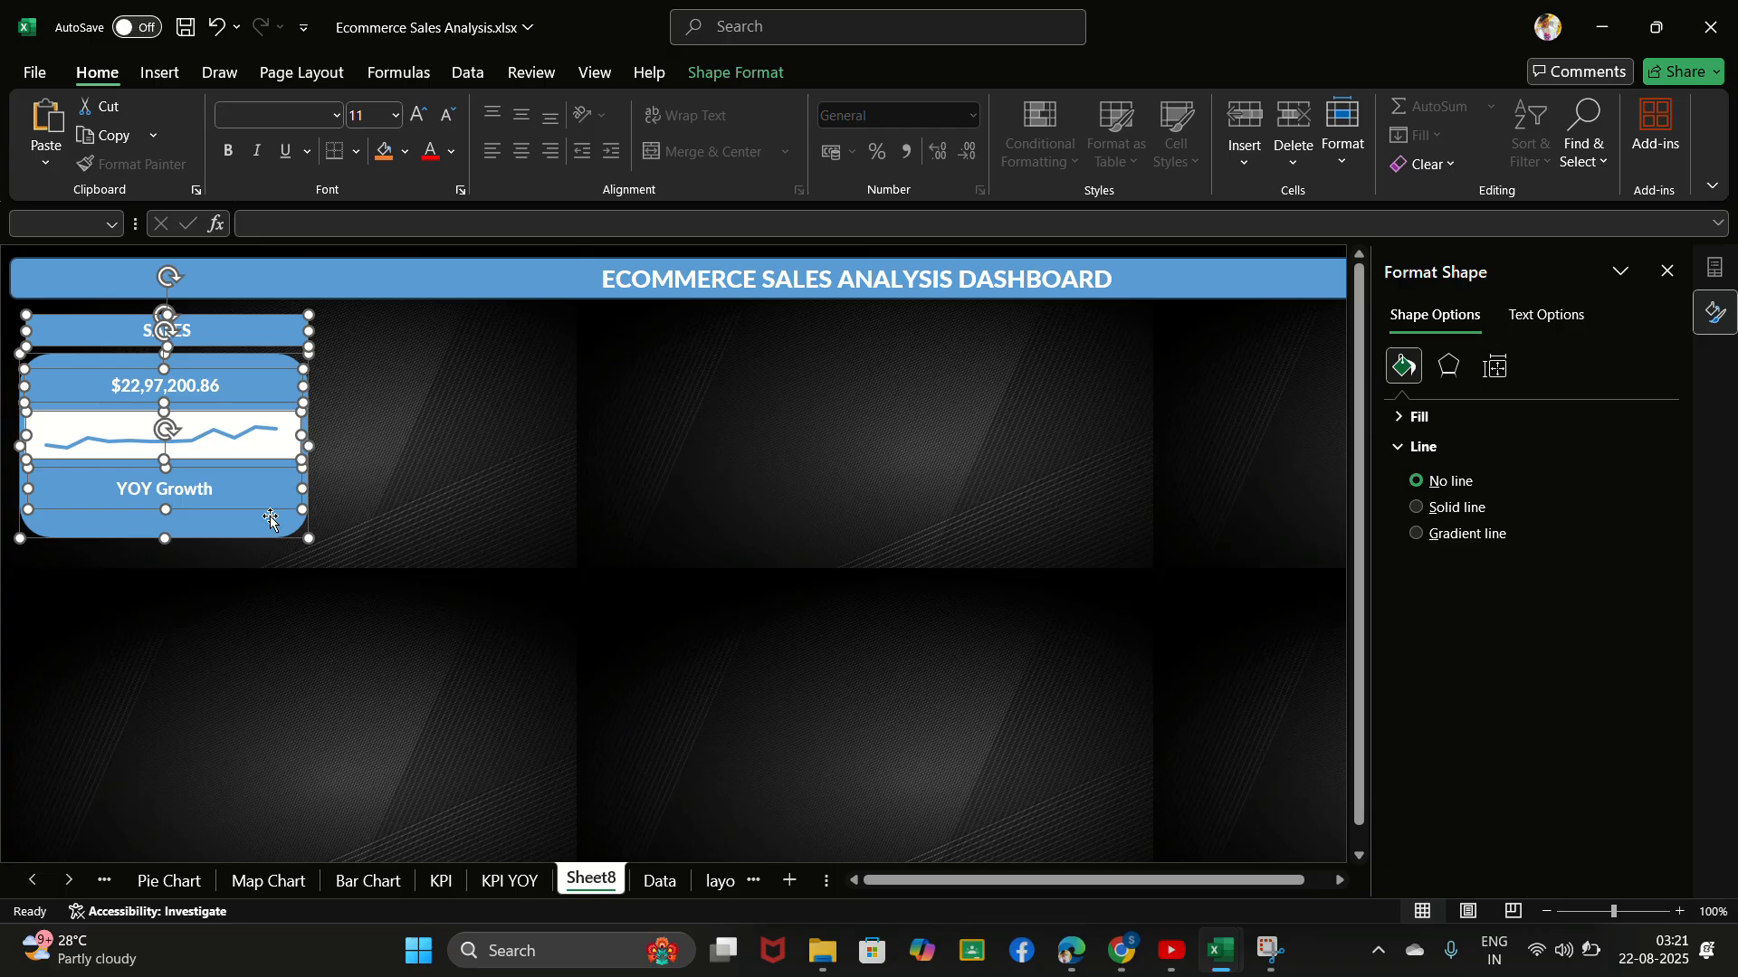
right_click(342, 538)
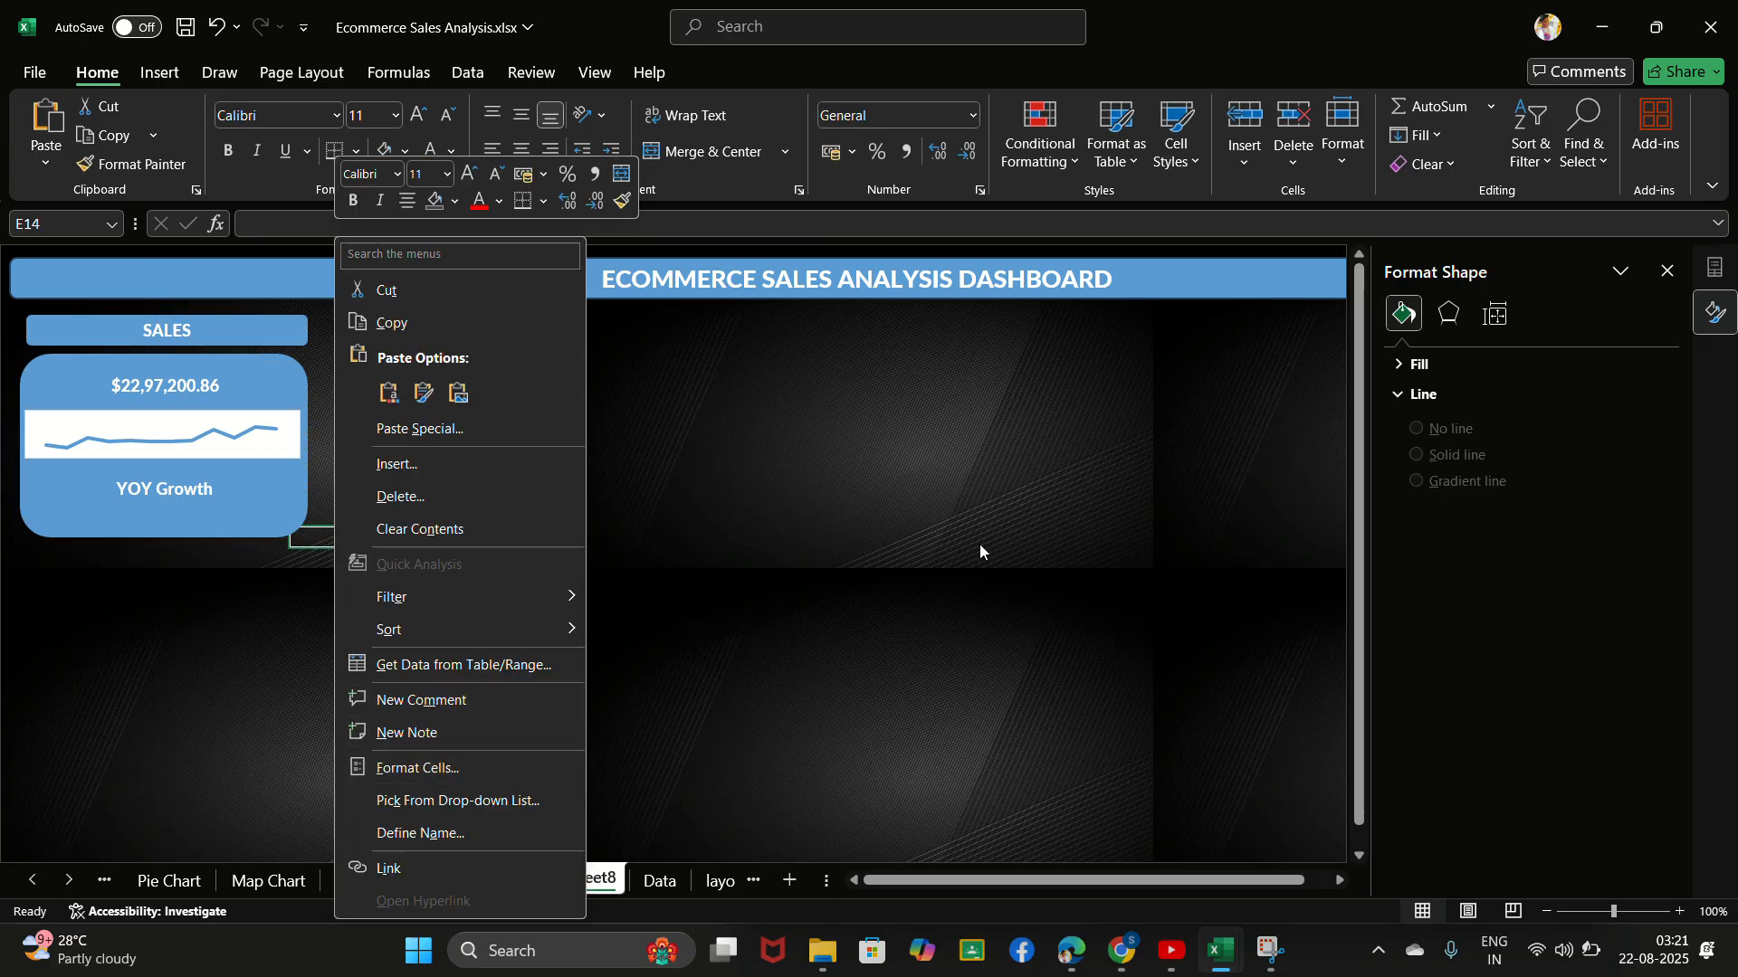
left_click(957, 555)
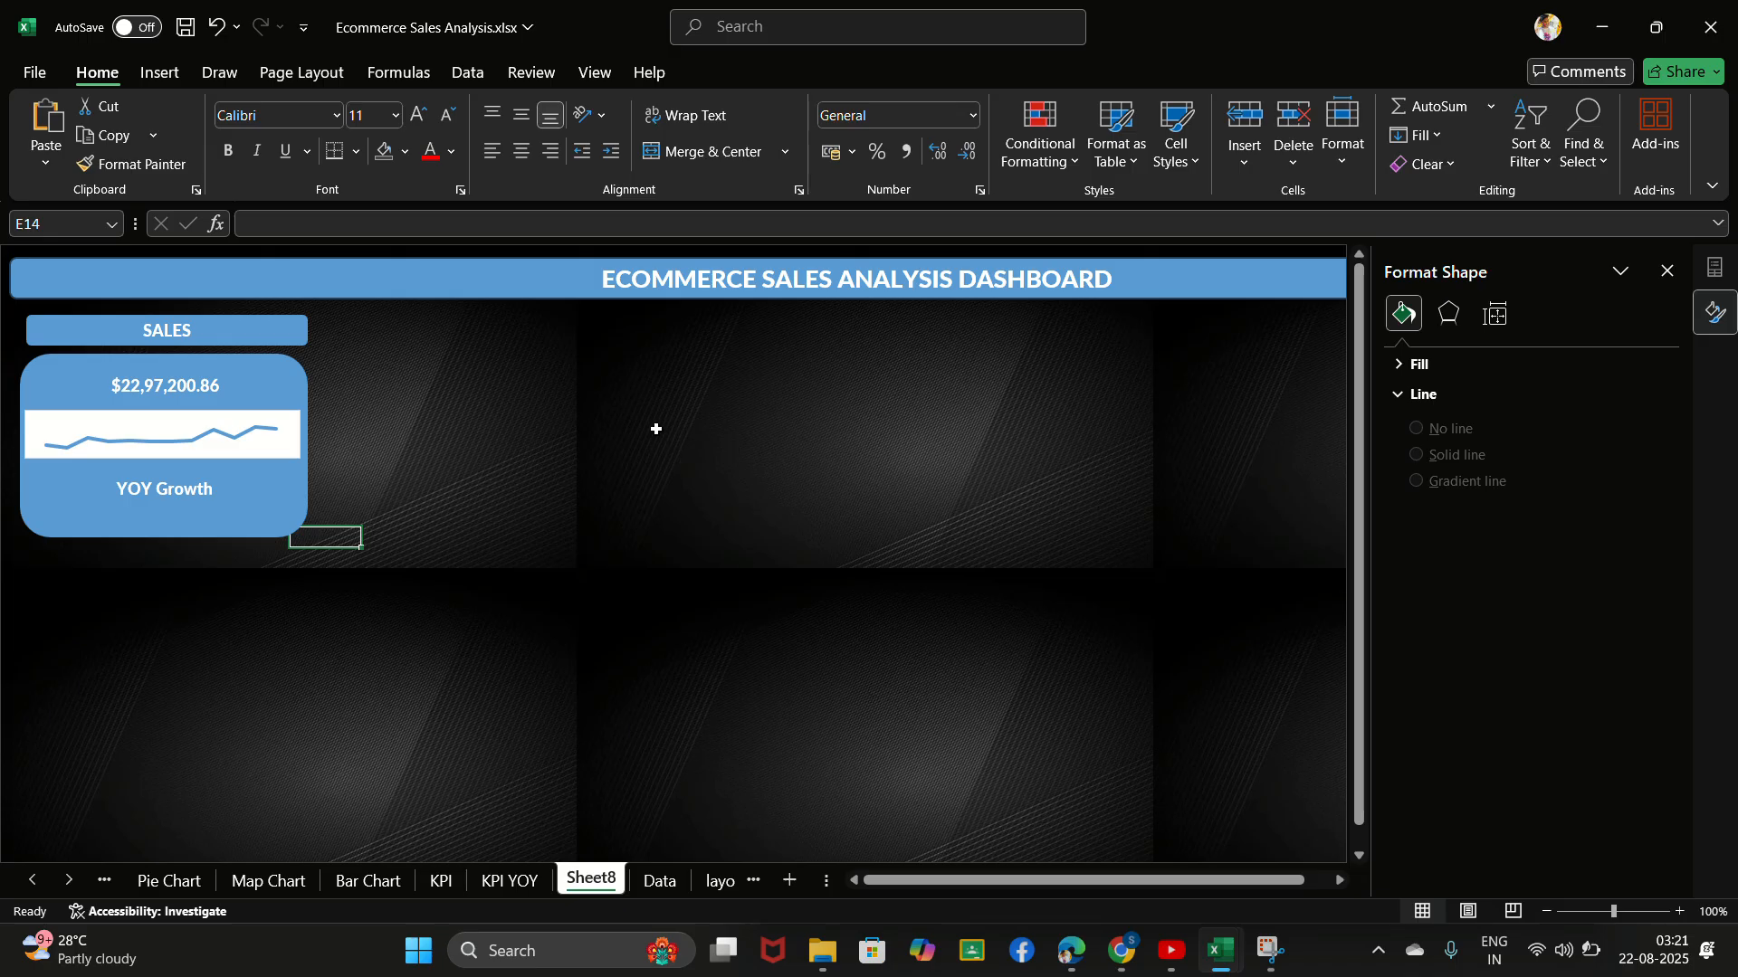
left_click(752, 37)
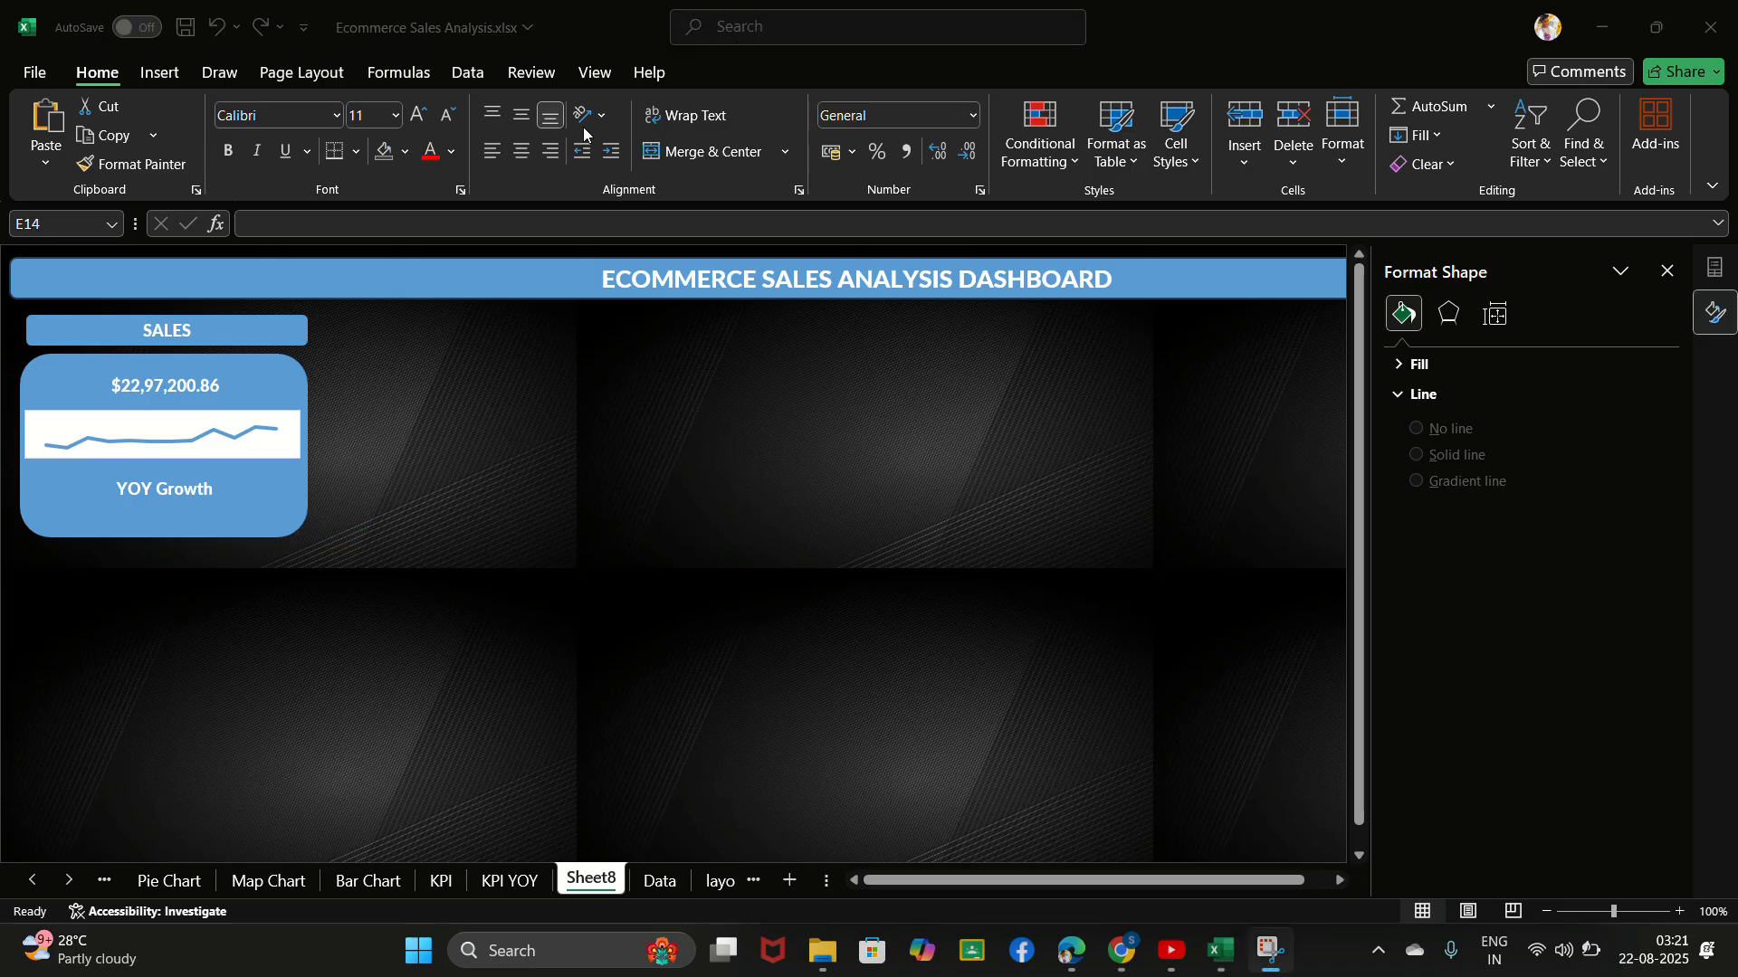
- Apply a gradient fill to the SALES title, total box, trend chart, YOY Growth box and card background together
left_click(228, 376)
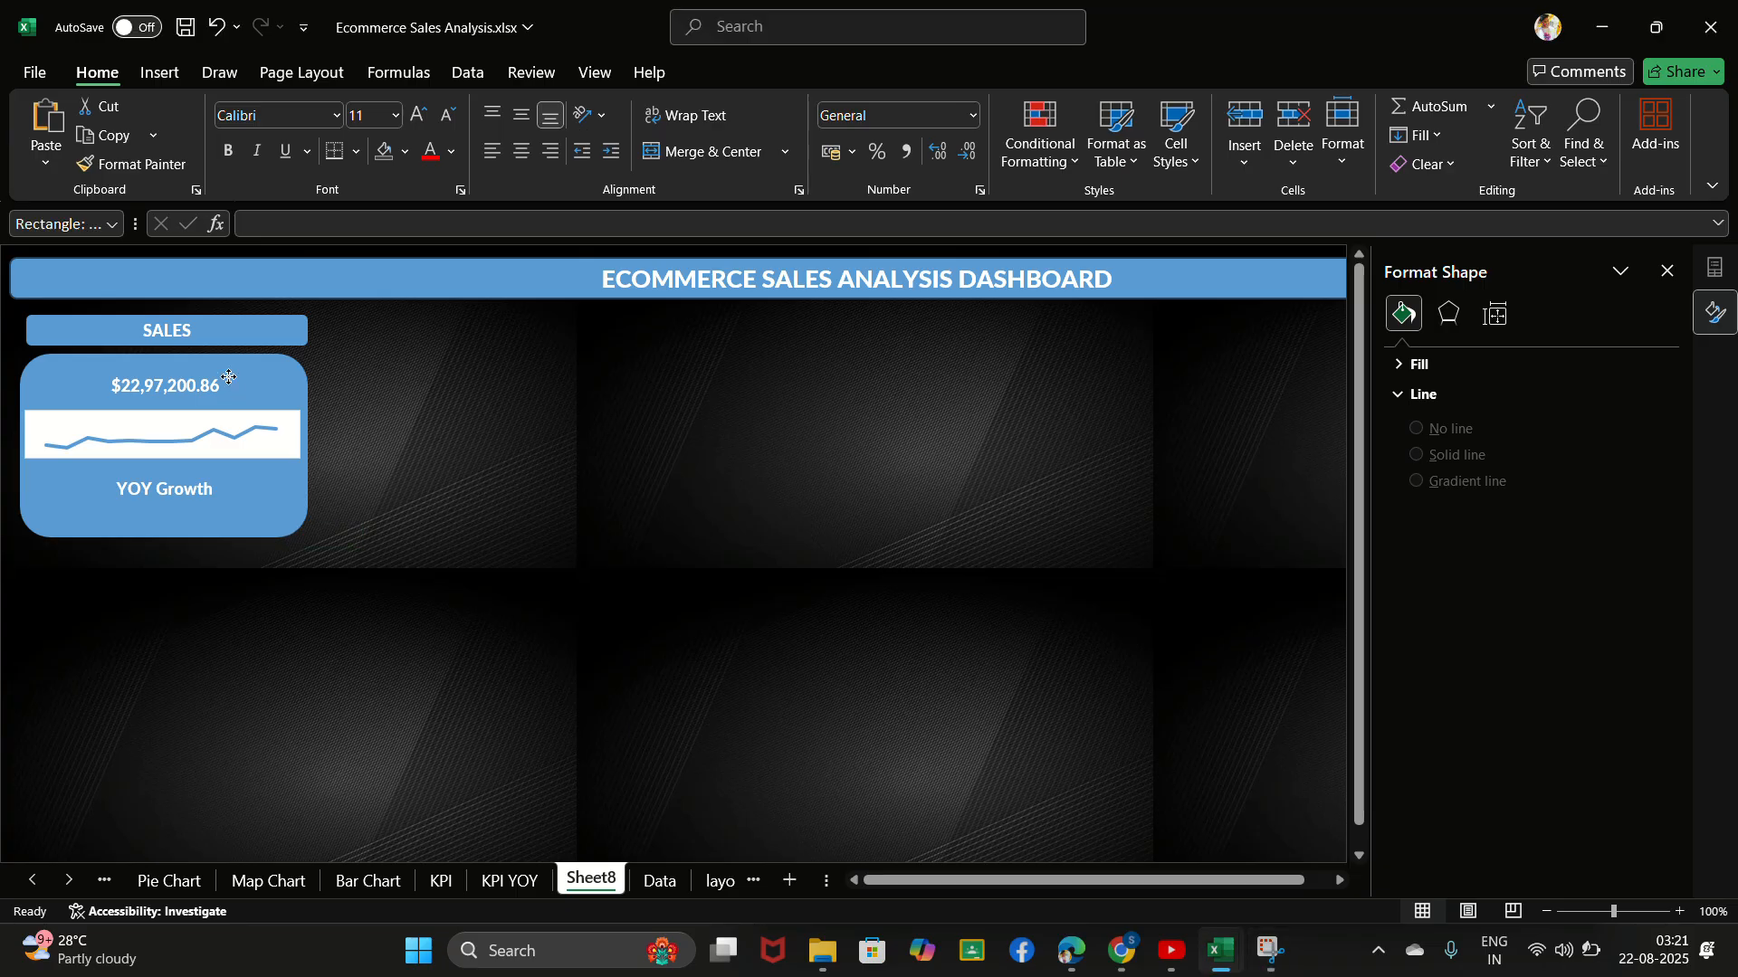
left_click(273, 333, "ctrl")
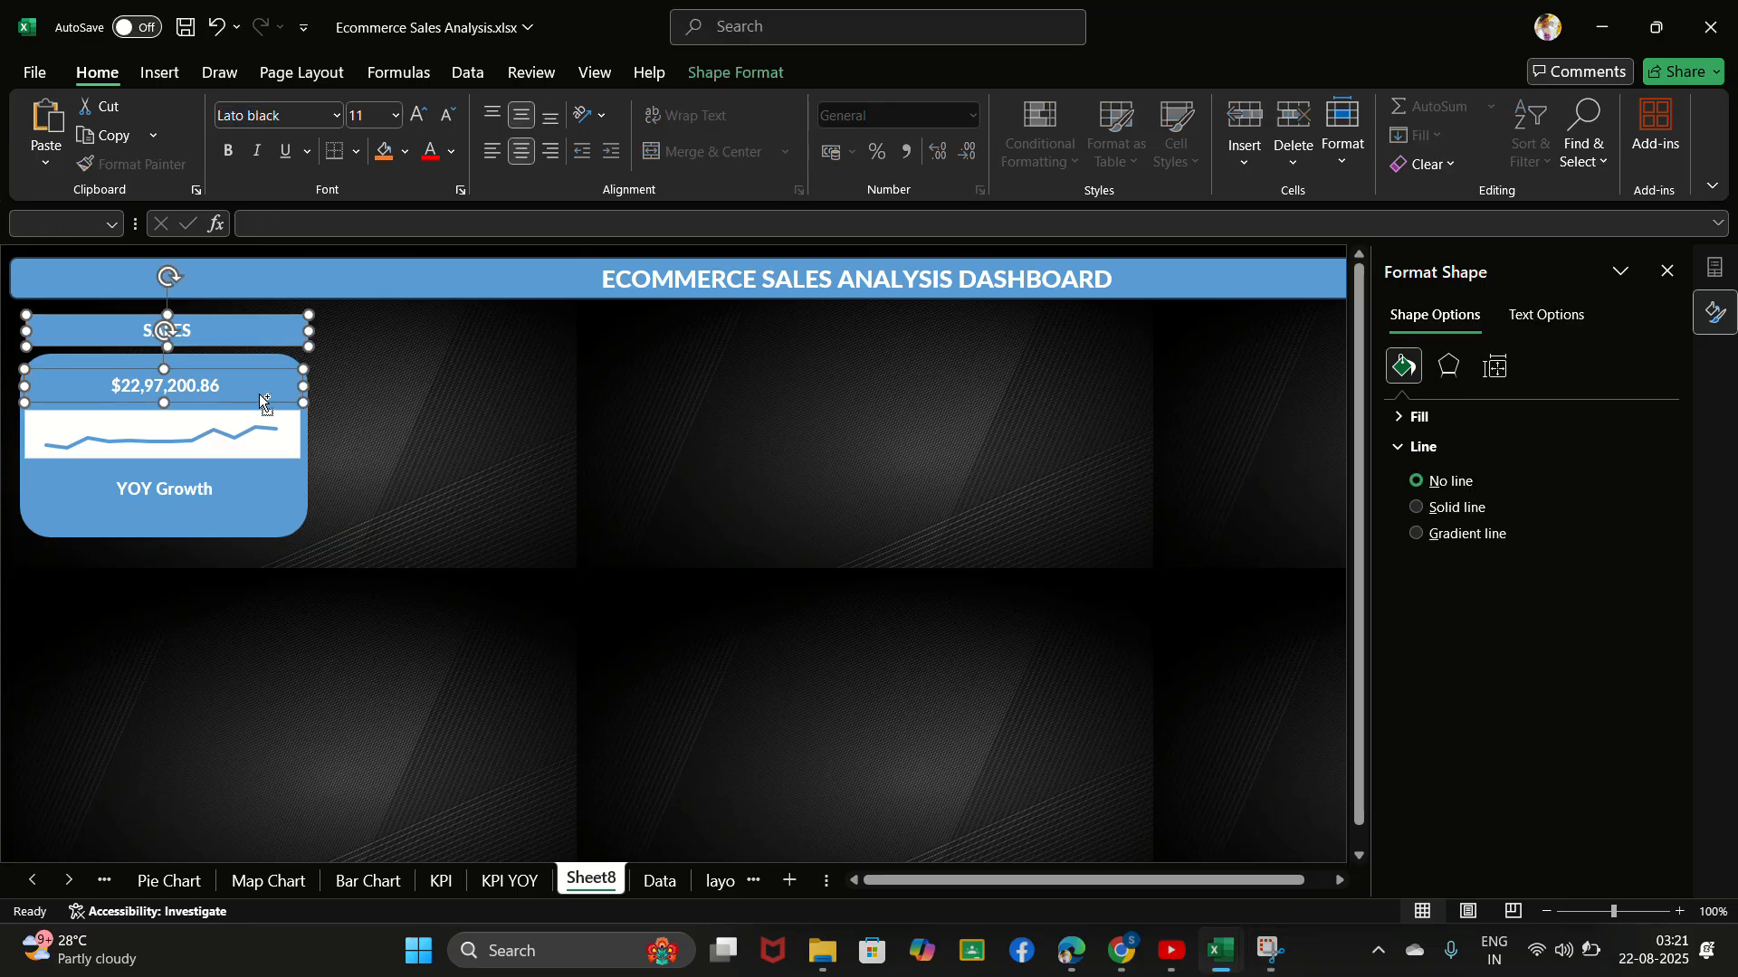
left_click(270, 425, "ctrl")
left_click(286, 494, "ctrl")
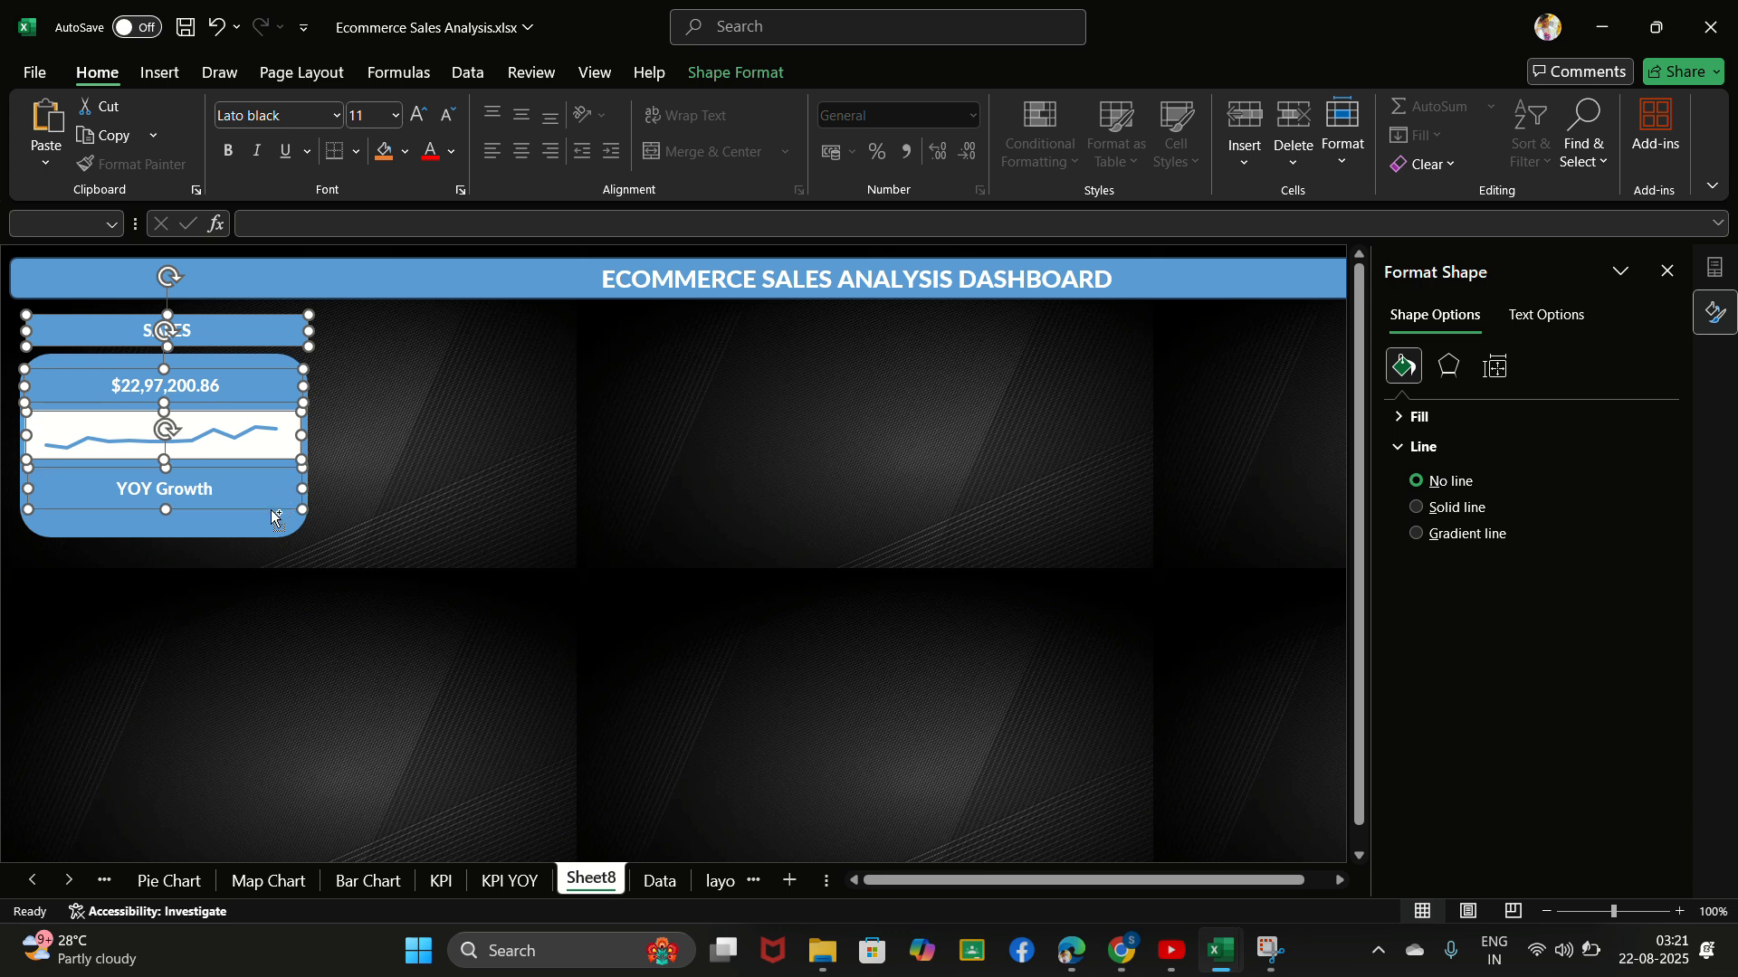
left_click(276, 523, "ctrl")
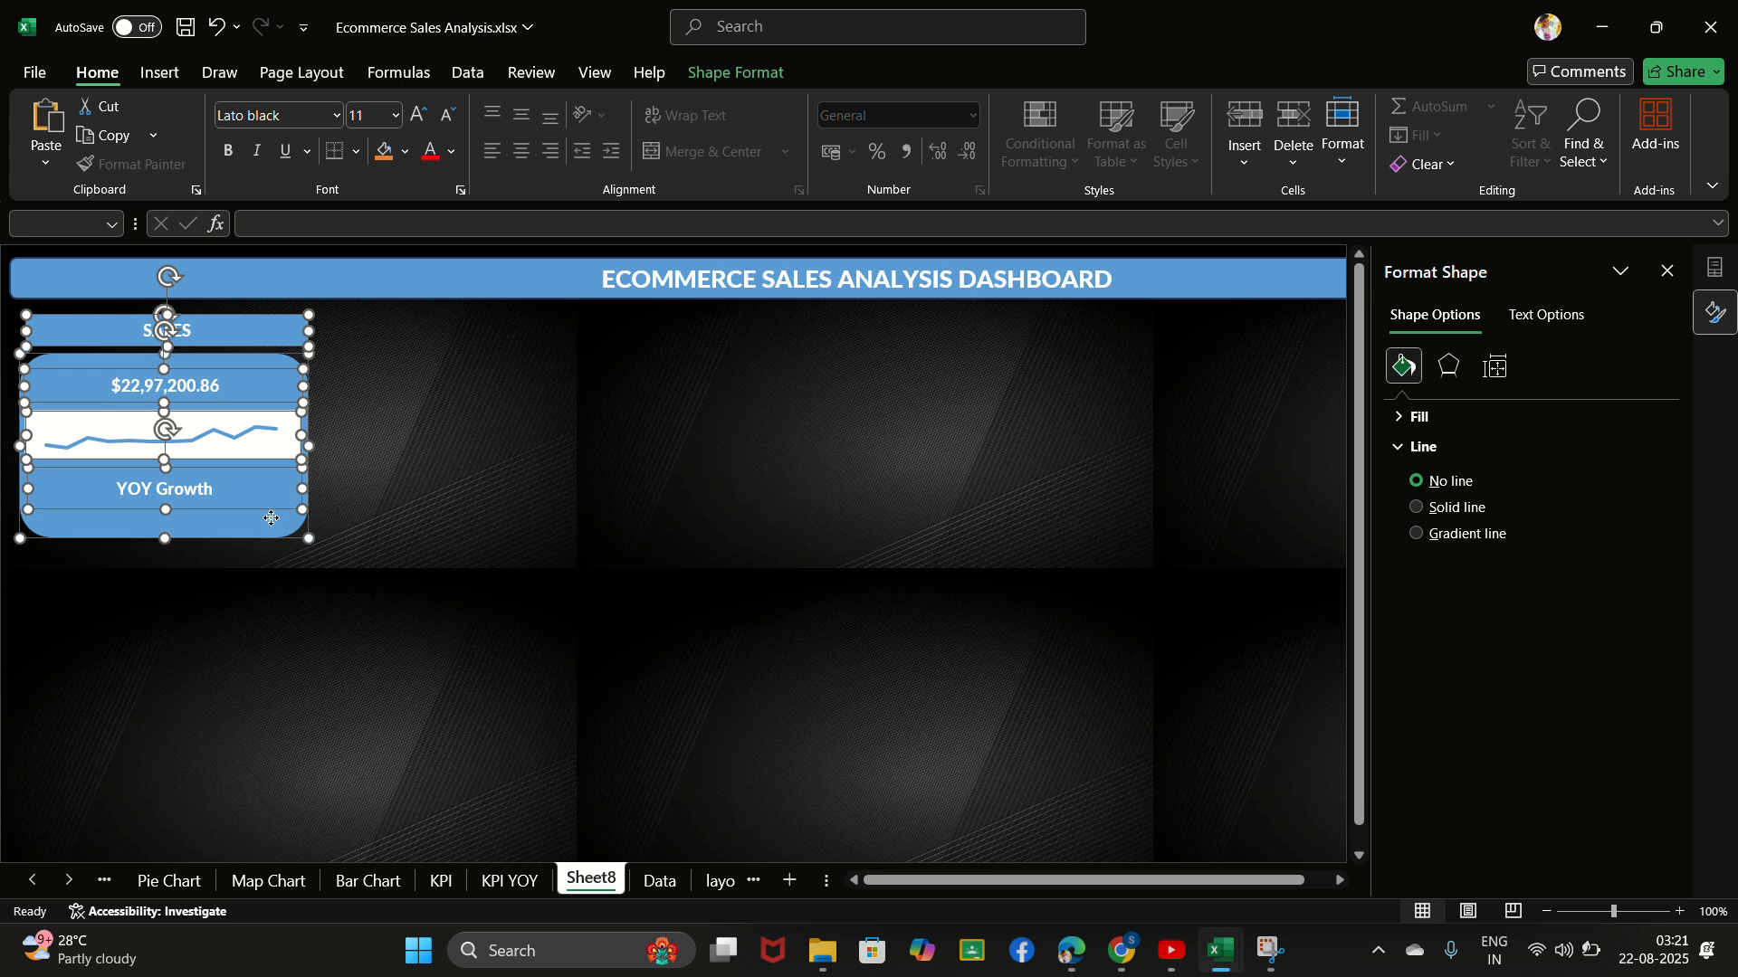
left_click(1403, 417)
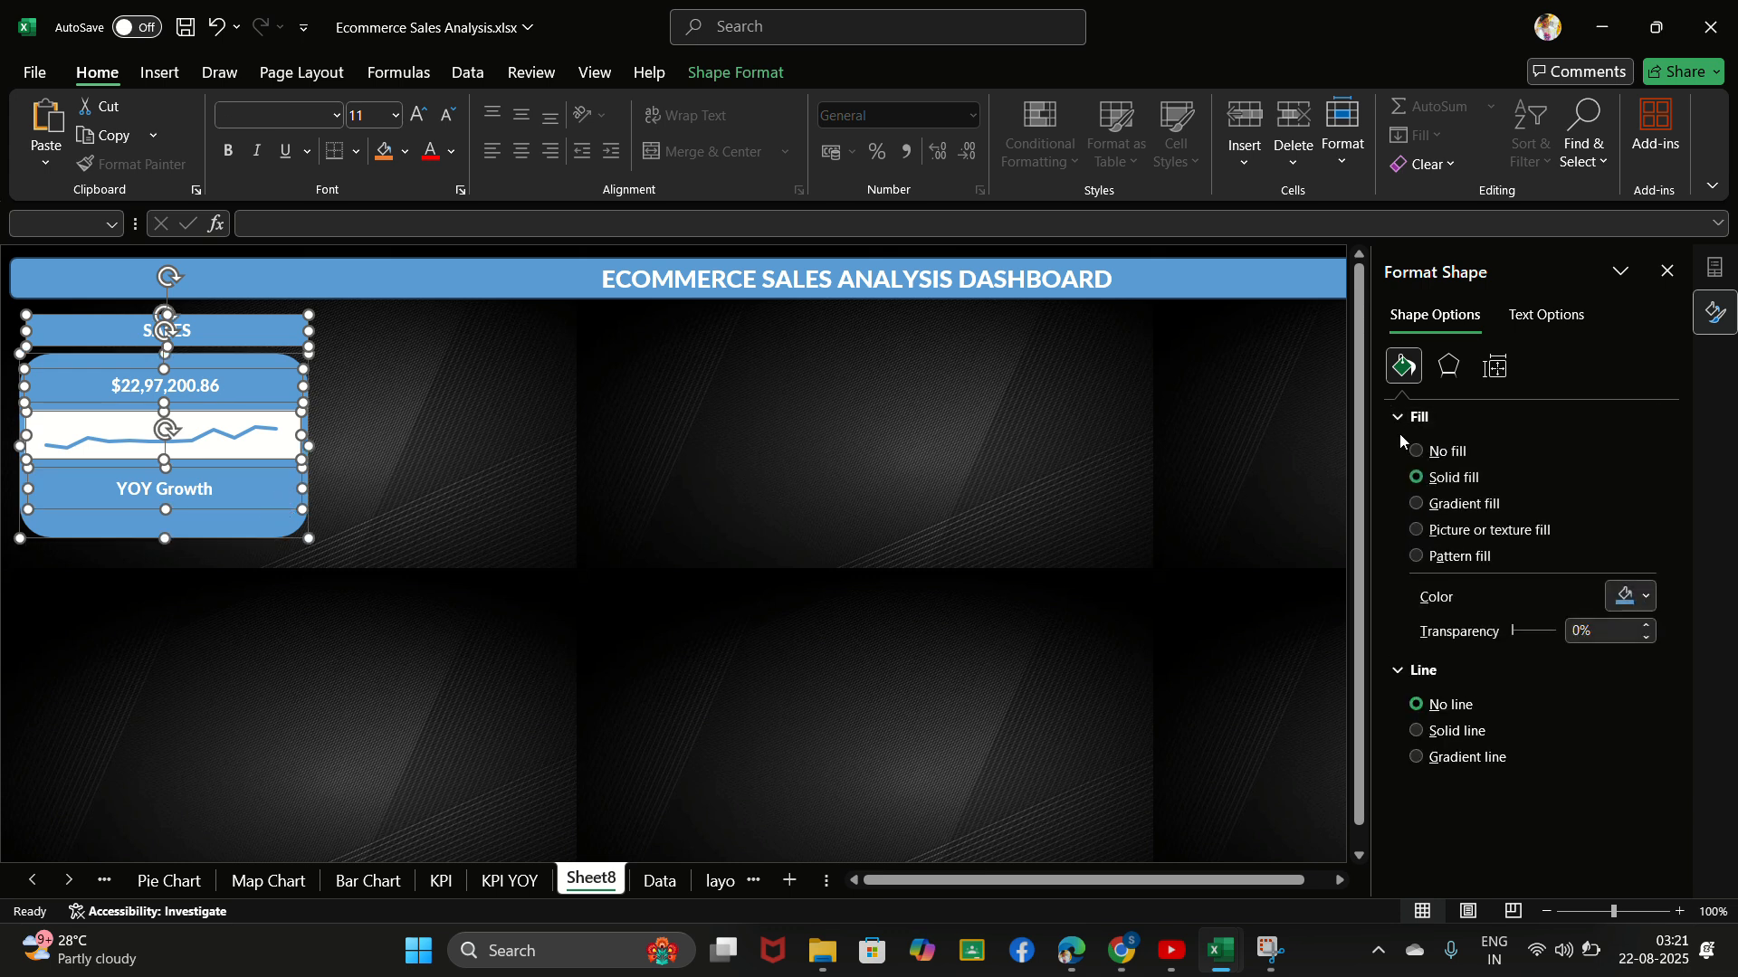
left_click(1432, 512)
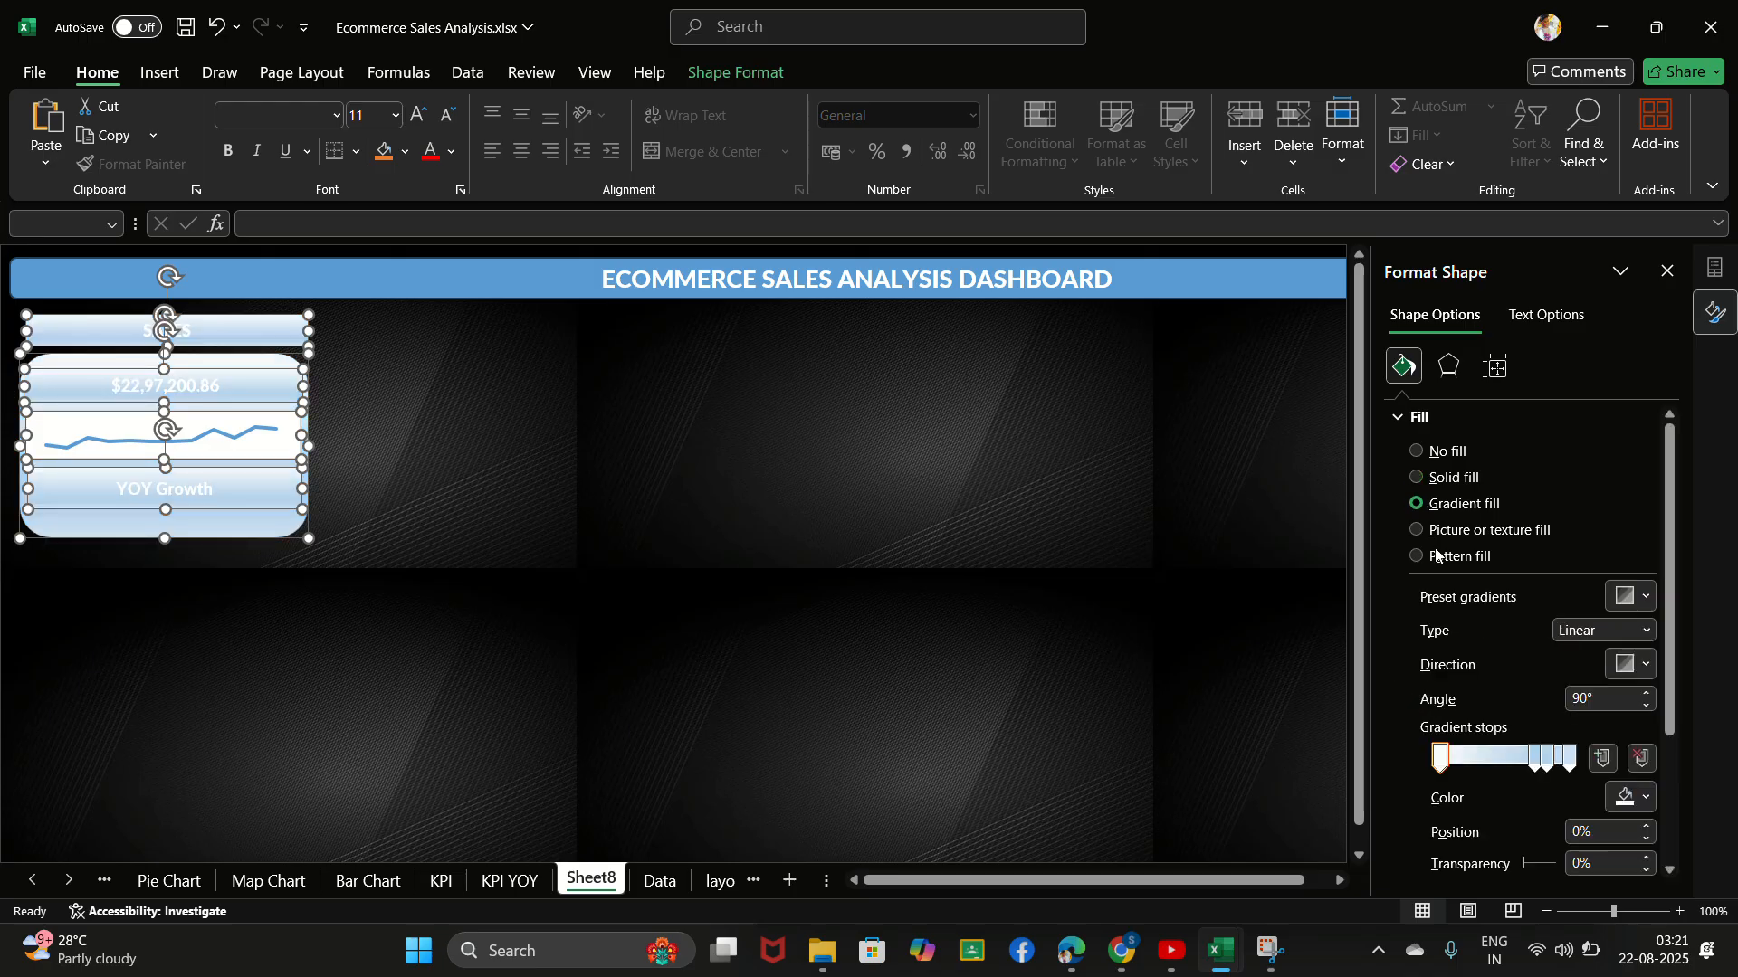
- Delete the two middle gradient stops from the sales card shapes' fill, keeping only the first and last stops
left_click(1536, 756)
key("Delete")
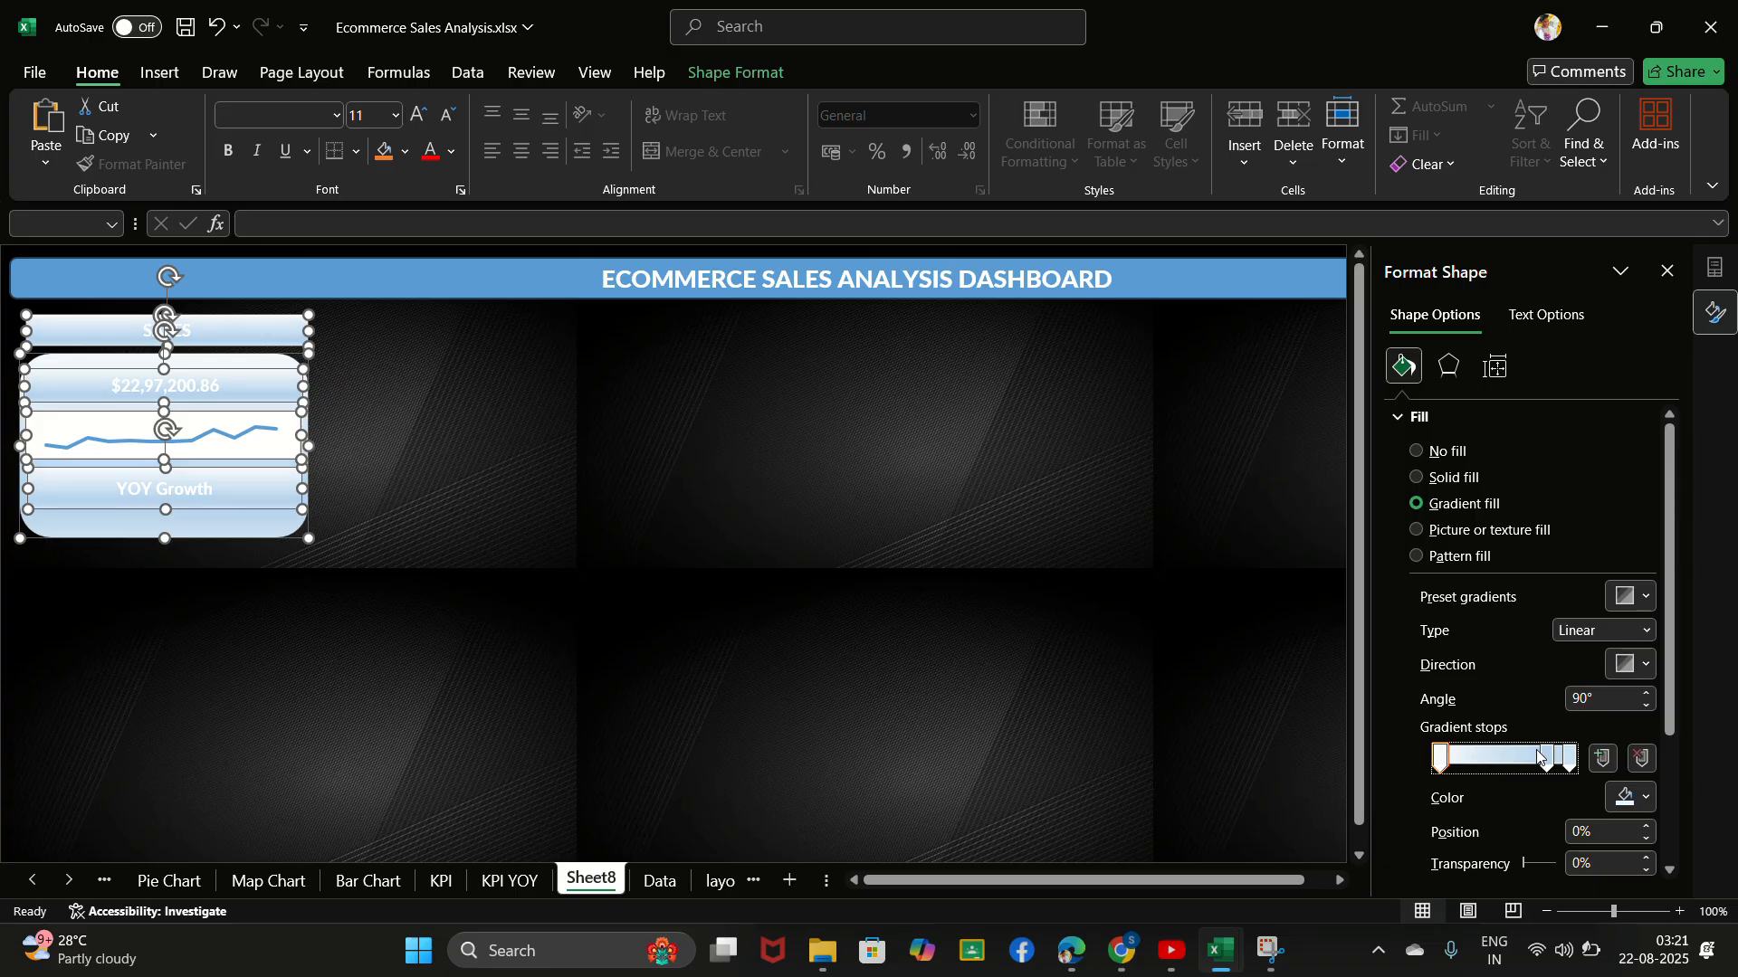
left_click(1547, 755)
key("Delete")
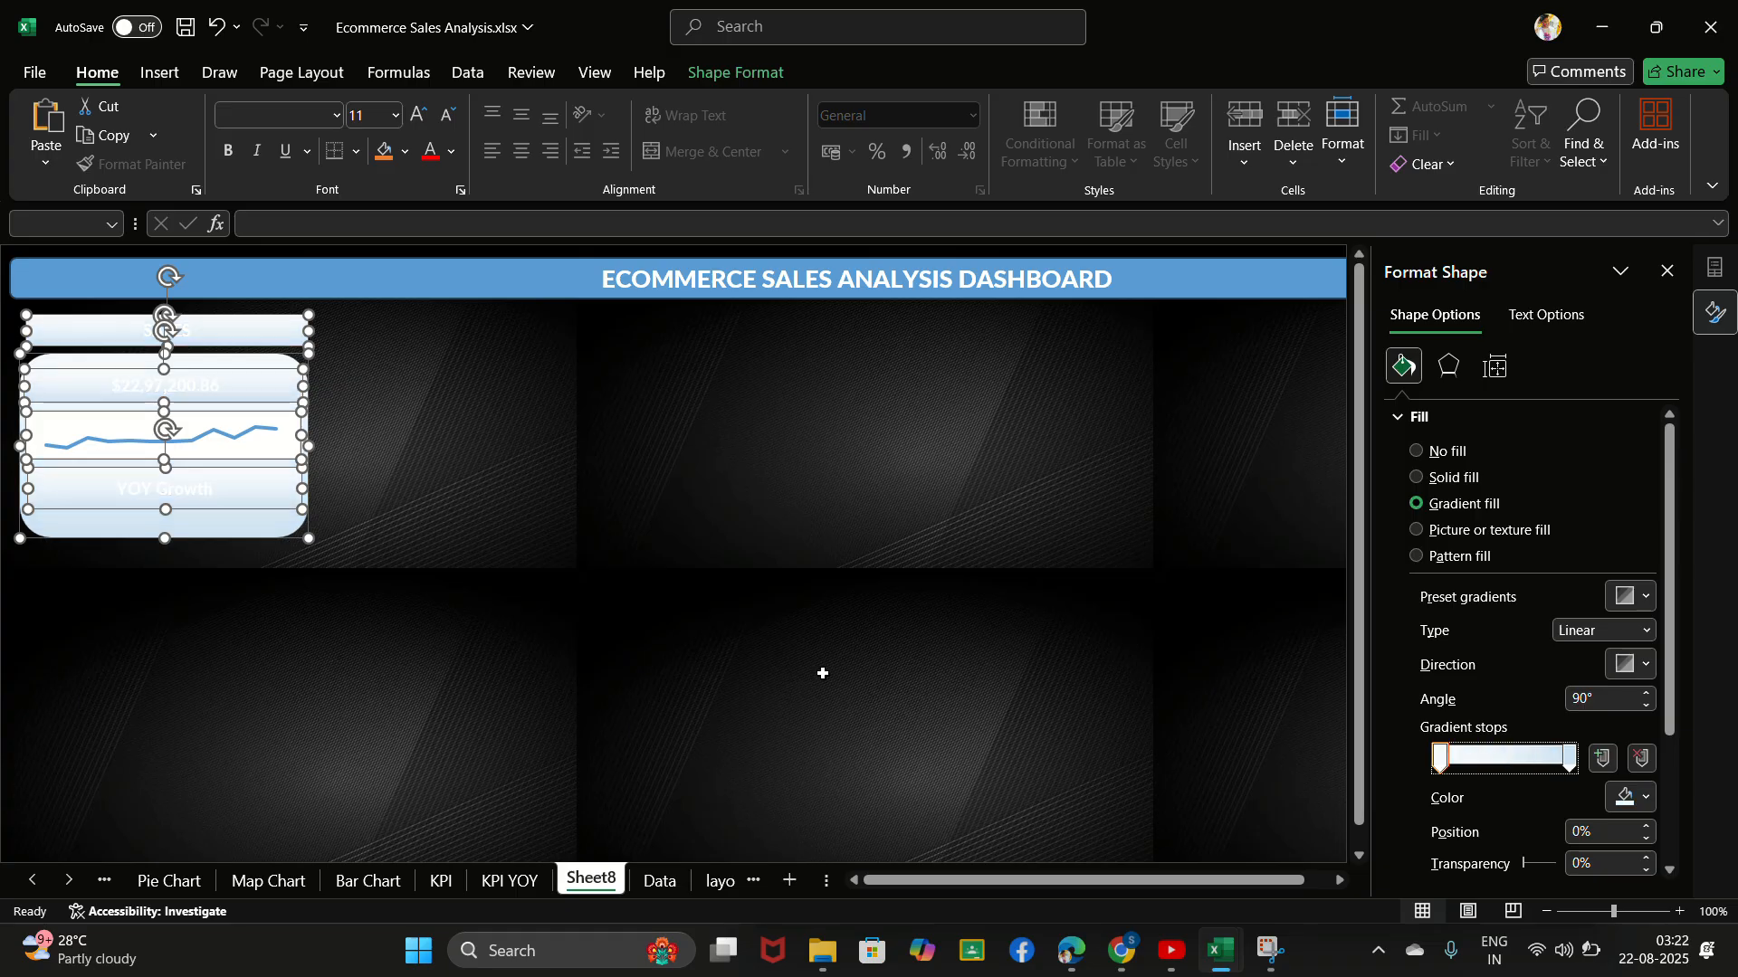
- Move the first gradient stop of the sales card shapes to position 8%, keeping the last stop at 100%
left_click(1567, 758)
mouse_move(1552, 759)
left_mouse_down()
mouse_move(1416, 784)
mouse_move(1570, 760)
left_mouse_up()
left_click(1443, 758)
mouse_move(1443, 759)
left_mouse_down()
mouse_move(1592, 760)
mouse_move(1451, 760)
left_mouse_up()
left_click(746, 42)
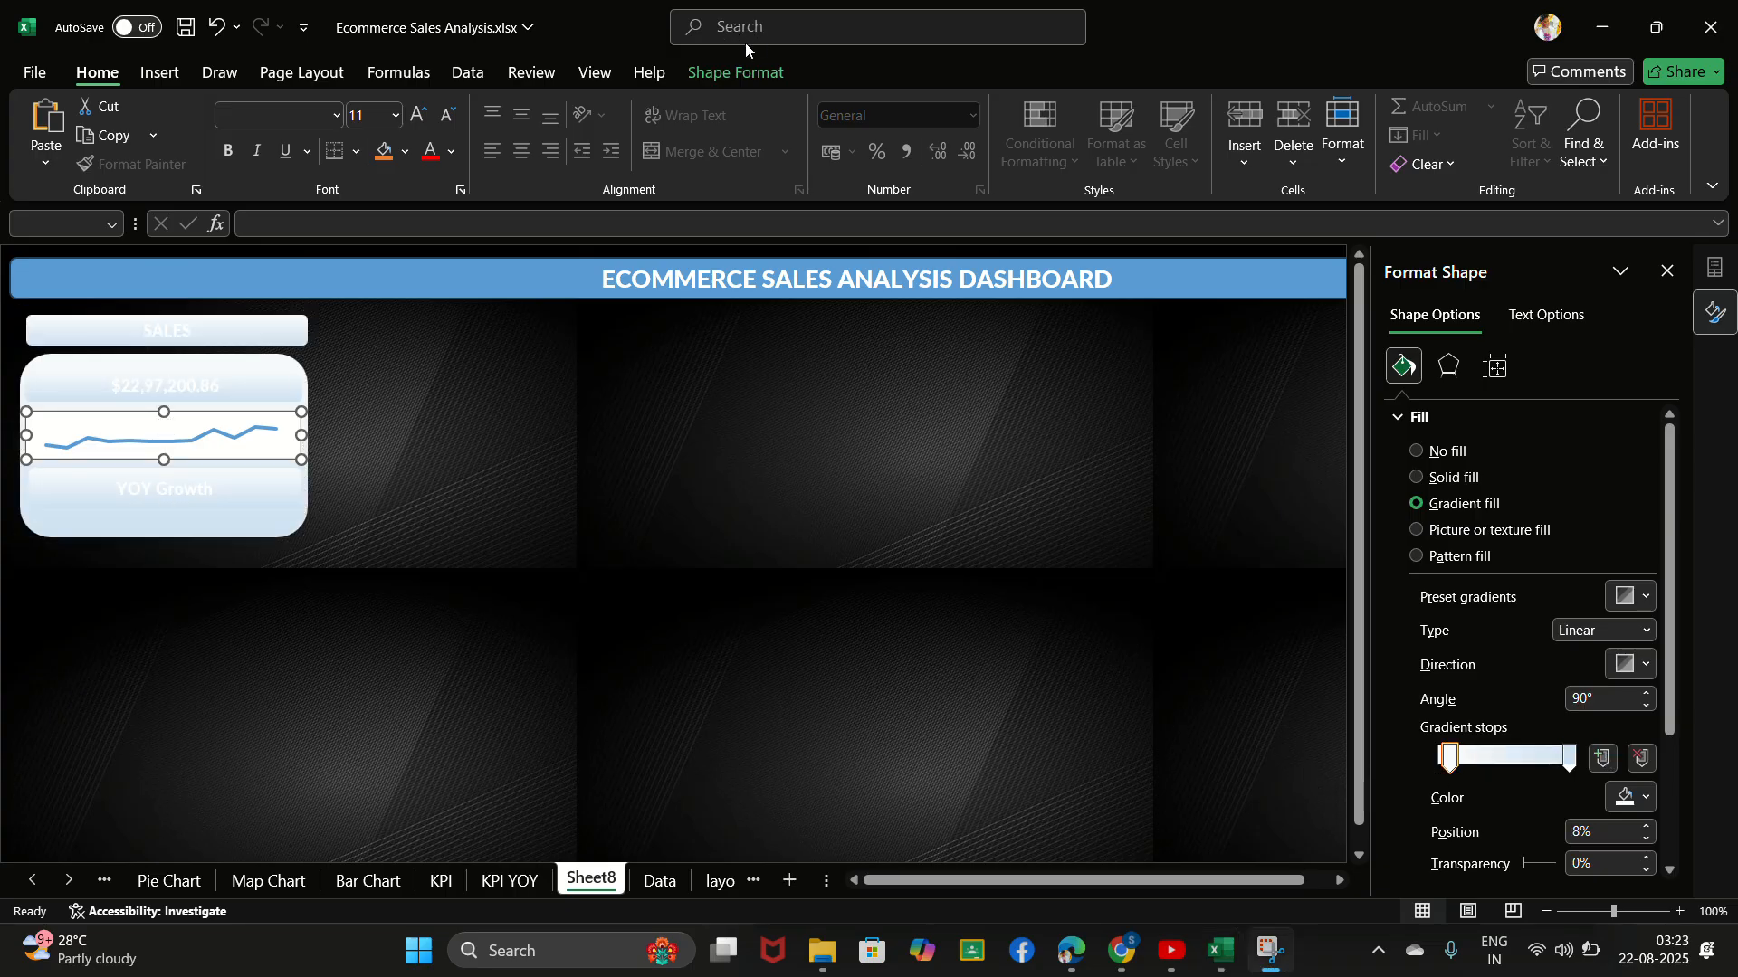
left_click(291, 330)
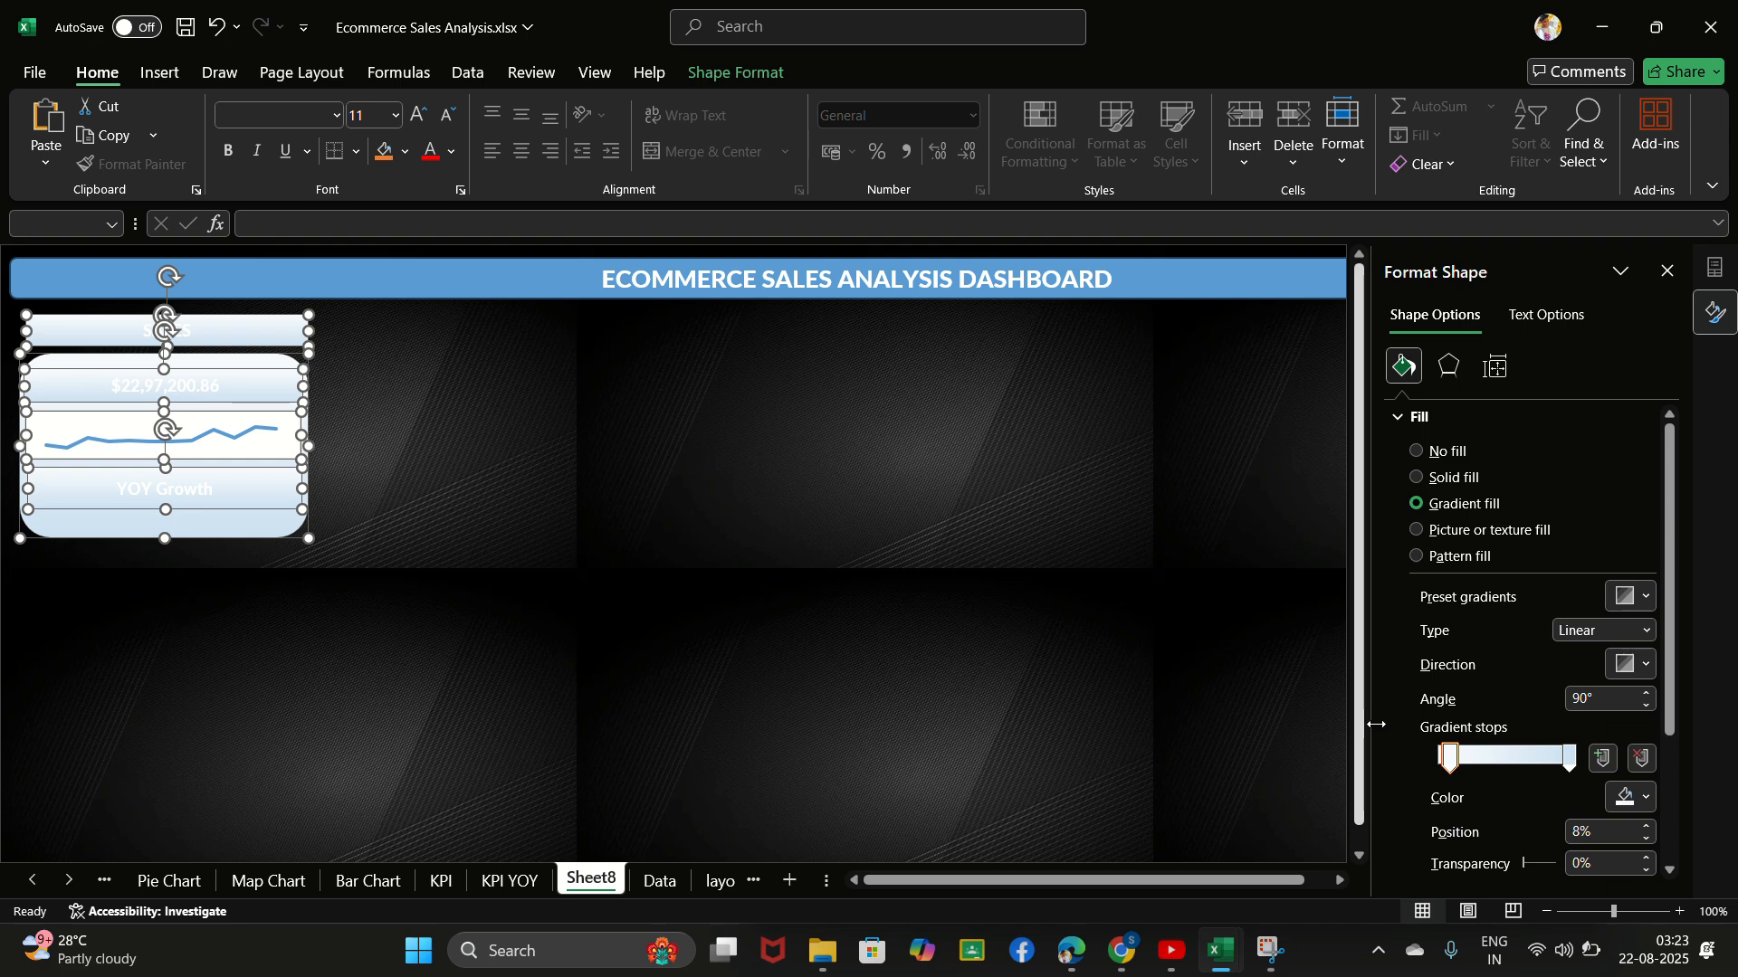
- Color the first gradient stop black at 15% brightness and the last stop black at 35% brightness
left_click(1448, 759)
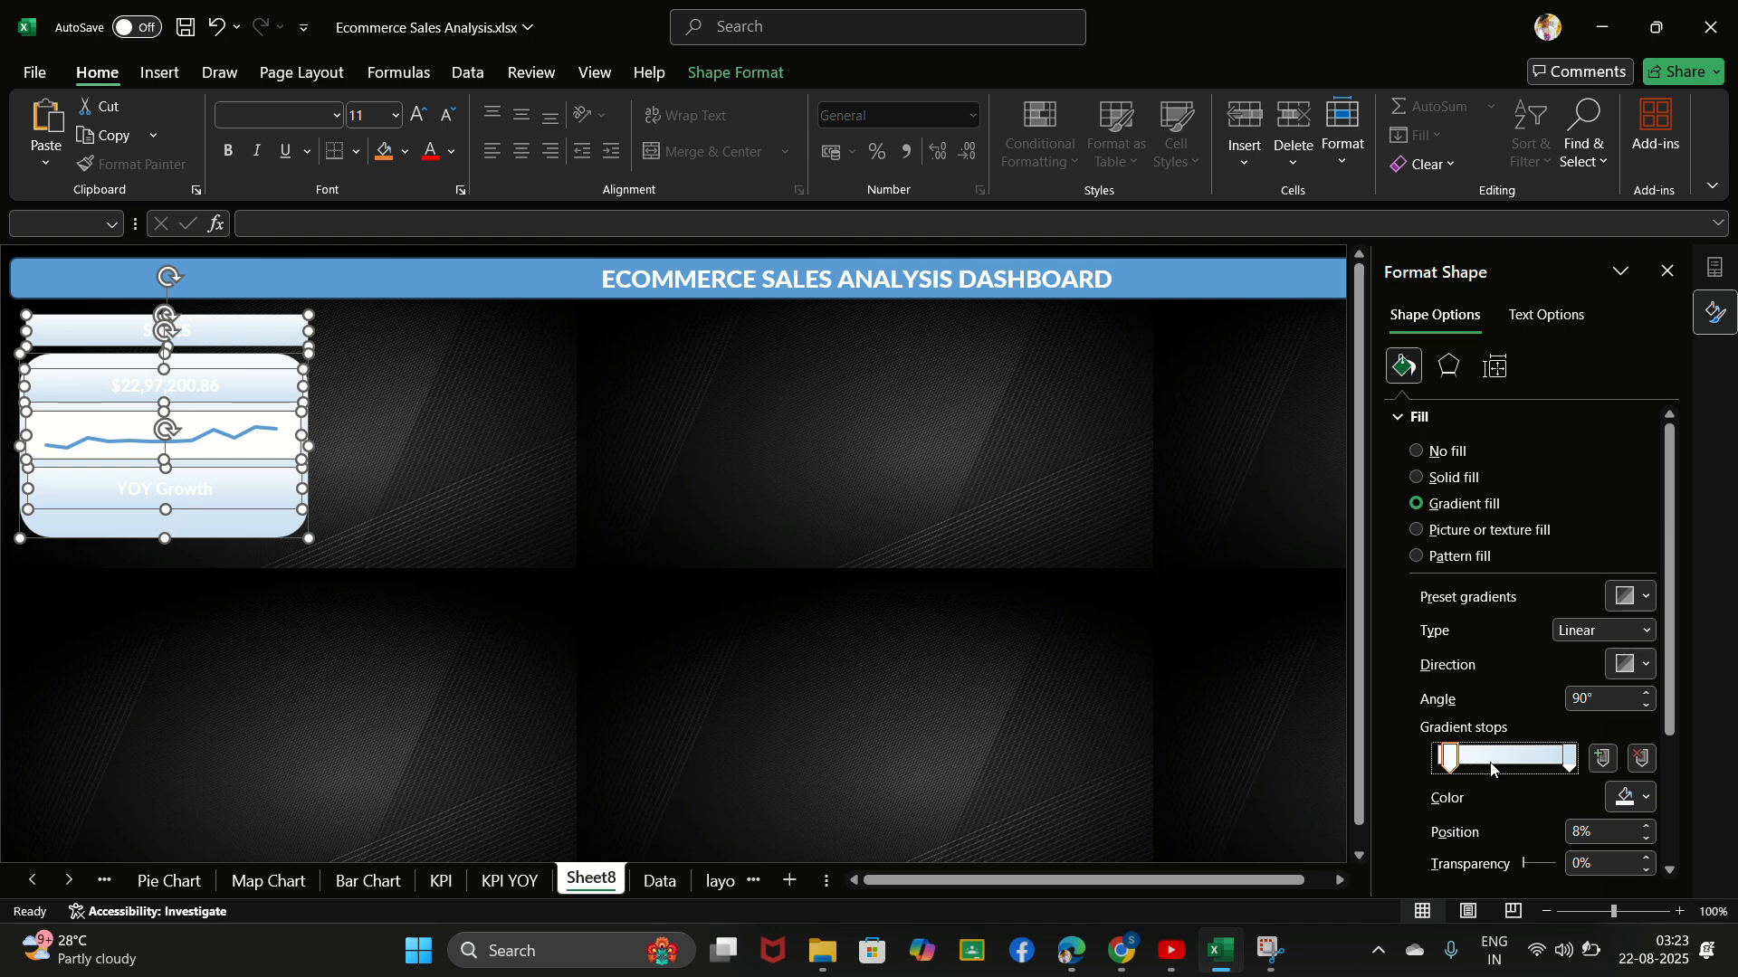
left_click(1634, 798)
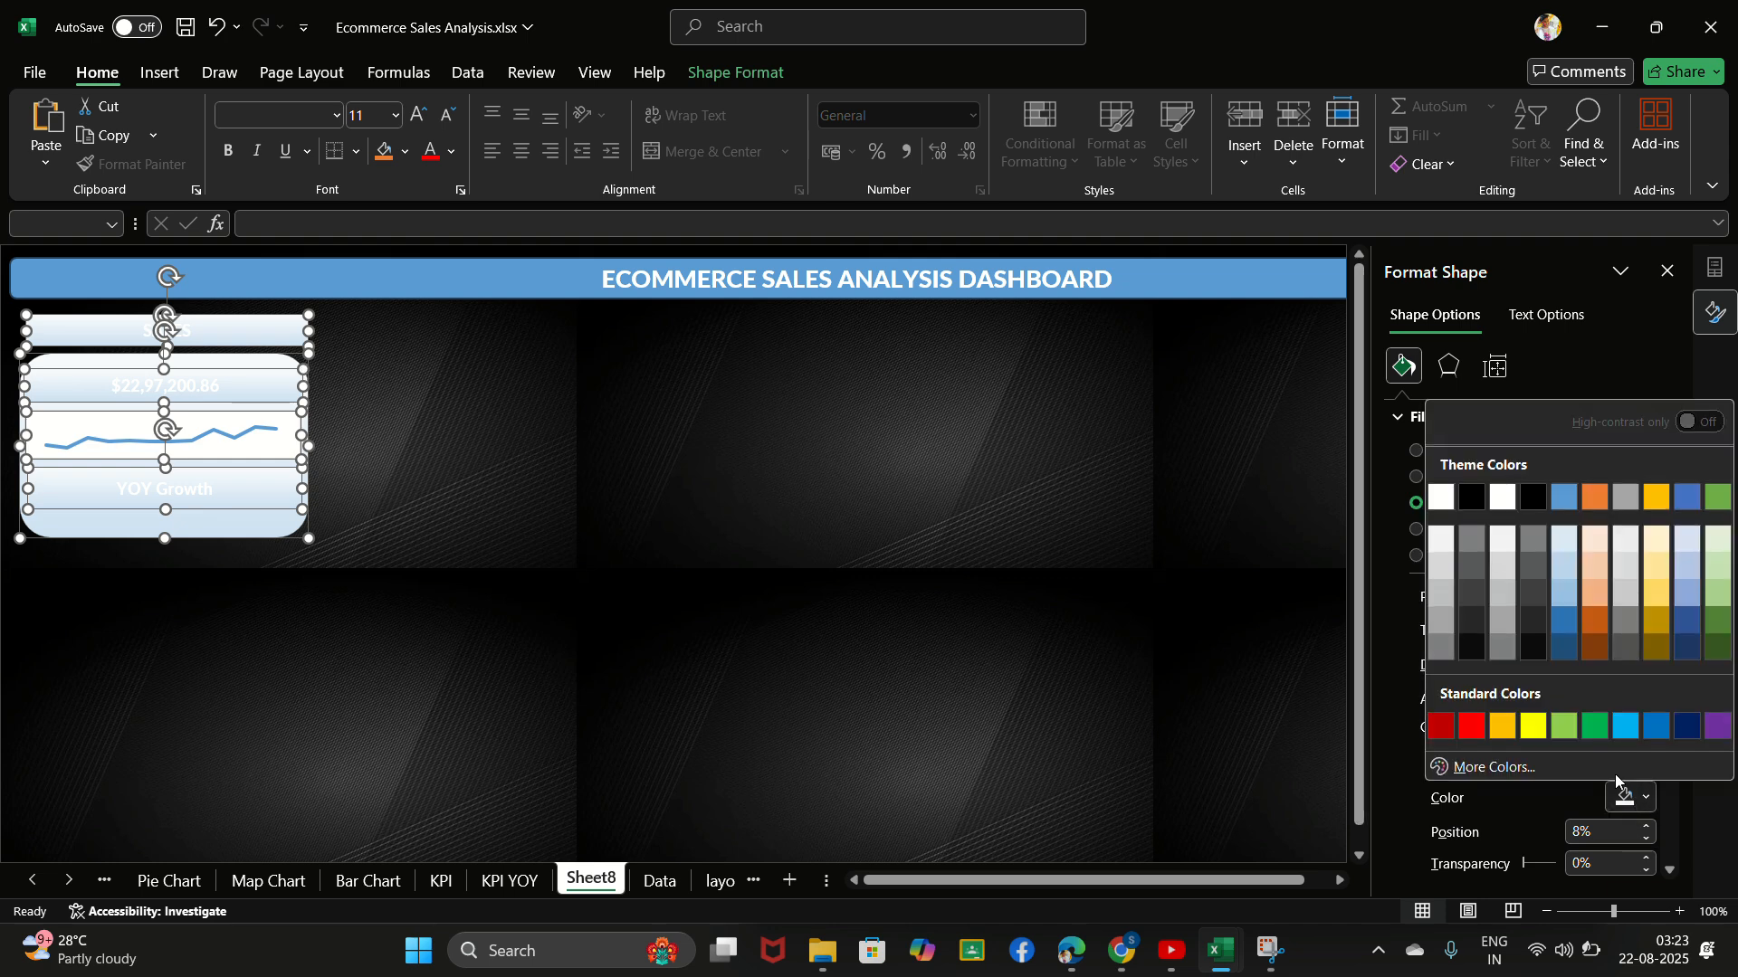
left_click(1471, 622)
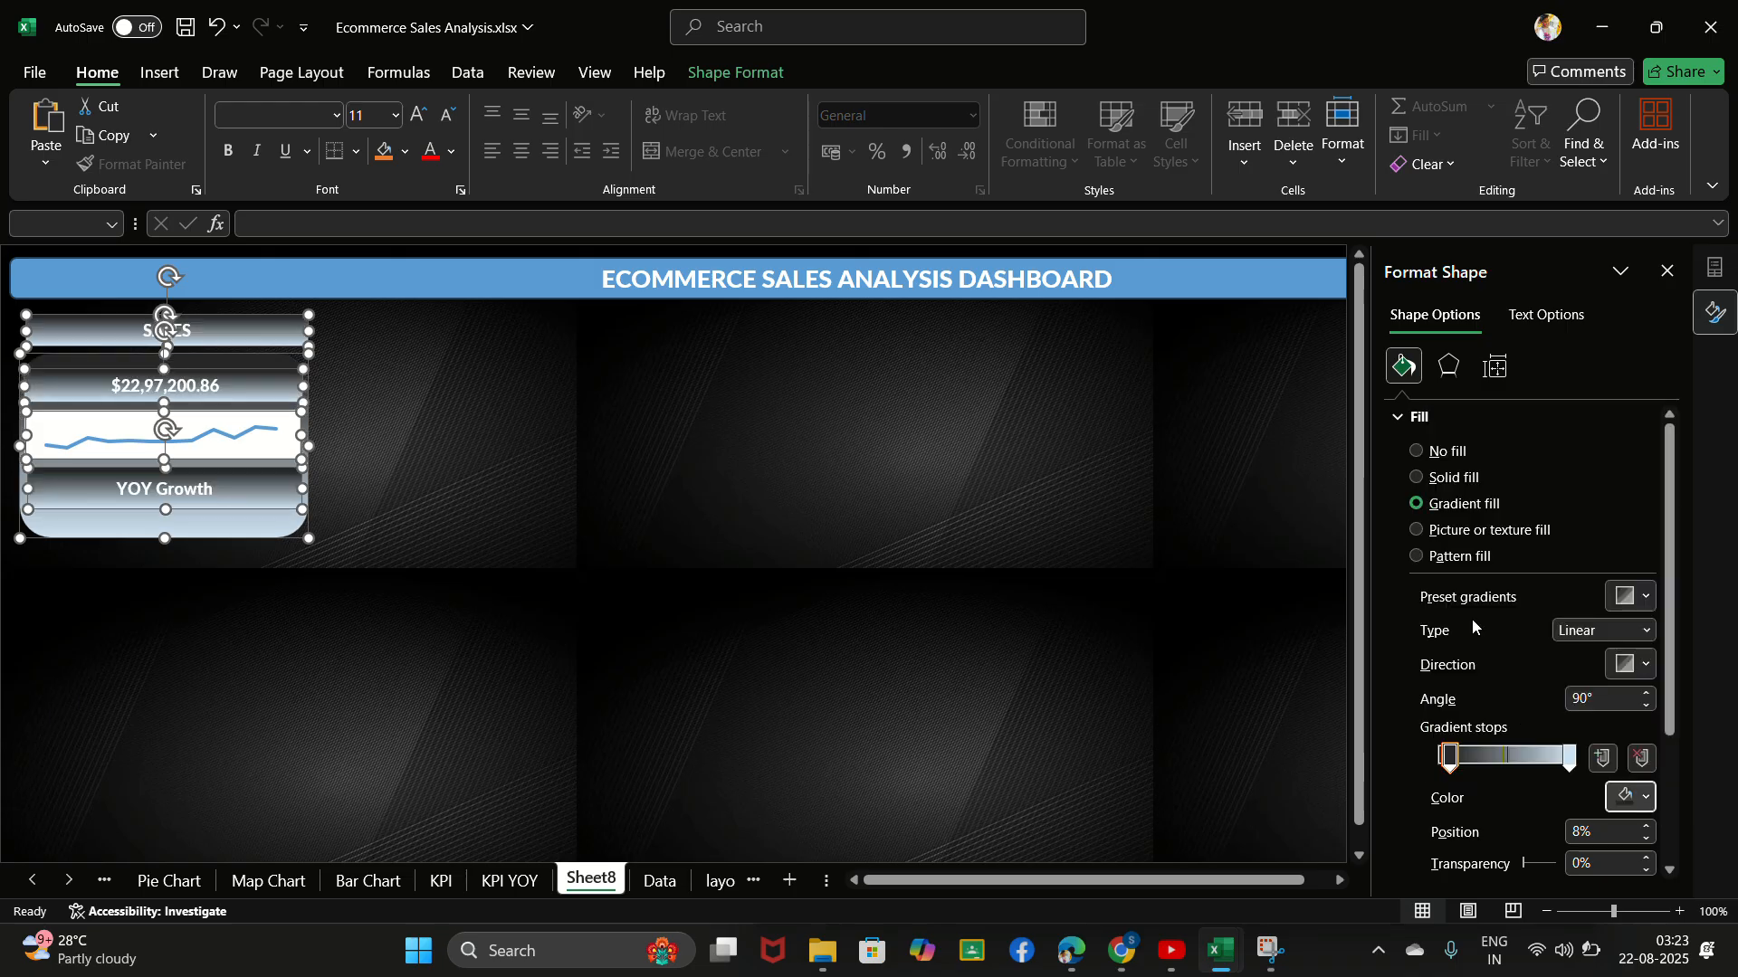
left_click(1569, 758)
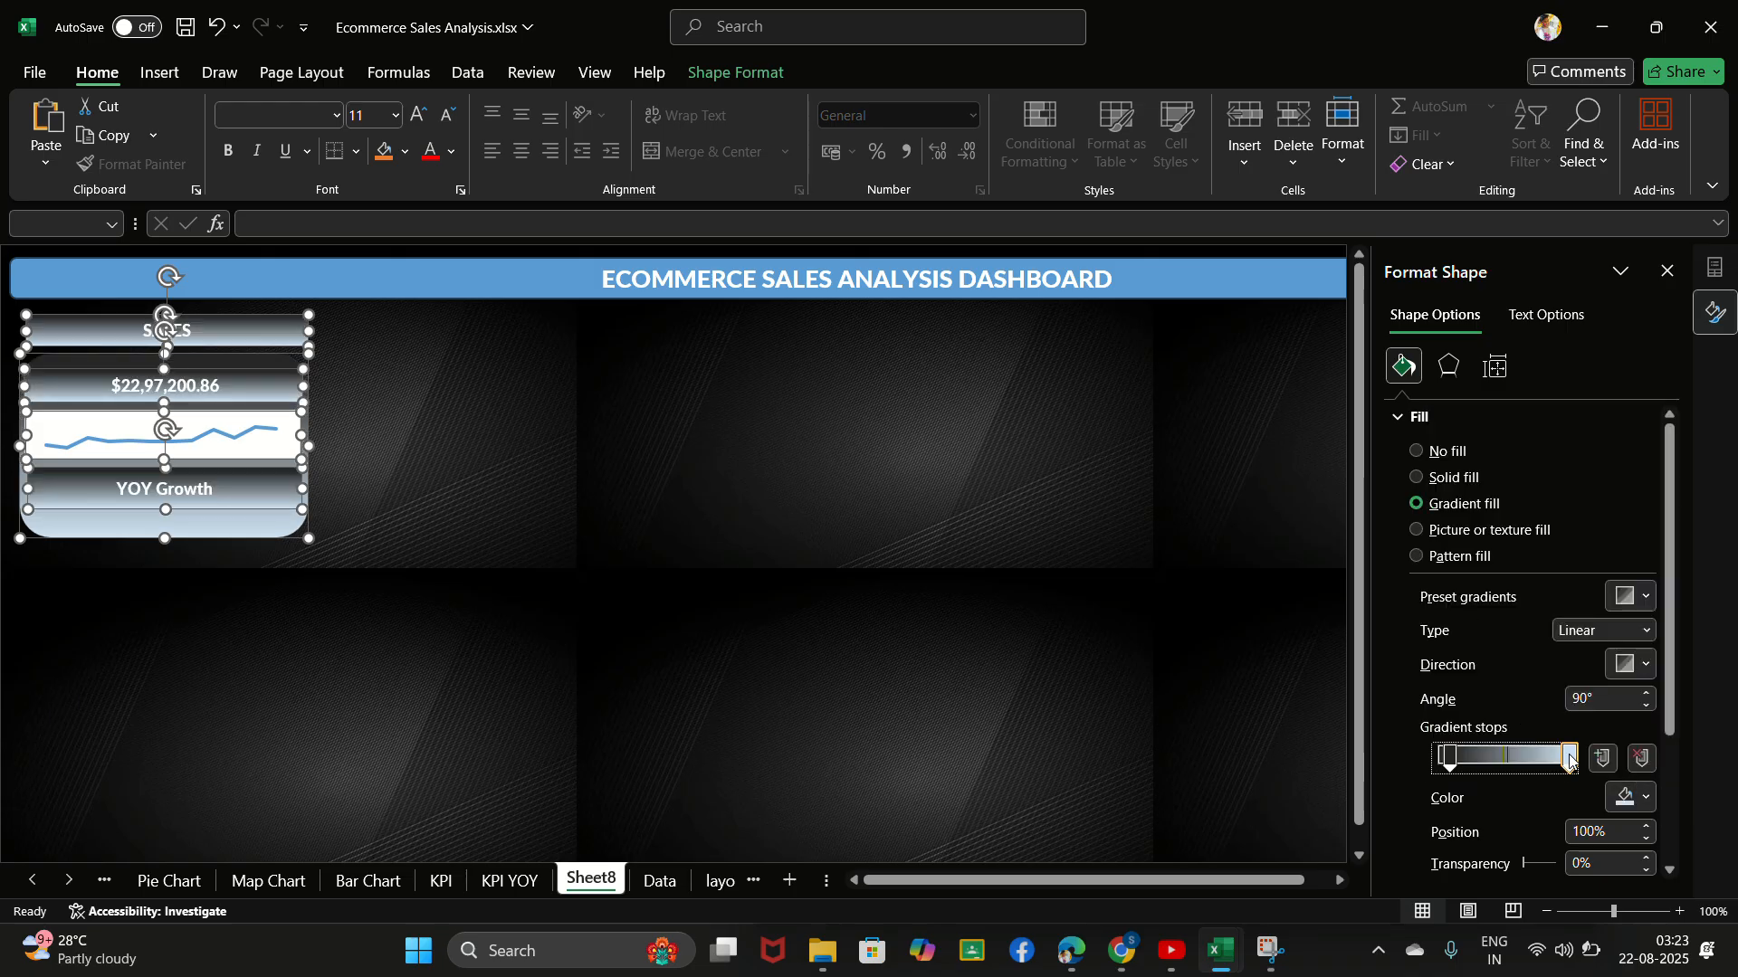
left_click(1629, 800)
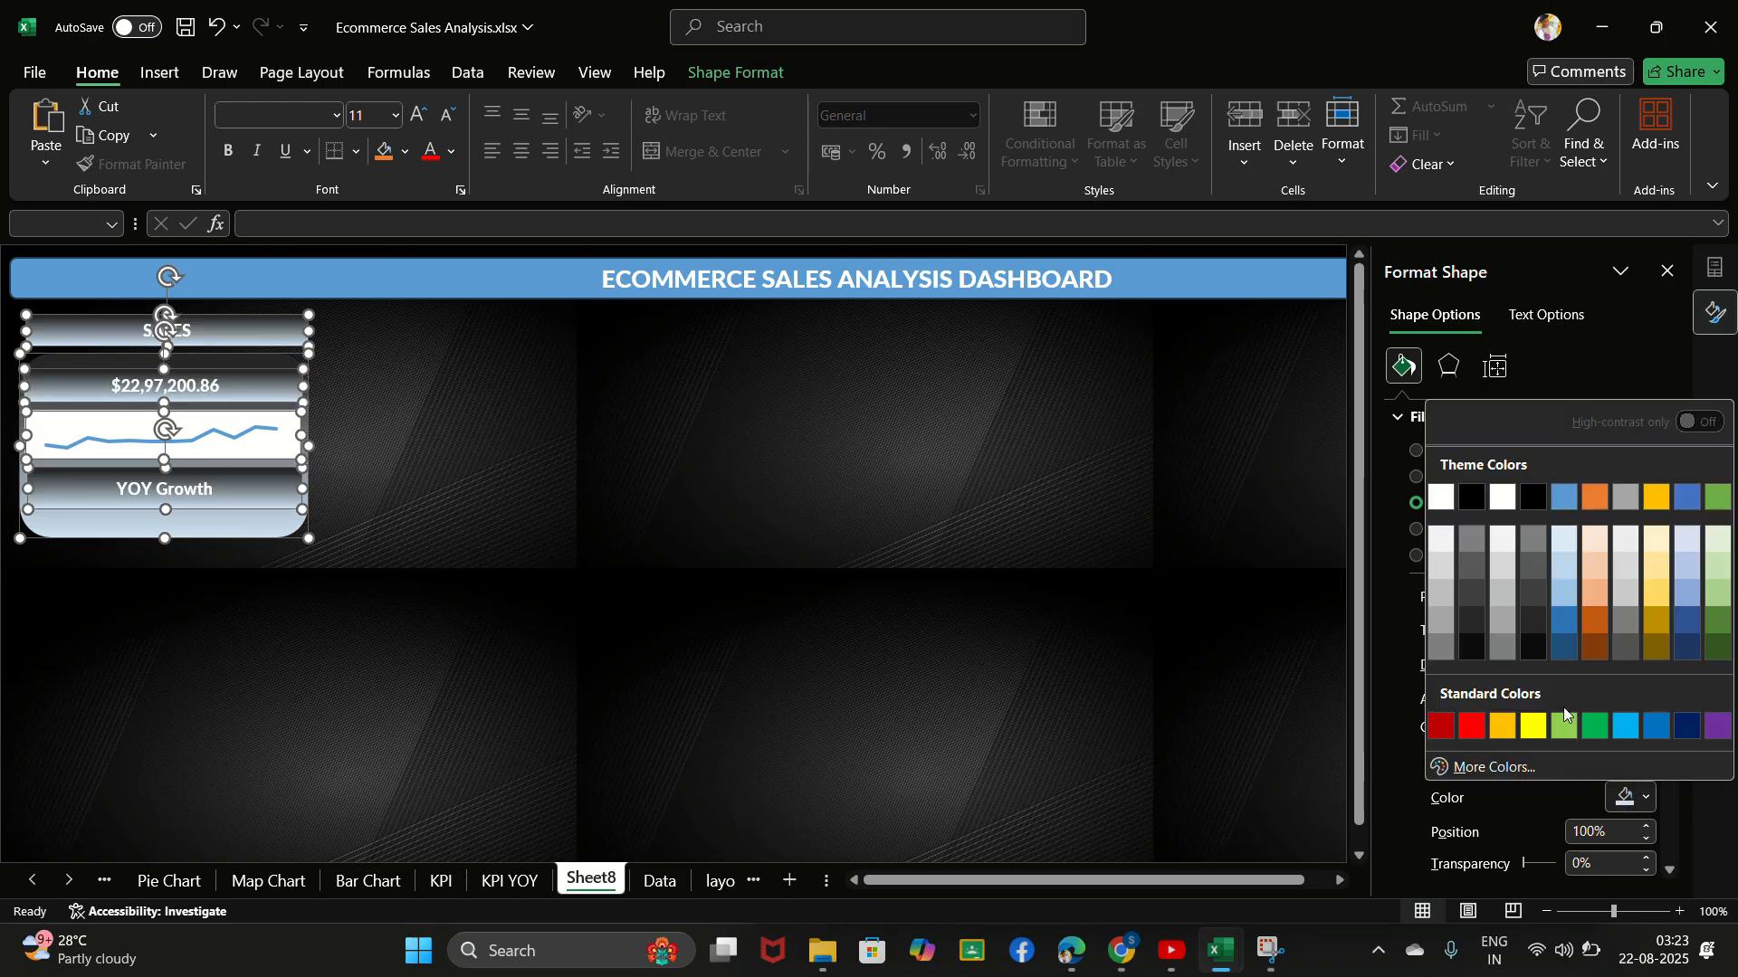
left_click(1473, 566)
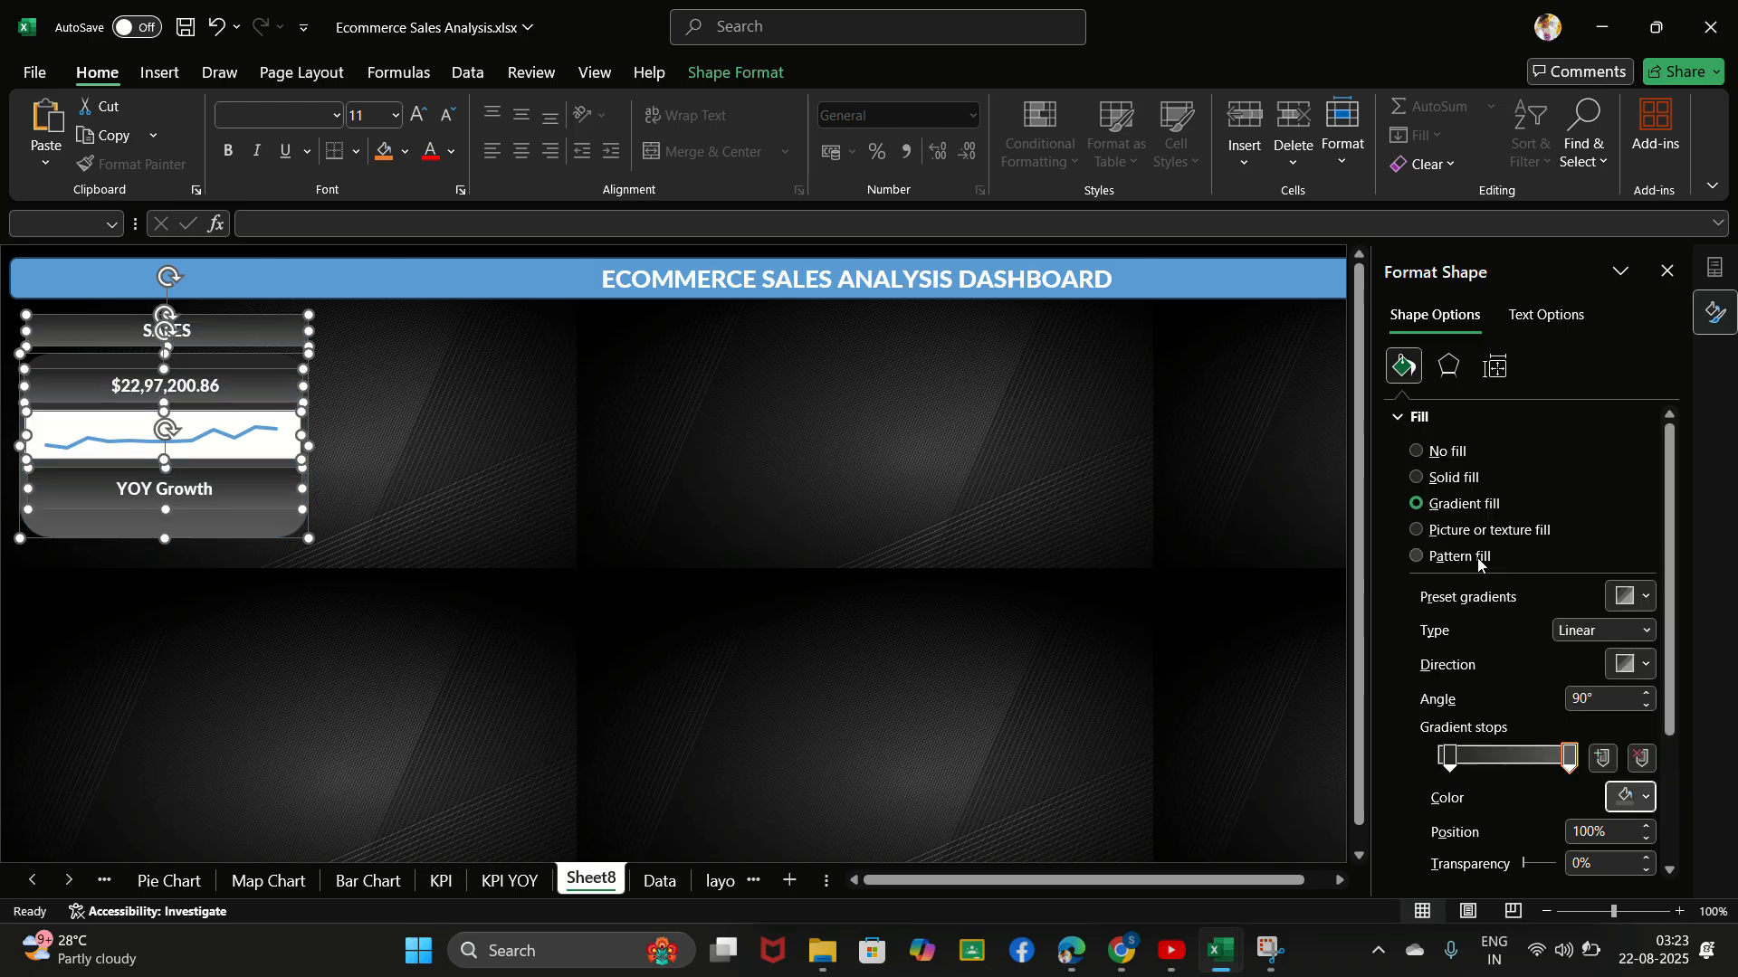
left_click(753, 42)
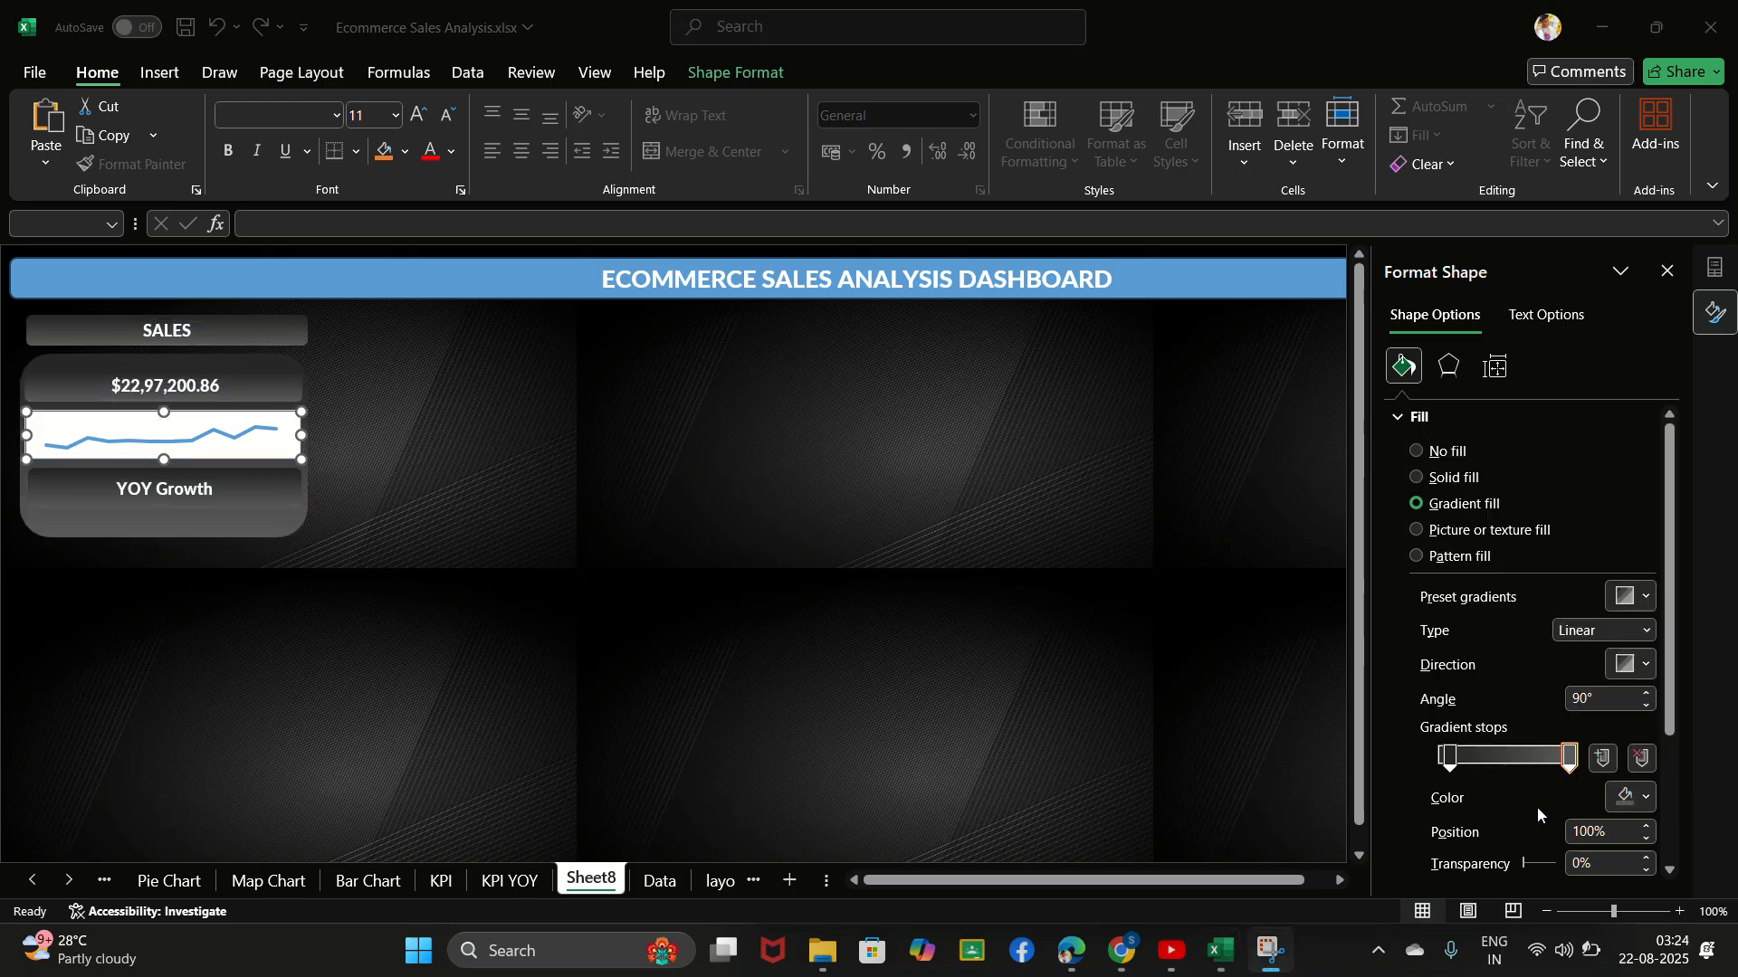
- Set the last gradient stop of the sales card shapes to position 95% with 20% transparency
scroll(1475, 715, "down", 1)
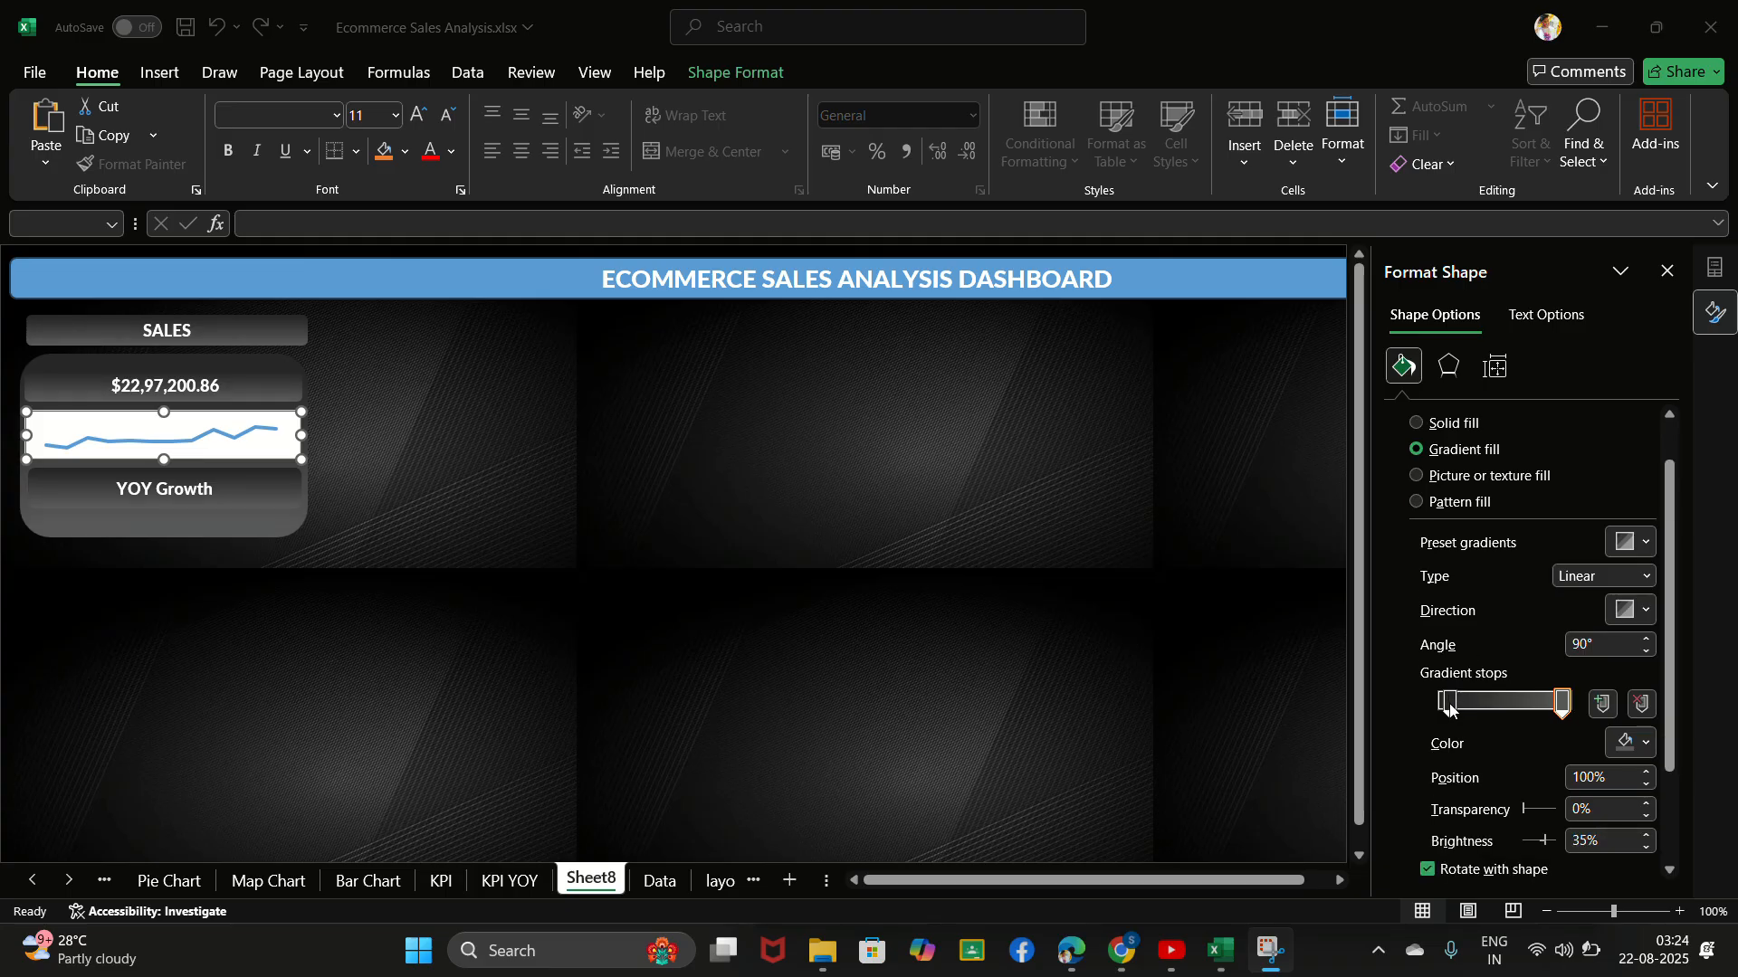
left_click(1450, 710)
left_click(1581, 809)
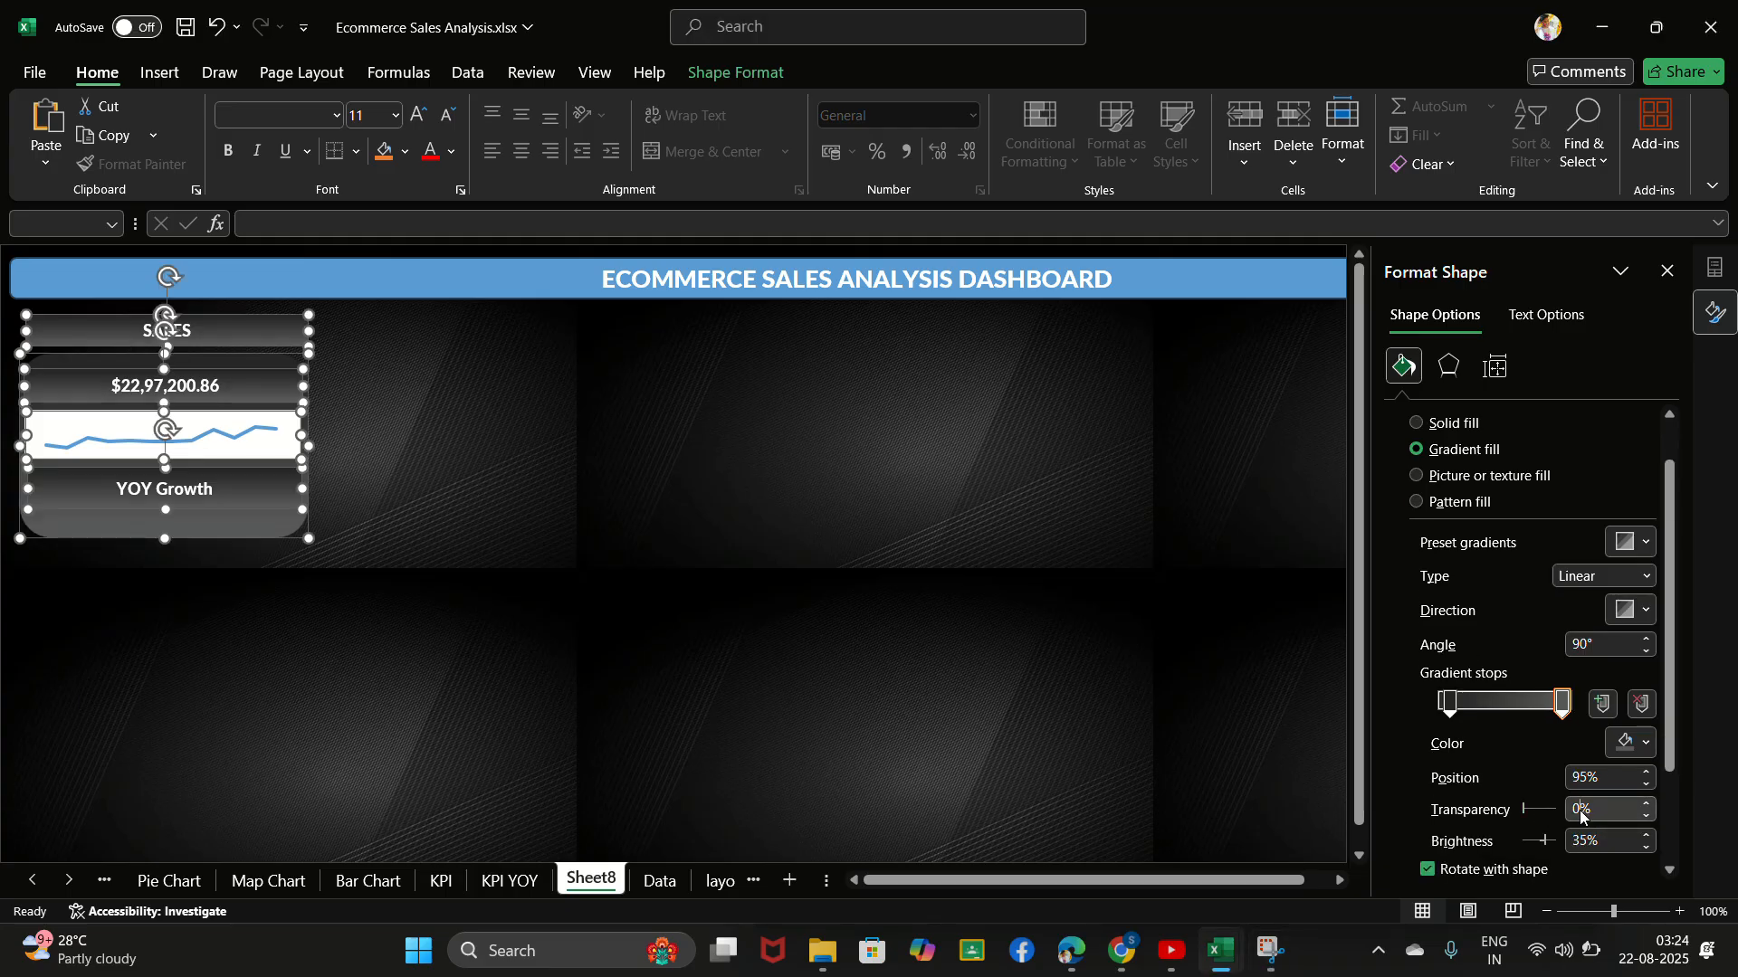
type("20")
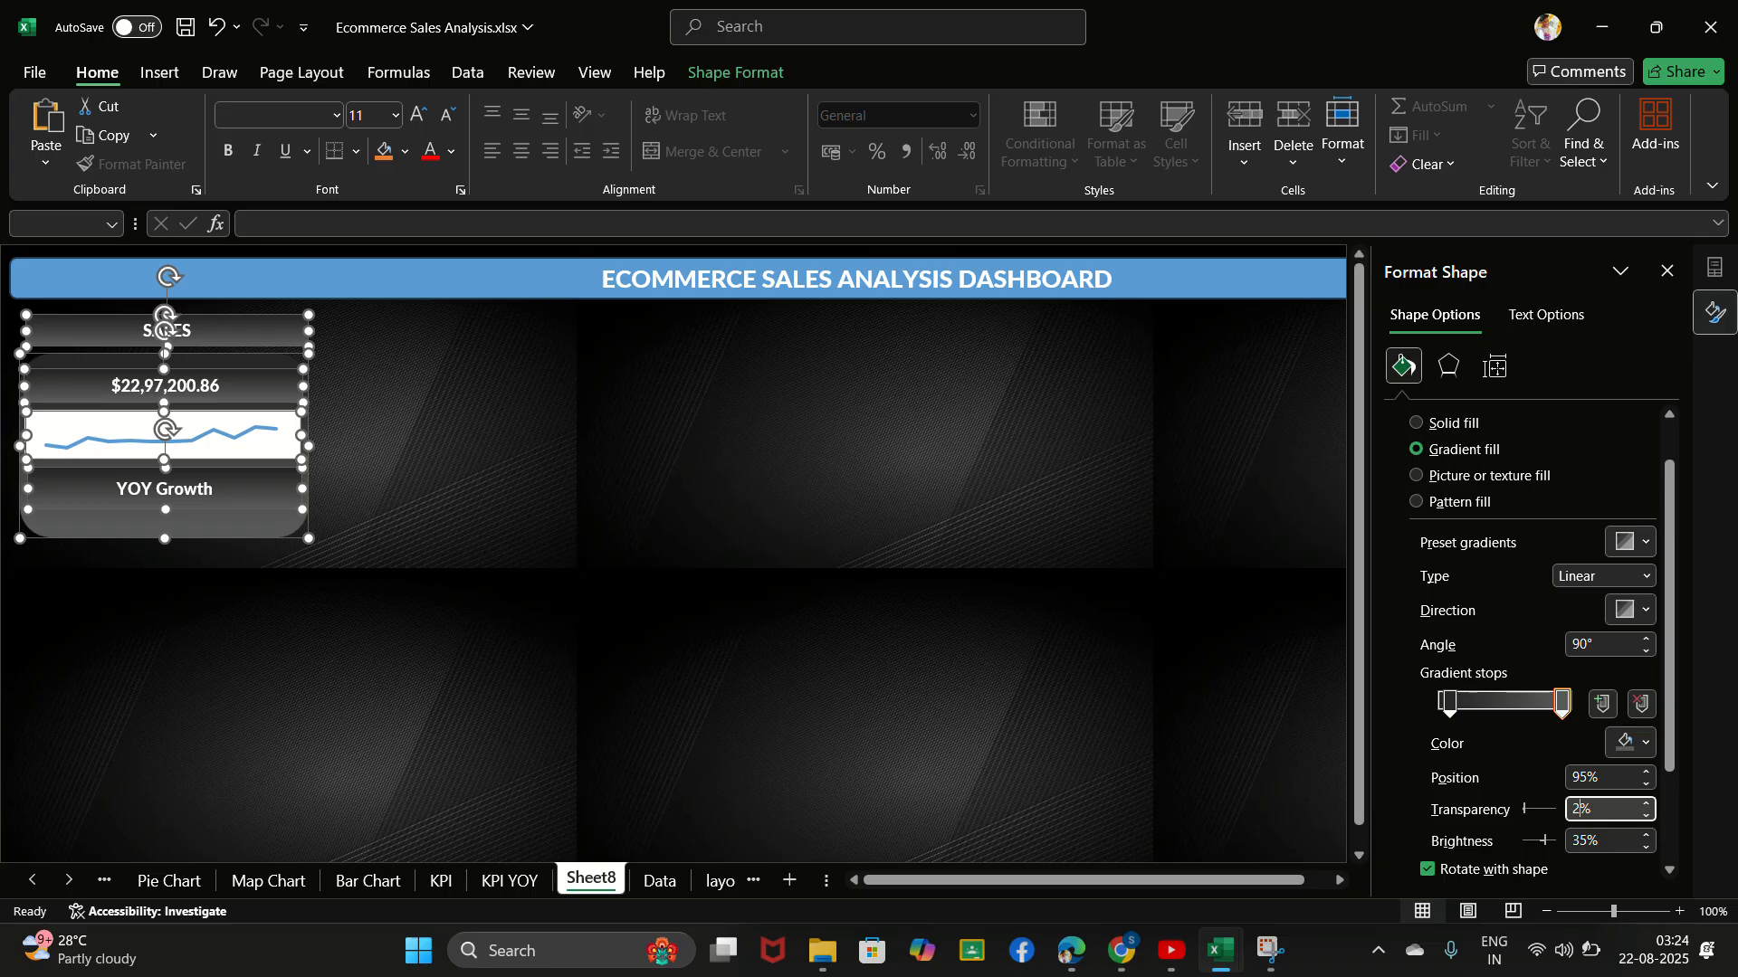
key("Return")
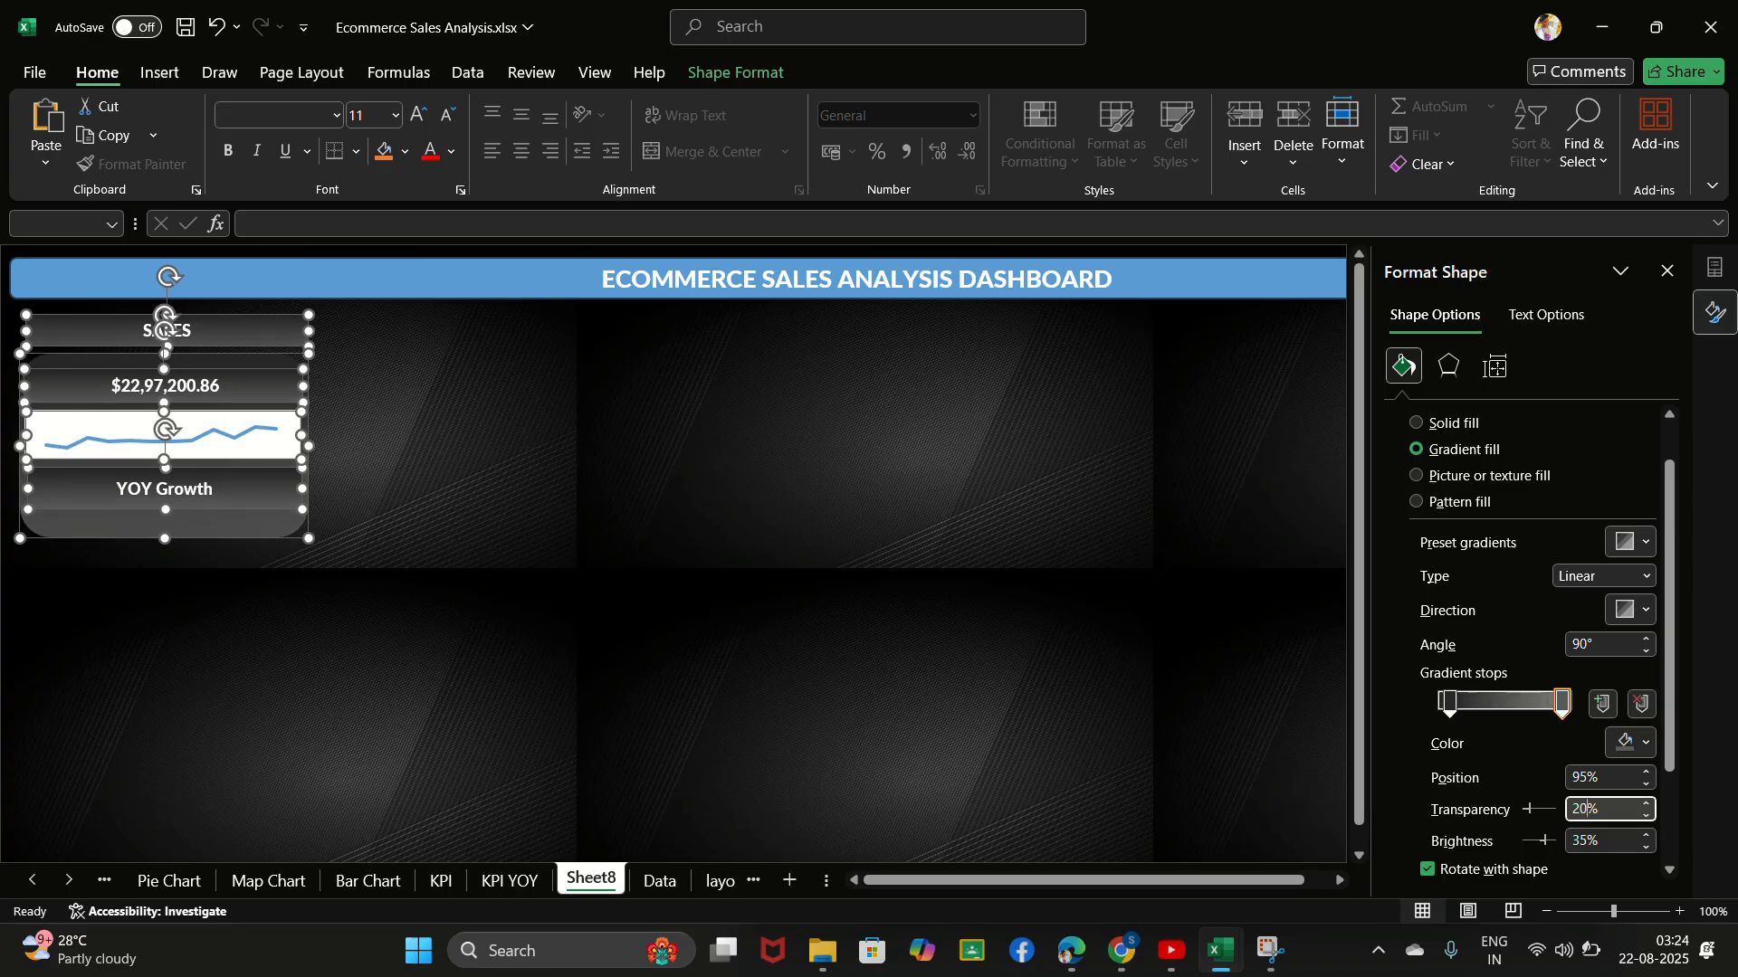
- Set the transparency of the first gradient stop, at position 8%, to 20%
left_click(1560, 706)
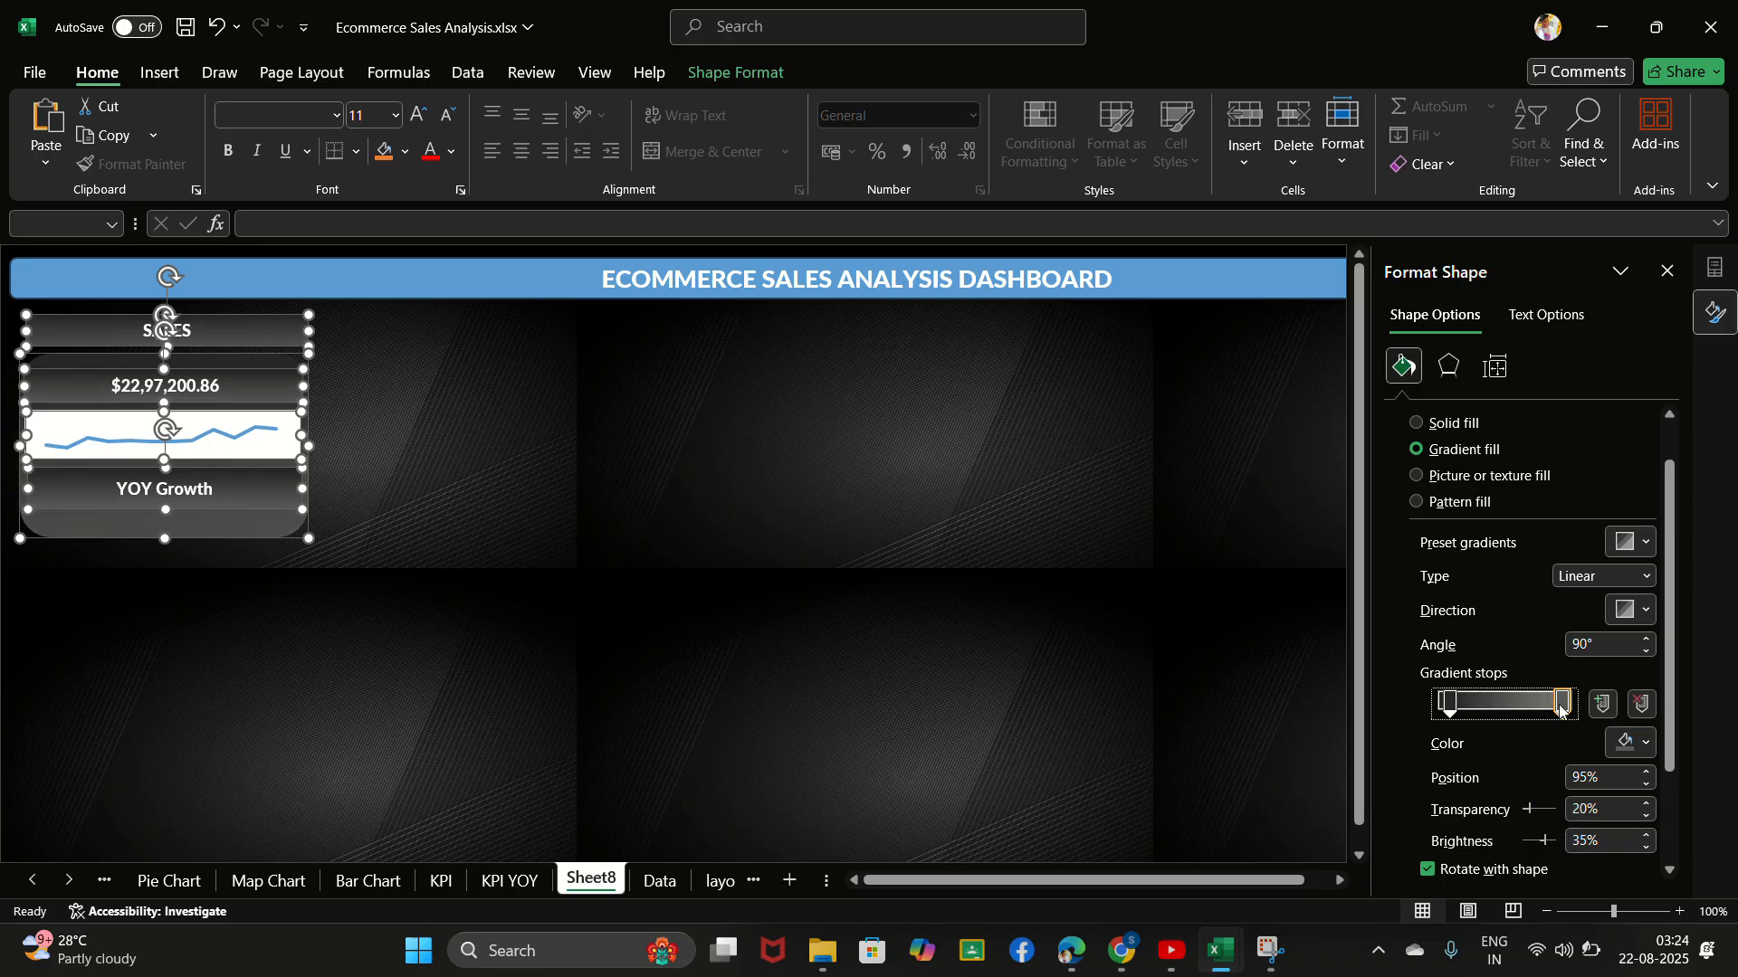
left_click(1450, 702)
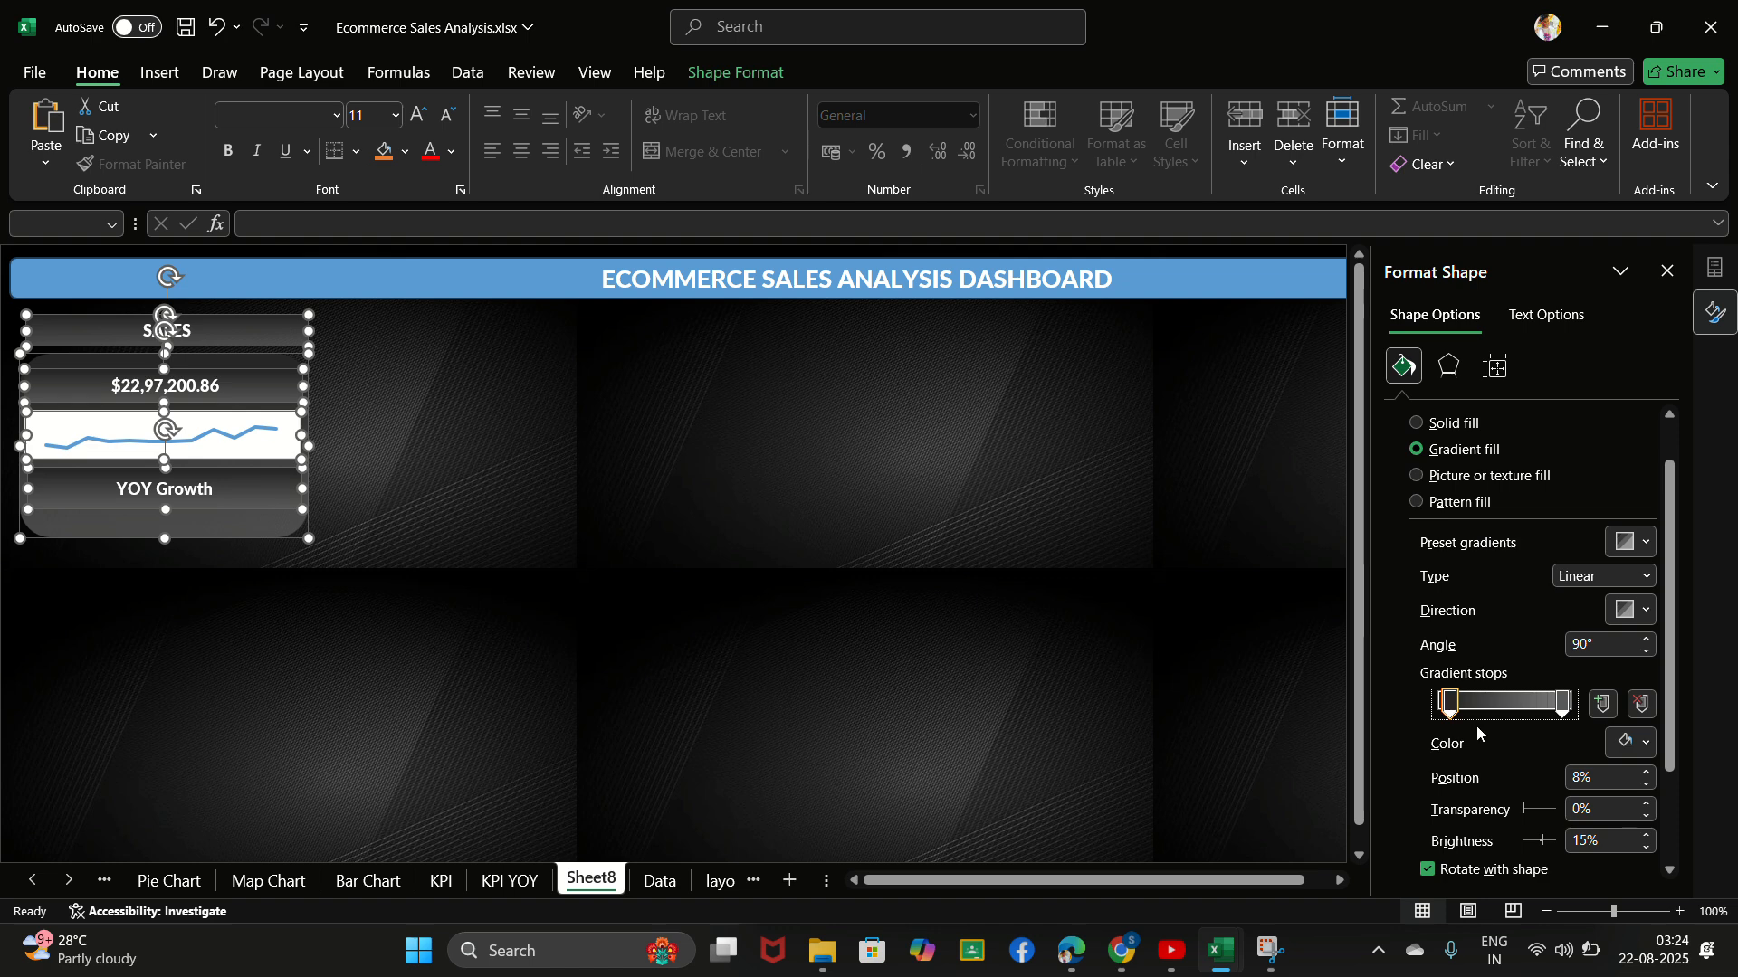
left_click(1575, 808)
type("2")
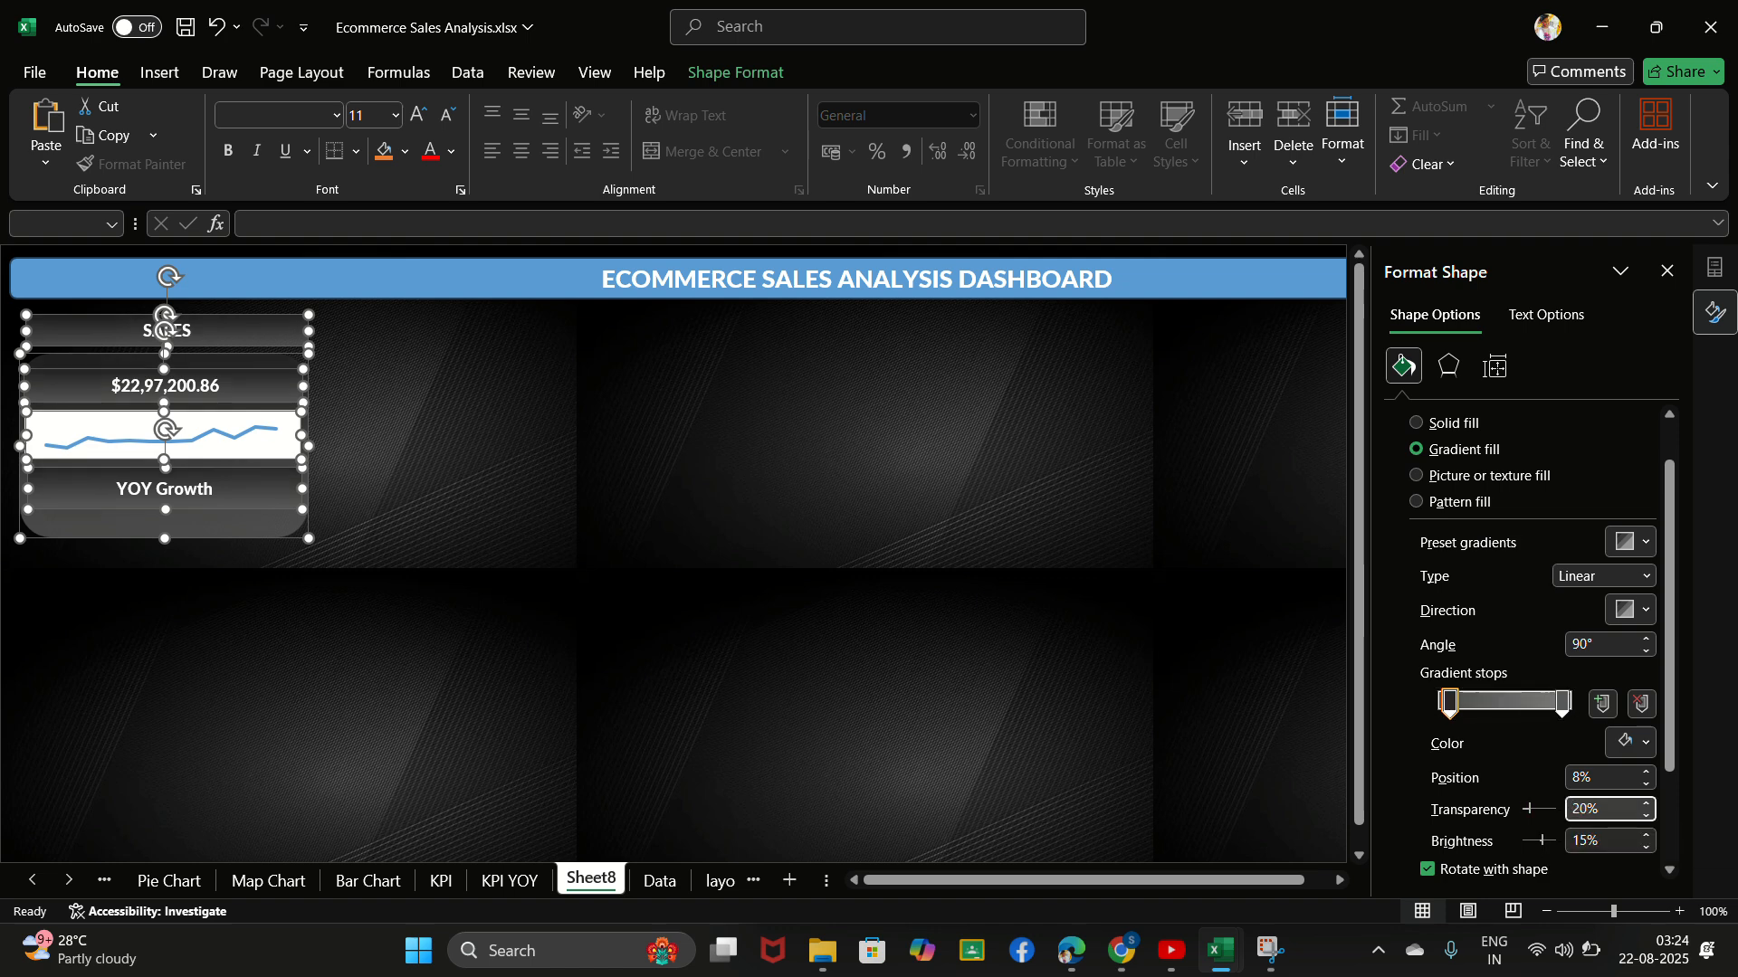
- Set the last gradient stop's transparency to 25% and deselect the sales card shapes
left_click(1563, 703)
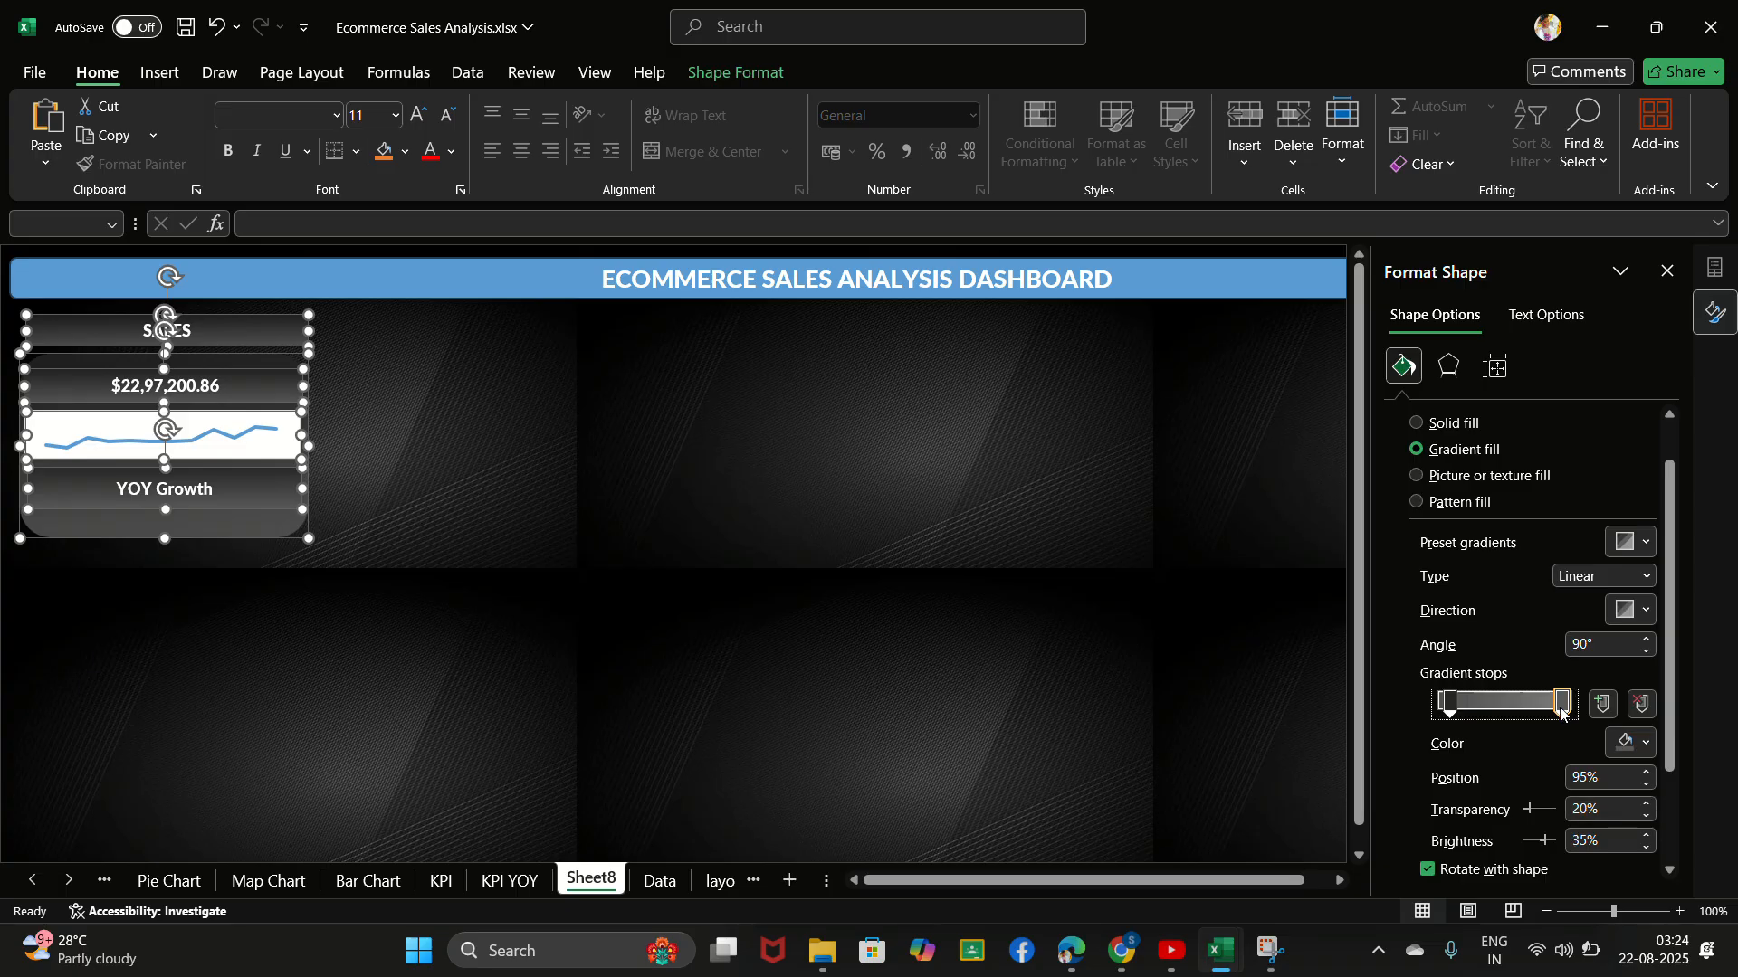
left_click(1593, 808)
key("BackSpace")
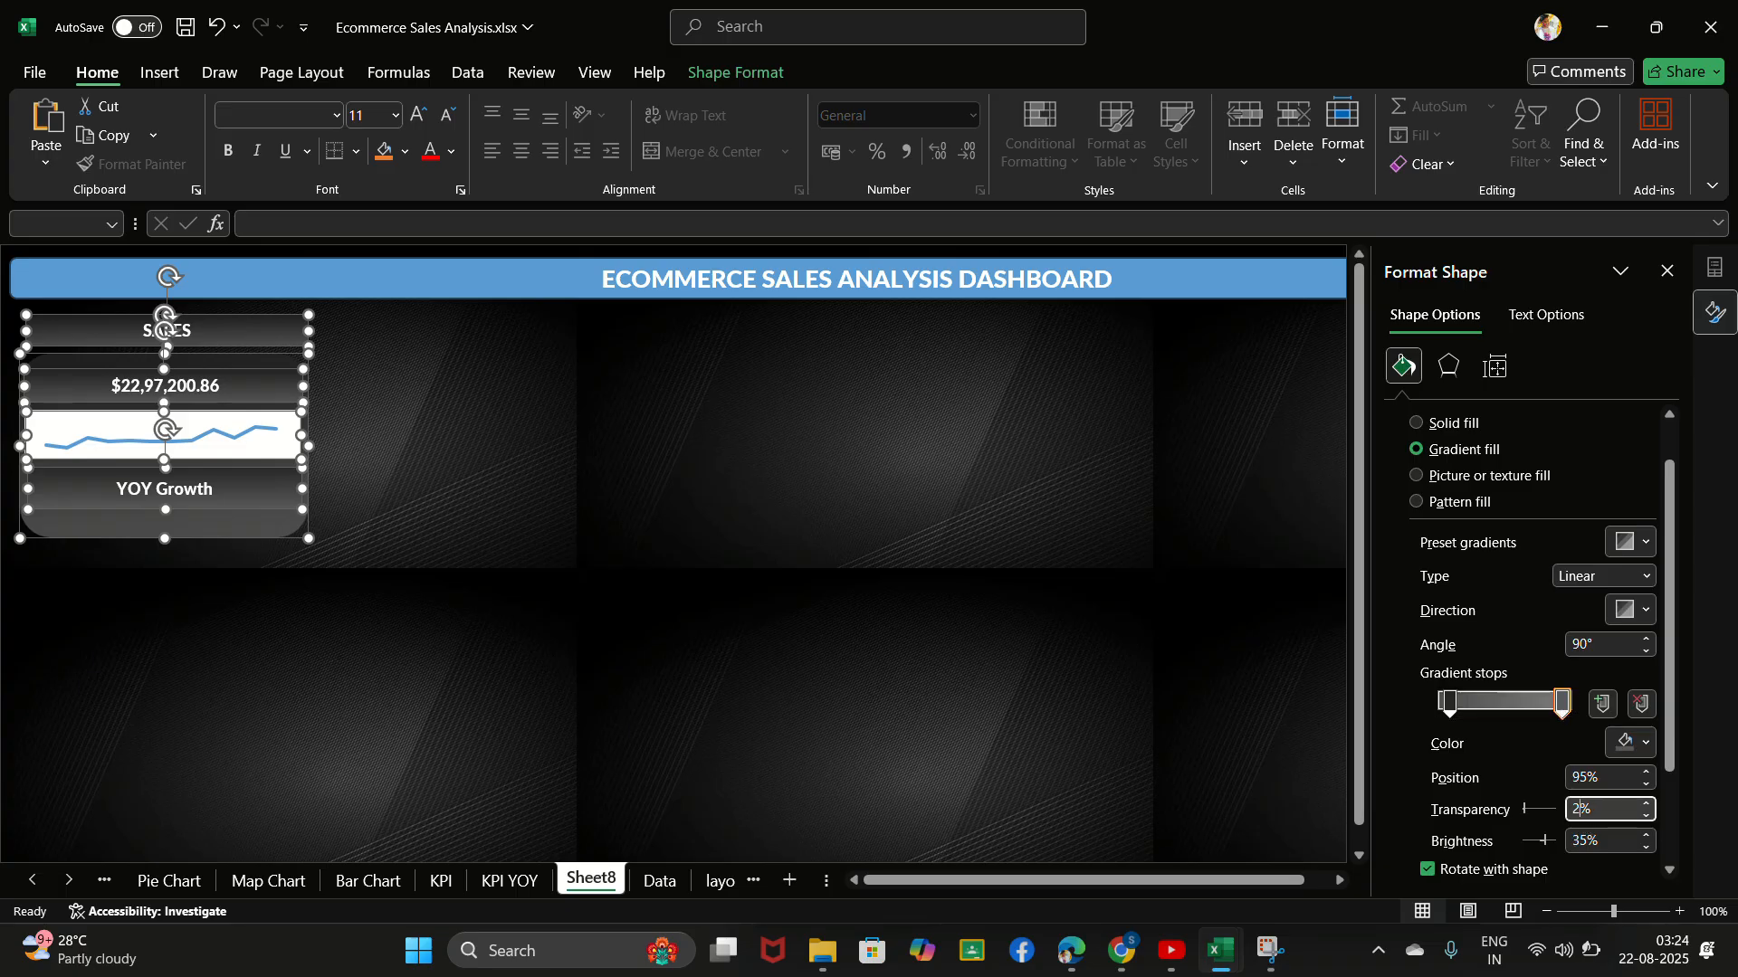
type("5")
left_click(757, 40)
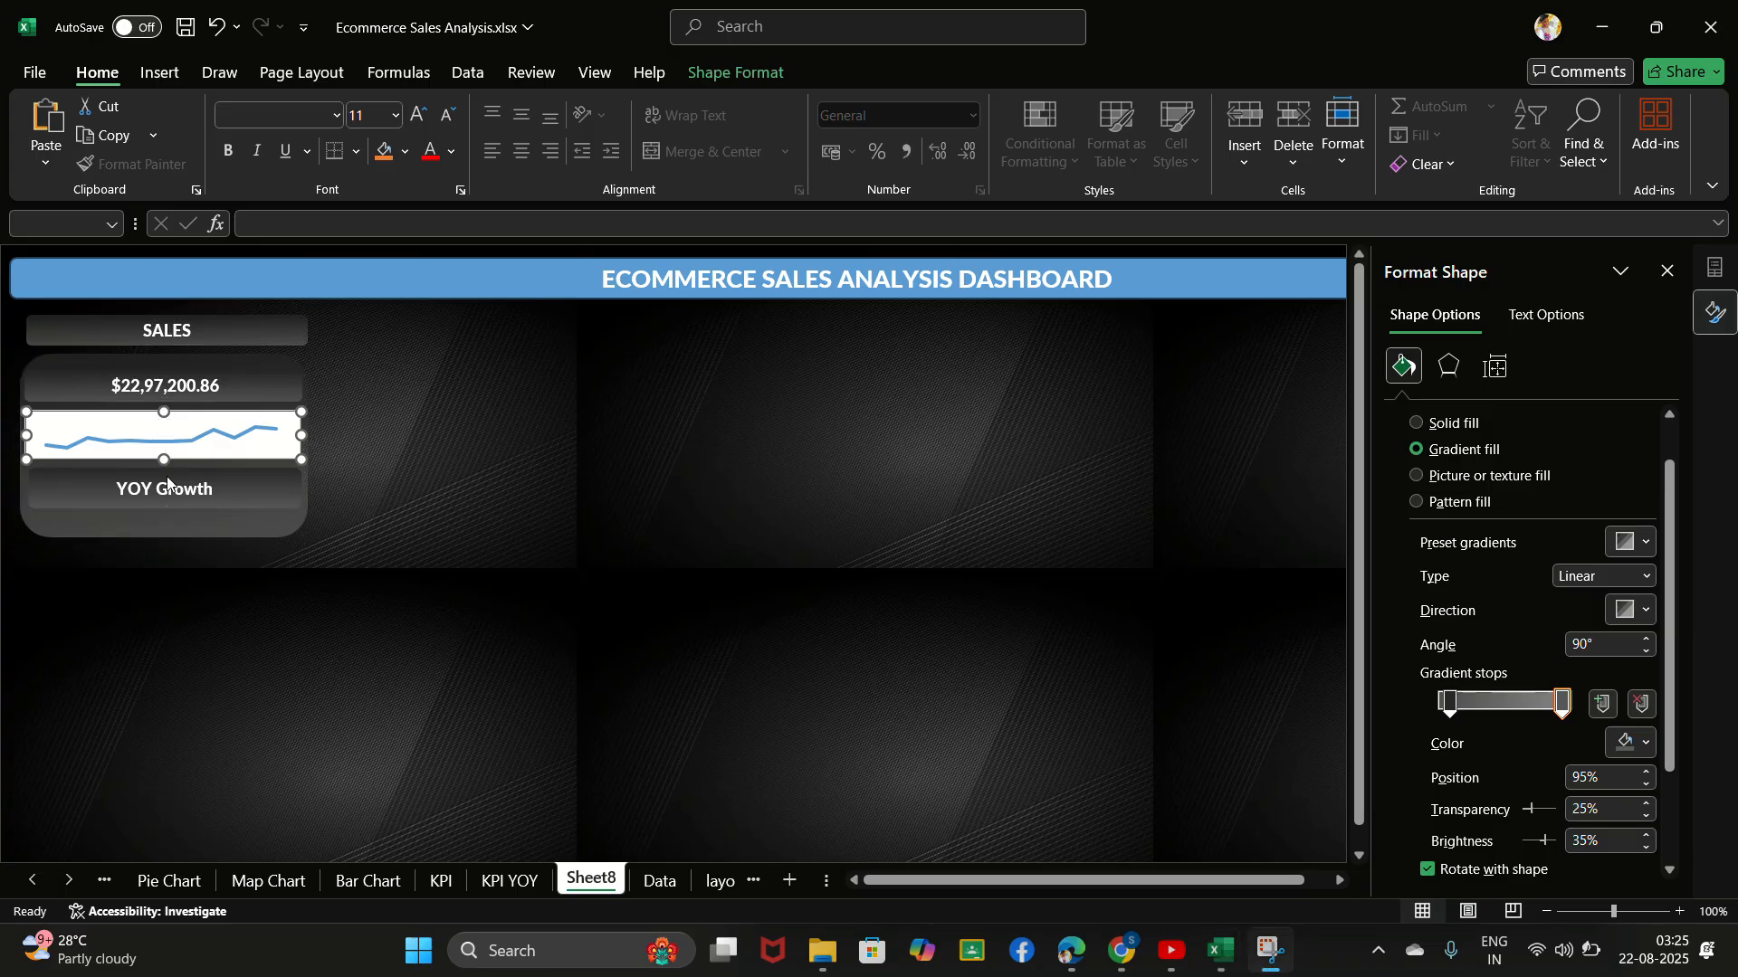
left_click(266, 435)
key("ctrl+a")
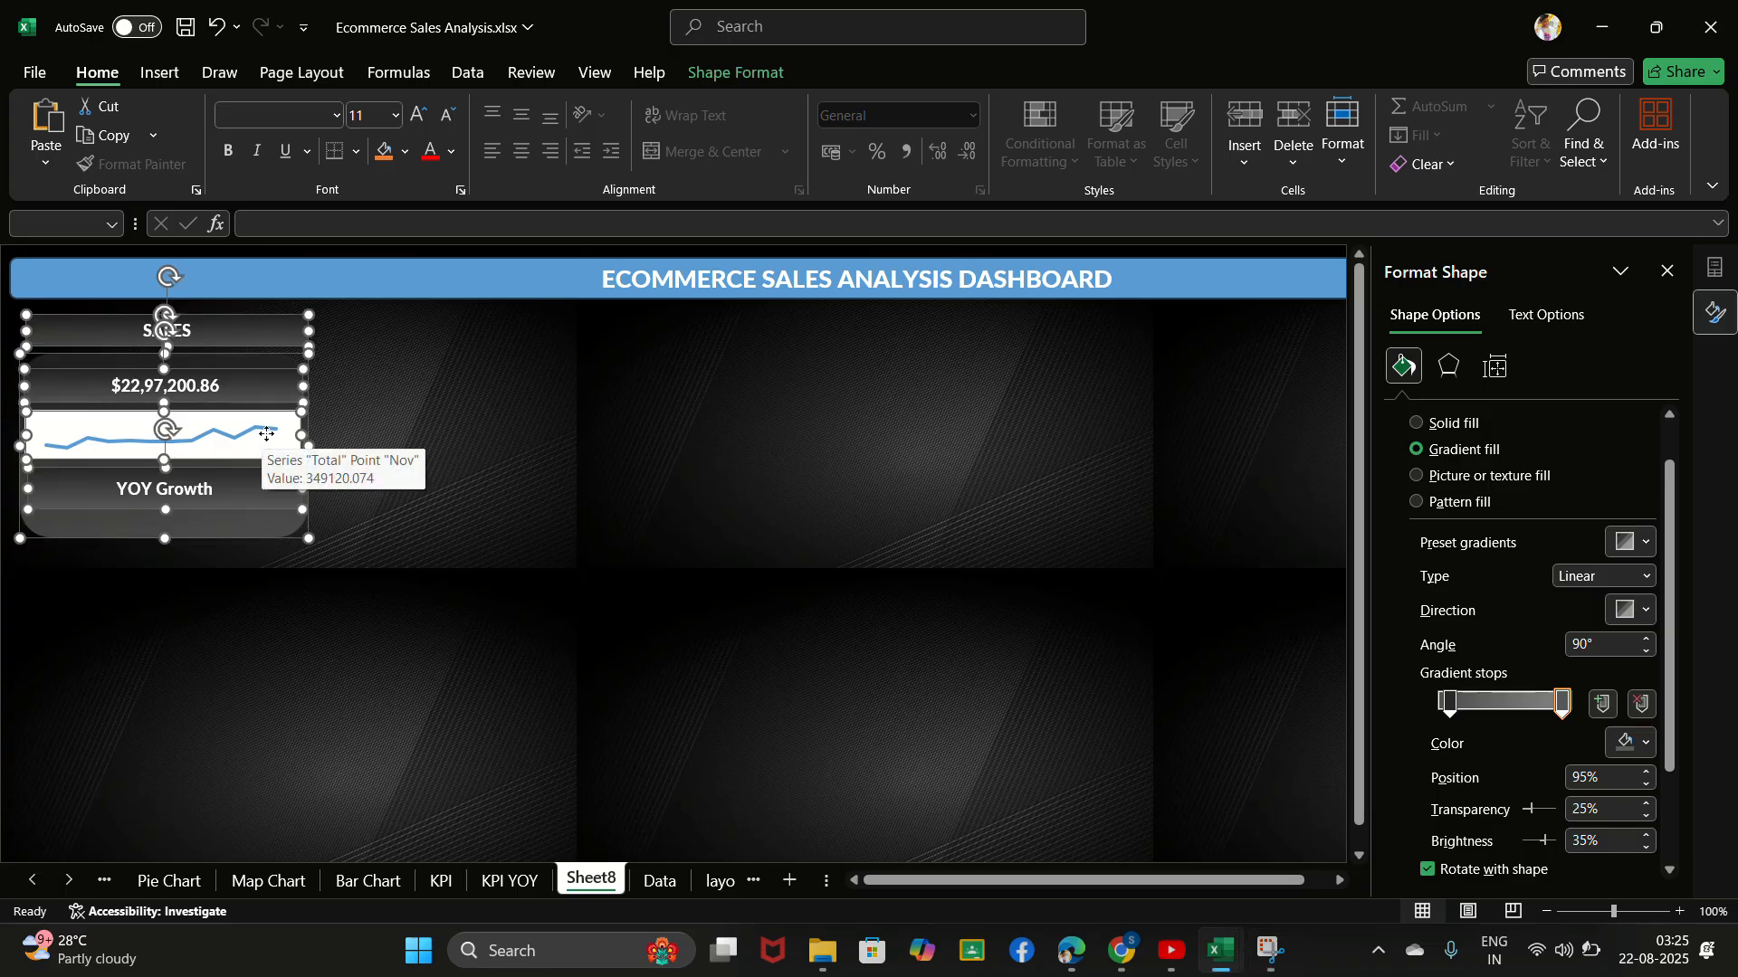
left_click(406, 426)
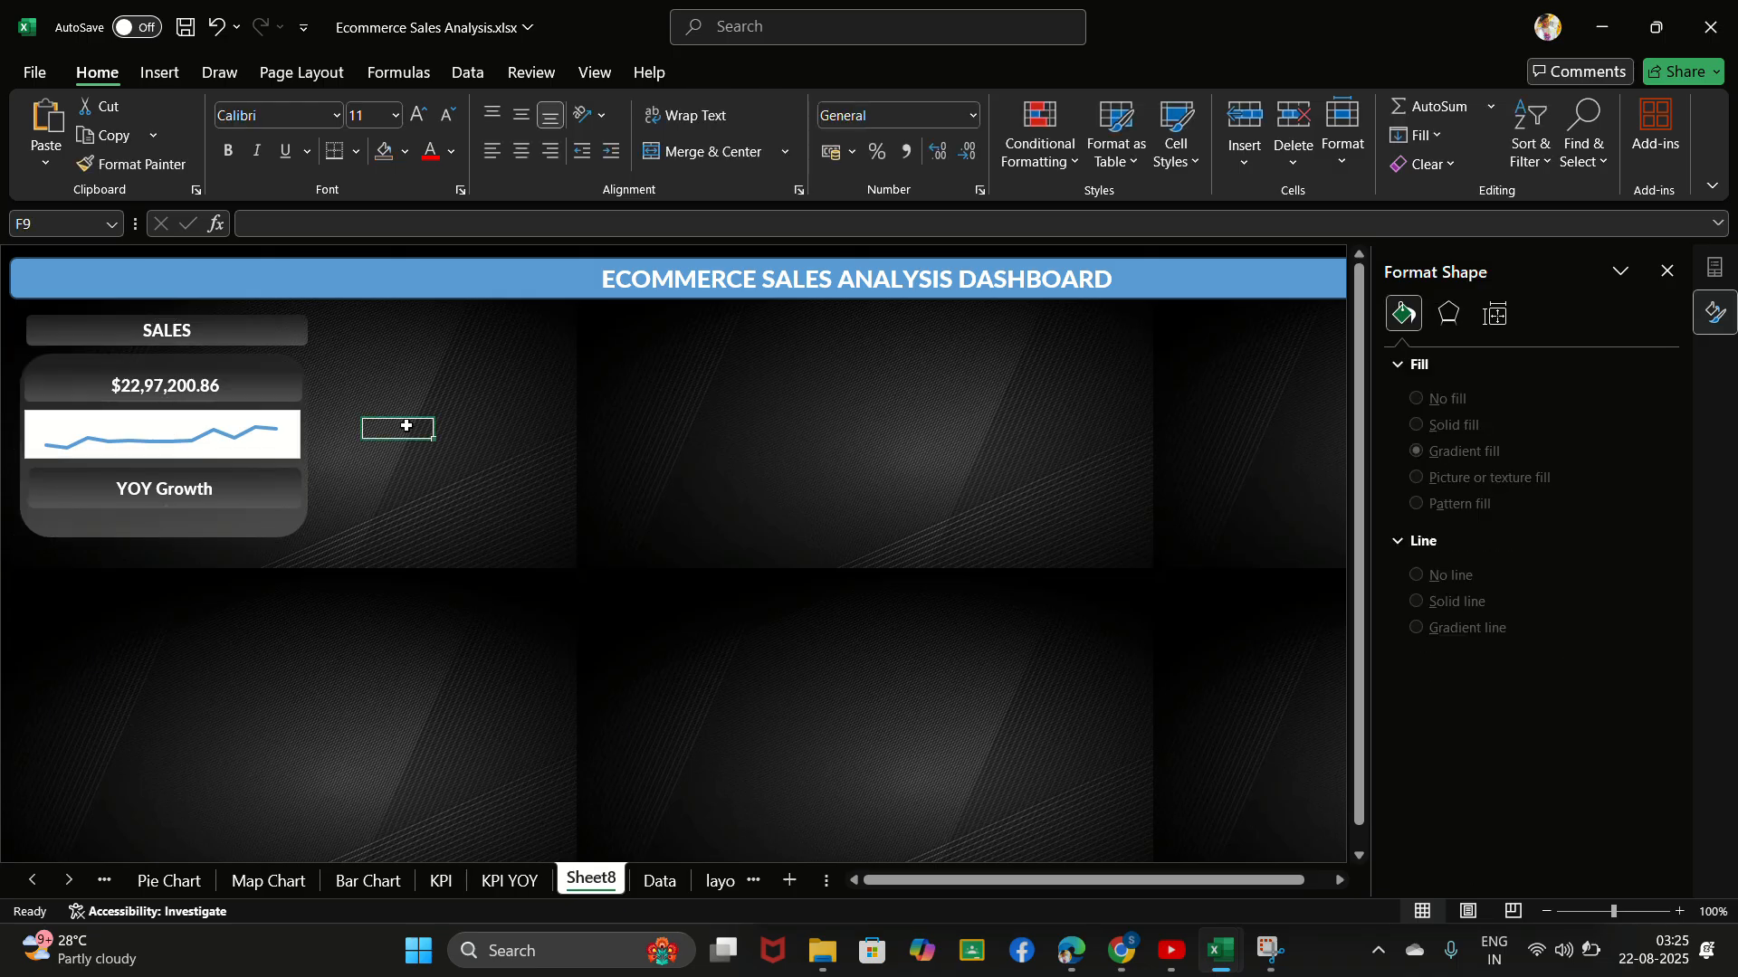
left_click(258, 444)
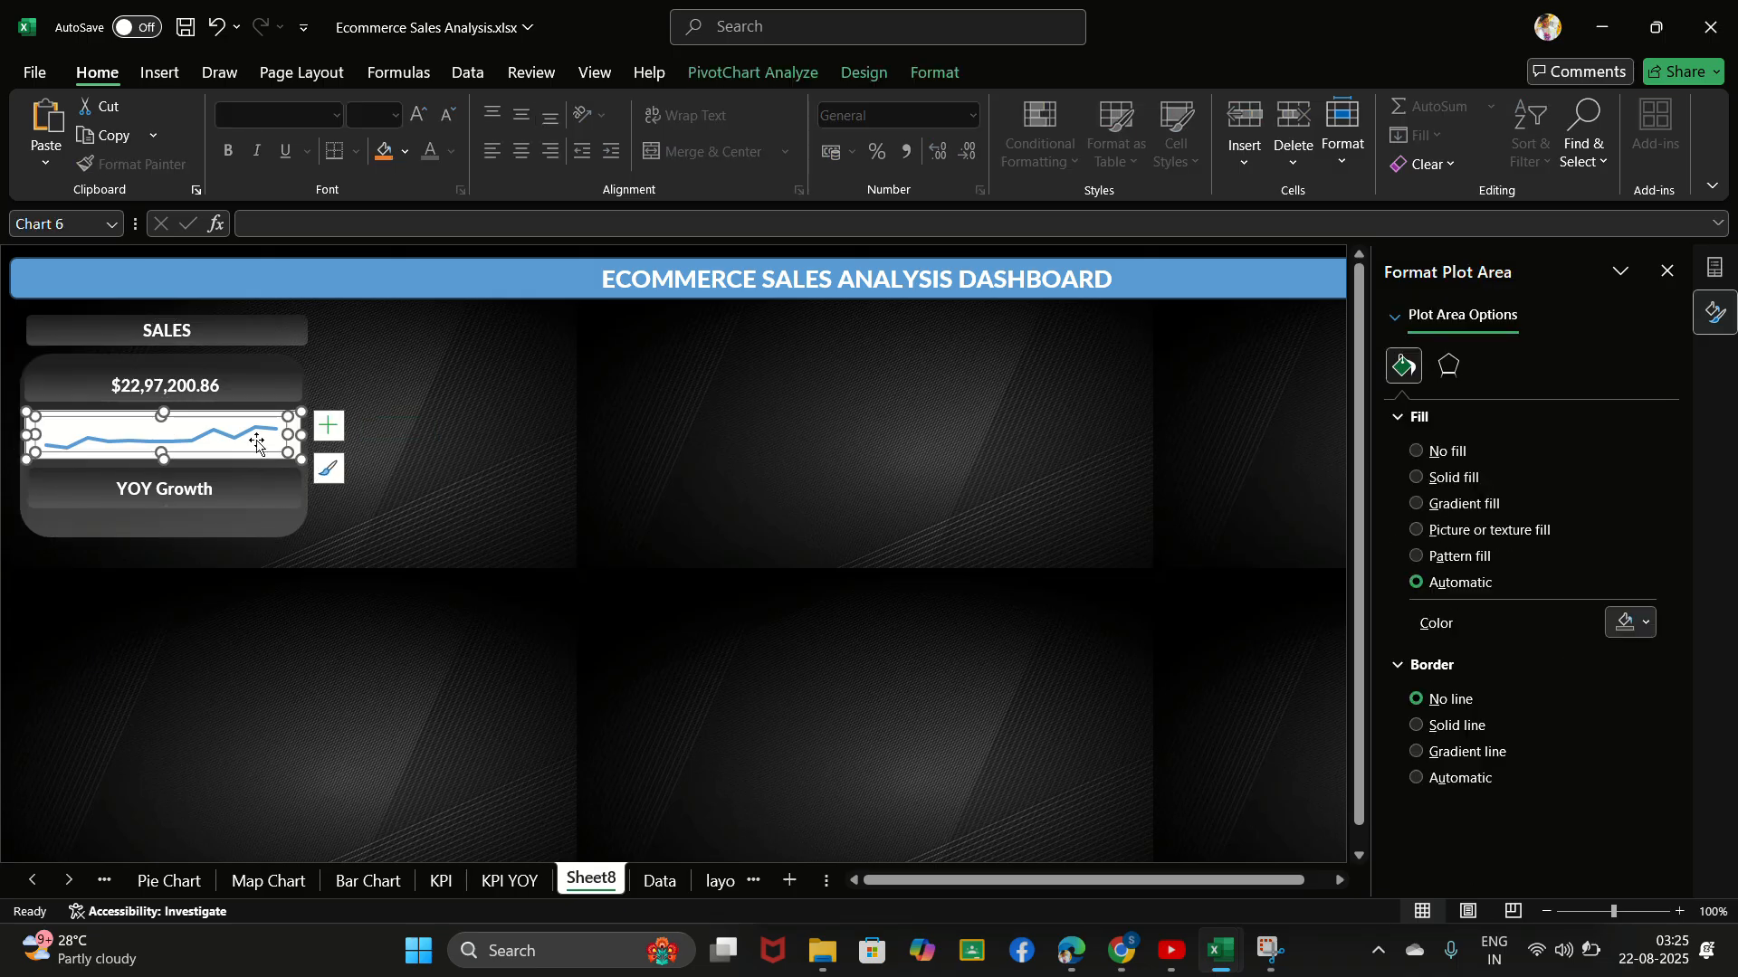
left_click(513, 445)
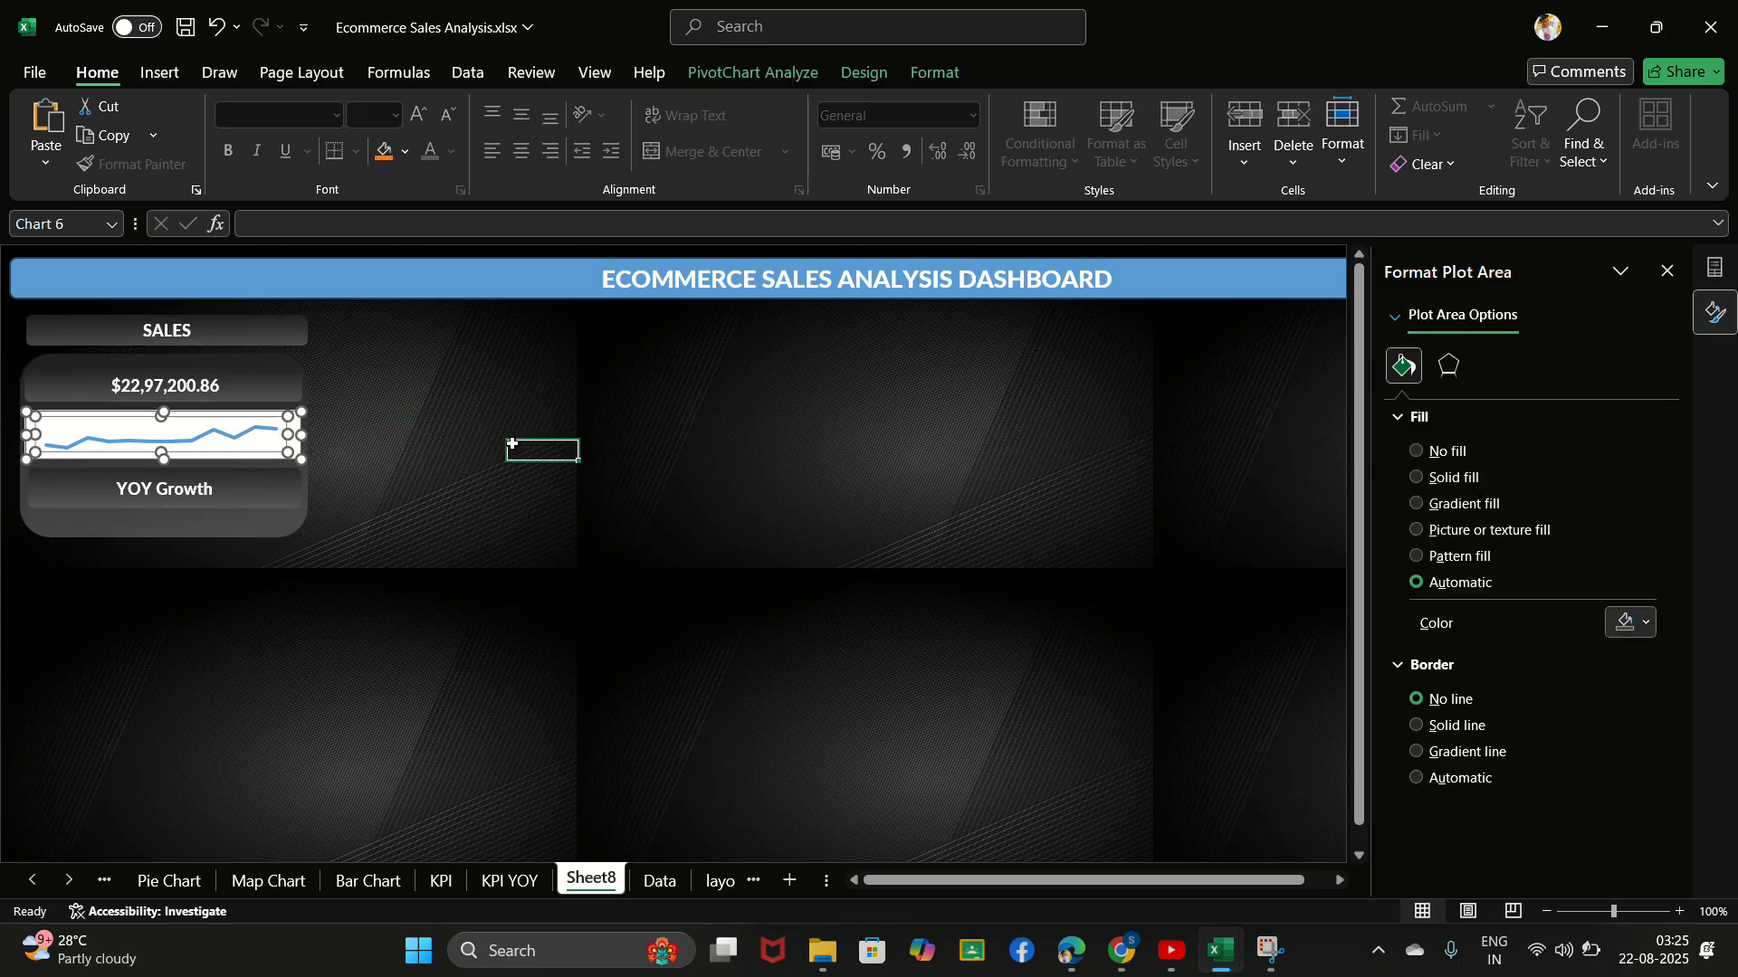
right_click(512, 444)
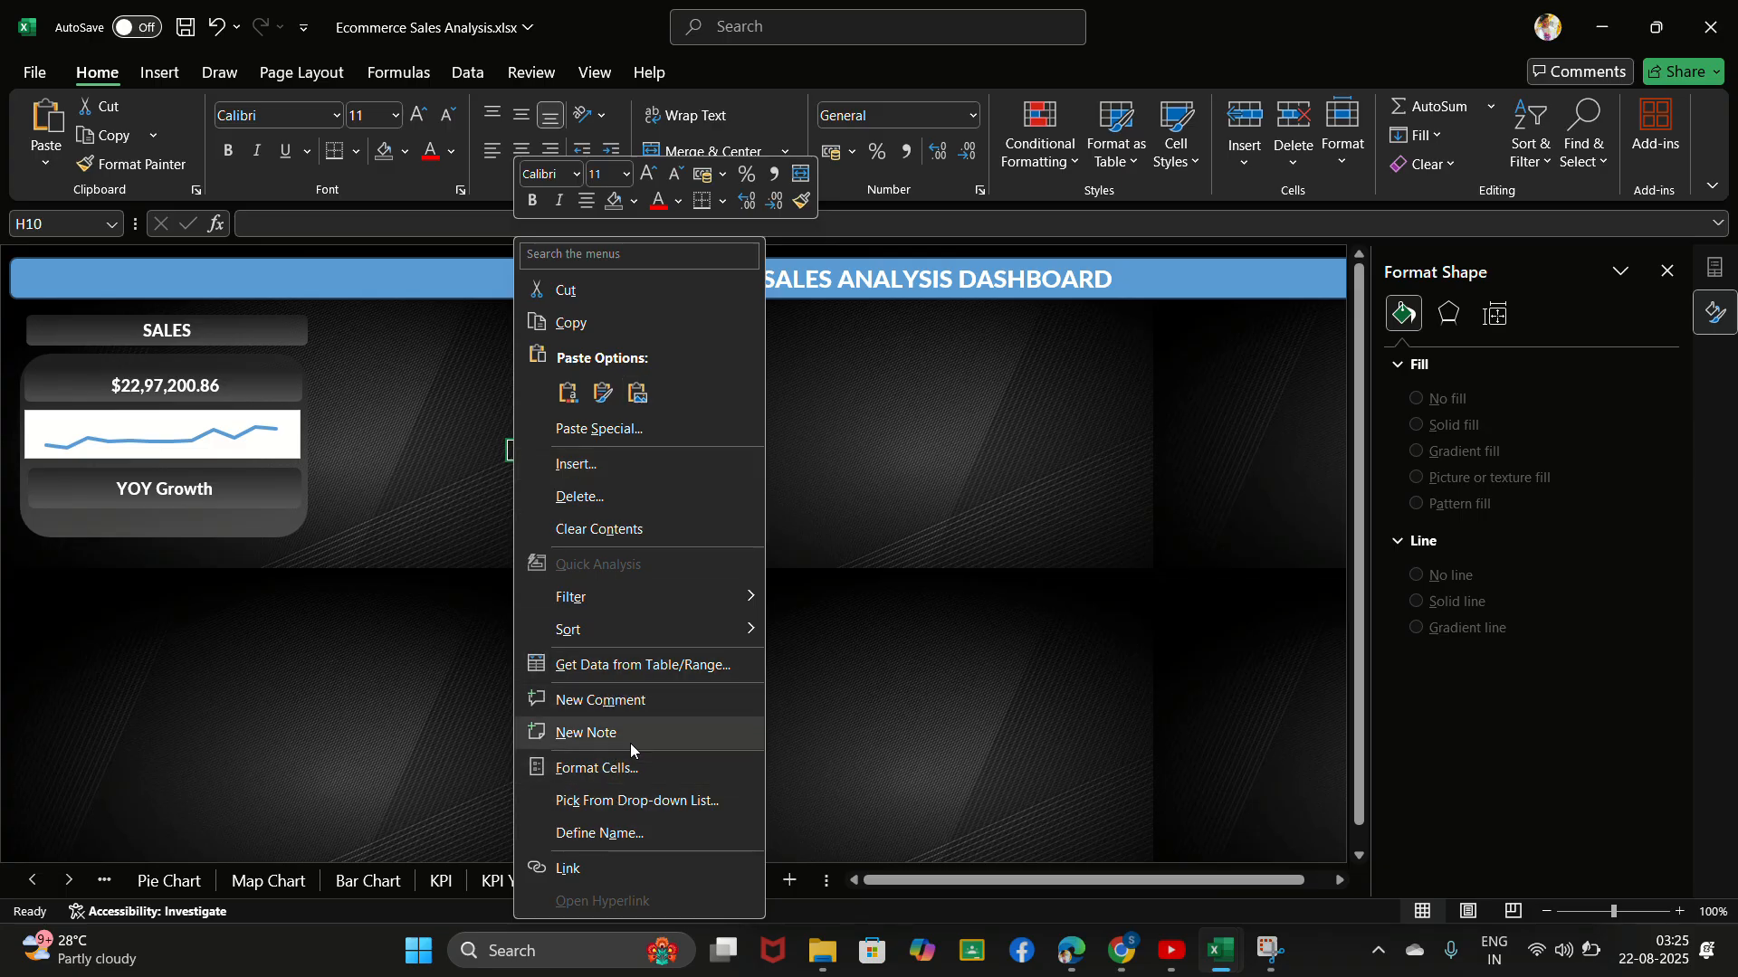
left_click(931, 648)
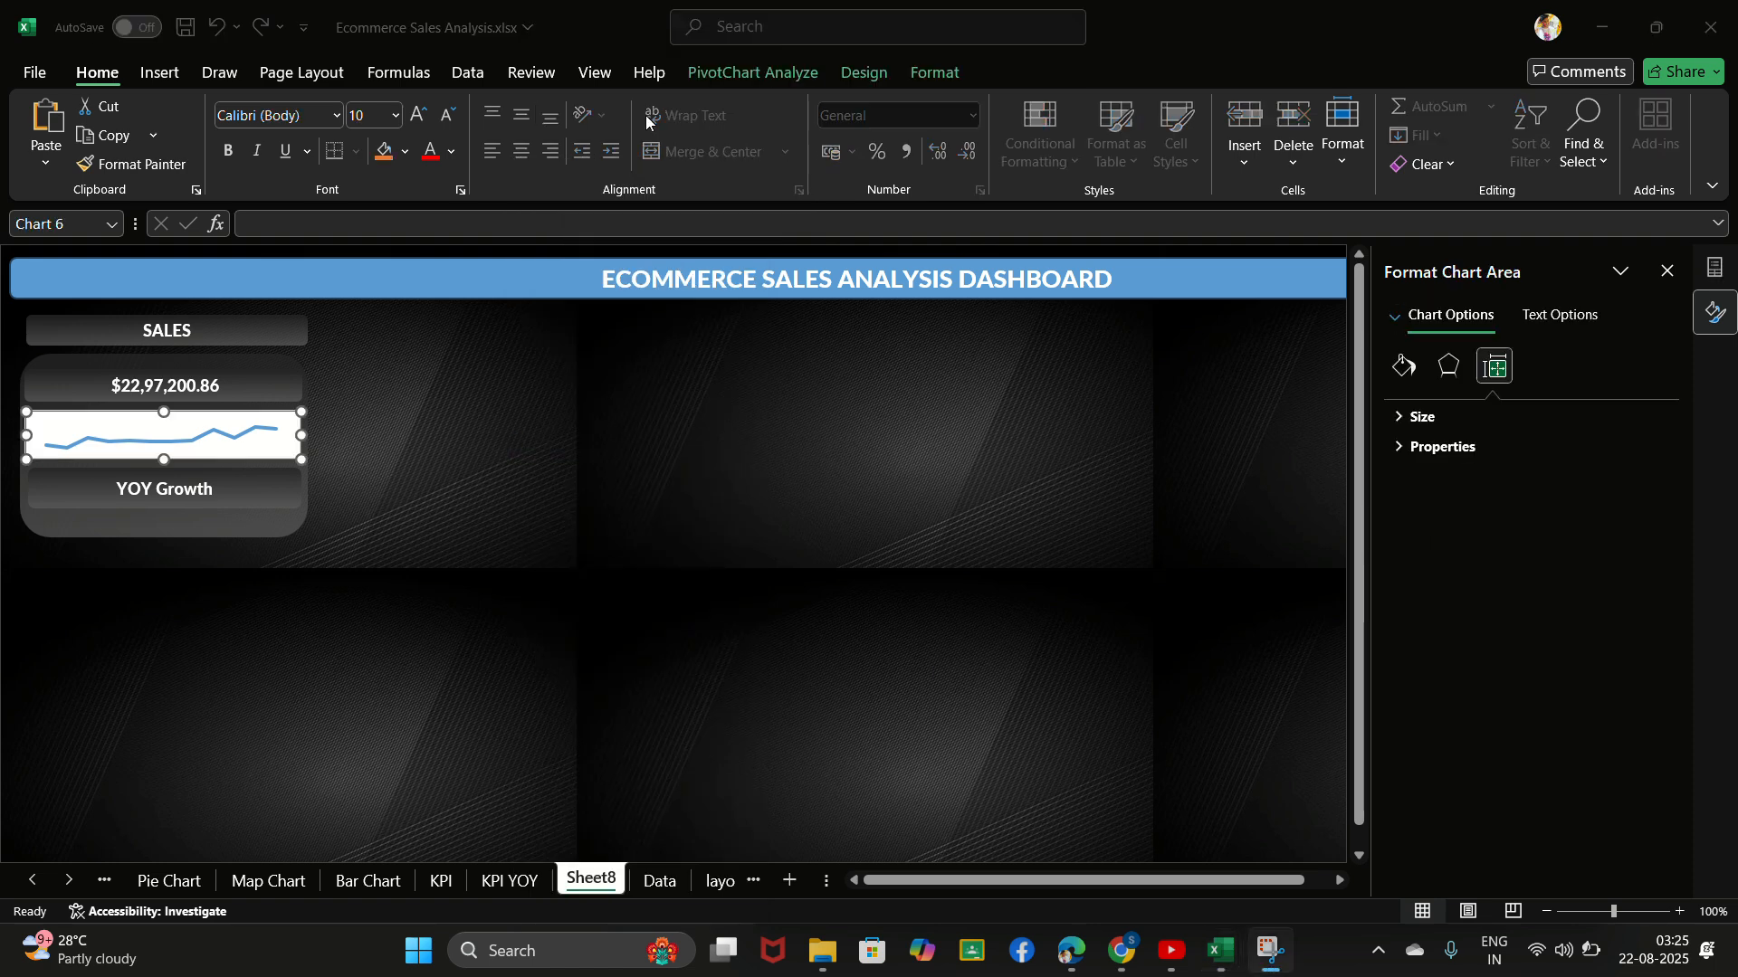
- Set the sales trend chart's area to no fill and its border to no line
left_click(295, 430)
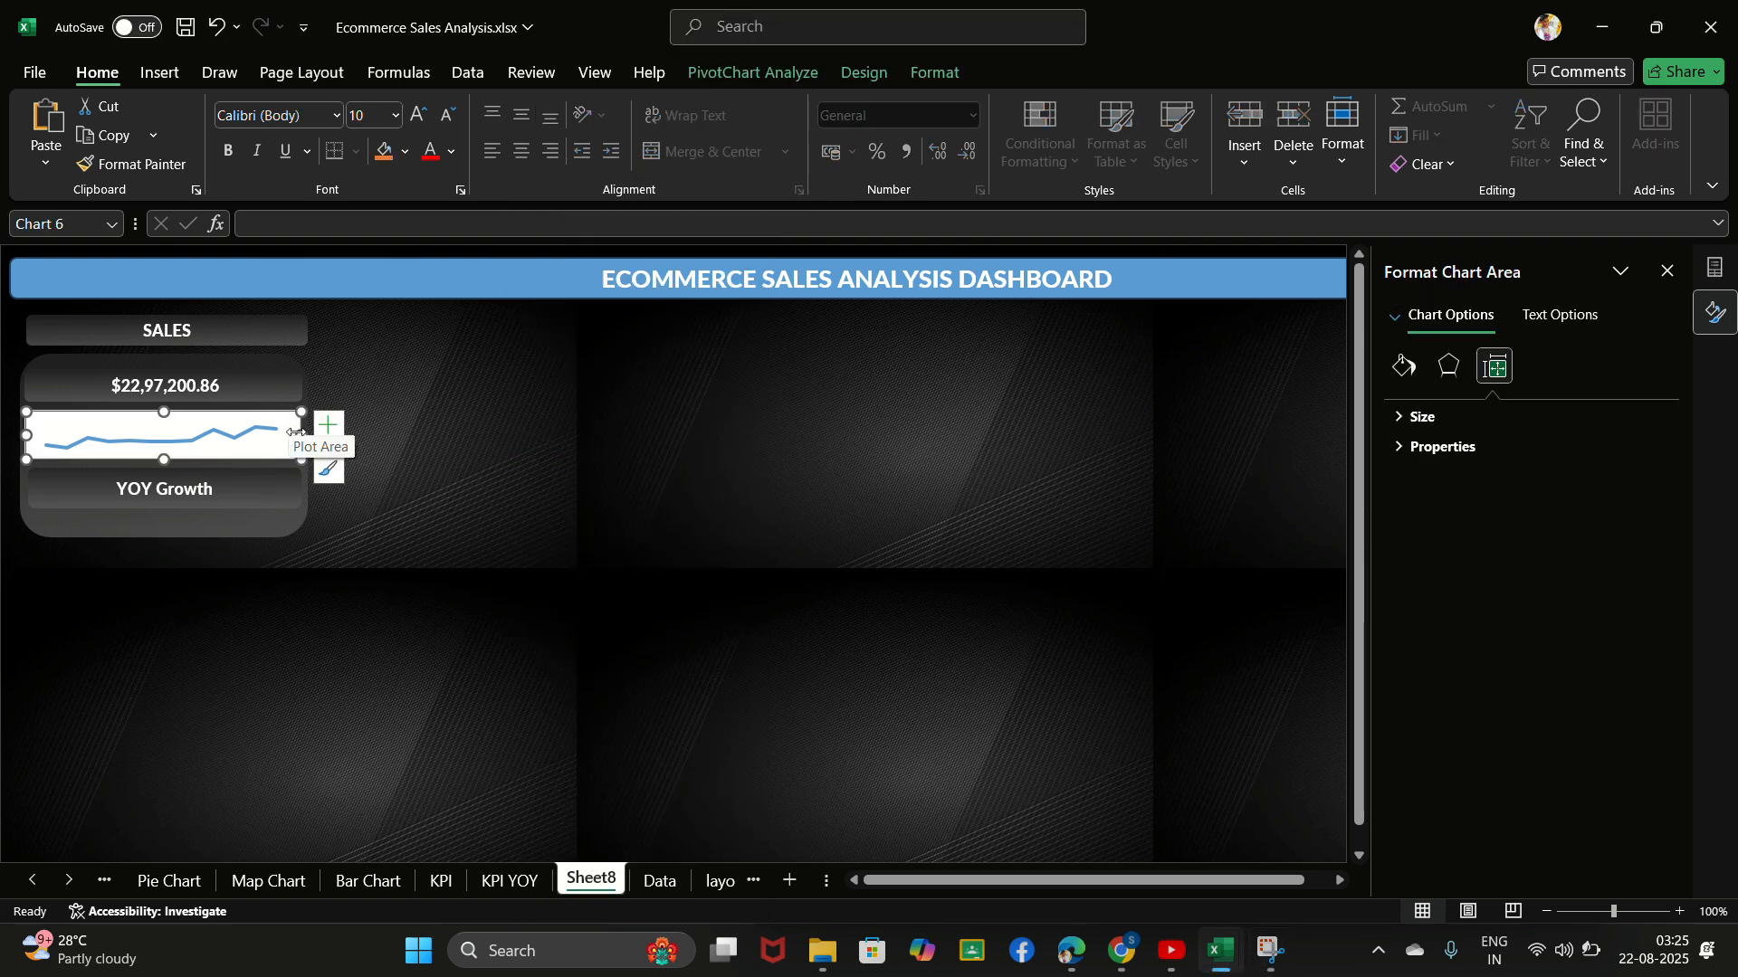
right_click(300, 448)
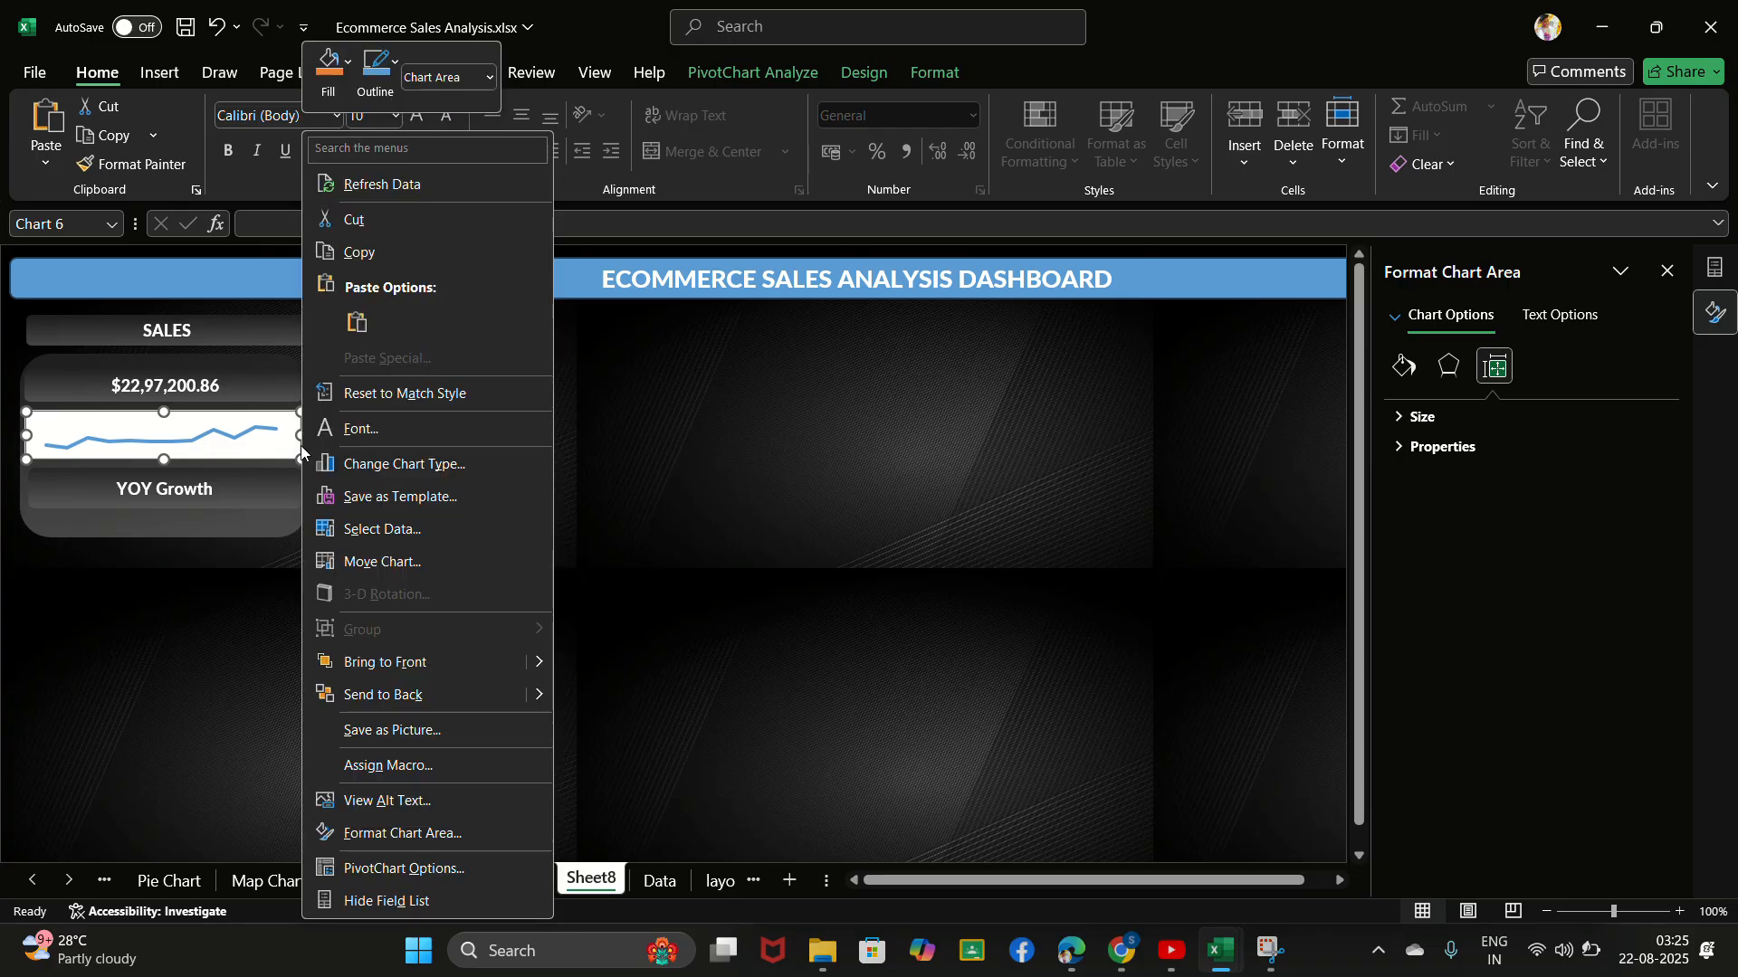
left_click(416, 835)
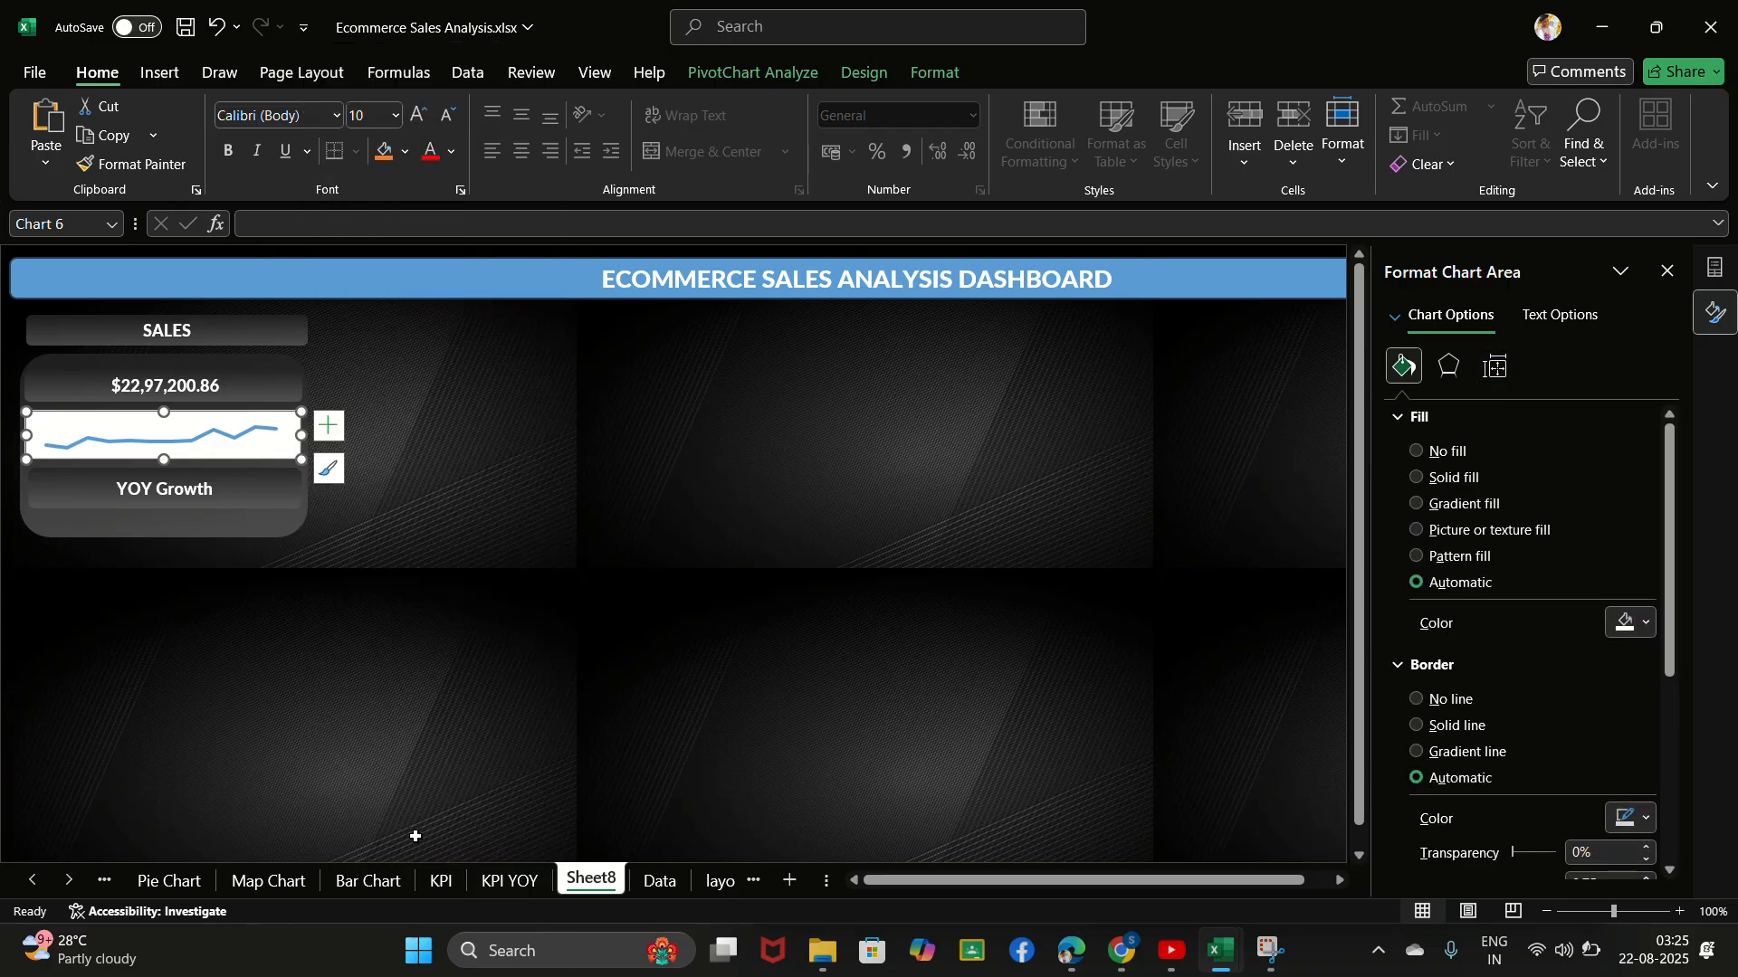
left_click(1417, 453)
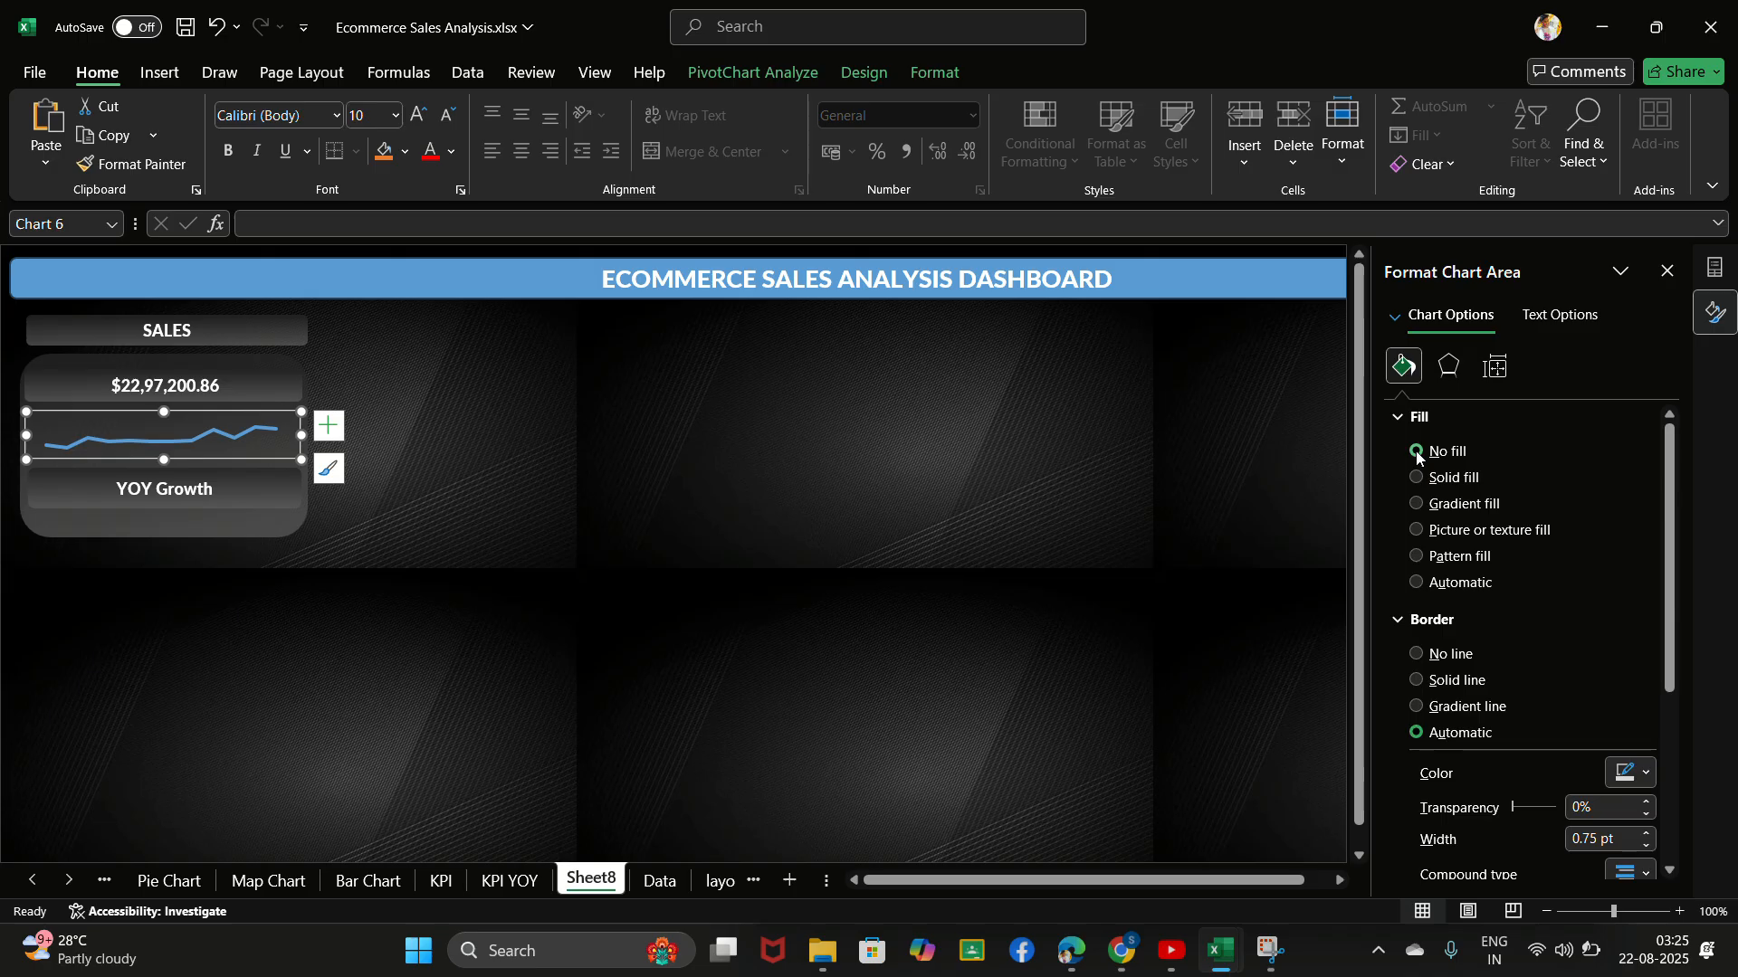
left_click(757, 42)
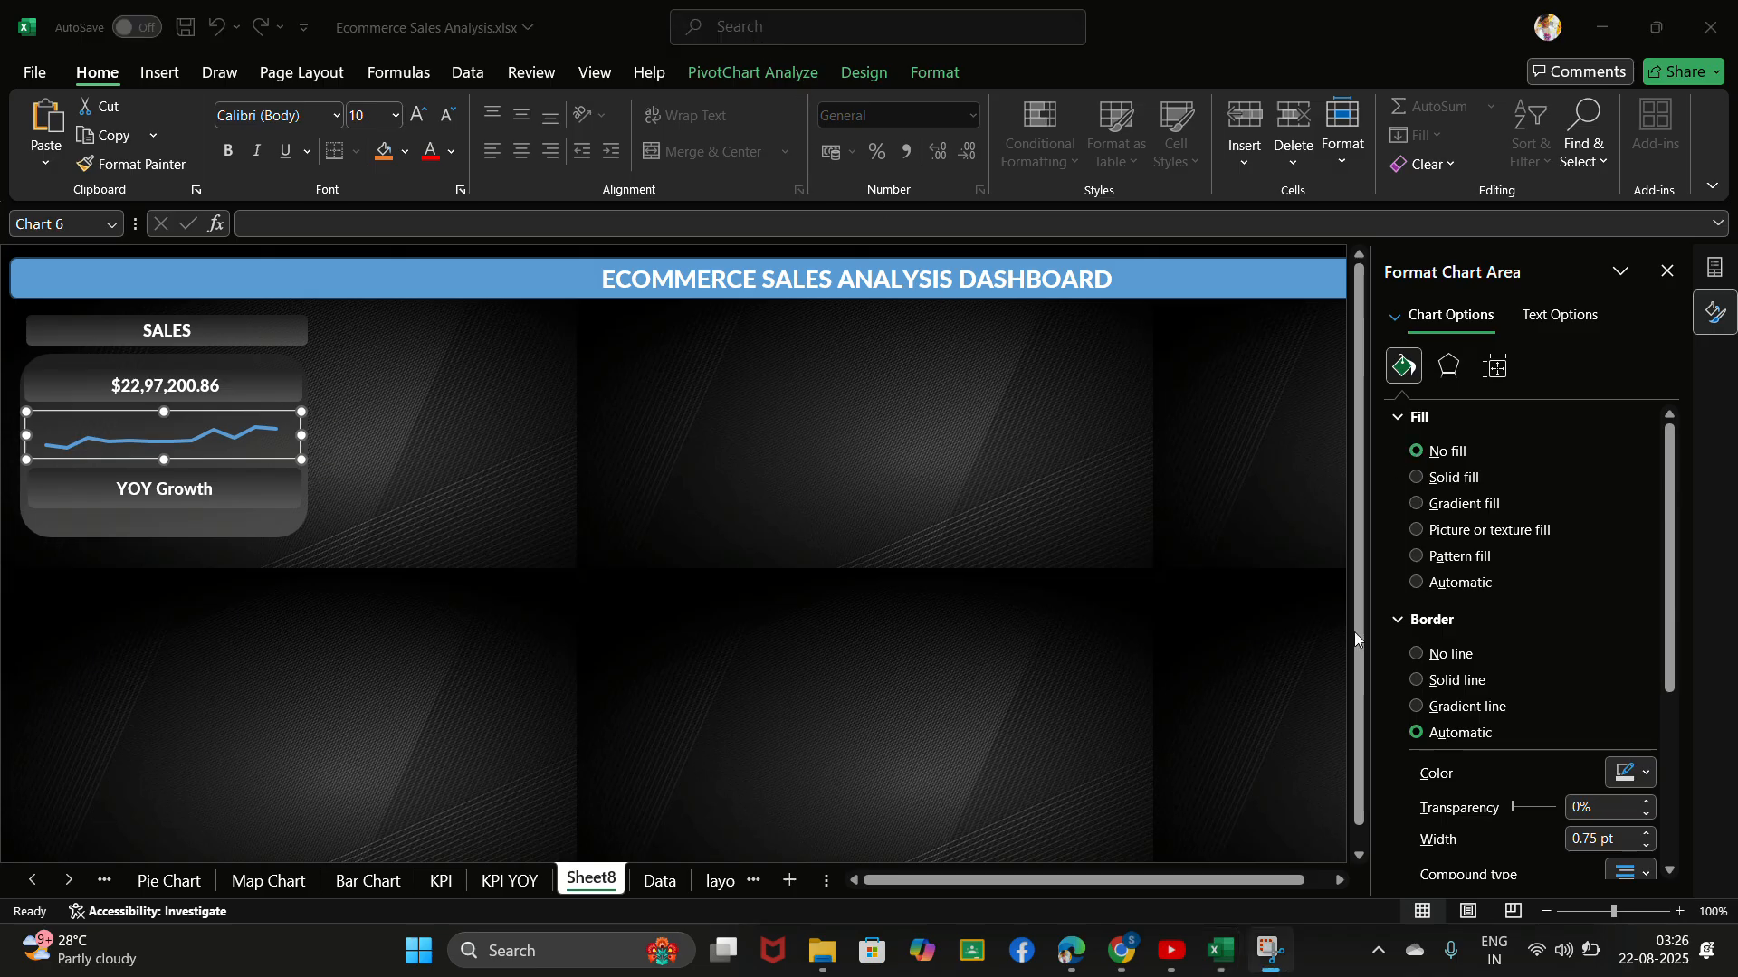
left_click(1418, 655)
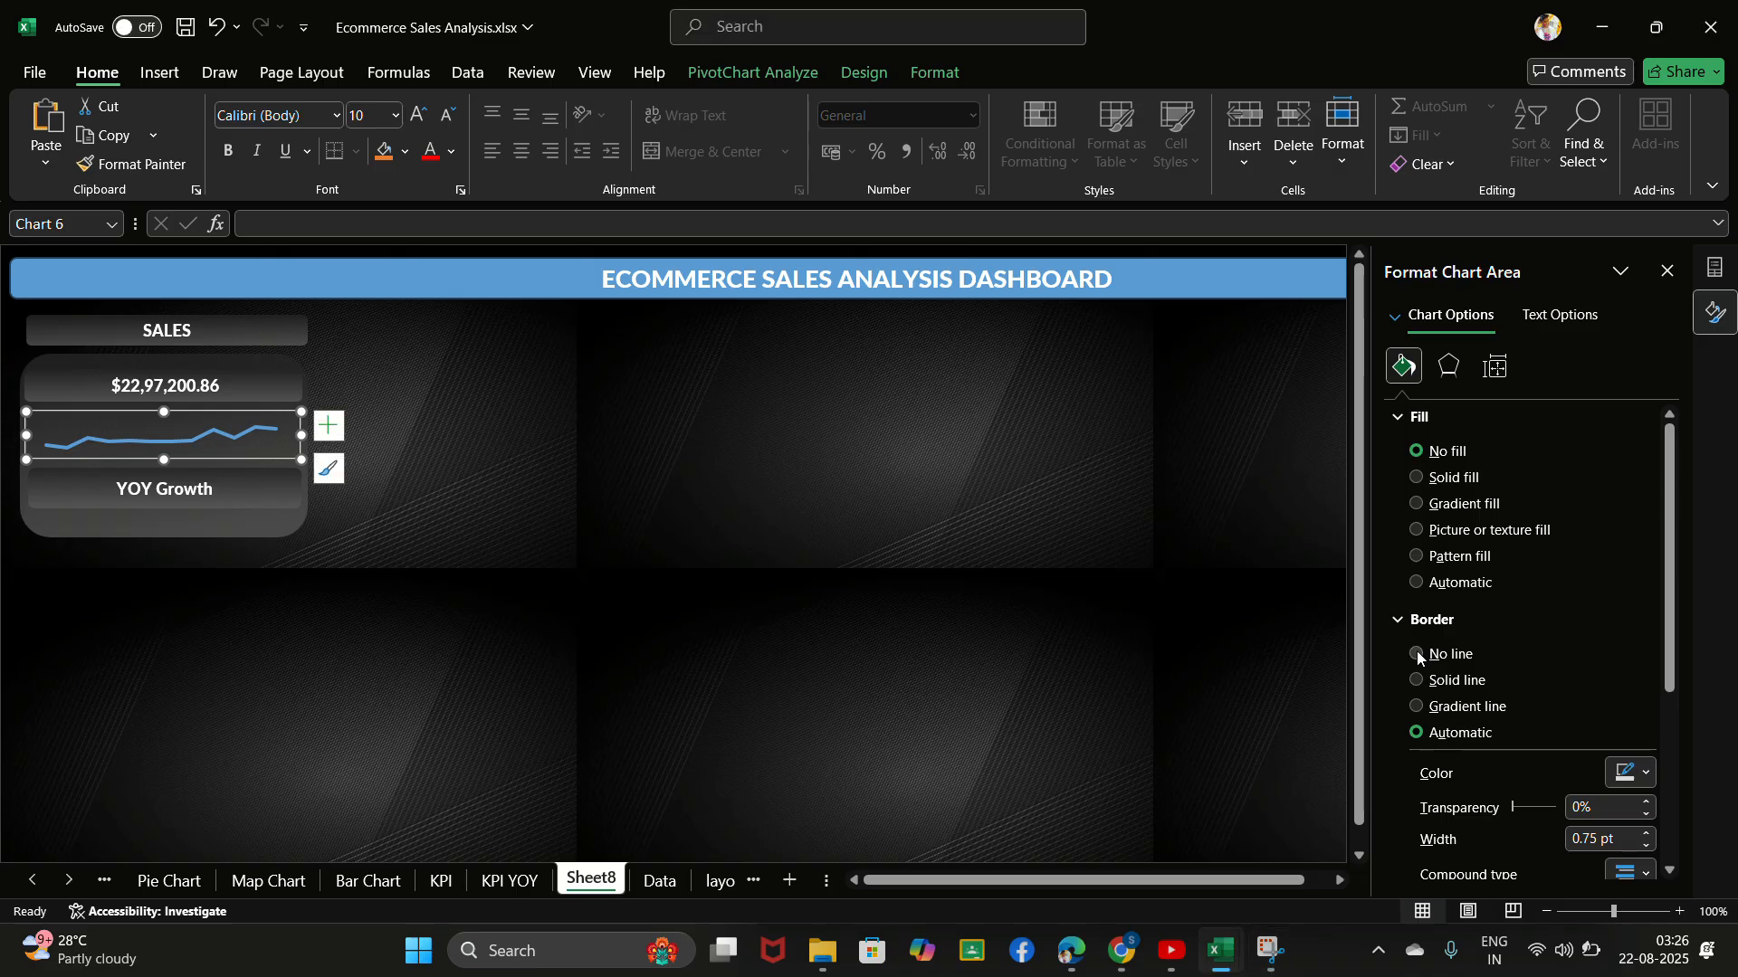
left_click(1417, 654)
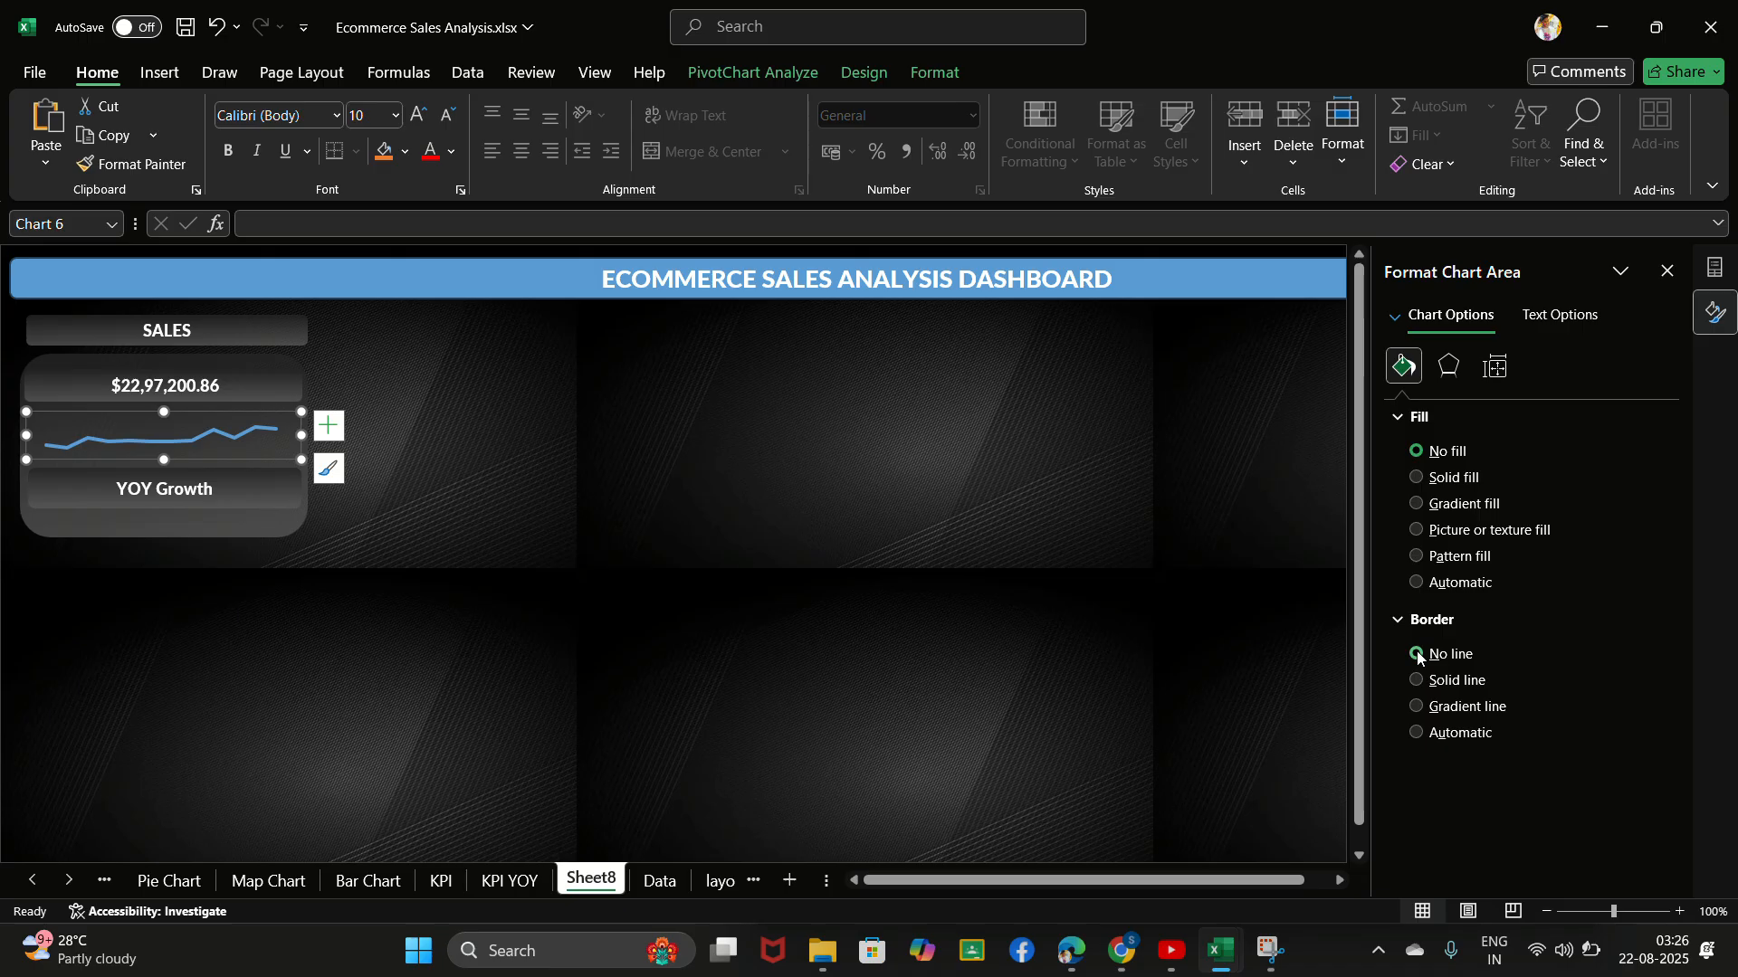
left_click(738, 40)
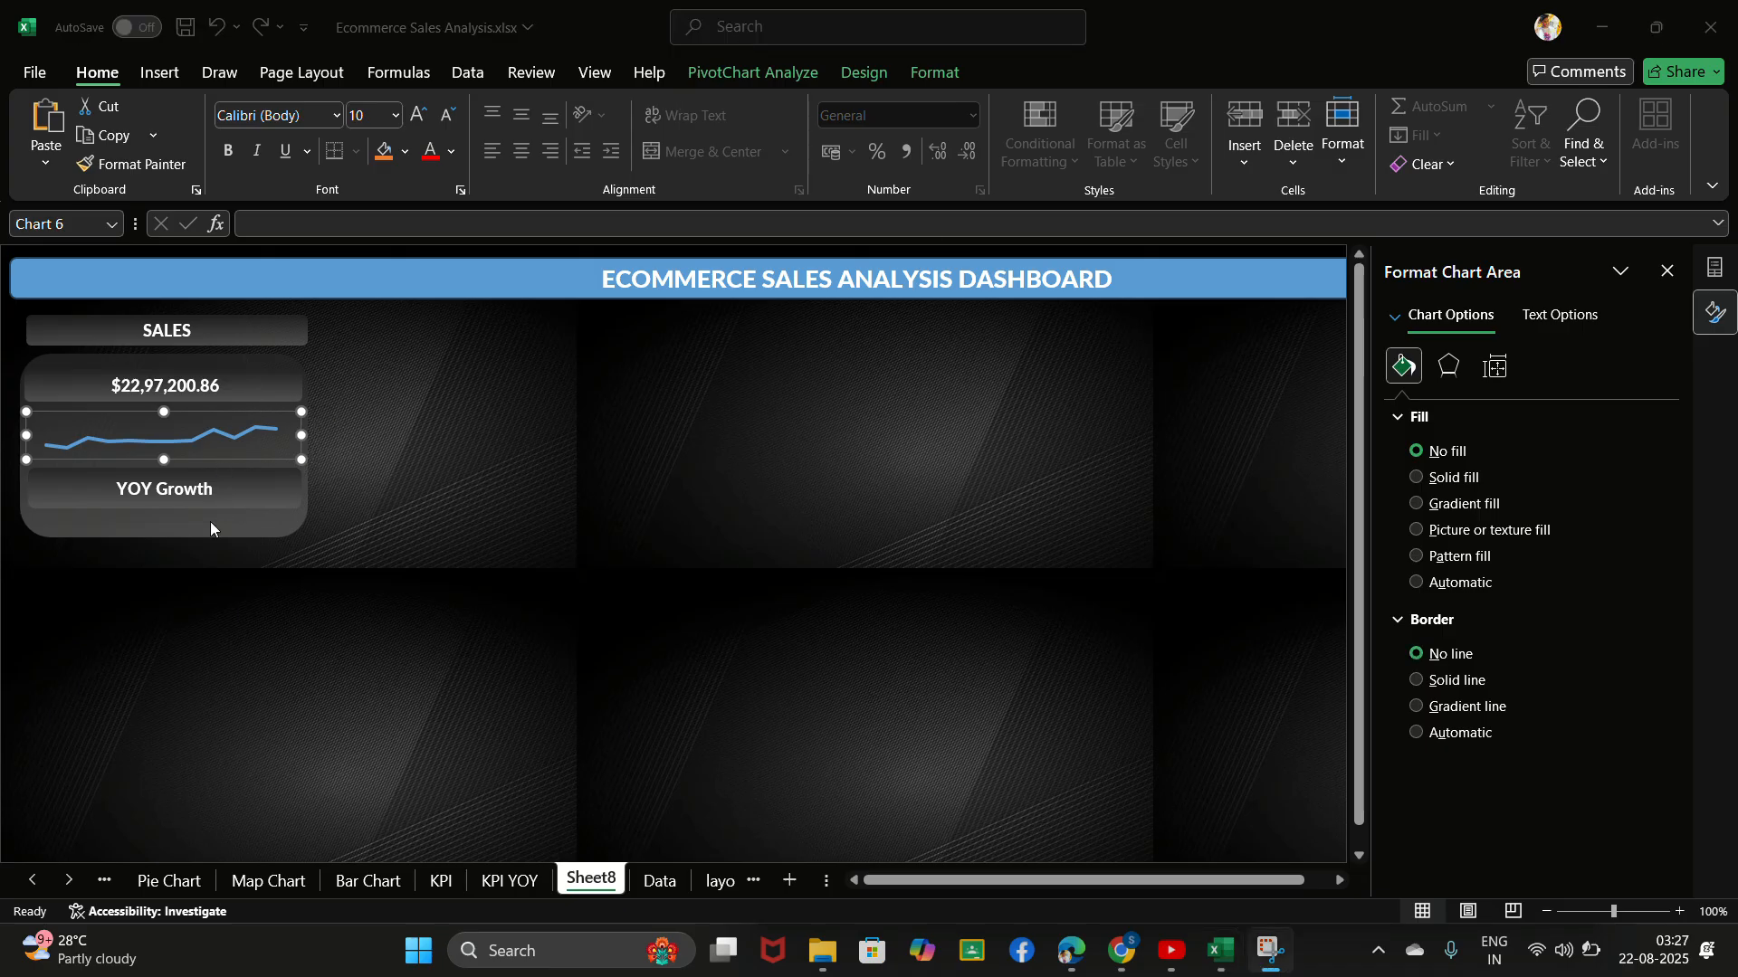
left_click(243, 428)
left_click(242, 428)
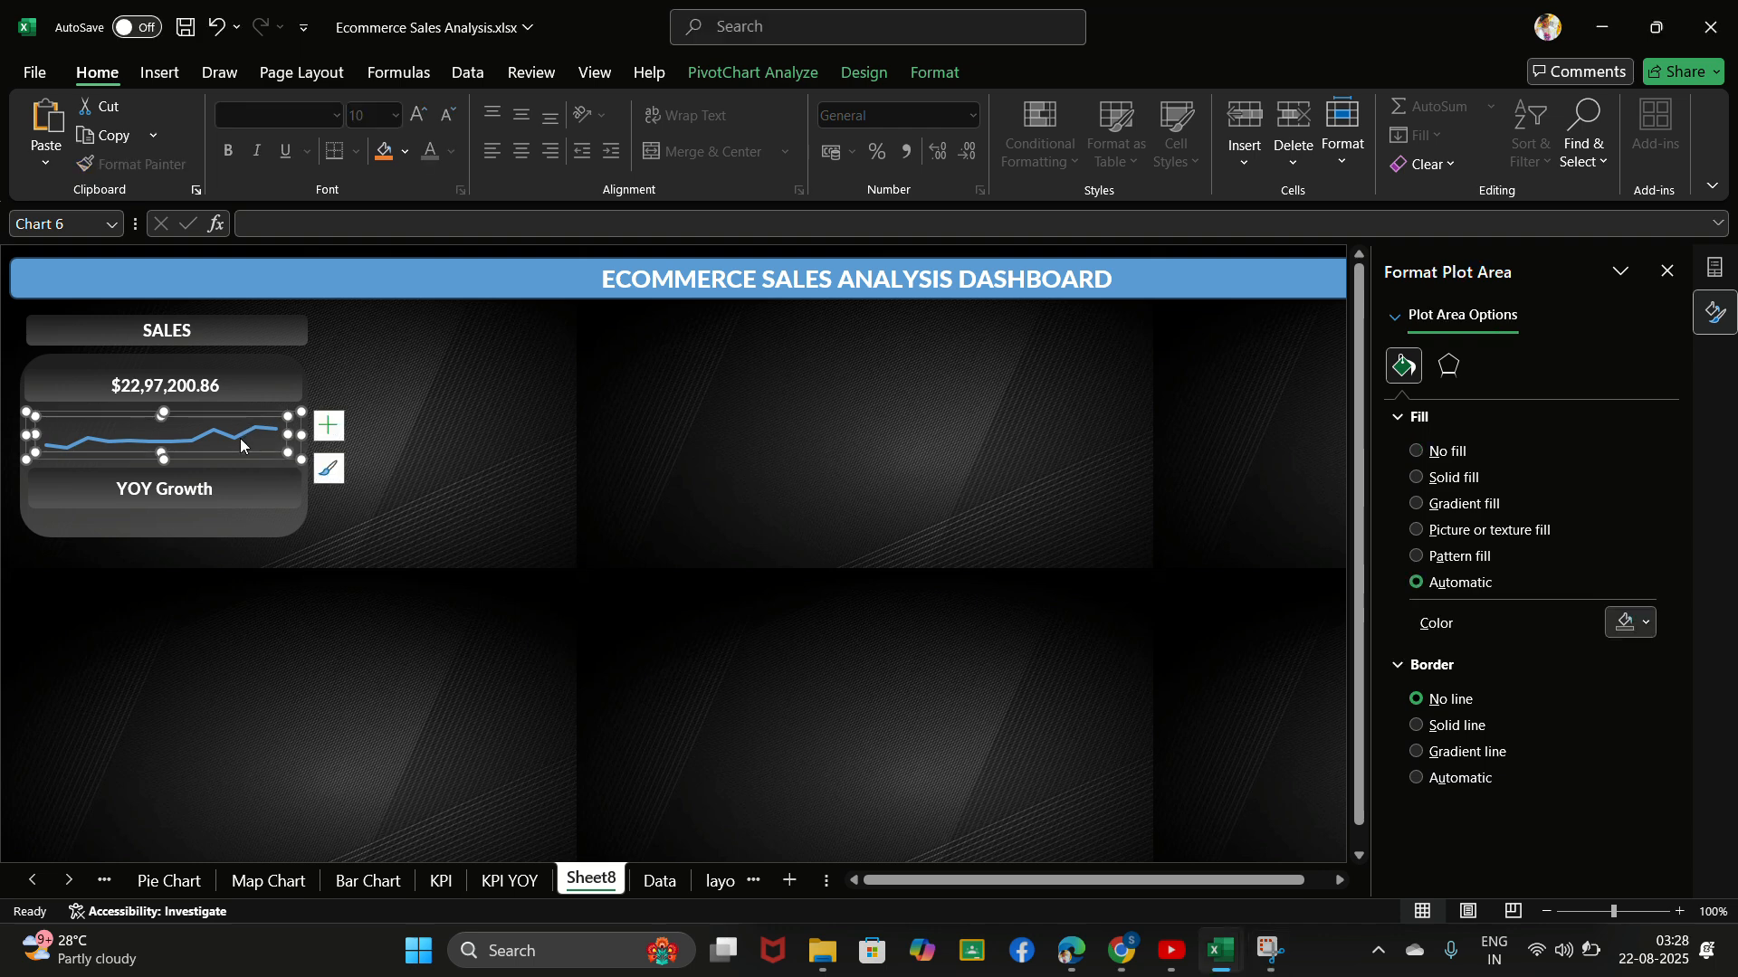
left_click(240, 438)
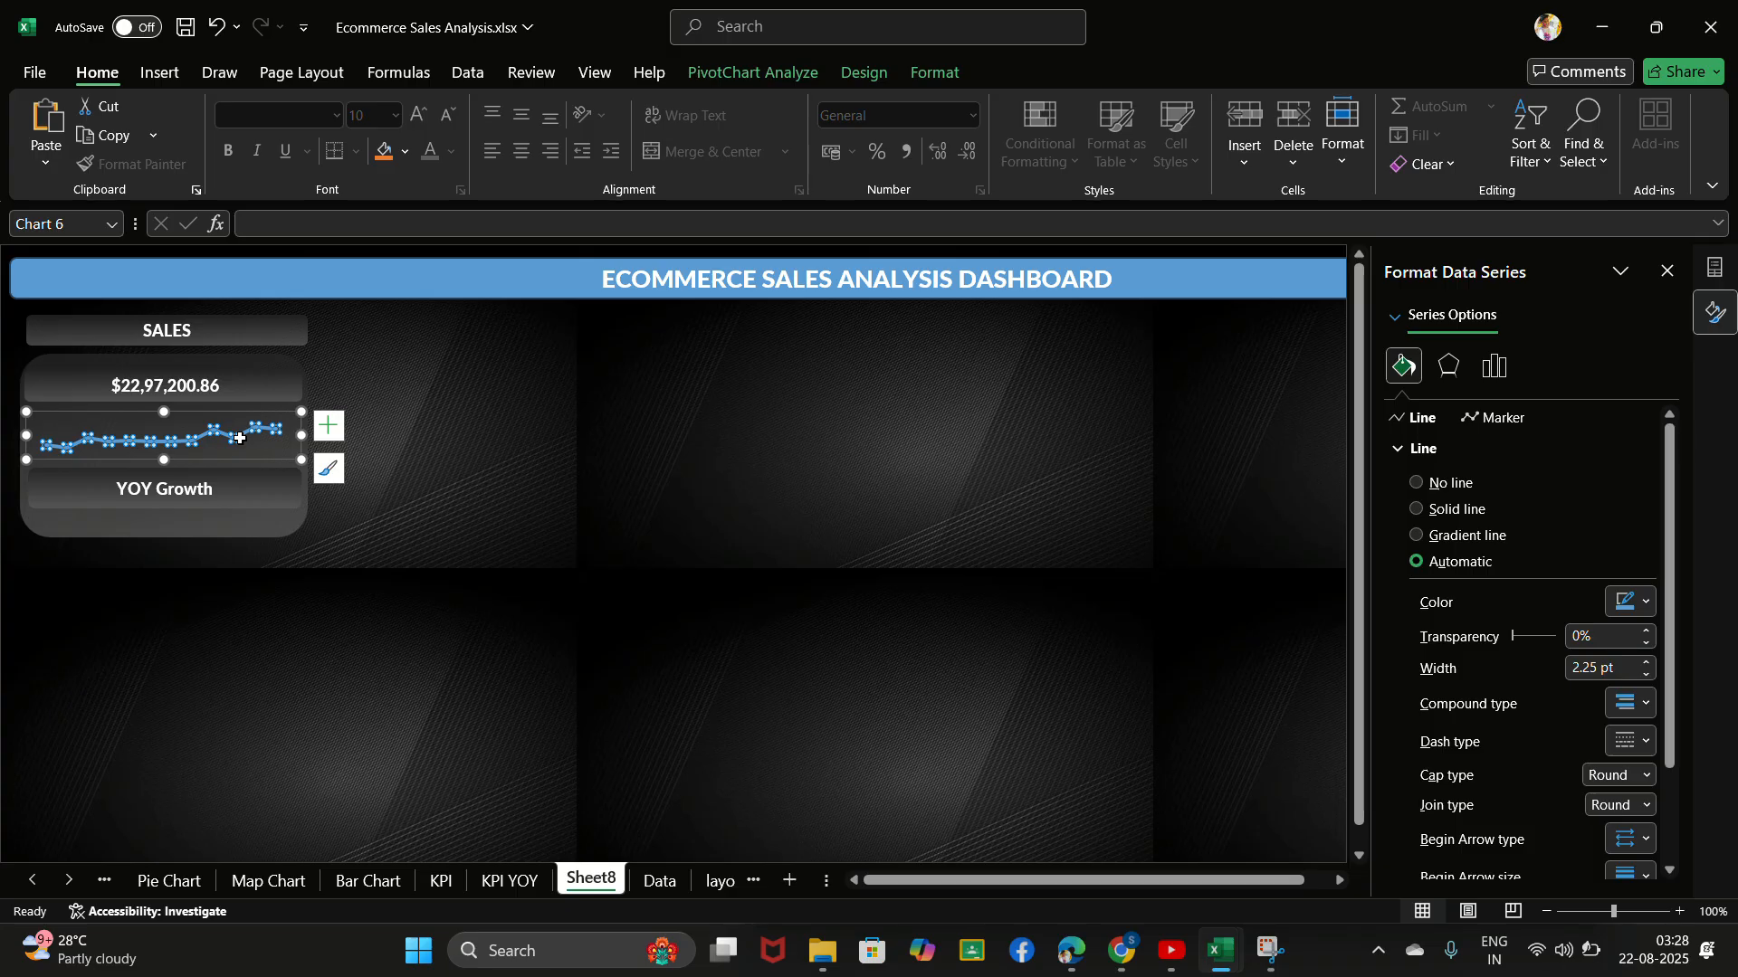
right_click(240, 438)
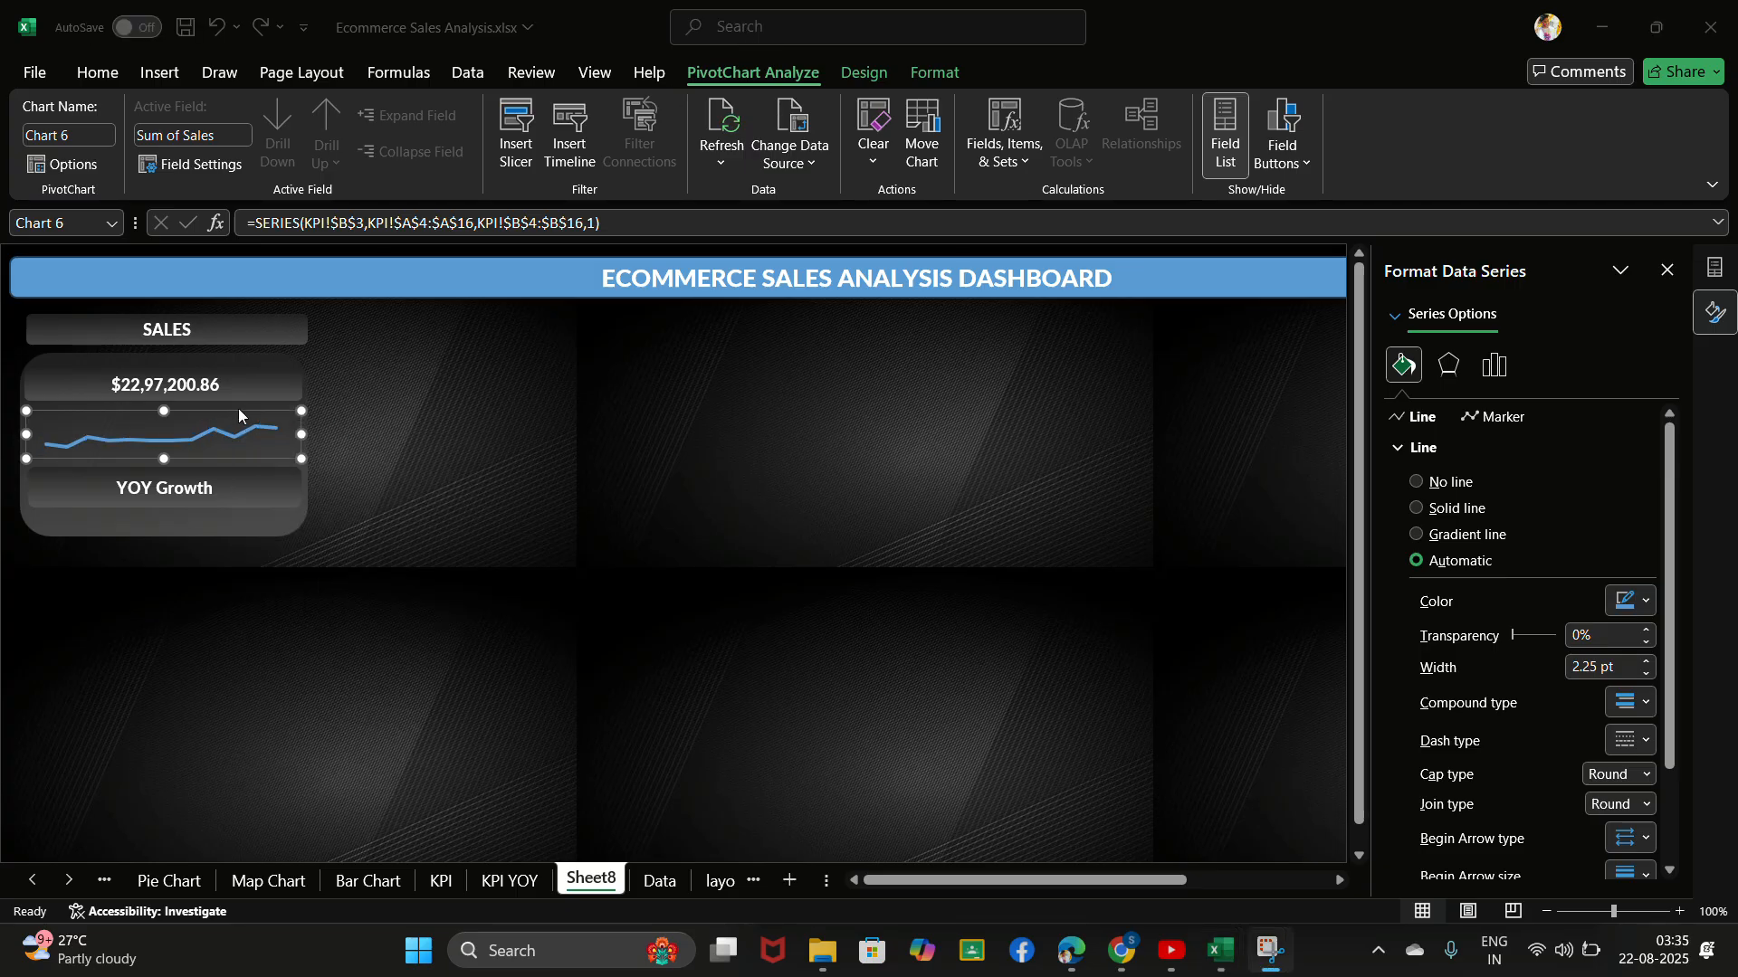
left_click(226, 441)
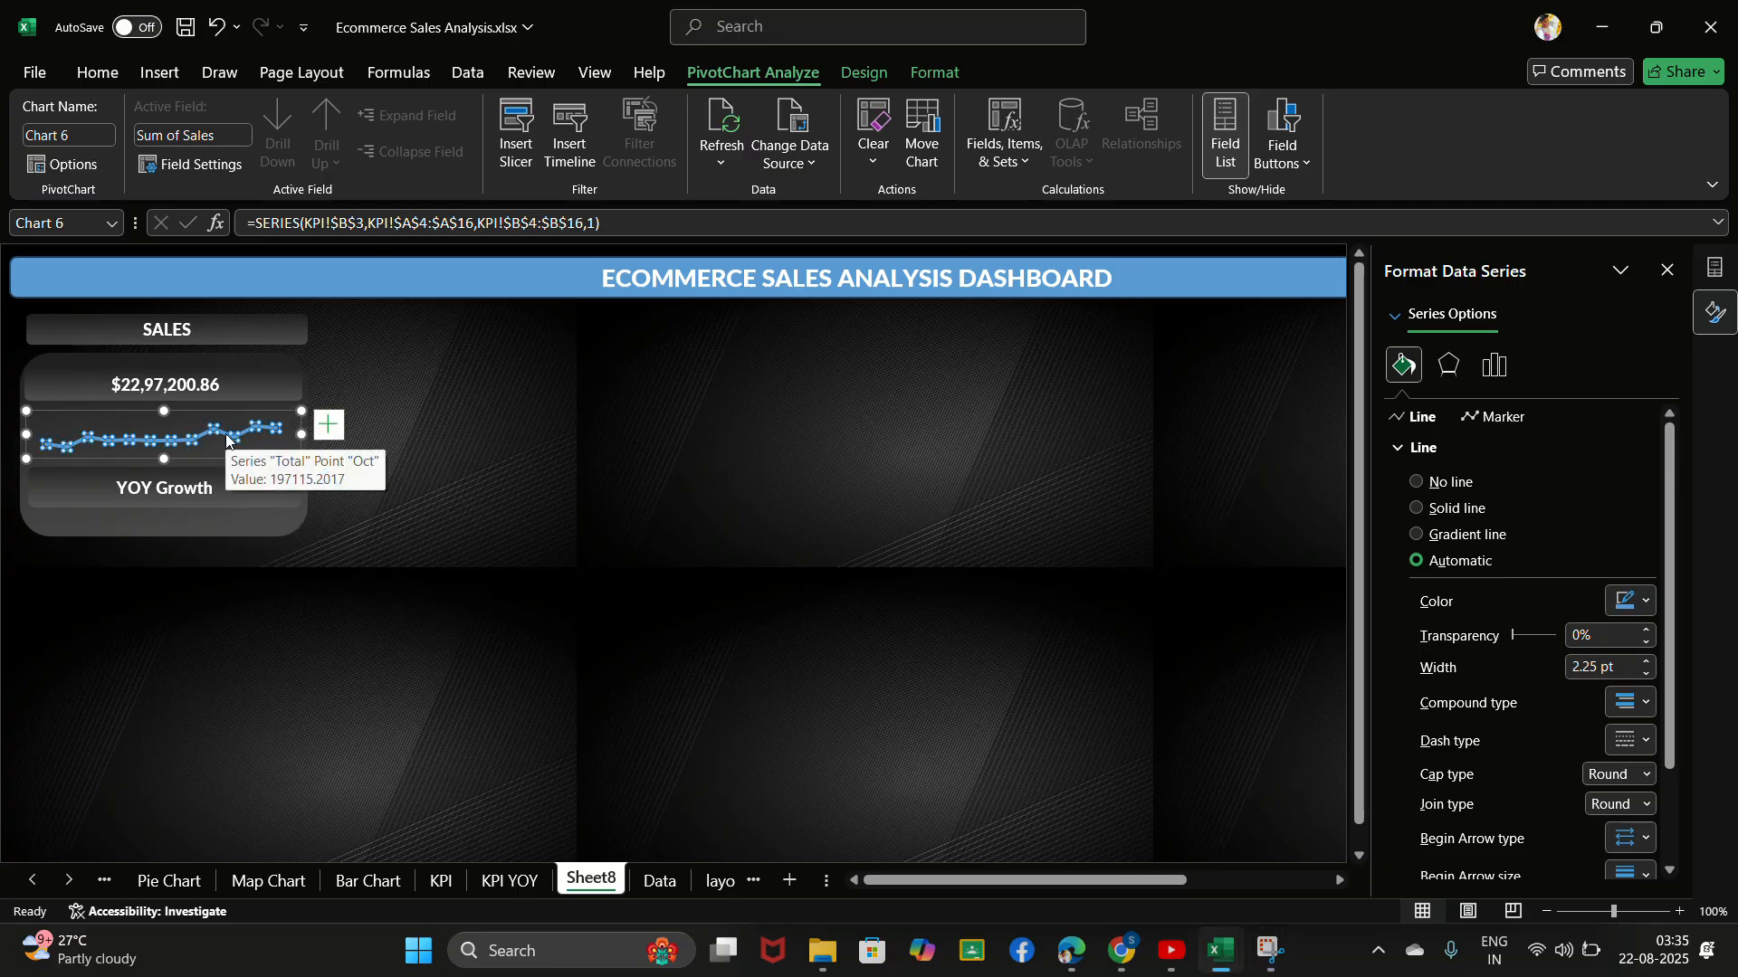
left_click(290, 442)
right_click(289, 441)
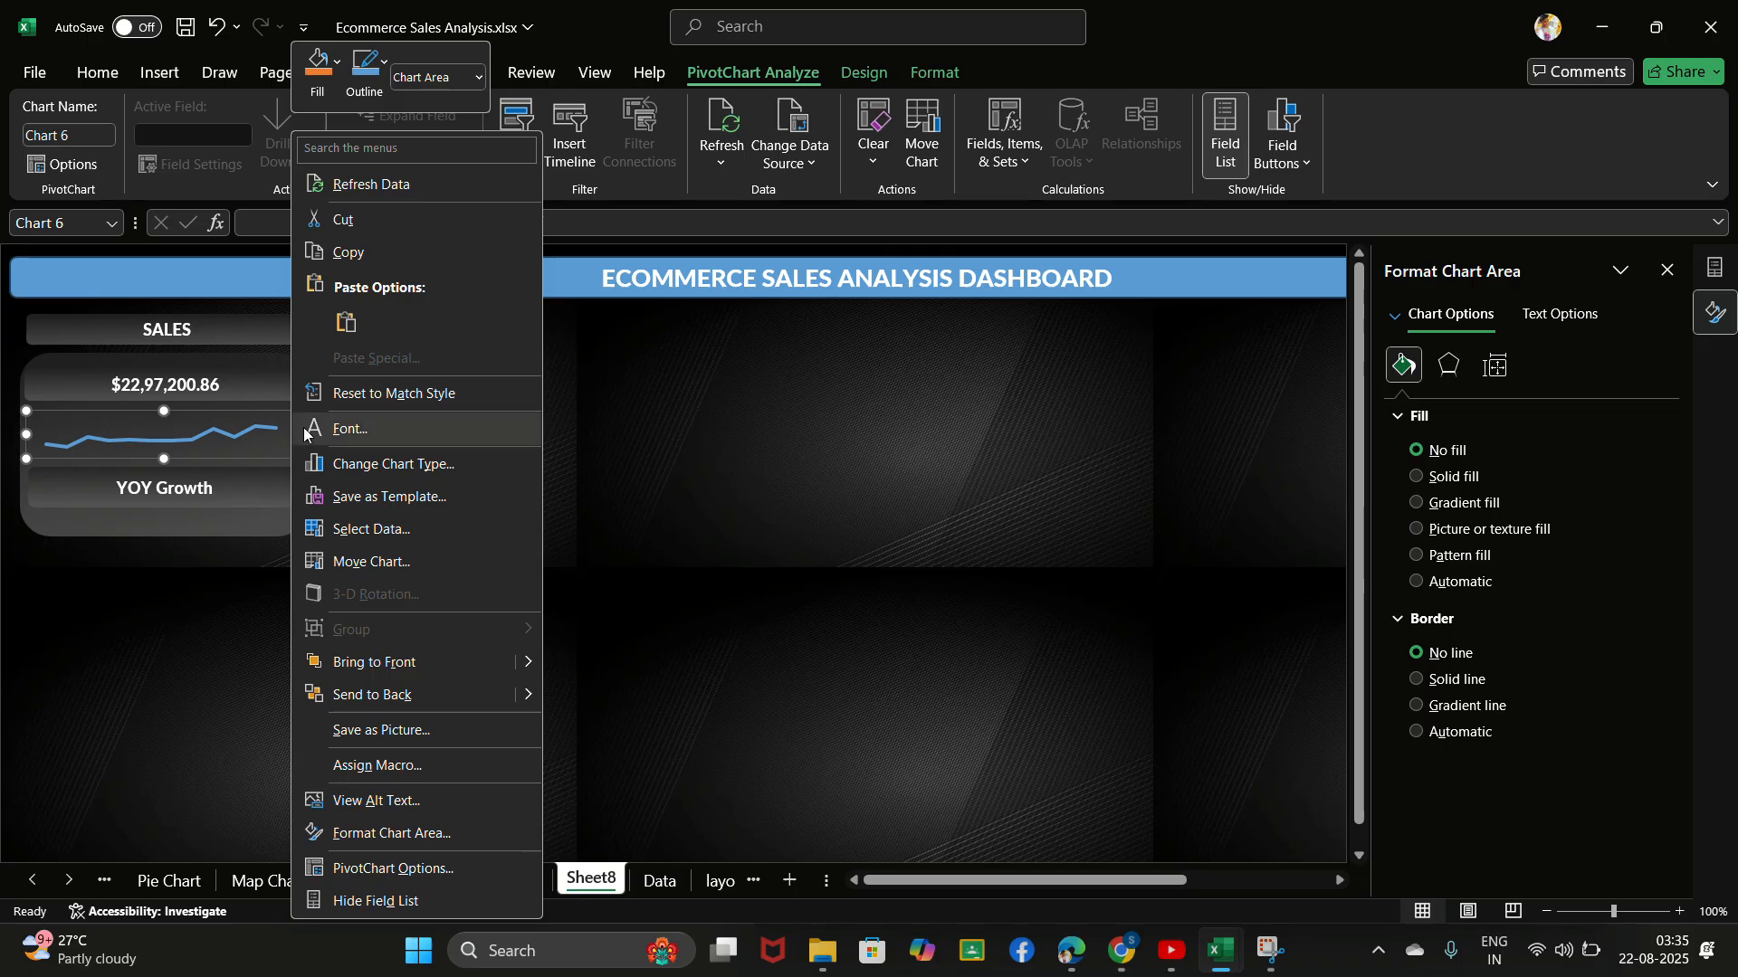
left_click(384, 850)
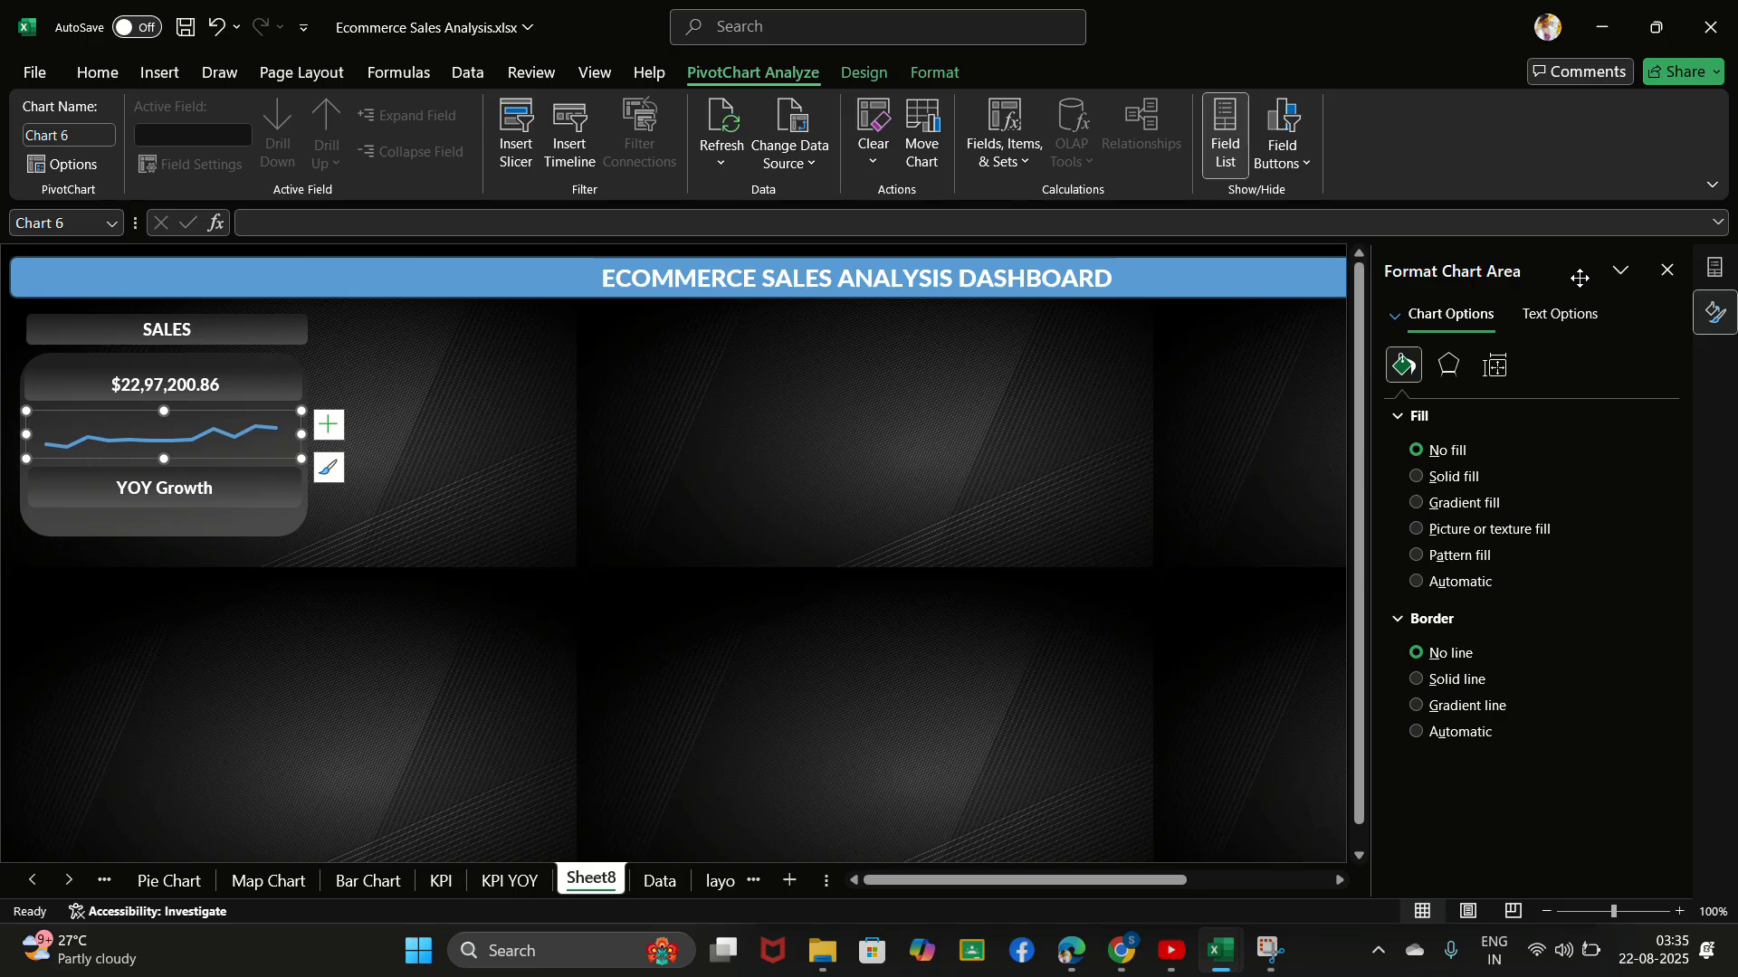
left_click(1620, 273)
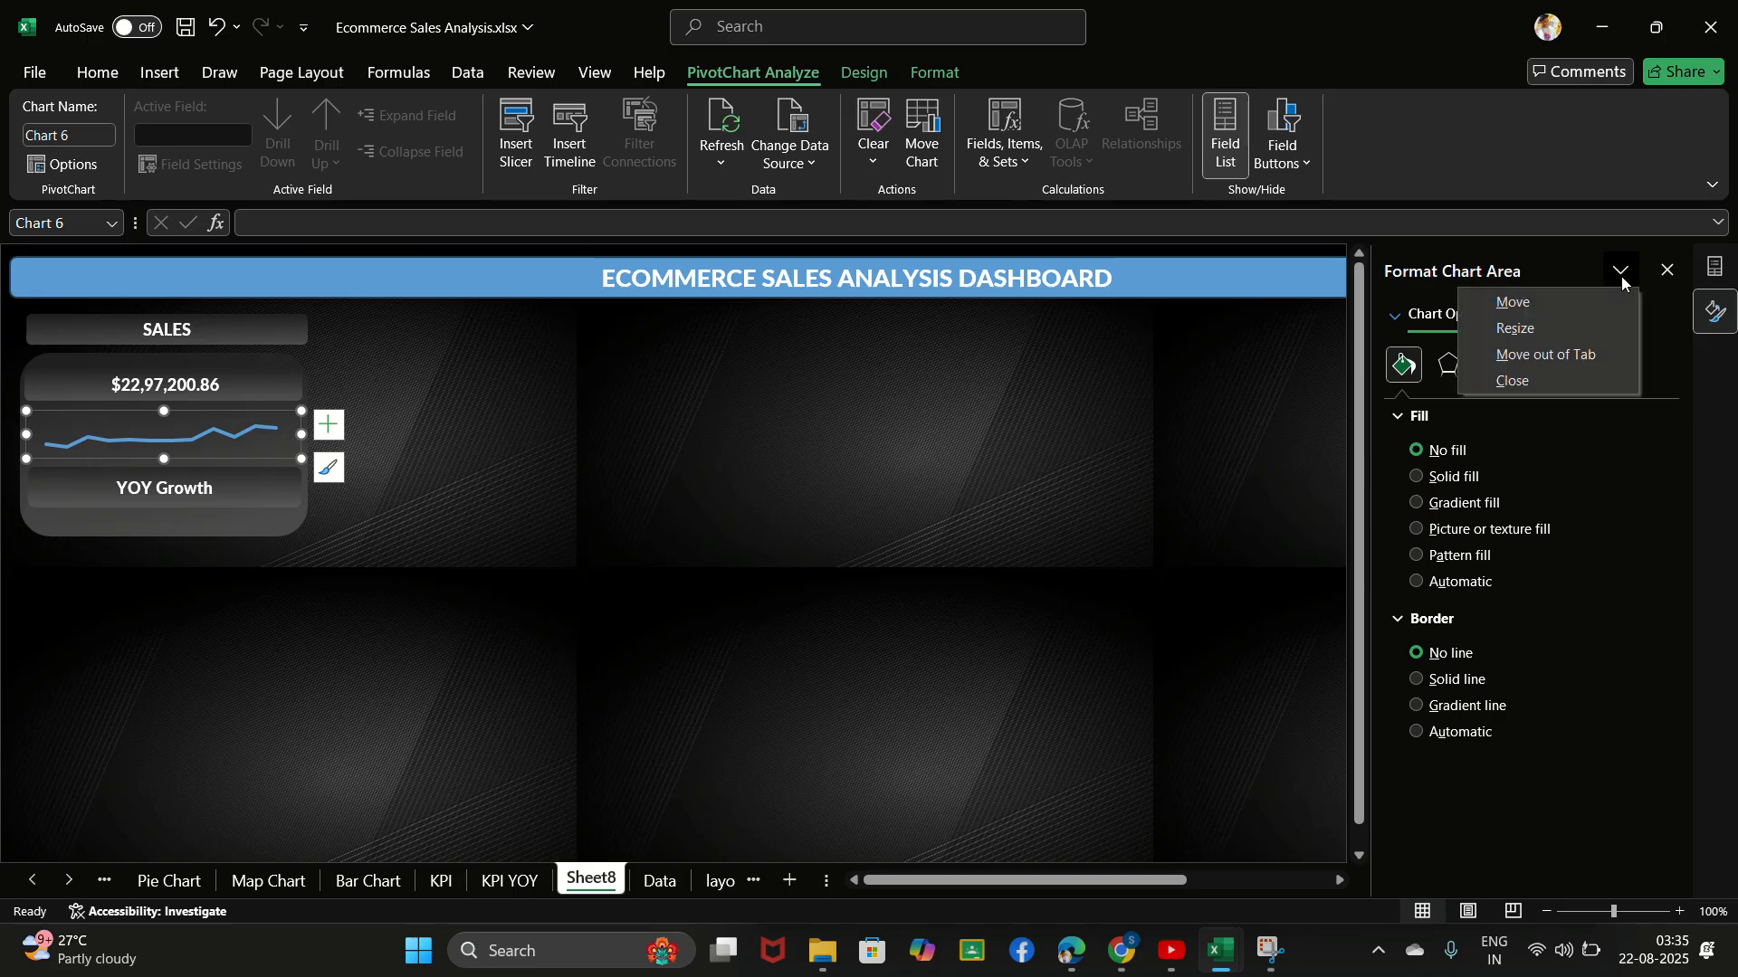
left_click(1589, 466)
left_click(1562, 319)
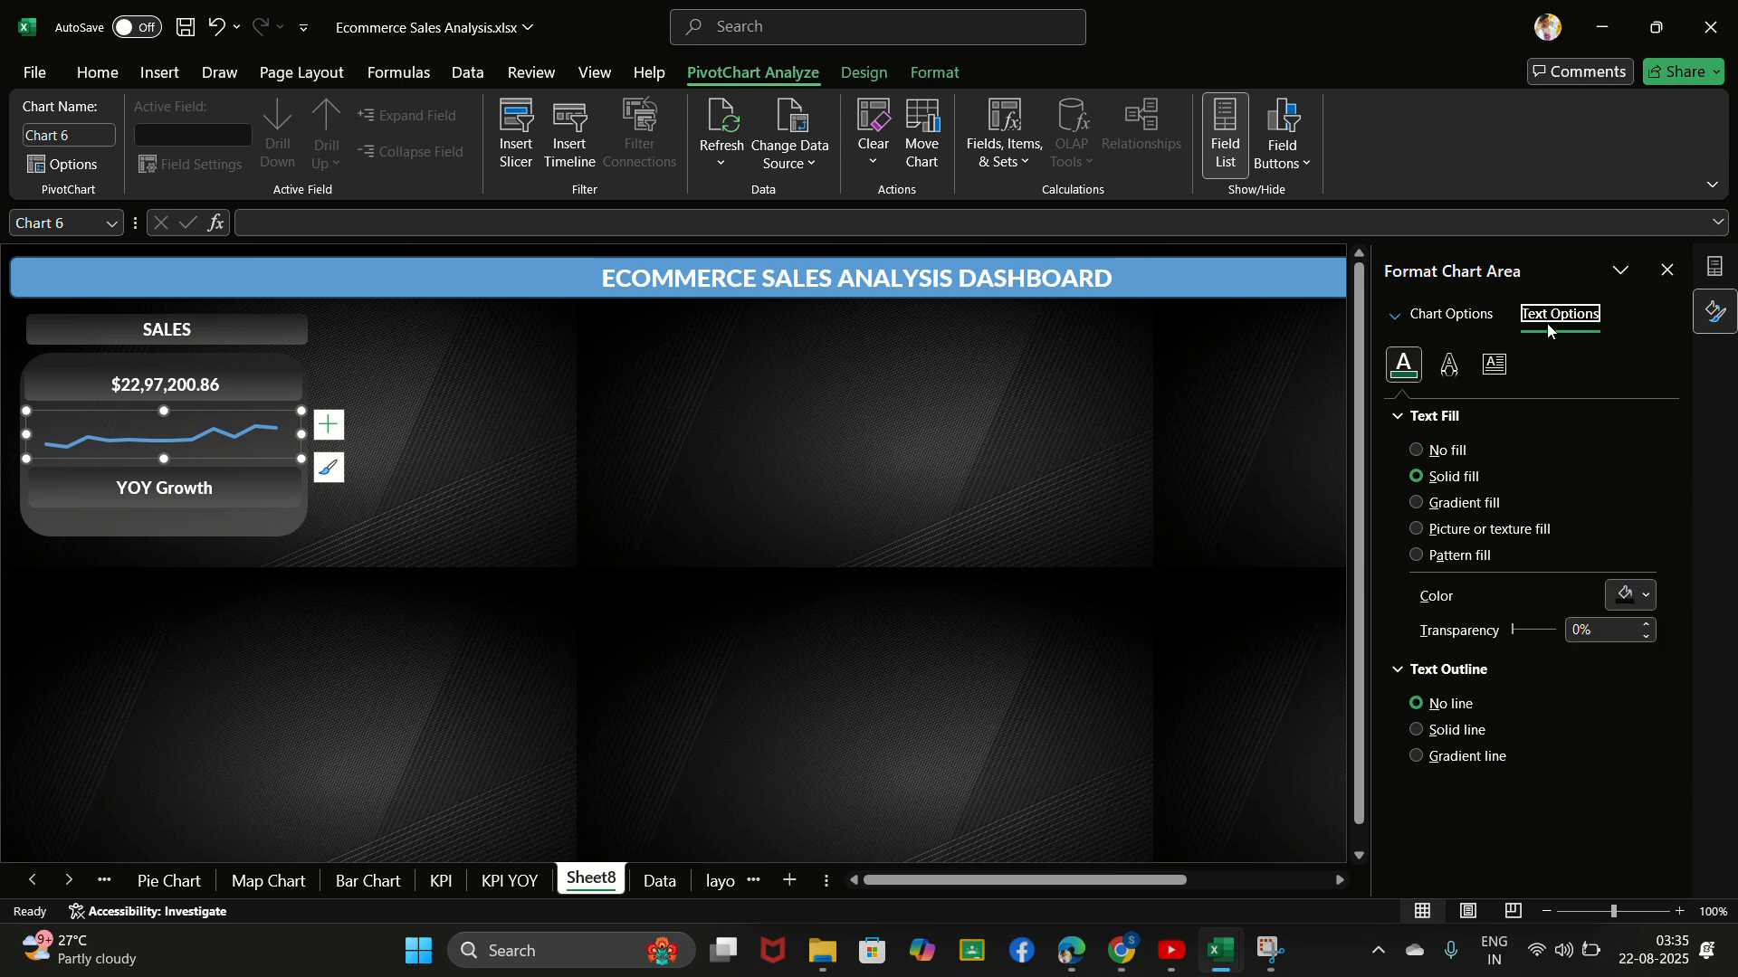
left_click(1457, 323)
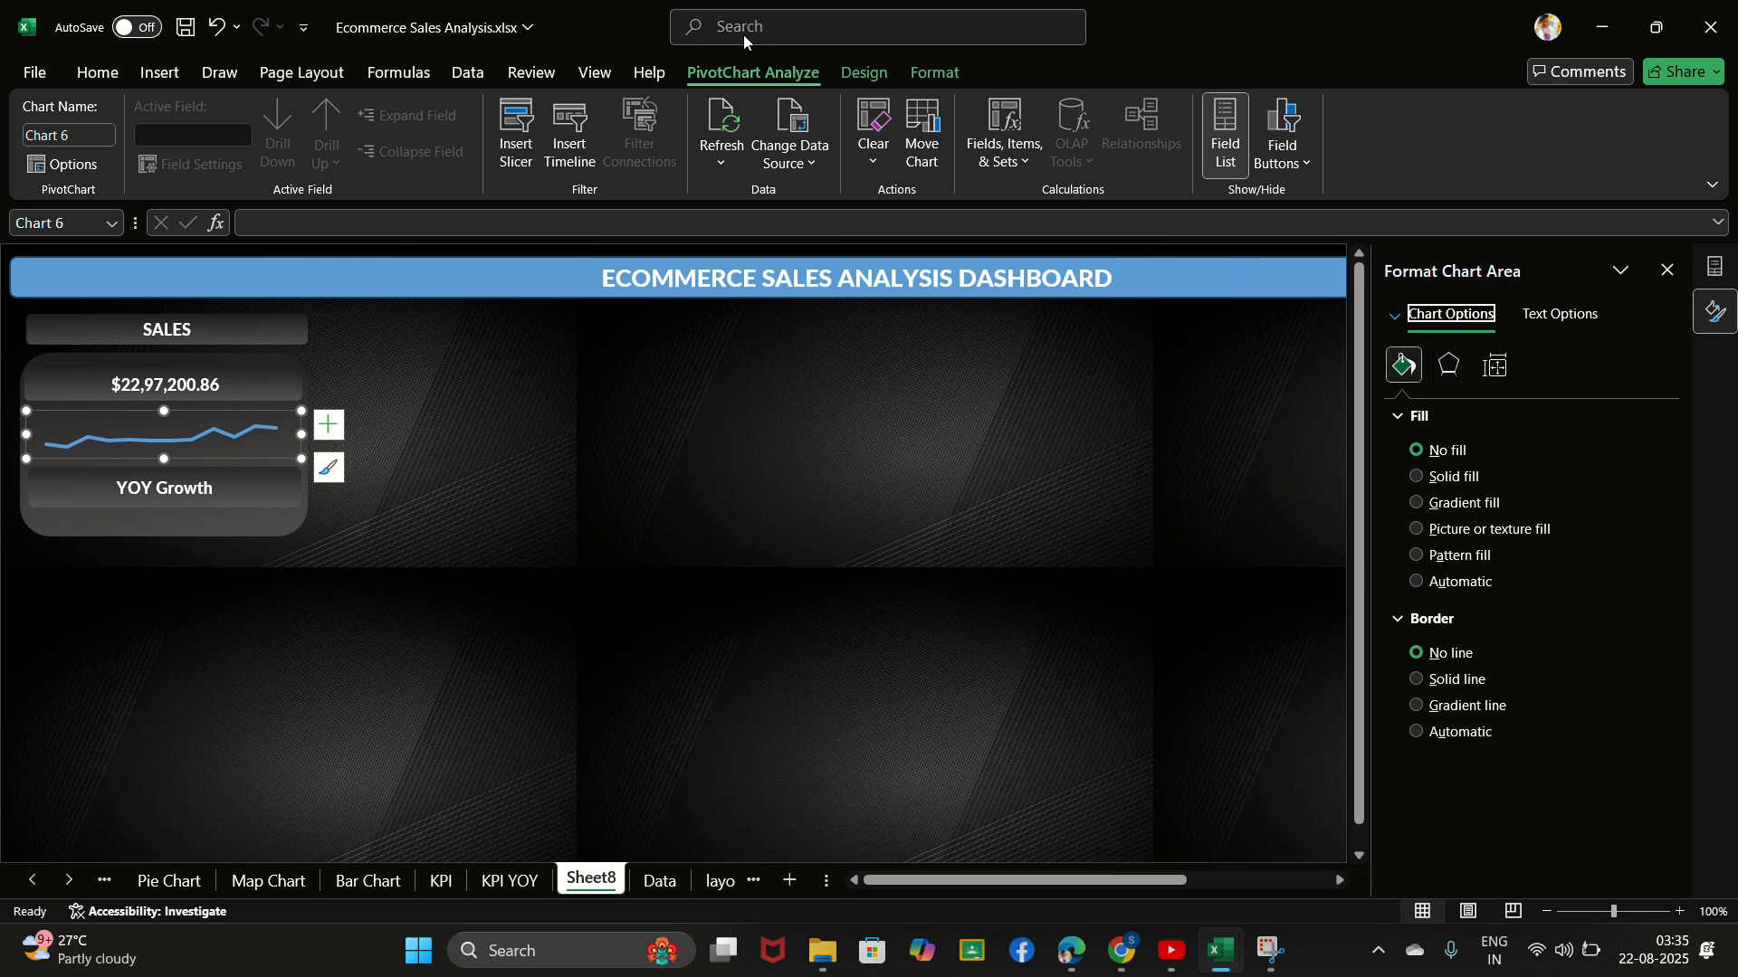
- Format the chart's "Total" series with a solid off-white line
left_click(1394, 319)
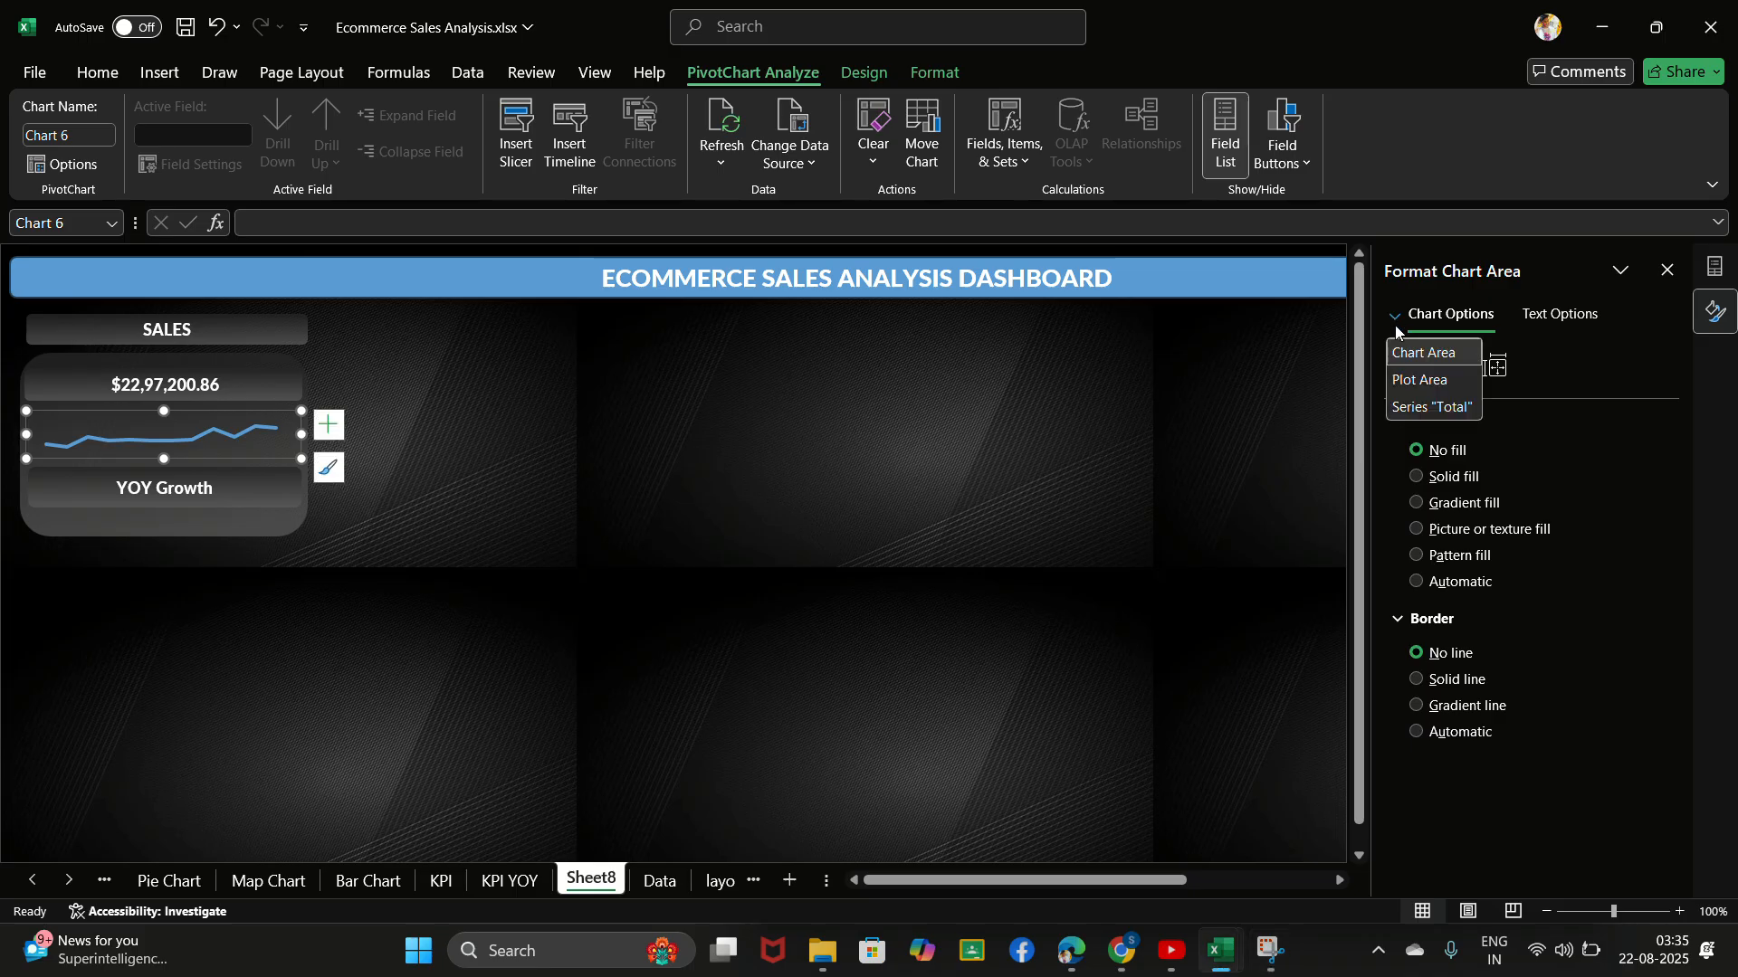
left_click(1419, 407)
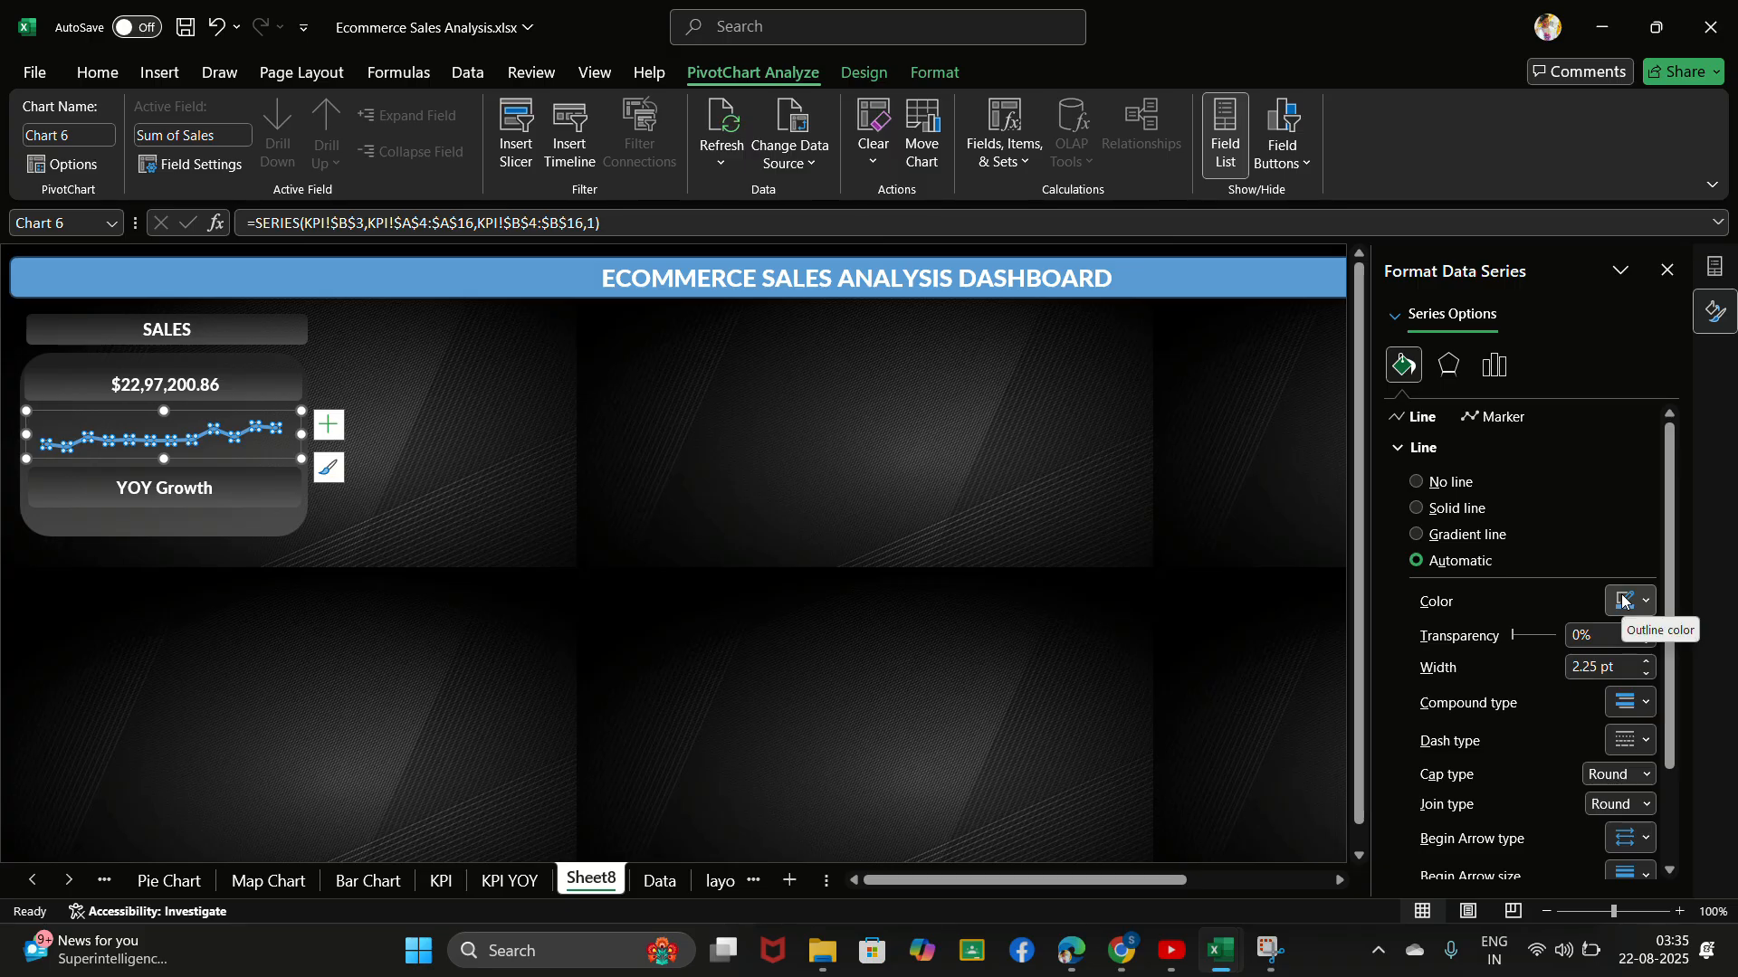
left_click(739, 42)
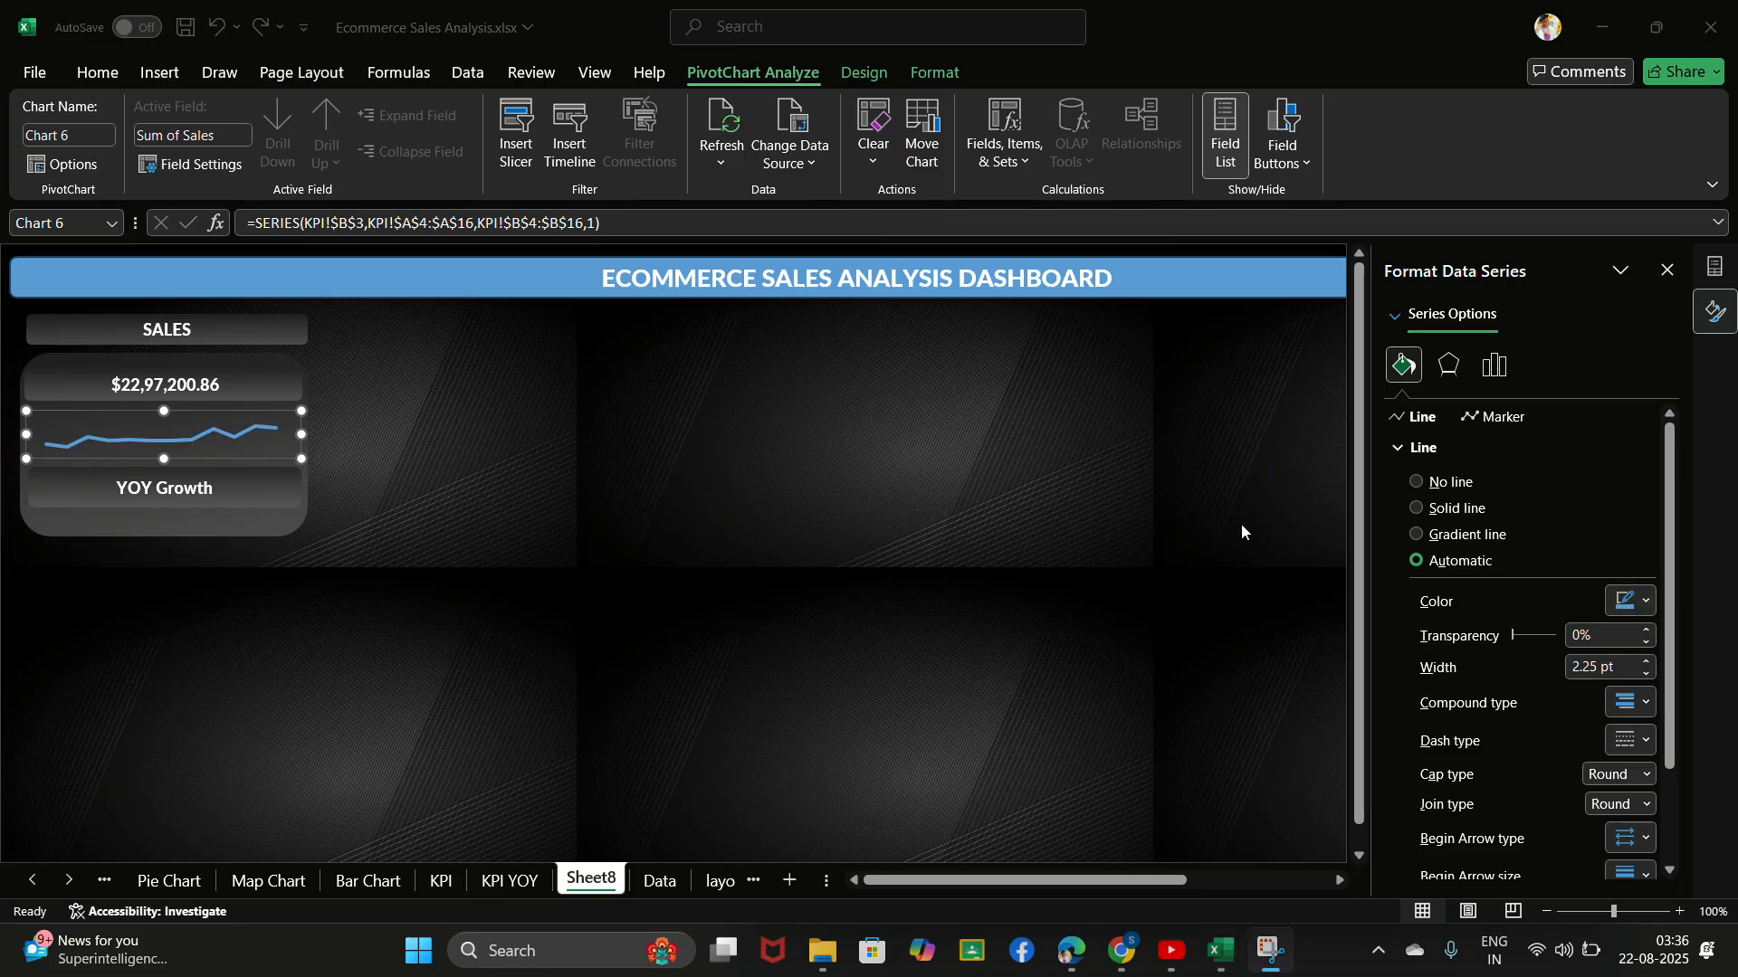
left_click(1399, 447)
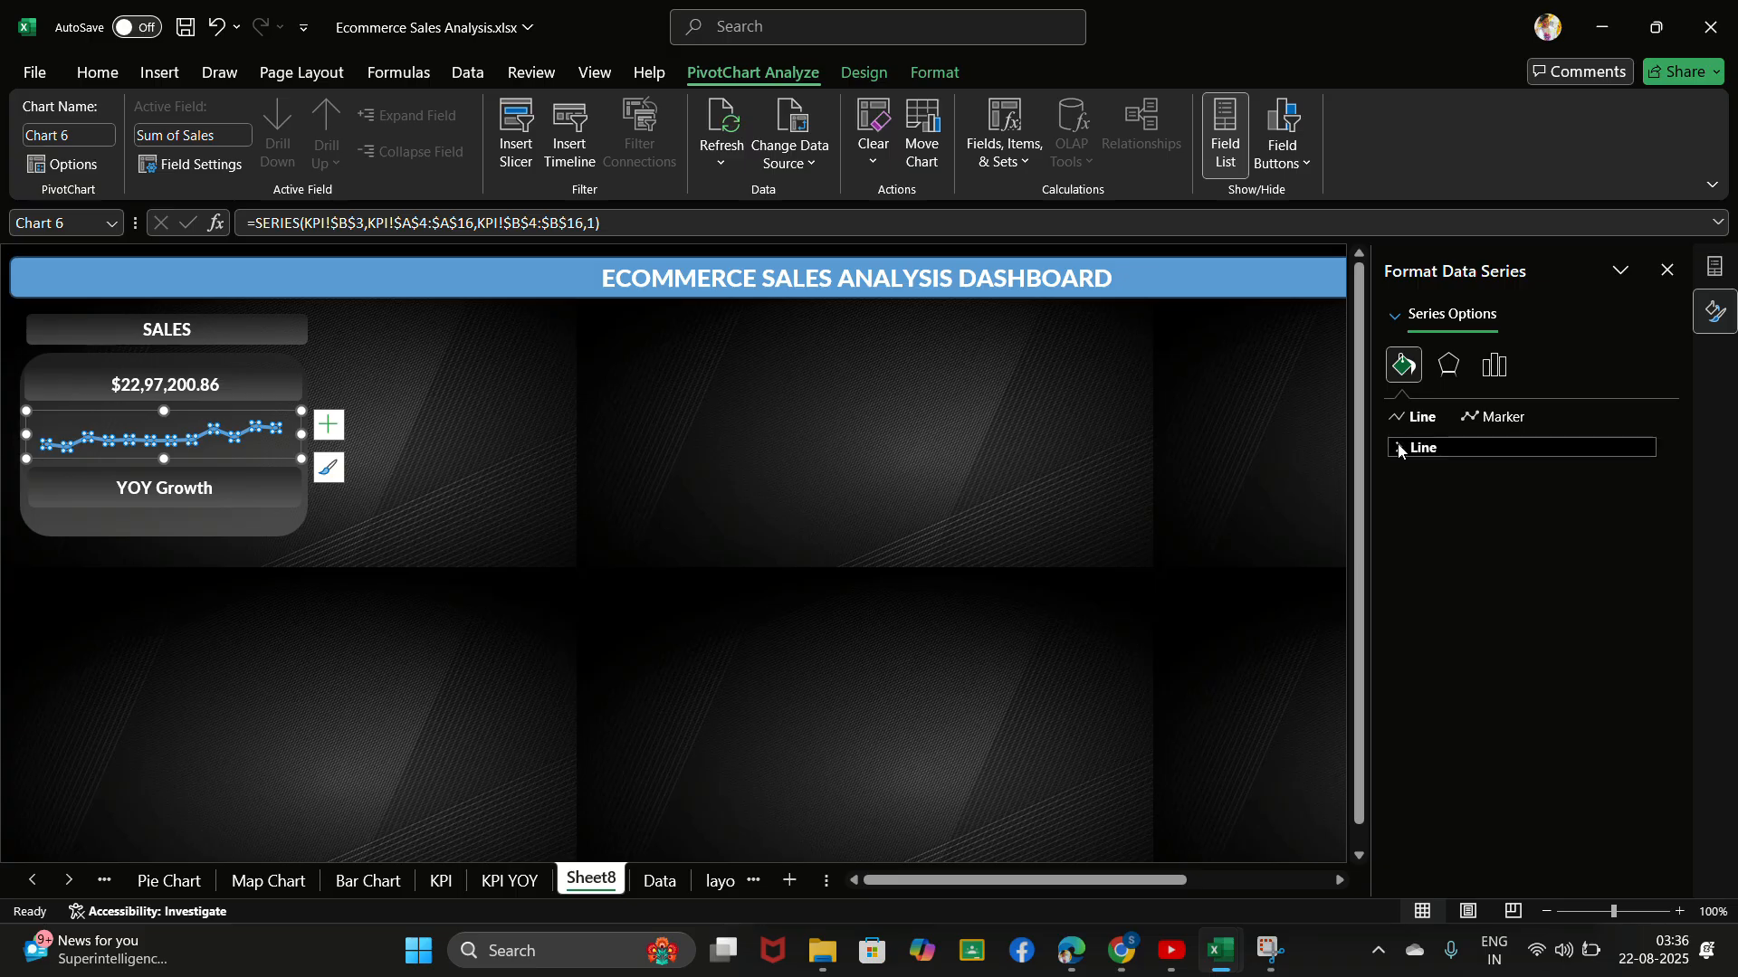
left_click(1400, 447)
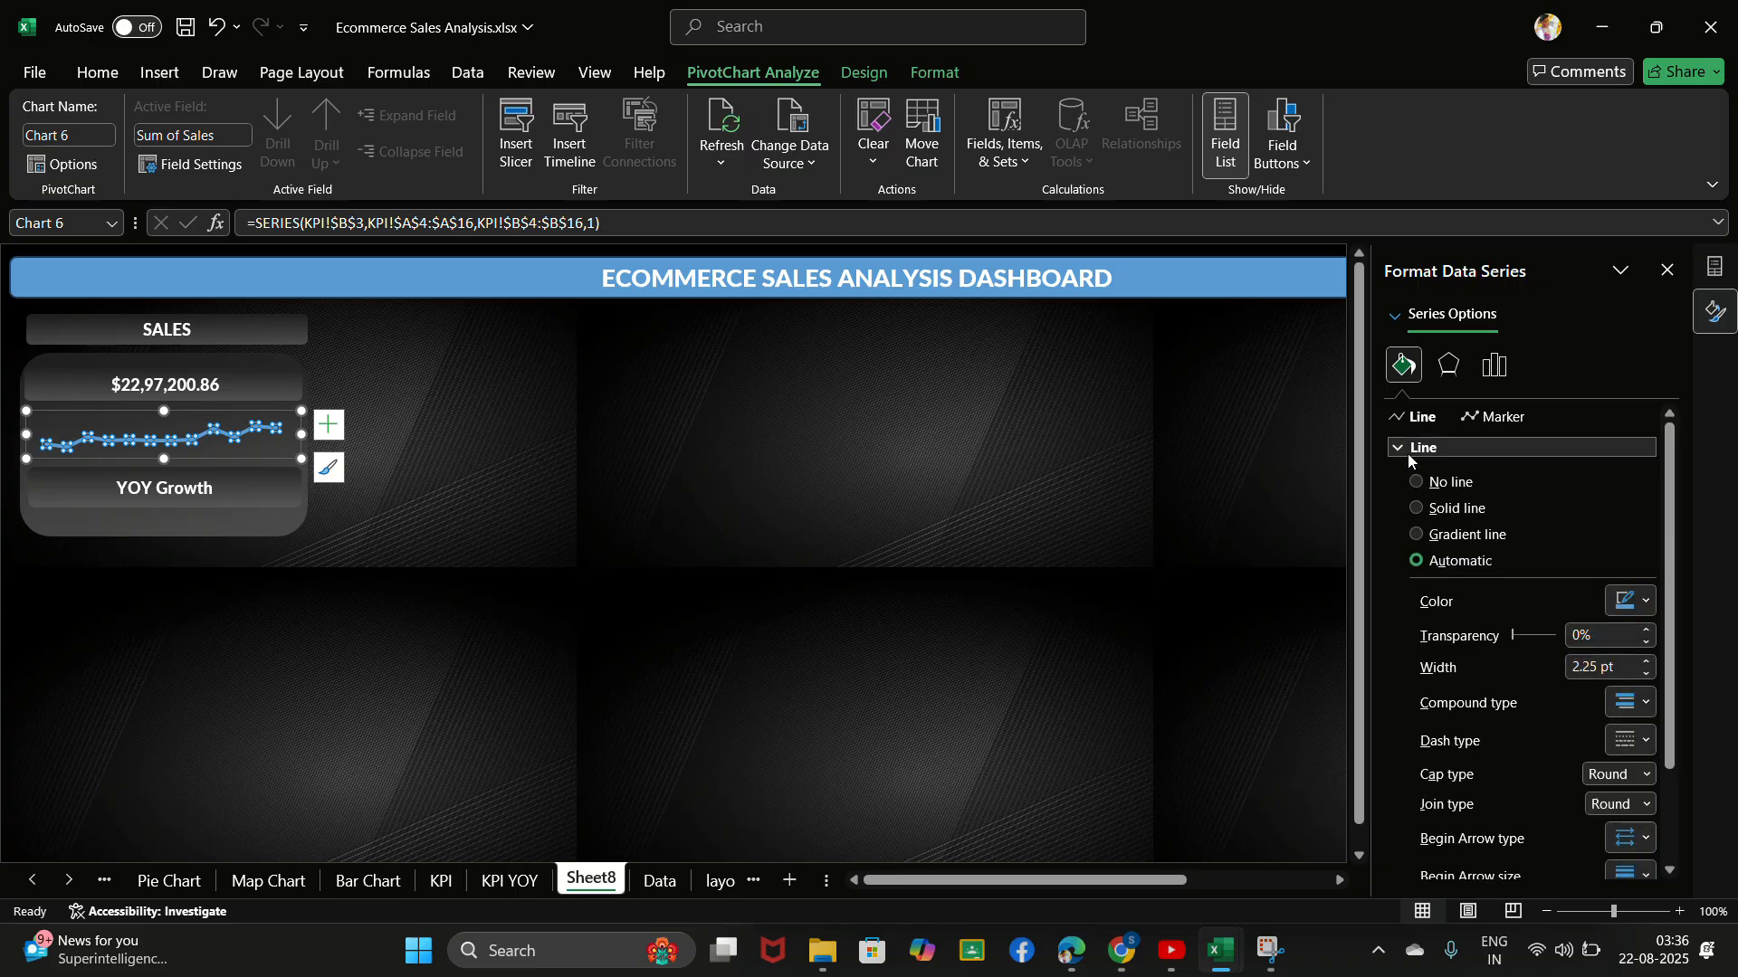
left_click(1623, 605)
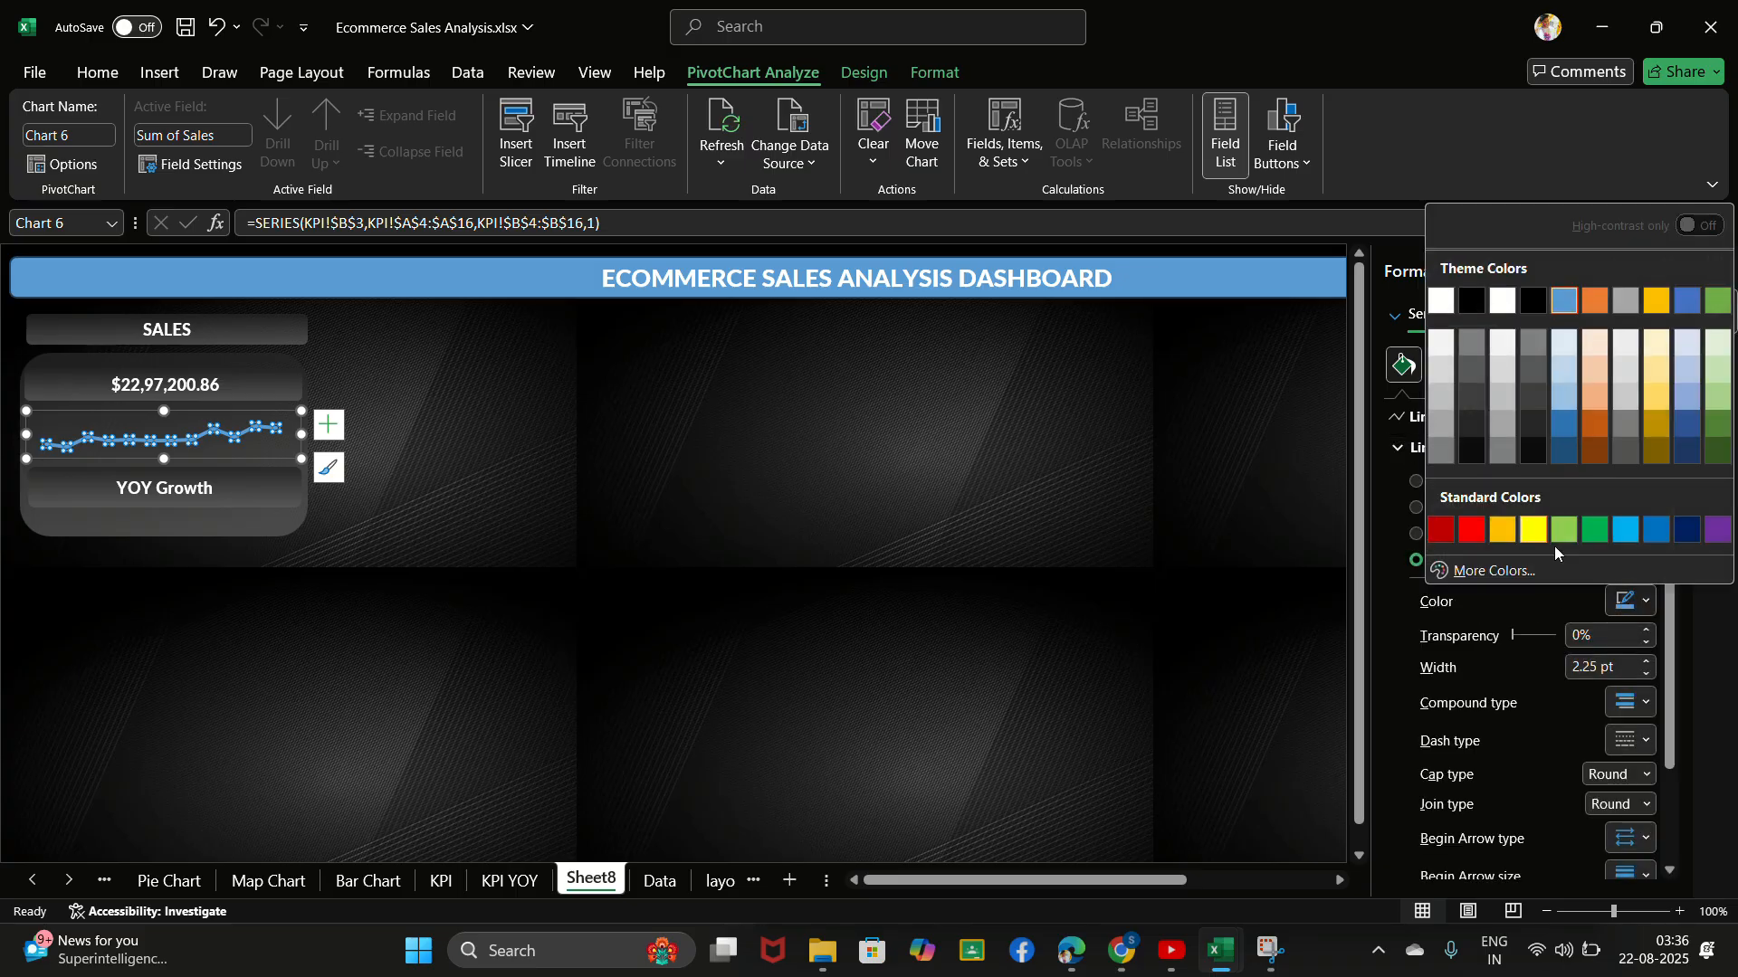
key("Escape")
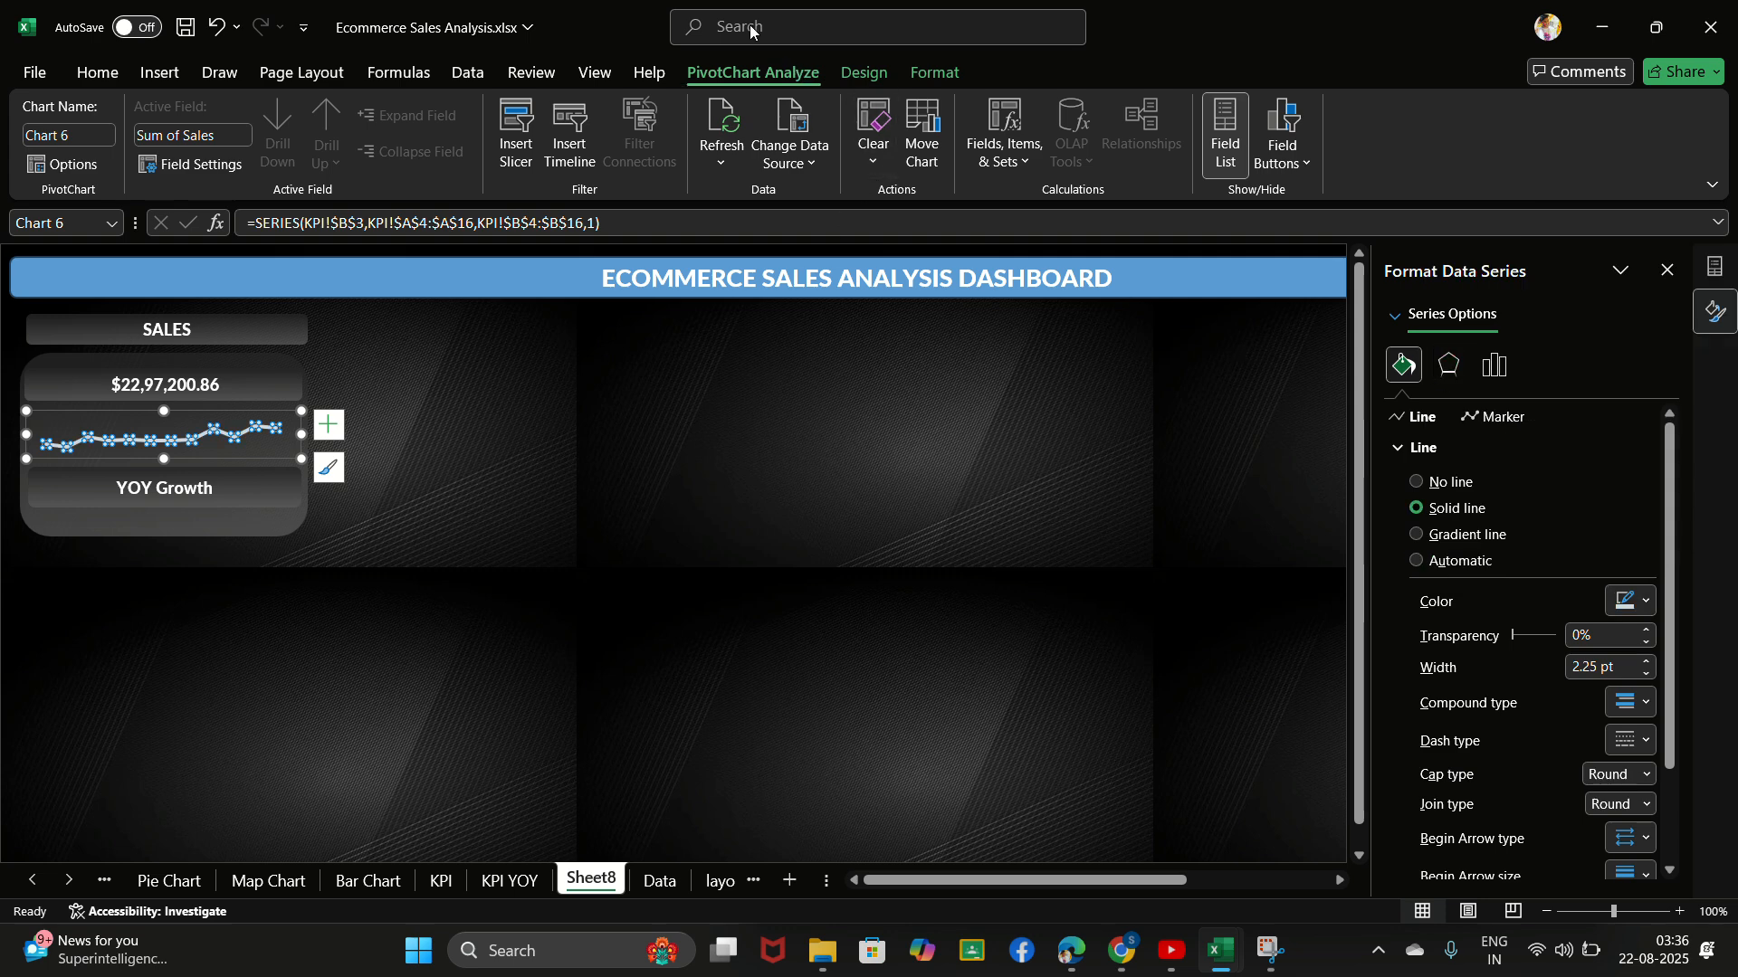
- Set the trend line's width to 2.75 pt
left_click(1646, 663)
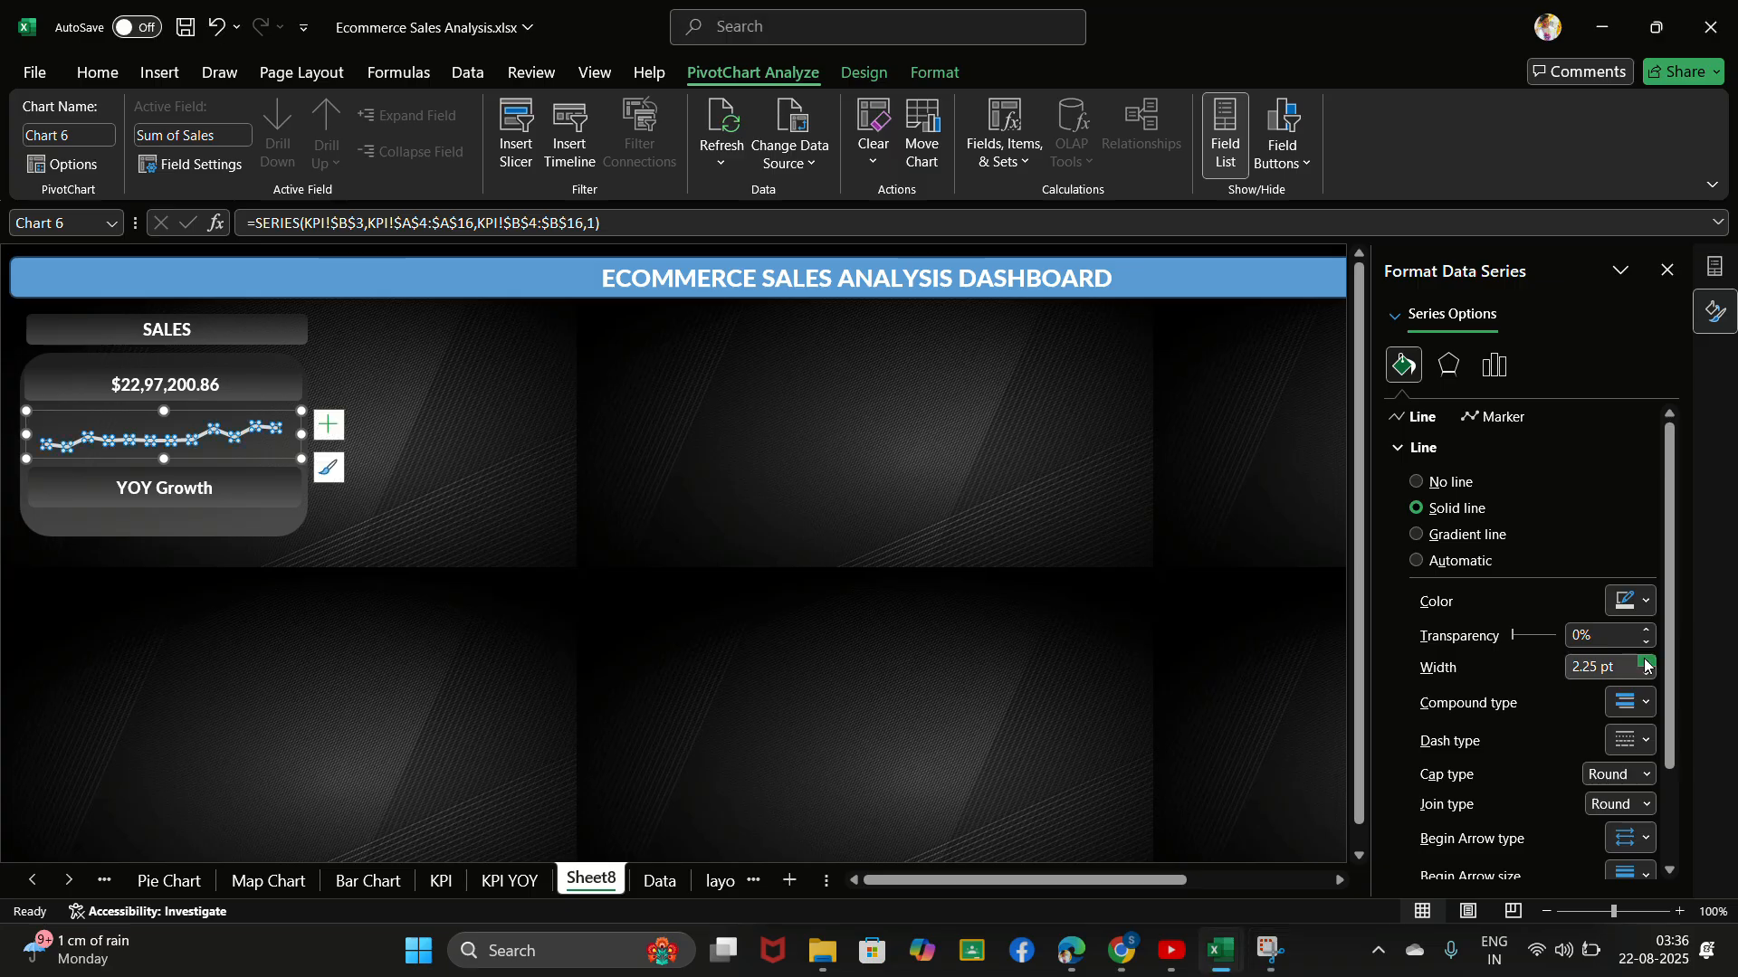
left_click(1645, 663)
left_click(1645, 664)
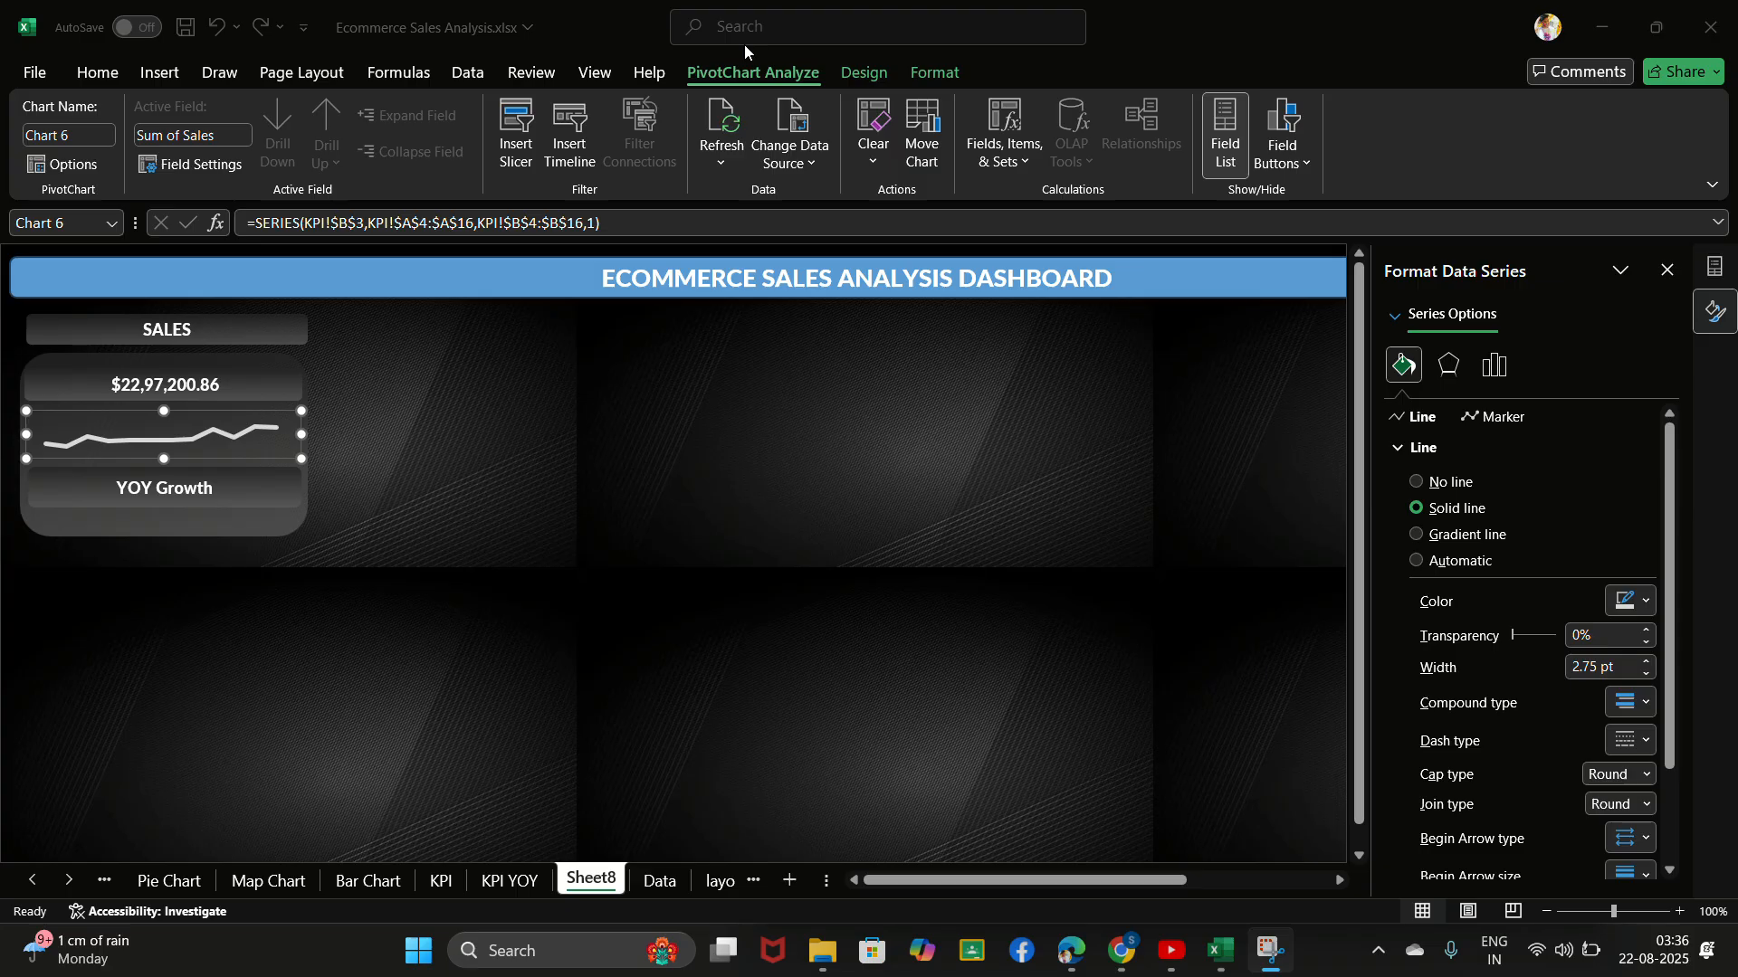
- Increase the font size of the total sales amount in the sales card to 16
left_click(171, 384)
left_click(142, 379)
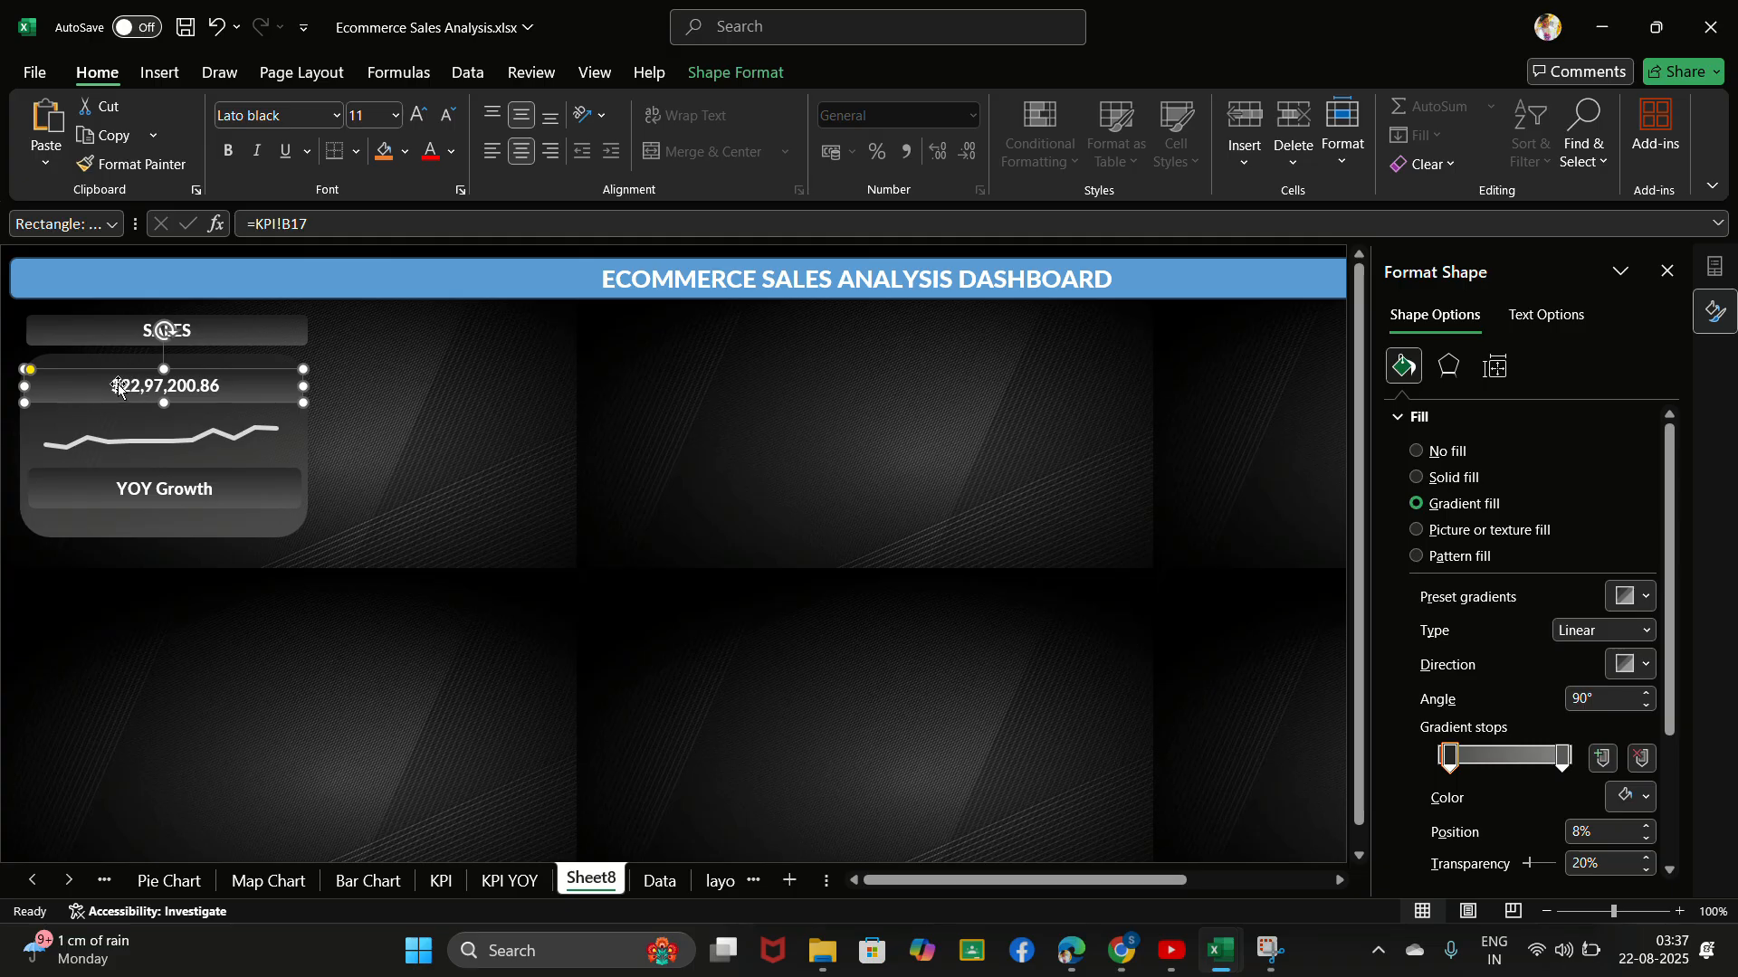
left_click(418, 120)
left_click(418, 121)
left_click(418, 121)
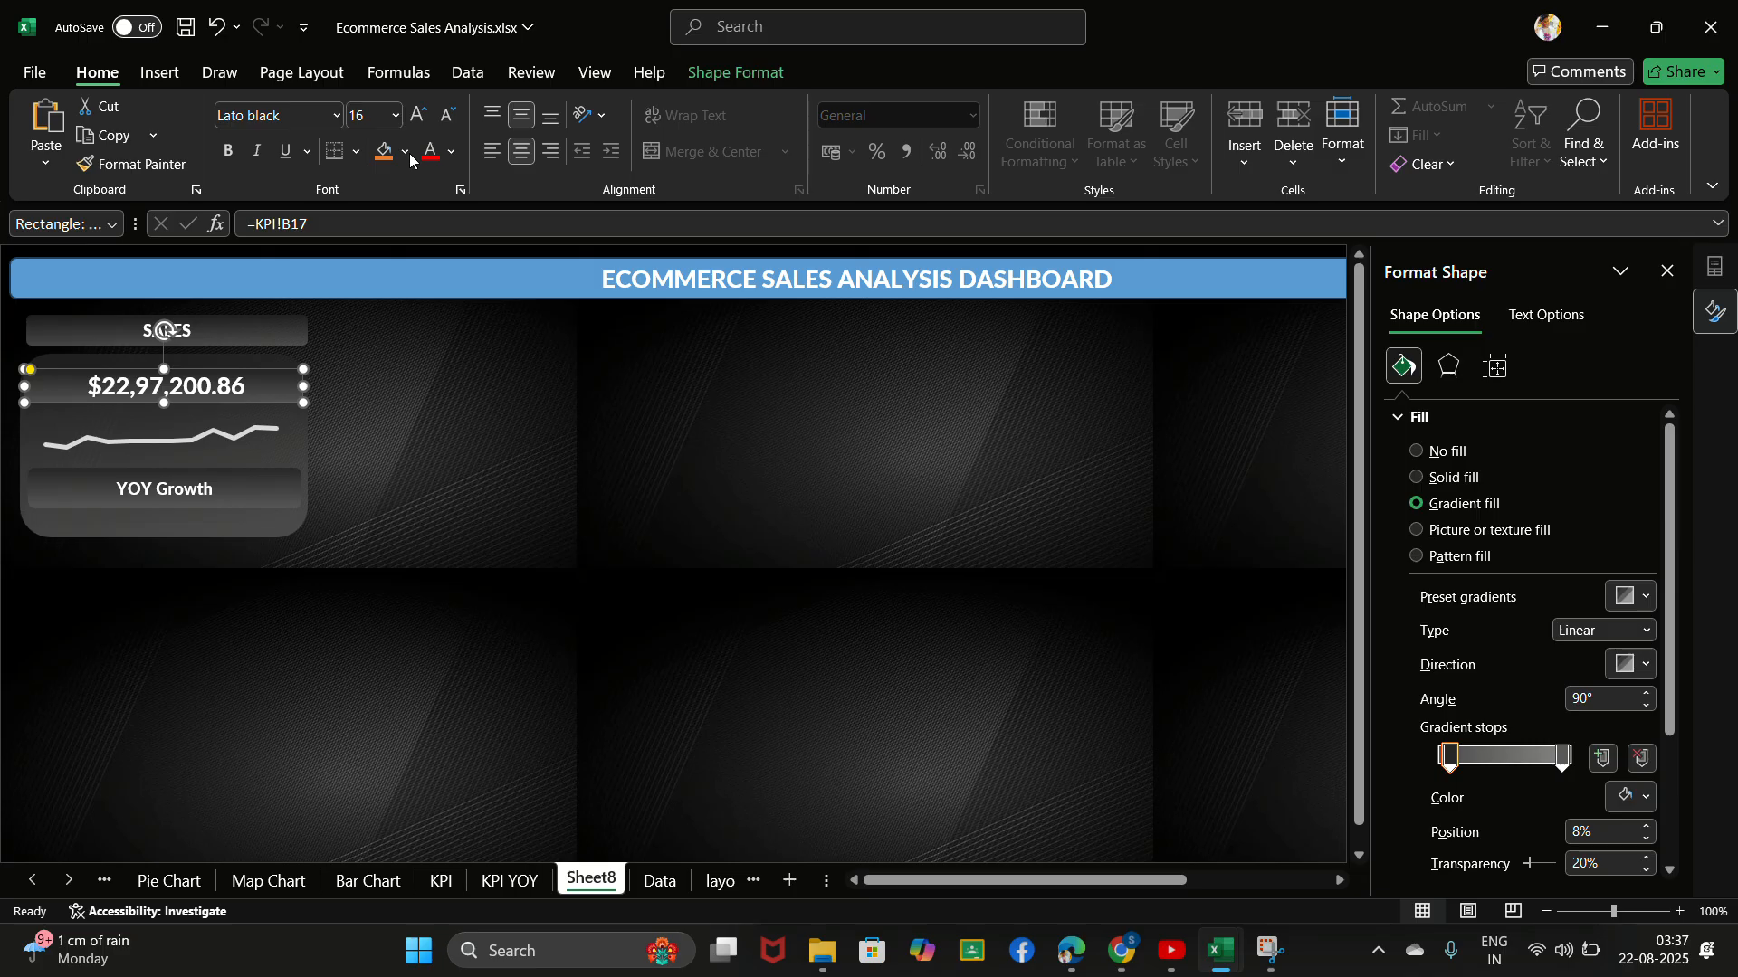
- Increase the font size of the "YOY Growth" label in the sales card to 14
left_click(209, 487)
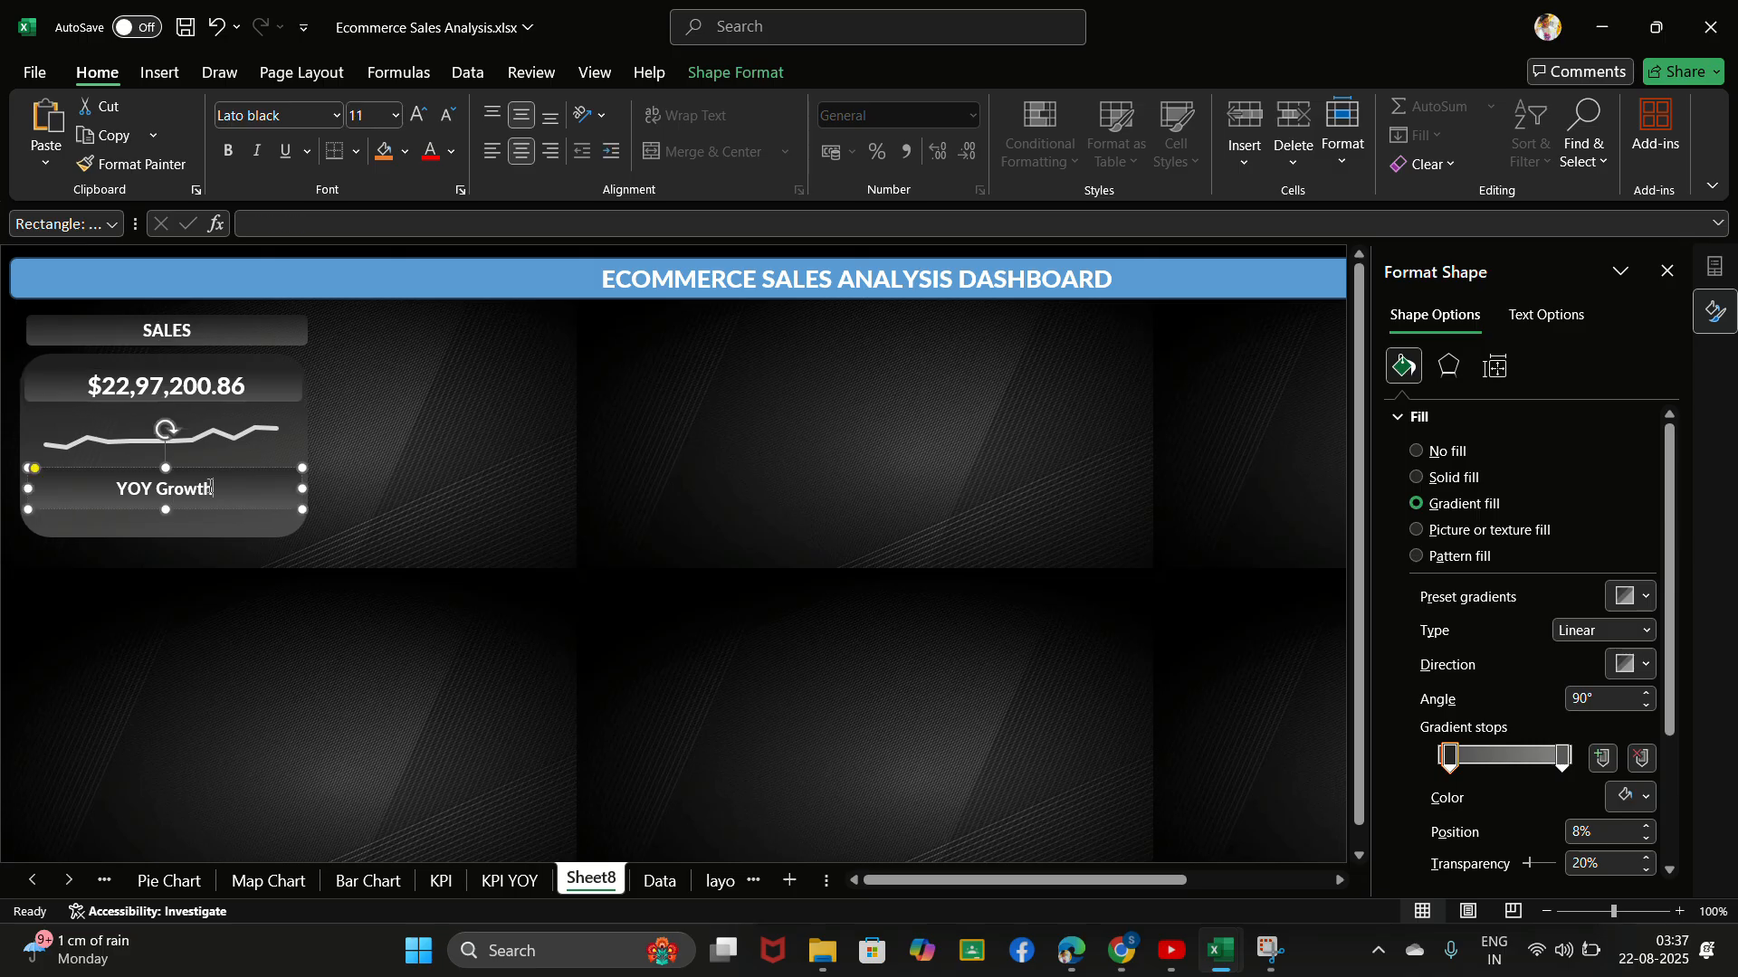
left_click_drag(213, 489, 126, 495)
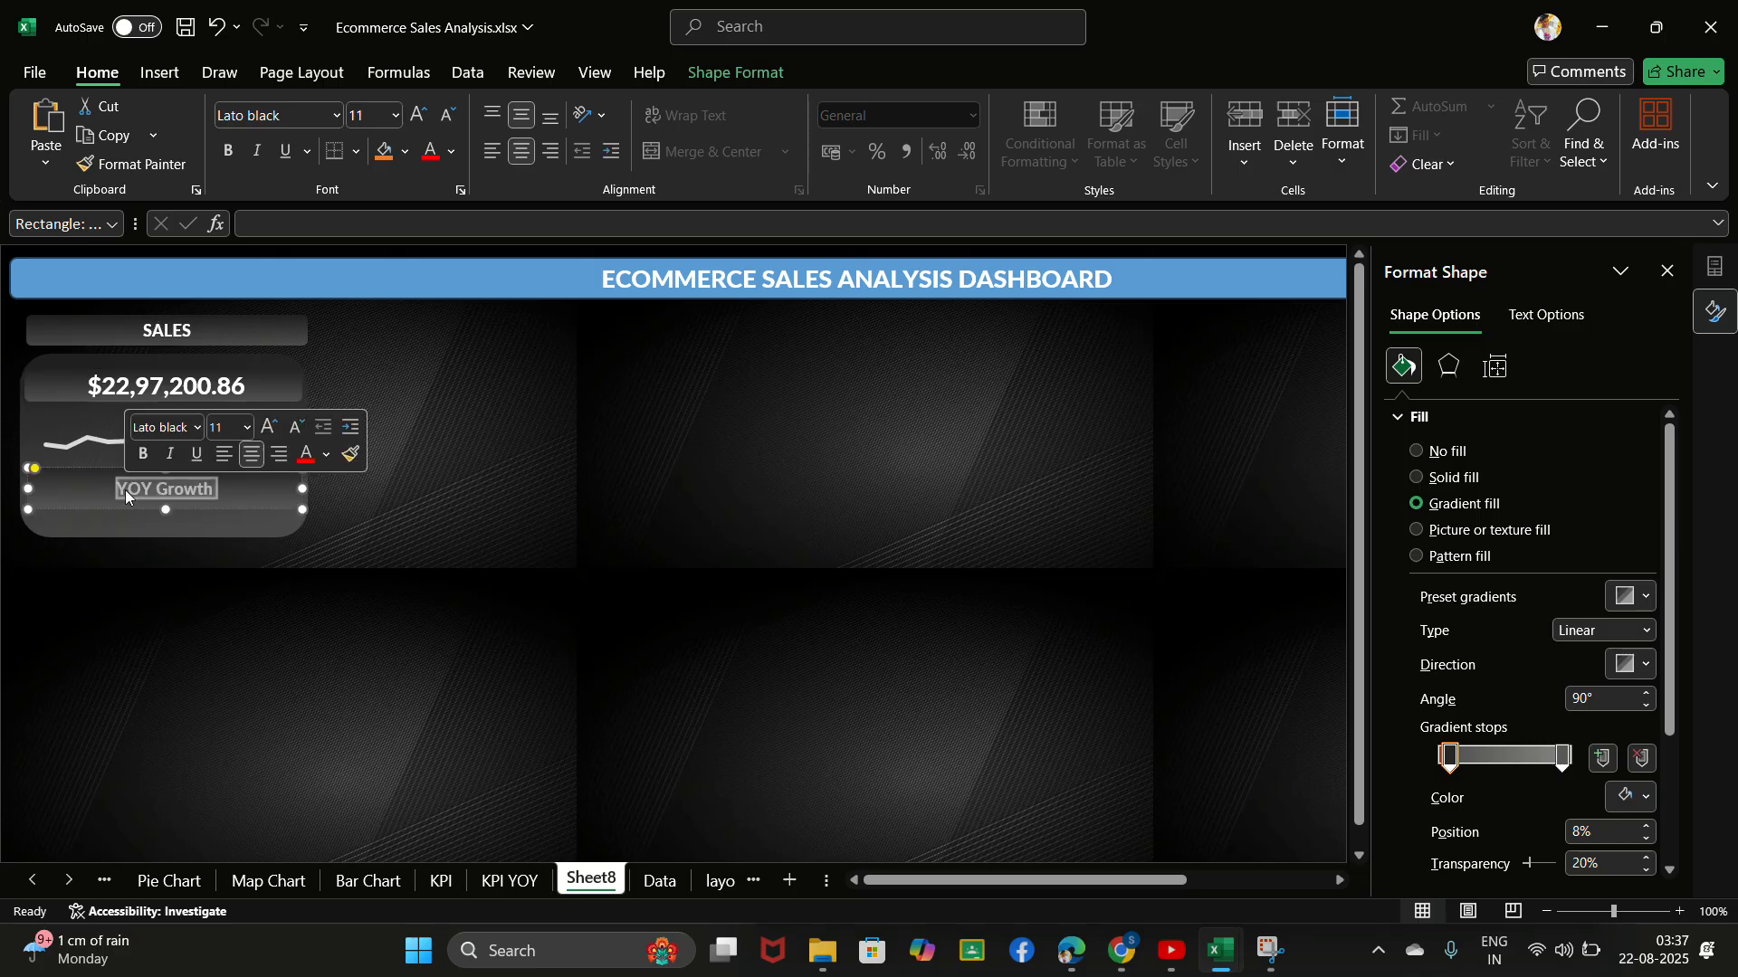
left_click(169, 454)
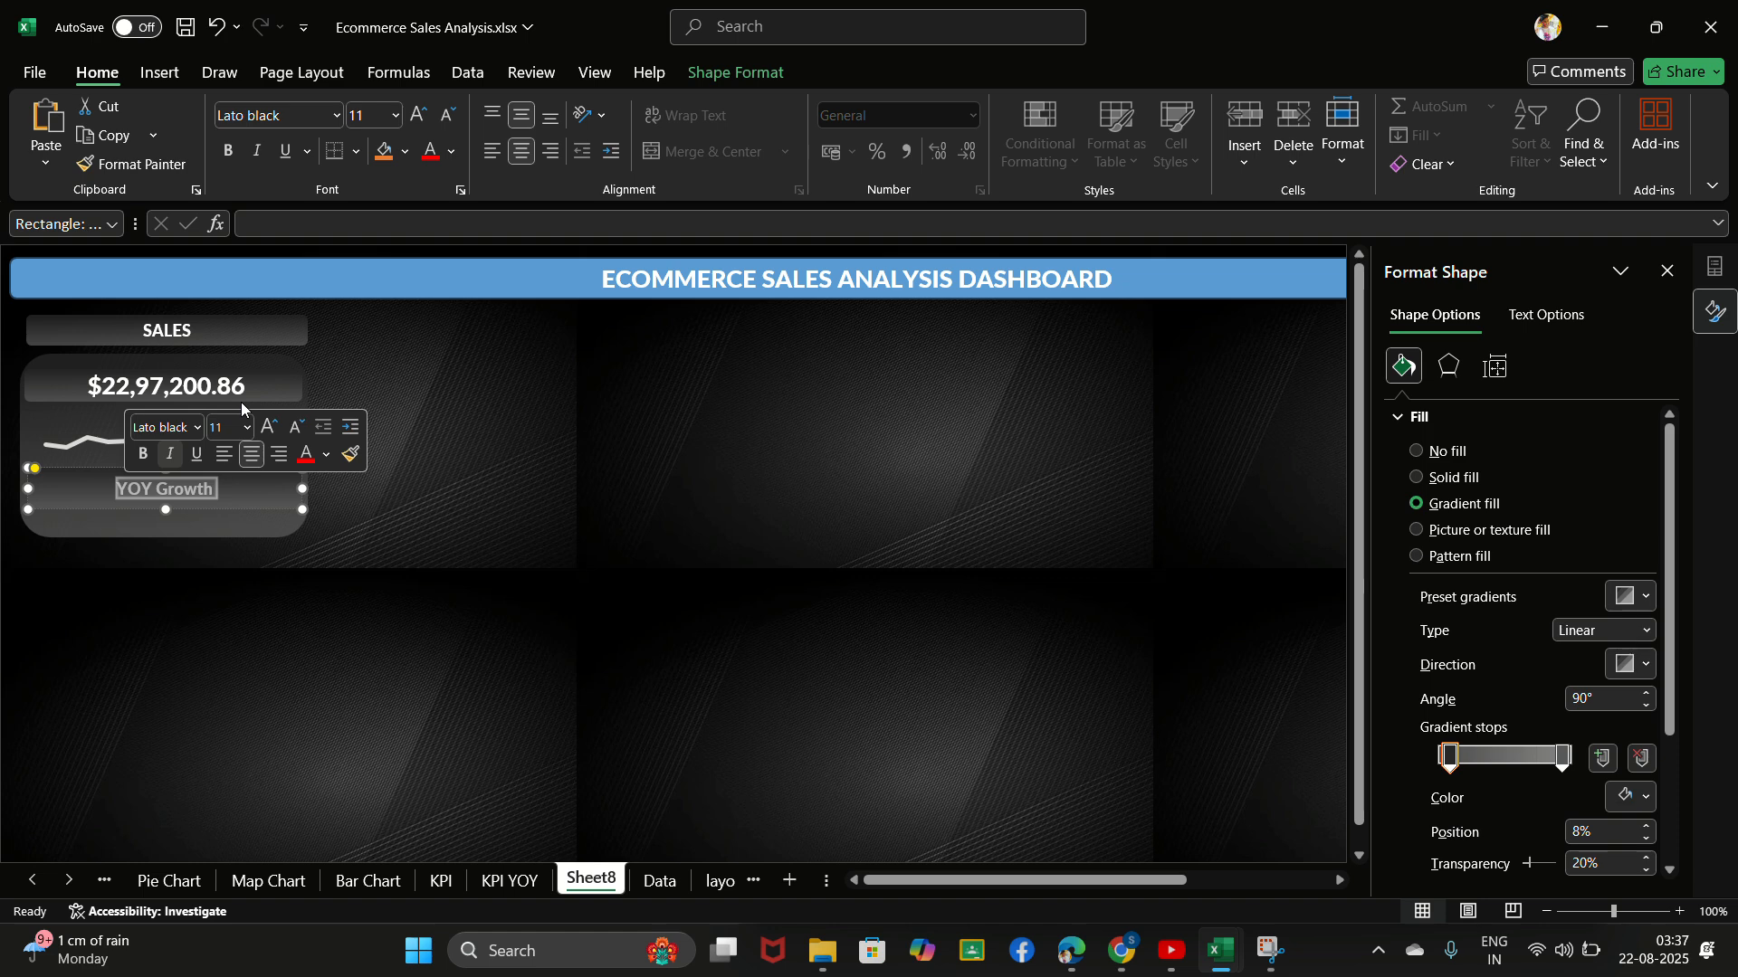
left_click(270, 427)
left_click(271, 428)
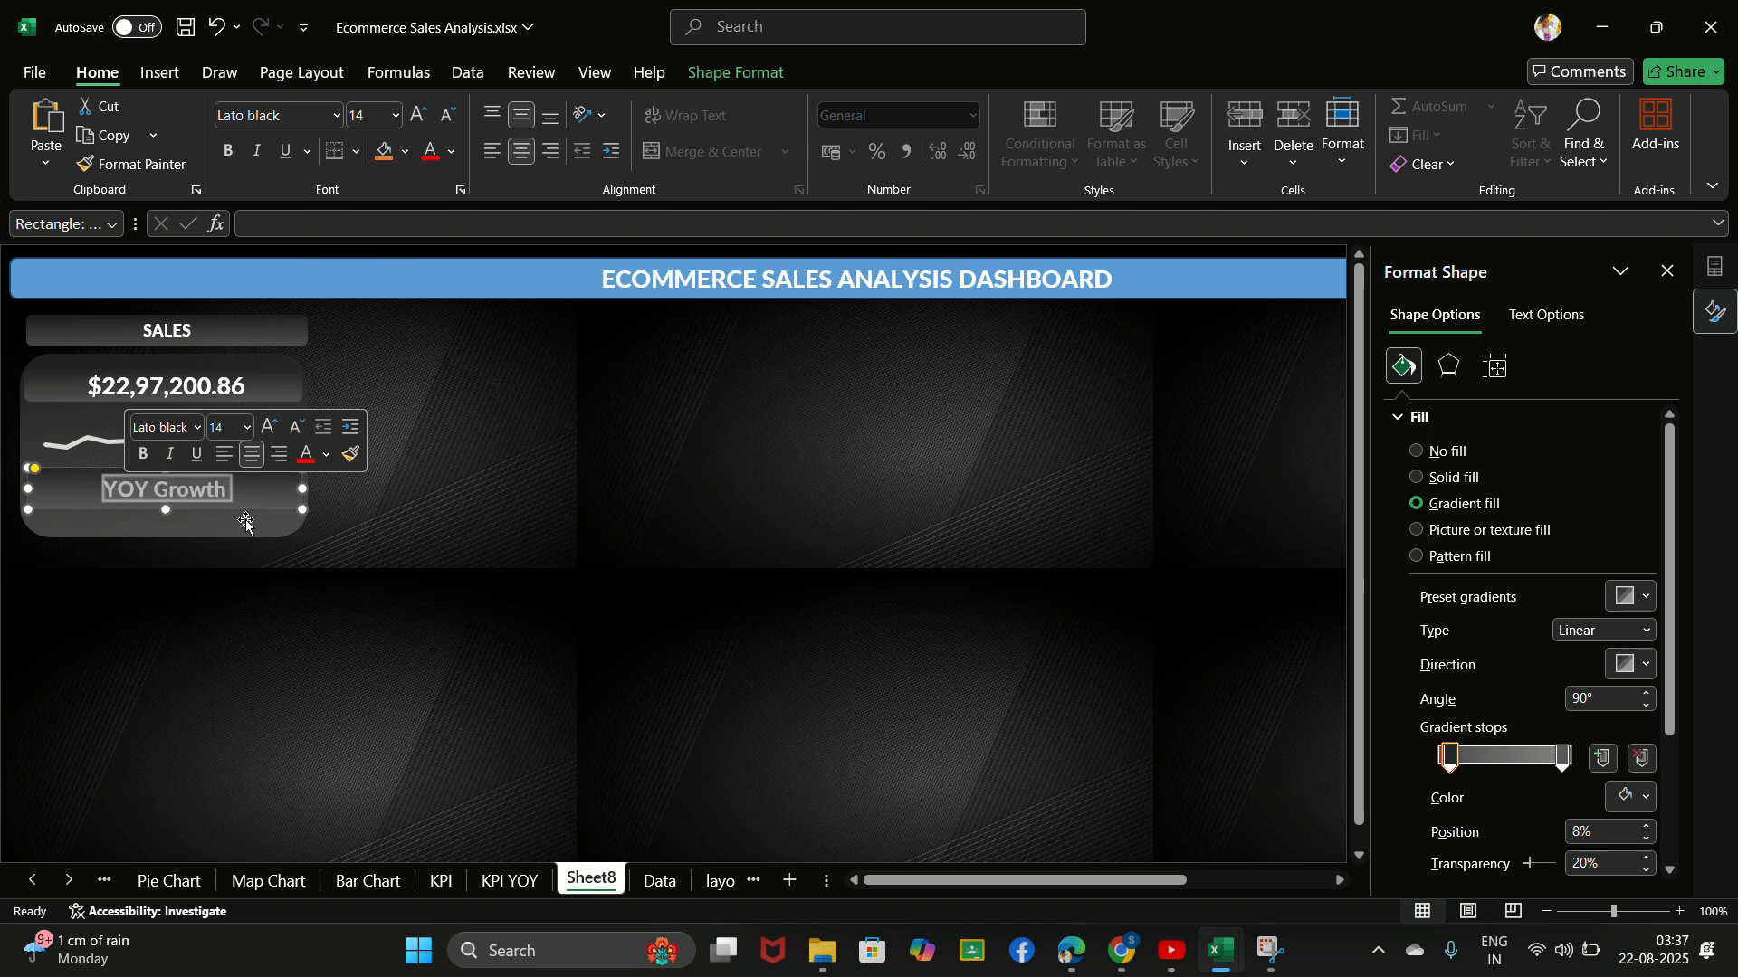
left_click(412, 471)
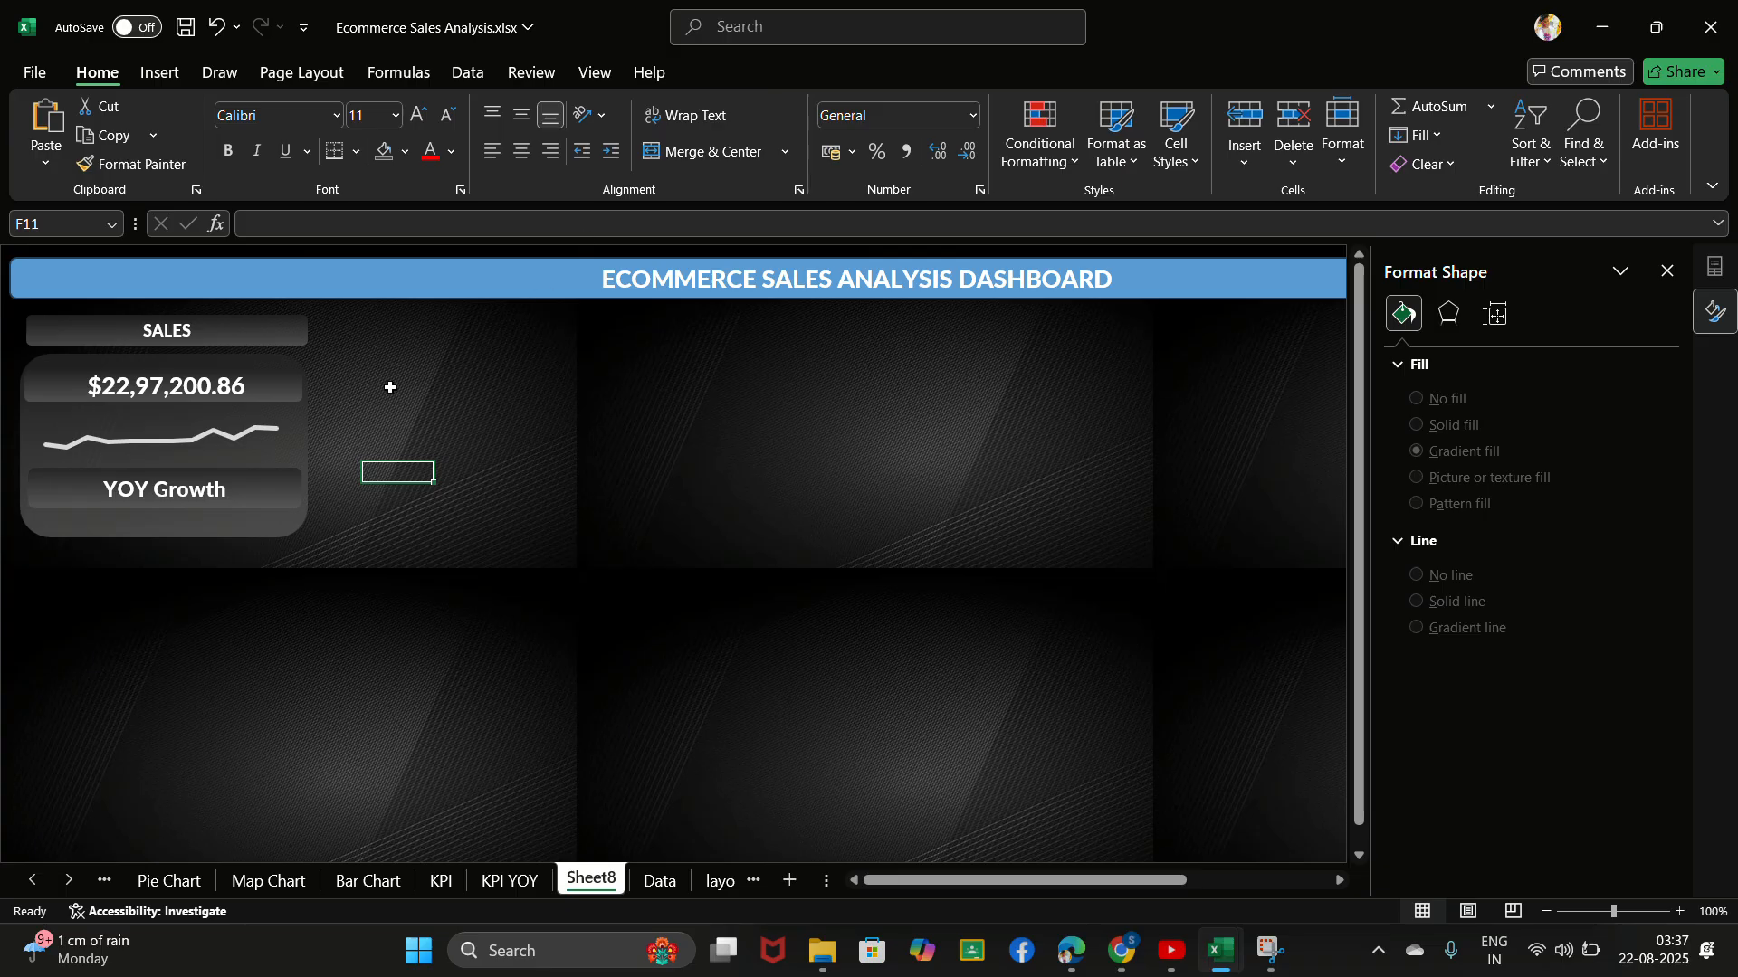
left_click(753, 40)
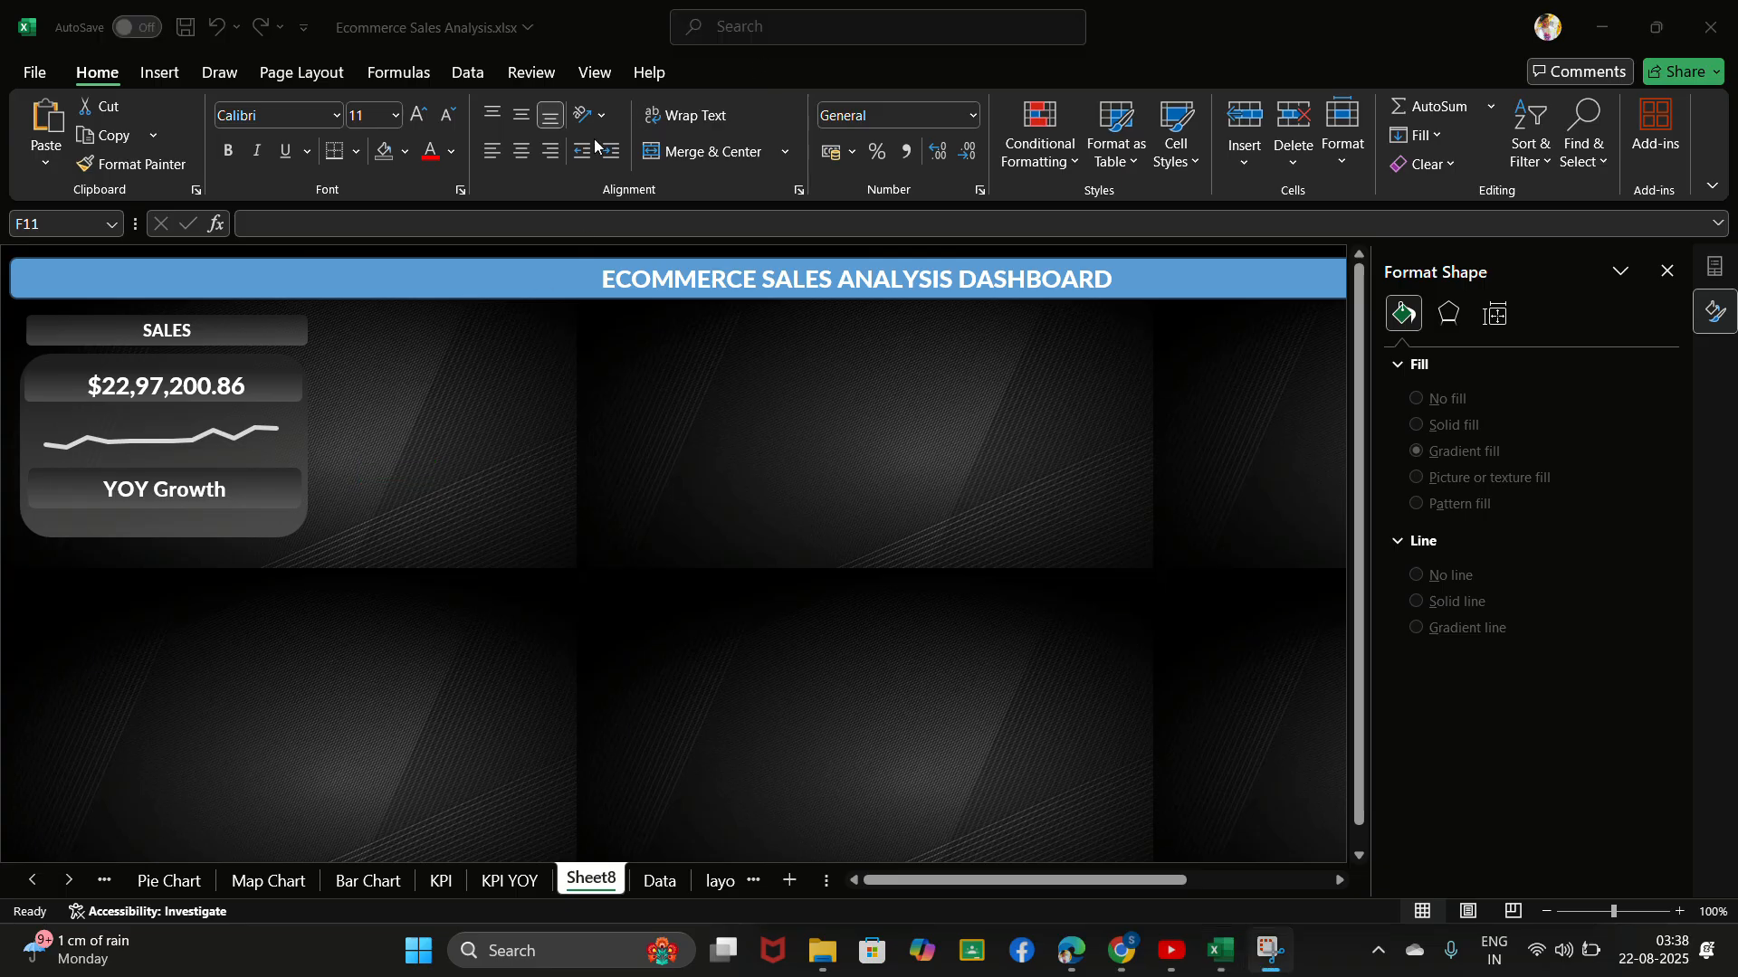
- Left-align the "YOY Growth" label text within its shape in the sales card
left_click(220, 481)
left_click(224, 489)
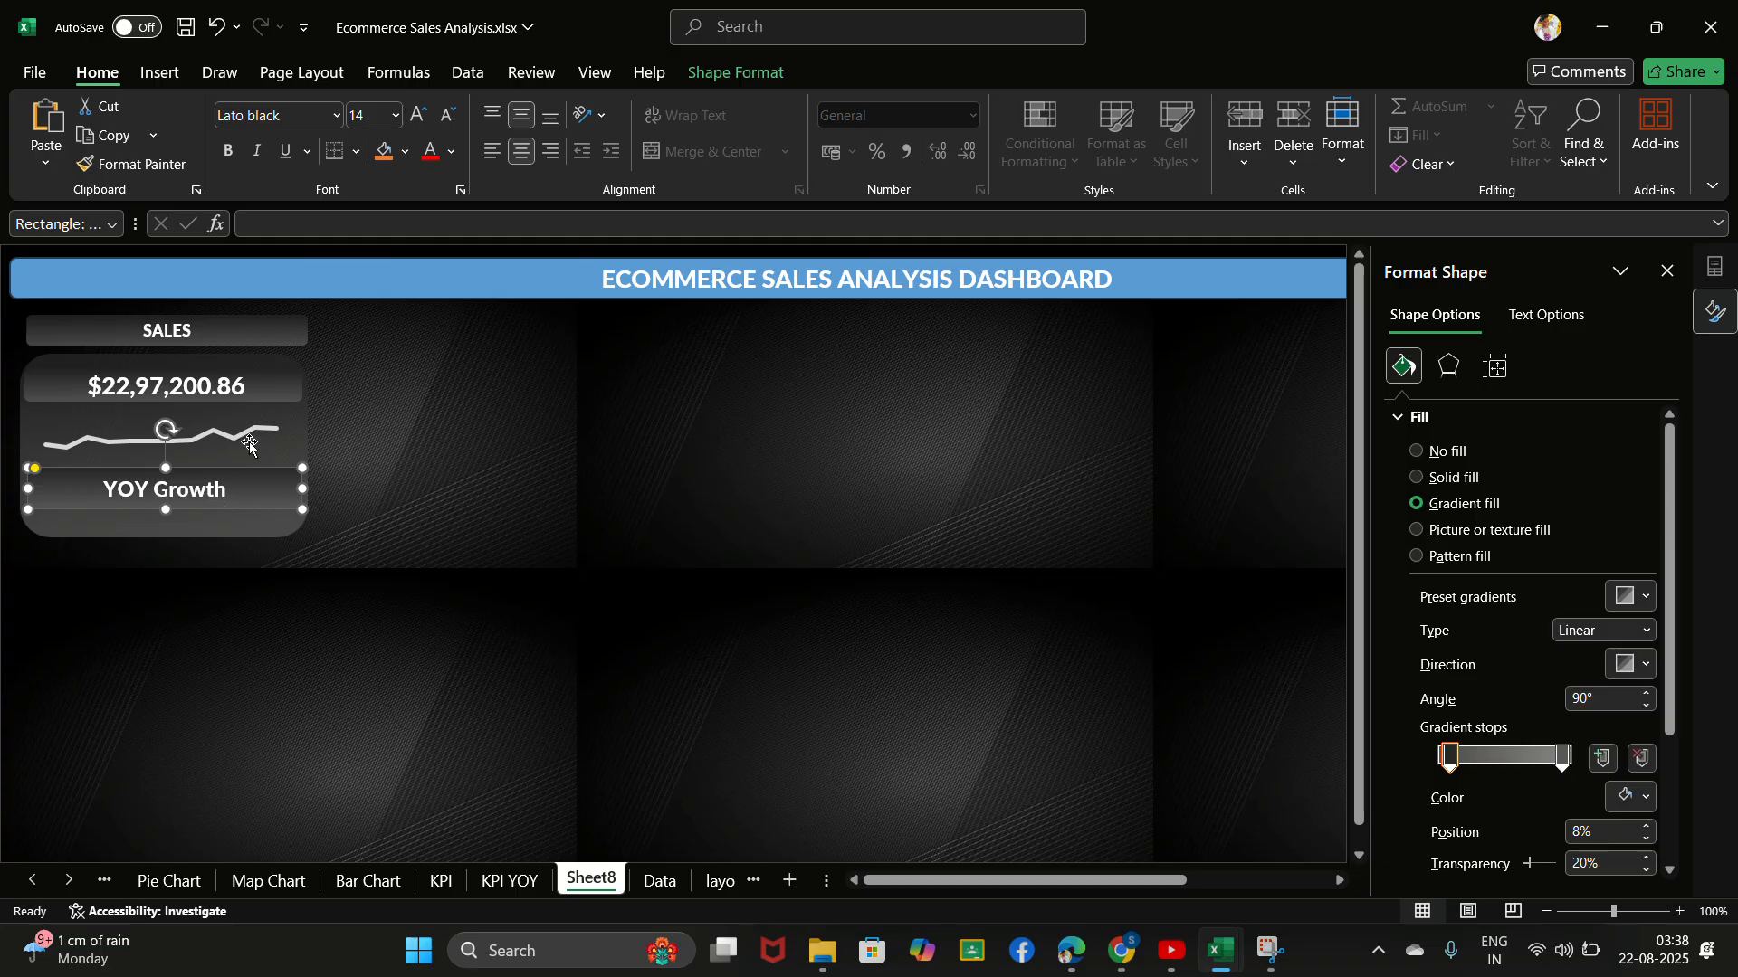
left_click(503, 149)
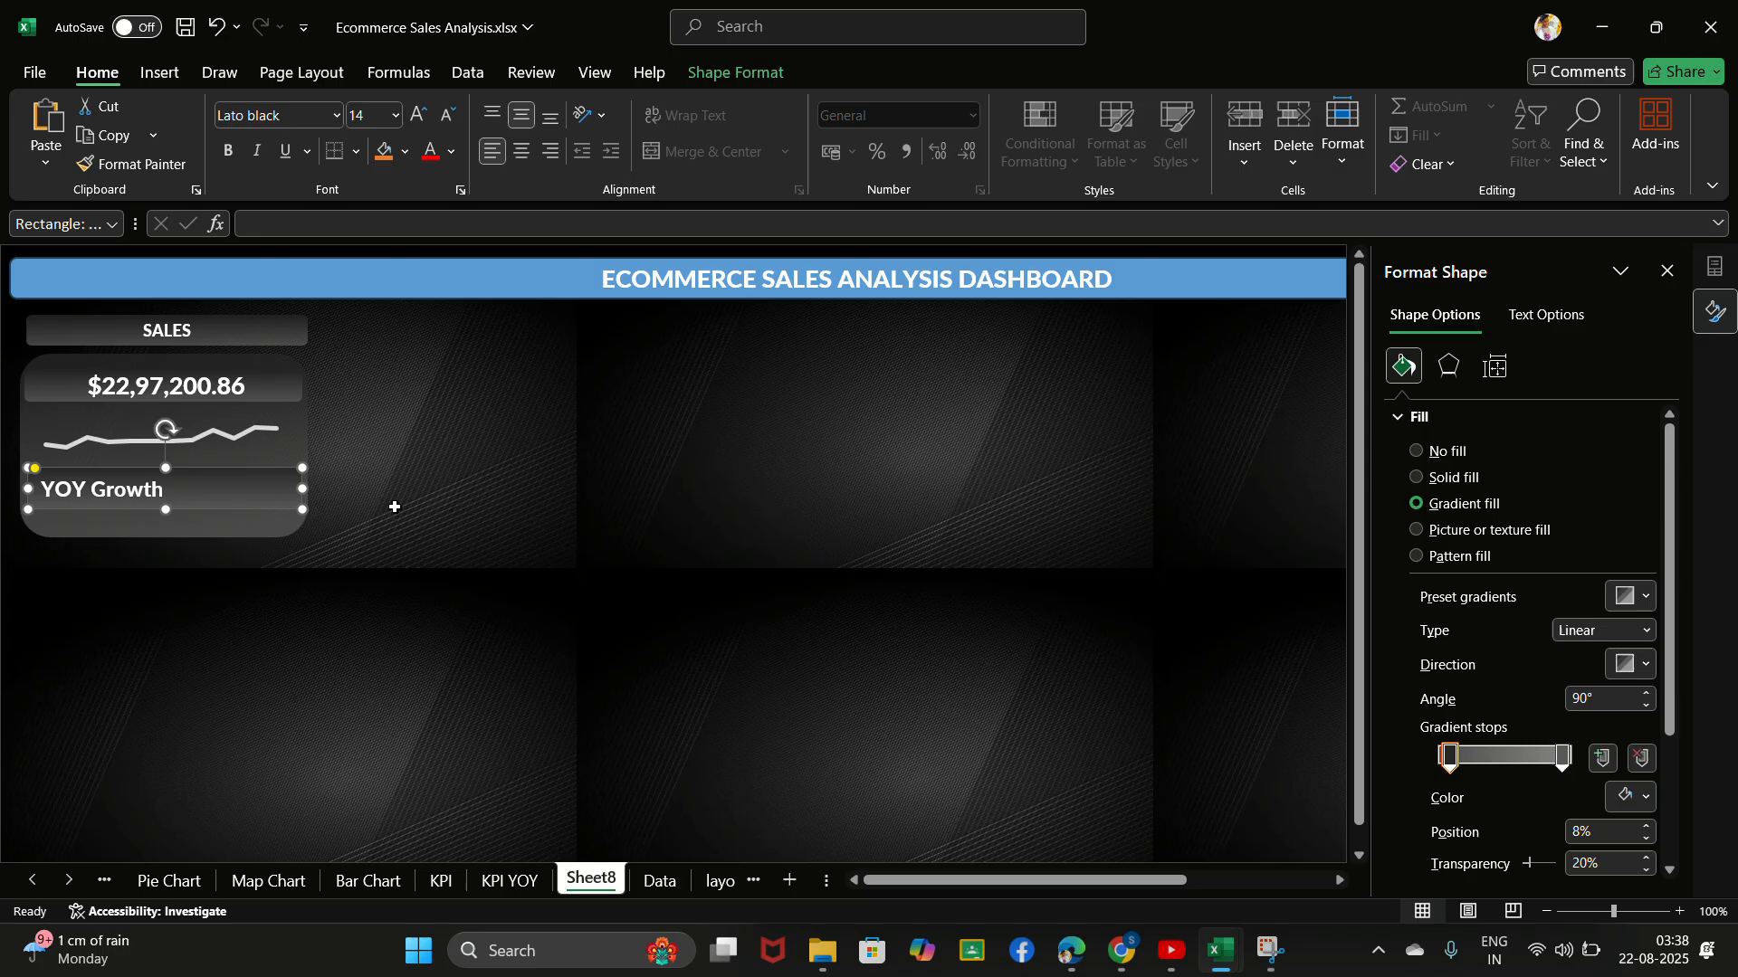
left_click(518, 495)
left_click(268, 490)
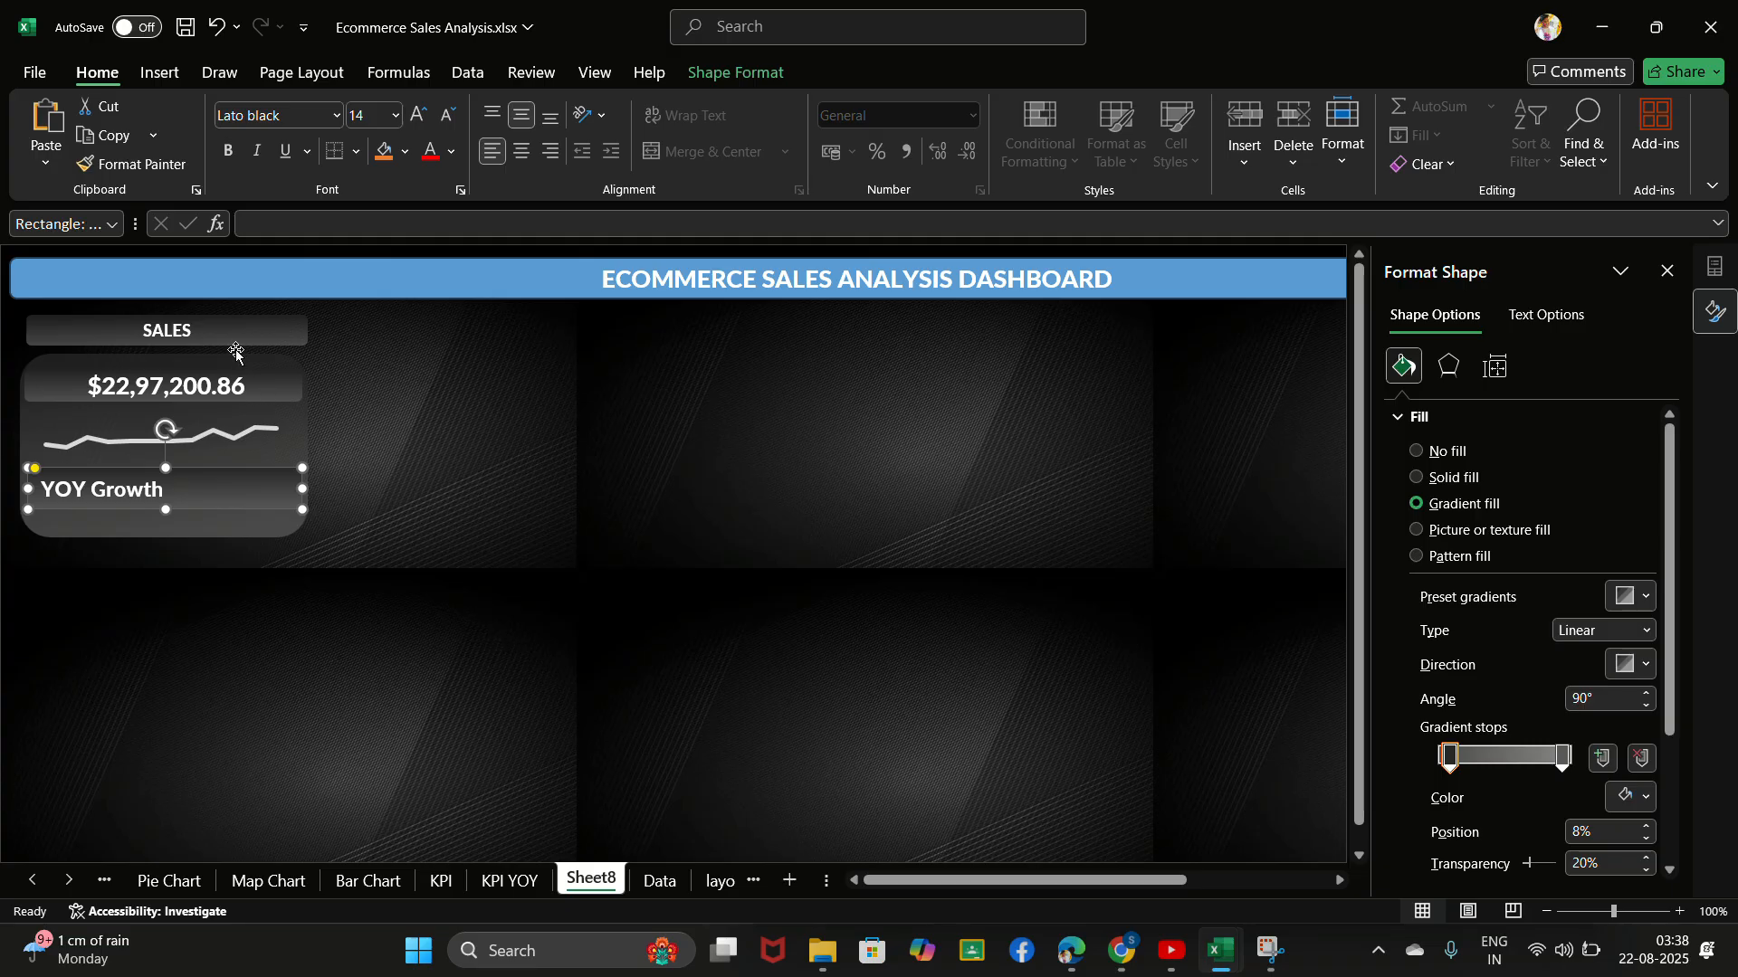
- Copy the sales YOY growth cell B9 from the KPI YOY sheet and paste it into Sheet8 as a linked picture
left_click(500, 889)
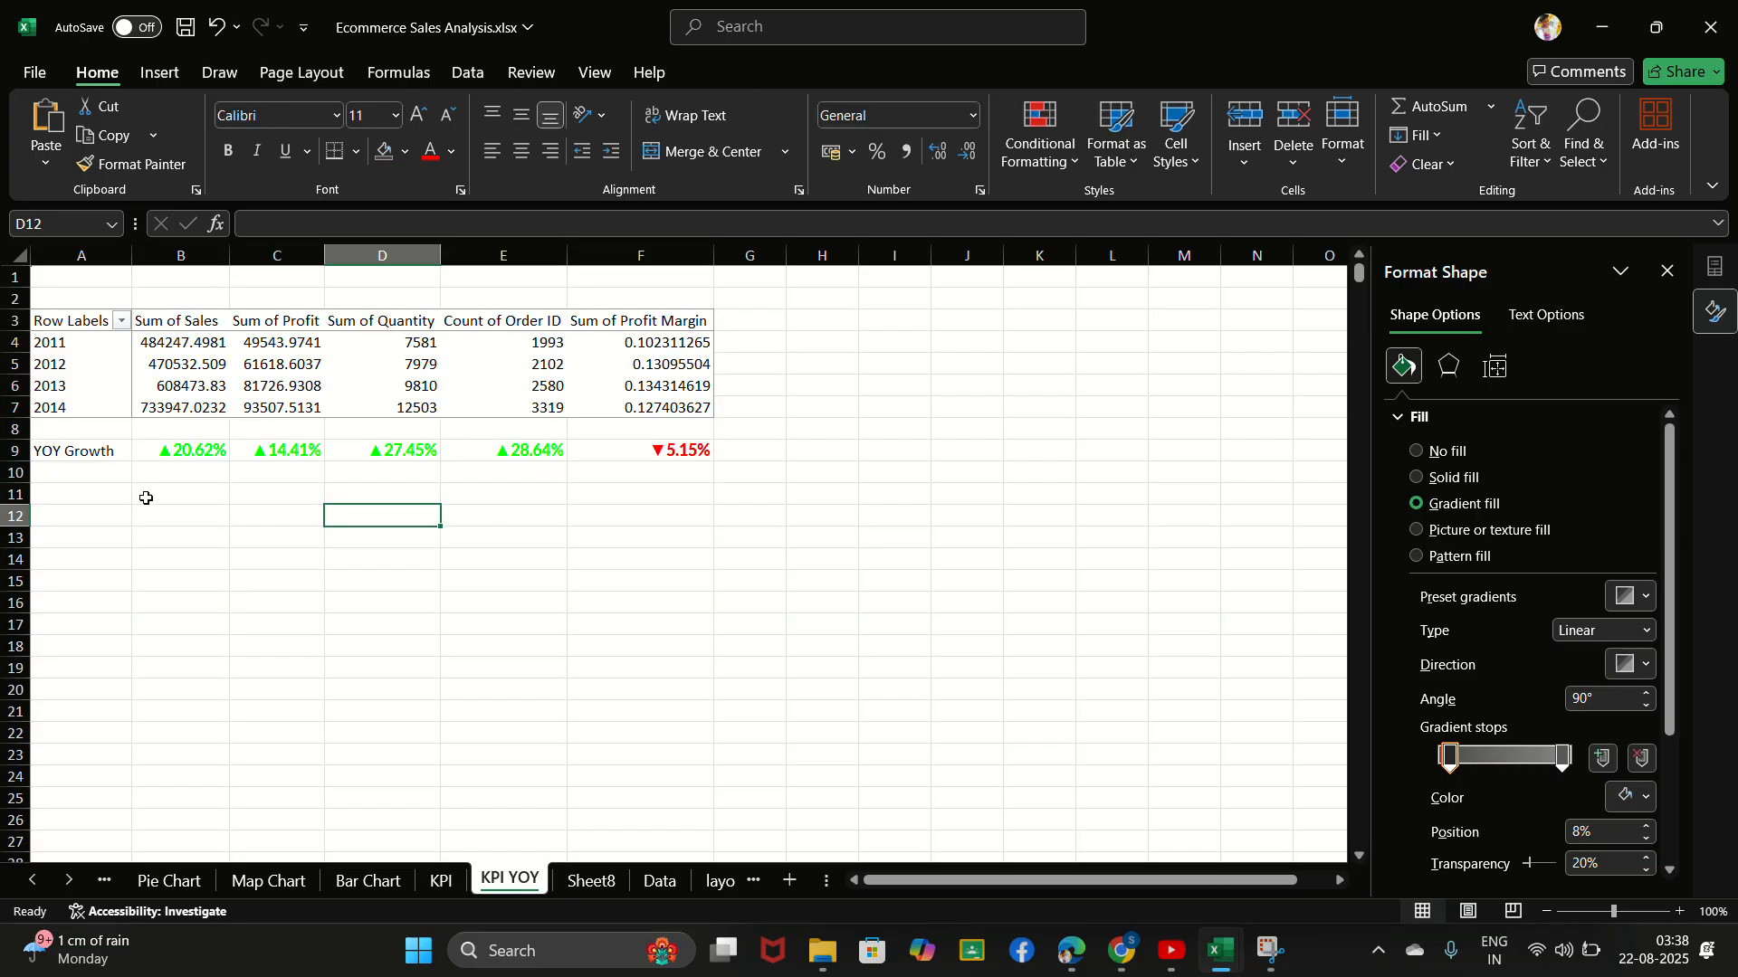
left_click(190, 455)
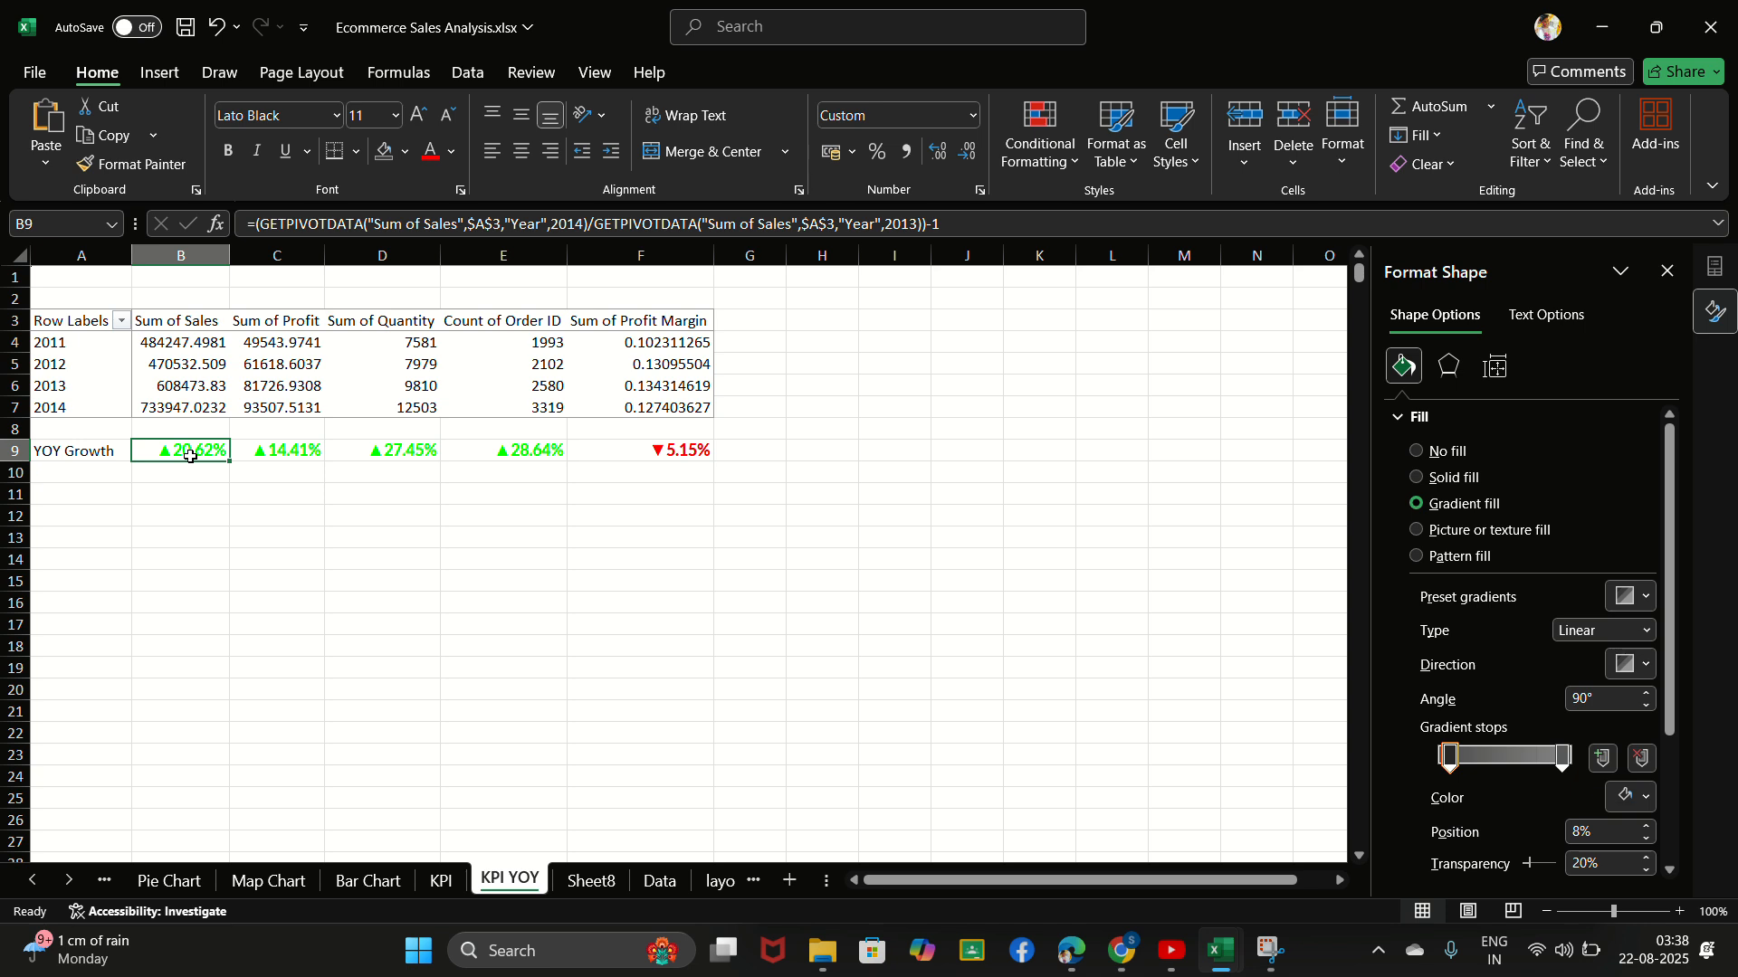
key("ctrl+c")
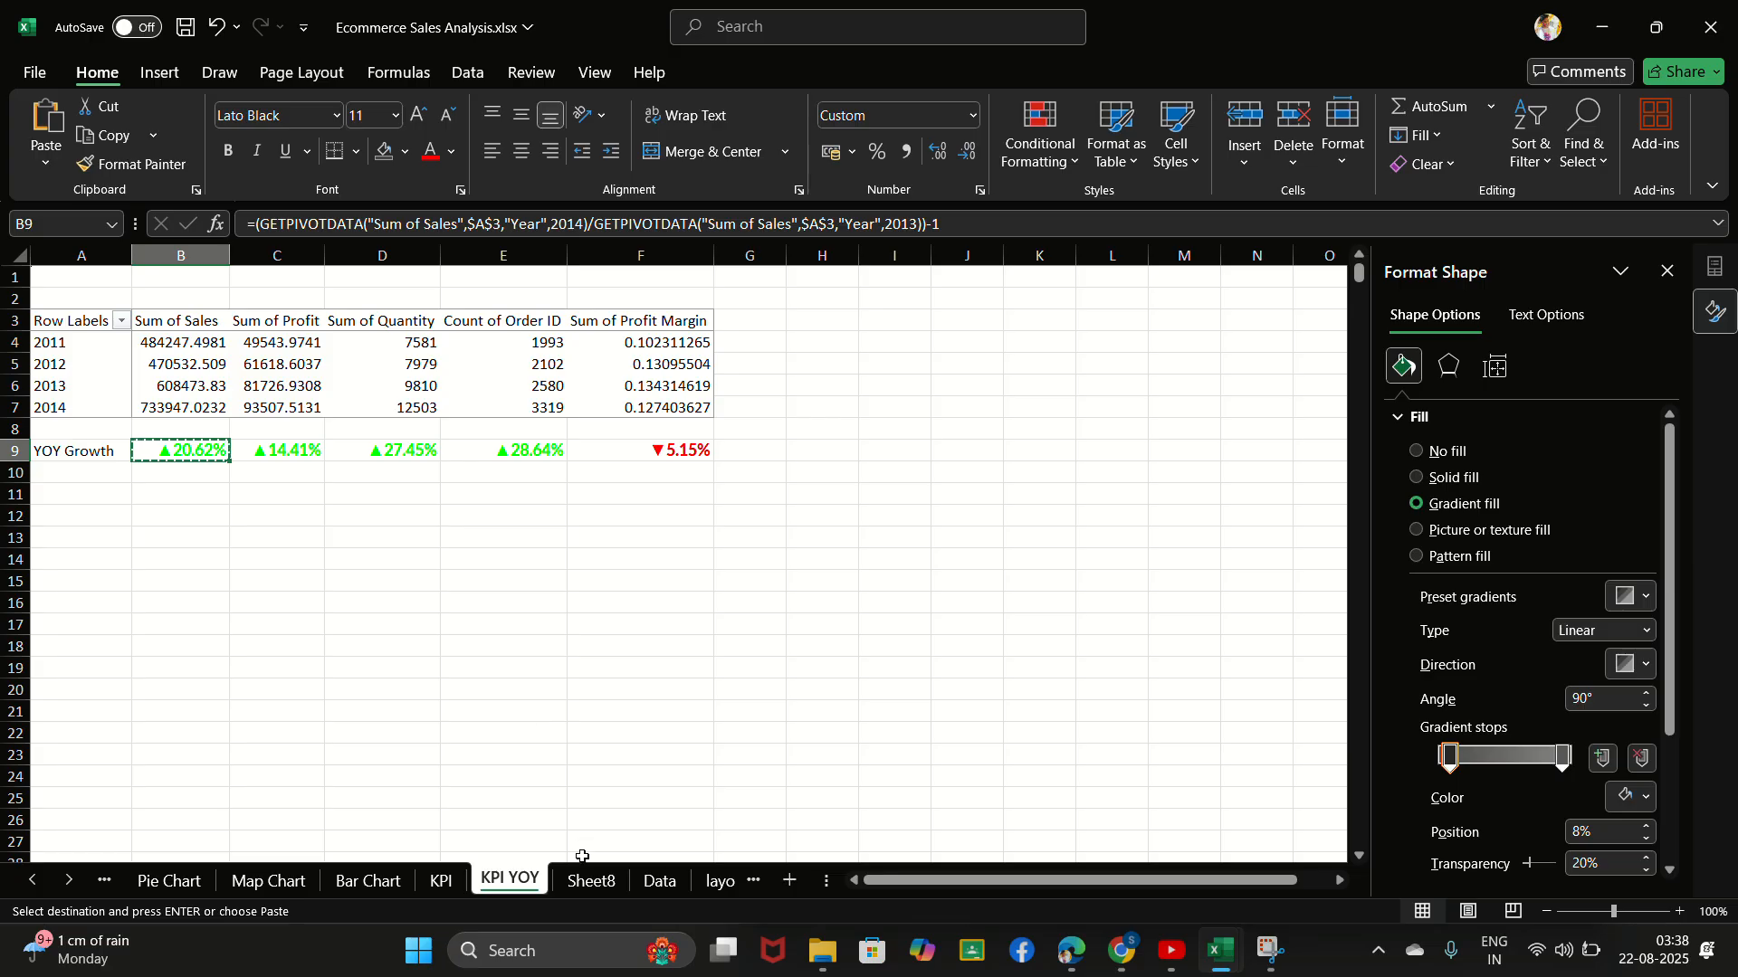
left_click(592, 887)
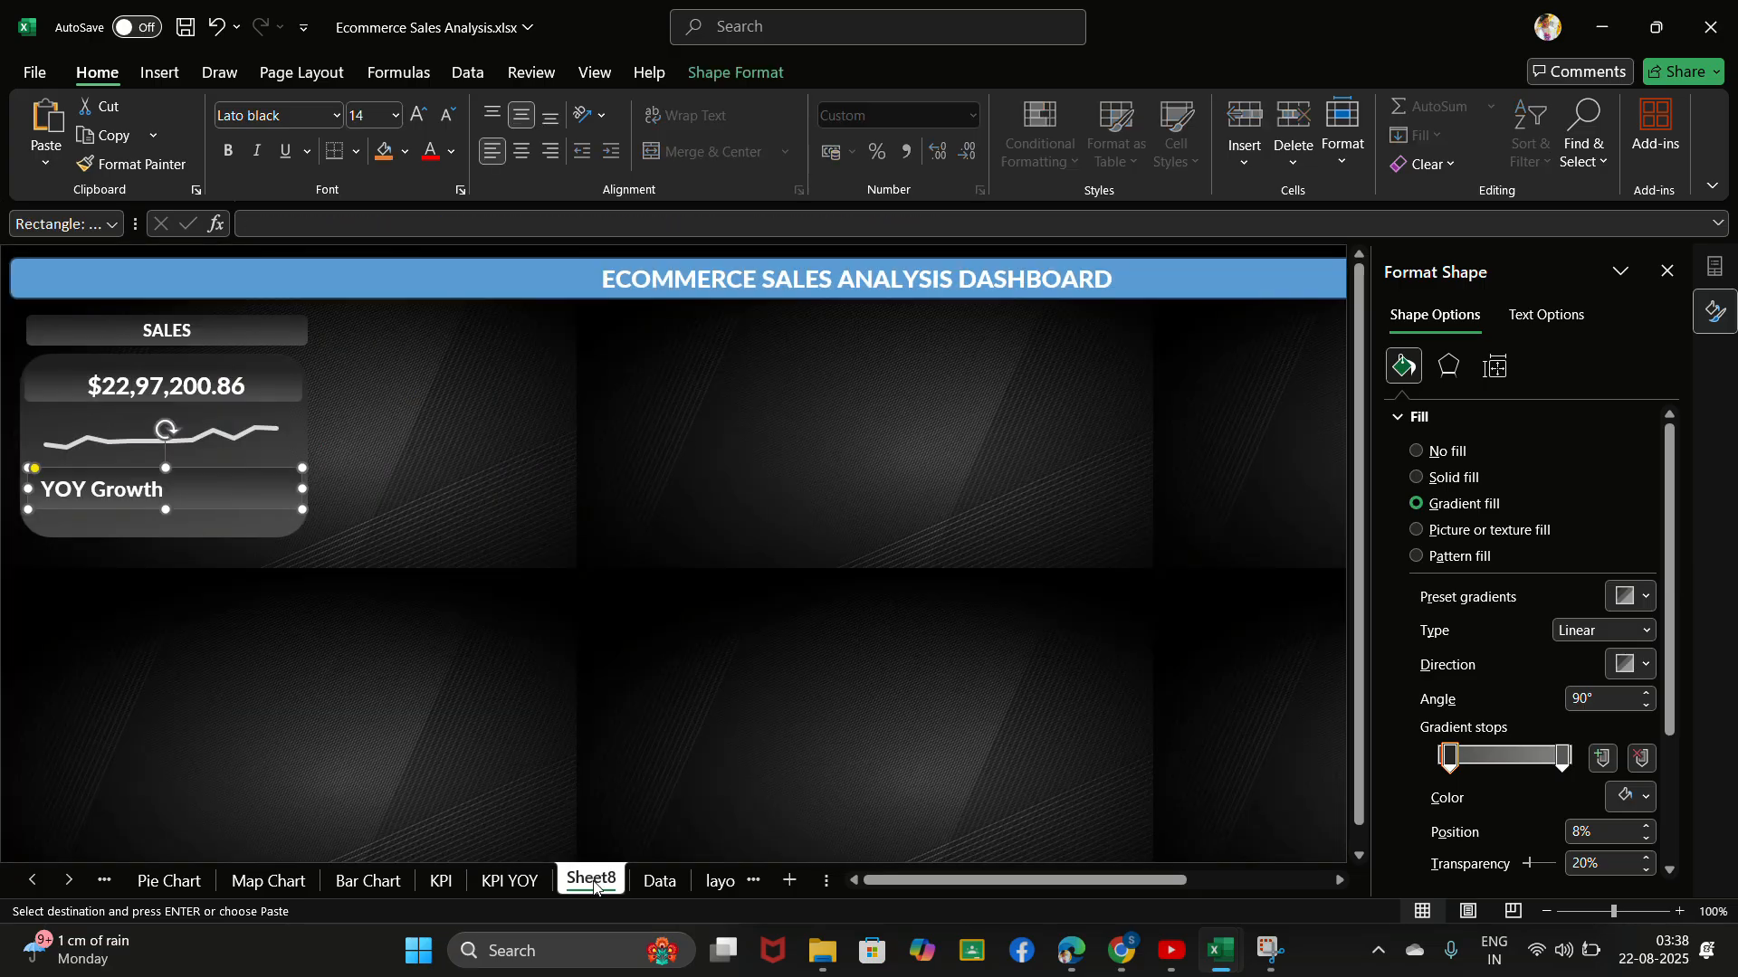
left_click(203, 584)
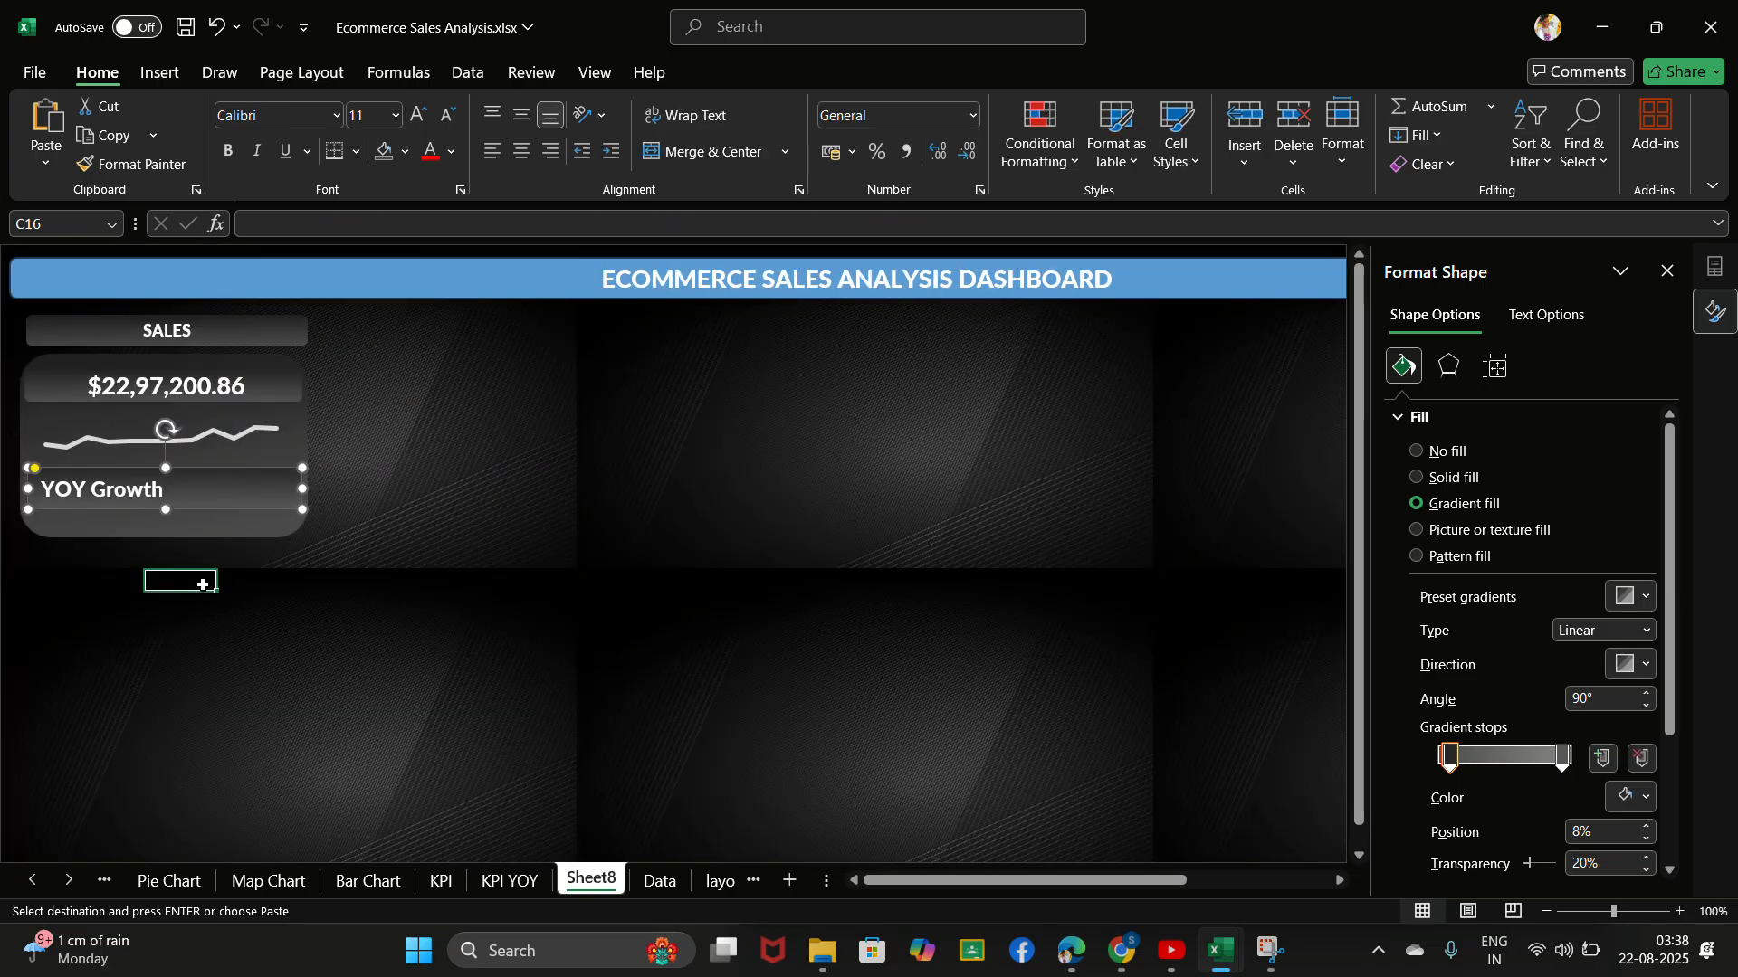
left_click(41, 157)
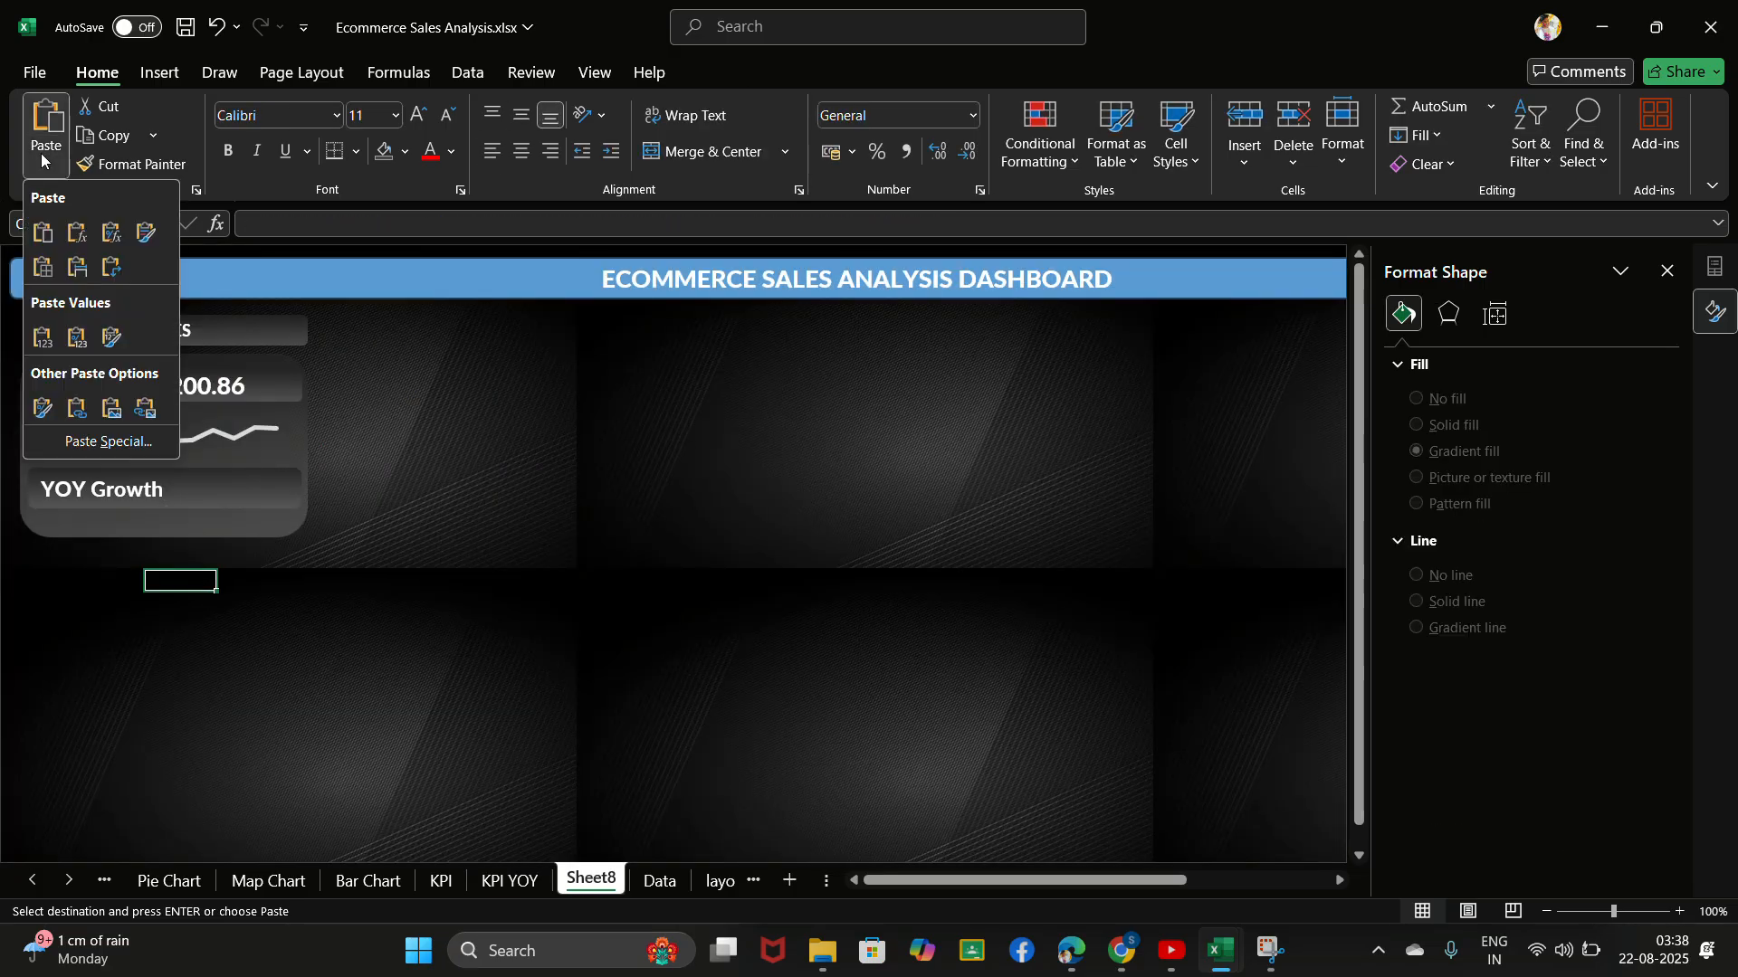
left_click(145, 408)
- Move the linked growth picture beside the "YOY Growth" label in the sales card and enlarge it slightly
left_click_drag(207, 579, 241, 489)
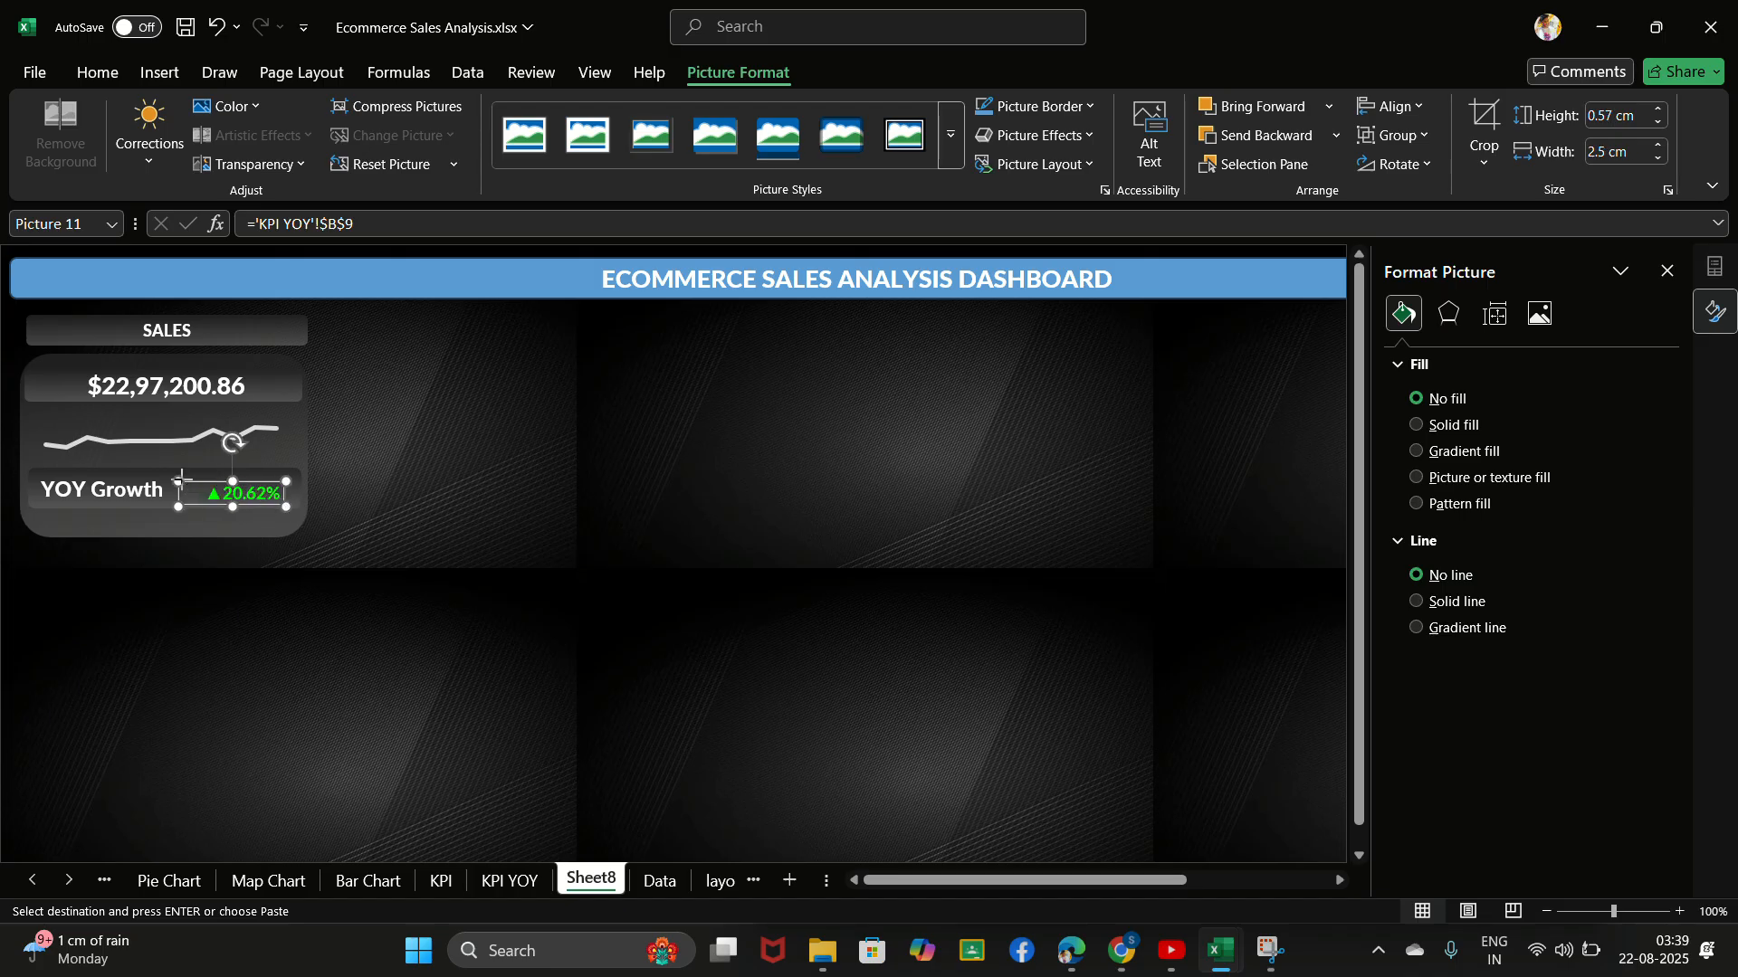
left_click_drag(181, 479, 151, 476)
left_click(401, 557)
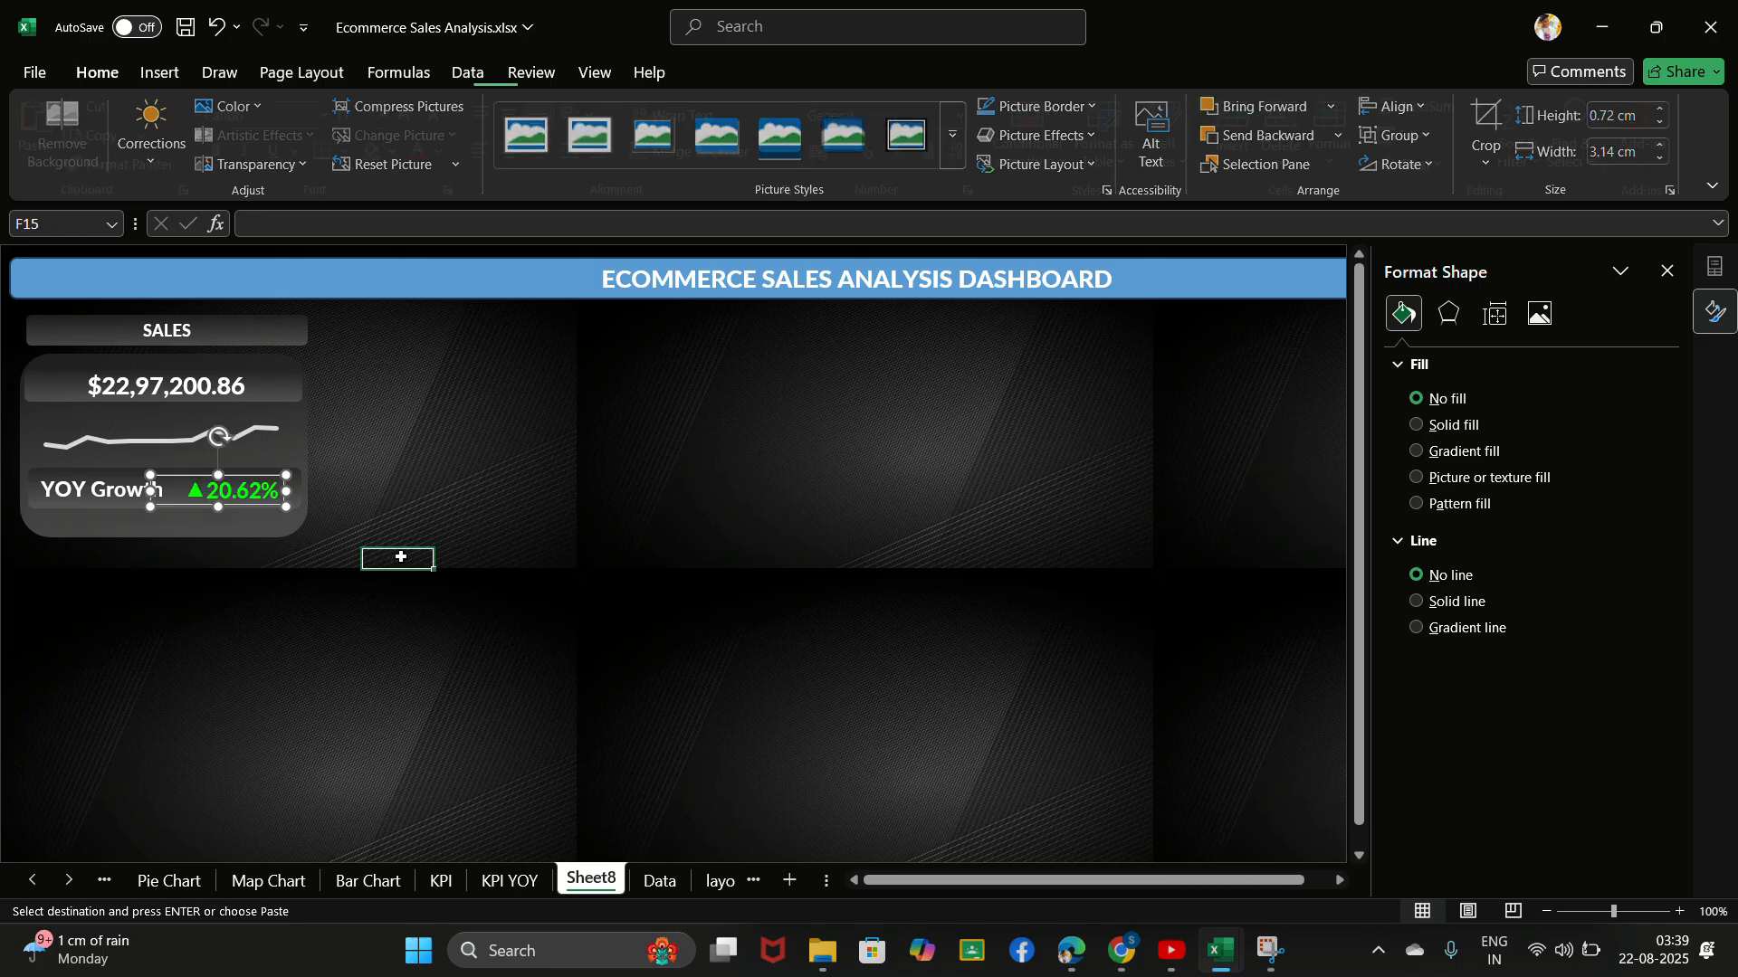
left_click(190, 487)
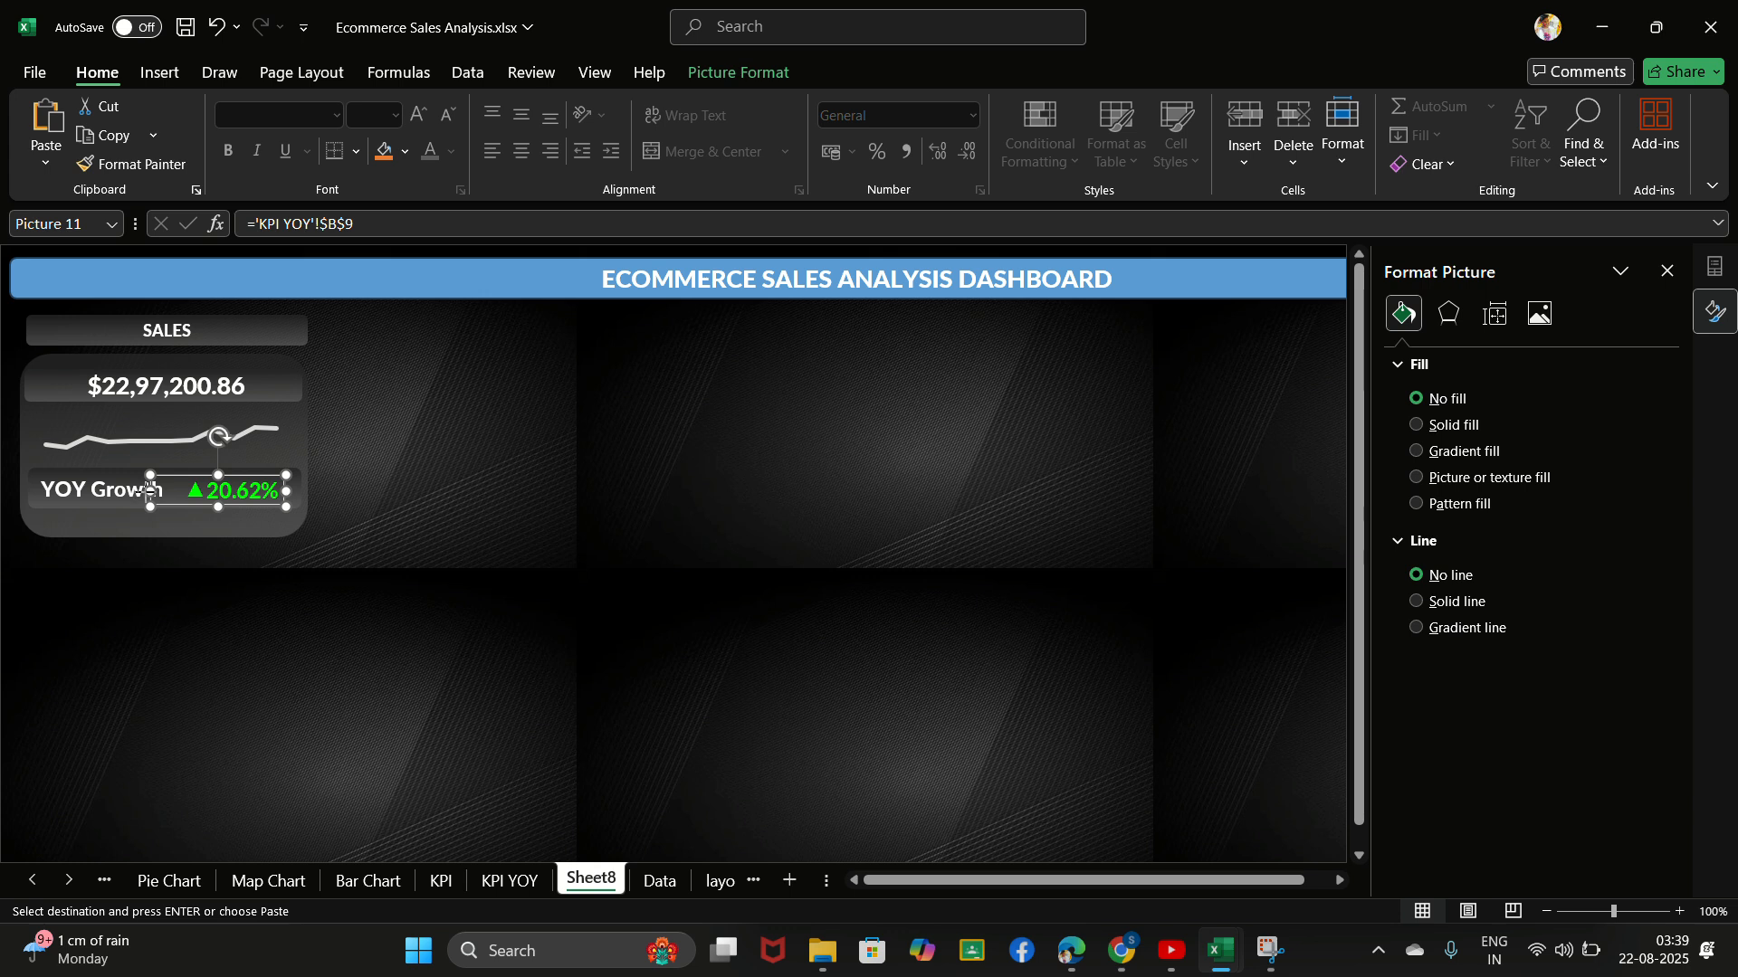
left_click_drag(145, 491, 155, 490)
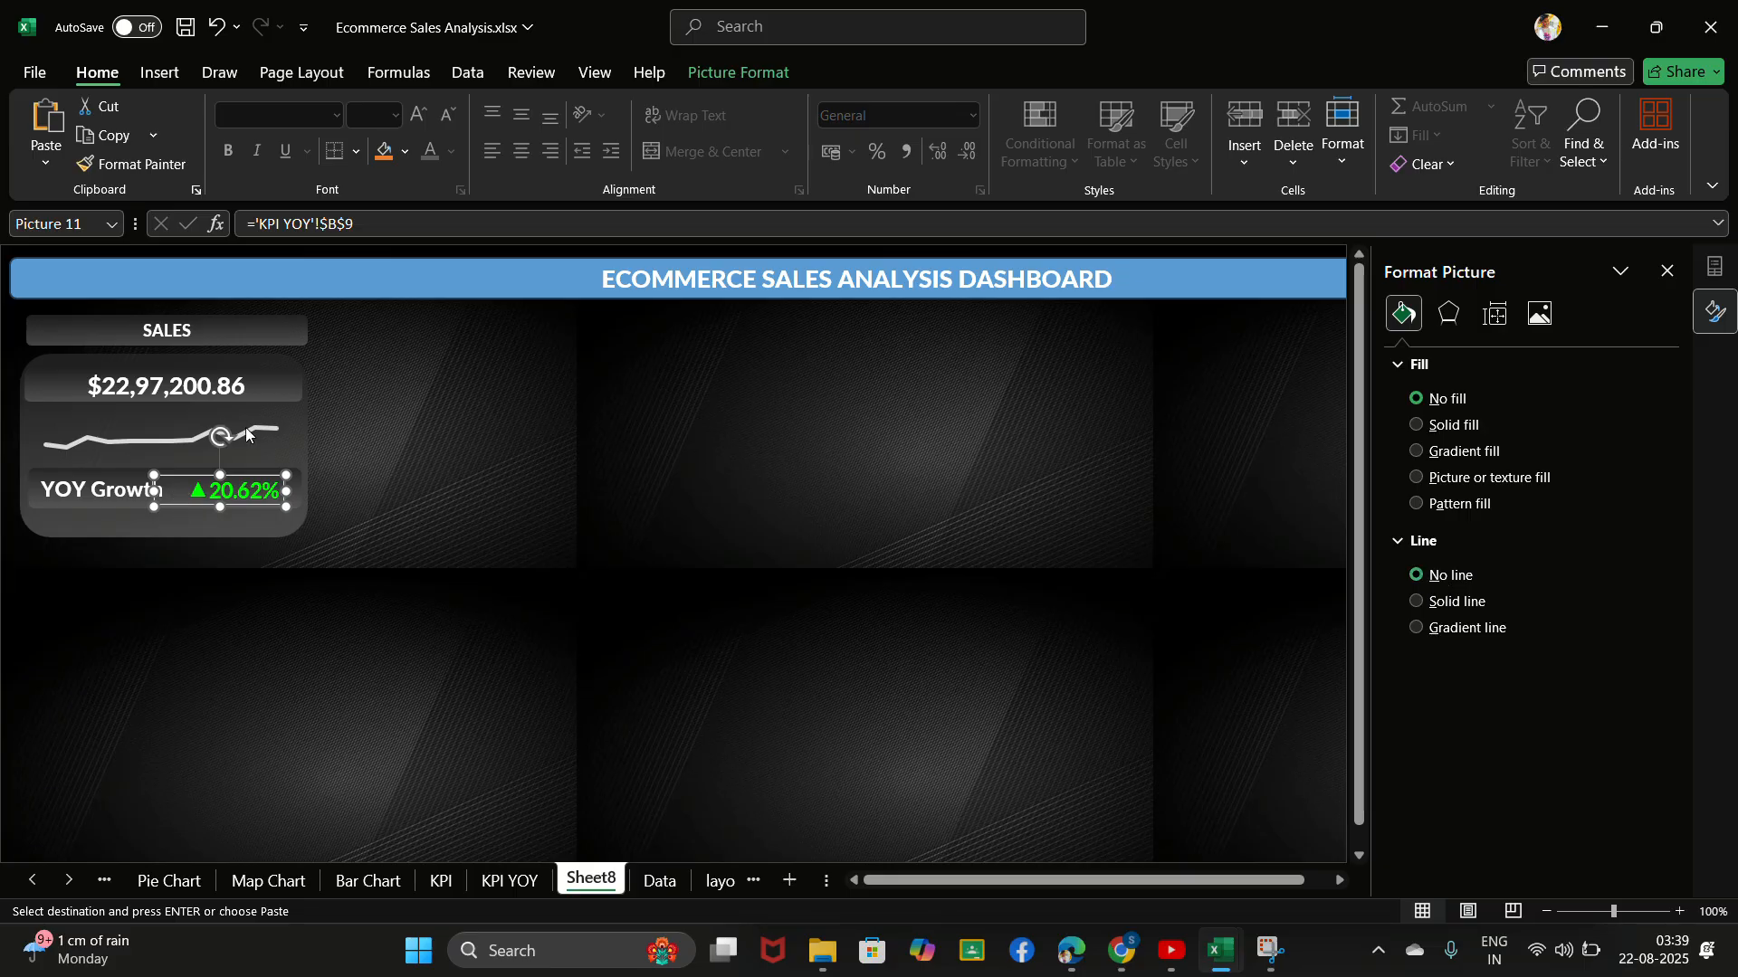
- Check the fill and line formatting of the linked growth picture
right_click(265, 497)
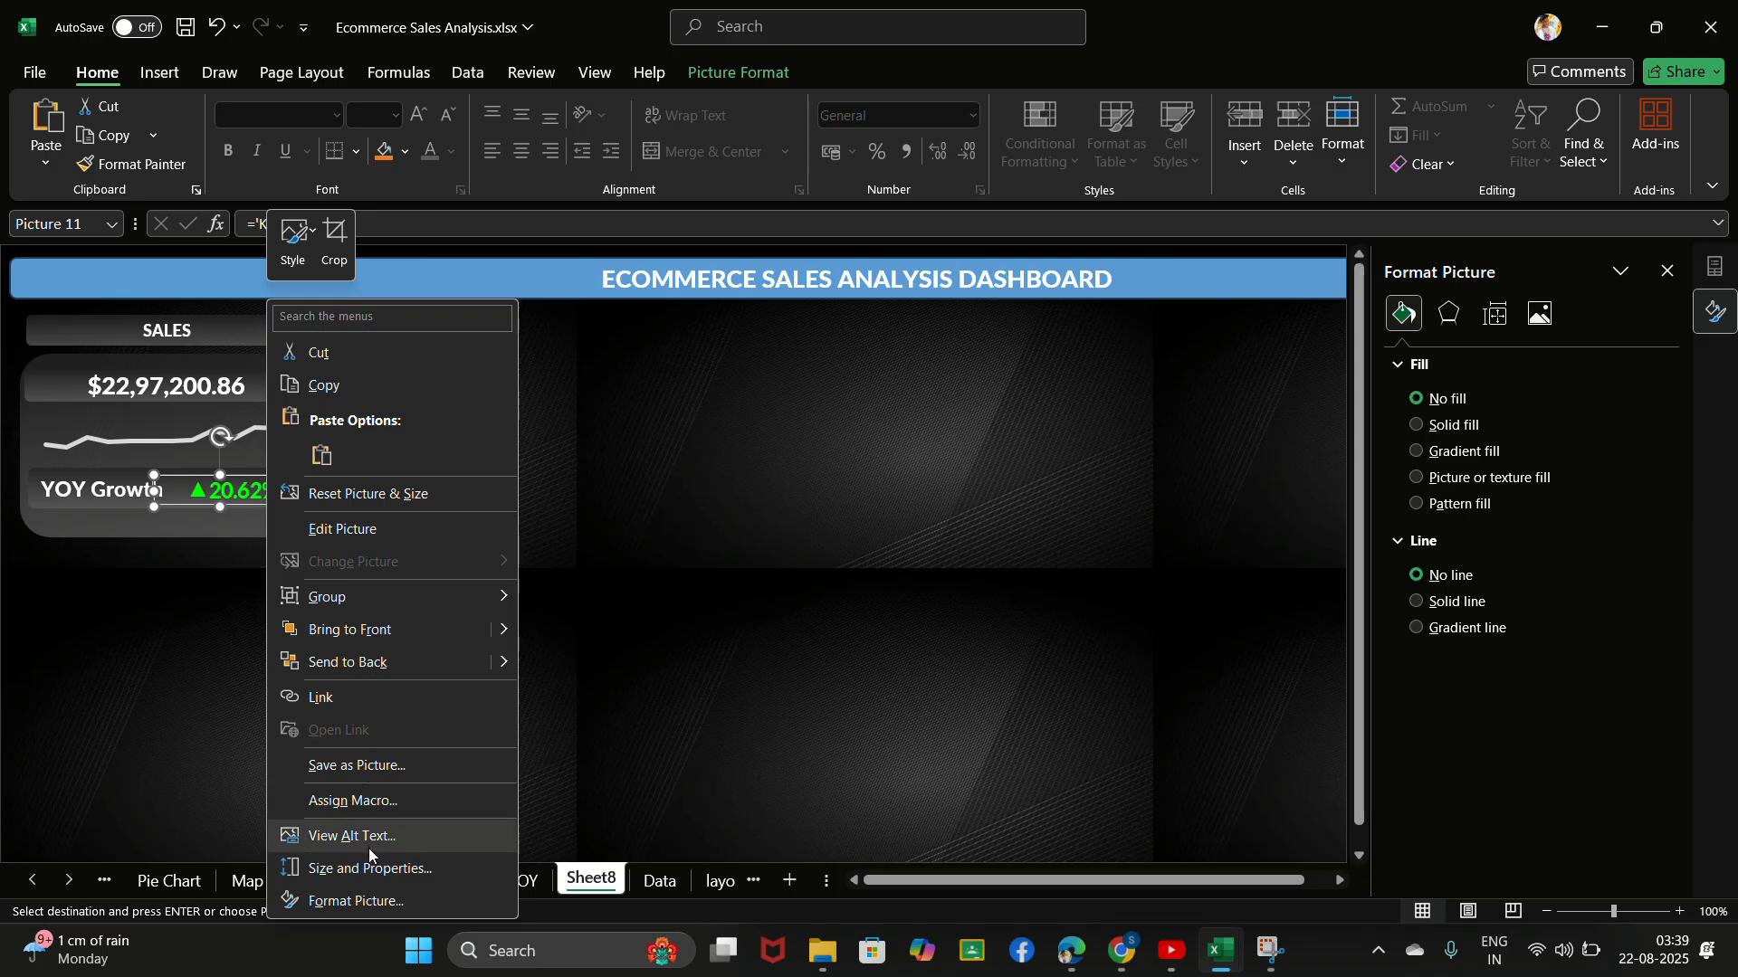
left_click(375, 901)
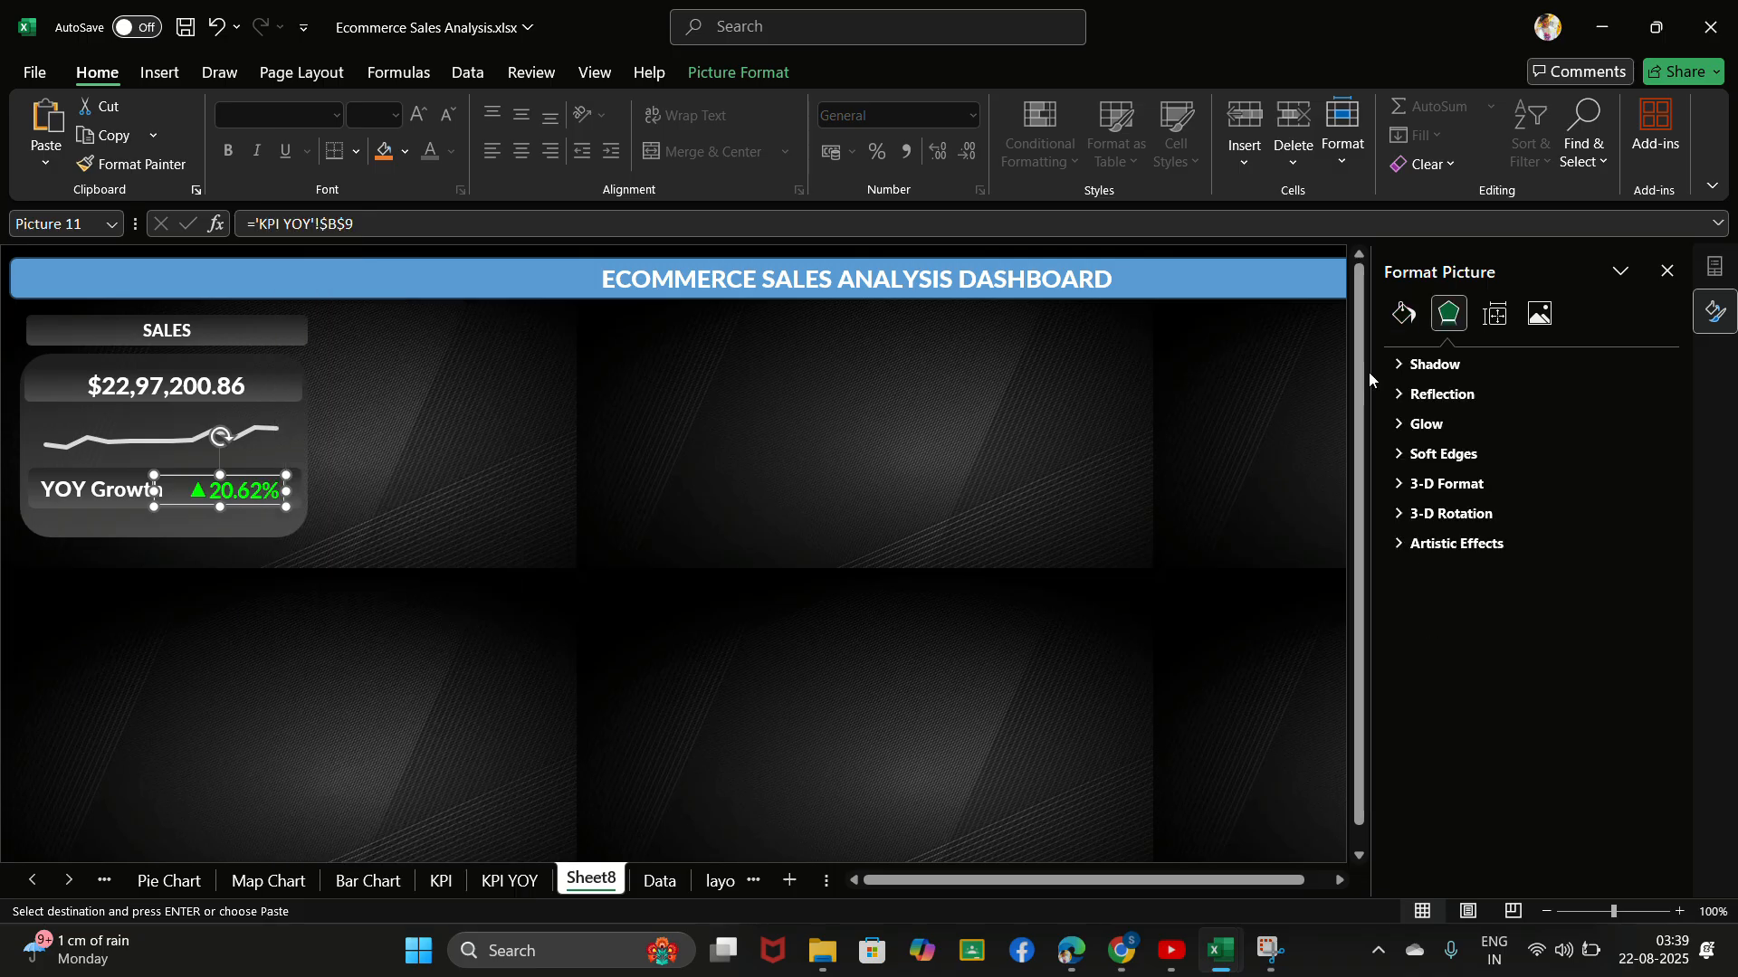
left_click(1405, 325)
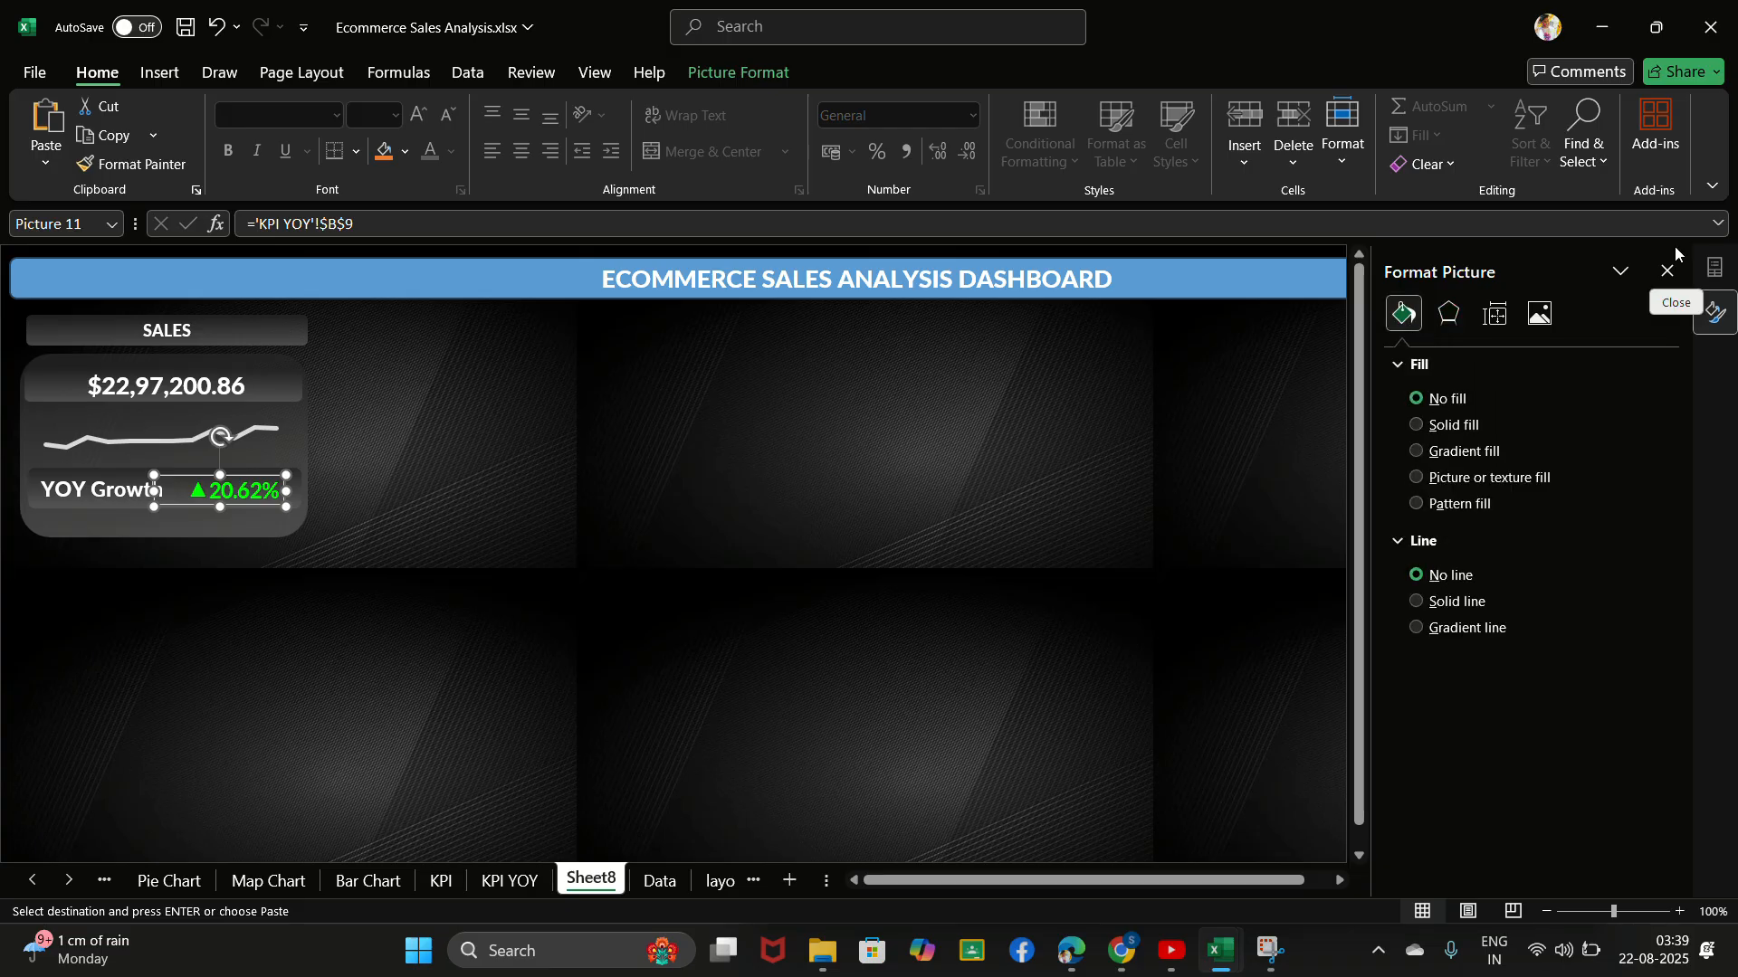
left_click(873, 582)
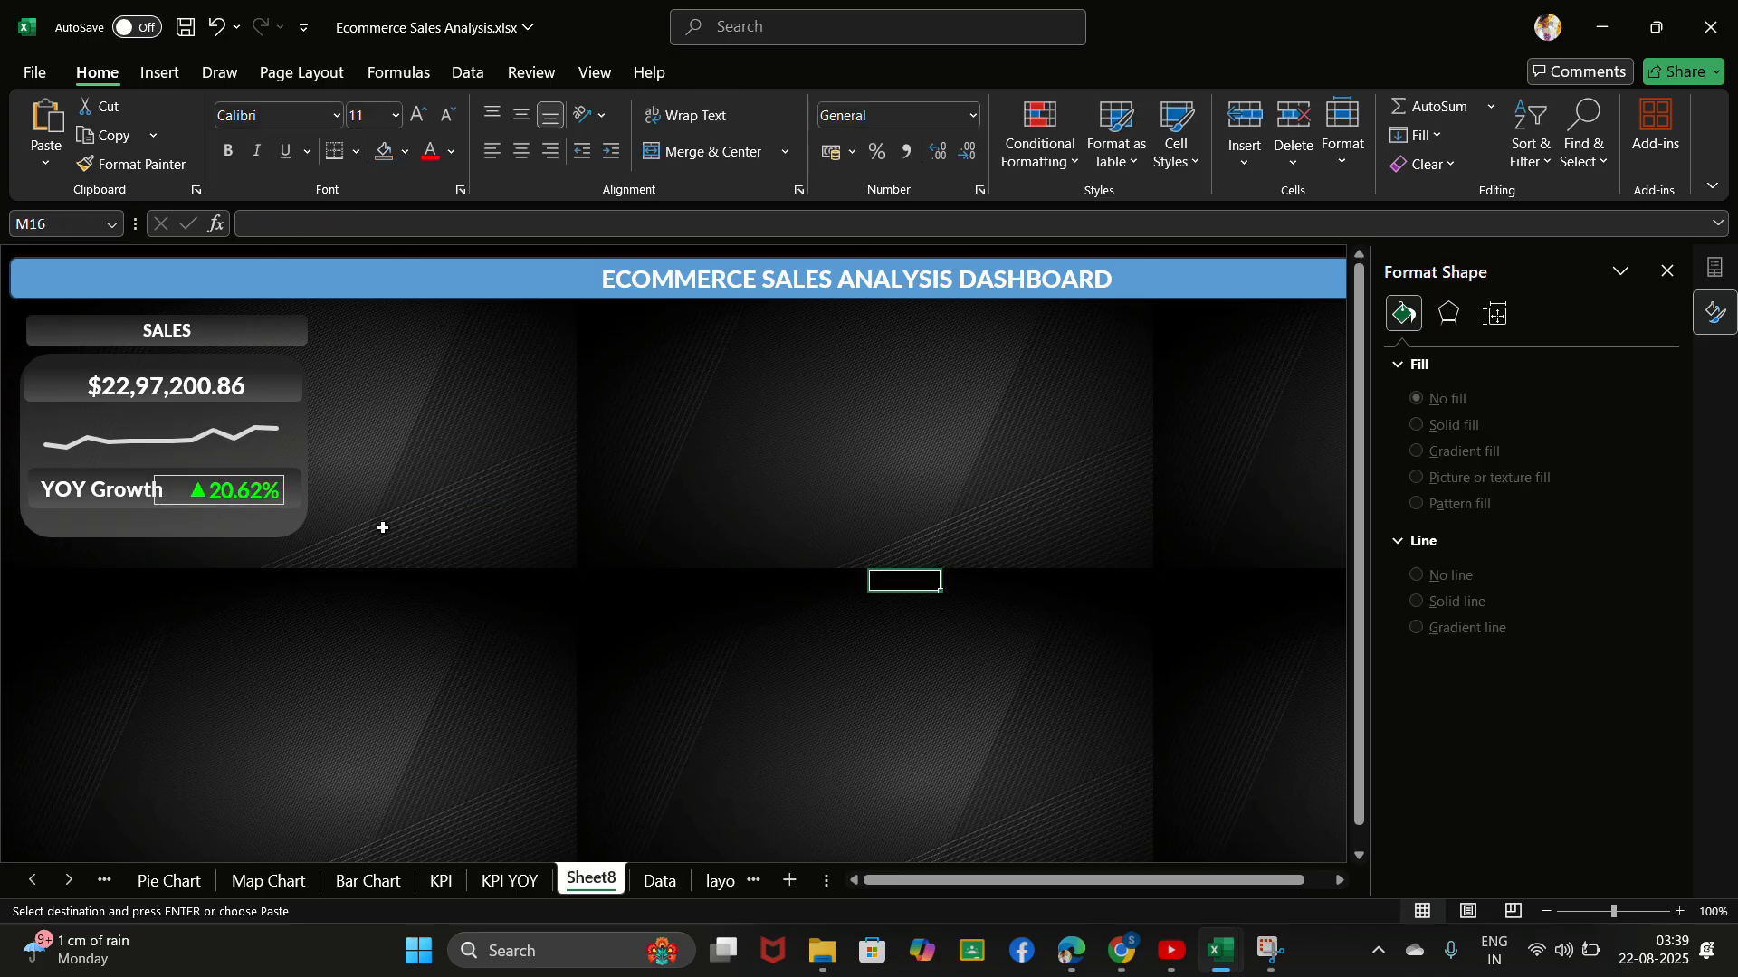
left_click(746, 41)
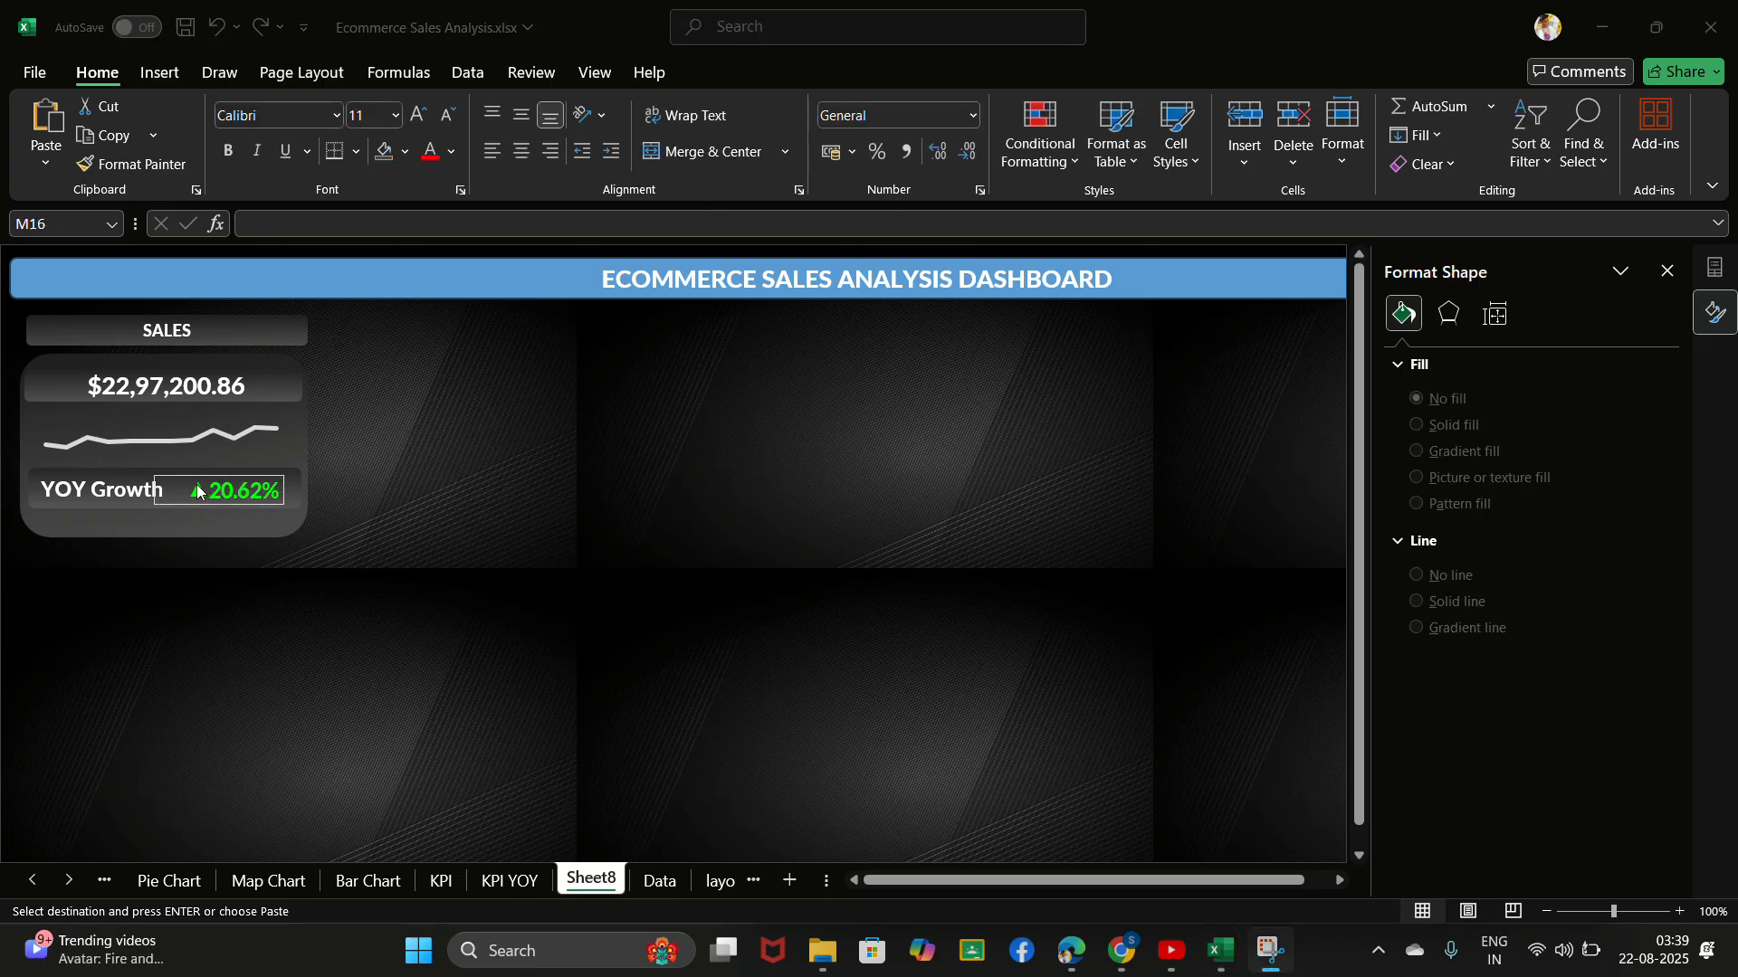
- Narrow the linked growth picture from its left edge so it clears the "YOY Growth" label
left_click(142, 491)
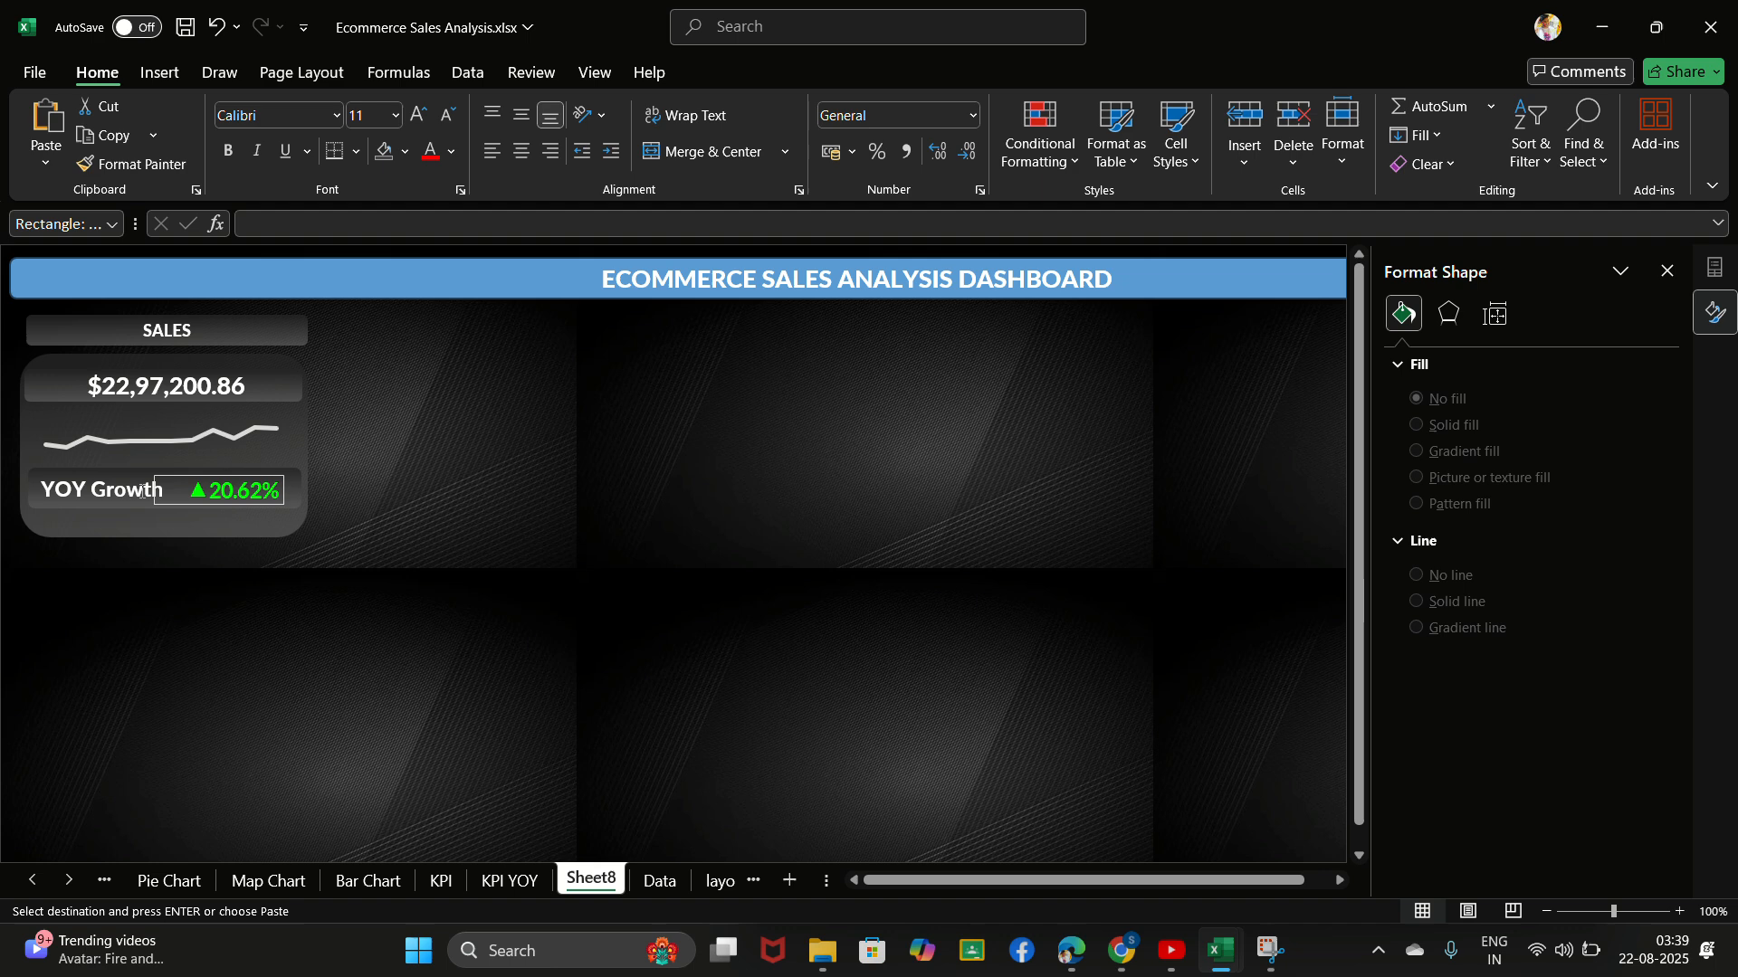
double_click(142, 492)
left_click(180, 491)
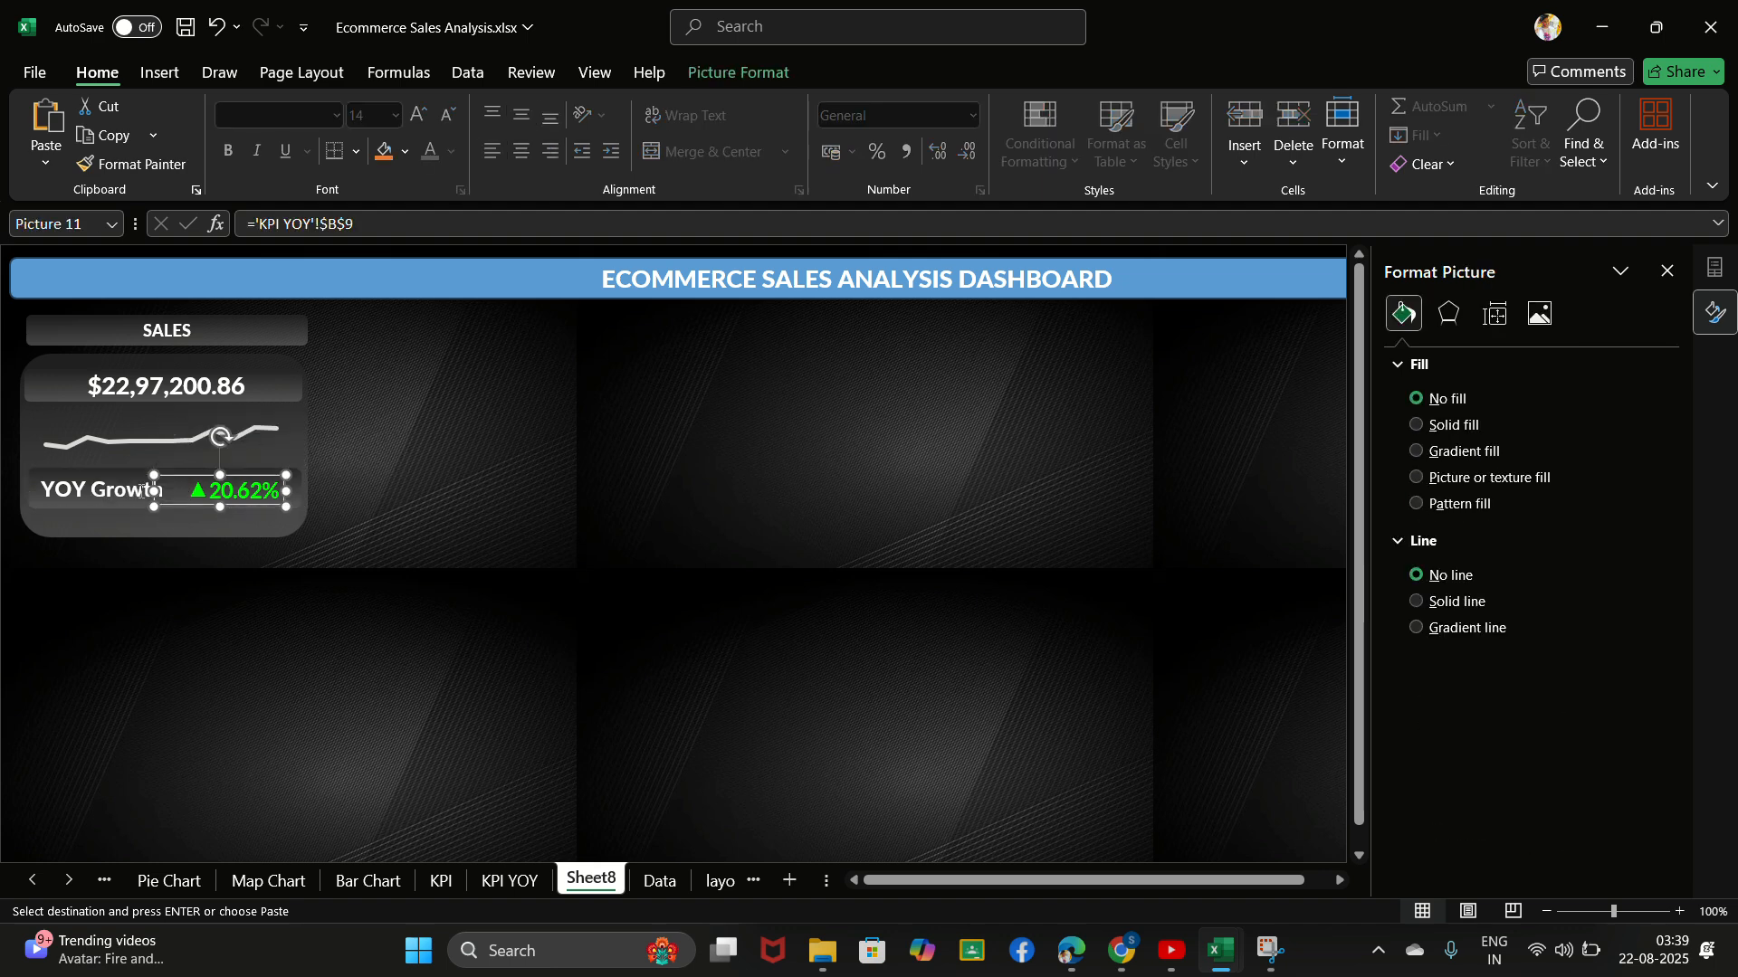
left_click_drag(153, 492, 180, 491)
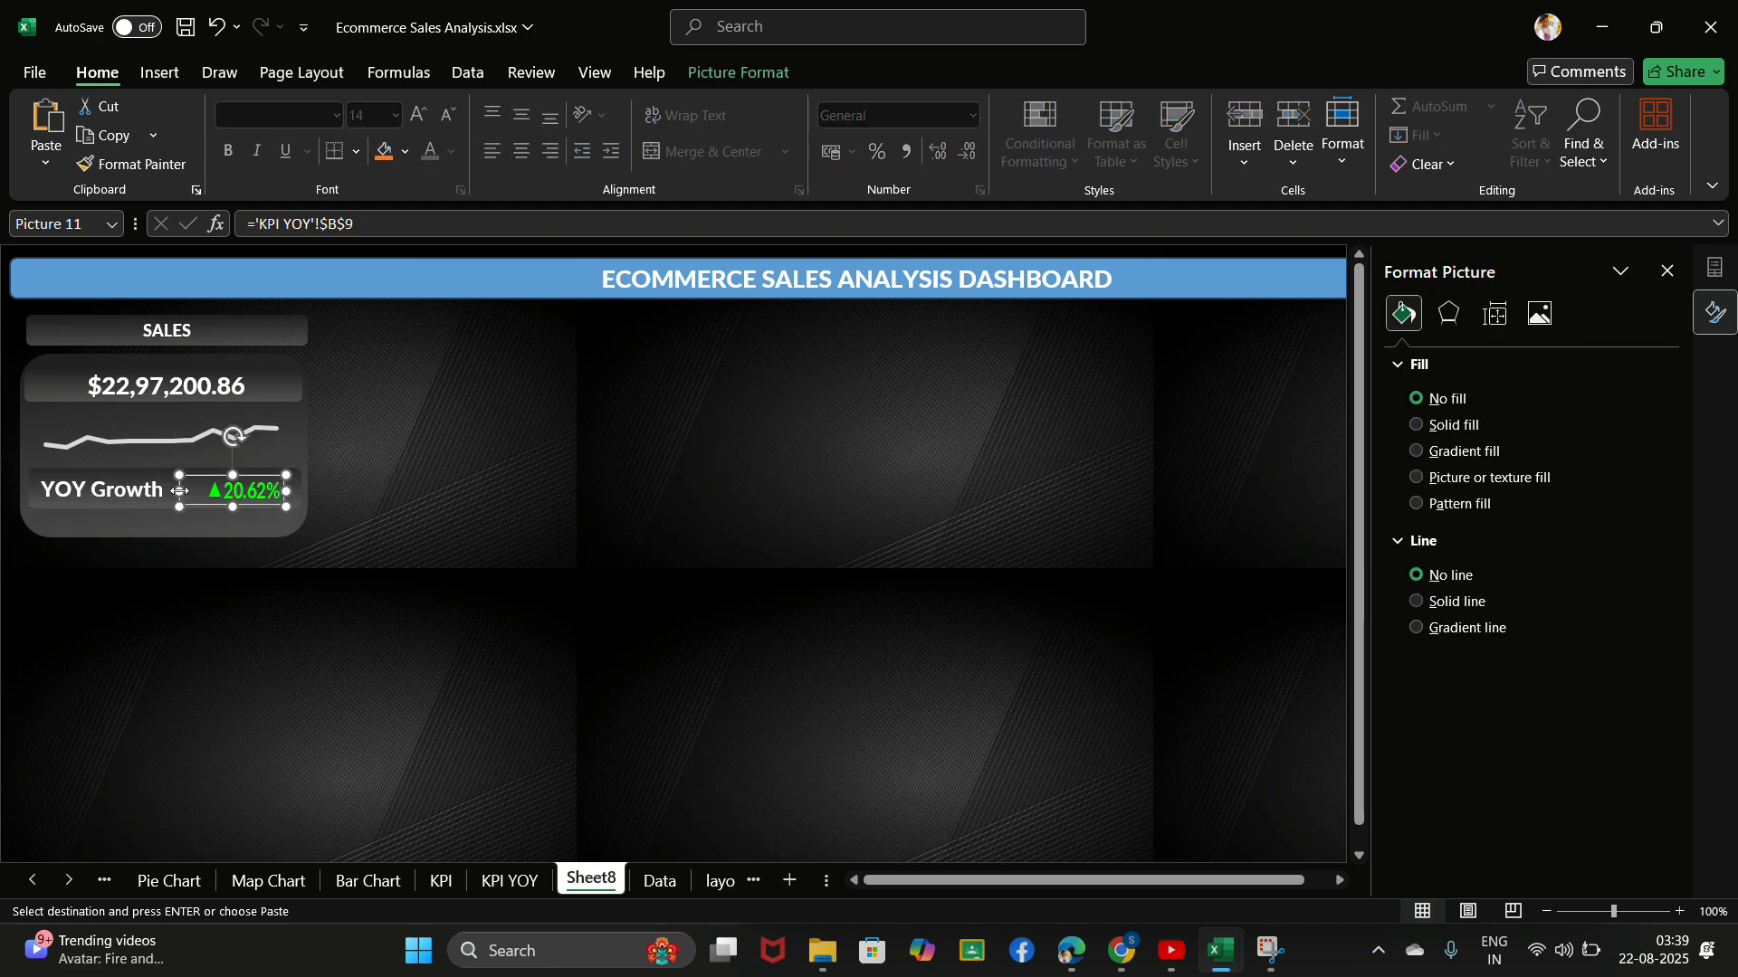
- Rewrite the growth label in the sales card in capitals as "YOY GROWTH"
left_click(164, 489)
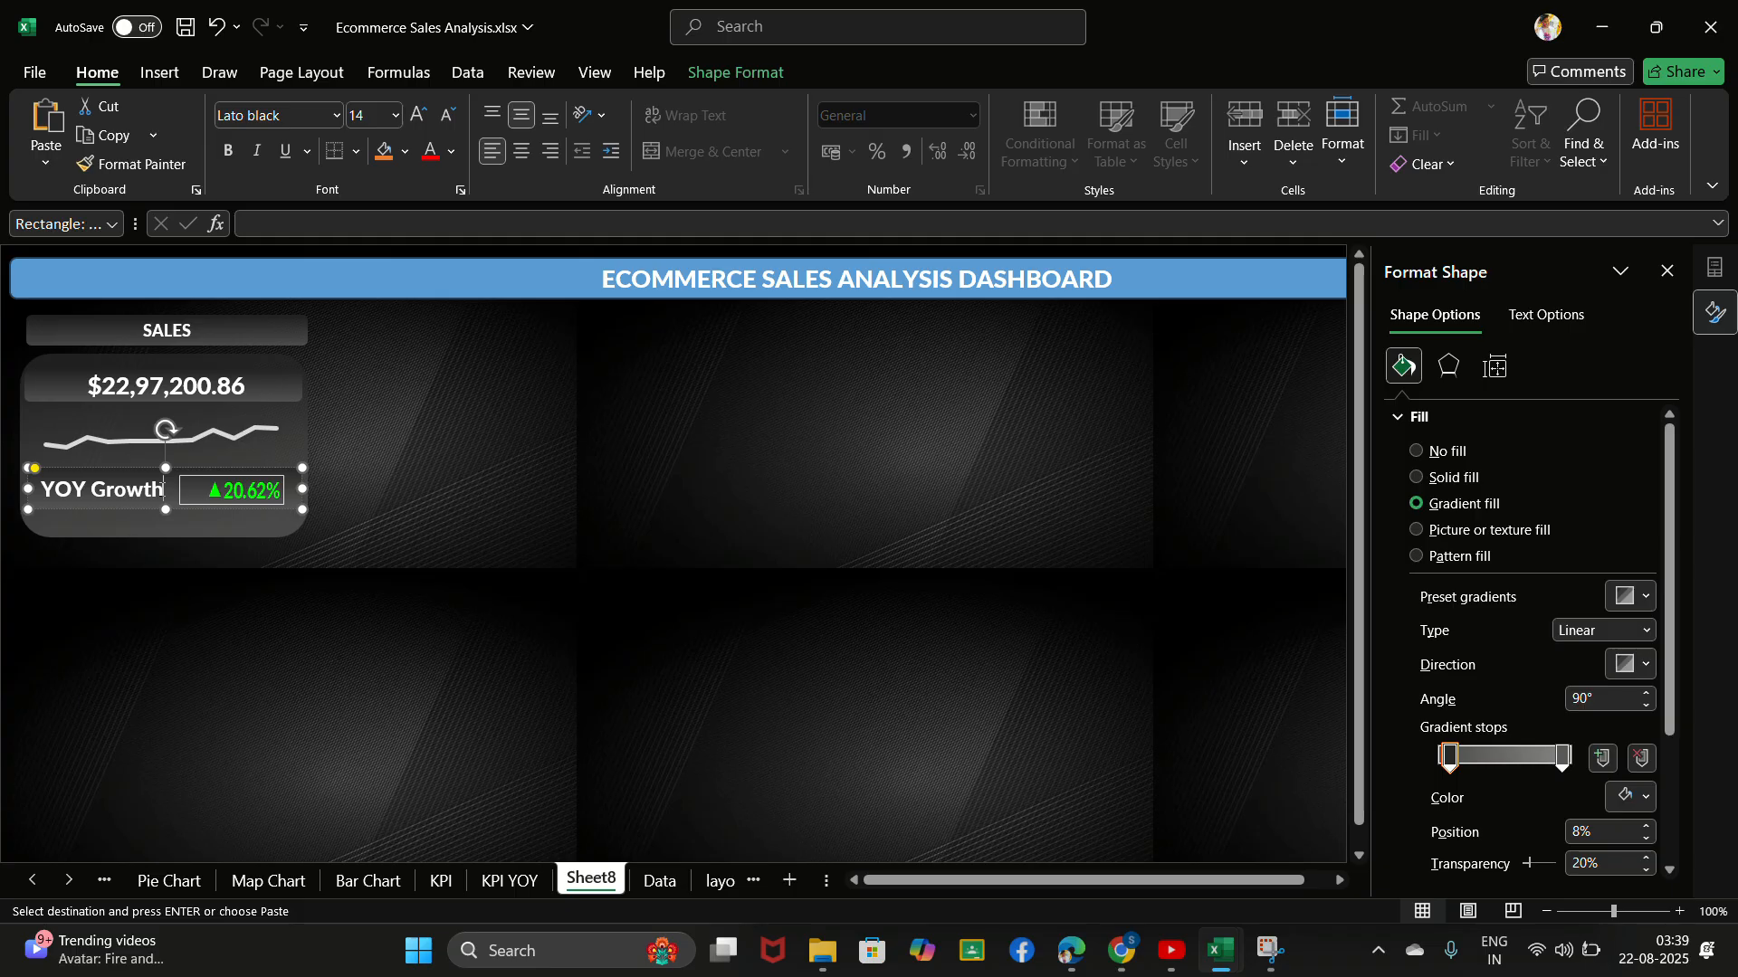
key("BackSpace")
key("BackSpace")
key("BackSpace")
key("BackSpace")
type("owth")
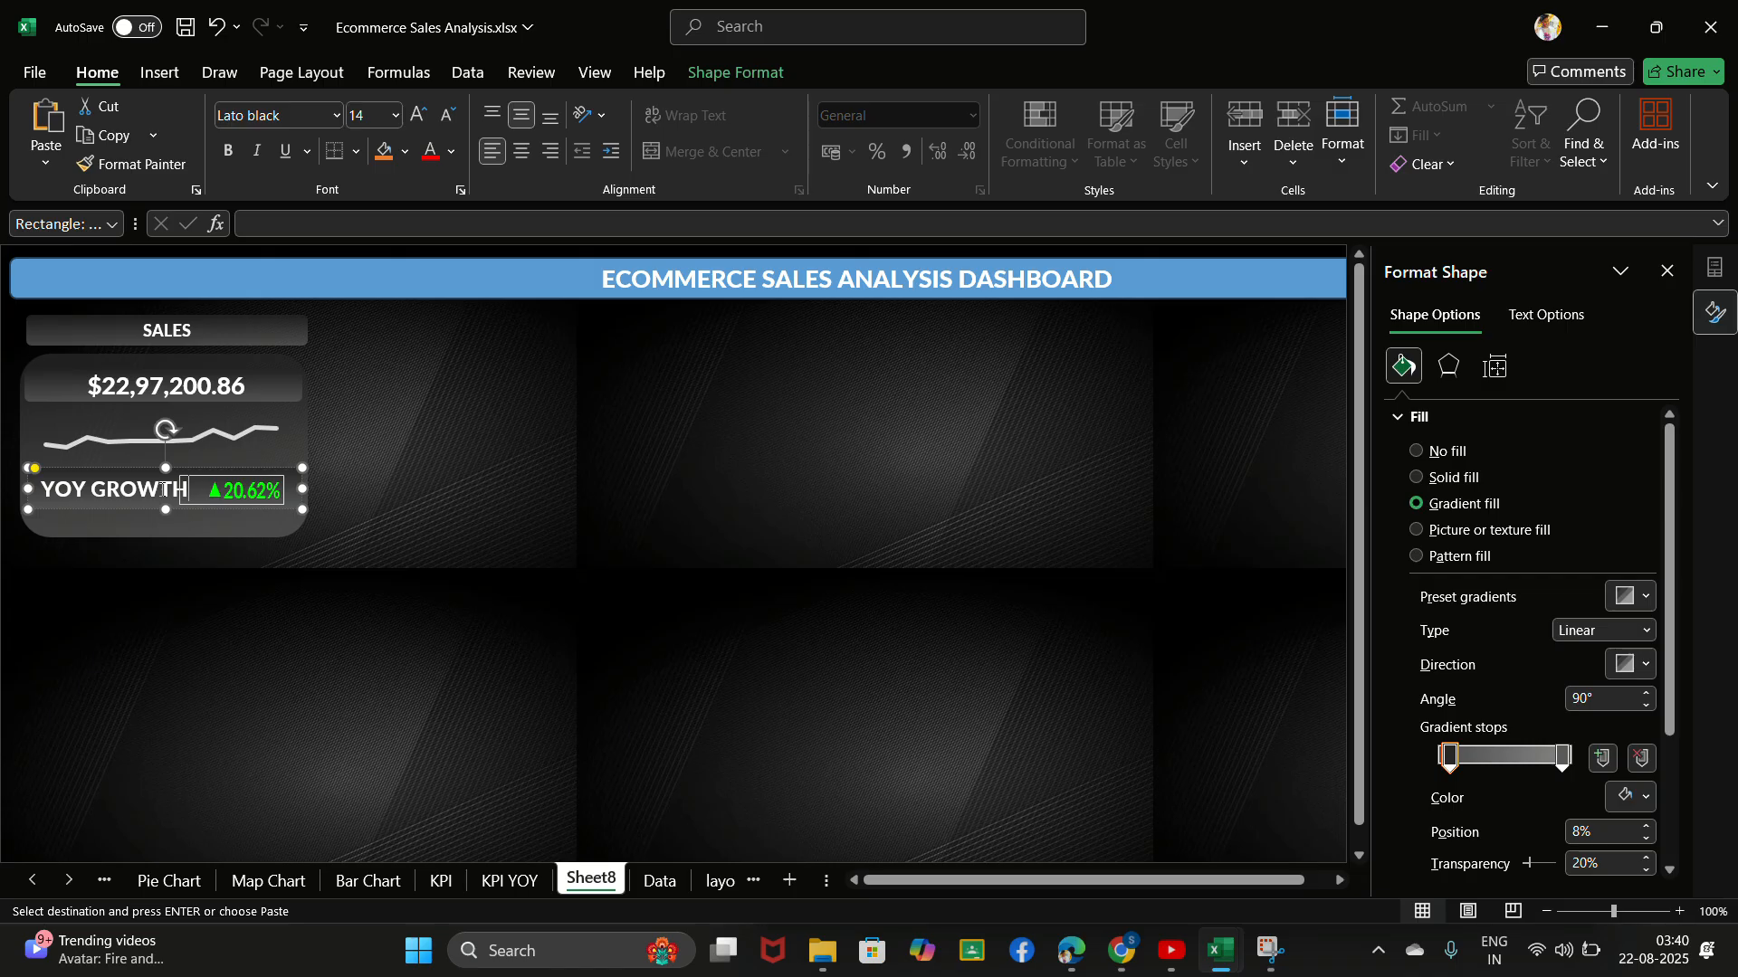
- Narrow the linked growth picture further so it fits beside the "YOY GROWTH" label, and deselect it
left_click(214, 490)
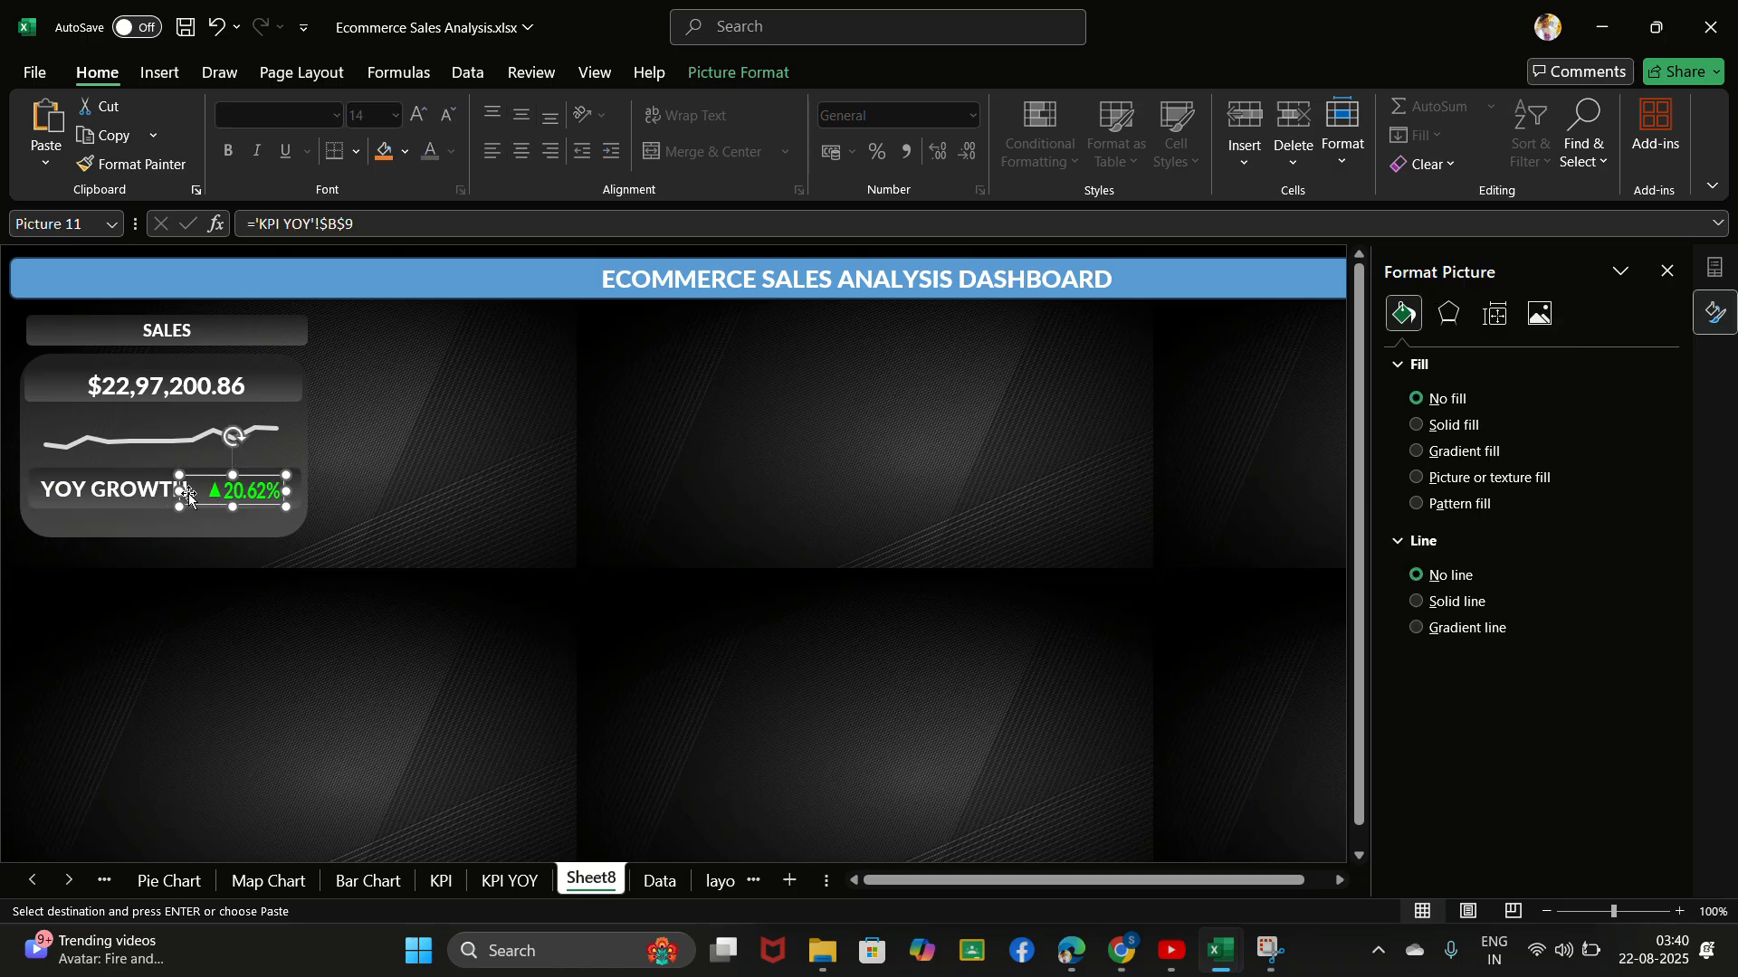
left_click_drag(179, 490, 192, 493)
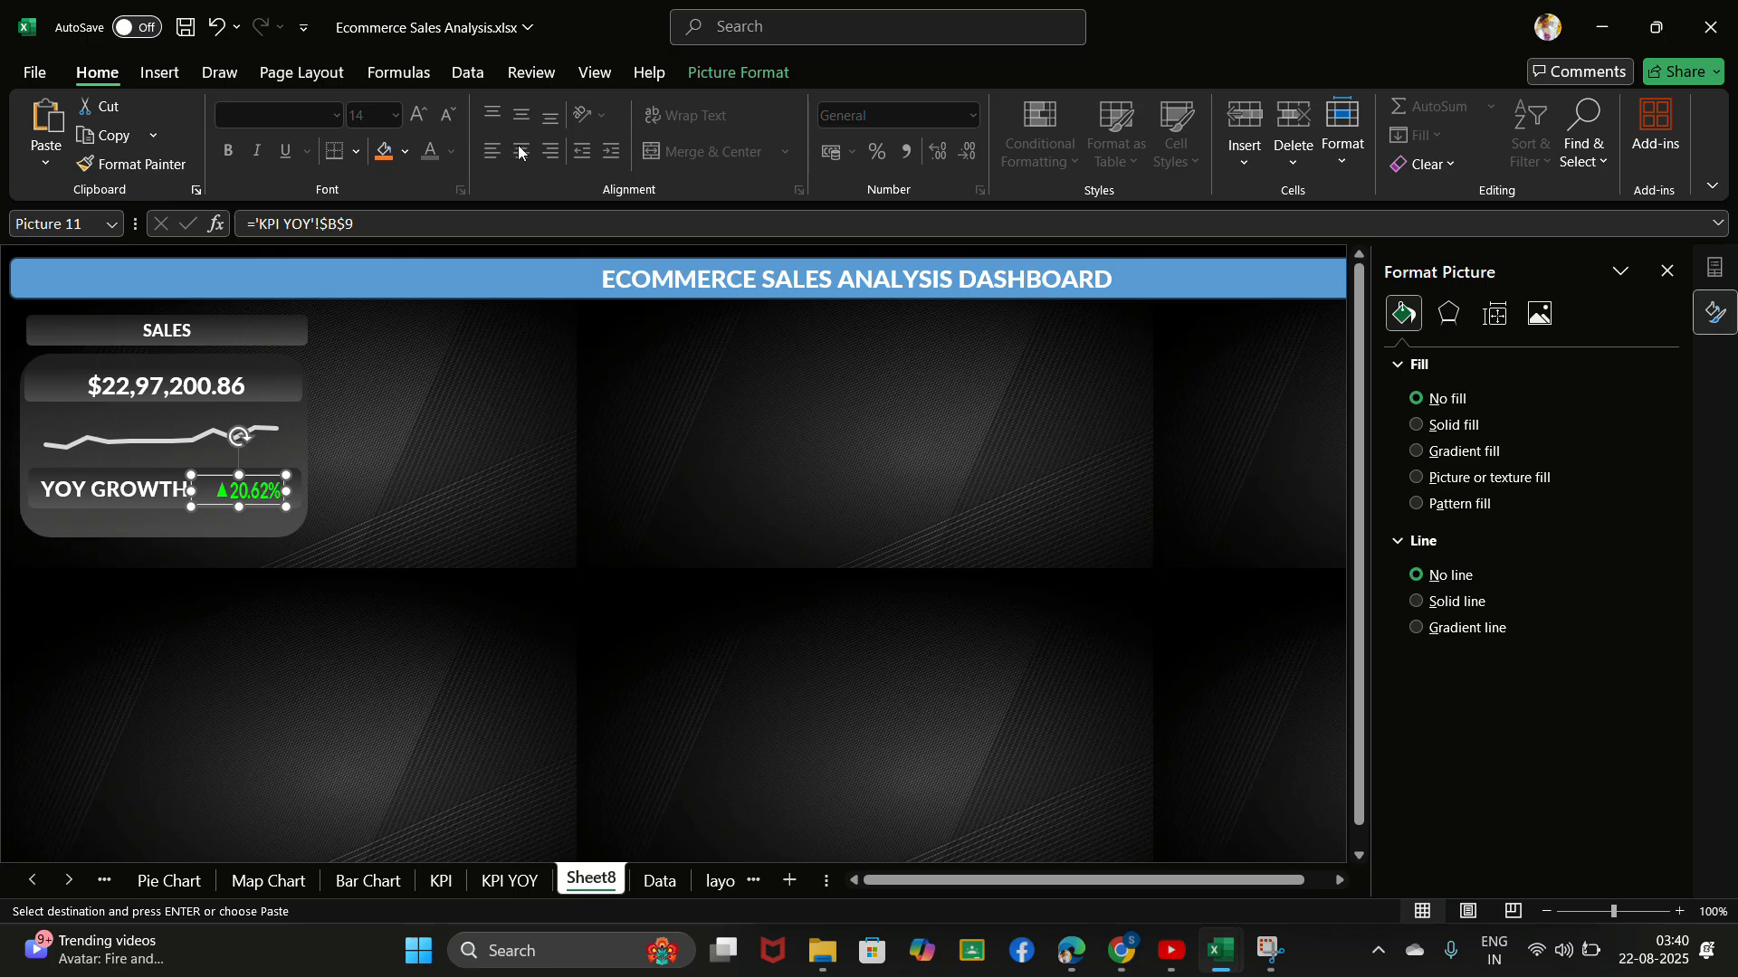
left_click(159, 72)
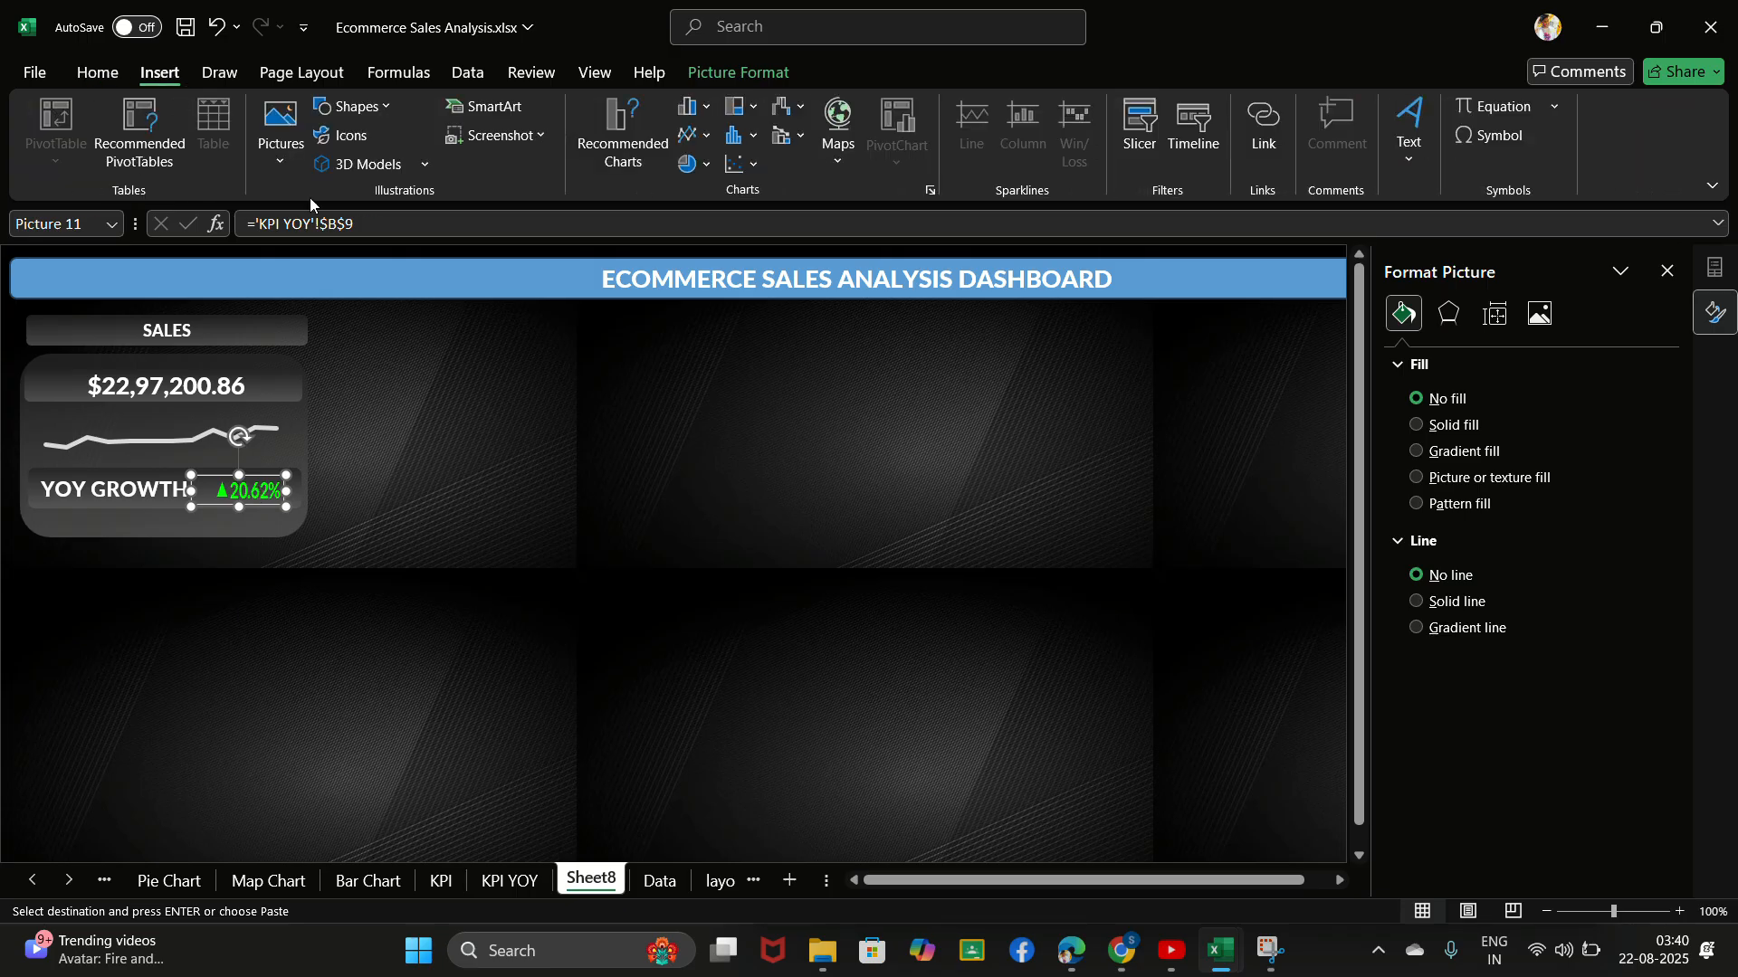
left_click(97, 72)
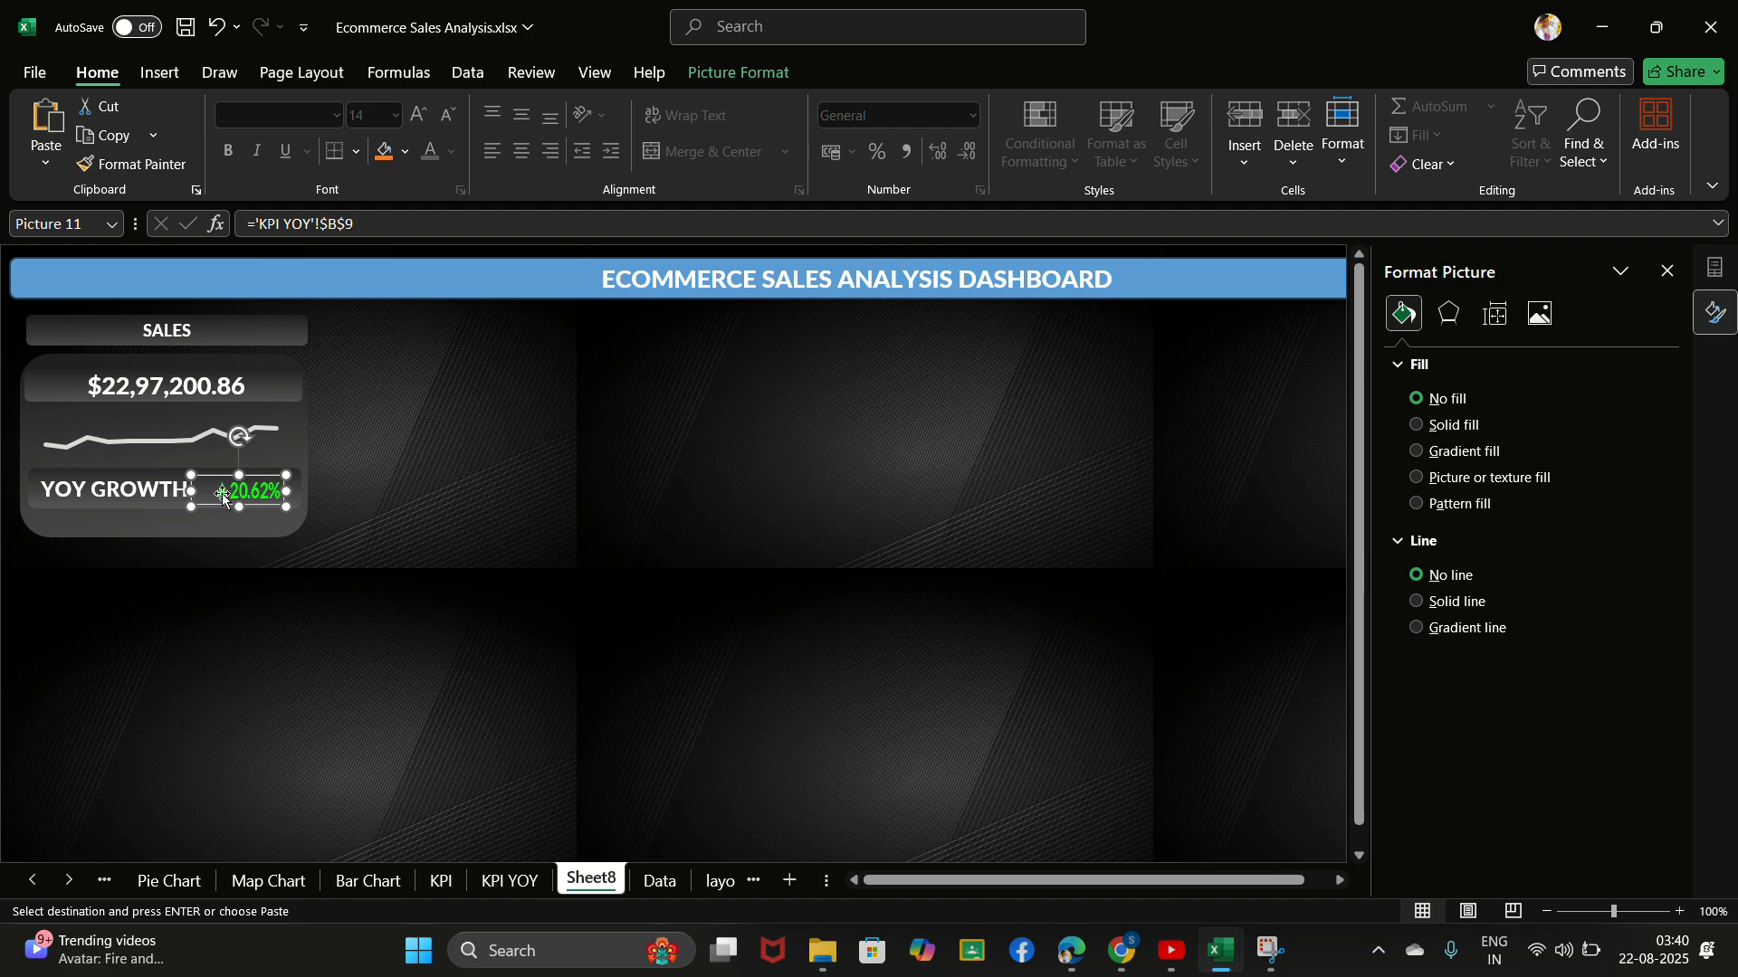
left_click(539, 422)
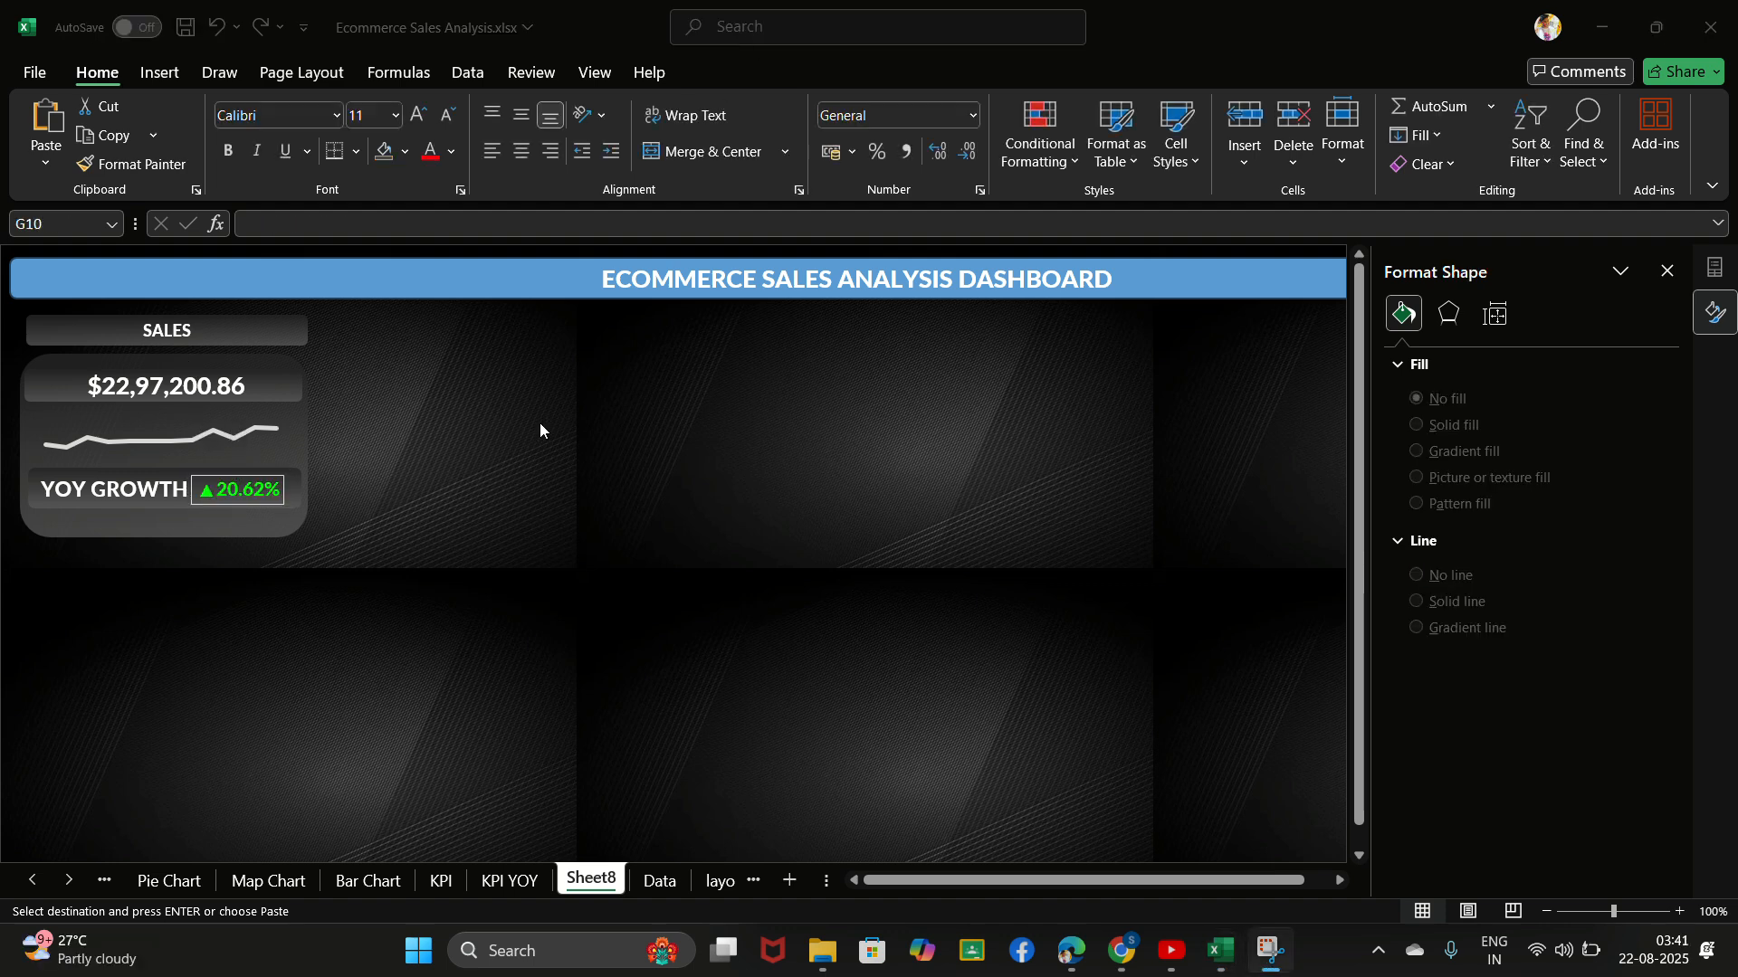
left_click(539, 428)
left_click(364, 420)
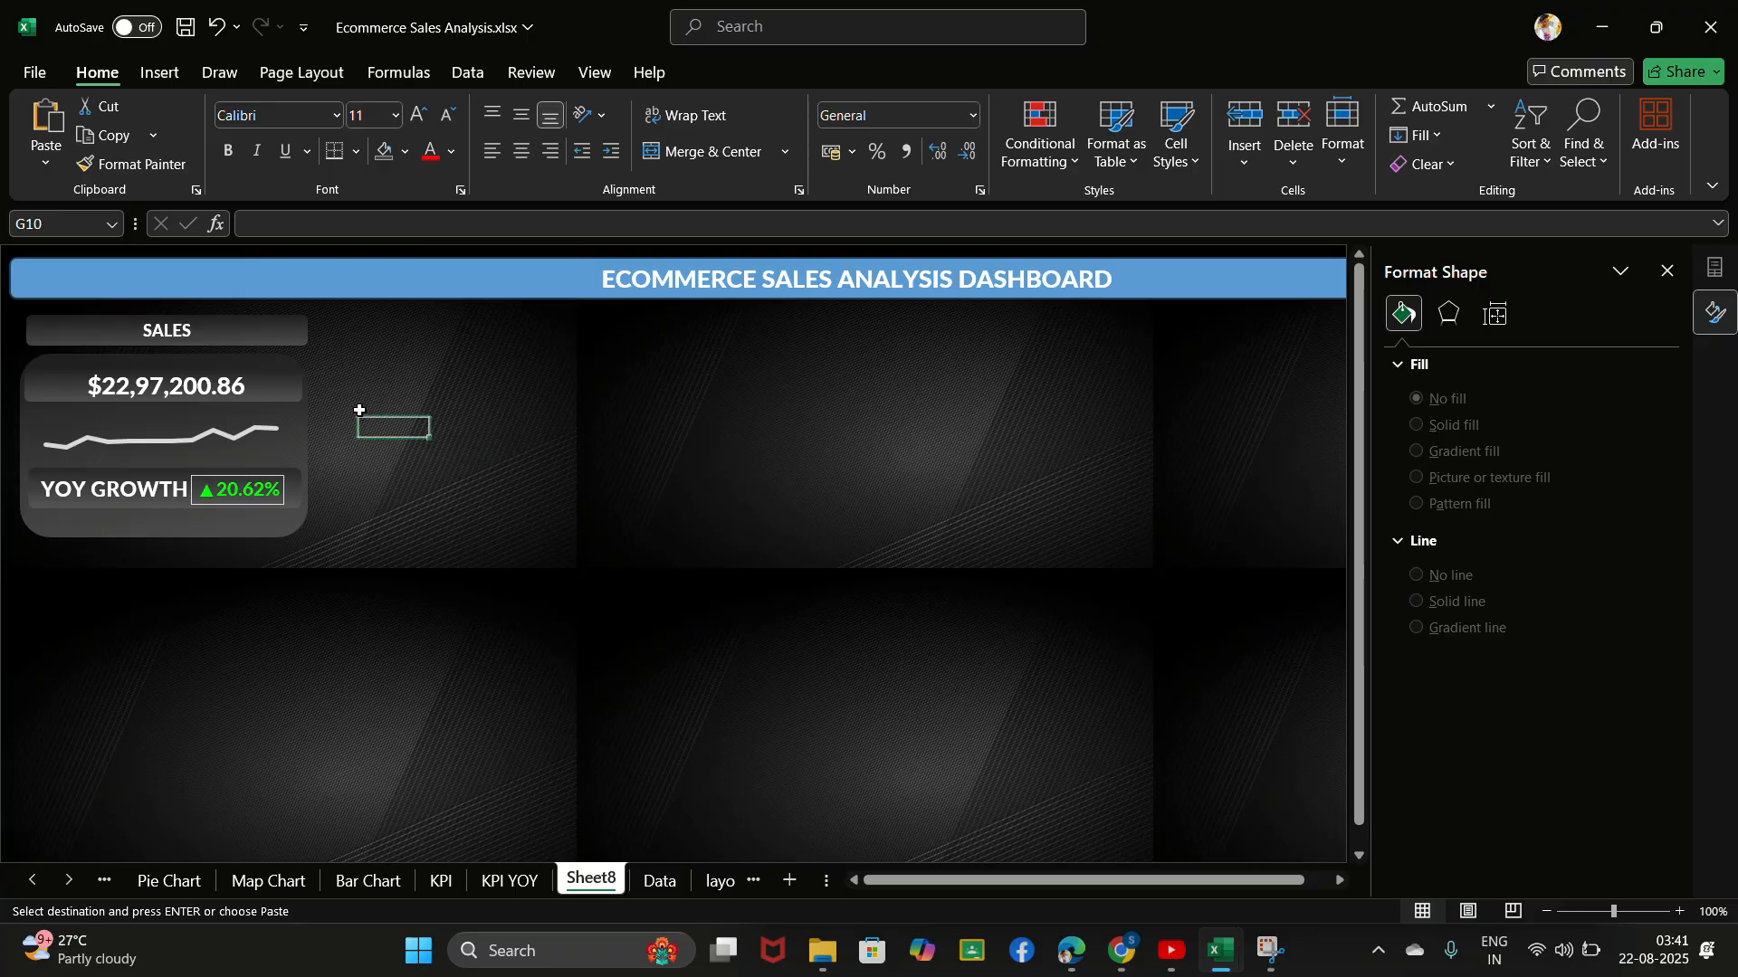
- Enlarge the SALES heading text above the sales card to font size 16
left_click(357, 405)
left_click(226, 335)
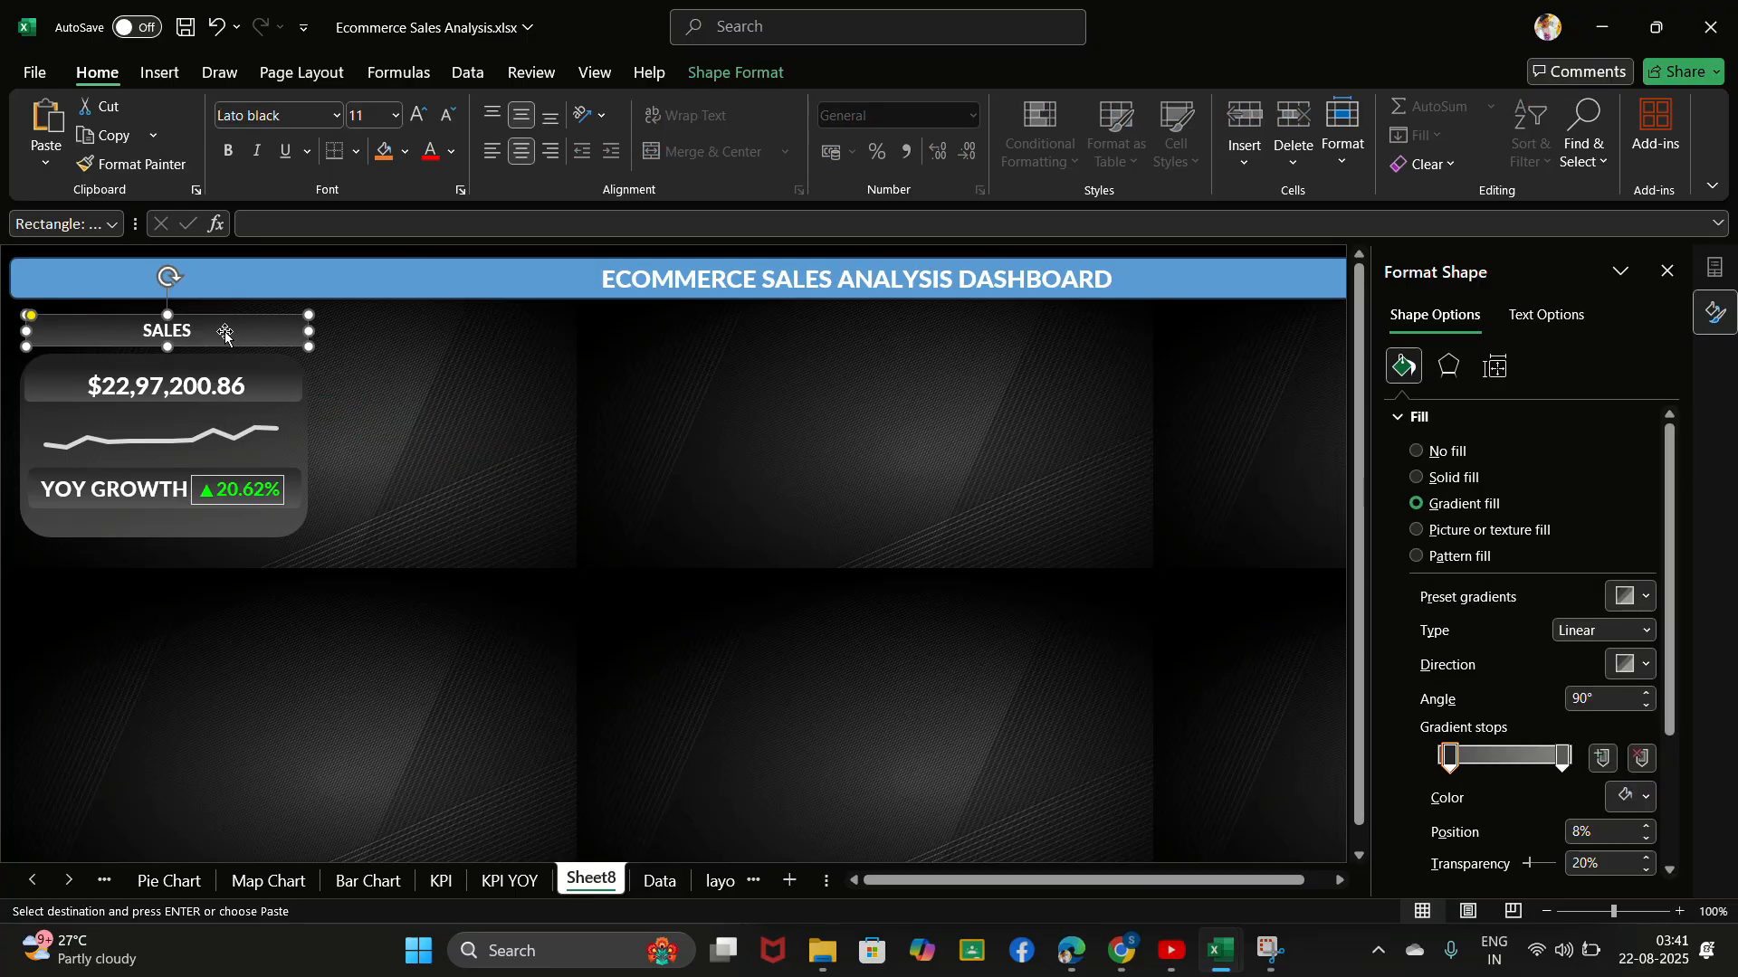
left_click(415, 113)
left_click(416, 114)
left_click(415, 113)
left_click(416, 113)
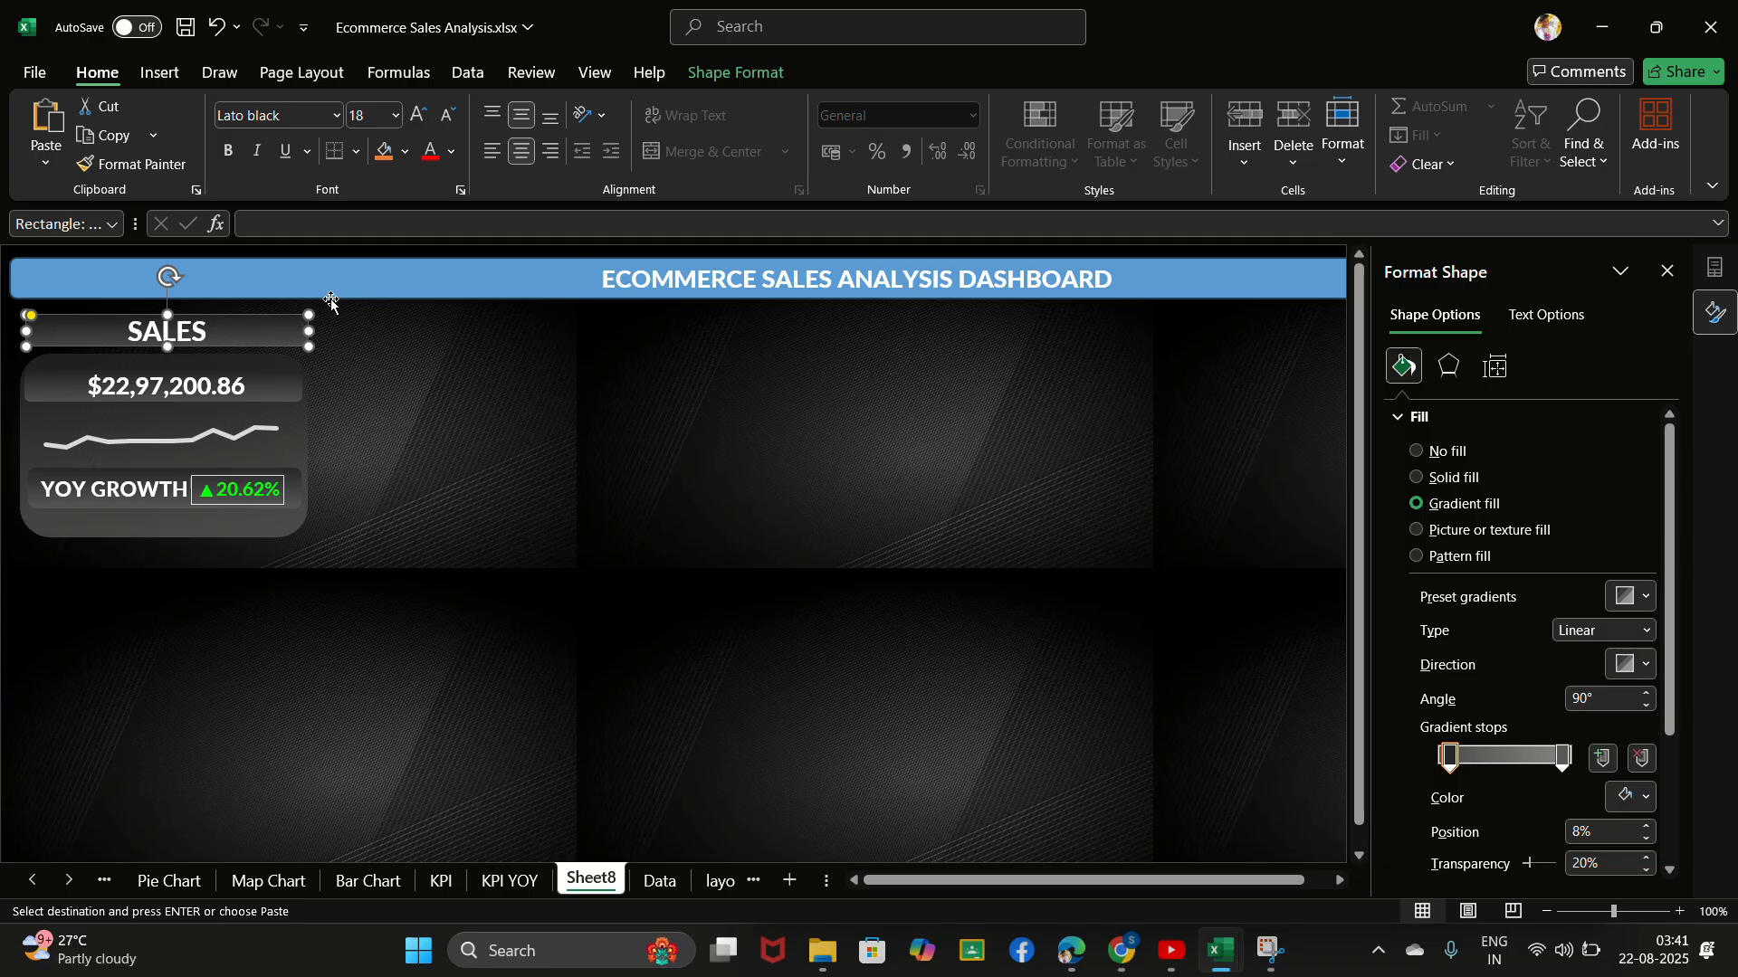
left_click(445, 119)
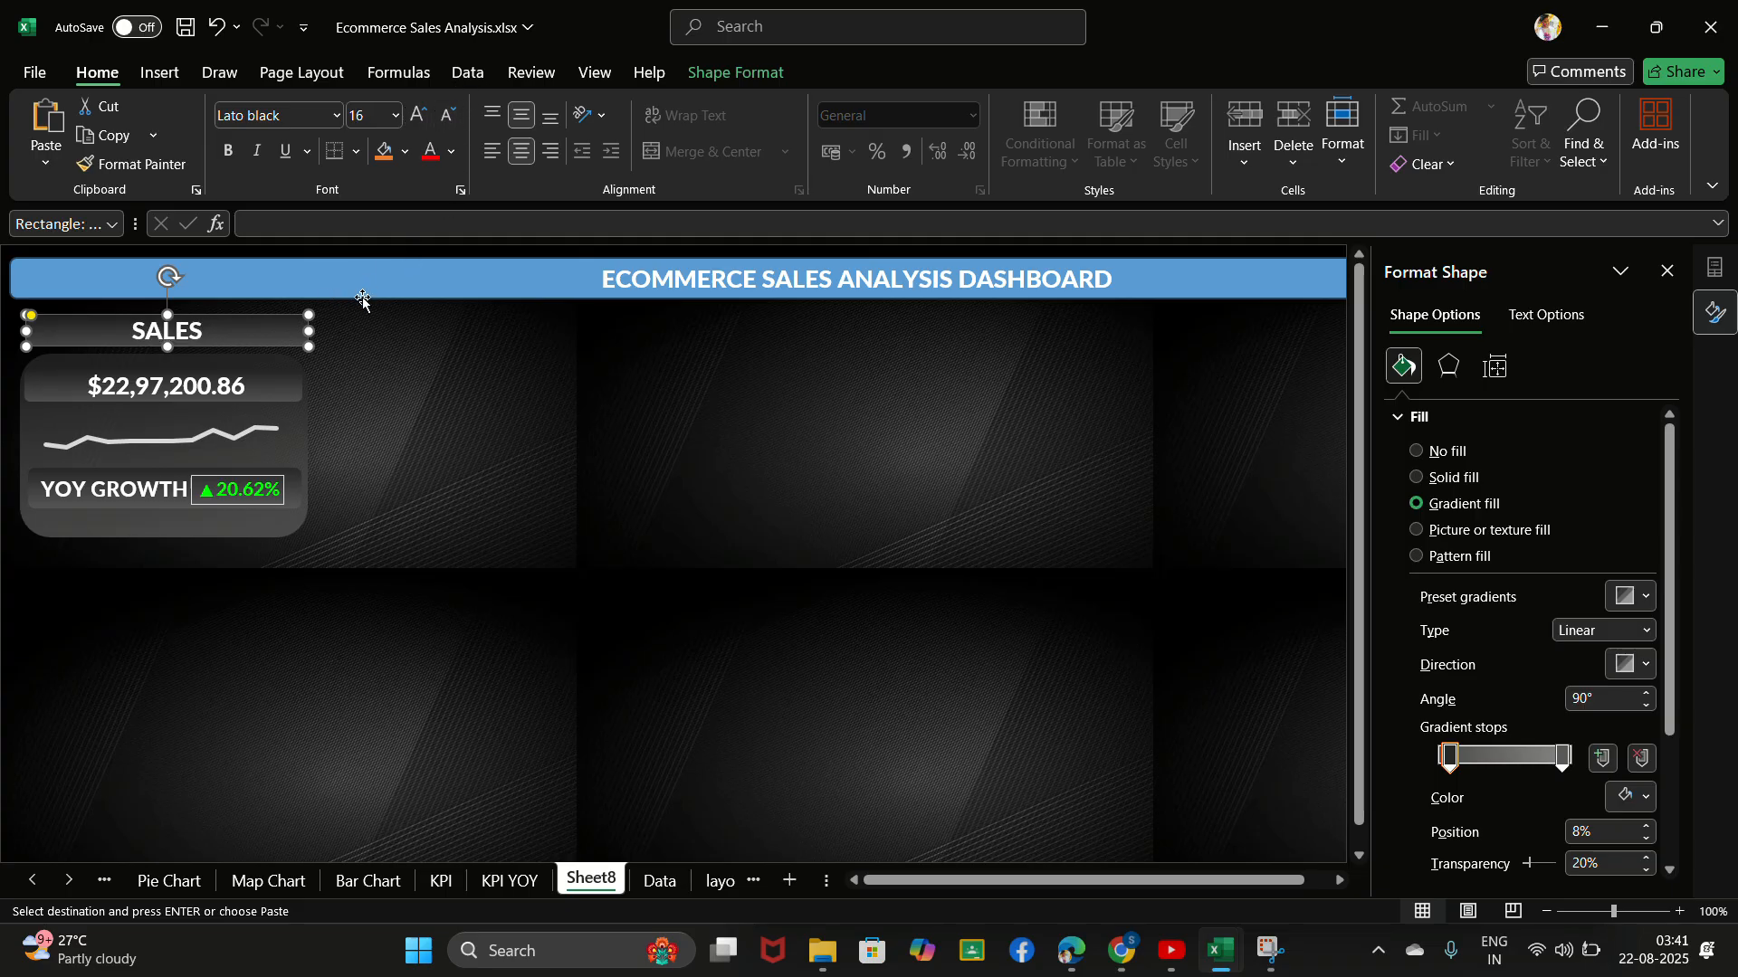
- Narrow the SALES heading shape slightly from its right edge to match the card below, and deselect it
left_click_drag(309, 330, 294, 333)
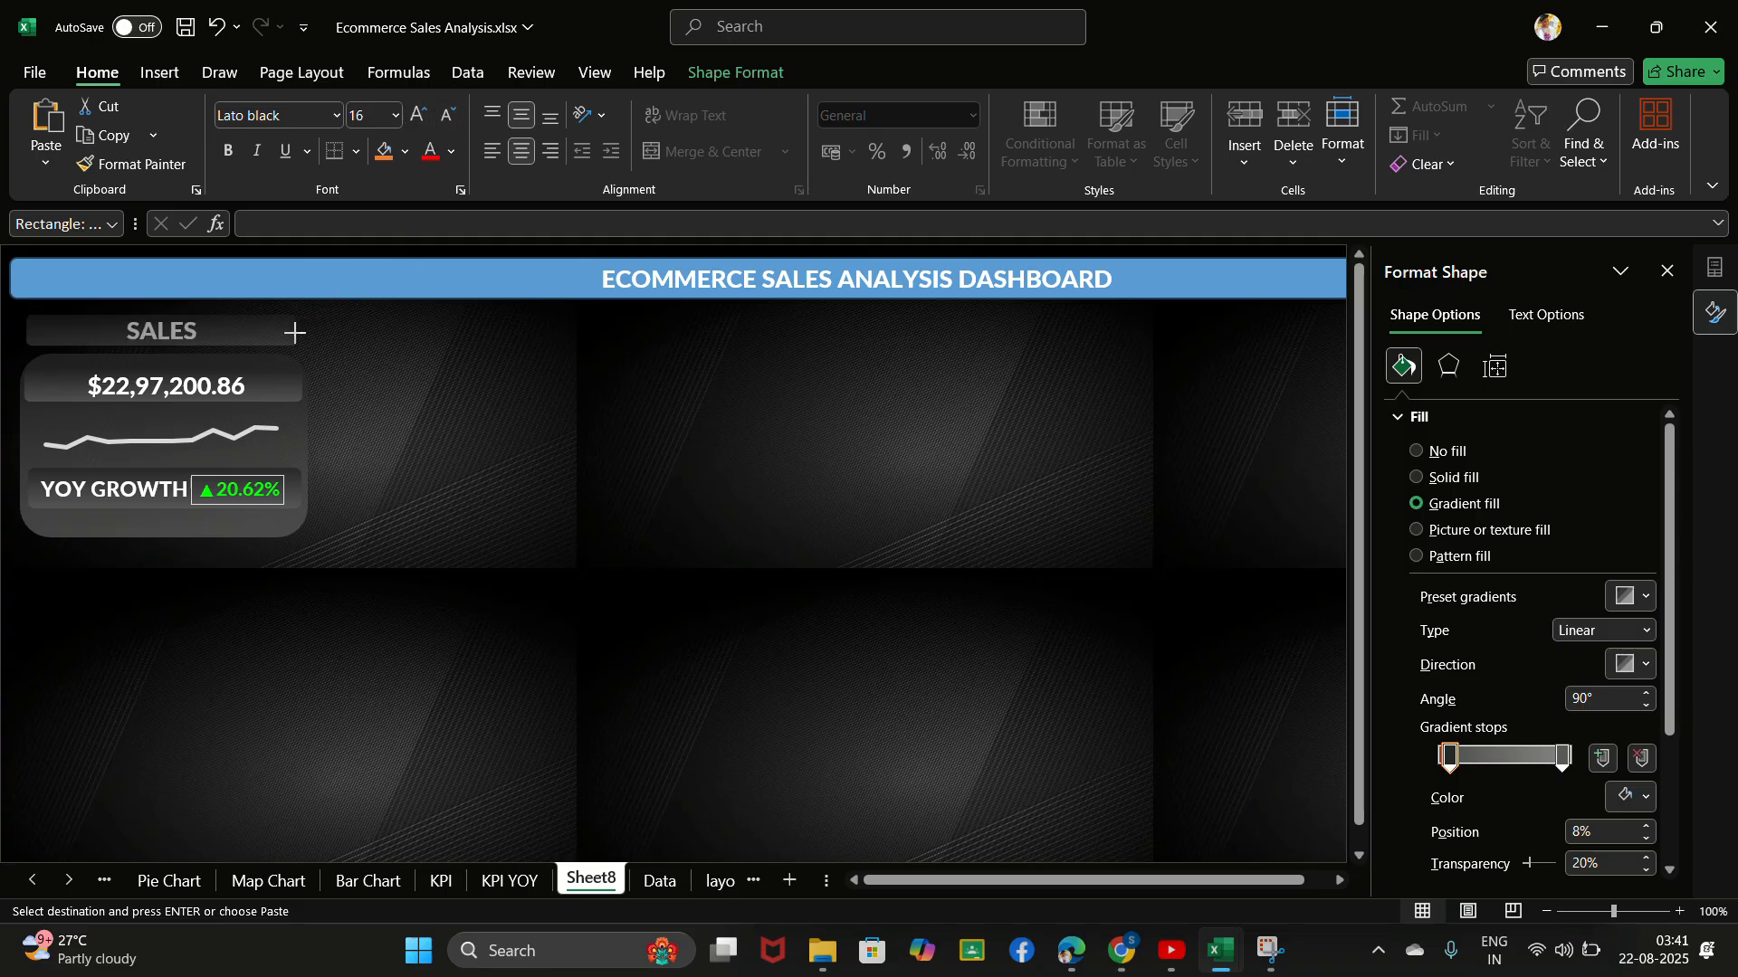
left_click(347, 424)
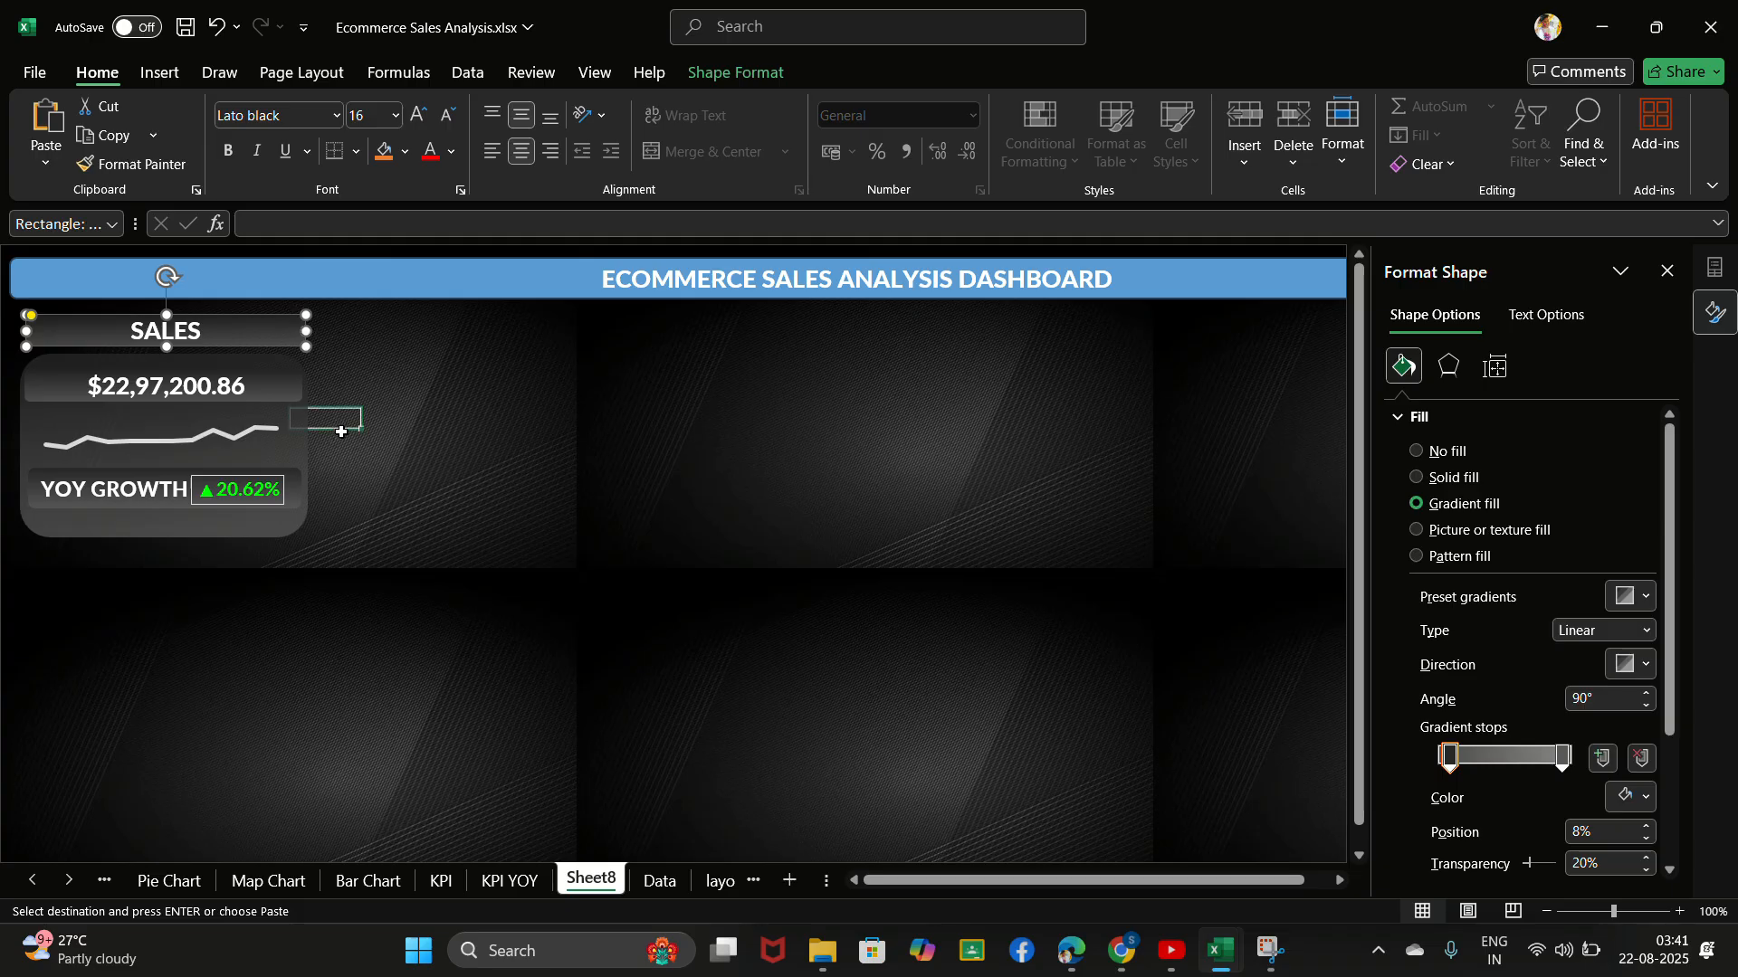
left_click(502, 370)
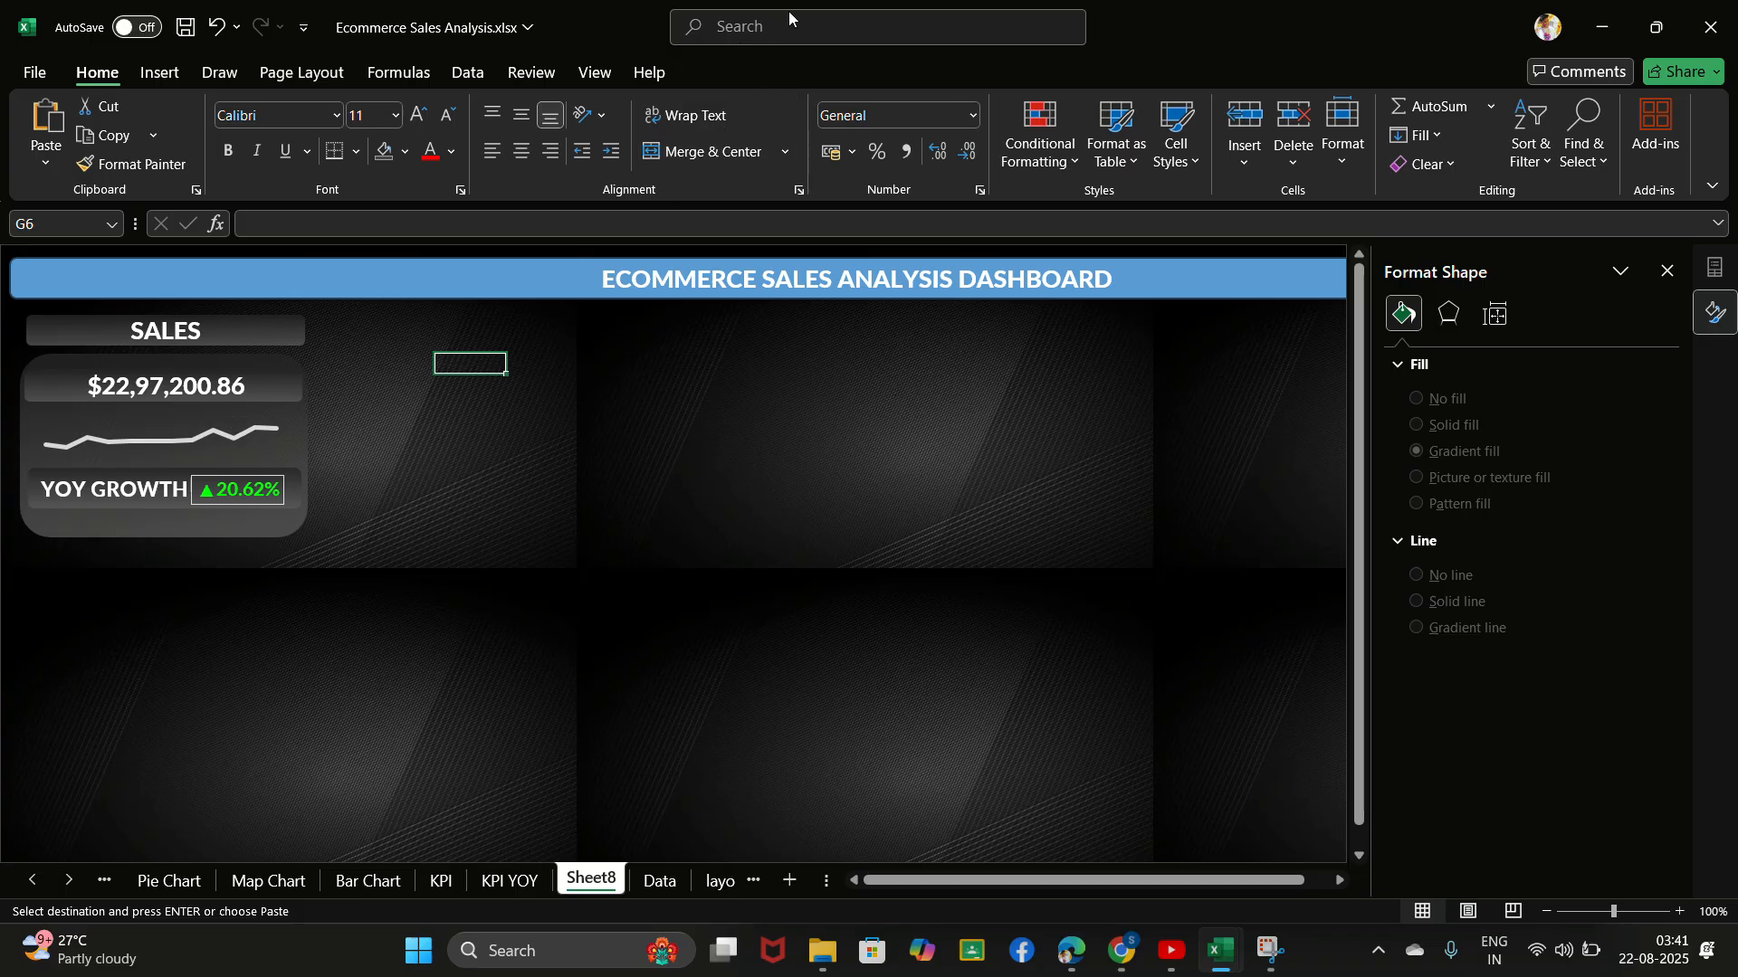
- Try a solid dark grey fill on the dashboard title banner
left_click(746, 44)
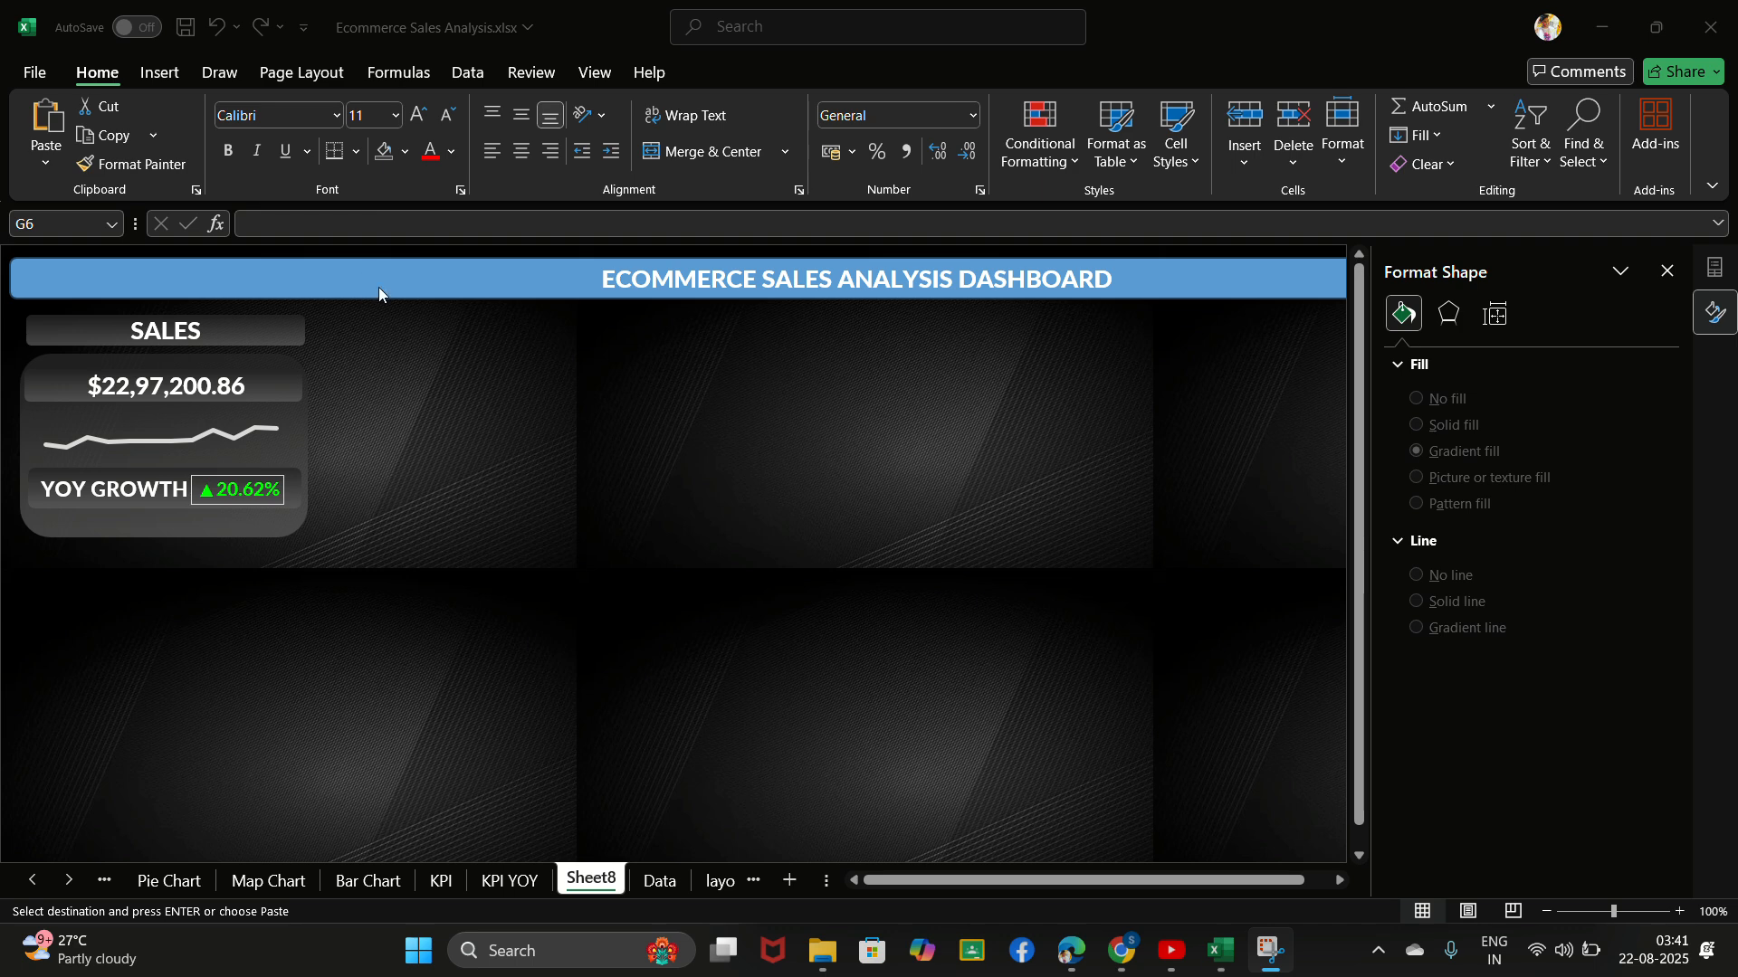
left_click(478, 295)
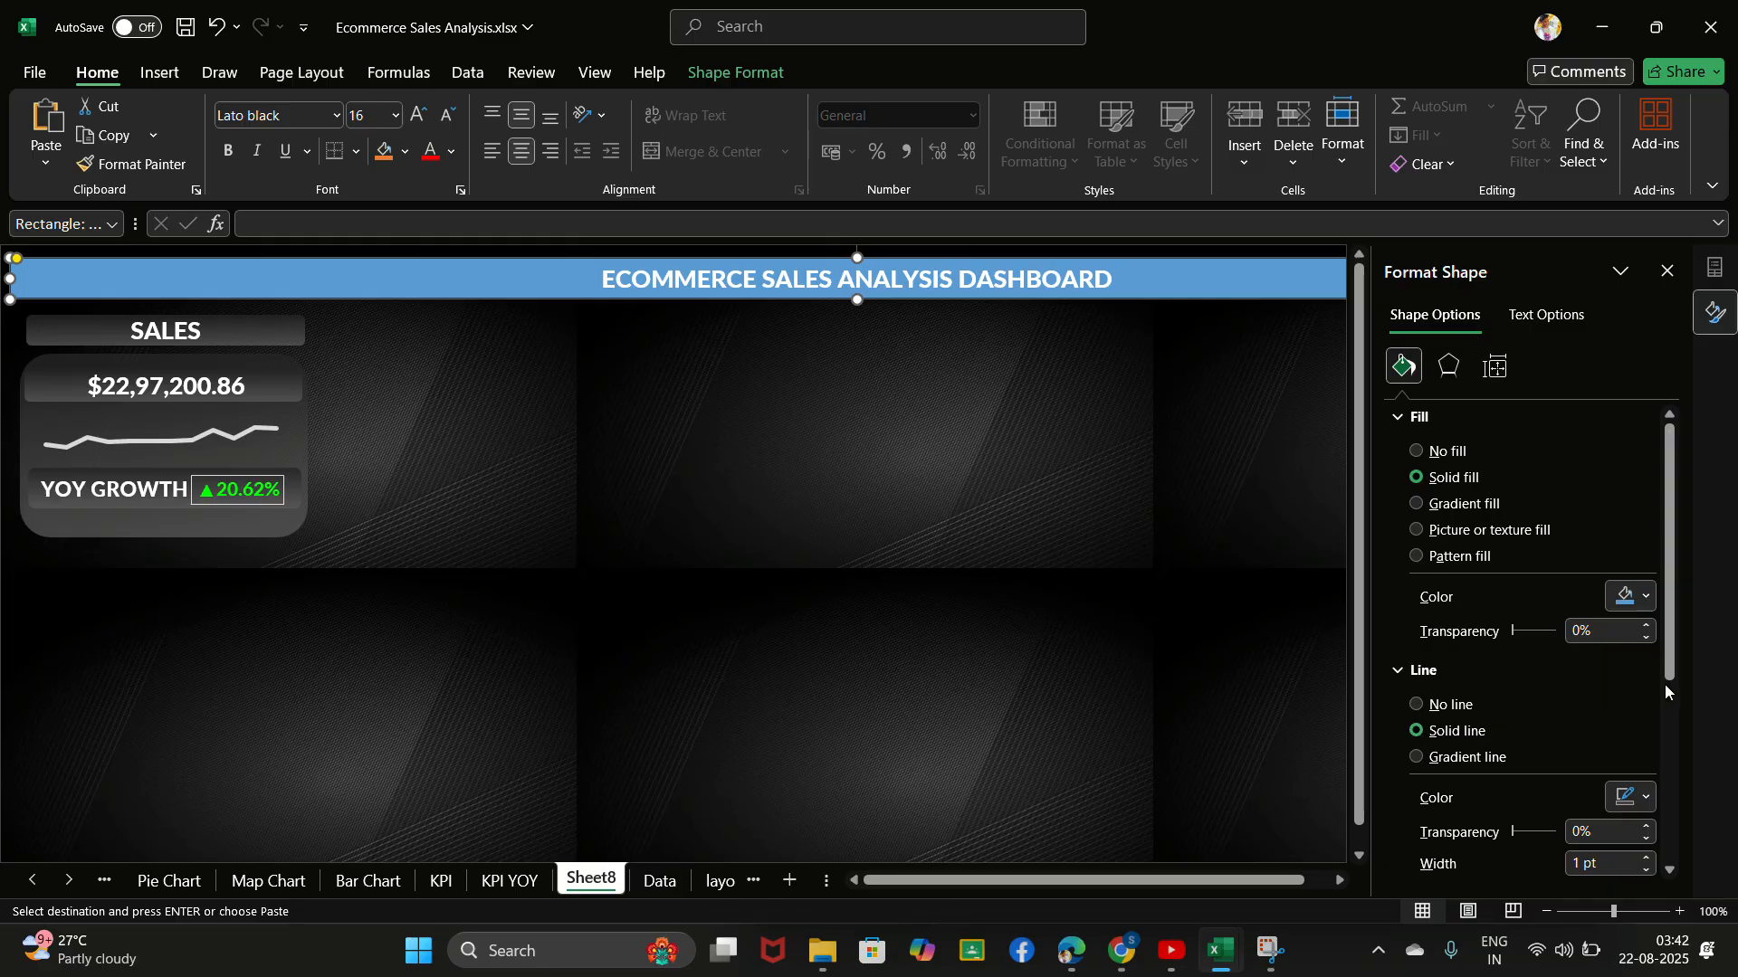
left_click(1624, 596)
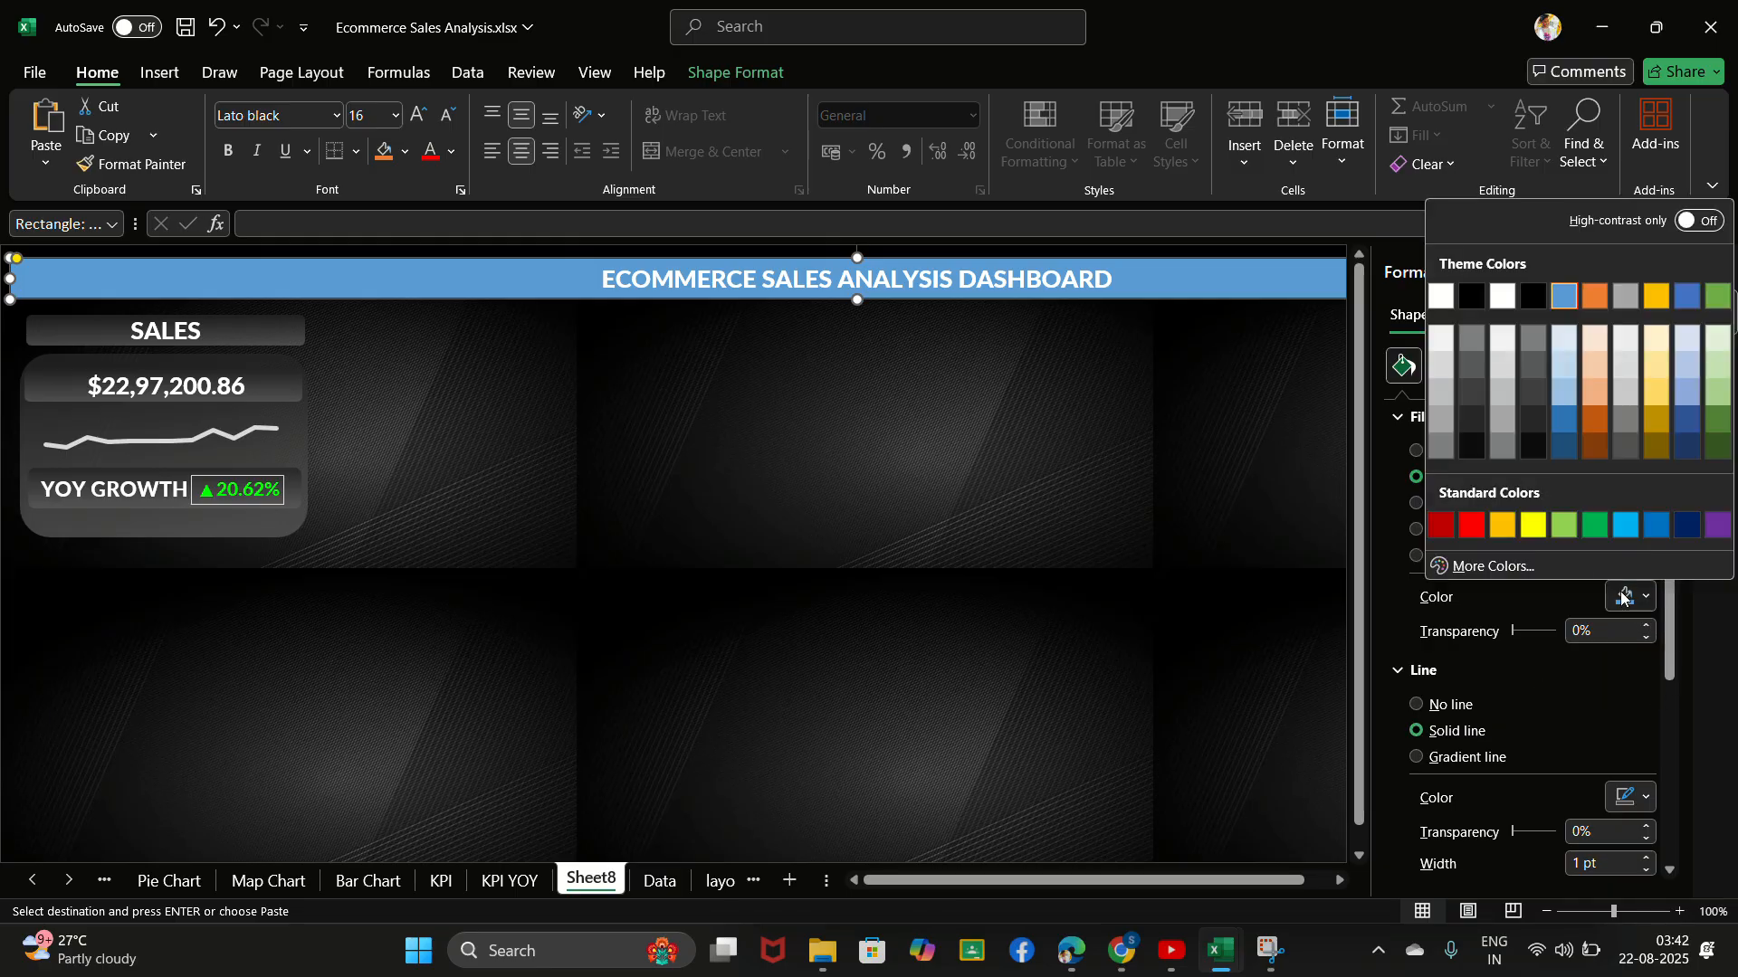
left_click(1473, 373)
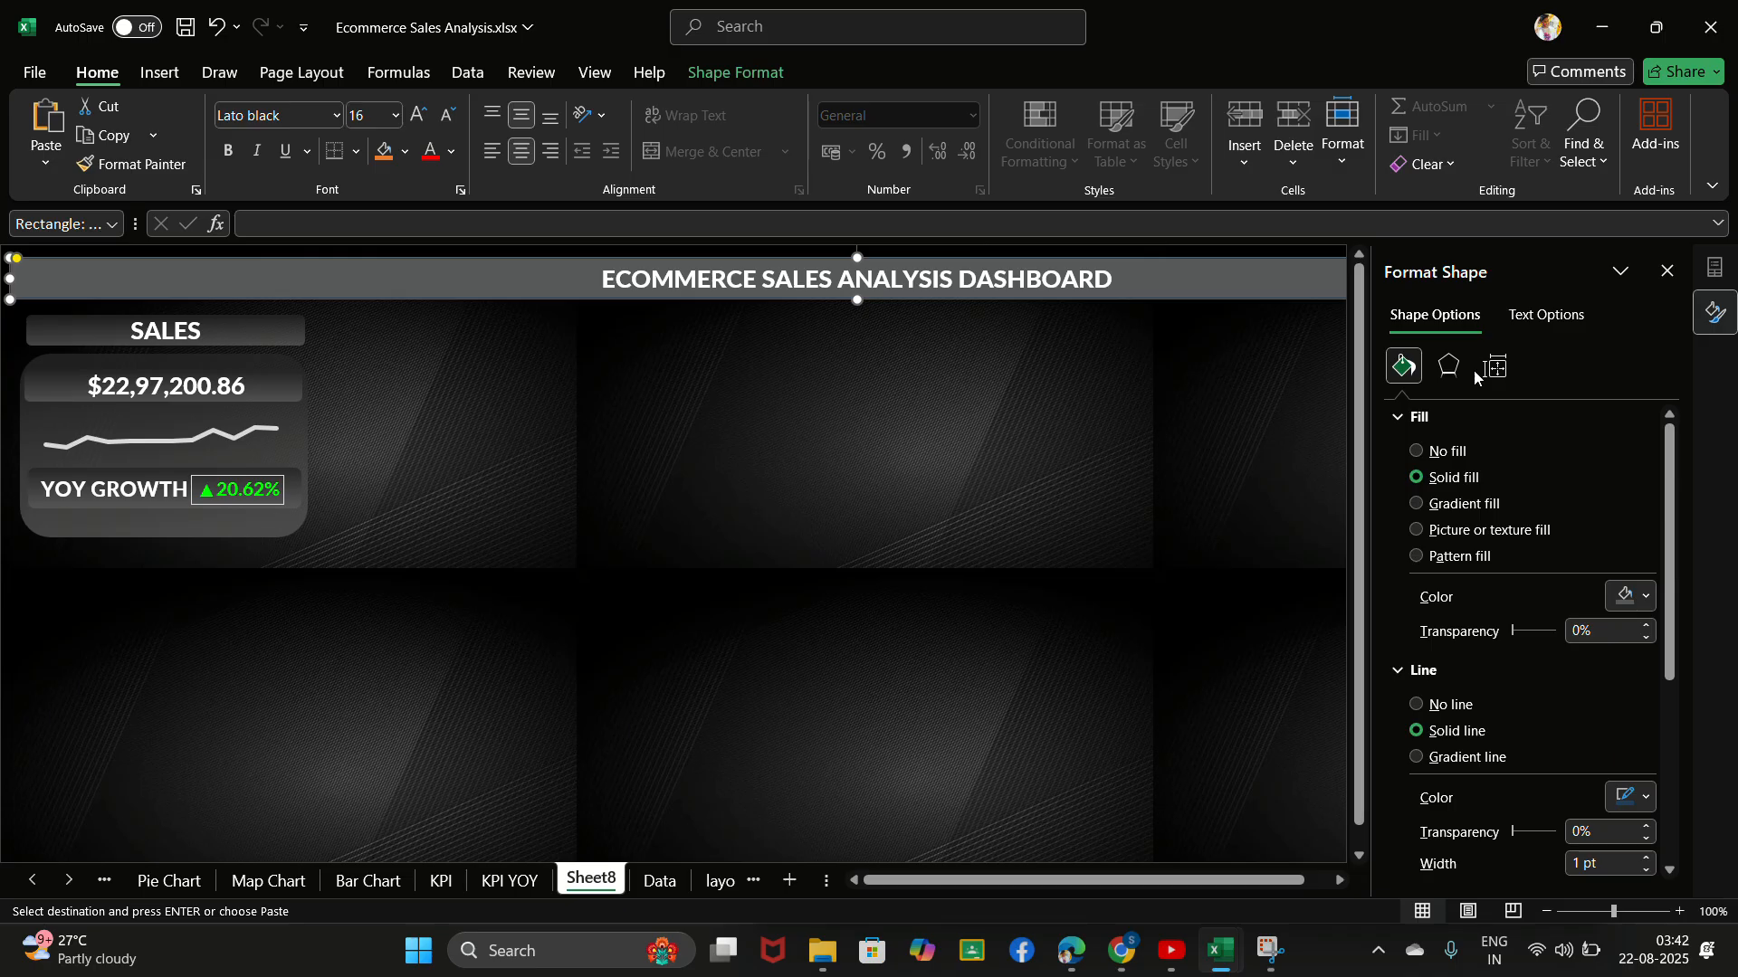
key("ctrl+z")
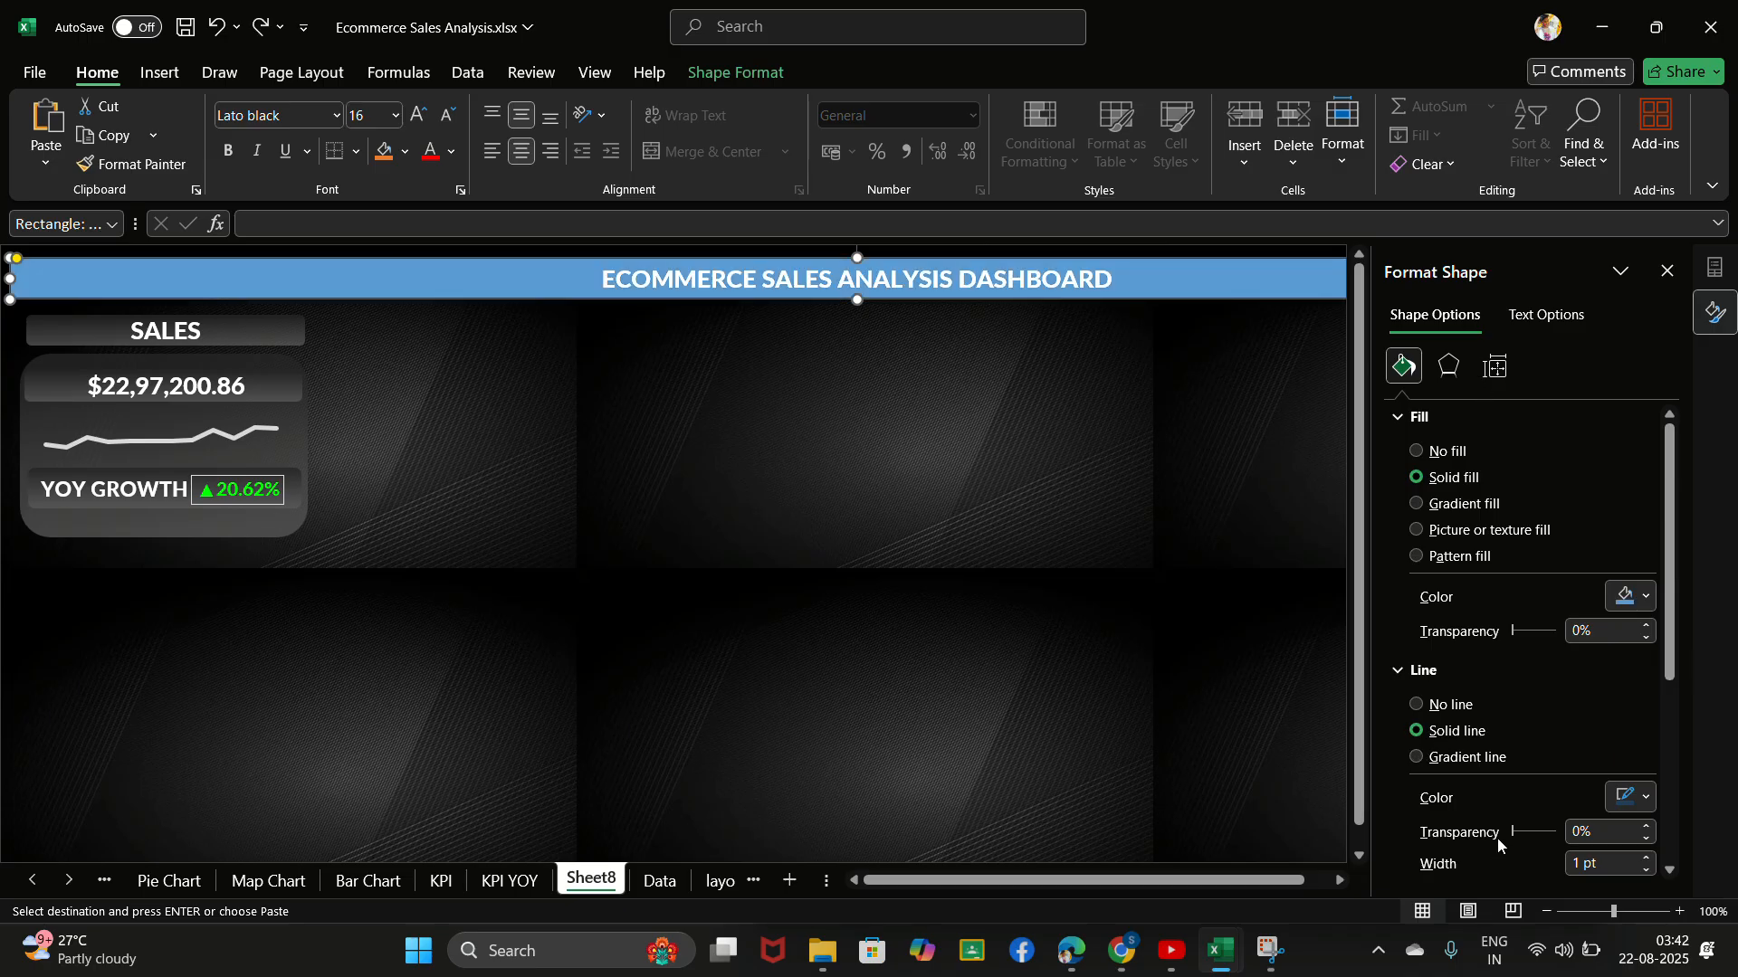
scroll(1497, 838, "down", 2)
scroll(1428, 524, "up", 2)
- Give the dashboard title banner a gradient fill and colour its 8% gradient stop very dark grey
left_click(747, 37)
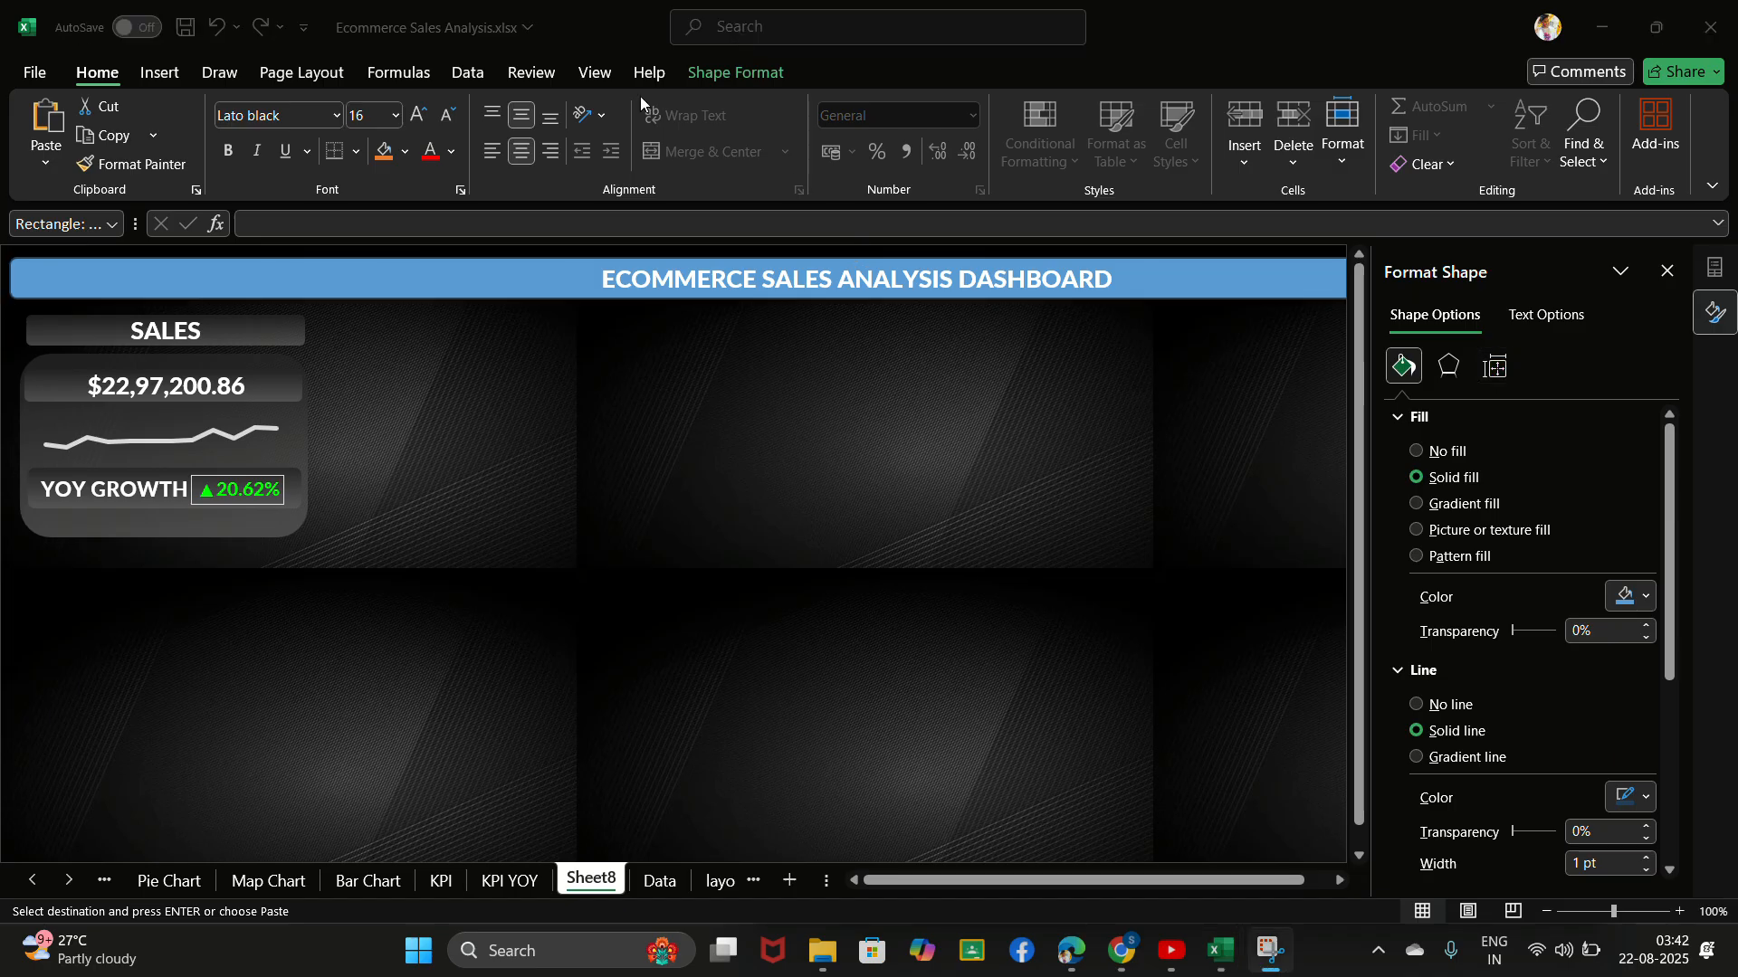
left_click(460, 265)
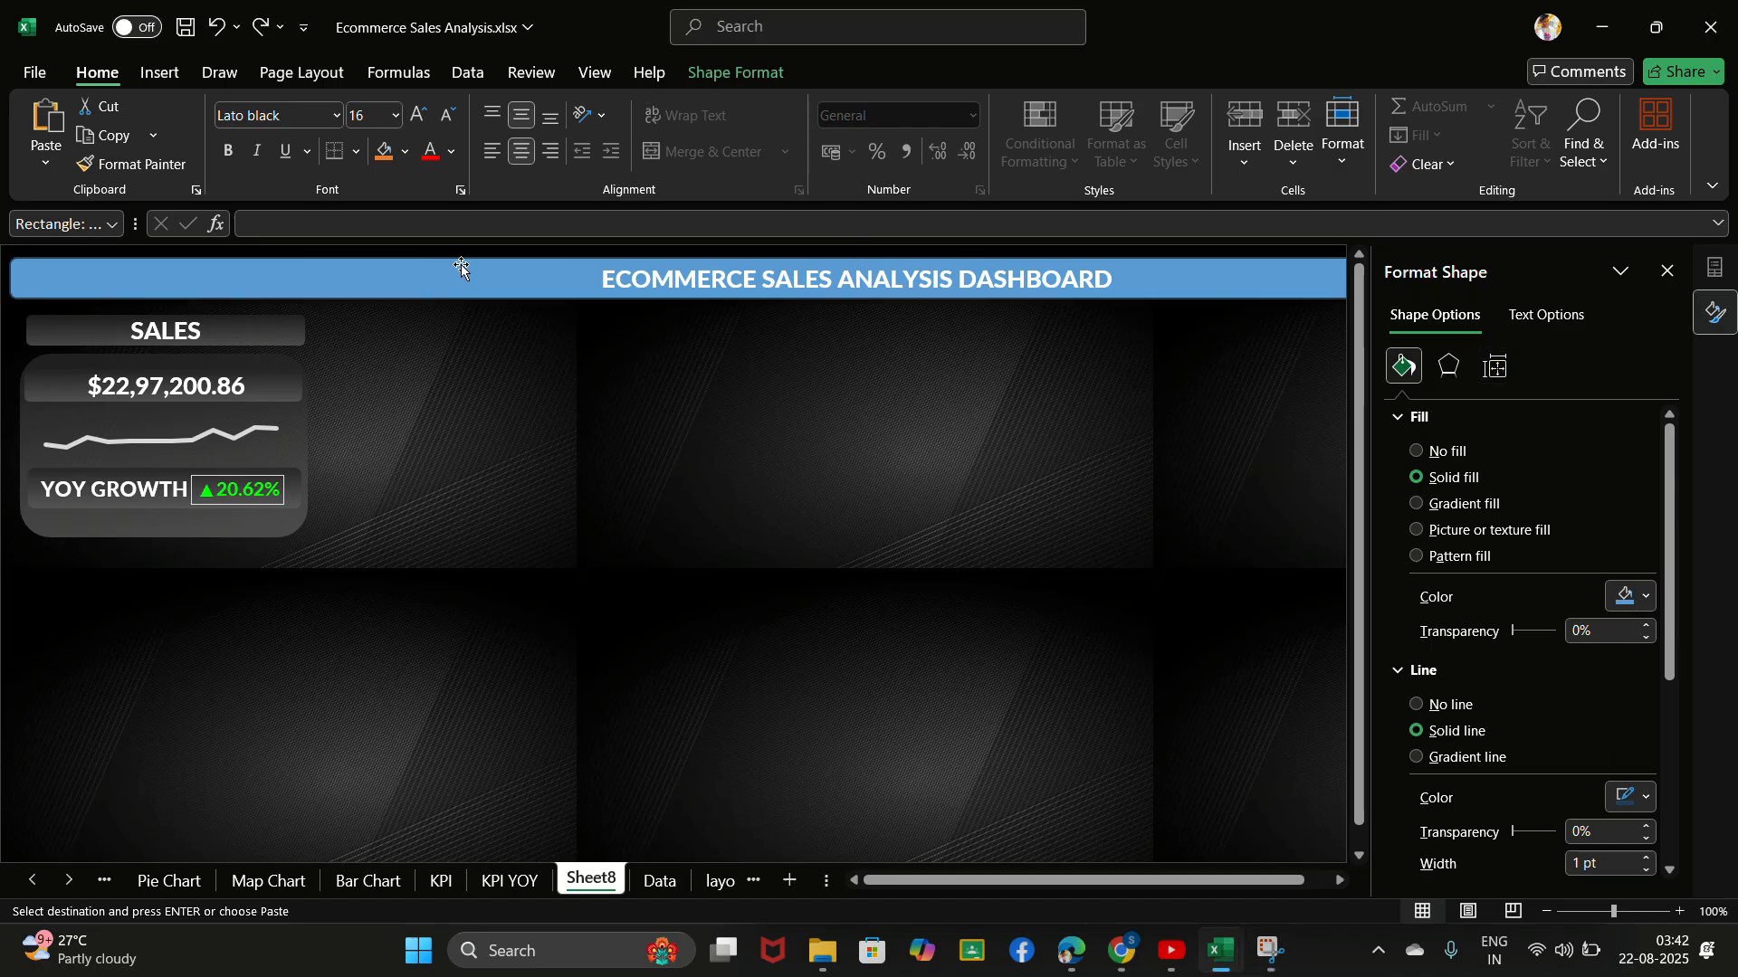
right_click(505, 308)
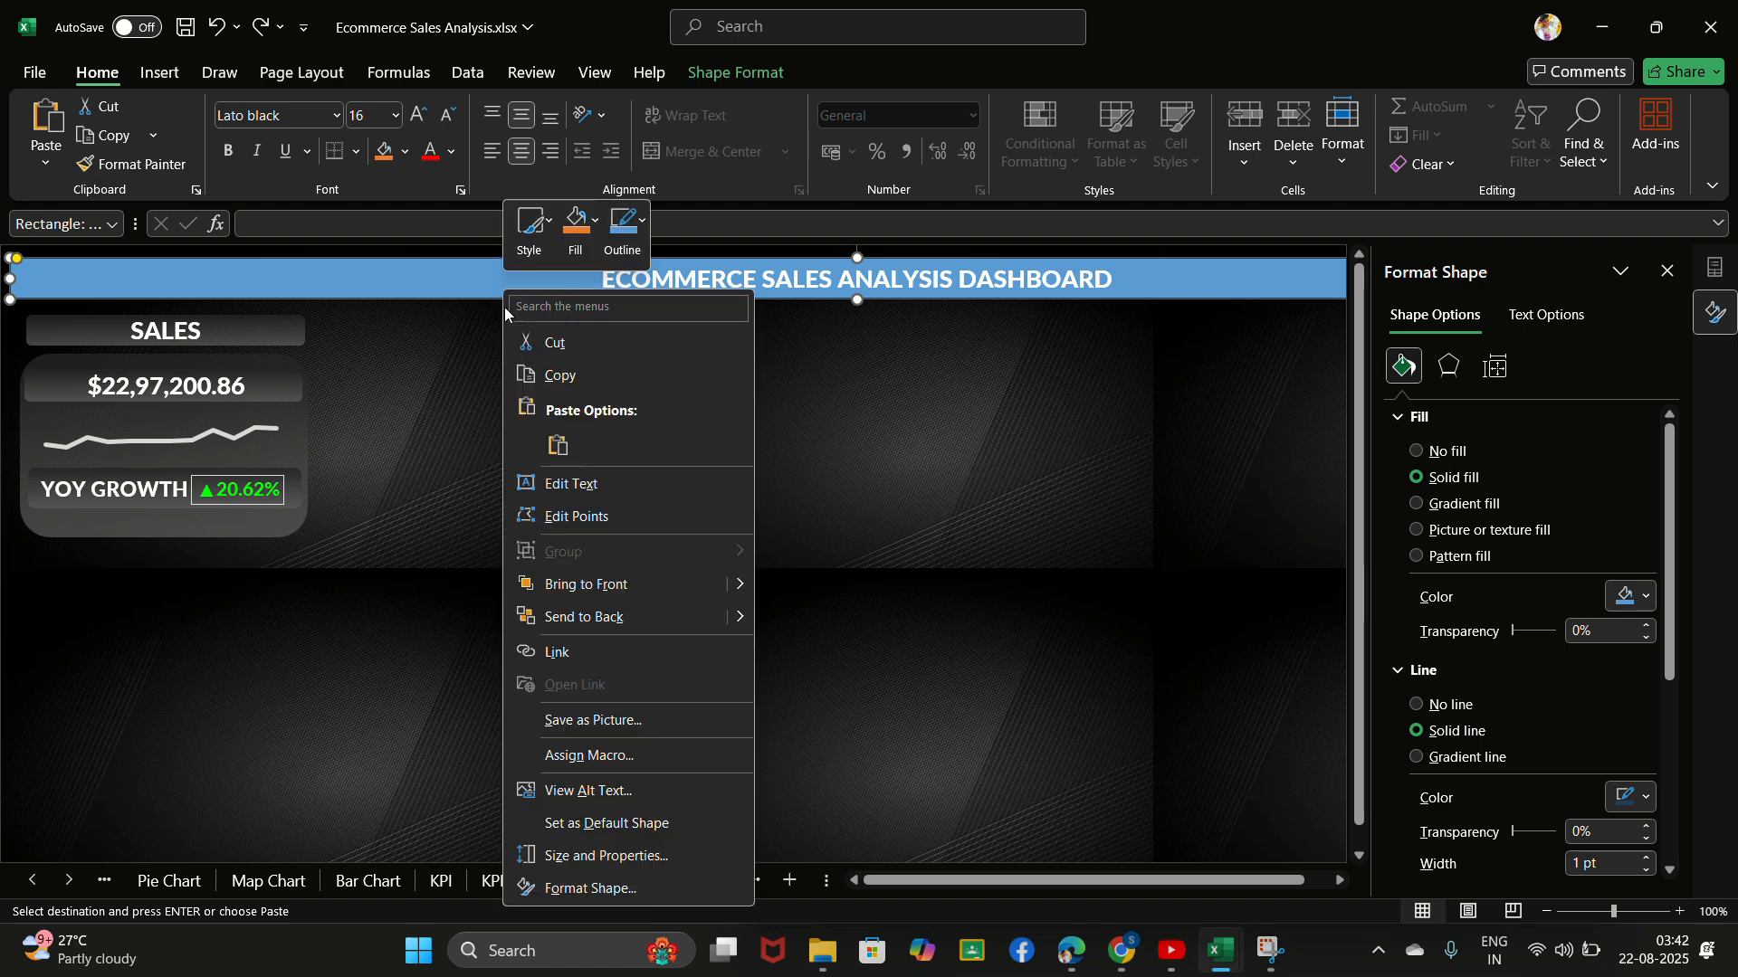
left_click(618, 896)
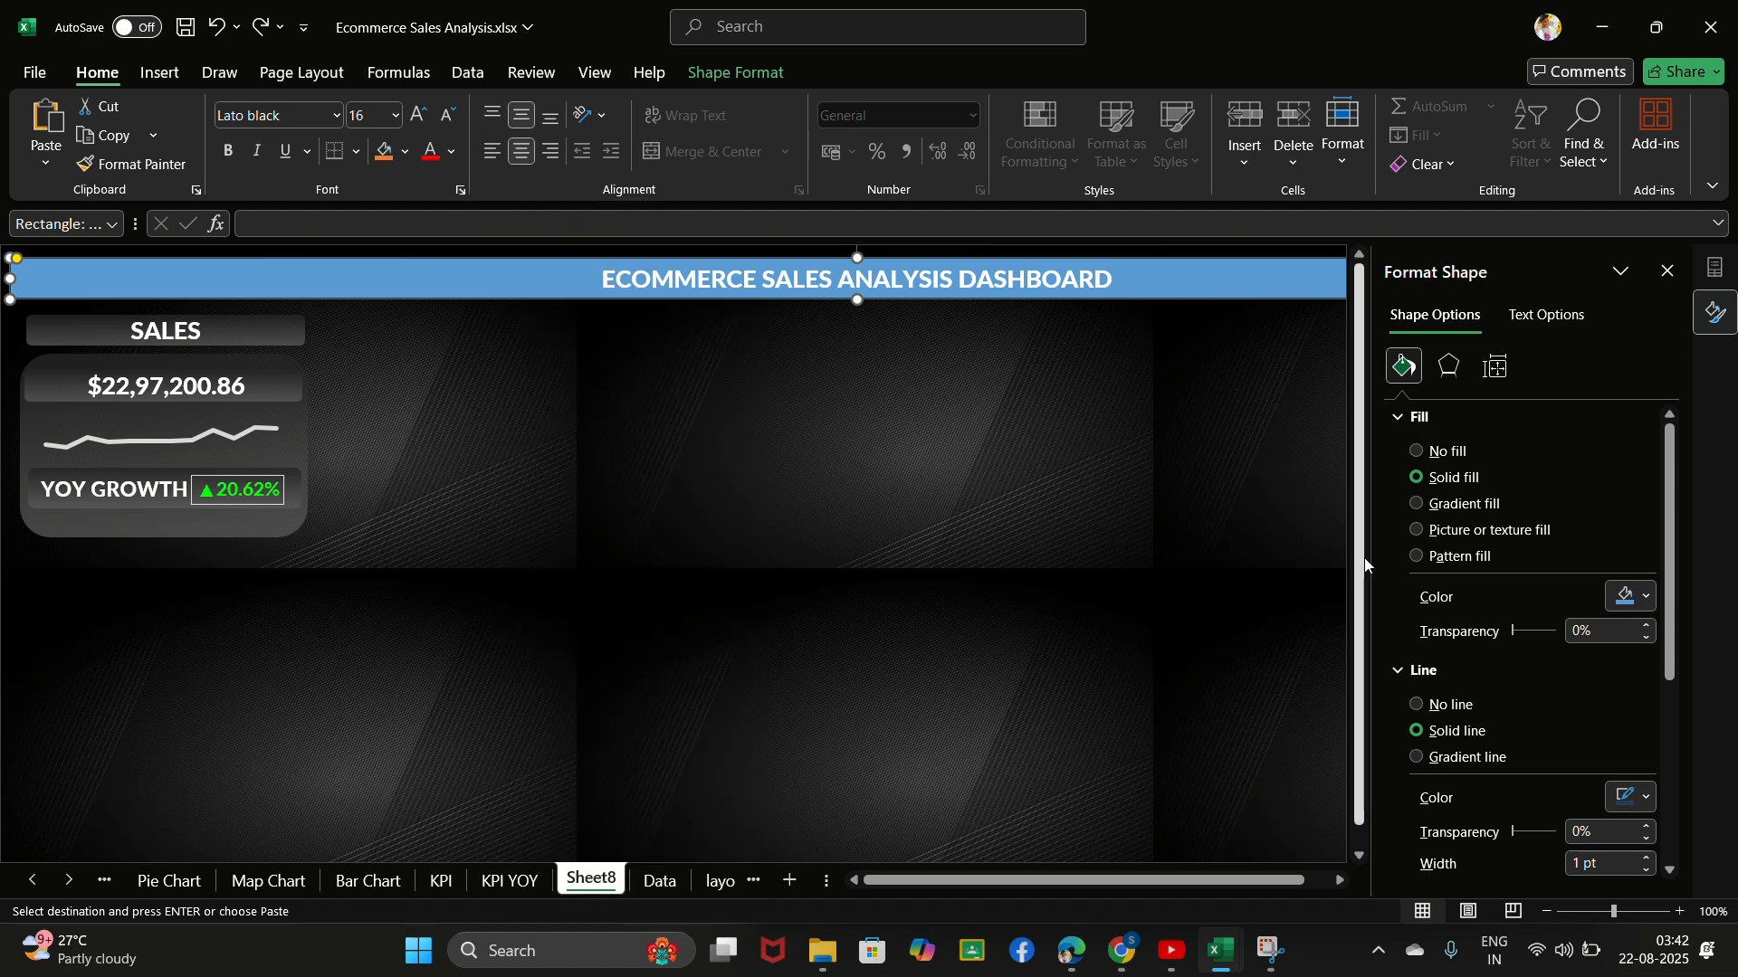
left_click(1416, 504)
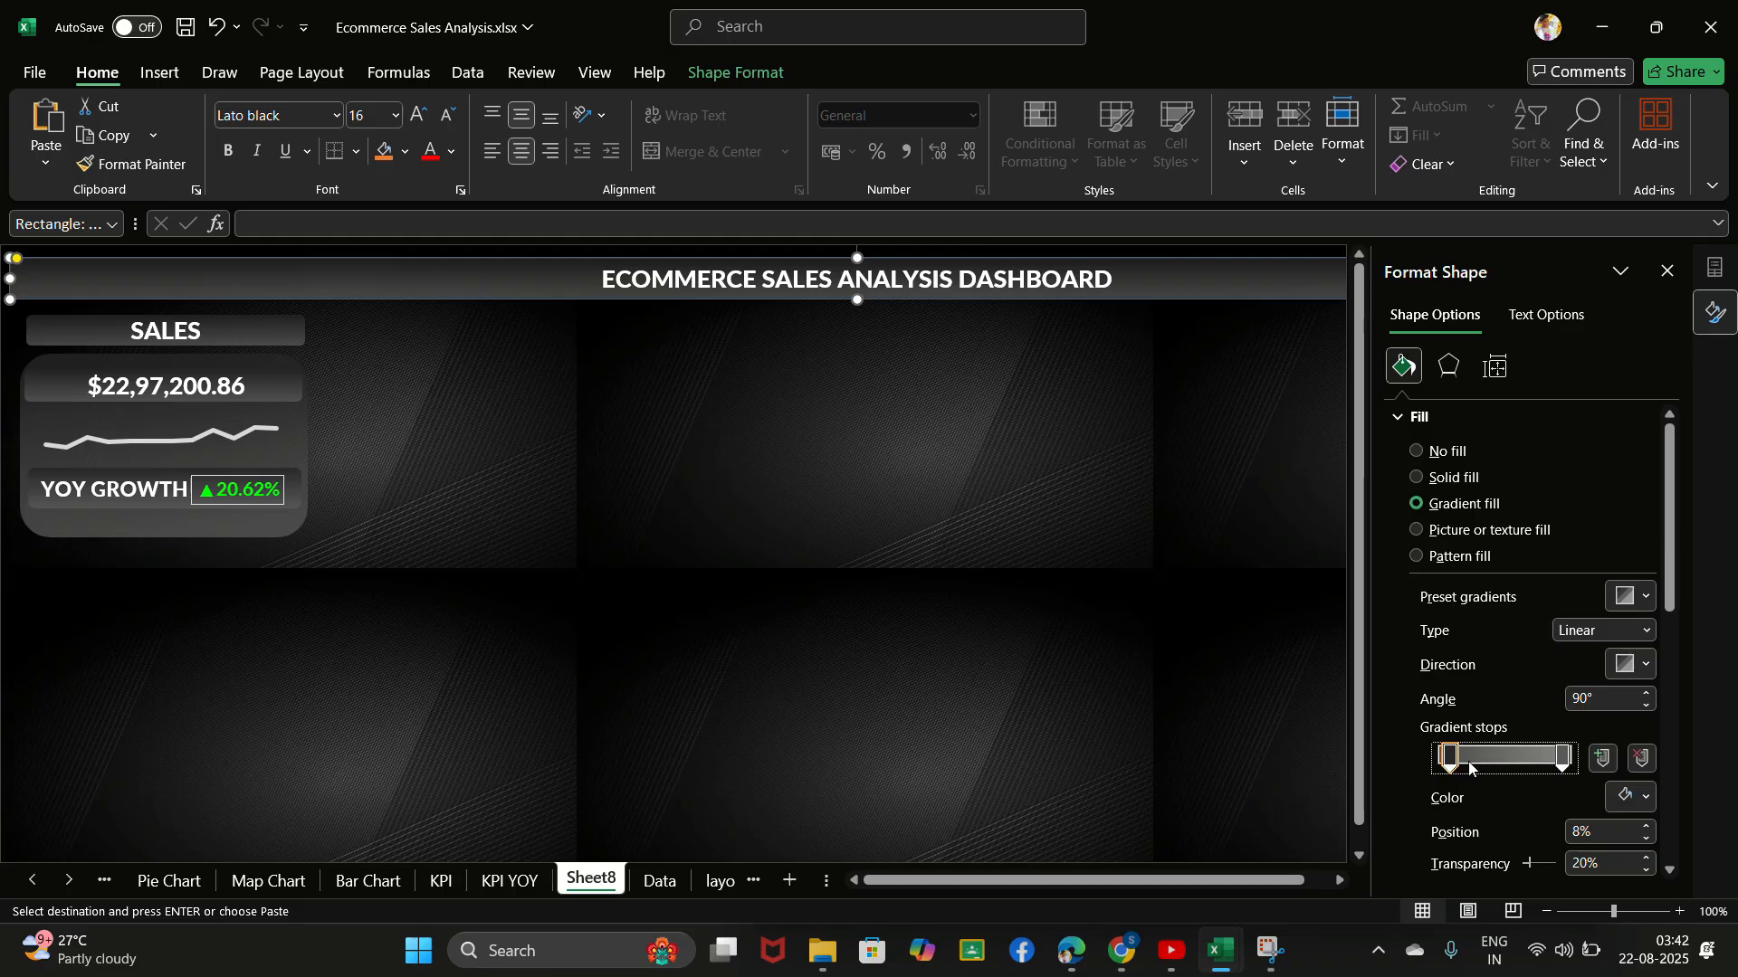
left_click(1625, 798)
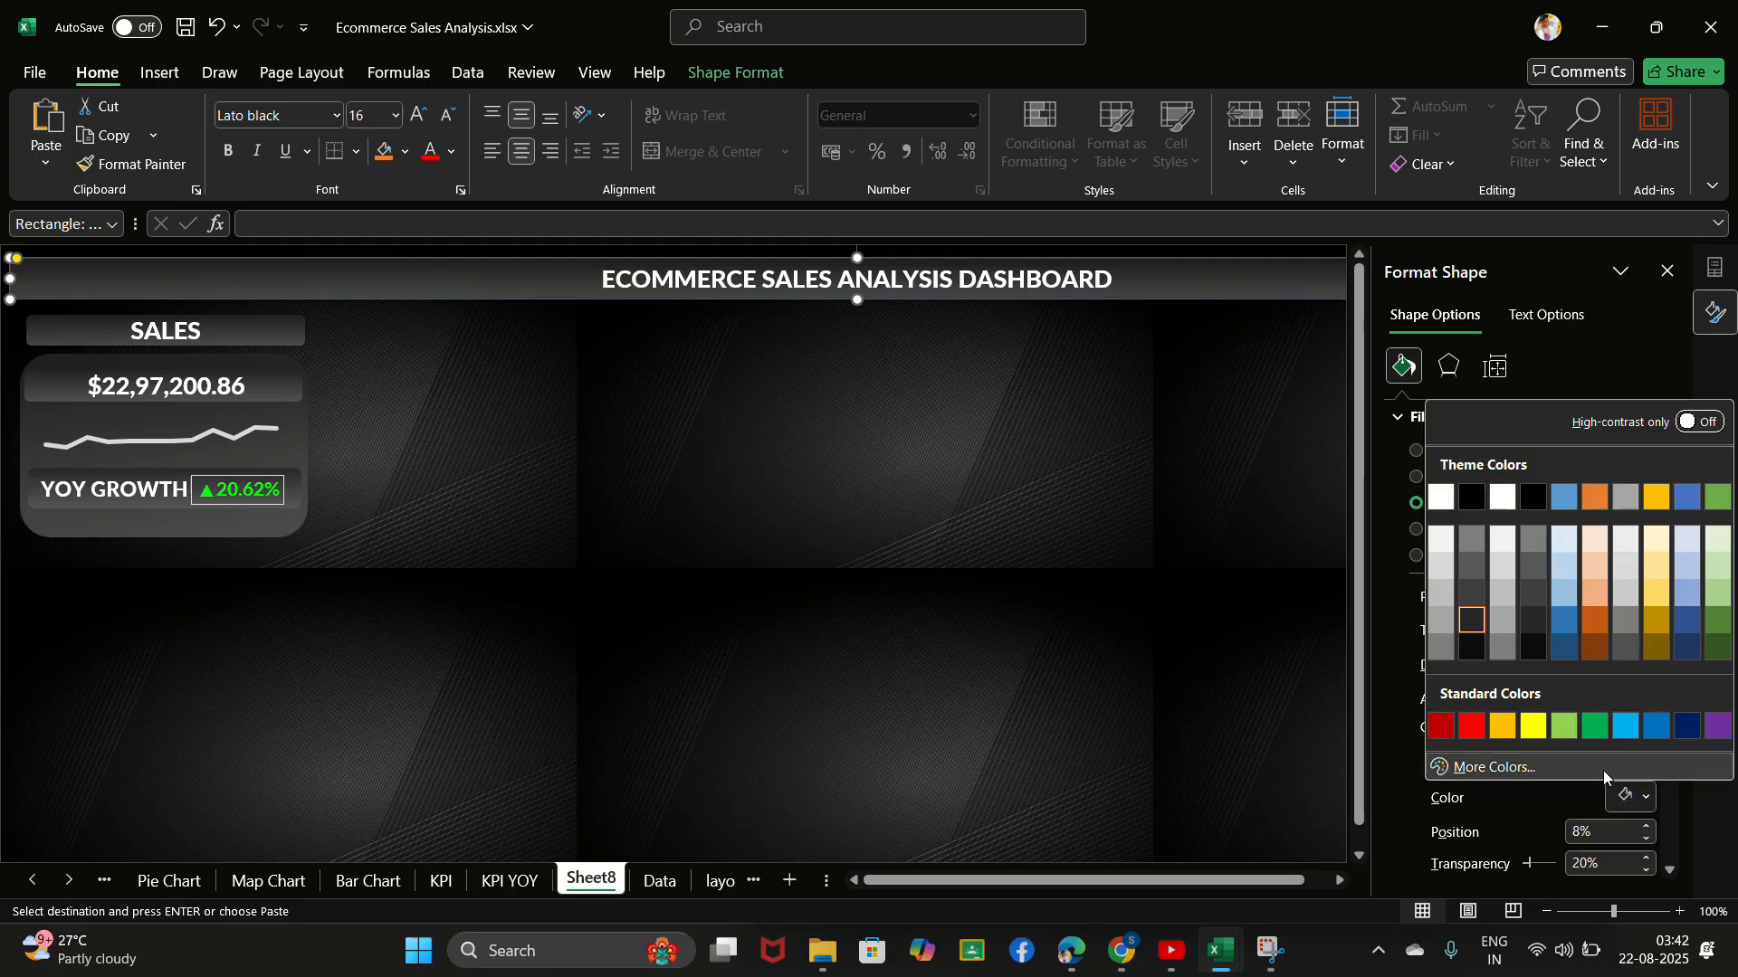
left_click(1477, 619)
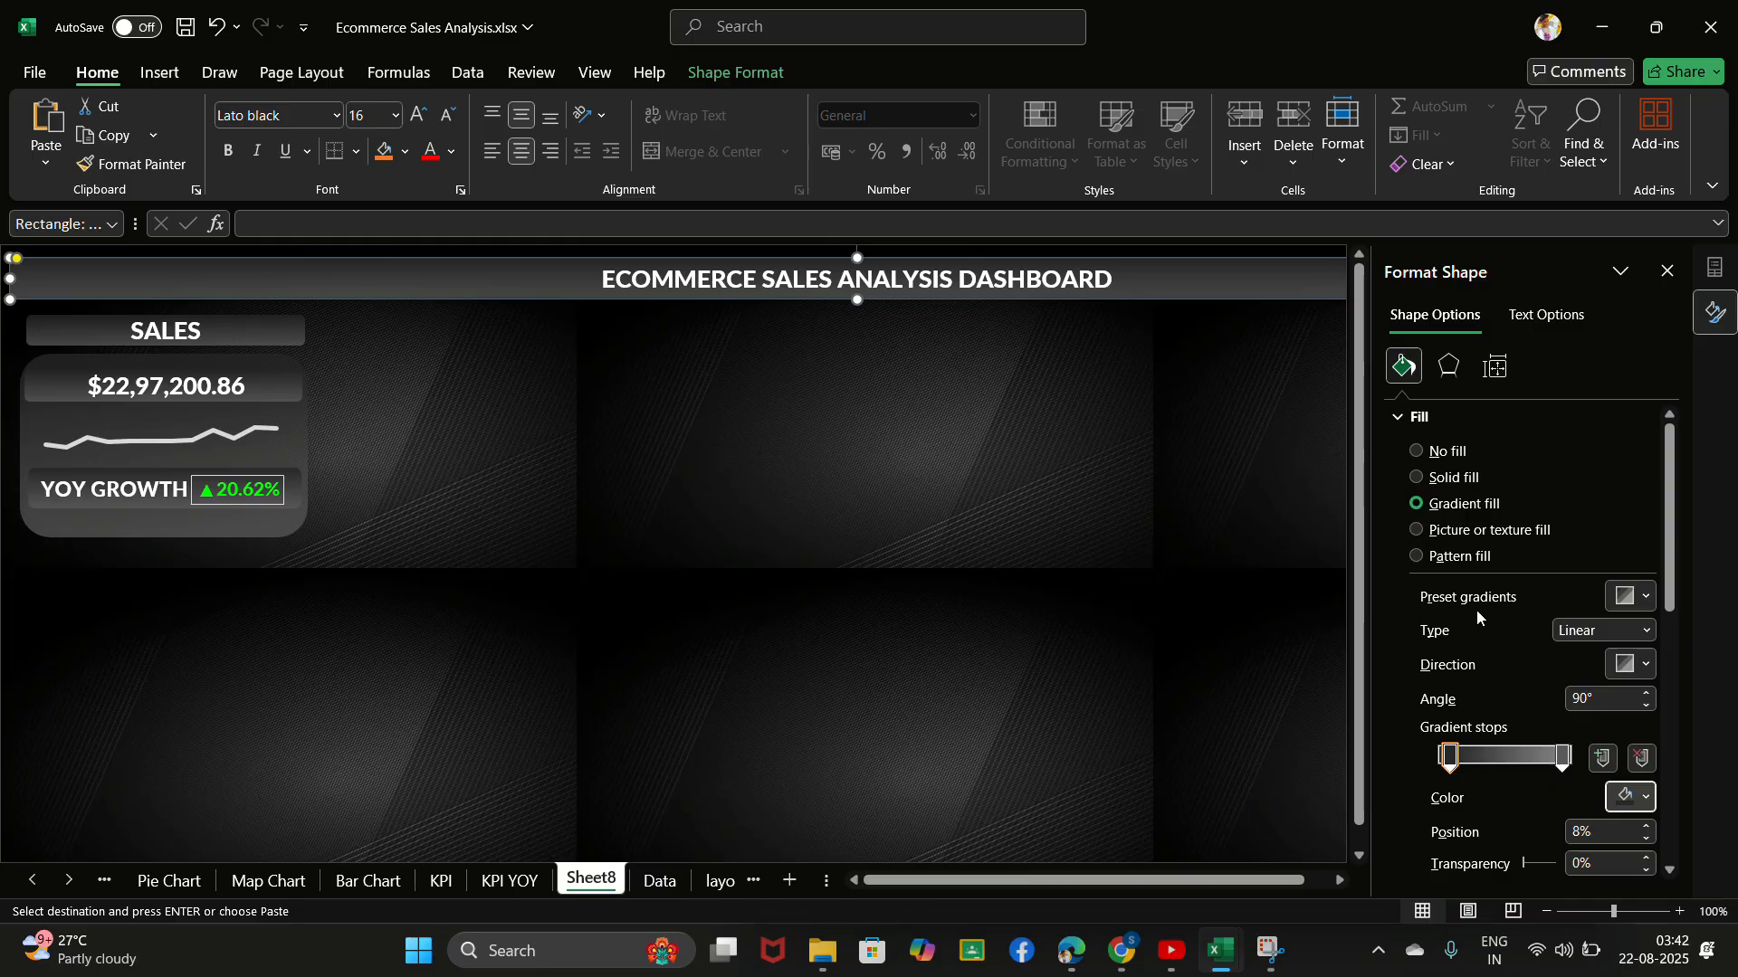
- Colour the 95% gradient stop of the title banner dark grey and deselect the banner
left_click(1560, 759)
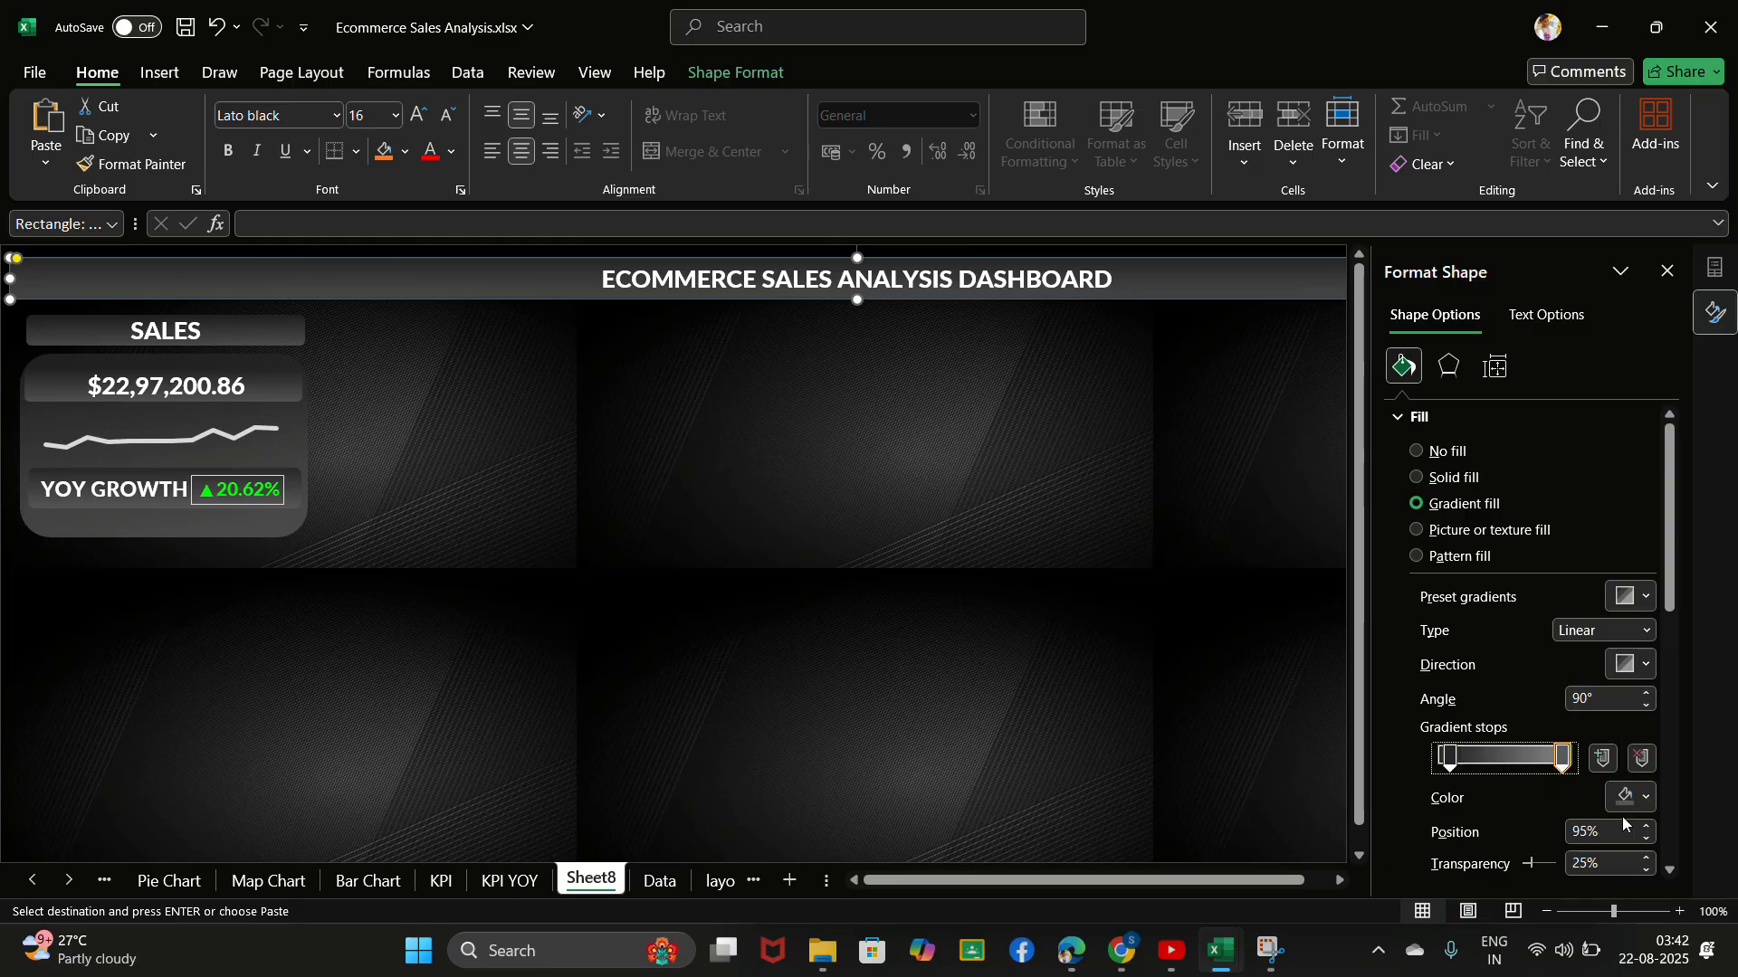
left_click(1625, 797)
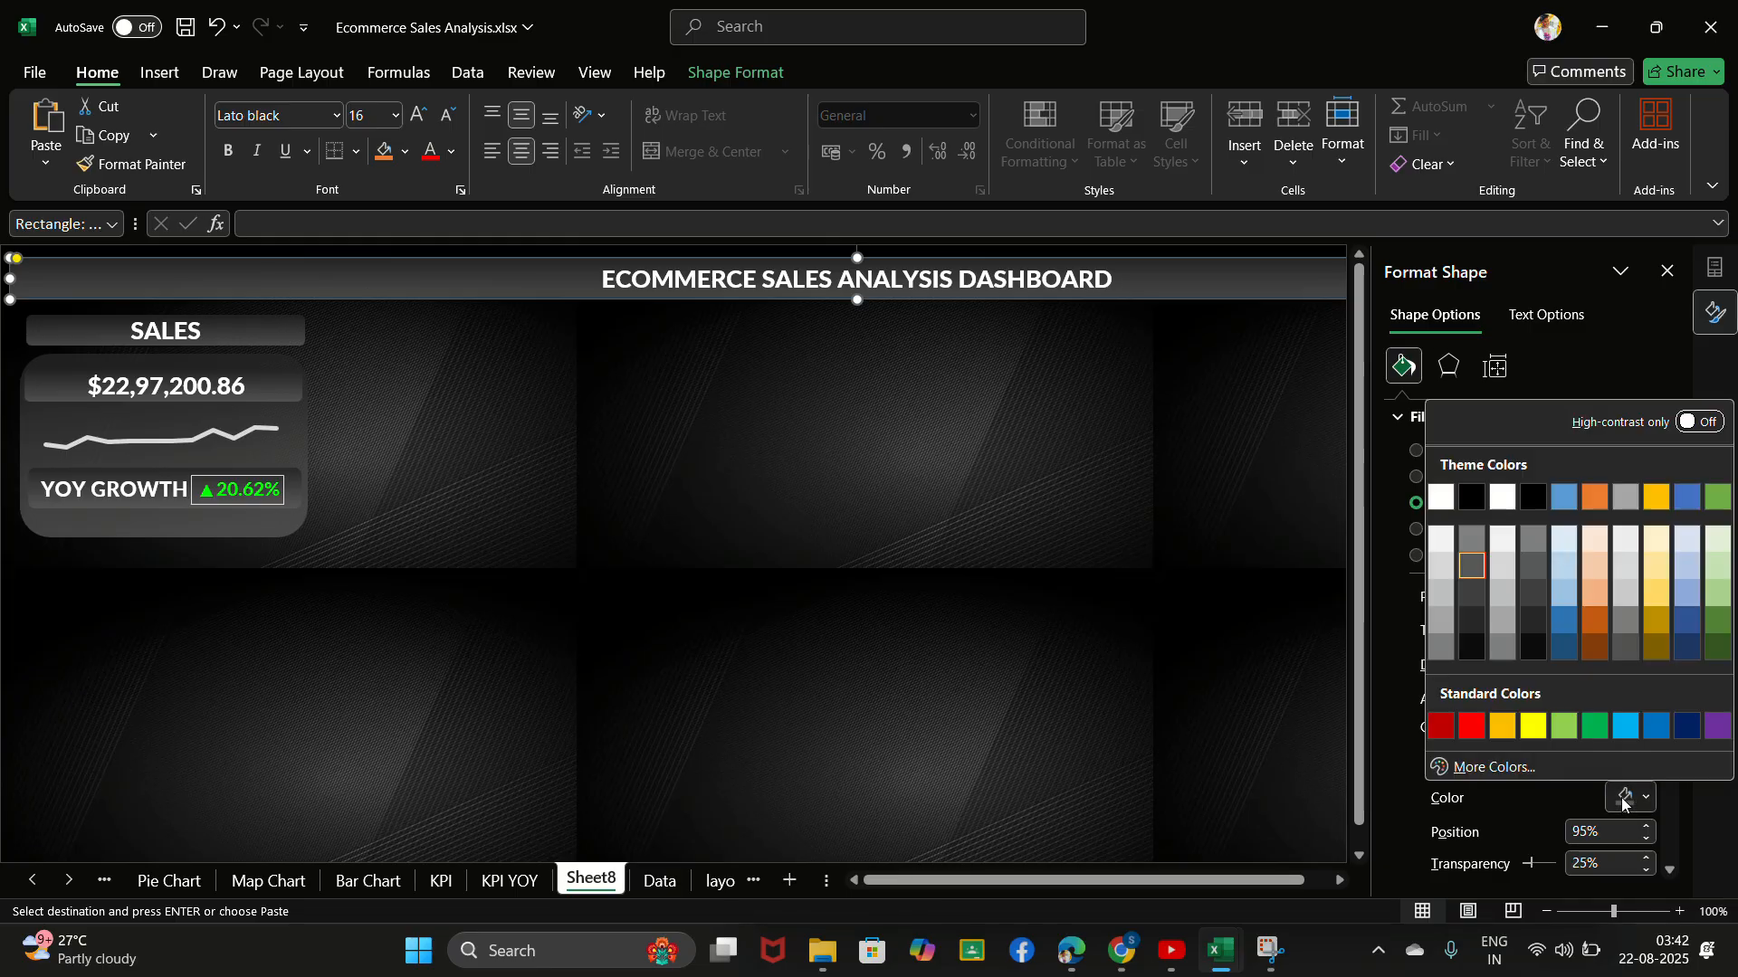
left_click(1473, 566)
left_click(813, 492)
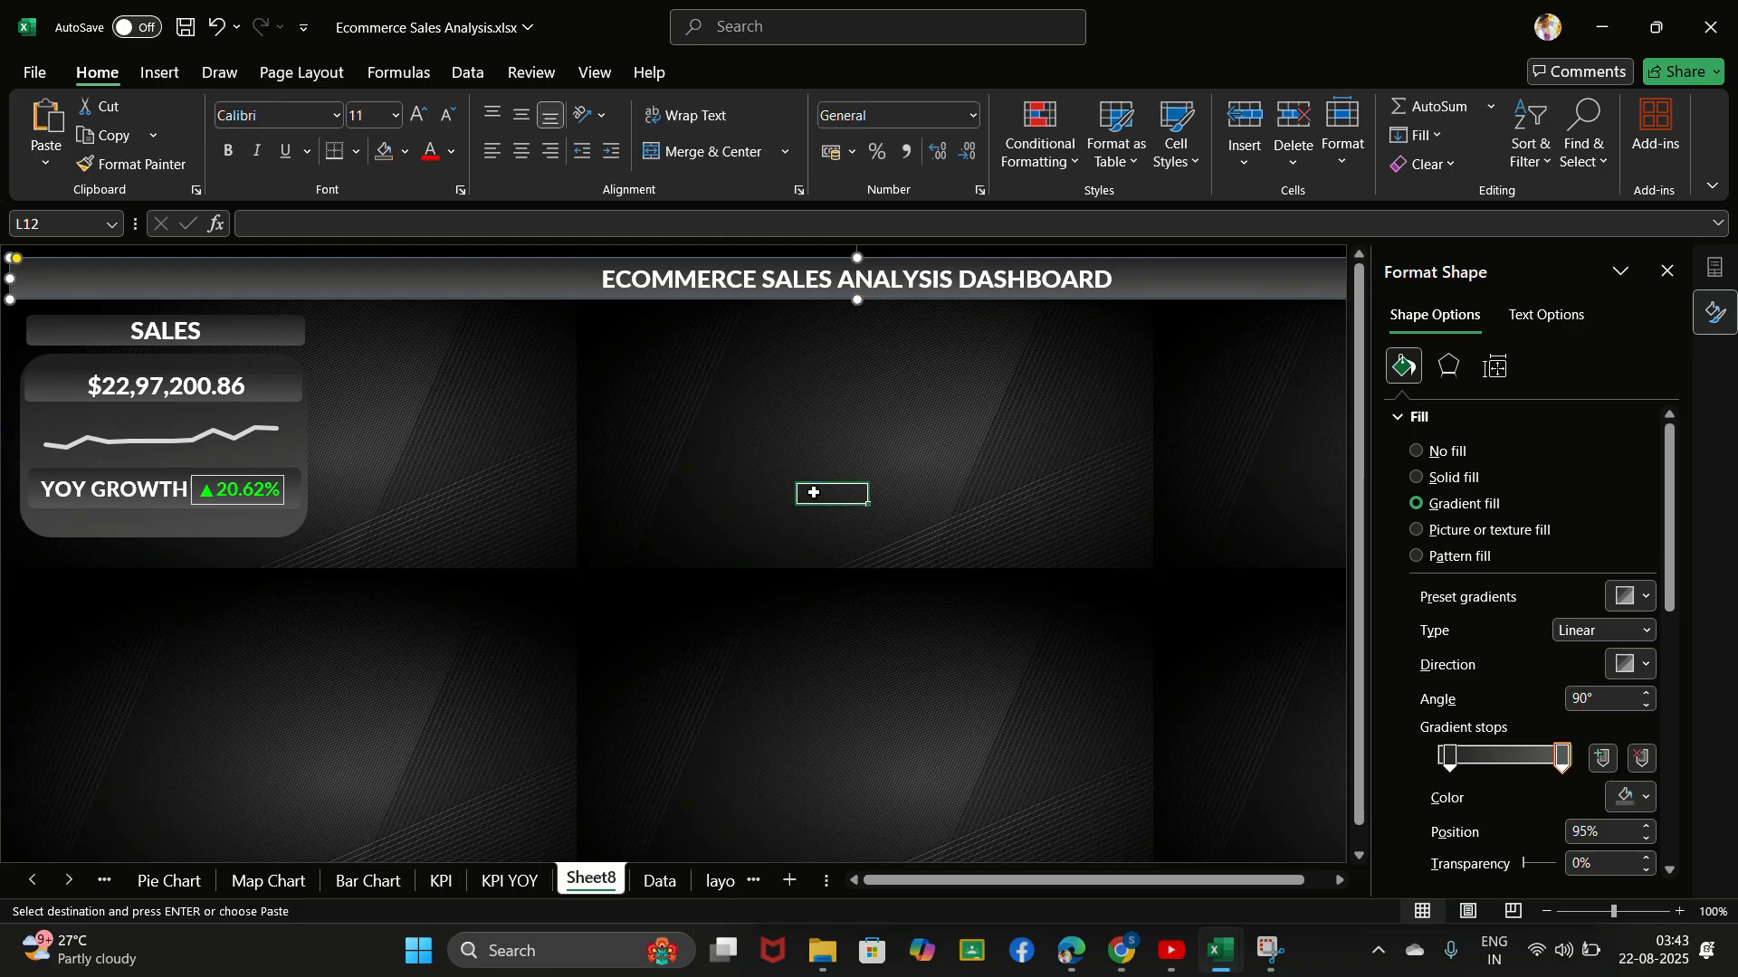
- Remove the outline from the dashboard title banner by setting it to No line
left_click(534, 279)
right_click(534, 279)
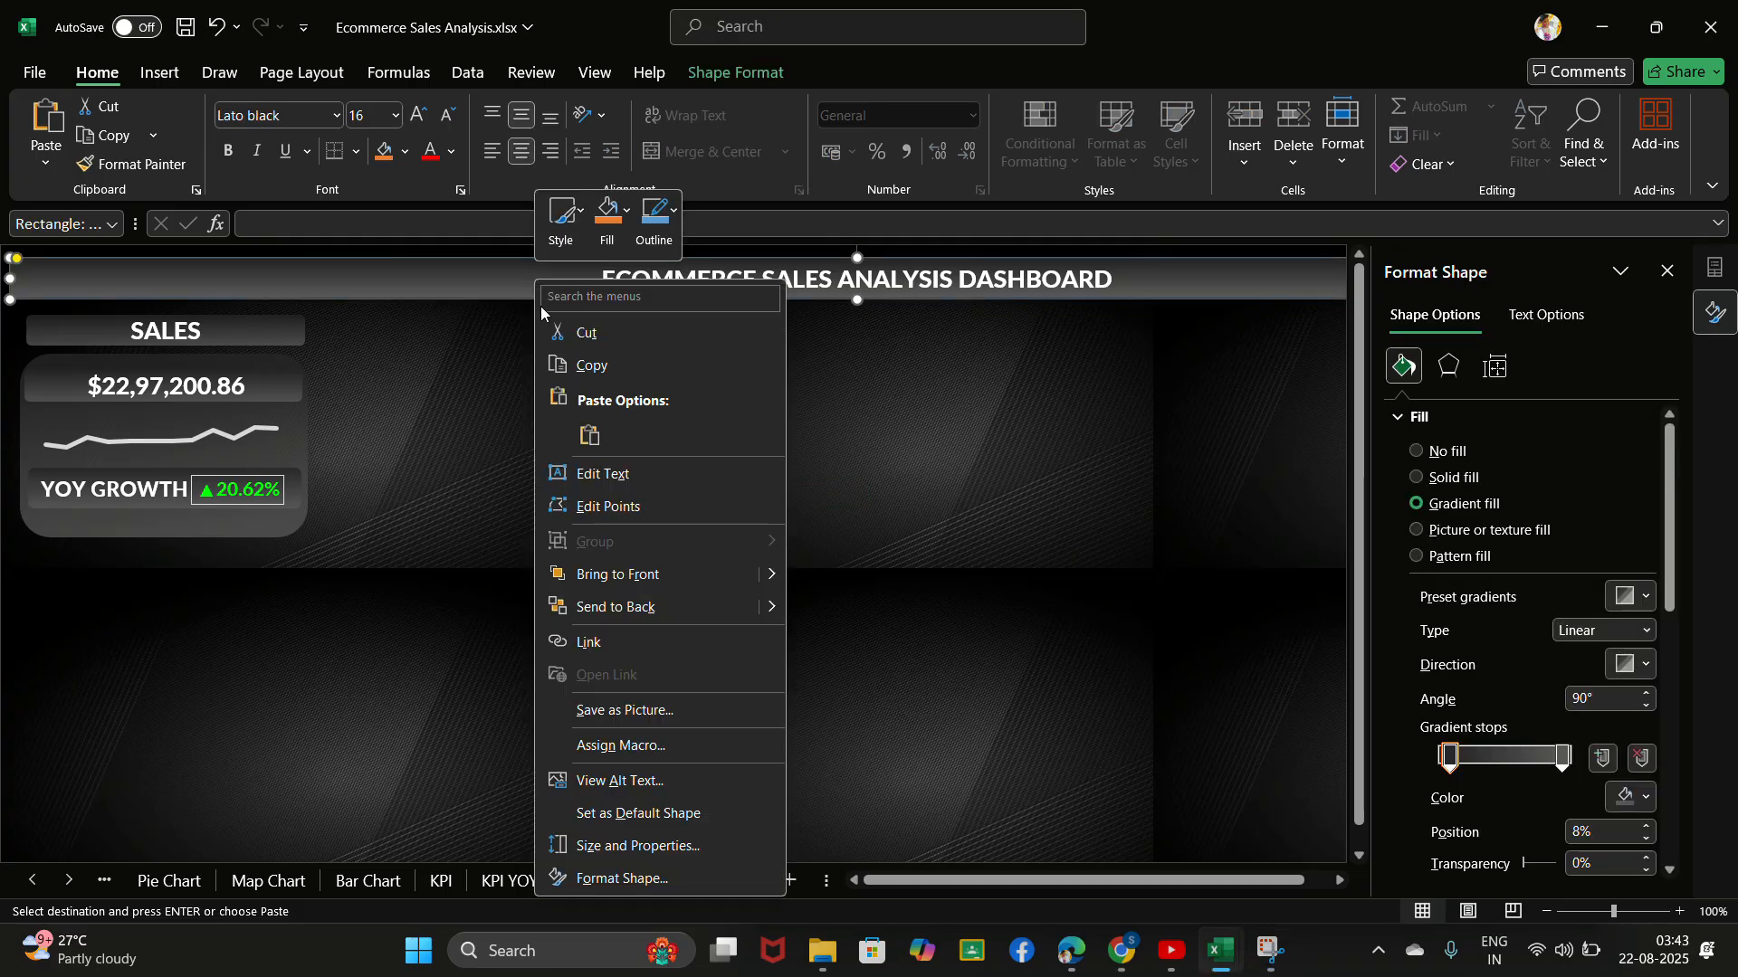
left_click(633, 876)
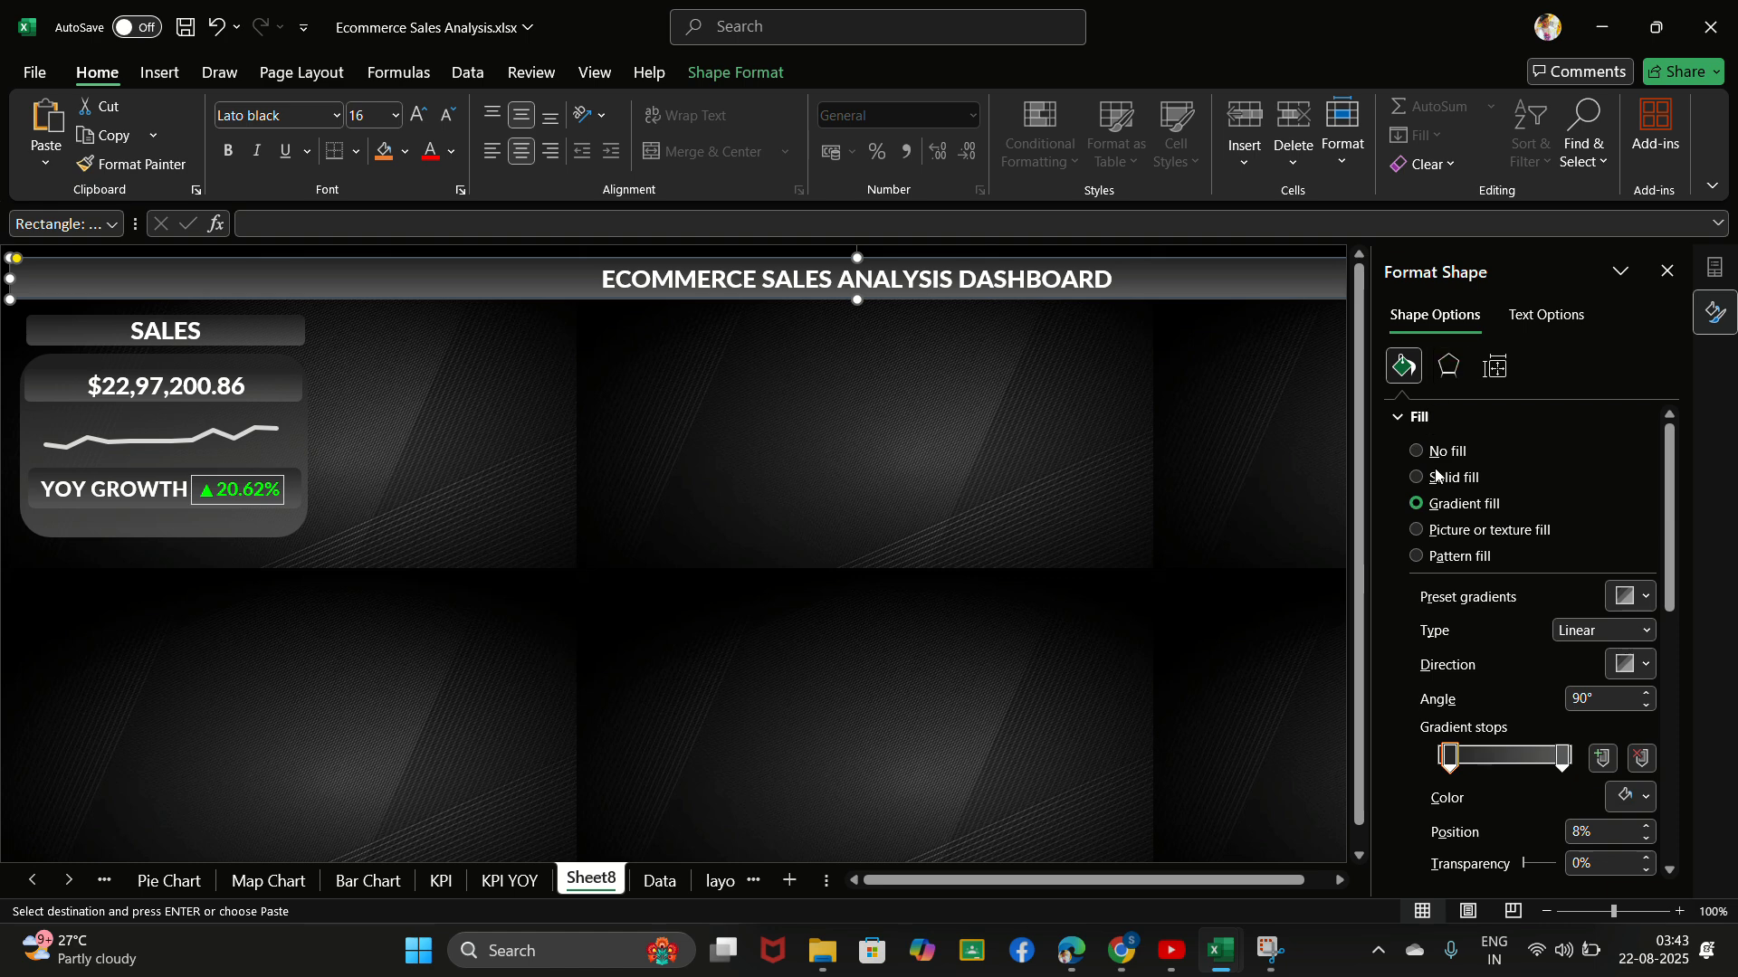
left_click(1404, 419)
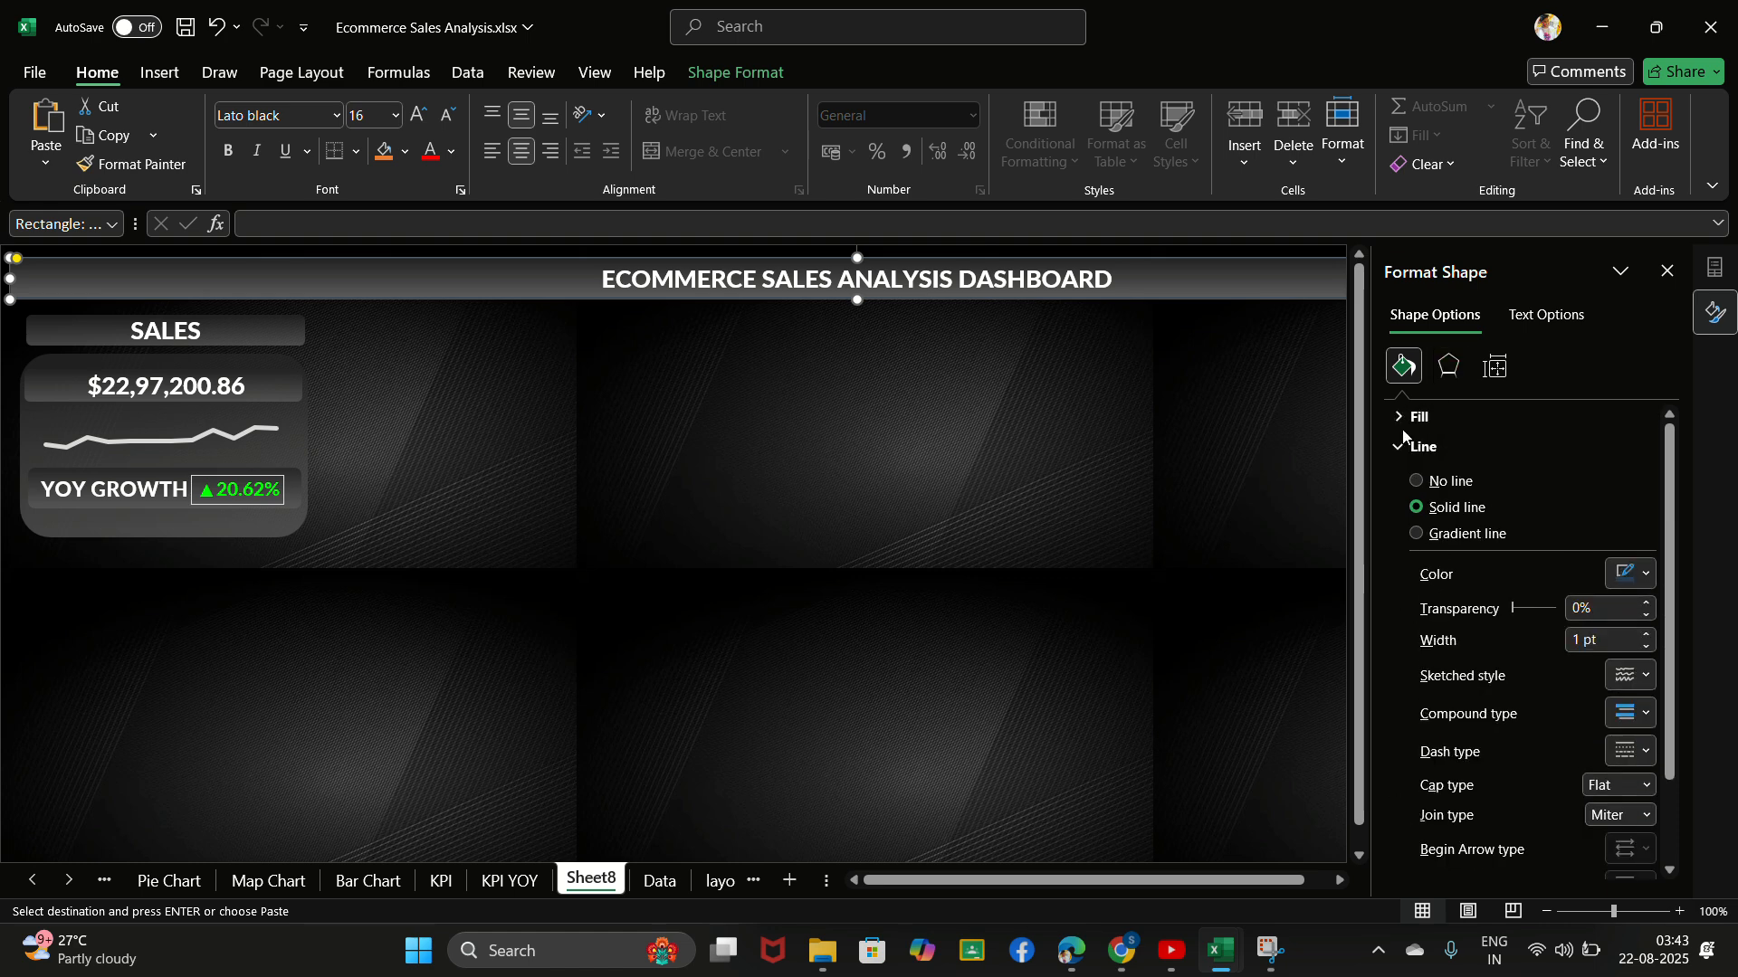
left_click(1417, 482)
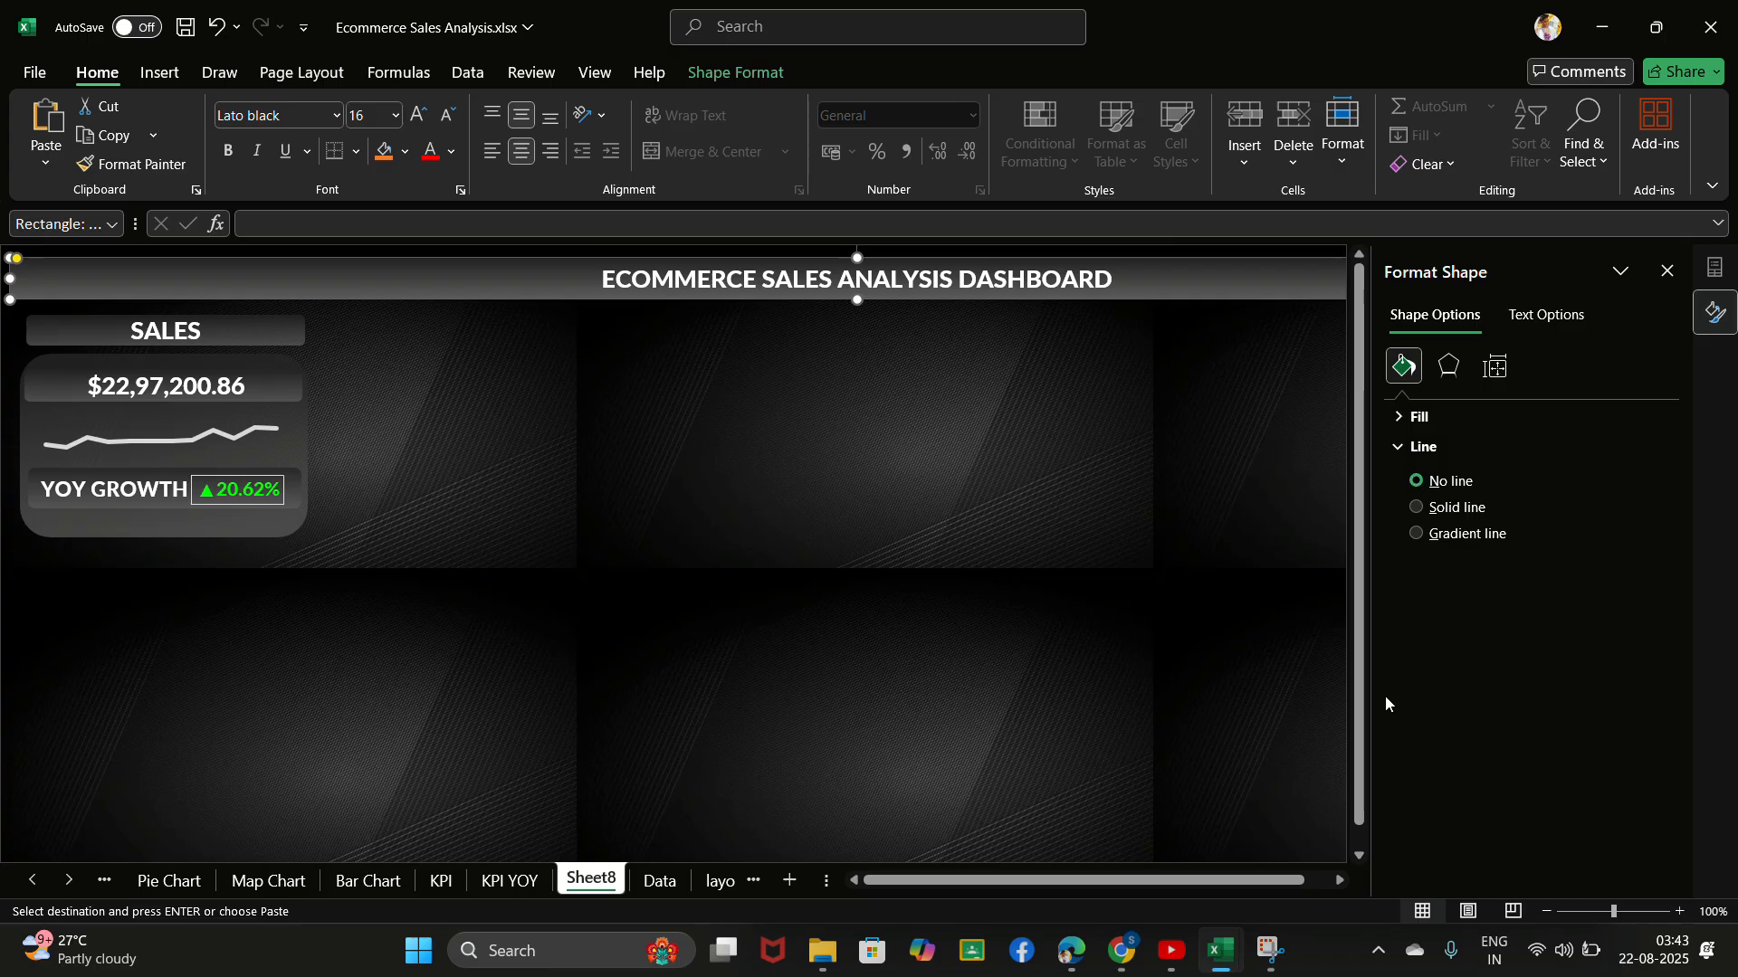
left_click(1031, 468)
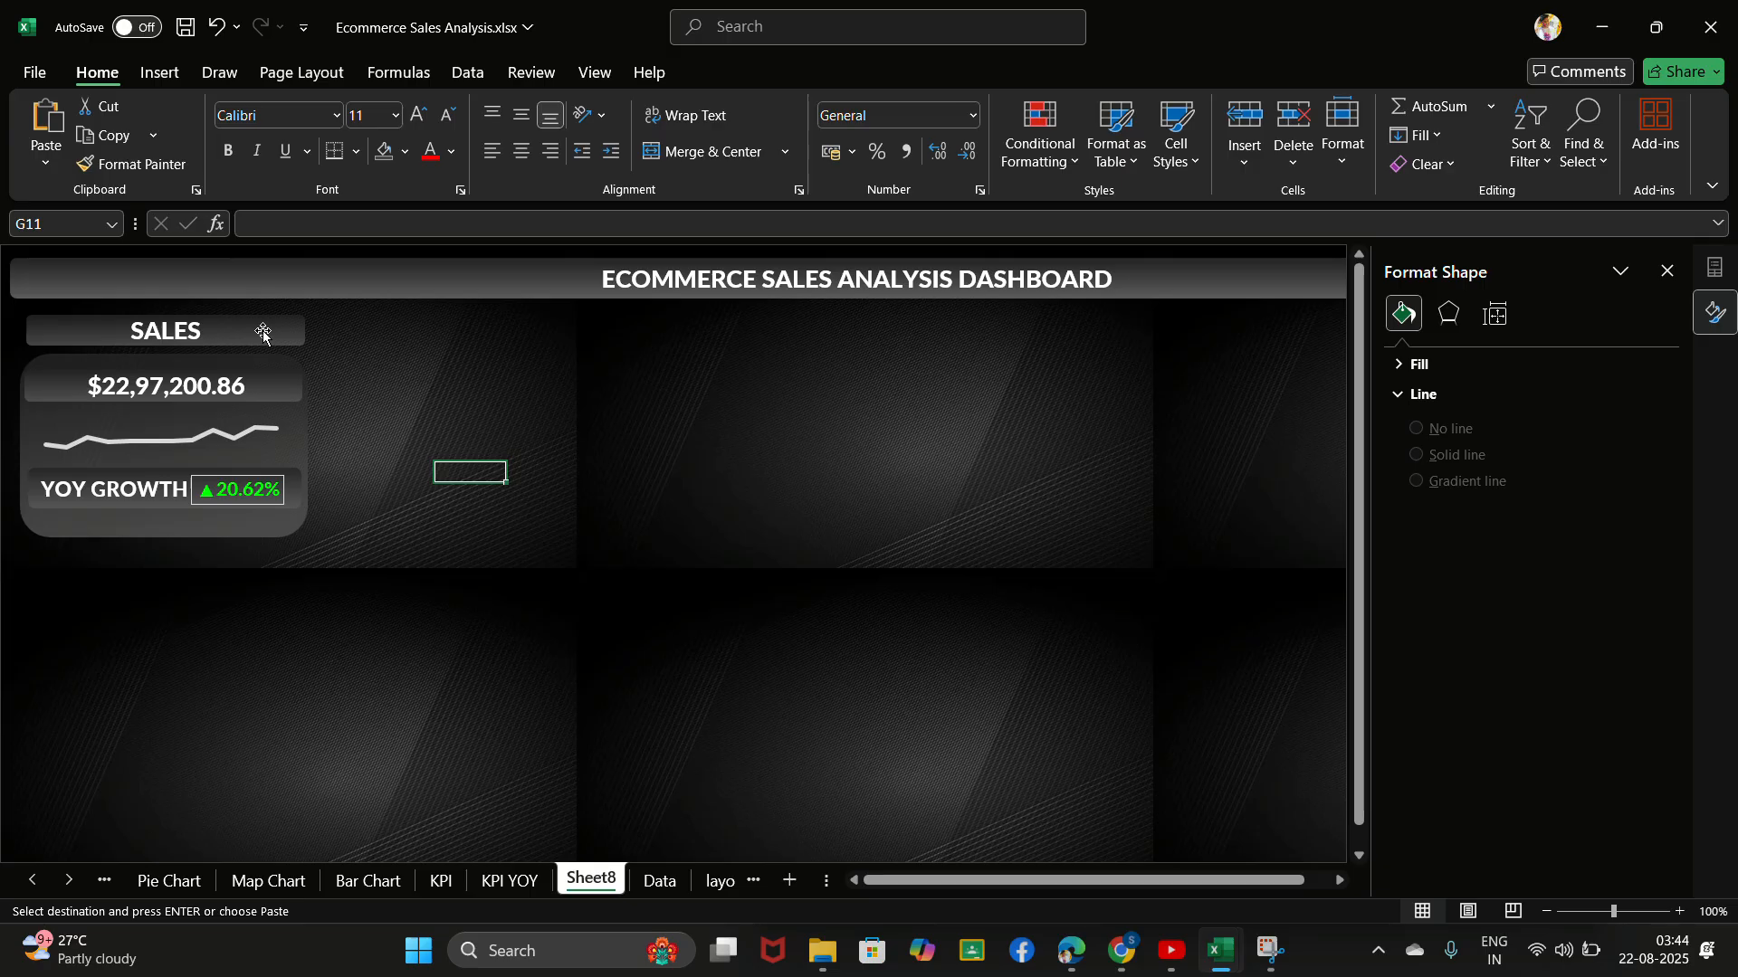
- Group the SALES heading, the sales total, the YOY GROWTH label and the card background into one object
left_click(264, 333)
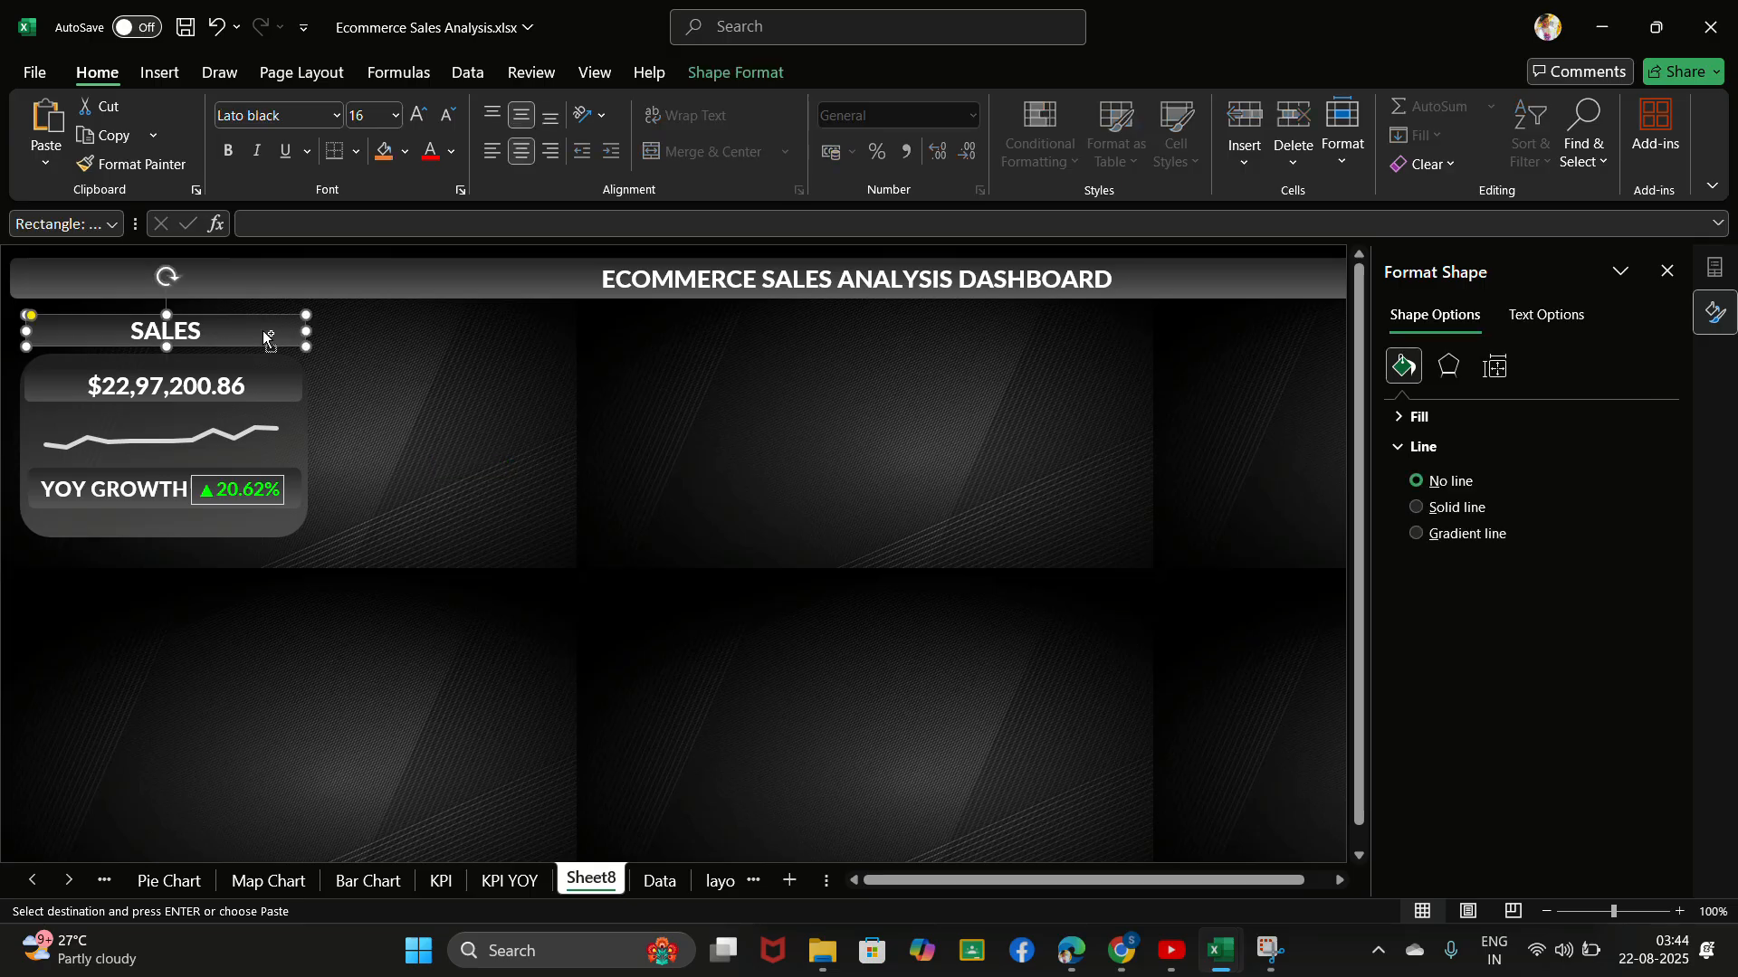
left_click(264, 373, "shift")
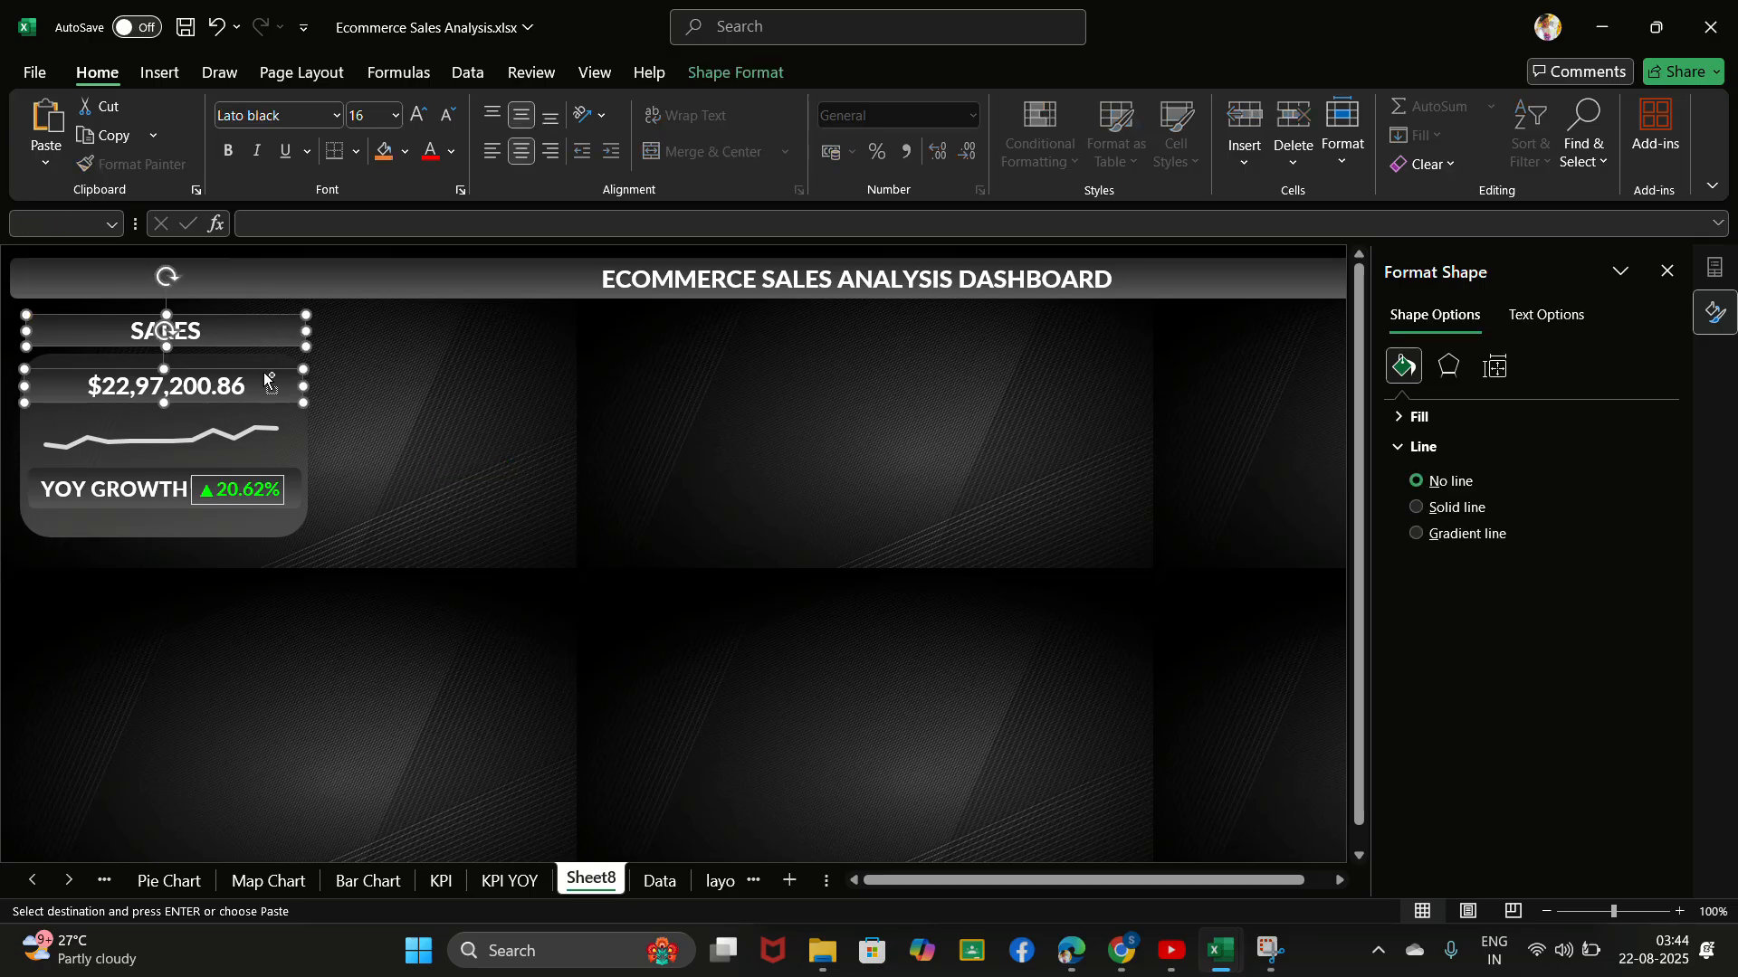
left_click(288, 490, "shift")
left_click(260, 523, "shift")
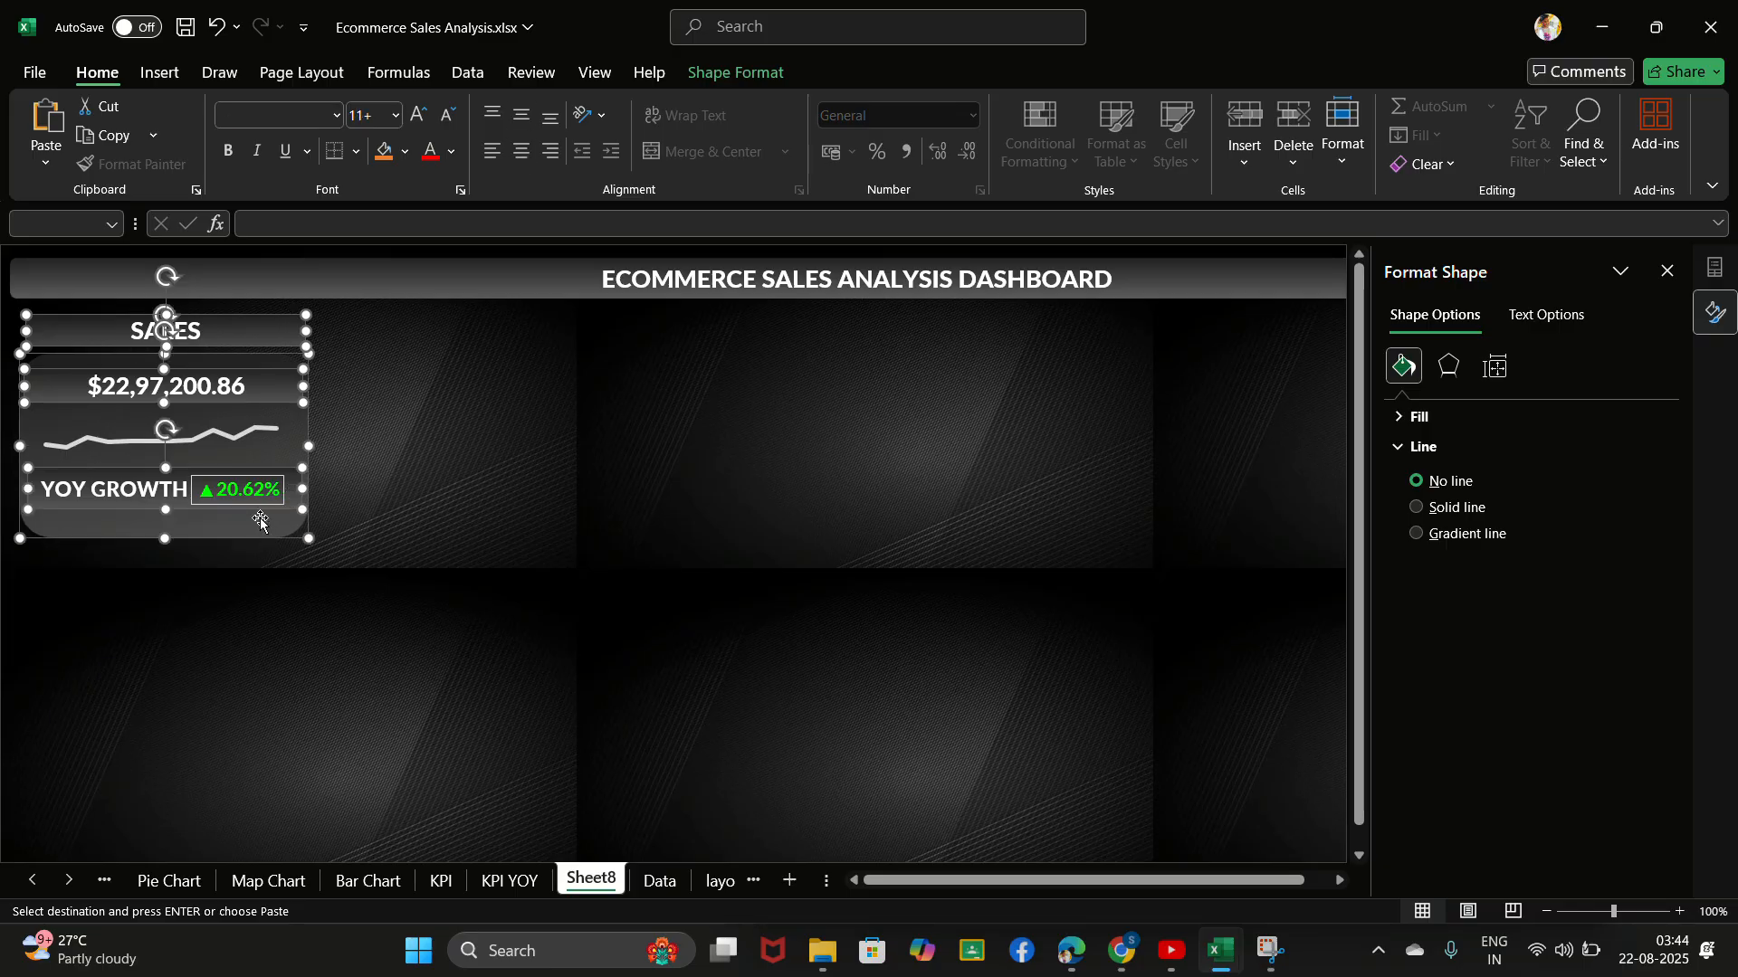
right_click(262, 521)
mouse_move(337, 203)
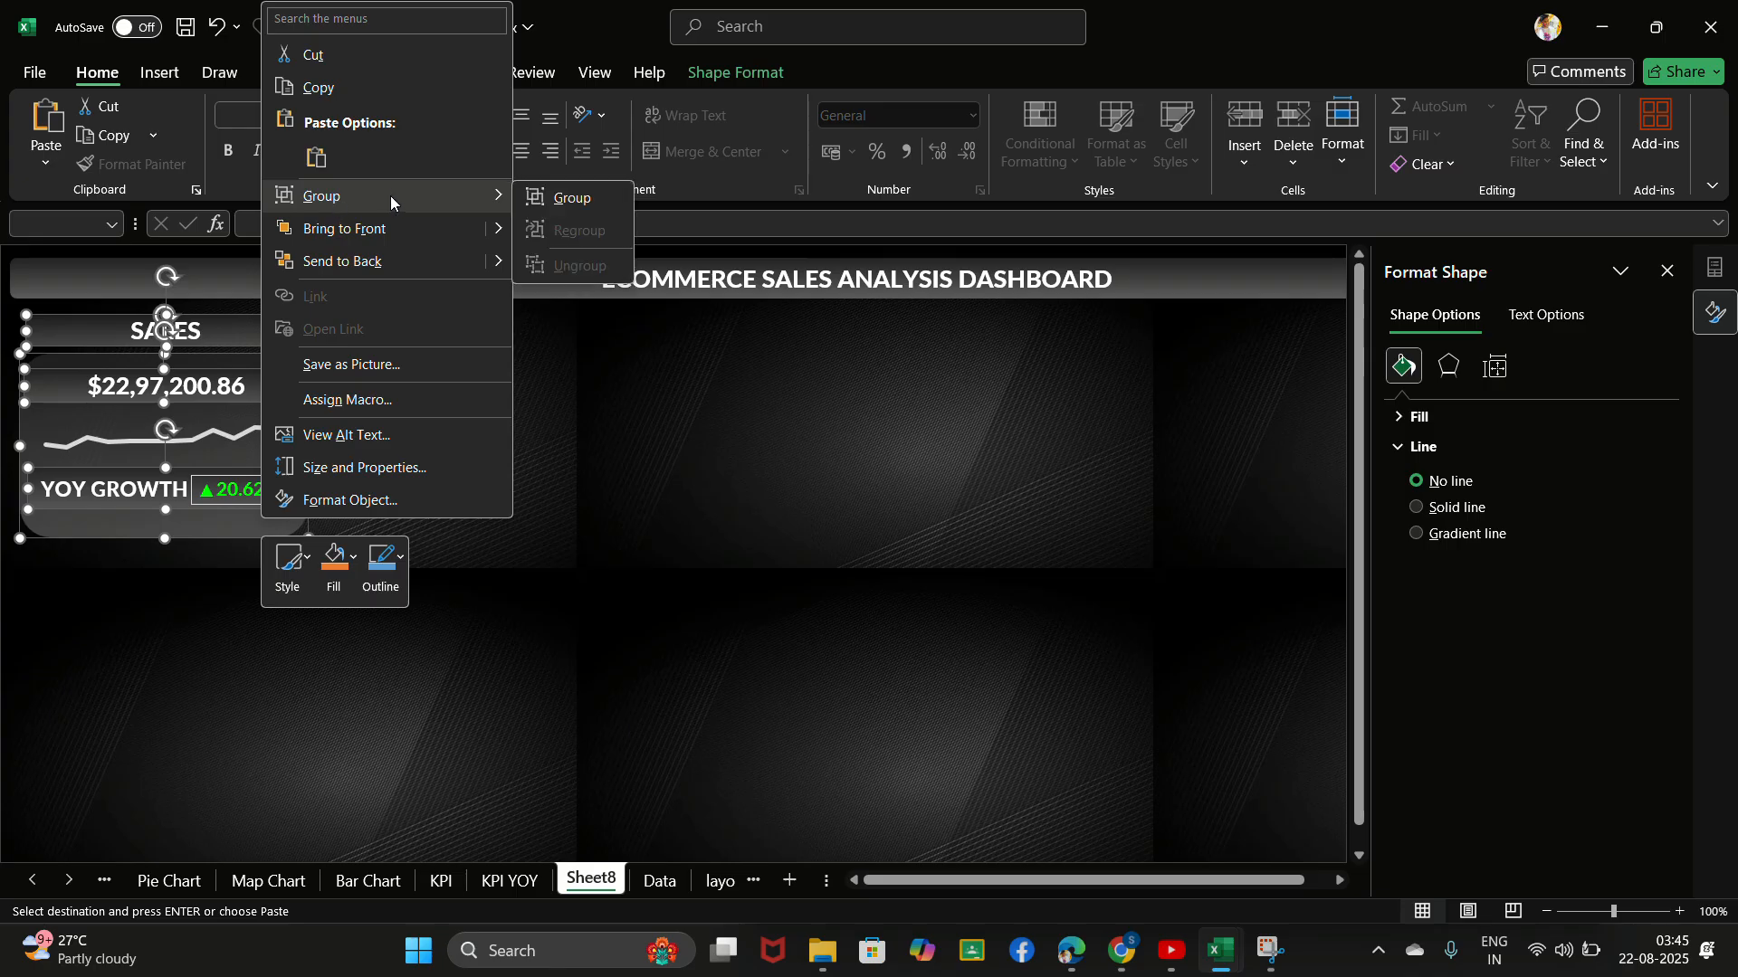
left_click(545, 194)
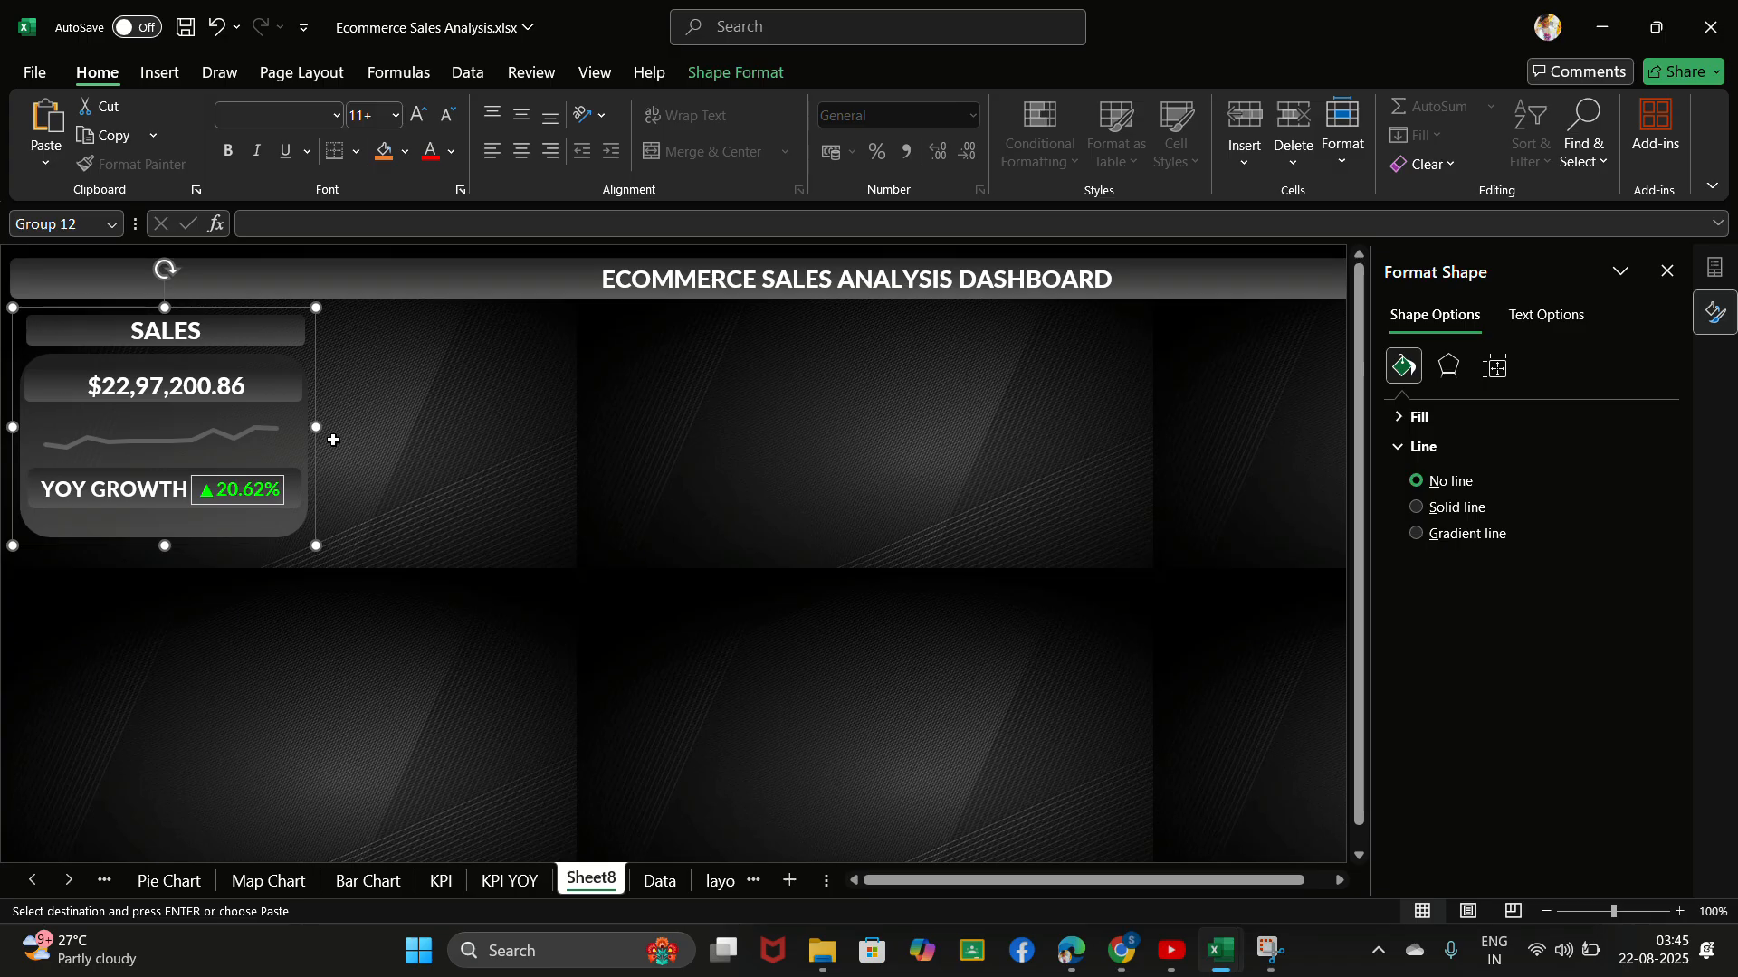
- Paste three copies of the grouped sales card in a row to the right of the original
left_click(378, 335)
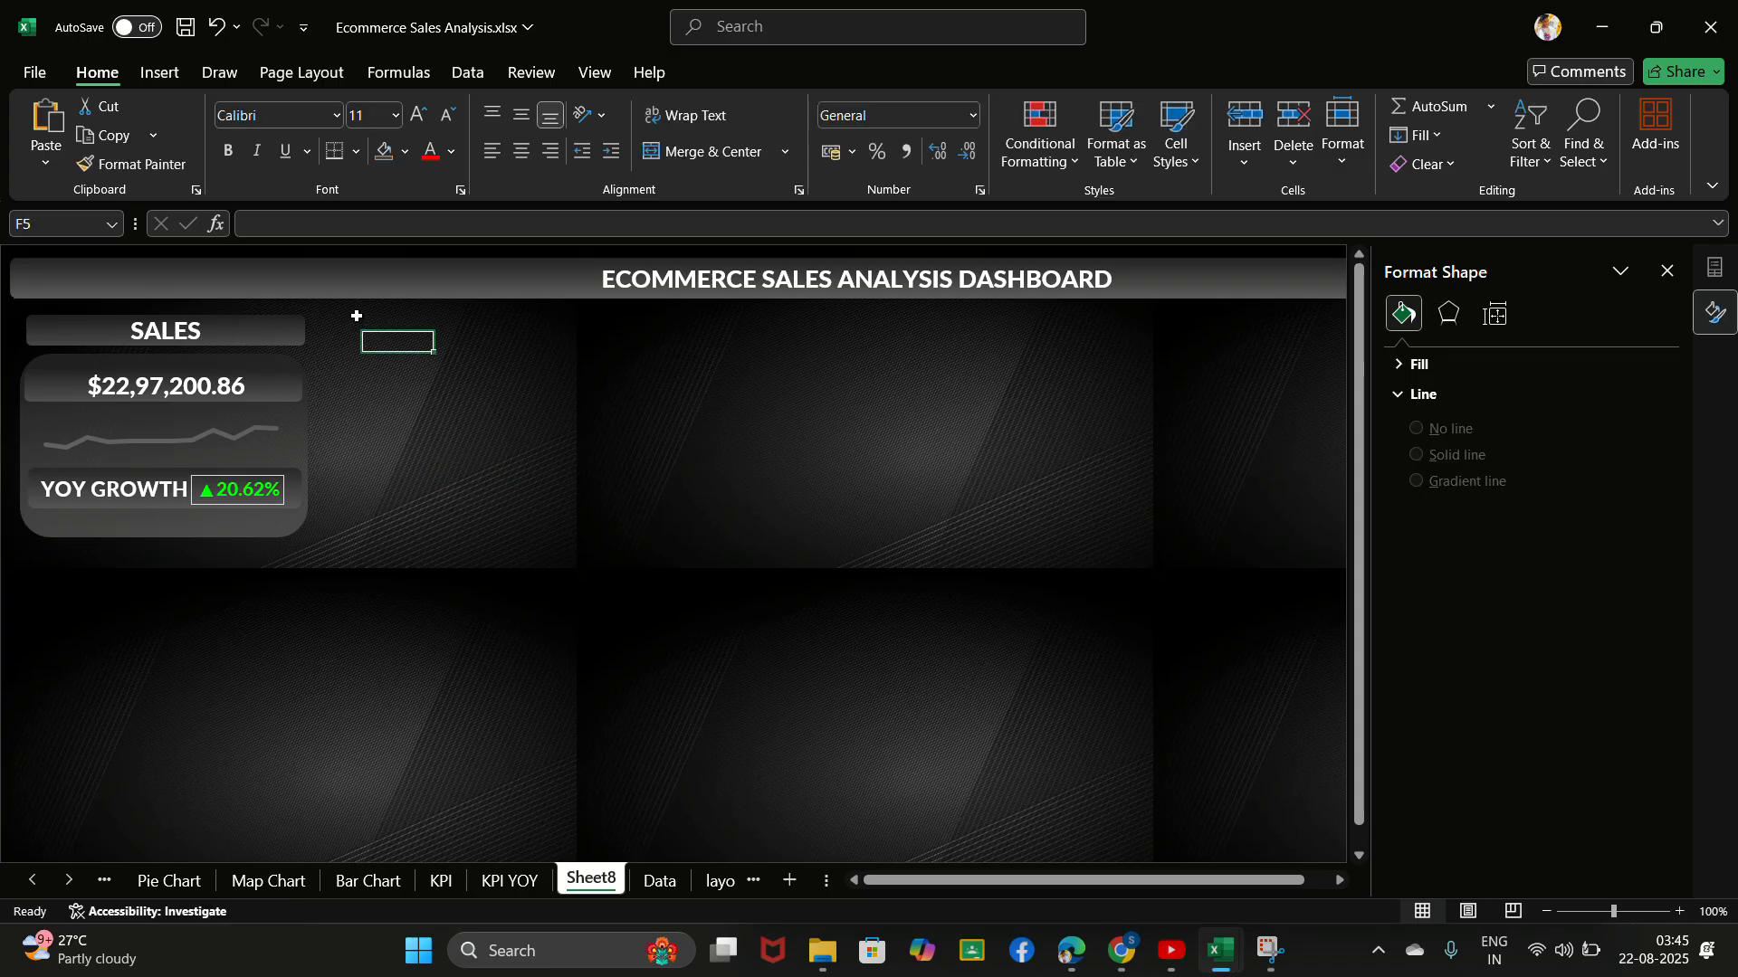
left_click(356, 316)
left_click(393, 336)
key("ctrl+v")
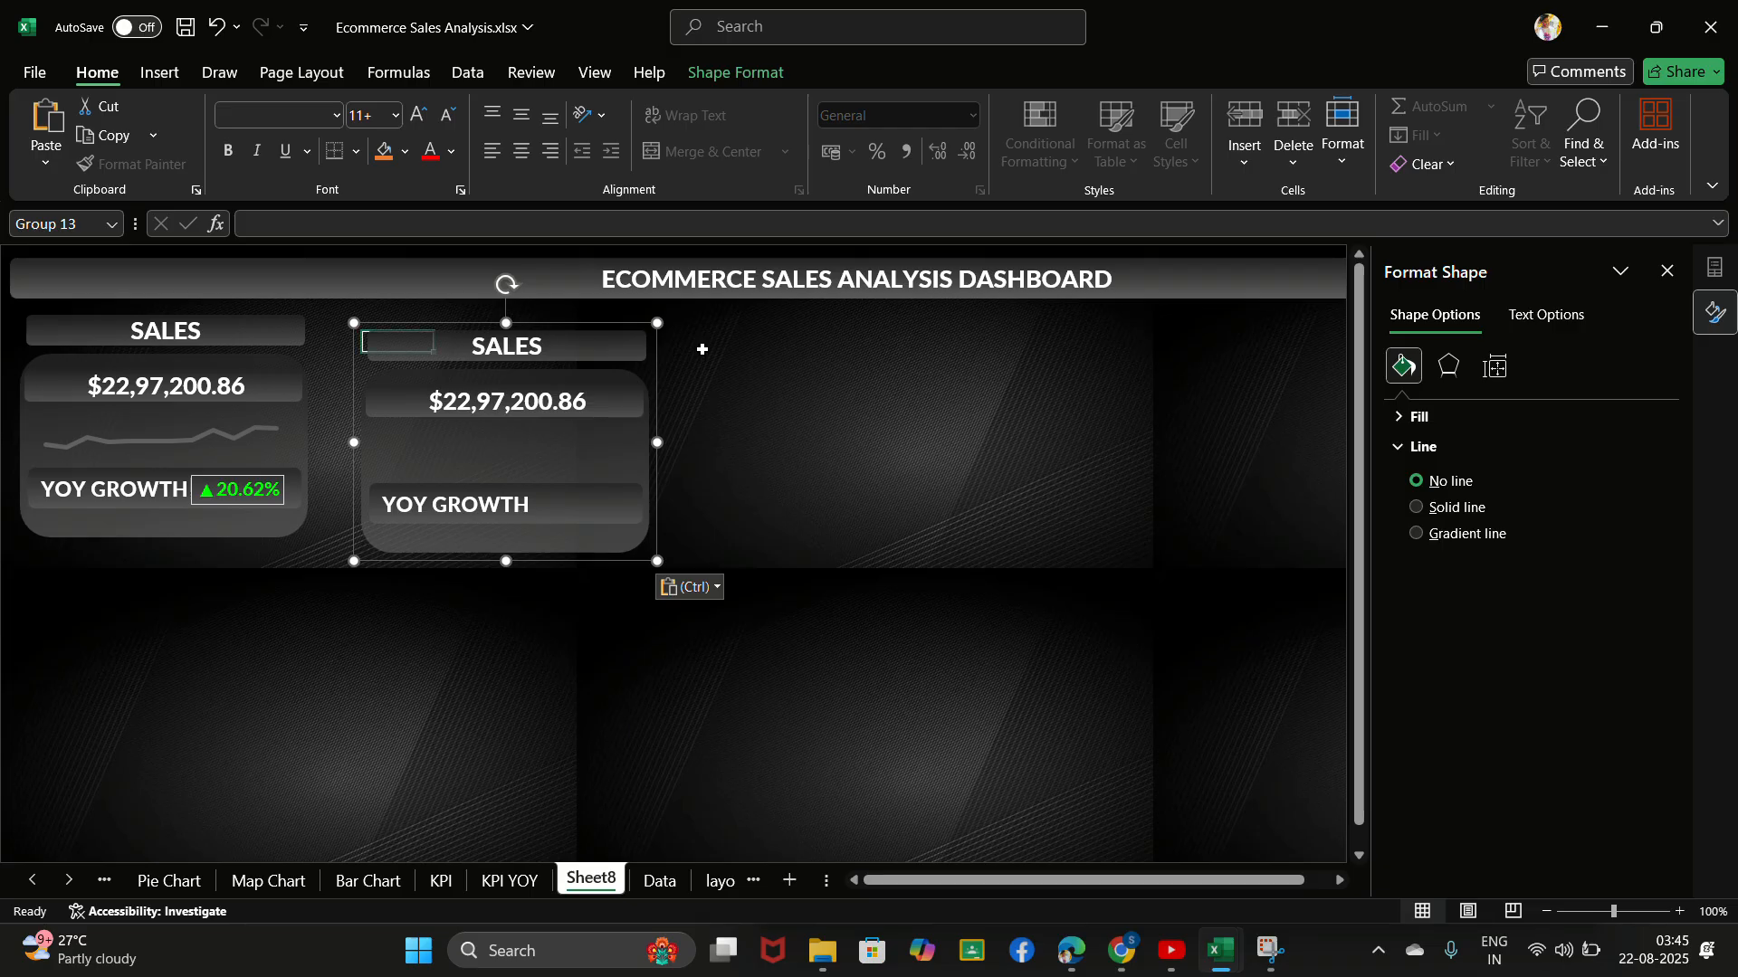
left_click(707, 351)
key("ctrl+v")
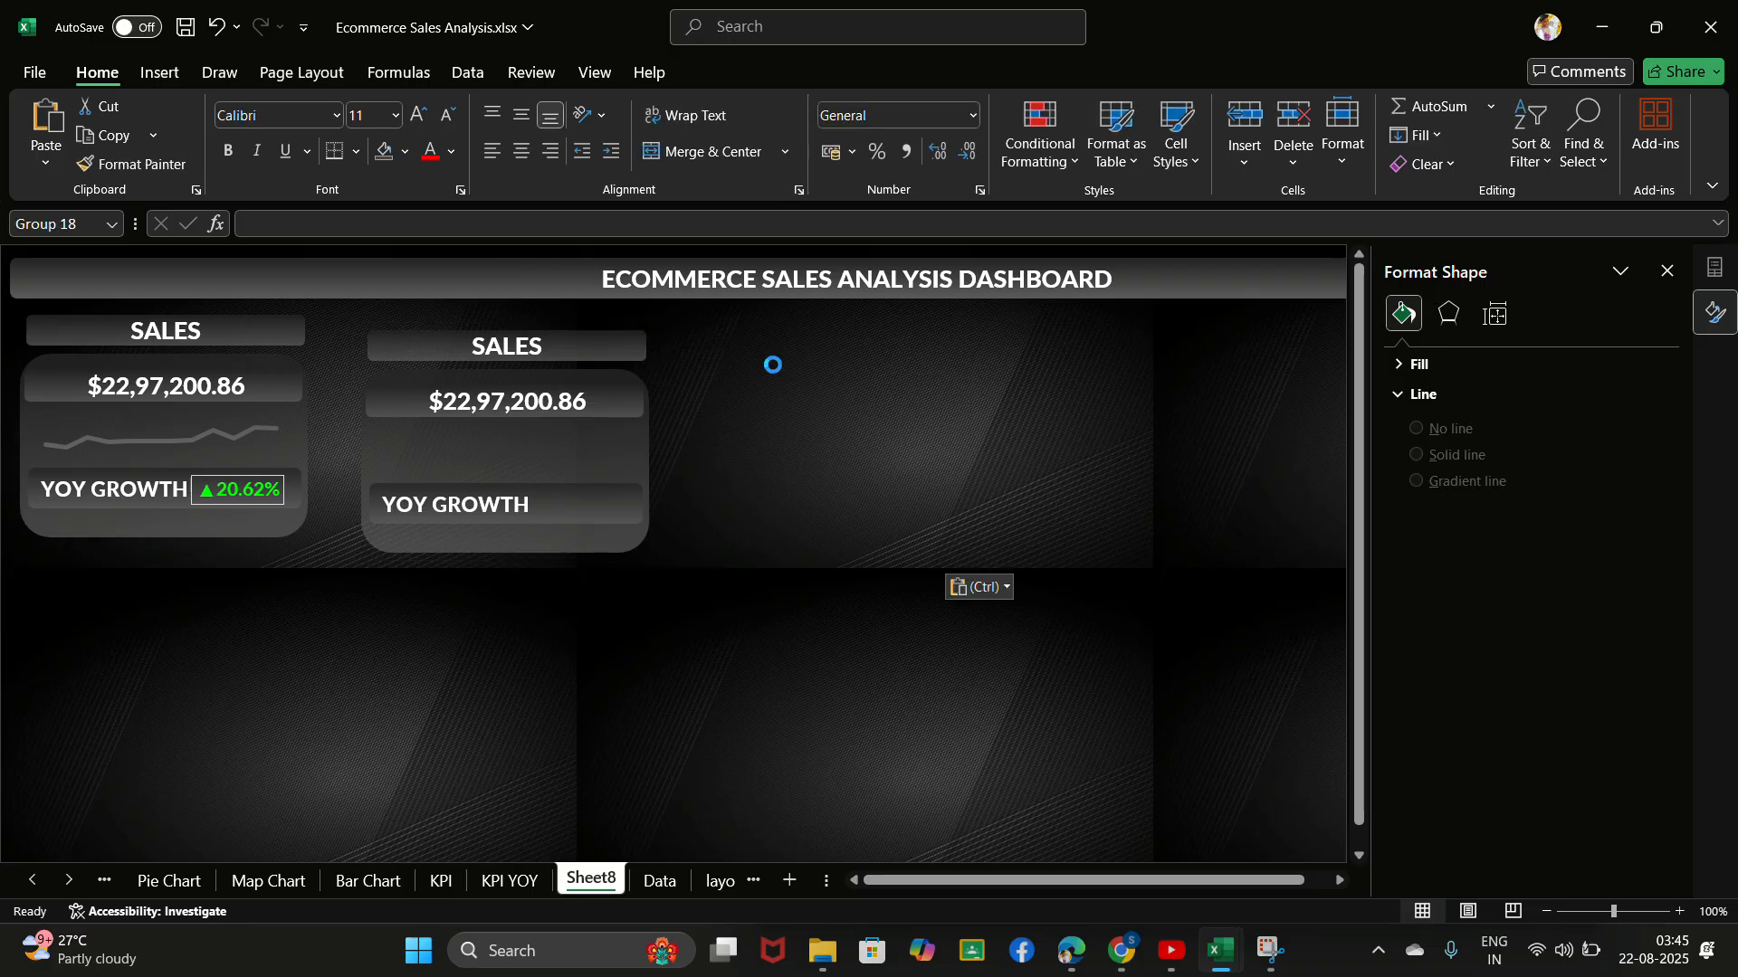
left_click(983, 380)
key("ctrl+v")
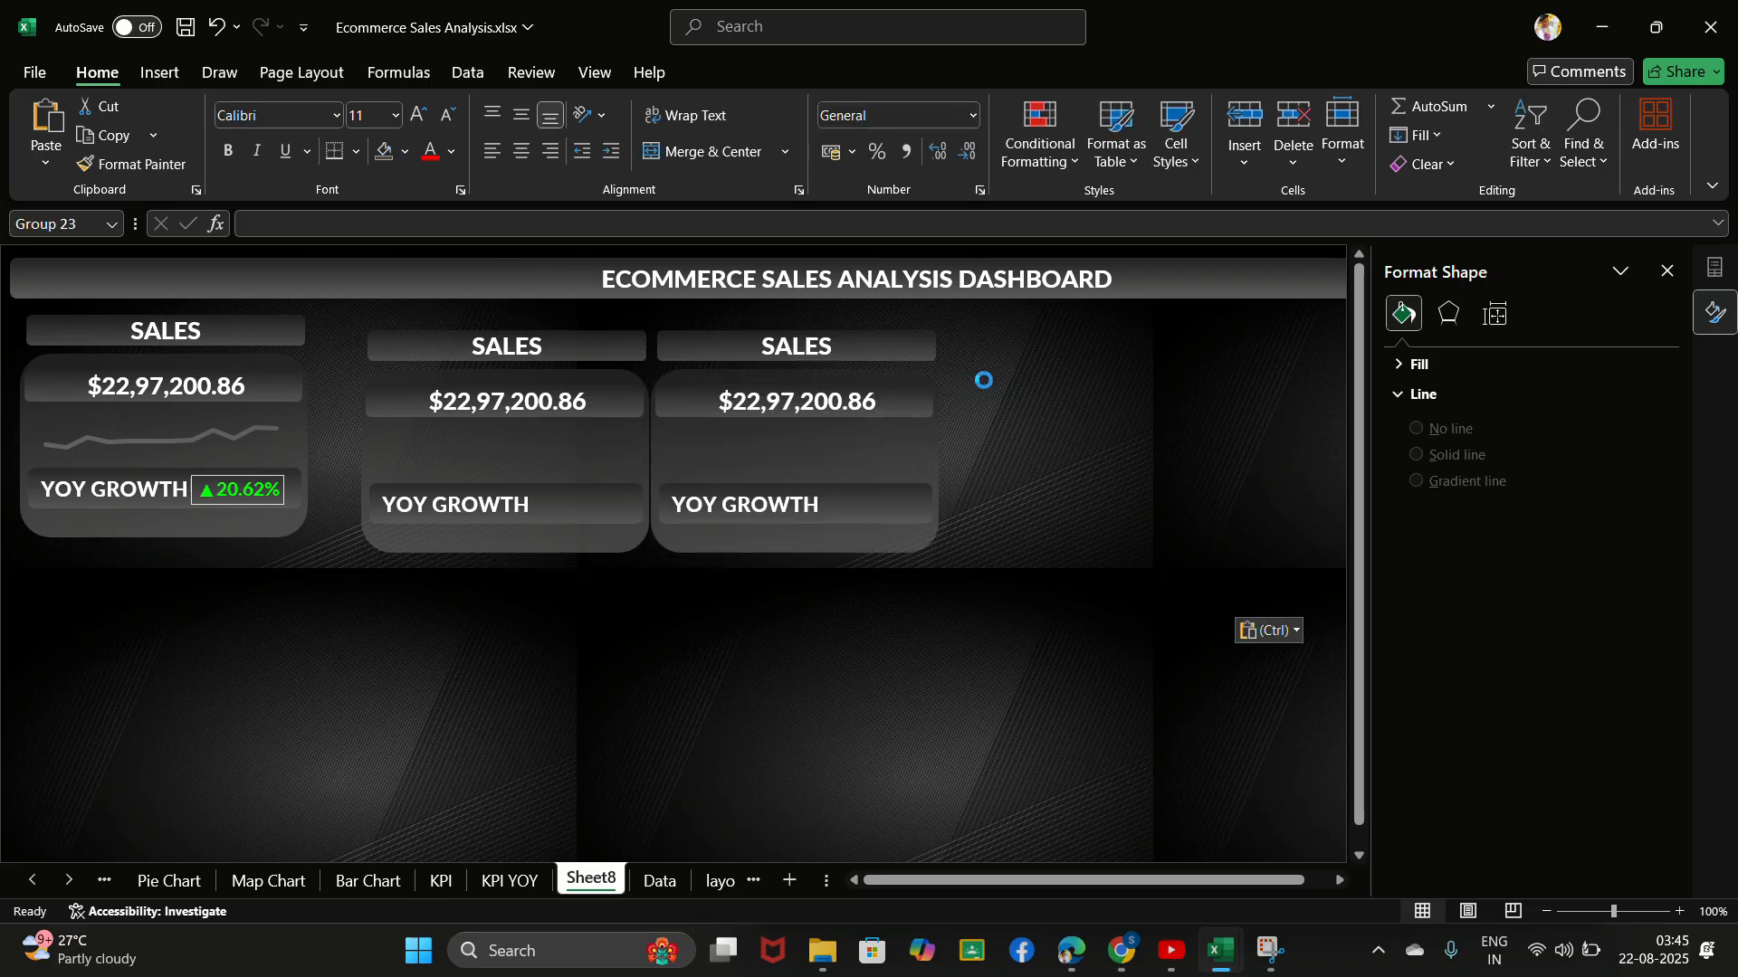
- Paste a fourth copy of the grouped sales card and line up all four copies in one row level with the original
left_click(1247, 425)
key("ctrl+v")
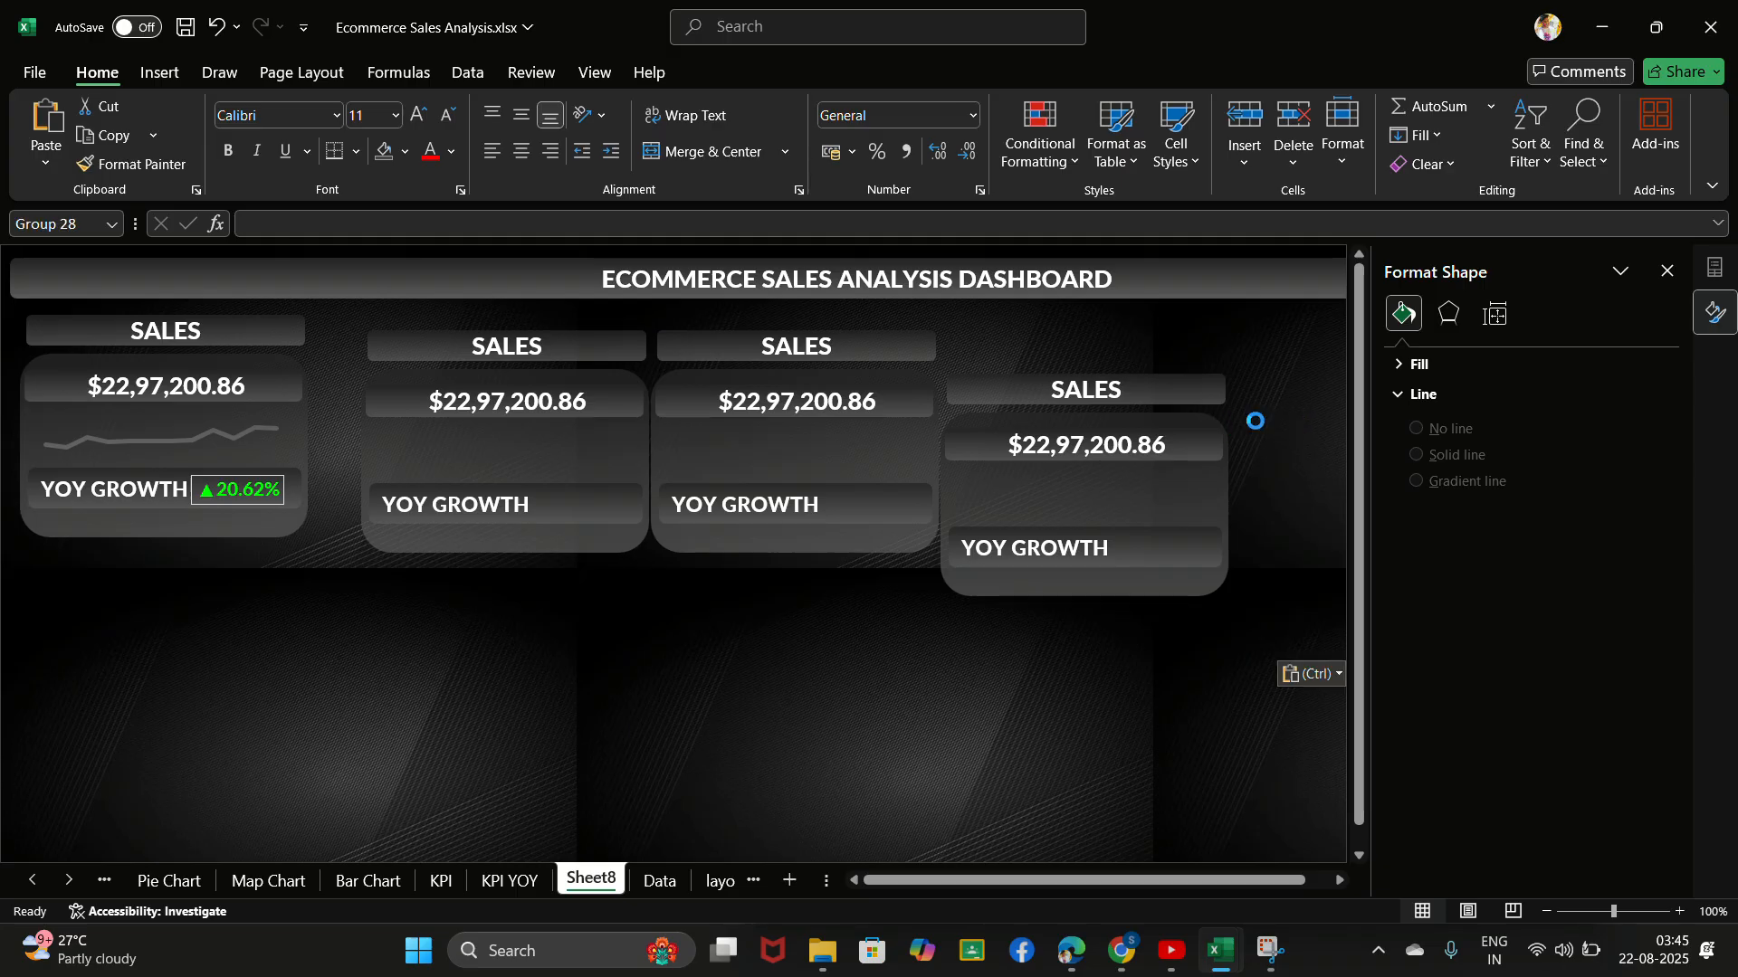
left_click(521, 365)
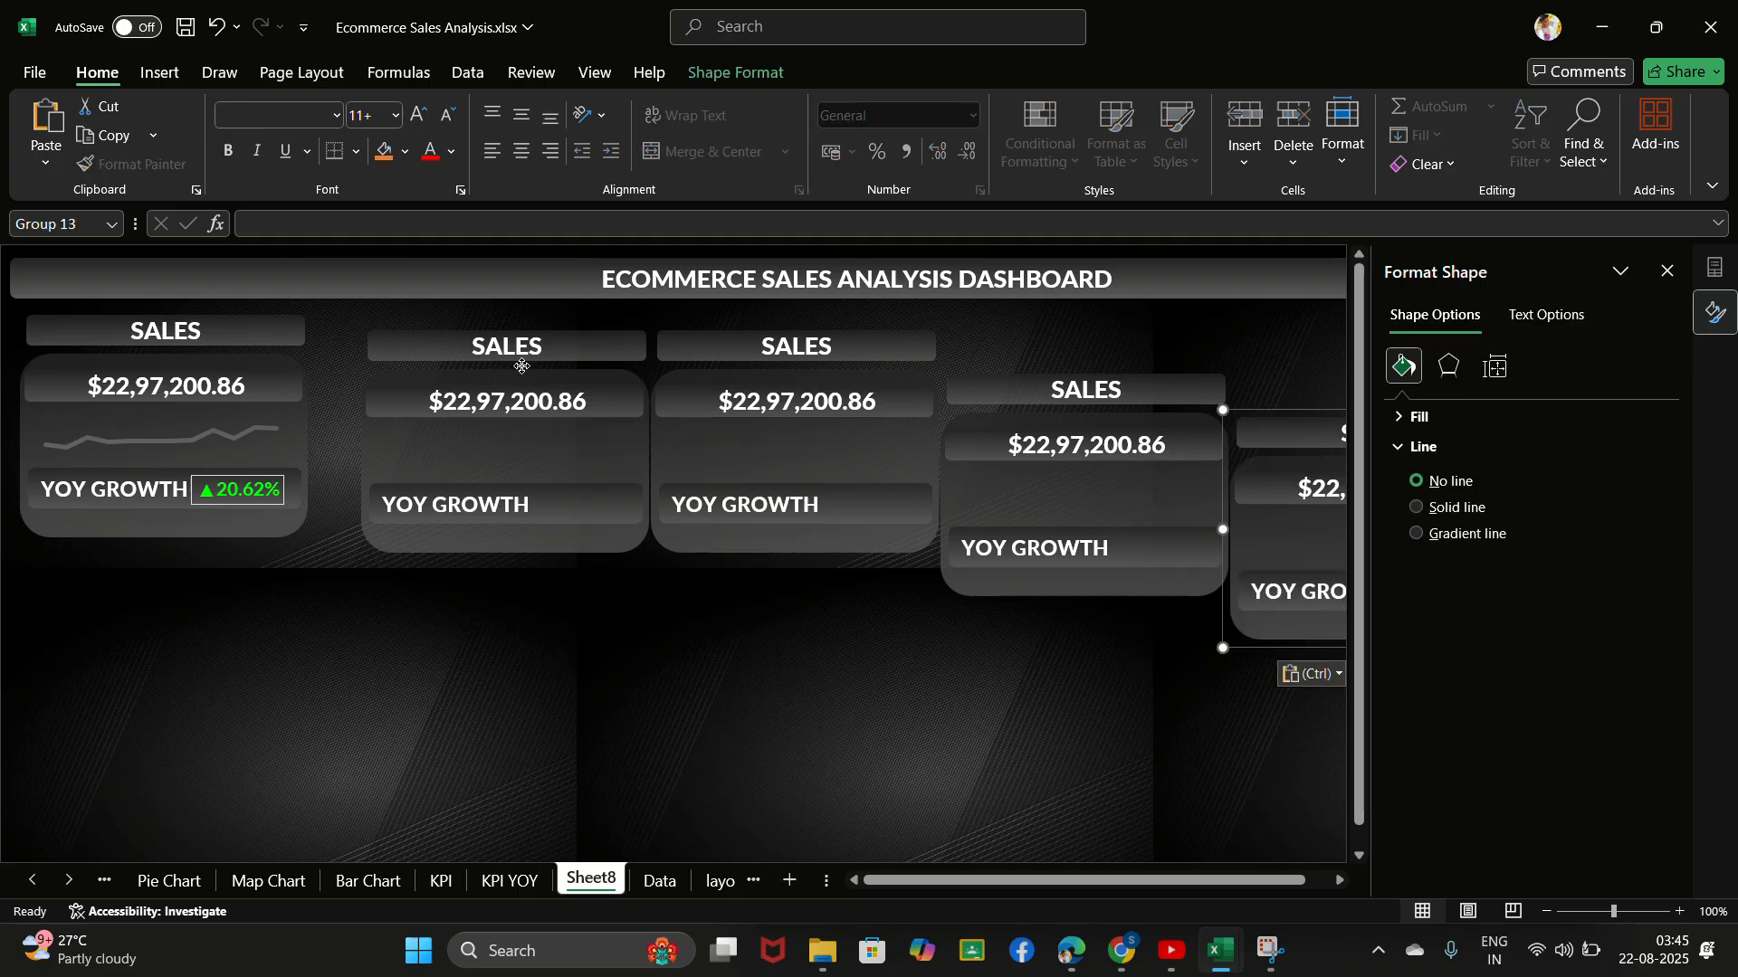
left_click_drag(520, 365, 480, 351)
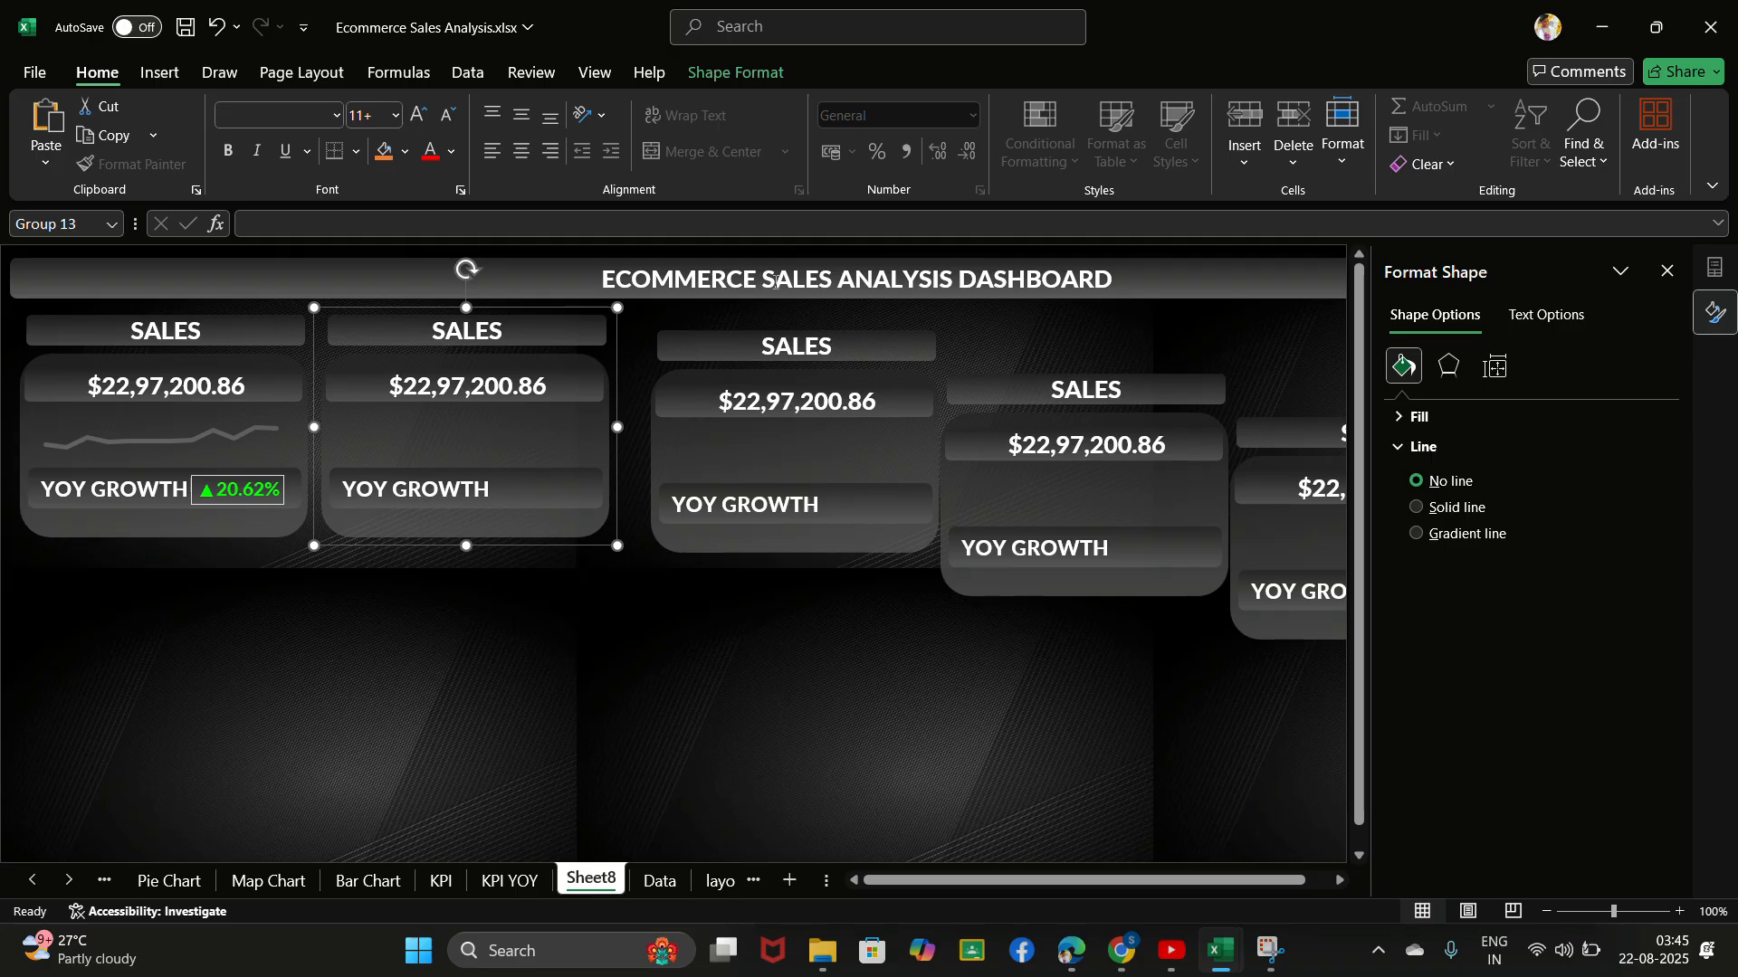
left_click(791, 378)
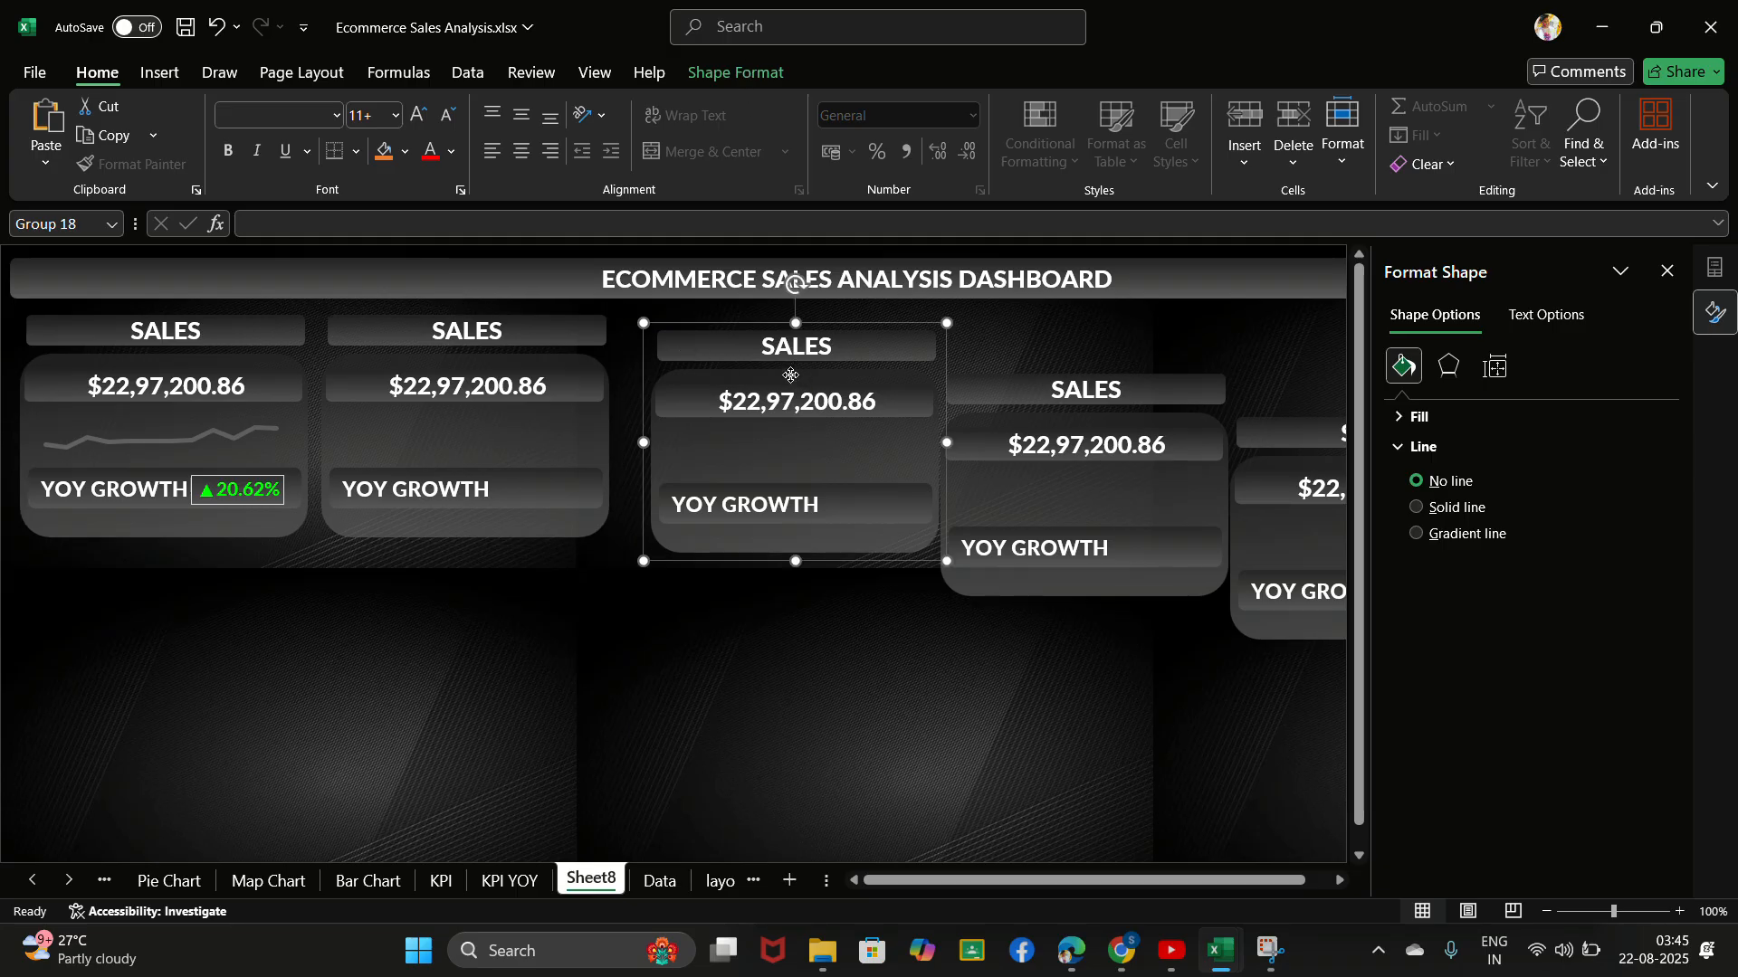
left_click_drag(791, 378, 767, 363)
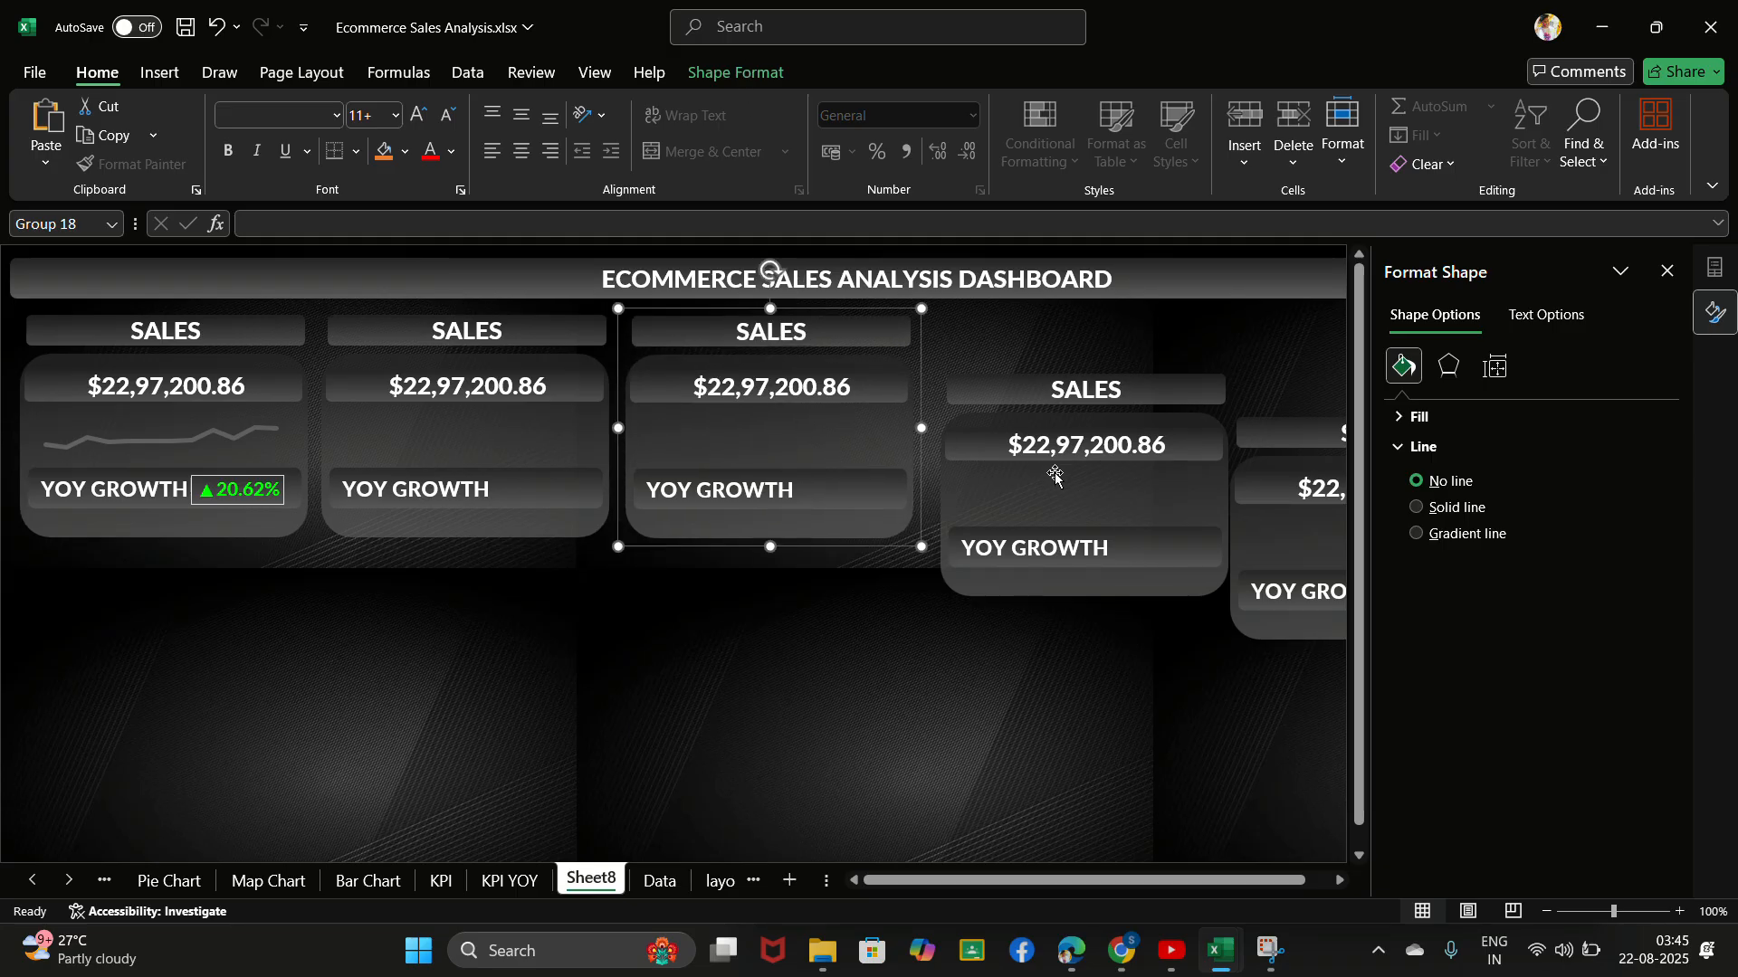
left_click_drag(1057, 460, 1046, 422)
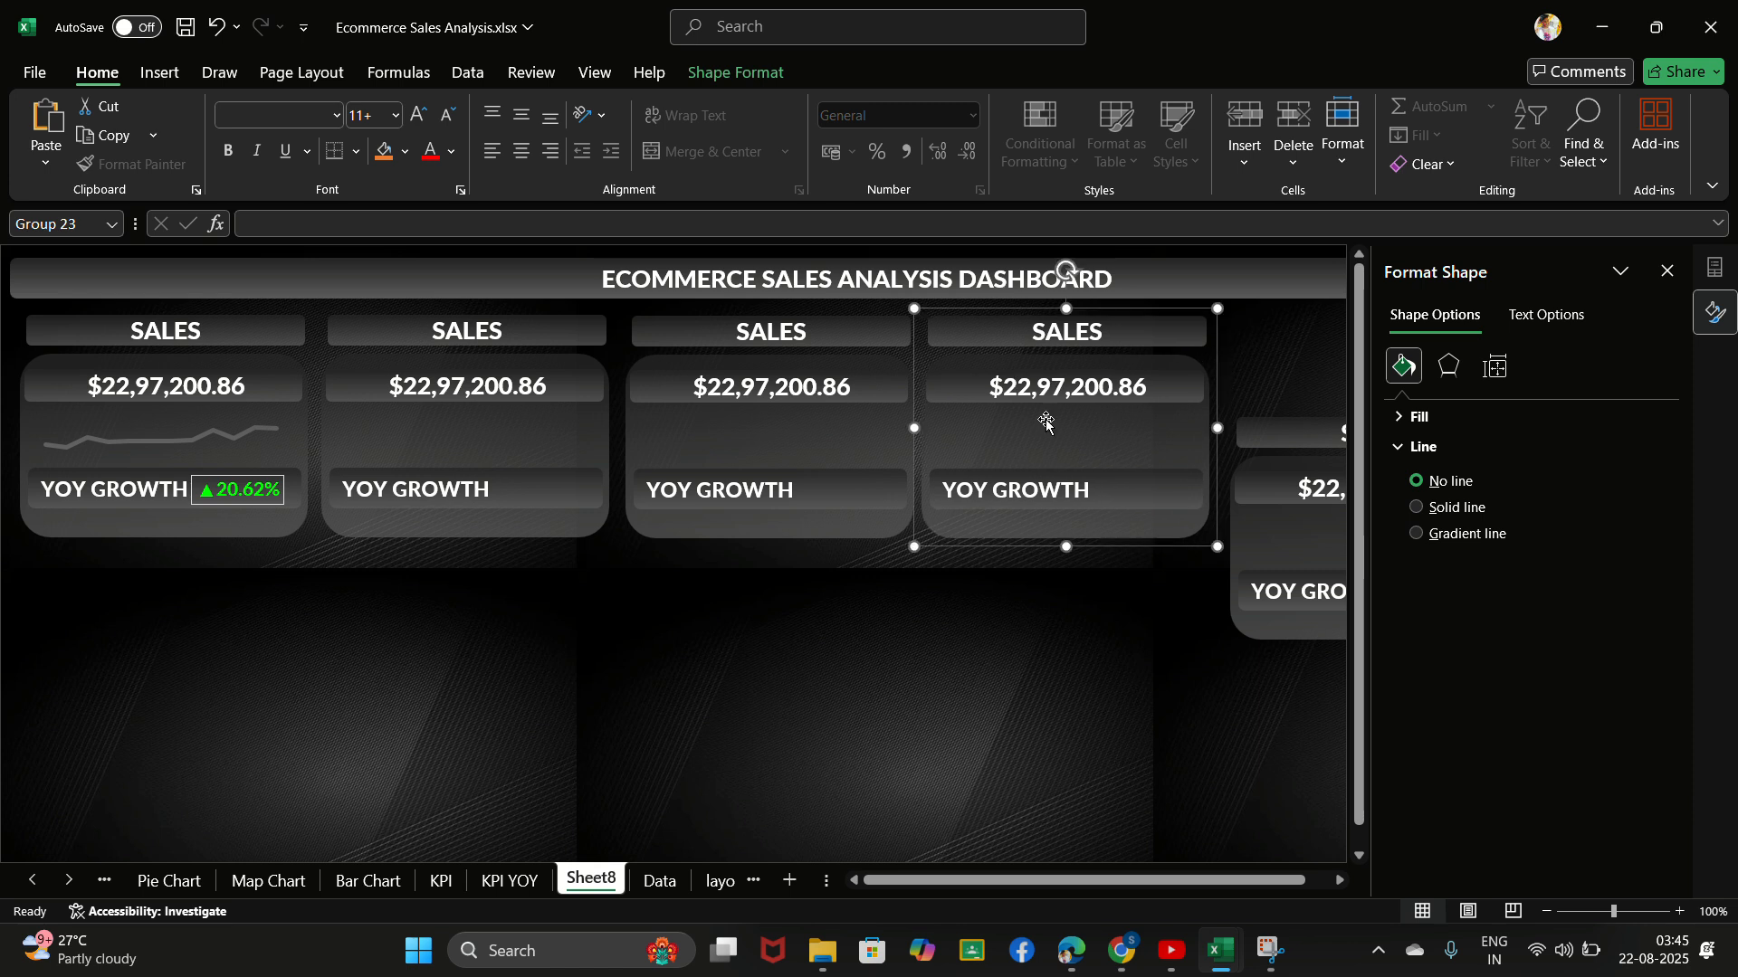
left_click(1286, 487)
left_click_drag(1286, 487, 1277, 392)
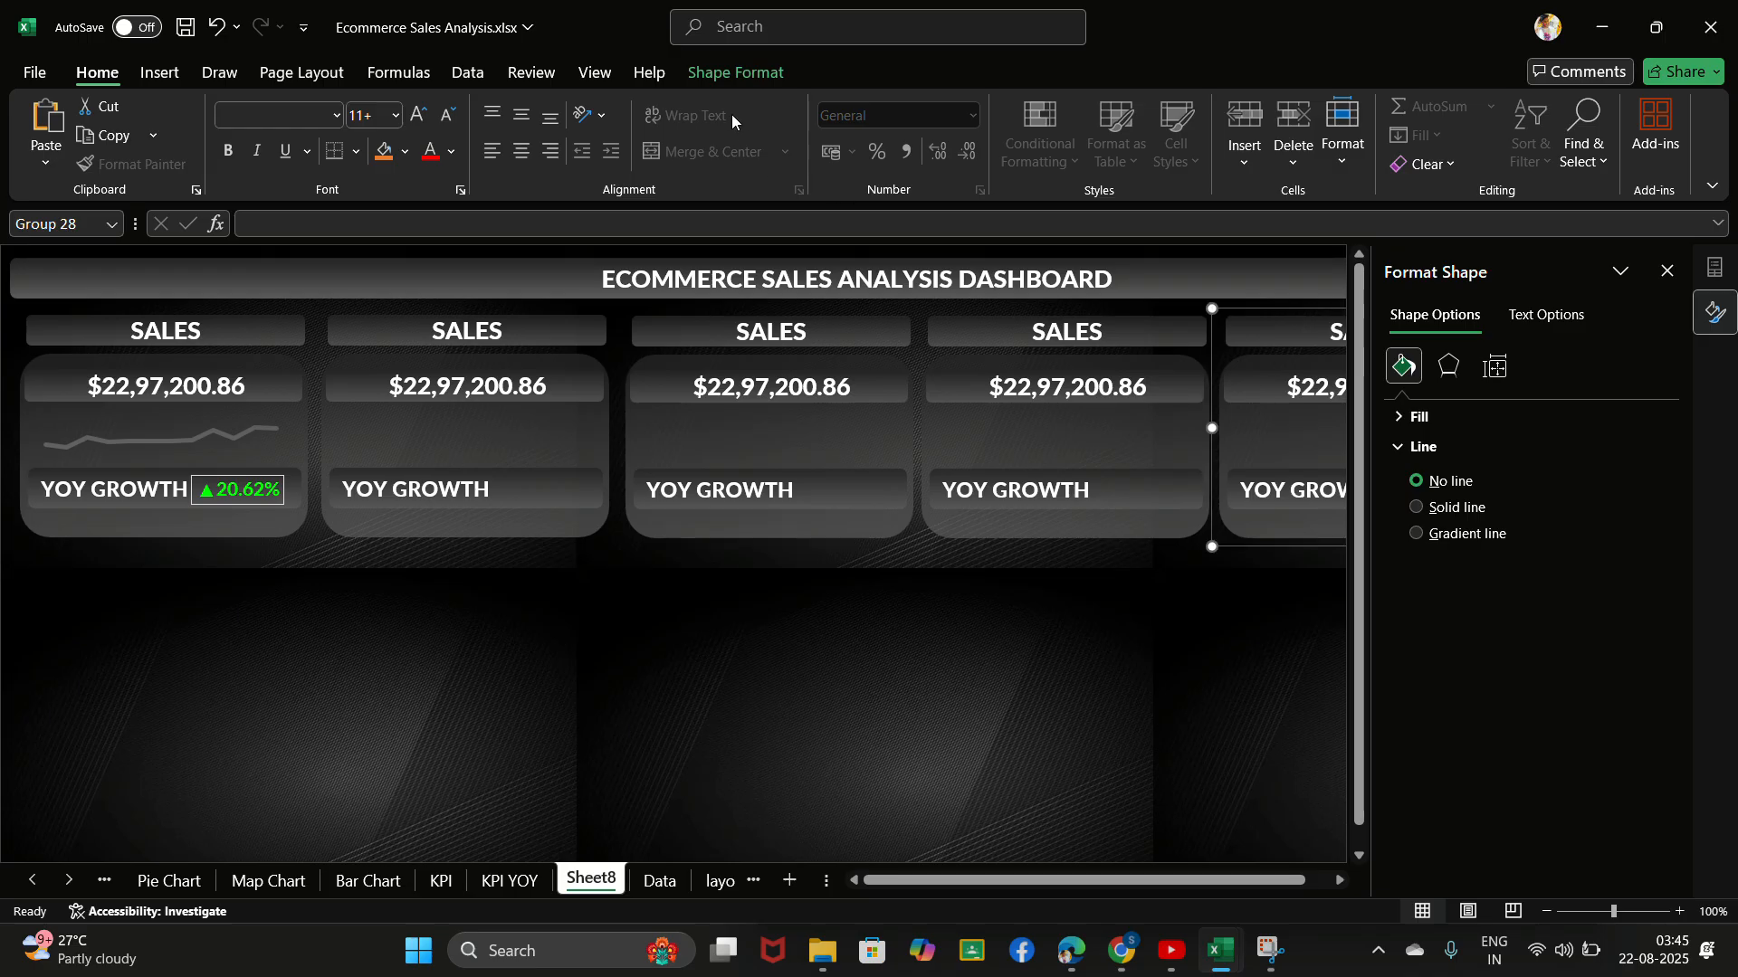
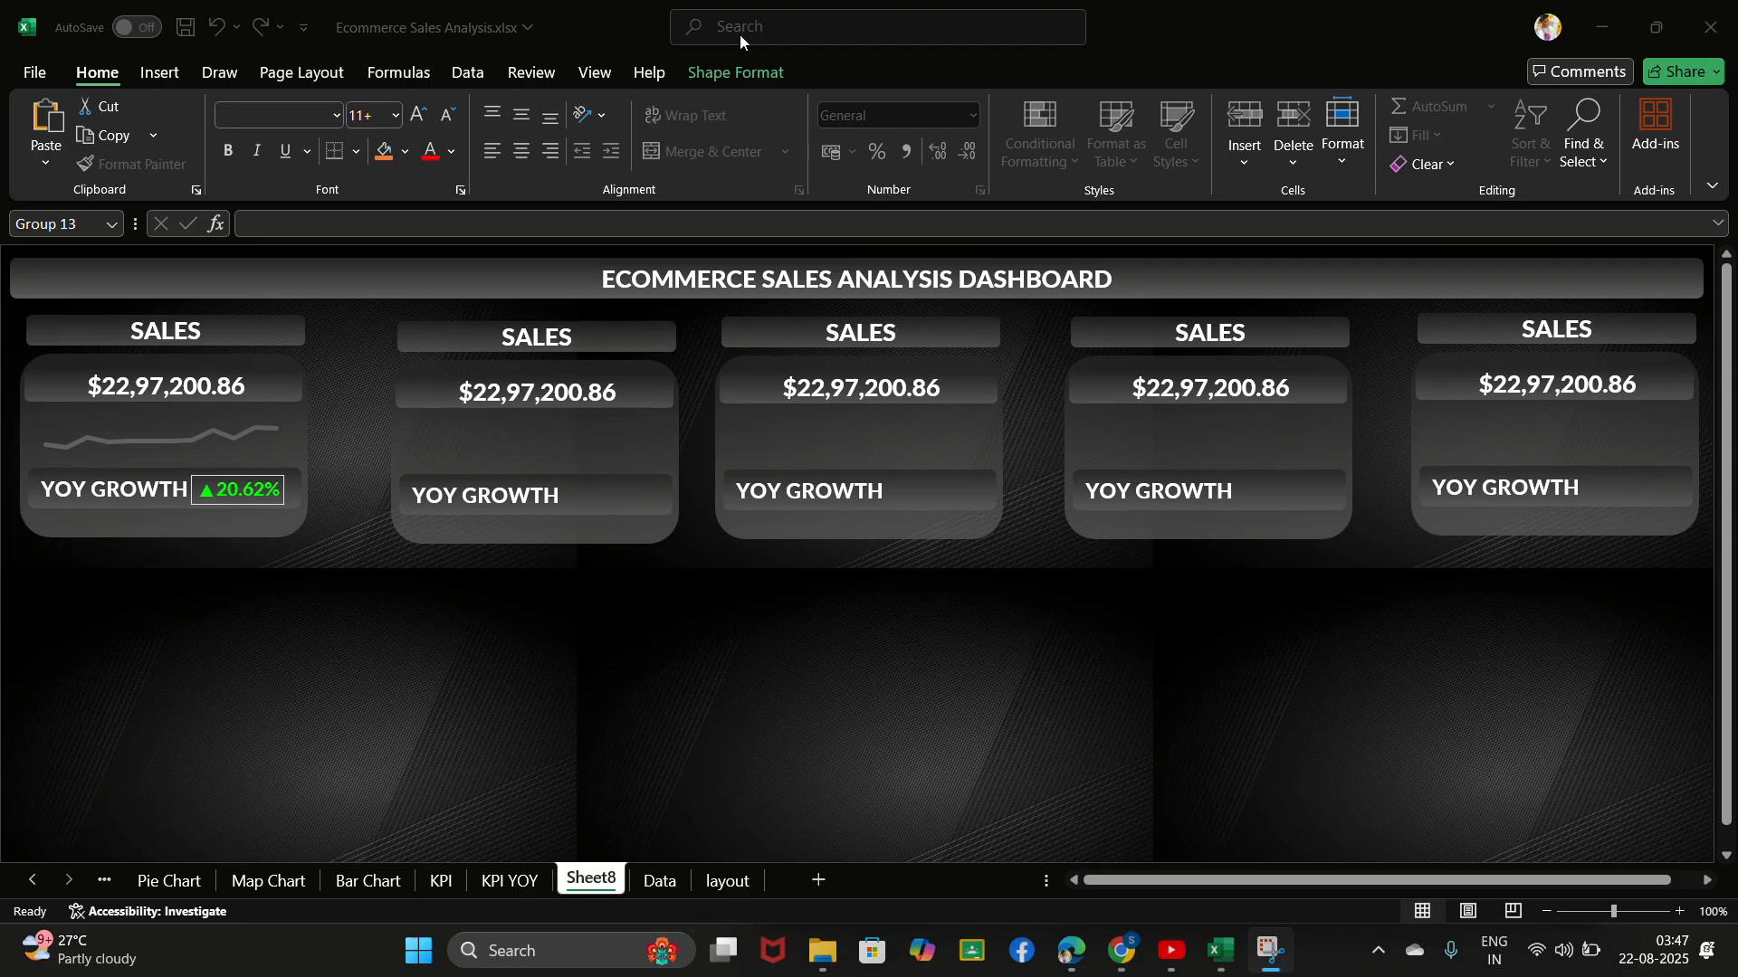
- Delete all four copies of the grouped sales card, keeping only the original card with the sparkline
left_click(581, 432)
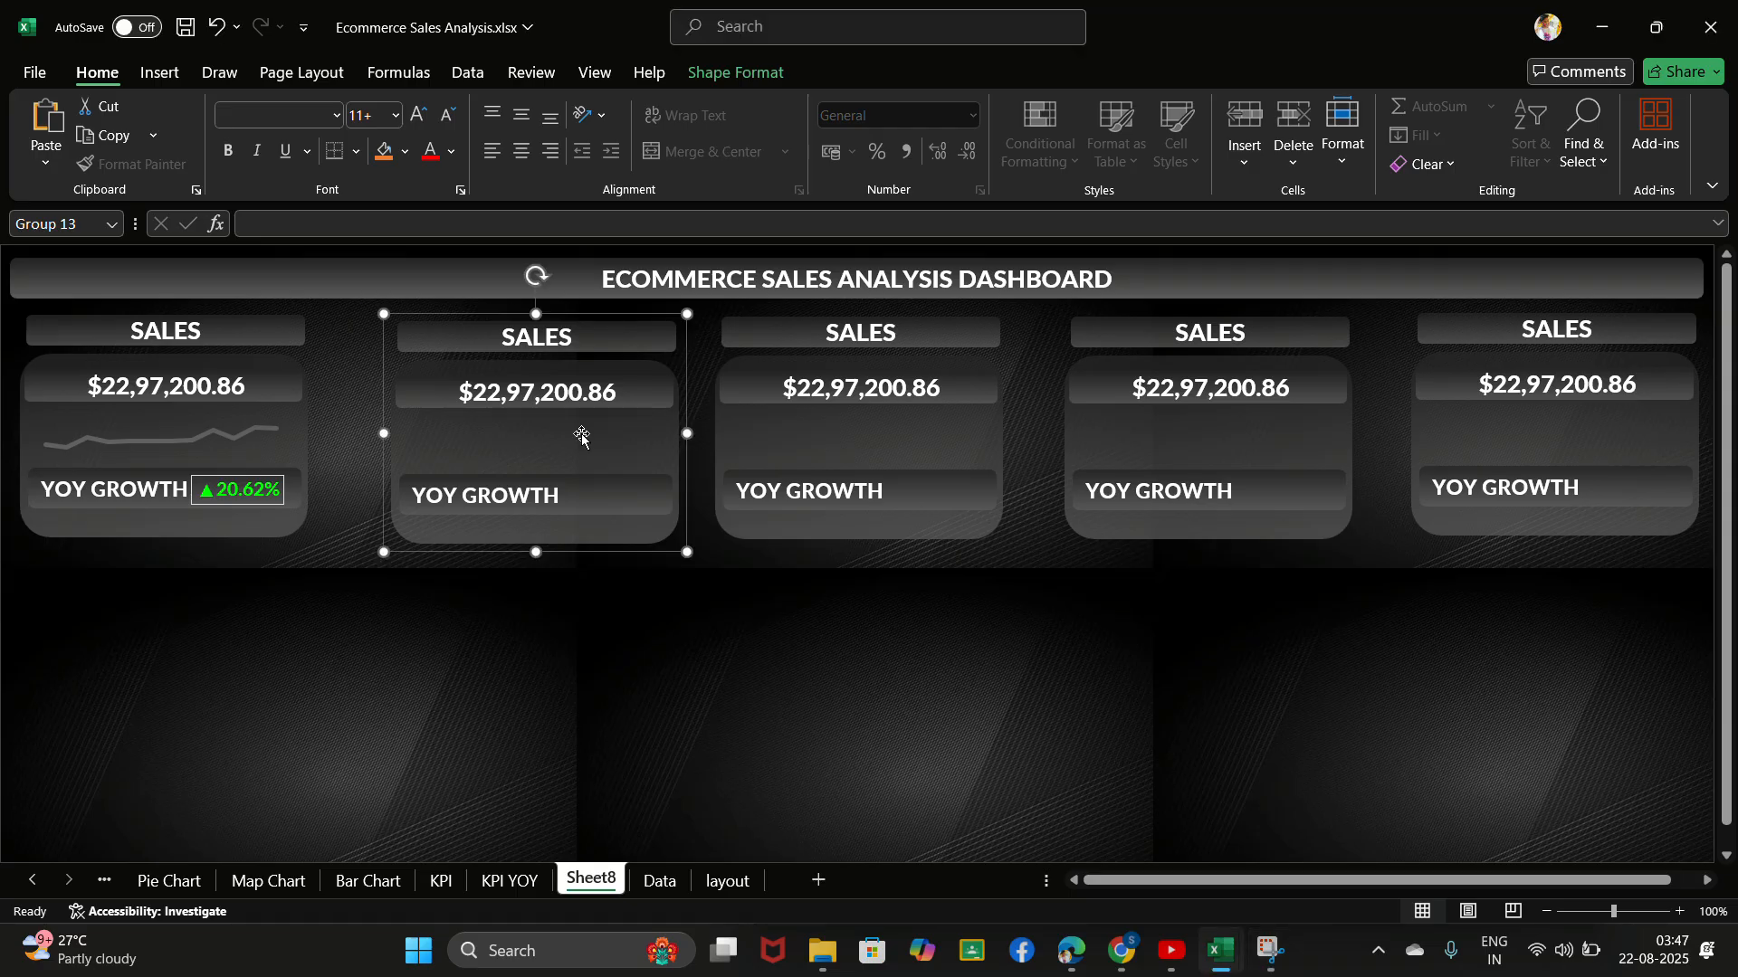
left_click(581, 434)
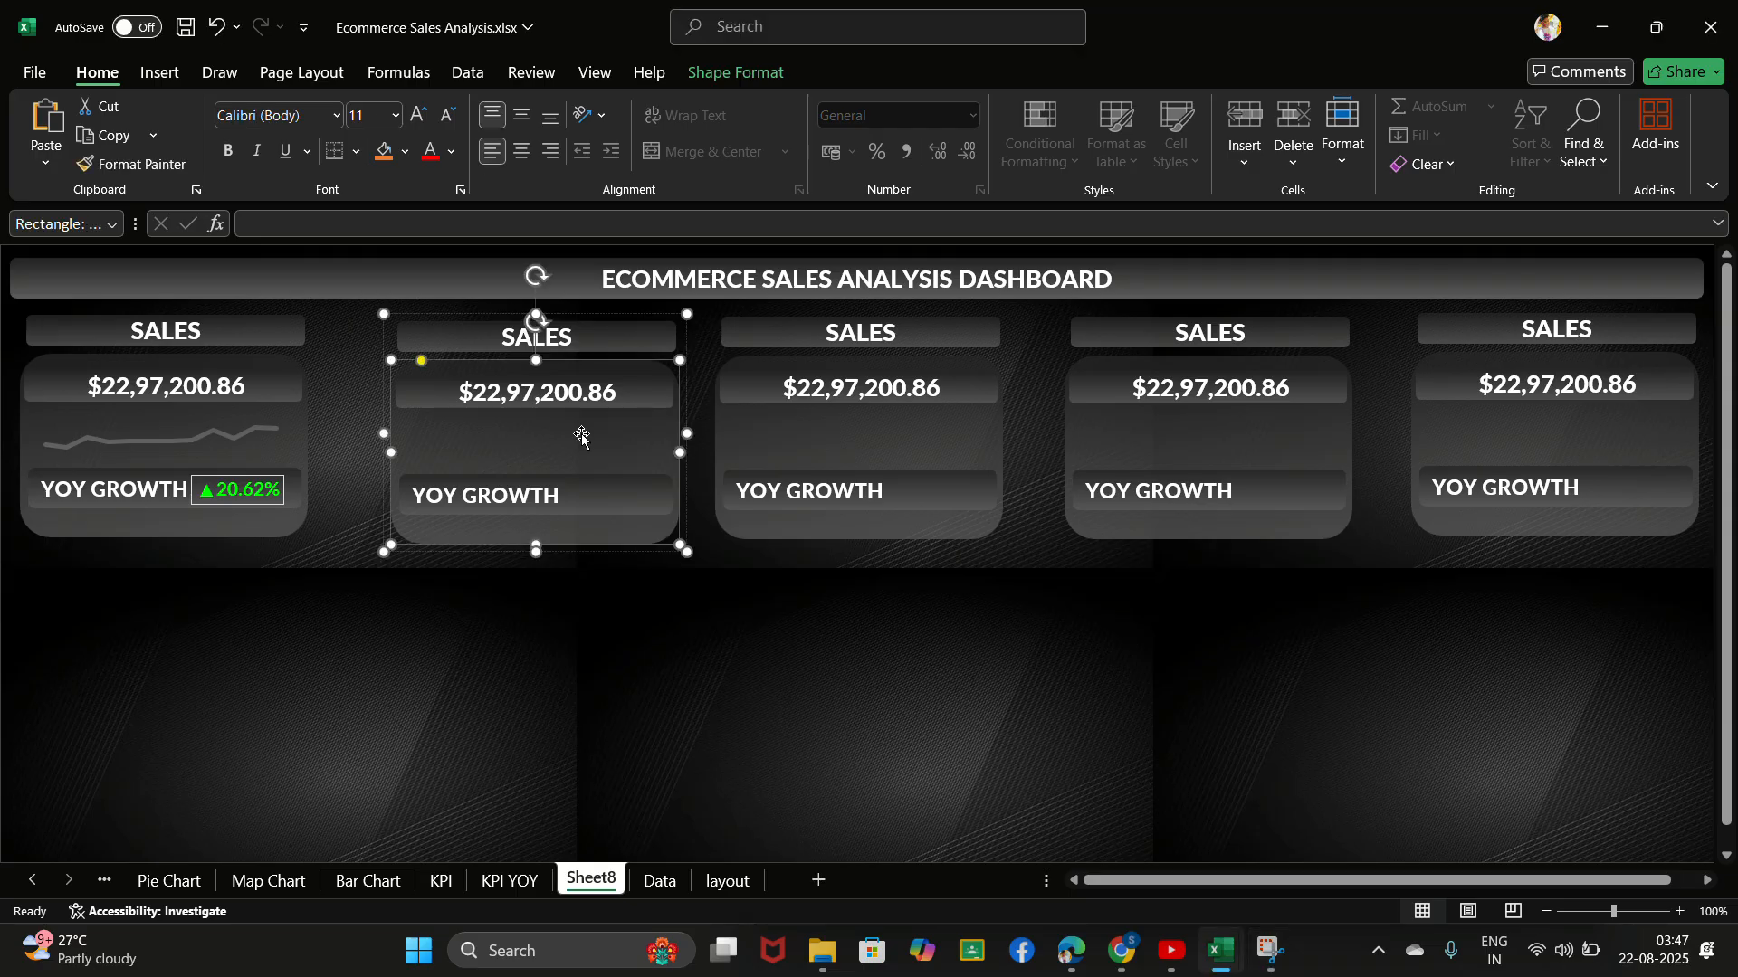
key("Delete")
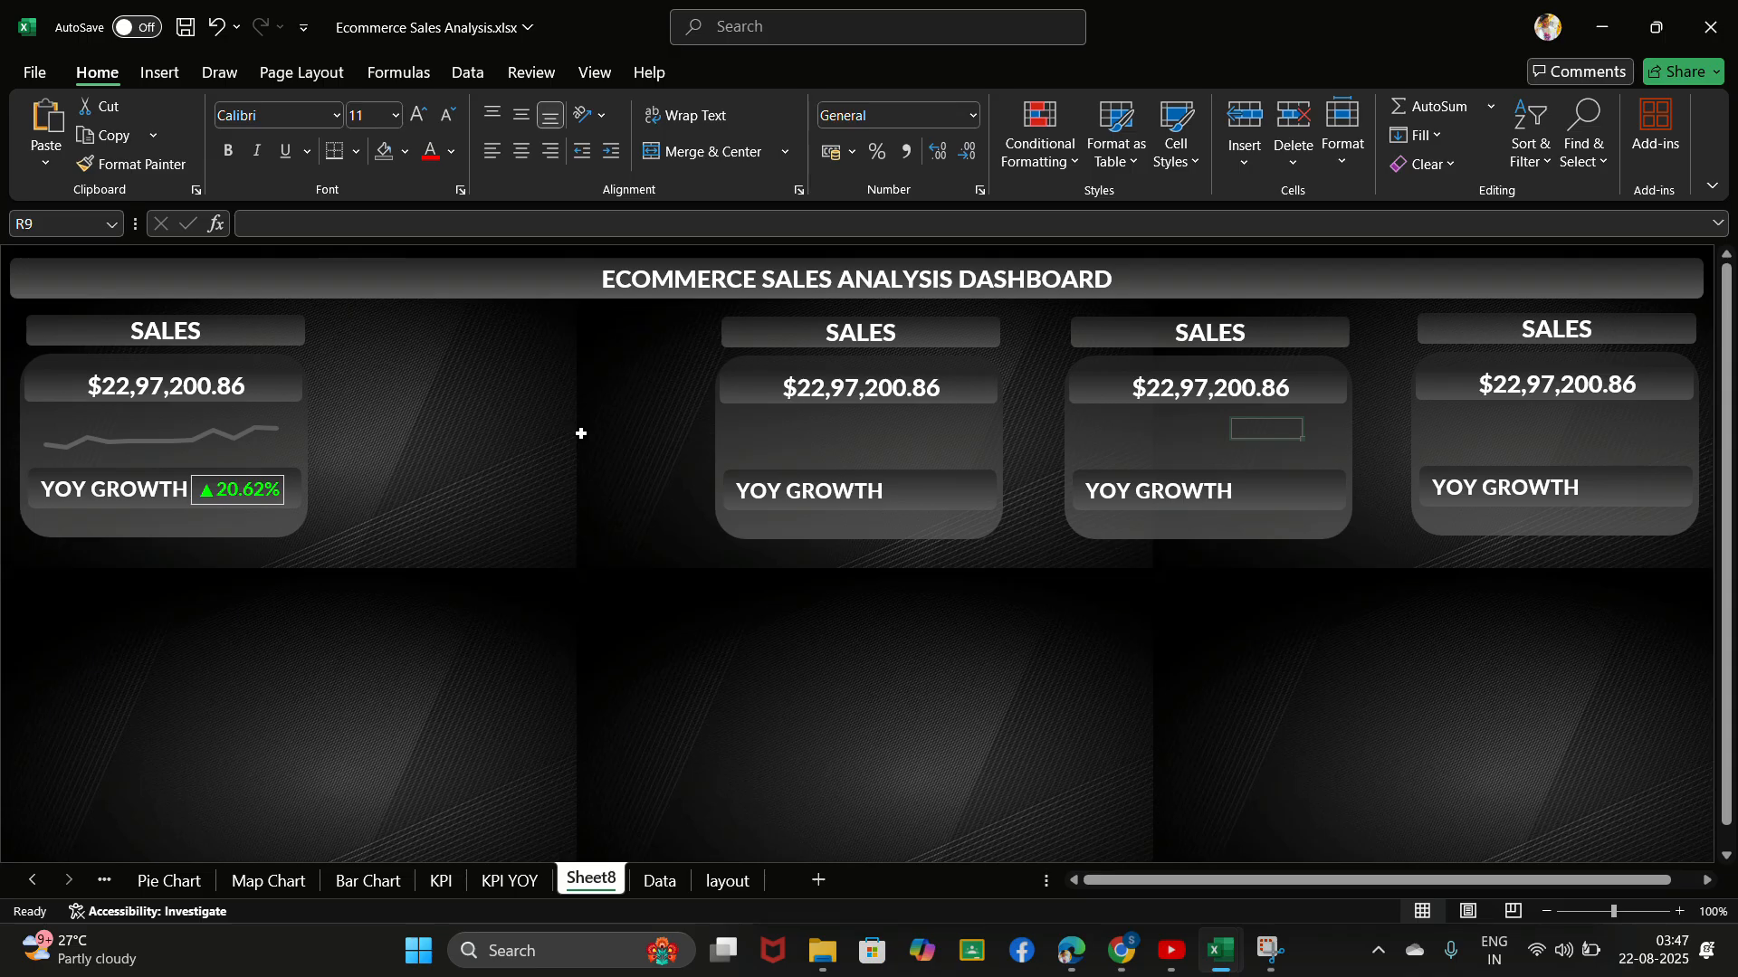
left_click(775, 454)
key("Delete")
left_click(1101, 468)
key("Delete")
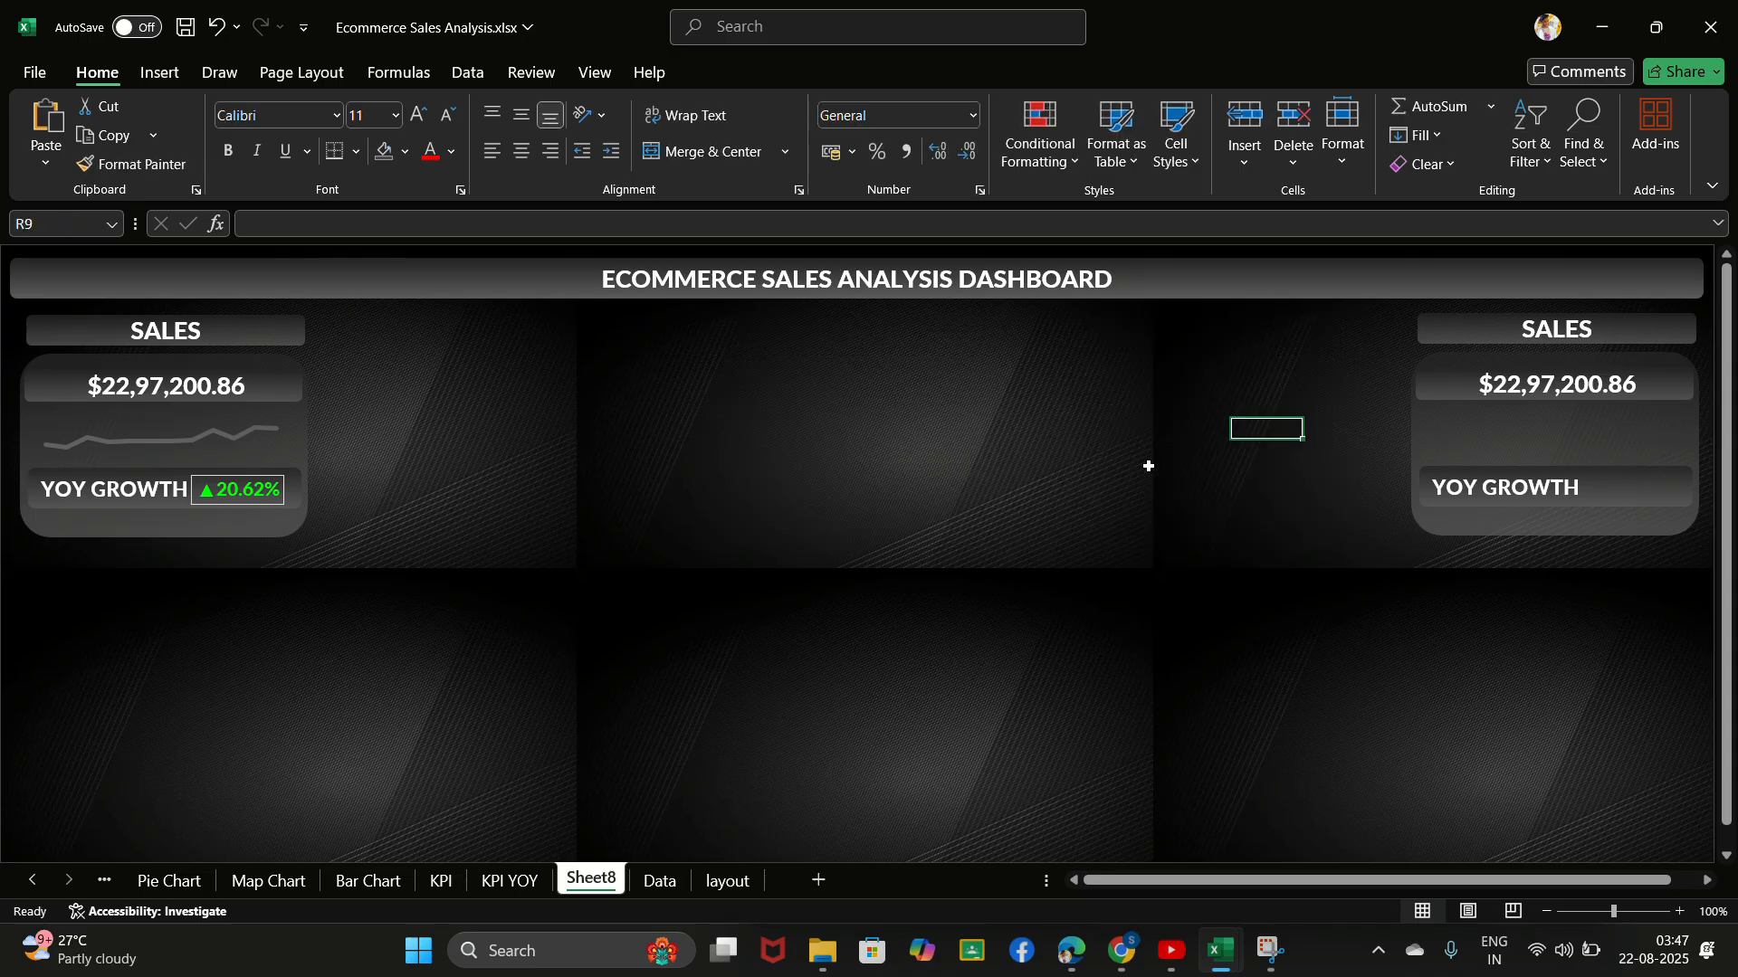
left_click(1447, 487)
left_click(1446, 487)
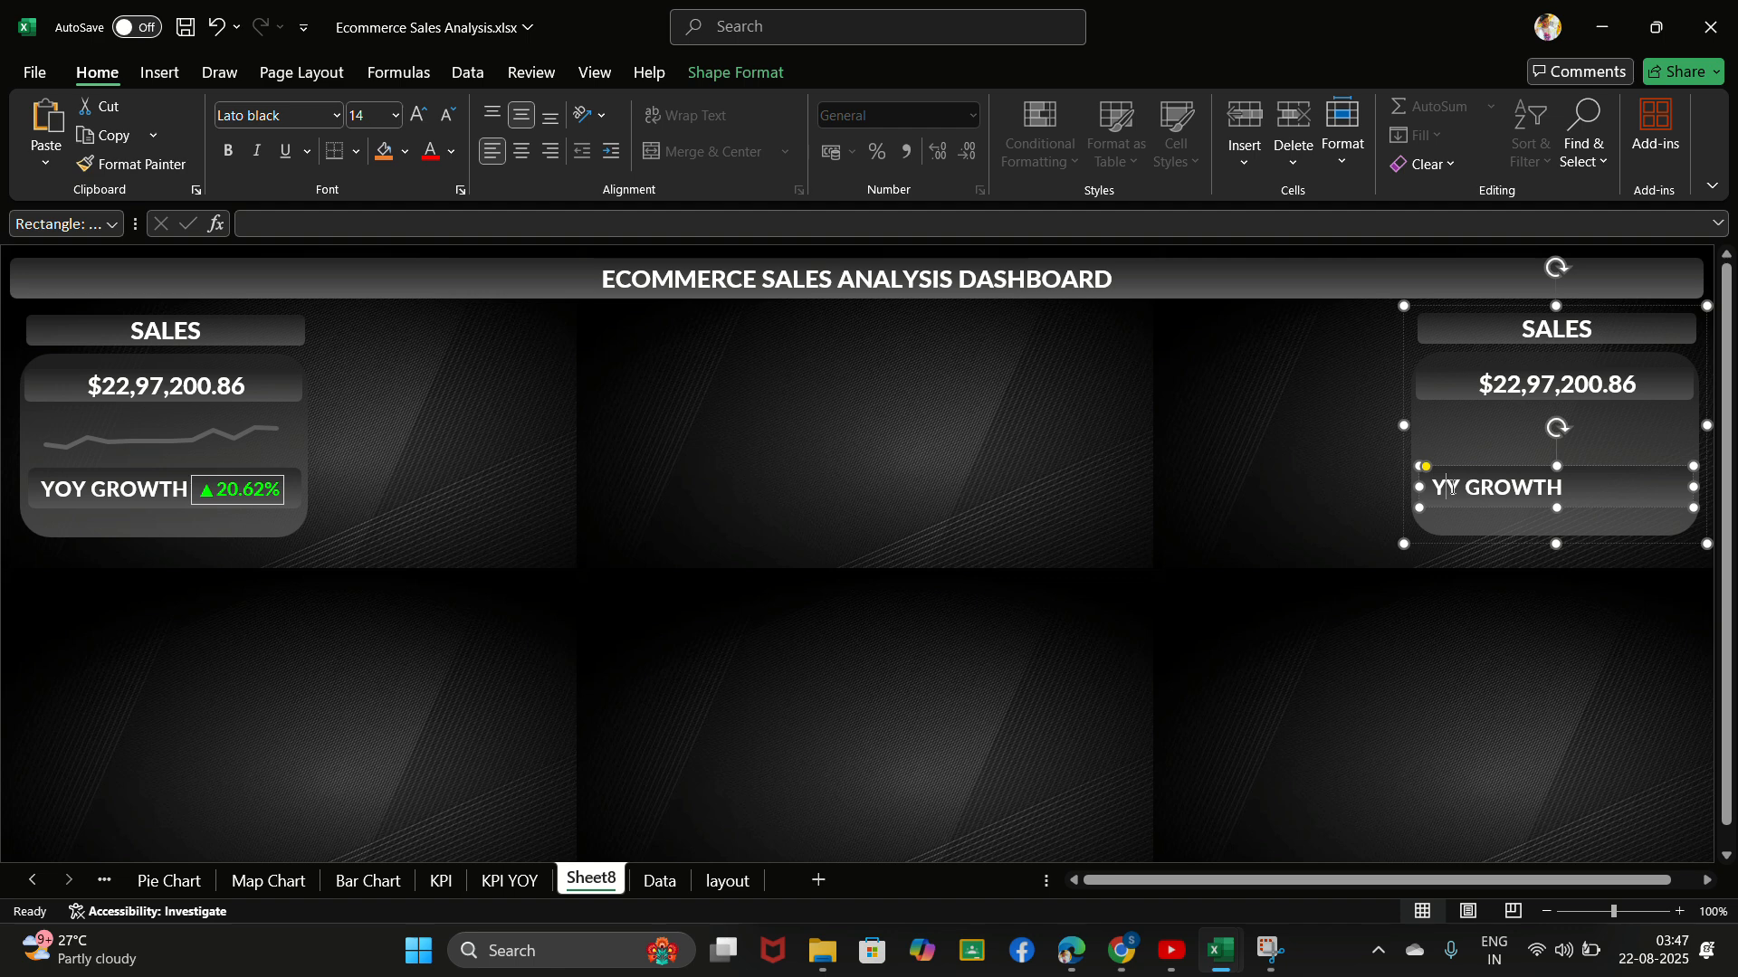
left_click(1452, 455)
key("Delete")
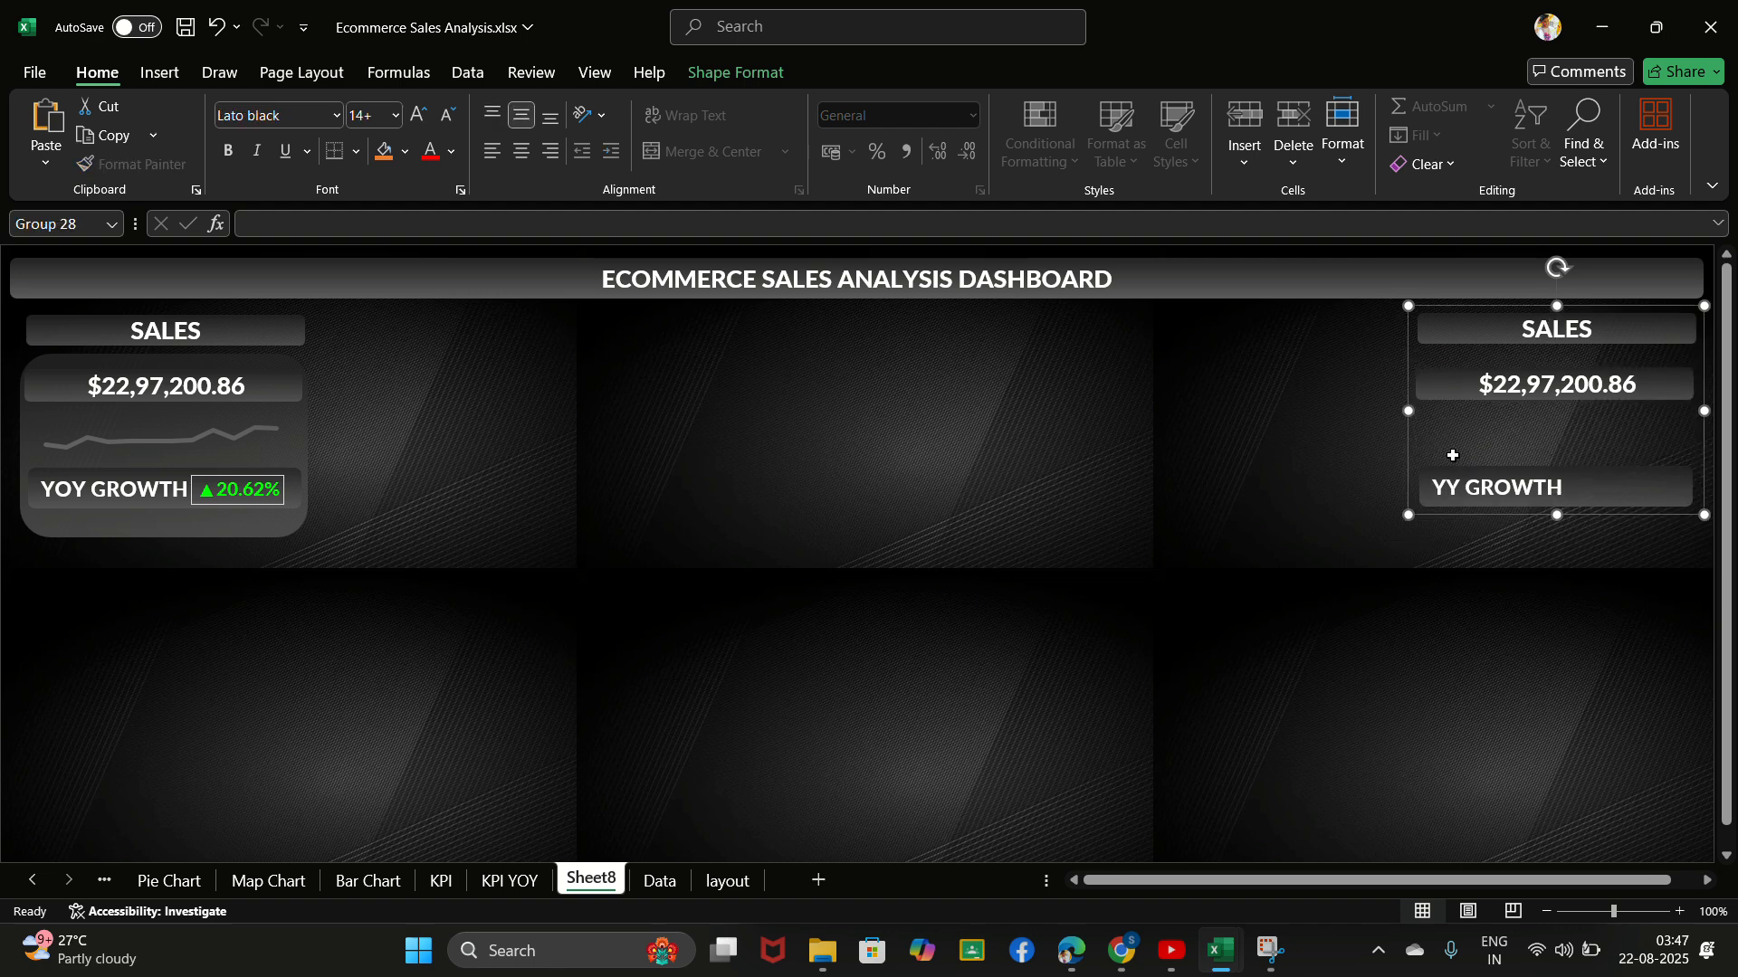
key("Delete")
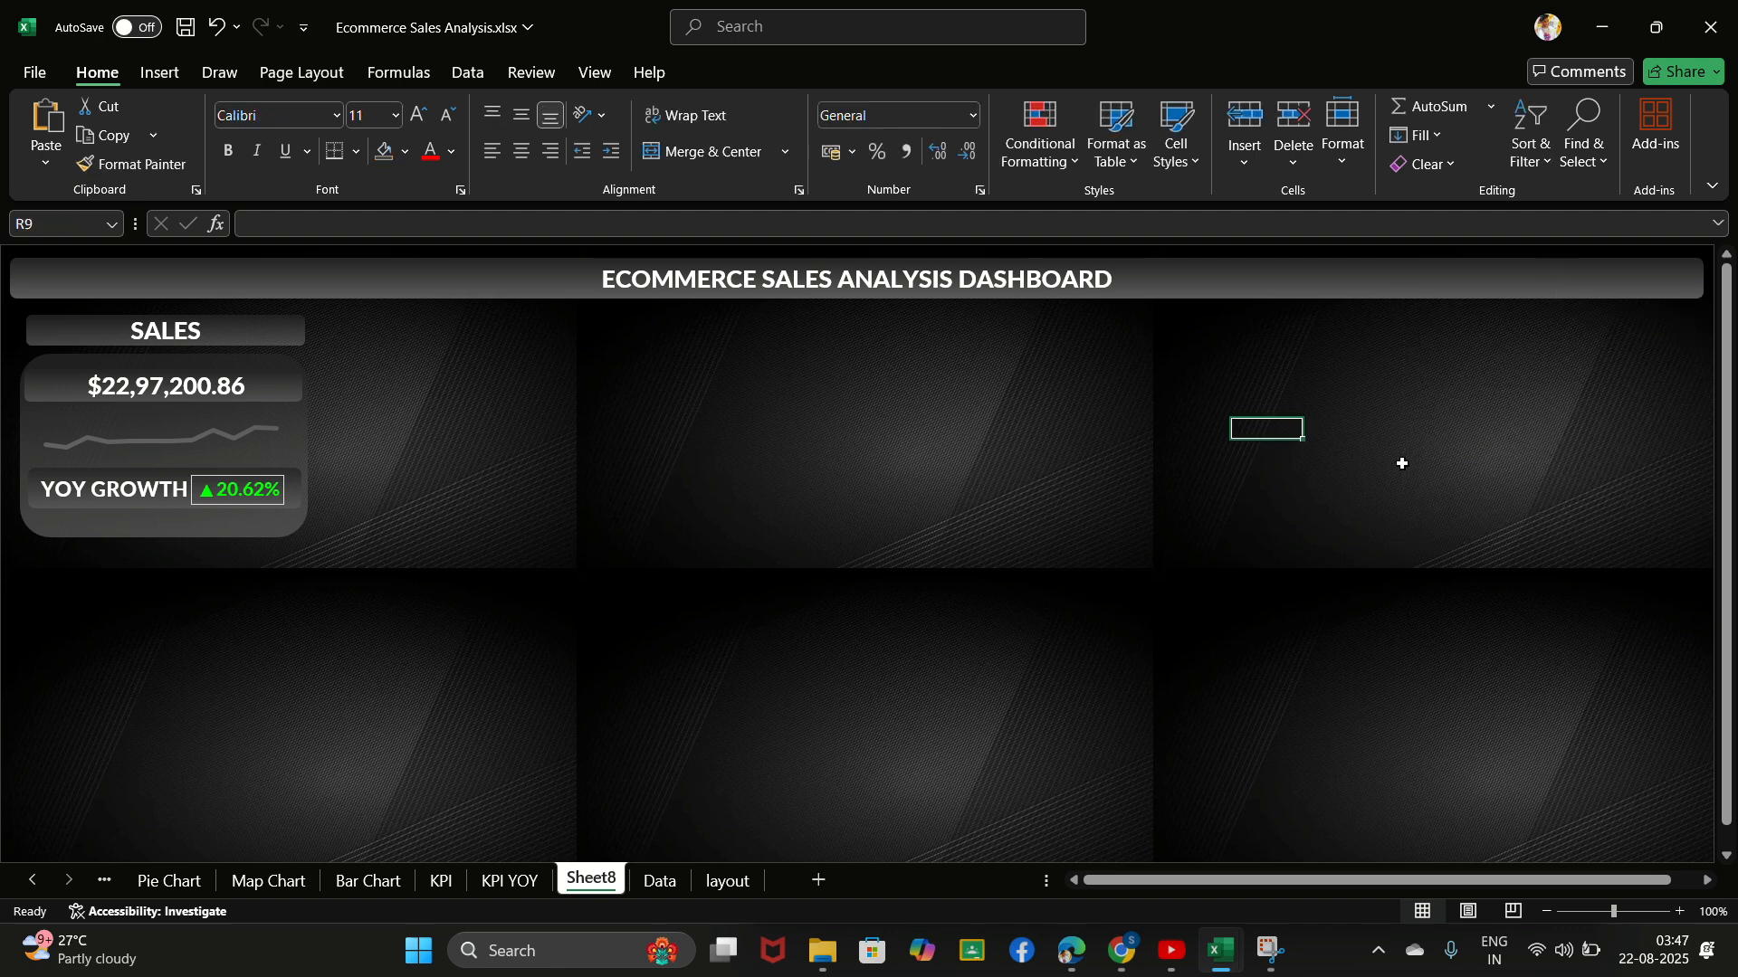
- Widen the original grouped sales card slightly and paste four copies of the widened card across the dashboard beside it
left_click(265, 330)
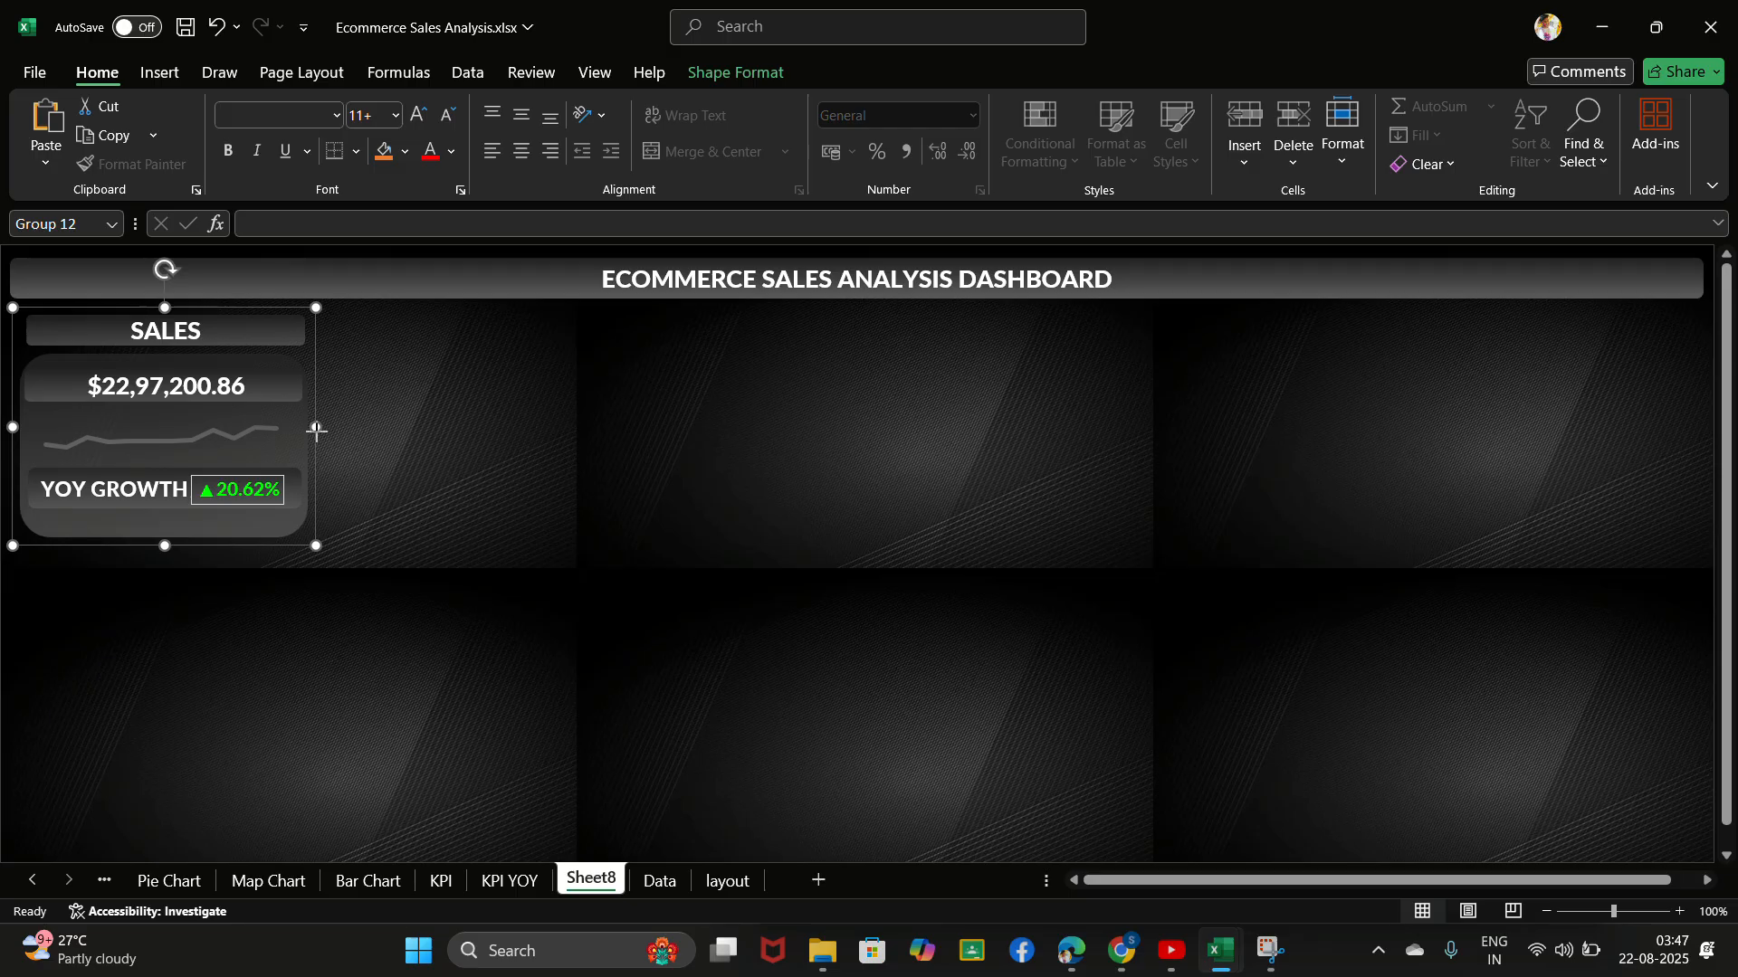
left_click_drag(317, 429, 349, 431)
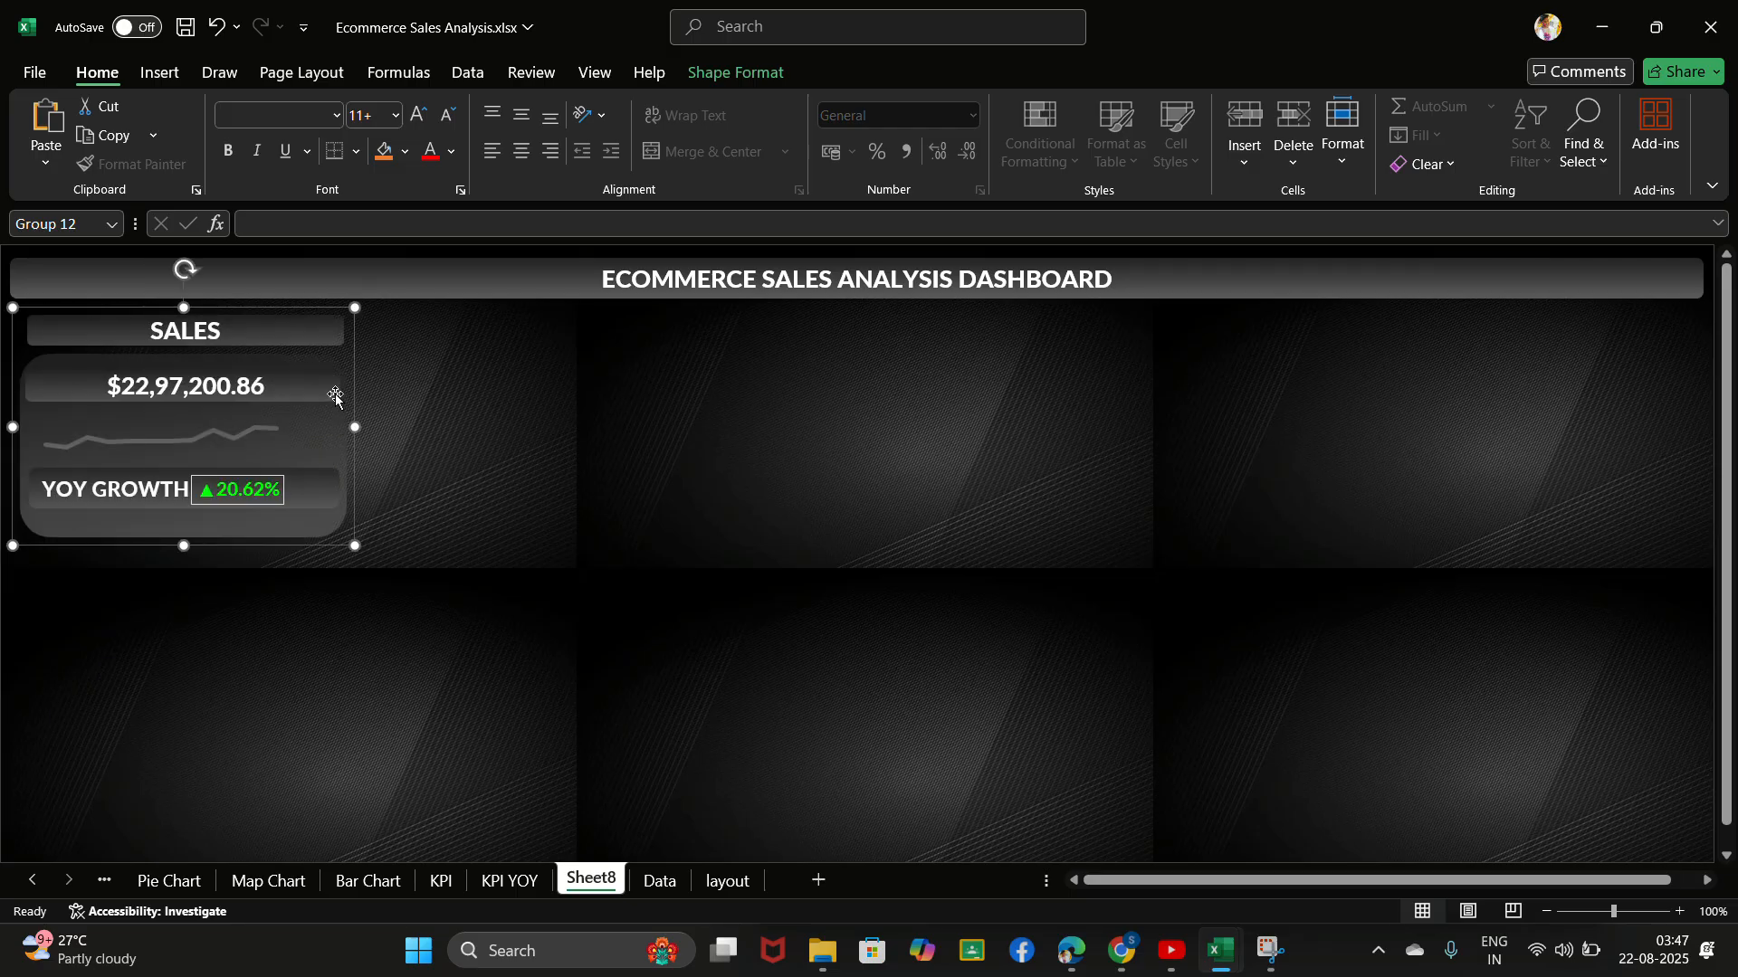
left_click(425, 350)
key("ctrl+v")
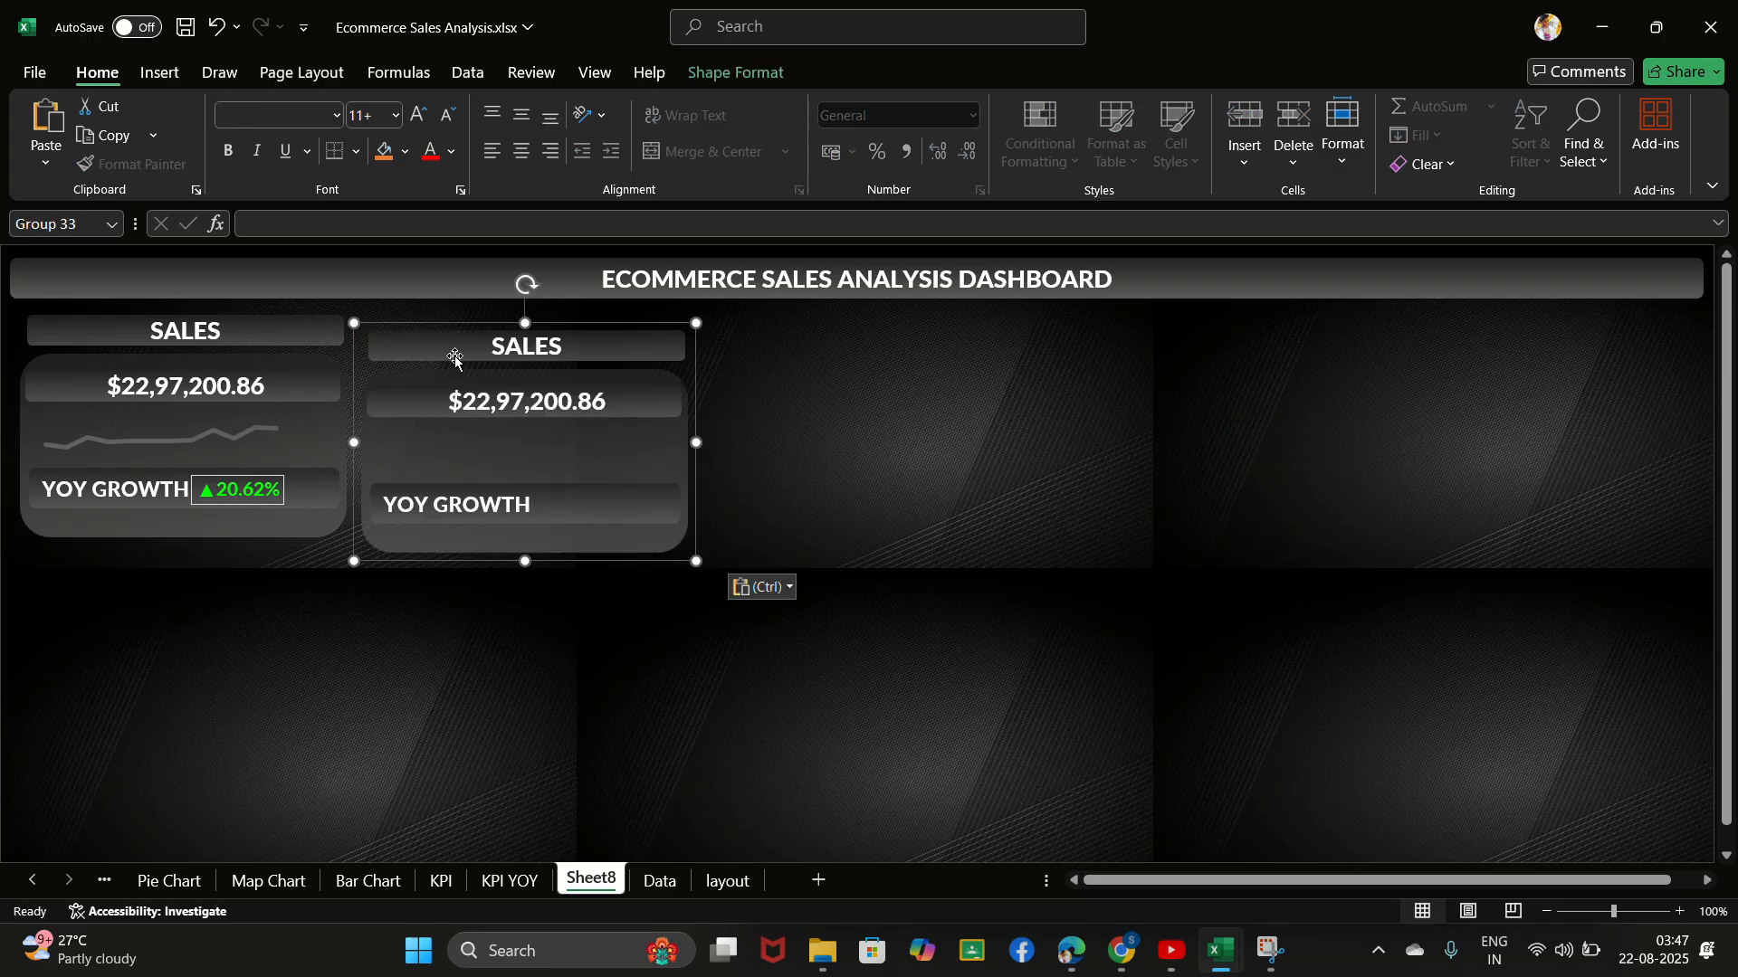
left_click(758, 398)
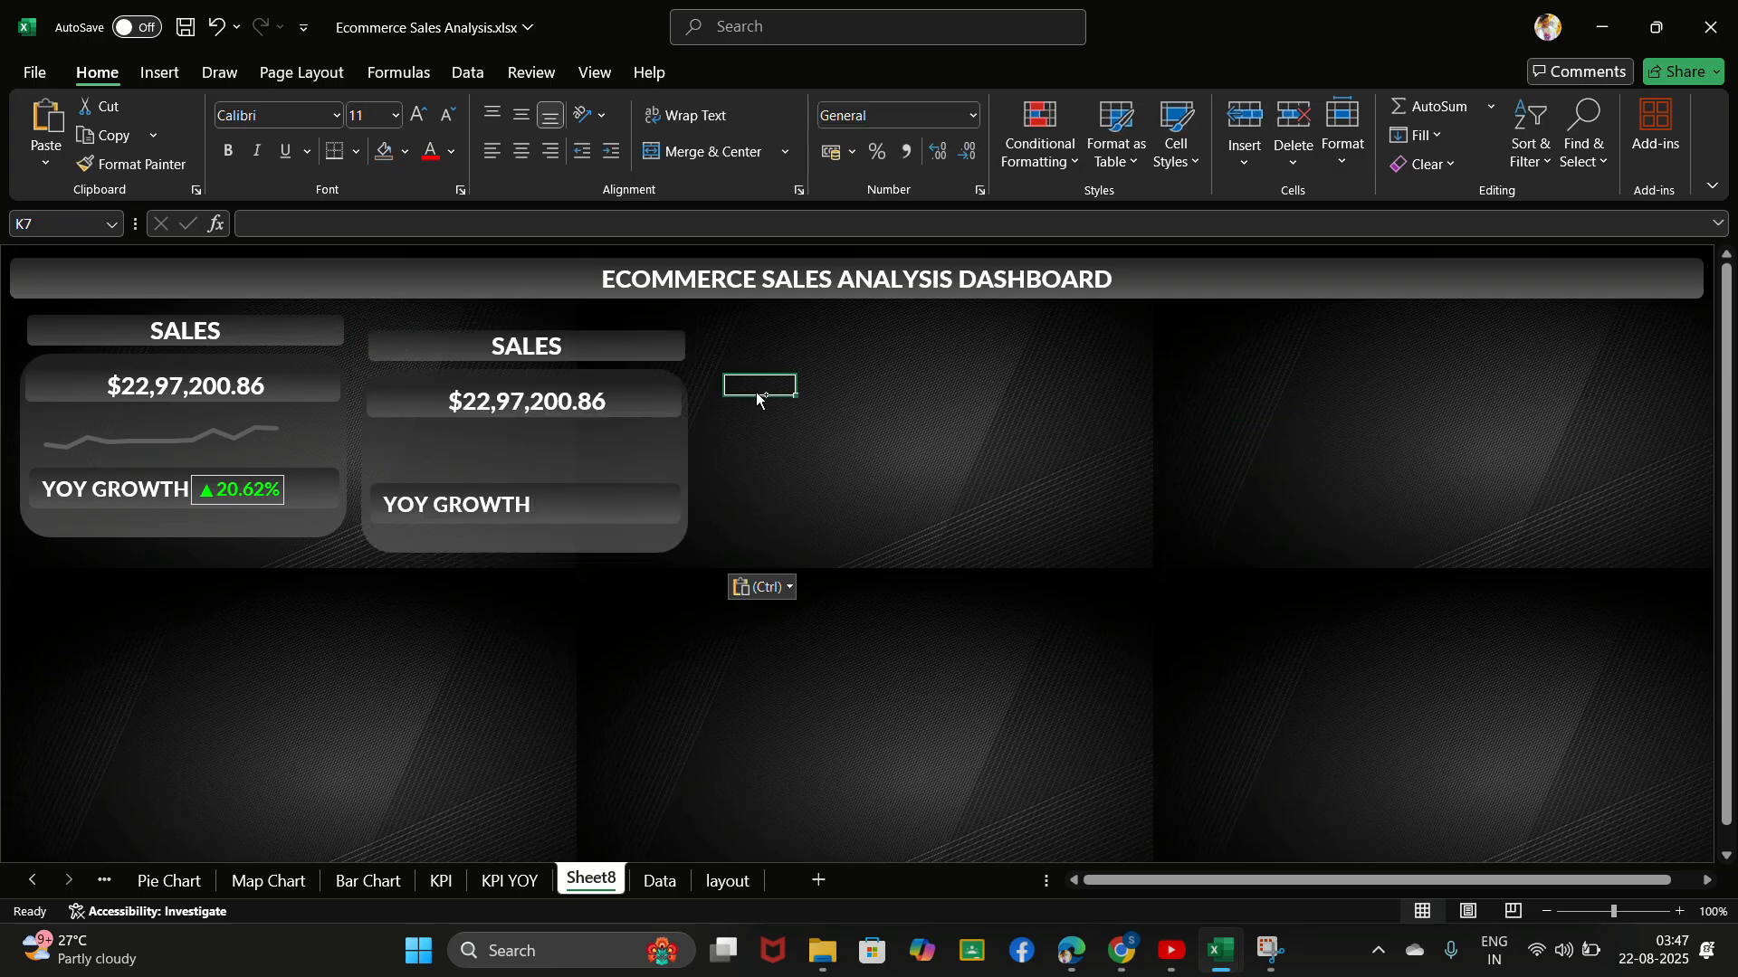
key("ctrl+v")
left_click(1116, 453)
key("ctrl+v")
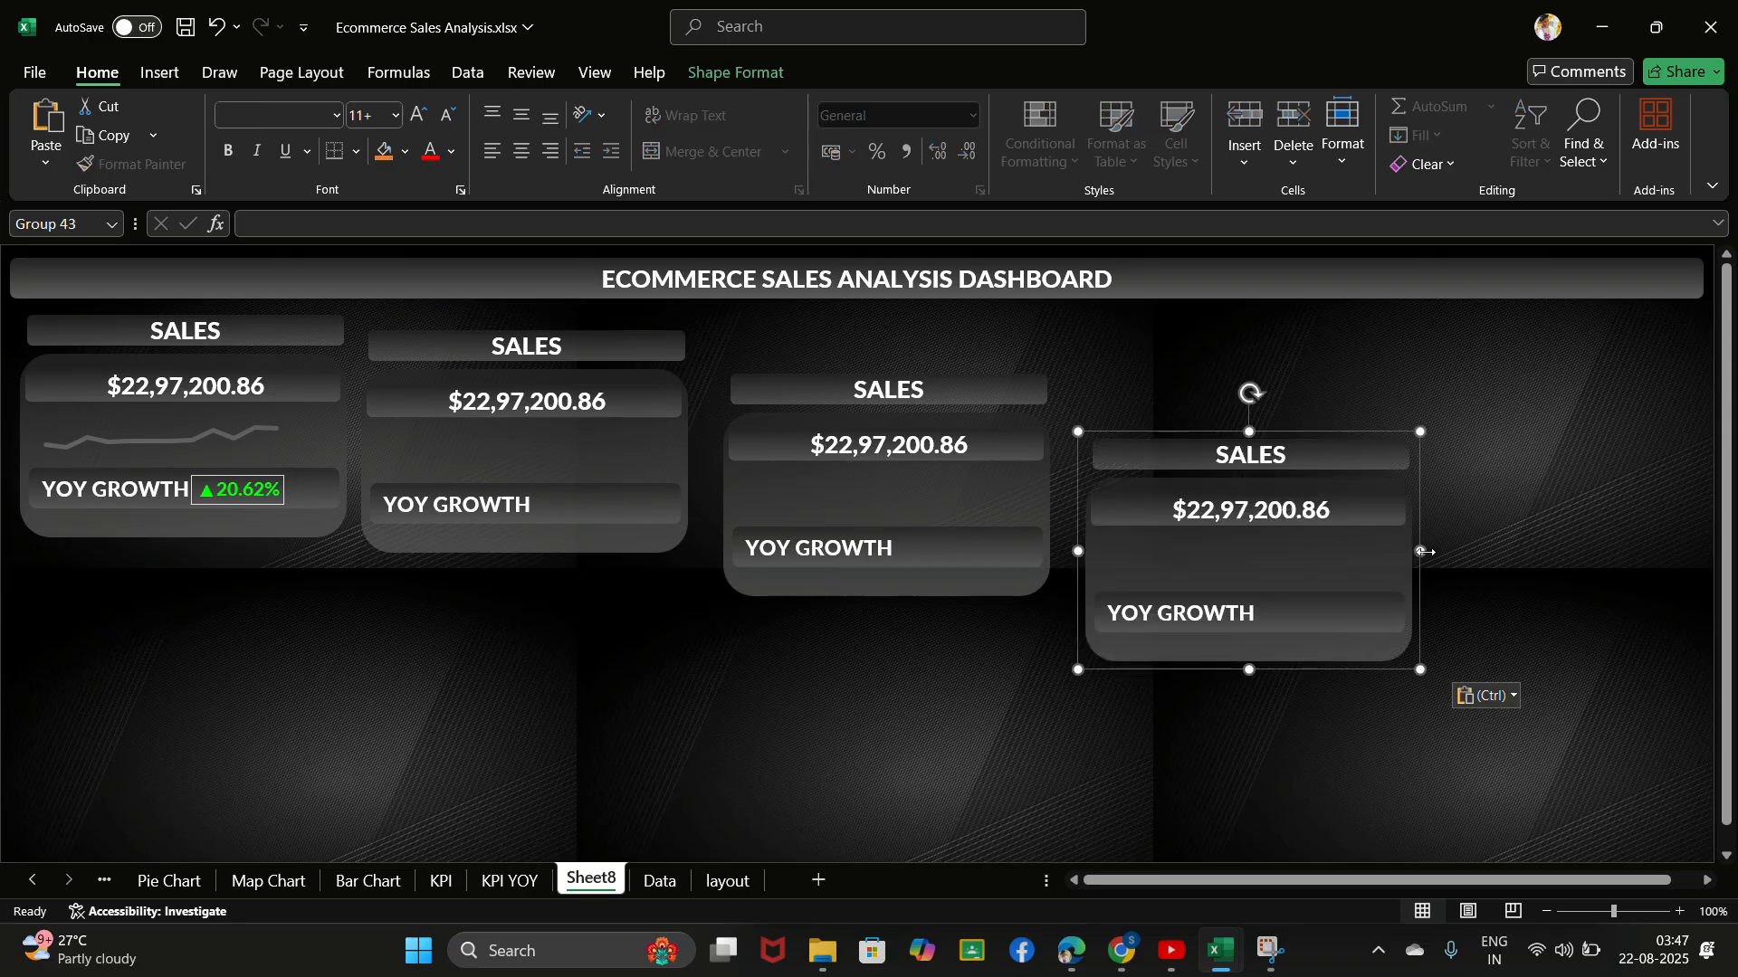
left_click(1438, 551)
key("ctrl+v")
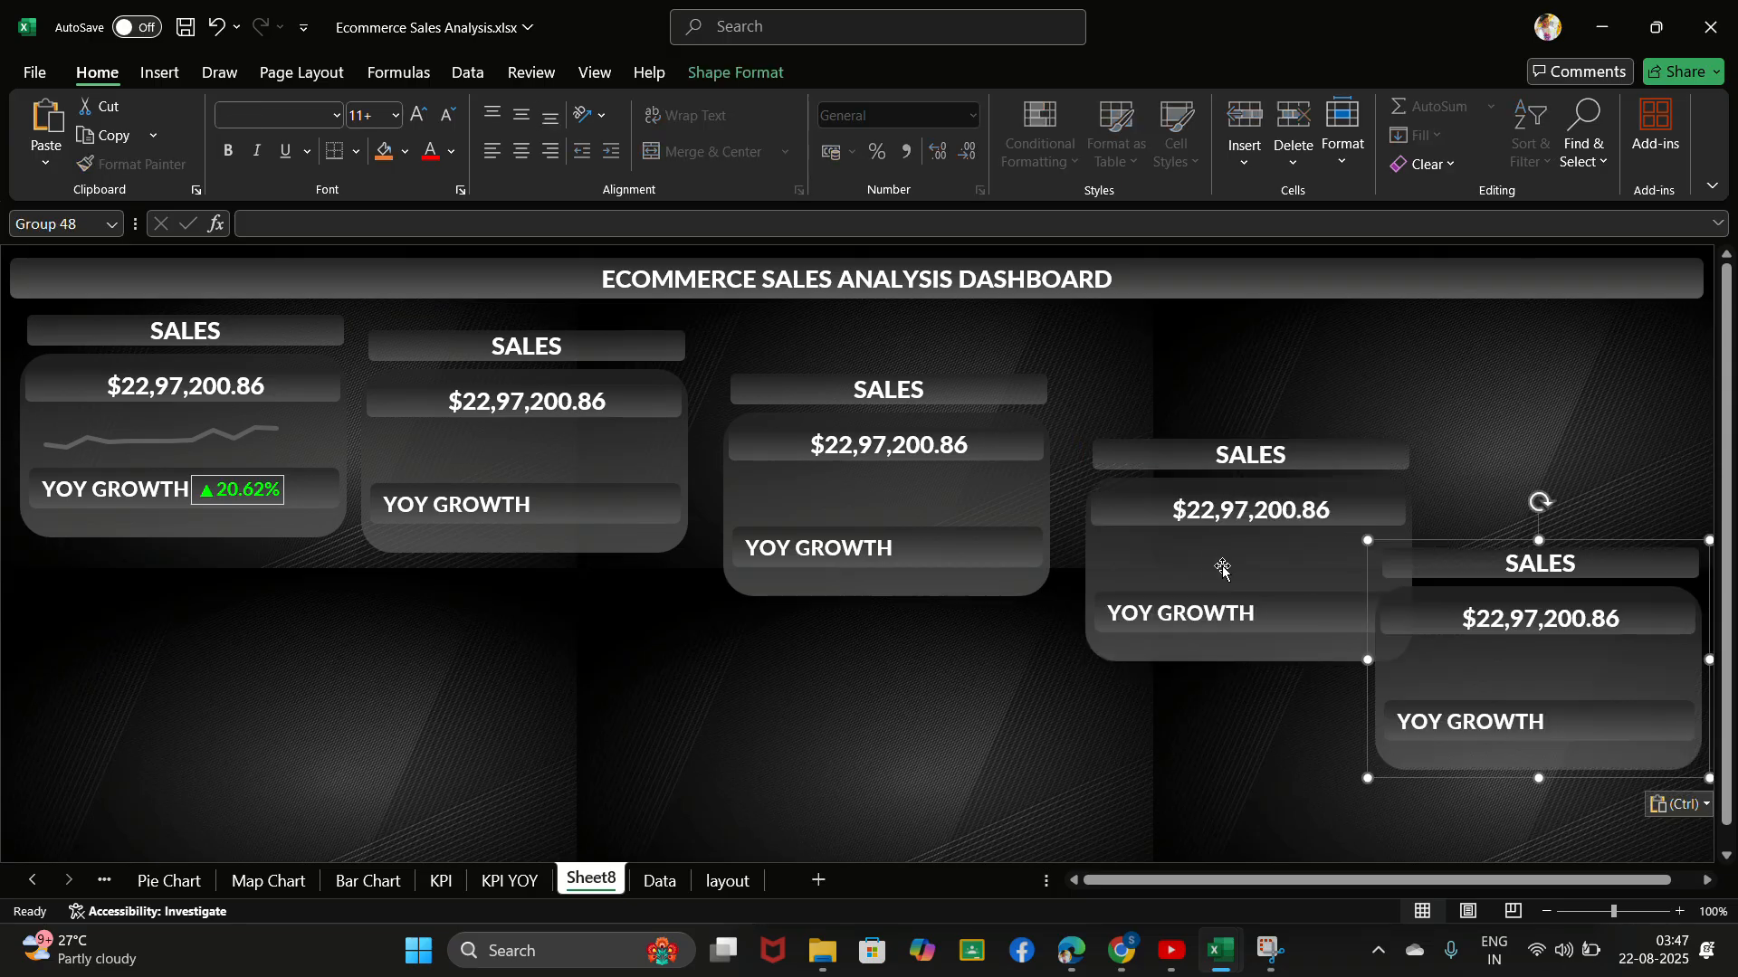
- Move the four pasted sales cards into one row level with the original card, under the title banner
left_click(598, 423)
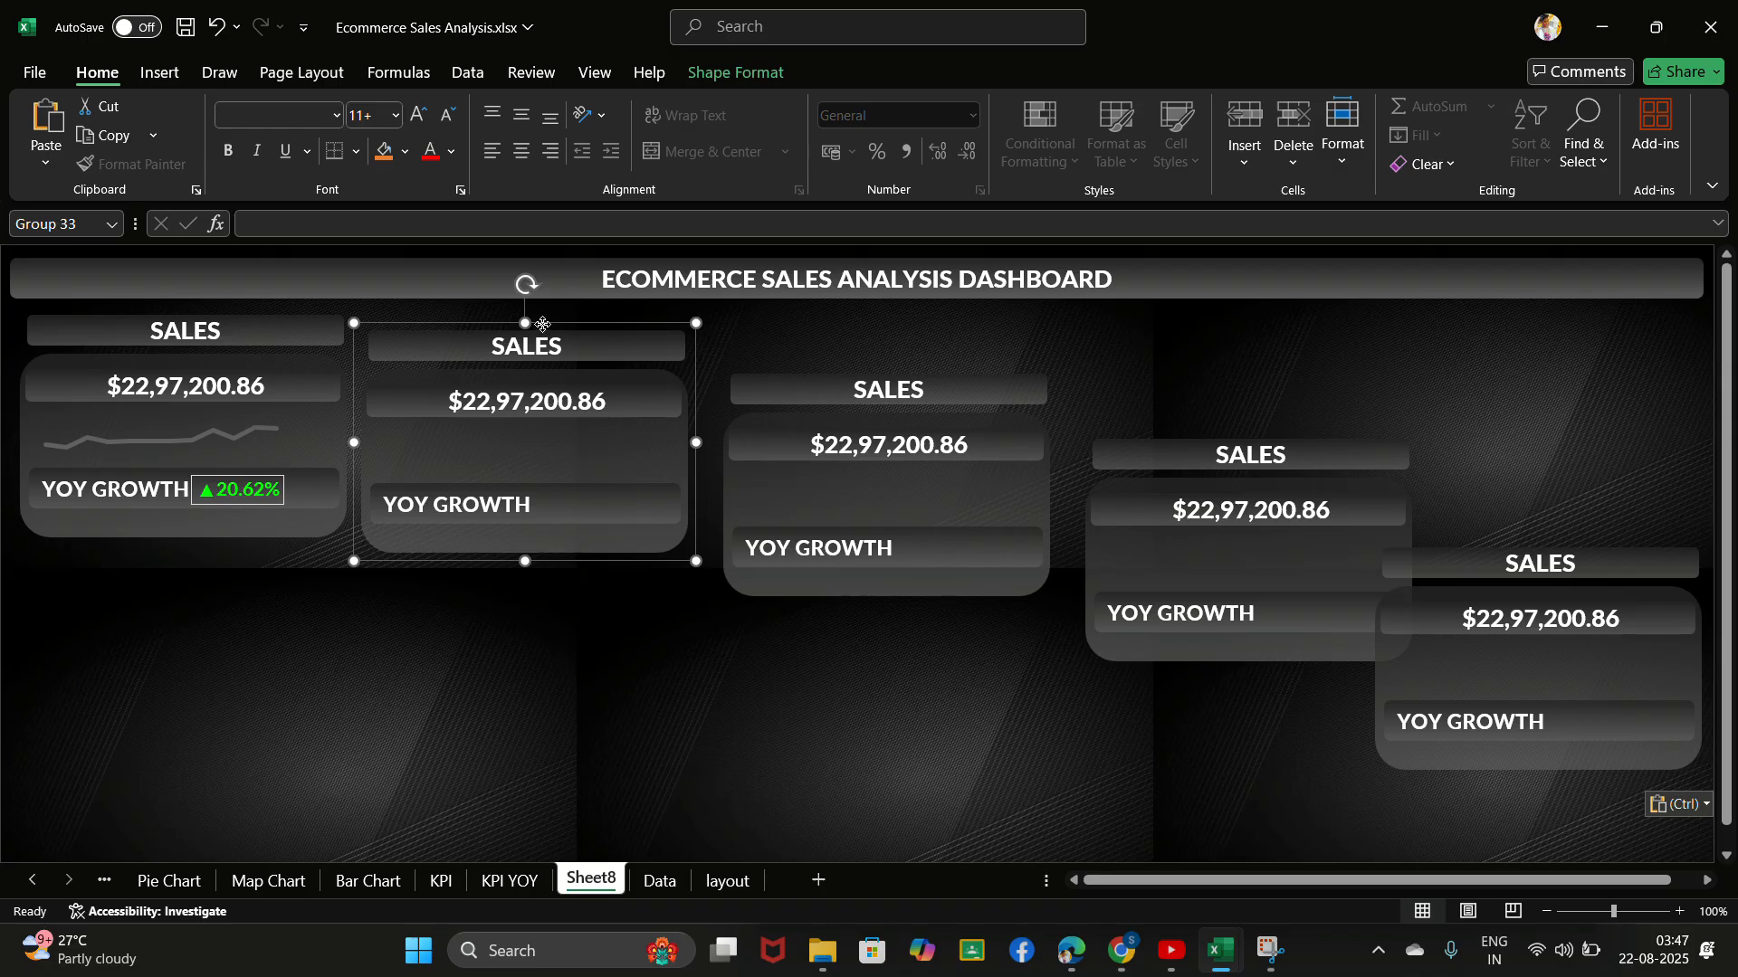
left_click_drag(542, 324, 536, 310)
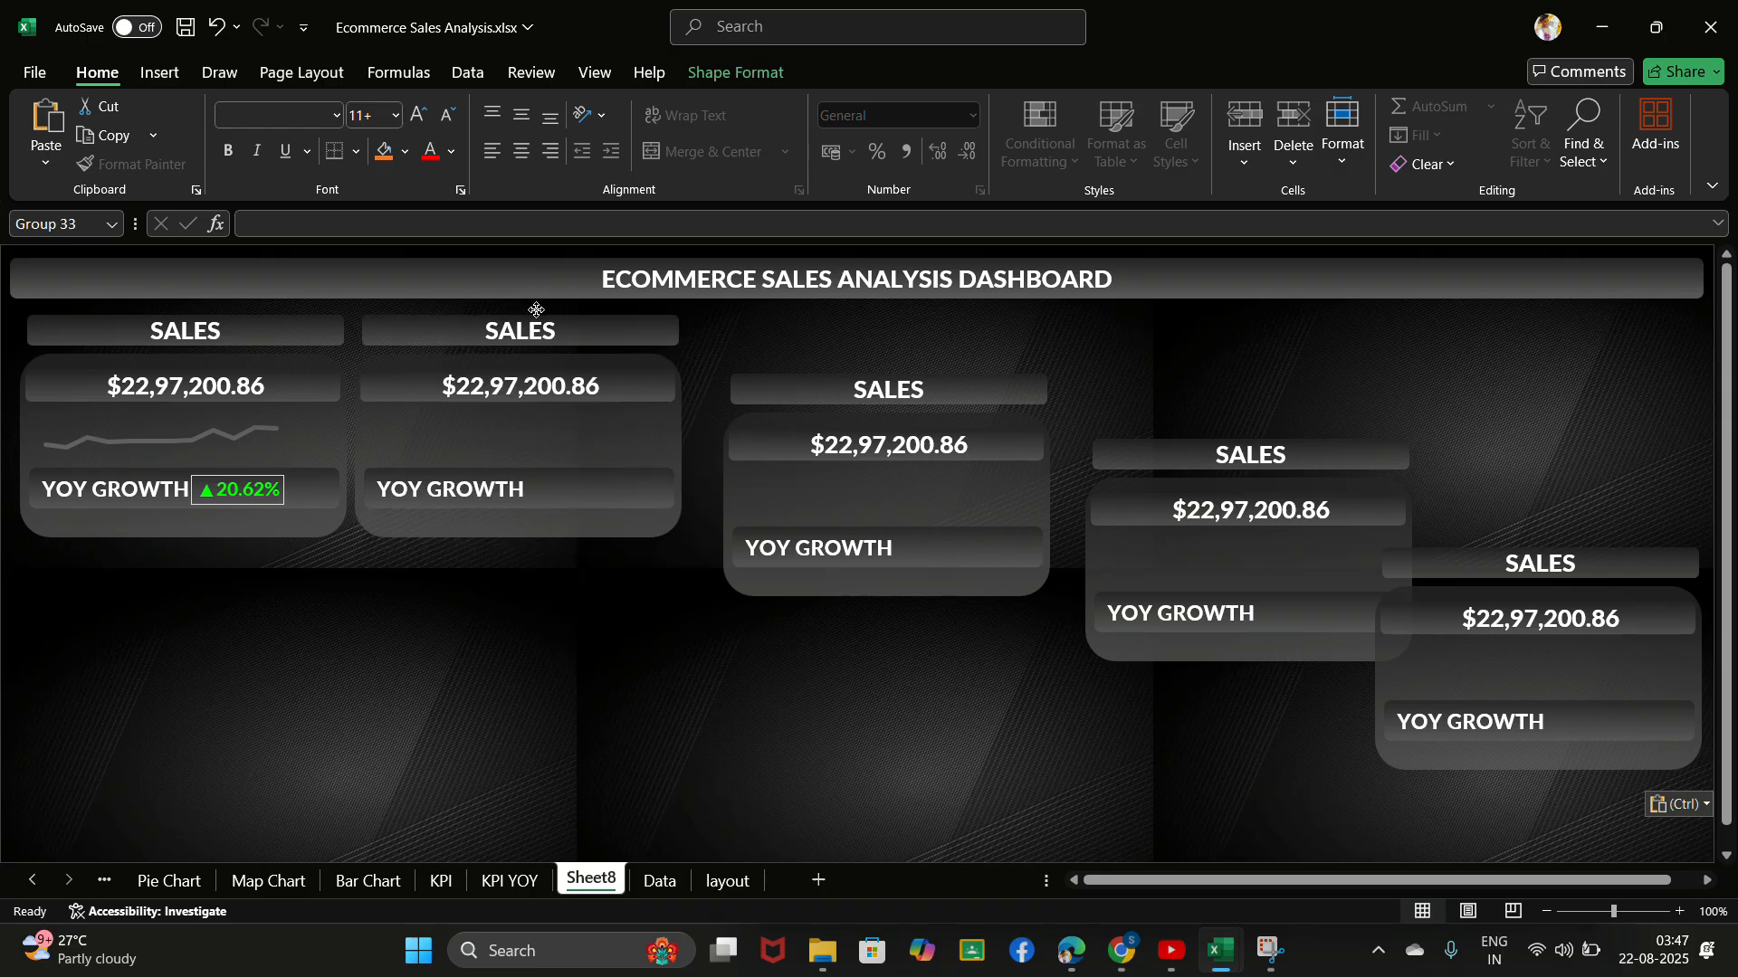
left_click(840, 434)
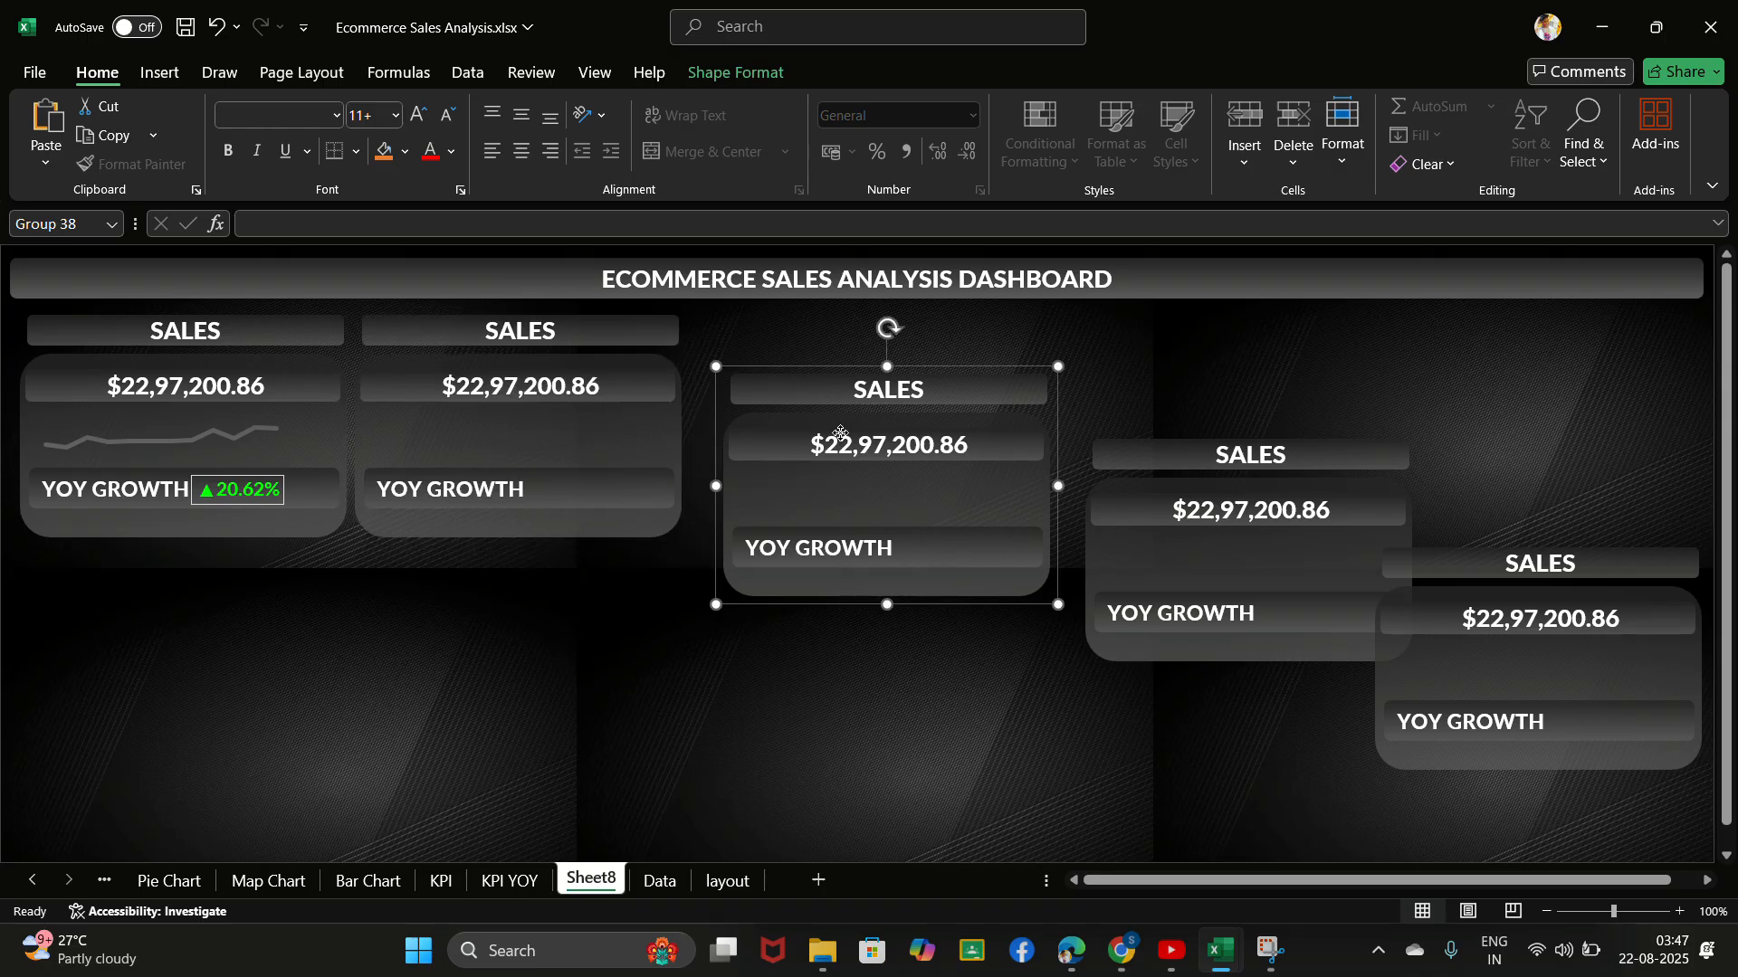
left_click_drag(840, 435, 808, 376)
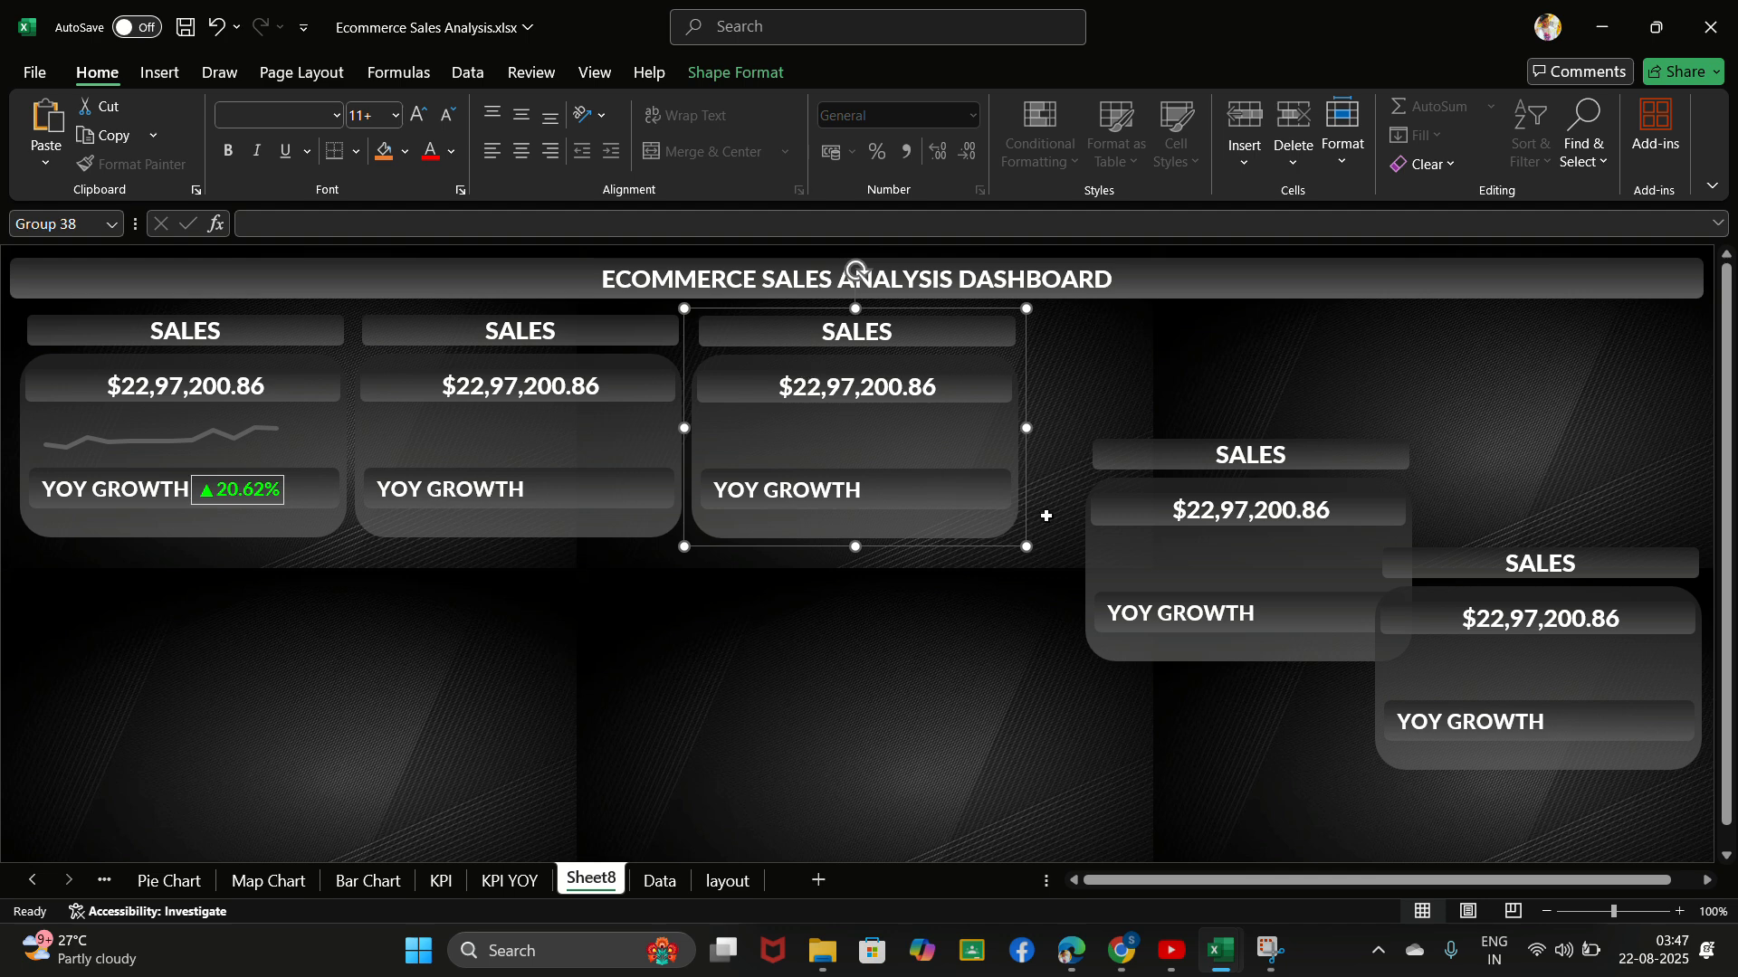
left_click(1113, 520)
left_click_drag(1113, 520, 1056, 409)
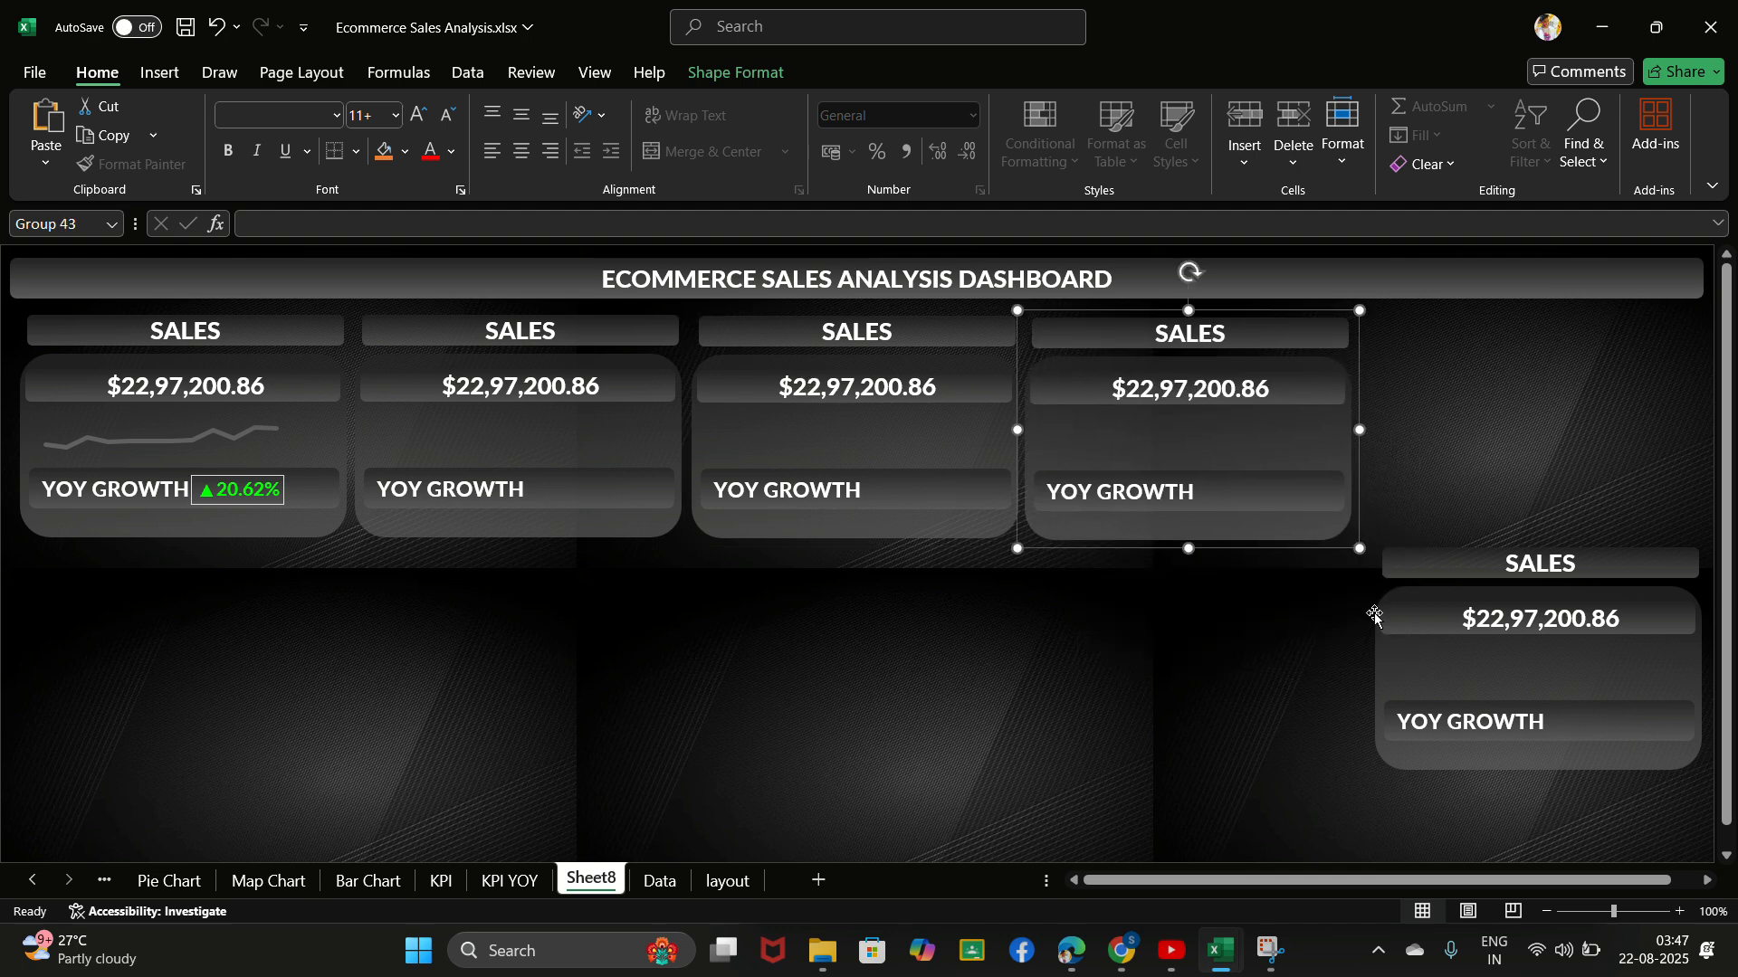
left_click_drag(1410, 640, 1408, 421)
- Nudge the fourth, third and second sales cards sideways so the gaps between the five cards are even
left_click_drag(1183, 443, 1198, 457)
left_click(921, 450)
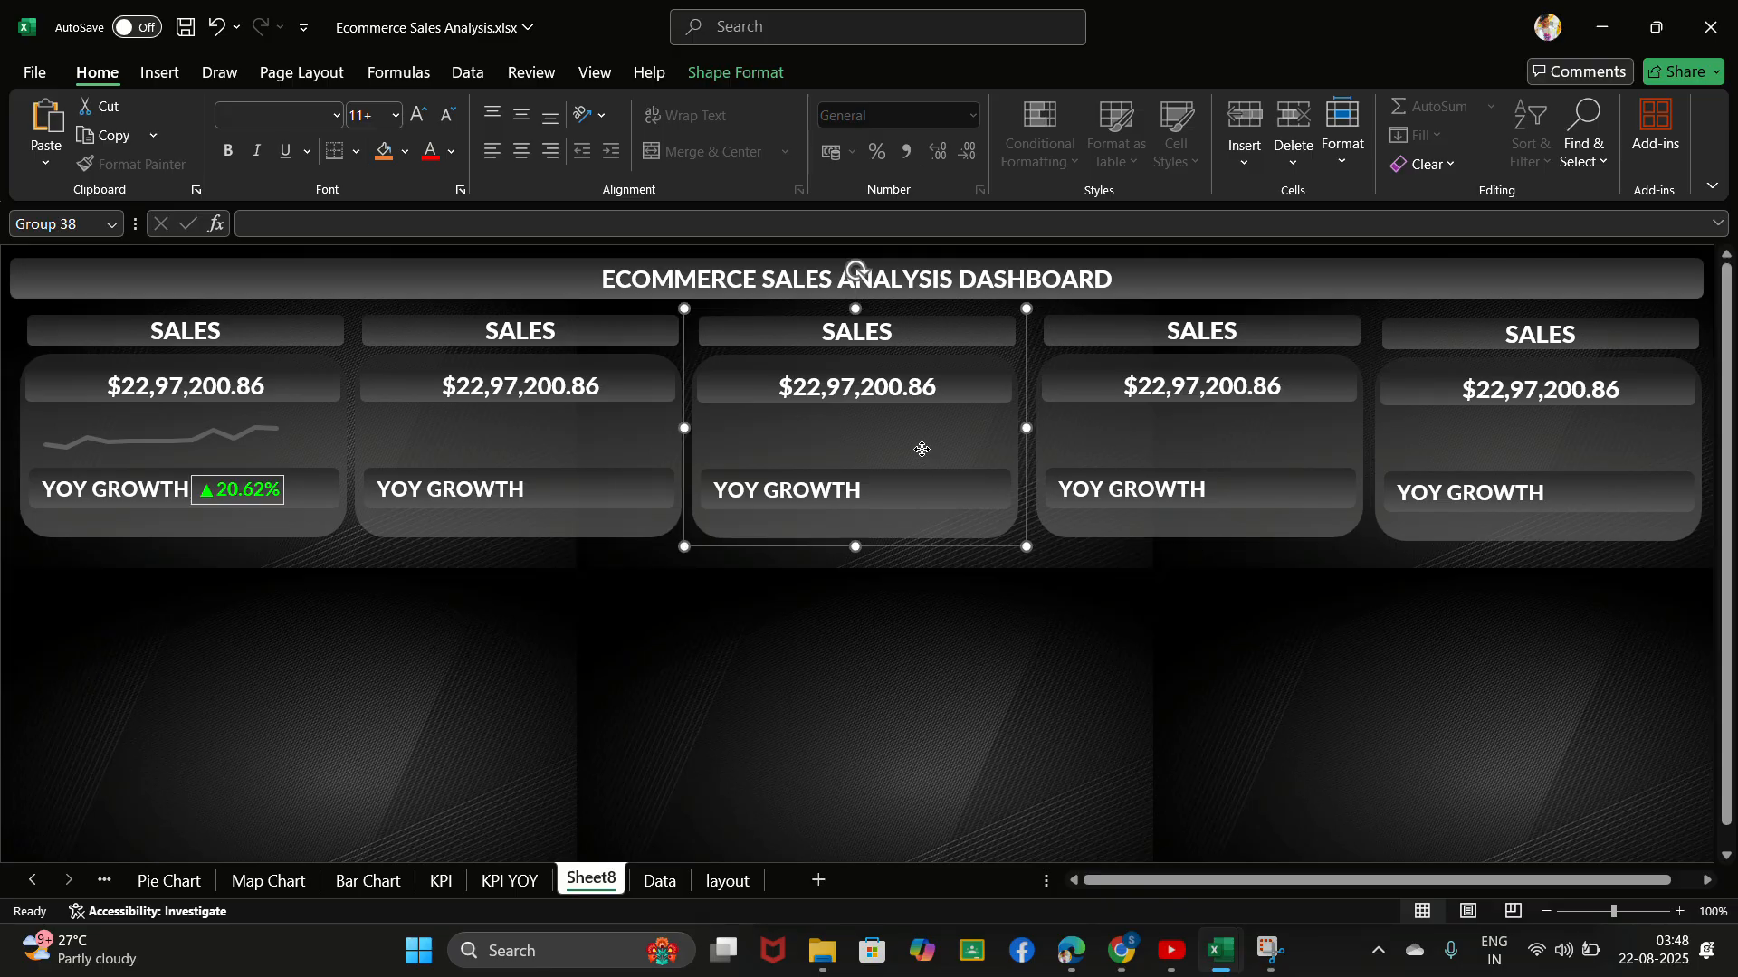
left_click_drag(923, 450, 927, 450)
left_click(529, 457)
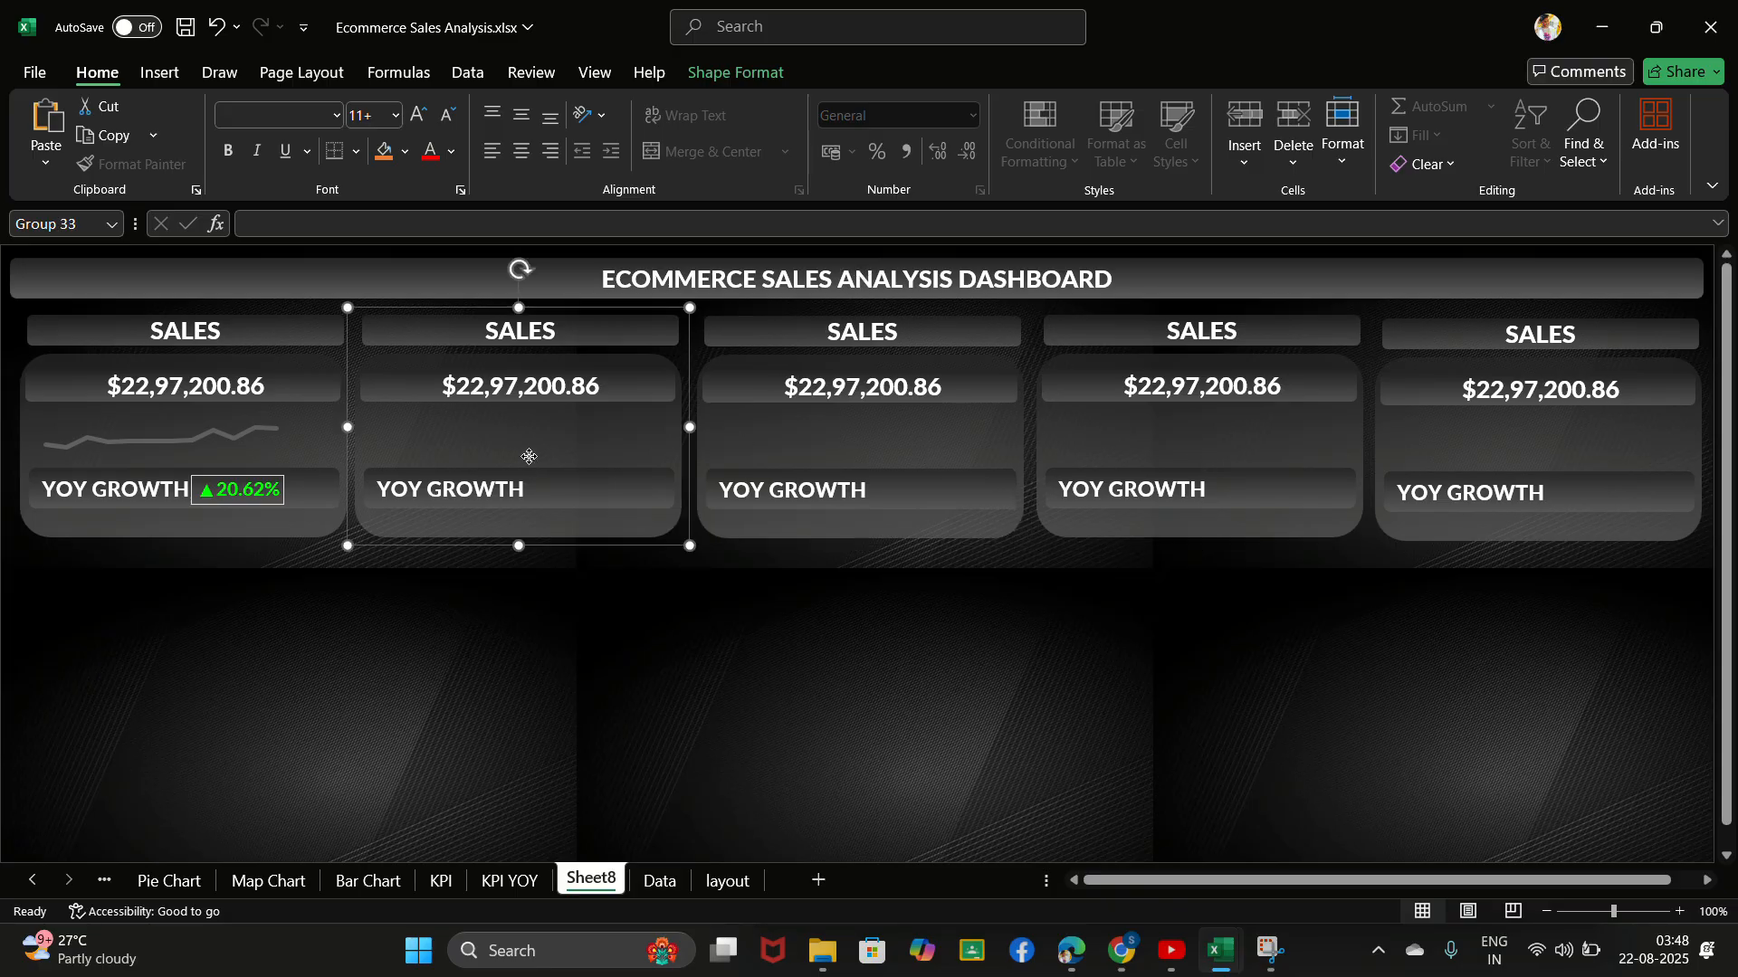
left_click_drag(530, 457, 530, 456)
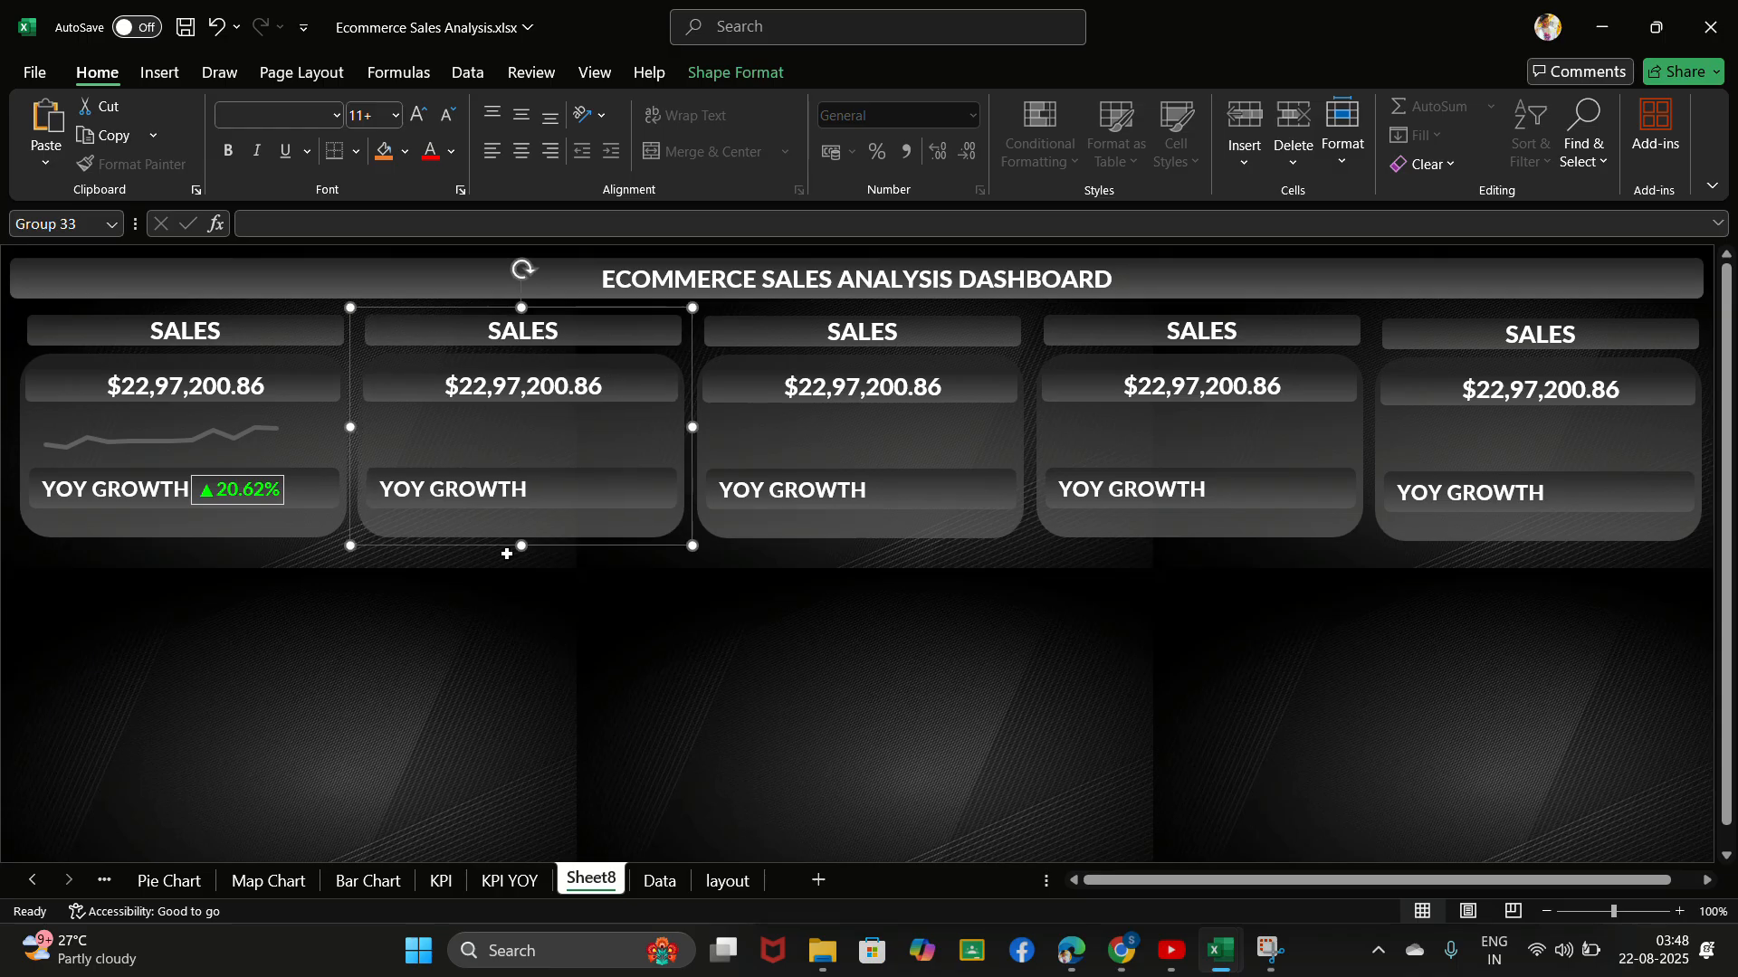
left_click(501, 621)
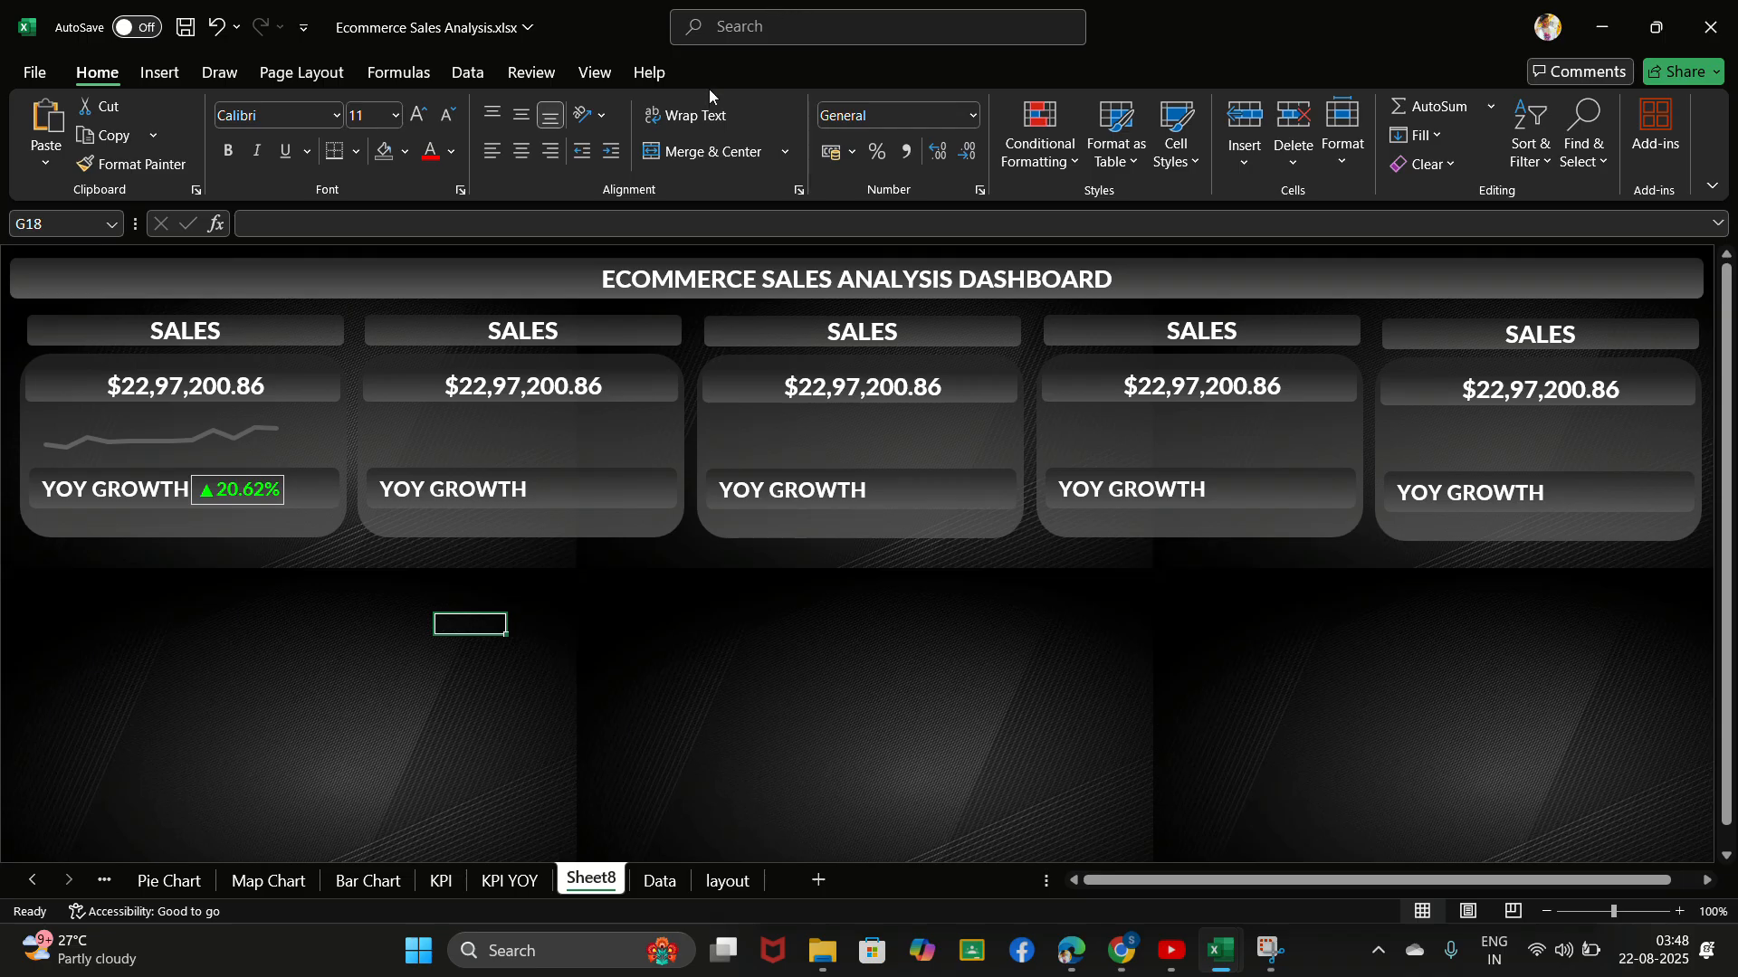
left_click(738, 36)
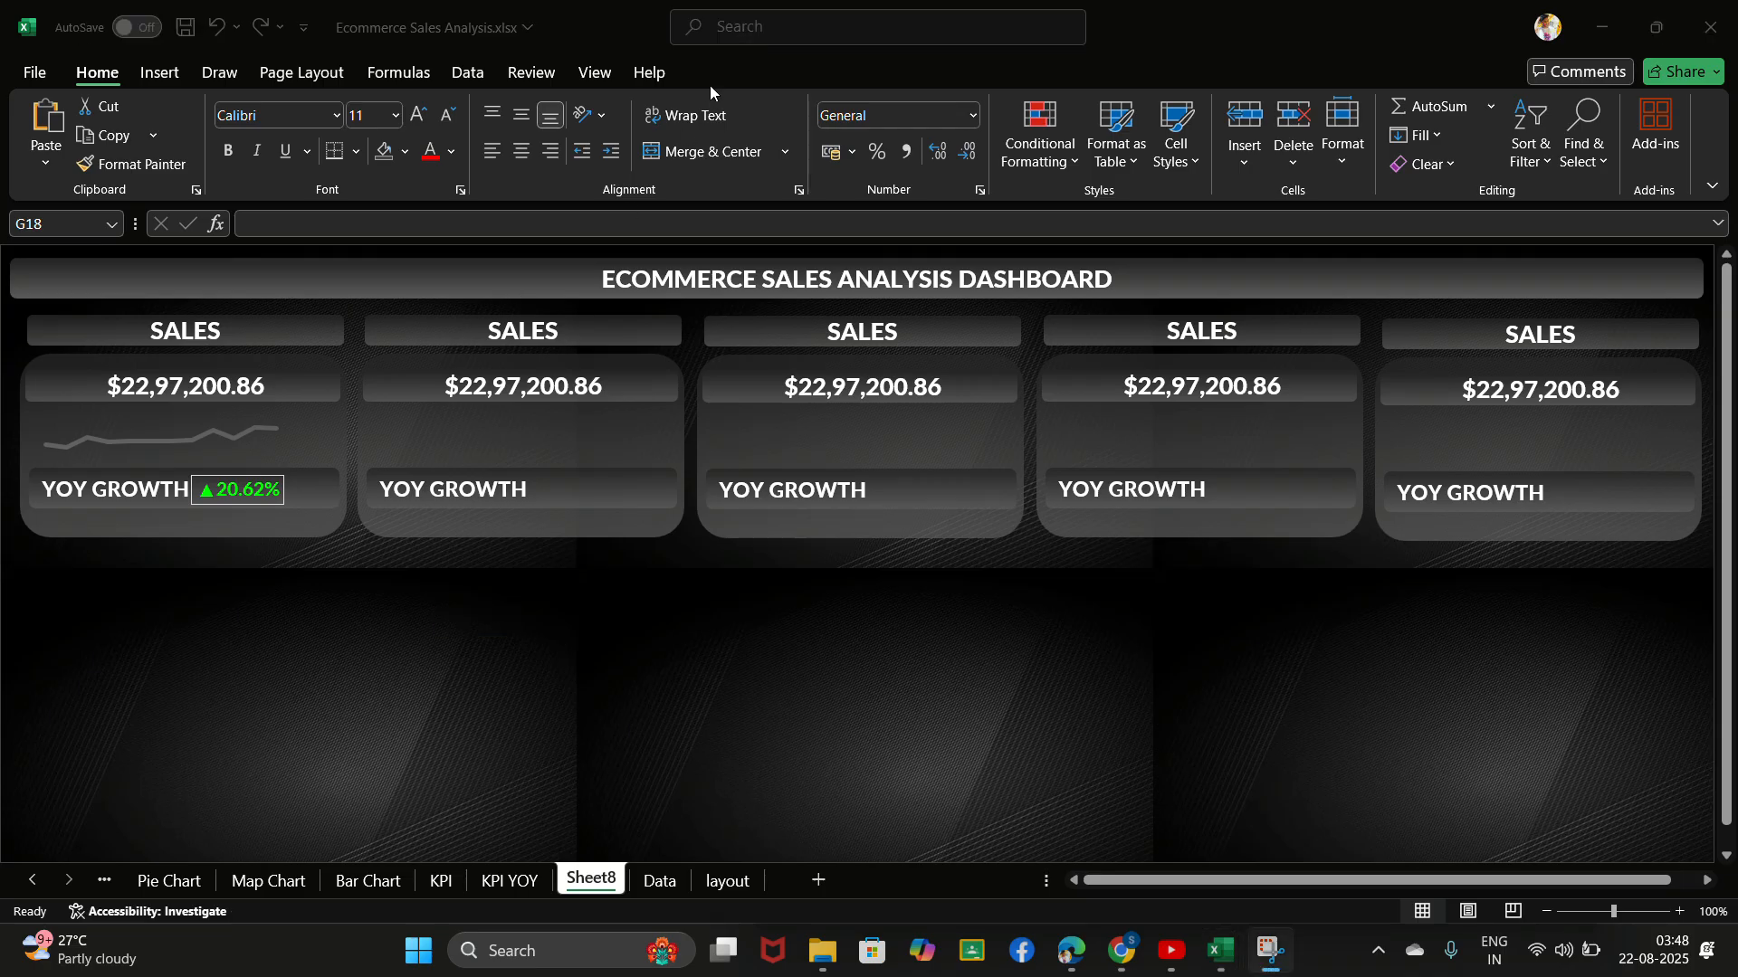
- Replace the heading of the second KPI card with PROFIT
left_click(555, 331)
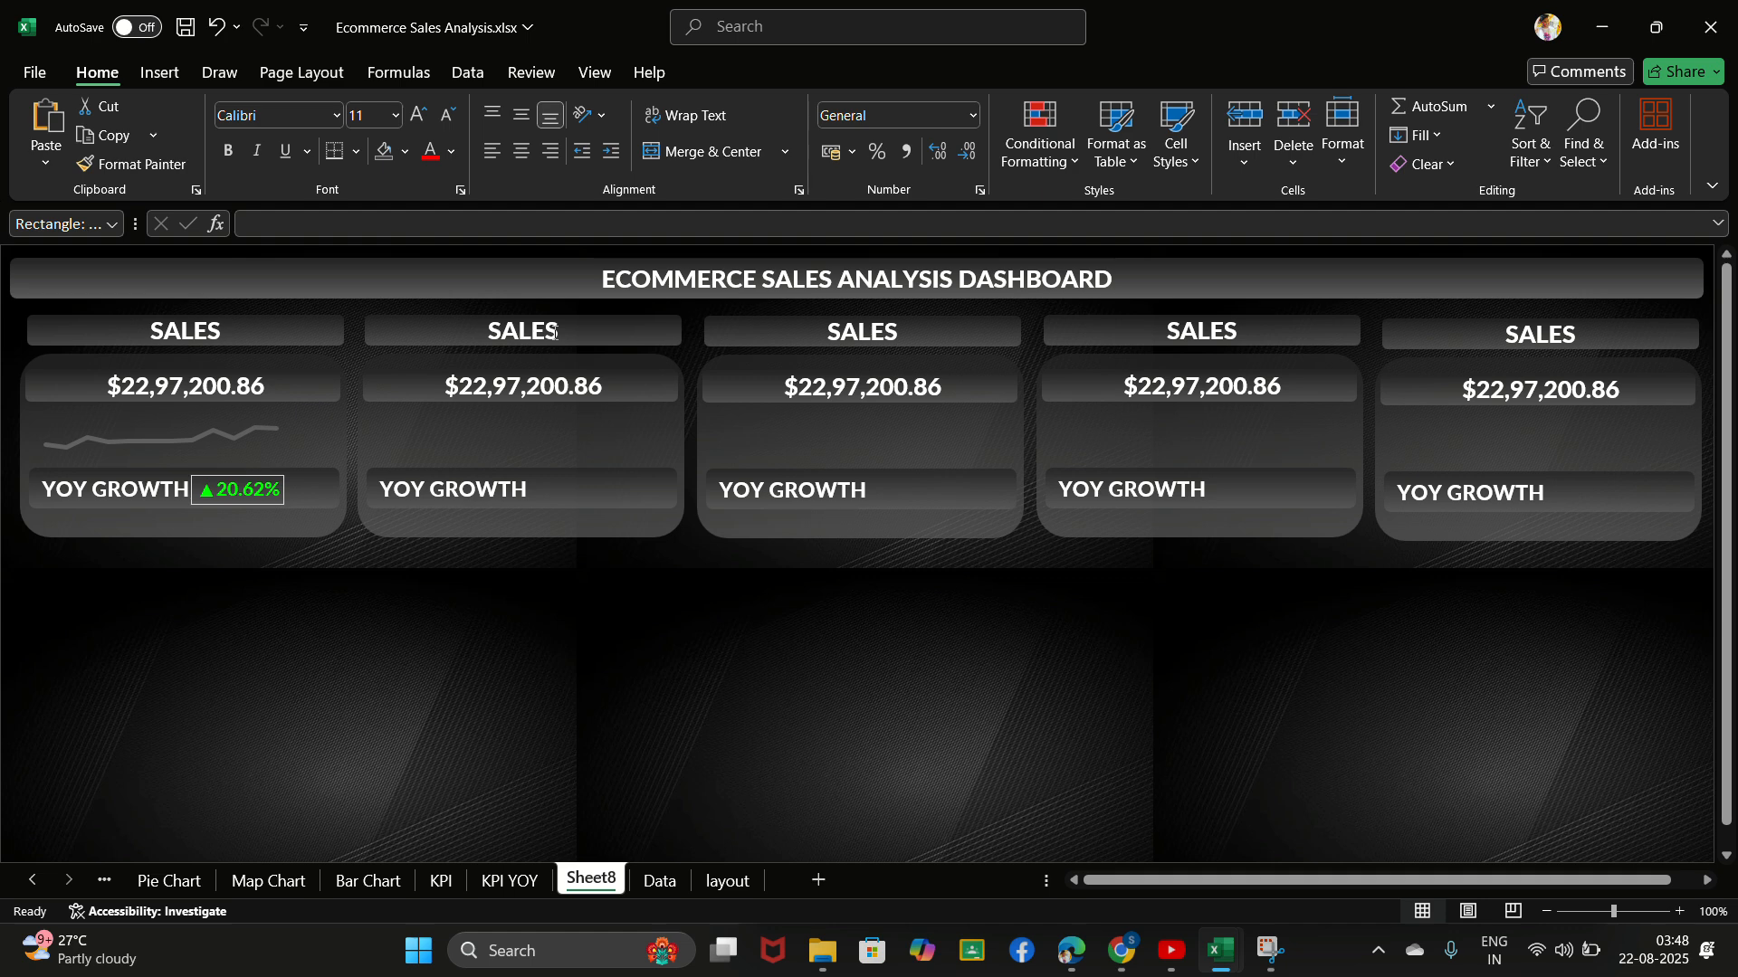
left_click(554, 331)
key("ctrl+a")
key("BackSpace")
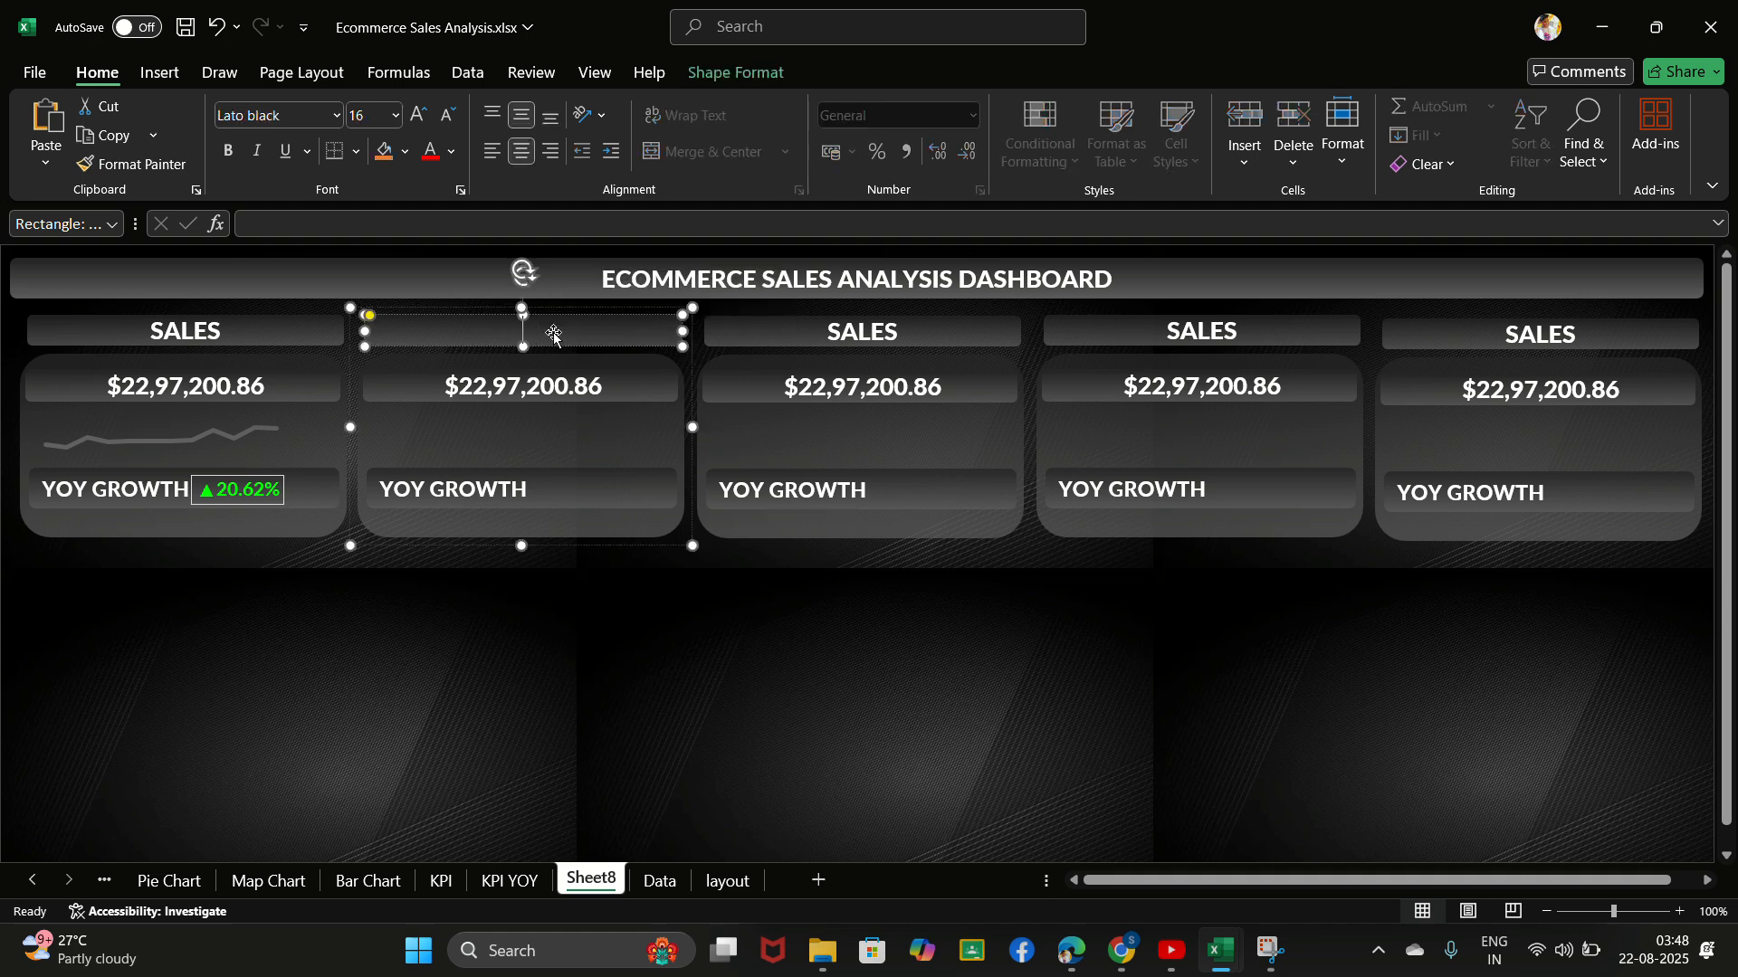
type("pROFIT")
key("Home")
key("Delete")
type("P")
- Replace the heading of the third KPI card with QUANTITY
left_click(895, 333)
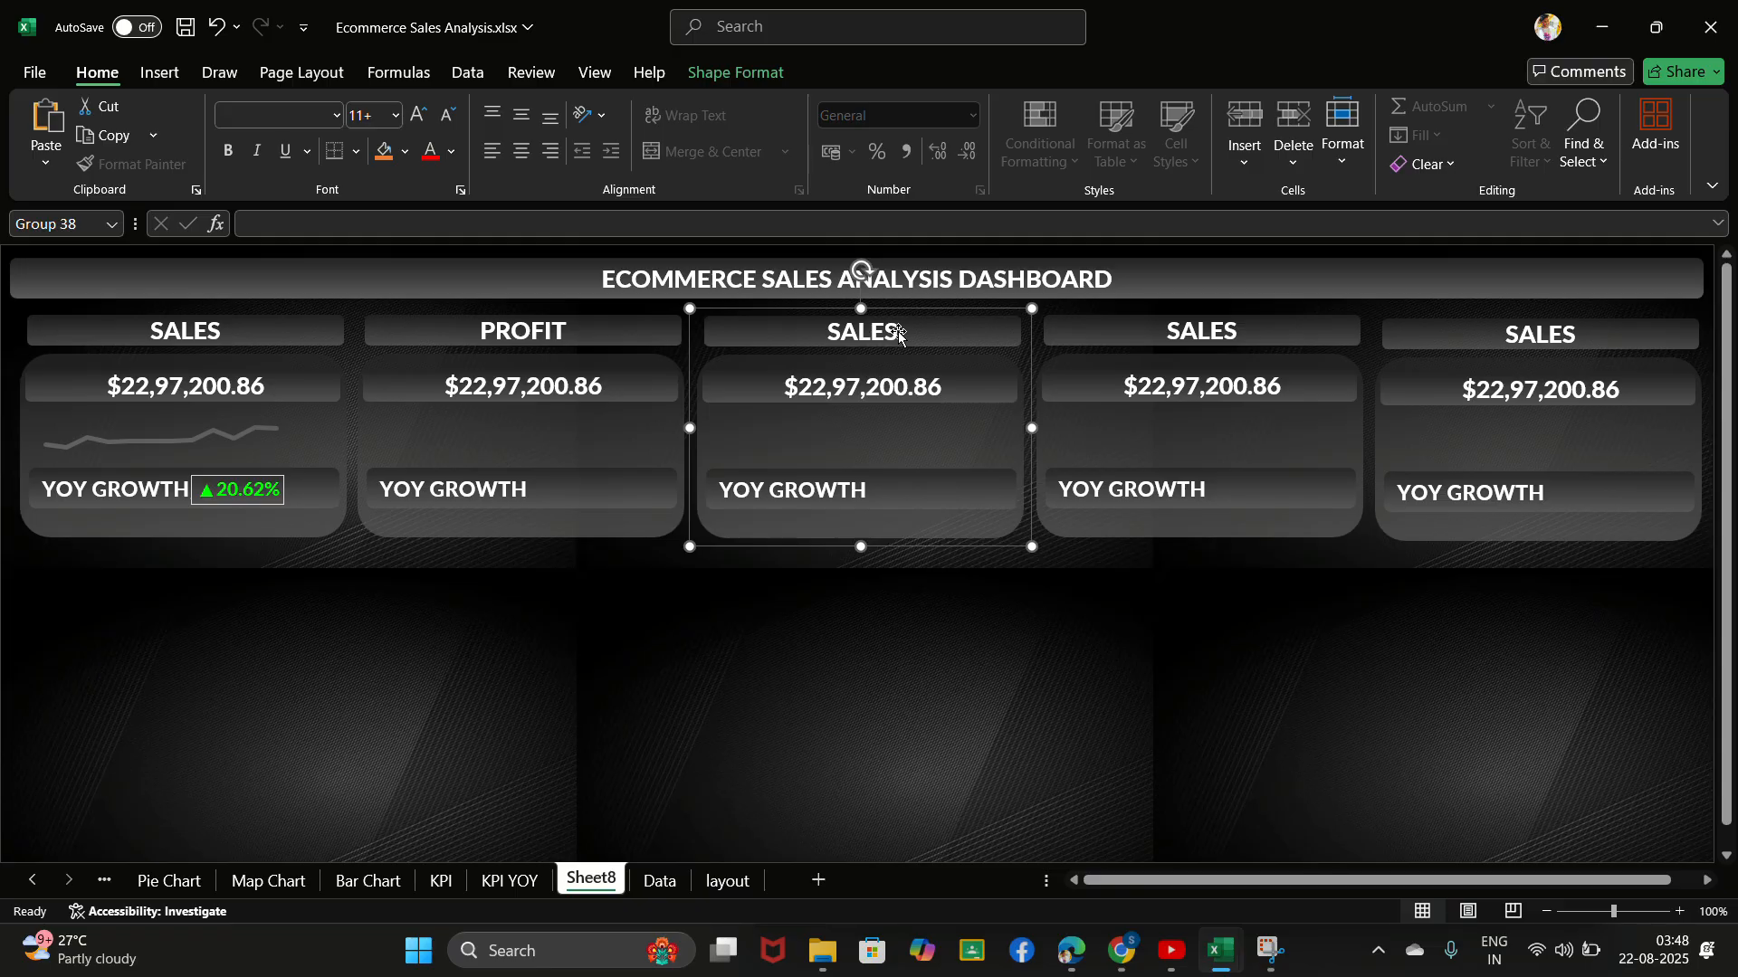
left_click(898, 332)
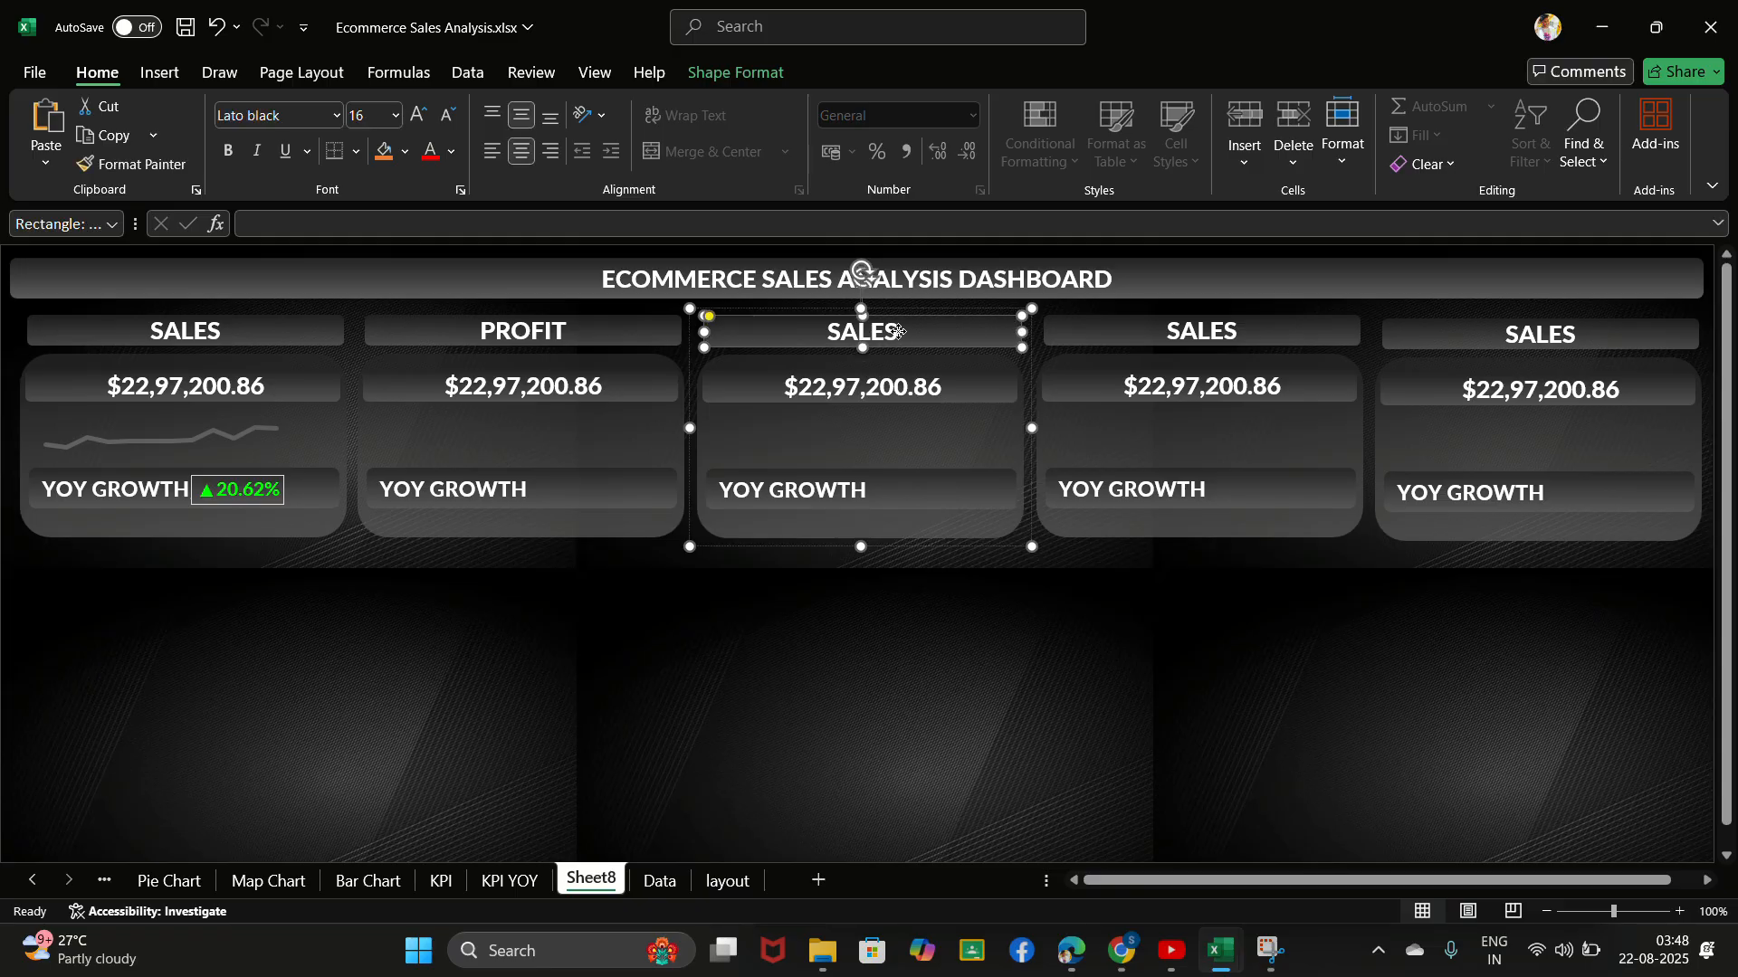
left_click(898, 332)
left_click(757, 31)
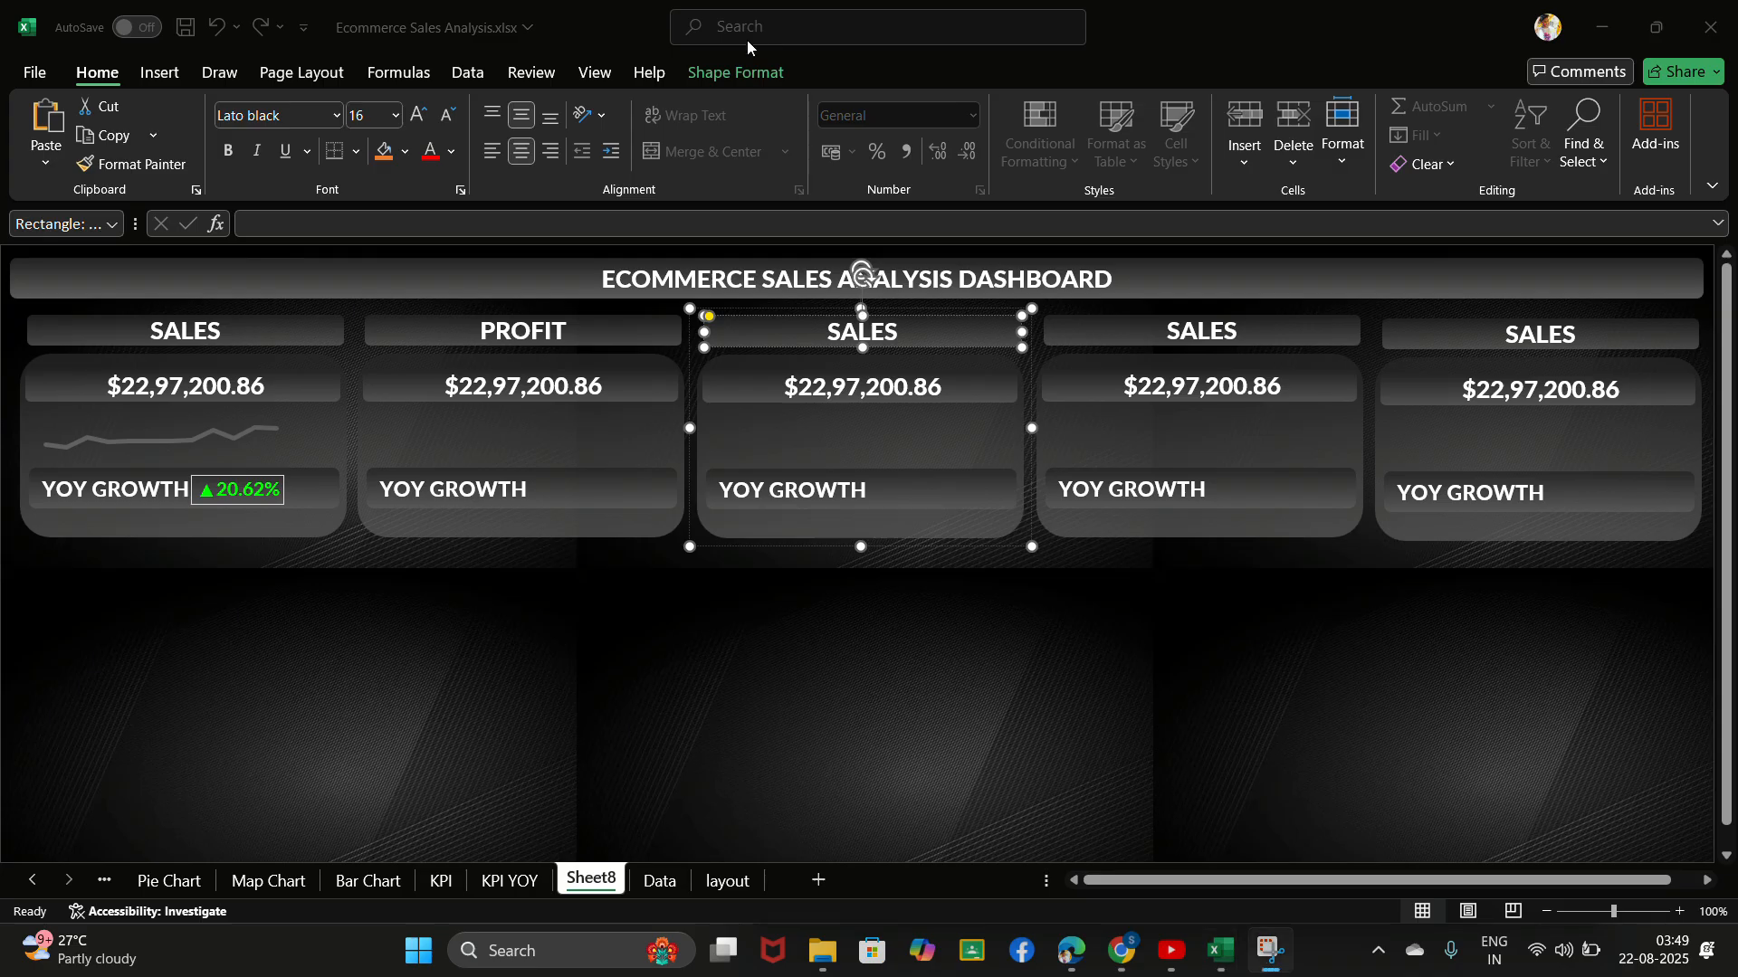
left_click(899, 328)
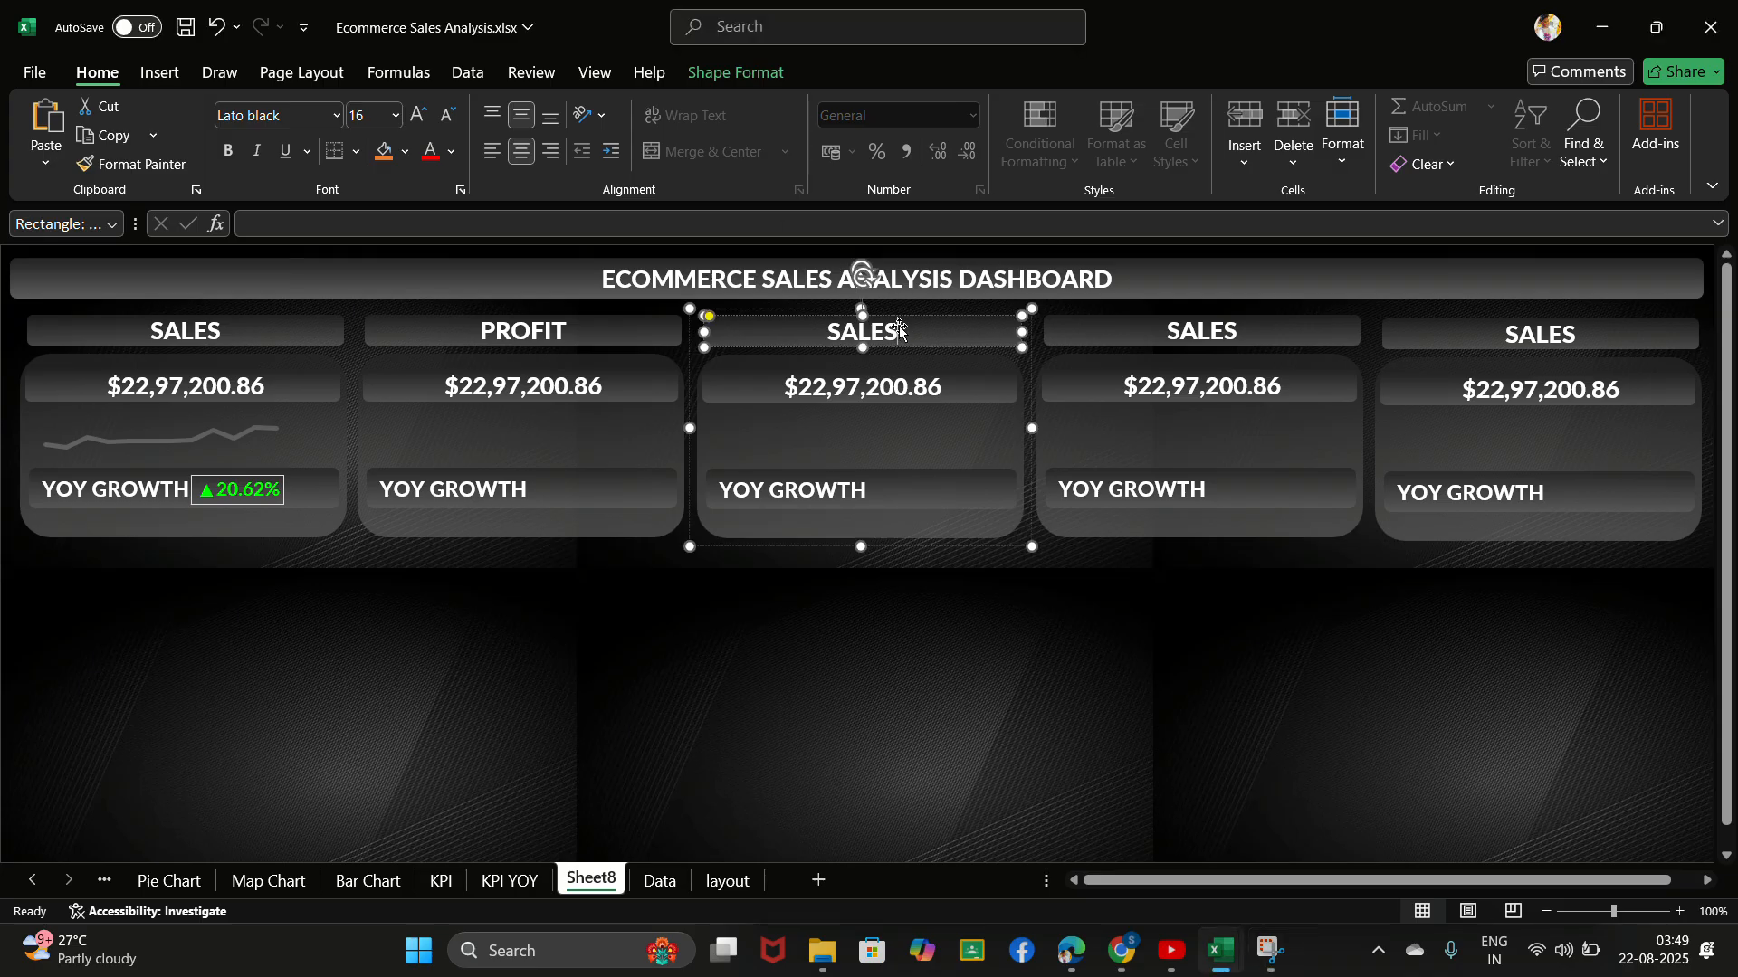
key("BackSpace")
key("BackSpace")
key("BackSpace")
type("qUANTITY")
key("Delete")
type("Q")
- Replace the heading of the fourth KPI card with ORDER ID
left_click(1242, 336)
left_click(1242, 337)
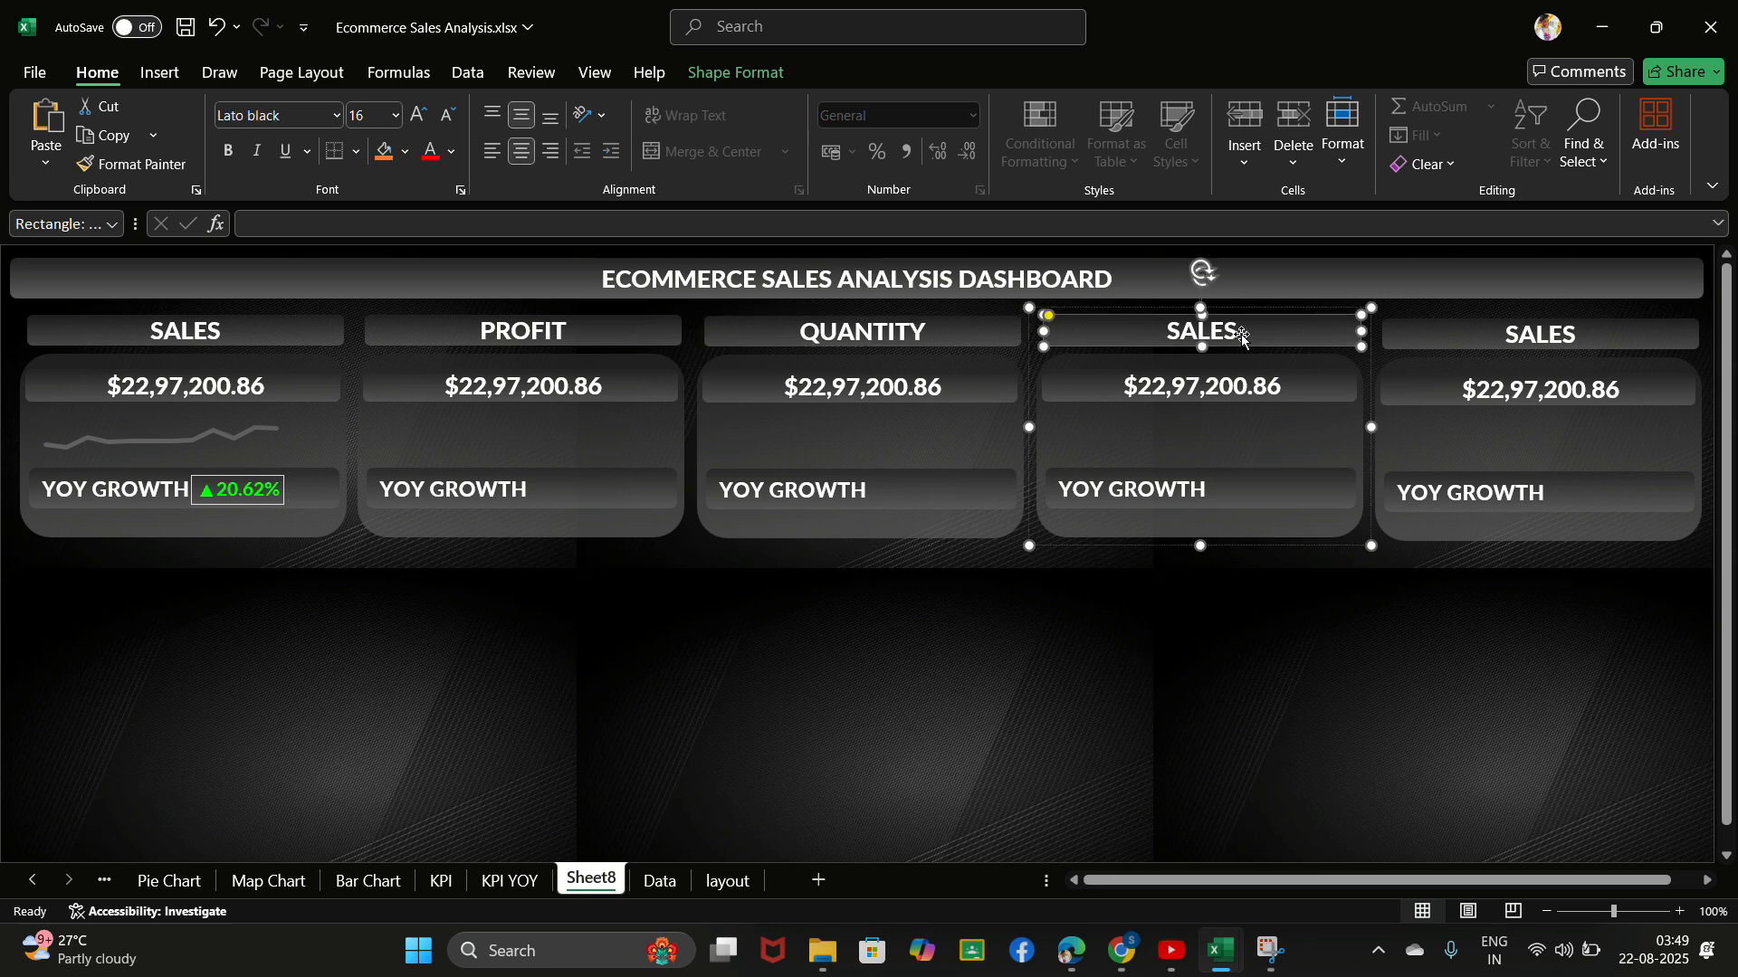
left_click(1242, 335)
key("BackSpace")
key("BackSpace")
key("BackSpace")
key("BackSpace")
key("BackSpace")
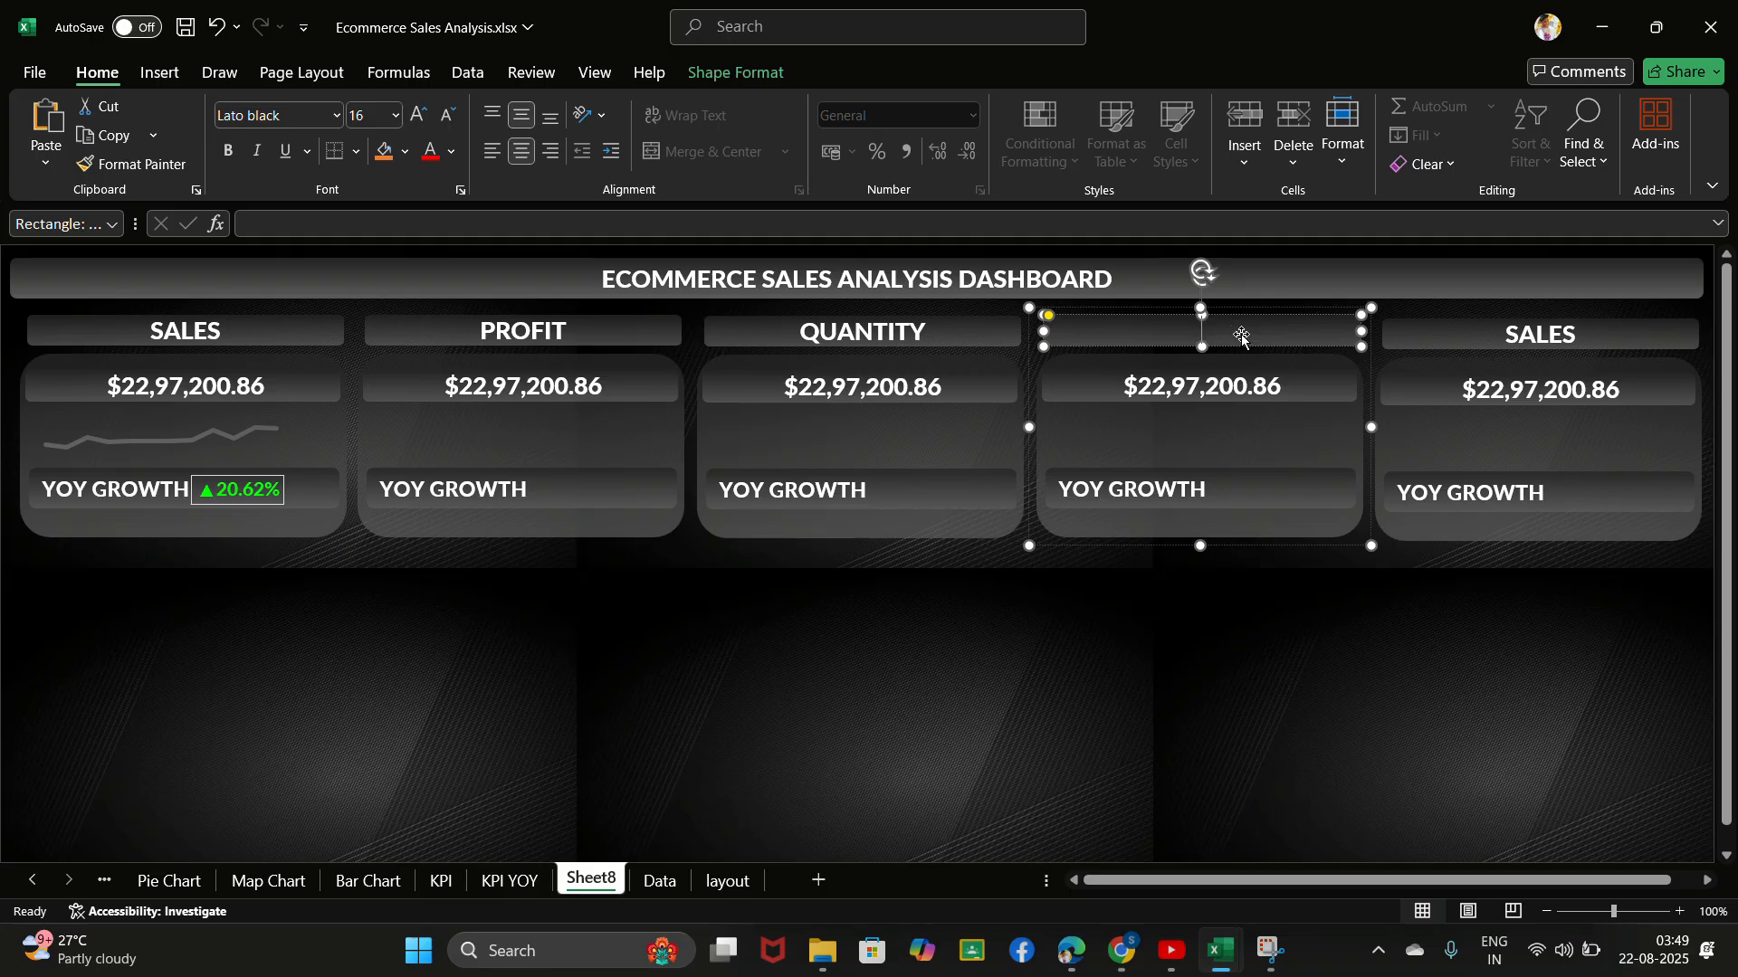
type("ORDER ID")
- Replace the heading of the fifth KPI card with PROFIT MARGIN
left_click(1579, 340)
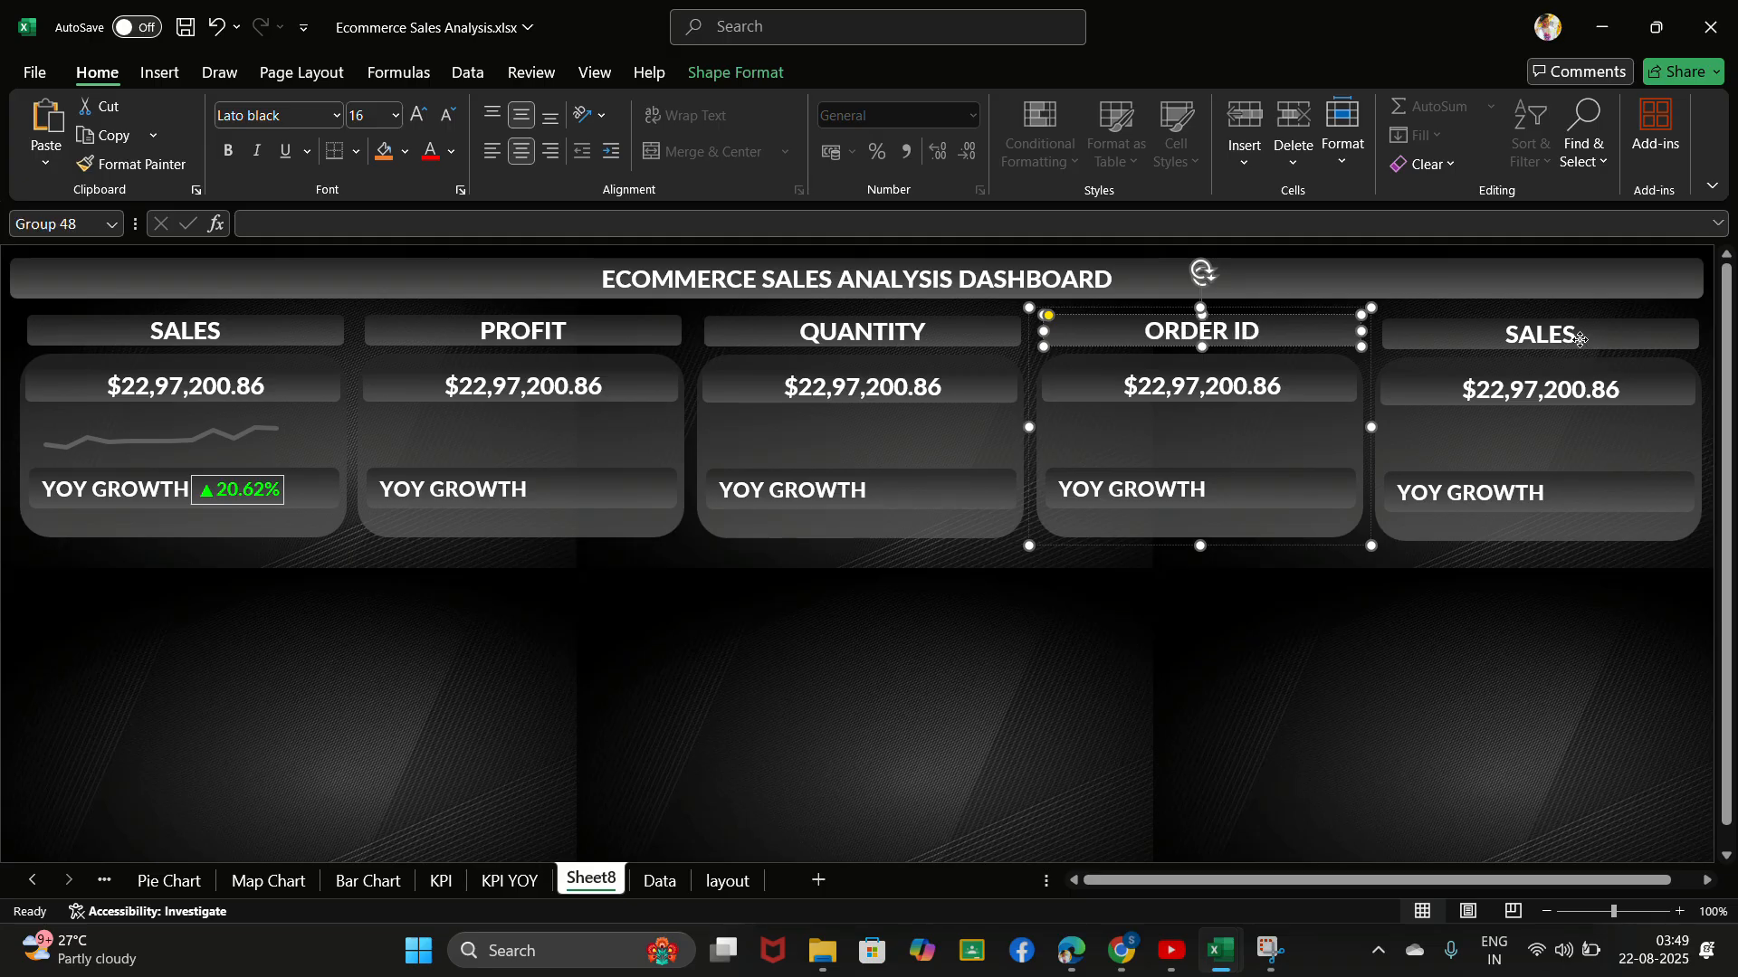
left_click(1579, 339)
key("BackSpace")
key("BackSpace")
key("BackSpace")
key("BackSpace")
key("BackSpace")
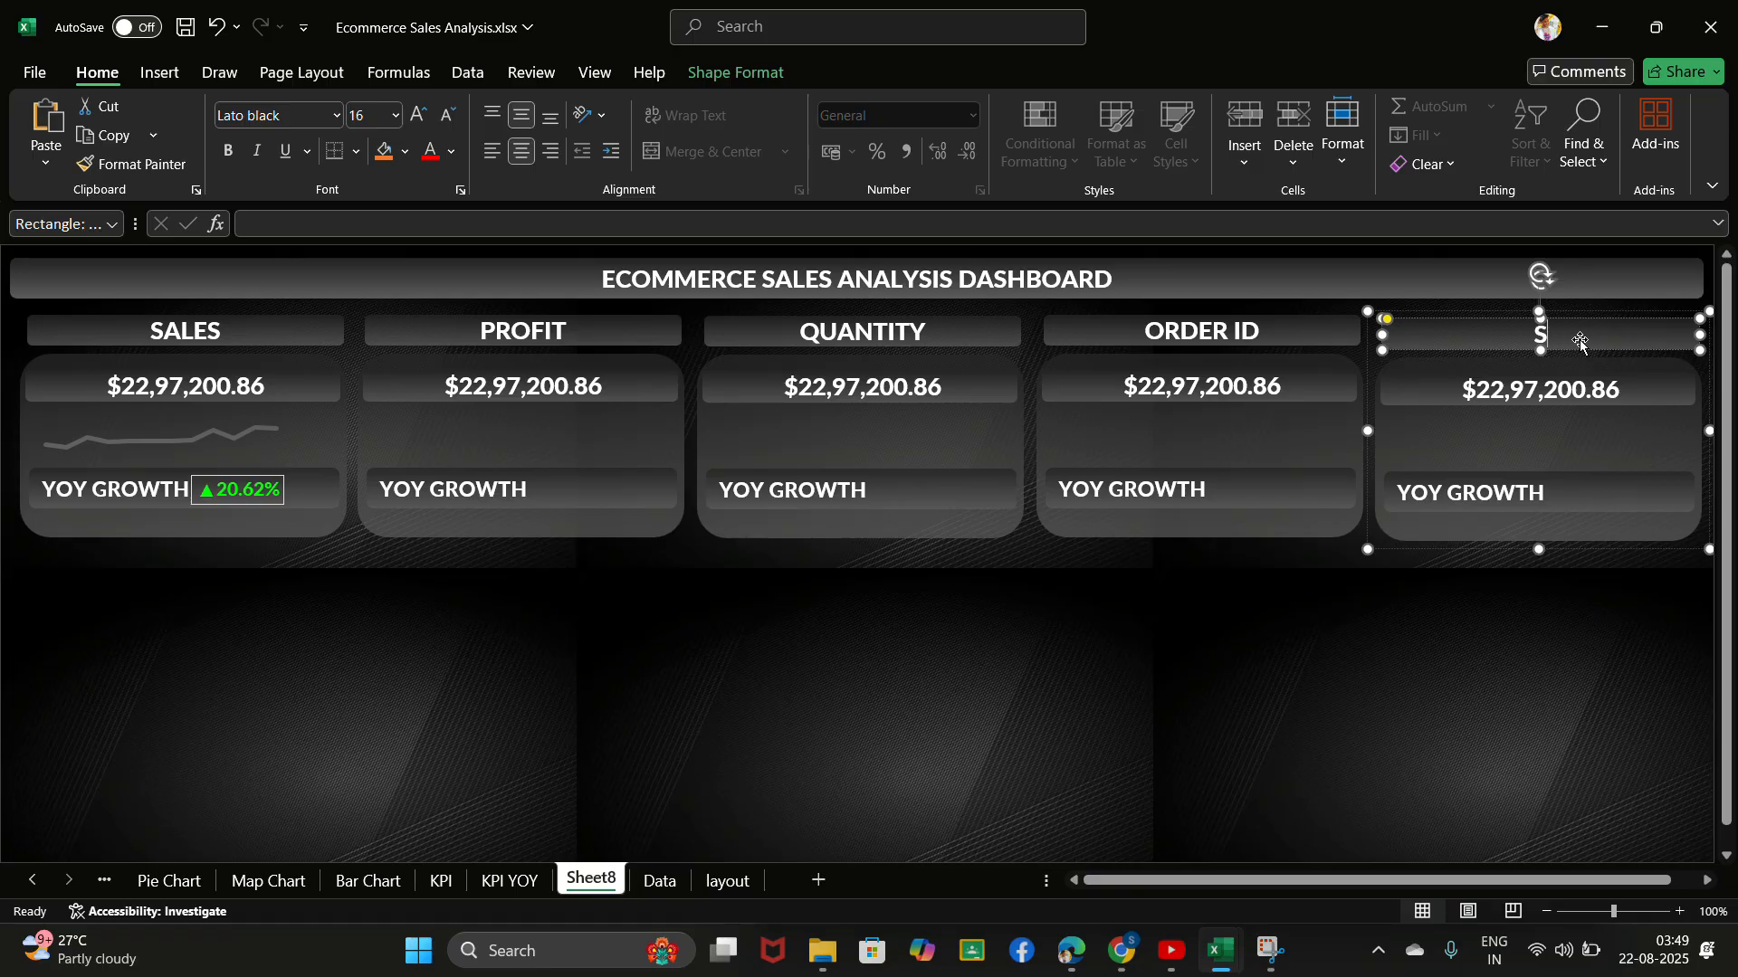
type("PROFIT MARGIN")
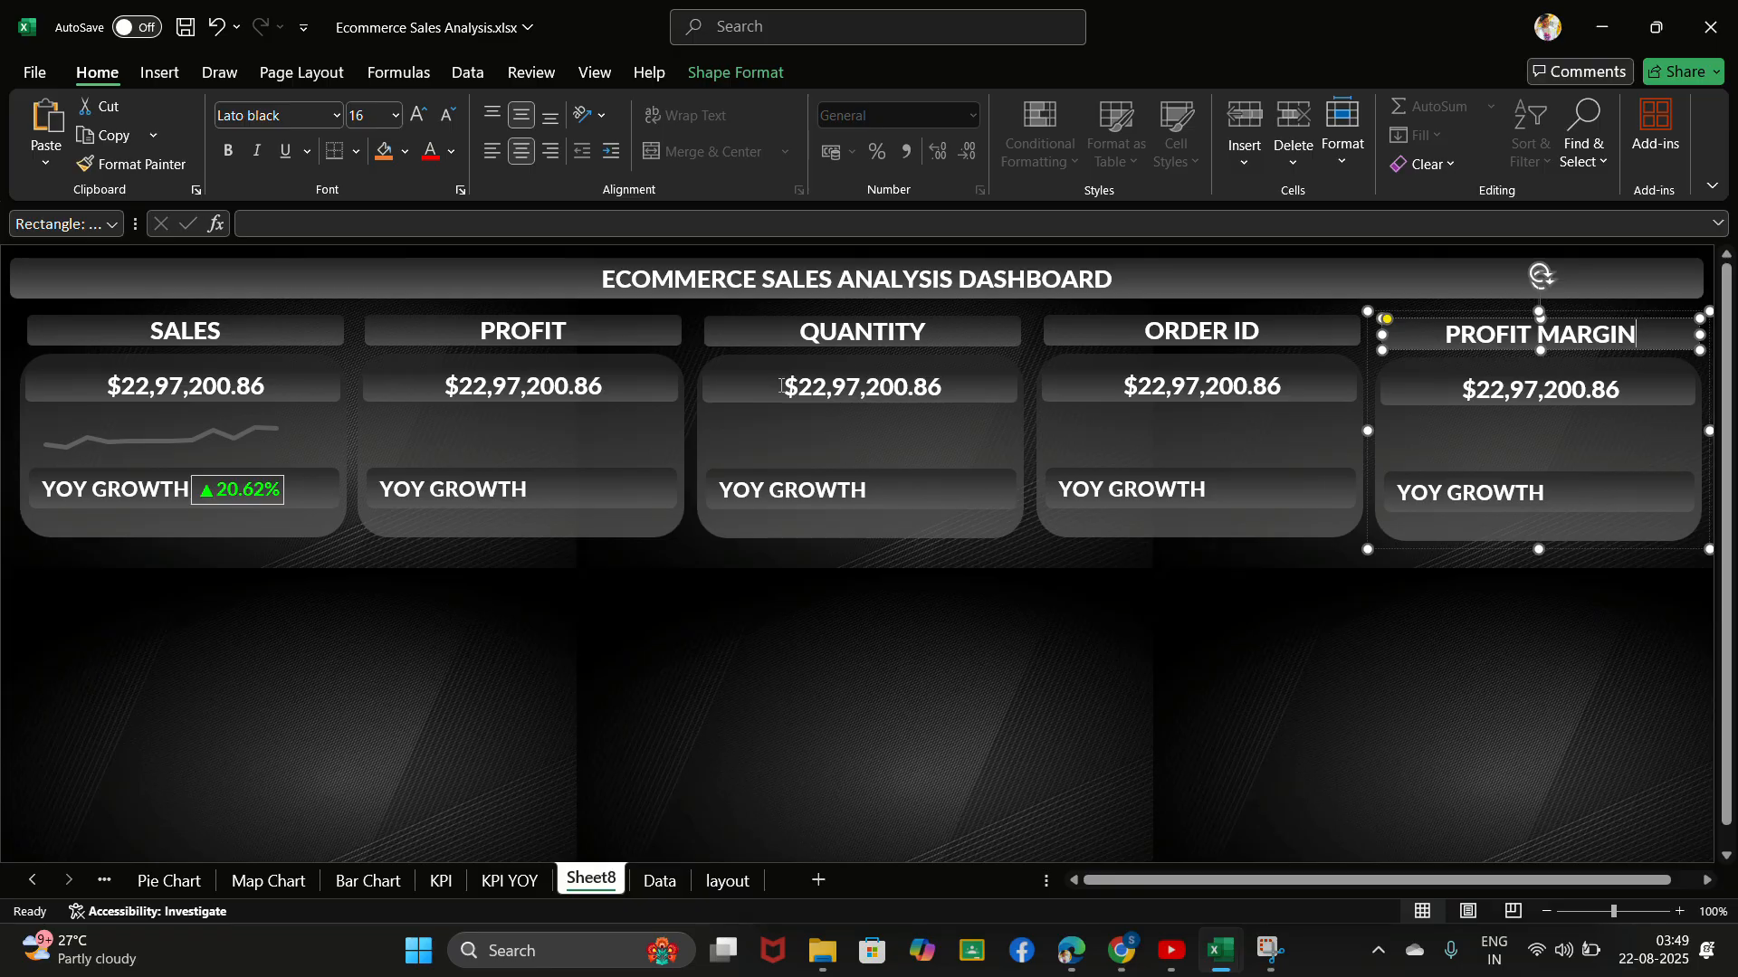
left_click(295, 583)
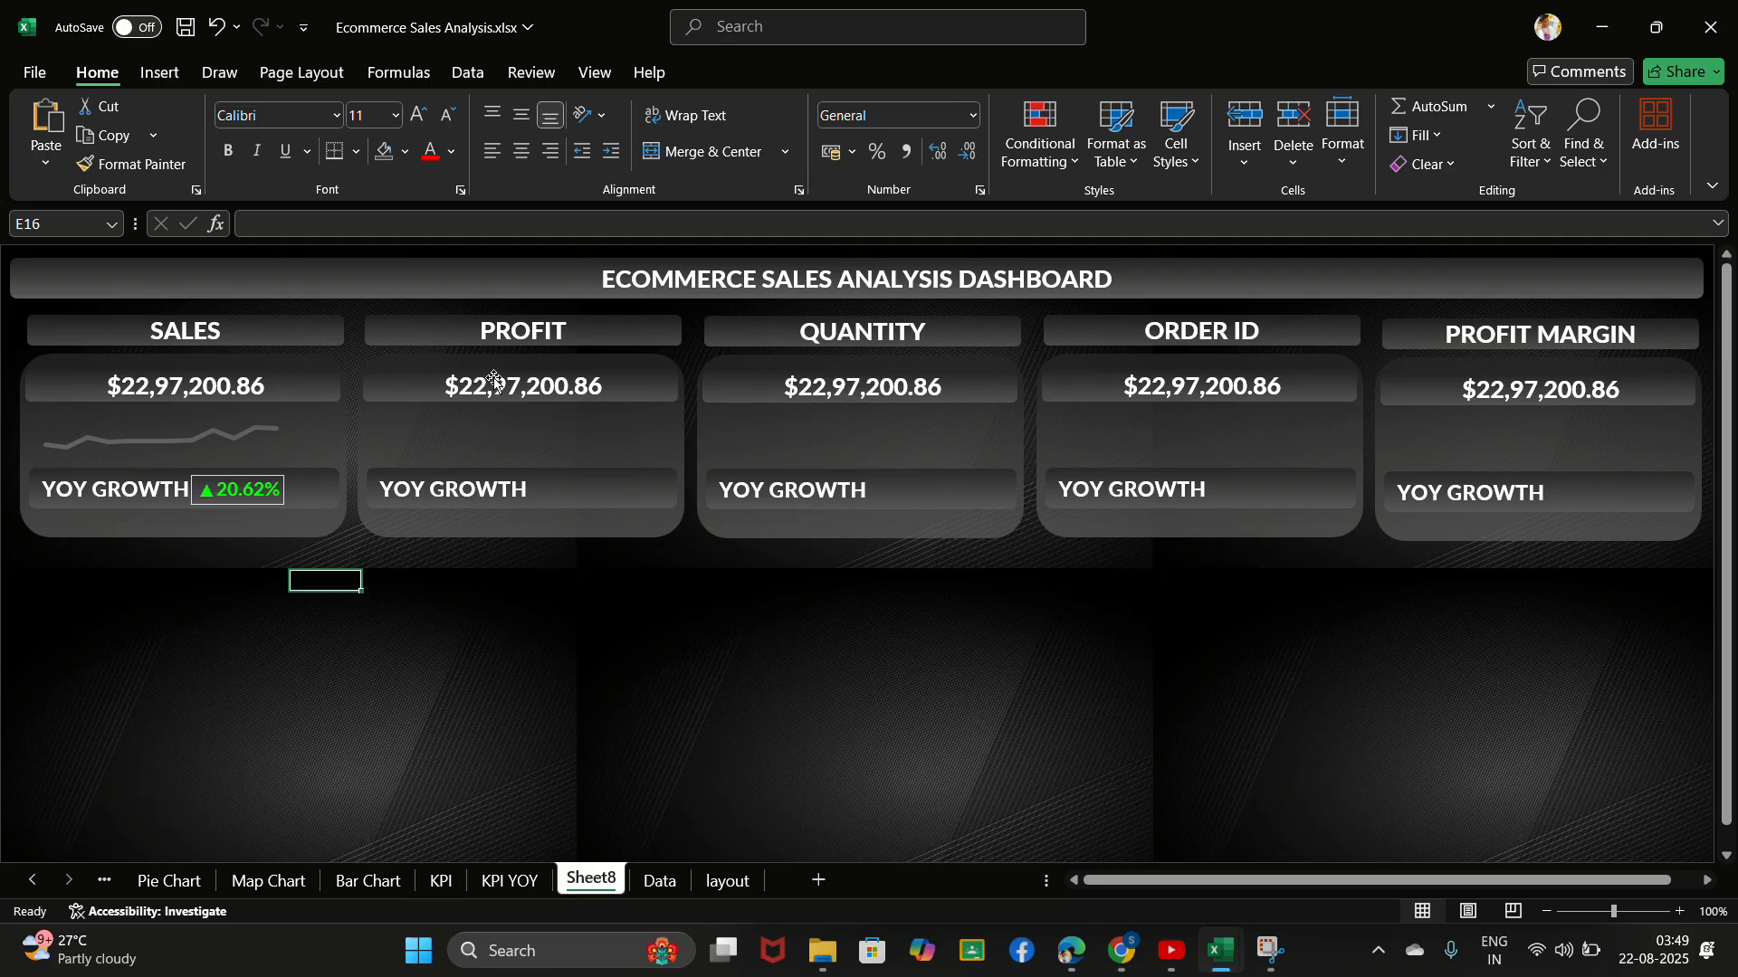
- Select the PROFIT card's value and check the profit total in cell E17 of the KPI sheet
left_click(579, 404)
left_click(579, 388)
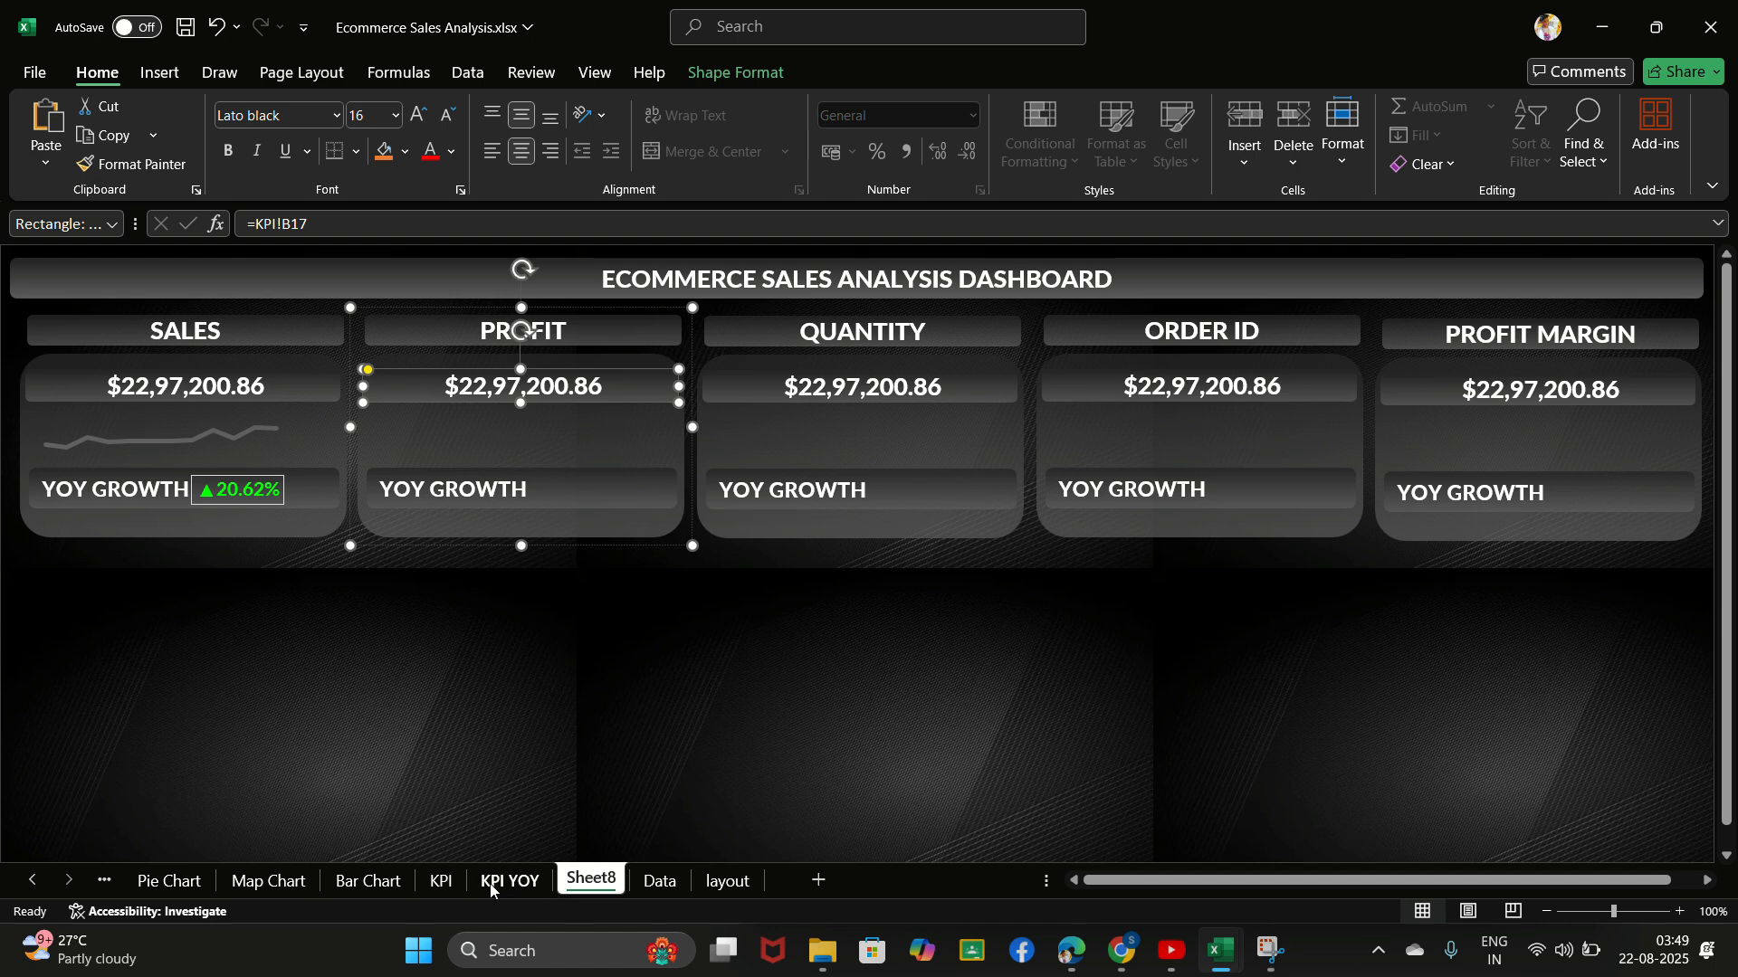
left_click(441, 881)
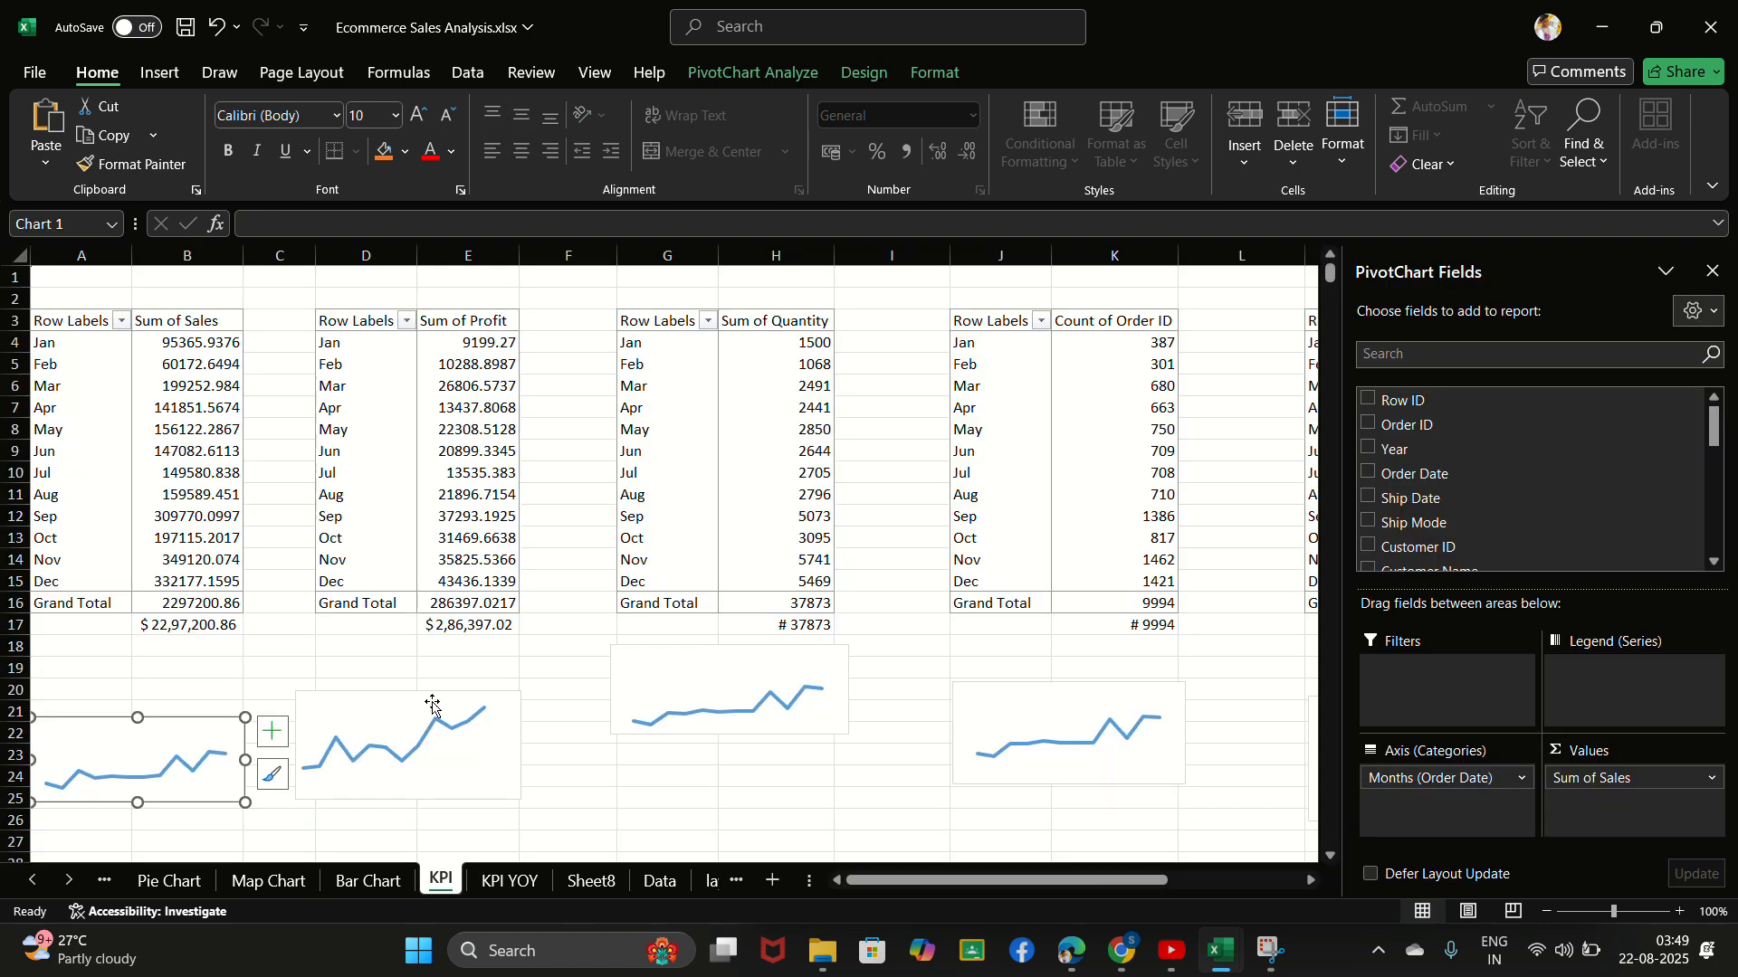
left_click(490, 628)
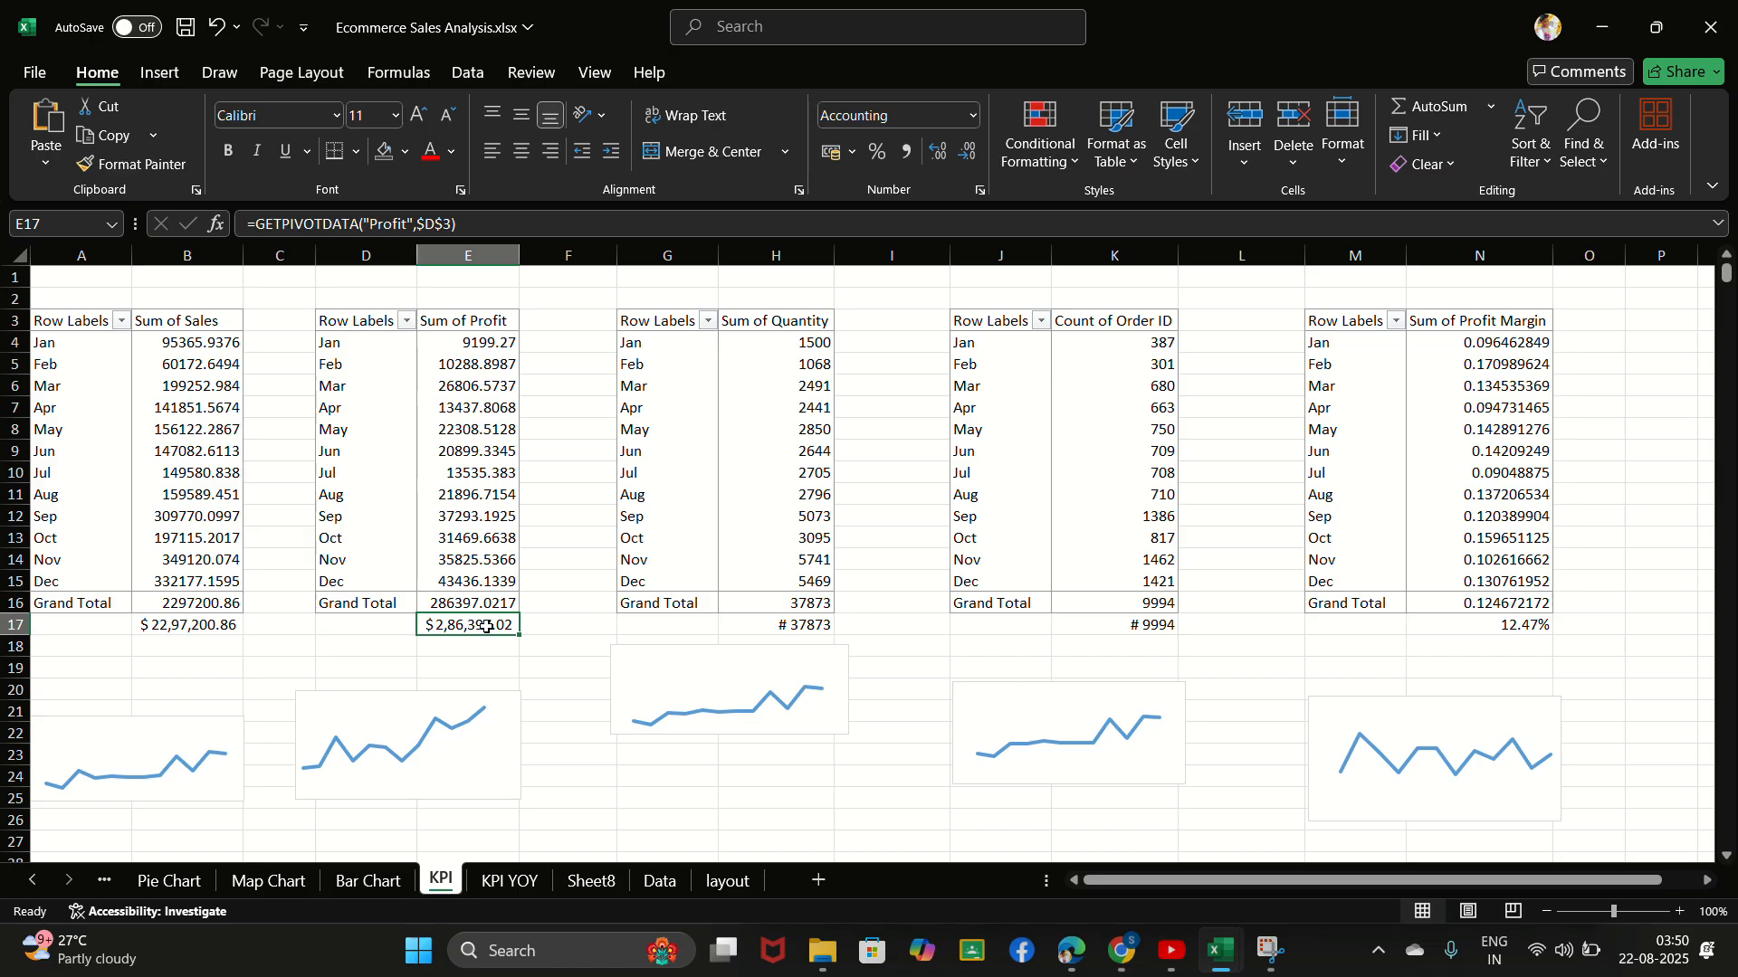
key("super+shift+s")
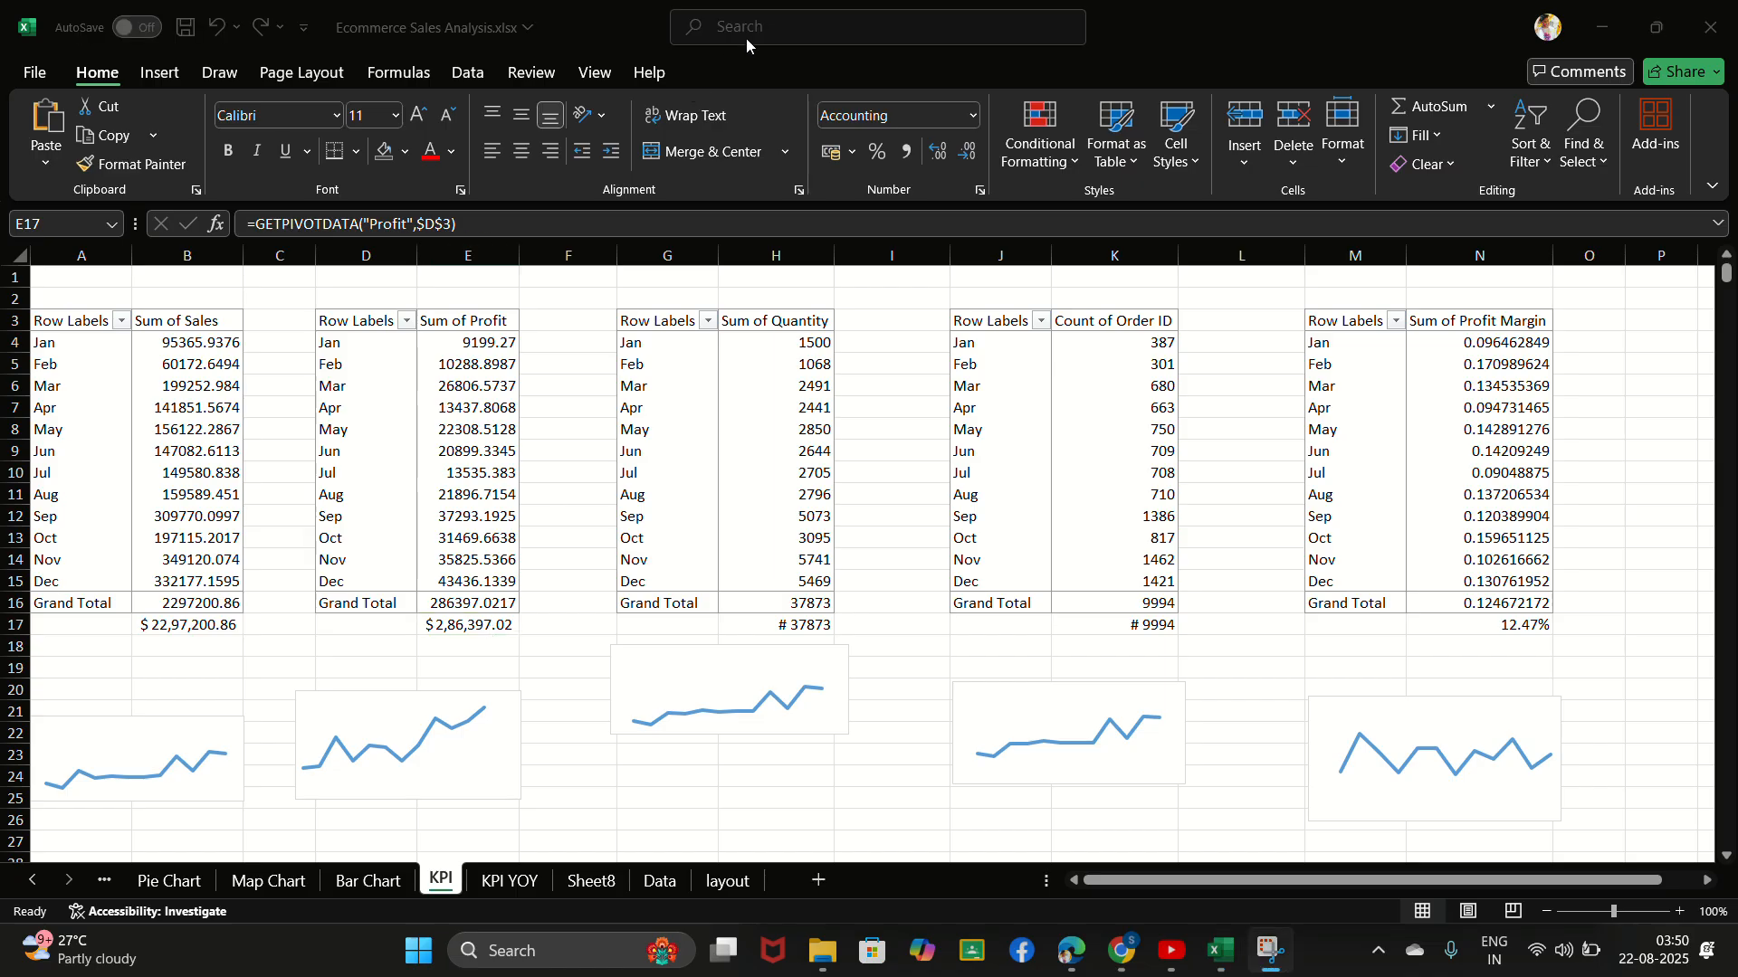
left_click(579, 875)
left_click(579, 879)
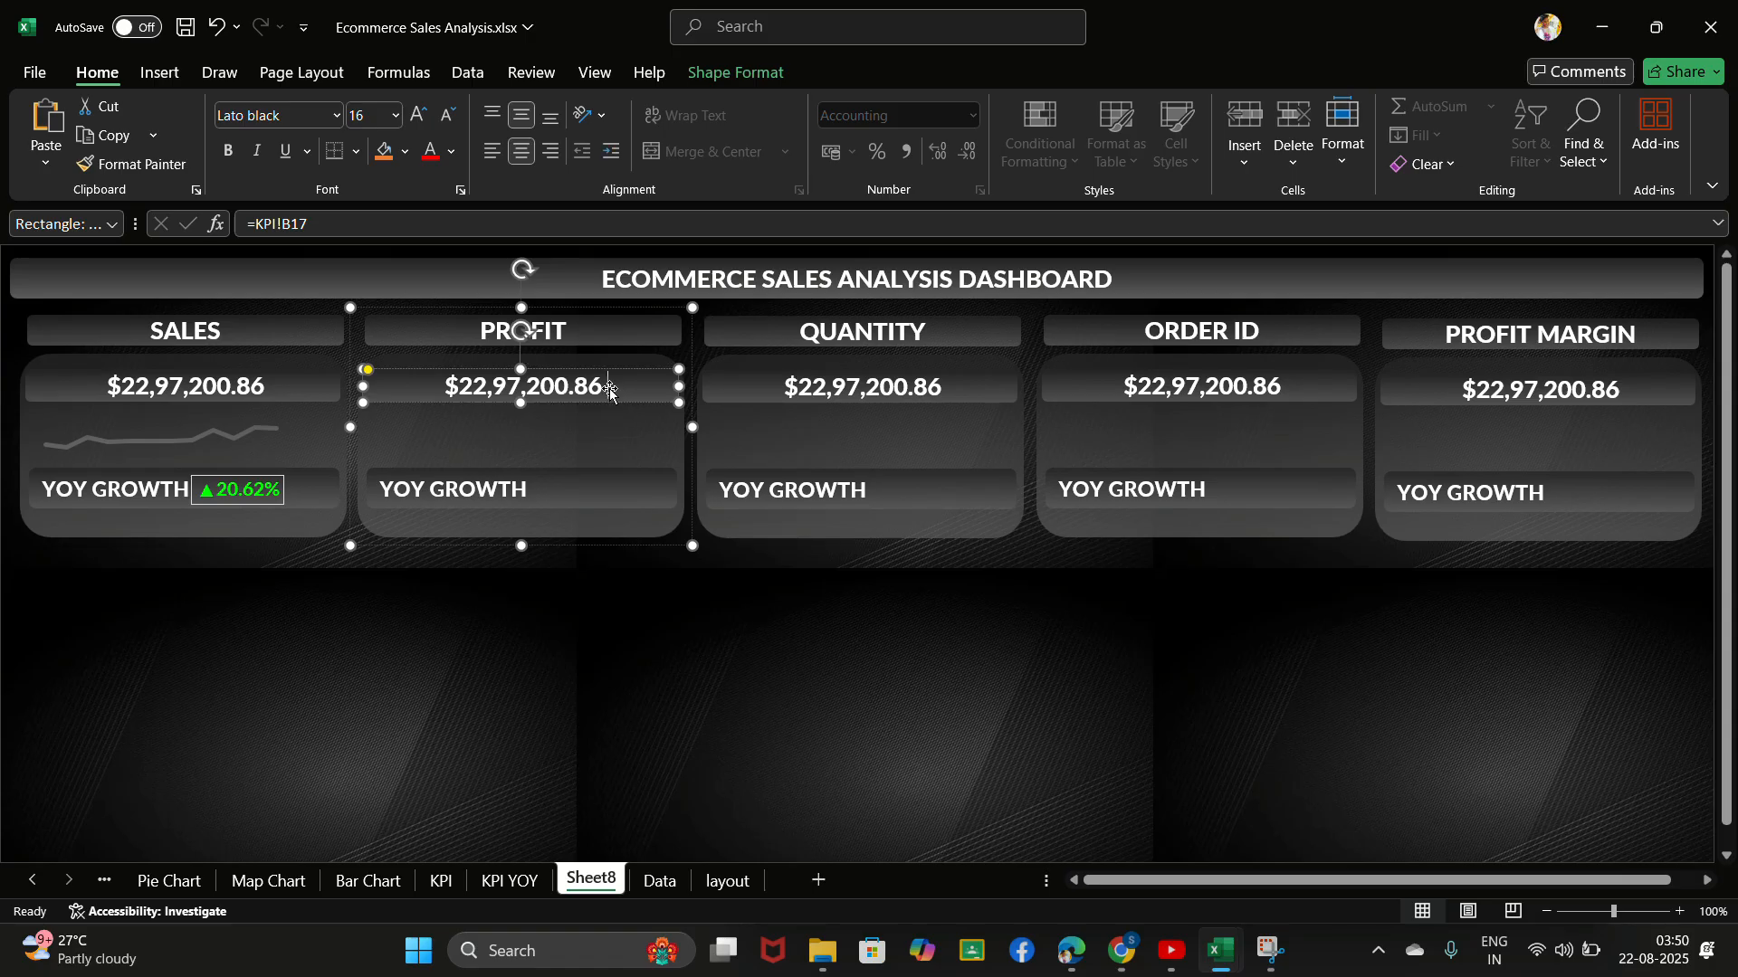
- Link the PROFIT card's value to cell E17 of the KPI sheet in place of the sales reference
key("BackSpace")
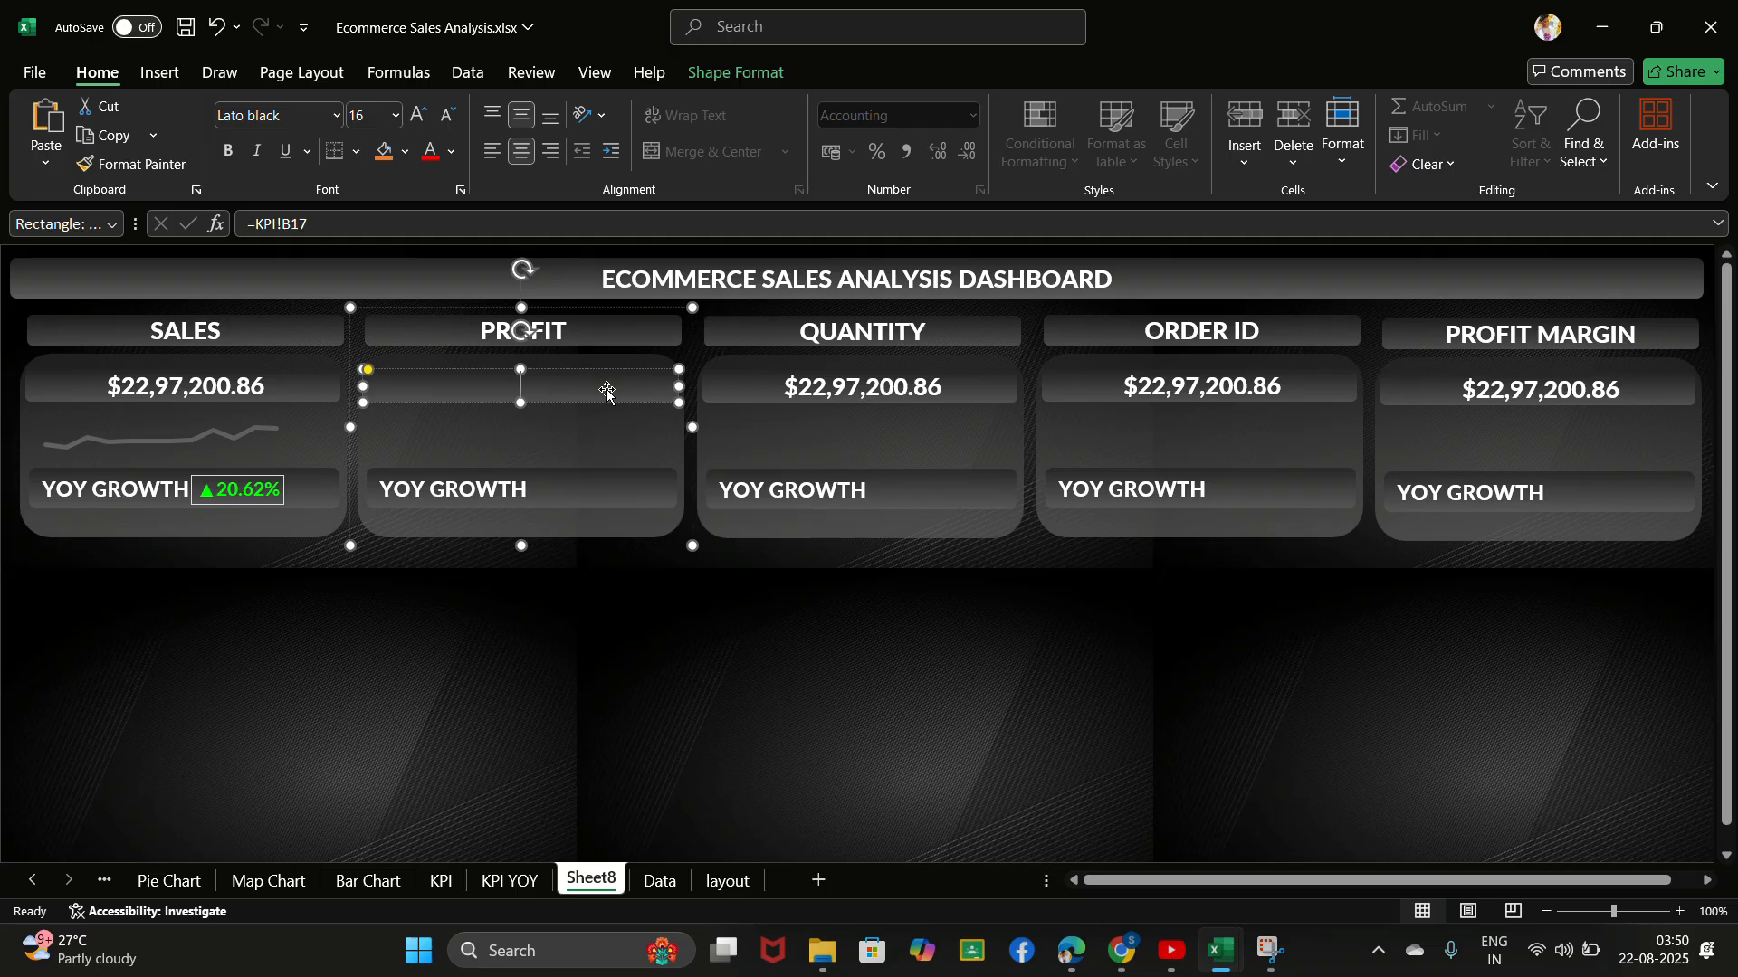
left_click(421, 223)
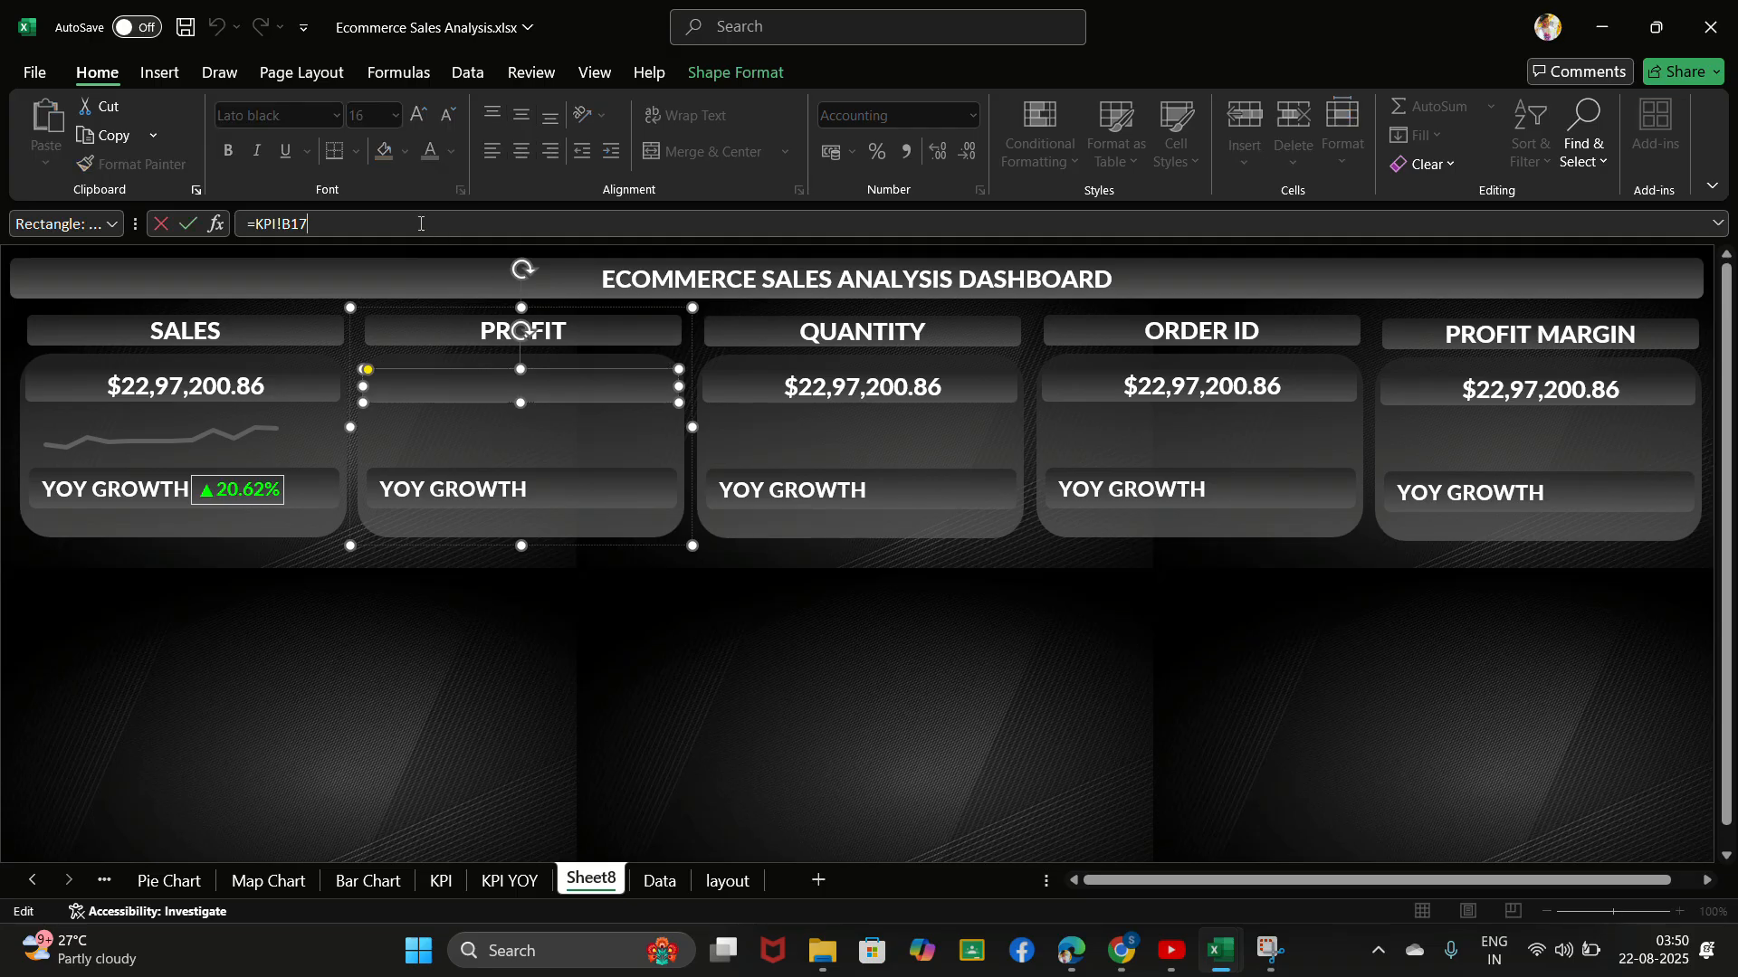
key("BackSpace")
key("BackSpace")
key("BackSpace")
key("BackSpace")
key("BackSpace")
key("BackSpace")
left_click(440, 881)
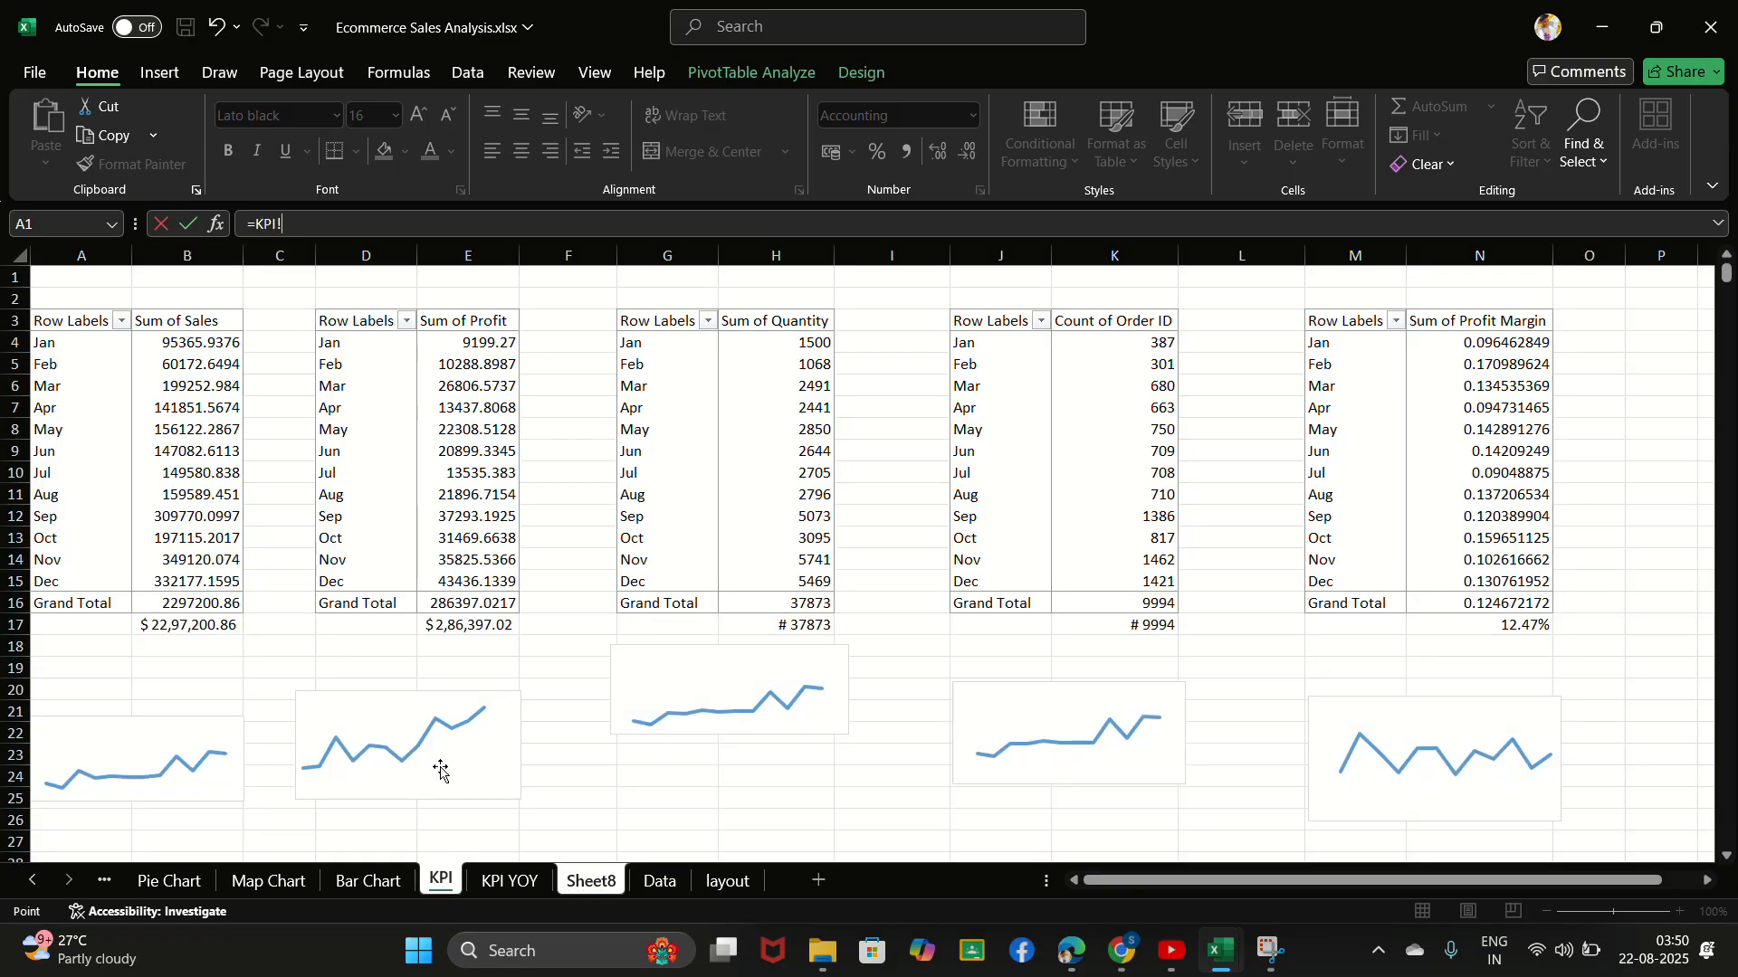
left_click(479, 626)
key("Return")
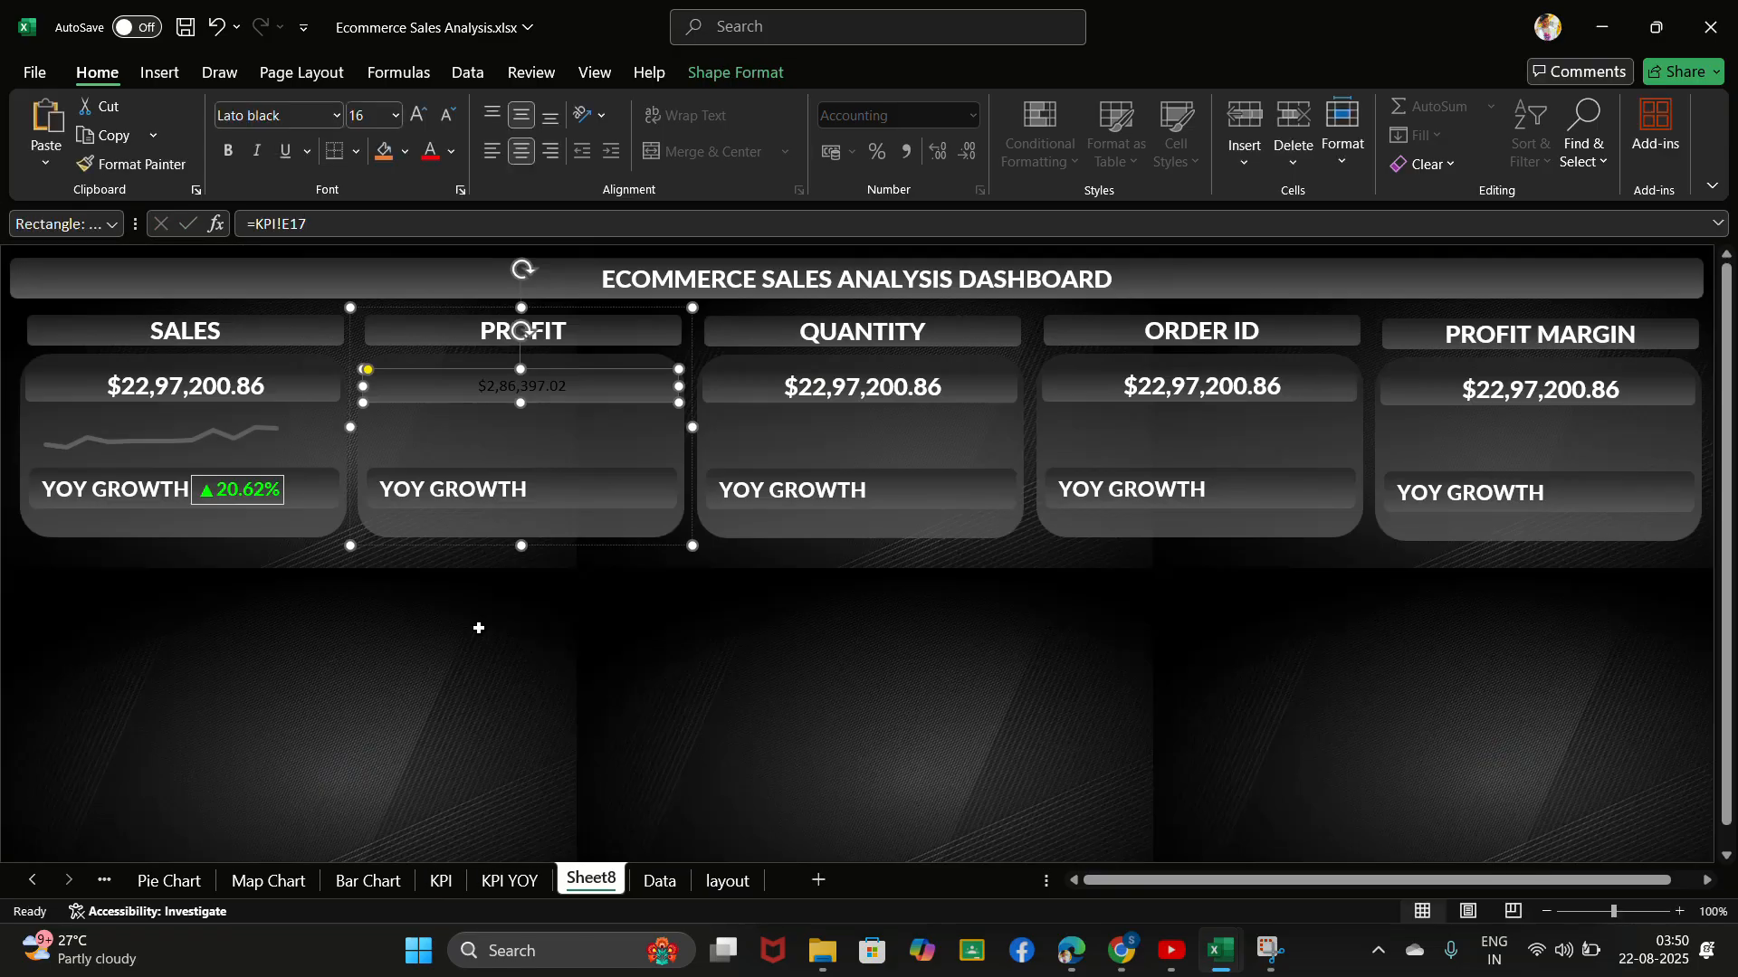
- Copy the formatting of the SALES card's value onto the PROFIT card
left_click(238, 391)
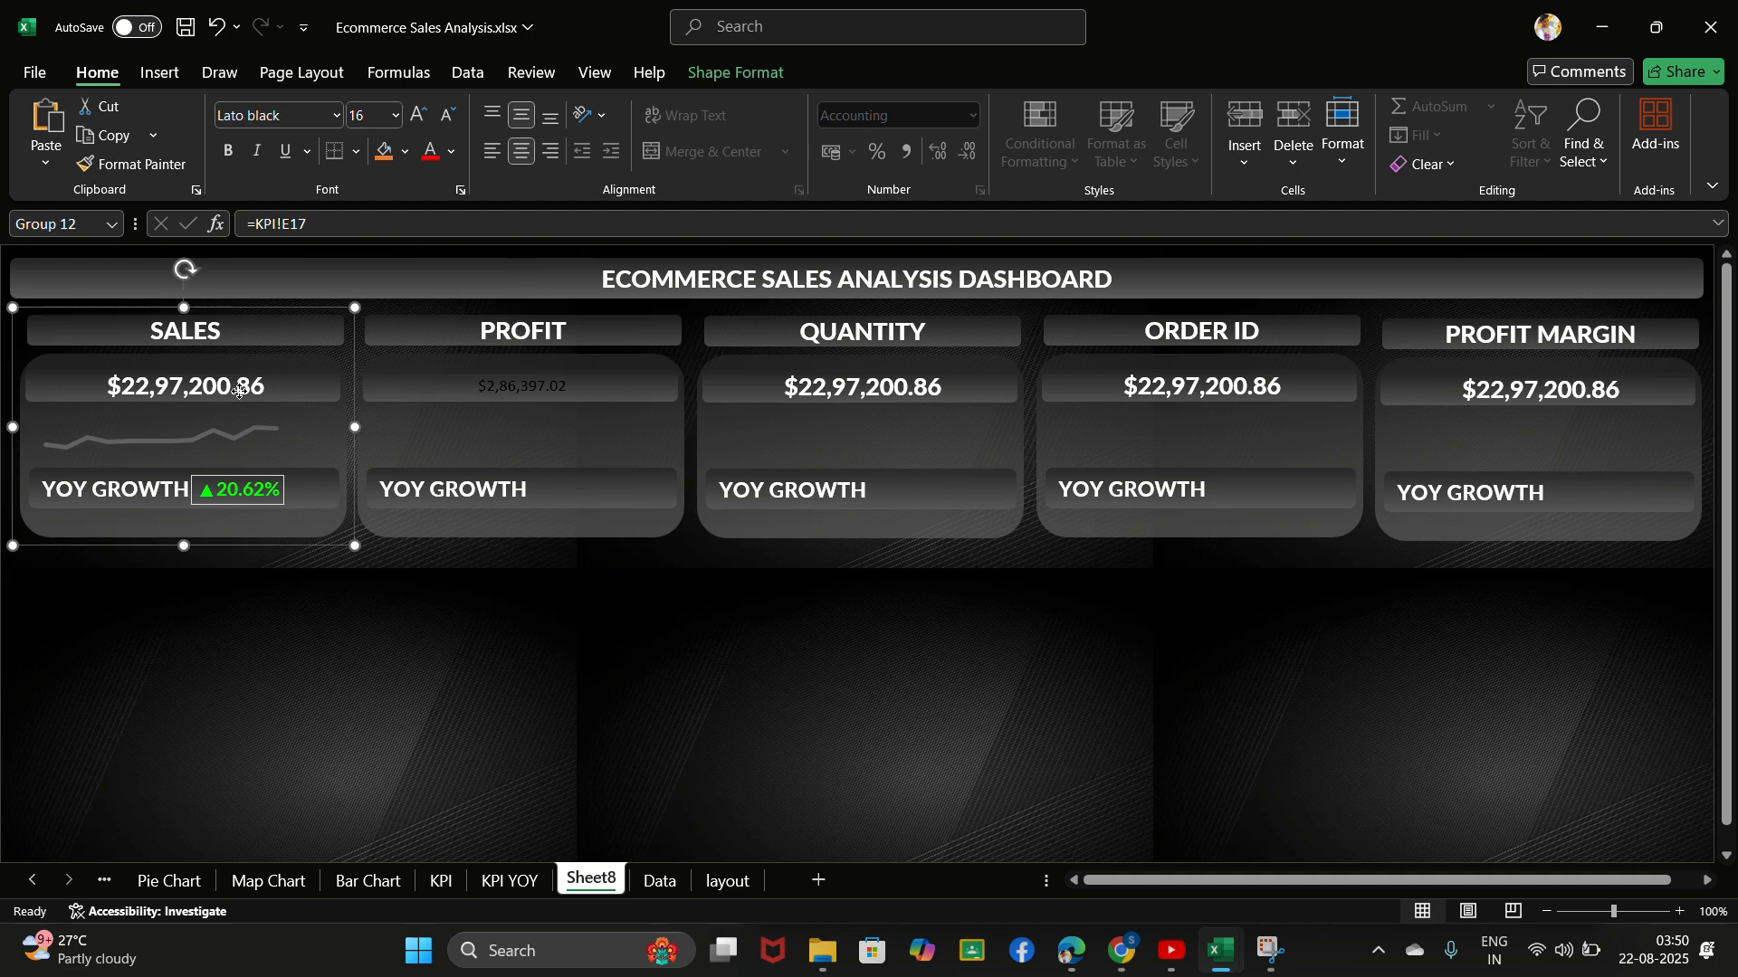
left_click(239, 391)
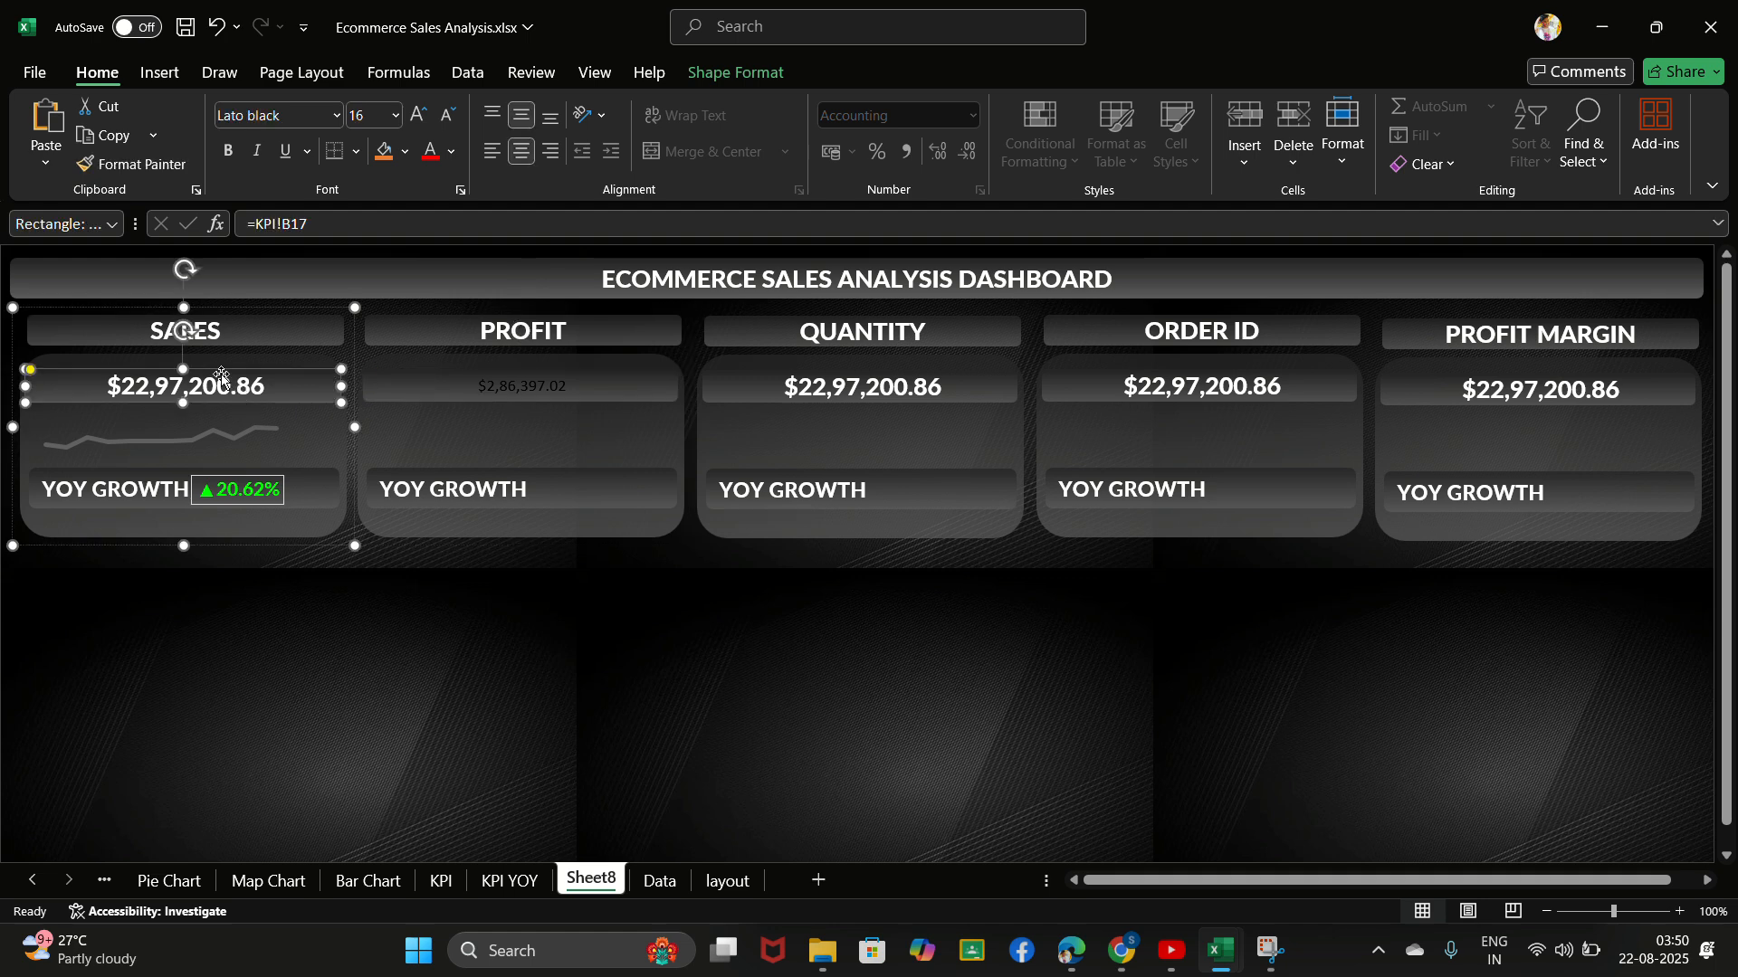
left_click(107, 161)
left_click(482, 388)
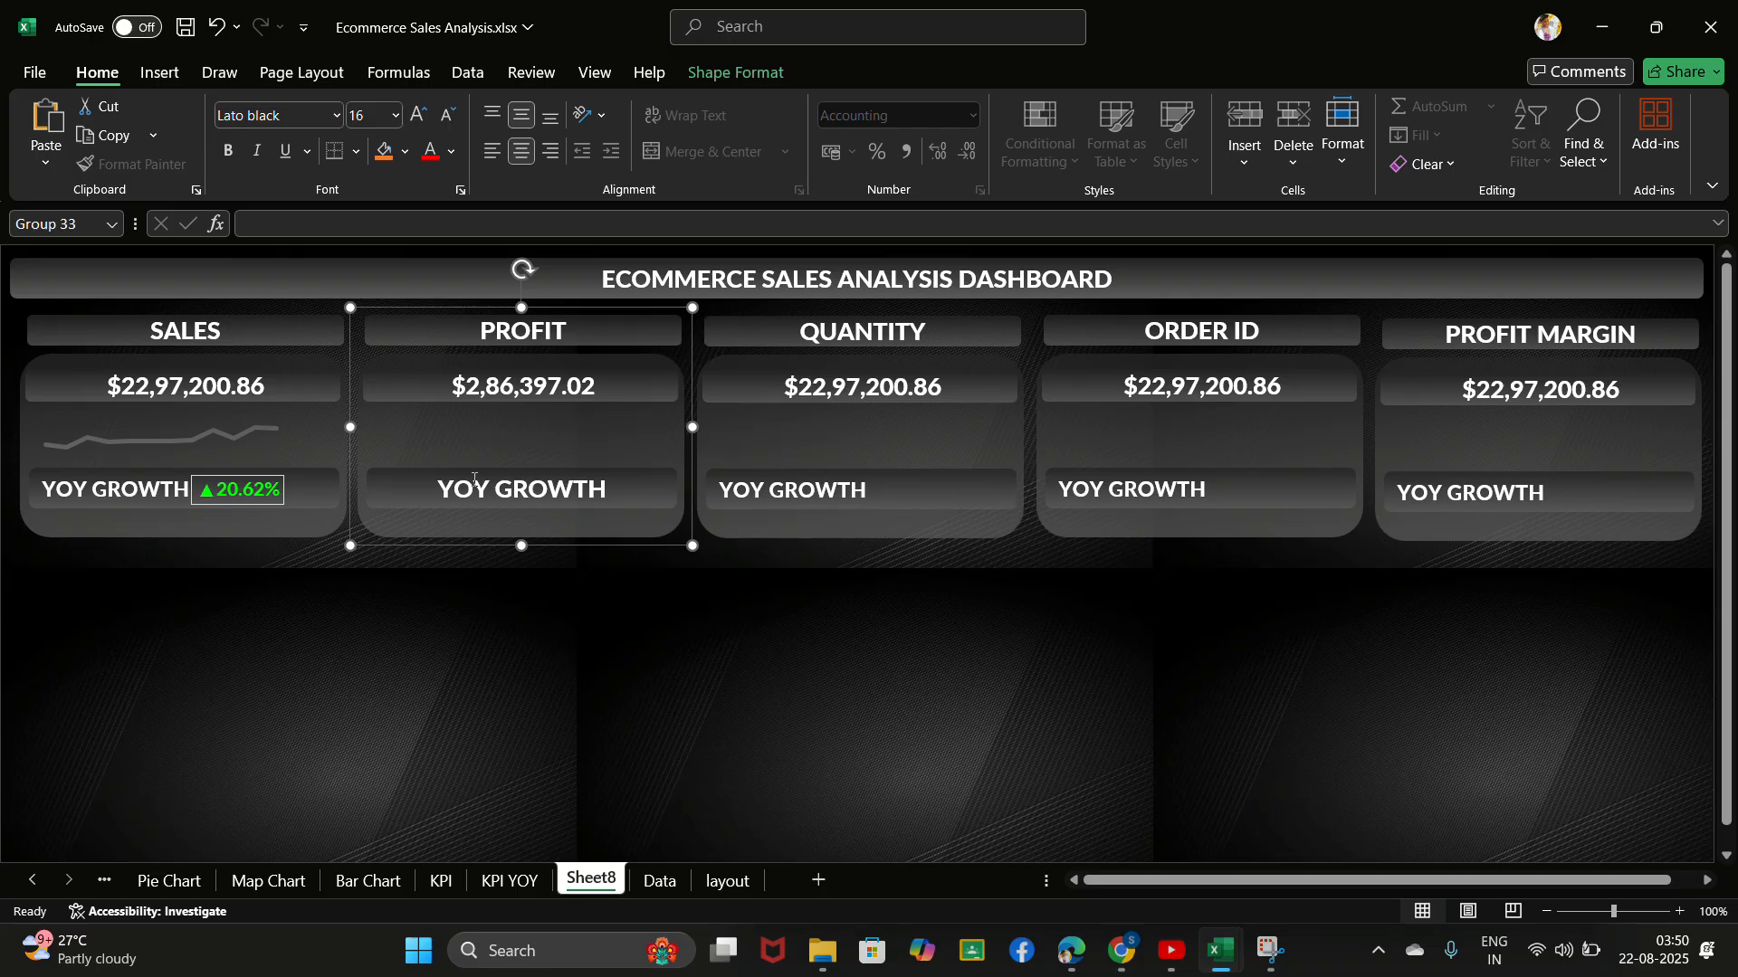
- Link the QUANTITY card's value to the quantity total in cell H17 of the KPI sheet
left_click(886, 382)
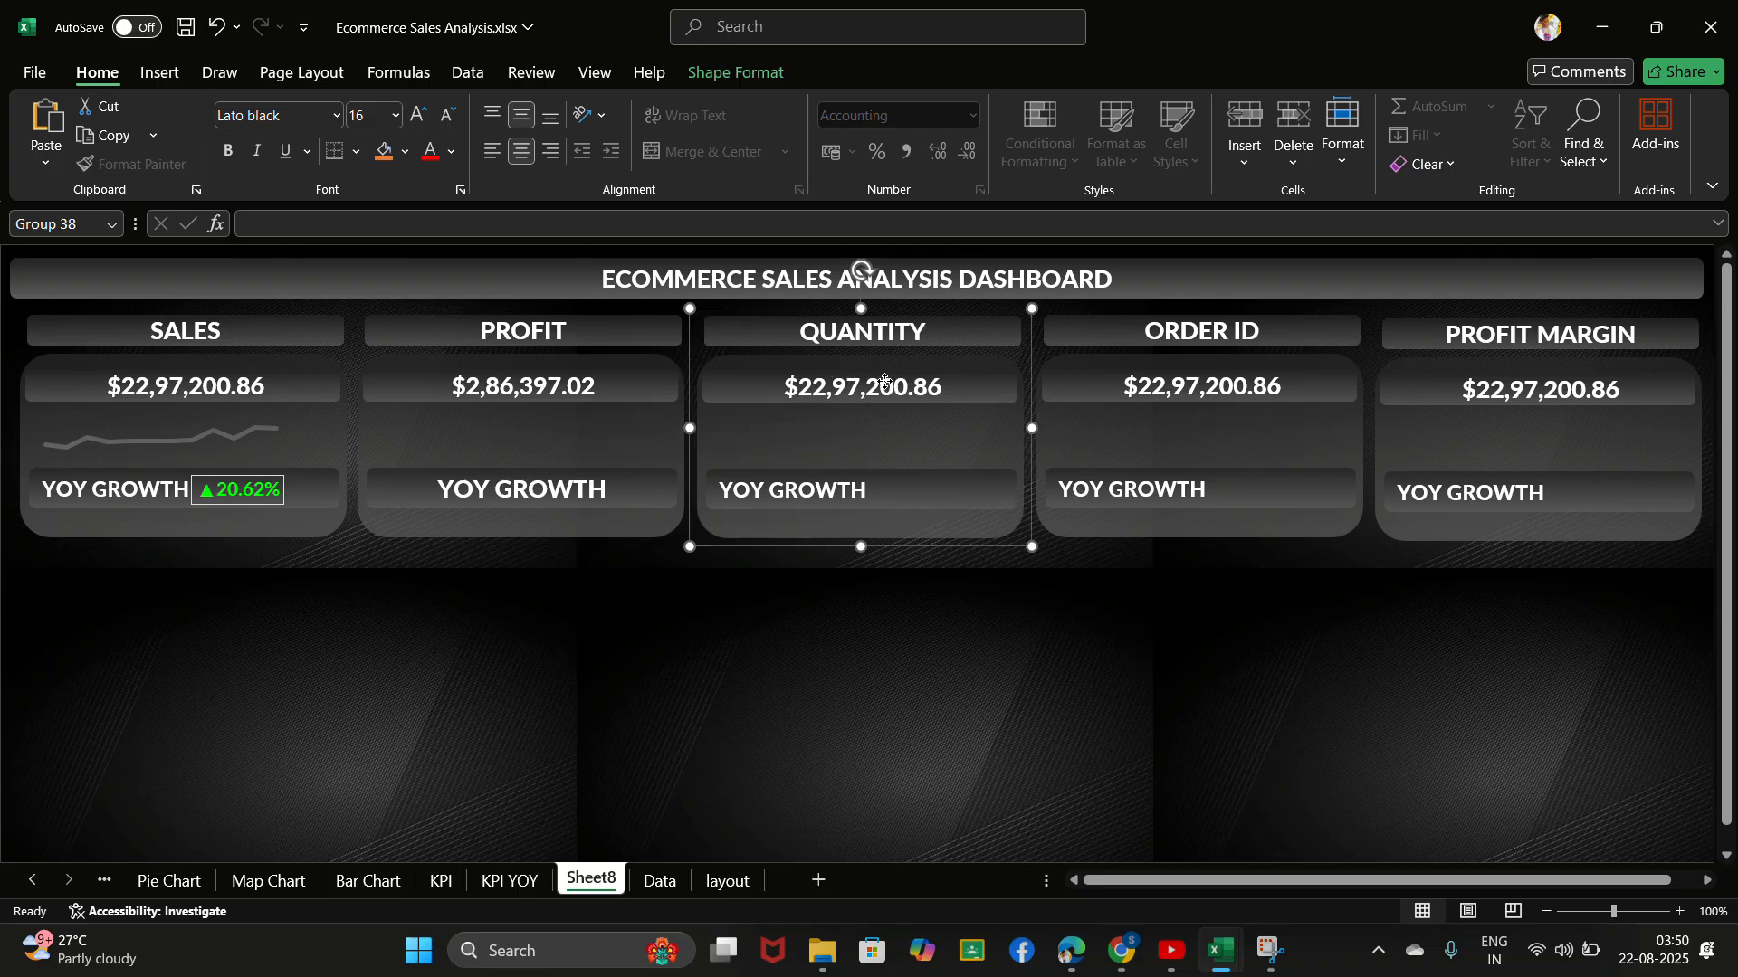
left_click(886, 384)
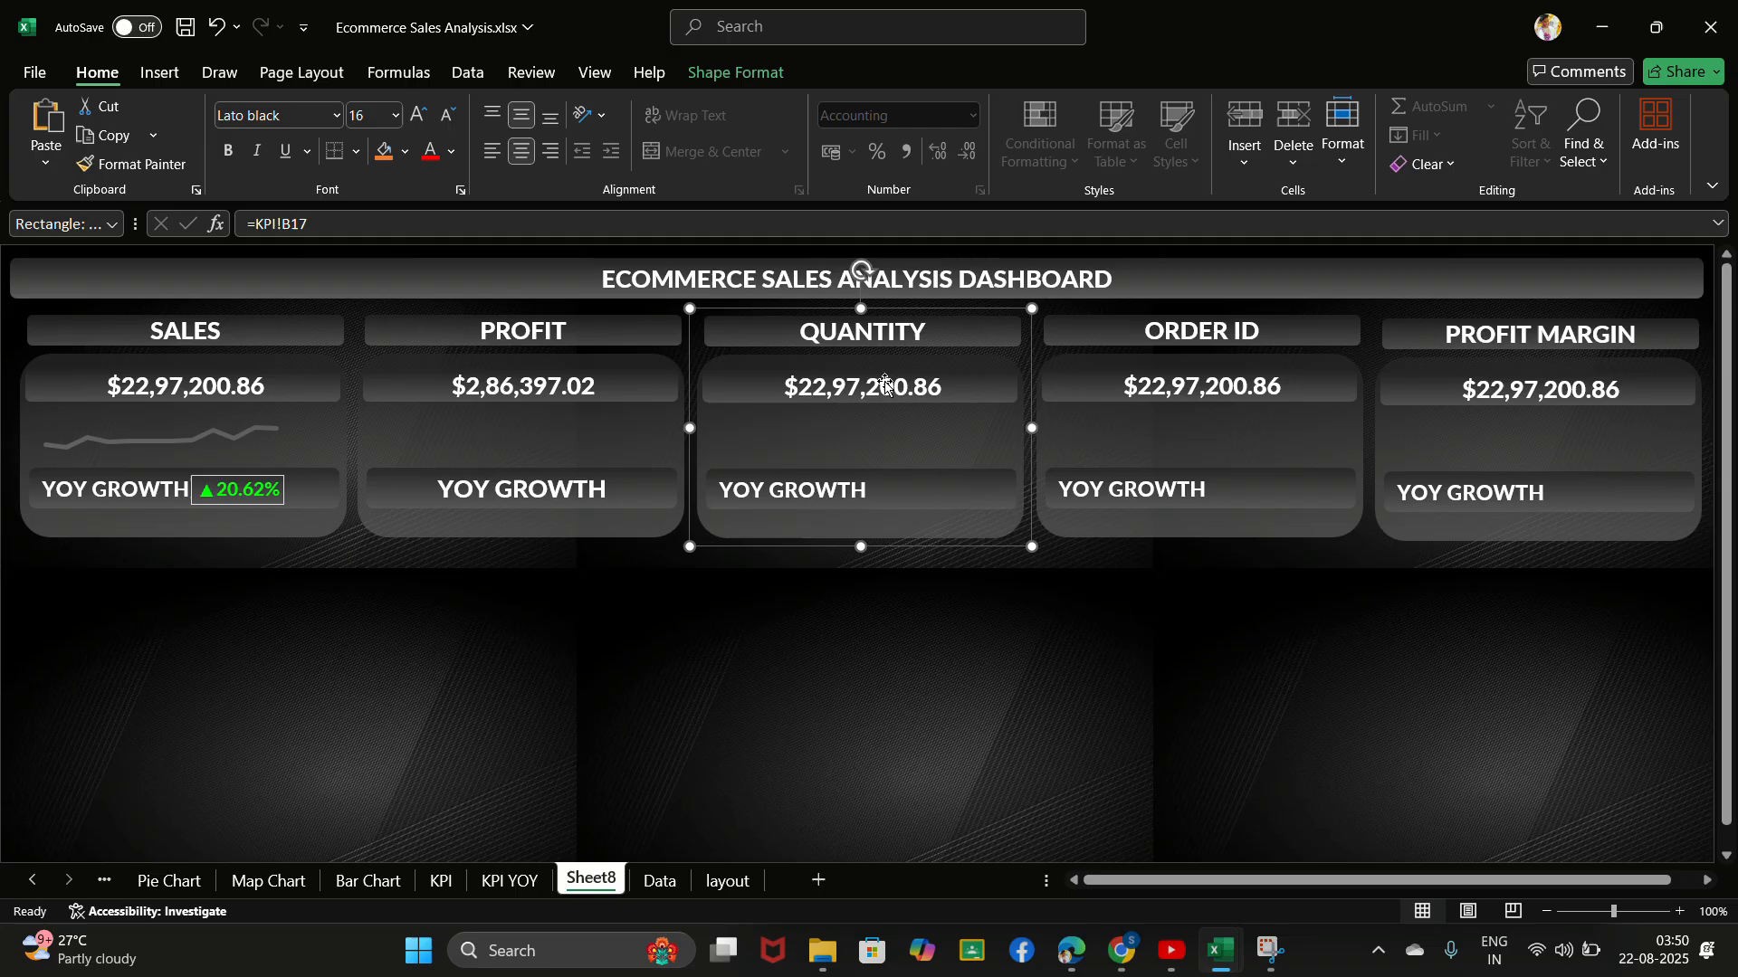
left_click(961, 389)
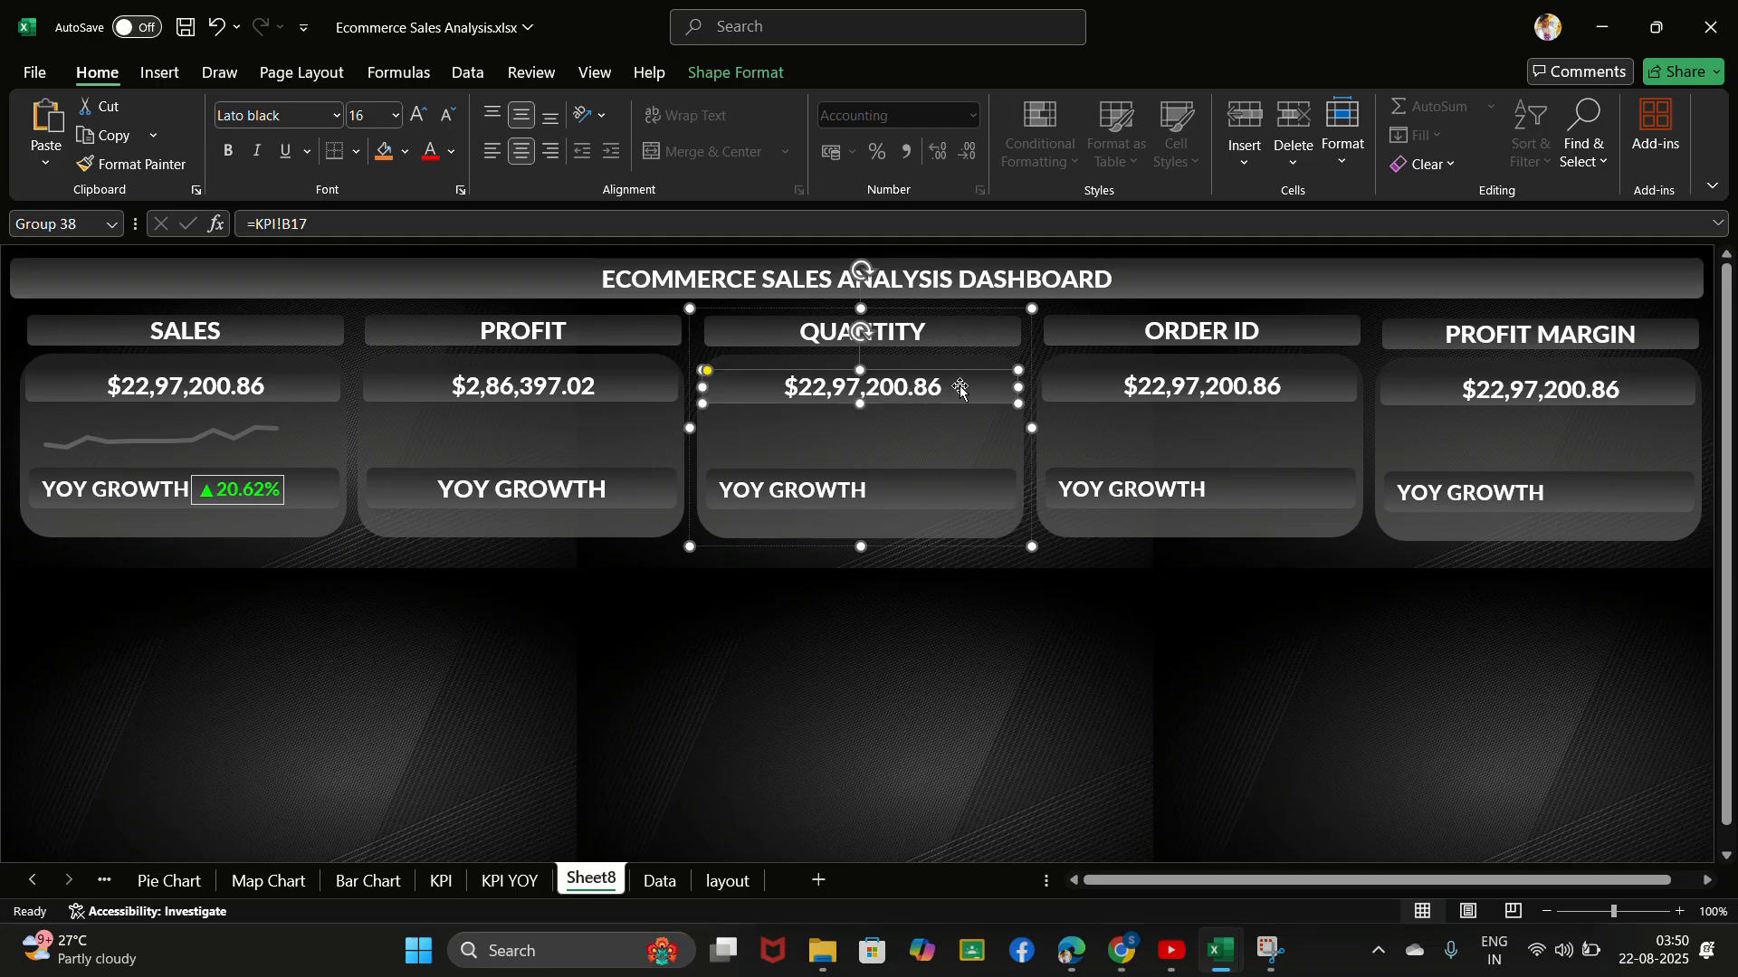
key("Delete")
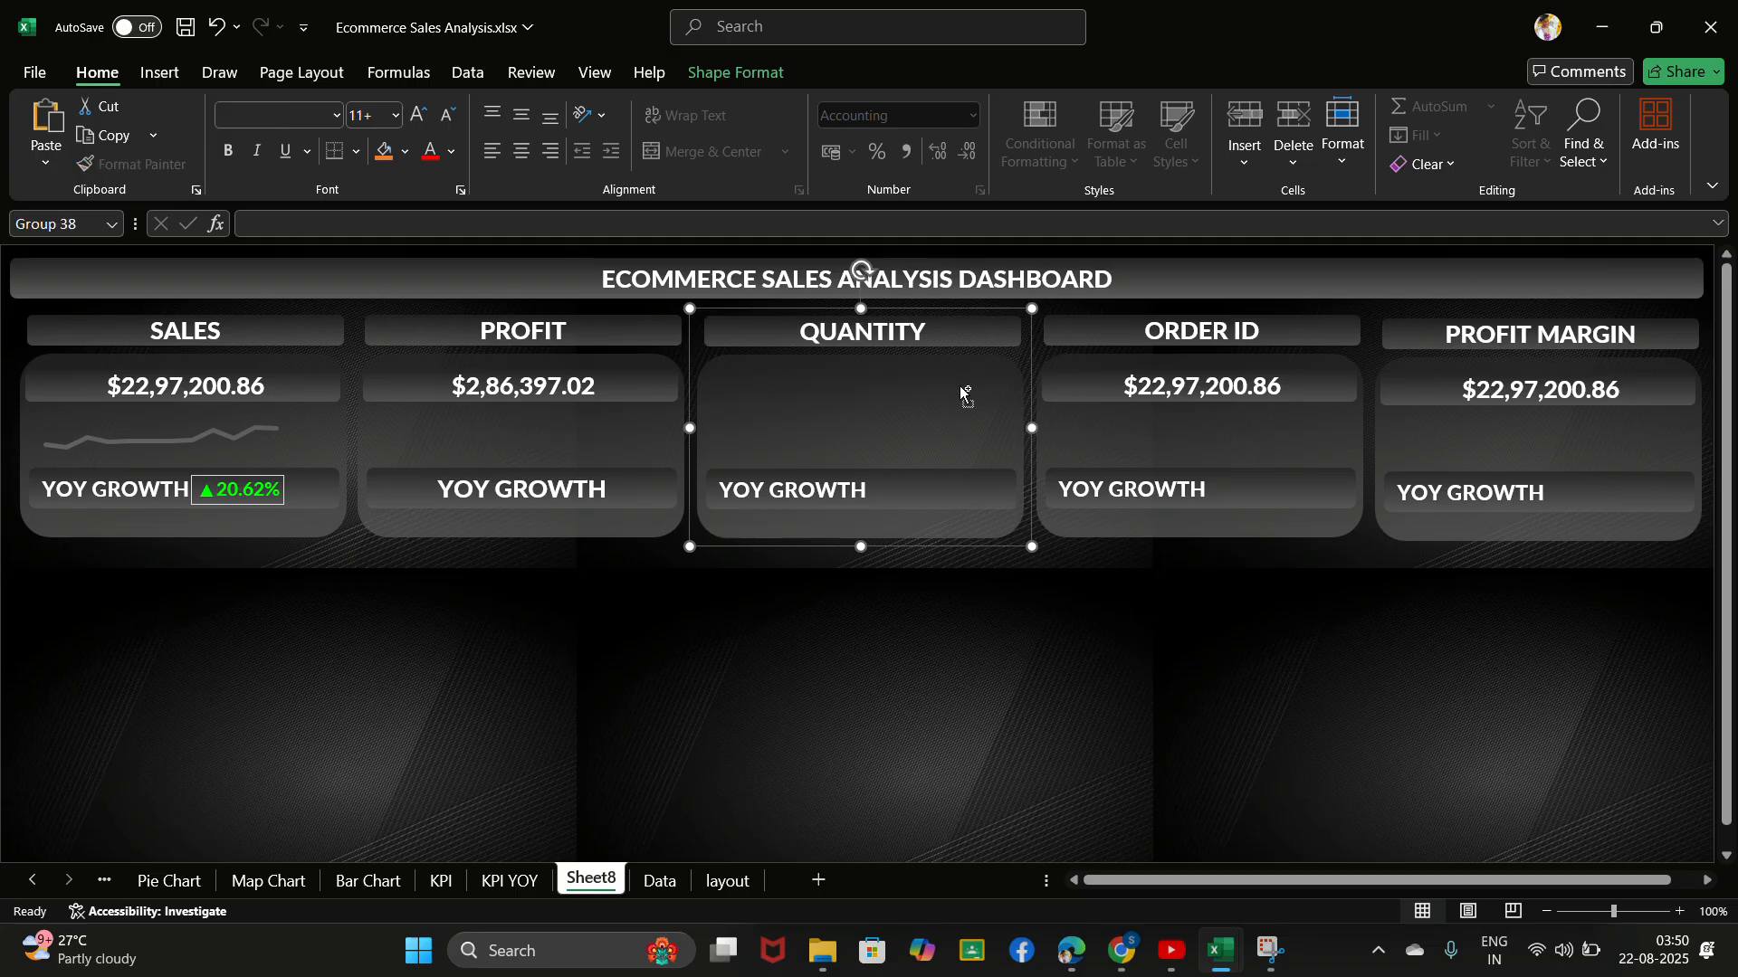
key("ctrl+z")
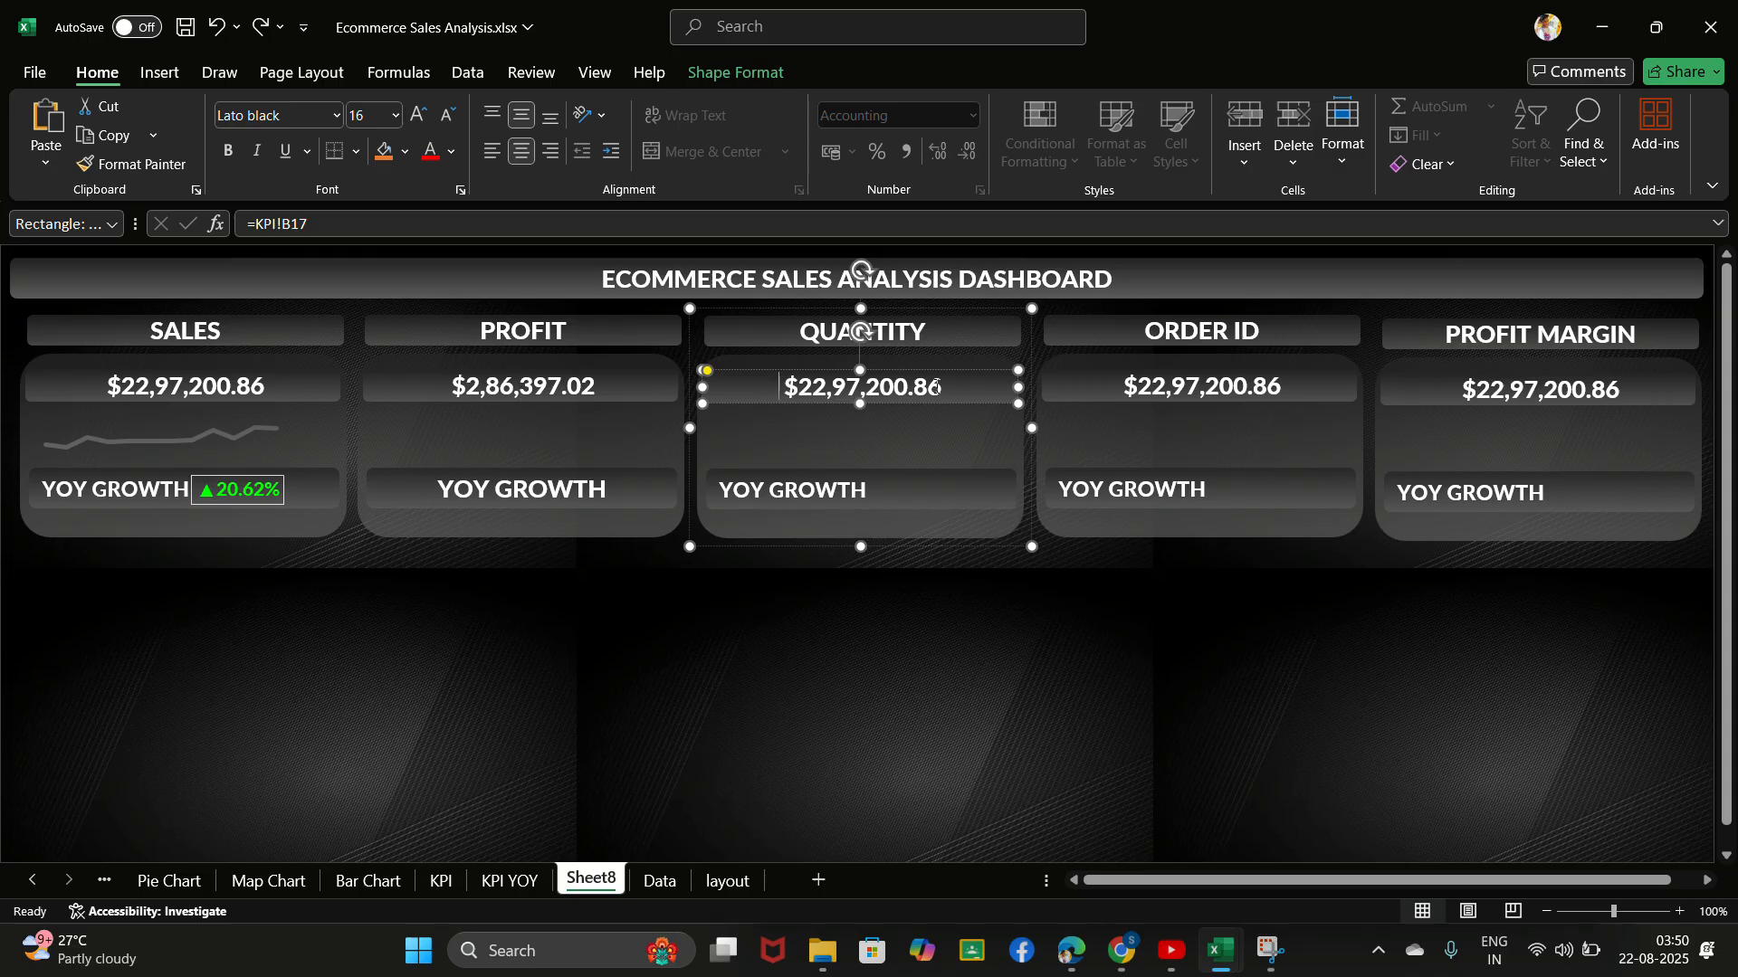
key("Delete")
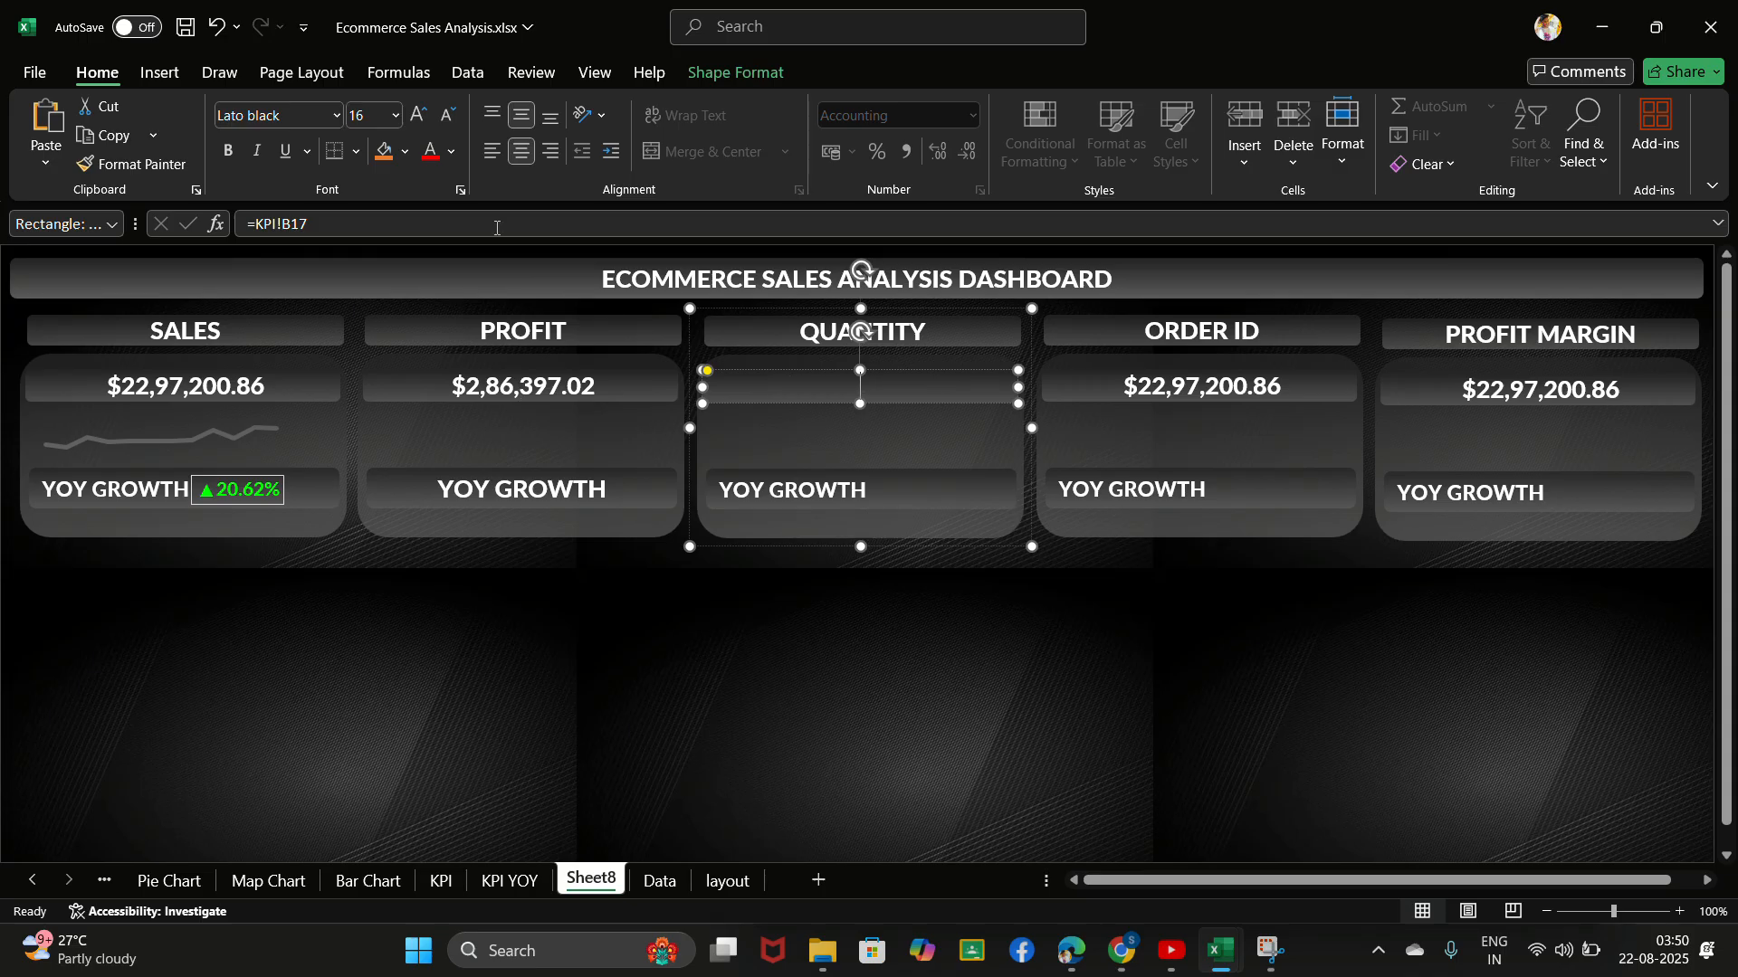
left_click(489, 218)
key("BackSpace")
key("BackSpace")
key("BackSpace")
key("BackSpace")
key("BackSpace")
key("BackSpace")
key("BackSpace")
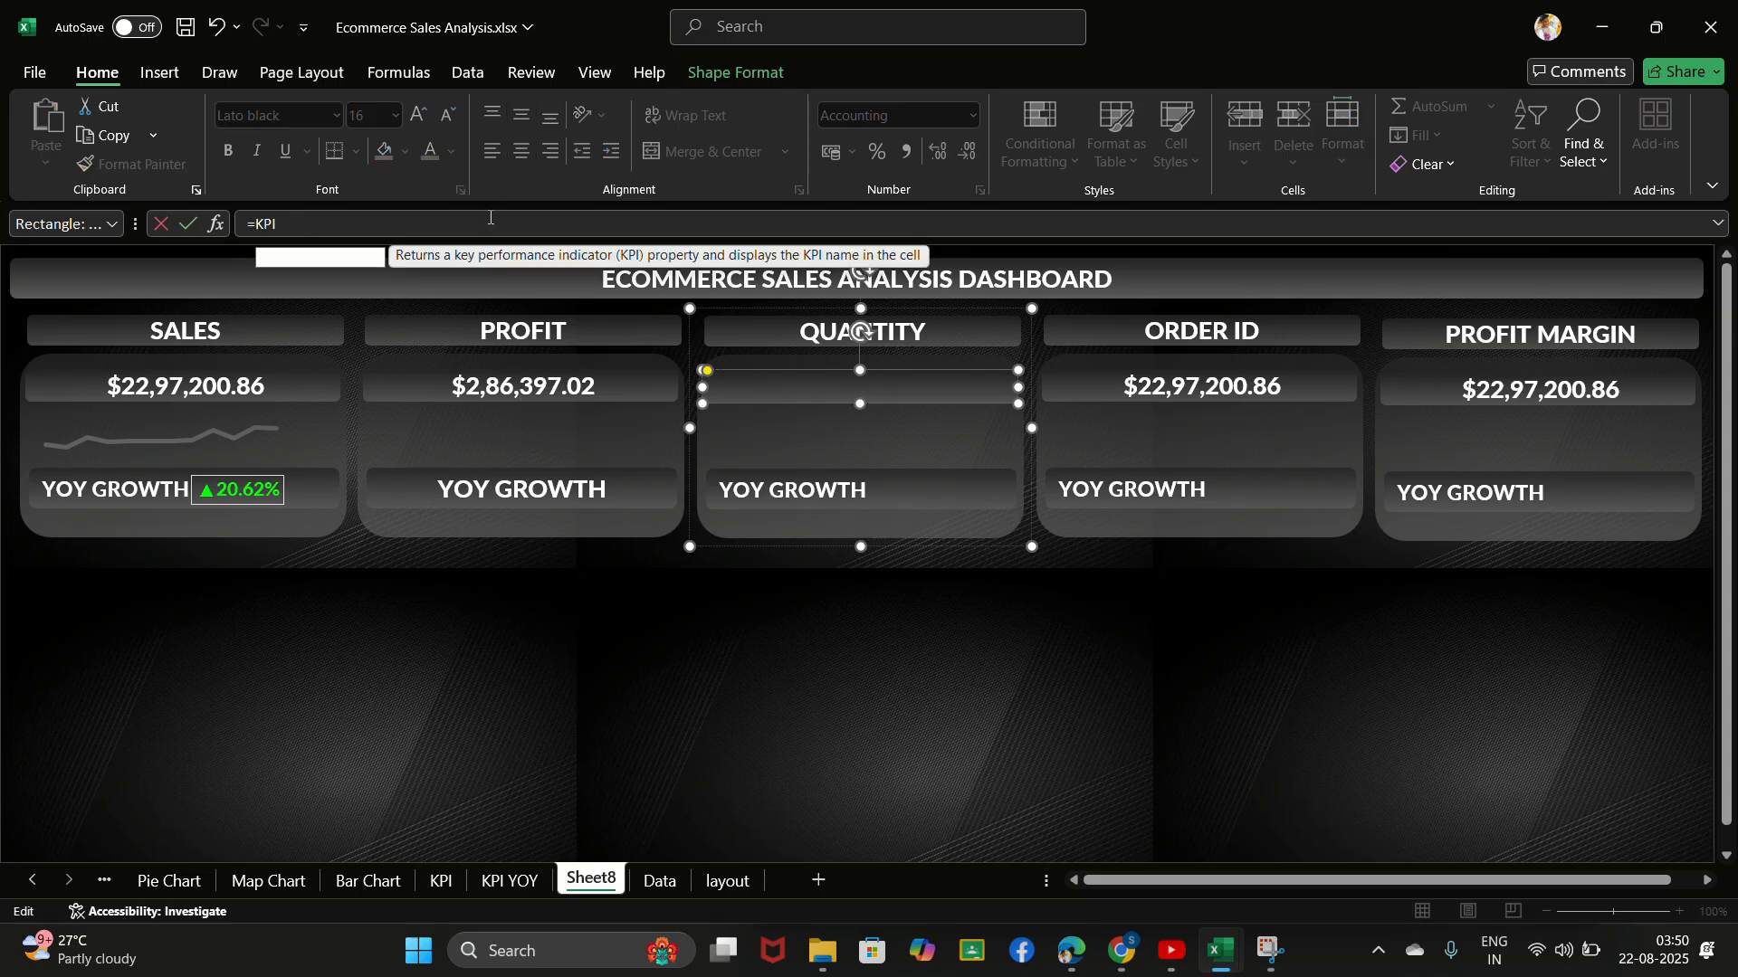
left_click(443, 881)
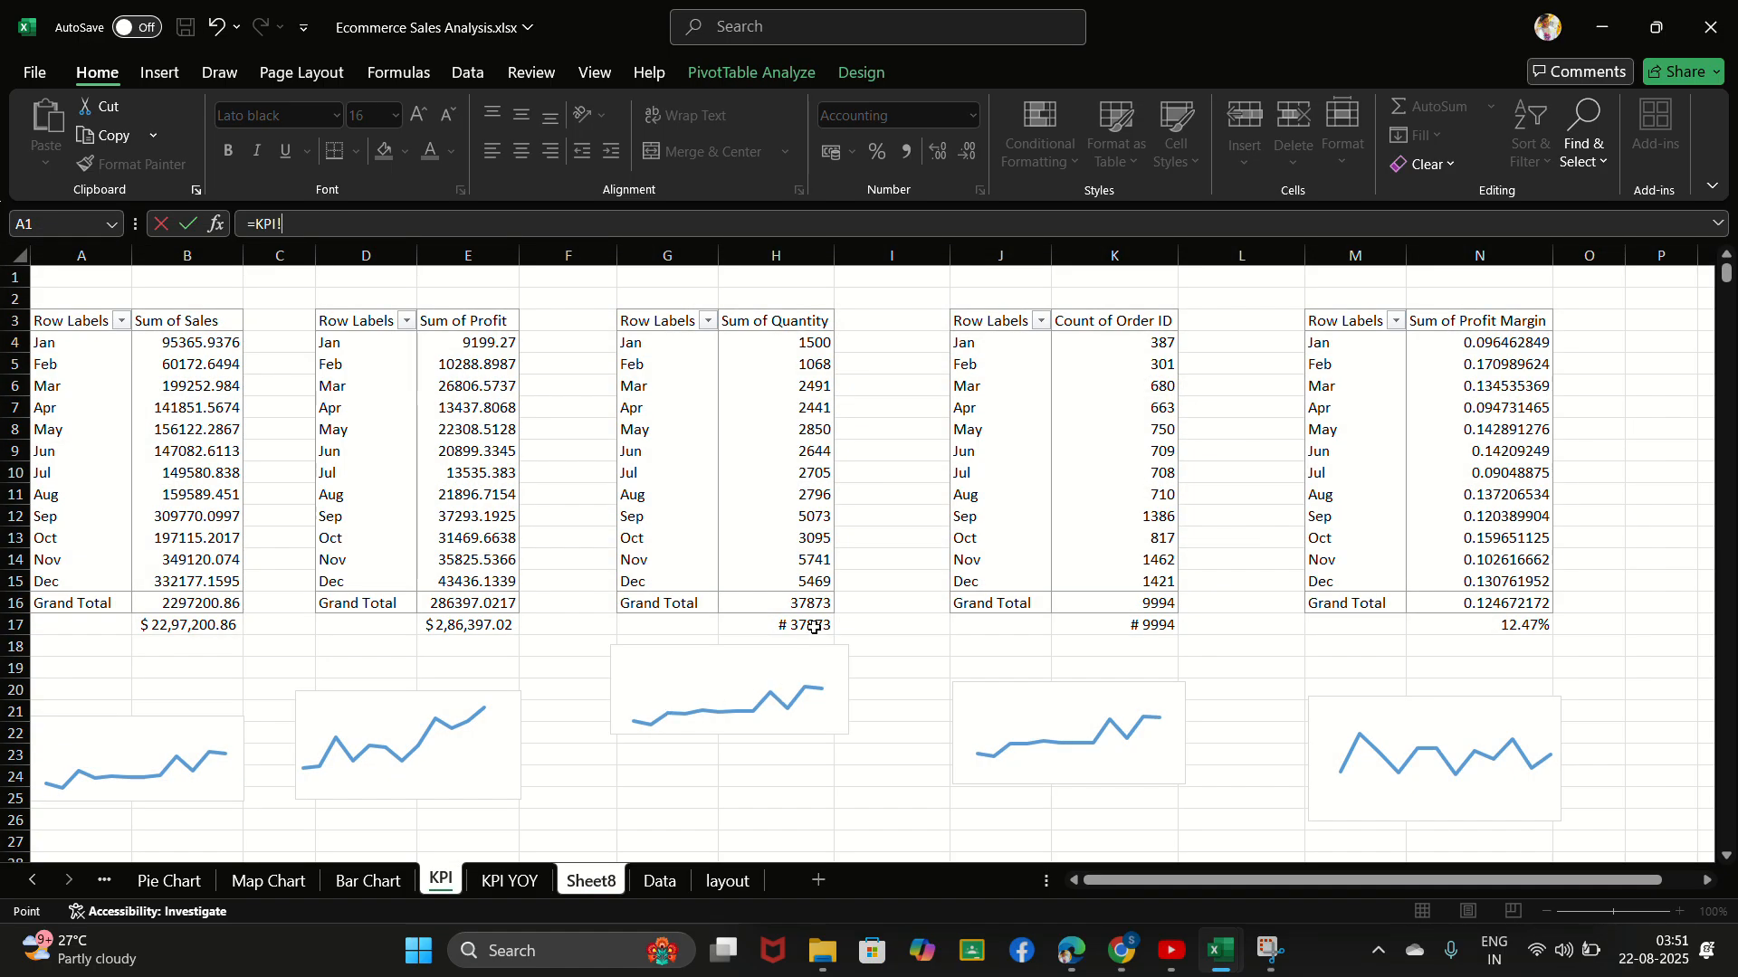
left_click(813, 627)
key("Return")
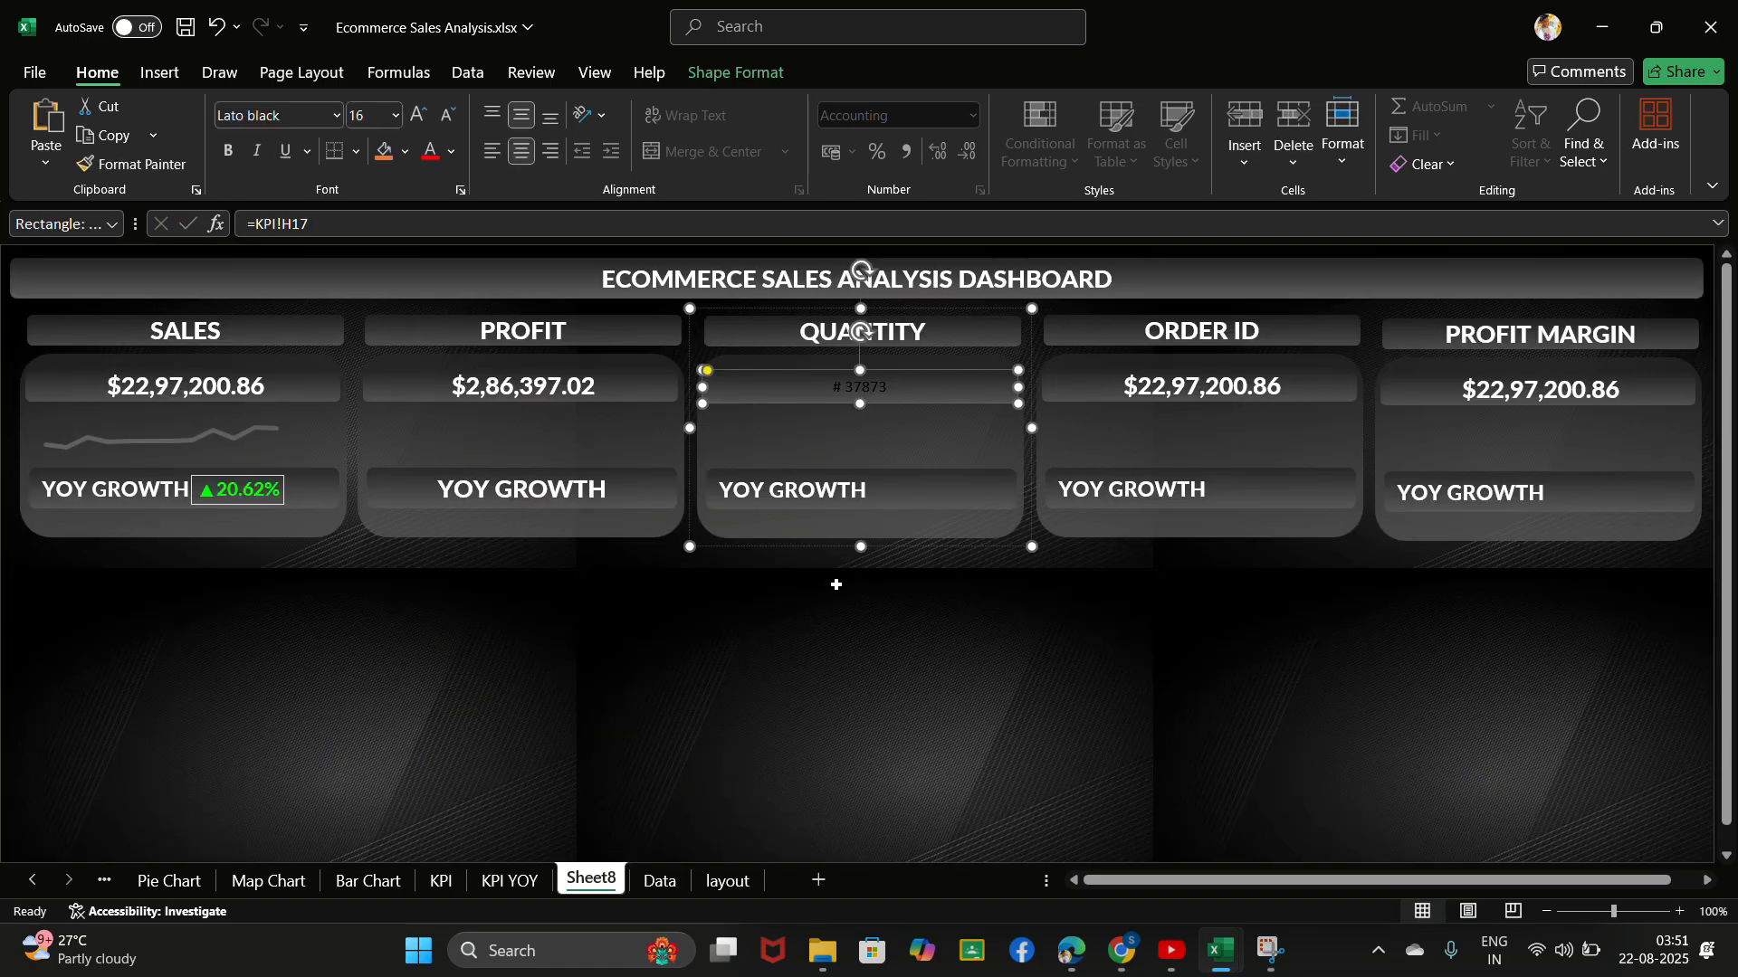
- Copy the formatting of the PROFIT card's value onto the QUANTITY card
left_click(505, 371)
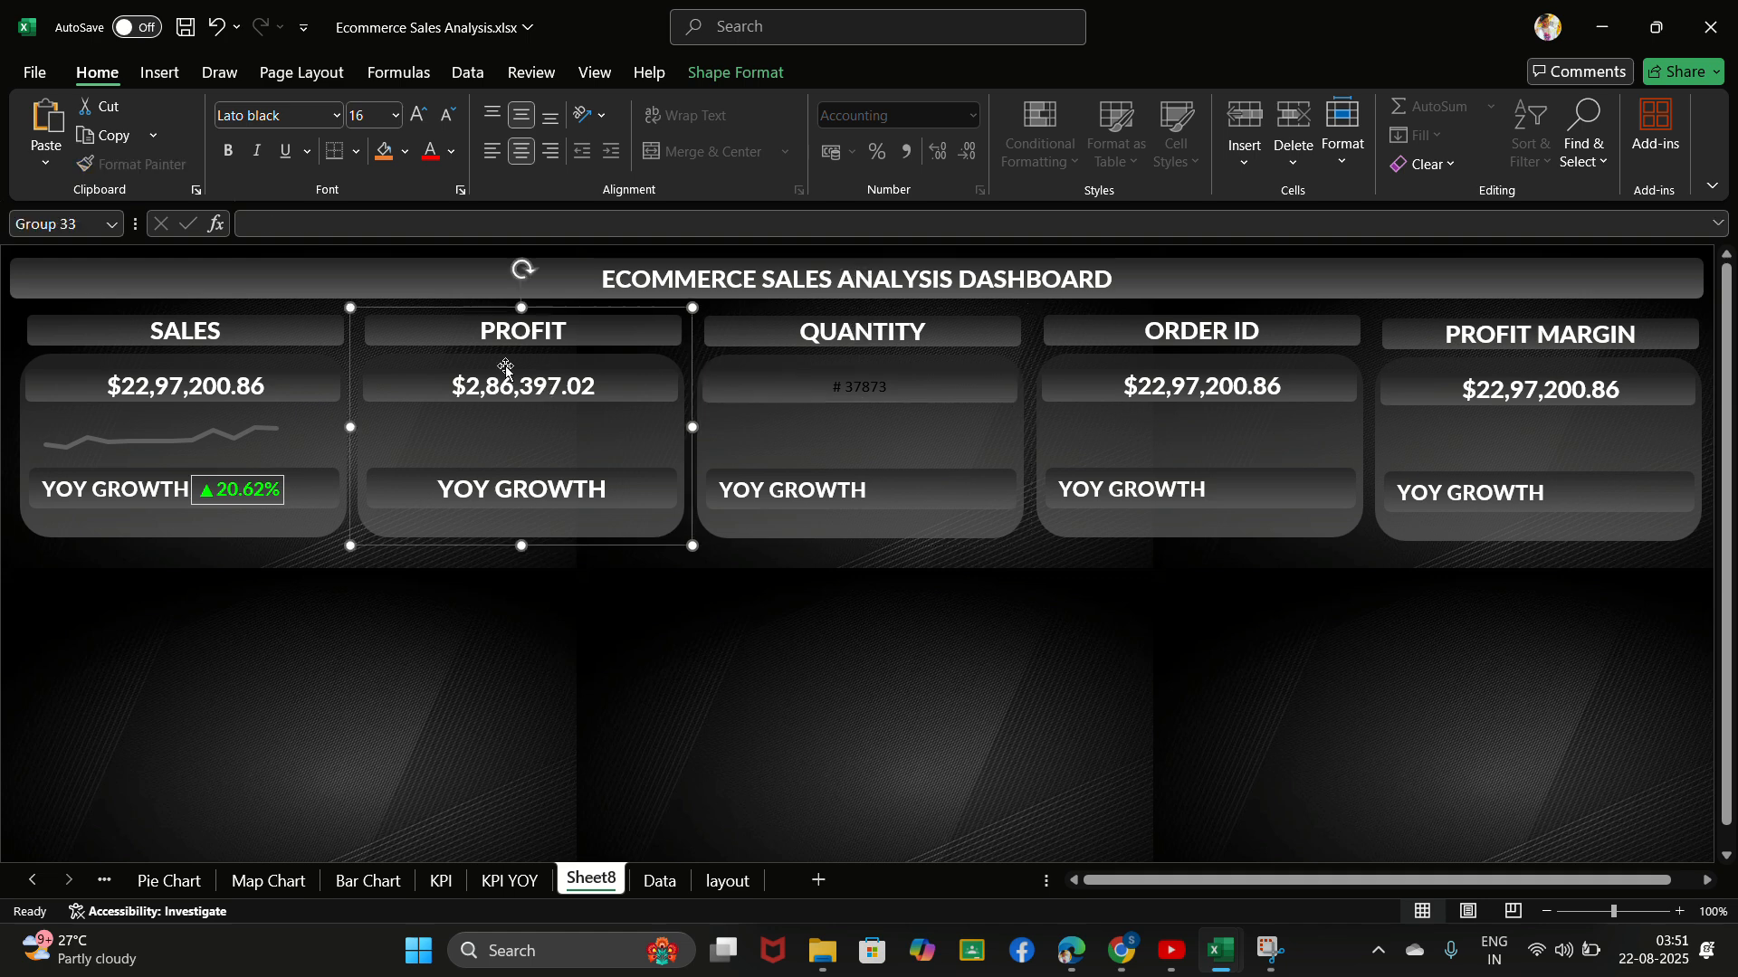
left_click(481, 388)
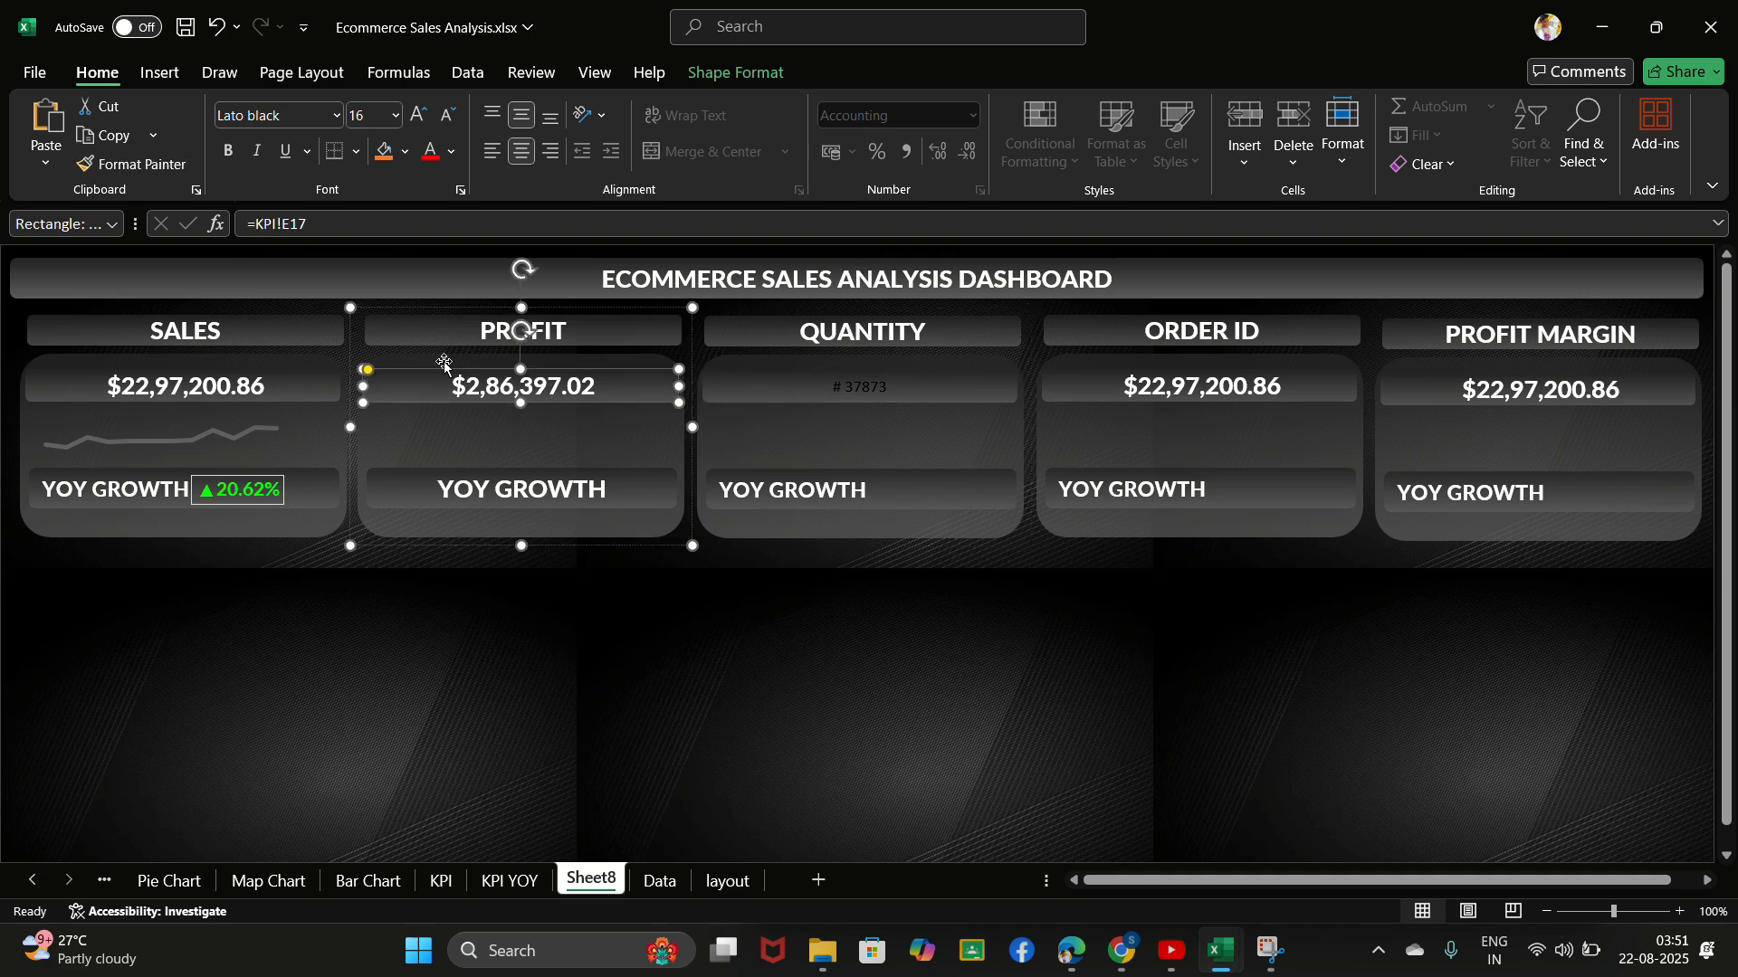
left_click(138, 158)
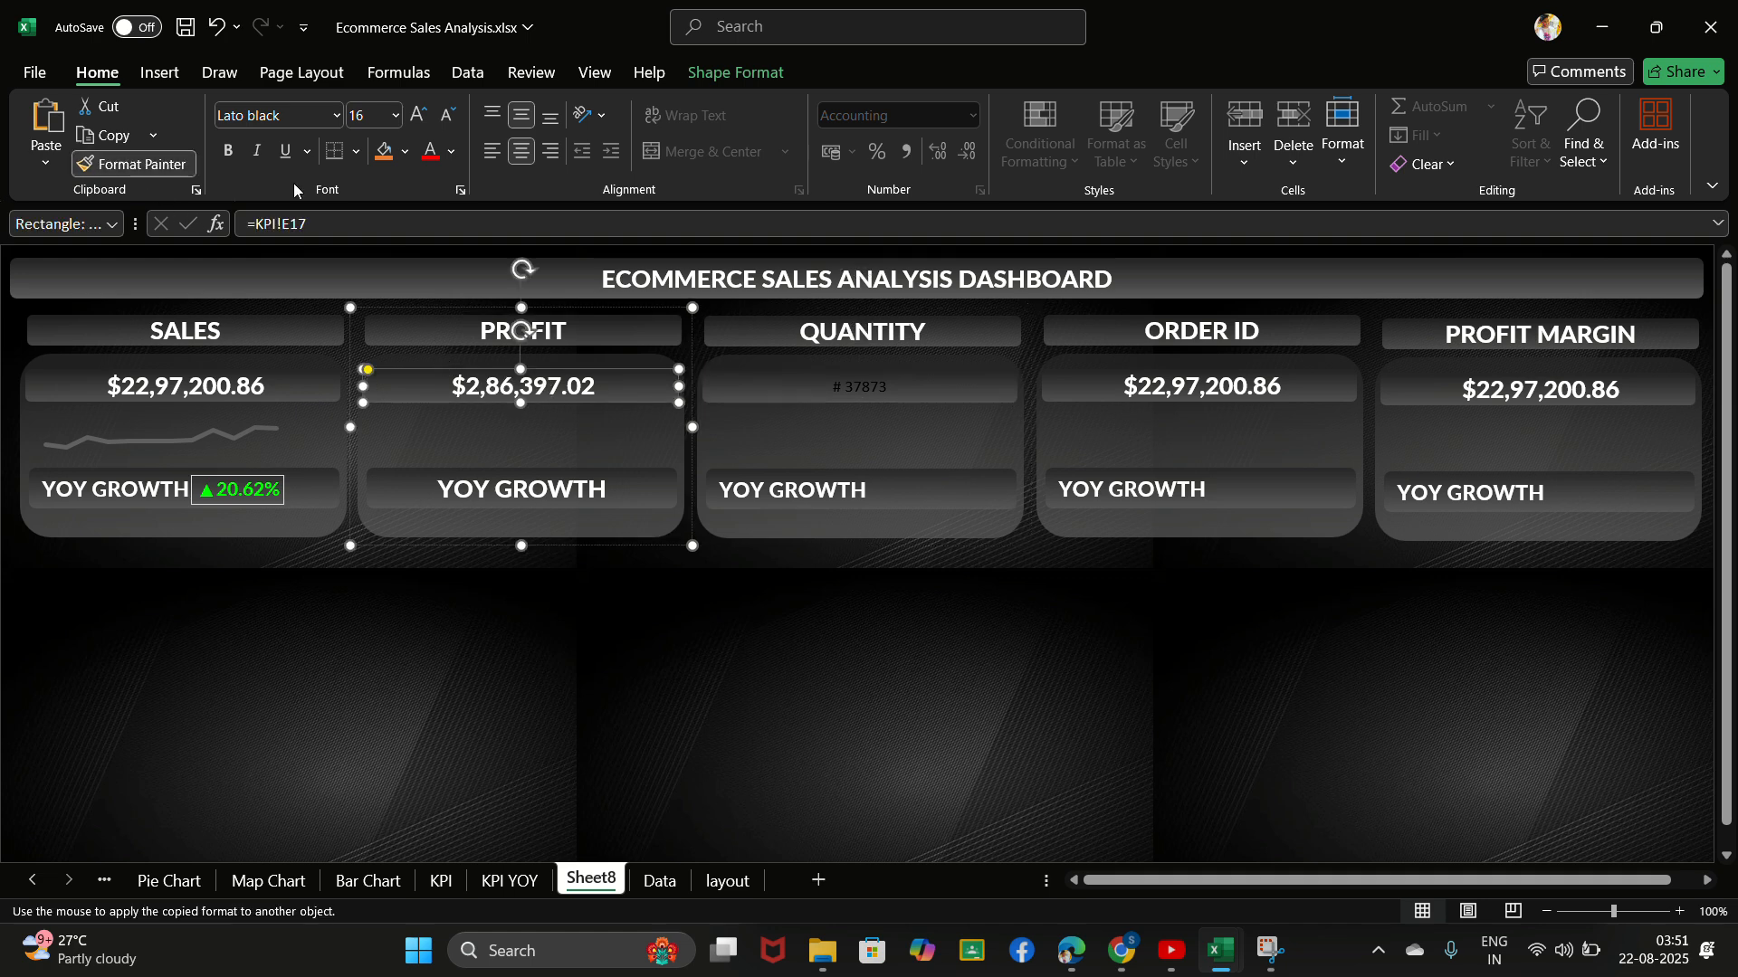
left_click(839, 384)
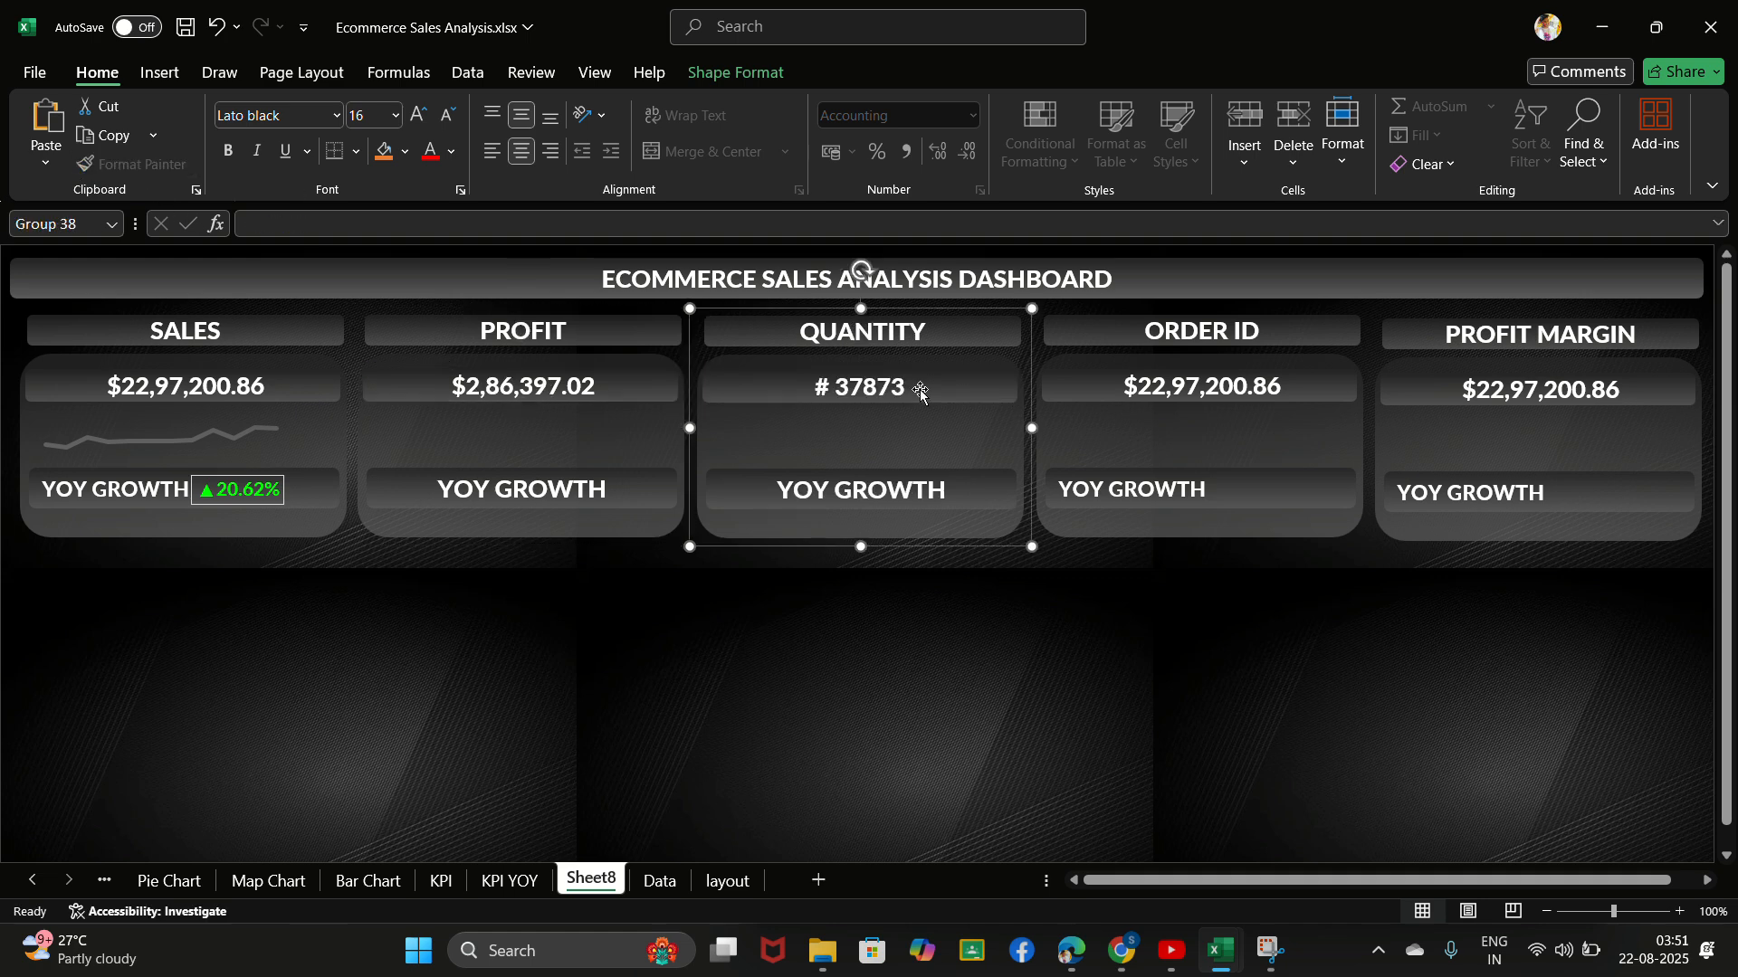
- Clear the ORDER ID card's value and link it to cell H17 of the KPI sheet
left_click(1225, 386)
left_click(1226, 385)
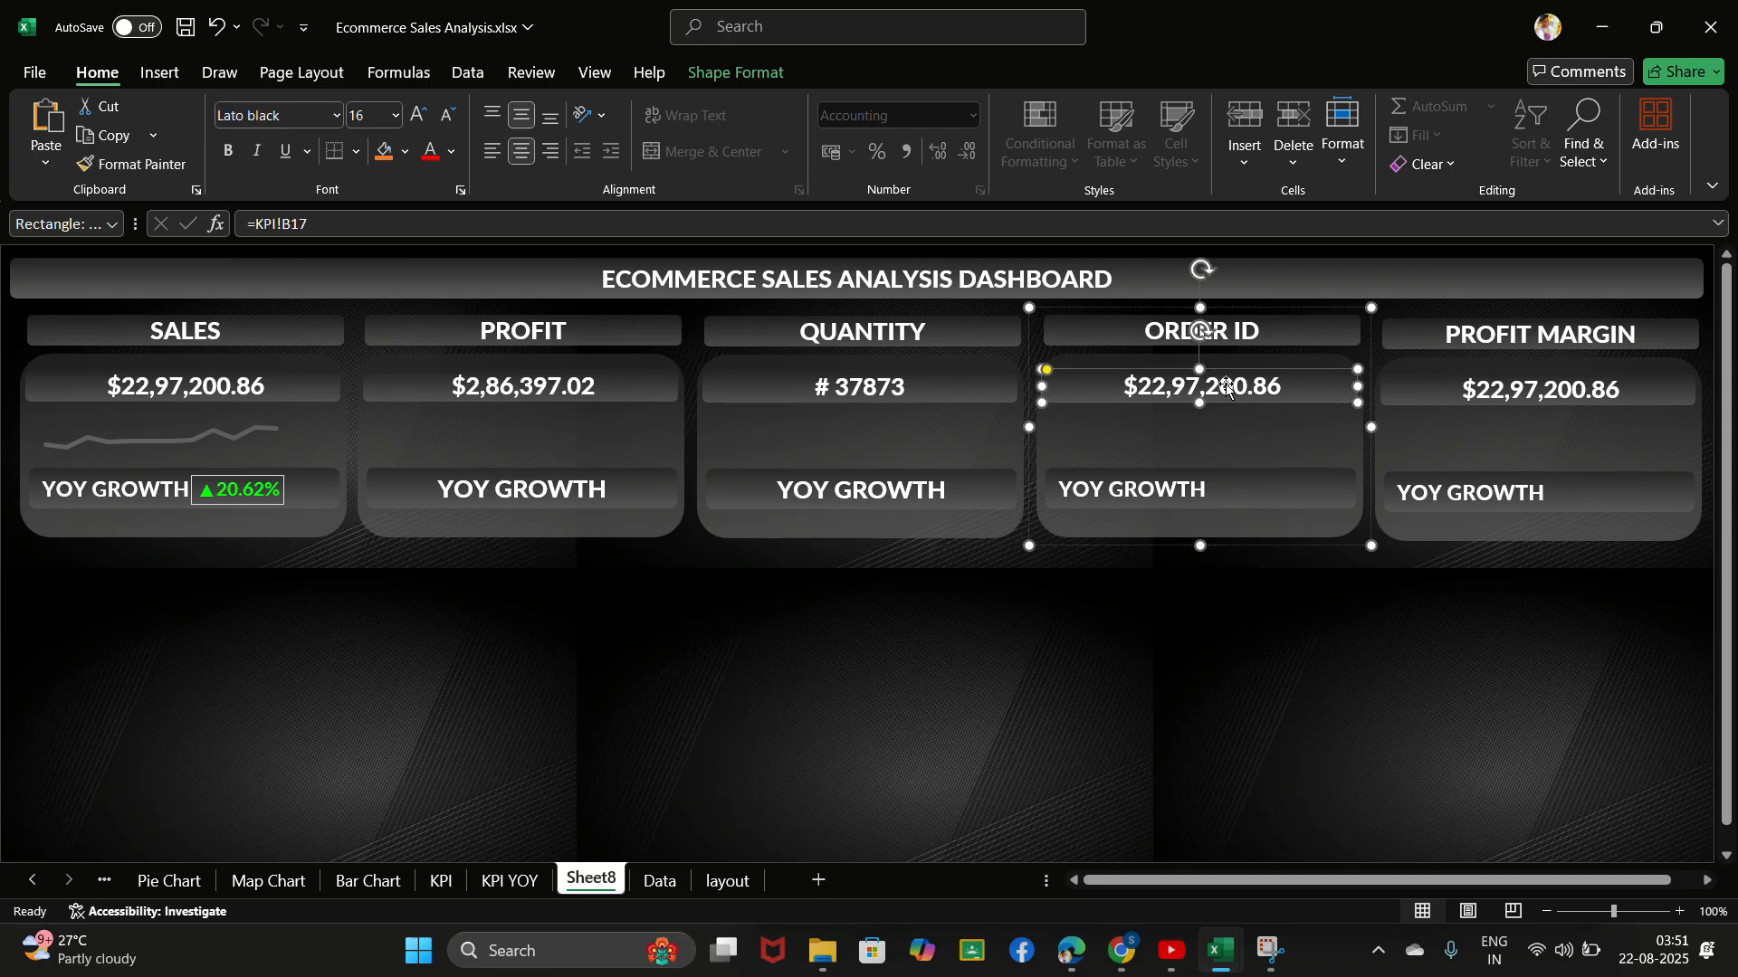
left_click(1225, 383)
key("Delete")
left_click(460, 225)
key("BackSpace")
key("BackSpace")
key("BackSpace")
key("BackSpace")
key("BackSpace")
key("BackSpace")
key("BackSpace")
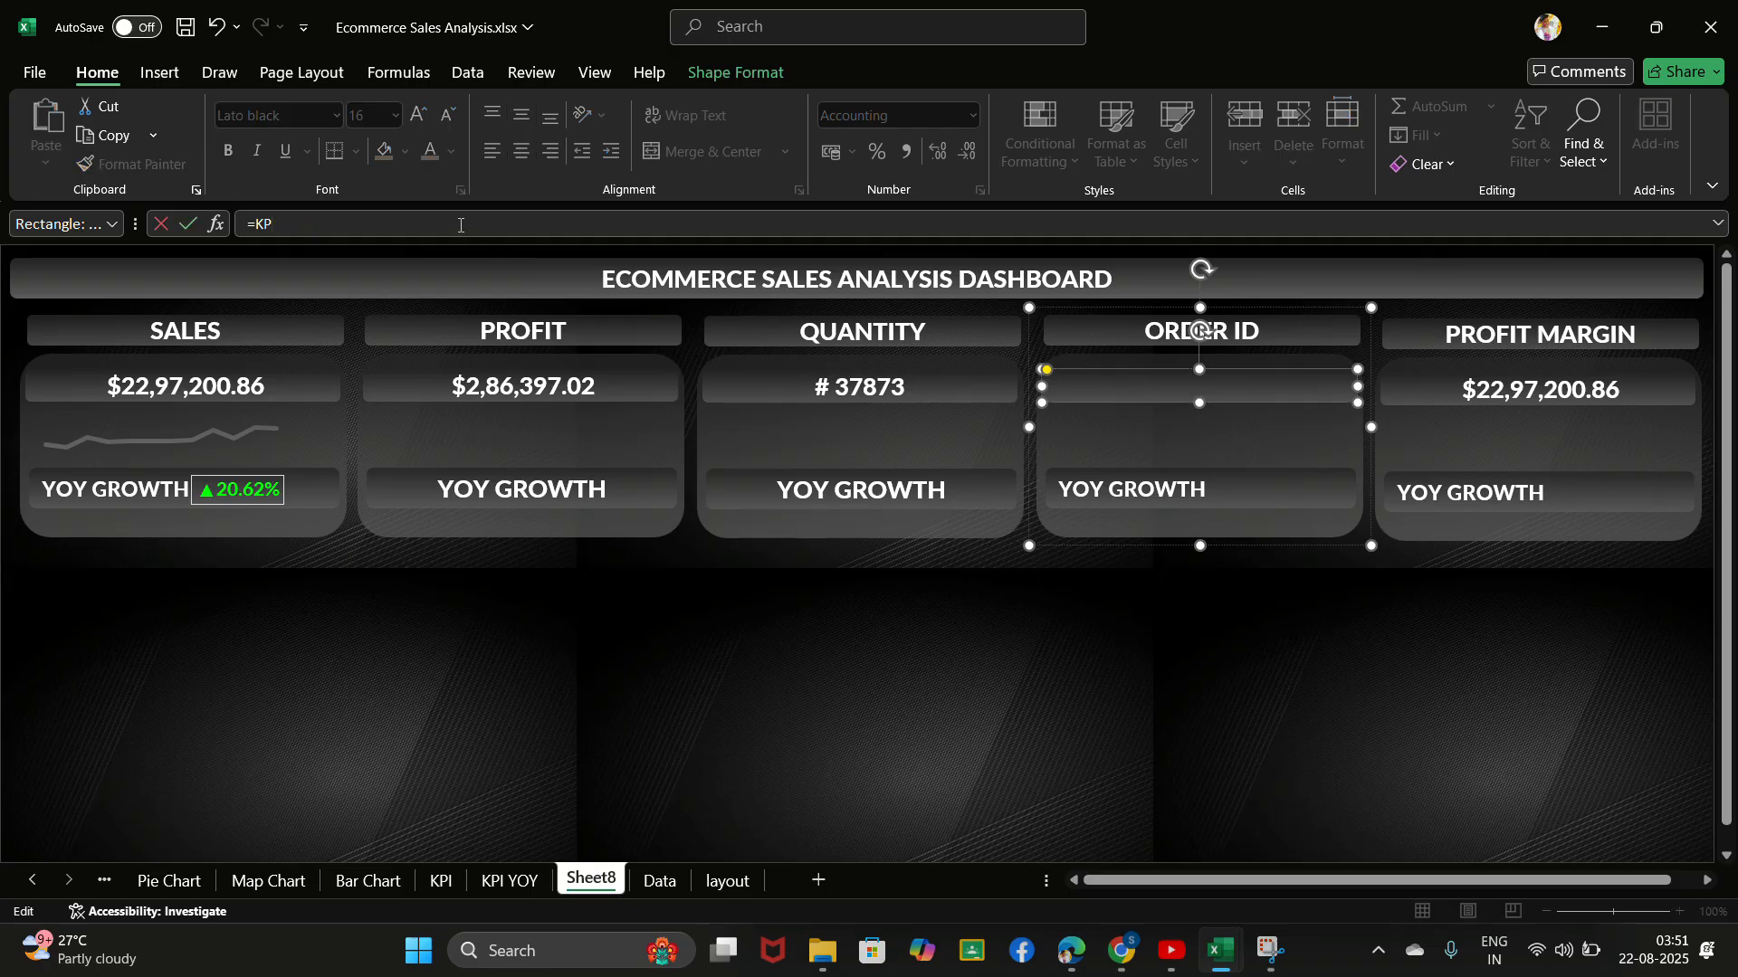
left_click(440, 882)
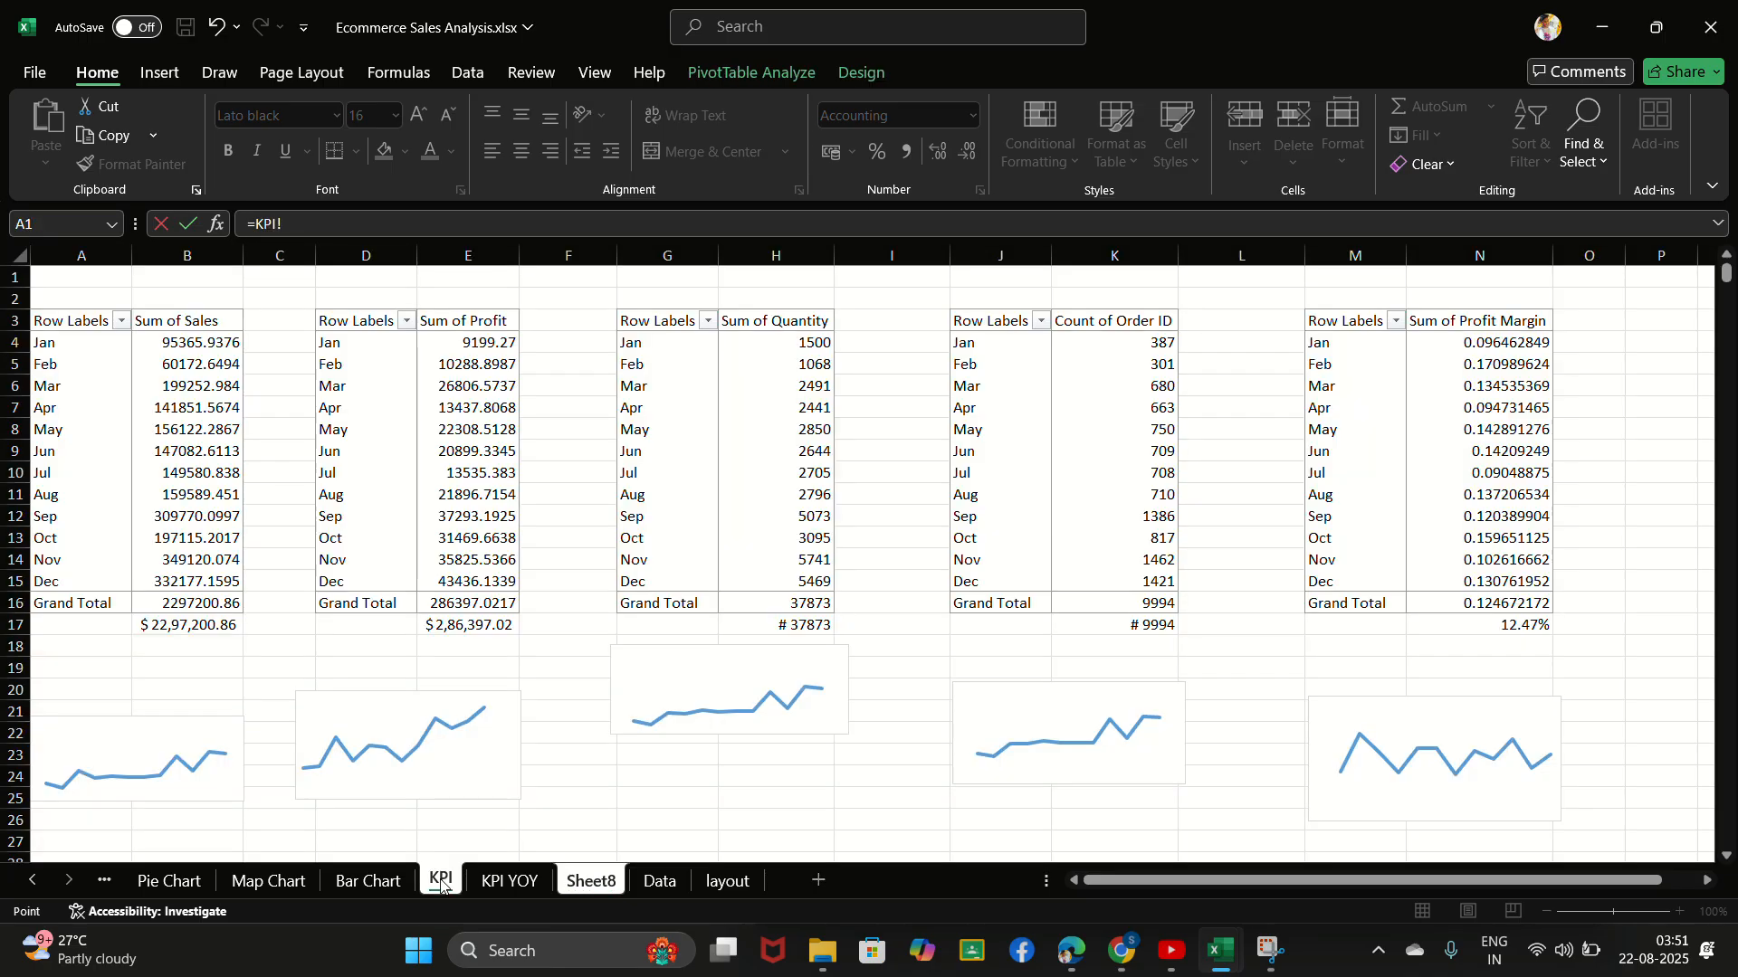
left_click(789, 626)
key("Return")
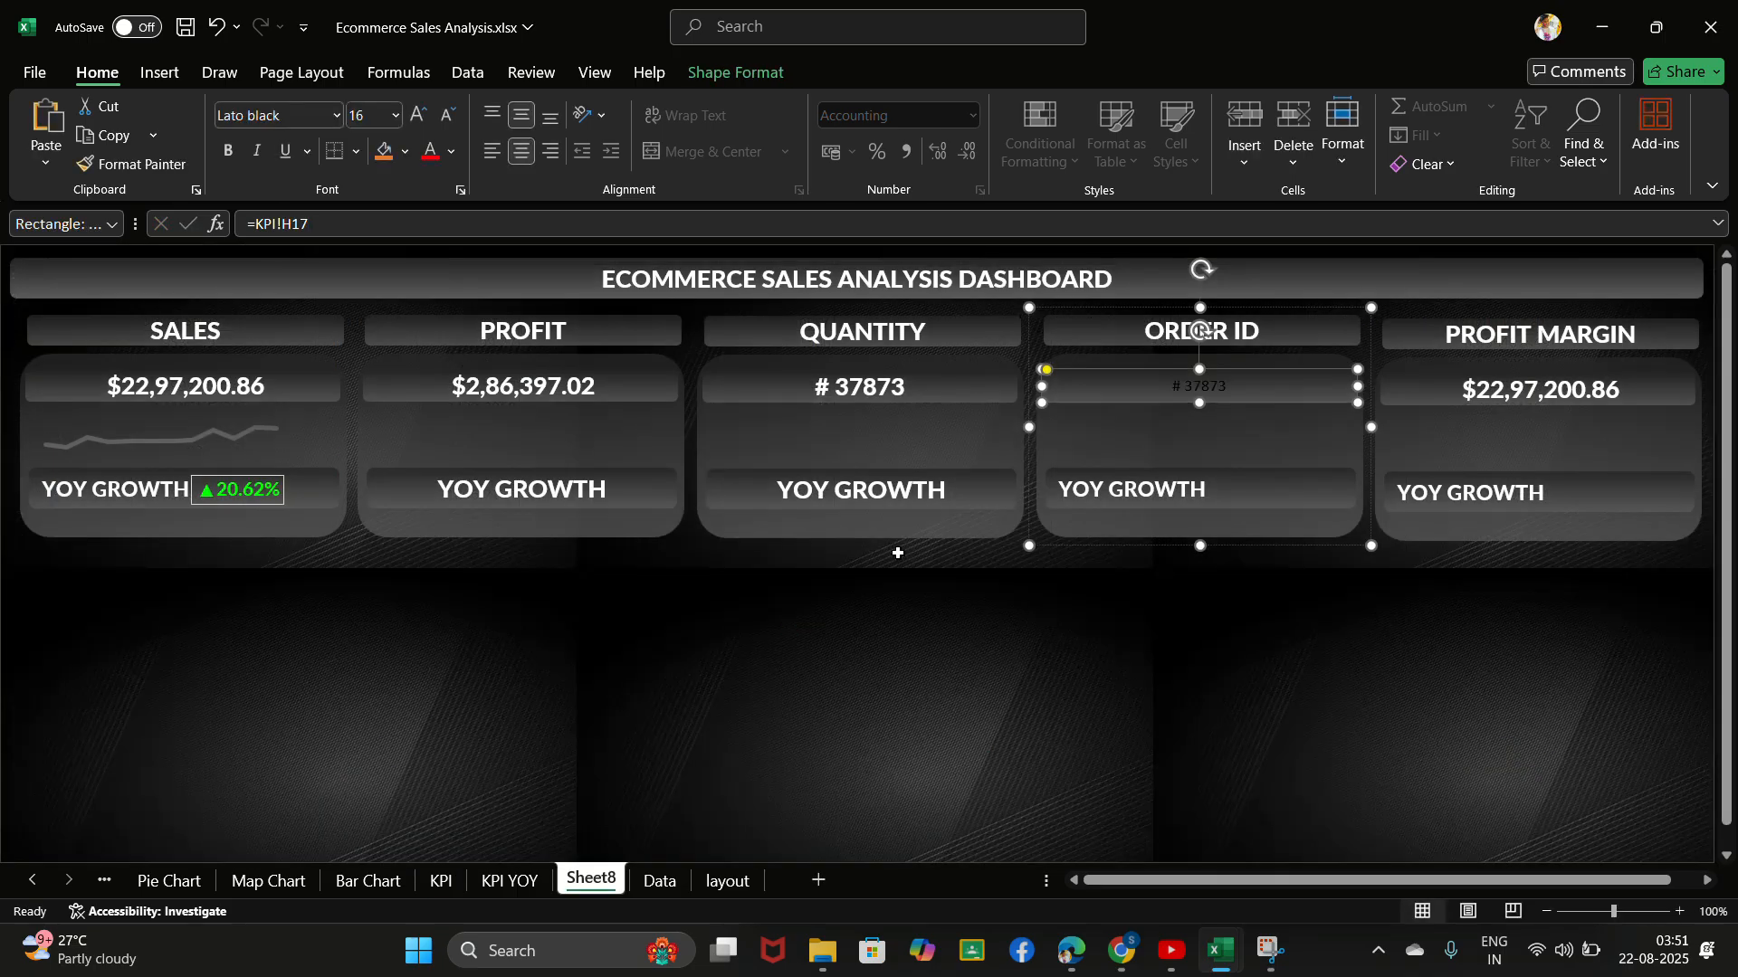
- Copy the formatting of the QUANTITY card's value onto the ORDER ID card
left_click(856, 394)
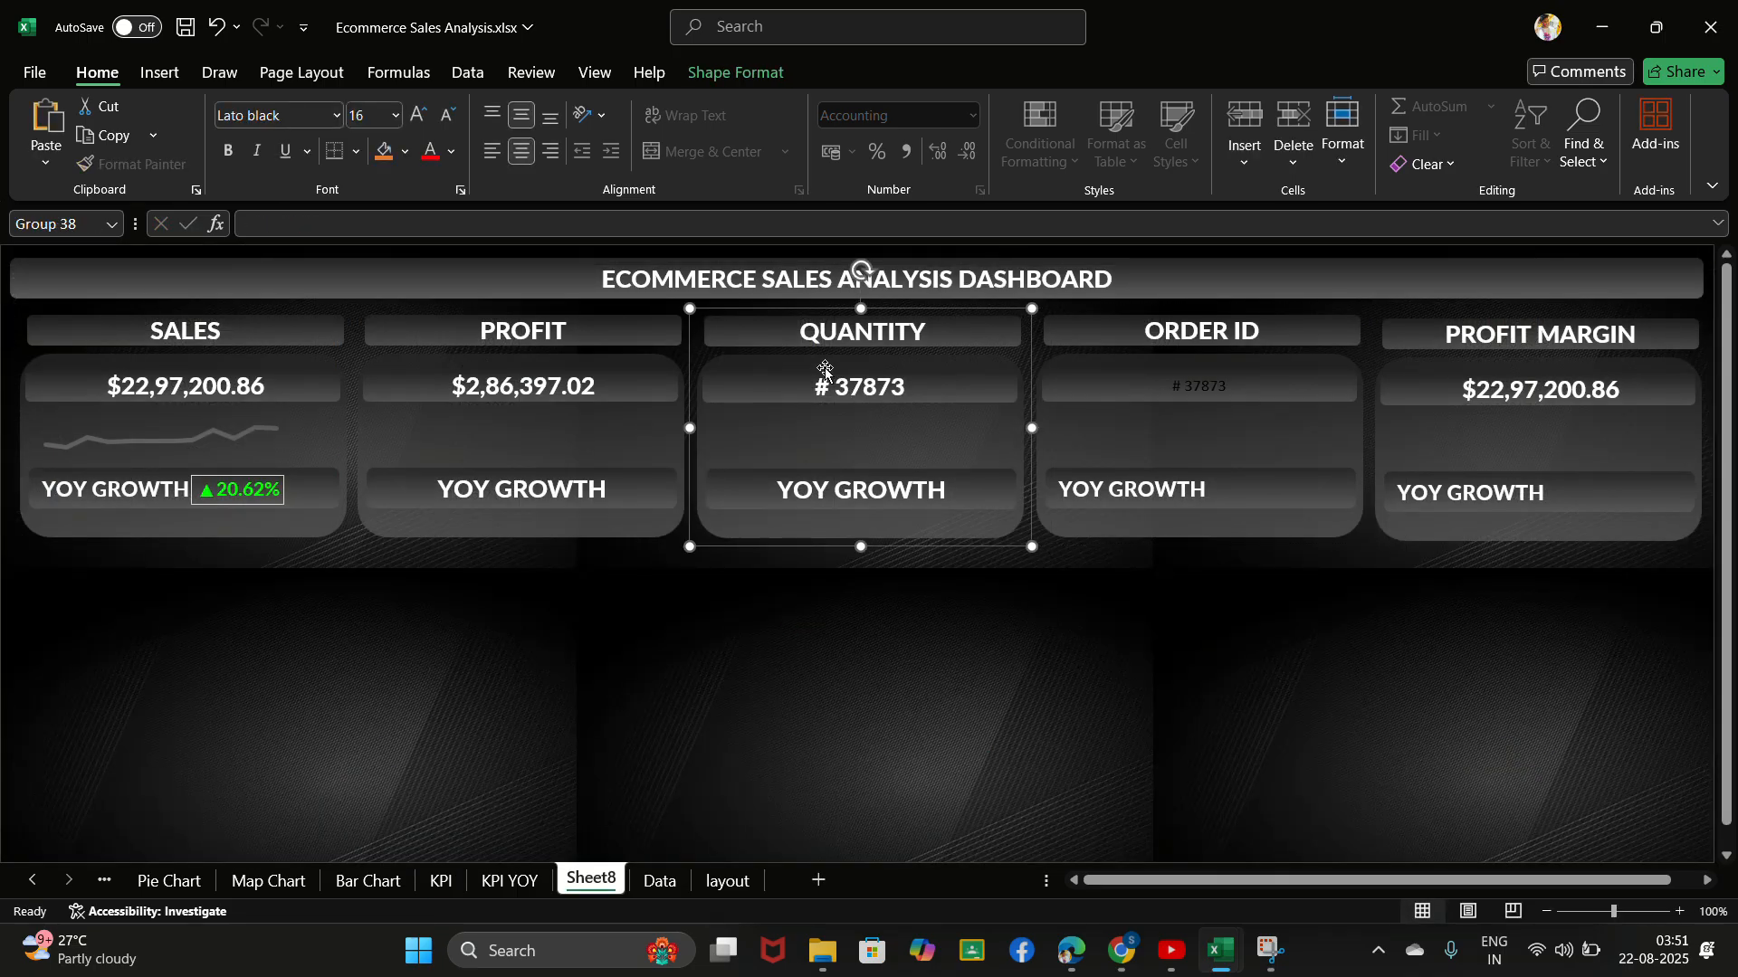
left_click(835, 389)
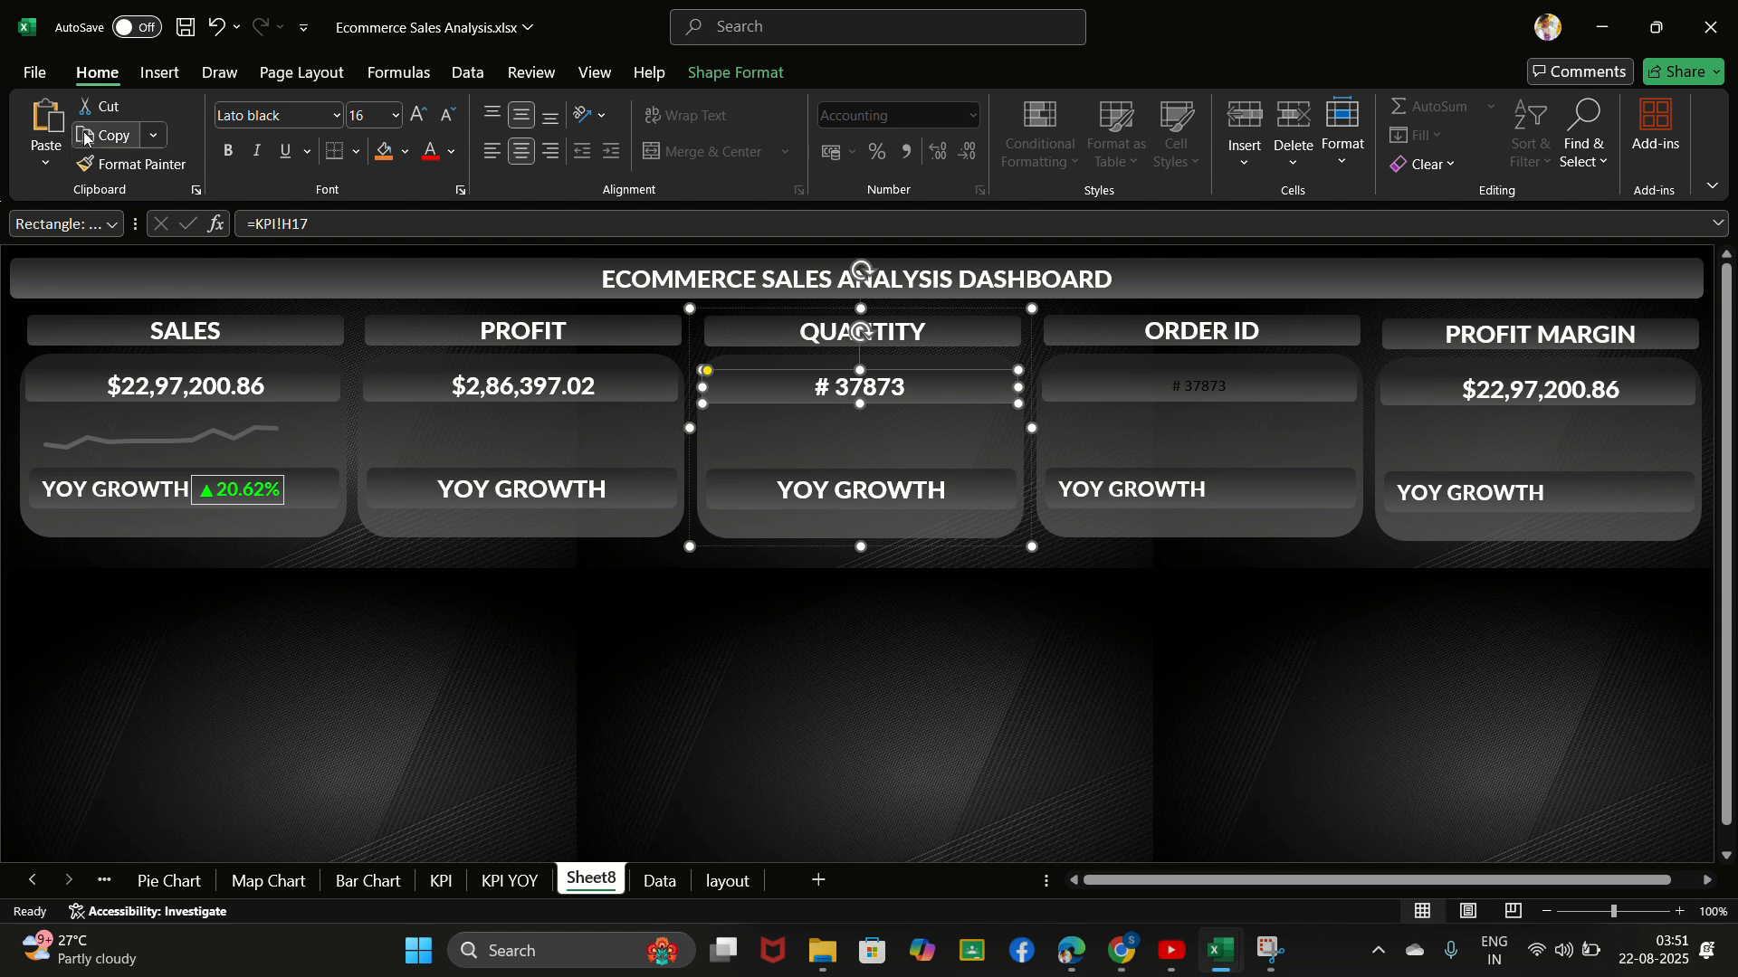
left_click(124, 164)
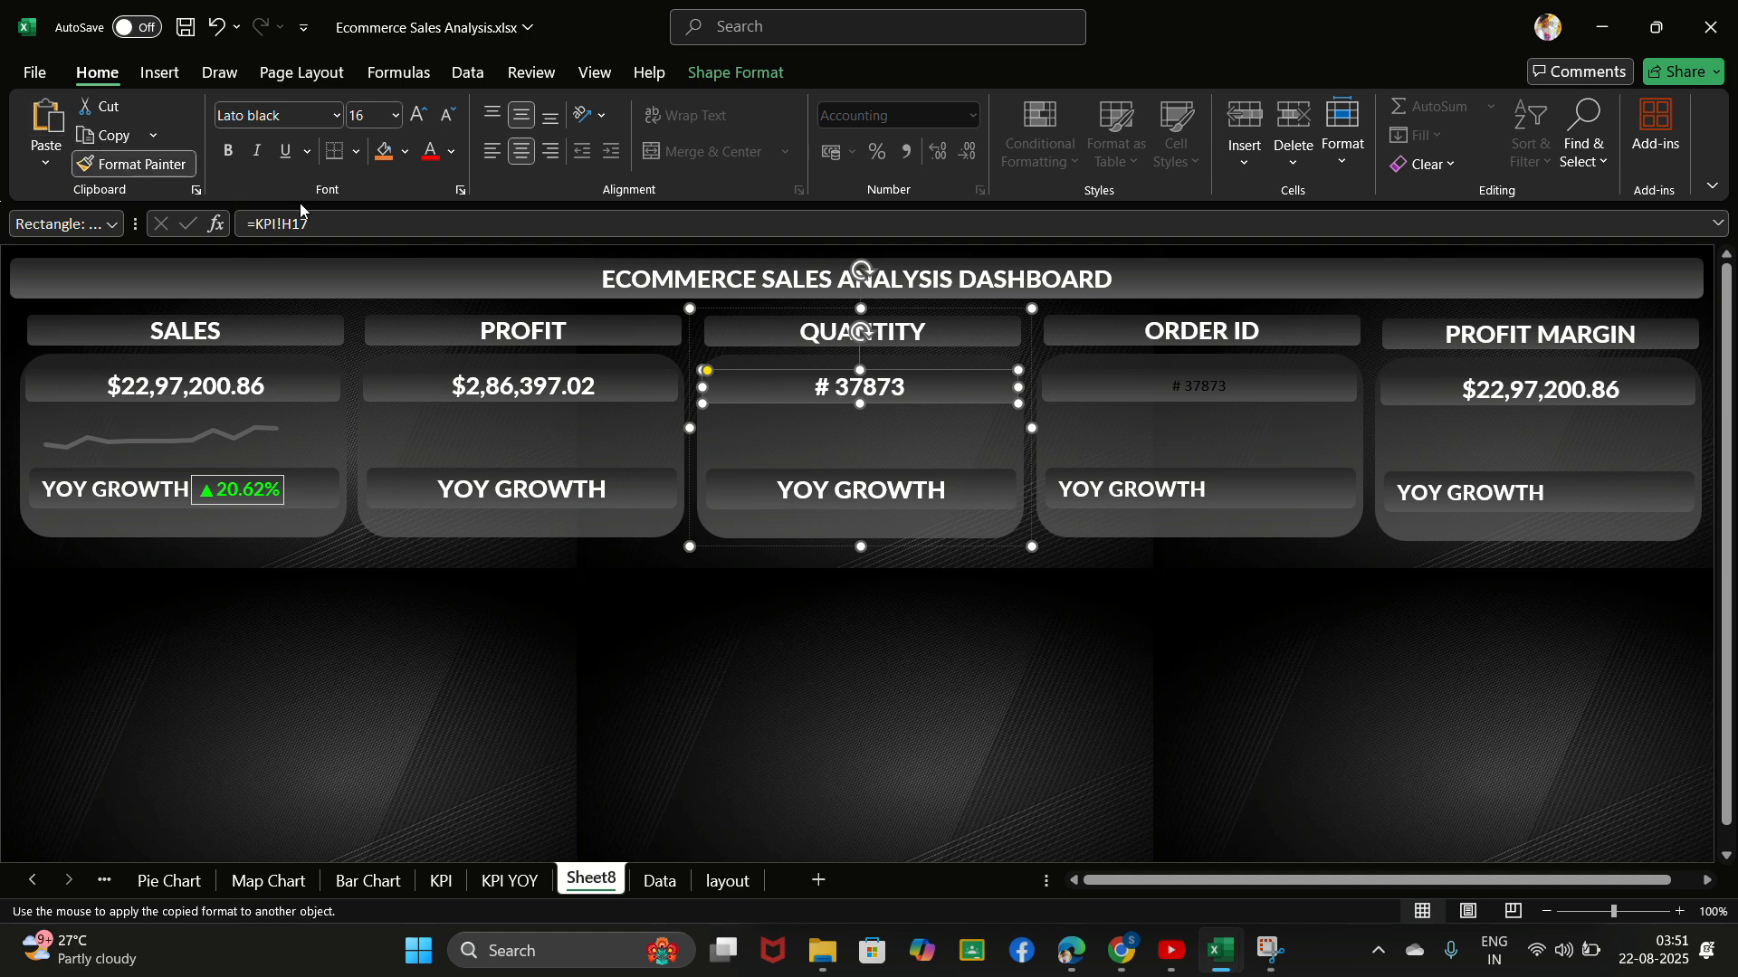
left_click(1109, 383)
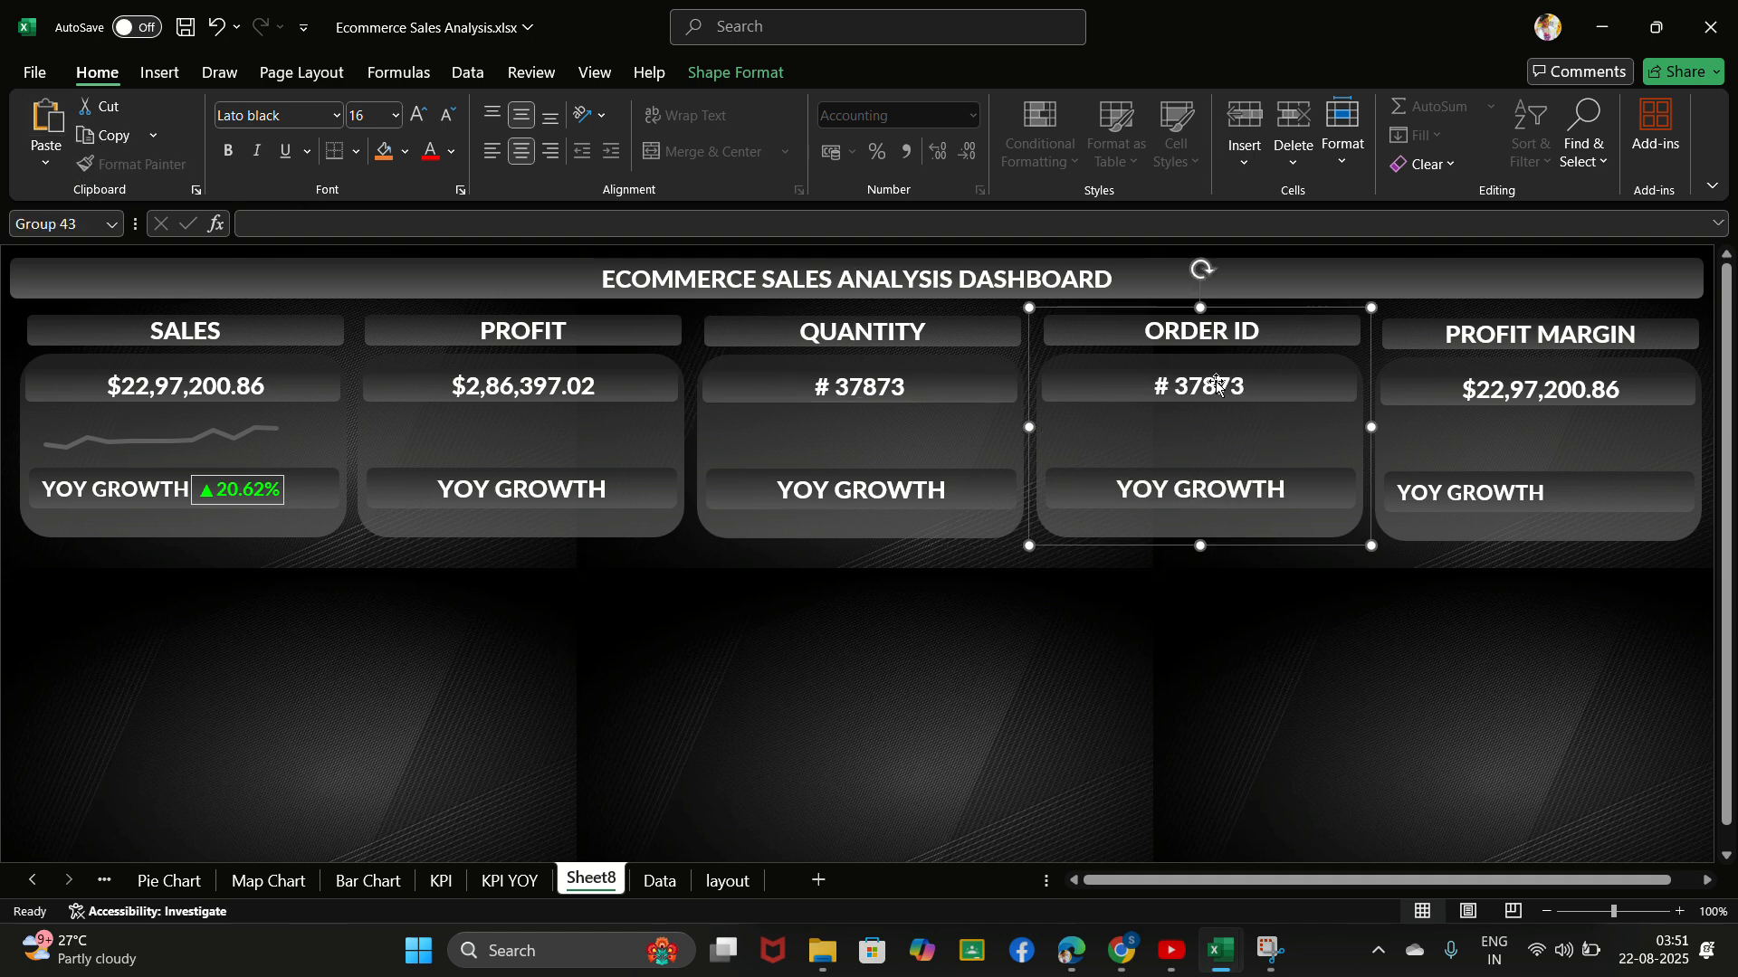
- Clear the PROFIT MARGIN card's value and link it to the profit margin total in cell N17 of the KPI sheet
double_click(1570, 389)
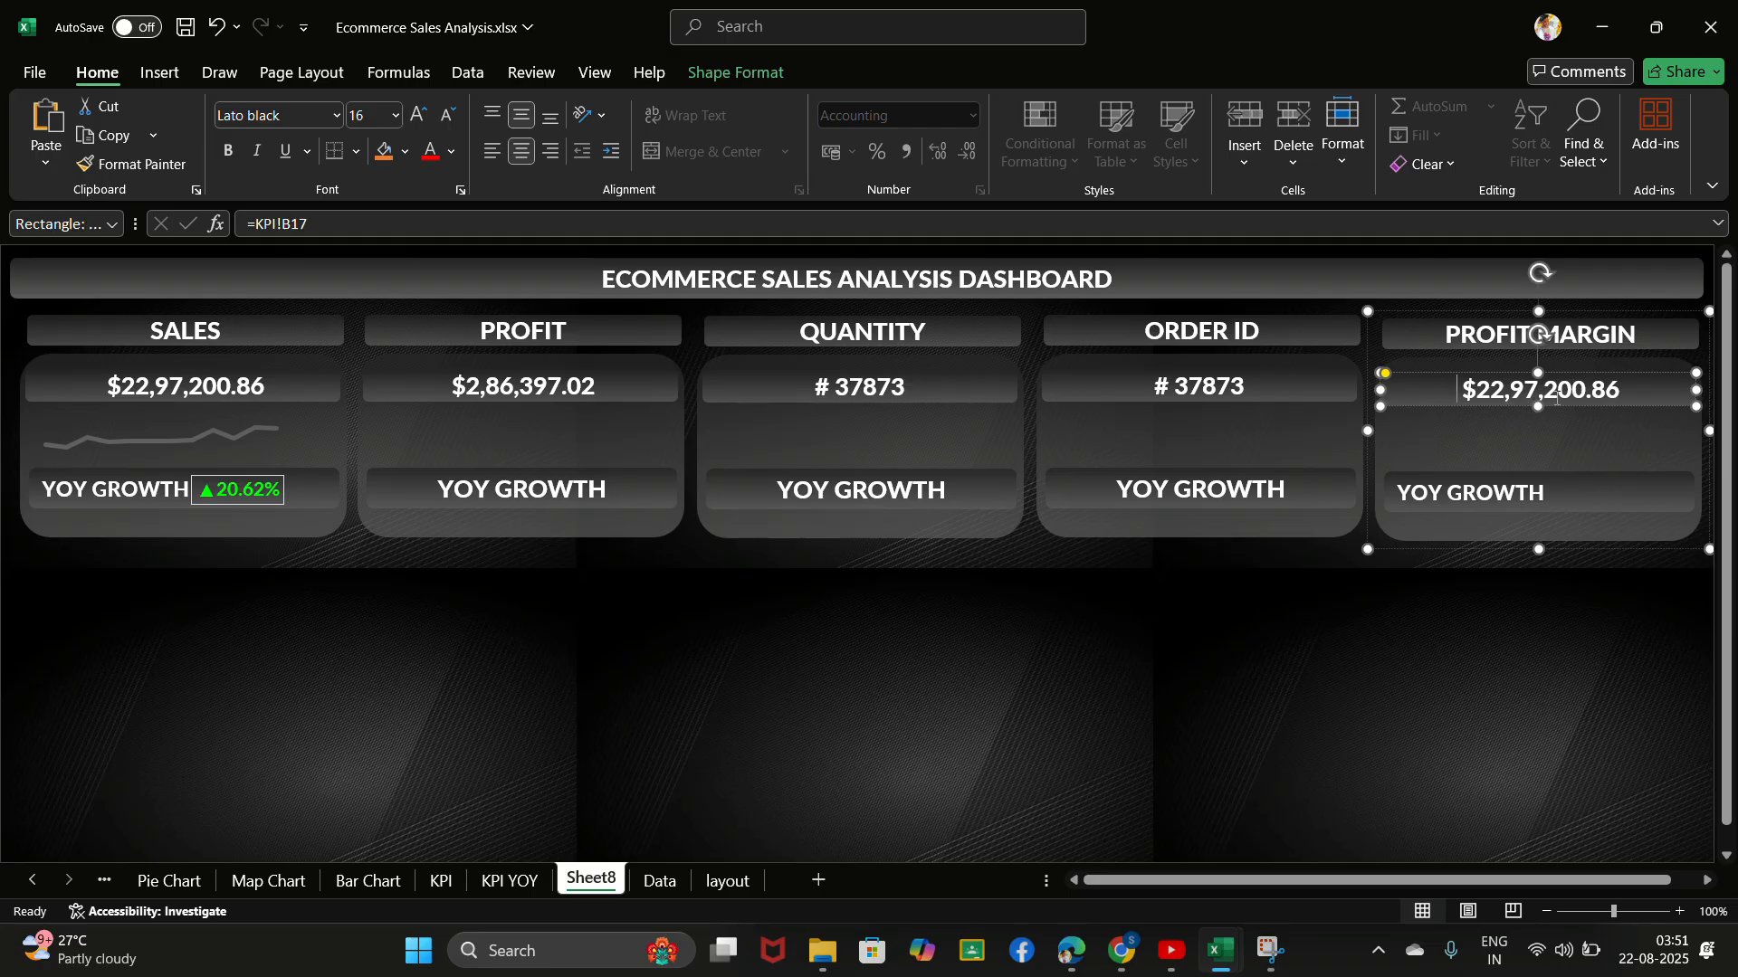
key("Delete")
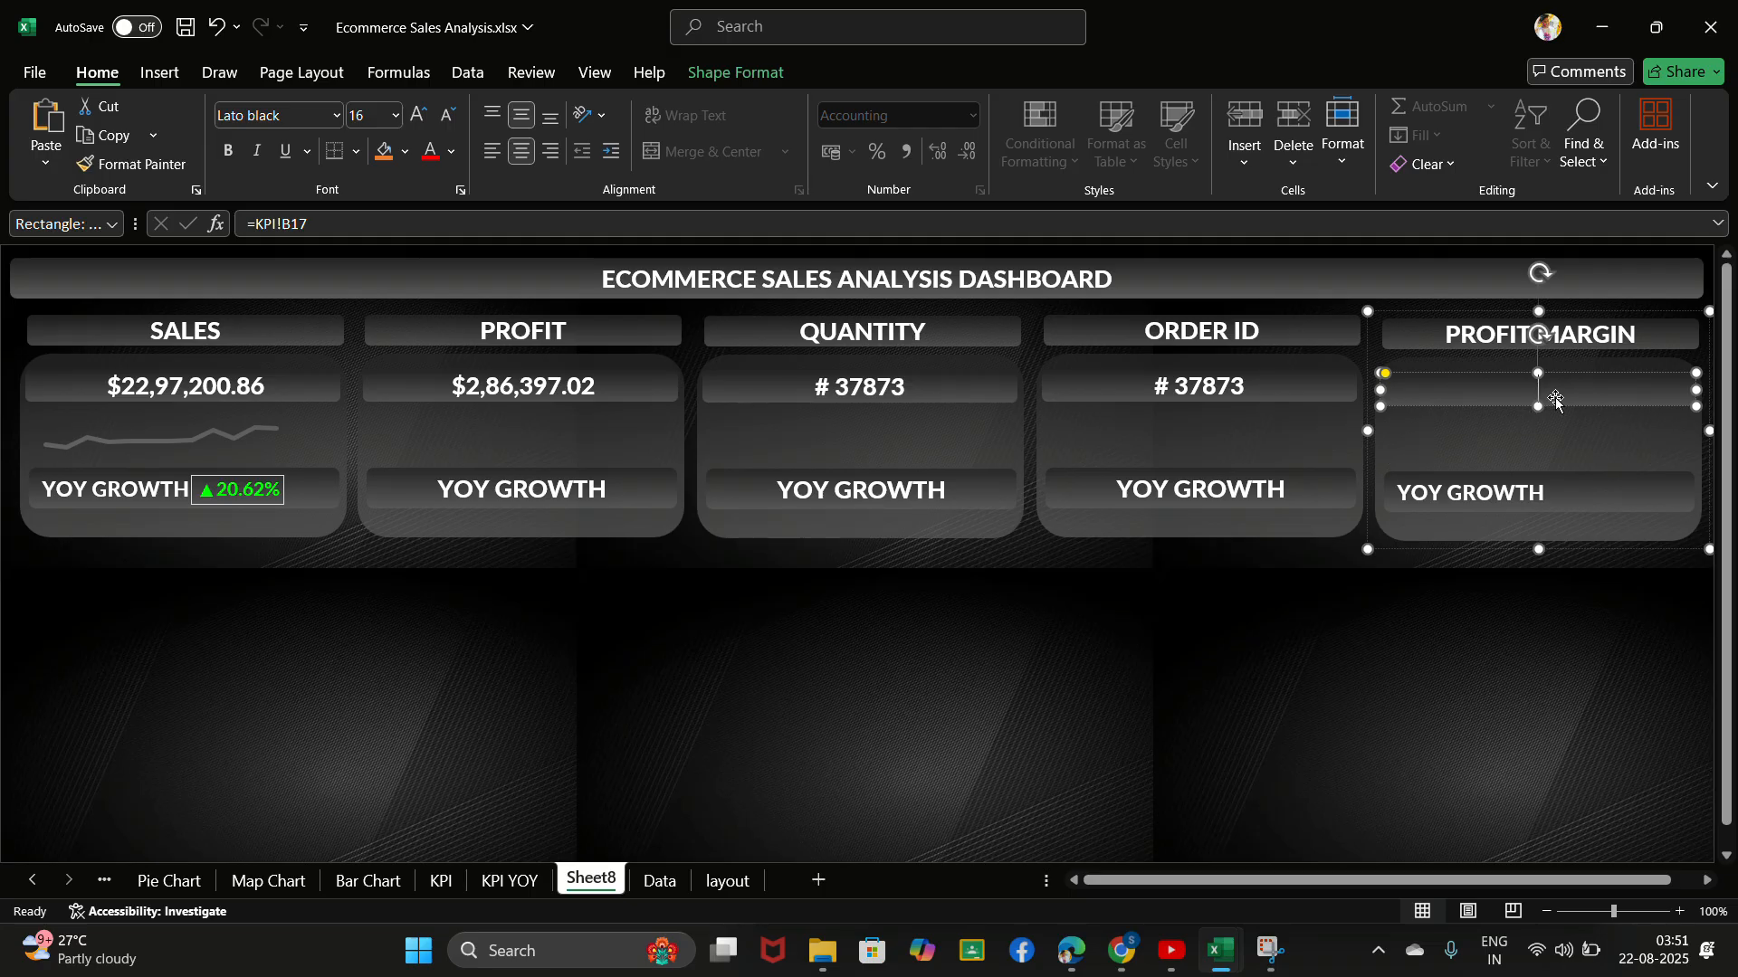
left_click(782, 229)
key("BackSpace")
key("BackSpace")
key("BackSpace")
key("BackSpace")
key("BackSpace")
key("BackSpace")
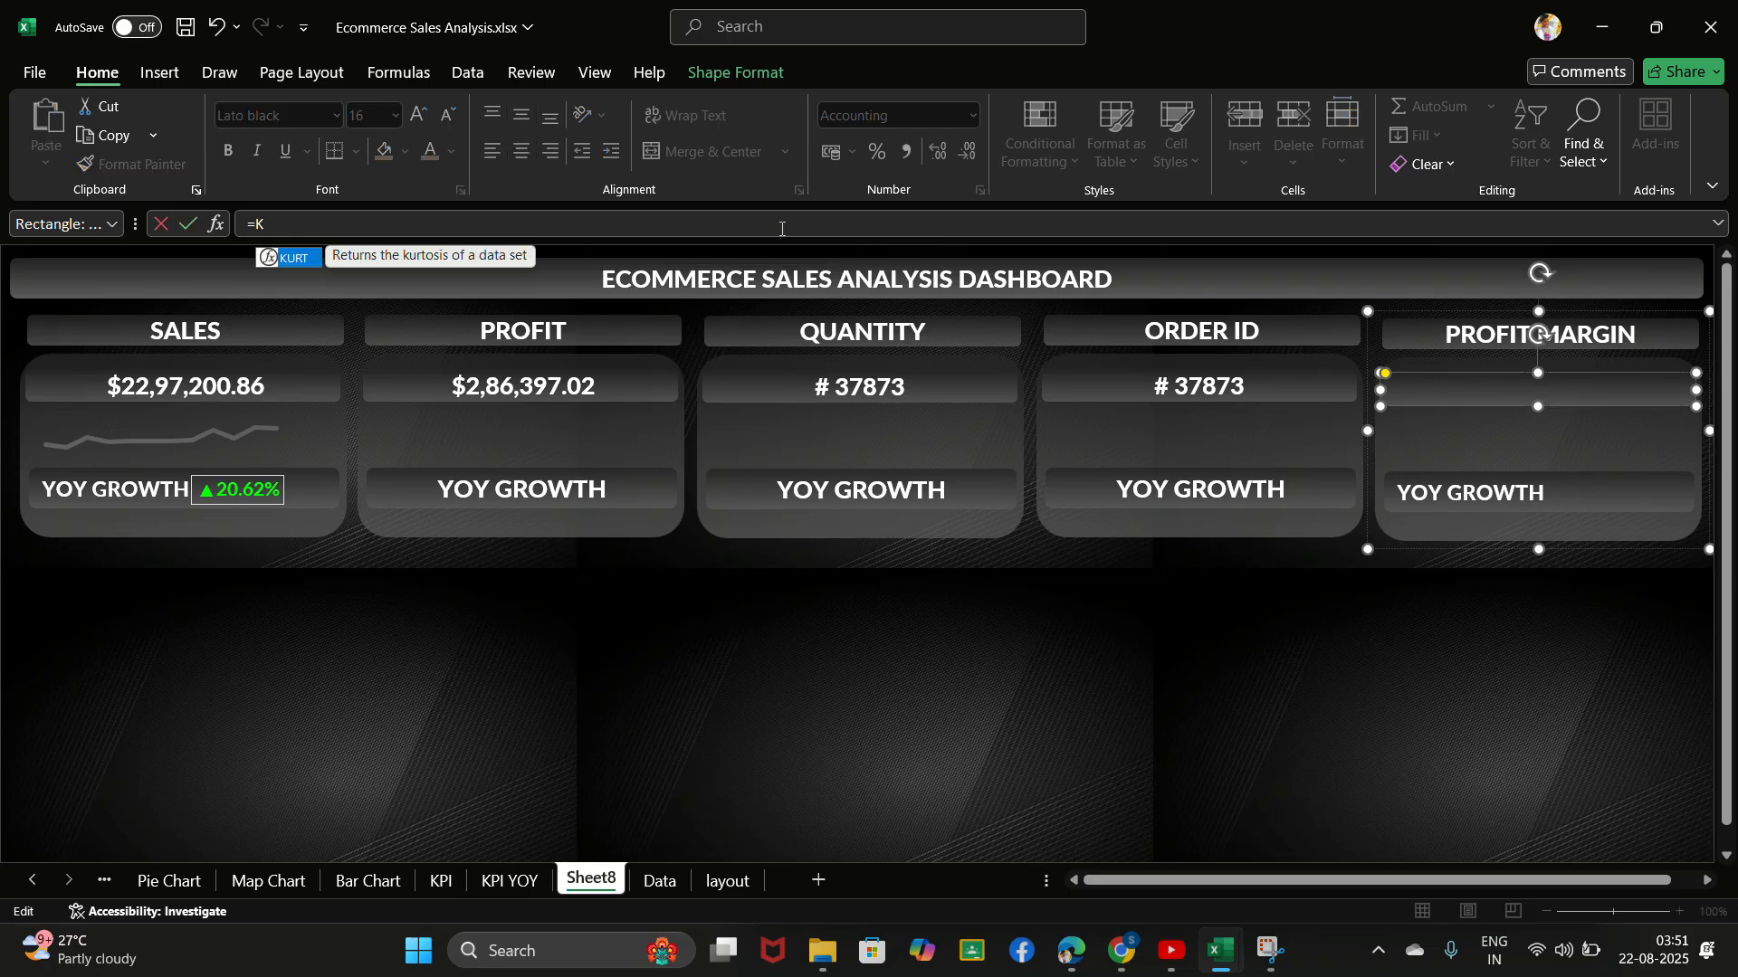
key("BackSpace")
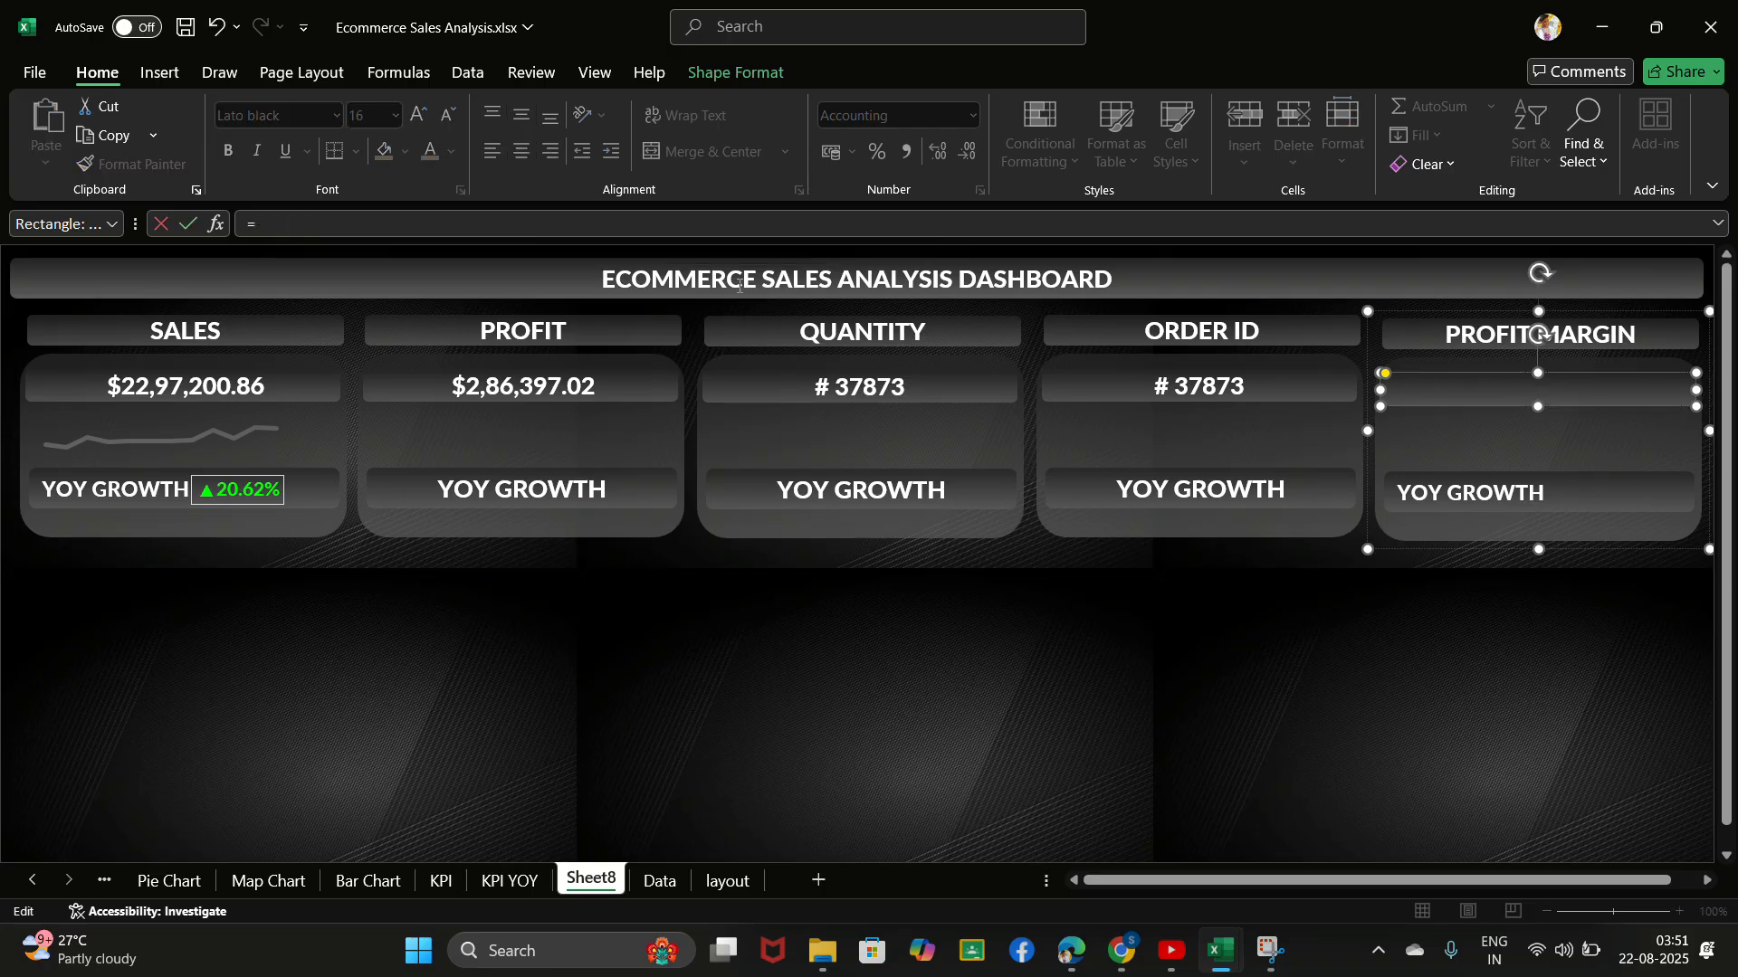
left_click(438, 883)
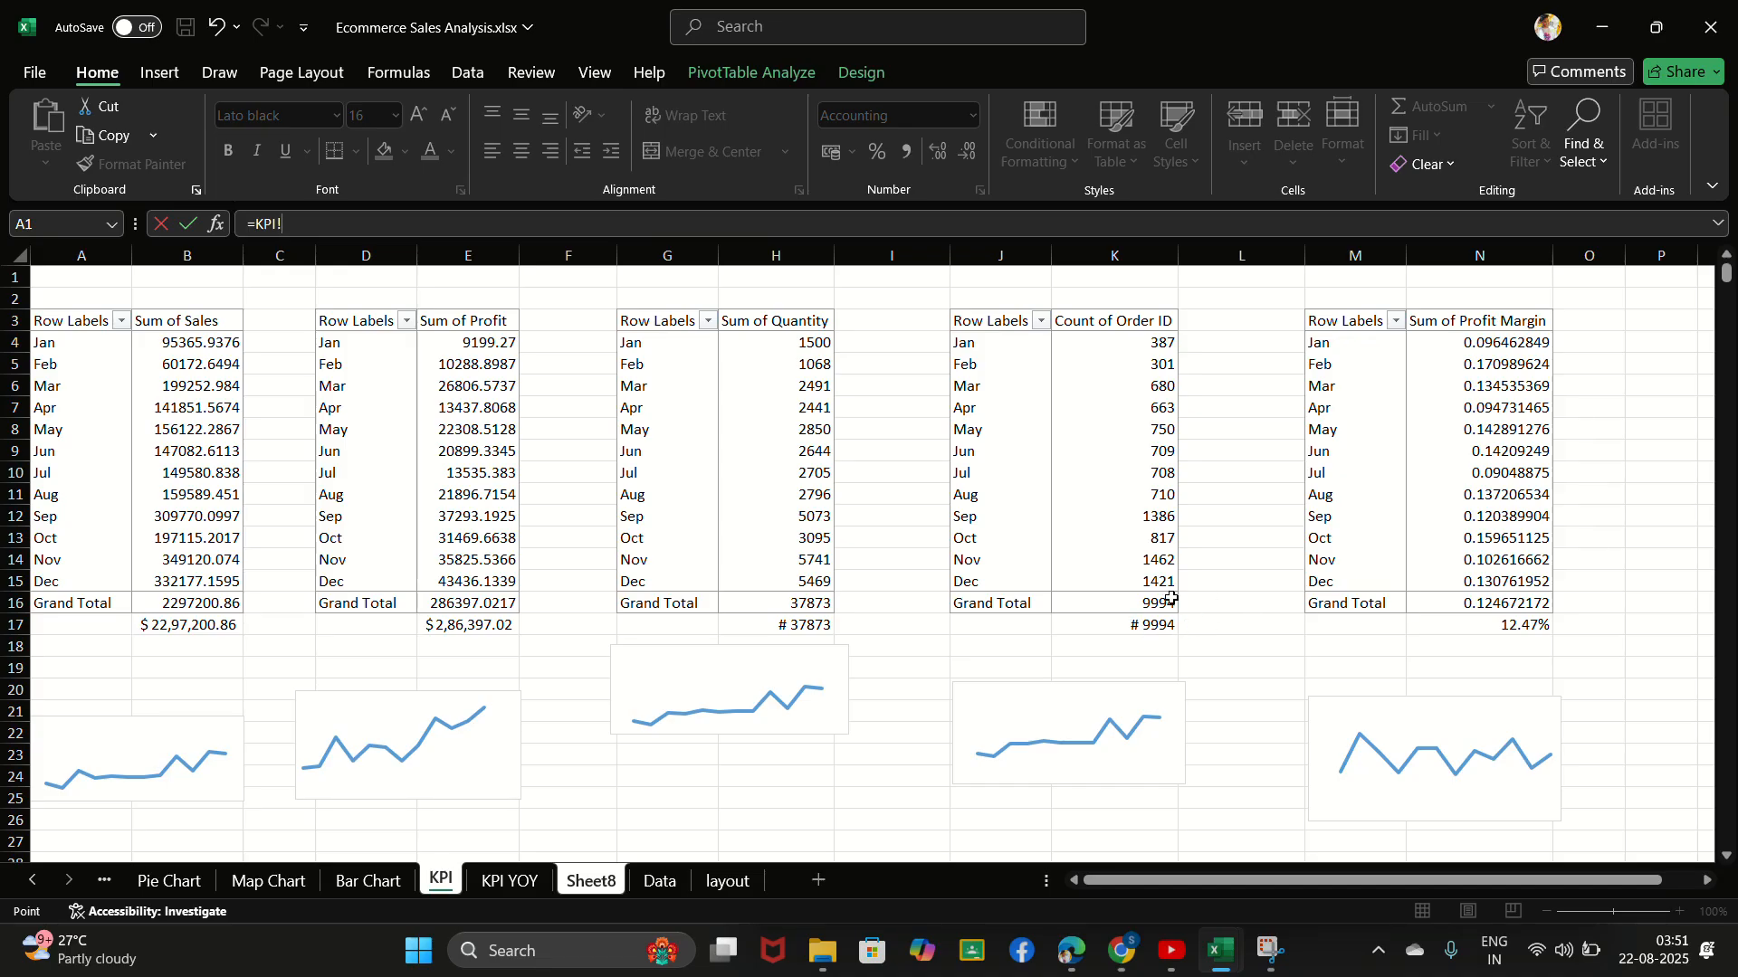
left_click(1485, 631)
key("Return")
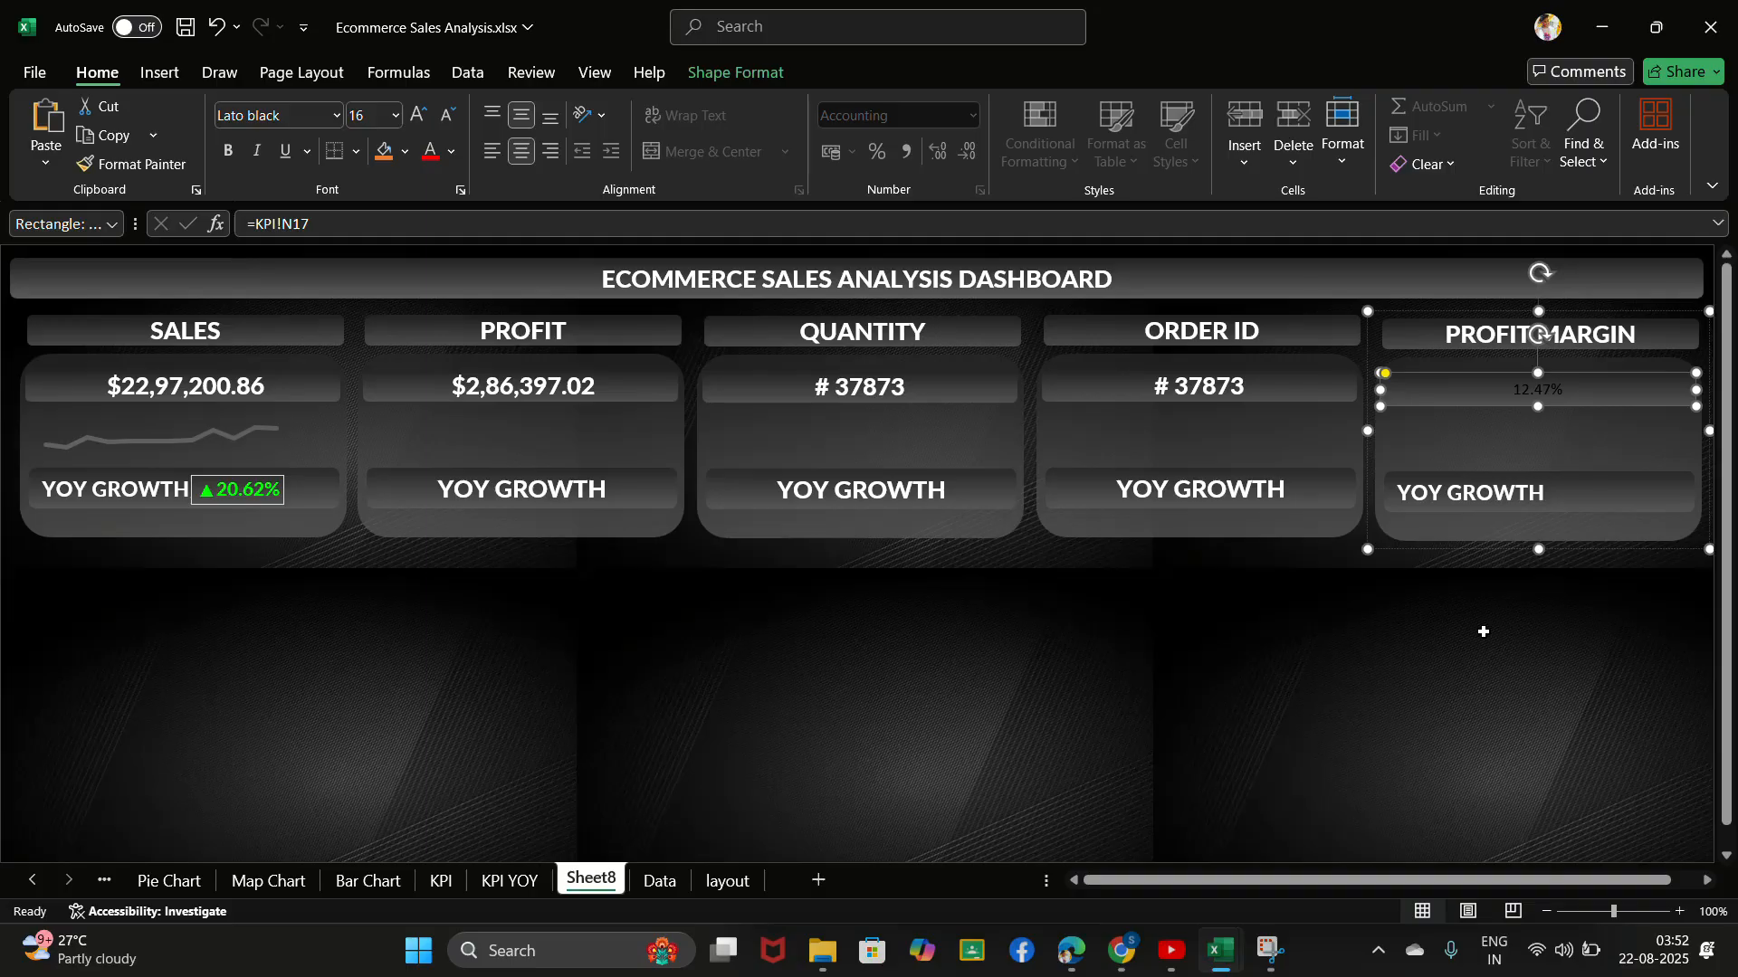
- Copy the formatting of the ORDER ID card's value onto the PROFIT MARGIN card's value
left_click(1219, 384)
left_click(1158, 388)
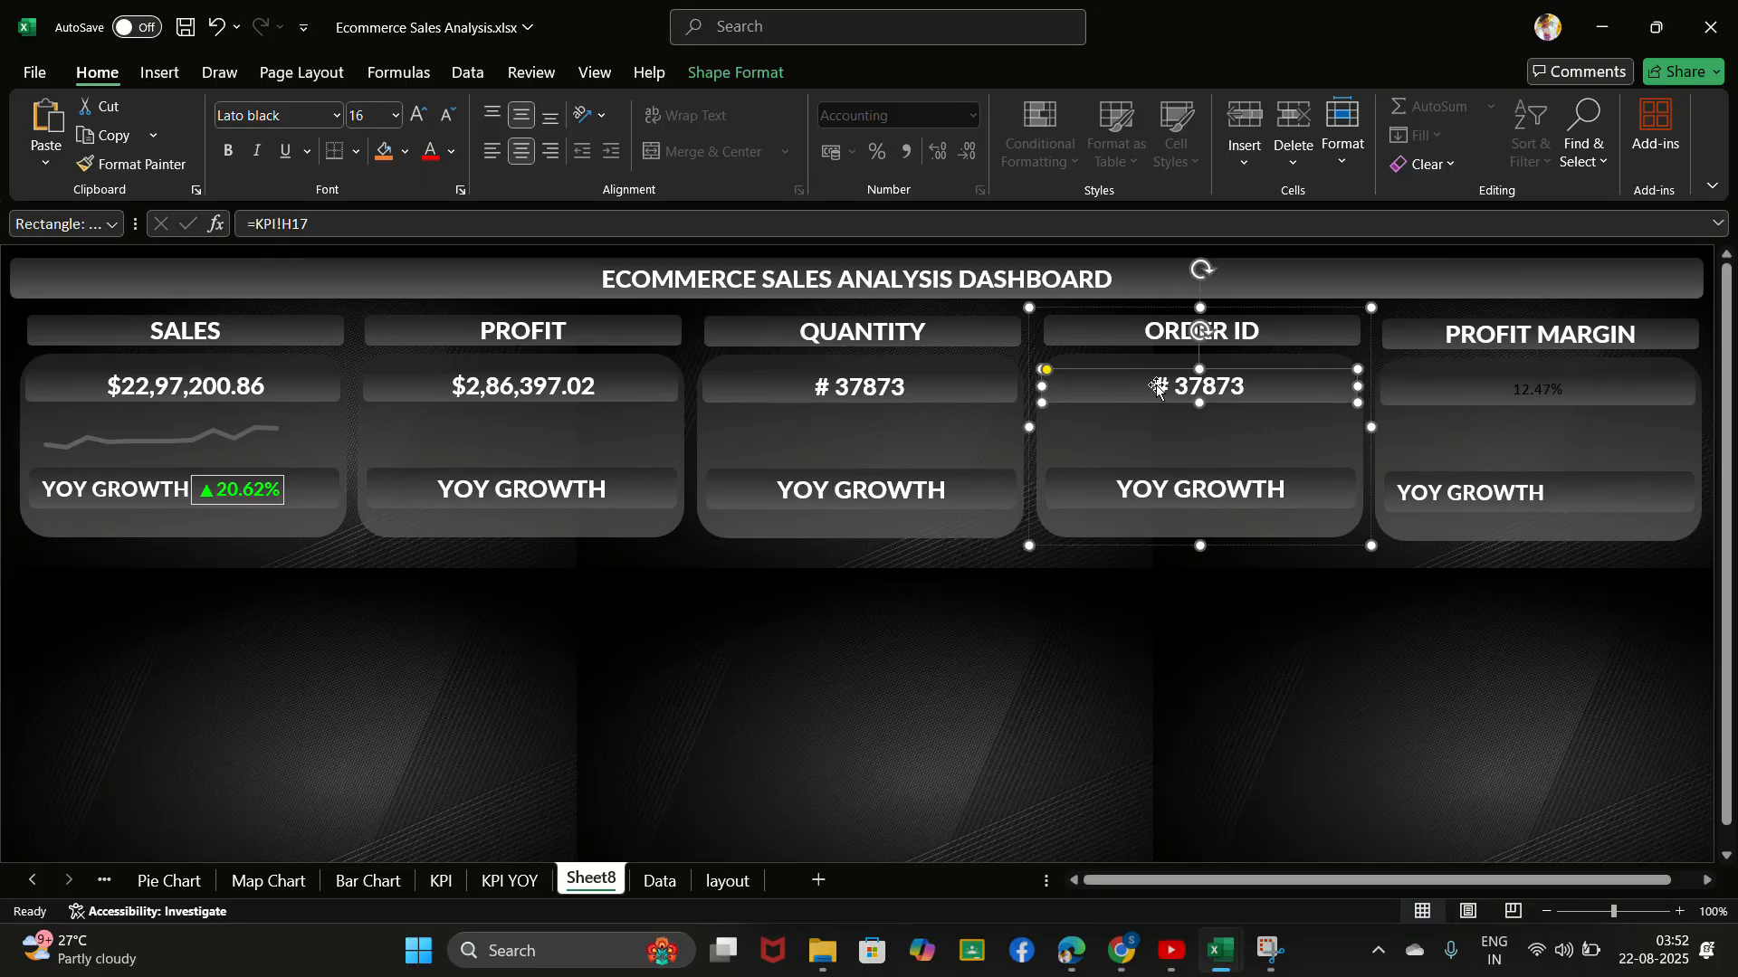
left_click(109, 168)
left_click(1525, 384)
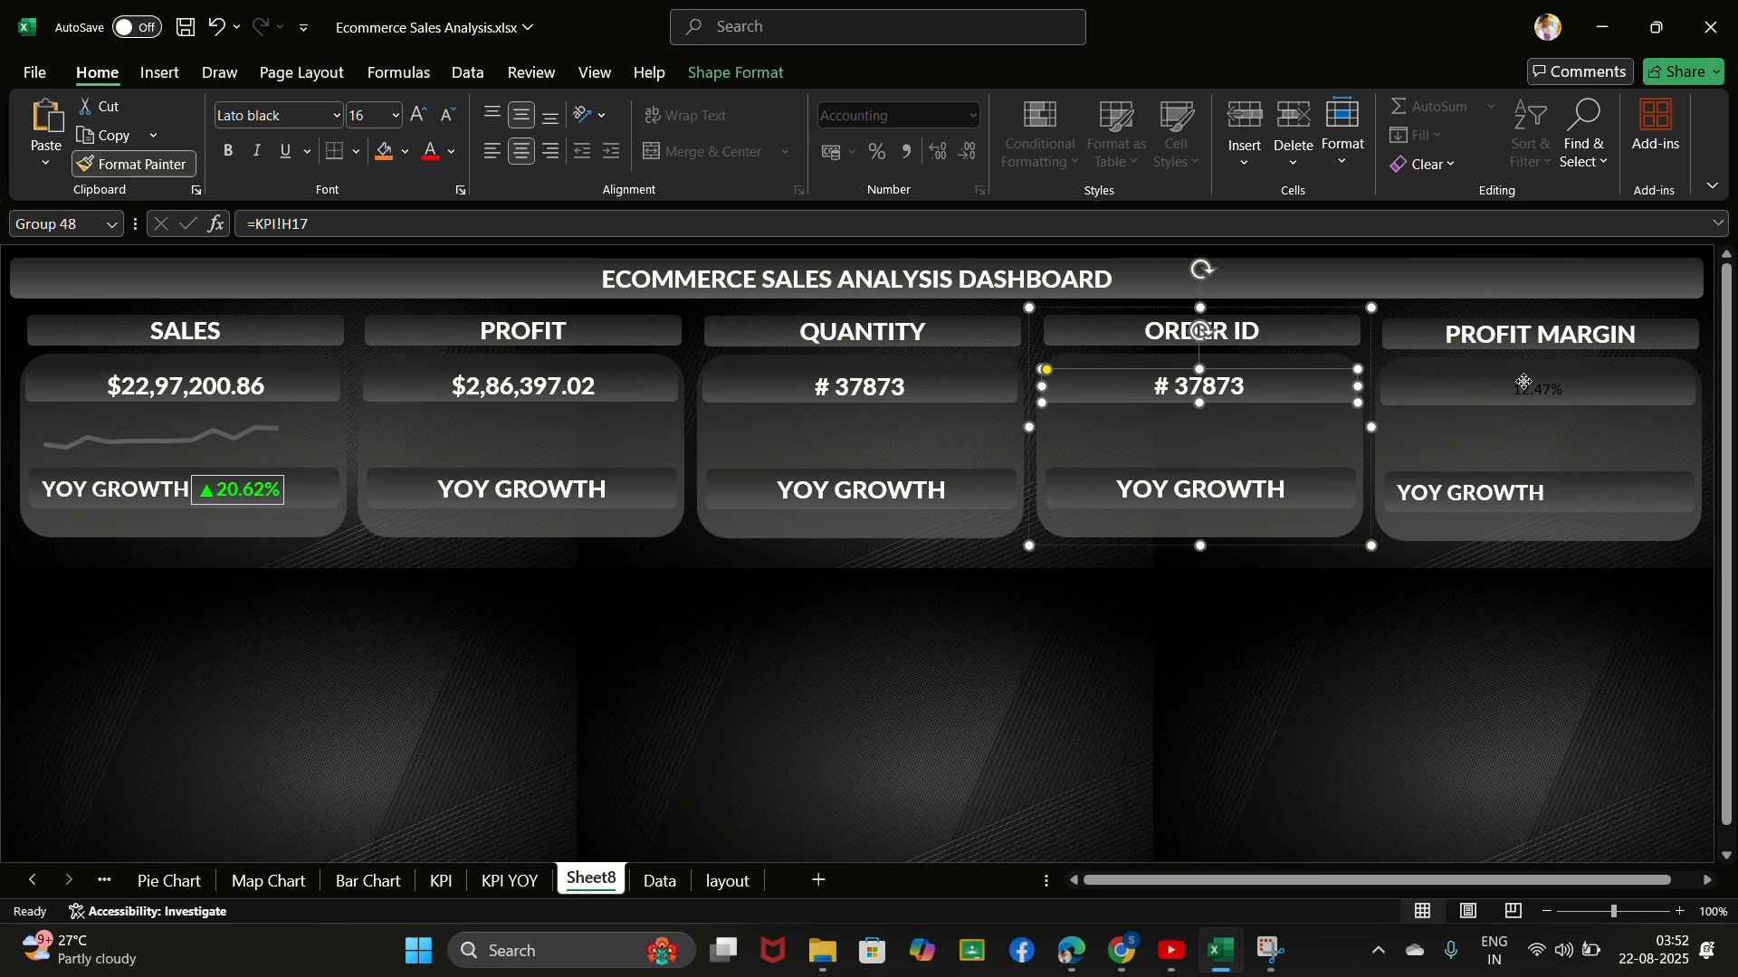
left_click(752, 40)
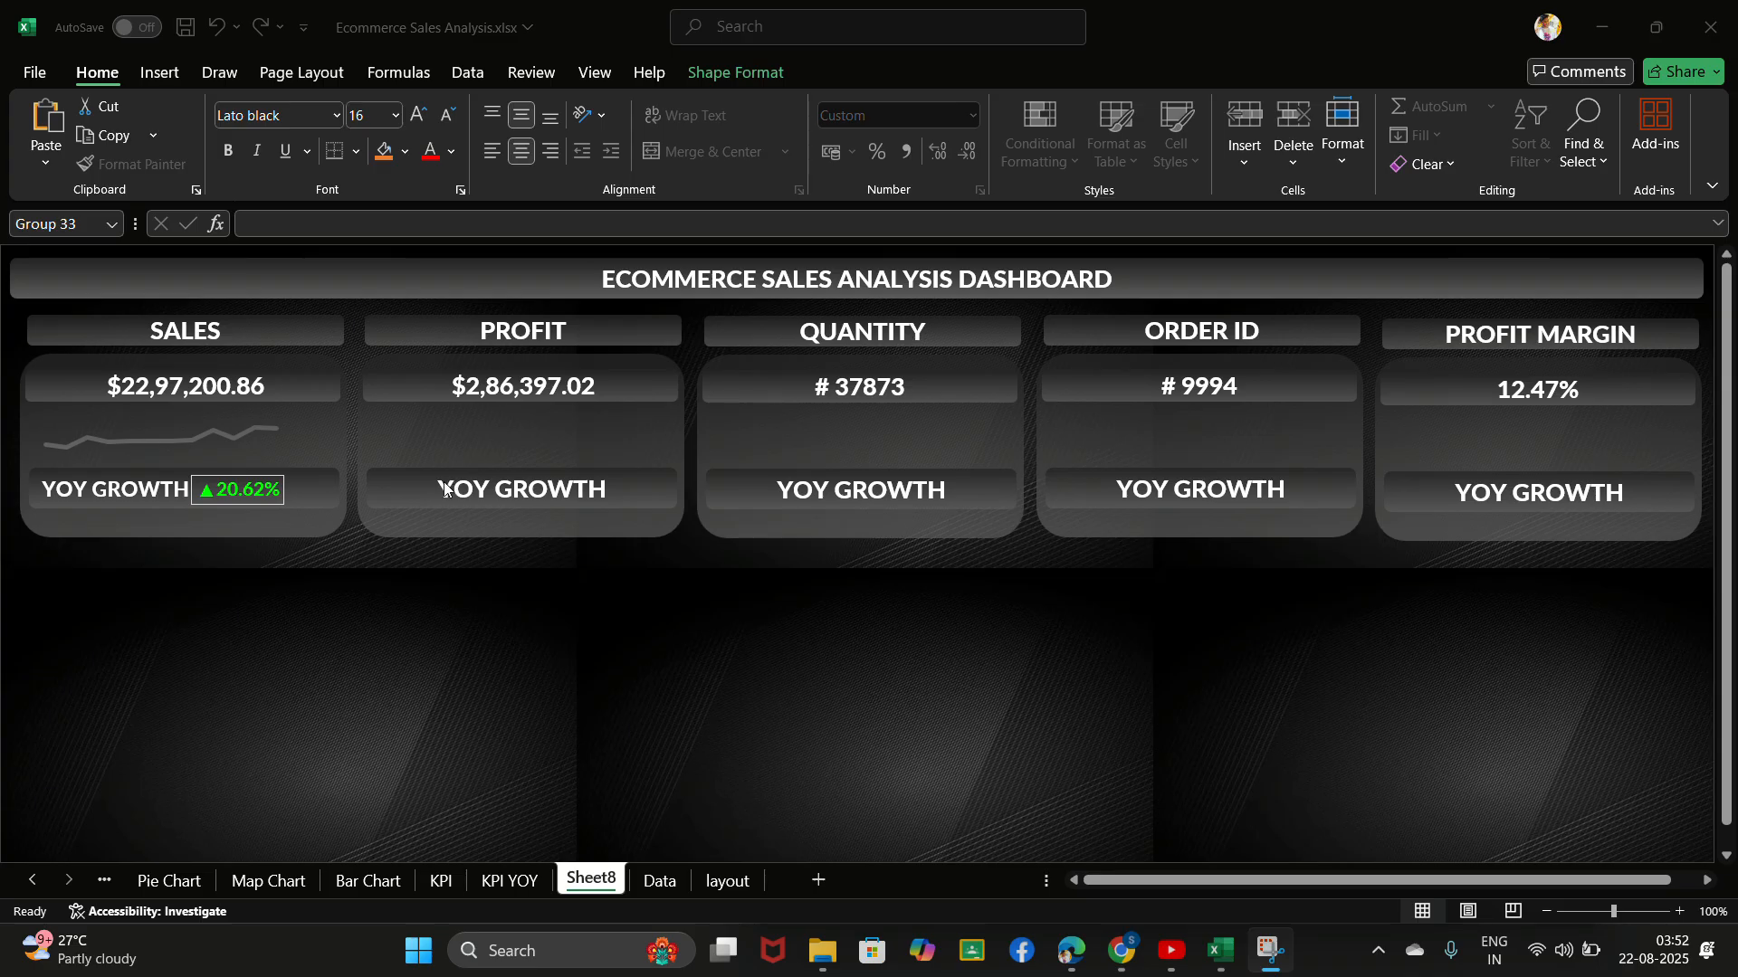
- Left-align the YOY GROWTH labels on the PROFIT, QUANTITY, ORDER ID and PROFIT MARGIN cards
left_click(446, 491)
left_click(504, 499)
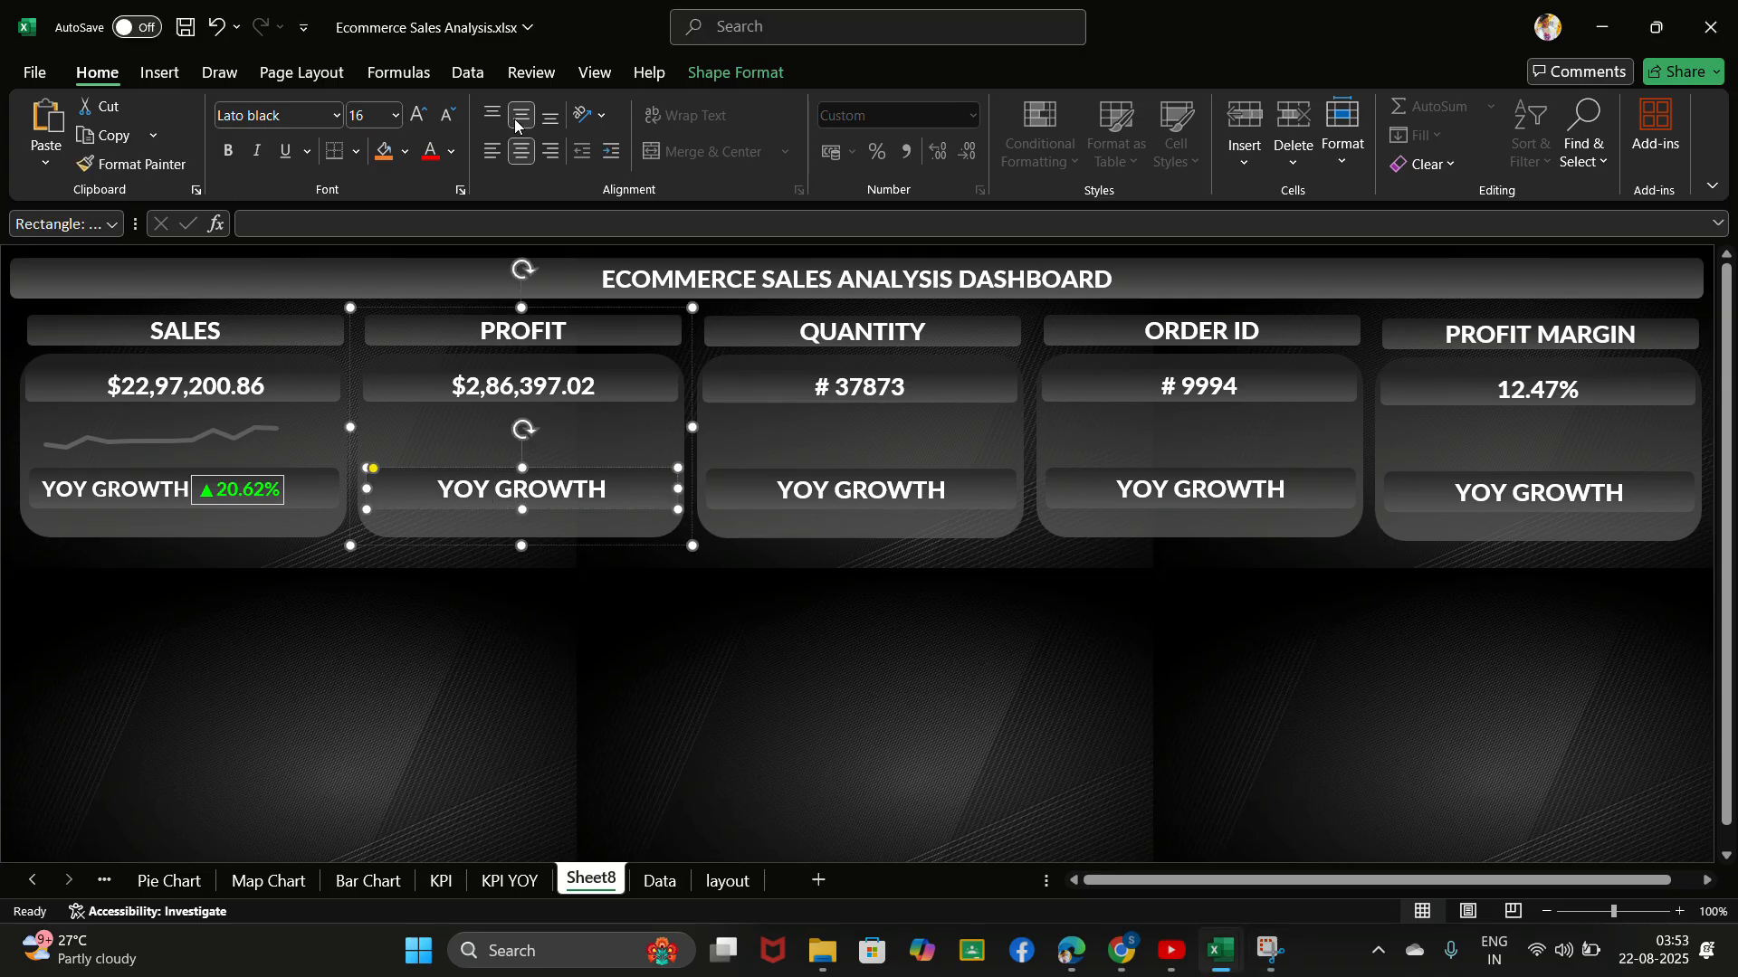
left_click(492, 151)
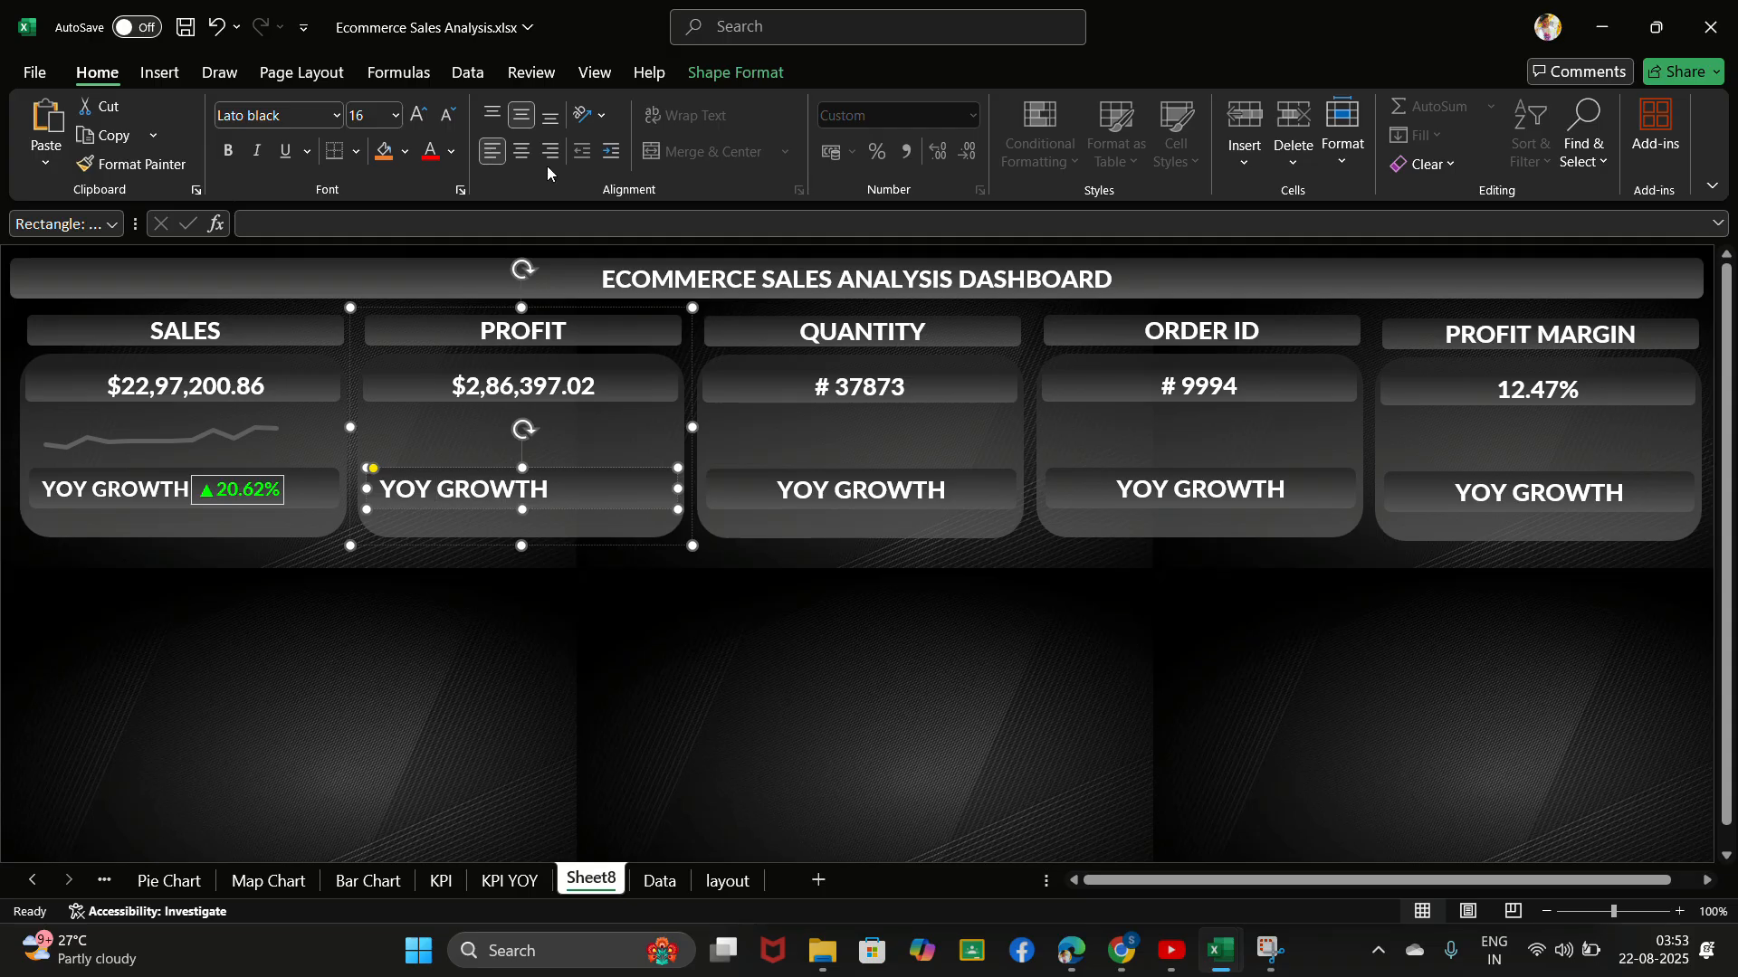
left_click(816, 485)
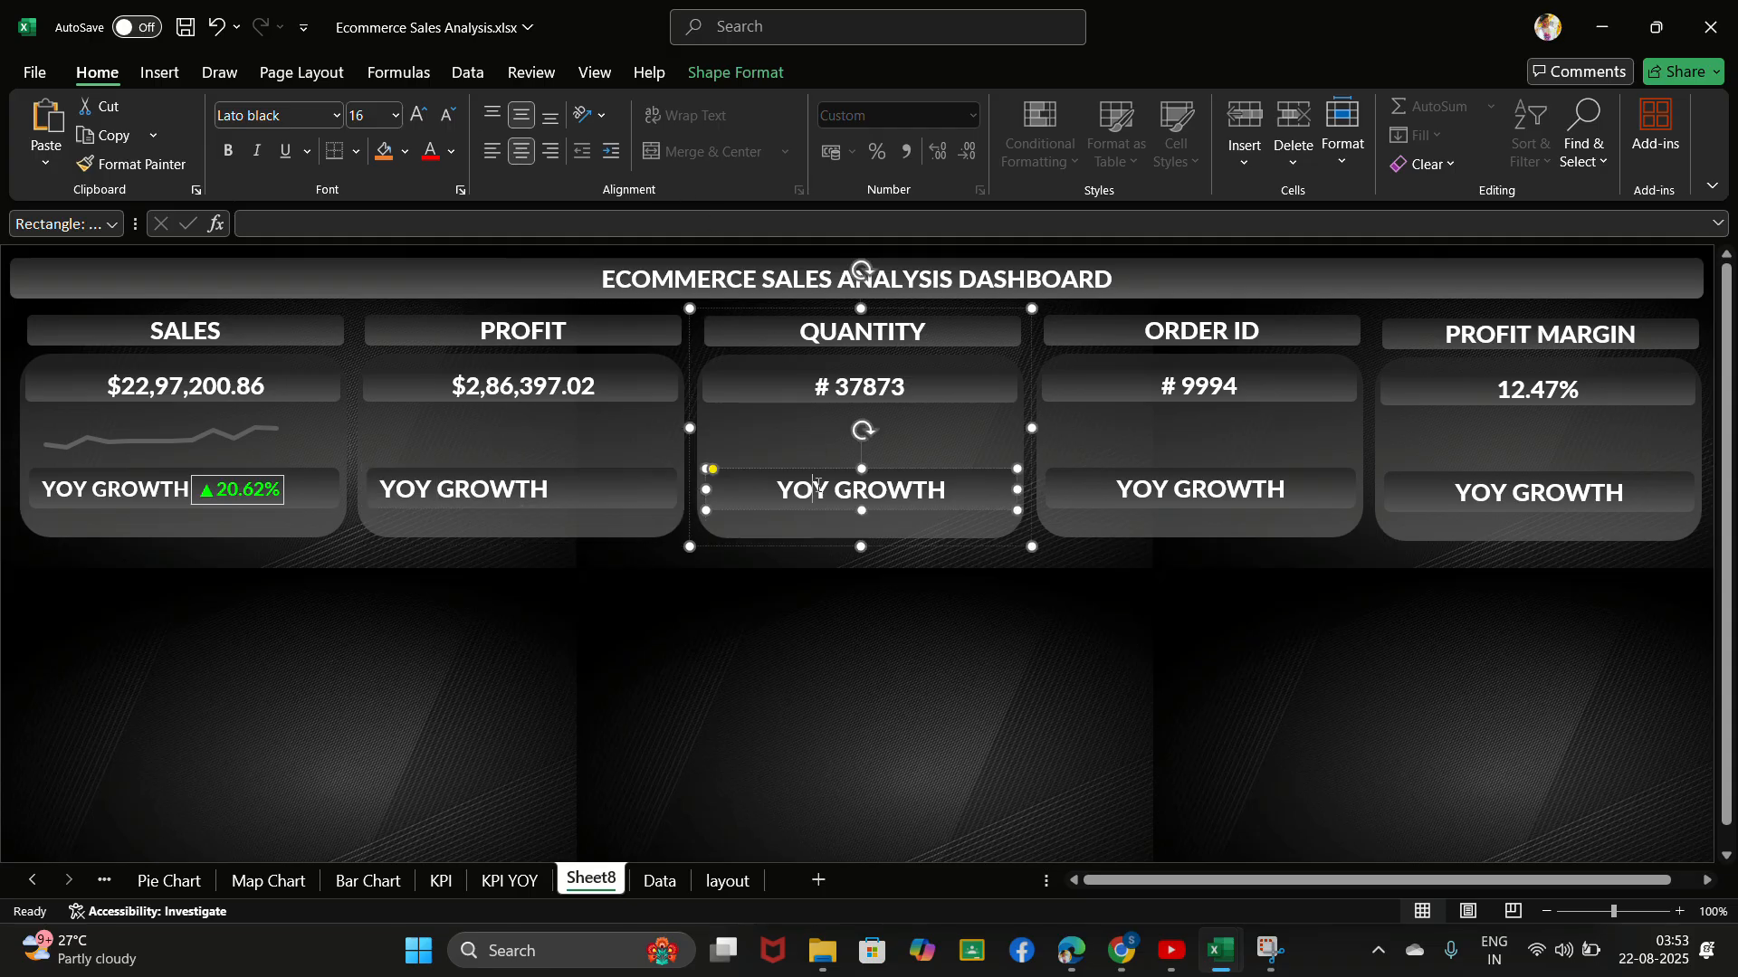
left_click(492, 152)
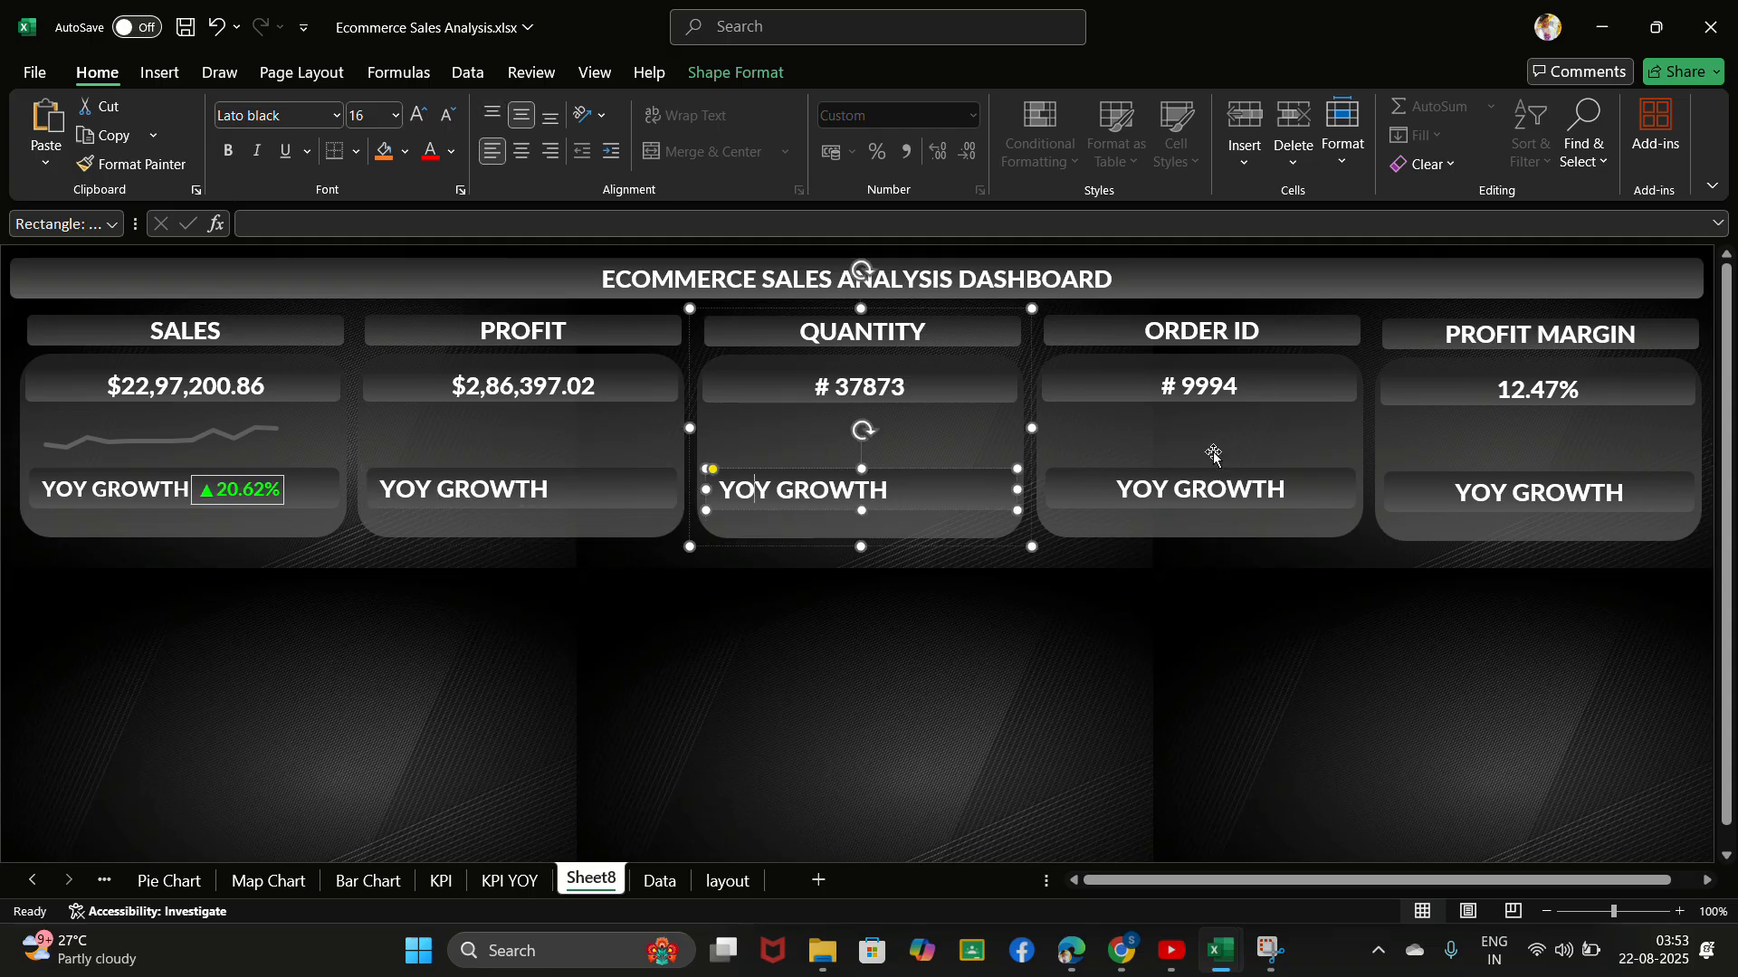
left_click(1210, 484)
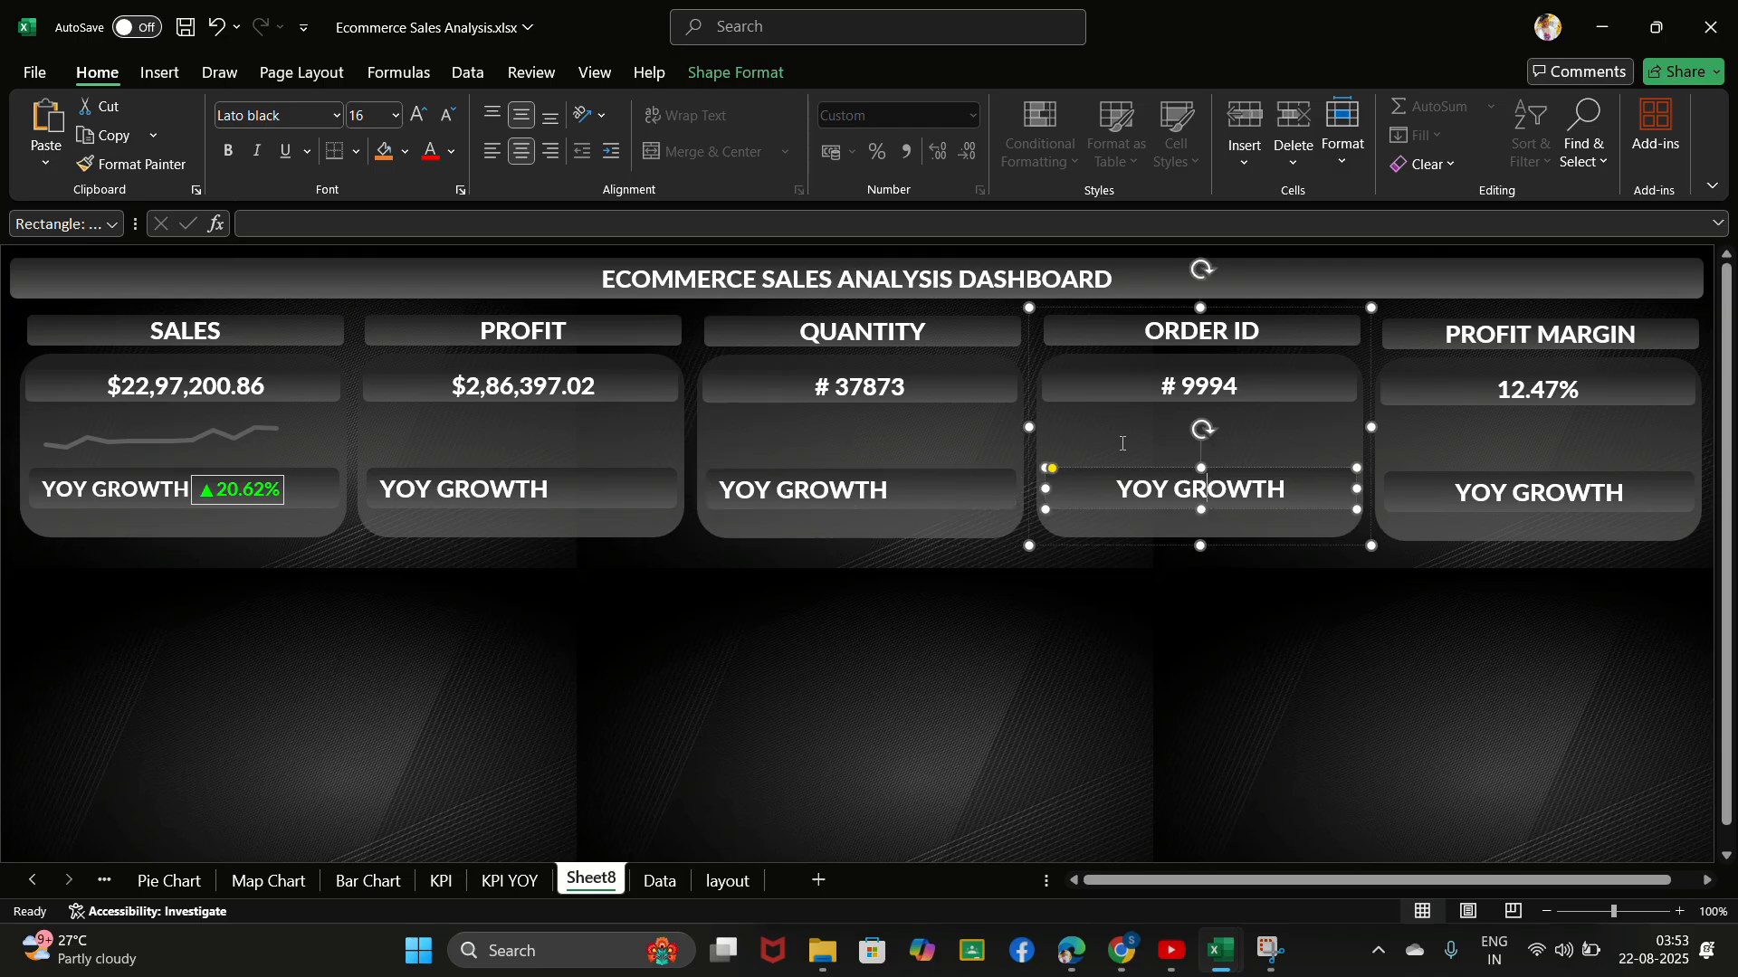
left_click(491, 151)
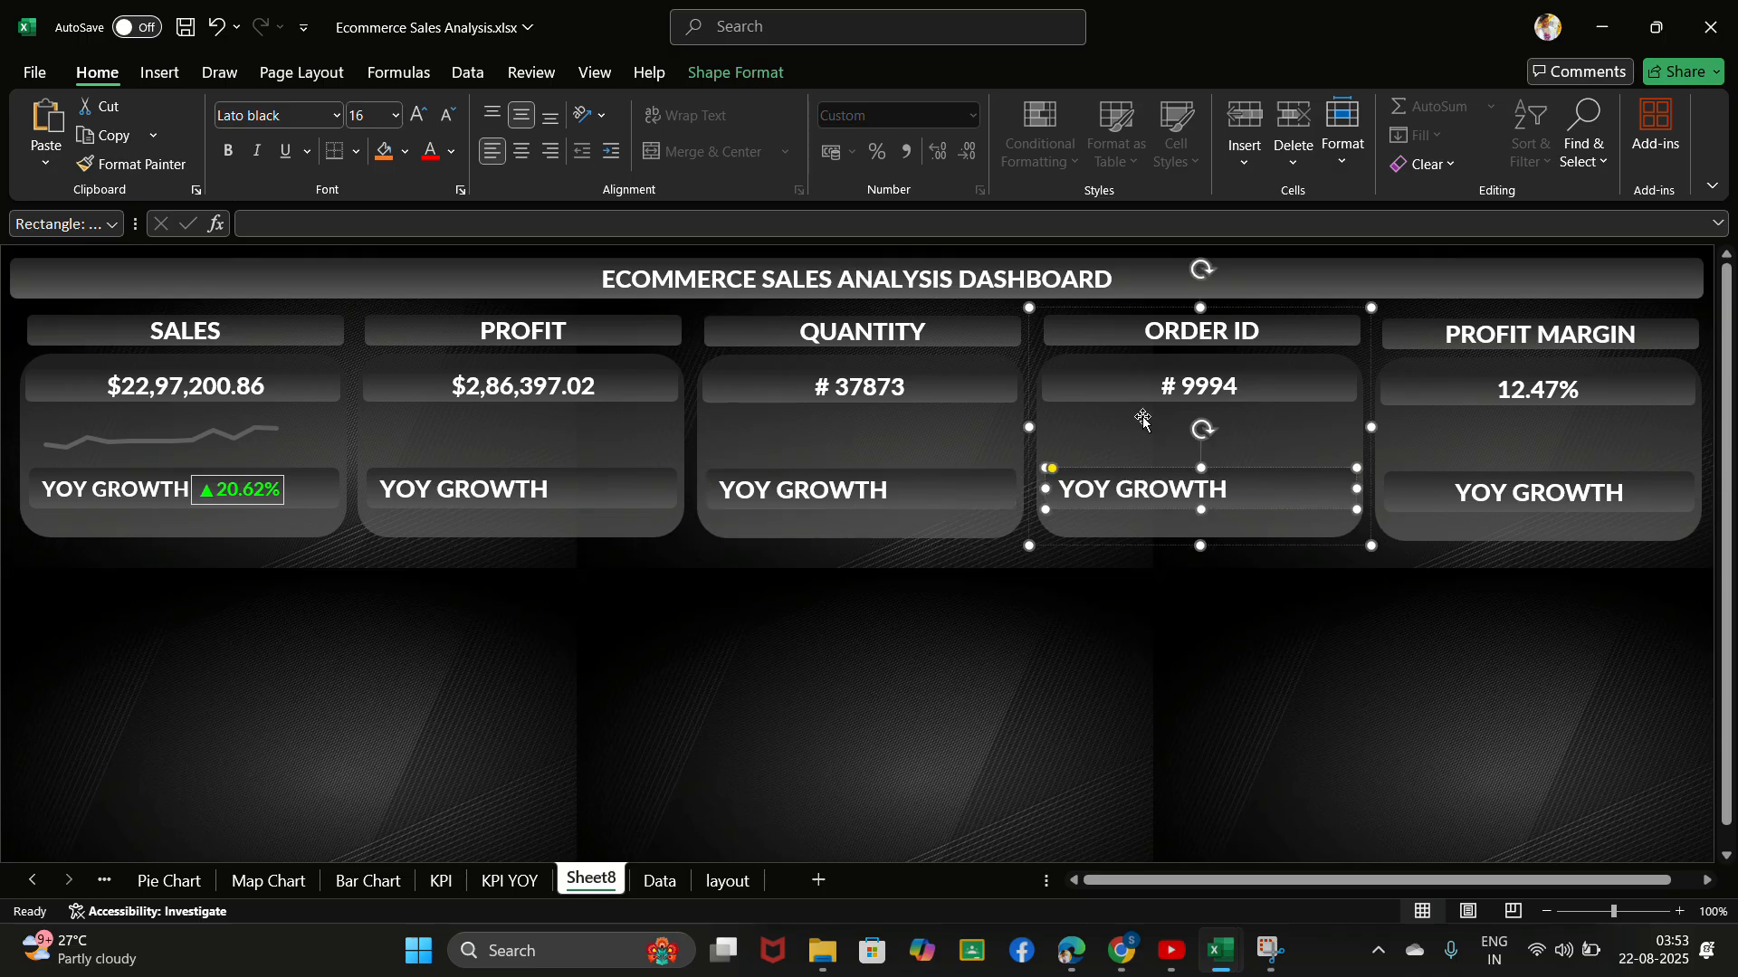
left_click(1521, 500)
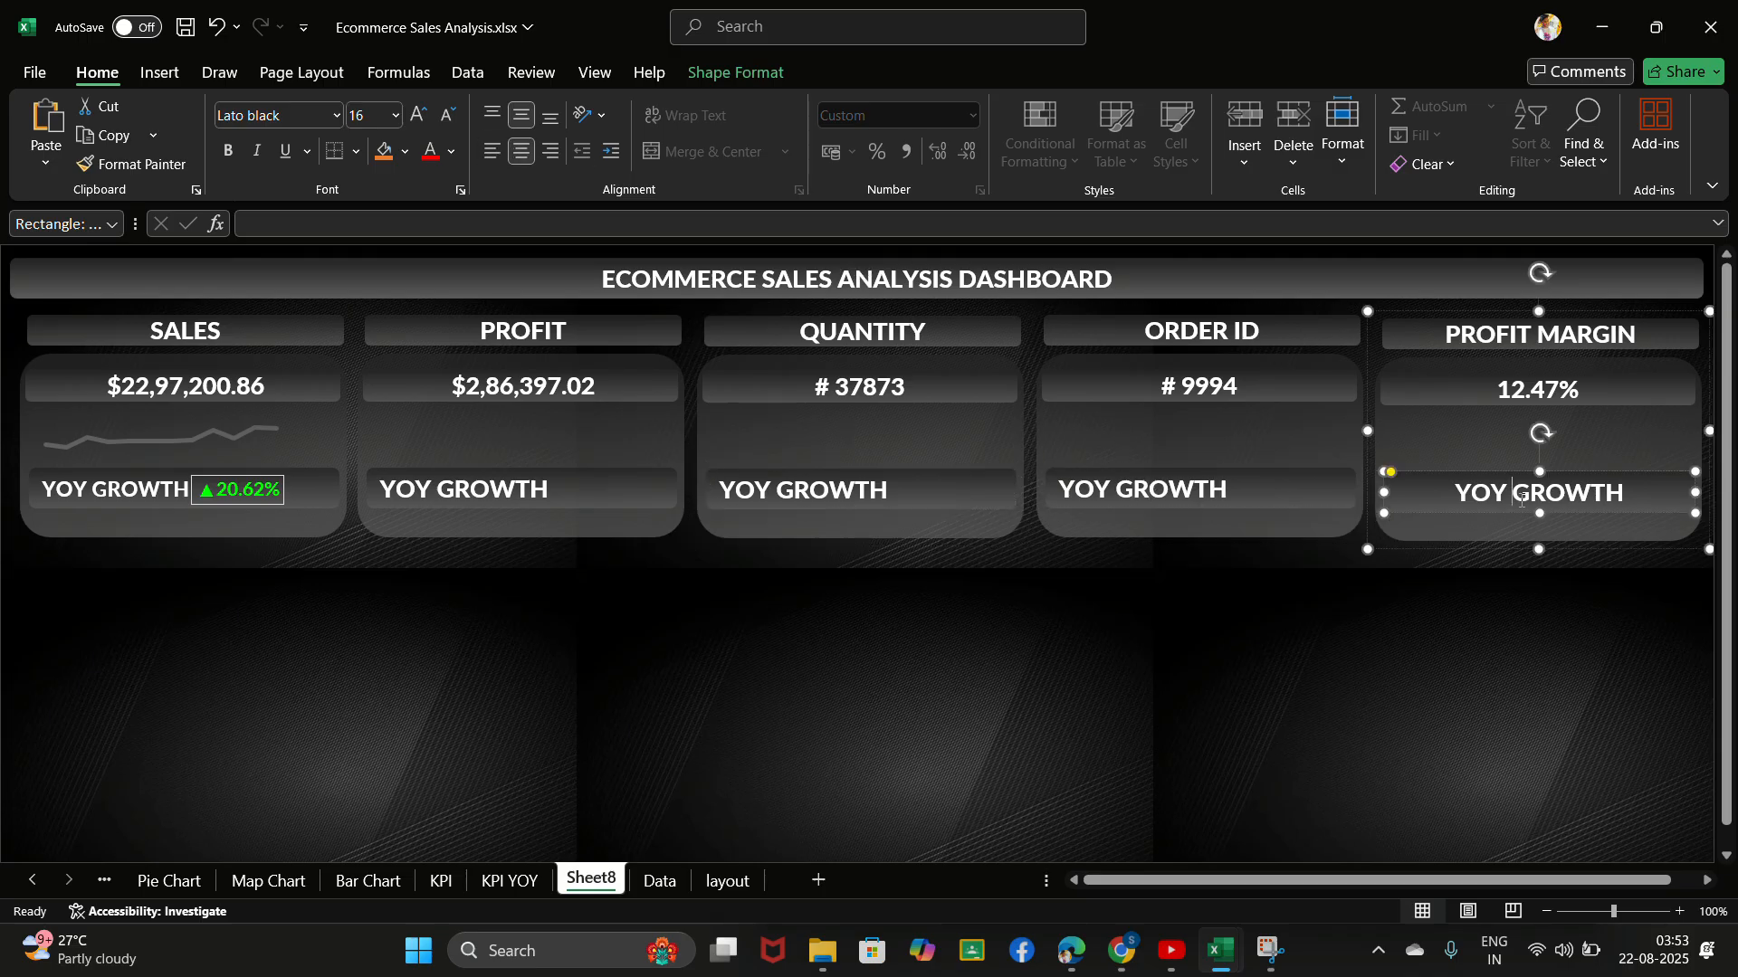
left_click(490, 152)
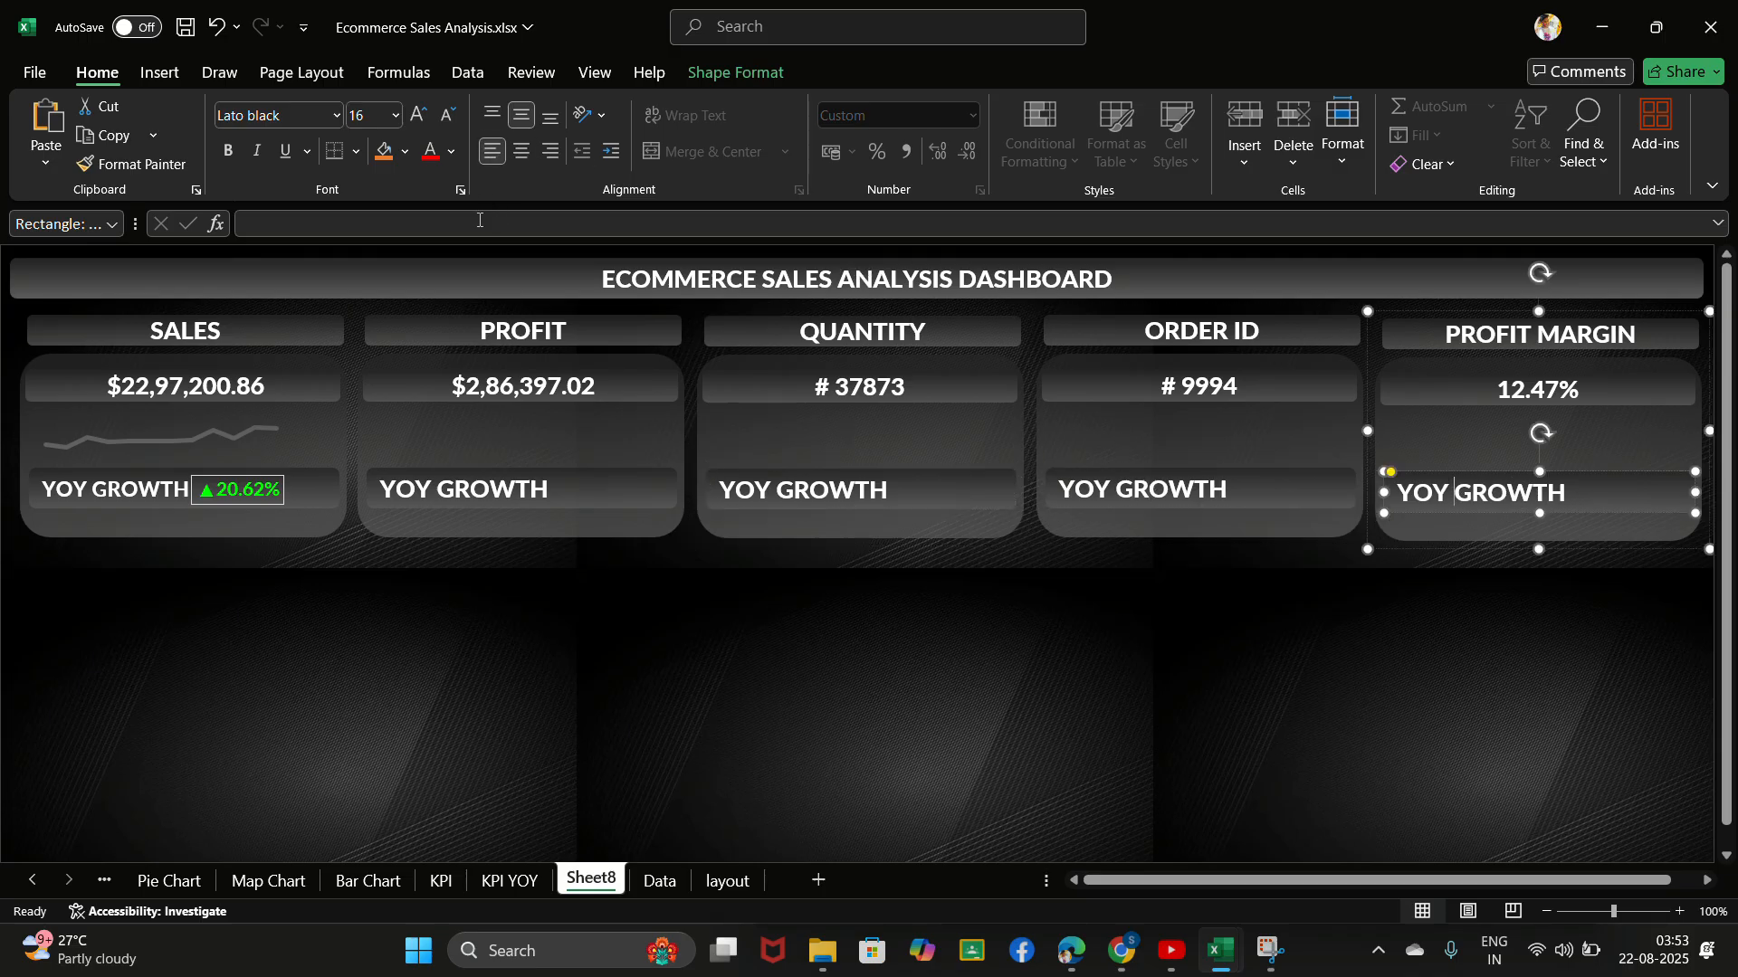
- Copy the Sum of Profit line chart from the KPI sheet and paste it onto the dashboard's PROFIT card
left_click(496, 436)
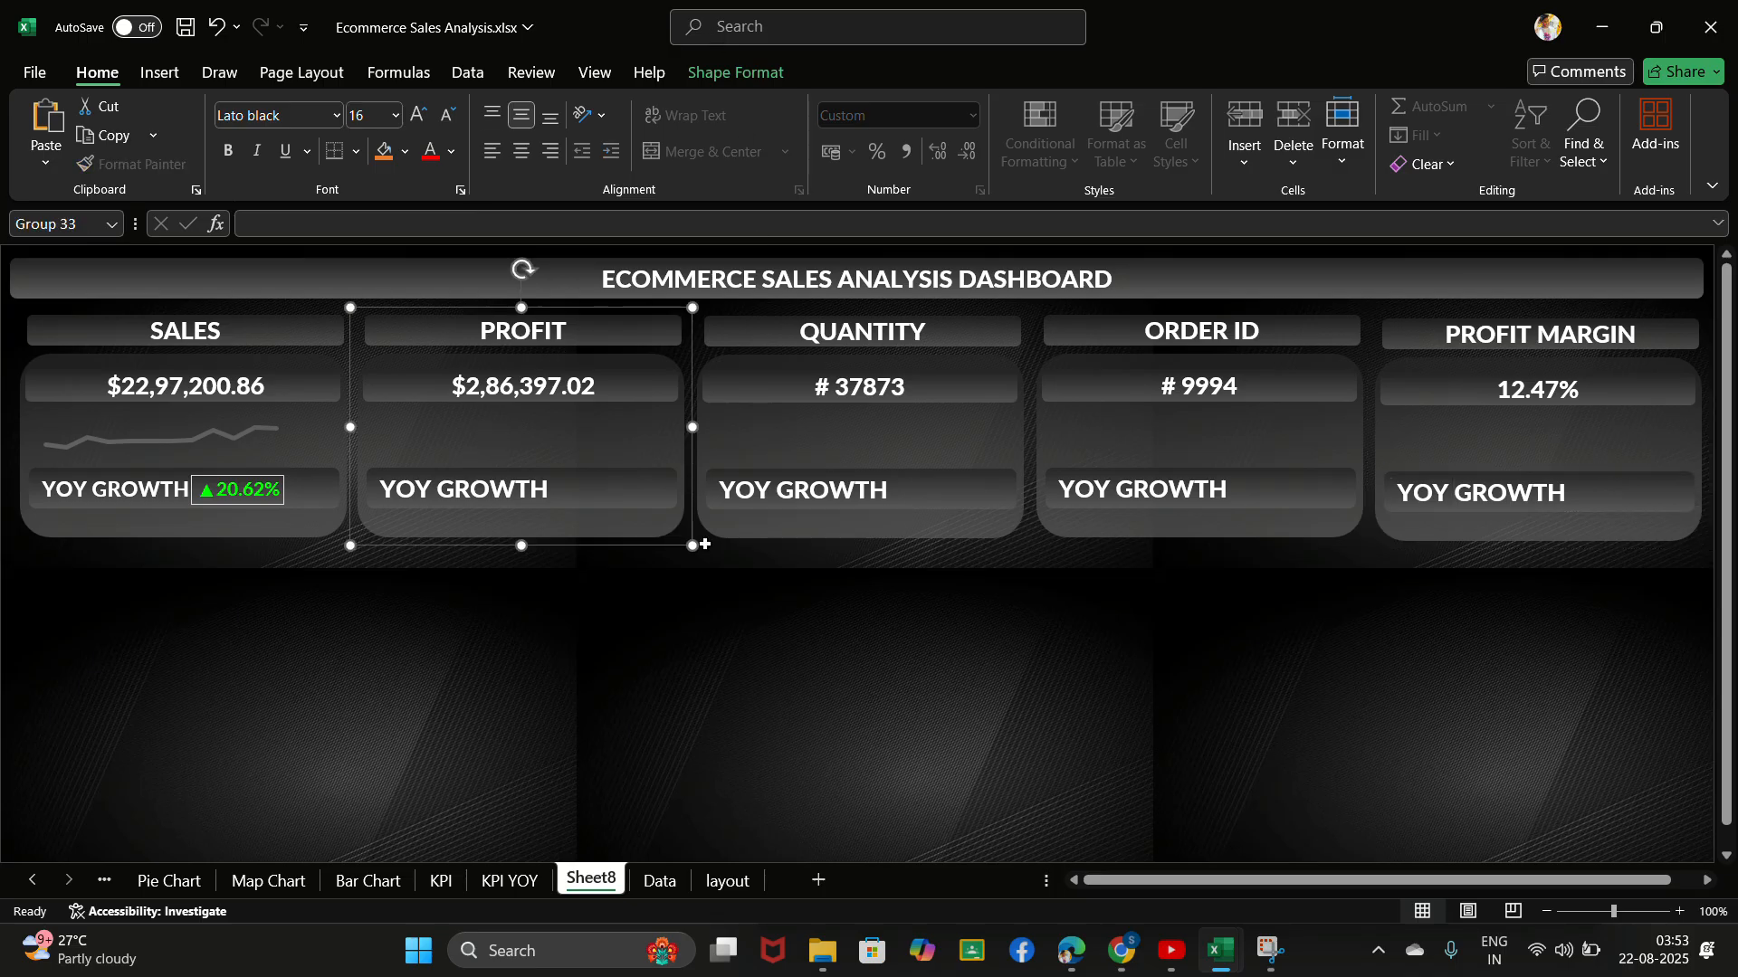
left_click(512, 882)
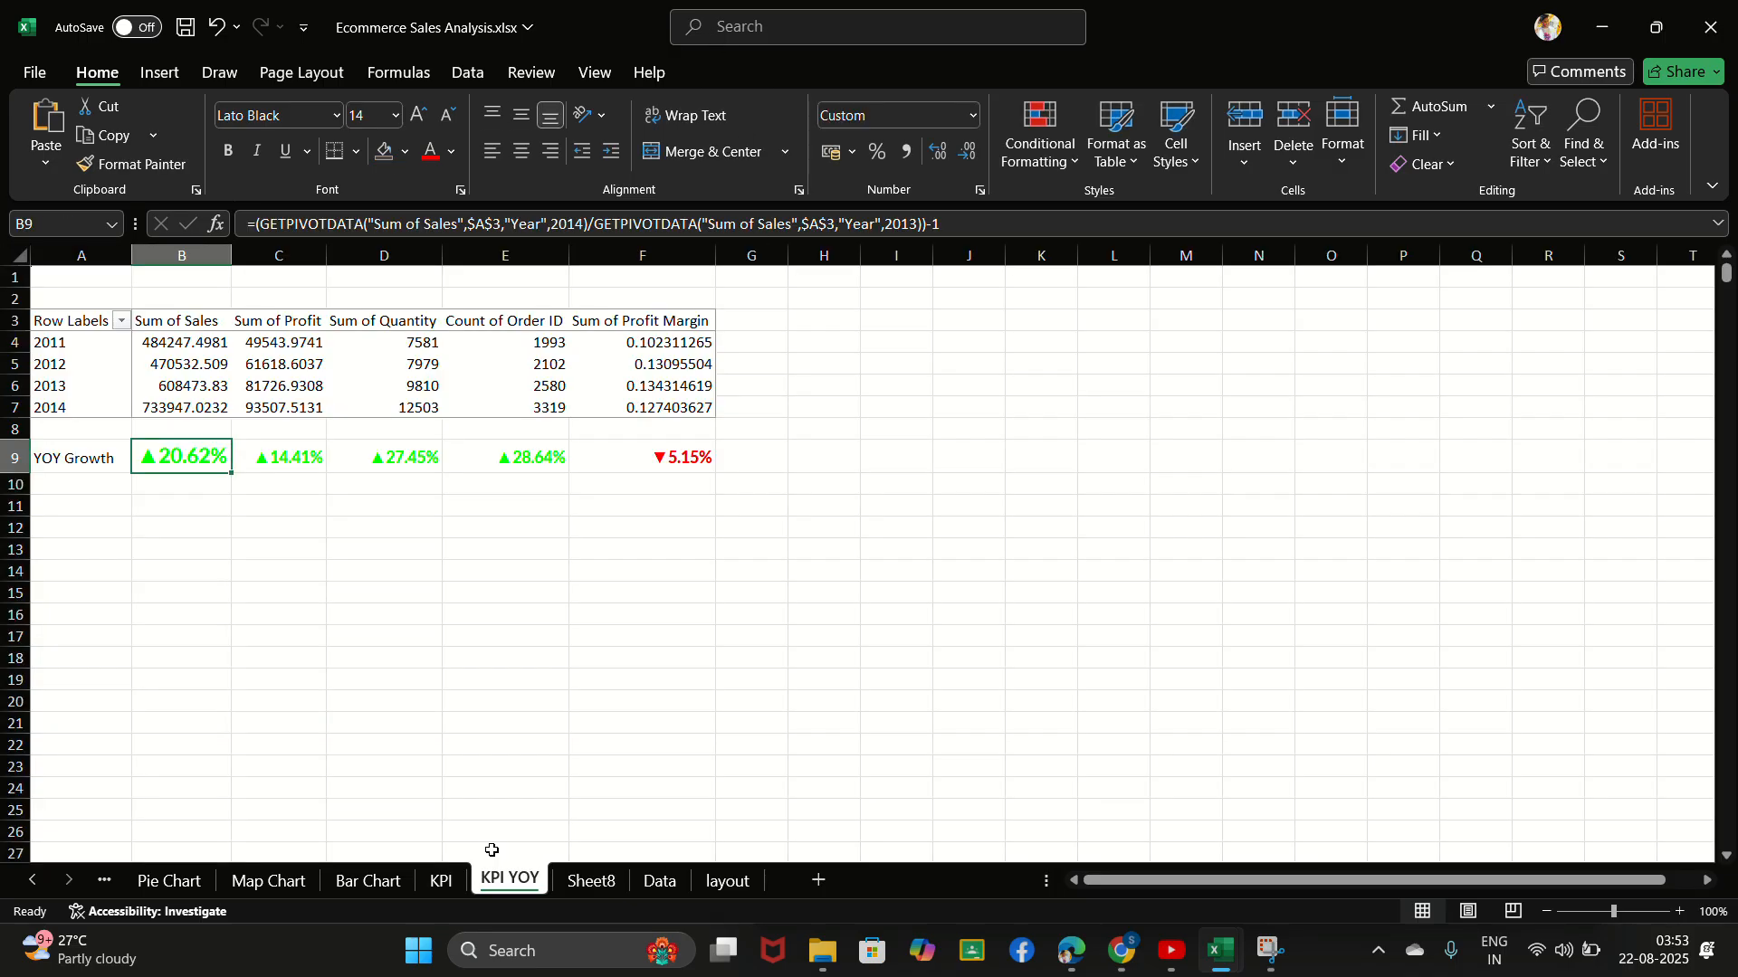
left_click(441, 883)
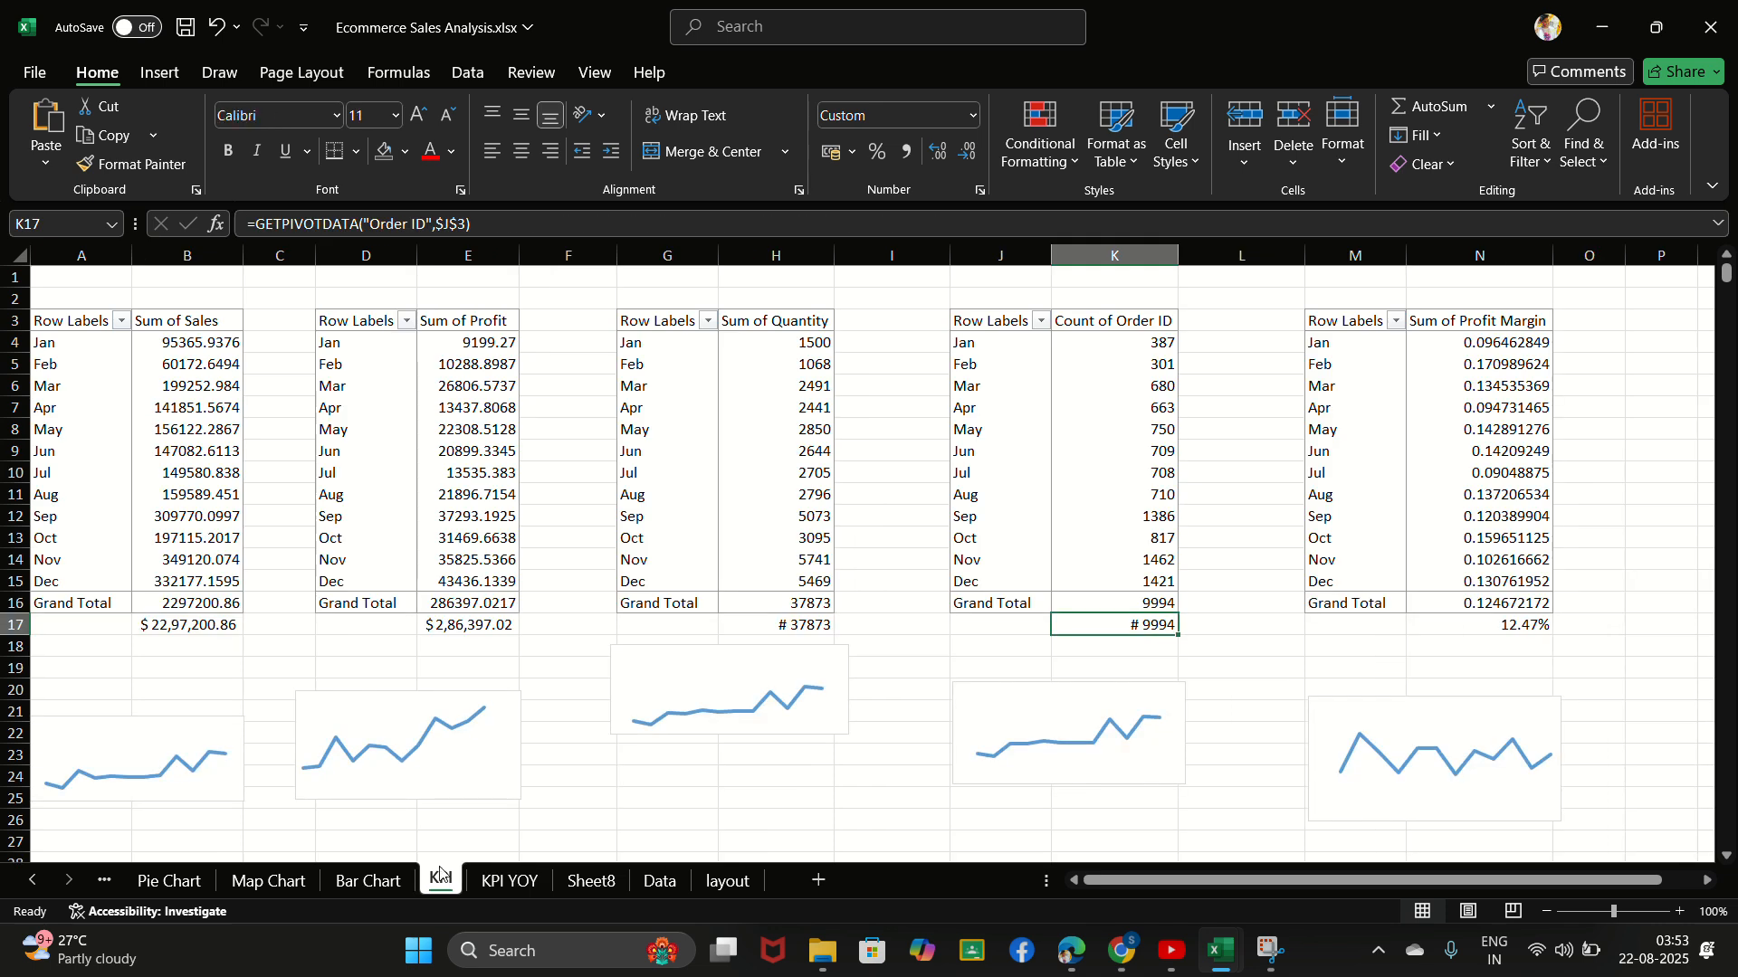
left_click(431, 762)
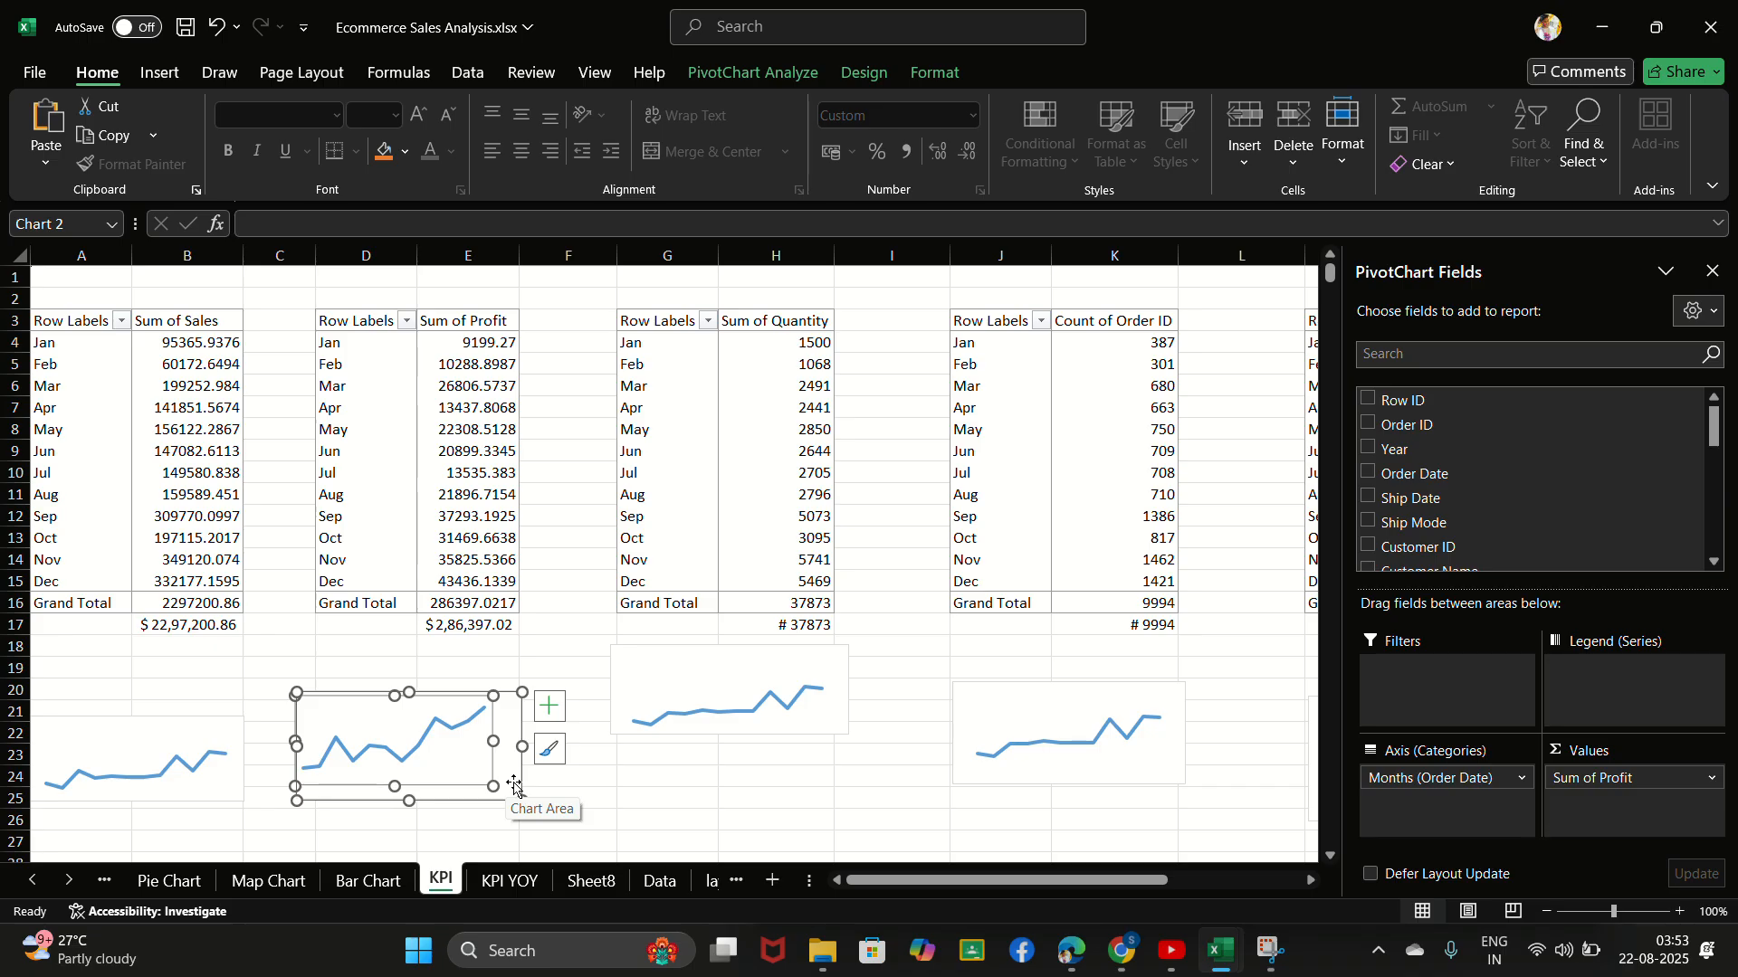
left_click(590, 881)
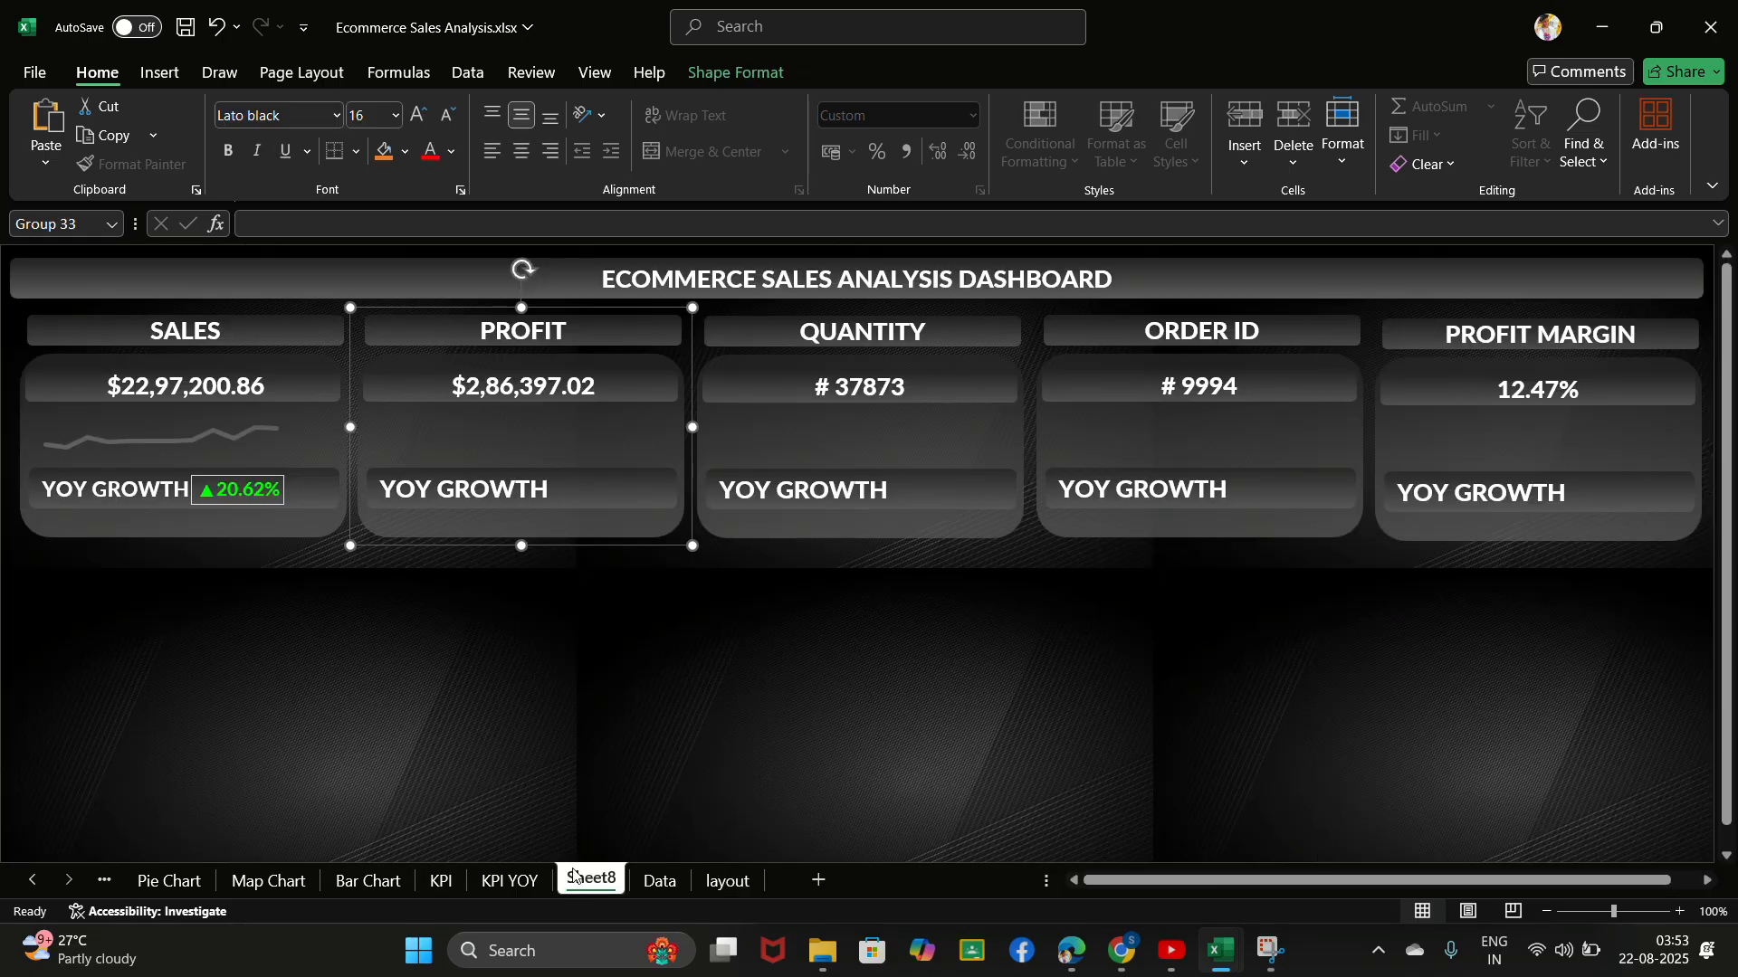
left_click(500, 457)
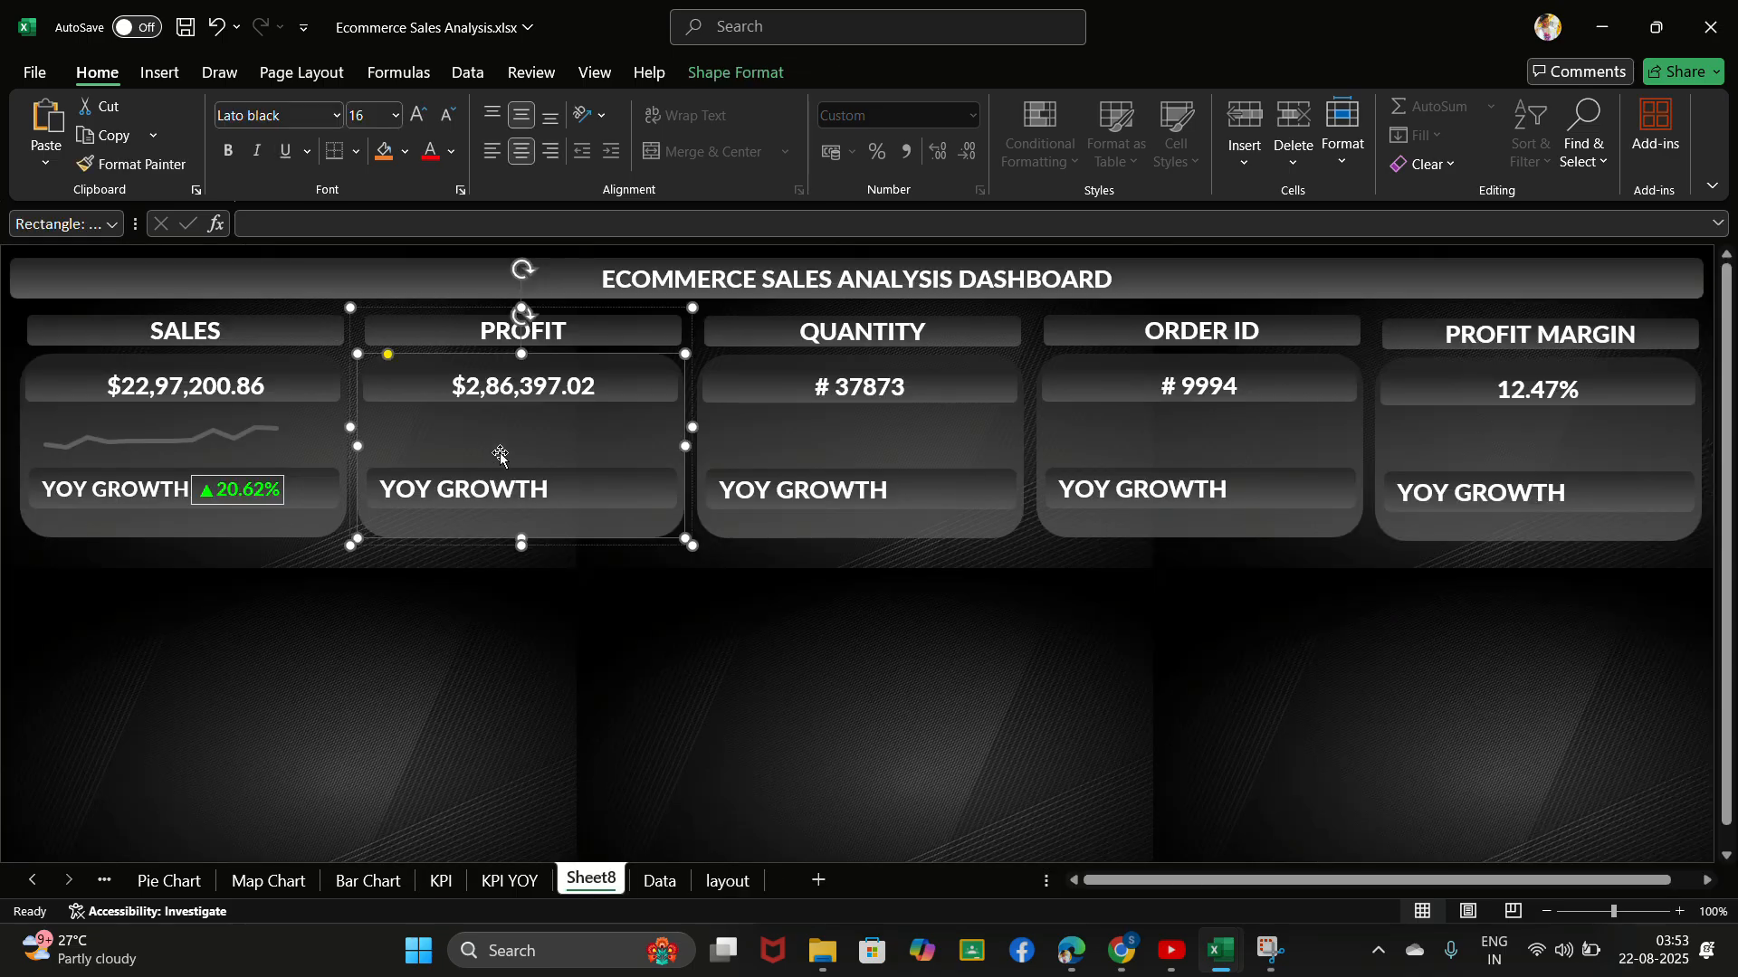
key("ctrl+v")
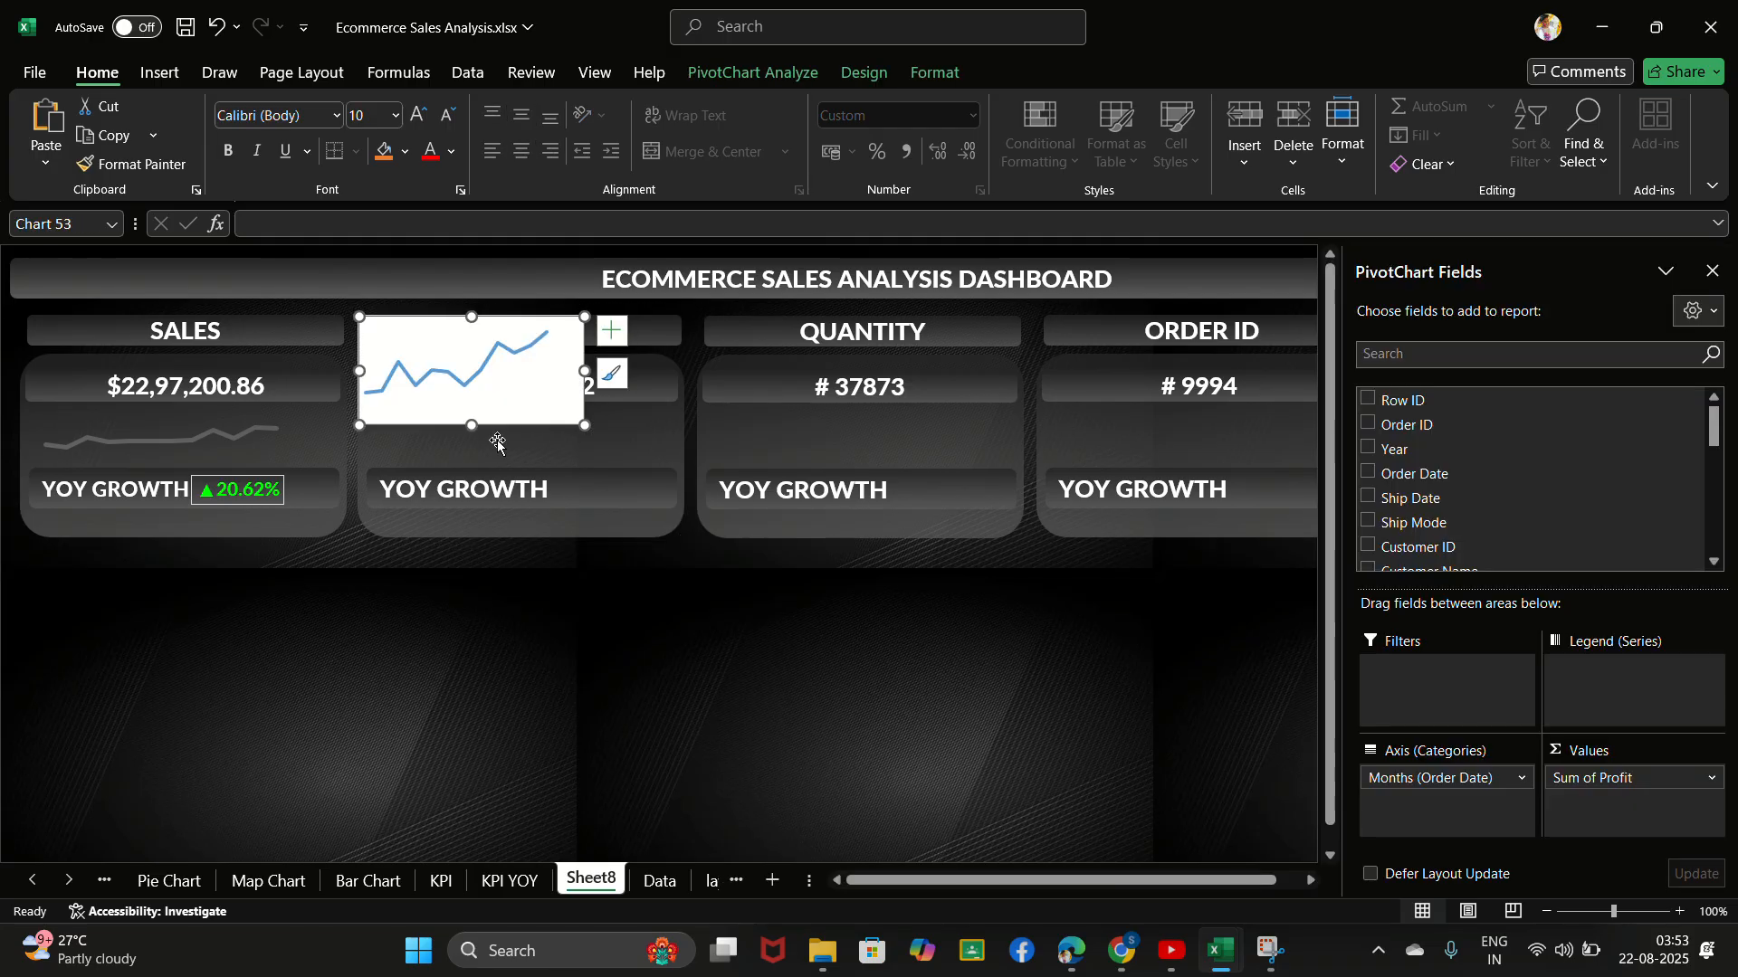
- Resize the pasted profit chart to fit the PROFIT card's width between its value and the YOY GROWTH label
left_click_drag(471, 422, 471, 463)
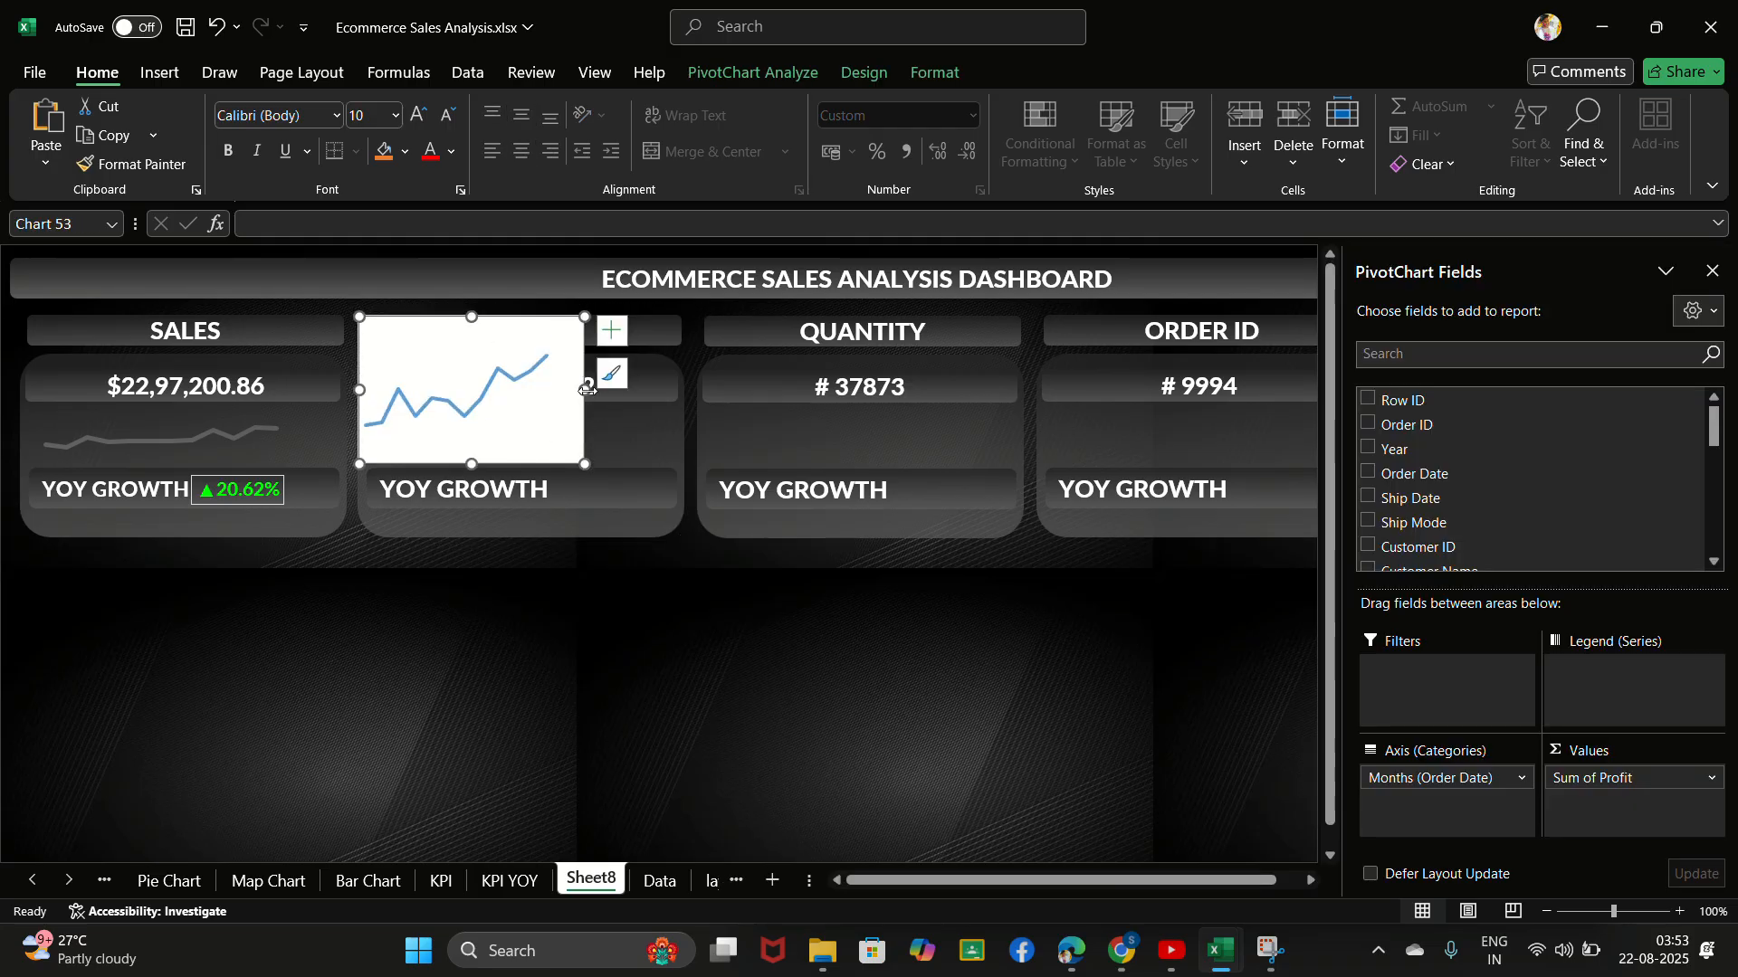
left_click_drag(584, 390, 678, 426)
left_click_drag(519, 318, 522, 384)
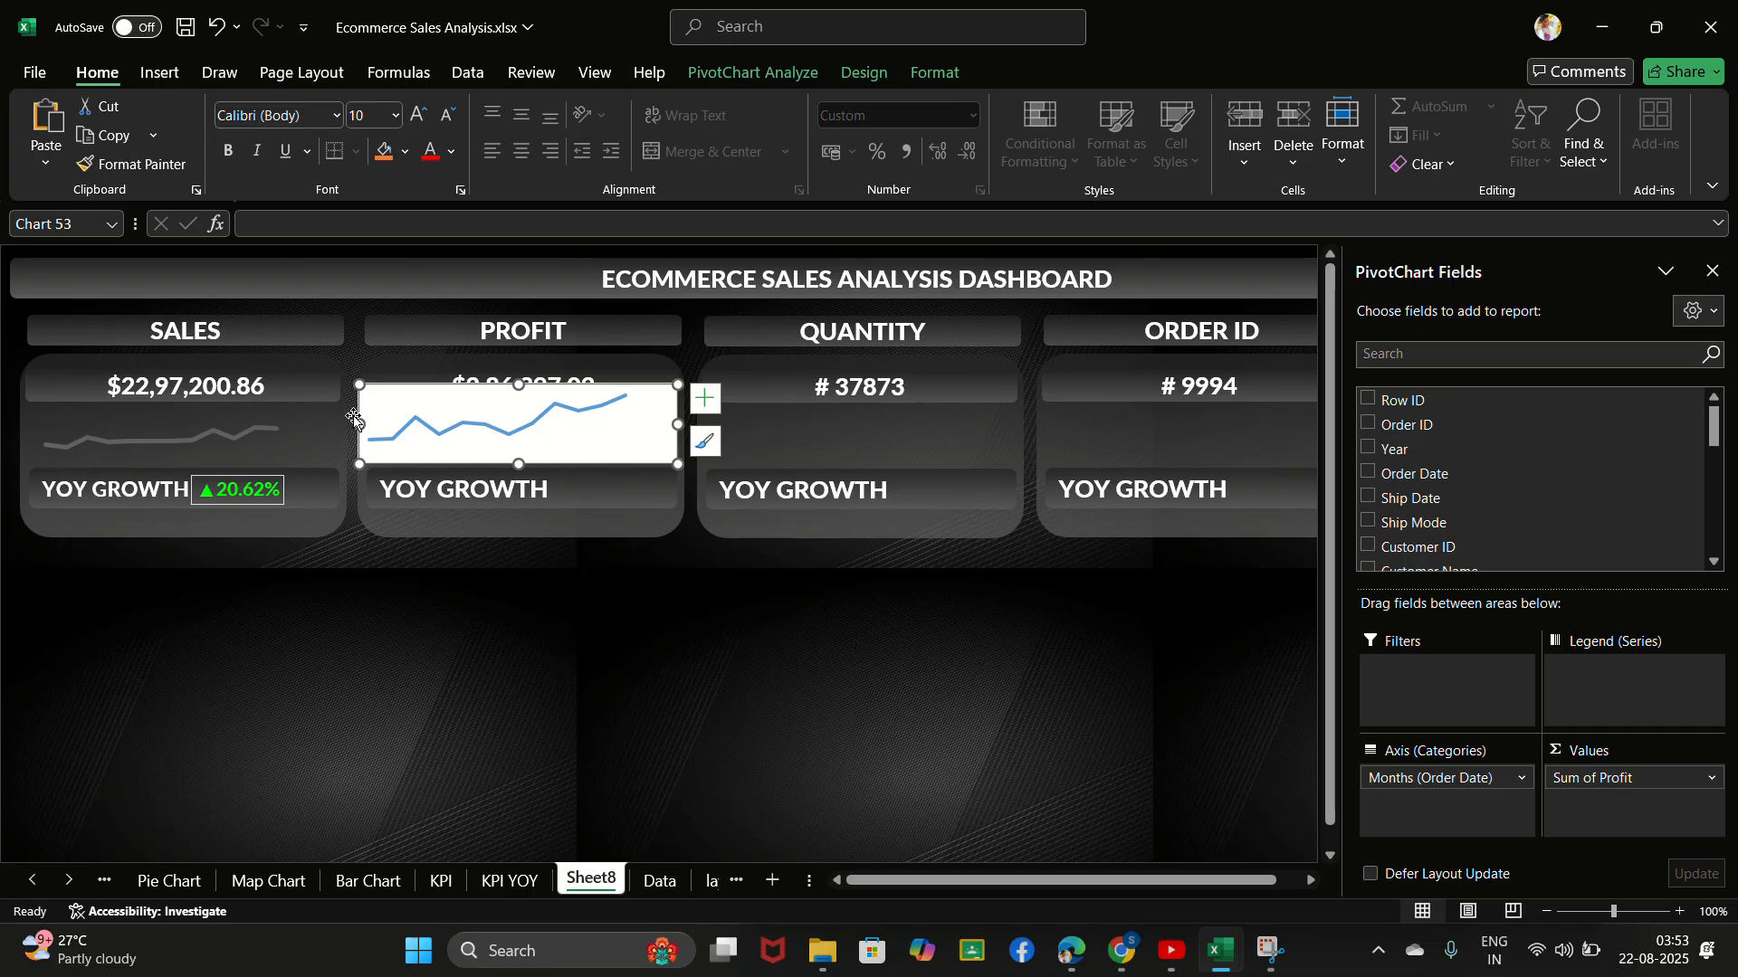
left_click_drag(360, 385, 374, 409)
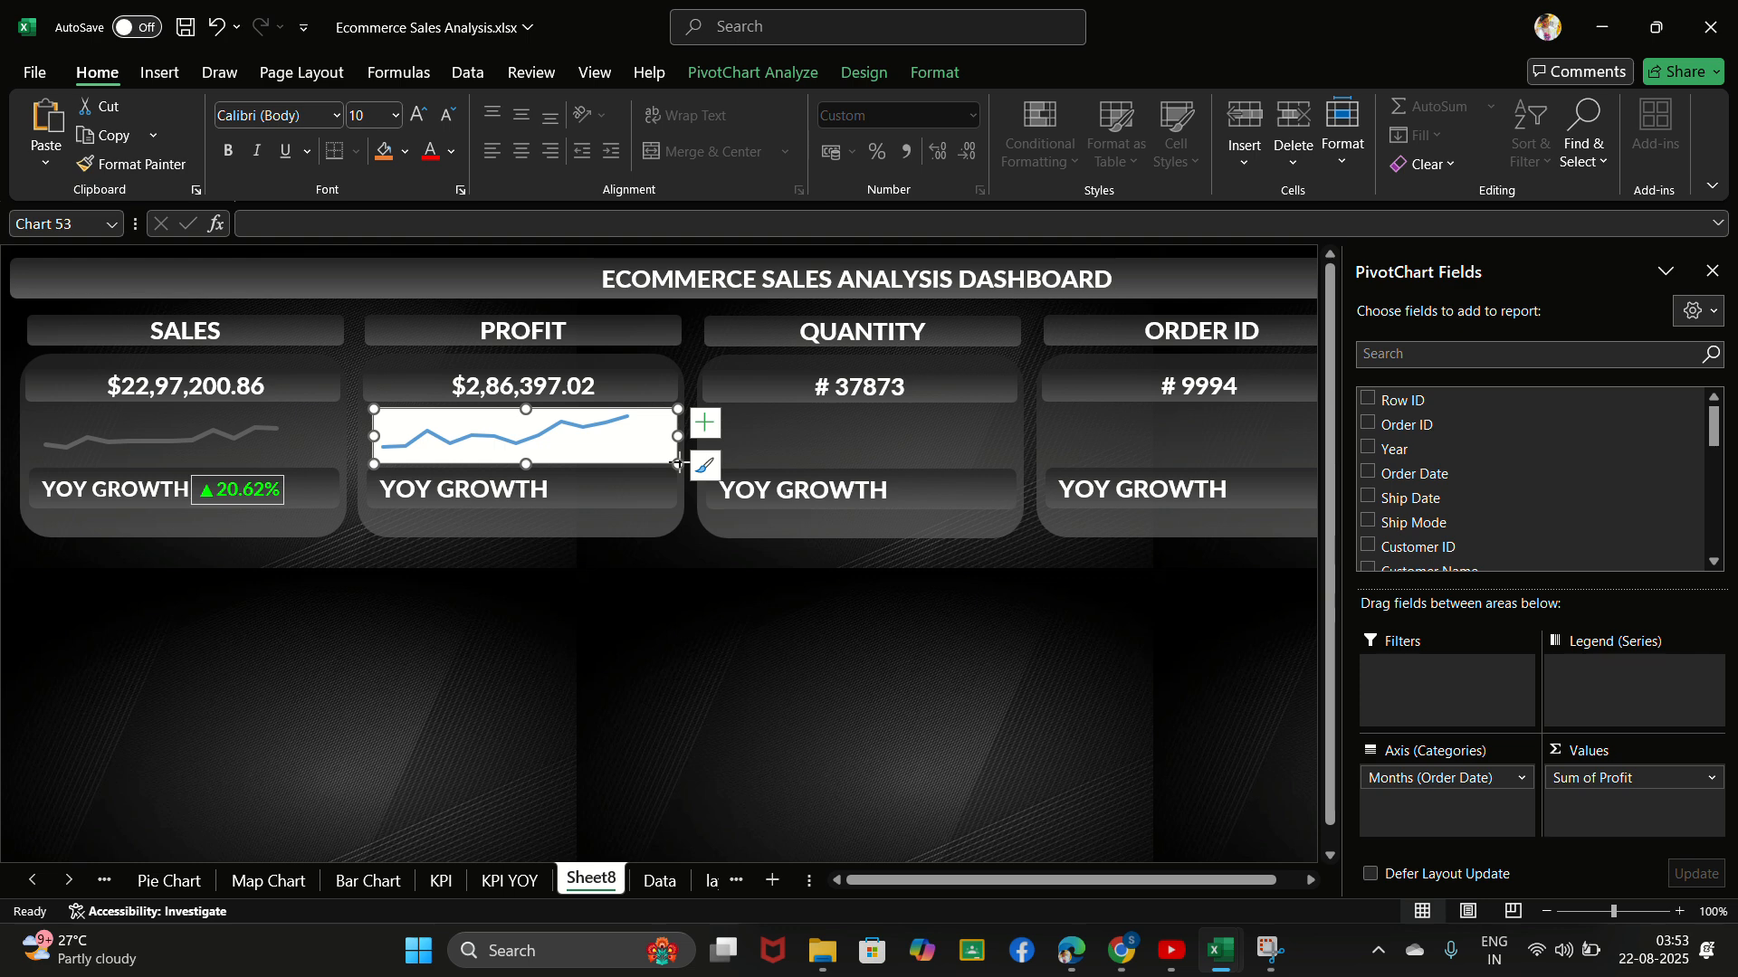
left_click_drag(679, 464, 673, 462)
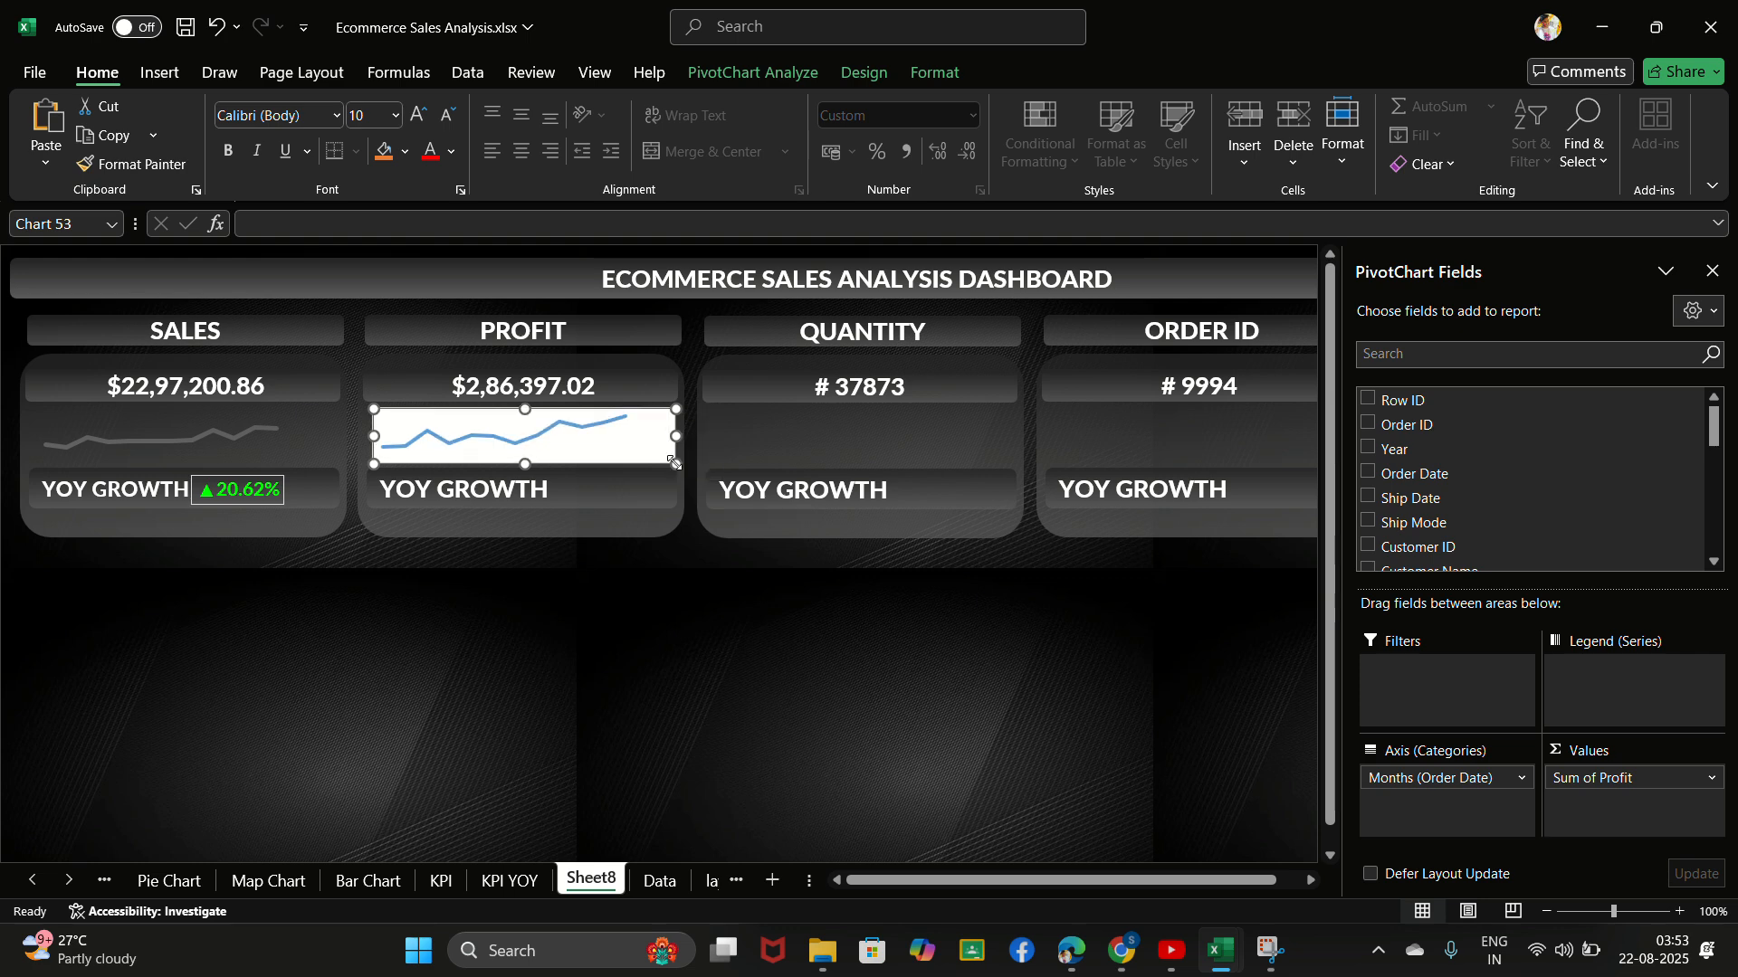
- Try to copy the SALES card's formatting onto the profit chart
left_click(287, 421)
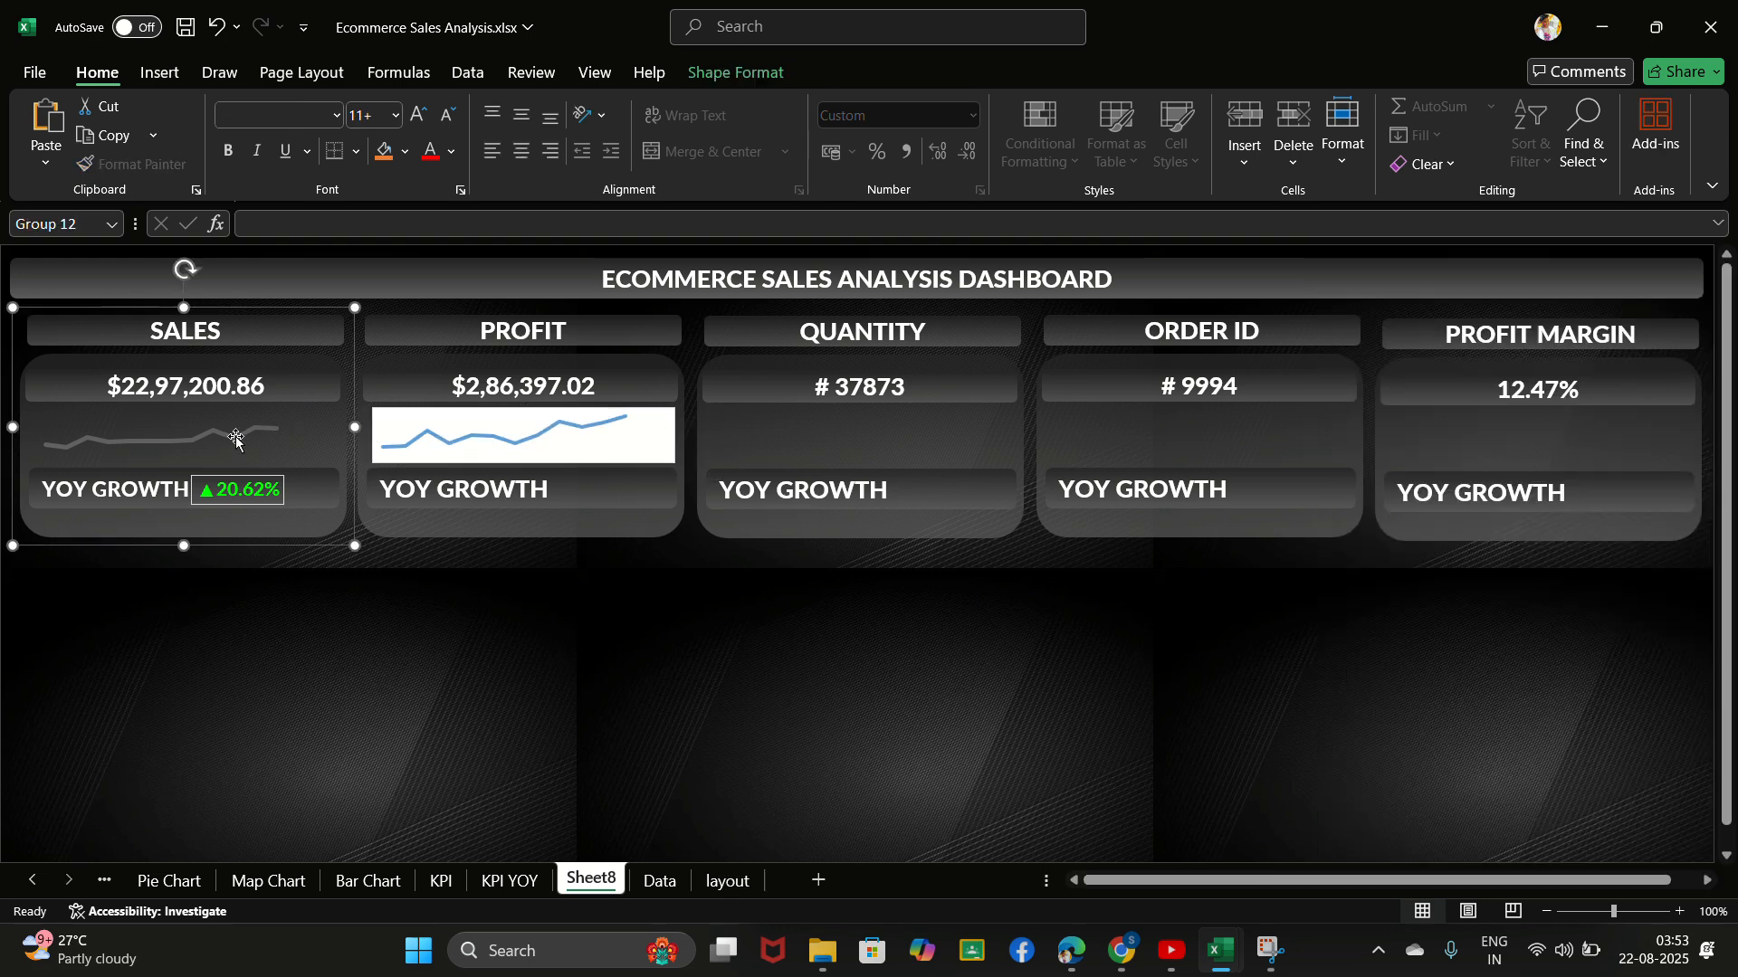
left_click(235, 437)
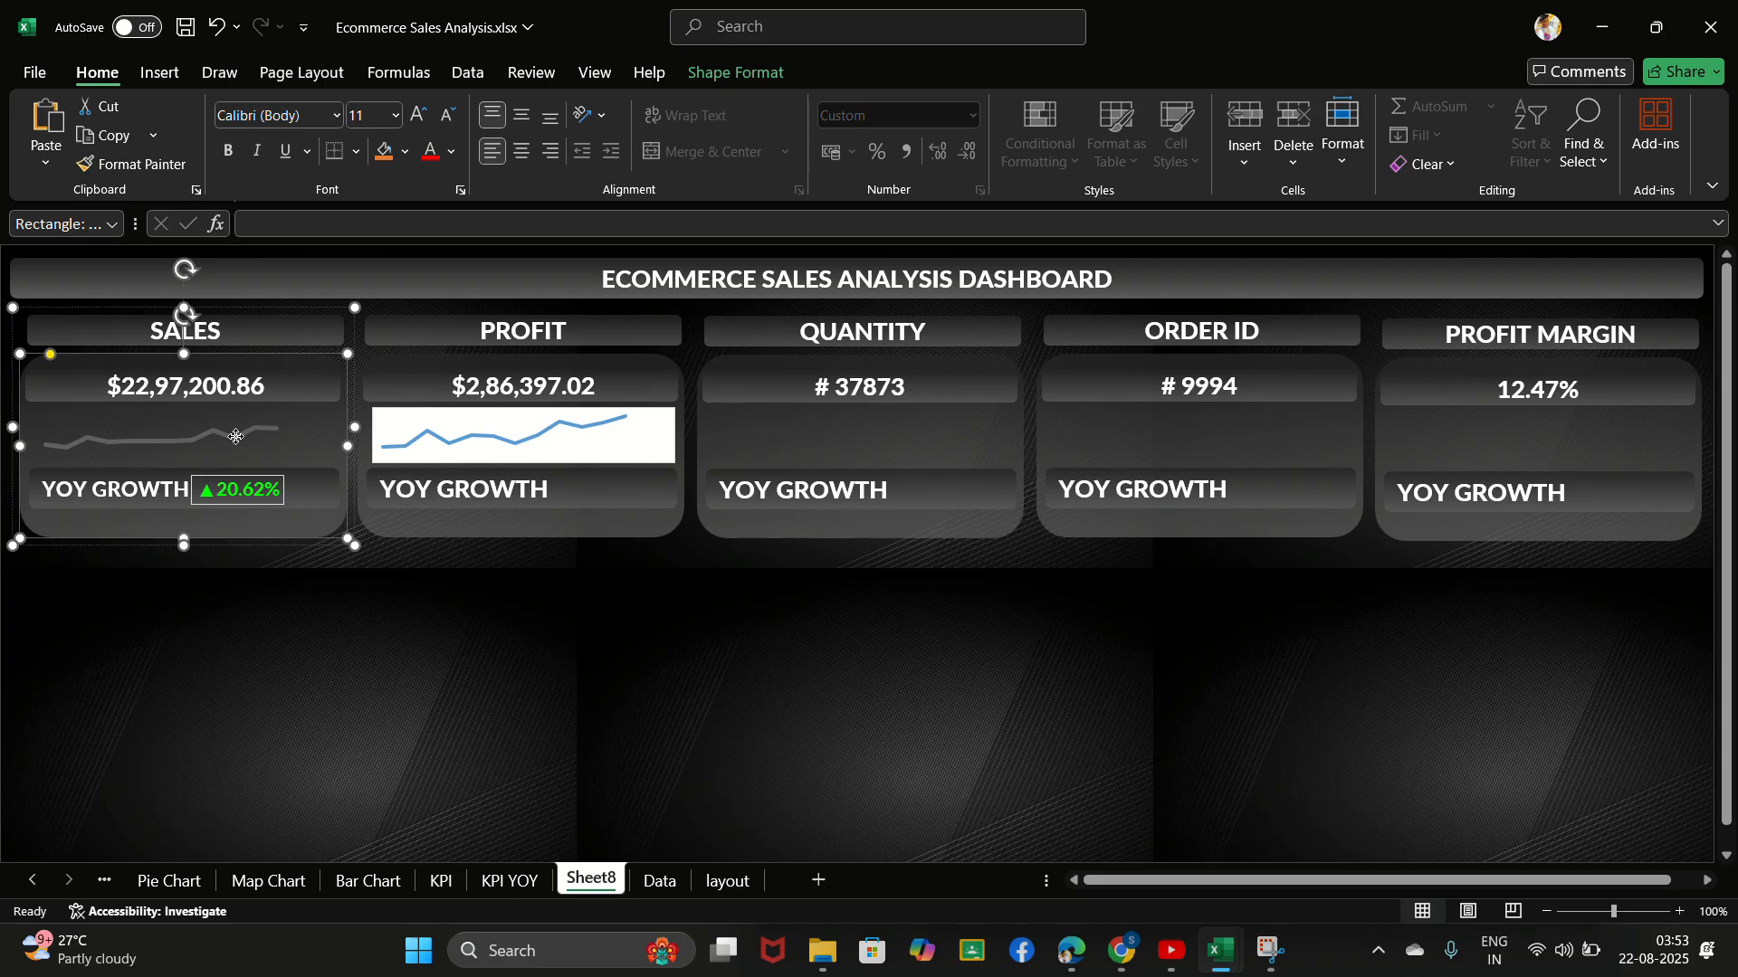
left_click(152, 162)
left_click(450, 433)
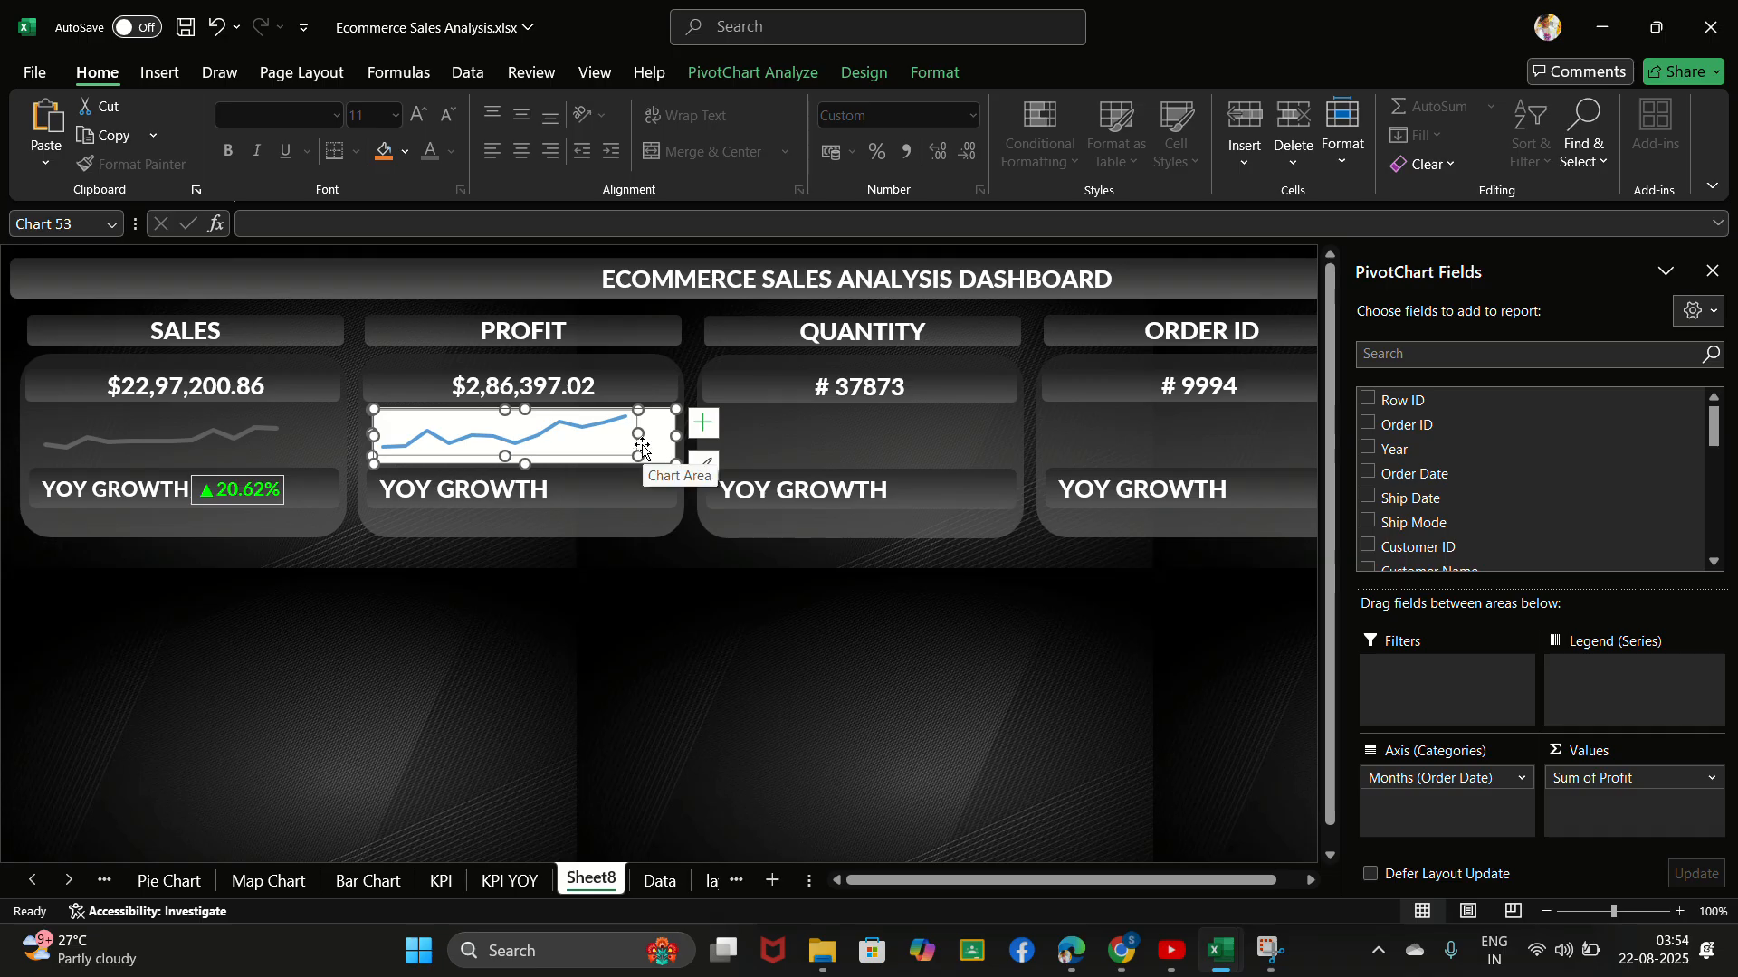
- Stretch the PROFIT card chart's plot area to fill the chart and give the plot area a gradient fill
left_click_drag(639, 434, 667, 435)
left_click_drag(519, 455, 521, 462)
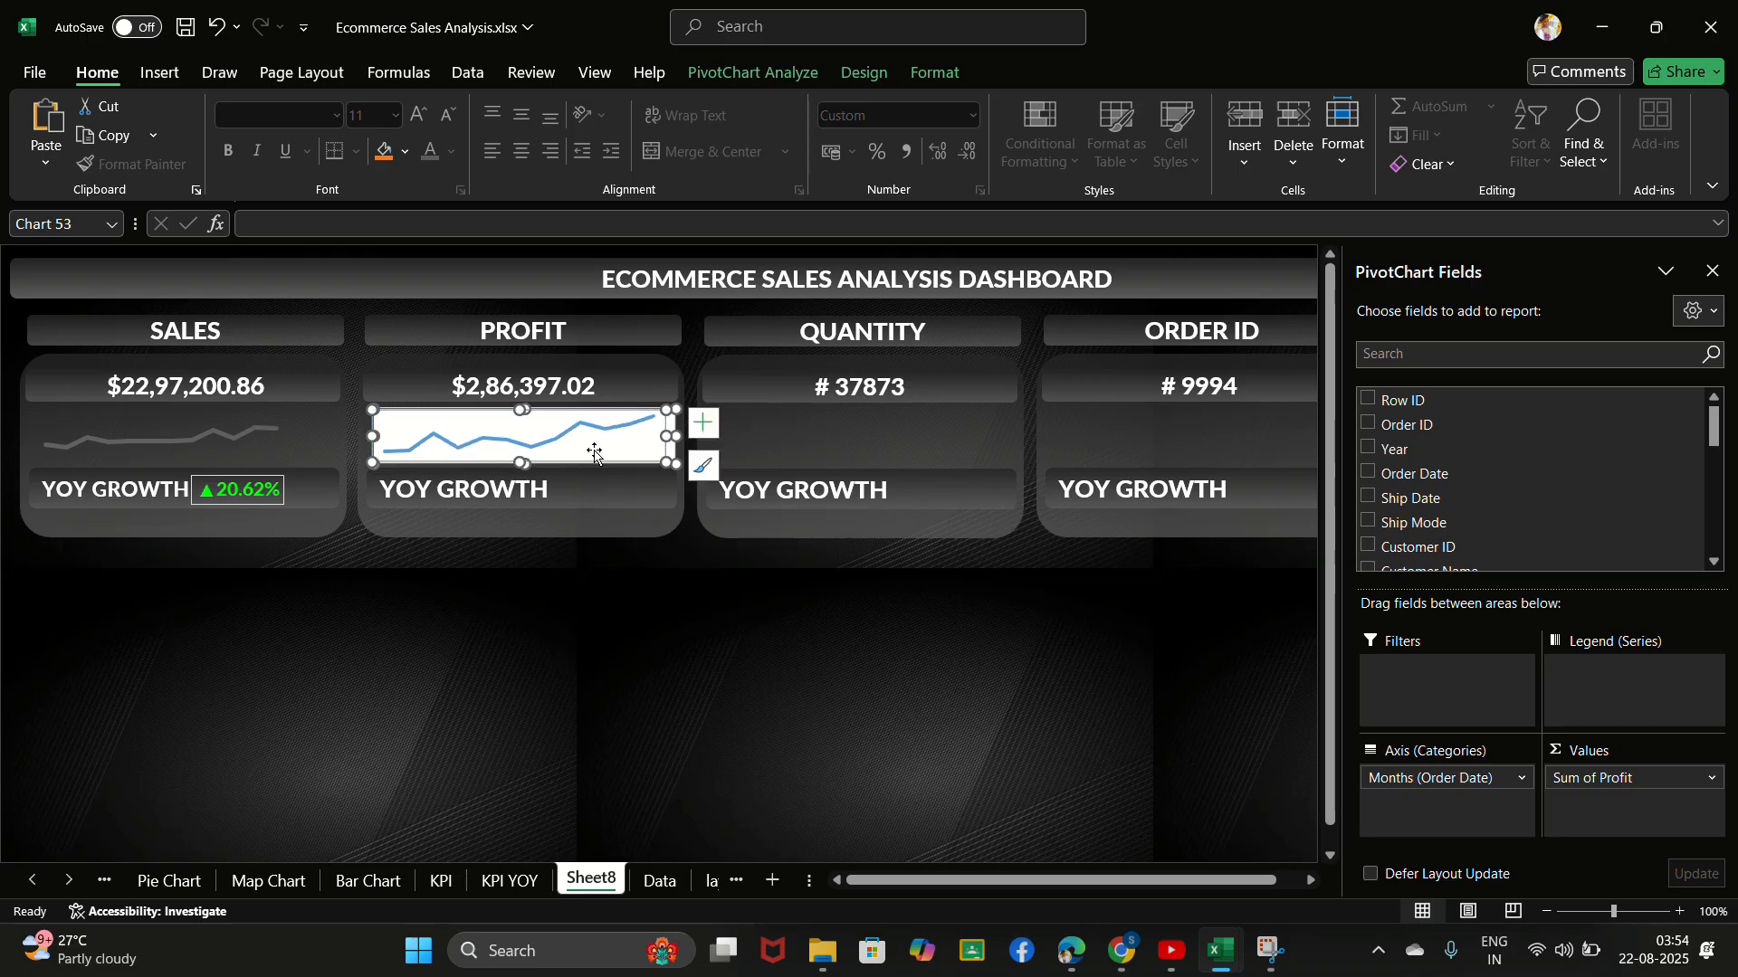
right_click(649, 447)
left_click(525, 433)
right_click(525, 433)
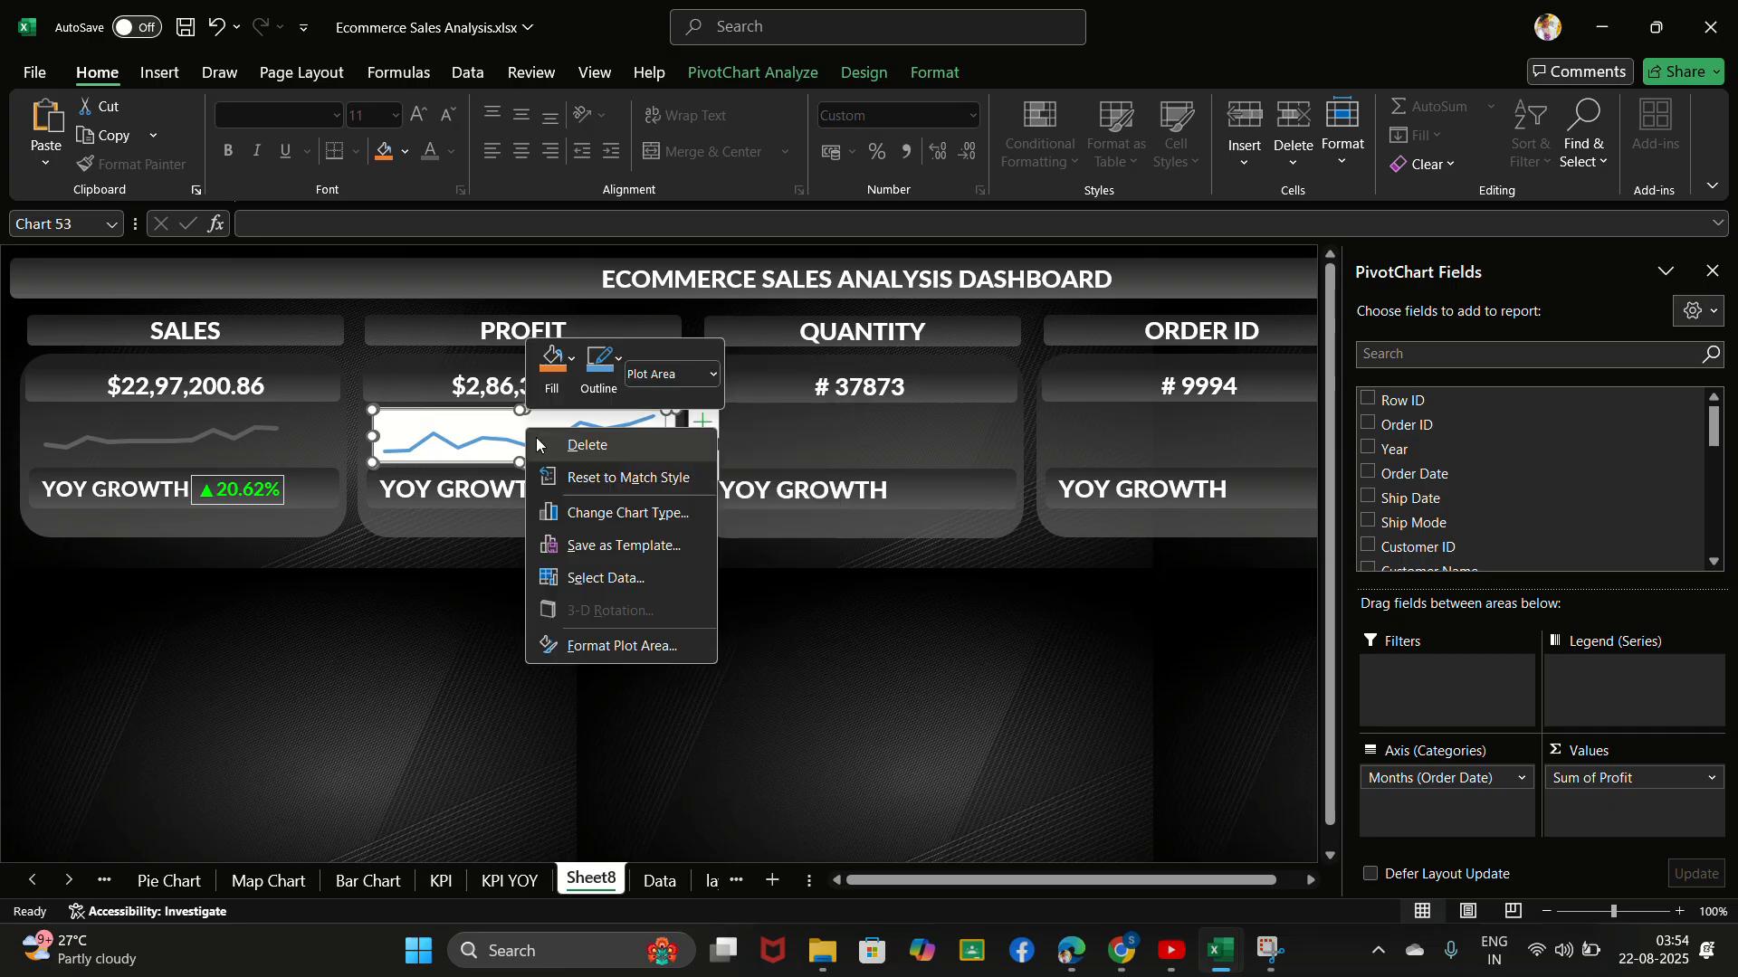
left_click(631, 646)
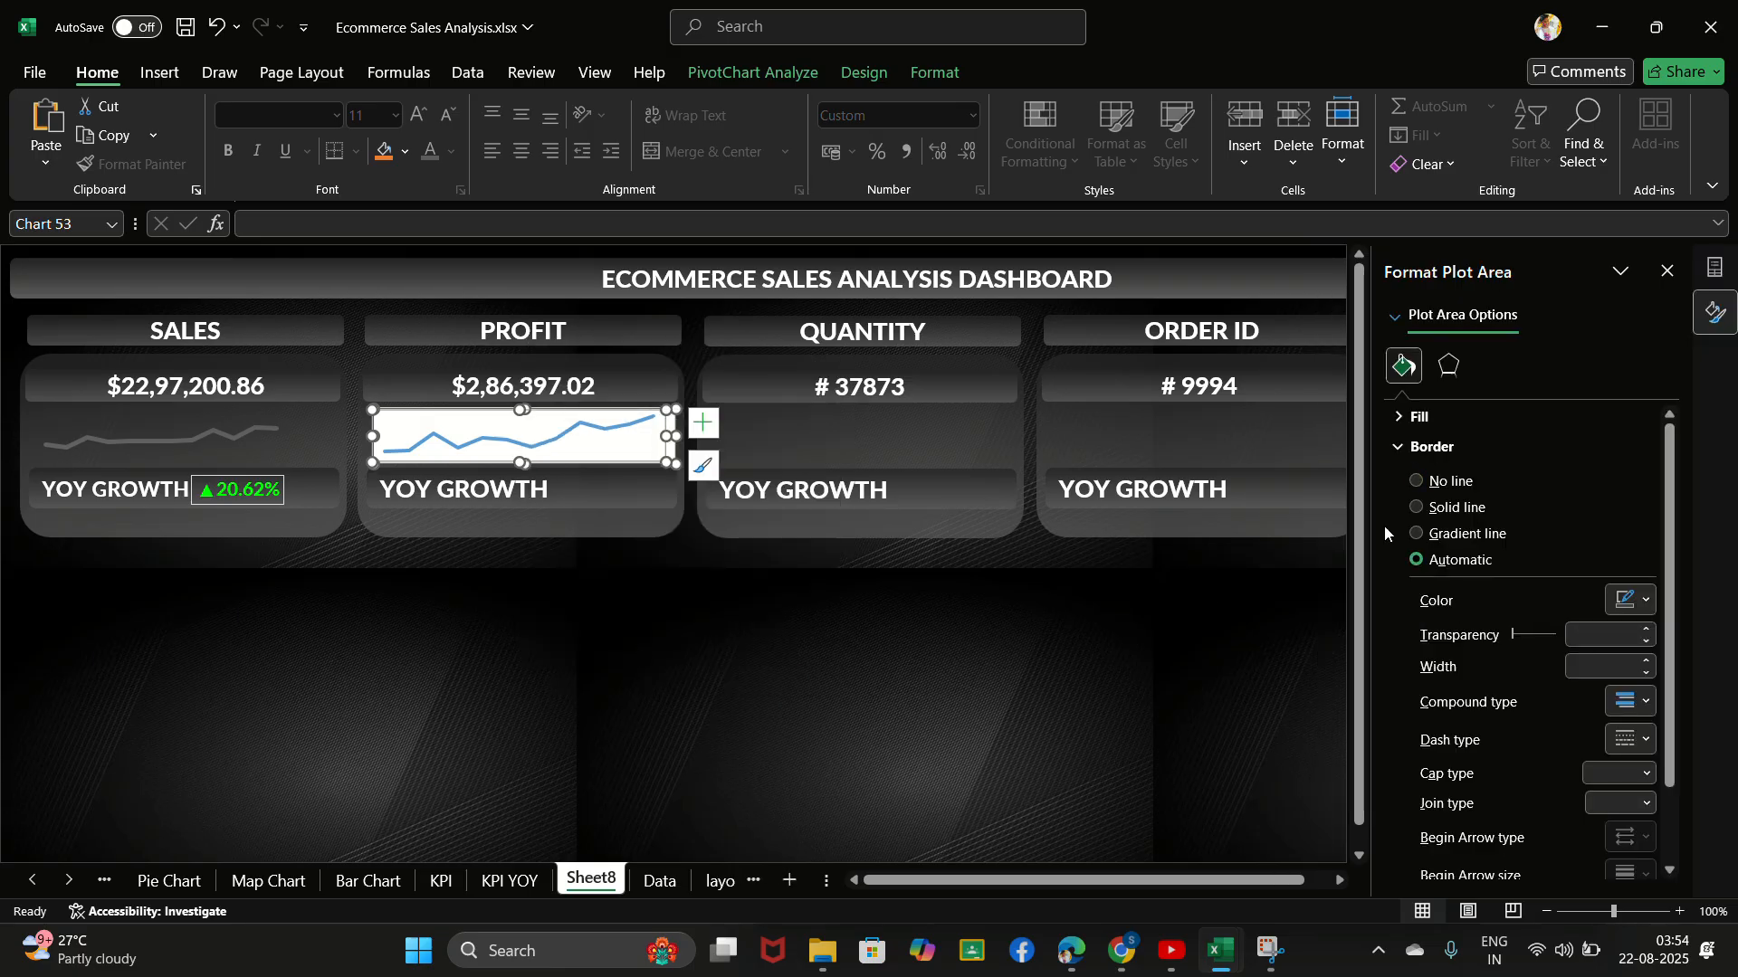
left_click(1404, 416)
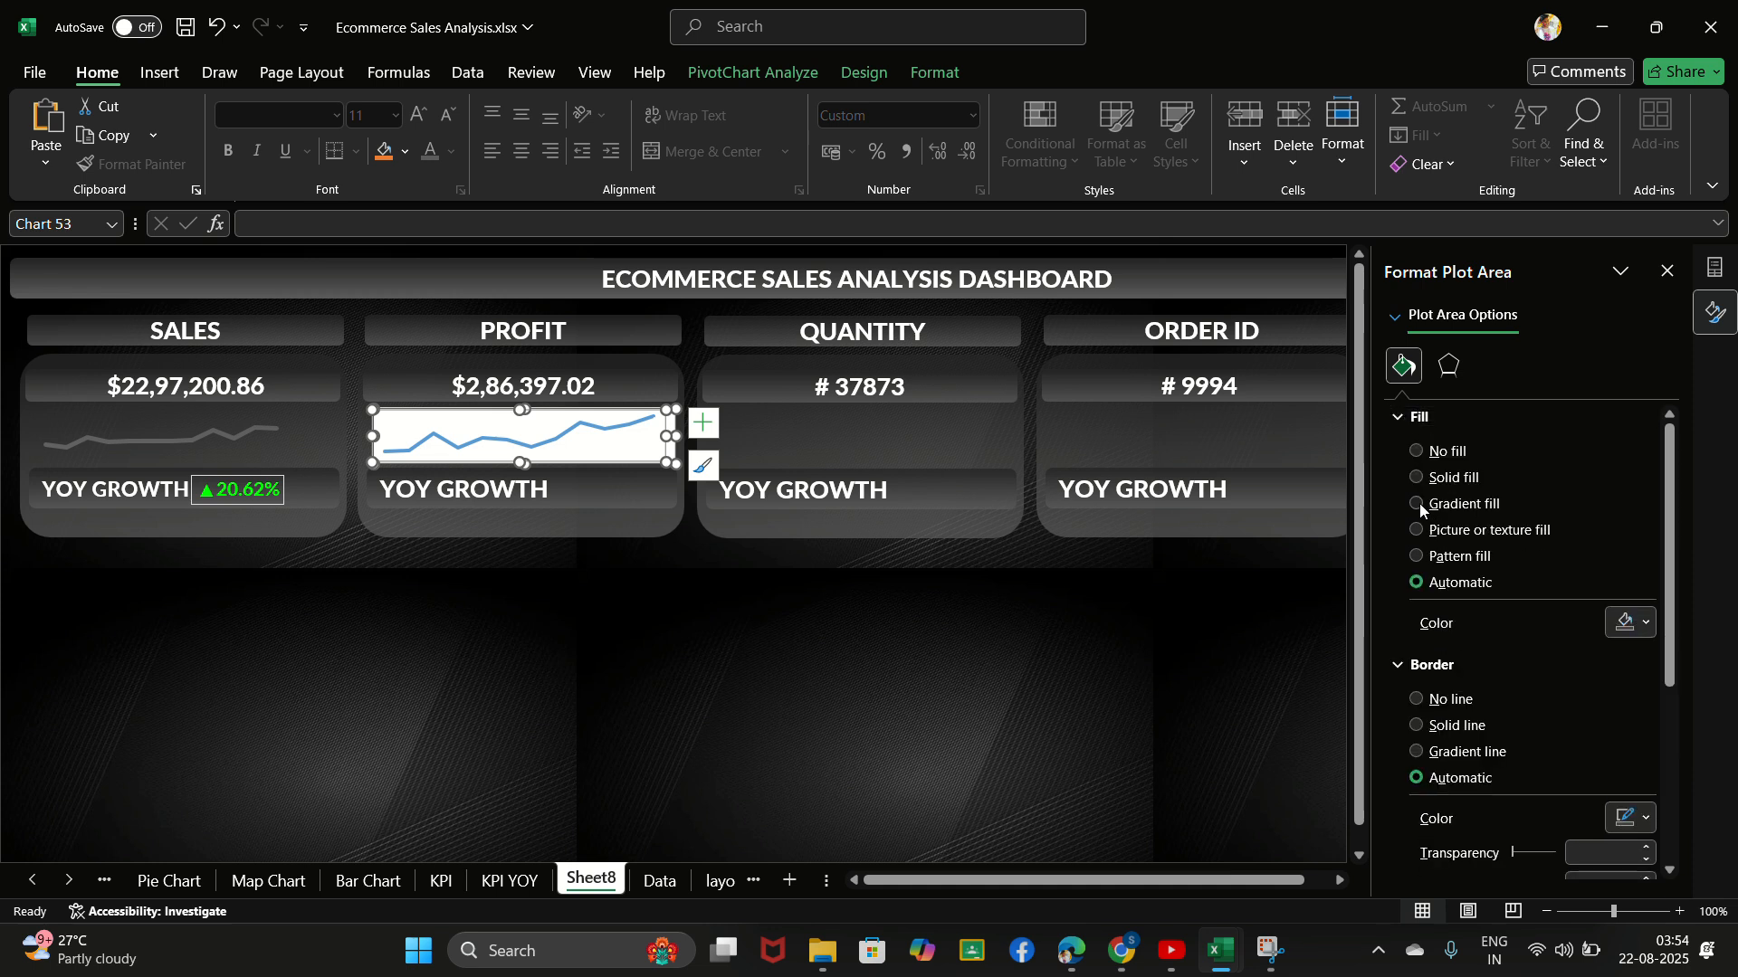
left_click(1419, 503)
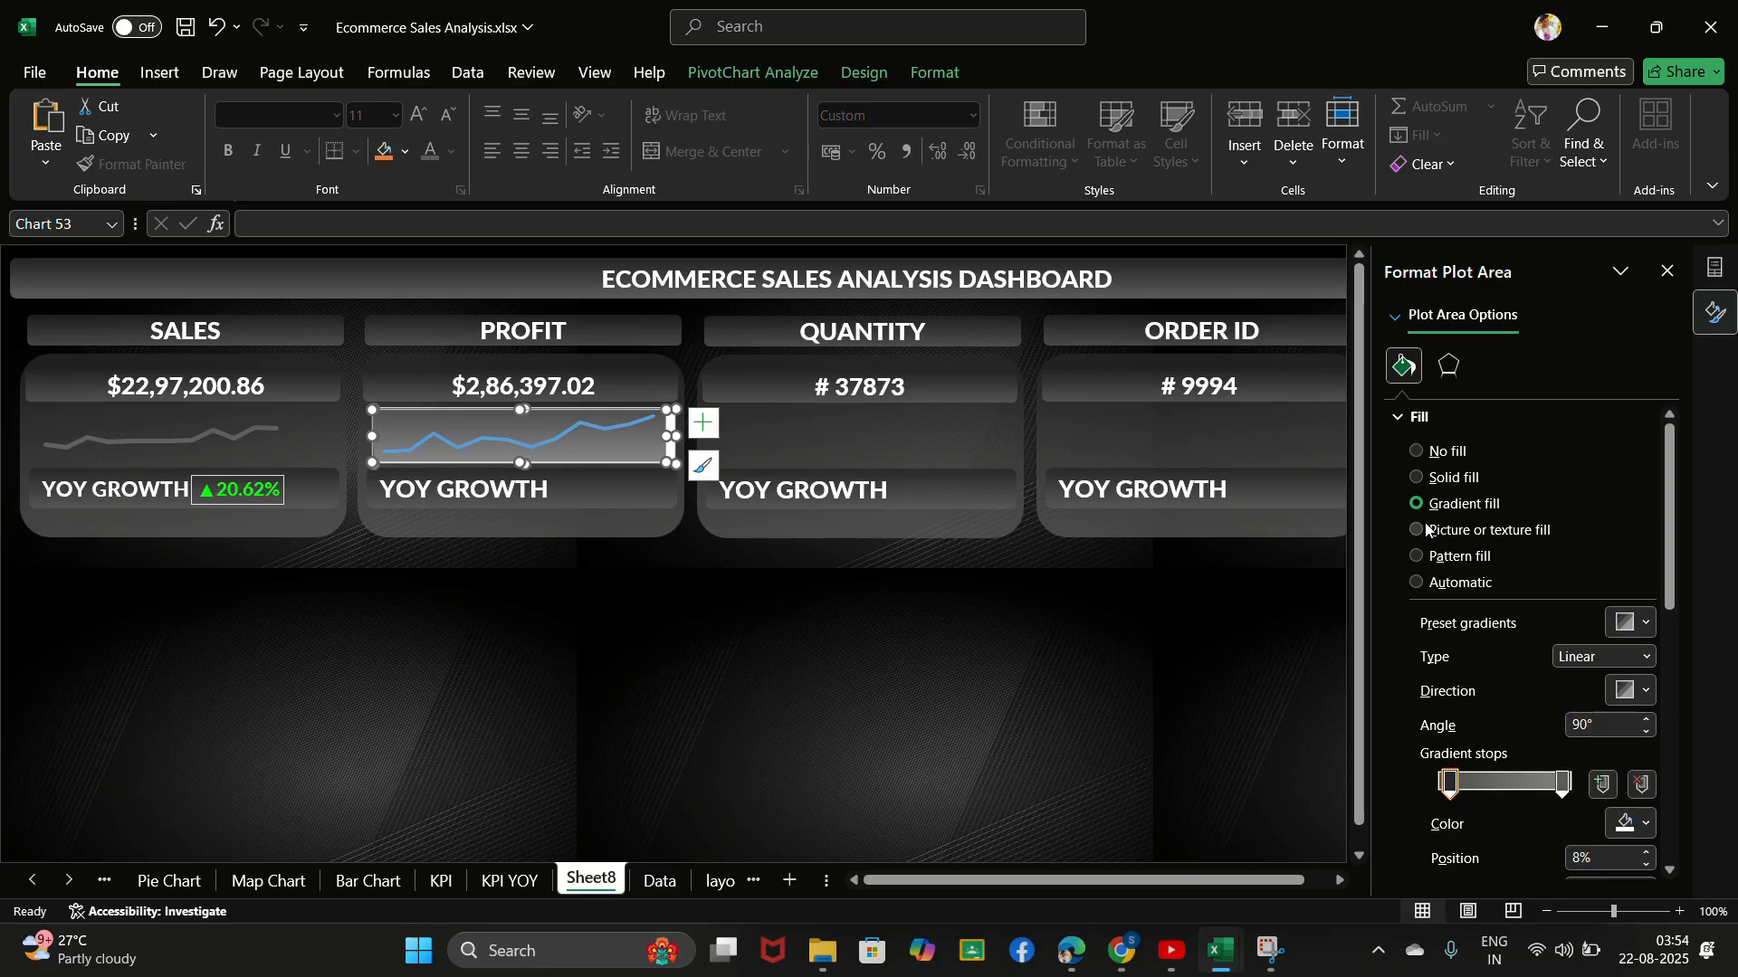
- Change the profit chart's plot area border to no line, and switch it to a gradient line
left_click(1403, 418)
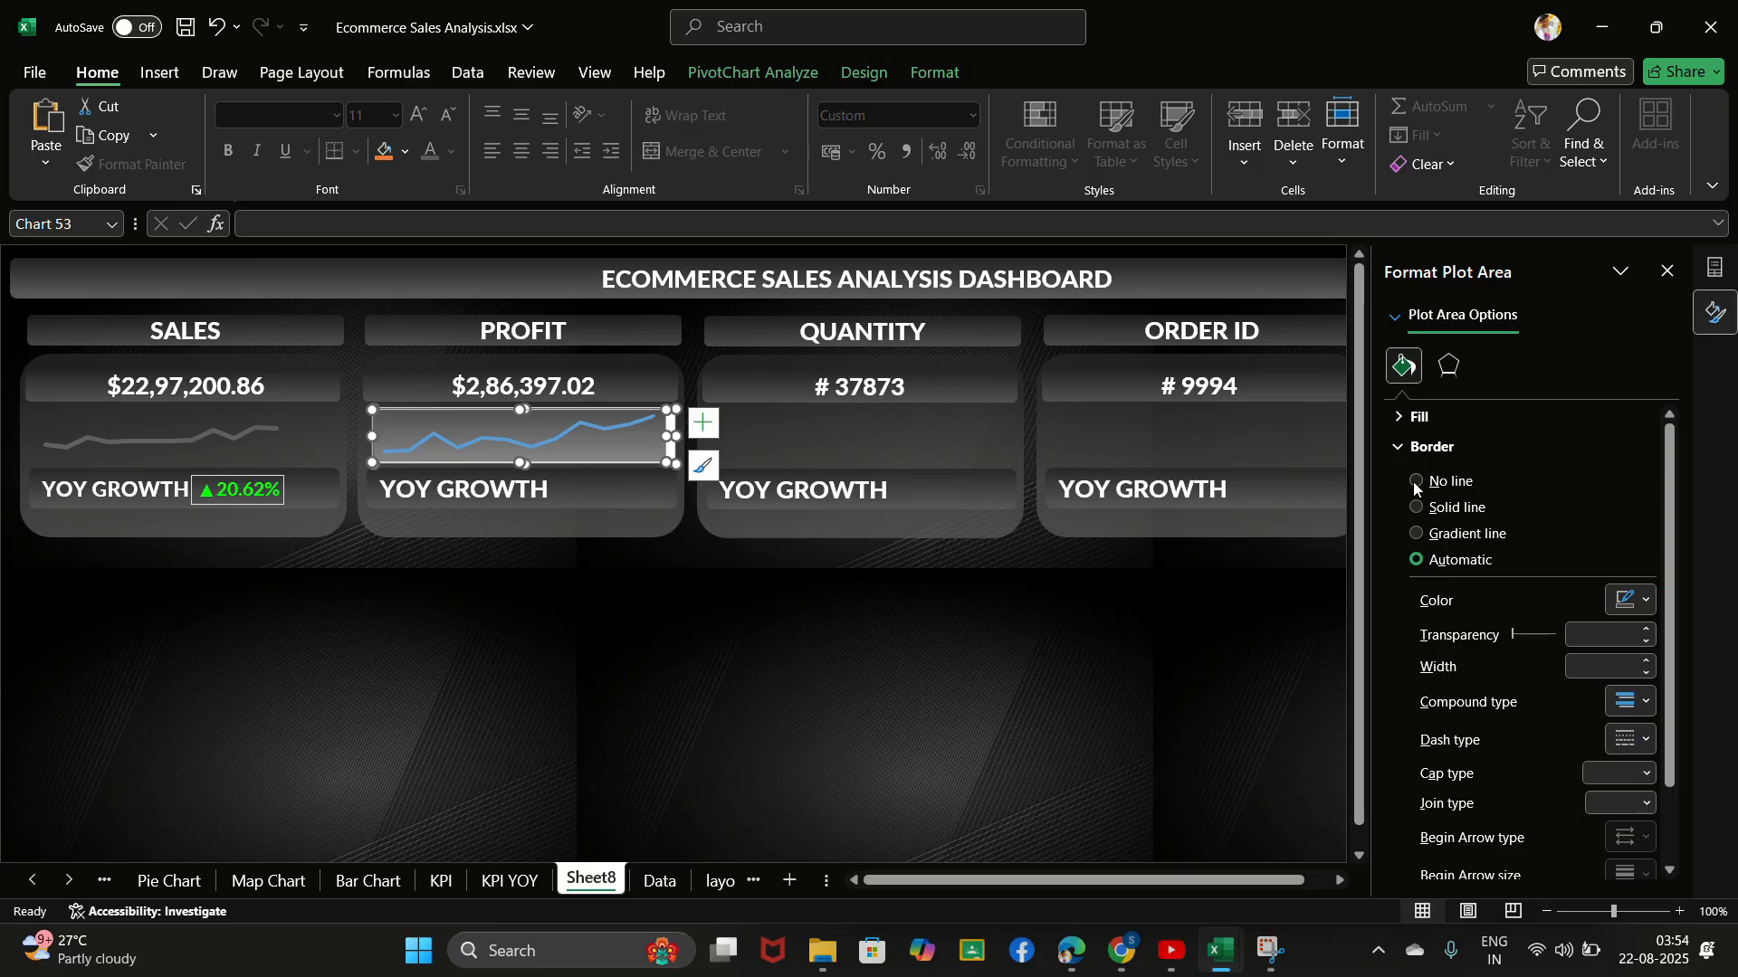
left_click(1415, 481)
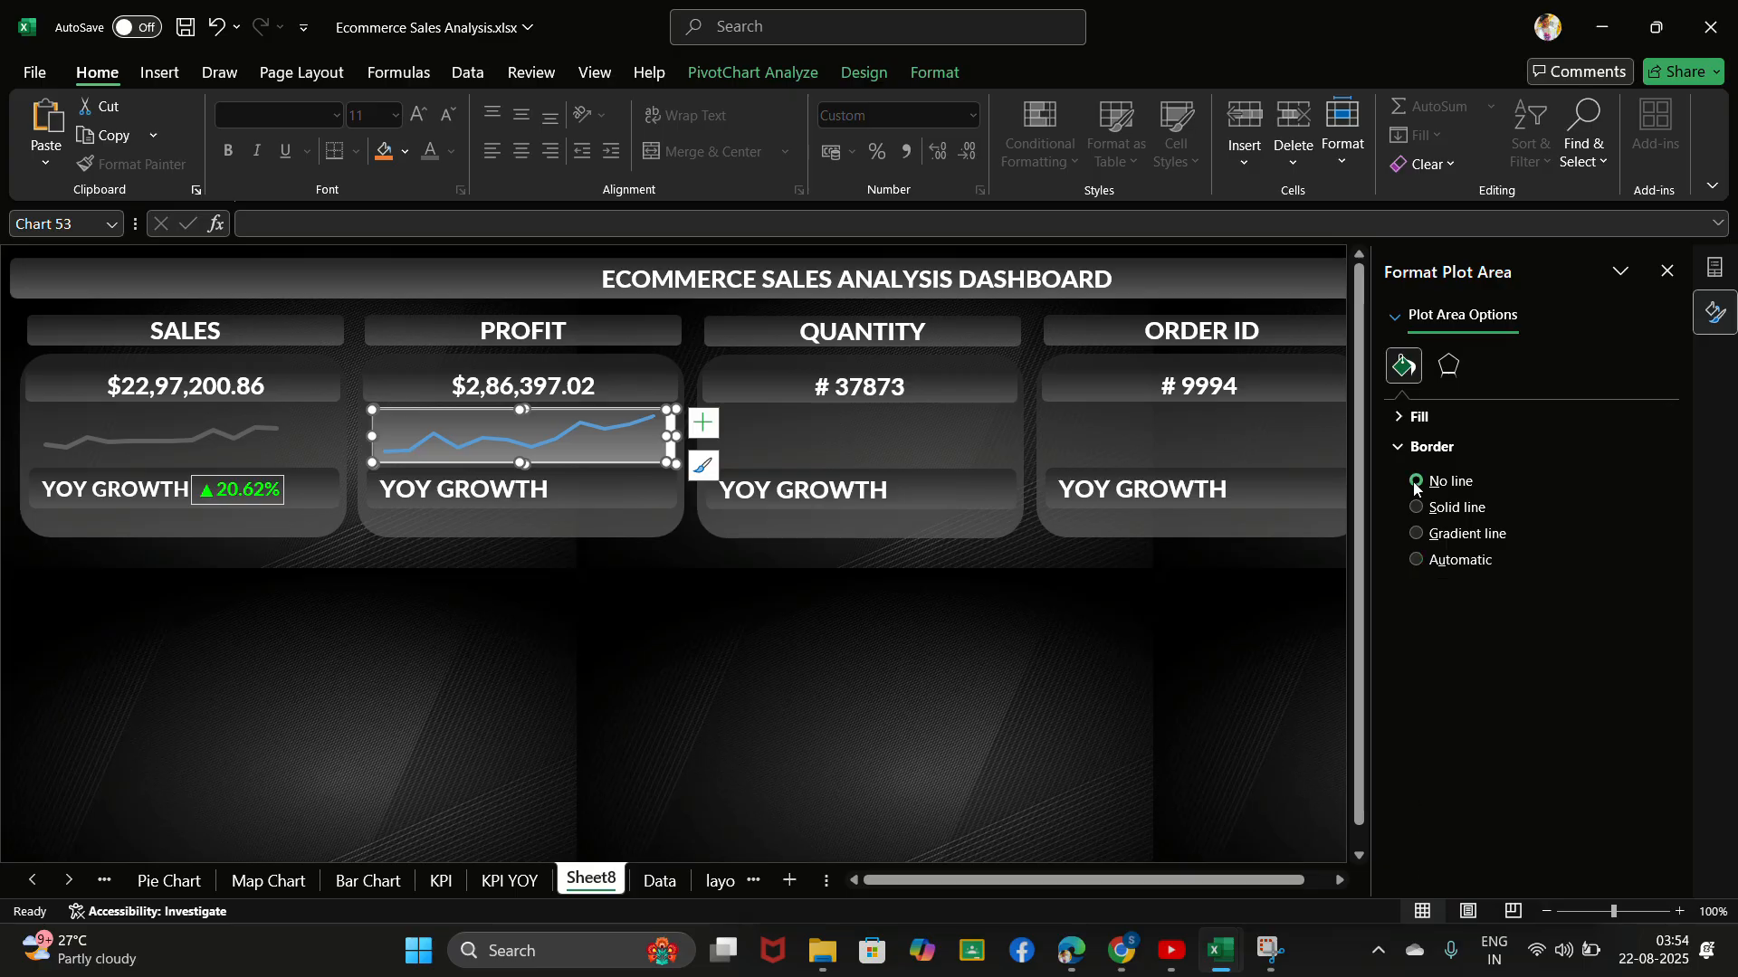
left_click(1417, 535)
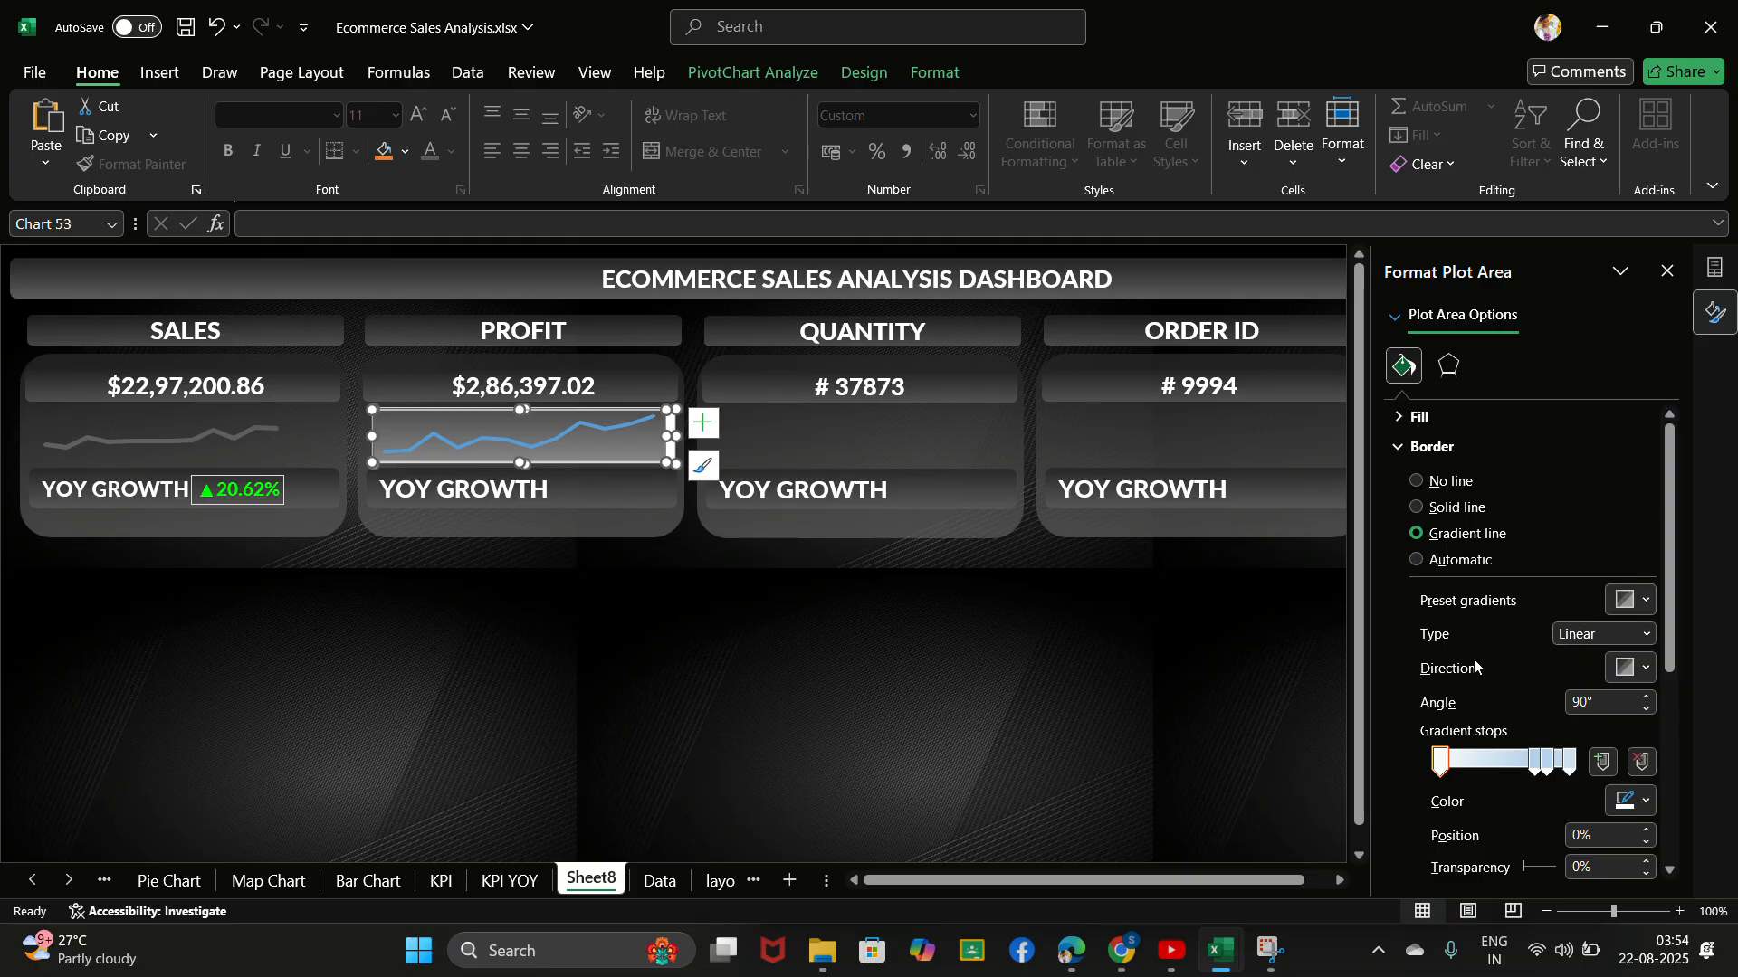
- Undo the profit chart's formatting, resizing and pasting until the chart is removed from the PROFIT card
left_click(999, 667)
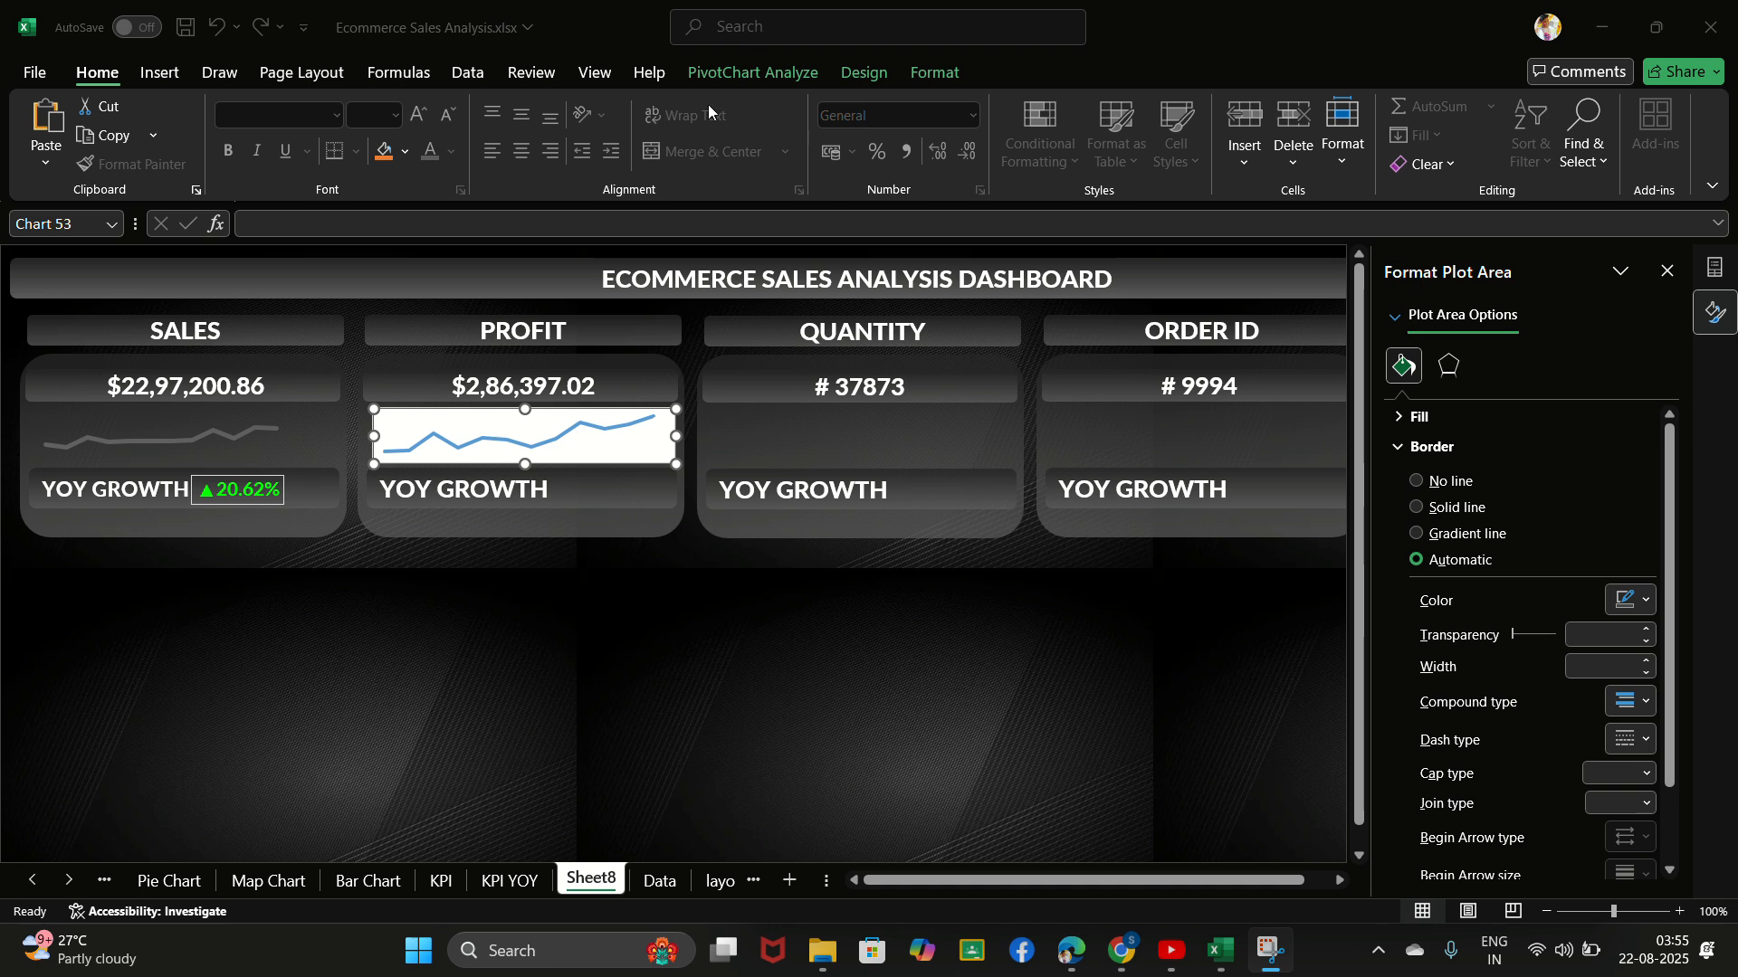
left_click(623, 645)
key("ctrl+z")
key("ctrl+z")
key("ctrl+z")
key("ctrl+z")
key("ctrl+z")
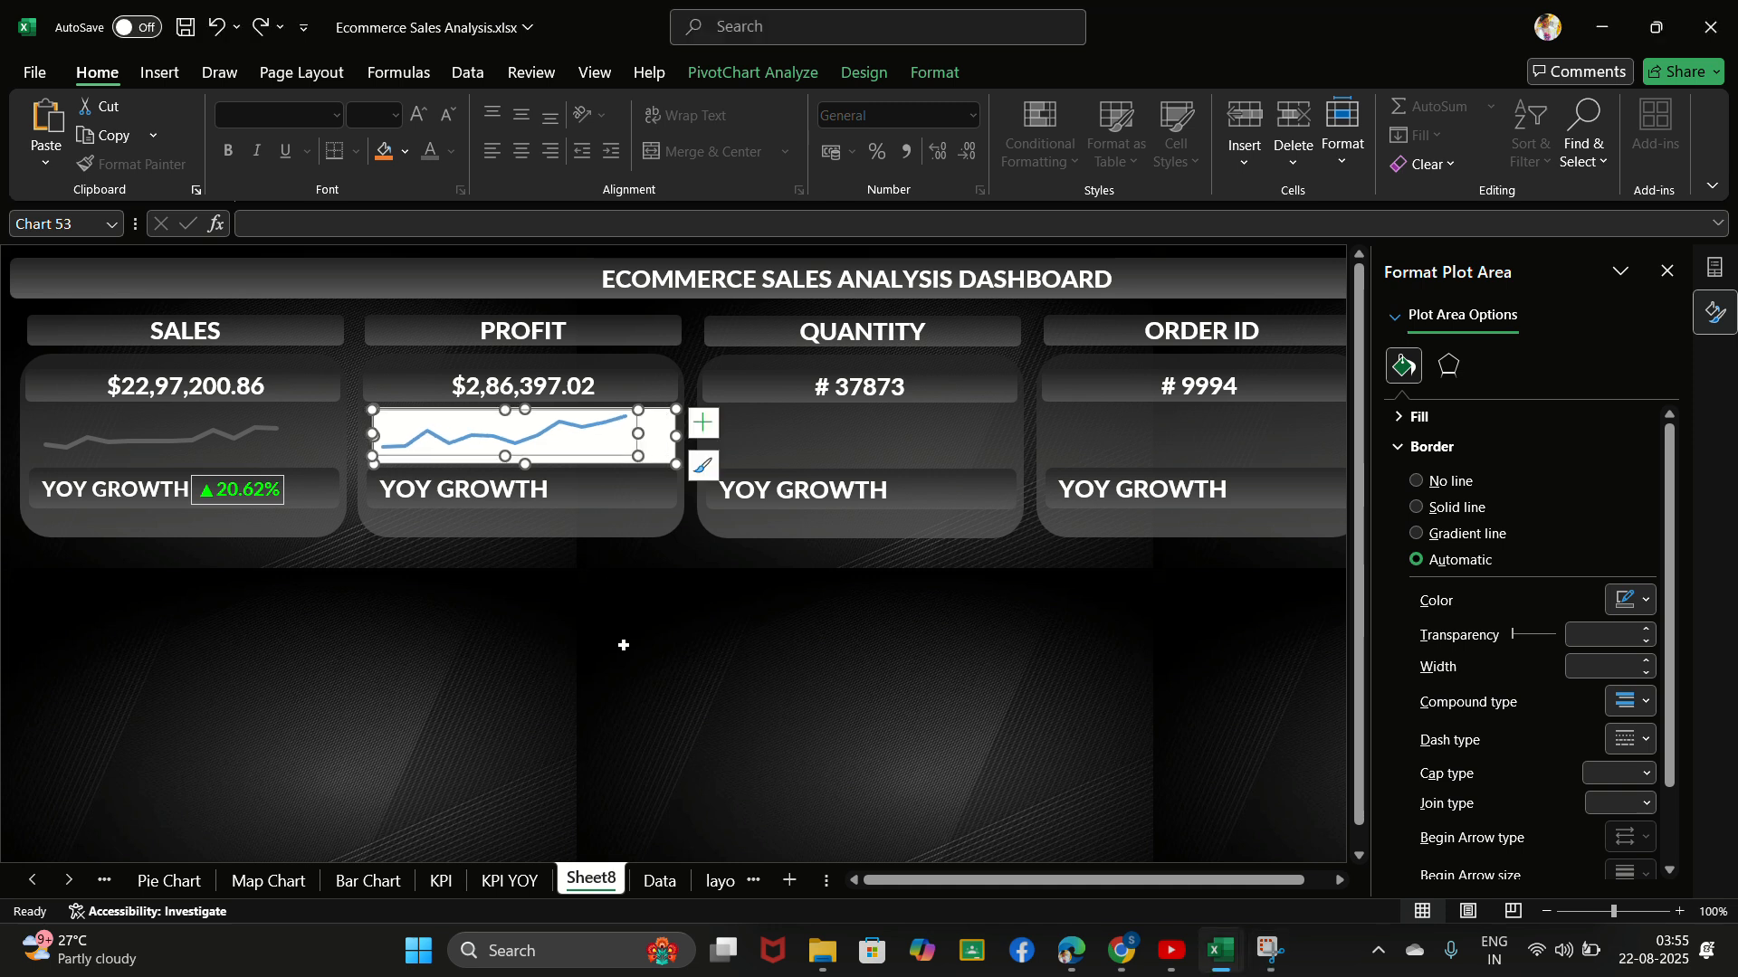
key("ctrl+z")
key("ctrl+z")
key("ctrl+z")
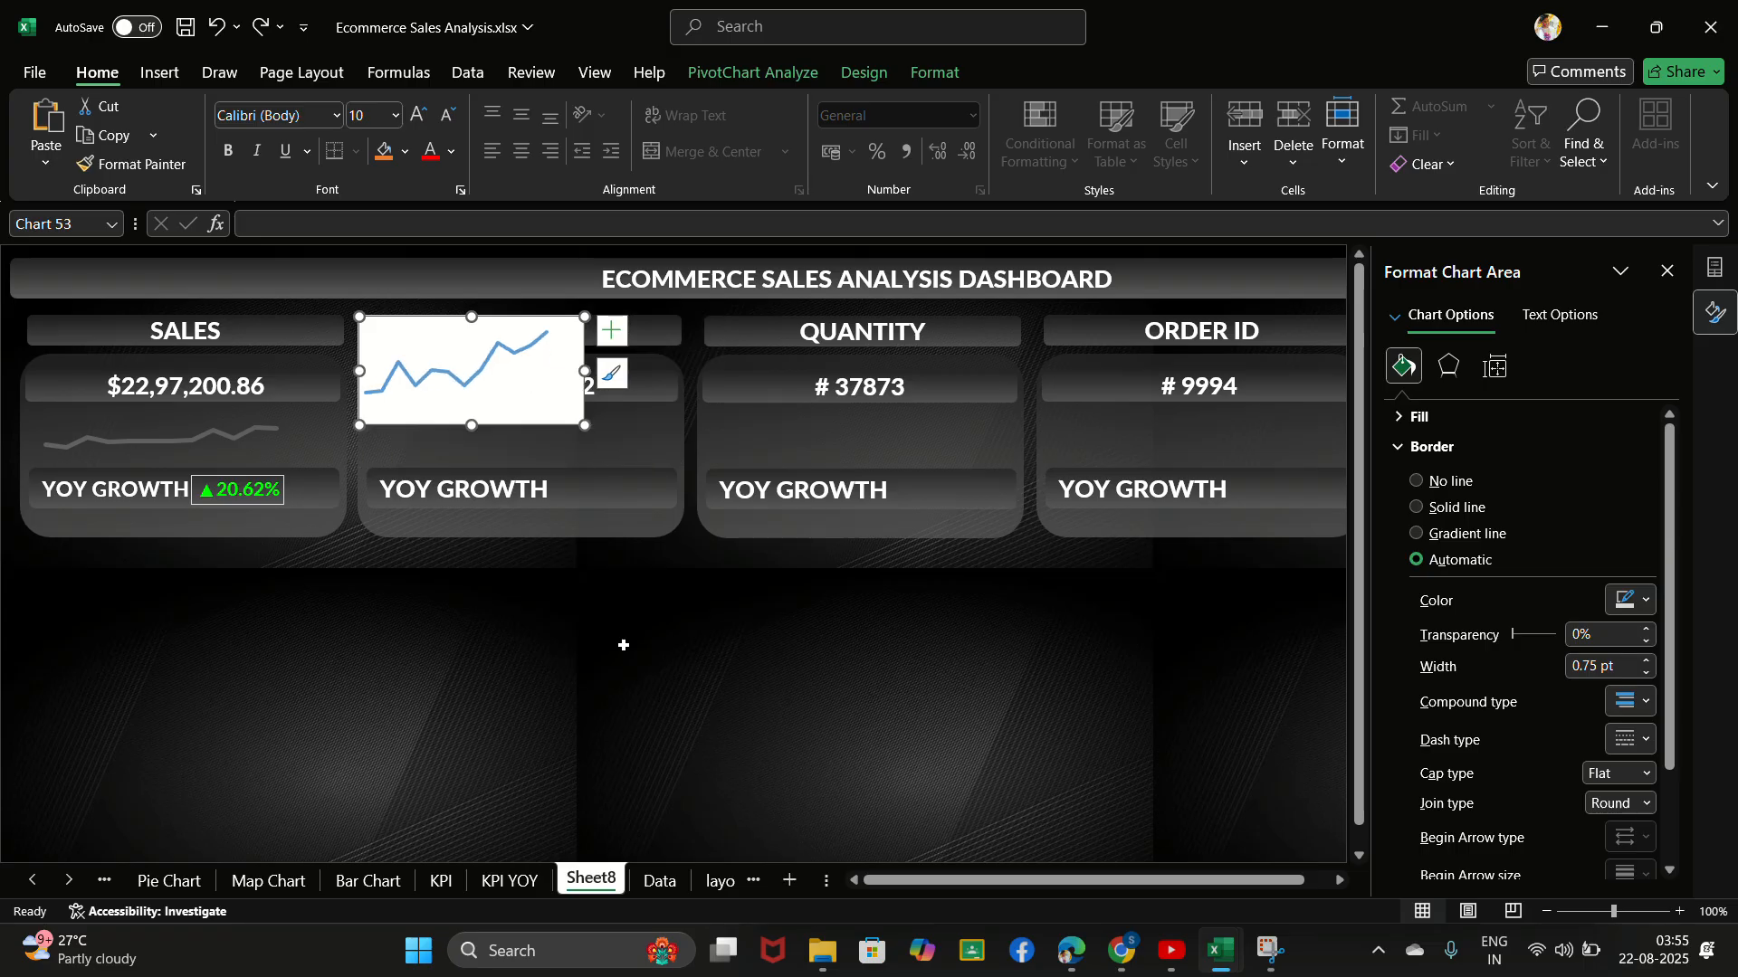
left_click(586, 819)
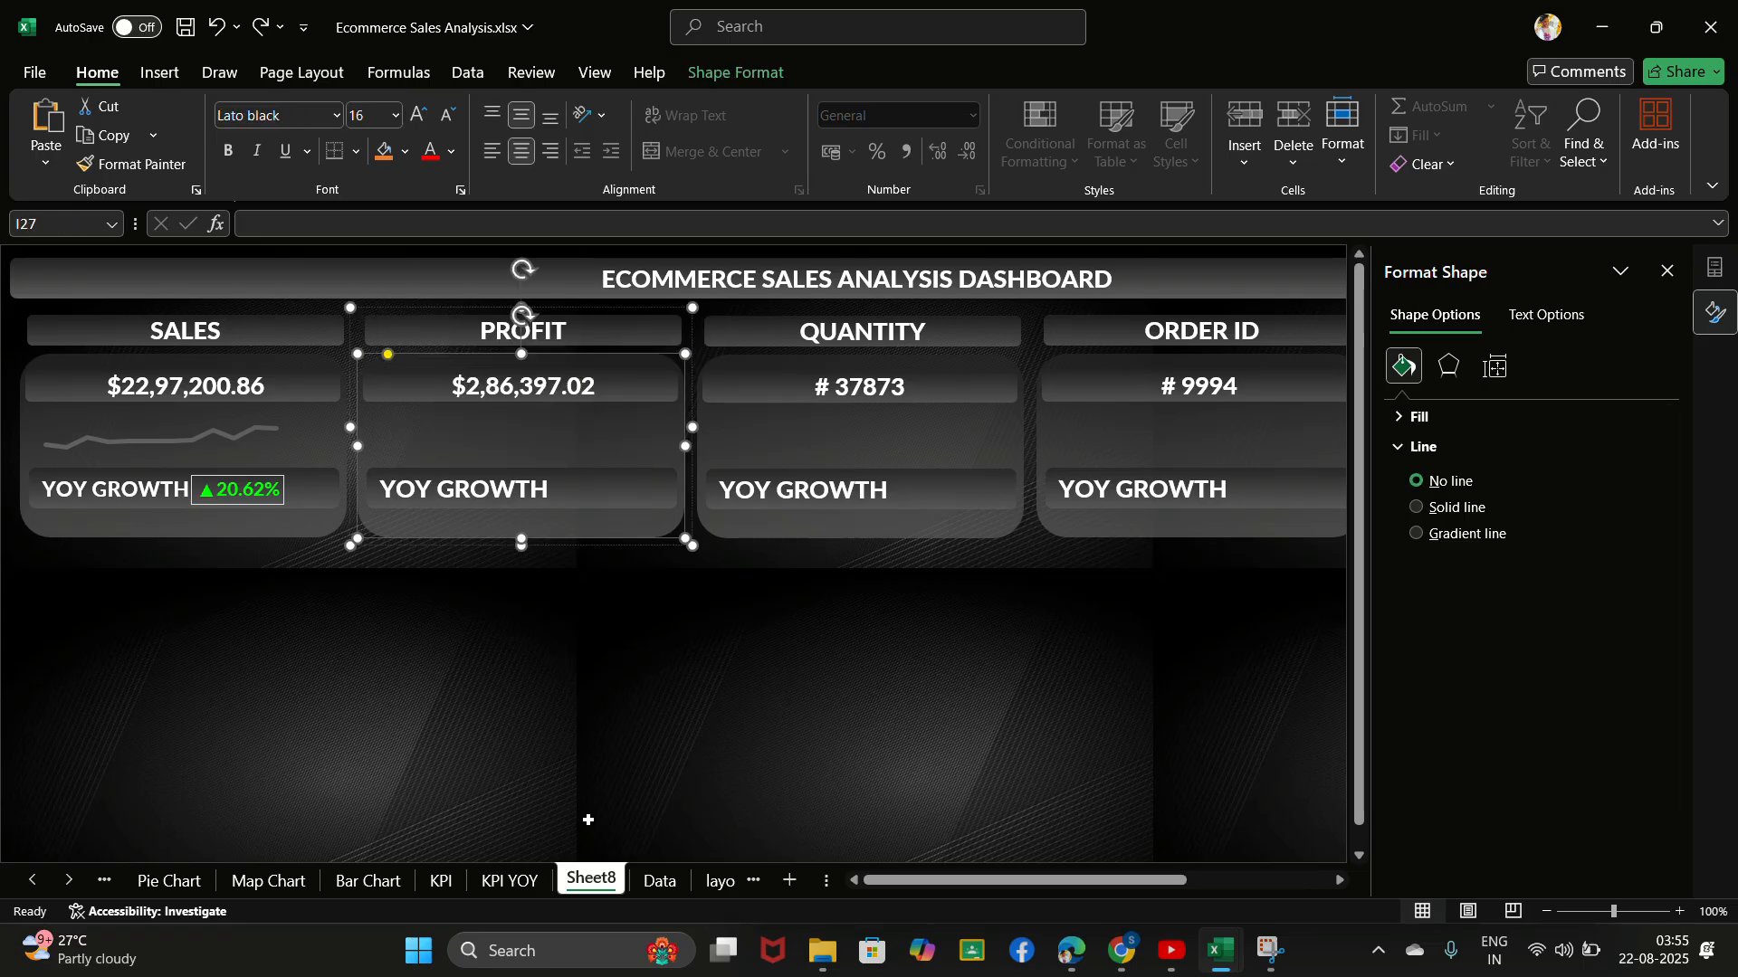
- On the KPI sheet, shrink the Sum of Profit line chart to a small strip and stretch its plot area across the chart's width
left_click(444, 882)
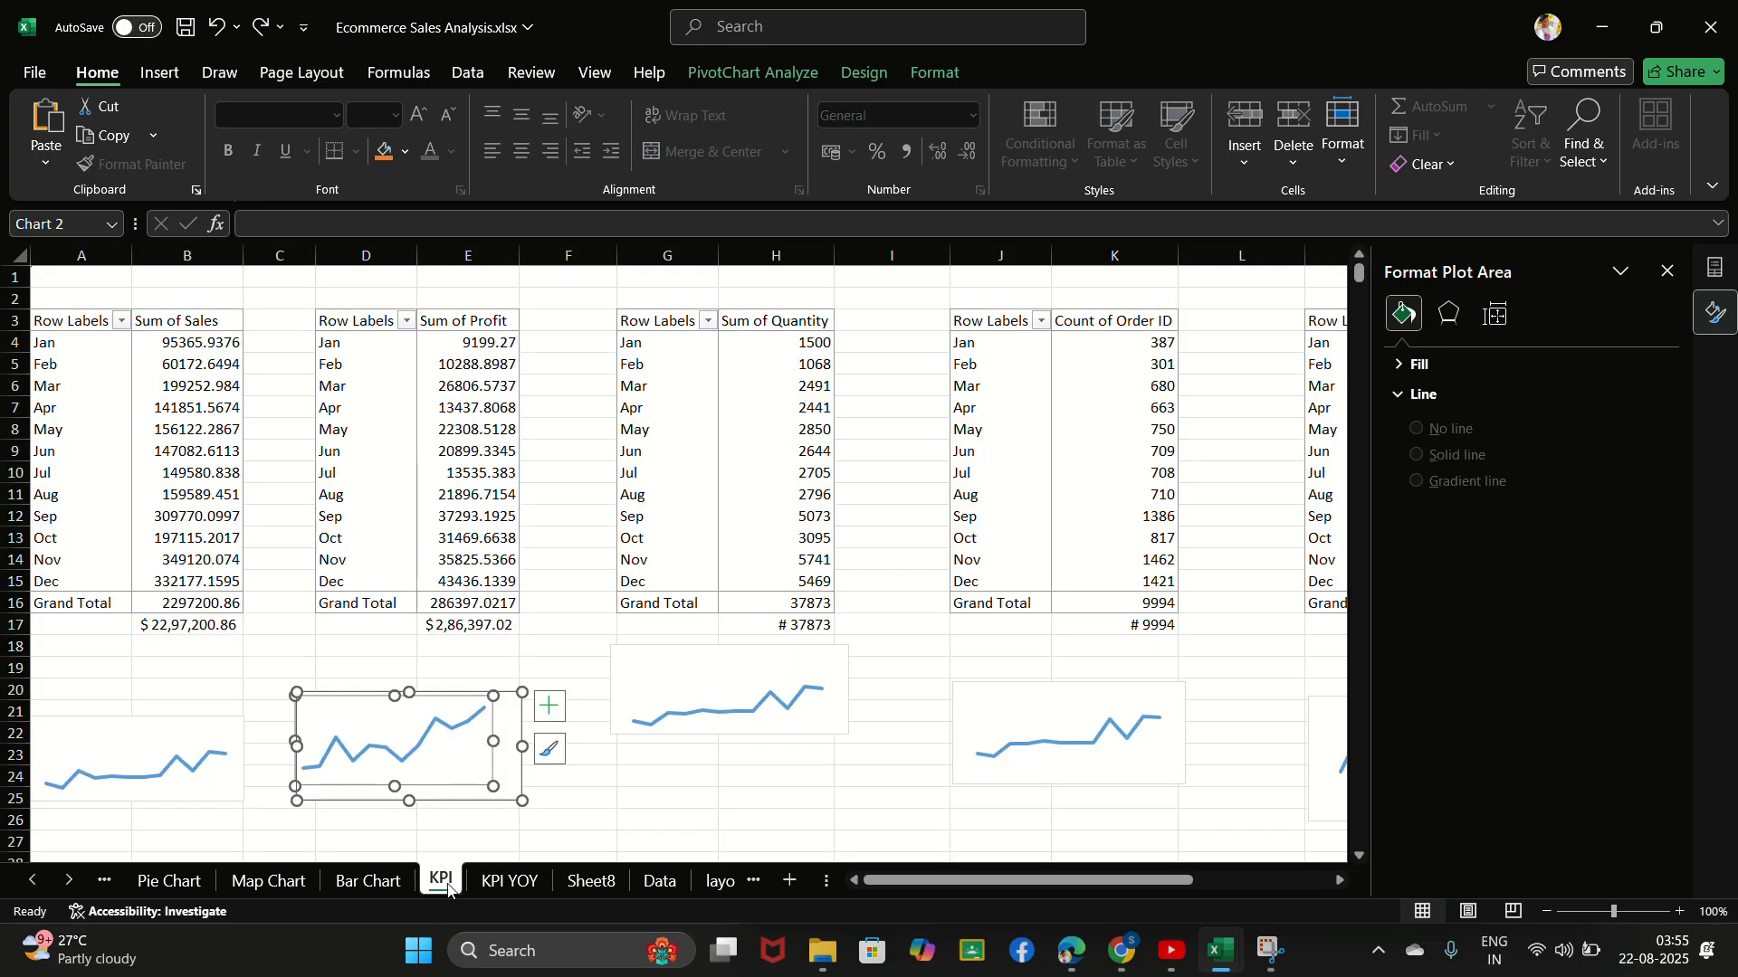
left_click(560, 817)
left_click(520, 800)
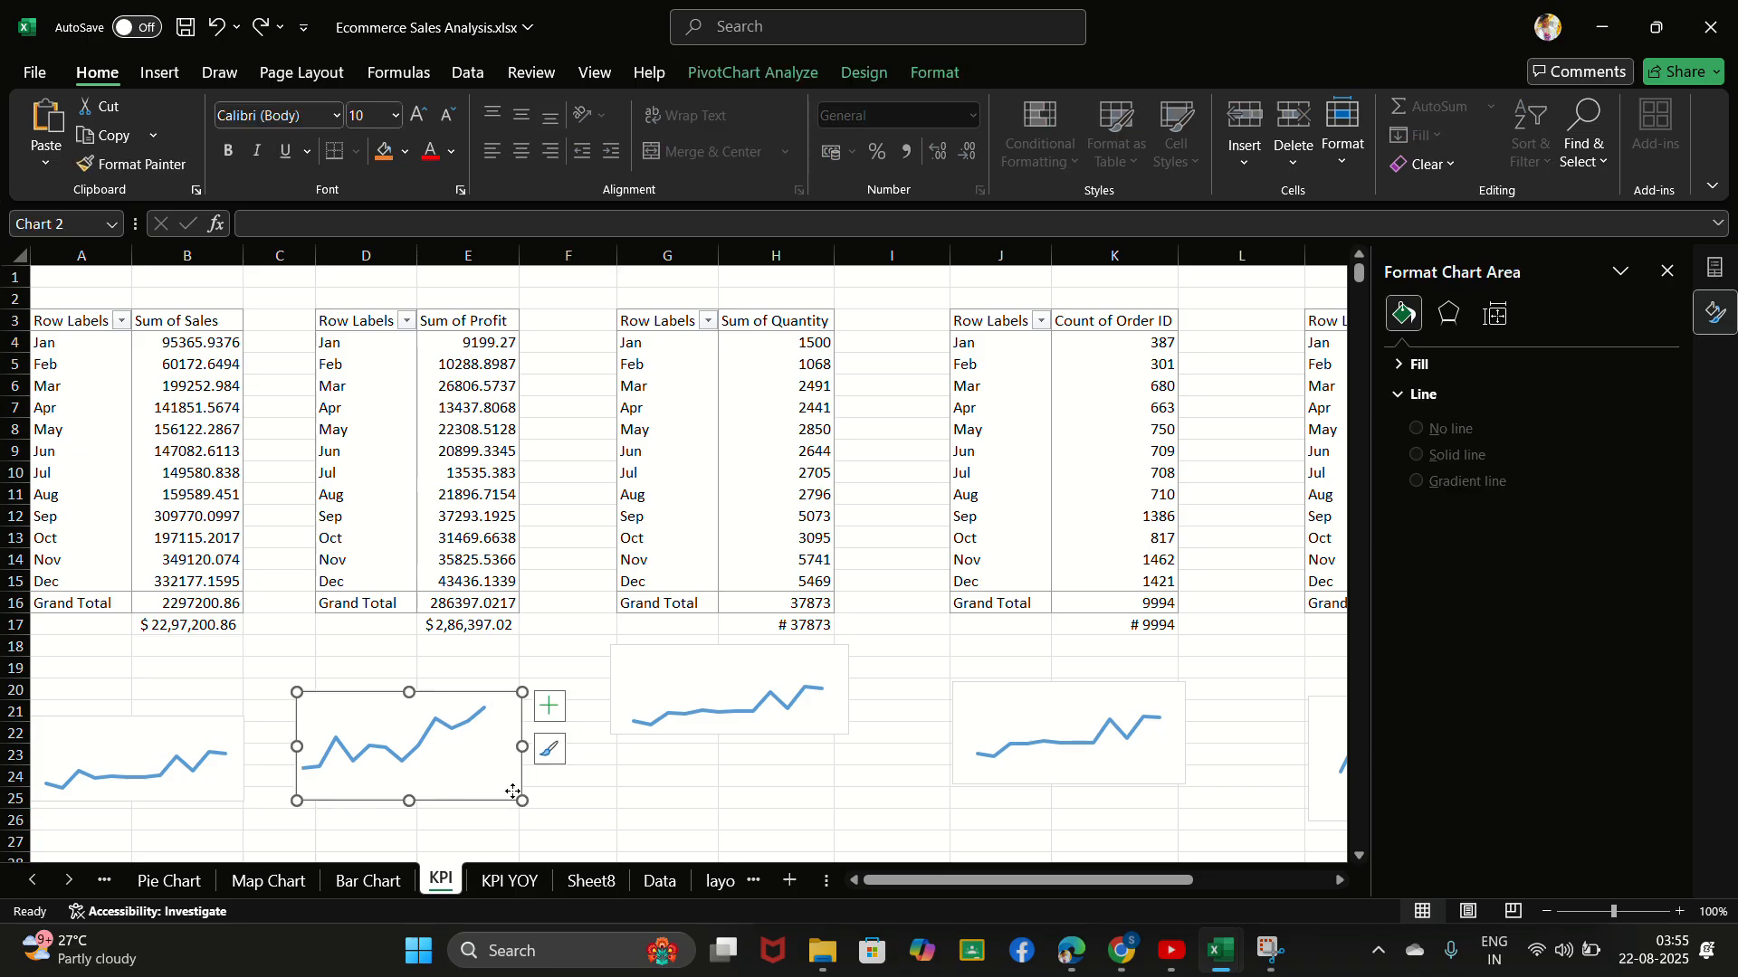
left_click_drag(522, 800, 493, 752)
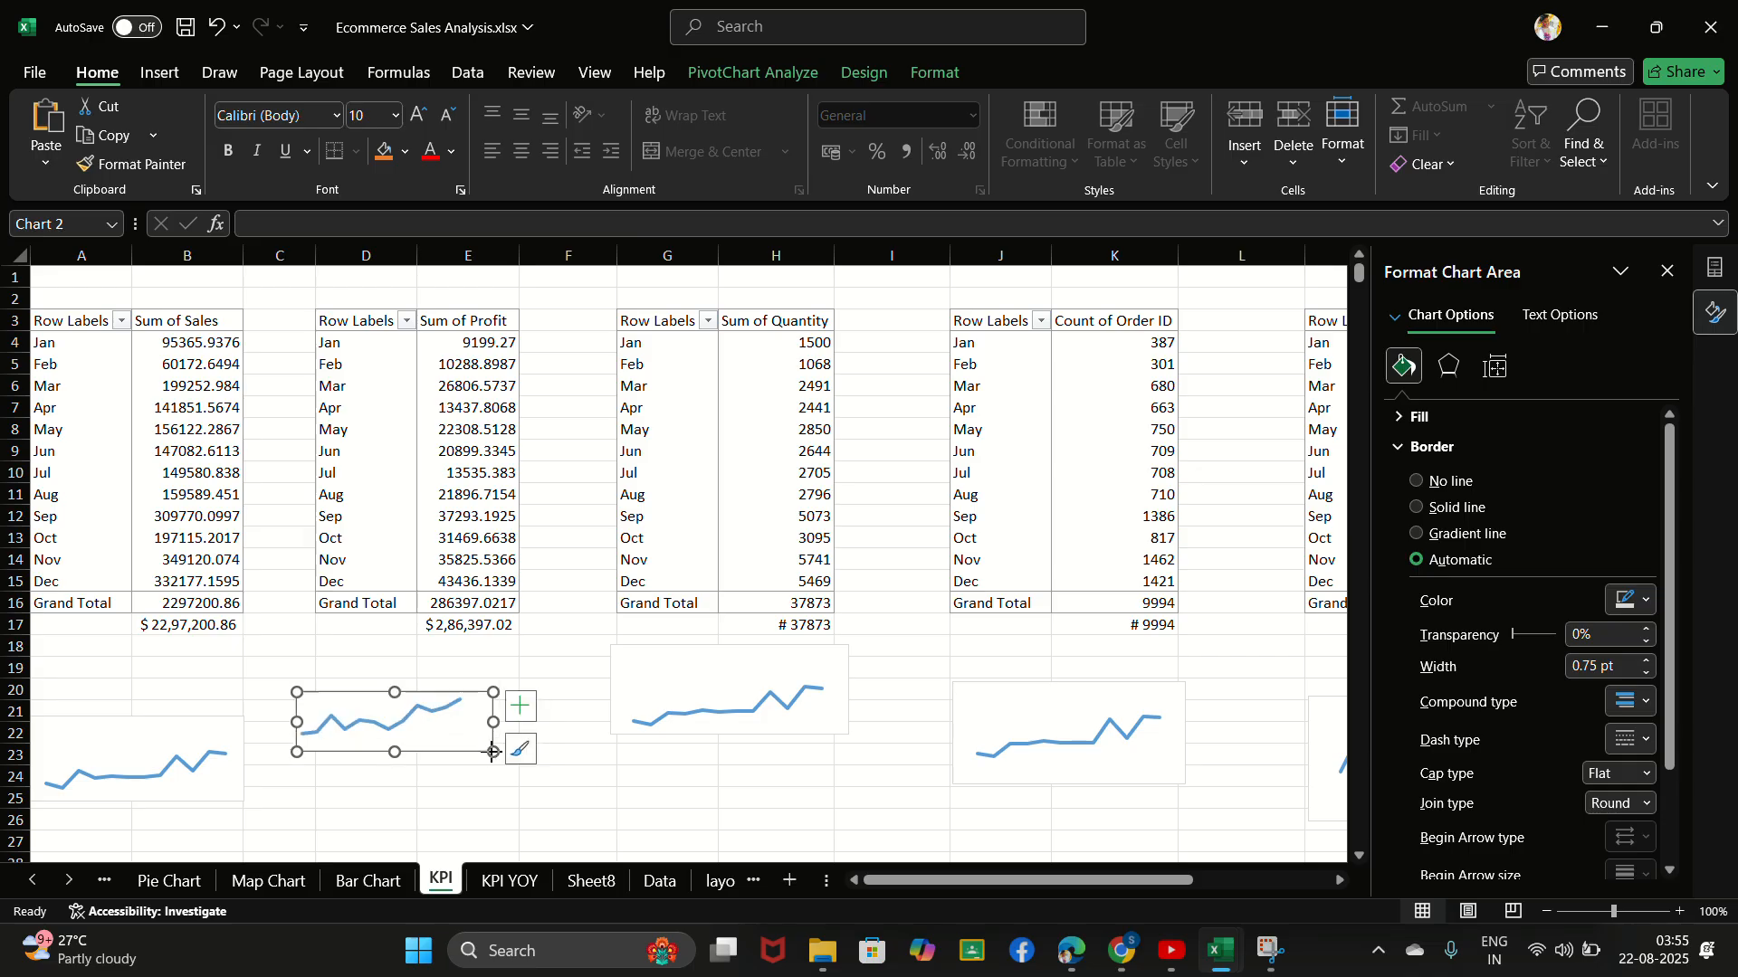
left_click(447, 724)
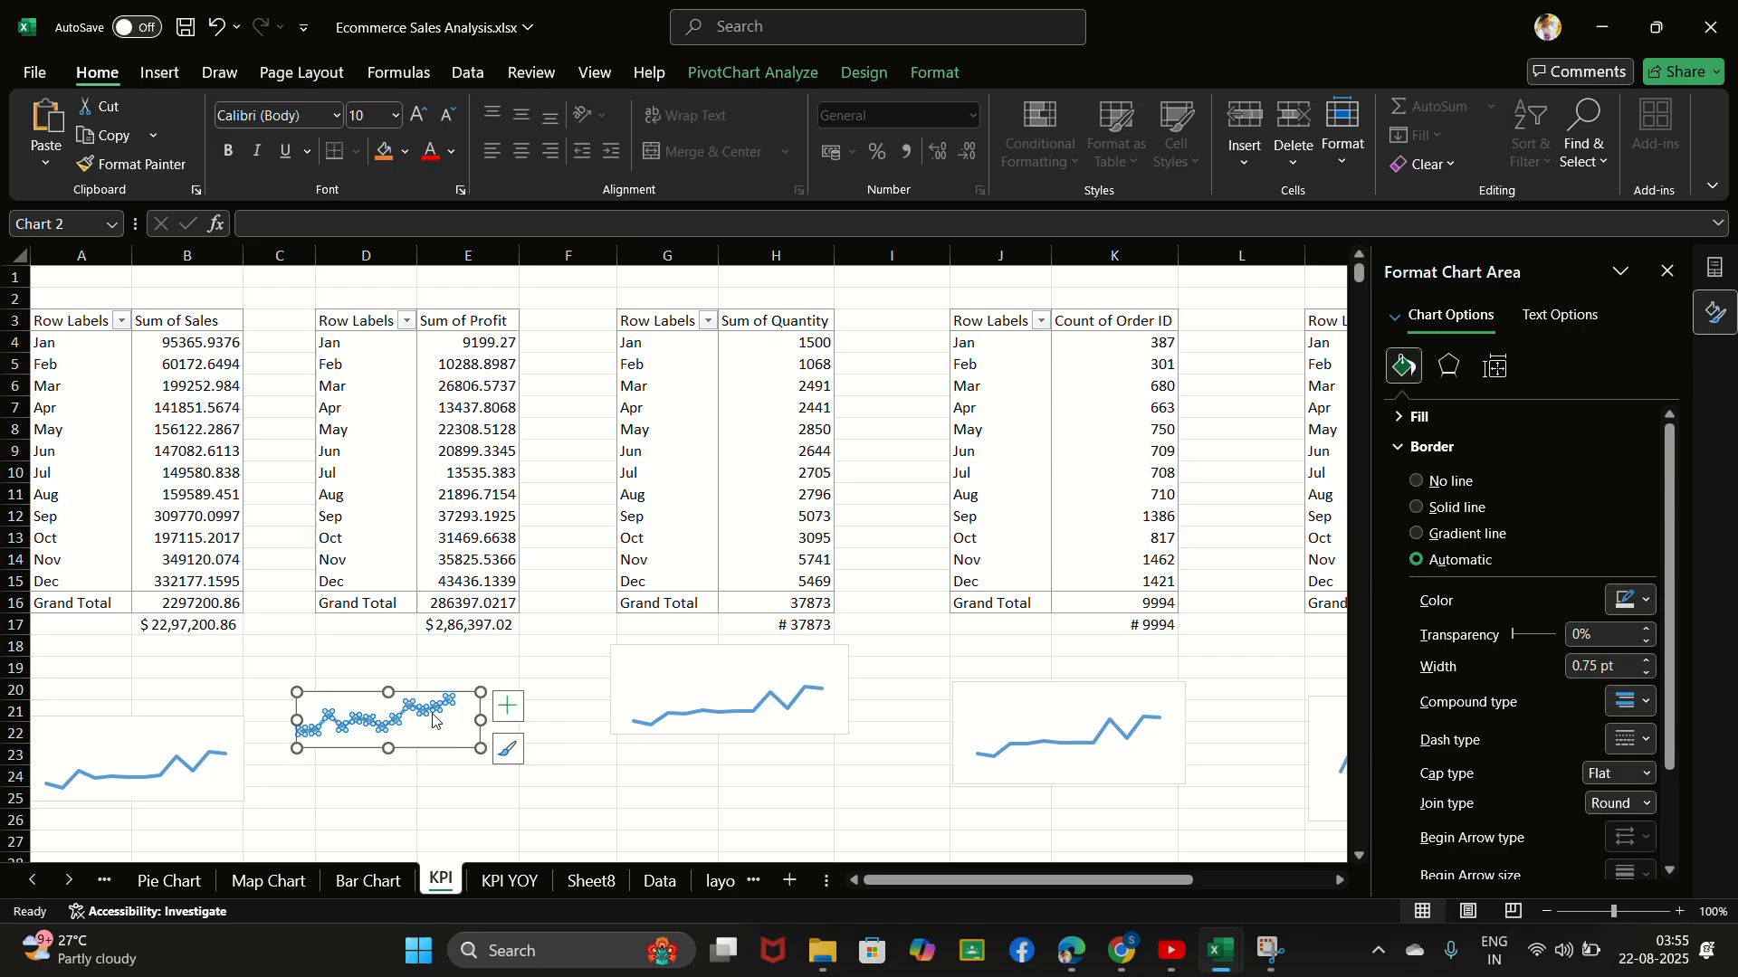
left_click(455, 718)
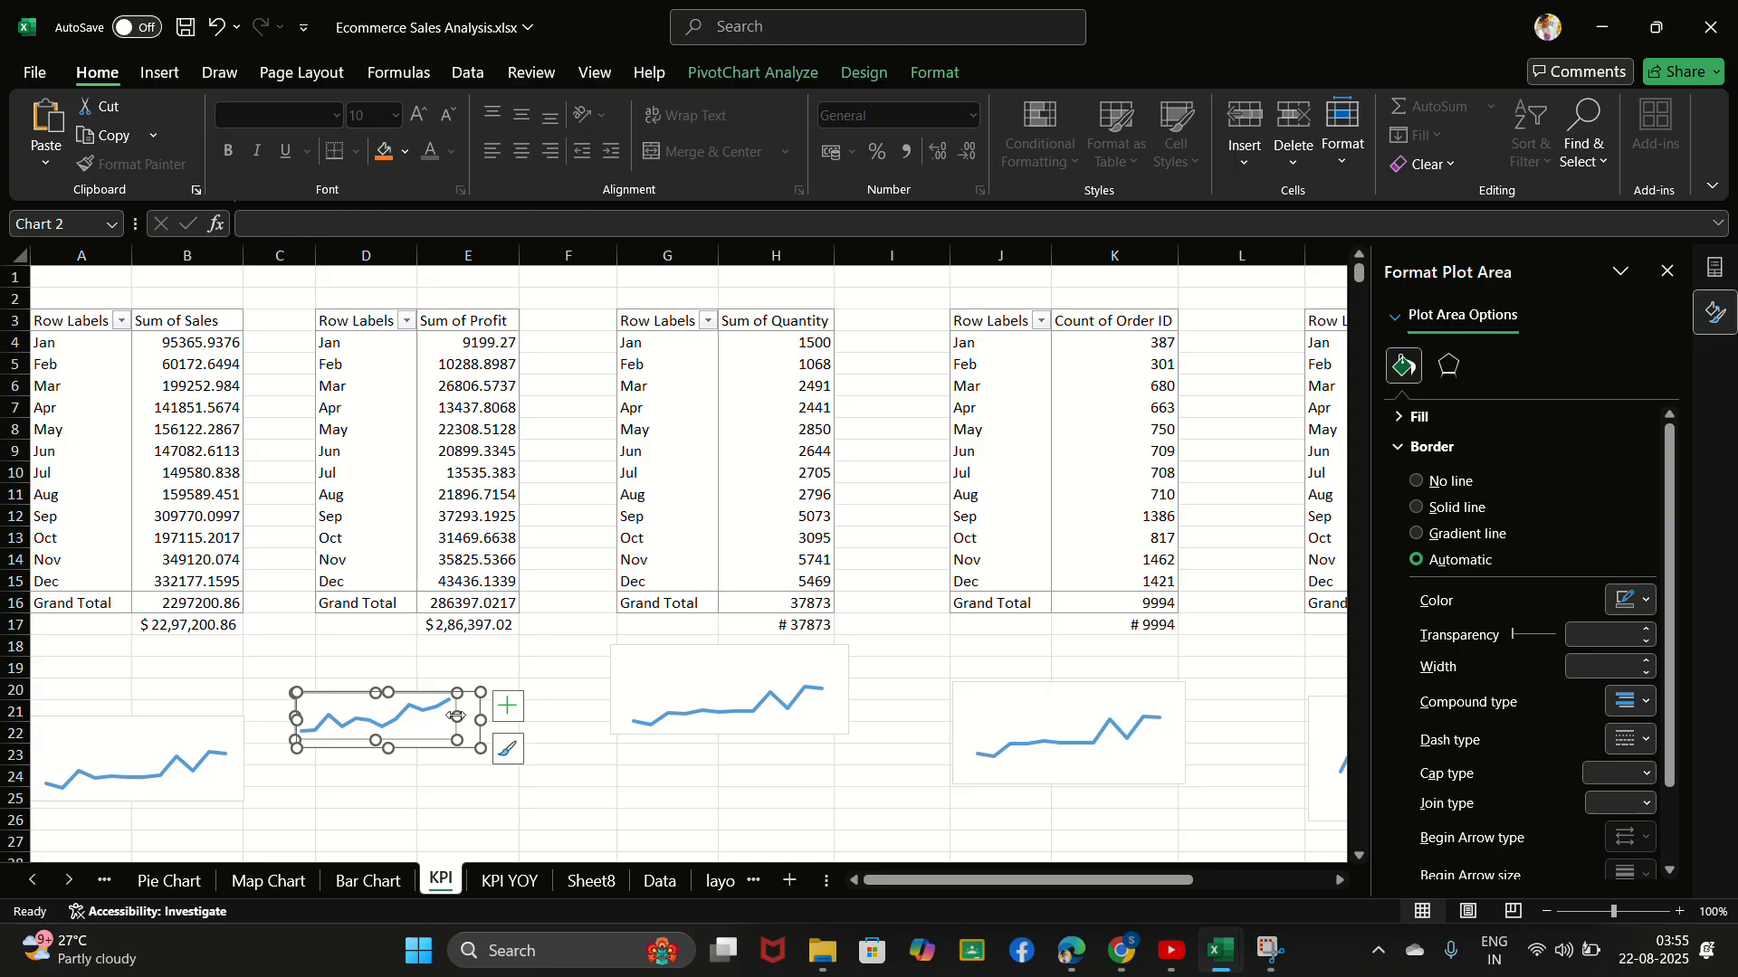
mouse_move(457, 718)
left_mouse_down()
mouse_move(473, 720)
mouse_move(391, 749)
left_mouse_up()
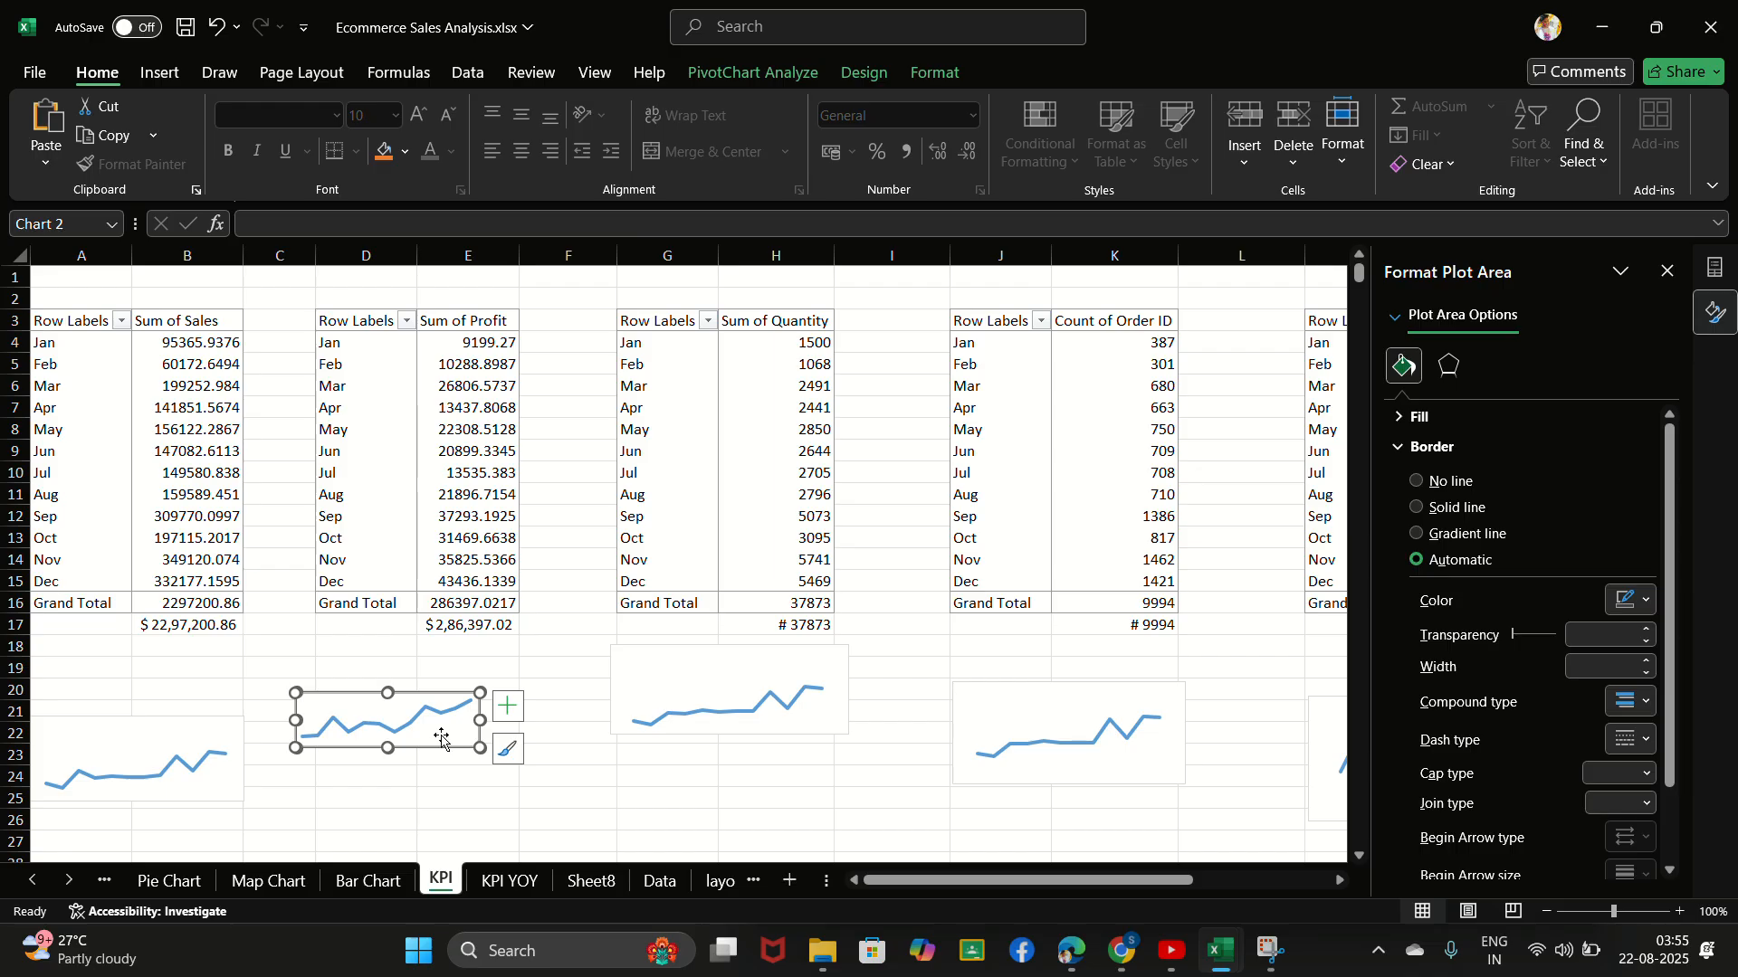
- Paste the resized profit chart onto the Sheet8 dashboard and place it on the PROFIT card between the value and the YOY GROWTH label
left_click(590, 881)
left_click(491, 449)
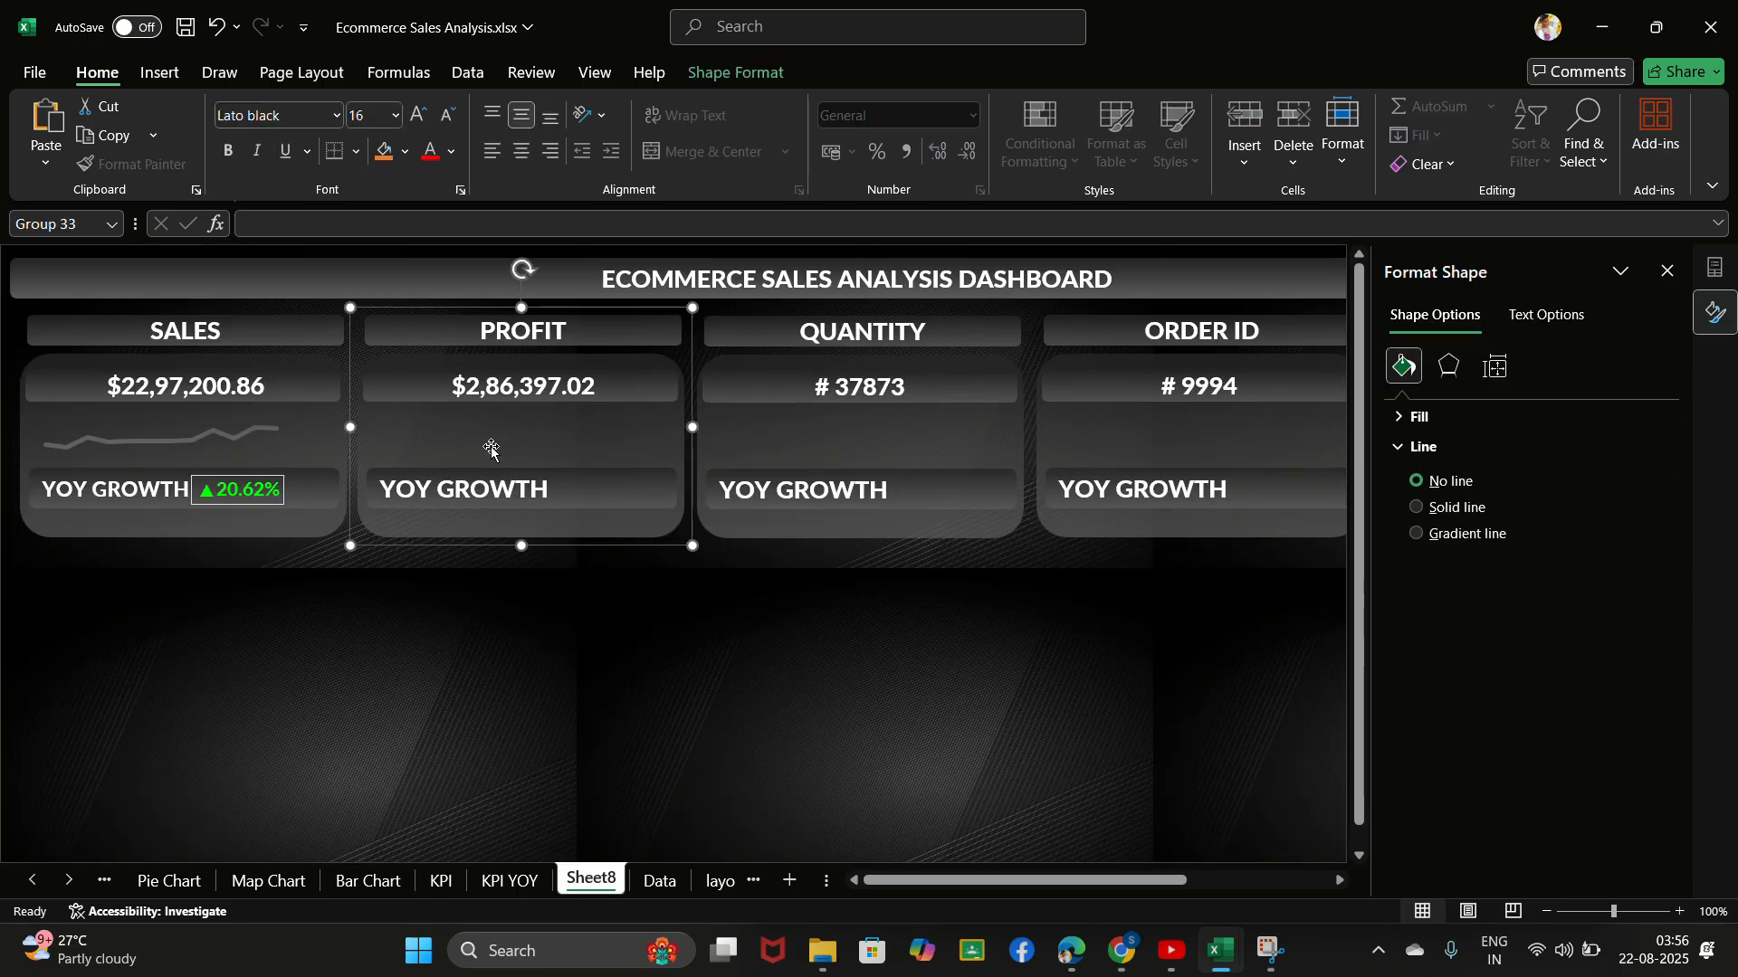
left_click(491, 447)
left_click(491, 447)
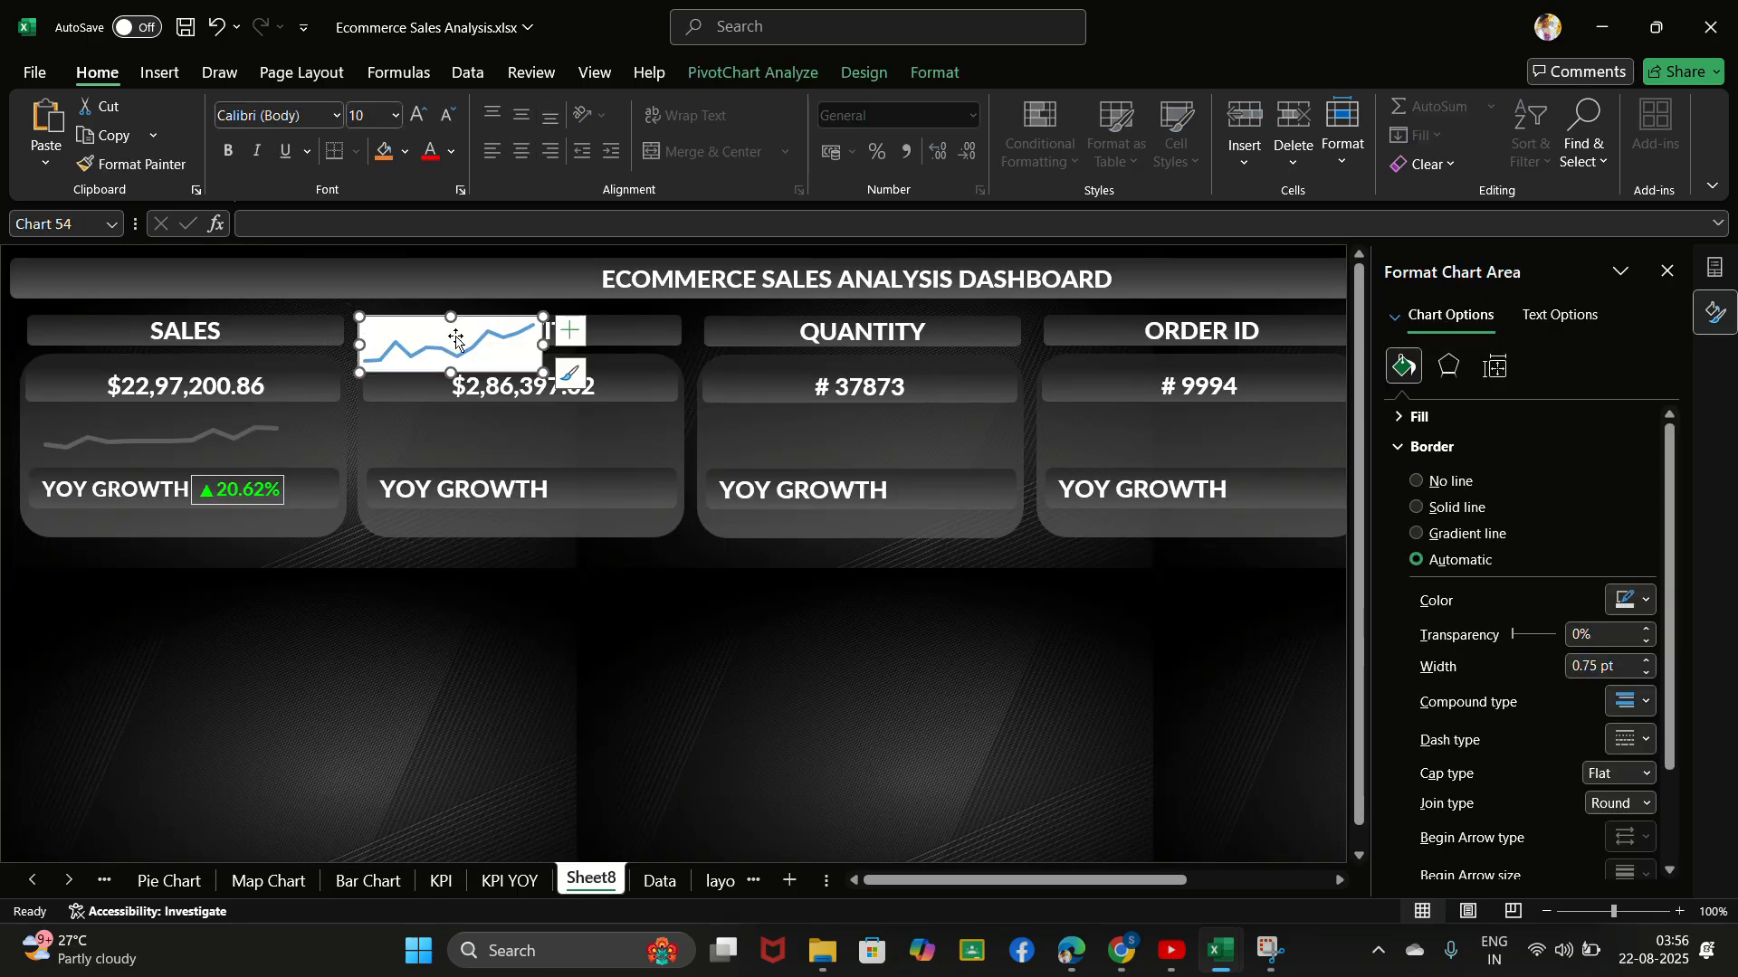
left_click_drag(456, 340, 514, 427)
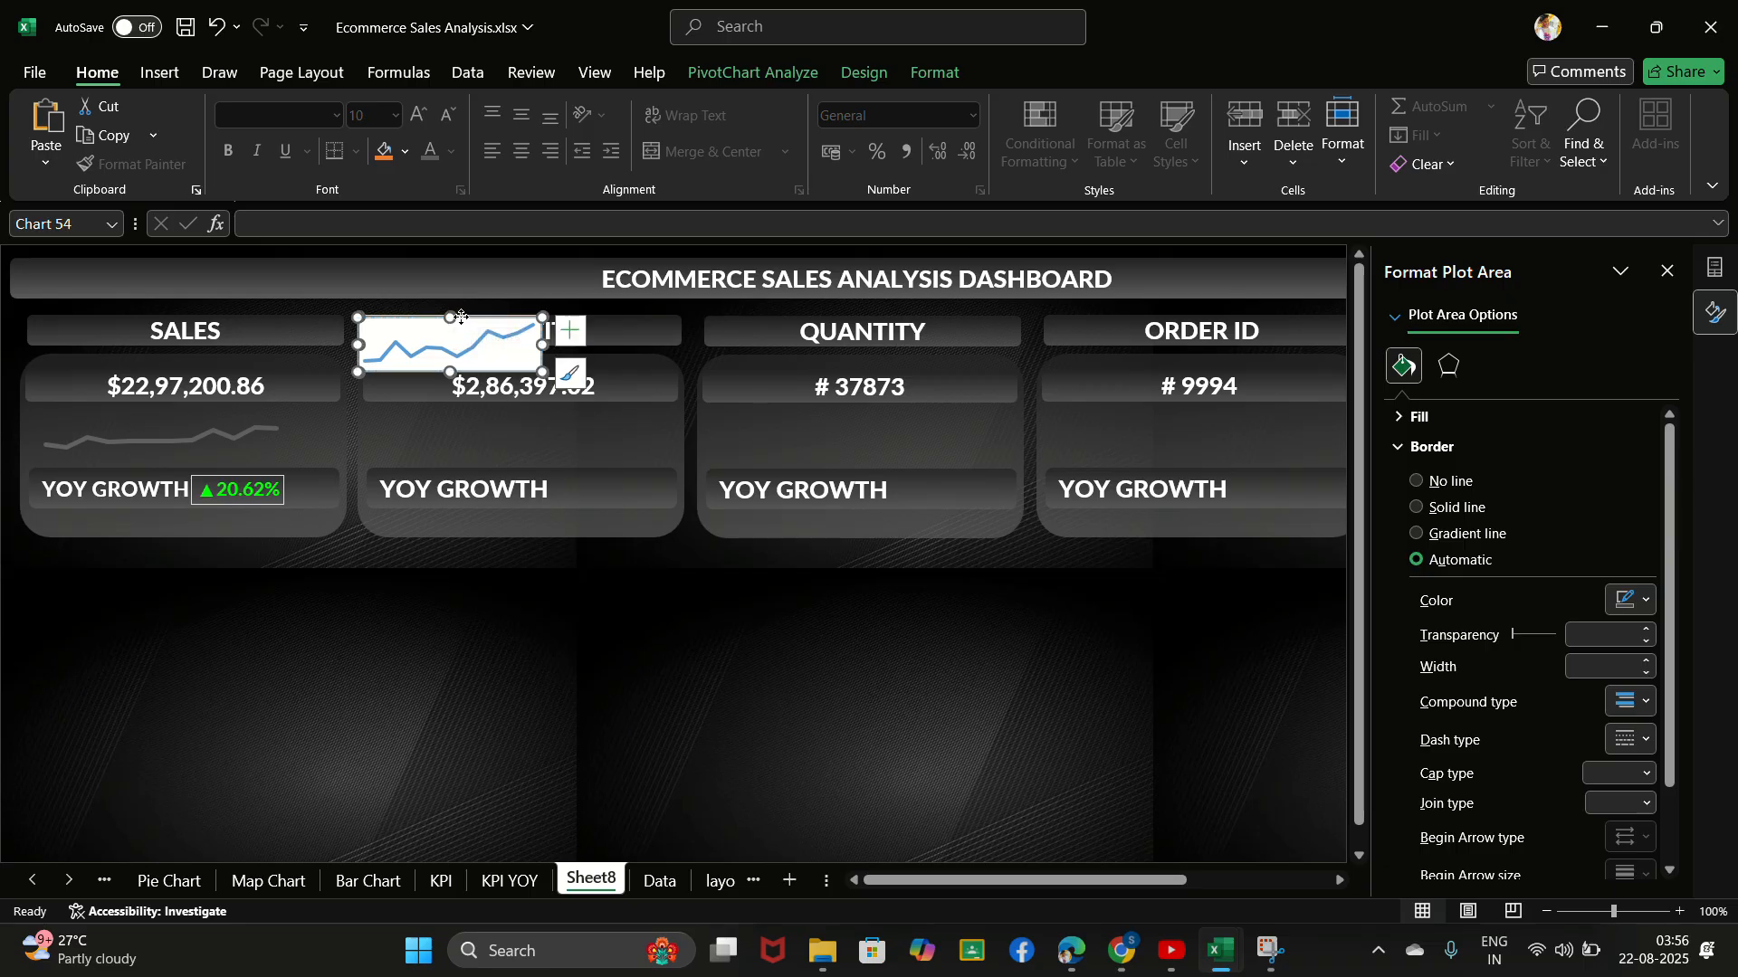
left_click_drag(462, 317, 532, 469)
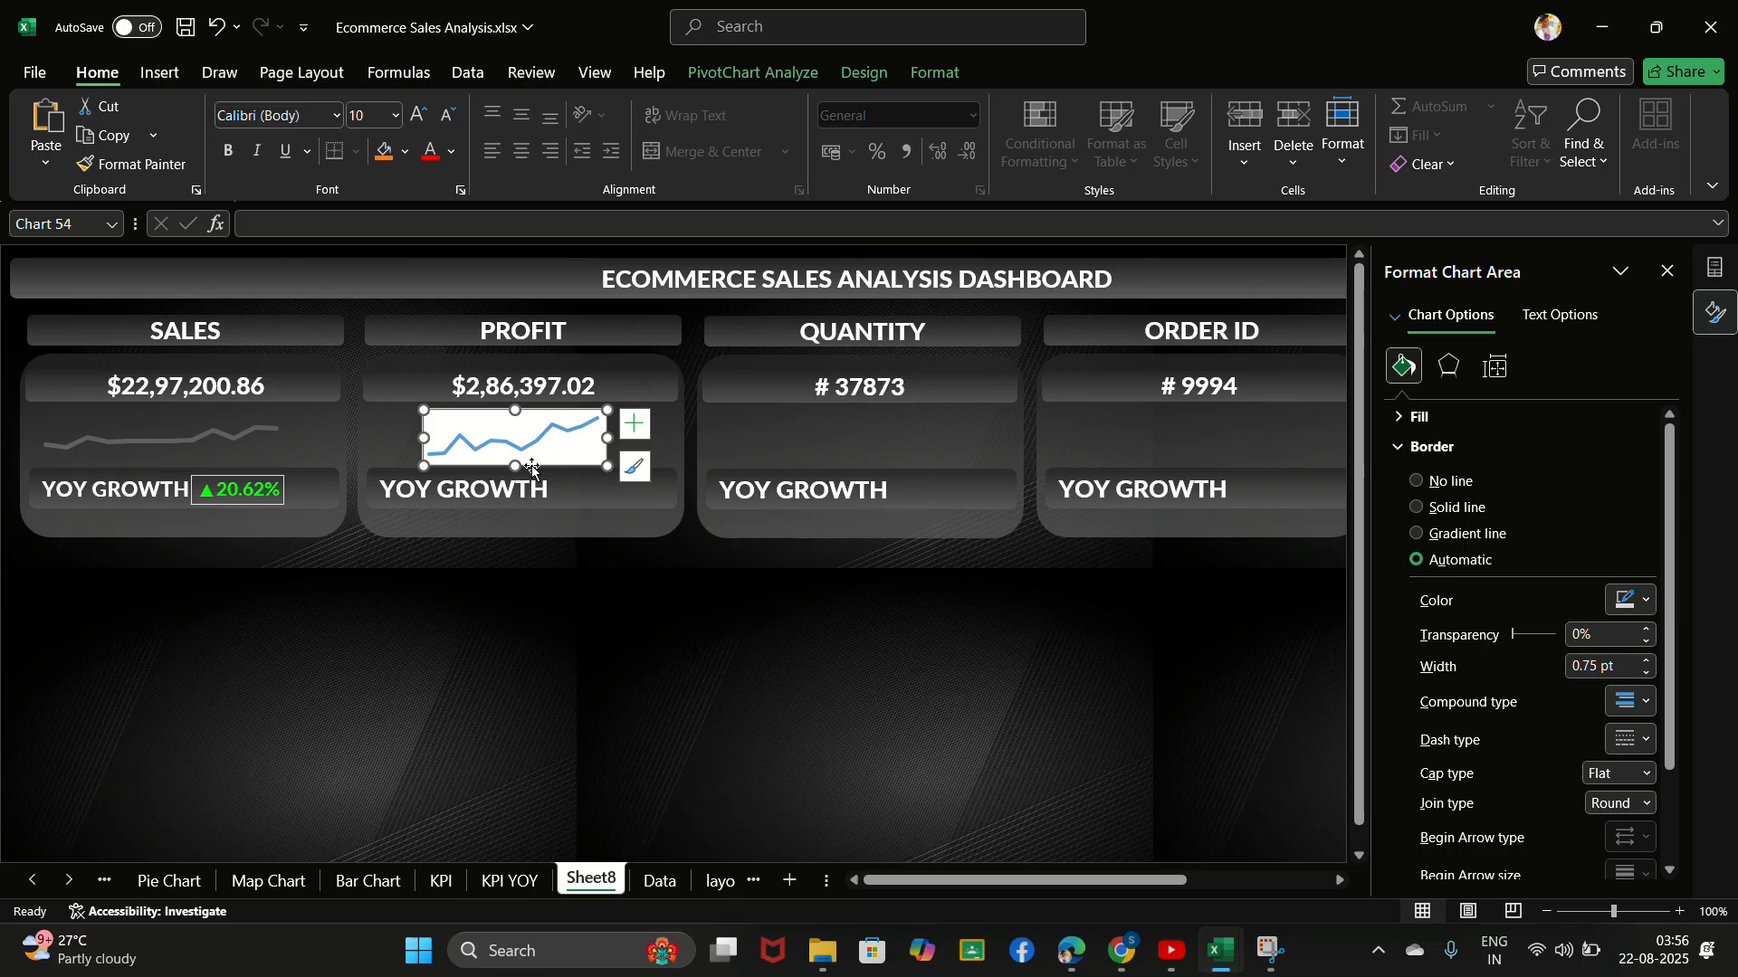
- On the KPI sheet, reduce the Sum of Quantity chart's height and extend its plot area to the chart's right edge
left_click(442, 881)
left_click(747, 714)
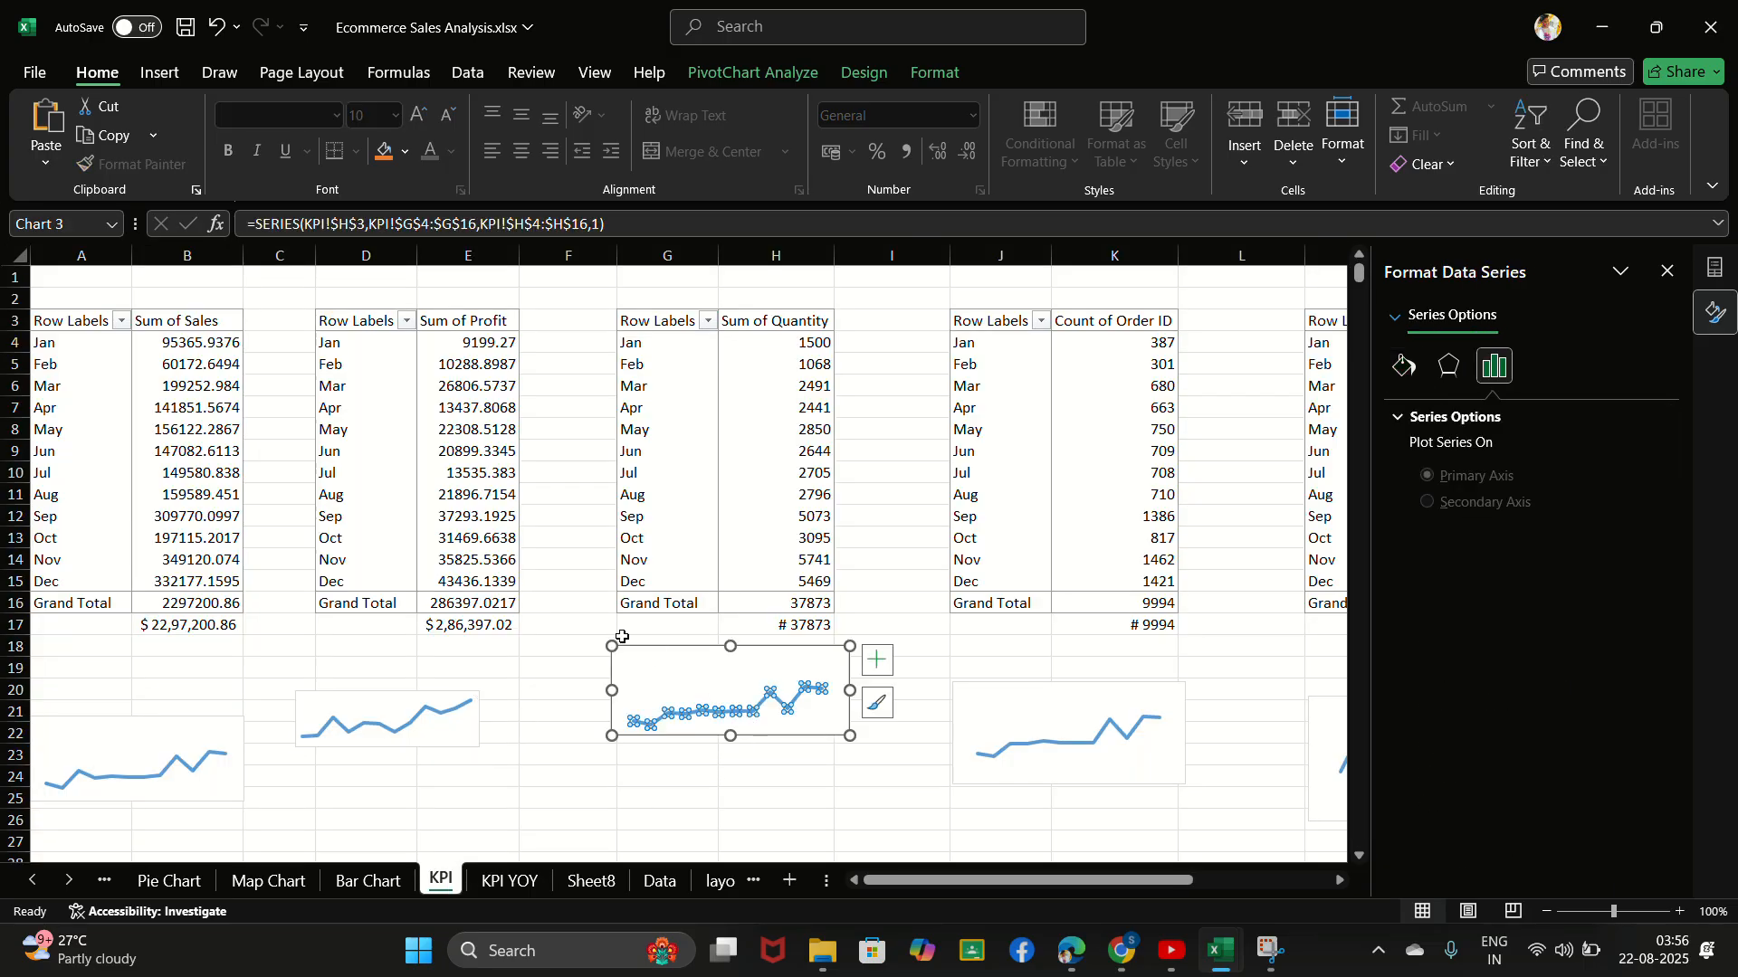
mouse_move(611, 645)
left_mouse_down()
mouse_move(667, 682)
mouse_move(611, 667)
left_mouse_up()
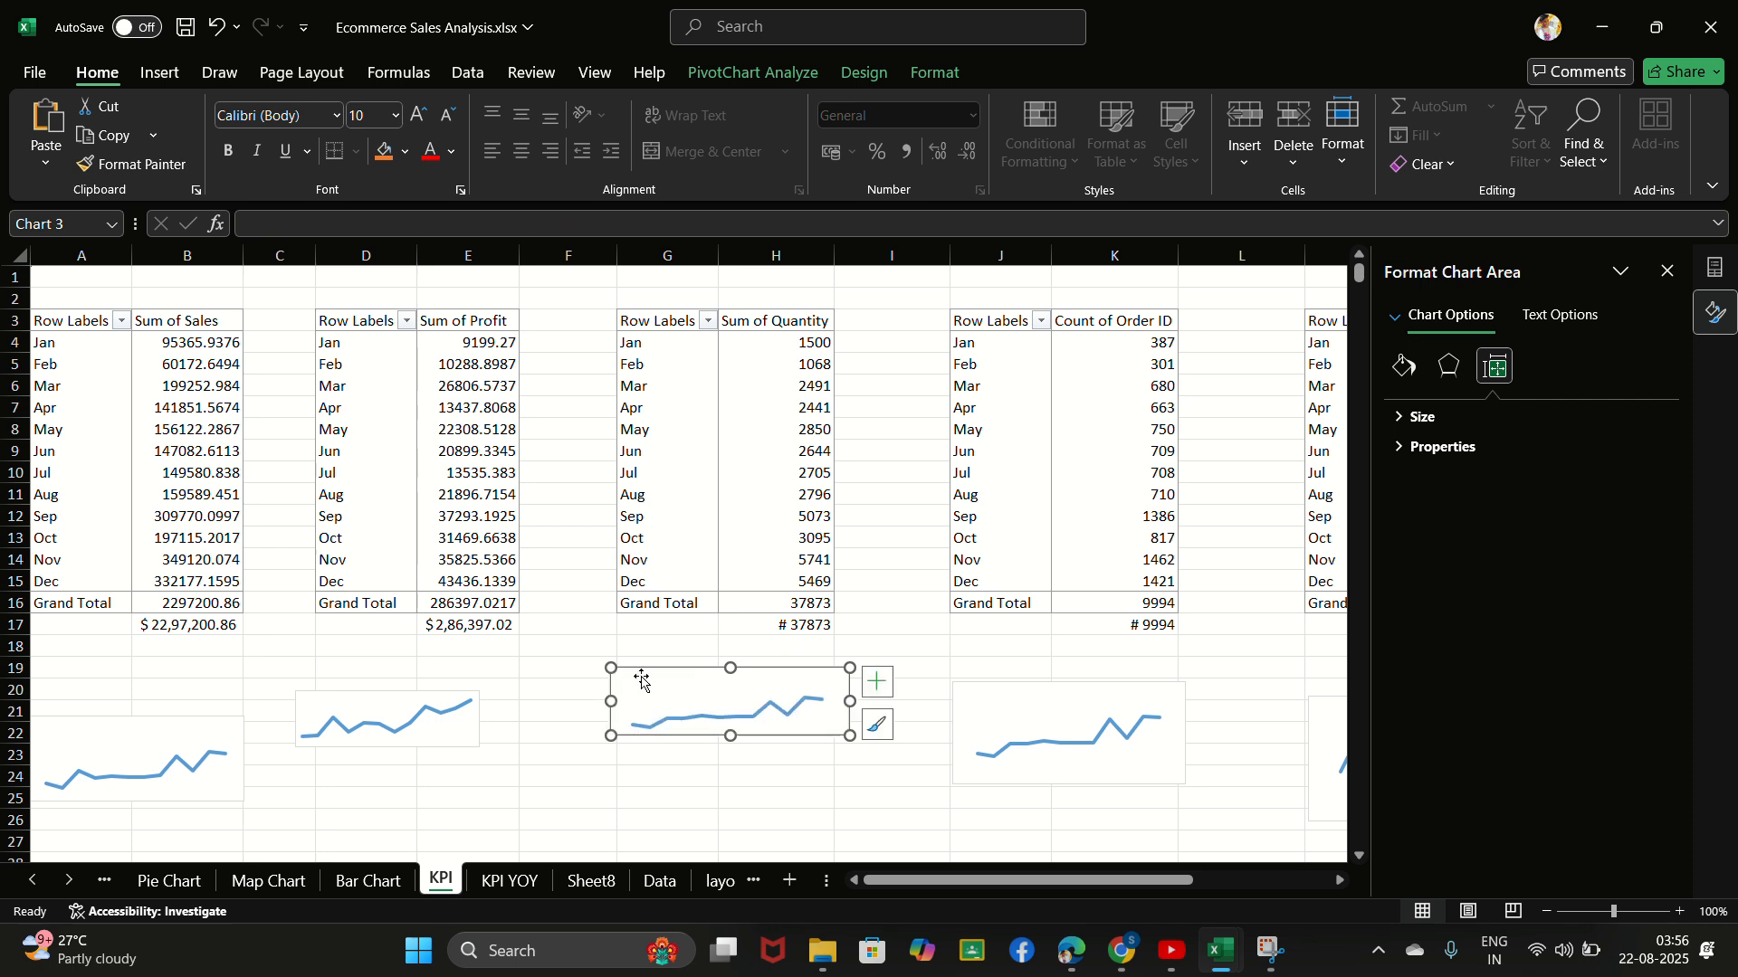
left_click(820, 699)
left_click(801, 685)
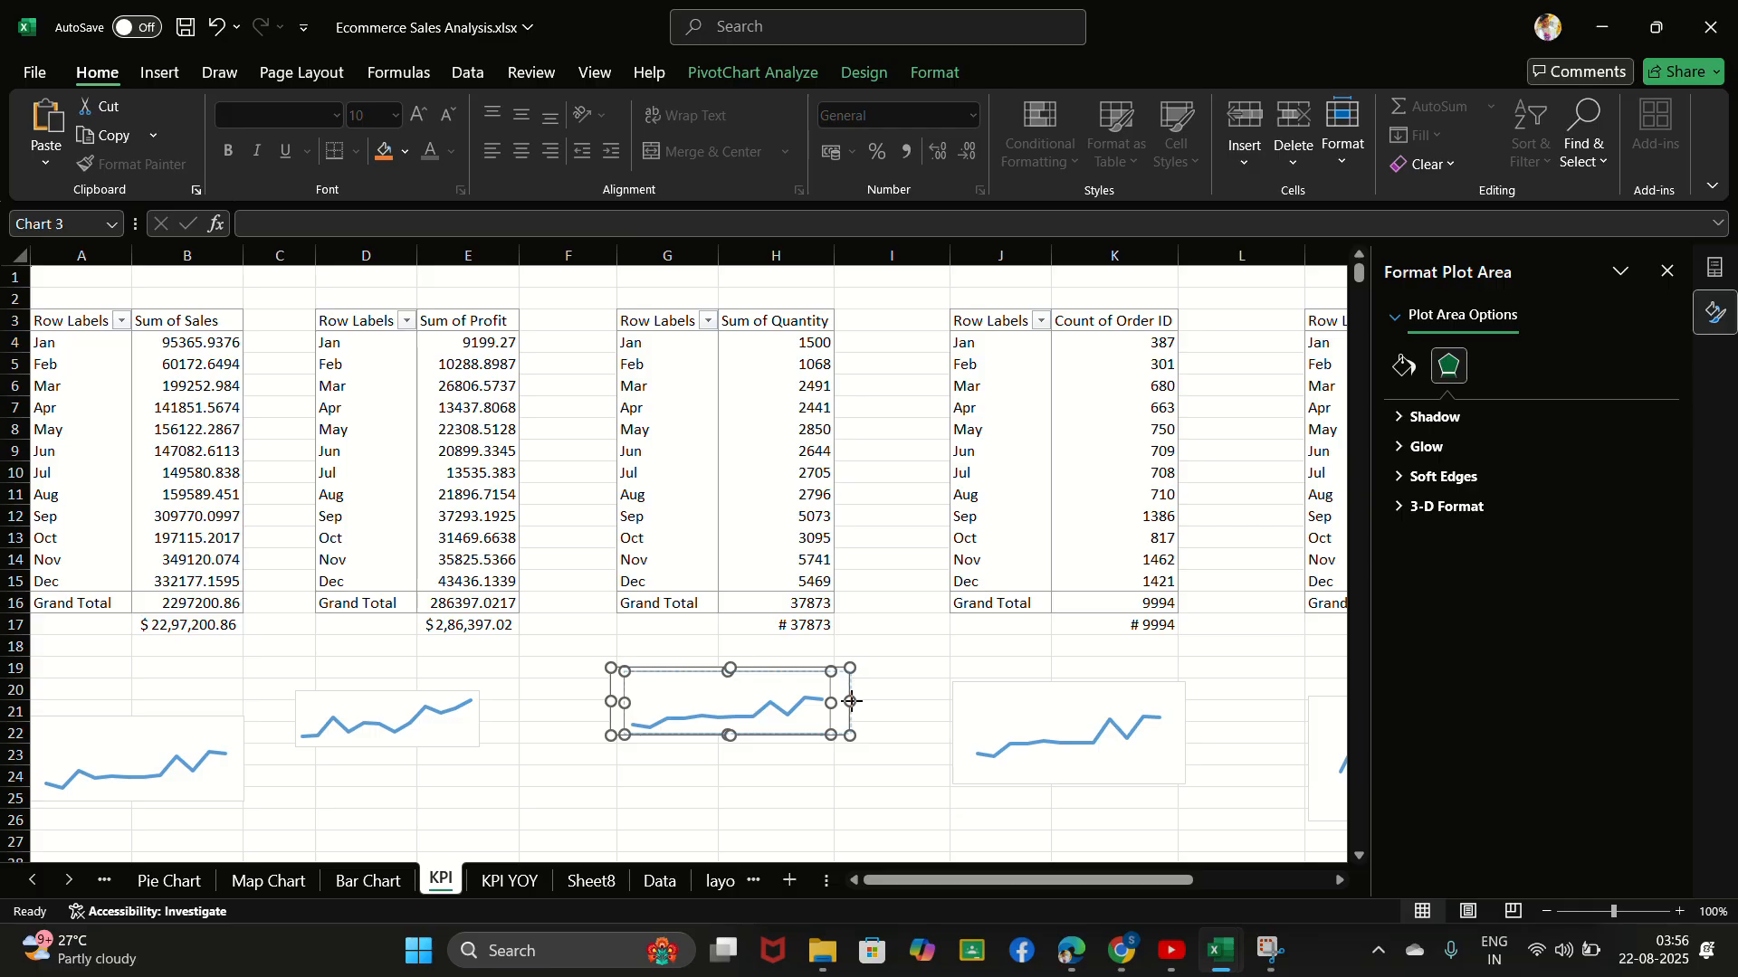
left_click_drag(852, 700, 849, 701)
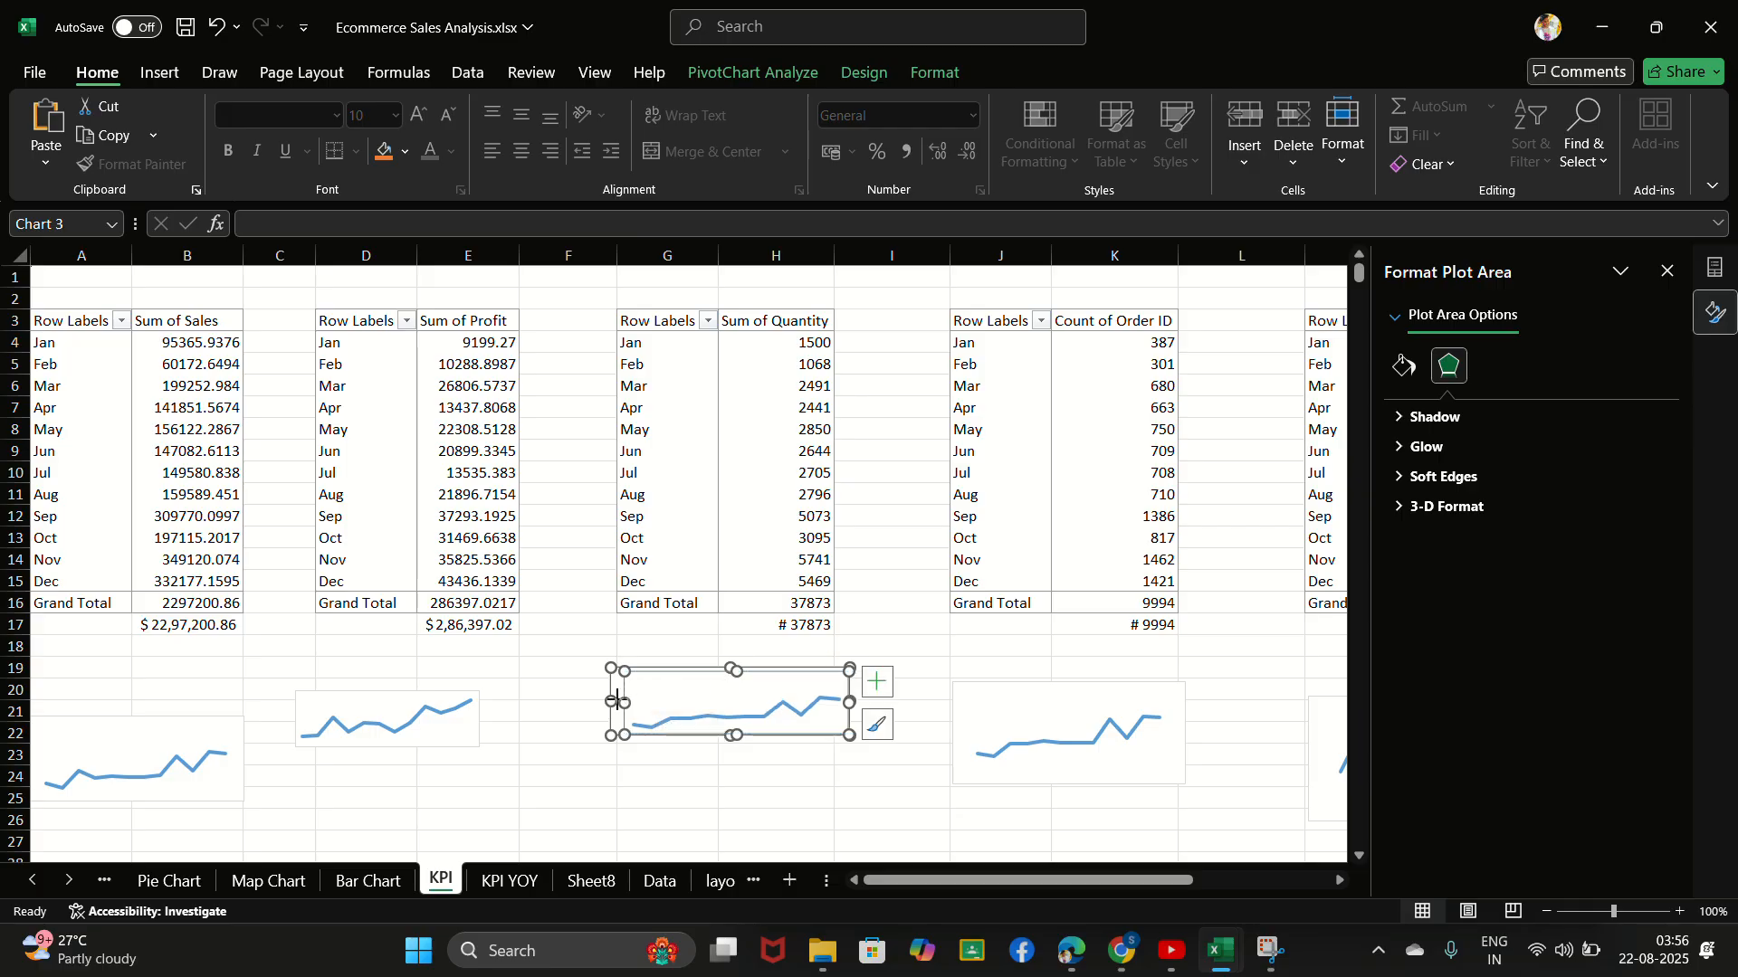
- Shrink the Sum of Quantity chart further from its left side and extend its plot area to the chart's left edge
mouse_move(616, 700)
left_mouse_down()
mouse_move(630, 682)
mouse_move(615, 670)
mouse_move(631, 679)
left_mouse_up()
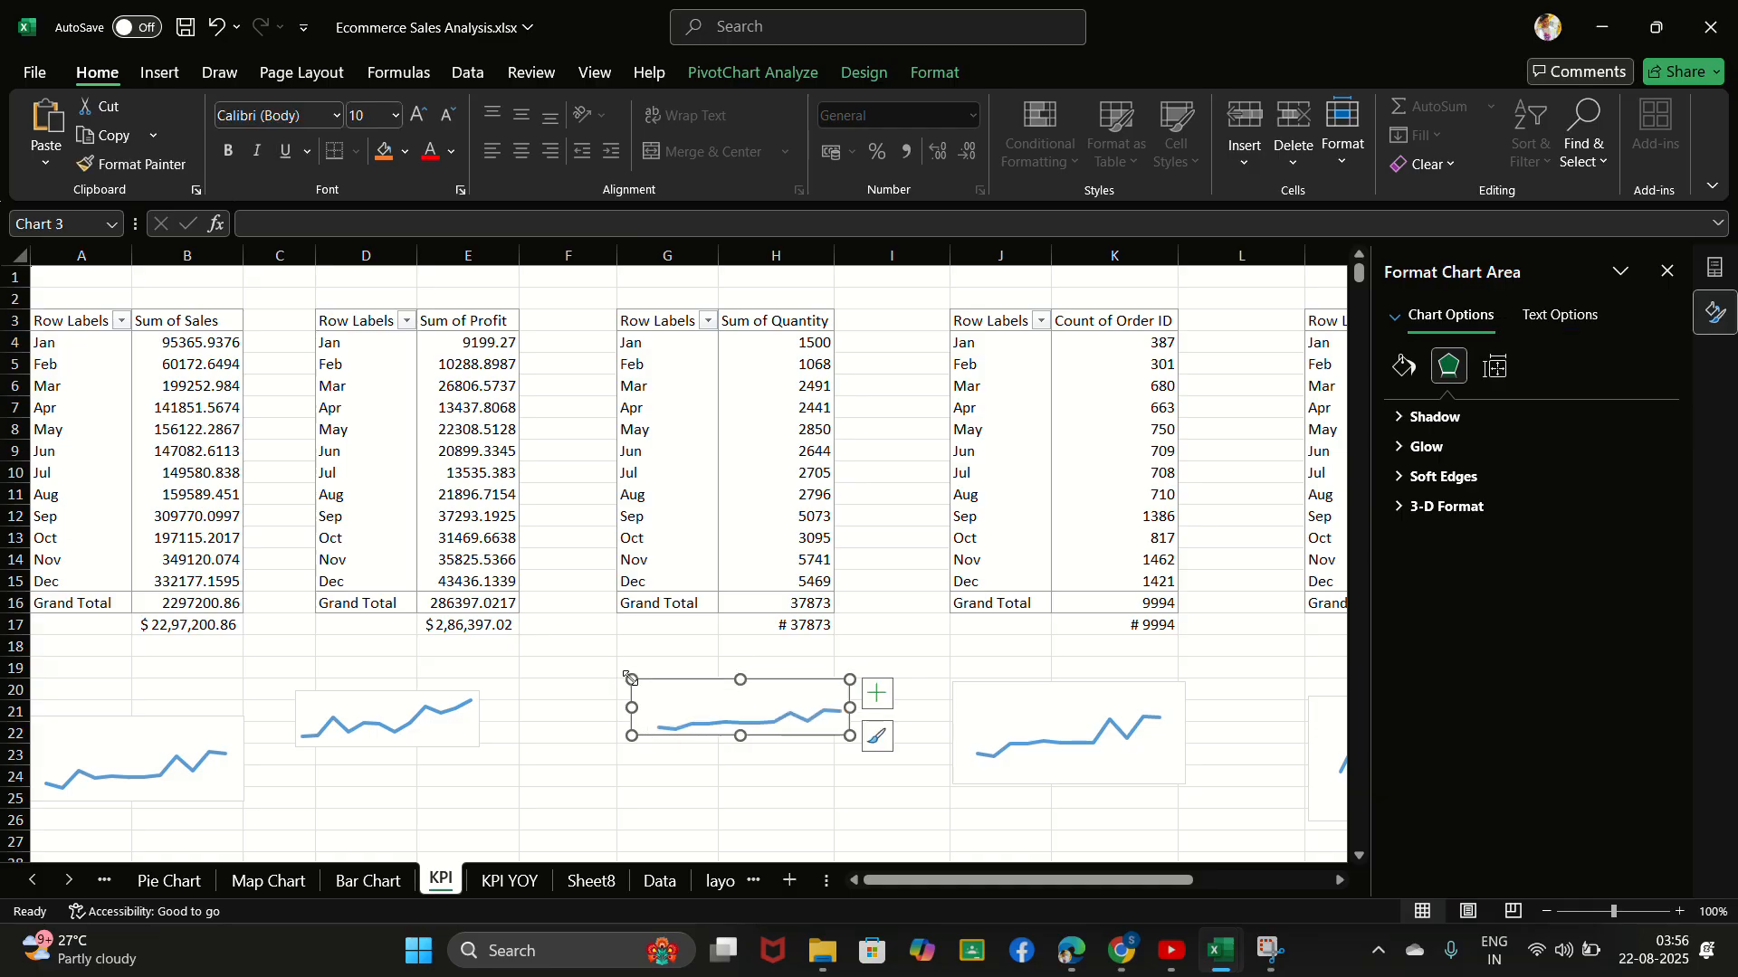
left_click_drag(849, 734, 850, 734)
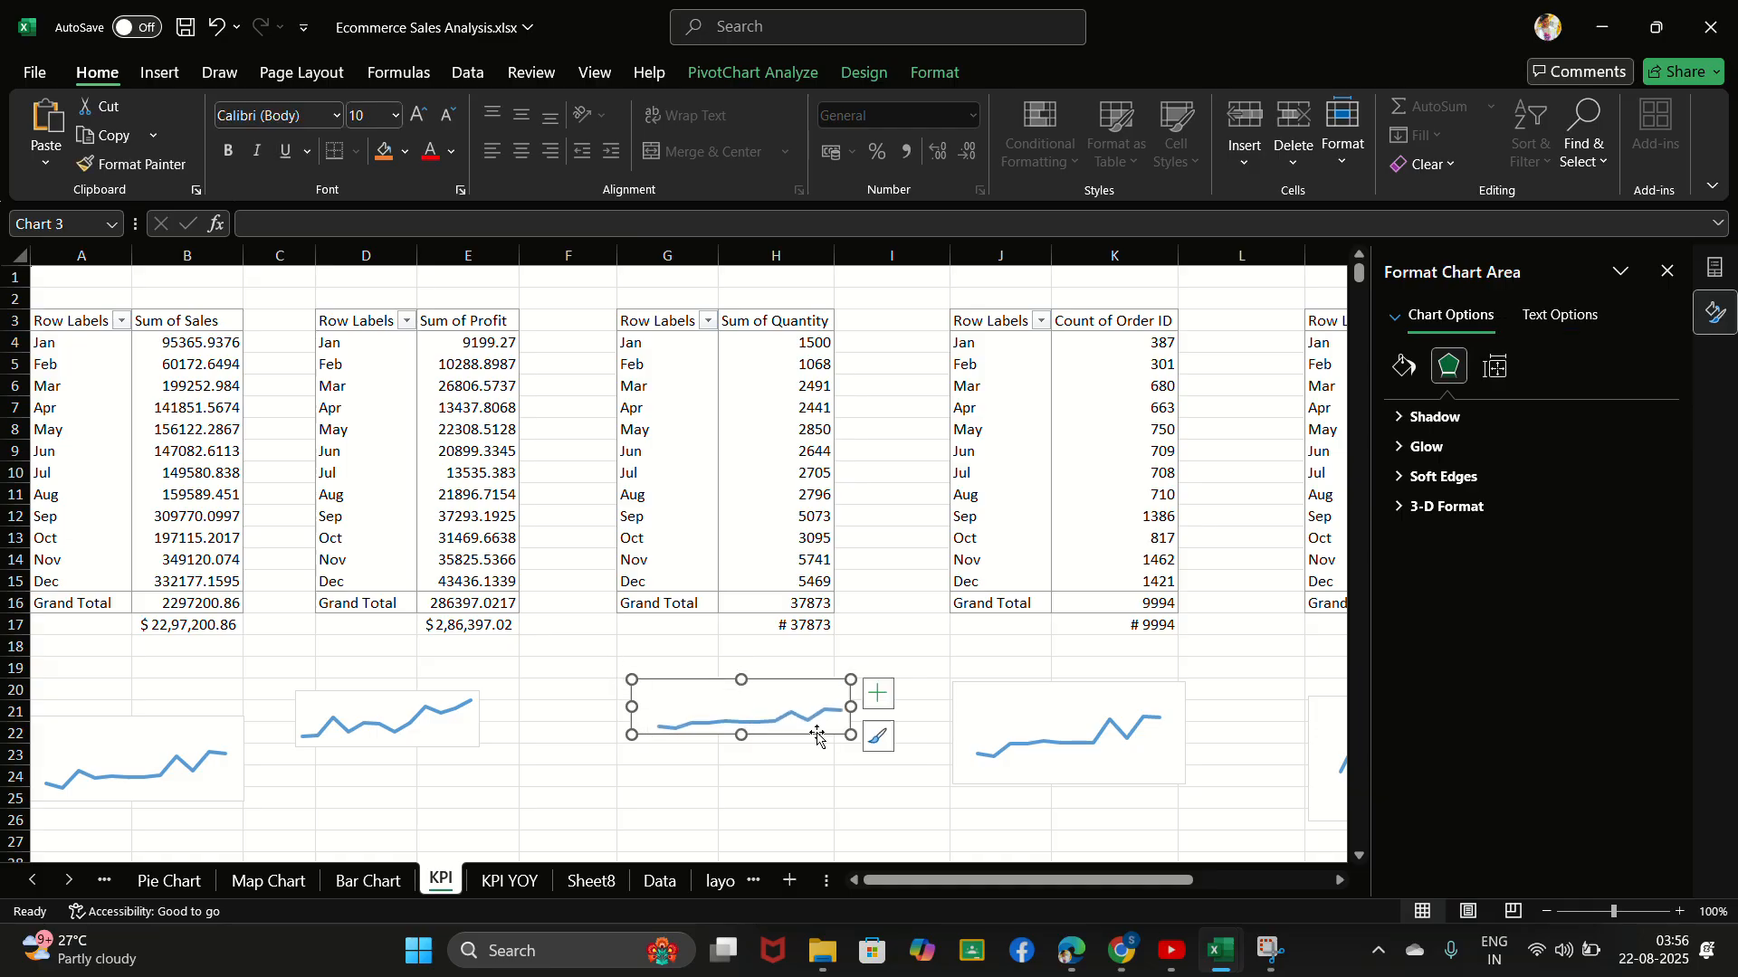
left_click_drag(632, 707, 651, 707)
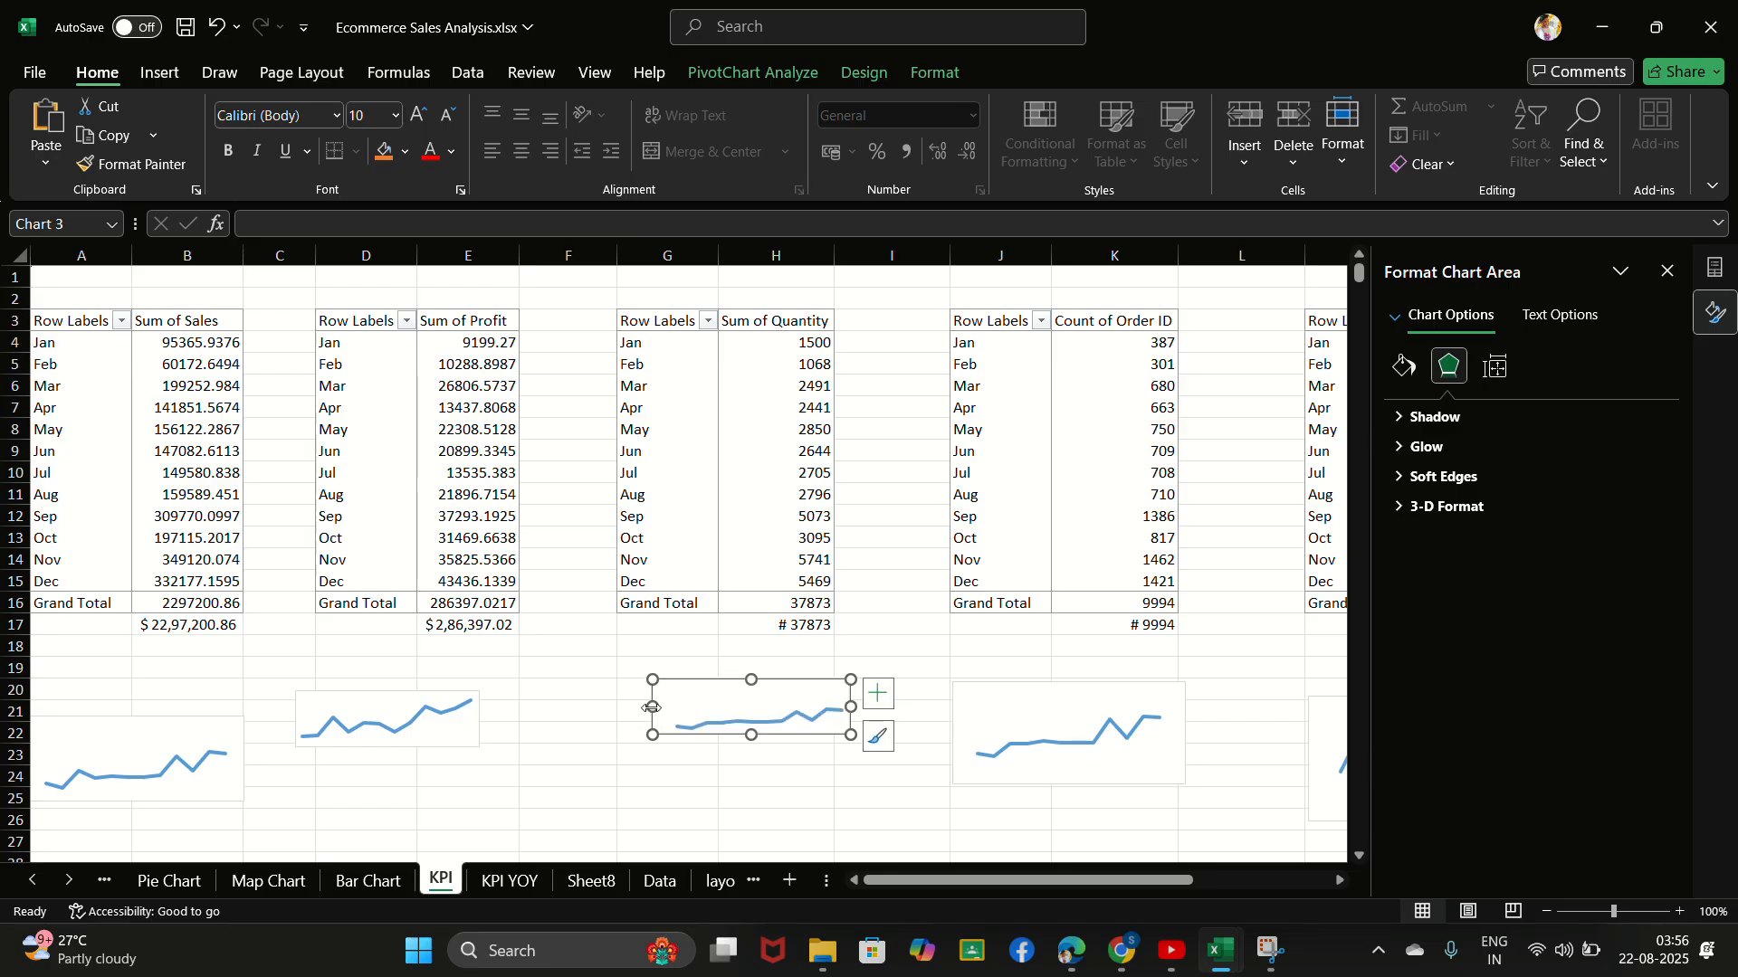
left_click(674, 711)
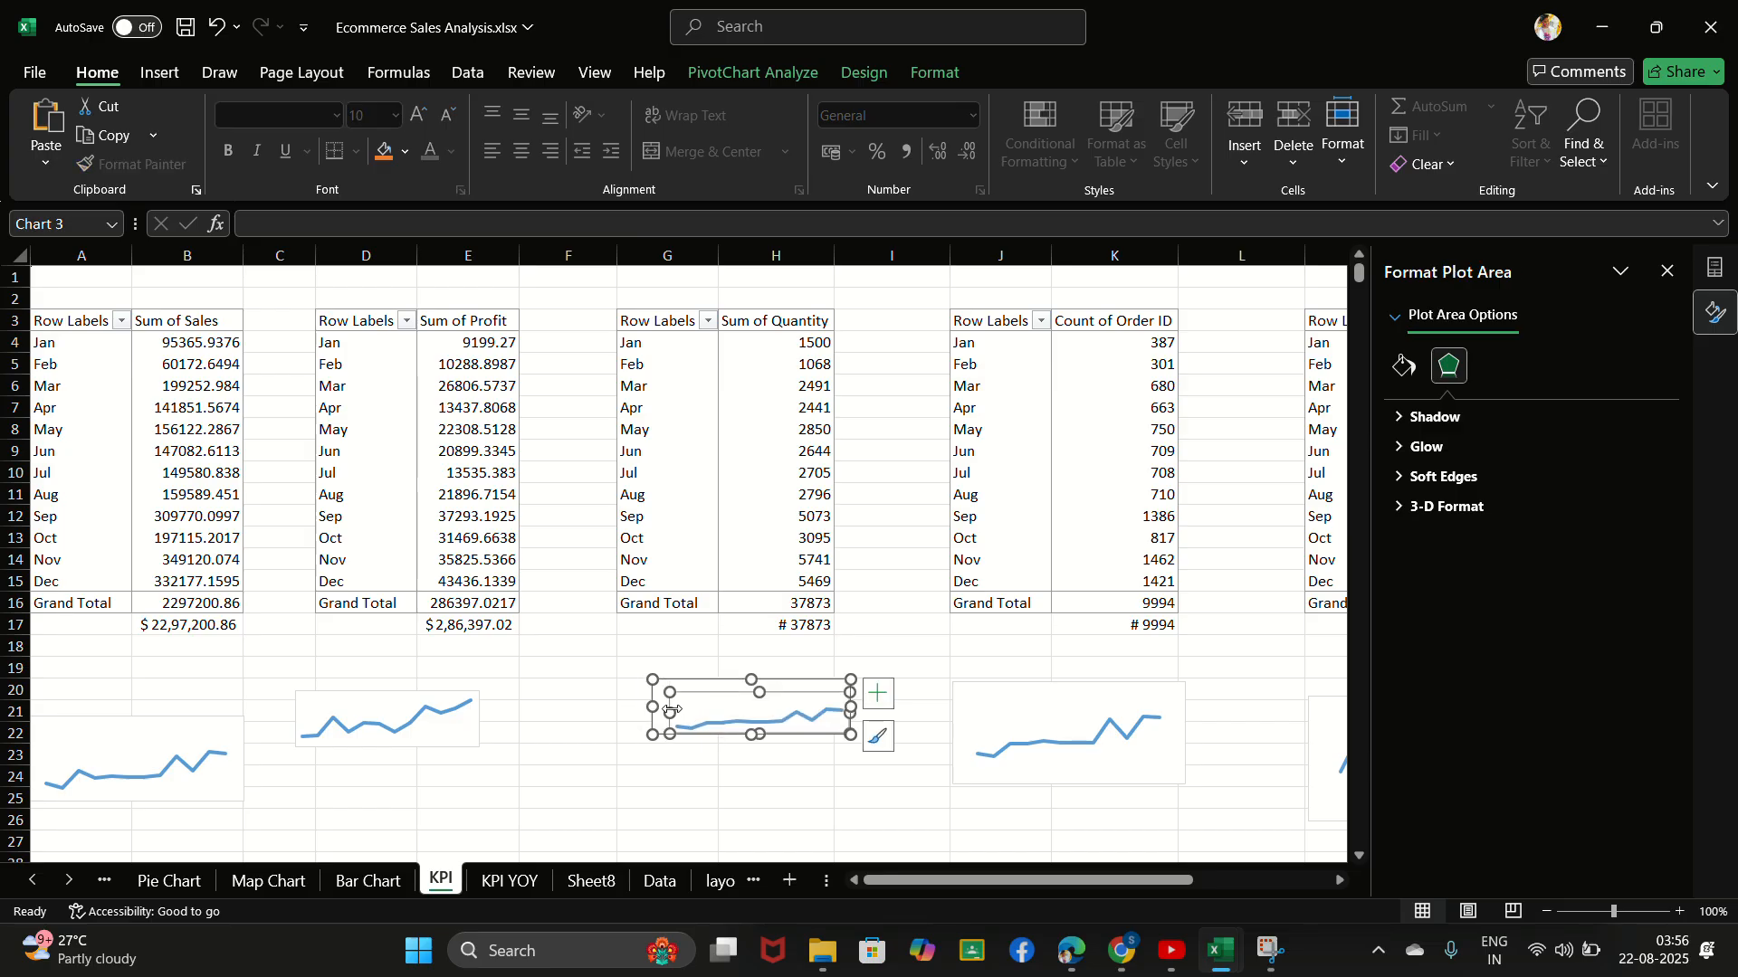
left_click_drag(670, 711, 750, 684)
left_click(738, 686)
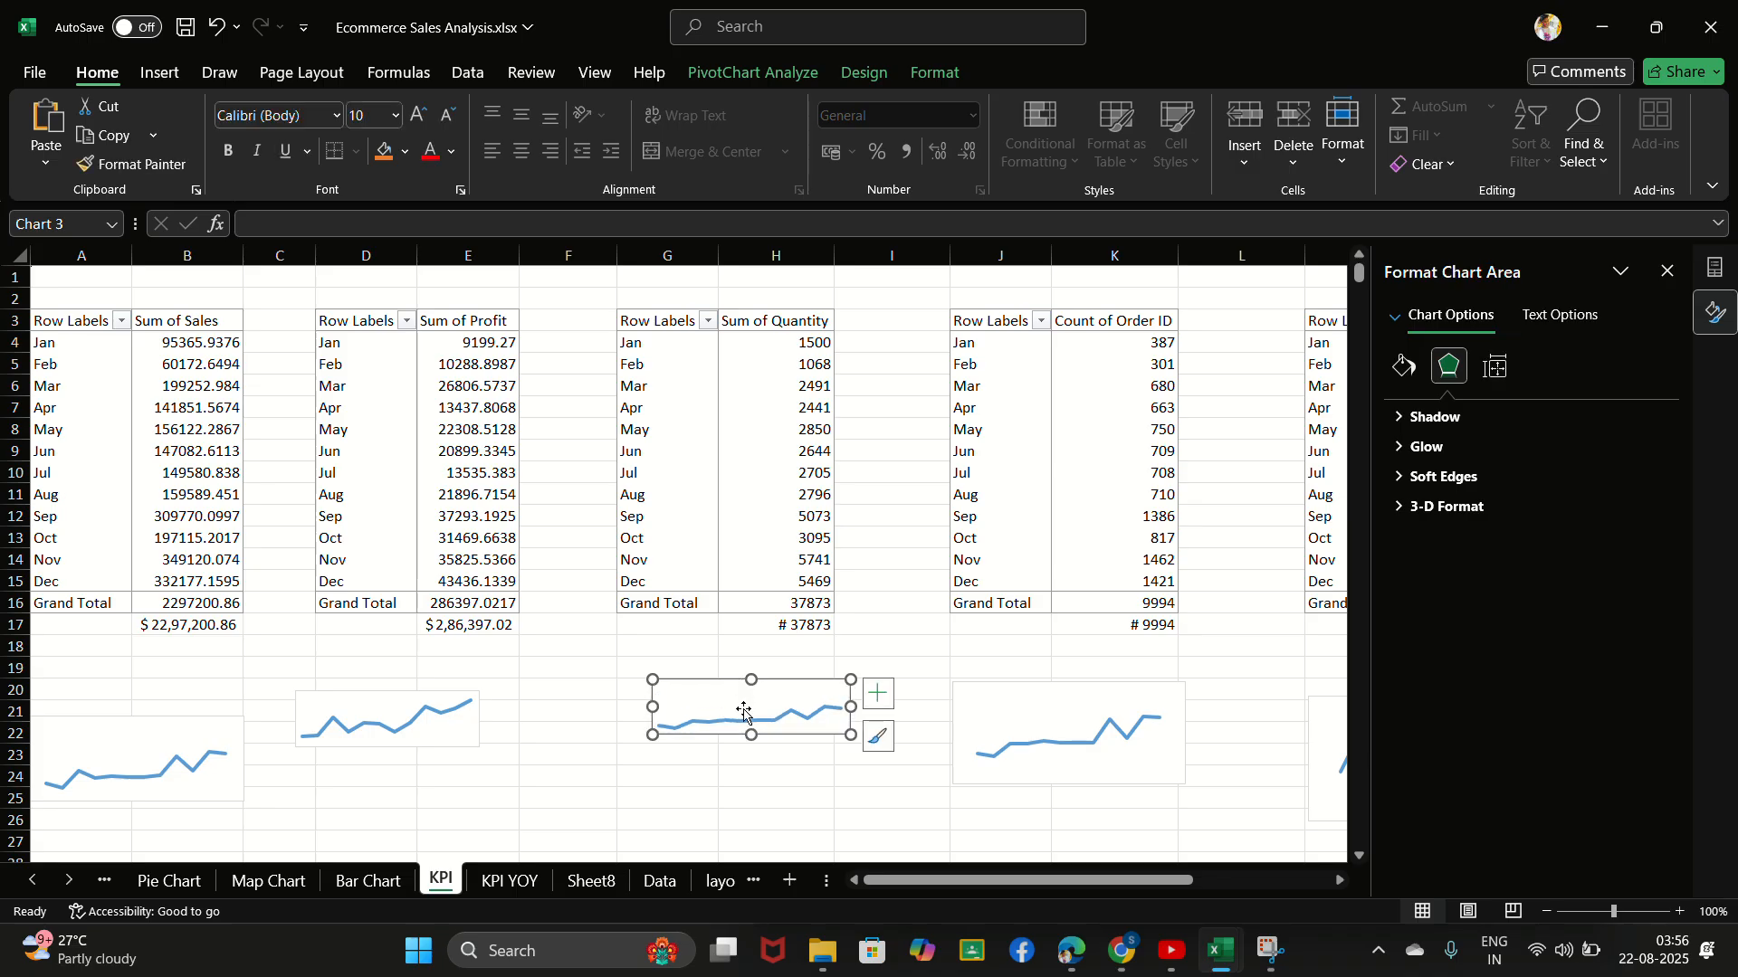
- Paste the quantity chart onto the Sheet8 dashboard and place it on the QUANTITY card between the value and the YOY GROWTH label
left_click(589, 881)
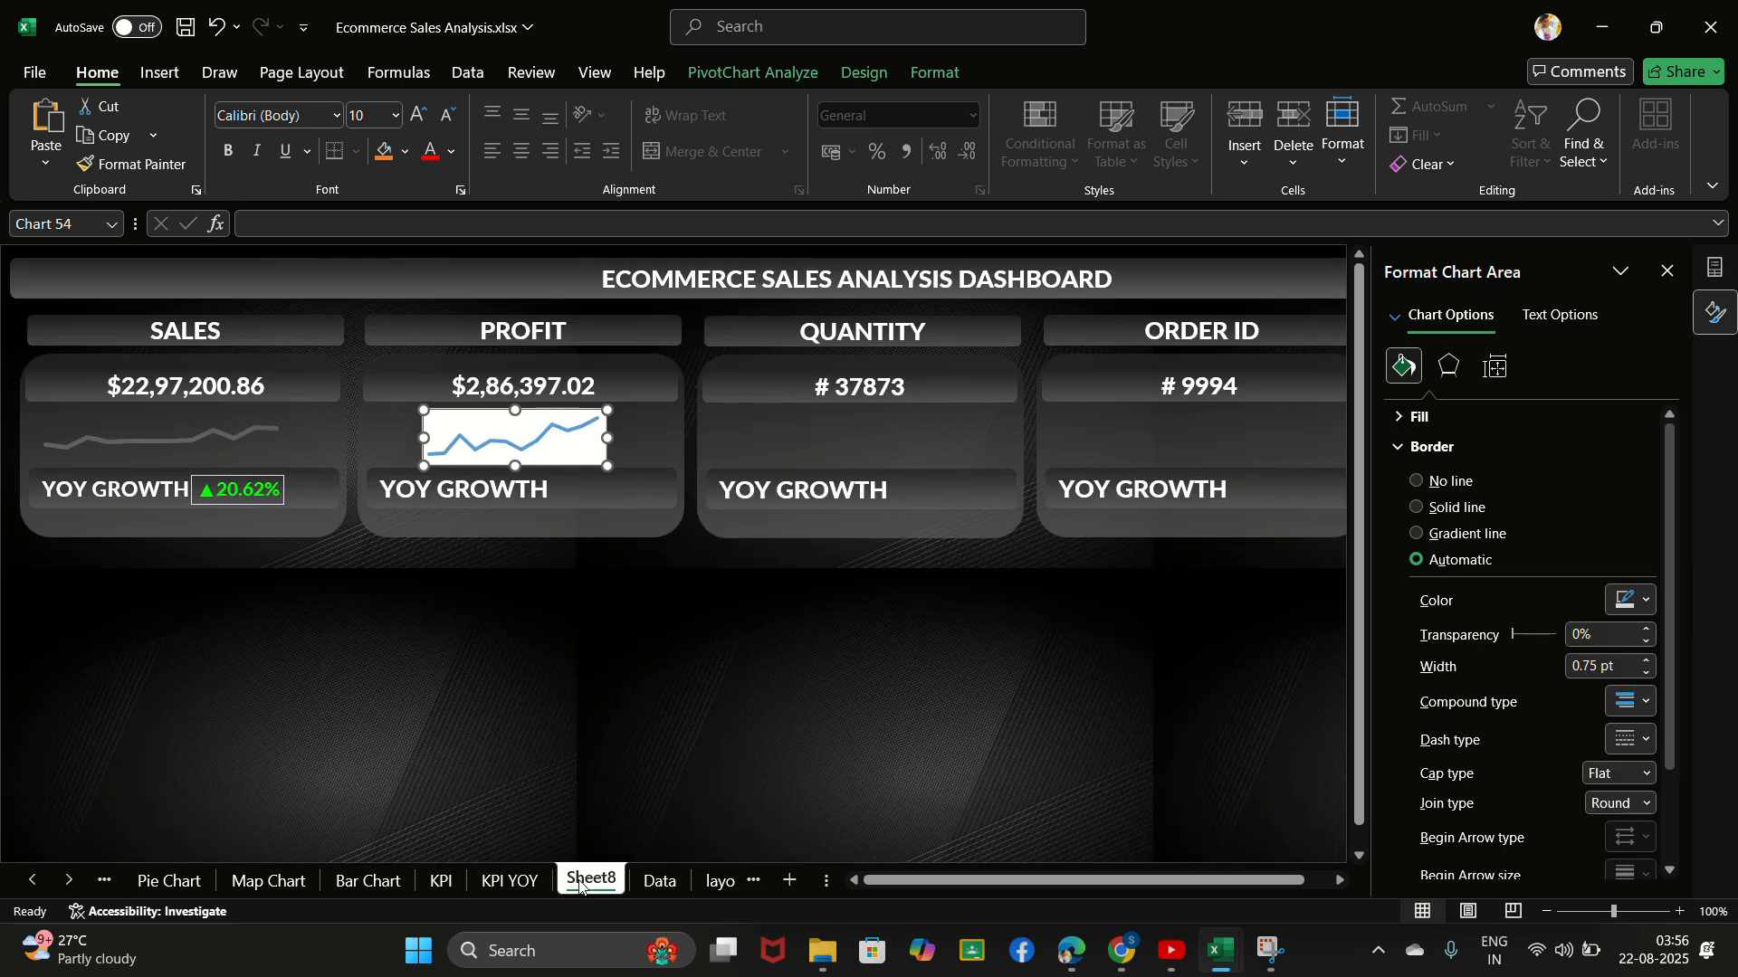
left_click(845, 445)
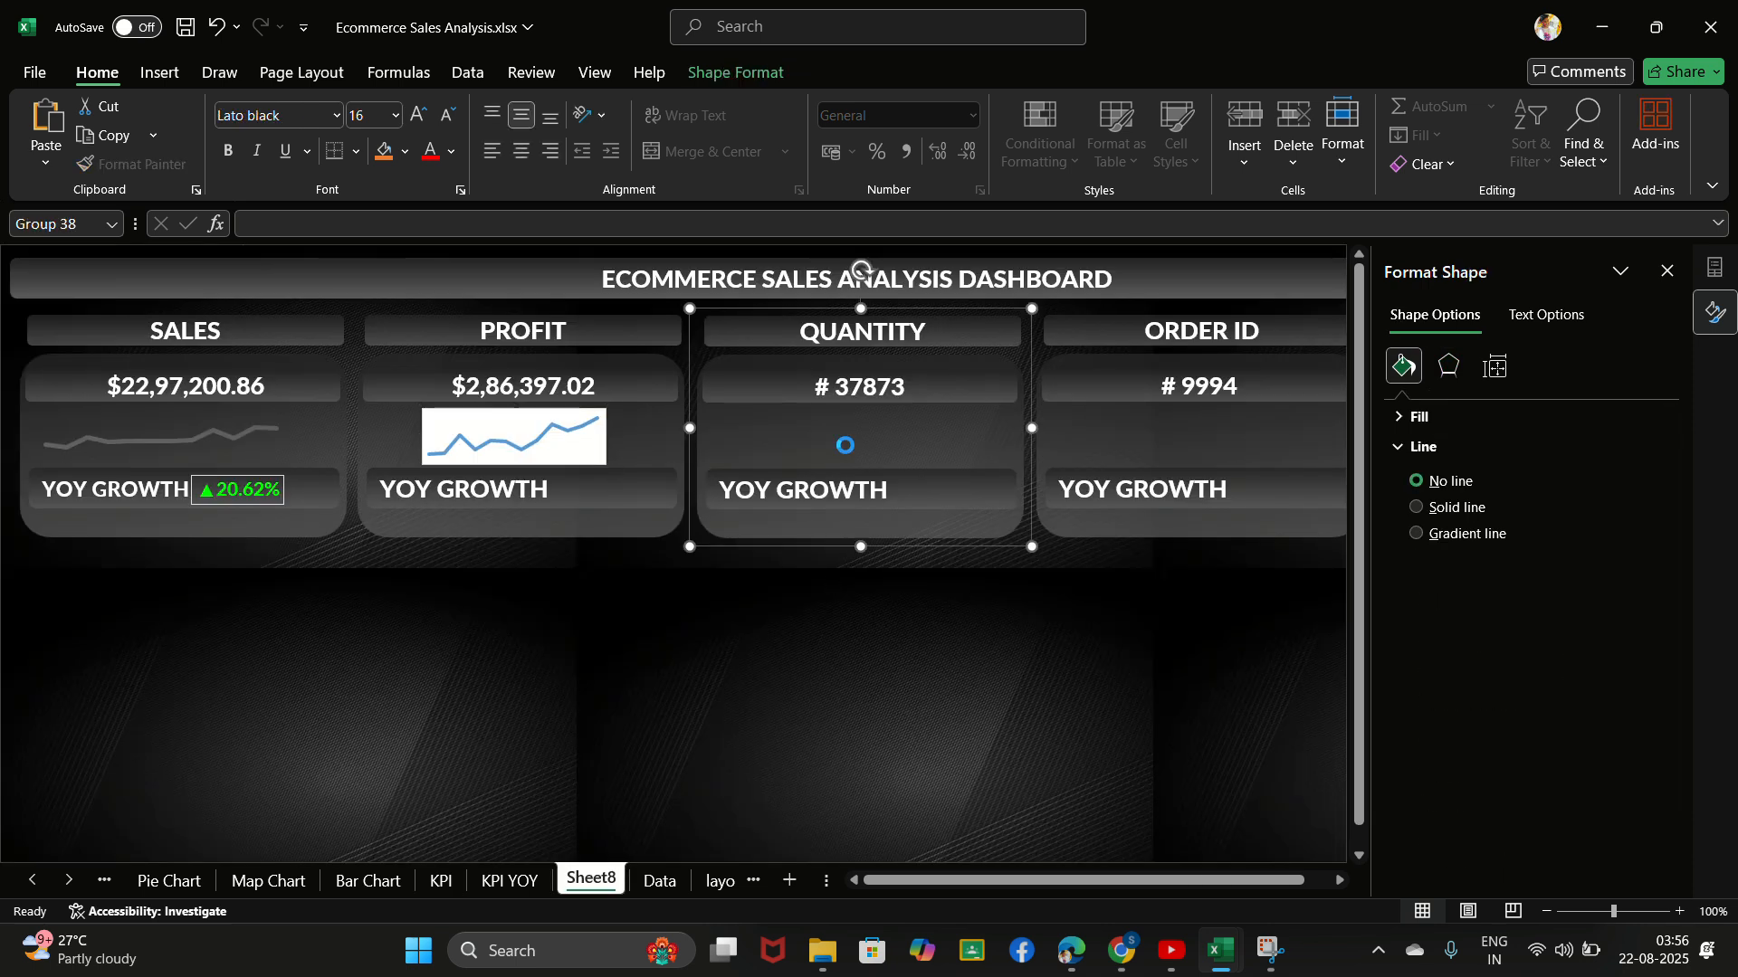
key("ctrl+v")
left_click(799, 326)
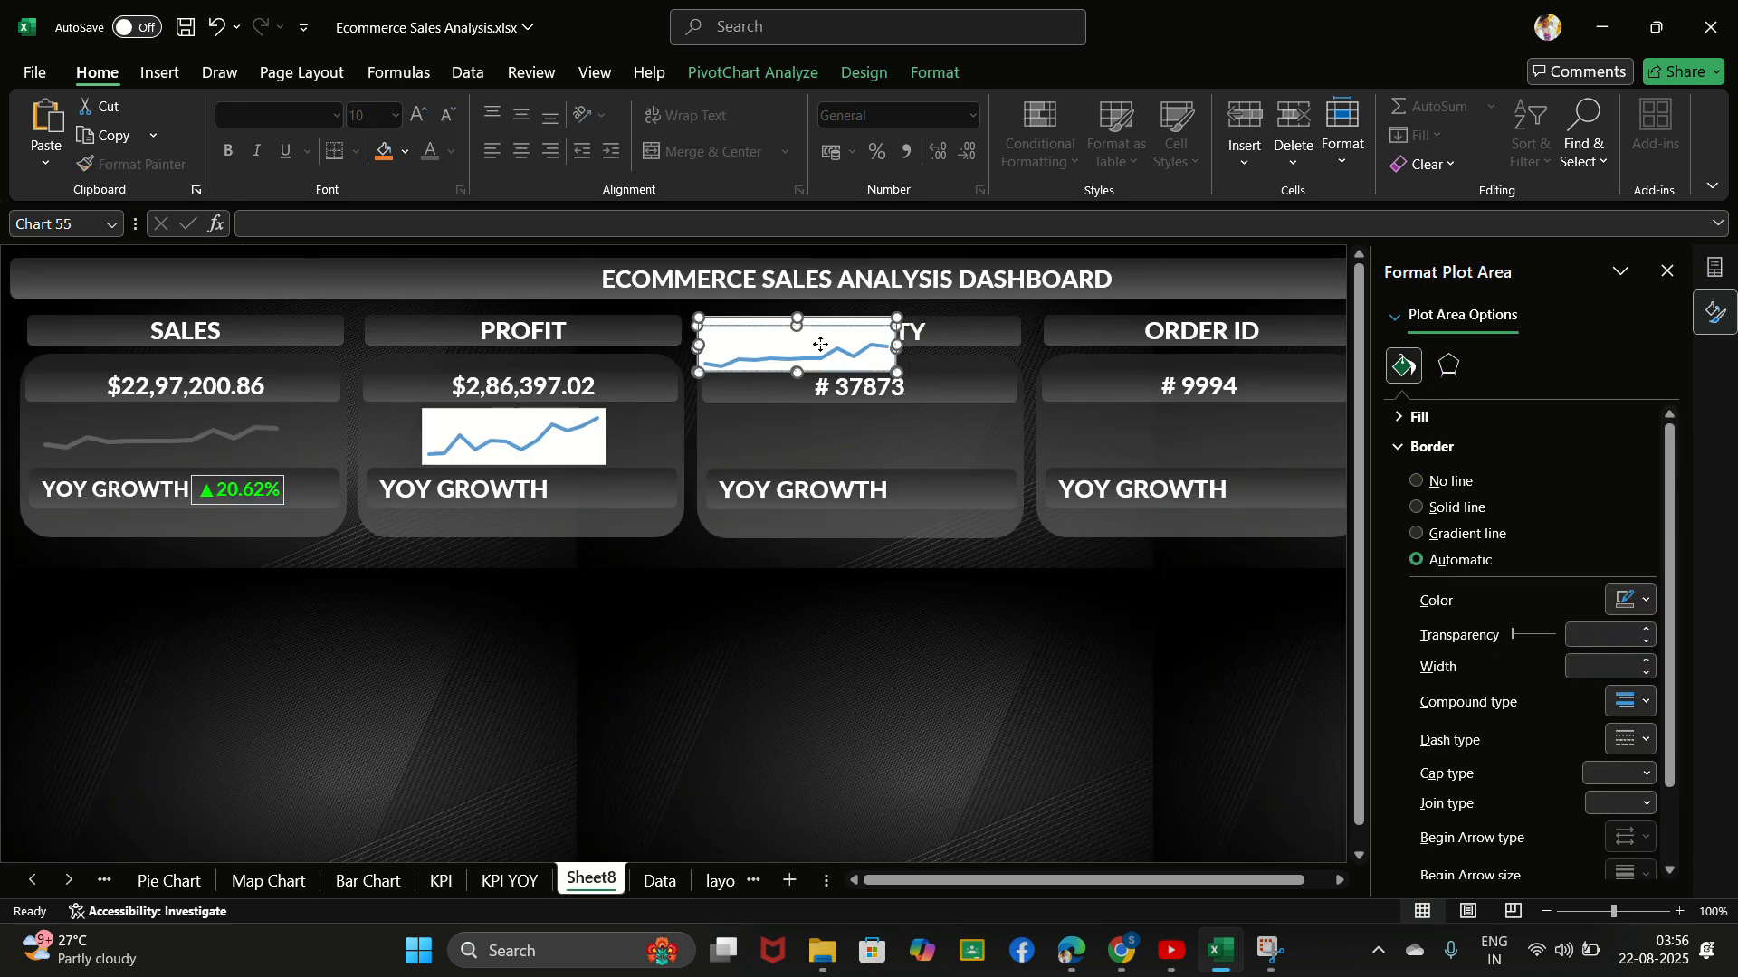
left_click_drag(797, 319, 861, 419)
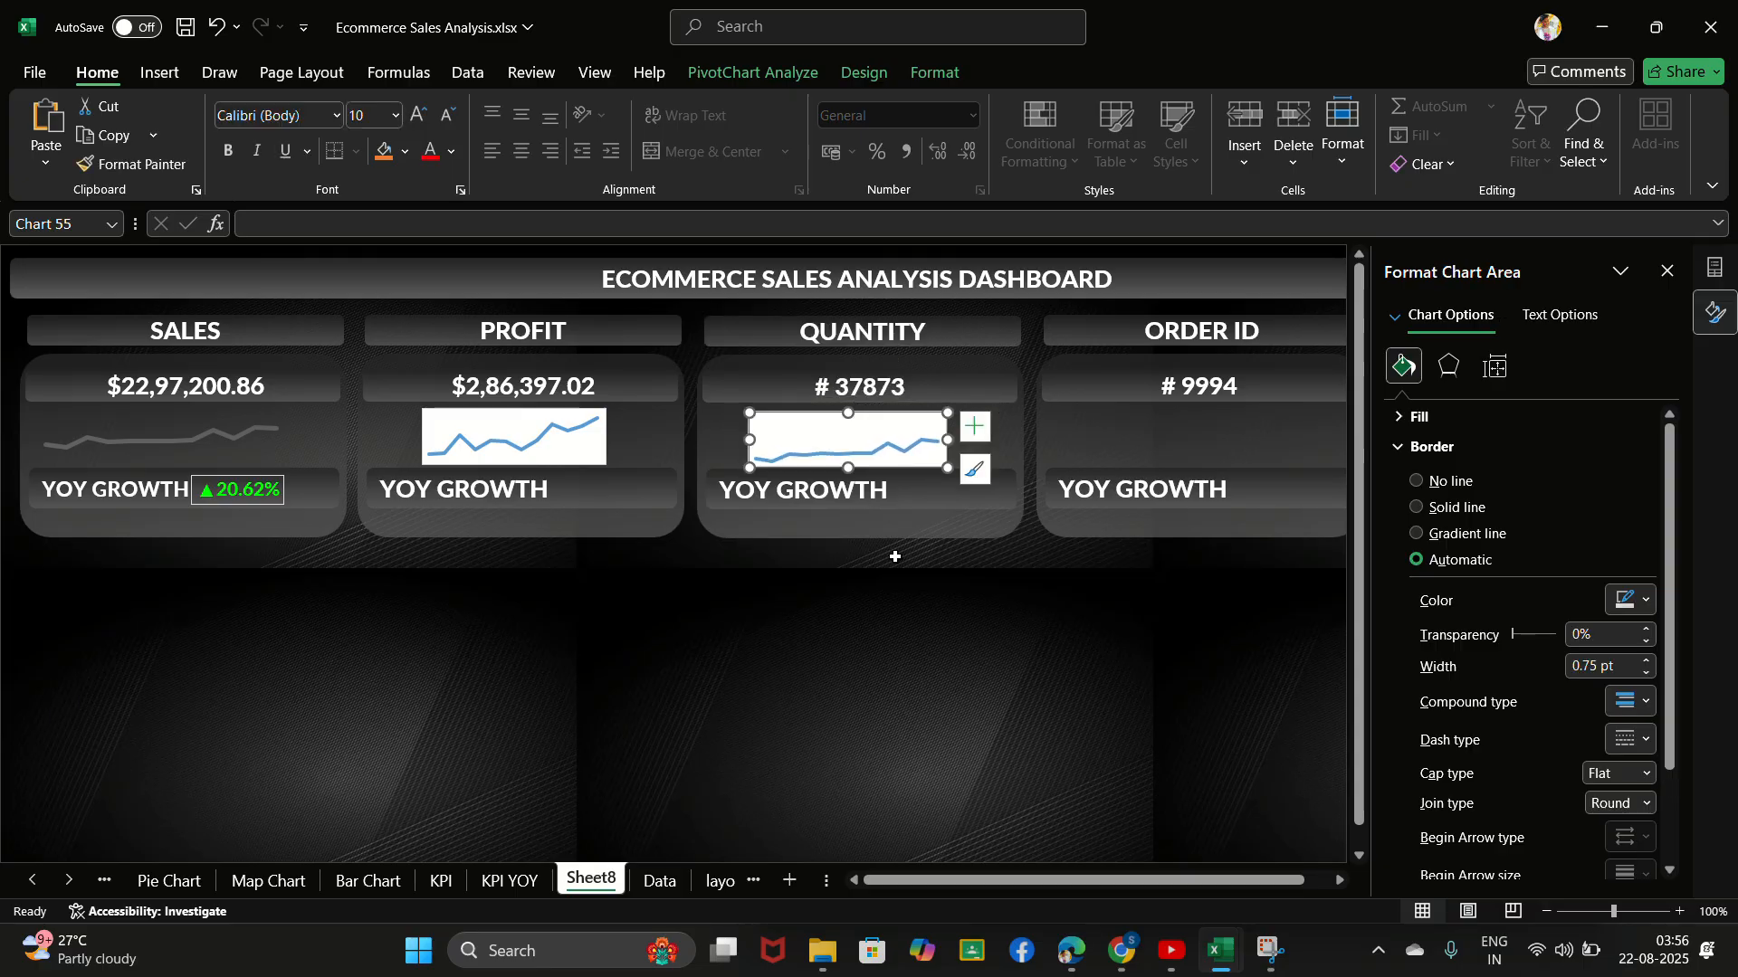
- Close the chart formatting and field panes, and shrink the Count of Order ID chart on the KPI sheet in width and height
left_click(1665, 272)
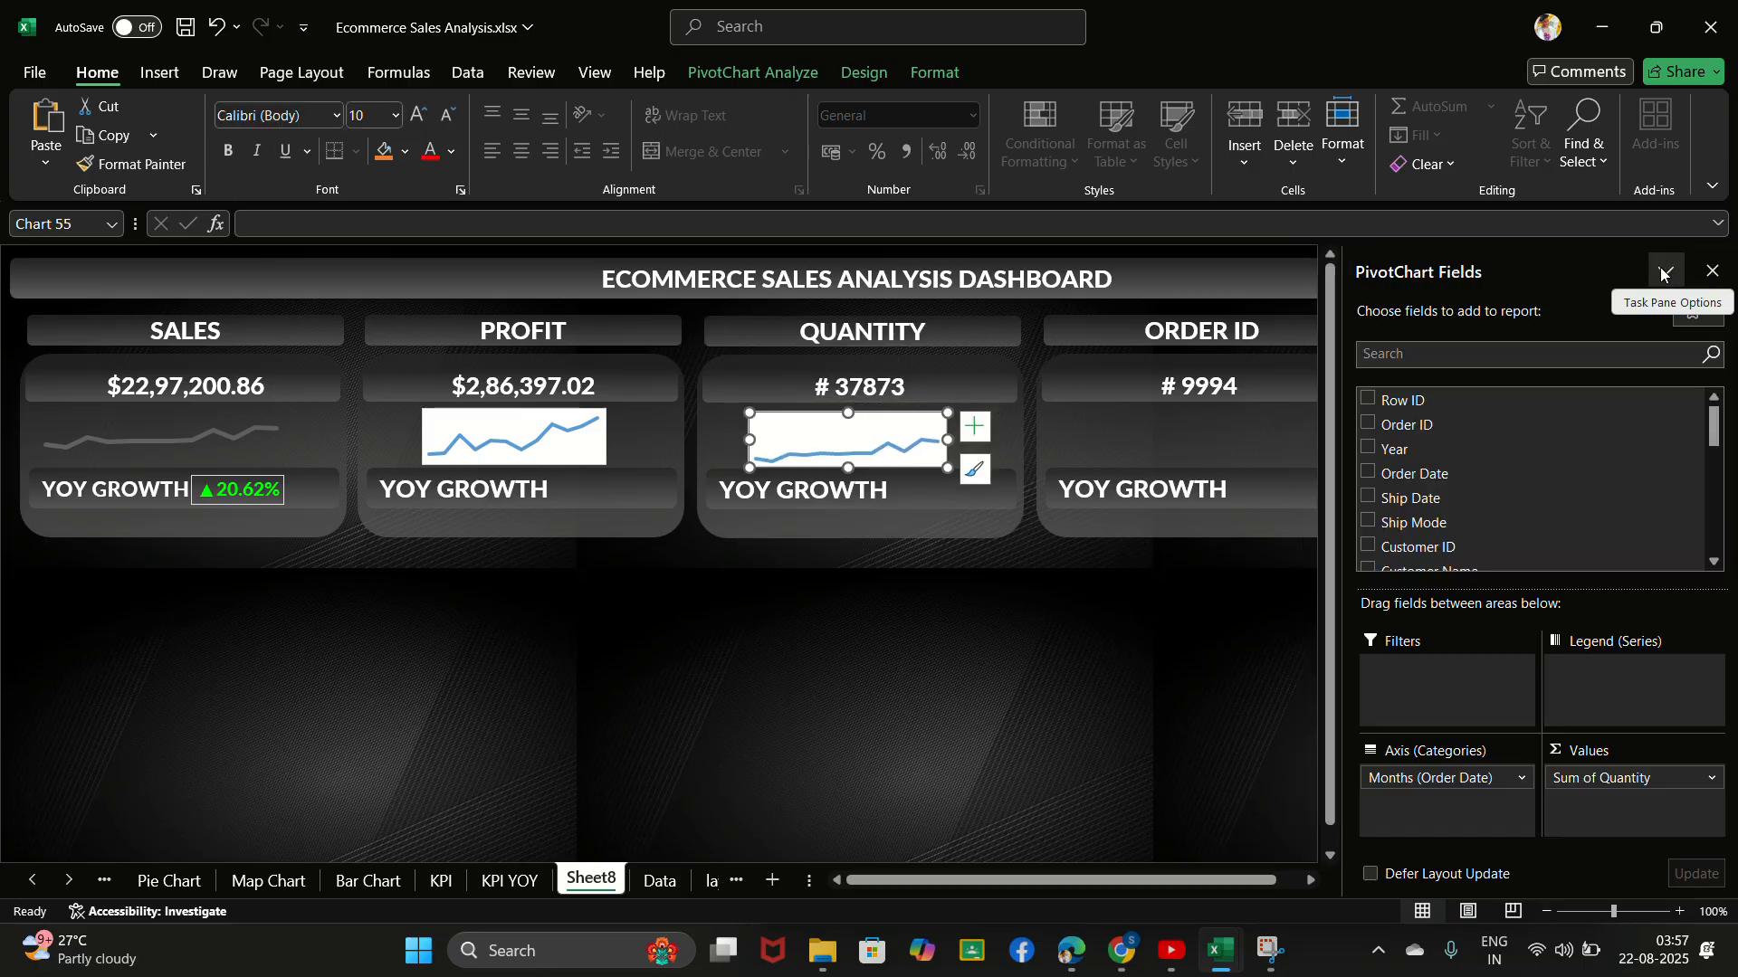
left_click(1712, 271)
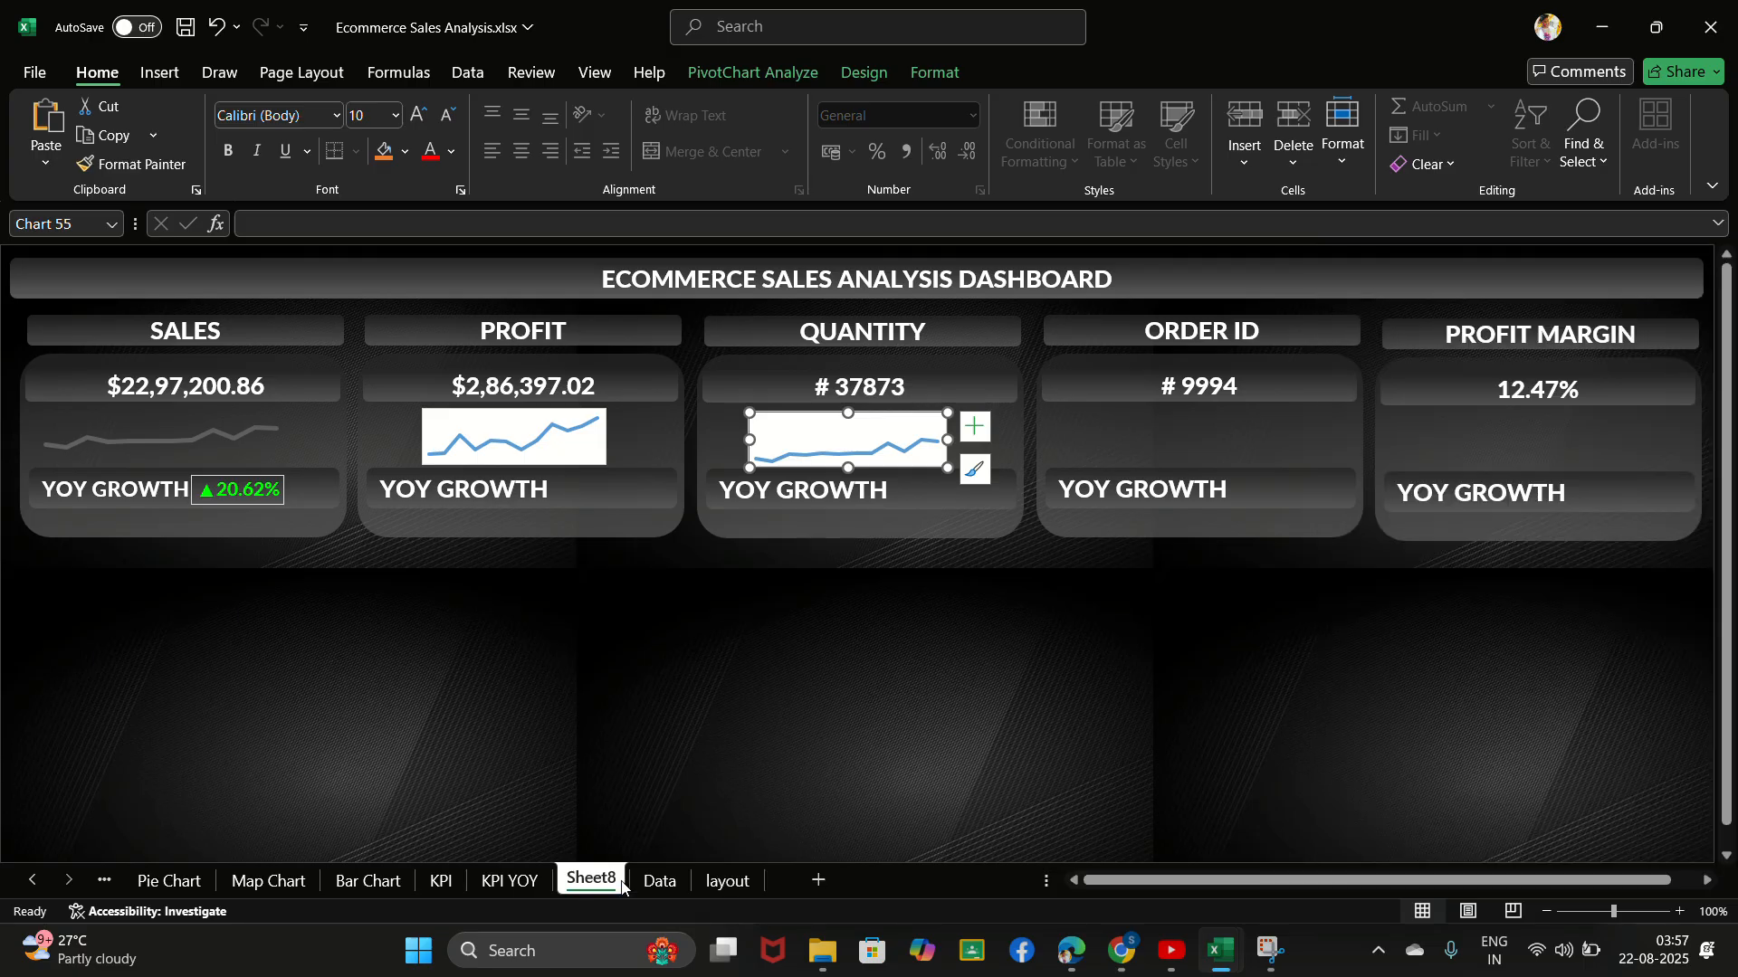
left_click(445, 882)
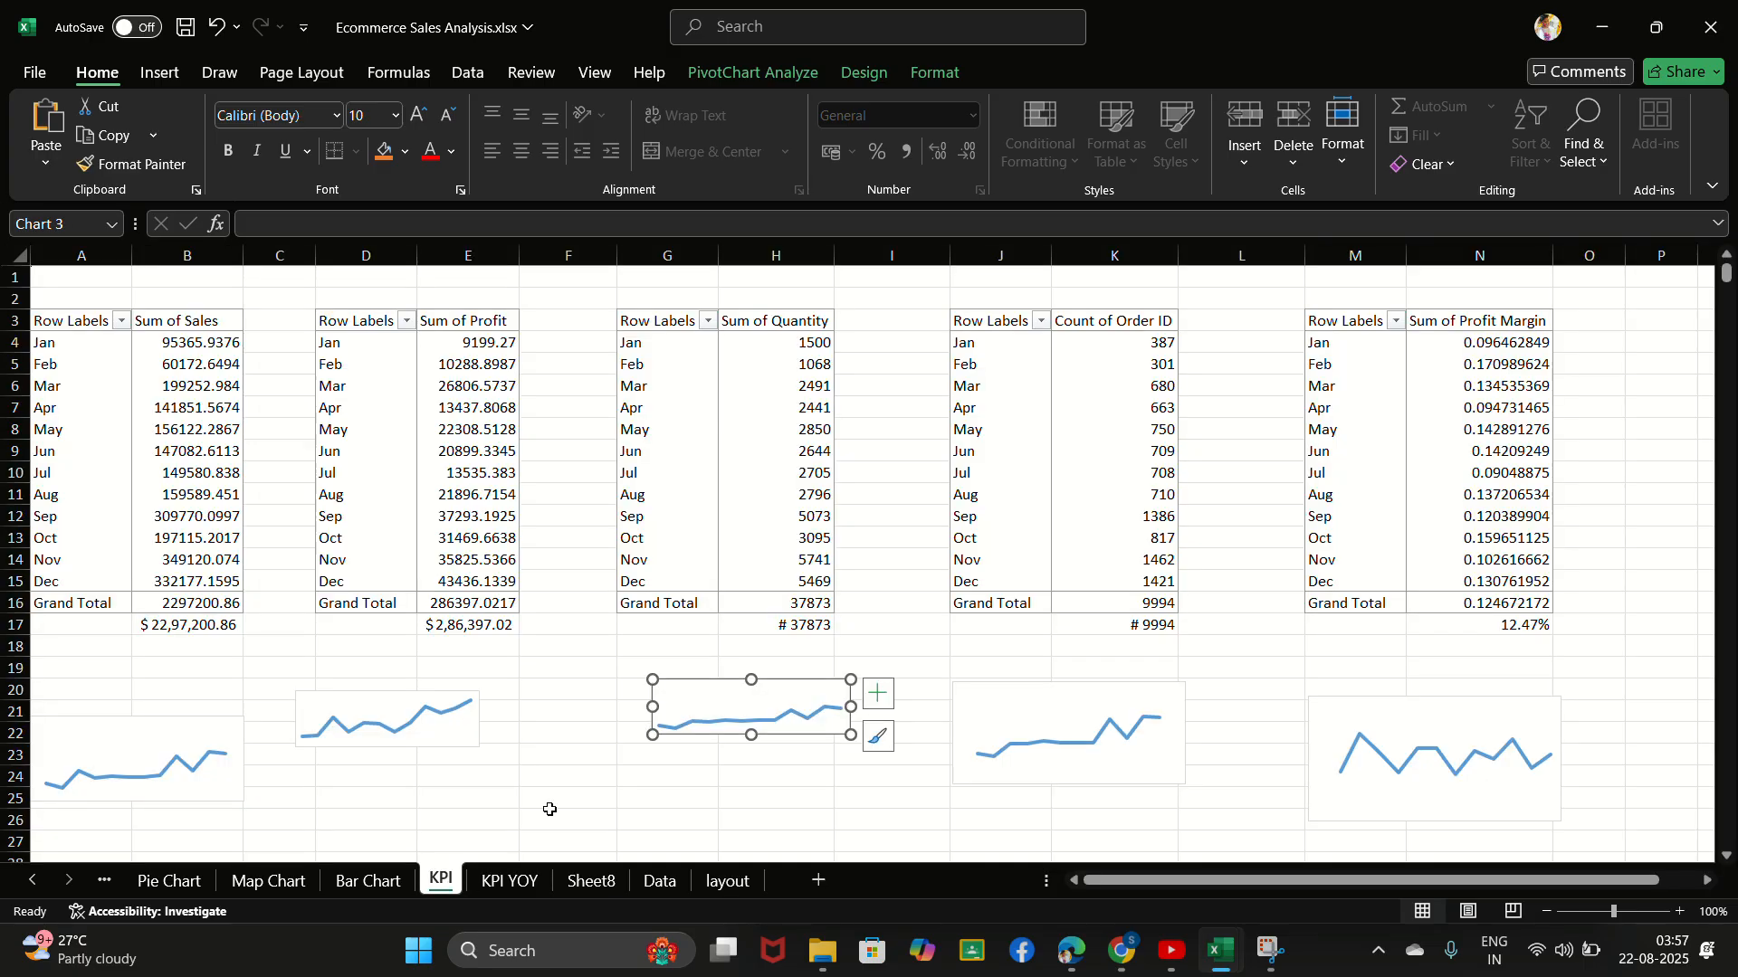
left_click(1082, 713)
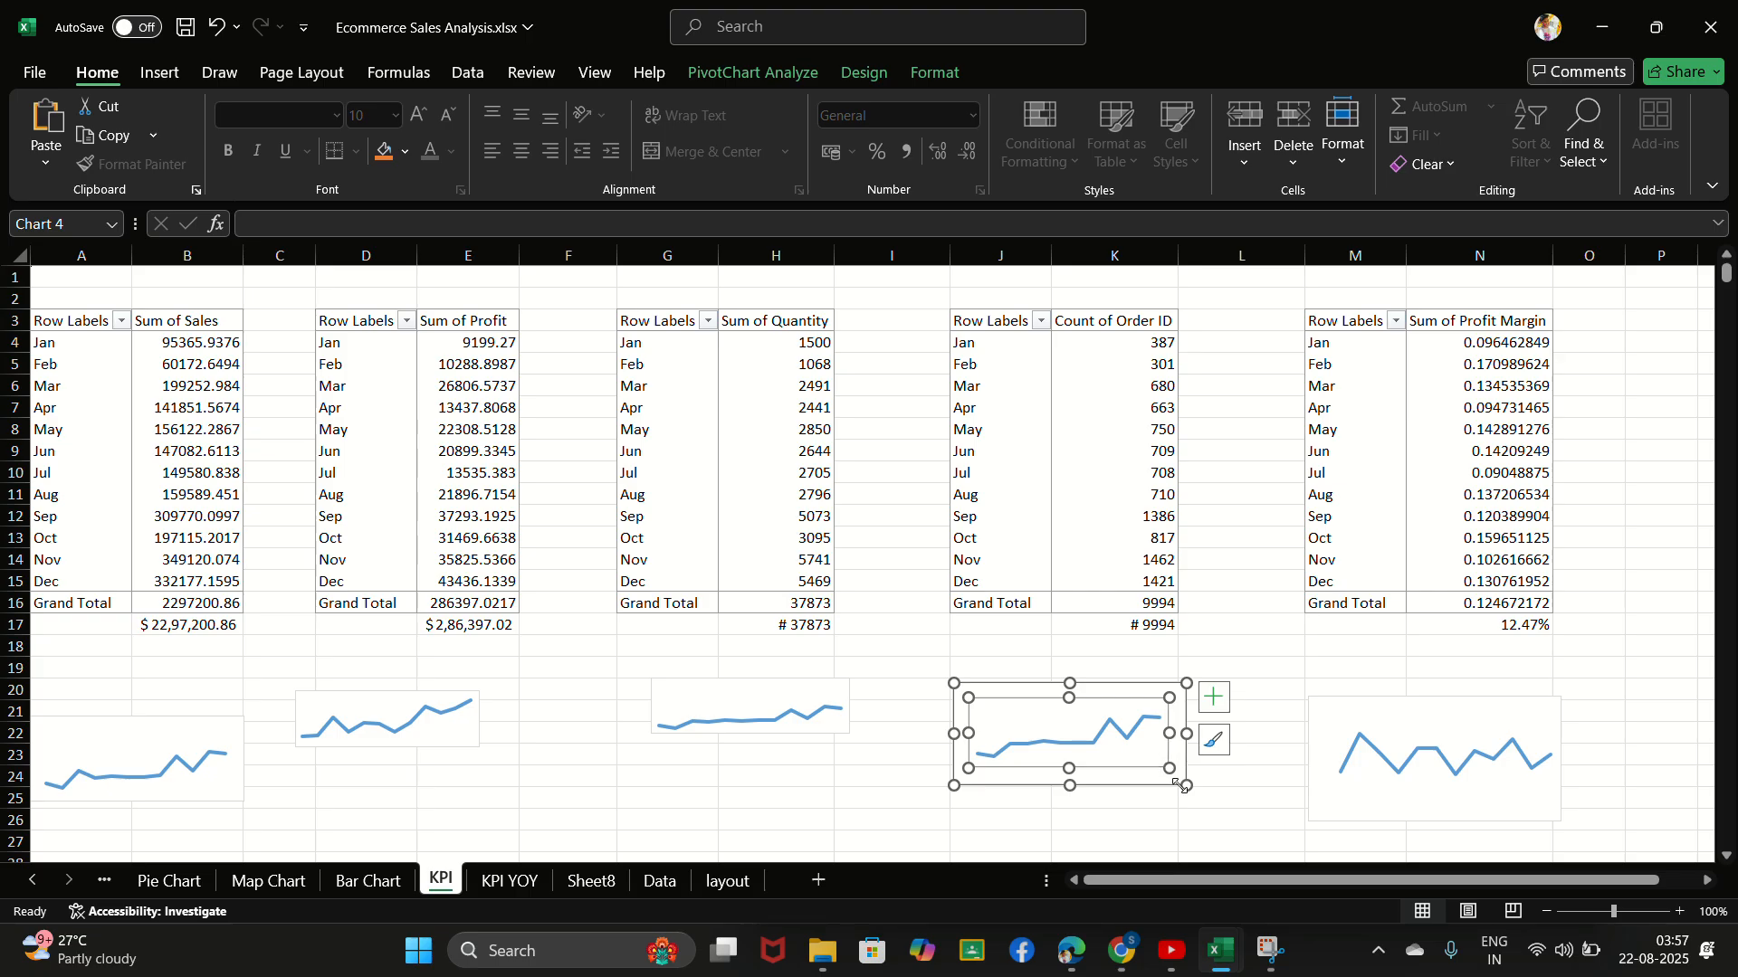
left_click_drag(1187, 787, 1136, 711)
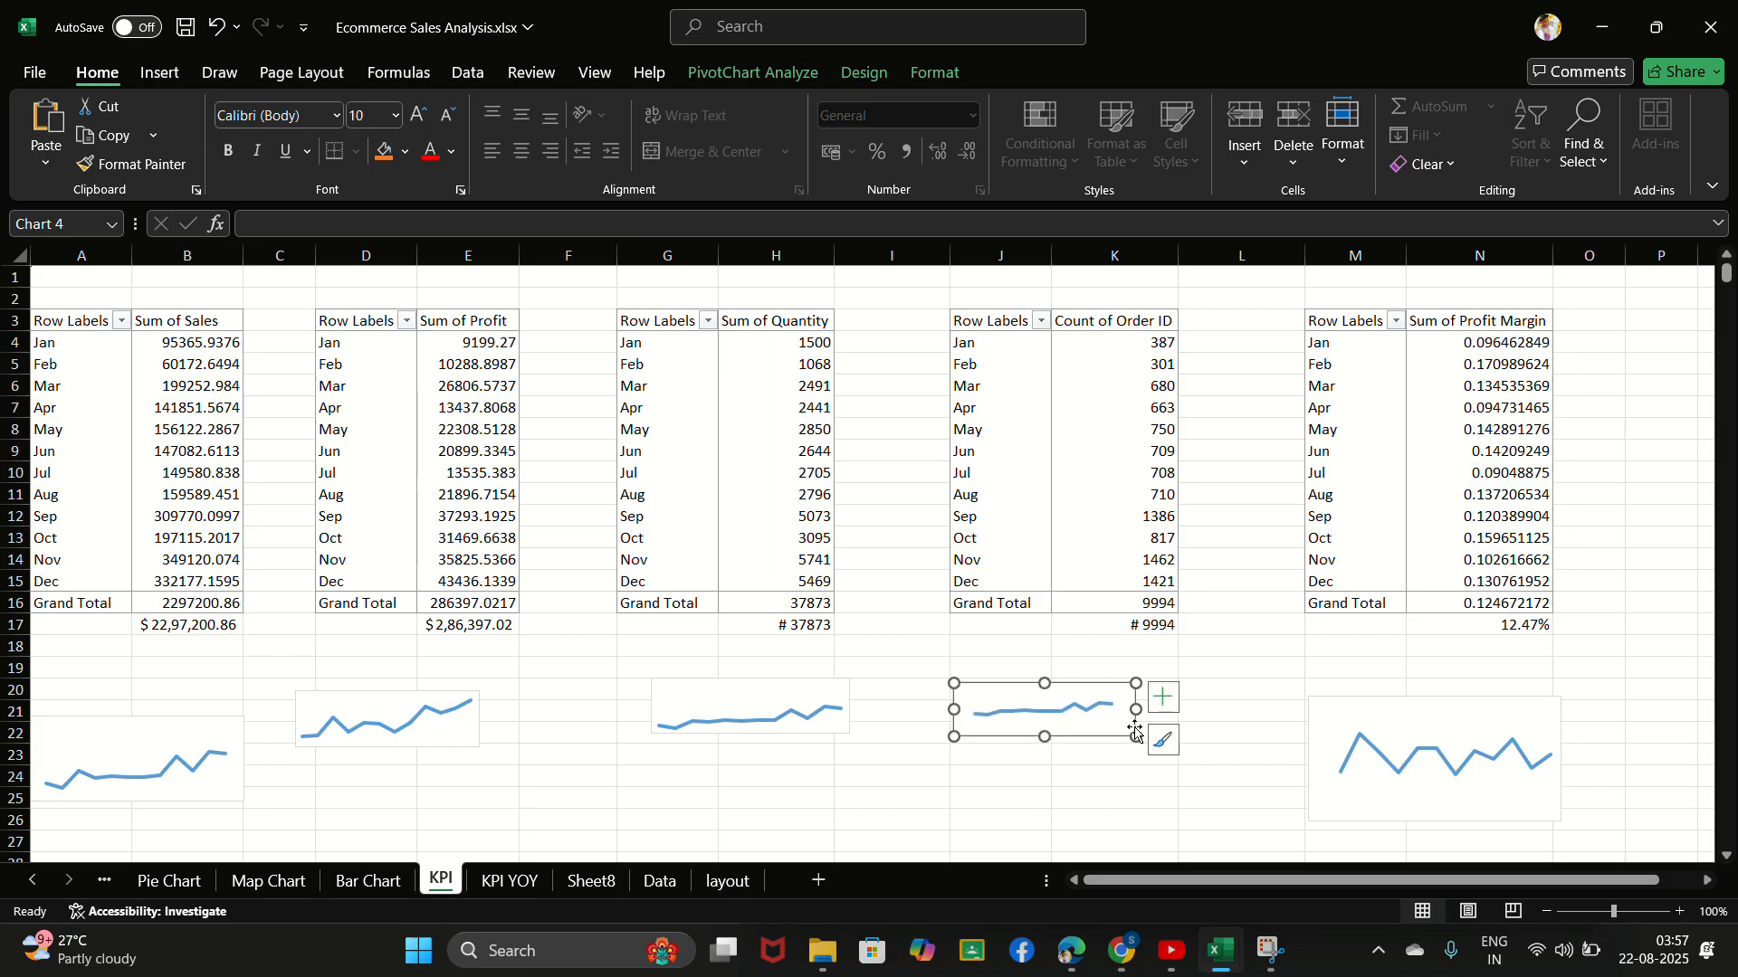
- Extend the Count of Order ID chart's plot area to the left and right edges of the chart
left_click(1095, 714)
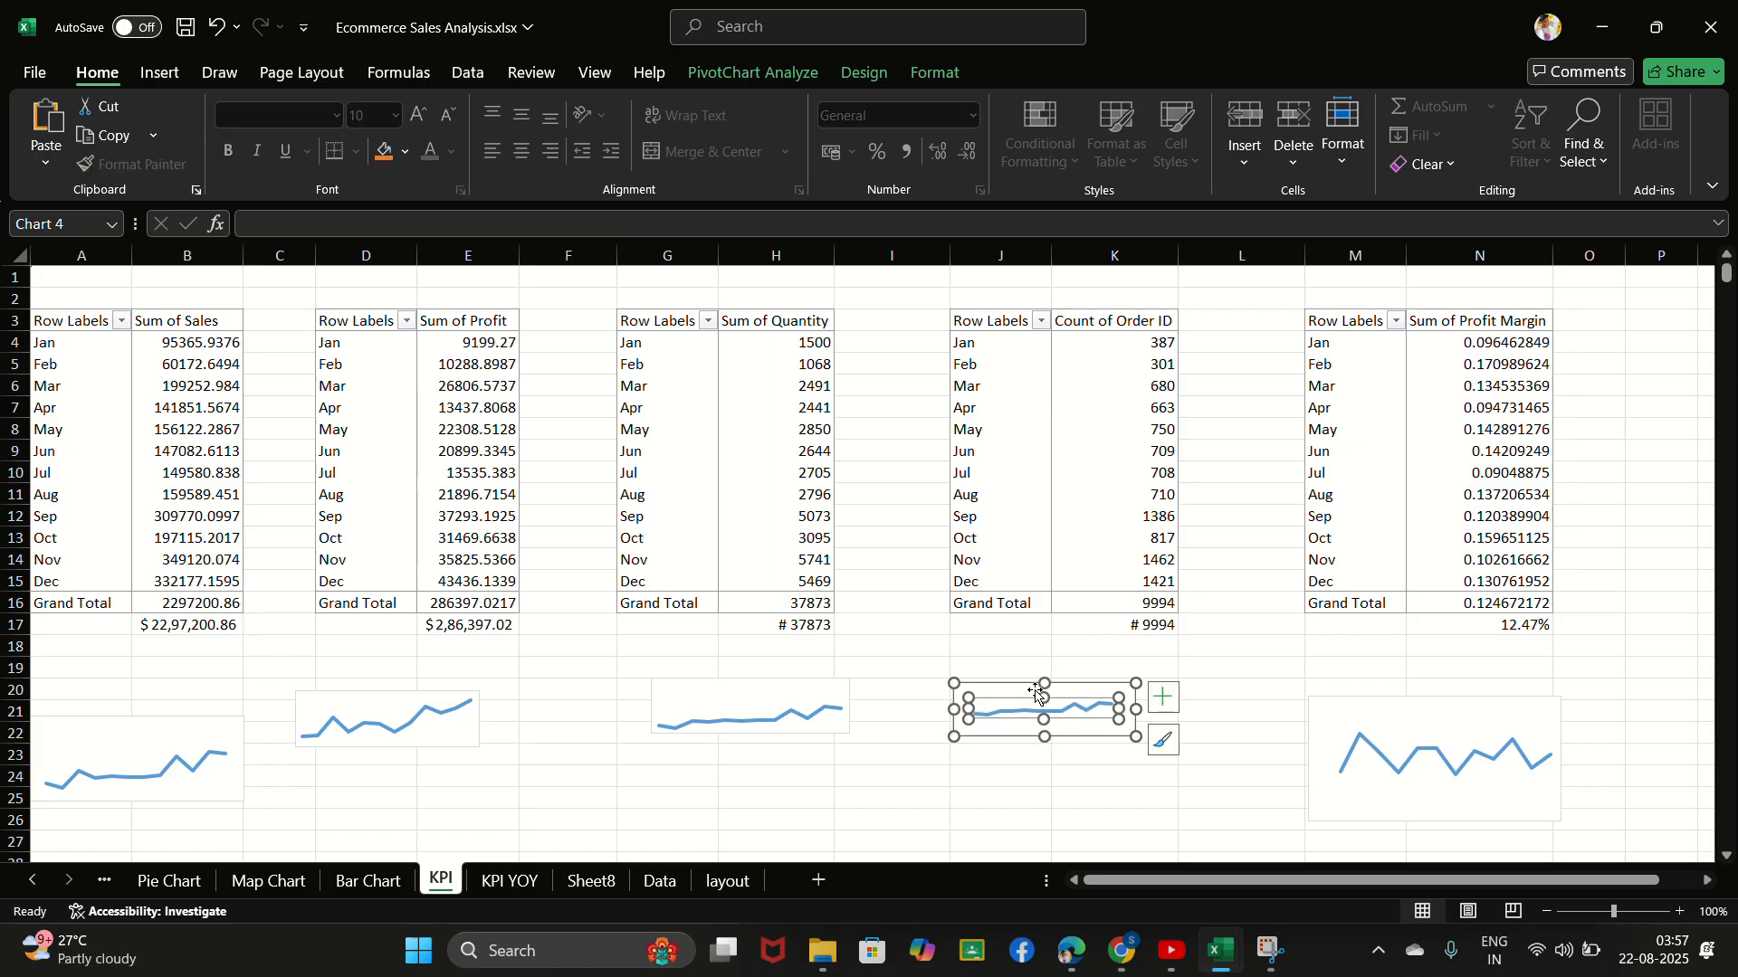
left_click_drag(1040, 697, 955, 712)
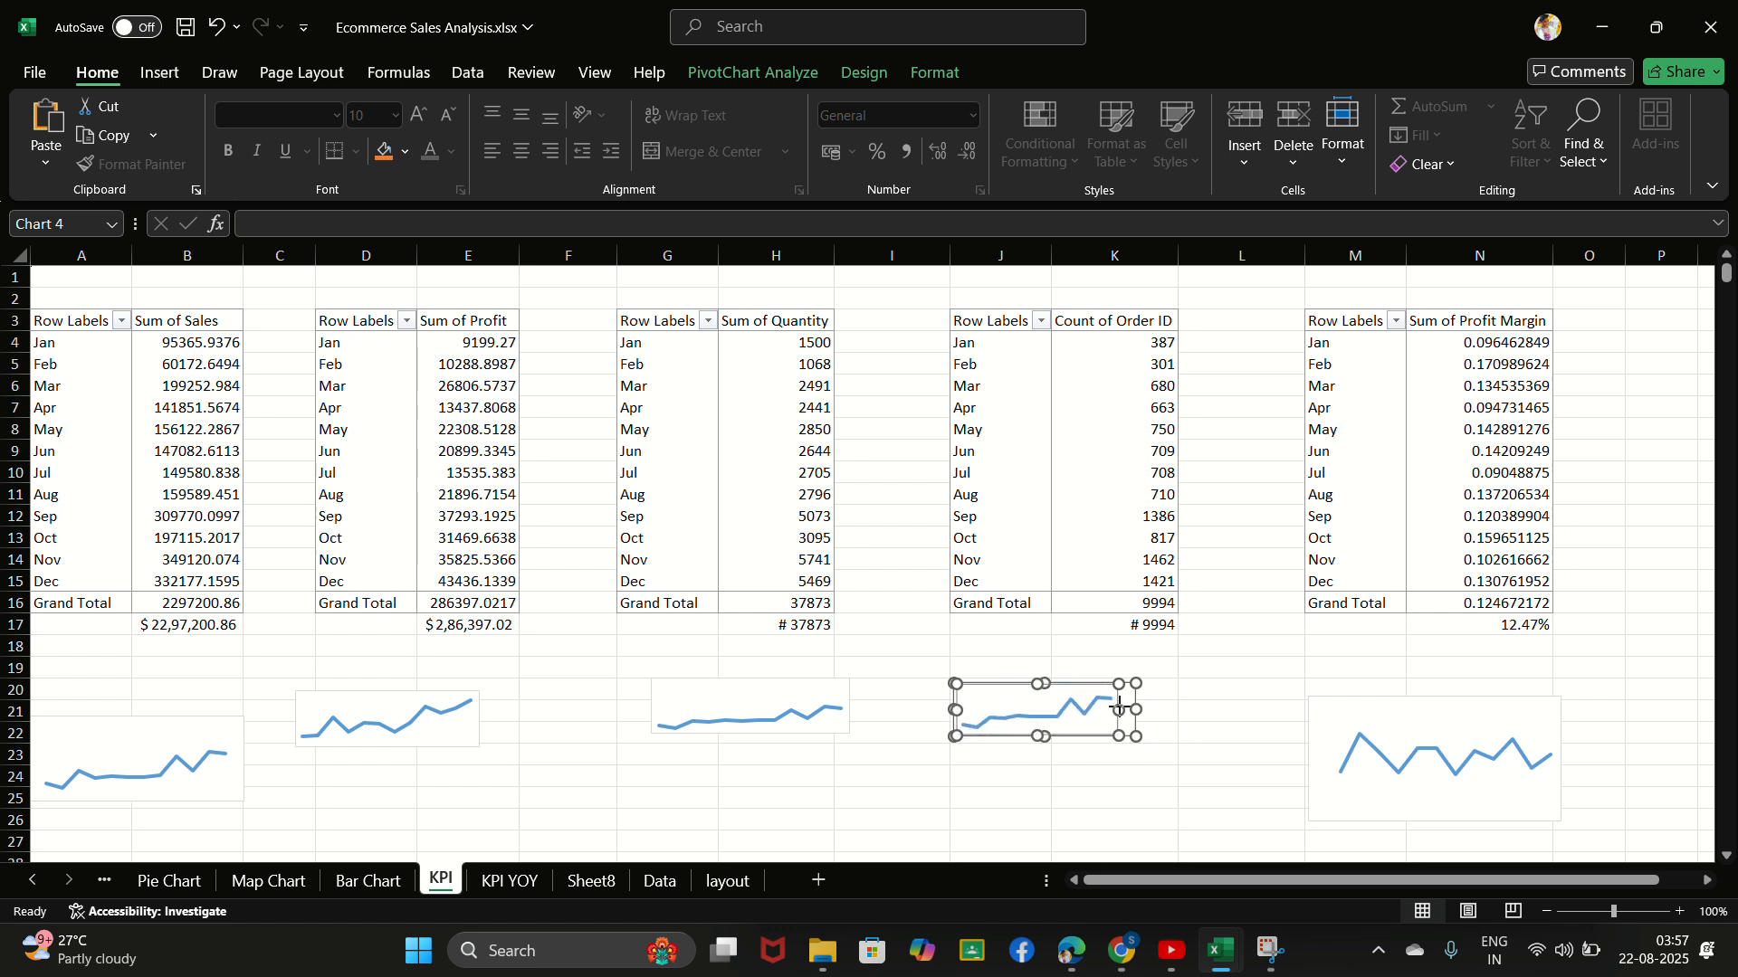
left_click_drag(1134, 707, 1135, 710)
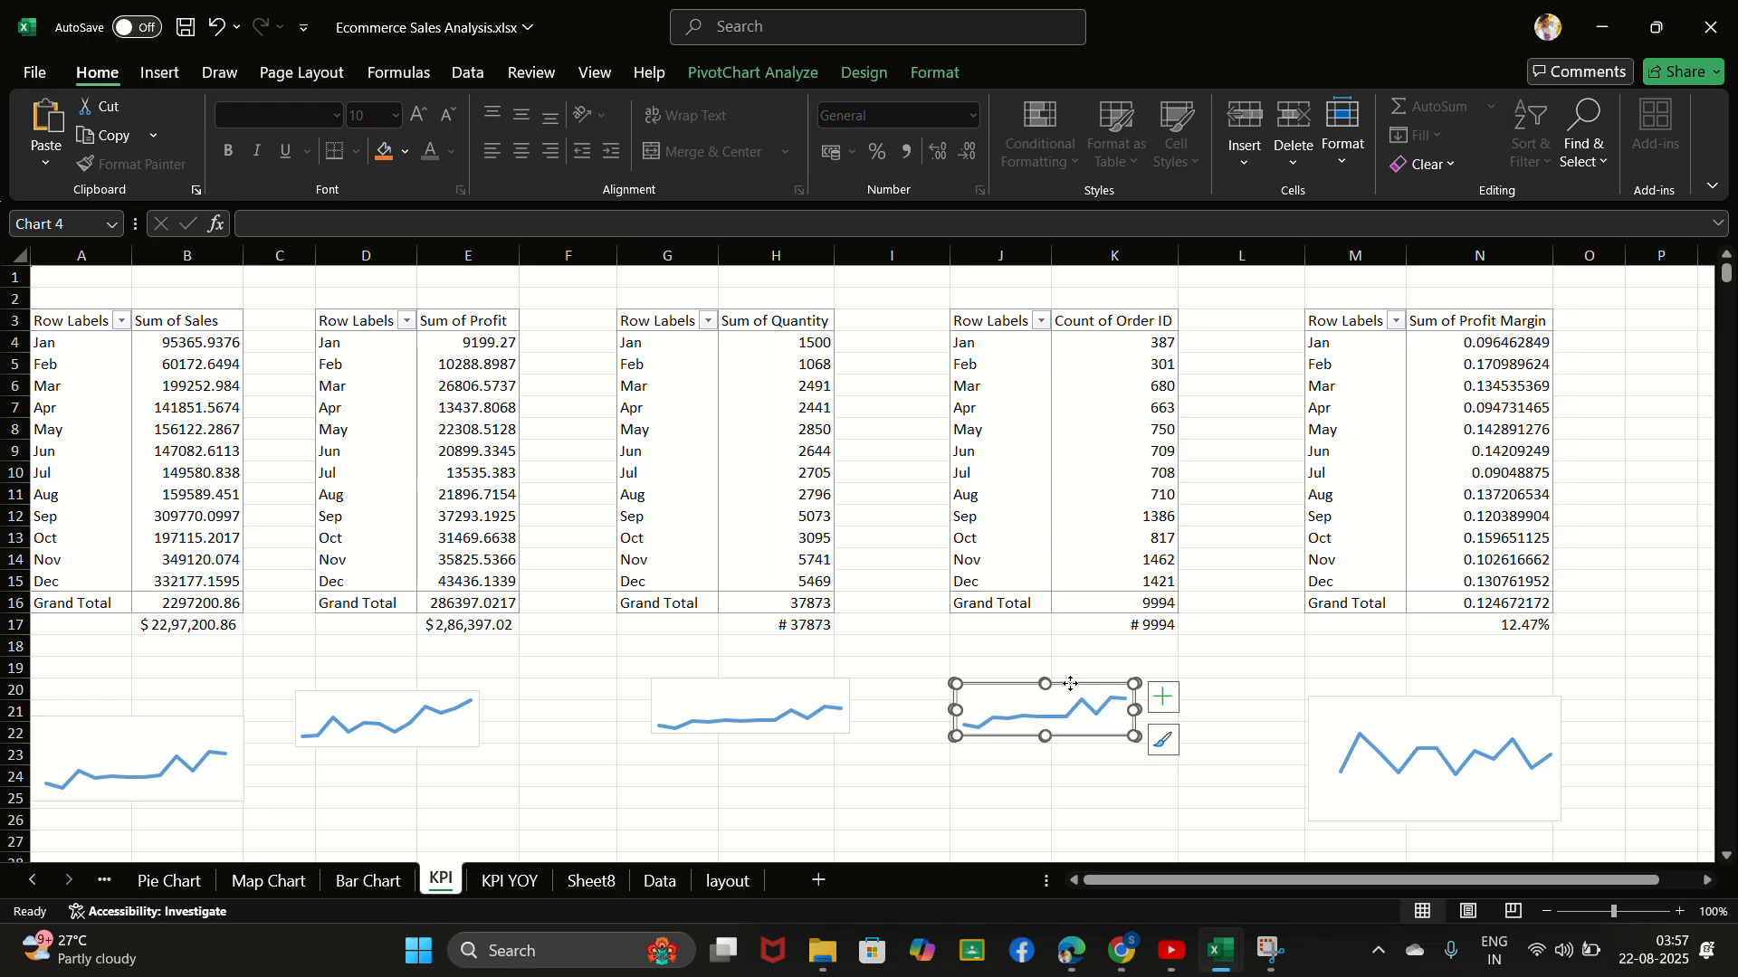
- Paste the order ID chart onto the Sheet8 dashboard and place it on the ORDER ID card between the value and the YOY GROWTH label
left_click(588, 882)
left_click(1143, 455)
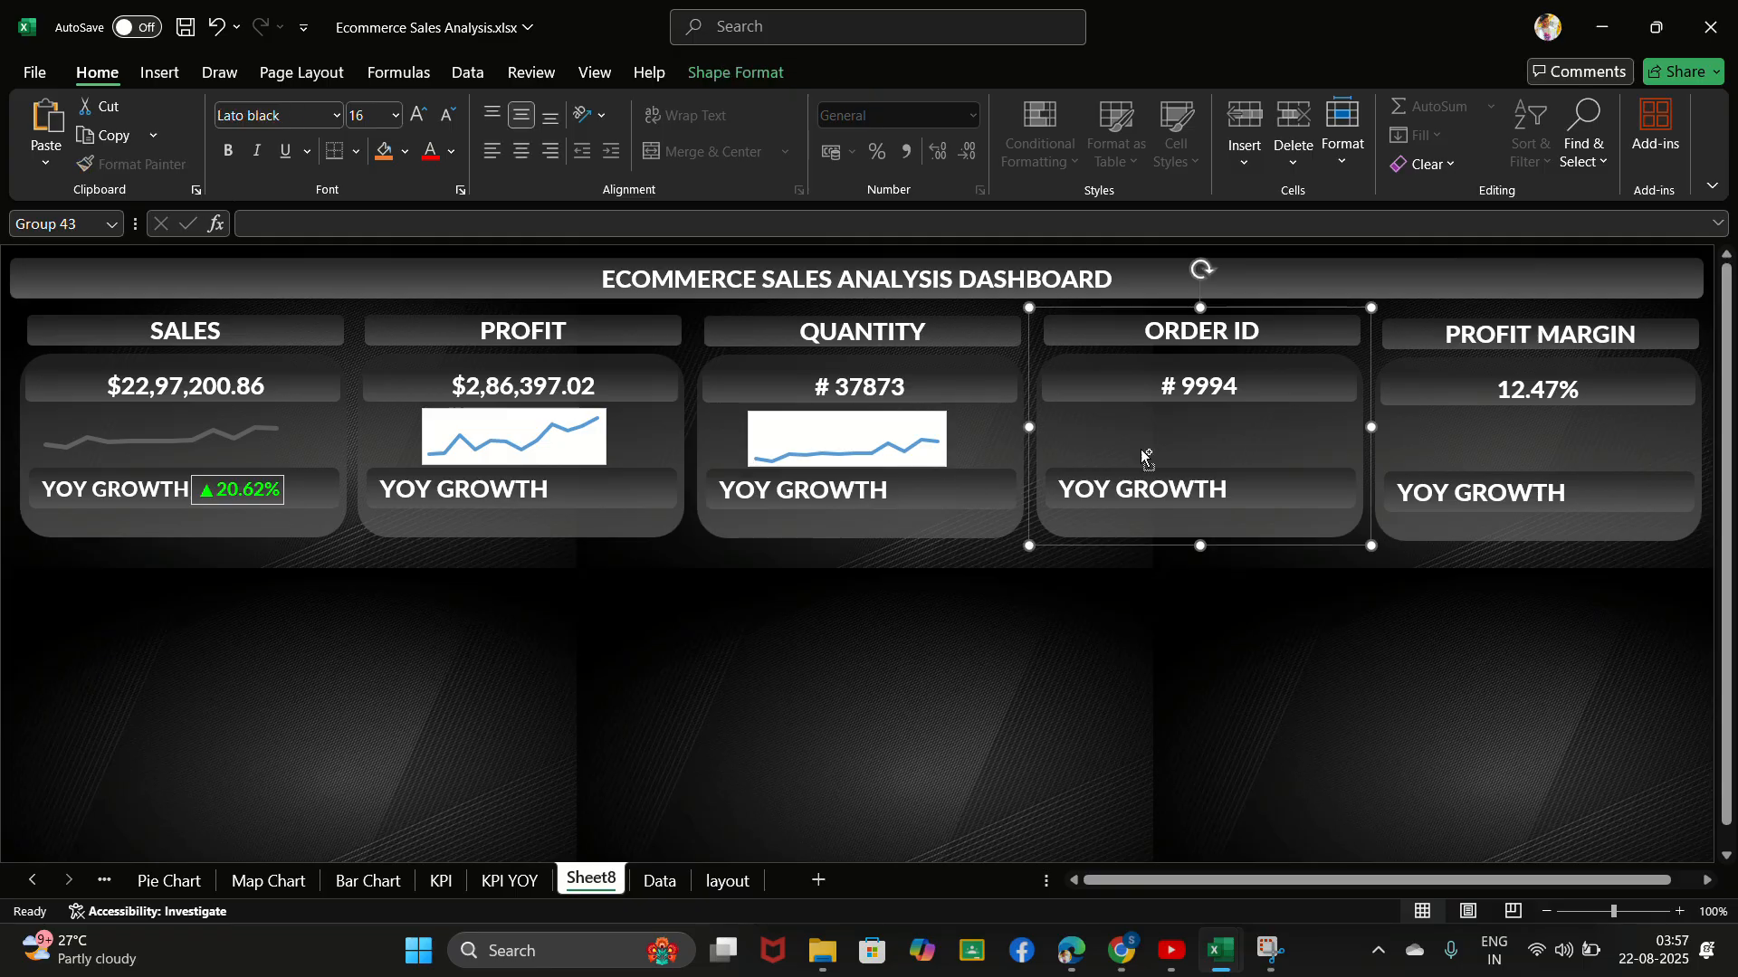
key("ctrl+v")
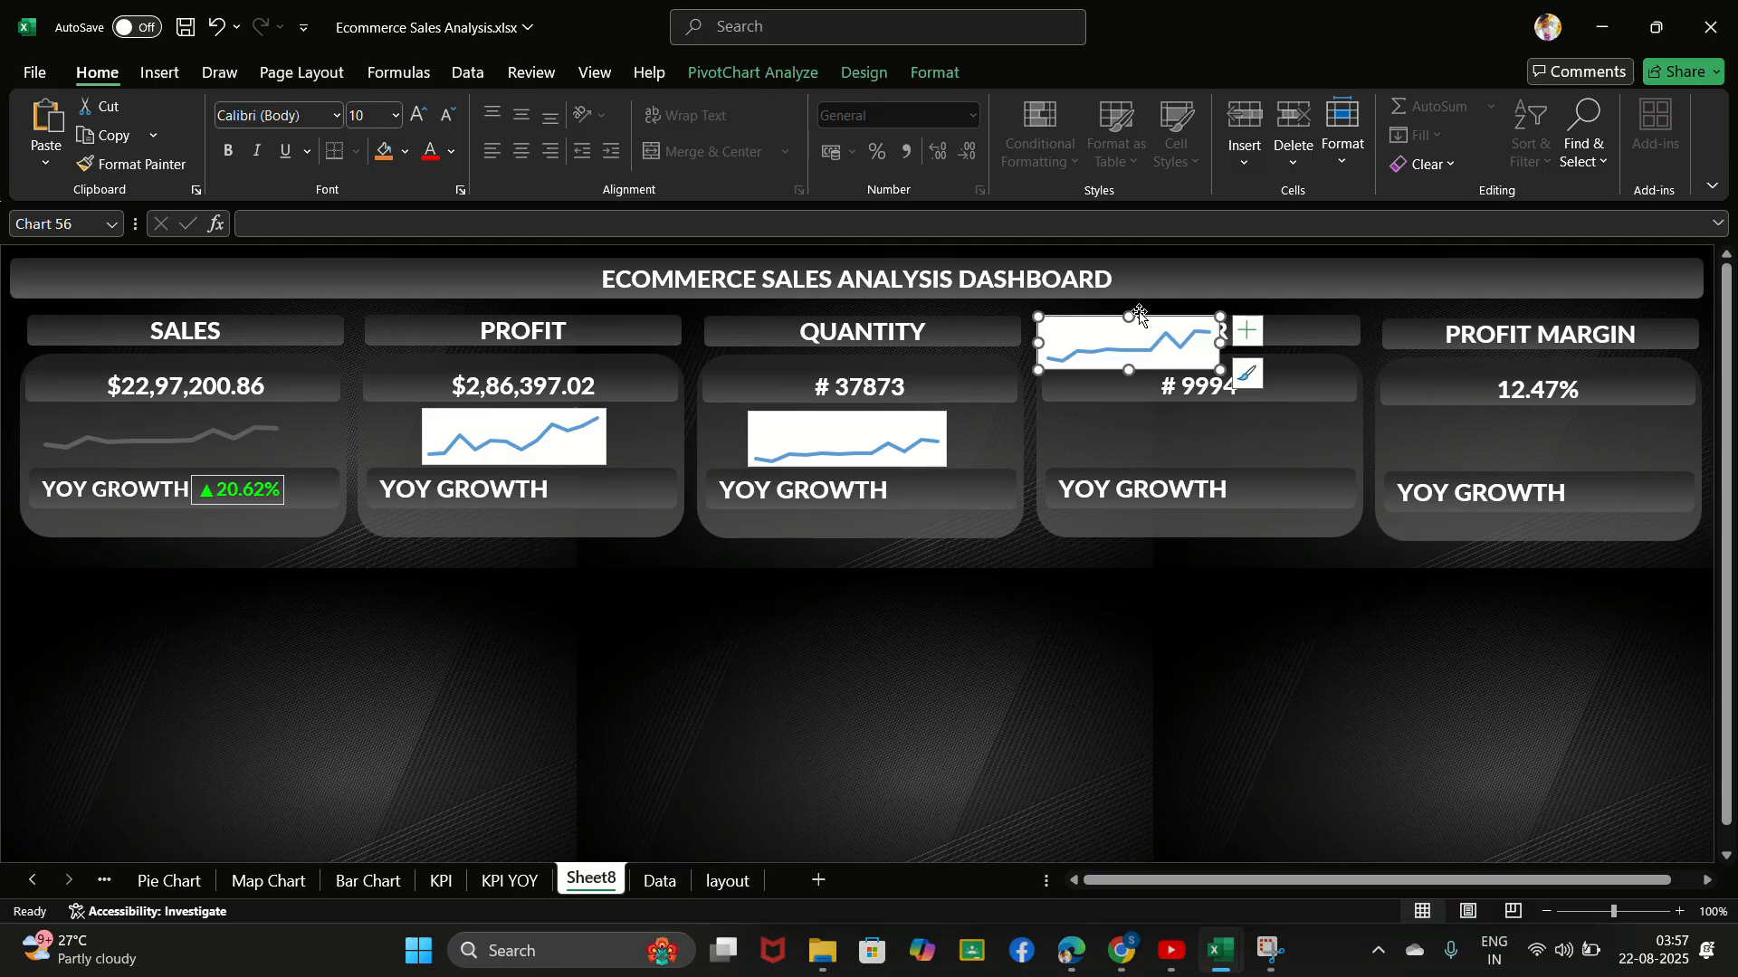
left_click_drag(1140, 314, 1200, 413)
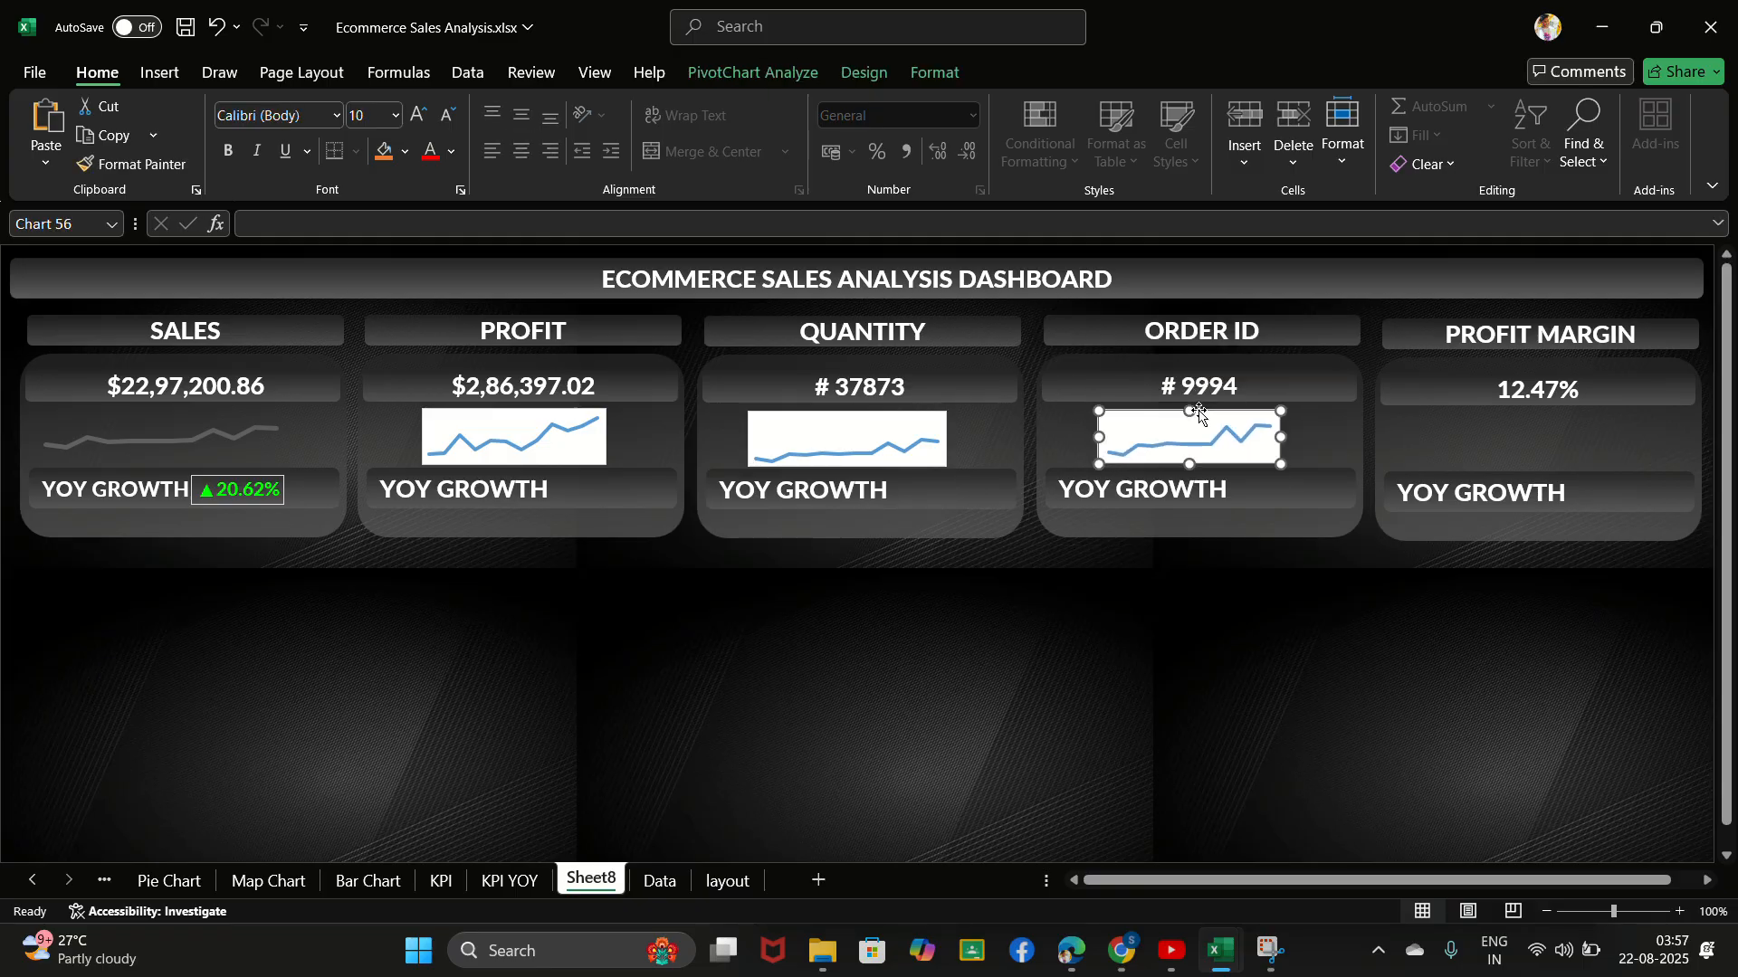
- On the KPI sheet, shrink the Sum of Profit Margin chart from its bottom, left and top edges
left_click(1546, 434)
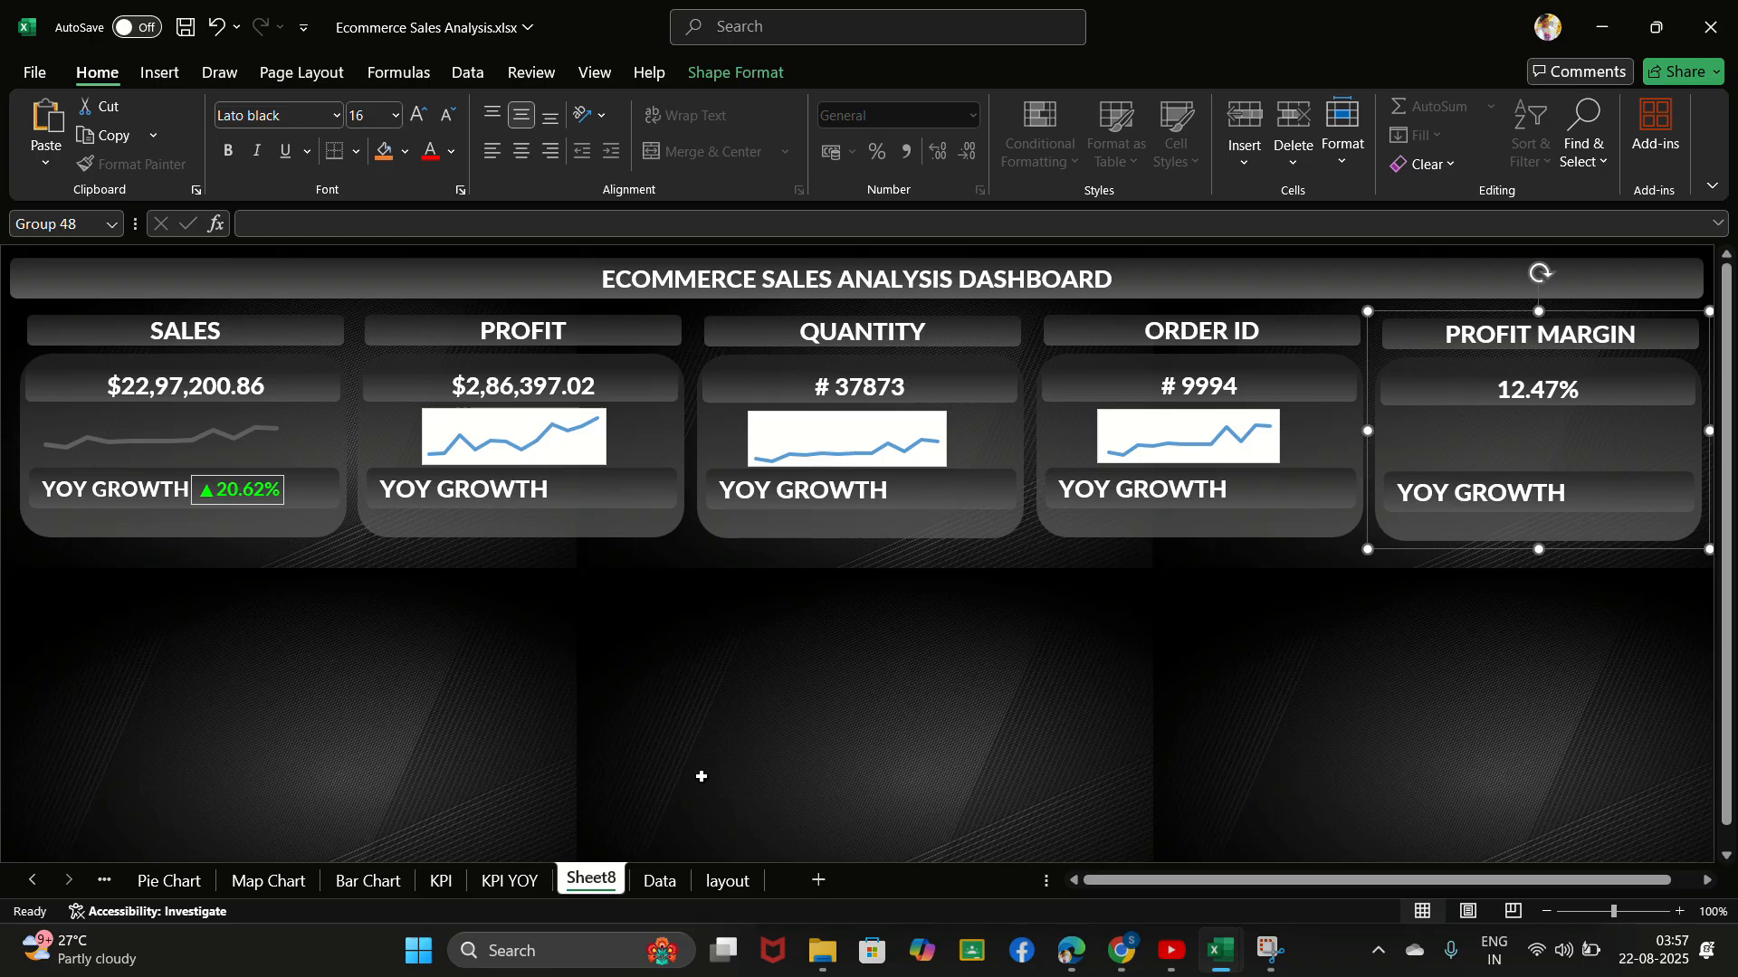
left_click(437, 886)
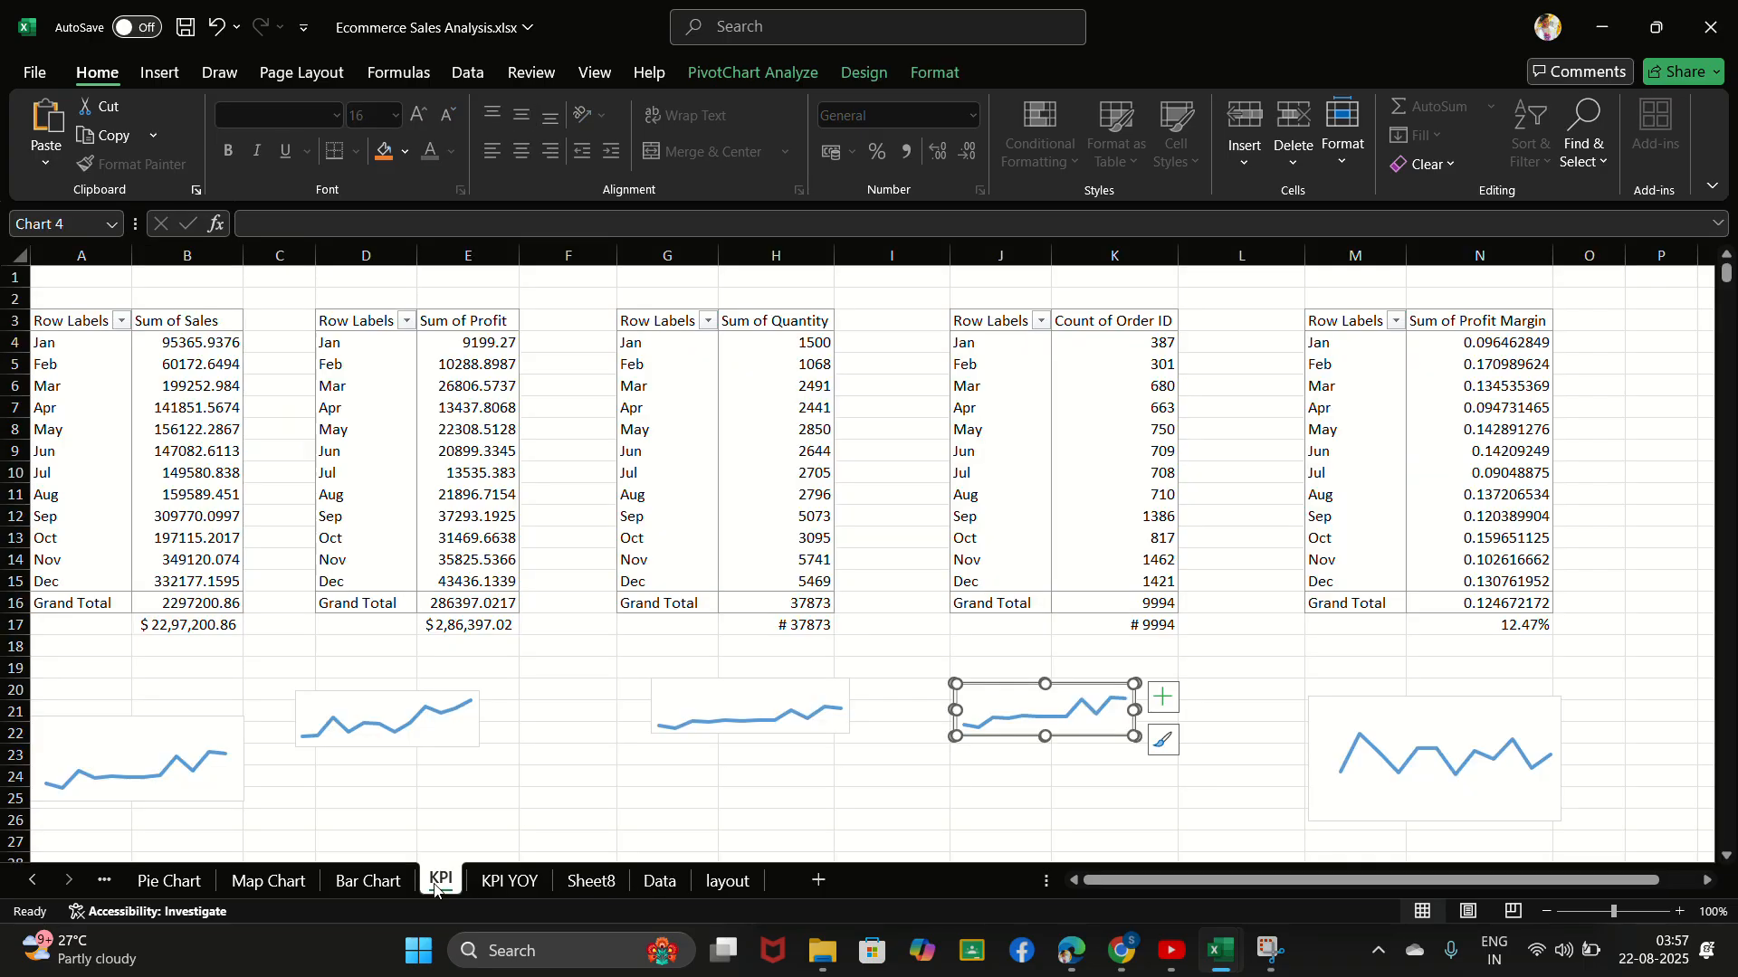
left_click(1459, 710)
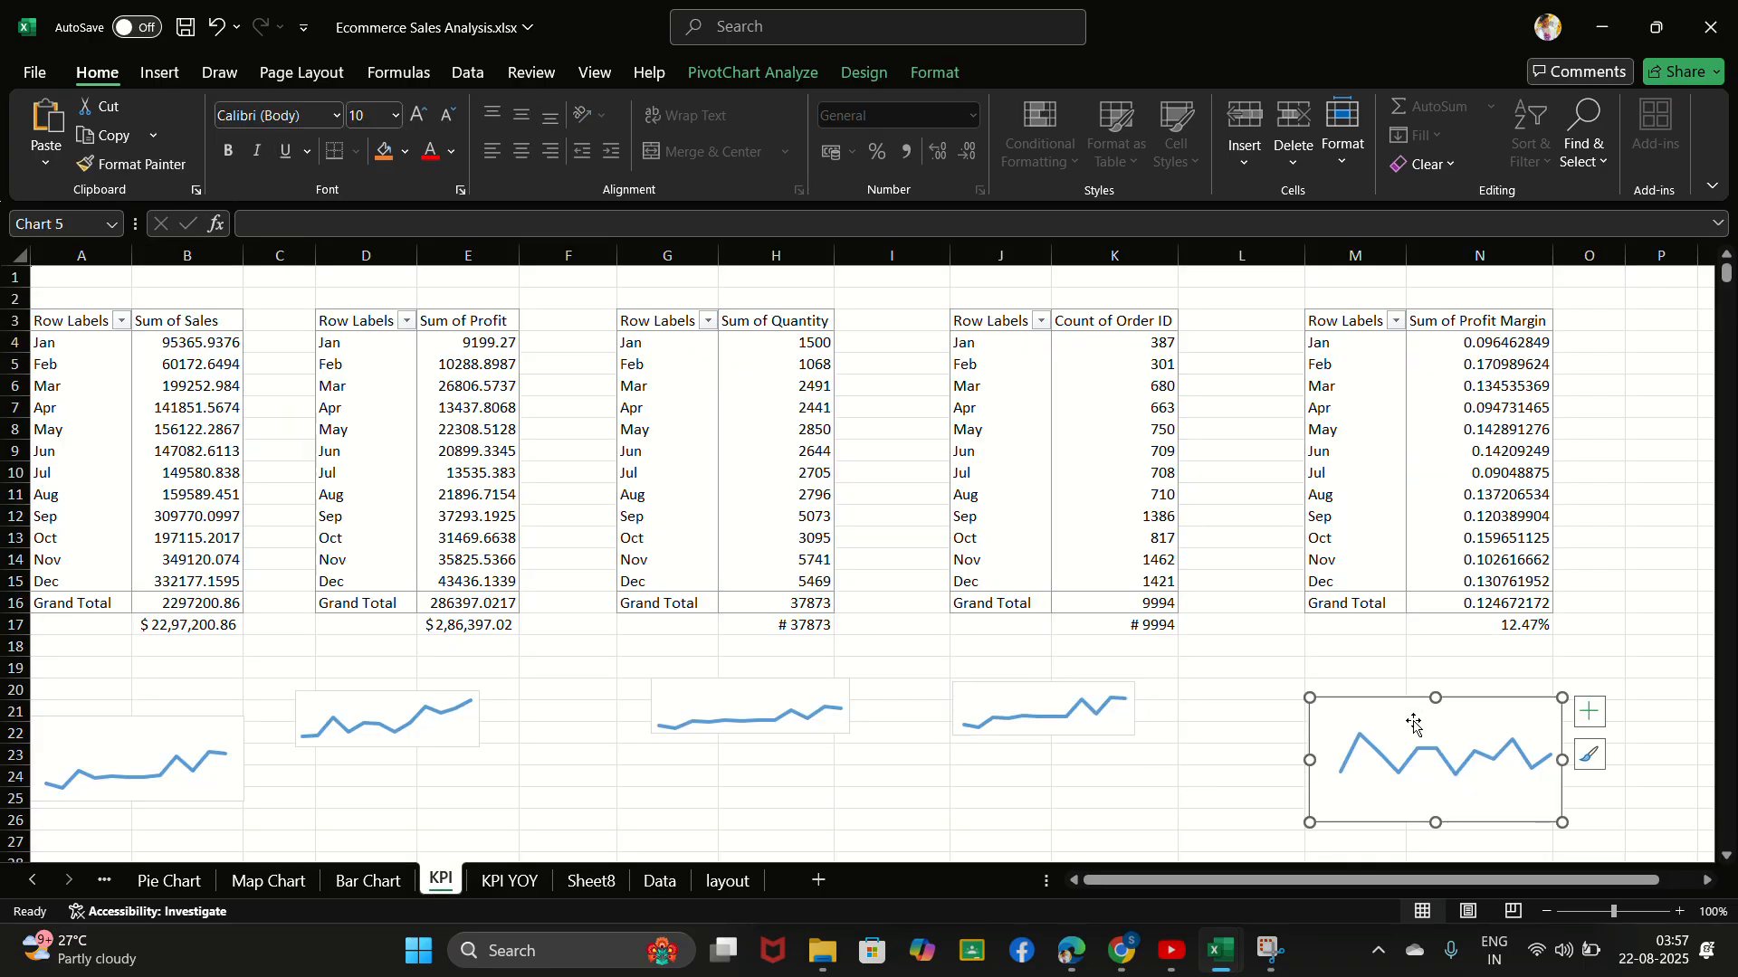
left_click_drag(1436, 823, 1409, 791)
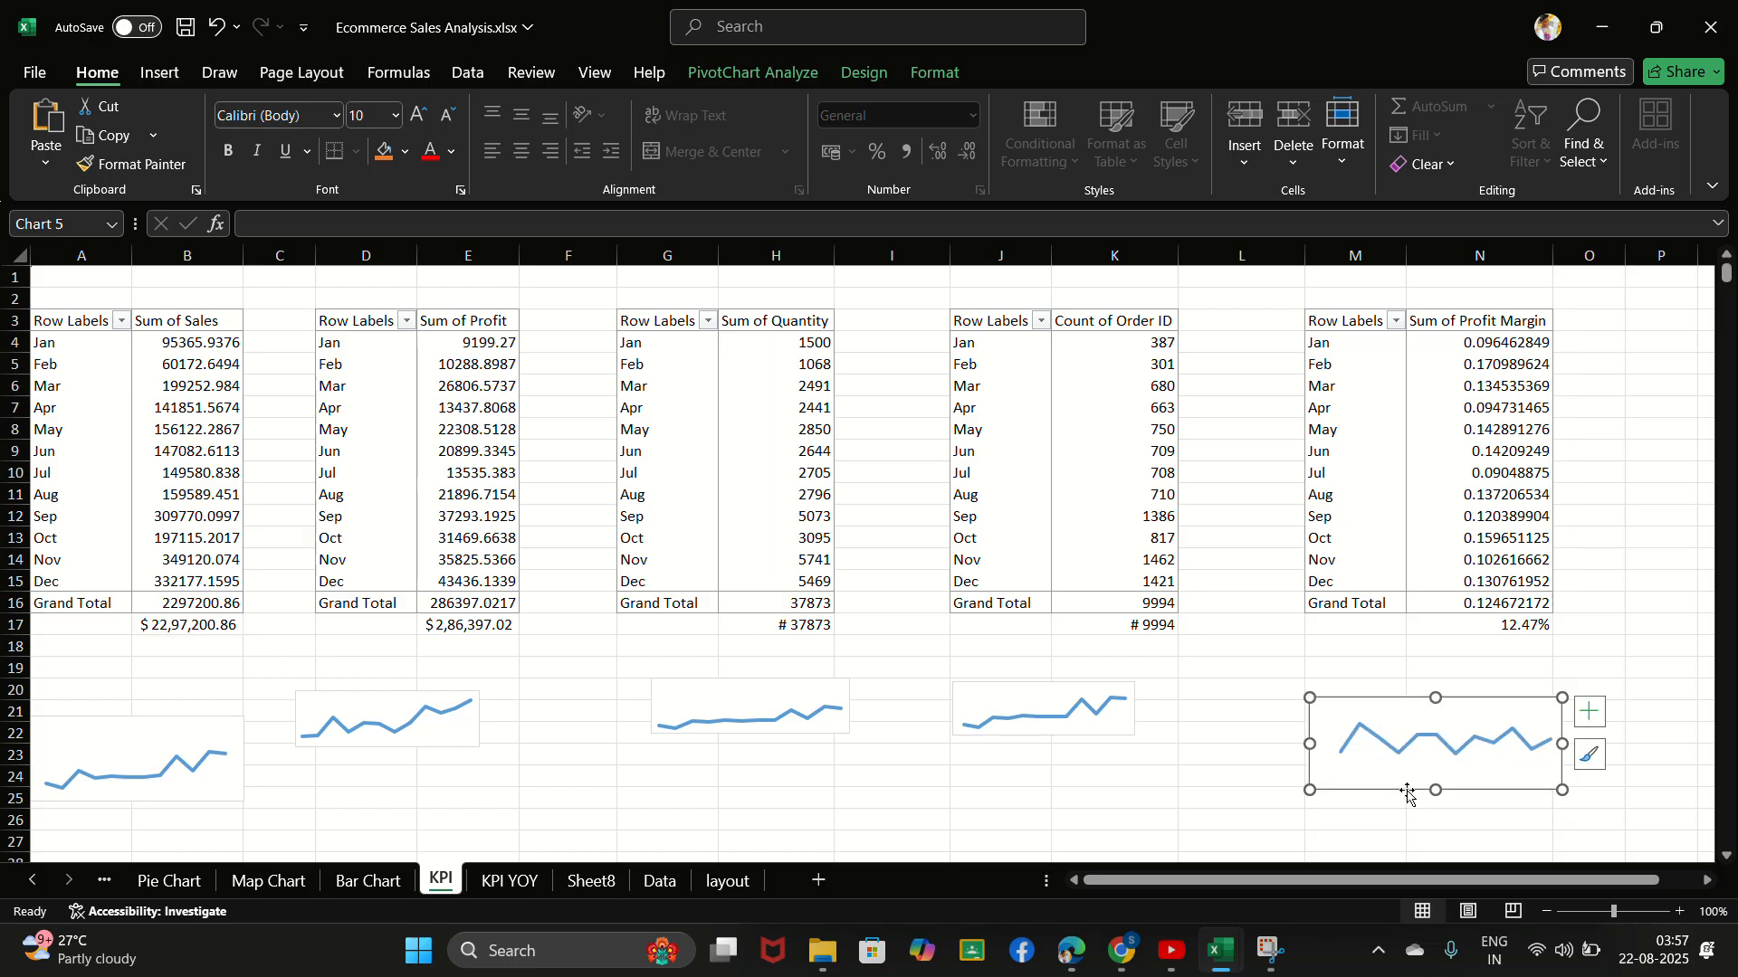
left_click_drag(1309, 746, 1397, 764)
left_click_drag(1474, 698, 1473, 707)
- Extend the Sum of Profit Margin chart's plot area to the chart's left edge
left_click(1452, 724)
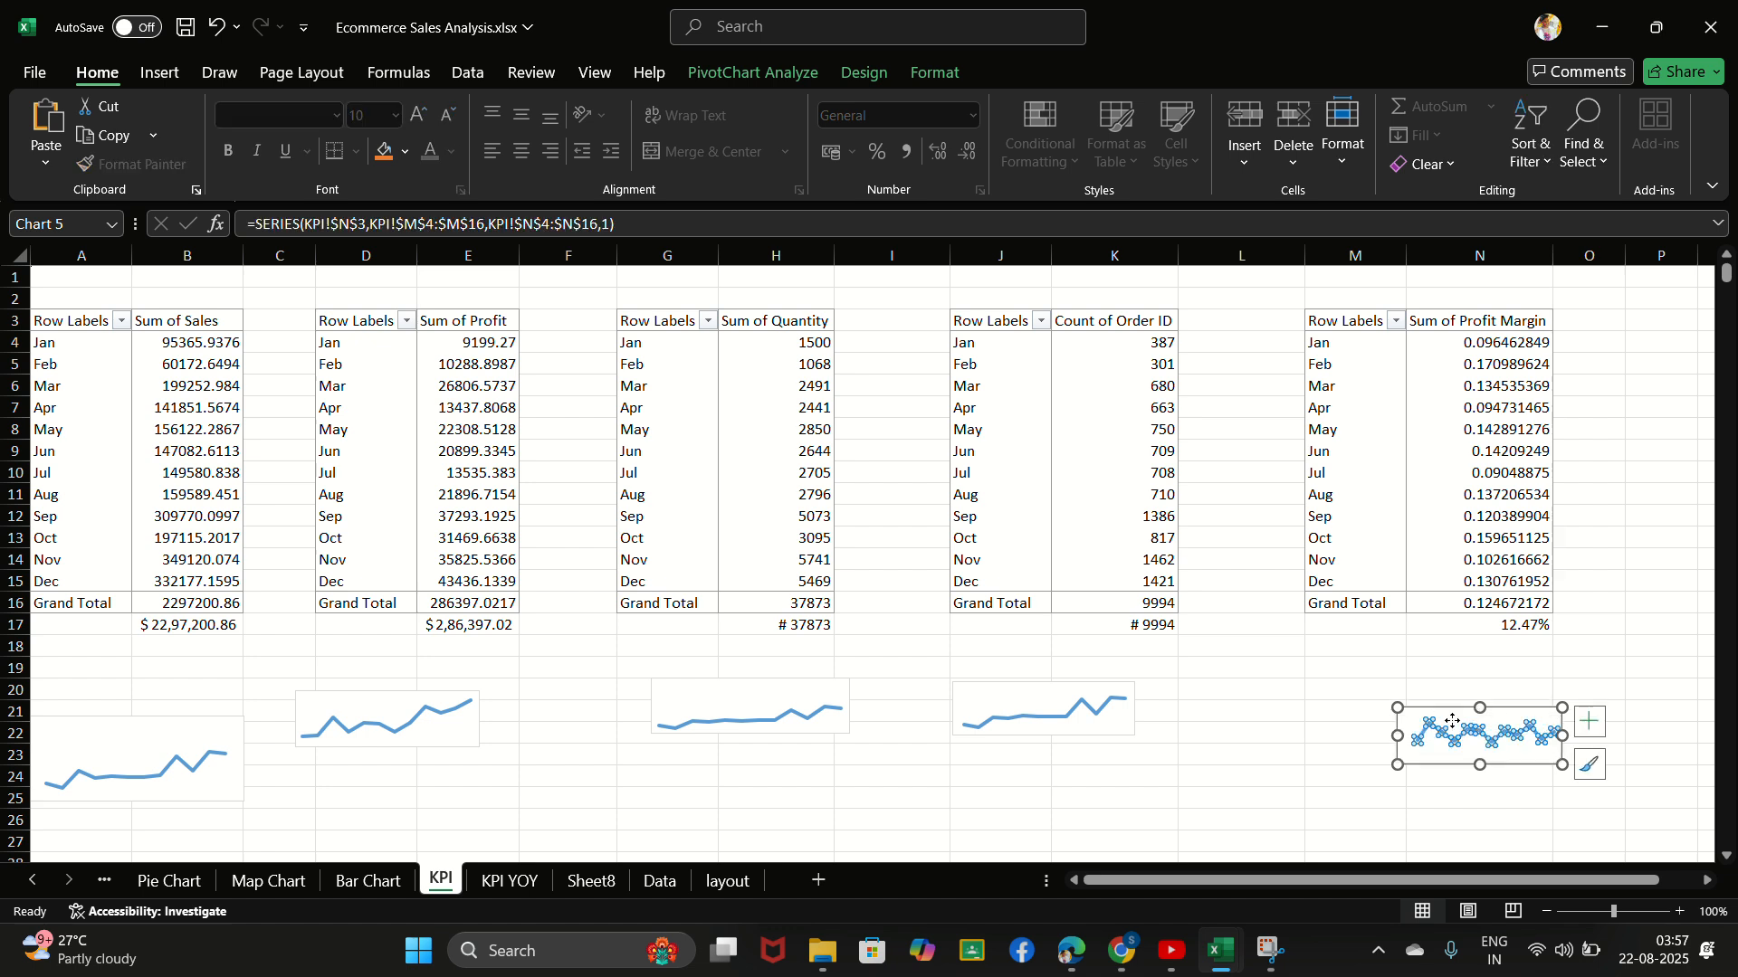
left_click(1452, 722)
left_click_drag(1411, 717, 1395, 711)
left_click(1449, 712)
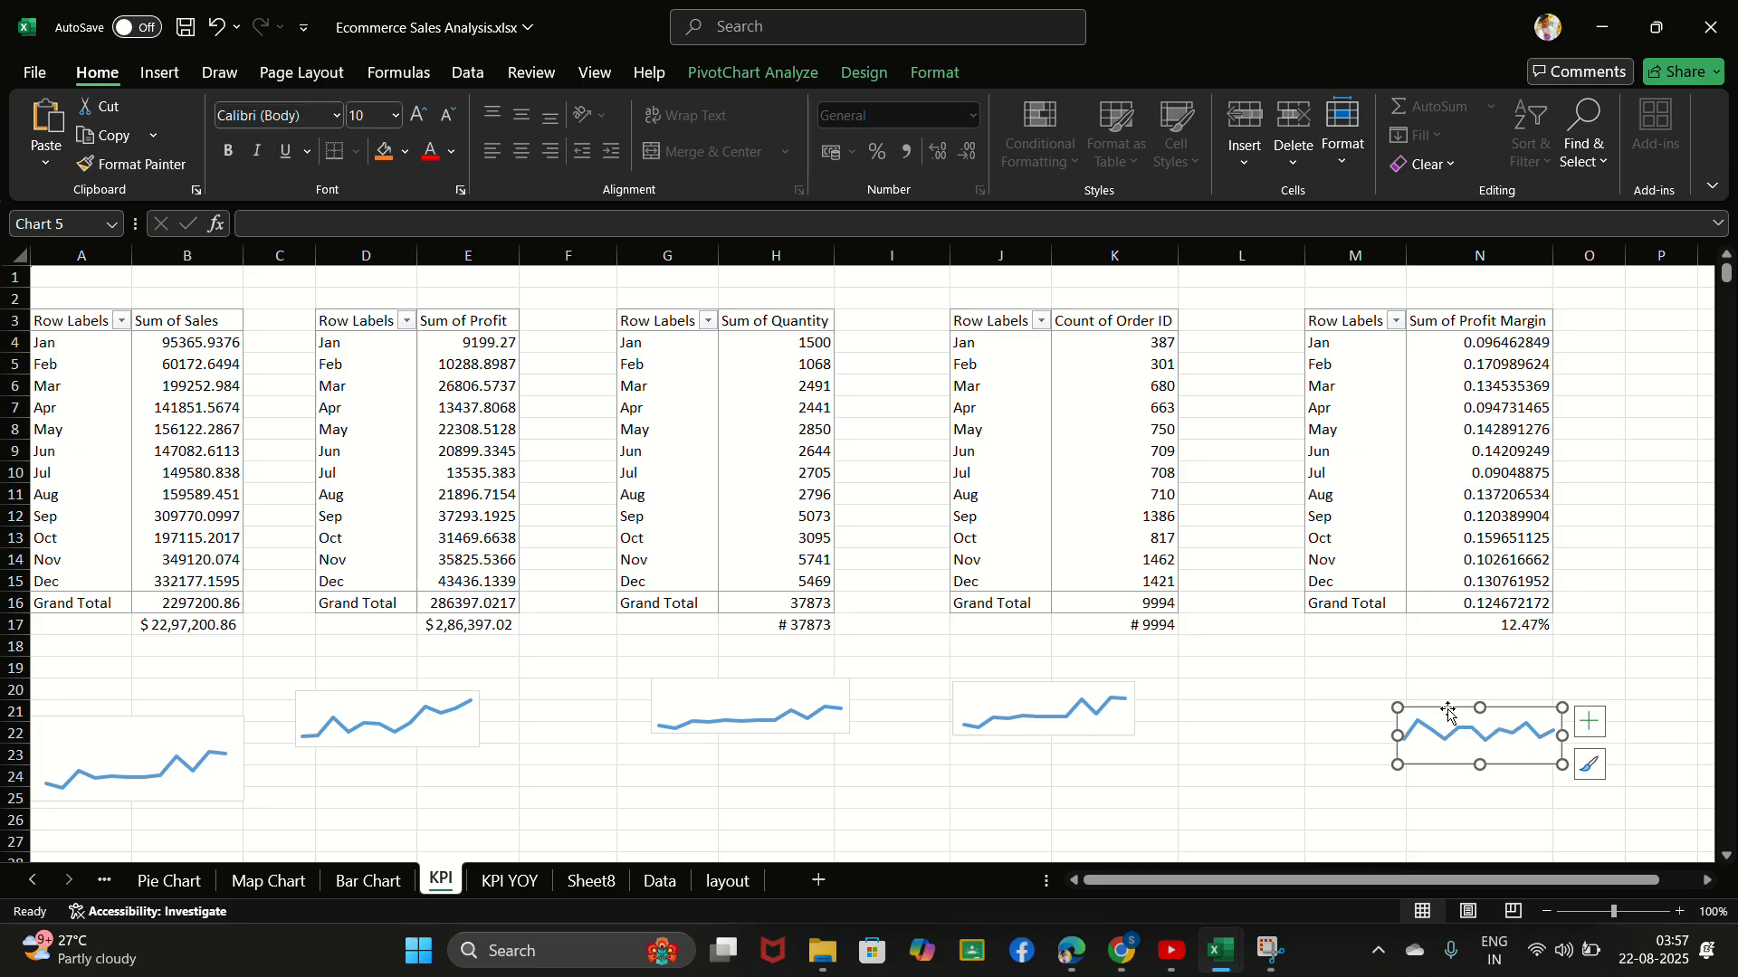
- Paste the profit margin chart onto the Sheet8 dashboard and place it on the PROFIT MARGIN card between the value and the YOY GROWTH label
left_click(591, 880)
left_click(1509, 432)
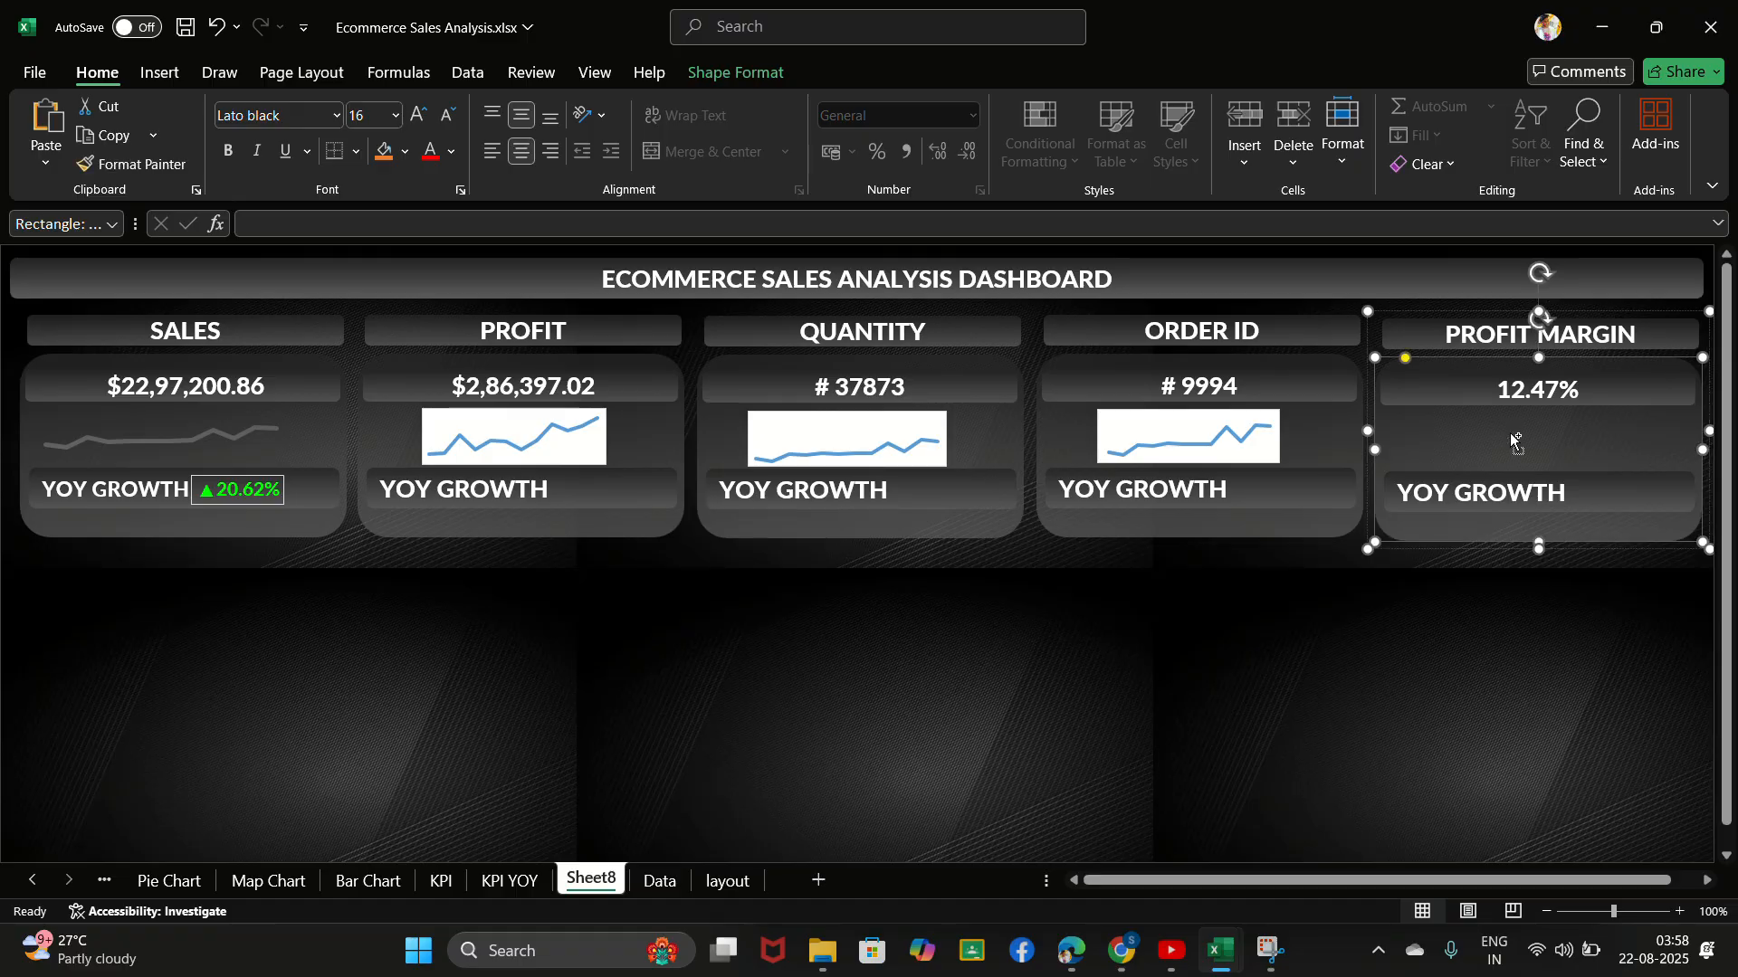
left_click(1509, 432)
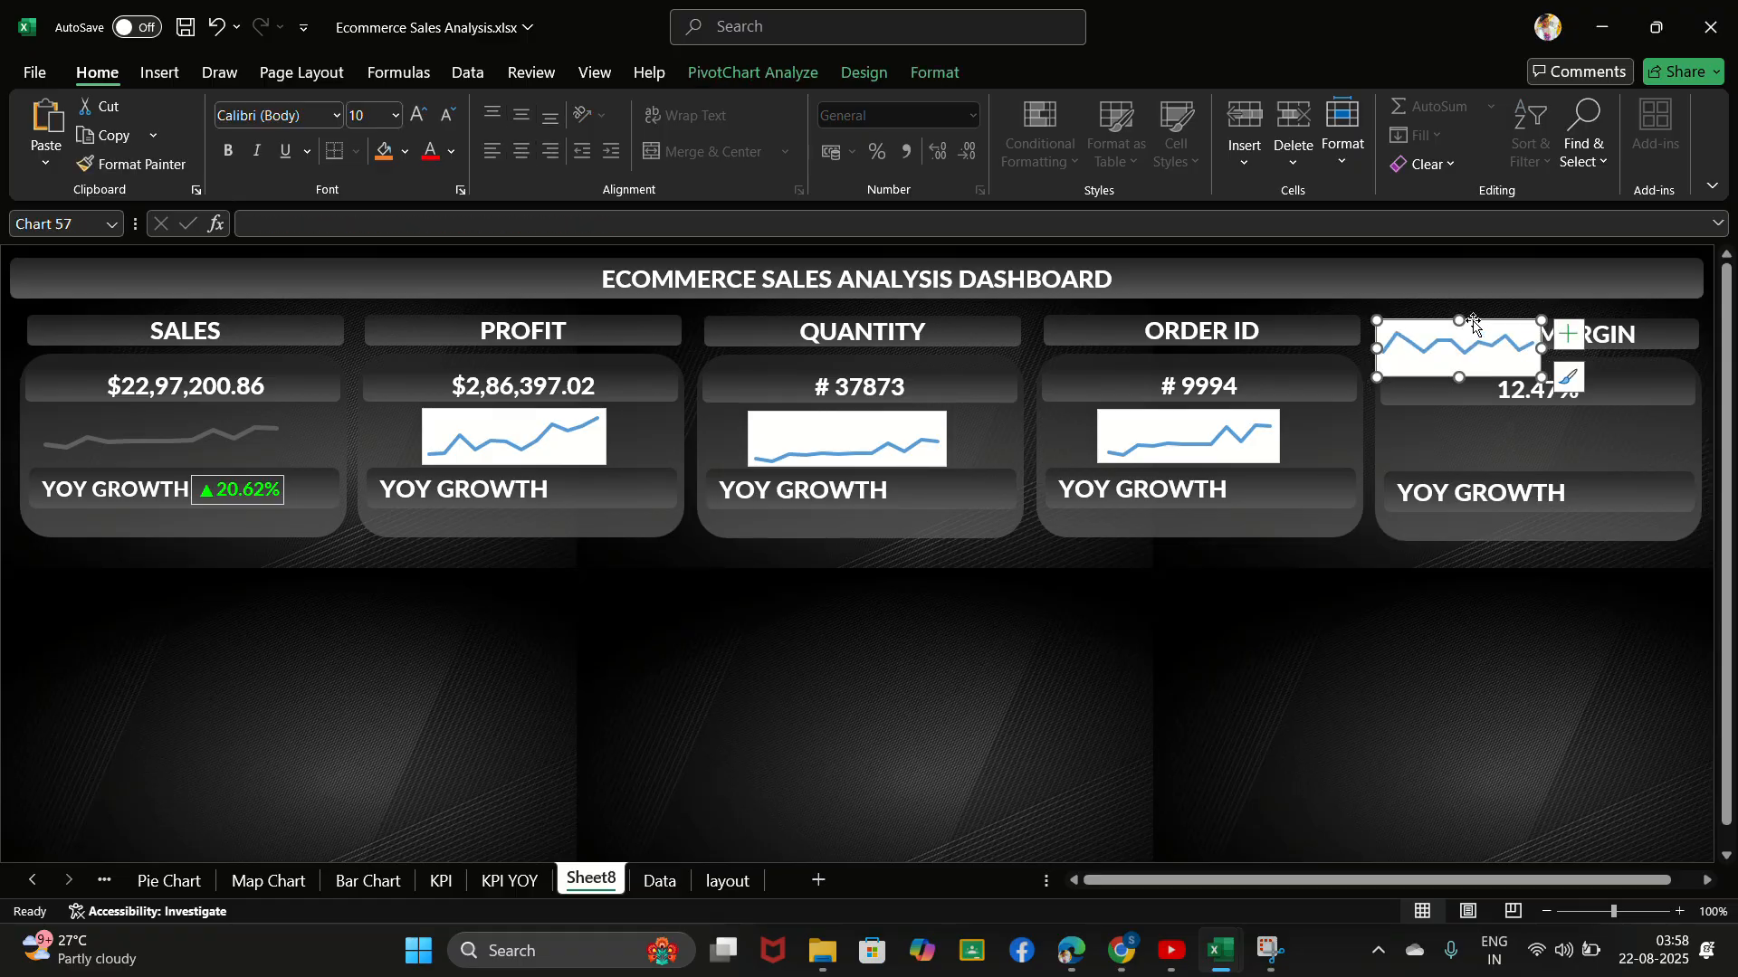
left_click_drag(1475, 321, 1549, 411)
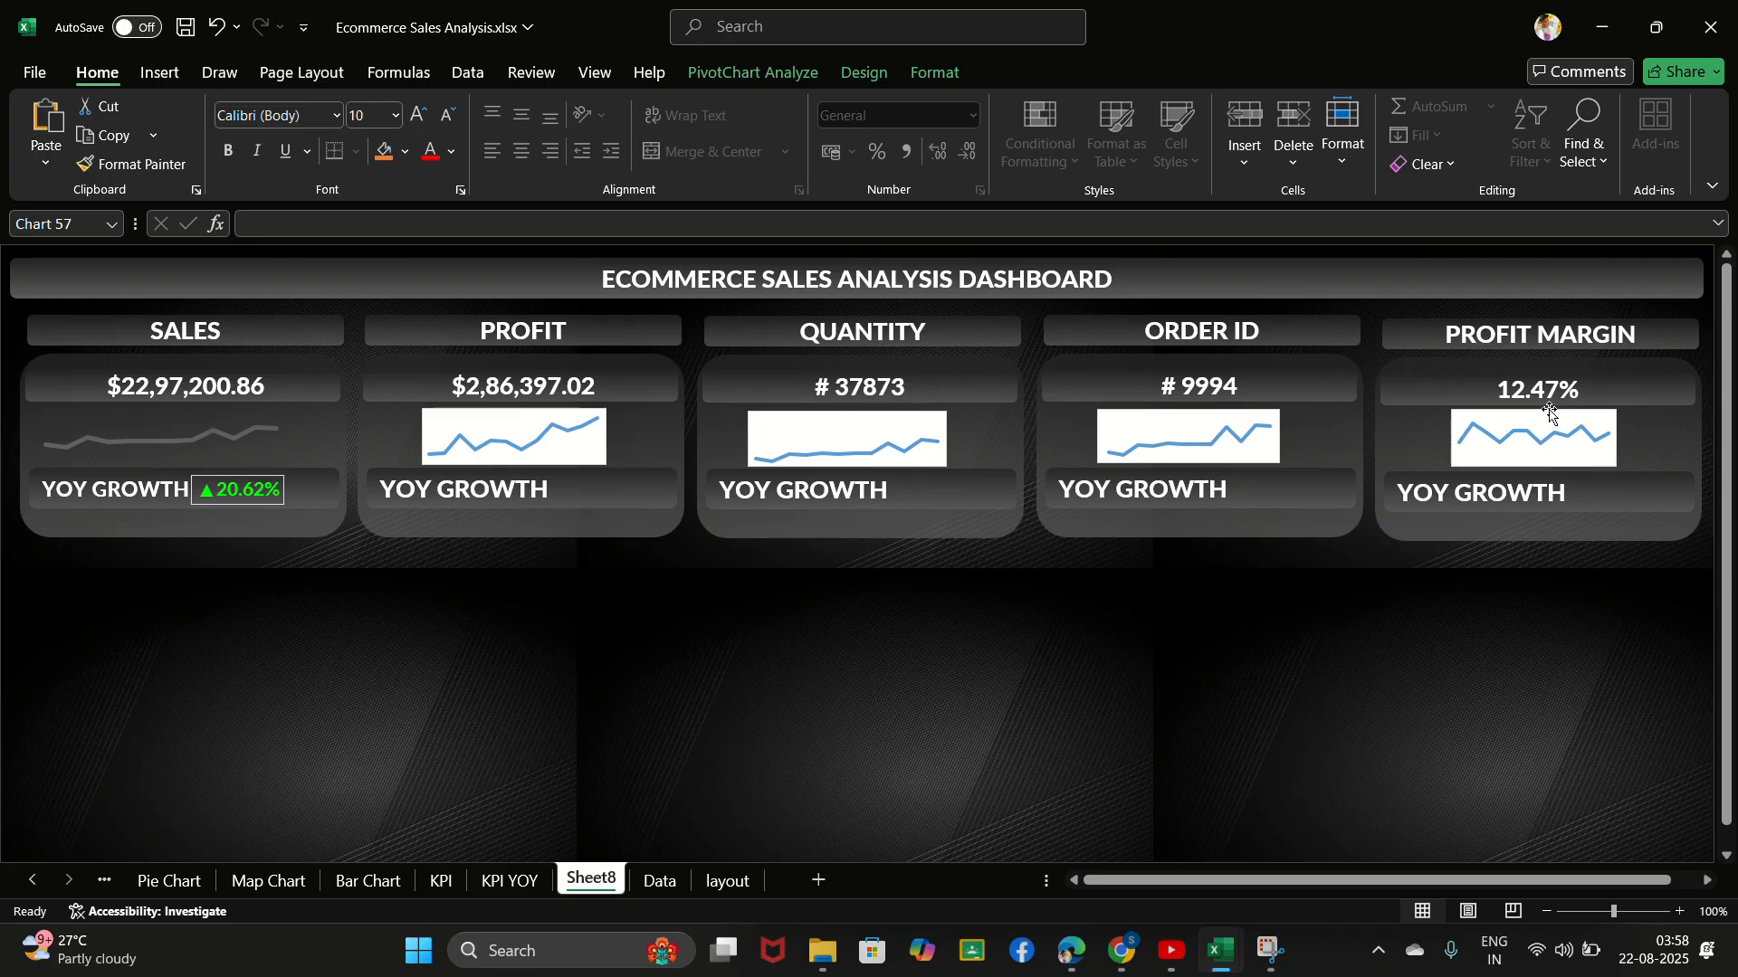
left_click(746, 35)
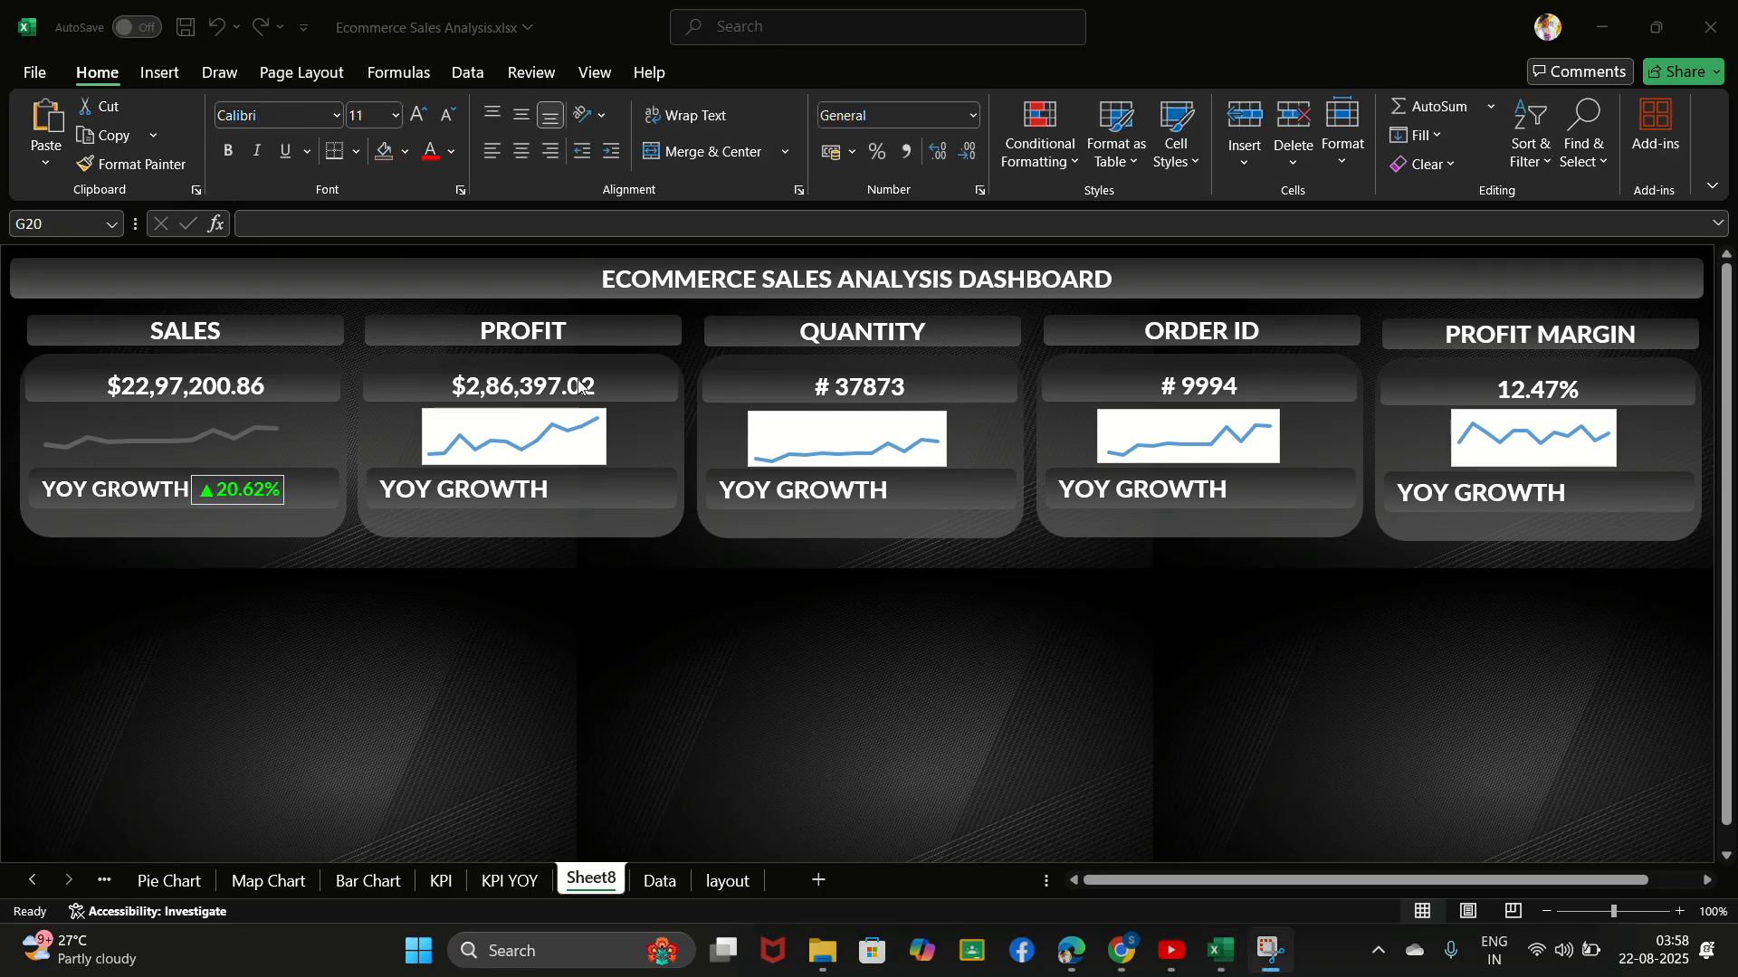
- Open the plot area formatting of the PROFIT card's chart and set its border to No line
left_click(599, 446)
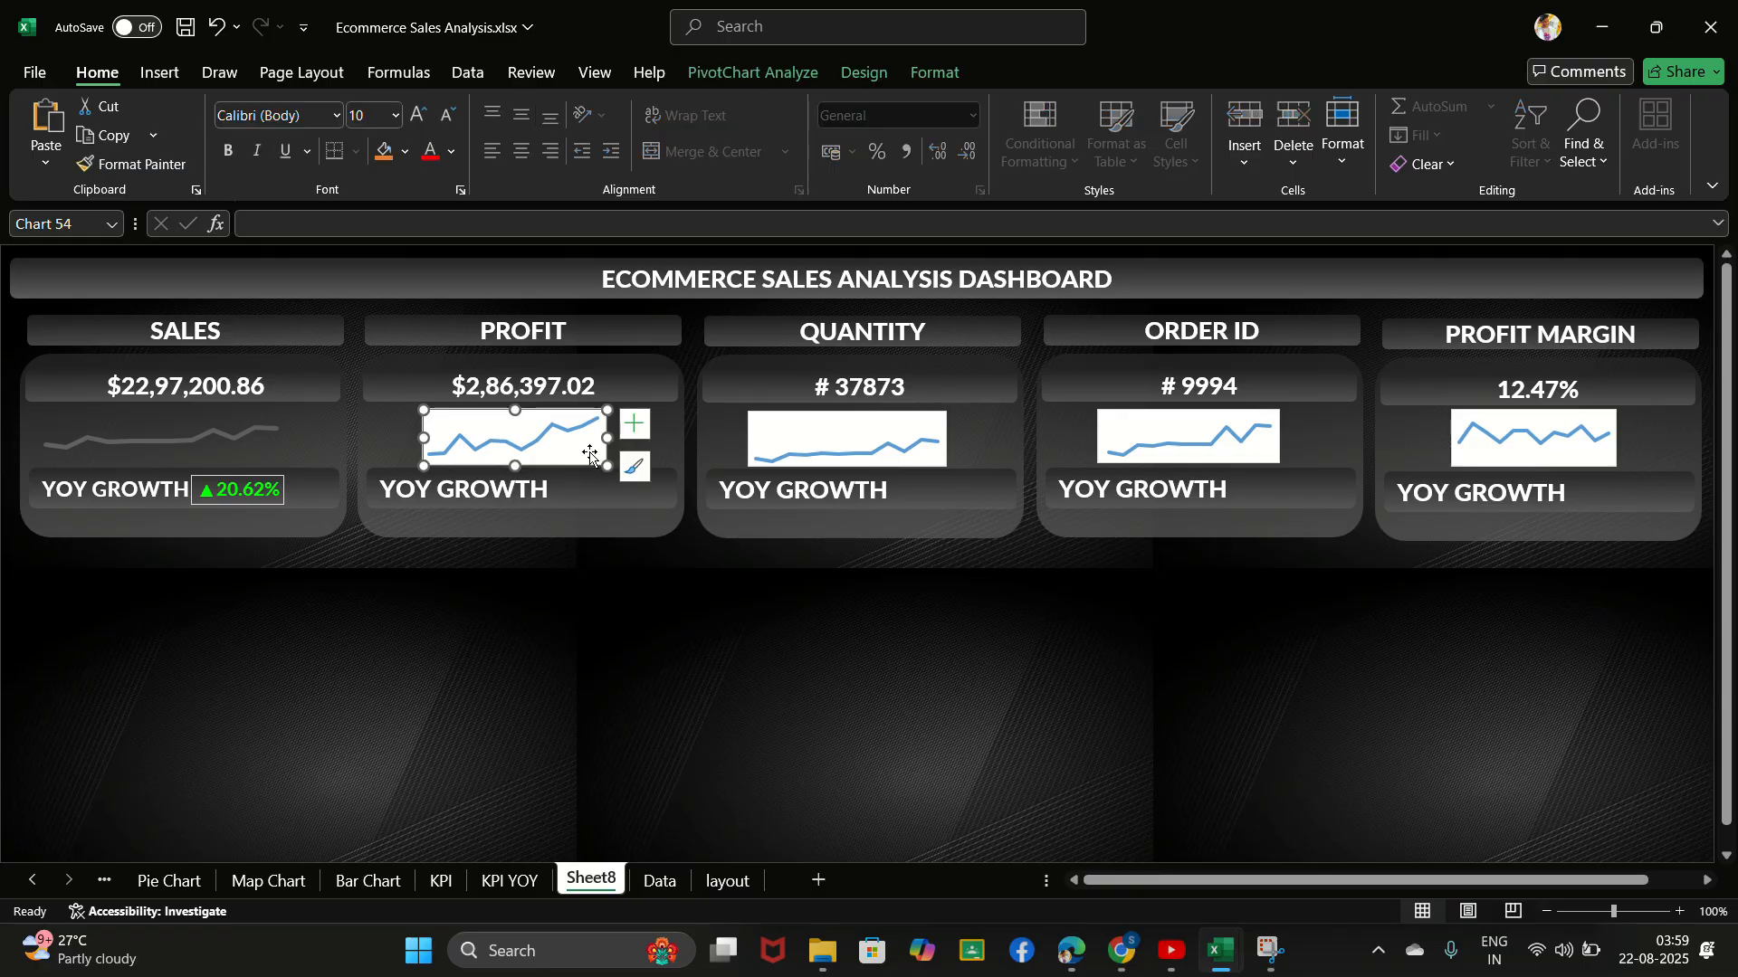
right_click(590, 457)
left_click(659, 670)
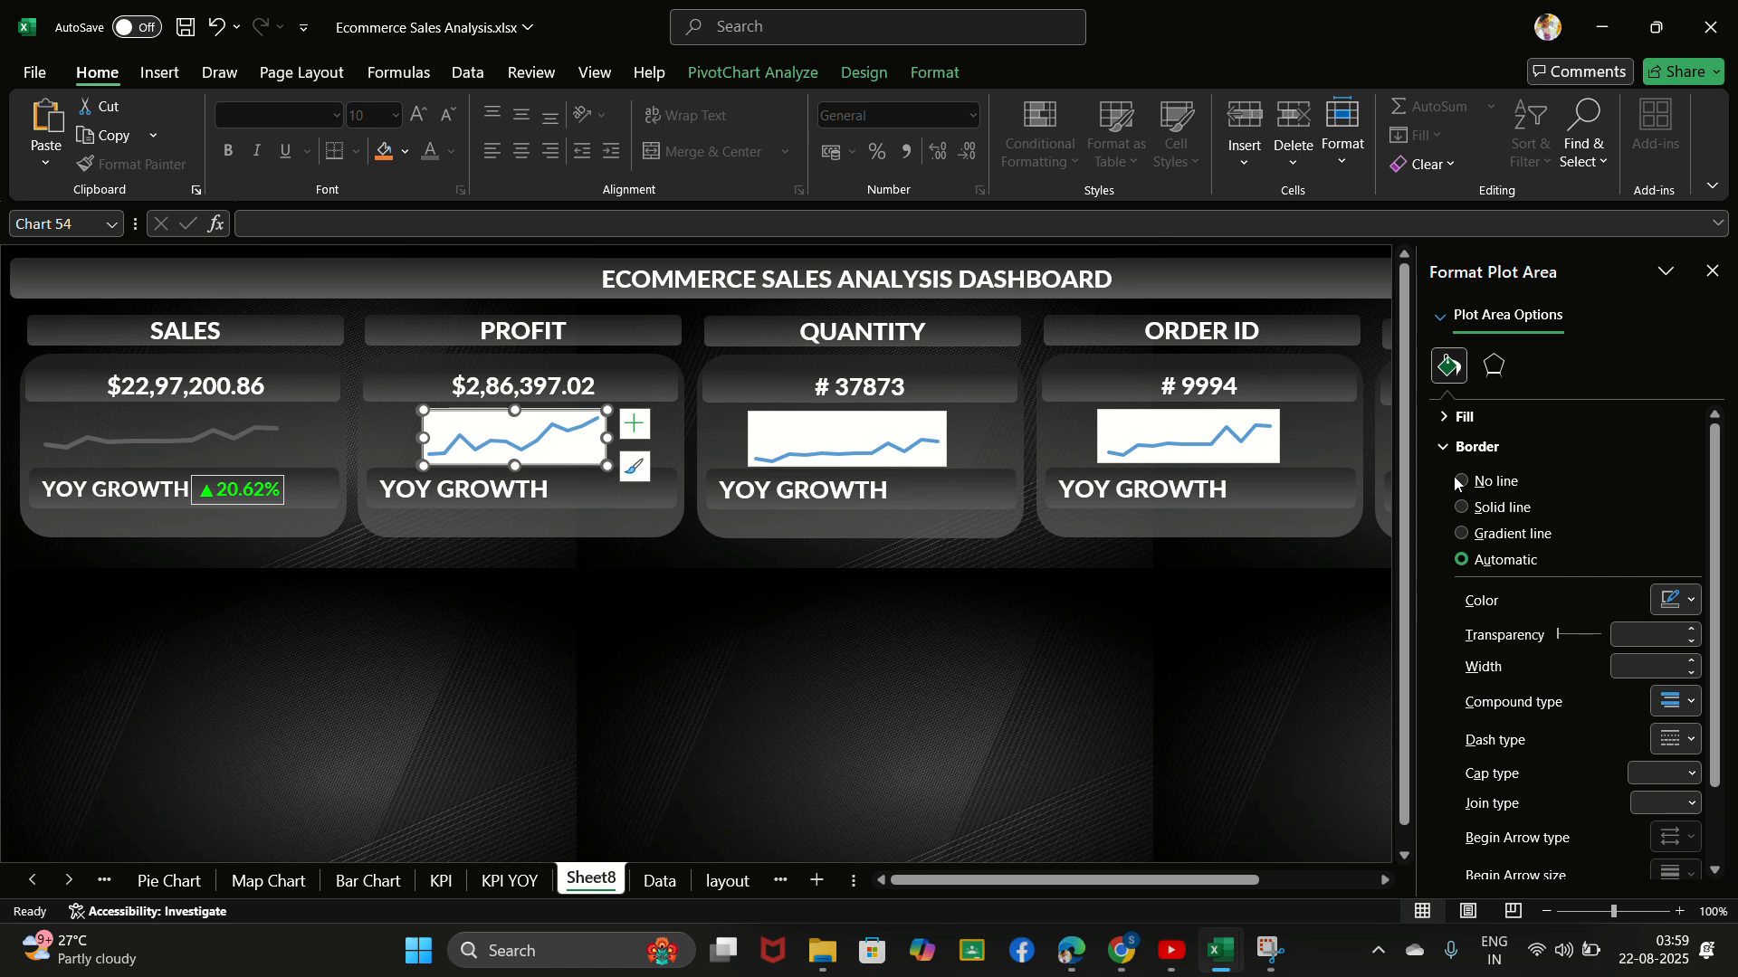
left_click(1441, 418)
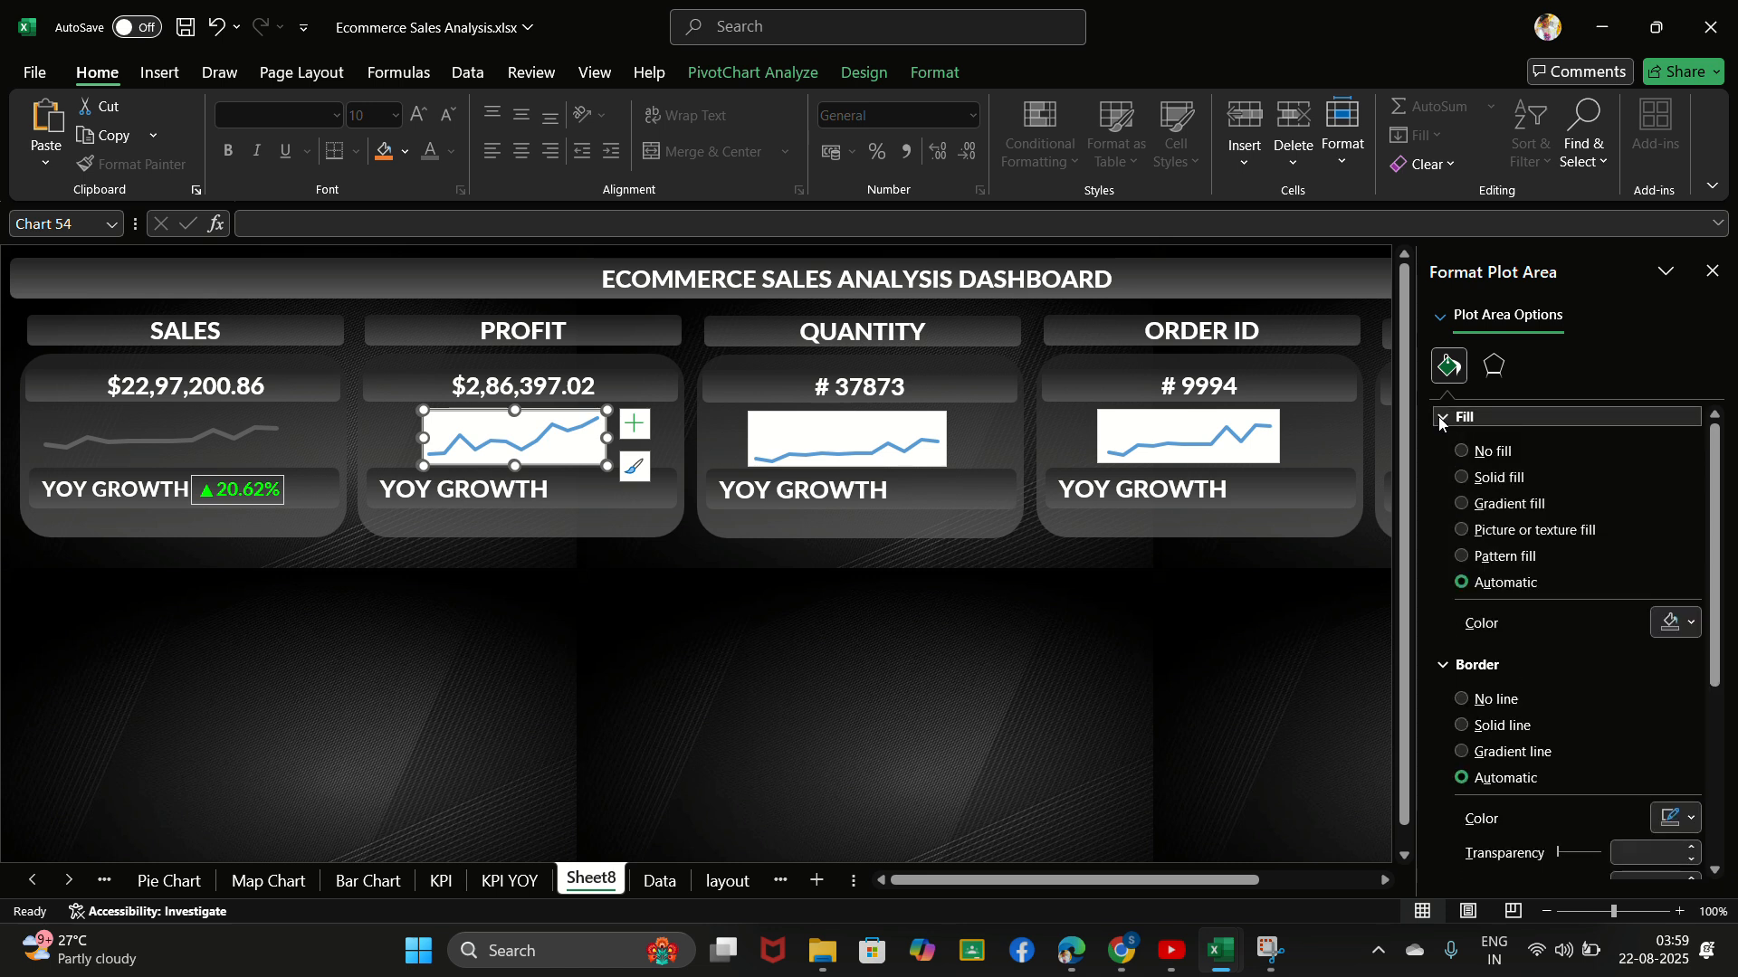
left_click(1441, 419)
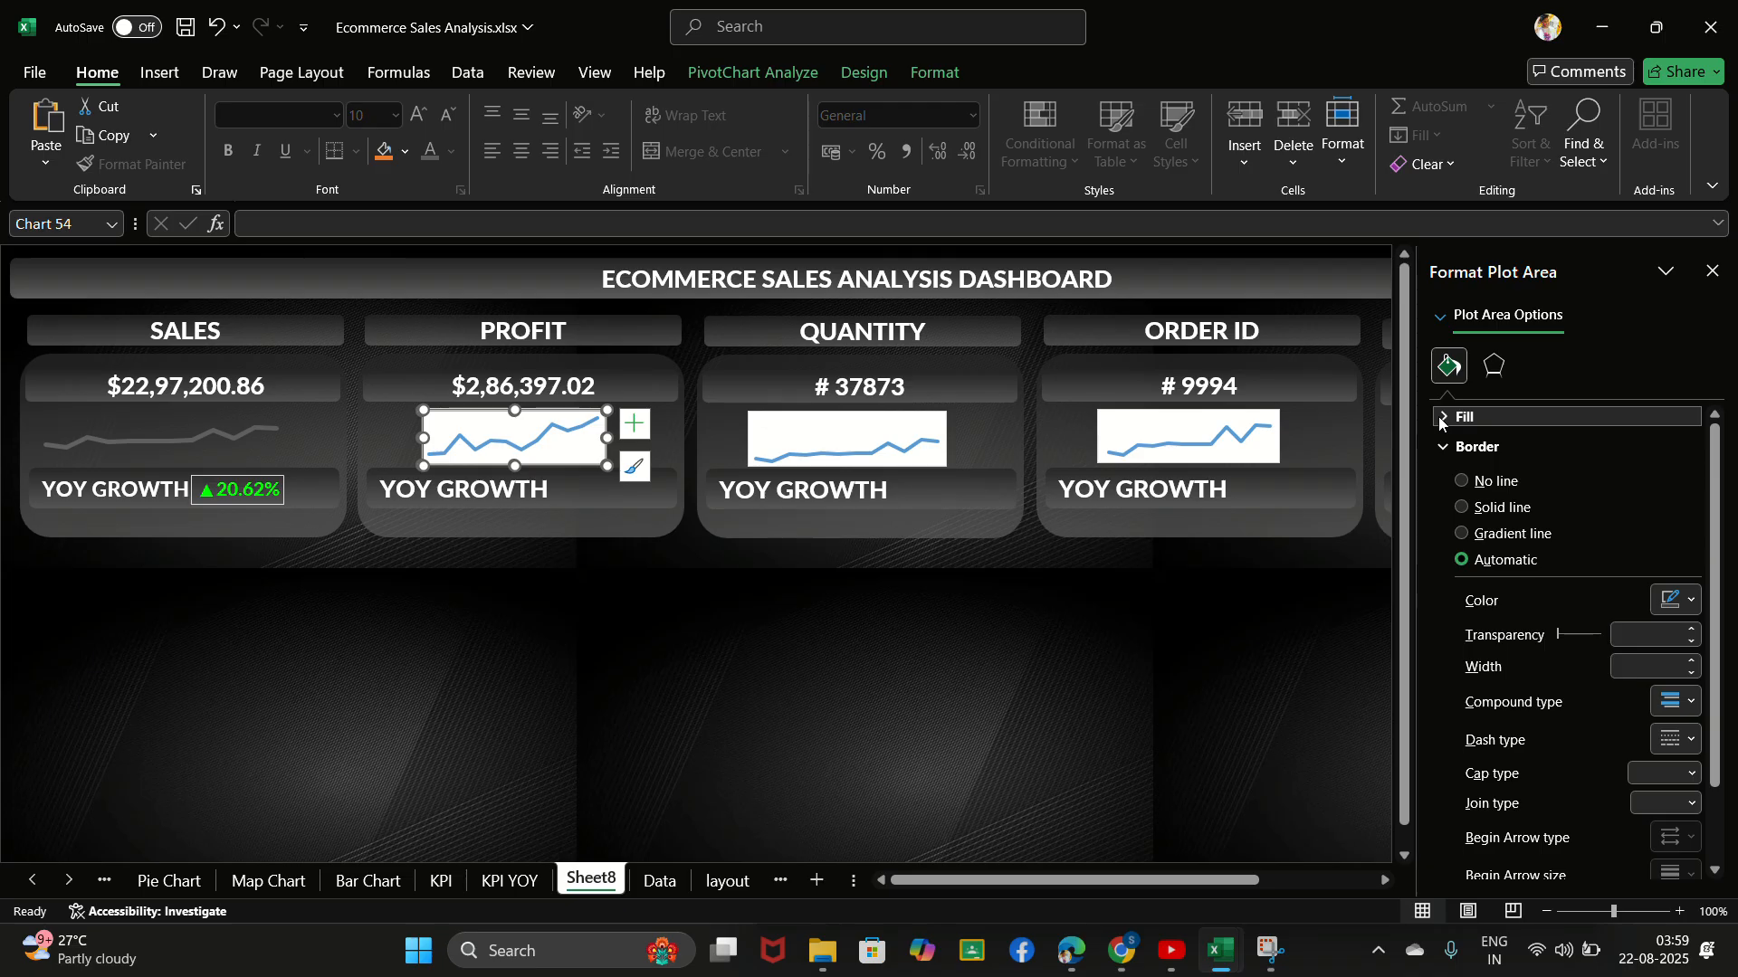
left_click(1441, 418)
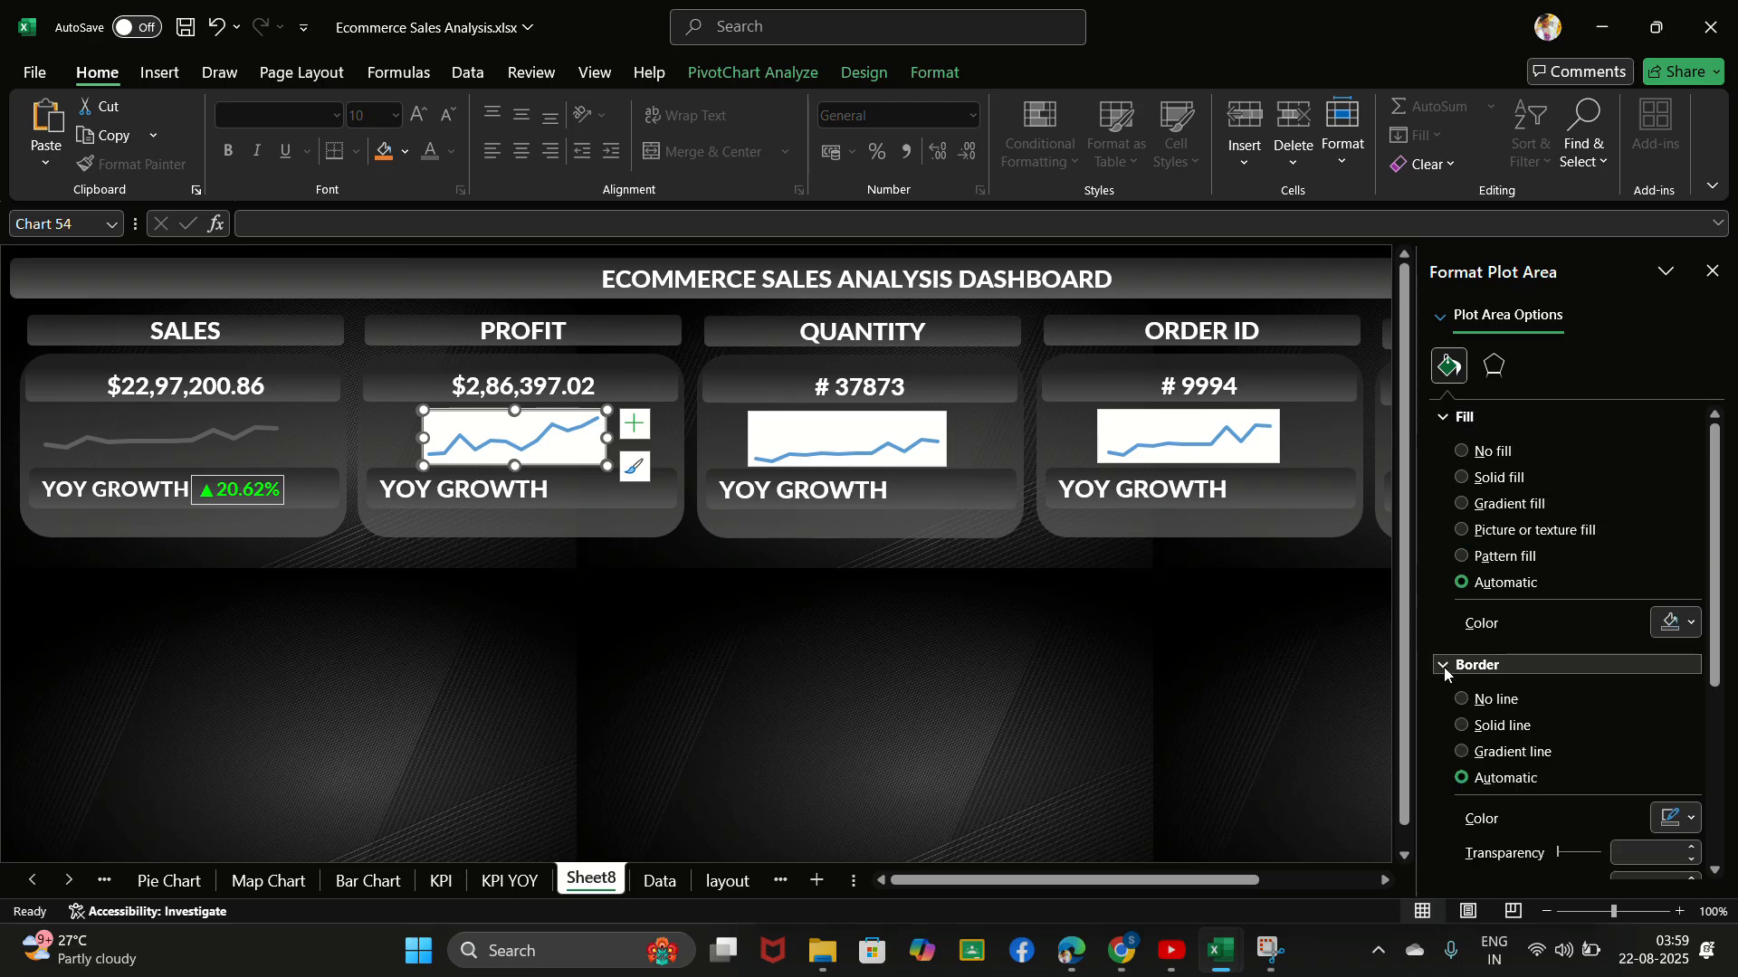
left_click(1462, 701)
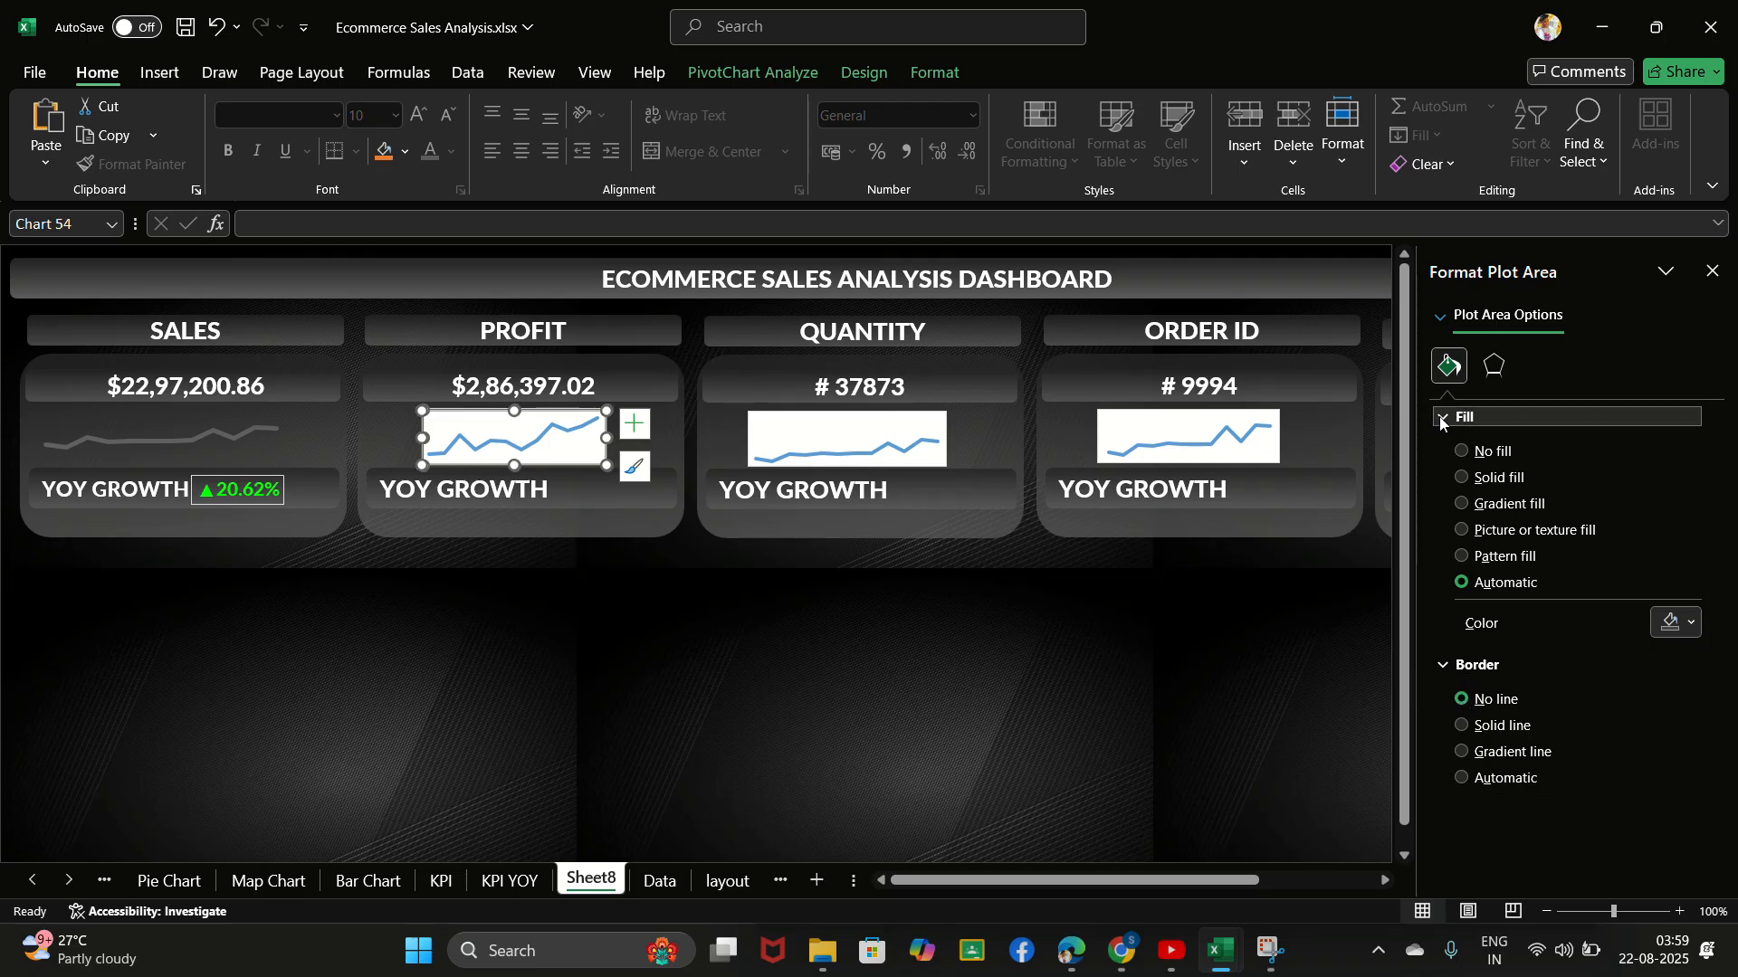
- Try No fill on the plot area of the PROFIT card's chart and return the fill to Automatic
left_click(1462, 452)
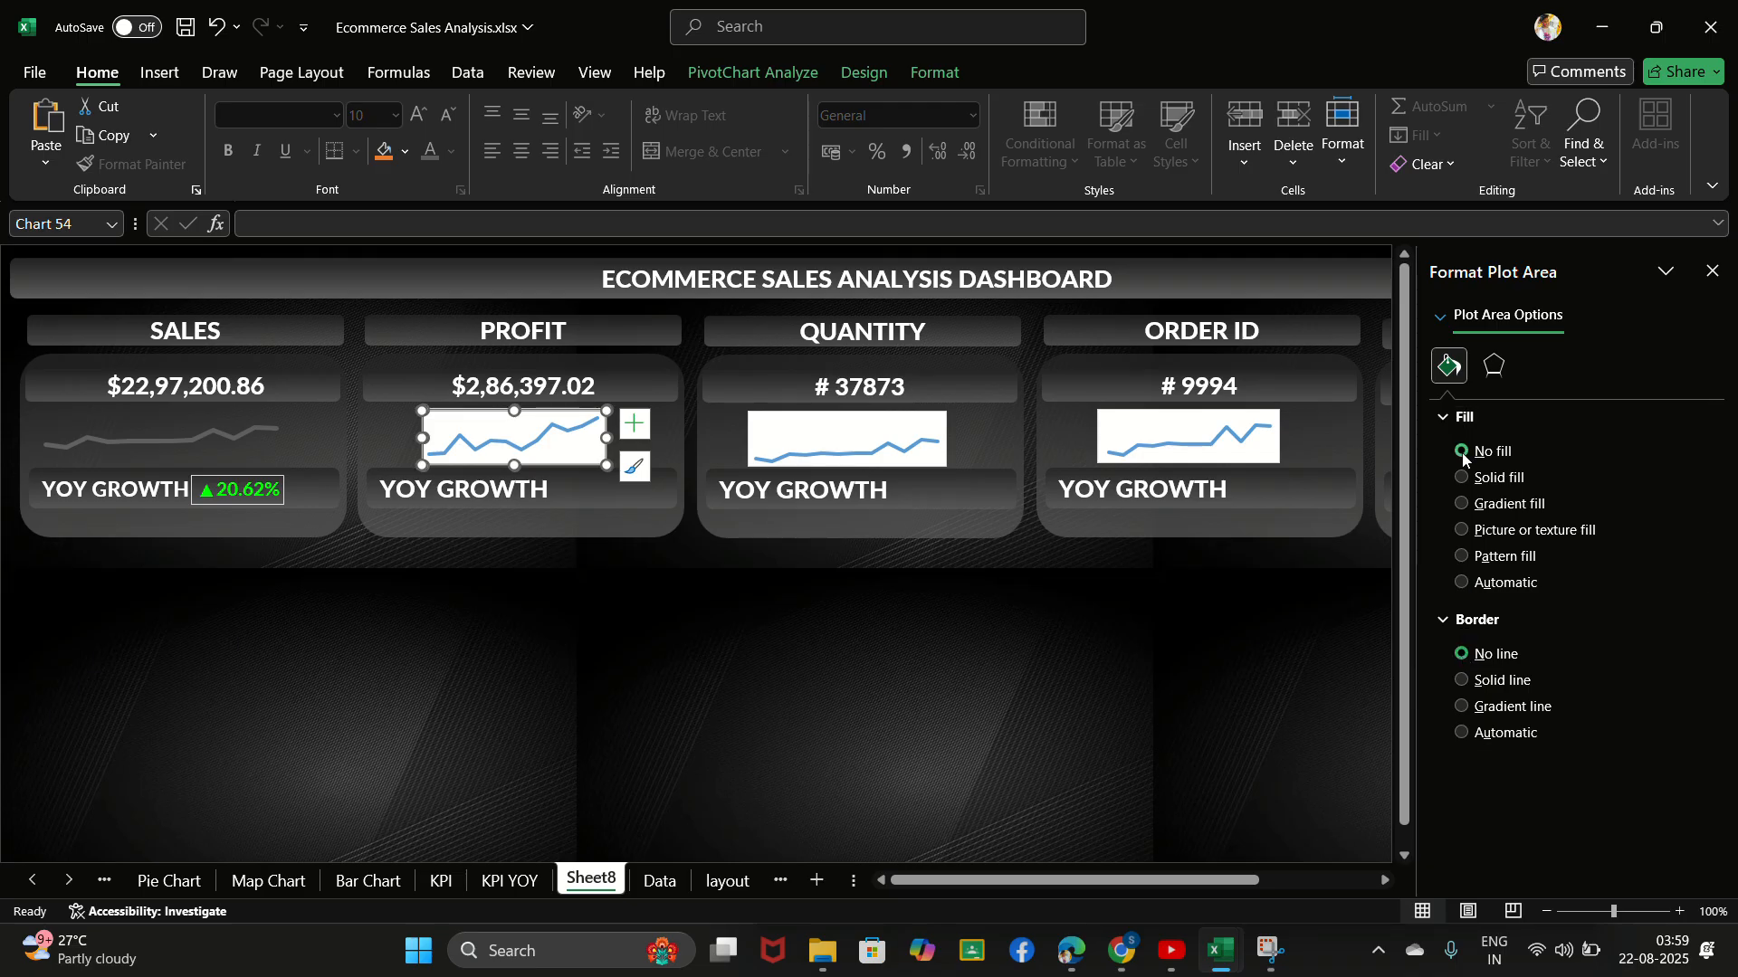
left_click(1461, 584)
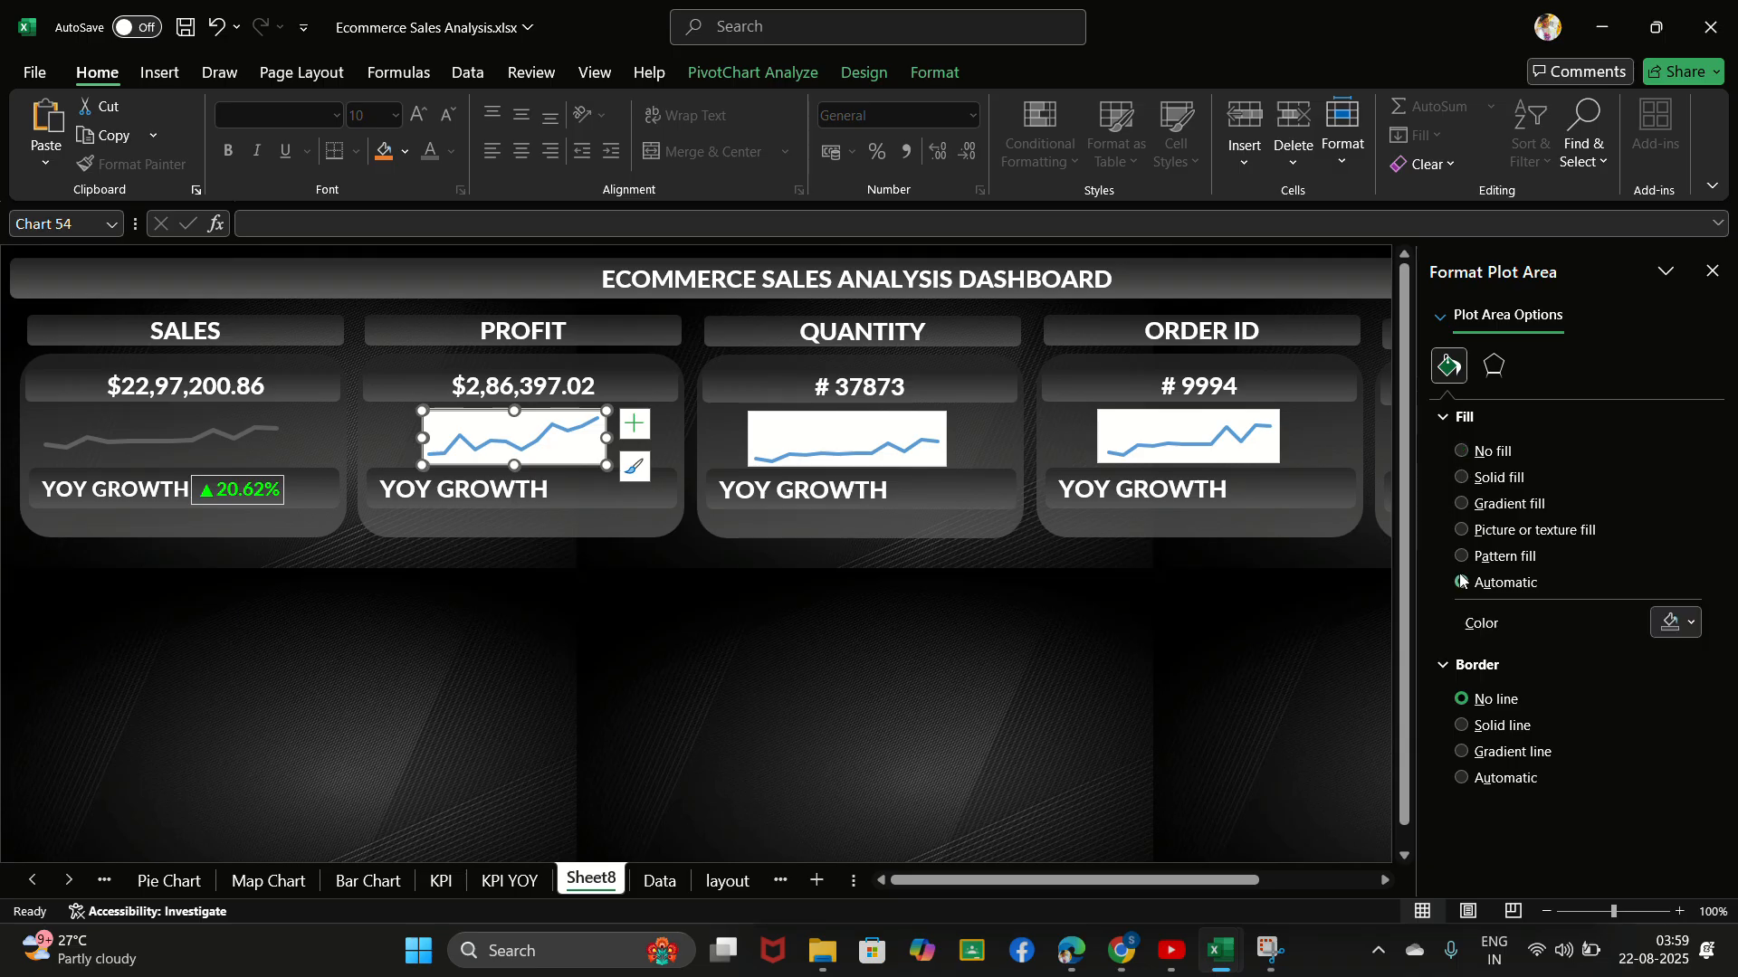
left_click(1439, 419)
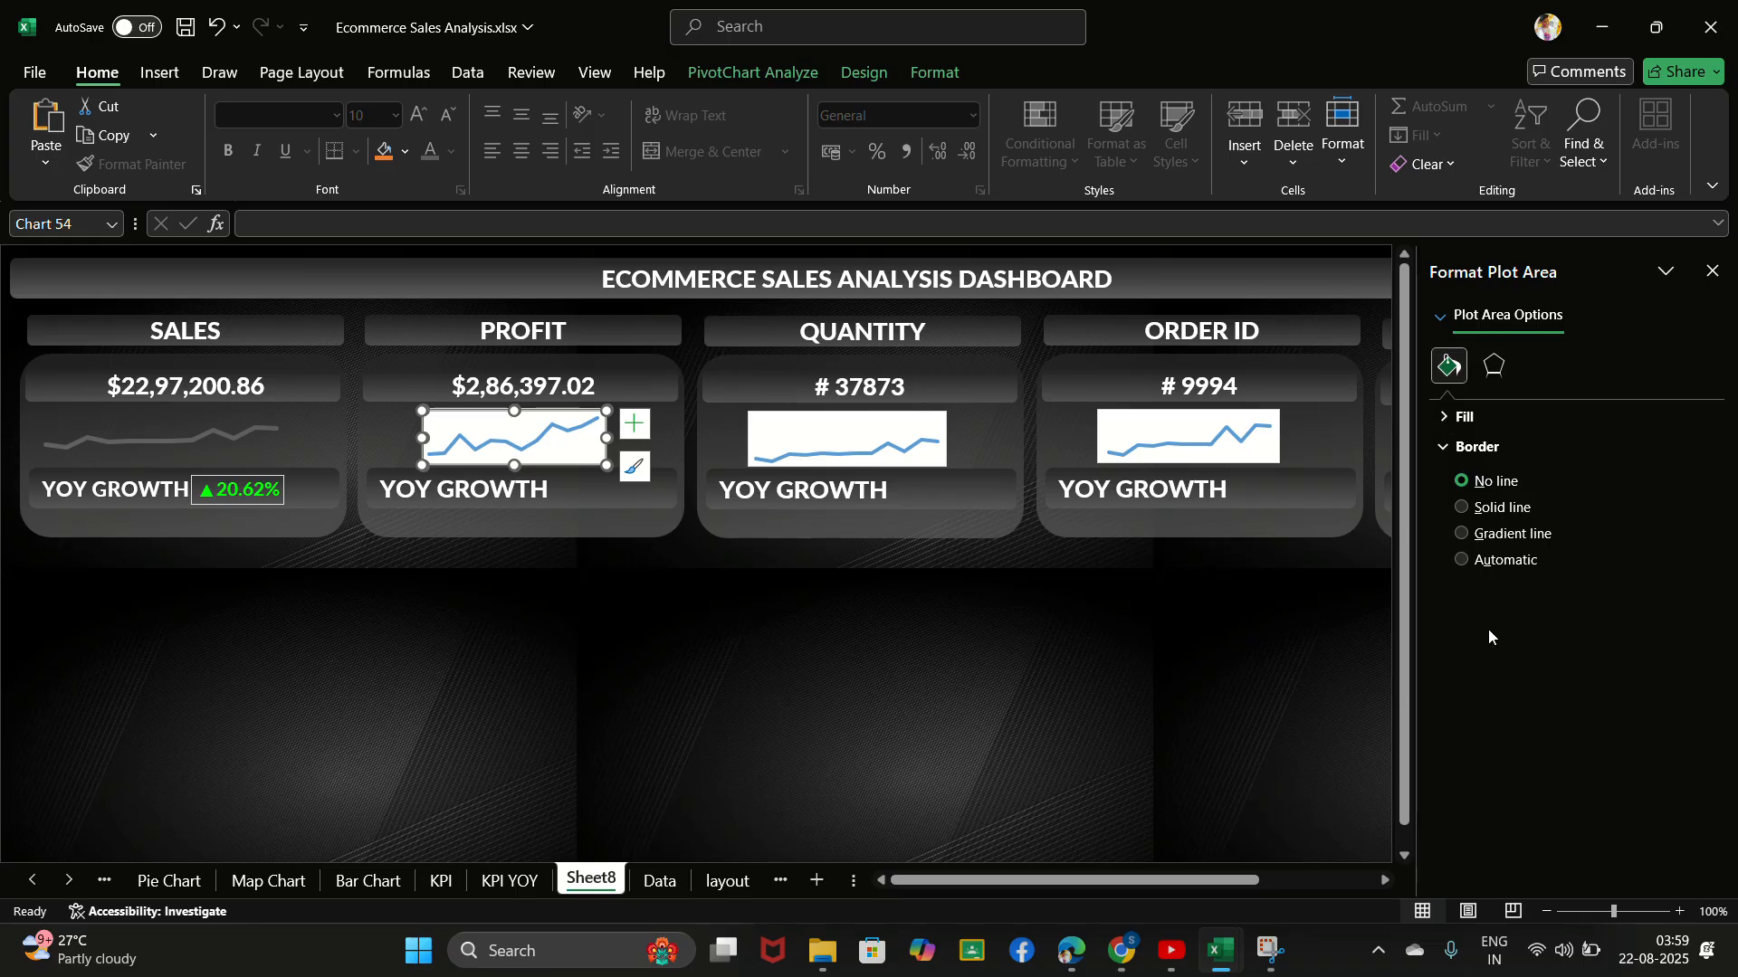
- Format the Total series line of the PROFIT card's chart in light grey with a width of 2.75 pt
left_click(1440, 317)
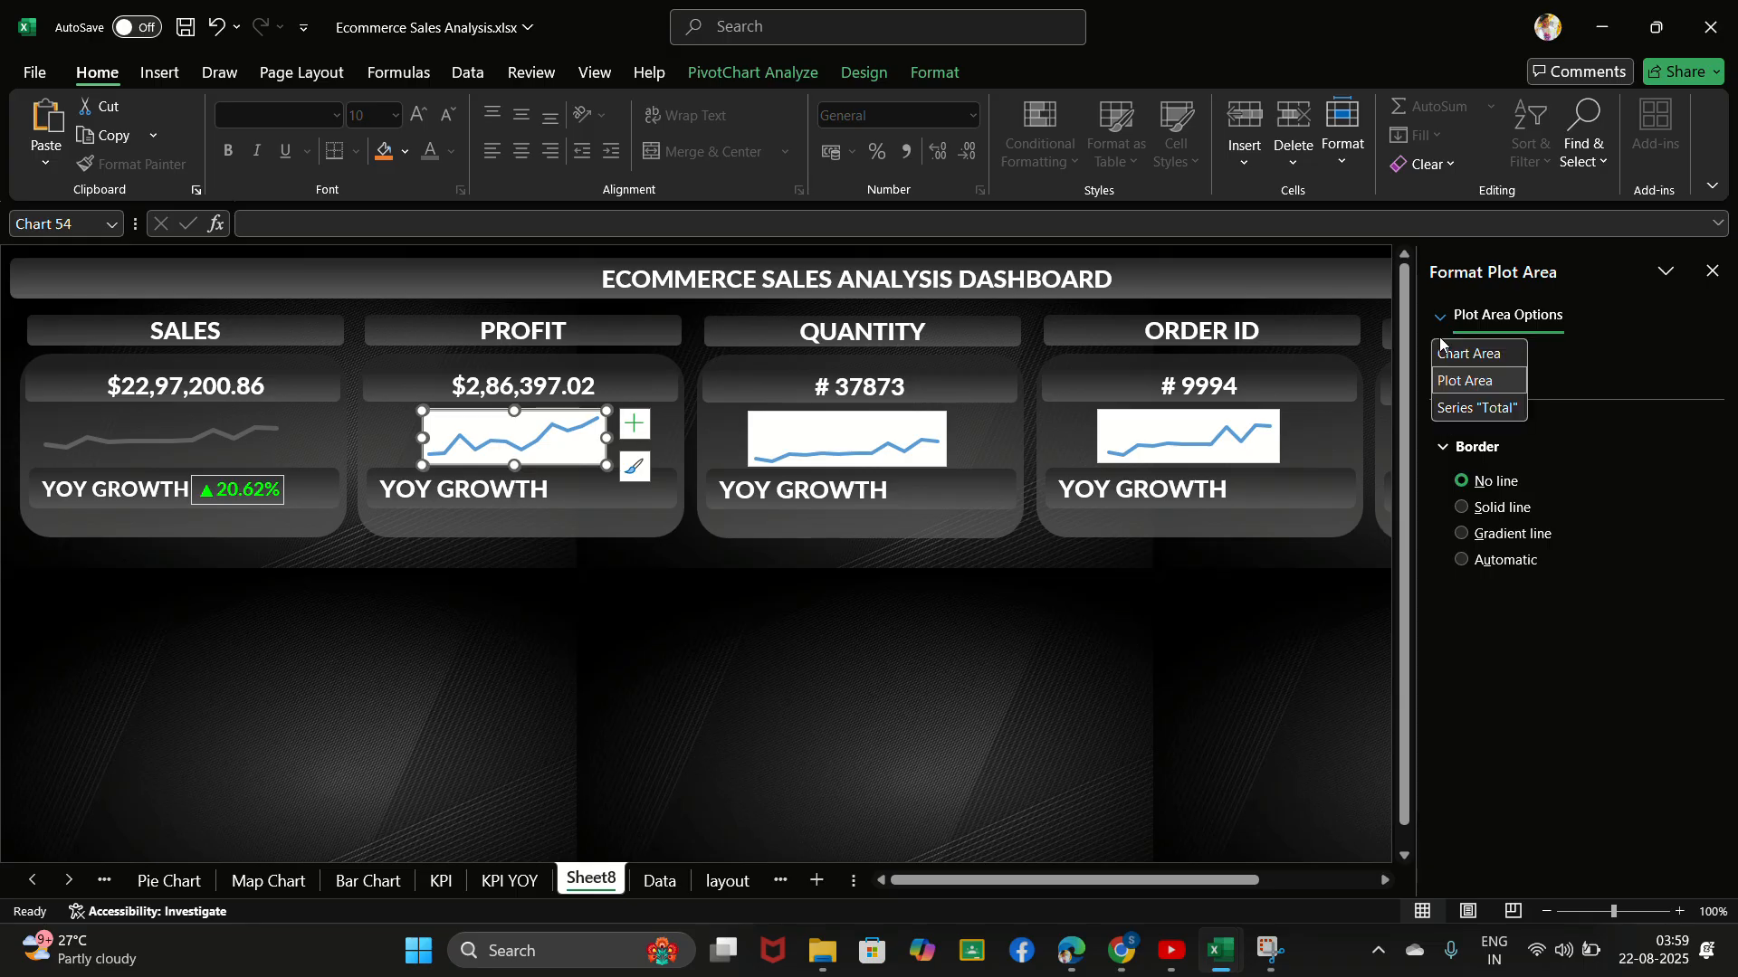
left_click(1462, 410)
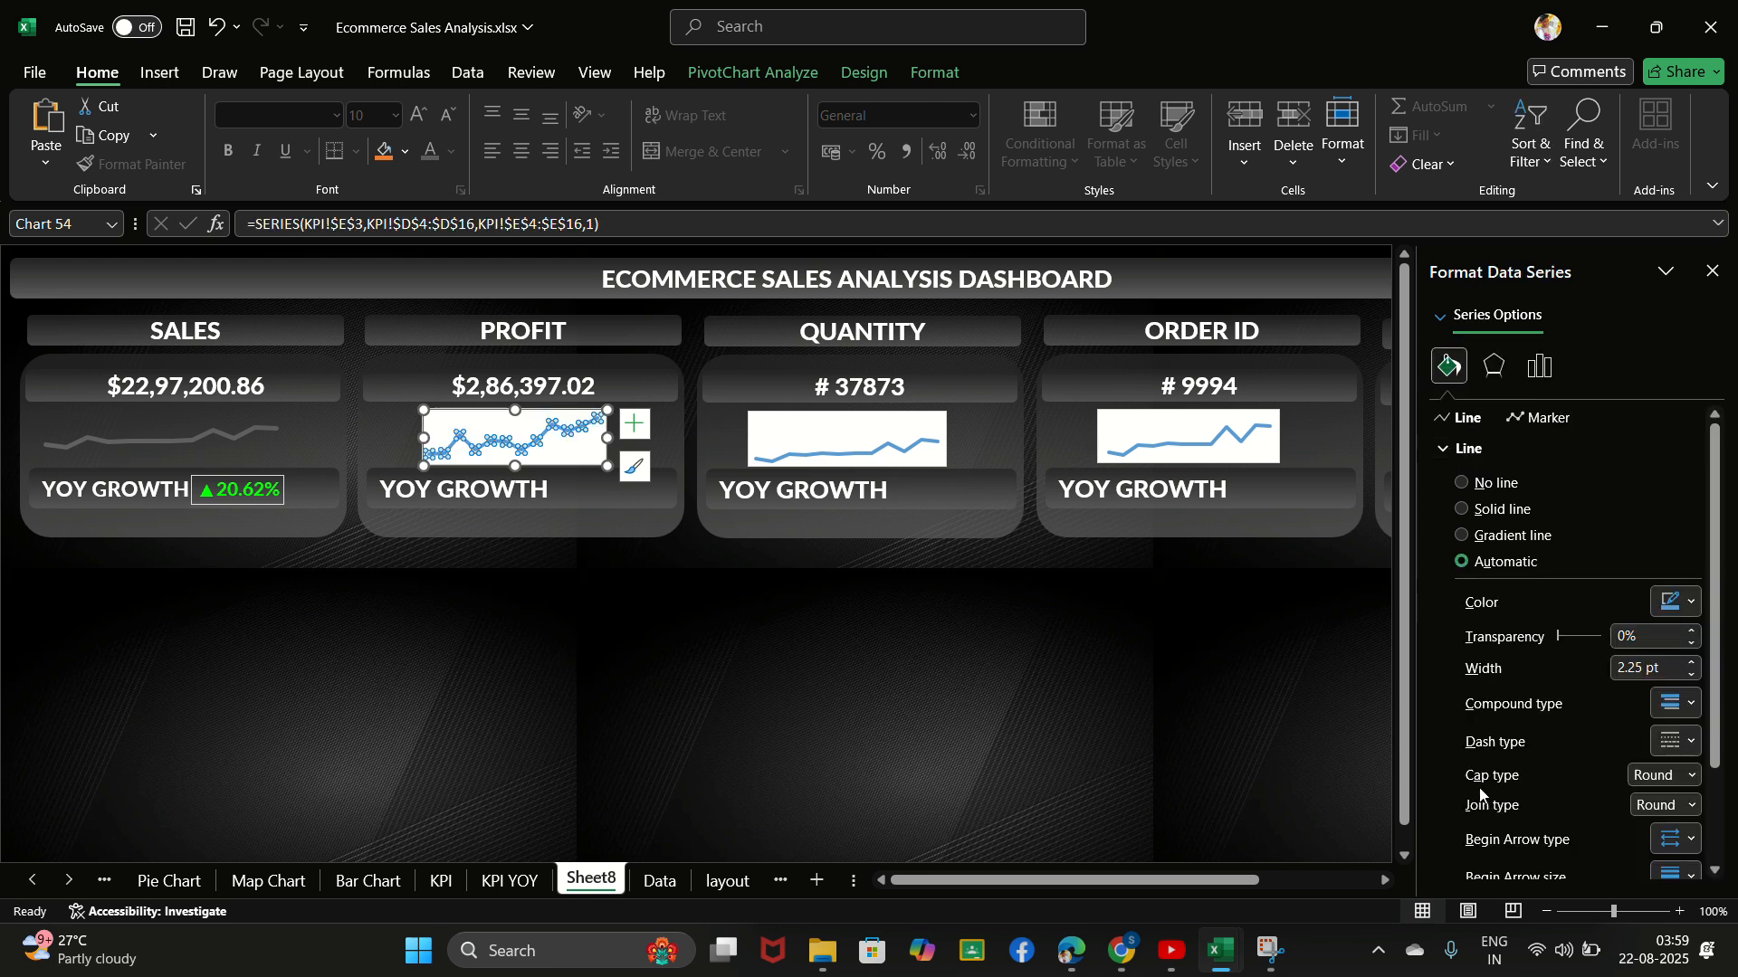
scroll(1508, 717, "down", 1)
scroll(1505, 706, "down", 1)
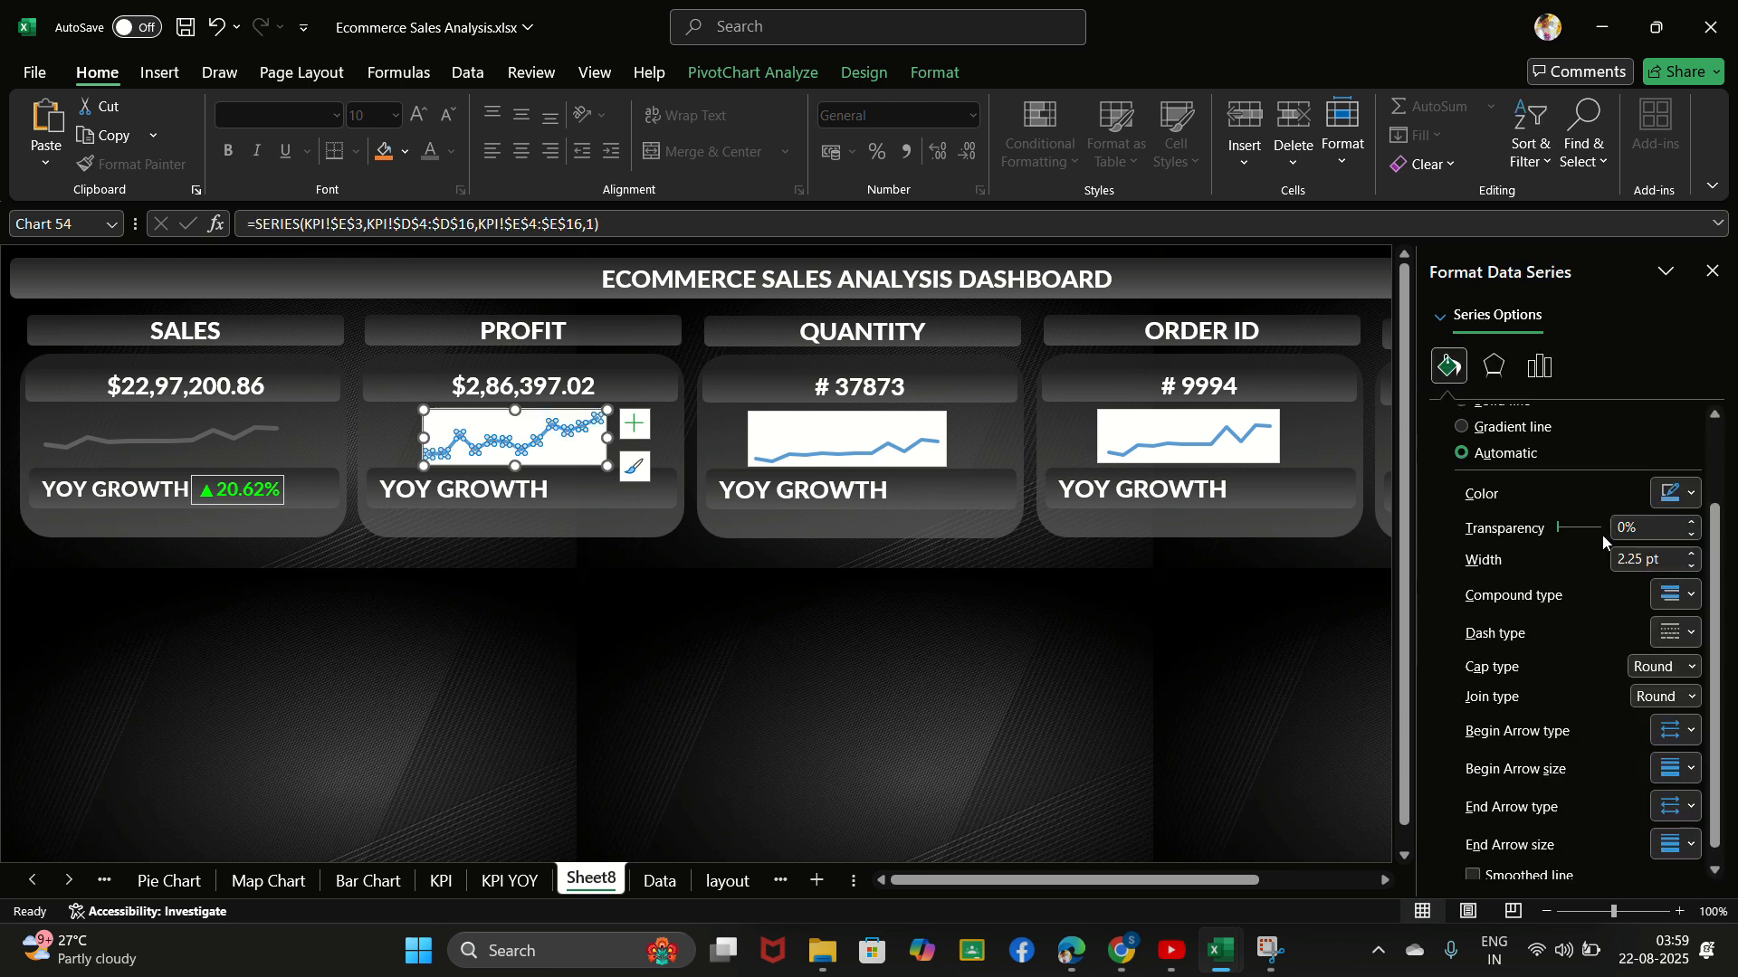
left_click(1672, 494)
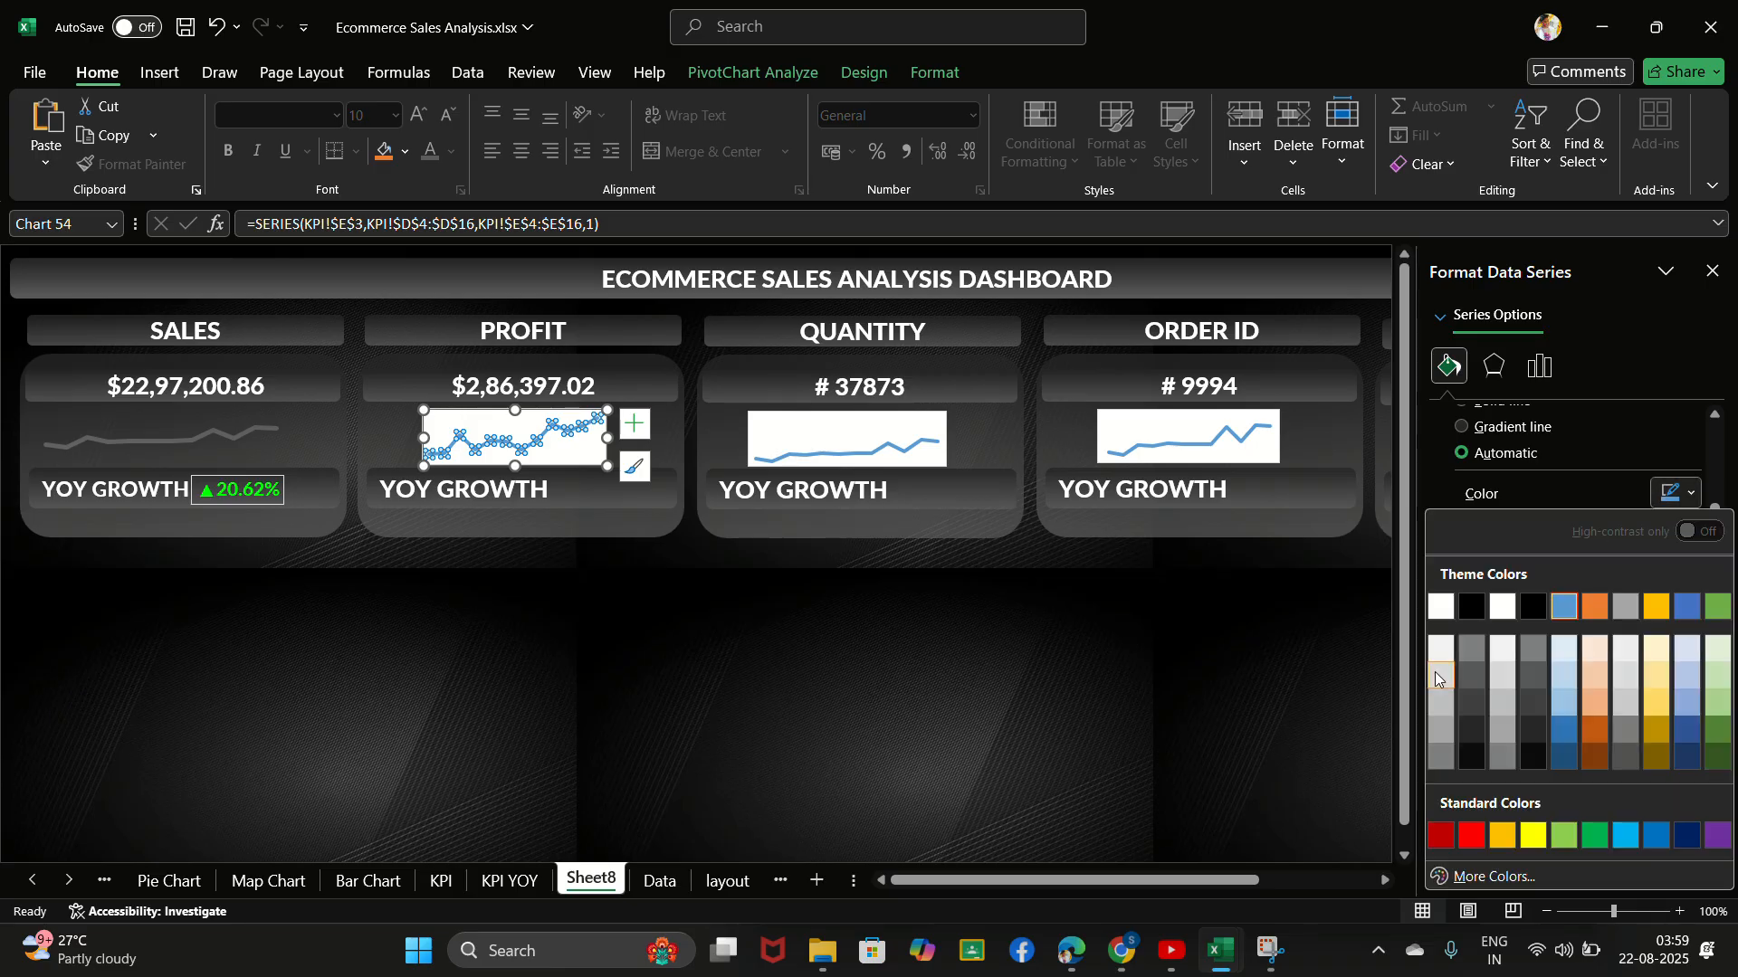
left_click(1437, 677)
left_click(1689, 554)
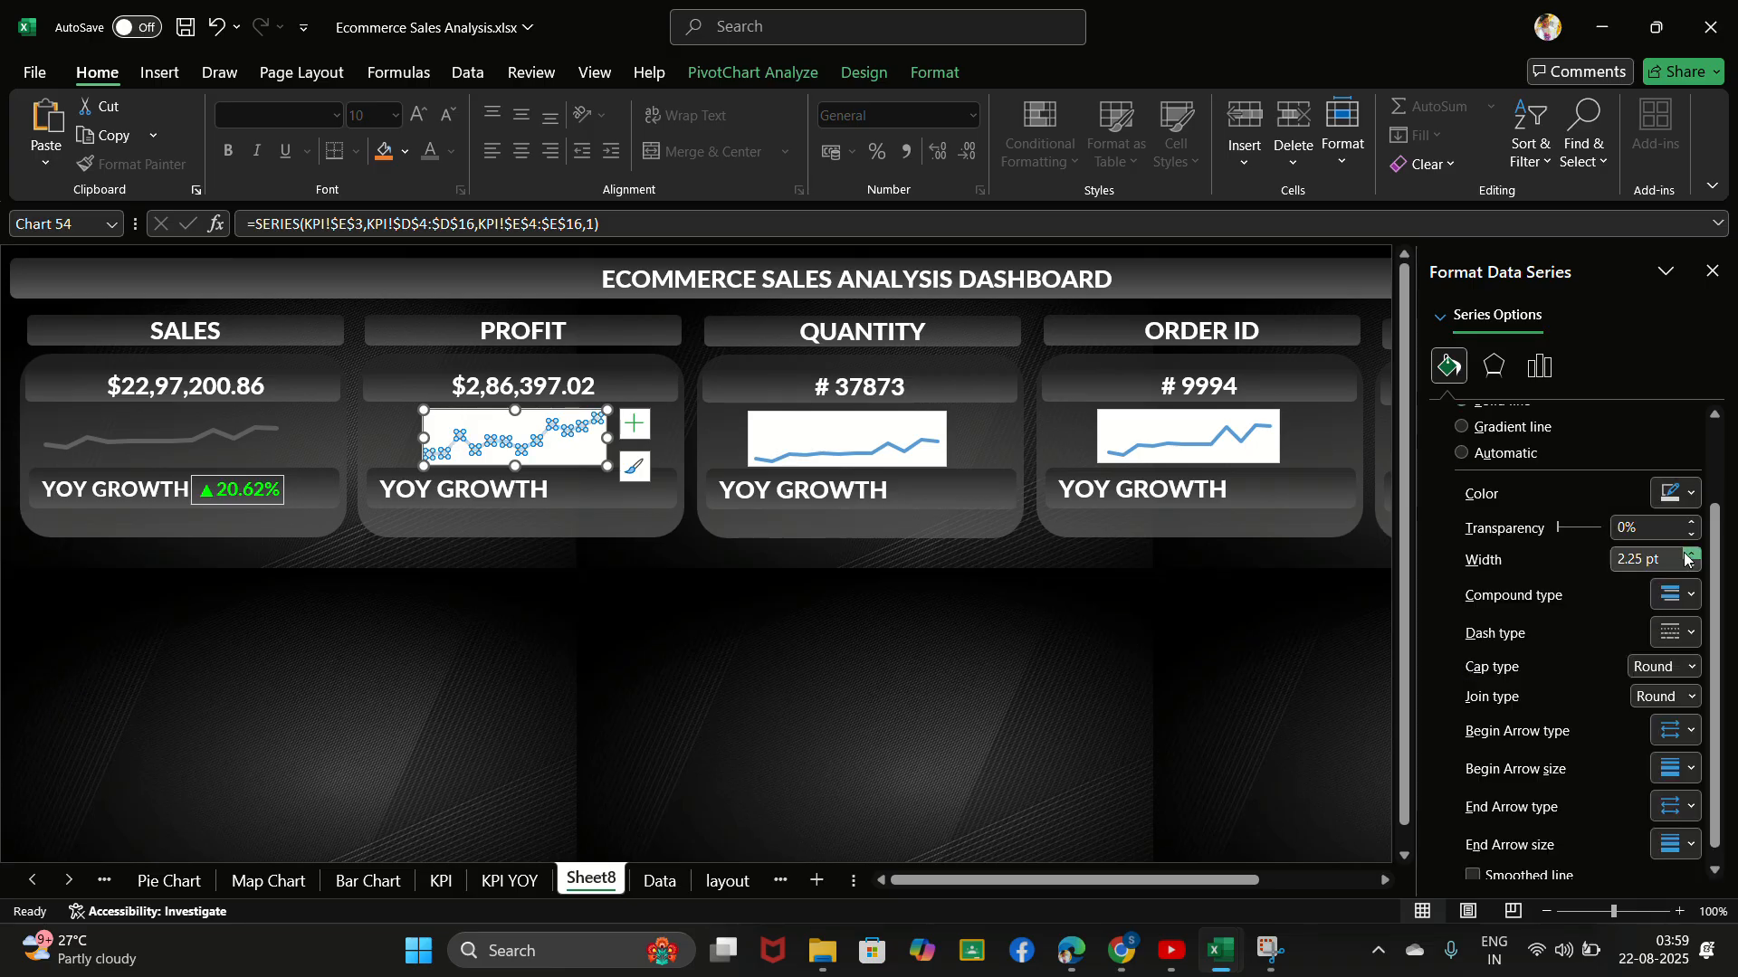
left_click(1689, 553)
scroll(1471, 520, "up", 3)
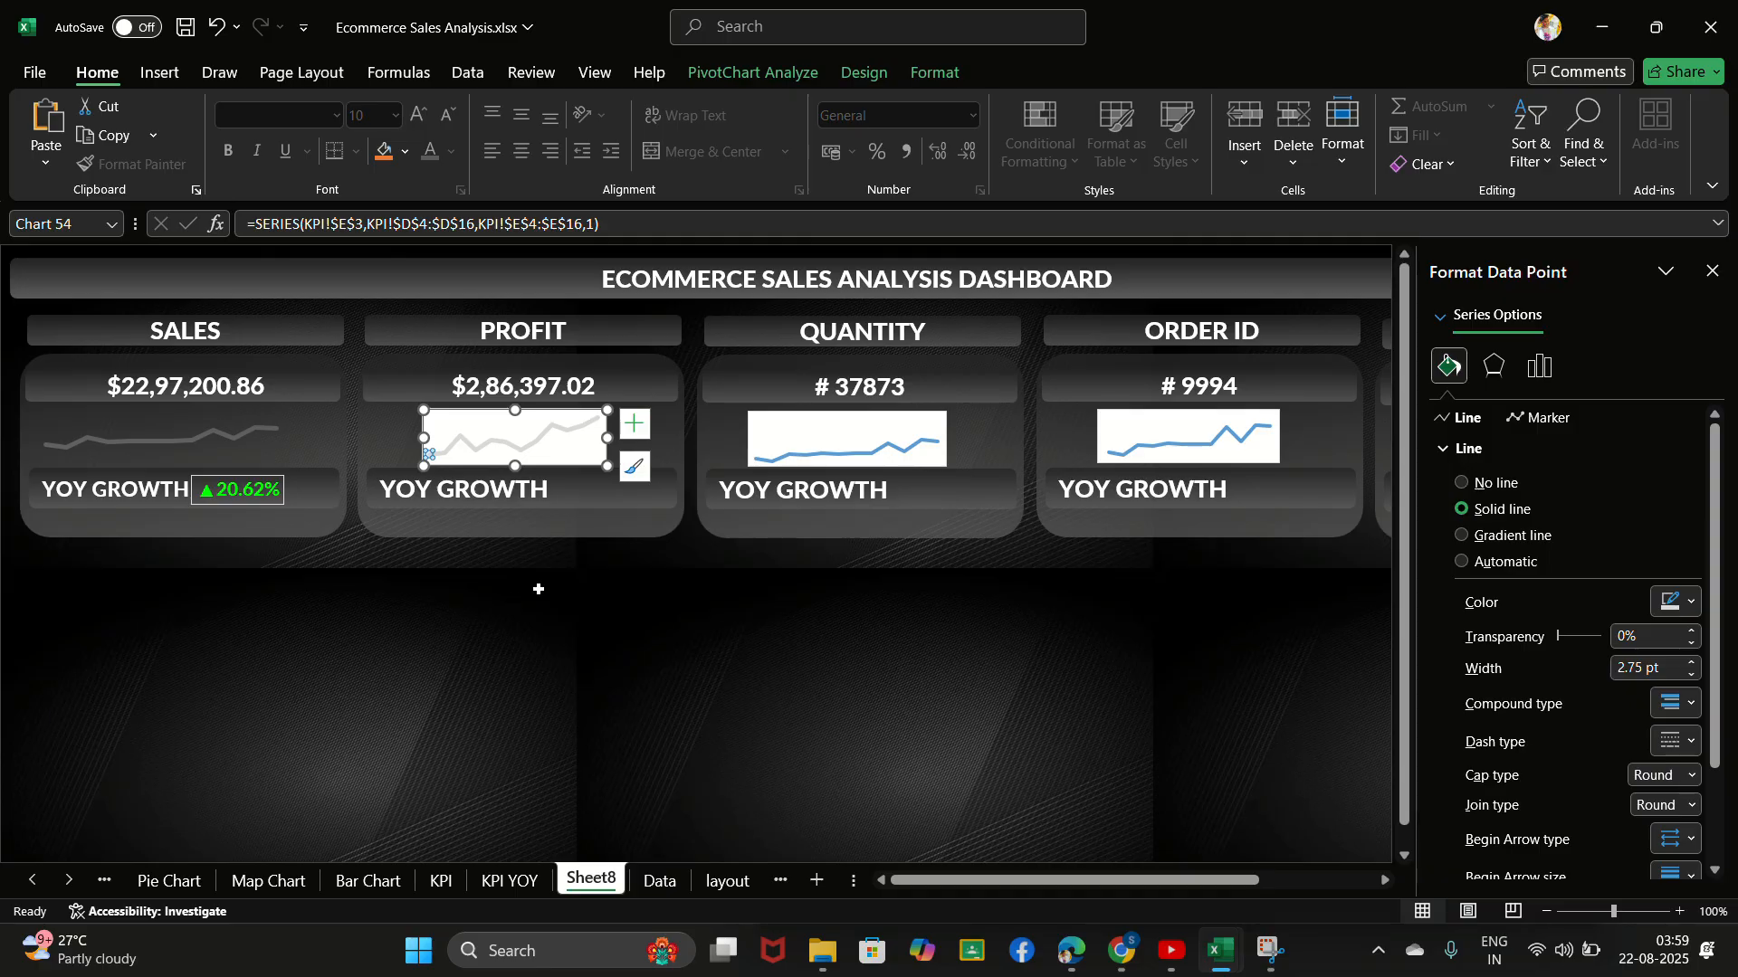
left_click(429, 453)
left_click(1176, 625)
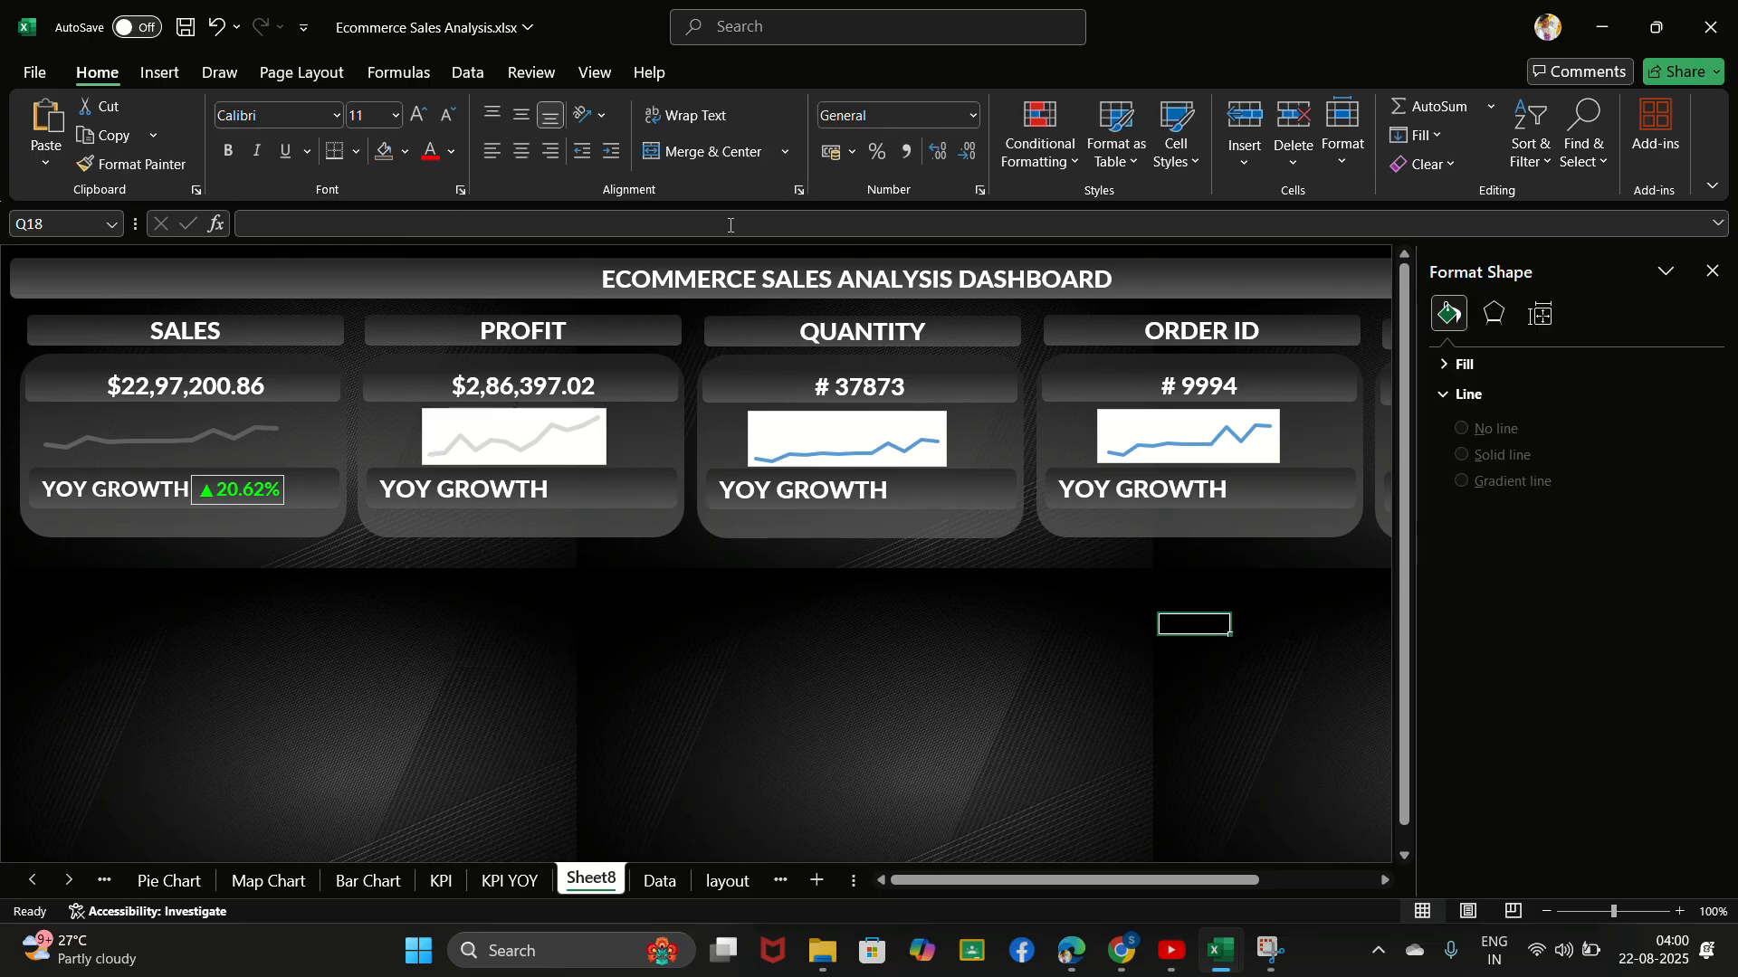